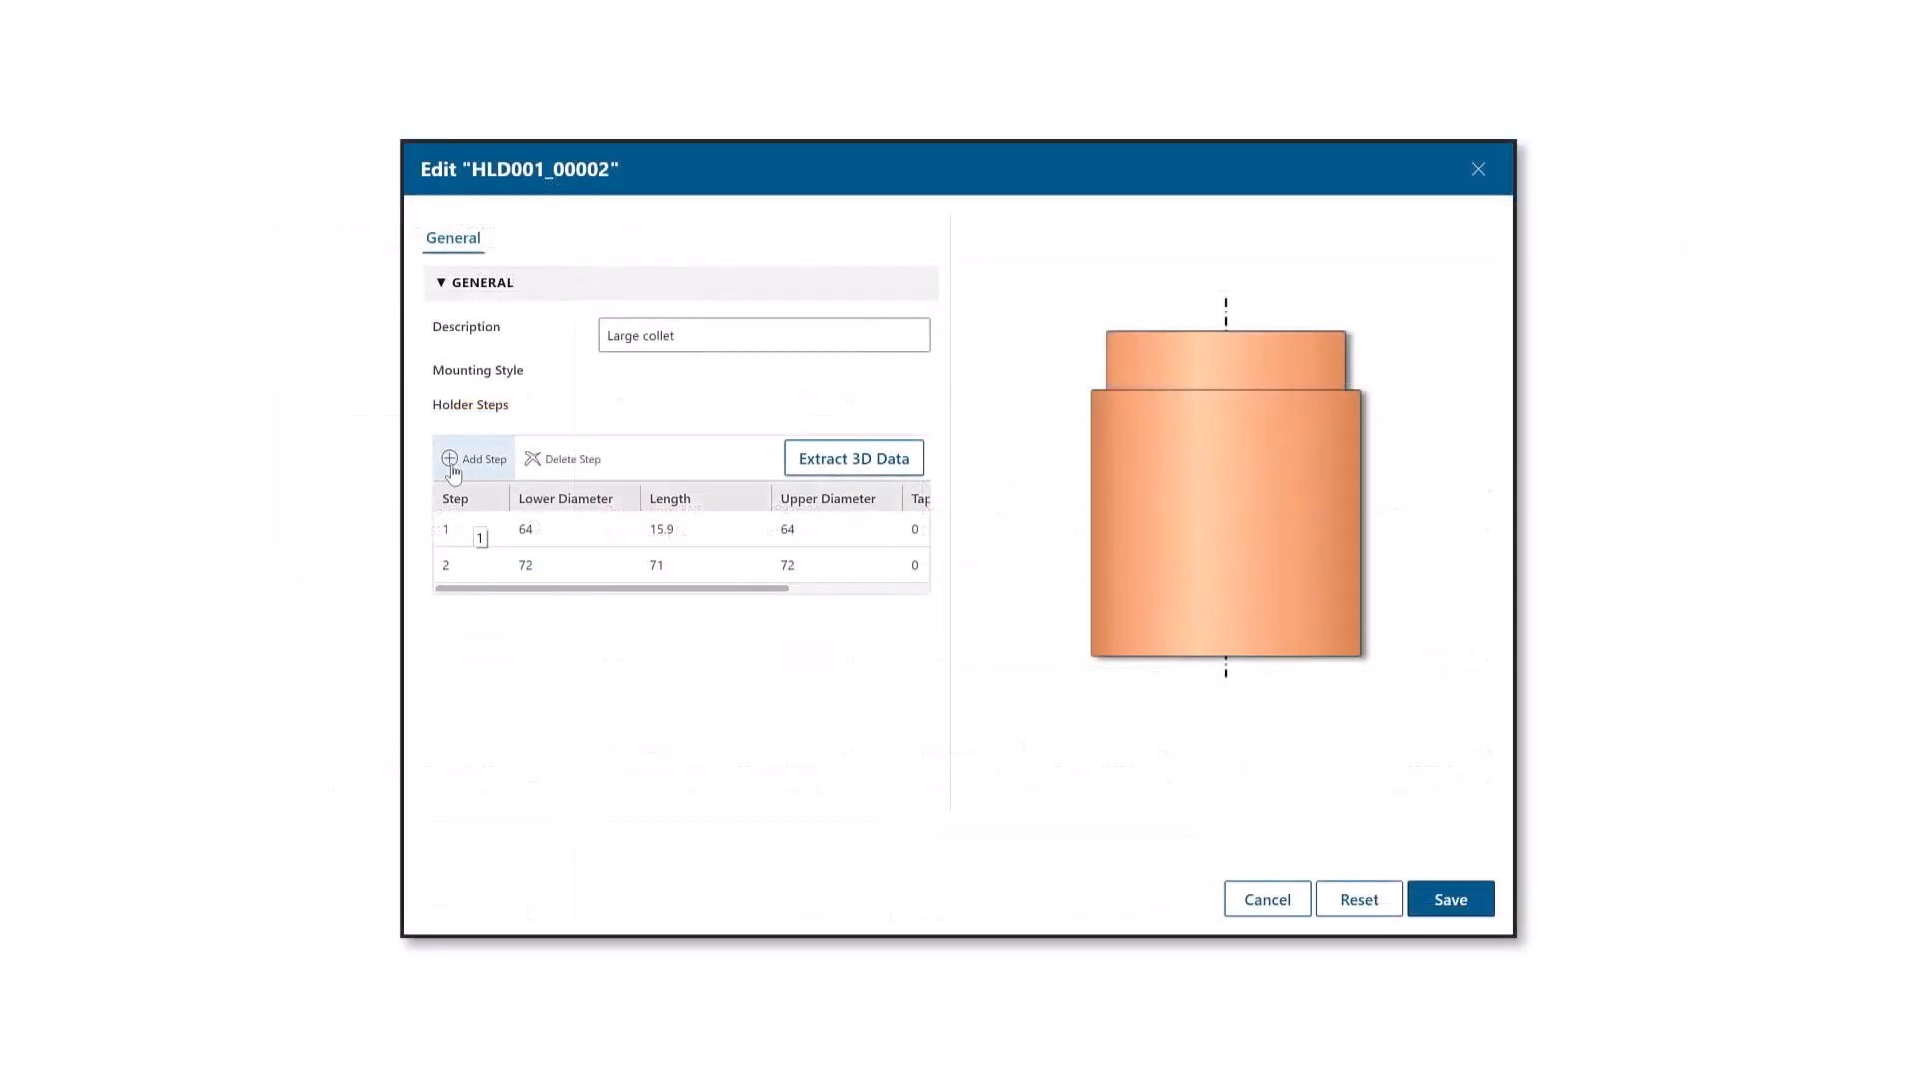
Add a third holder step to the large collet HLD001_00002 and set its length to 2
{"action": "left_click", "coordinate": [453, 465]}
{"action": "left_click", "coordinate": [471, 607]}
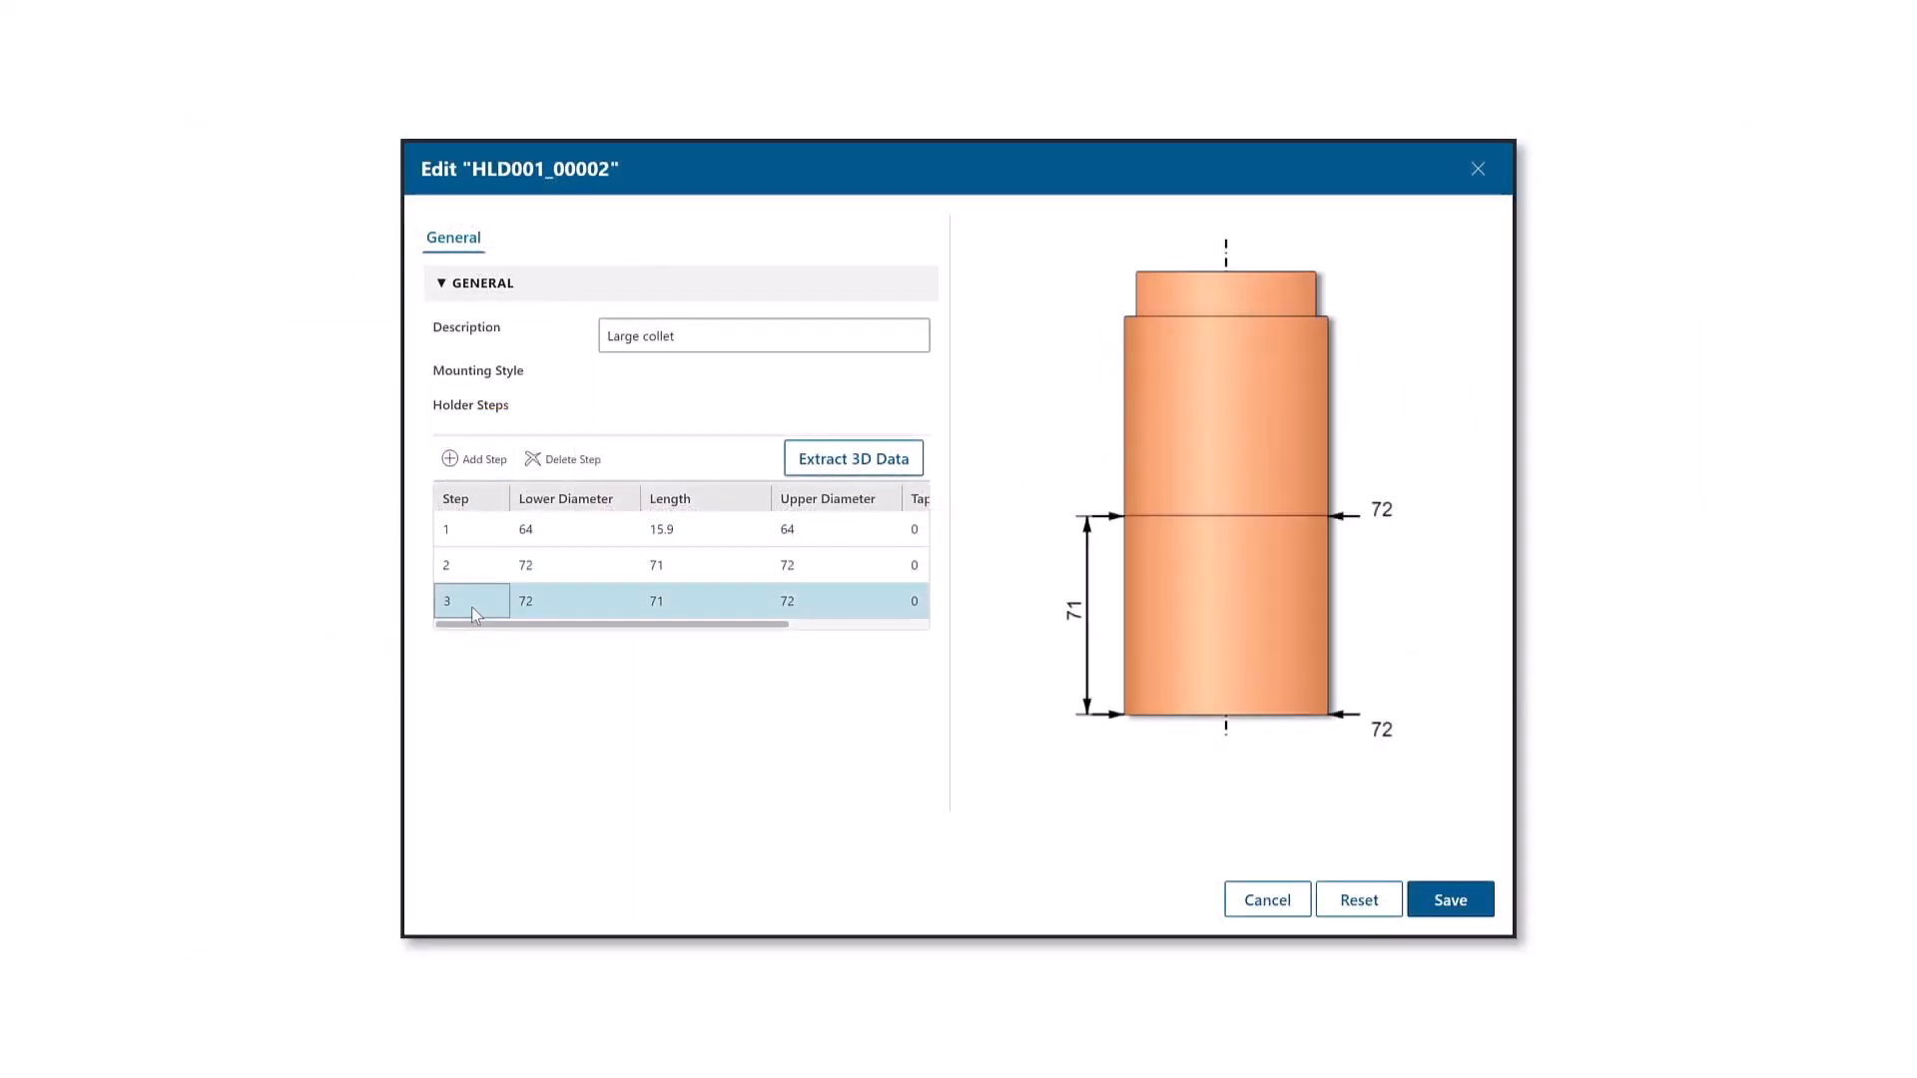
{"action": "left_click", "coordinate": [841, 603]}
{"action": "left_click", "coordinate": [691, 603]}
{"action": "left_click", "coordinate": [693, 602]}
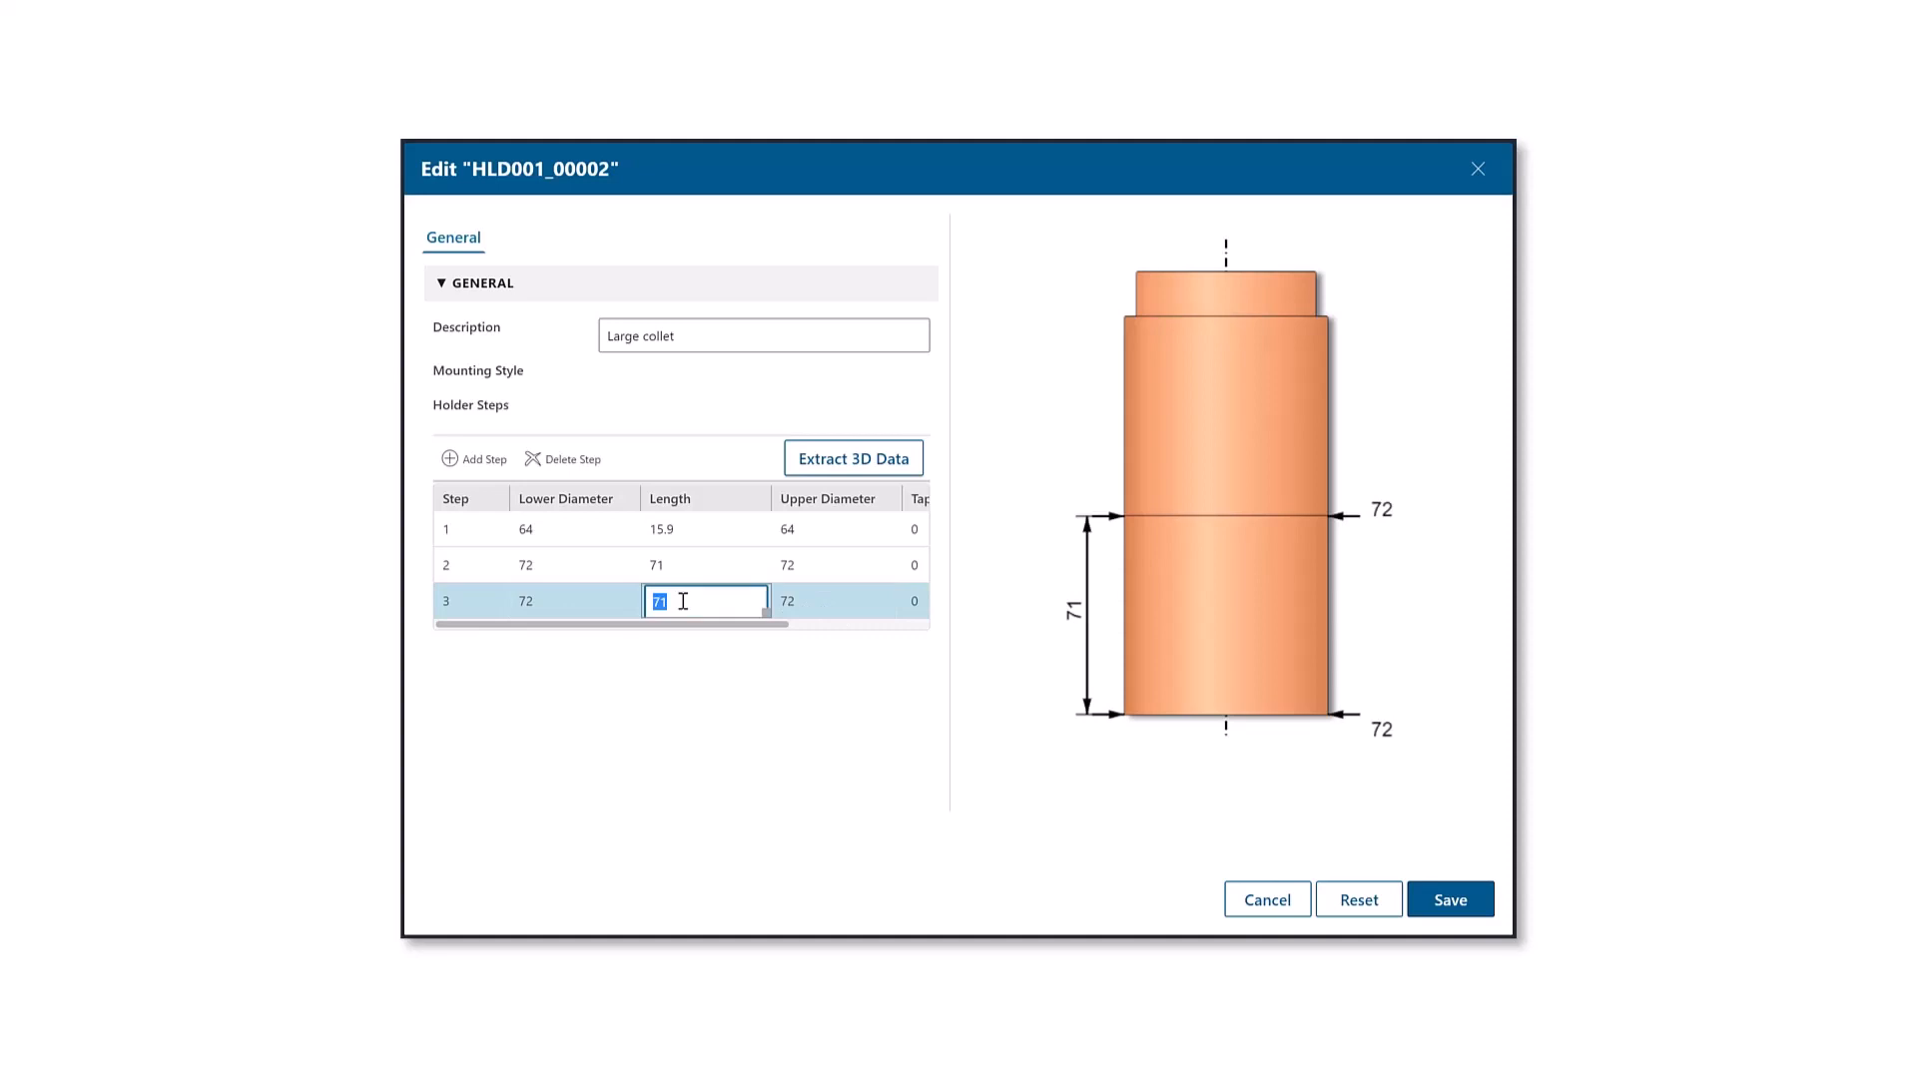
{"action": "type", "text": "2"}
{"action": "left_click", "coordinate": [693, 566]}
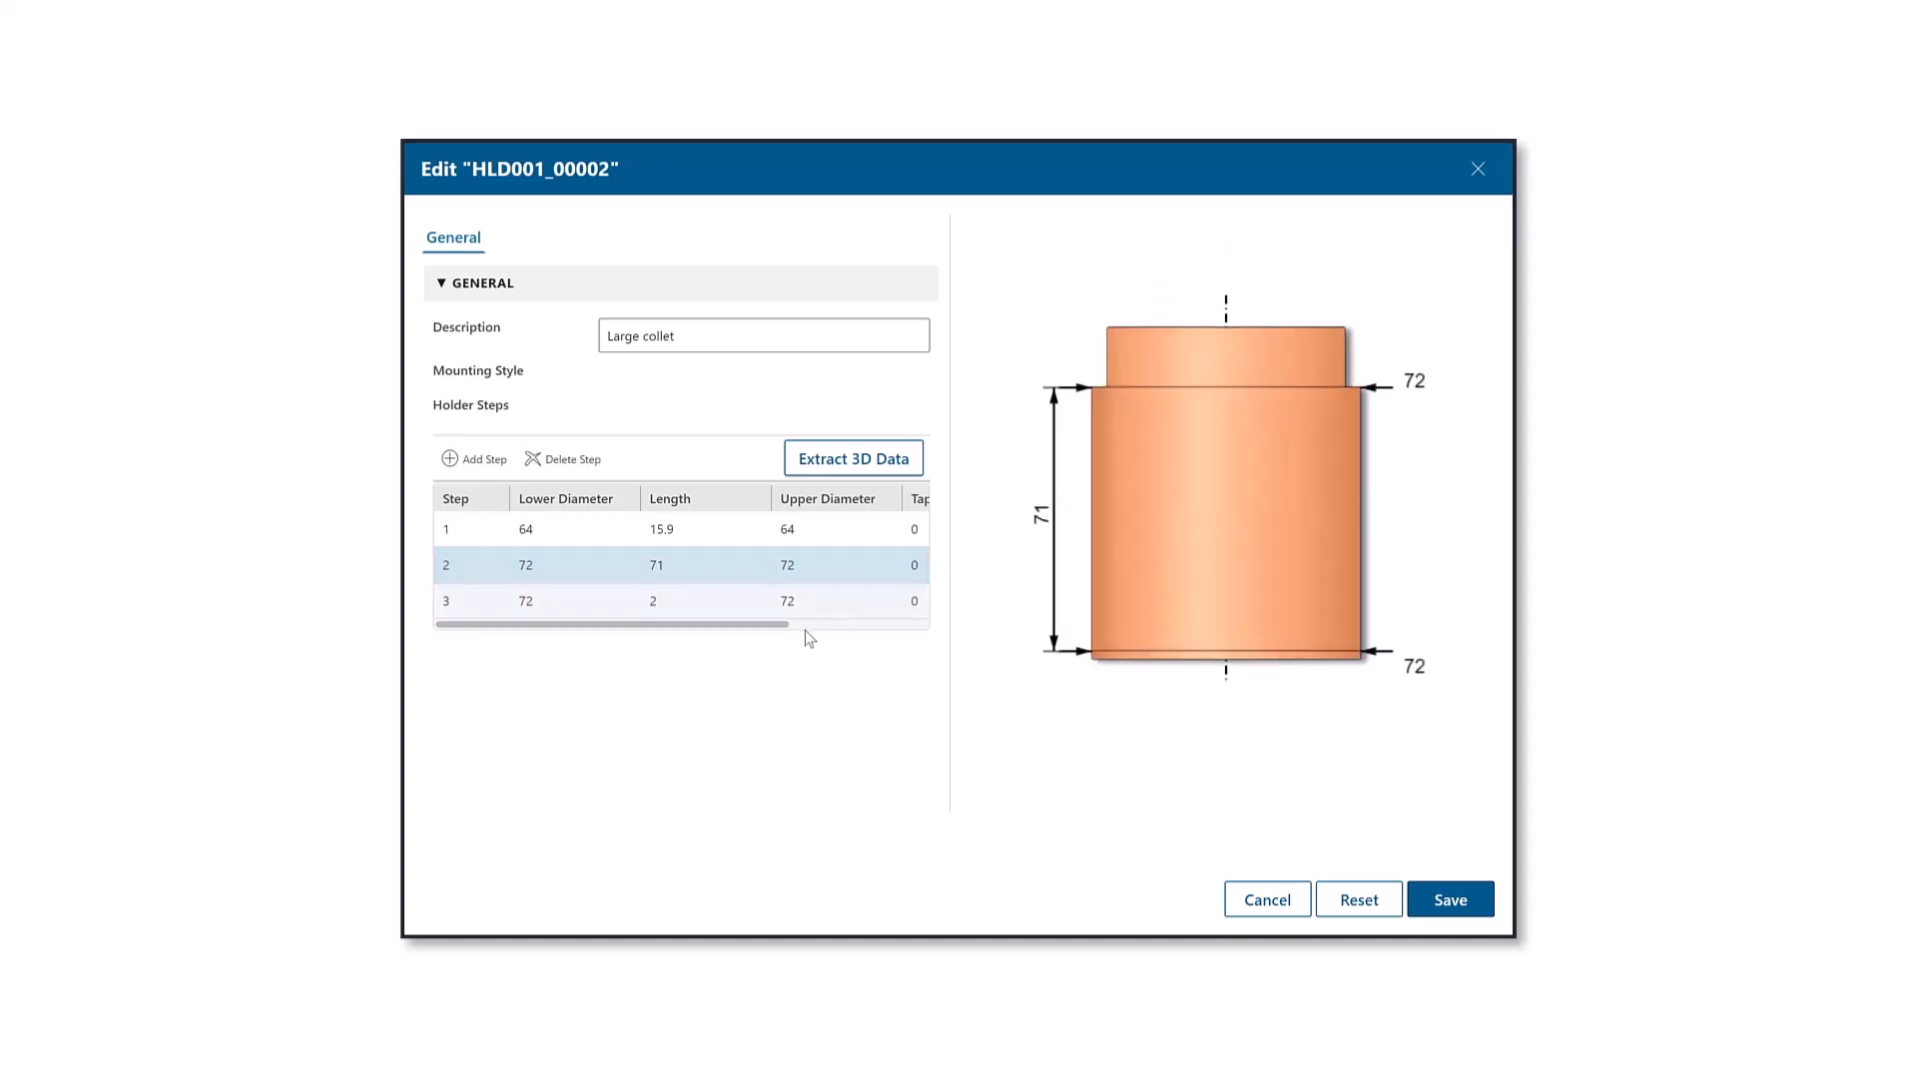
Set the taper angle of the third holder step to 45
{"action": "left_click_drag", "start_coordinate": [784, 629], "coordinate": [798, 629]}
{"action": "left_click", "coordinate": [888, 605]}
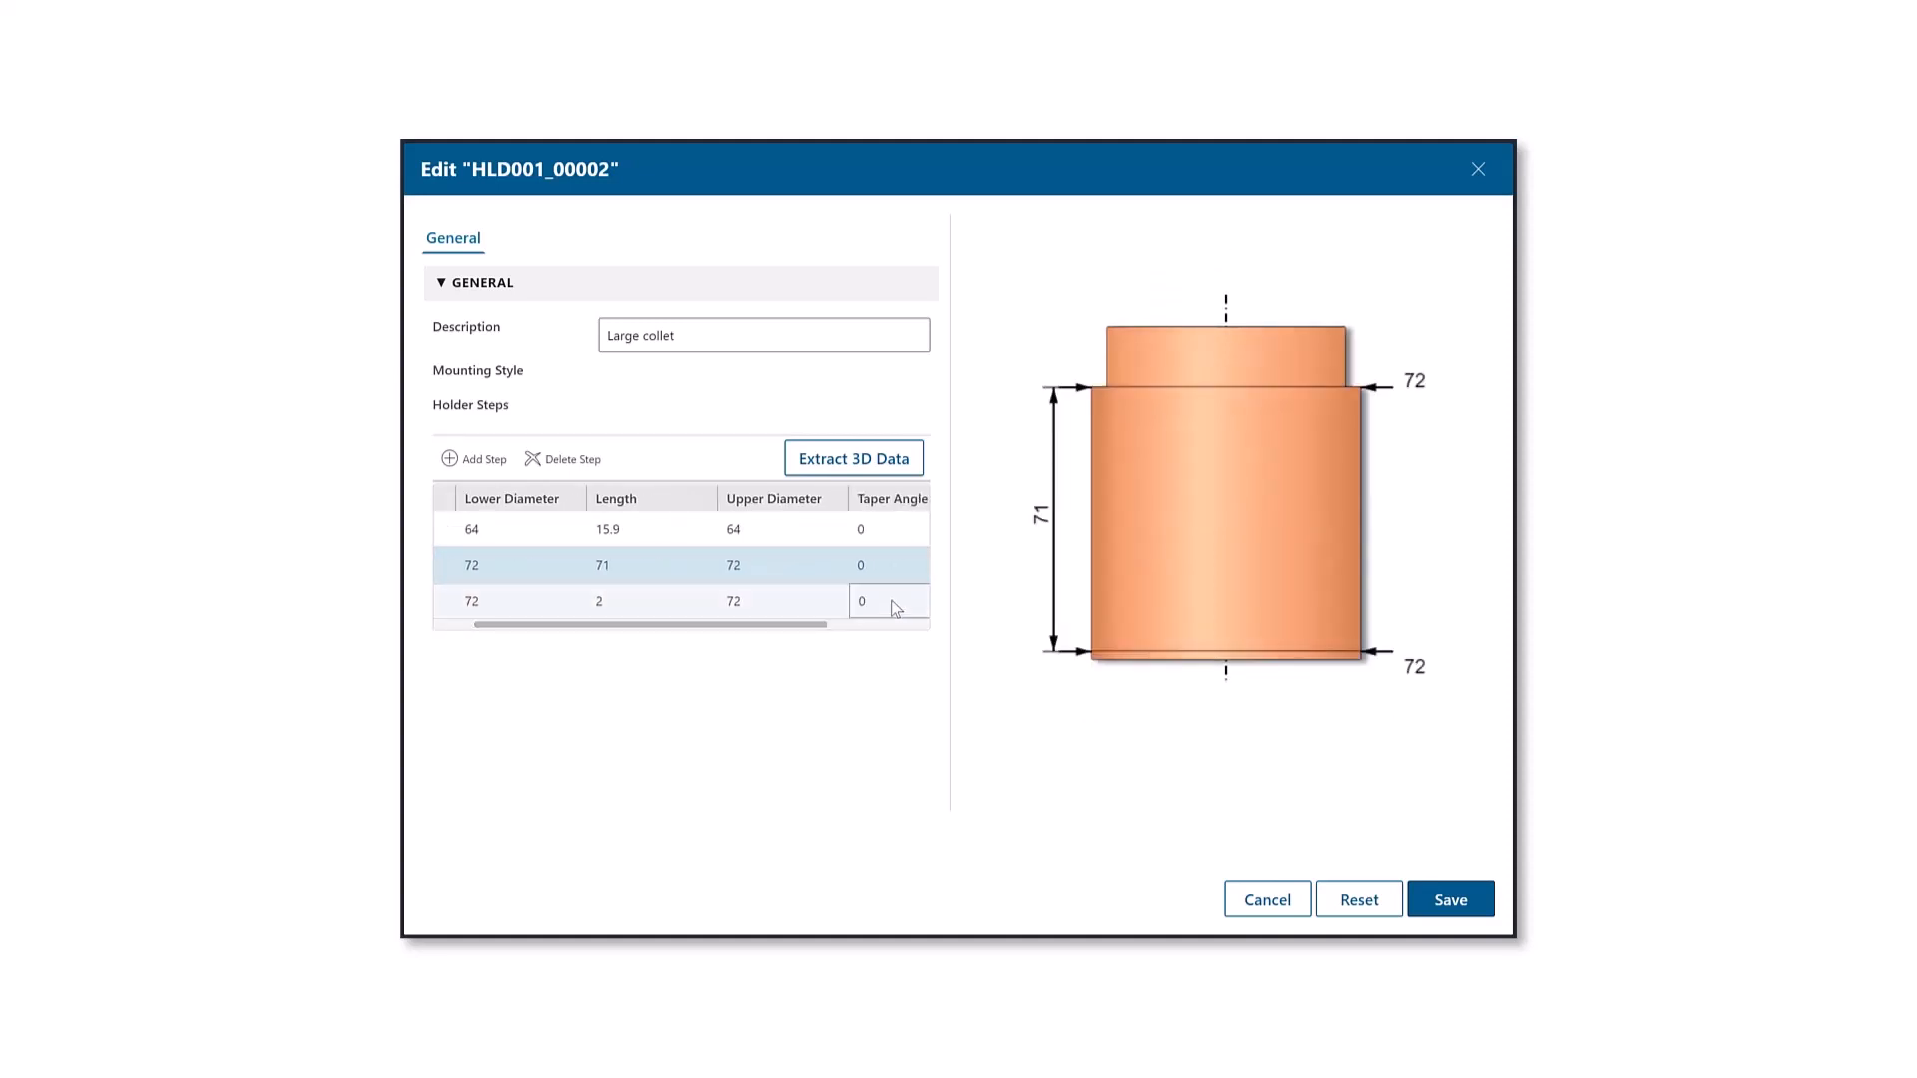
{"action": "left_click", "coordinate": [879, 601]}
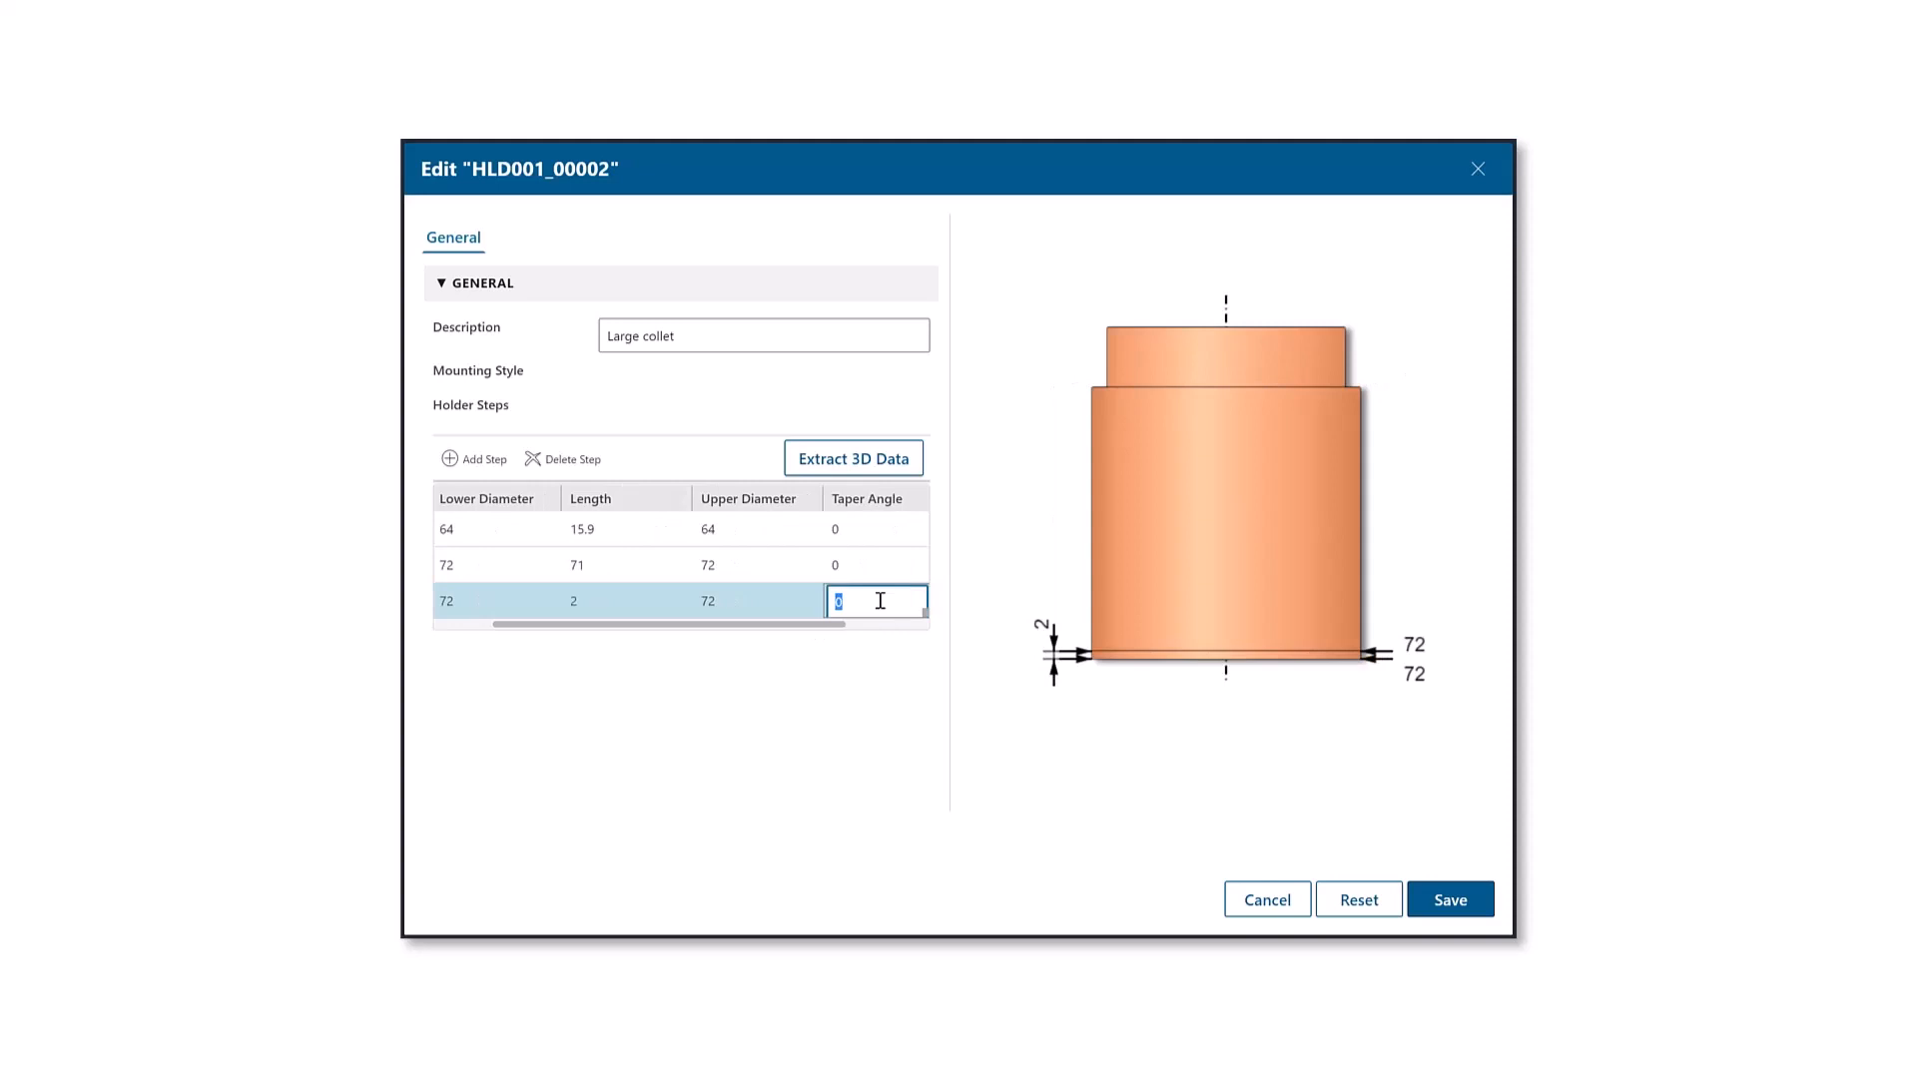
{"action": "type", "text": "45"}
{"action": "left_click", "coordinate": [853, 571]}
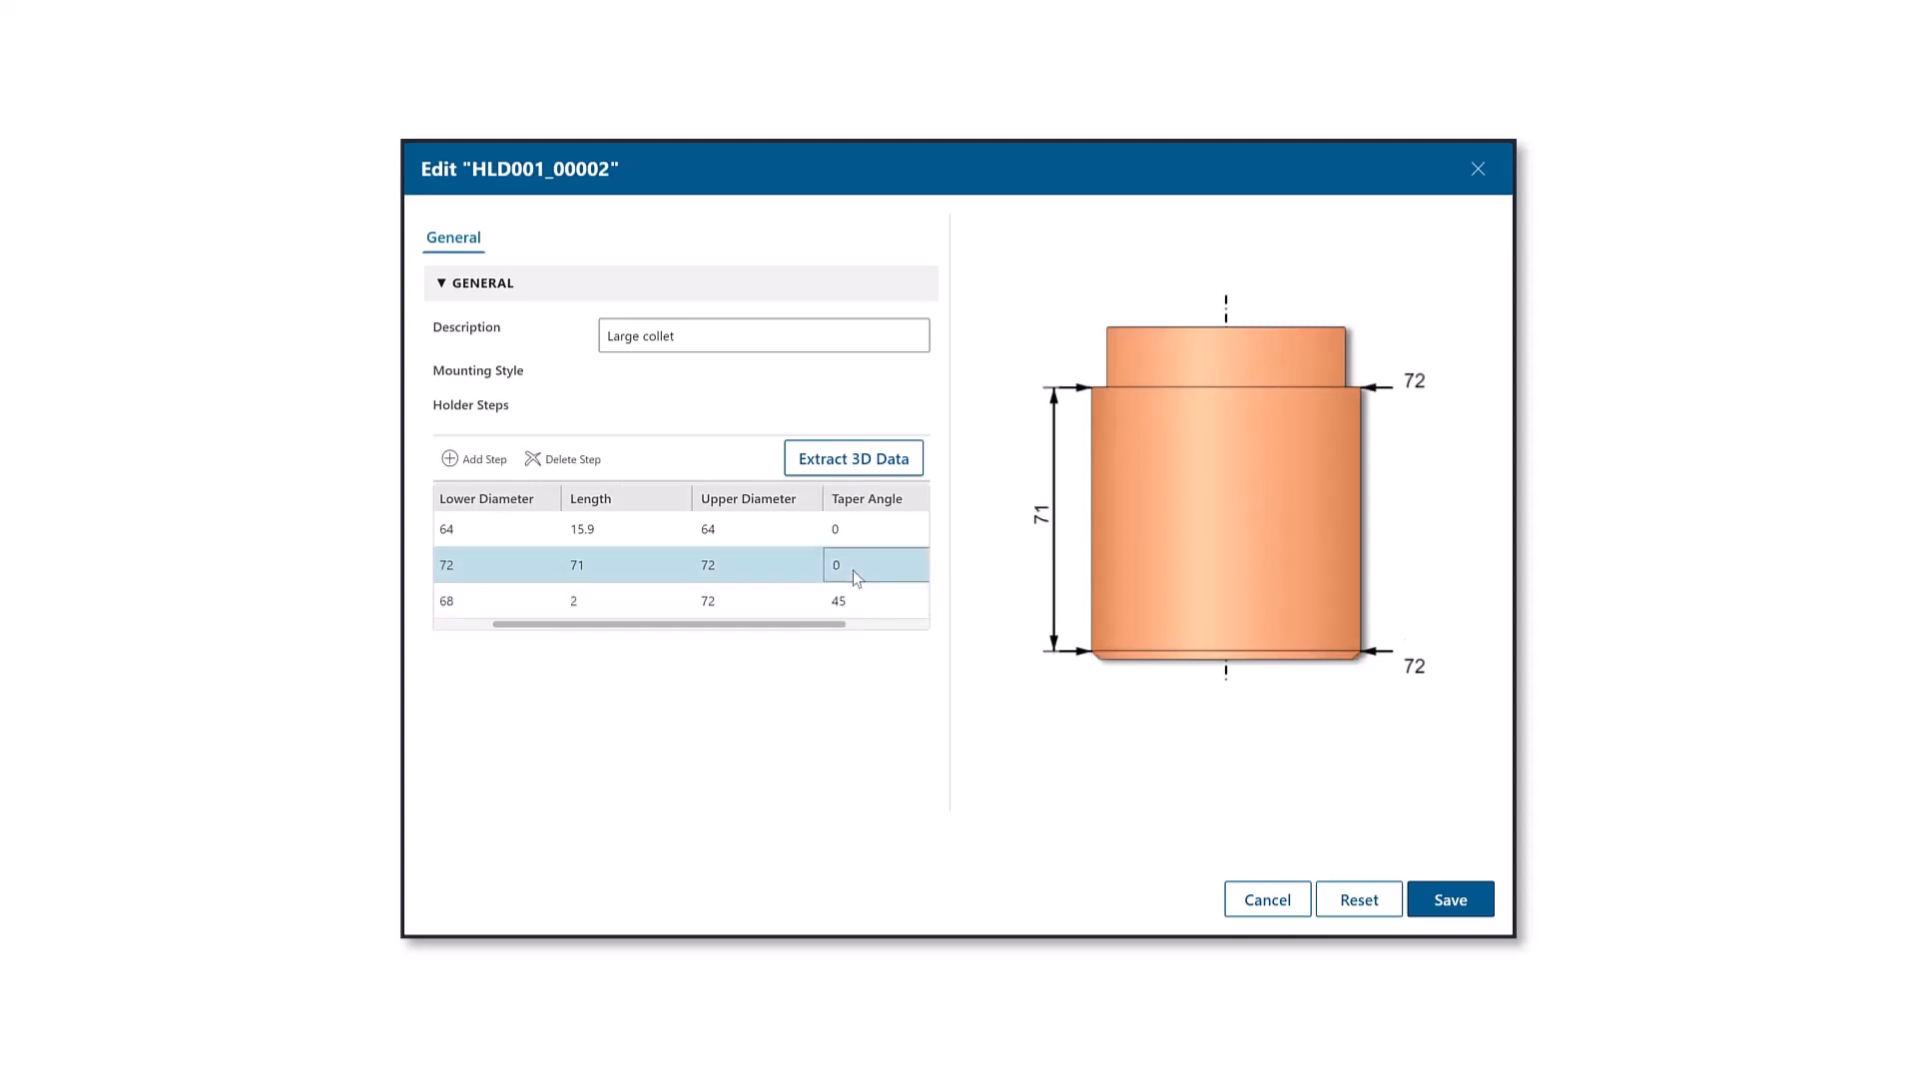
{"action": "left_click_drag", "start_coordinate": [654, 624], "coordinate": [557, 585]}
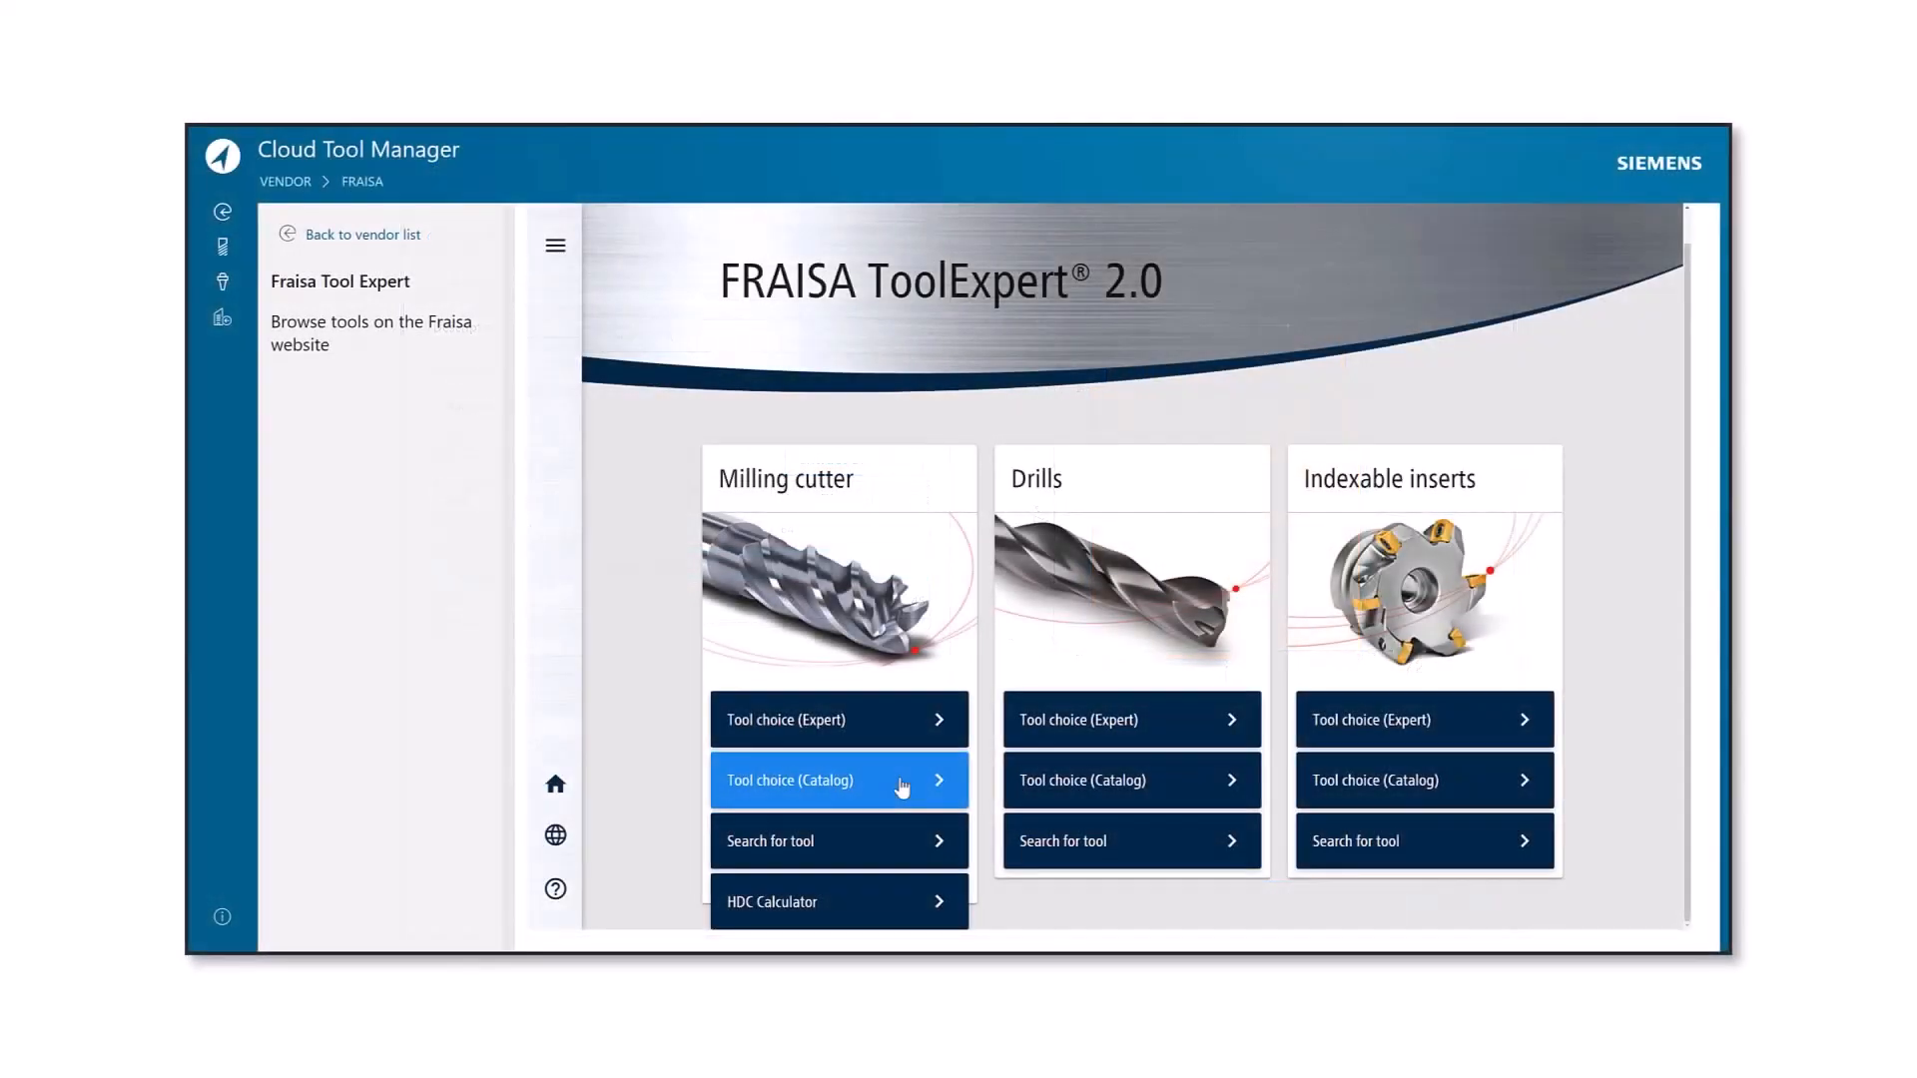
Open the catalog-based tool choice for milling cutters in FRAISA ToolExpert 2.0
{"action": "left_click", "coordinate": [901, 787]}
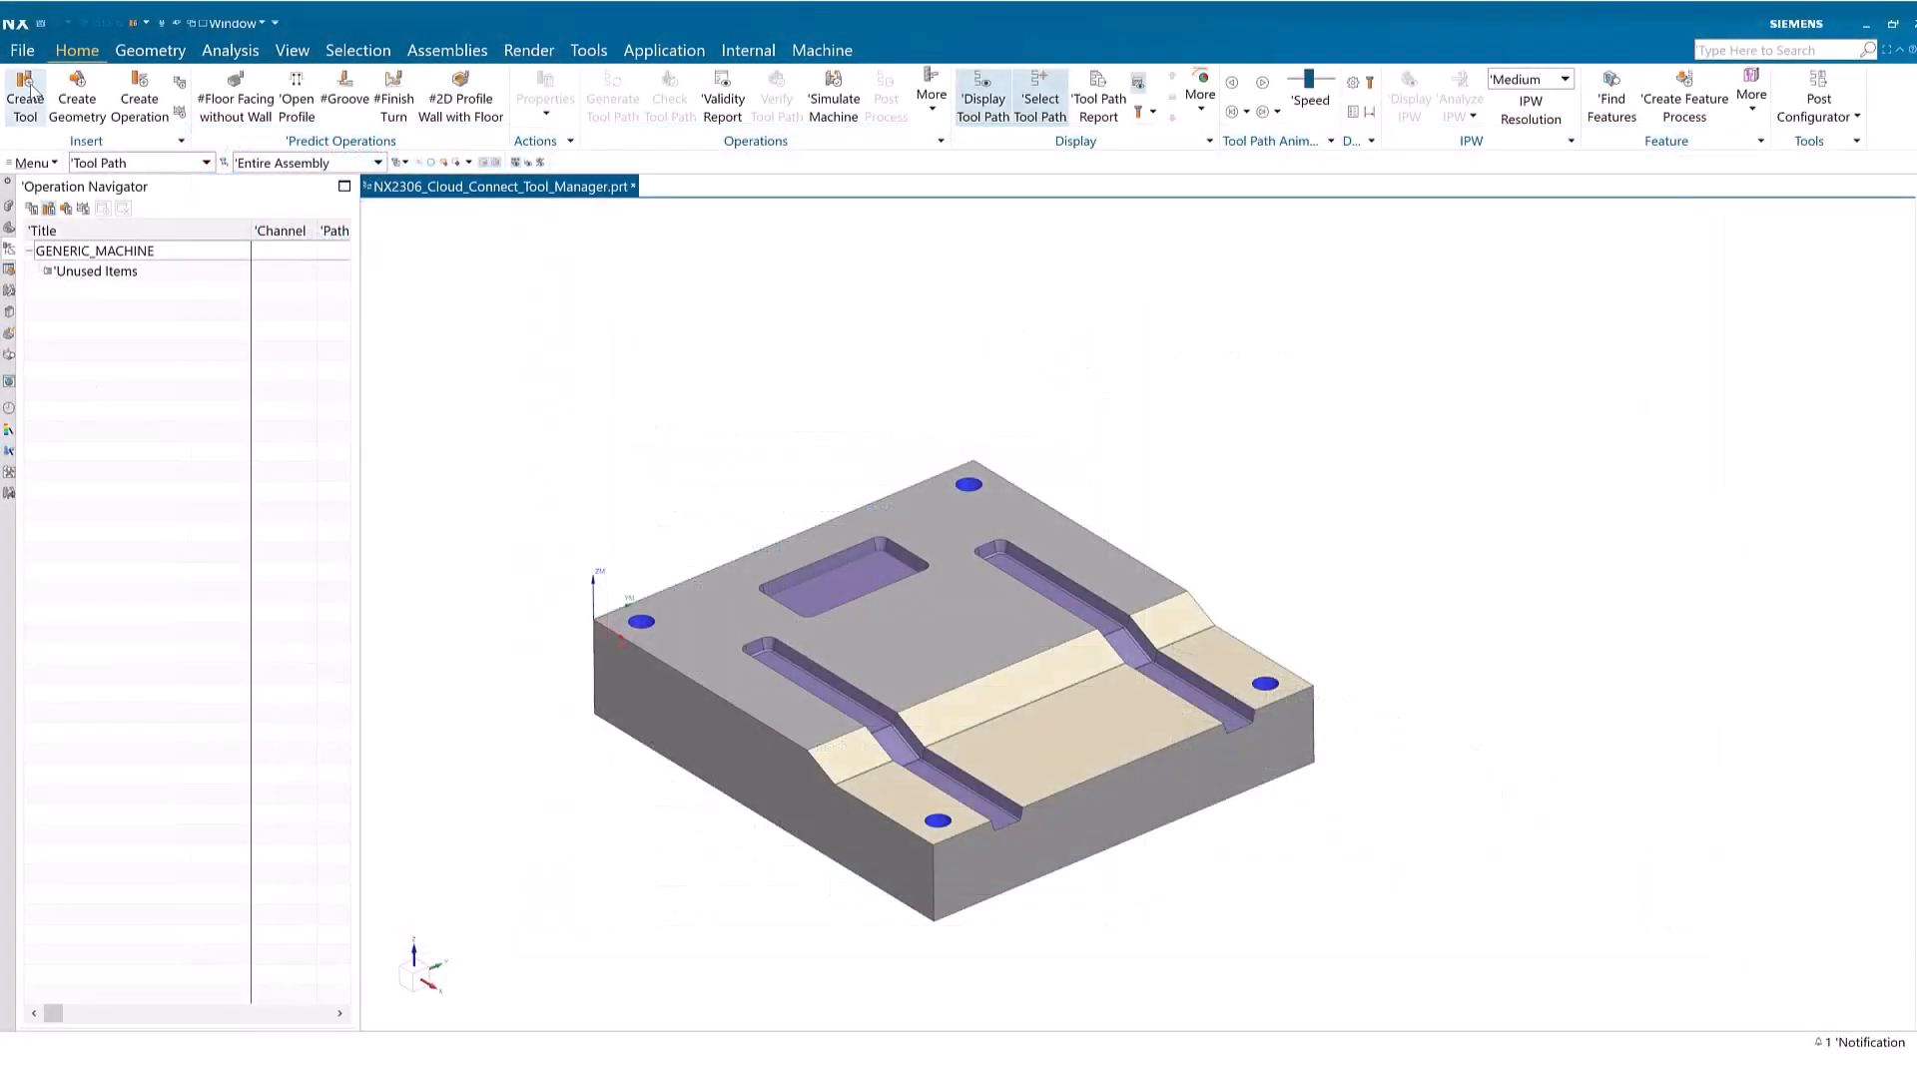
Switch to NX, start creating a tool and retrieve it from the Cloud Tool Manager
{"action": "left_click", "coordinate": [26, 91]}
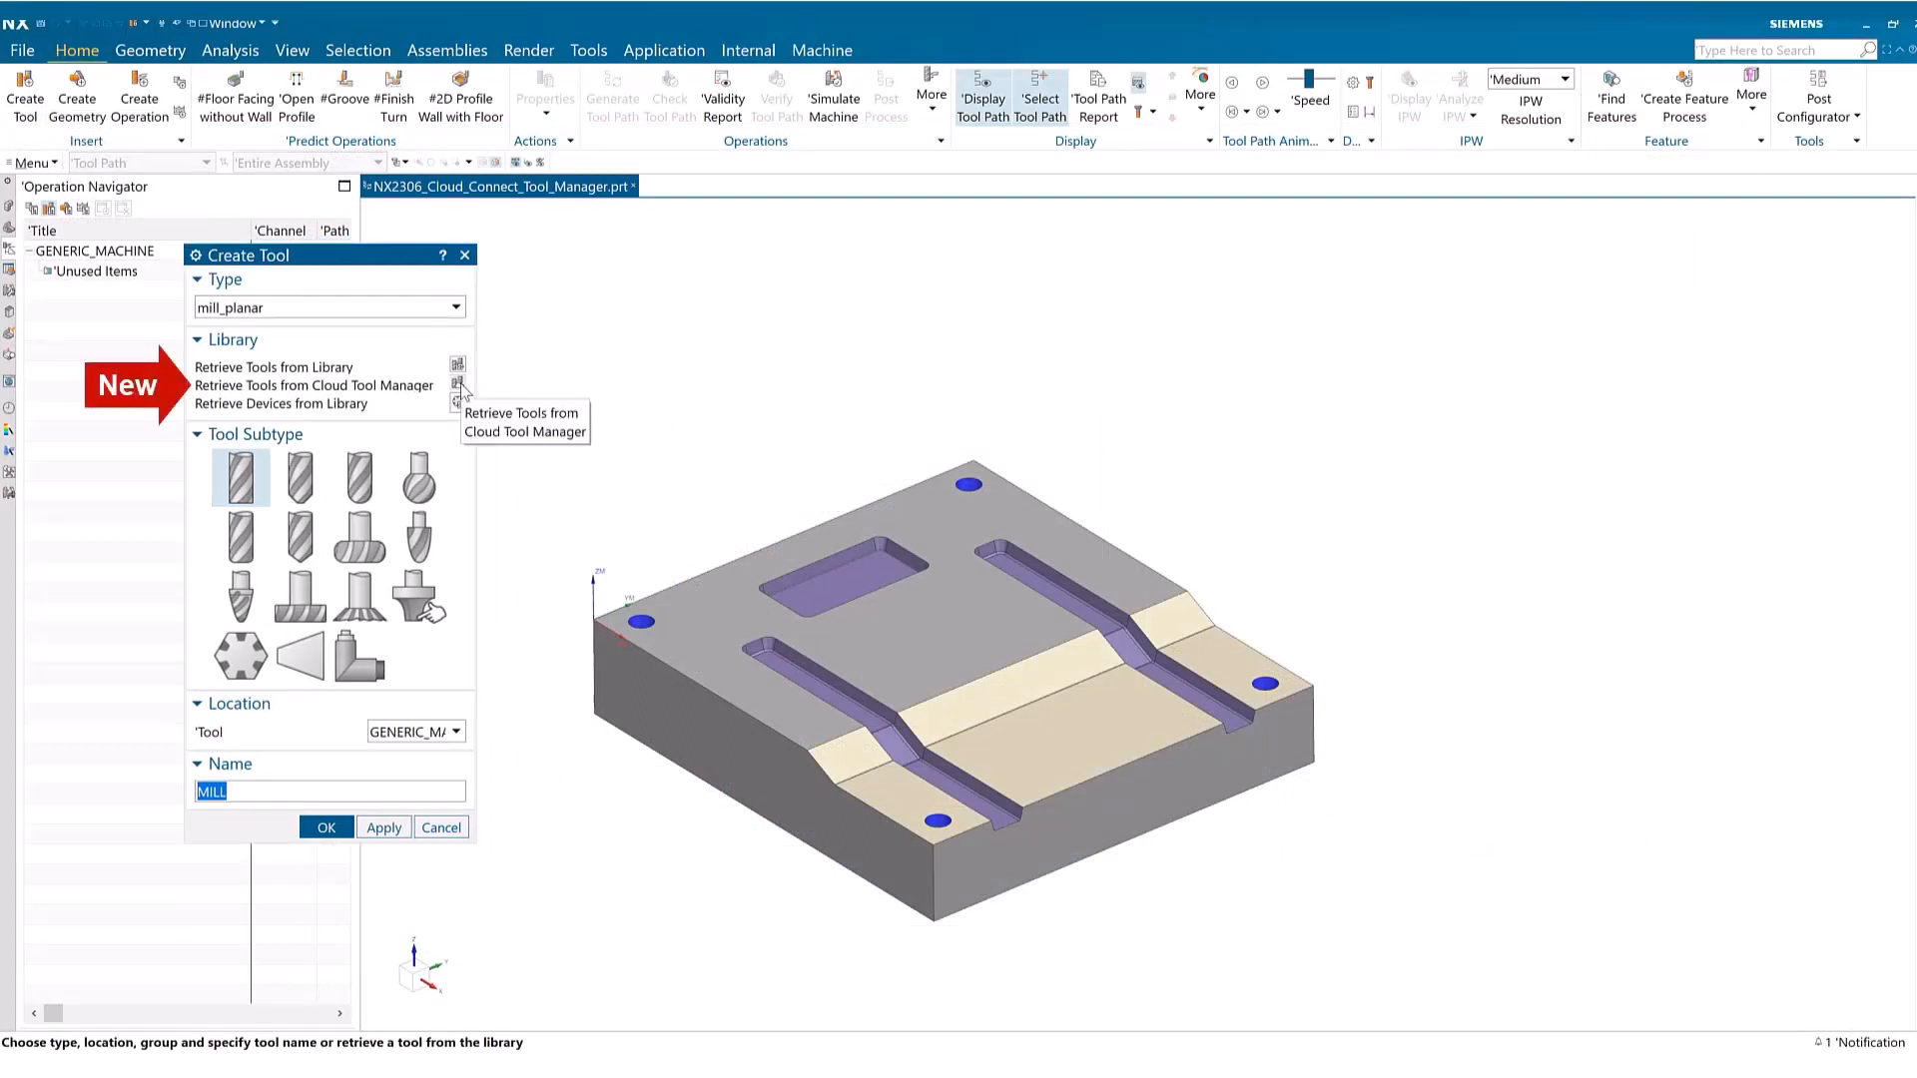
{"action": "left_click", "coordinate": [458, 385]}
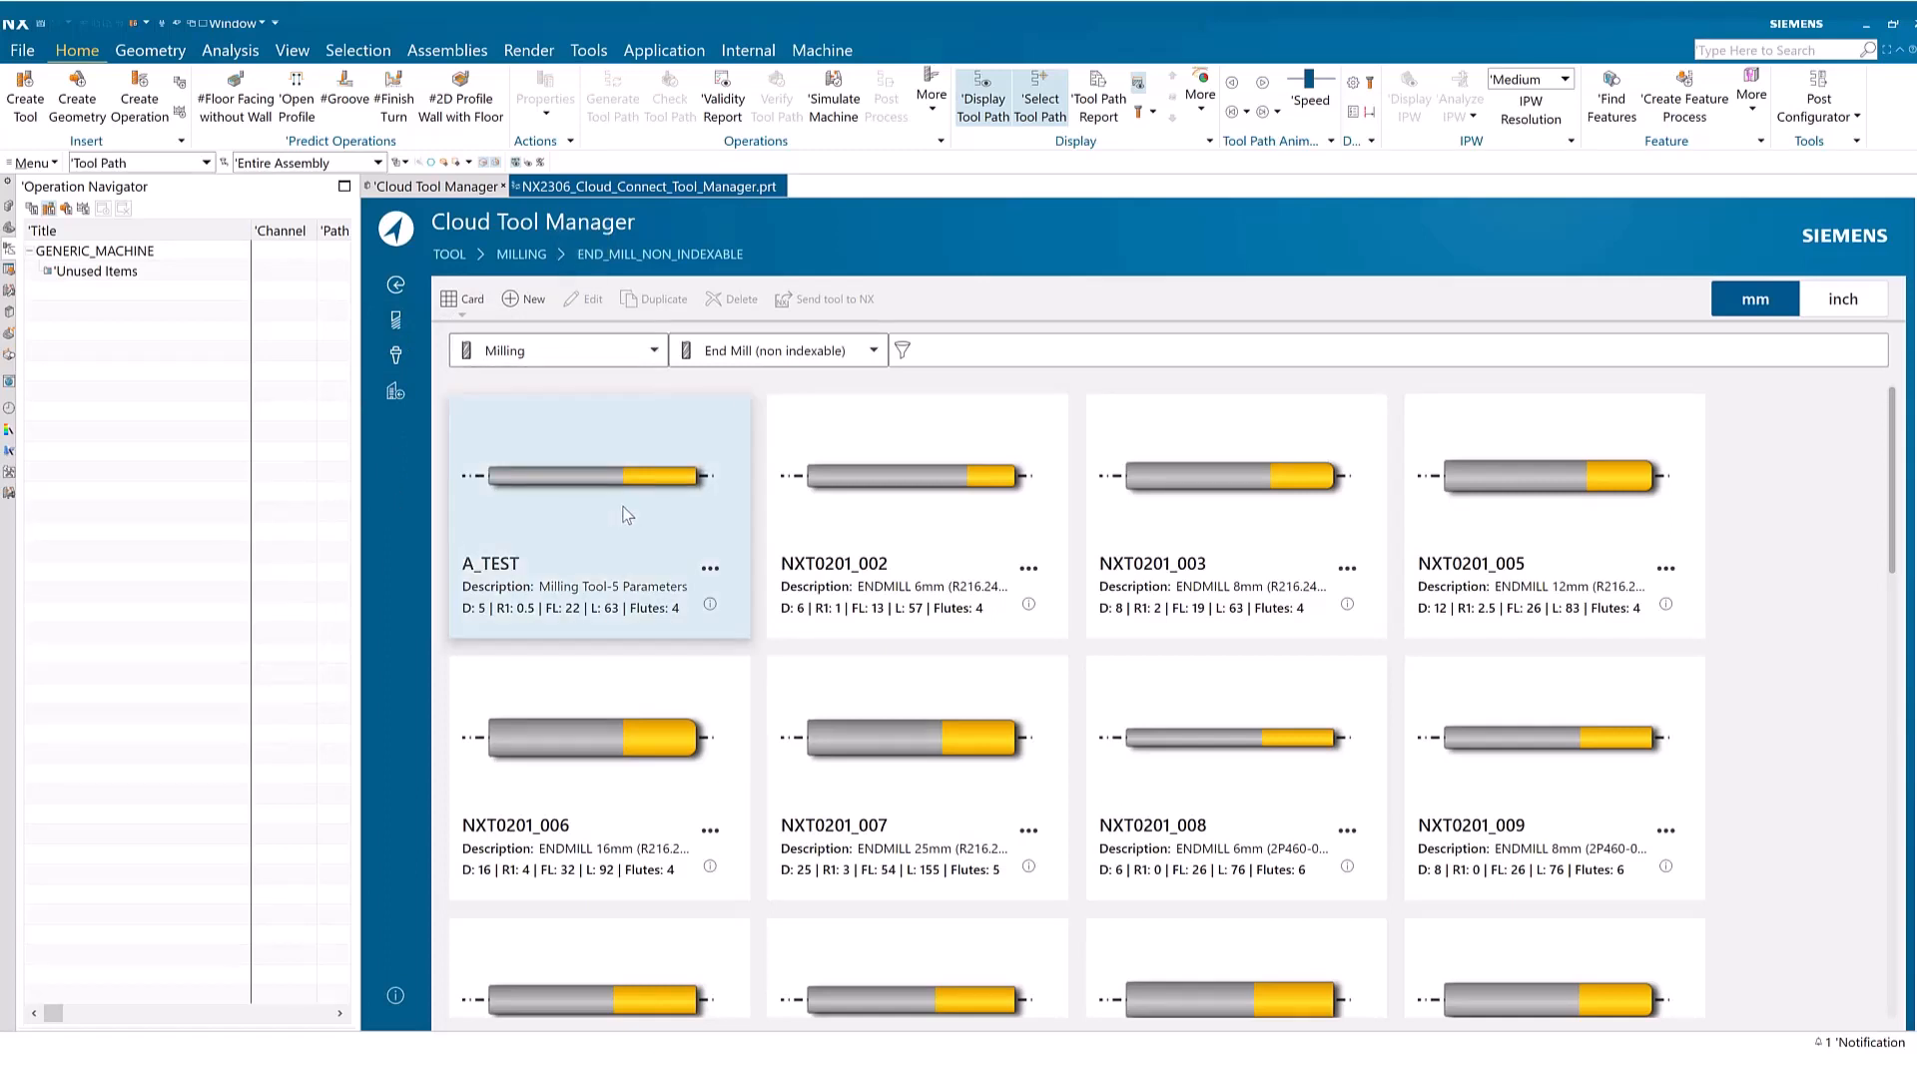
View the end mills as List with Summary and as Table, and select NXT0201_007 in the table
{"action": "left_click", "coordinate": [463, 314]}
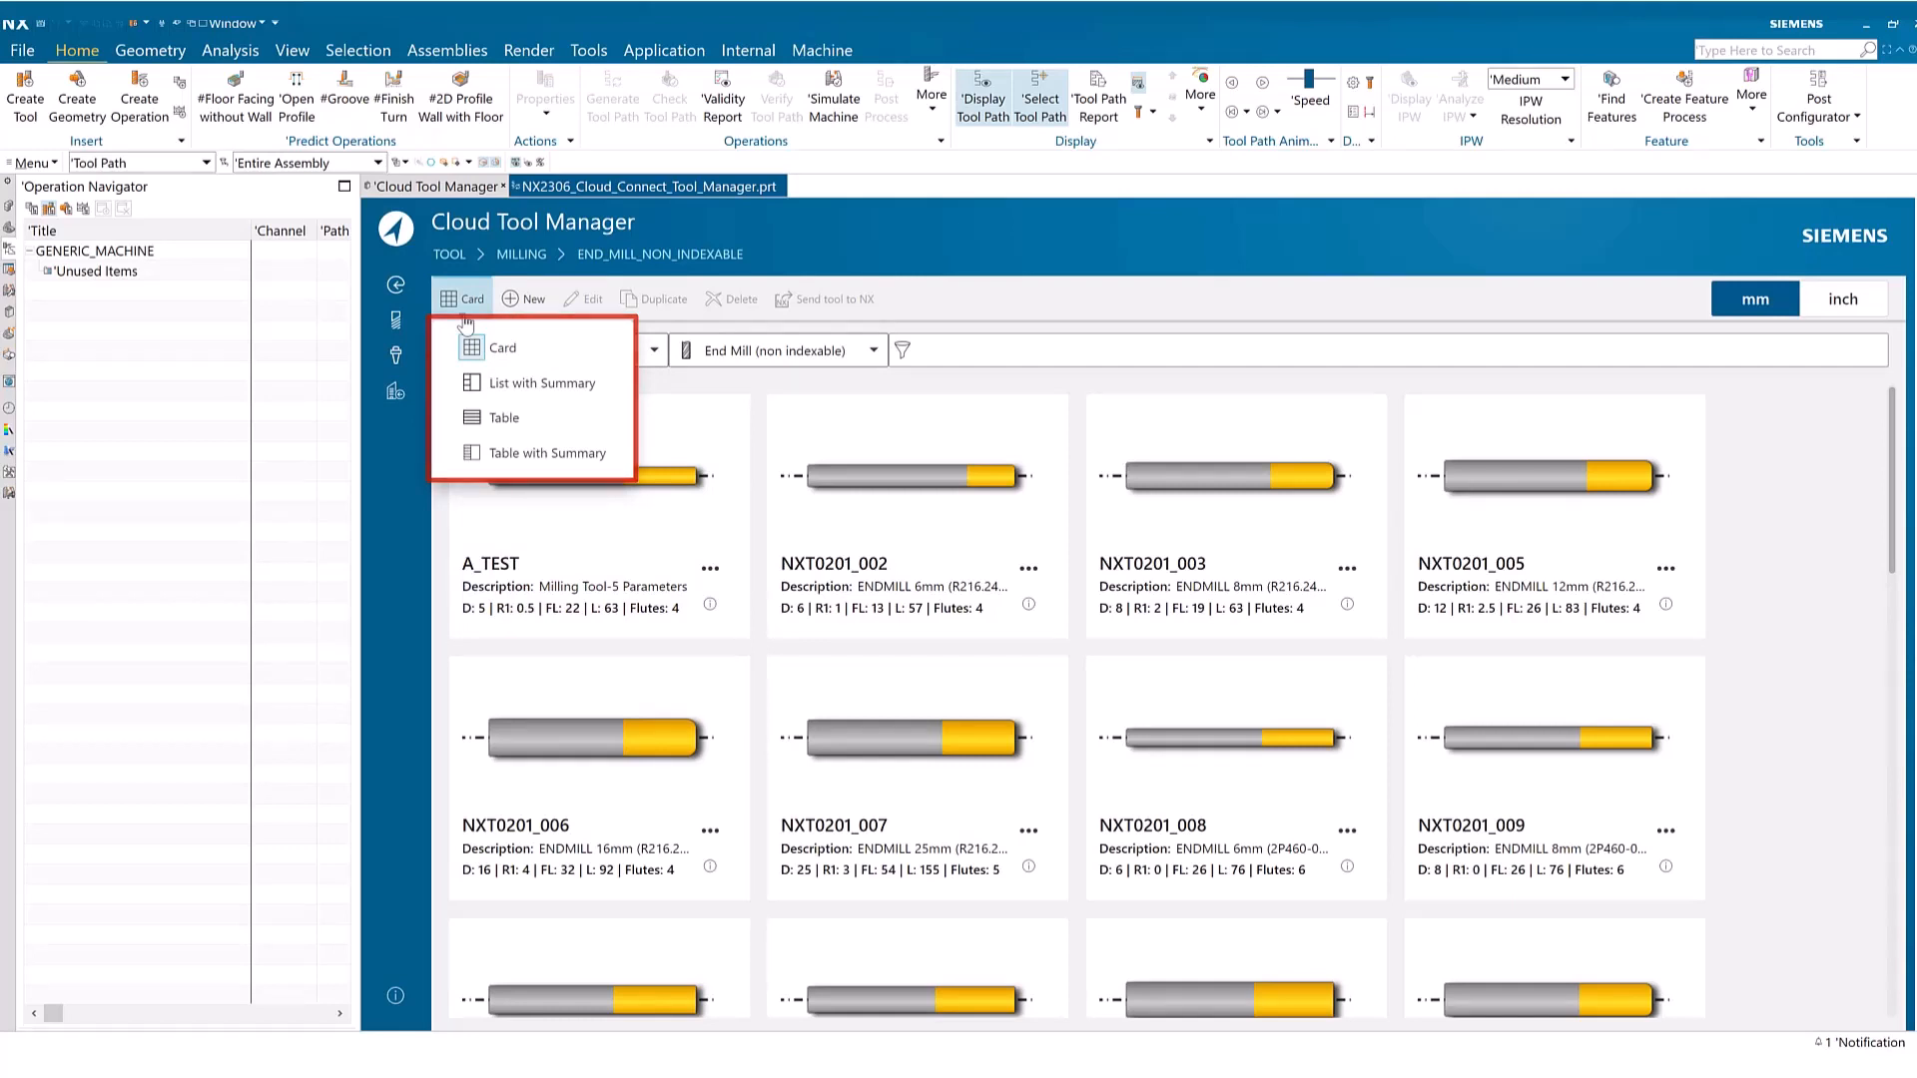
{"action": "left_click", "coordinate": [495, 394]}
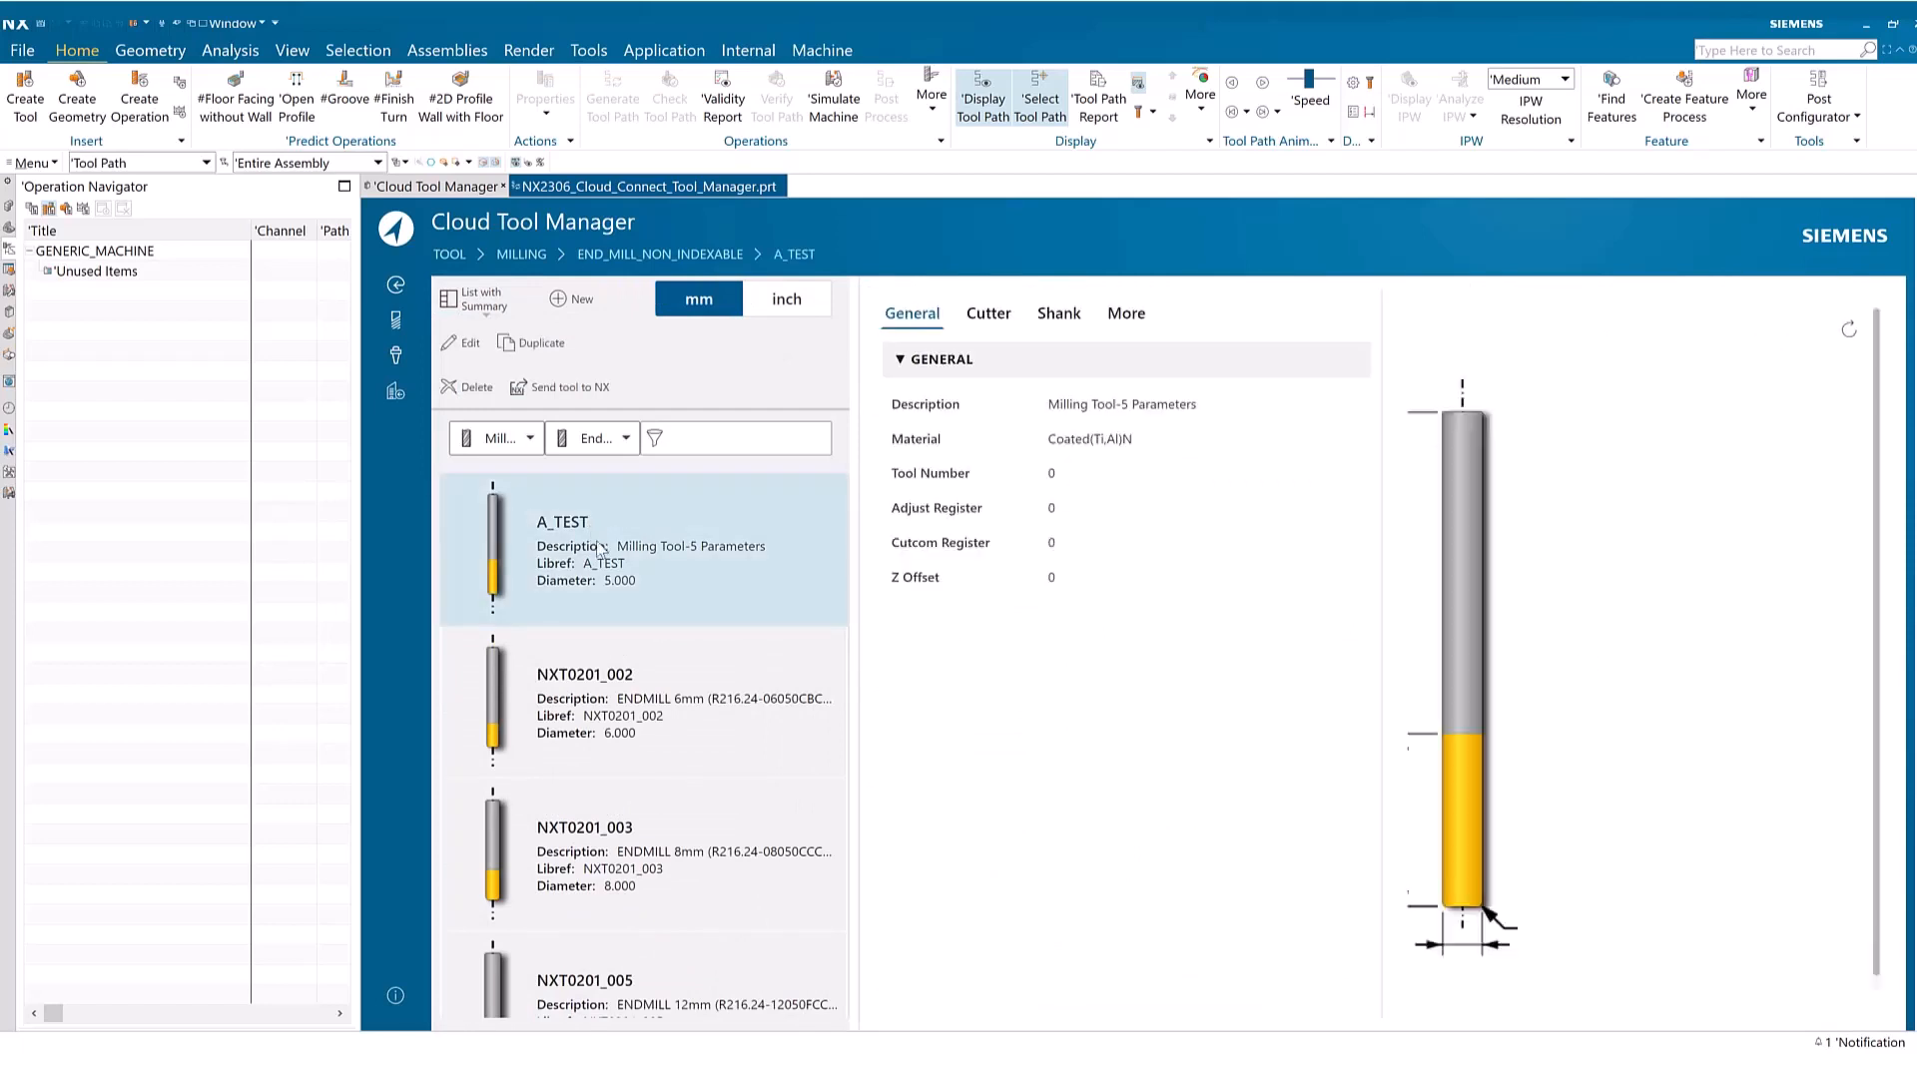
{"action": "left_click", "coordinate": [479, 300]}
{"action": "left_click", "coordinate": [509, 418]}
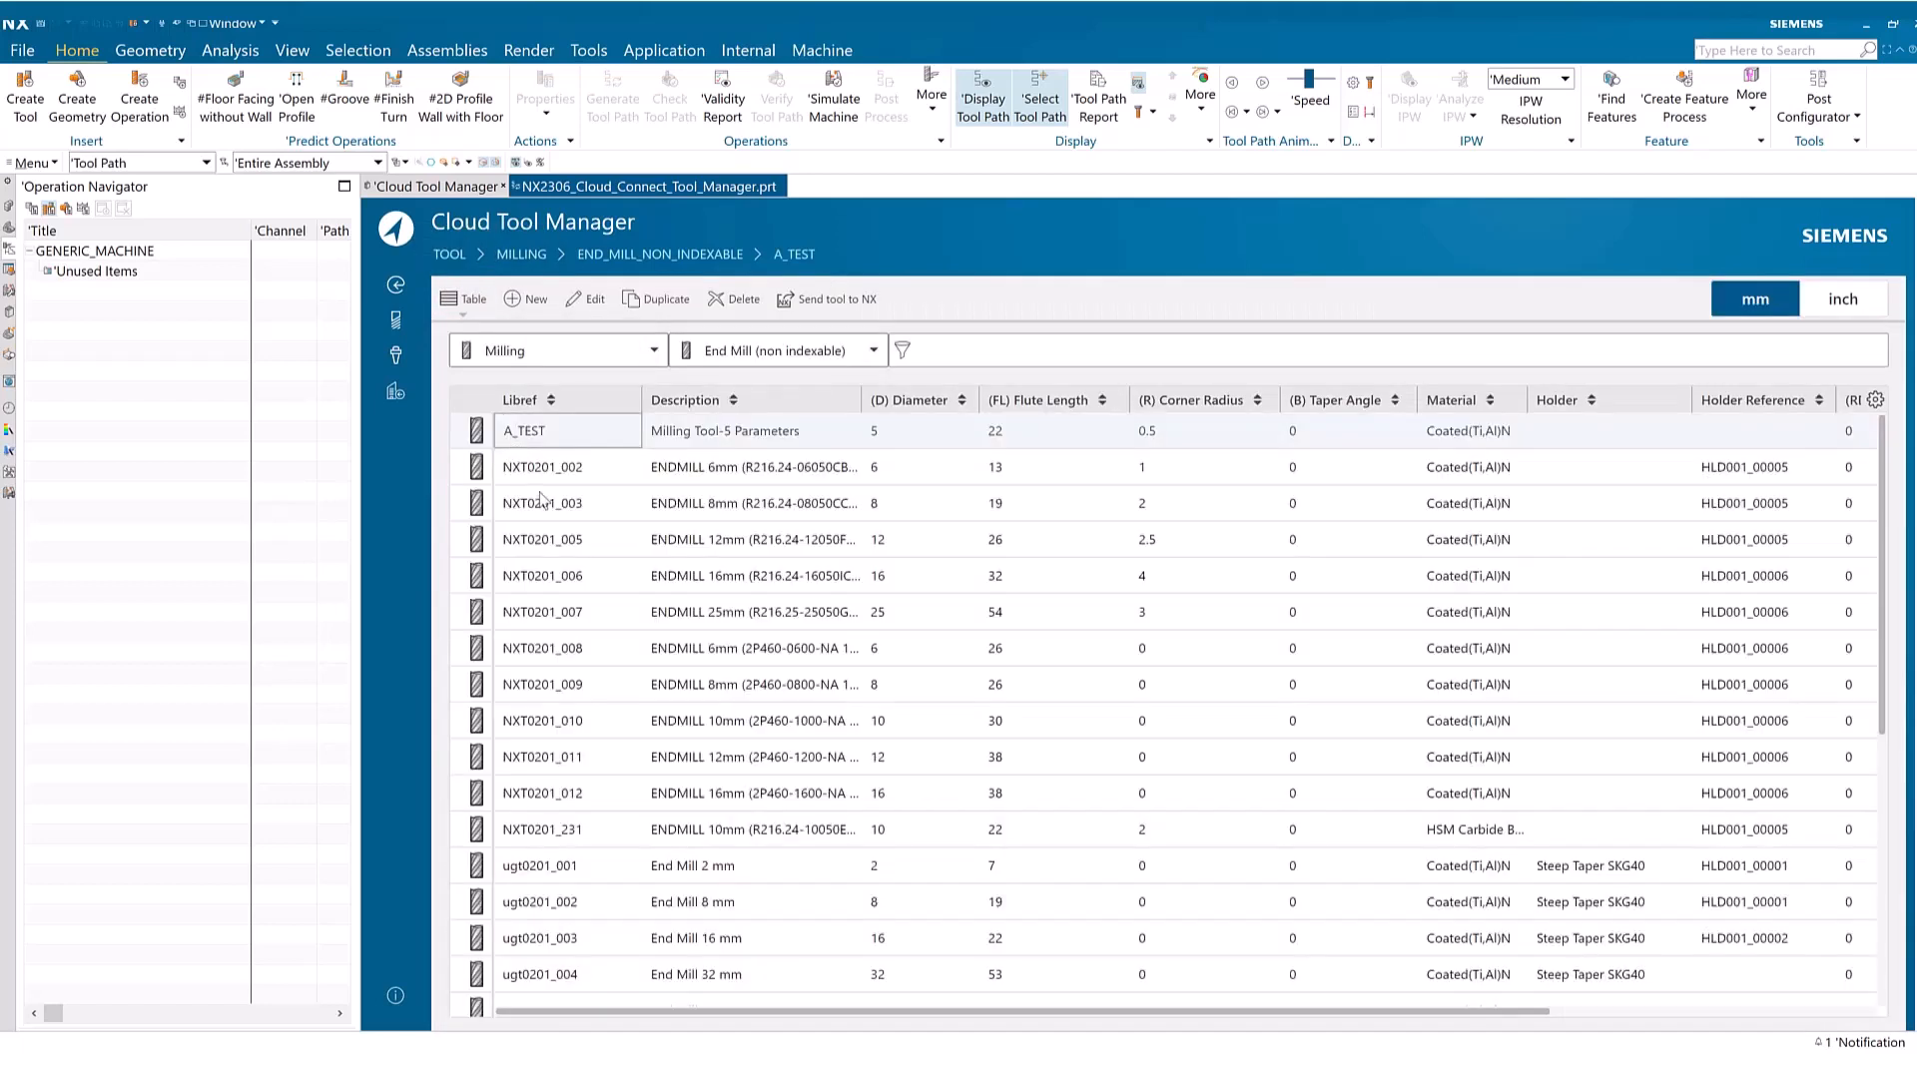
{"action": "left_click", "coordinate": [532, 477]}
{"action": "left_click", "coordinate": [535, 514]}
{"action": "left_click", "coordinate": [540, 612]}
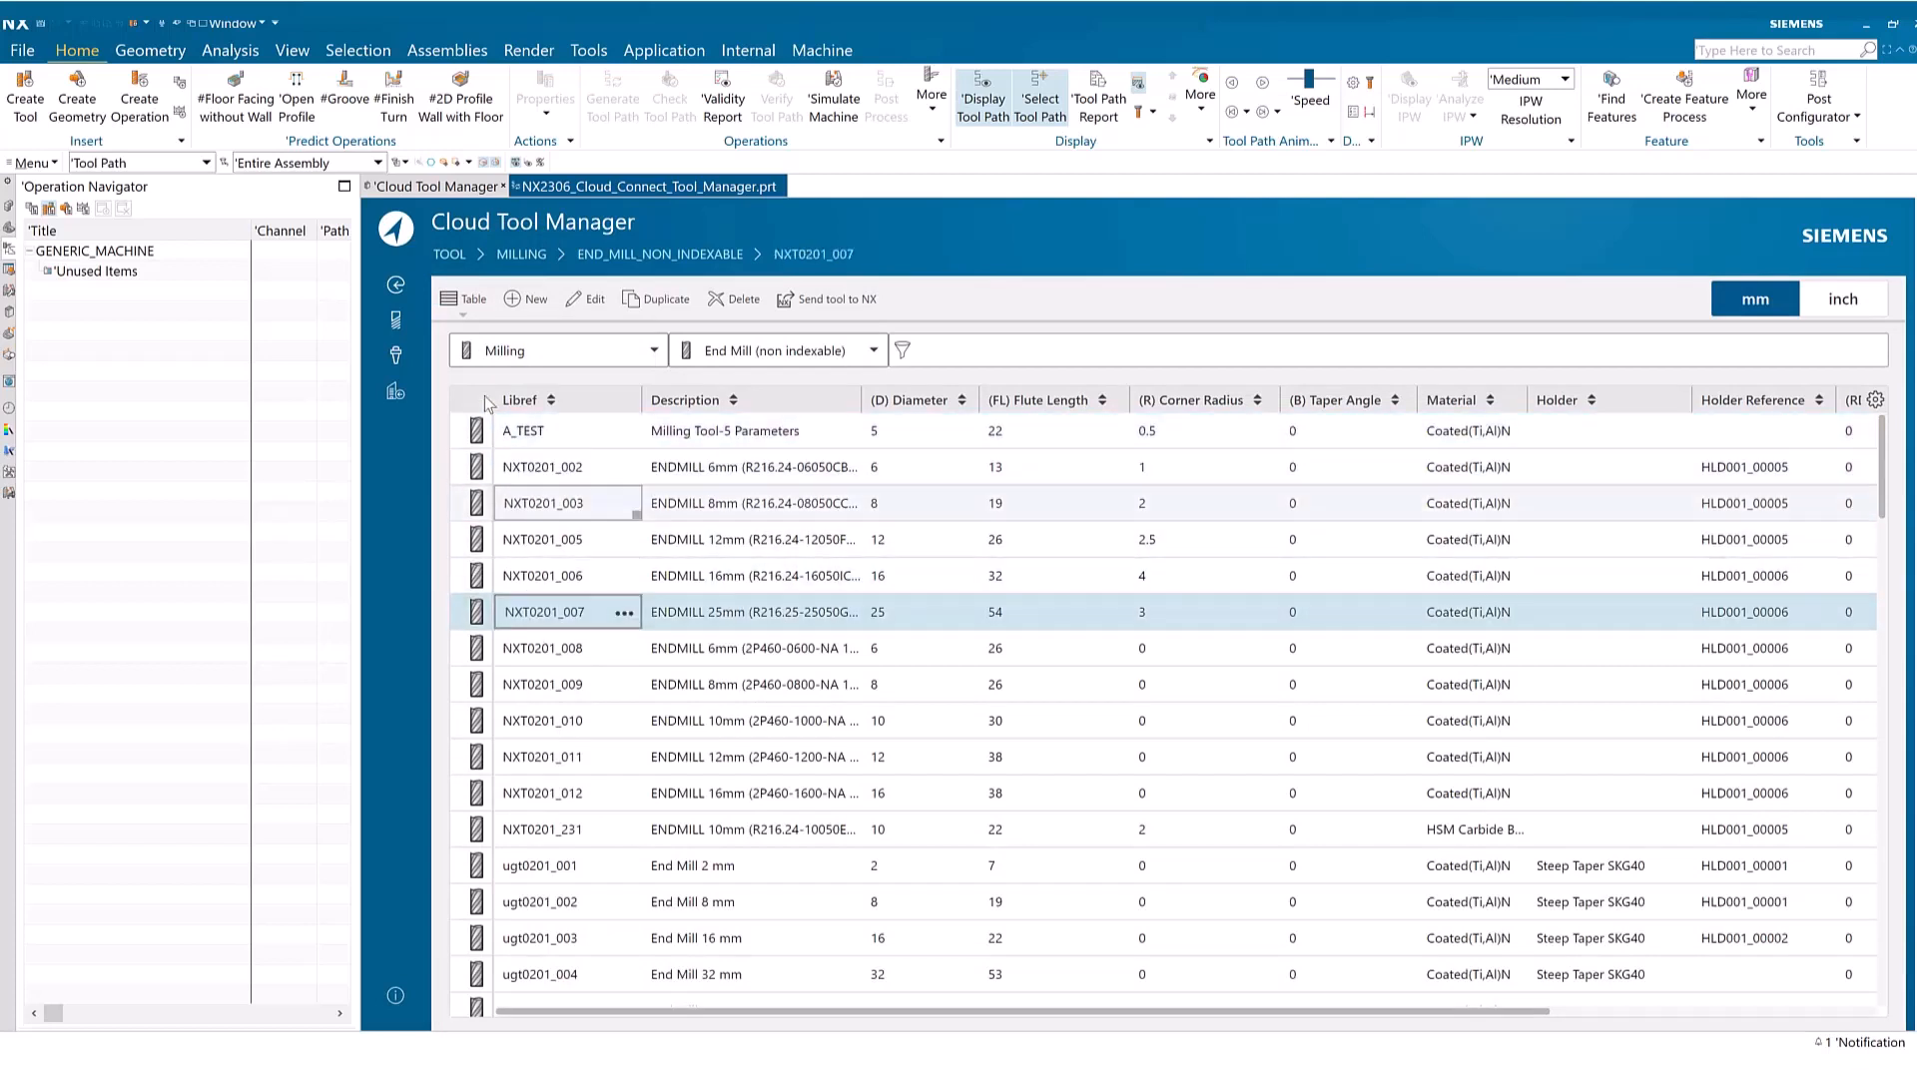
View the end mills as Table with Summary and return to the Card view
{"action": "left_click", "coordinate": [467, 300]}
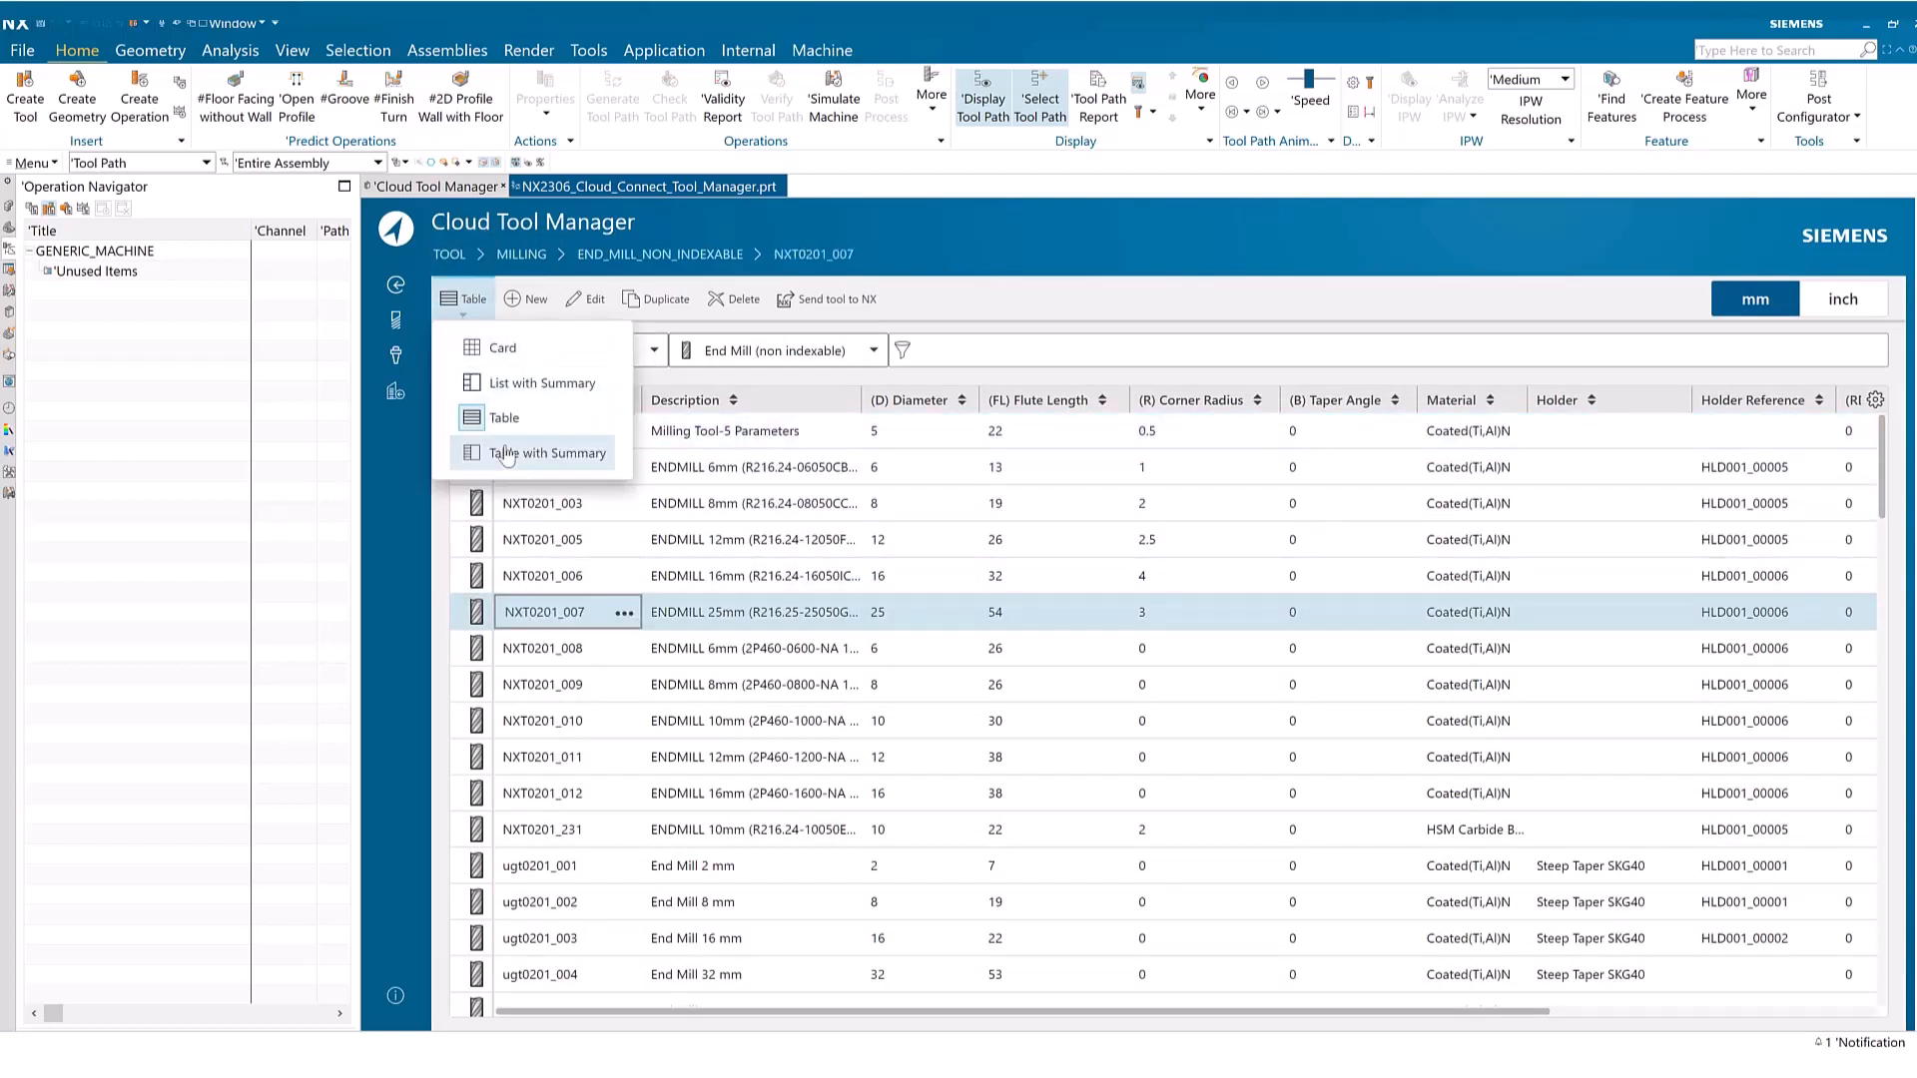
{"action": "left_click", "coordinate": [539, 453]}
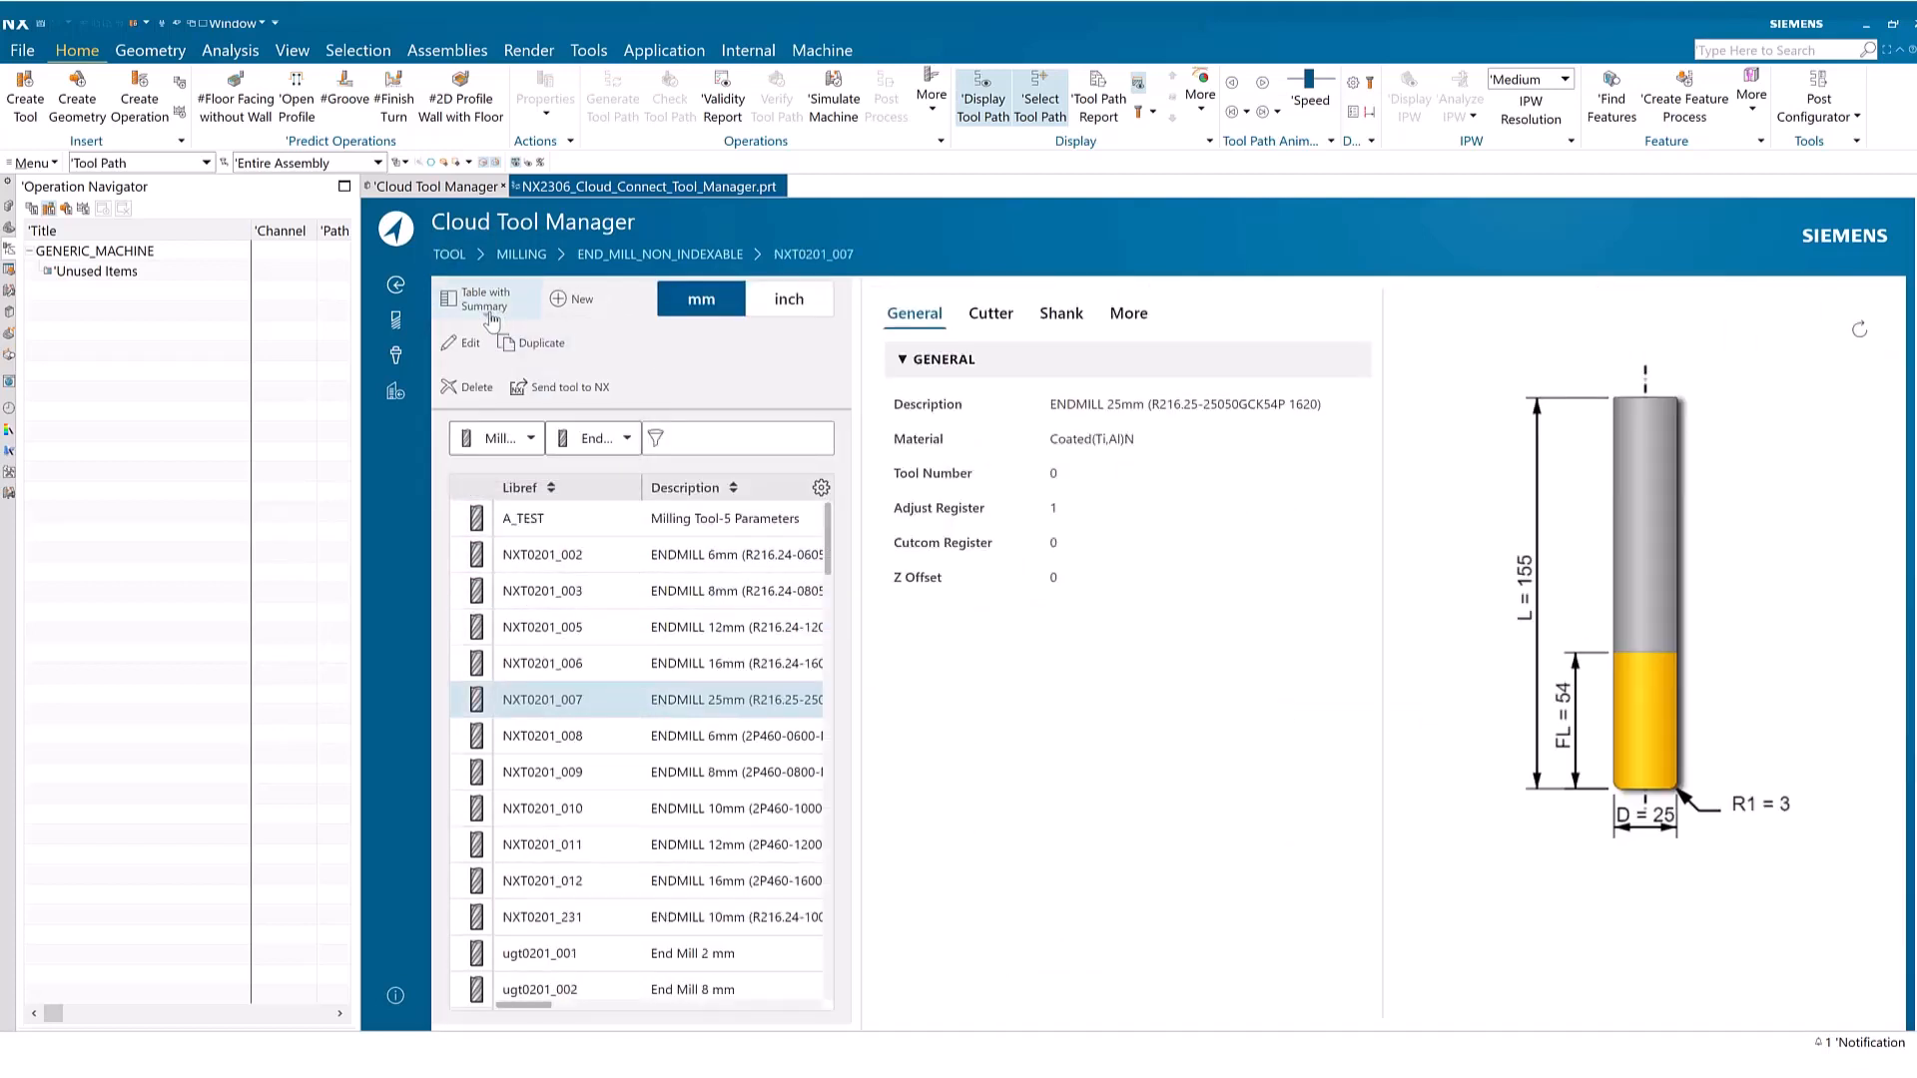
{"action": "left_click", "coordinate": [490, 310]}
{"action": "left_click", "coordinate": [494, 344]}
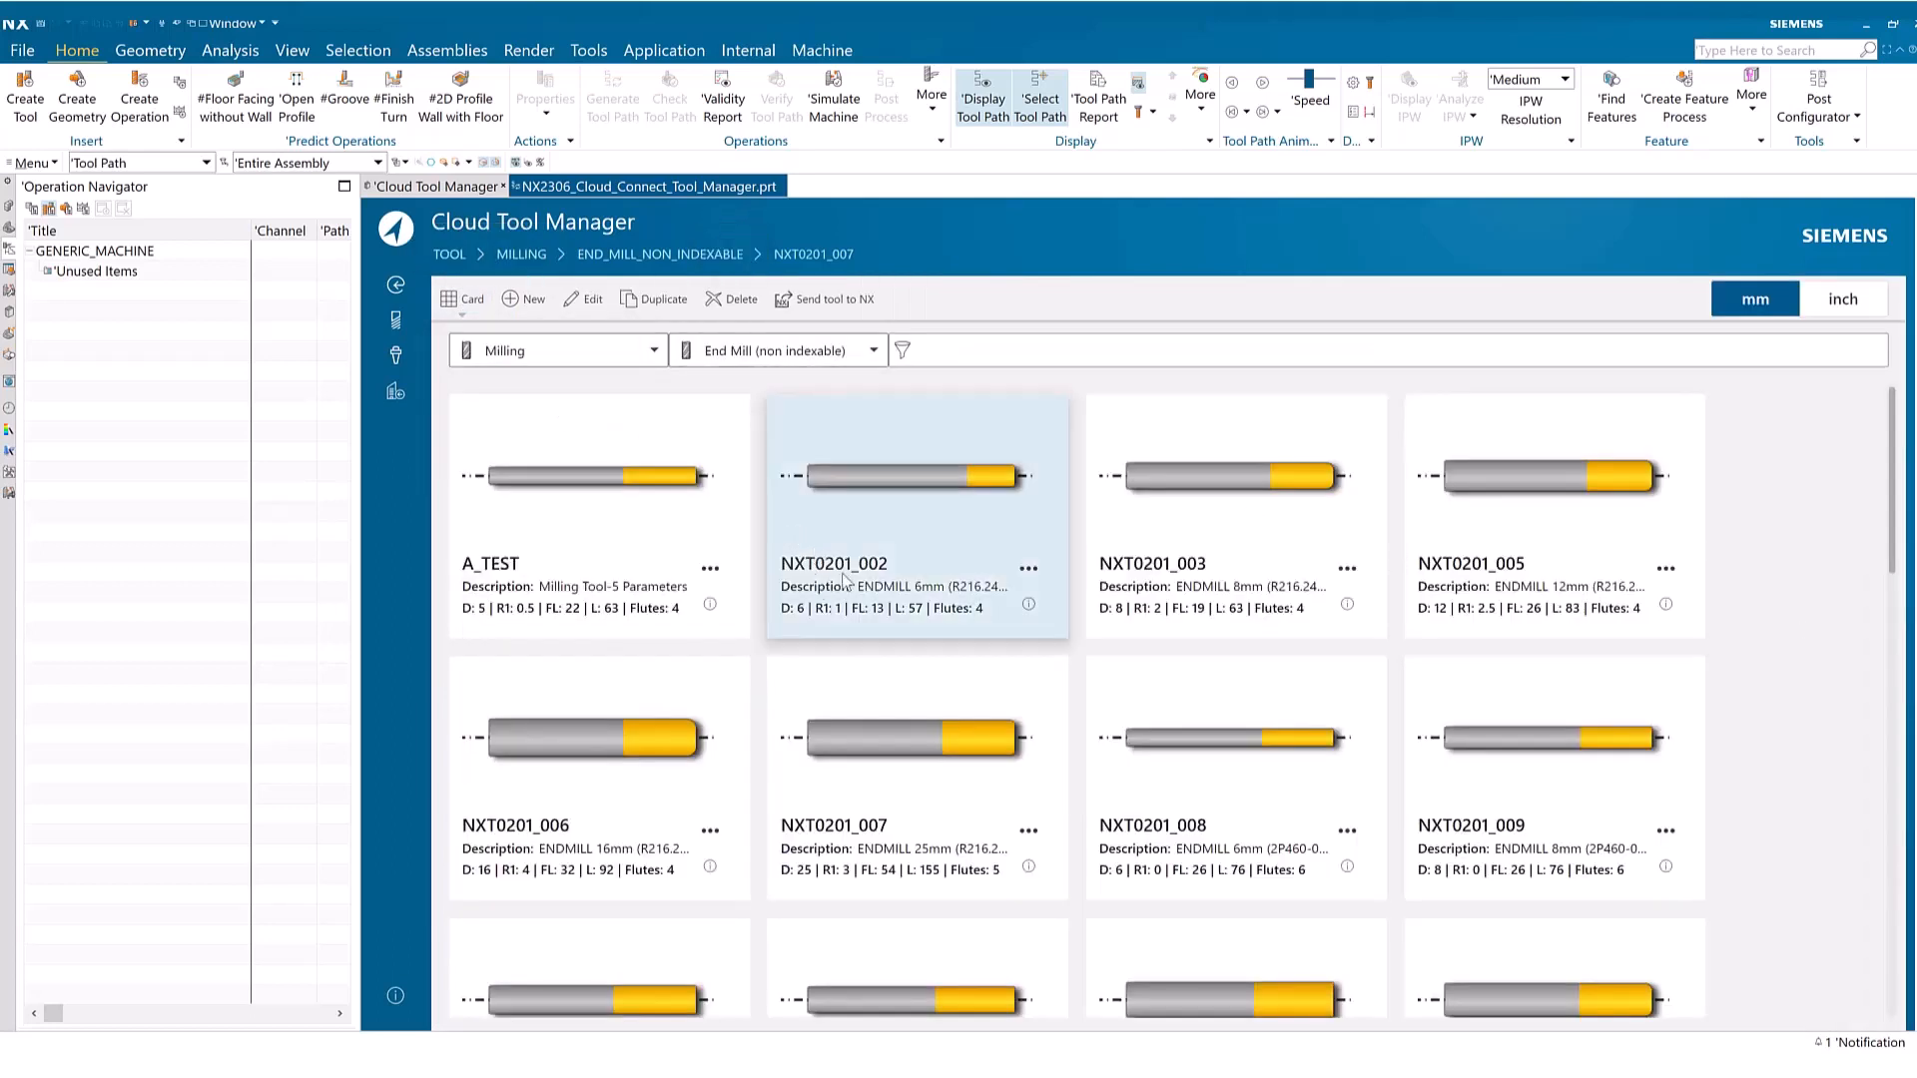
Edit end mill NXT0201_002, setting both its Tool Number and Cutcom Register to 1
{"action": "left_click", "coordinate": [922, 499]}
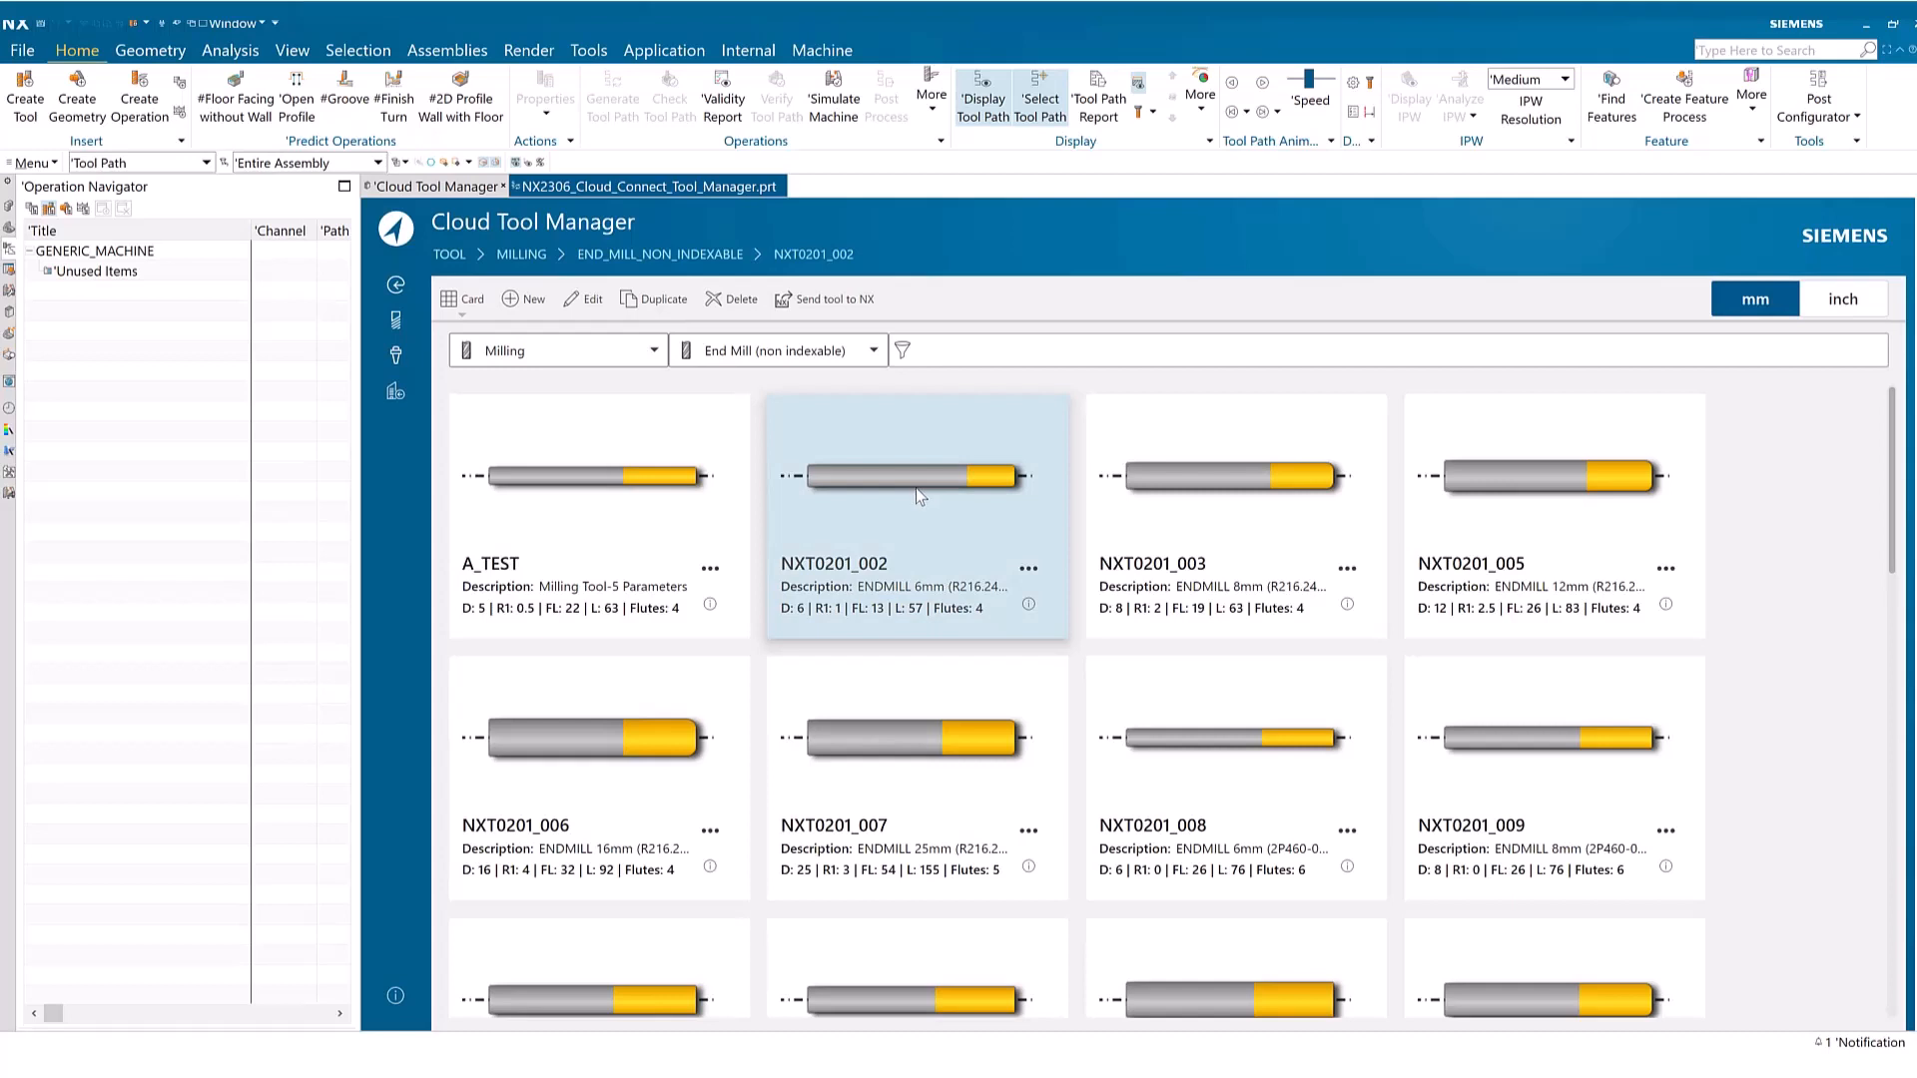
{"action": "left_click", "coordinate": [576, 305]}
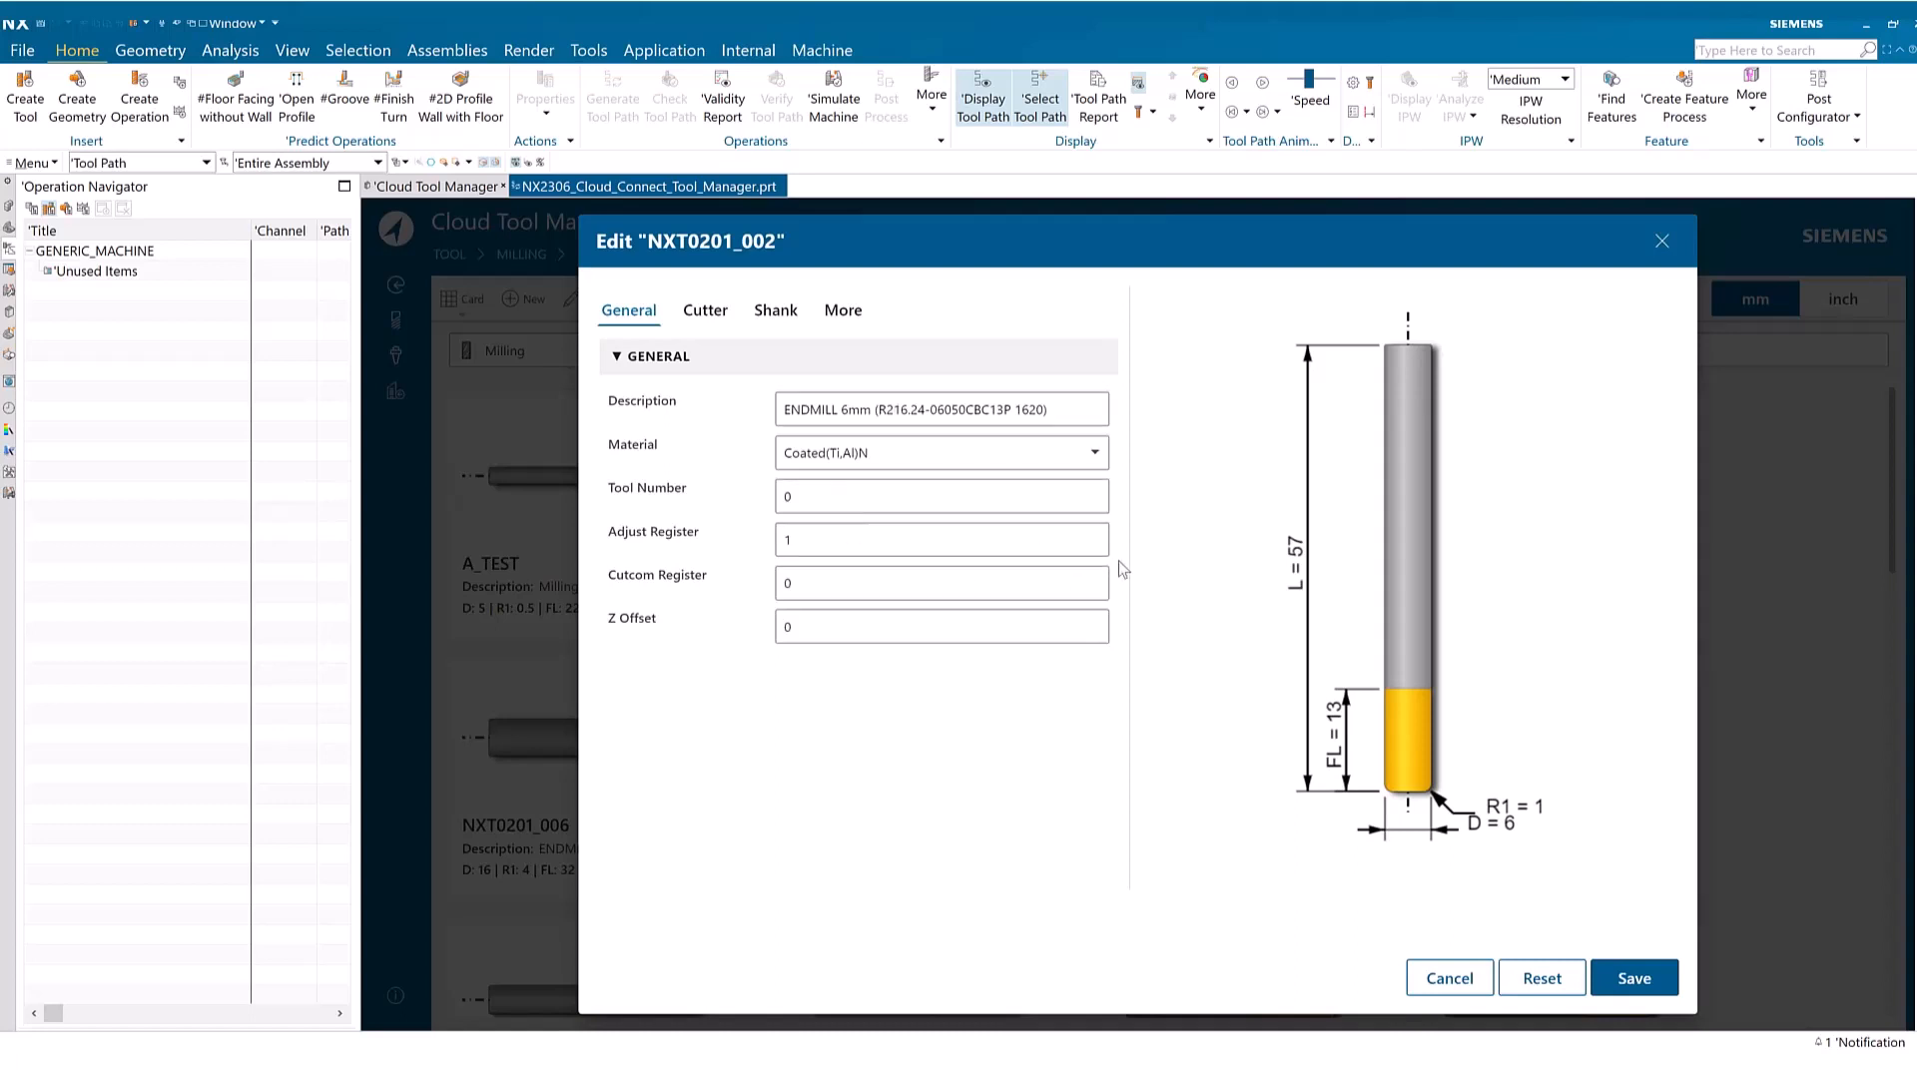
{"action": "left_click", "coordinate": [780, 496]}
{"action": "double_click", "coordinate": [780, 496]}
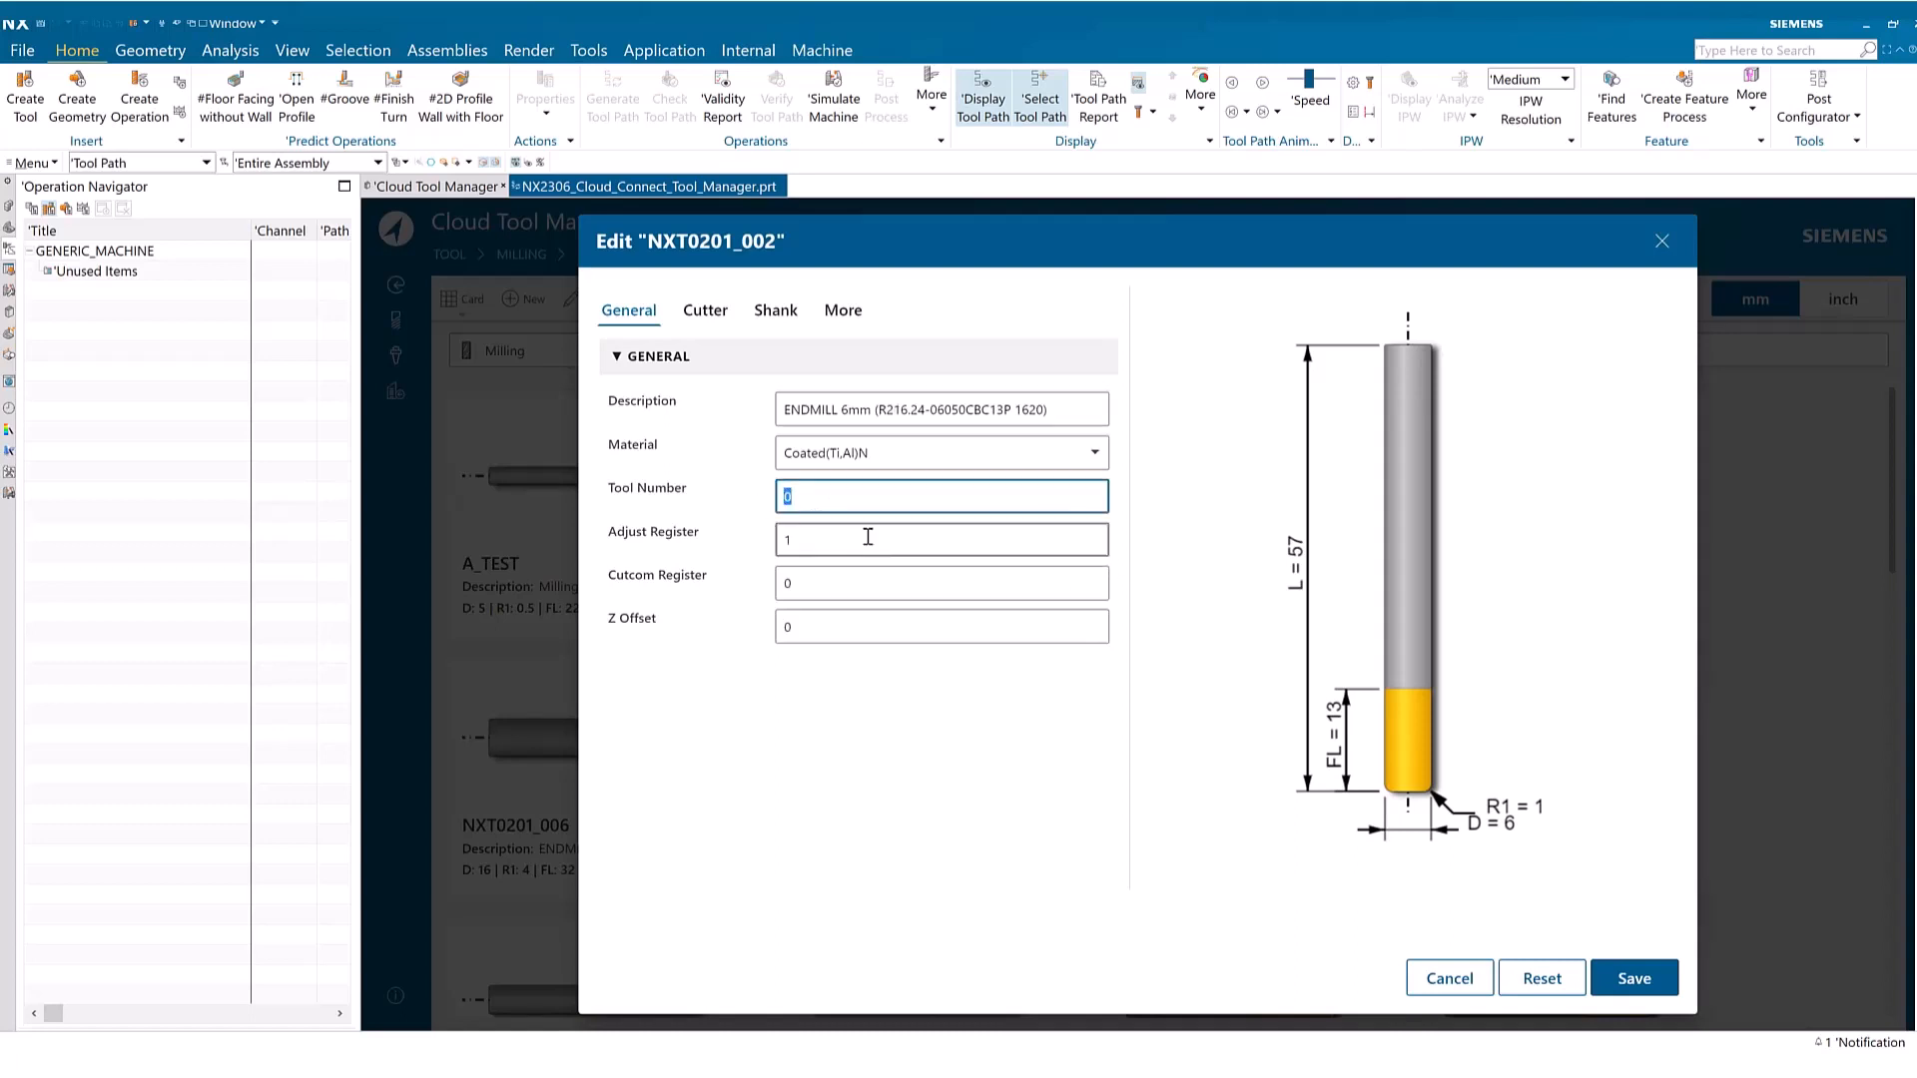
{"action": "type", "text": "1"}
{"action": "left_click_drag", "start_coordinate": [827, 584], "coordinate": [754, 581]}
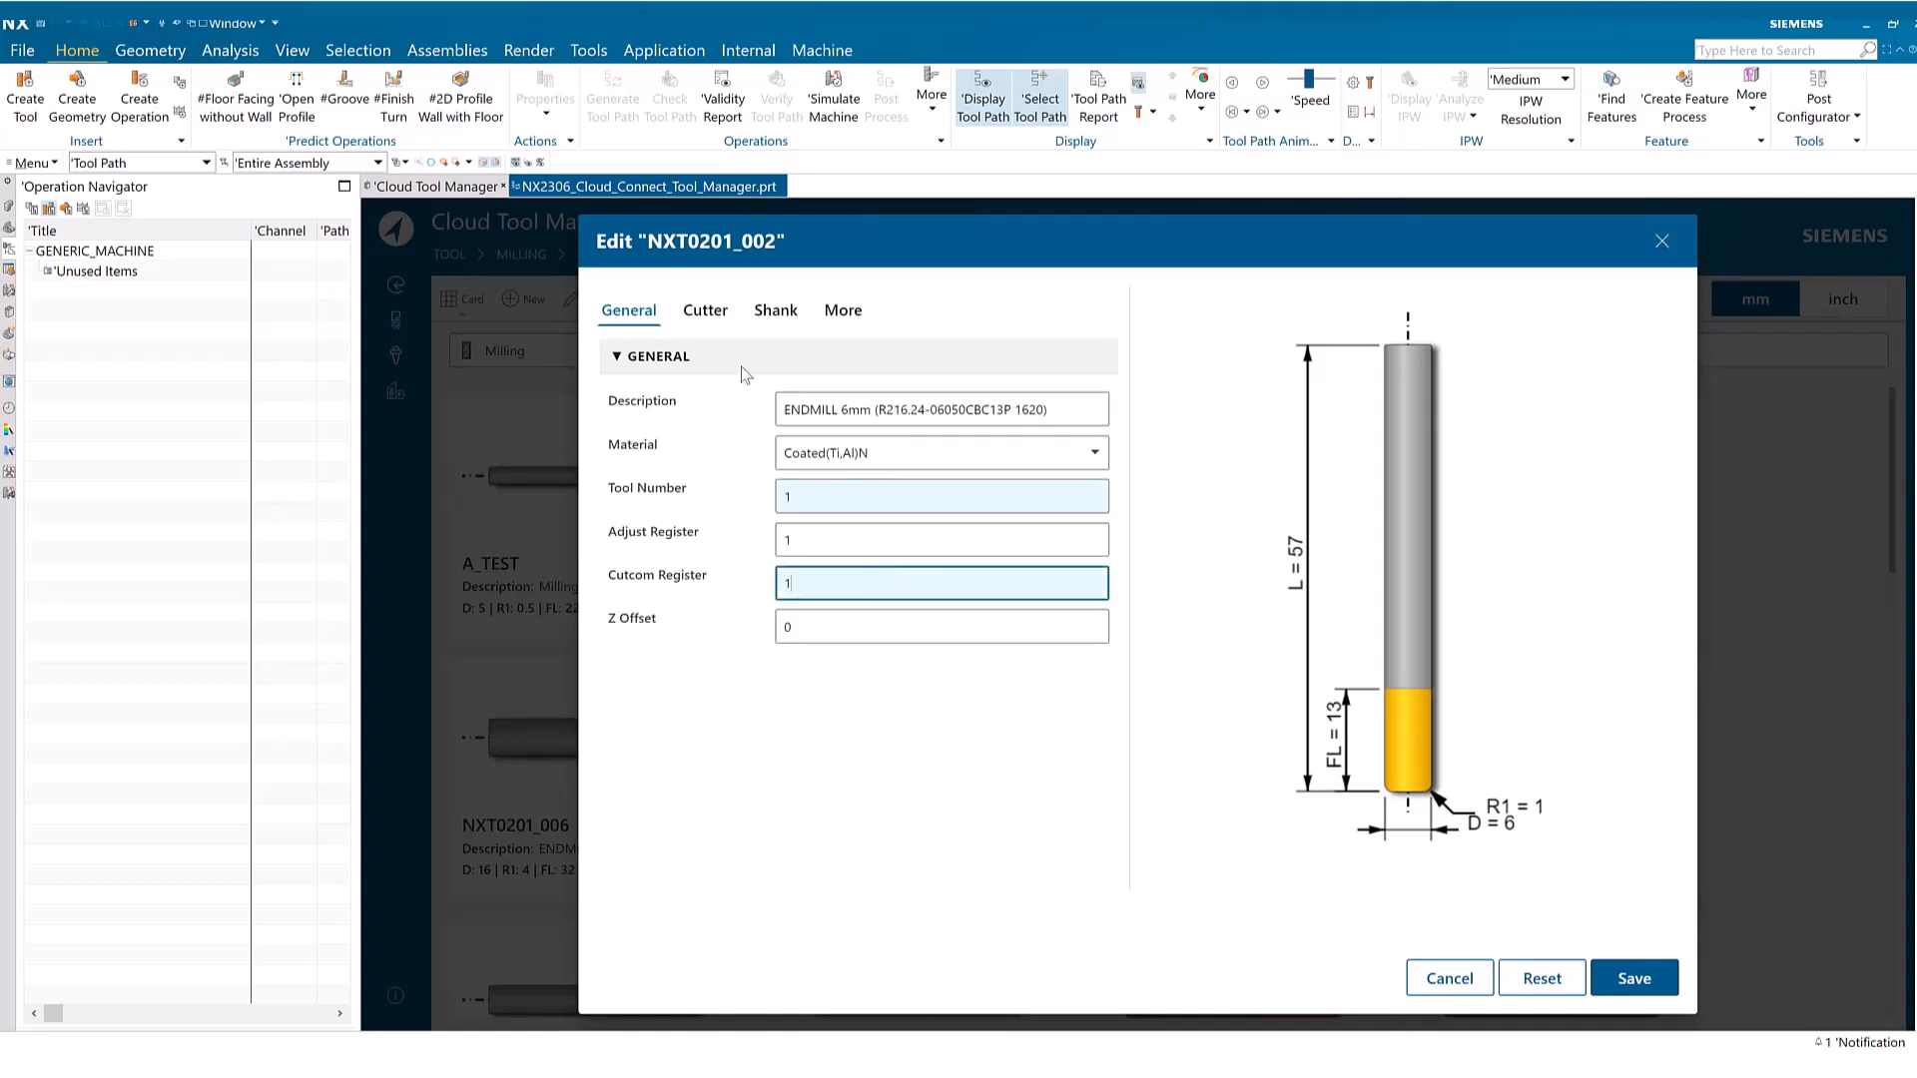
Set the cutter's lower radius (R1) to 2 and save the edited tool
{"action": "left_click", "coordinate": [705, 312]}
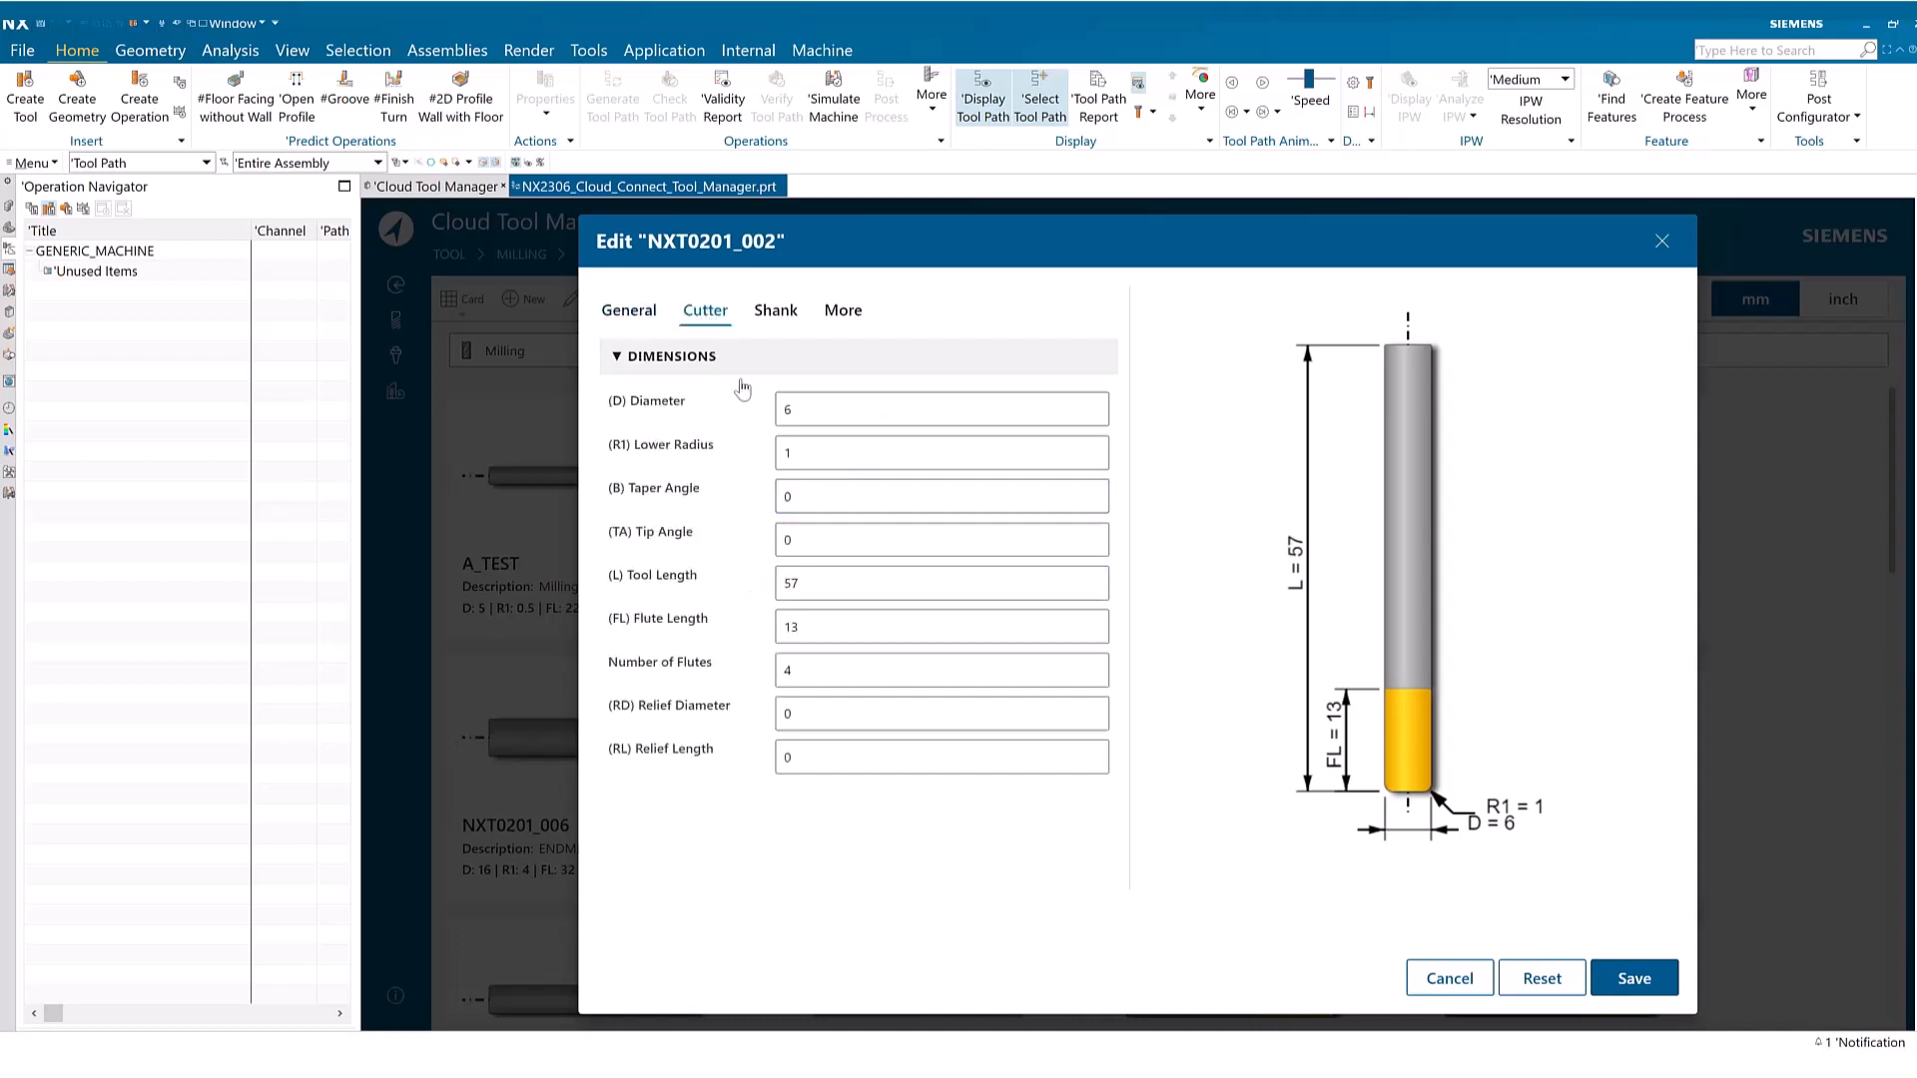
{"action": "double_click", "coordinate": [811, 455]}
{"action": "type", "text": "2"}
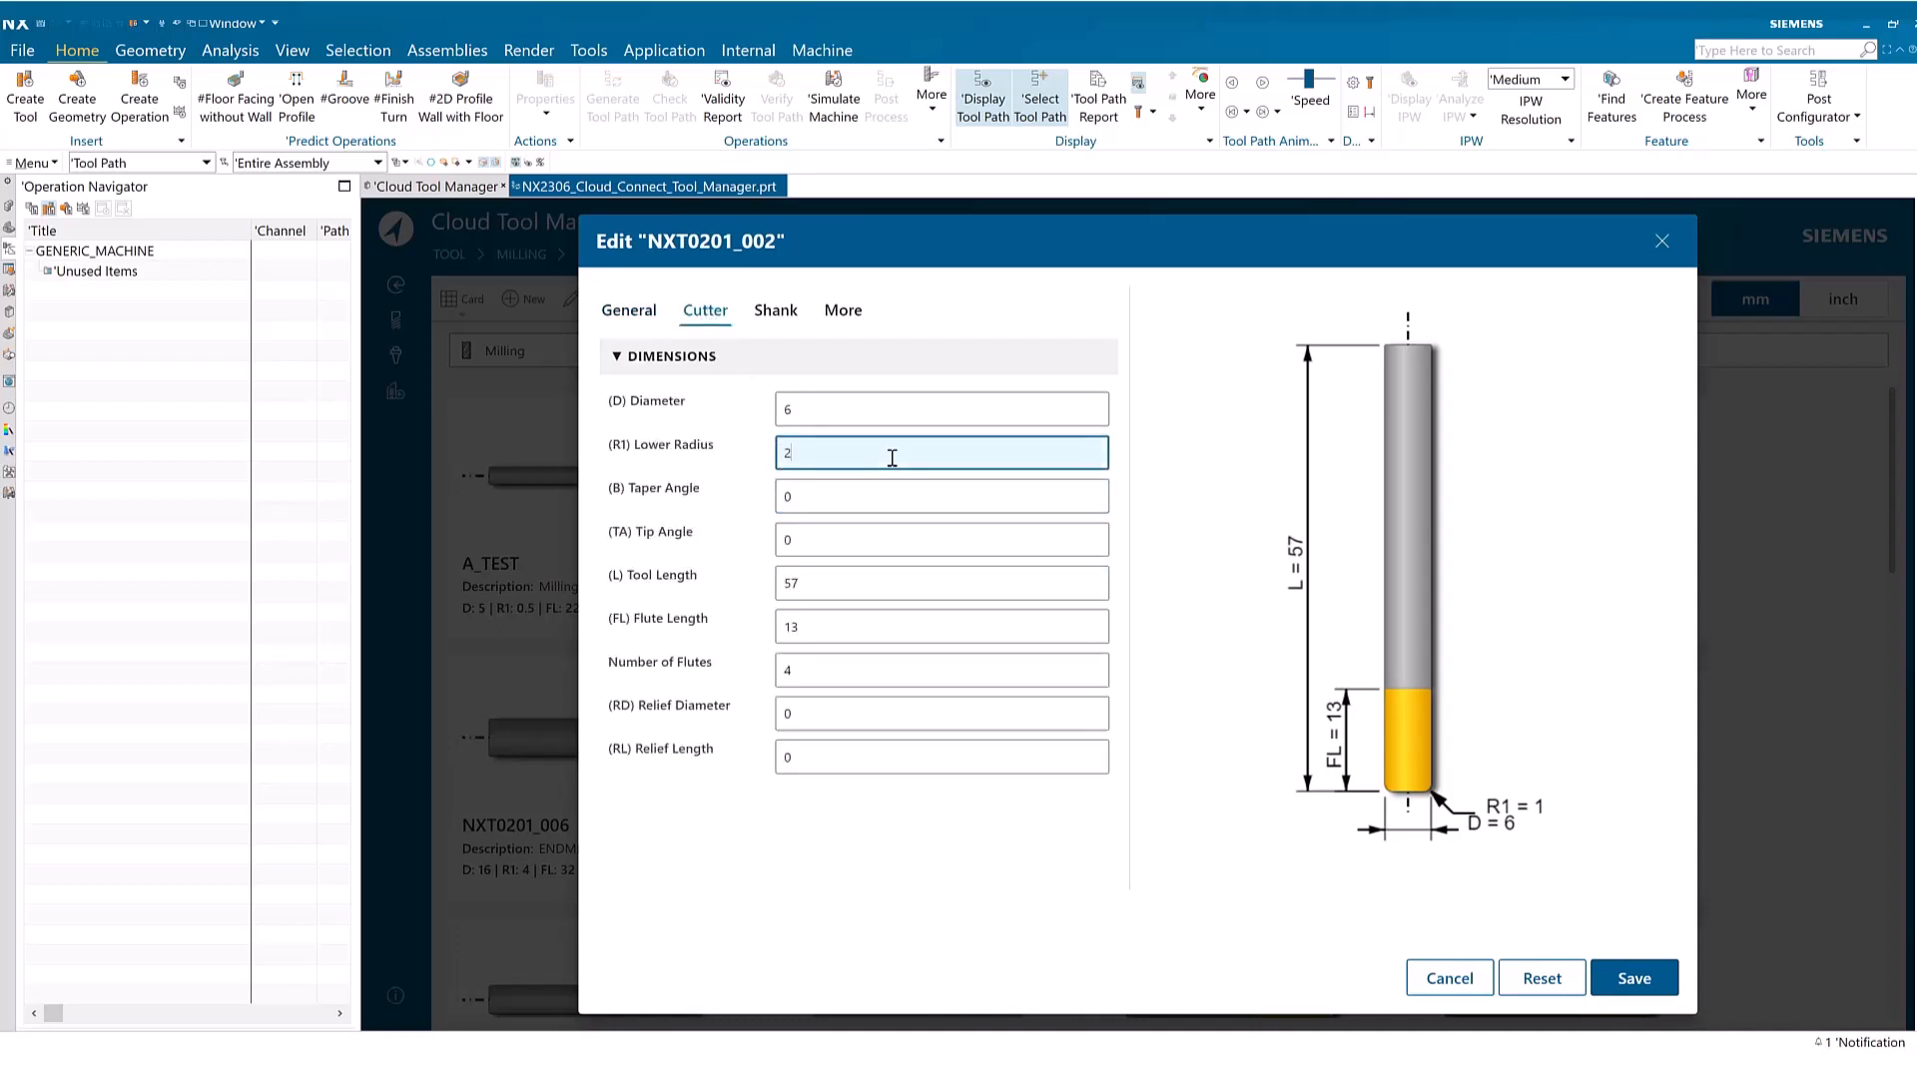
{"action": "left_click", "coordinate": [631, 312]}
{"action": "left_click", "coordinate": [1662, 995]}
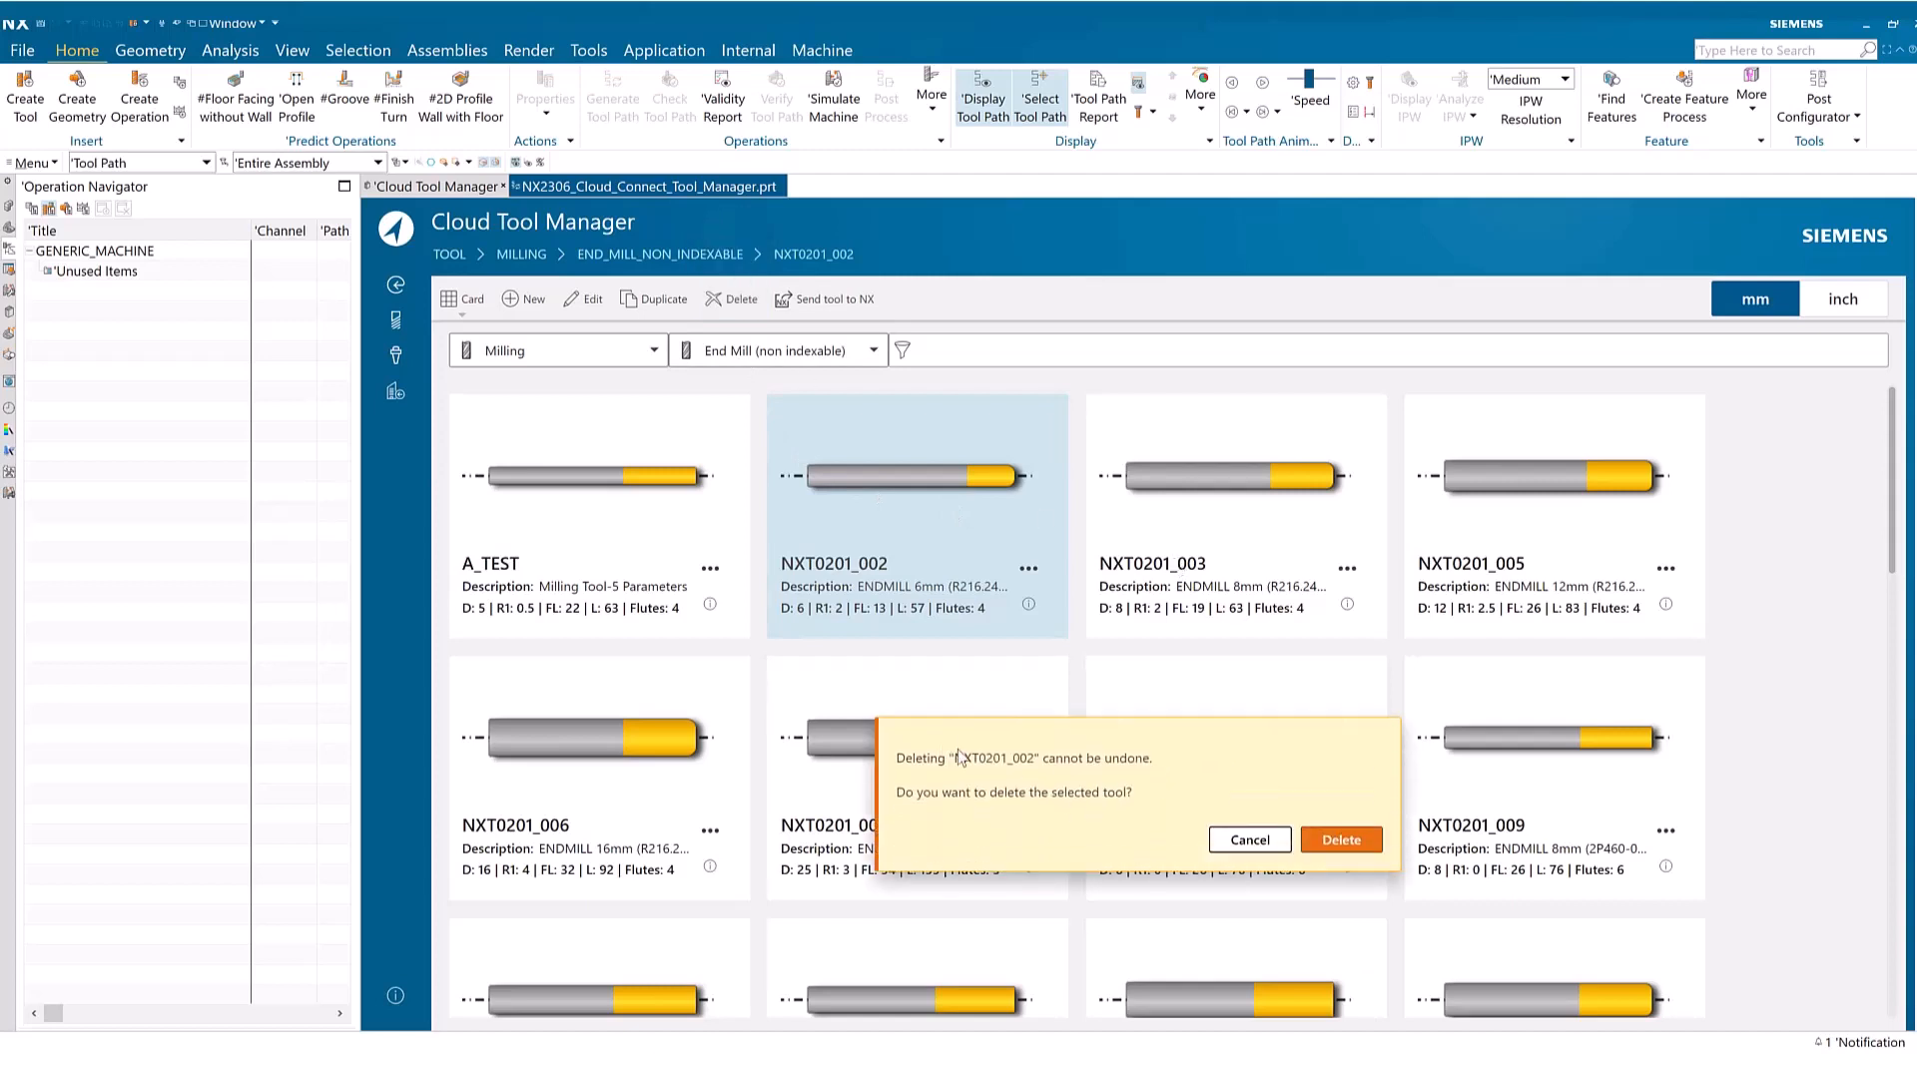
Delete the end mill NXT0201_002 from the tool library
{"action": "left_click", "coordinate": [1341, 841]}
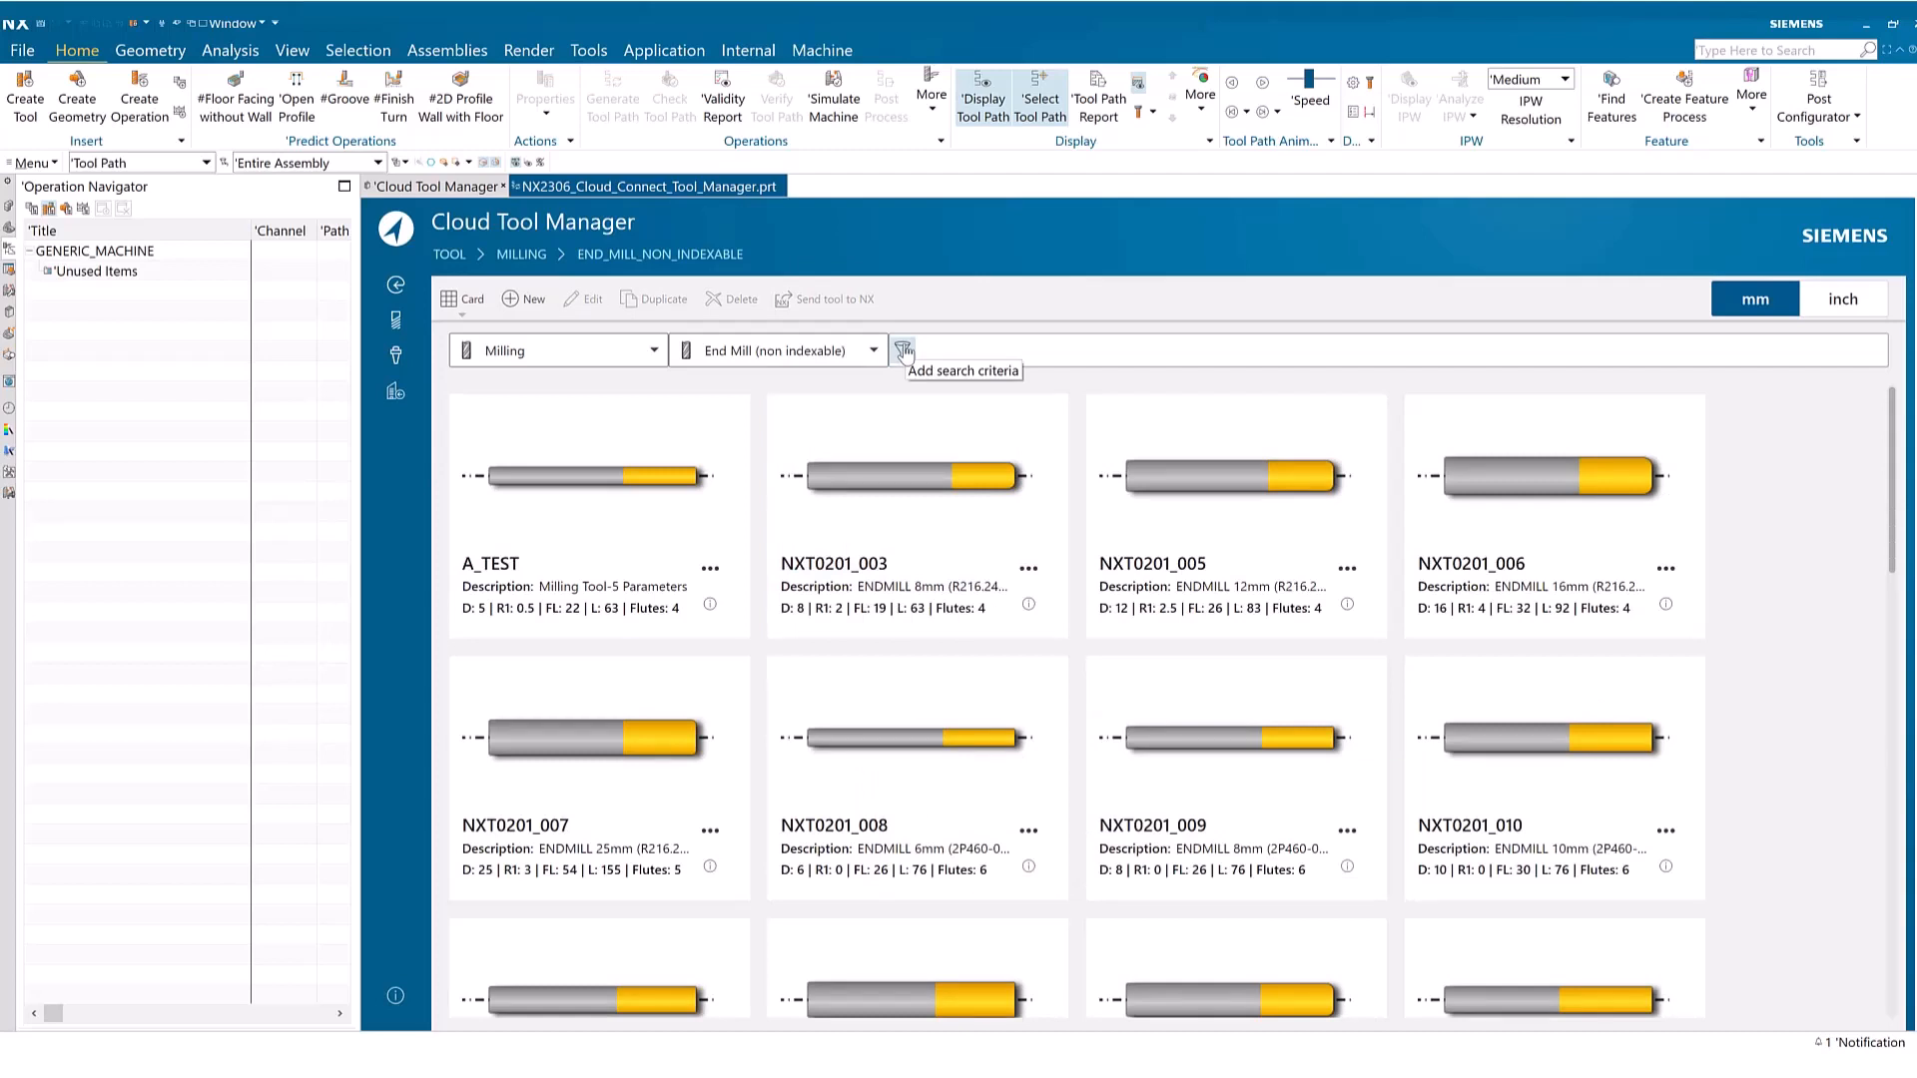
Add end mill search criteria for diameter equal to 8 and flute length greater than 20
{"action": "left_click", "coordinate": [904, 351]}
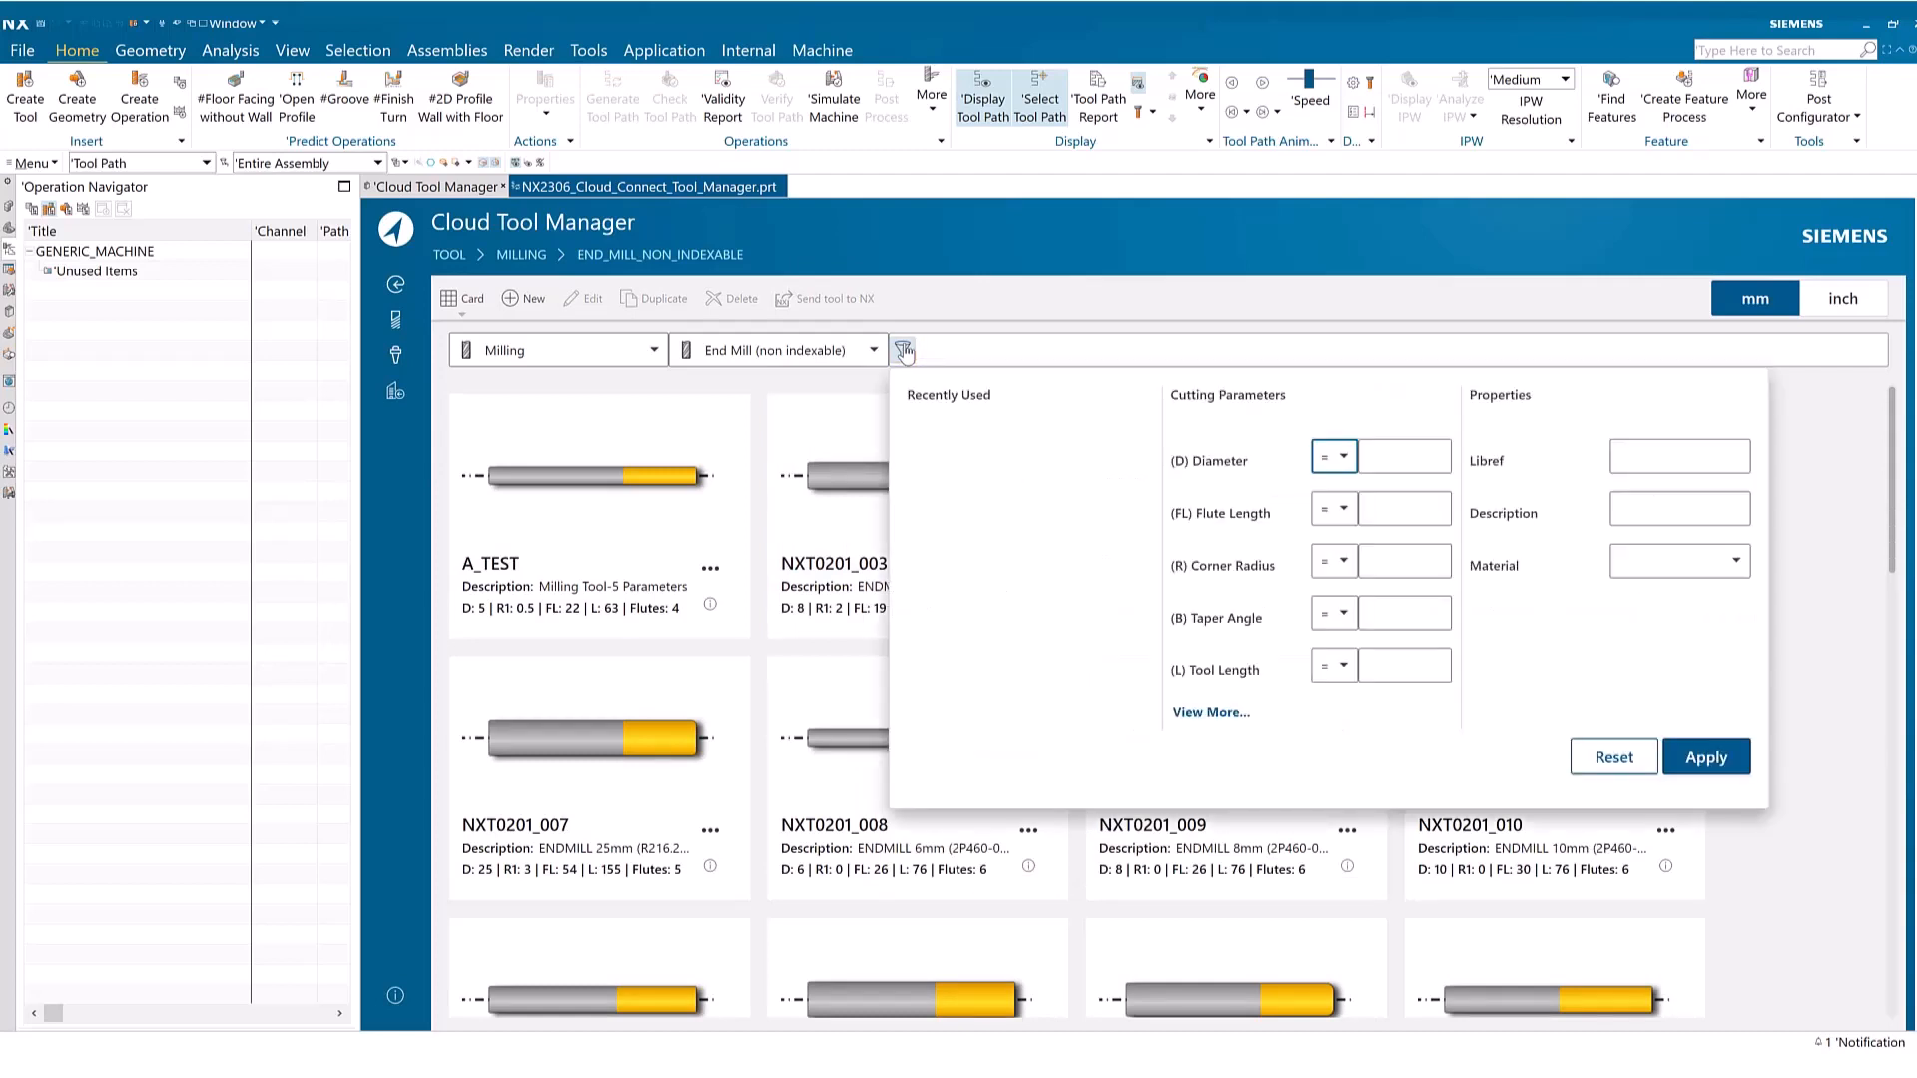
{"action": "left_click", "coordinate": [1395, 459]}
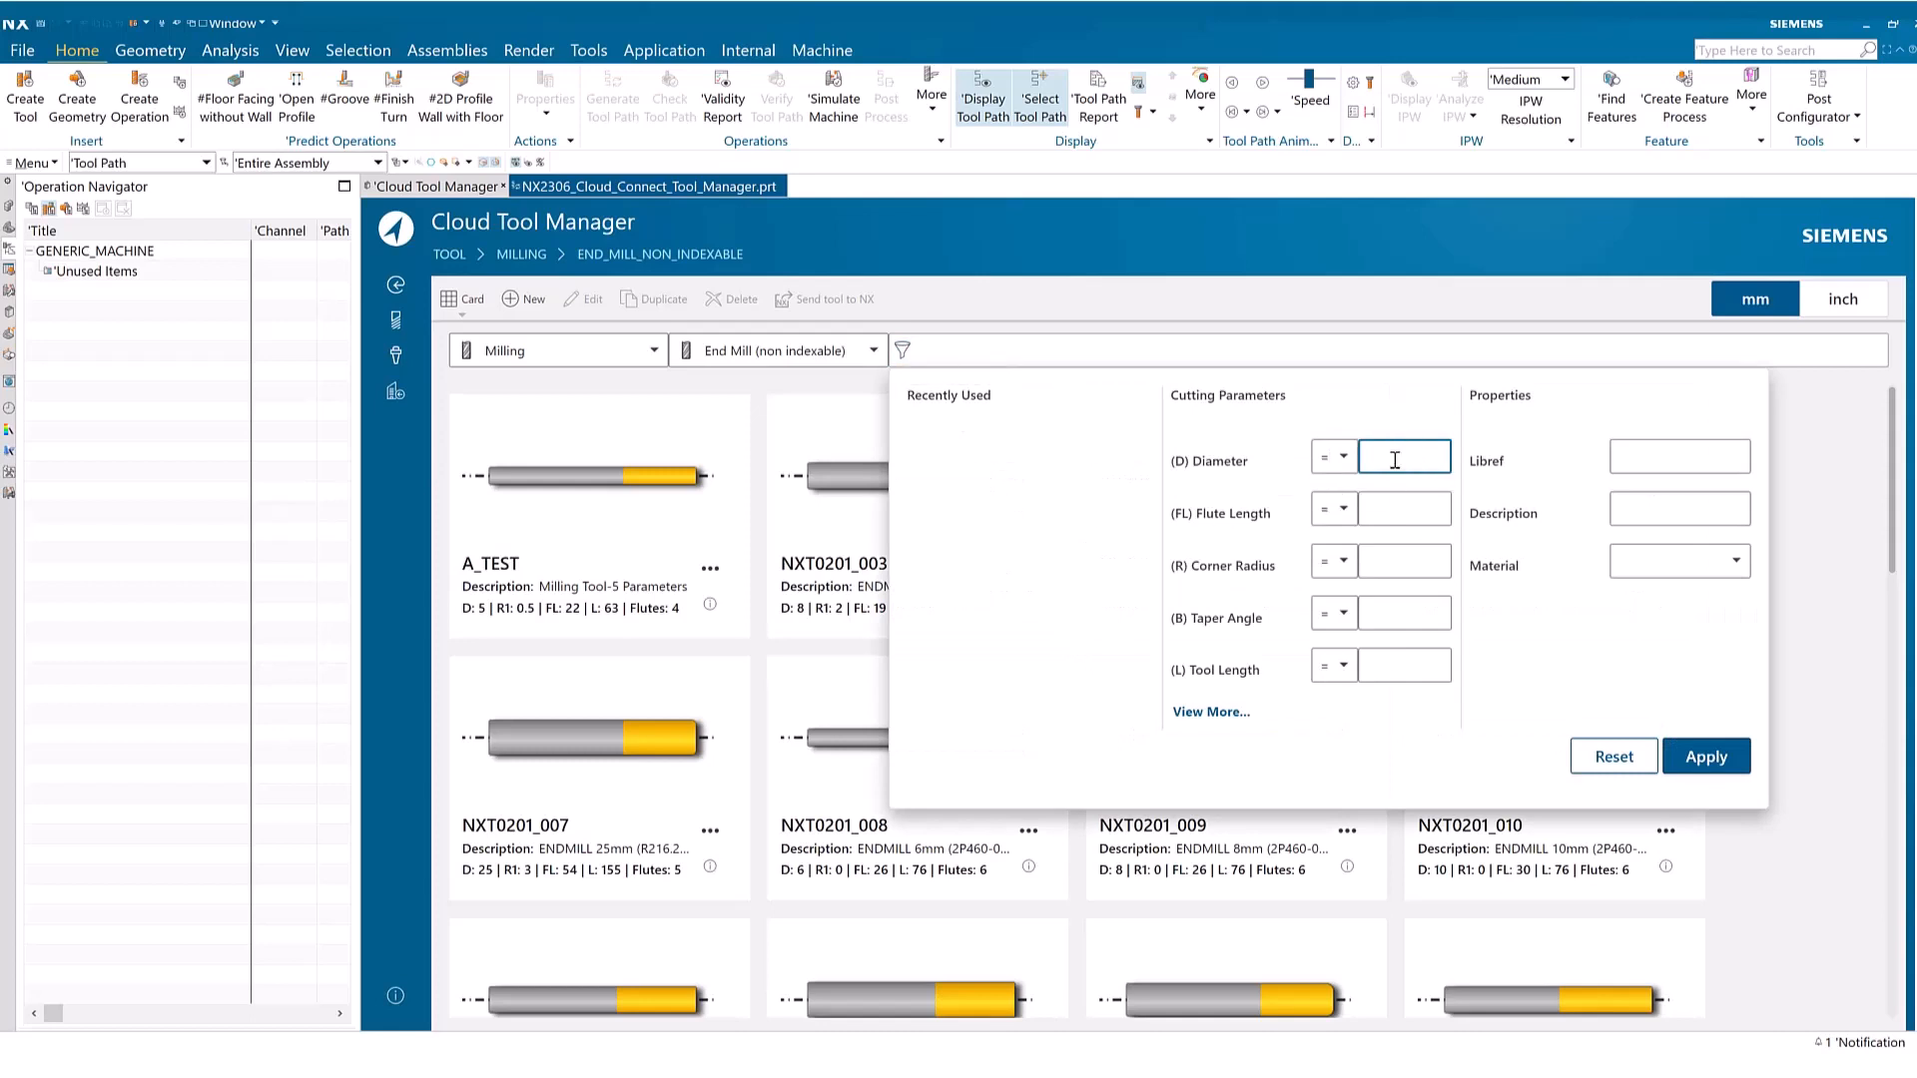
{"action": "type", "text": "8"}
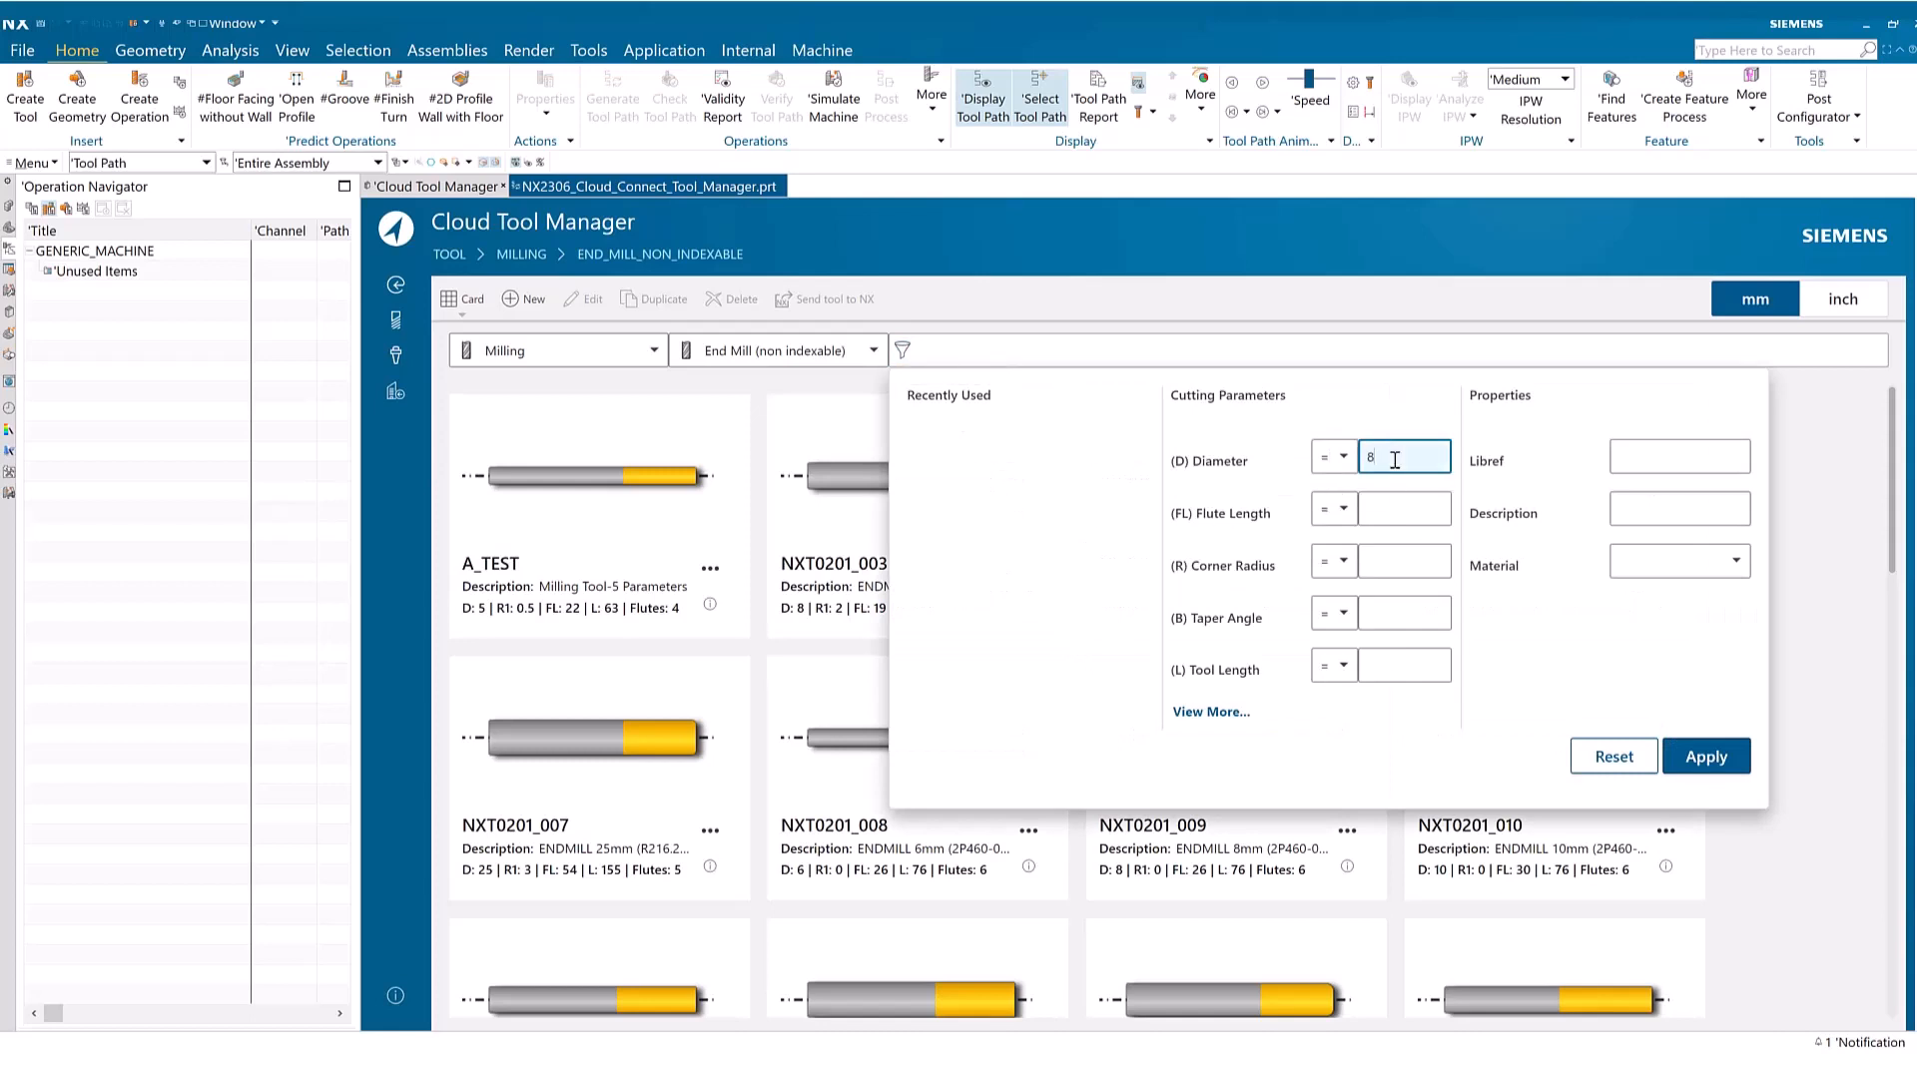
{"action": "left_click", "coordinate": [1338, 510]}
{"action": "left_click", "coordinate": [1337, 617]}
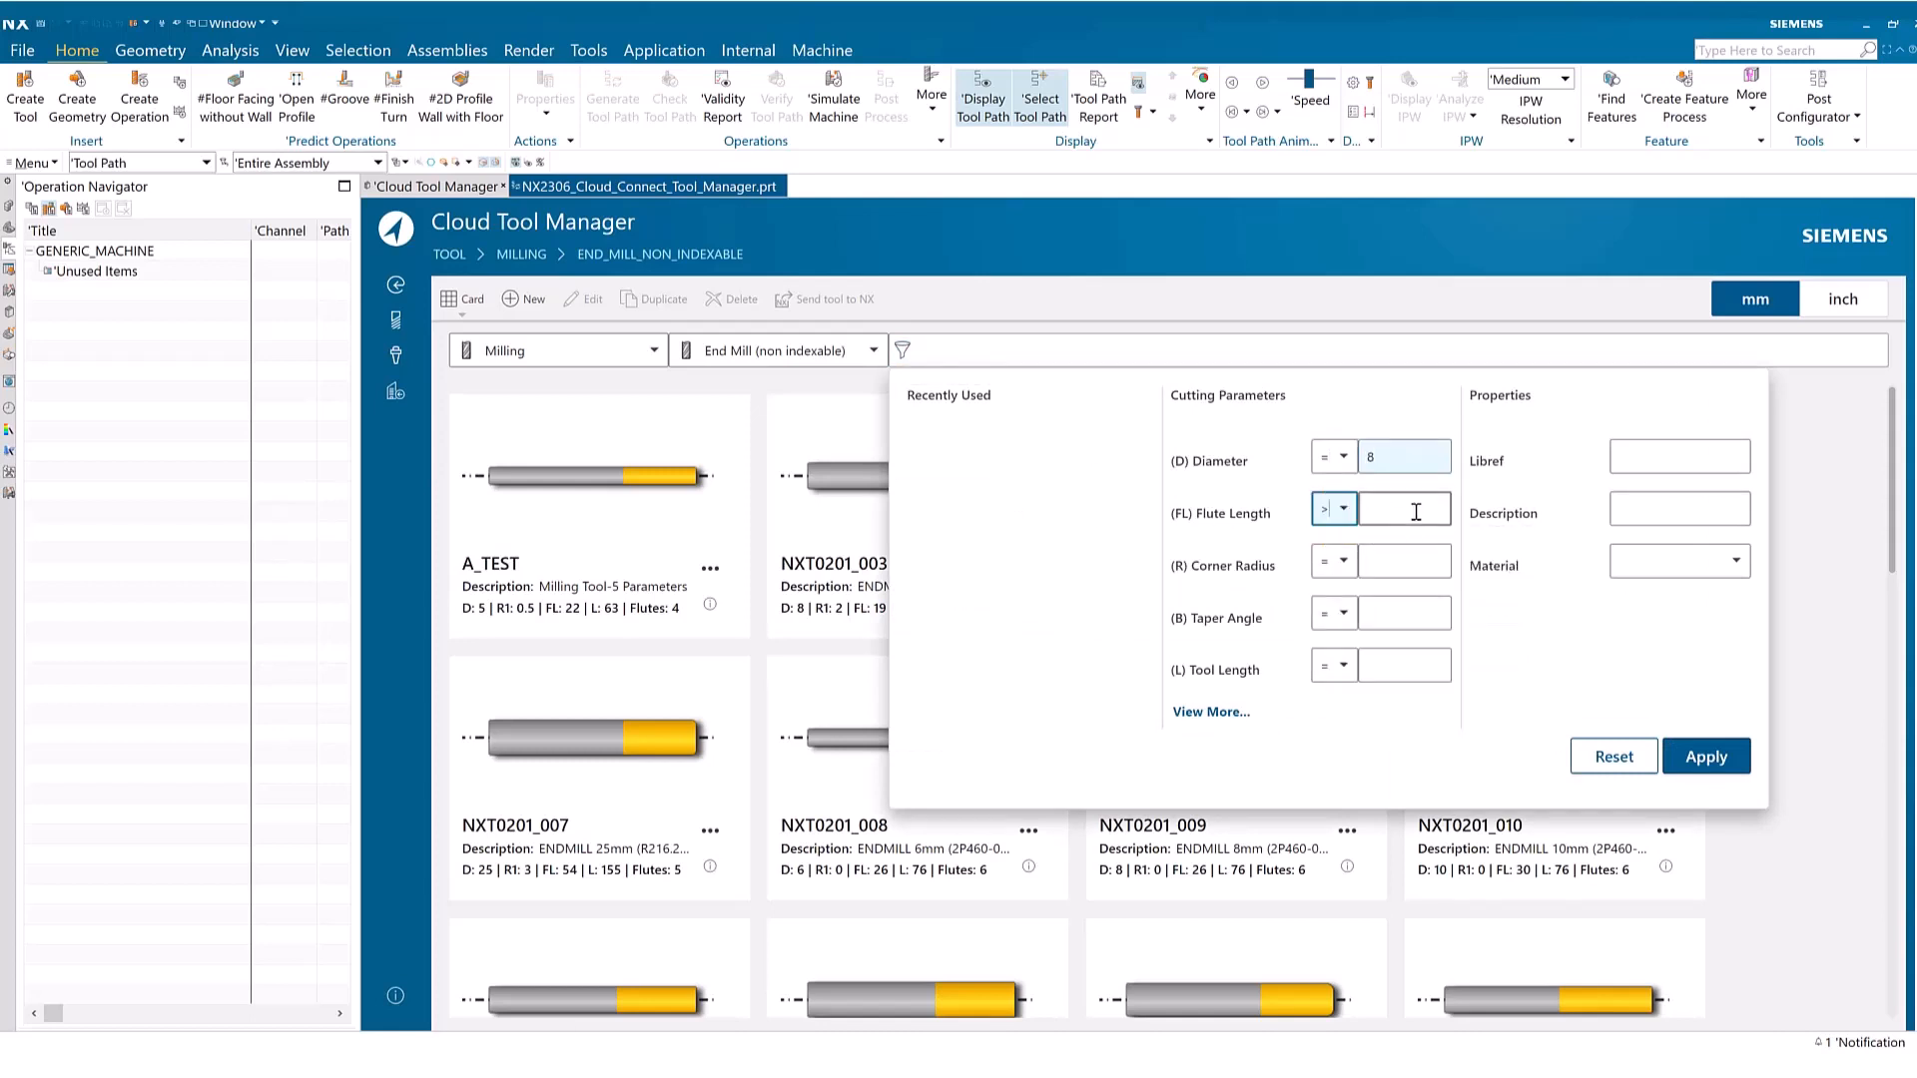
{"action": "left_click", "coordinate": [1415, 511]}
{"action": "type", "text": "20"}
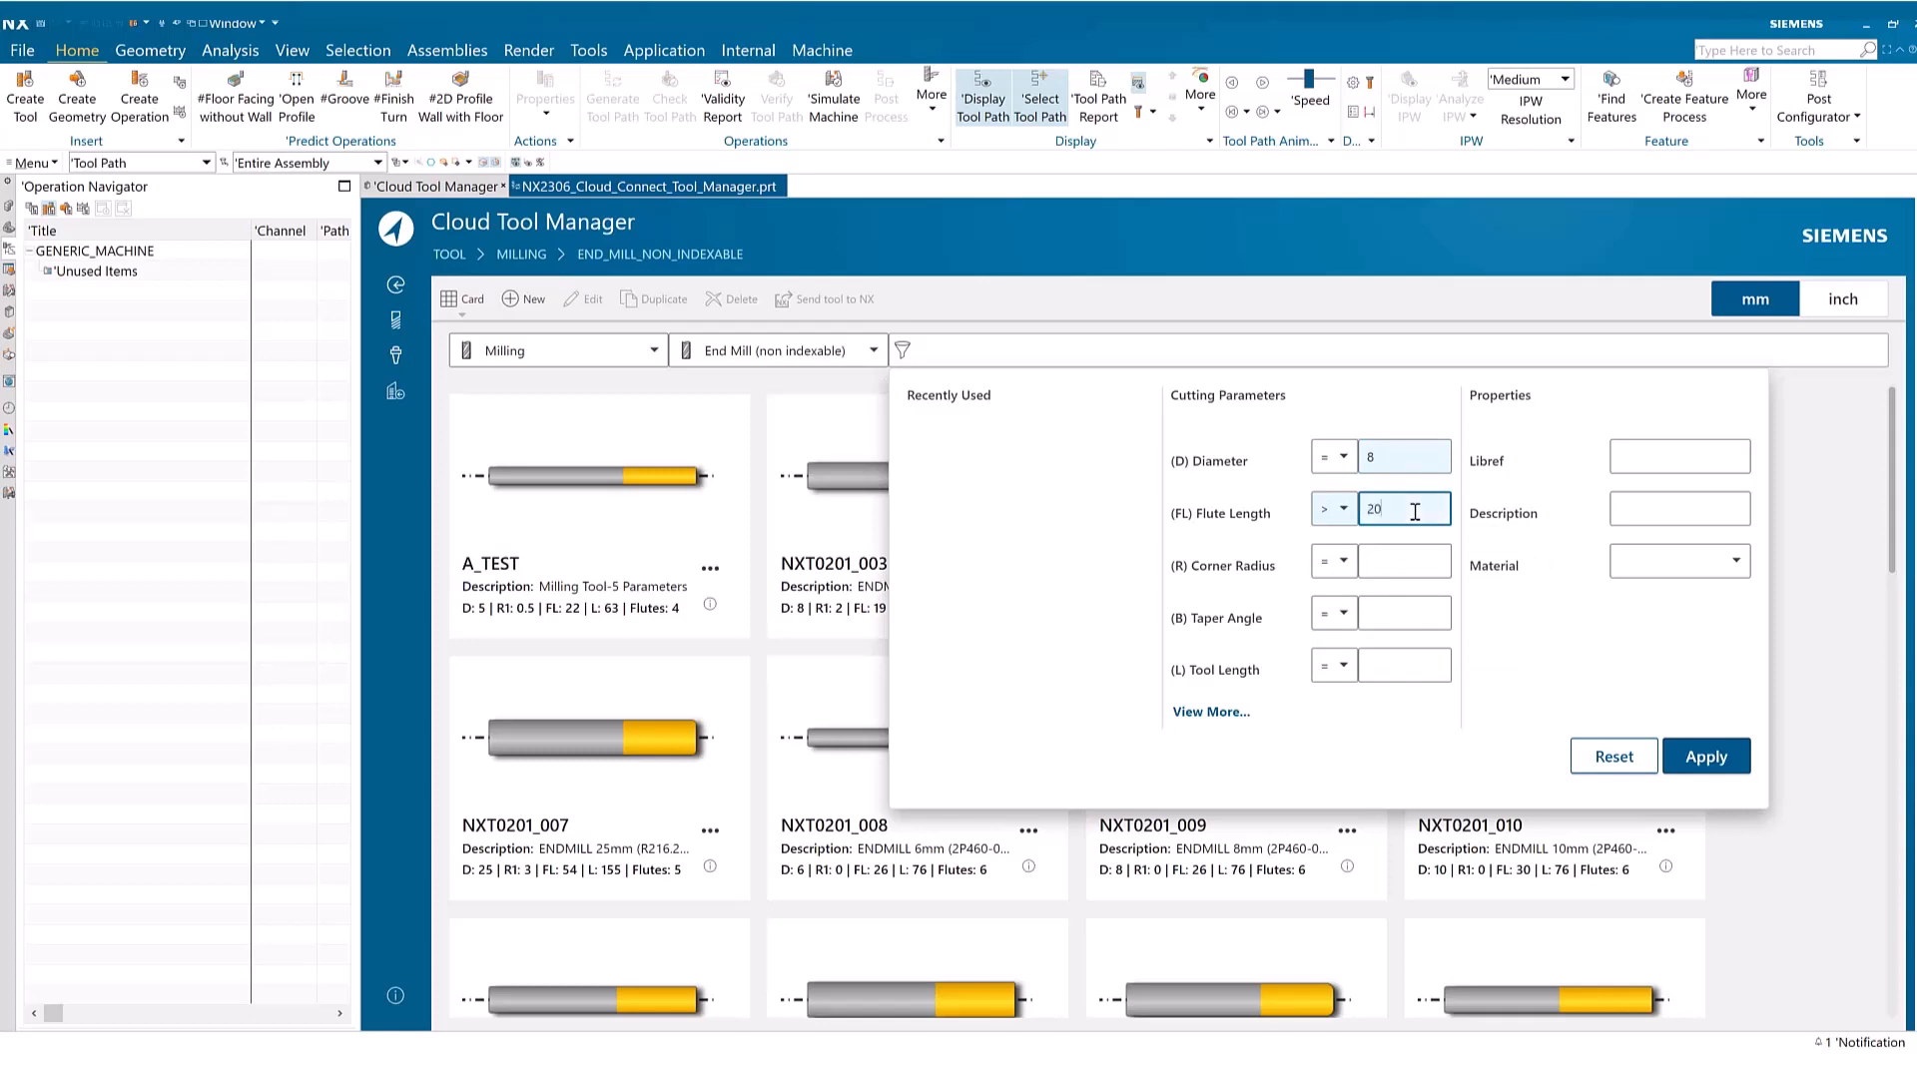
Add a corner radius of 0 to the search criteria, apply the filter and close the criteria
{"action": "left_click", "coordinate": [1412, 561]}
{"action": "type", "text": "0"}
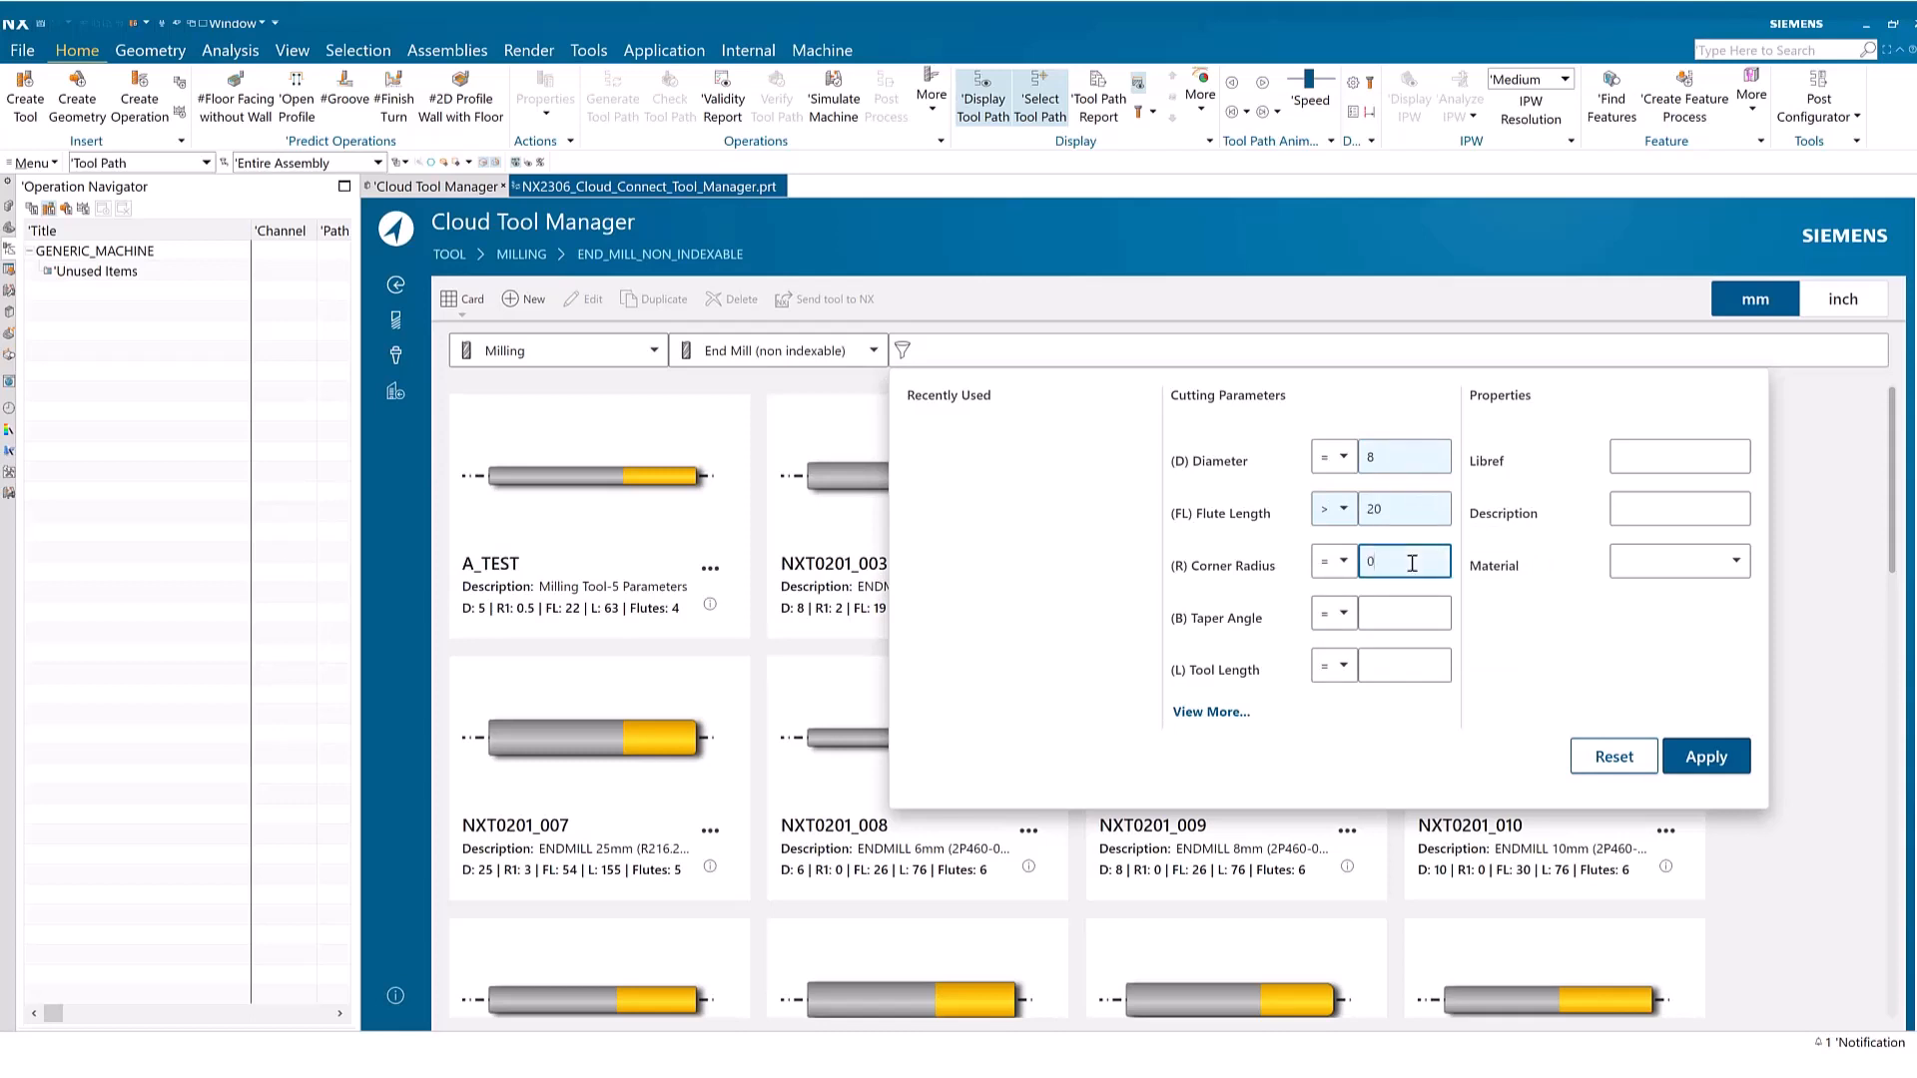
{"action": "key", "text": "Return"}
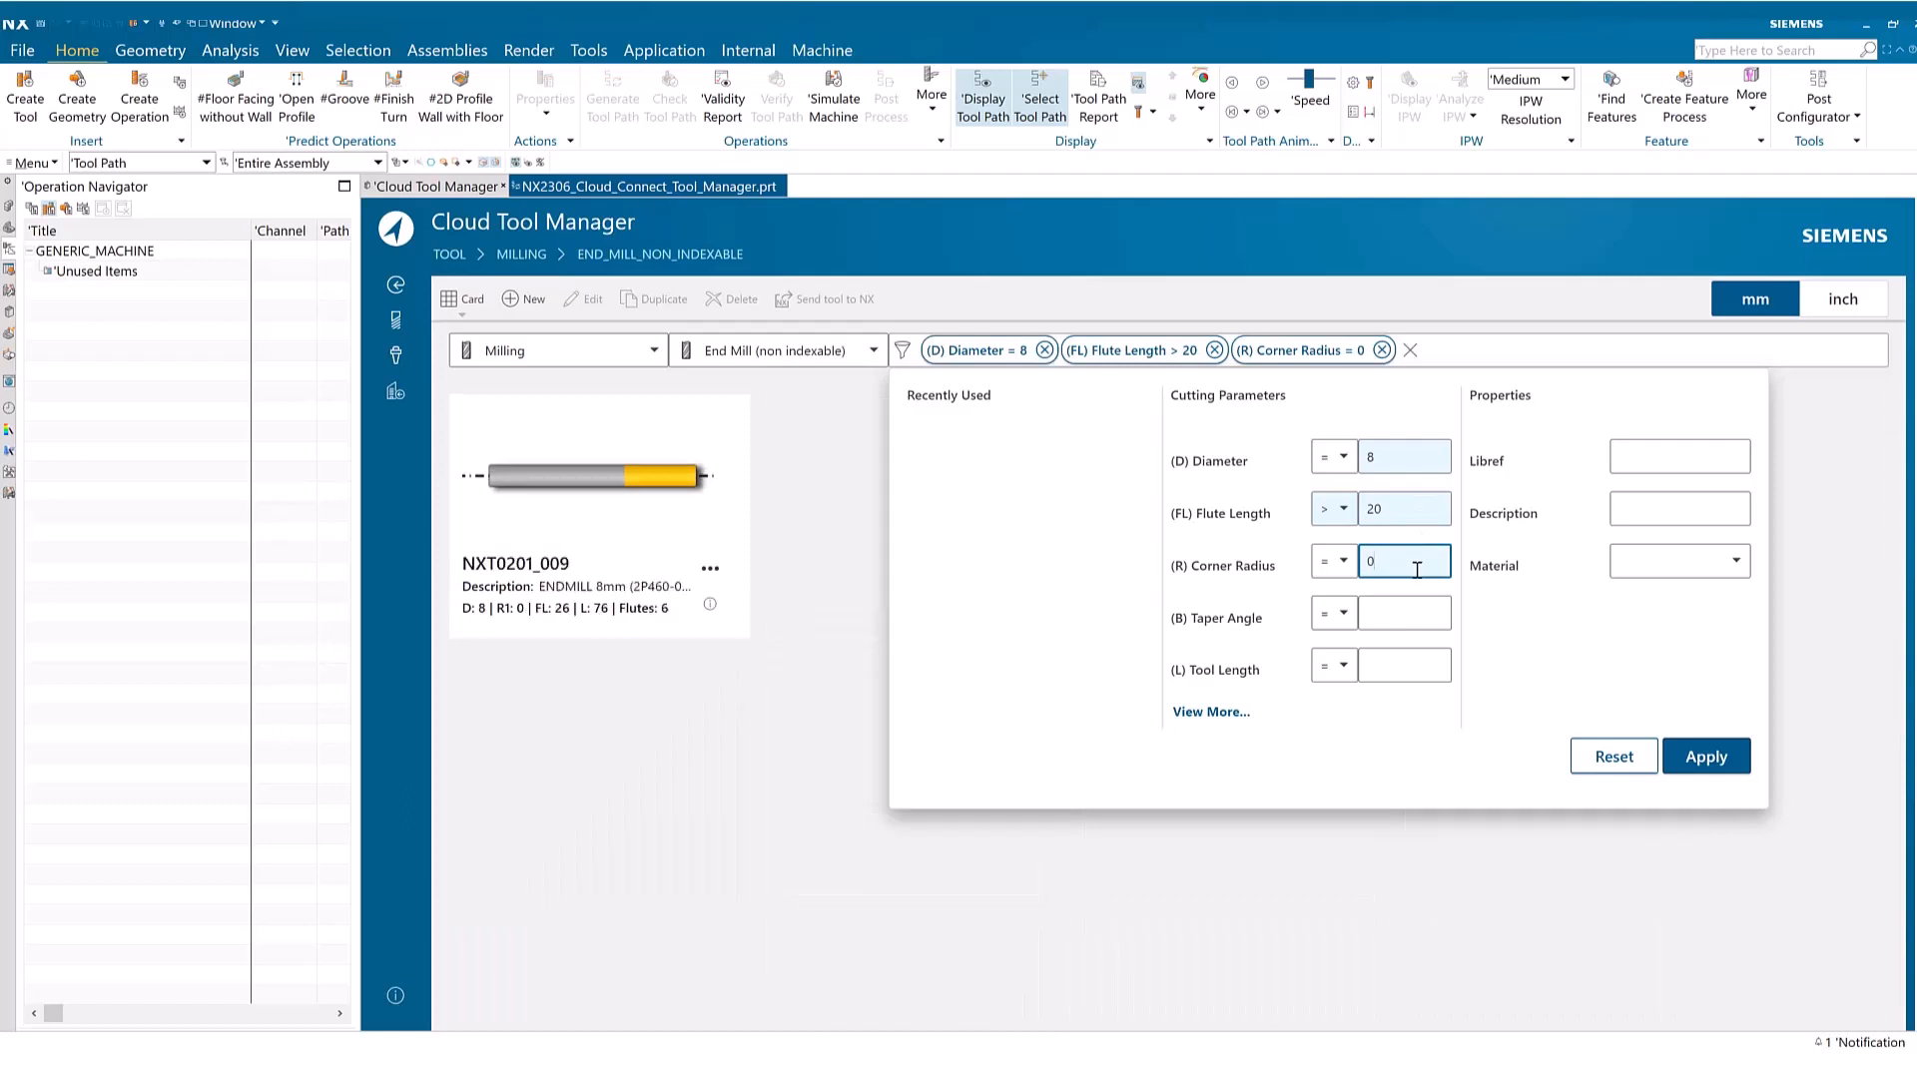
{"action": "left_click", "coordinate": [744, 796]}
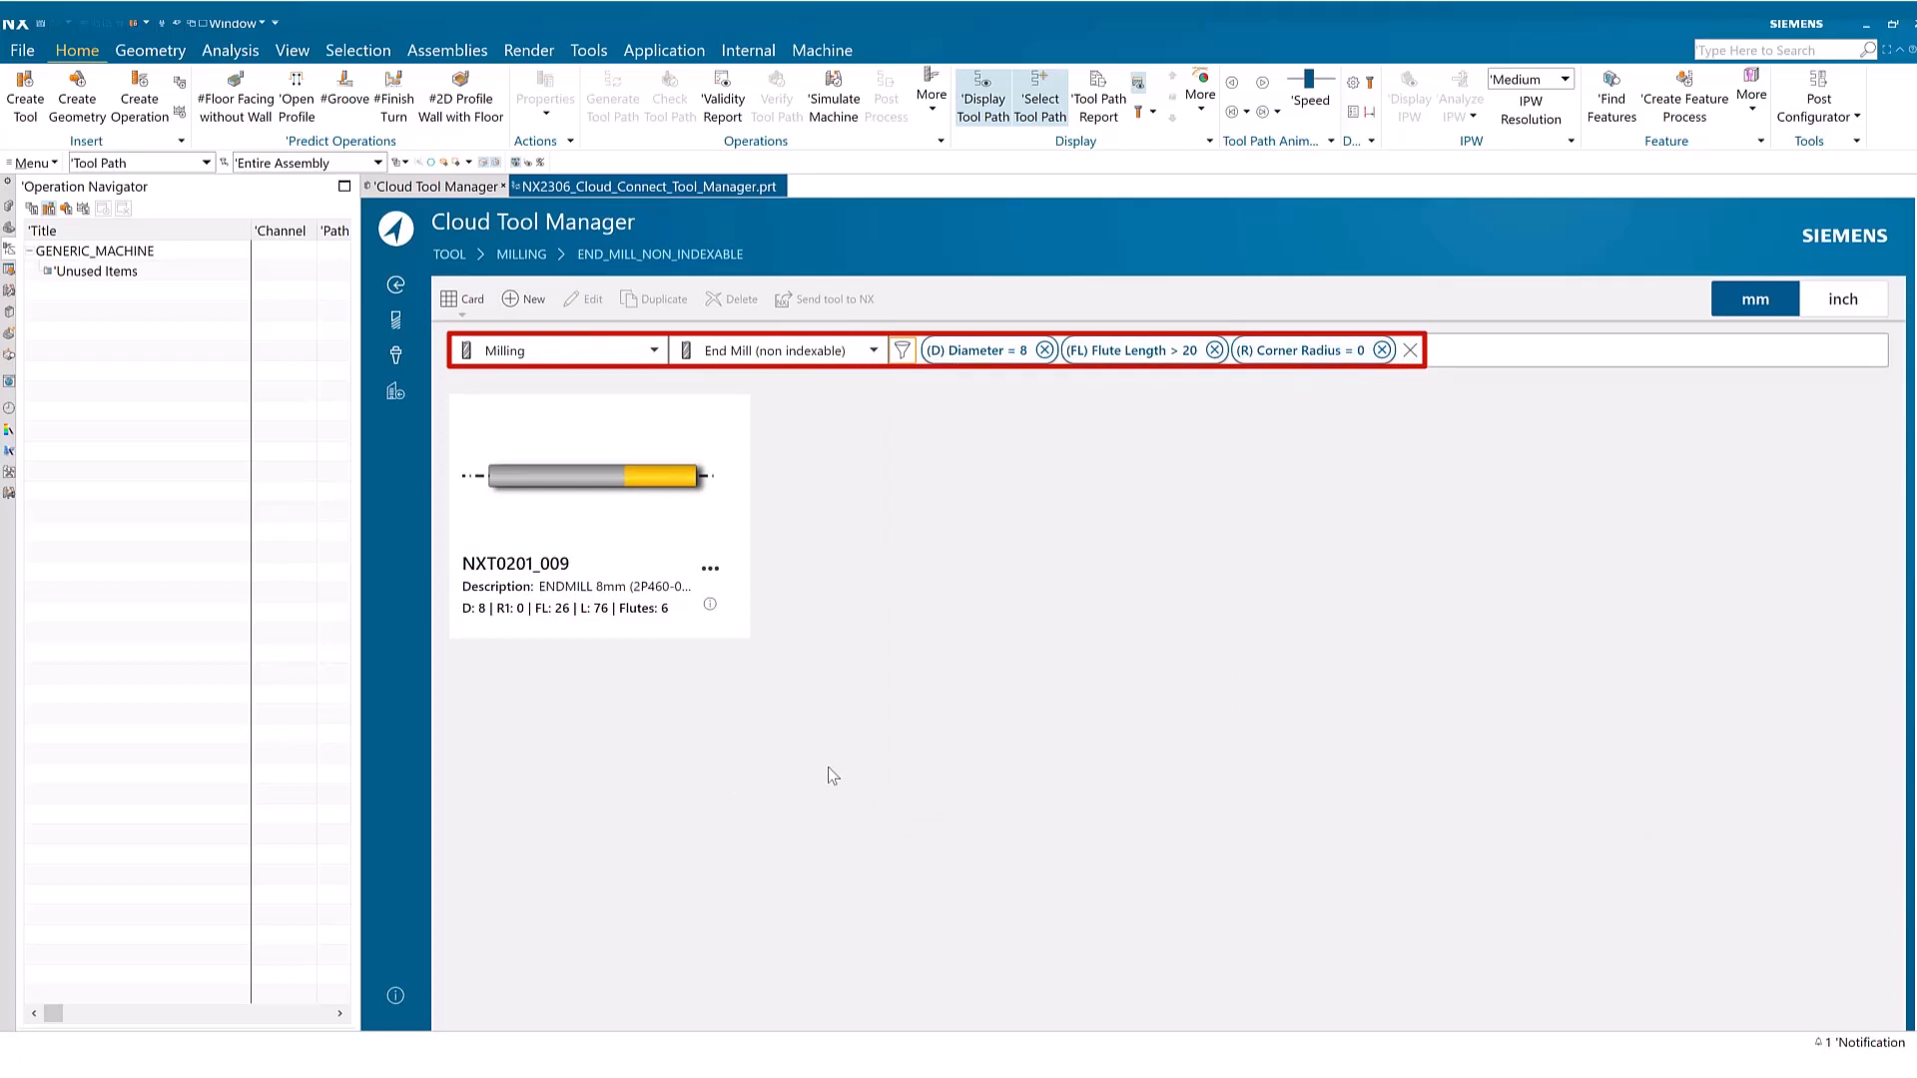
Send the filtered end mill NXT0201_009 to NX
{"action": "left_click", "coordinate": [587, 519]}
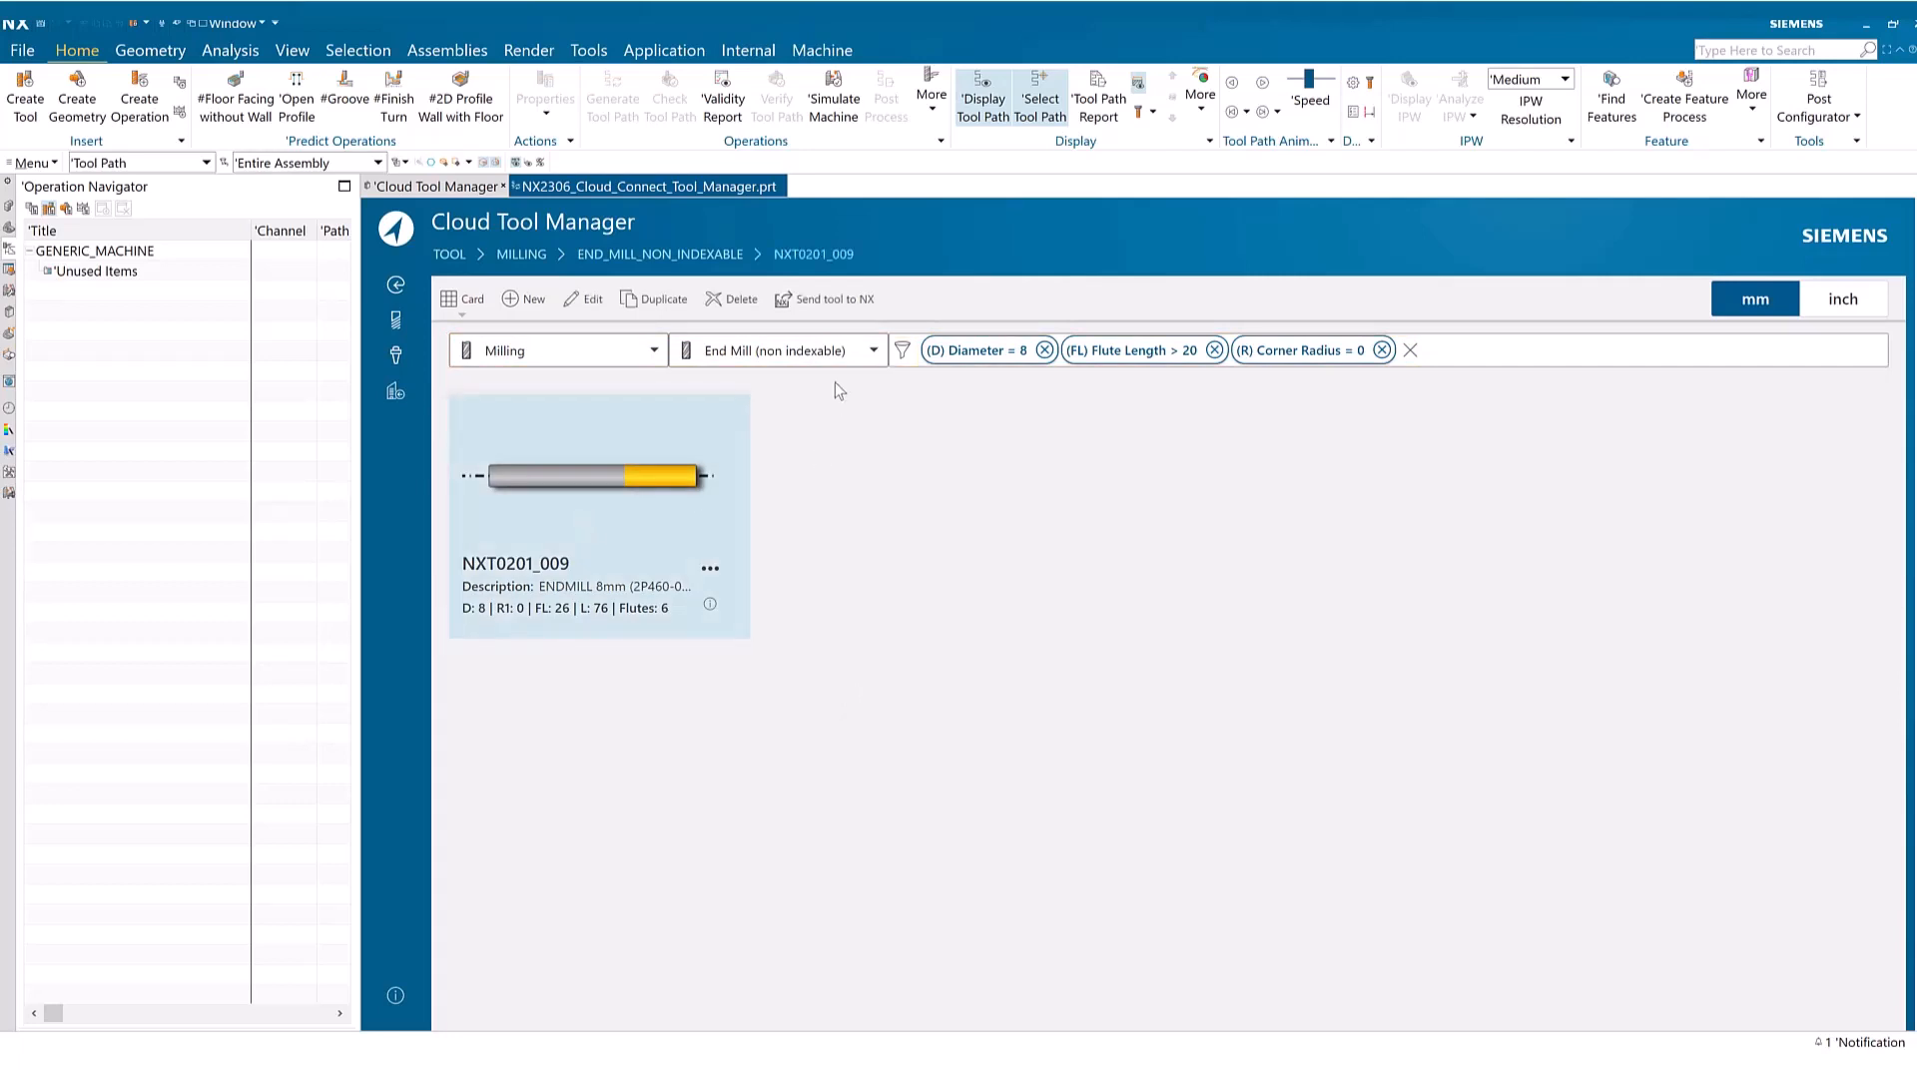
{"action": "left_click", "coordinate": [819, 302]}
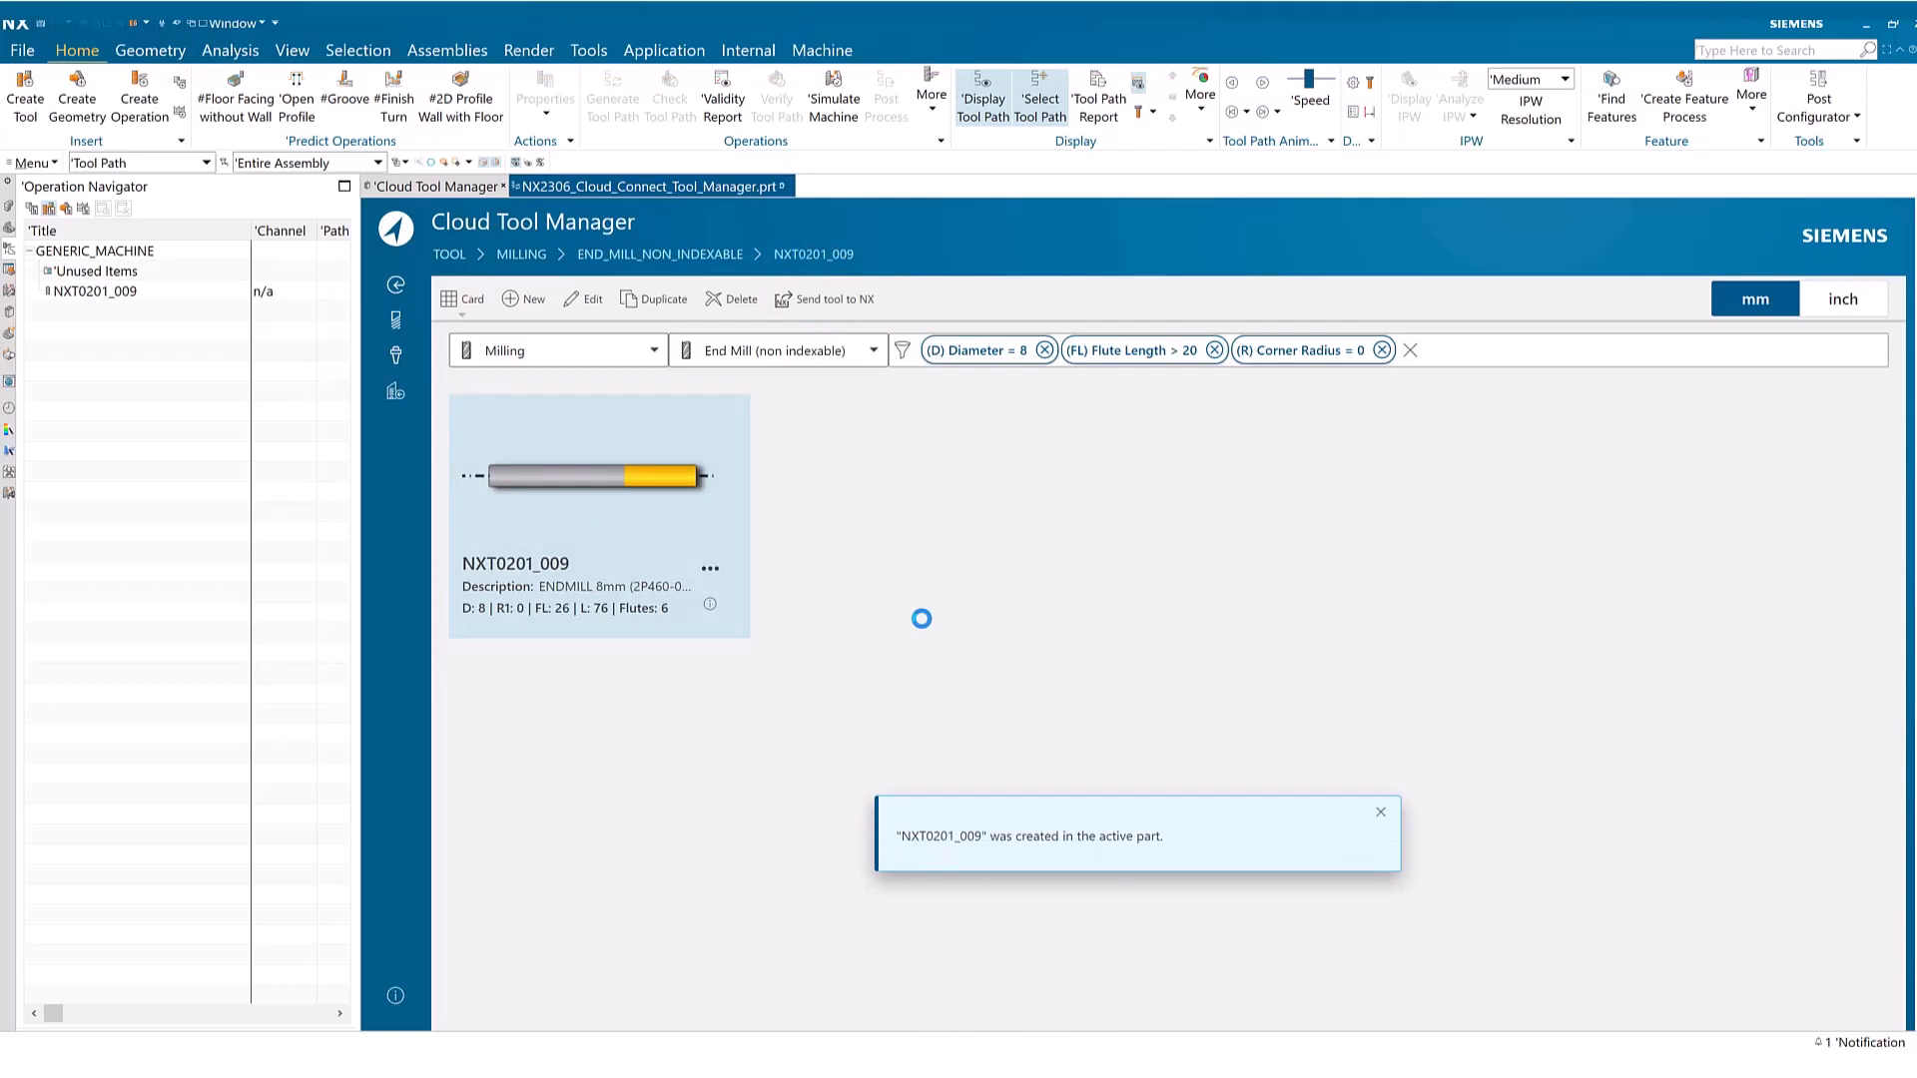
Clear all end mill search criteria and start a new milling tool of subtype End Mill (non indexable)
{"action": "left_click", "coordinate": [1411, 351]}
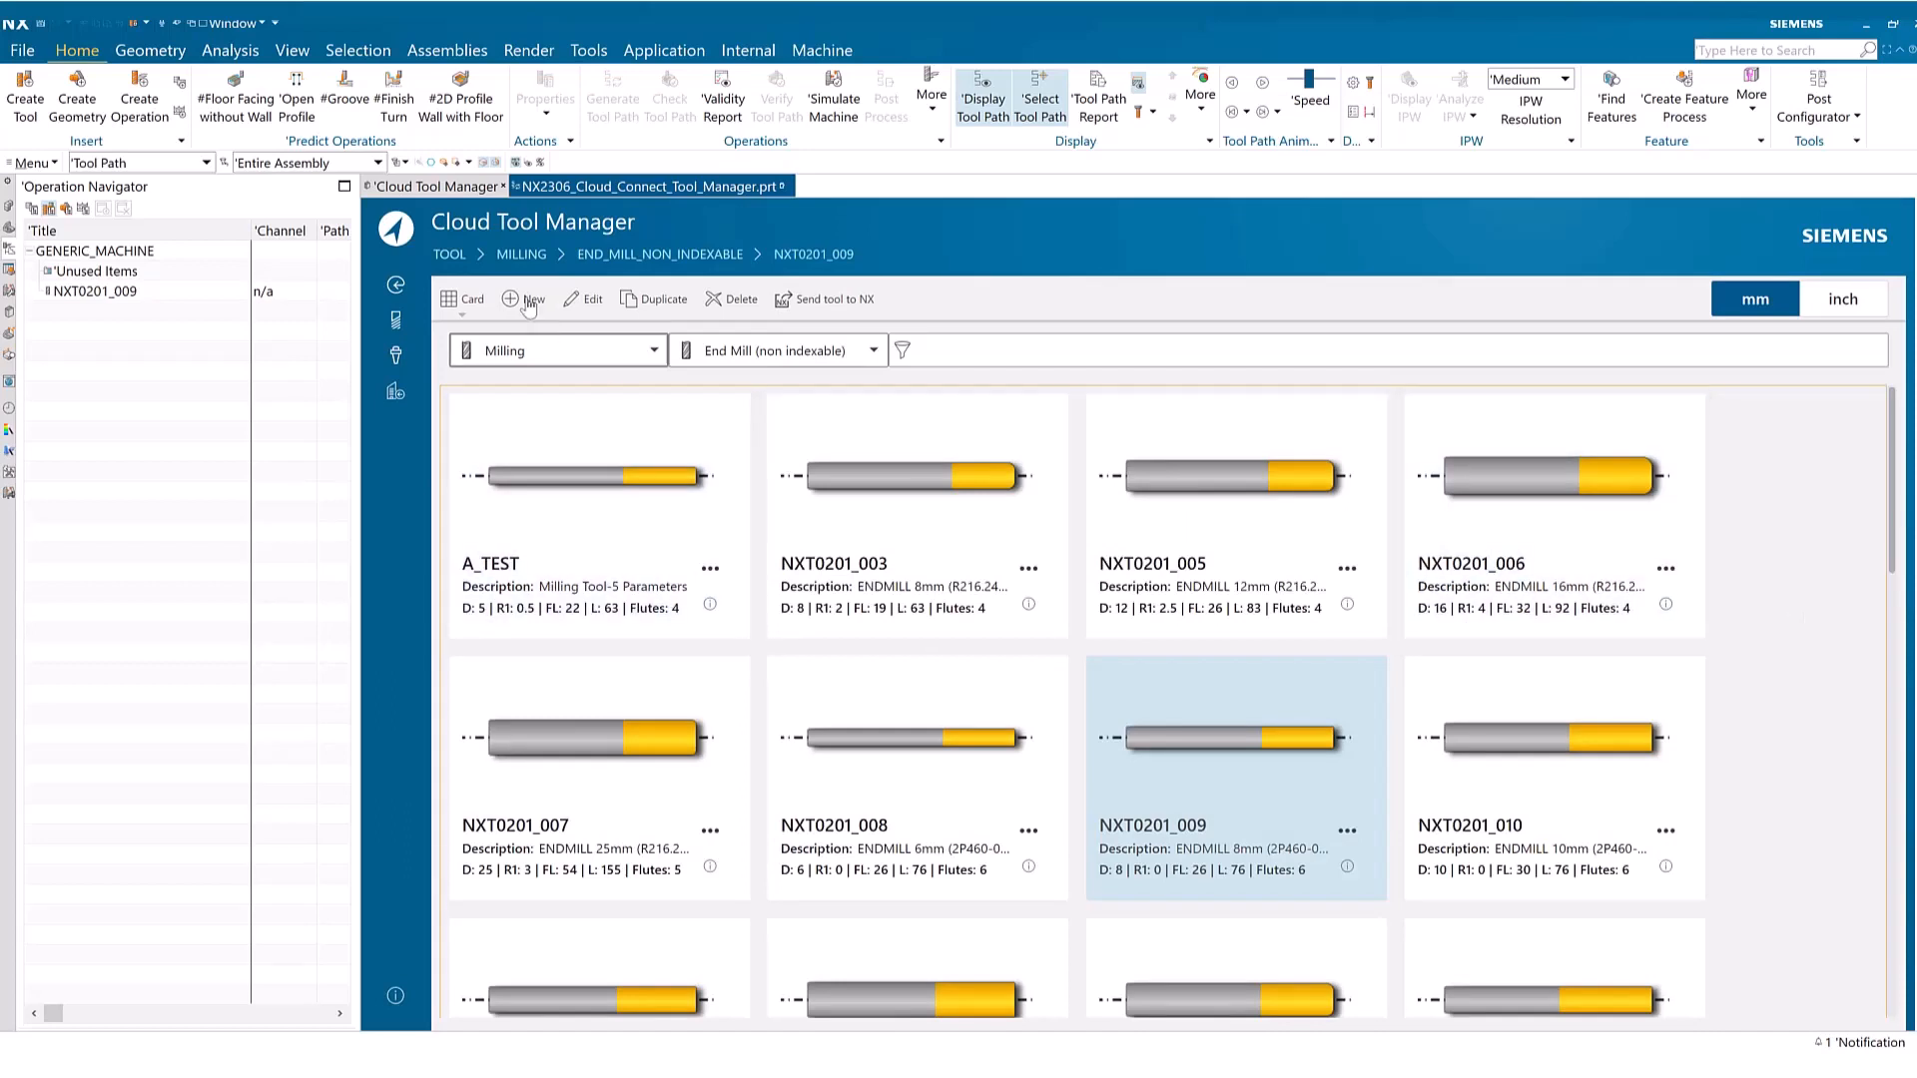
{"action": "left_click", "coordinate": [524, 299]}
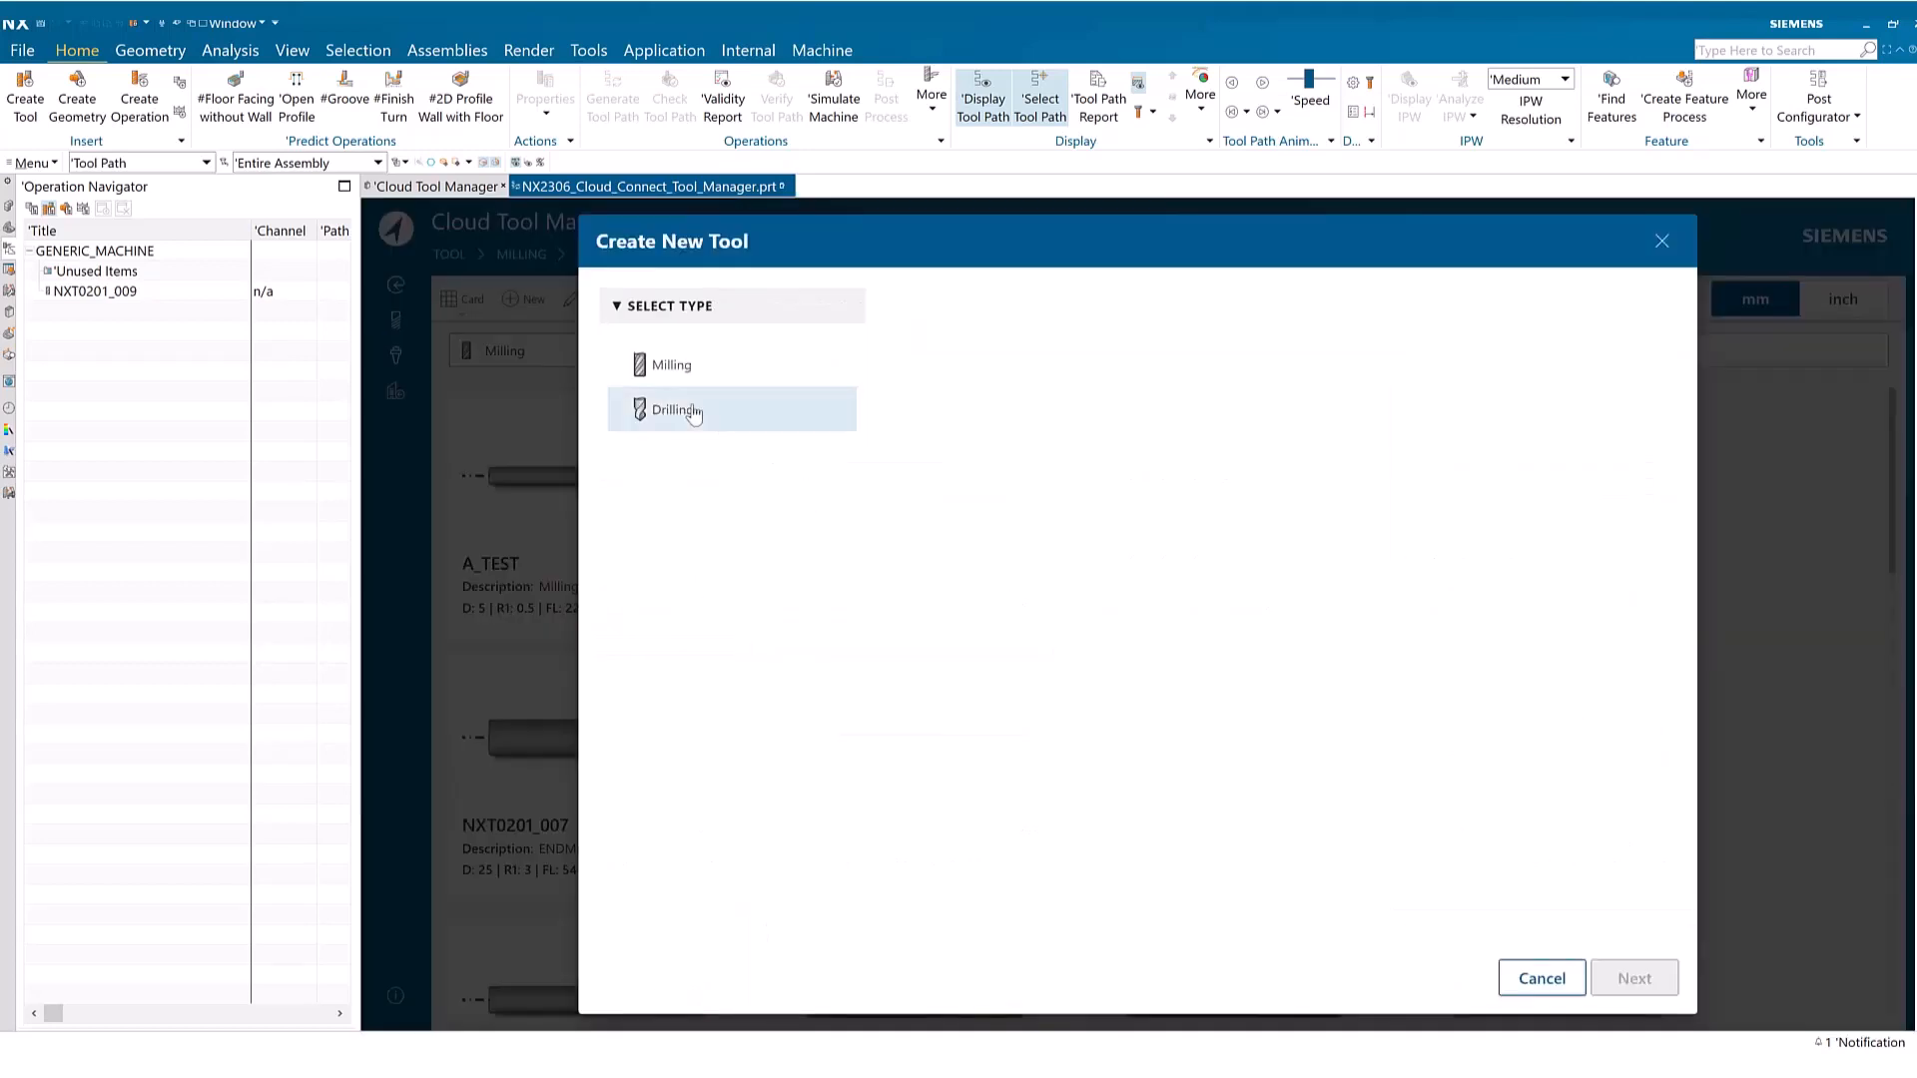
{"action": "left_click", "coordinate": [734, 365]}
{"action": "left_click", "coordinate": [1019, 376]}
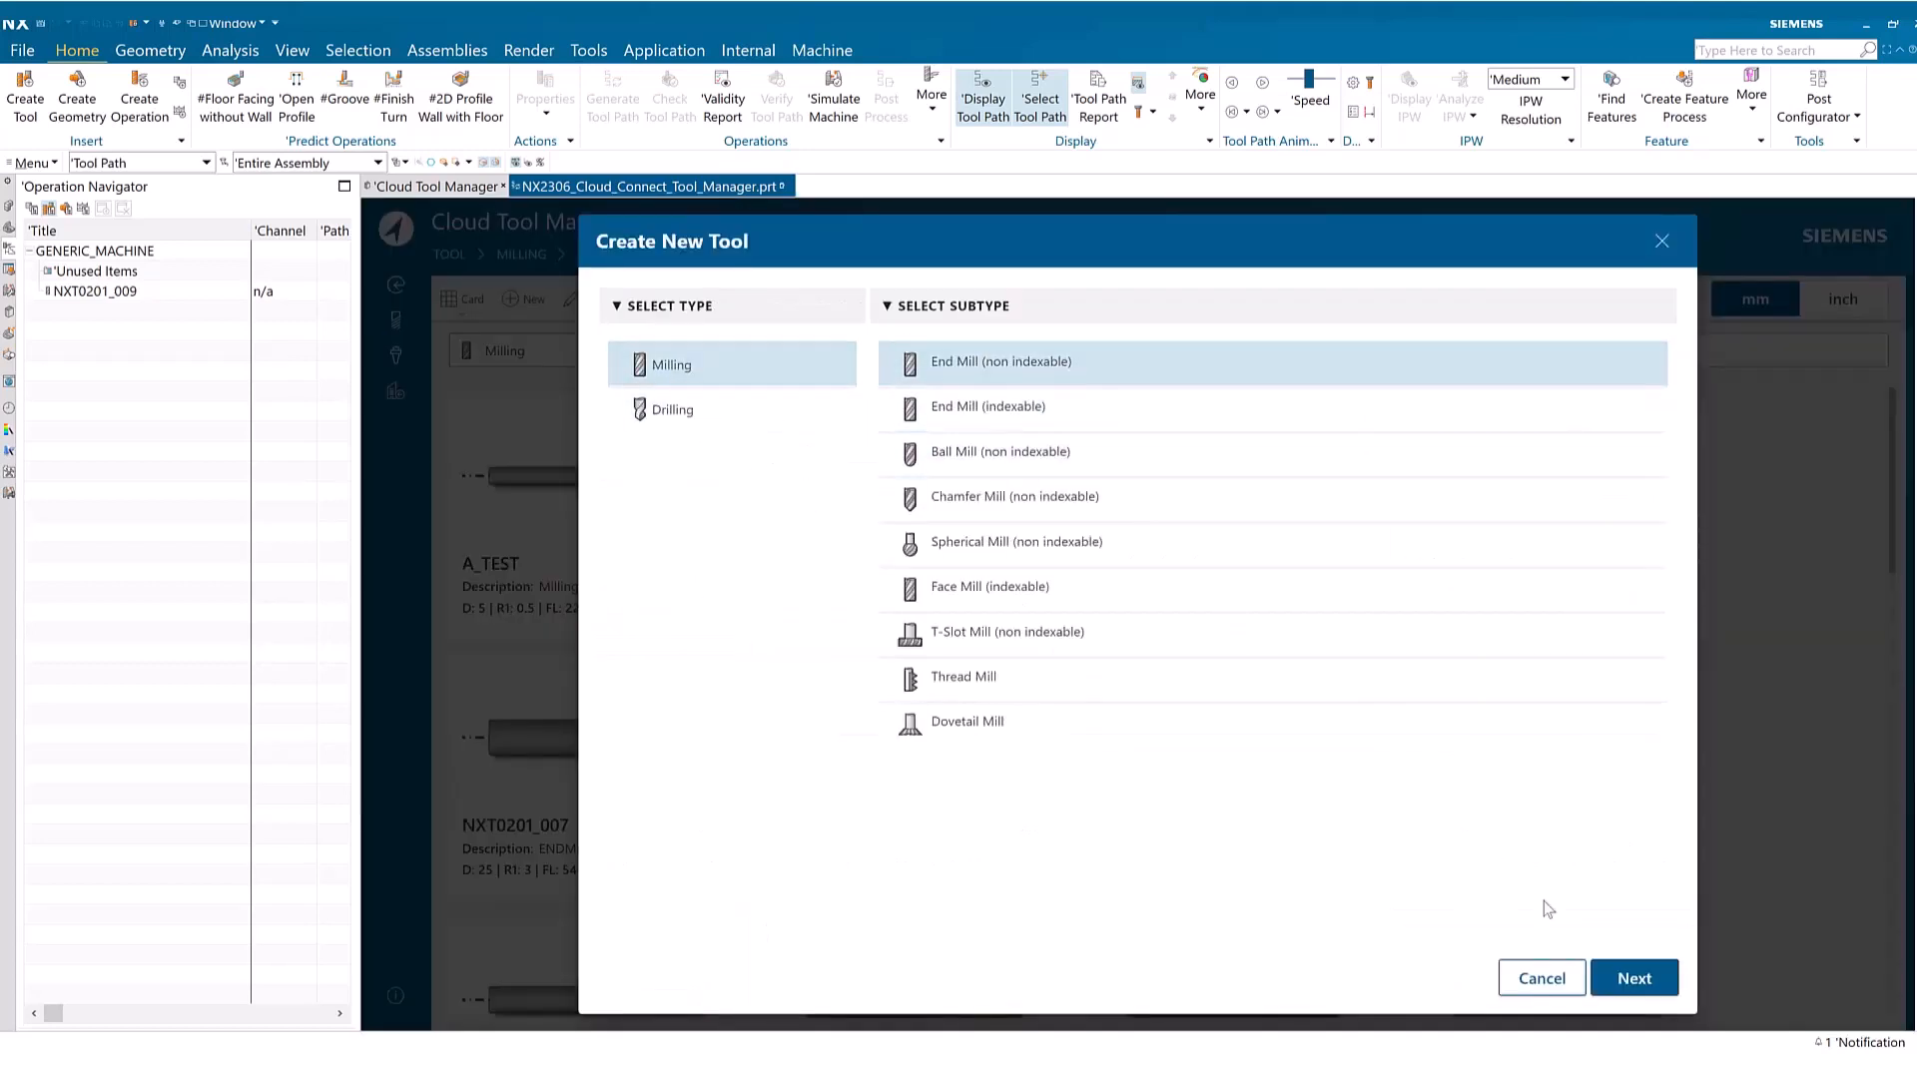
{"action": "left_click", "coordinate": [1633, 978]}
Name the new end mill B_TEST_D8 and open its list of material options
{"action": "left_click", "coordinate": [817, 410]}
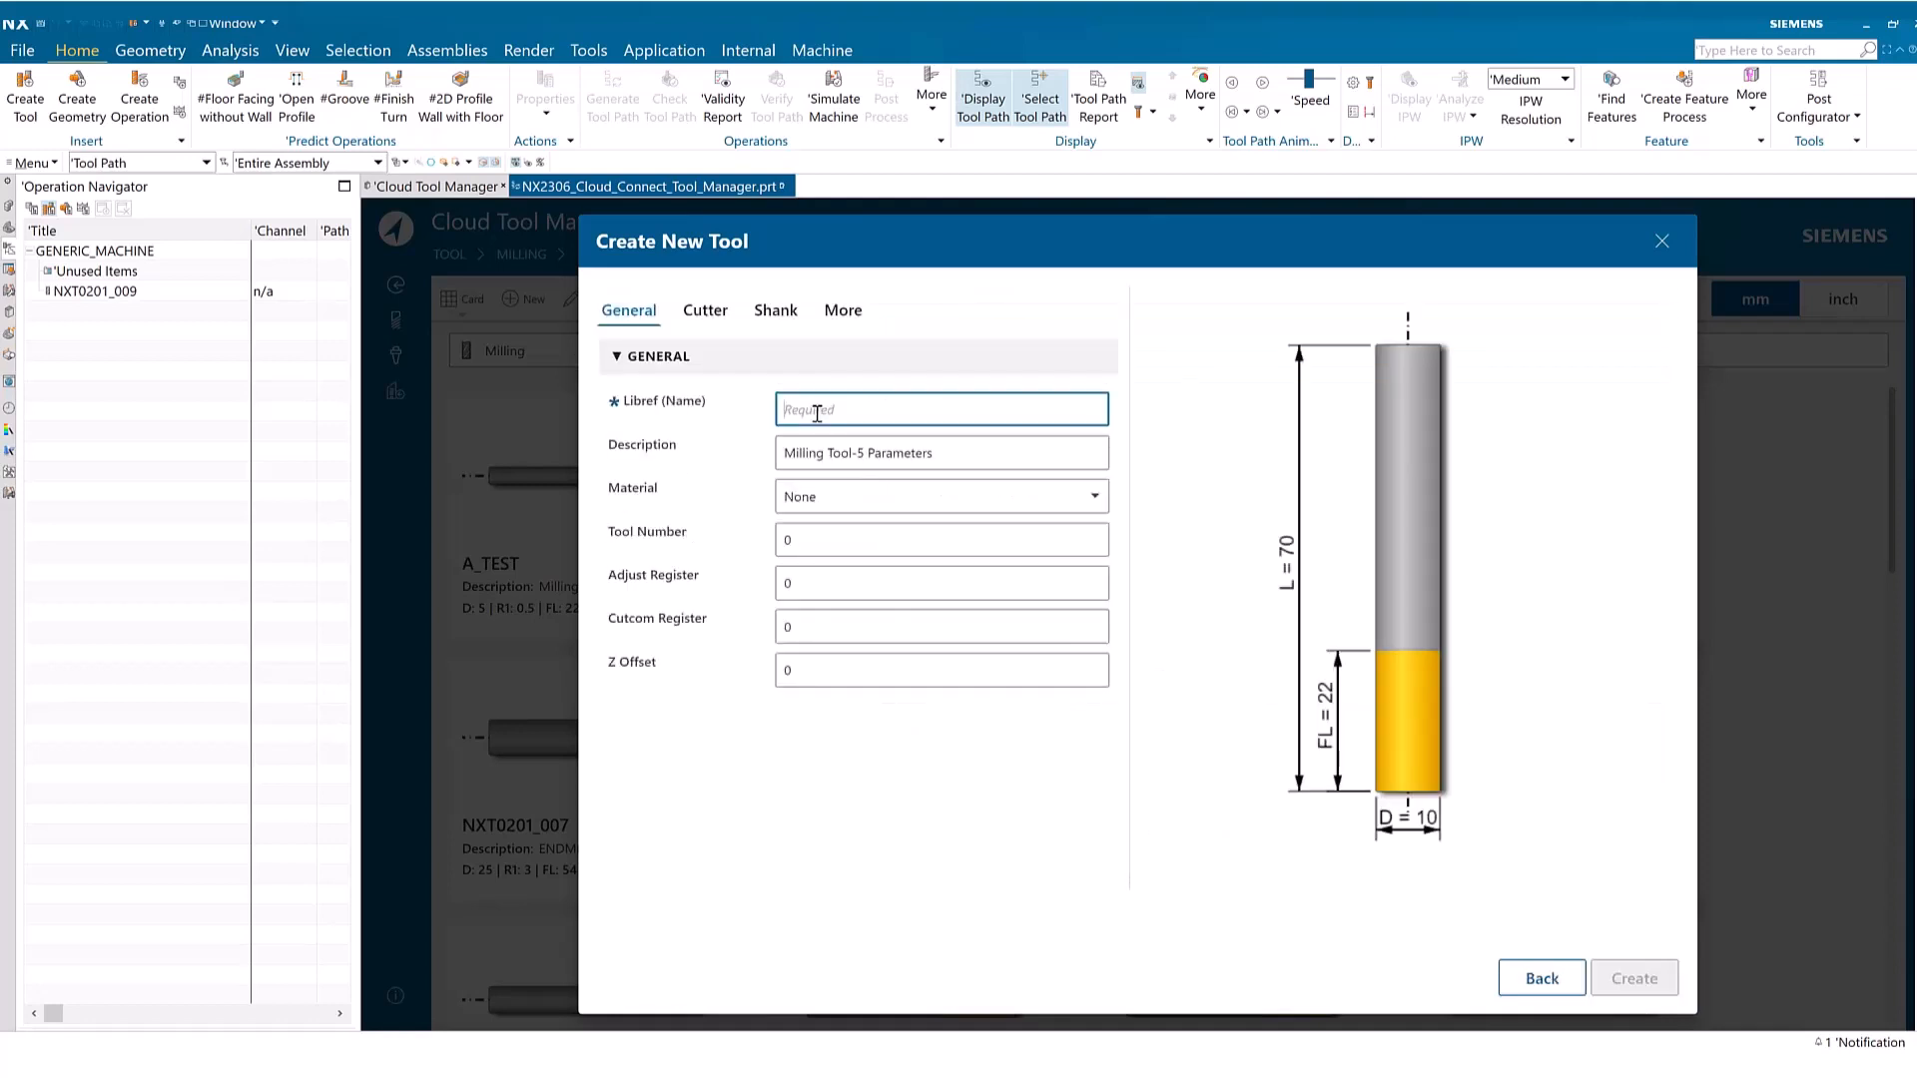
{"action": "type", "text": "B_TEST_D8"}
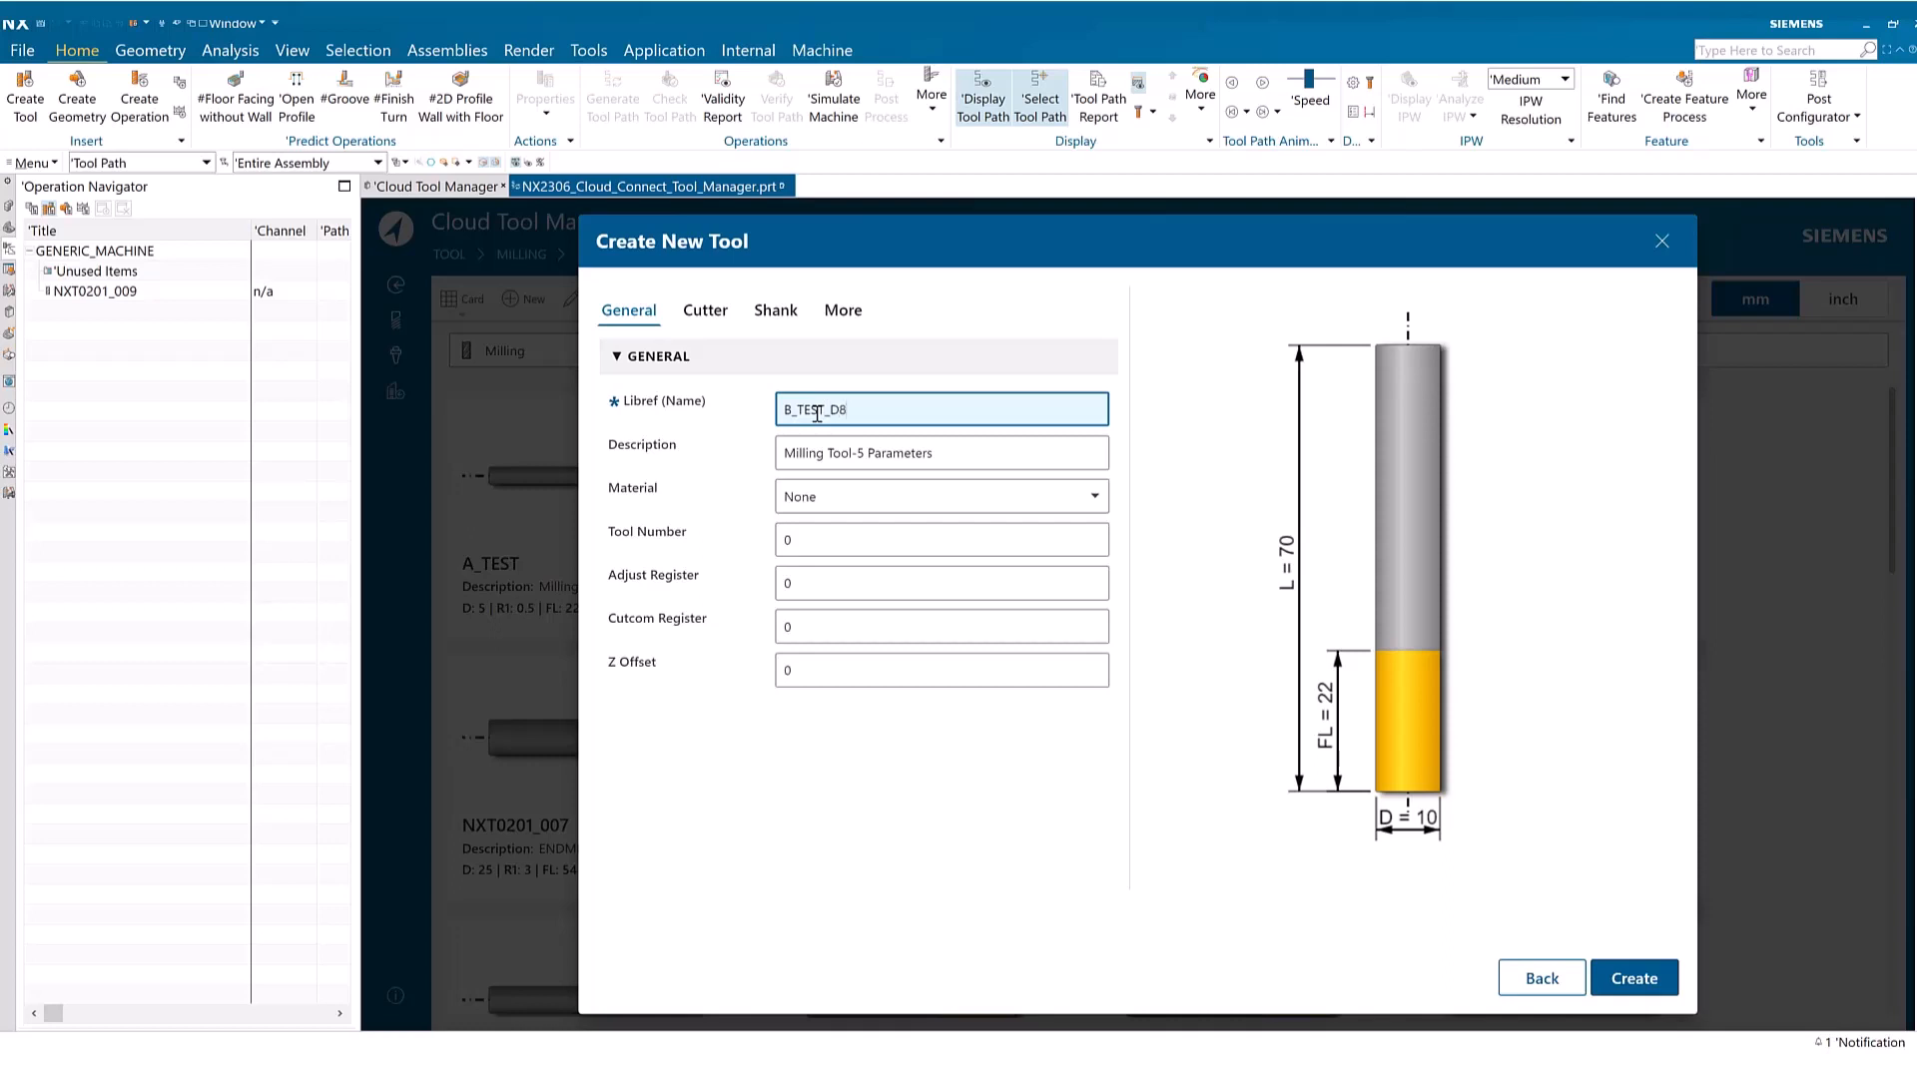
{"action": "left_click", "coordinate": [924, 499]}
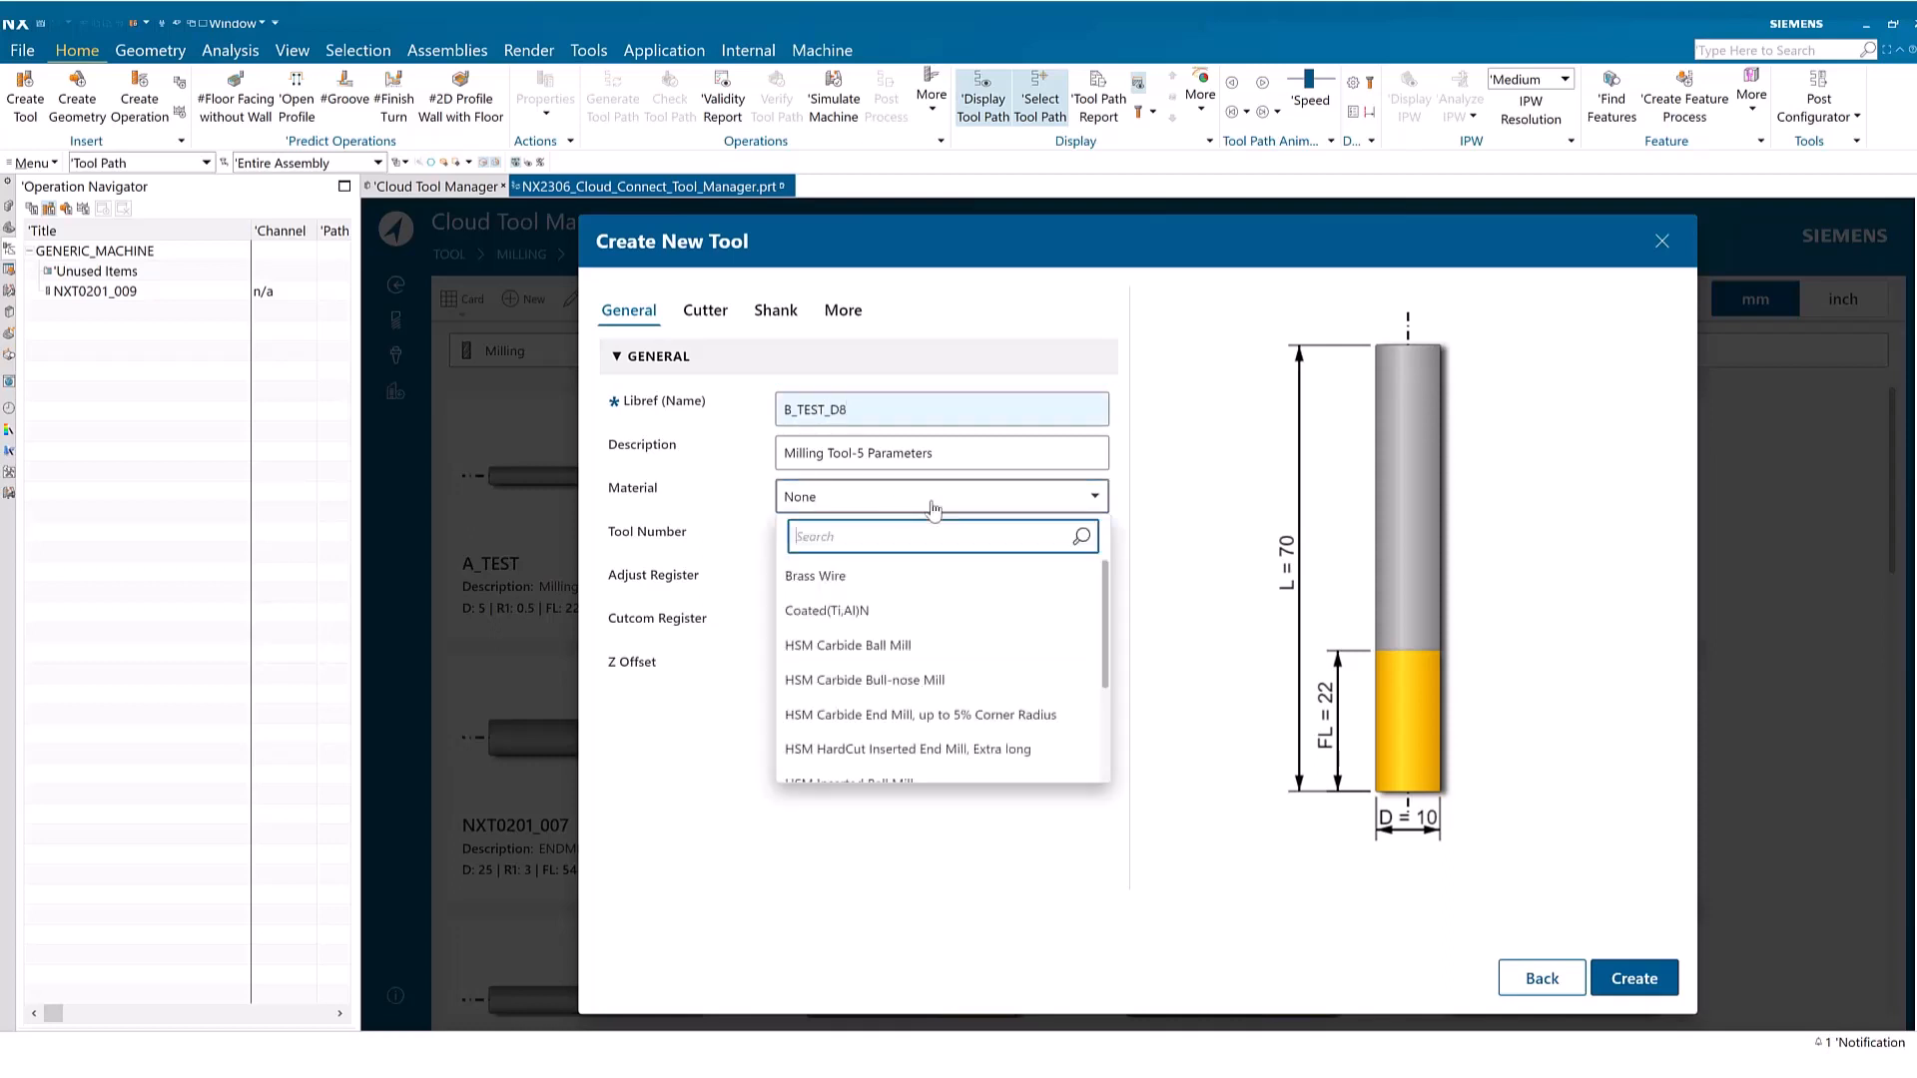
{"action": "left_click", "coordinate": [907, 591]}
Set the cutter diameter to 8, tool length to 63 and flute length to 25, and create the tool
{"action": "left_click", "coordinate": [702, 315]}
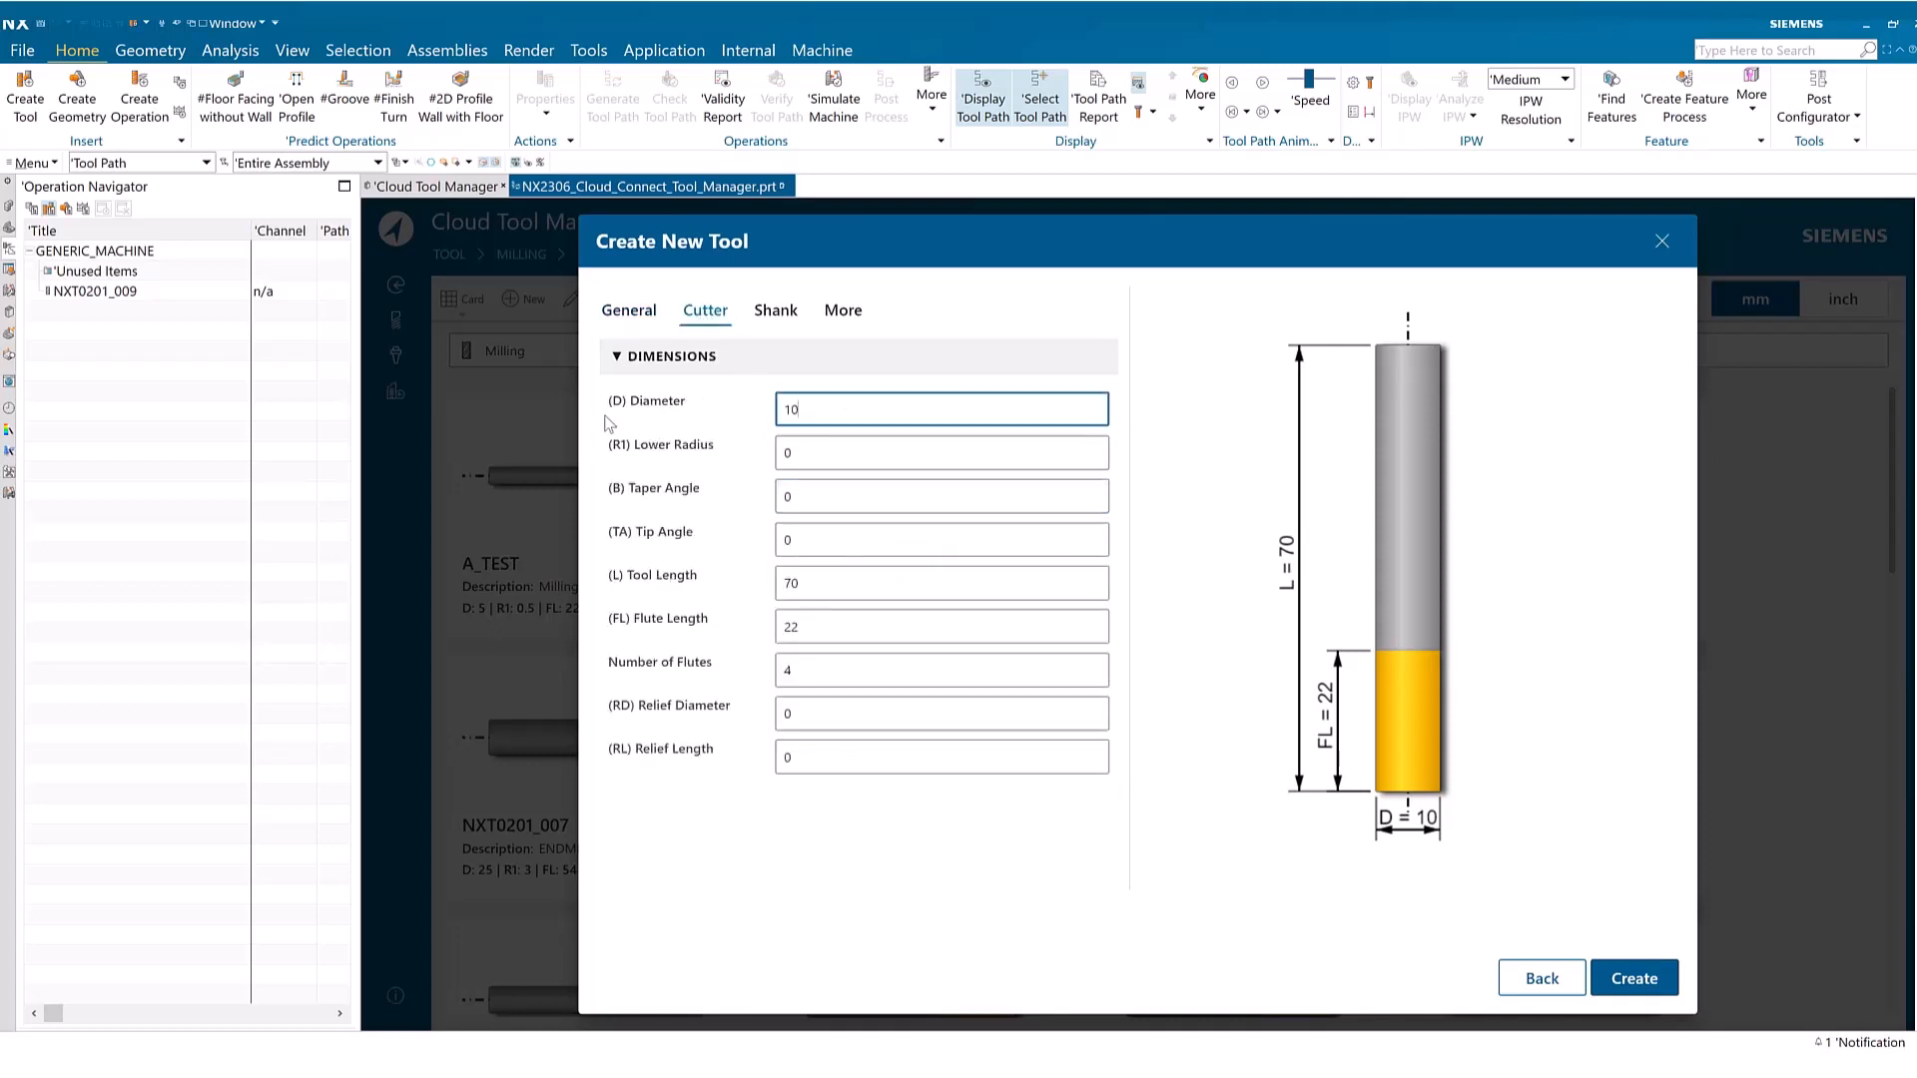
{"action": "type", "text": "8"}
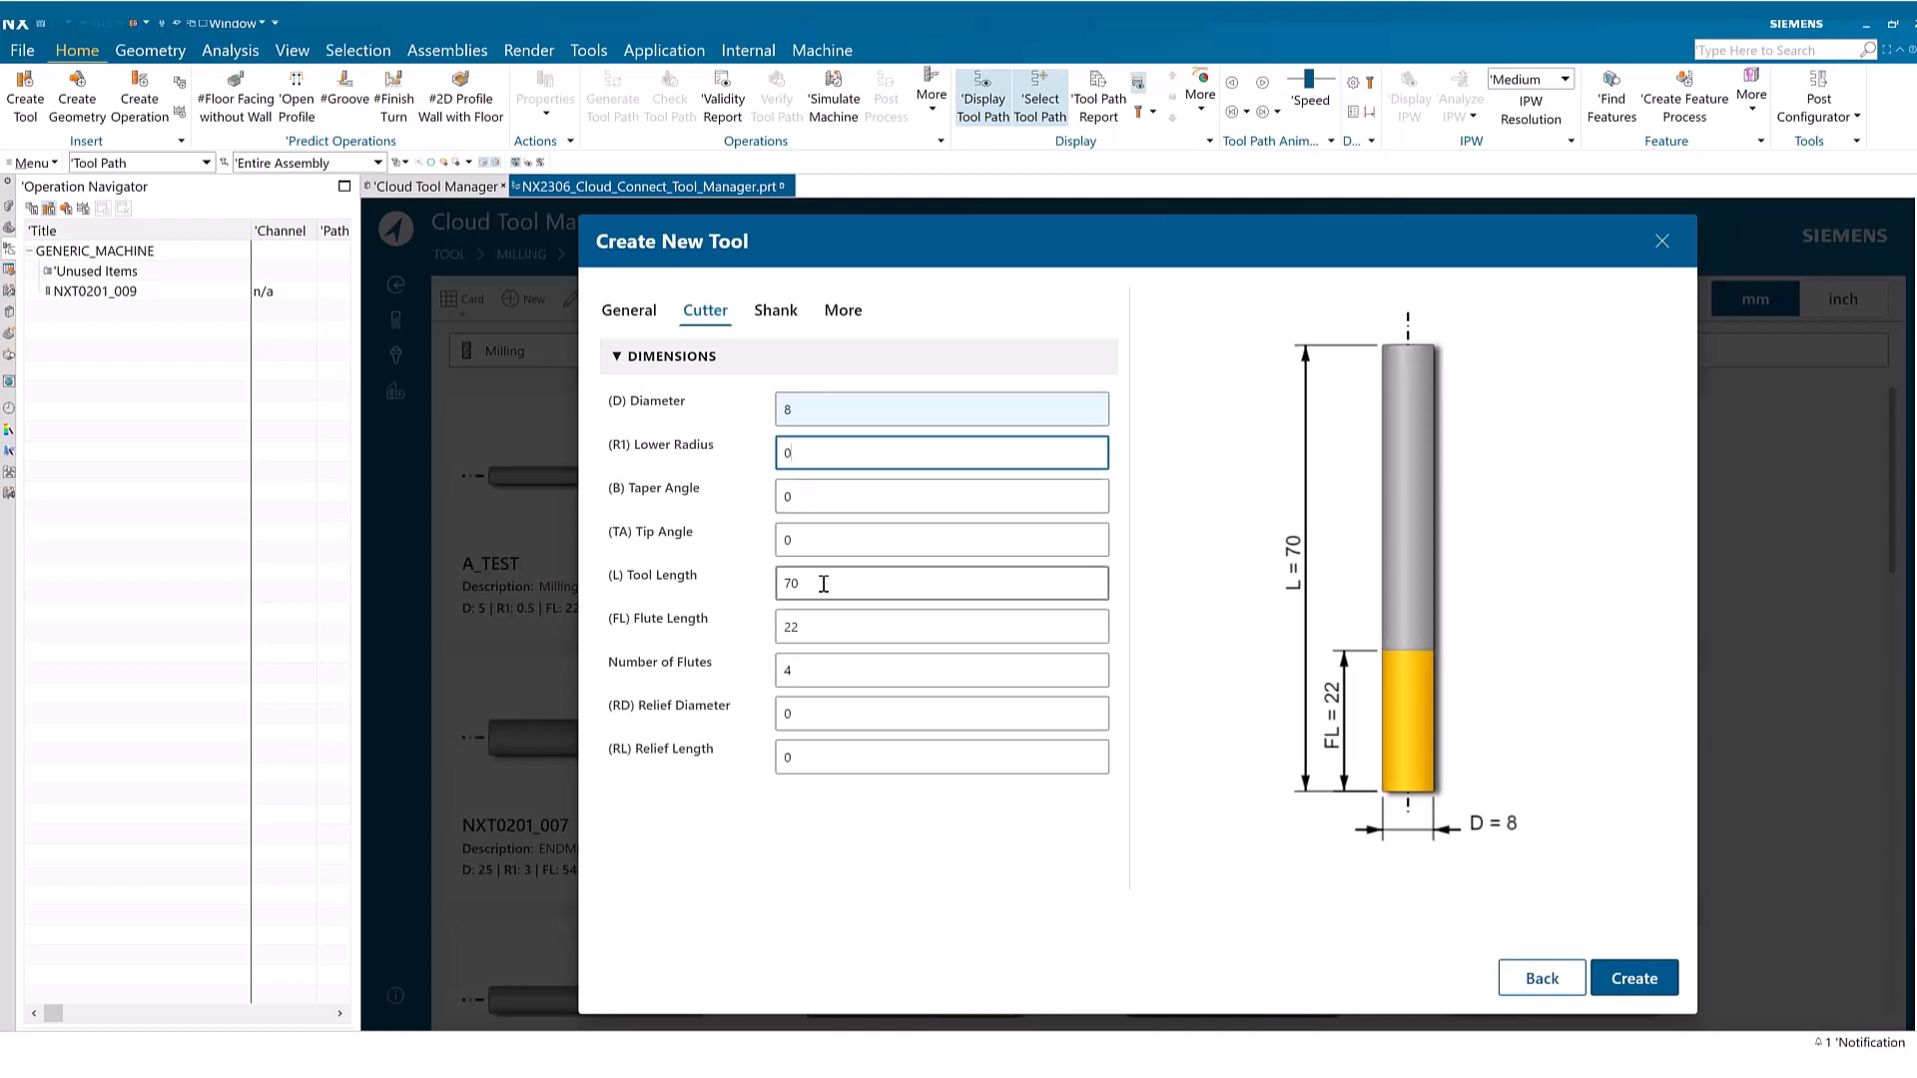
{"action": "left_click", "coordinate": [817, 584]}
{"action": "type", "text": "63"}
{"action": "left_click", "coordinate": [823, 627]}
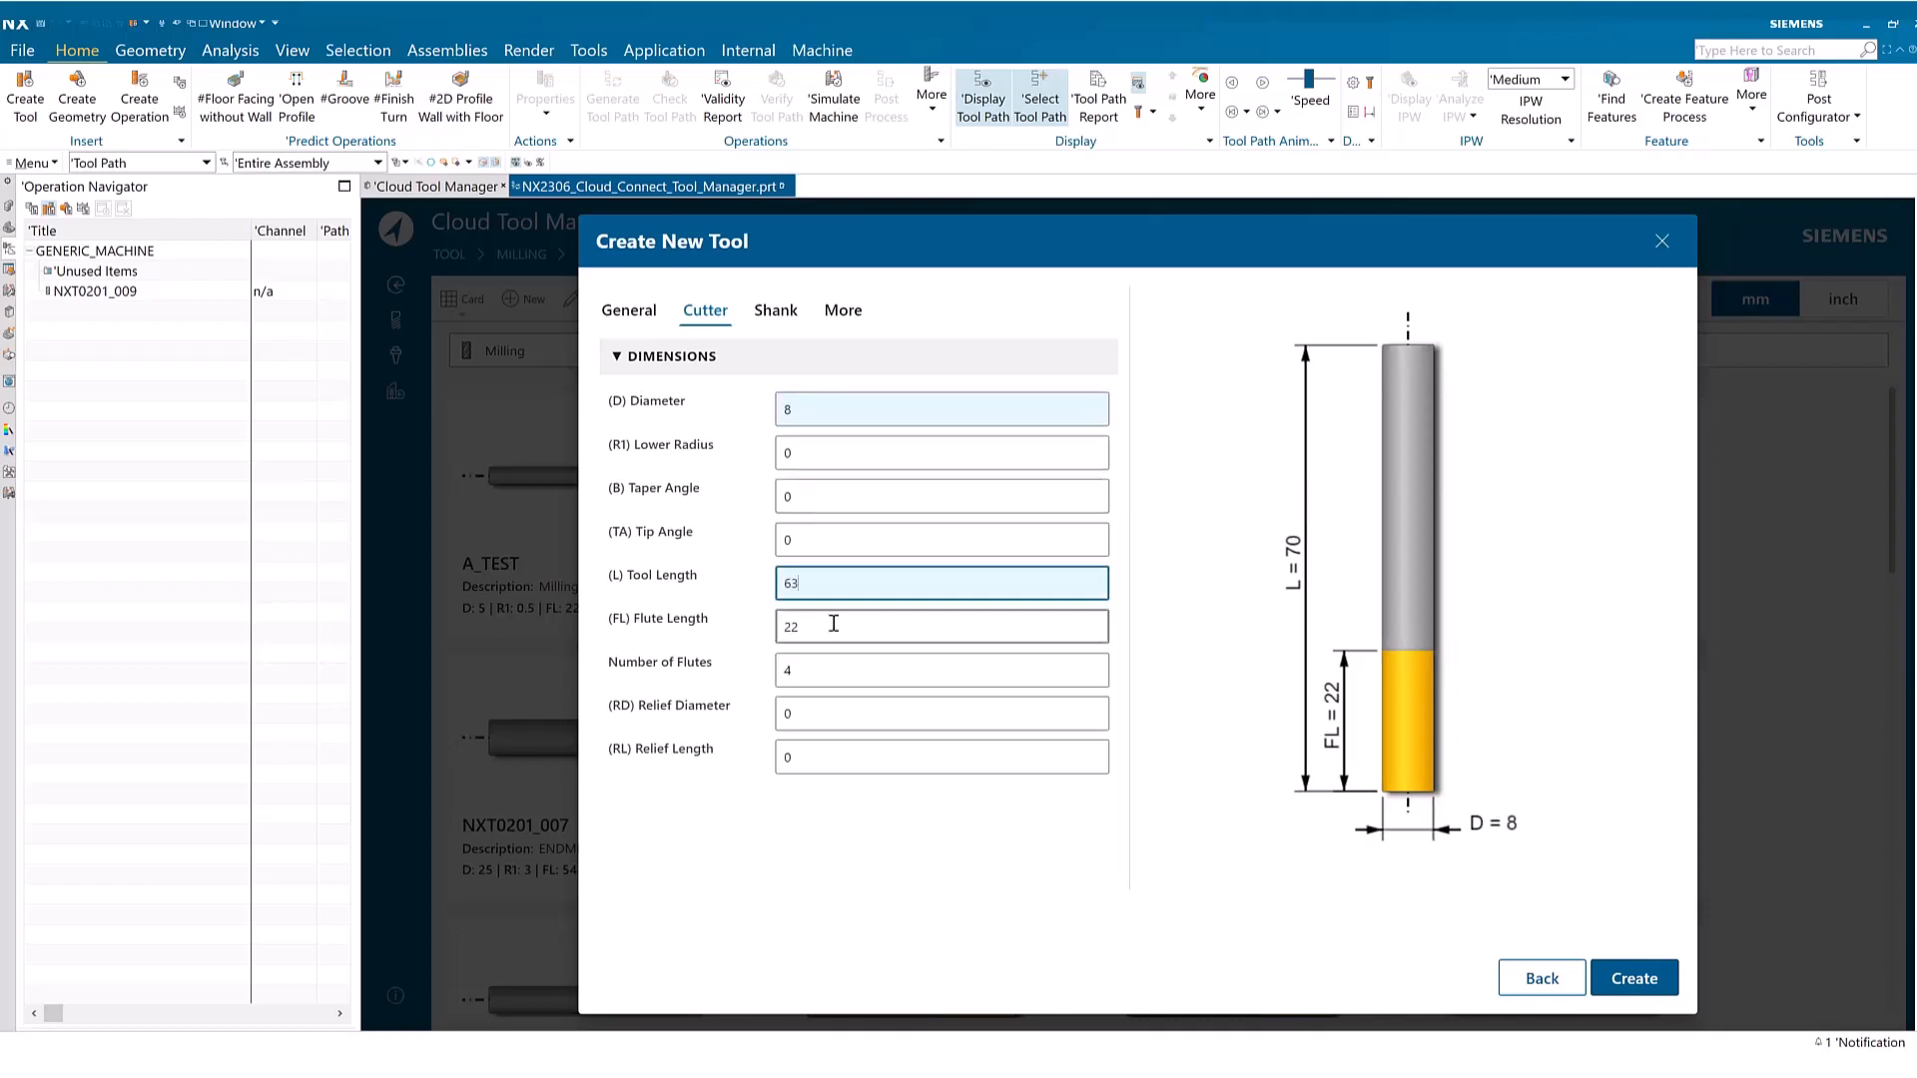
{"action": "type", "text": "25"}
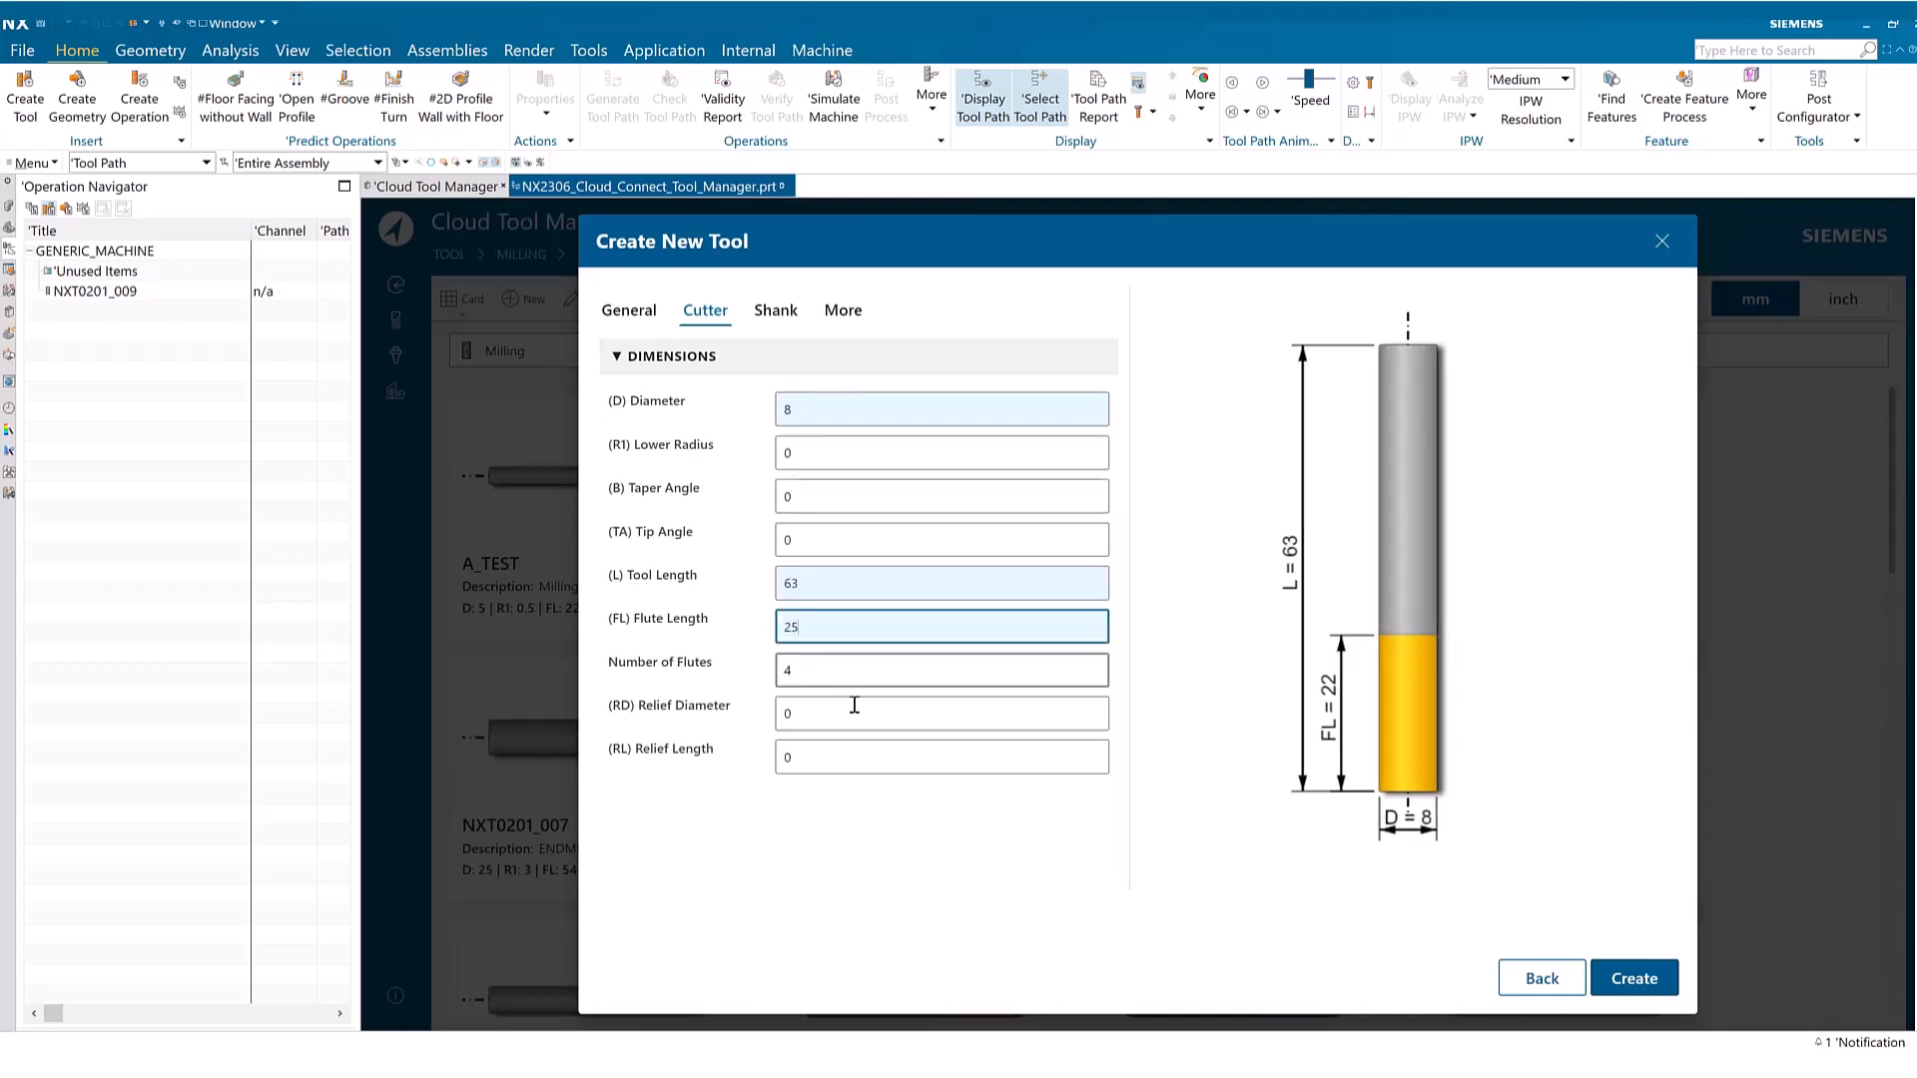
{"action": "left_click", "coordinate": [1639, 983]}
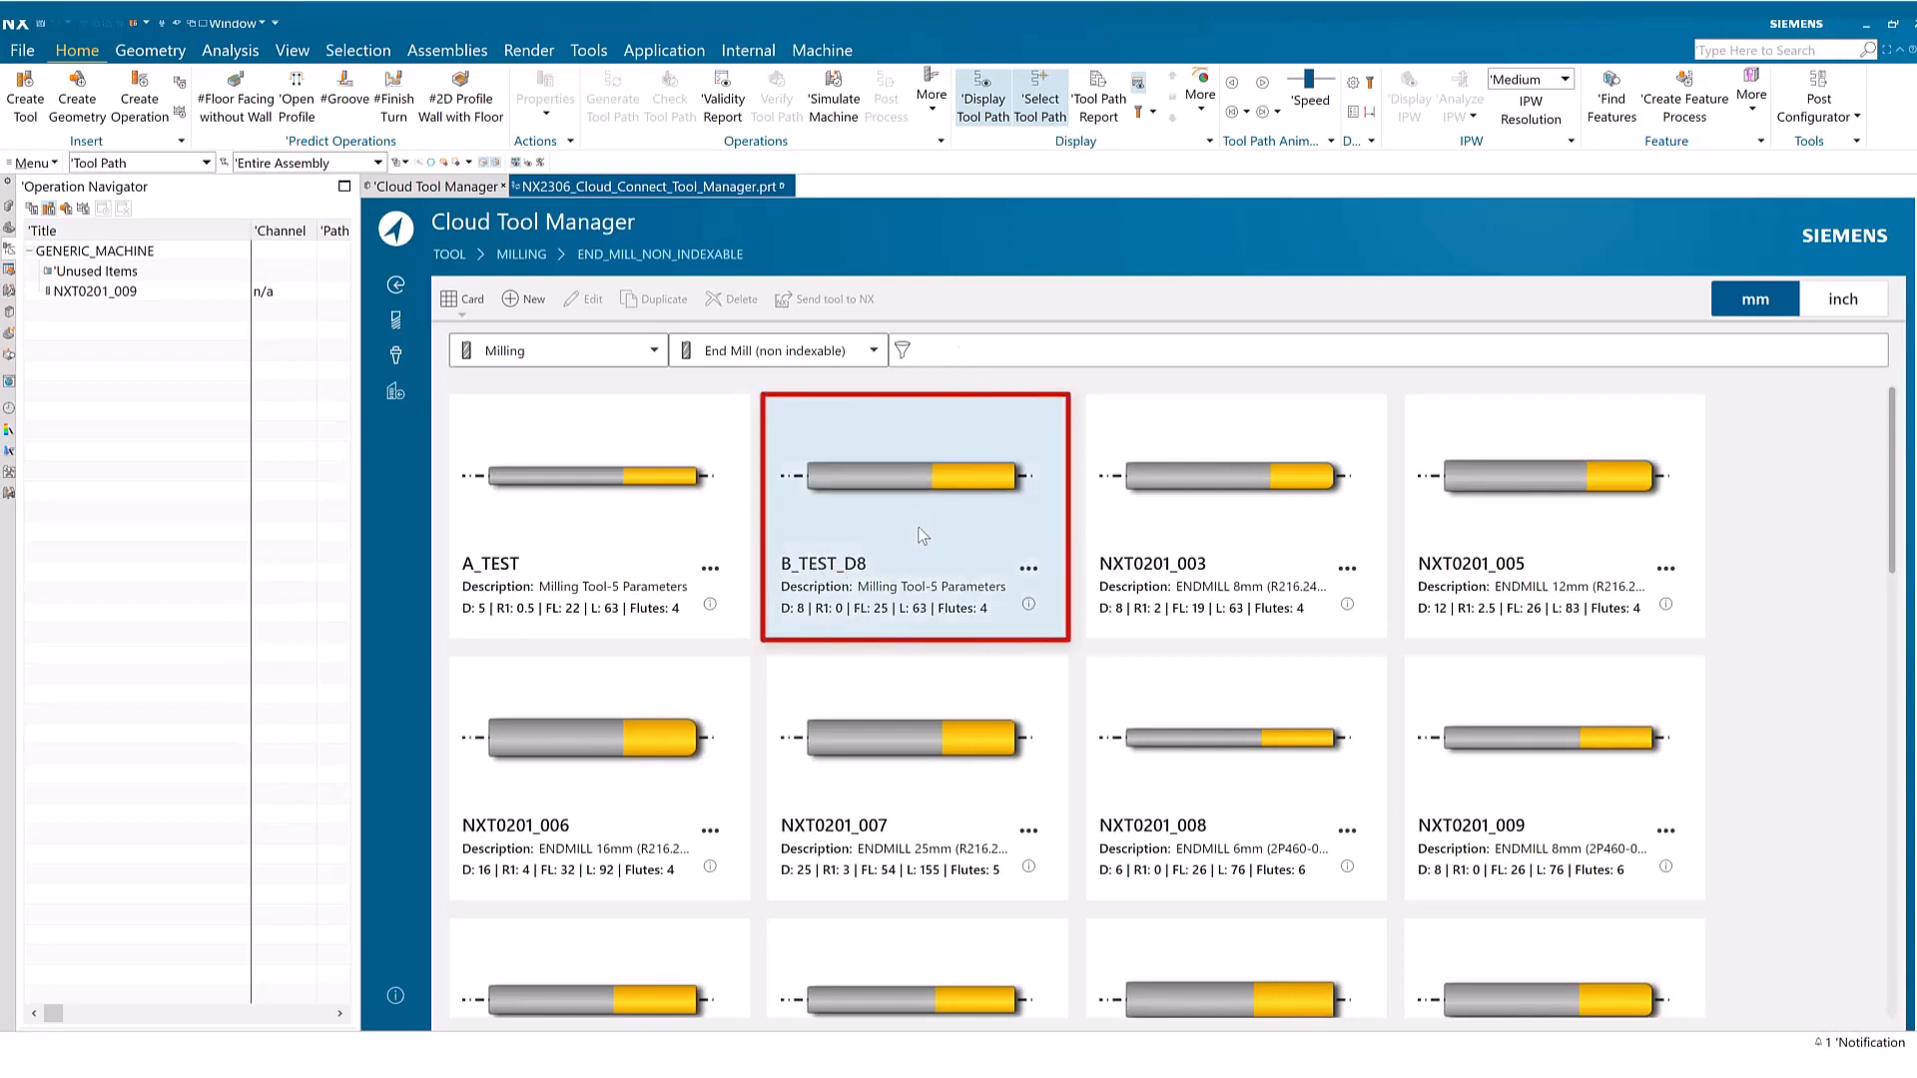
Show the Milling_Drilling holders without a mounting style restriction and browse the full holder library
{"action": "left_click", "coordinate": [397, 359]}
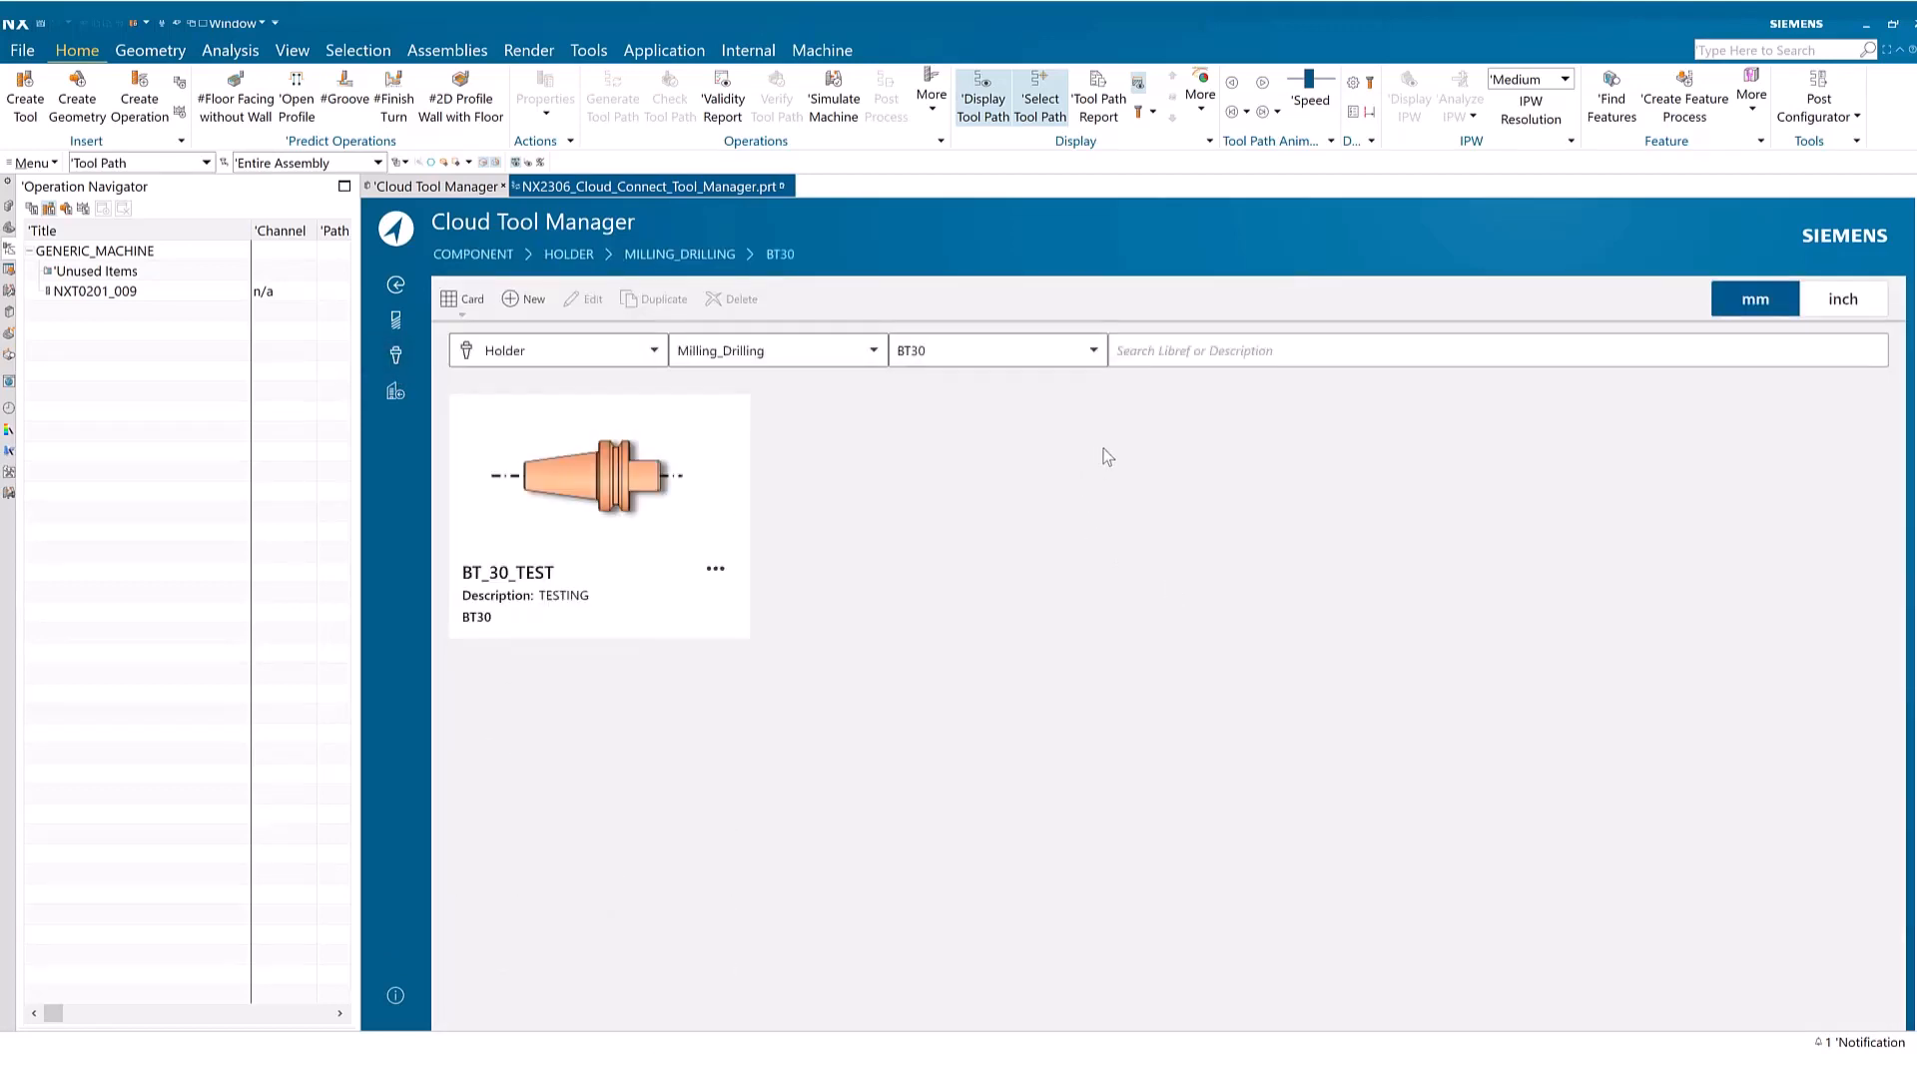
{"action": "left_click", "coordinate": [1095, 351]}
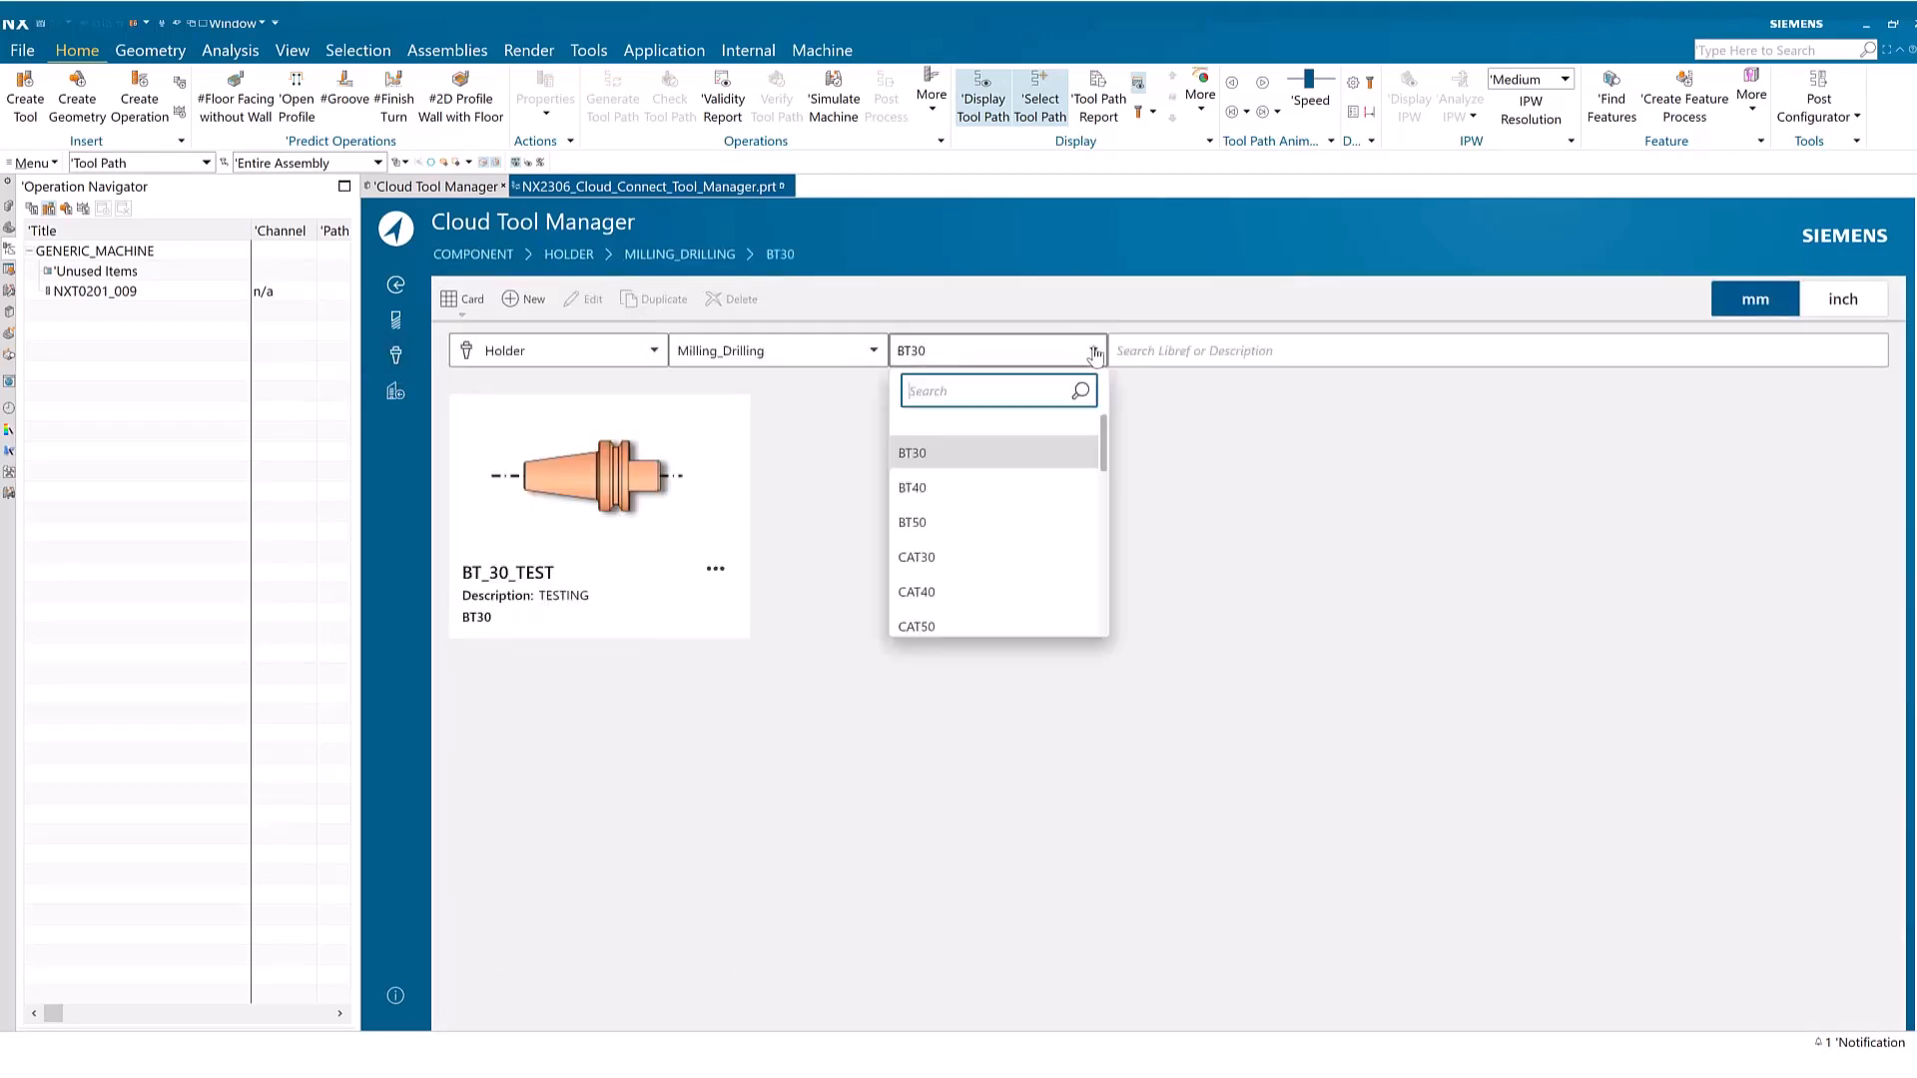
{"action": "left_click_drag", "start_coordinate": [1103, 460], "coordinate": [1094, 654]}
{"action": "scroll", "coordinate": [1029, 499], "scroll_direction": "up", "scroll_amount": 5}
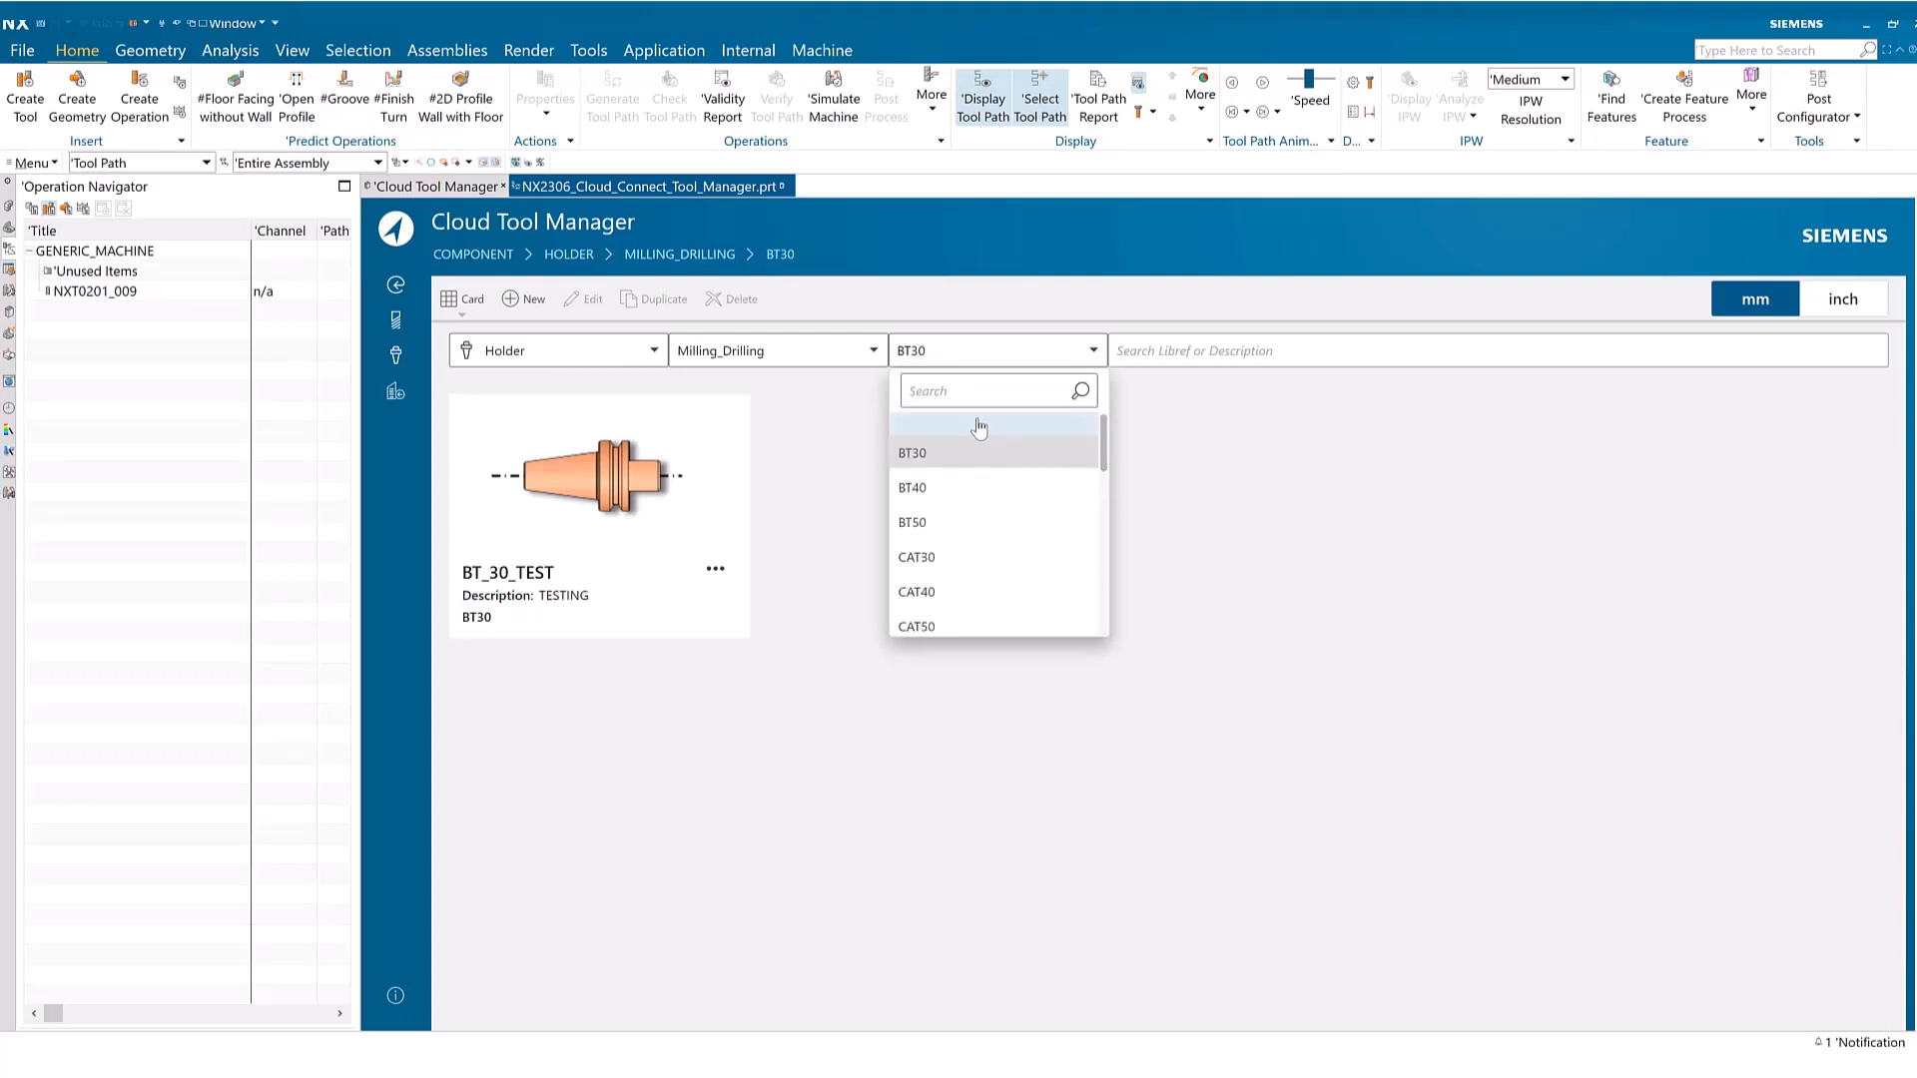
{"action": "left_click", "coordinate": [1029, 442]}
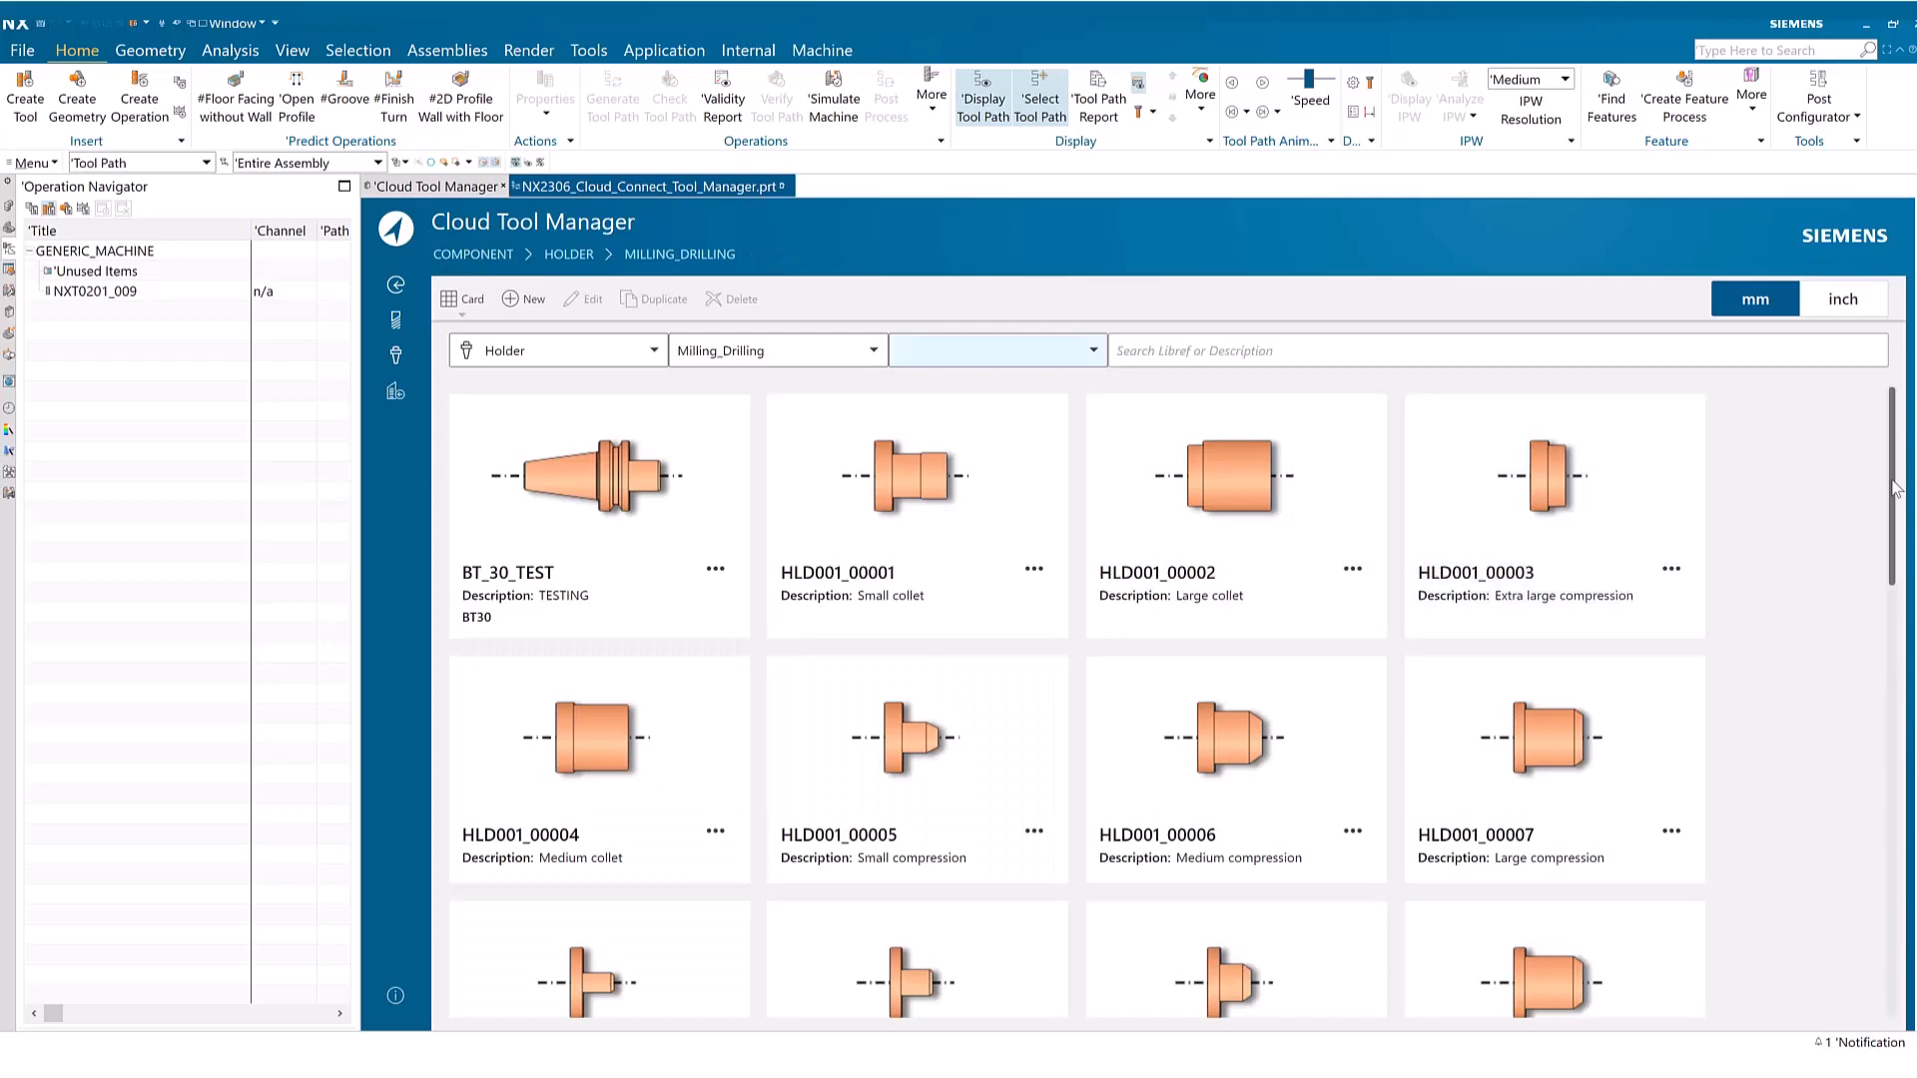
{"action": "left_click_drag", "start_coordinate": [1894, 482], "coordinate": [1893, 686]}
{"action": "scroll", "coordinate": [1810, 547], "scroll_direction": "up", "scroll_amount": 5}
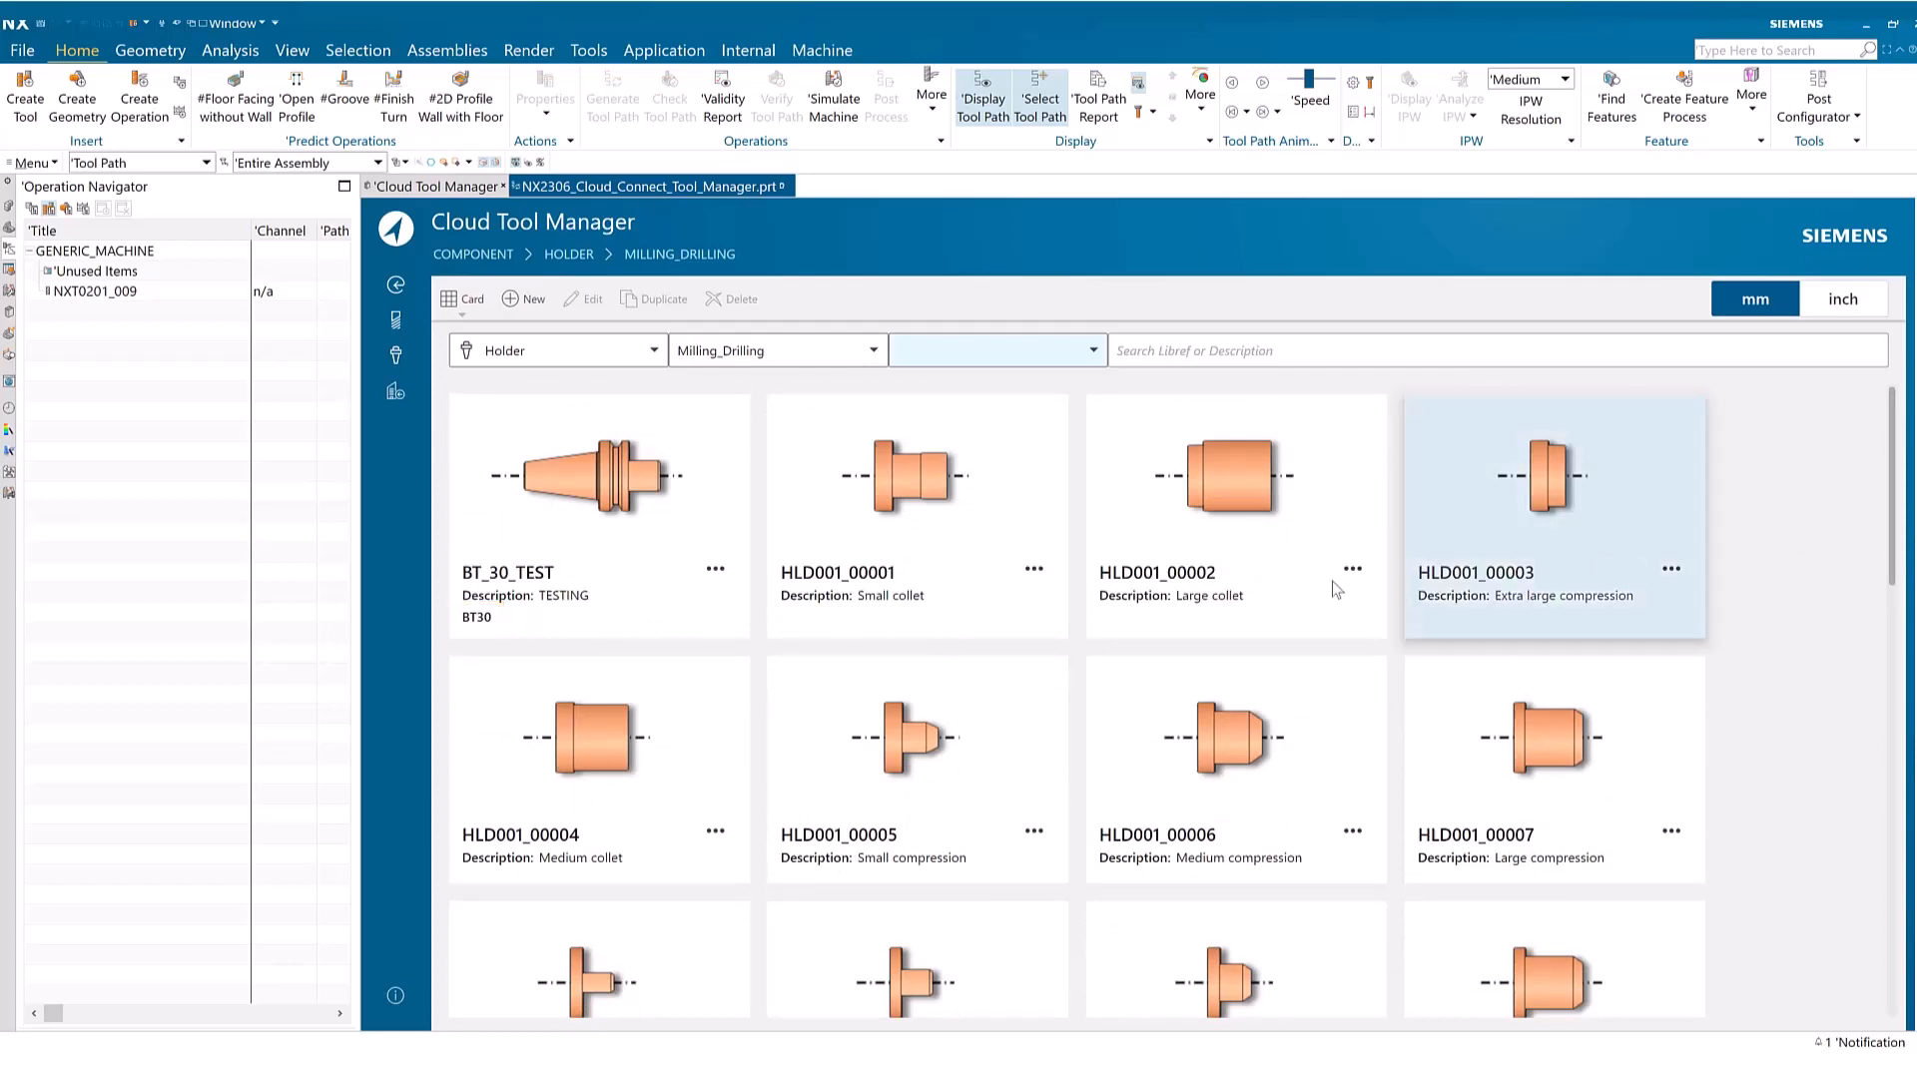
Delete the small collet holder HLD001_00001 from the library
{"action": "left_click", "coordinate": [963, 531]}
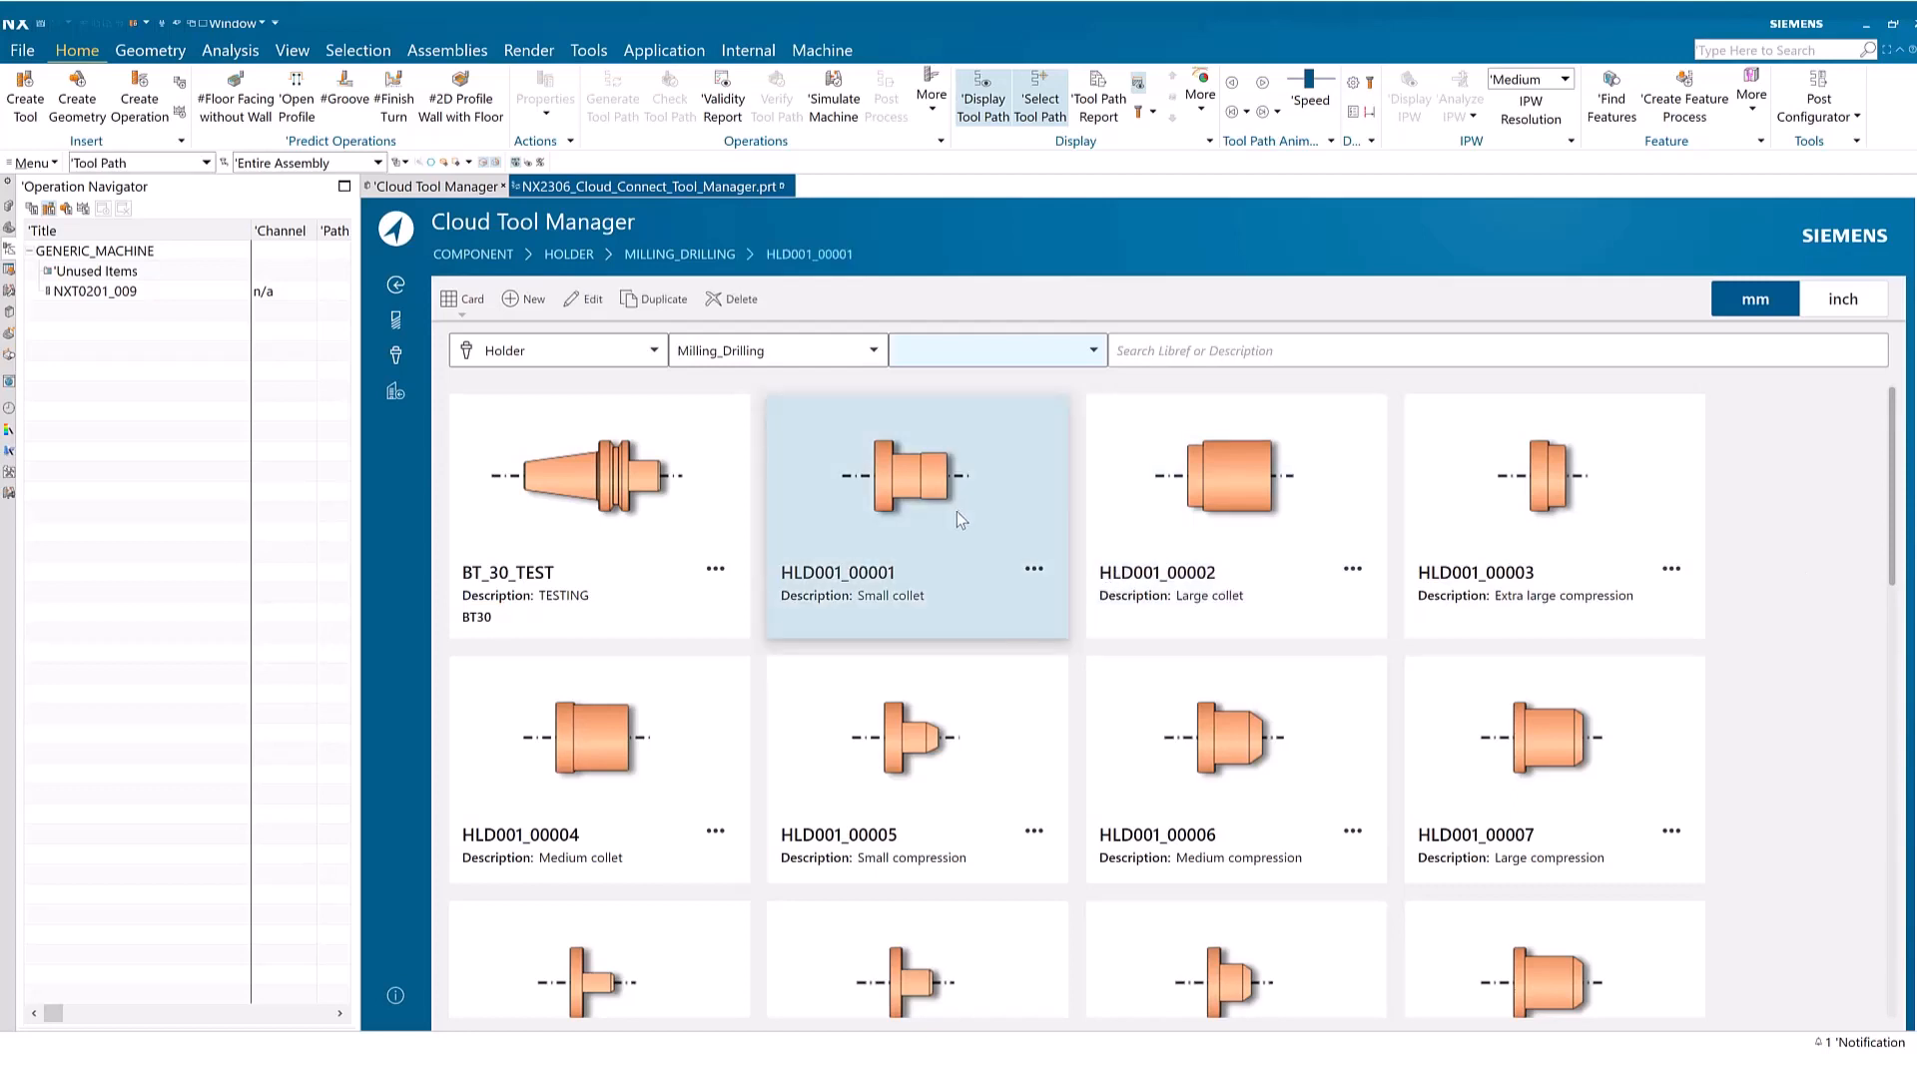
{"action": "left_click", "coordinate": [730, 300]}
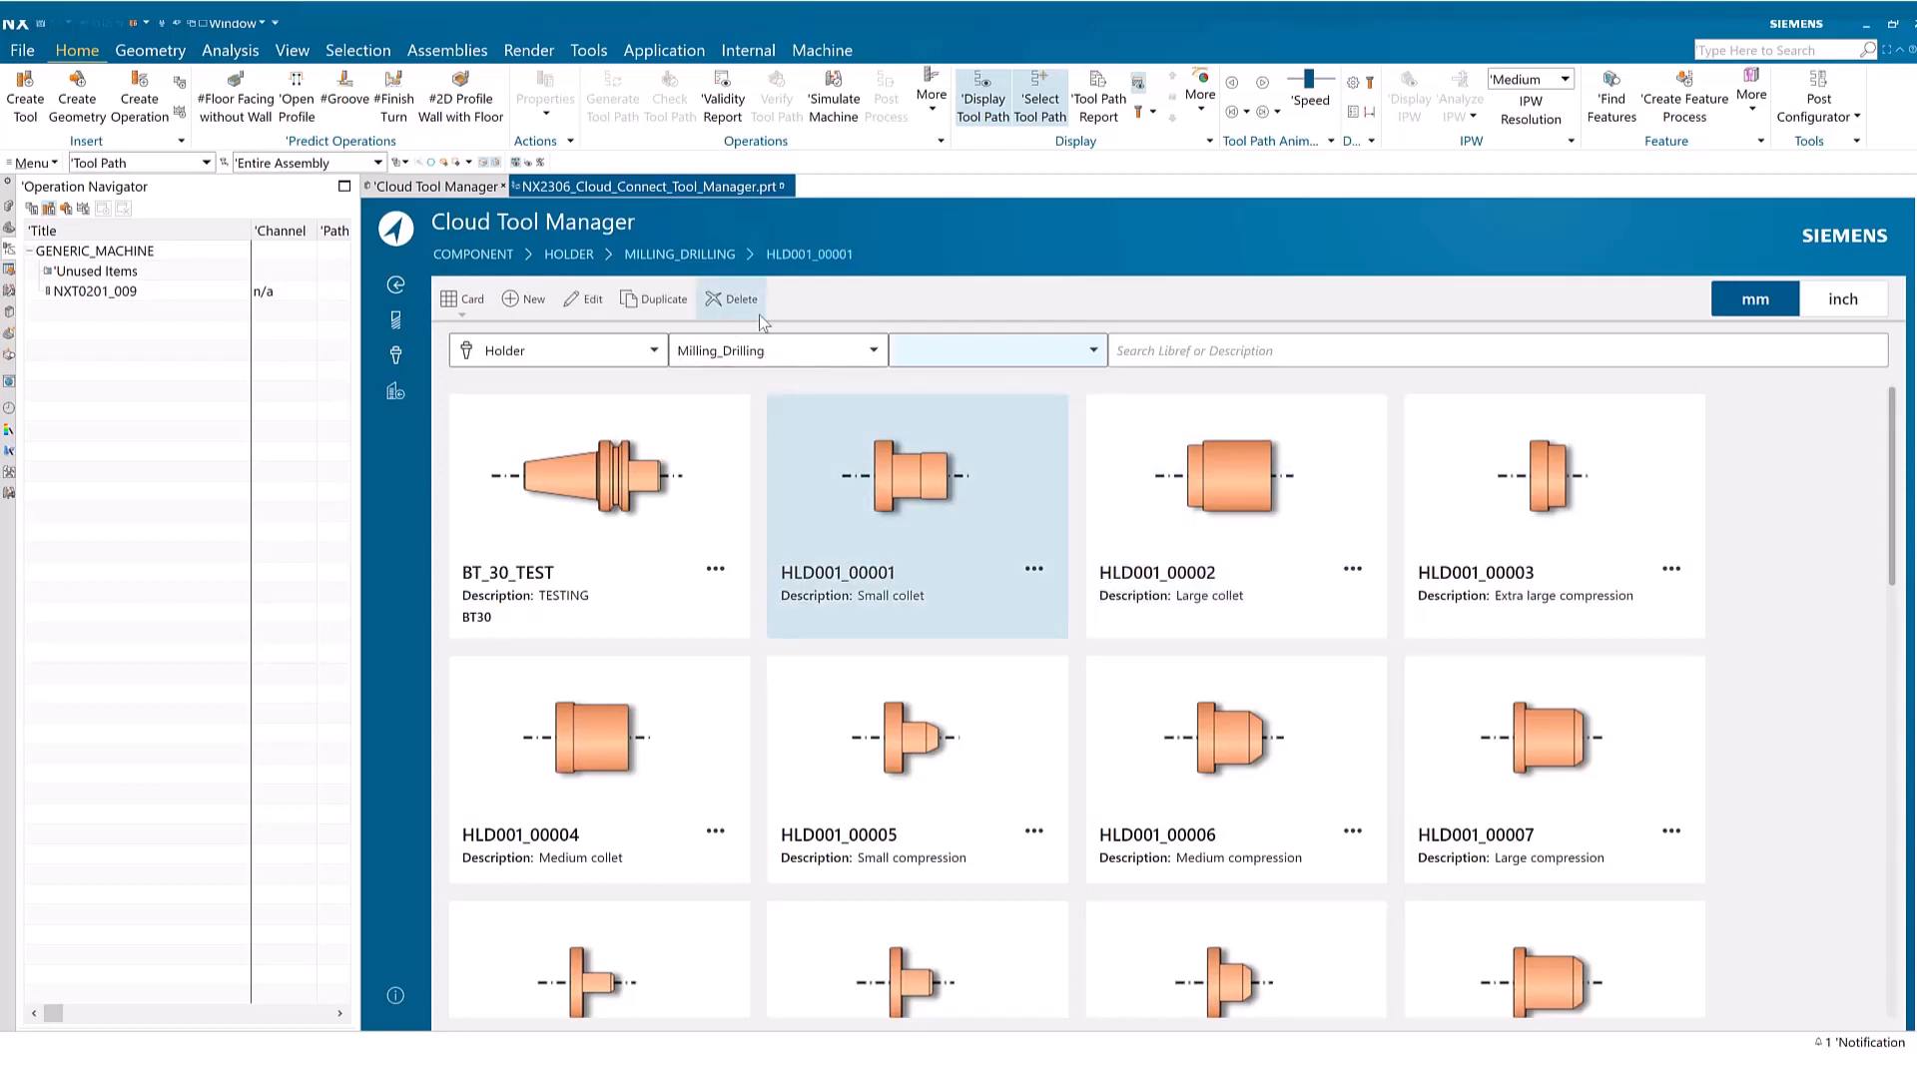
{"action": "left_click", "coordinate": [1341, 840]}
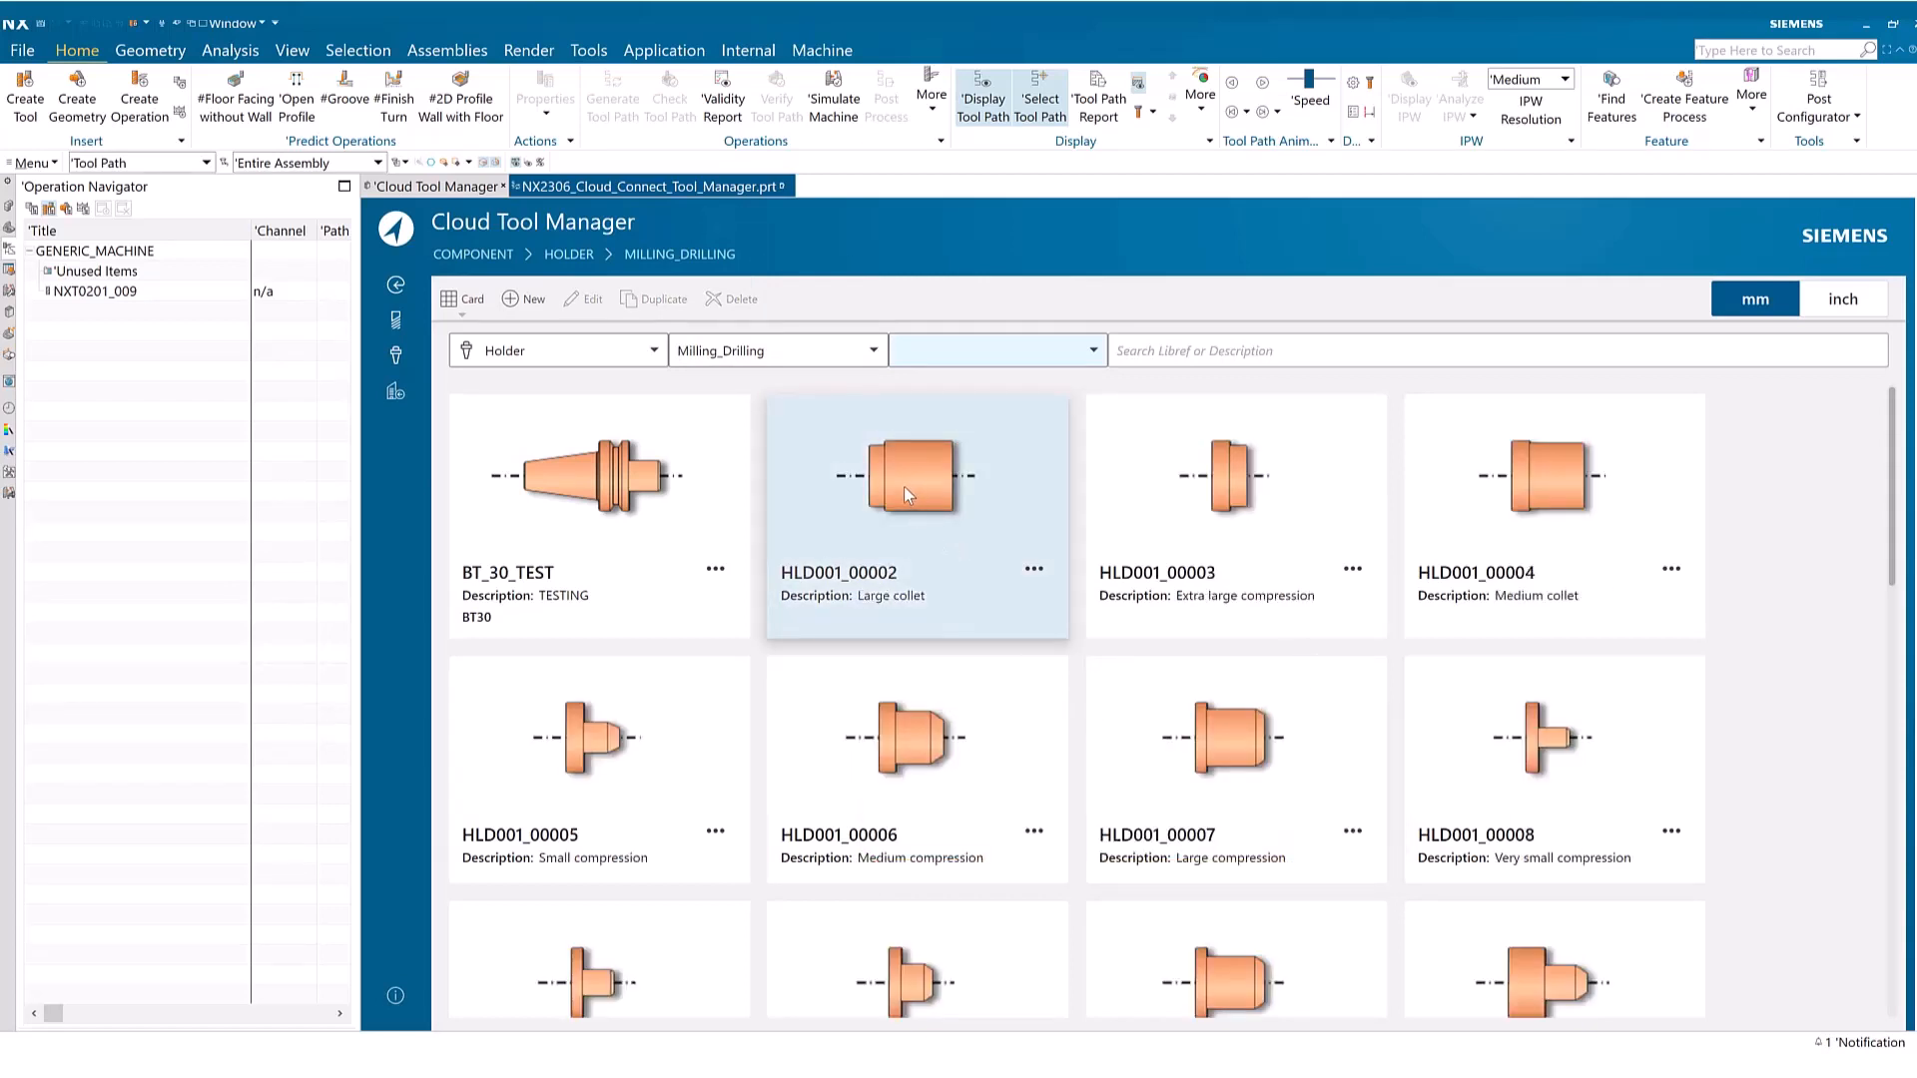
Open the large collet holder HLD001_00002 for editing and add a third holder step
{"action": "left_click", "coordinate": [902, 487]}
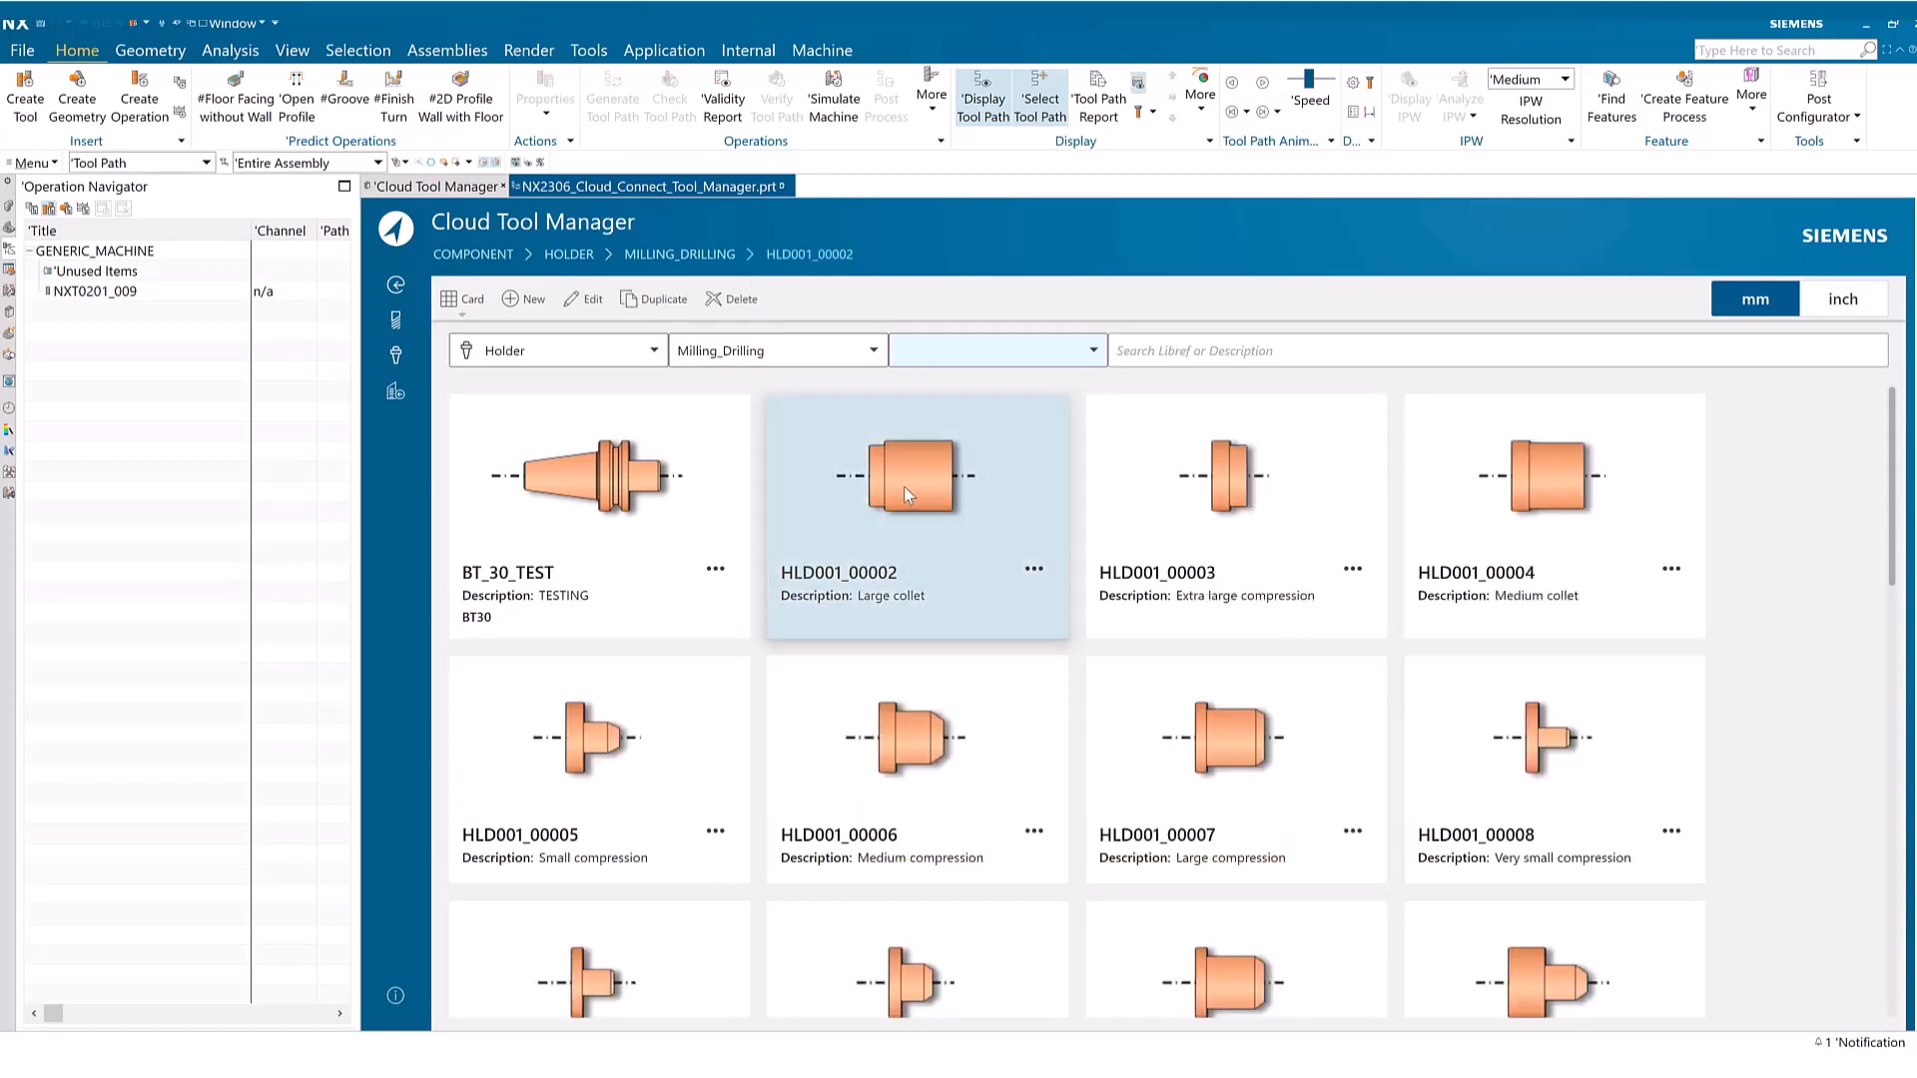
{"action": "left_click", "coordinate": [585, 299]}
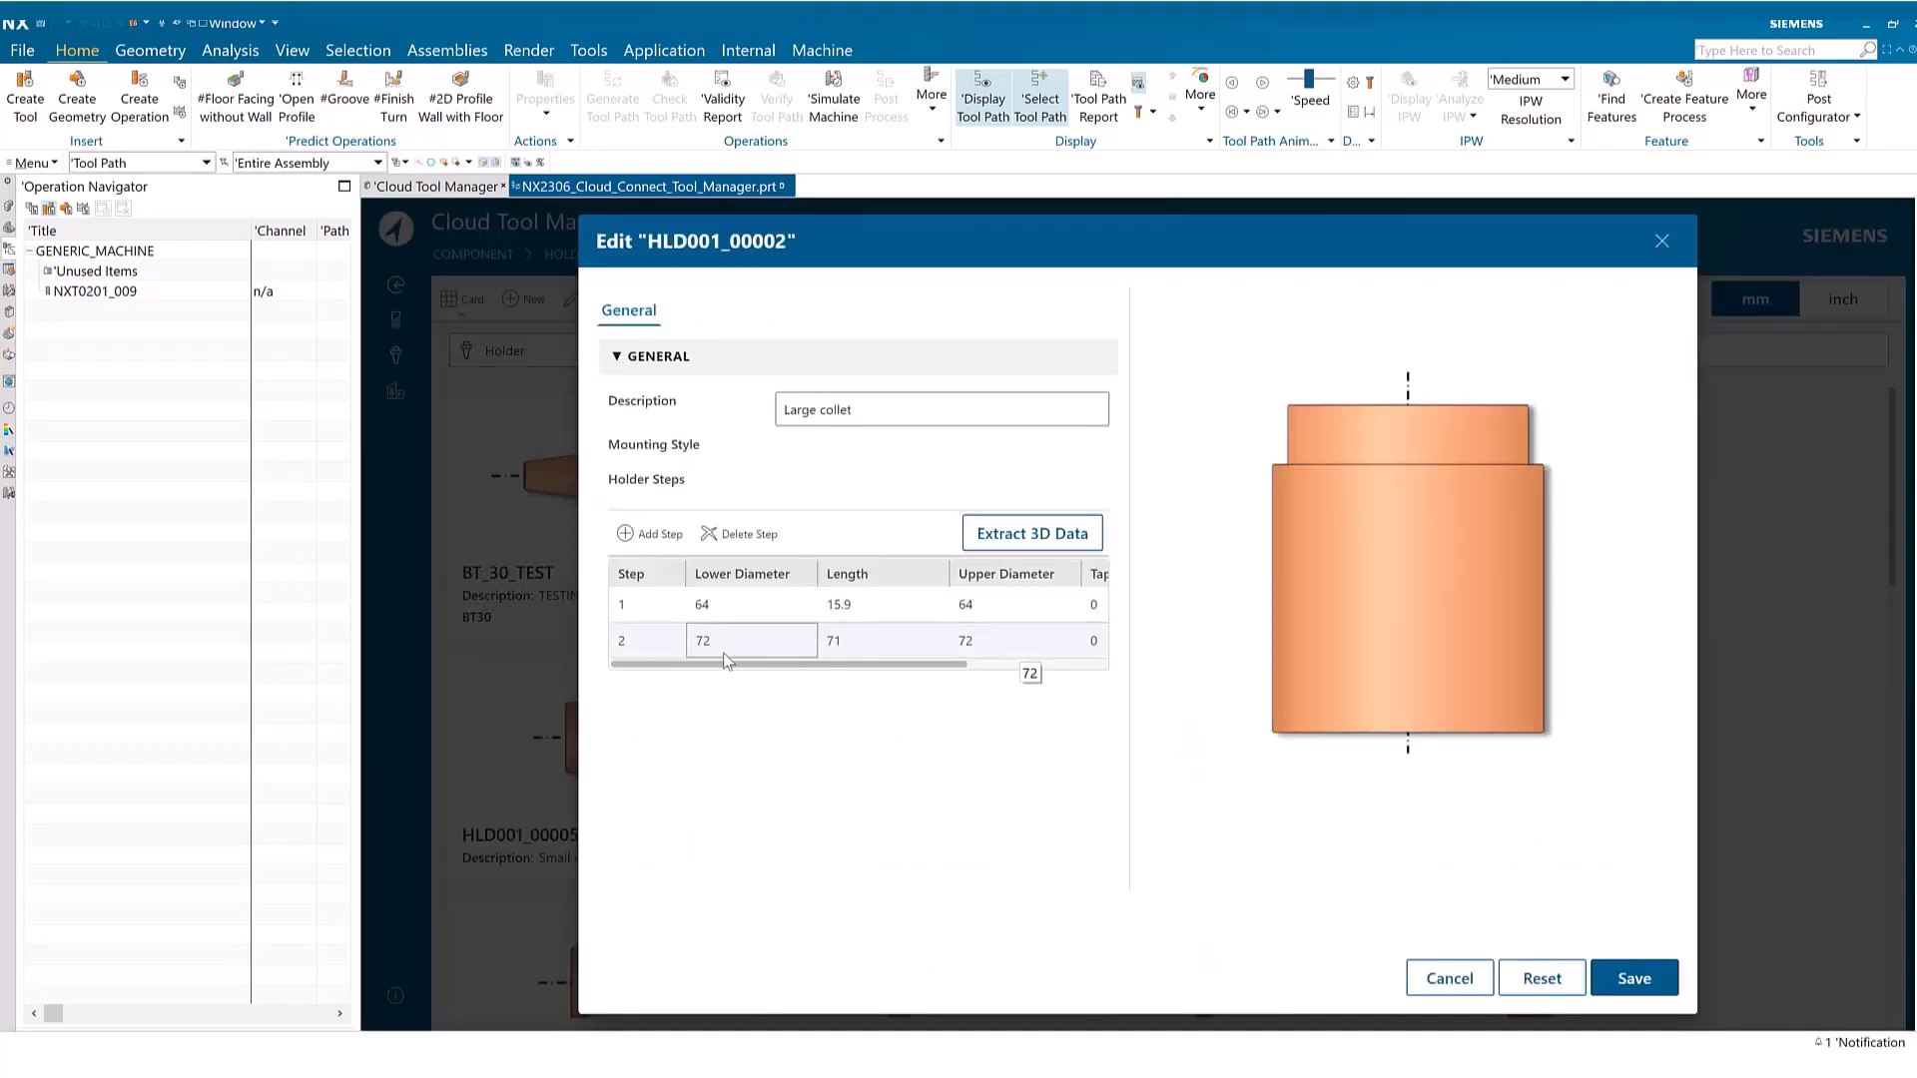
{"action": "left_click", "coordinate": [629, 536]}
{"action": "left_click", "coordinate": [659, 687]}
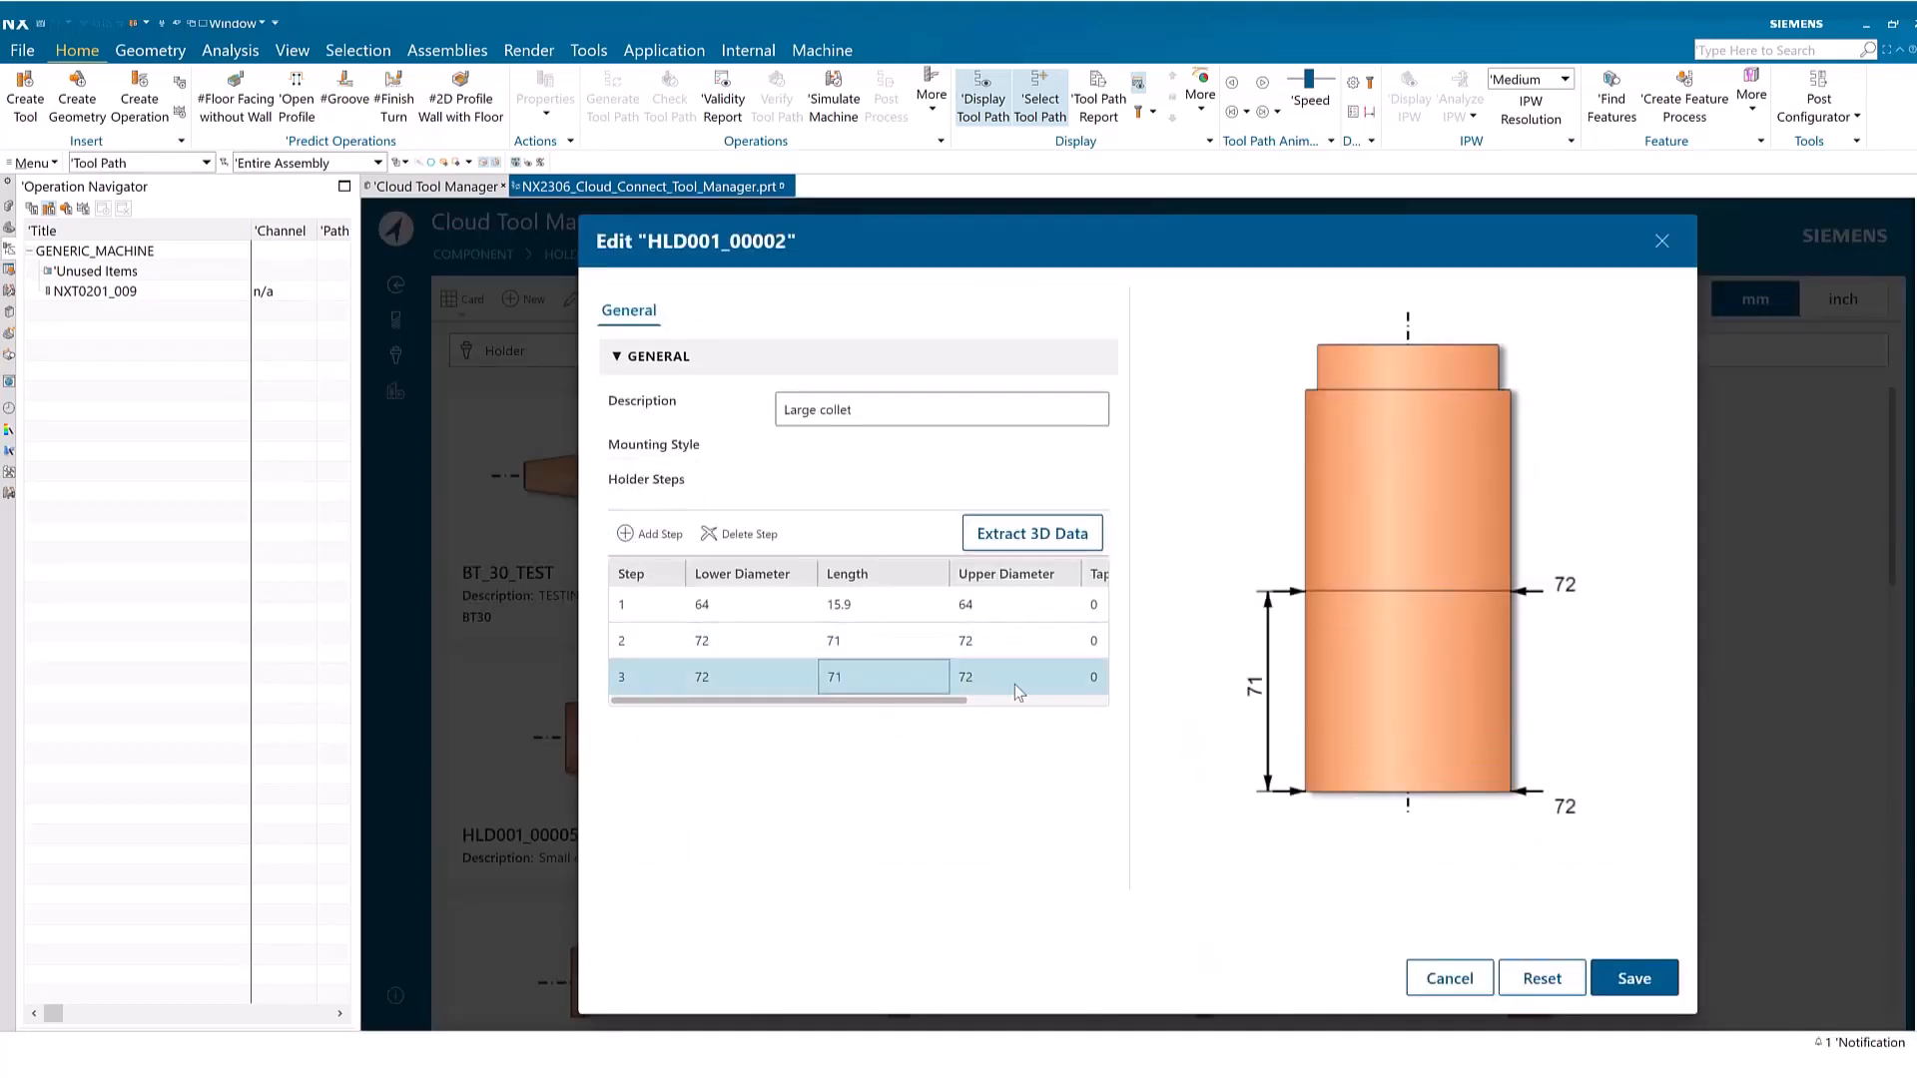
Set the length of holder step 3 to 2
{"action": "left_click", "coordinate": [865, 675]}
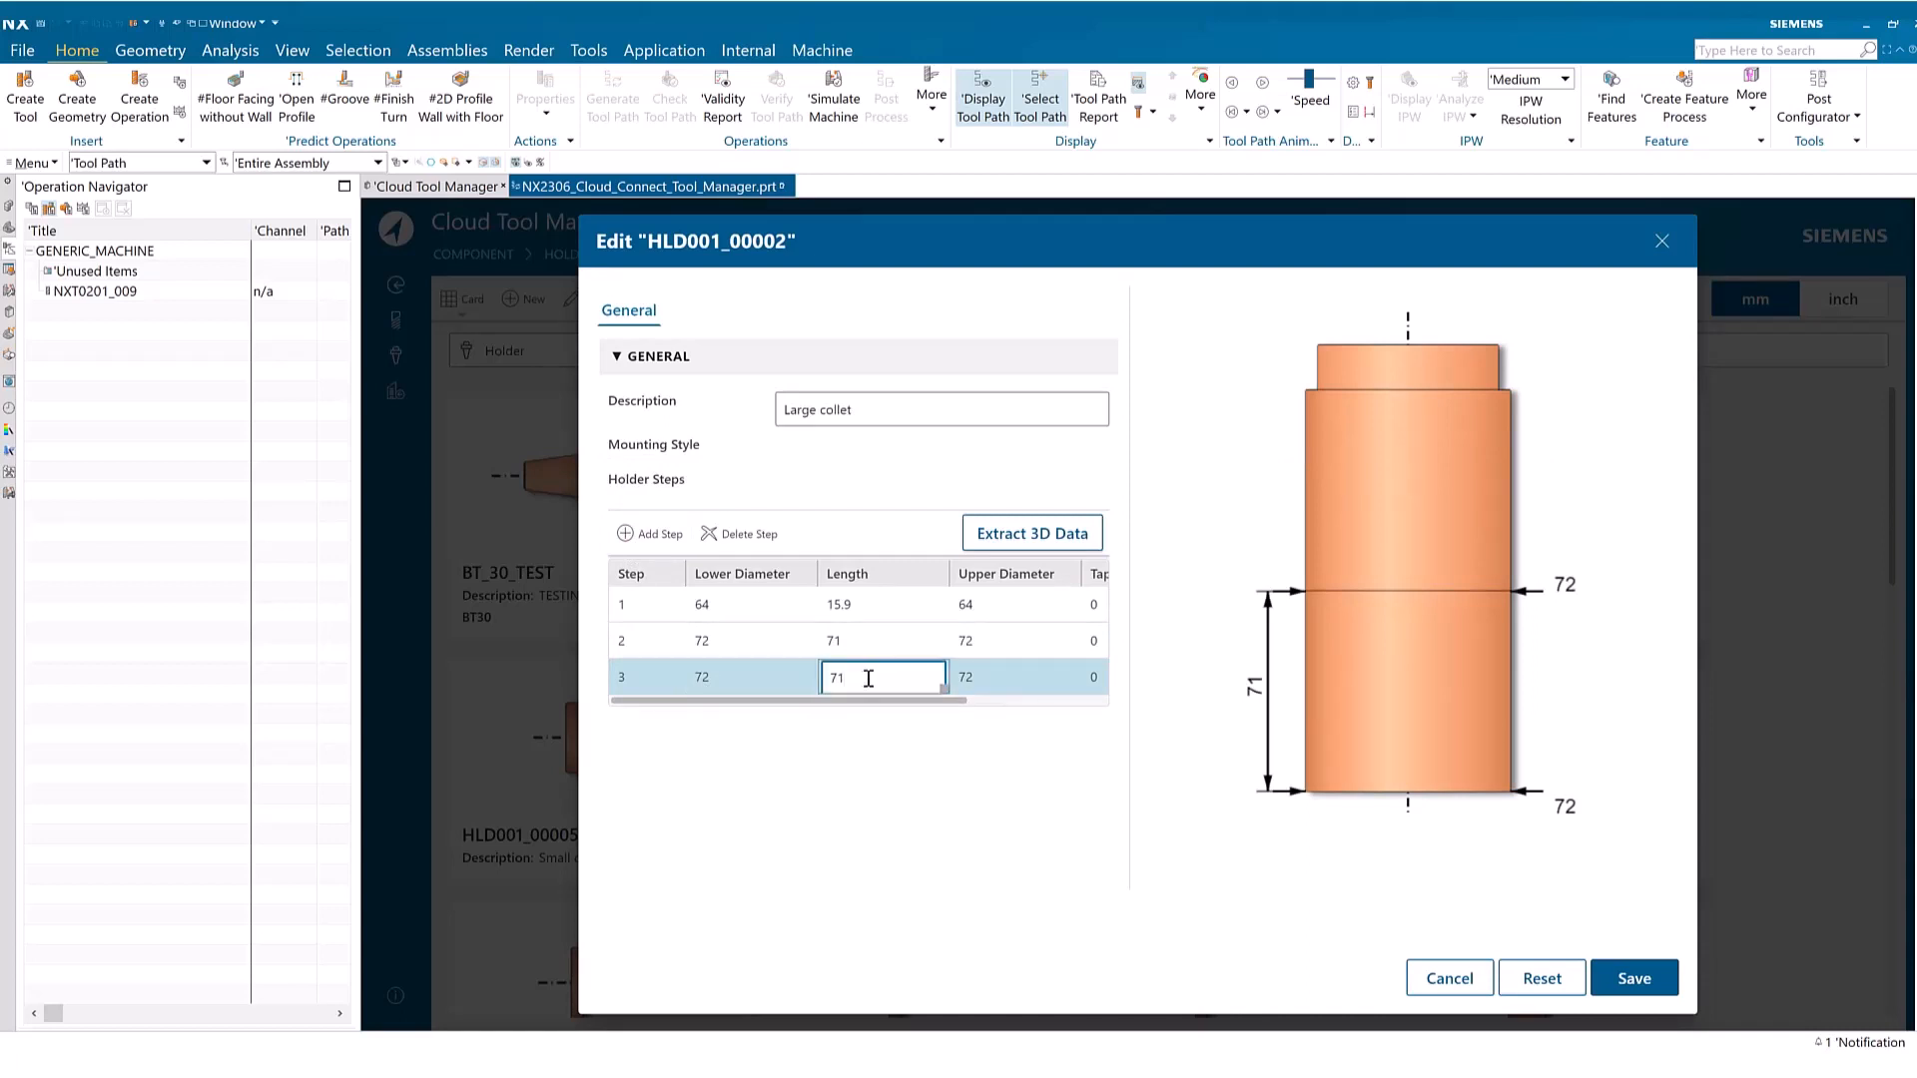
{"action": "key", "text": "Return"}
{"action": "left_click", "coordinate": [866, 679]}
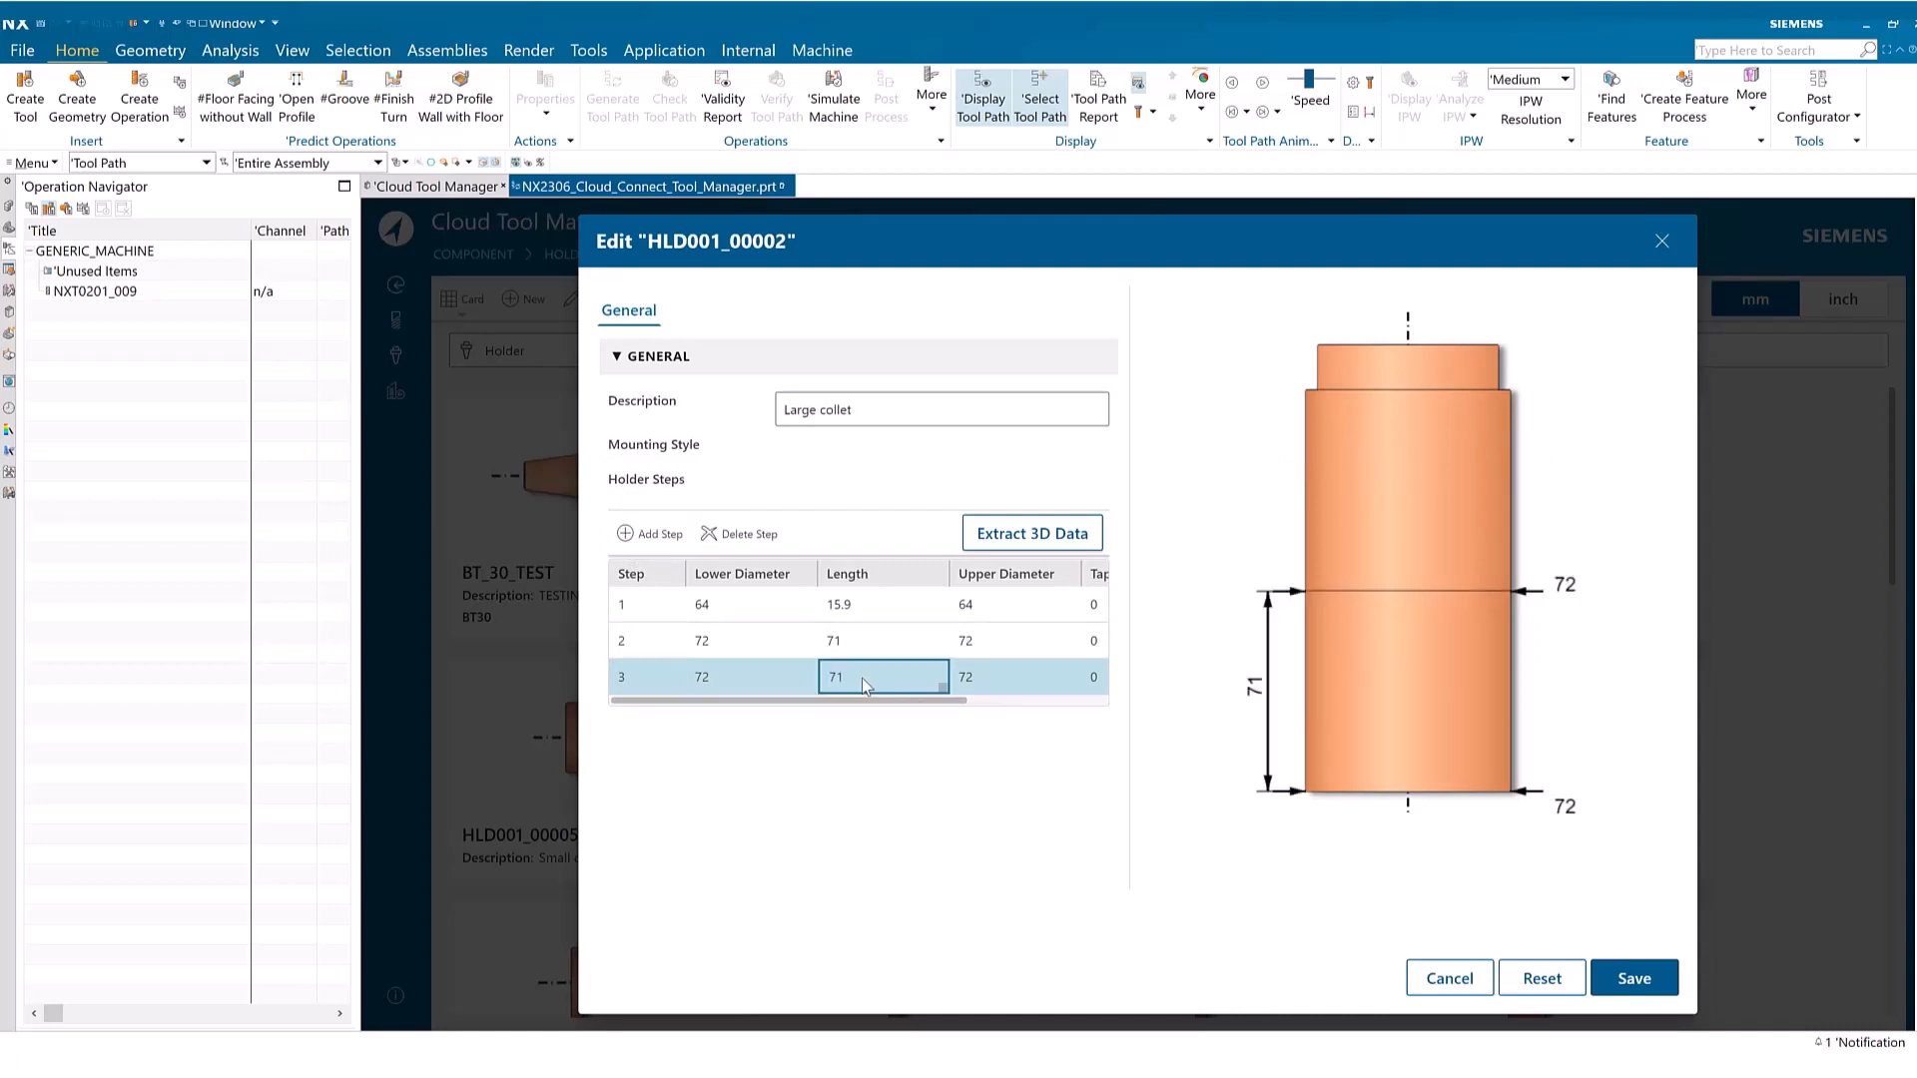
{"action": "left_click", "coordinate": [861, 679]}
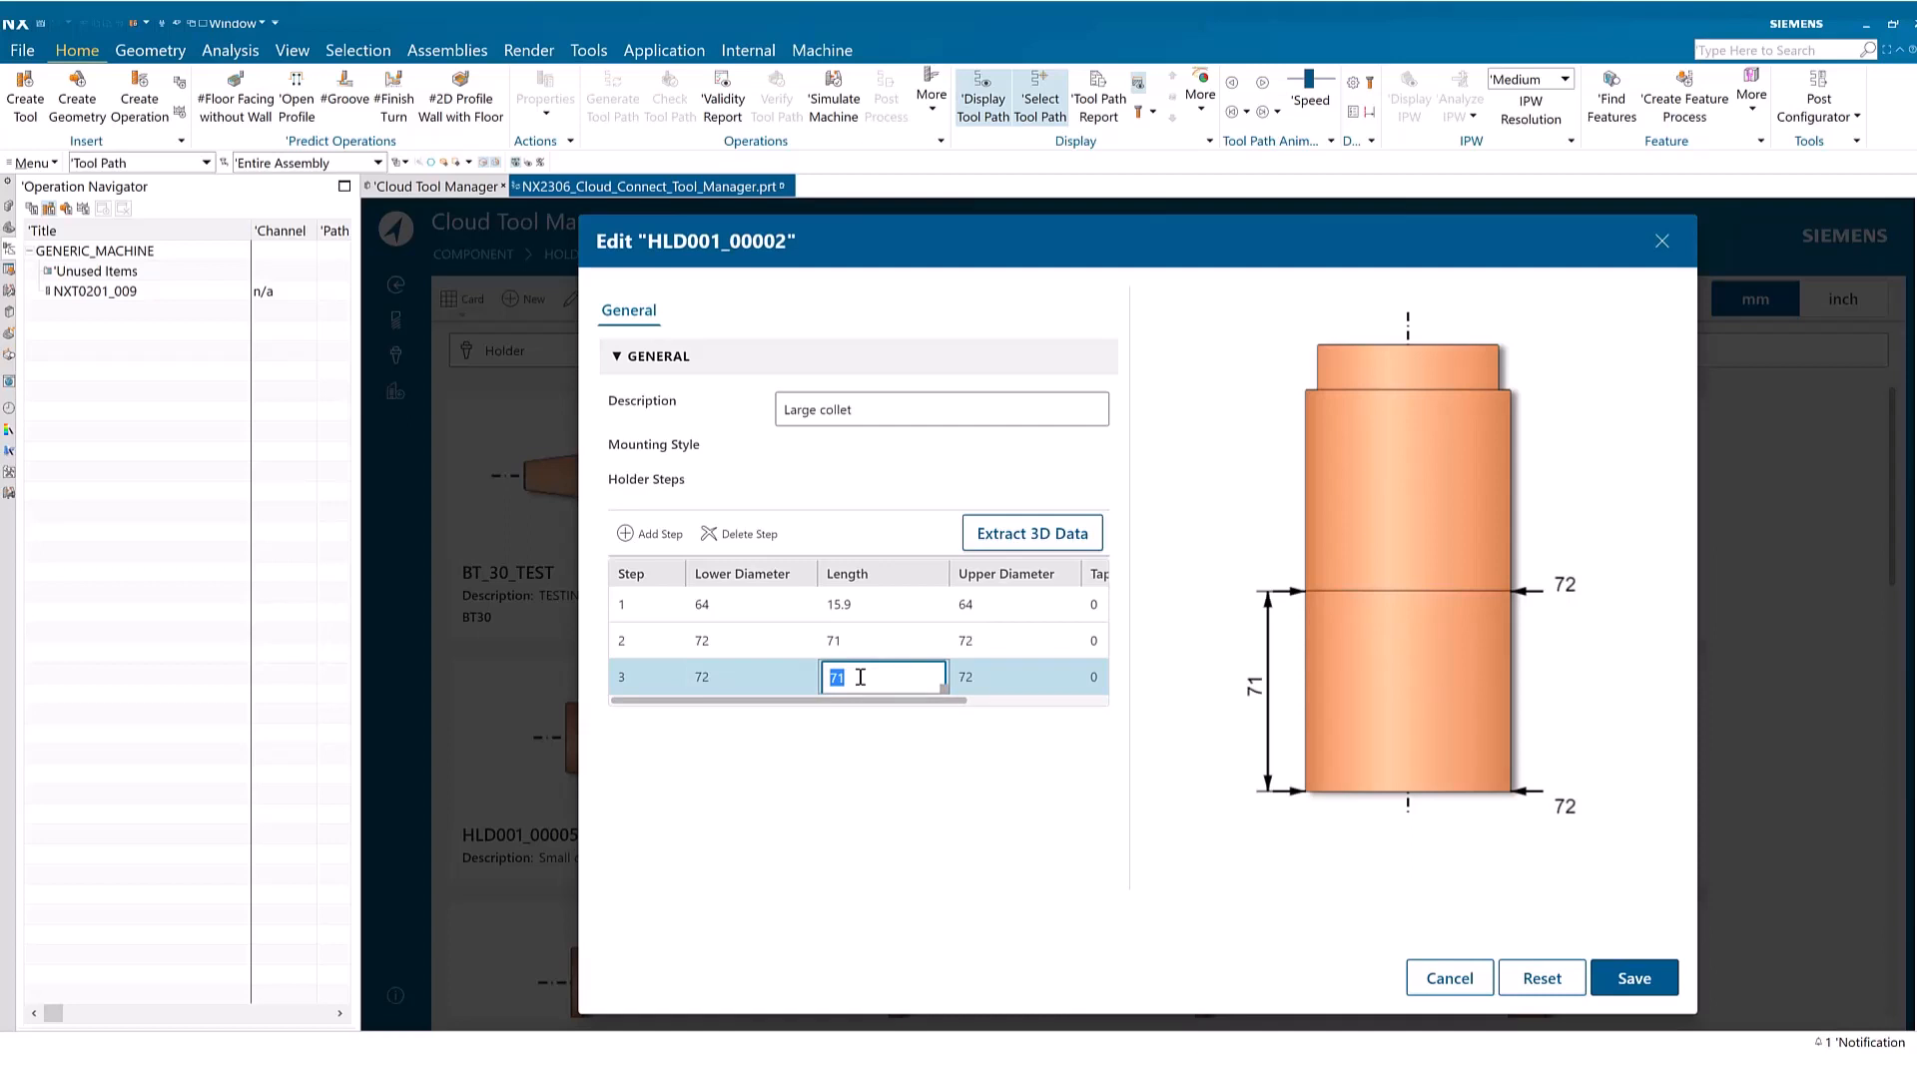
{"action": "type", "text": "2"}
{"action": "left_click", "coordinate": [871, 643]}
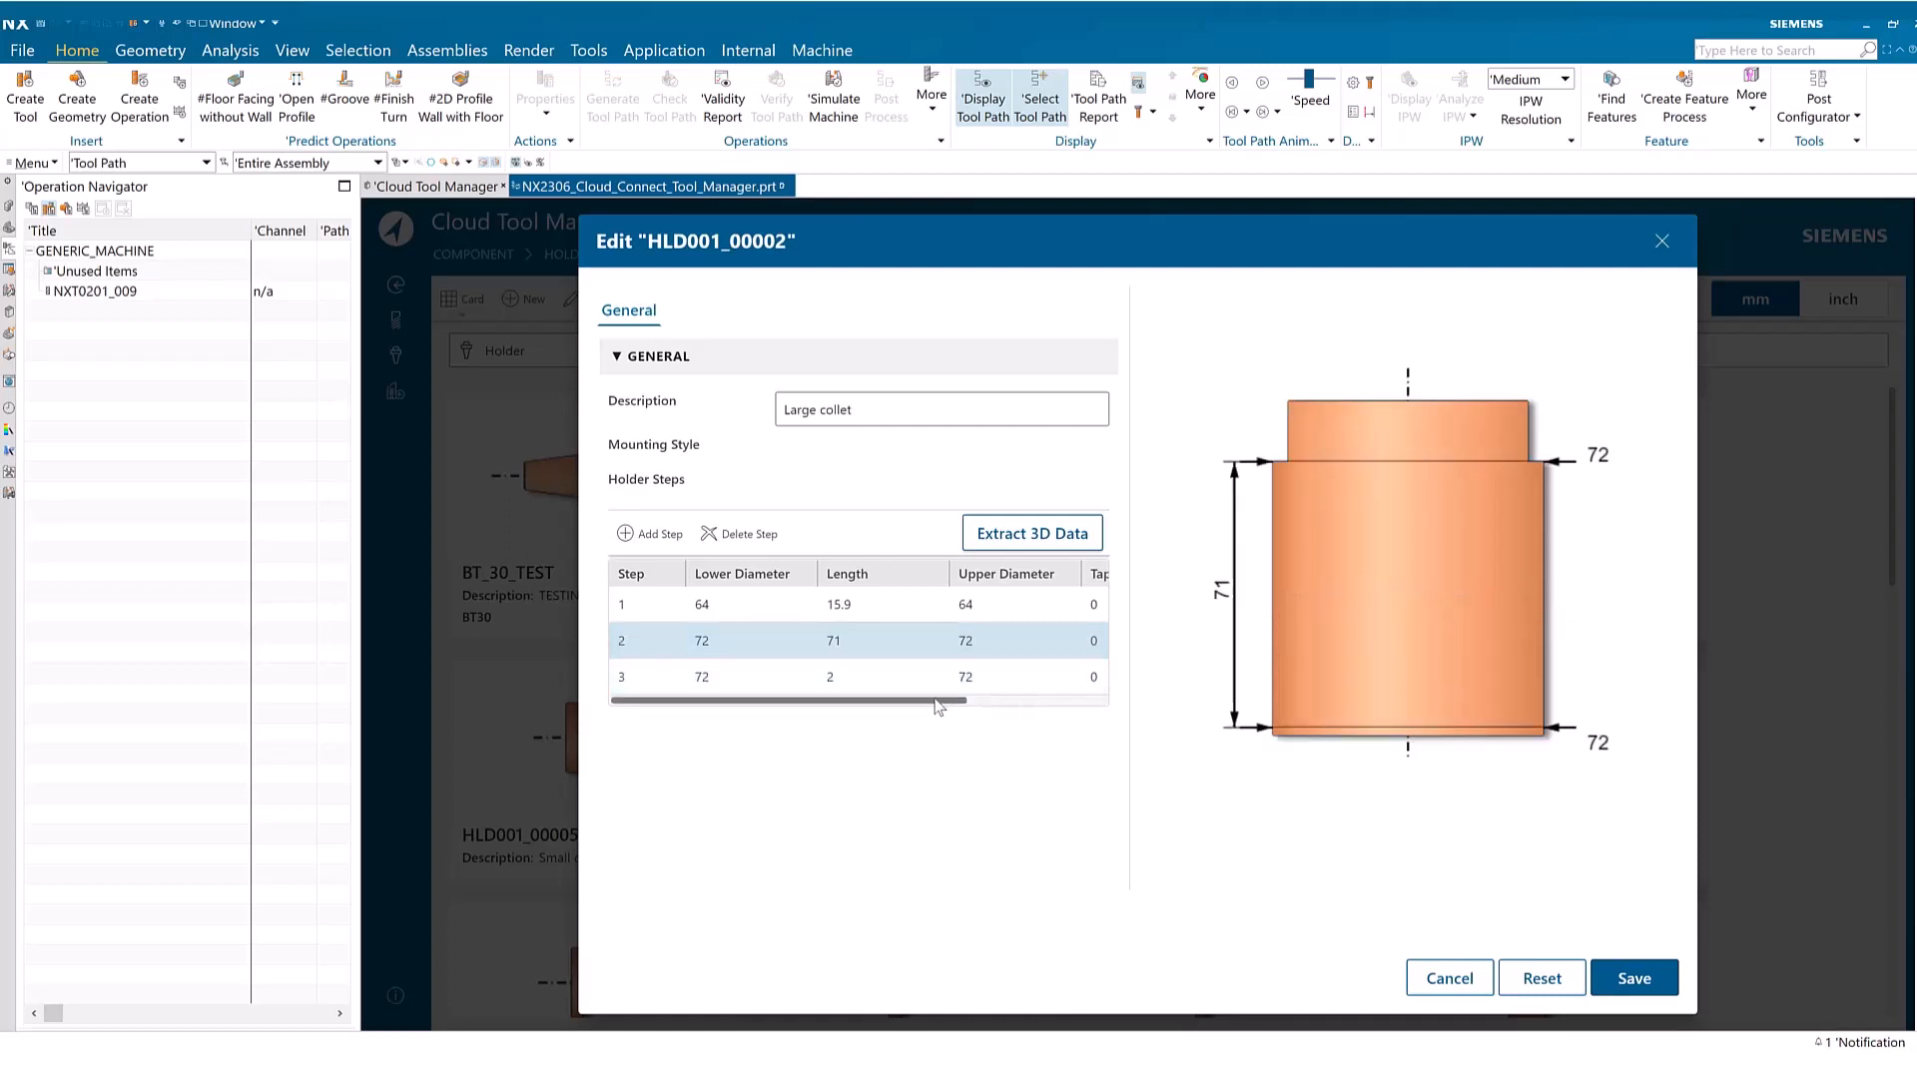
Set the taper angle of holder step 3 to 45 and save the edited holder
{"action": "left_click_drag", "start_coordinate": [936, 700], "coordinate": [975, 701]}
{"action": "left_click", "coordinate": [1070, 675]}
{"action": "left_click", "coordinate": [1058, 677]}
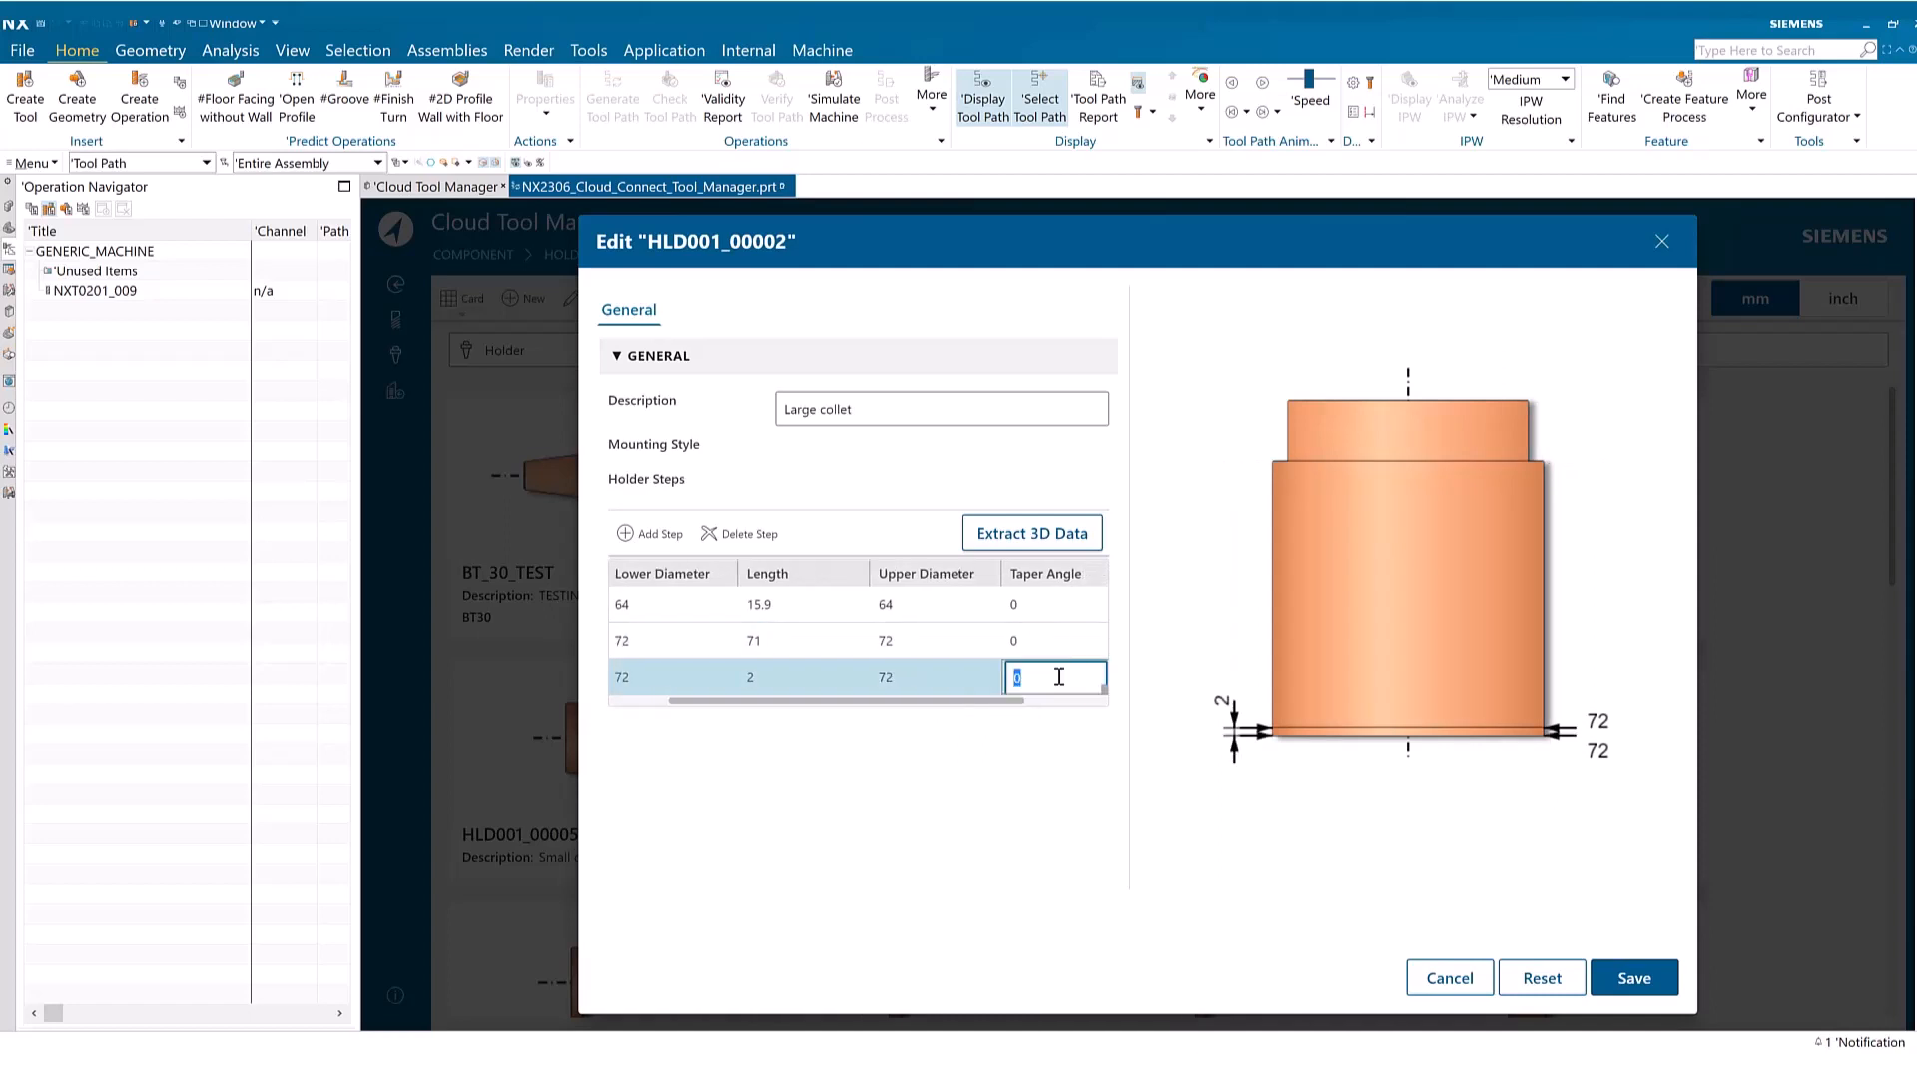
{"action": "type", "text": "45"}
{"action": "left_click", "coordinate": [1032, 644]}
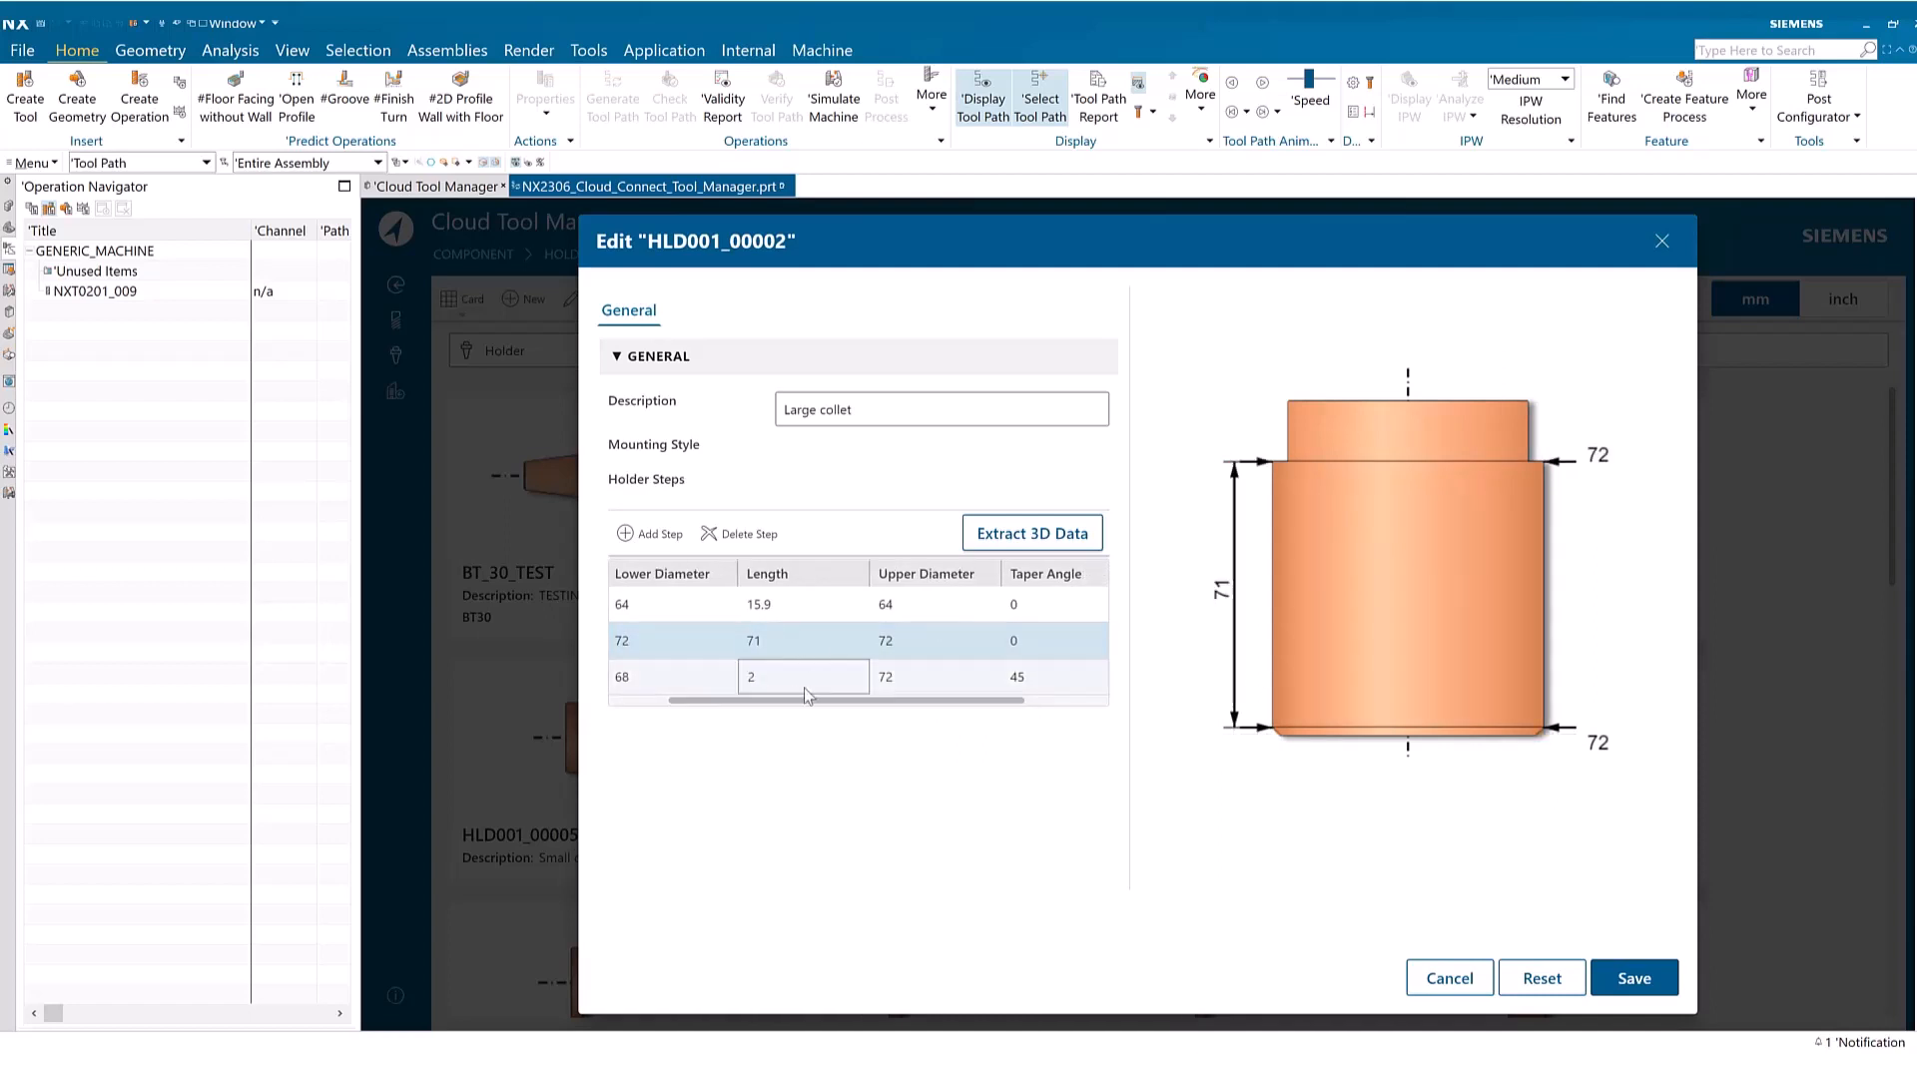
{"action": "left_click_drag", "start_coordinate": [838, 702], "coordinate": [781, 702]}
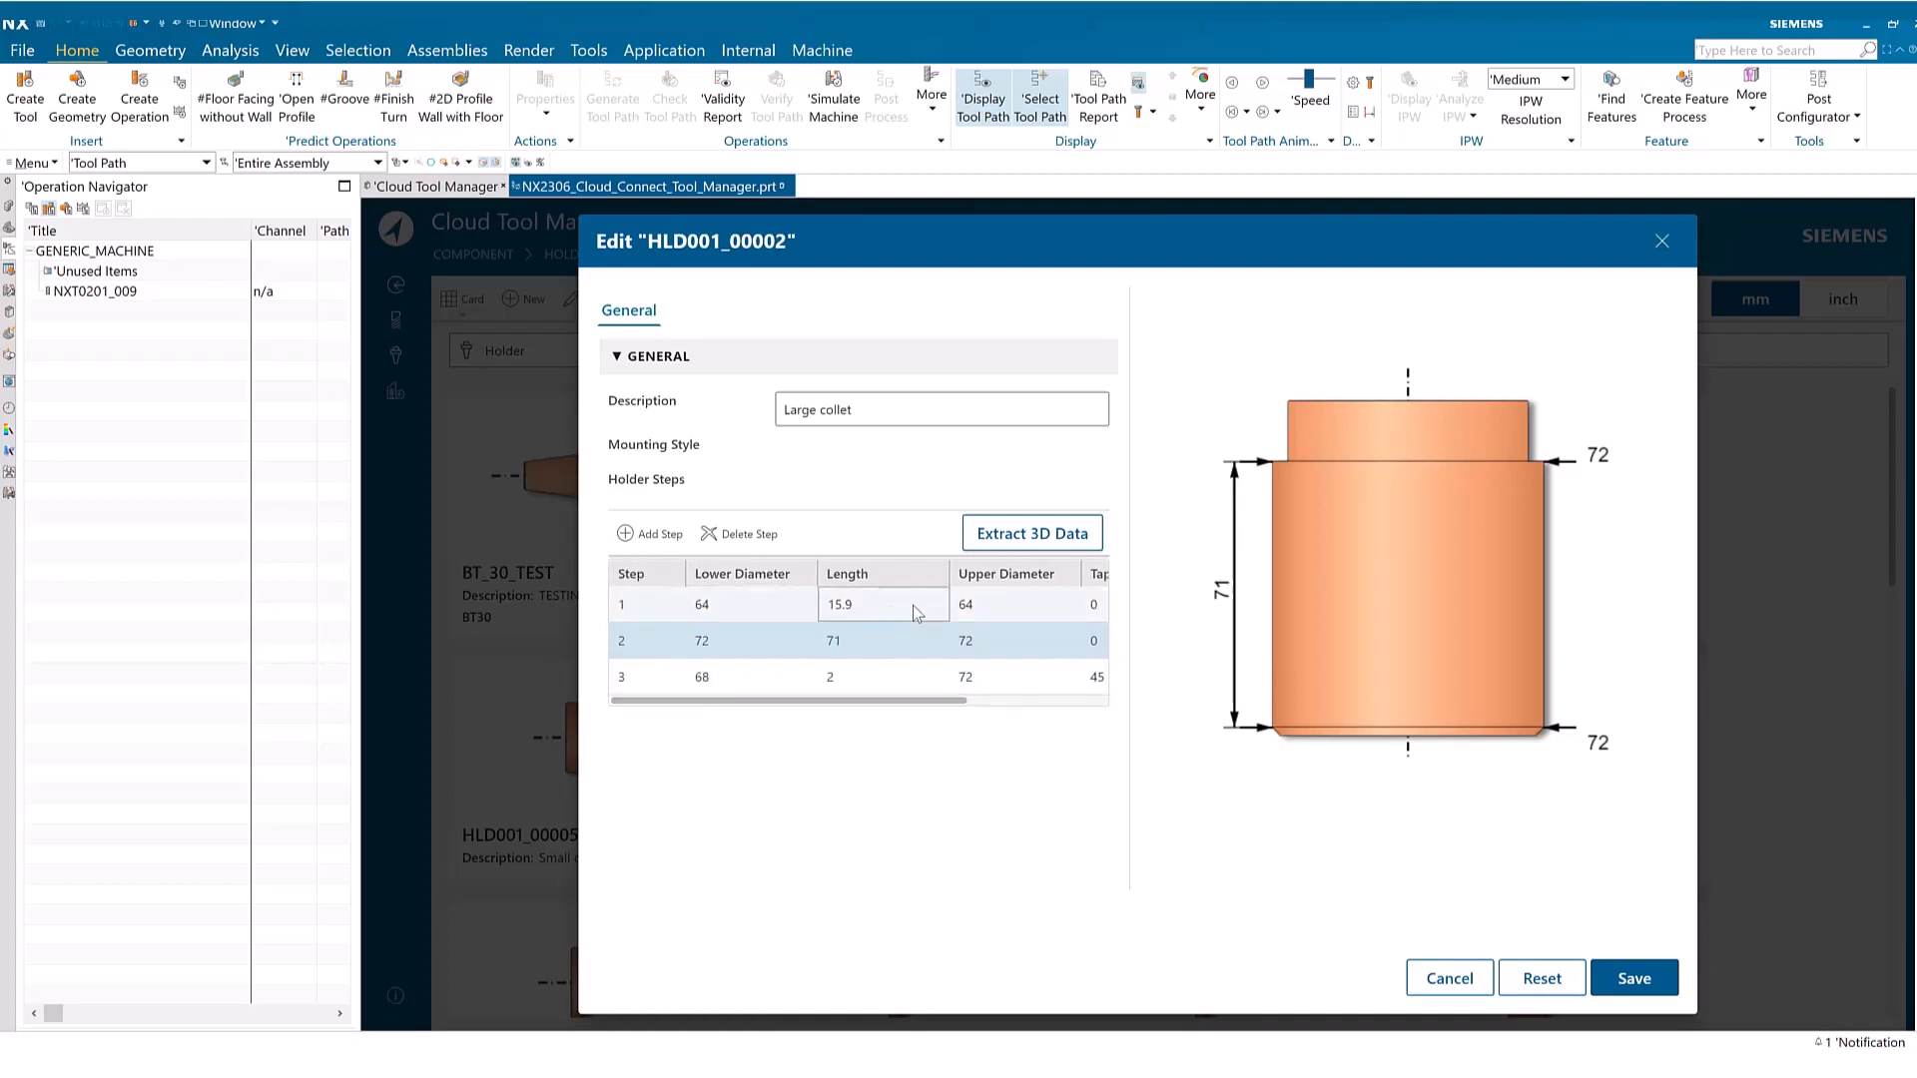
{"action": "left_click", "coordinate": [1628, 976]}
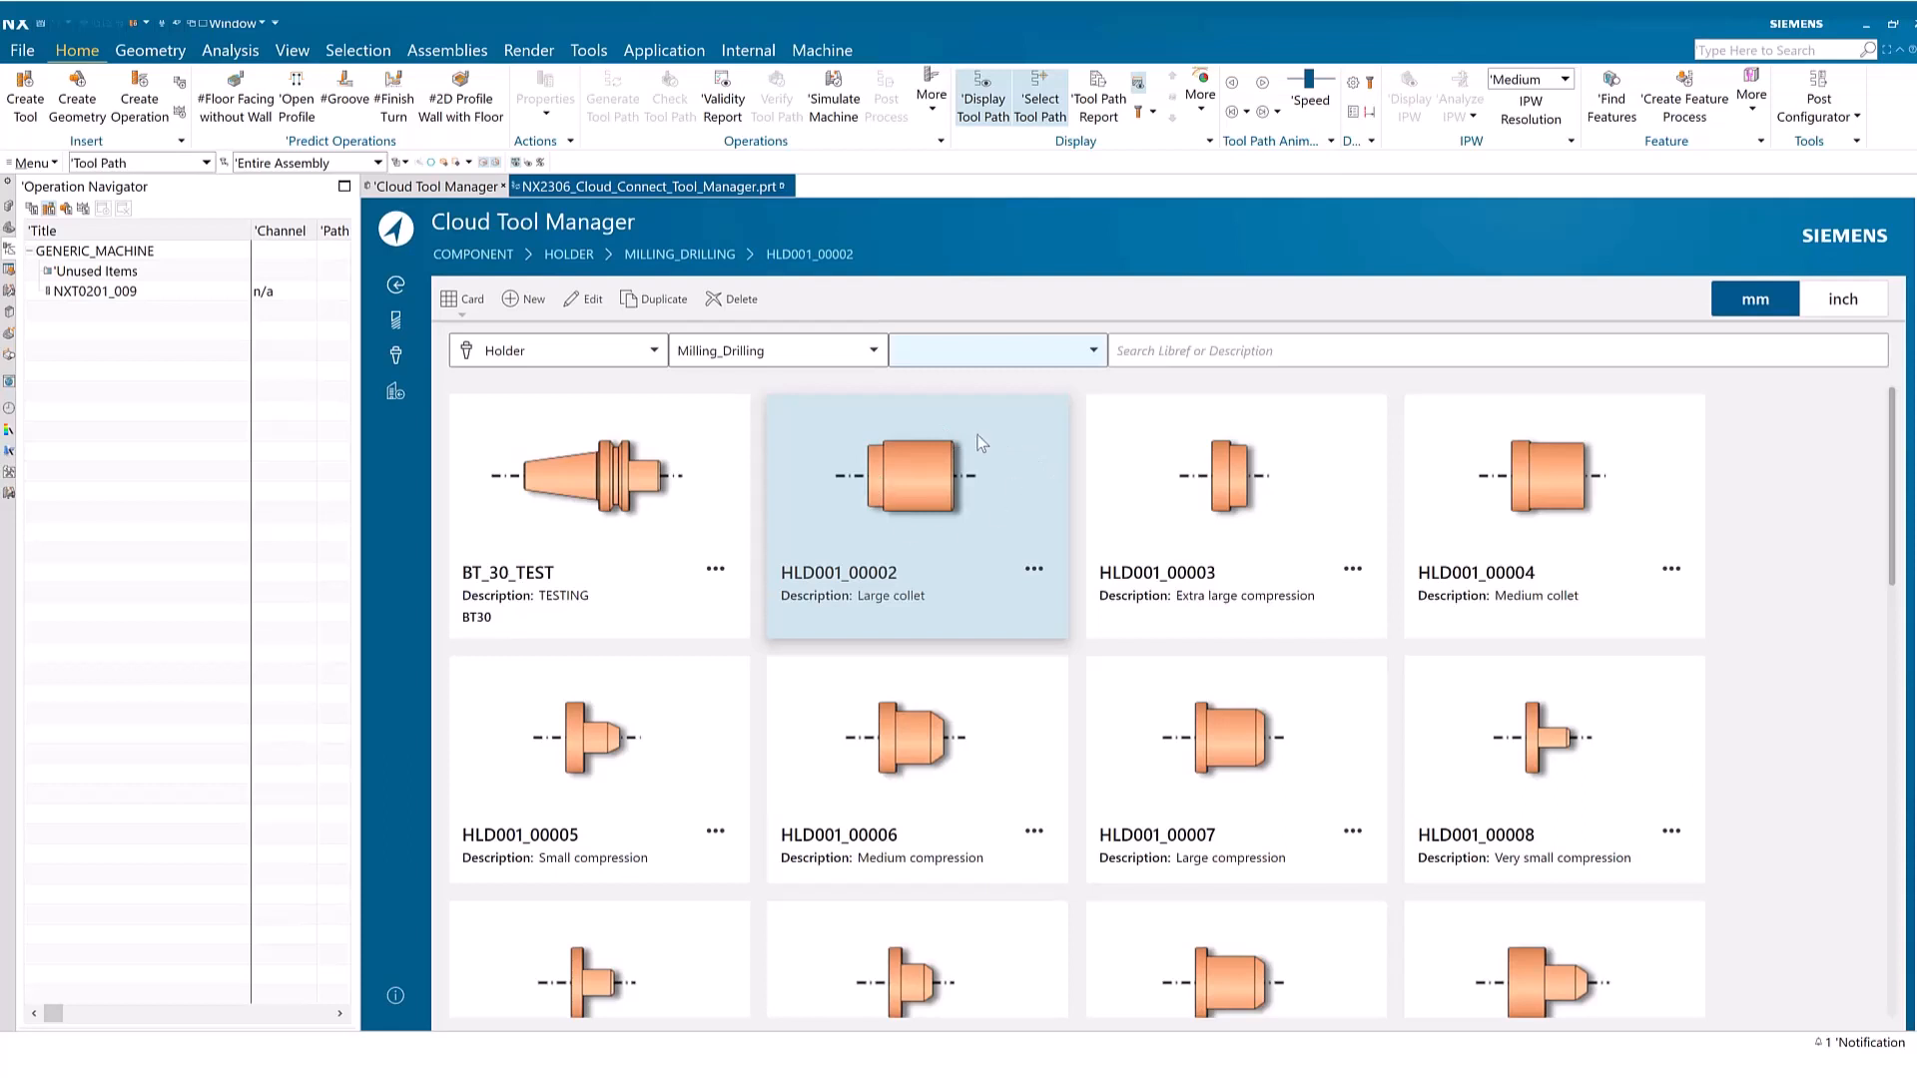
Start a new Milling_Drilling holder component with the BT40 mounting style
{"action": "left_click", "coordinate": [520, 301]}
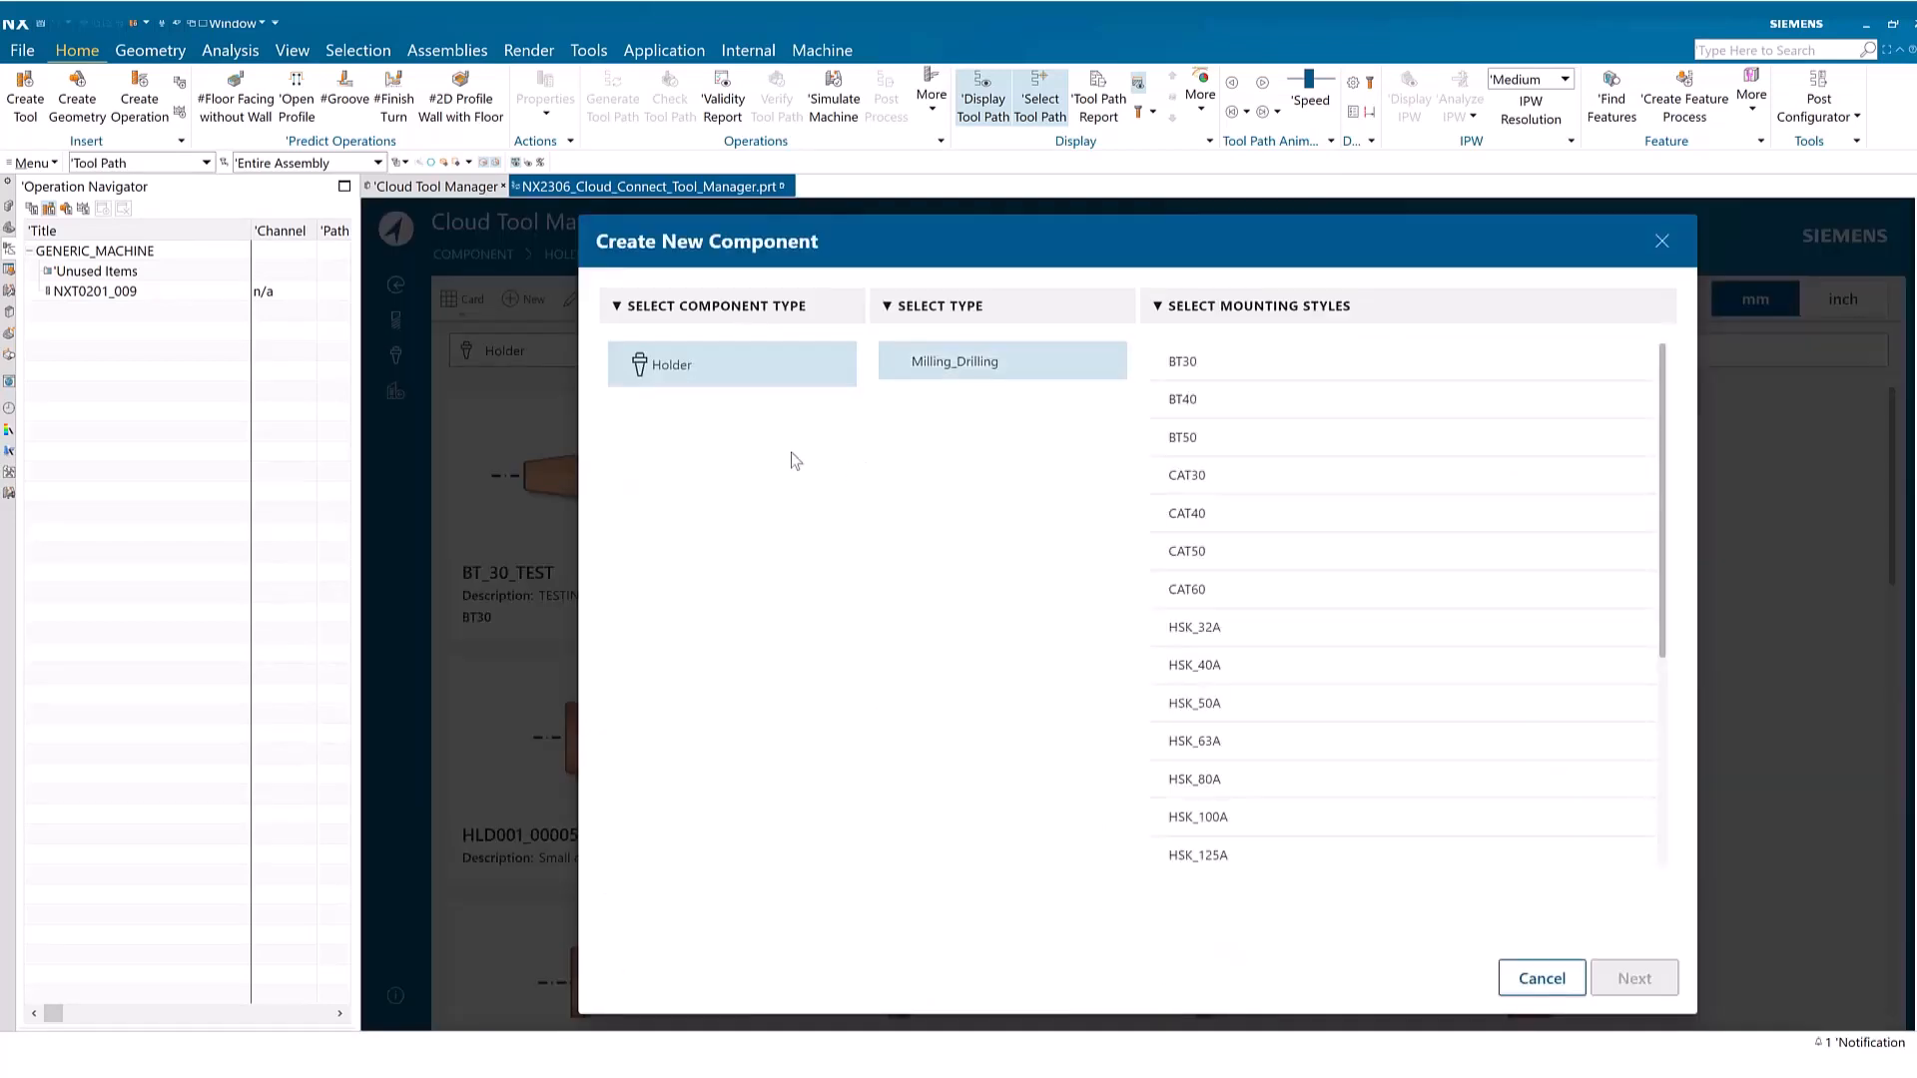
{"action": "left_click", "coordinate": [983, 361]}
{"action": "left_click", "coordinate": [1255, 403]}
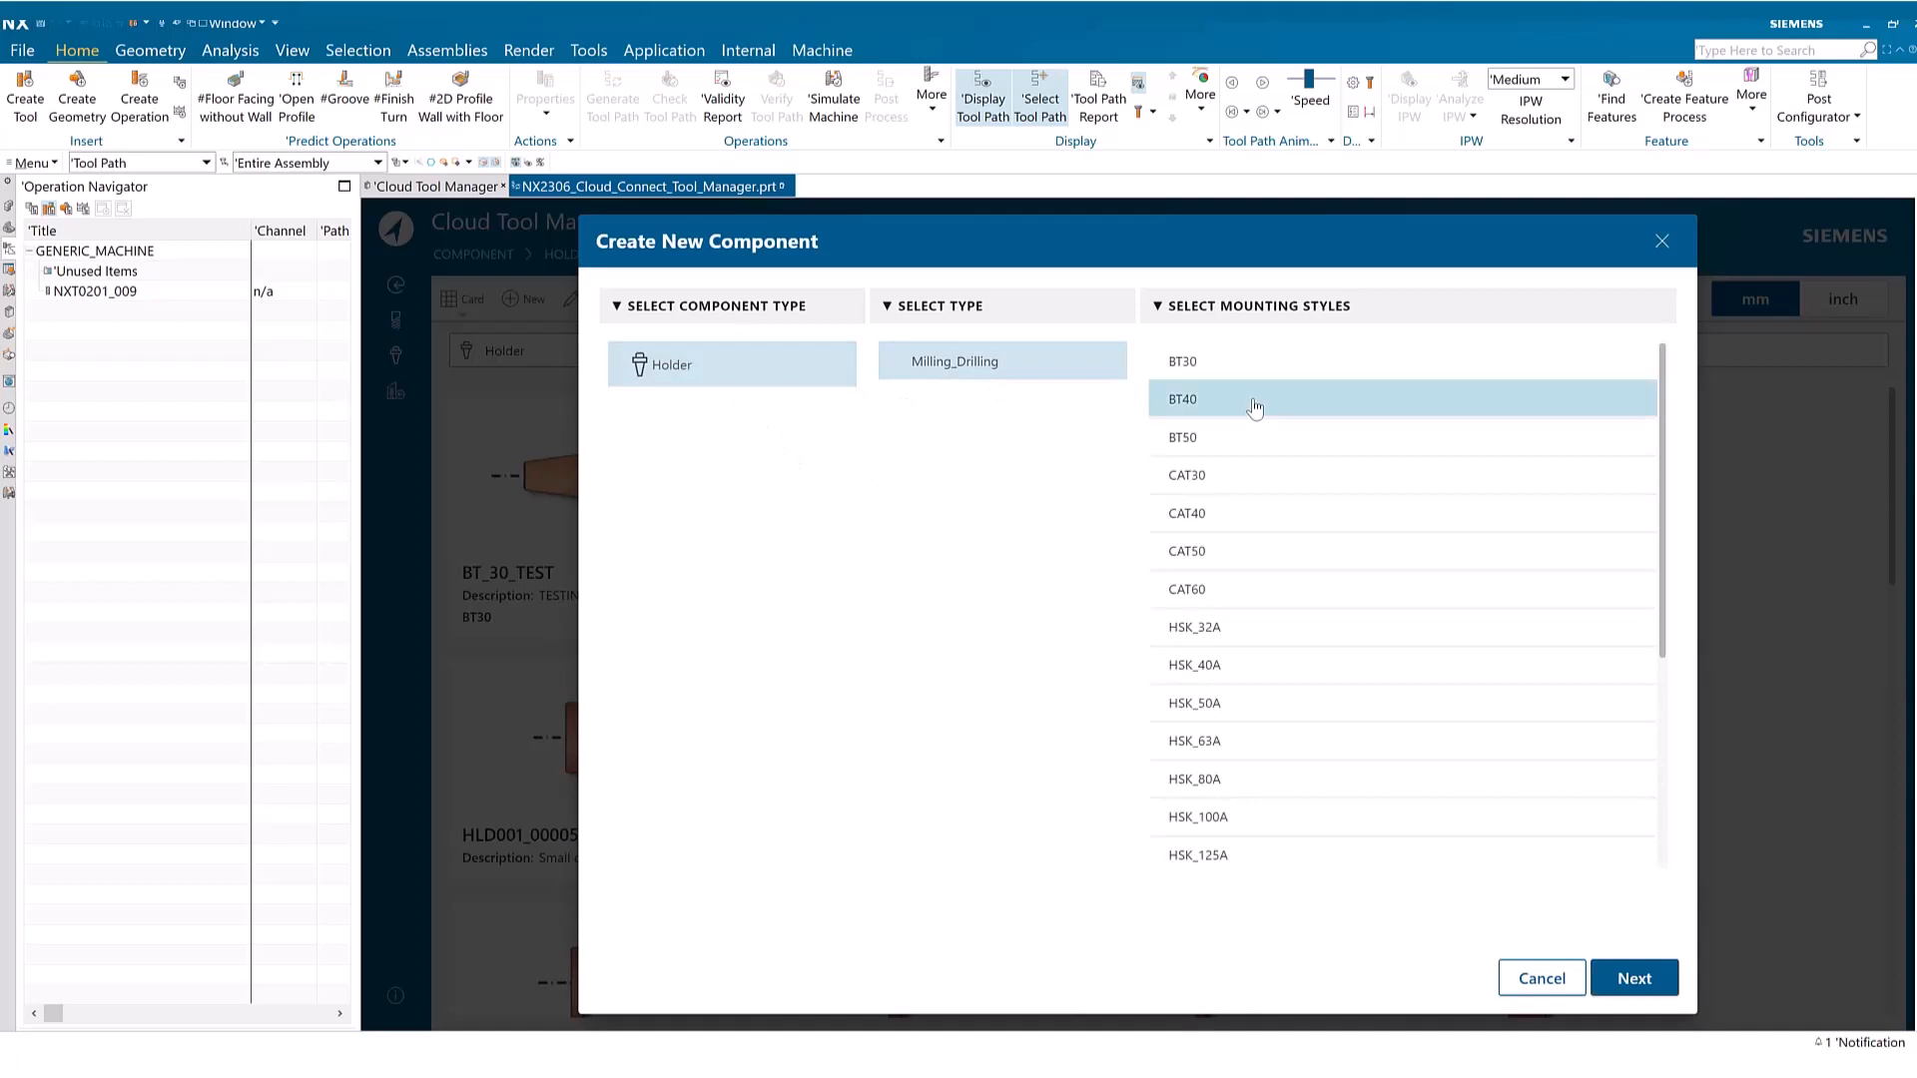
{"action": "left_click", "coordinate": [1637, 979]}
Create the BT40 holder under the name BT40_TEST with one additional holder step
{"action": "left_click", "coordinate": [854, 411]}
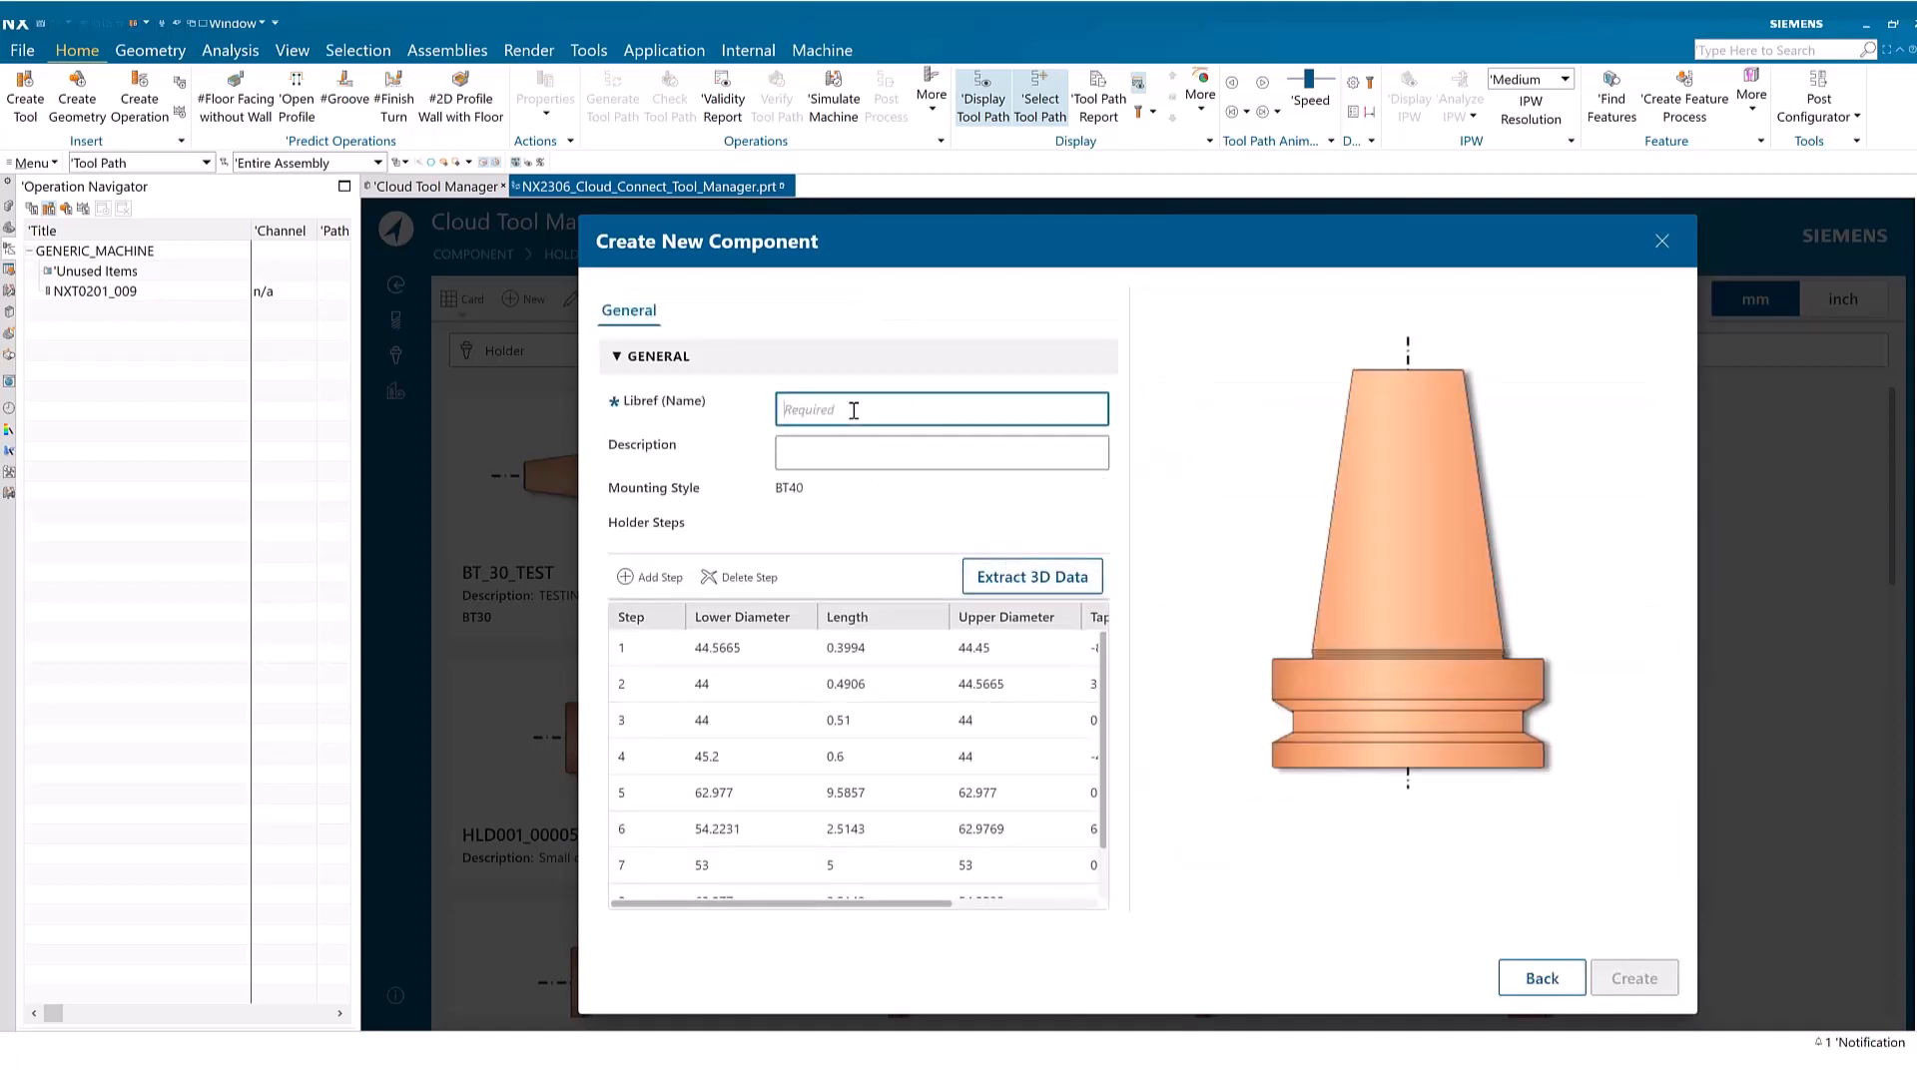
{"action": "type", "text": "BT40_TEST"}
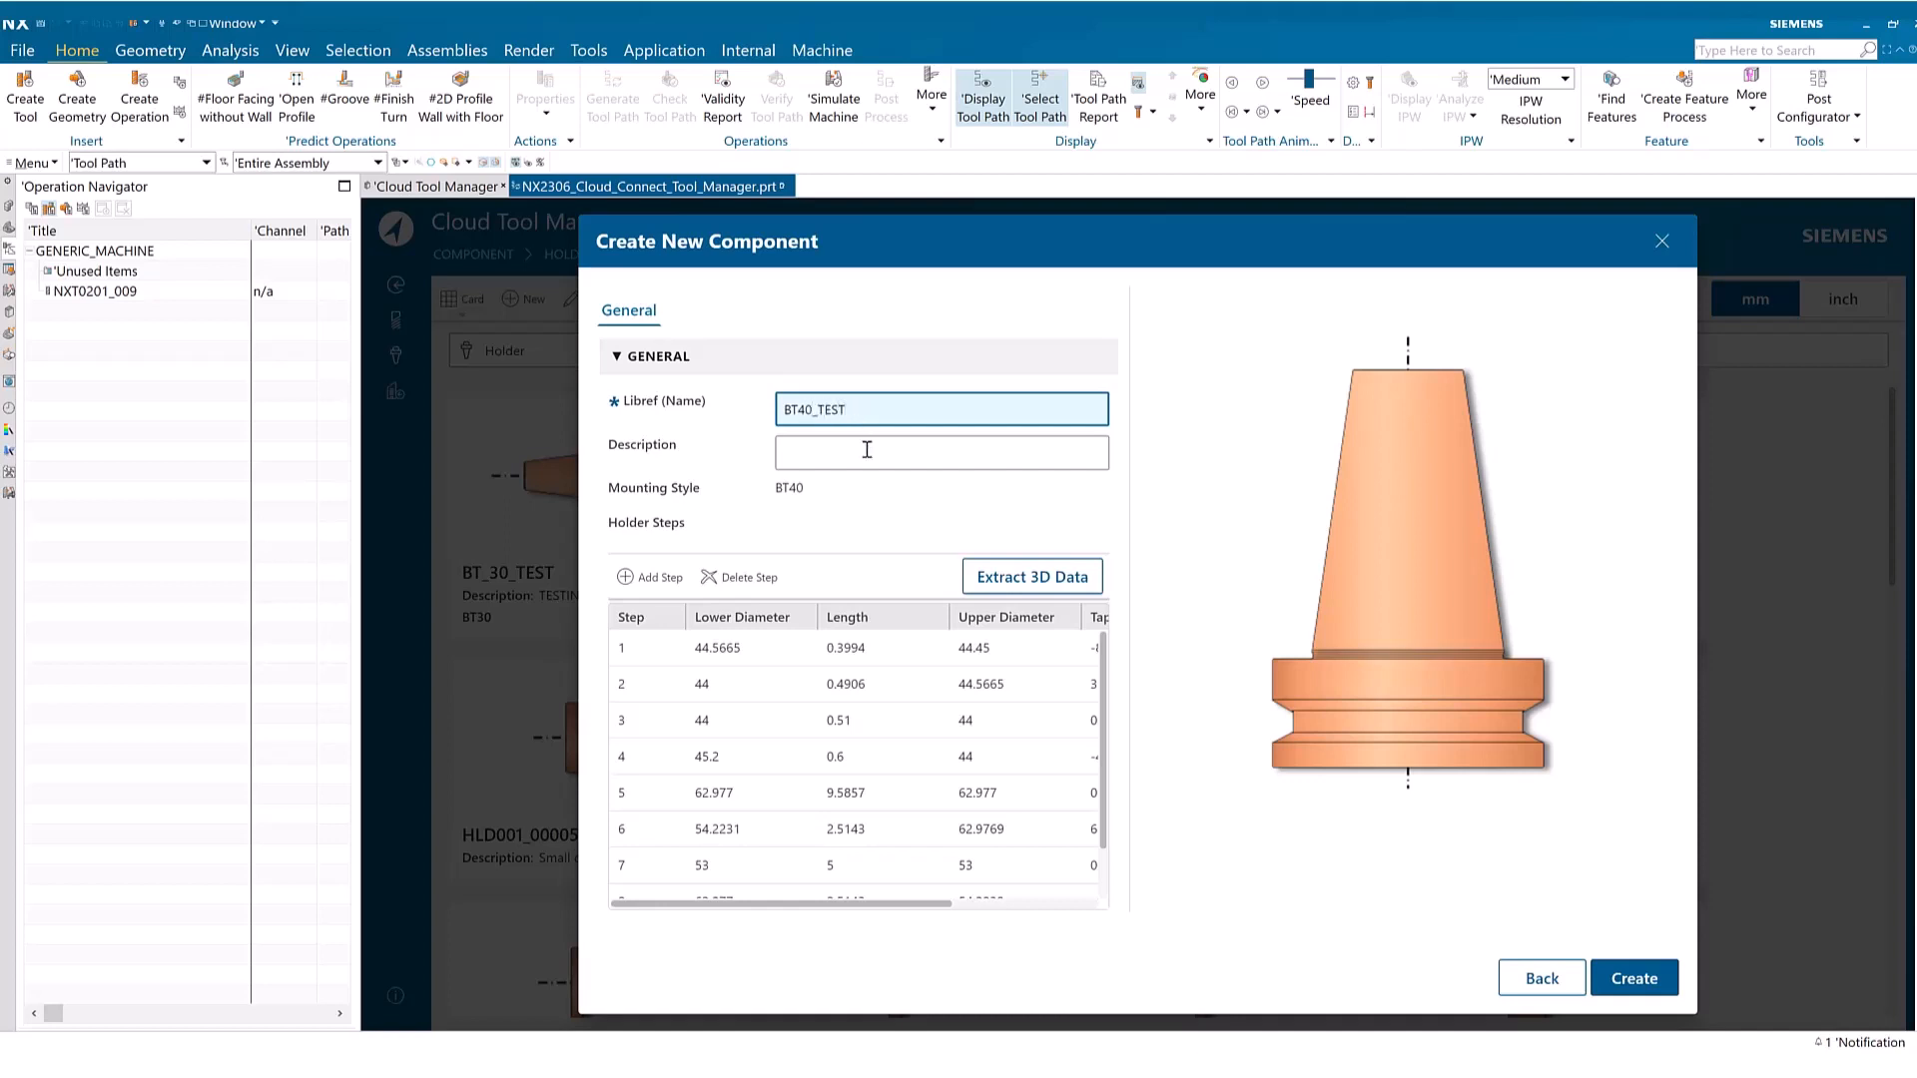
{"action": "left_click", "coordinate": [873, 445]}
{"action": "scroll", "coordinate": [868, 744], "scroll_direction": "down", "scroll_amount": 2}
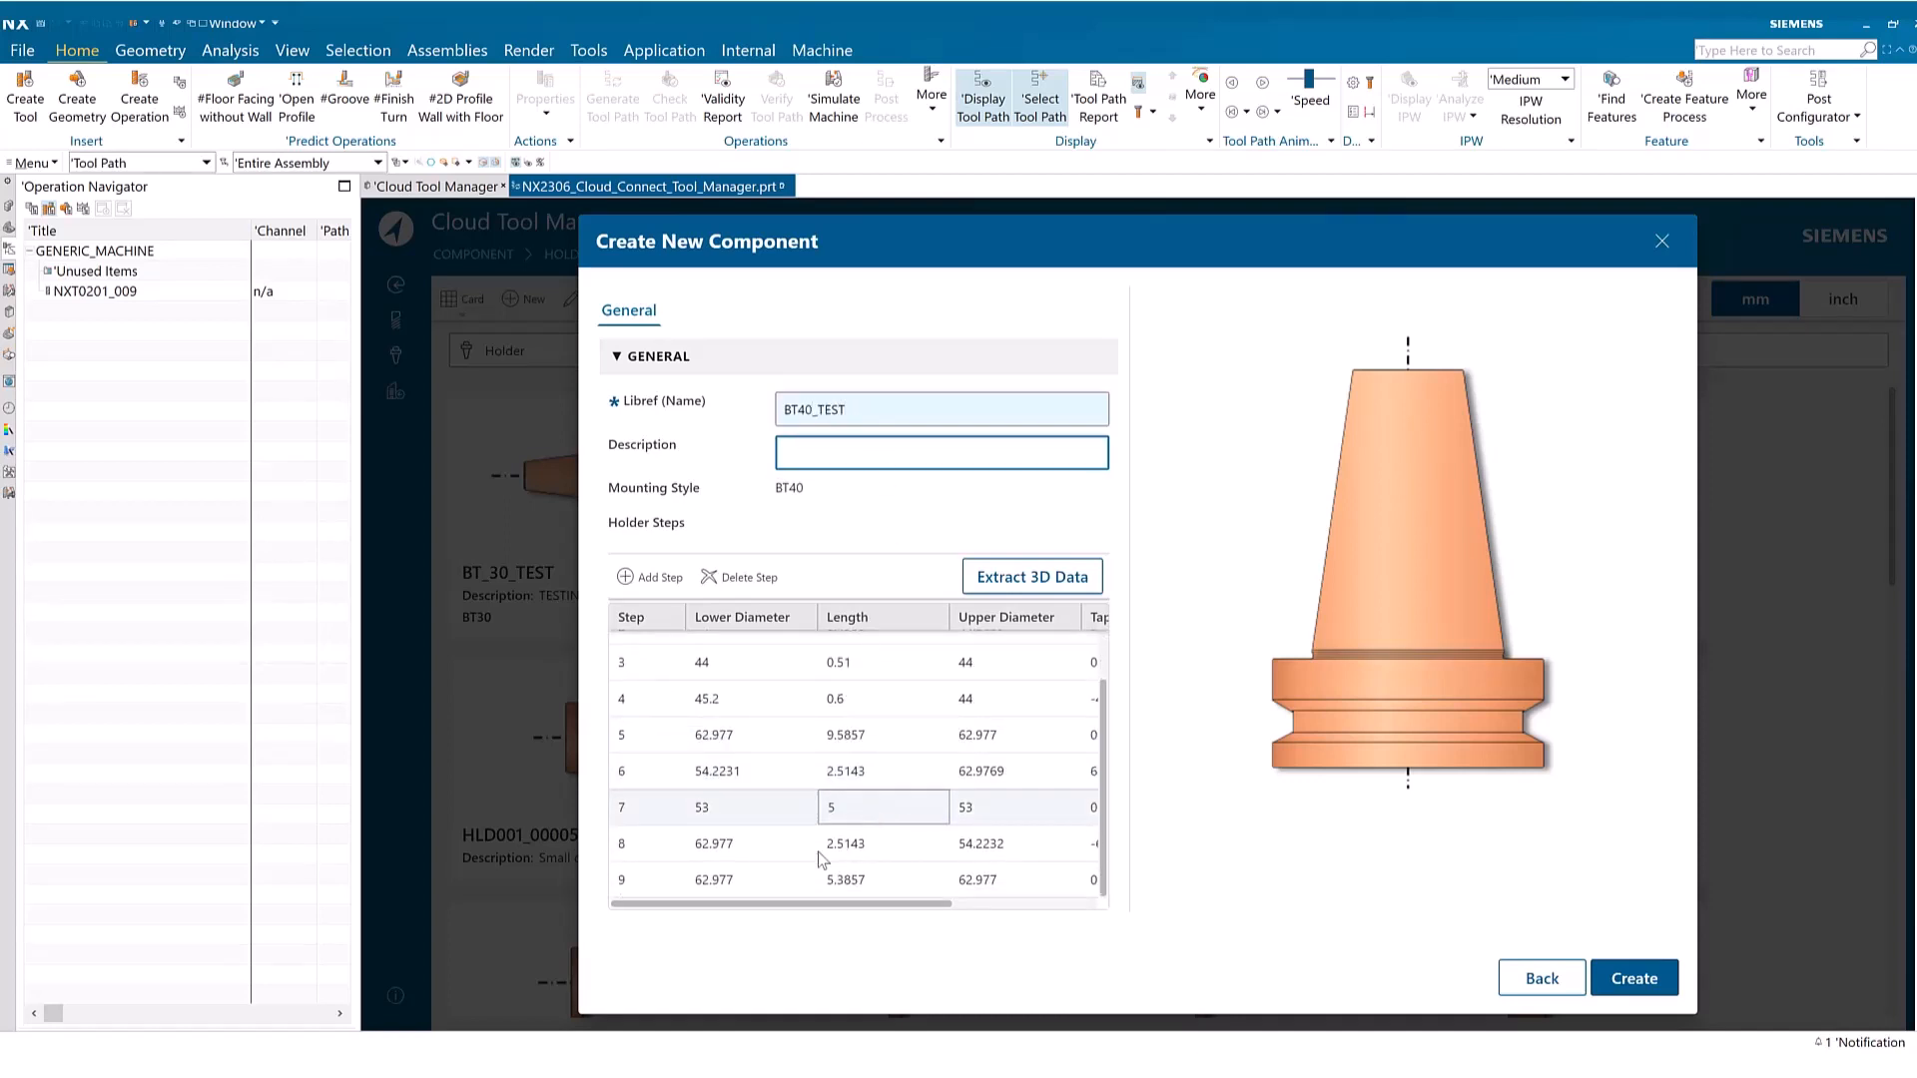
{"action": "left_click", "coordinate": [625, 577]}
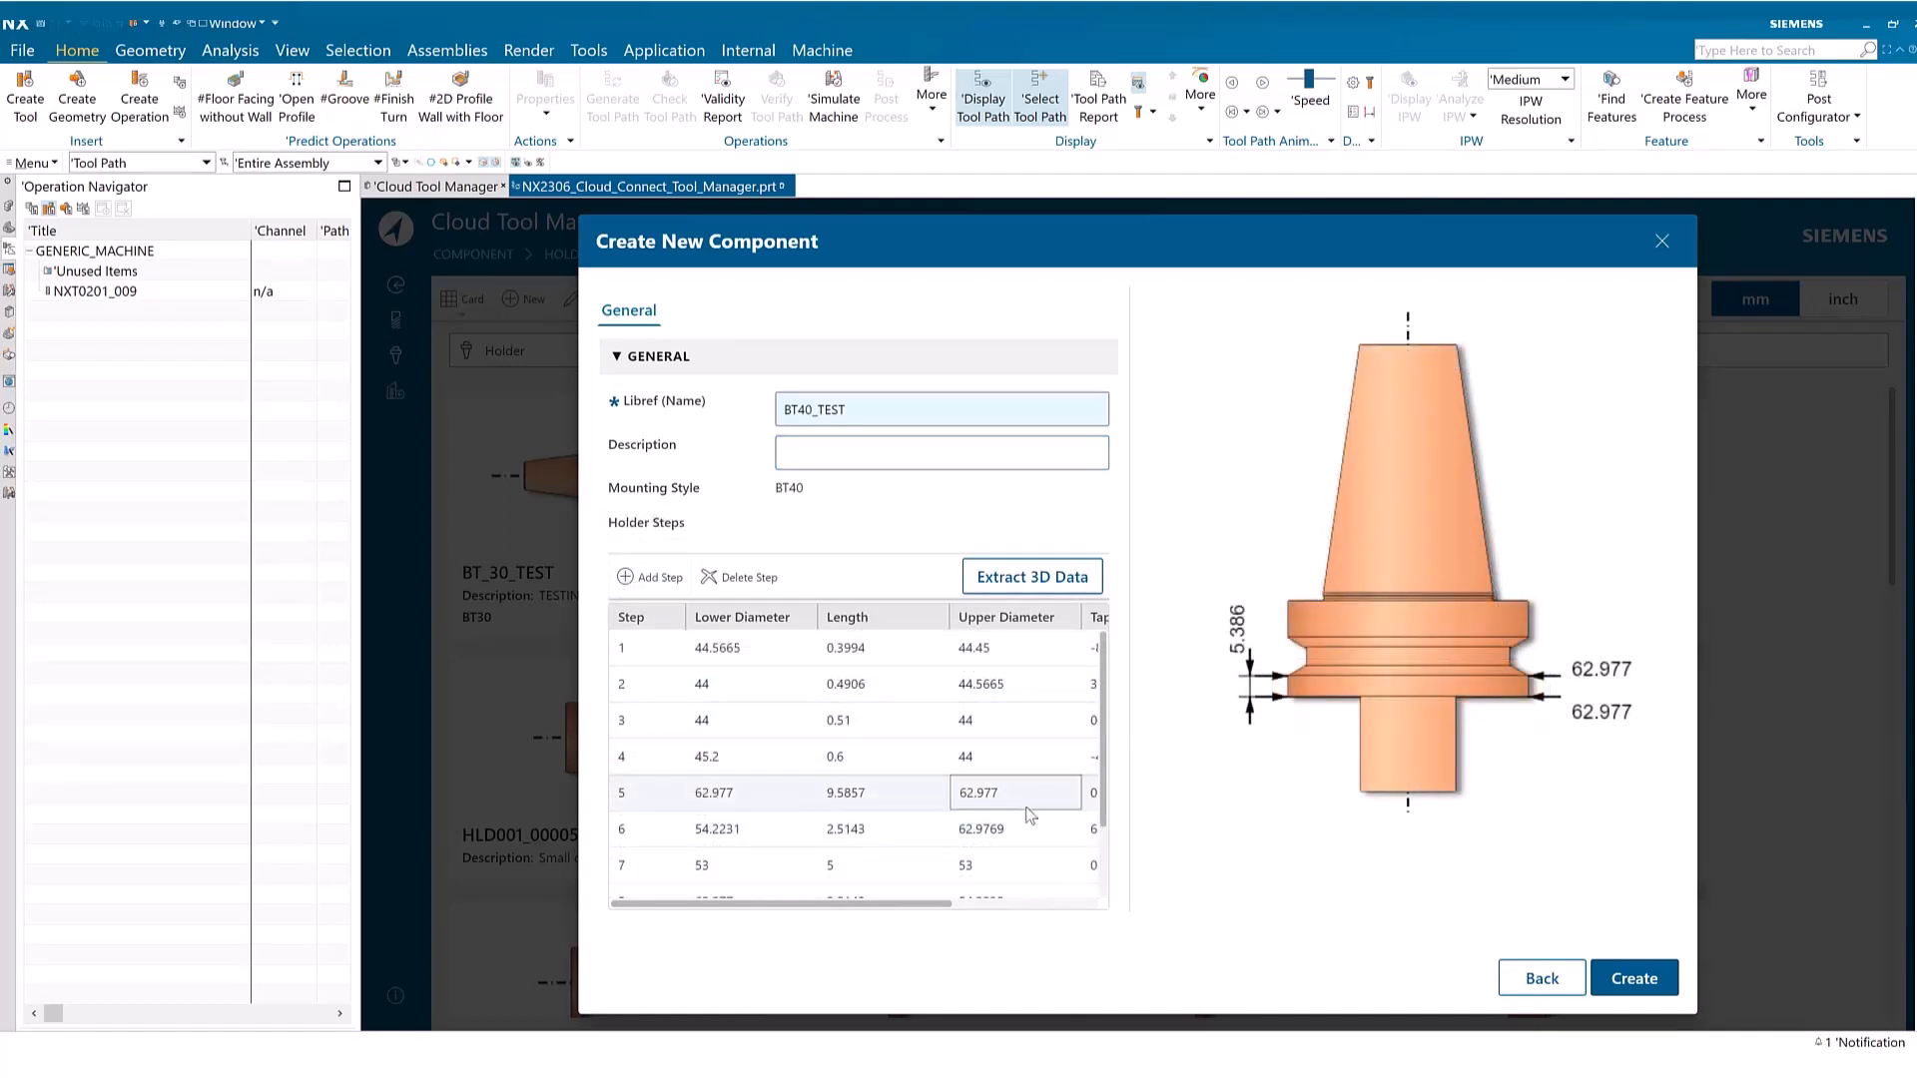
{"action": "left_click", "coordinate": [1634, 978]}
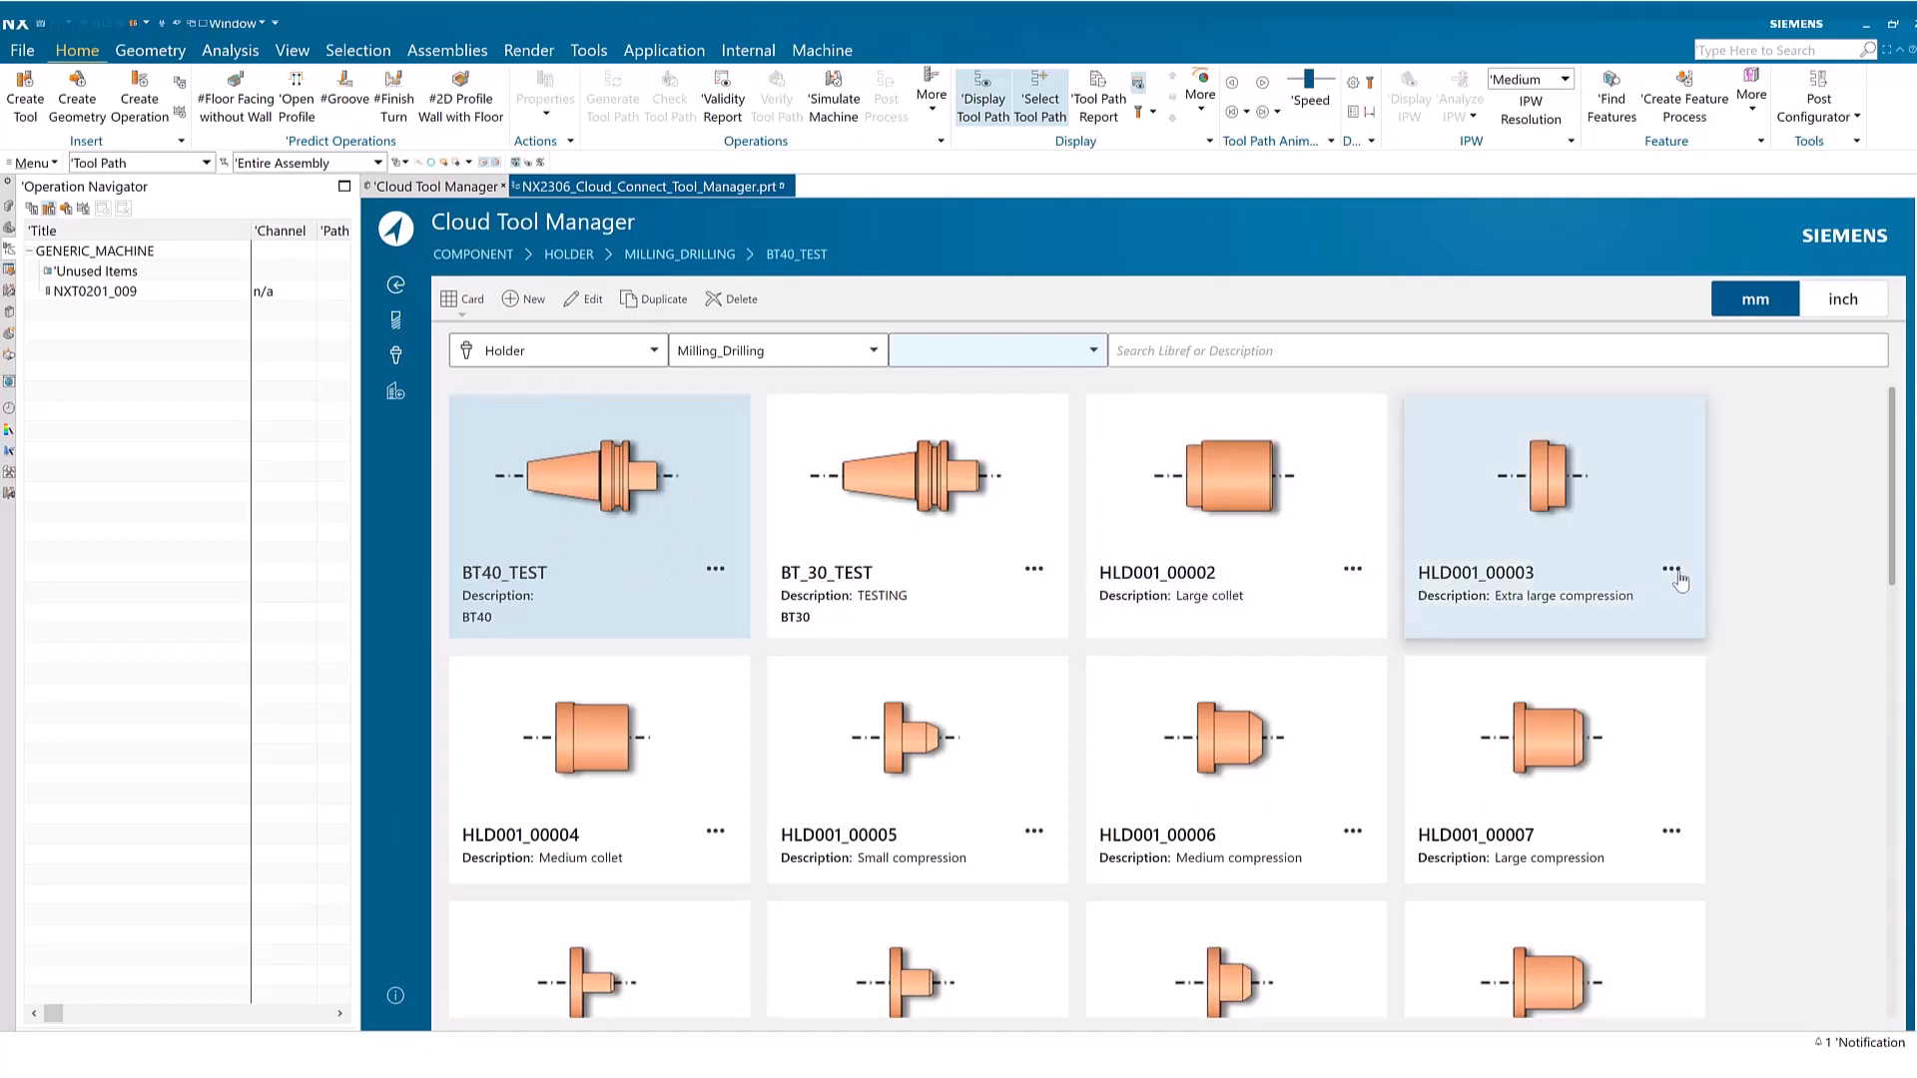
{"action": "left_click", "coordinate": [1815, 514]}
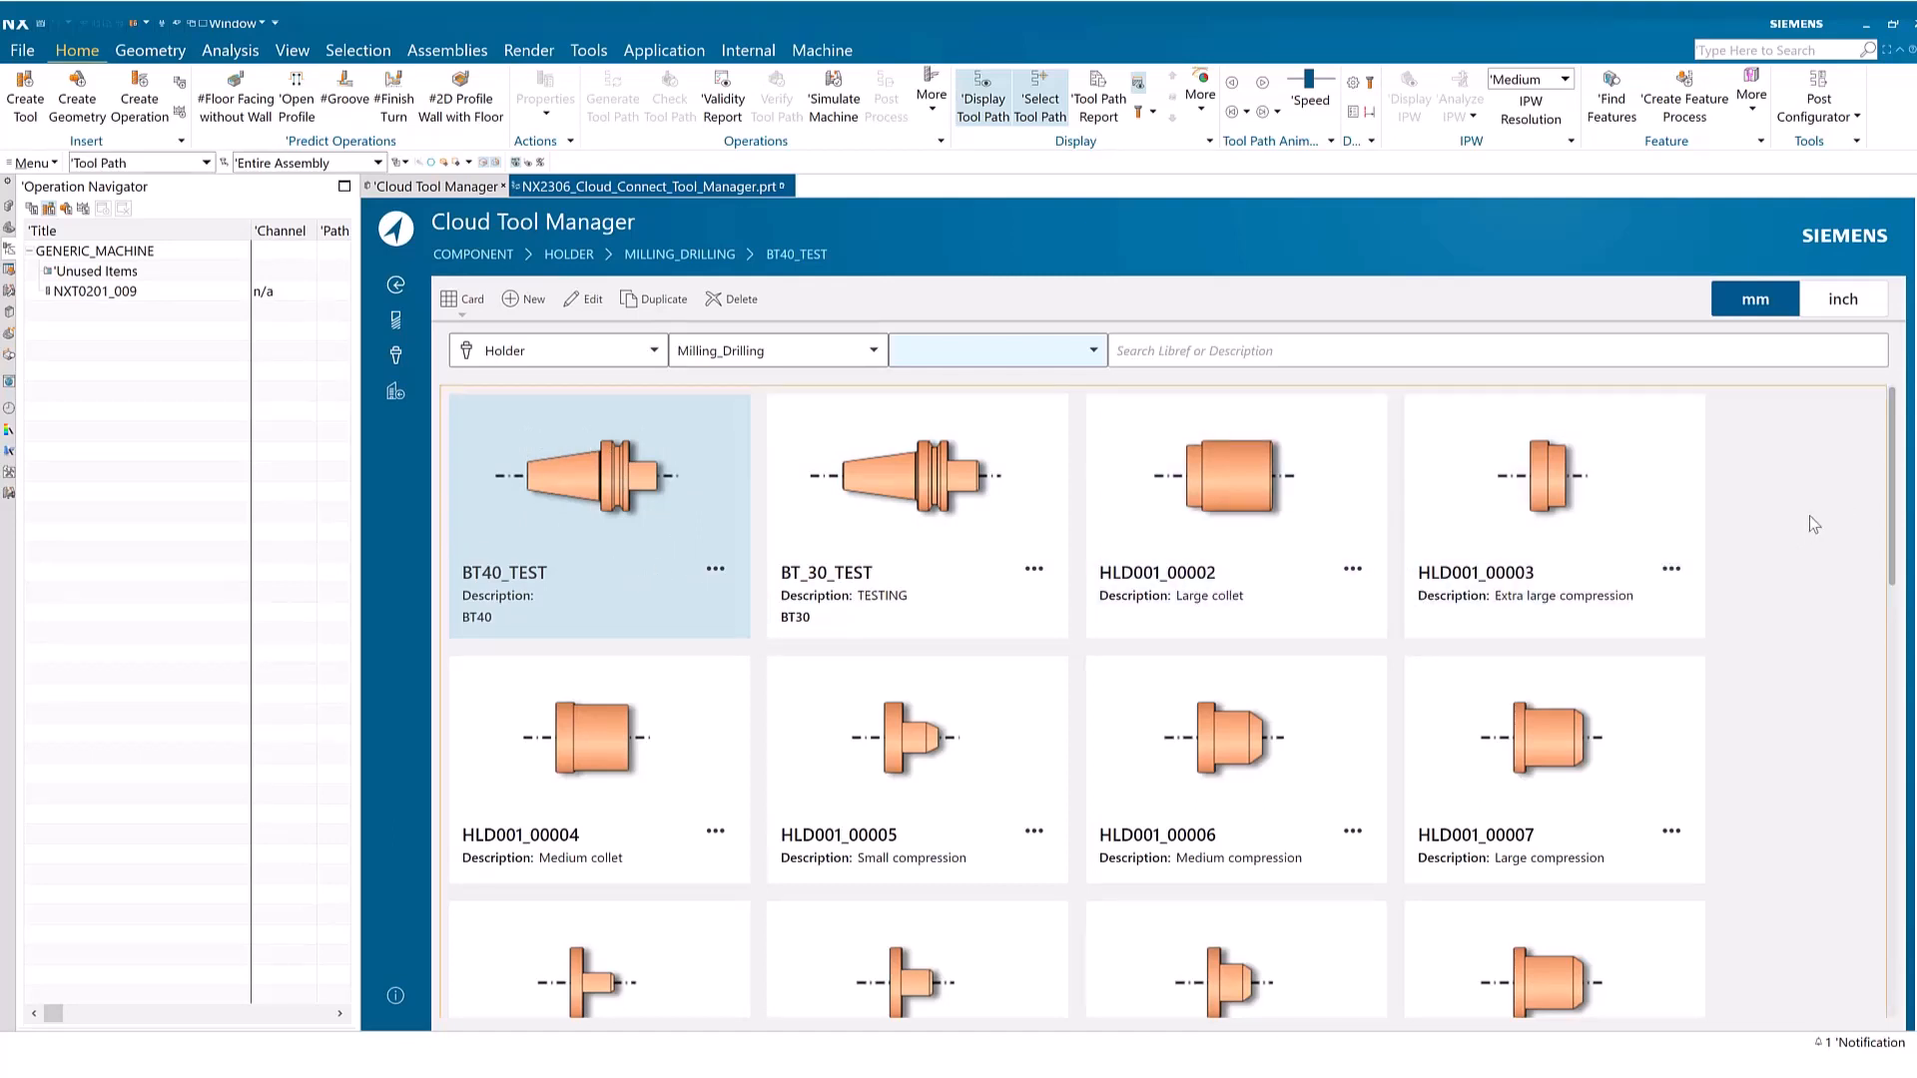
Open the Fraisa Tool Expert vendor's milling cutter catalog and choose the smooth-edged, cylindrical end mill series 8504 / 8604
{"action": "left_click", "coordinate": [396, 394]}
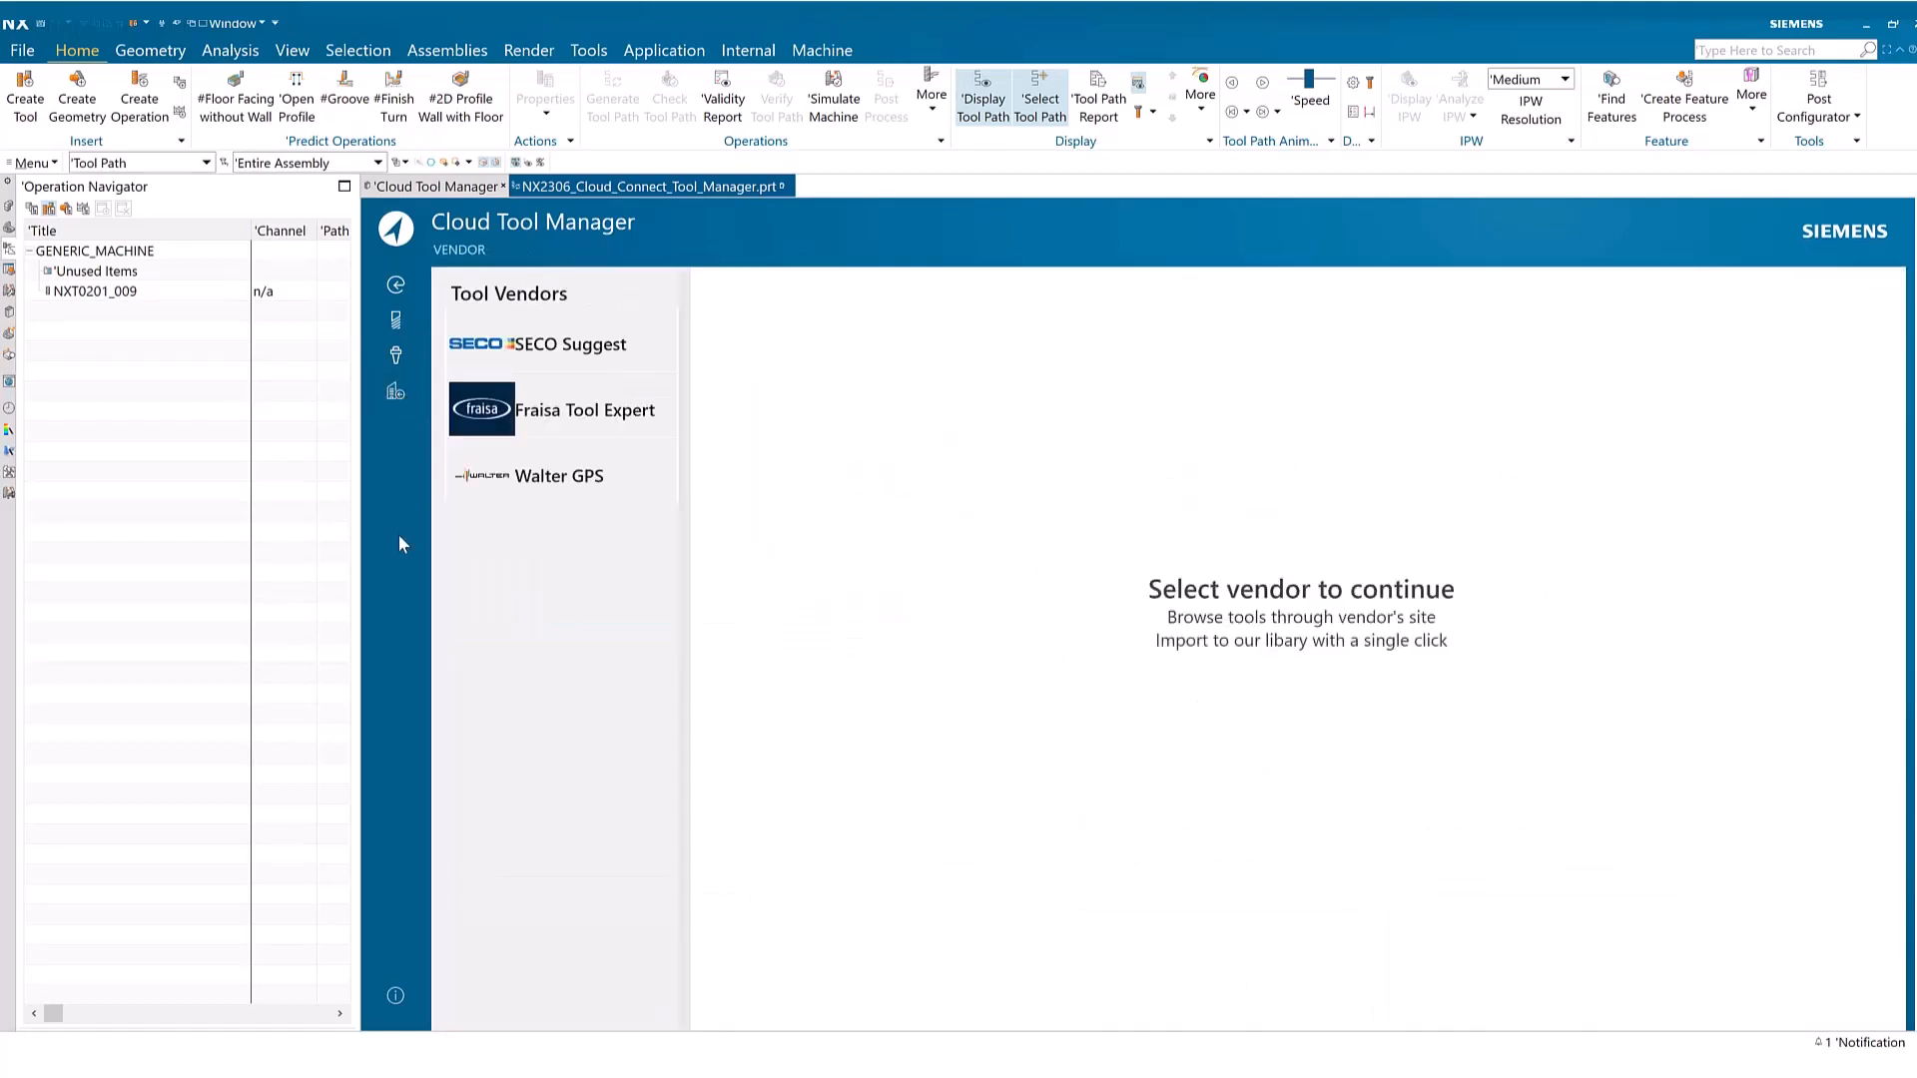
{"action": "left_click", "coordinate": [575, 417]}
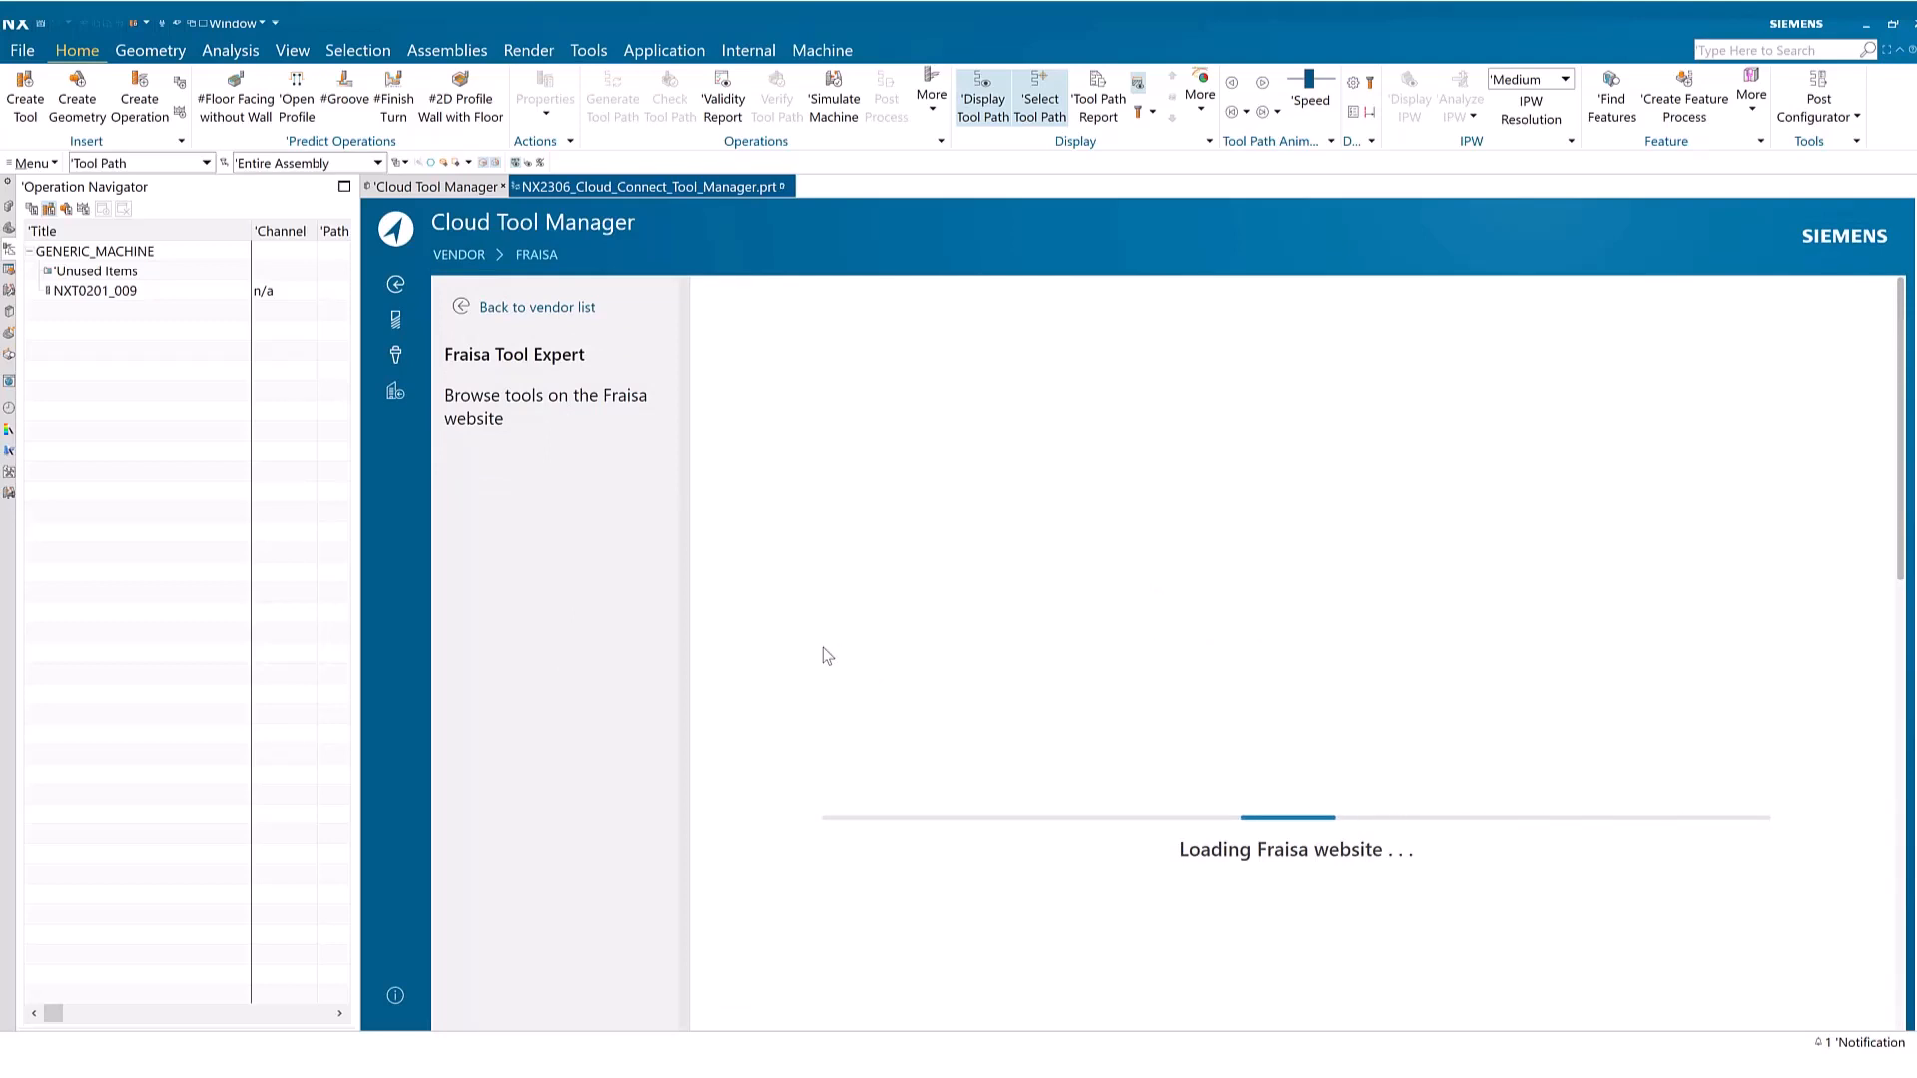
{"action": "scroll", "coordinate": [842, 699], "scroll_direction": "down", "scroll_amount": 1}
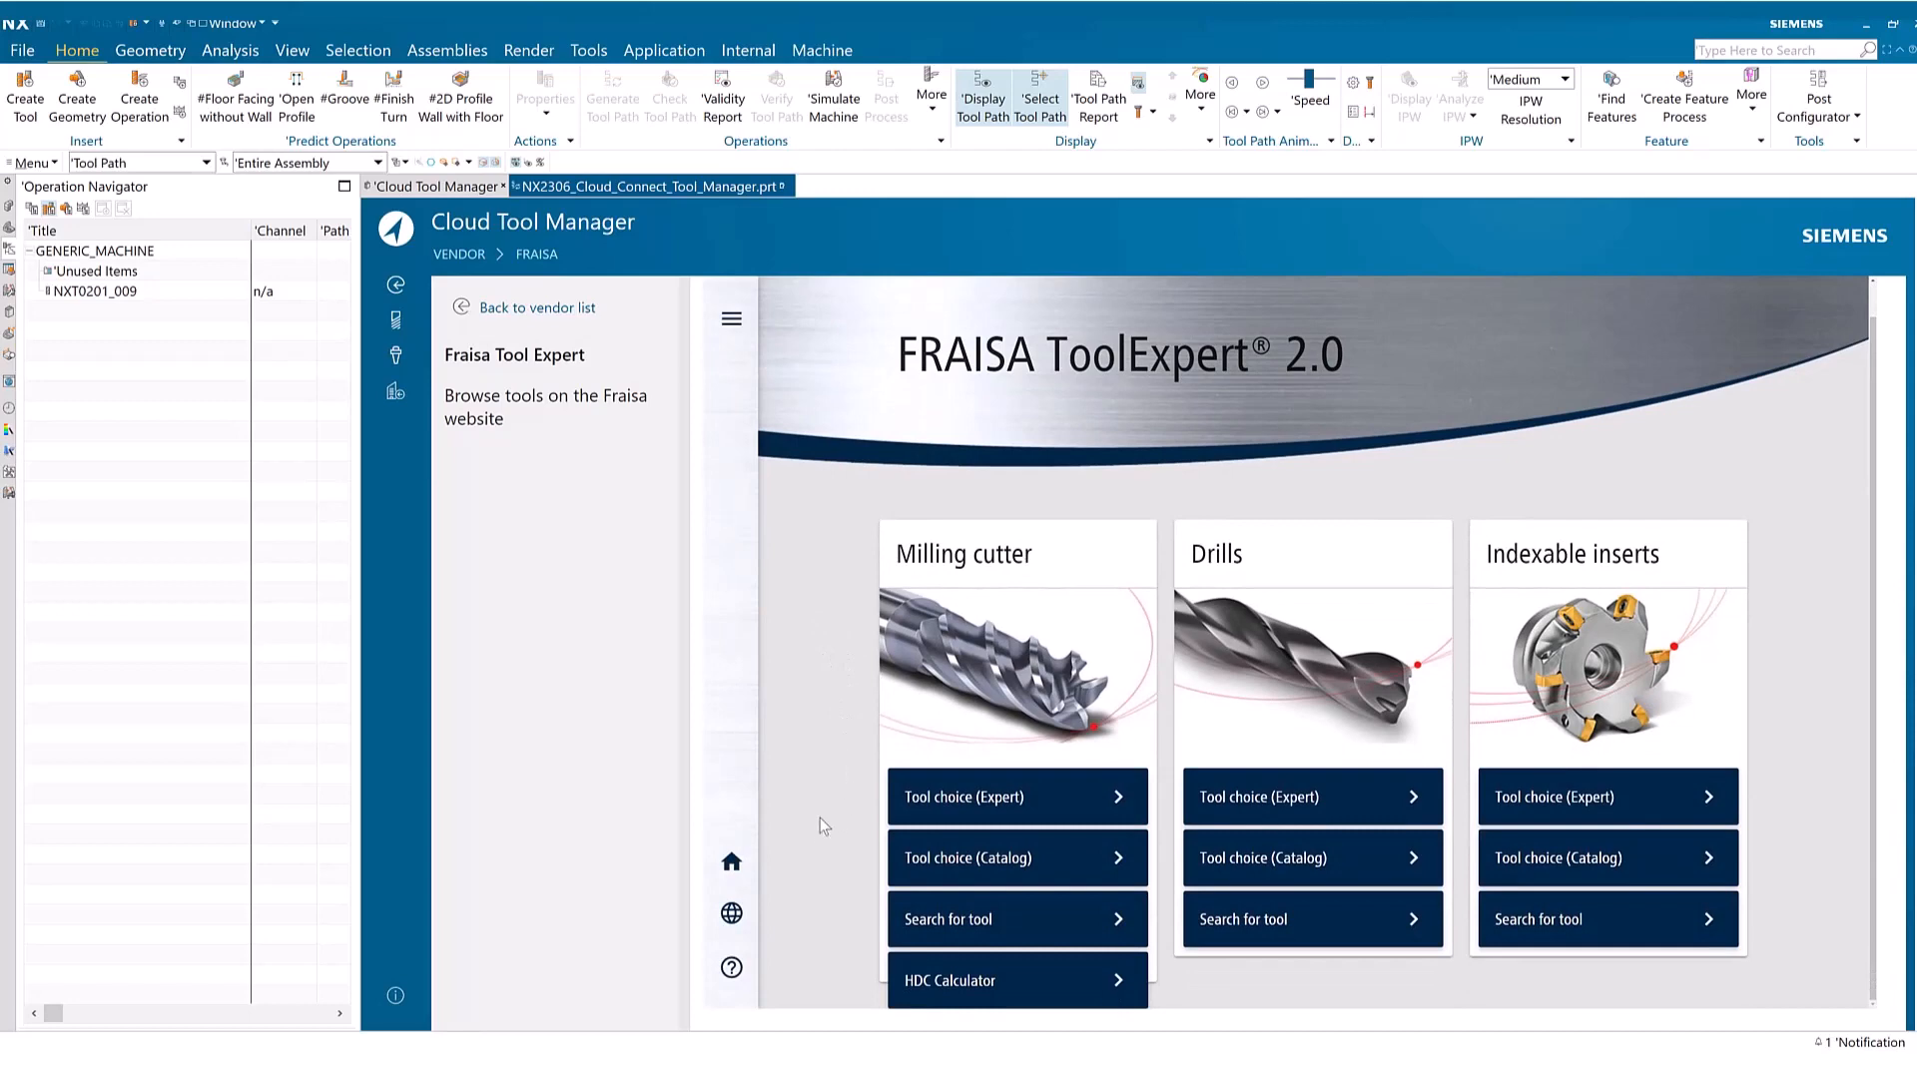
{"action": "left_click", "coordinate": [1080, 864]}
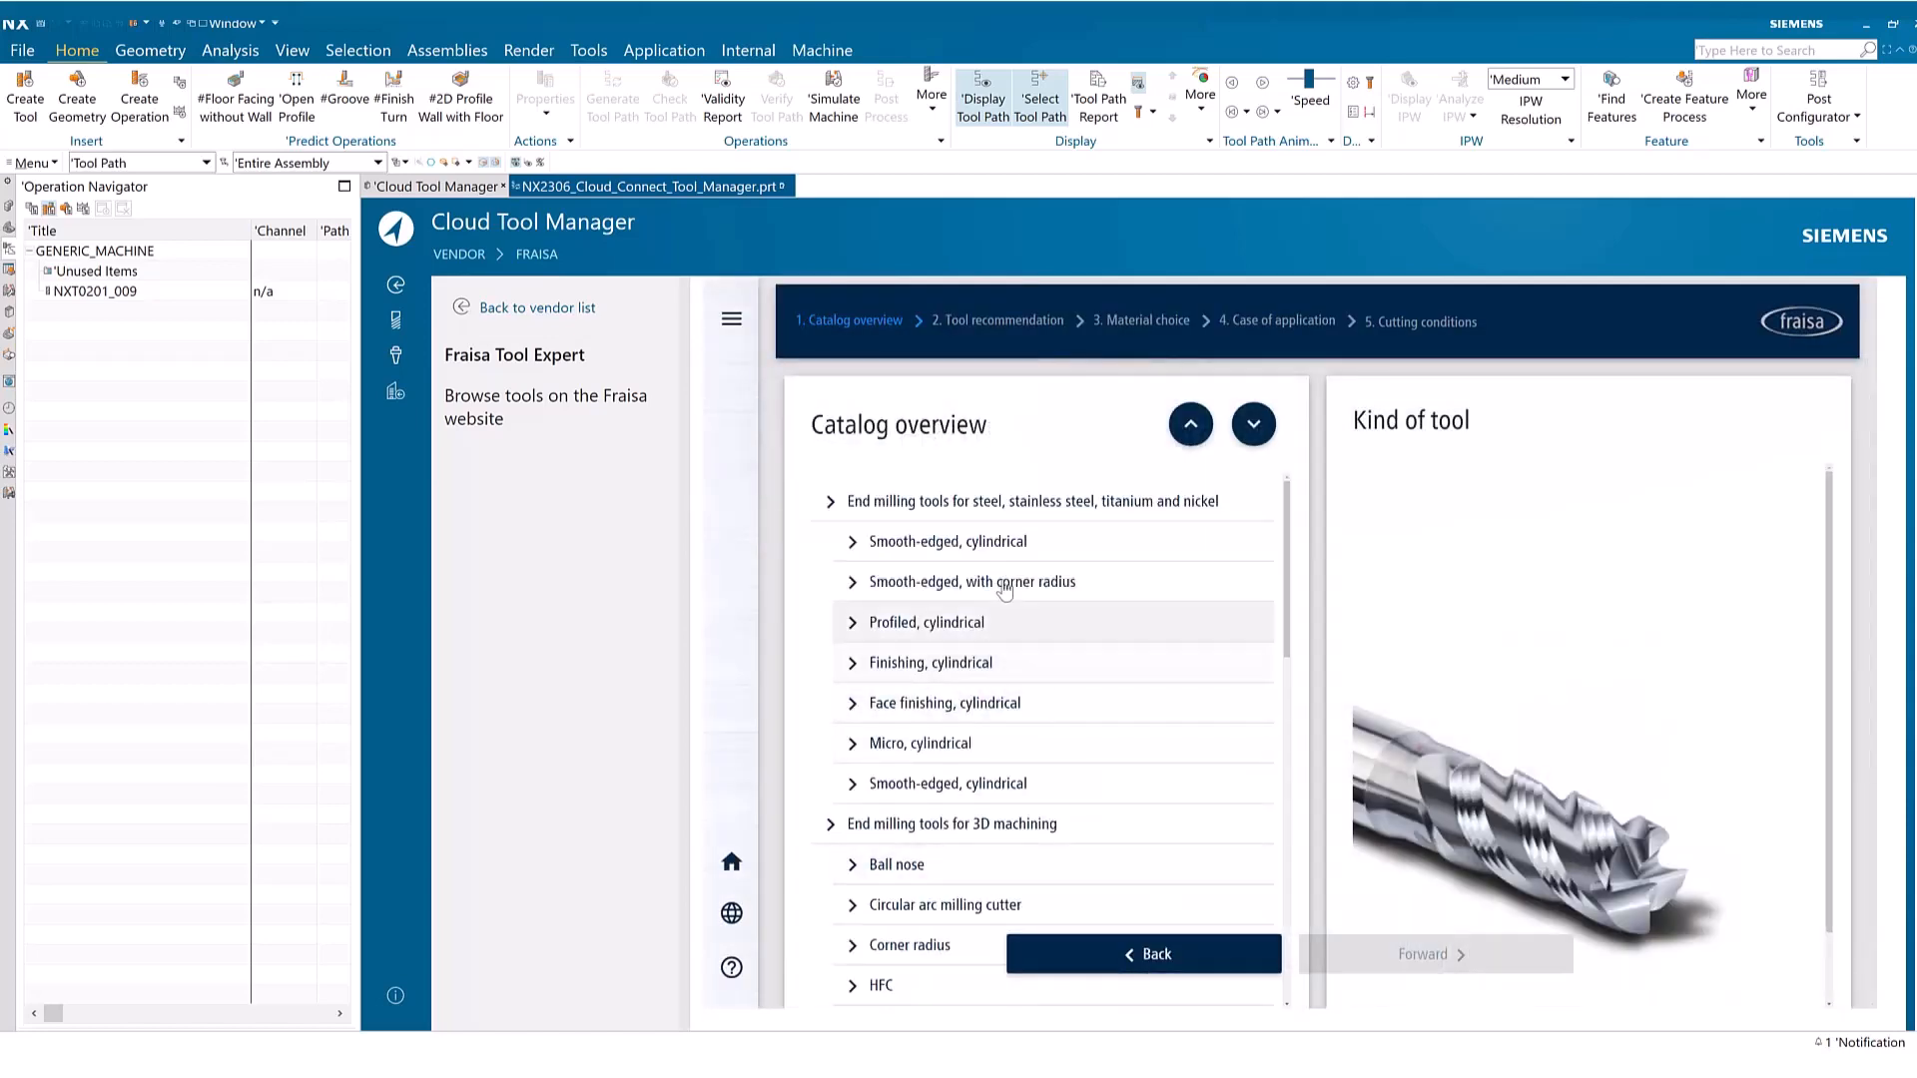
{"action": "left_click", "coordinate": [1001, 544]}
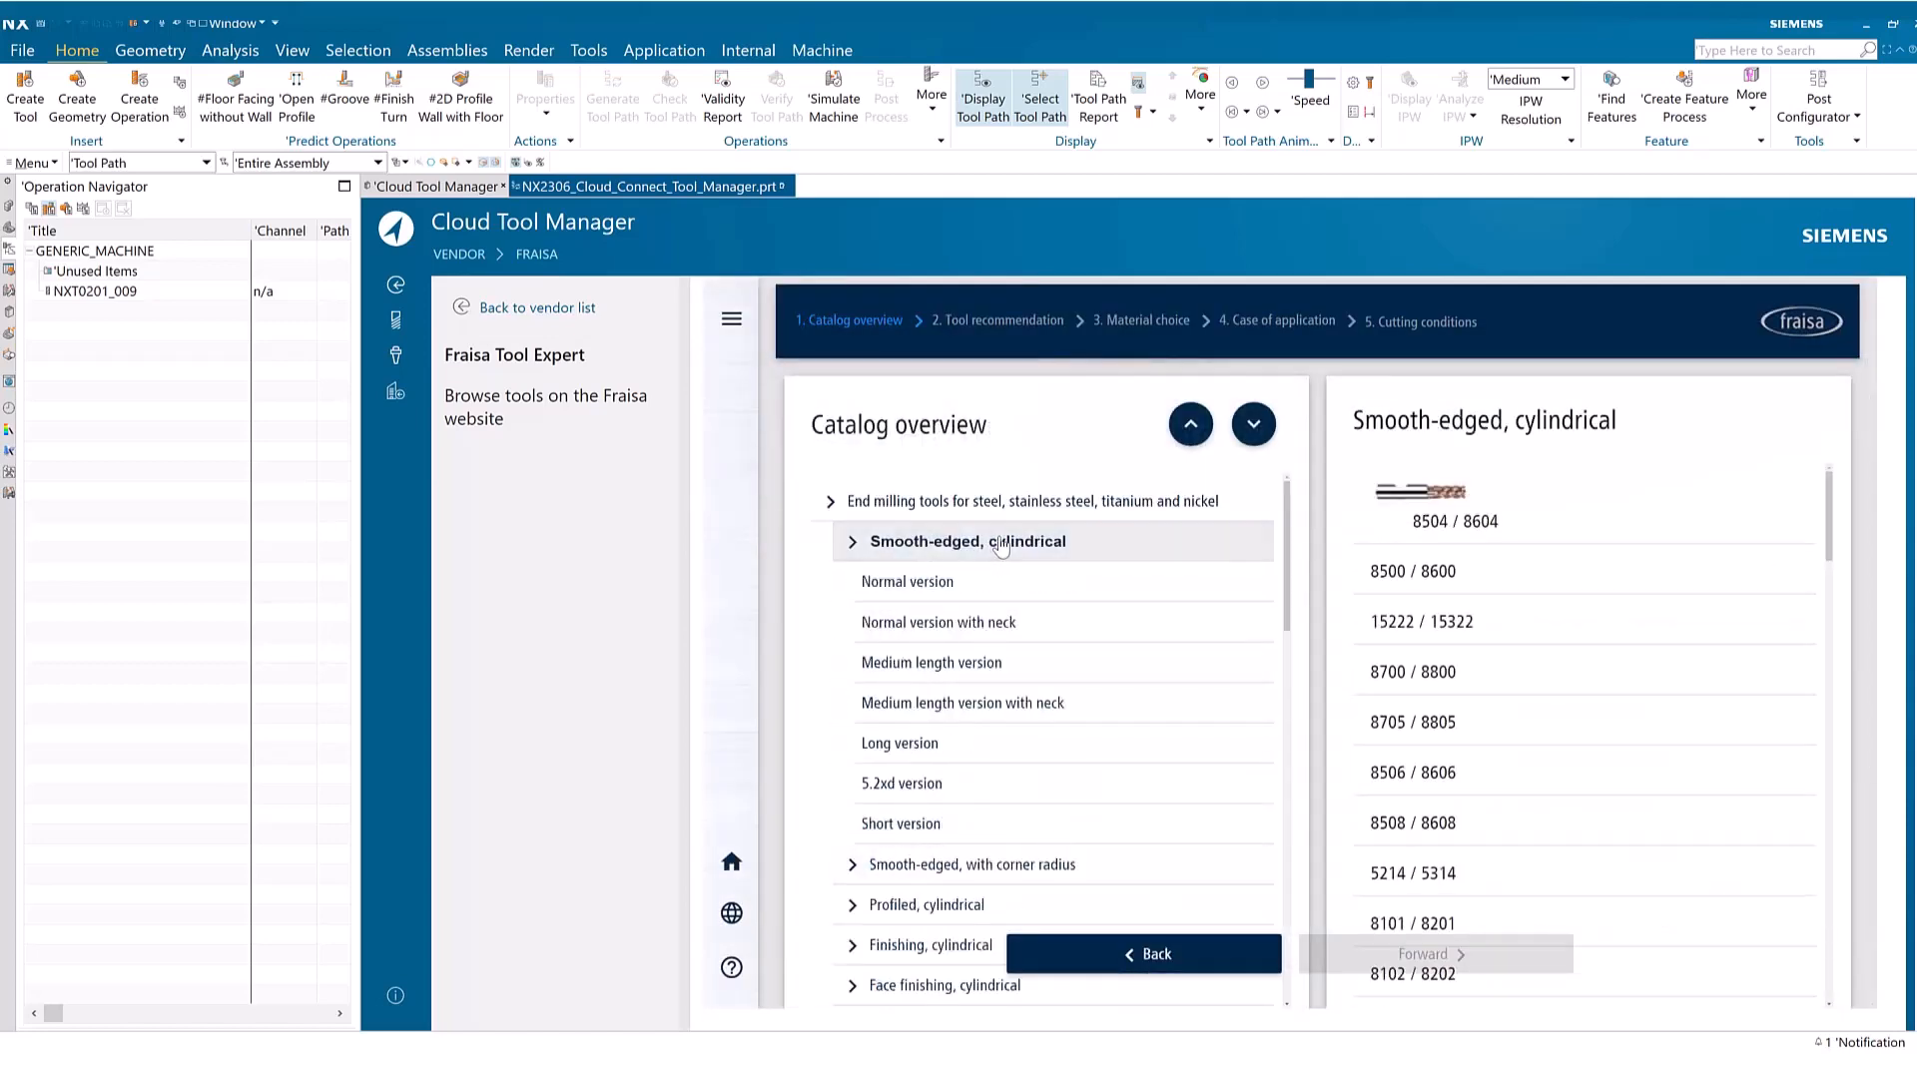
{"action": "left_click", "coordinate": [1500, 511]}
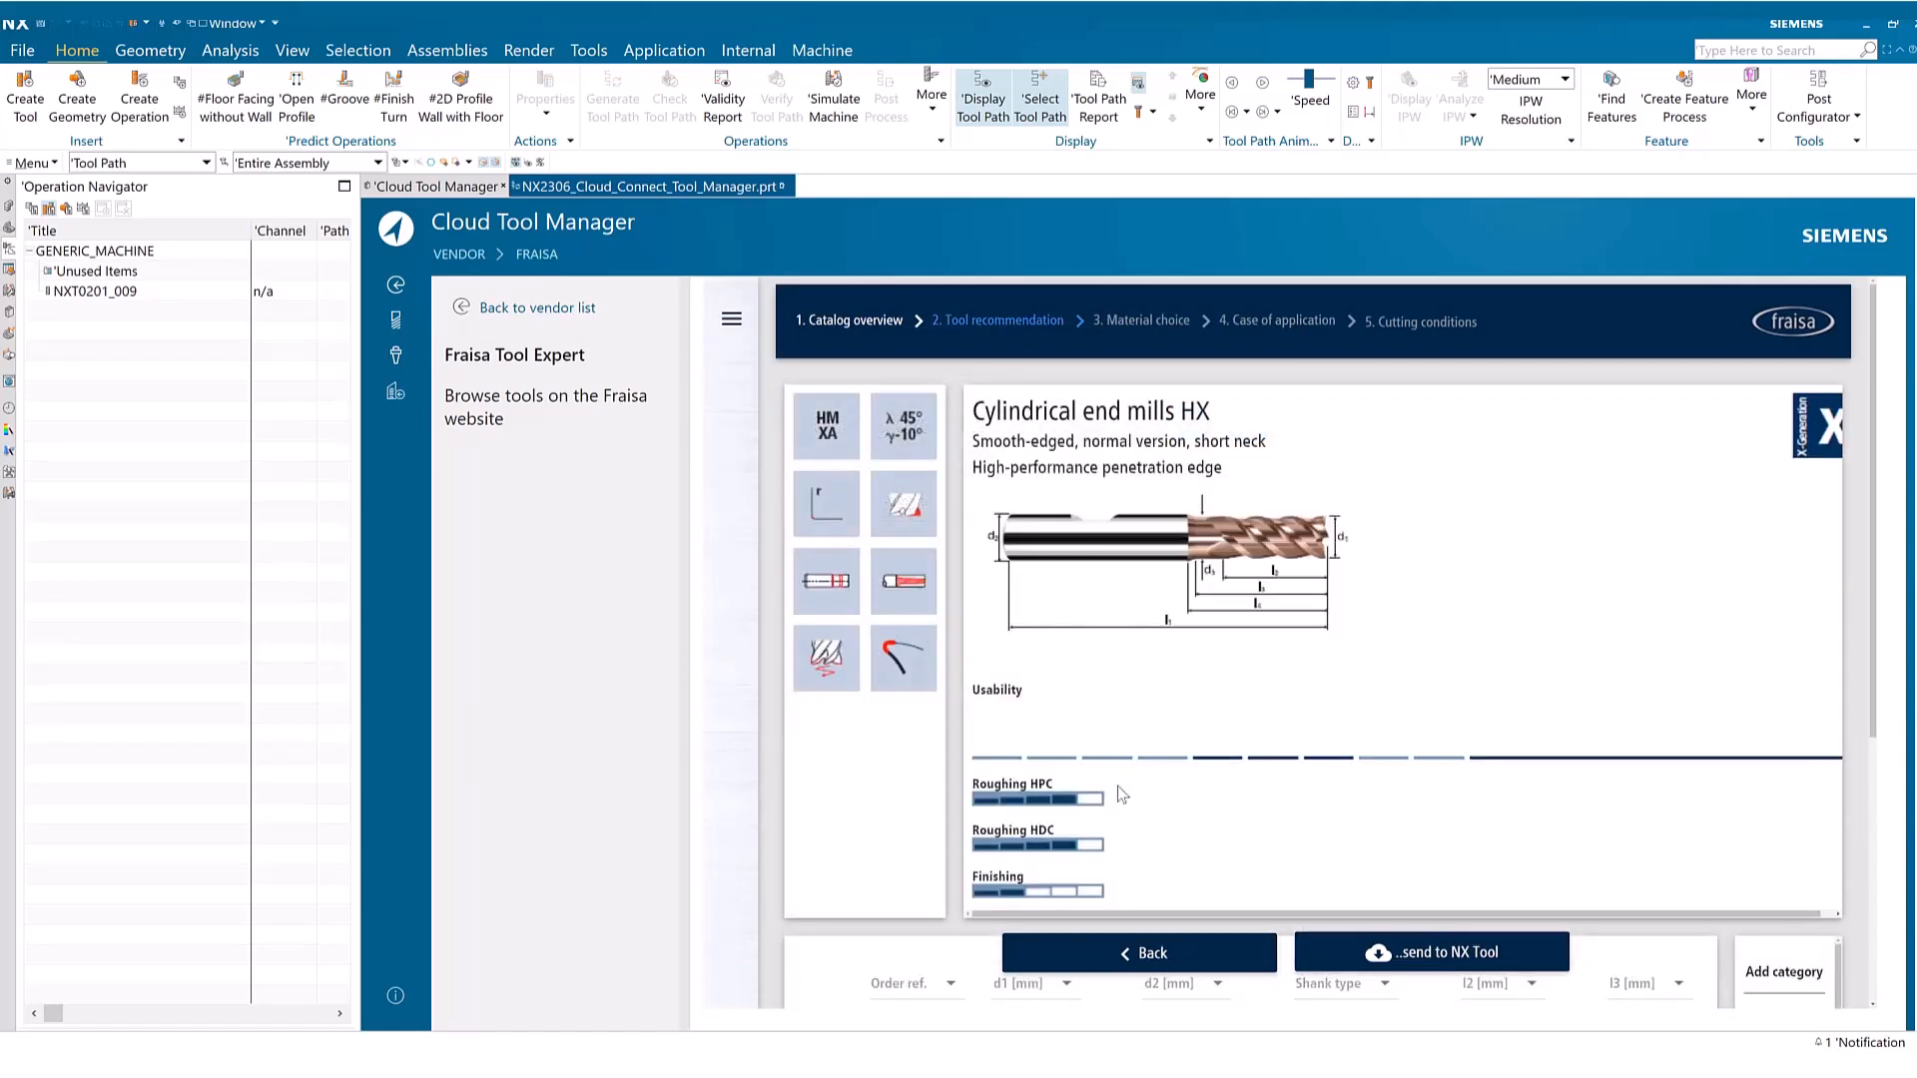
Pick the 5 mm end mill H8504260 from the Fraisa table, import it to the library and send it to NX
{"action": "scroll", "coordinate": [1116, 783], "scroll_direction": "down", "scroll_amount": 3}
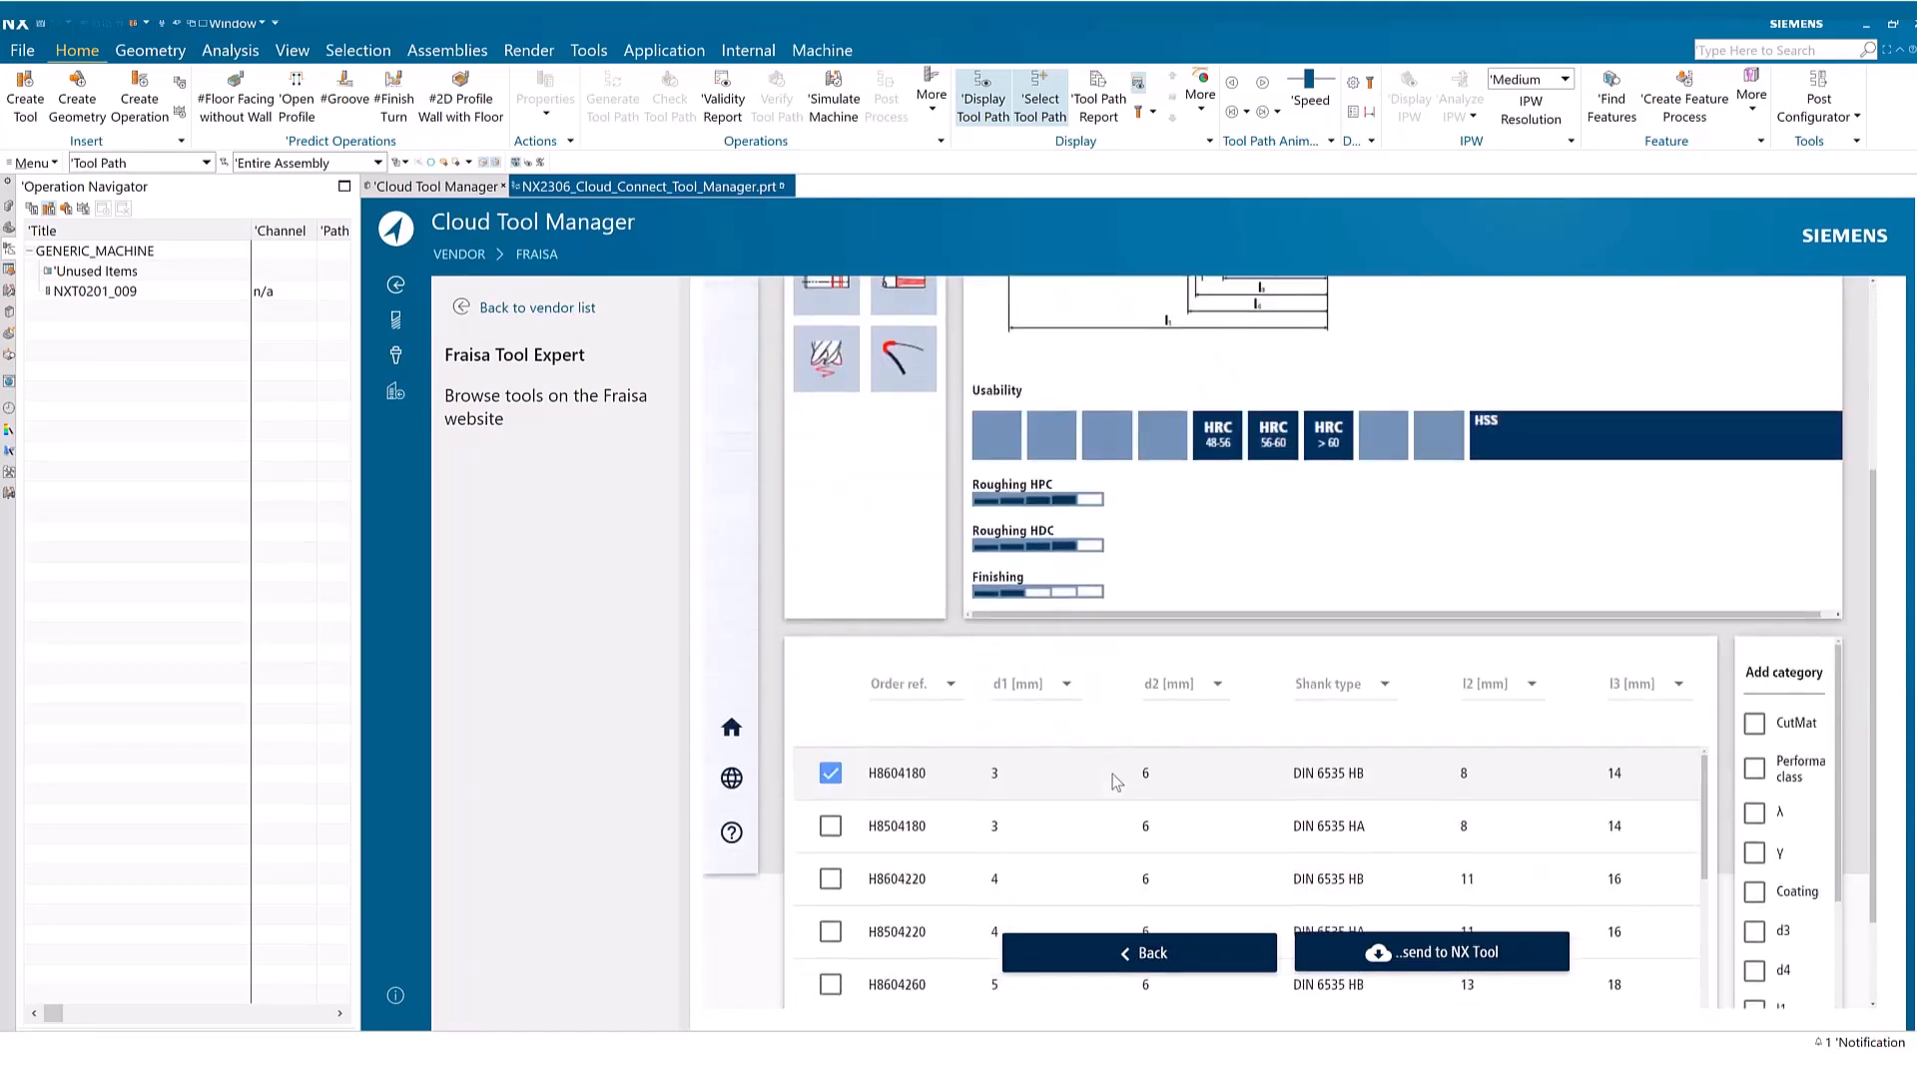
{"action": "scroll", "coordinate": [1116, 782], "scroll_direction": "down", "scroll_amount": 2}
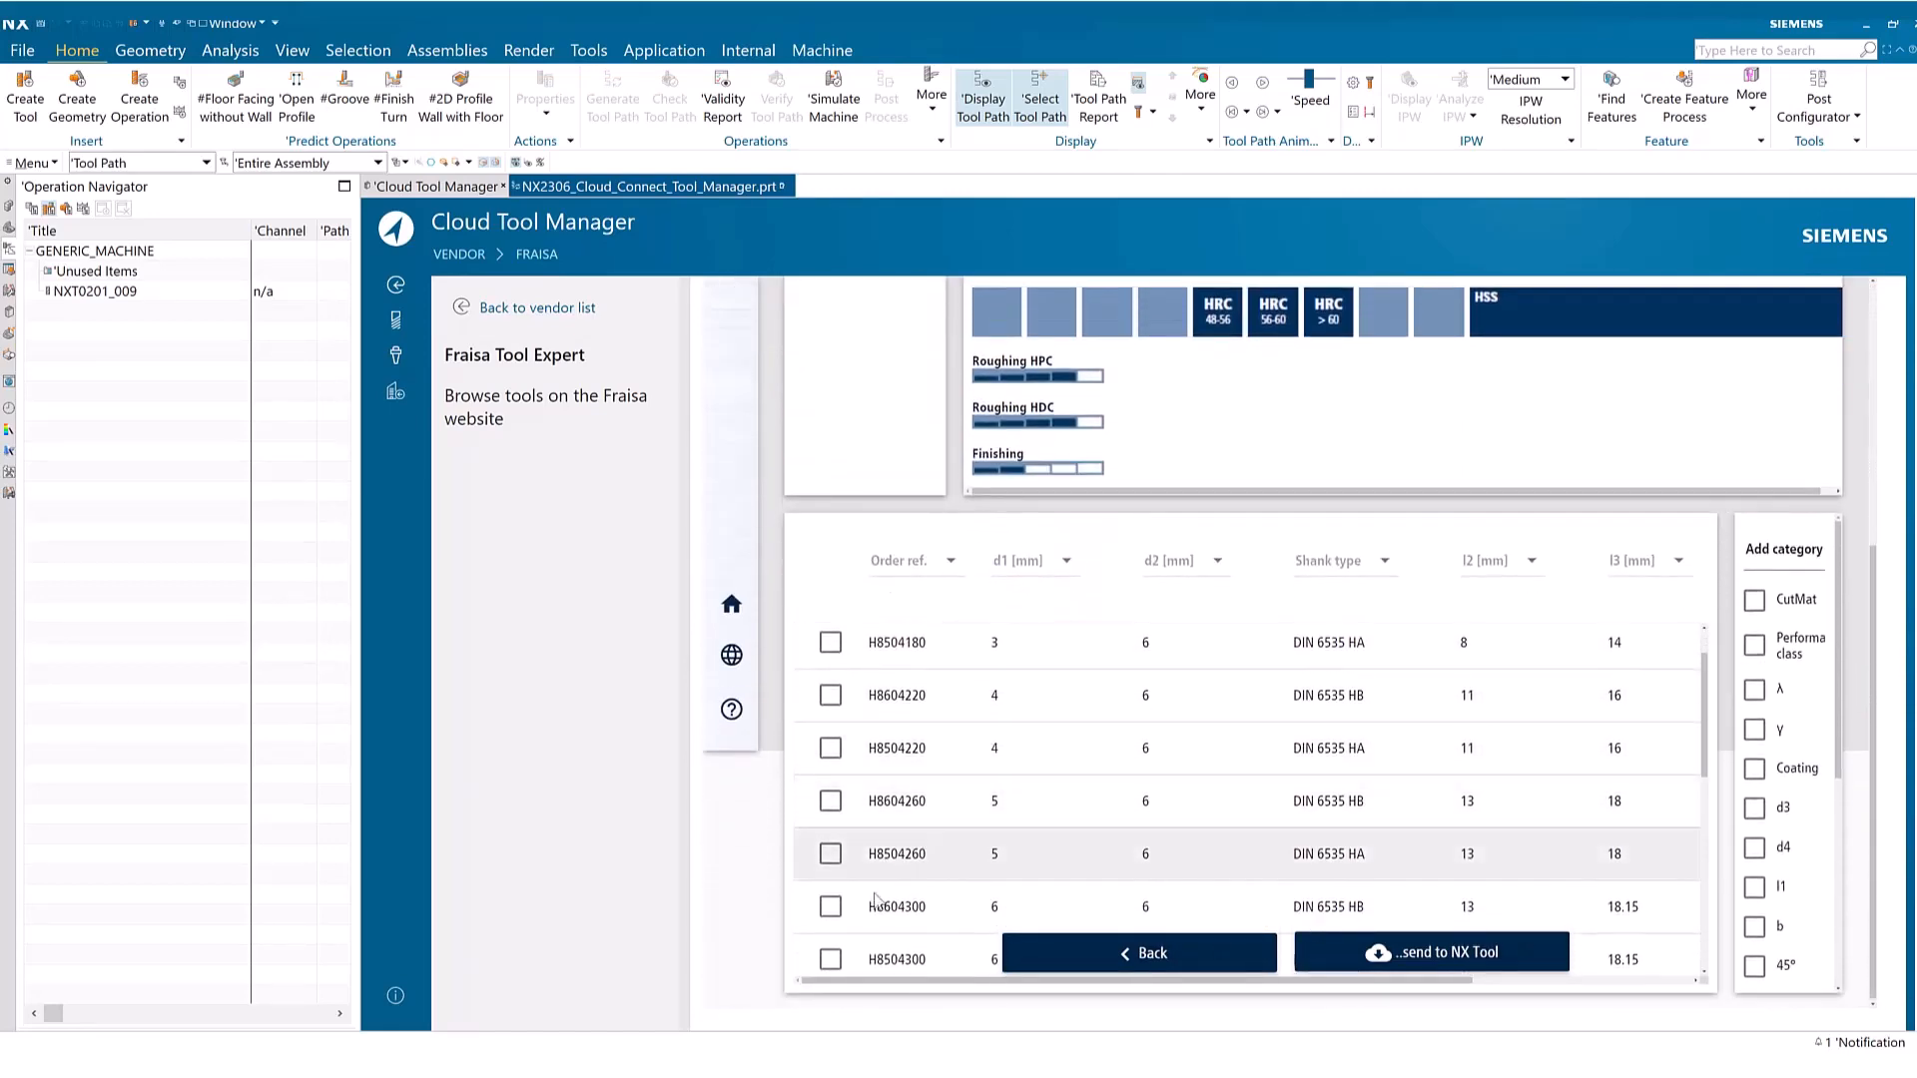
{"action": "scroll", "coordinate": [819, 860], "scroll_direction": "down", "scroll_amount": 1}
{"action": "left_click", "coordinate": [827, 855]}
{"action": "left_click", "coordinate": [1377, 956]}
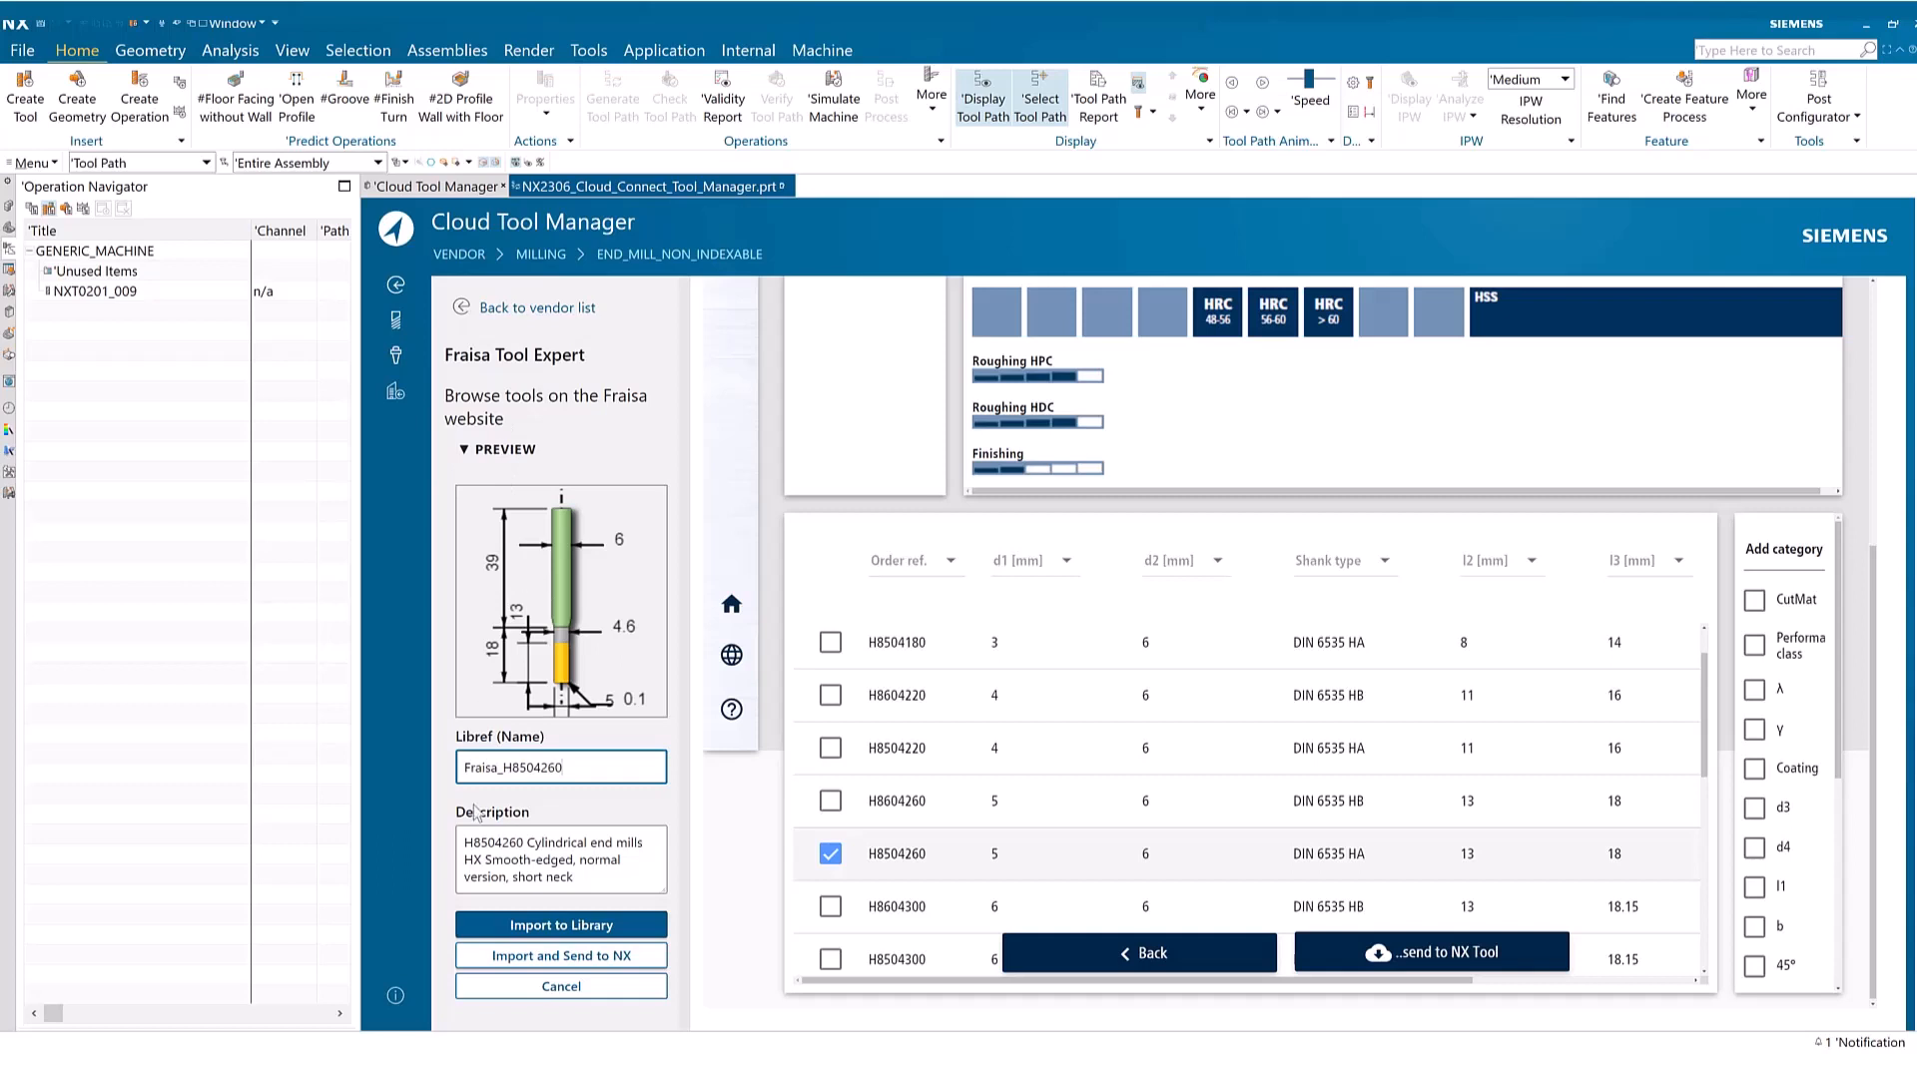
{"action": "left_click", "coordinate": [581, 960]}
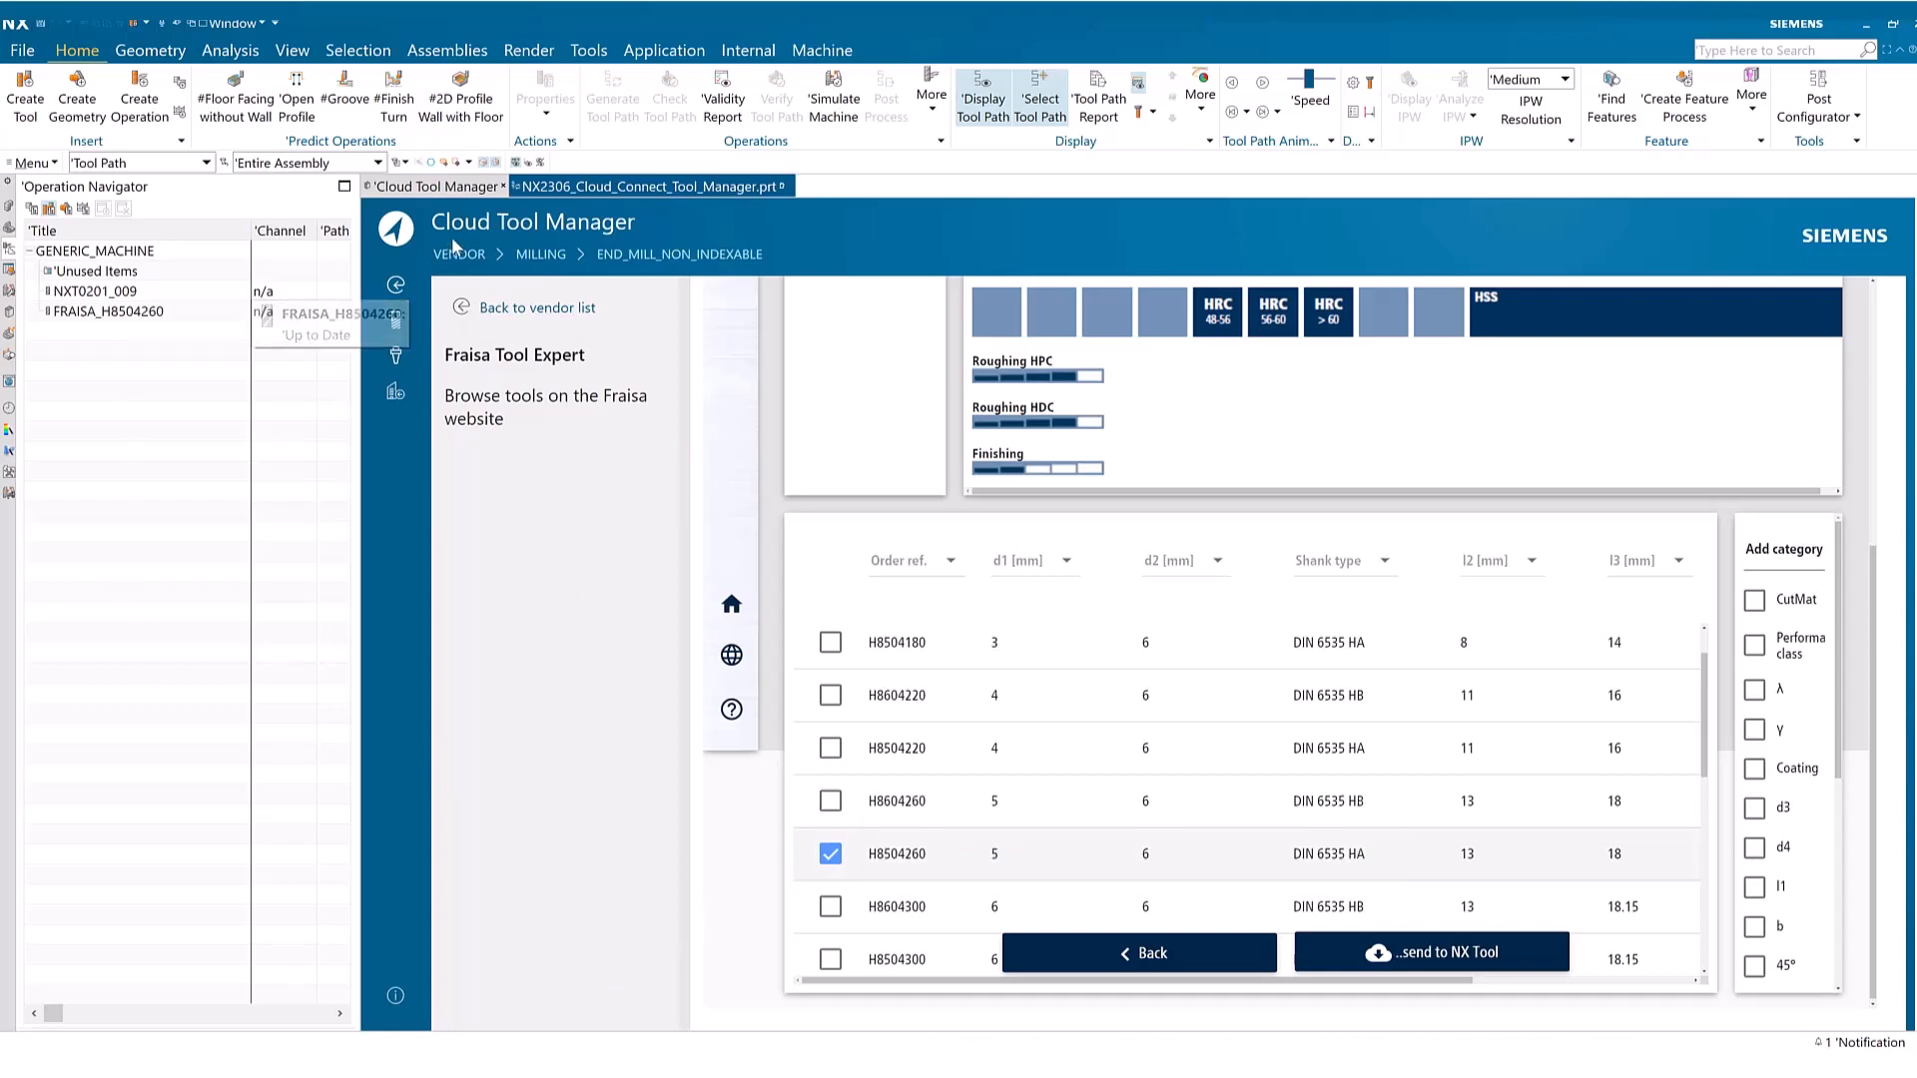
Switch to the part NX2306_Cloud_Connect_Tool_Manager.prt and inspect the imported tool FRAISA_H8504260 on the workpiece
{"action": "left_click", "coordinate": [632, 188]}
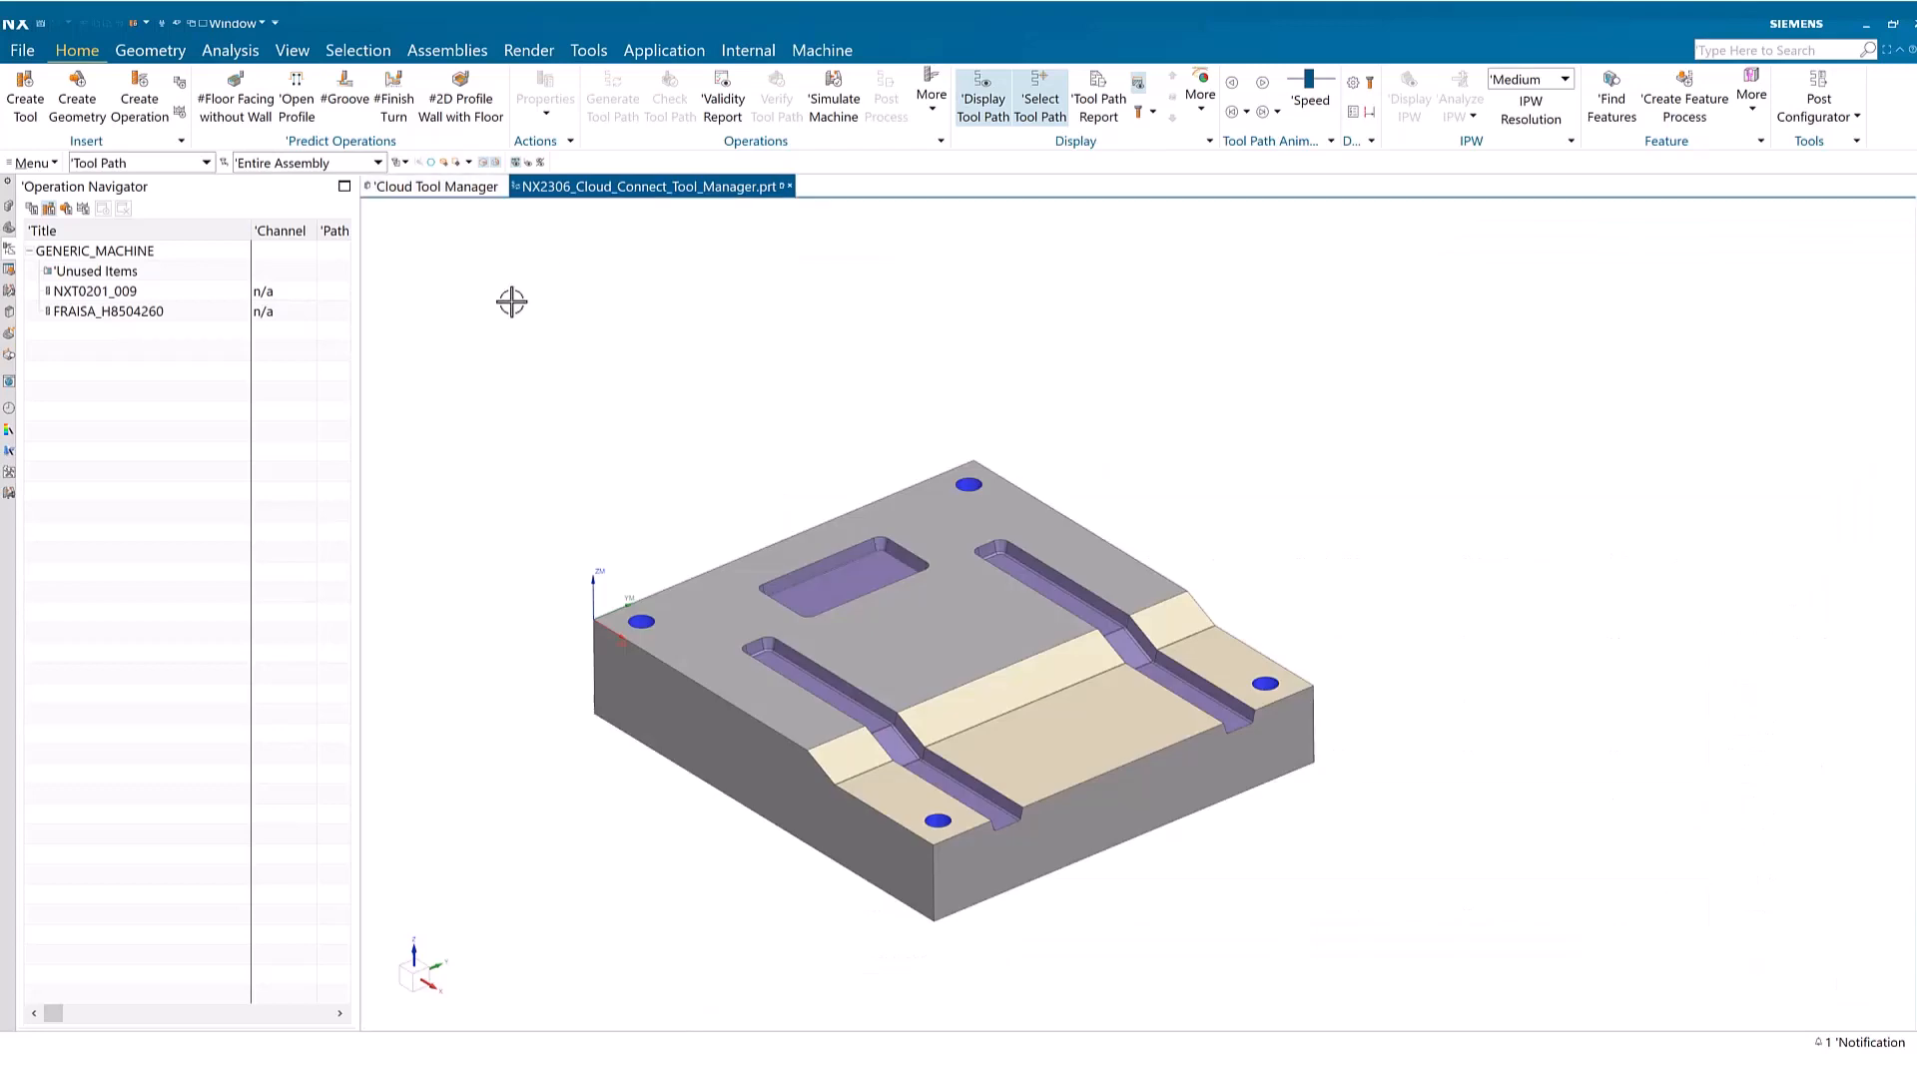
{"action": "left_click", "coordinate": [107, 313]}
{"action": "scroll", "coordinate": [564, 601], "scroll_direction": "up", "scroll_amount": 3}
{"action": "scroll", "coordinate": [624, 607], "scroll_direction": "down", "scroll_amount": 3}
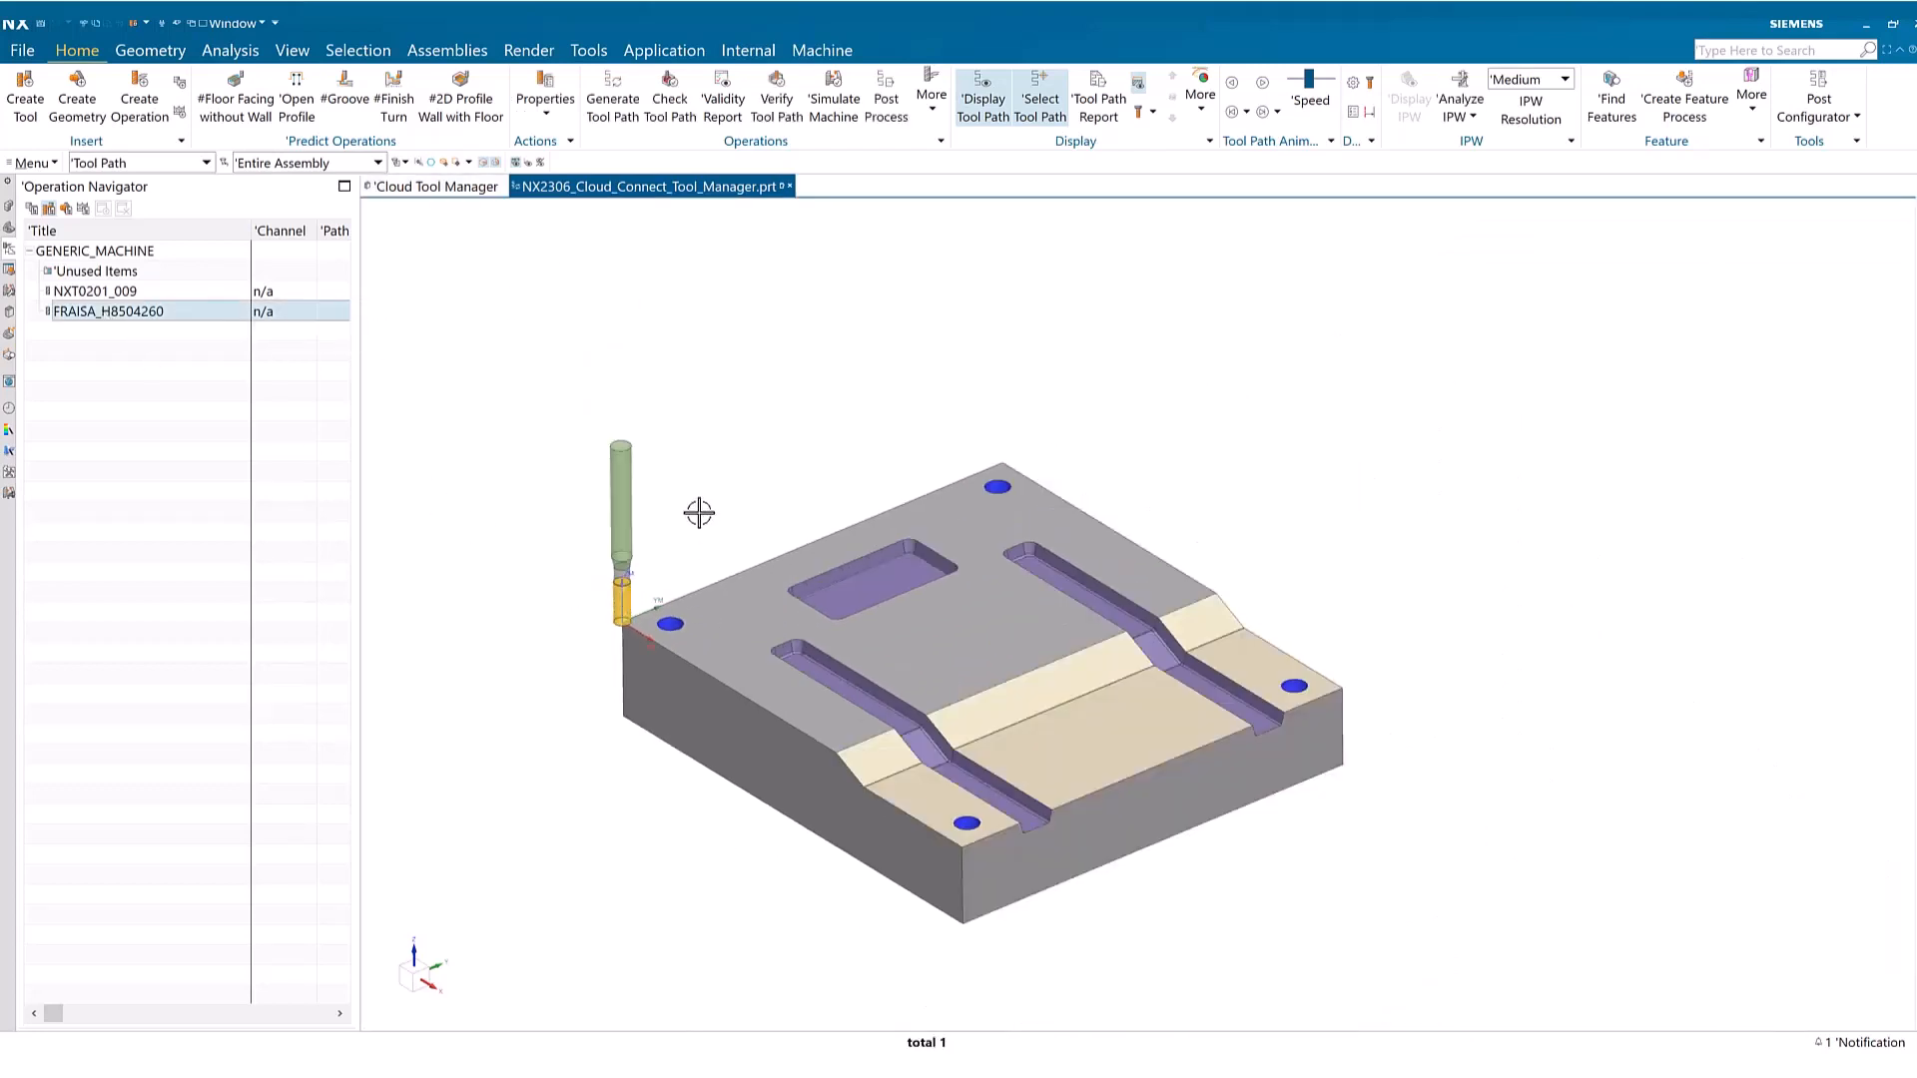
{"action": "middle_click_drag", "start_coordinate": [698, 509], "coordinate": [702, 498]}
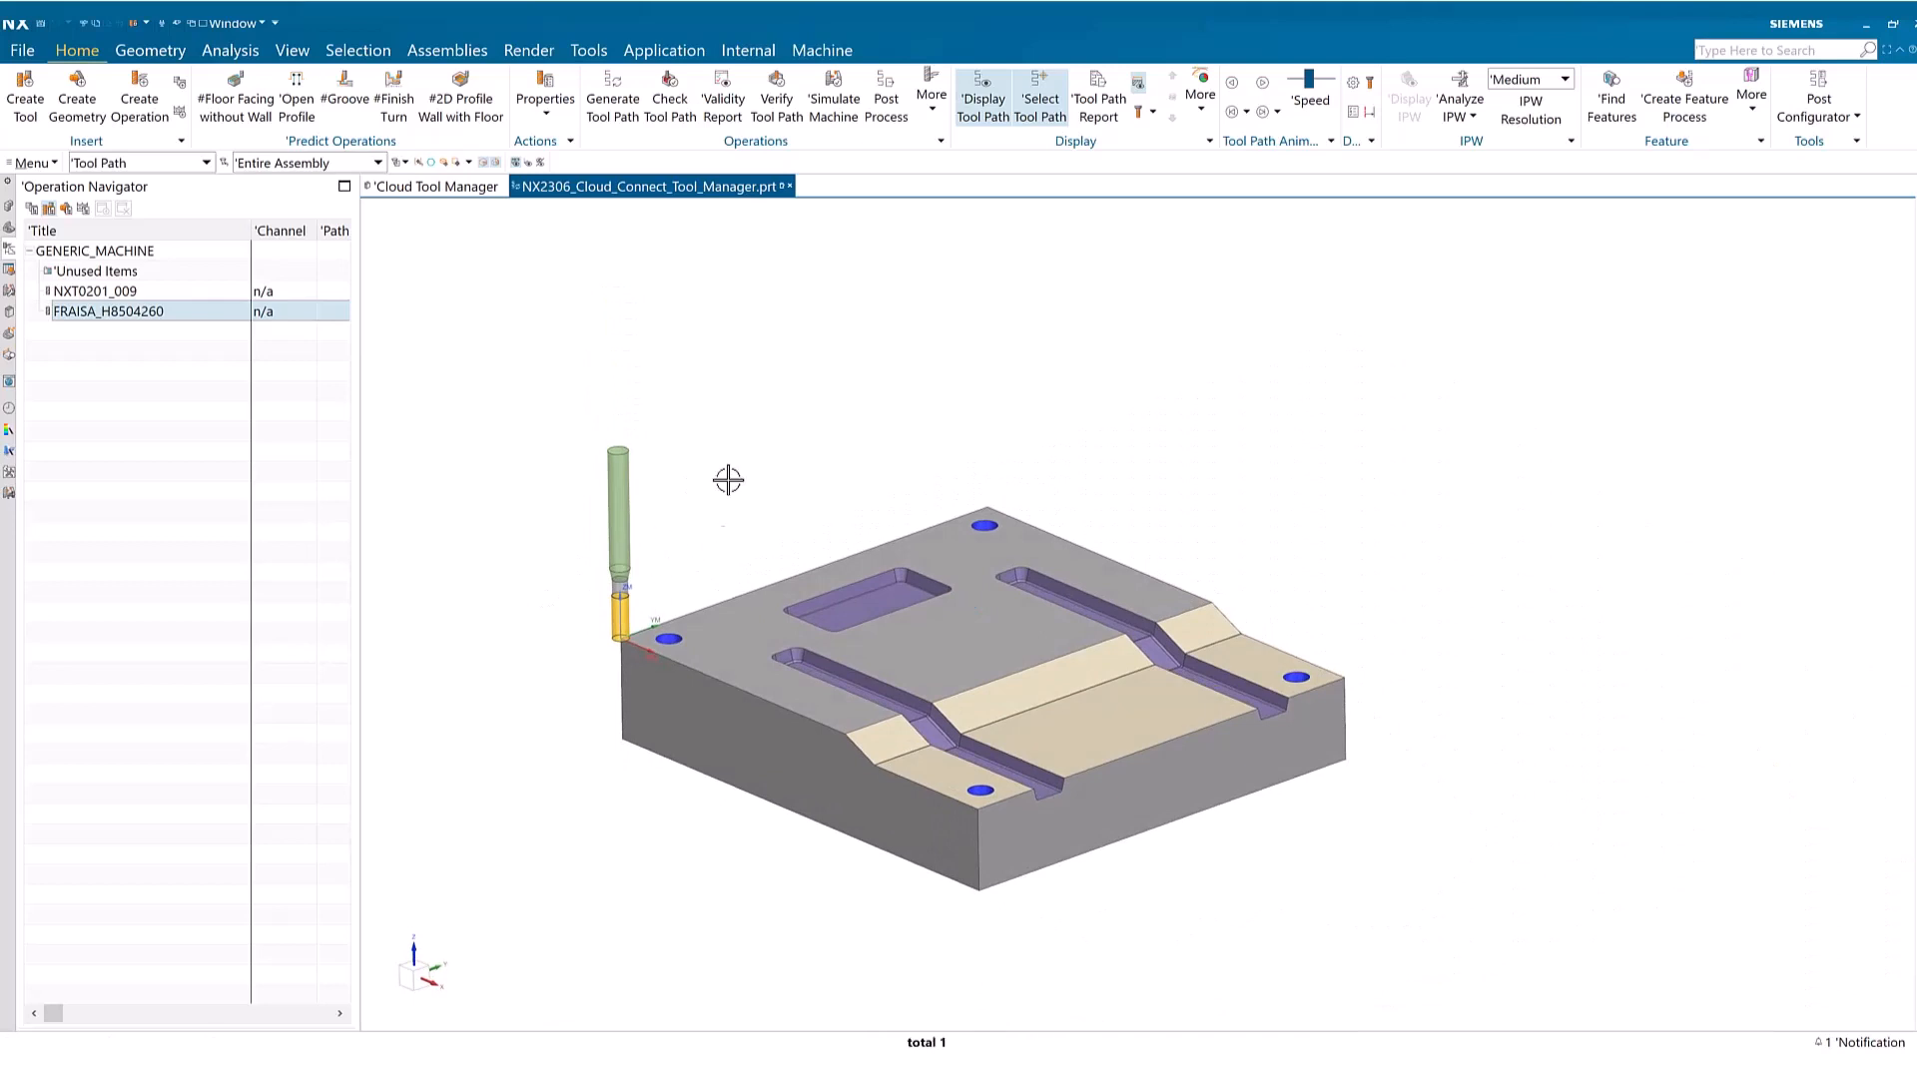
Return to Cloud Tool Manager and go from the Fraisa vendor page to the tool library
{"action": "left_click", "coordinate": [445, 188]}
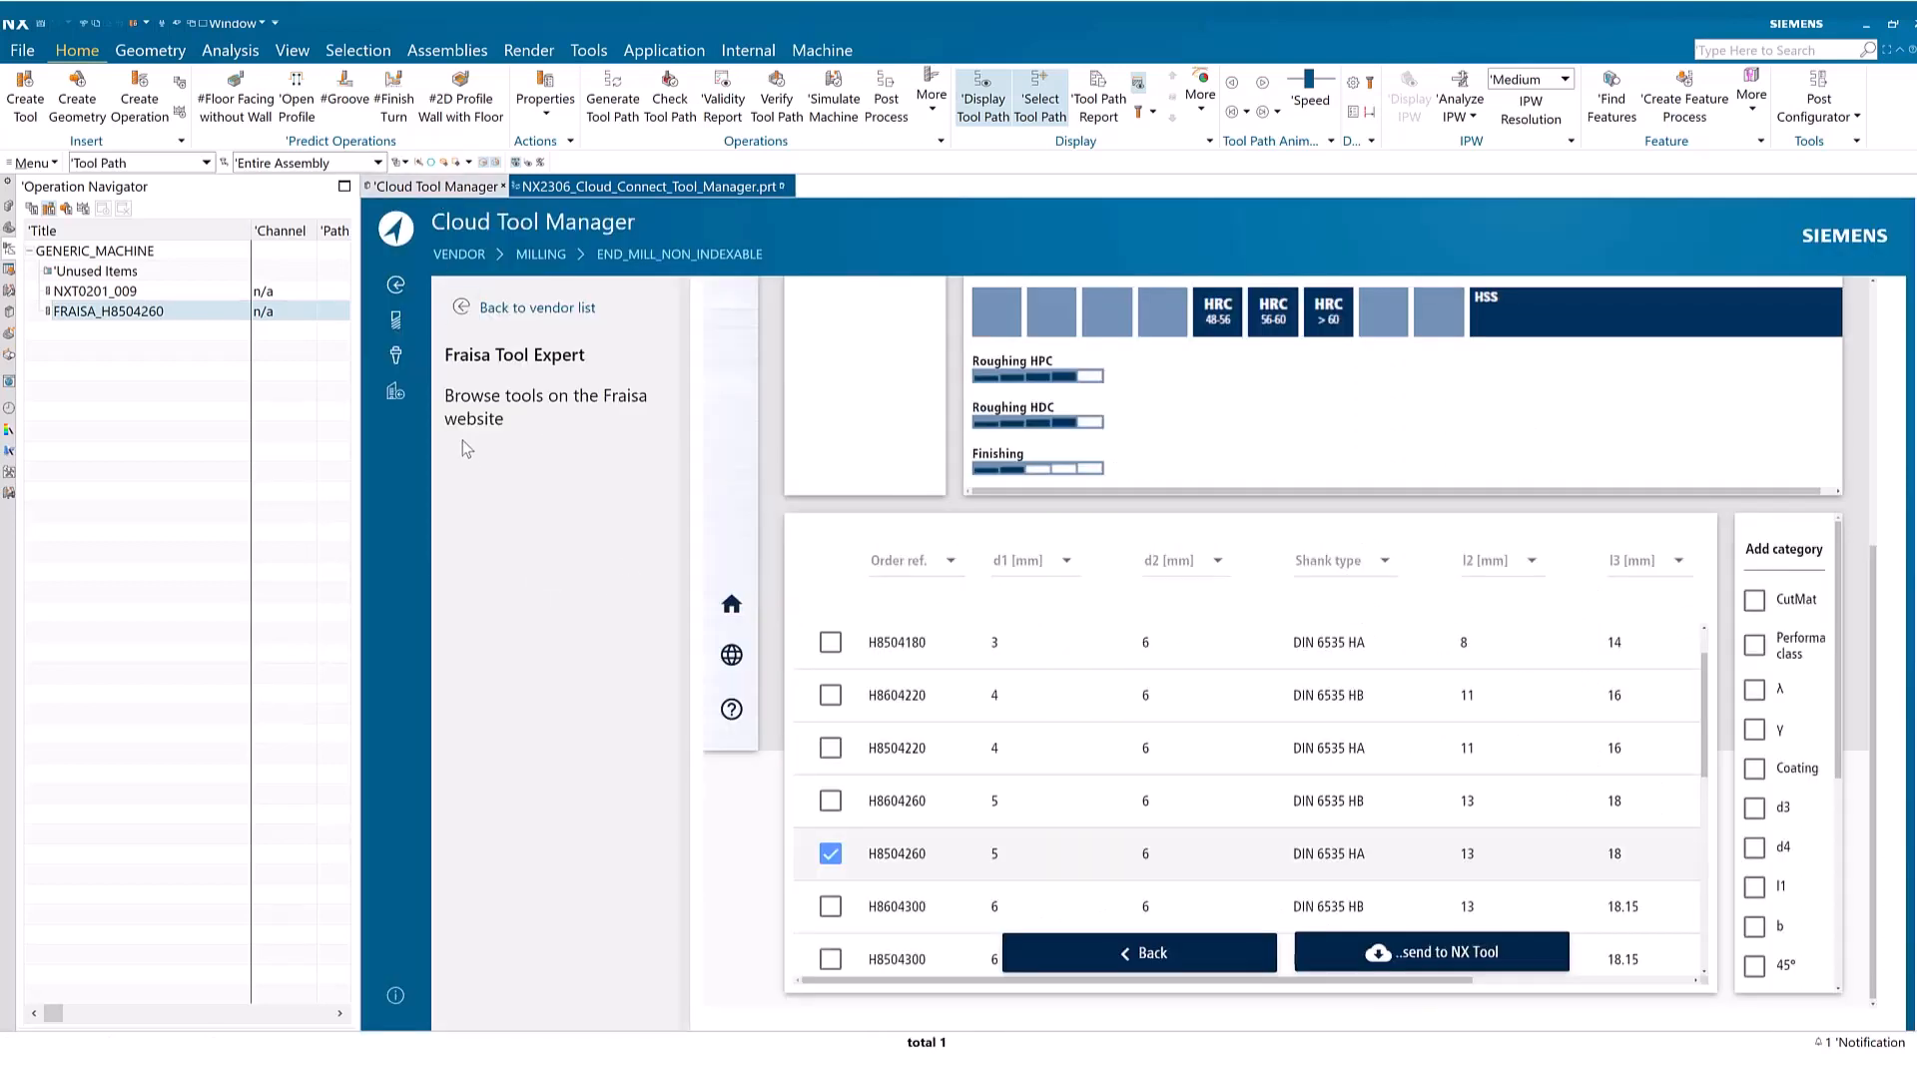
{"action": "left_click", "coordinate": [396, 322]}
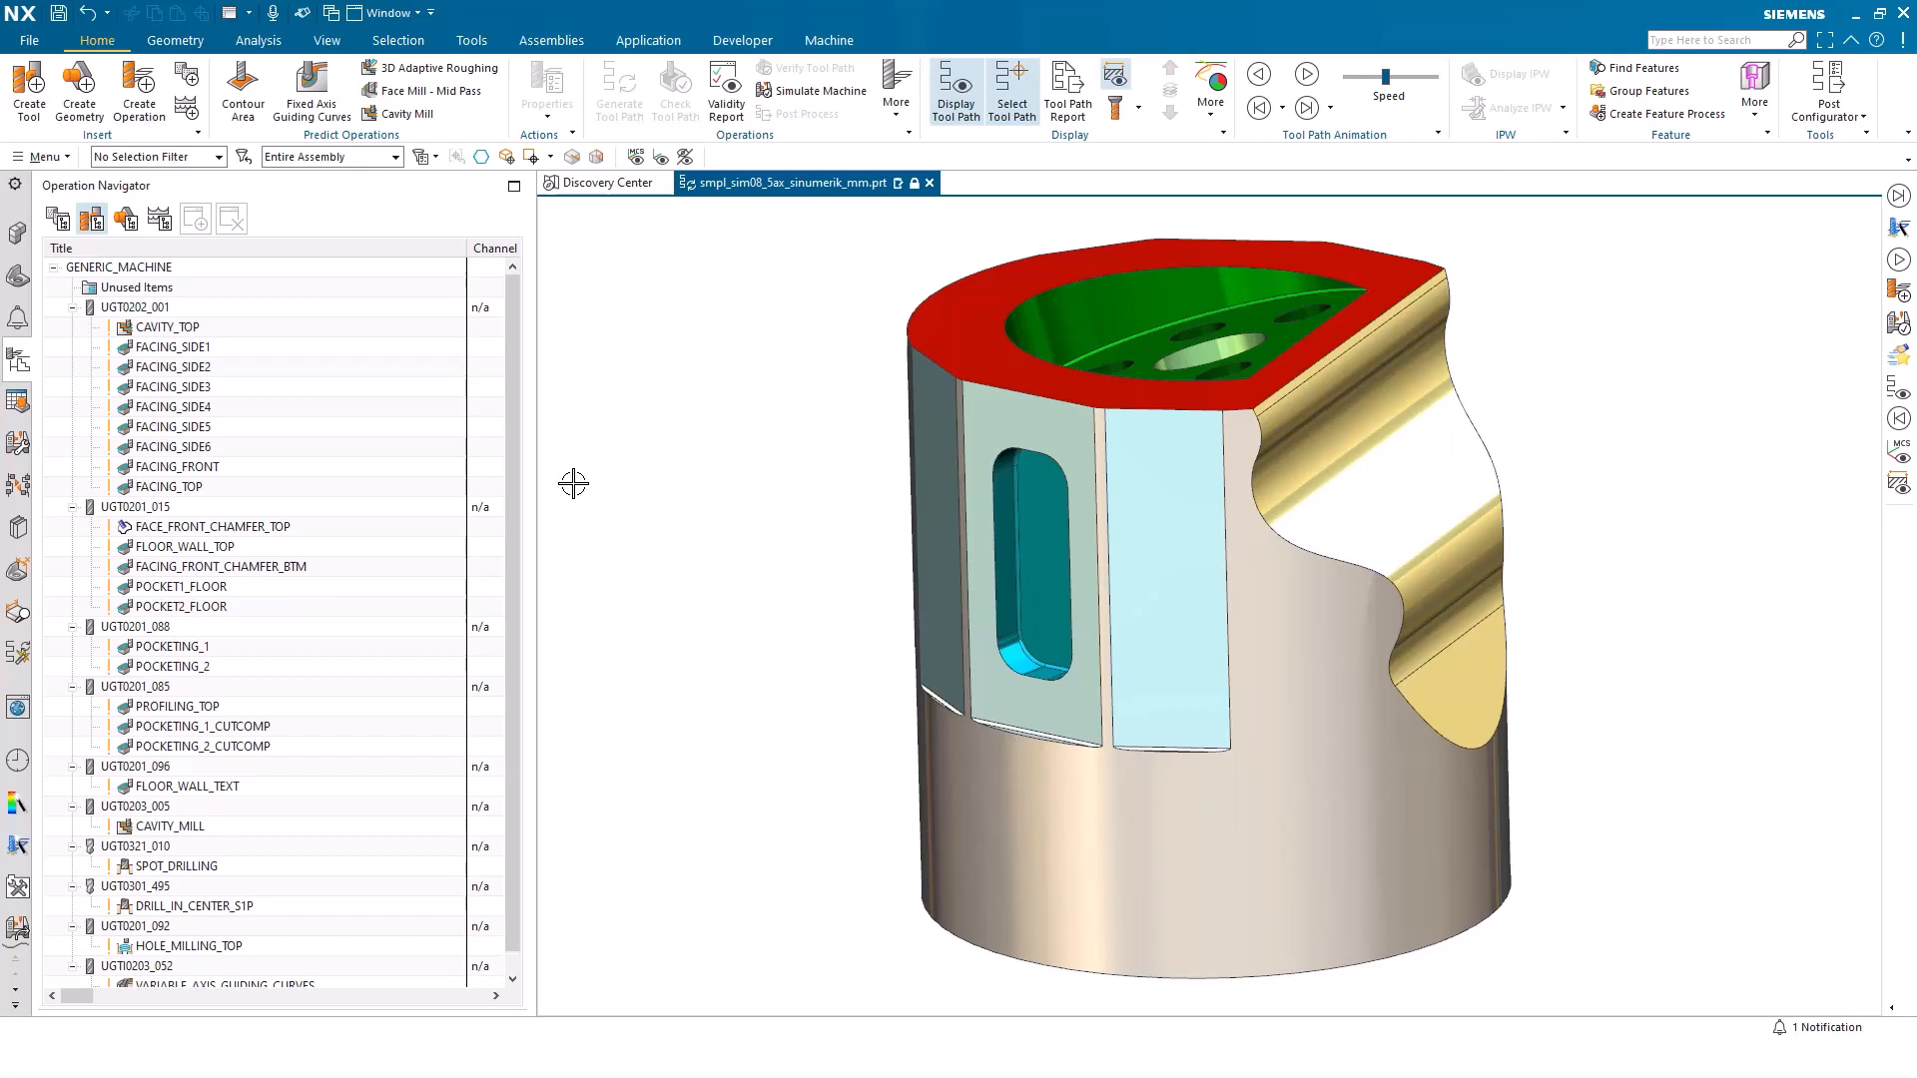
Replace the generic machine with sim01_mill_3ax_fanuc from the MILL class of the machine library
{"action": "double_click", "coordinate": [133, 267]}
{"action": "left_click", "coordinate": [455, 271]}
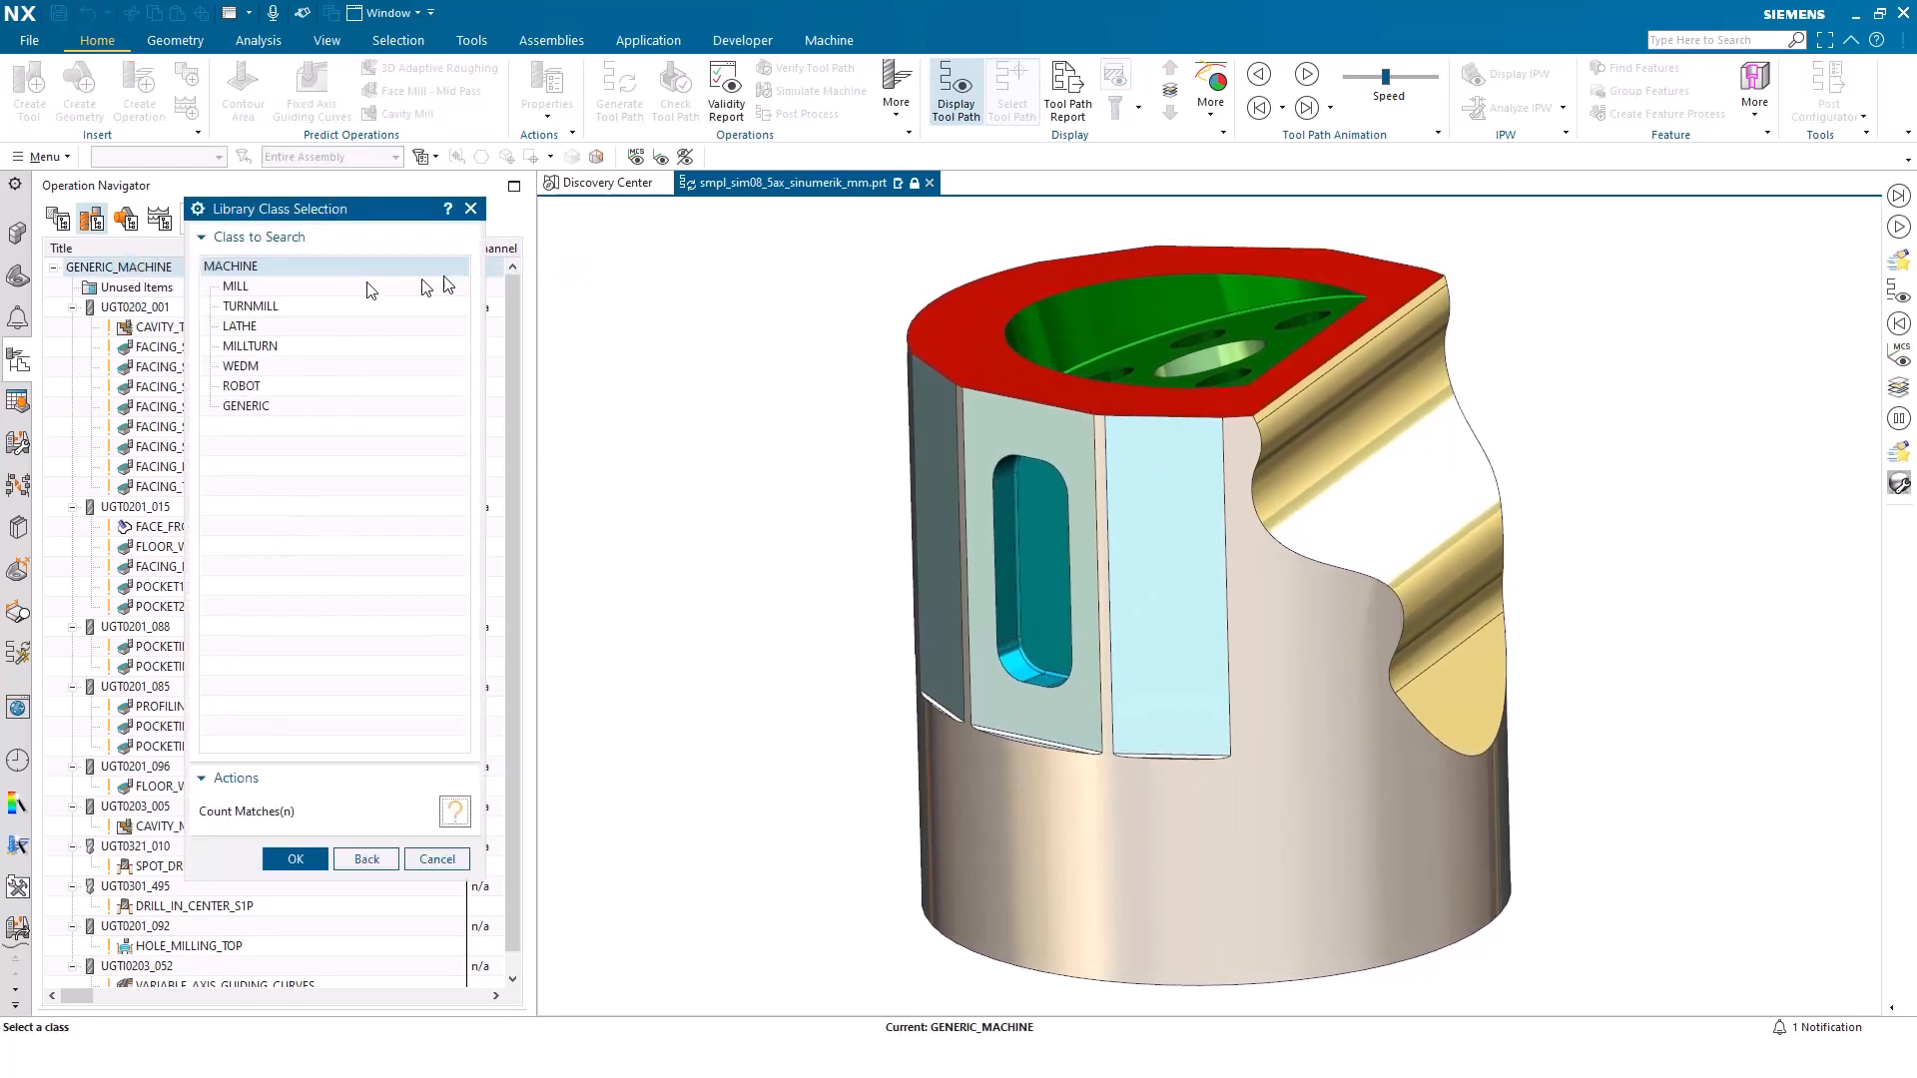
{"action": "double_click", "coordinate": [288, 287]}
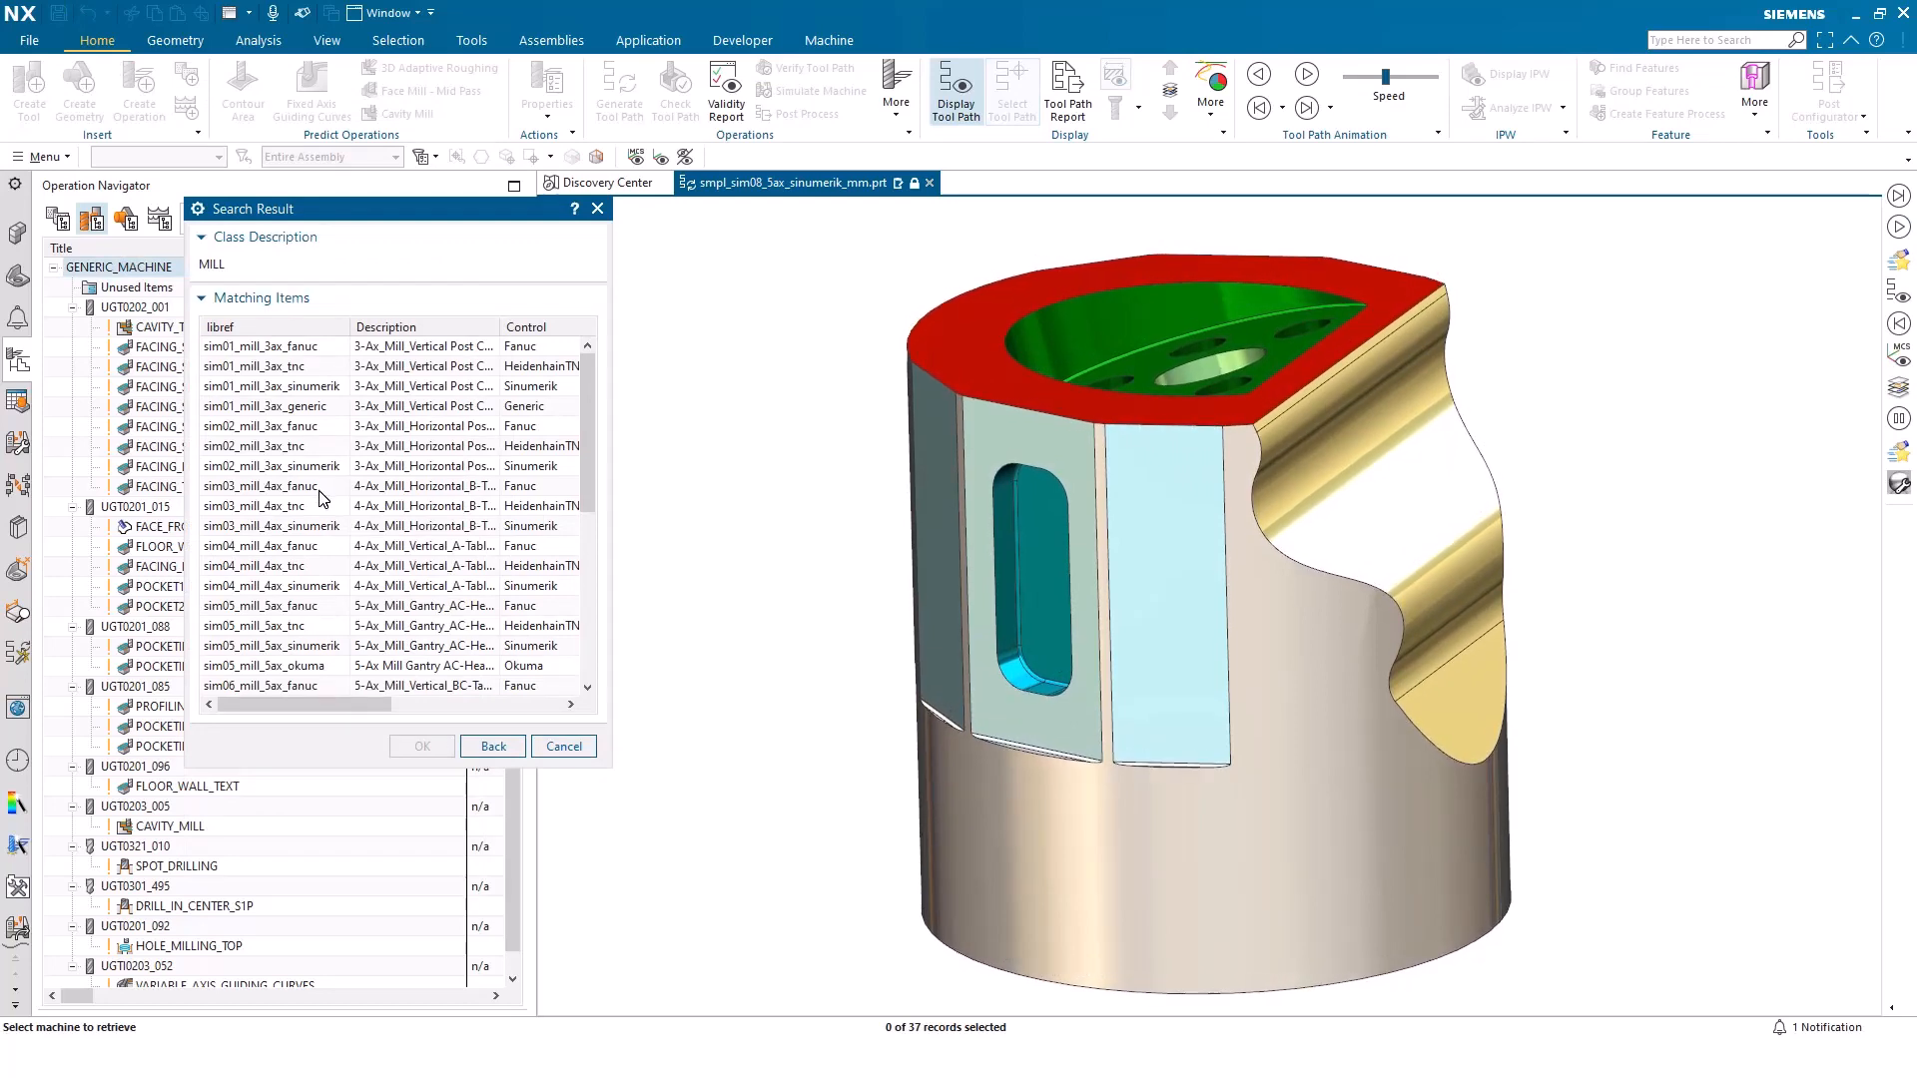
{"action": "double_click", "coordinate": [299, 346]}
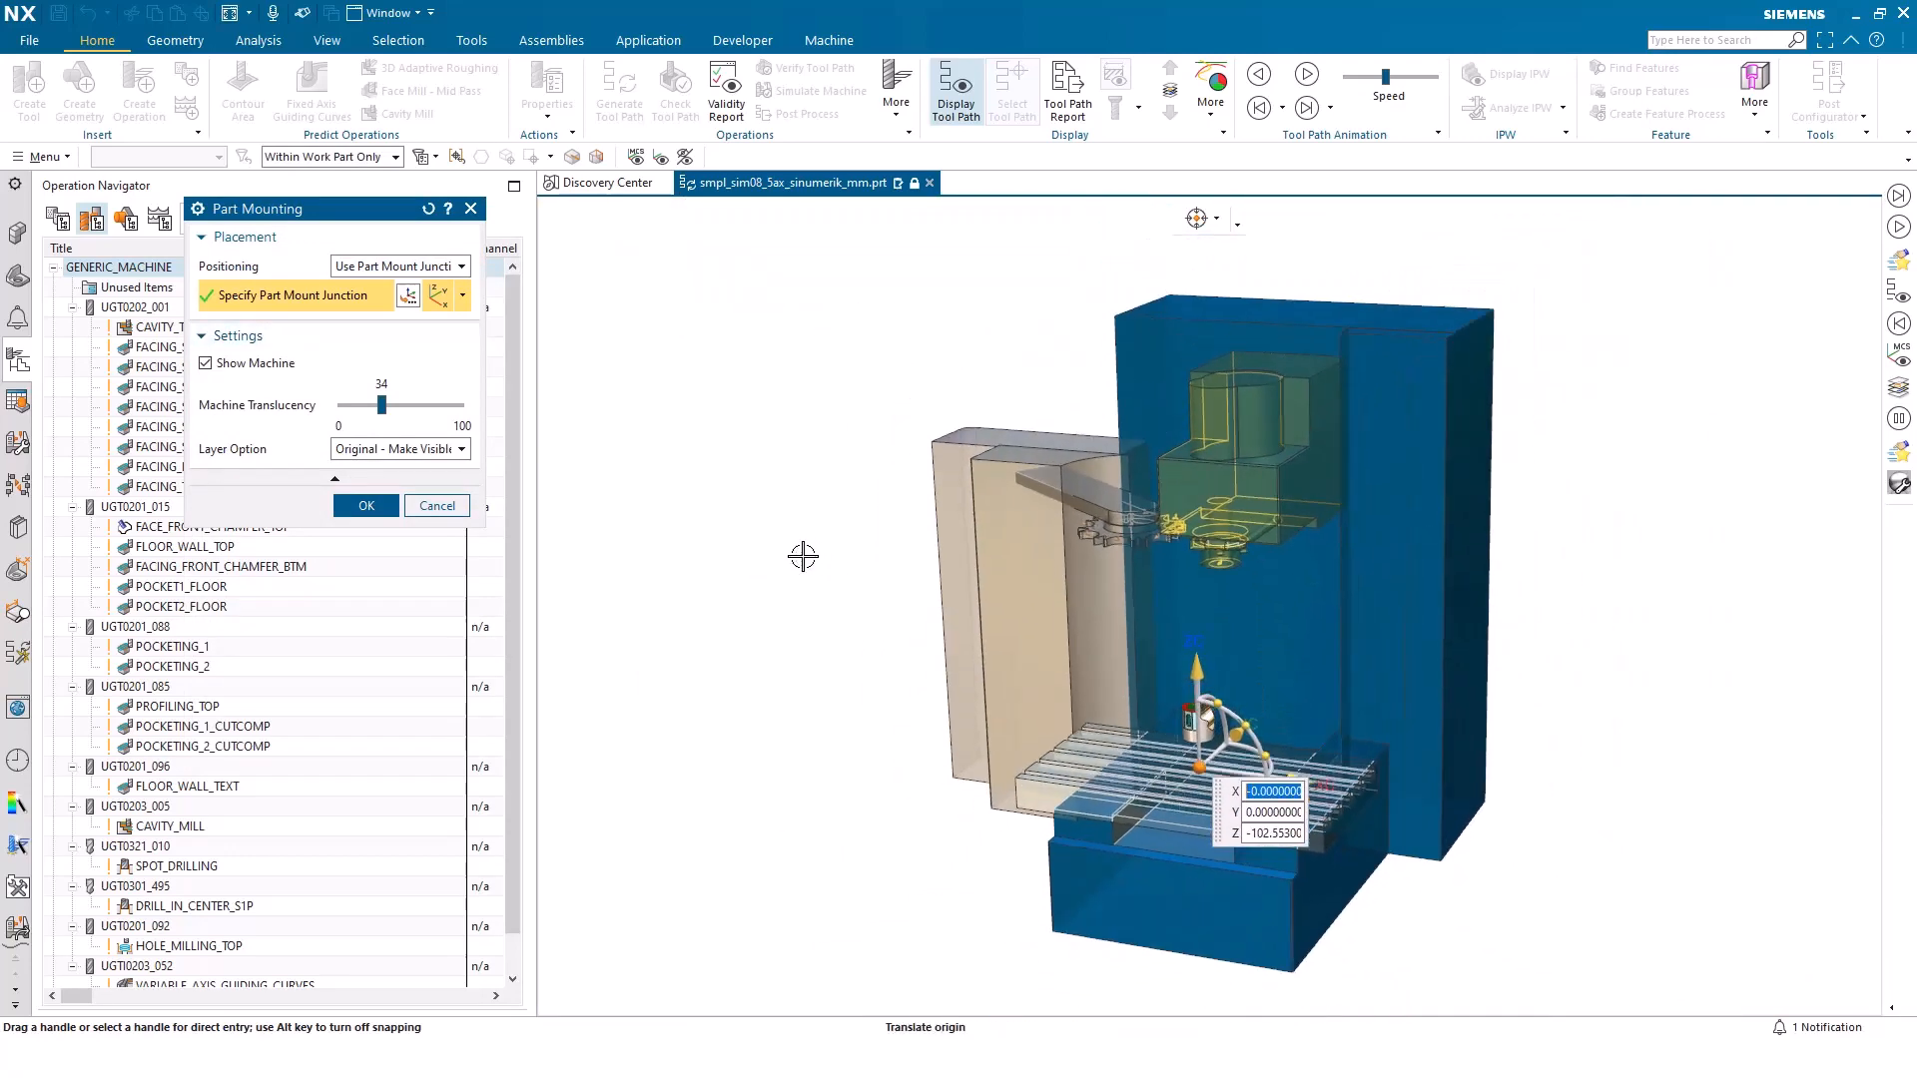
Toggle the machine display off and on again, and set the machine translucency to 31
{"action": "left_click", "coordinate": [228, 364]}
{"action": "left_click", "coordinate": [228, 364]}
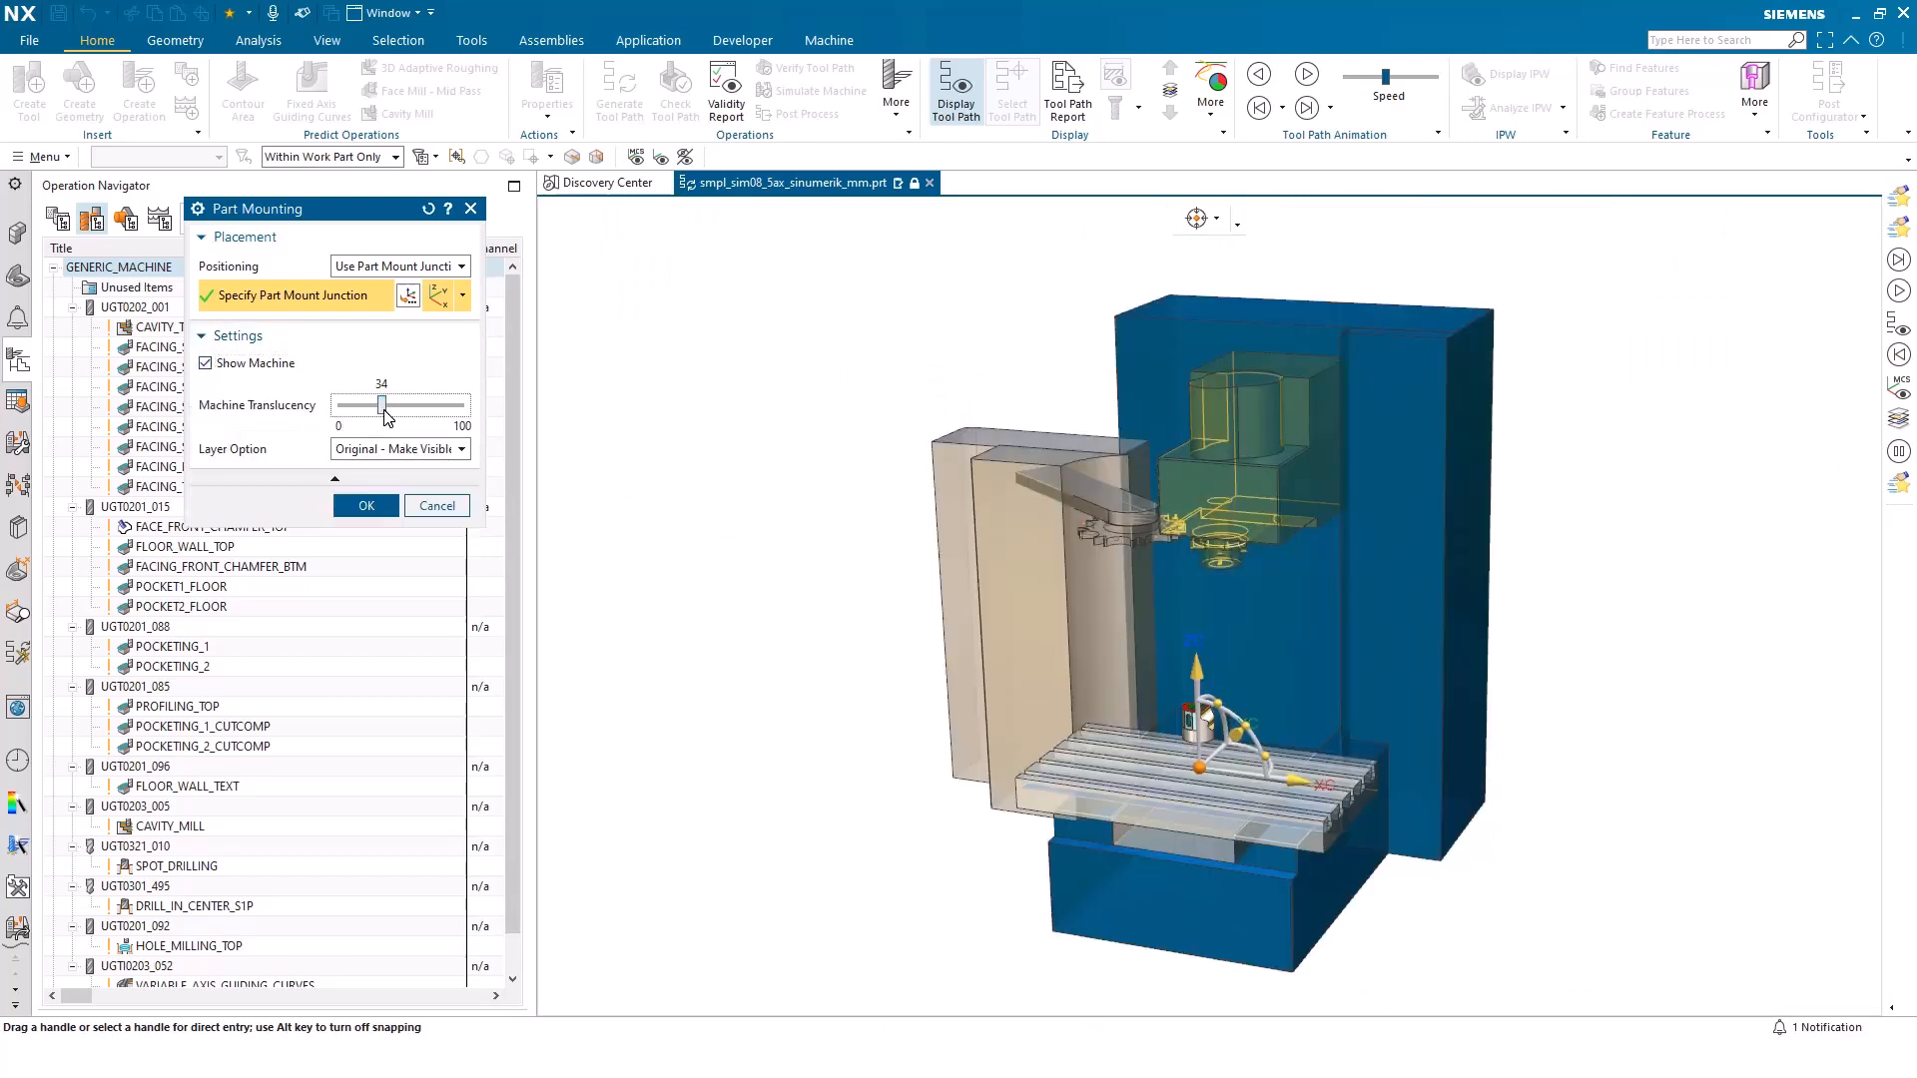
{"action": "mouse_move", "coordinate": [382, 406]}
{"action": "left_mouse_down"}
{"action": "mouse_move", "coordinate": [446, 406]}
{"action": "mouse_move", "coordinate": [378, 406]}
{"action": "left_mouse_up"}
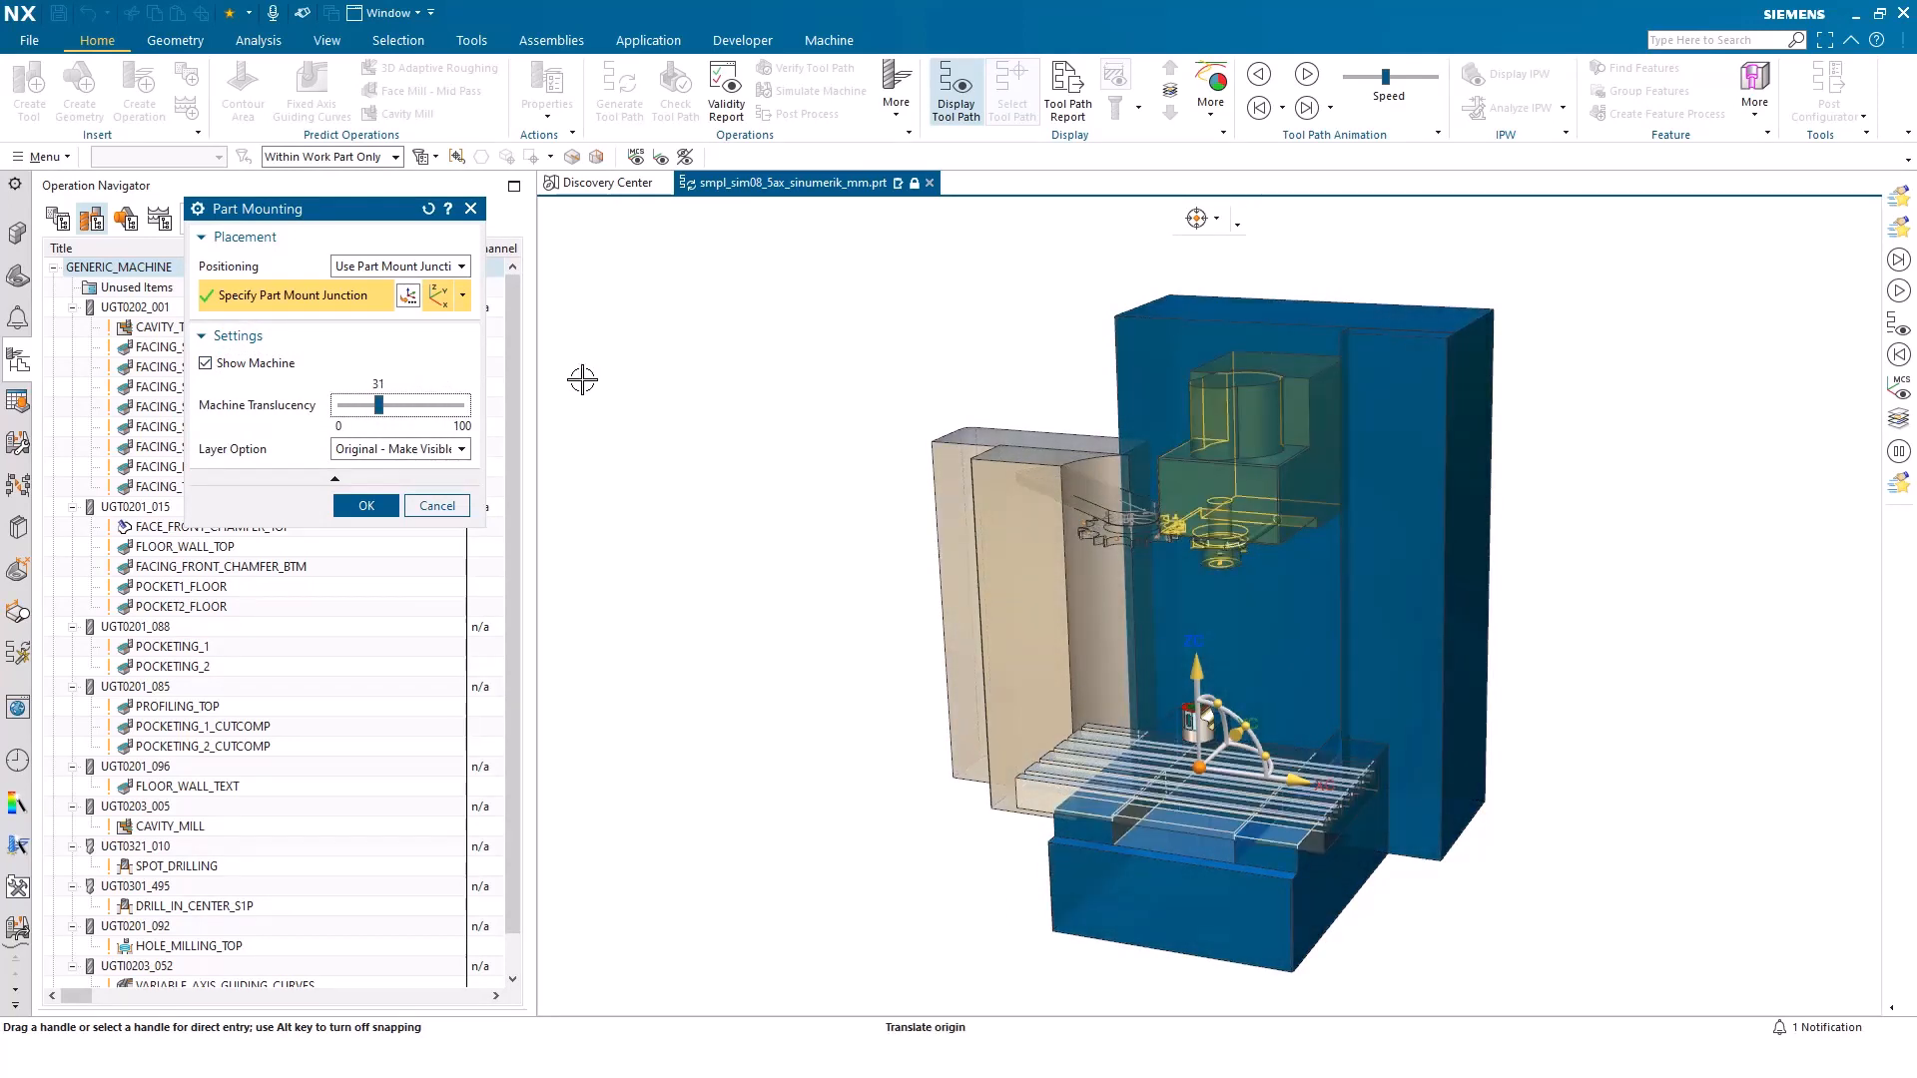
Set the part mounting to Position Part on Machine with the reference point On Bounding Cylinder
{"action": "left_click", "coordinate": [385, 269]}
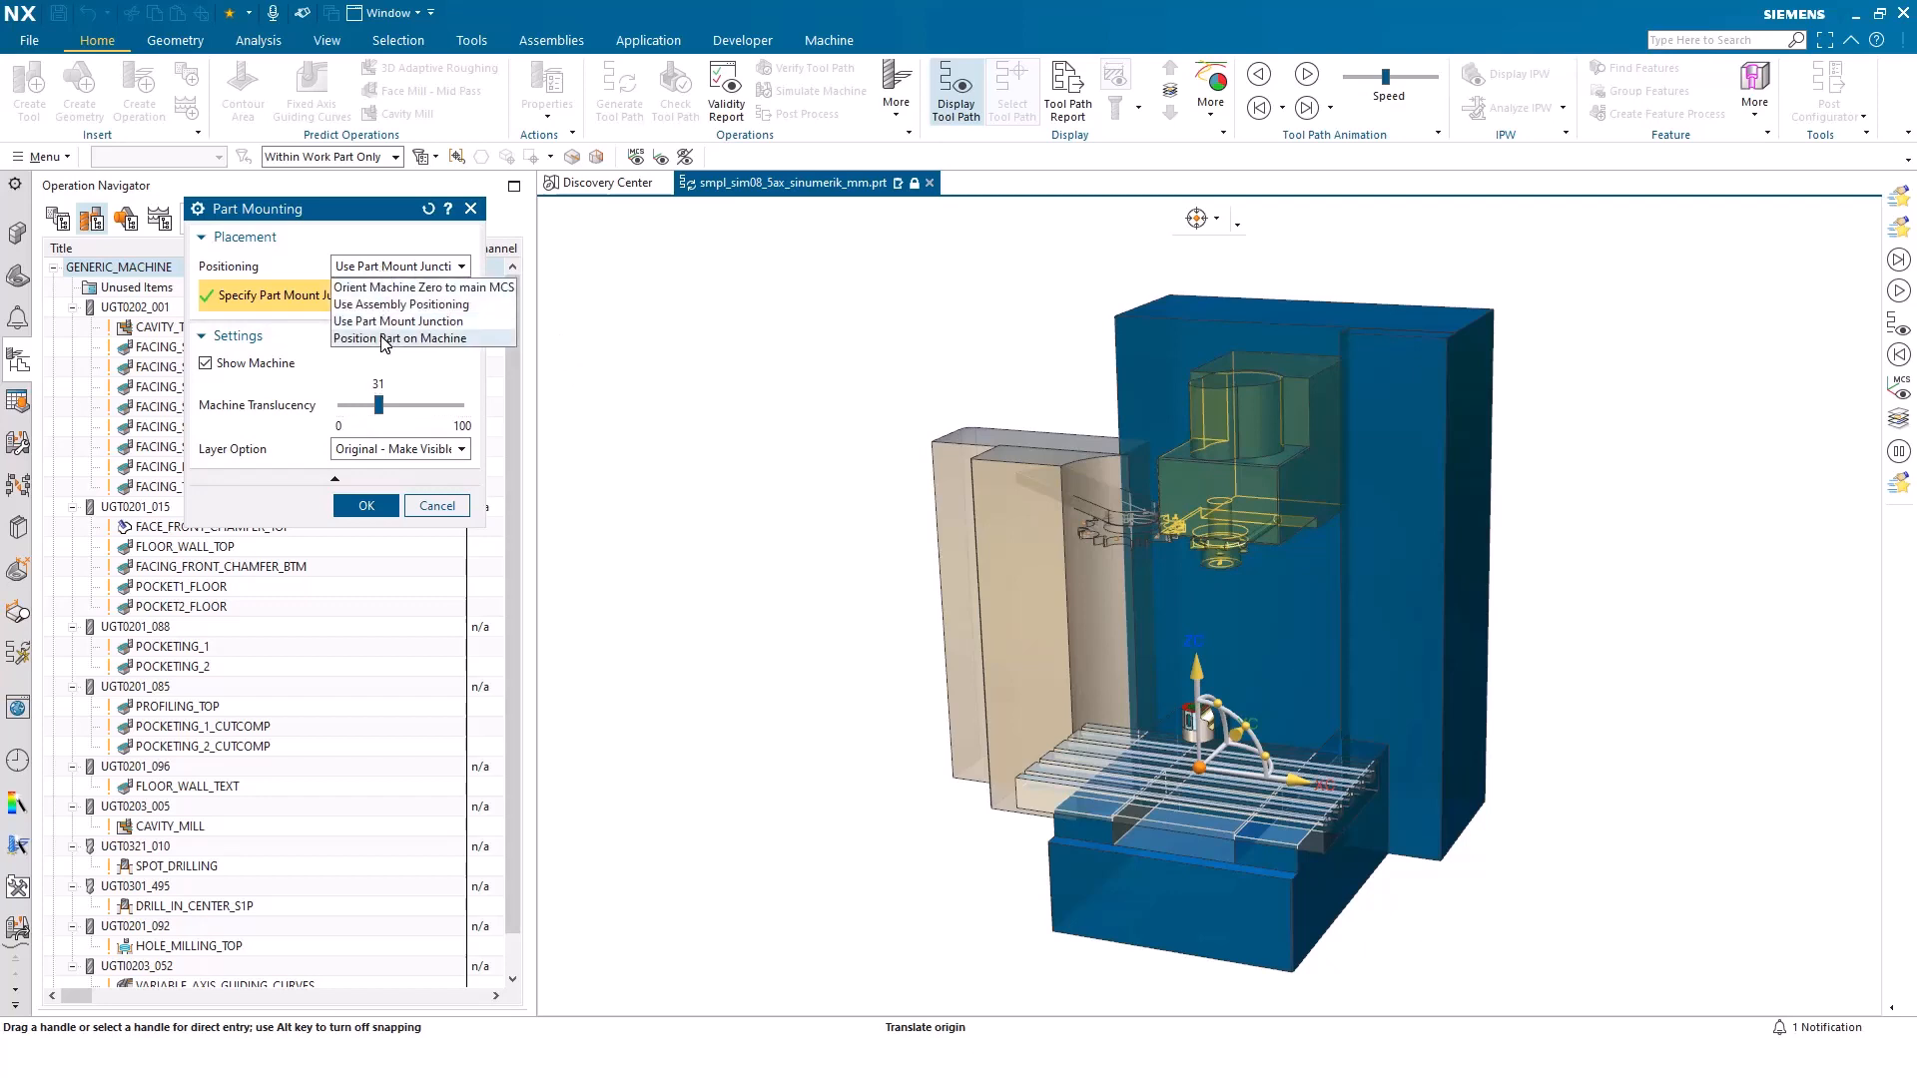
{"action": "left_click", "coordinate": [386, 339]}
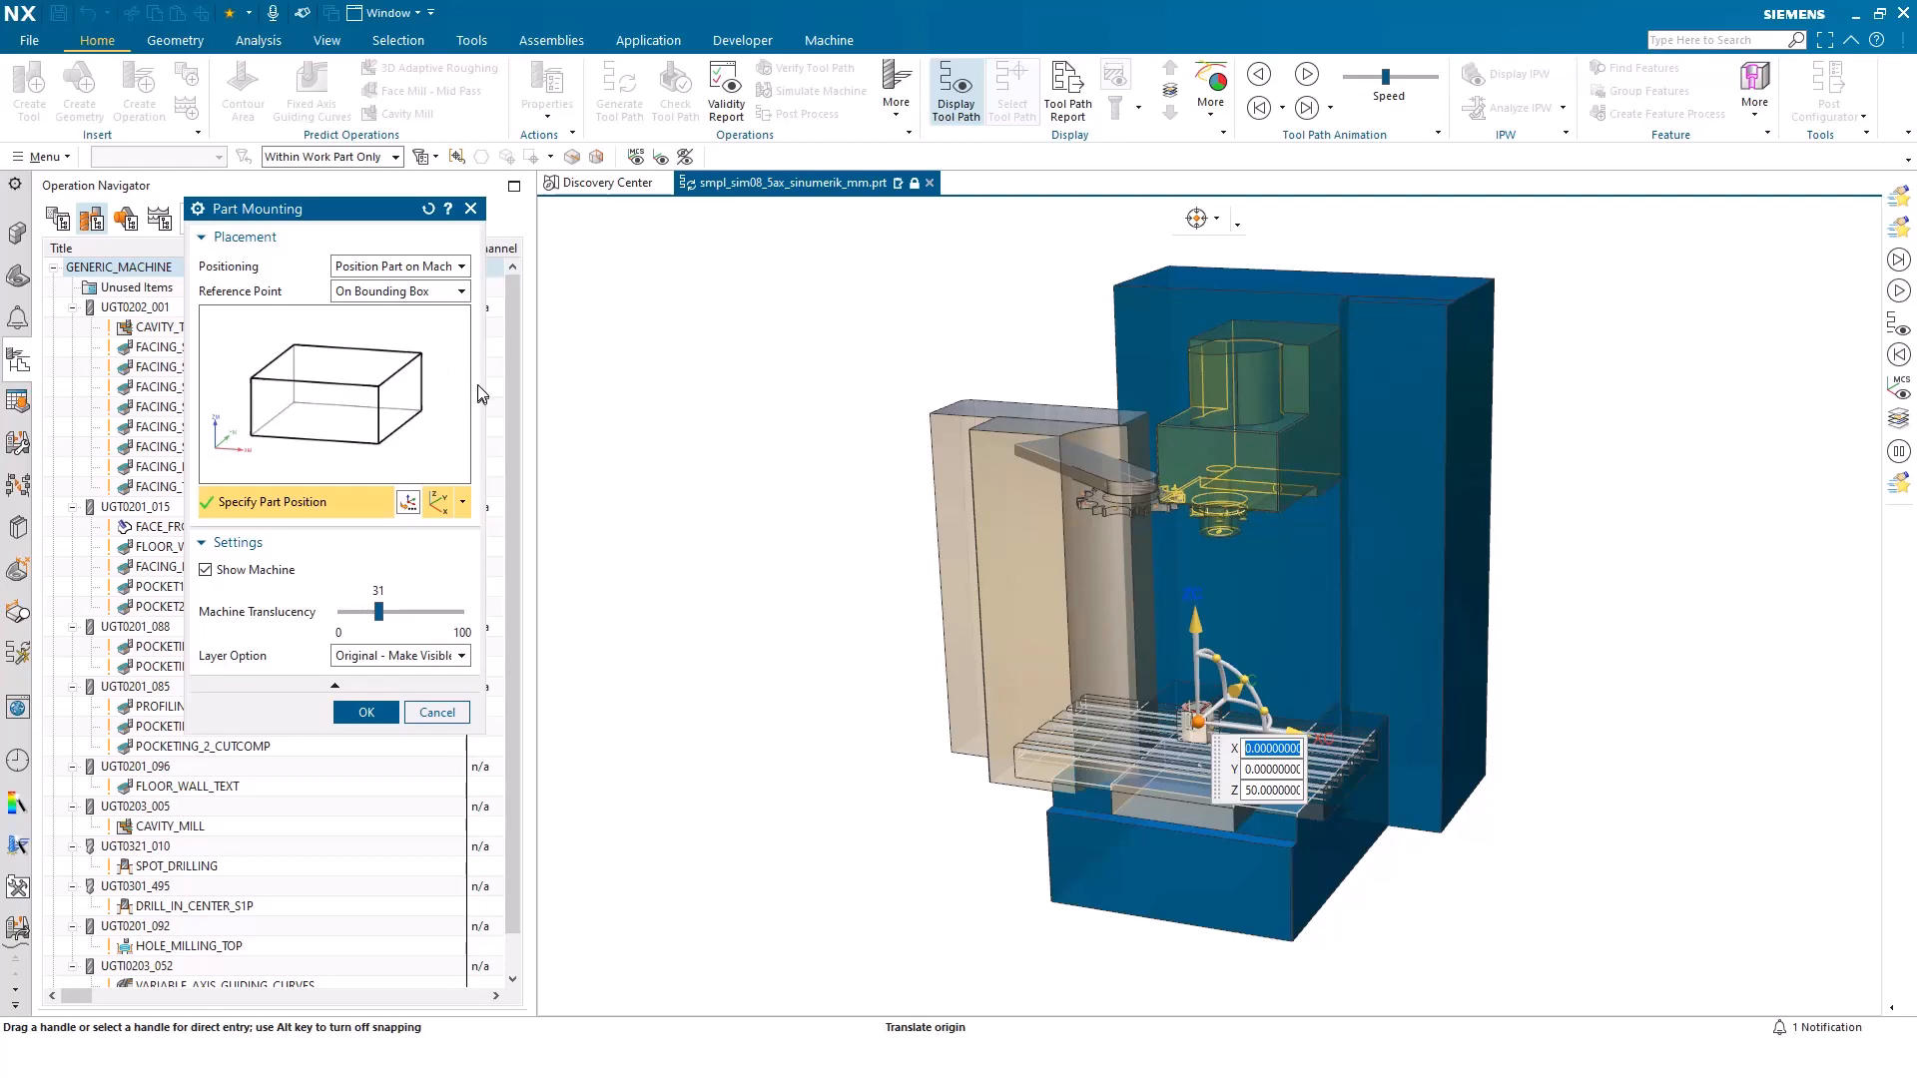
{"action": "scroll", "coordinate": [770, 549], "scroll_direction": "up", "scroll_amount": 5}
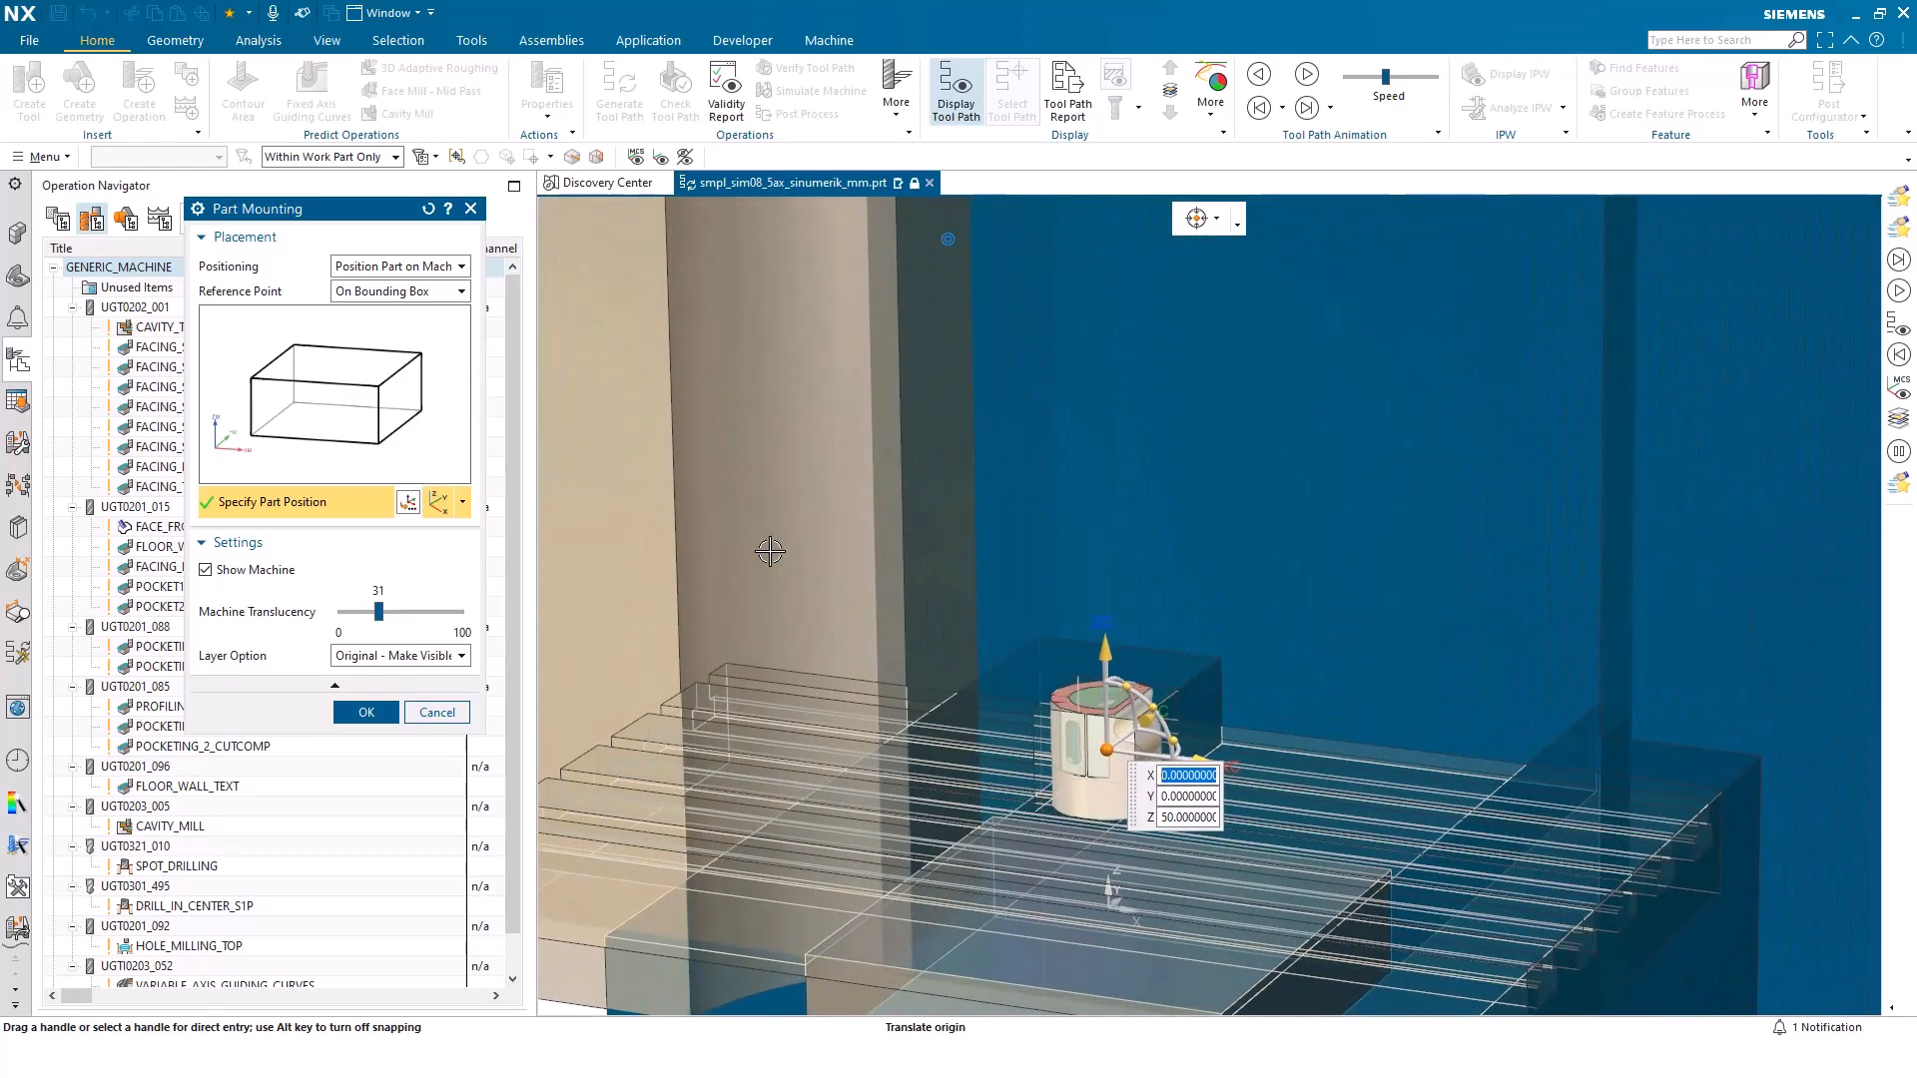
{"action": "scroll", "coordinate": [770, 550], "scroll_direction": "up", "scroll_amount": 5}
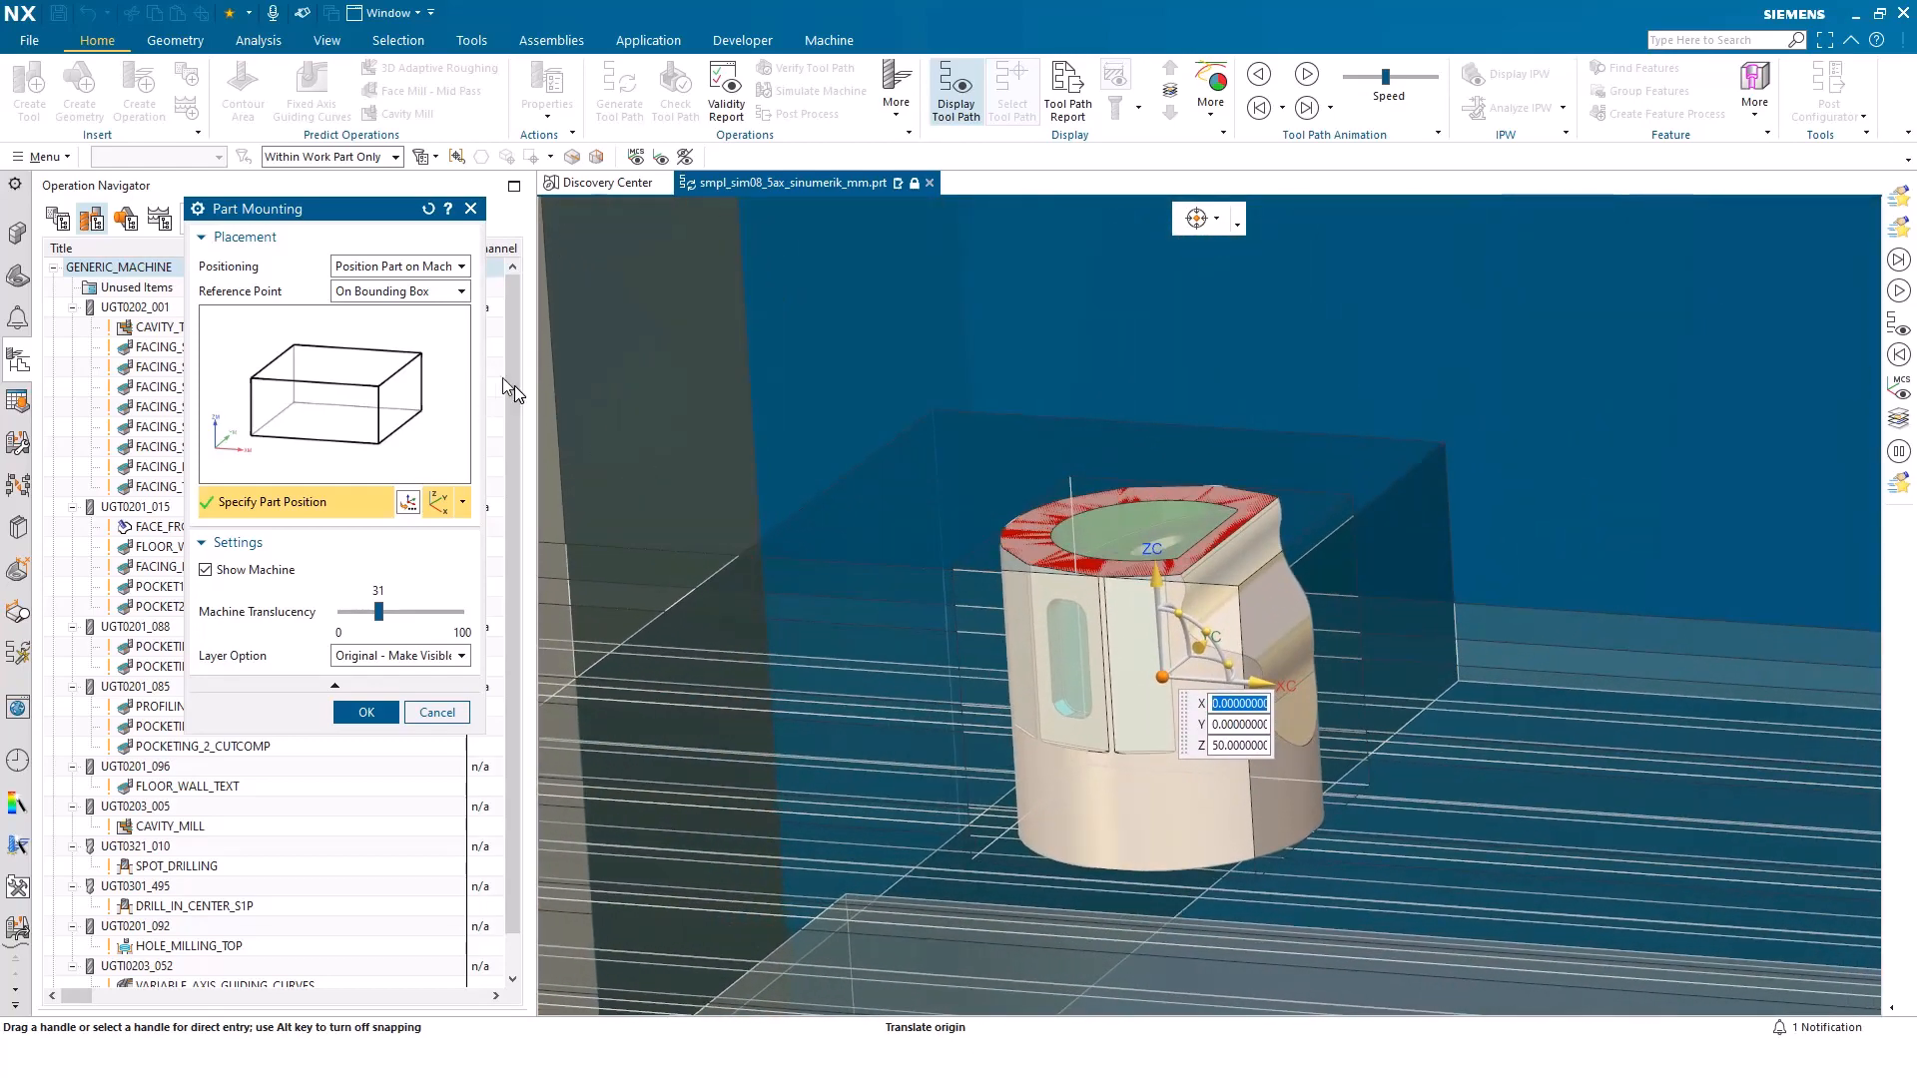
{"action": "left_click", "coordinate": [426, 297]}
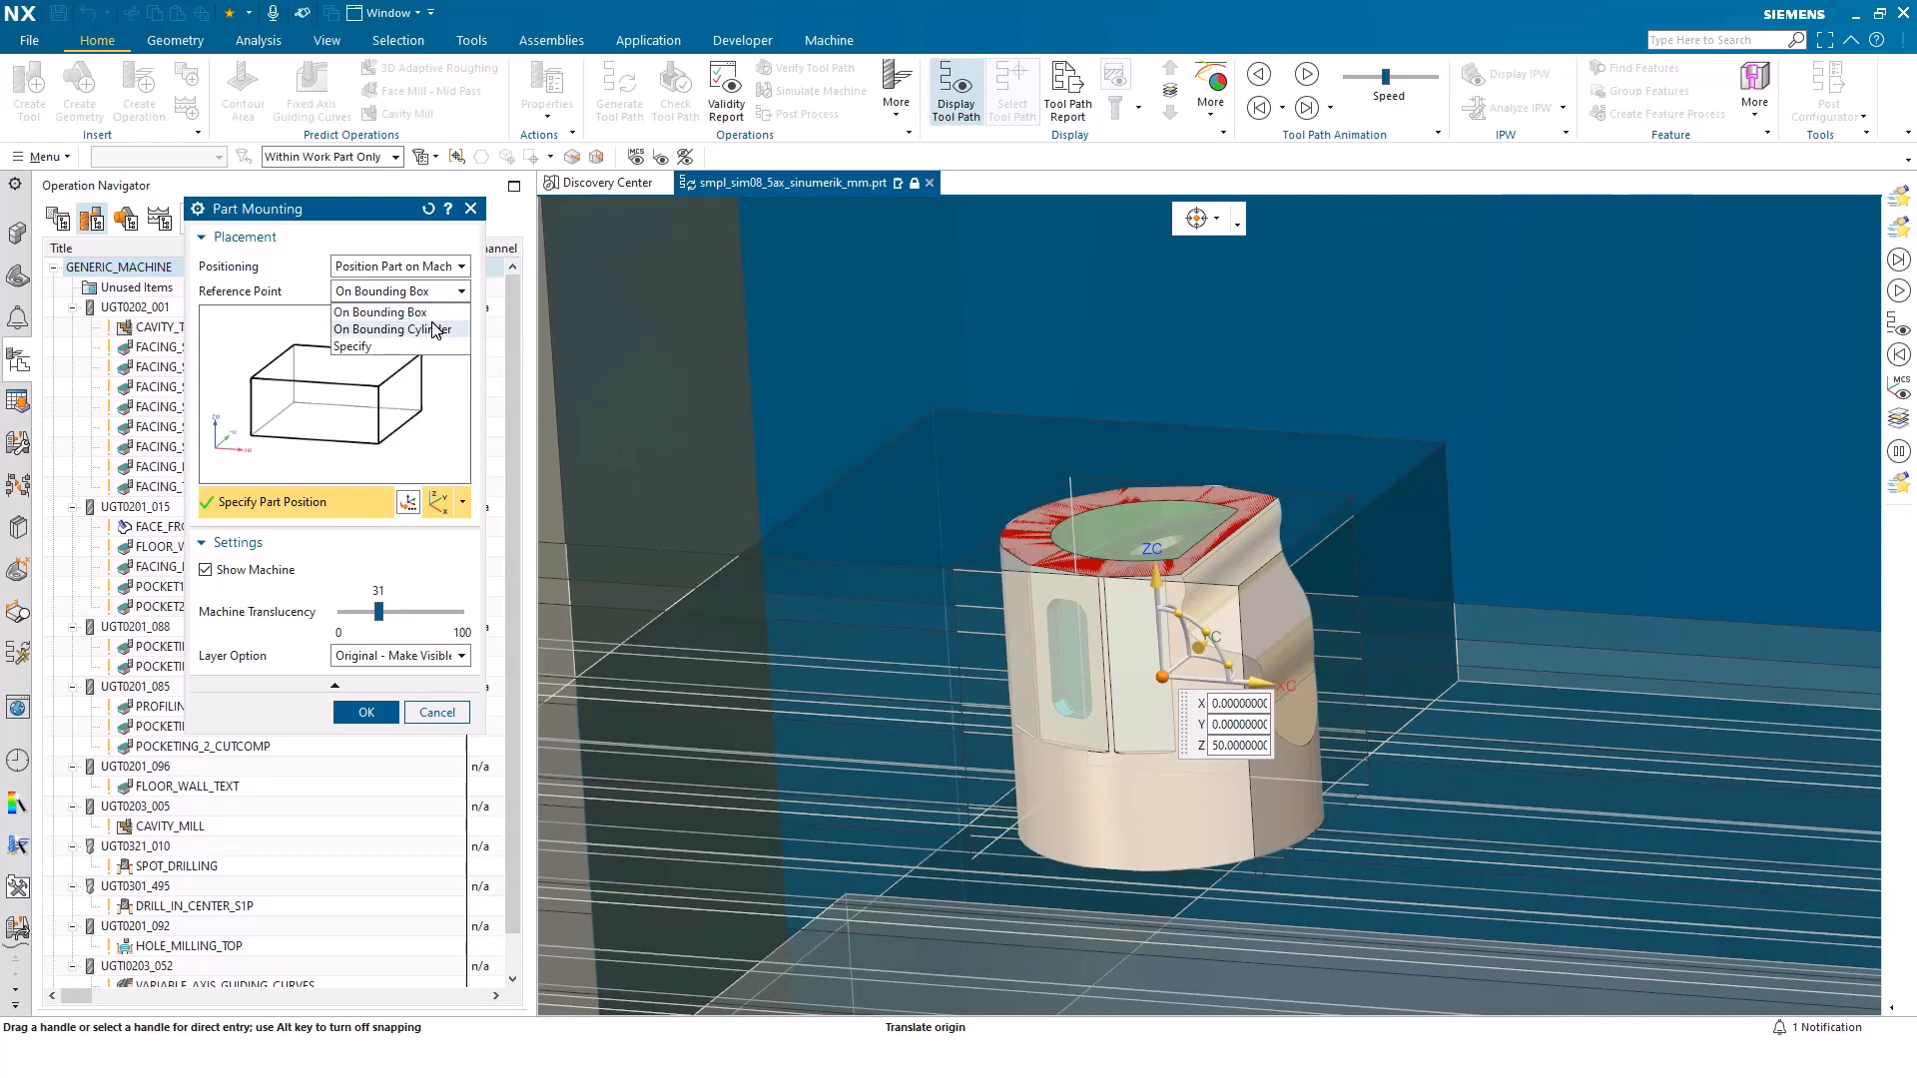
{"action": "left_click", "coordinate": [436, 329]}
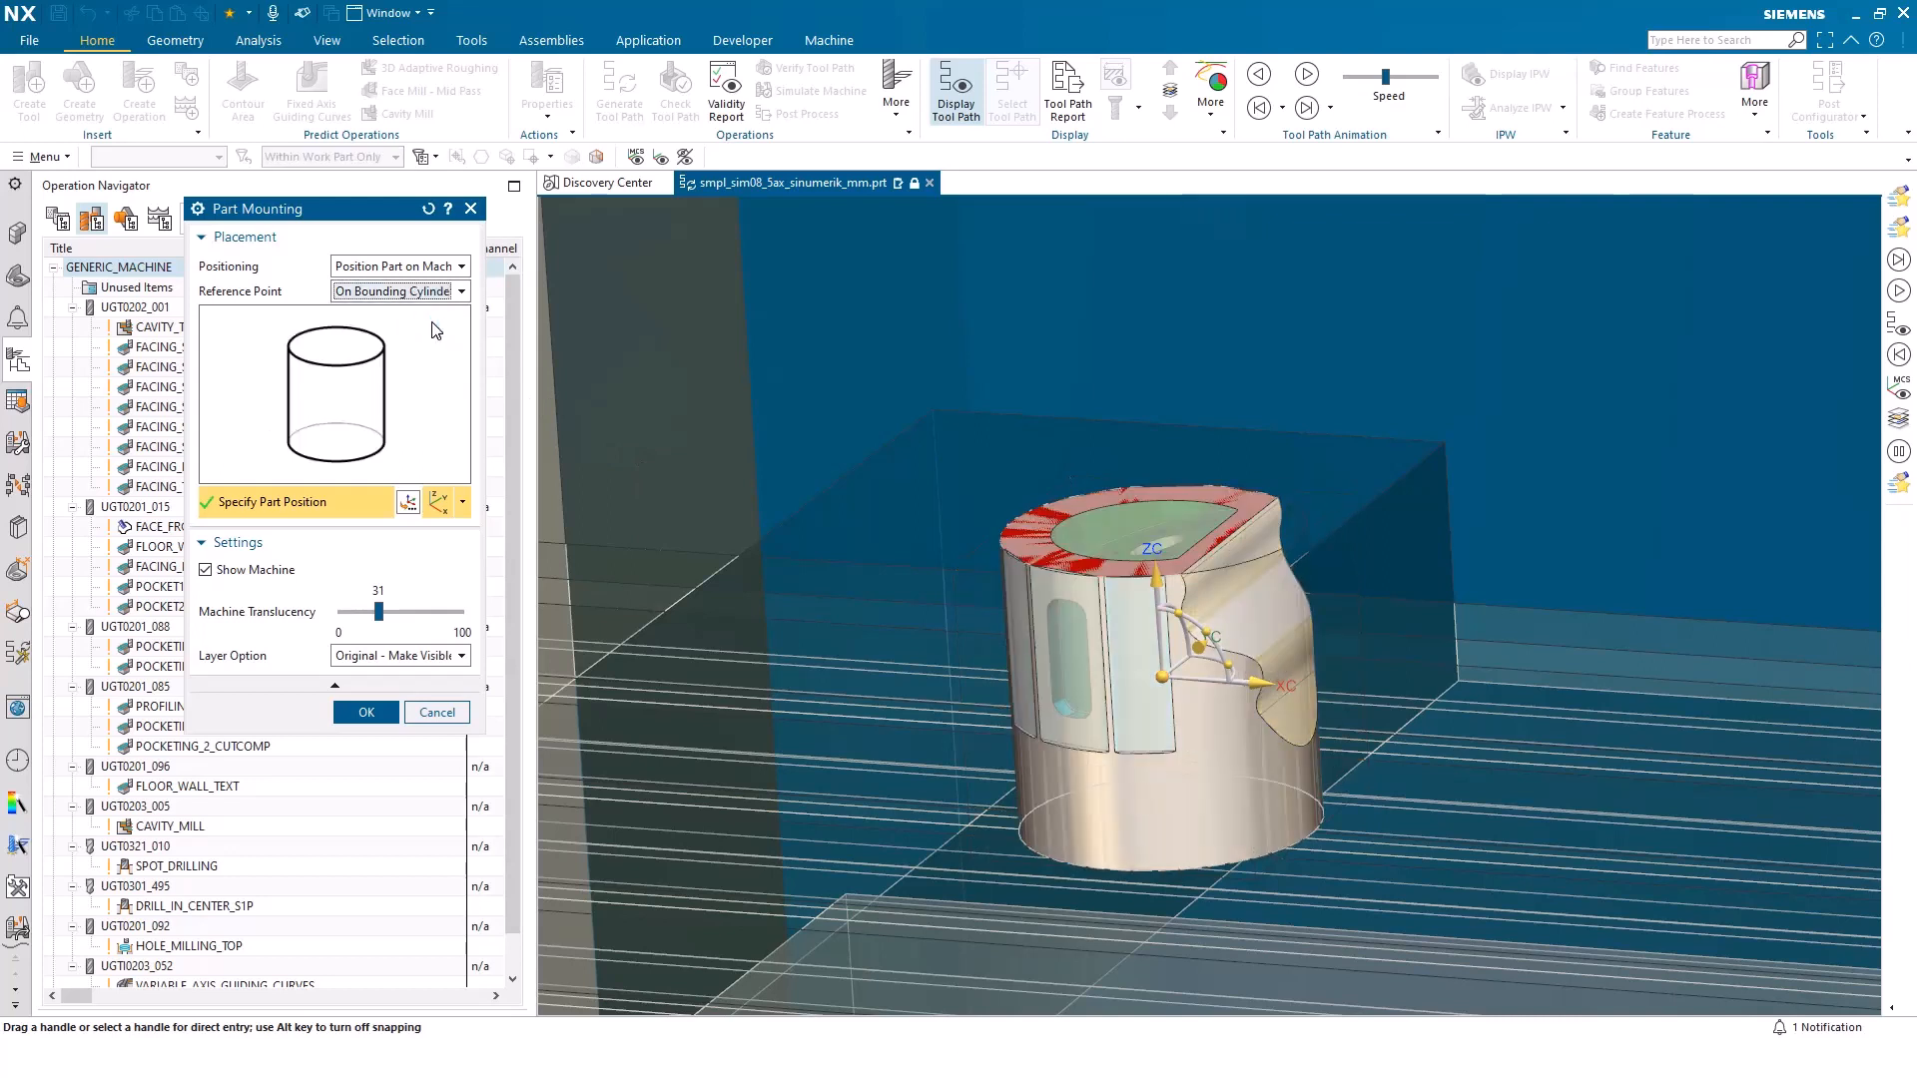
Try the top and bottom centres of the bounding cylinder as the part's reference point, ending on the top centre
{"action": "left_click", "coordinate": [322, 347]}
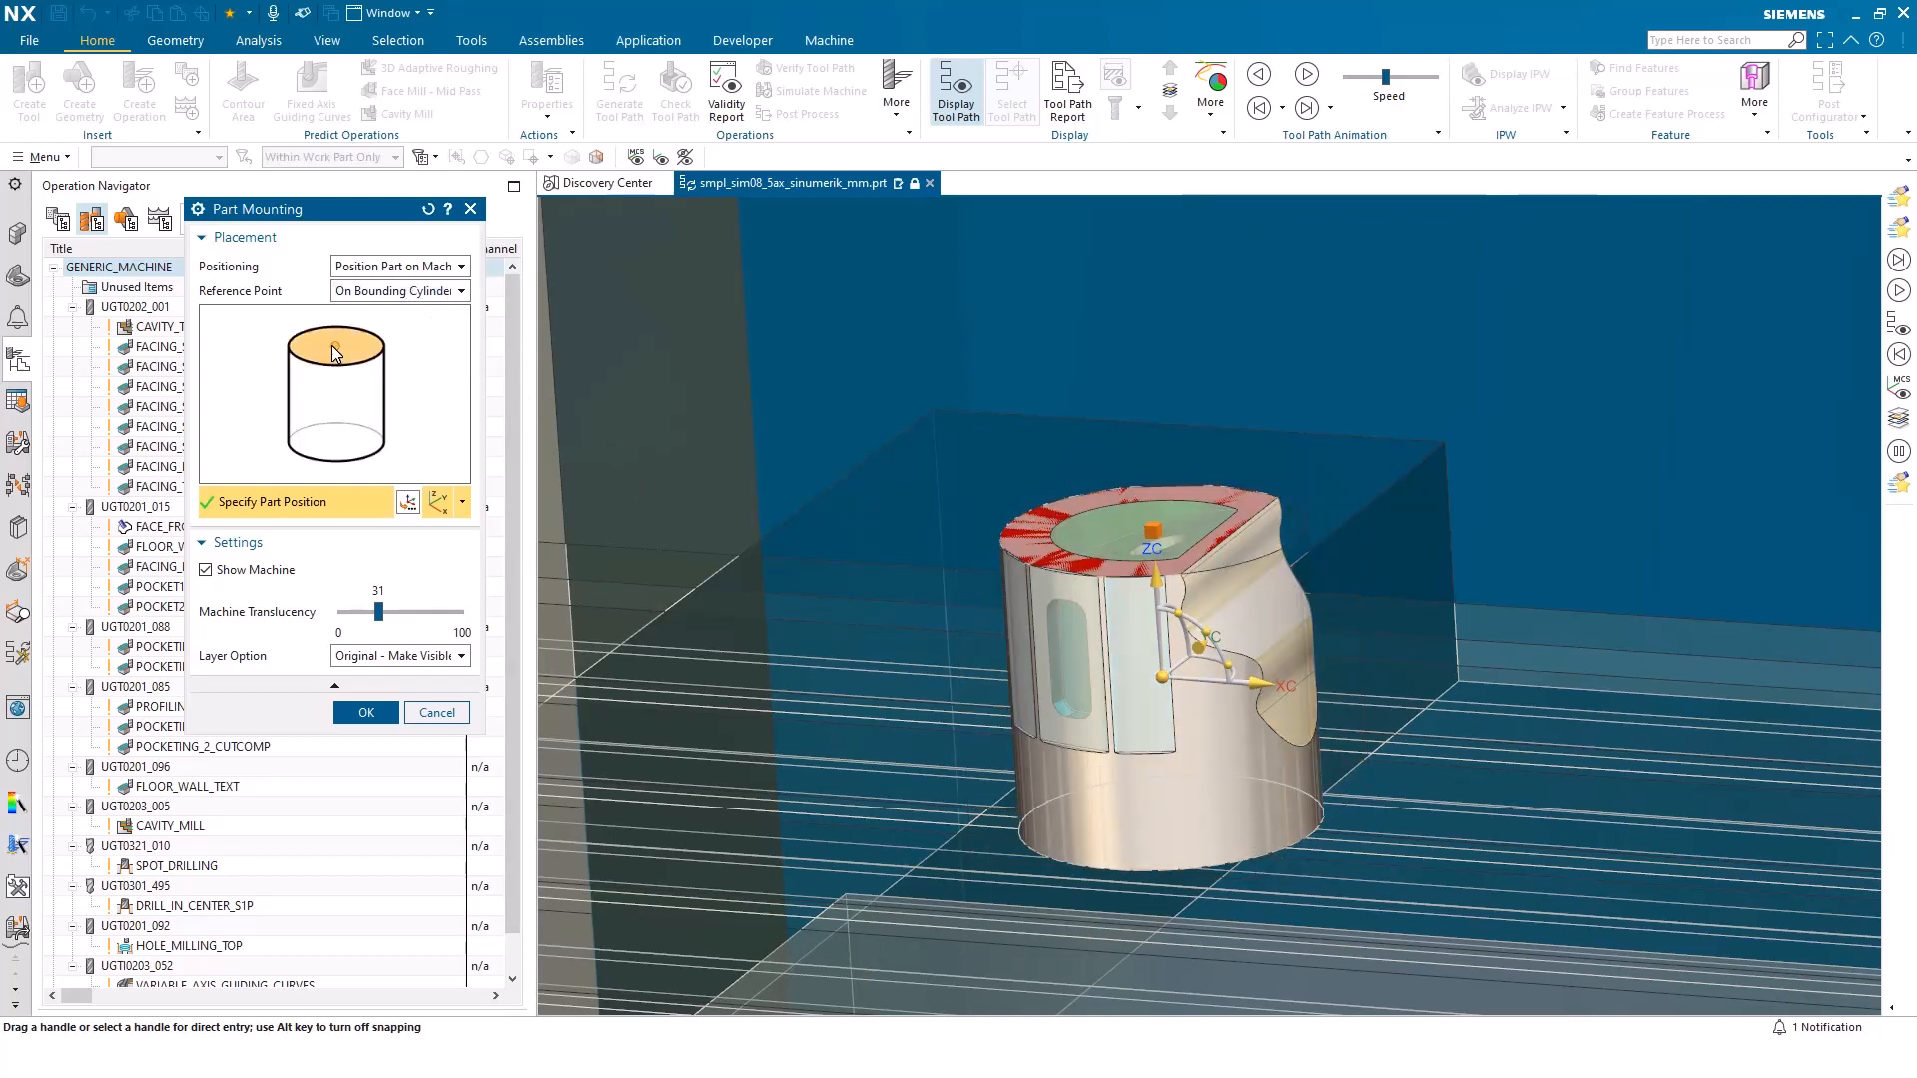
{"action": "left_click", "coordinate": [336, 452]}
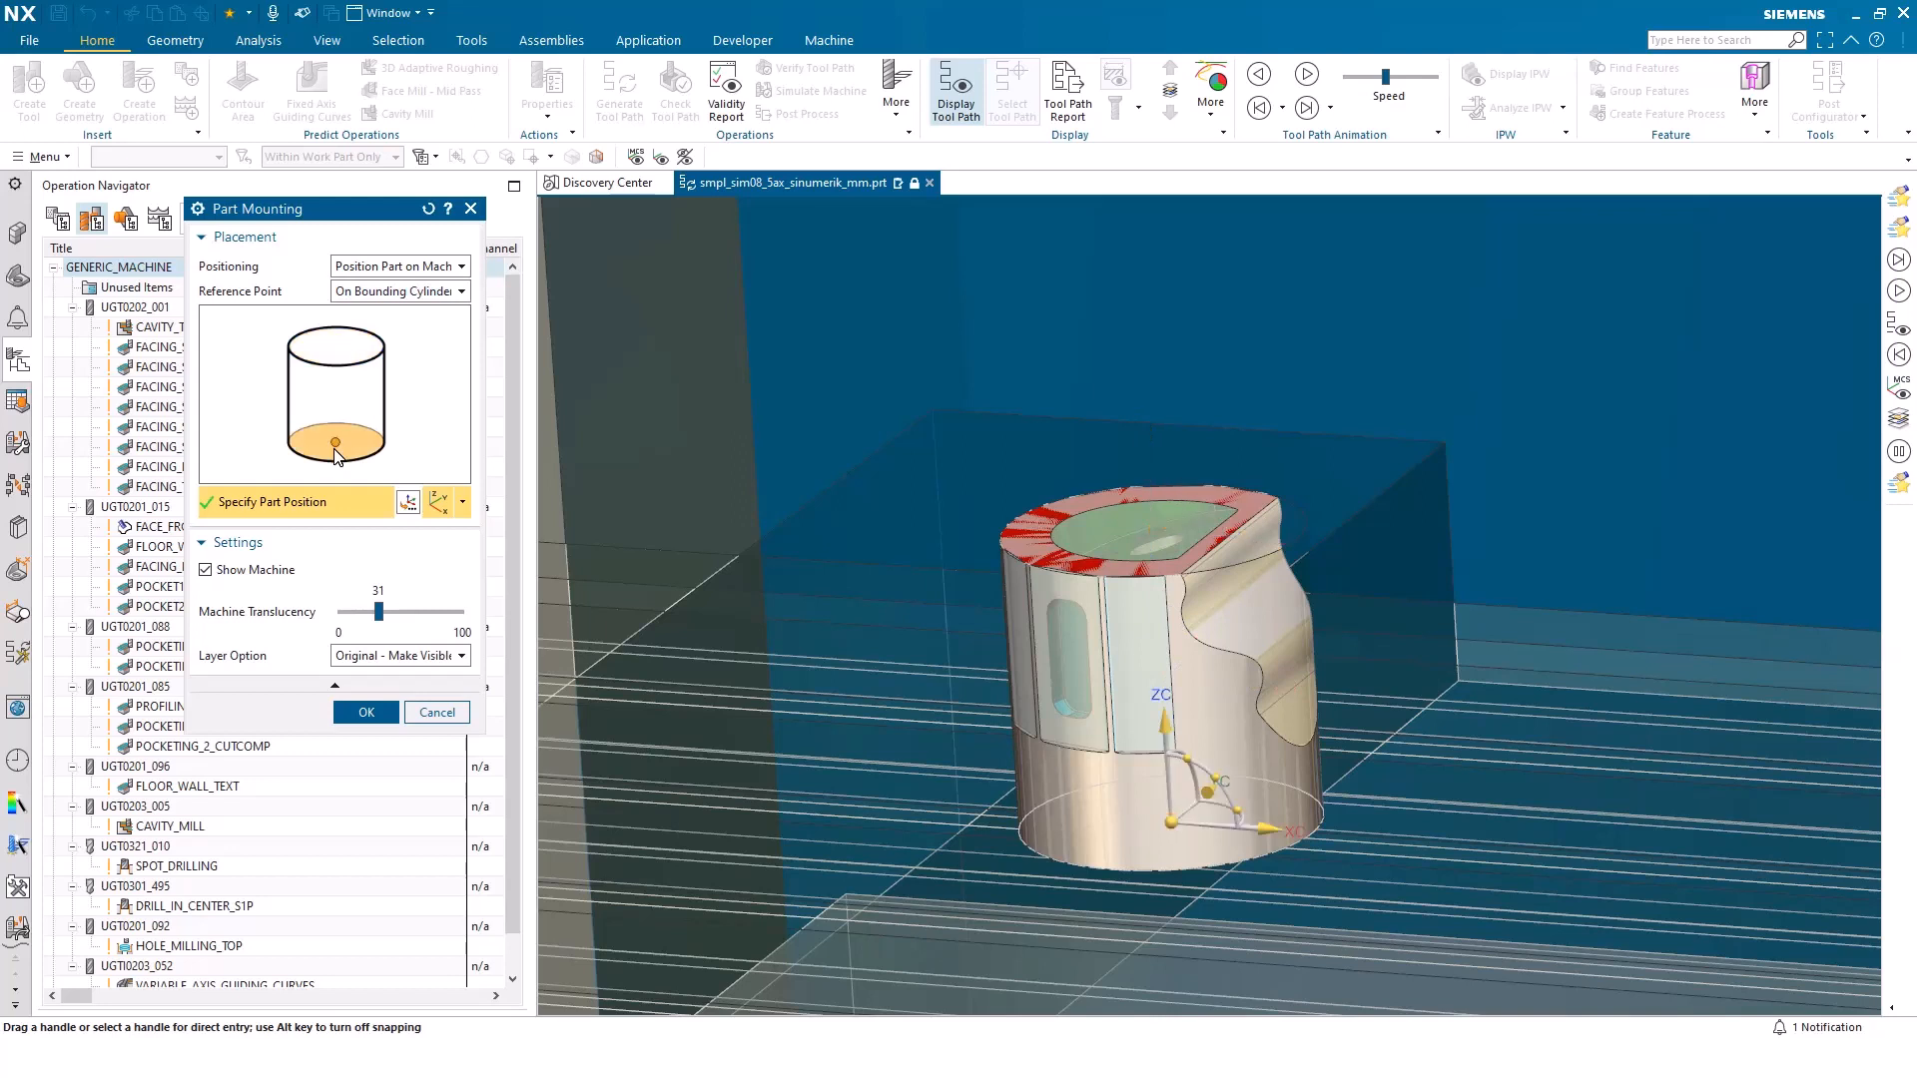
{"action": "left_click", "coordinate": [342, 359]}
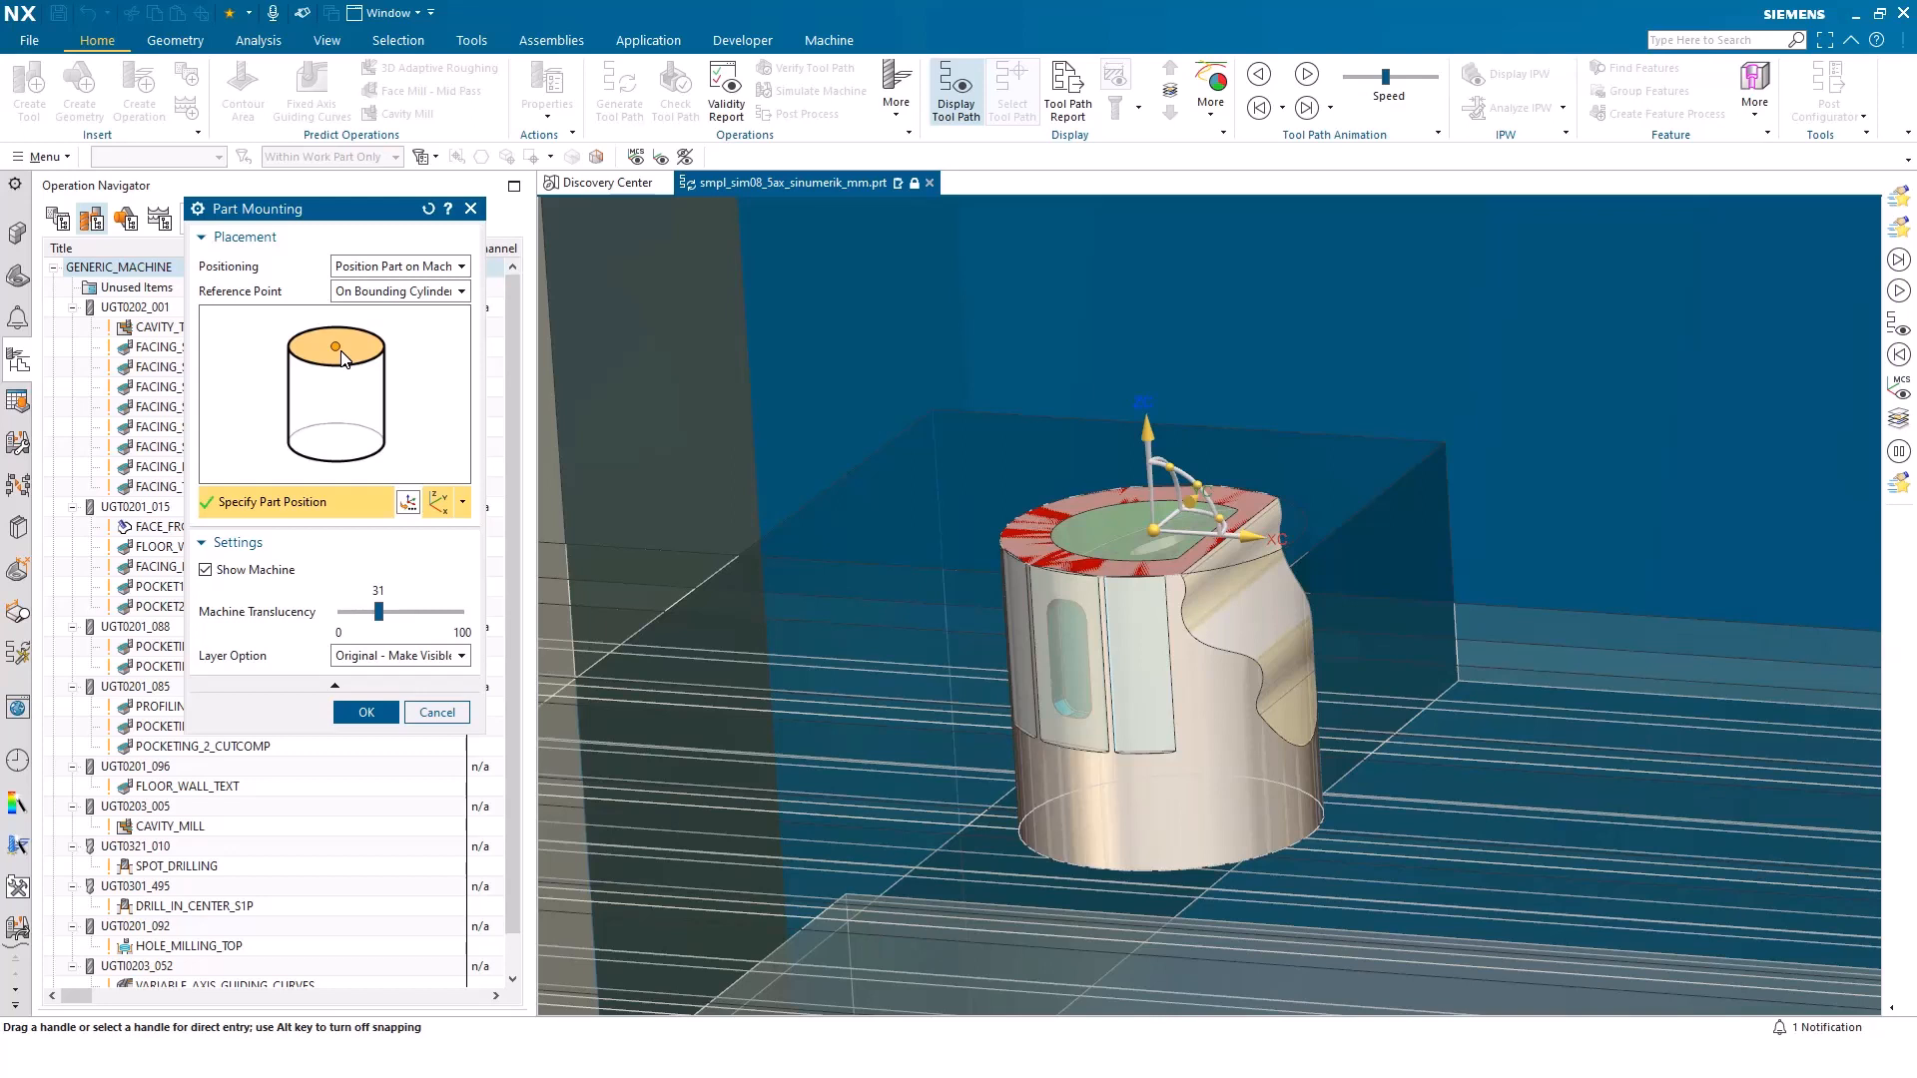
Mount the part on the machine table by the bottom centre of its bounding cylinder, and discard the machine replacement
{"action": "left_click", "coordinate": [337, 446]}
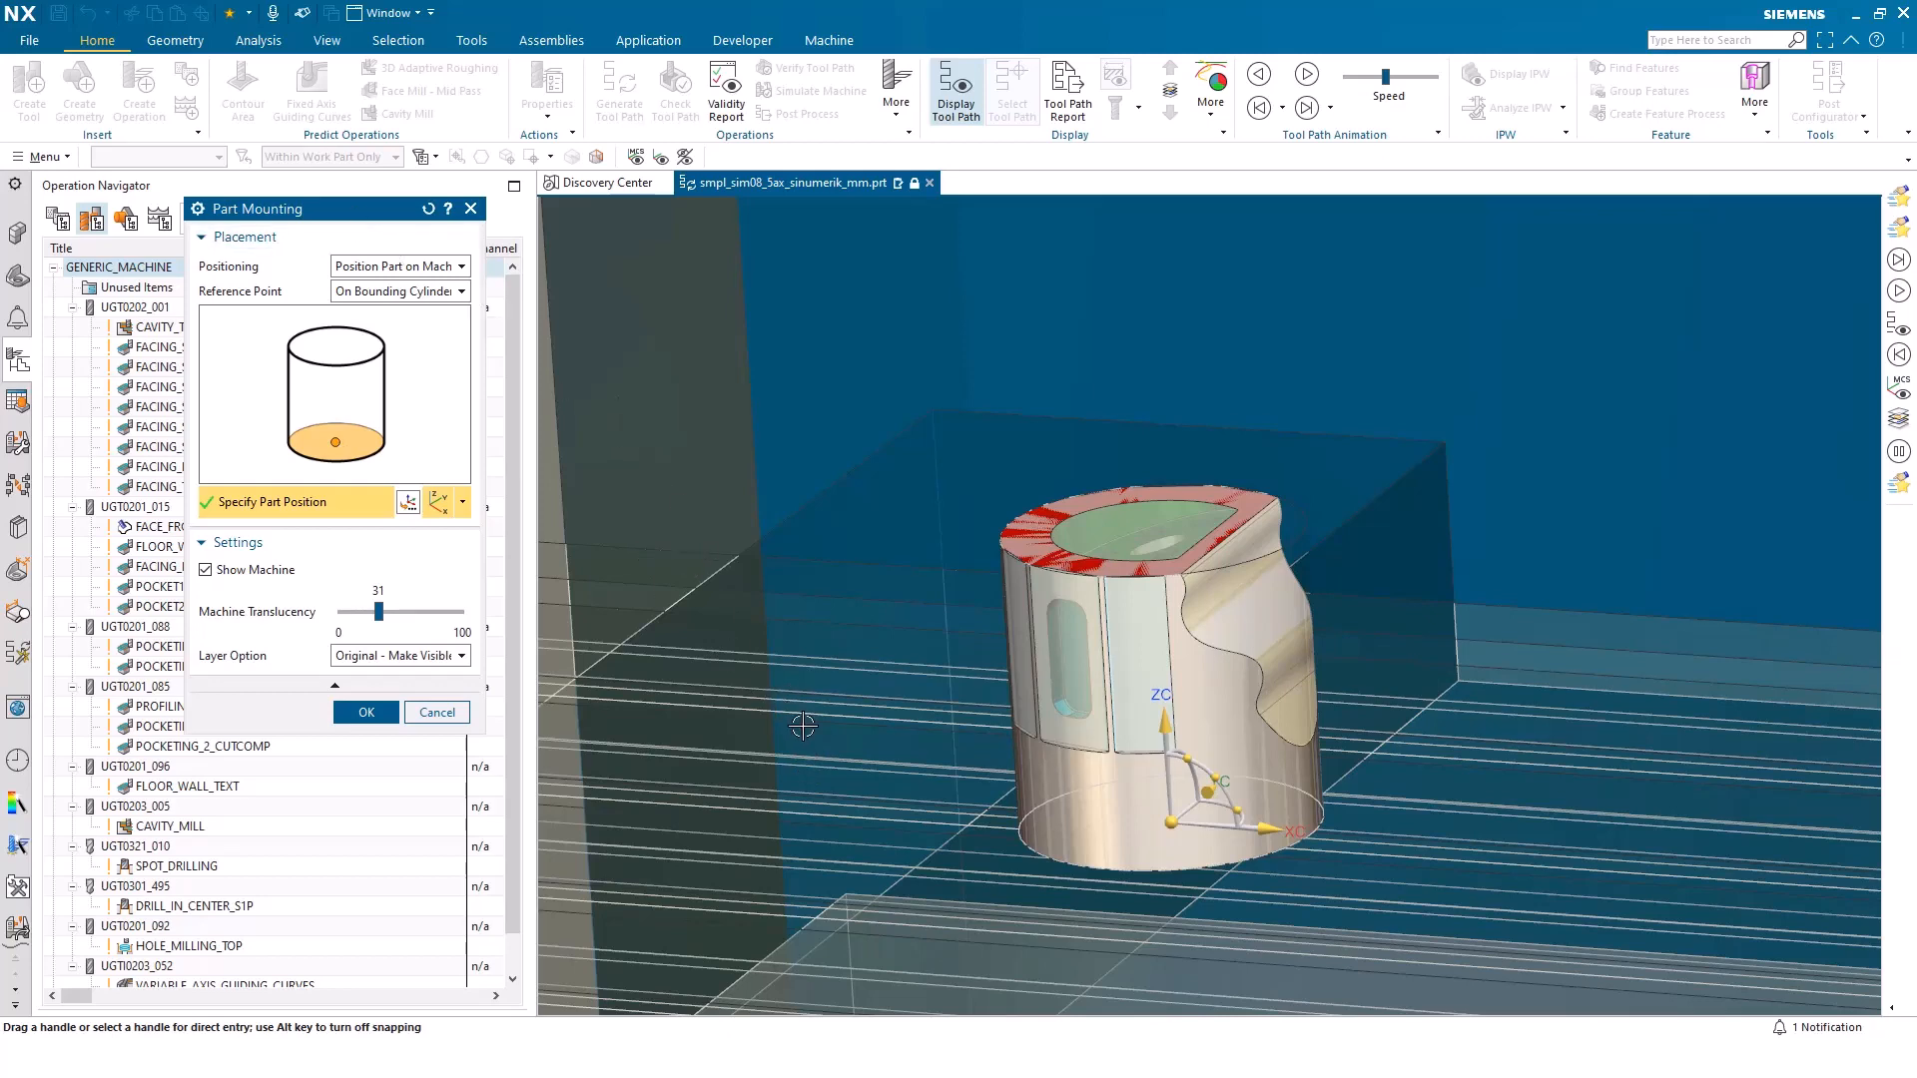
{"action": "left_click", "coordinate": [1171, 820]}
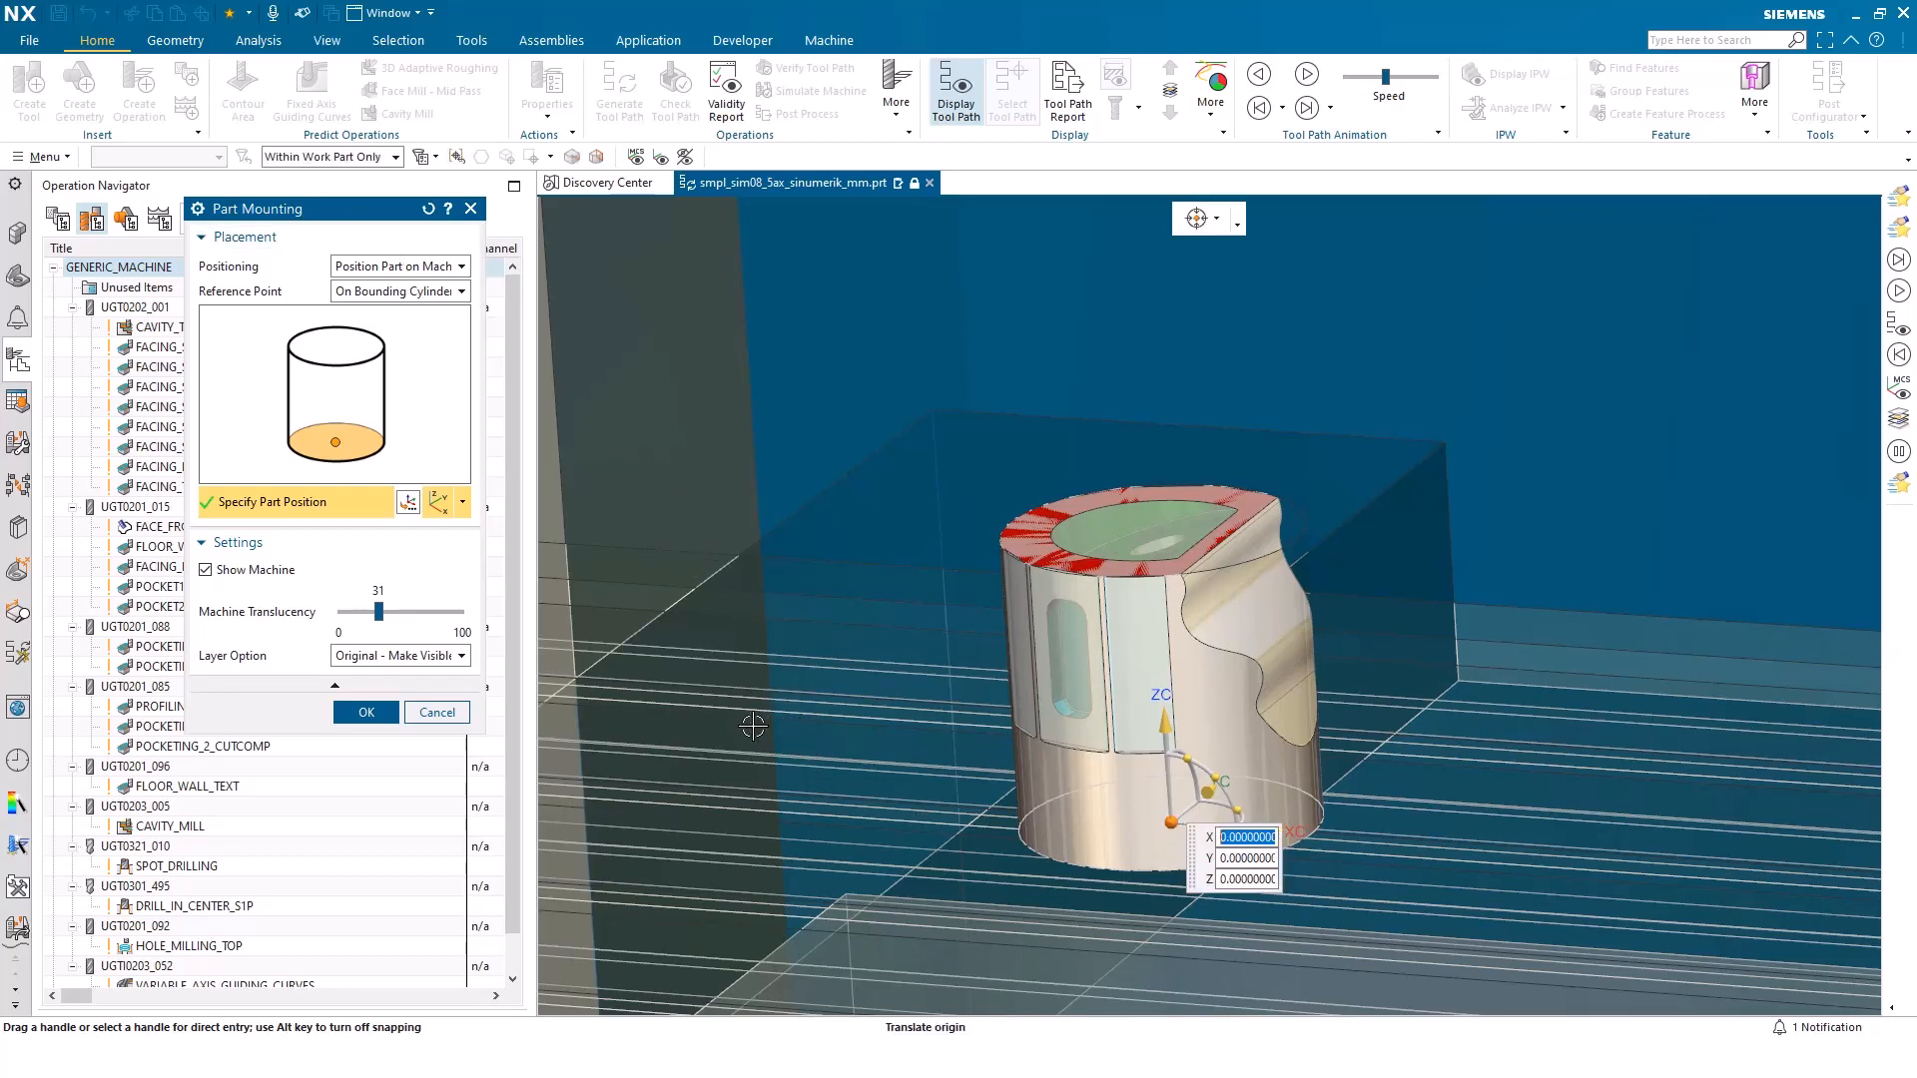
{"action": "left_click", "coordinate": [753, 726]}
{"action": "scroll", "coordinate": [753, 725], "scroll_direction": "down", "scroll_amount": 3}
{"action": "left_click", "coordinate": [1355, 816]}
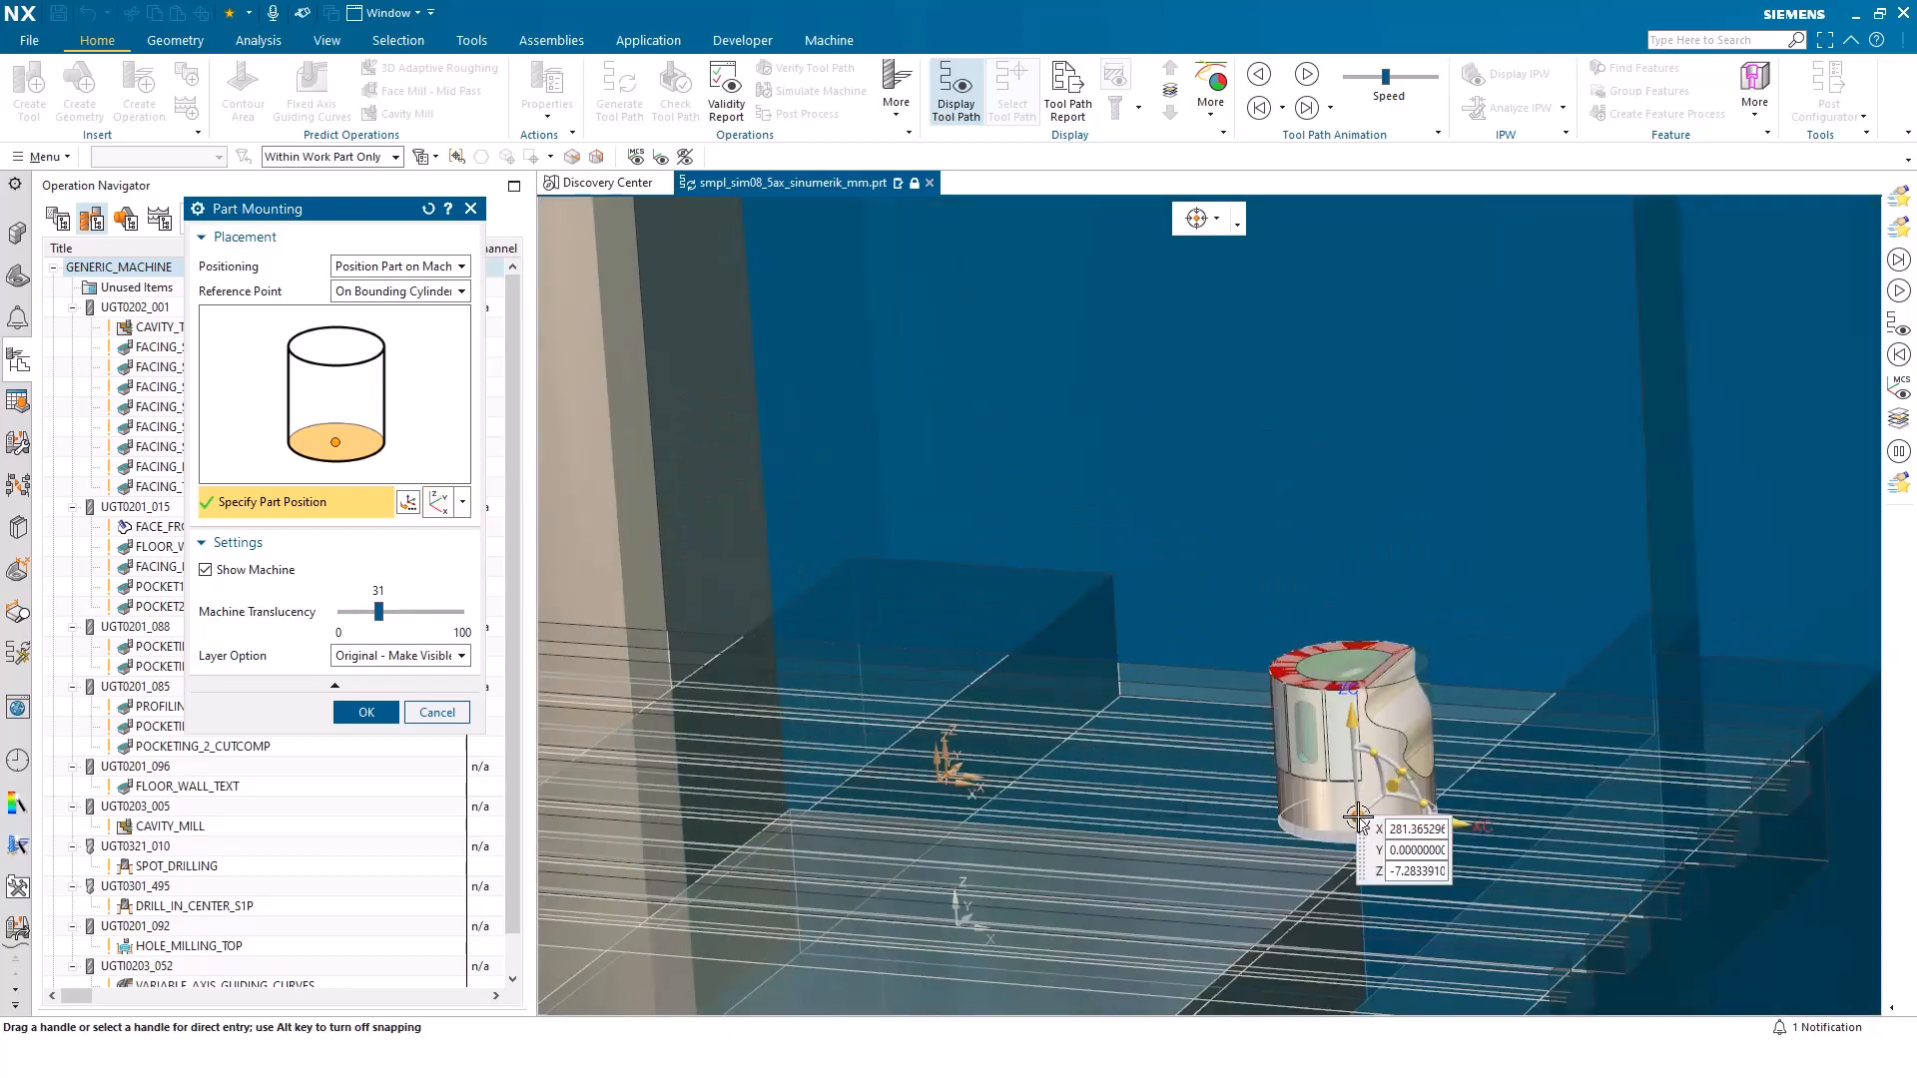
{"action": "left_click", "coordinate": [1195, 909]}
{"action": "left_click", "coordinate": [939, 775]}
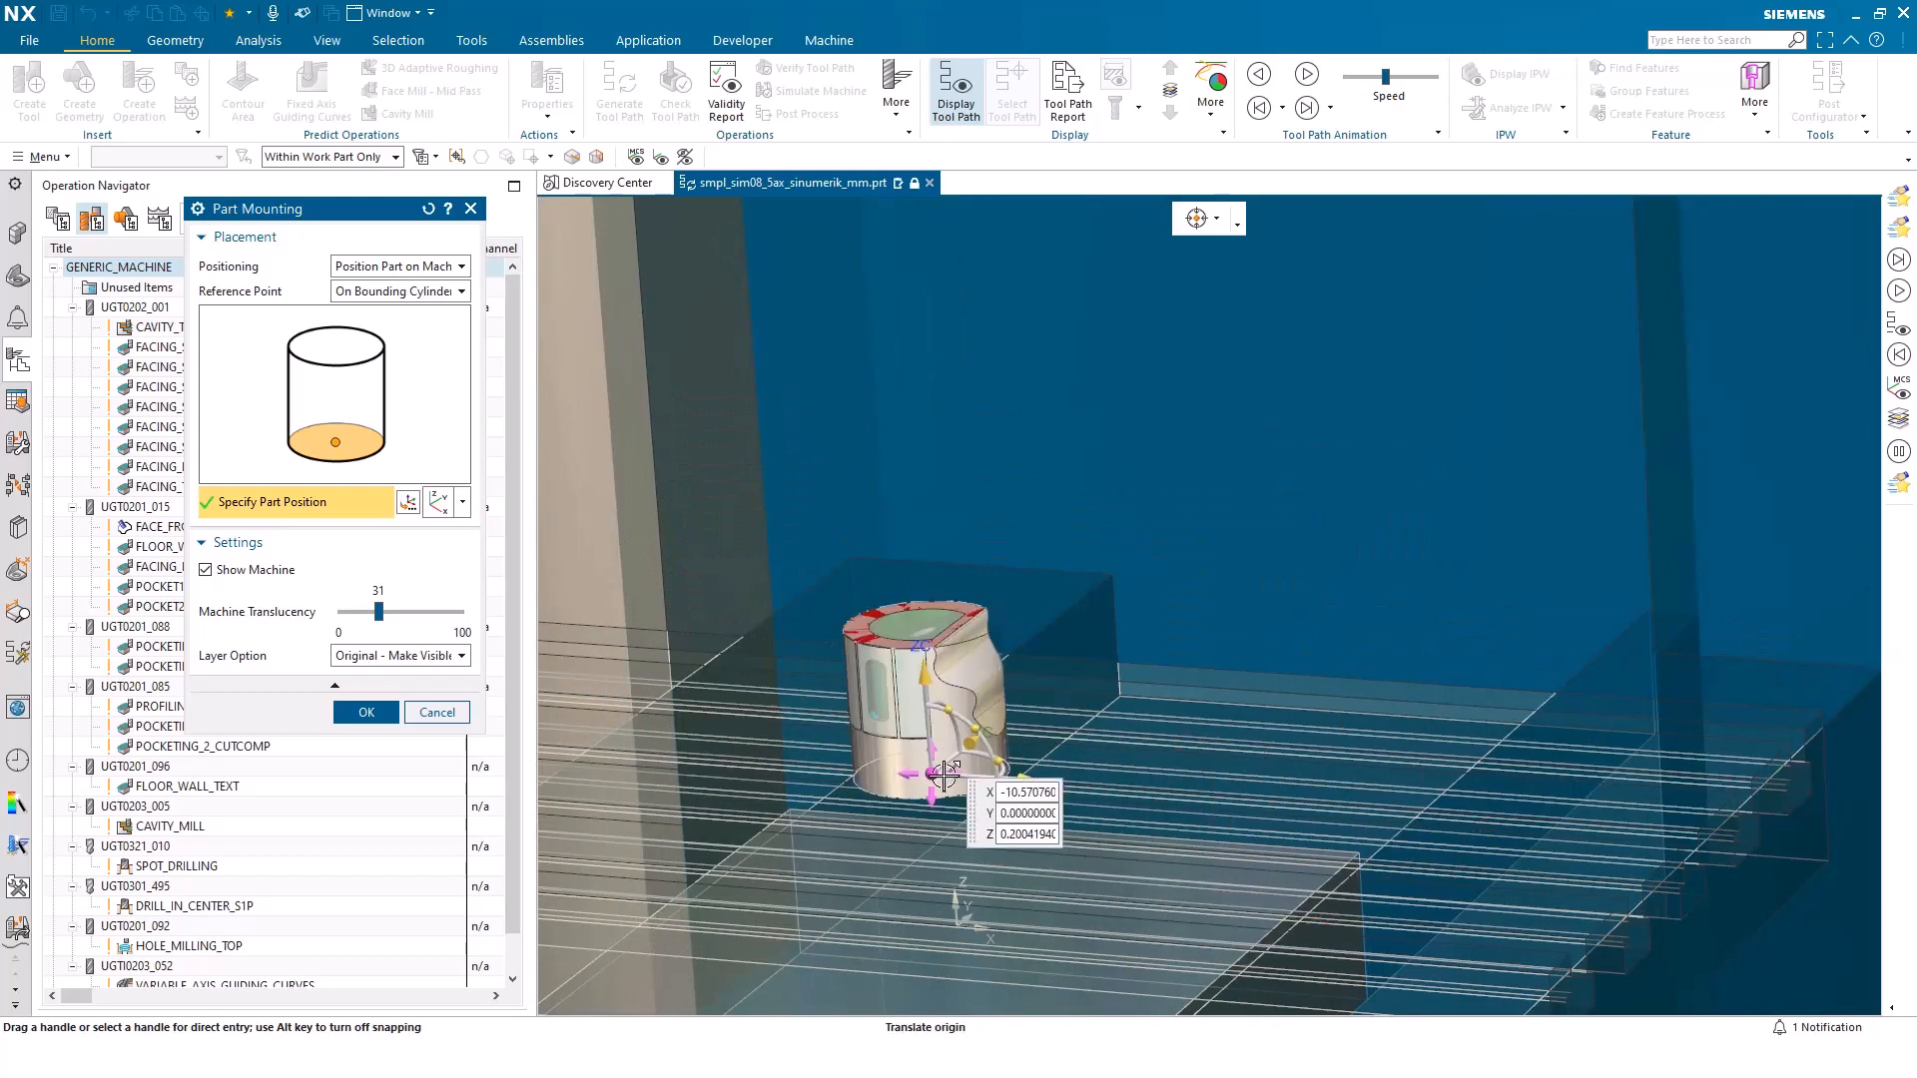
{"action": "left_click", "coordinate": [367, 712]}
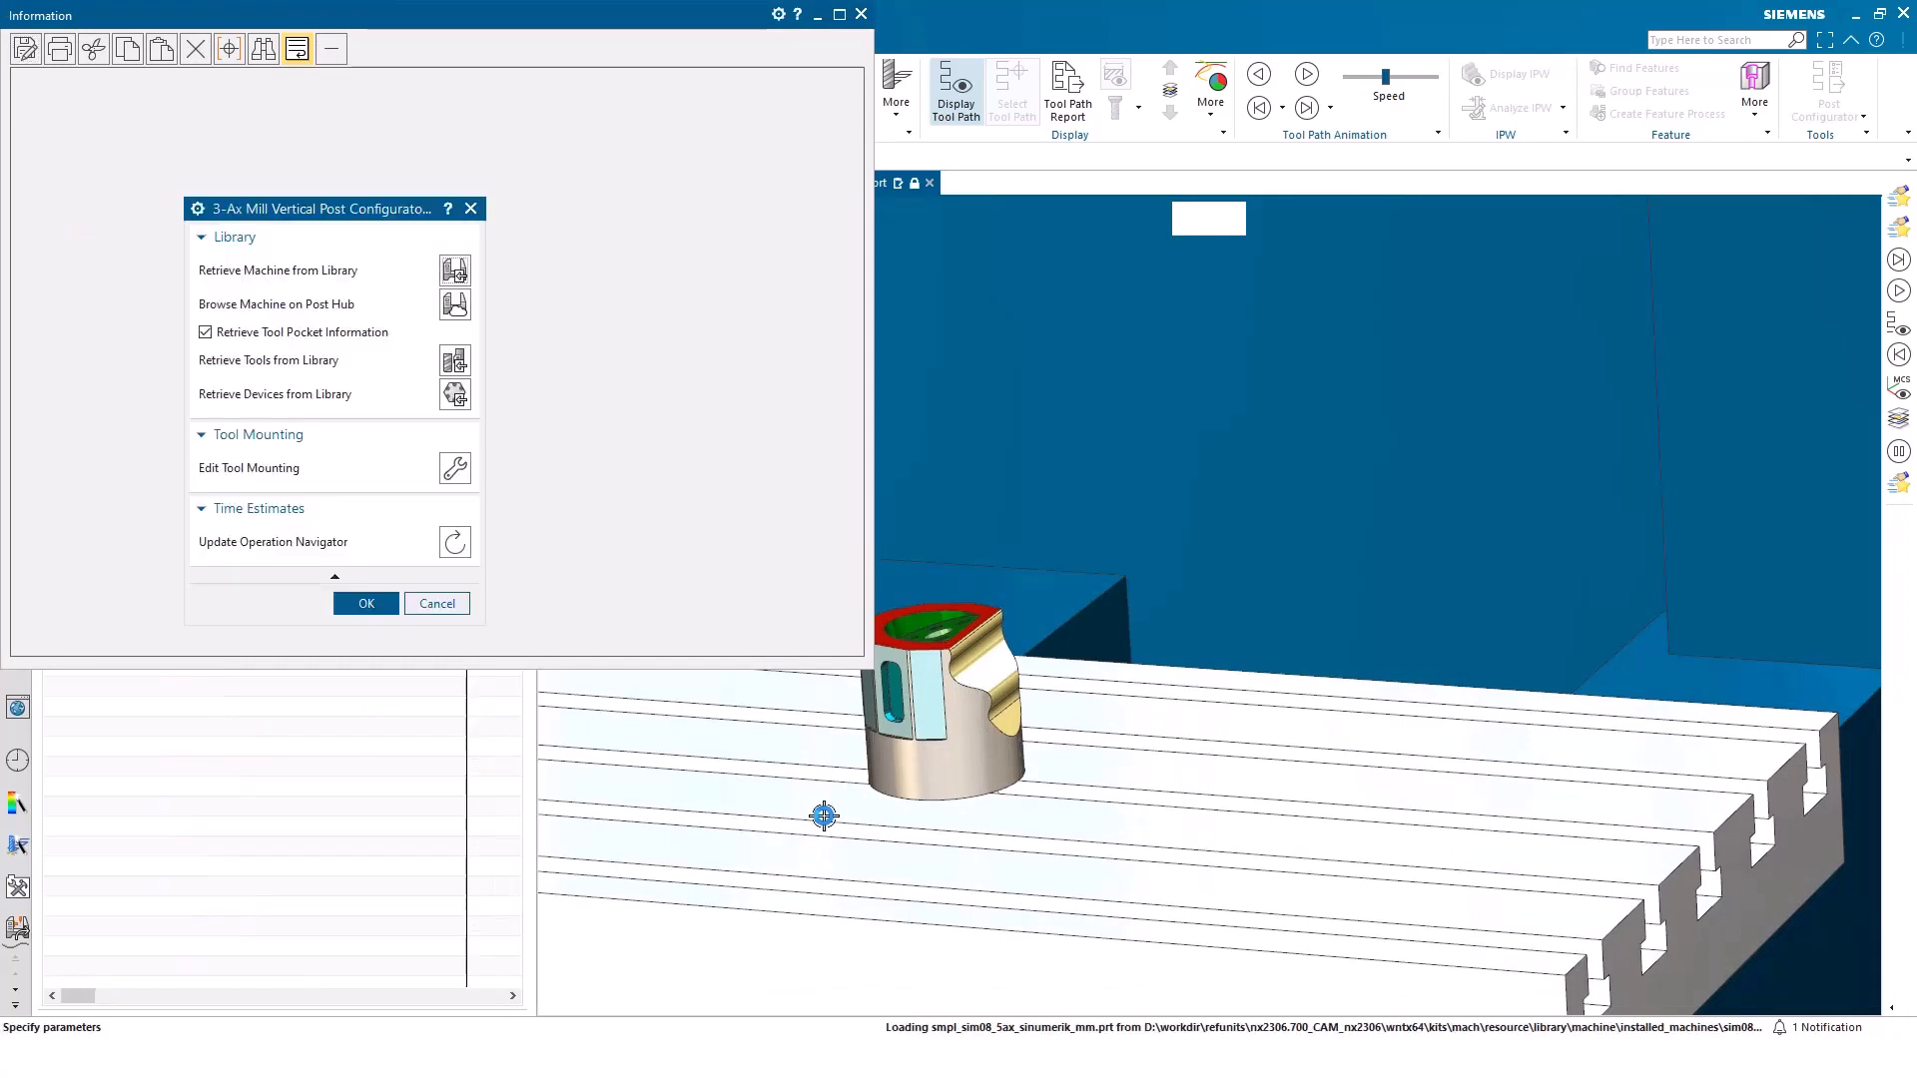
{"action": "left_click_drag", "start_coordinate": [752, 10], "coordinate": [0, 150]}
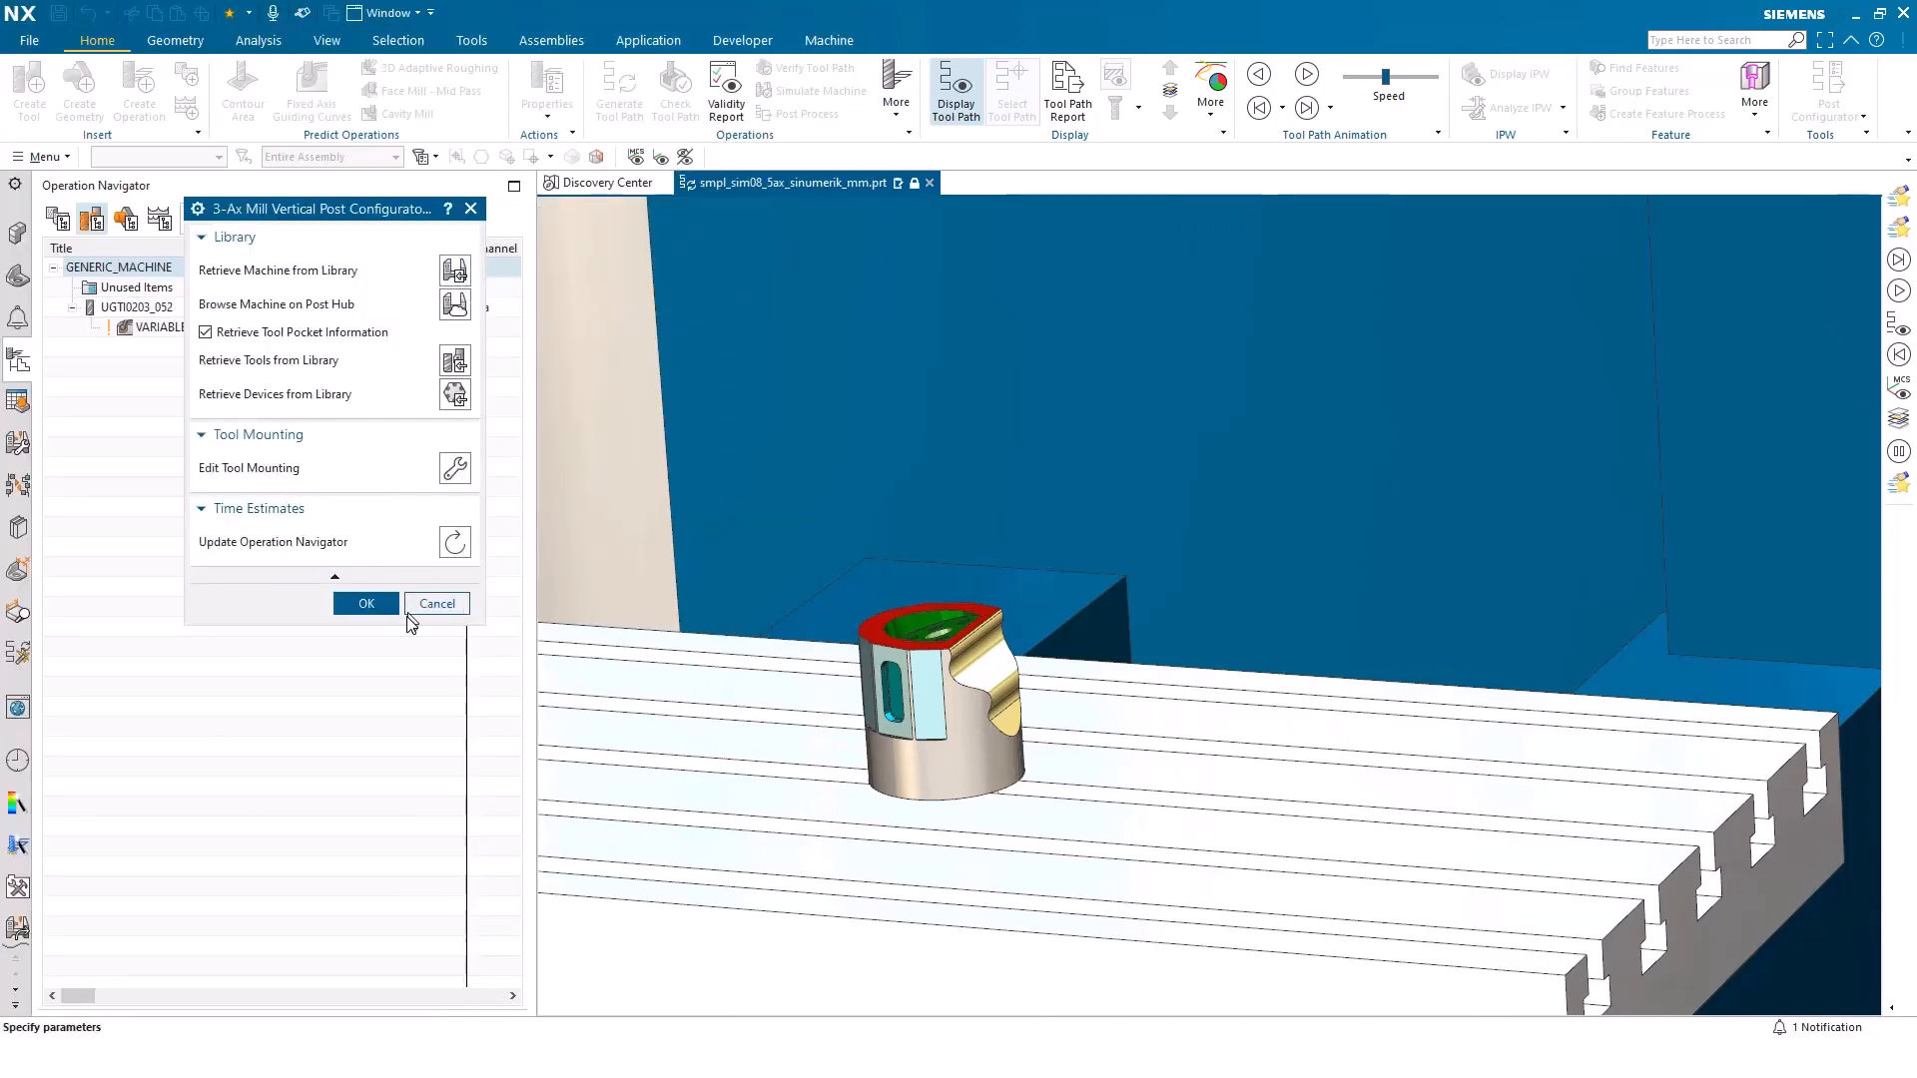
{"action": "left_click", "coordinate": [437, 604]}
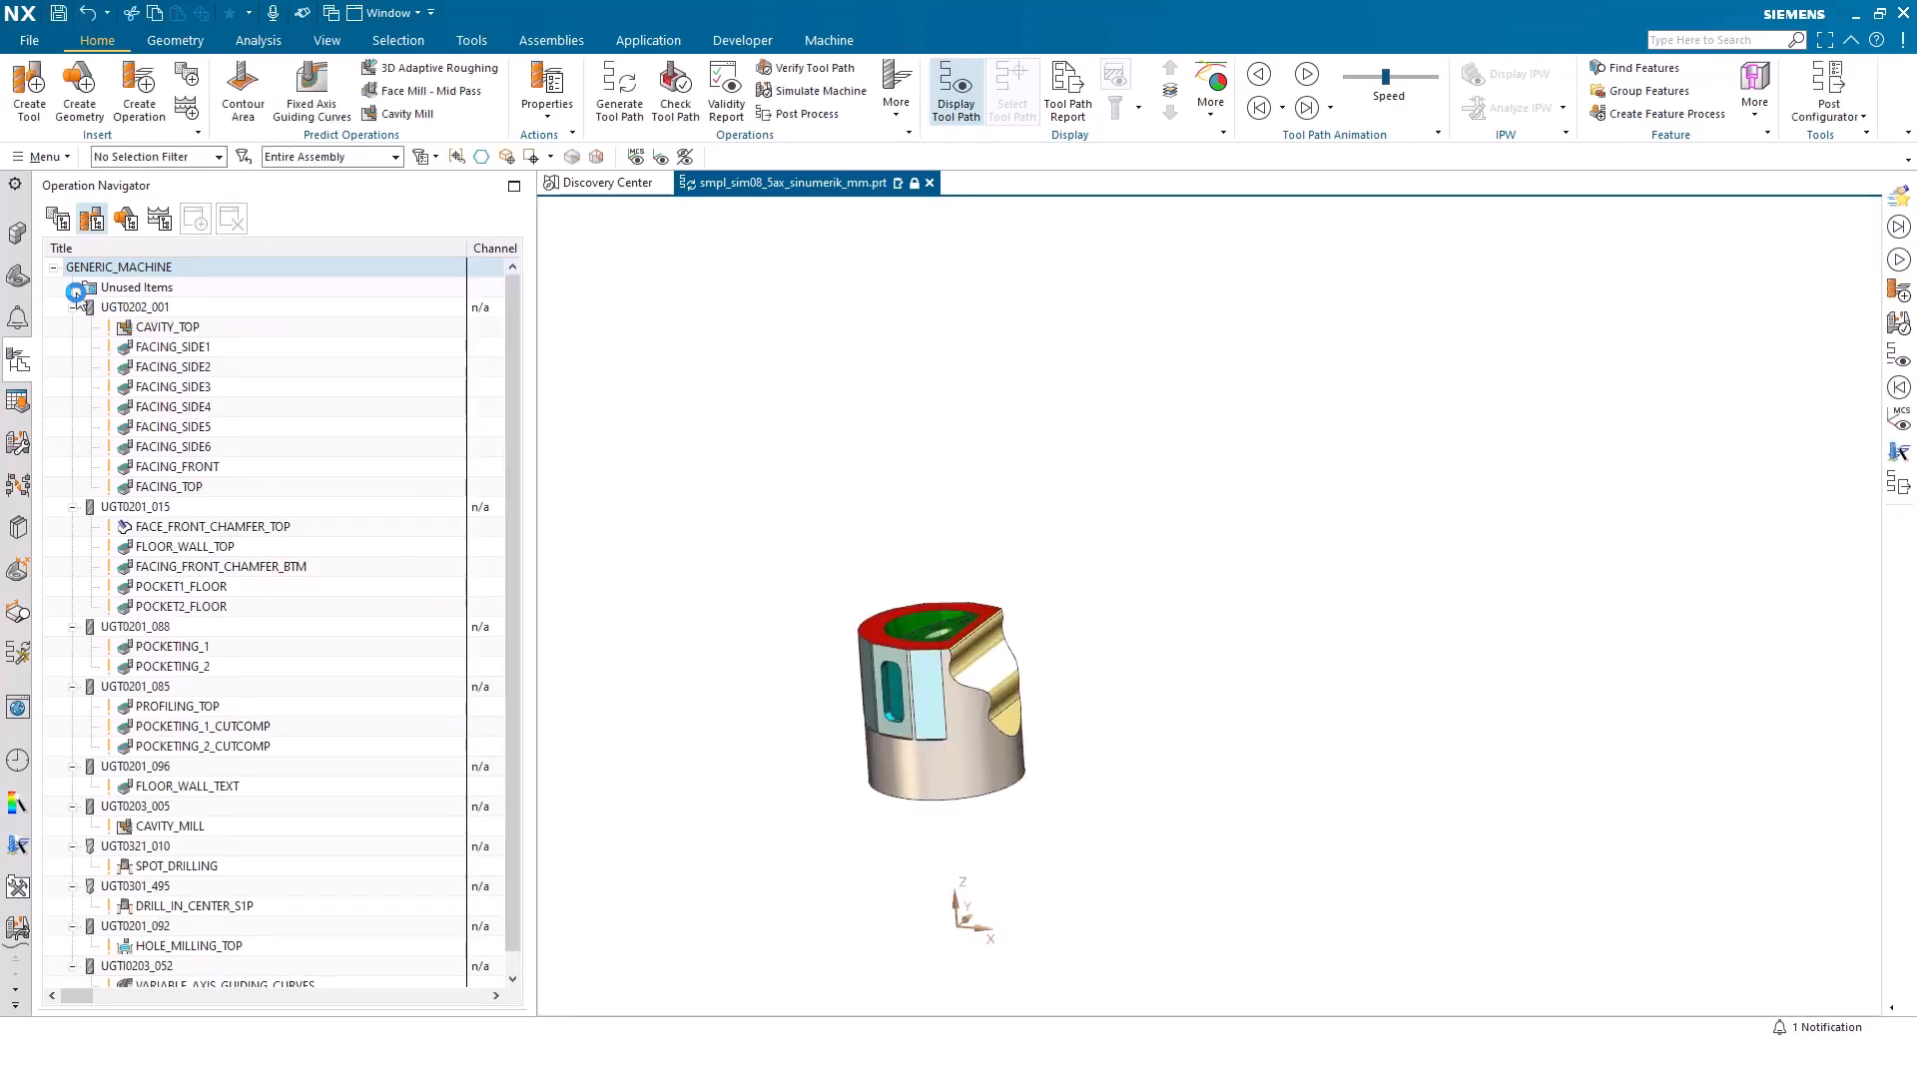
Hide all datums in the part assembly
{"action": "left_click", "coordinate": [14, 240]}
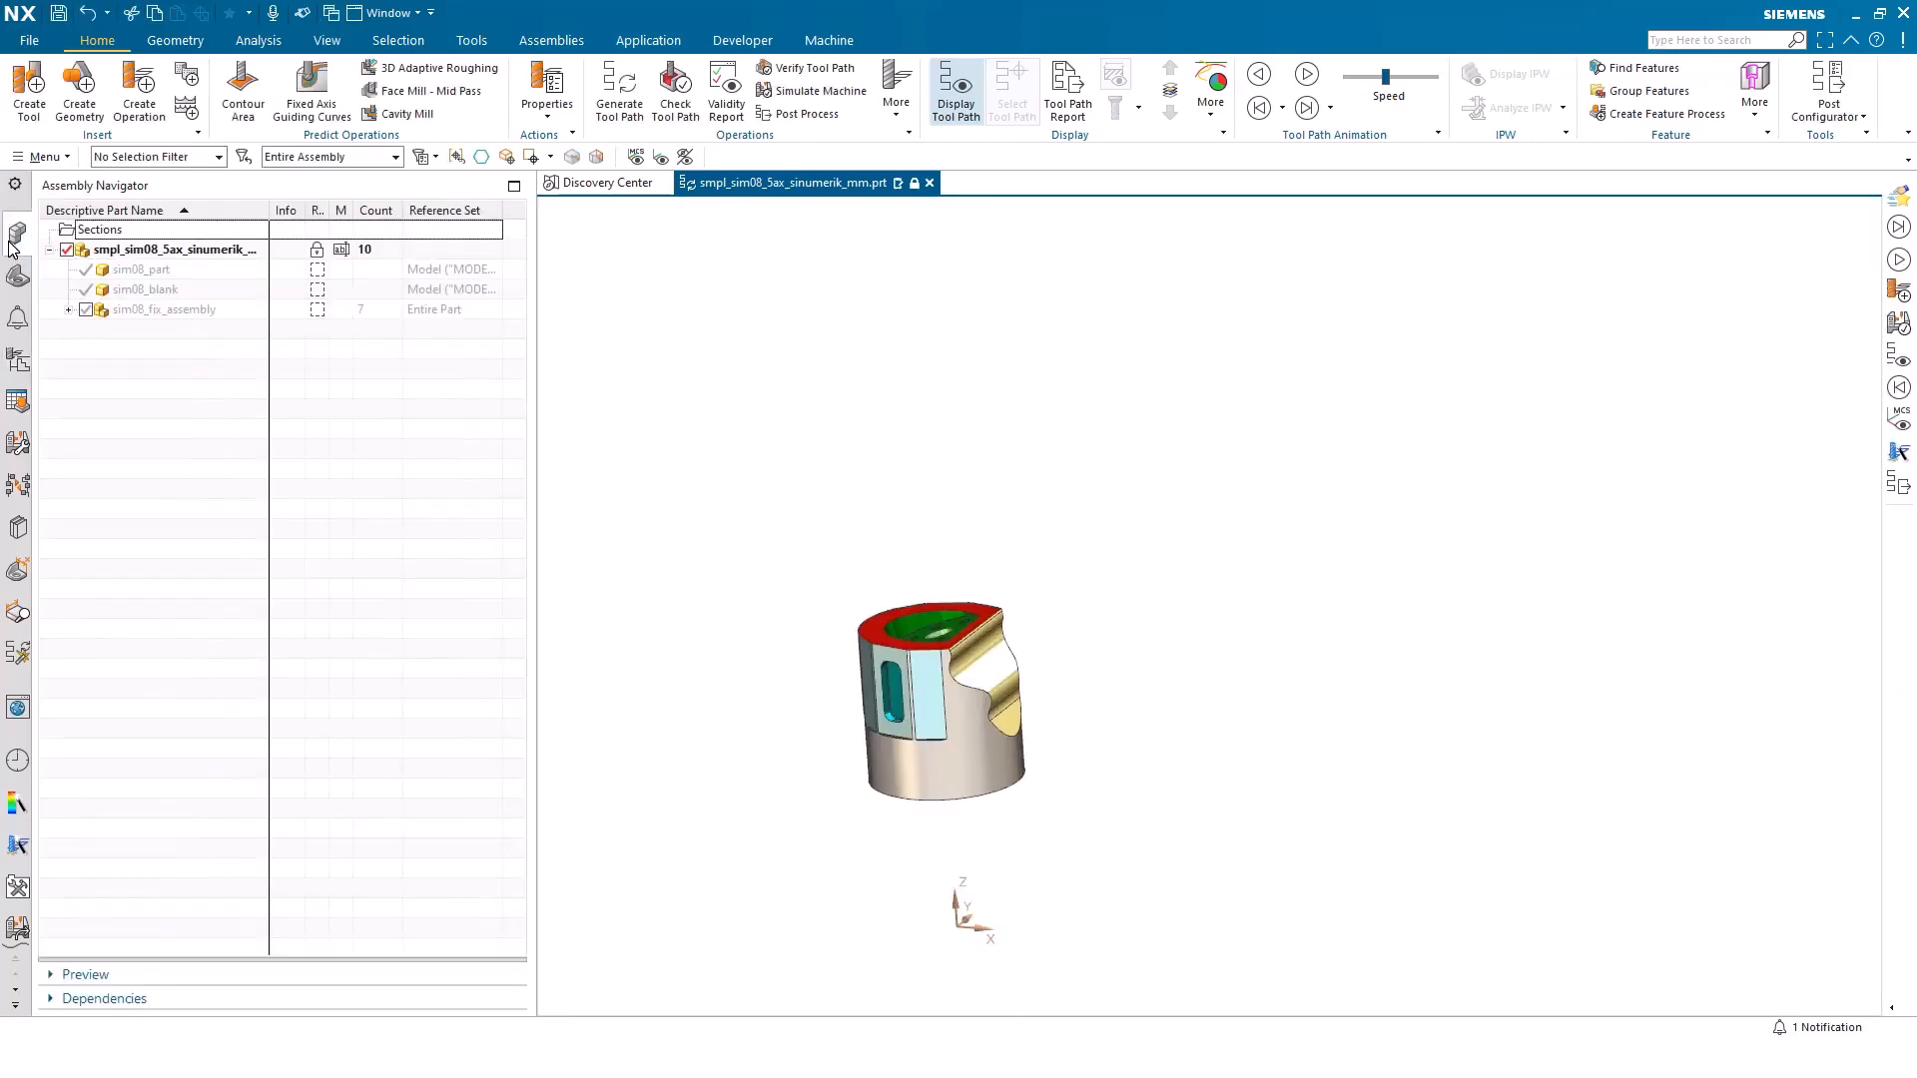
{"action": "key", "text": "ctrl+w"}
{"action": "left_click", "coordinate": [476, 400]}
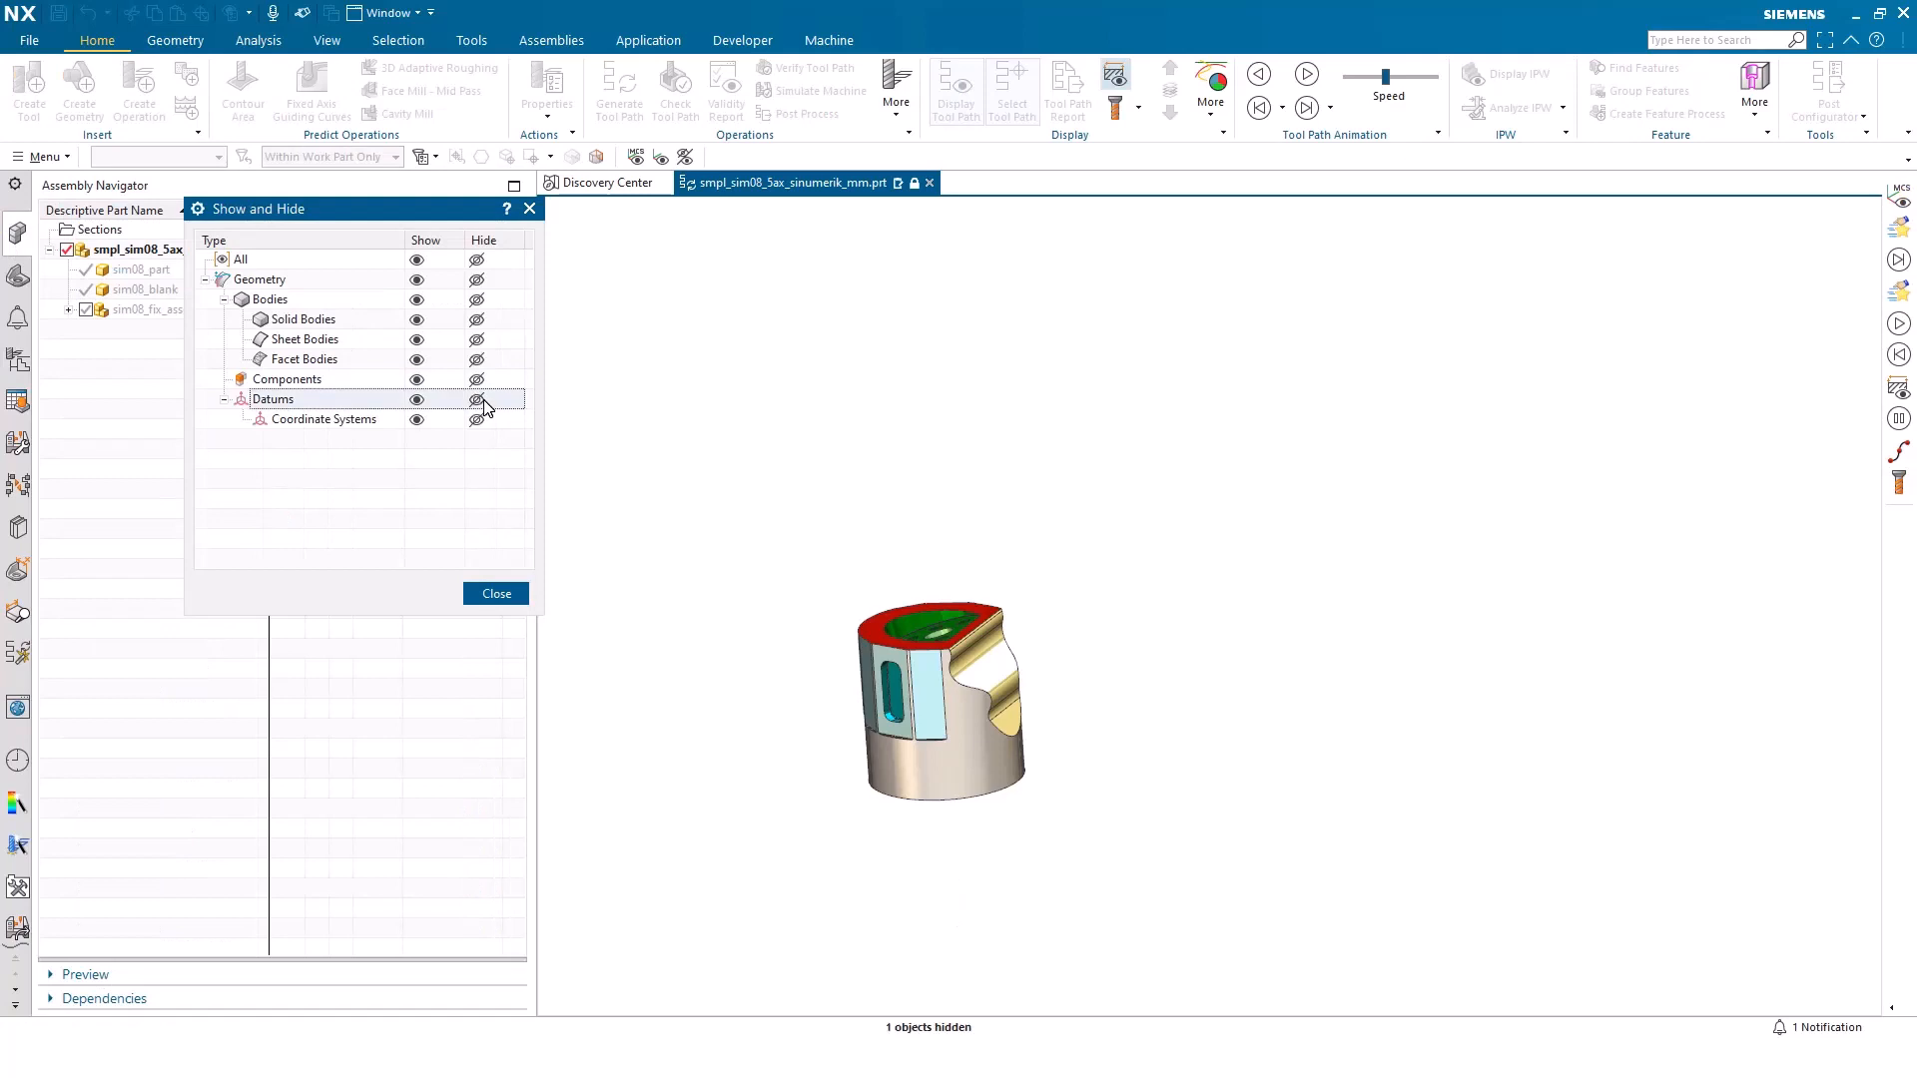
{"action": "left_click", "coordinate": [496, 594]}
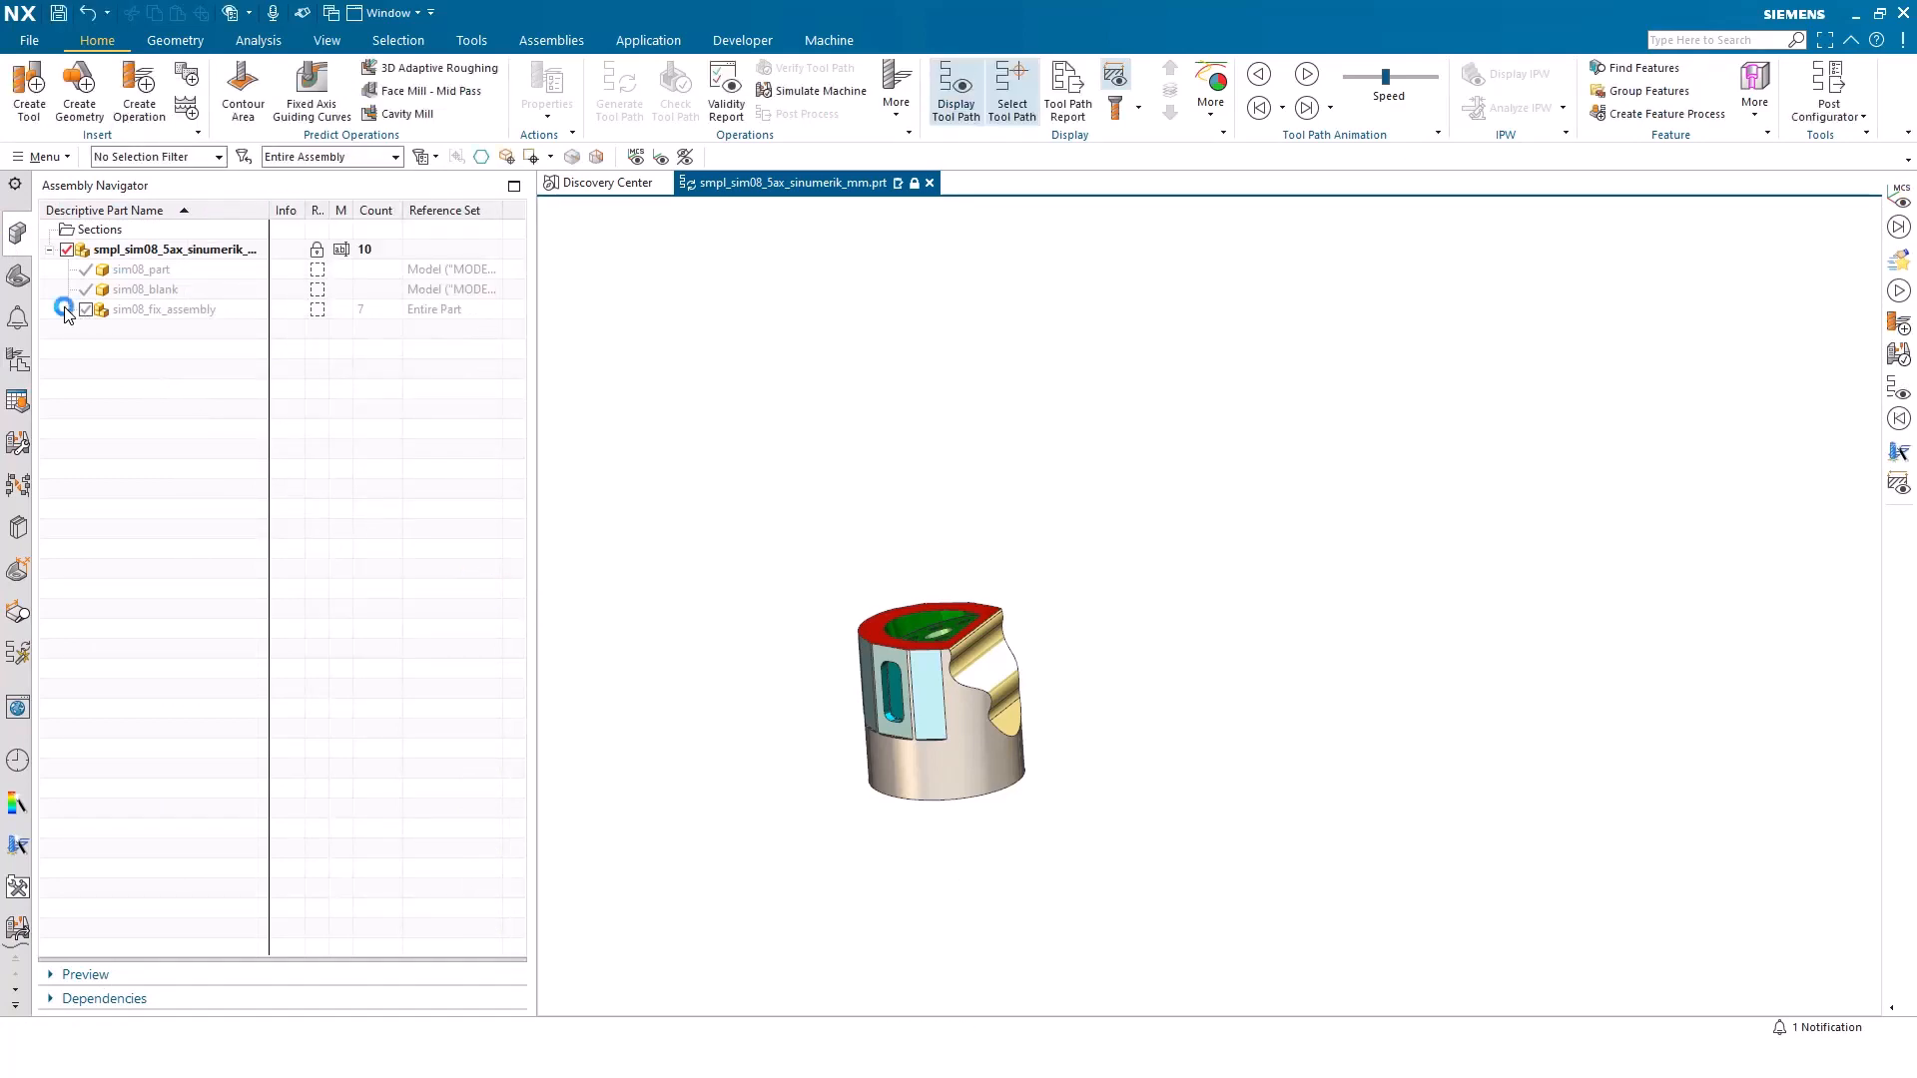
Show the sim08_fix_chuck_assy and sim08_fix_plate1 components of sim08_fix_assembly
{"action": "left_click", "coordinate": [68, 310]}
{"action": "left_click", "coordinate": [105, 370]}
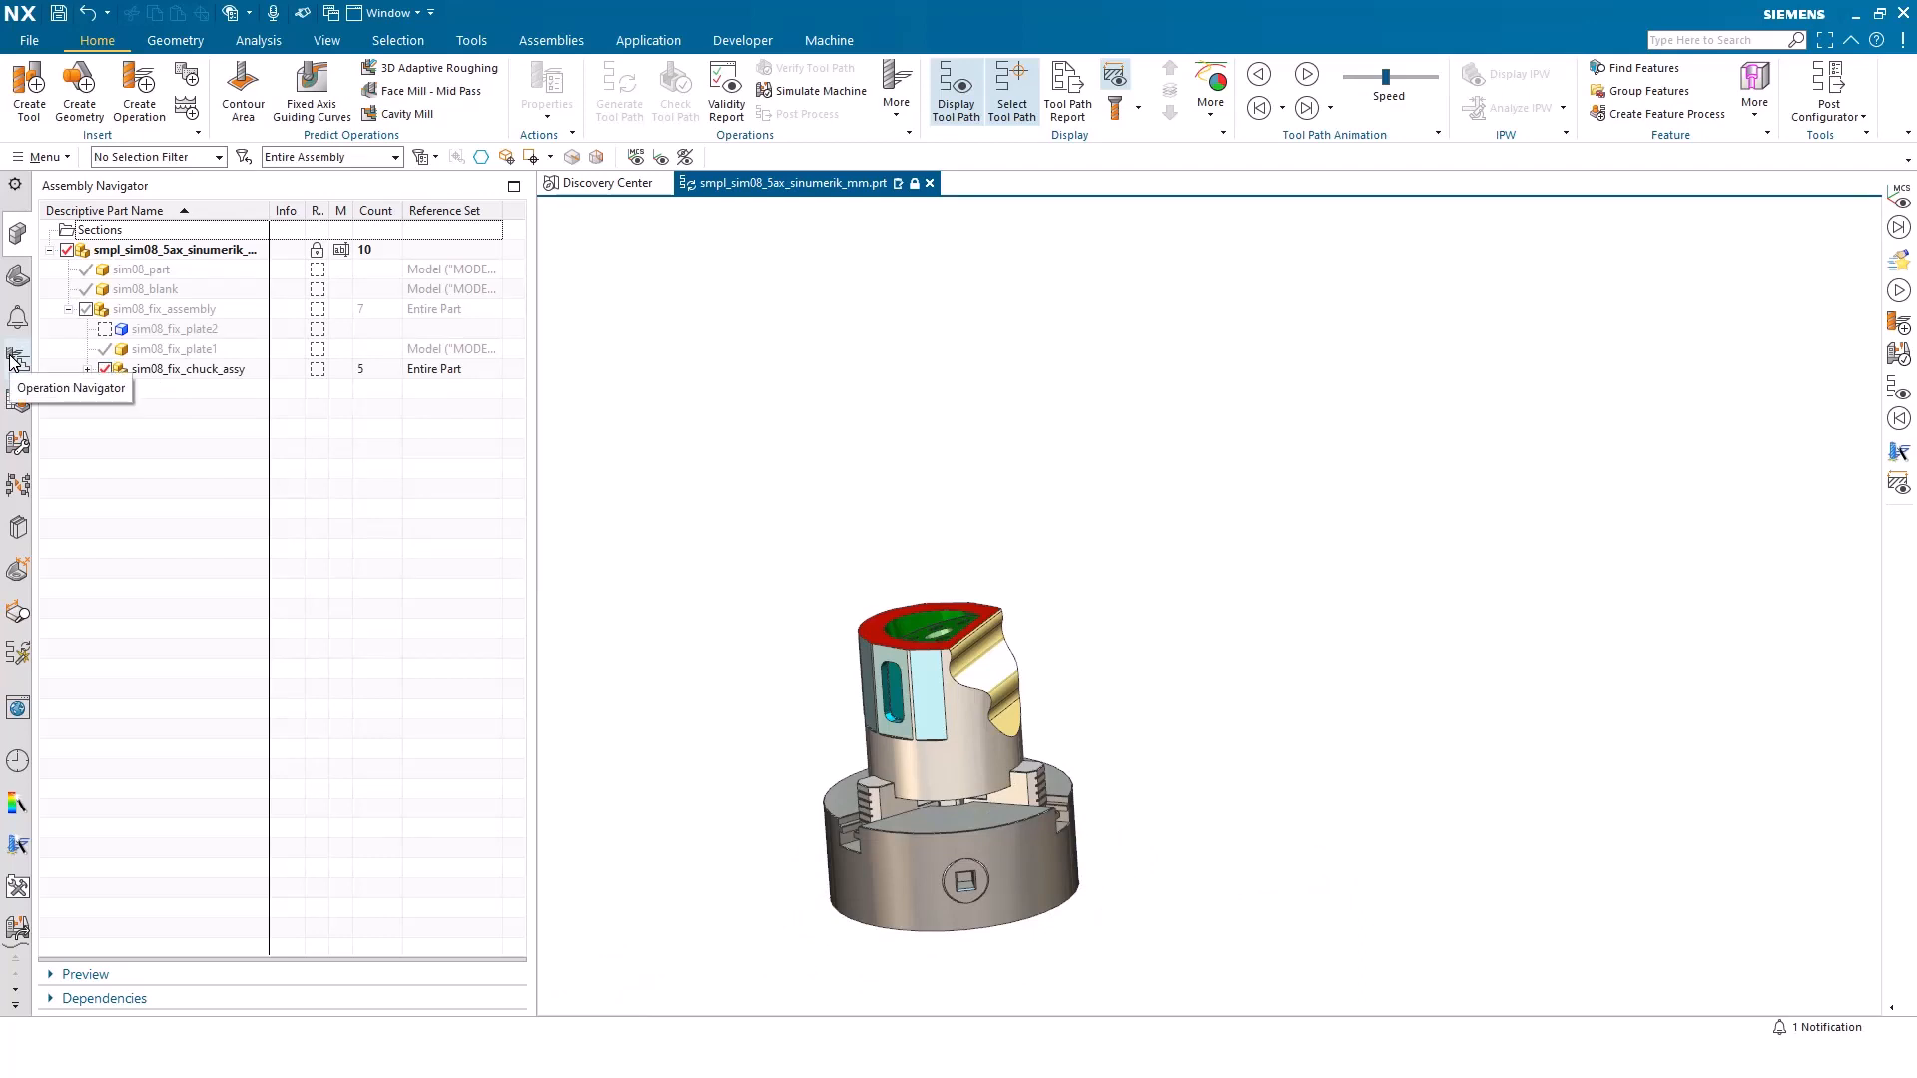
{"action": "left_click", "coordinate": [87, 370]}
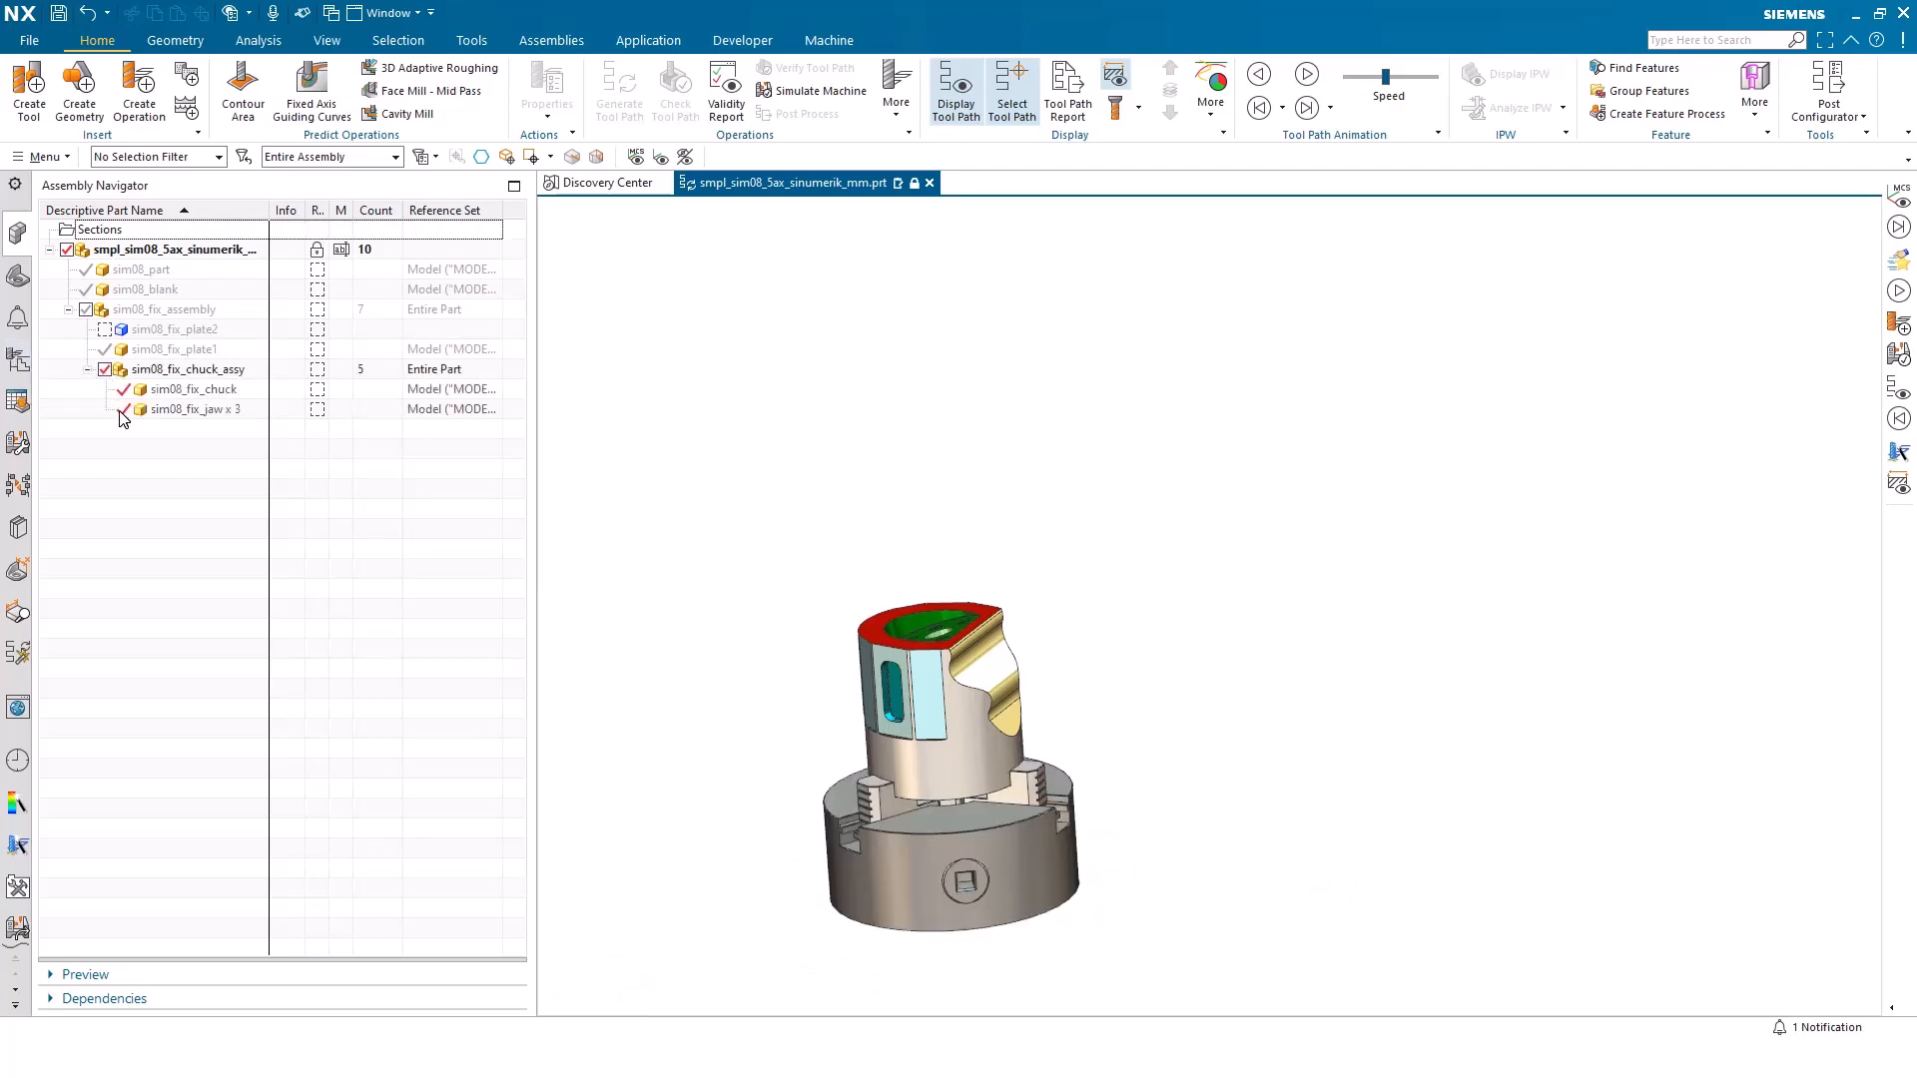
{"action": "left_click", "coordinate": [103, 350]}
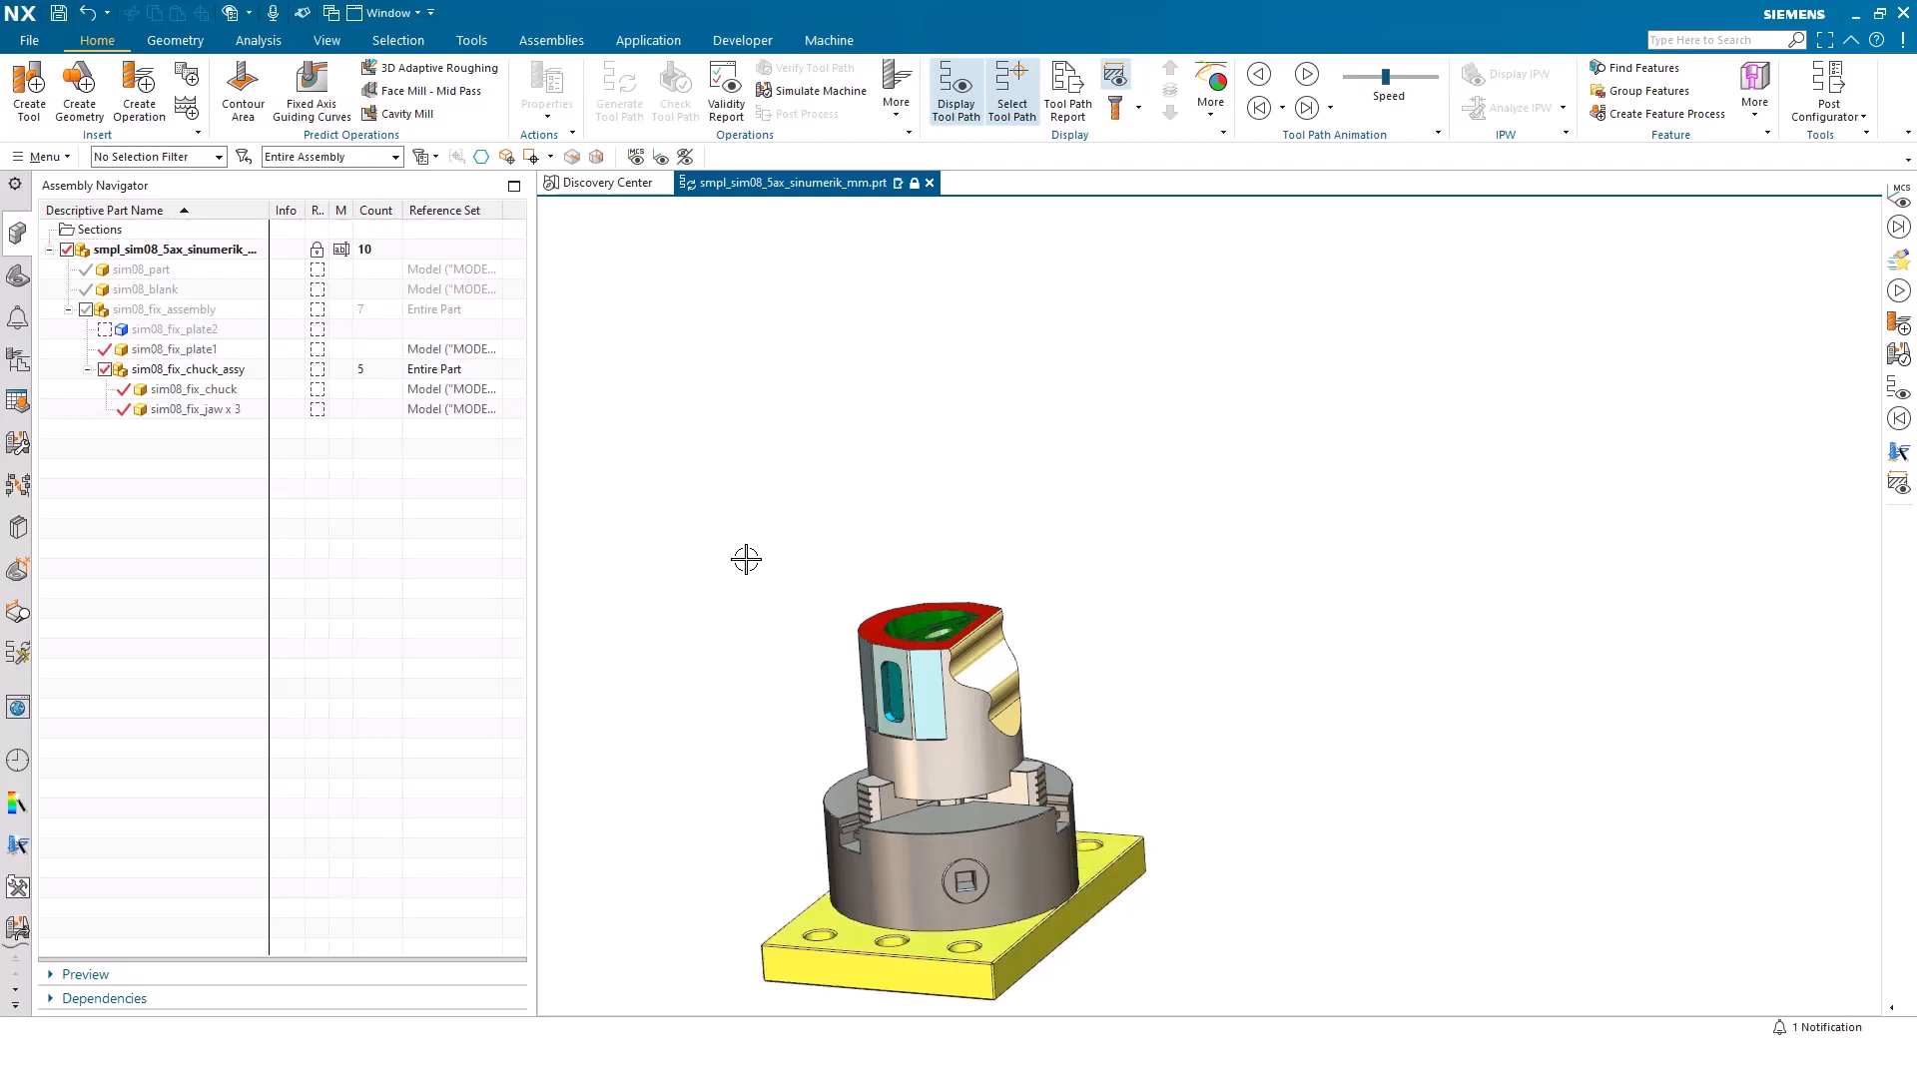
{"action": "key", "text": "ctrl+f"}
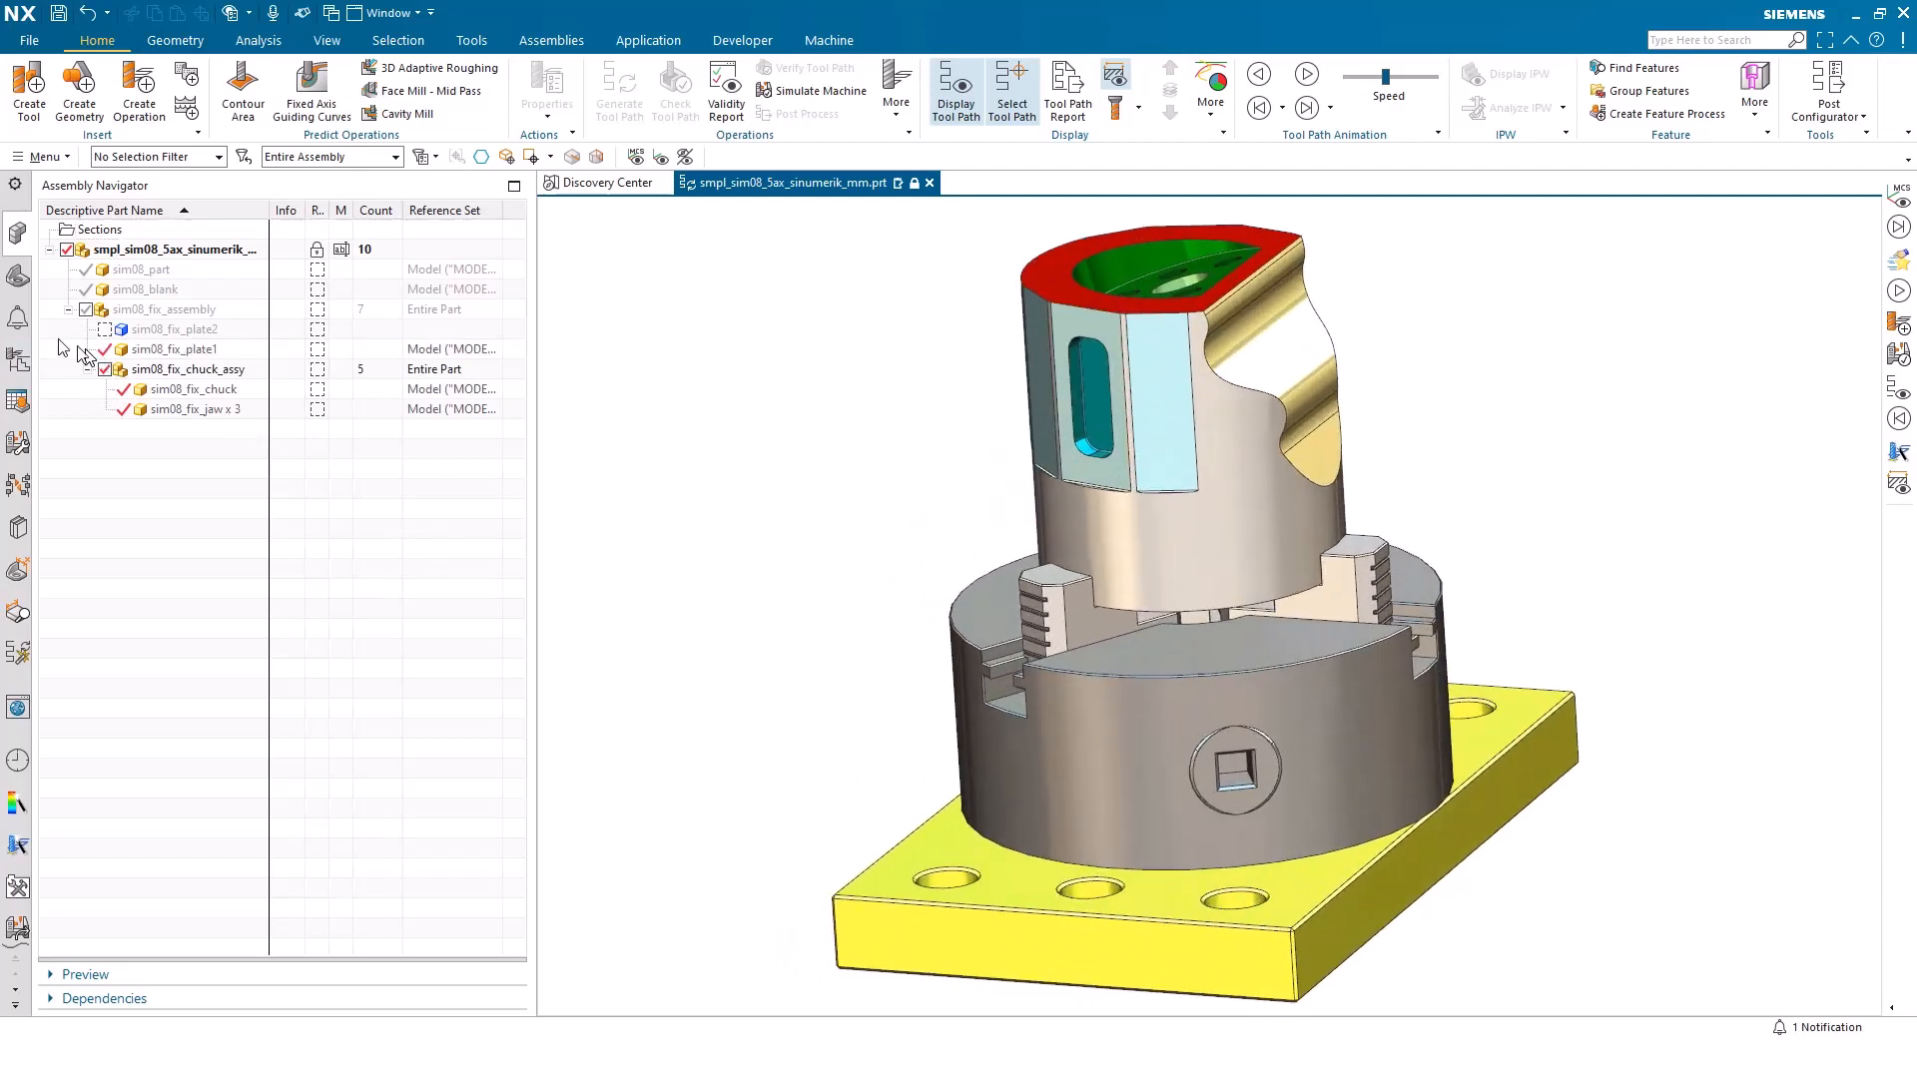
Replace the generic machine with sim08_mill_5ax_tnc from the MILL class of the machine library
{"action": "left_click", "coordinate": [16, 359]}
{"action": "double_click", "coordinate": [112, 267]}
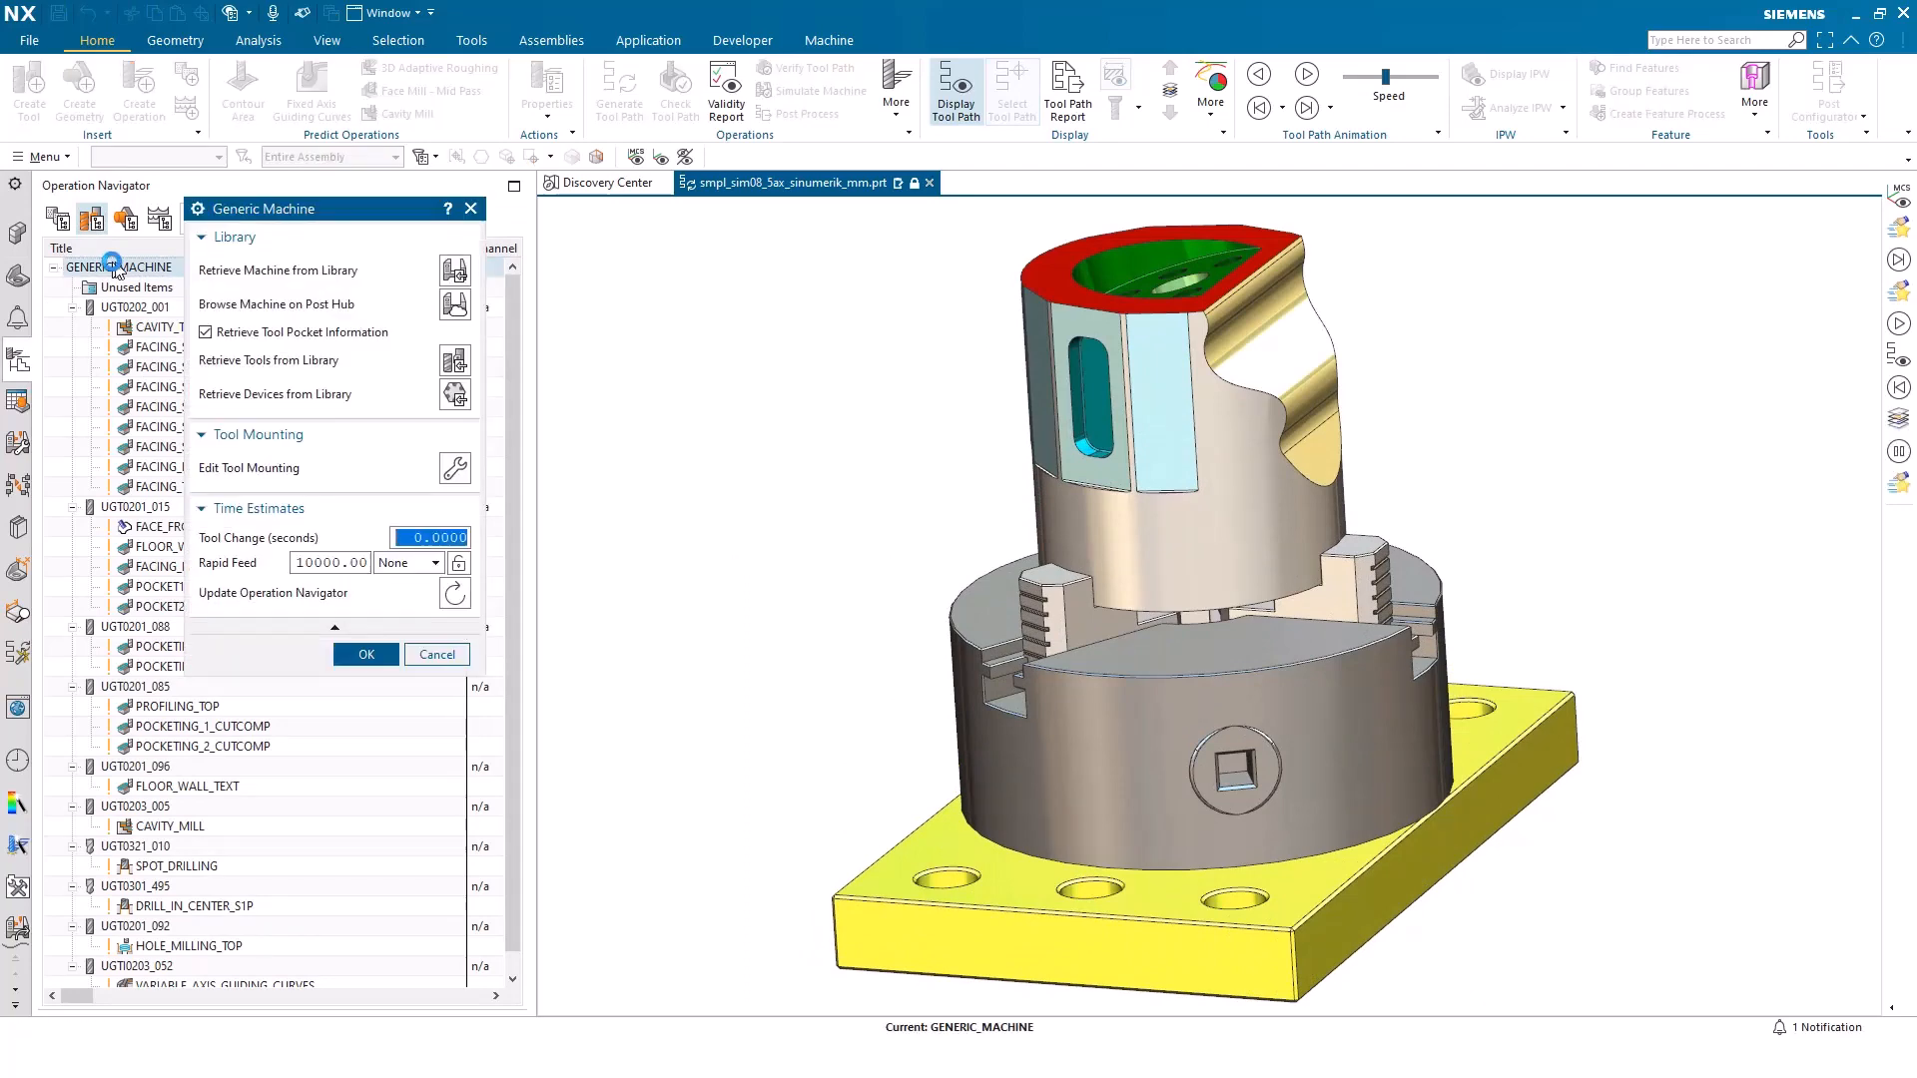
{"action": "left_click", "coordinate": [455, 270]}
{"action": "double_click", "coordinate": [267, 285]}
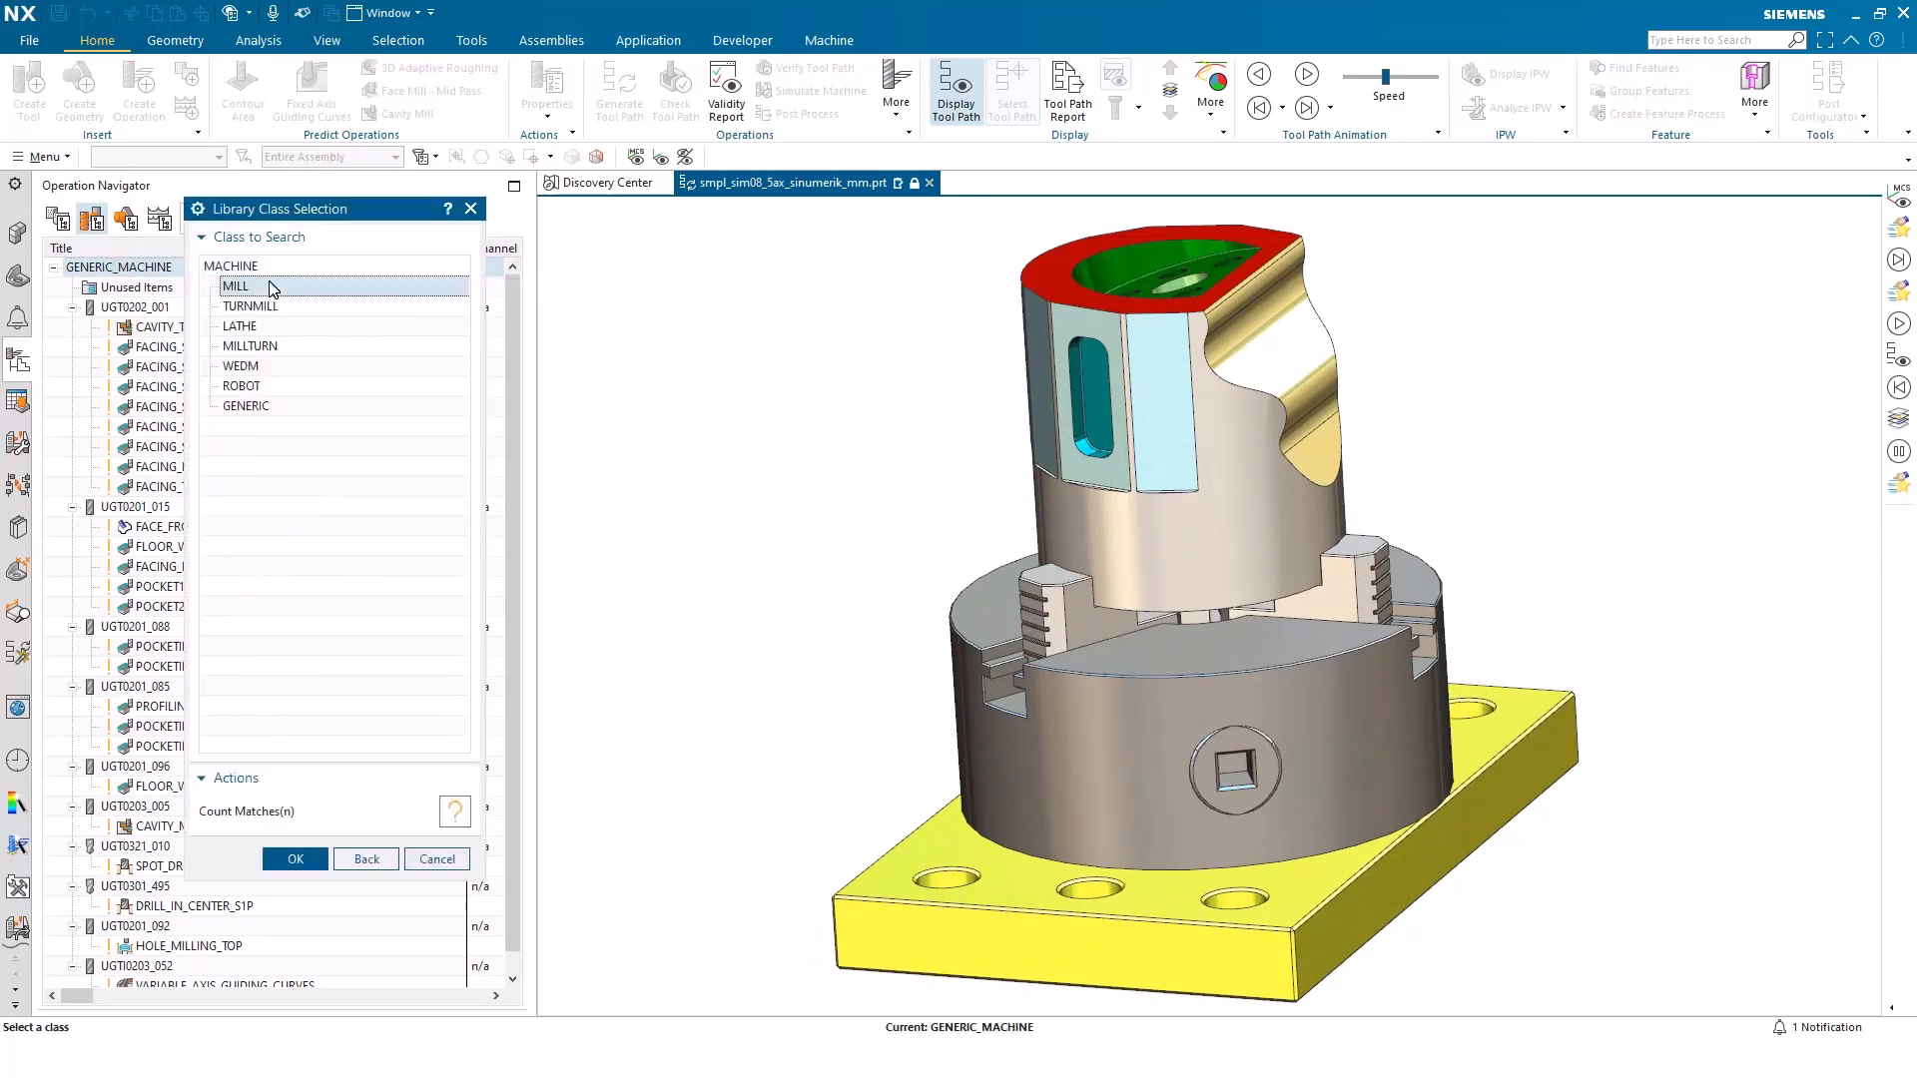
{"action": "scroll", "coordinate": [309, 511], "scroll_direction": "down", "scroll_amount": 6}
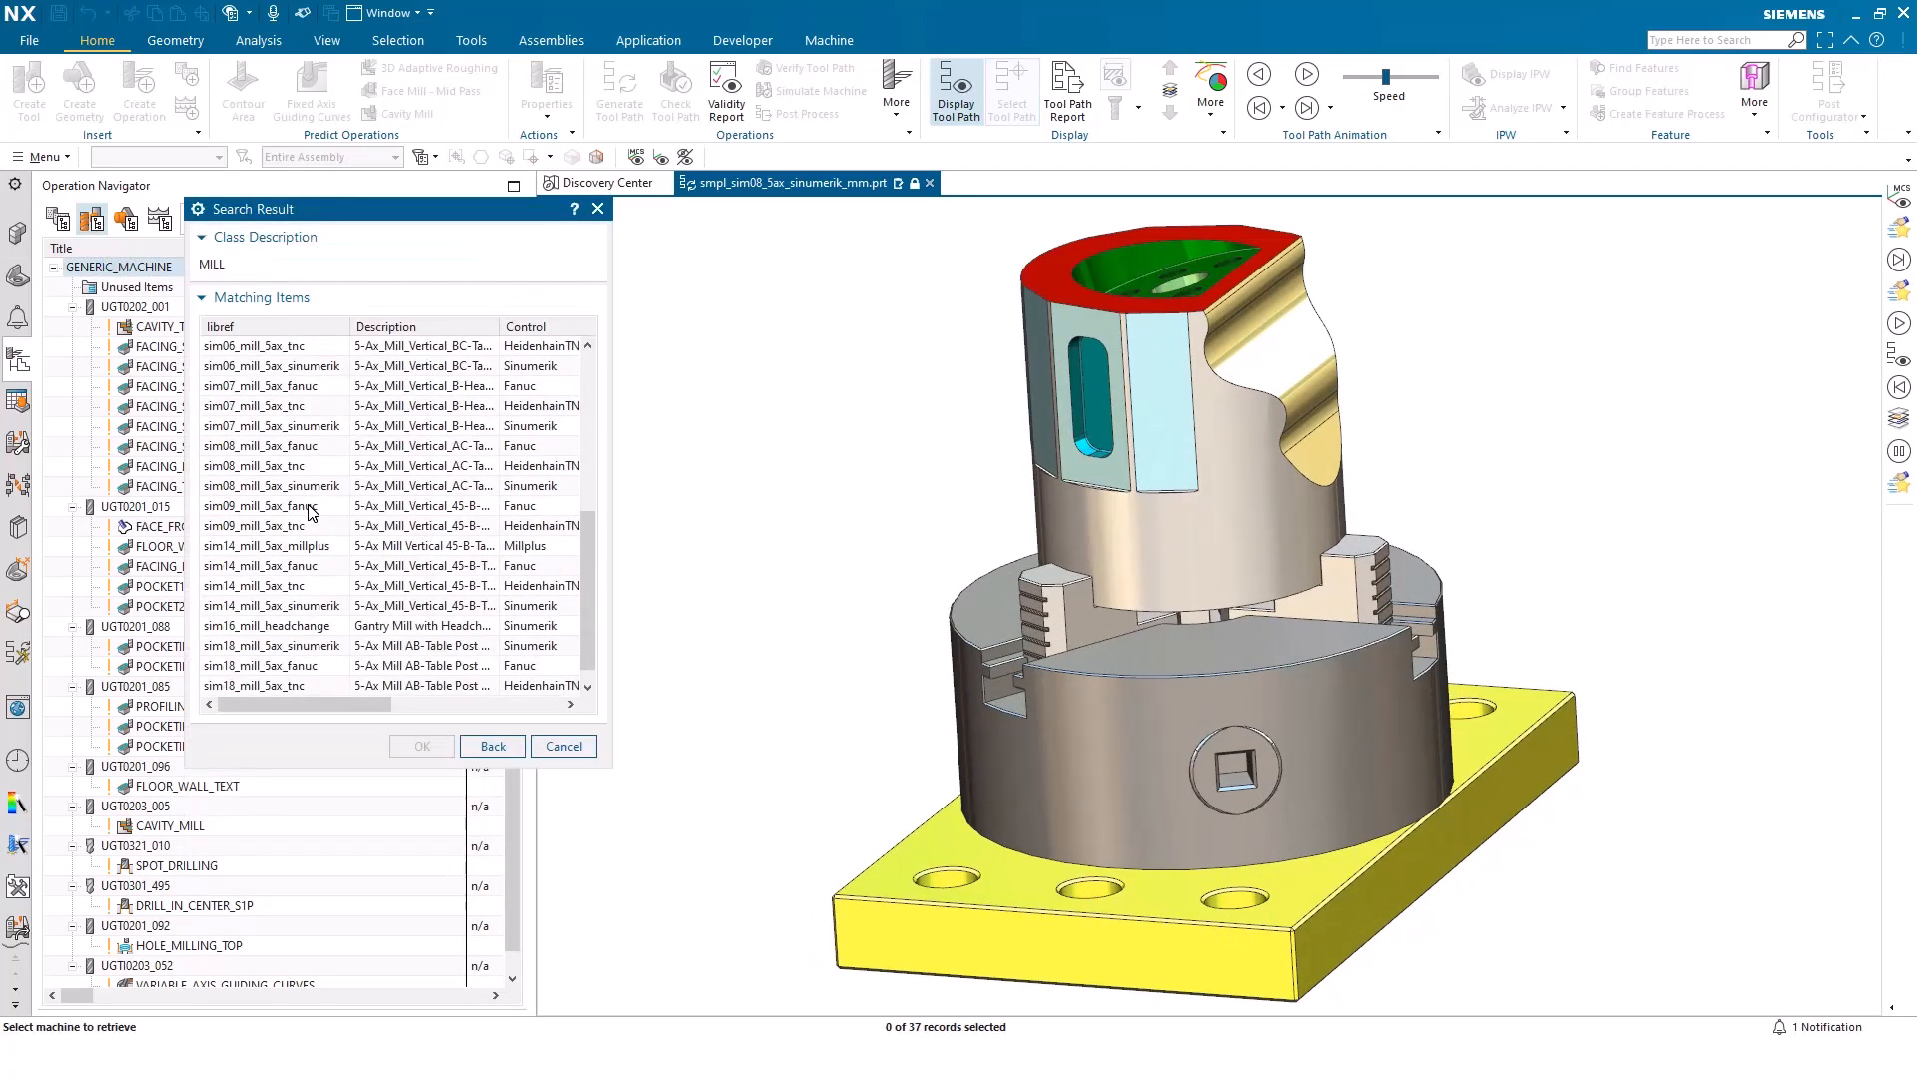
{"action": "left_click", "coordinate": [287, 466]}
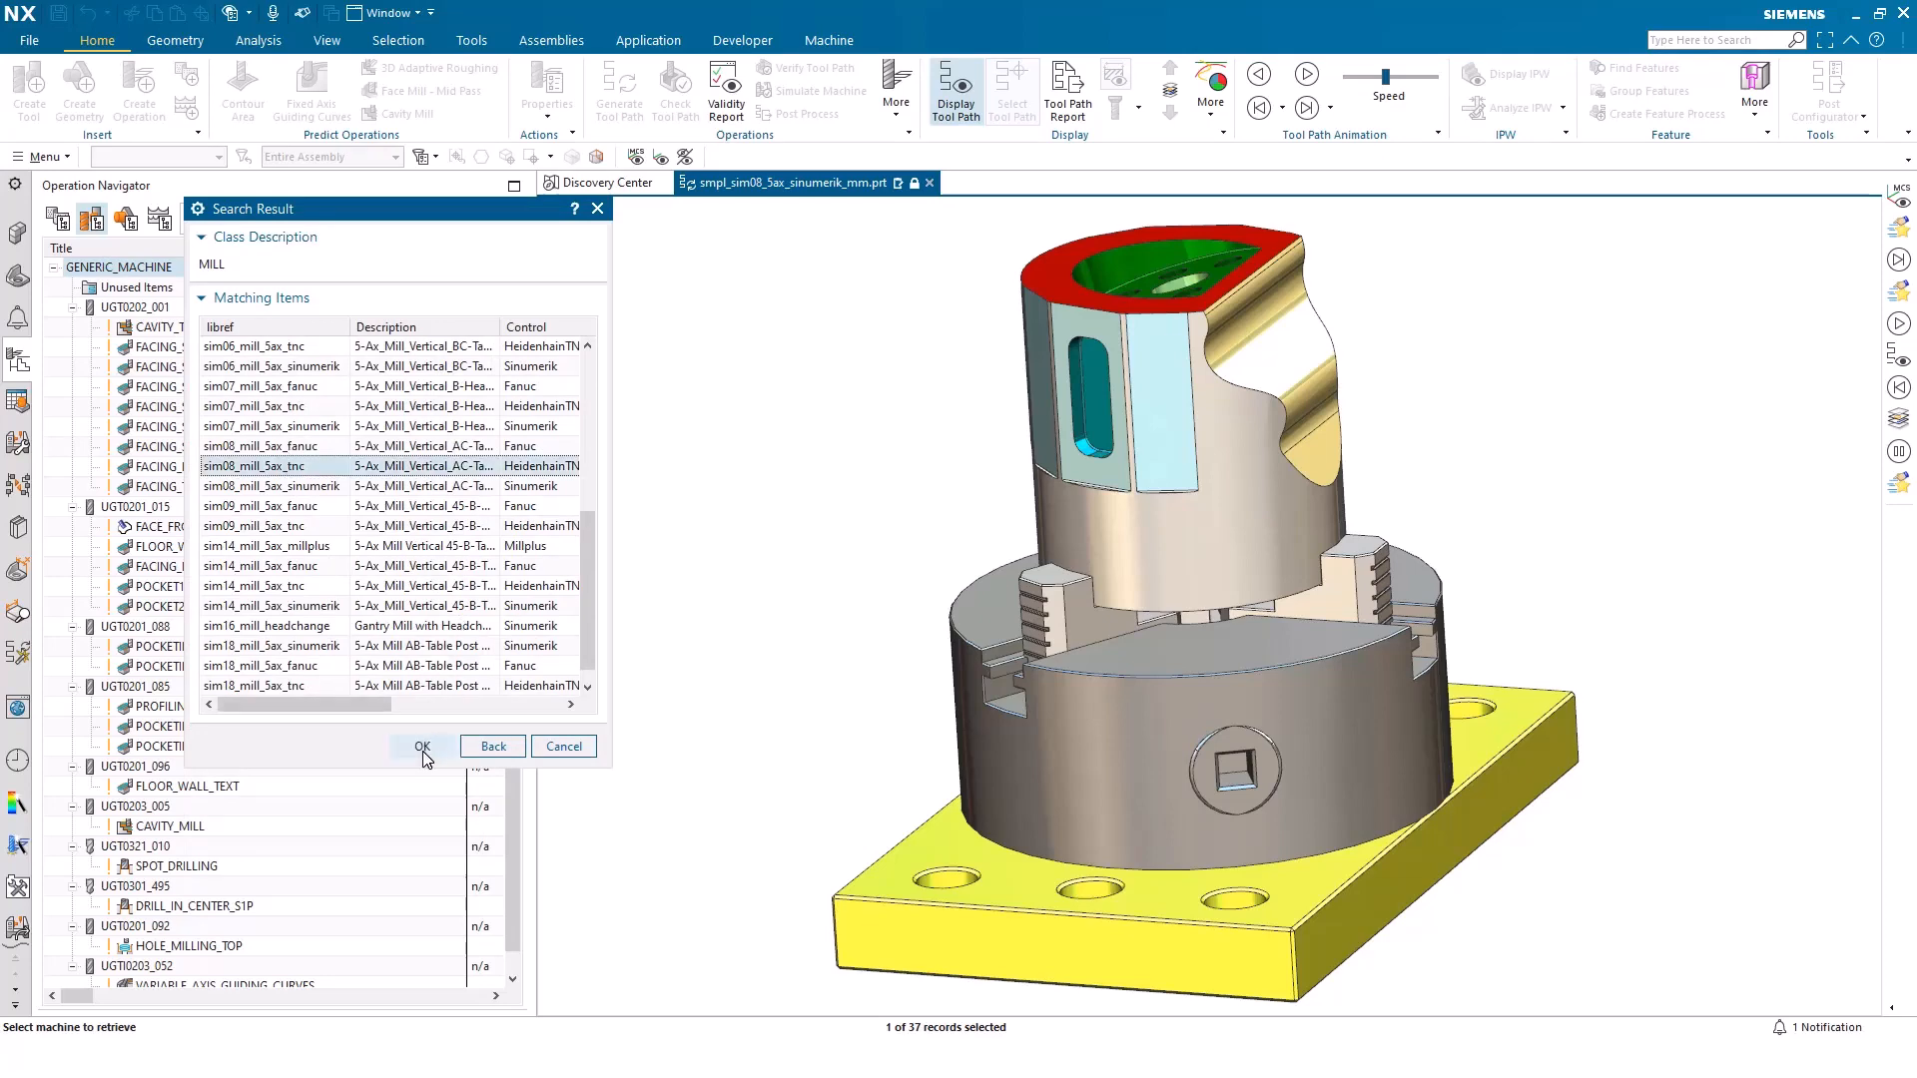
{"action": "left_click", "coordinate": [421, 747]}
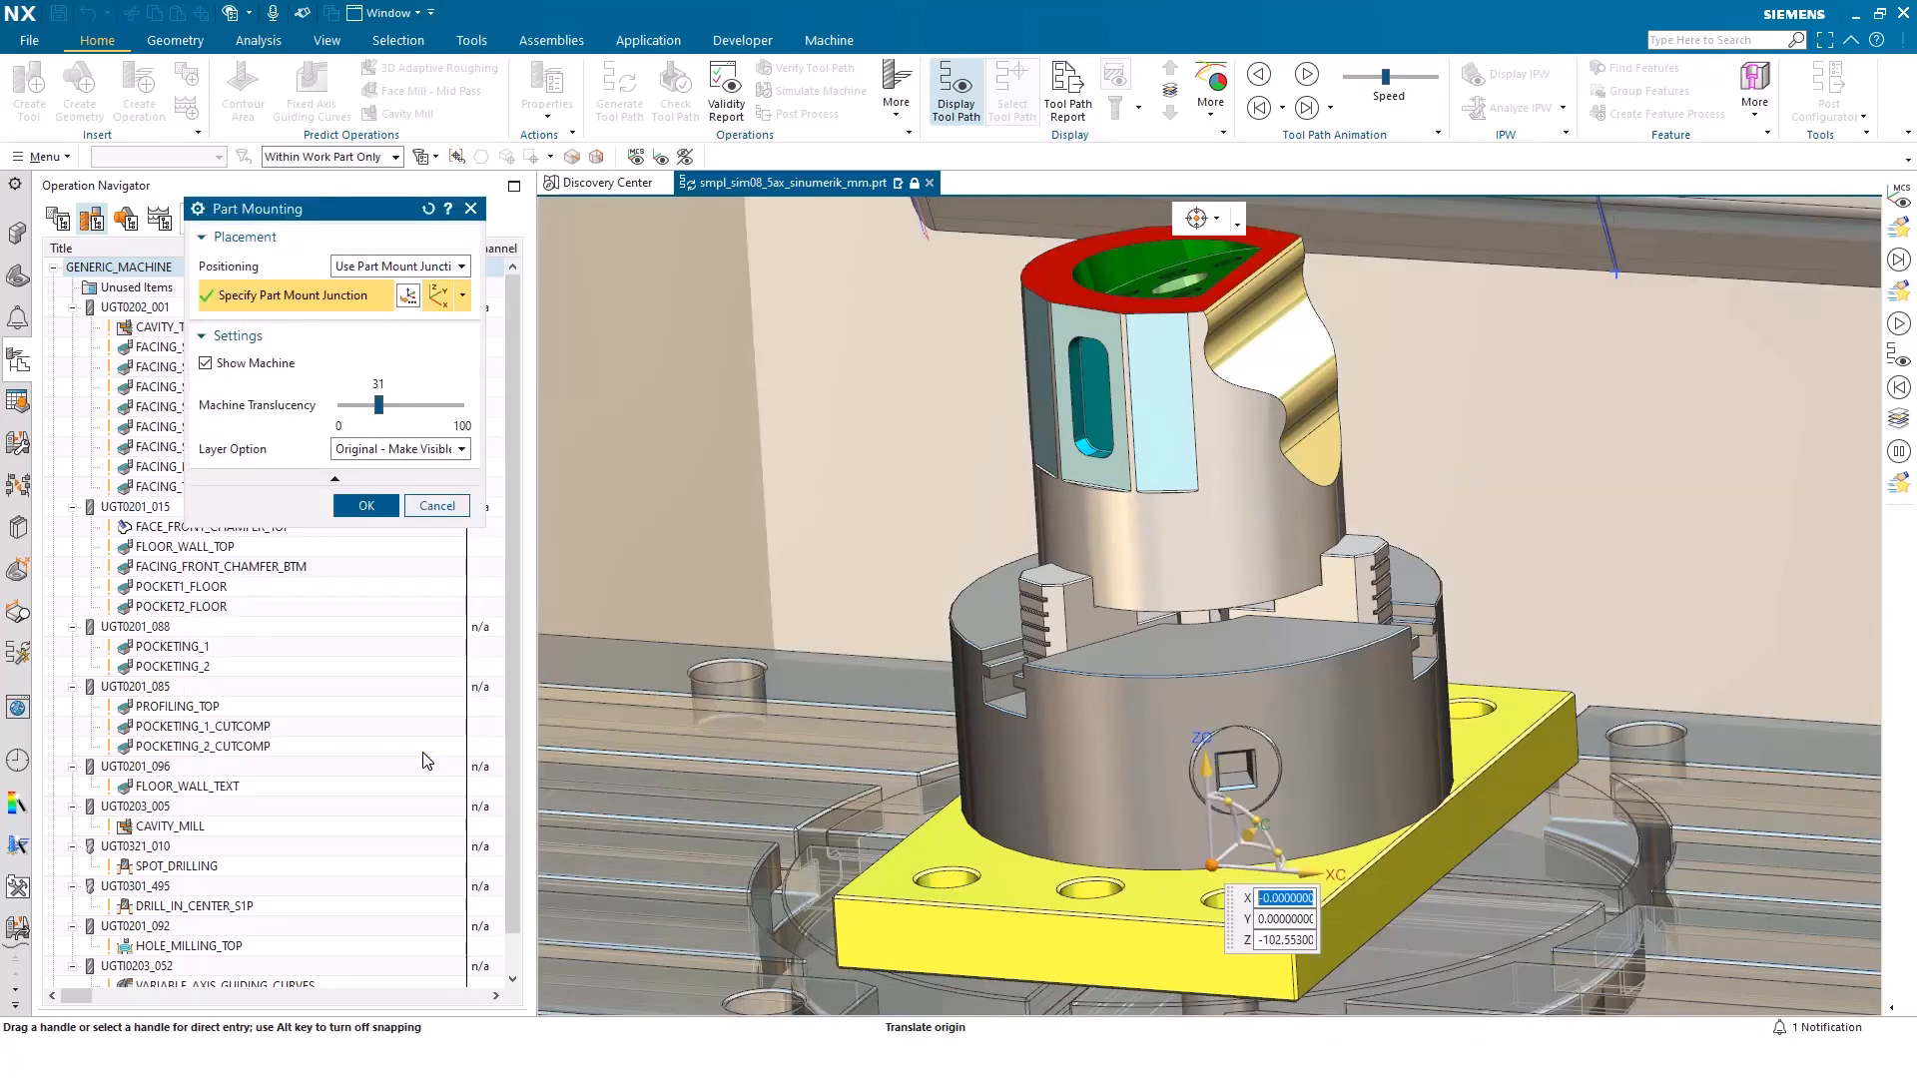
Set the positioning to Position Part on Machine and raise the clamped part along ZC to a Z of about 182 mm
{"action": "left_click", "coordinate": [399, 265]}
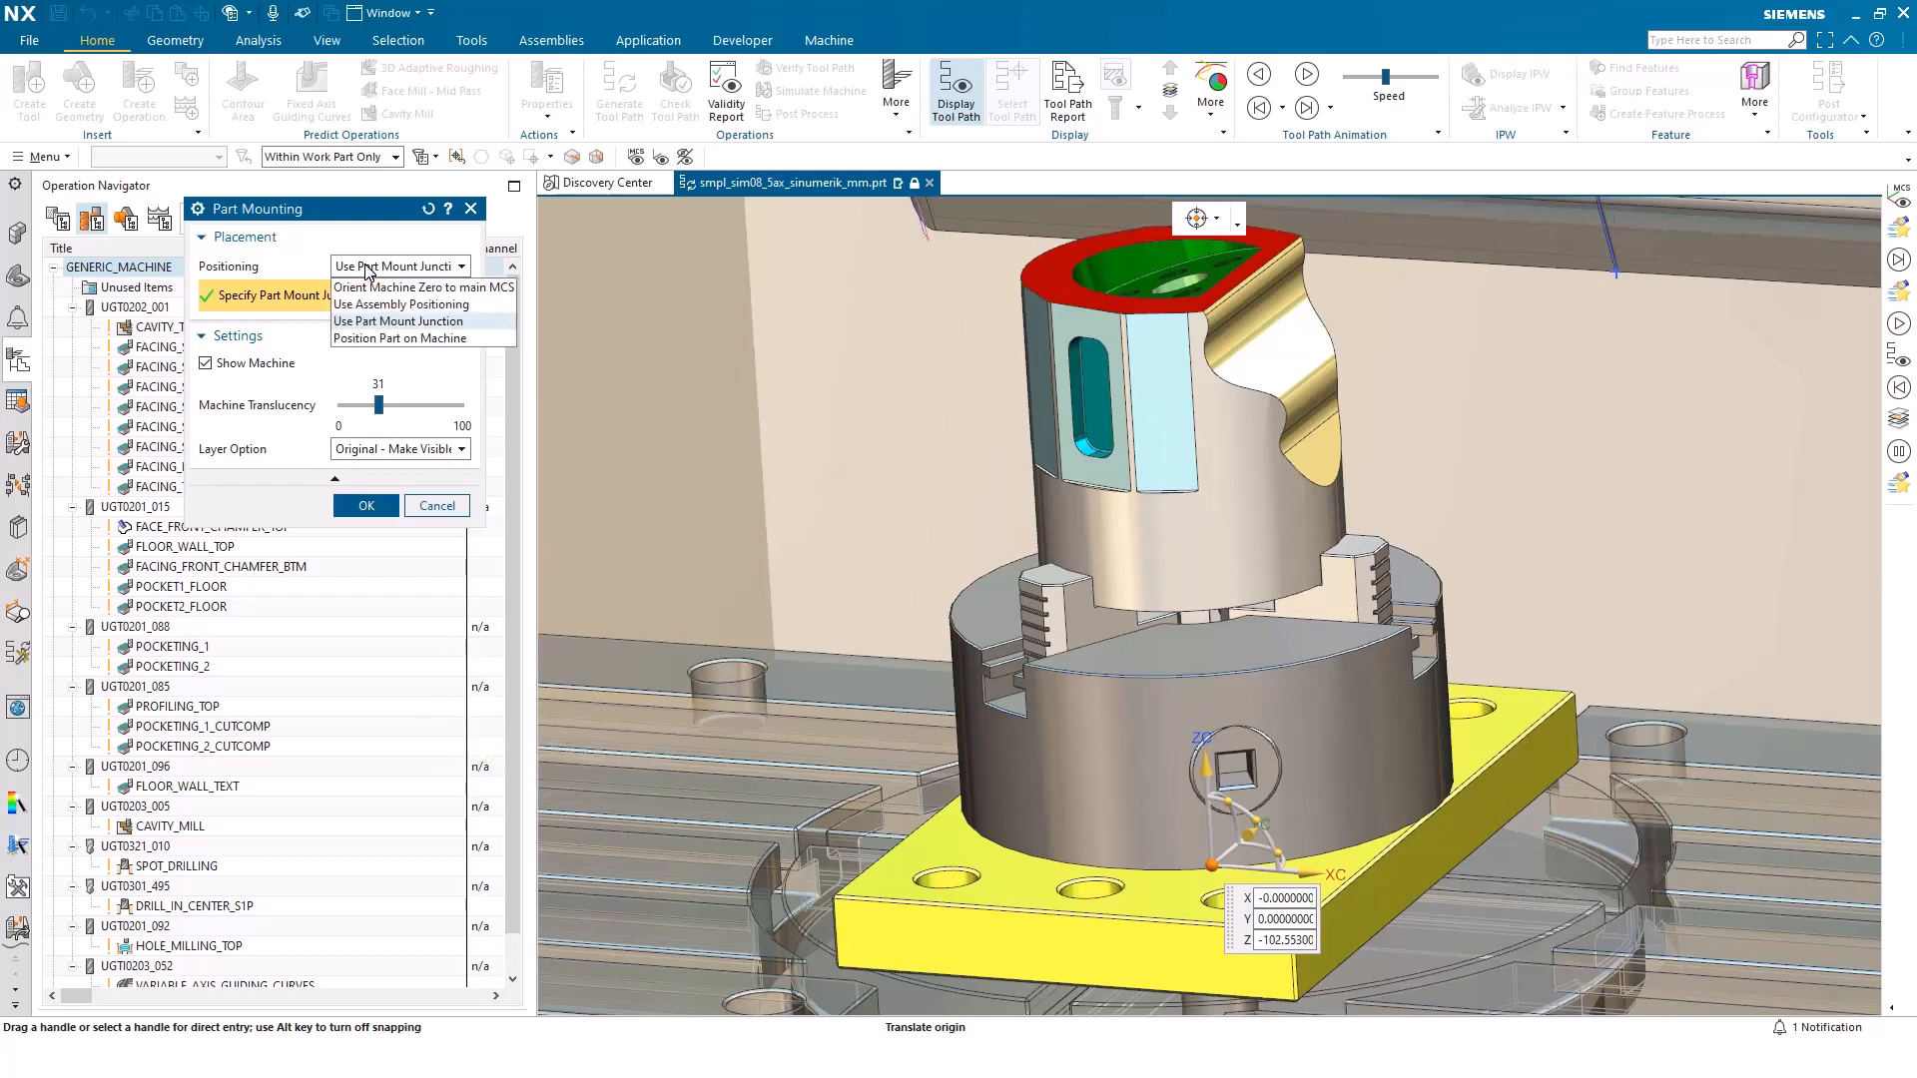
{"action": "left_click", "coordinate": [373, 340]}
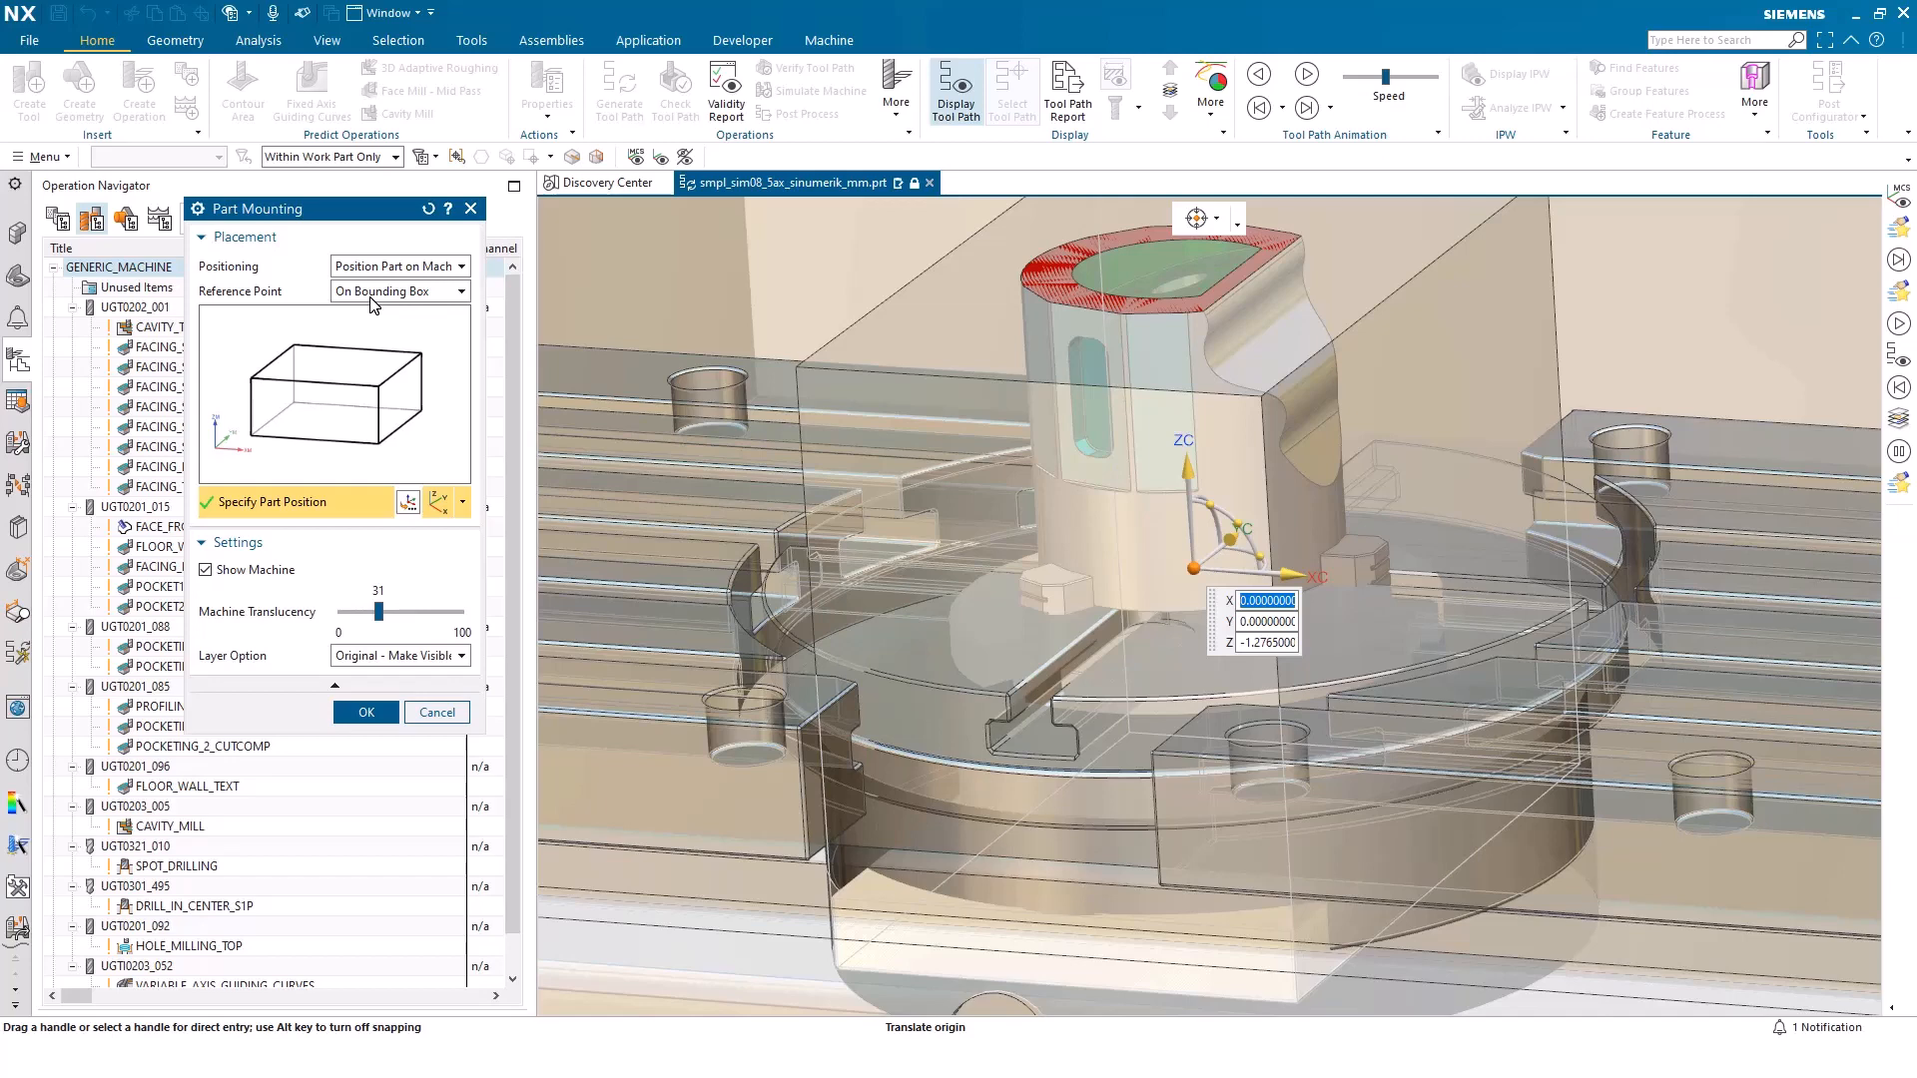
{"action": "left_click_drag", "start_coordinate": [1188, 479], "coordinate": [1134, 176]}
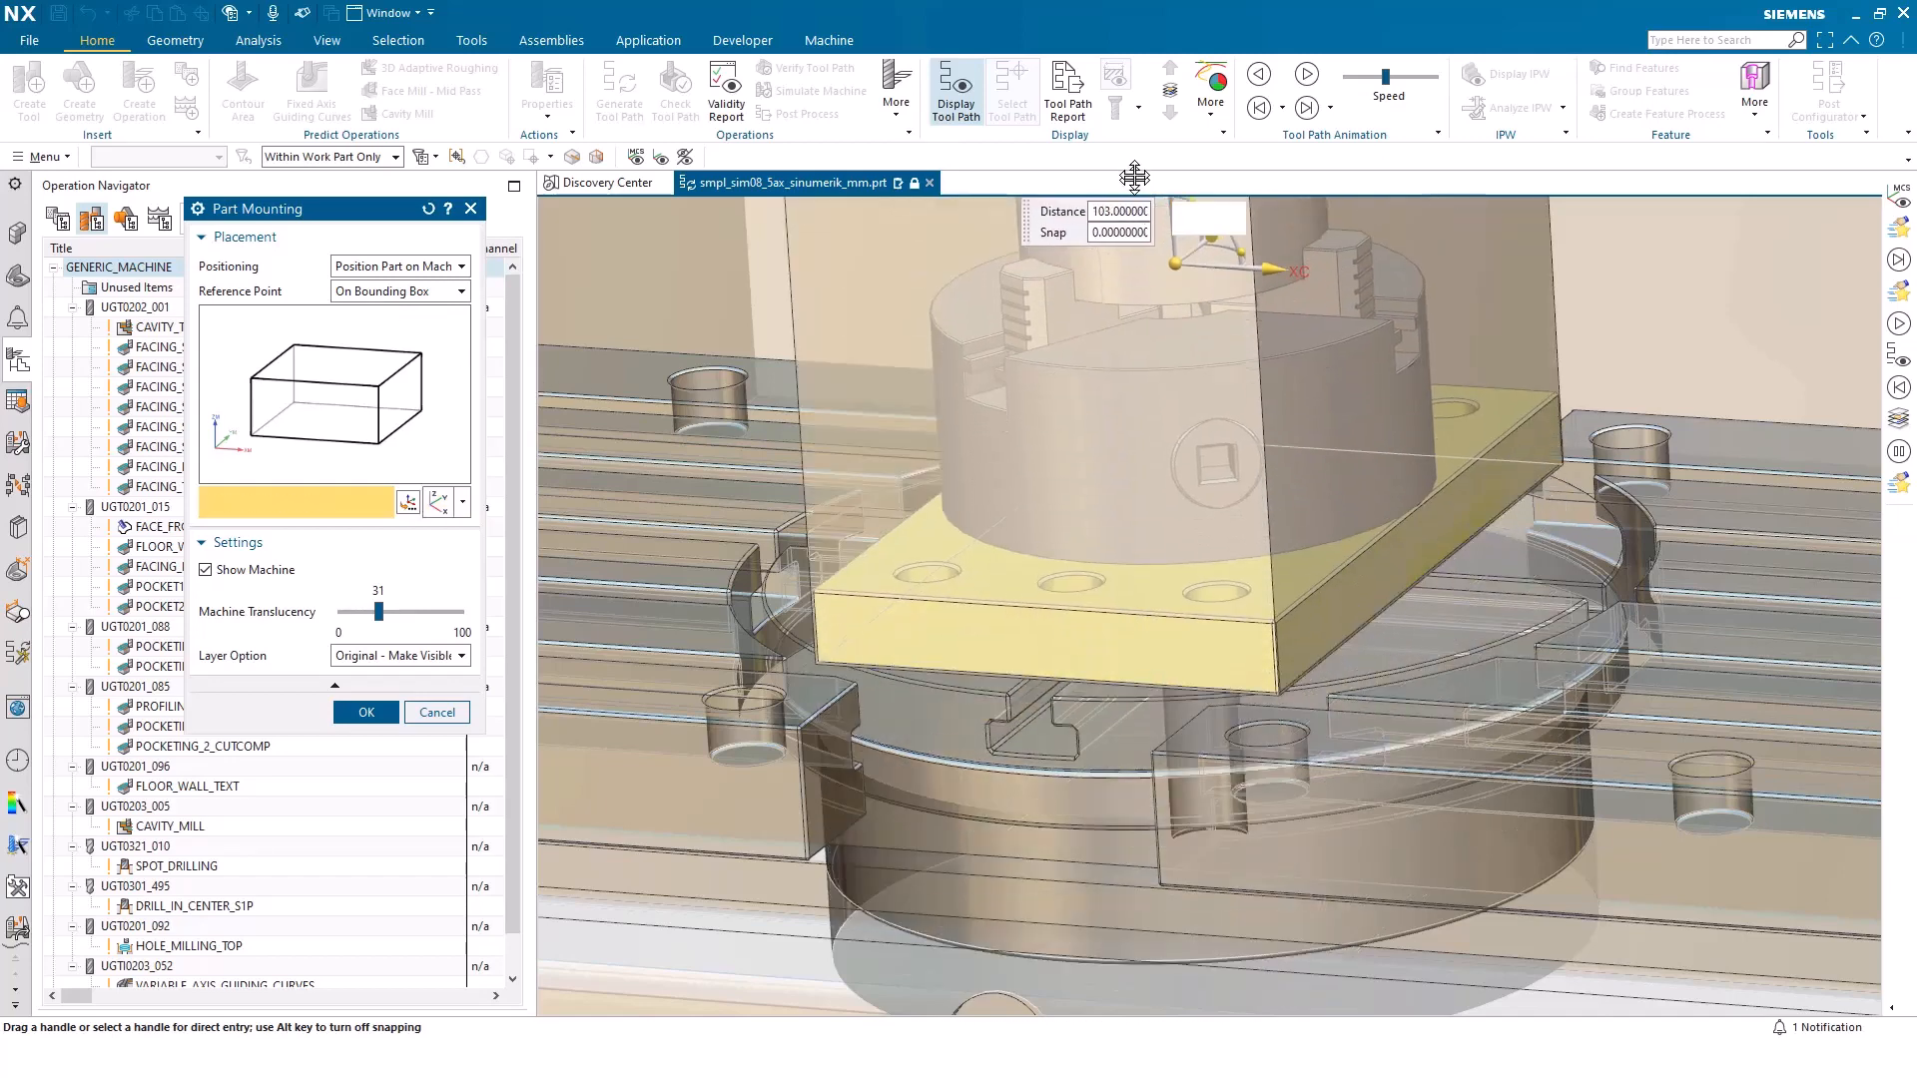
{"action": "scroll", "coordinate": [1030, 624], "scroll_direction": "down", "scroll_amount": 5}
{"action": "left_click_drag", "start_coordinate": [1048, 442], "coordinate": [1041, 379]}
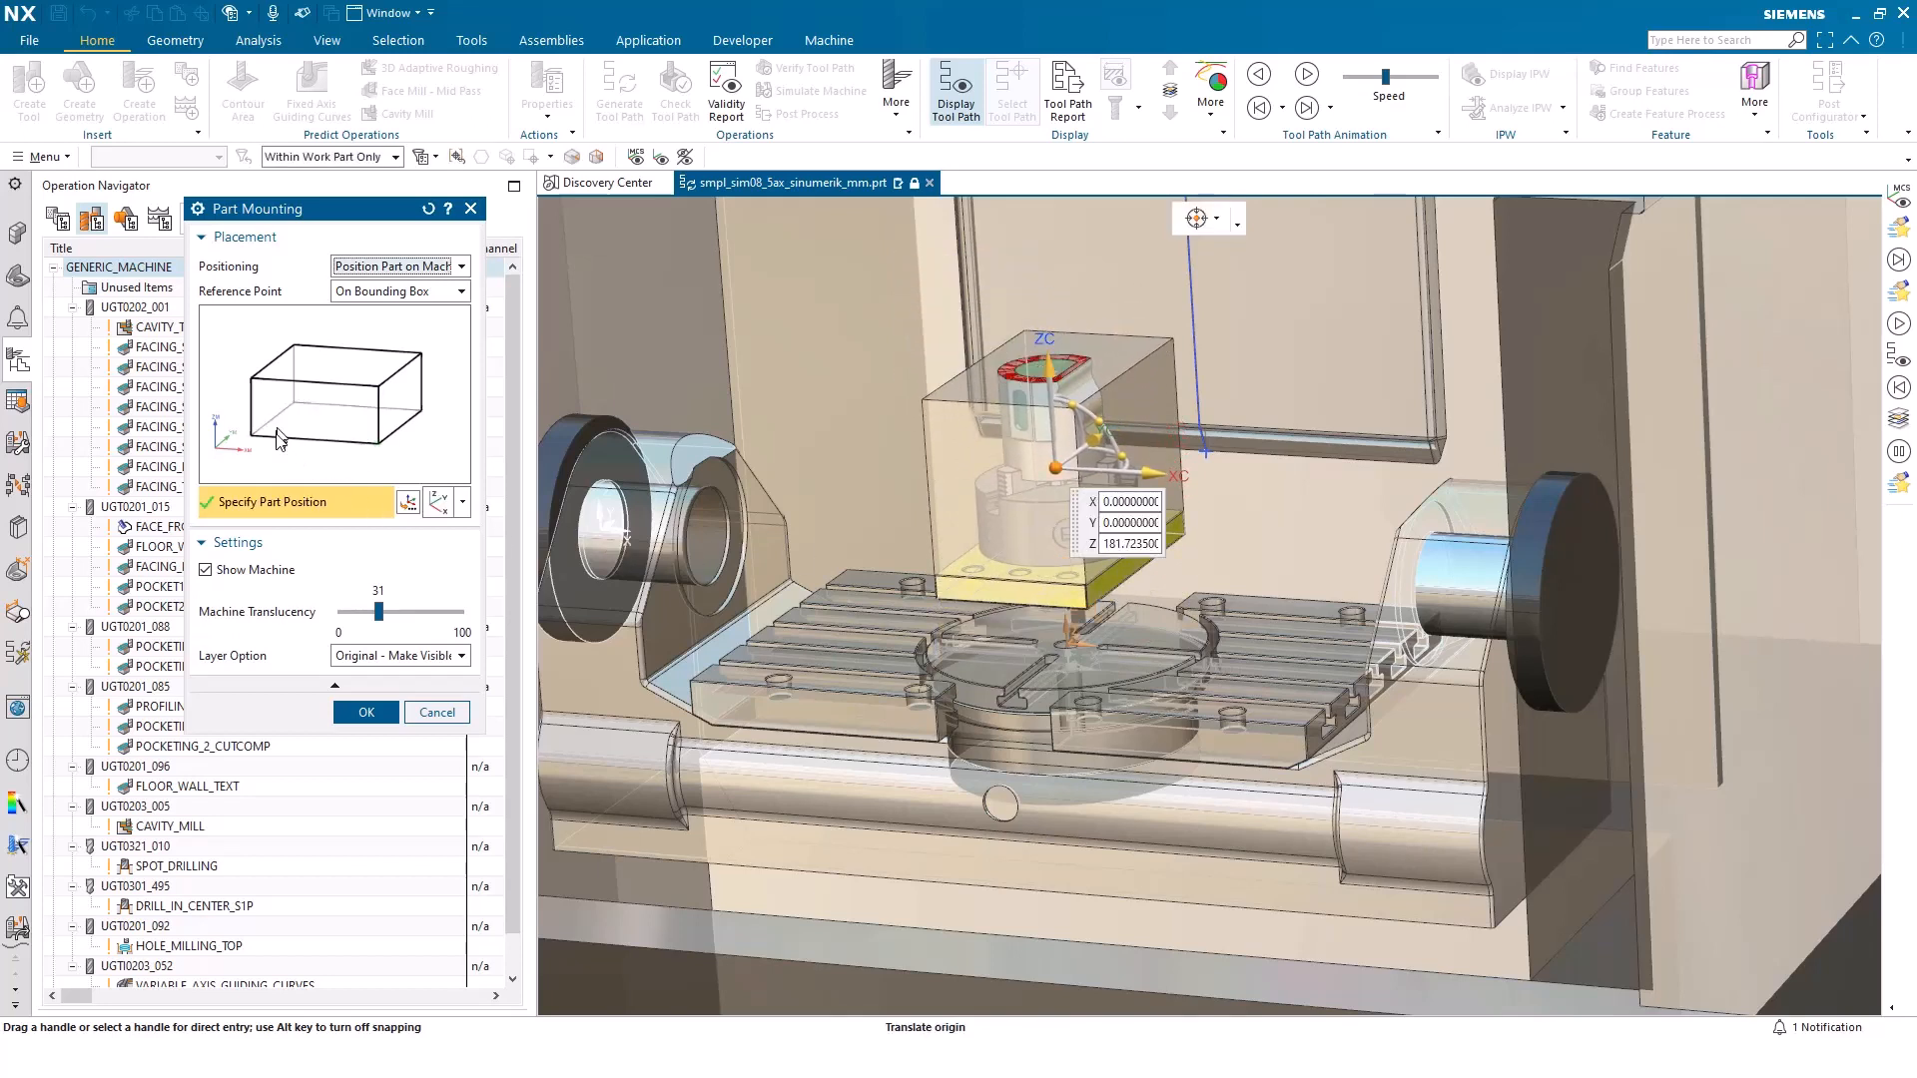
Place the bottom centre of the bounding box on the rotary table's centre, using the Entire Assembly selection scope
{"action": "left_click", "coordinate": [334, 427]}
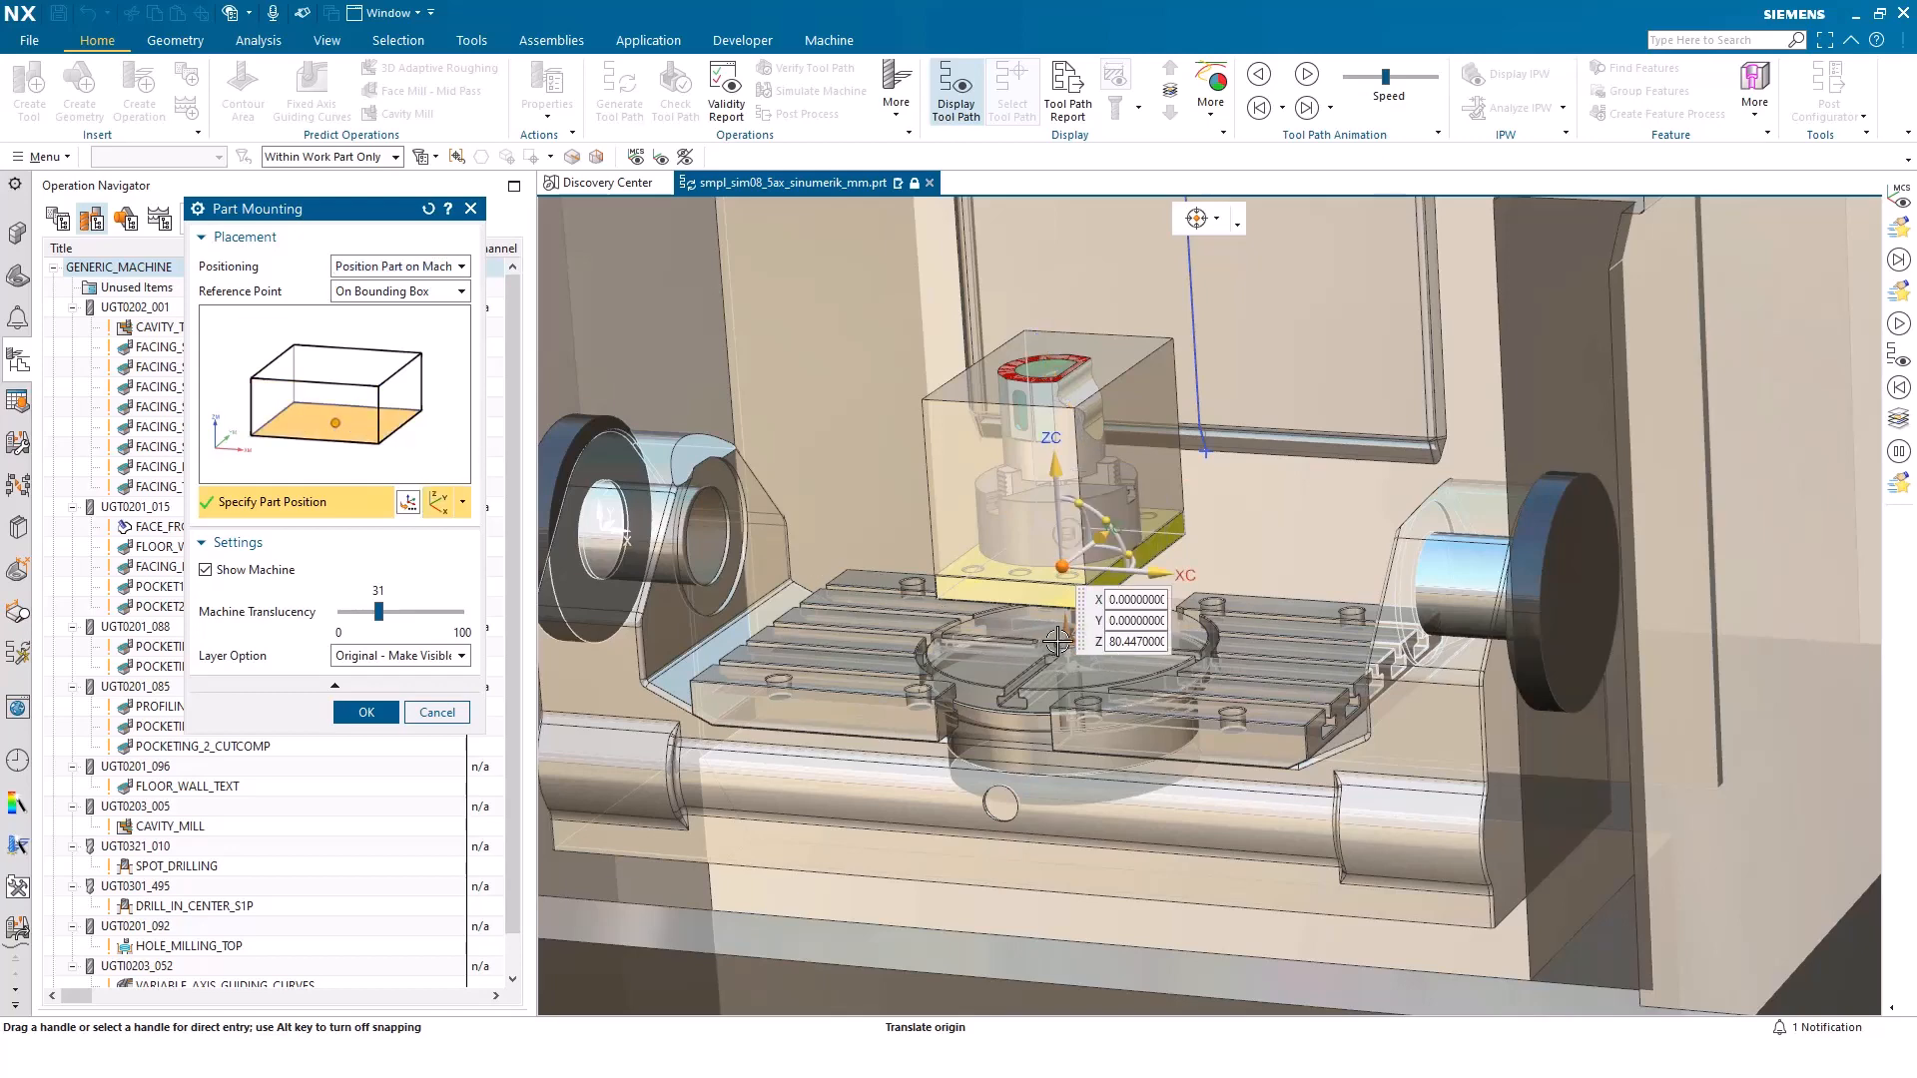
{"action": "left_click", "coordinate": [384, 157]}
{"action": "left_click", "coordinate": [385, 178]}
{"action": "left_click", "coordinate": [1007, 651]}
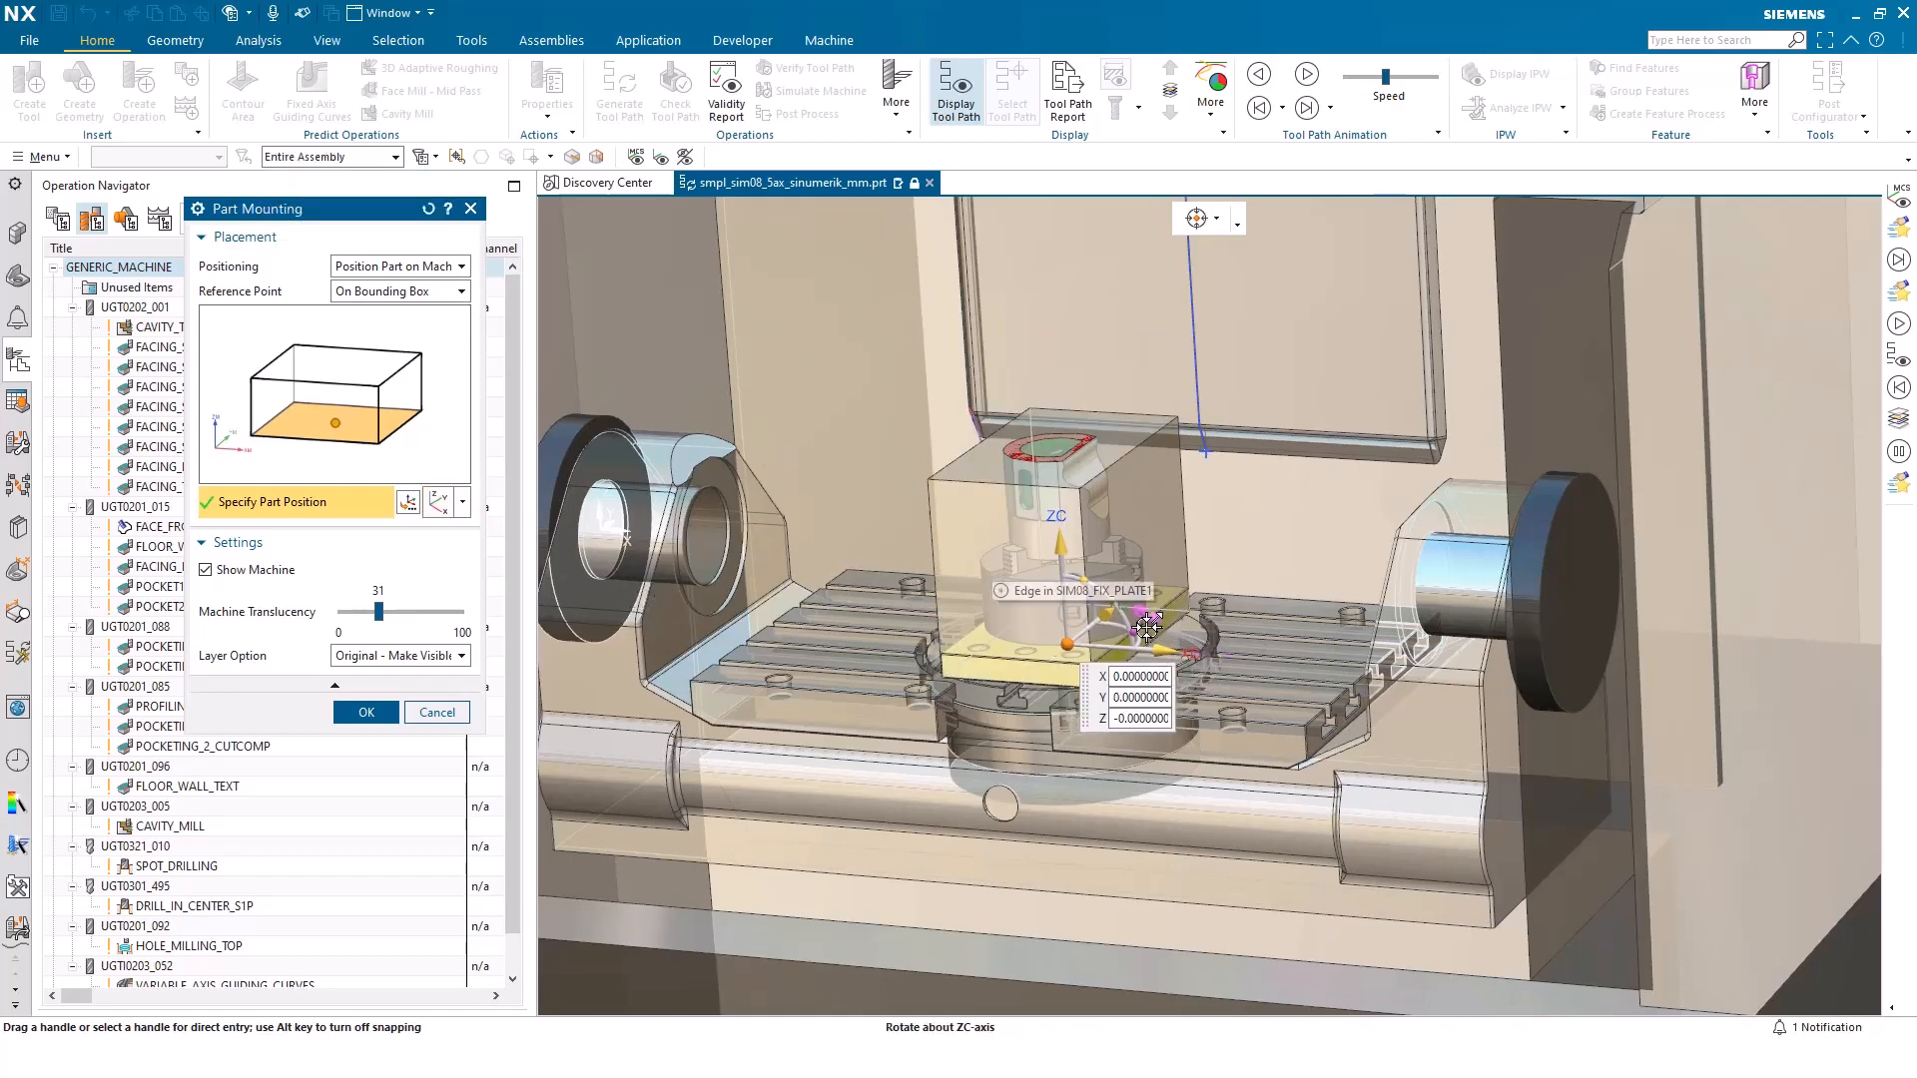
Rotate the clamped part about the ZC axis, accept the mounting, and discard the five-axis machine replacement
{"action": "left_click_drag", "start_coordinate": [1143, 630], "coordinate": [1089, 732]}
{"action": "left_click", "coordinate": [1067, 644]}
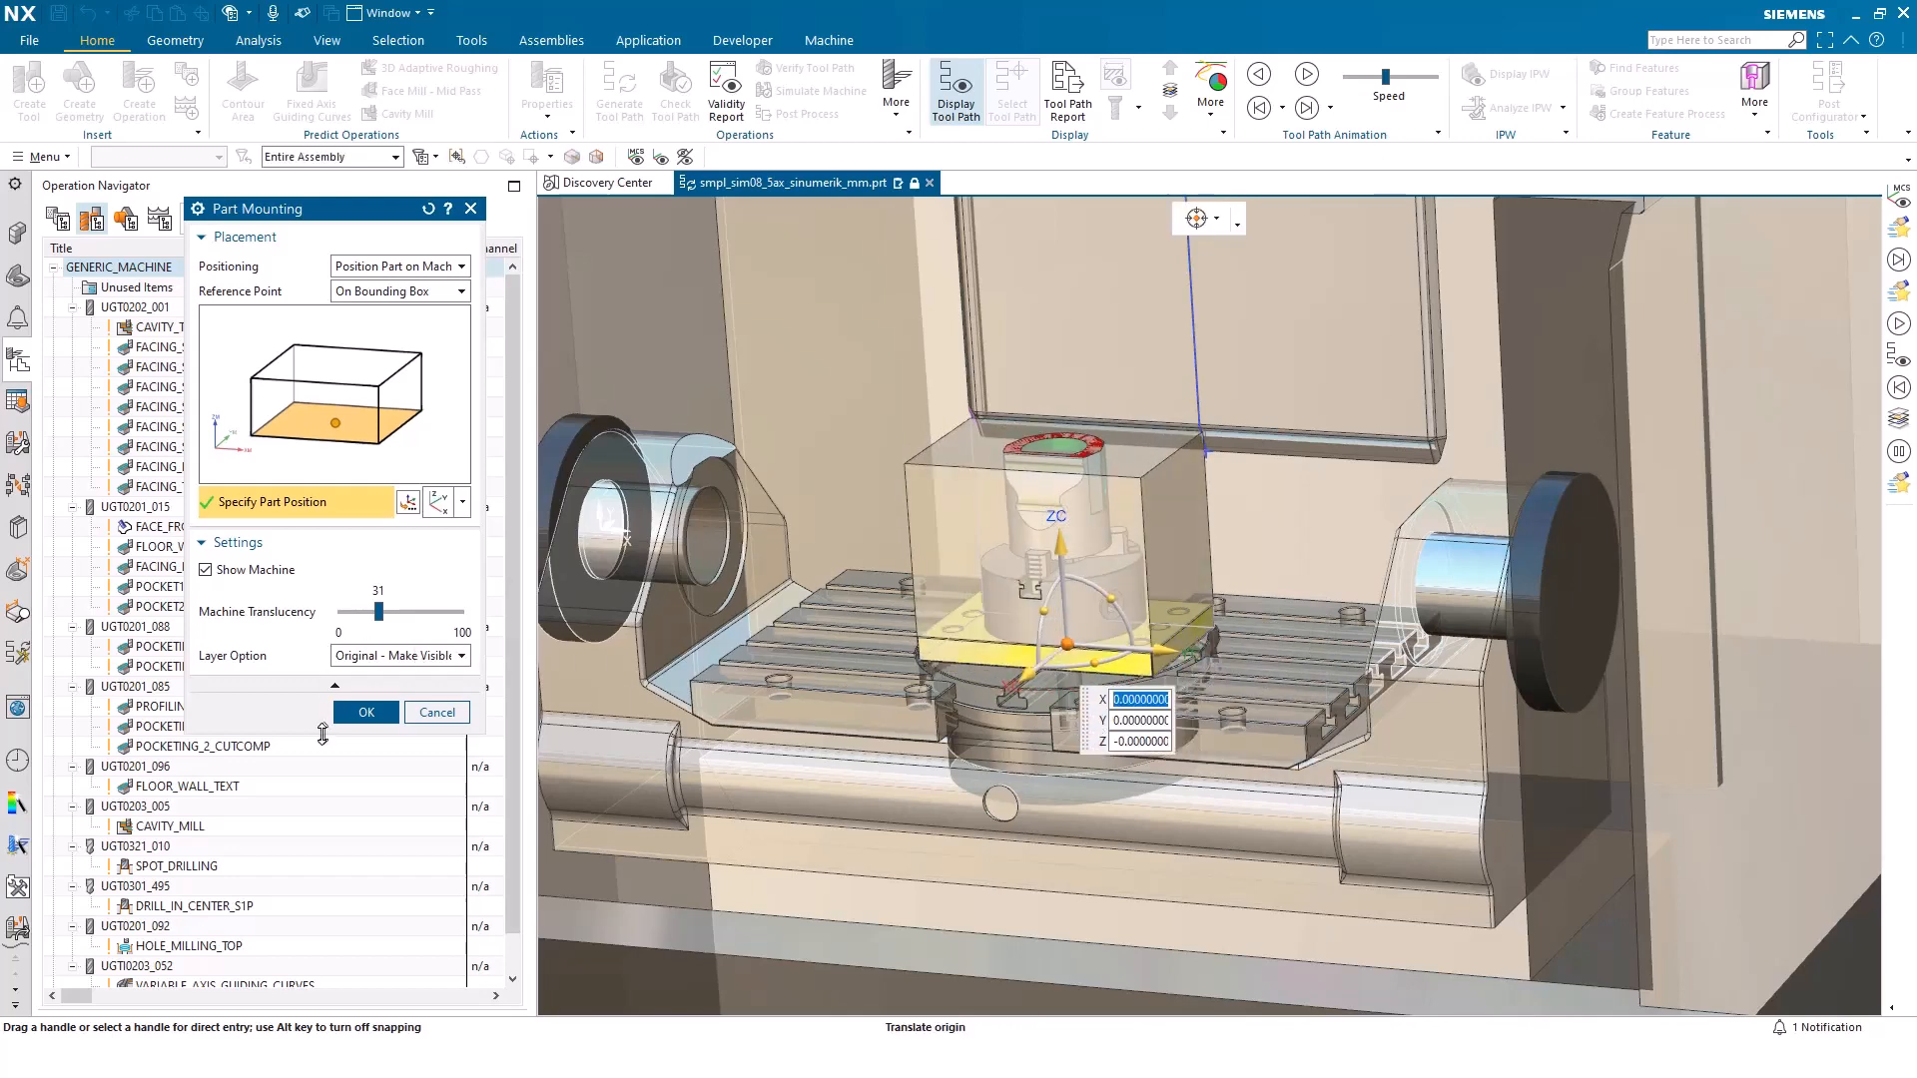
{"action": "left_click", "coordinate": [357, 712]}
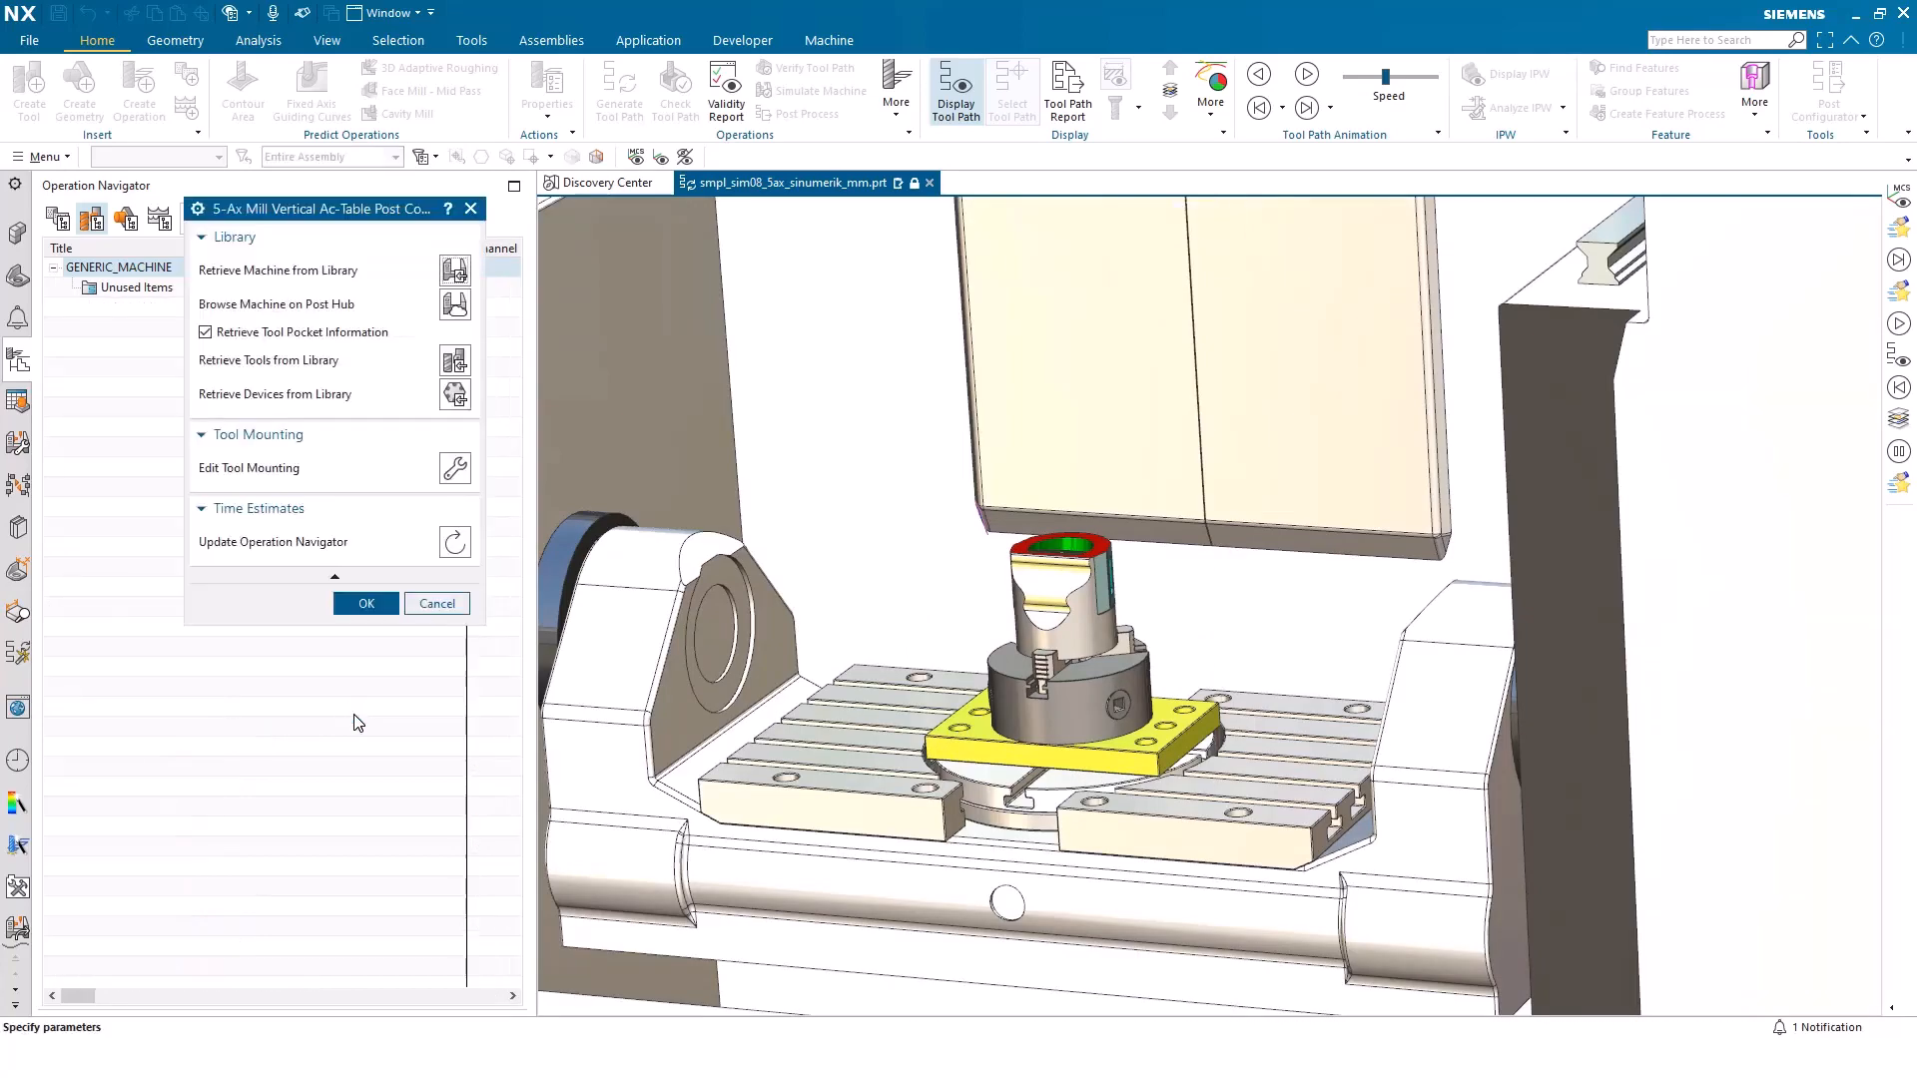
{"action": "left_click", "coordinate": [435, 603]}
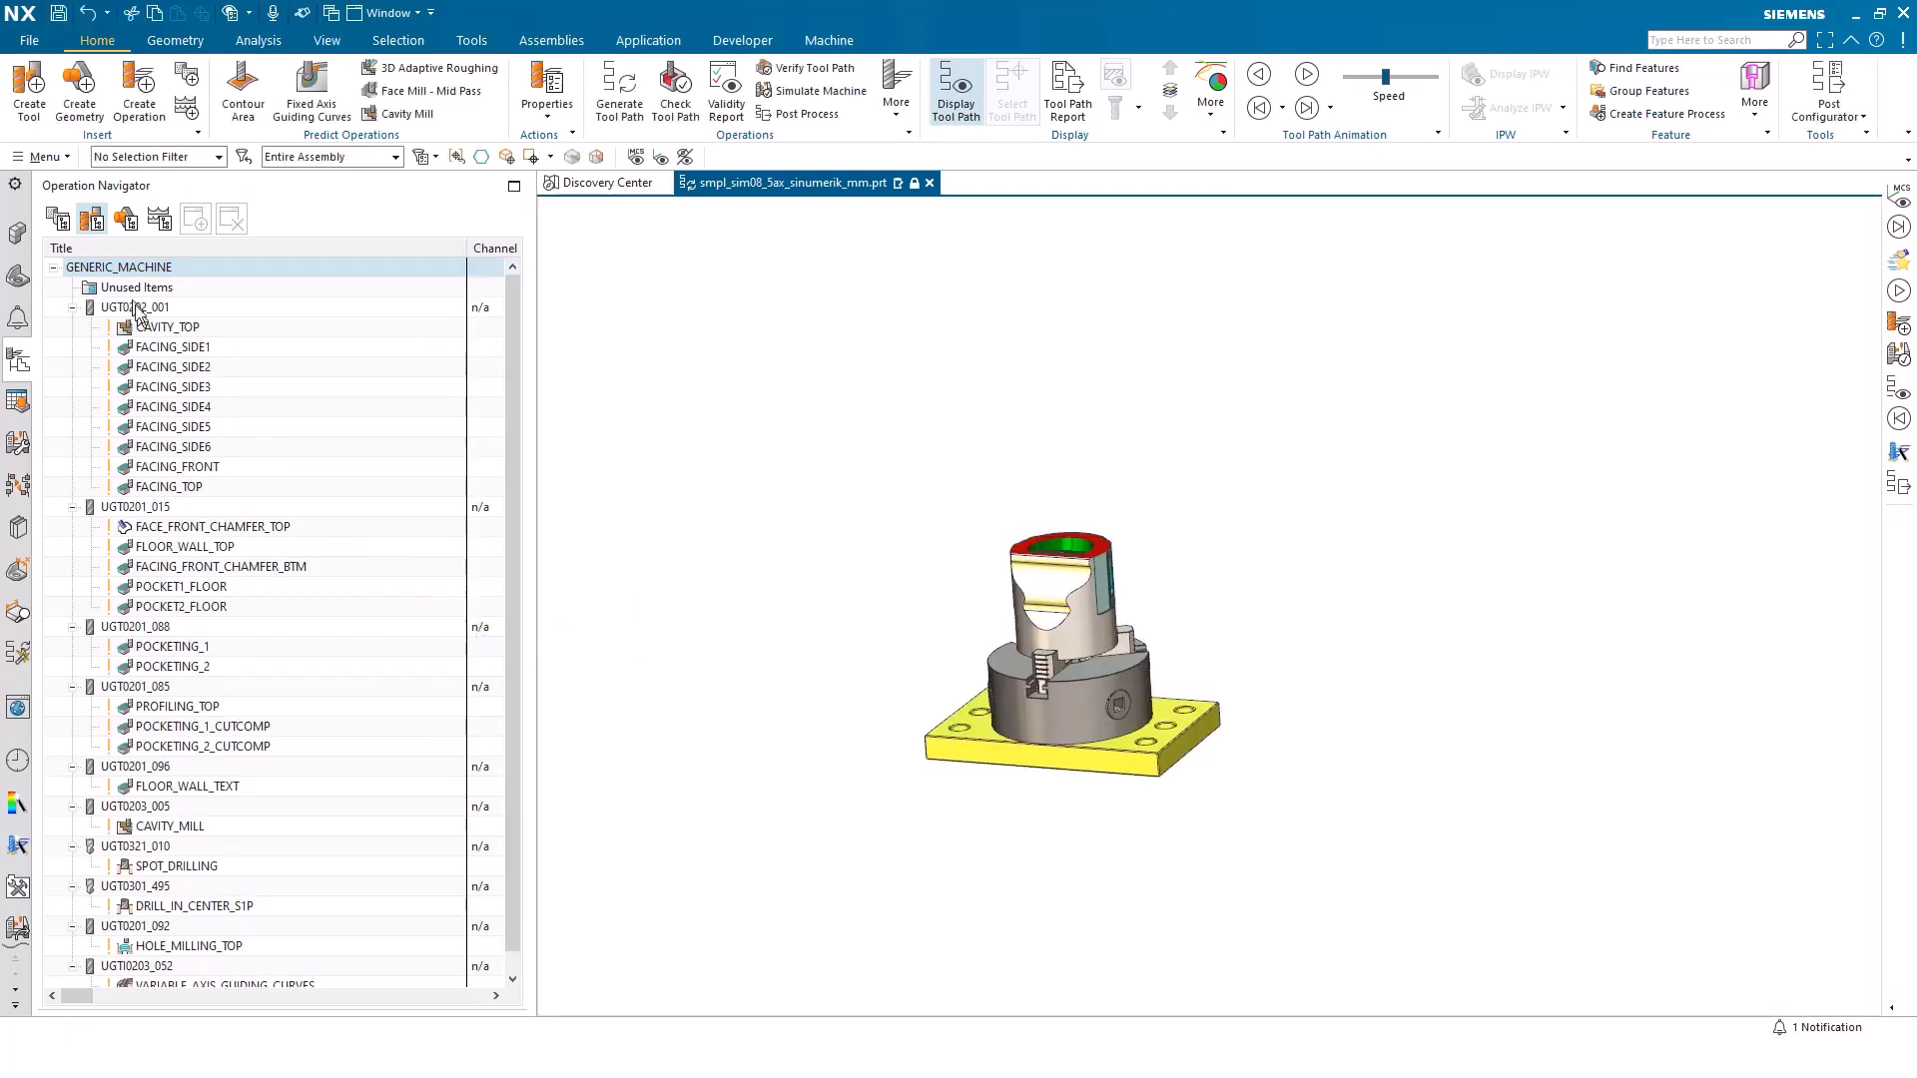
Hide the sim08_fix_plate1 base plate under the chuck
{"action": "left_click", "coordinate": [19, 235]}
{"action": "left_click", "coordinate": [105, 356]}
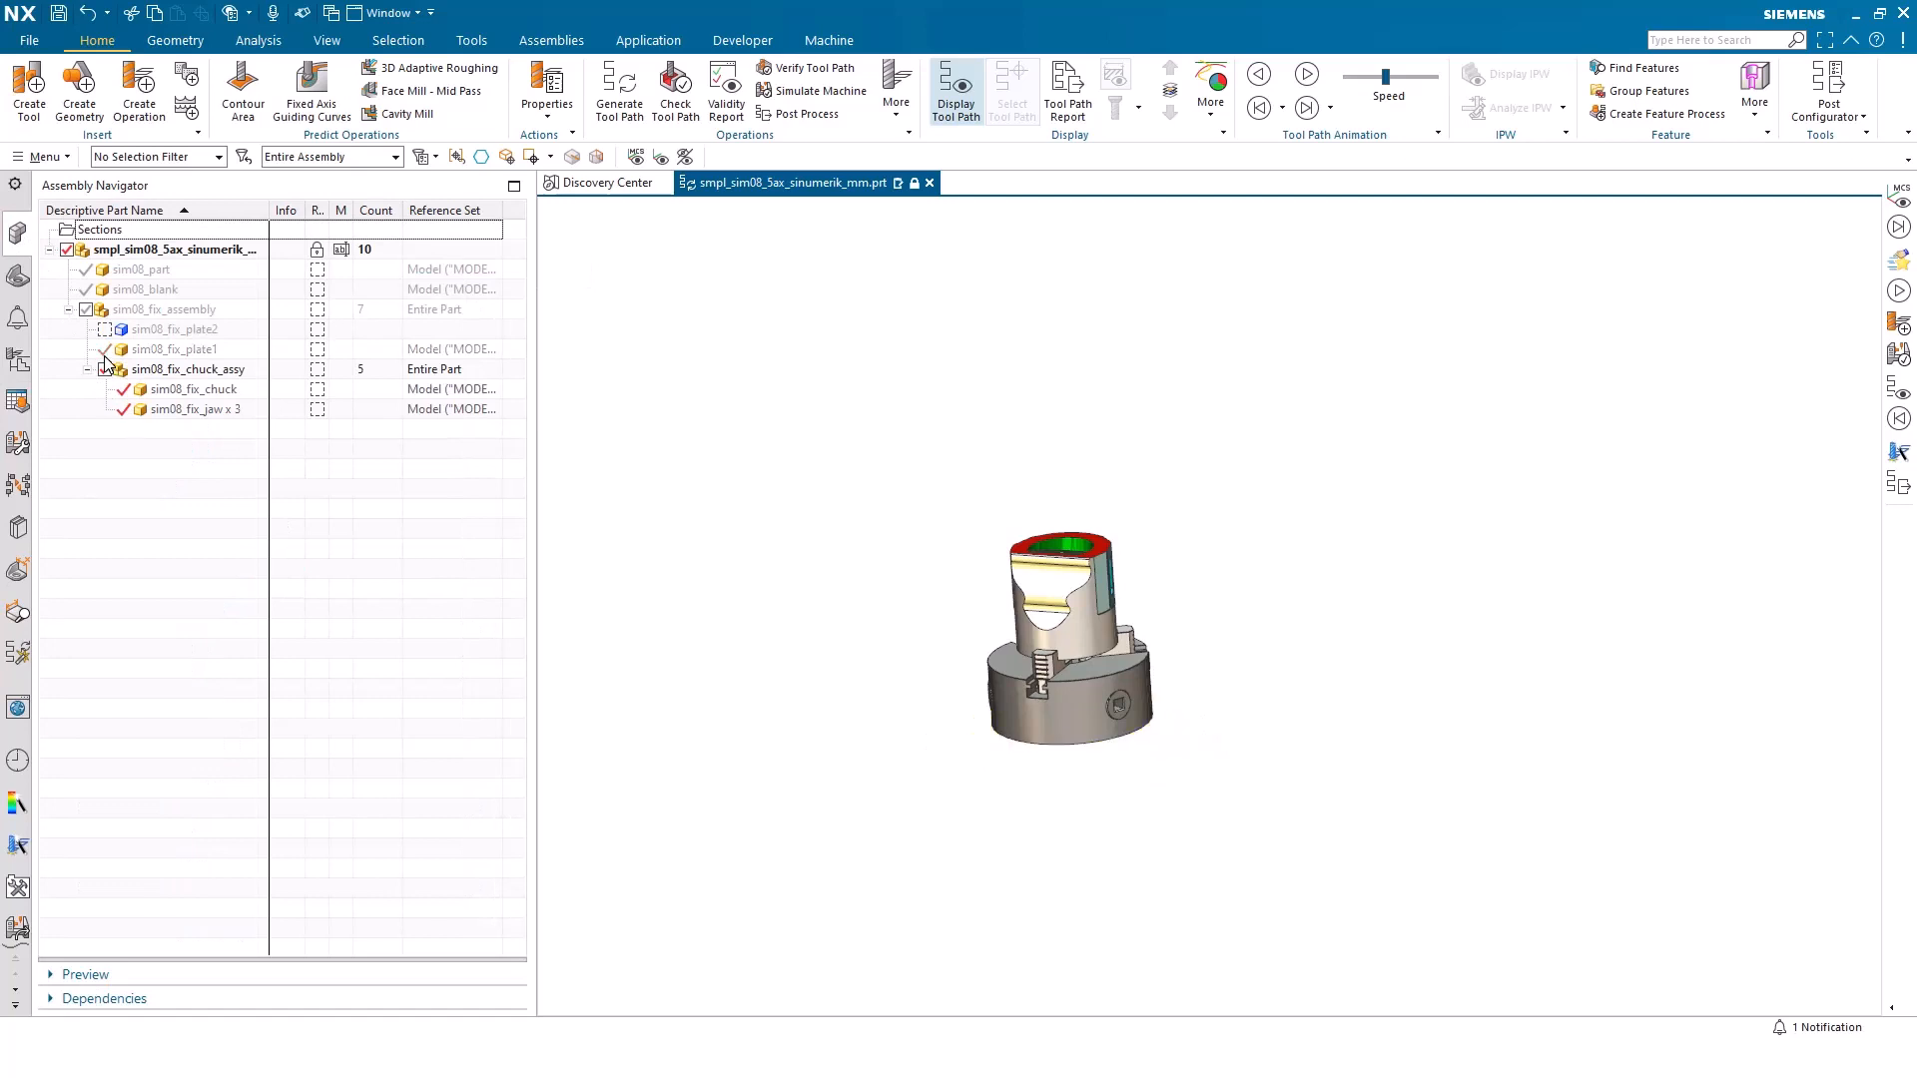
Replace the generic machine with sim15_millturn_9ax_sinumerik from the MILLTURN class of the machine library
{"action": "left_click", "coordinate": [17, 361]}
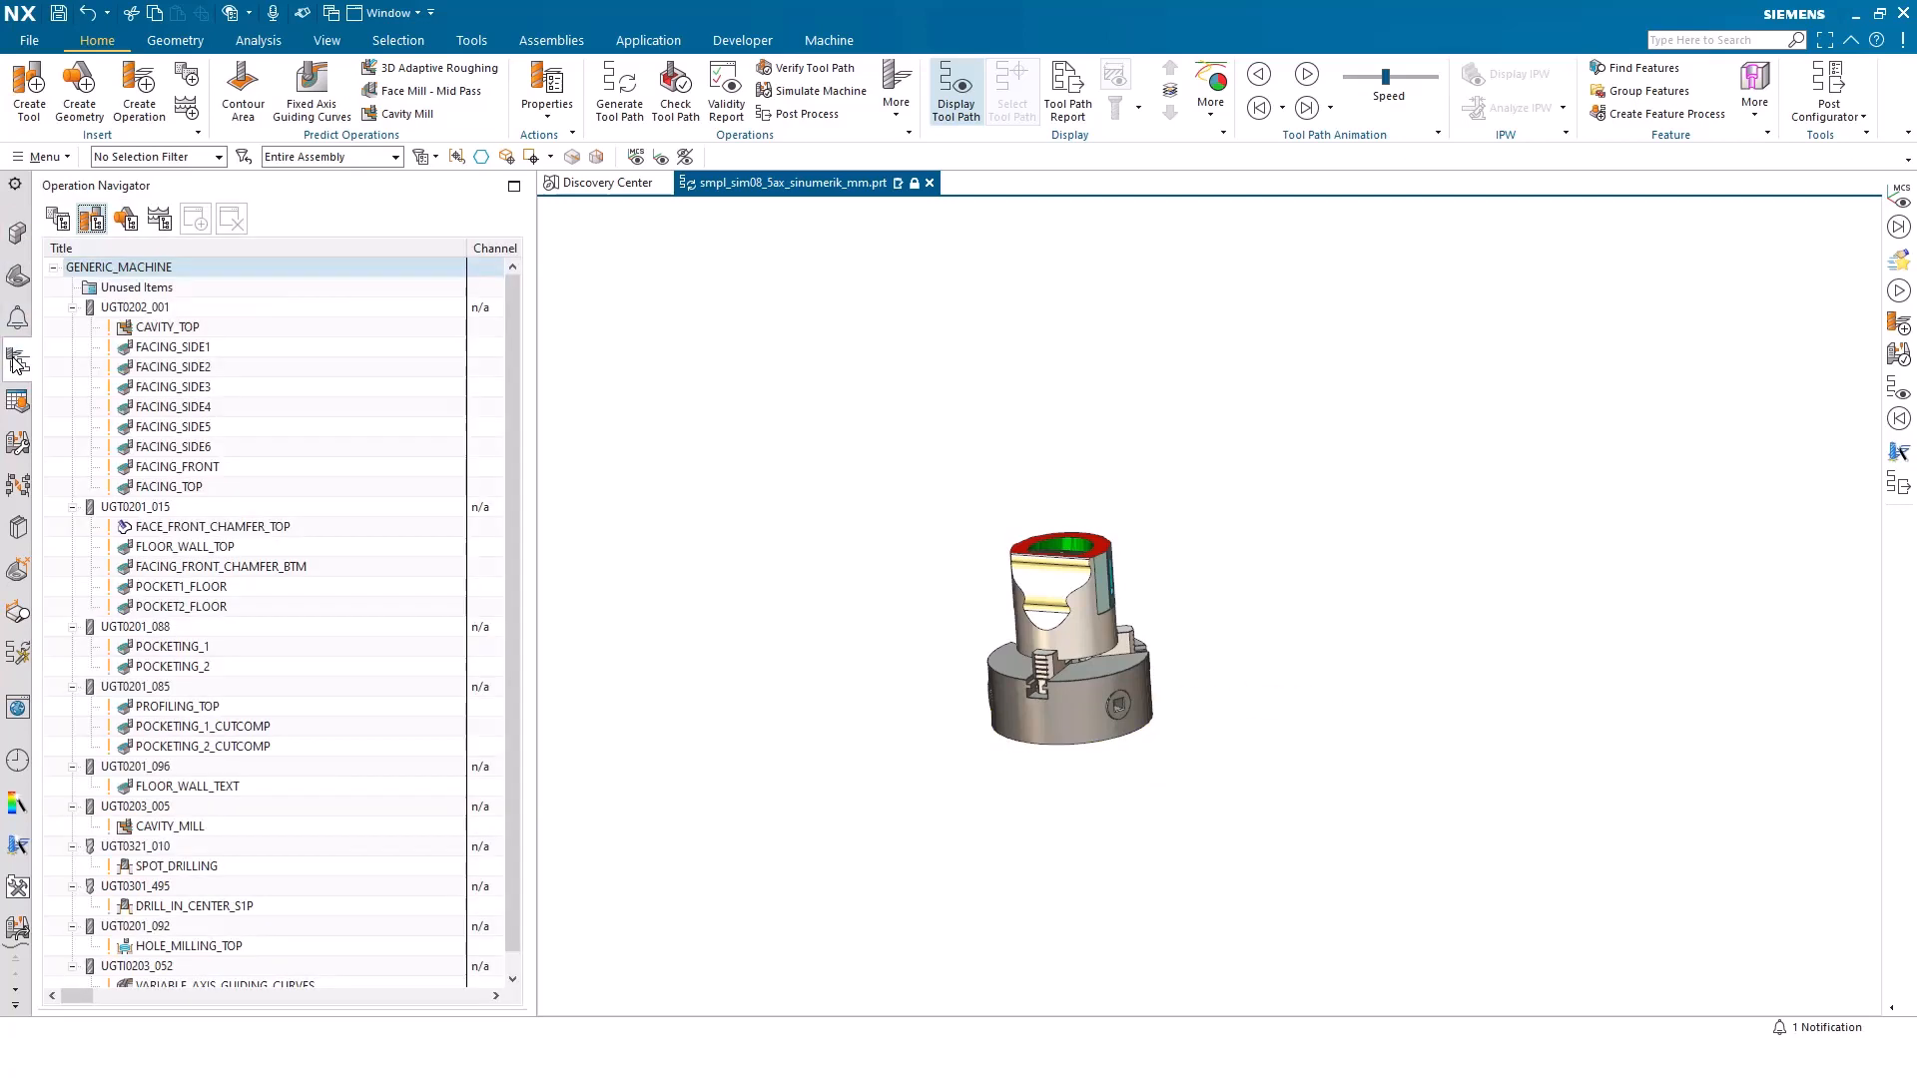
{"action": "double_click", "coordinate": [133, 270]}
{"action": "left_click", "coordinate": [460, 271]}
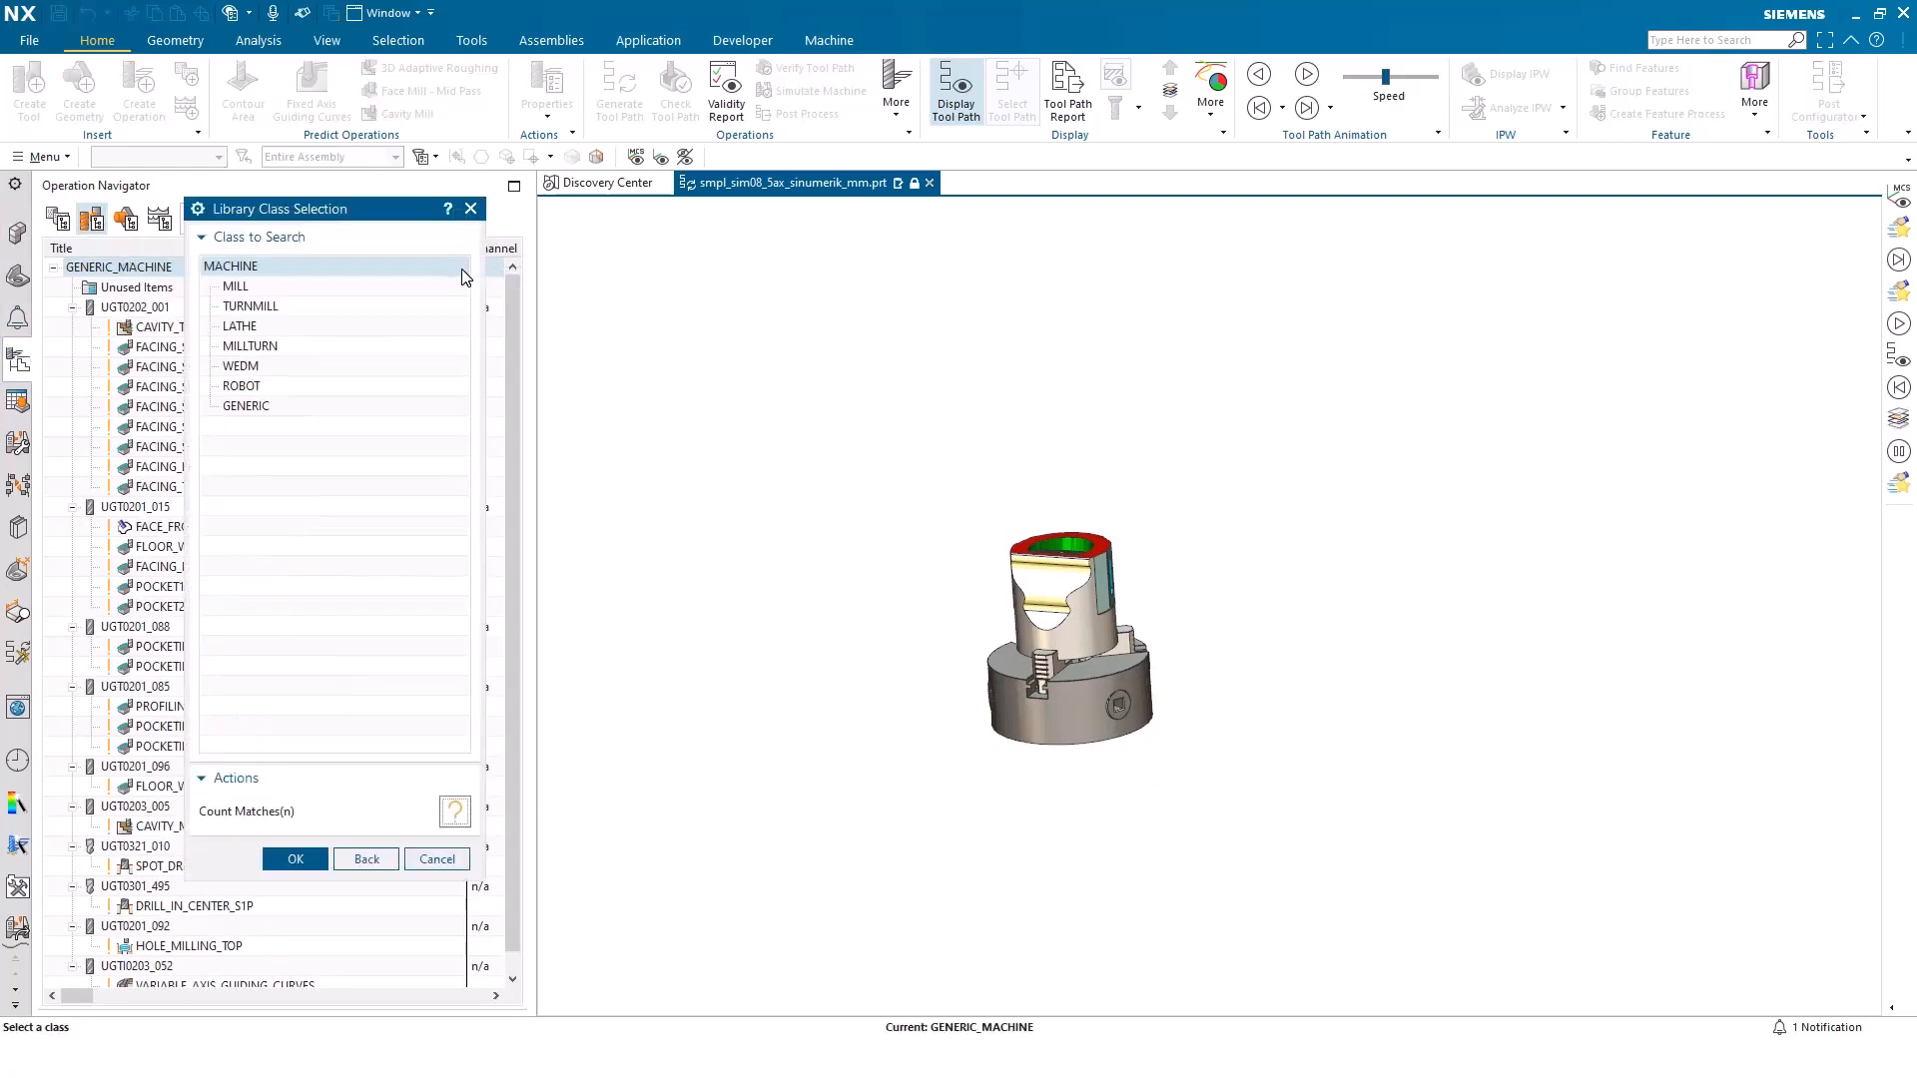
{"action": "double_click", "coordinate": [262, 350]}
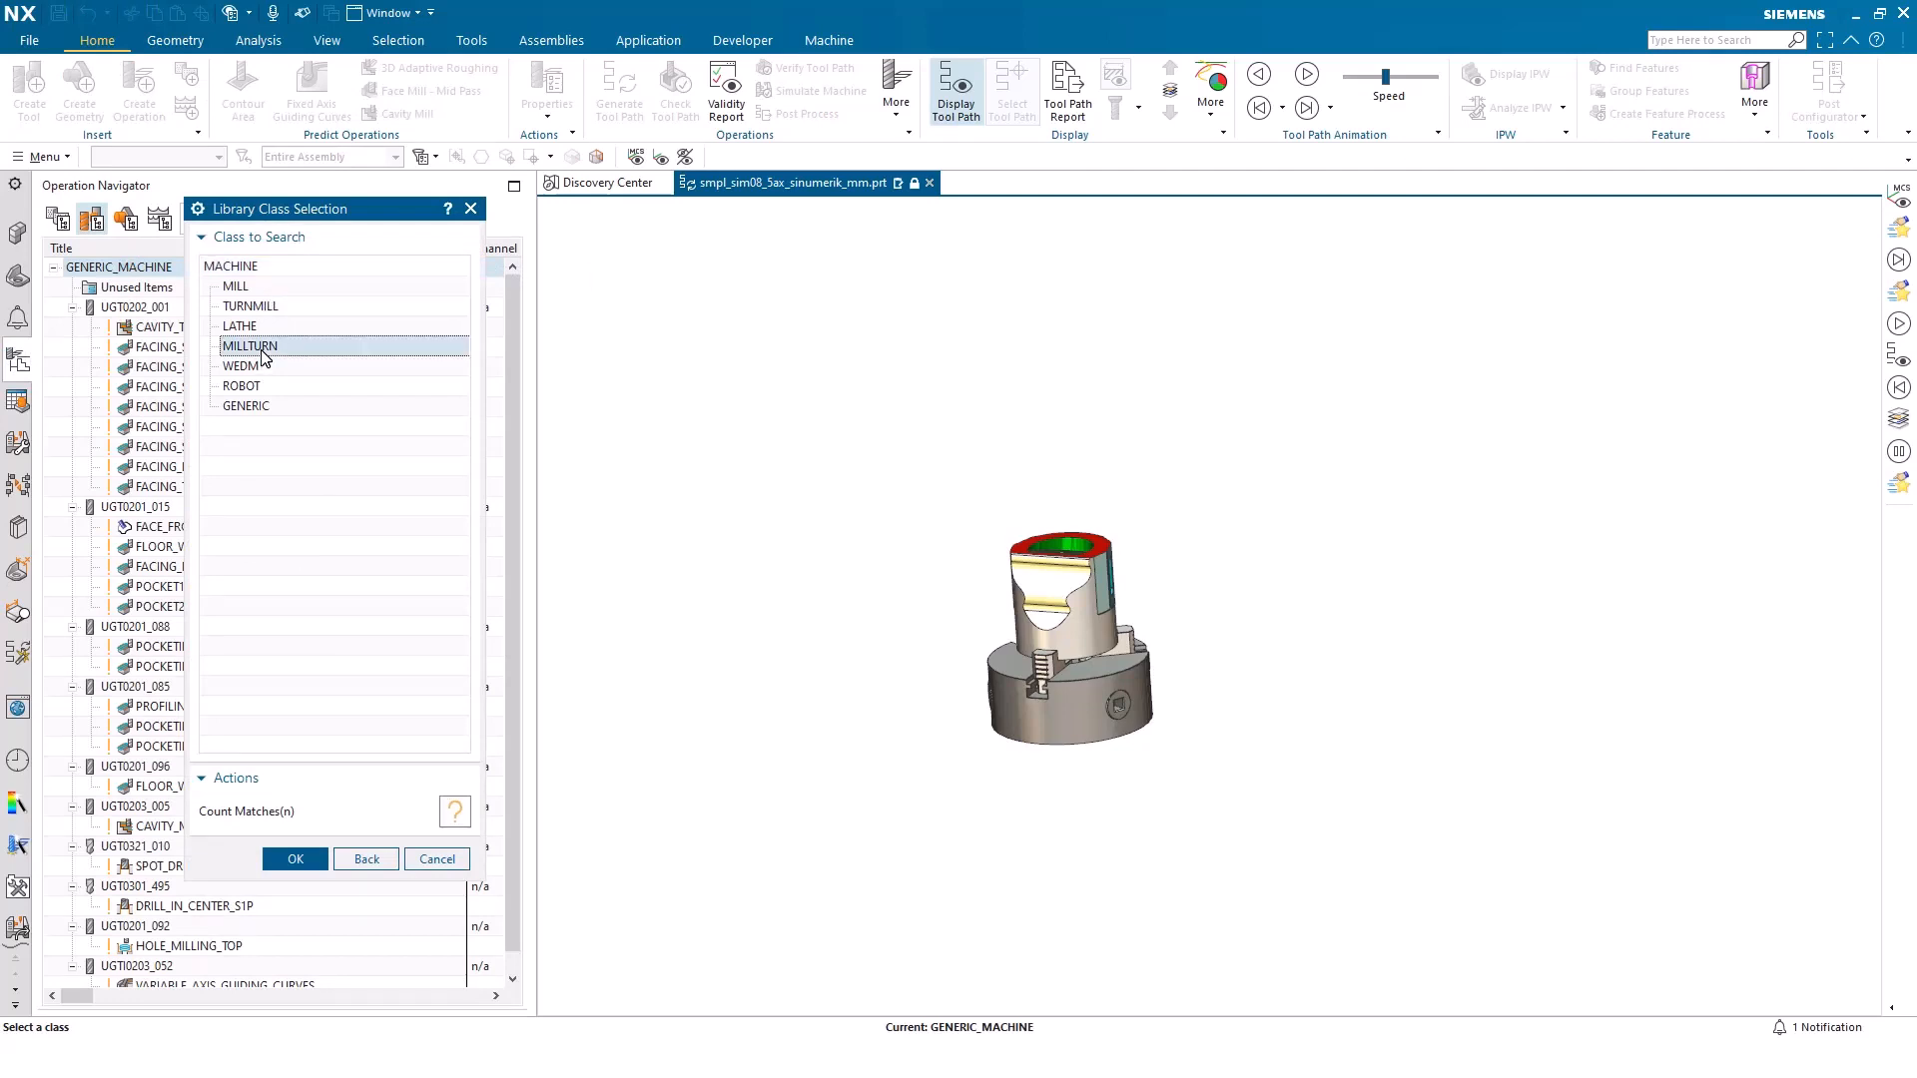
{"action": "left_click", "coordinate": [271, 366]}
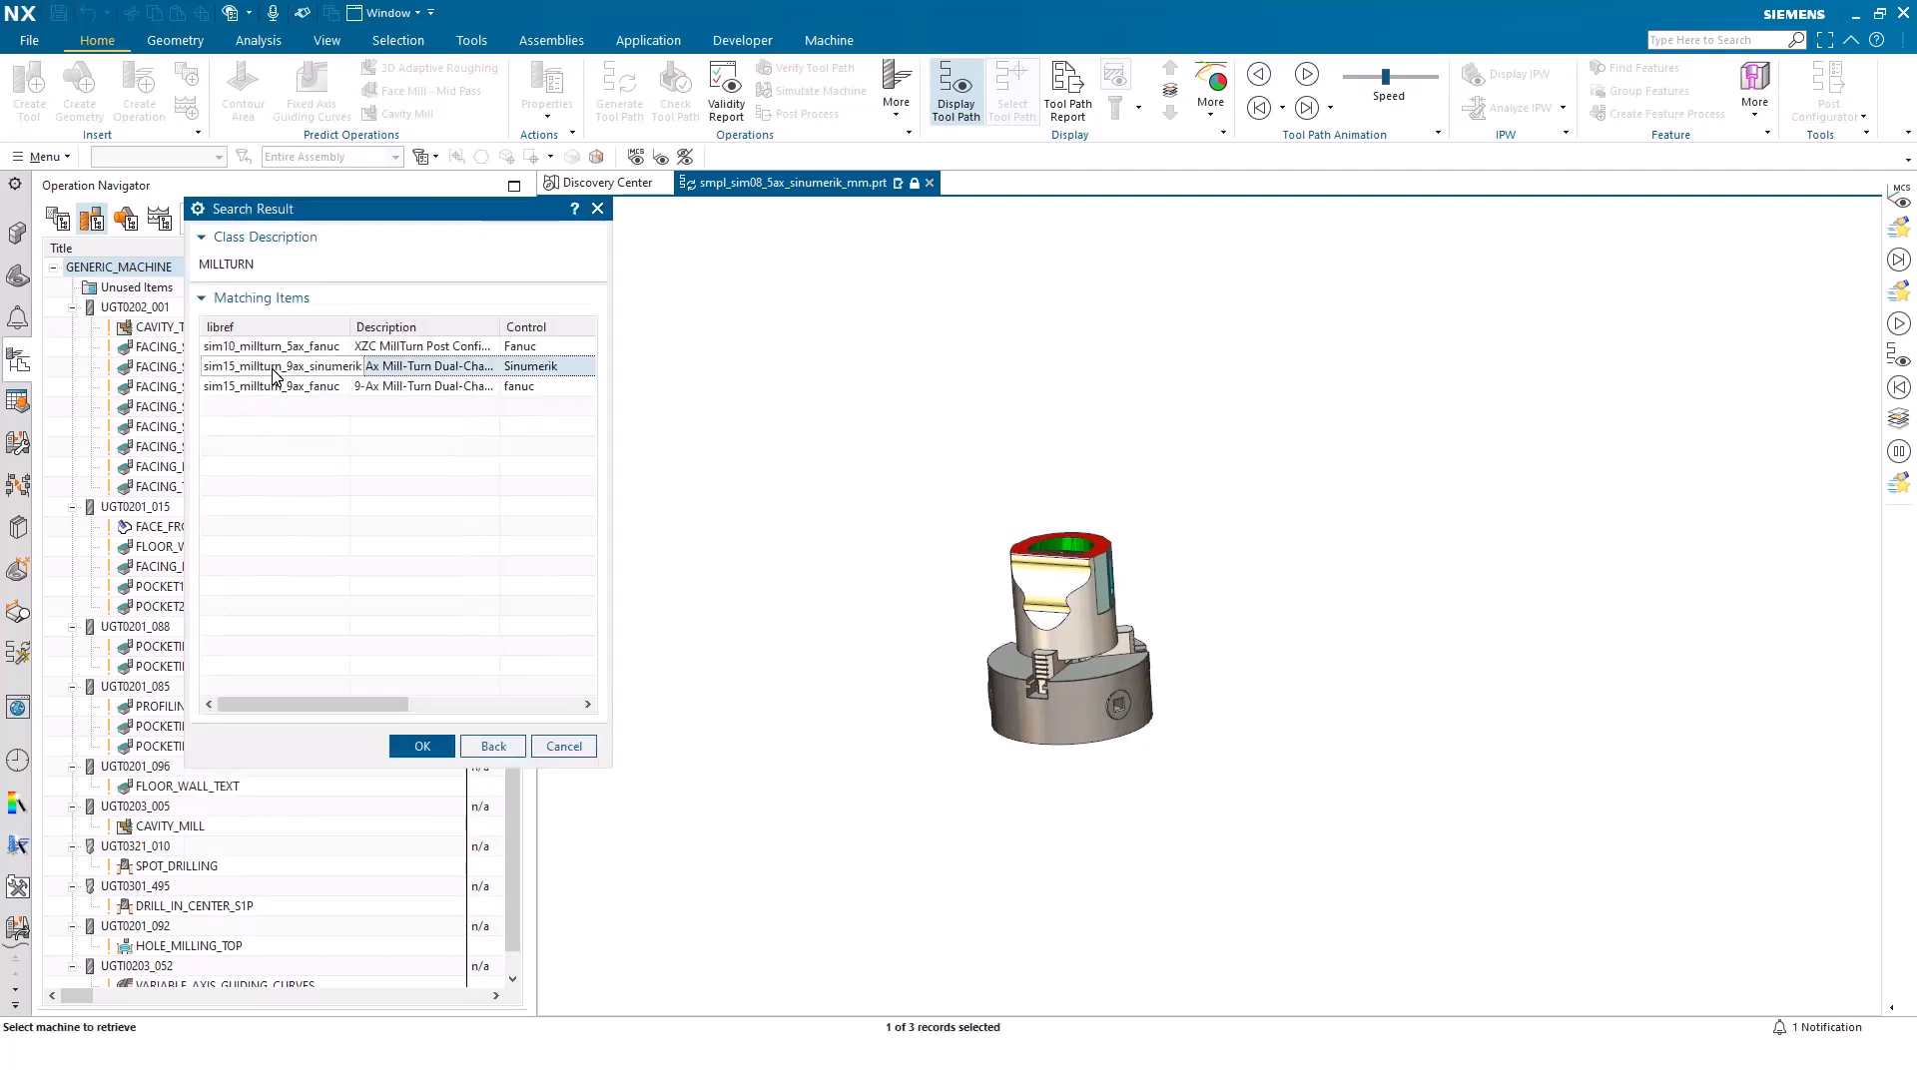
{"action": "left_click", "coordinate": [423, 746]}
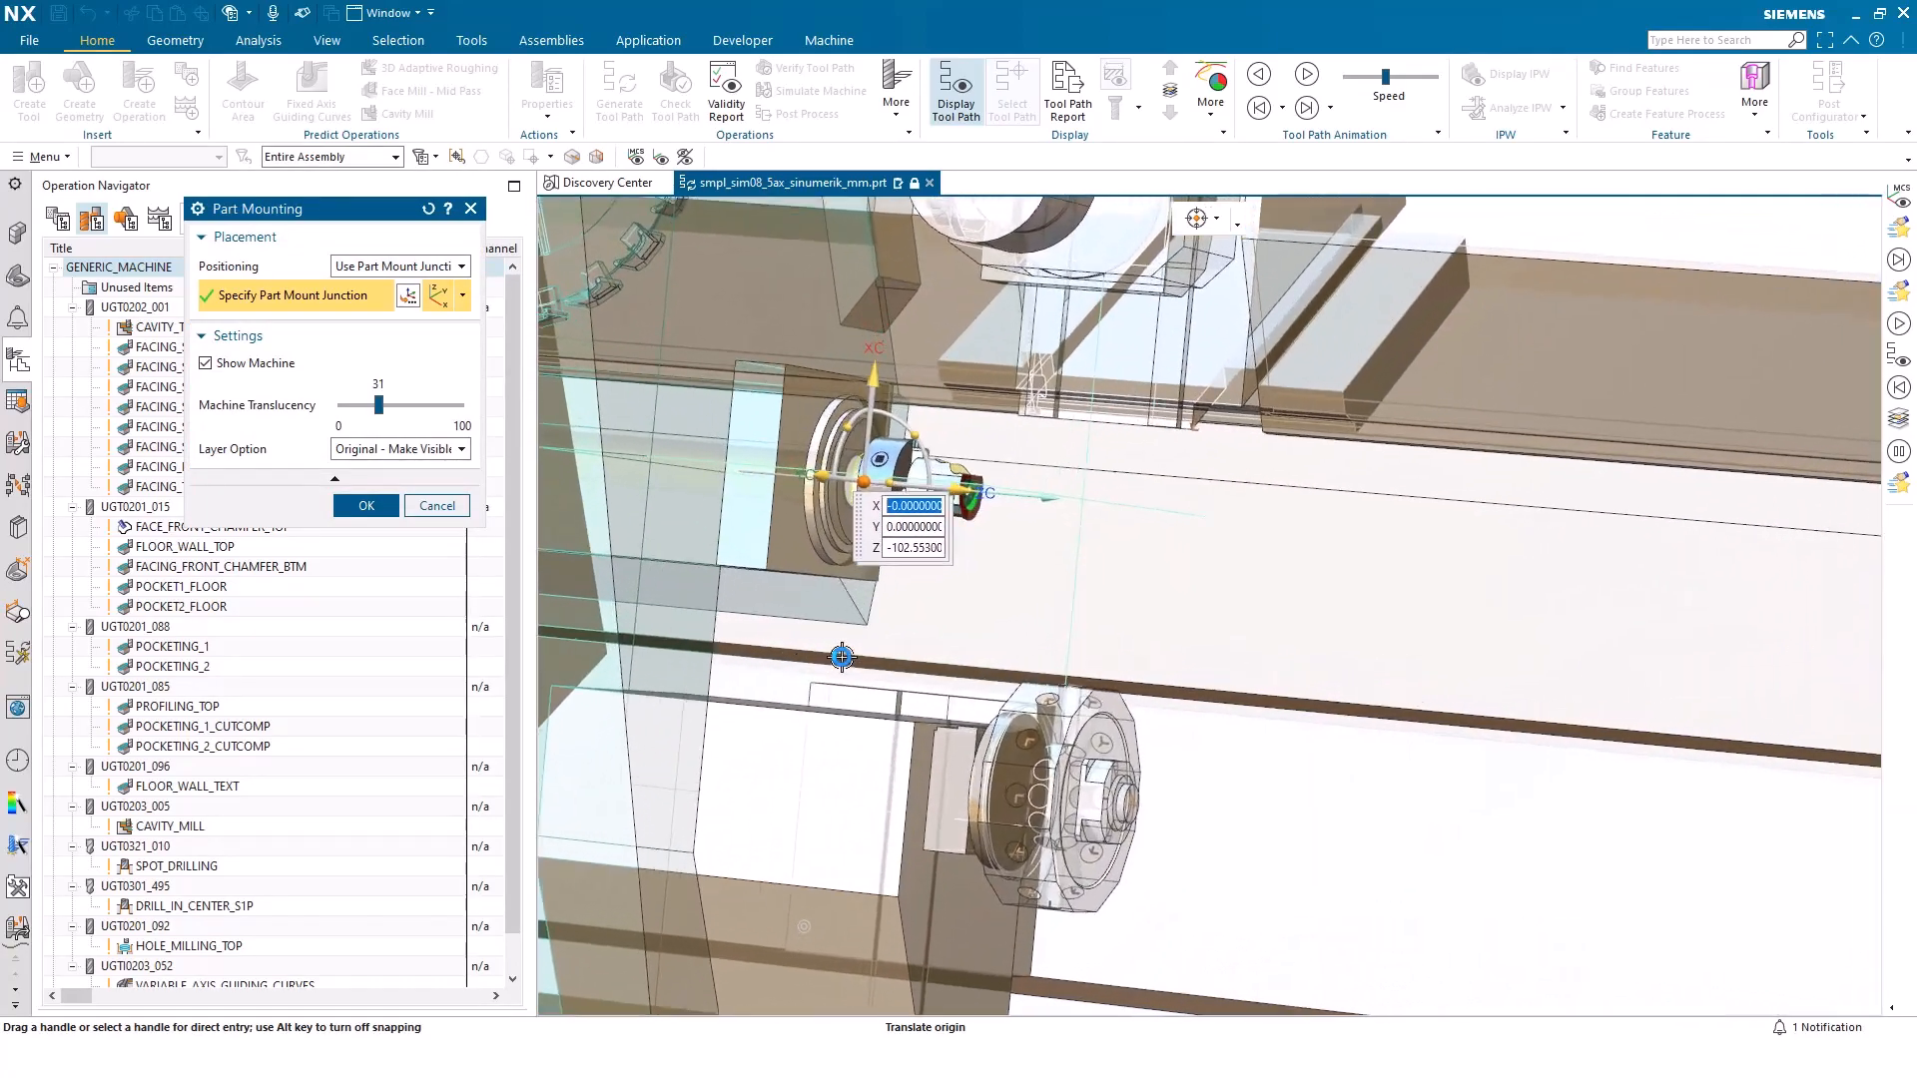
Set the mounting to Position Part on Machine with an On Bounding Cylinder reference point, and move the part along ZC away from the spindle
{"action": "left_click", "coordinate": [367, 267]}
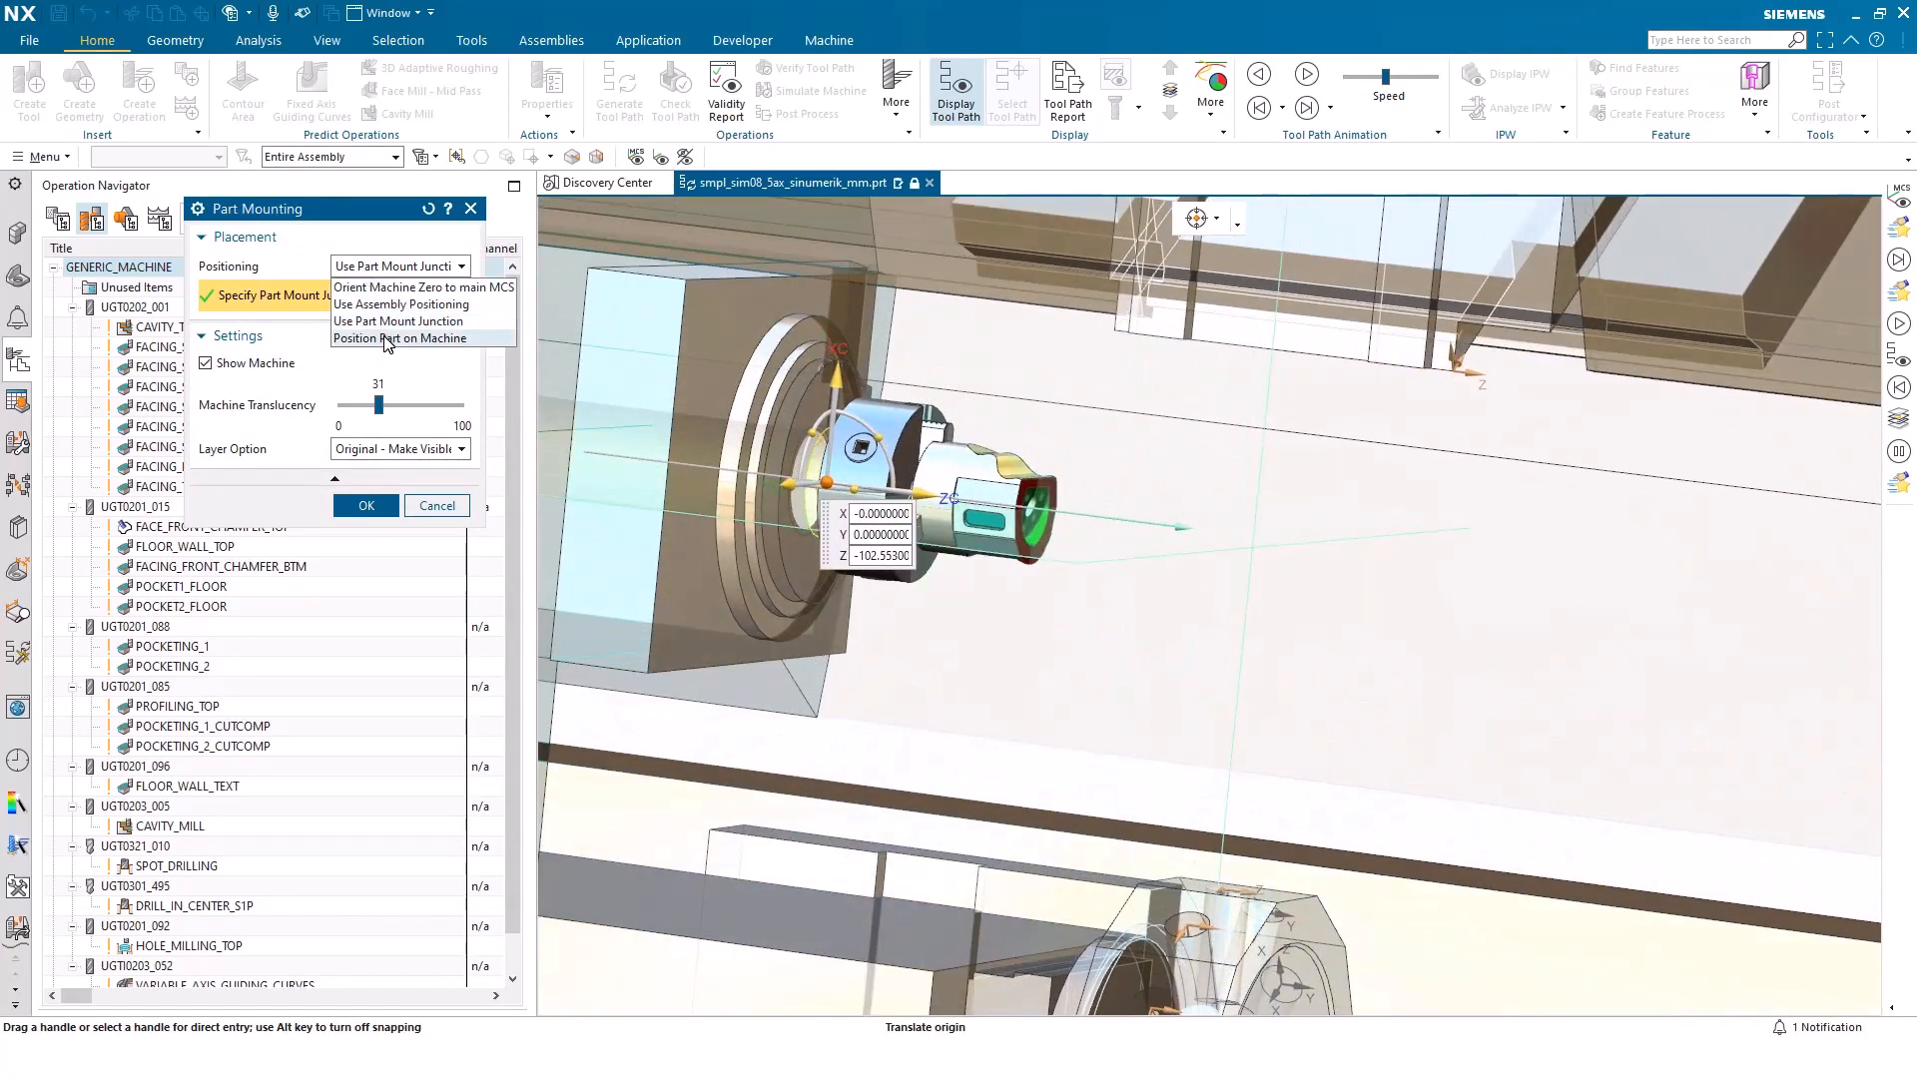
{"action": "left_click", "coordinate": [388, 345]}
{"action": "left_click", "coordinate": [400, 290]}
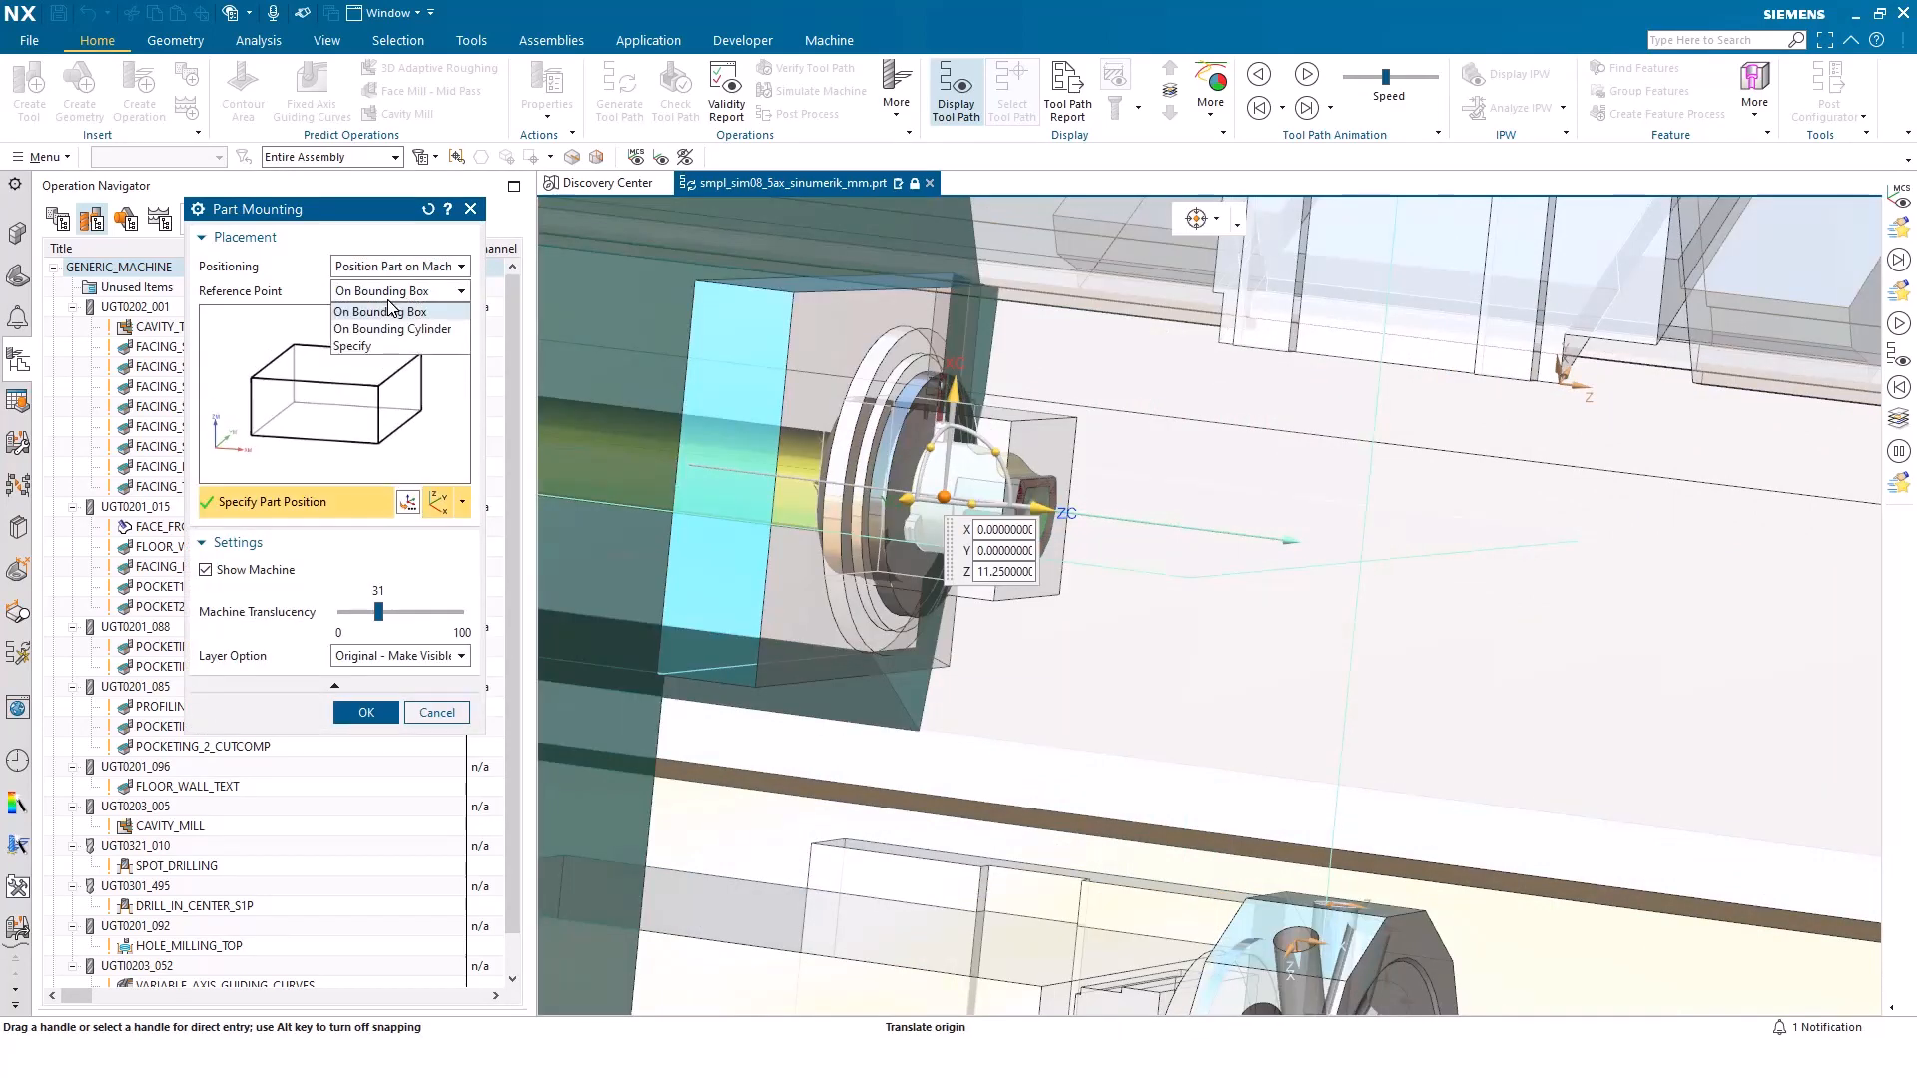
{"action": "left_click", "coordinate": [394, 334]}
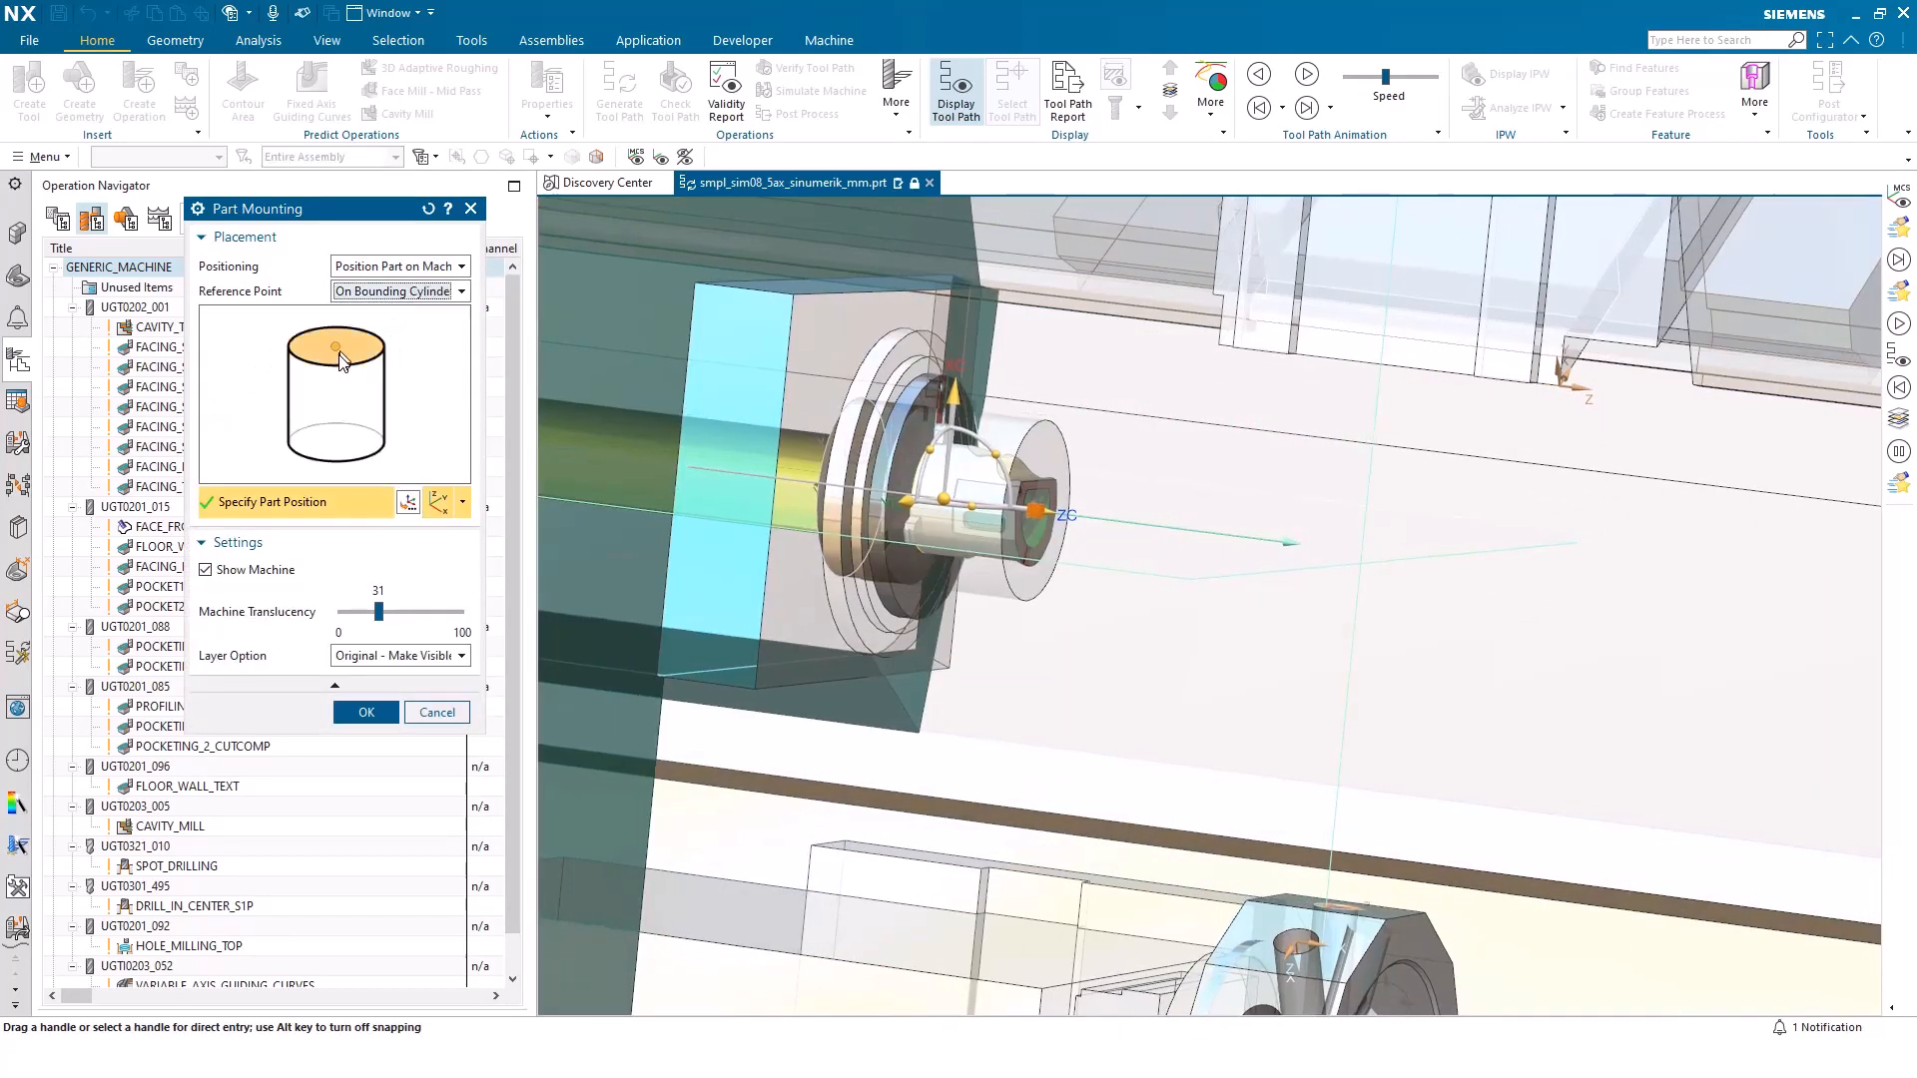
{"action": "left_click_drag", "start_coordinate": [1141, 531], "coordinate": [1490, 627]}
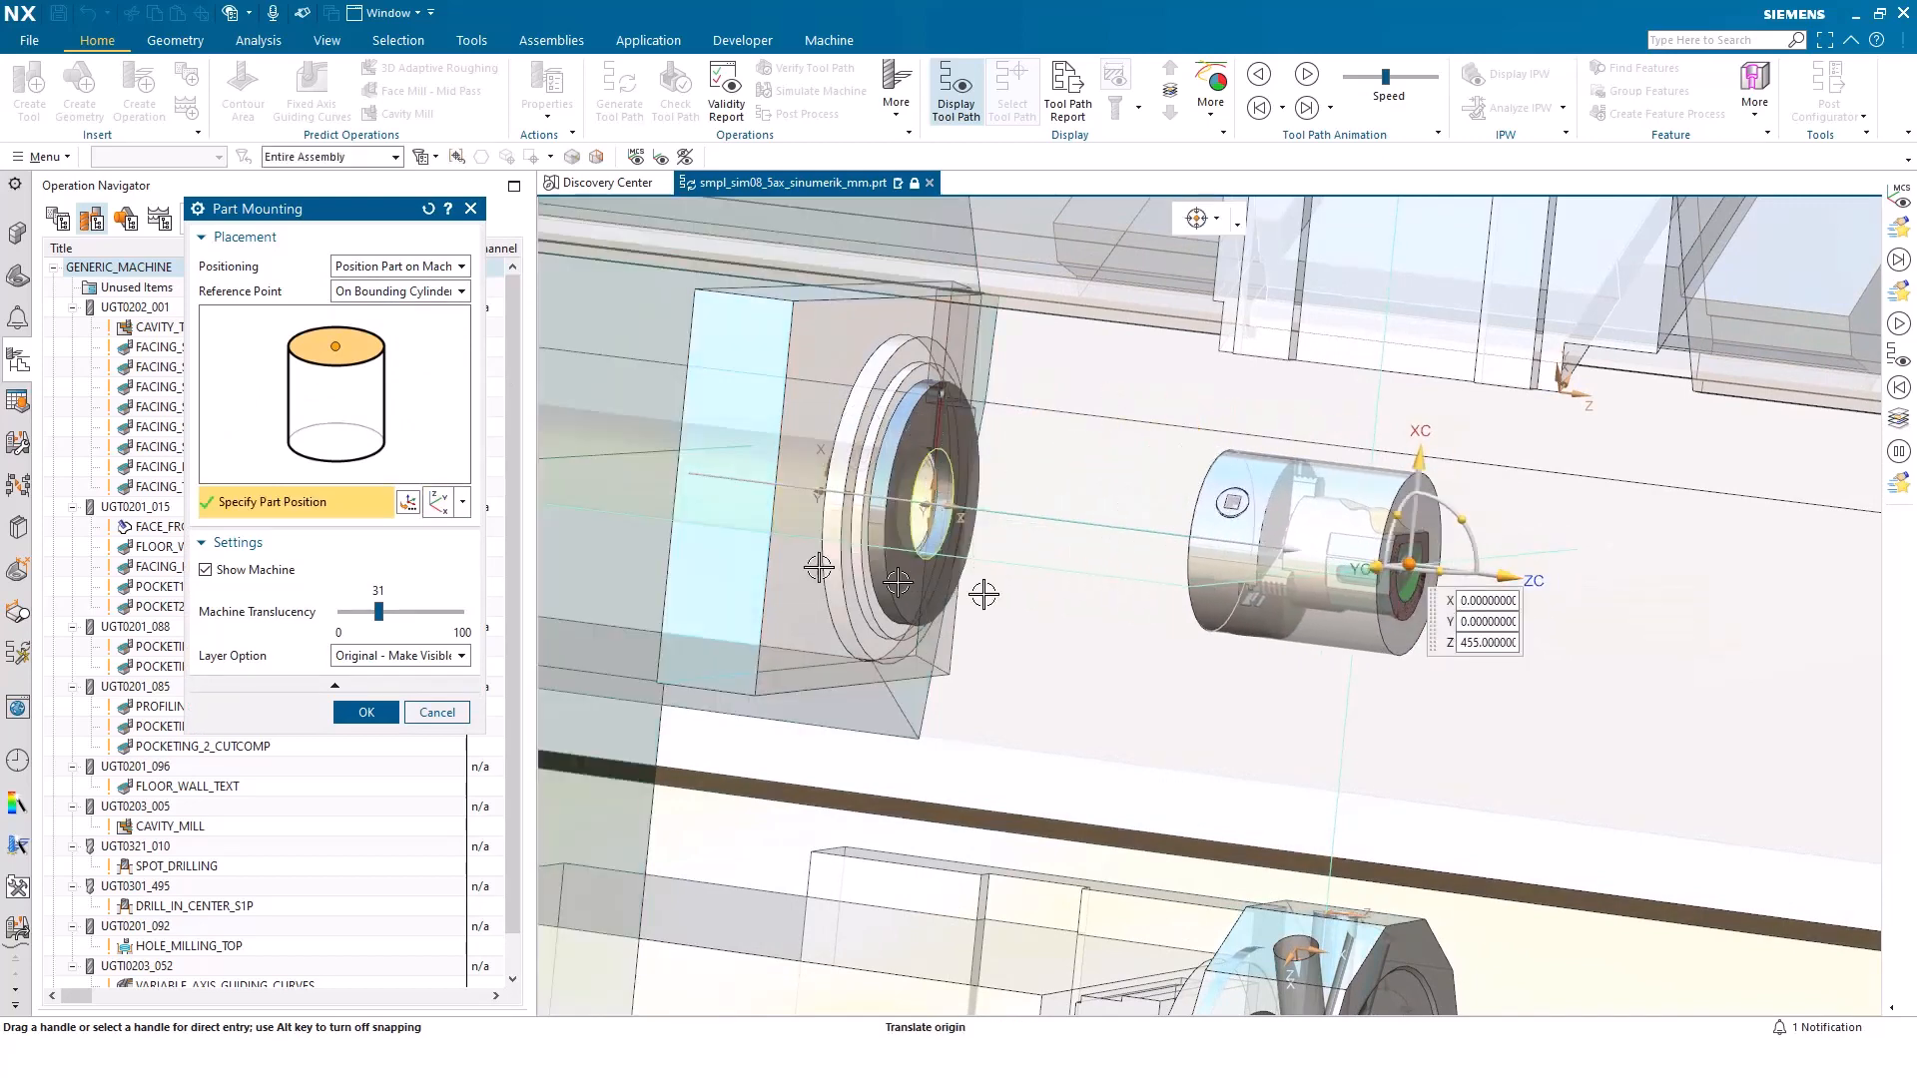
Mount the bounding cylinder's bottom centre on the main spindle's face centre, rotated about the ZC axis, and accept the machine replacement
{"action": "left_click", "coordinate": [338, 441]}
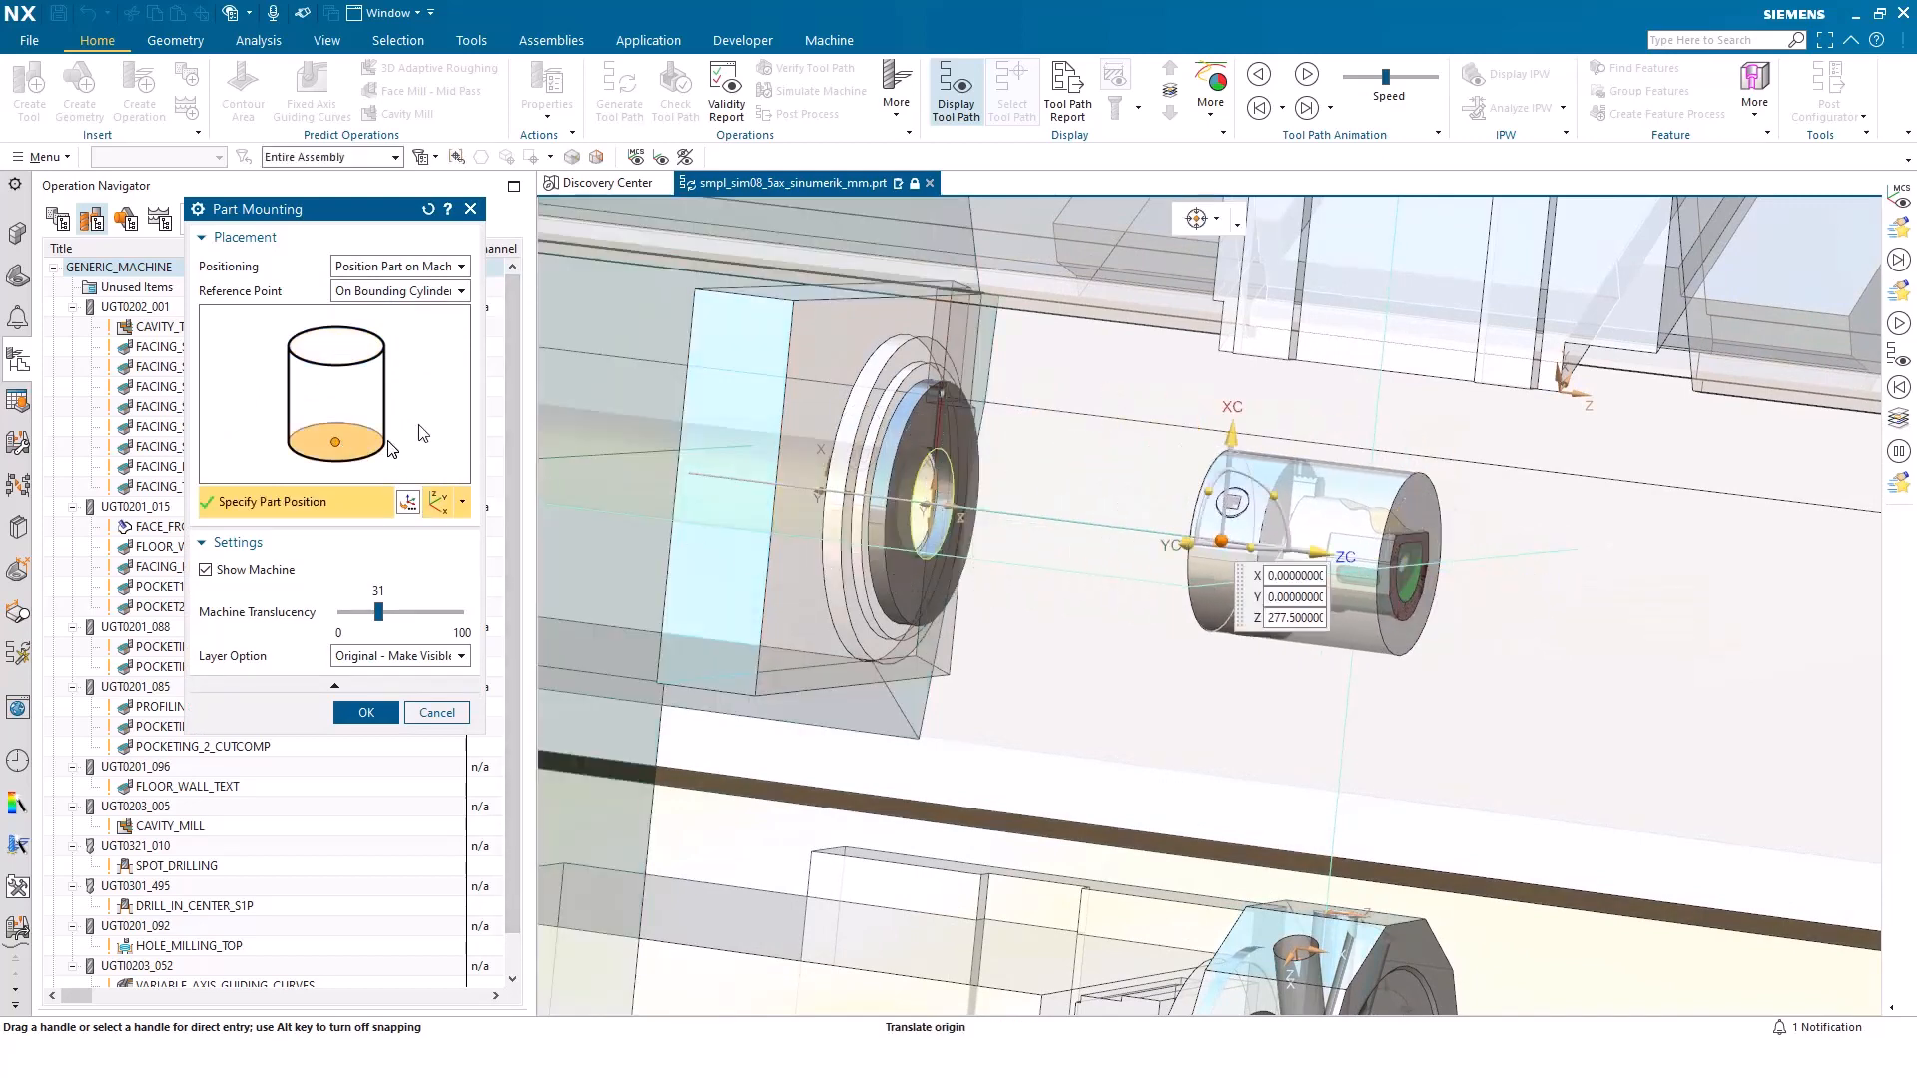
{"action": "left_click", "coordinate": [916, 404]}
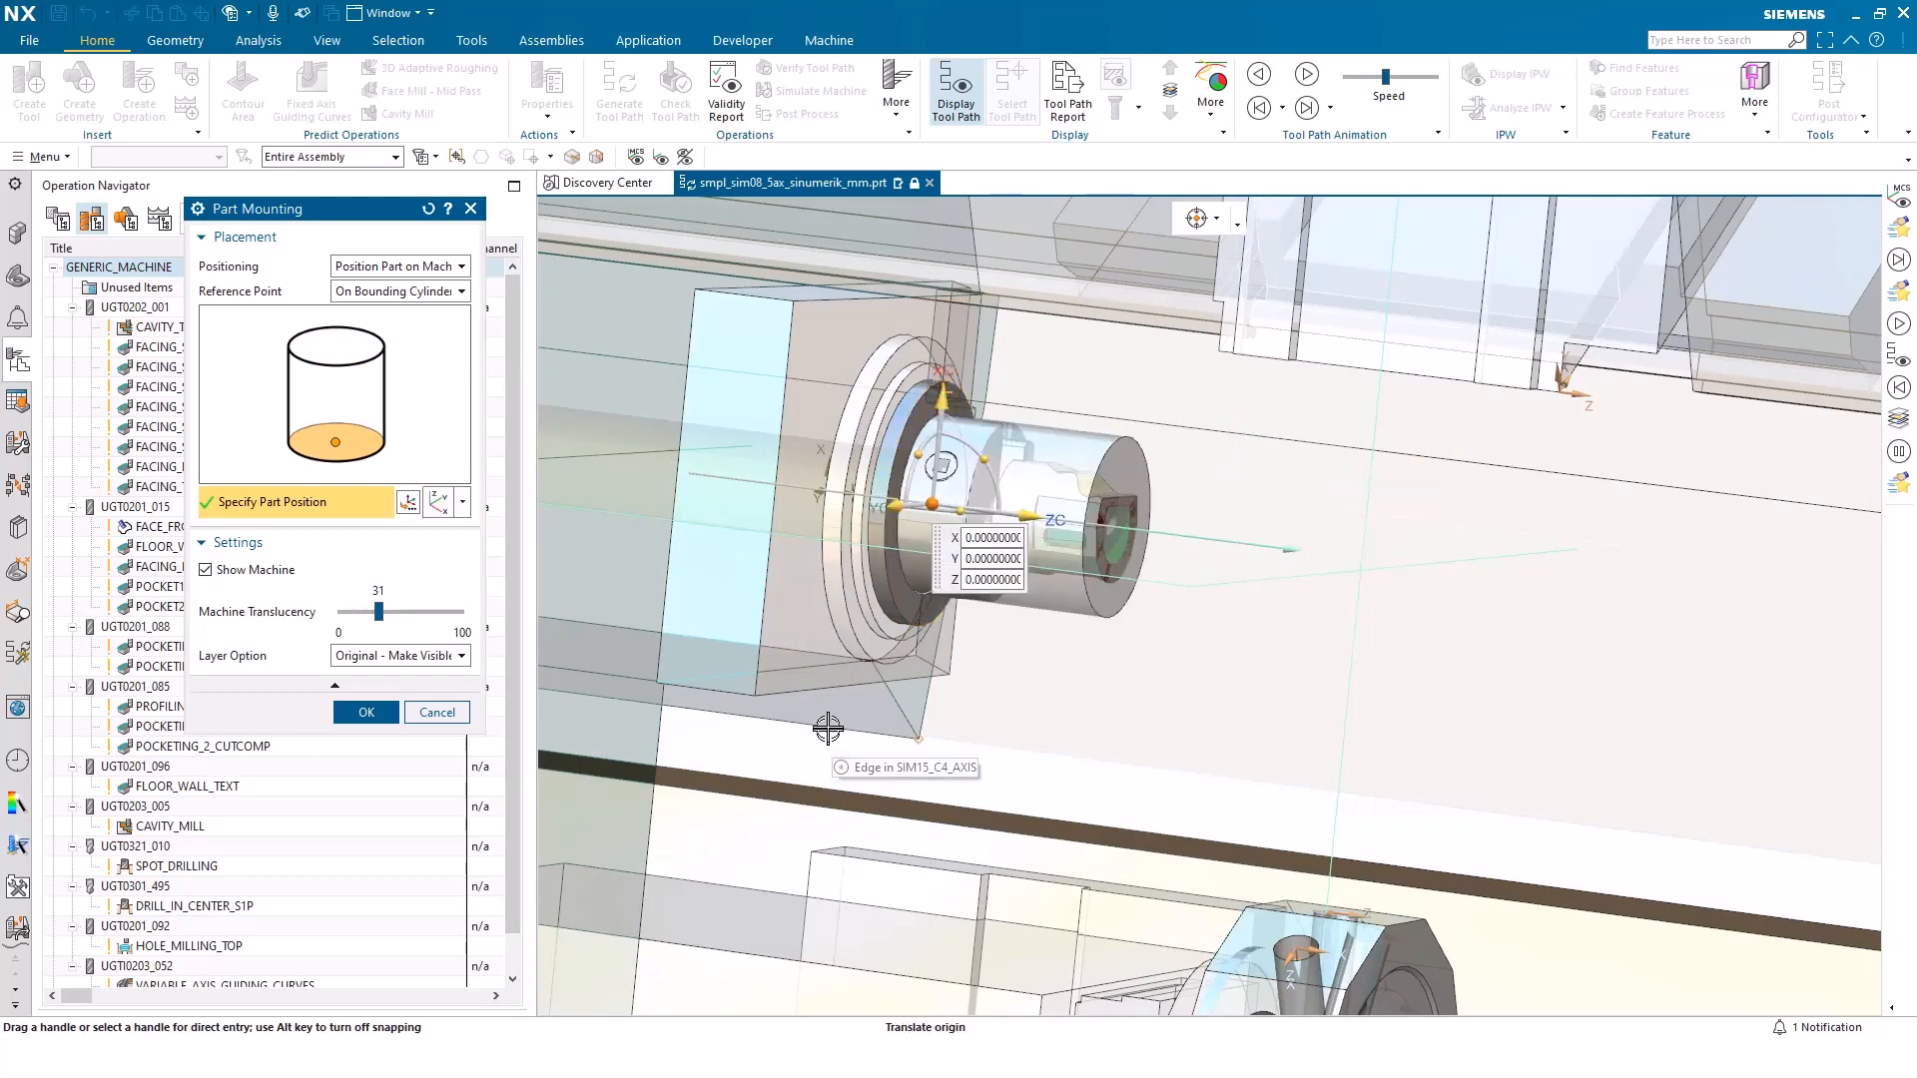
{"action": "left_click_drag", "start_coordinate": [917, 454], "coordinate": [885, 512]}
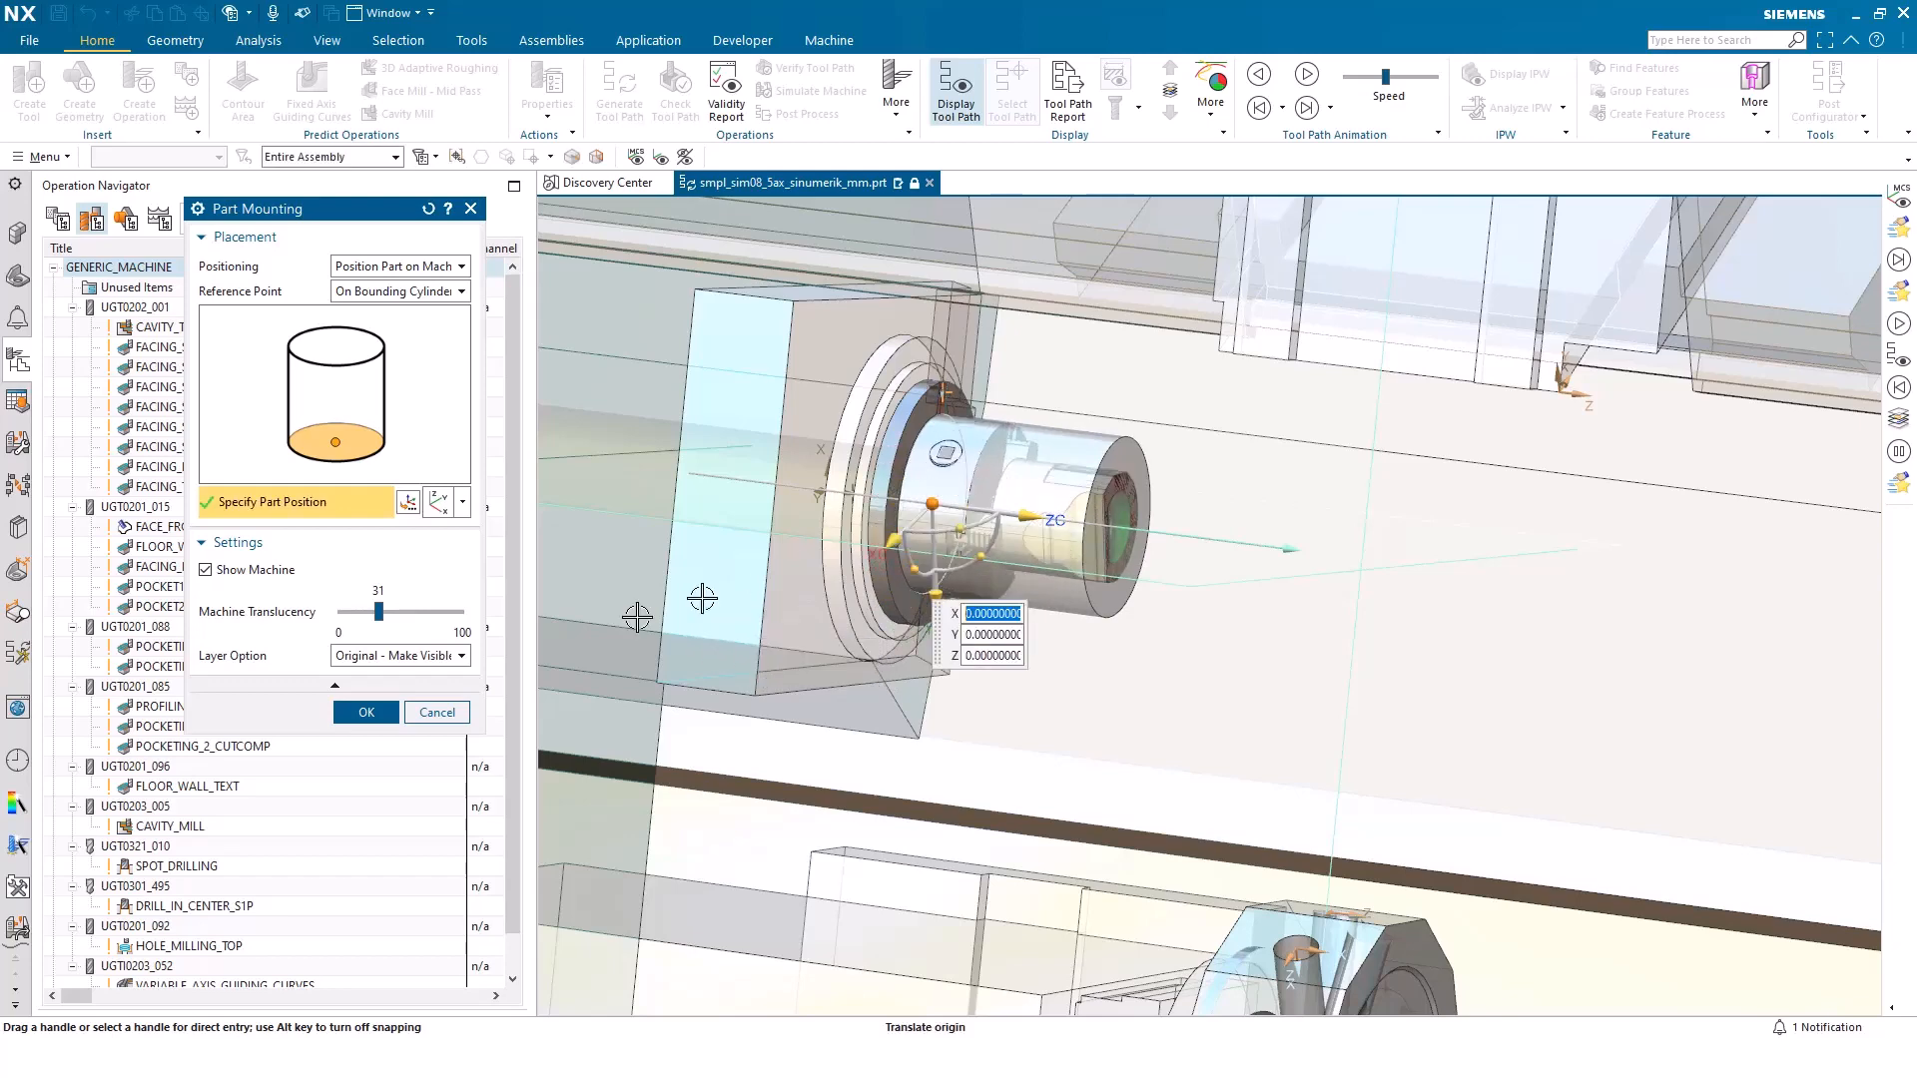
{"action": "left_click", "coordinate": [366, 712]}
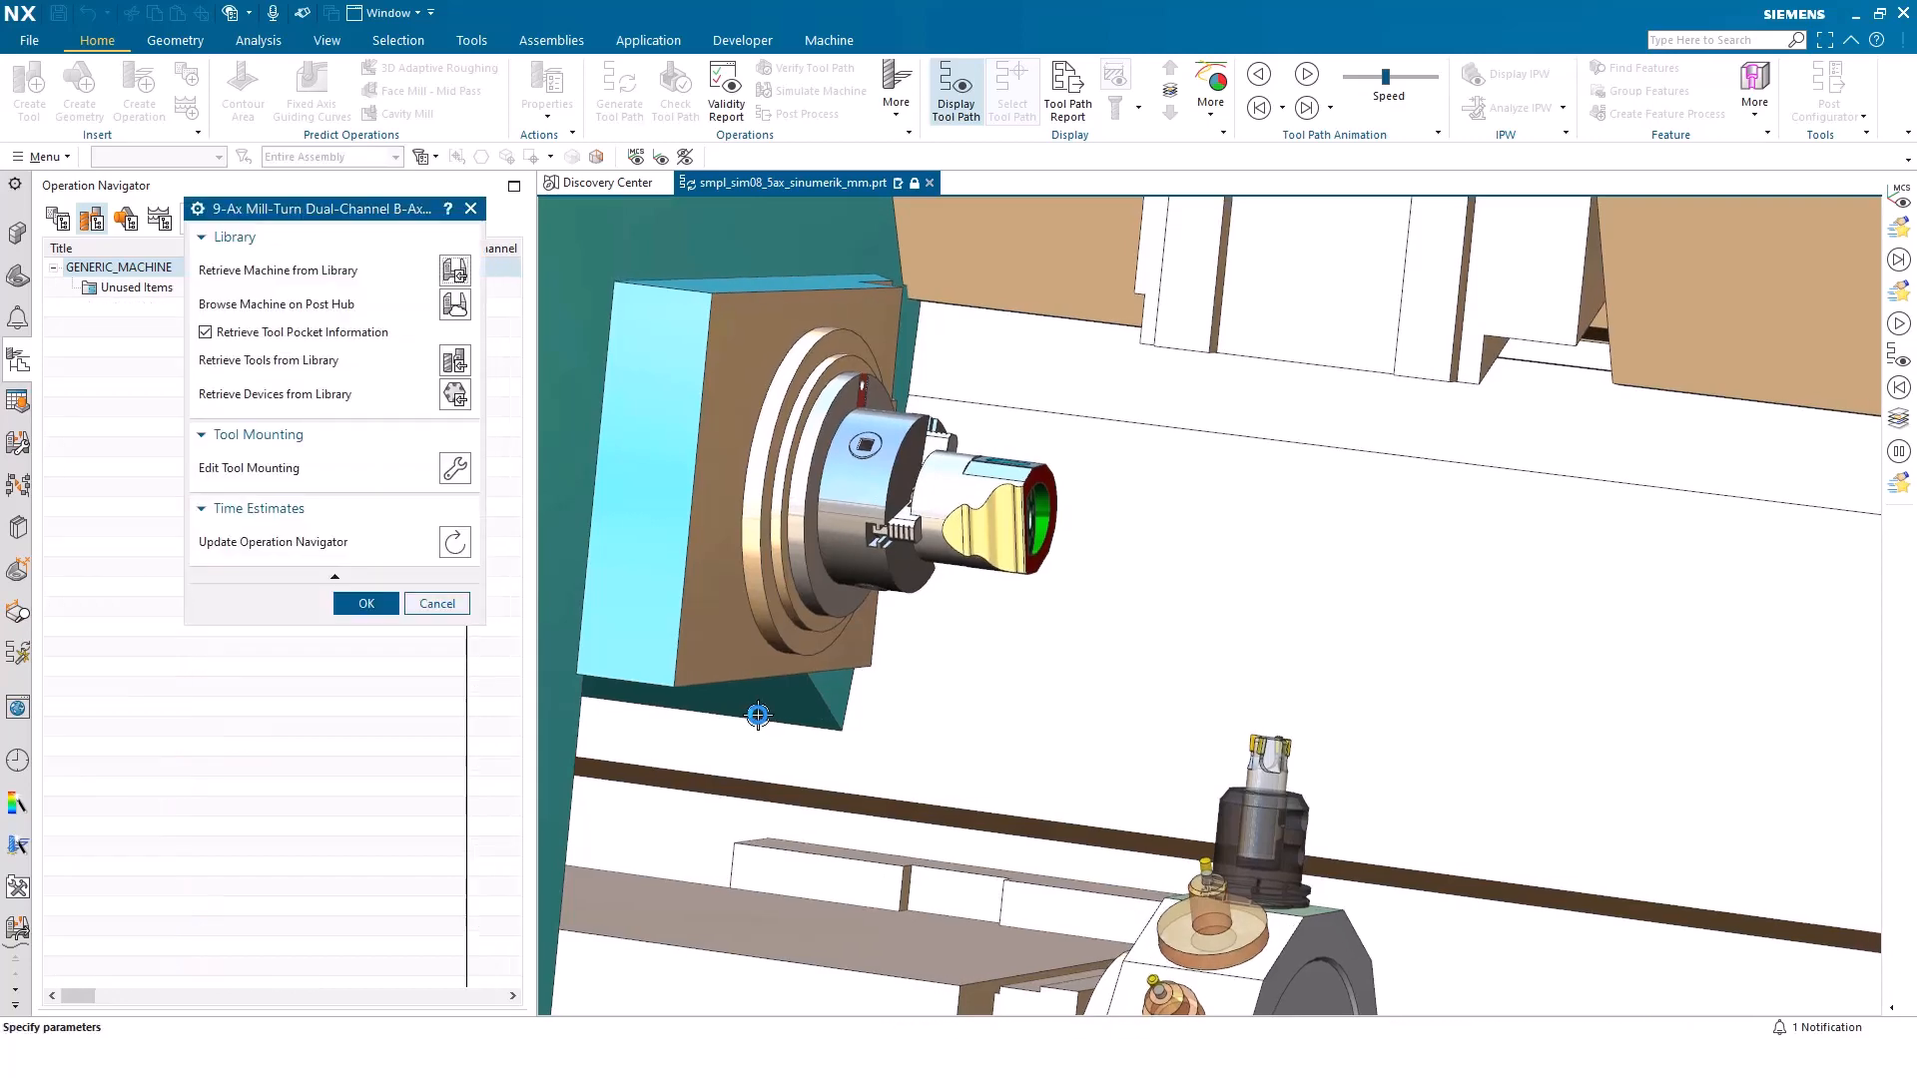
{"action": "left_click", "coordinate": [361, 599]}
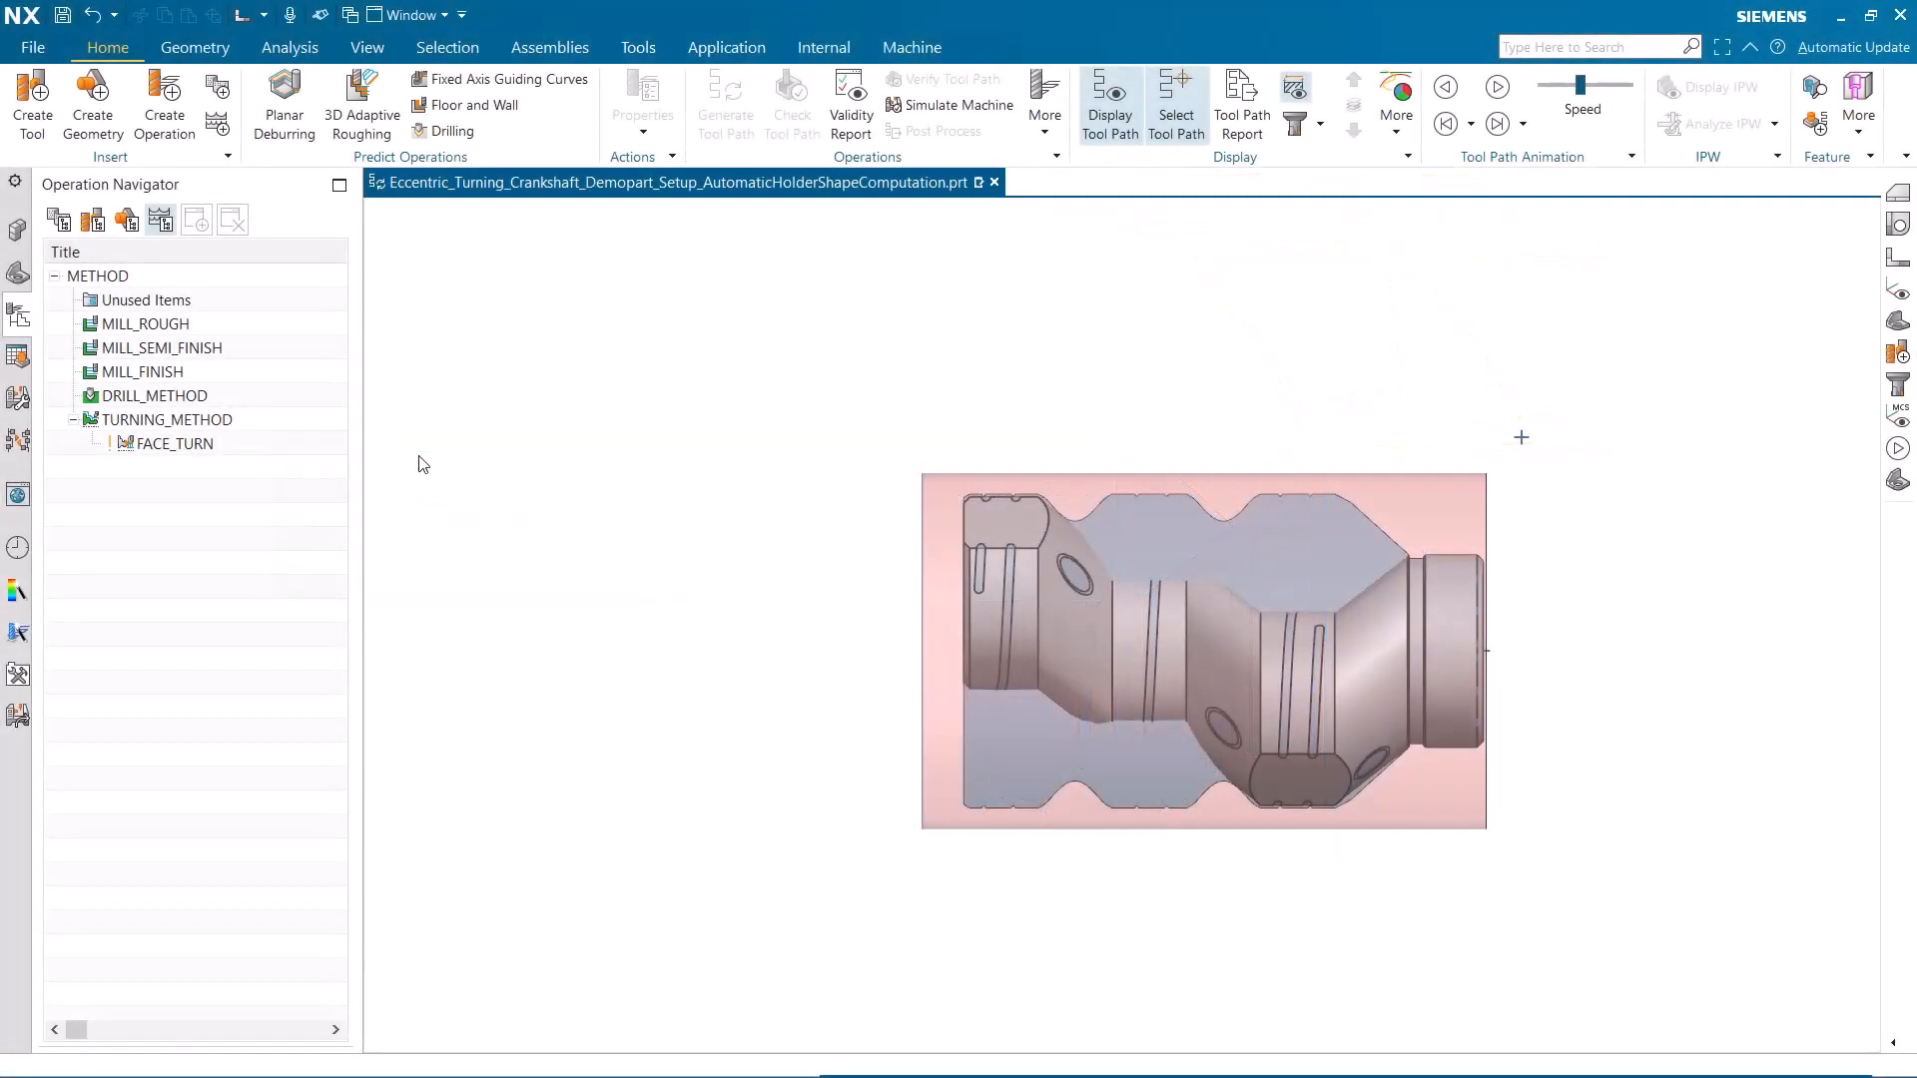
Examine the collision check setting of TURNING_METHOD in the crankshaft setup, and leave without changes
{"action": "double_click", "coordinate": [200, 419]}
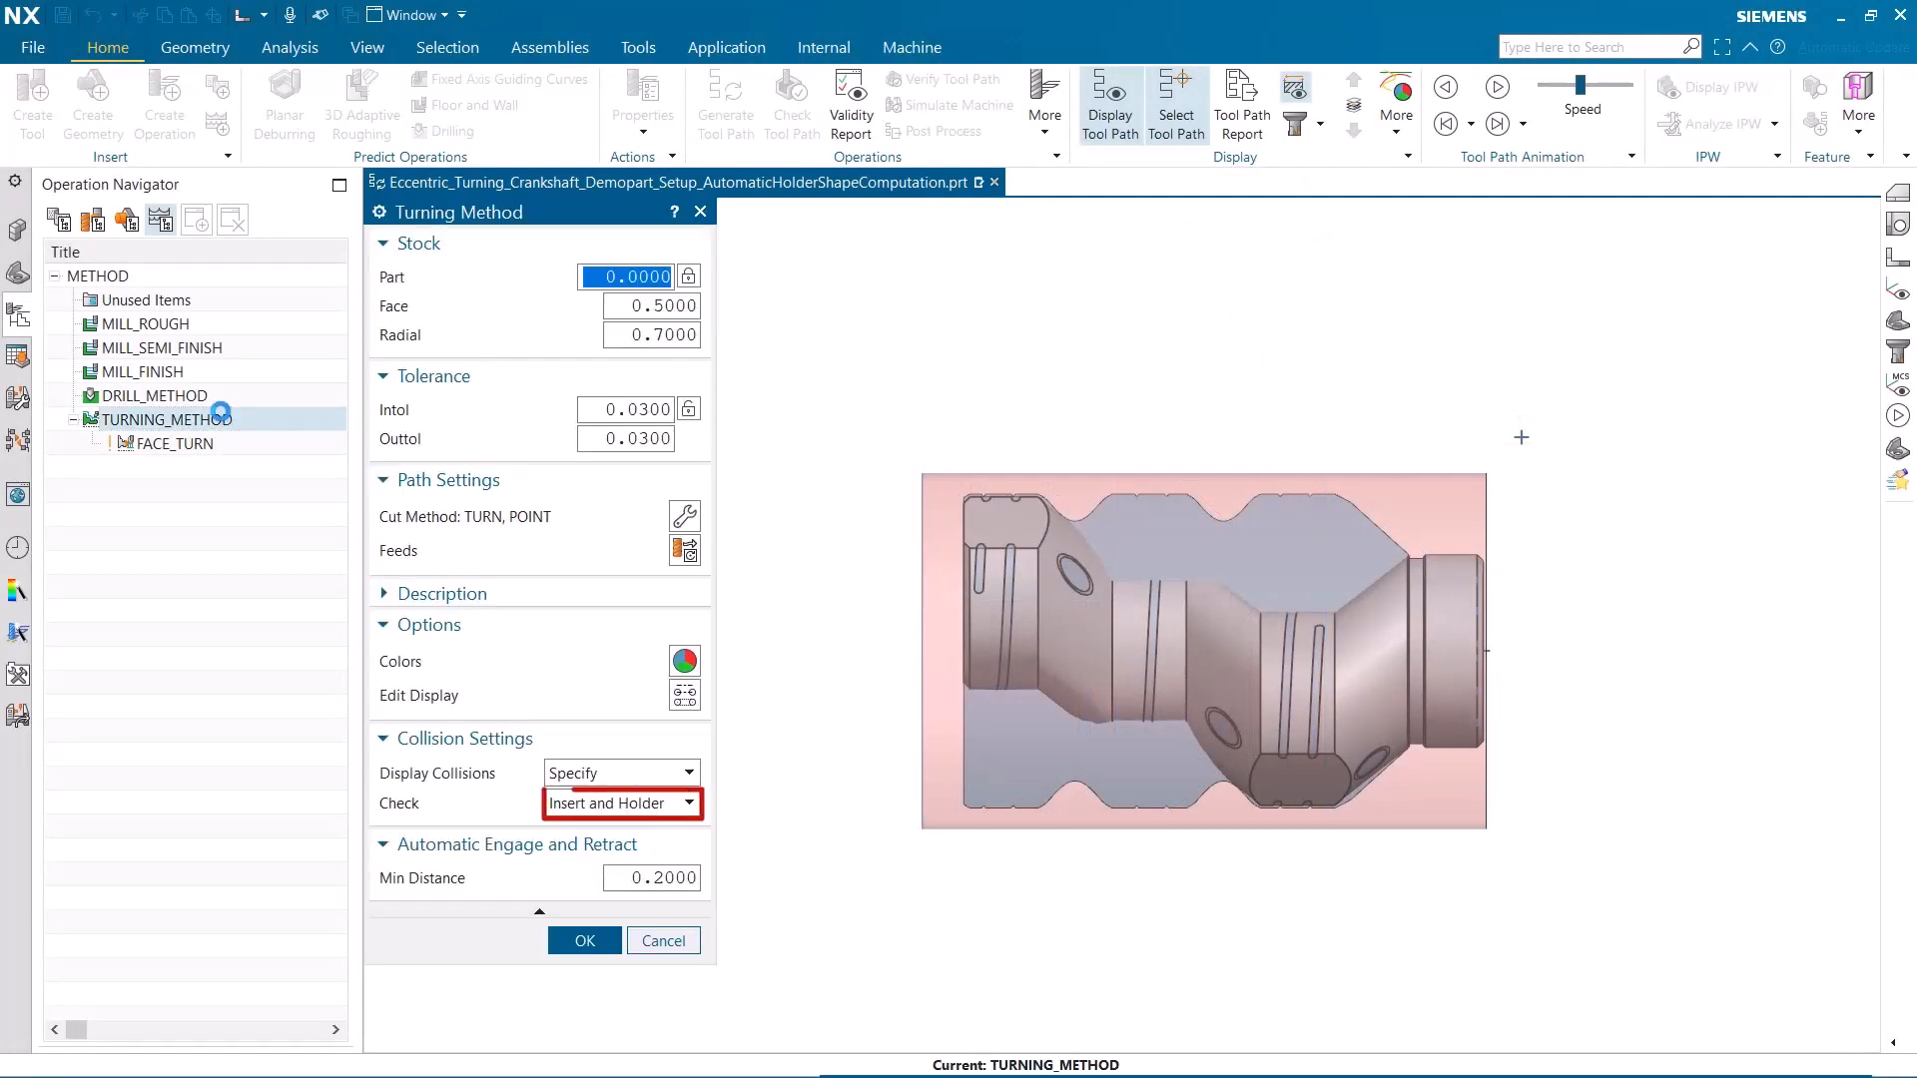
{"action": "left_click", "coordinate": [657, 946]}
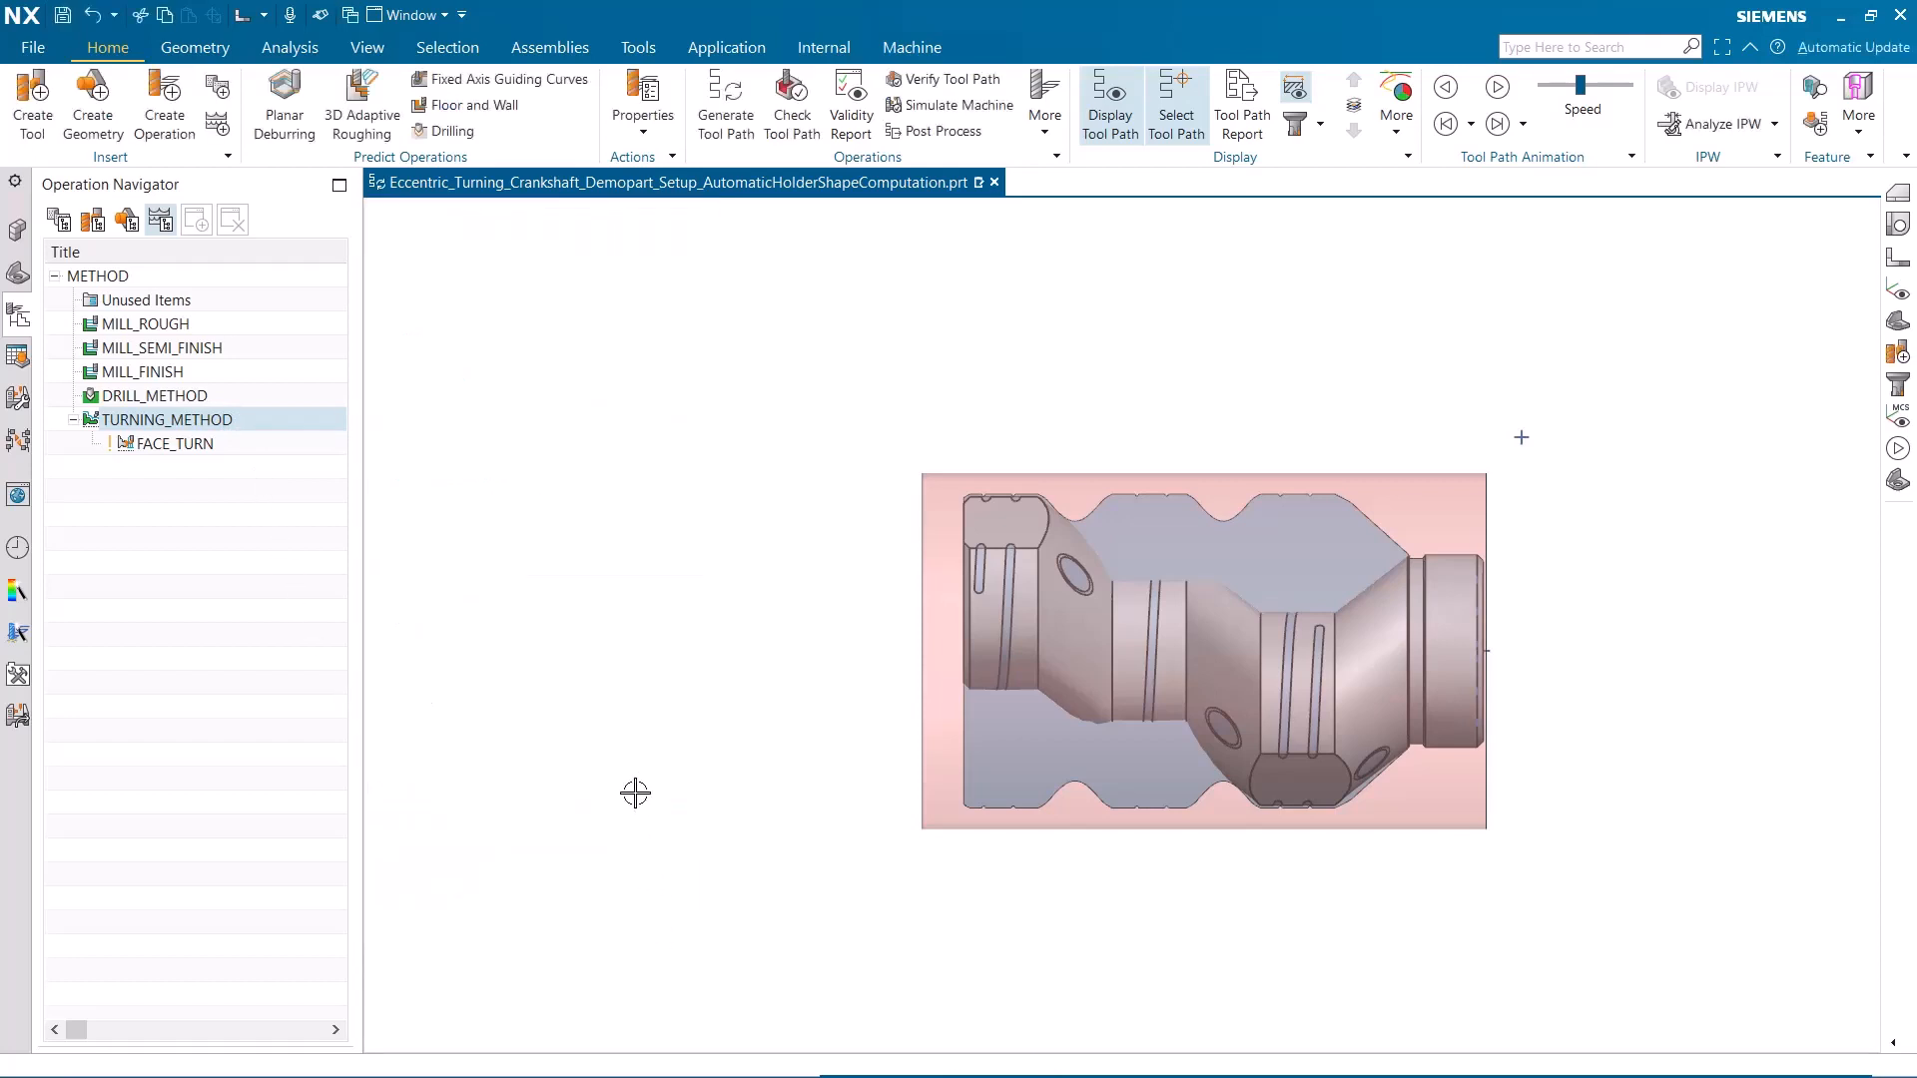
Open tool C6-CP-25BL-45065-11B in its own window and examine its dynamic section groups and non-timestamp geometry
{"action": "left_click", "coordinate": [92, 222]}
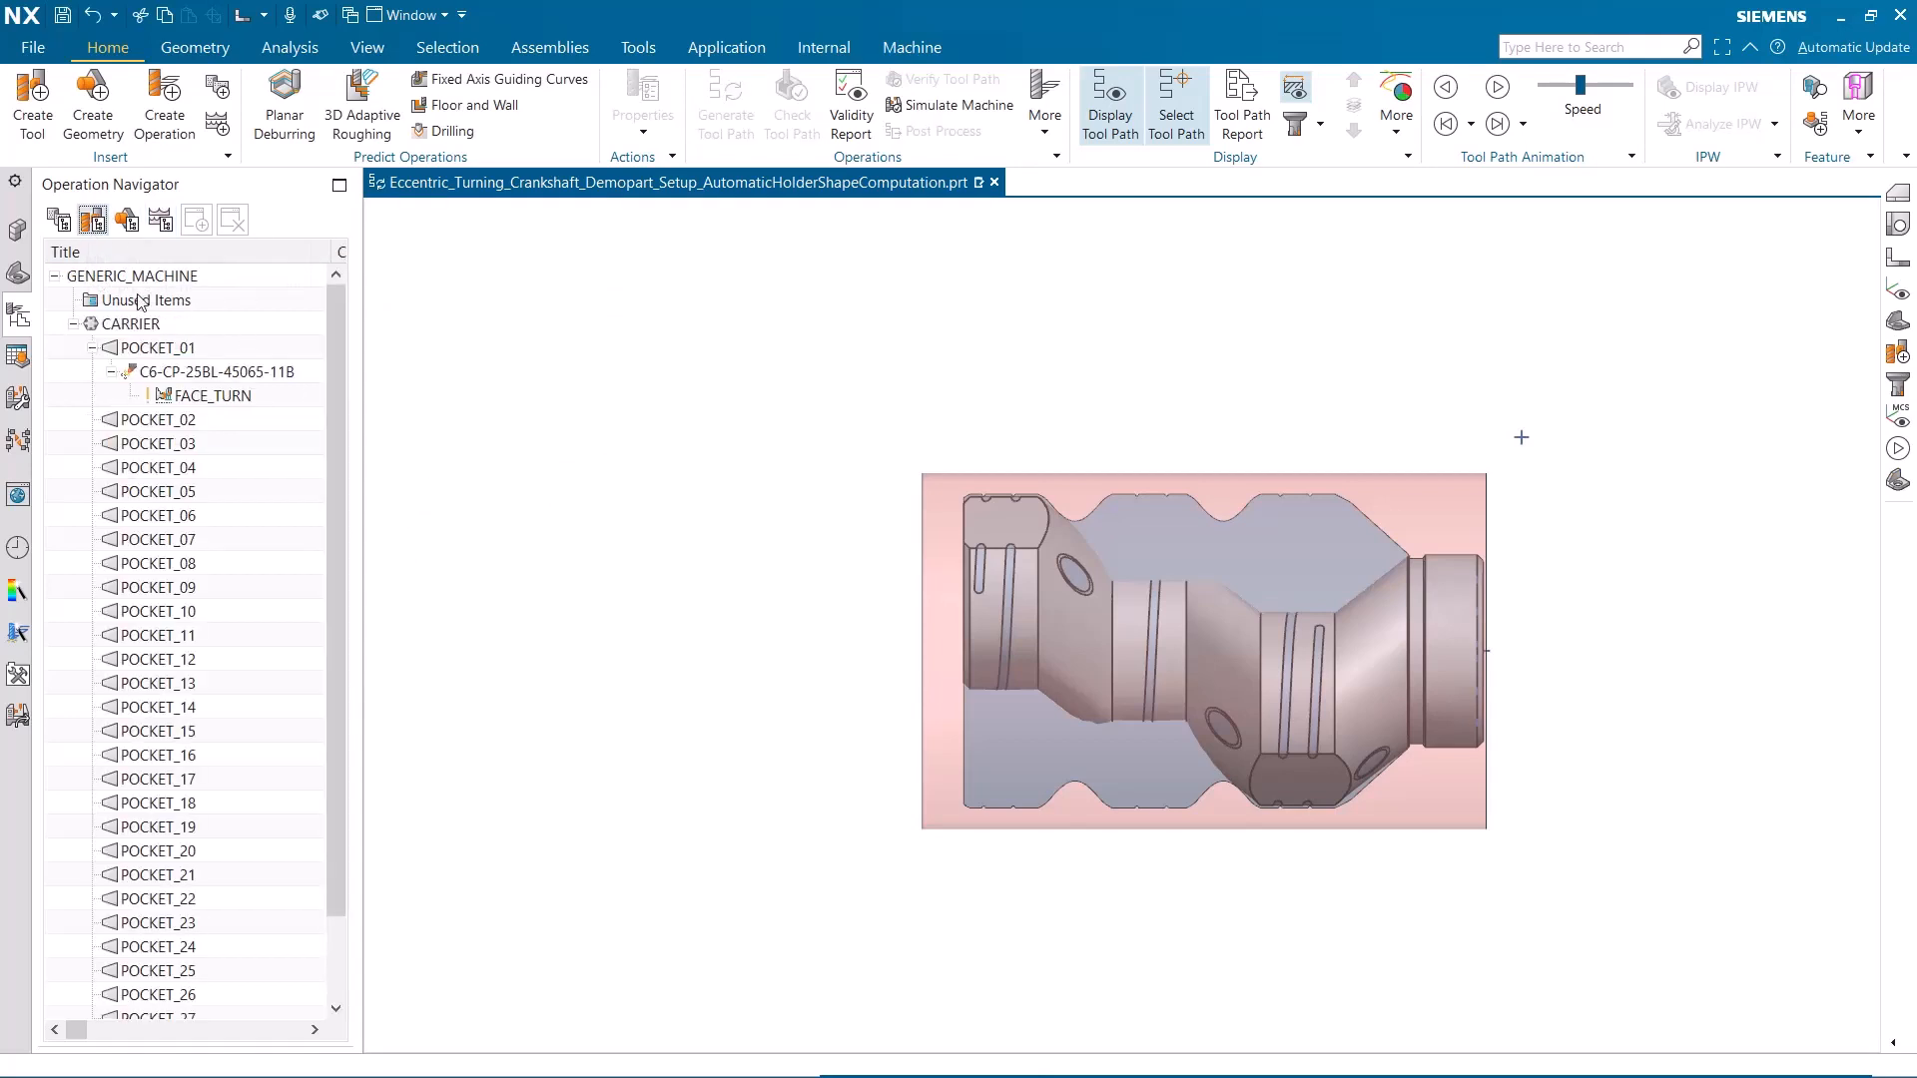
{"action": "right_click", "coordinate": [171, 377]}
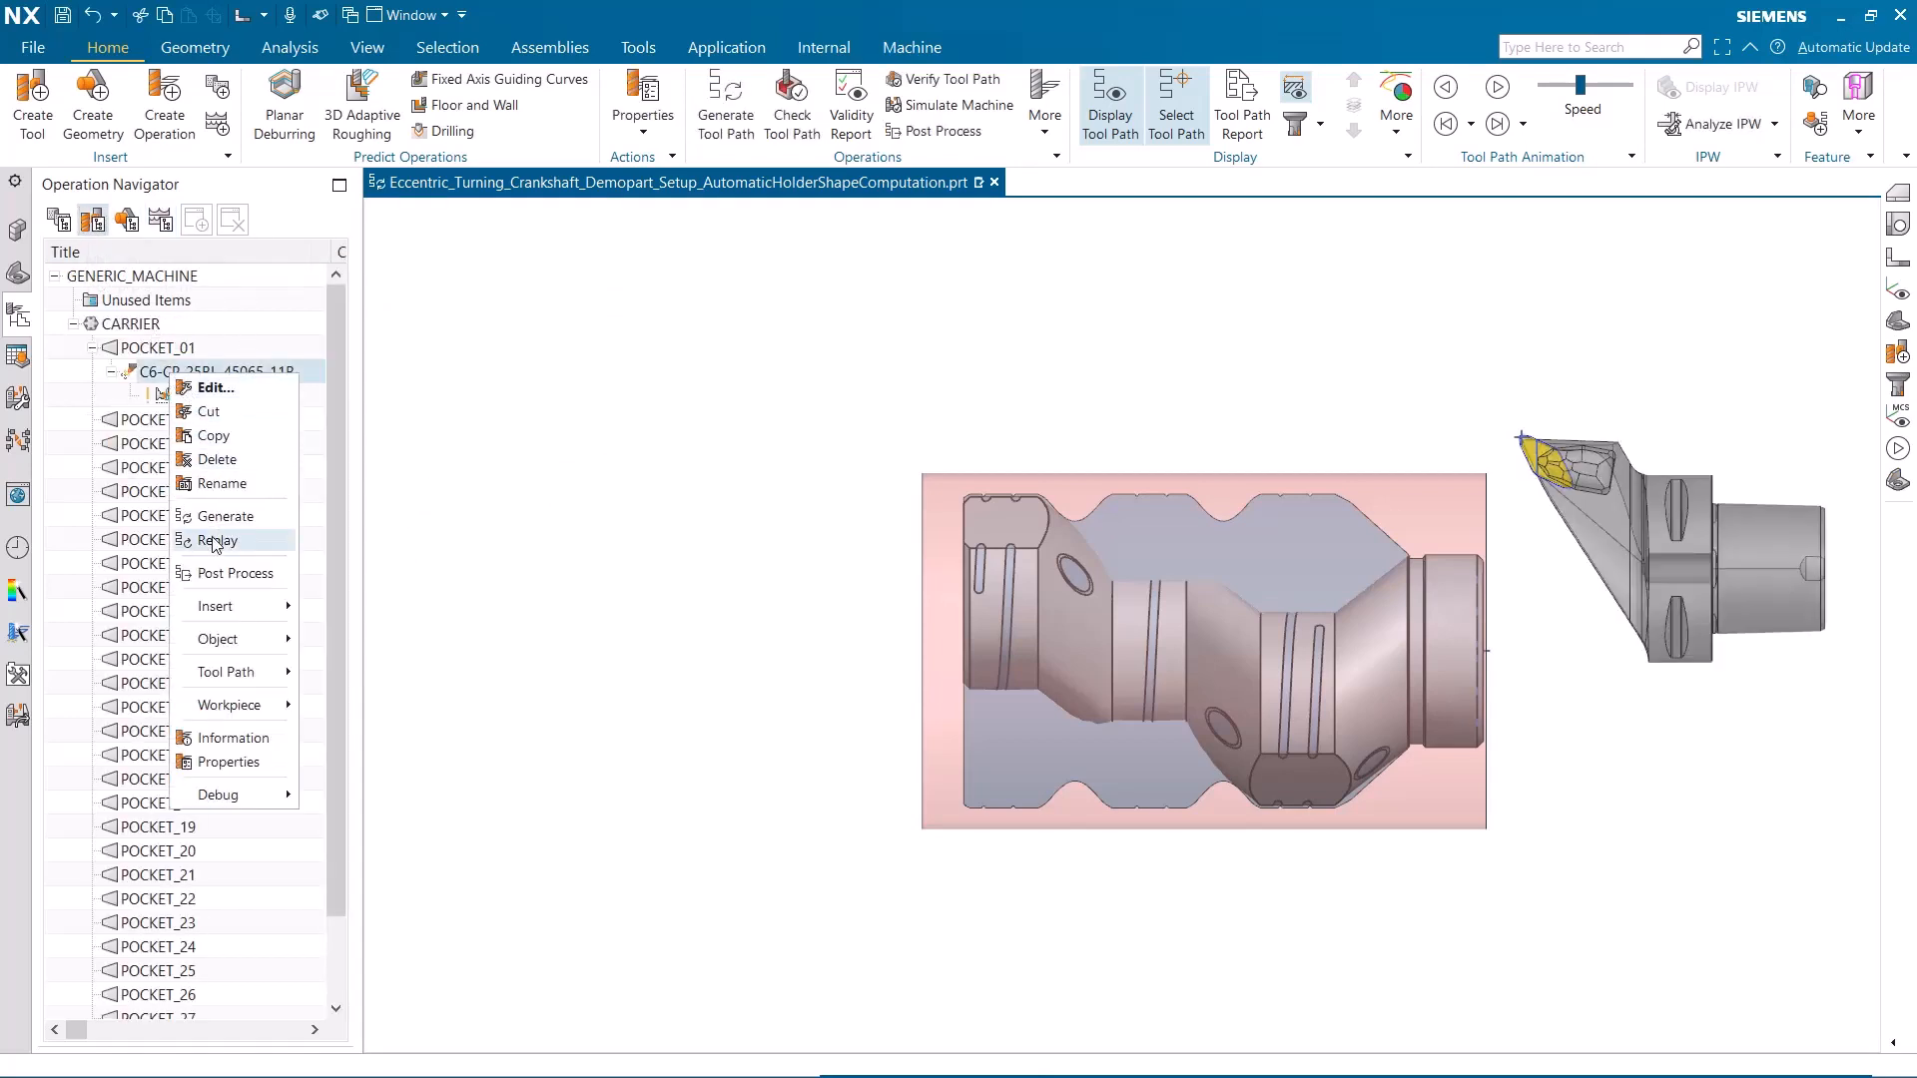
{"action": "mouse_move", "coordinate": [222, 648]}
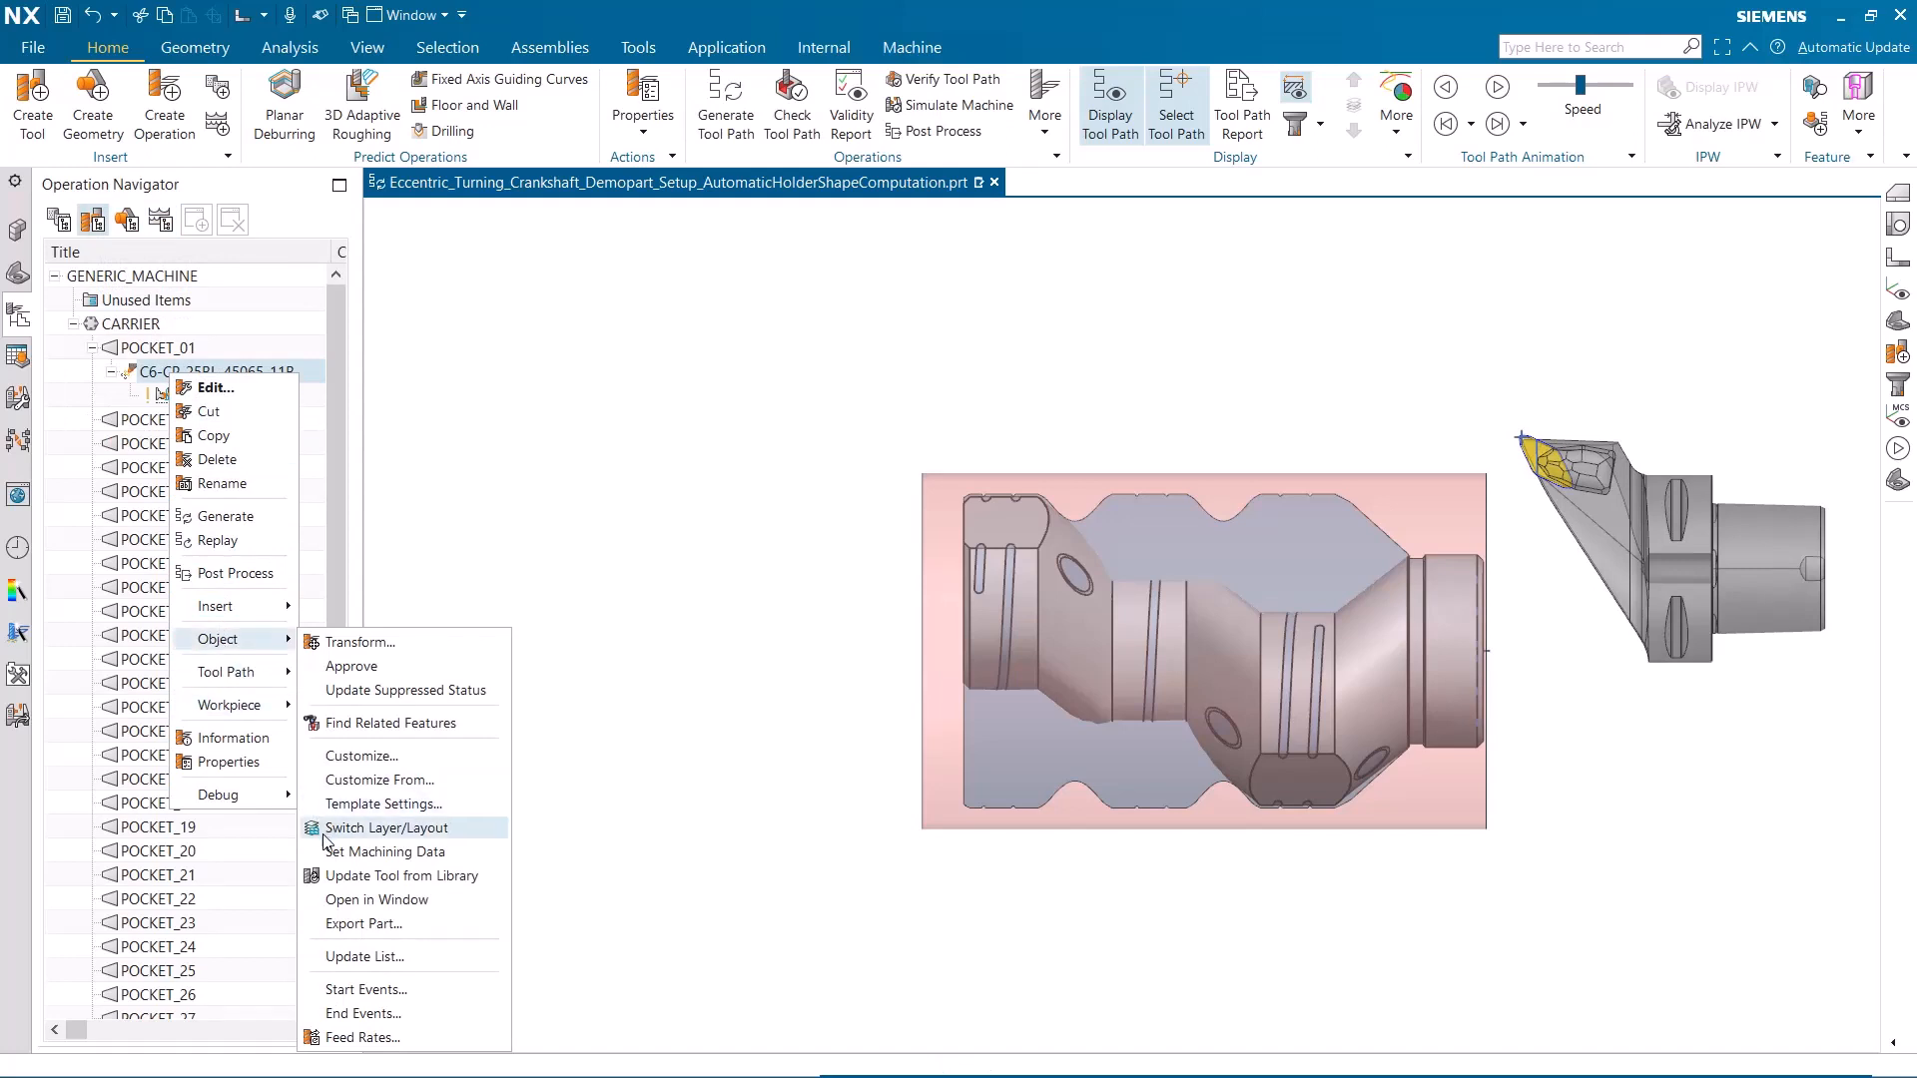
{"action": "left_click", "coordinate": [371, 901]}
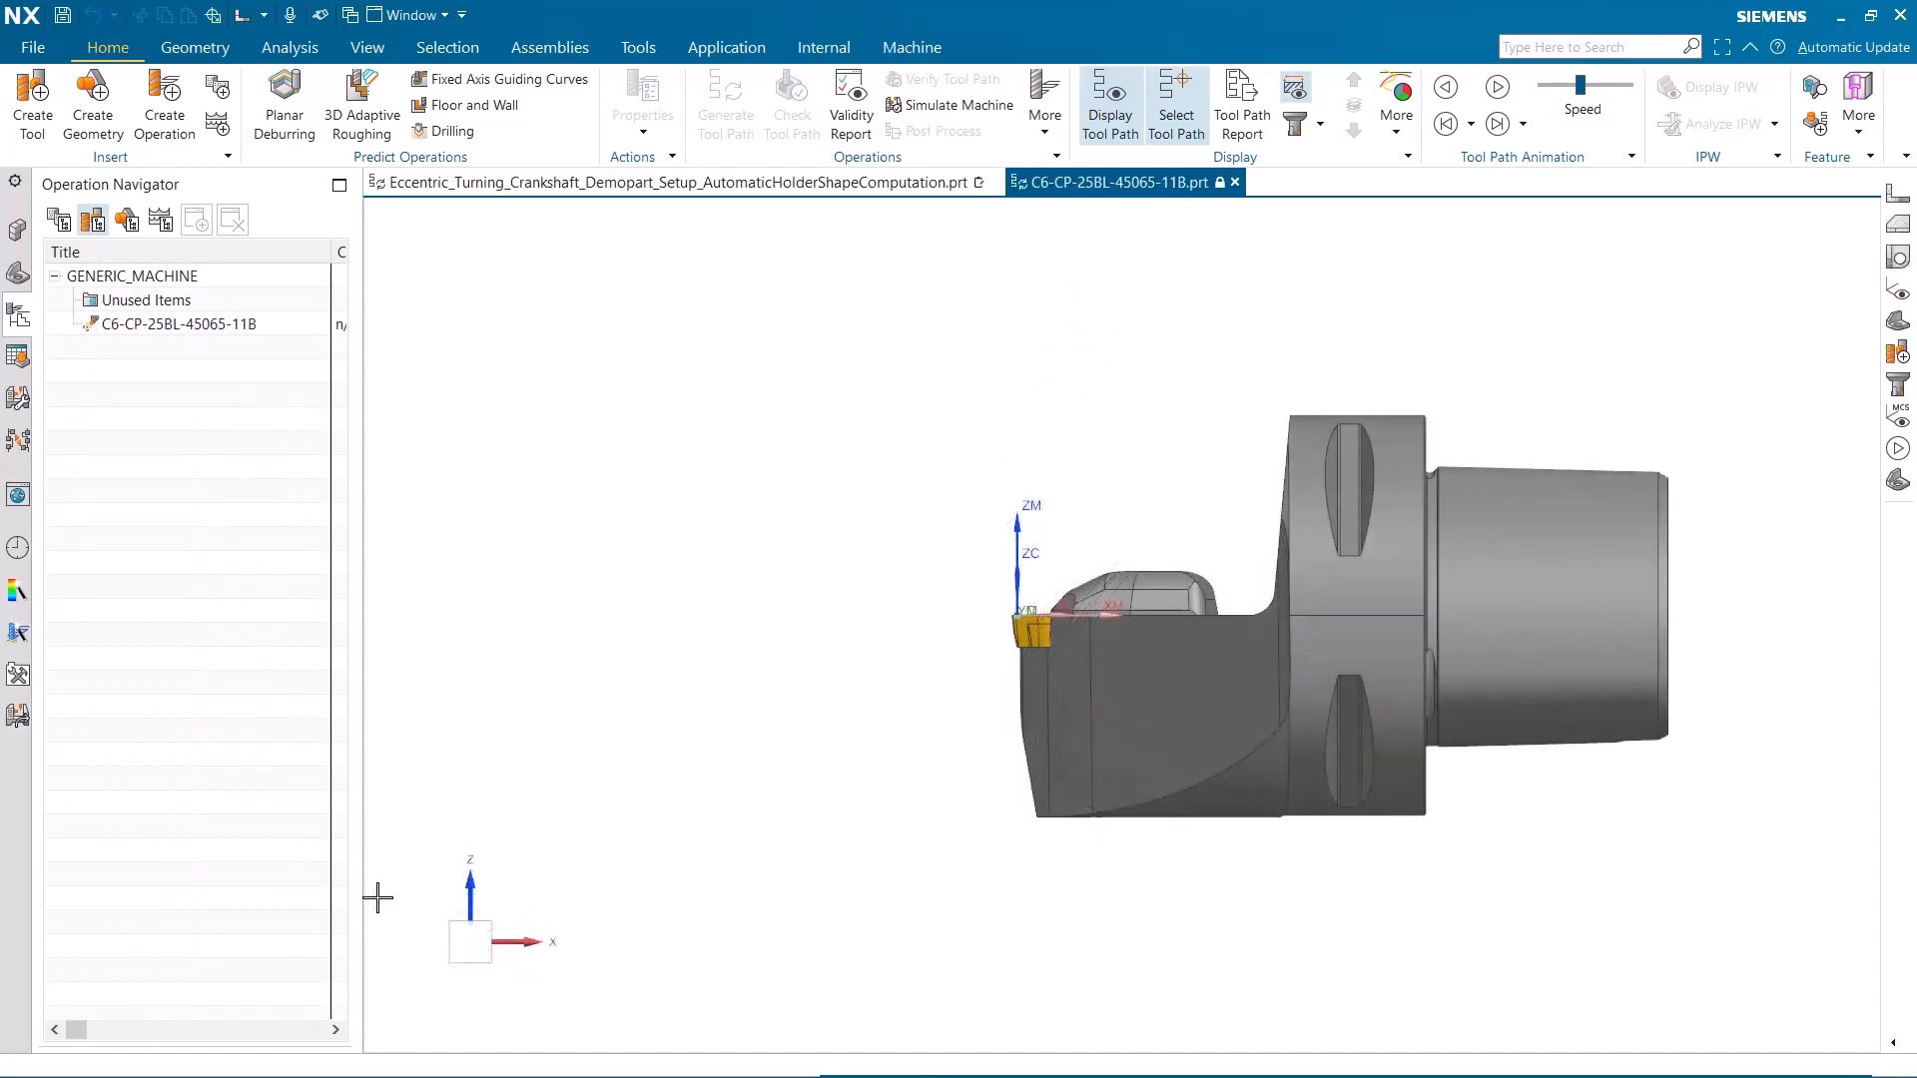
{"action": "left_click", "coordinate": [18, 273]}
{"action": "left_click", "coordinate": [49, 308]}
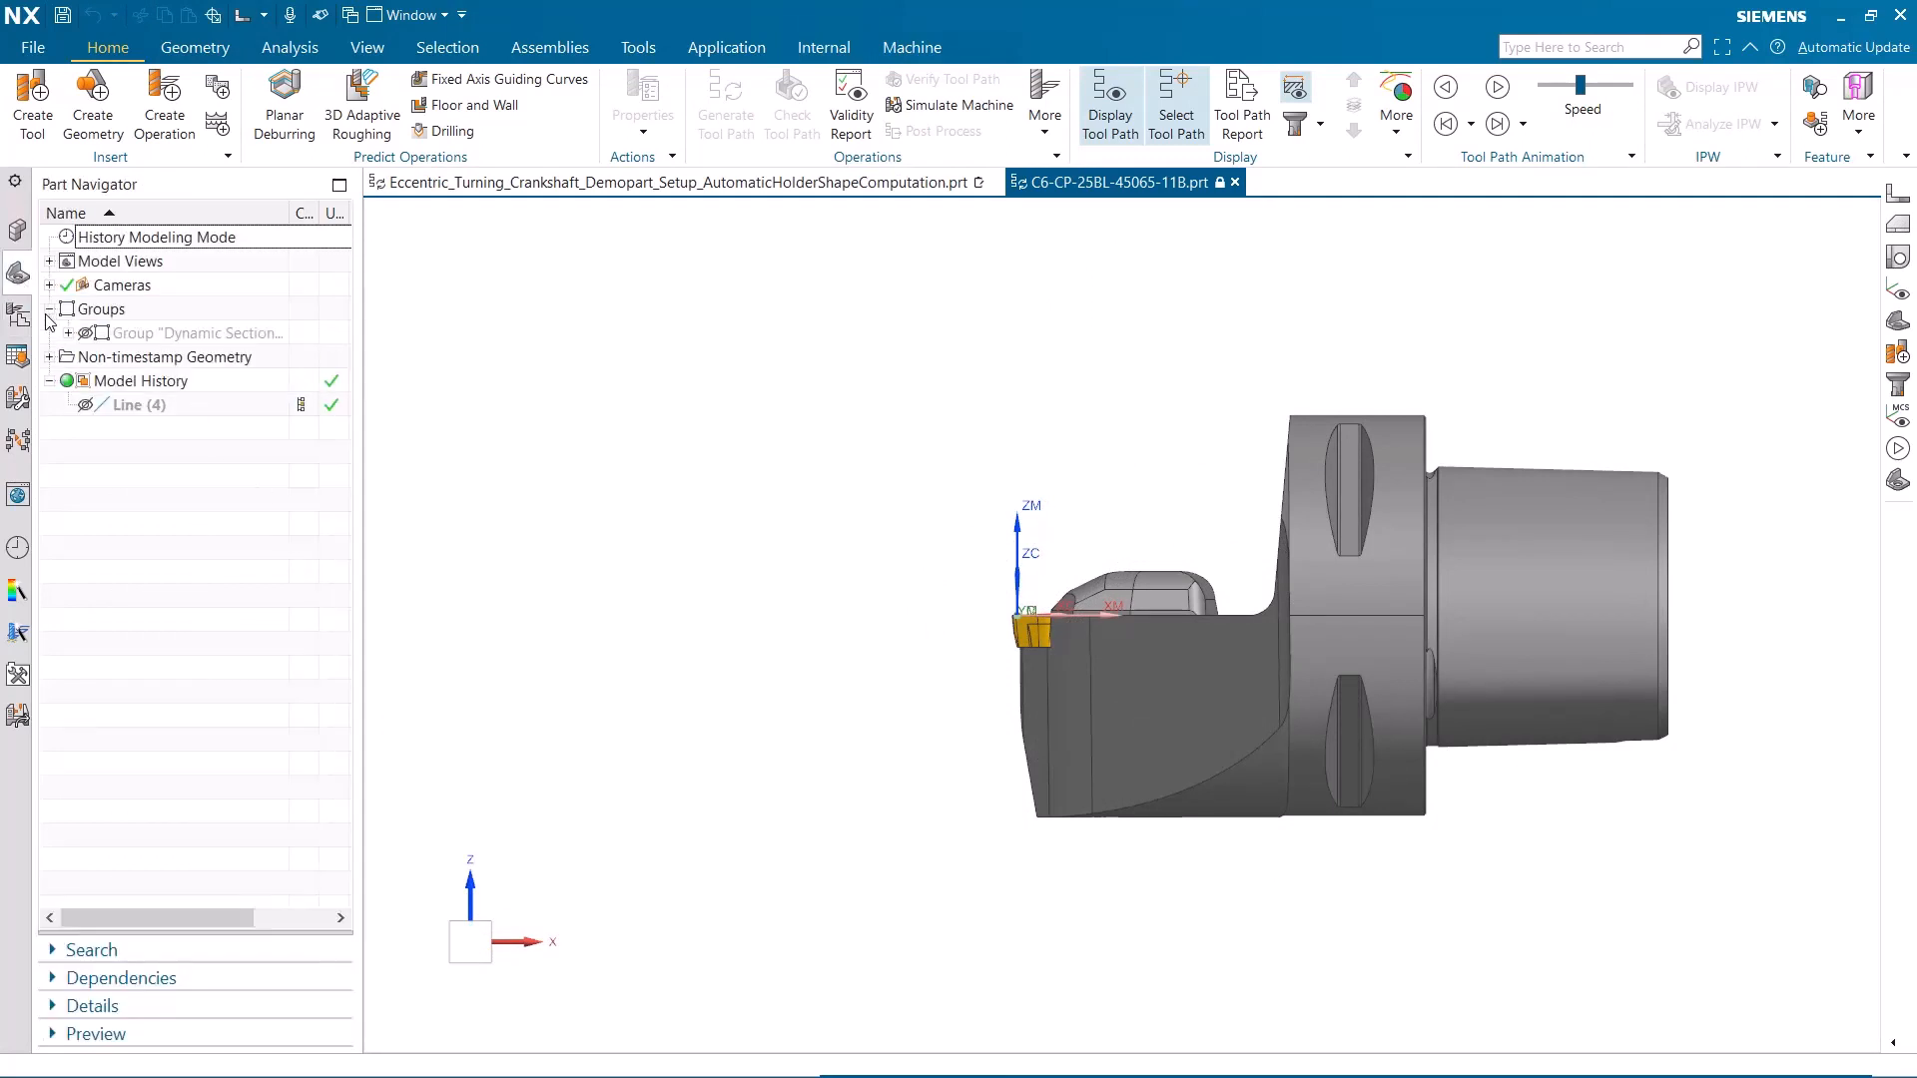
{"action": "left_click", "coordinate": [66, 333]}
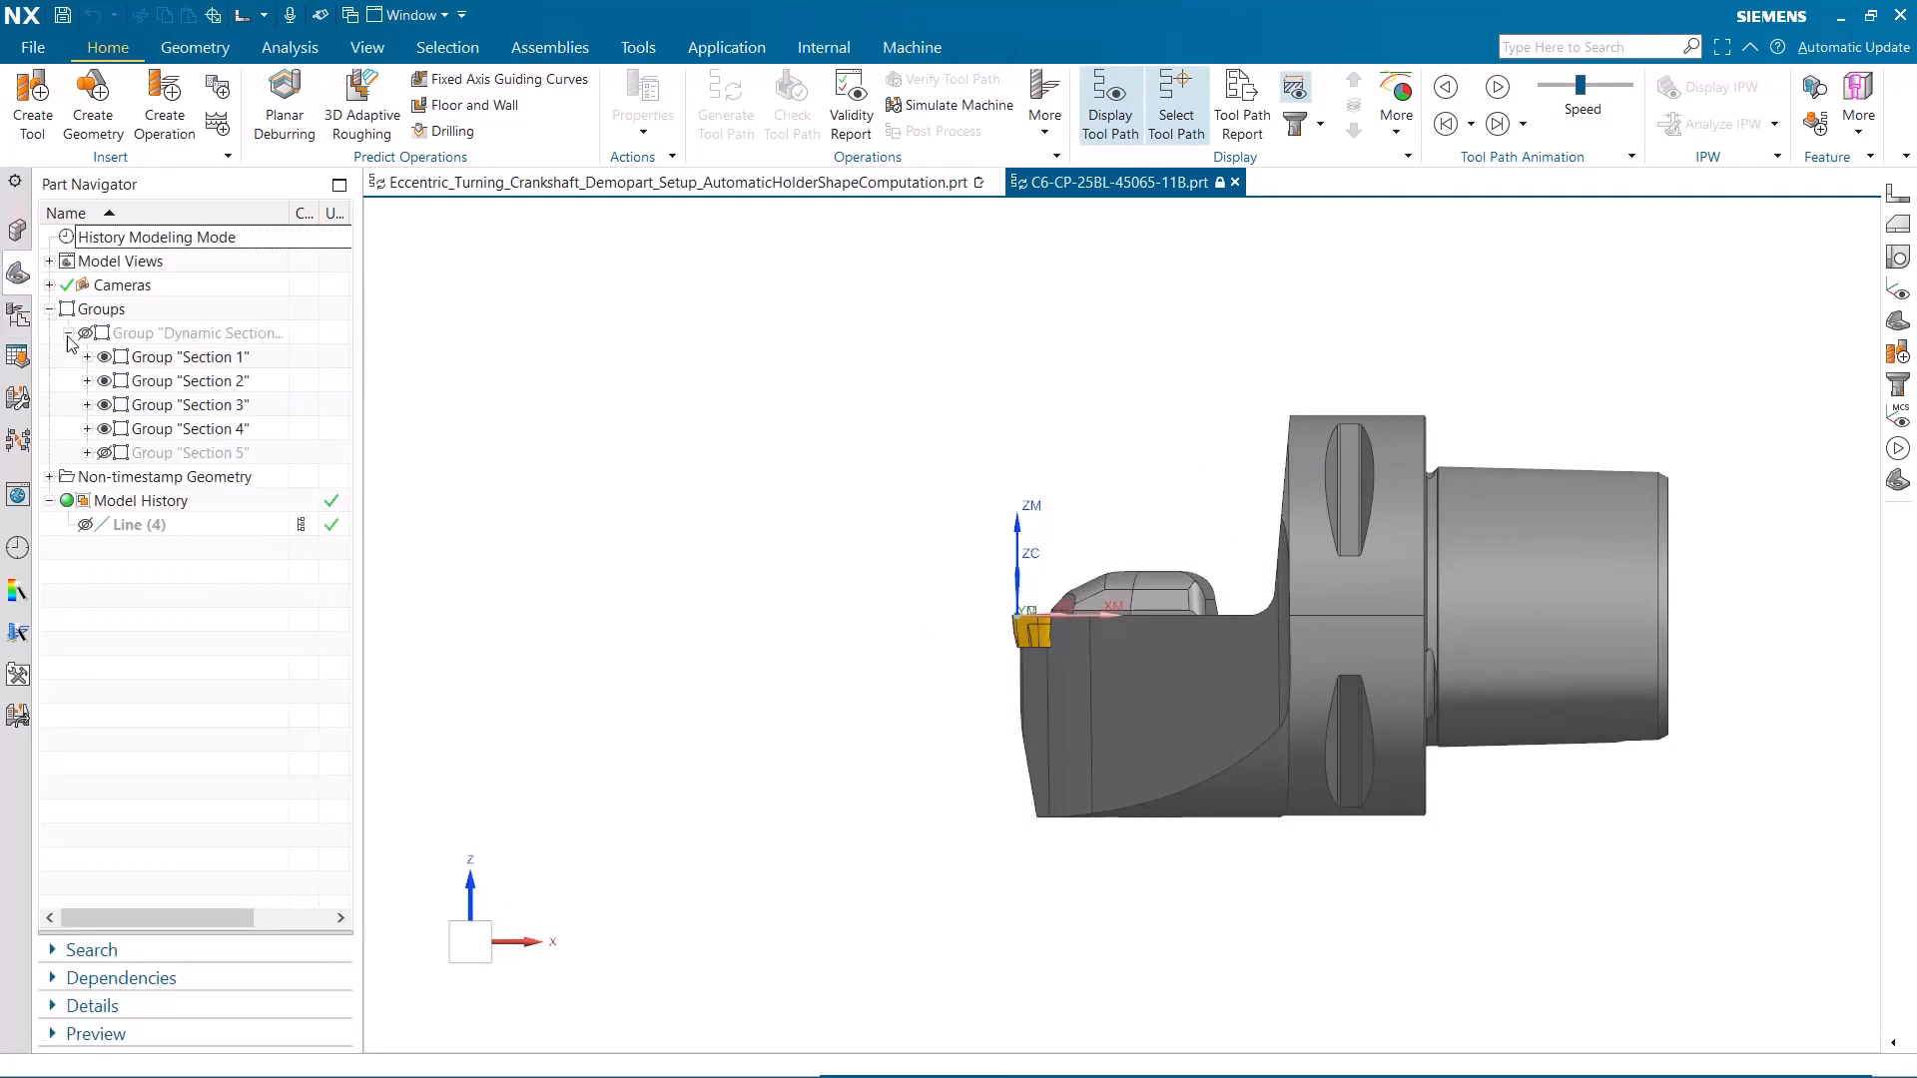
{"action": "left_click", "coordinate": [49, 476]}
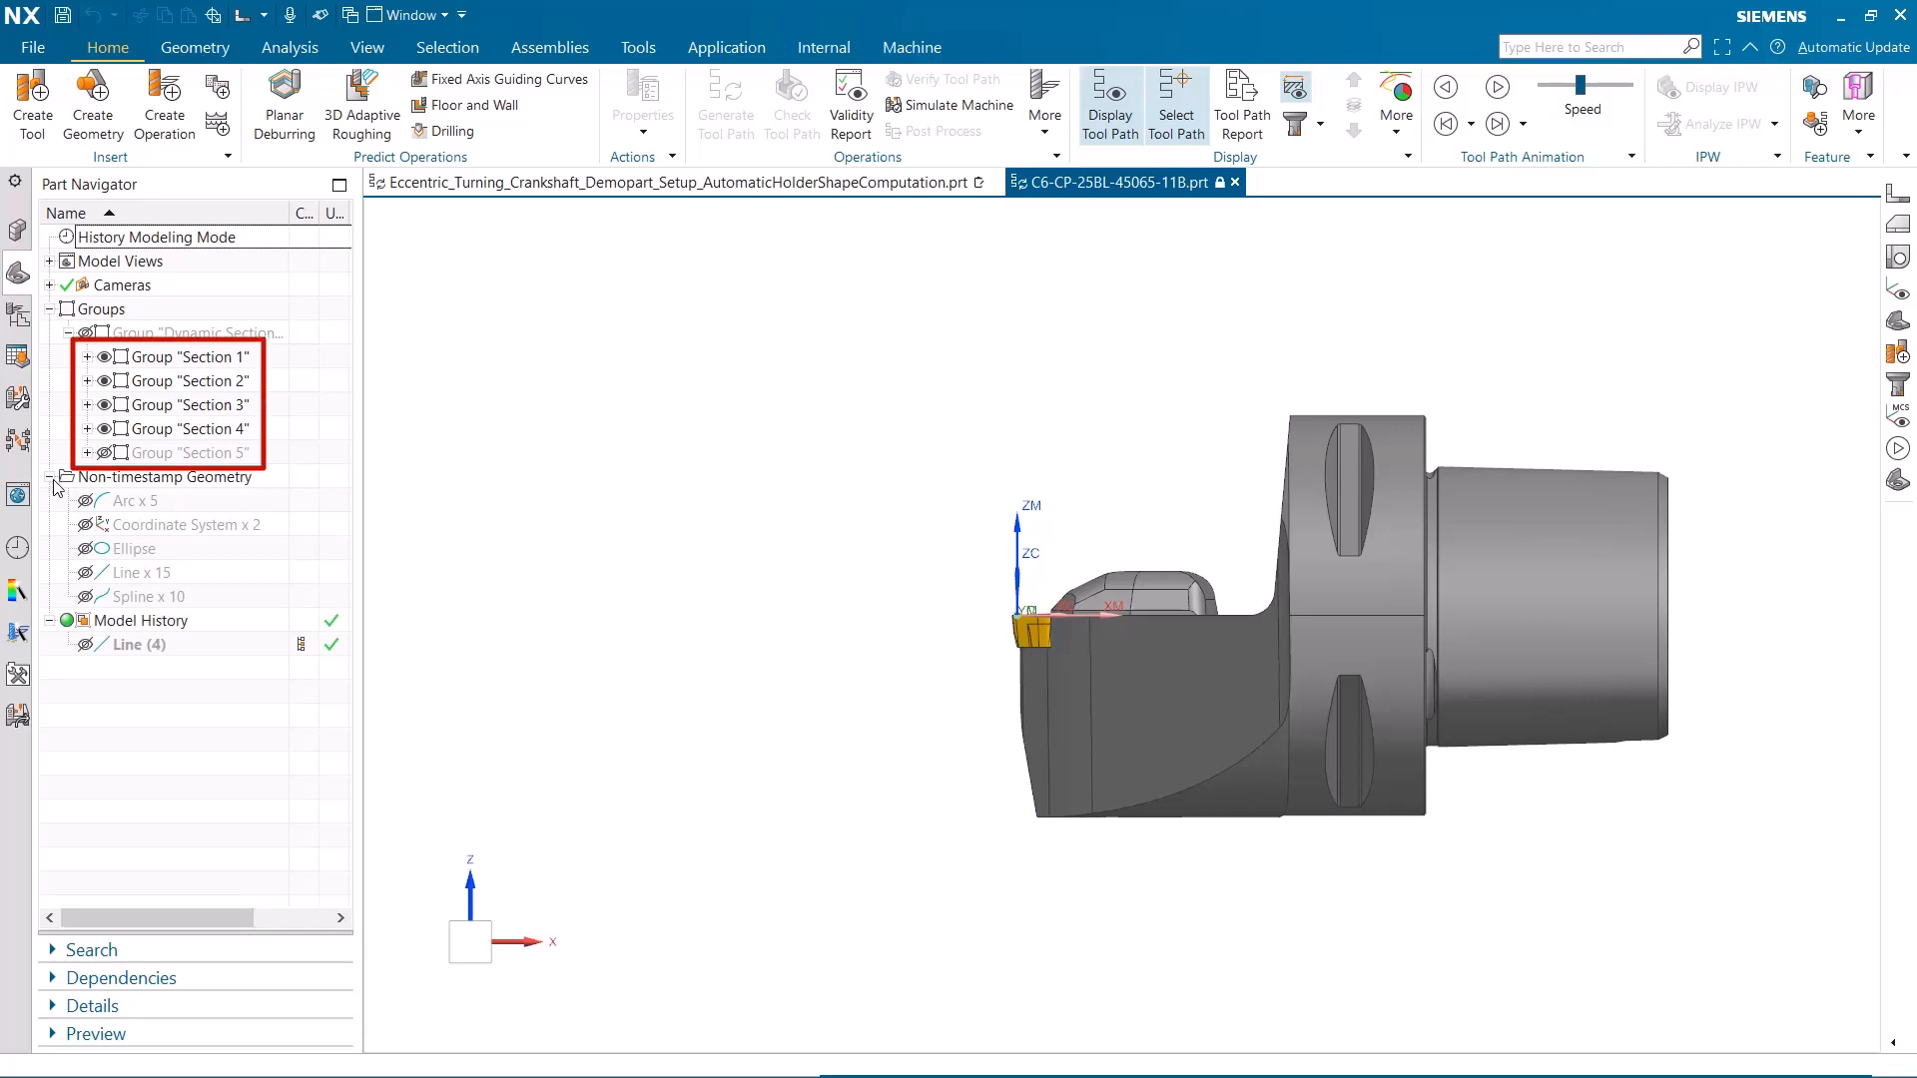
Return to the crankshaft setup part, generate the FACE_TURN tool path, and acknowledge the IPW collision message
{"action": "left_click", "coordinate": [513, 190]}
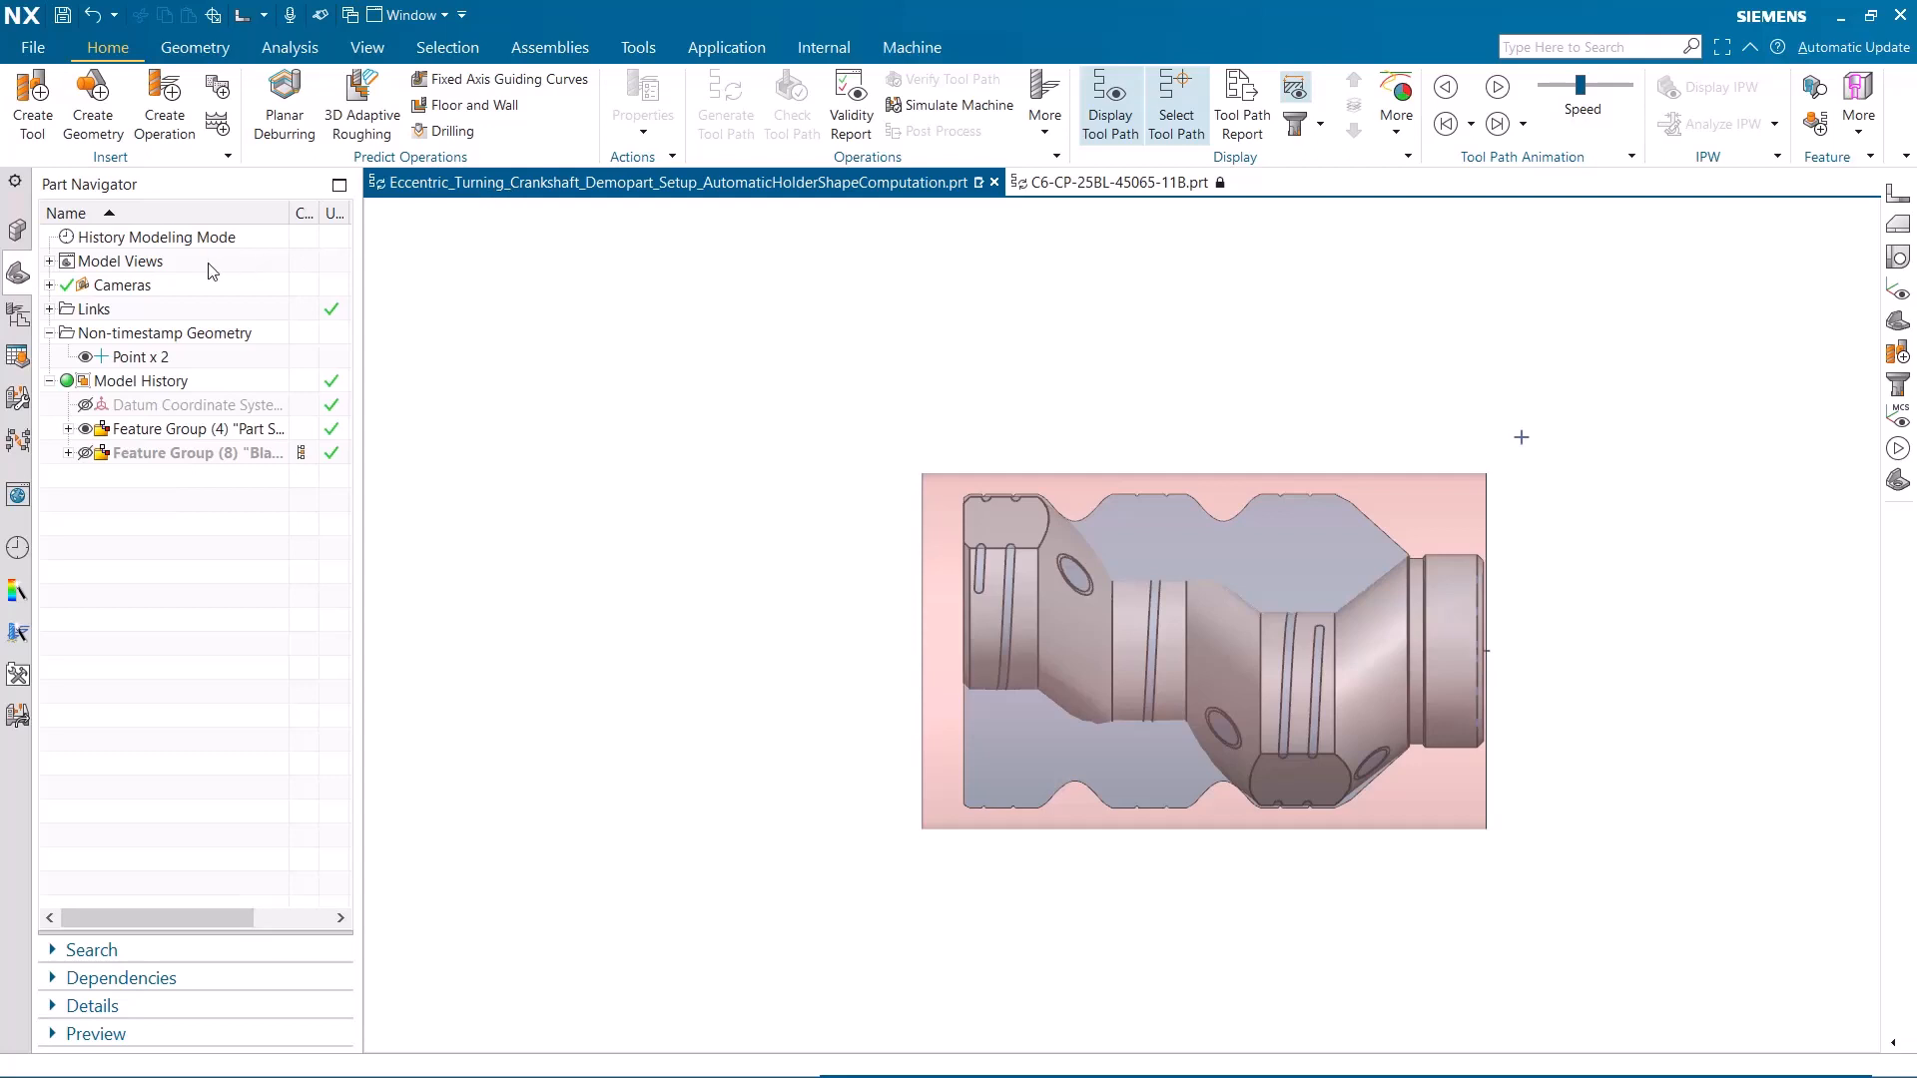
{"action": "left_click", "coordinate": [19, 315]}
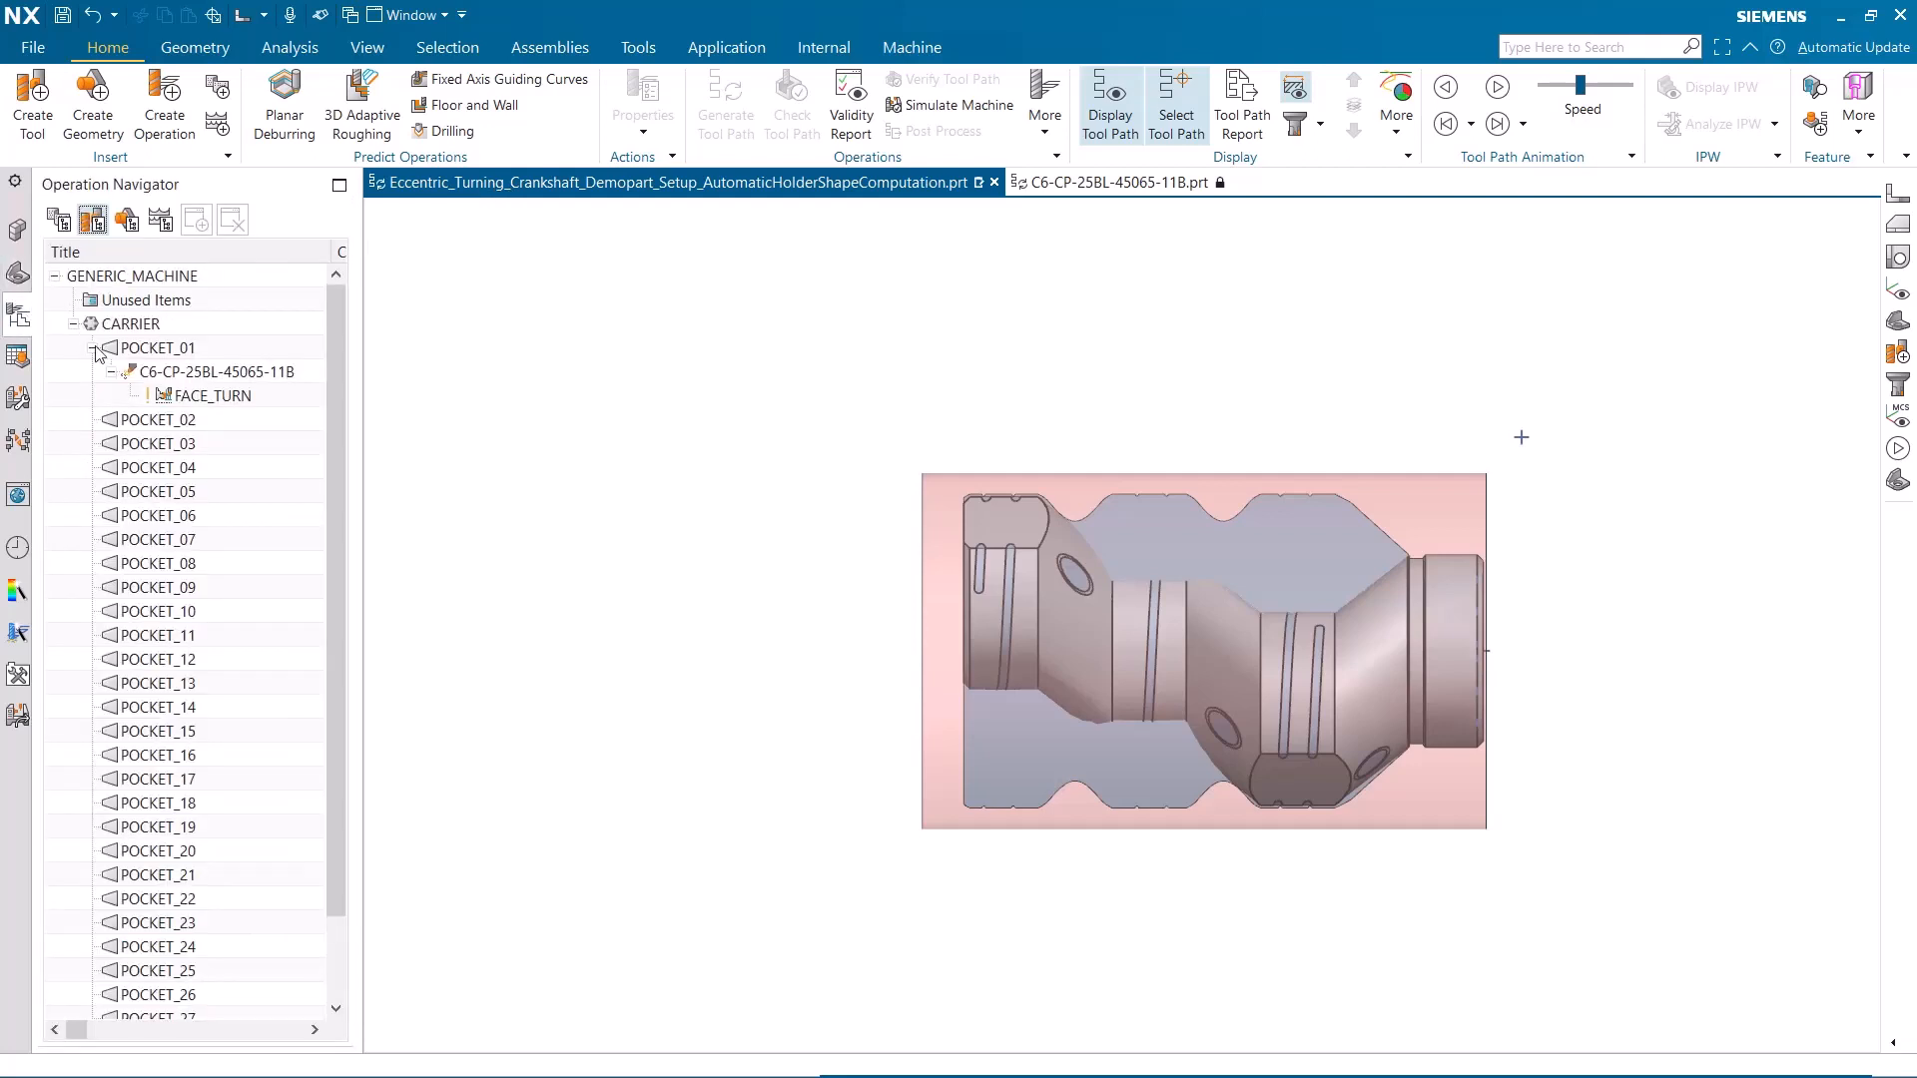
{"action": "left_click", "coordinate": [238, 395]}
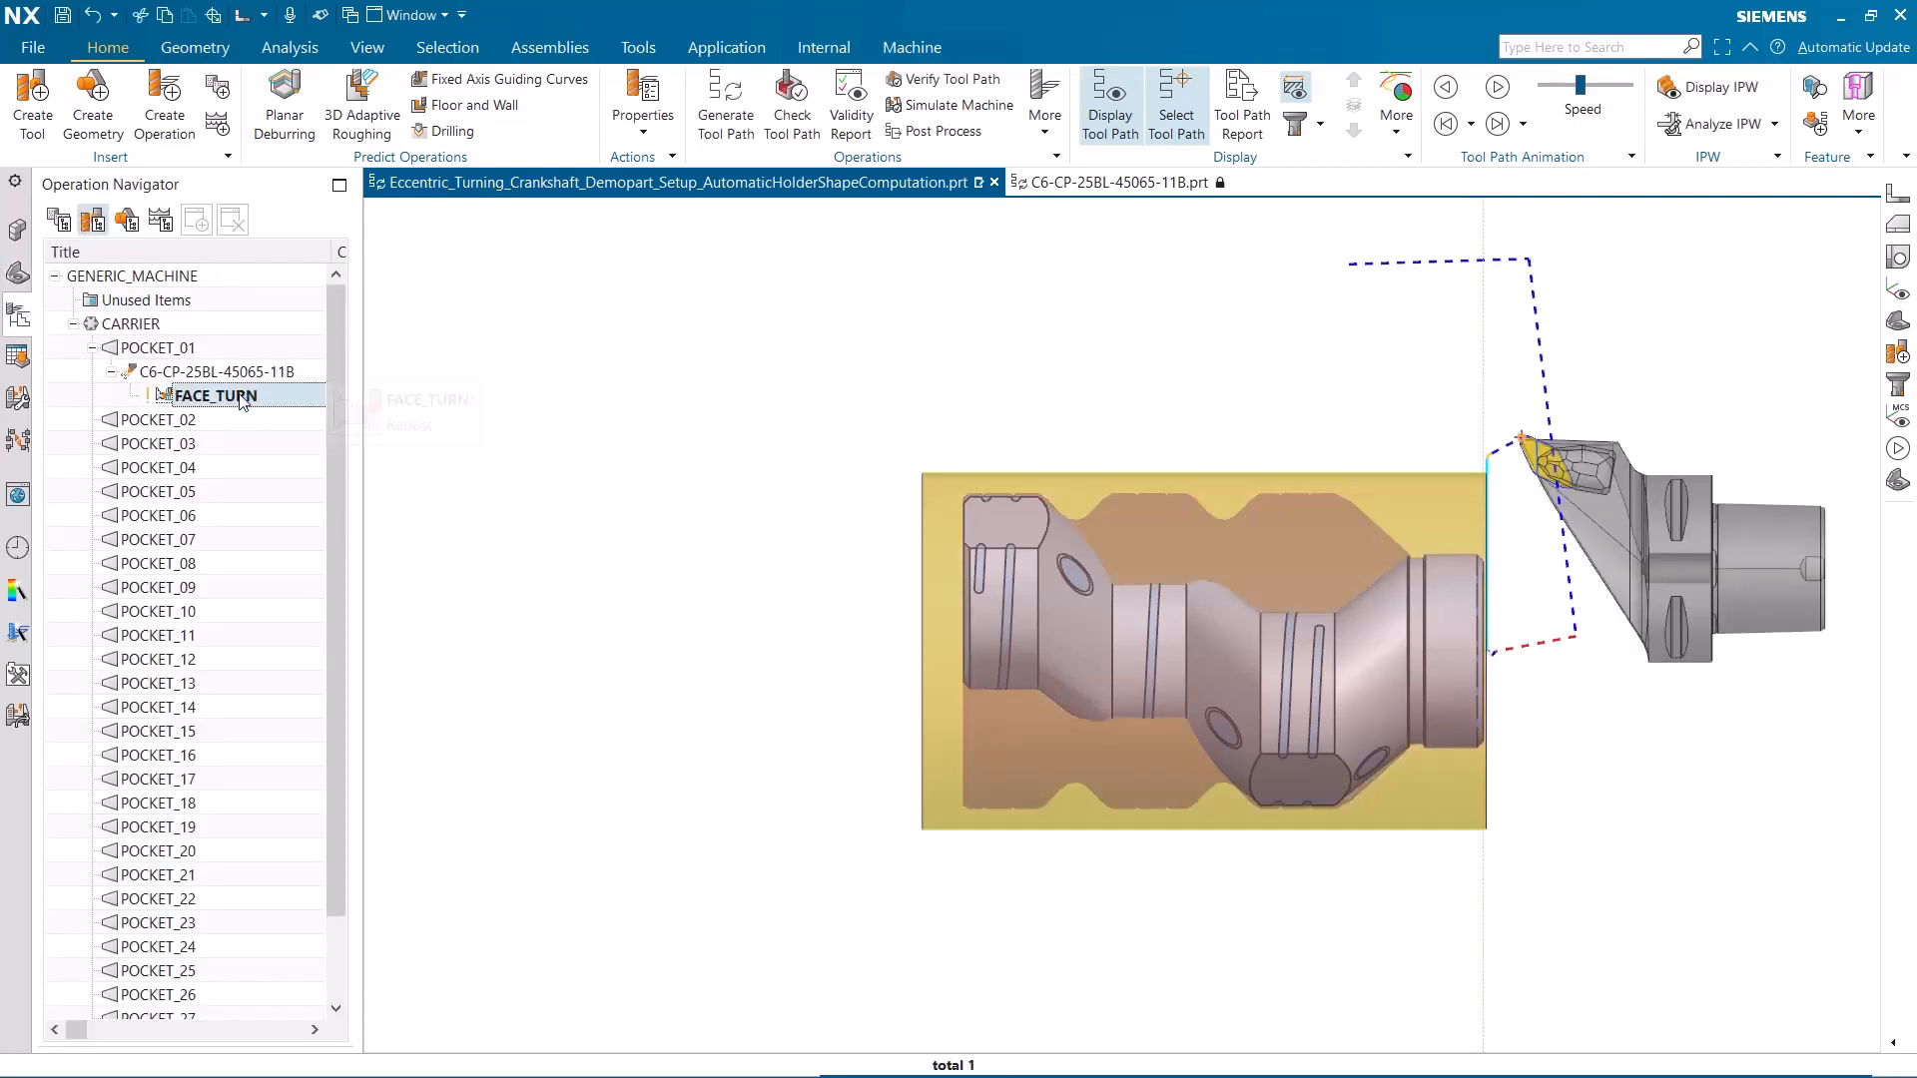
{"action": "right_click", "coordinate": [239, 395]}
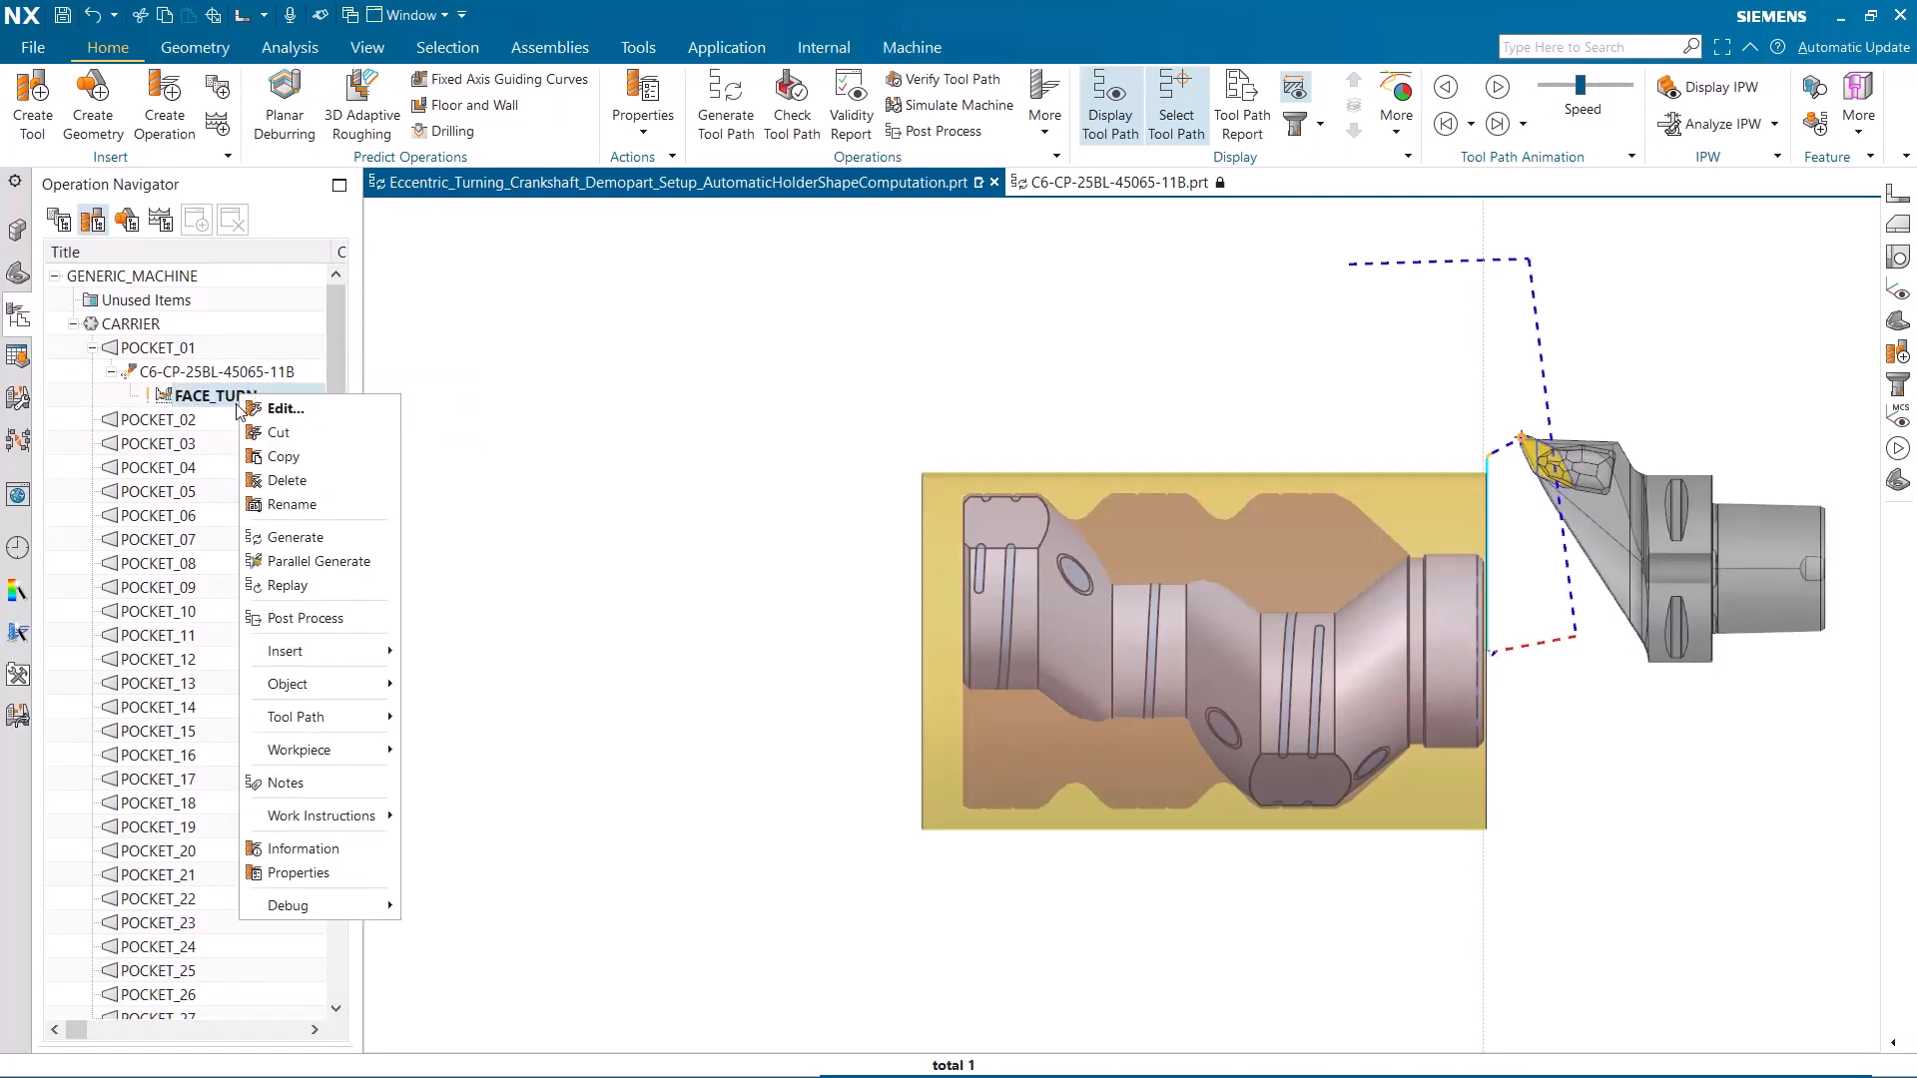
{"action": "left_click", "coordinate": [282, 538]}
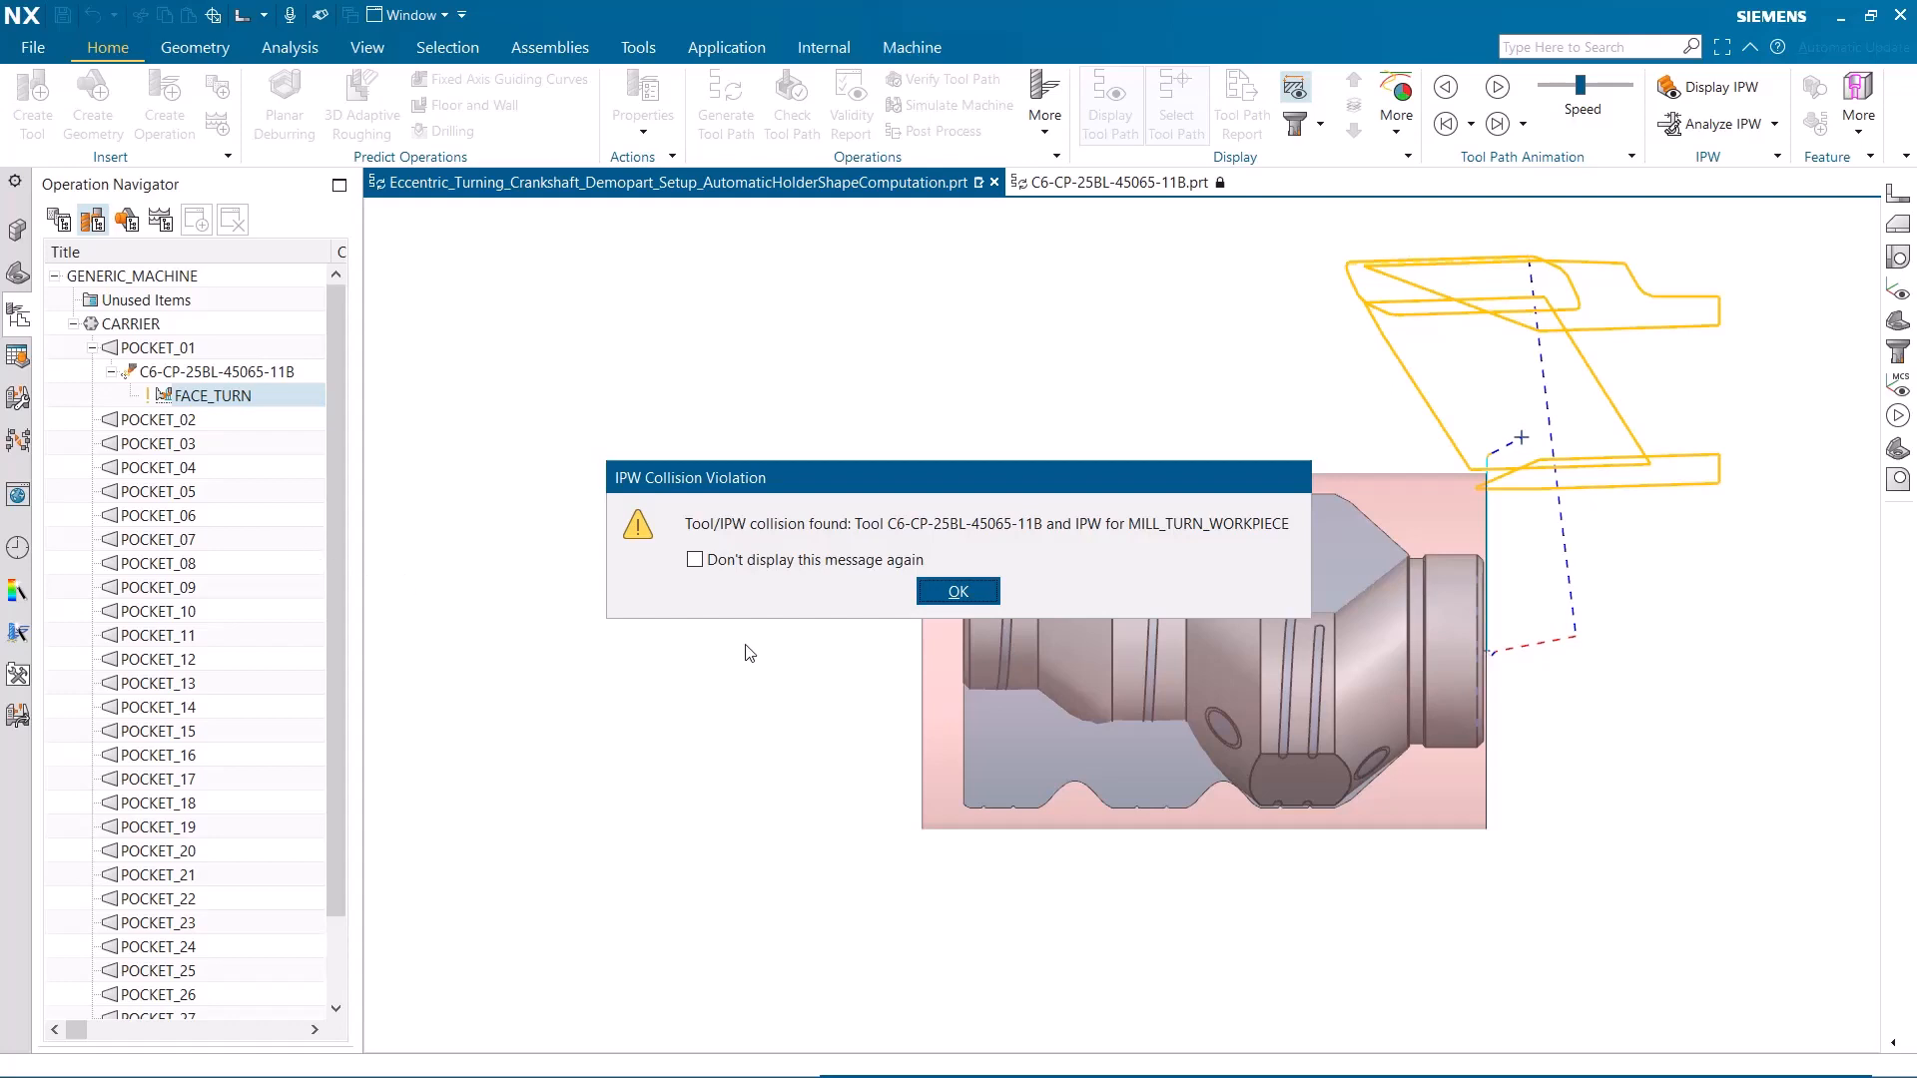
{"action": "left_click", "coordinate": [959, 592]}
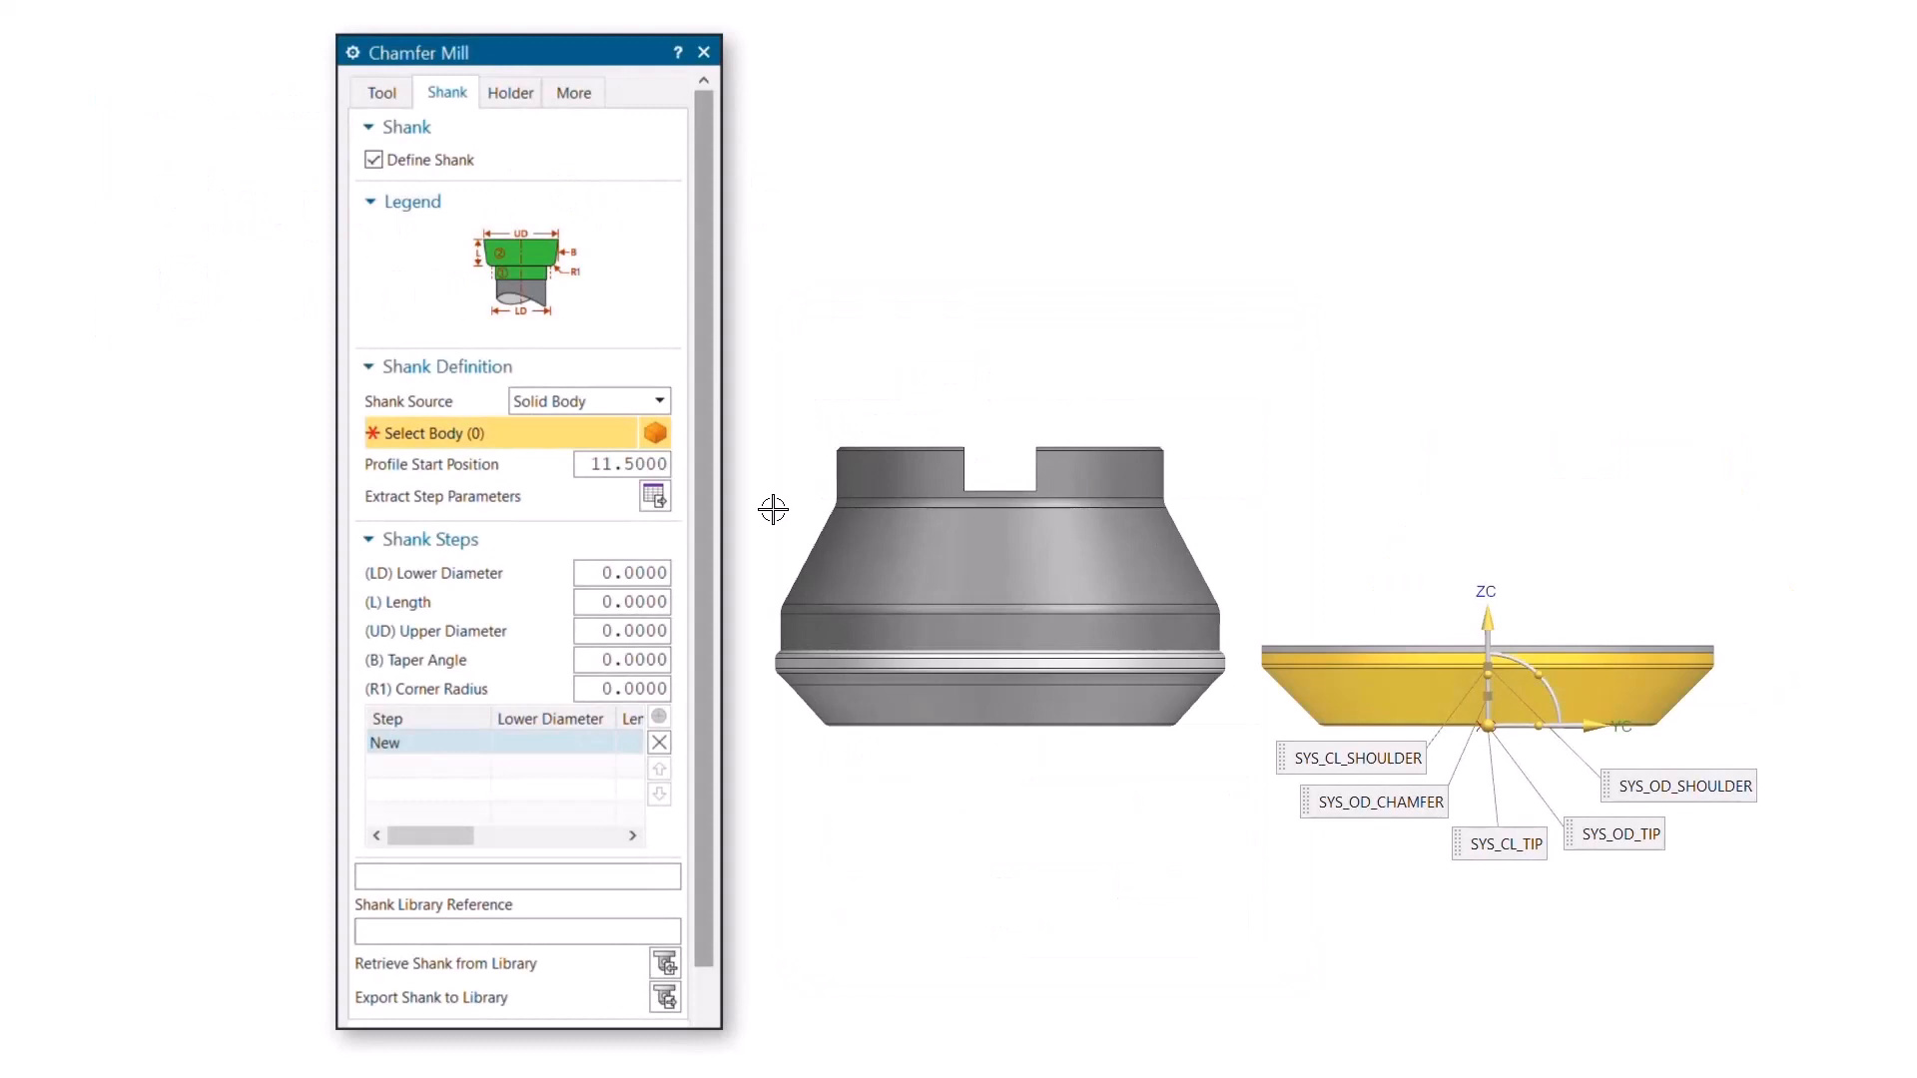
Select the upper cutter body as the chamfer mill's shank body and extract its step parameters
{"action": "left_click", "coordinate": [914, 539]}
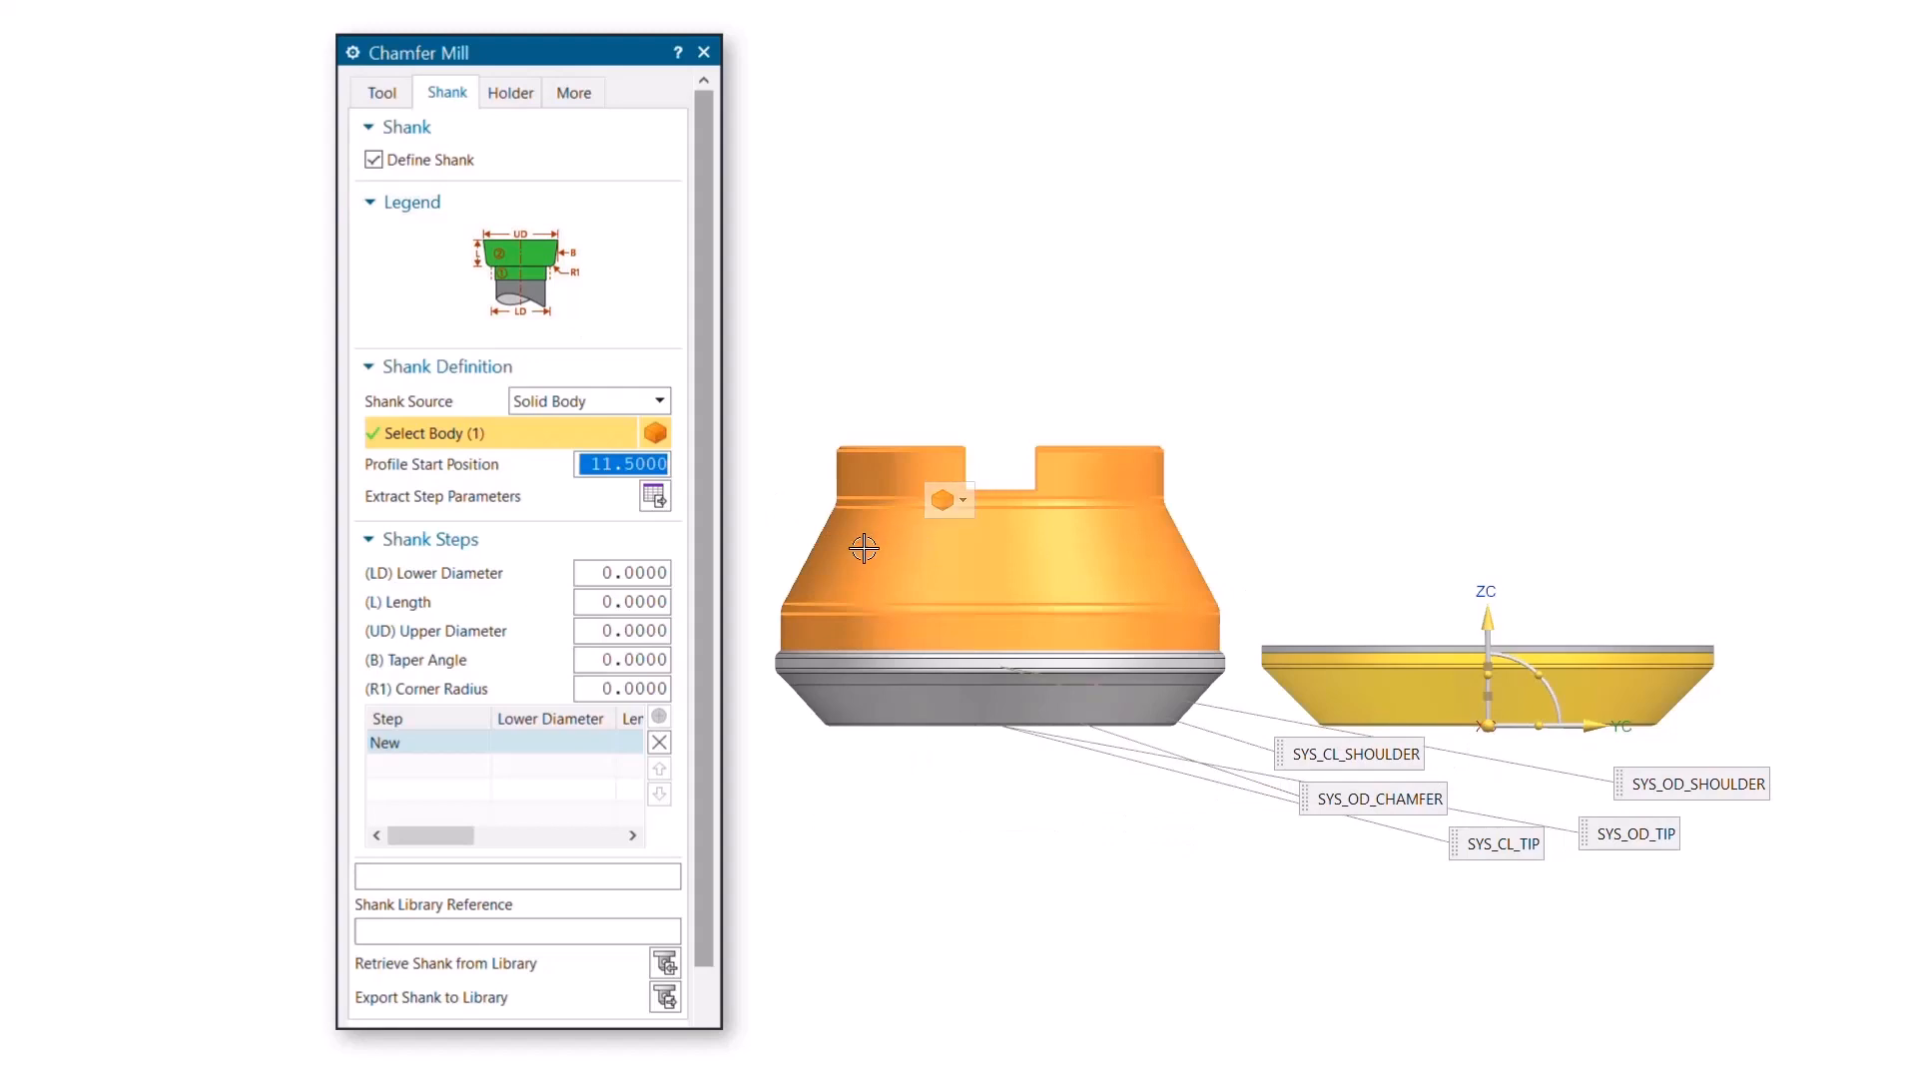
{"action": "left_click", "coordinate": [654, 495]}
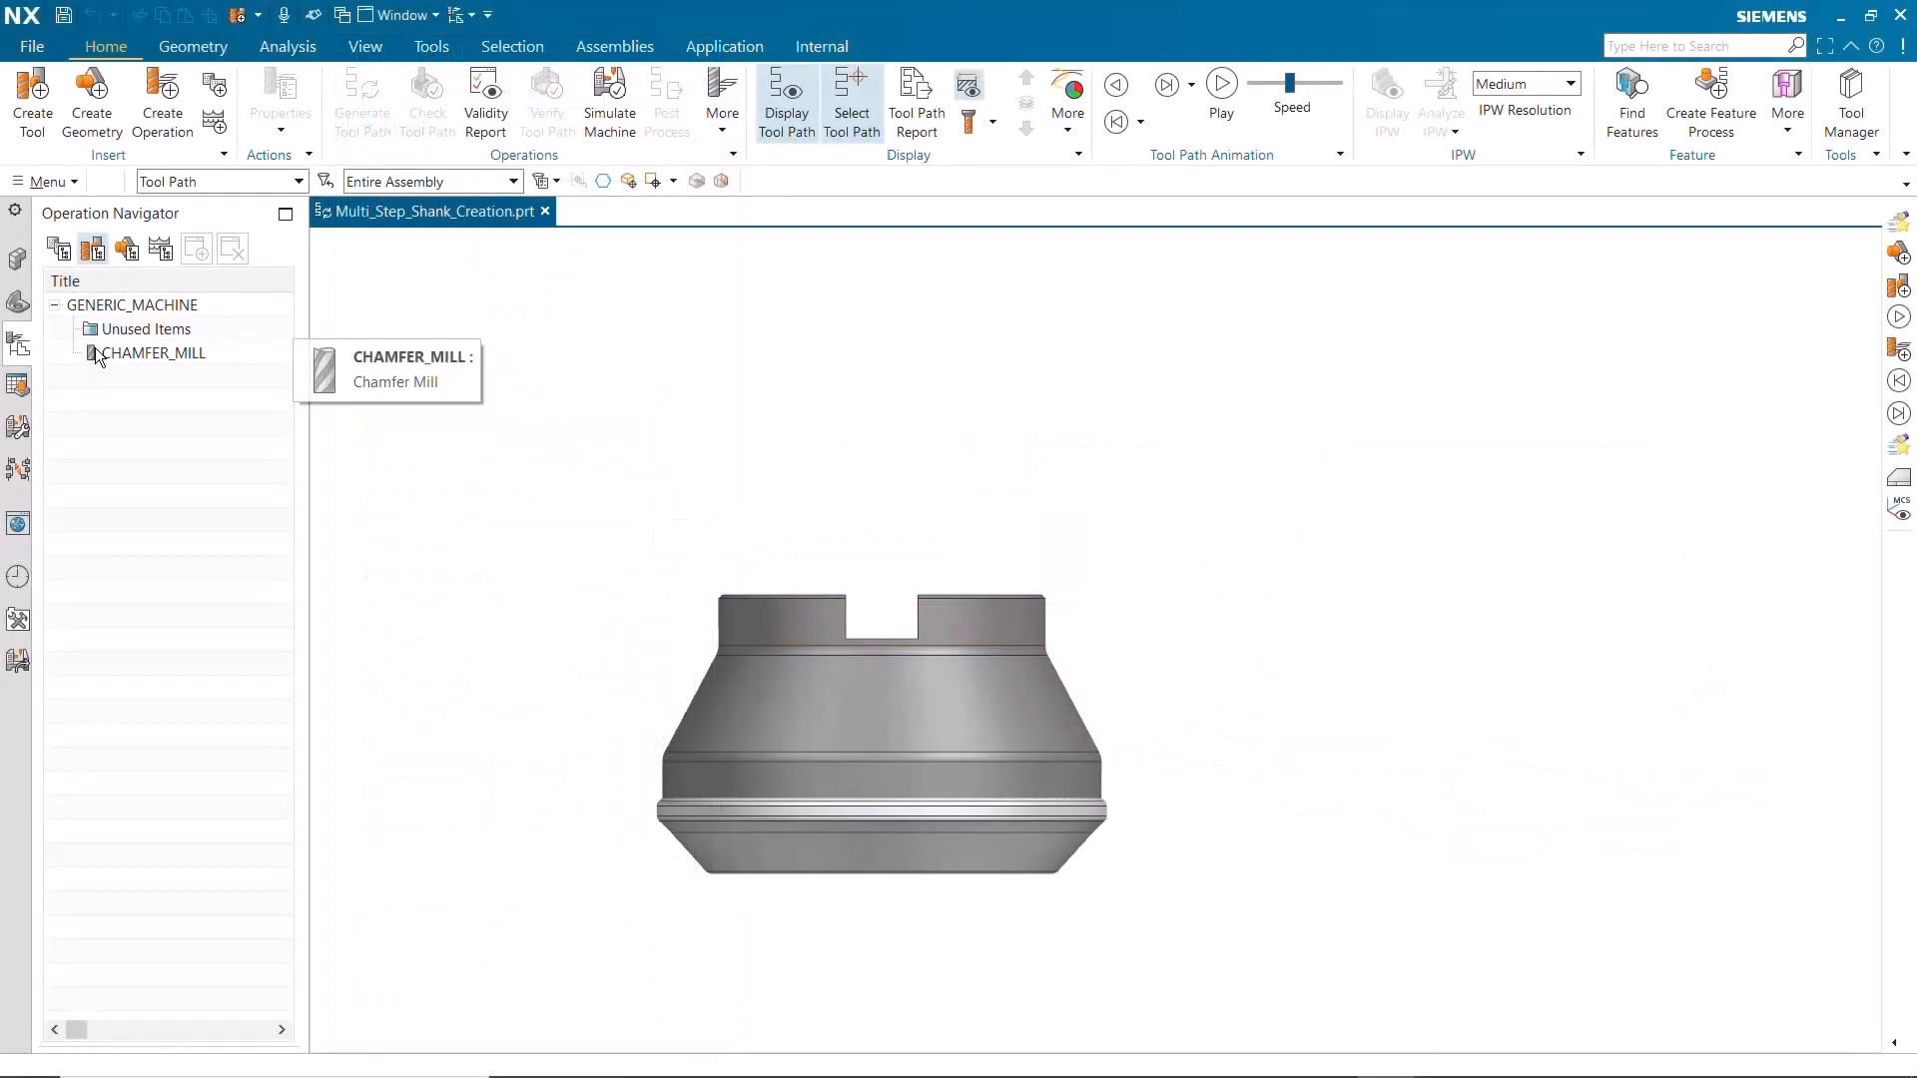
Open CHAMFER_MILL for editing, place its preview beside the solid cutter, and set its shank source to Solid Body
{"action": "double_click", "coordinate": [95, 351]}
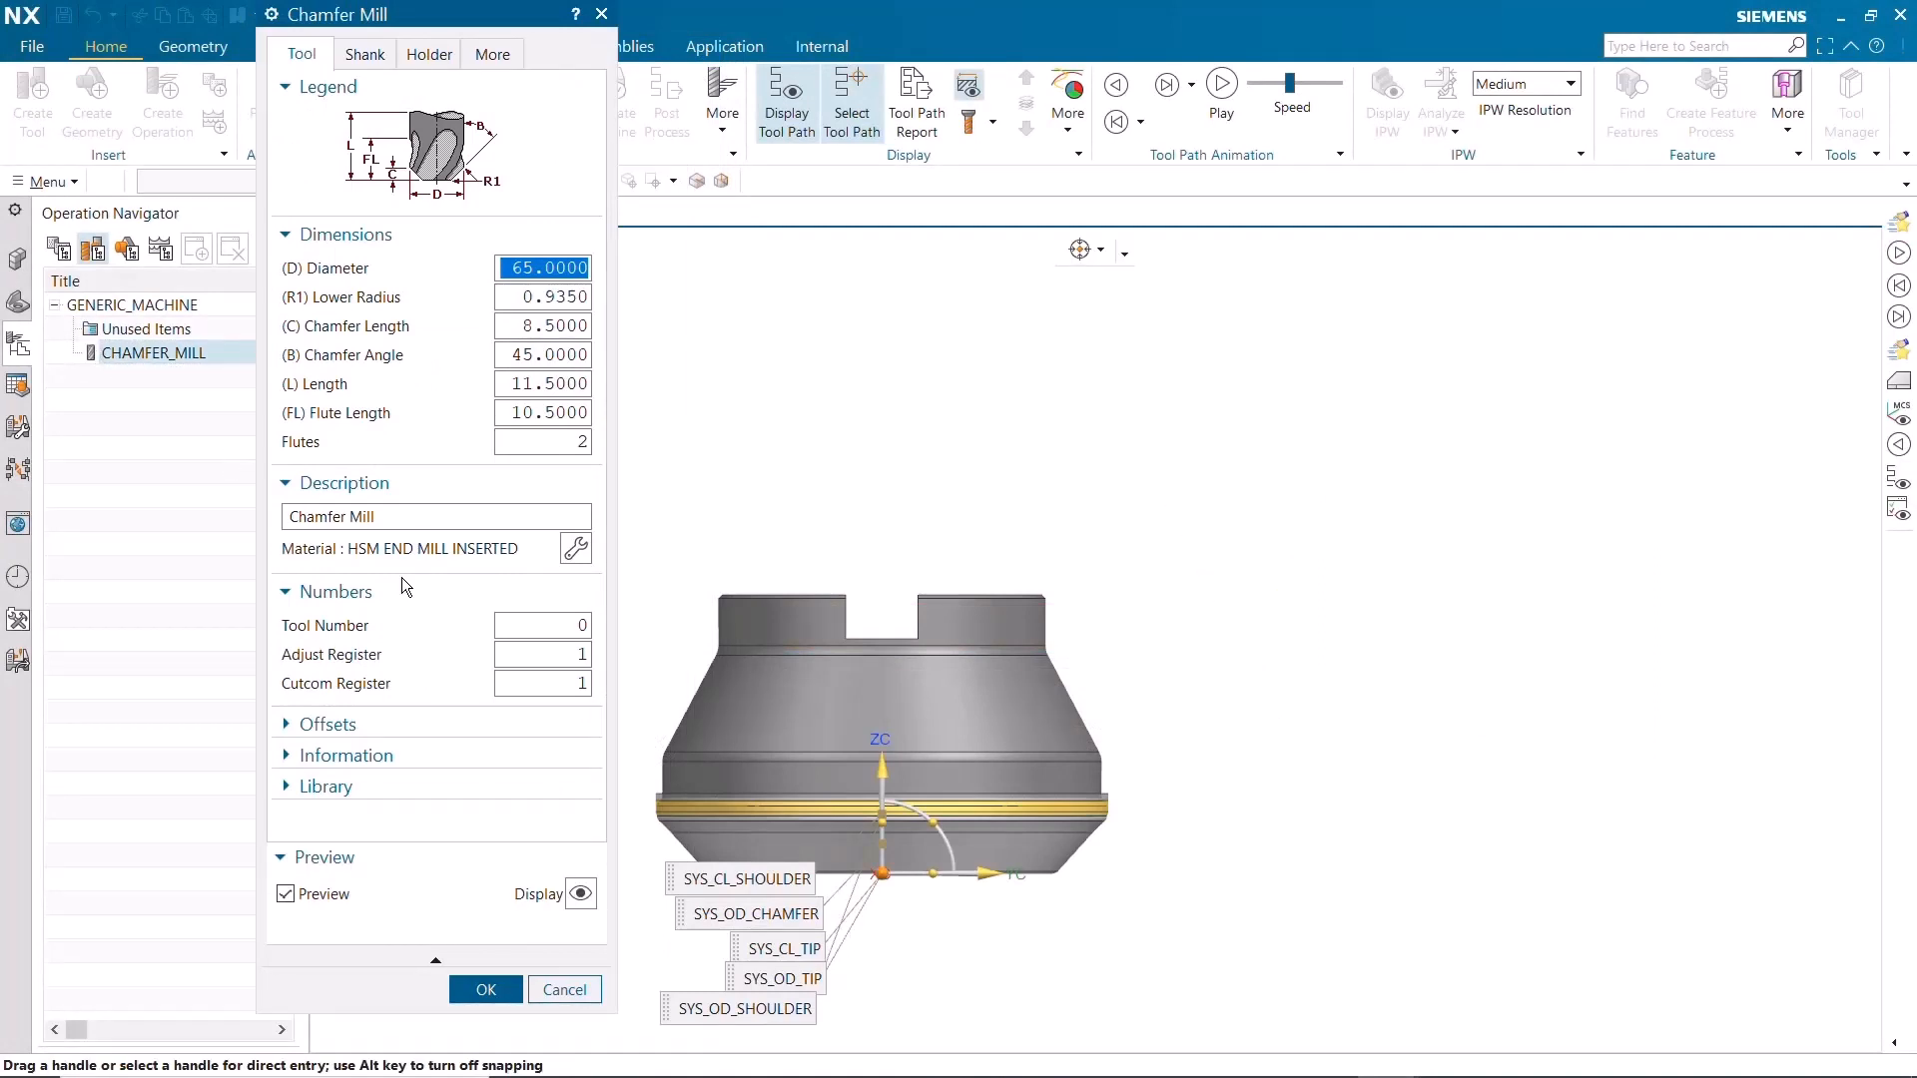
{"action": "left_click_drag", "start_coordinate": [882, 872], "coordinate": [1439, 885]}
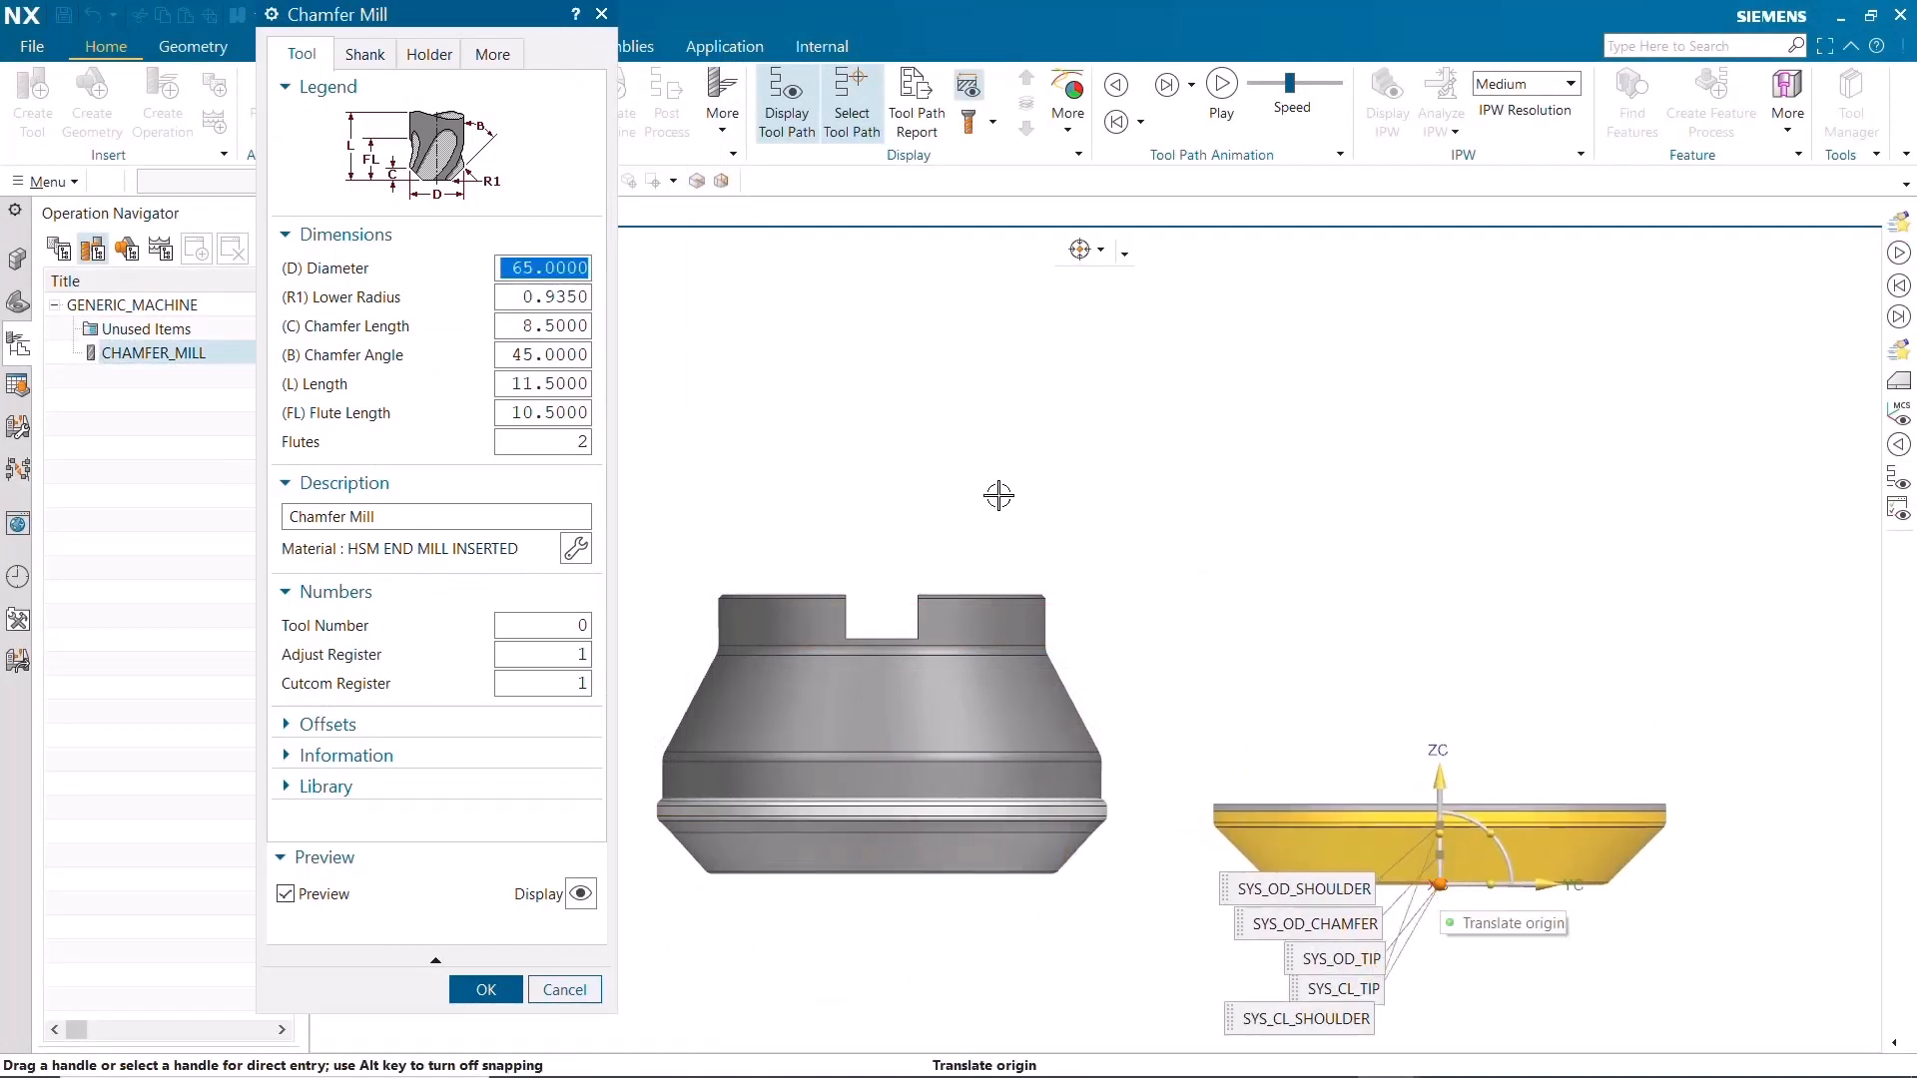
{"action": "left_click", "coordinate": [372, 60]}
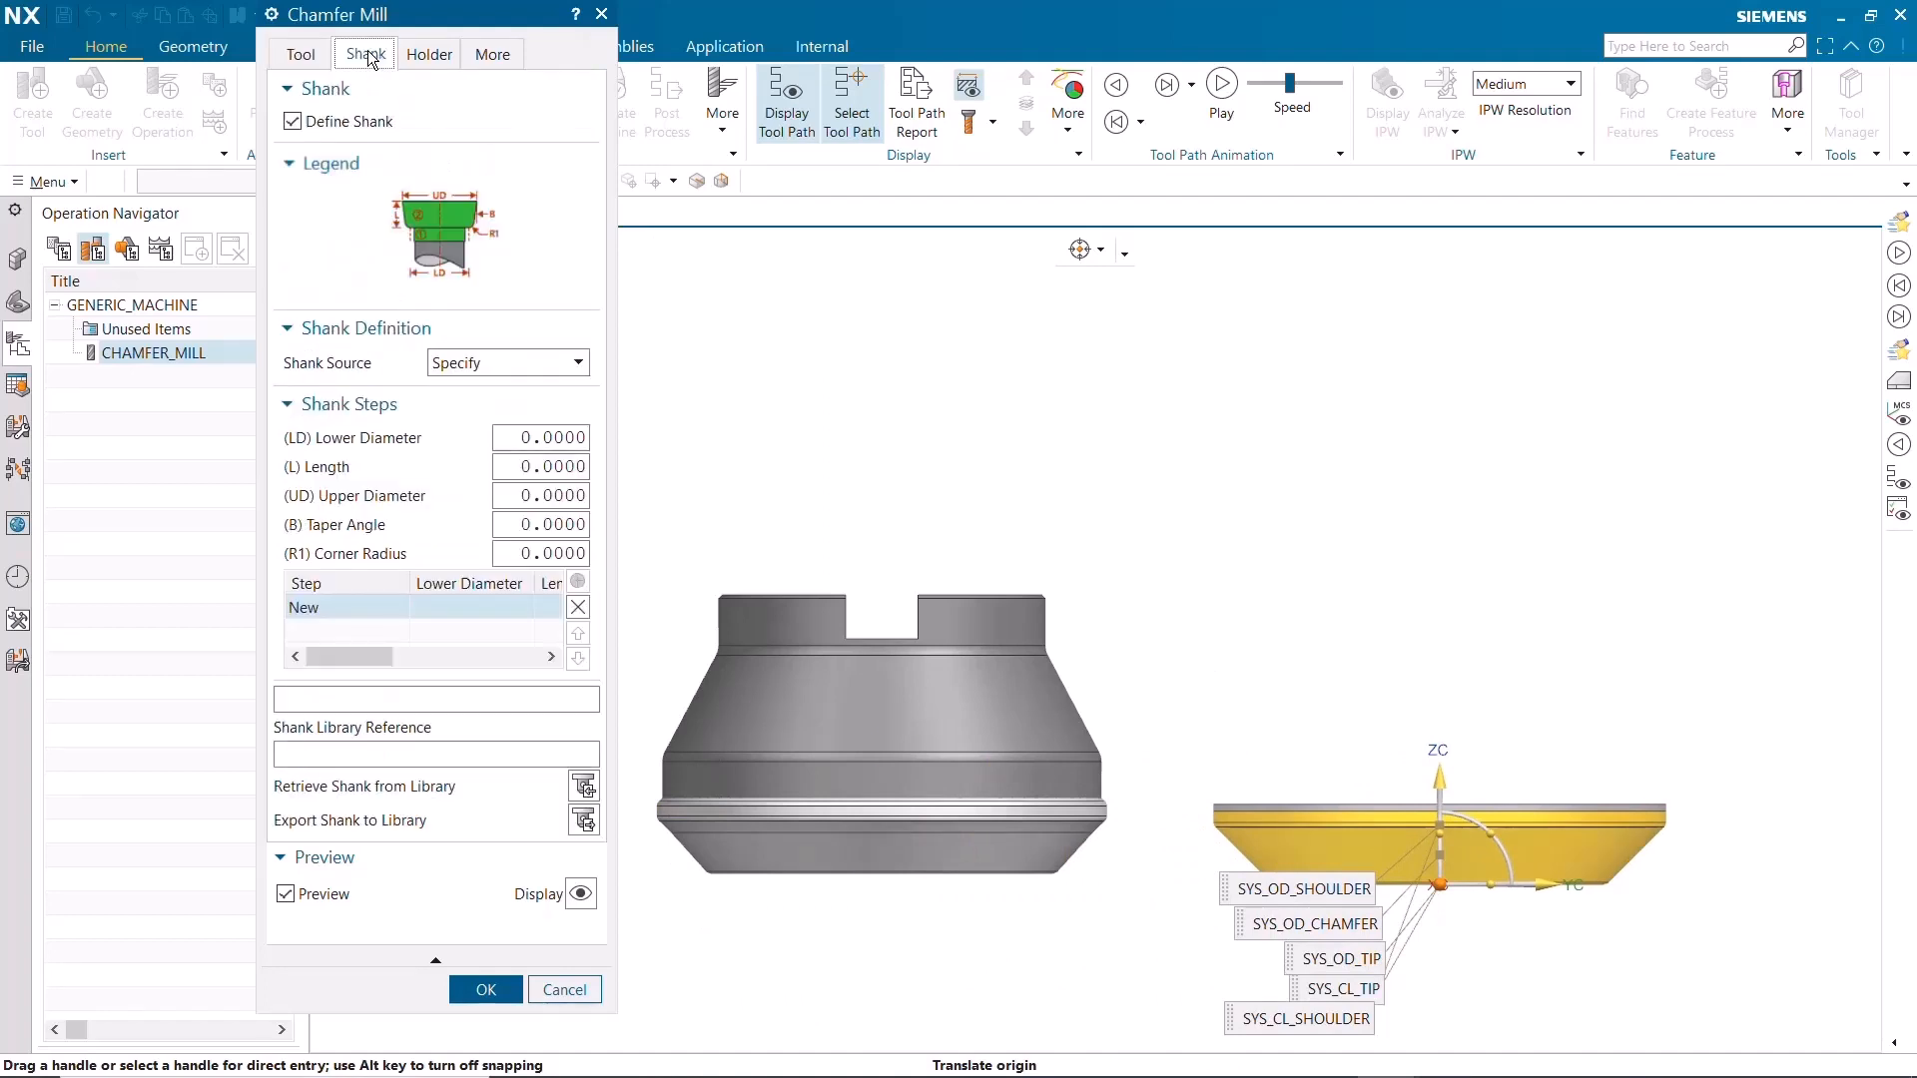
{"action": "left_click", "coordinate": [479, 363]}
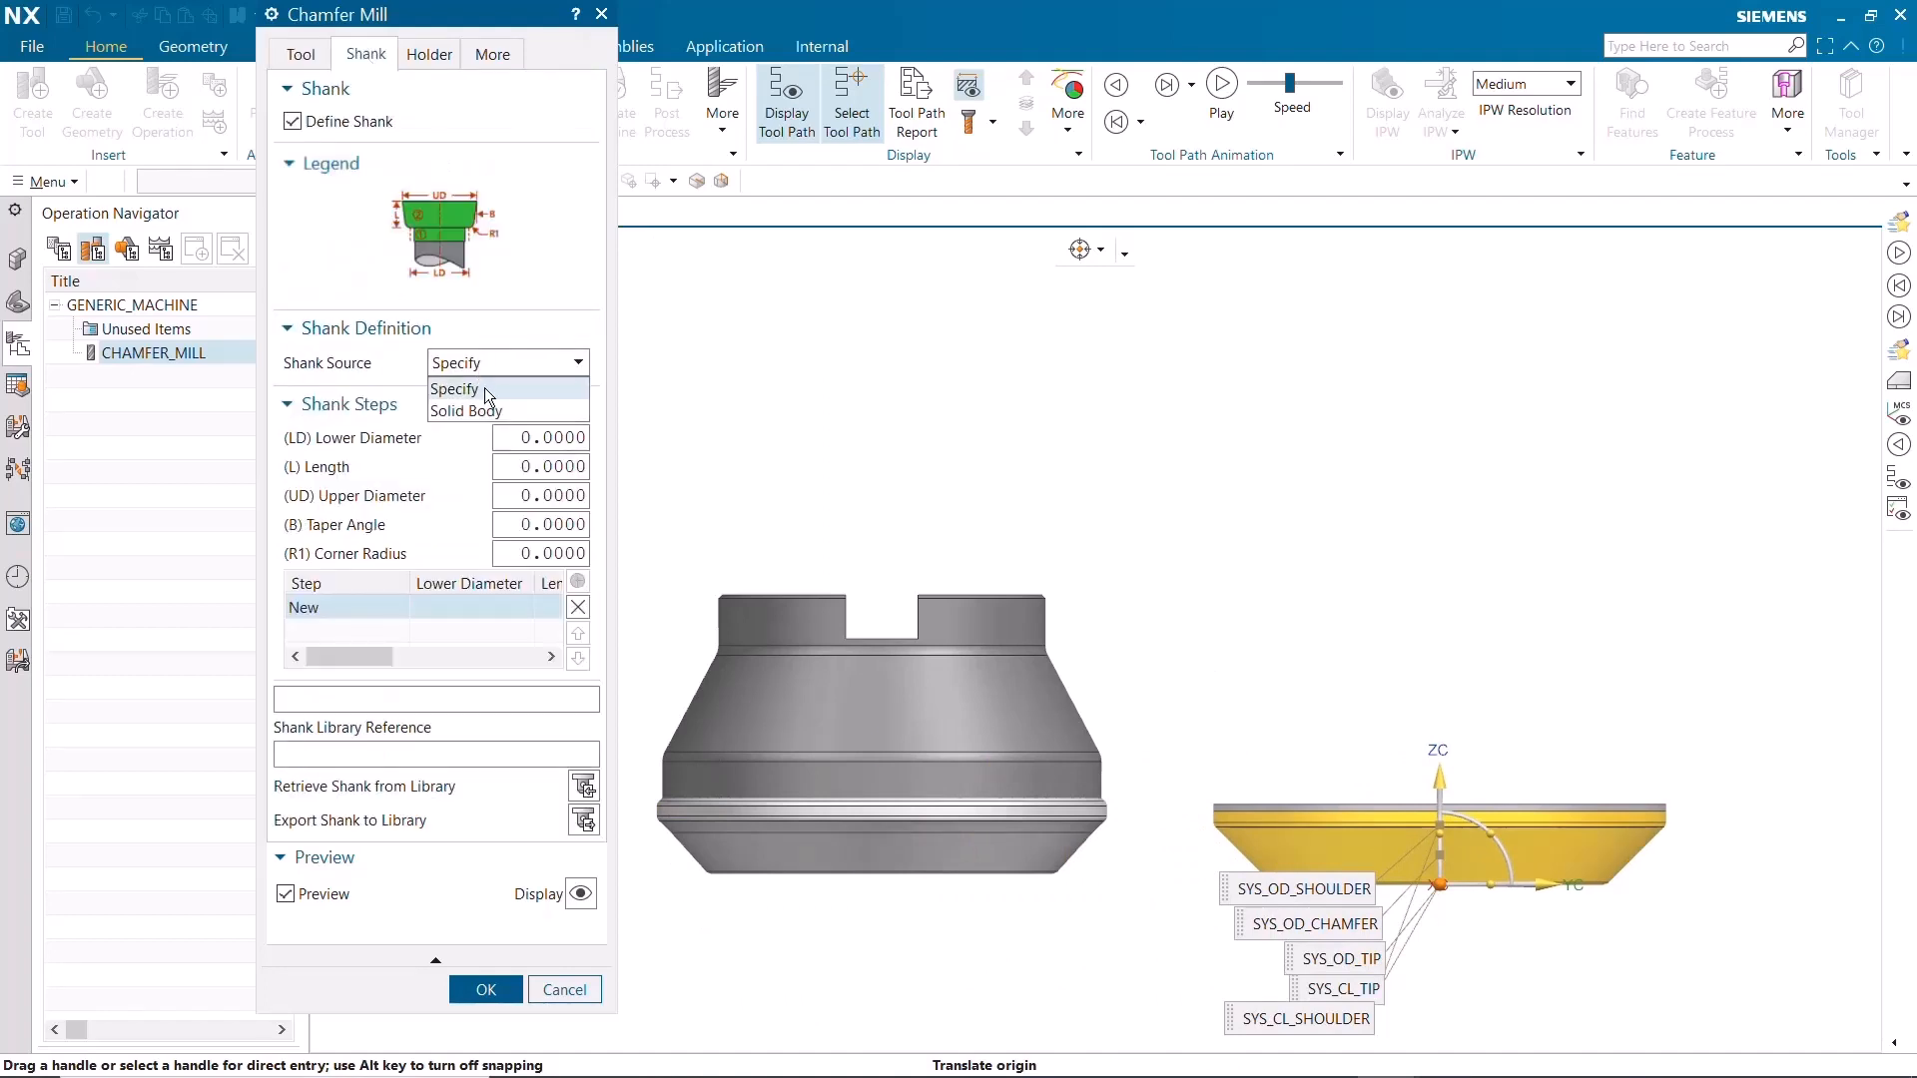
{"action": "left_click", "coordinate": [483, 410]}
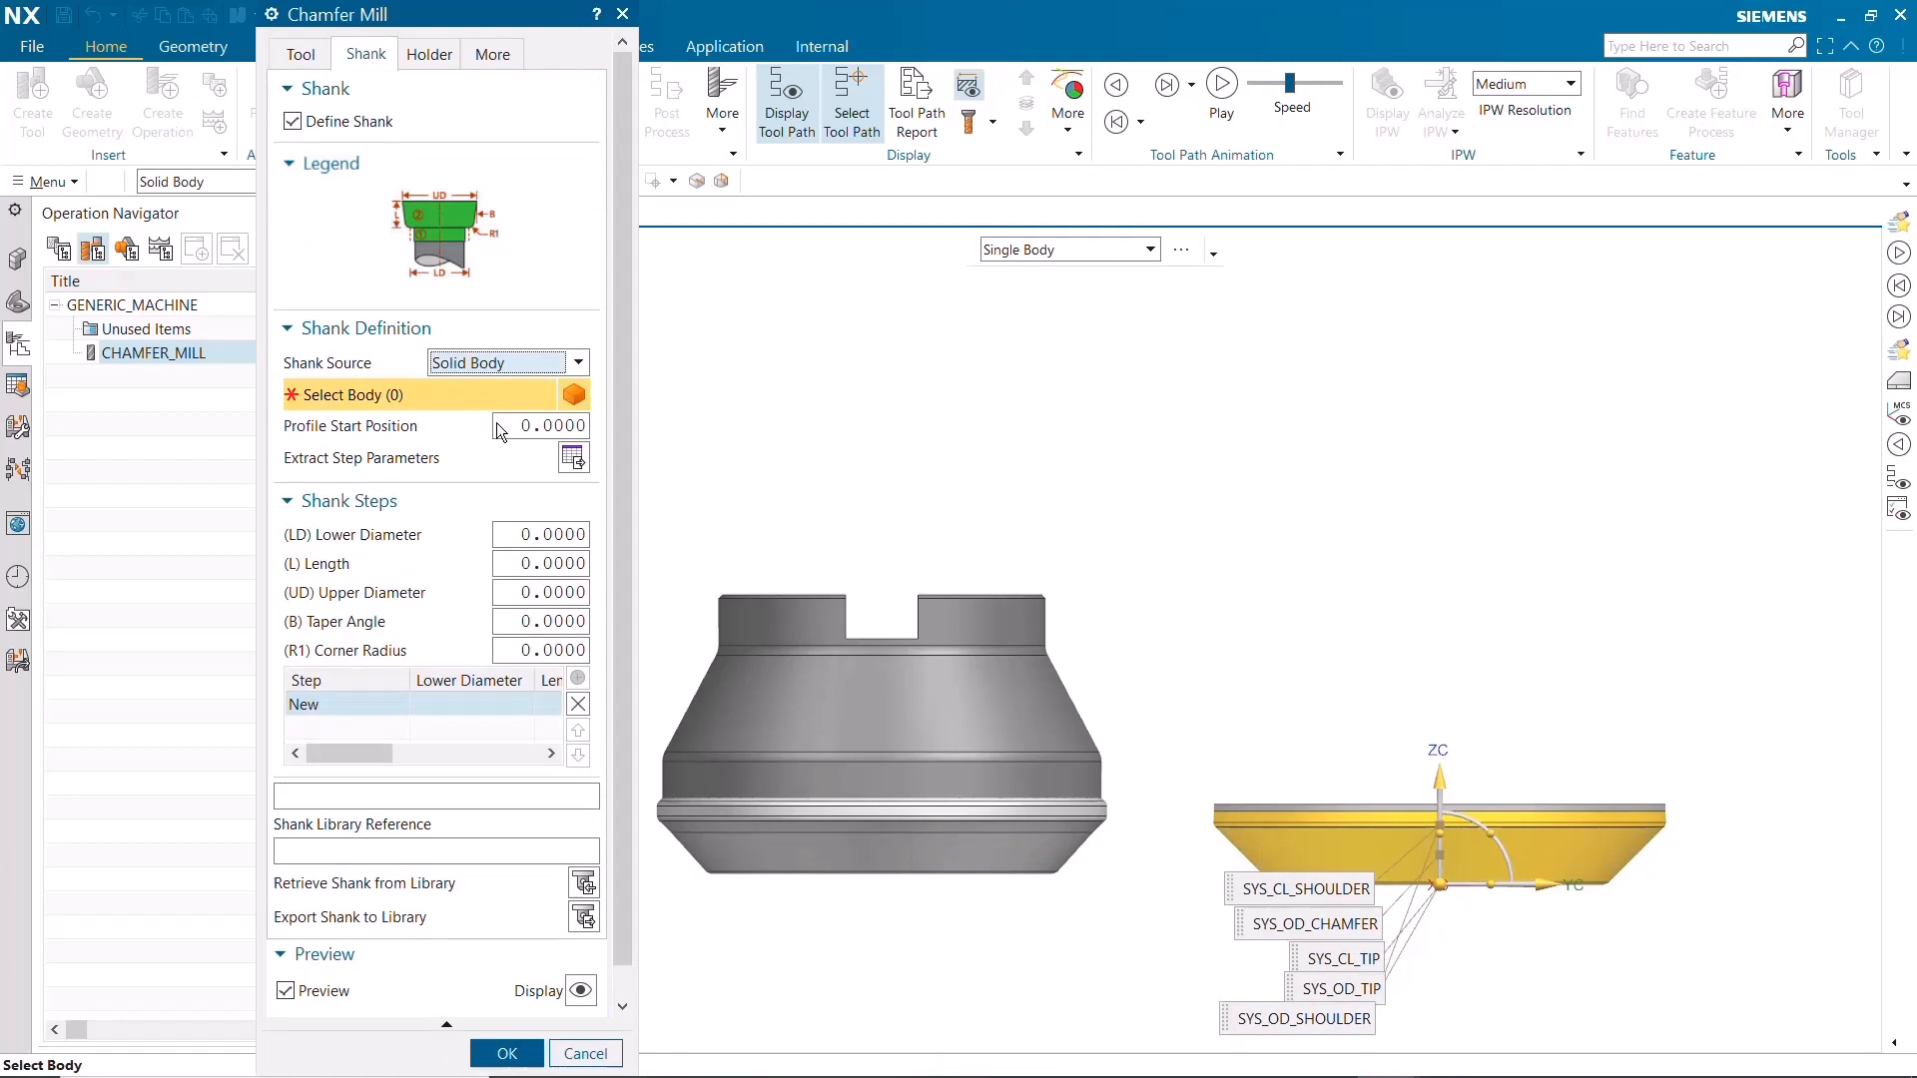
Set the shank's profile start position to 11.5 and extract the shank steps from the upper body of the solid cutter
{"action": "left_click", "coordinate": [518, 430]}
{"action": "type", "text": "11.5"}
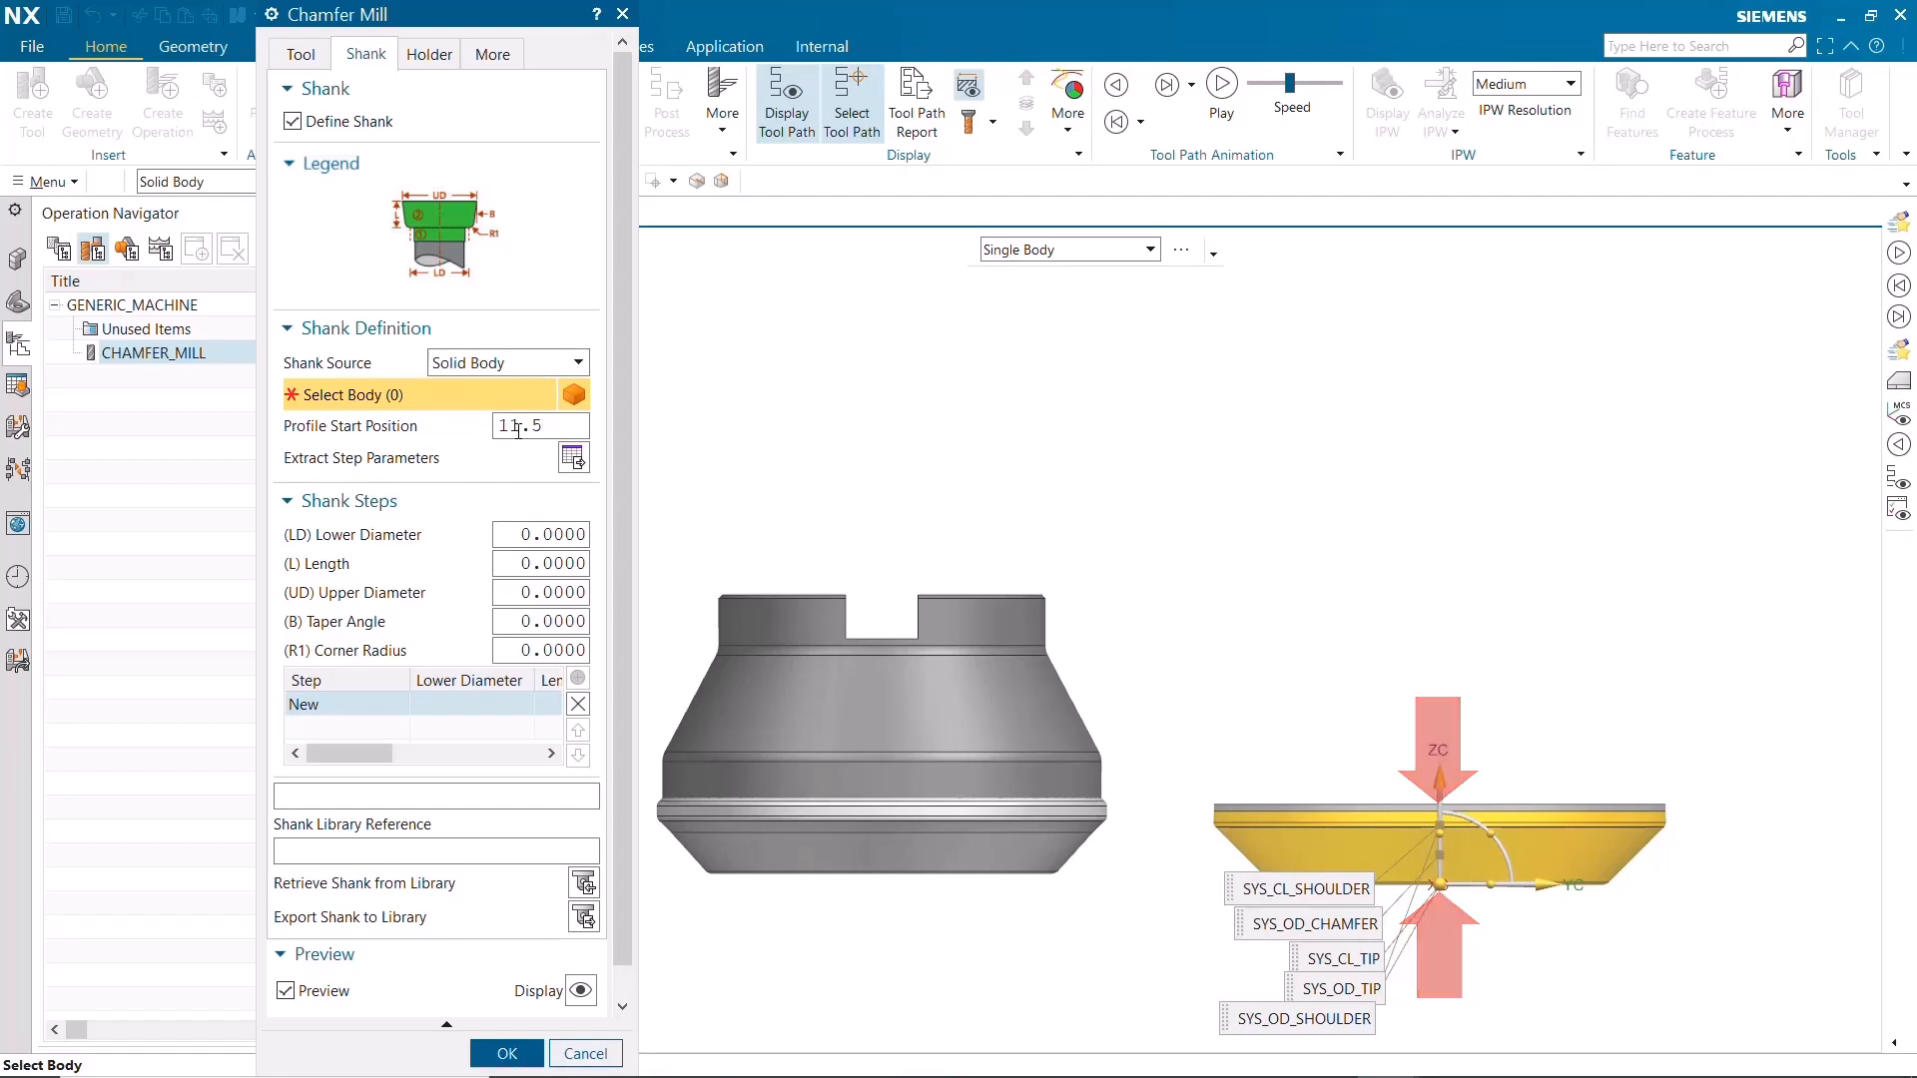
{"action": "left_click", "coordinate": [880, 707]}
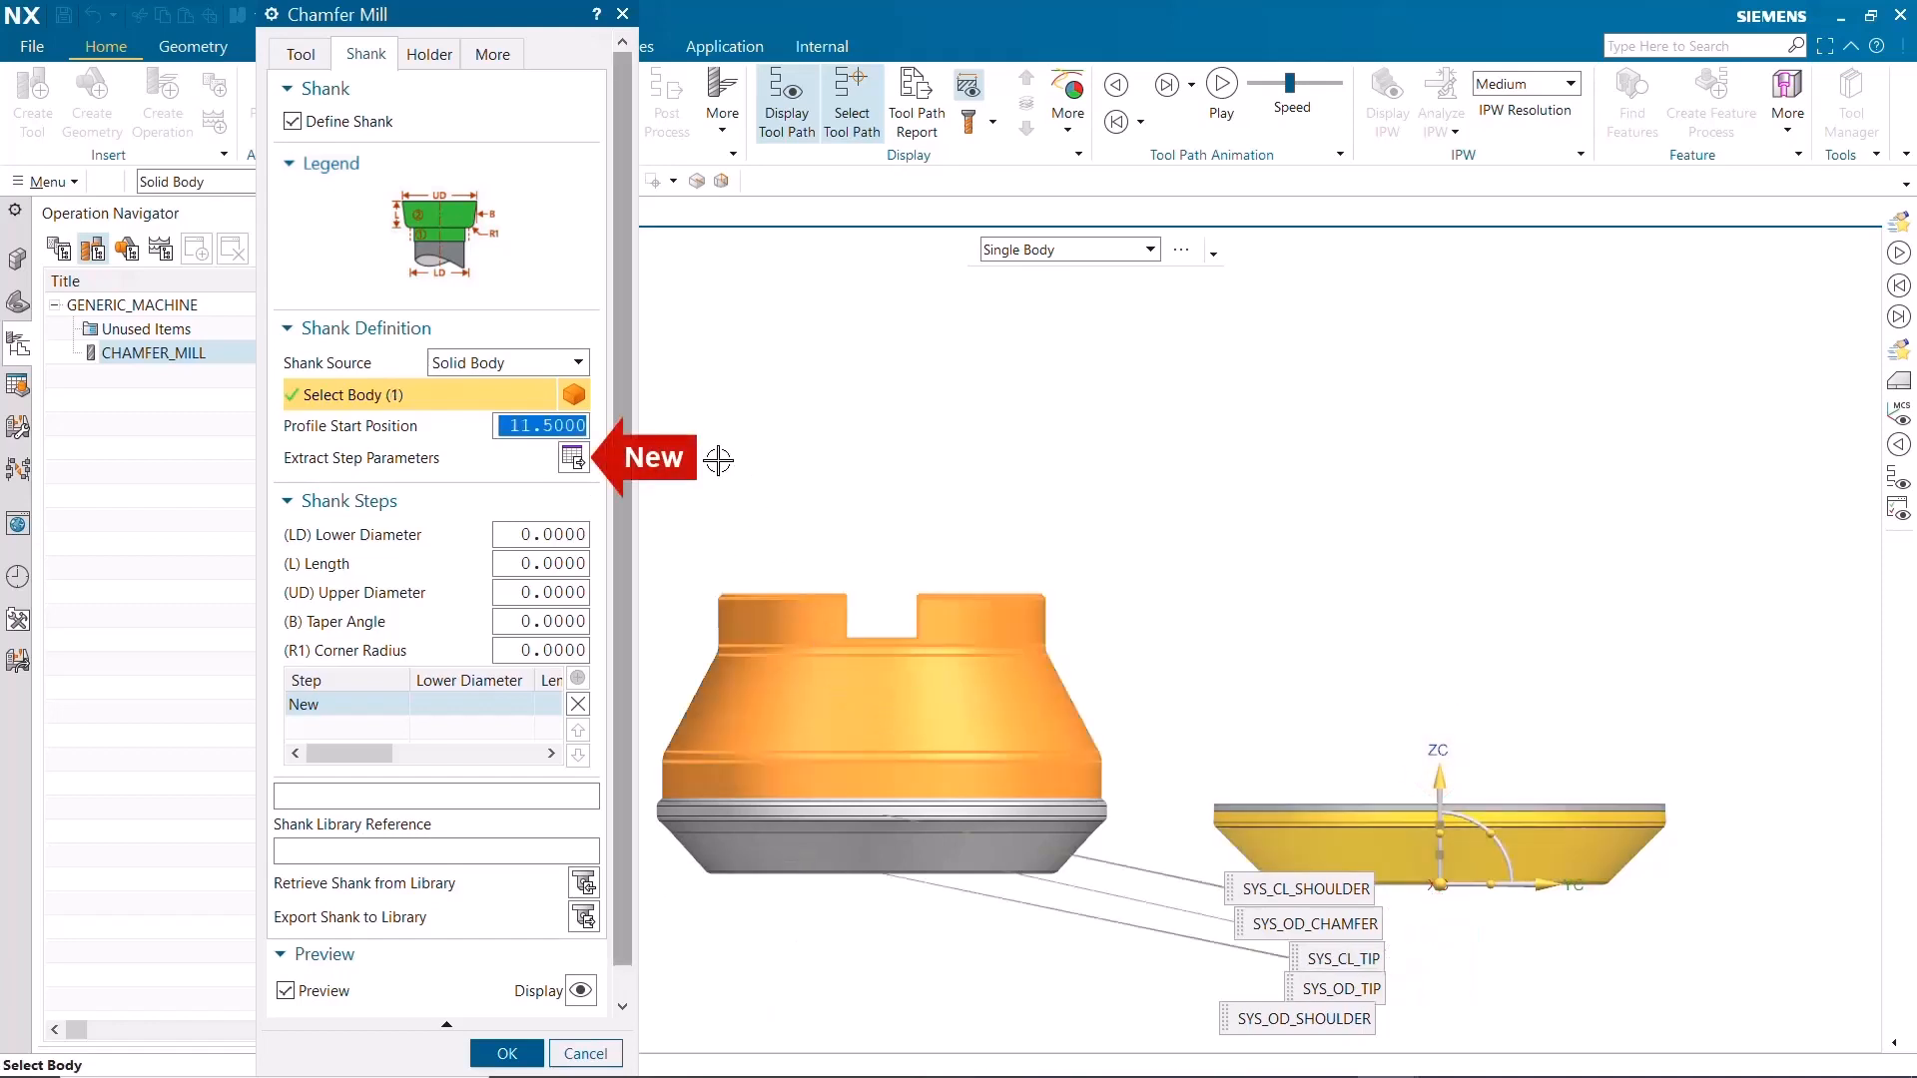
{"action": "left_click", "coordinate": [573, 457]}
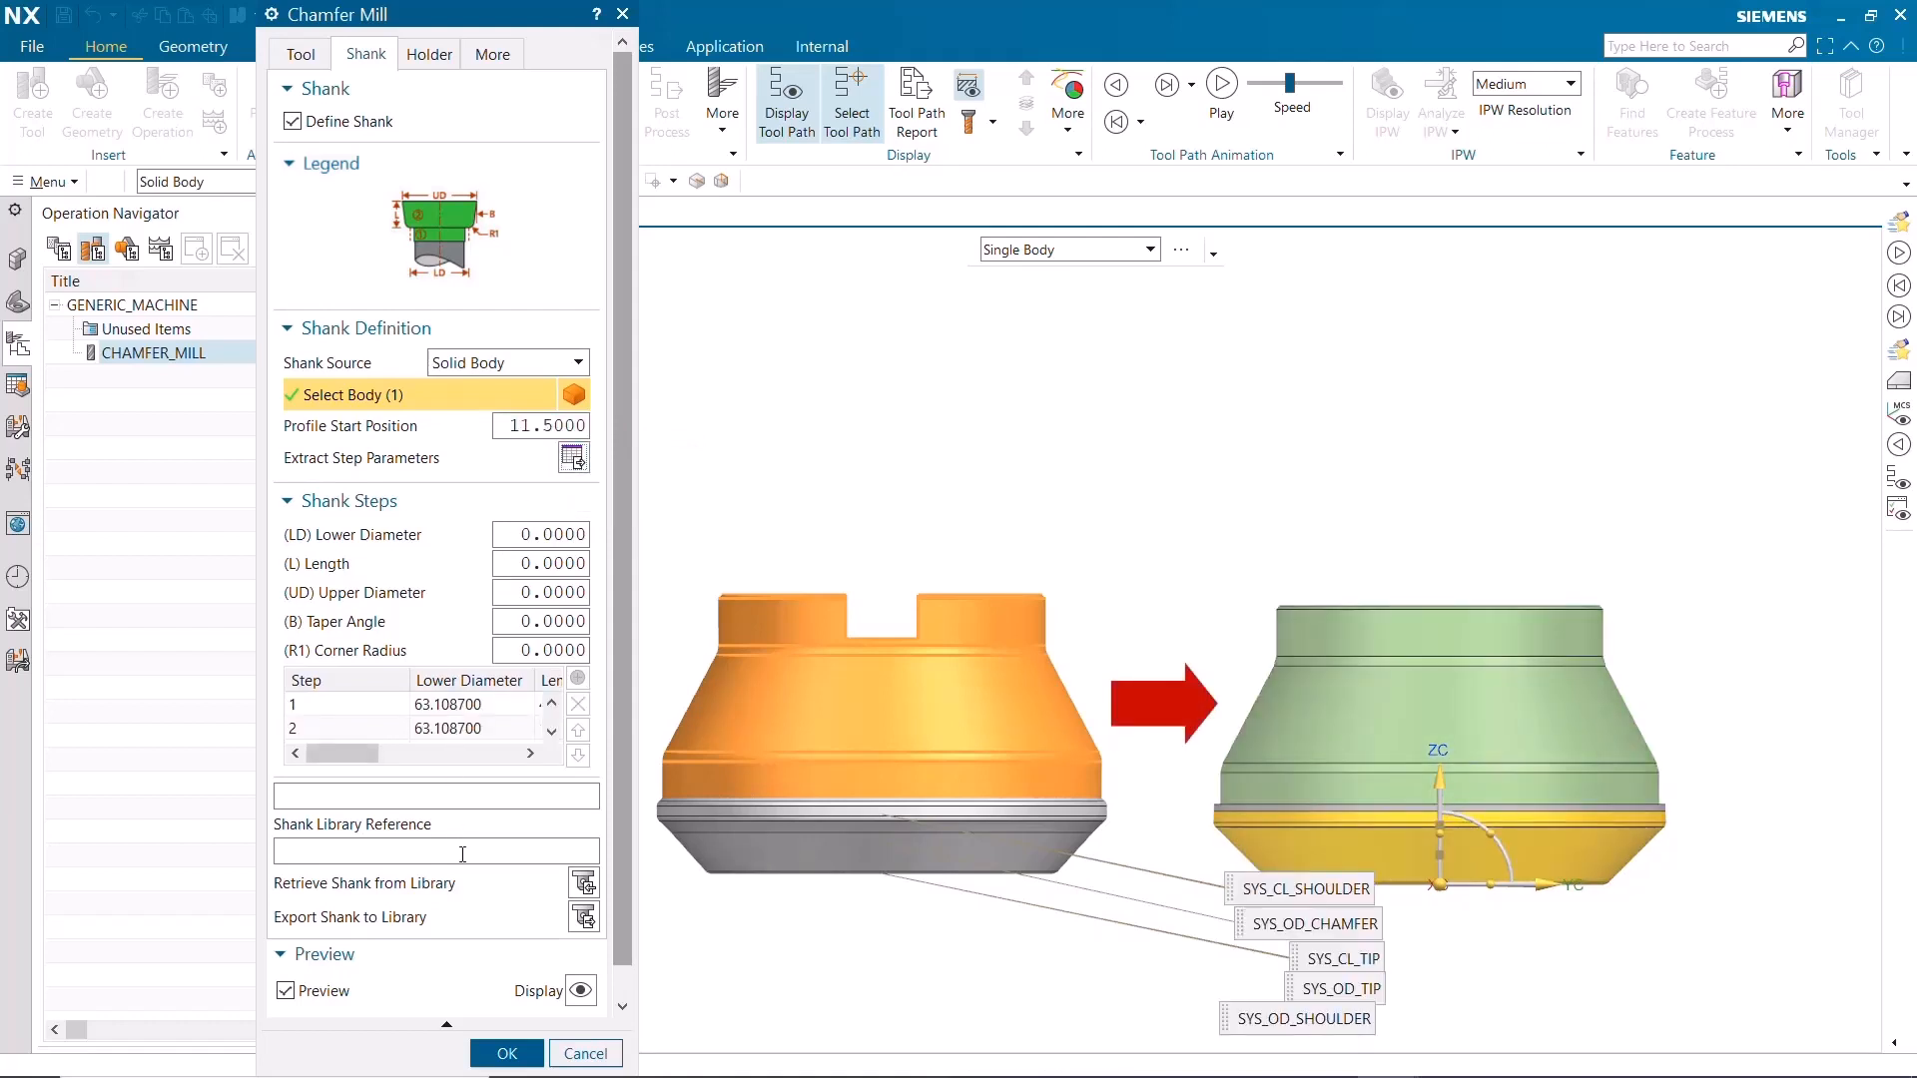
Export the extracted shank to the shank library under the reference New_Shank
{"action": "type", "text": "New"}
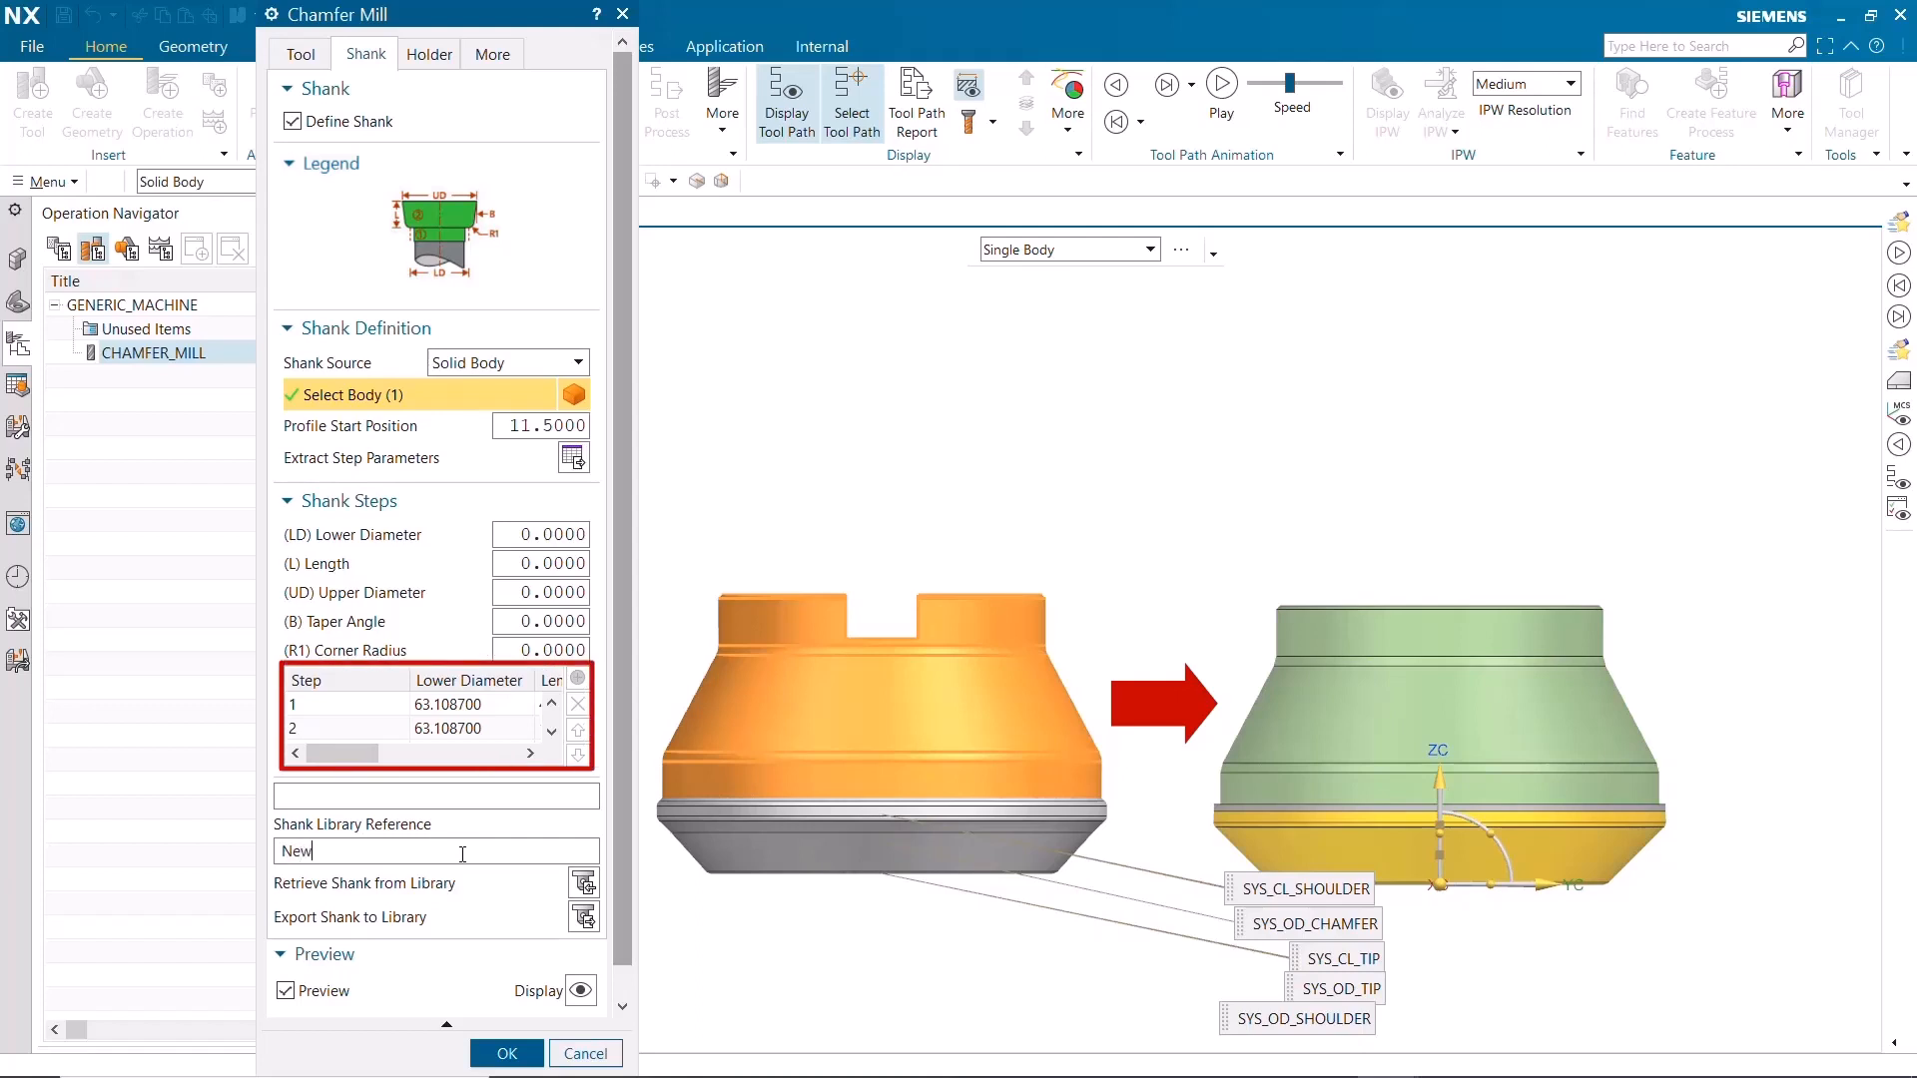
{"action": "type", "text": "_Shank"}
{"action": "left_click", "coordinate": [584, 916]}
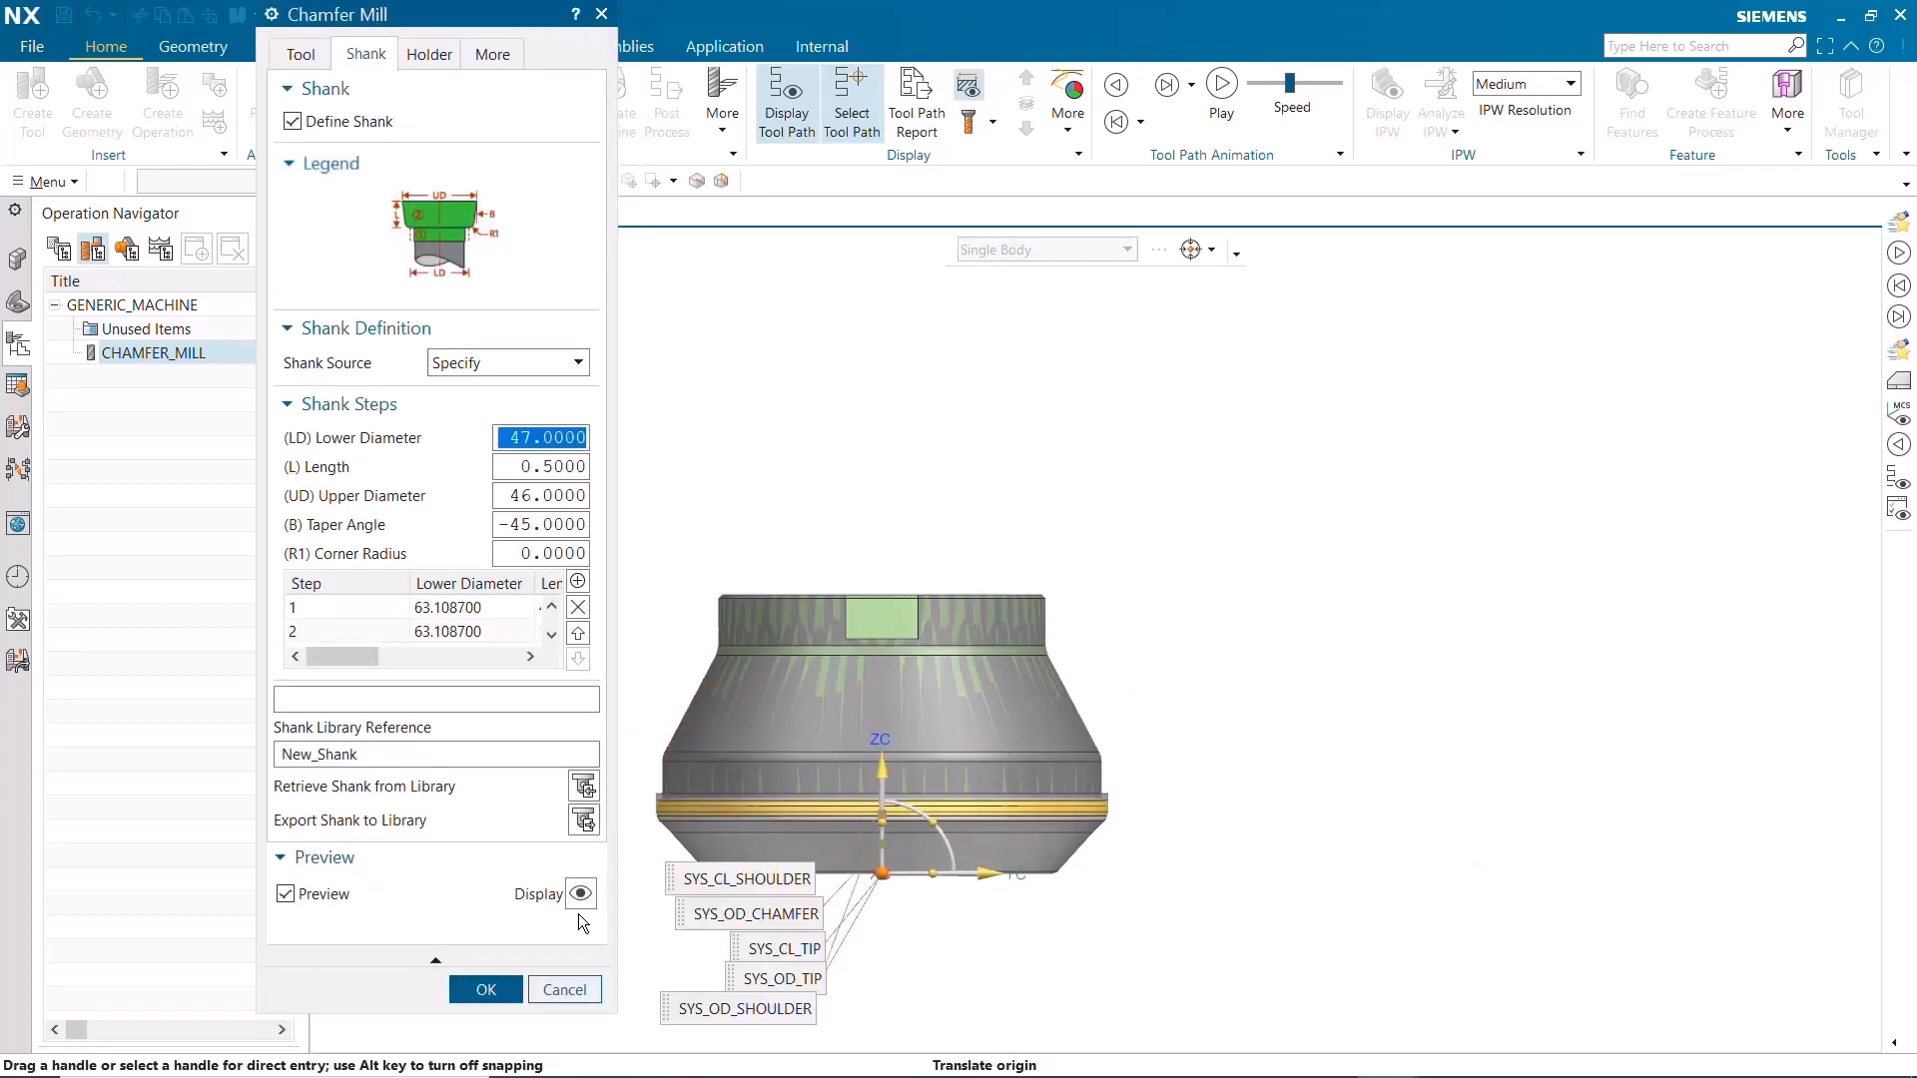
Retrieve New_Shank from the Milling_Drilling class of the shank library and place the tool preview beside the solid cutter
{"action": "left_click", "coordinate": [584, 789]}
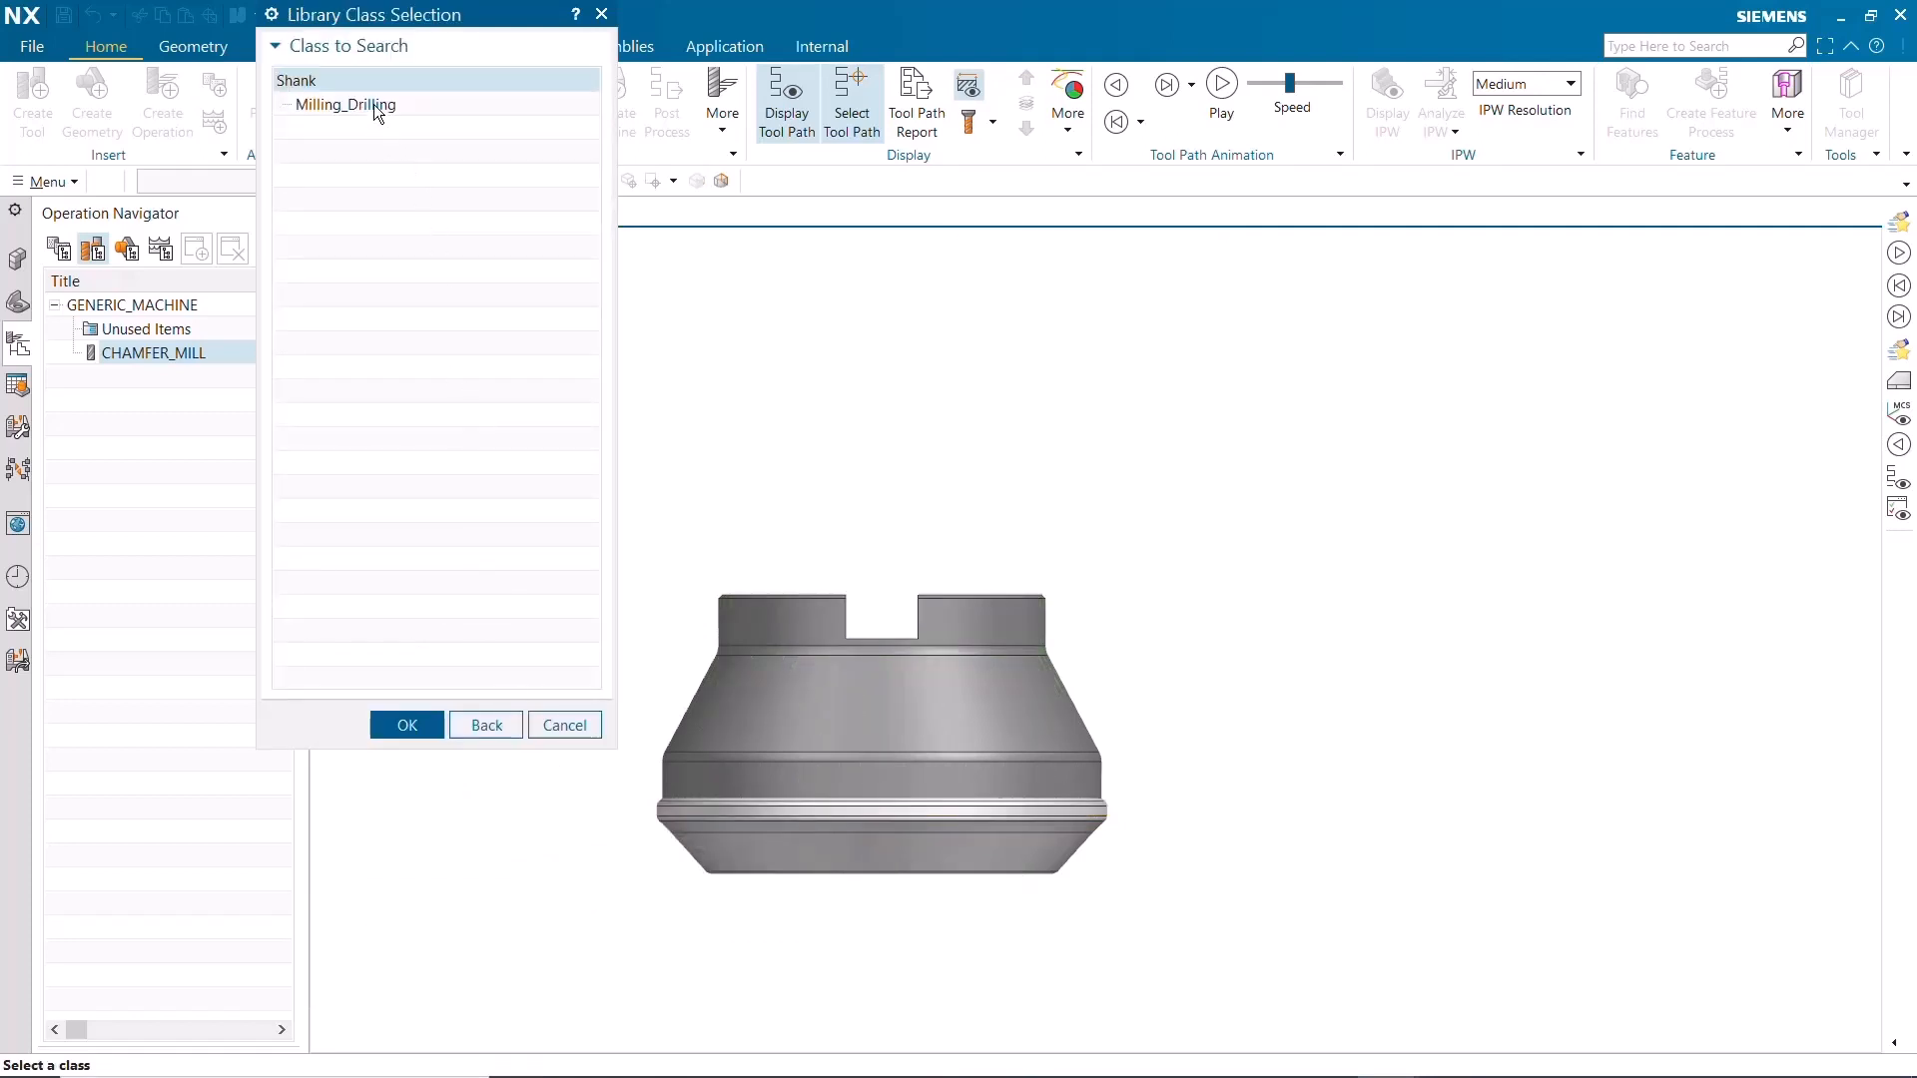
{"action": "left_click", "coordinate": [373, 104]}
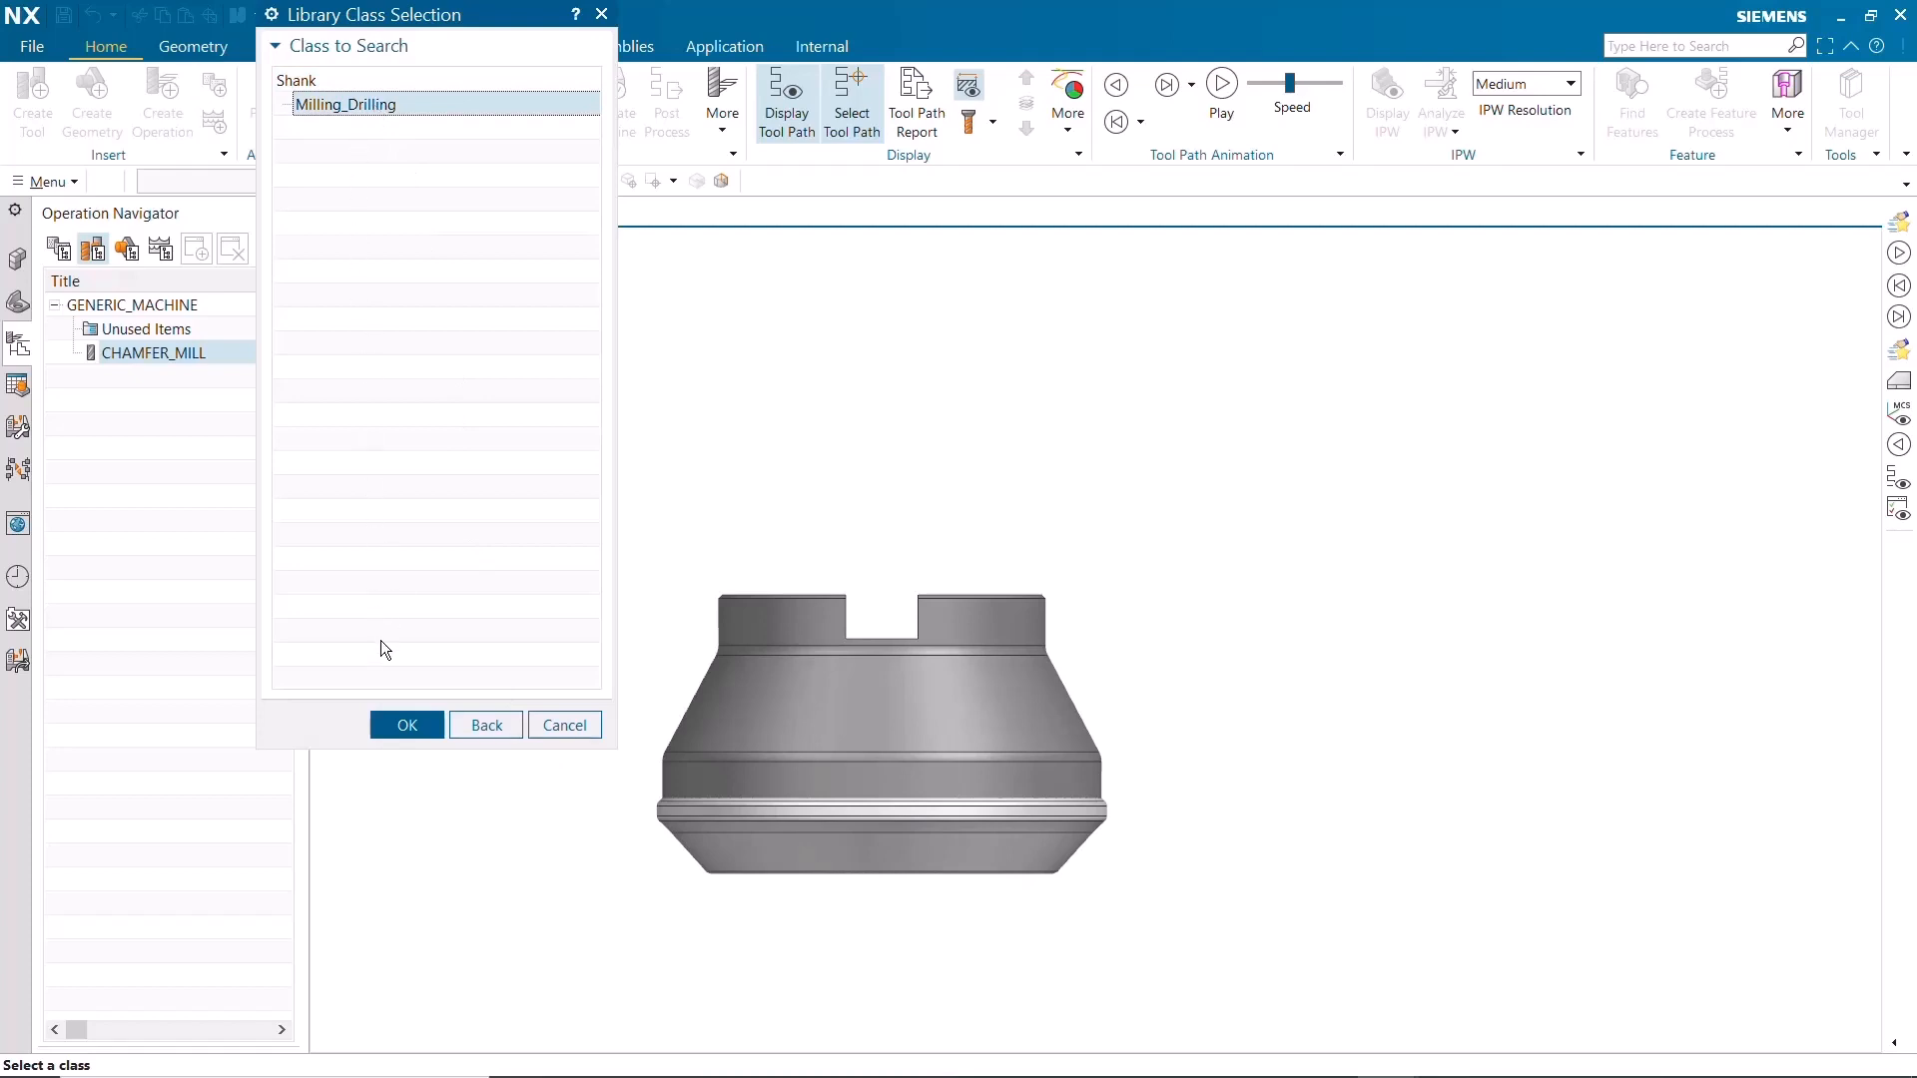
{"action": "left_click", "coordinate": [403, 728]}
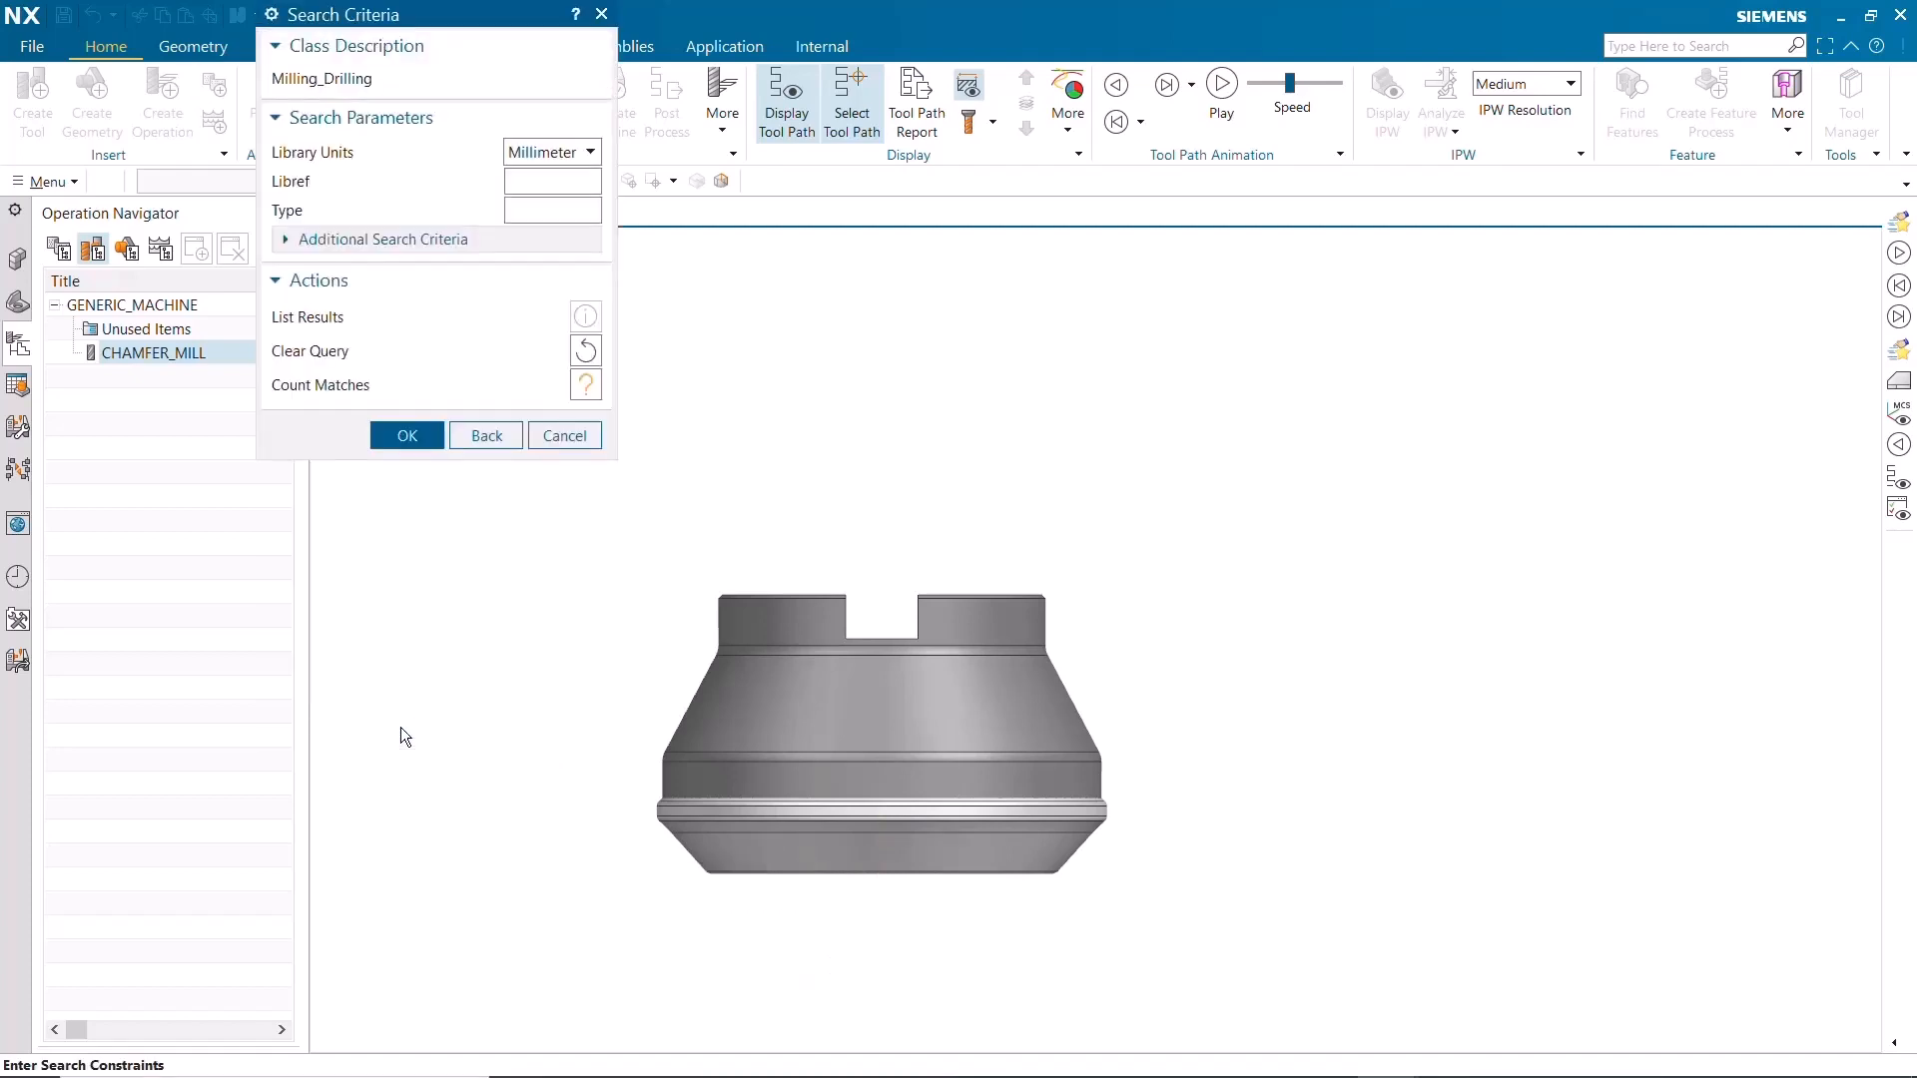
{"action": "left_click", "coordinate": [408, 437]}
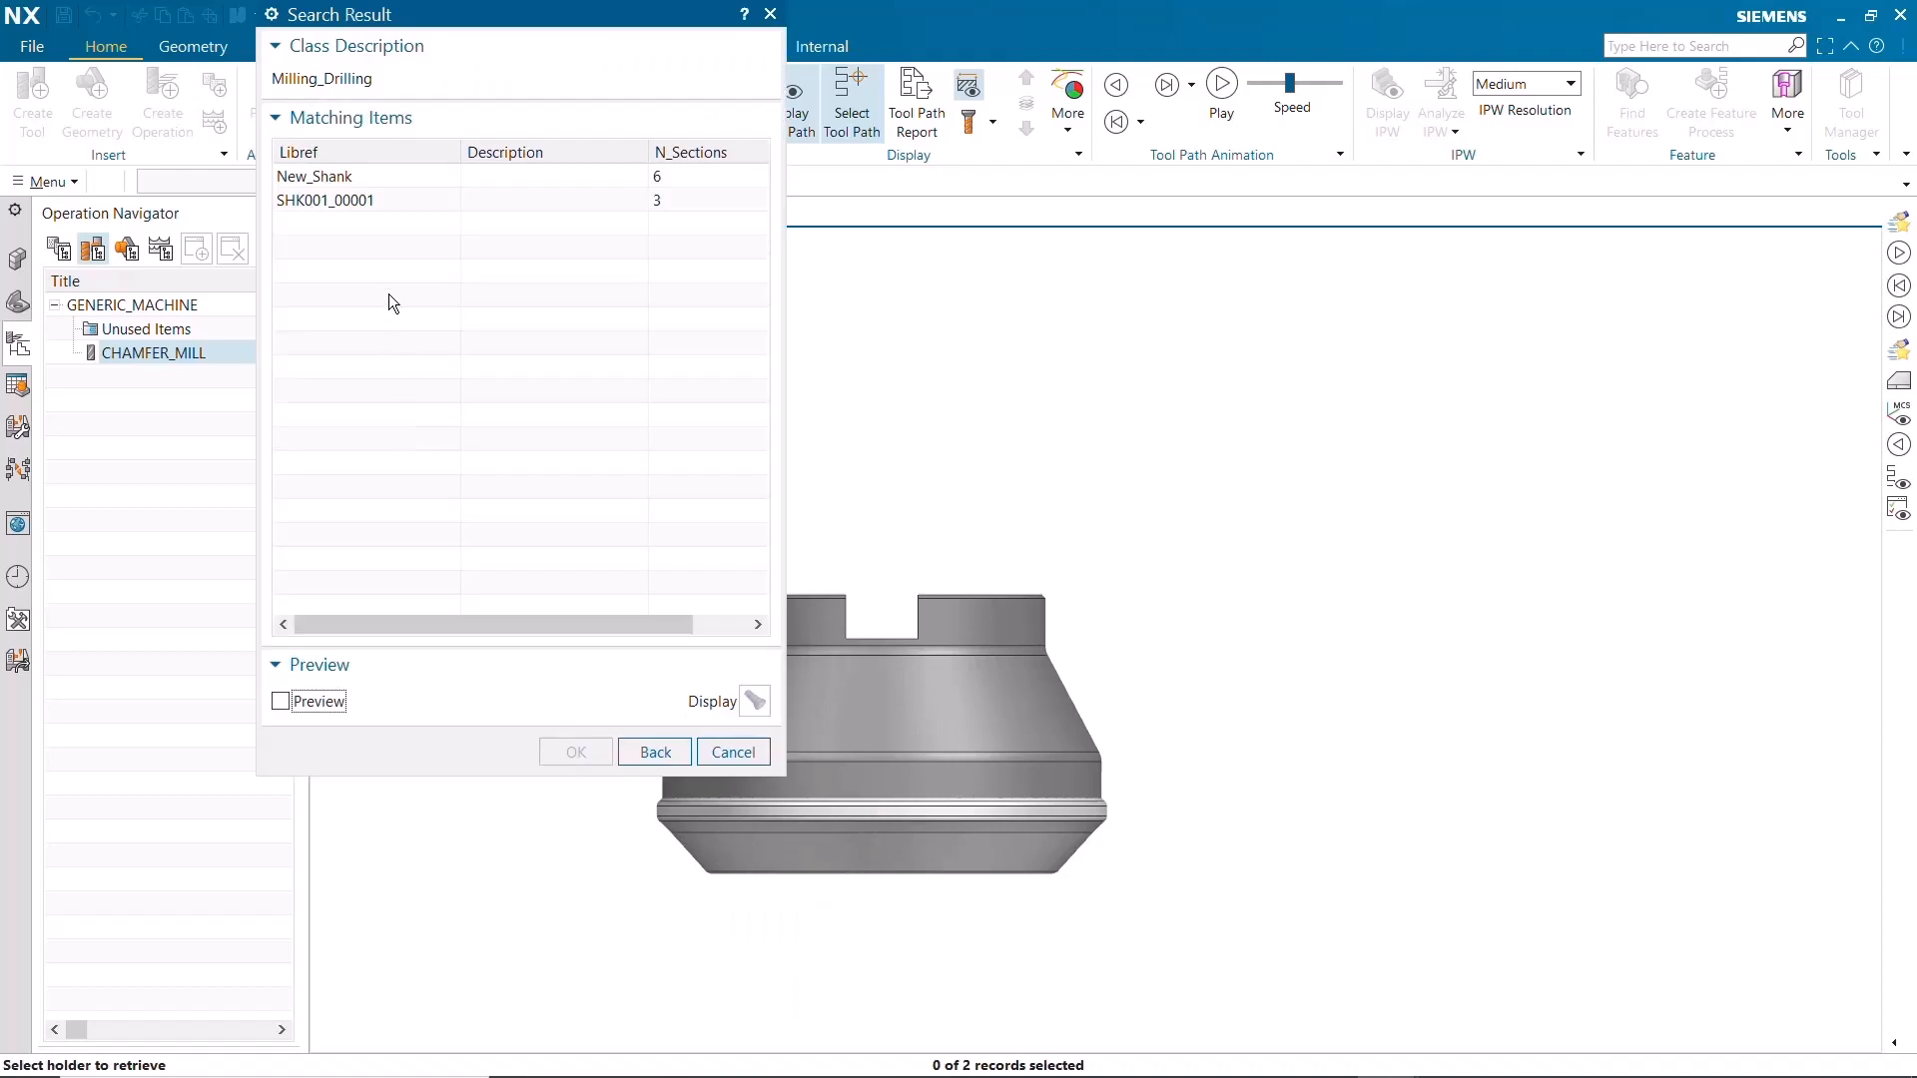
{"action": "left_click", "coordinate": [337, 179]}
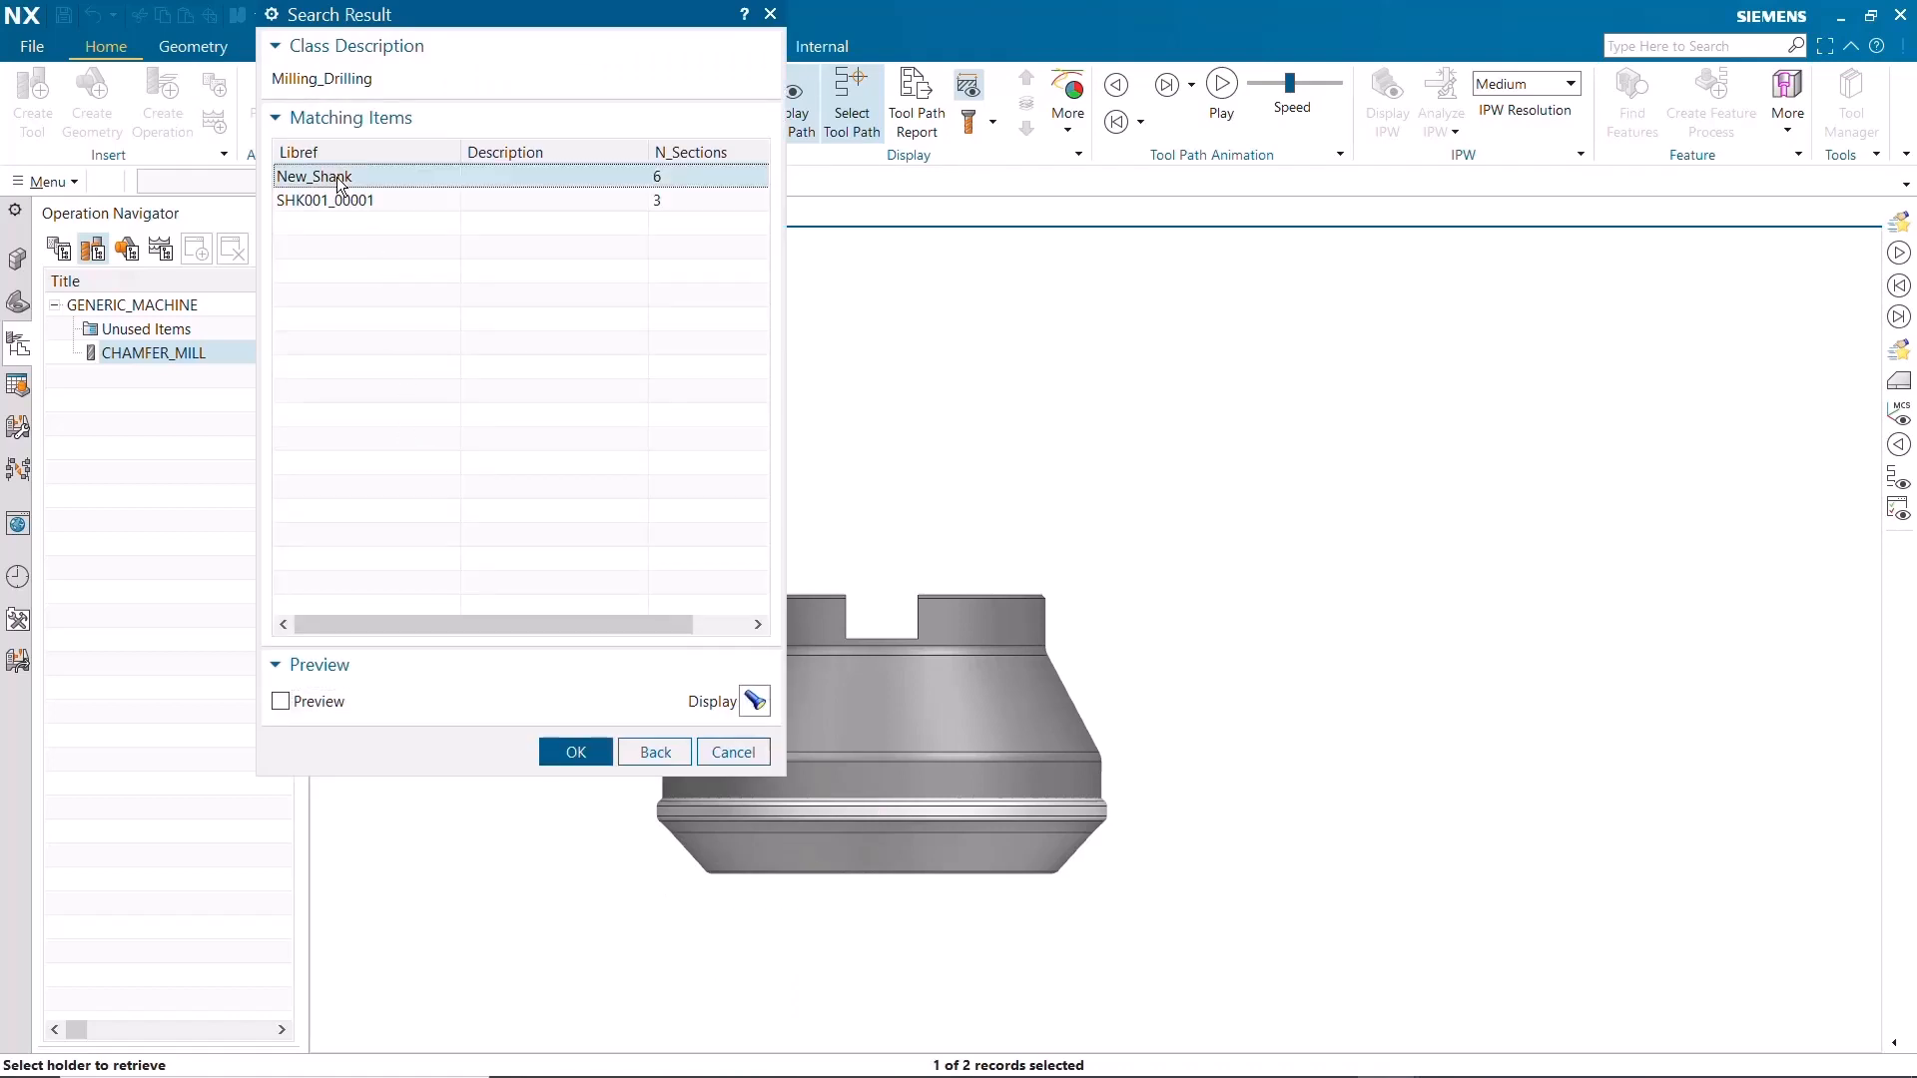
{"action": "left_click", "coordinate": [559, 751]}
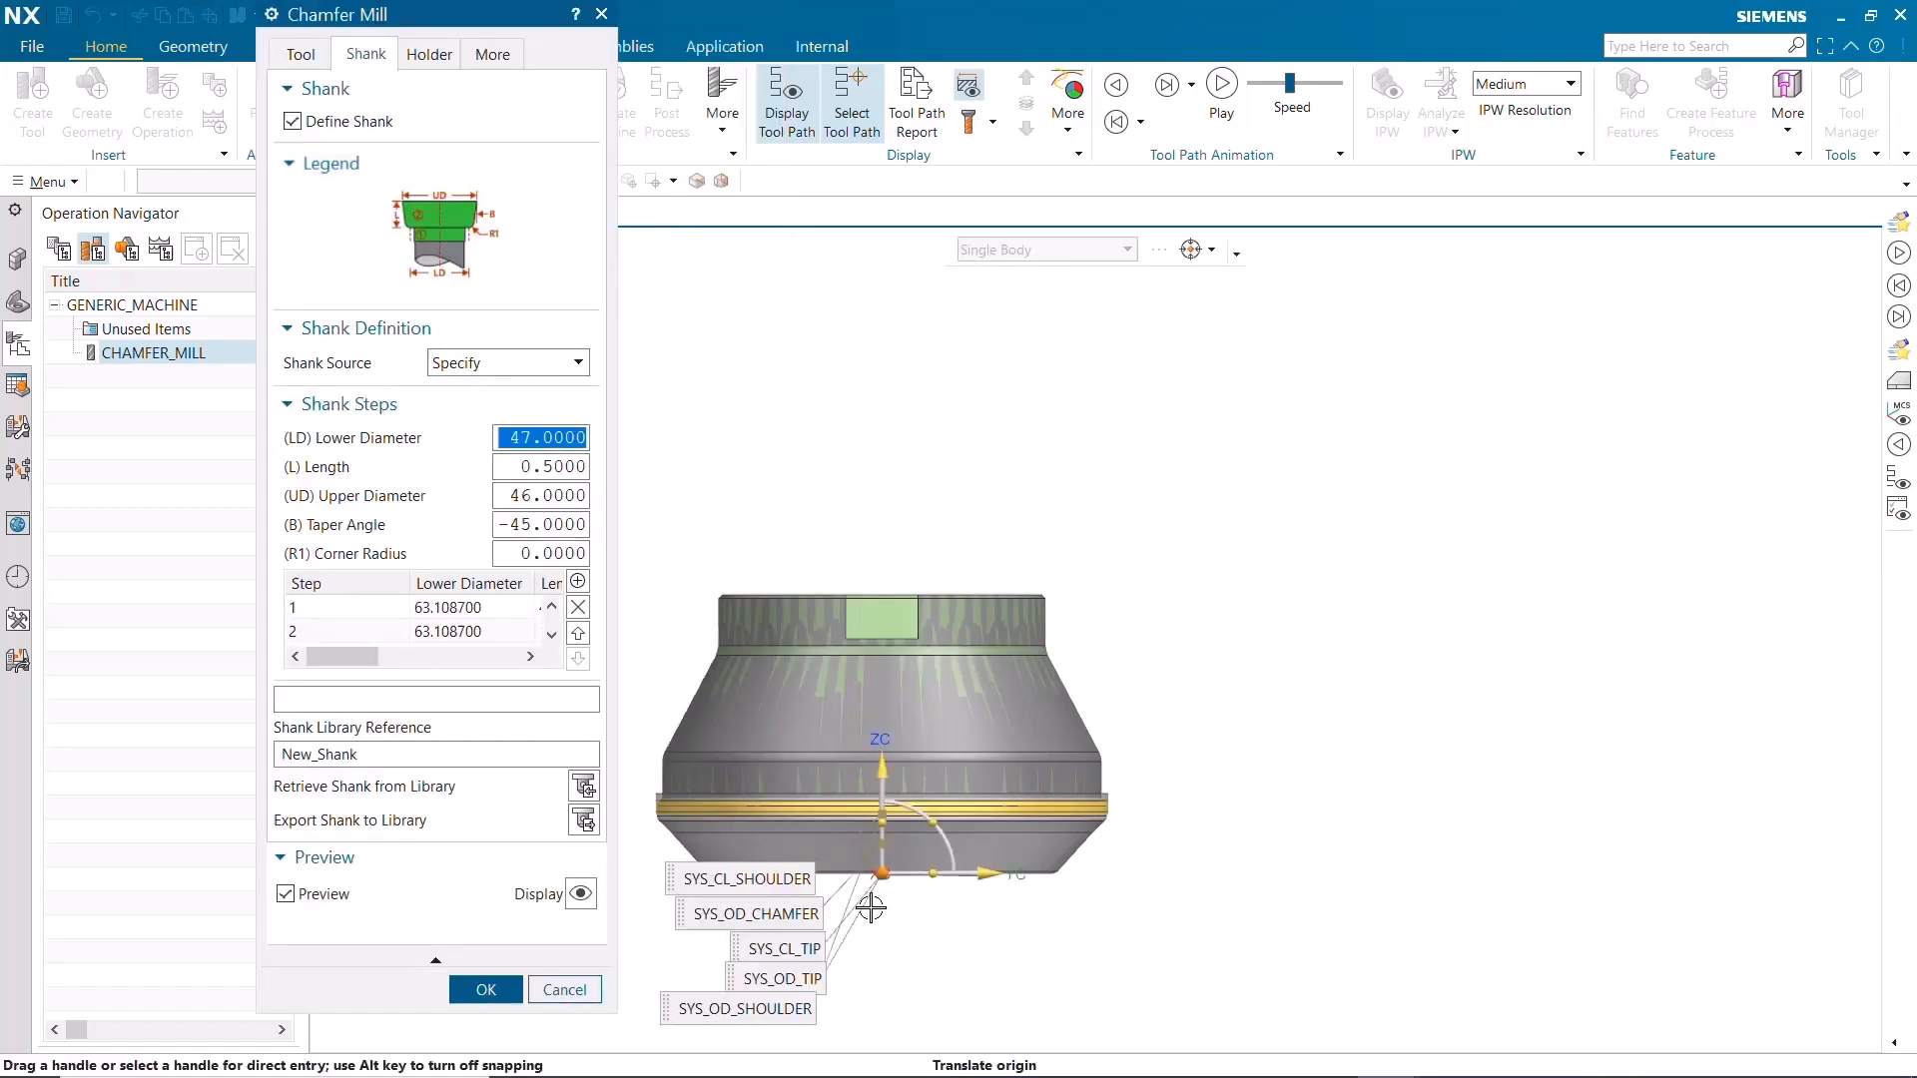
{"action": "left_click_drag", "start_coordinate": [878, 874], "coordinate": [1457, 875]}
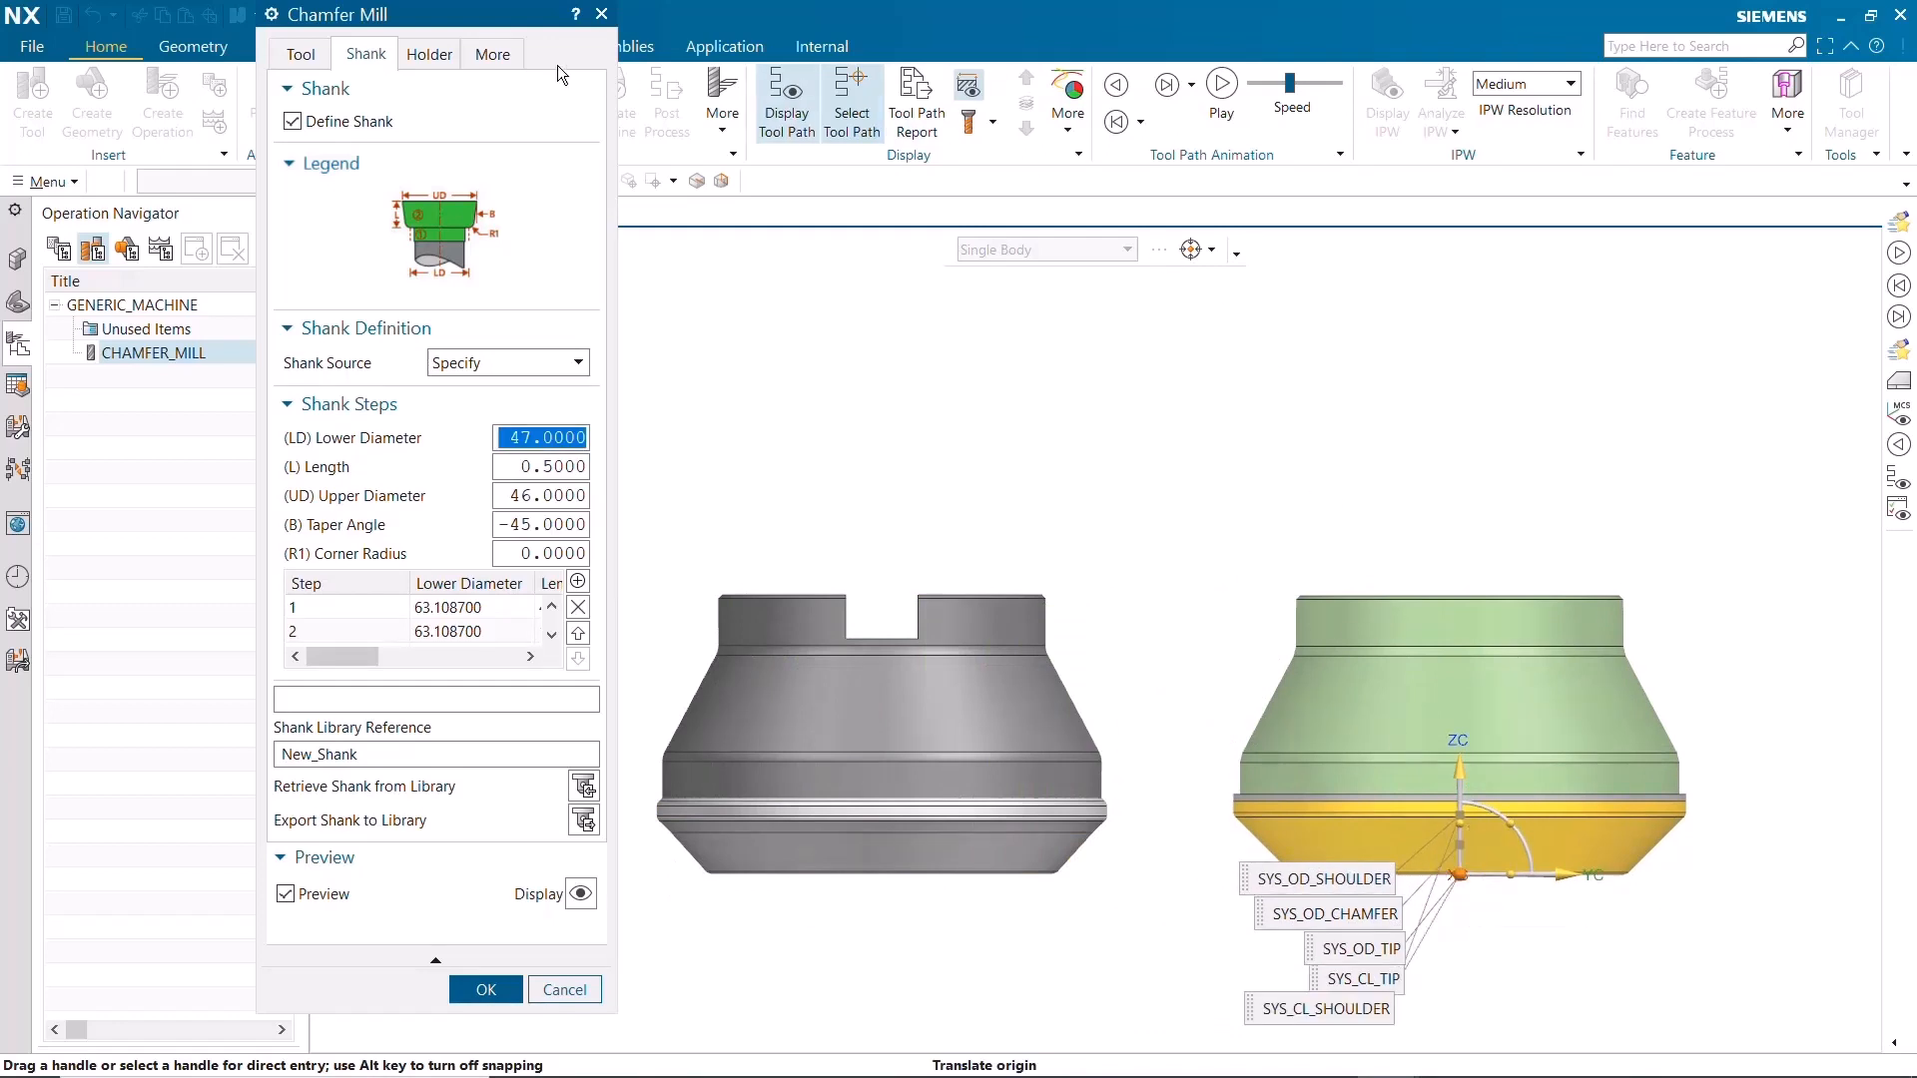
Export the chamfer mill to the tool library as New_Tool_with_Shank without a holding system, and accept the tool edits
{"action": "left_click", "coordinate": [303, 60]}
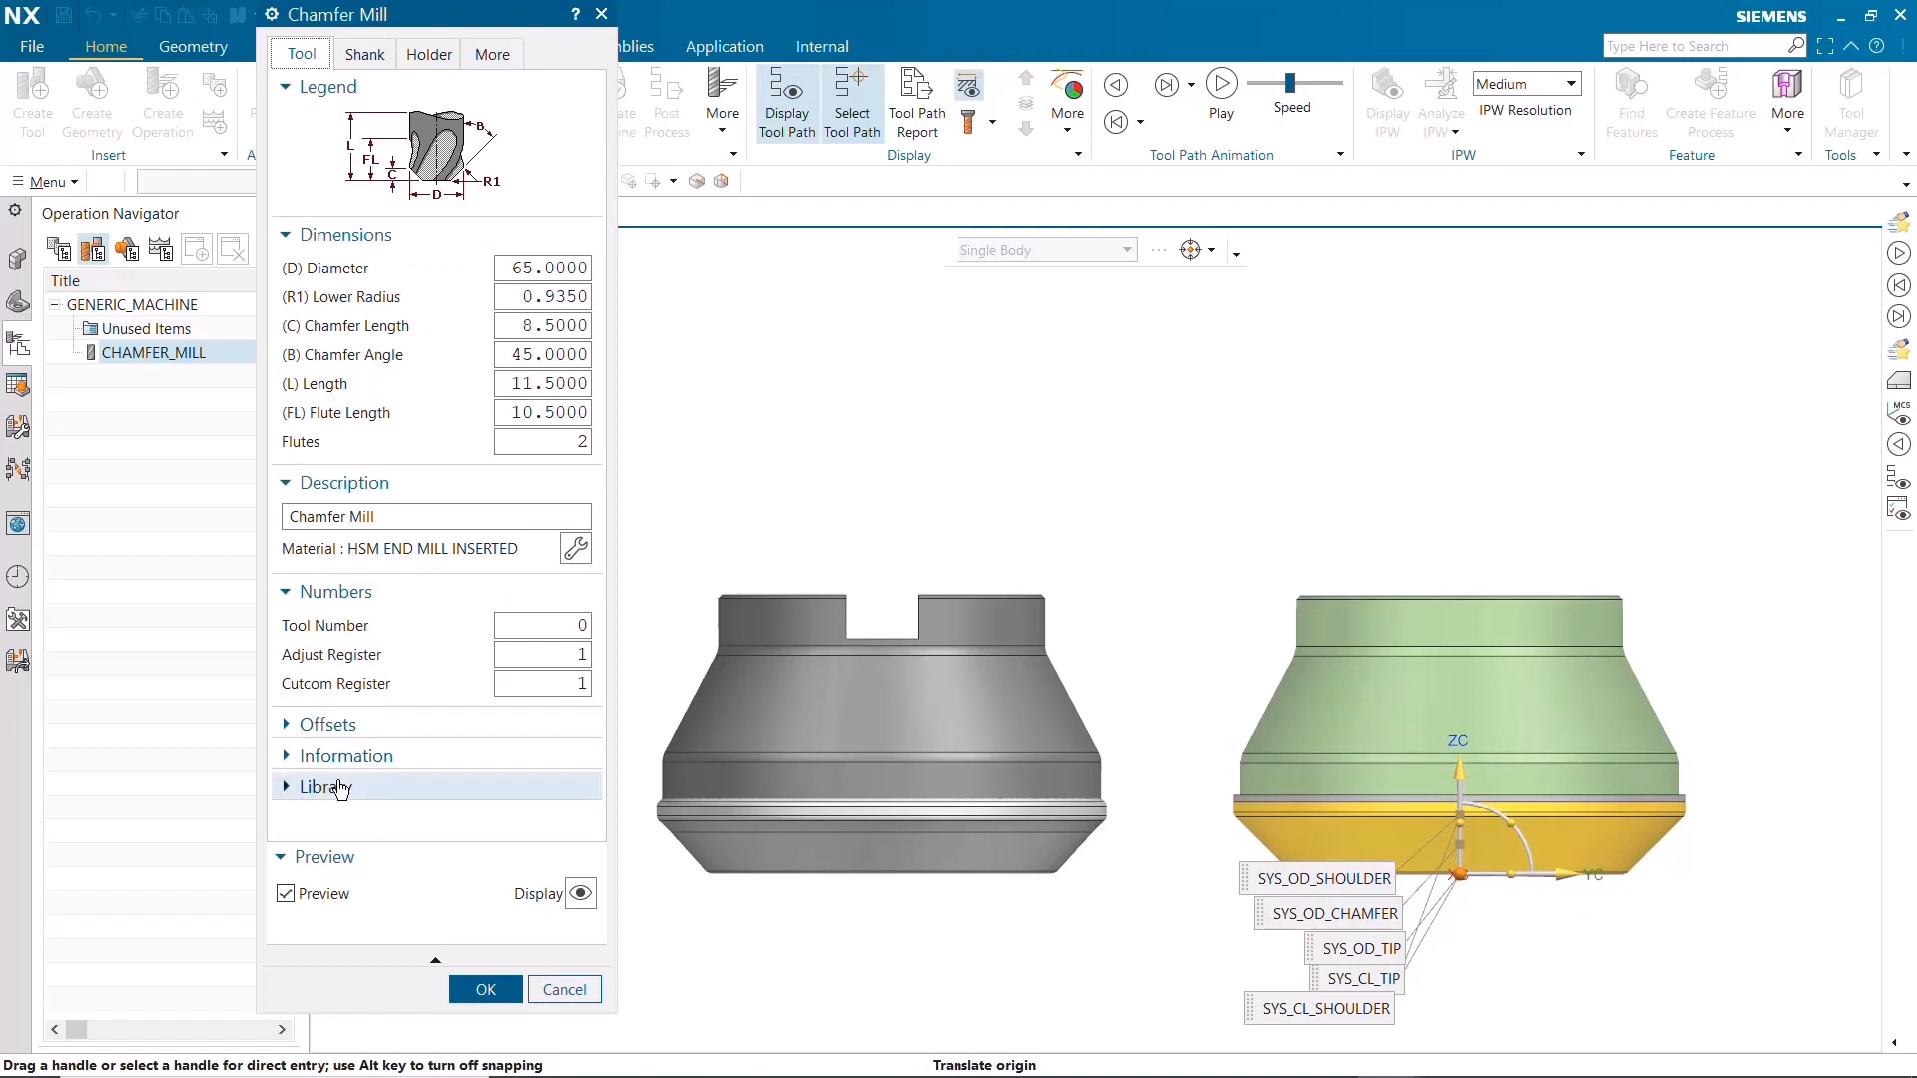
{"action": "left_click", "coordinate": [339, 787]}
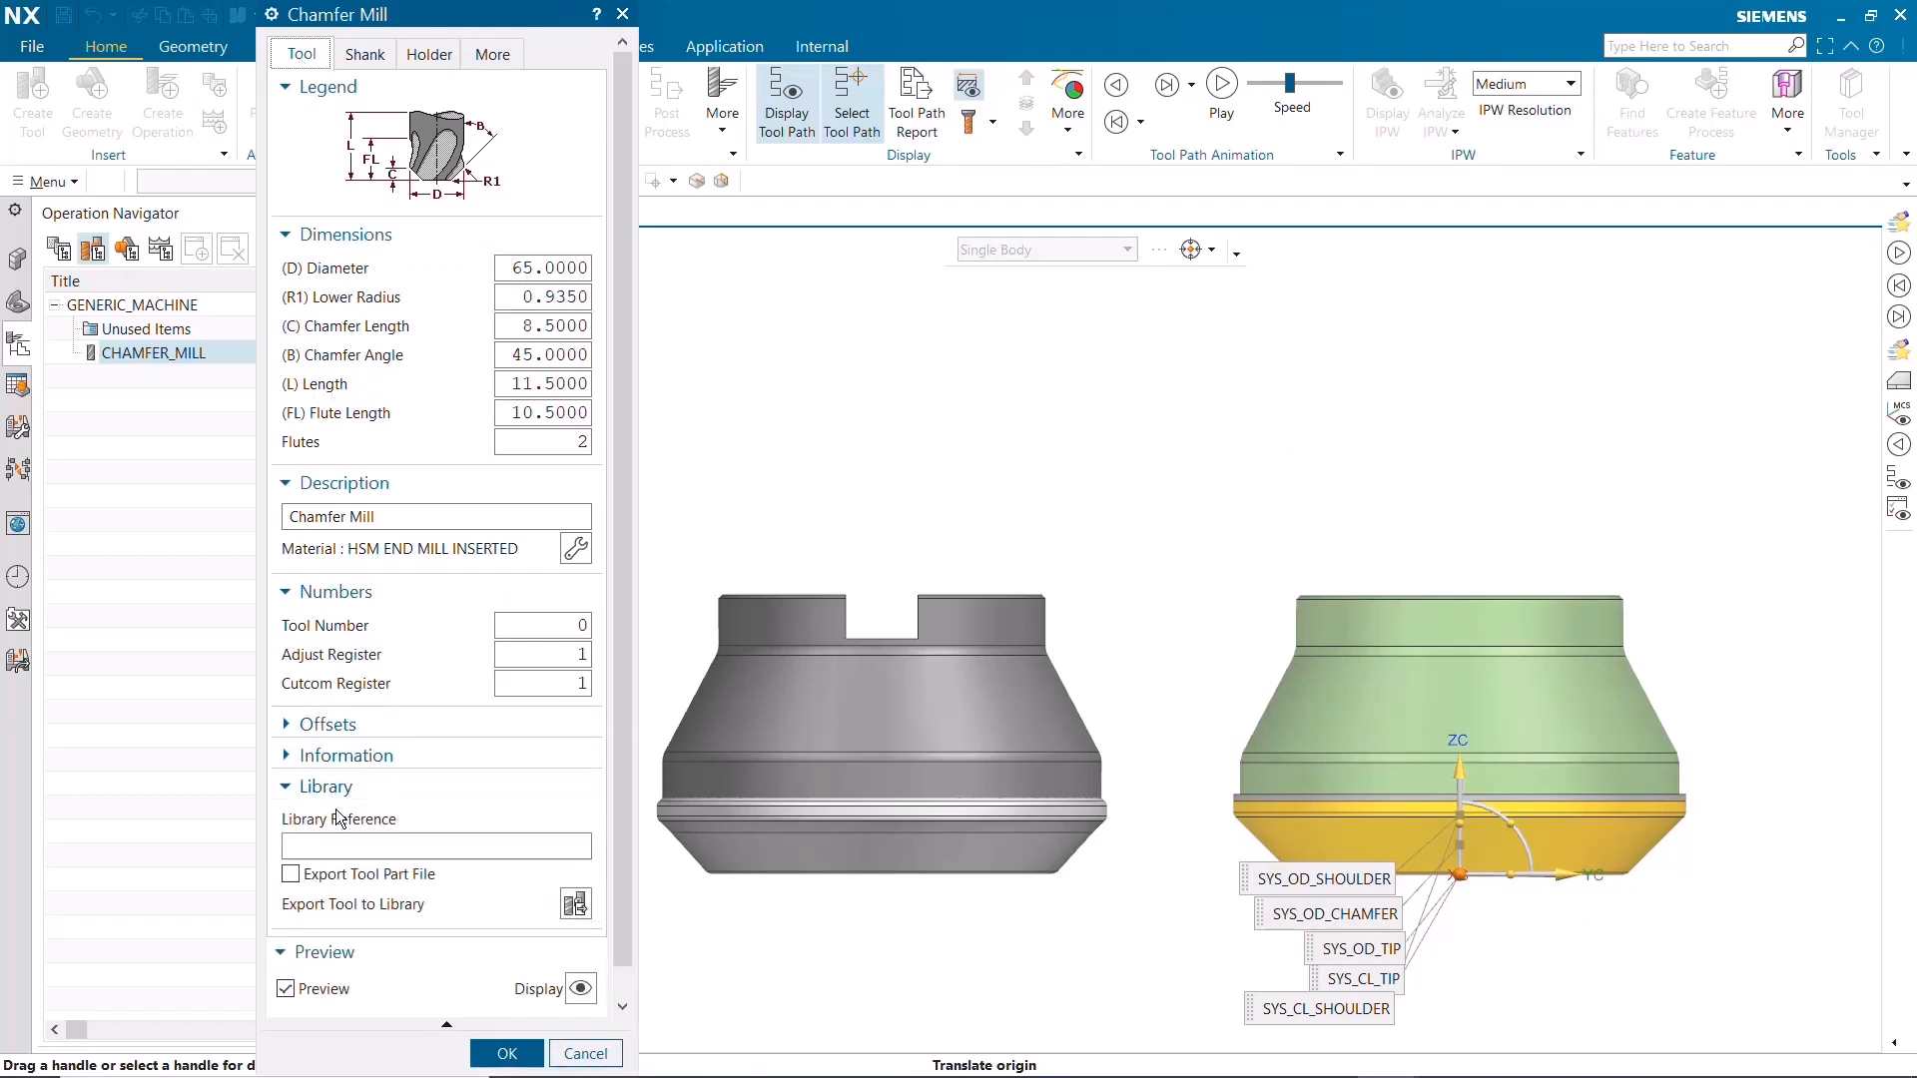
{"action": "left_click", "coordinate": [340, 847]}
{"action": "type", "text": "New_Tool_with_Shank"}
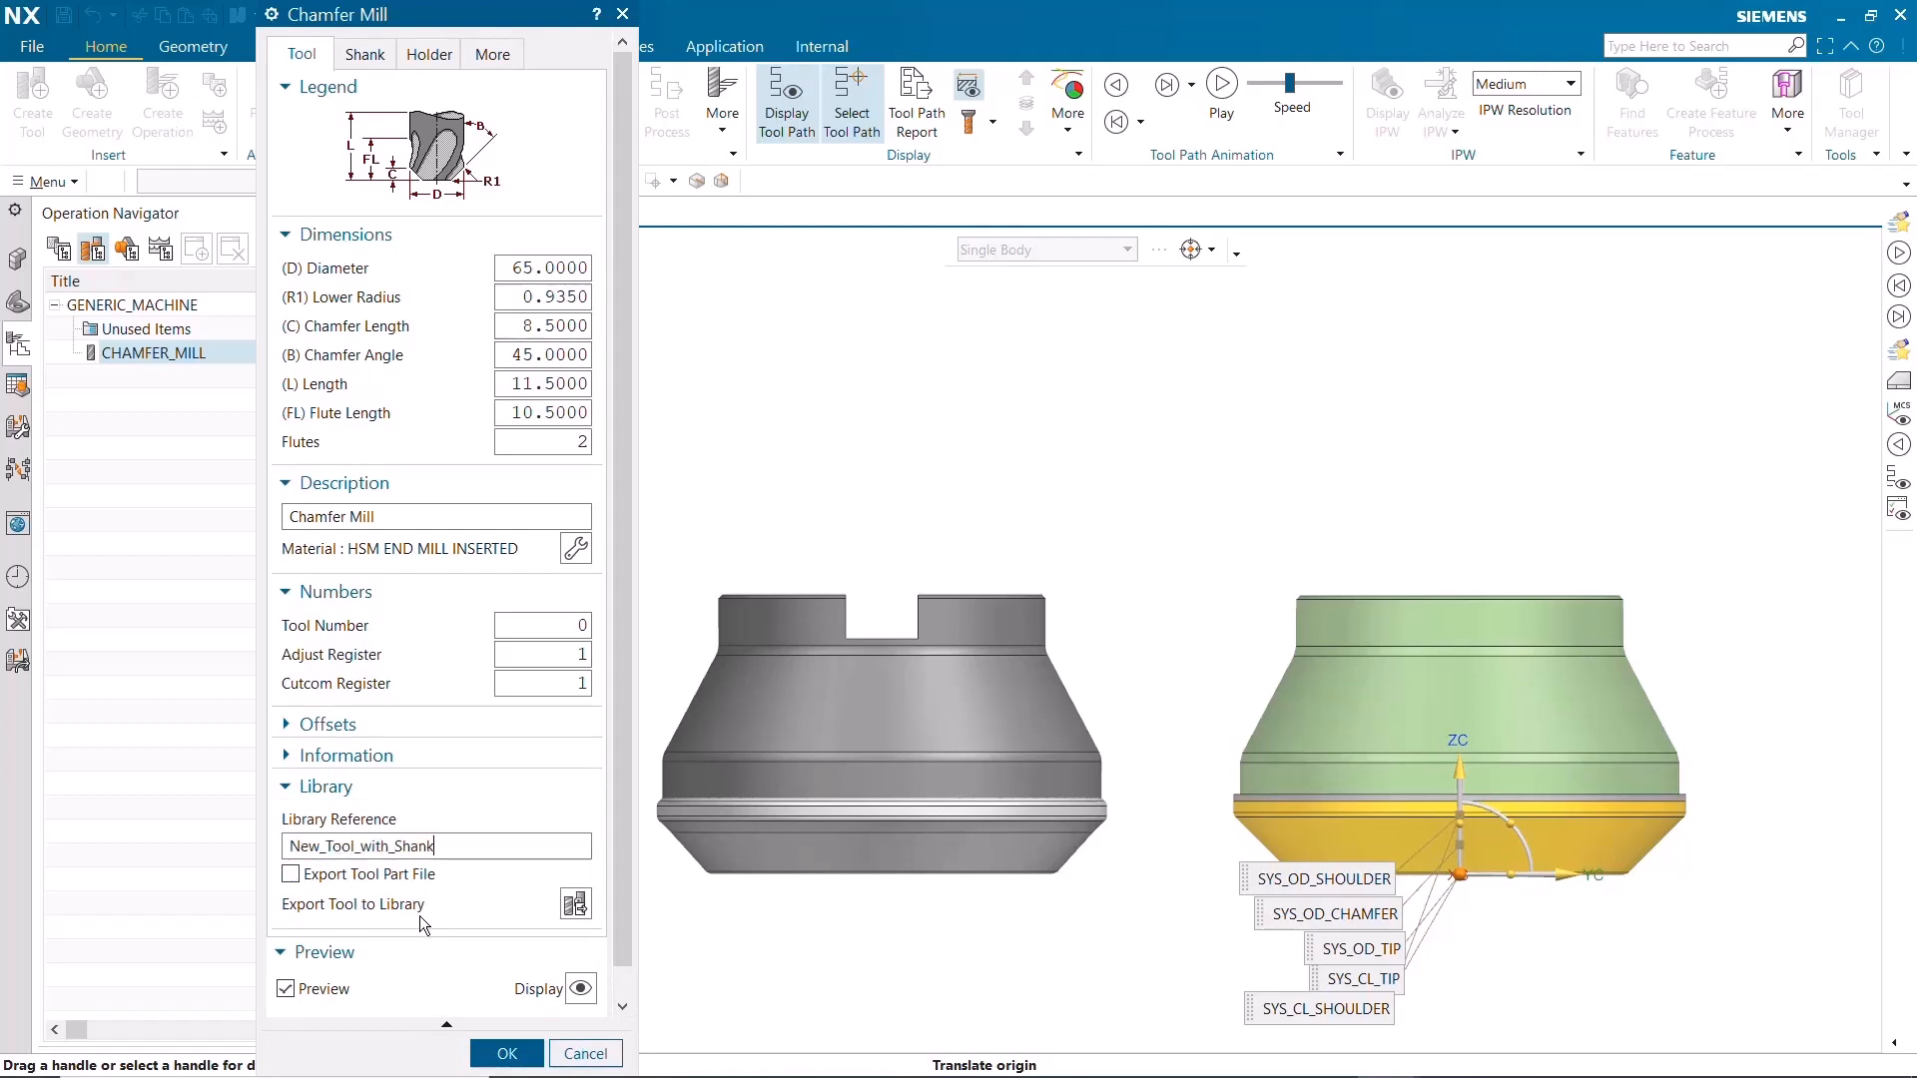
{"action": "left_click", "coordinate": [576, 904]}
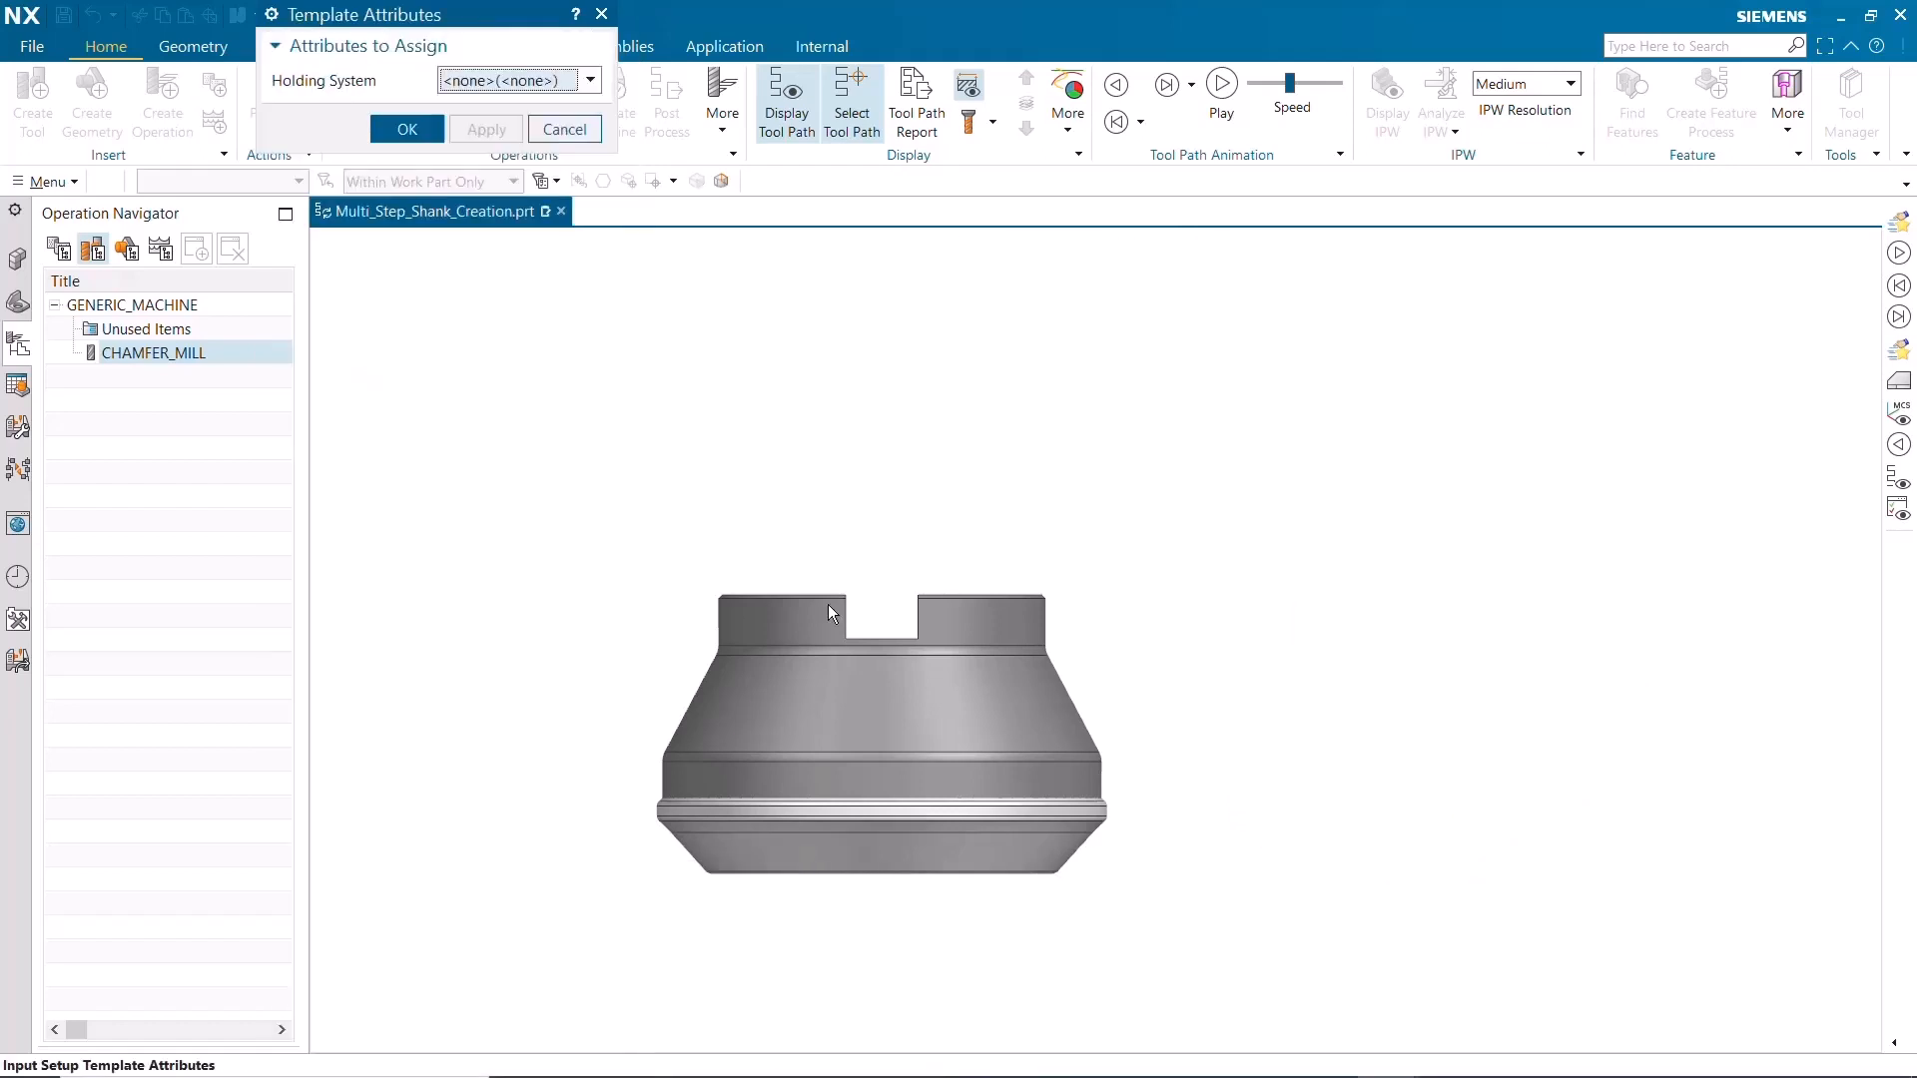
{"action": "left_click", "coordinate": [407, 130]}
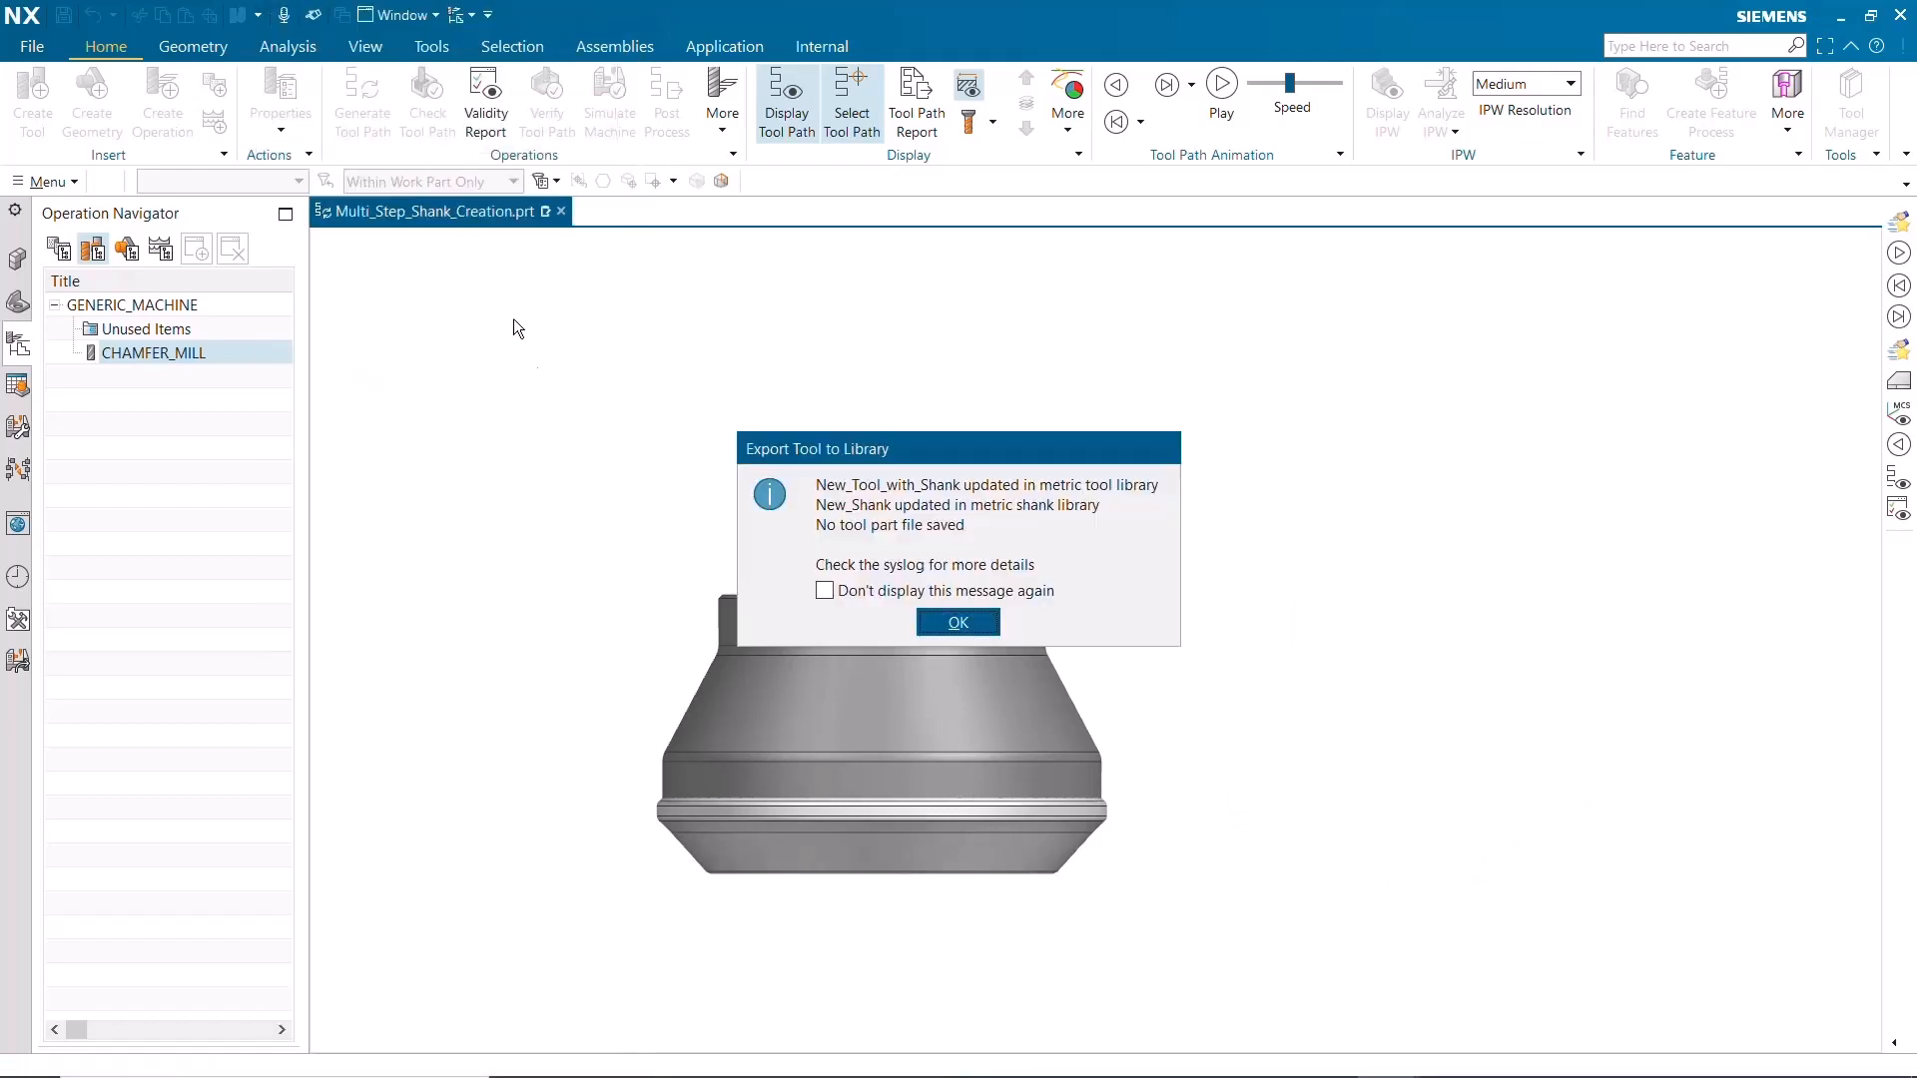
{"action": "left_click", "coordinate": [959, 622]}
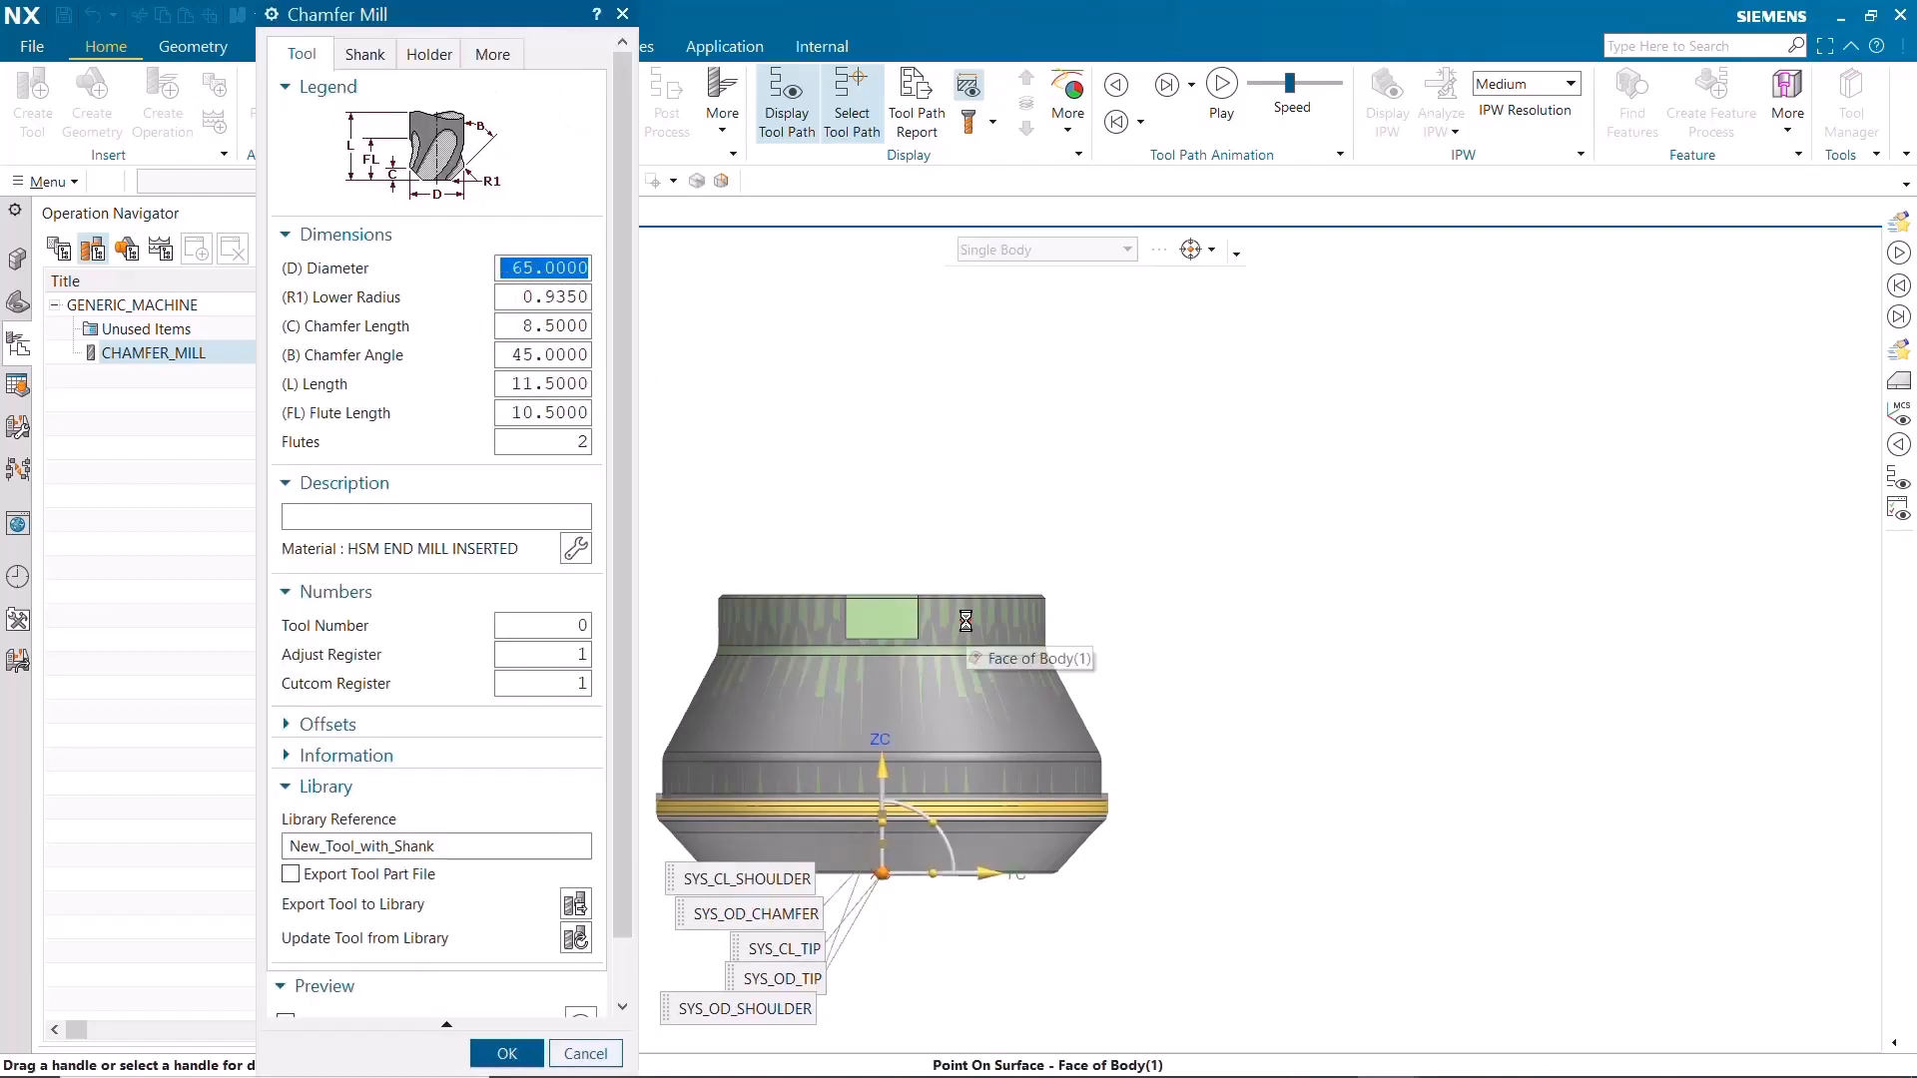
{"action": "left_click", "coordinate": [504, 1050]}
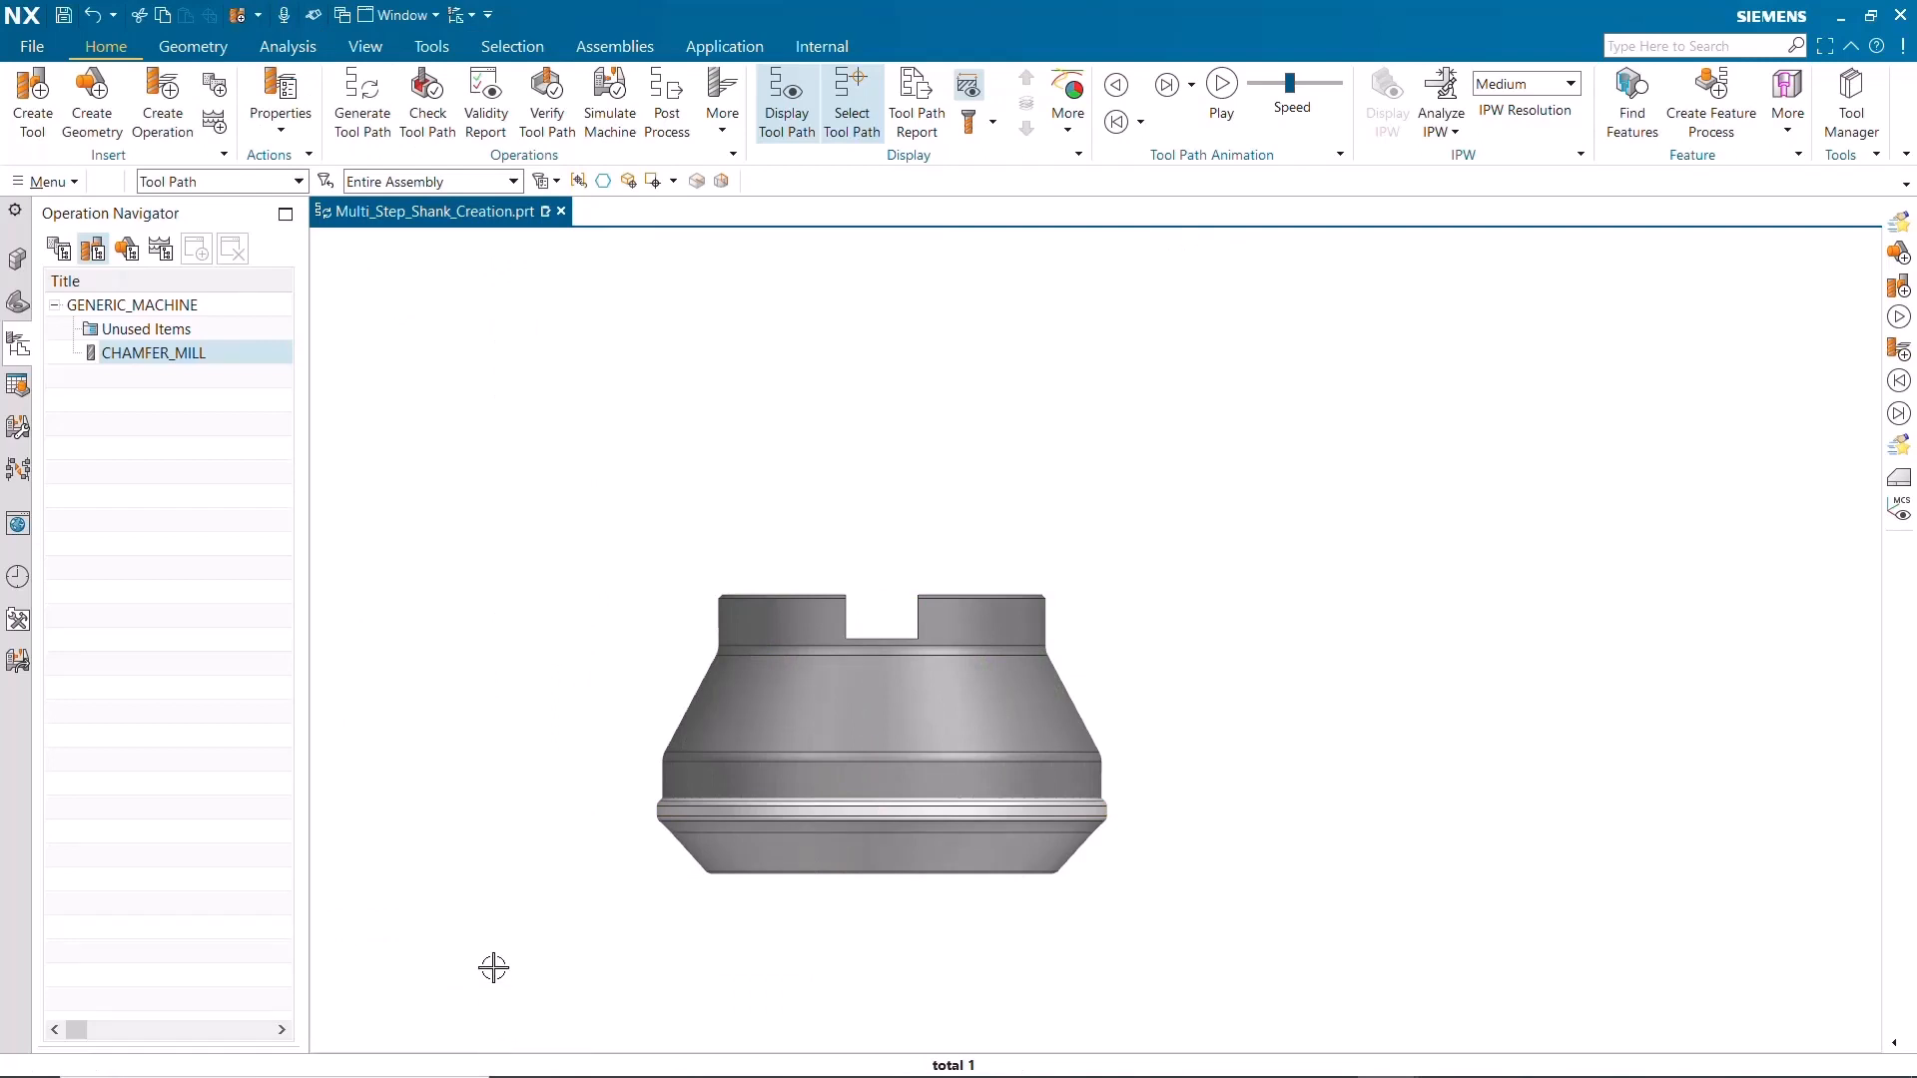
Retrieve New_Tool_with_Shank from the tool library's Milling class, and open it for editing with its preview beside the solid cutter
{"action": "left_click", "coordinate": [33, 110]}
{"action": "left_click", "coordinate": [590, 153]}
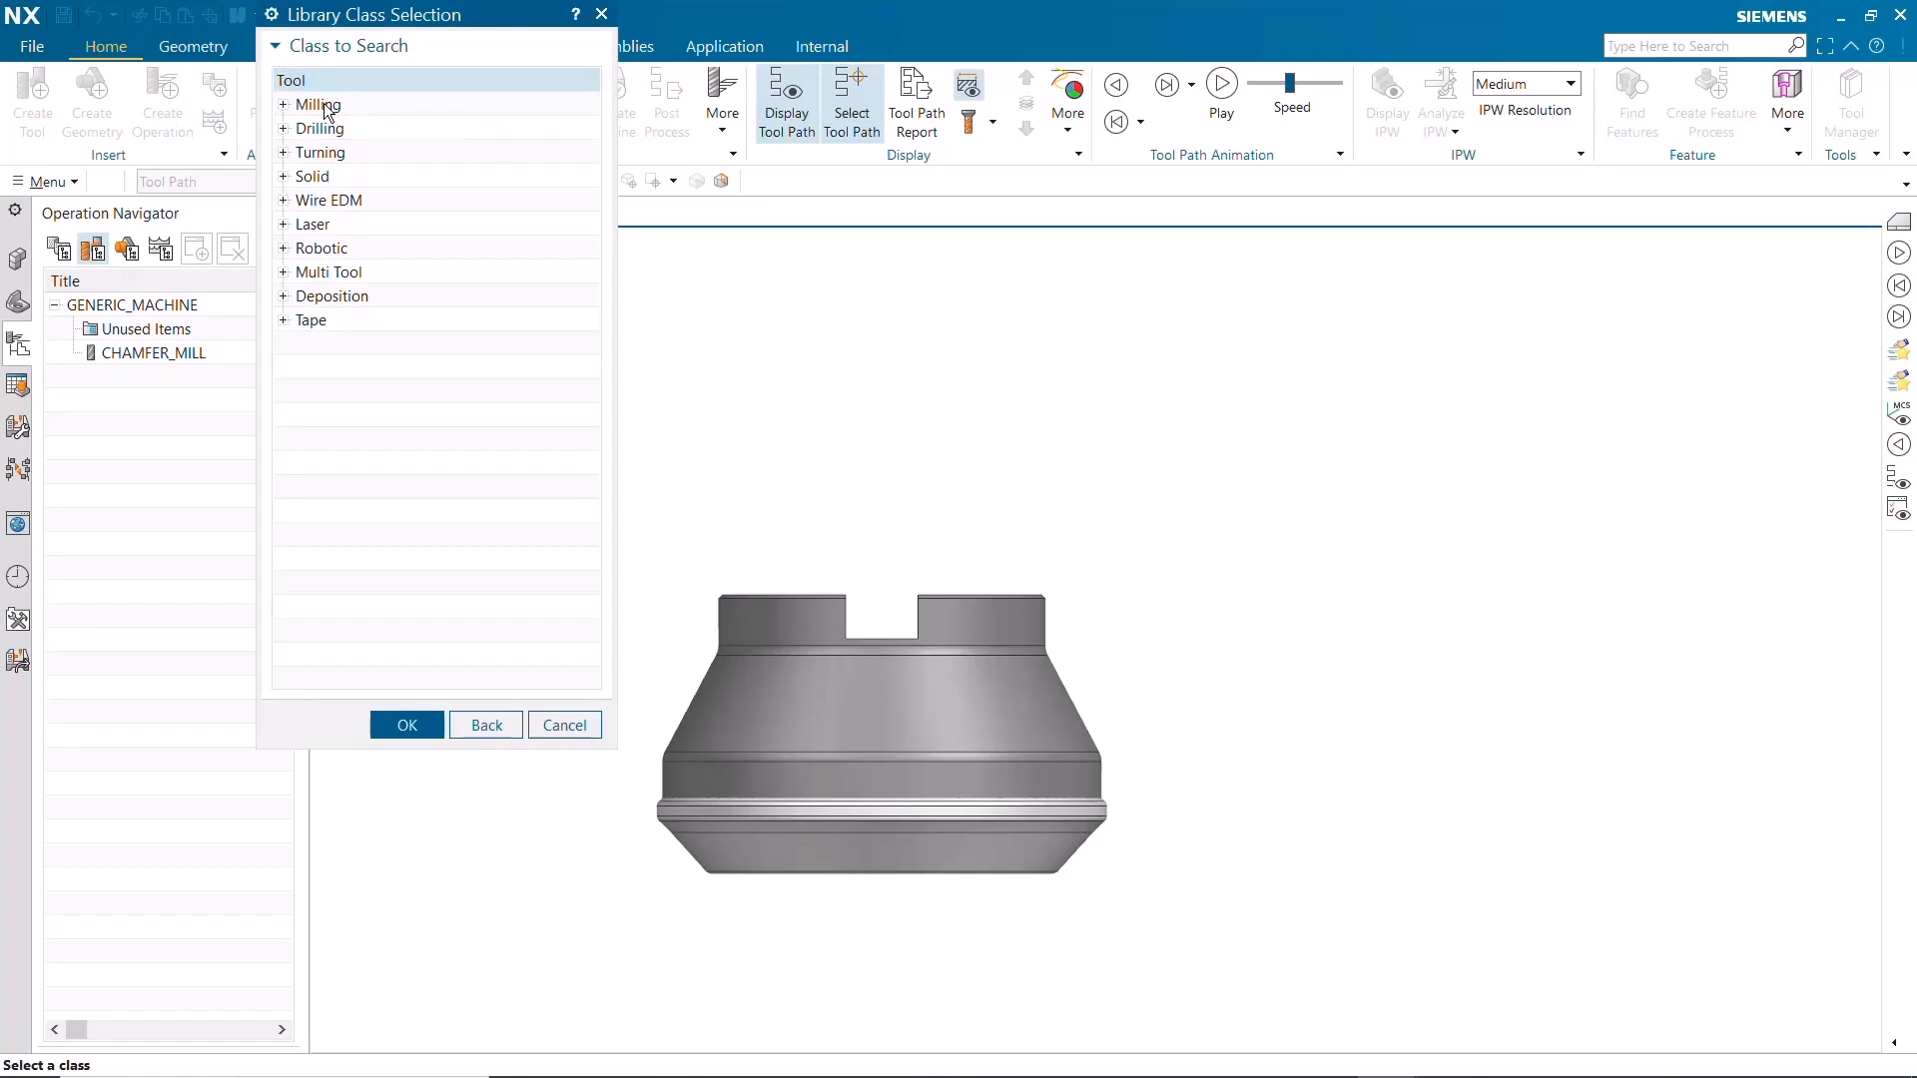
{"action": "left_click", "coordinate": [323, 103]}
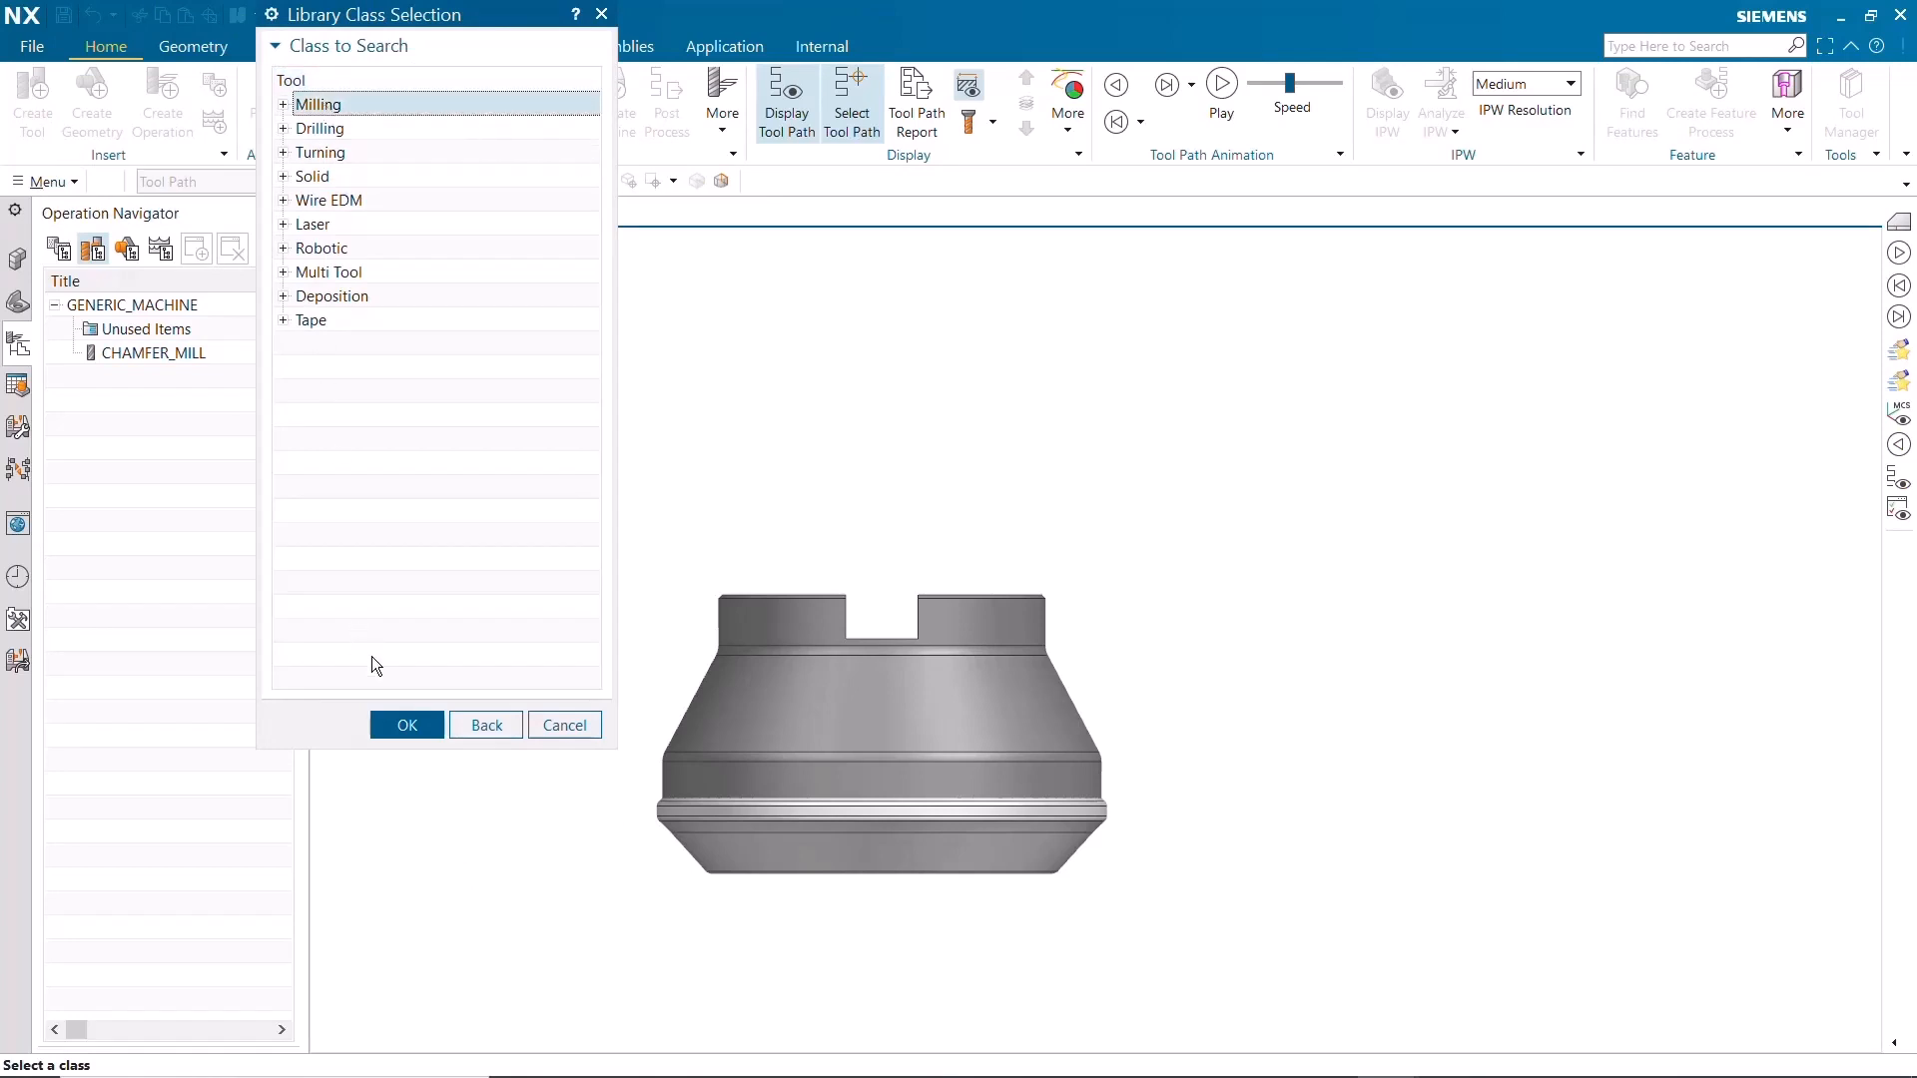
{"action": "left_click", "coordinate": [399, 721]}
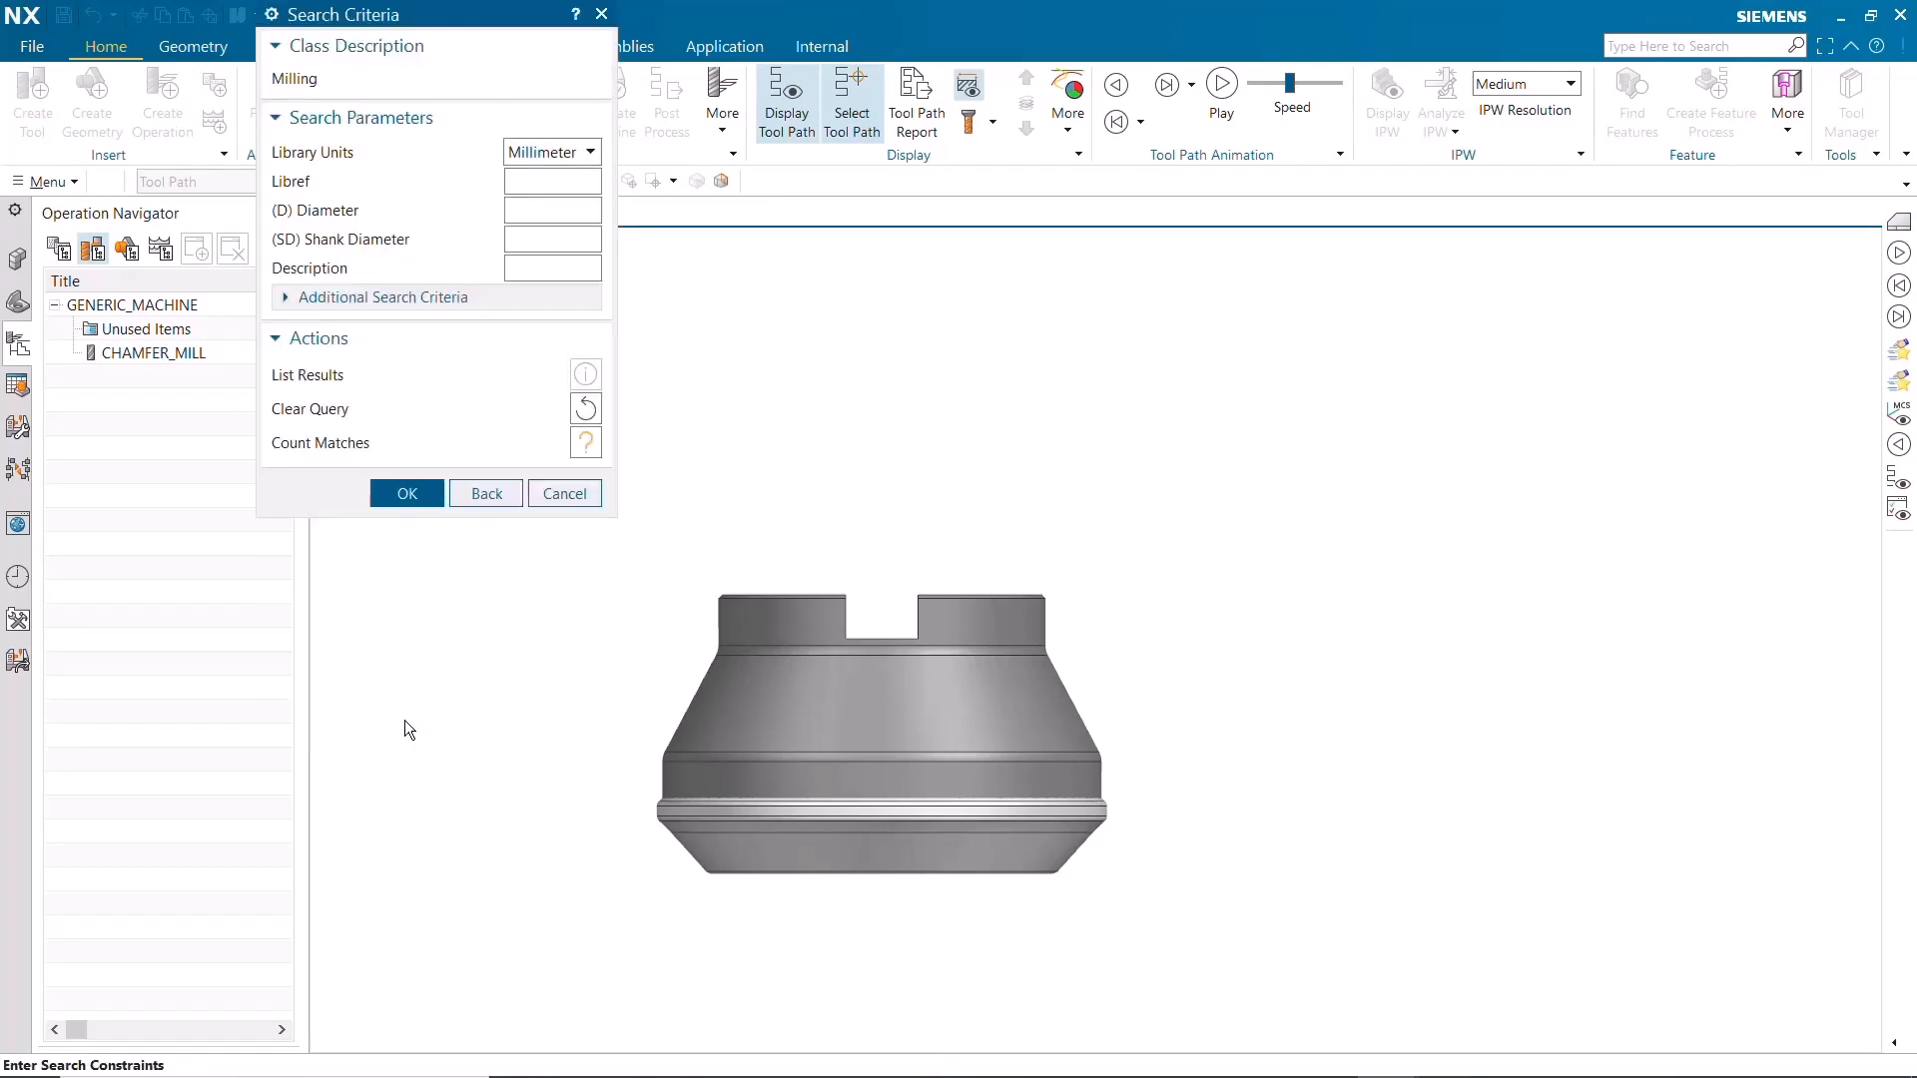
{"action": "left_click", "coordinate": [408, 495]}
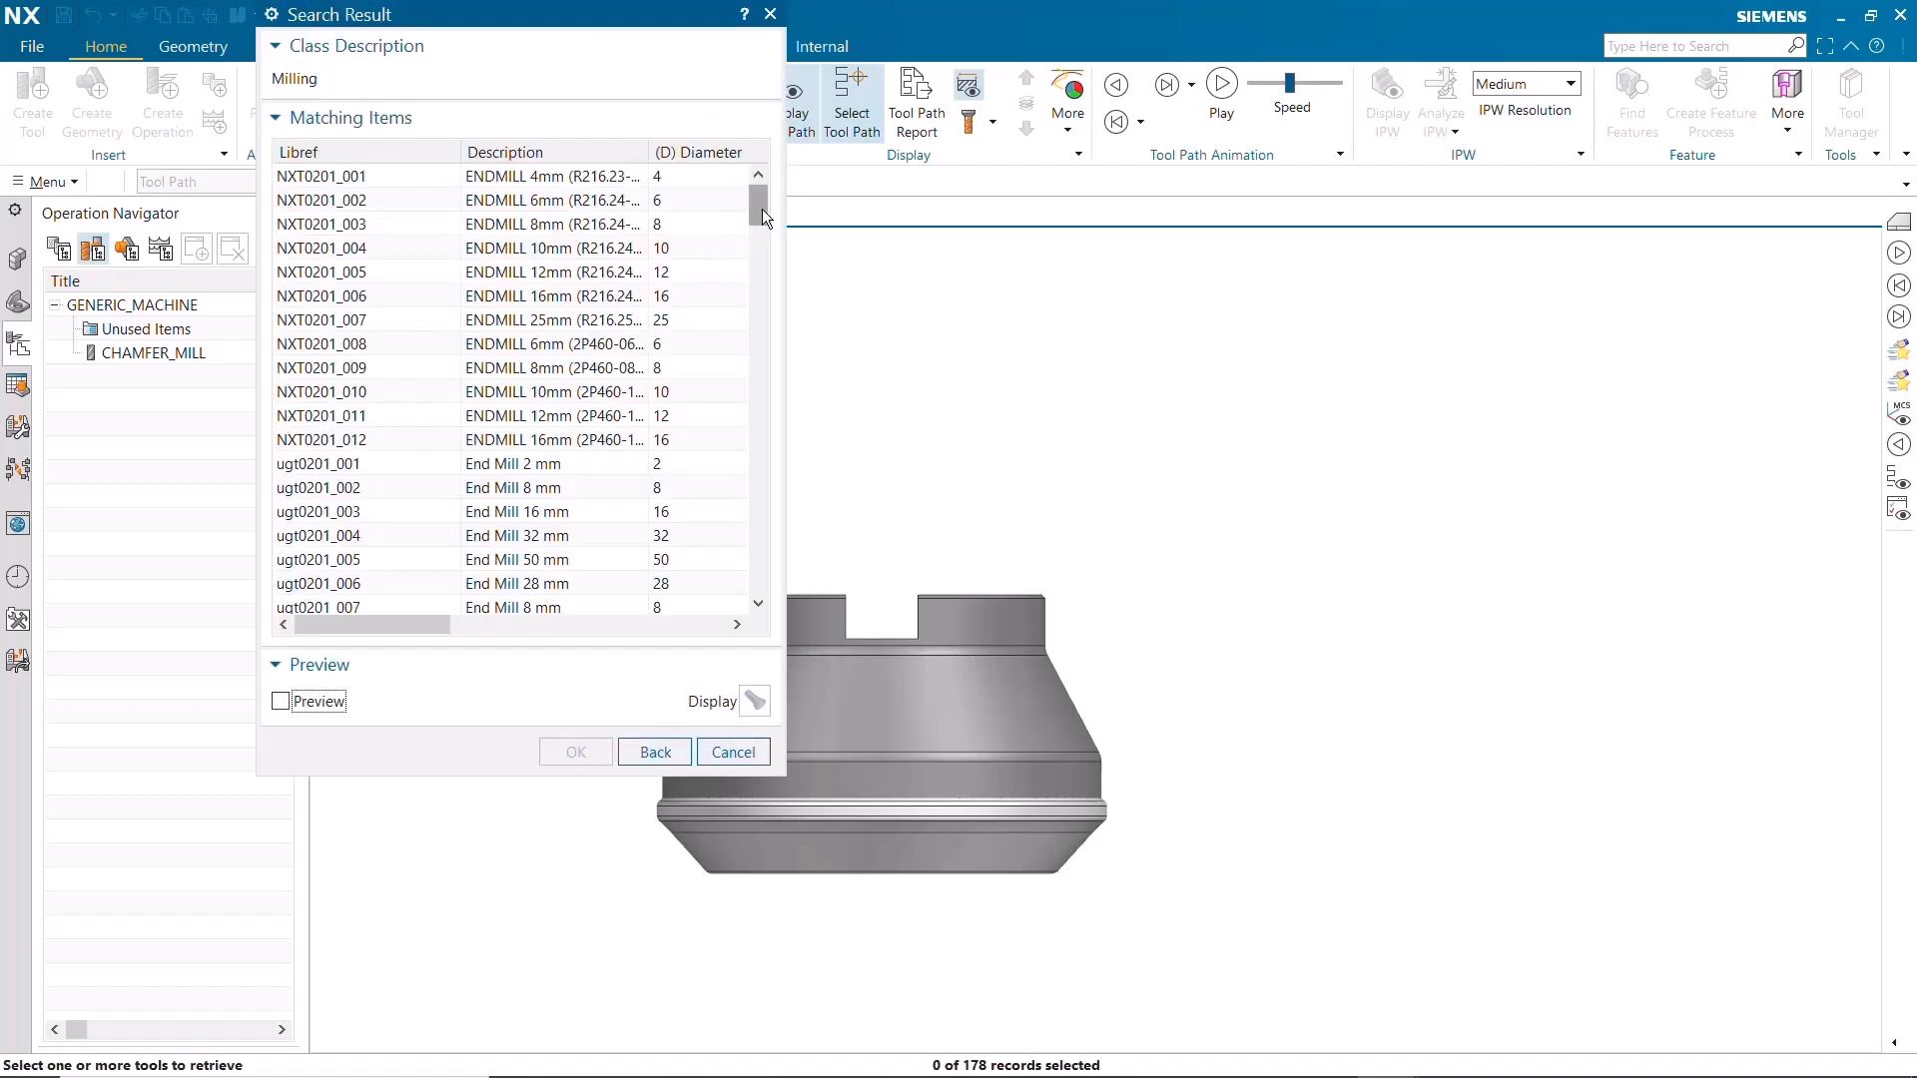
{"action": "left_click_drag", "start_coordinate": [763, 208], "coordinate": [756, 297]}
{"action": "left_click_drag", "start_coordinate": [755, 384], "coordinate": [753, 469]}
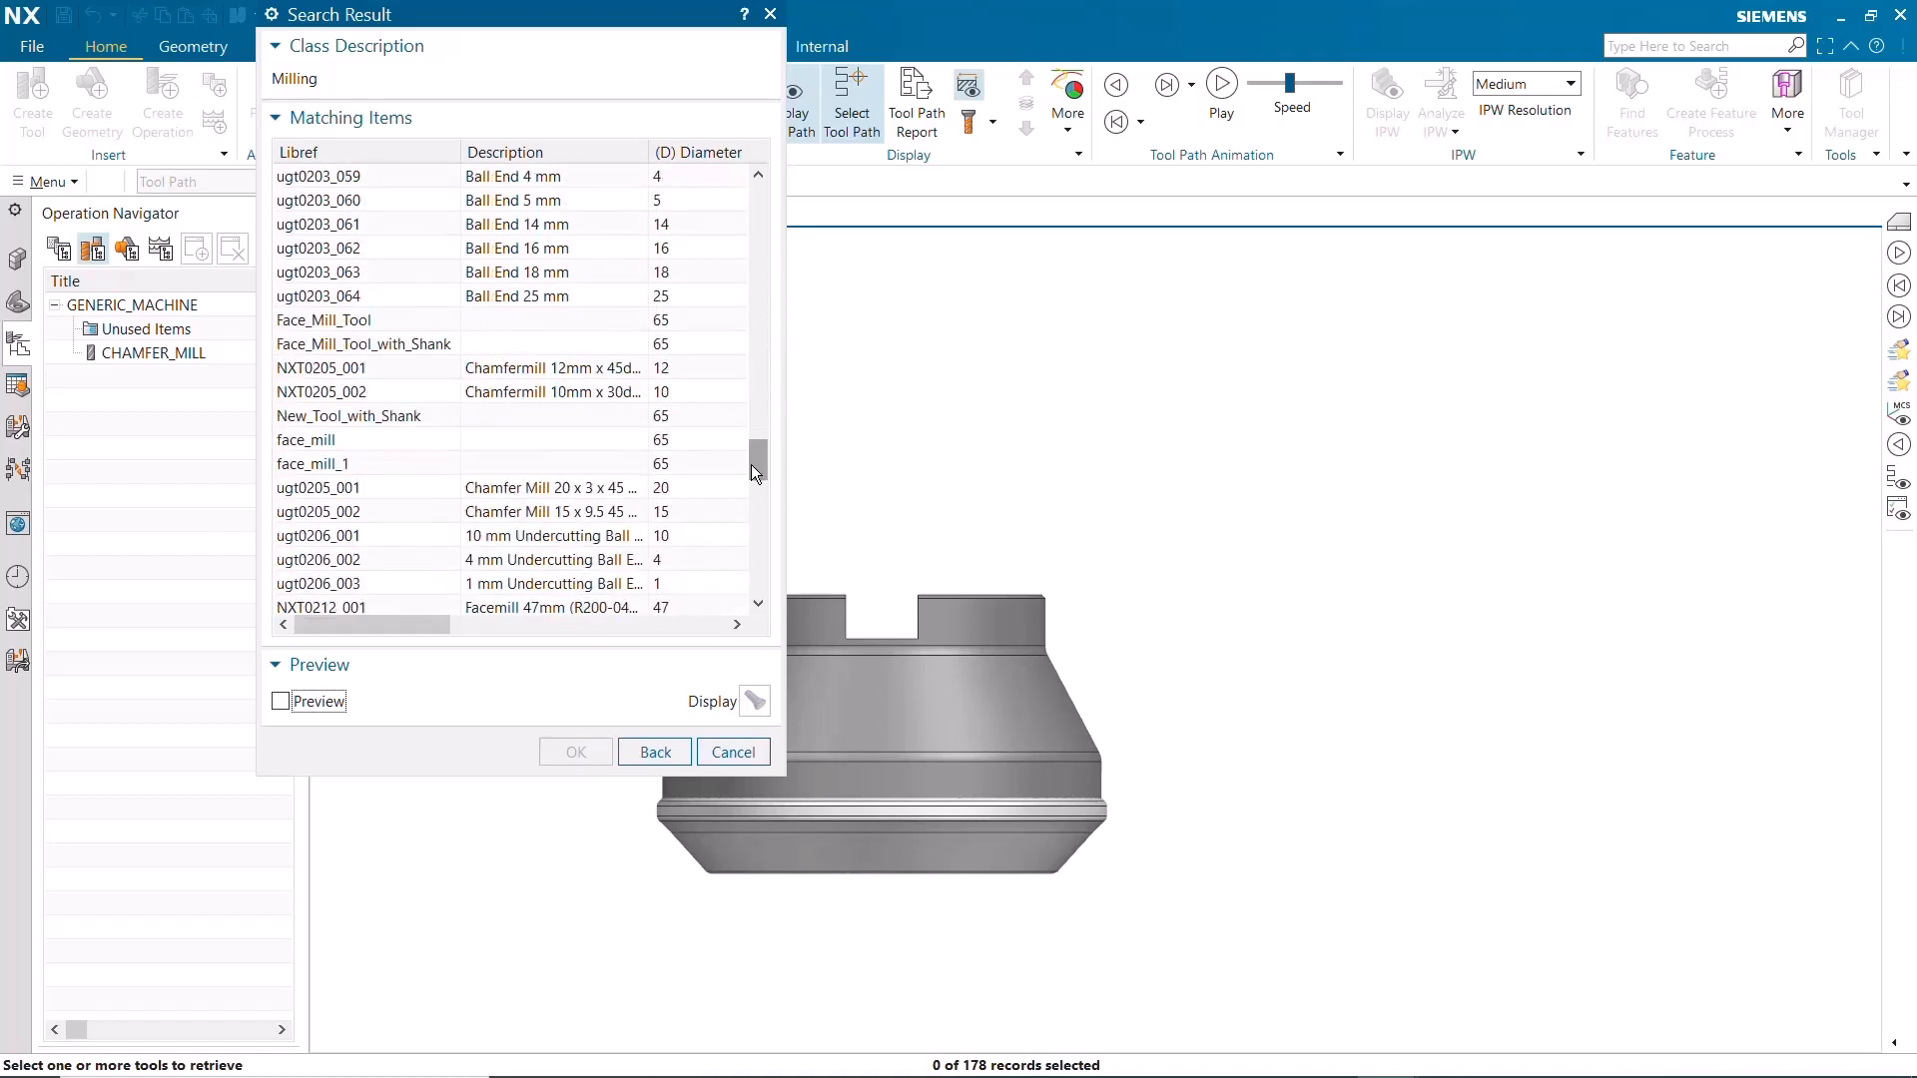
{"action": "left_click", "coordinate": [374, 415]}
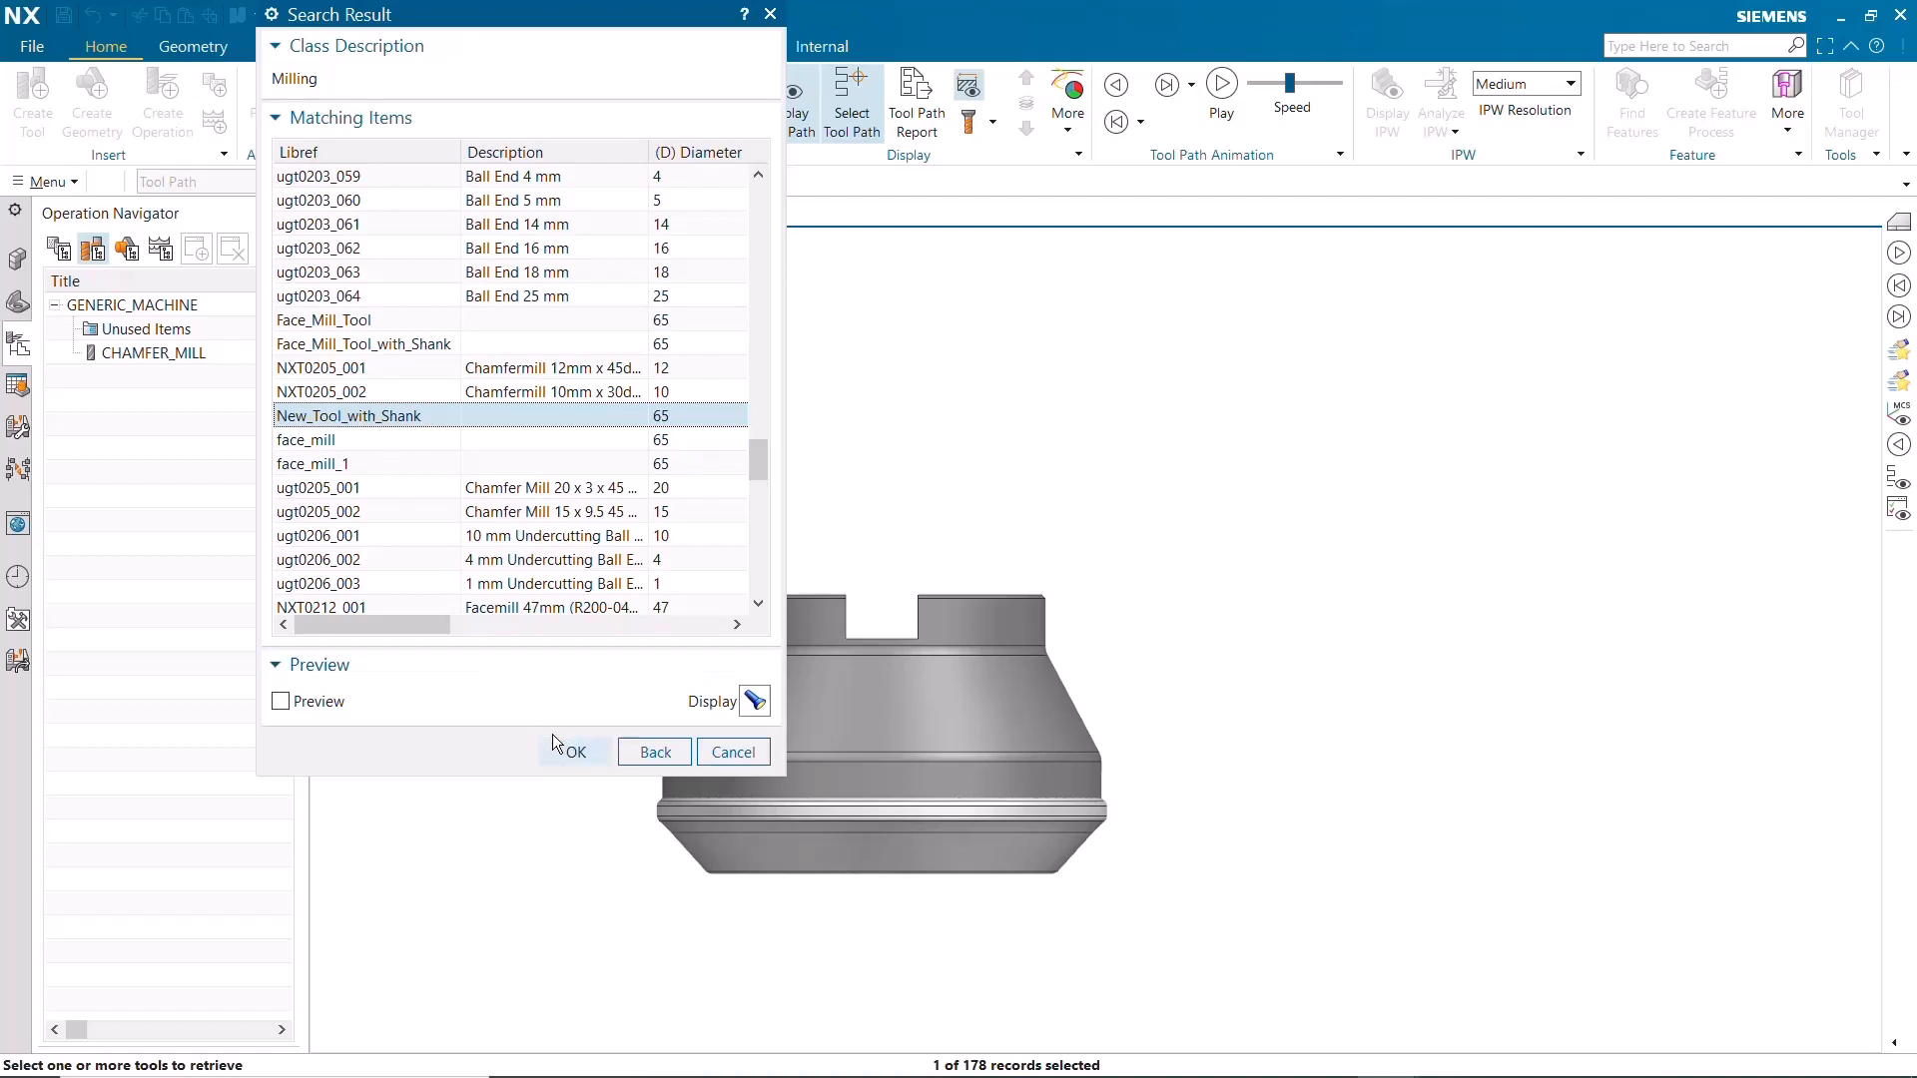
{"action": "left_click", "coordinate": [575, 751]}
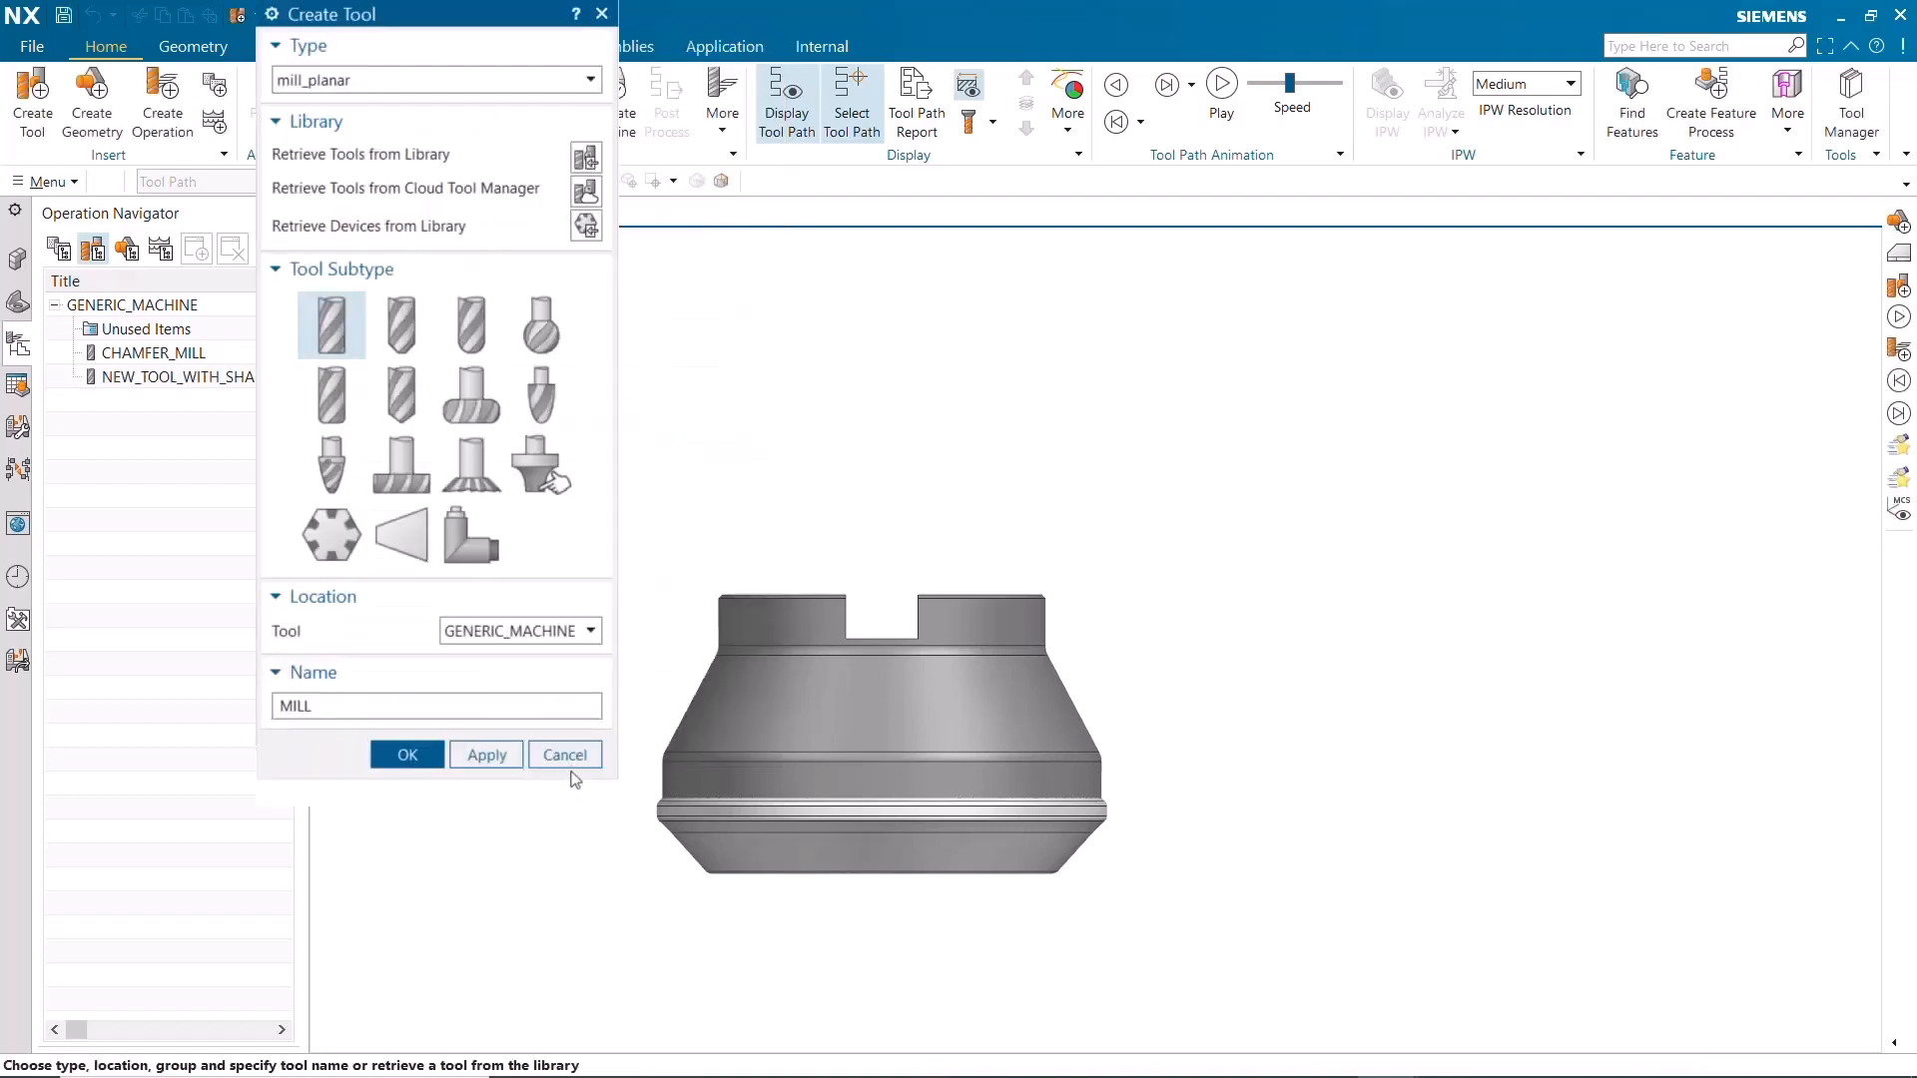
{"action": "left_click", "coordinate": [565, 756]}
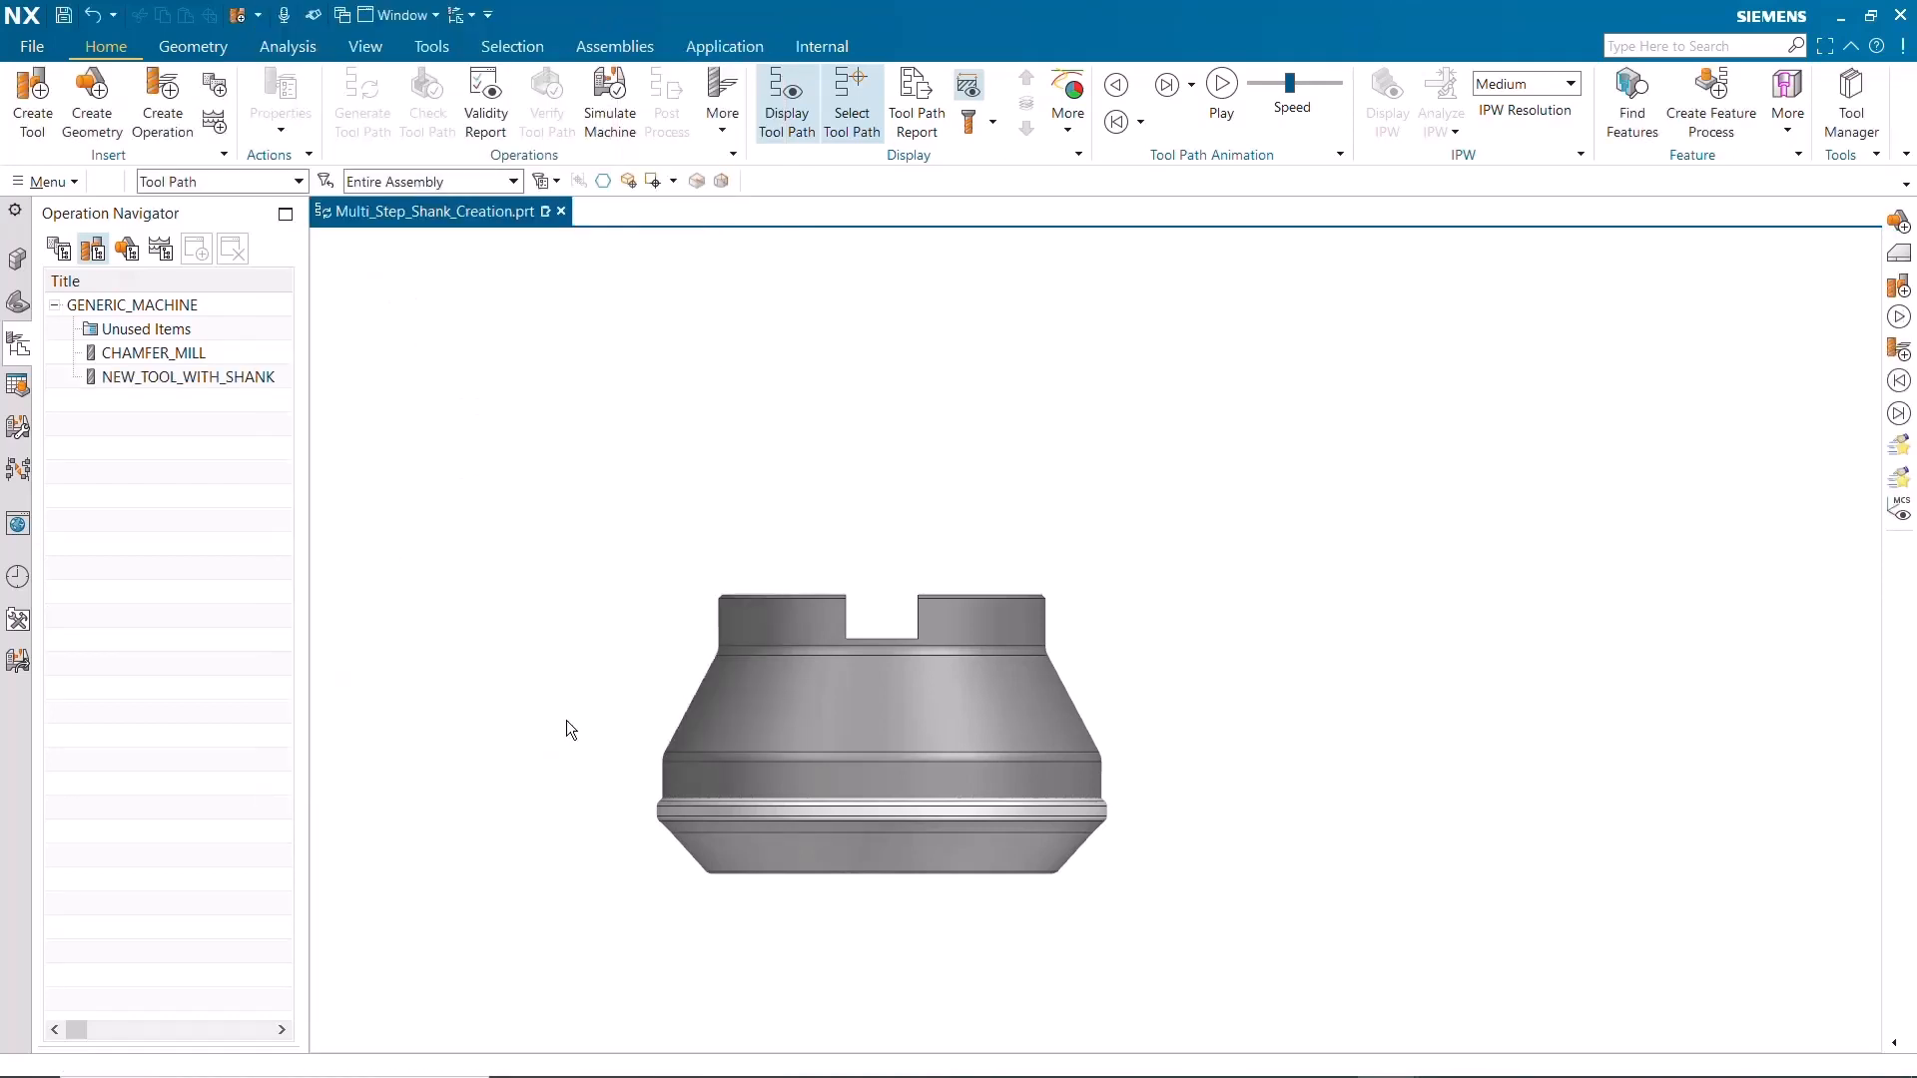
{"action": "double_click", "coordinate": [266, 378]}
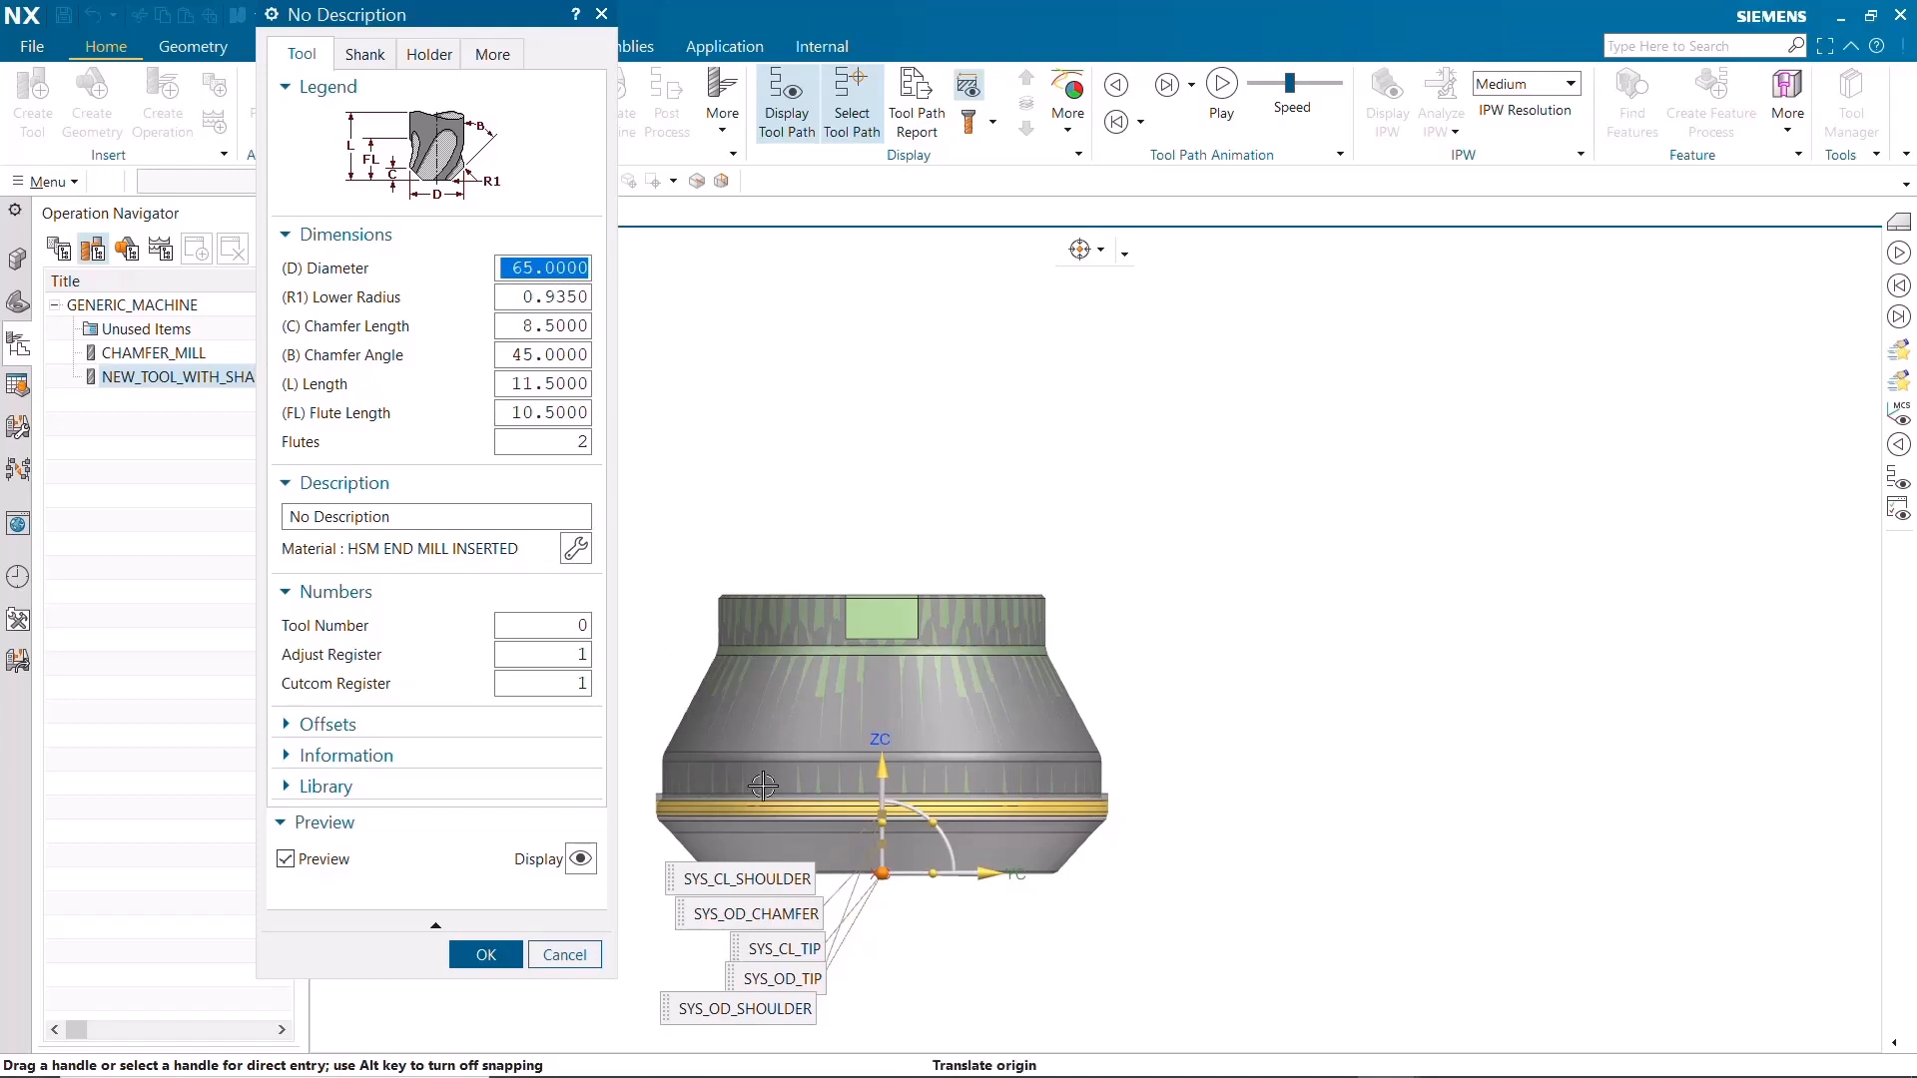
{"action": "left_click_drag", "start_coordinate": [879, 873], "coordinate": [1444, 878]}
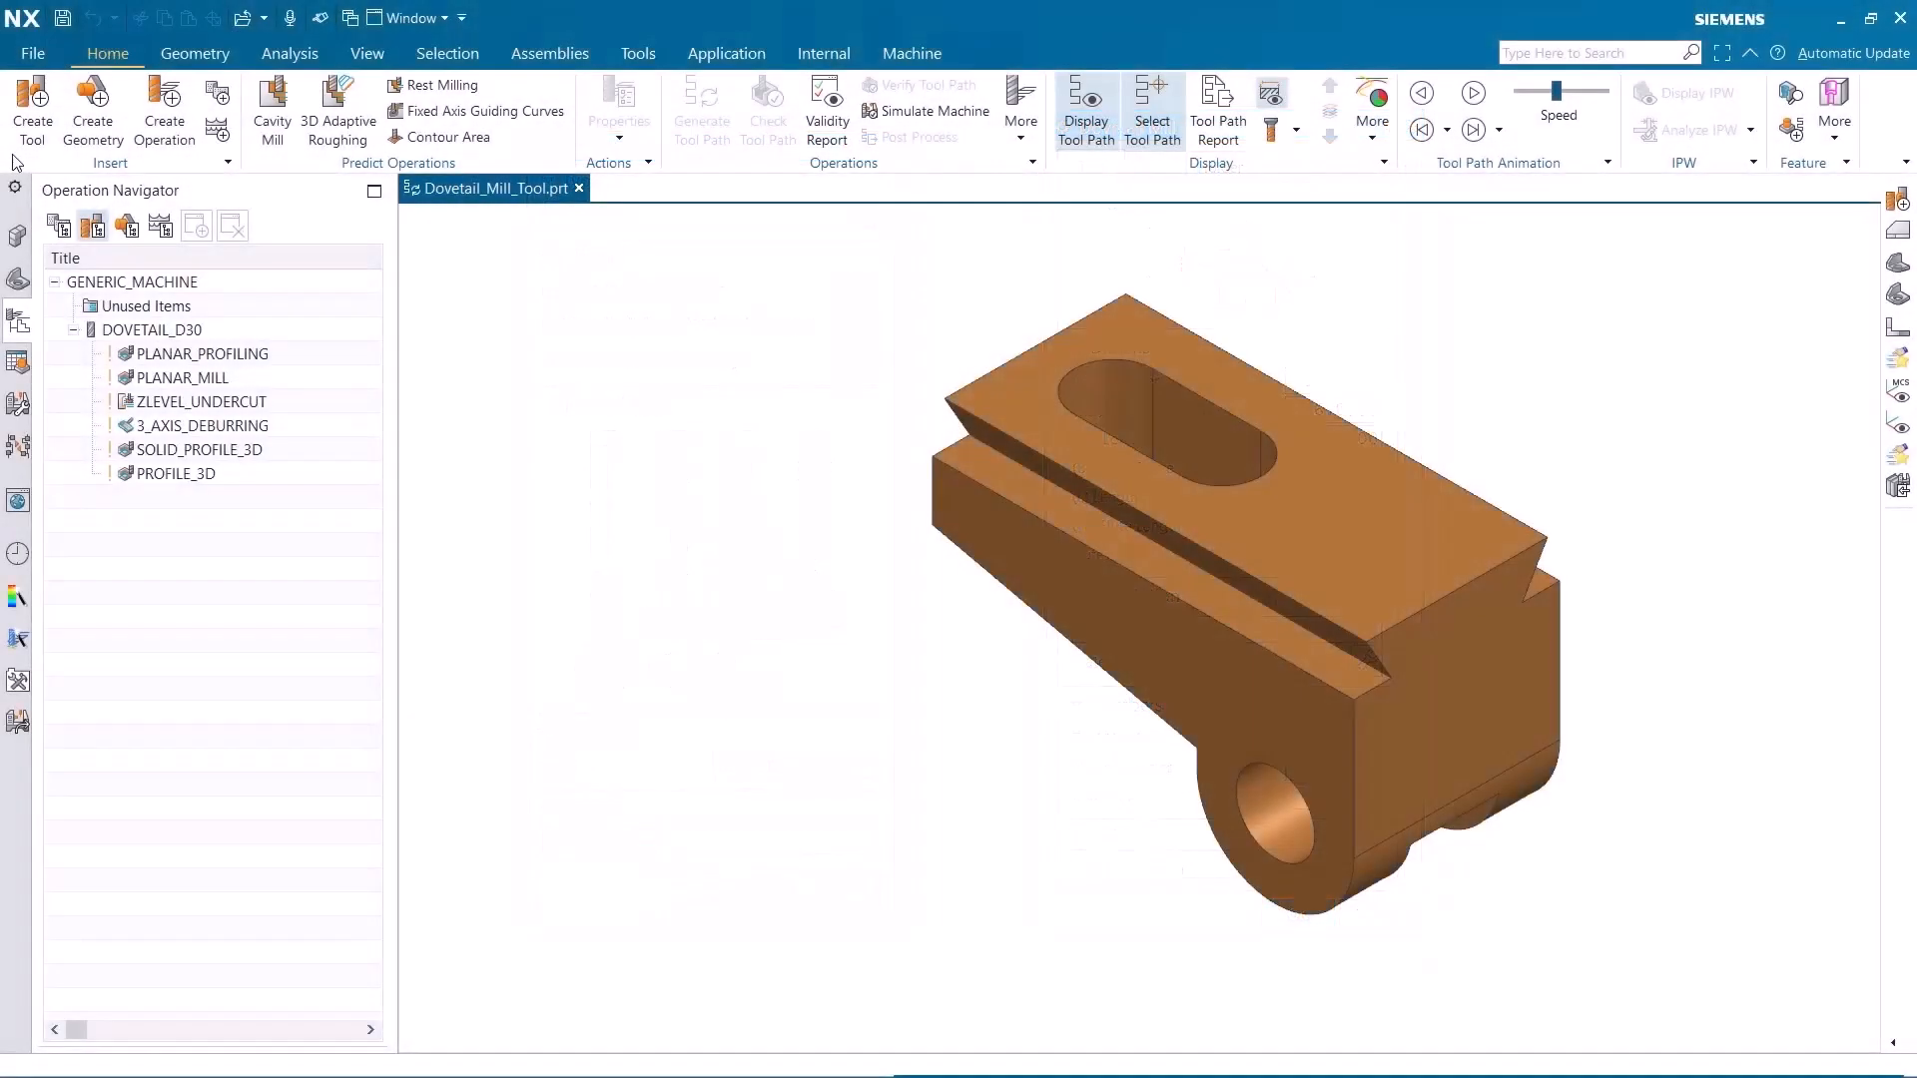
Create a mill_planar dovetail mill named DOVETAIL_MILL under GENERIC_MACHINE and place its preview beside the dovetail part
{"action": "left_click", "coordinate": [33, 140]}
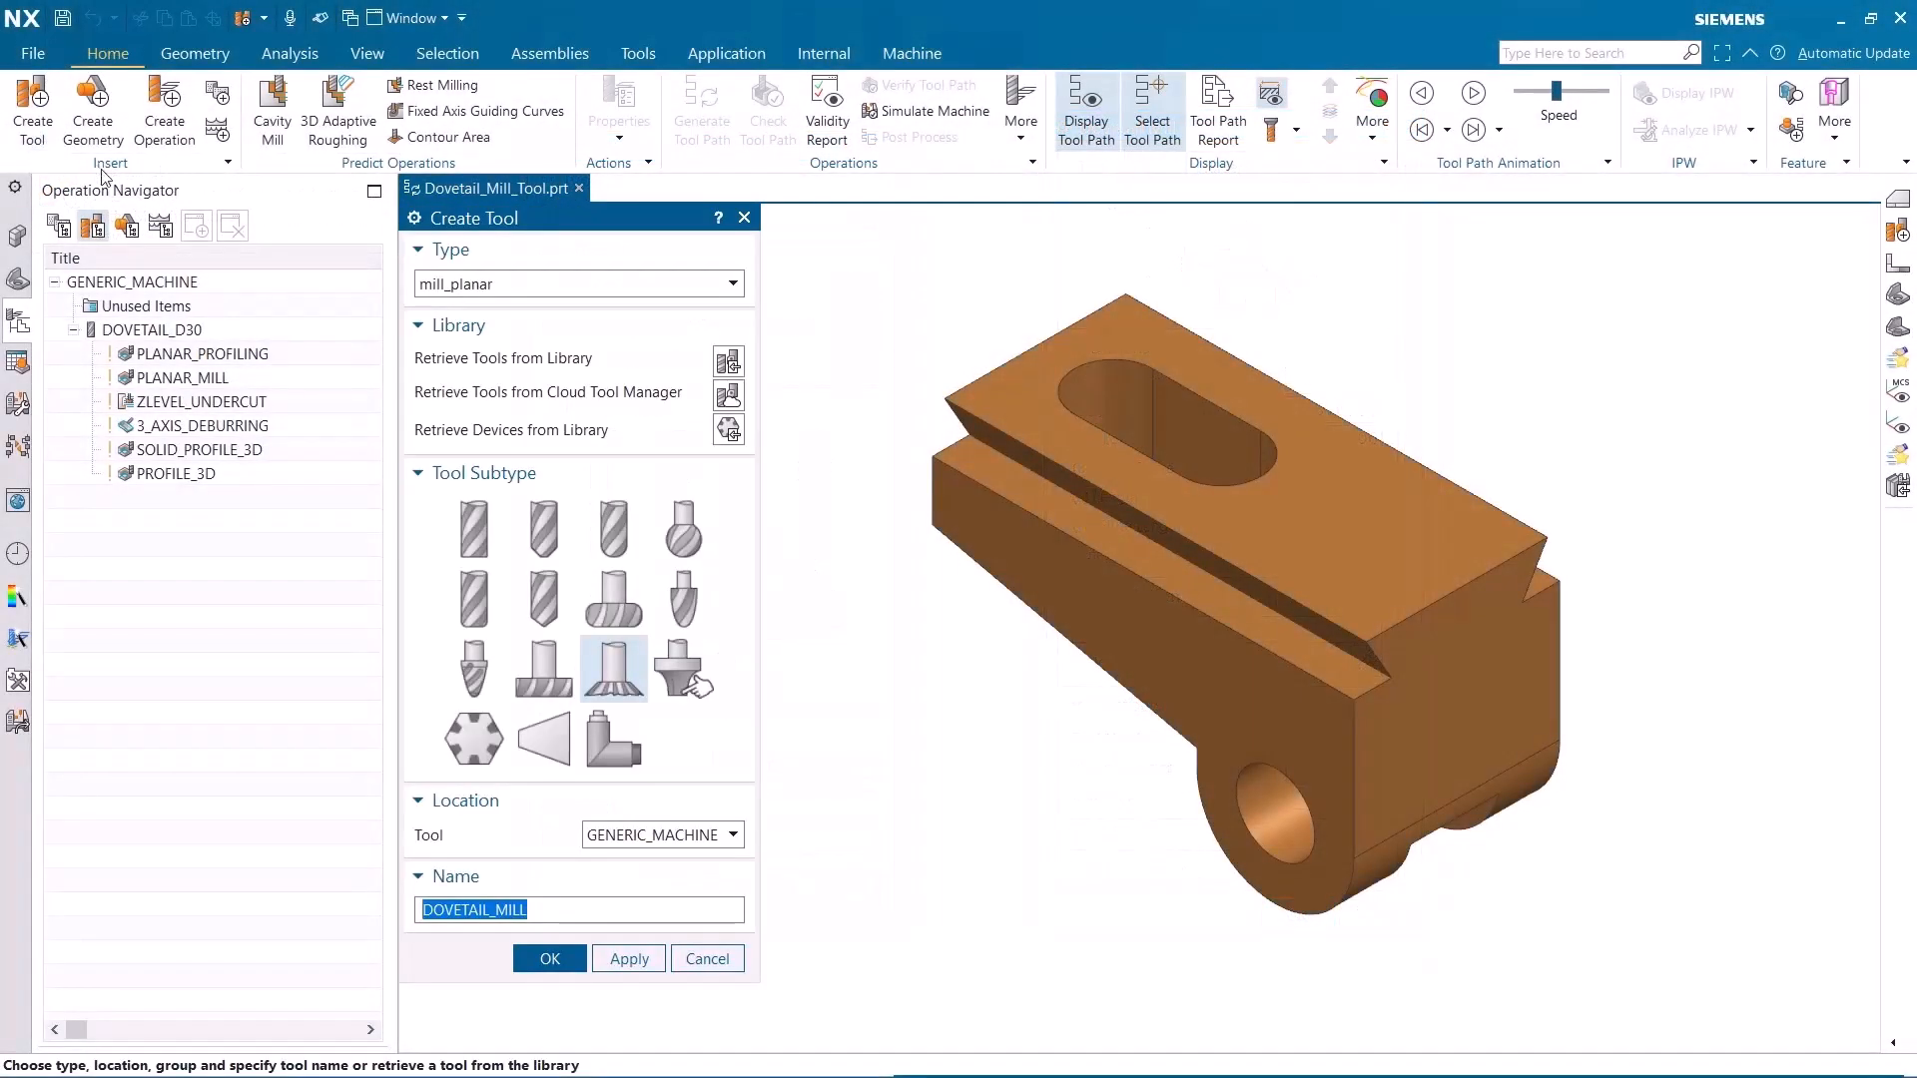
{"action": "left_click", "coordinate": [542, 285]}
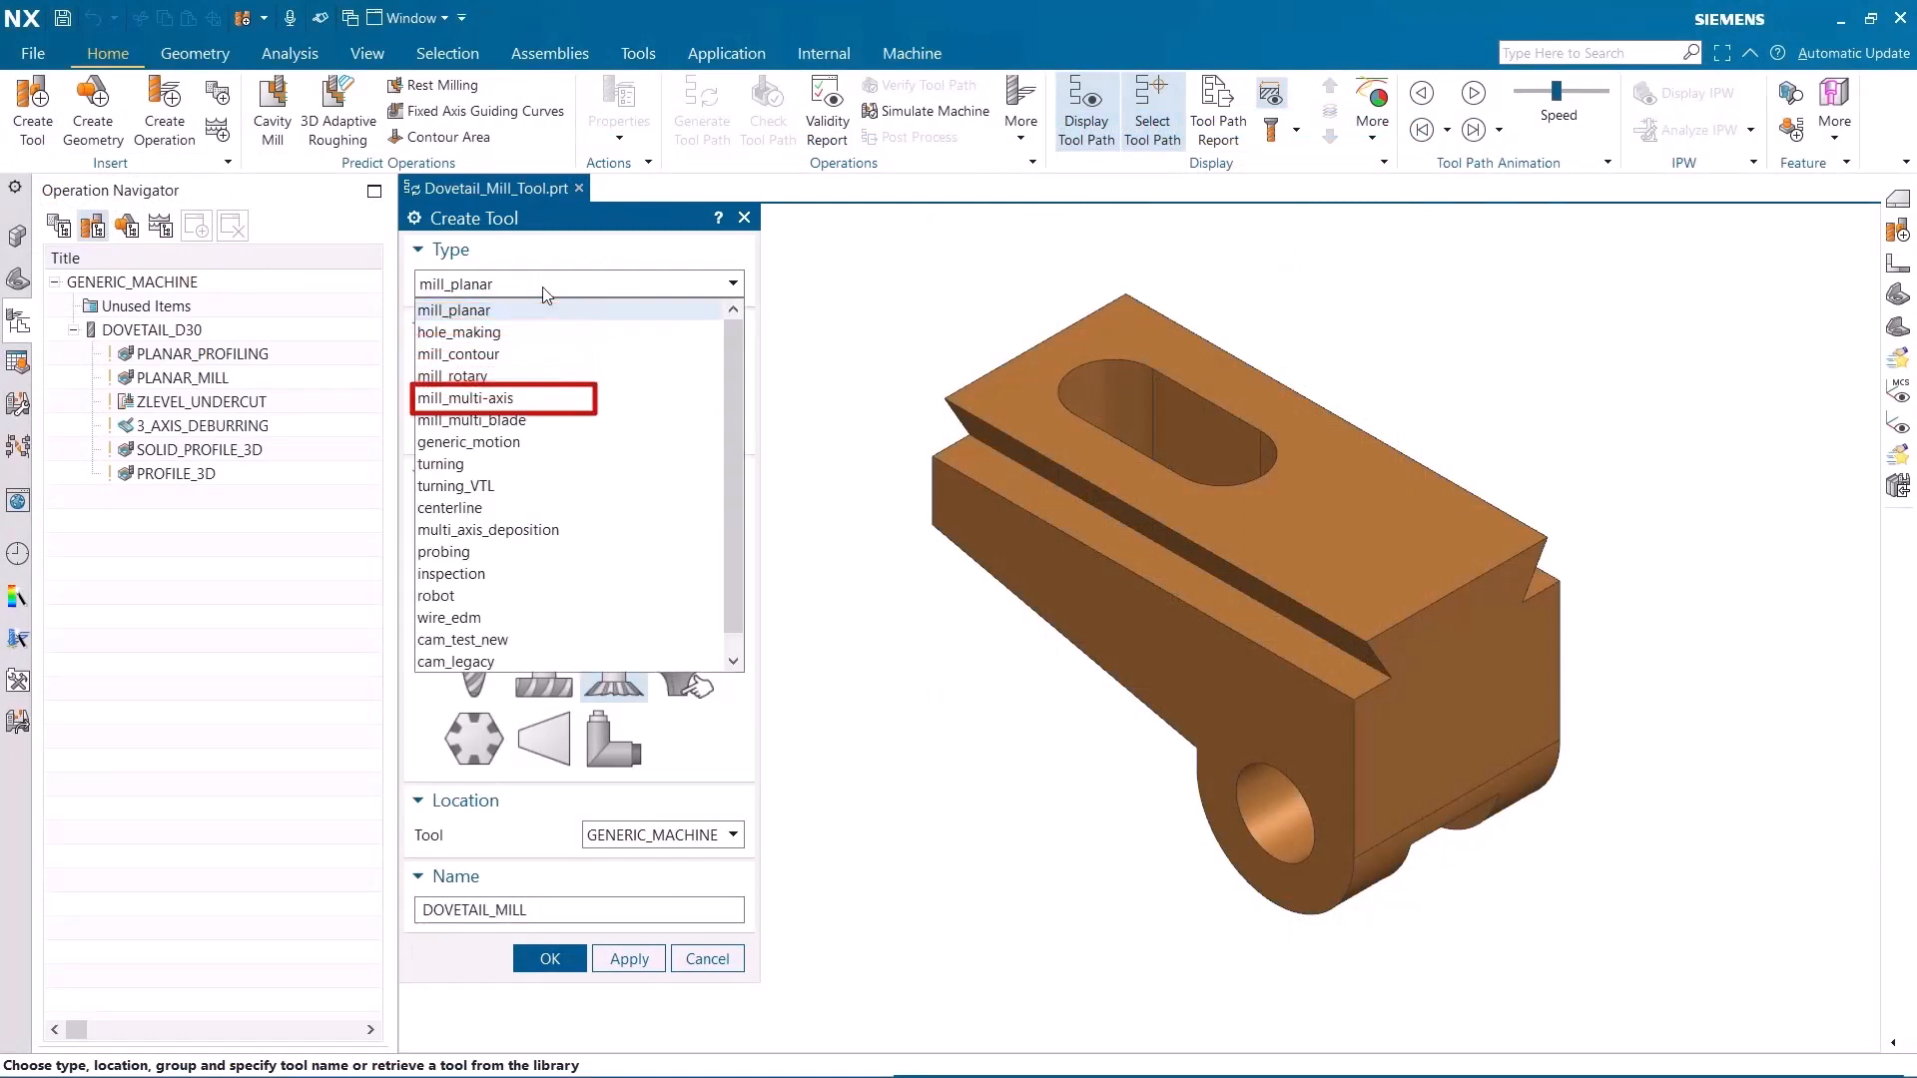
{"action": "left_click", "coordinate": [542, 312]}
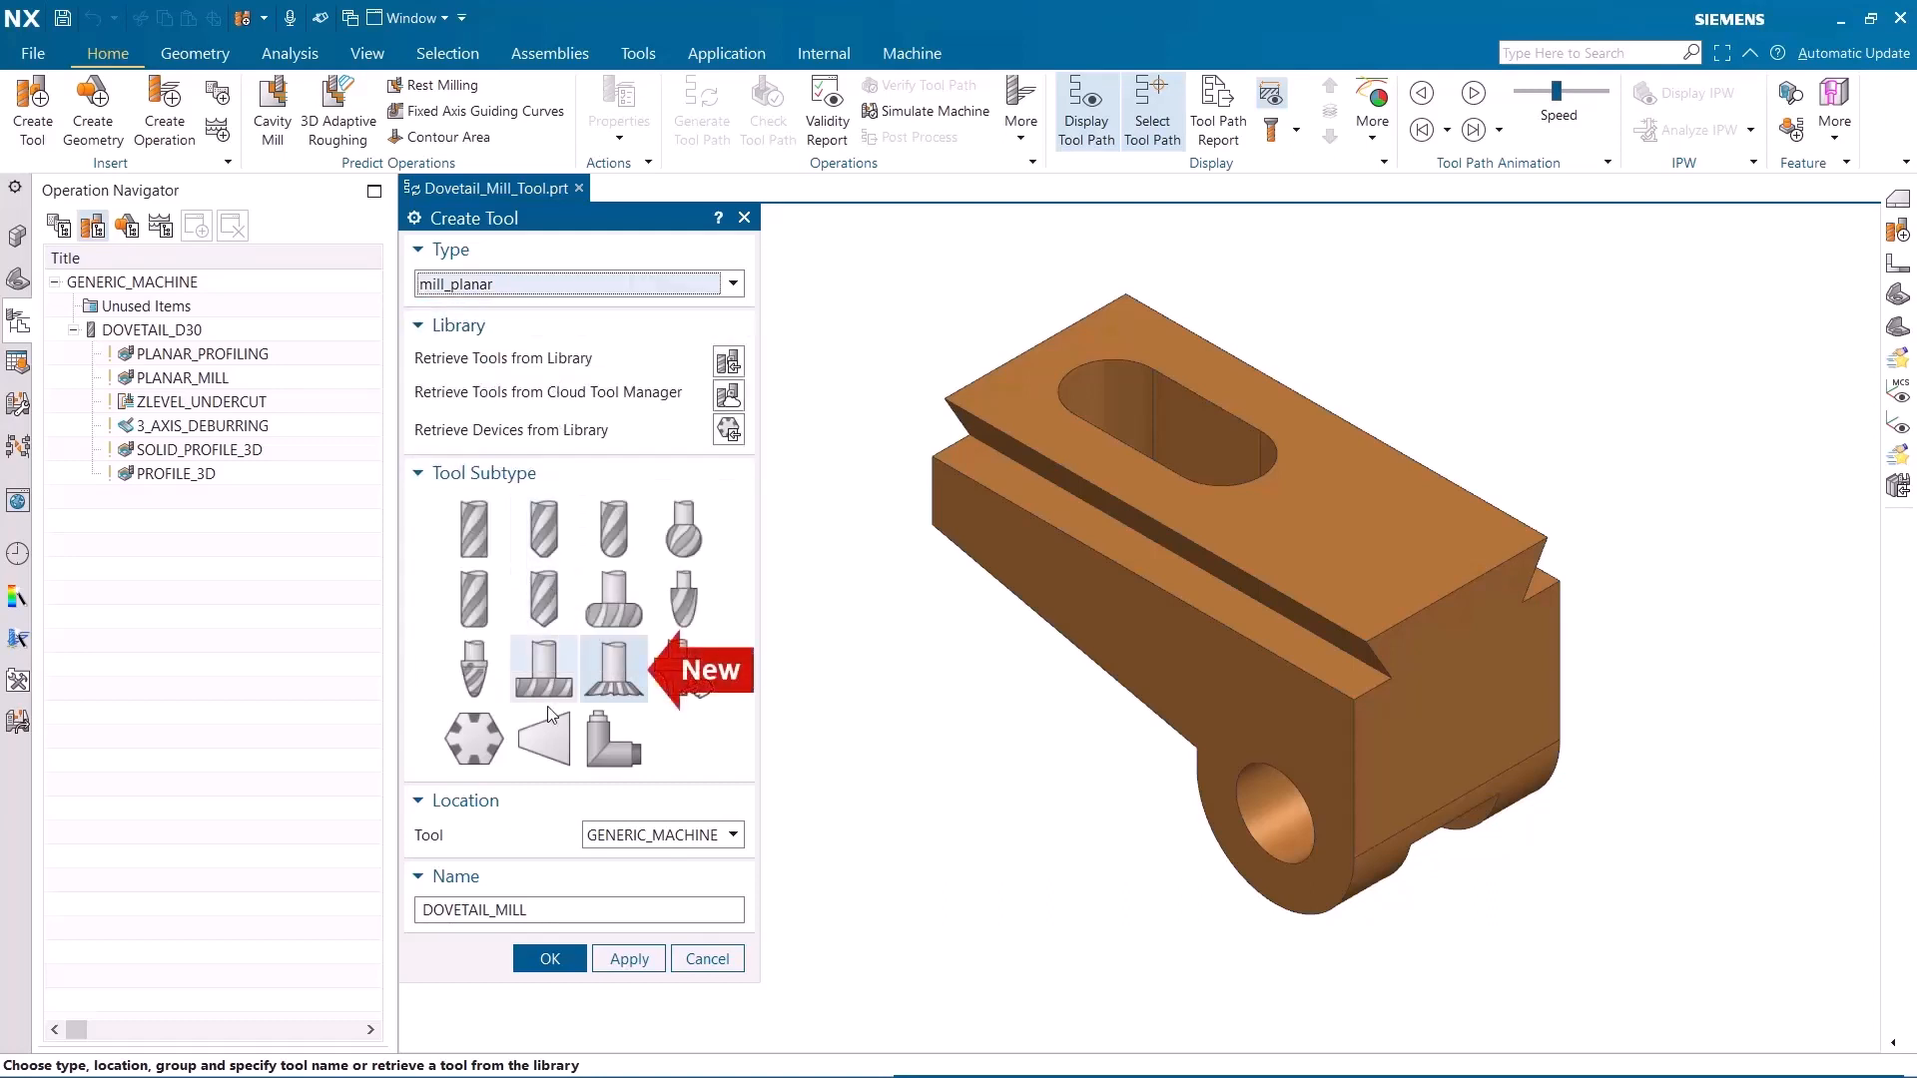
{"action": "left_click", "coordinate": [556, 950]}
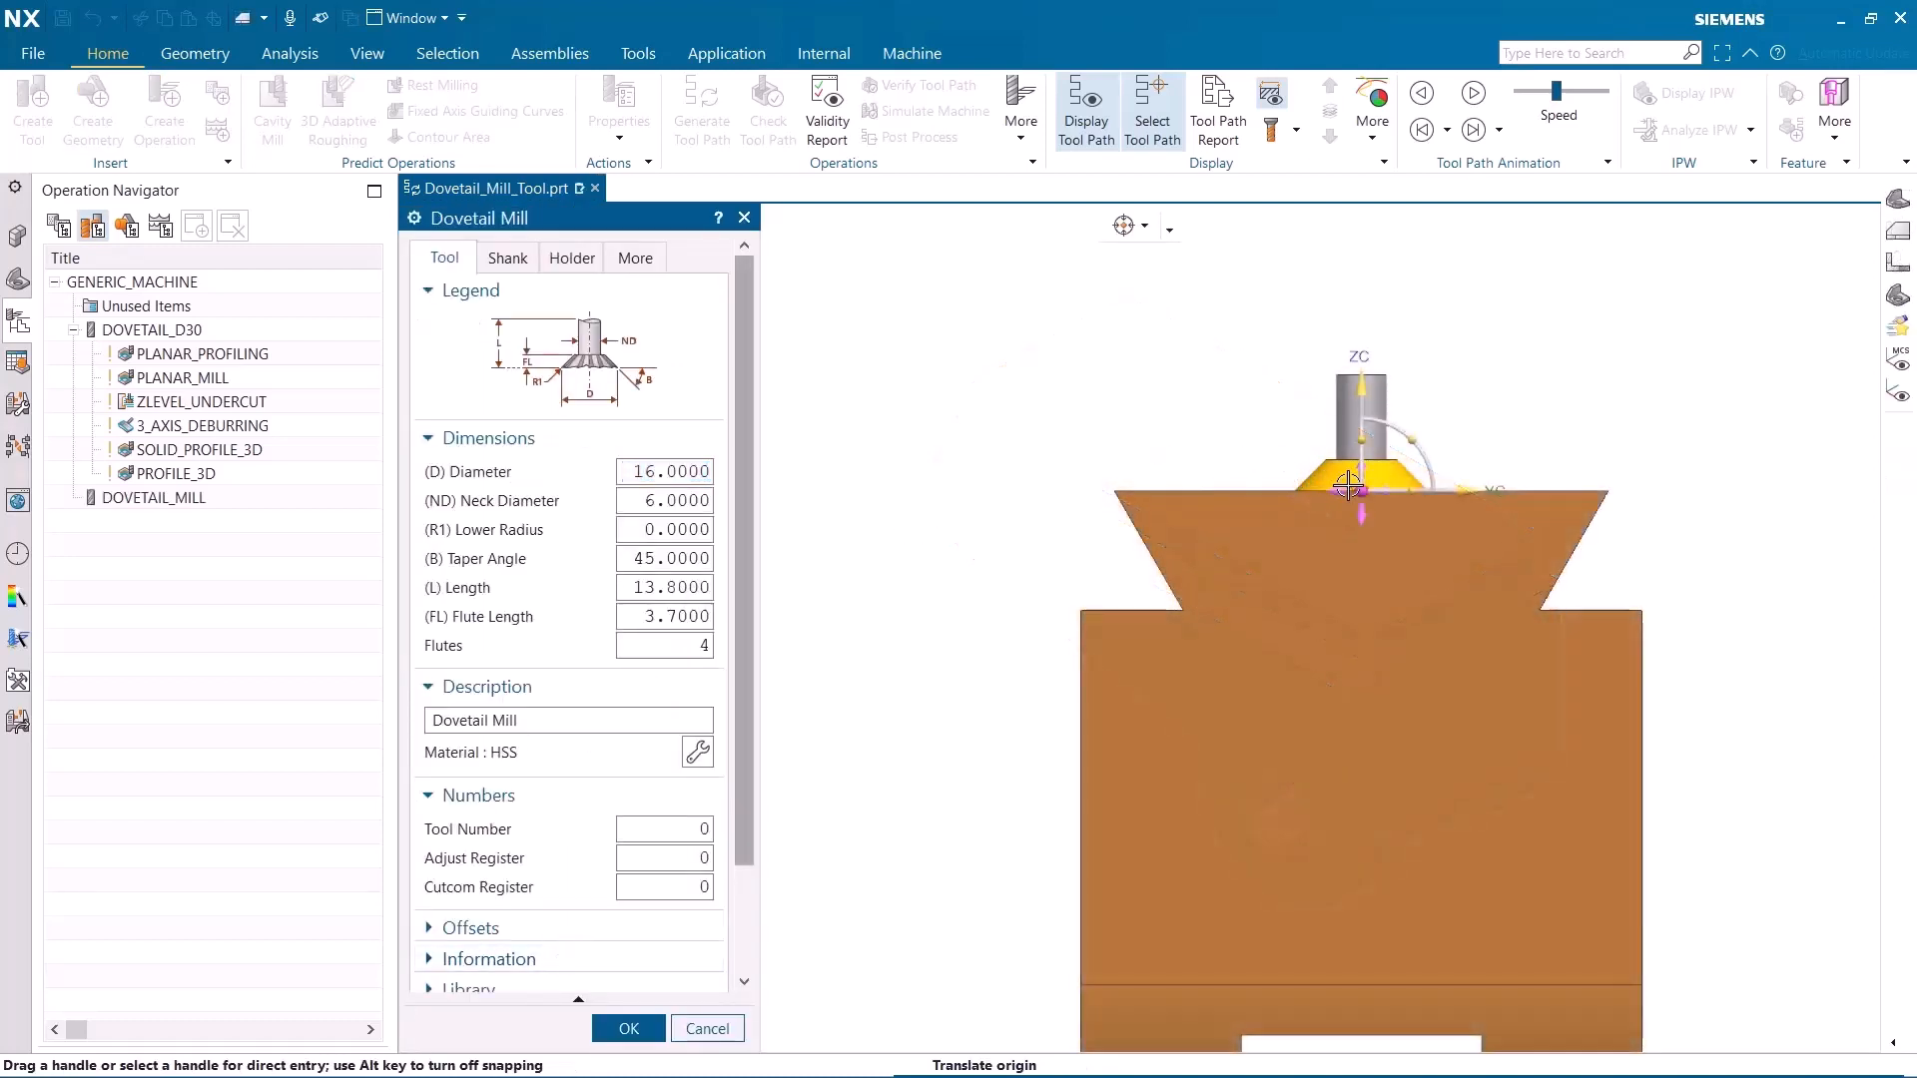
{"action": "left_click_drag", "start_coordinate": [1361, 489], "coordinate": [908, 537]}
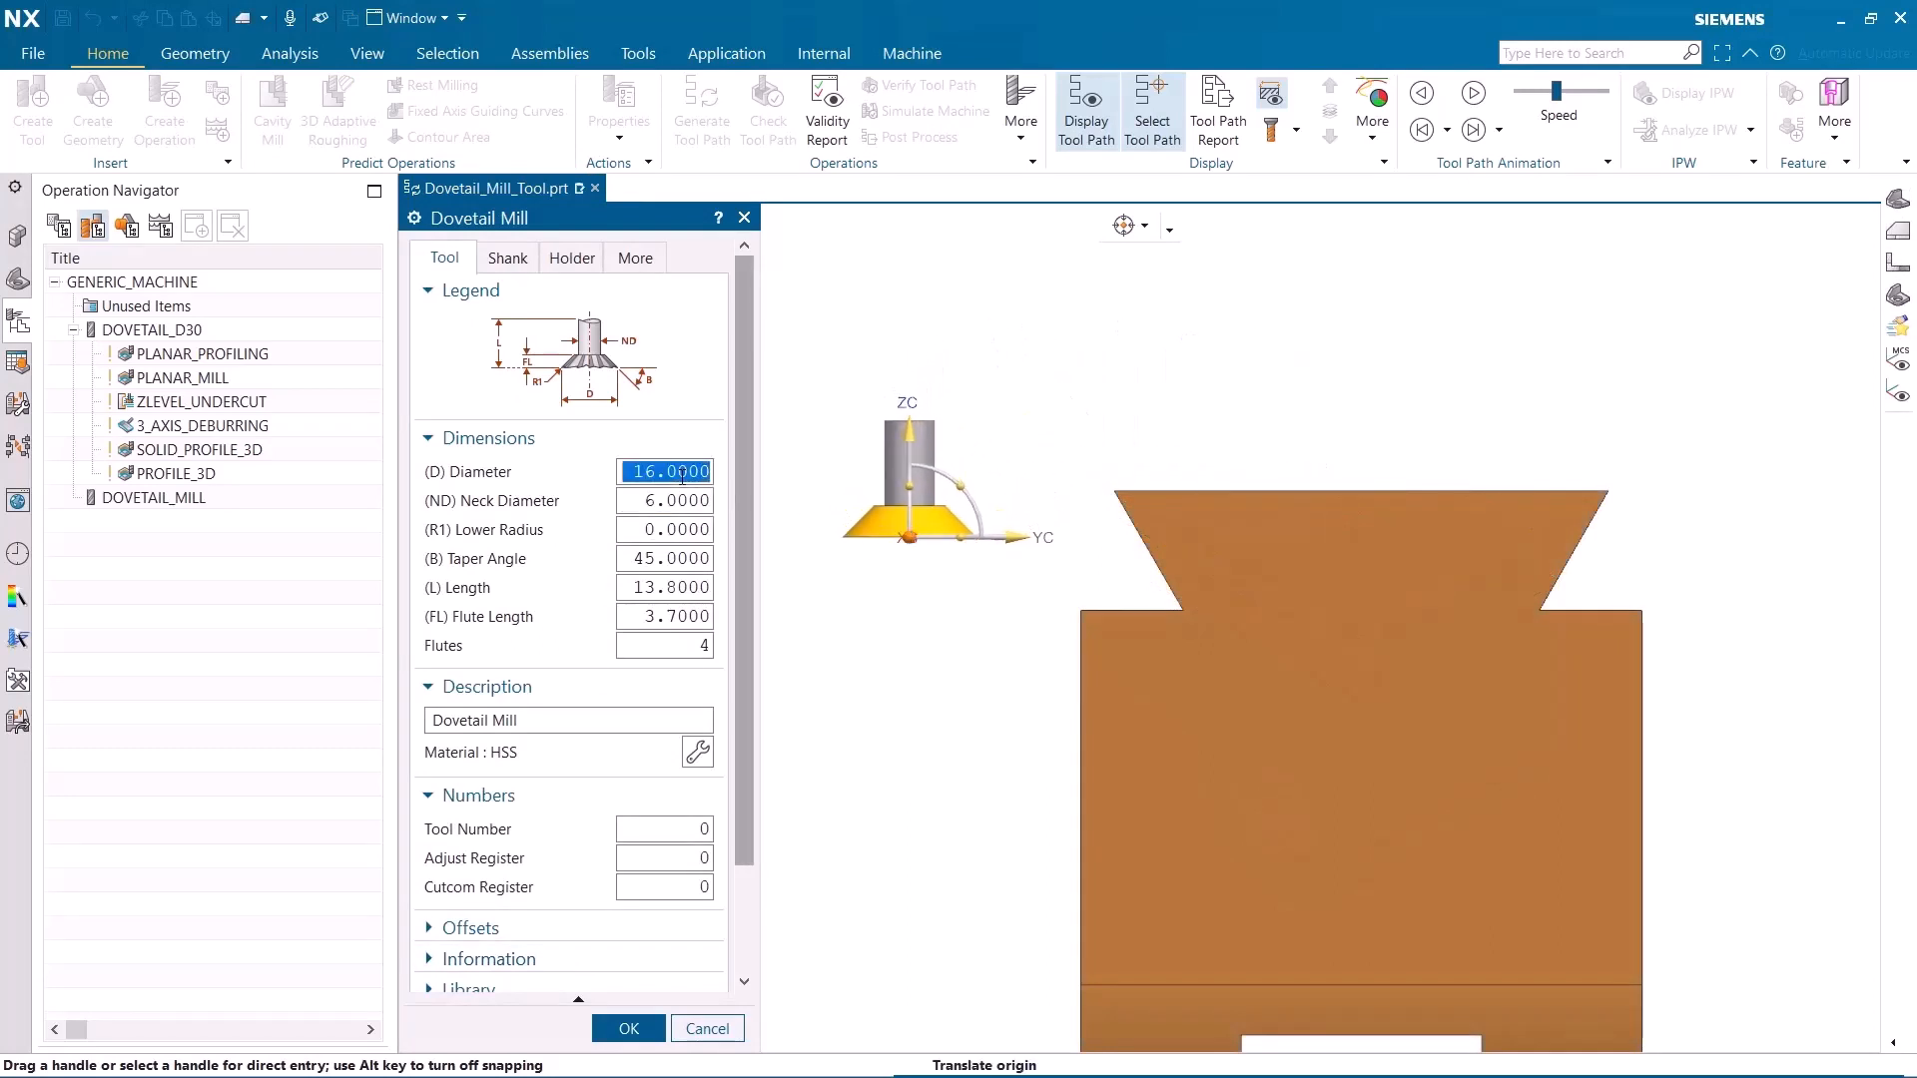
Set the dovetail mill's diameter to 35, neck diameter to 10, taper angle to 60, length to 30 and flute length to 15
{"action": "type", "text": "35"}
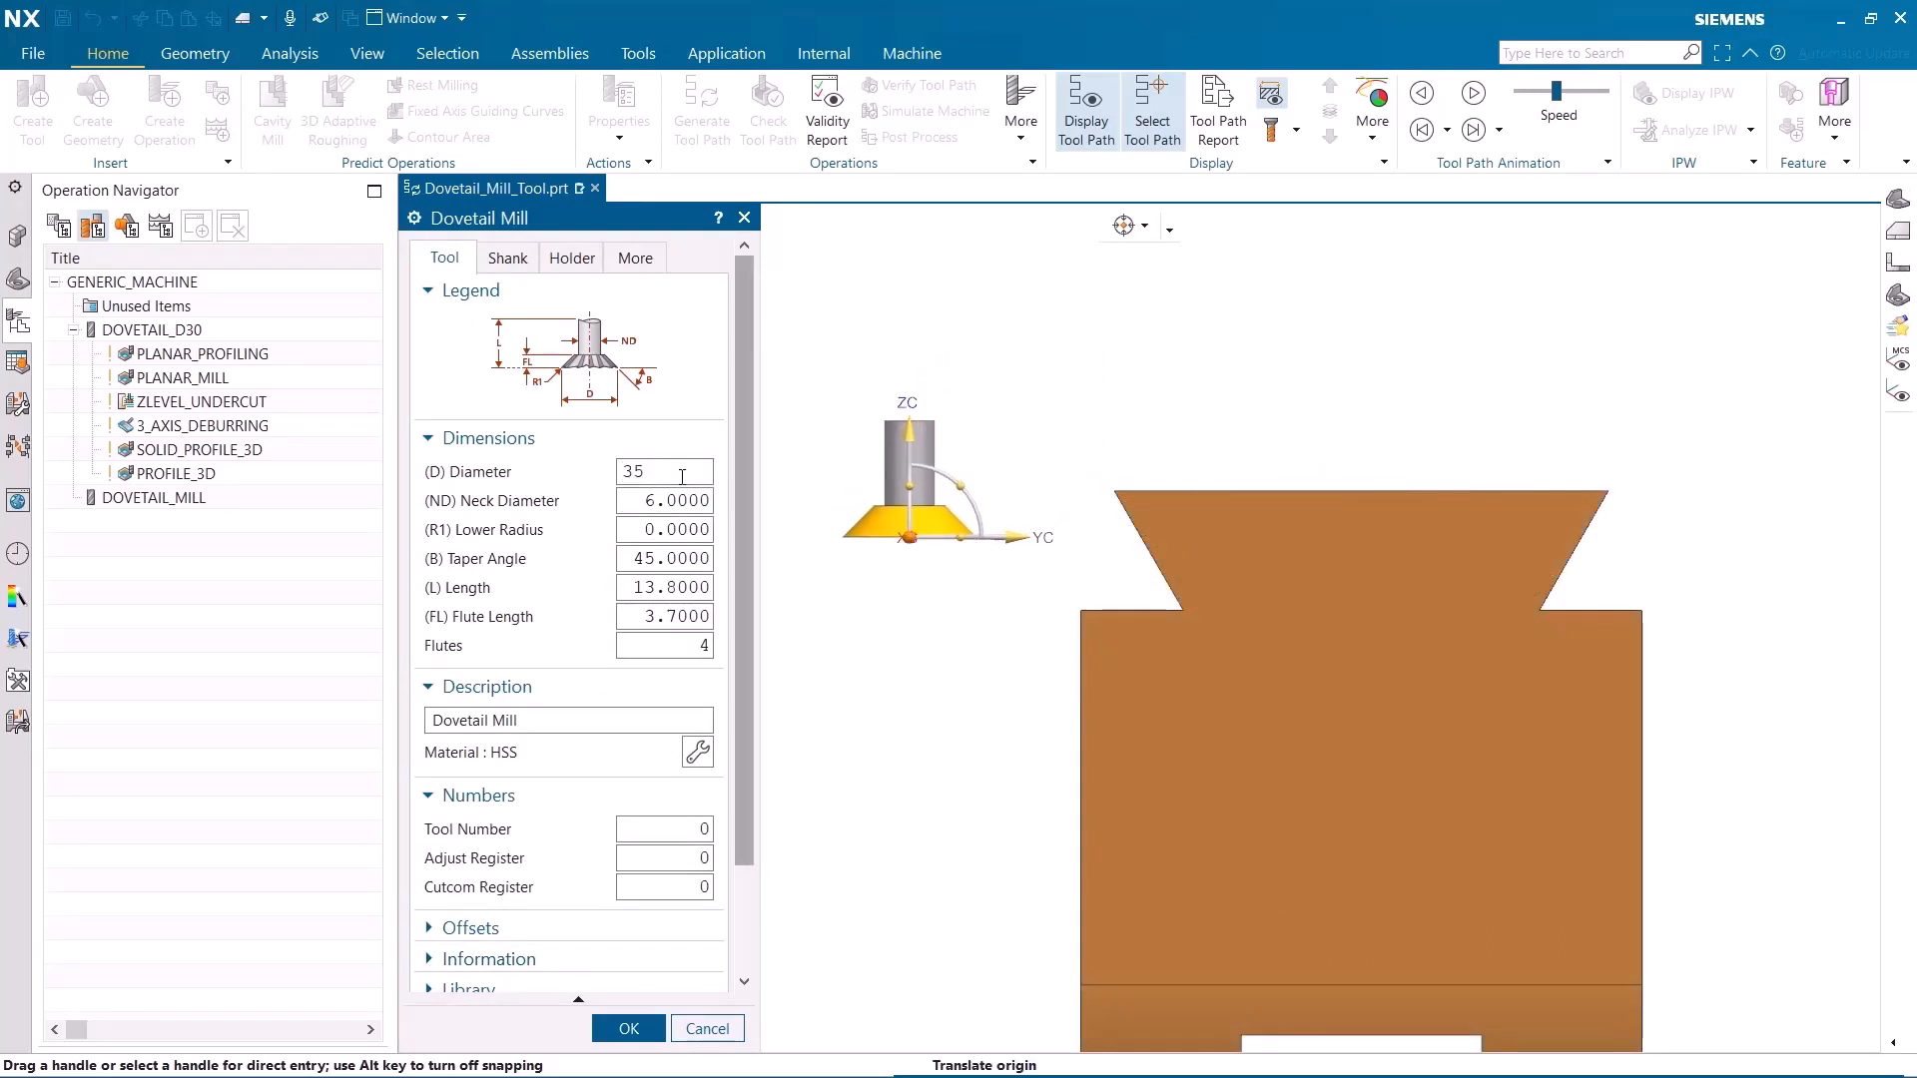
{"action": "key", "text": "Tab"}
{"action": "type", "text": "10"}
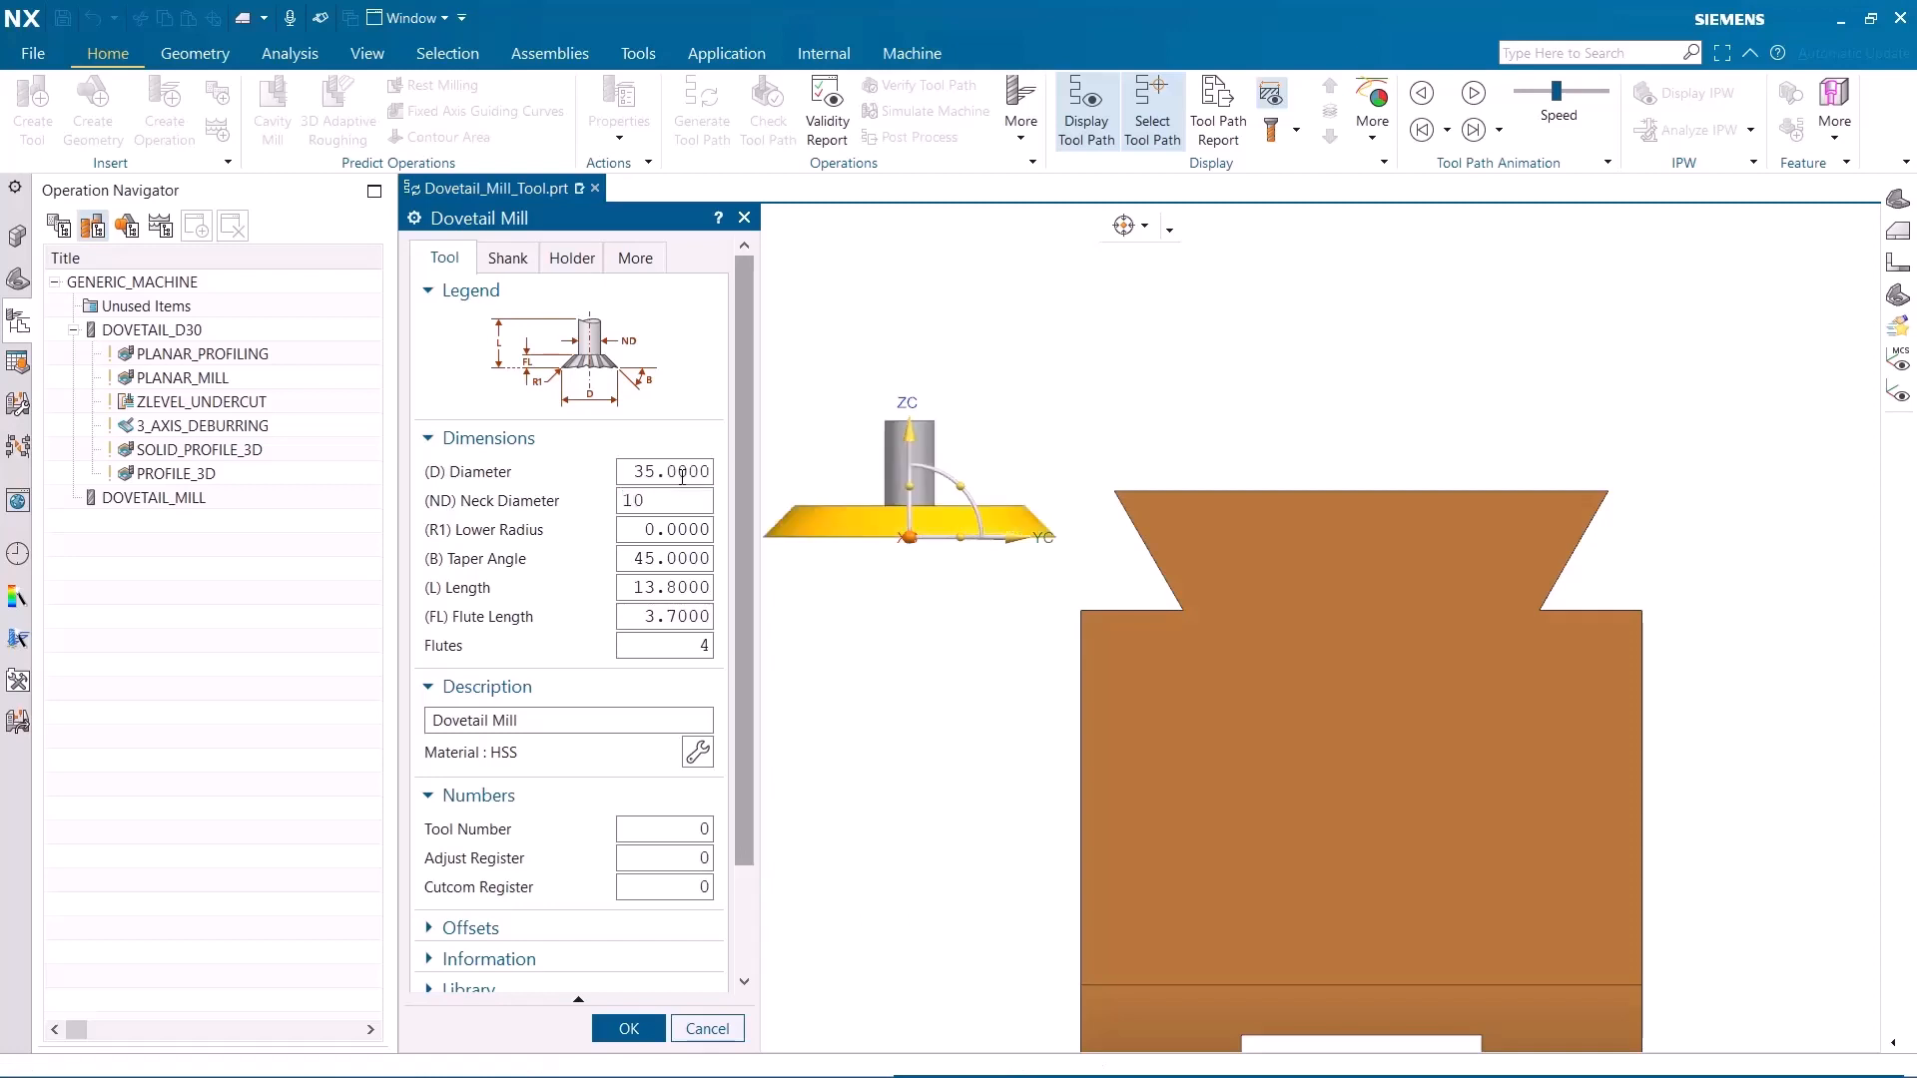
{"action": "key", "text": "Tab"}
{"action": "key", "text": "Tab"}
{"action": "type", "text": "60"}
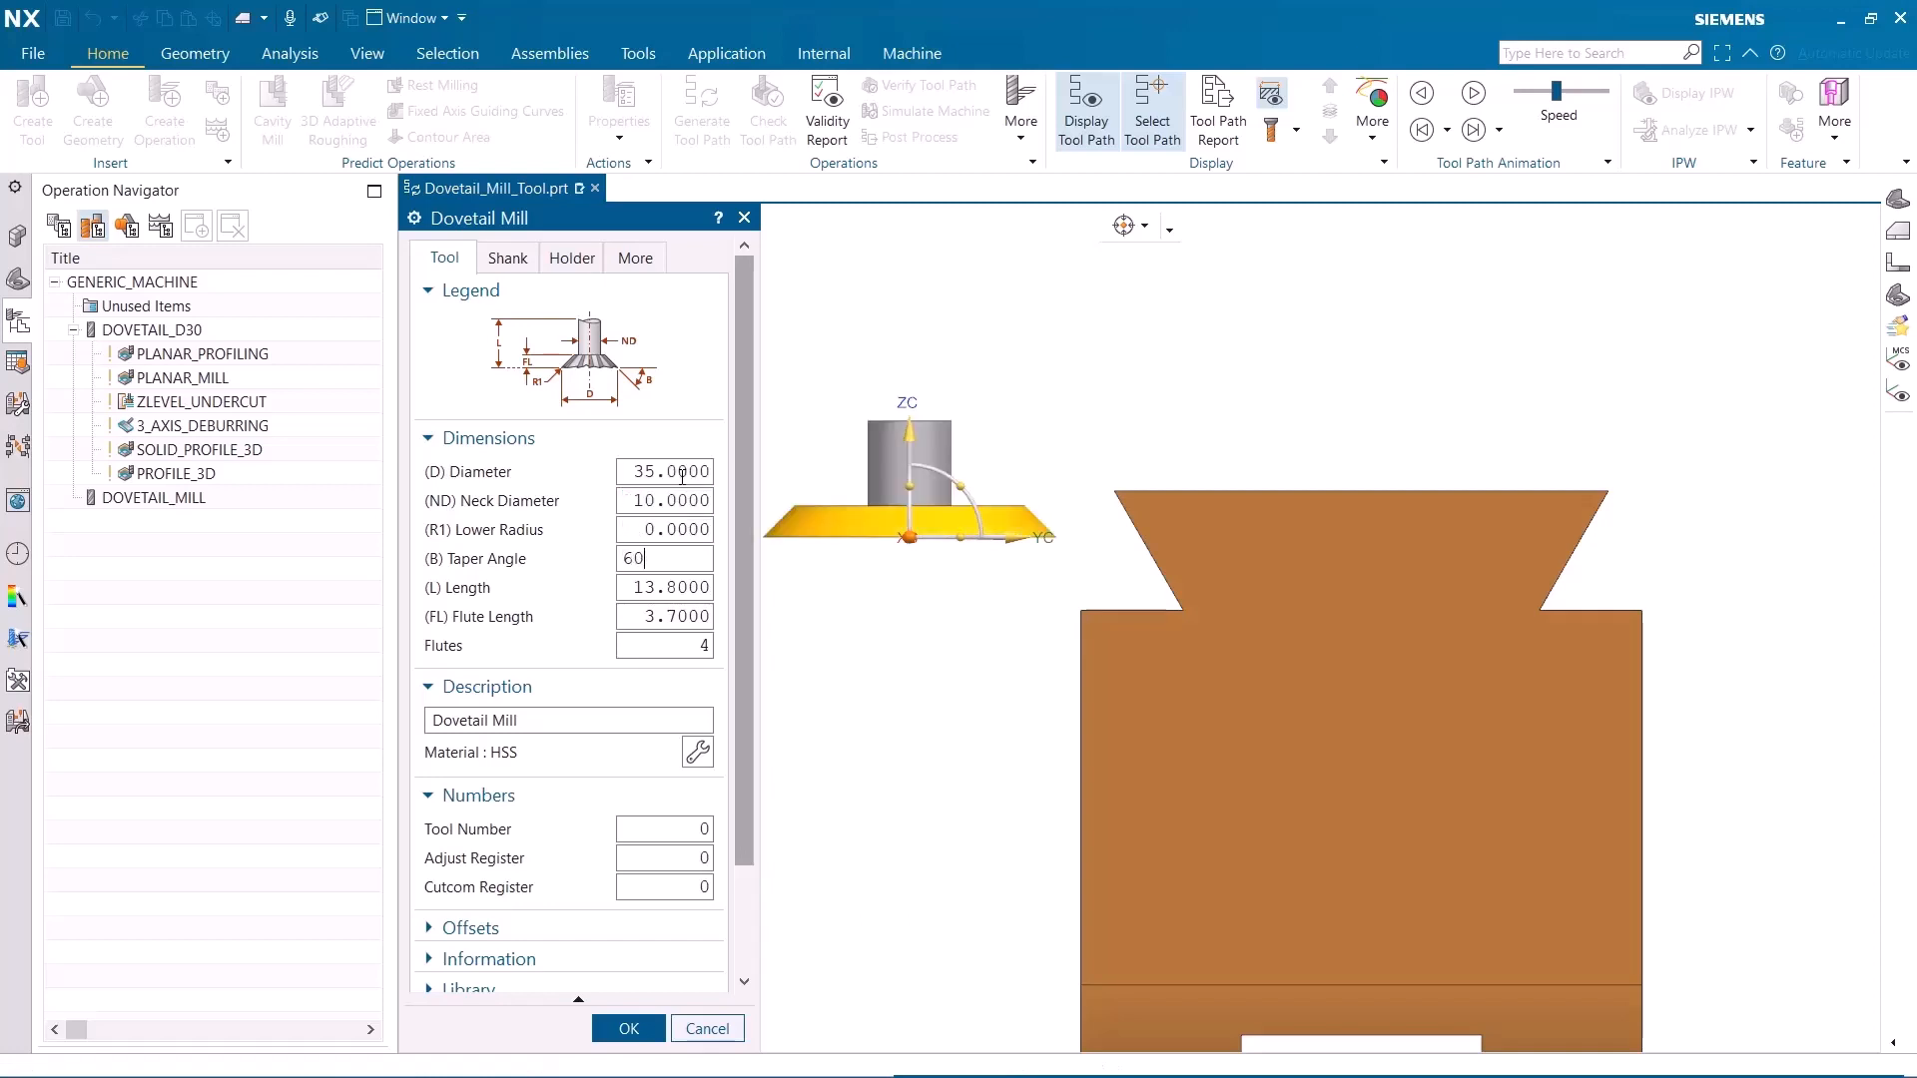
{"action": "key", "text": "Tab"}
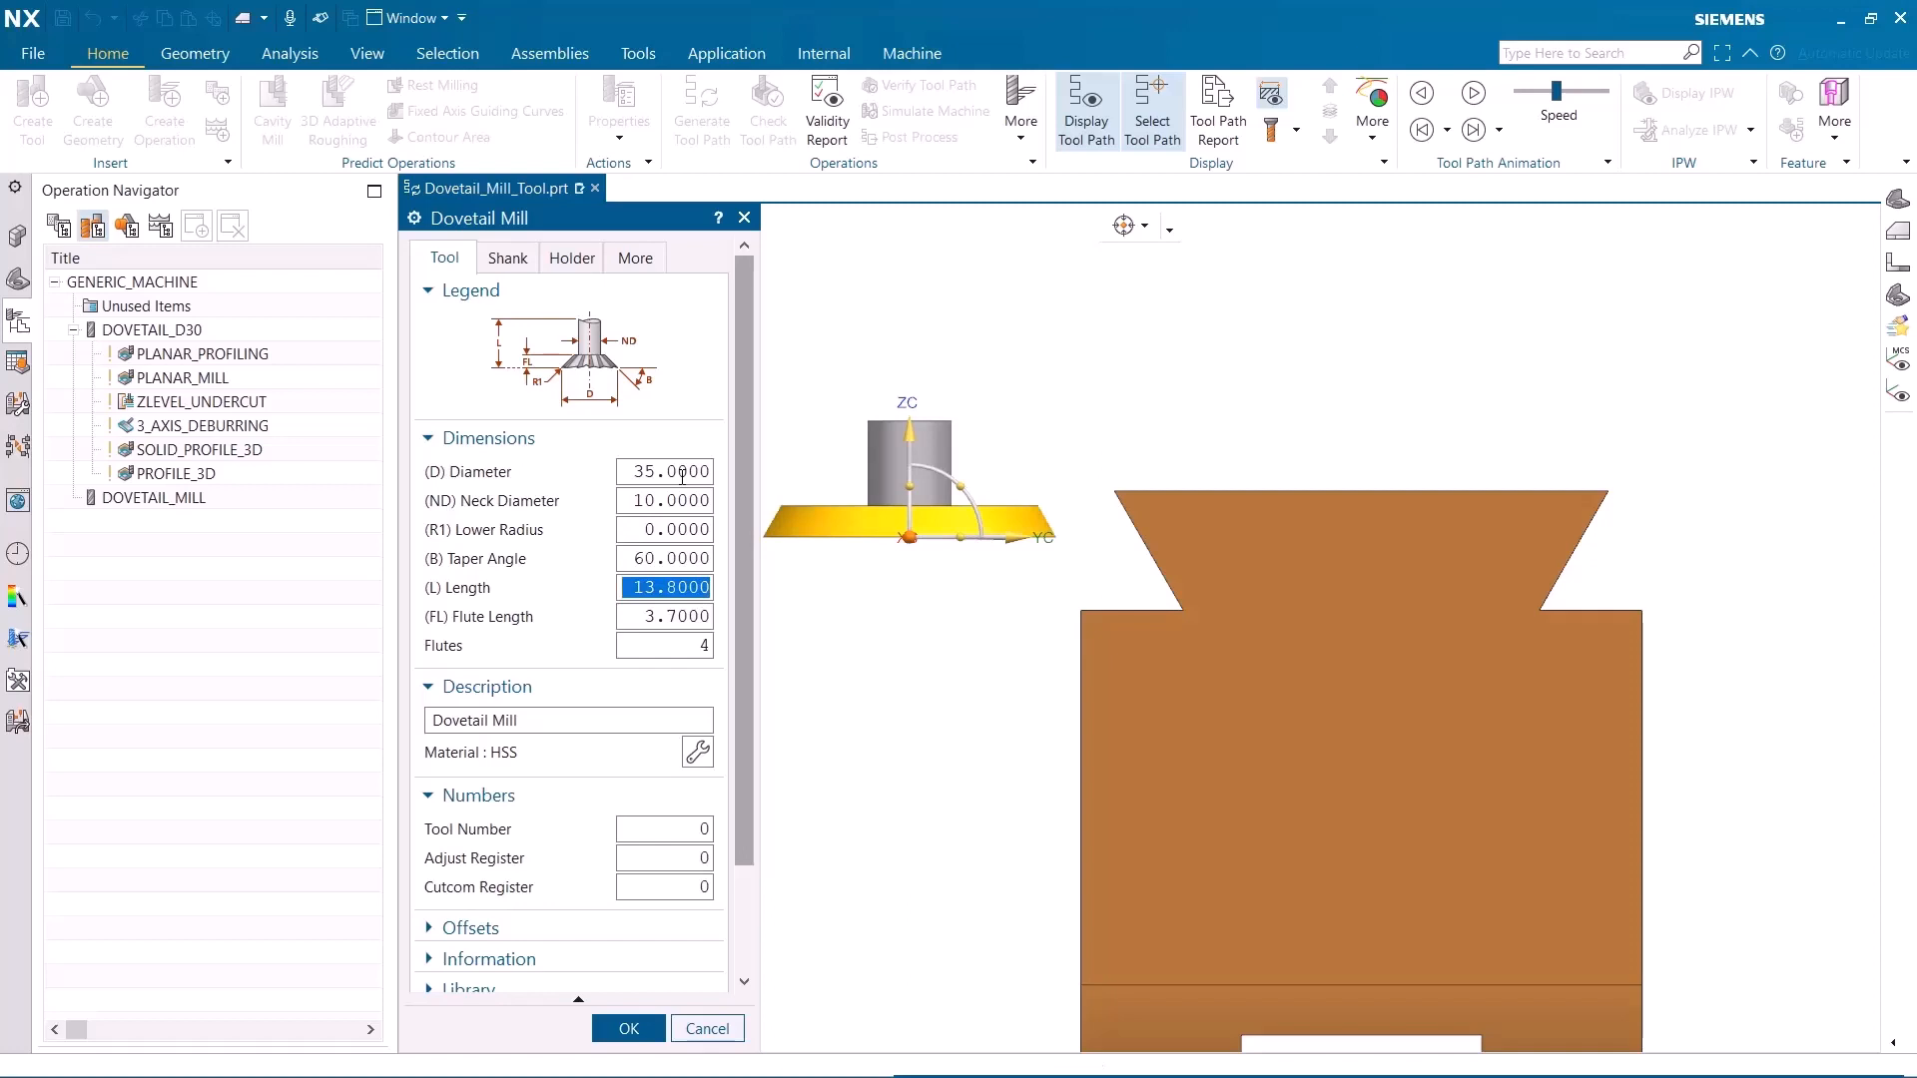
{"action": "type", "text": "30"}
{"action": "key", "text": "Tab"}
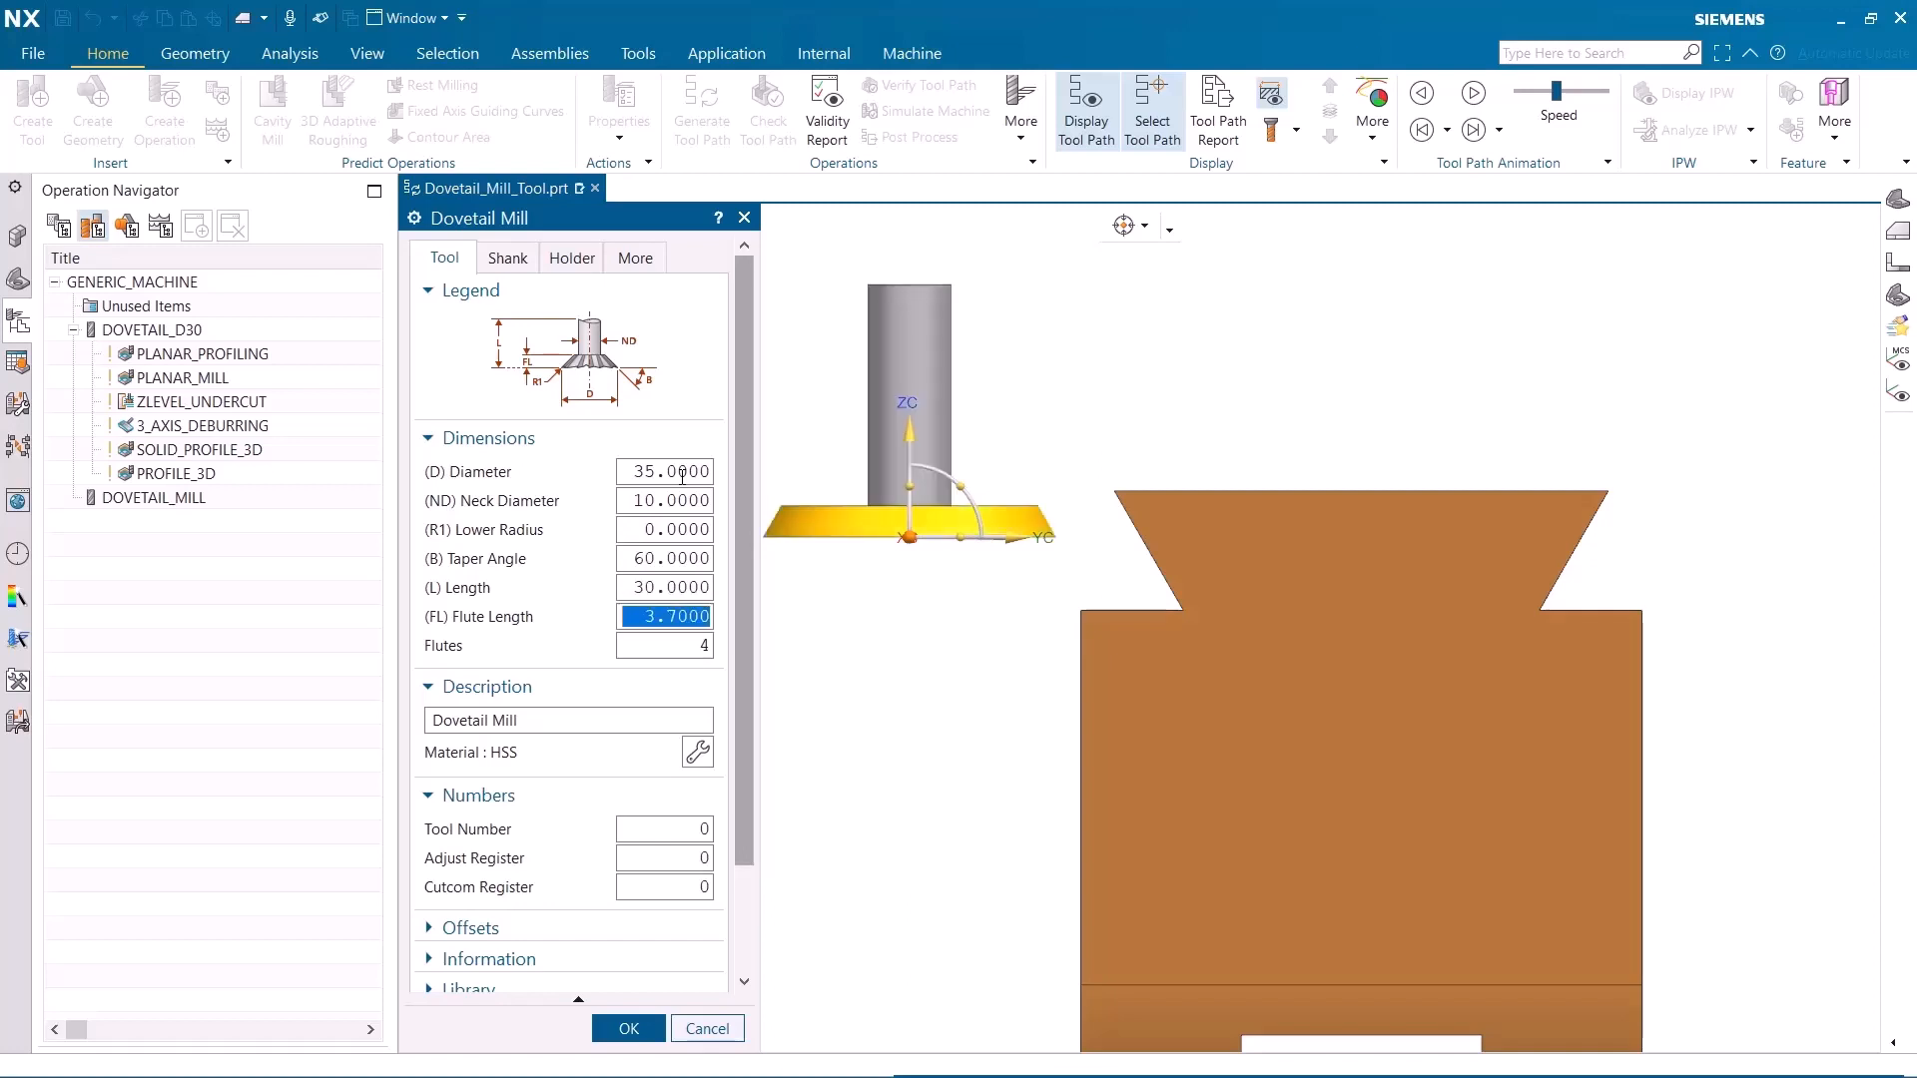
{"action": "type", "text": "15"}
{"action": "key", "text": "Return"}
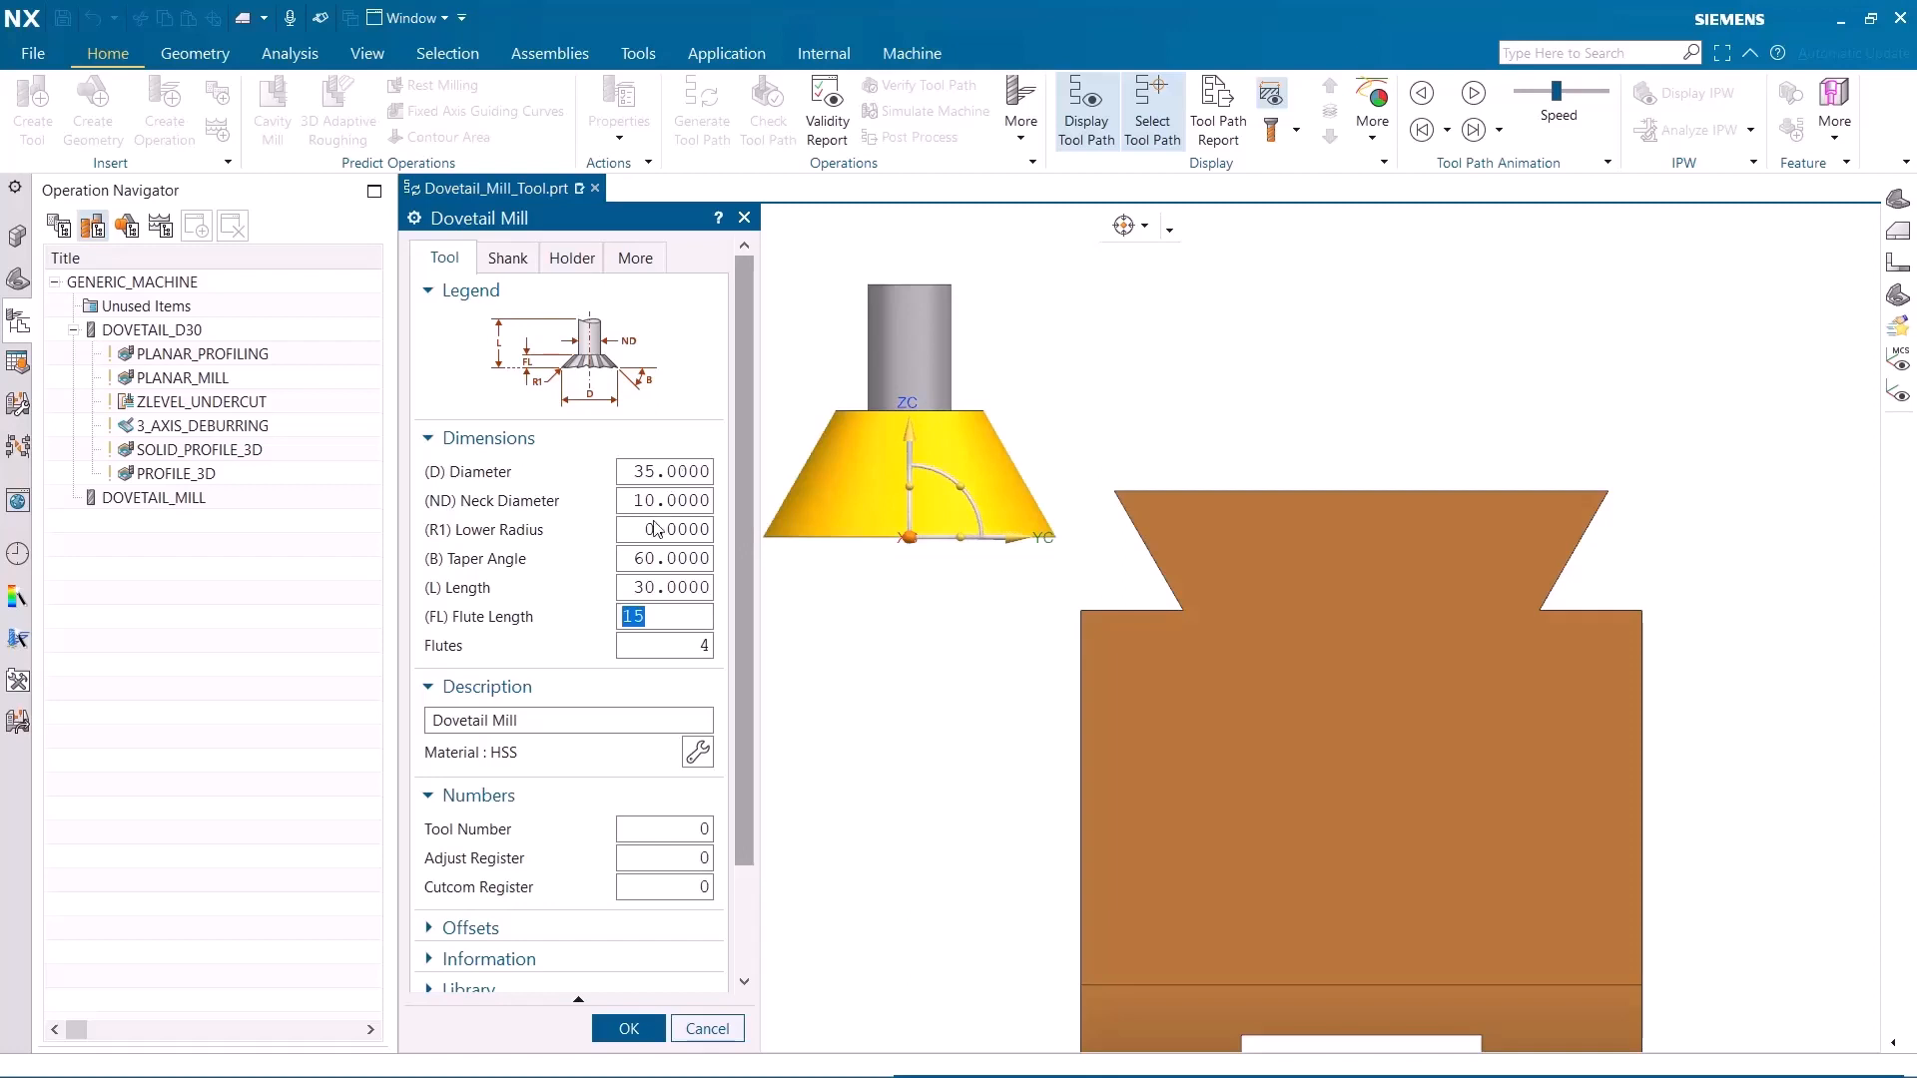
Place the mill preview against the part's dovetail flank, show the tool's library export options, and accept the tool
{"action": "left_click_drag", "start_coordinate": [909, 538], "coordinate": [1027, 603]}
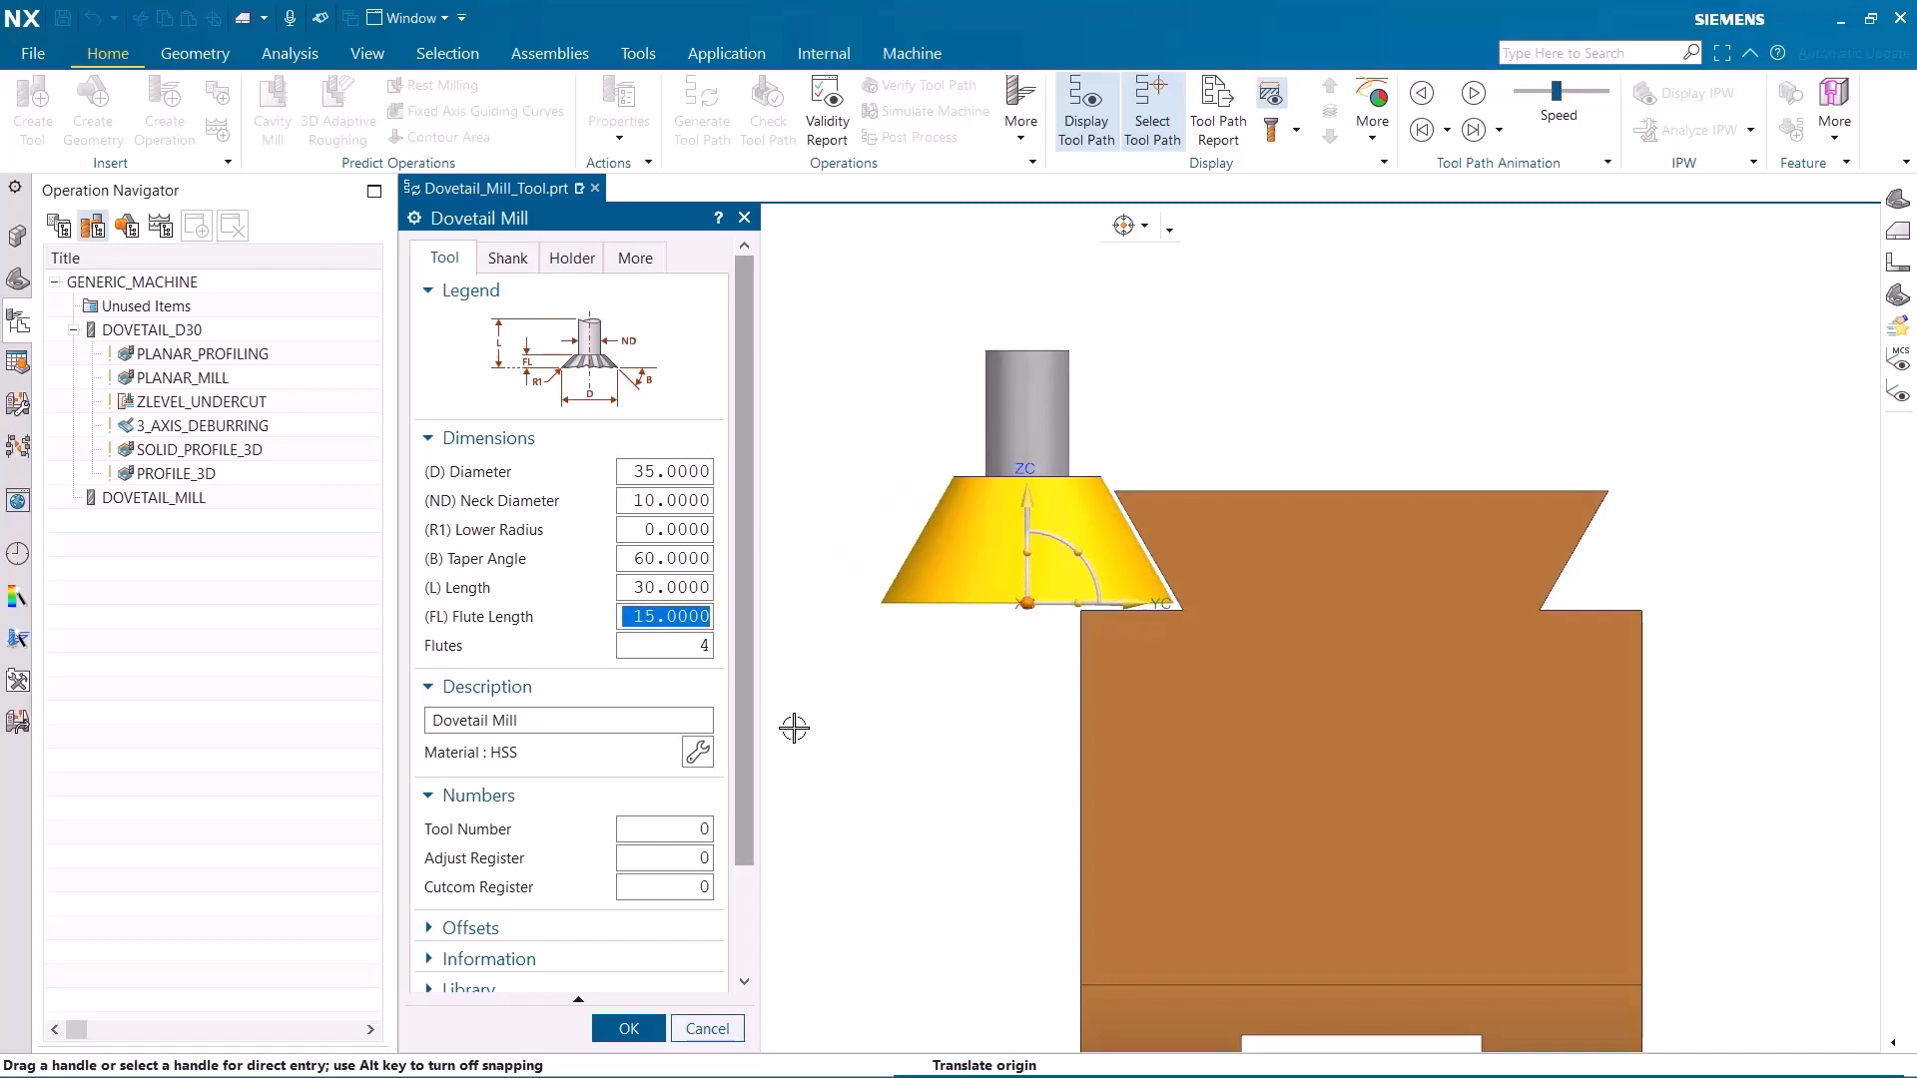
{"action": "scroll", "coordinate": [744, 784], "scroll_direction": "down", "scroll_amount": 3}
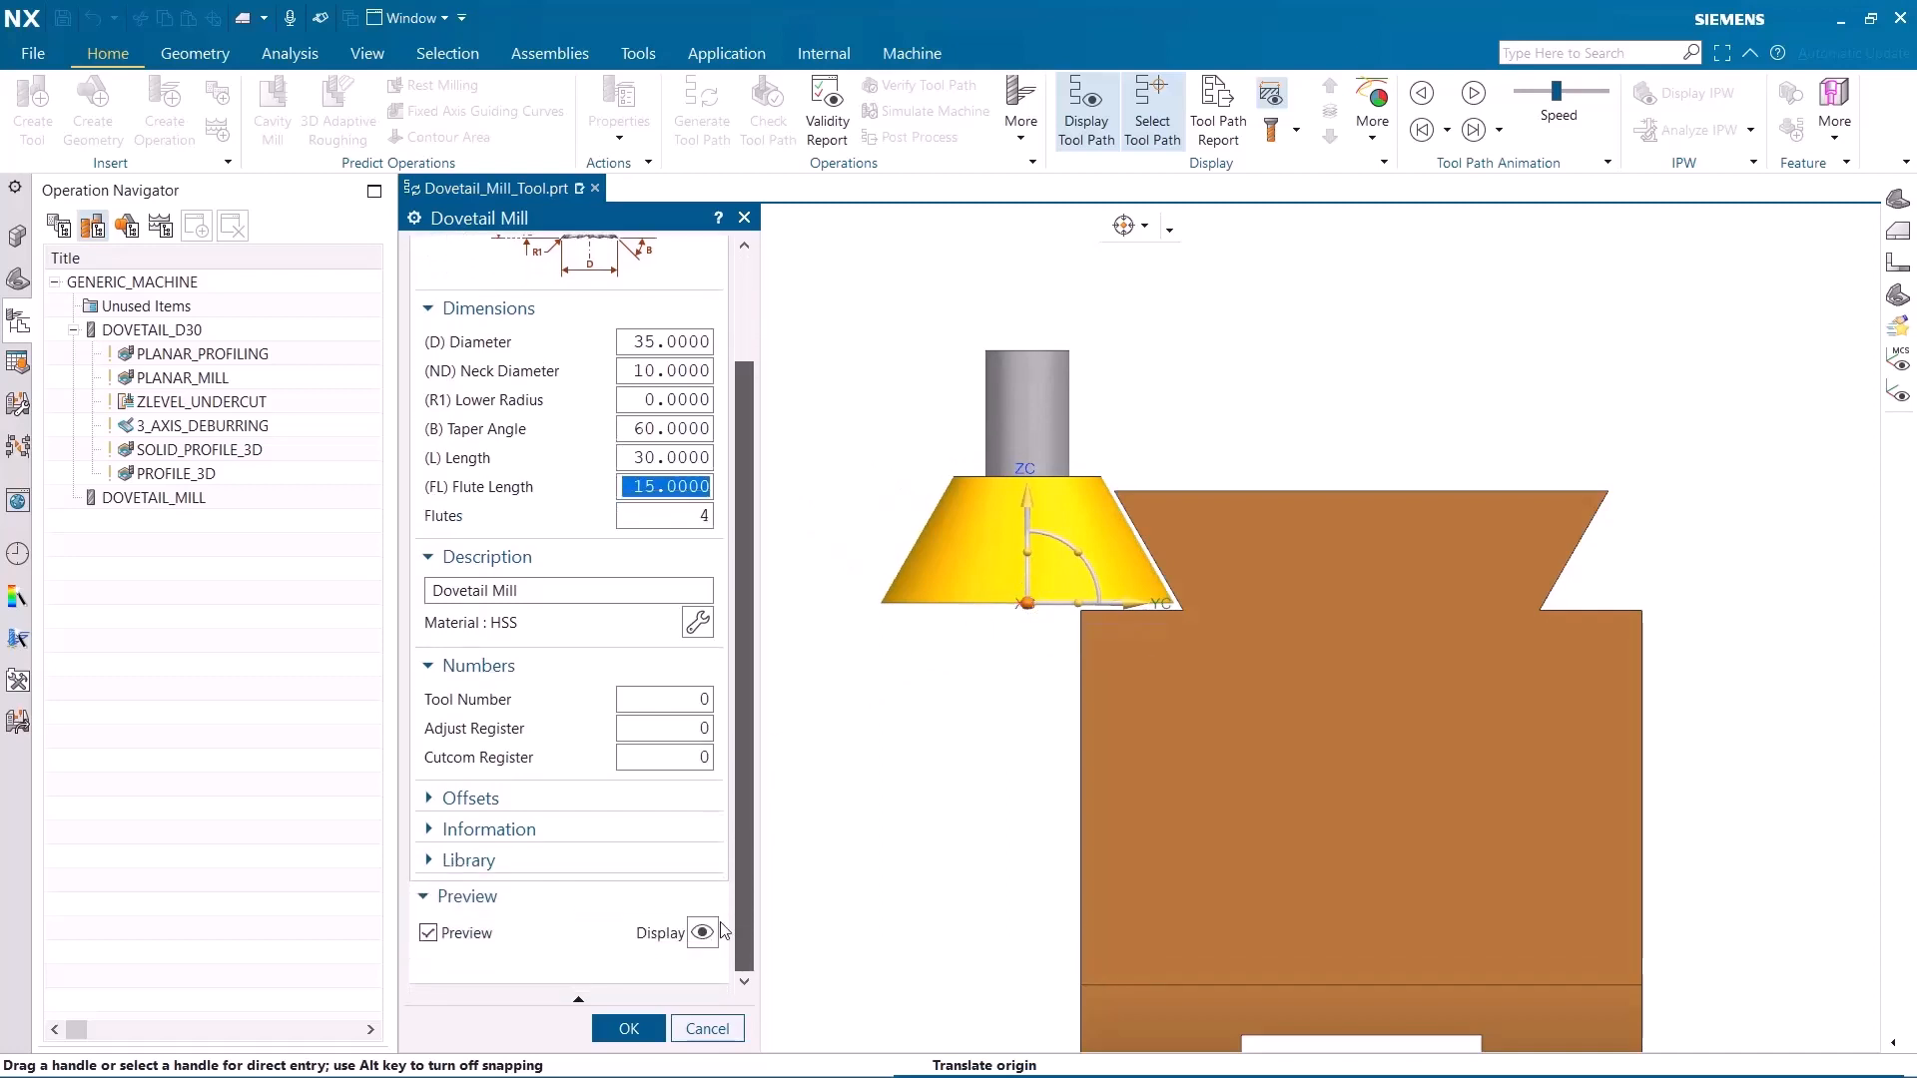
{"action": "left_click", "coordinate": [500, 862]}
{"action": "scroll", "coordinate": [761, 872], "scroll_direction": "down", "scroll_amount": 3}
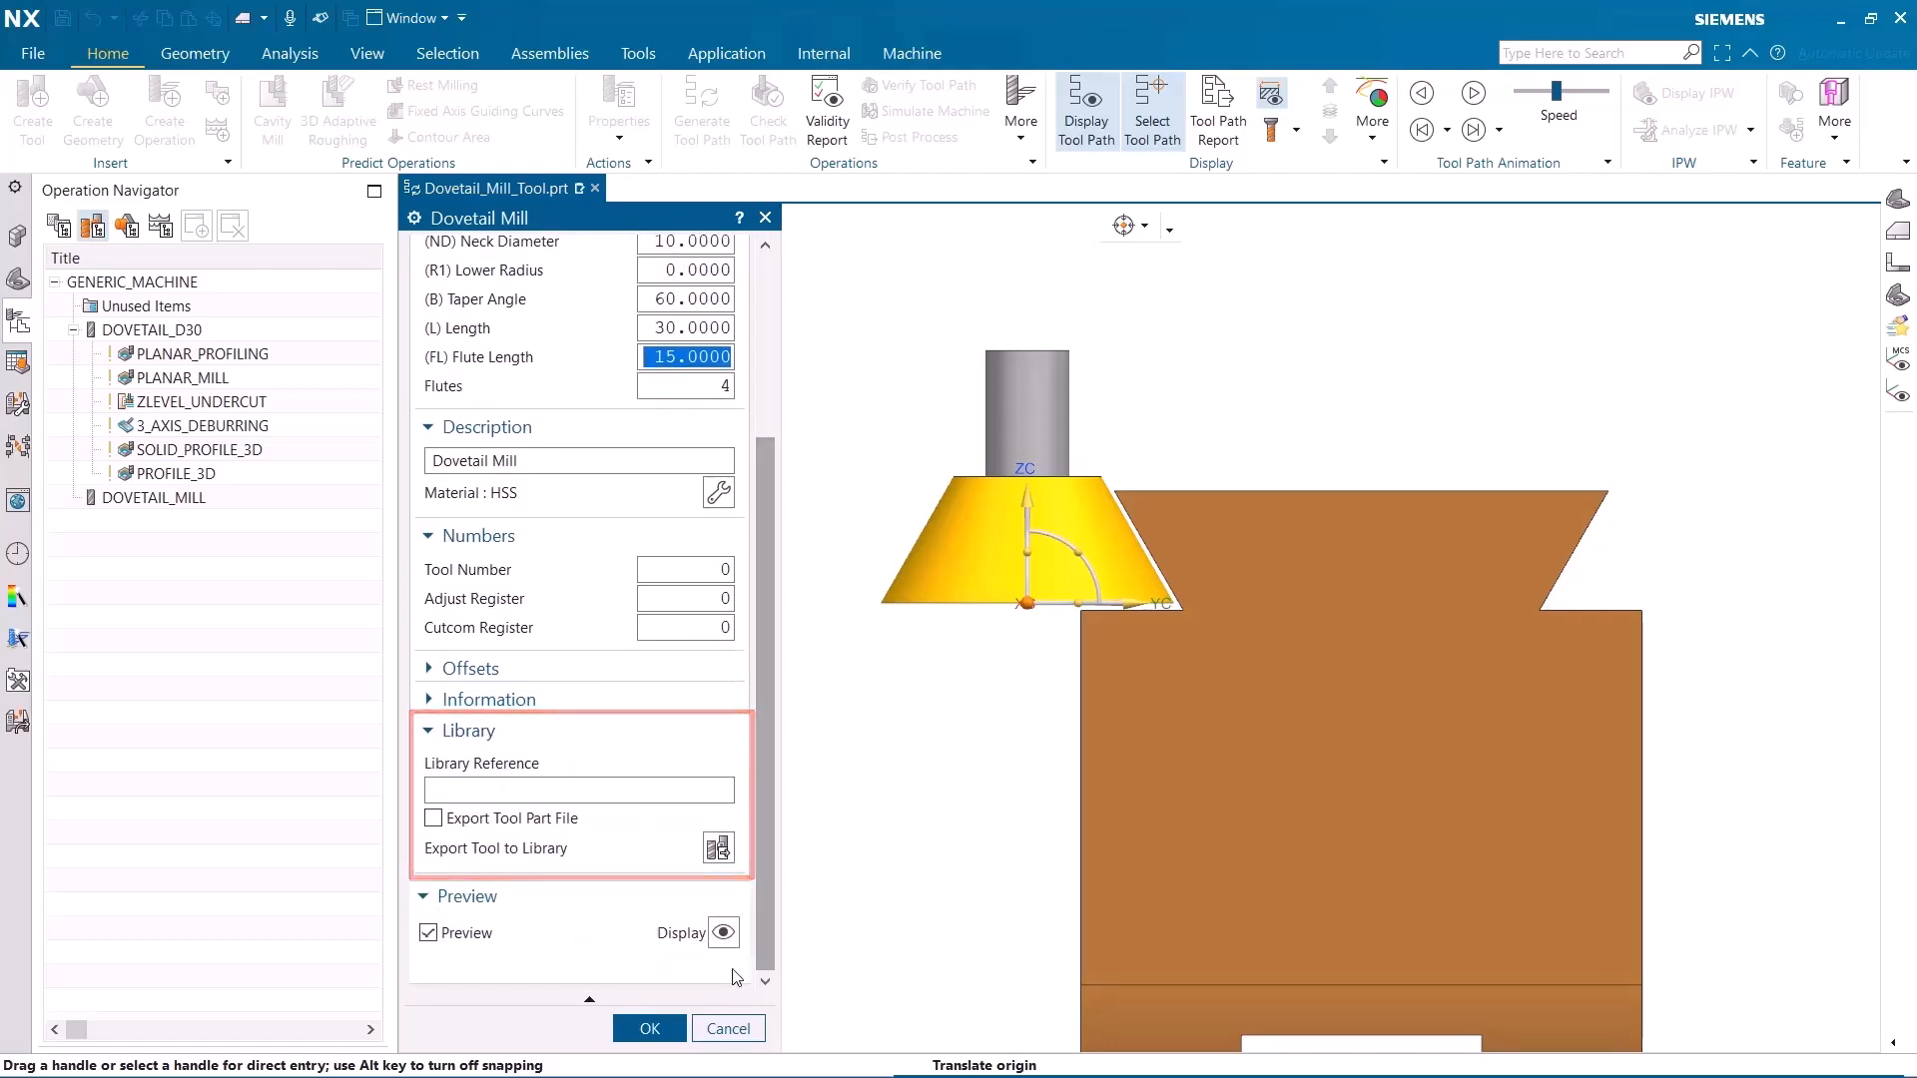
{"action": "left_click", "coordinate": [650, 1027]}
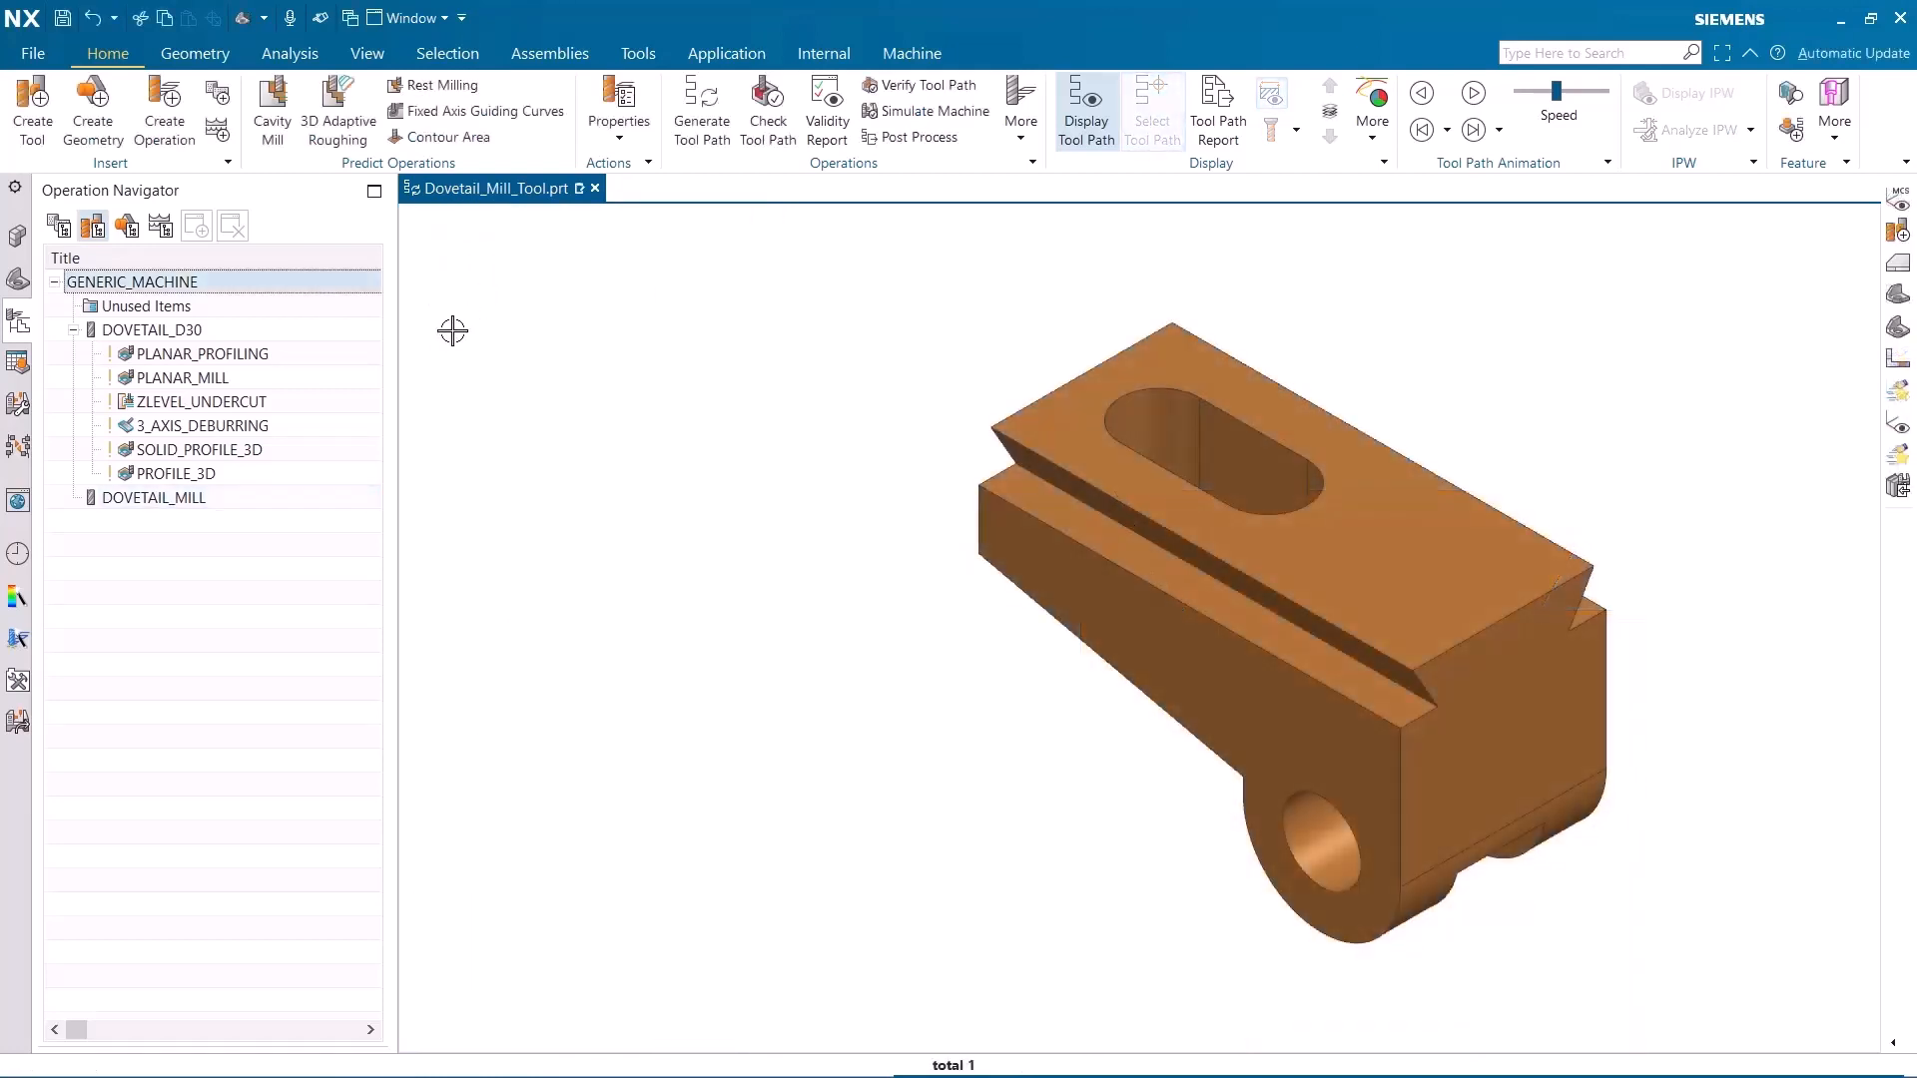
Review the tool path of each DOVETAIL_D30 operation from PLANAR_PROFILING through PROFILE_3D, and clear the selection
{"action": "left_click", "coordinate": [351, 354]}
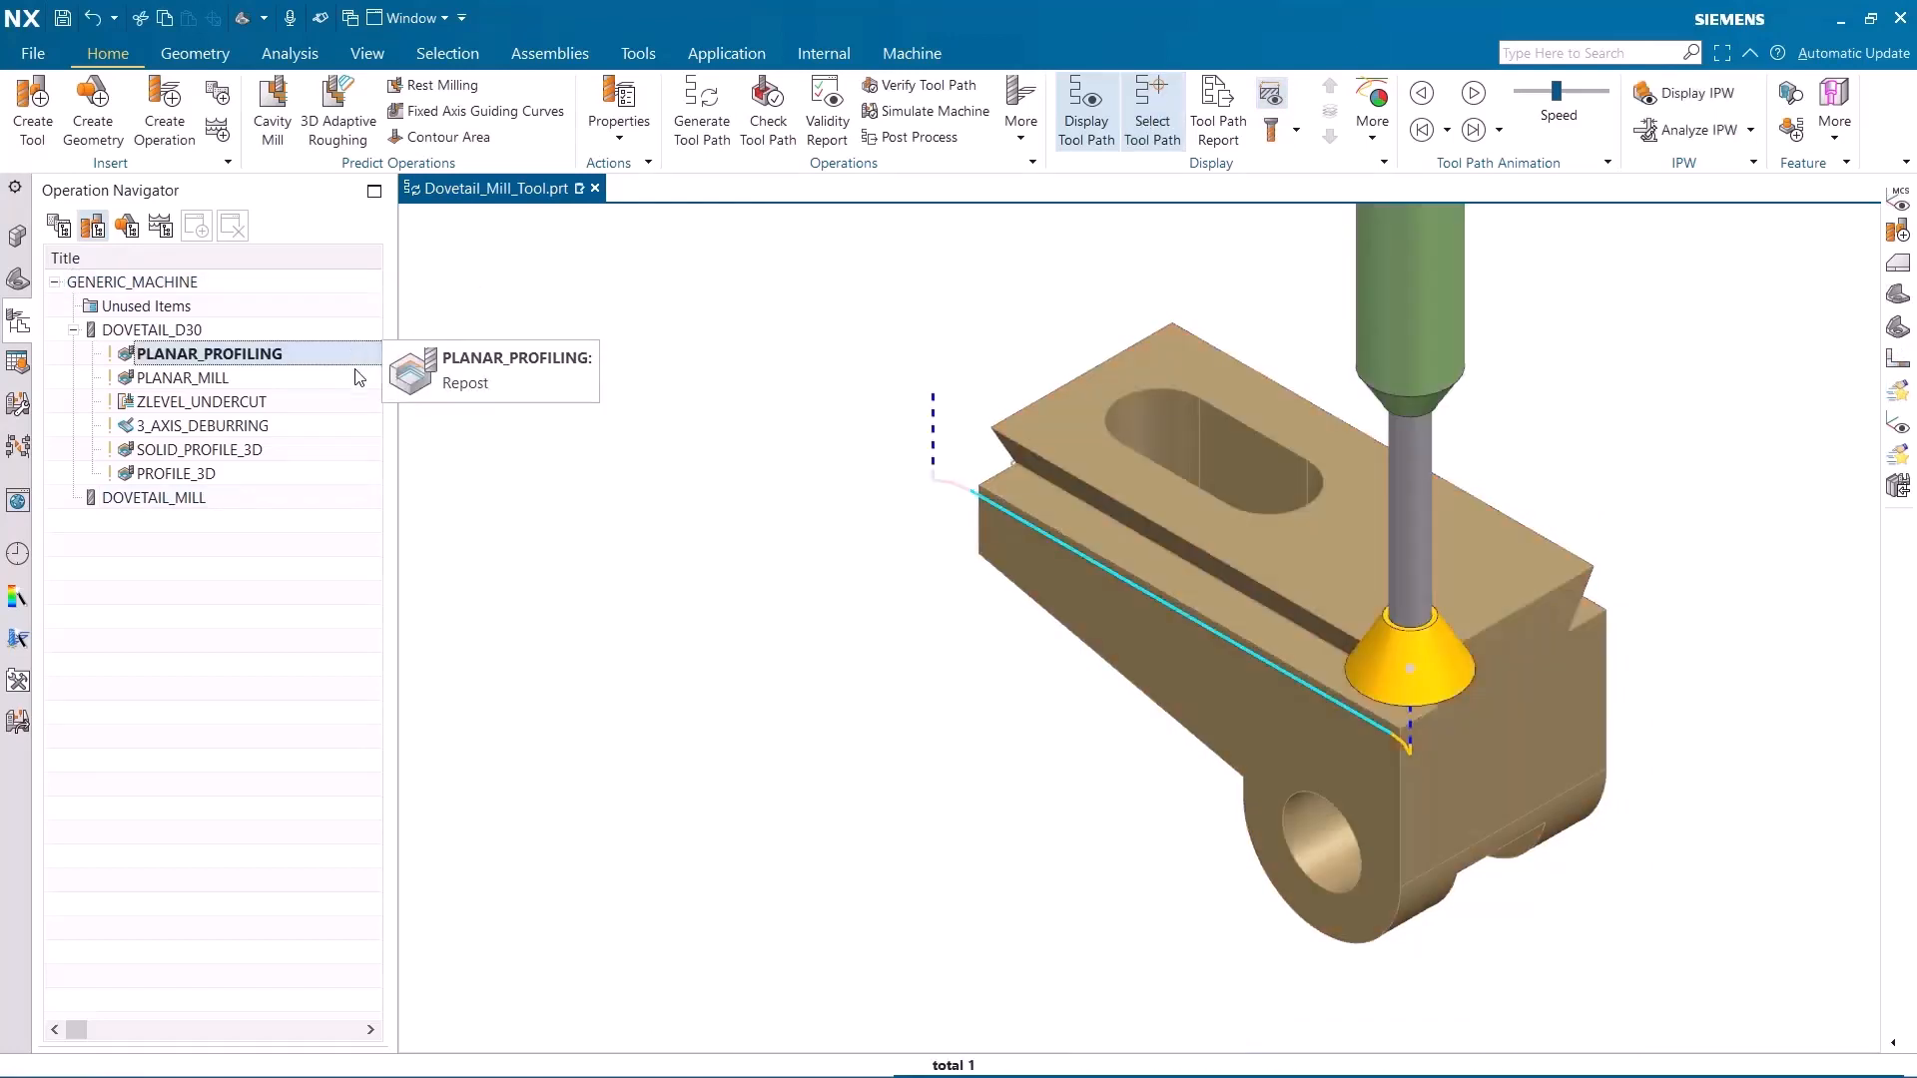
{"action": "left_click", "coordinate": [357, 378]}
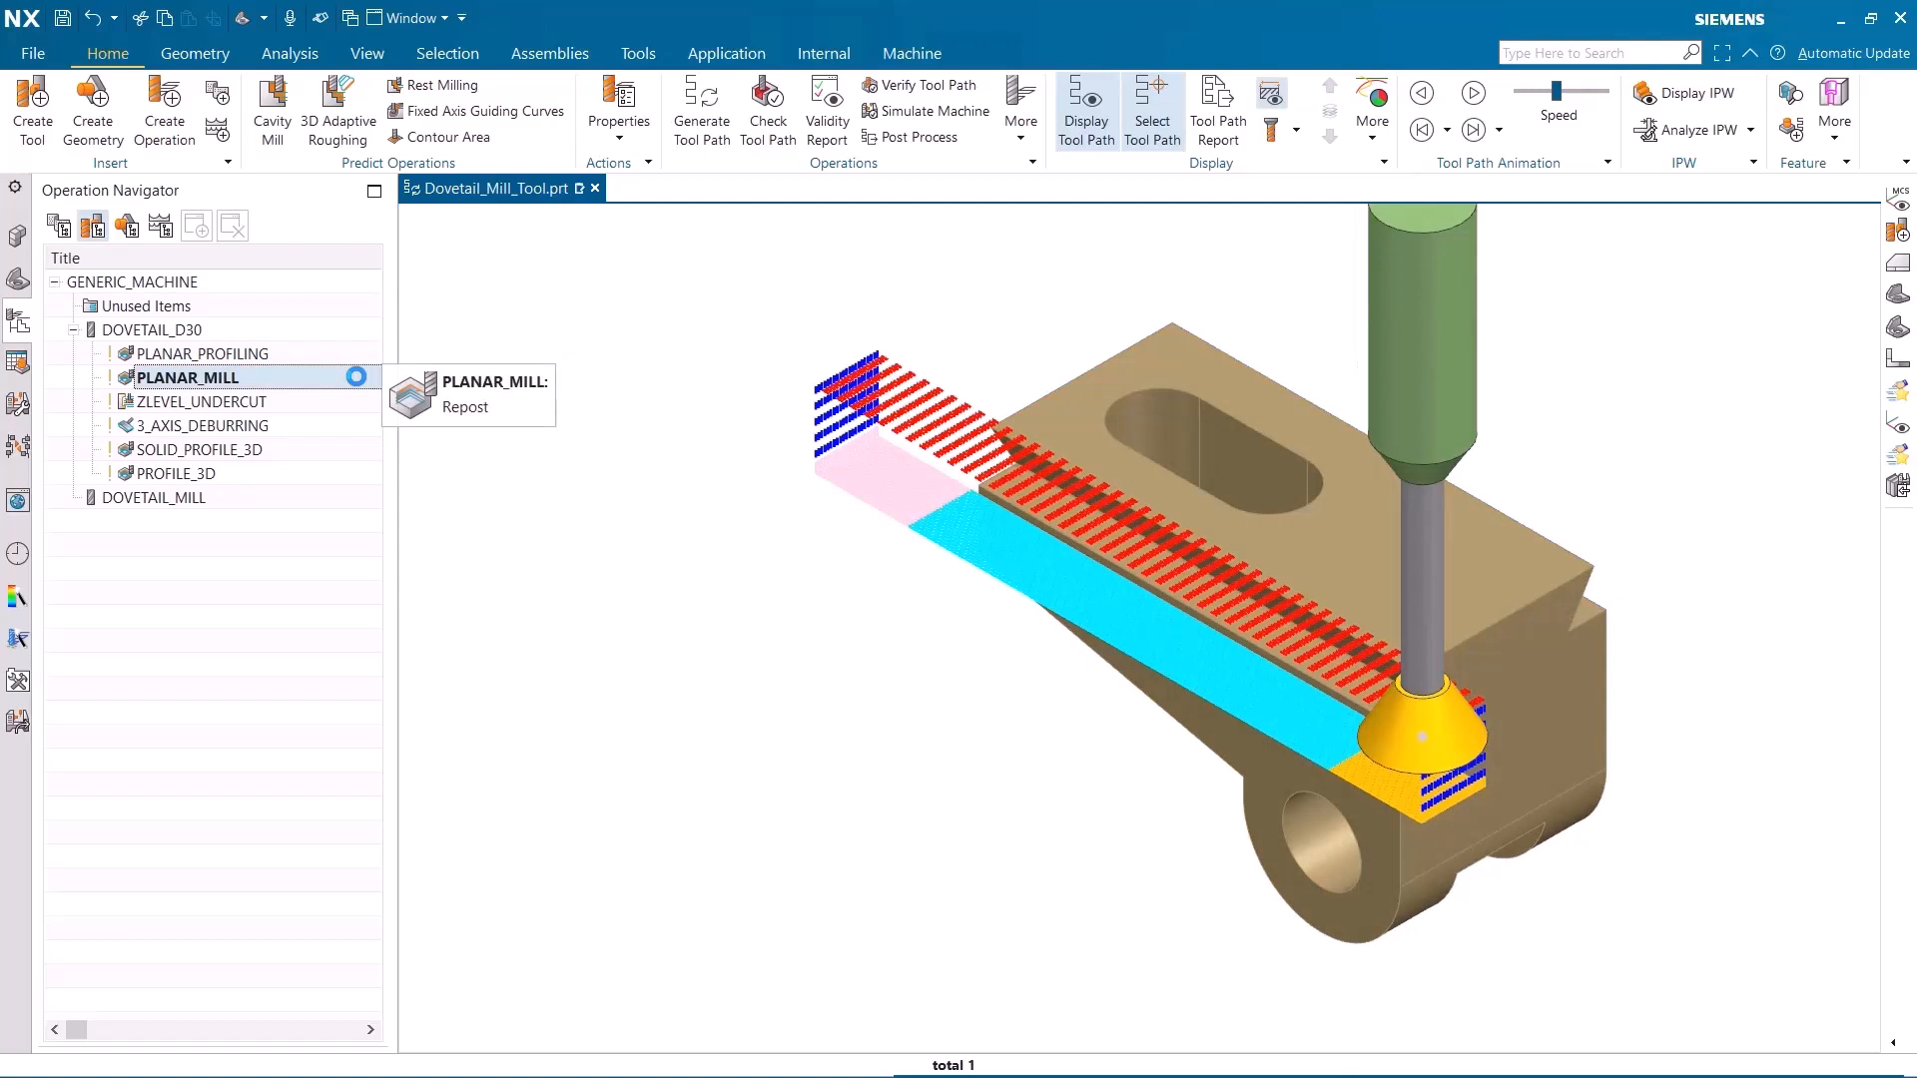
{"action": "left_click", "coordinate": [355, 401]}
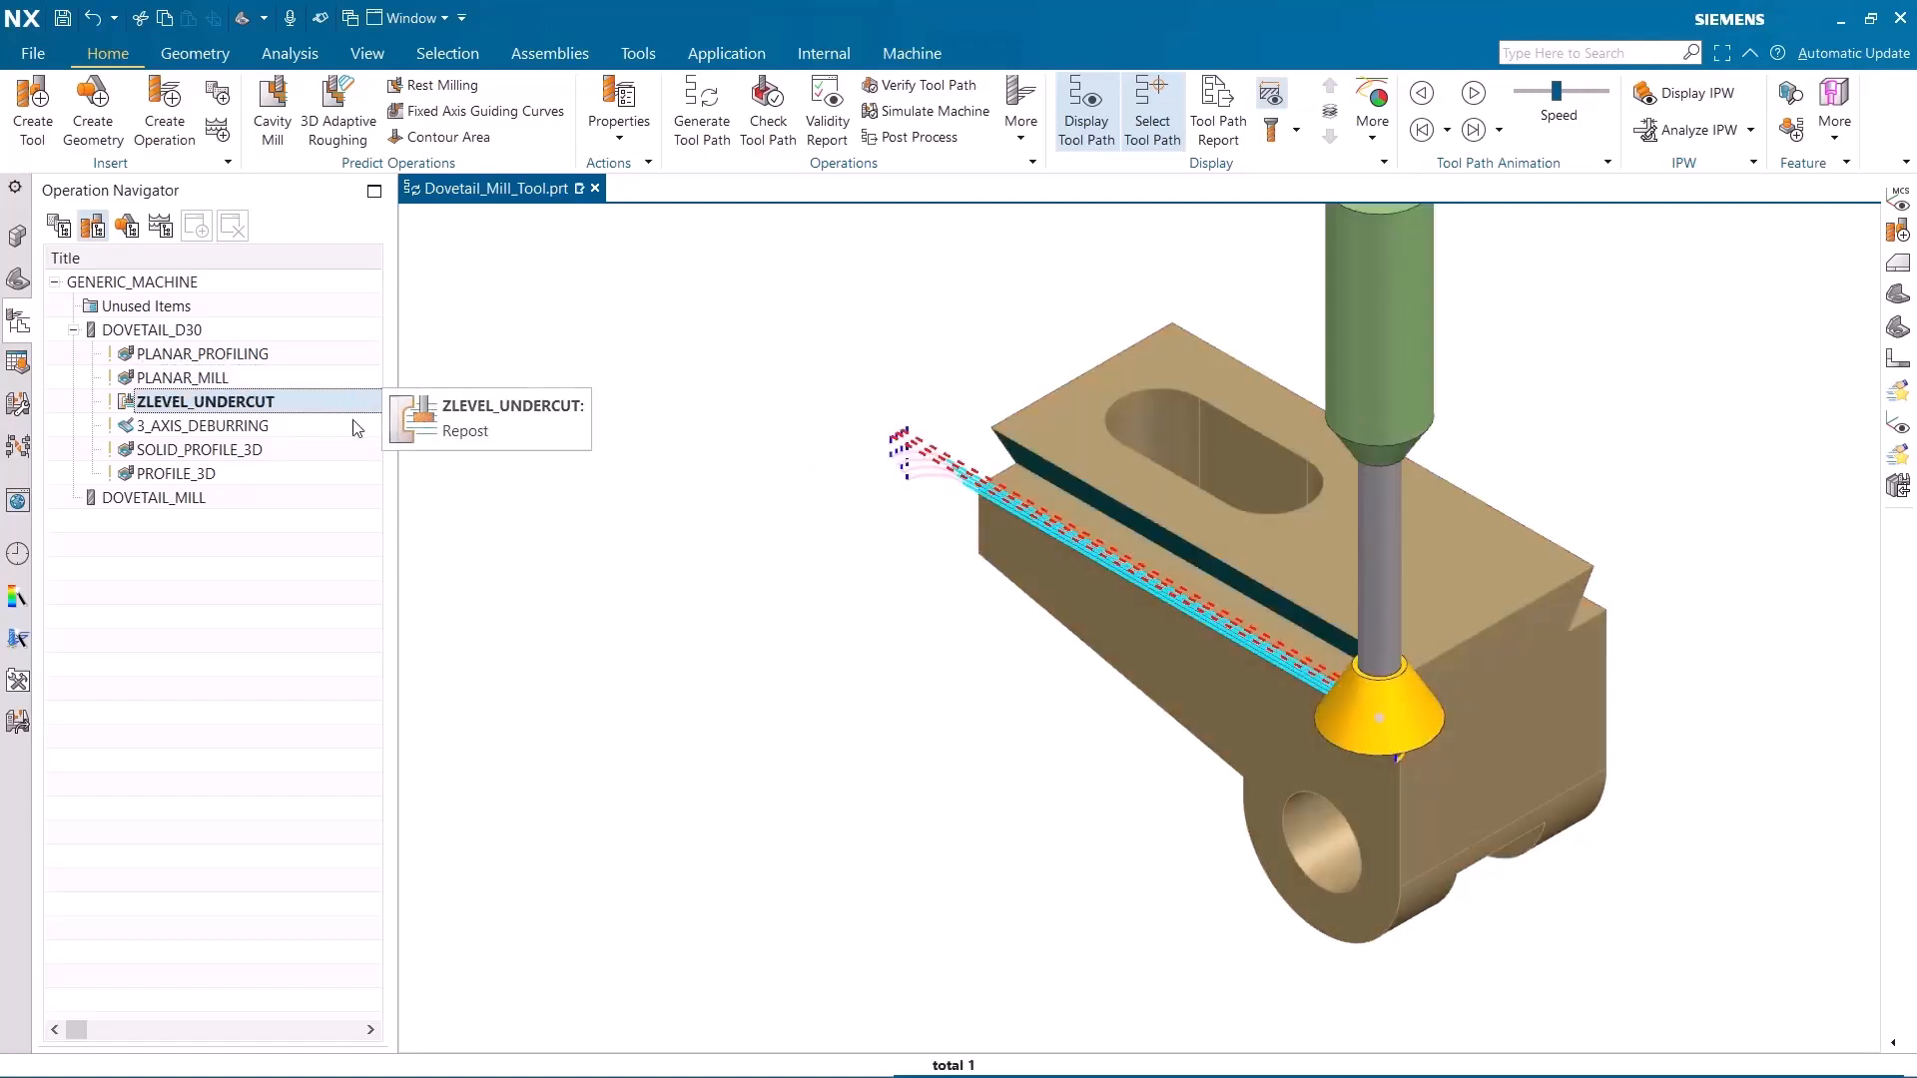
{"action": "left_click", "coordinate": [354, 426]}
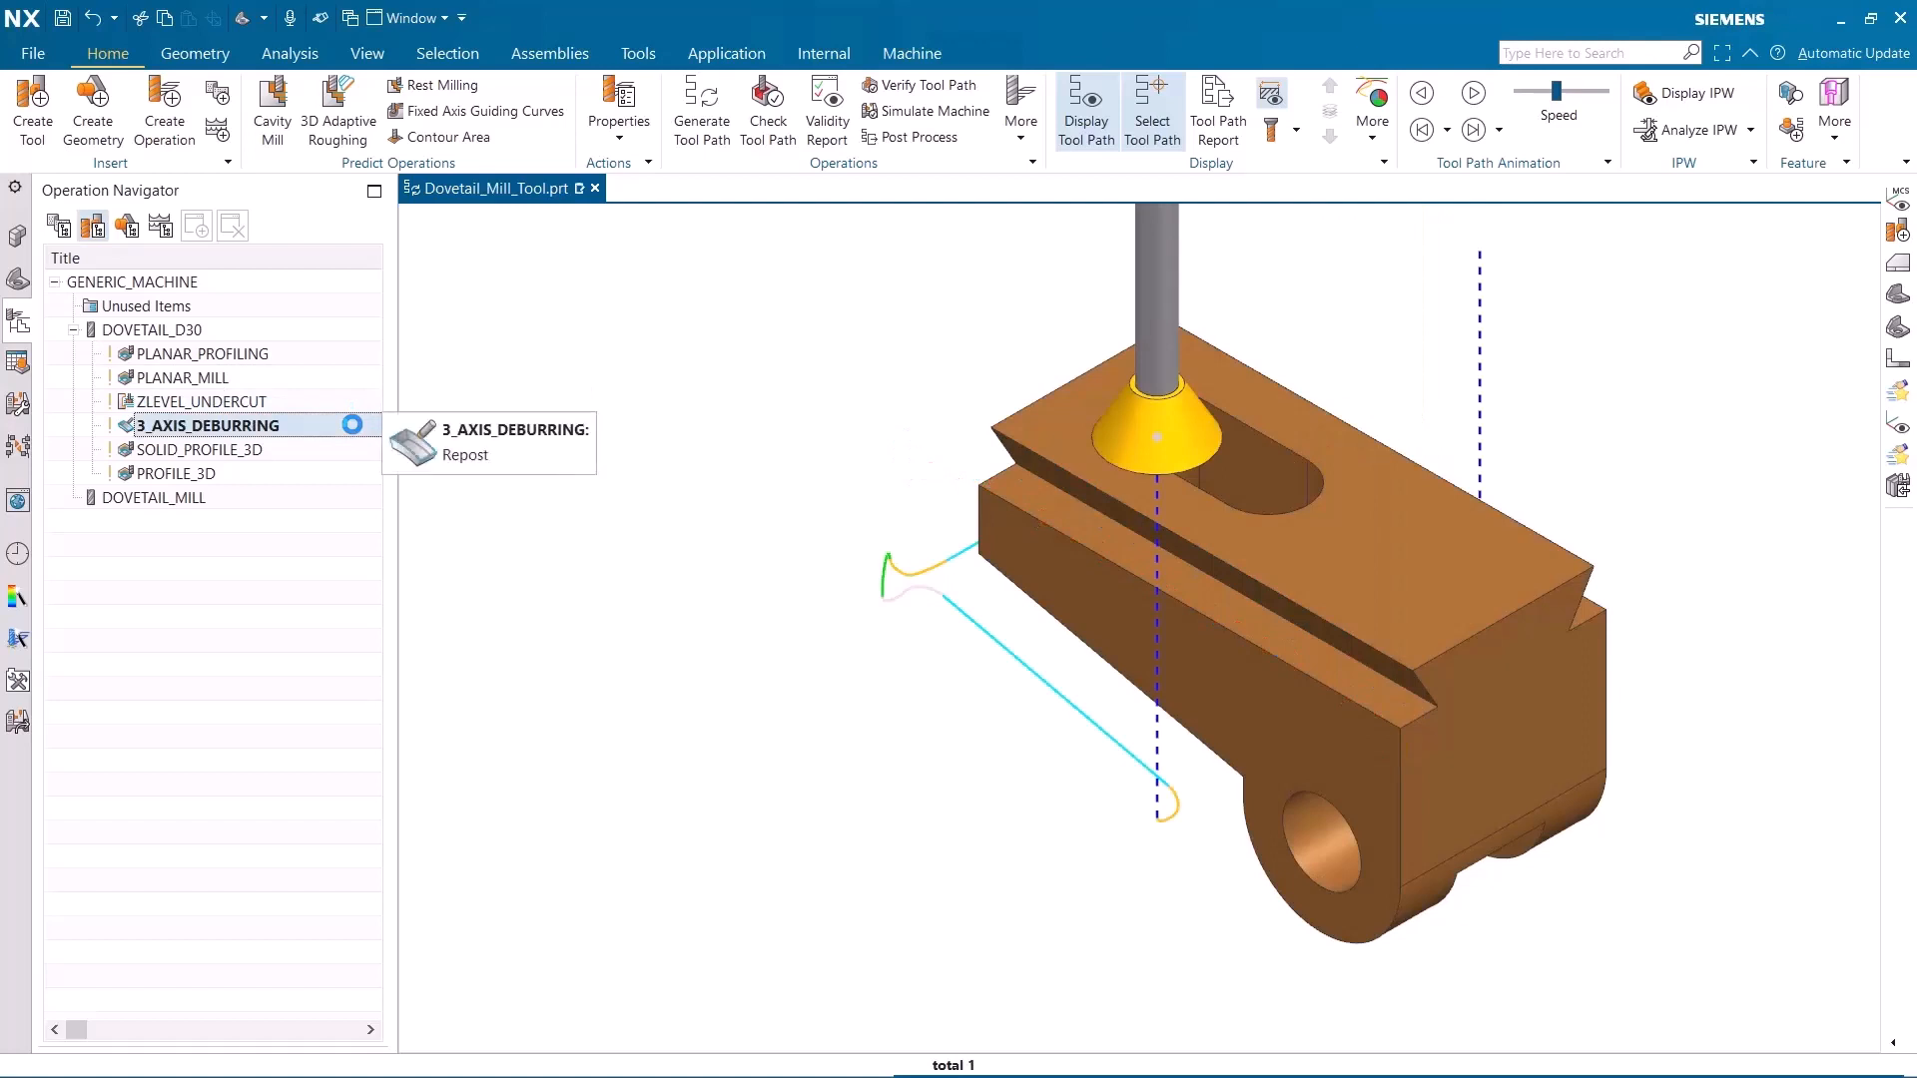
{"action": "left_click", "coordinate": [354, 448]}
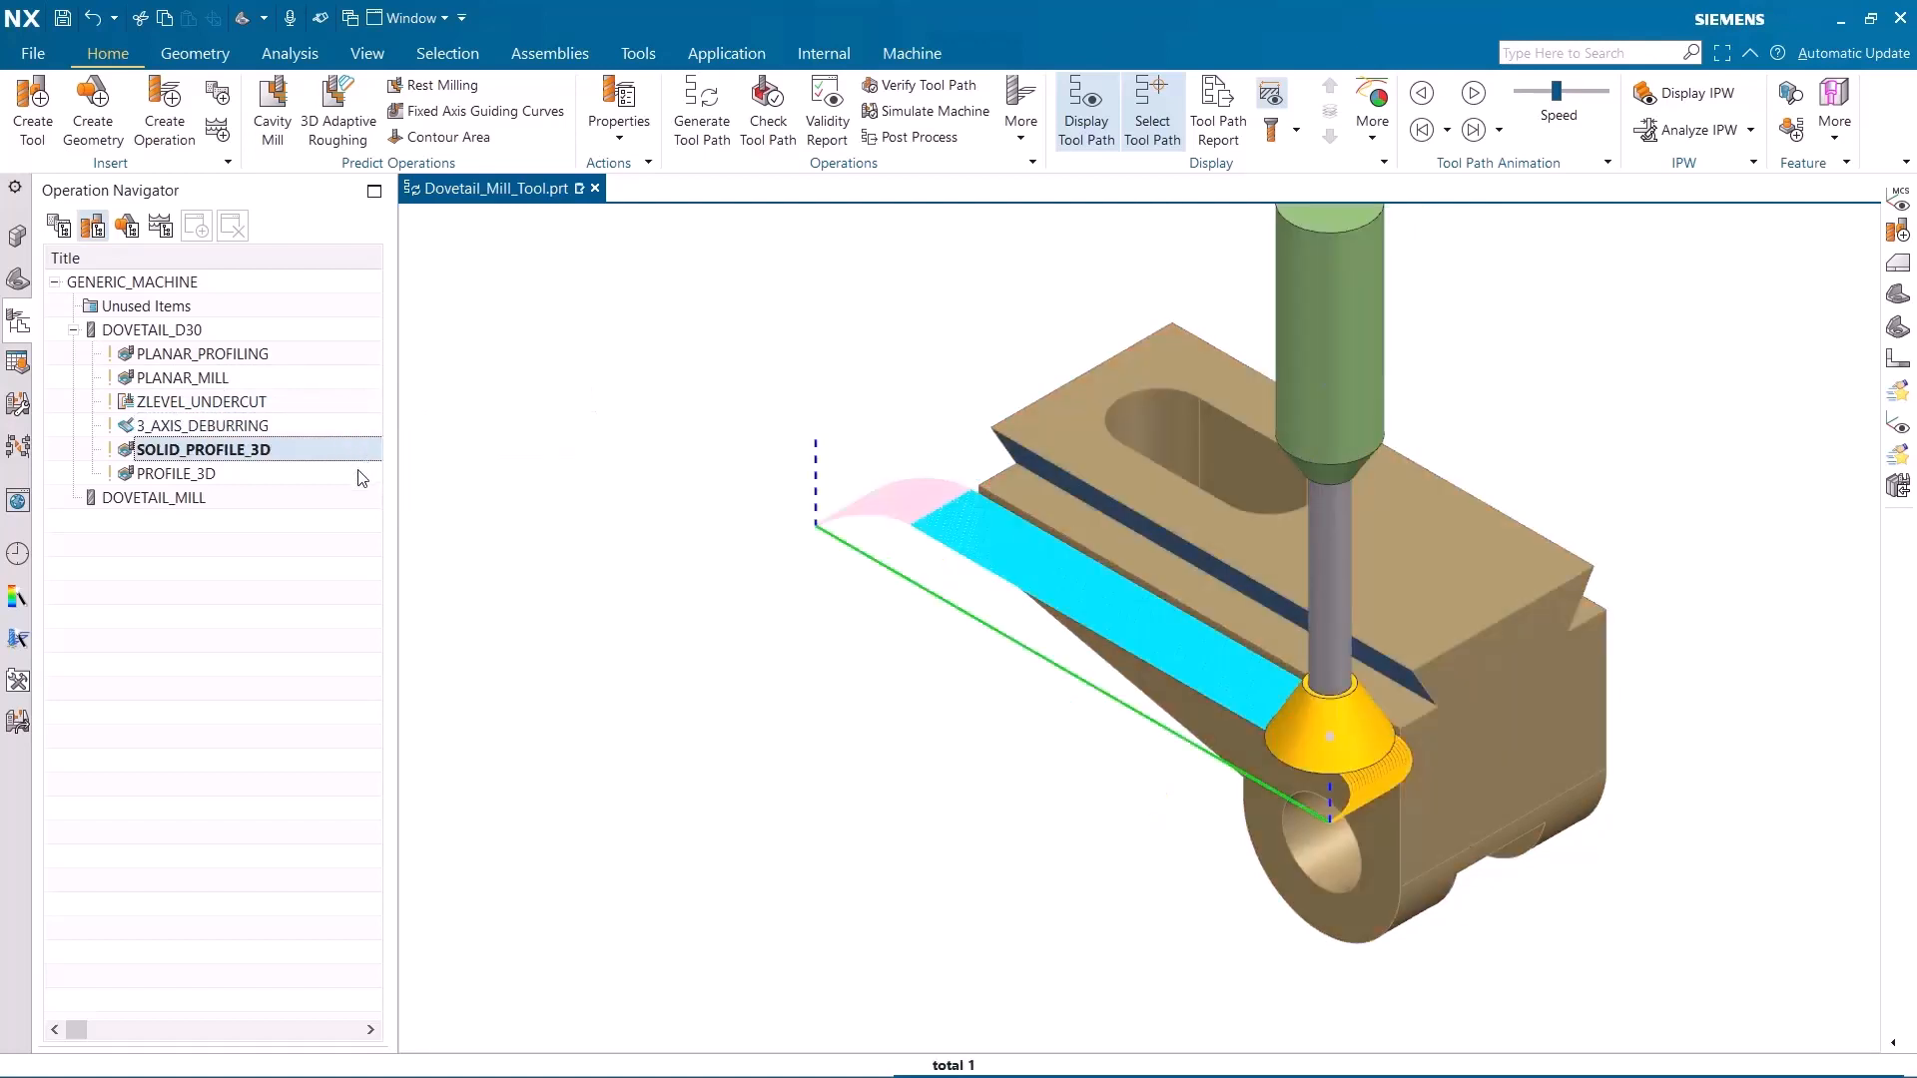
{"action": "left_click", "coordinate": [359, 474]}
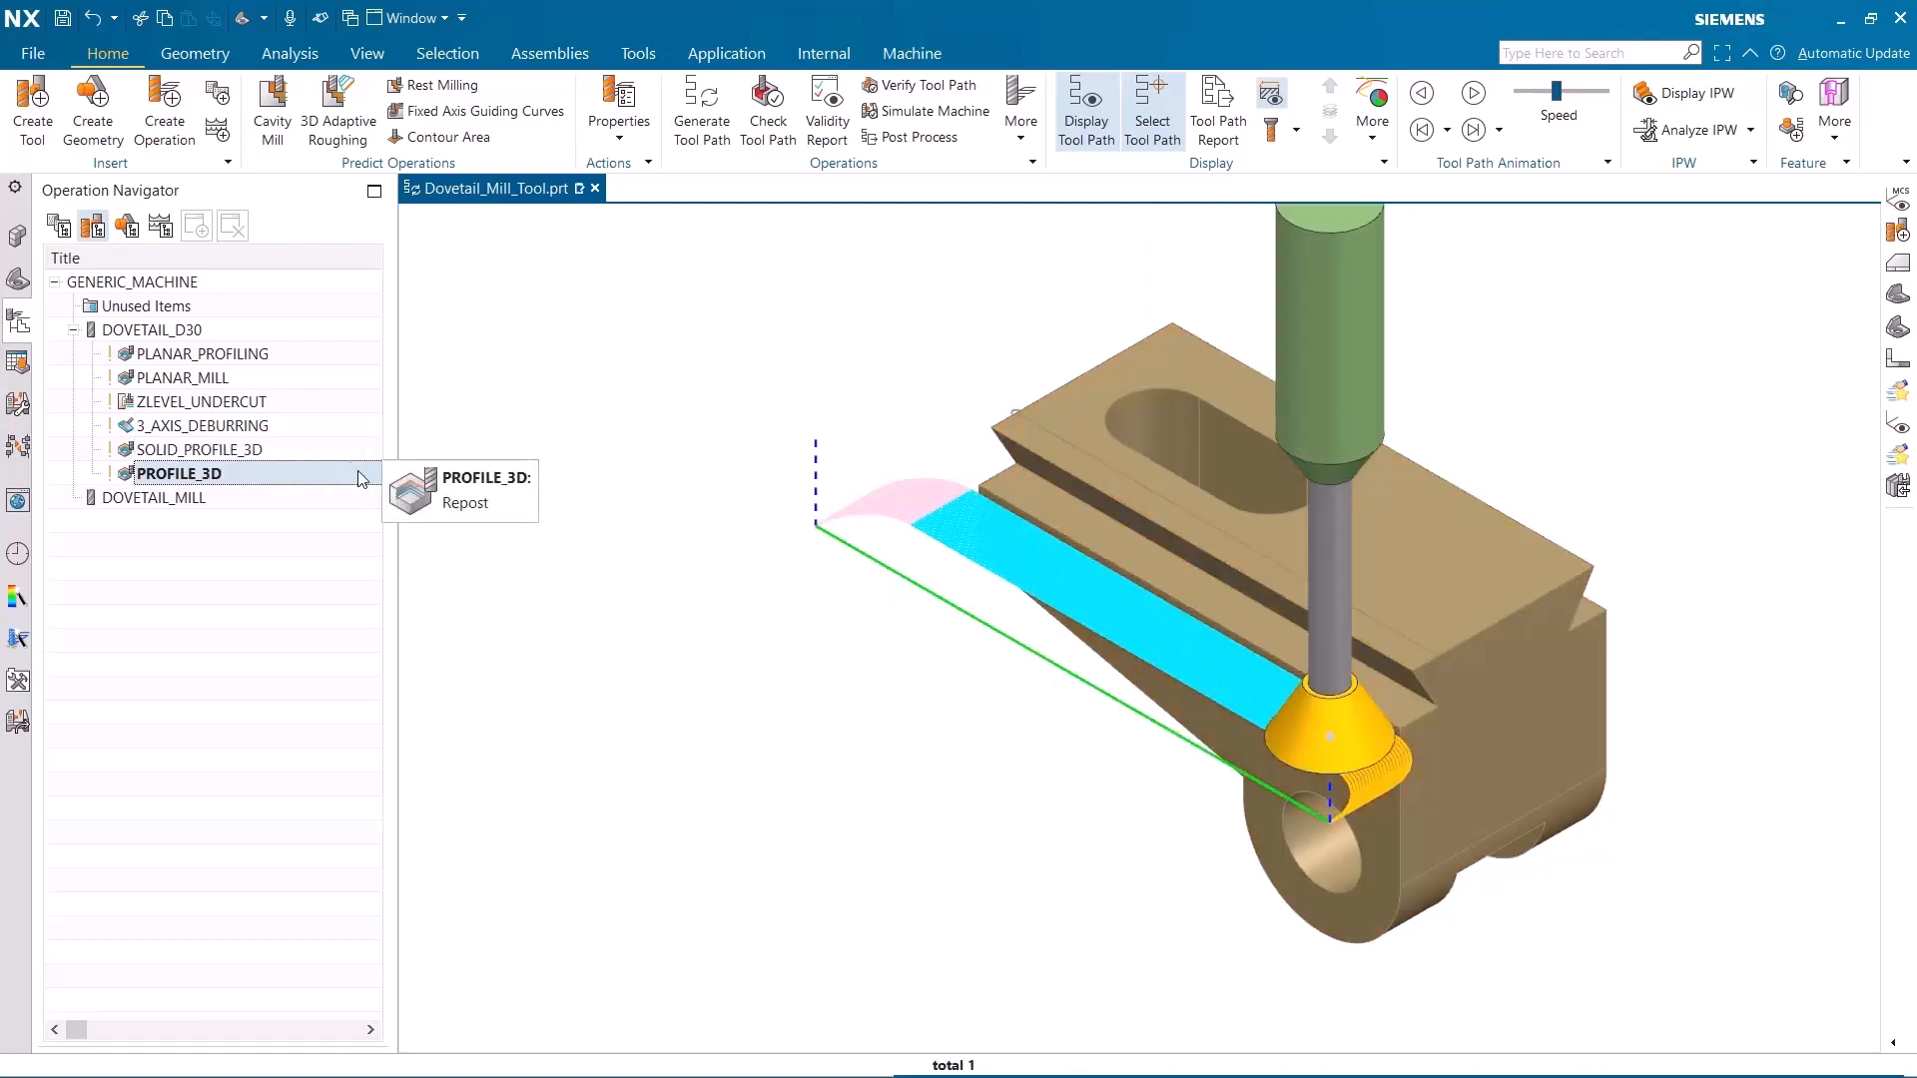
{"action": "left_click", "coordinate": [450, 330]}
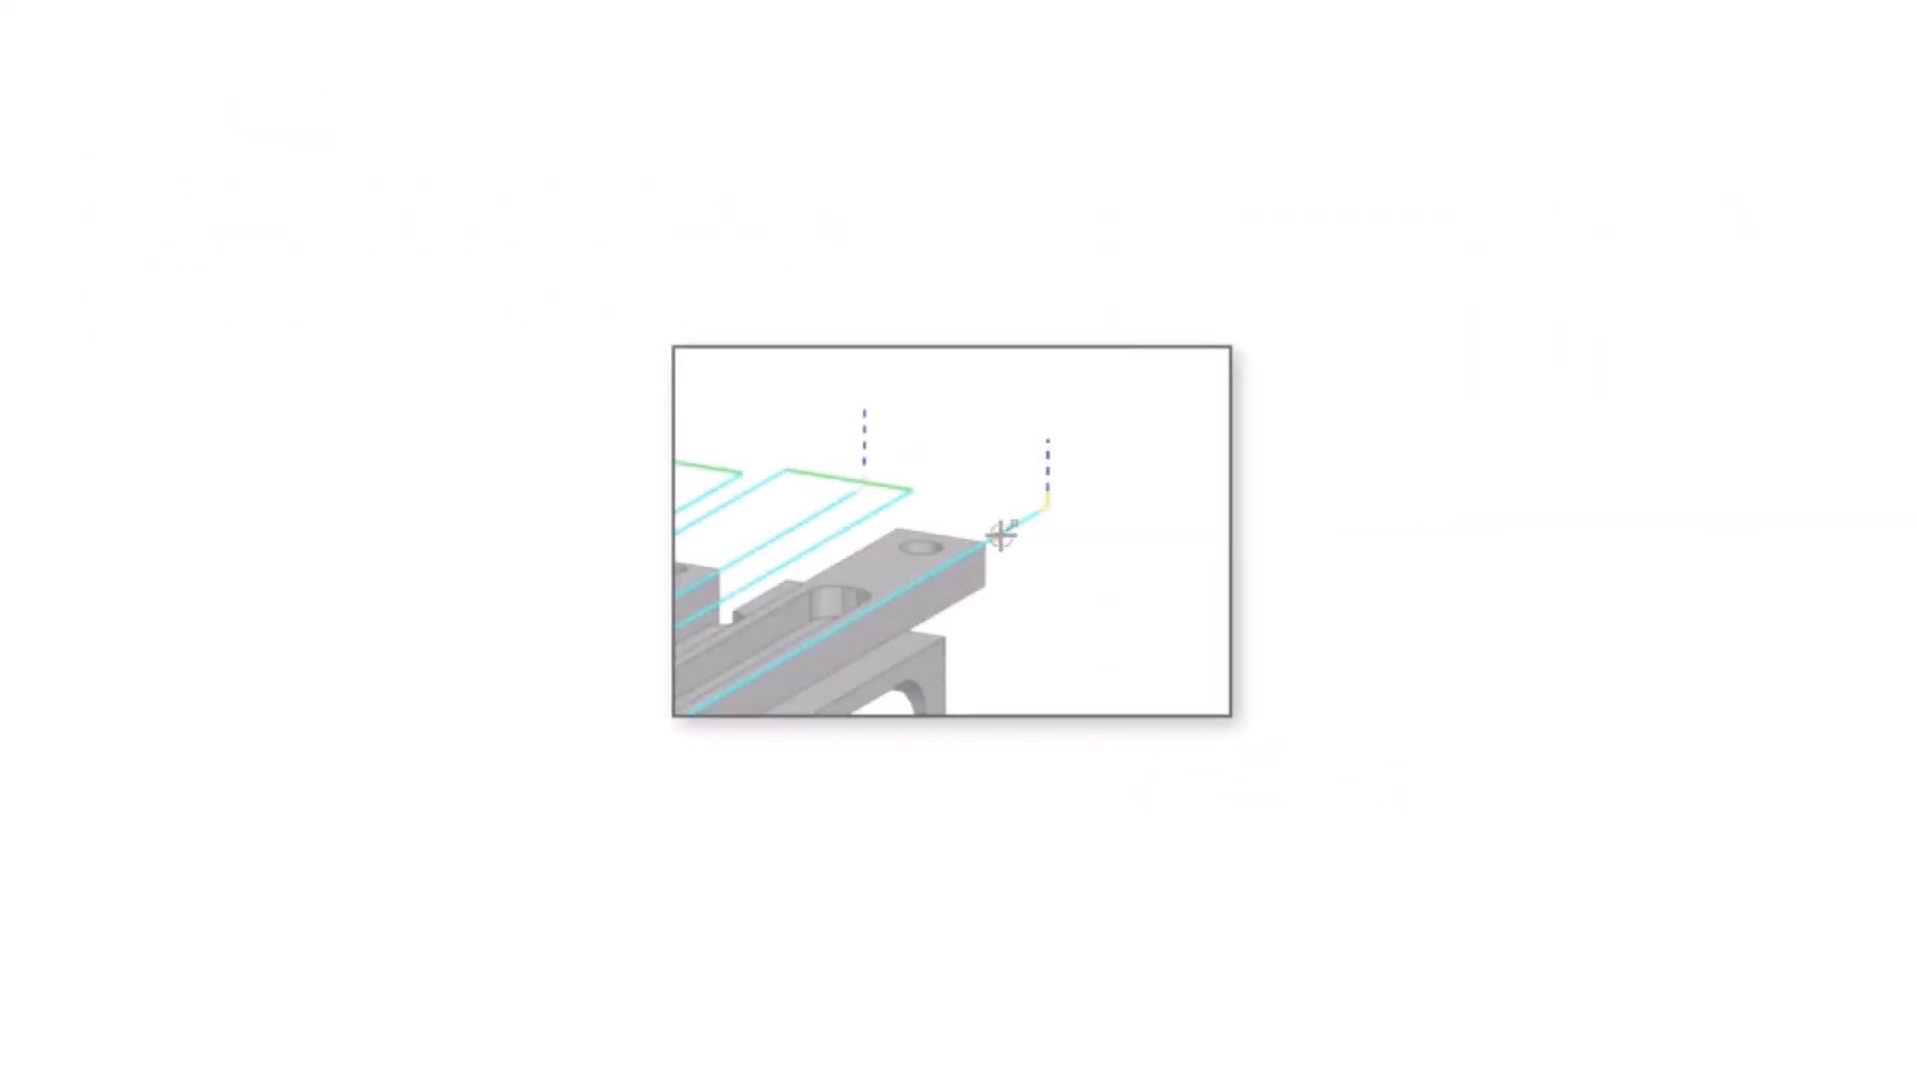
{"action": "left_click", "coordinate": [1004, 530]}
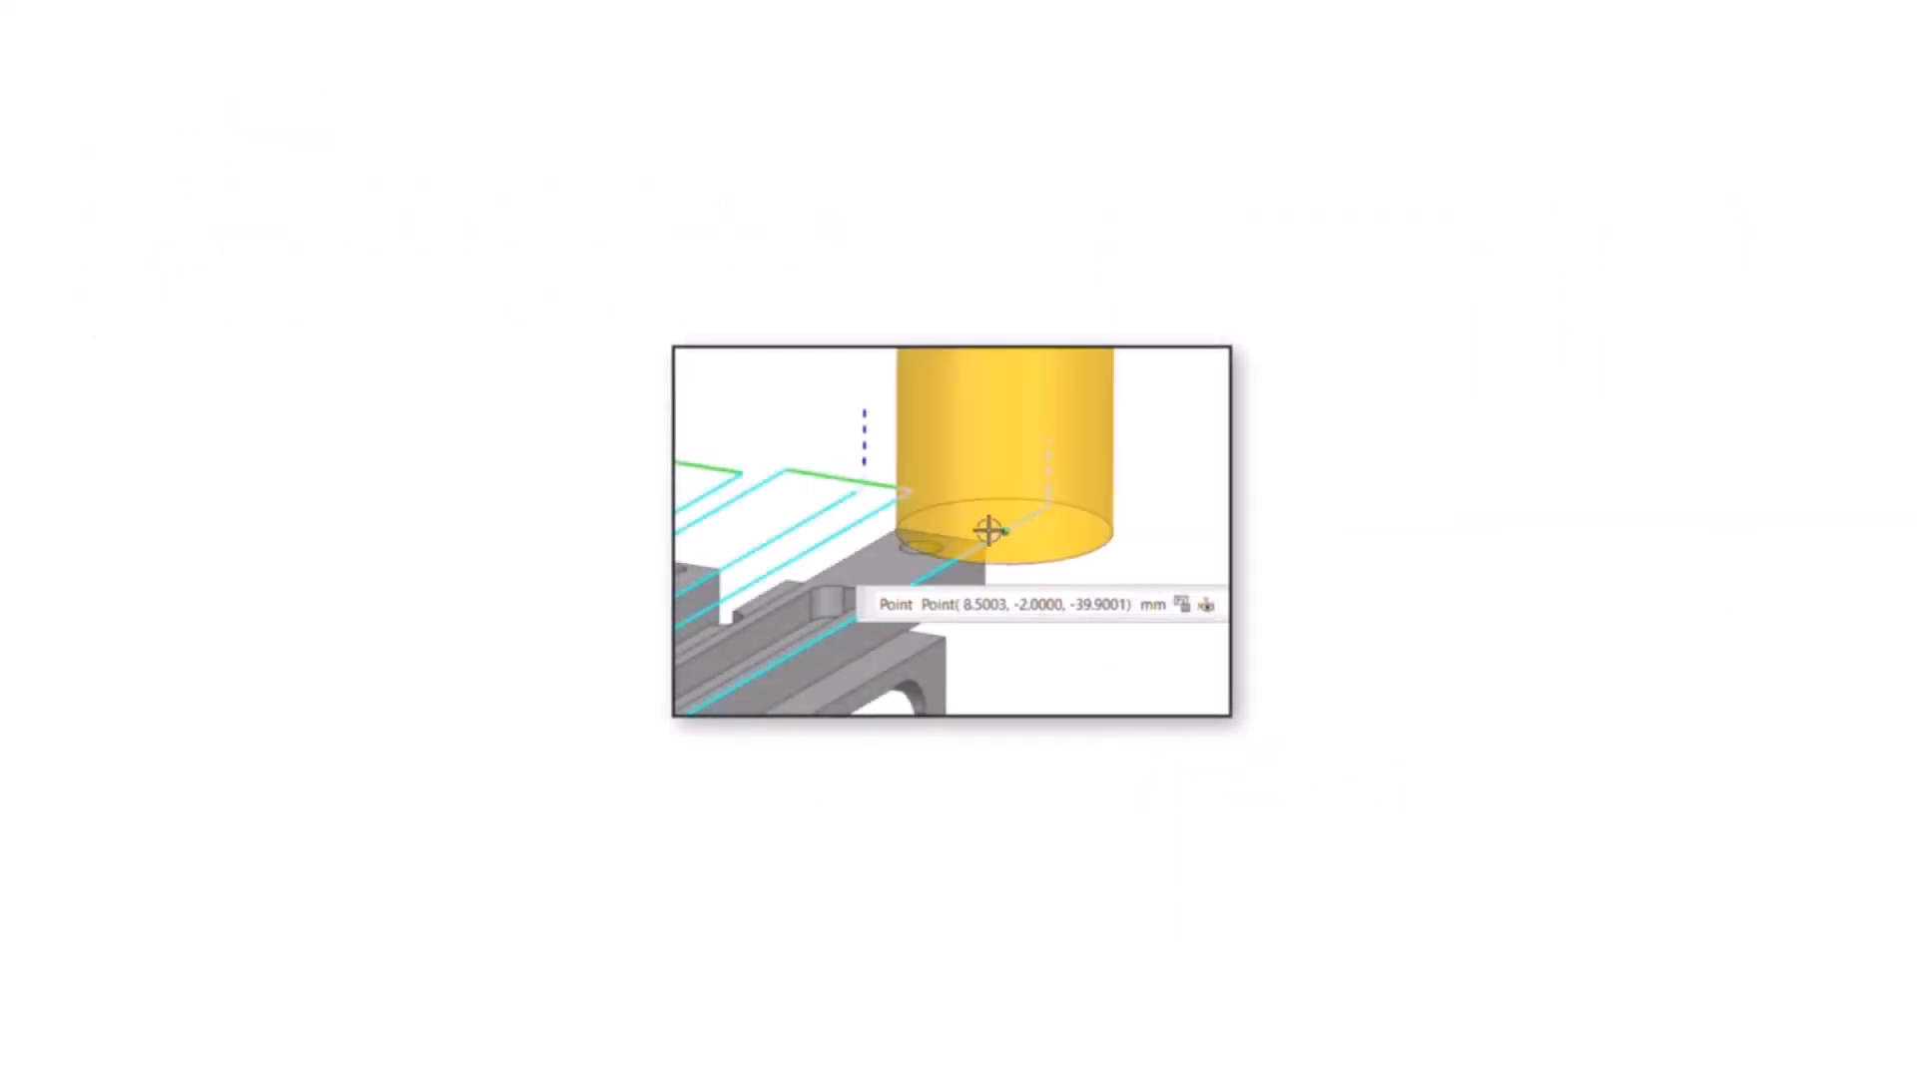
{"action": "left_click", "coordinate": [883, 511]}
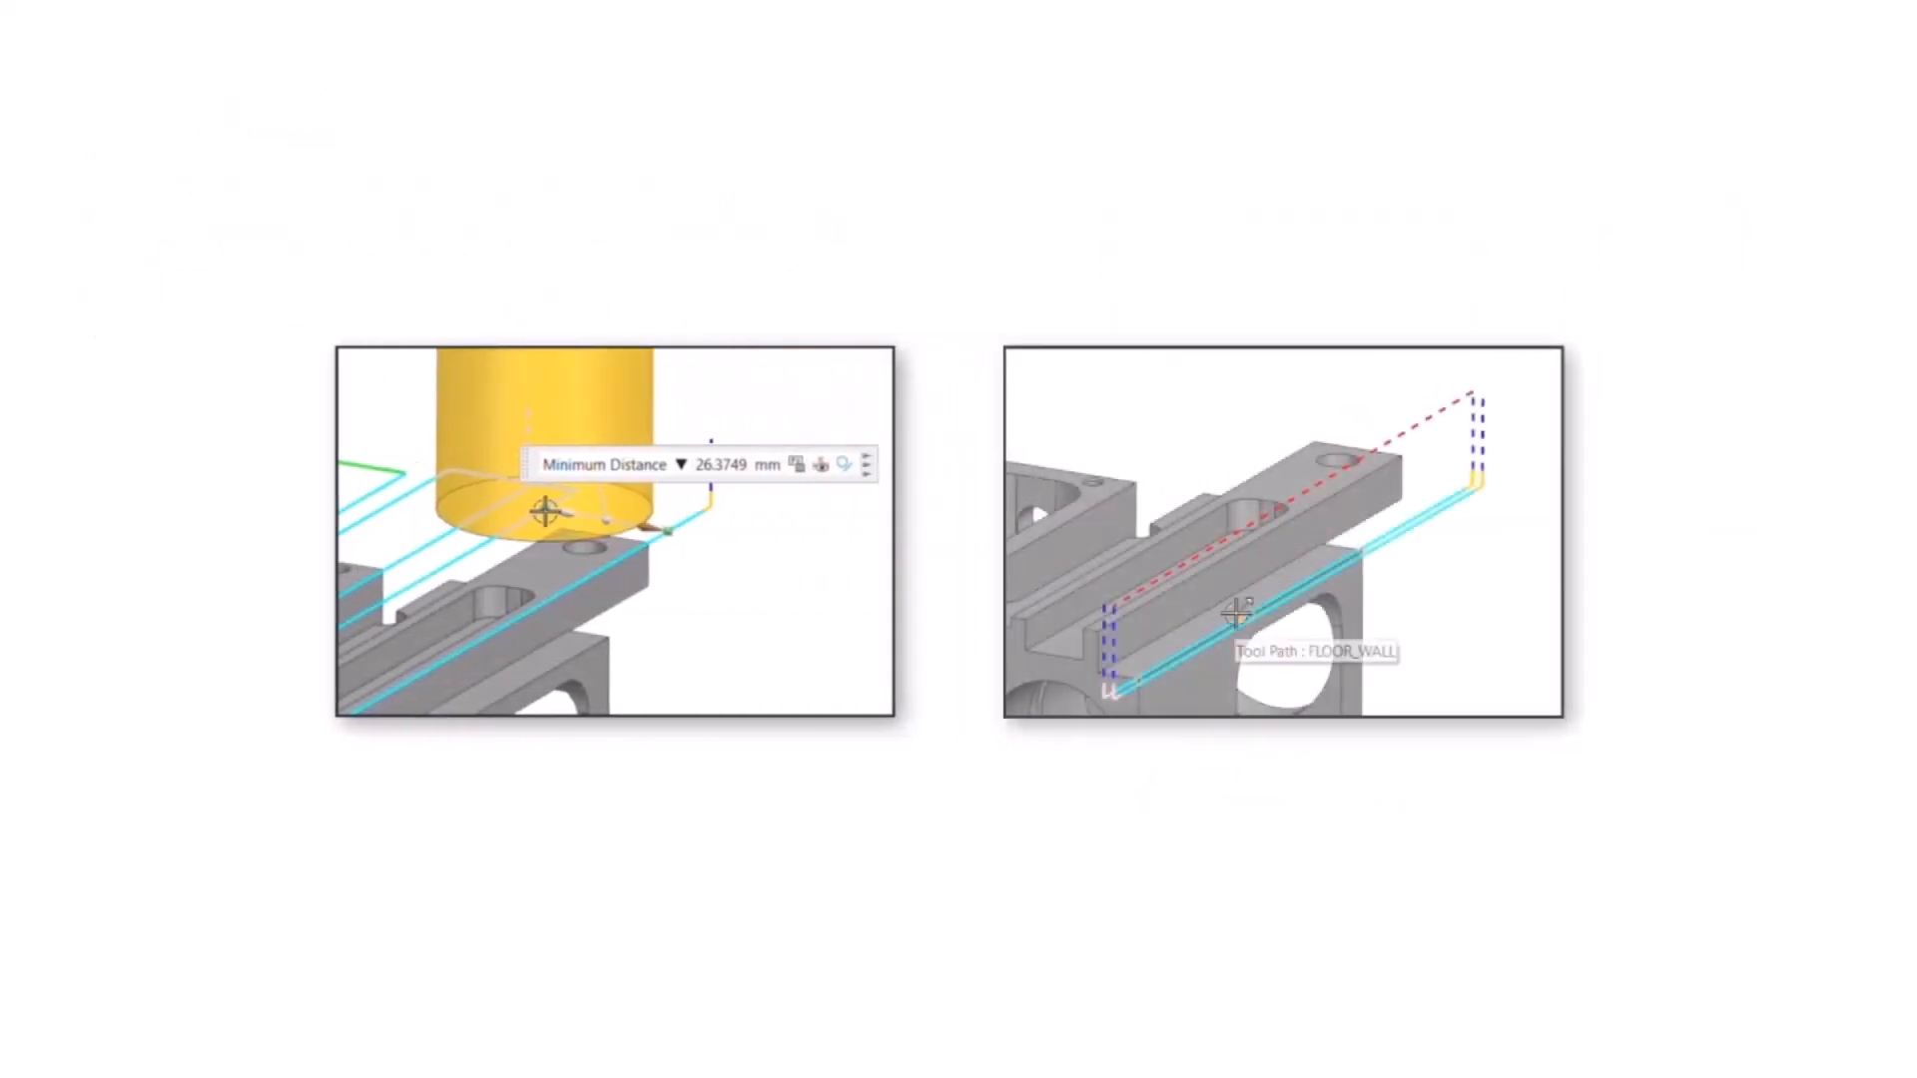
{"action": "left_click", "coordinate": [1236, 613]}
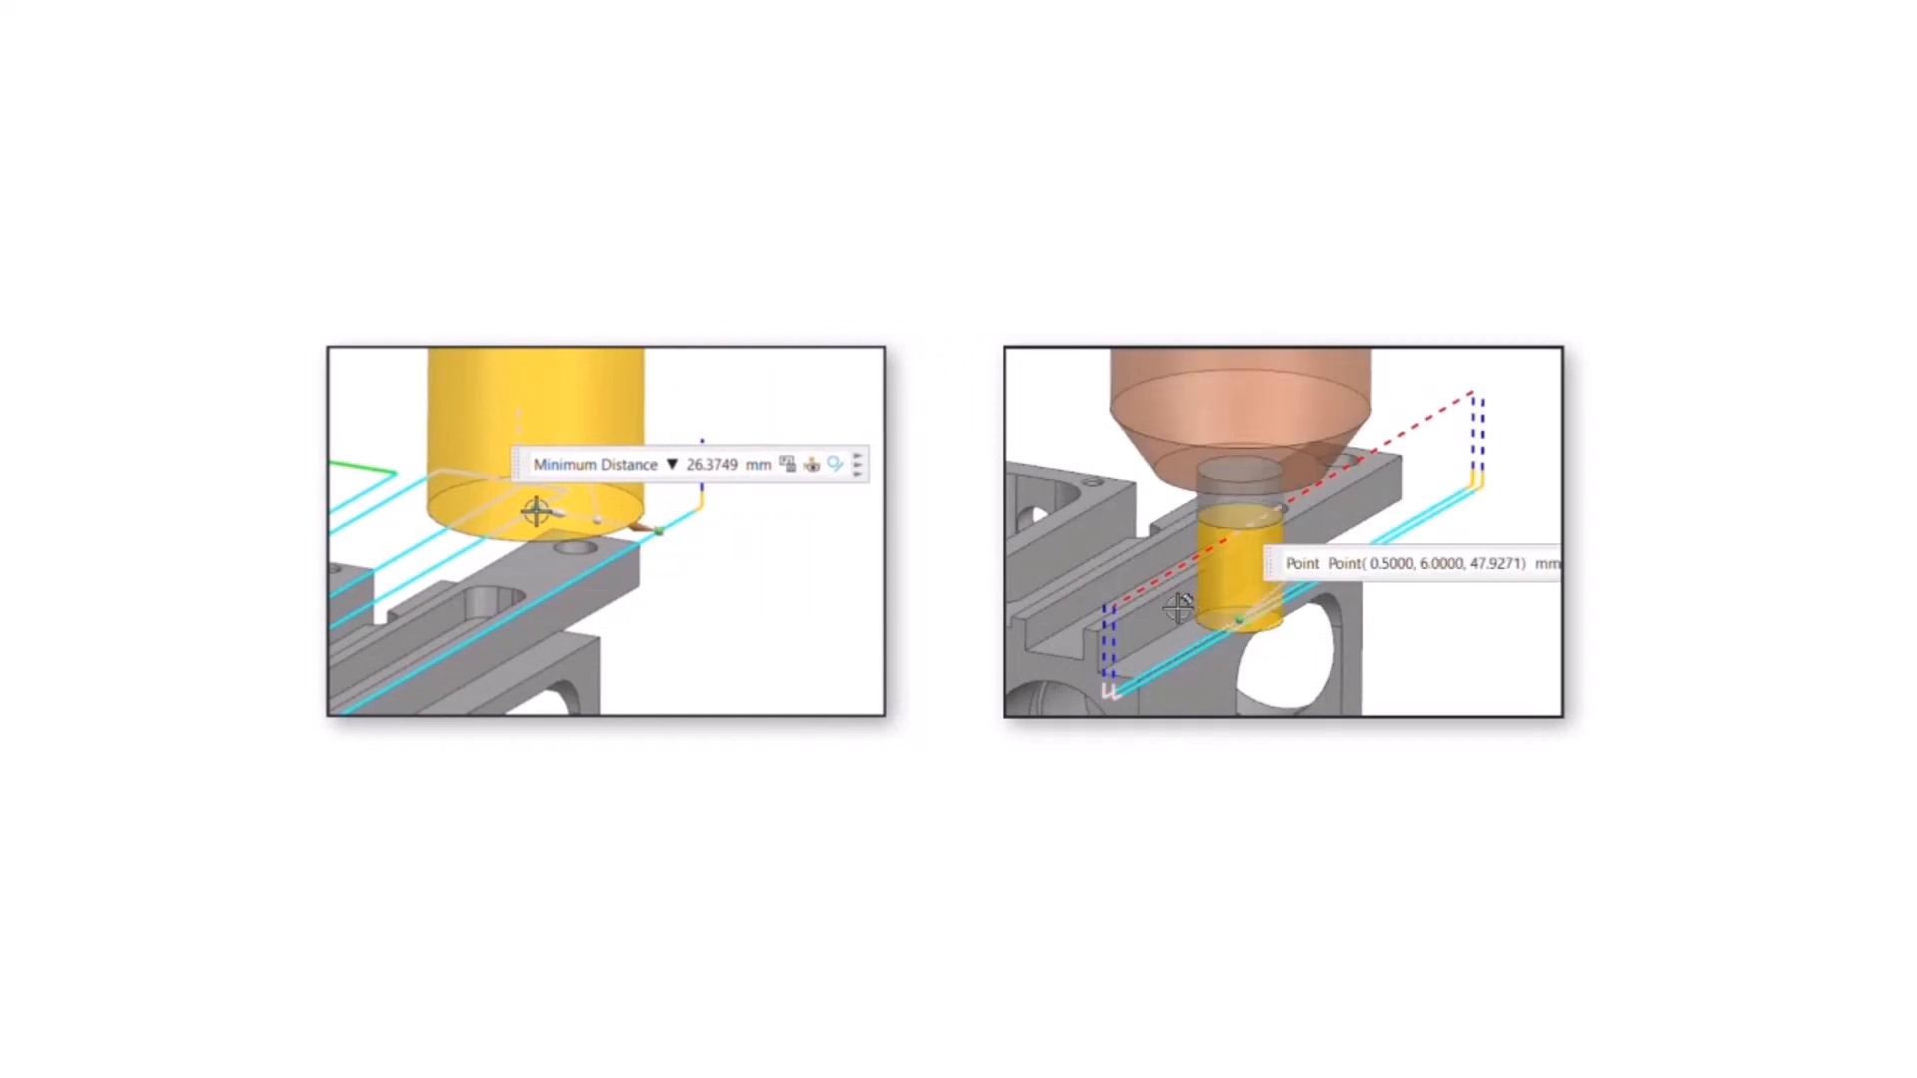
{"action": "left_click", "coordinate": [1178, 606]}
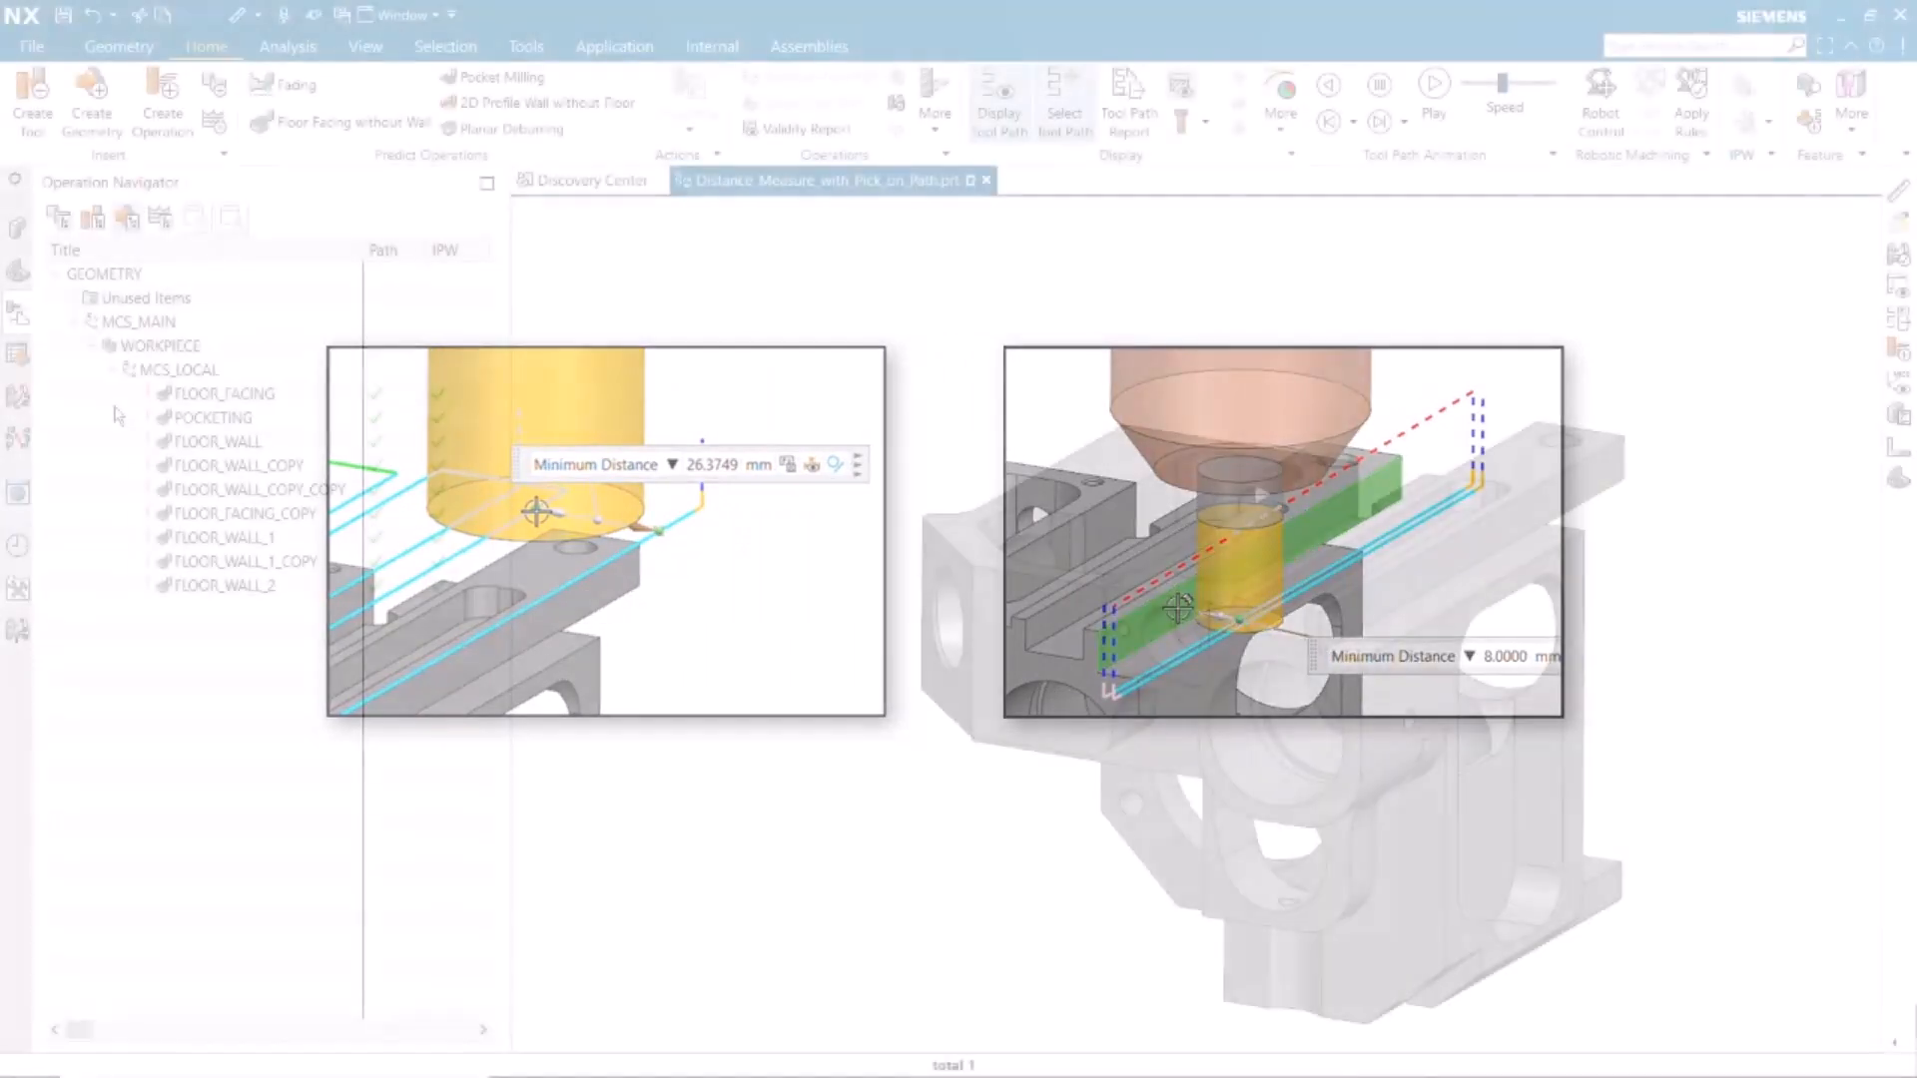
Measure the distance between a point on the outermost FLOOR_FACING pass and a point on the neighbouring pass, and apply the measurement
{"action": "left_click", "coordinate": [169, 395]}
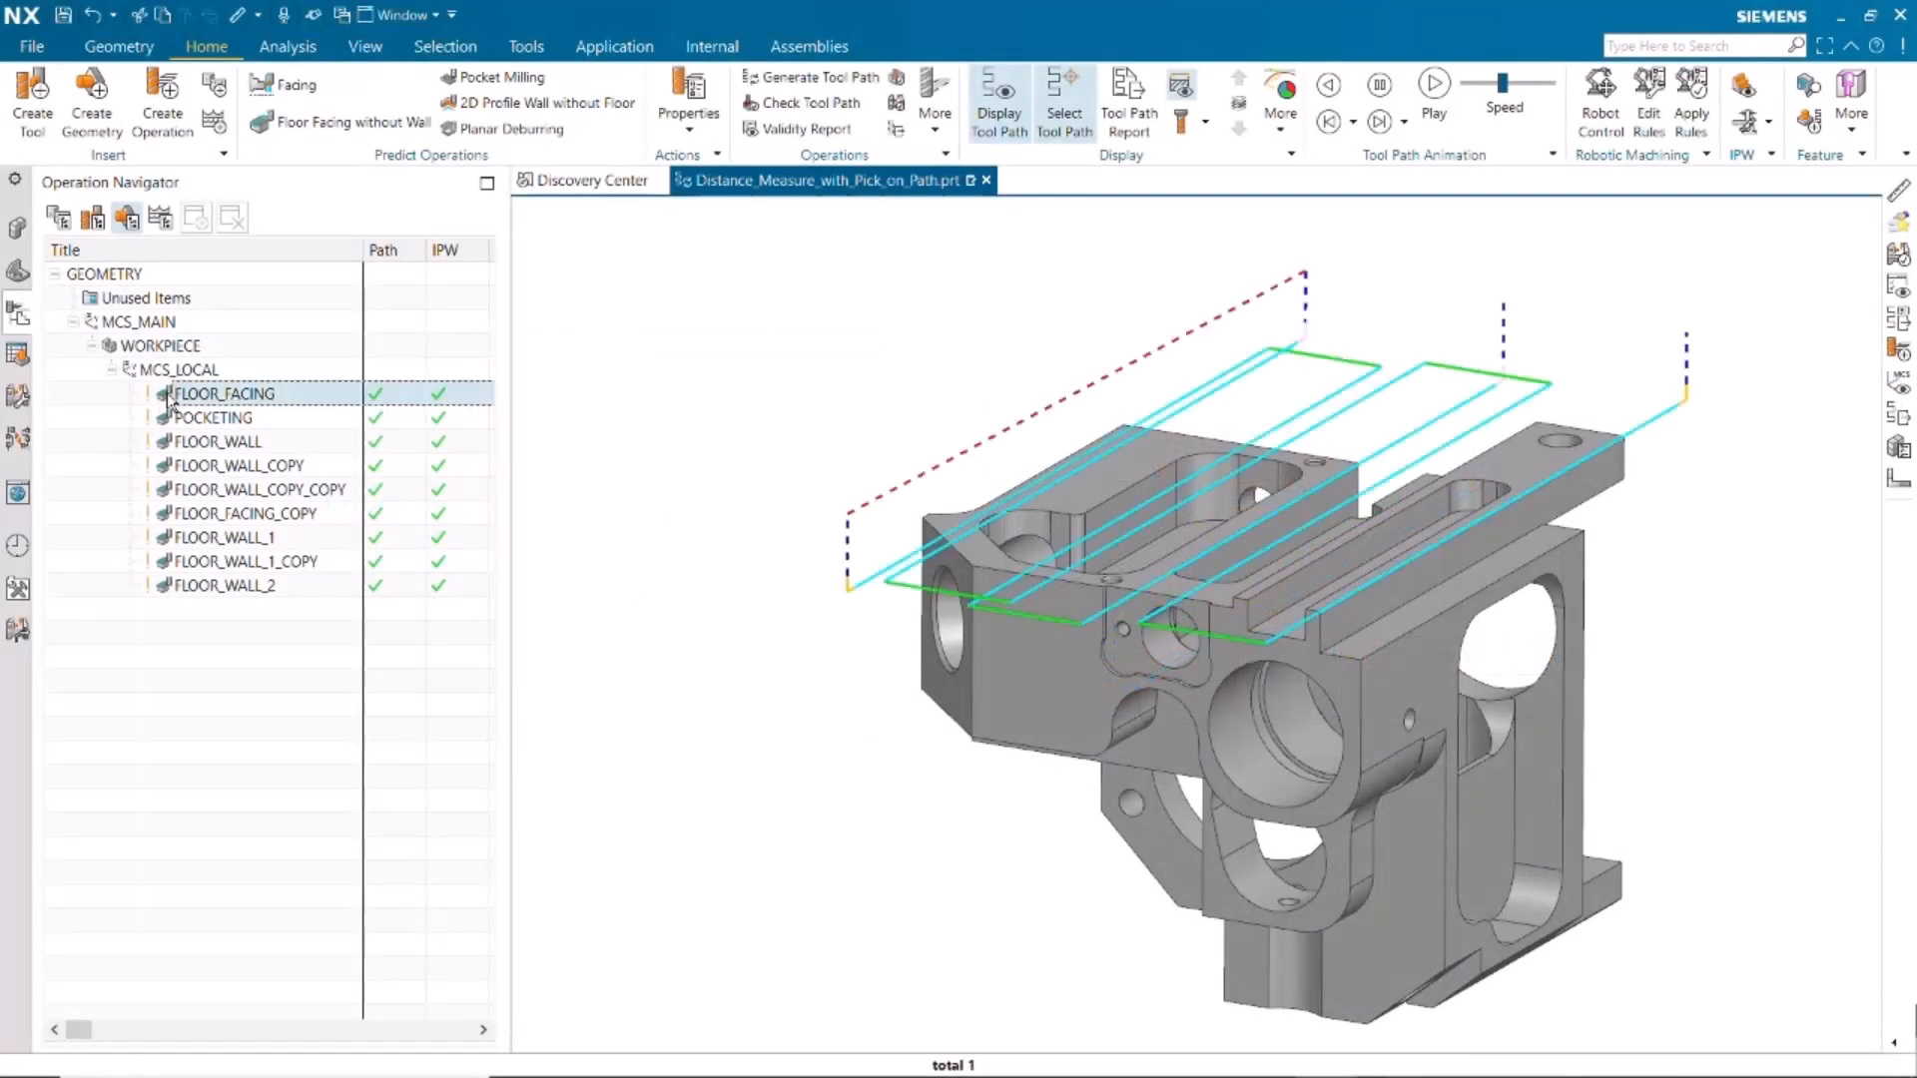
{"action": "left_click", "coordinate": [289, 48]}
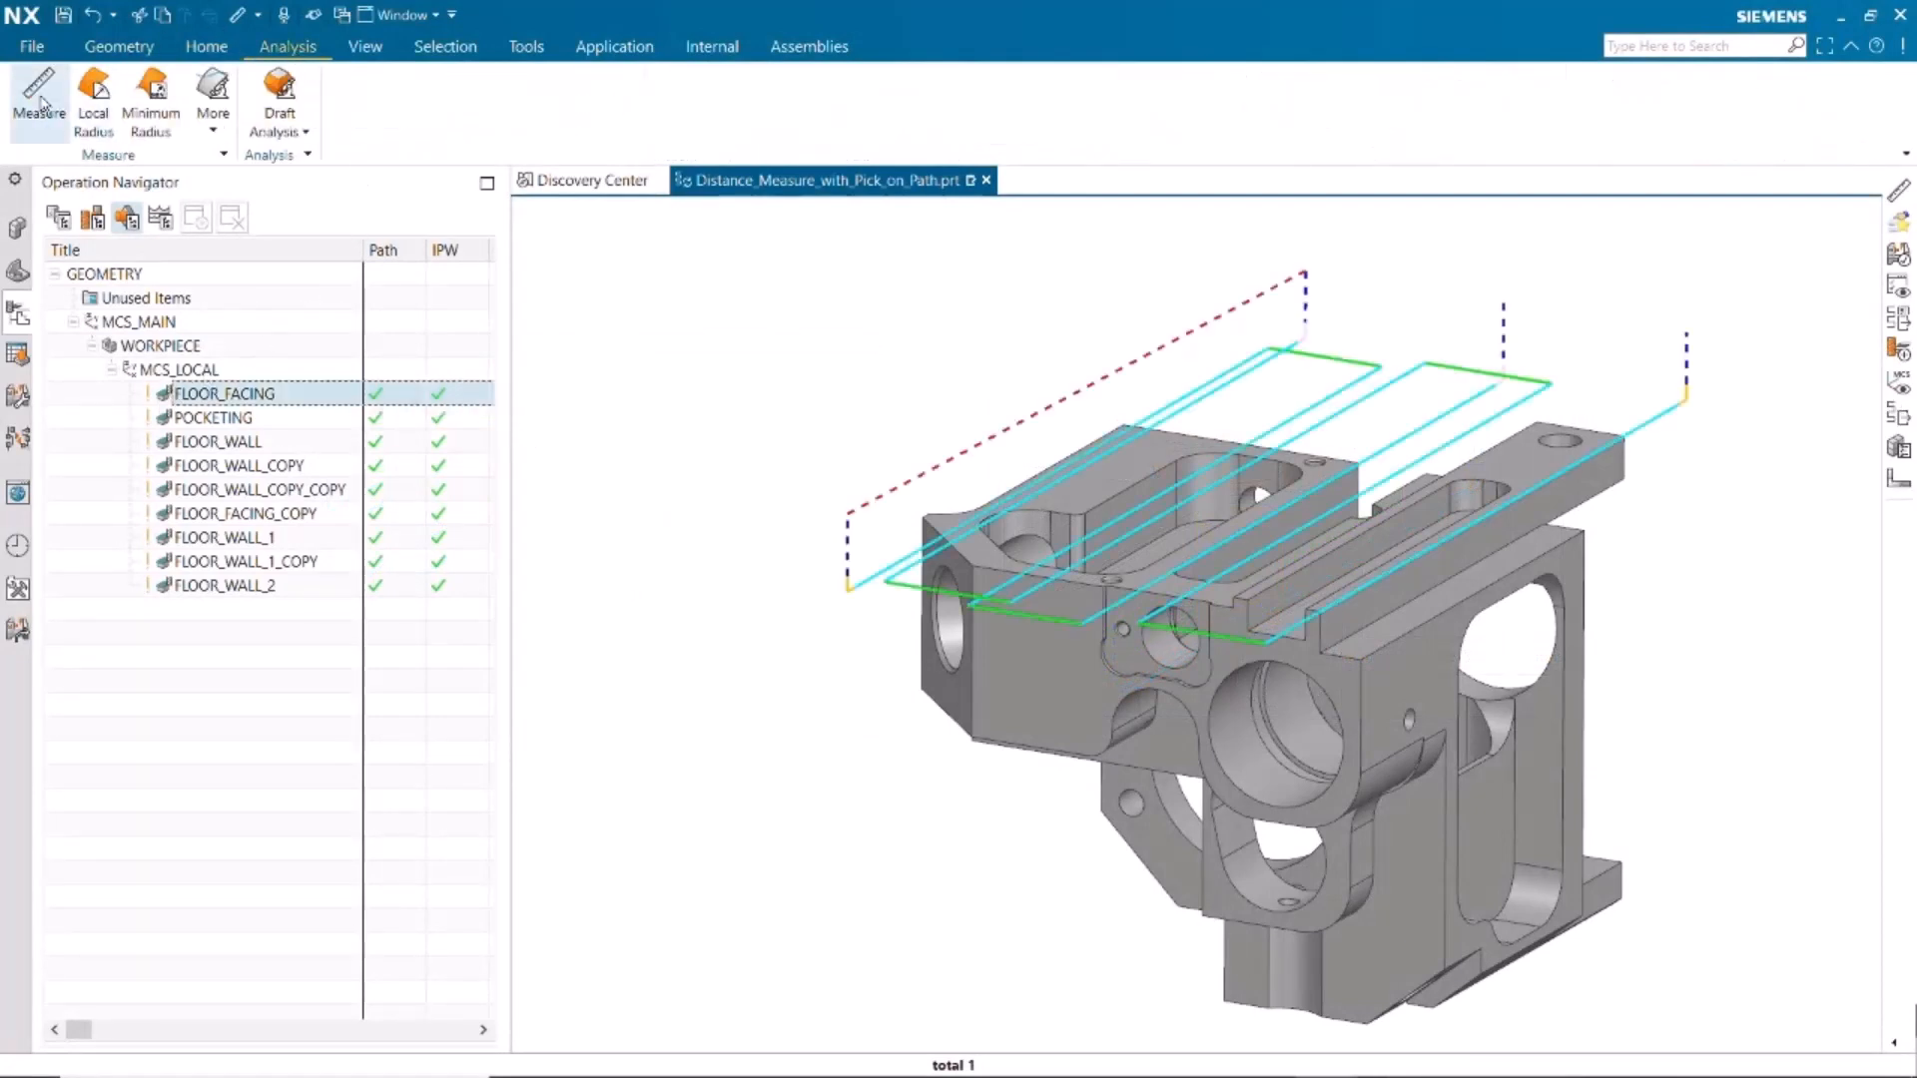
{"action": "left_click", "coordinate": [40, 95]}
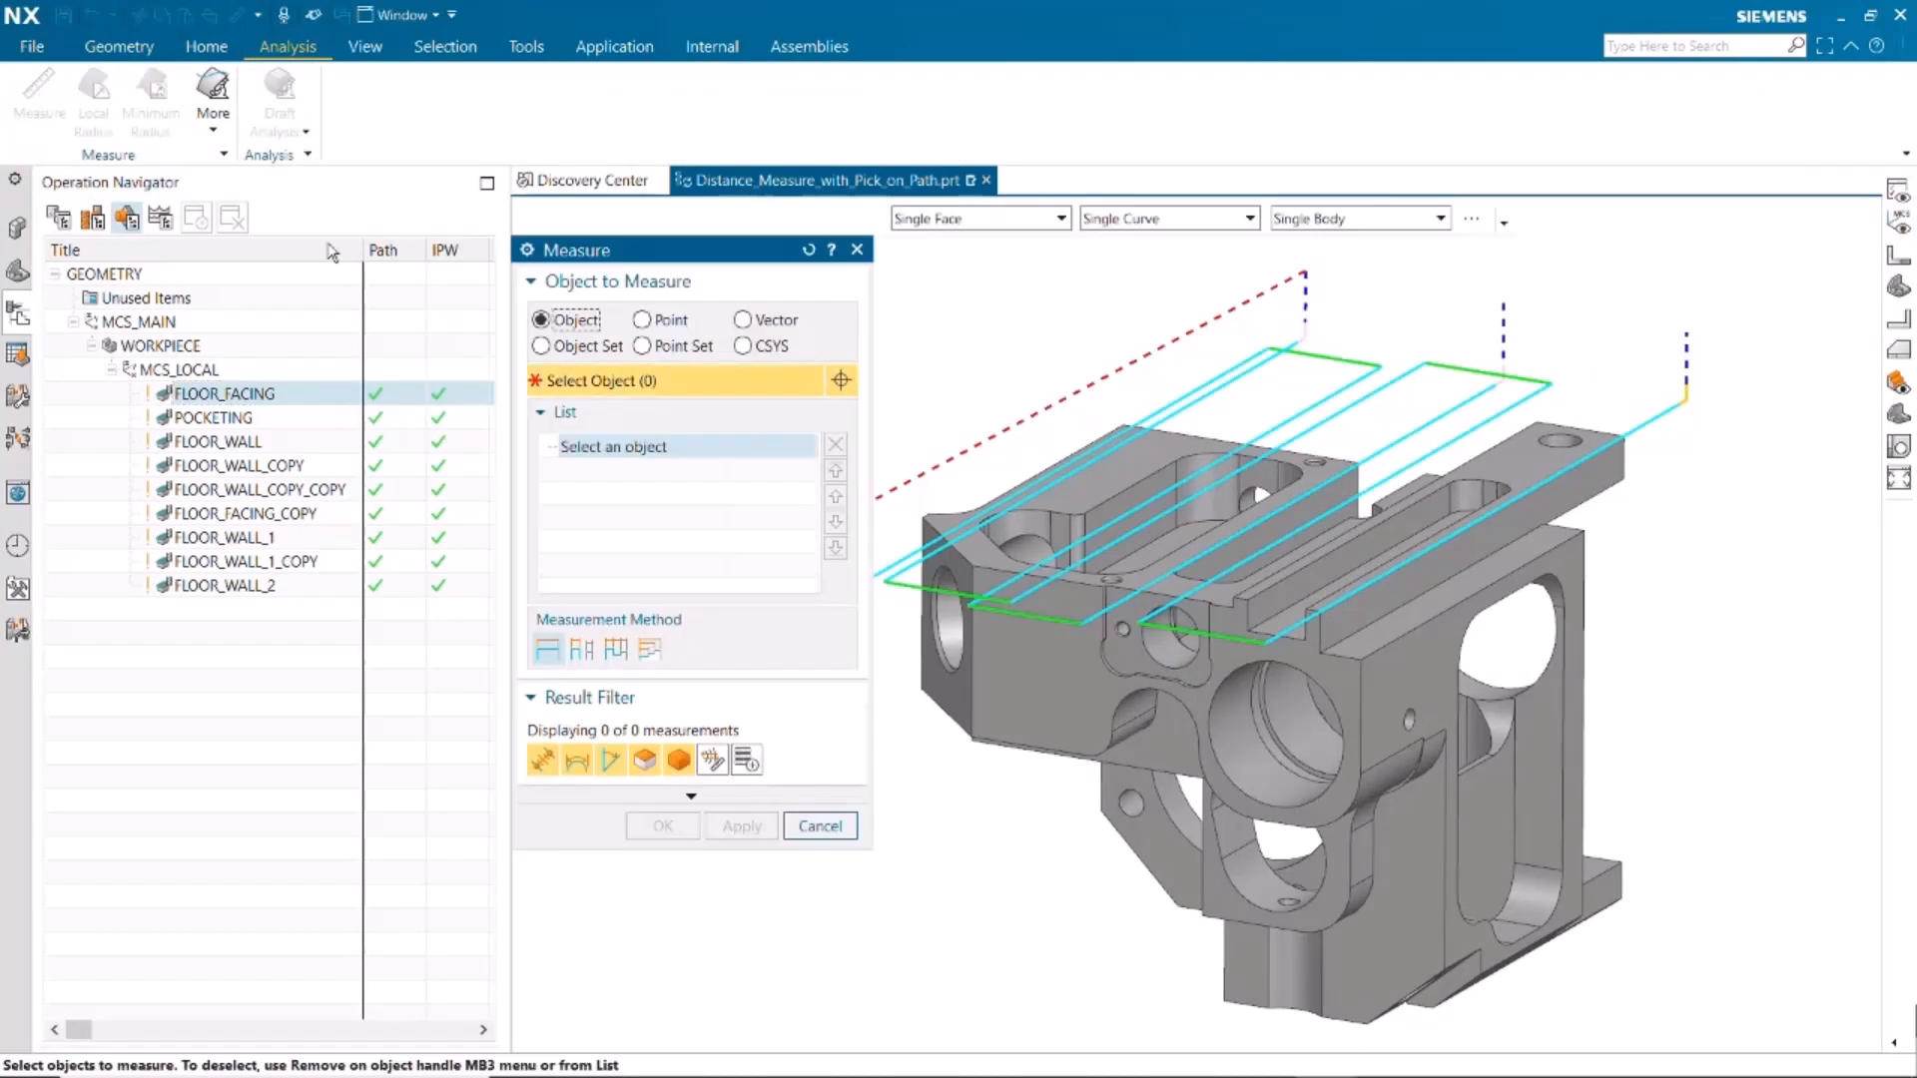
{"action": "left_click", "coordinate": [642, 321]}
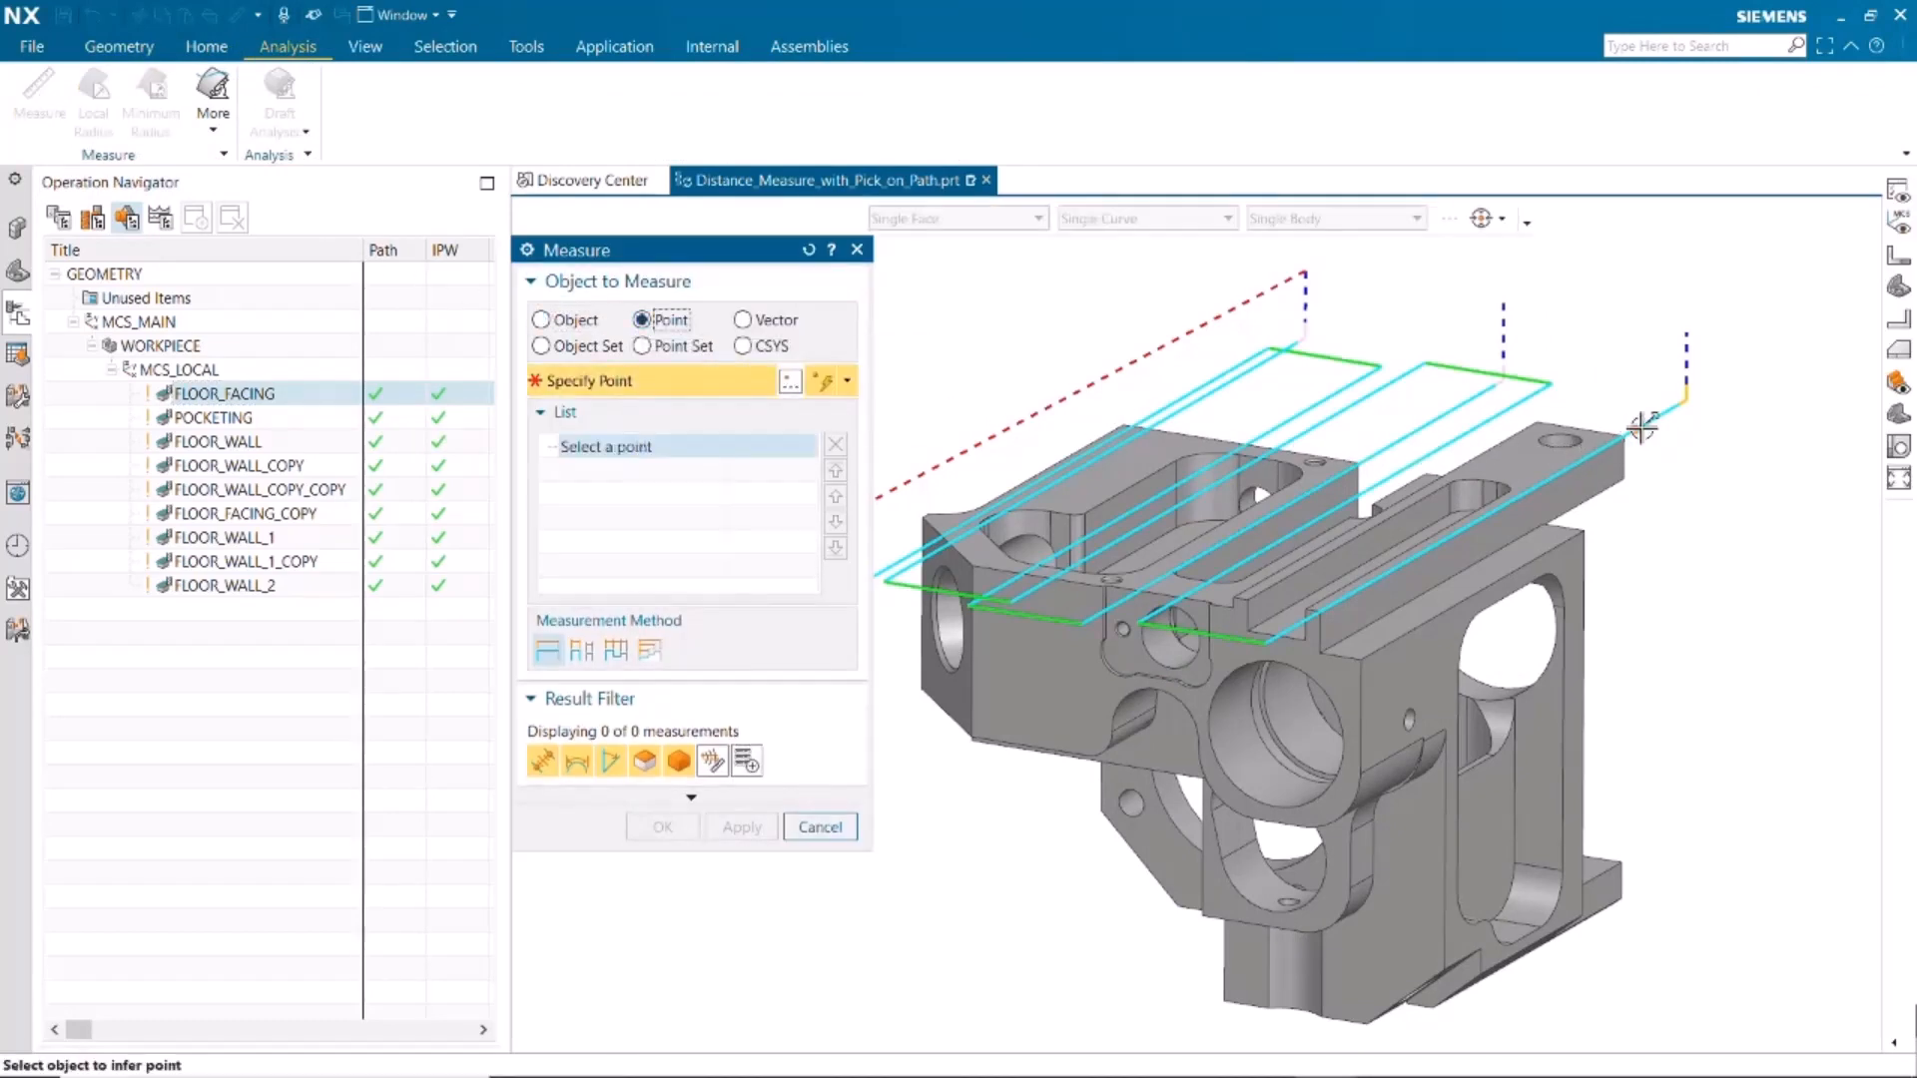
{"action": "left_click", "coordinate": [1643, 424]}
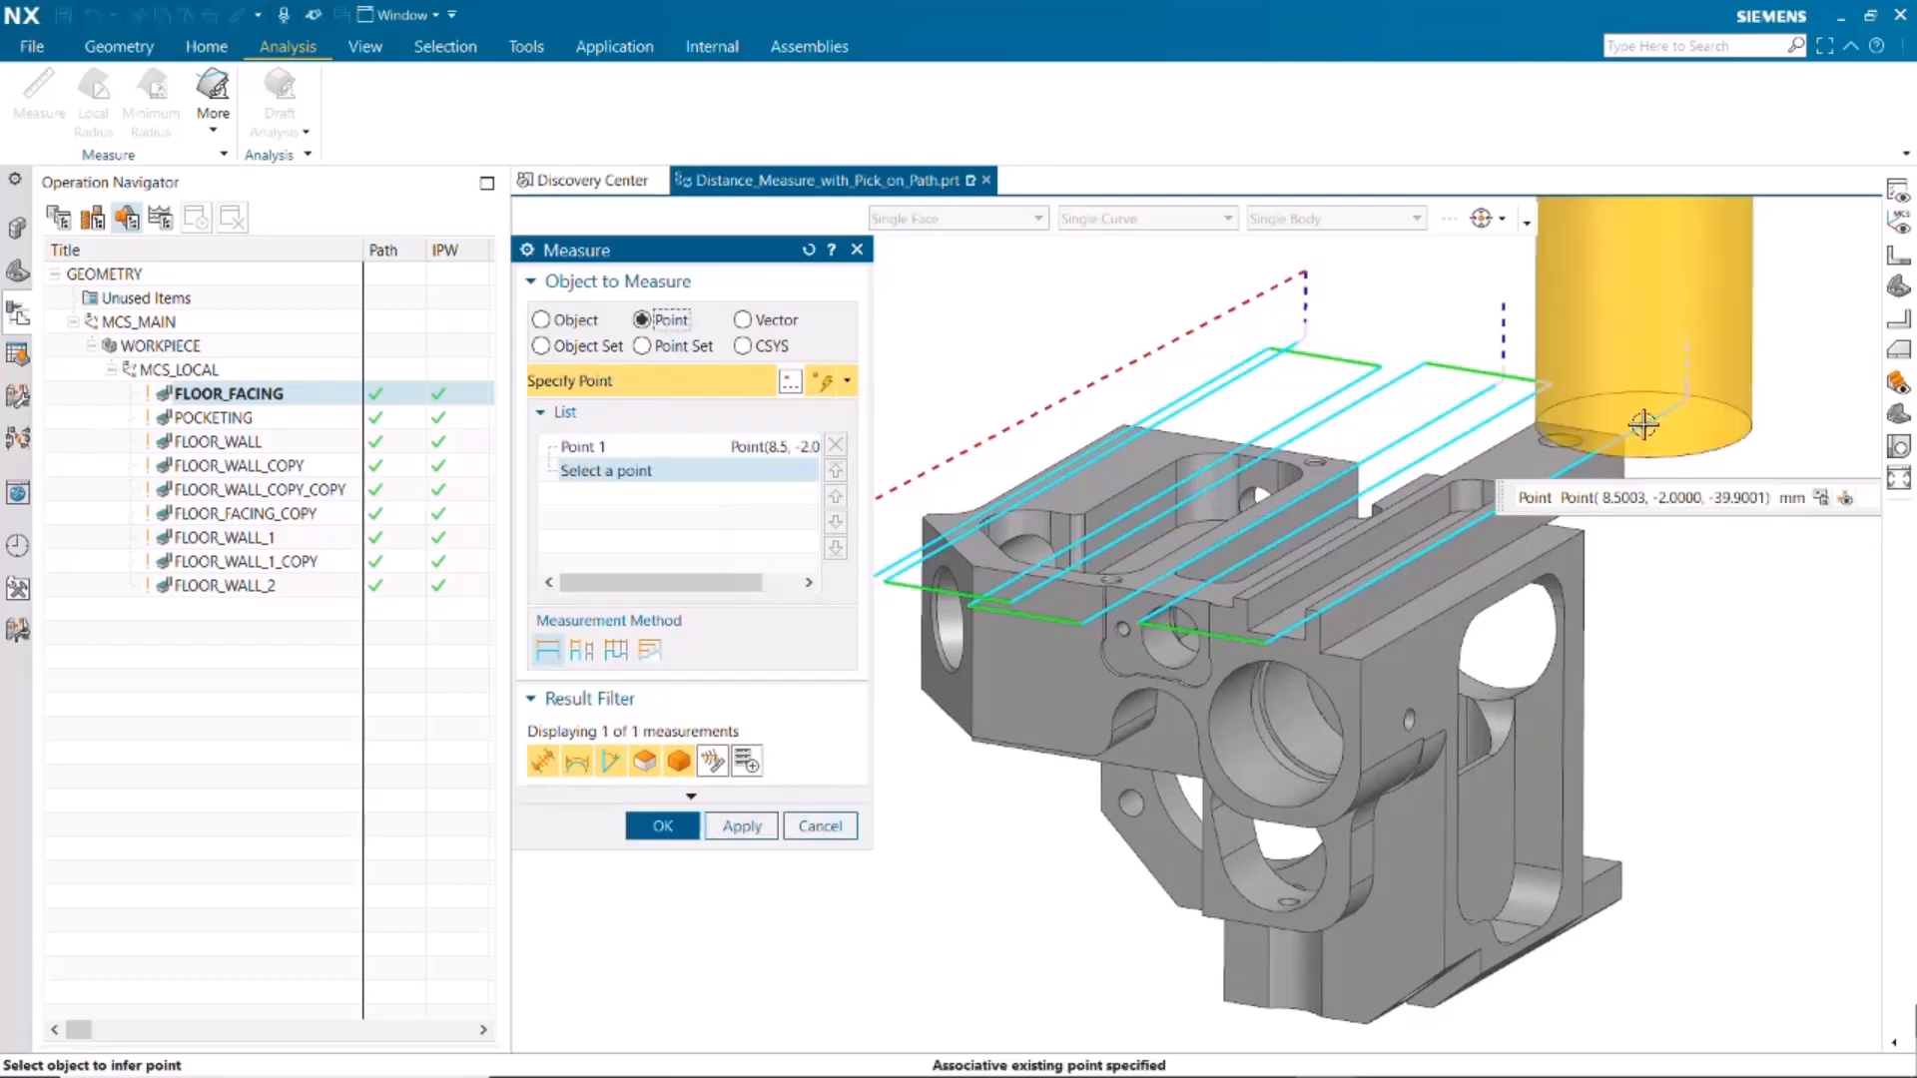
{"action": "left_click", "coordinate": [1521, 404]}
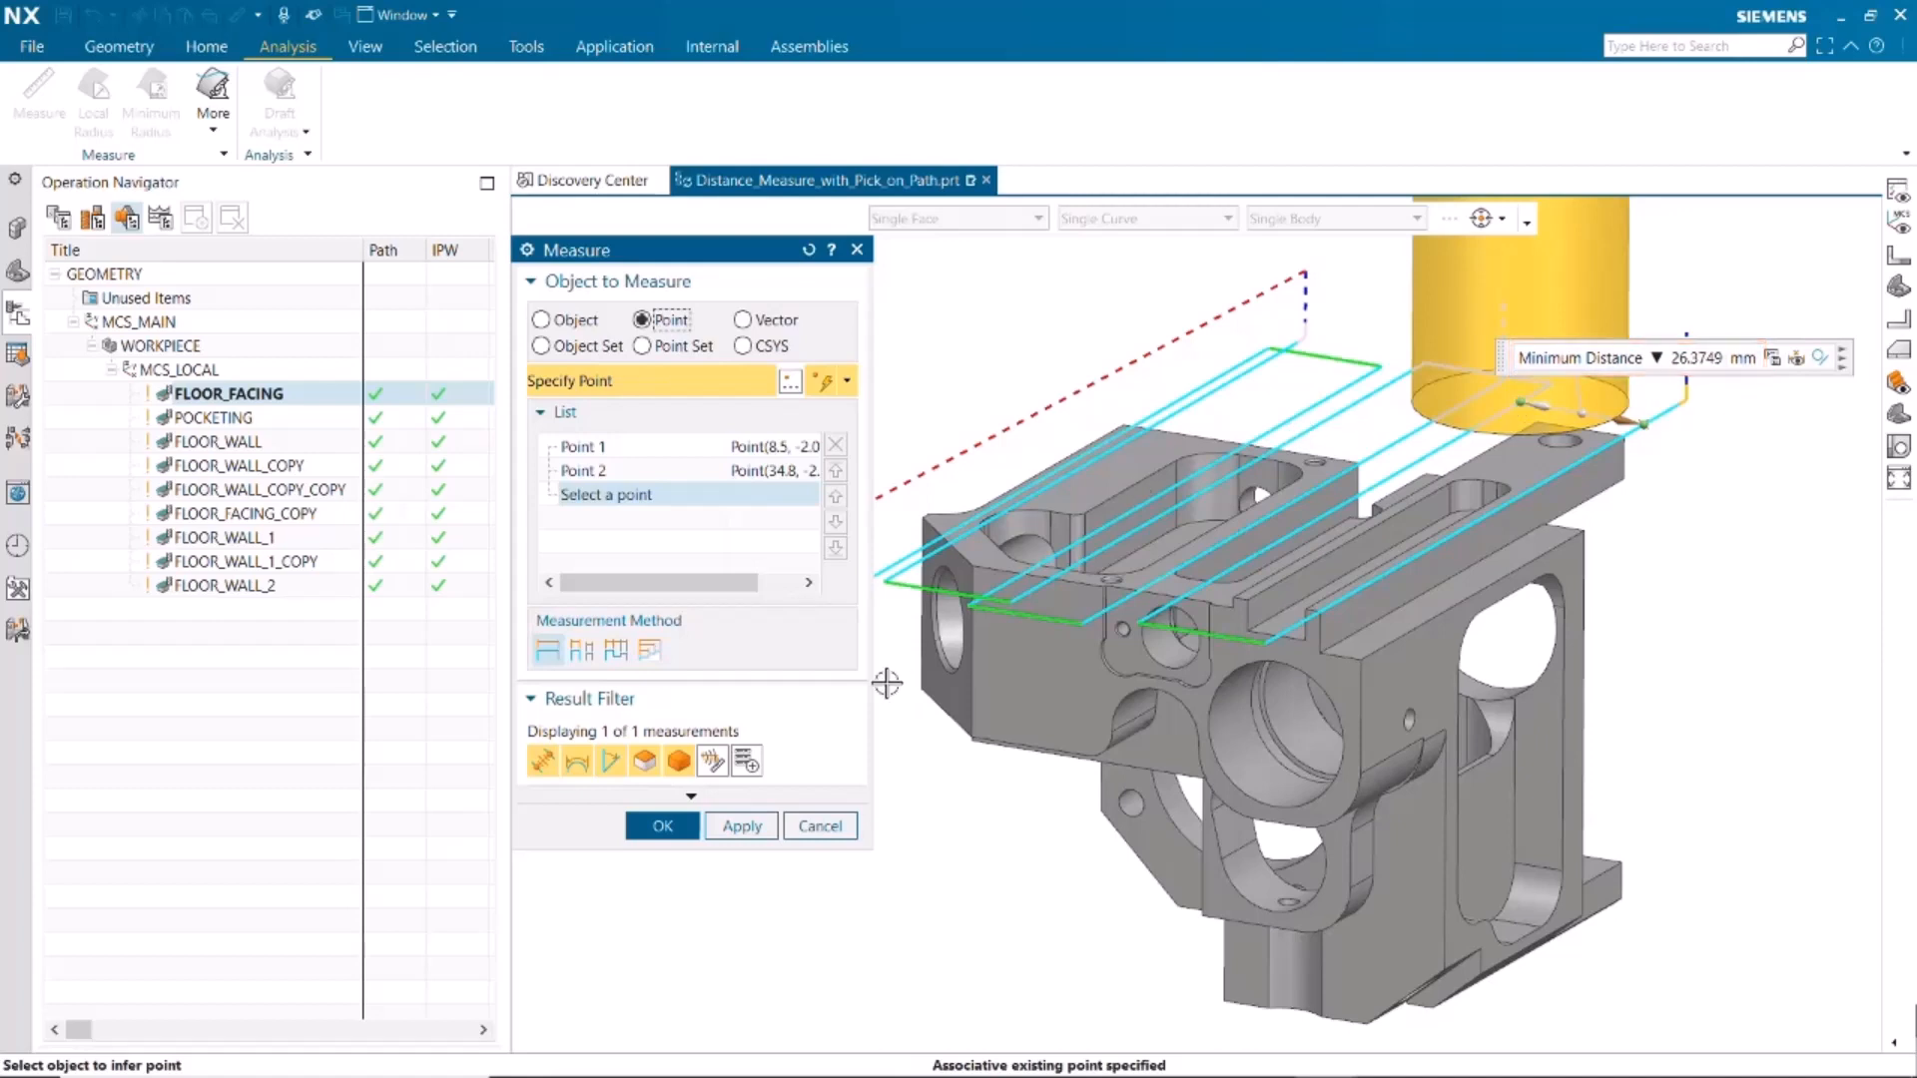
{"action": "left_click", "coordinate": [739, 829]}
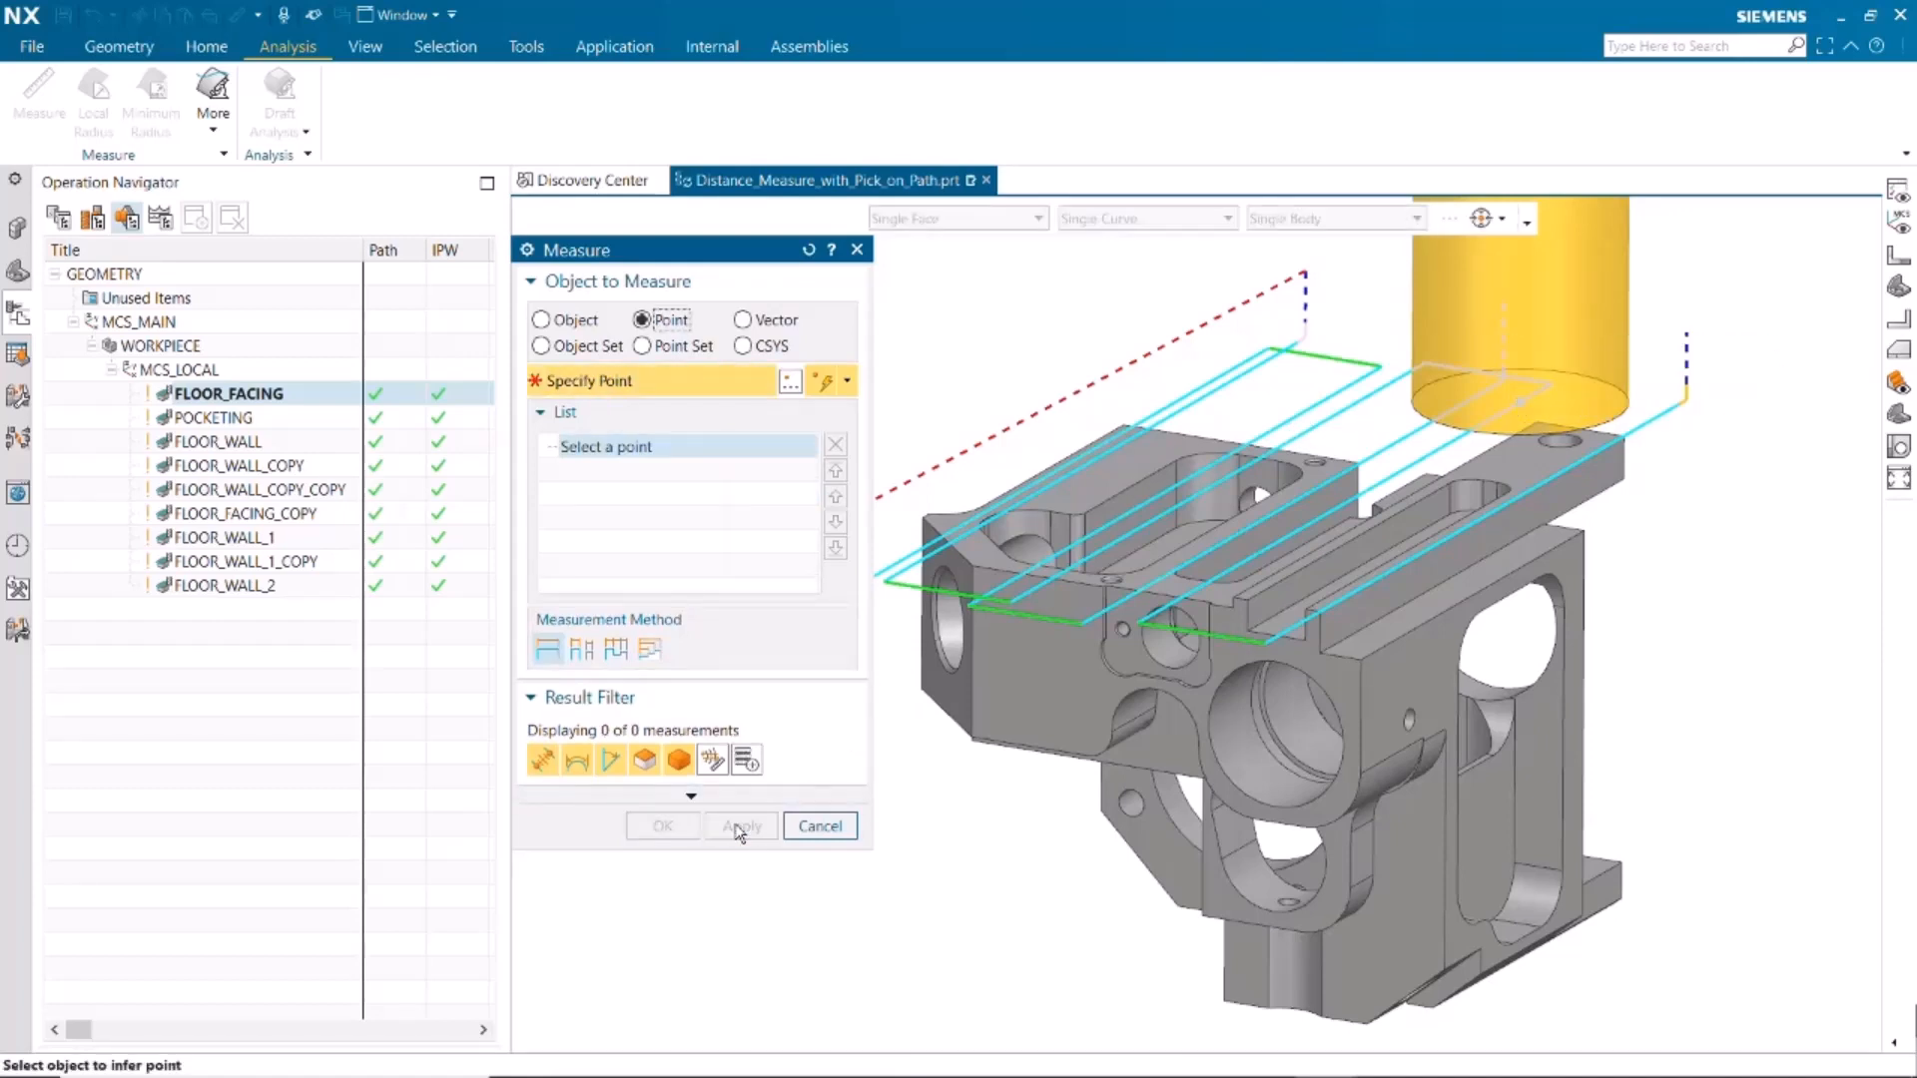
Measure the distance from a middle FLOOR_FACING pass to a point on a far-side pass, and leave the measurement
{"action": "left_click", "coordinate": [1427, 455]}
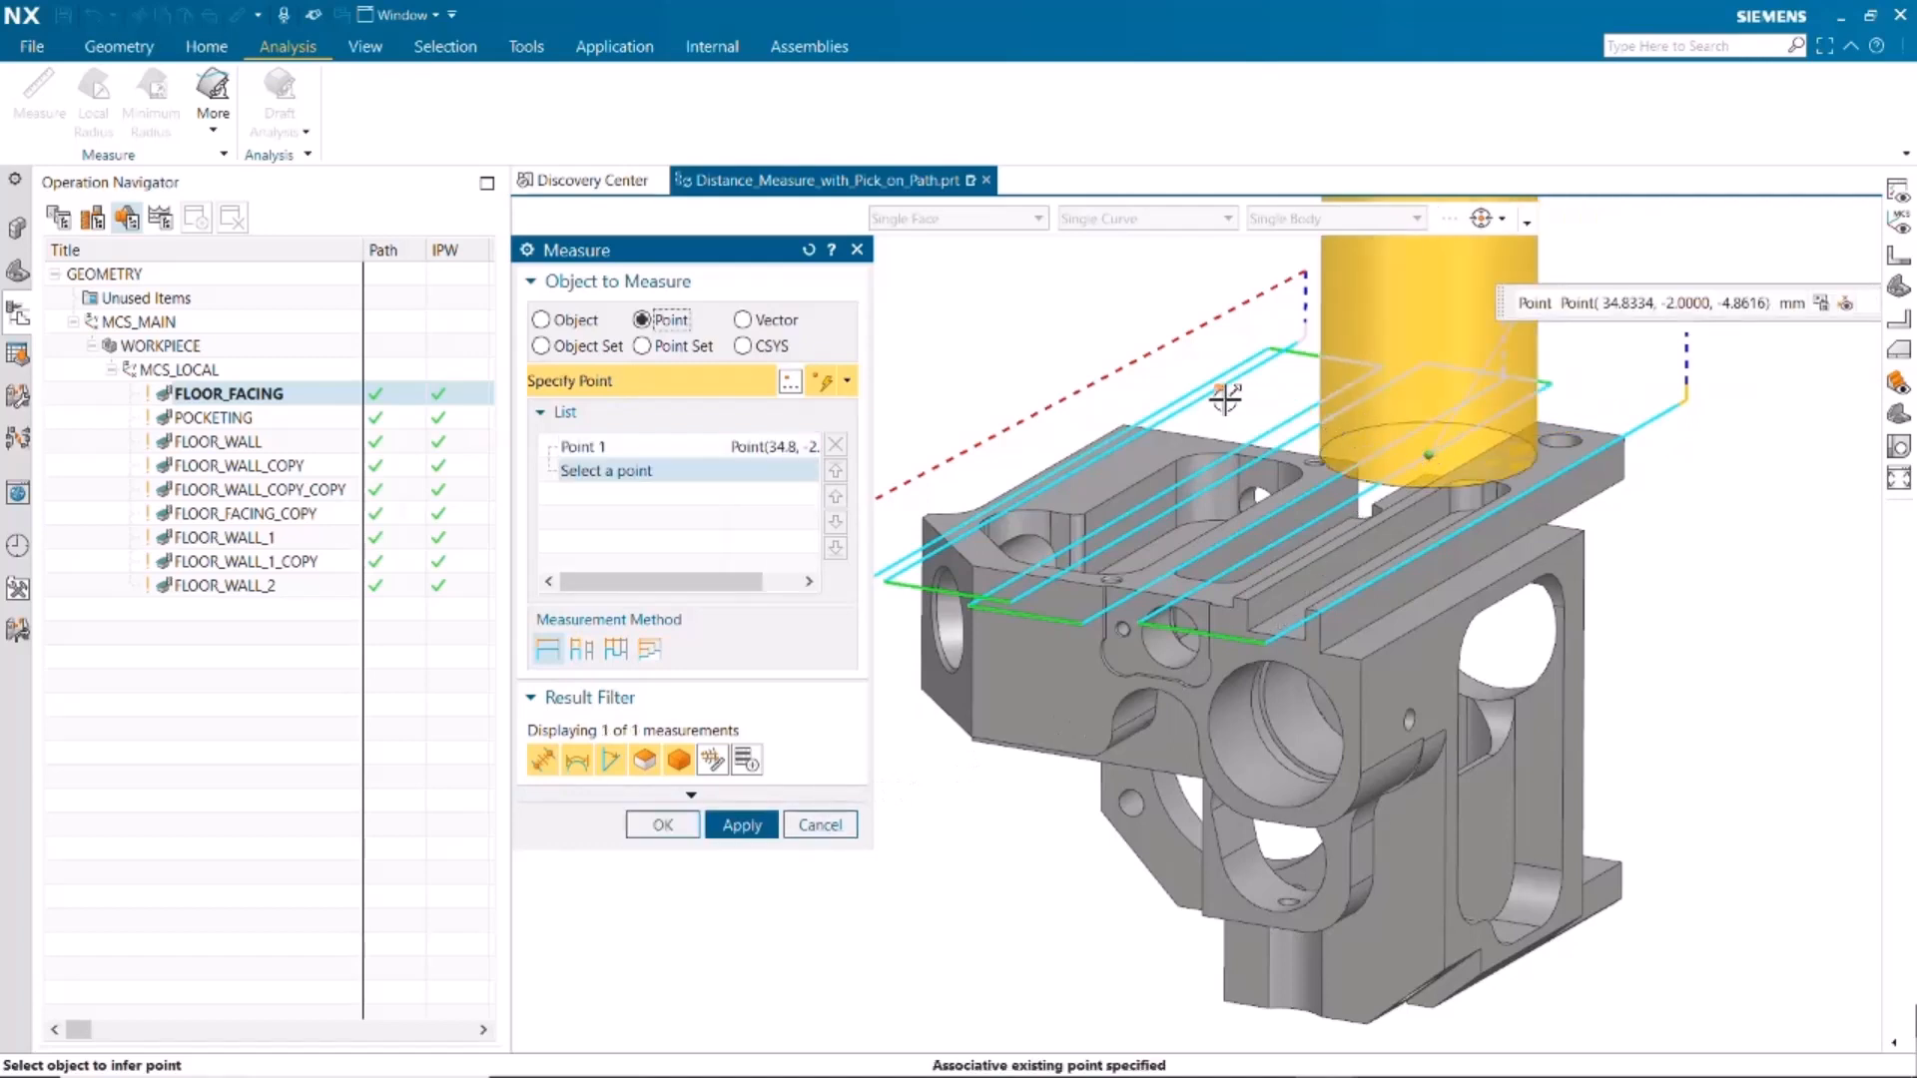
{"action": "left_click", "coordinate": [1211, 397]}
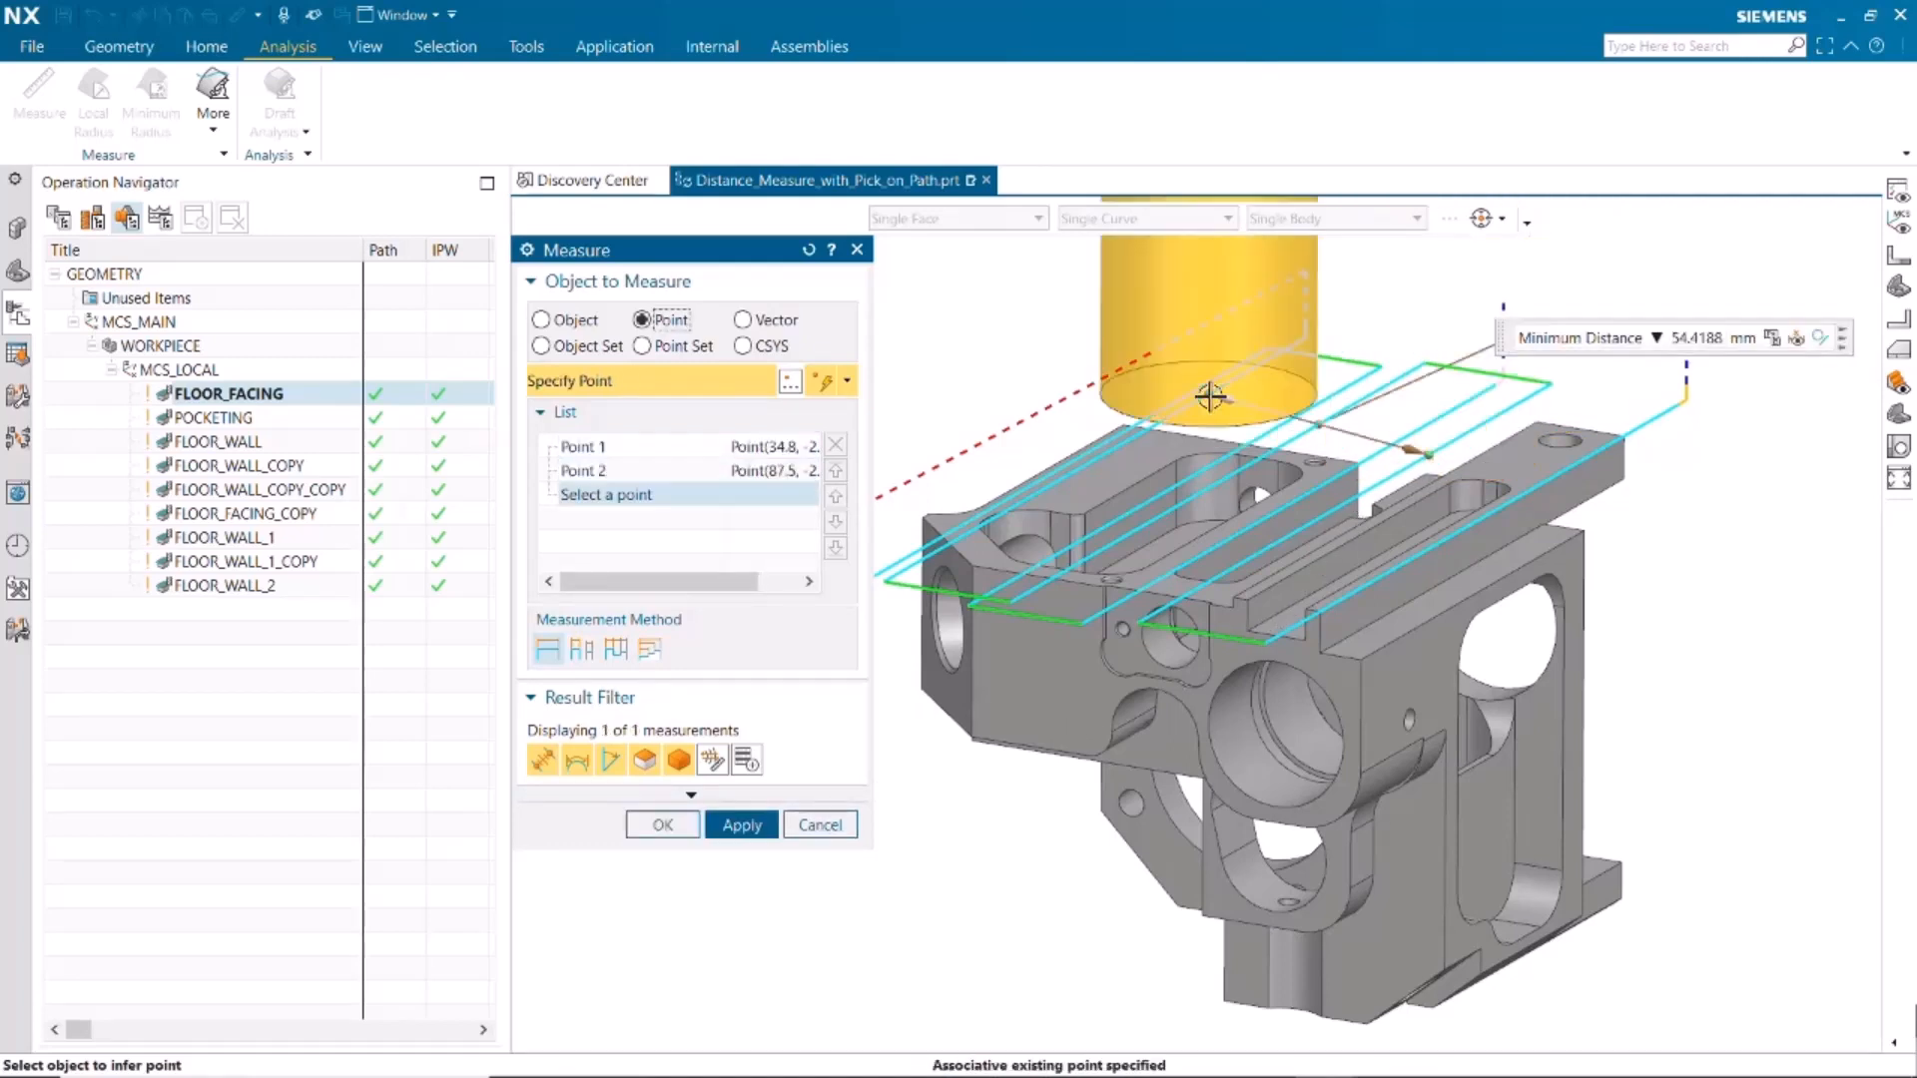
{"action": "left_click", "coordinate": [816, 826]}
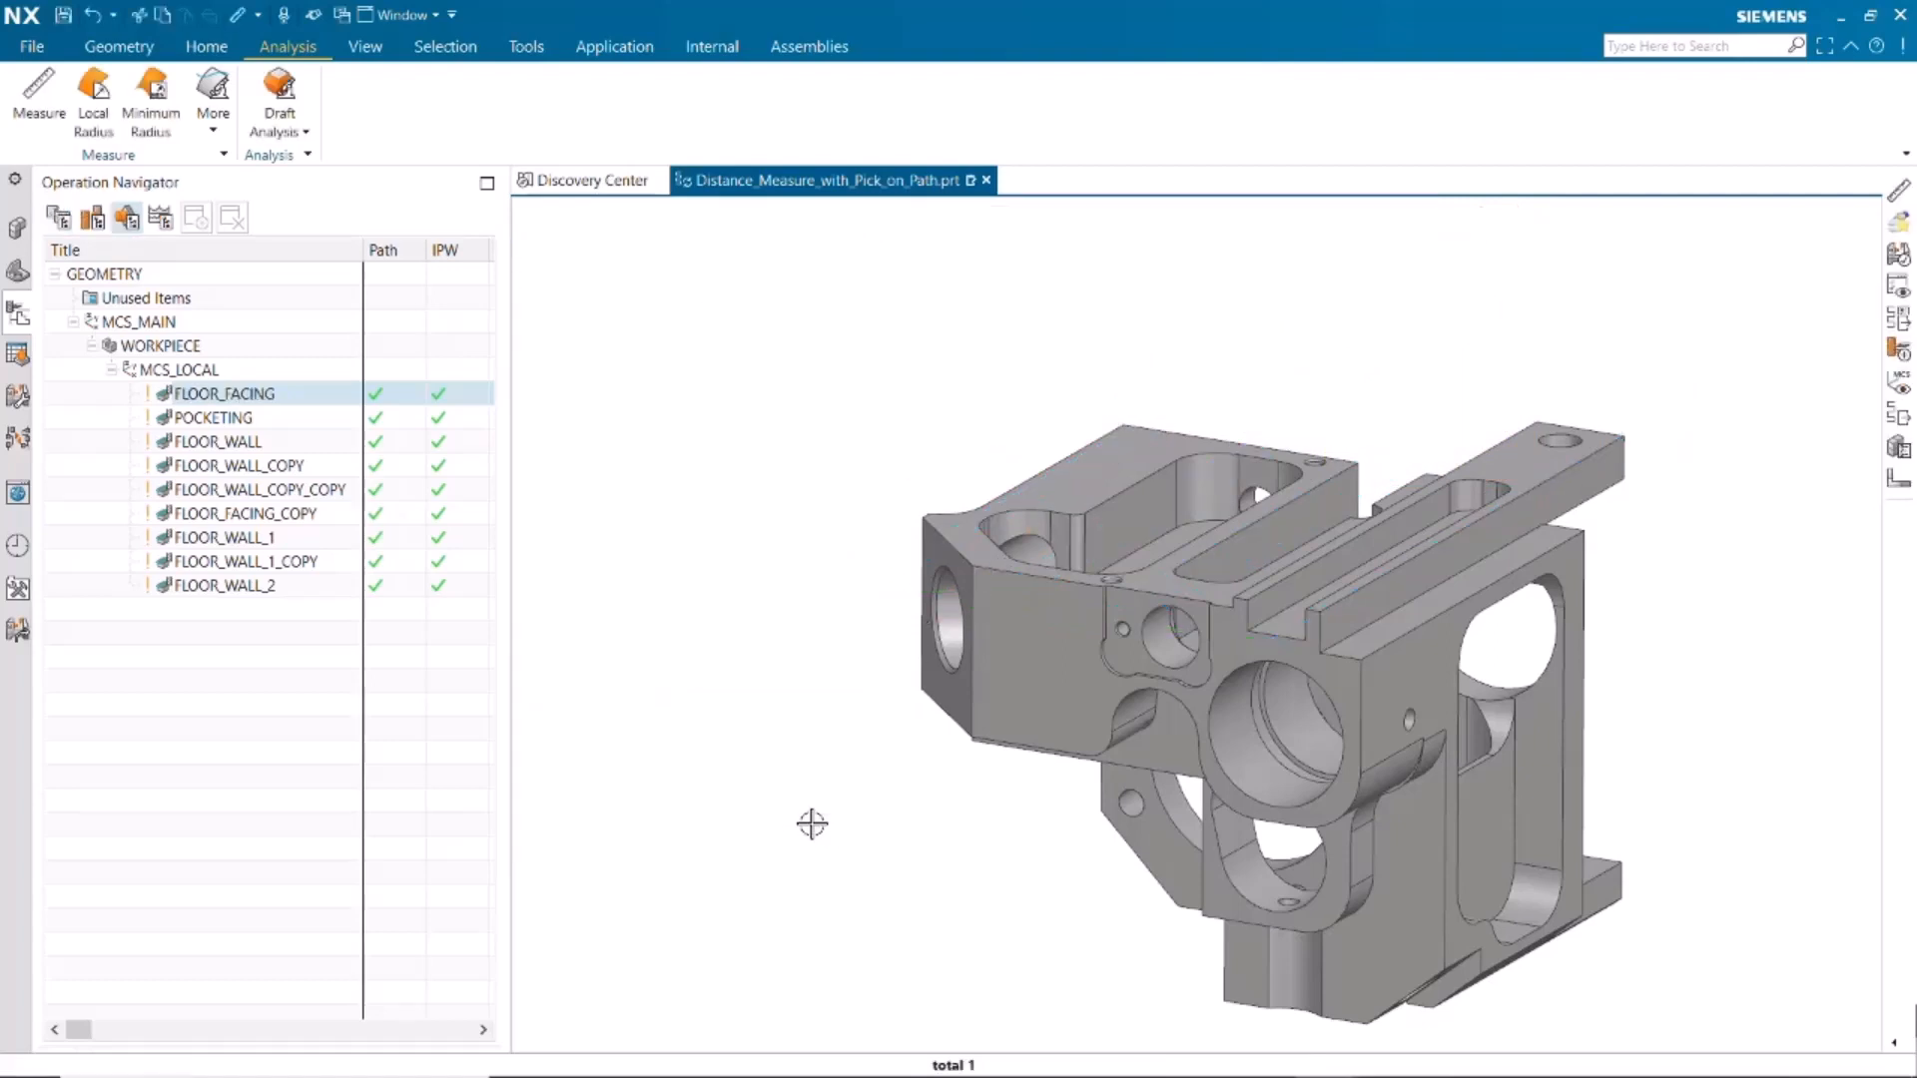
Measure the distance from a point on the FLOOR_WALL tool path to the adjacent vertical face of the part, and leave the measurement
{"action": "left_click_drag", "start_coordinate": [207, 441], "coordinate": [208, 443]}
{"action": "left_click", "coordinate": [207, 443]}
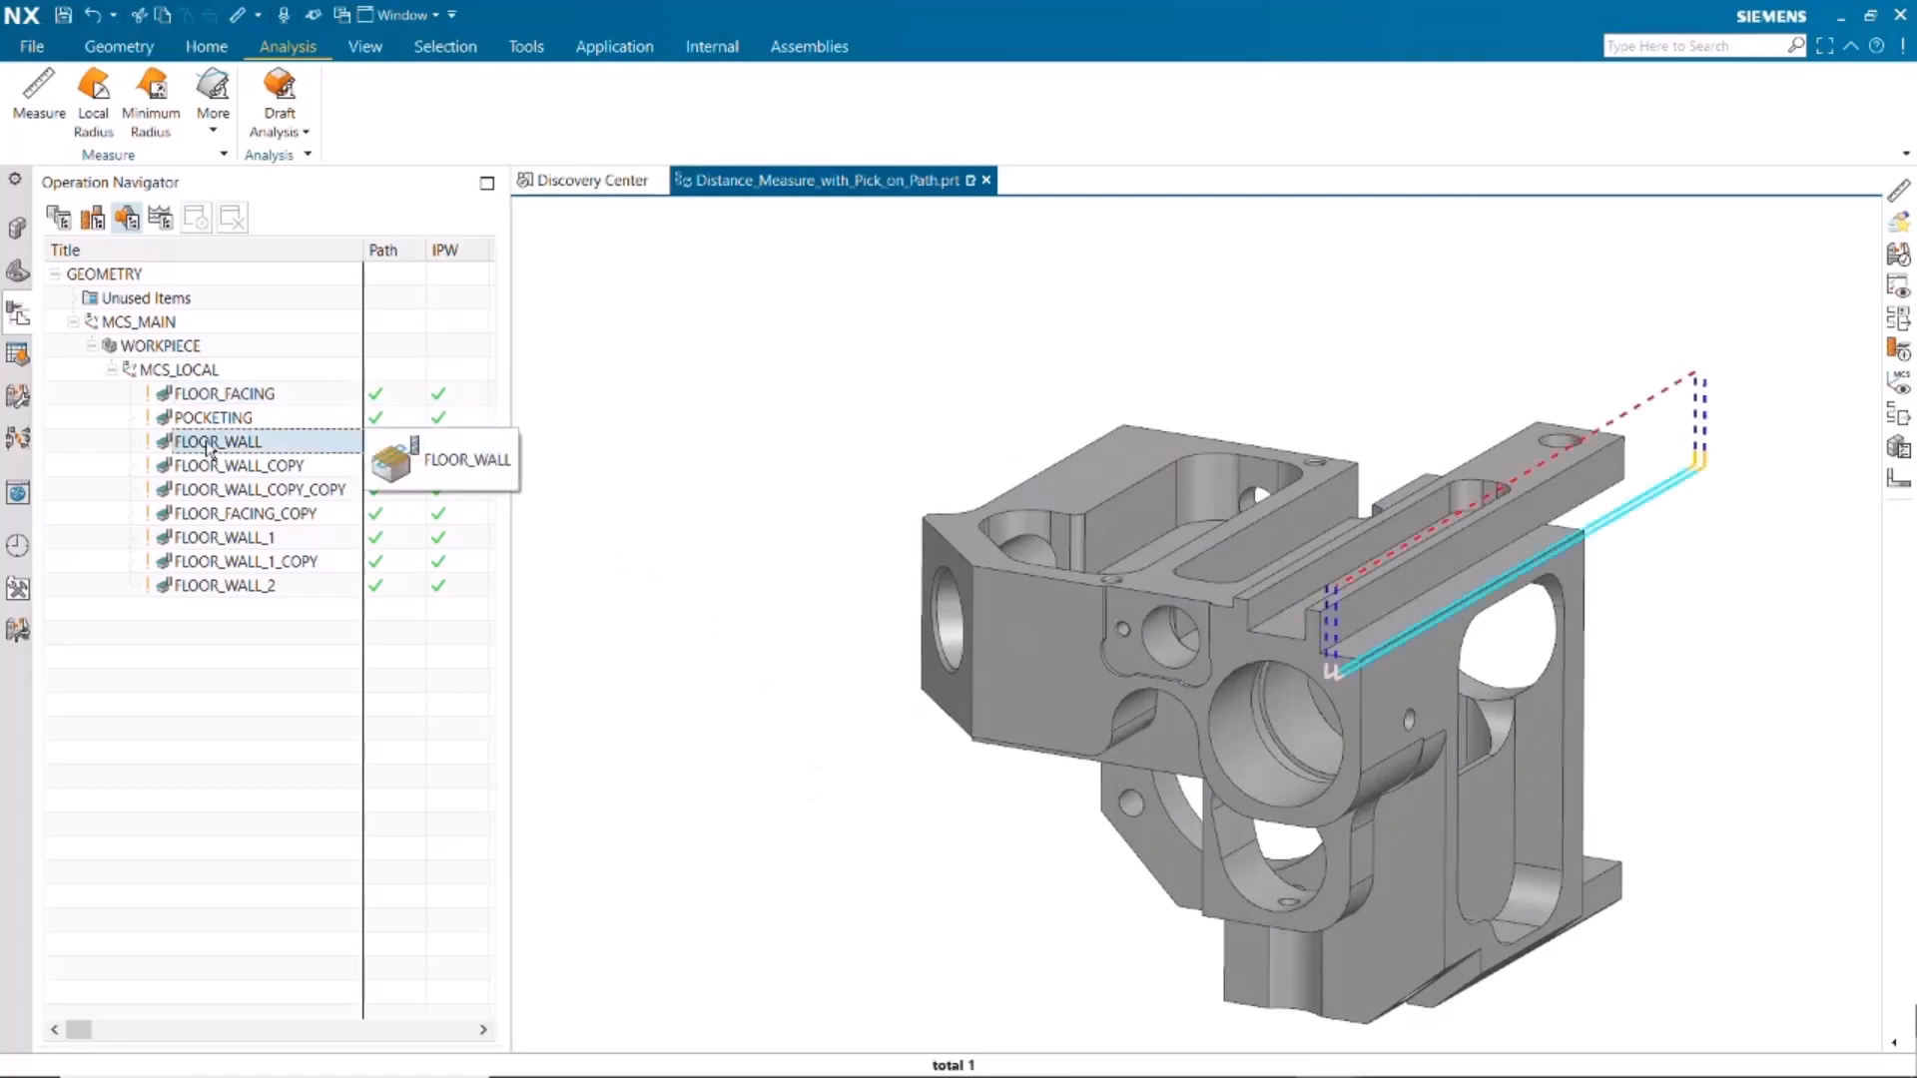
{"action": "left_click", "coordinate": [40, 95]}
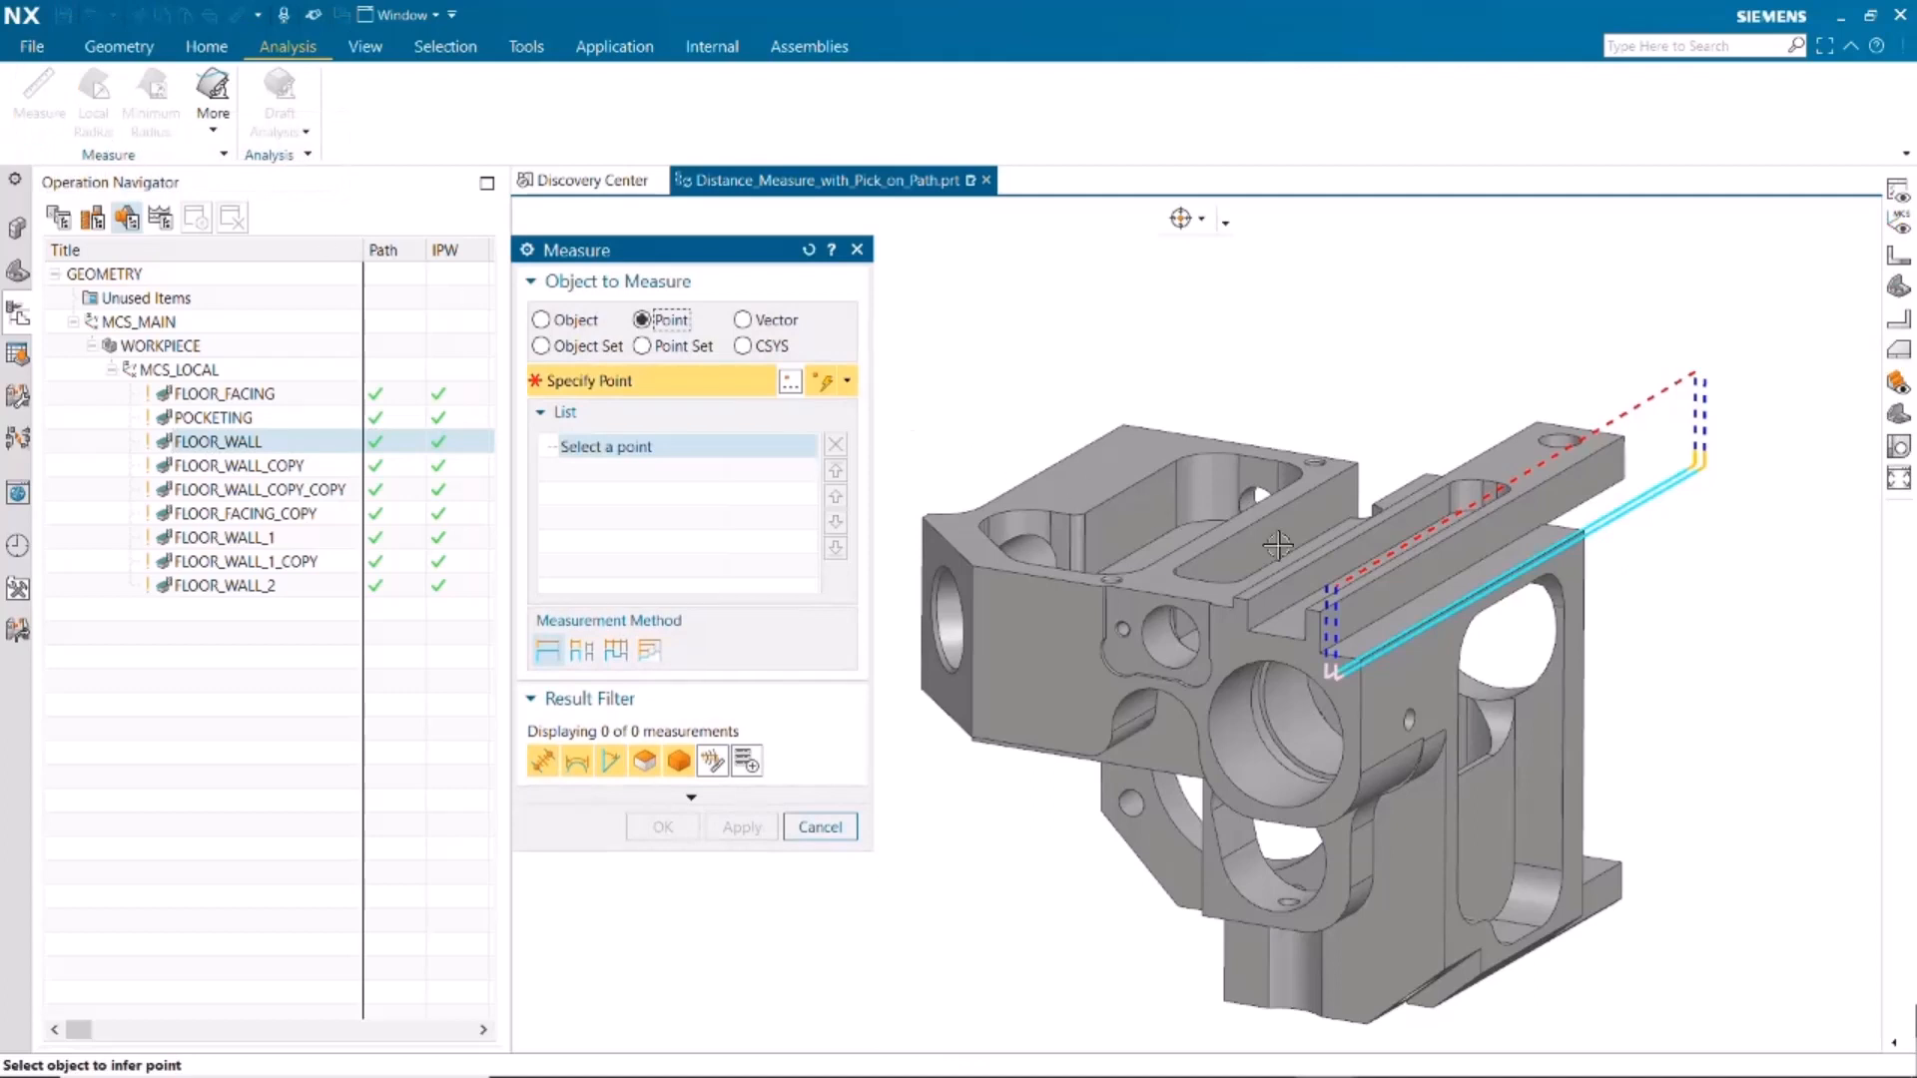
{"action": "left_click", "coordinate": [1458, 593]}
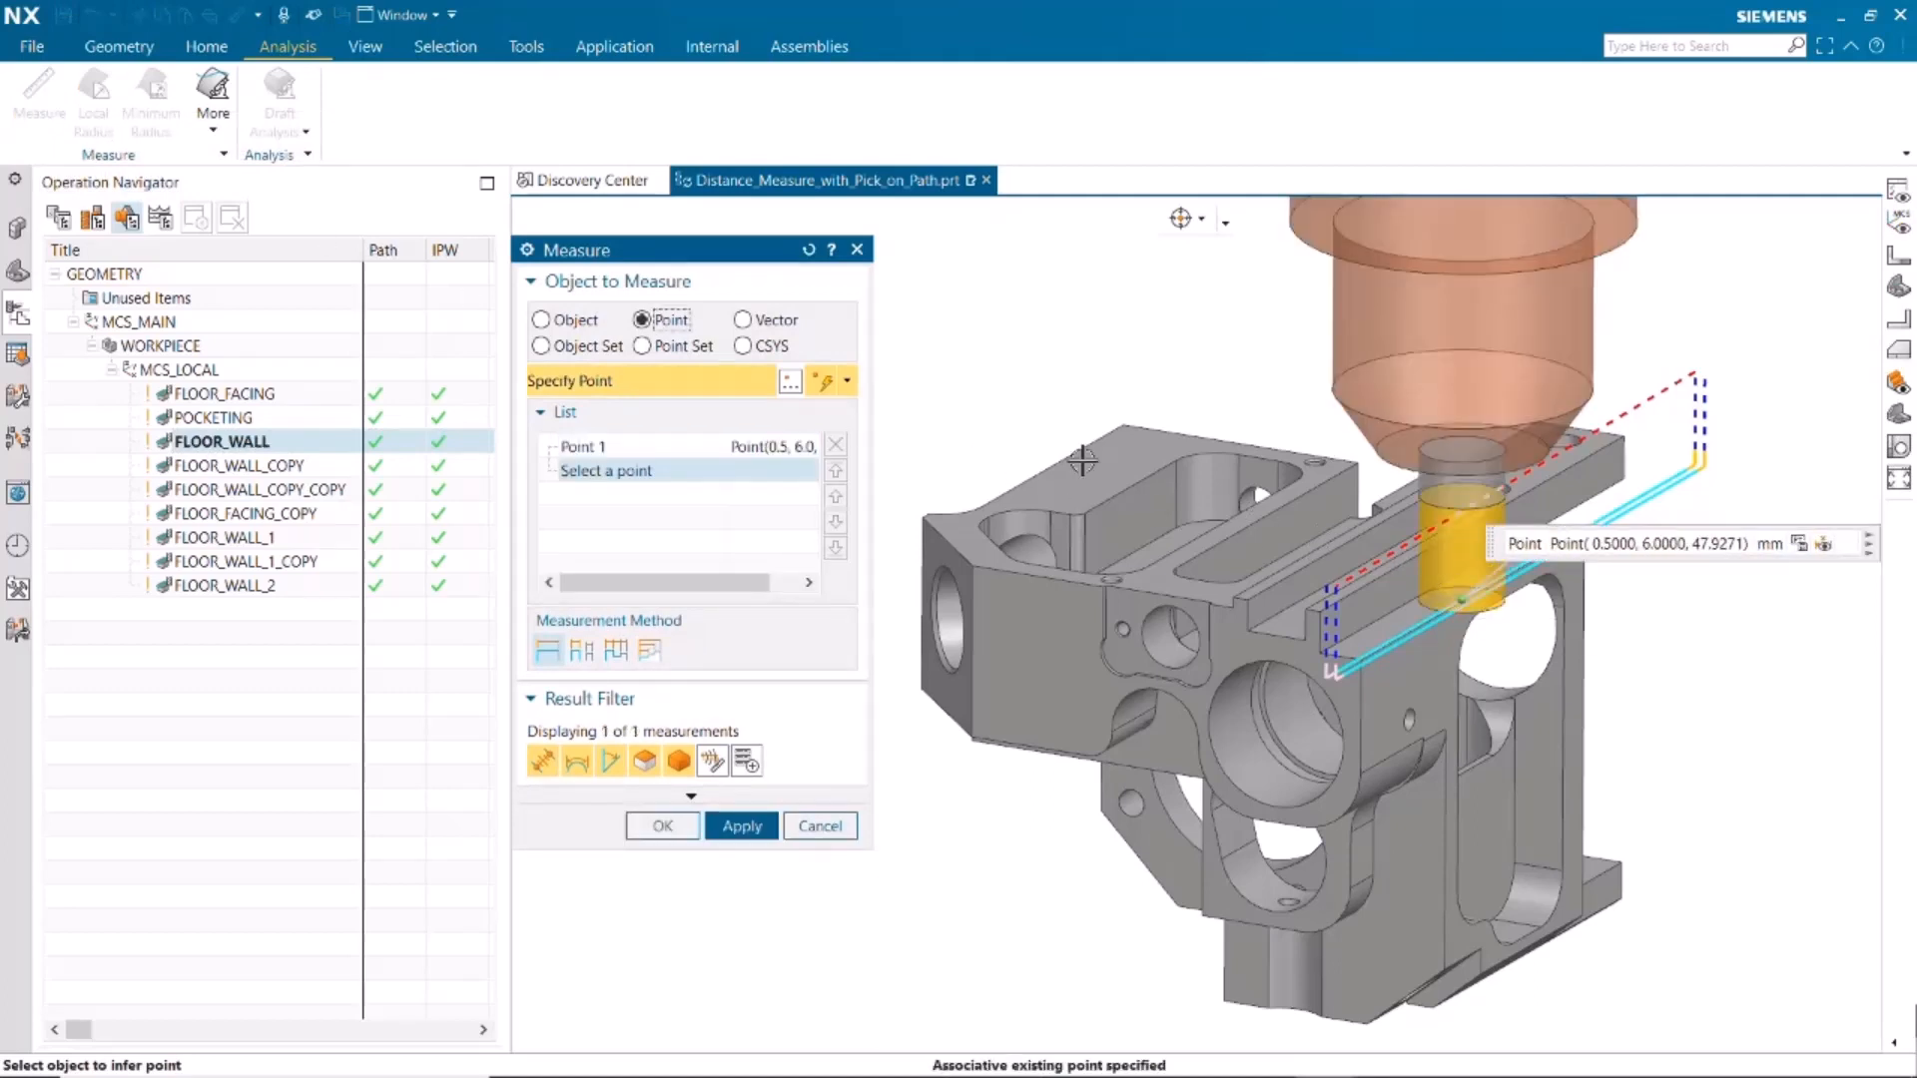
{"action": "left_click", "coordinate": [540, 320]}
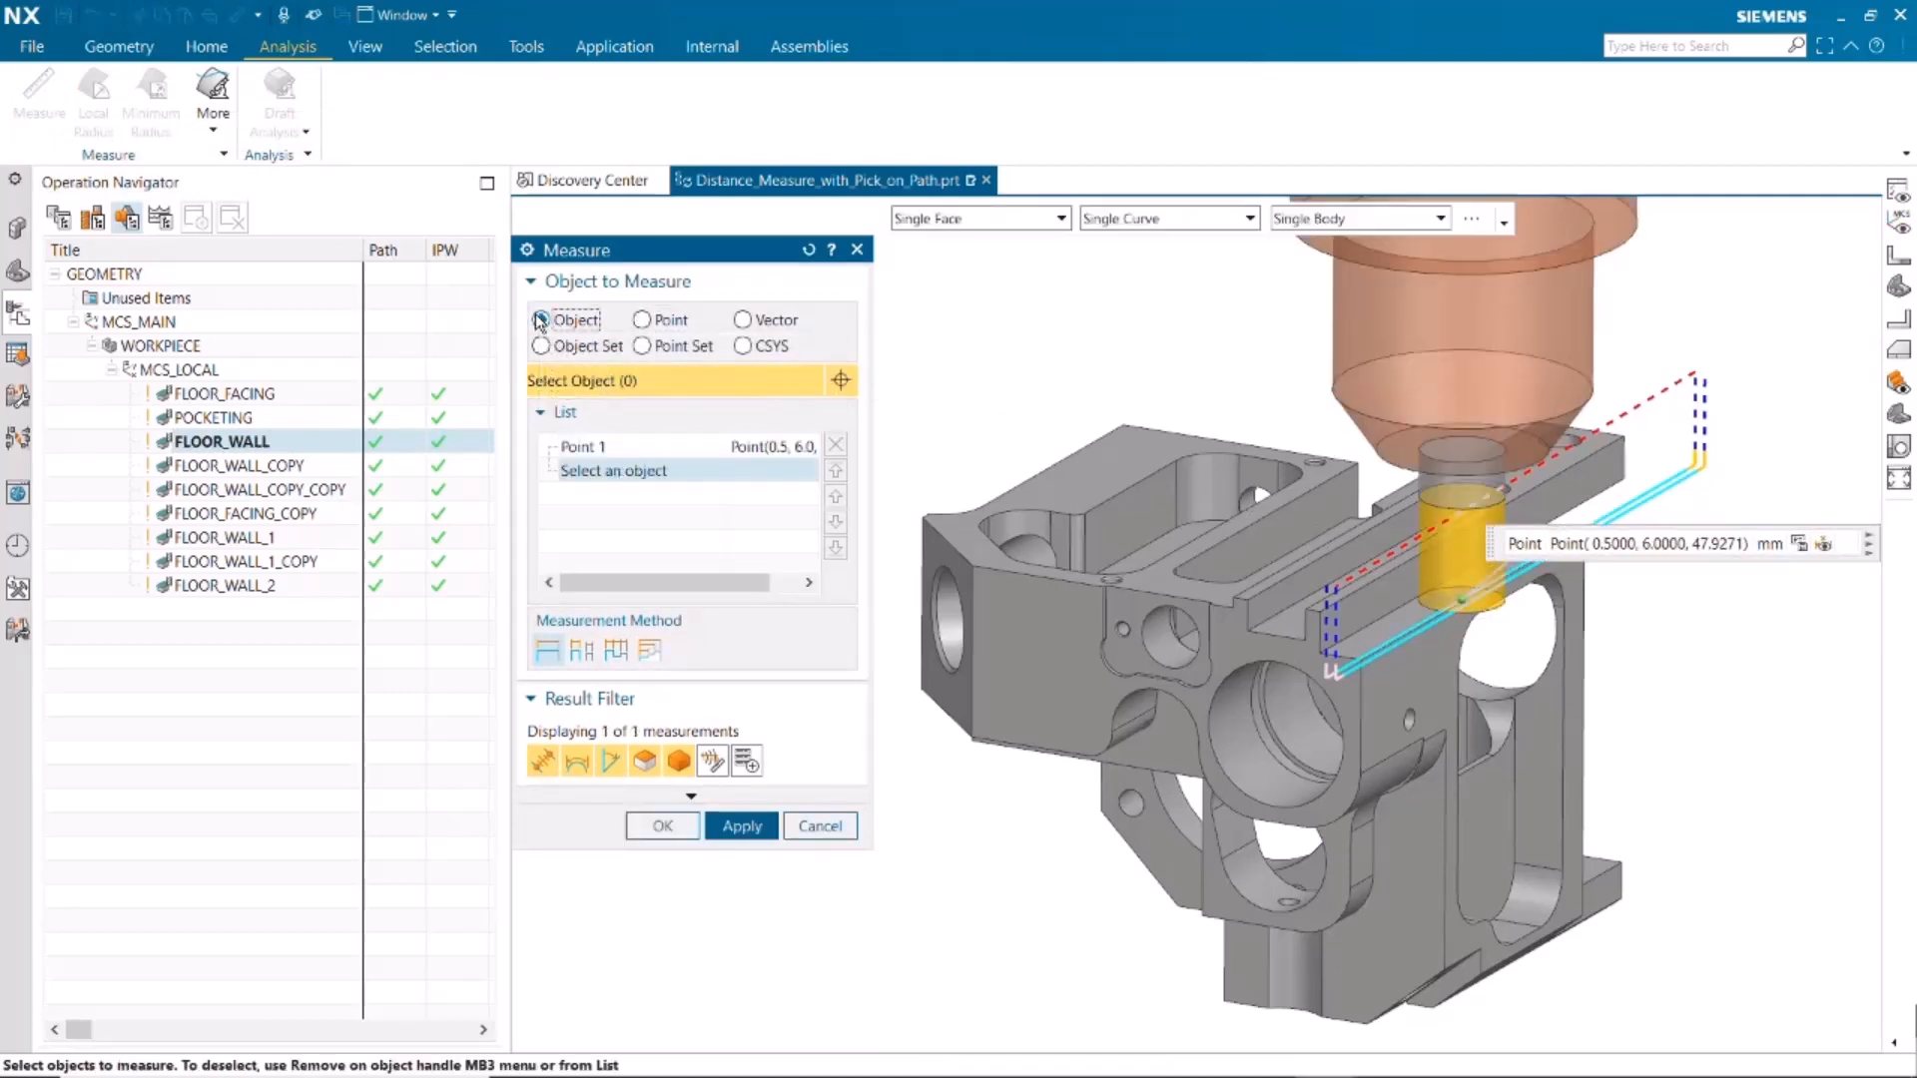
{"action": "left_click", "coordinate": [1400, 588]}
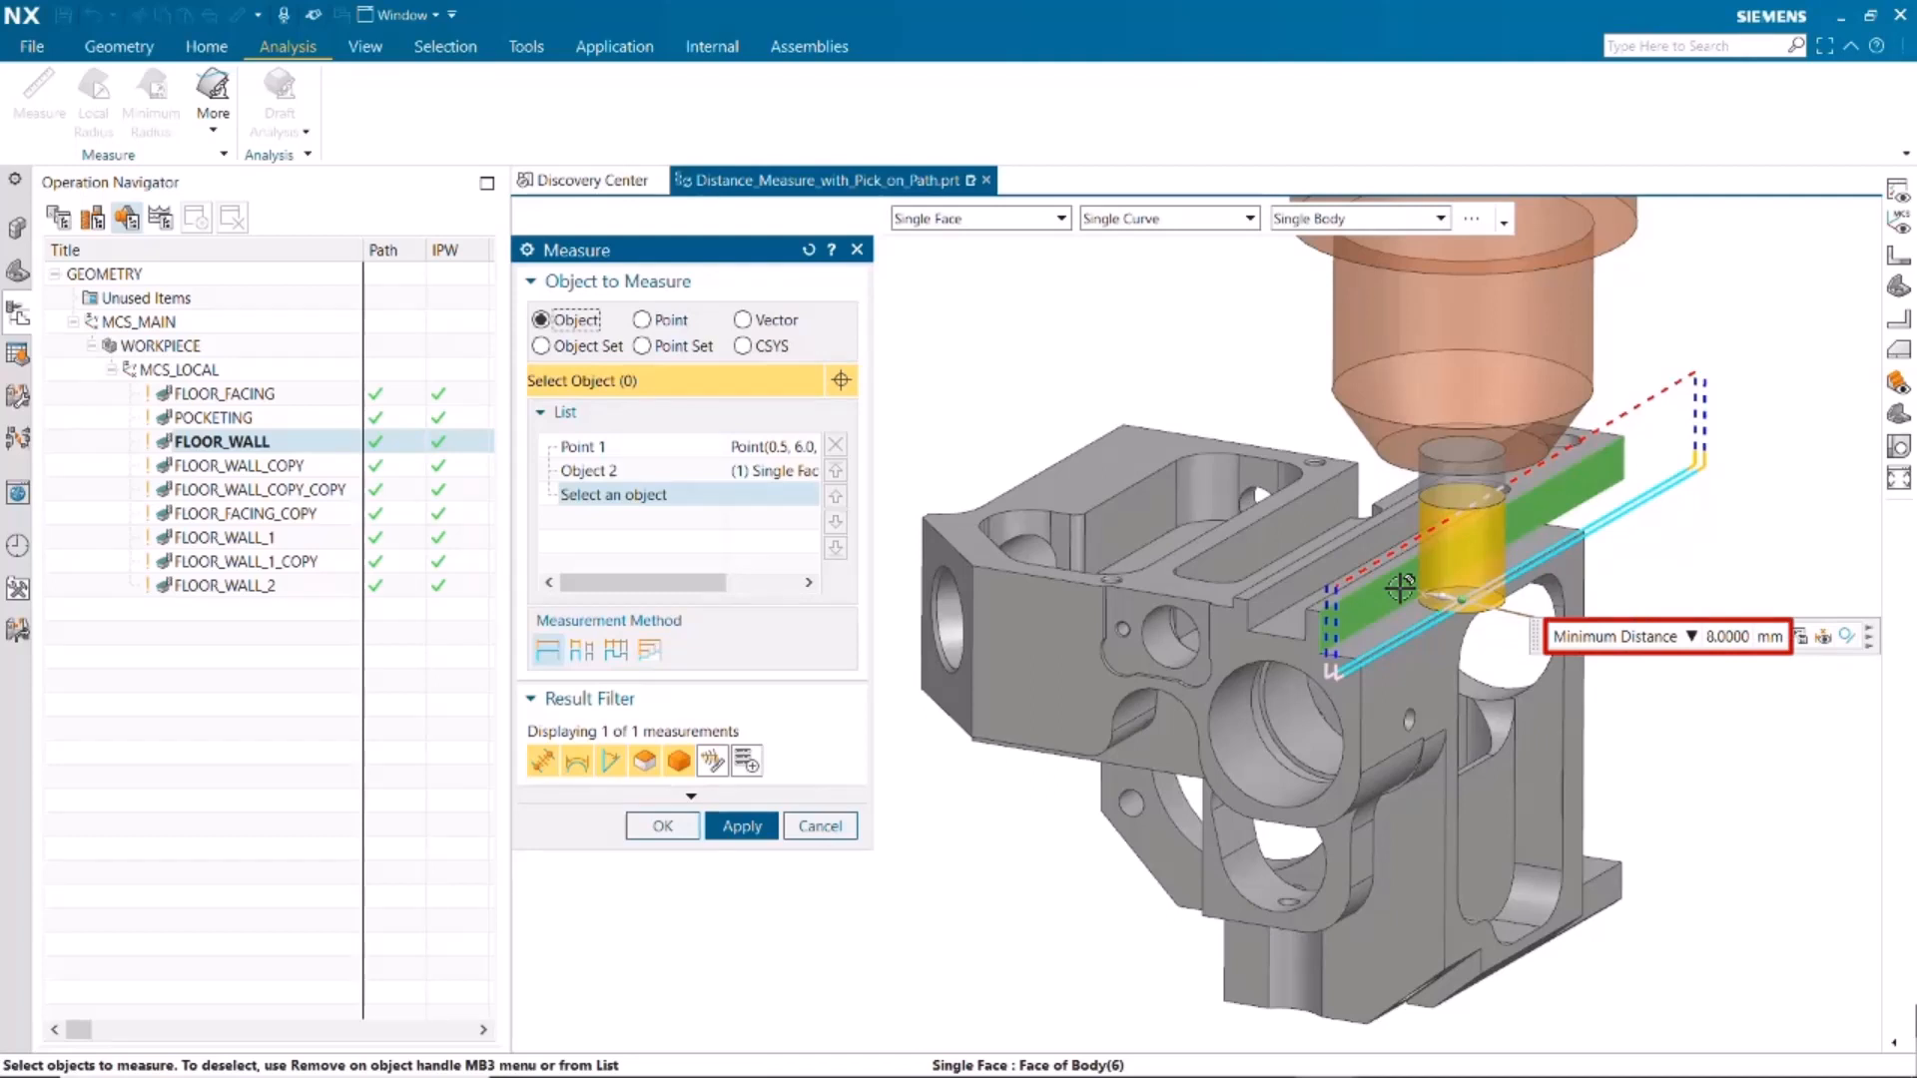
{"action": "left_click", "coordinate": [820, 826]}
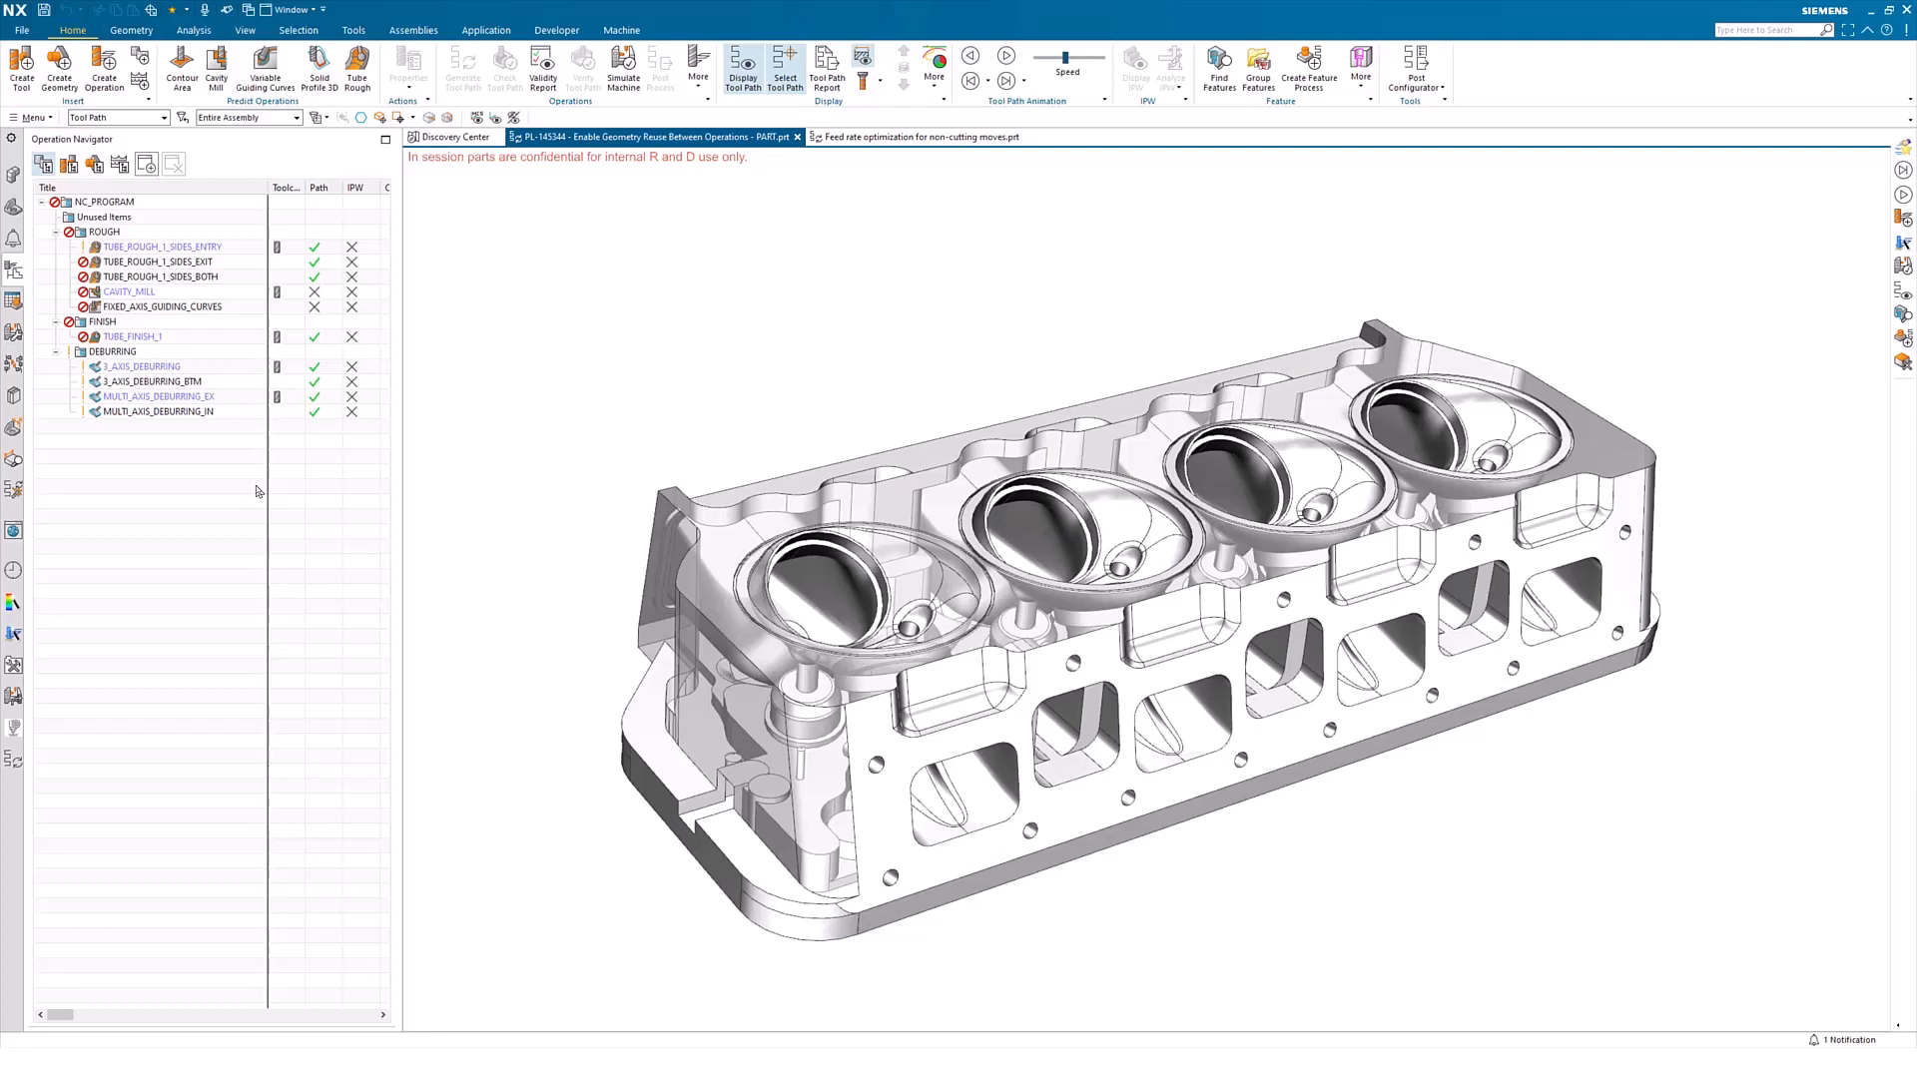
{"action": "left_click", "coordinate": [94, 164]}
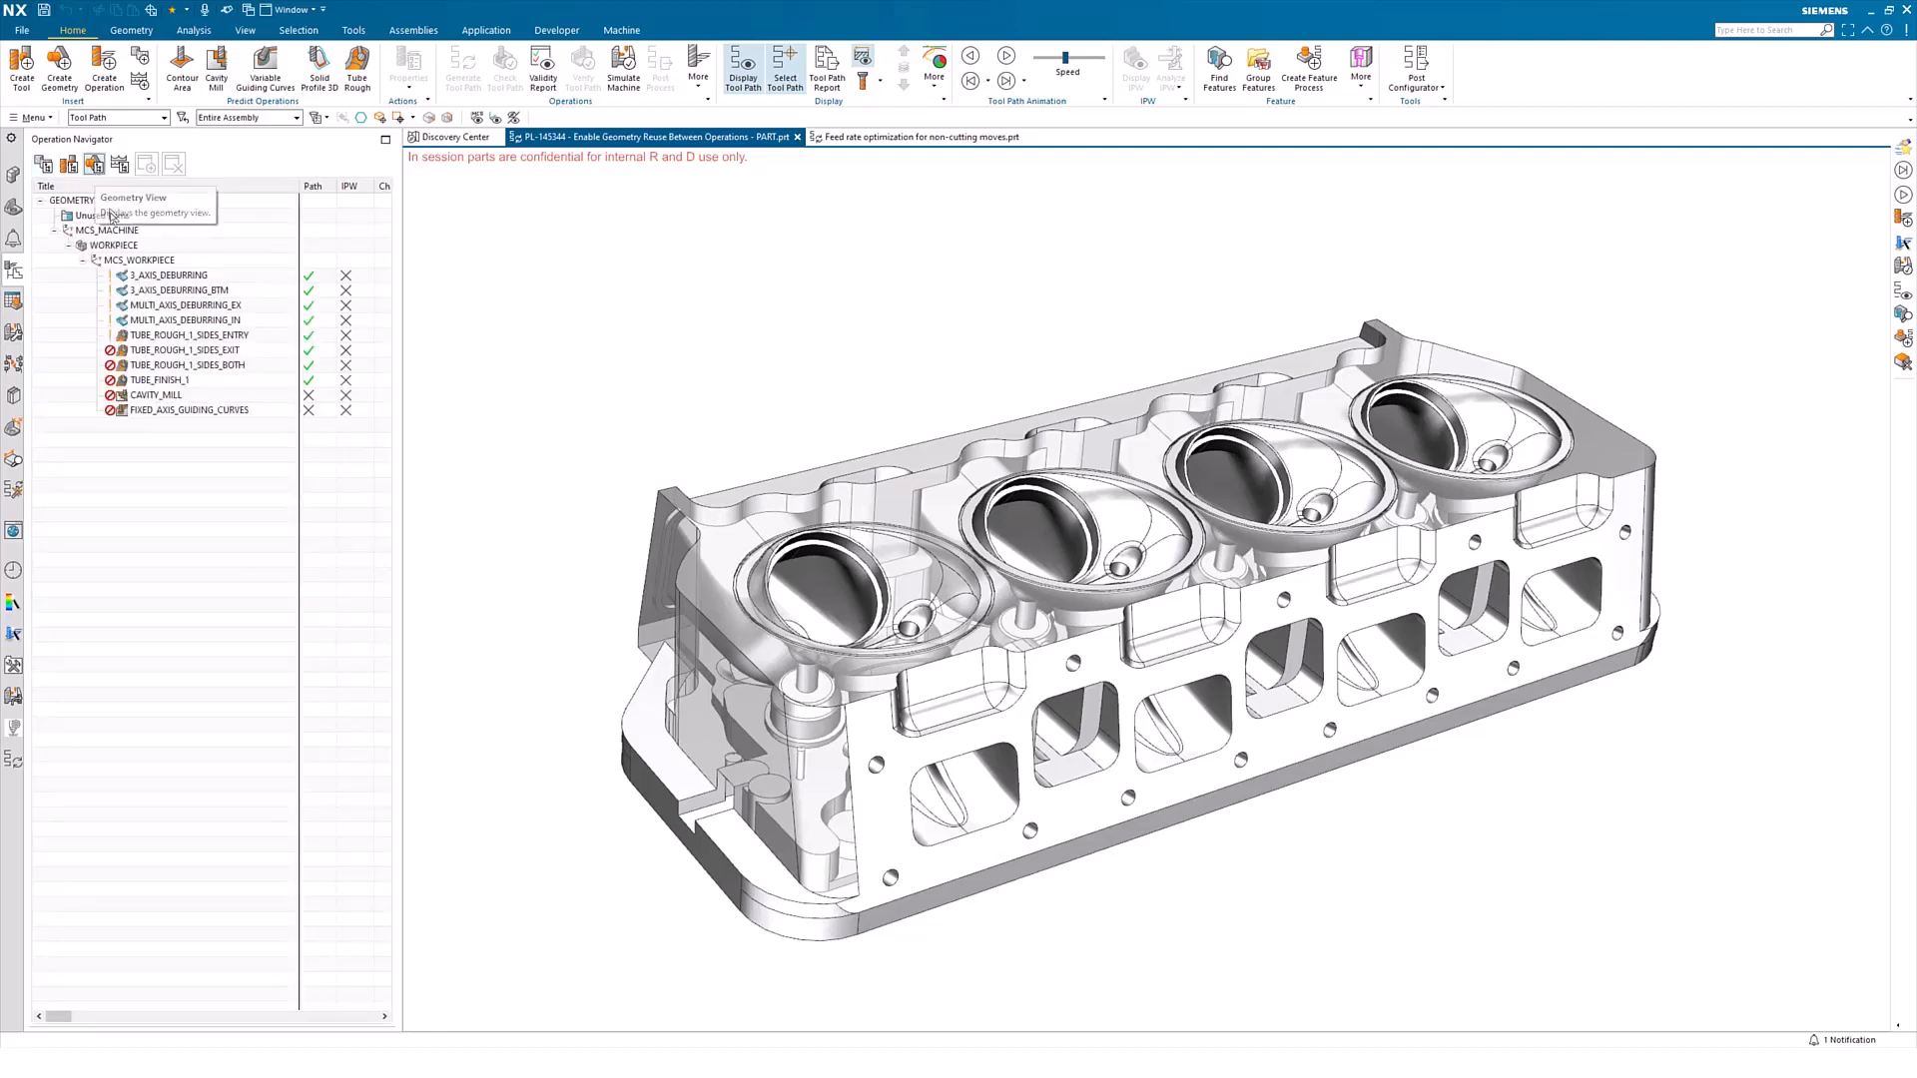
{"action": "left_click", "coordinate": [59, 68]}
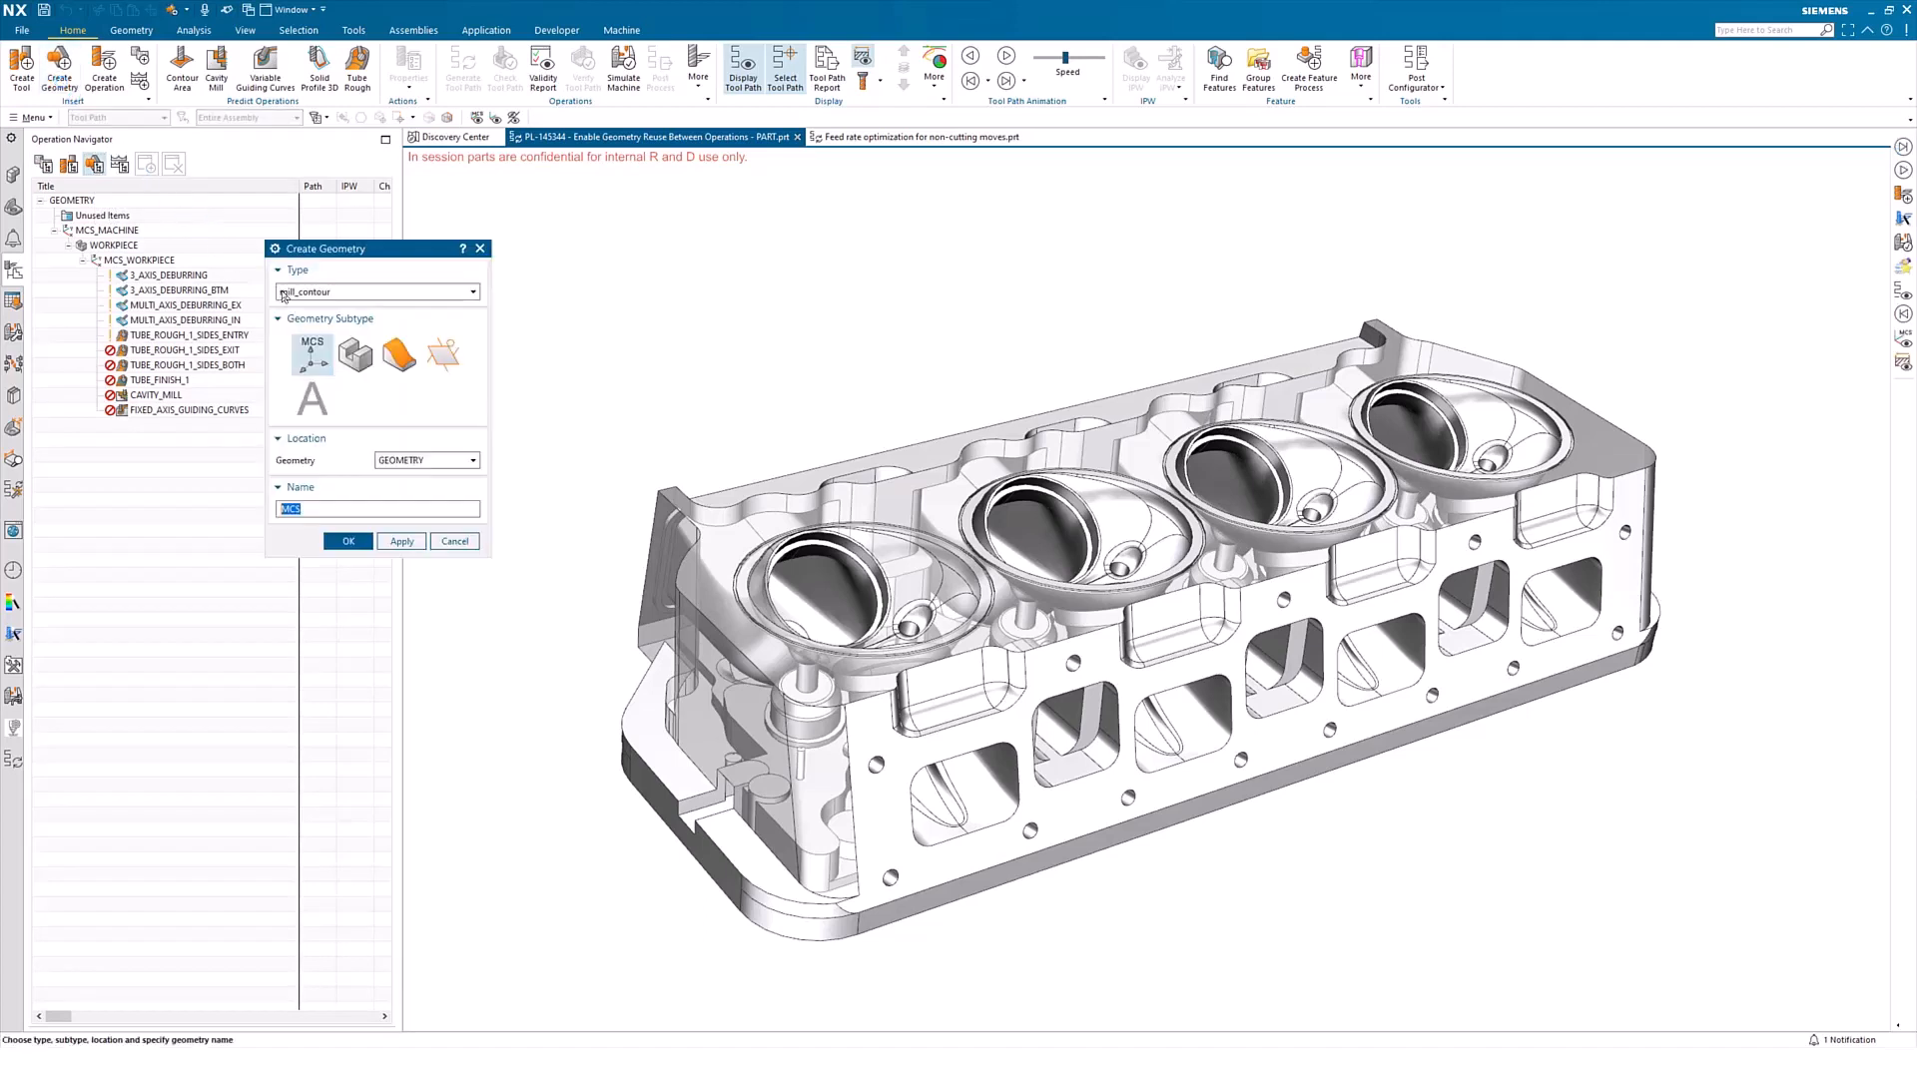
{"action": "left_click", "coordinate": [396, 359]}
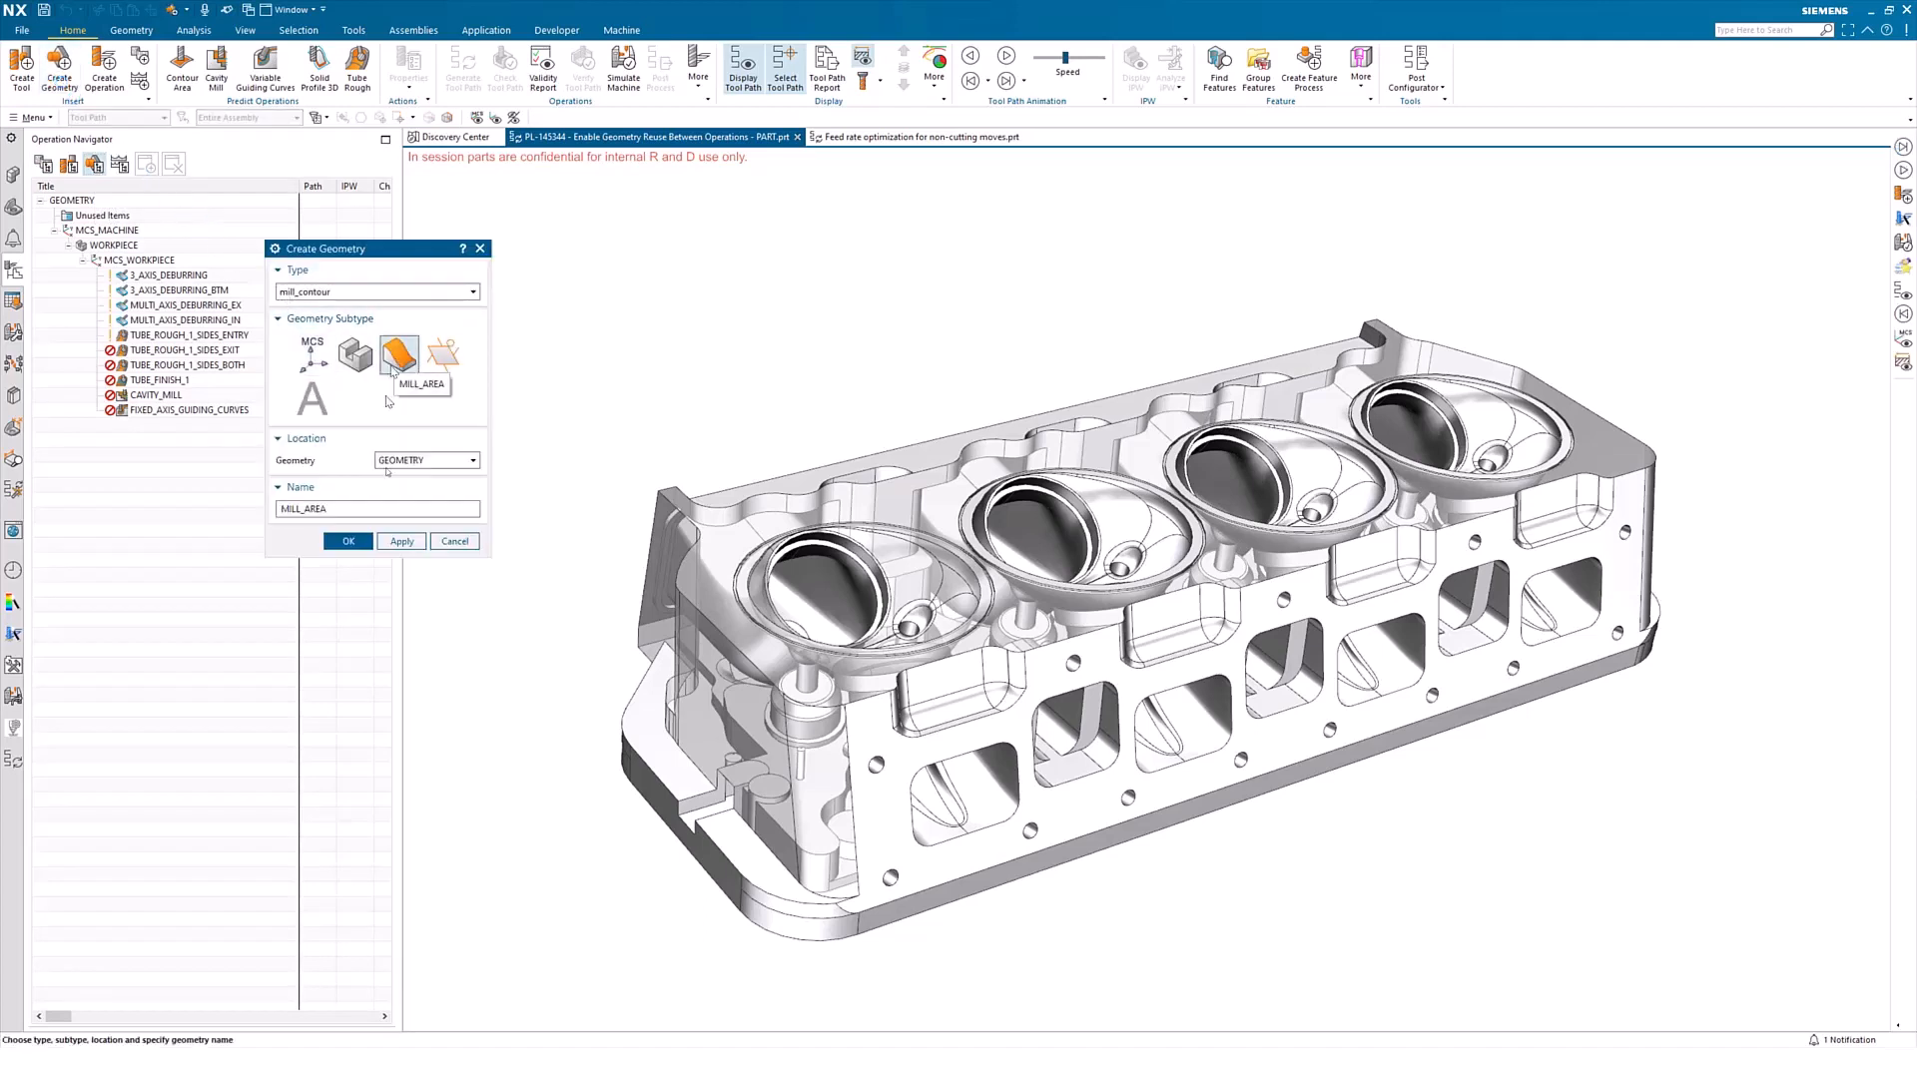
{"action": "left_click", "coordinate": [355, 541]}
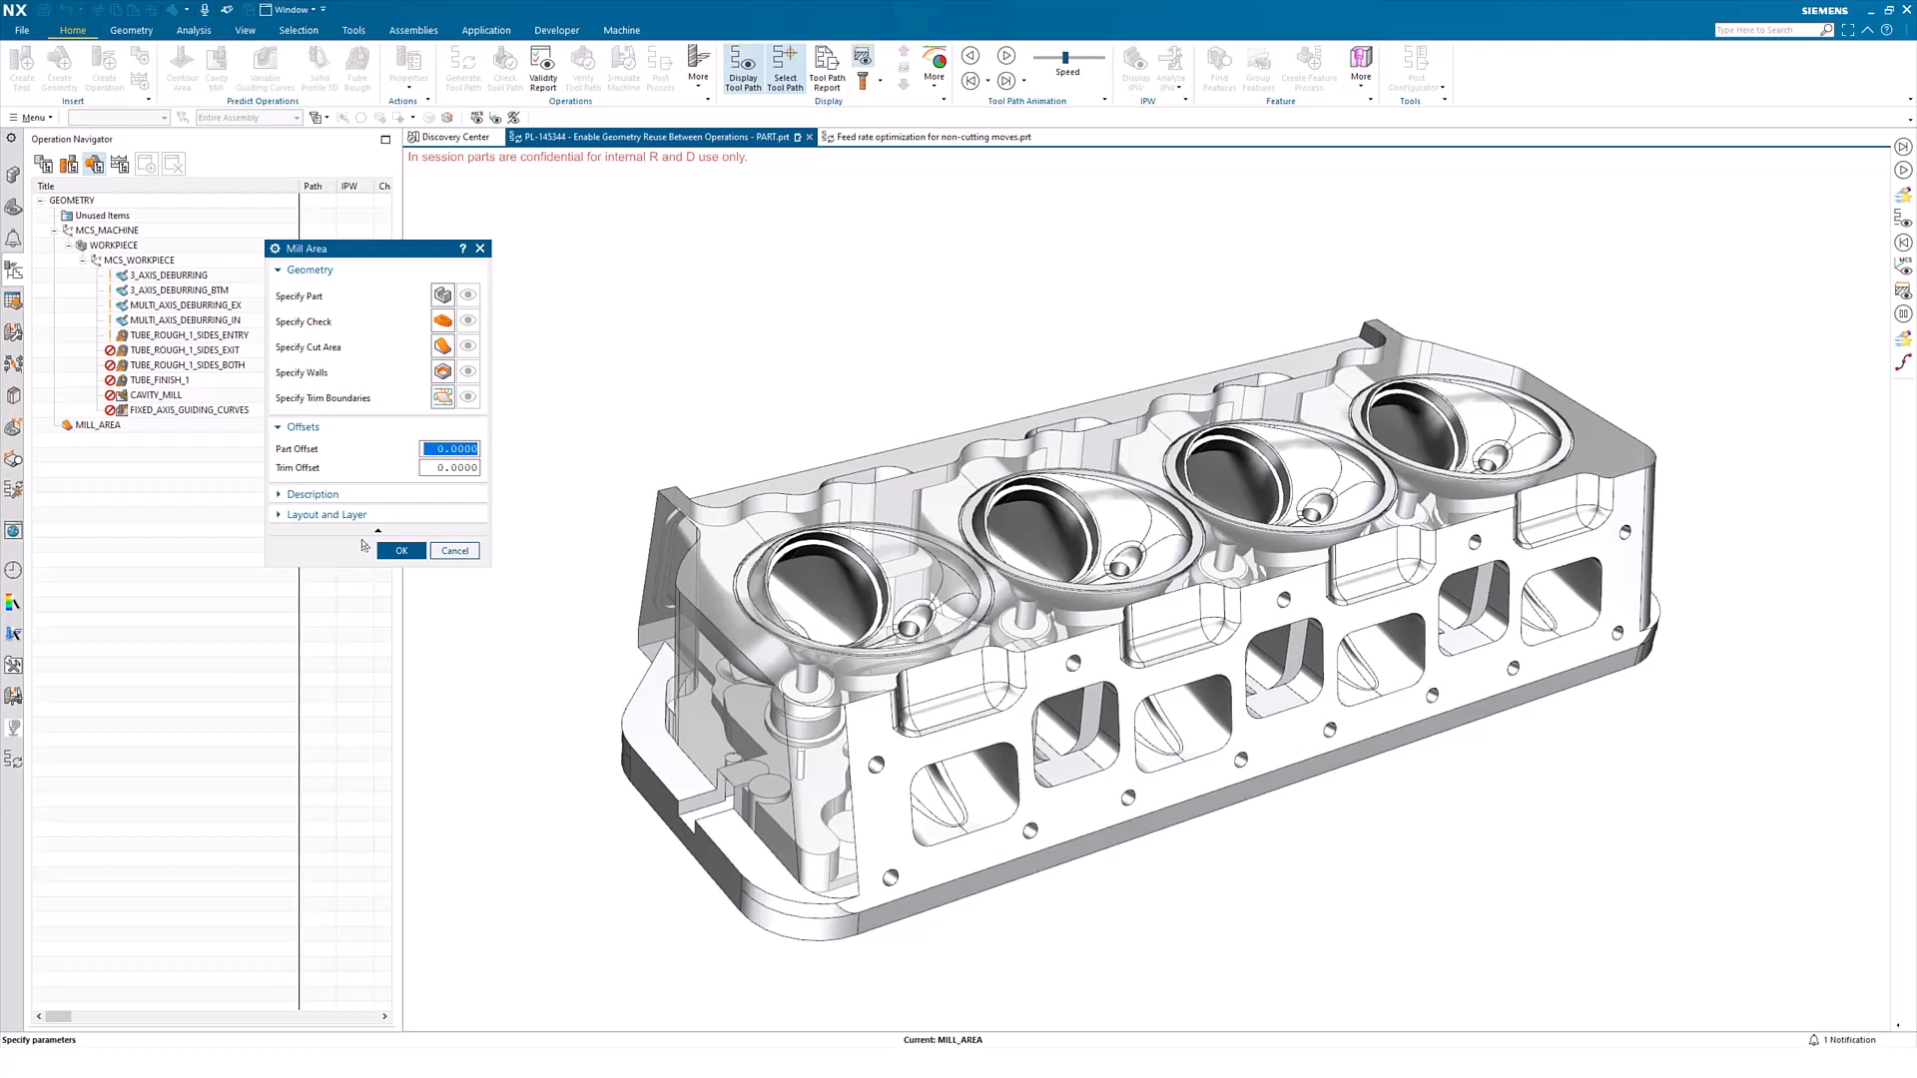
{"action": "left_click", "coordinate": [440, 552]}
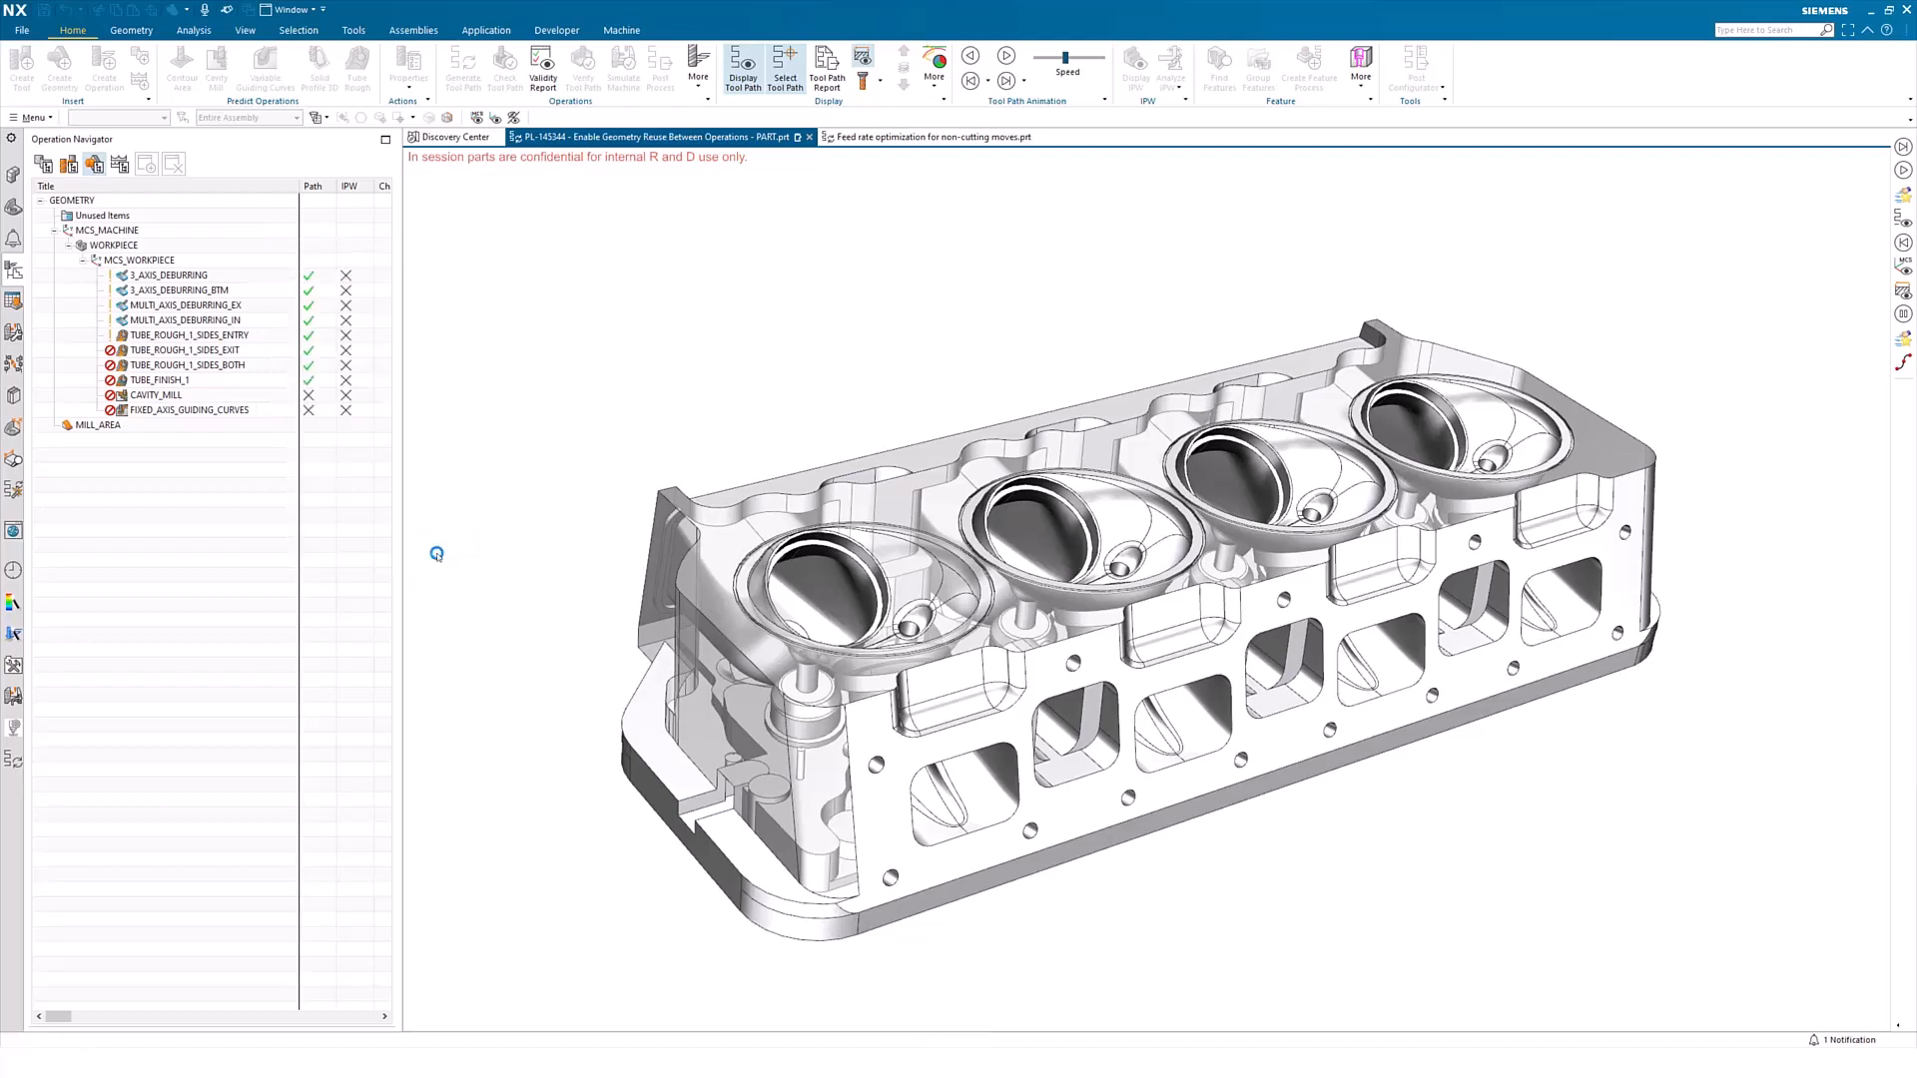
Show the cut area of the TUBE_ROUGH_1_SIDES_ENTRY operation from the program order view, and leave the operation
{"action": "left_click", "coordinate": [43, 163]}
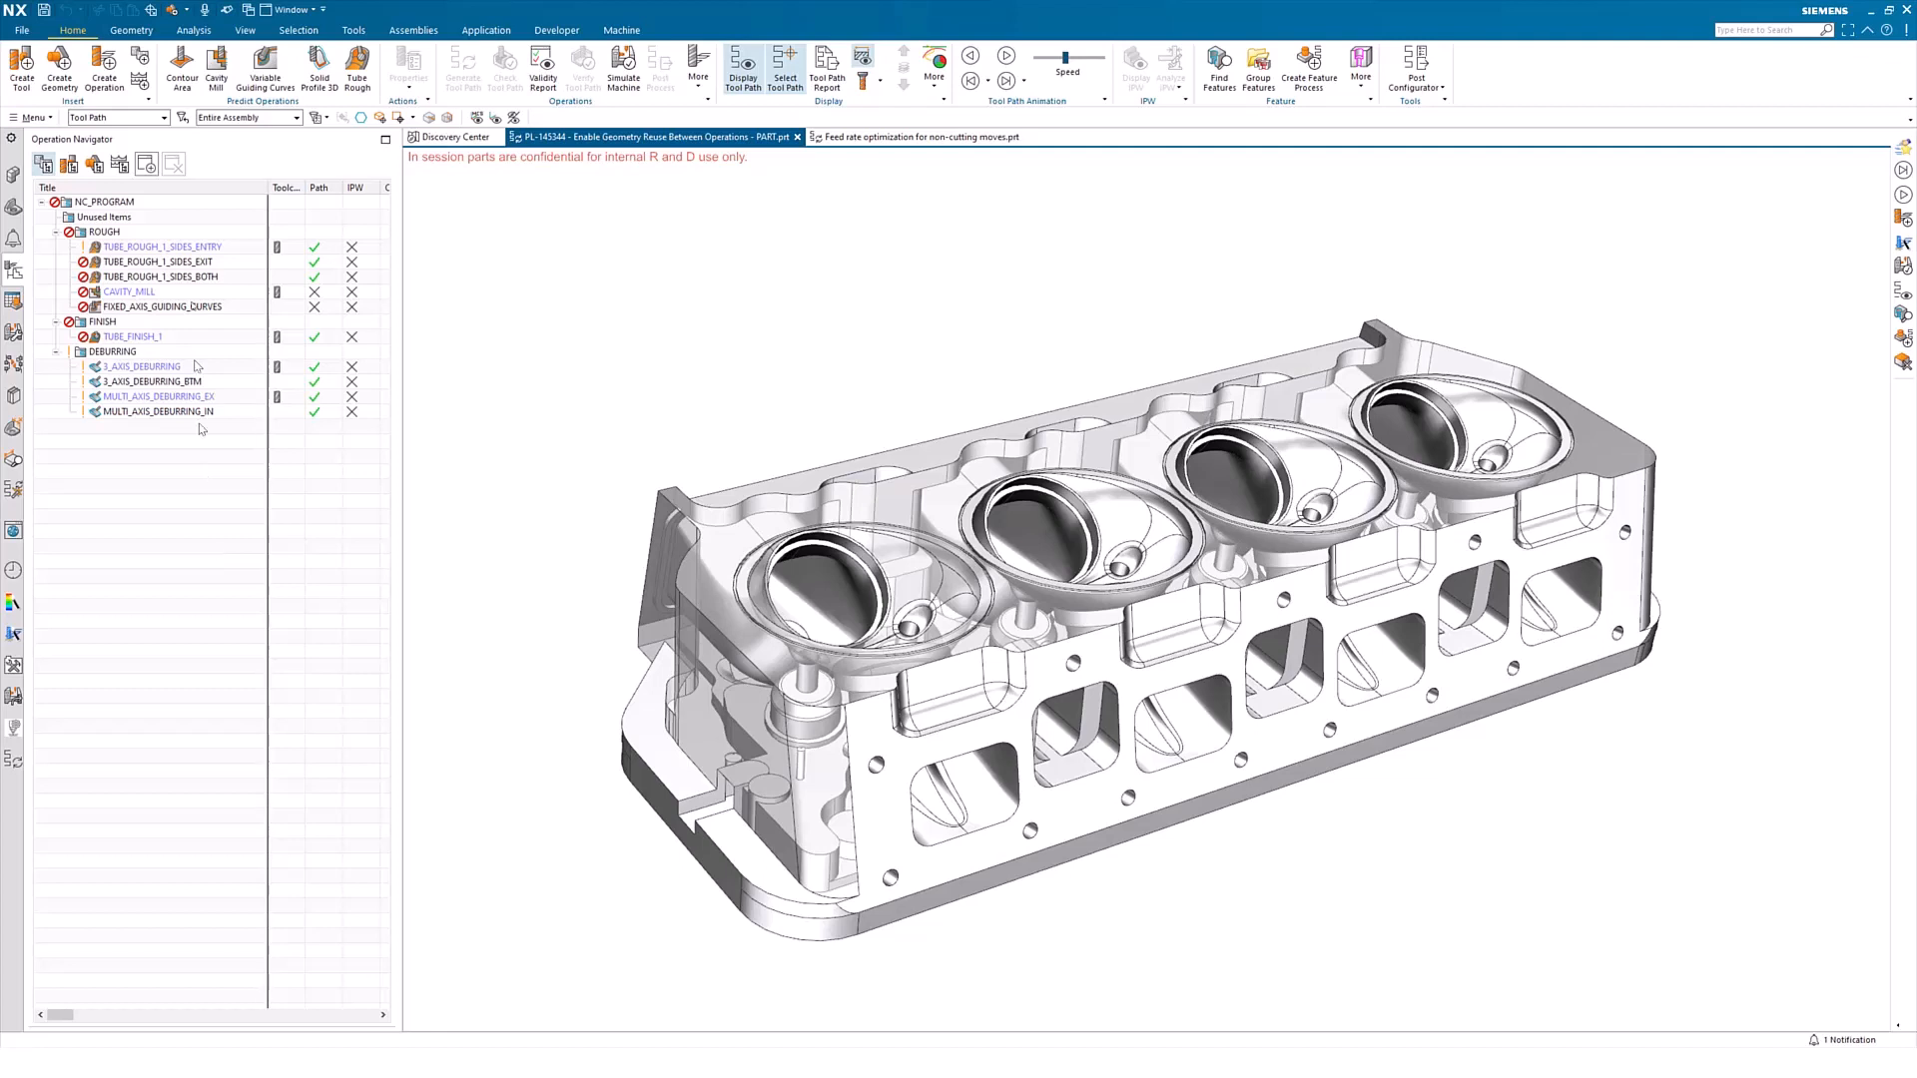
{"action": "left_click", "coordinate": [190, 247]}
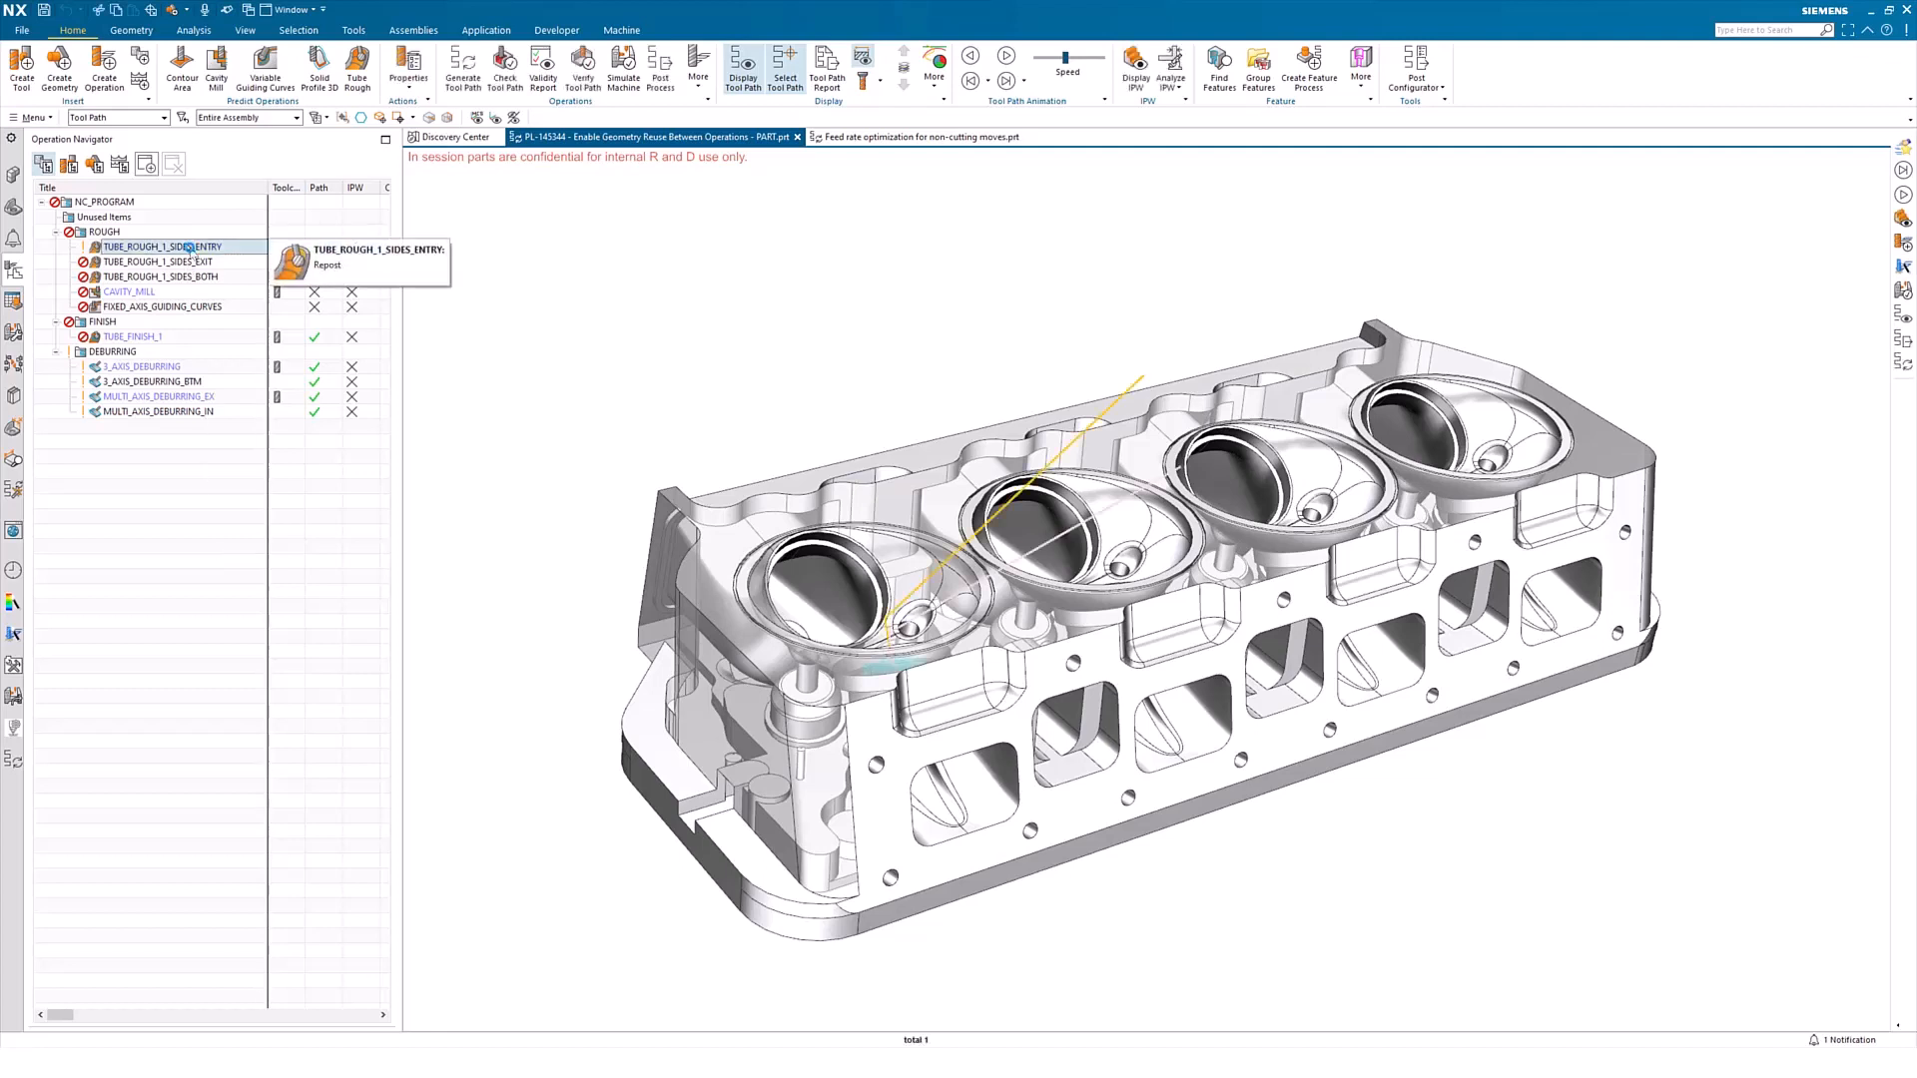
{"action": "double_click", "coordinate": [193, 248]}
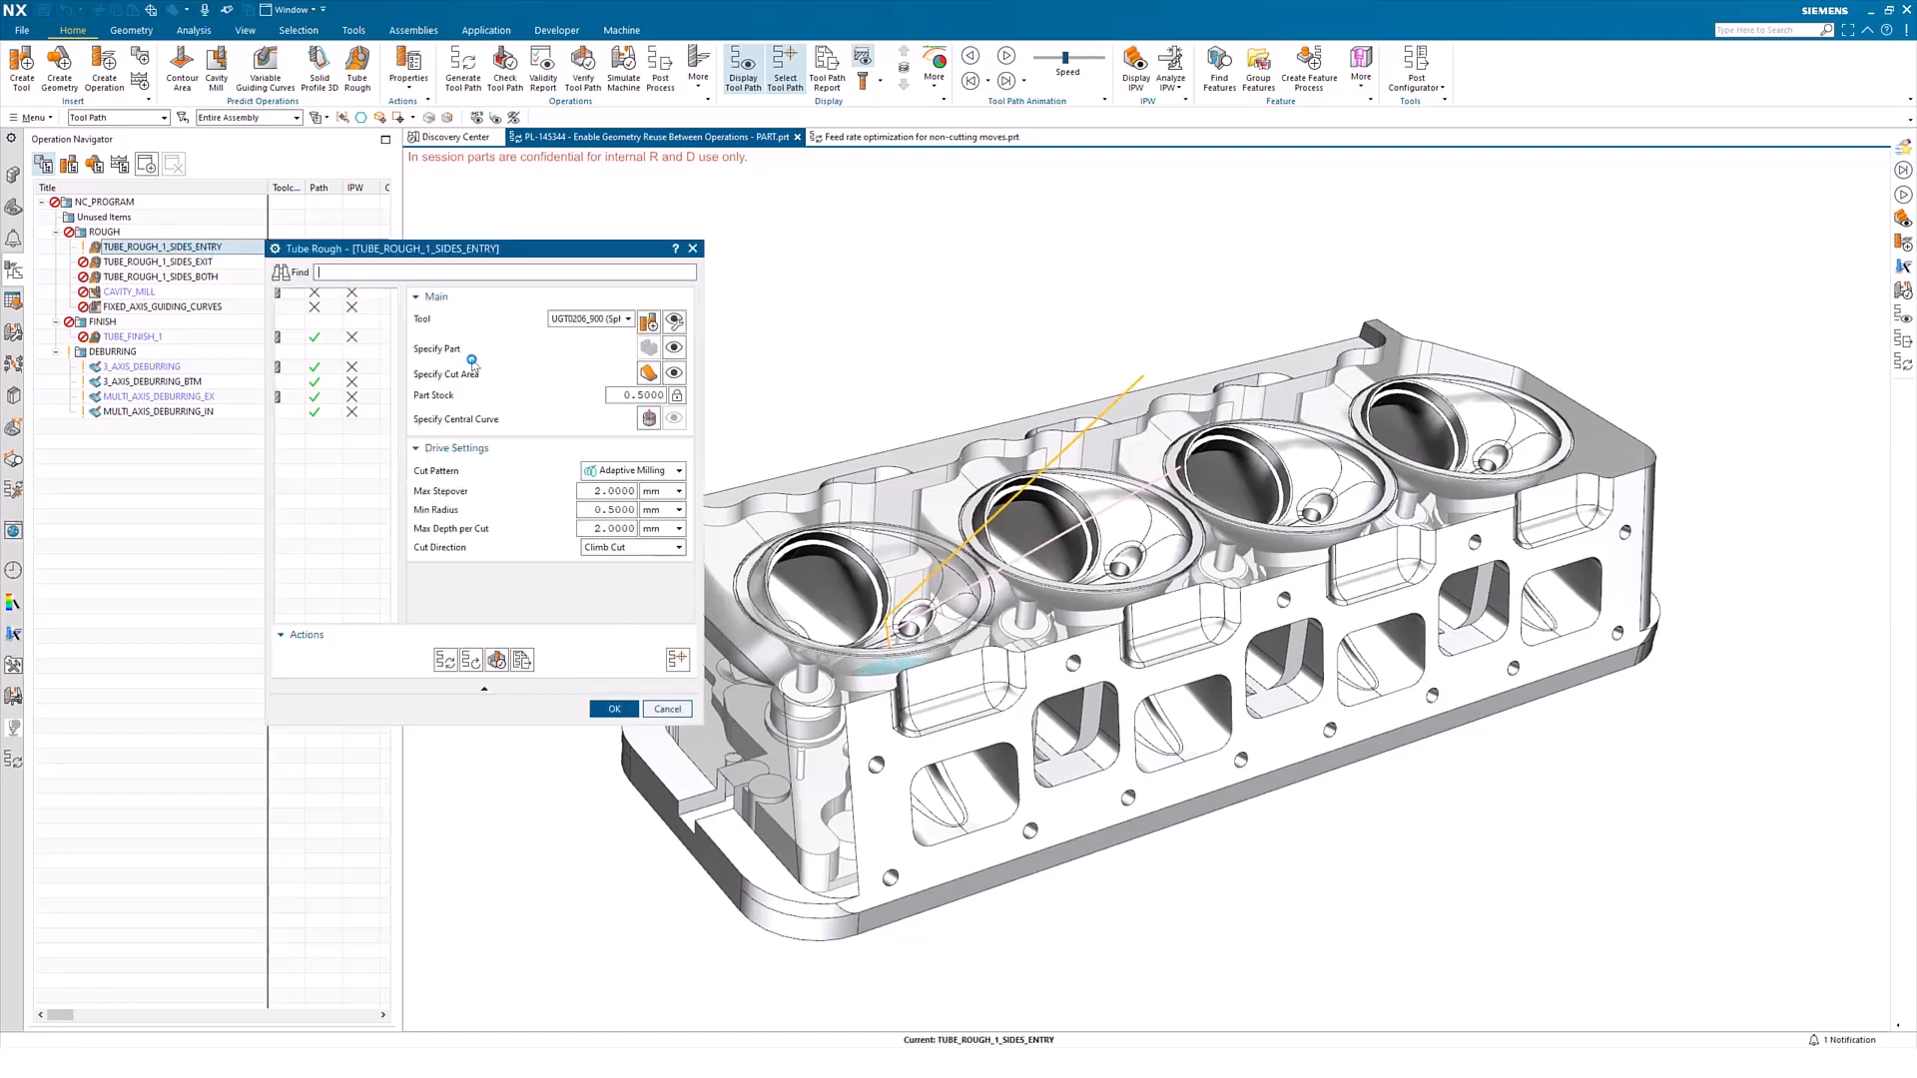
{"action": "left_click", "coordinate": [671, 375]}
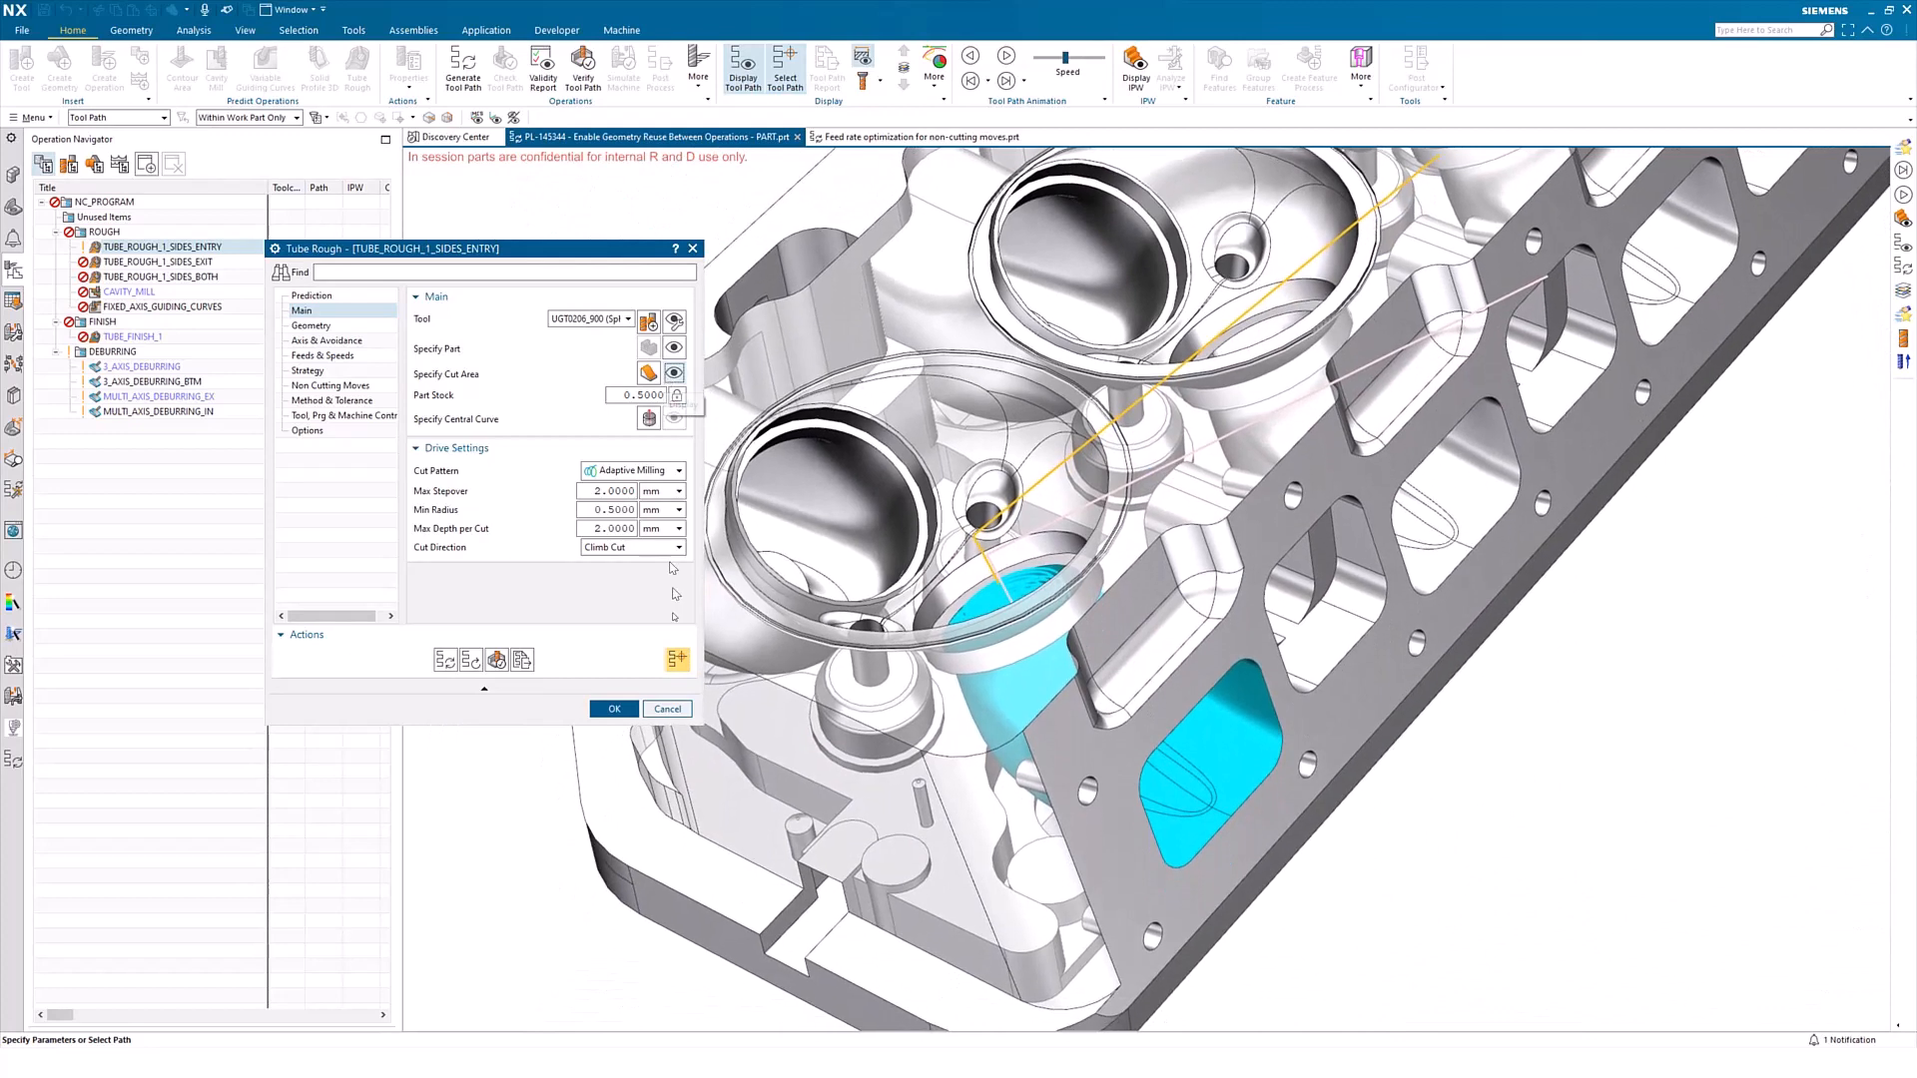
{"action": "left_click", "coordinate": [668, 711]}
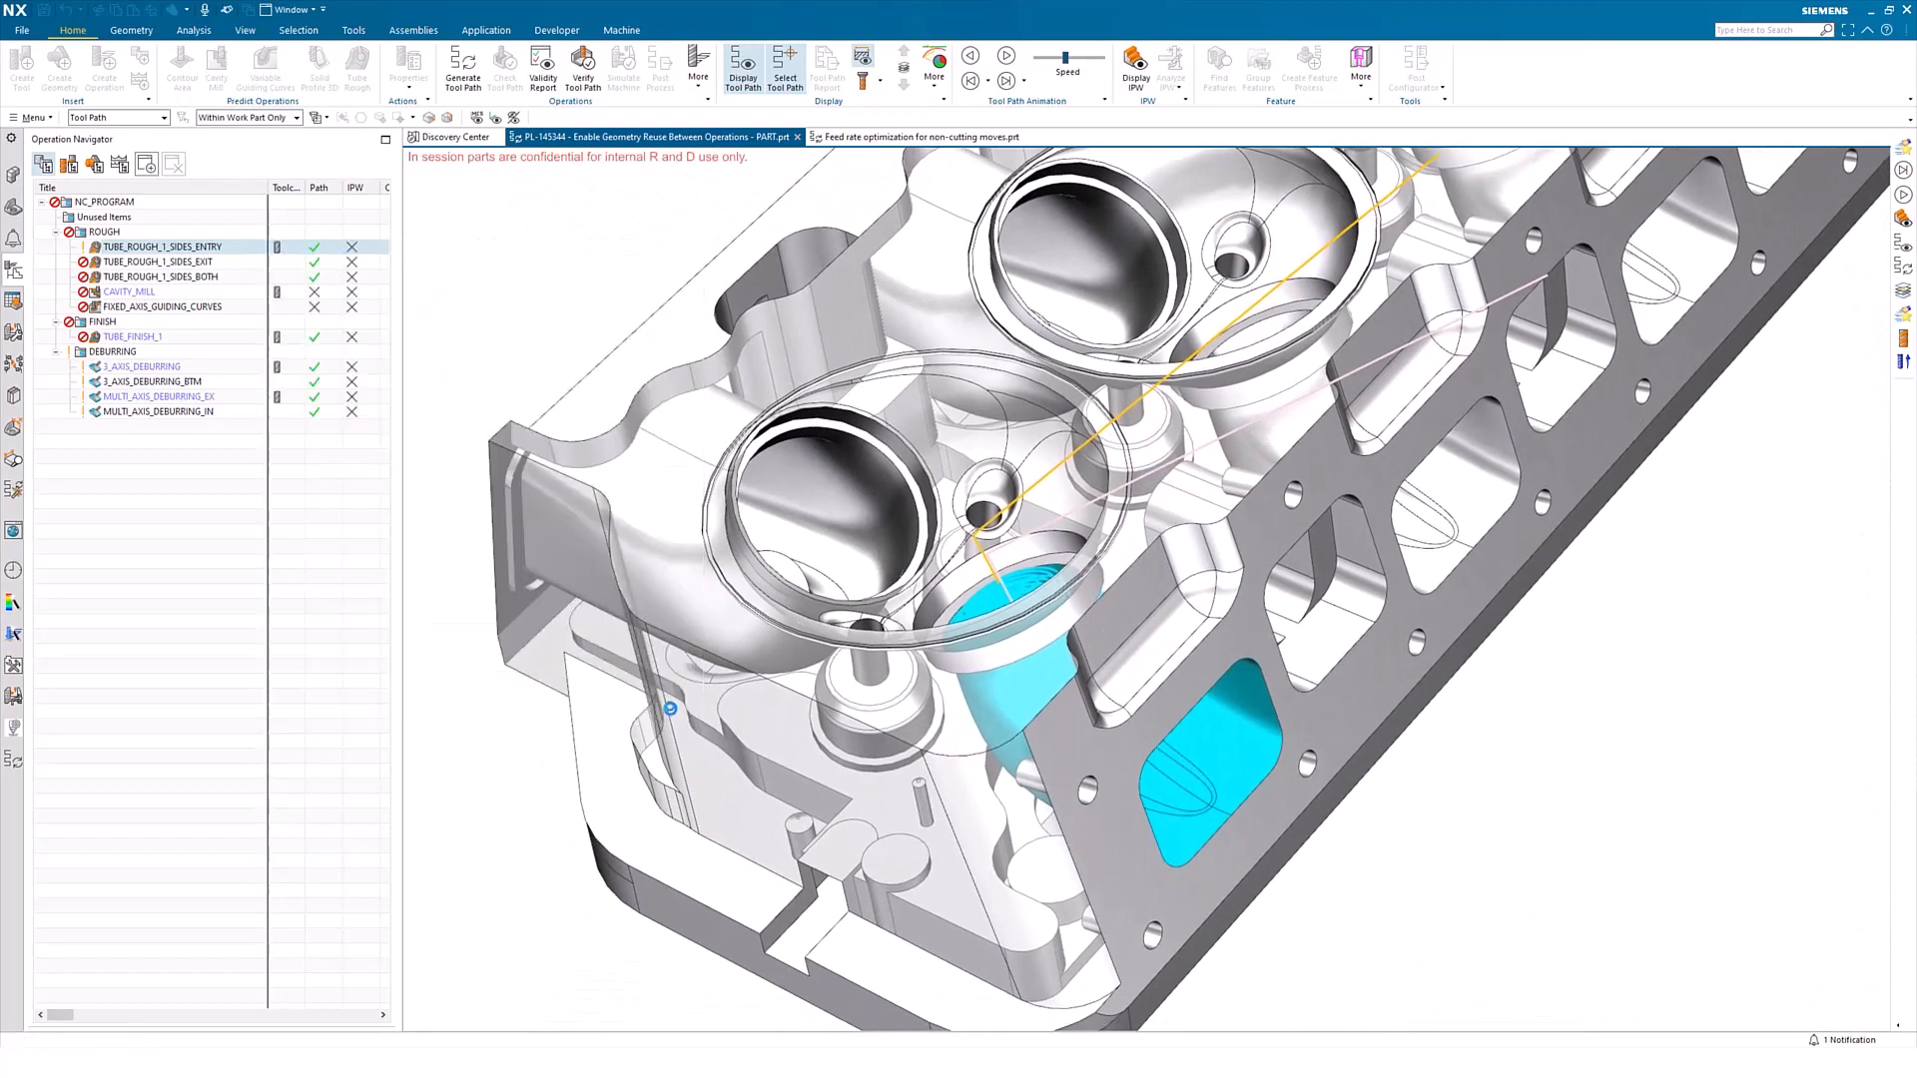
Extract the cut area of TUBE_ROUGH_1_SIDES_ENTRY as a mill area in the geometry view
{"action": "left_click", "coordinate": [96, 166]}
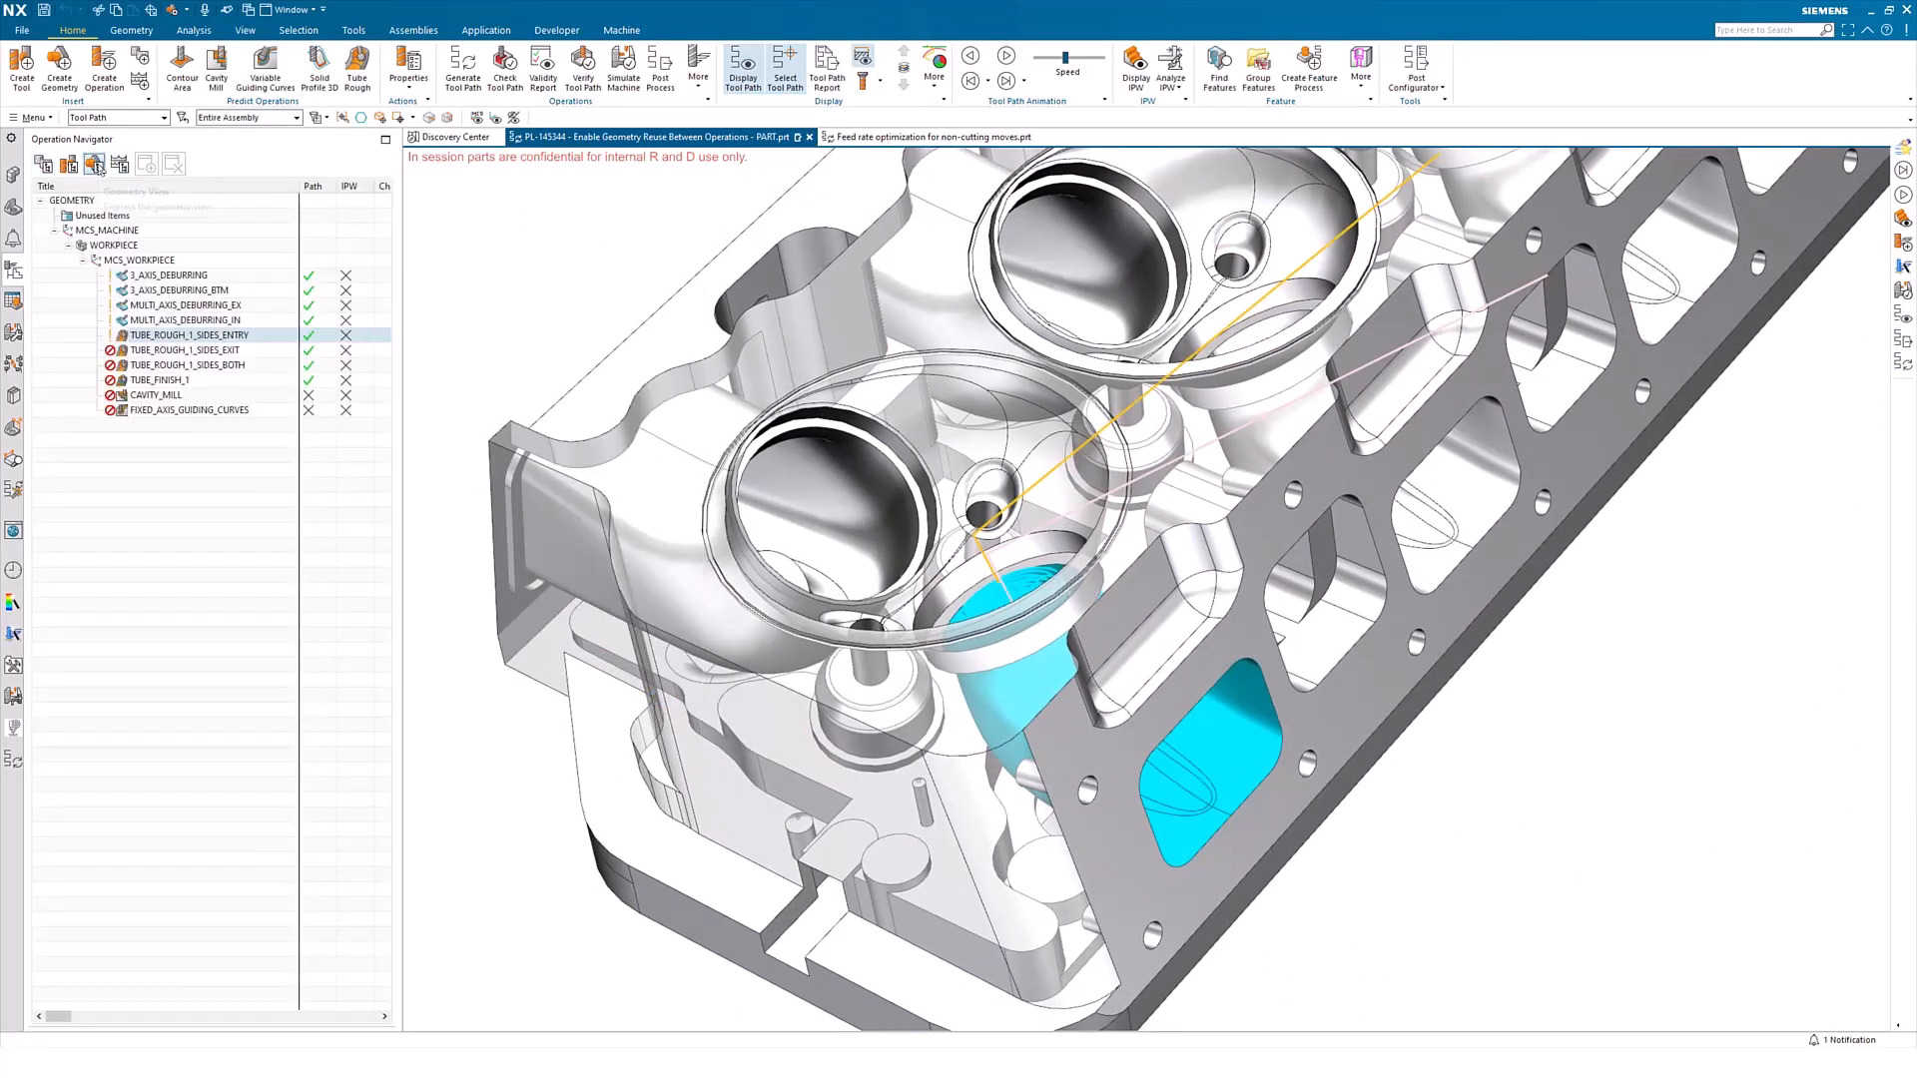
{"action": "right_click", "coordinate": [213, 339]}
{"action": "mouse_move", "coordinate": [296, 534]}
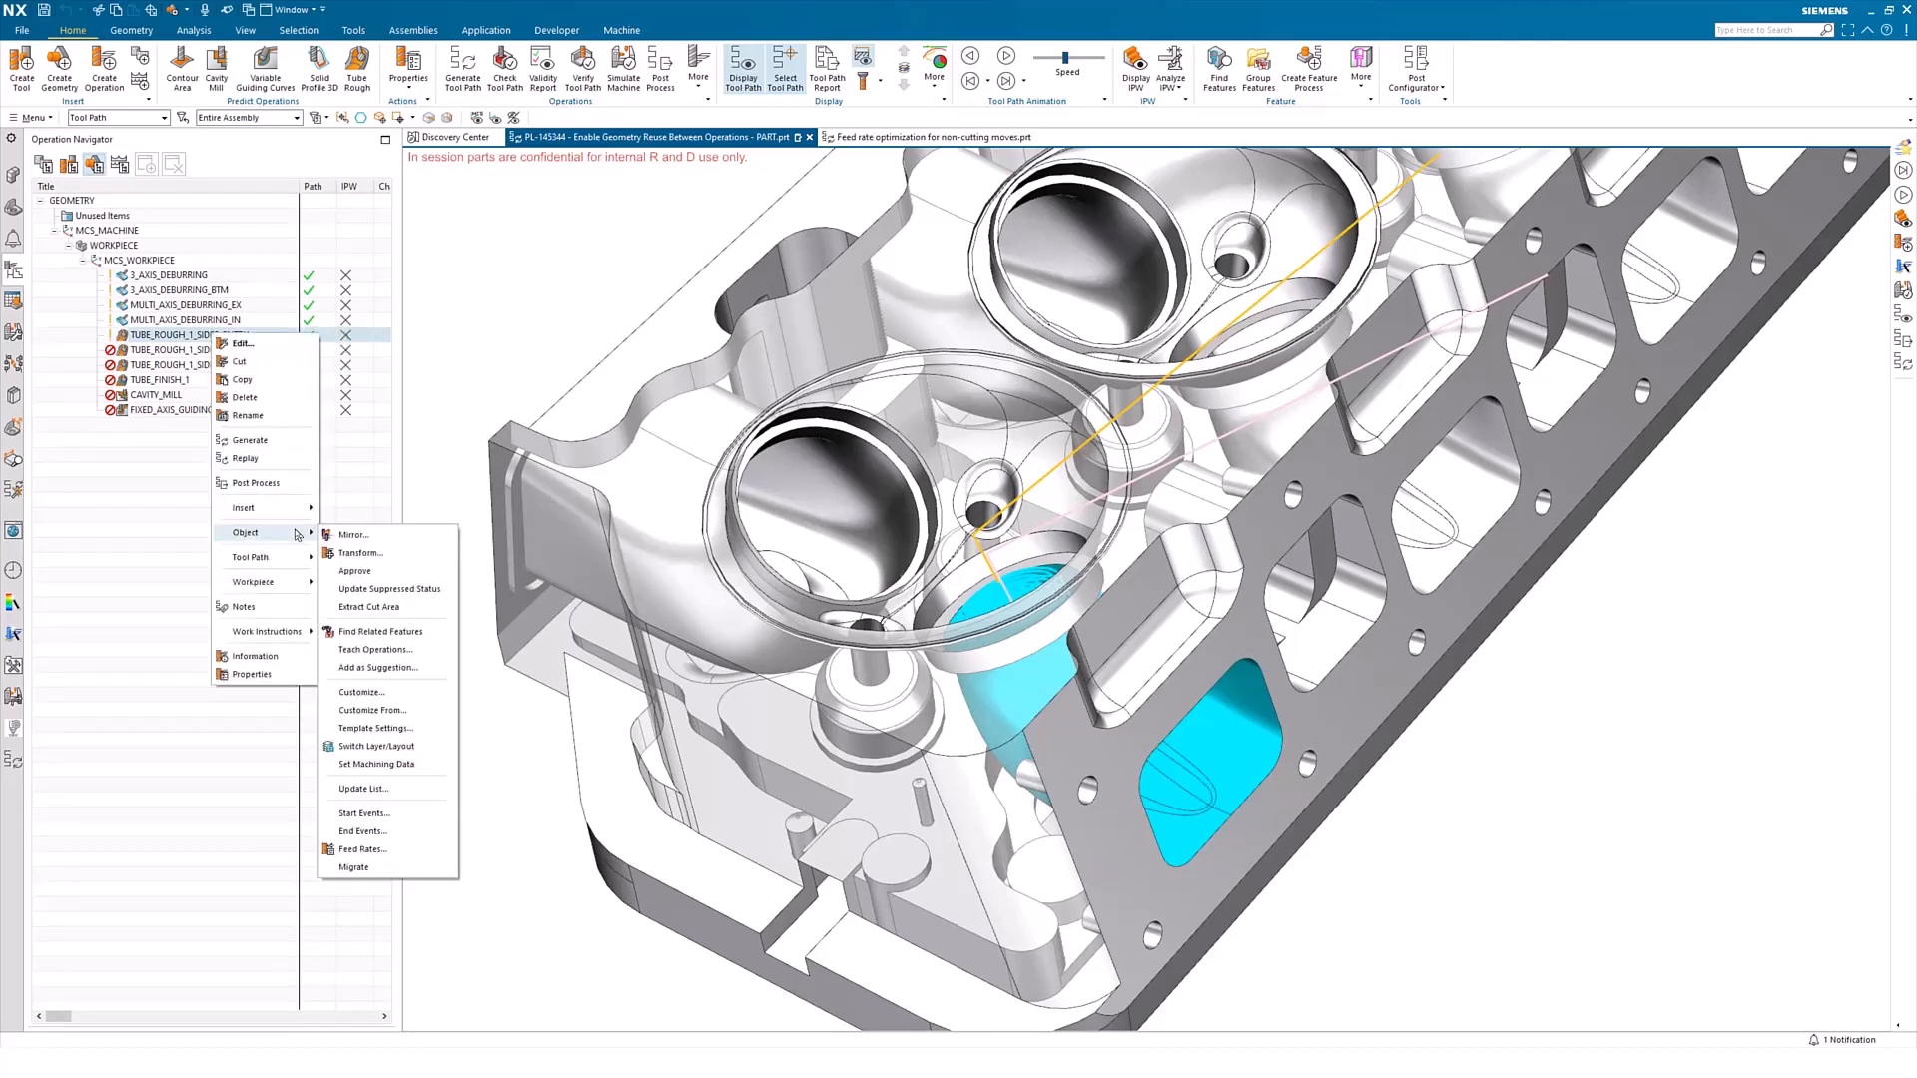
{"action": "left_click", "coordinate": [414, 609]}
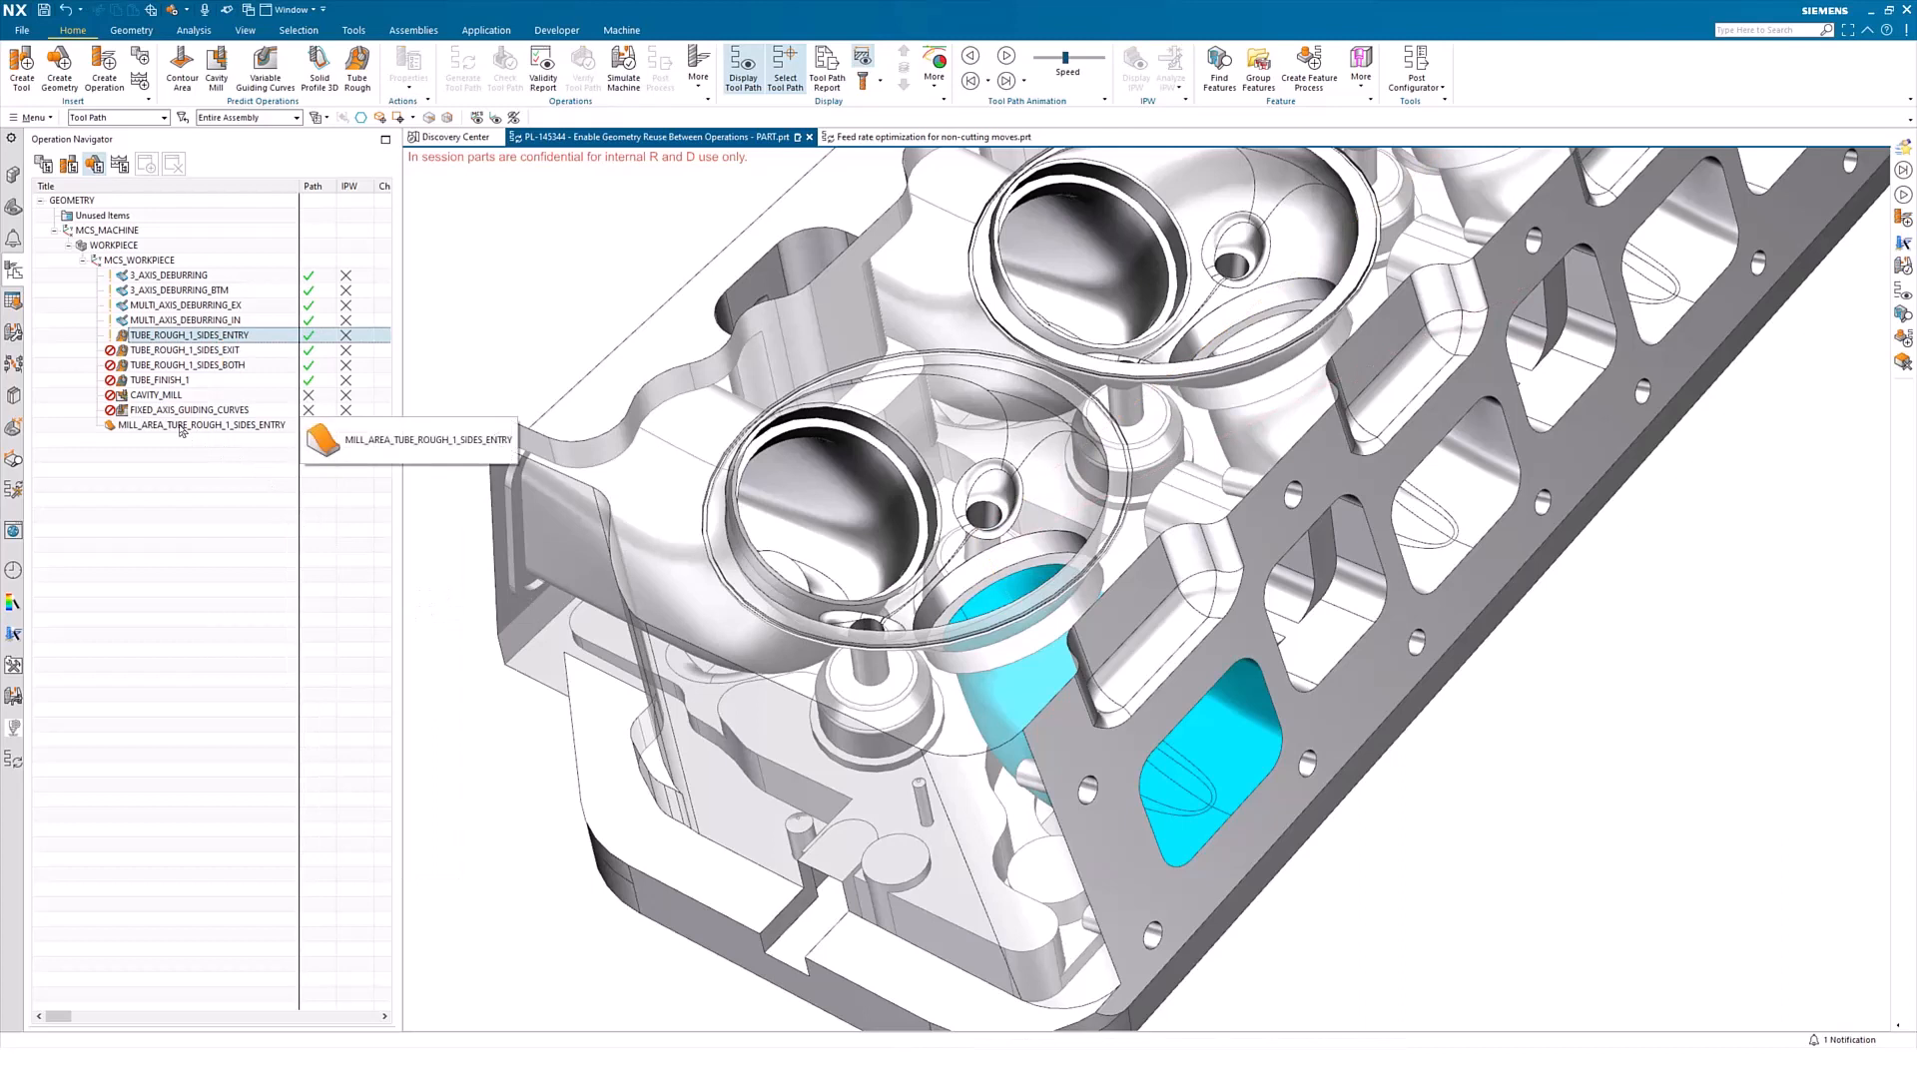
Check the geometry definition of the extracted MILL_AREA_TUBE_ROUGH_1_SIDES_ENTRY group and accept it
{"action": "left_click", "coordinate": [190, 429]}
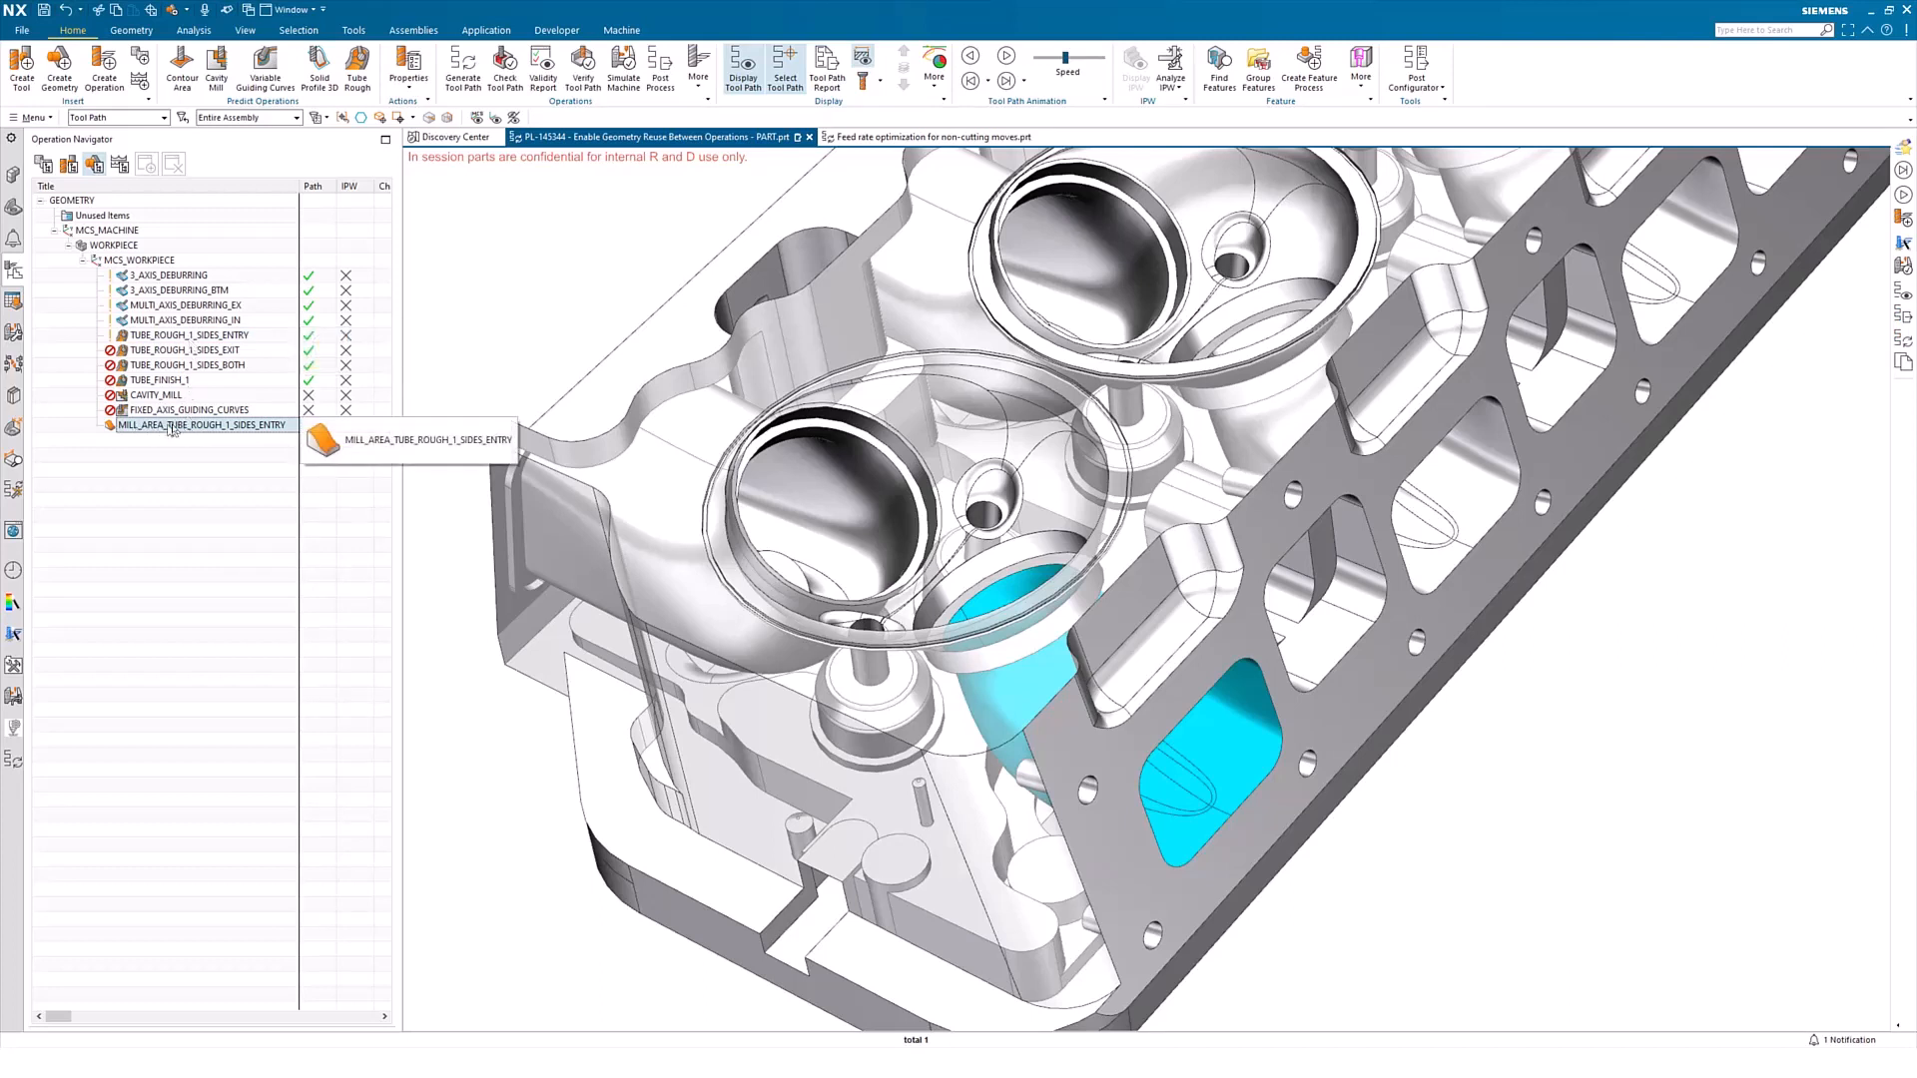
{"action": "double_click", "coordinate": [257, 426]}
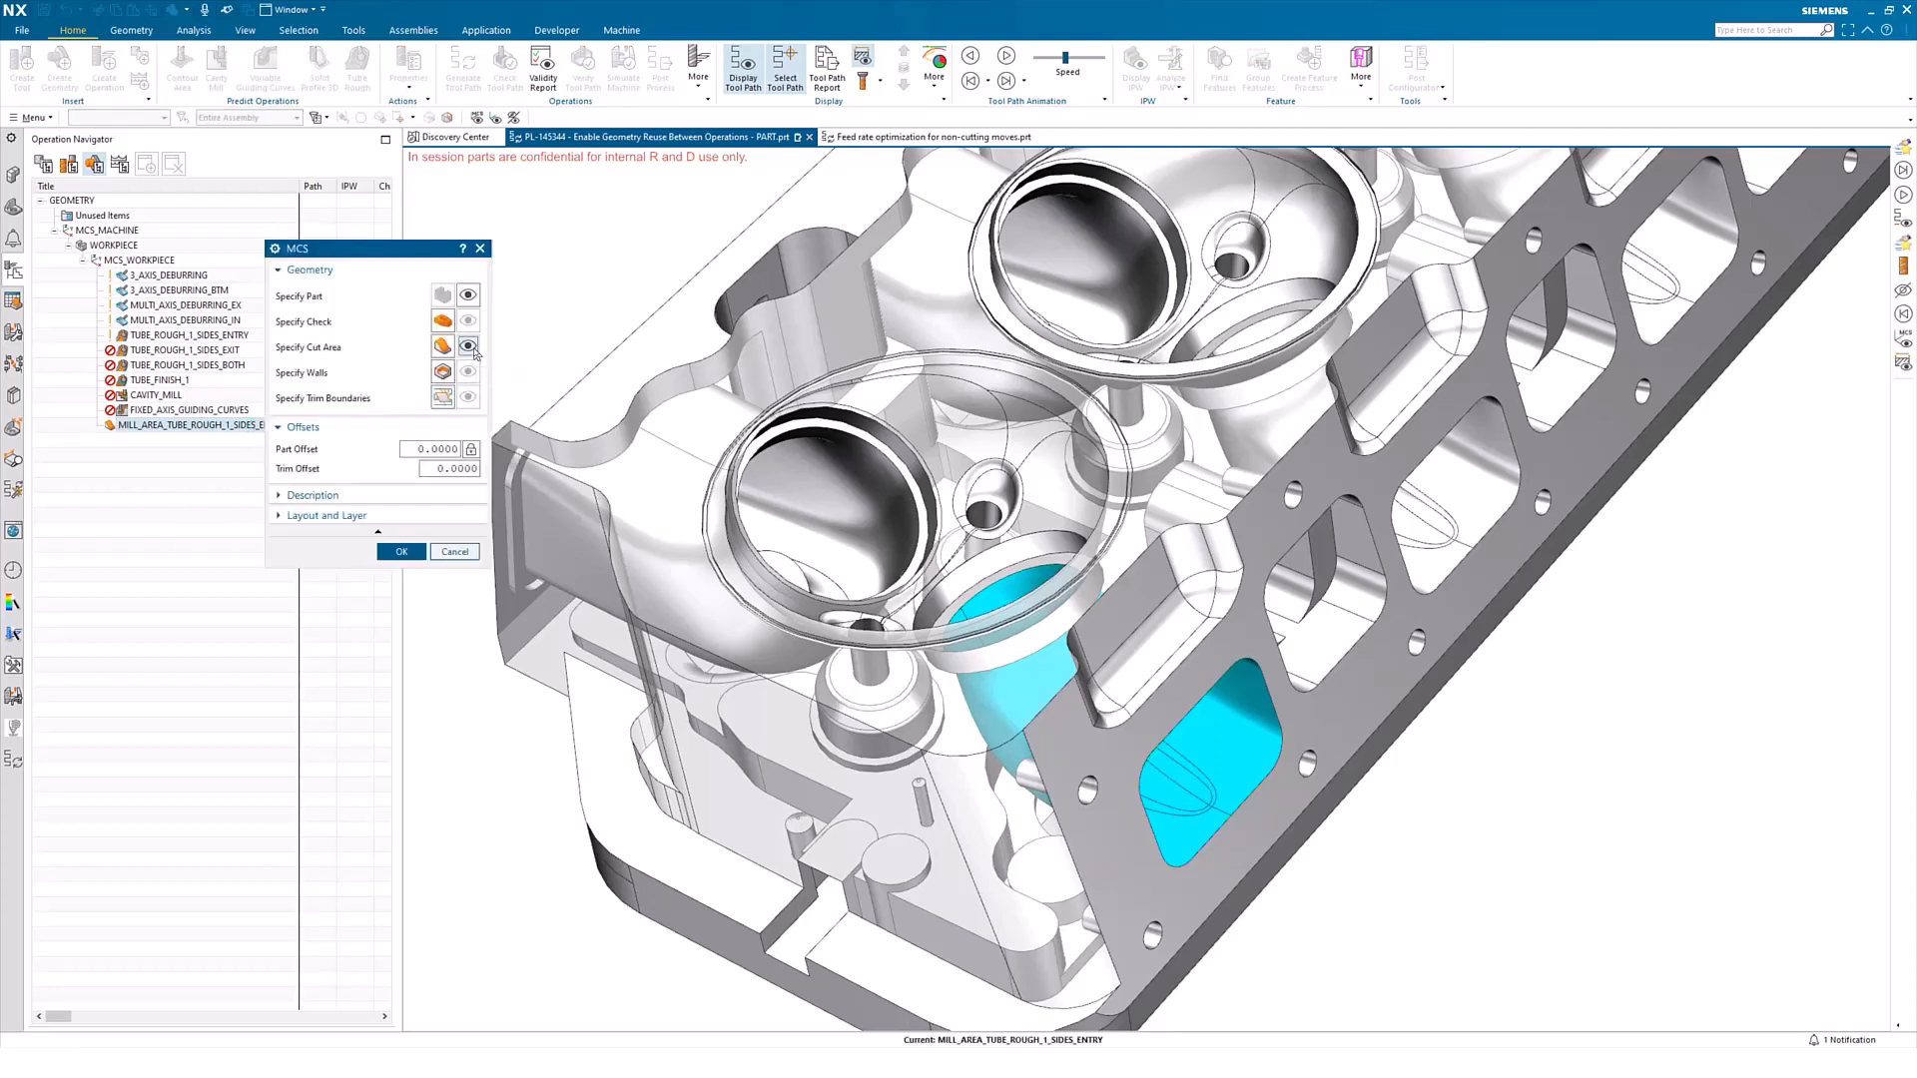
{"action": "left_click", "coordinate": [400, 551]}
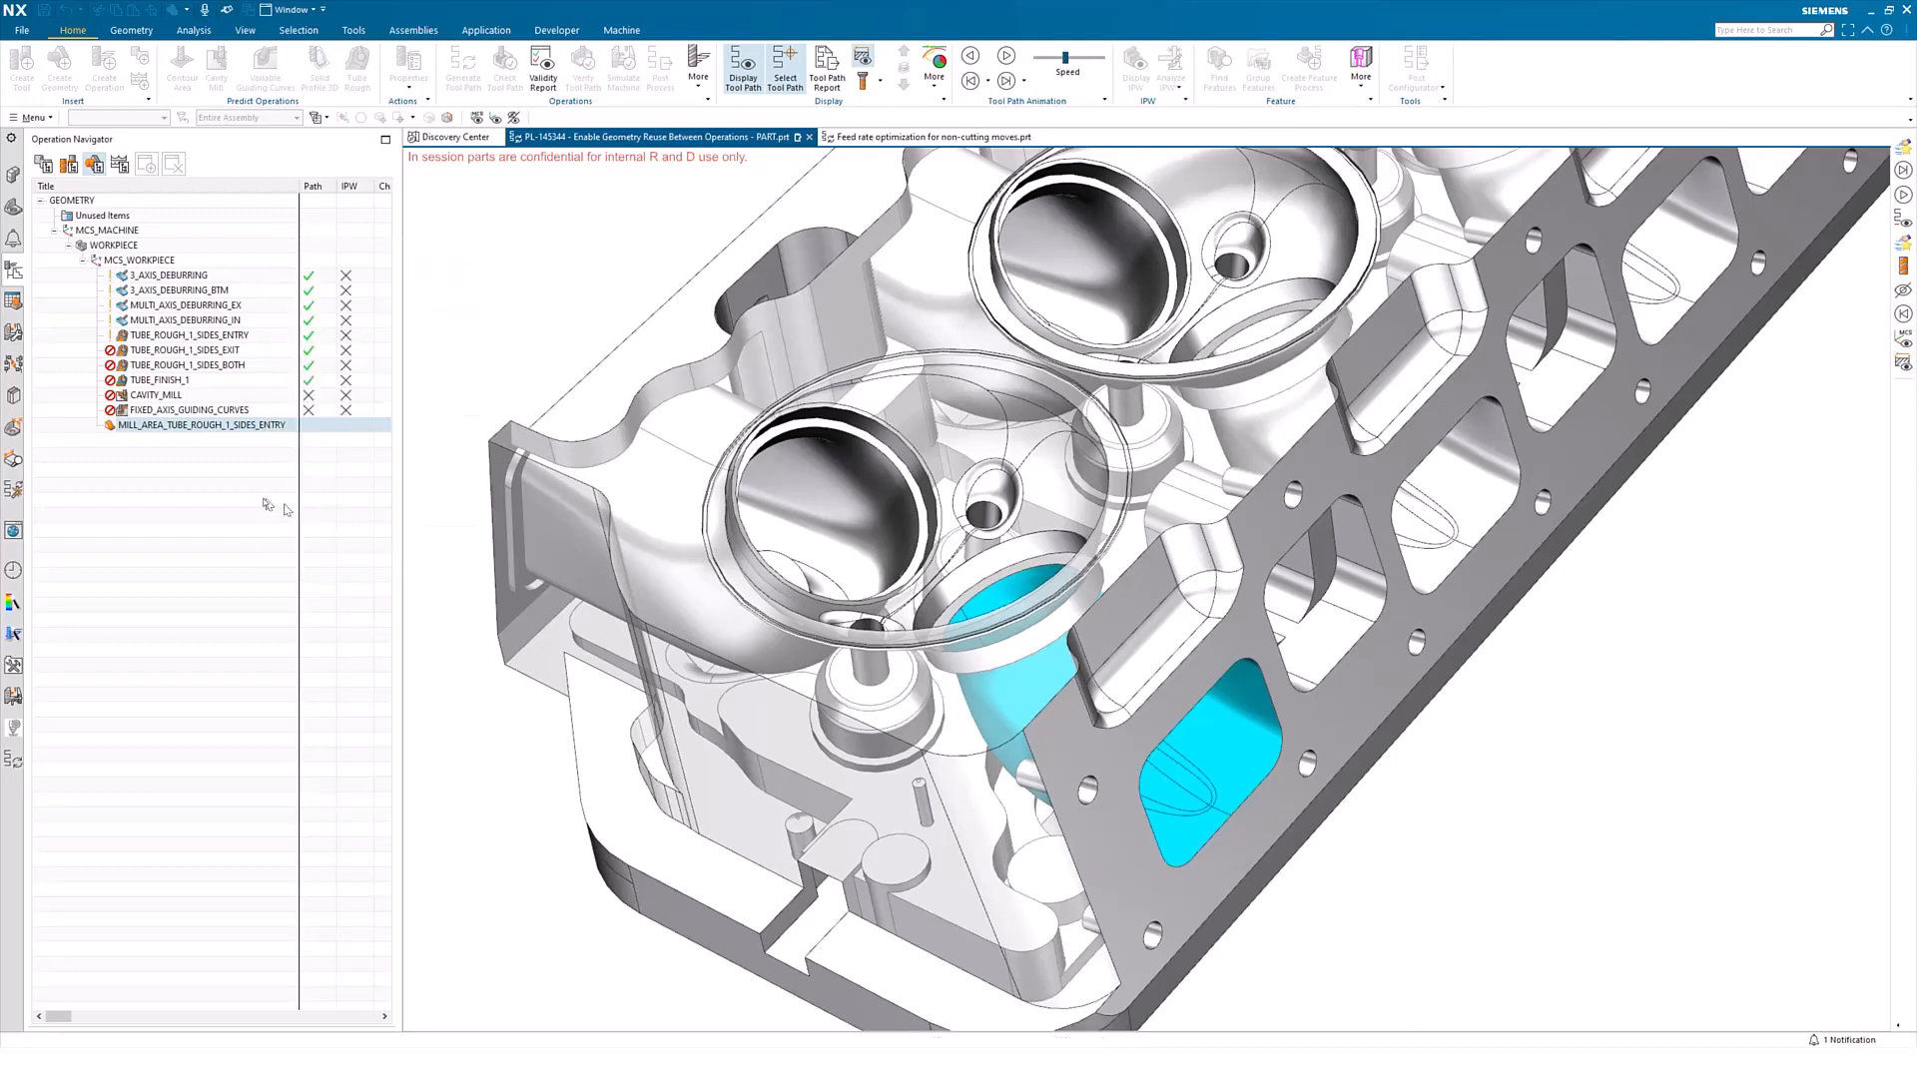
Move TUBE_ROUGH_1_SIDES_EXIT, TUBE_ROUGH_1_SIDES_BOTH and TUBE_FINISH_1 into the MILL_AREA_TUBE_ROUGH_1_SIDES_ENTRY group
{"action": "left_click", "coordinate": [186, 356]}
{"action": "left_click", "coordinate": [188, 381], "text": "shift"}
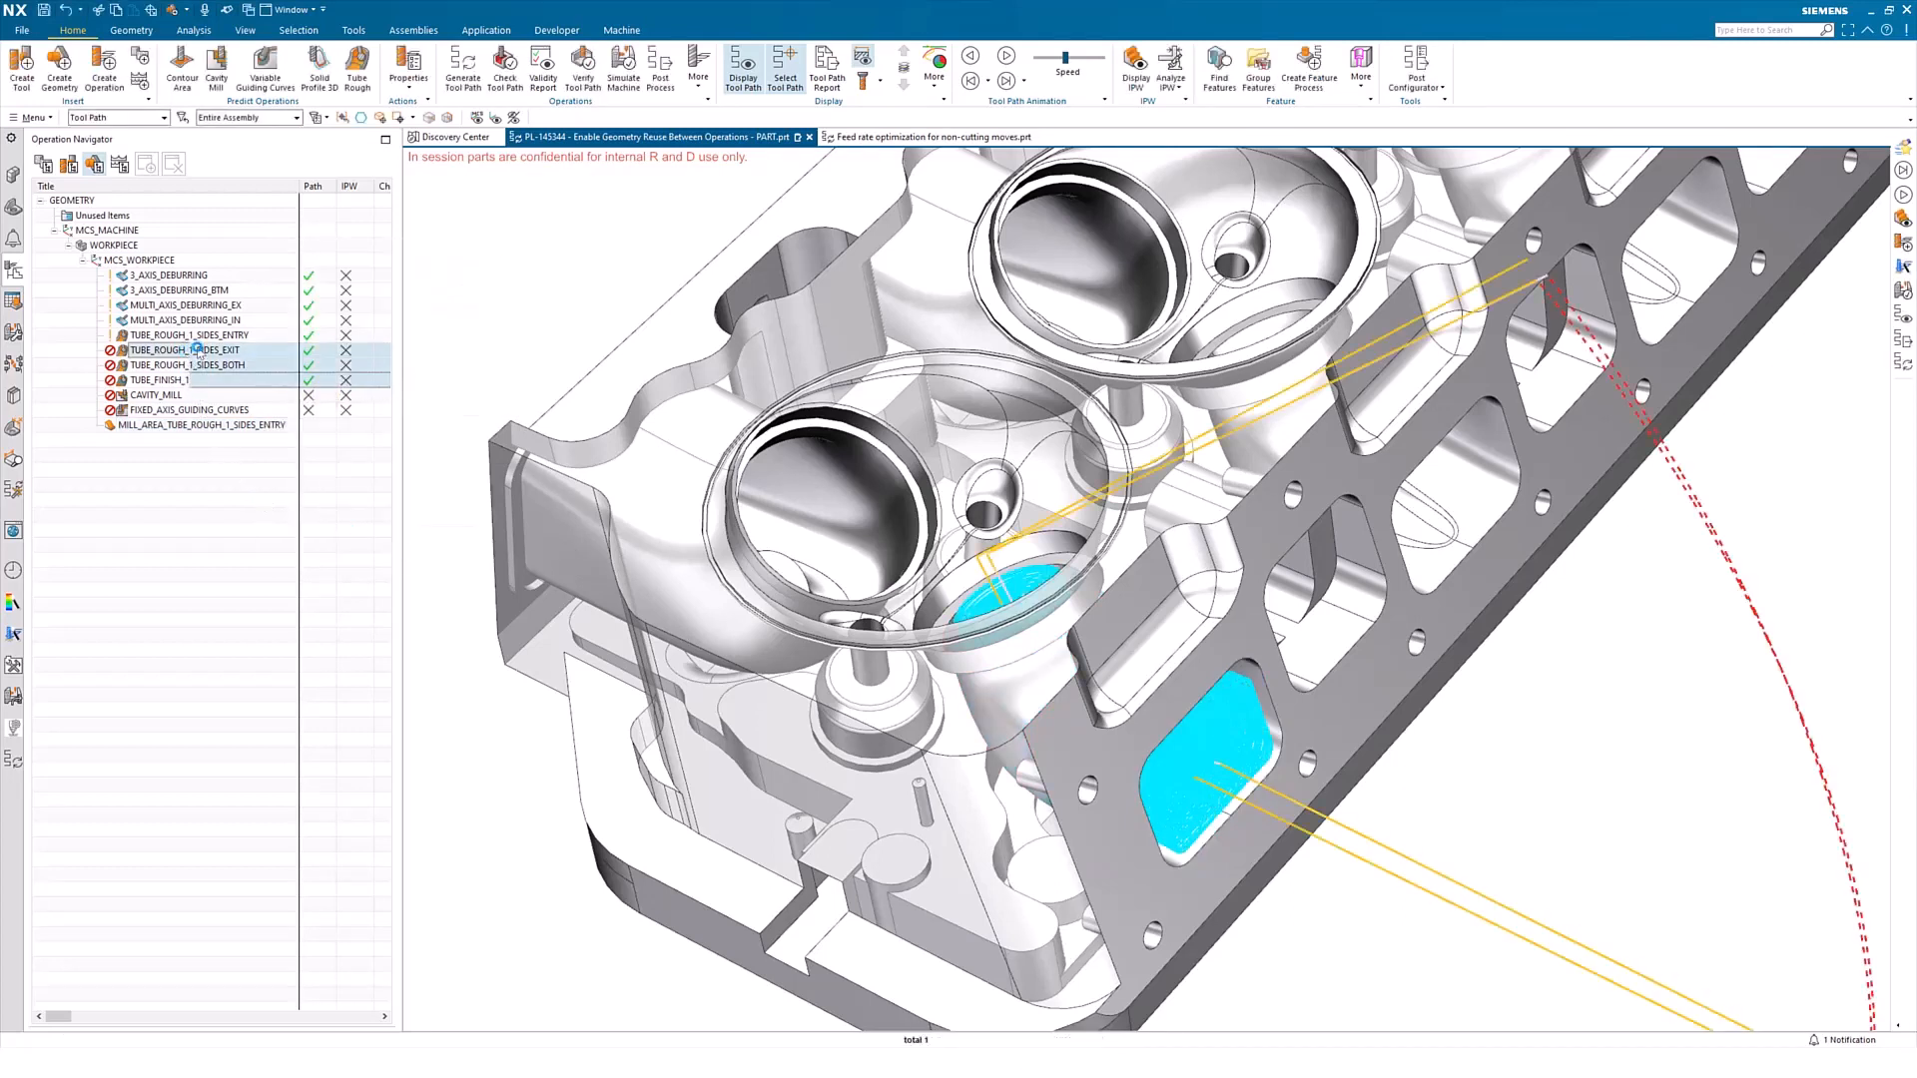
{"action": "left_click_drag", "start_coordinate": [199, 353], "coordinate": [205, 426]}
{"action": "left_click", "coordinate": [215, 502]}
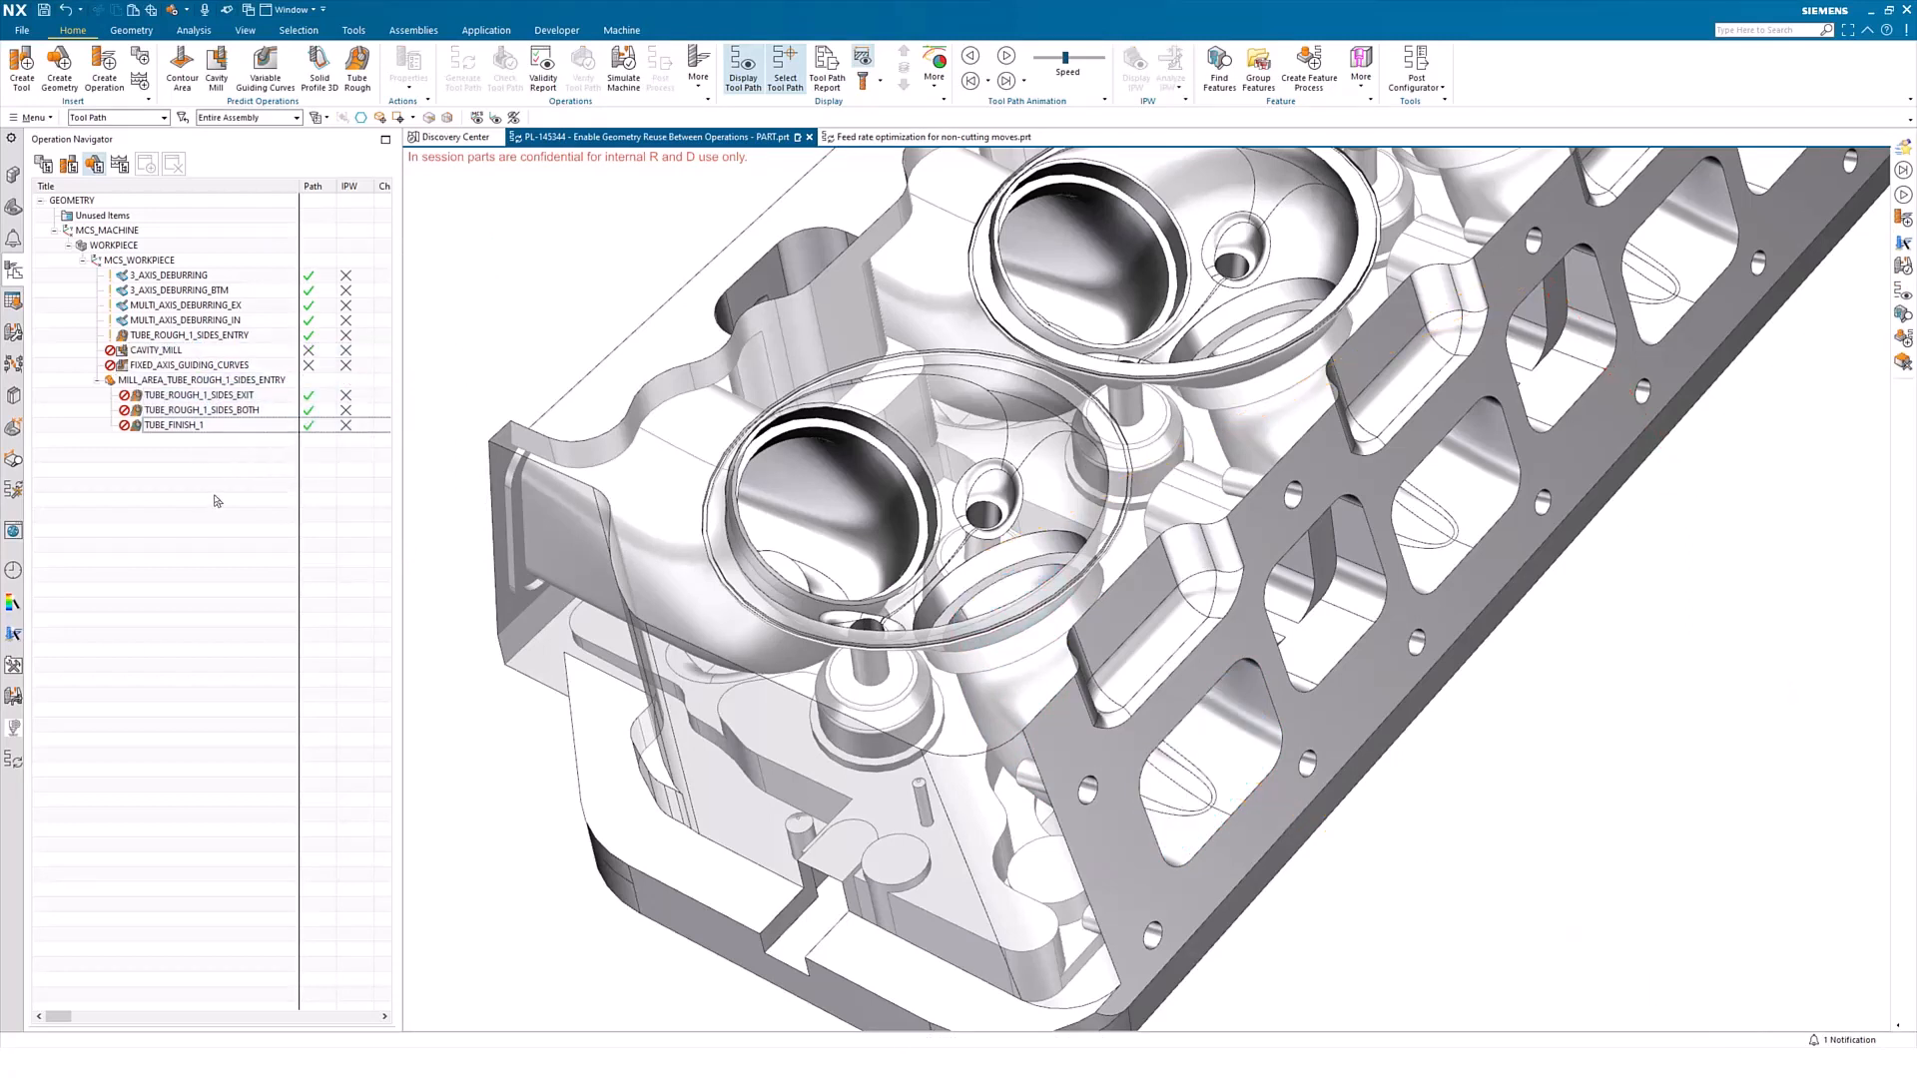
Extract a second mill area from the cut area of the TUBE_ROUGH_1_SIDES_ENTRY operation
{"action": "left_click", "coordinate": [189, 337]}
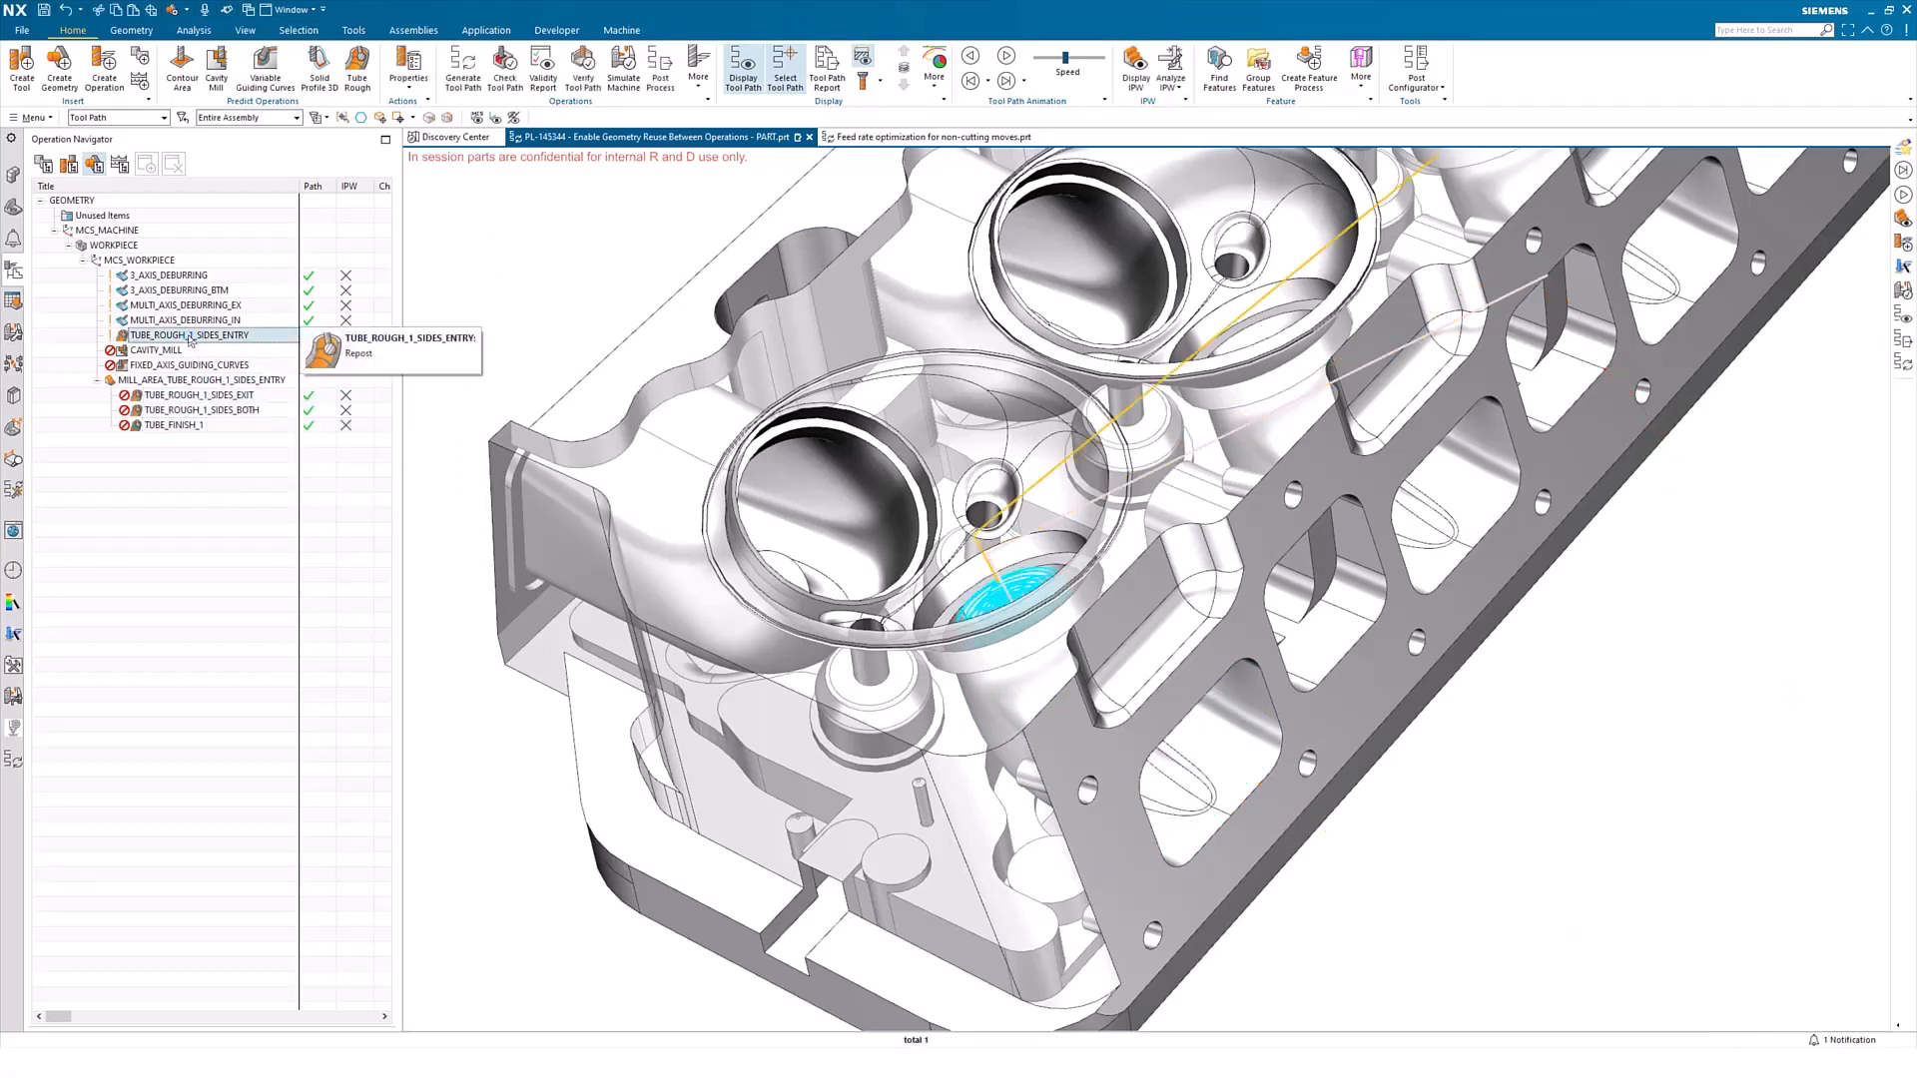
{"action": "right_click", "coordinate": [190, 339]}
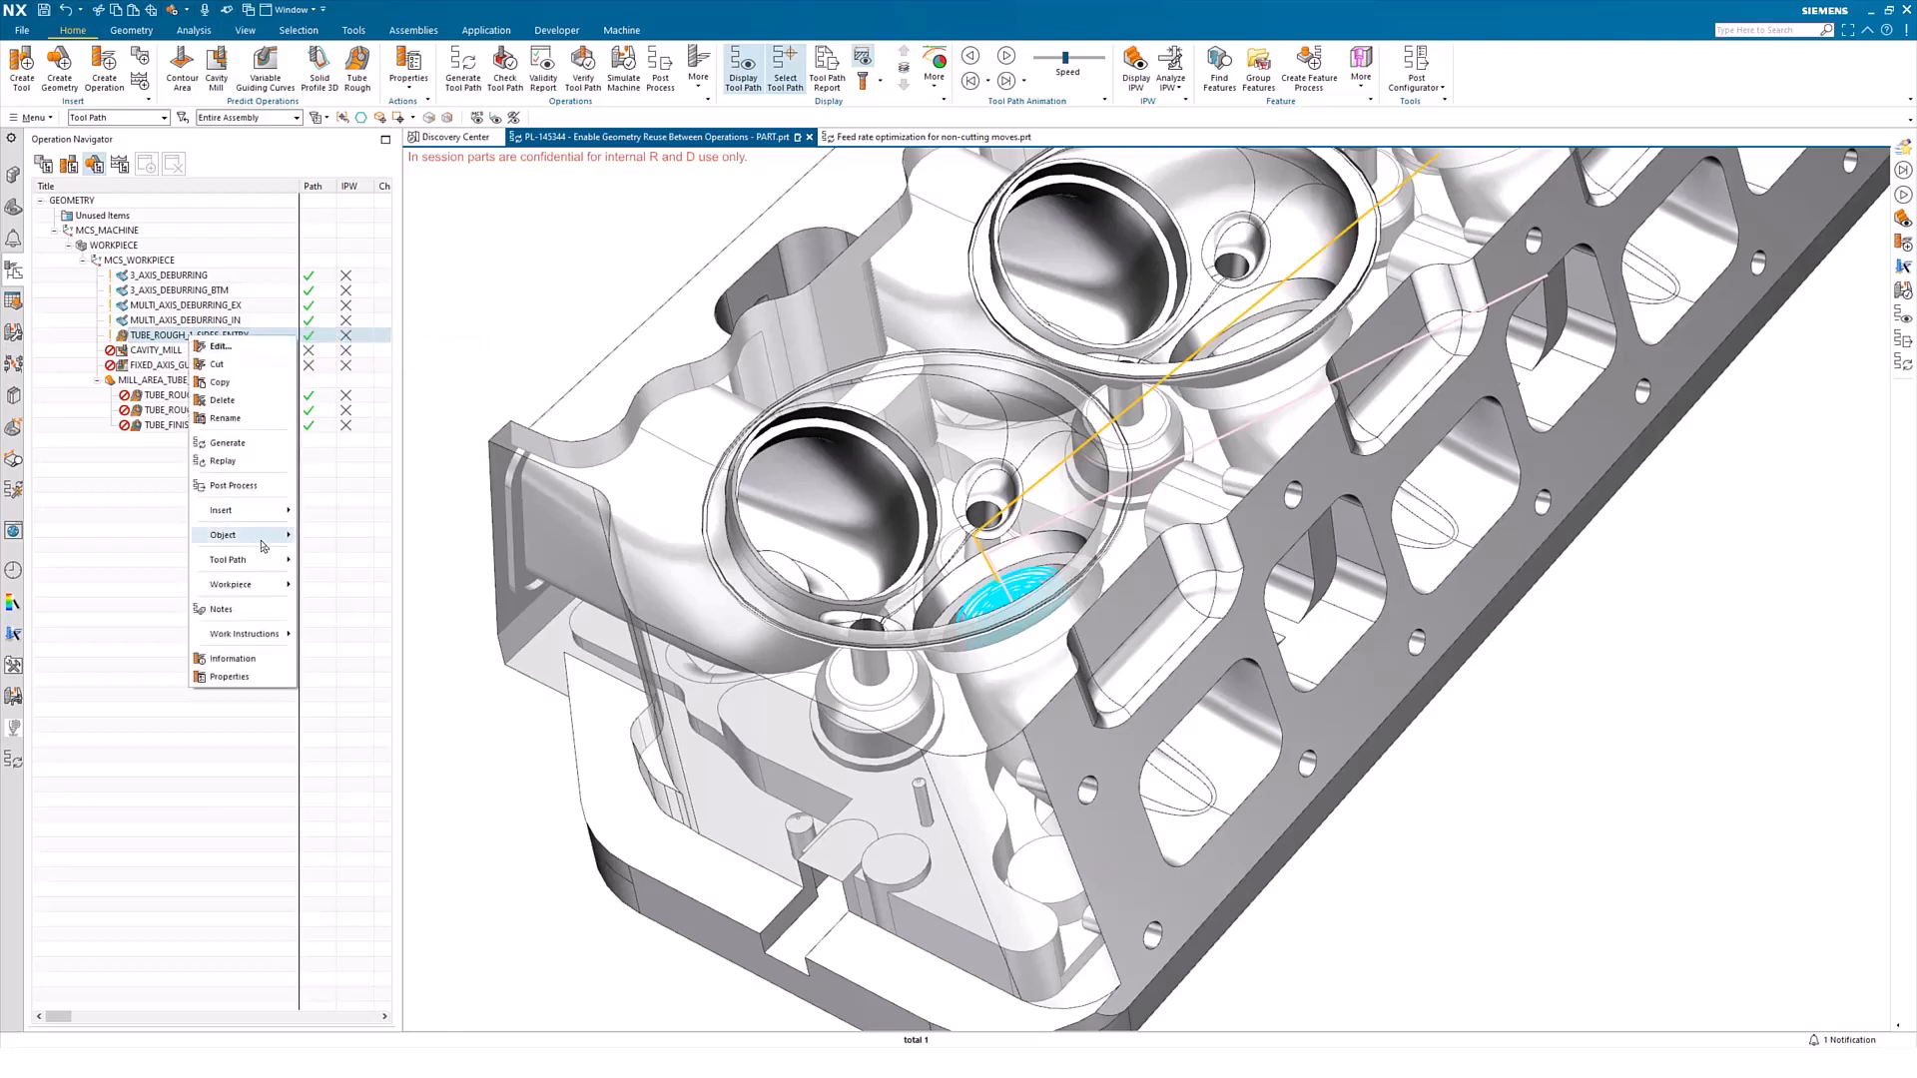
{"action": "left_click", "coordinate": [376, 610]}
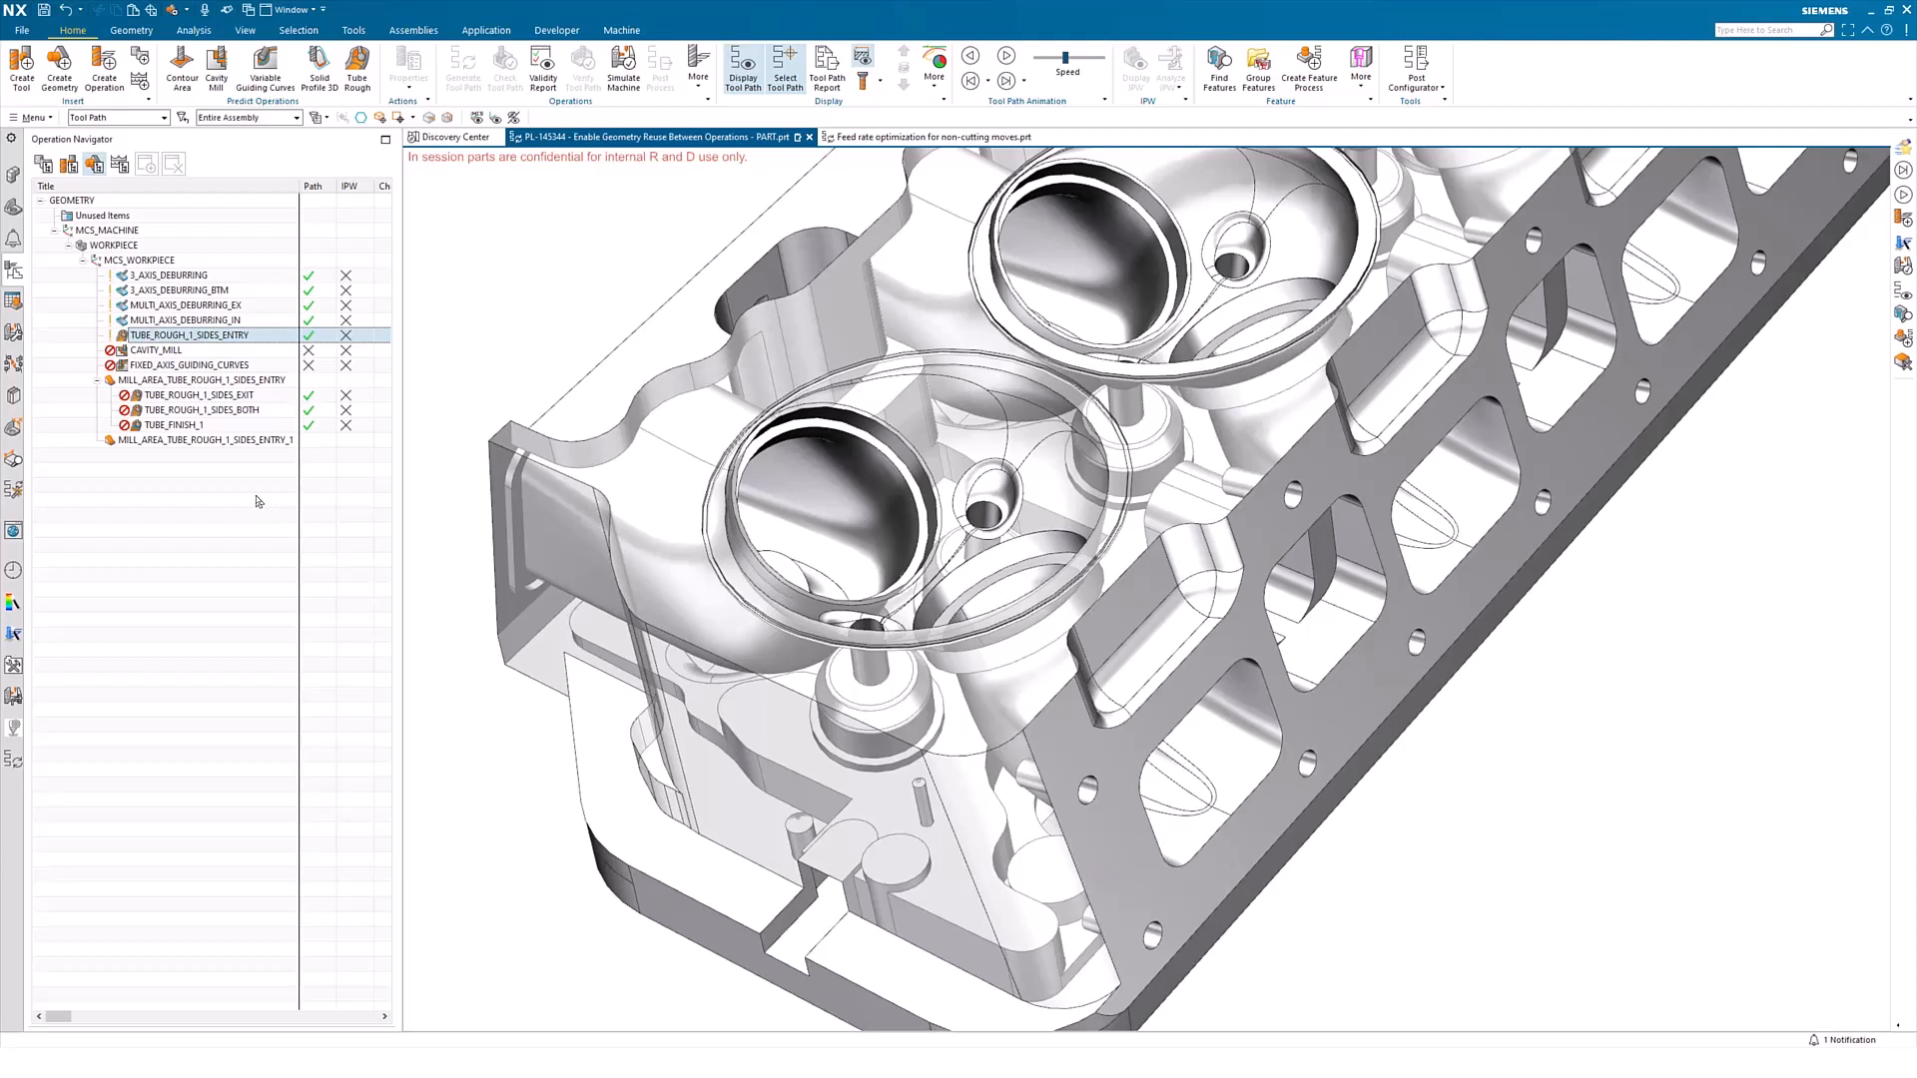
{"action": "double_click", "coordinate": [231, 440]}
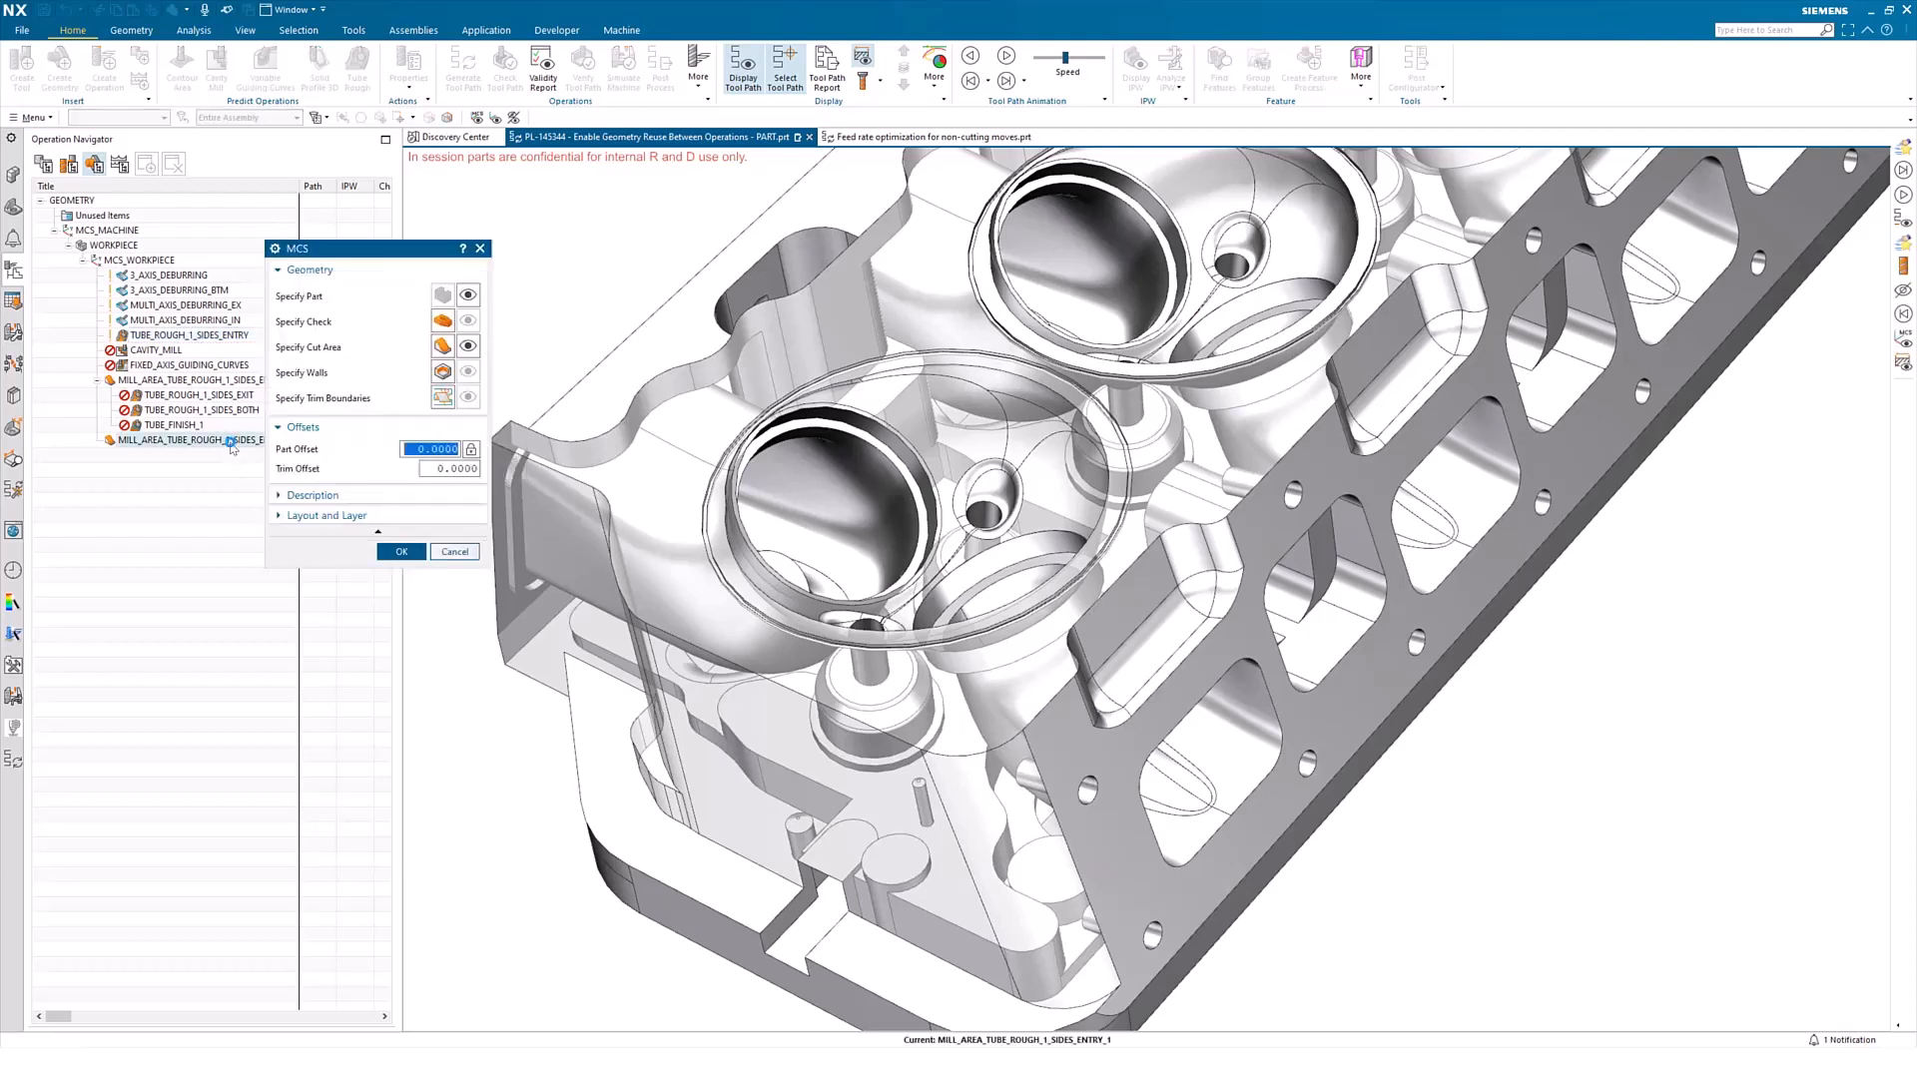
{"action": "left_click", "coordinate": [442, 346]}
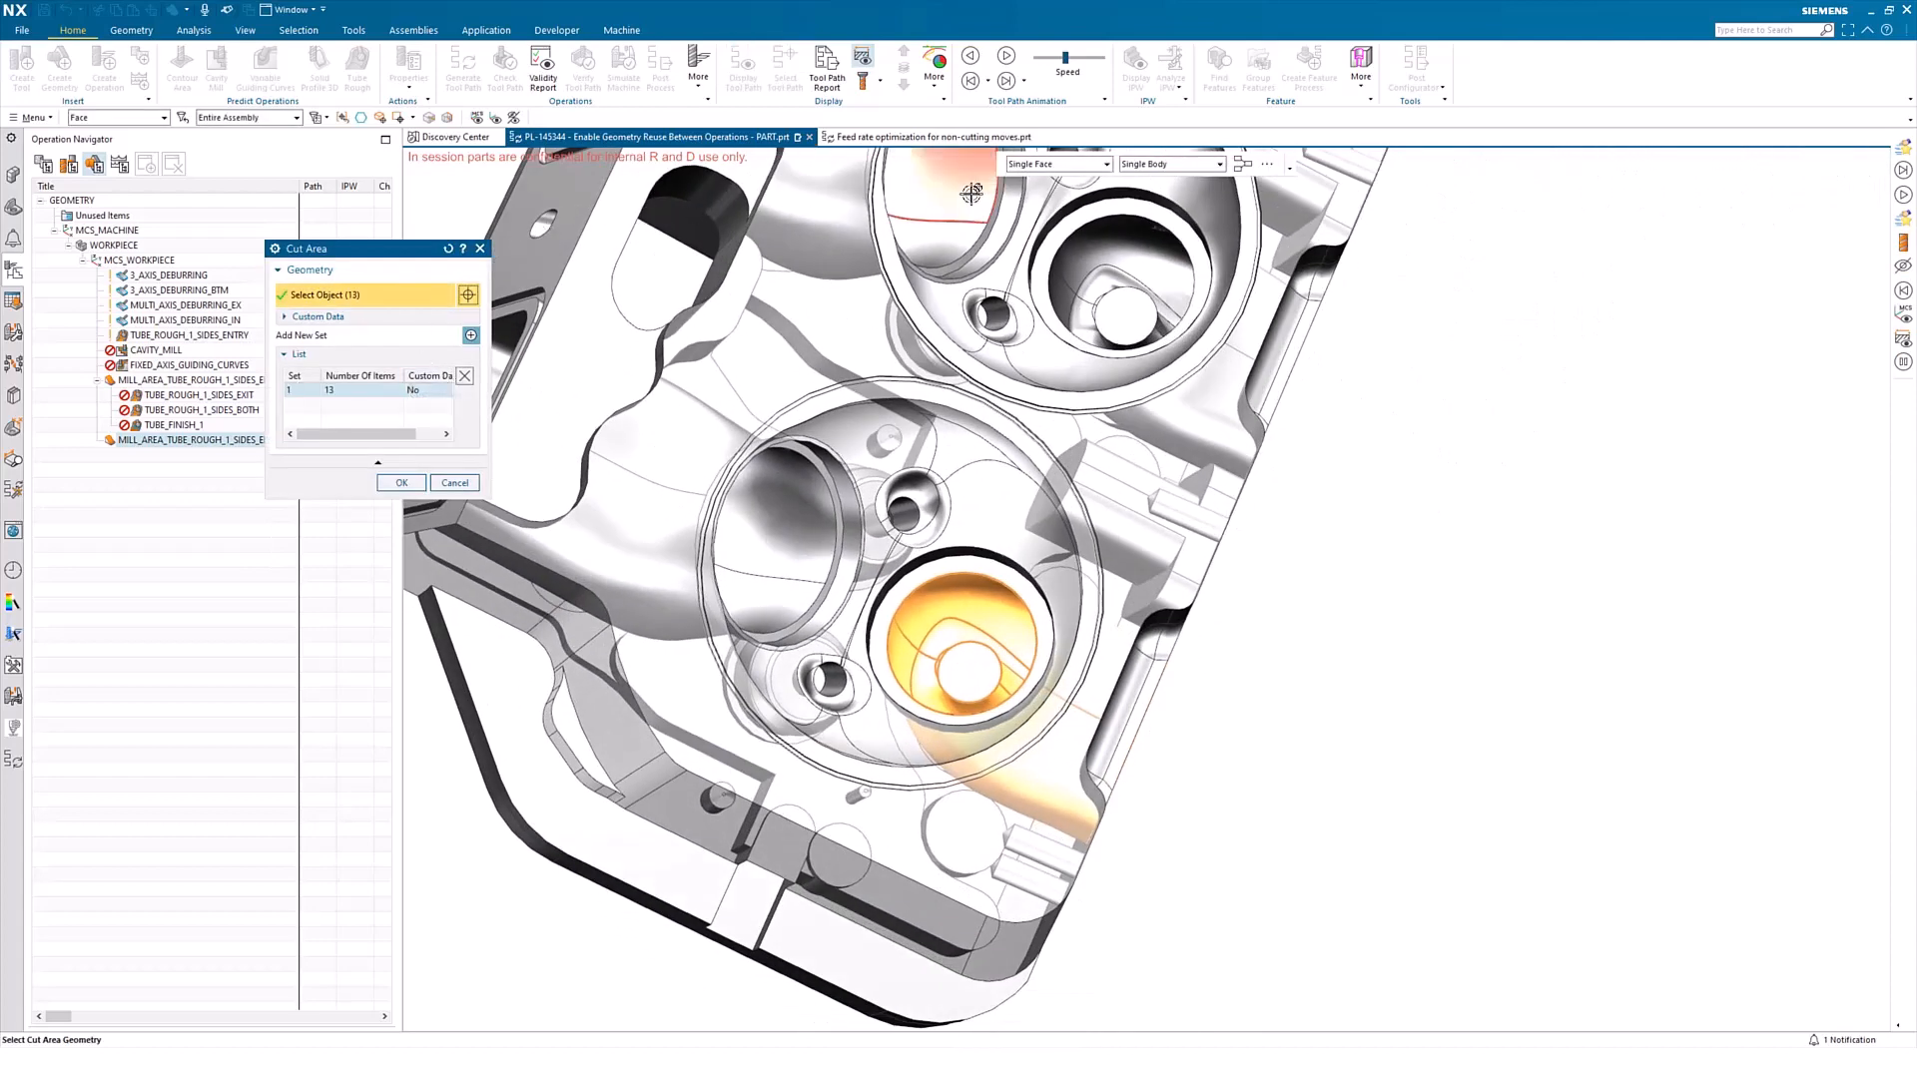
{"action": "left_click", "coordinate": [976, 672], "text": "shift"}
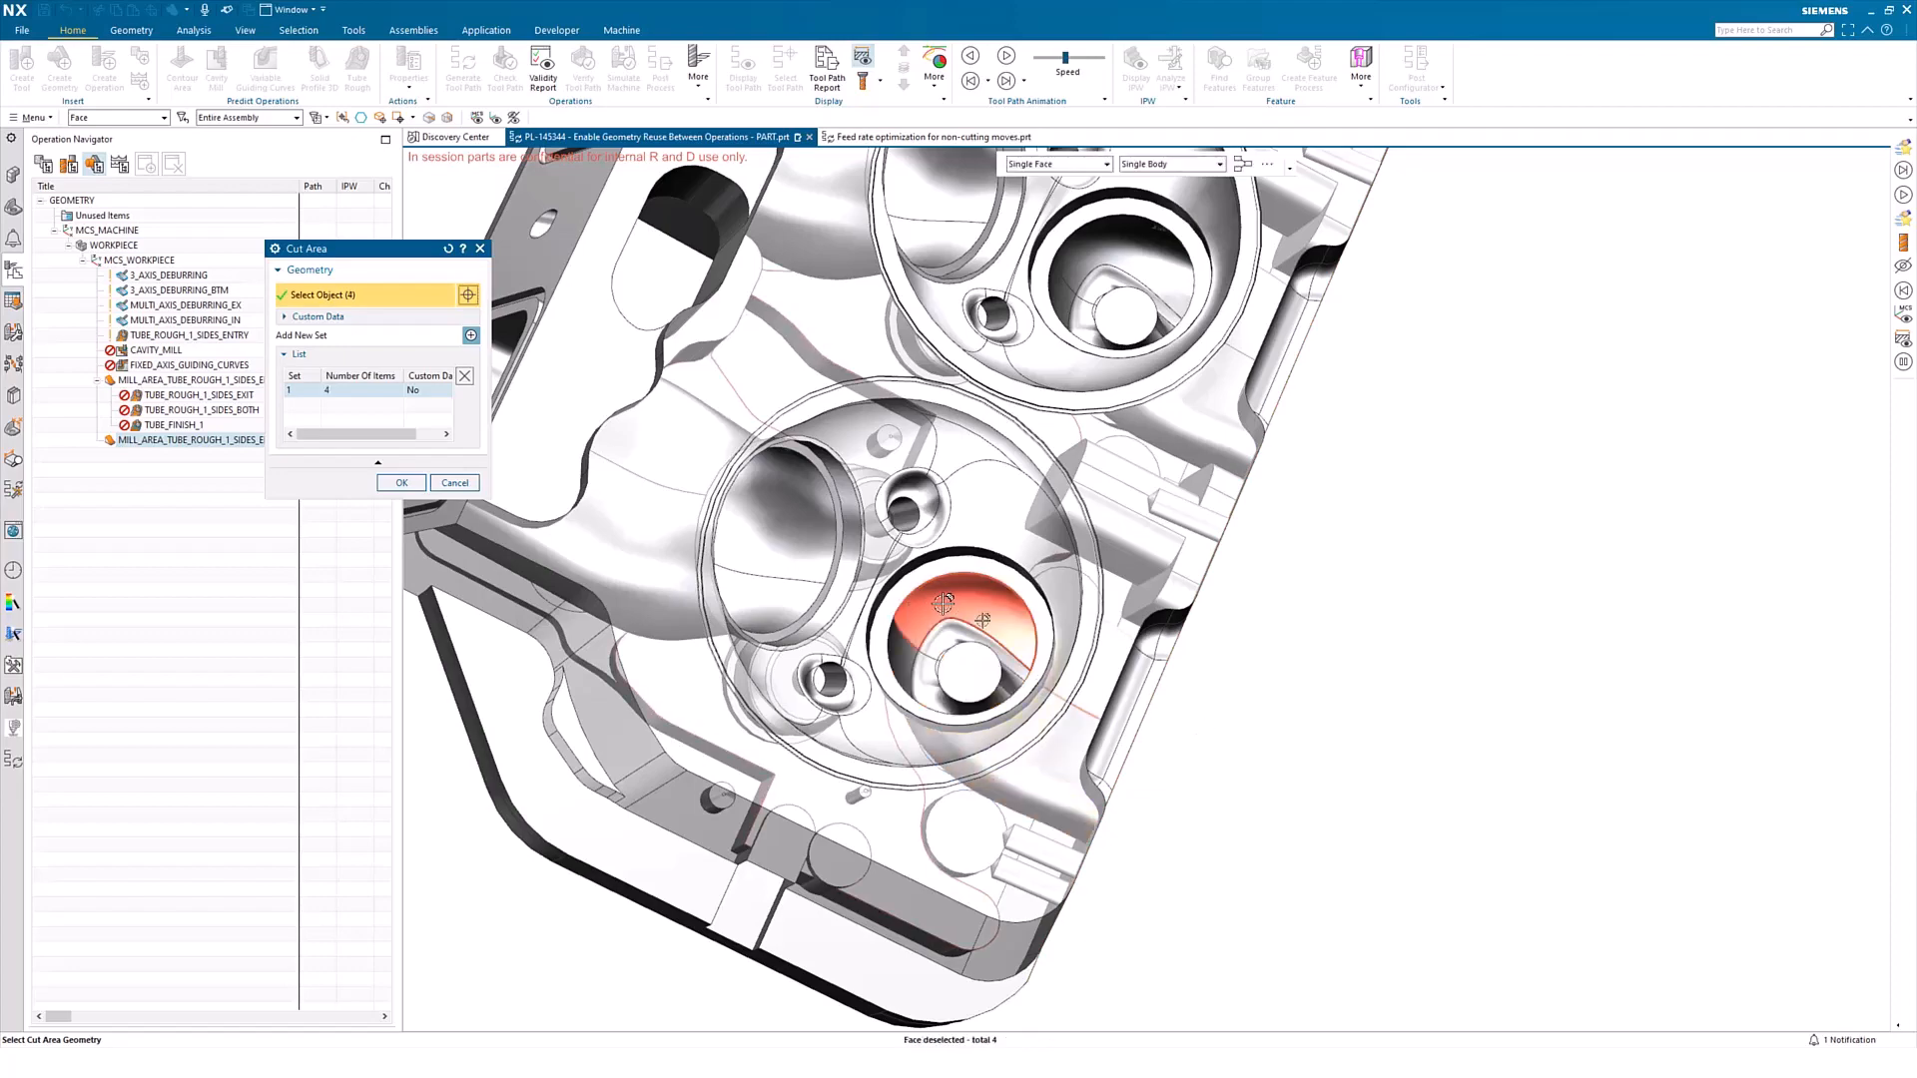
{"action": "left_click", "coordinate": [927, 604], "text": "shift"}
{"action": "middle_click_drag", "start_coordinate": [1360, 776], "coordinate": [1336, 775]}
{"action": "left_click", "coordinate": [473, 482]}
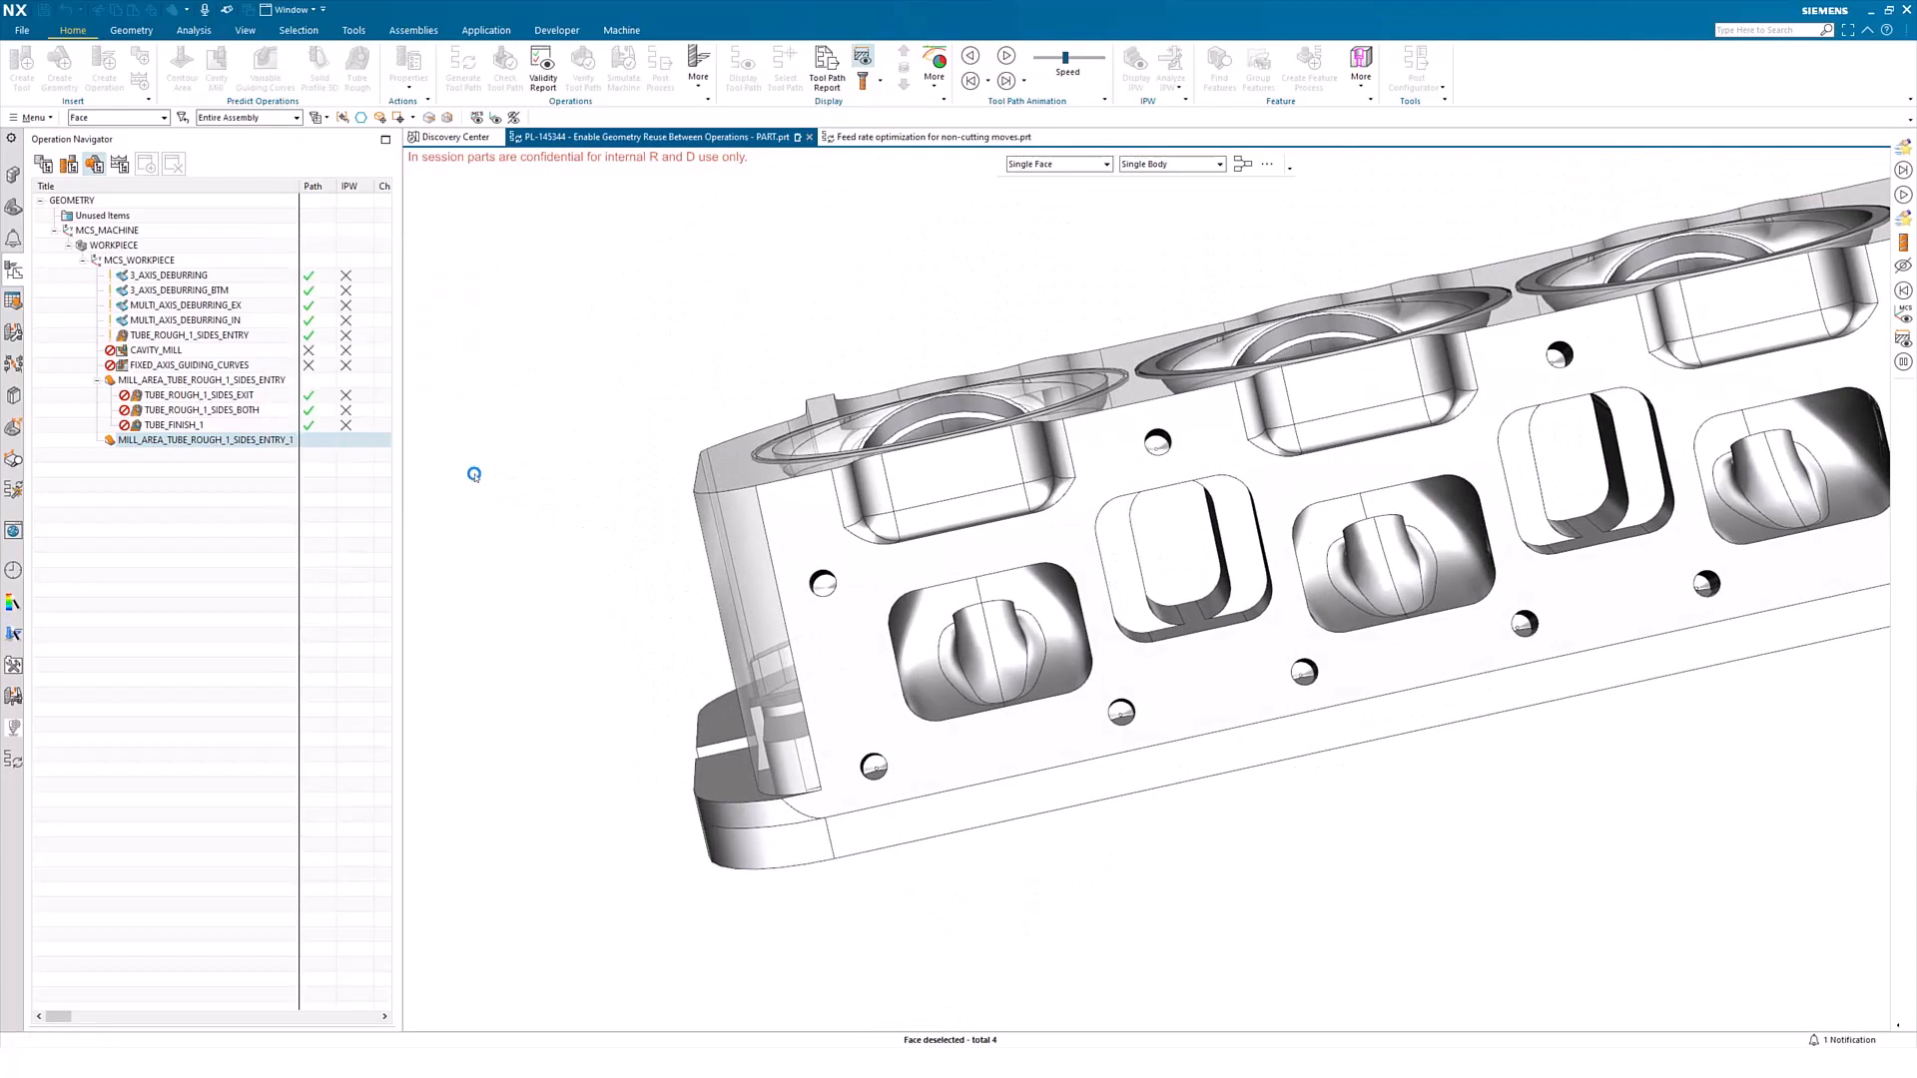
{"action": "left_click", "coordinate": [454, 552]}
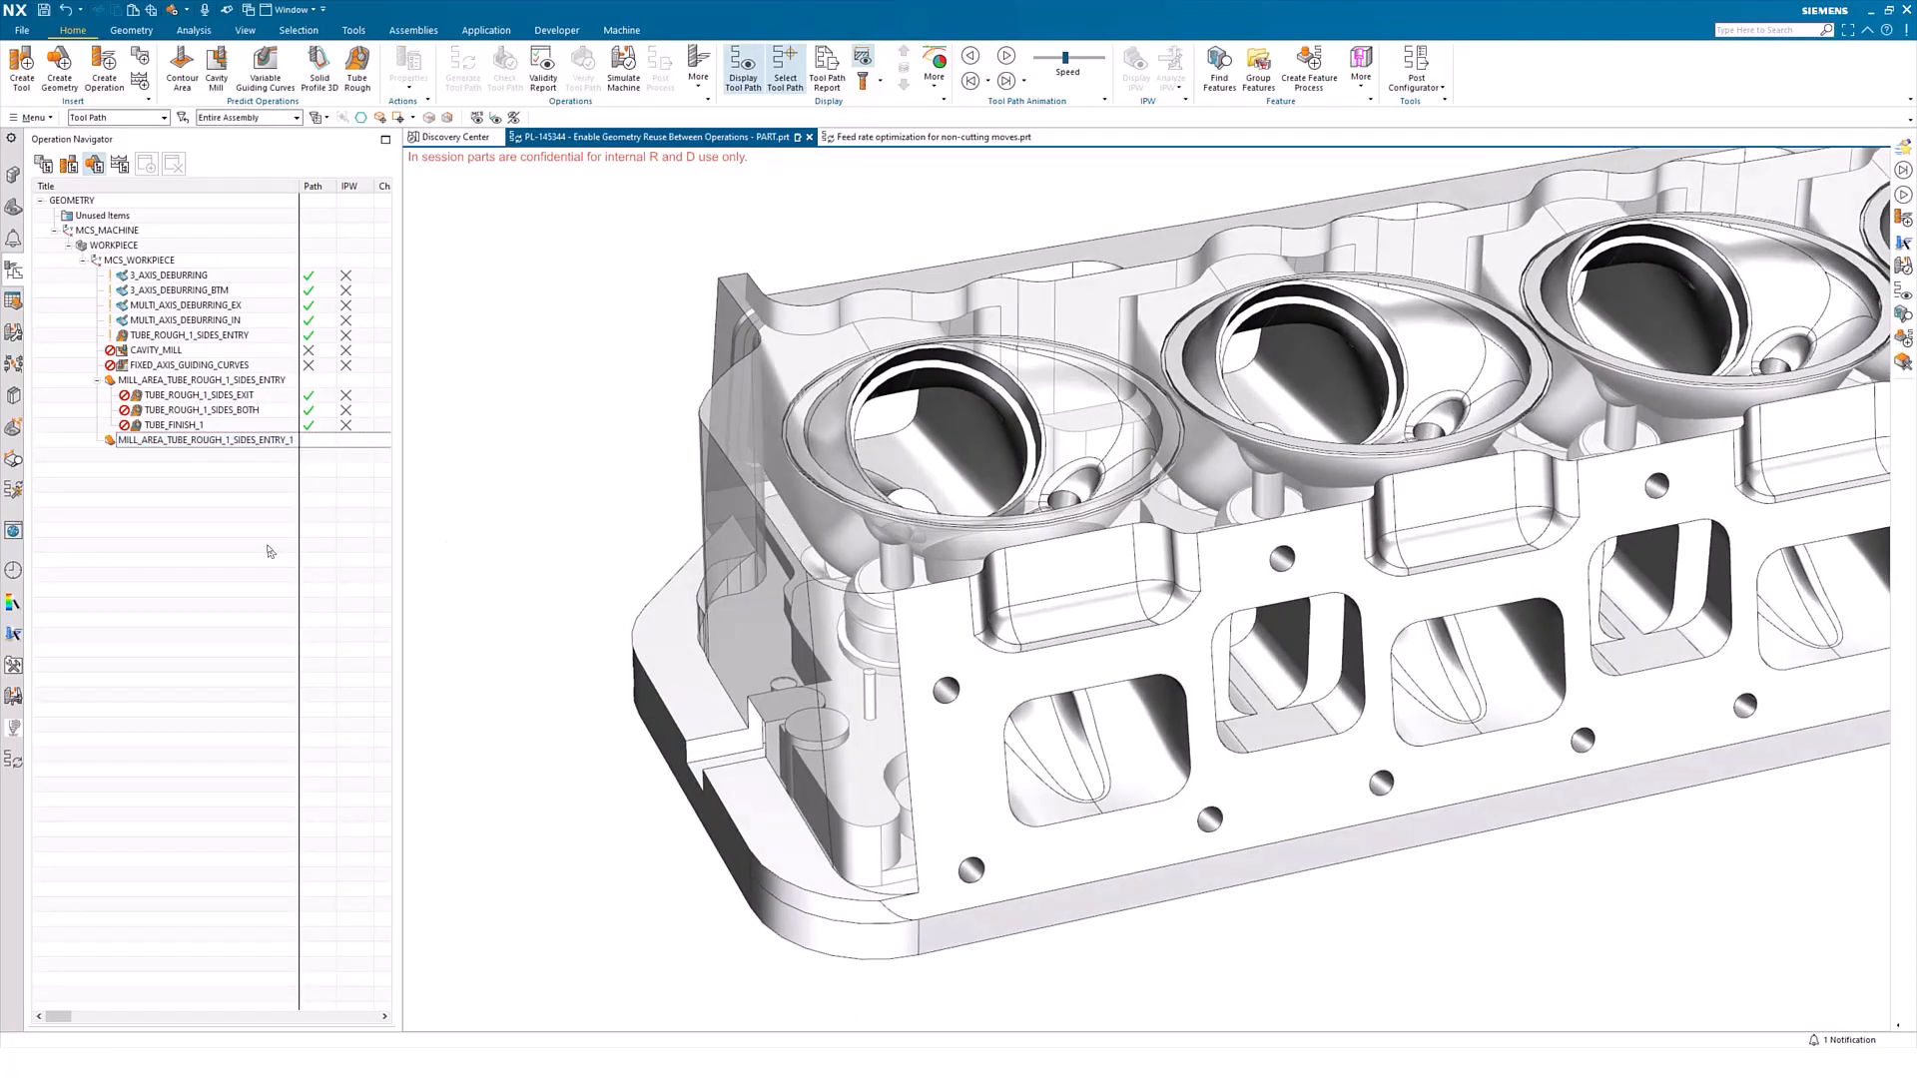
Extract the cut areas of TUBE_ROUGH_1_SIDES_ENTRY, CAVITY_MILL and FIXED_AXIS_GUIDING_CURVES together as mill areas
{"action": "left_click_drag", "start_coordinate": [235, 440], "coordinate": [184, 382]}
{"action": "left_click", "coordinate": [174, 351]}
{"action": "left_click", "coordinate": [196, 366], "text": "shift"}
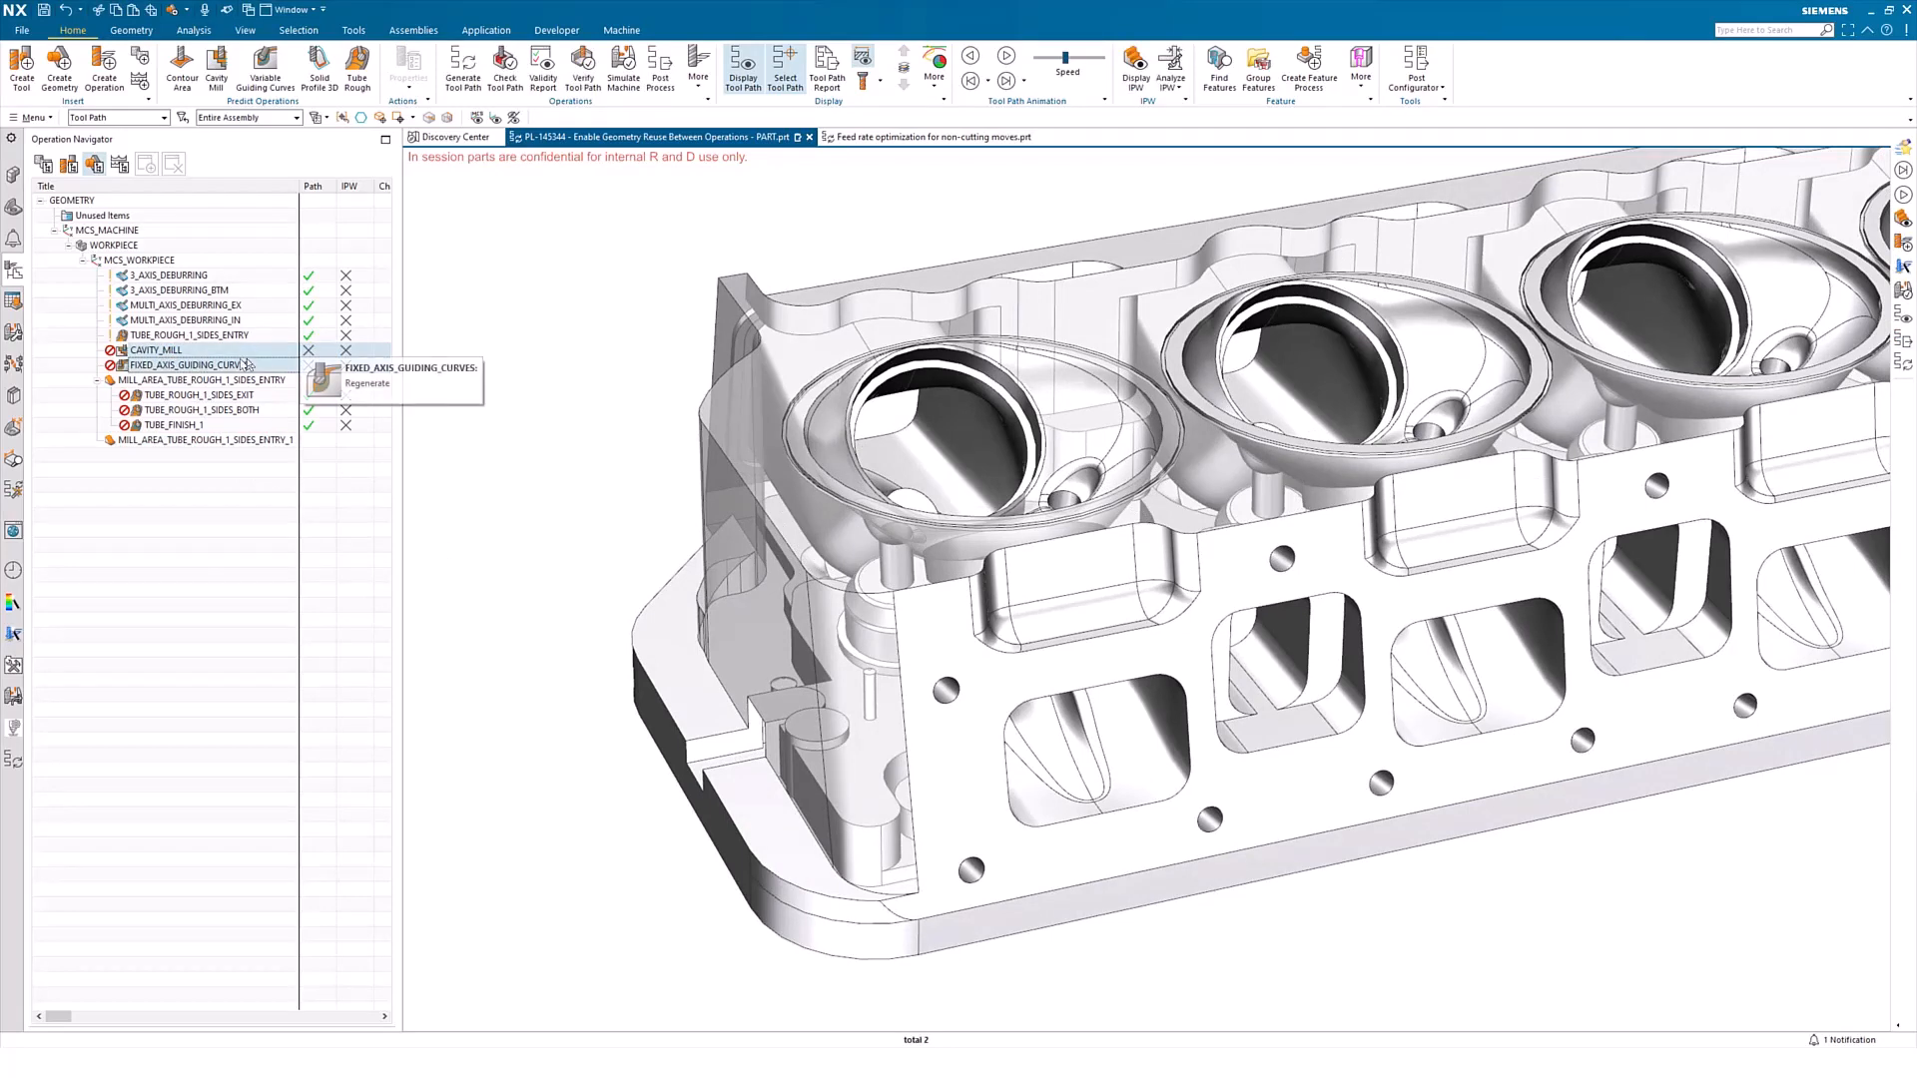
{"action": "left_click", "coordinate": [219, 337], "text": "ctrl"}
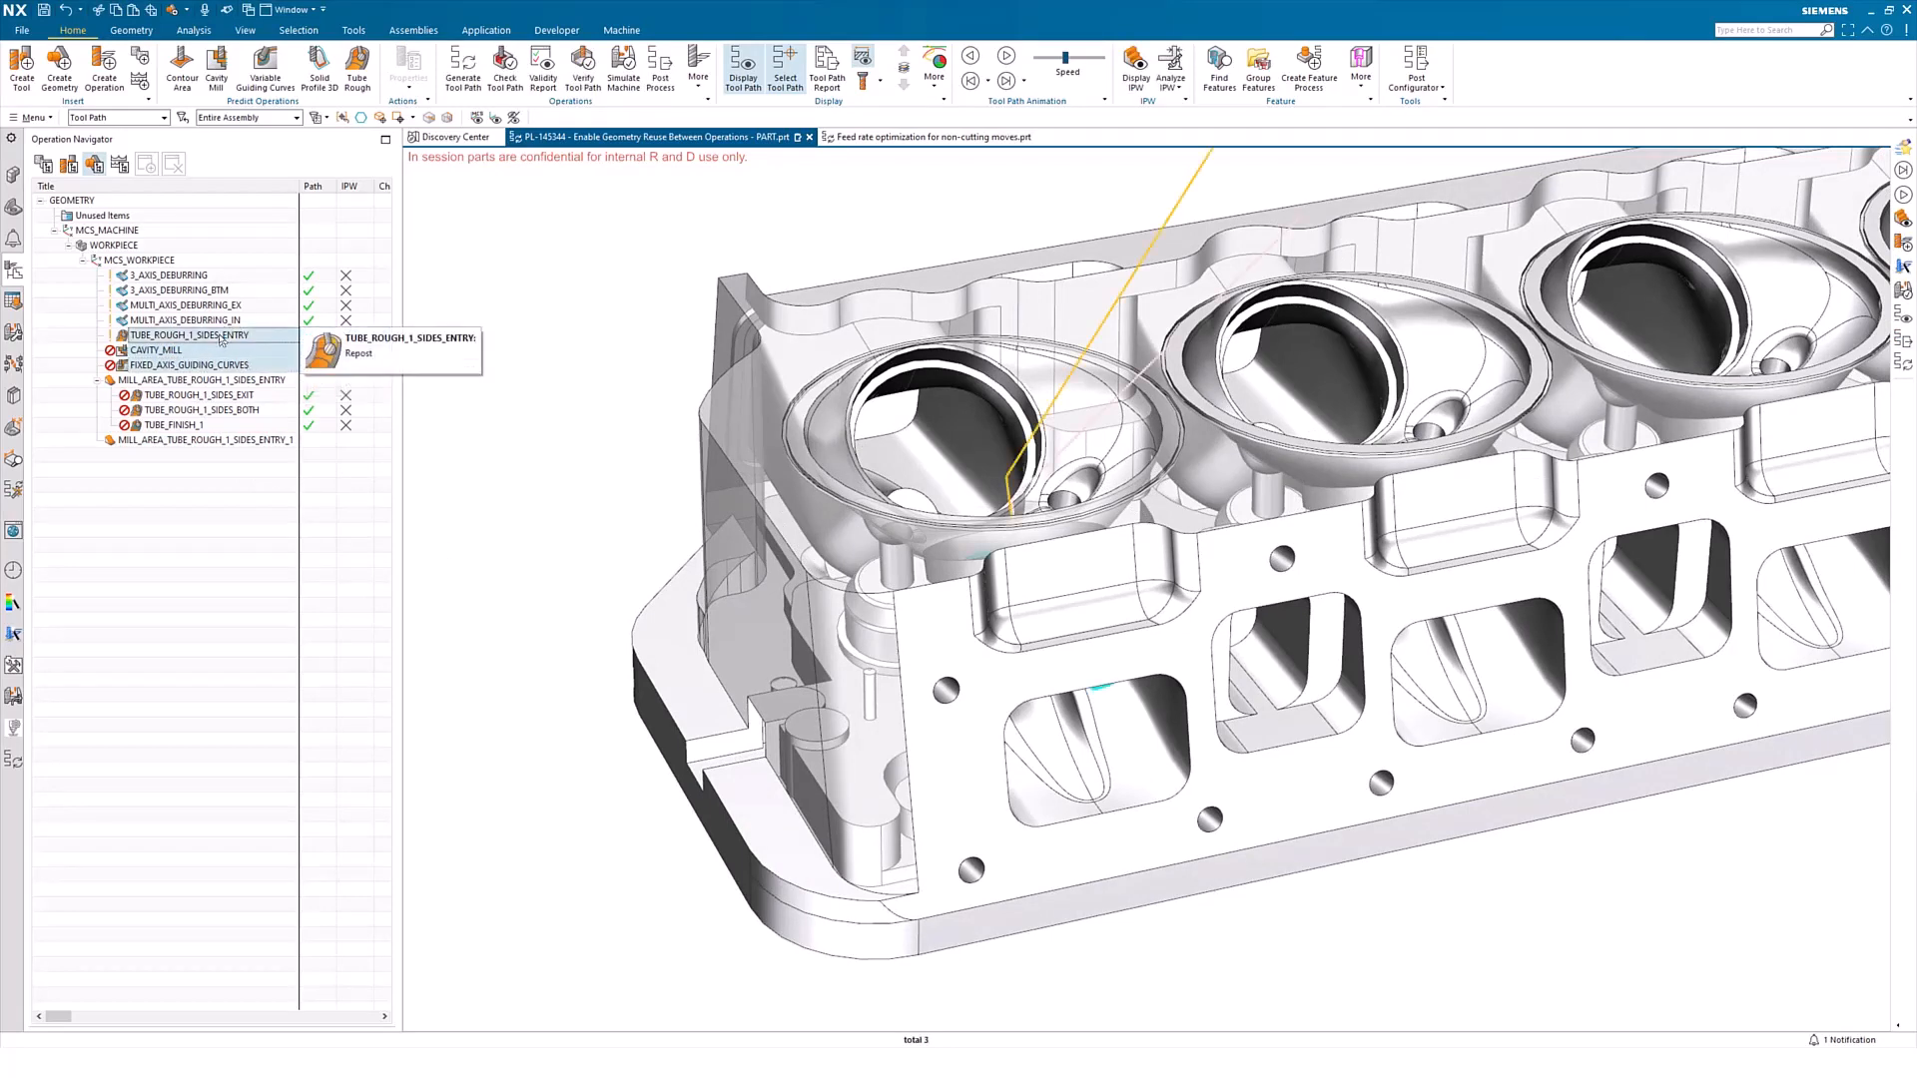
{"action": "right_click", "coordinate": [194, 349]}
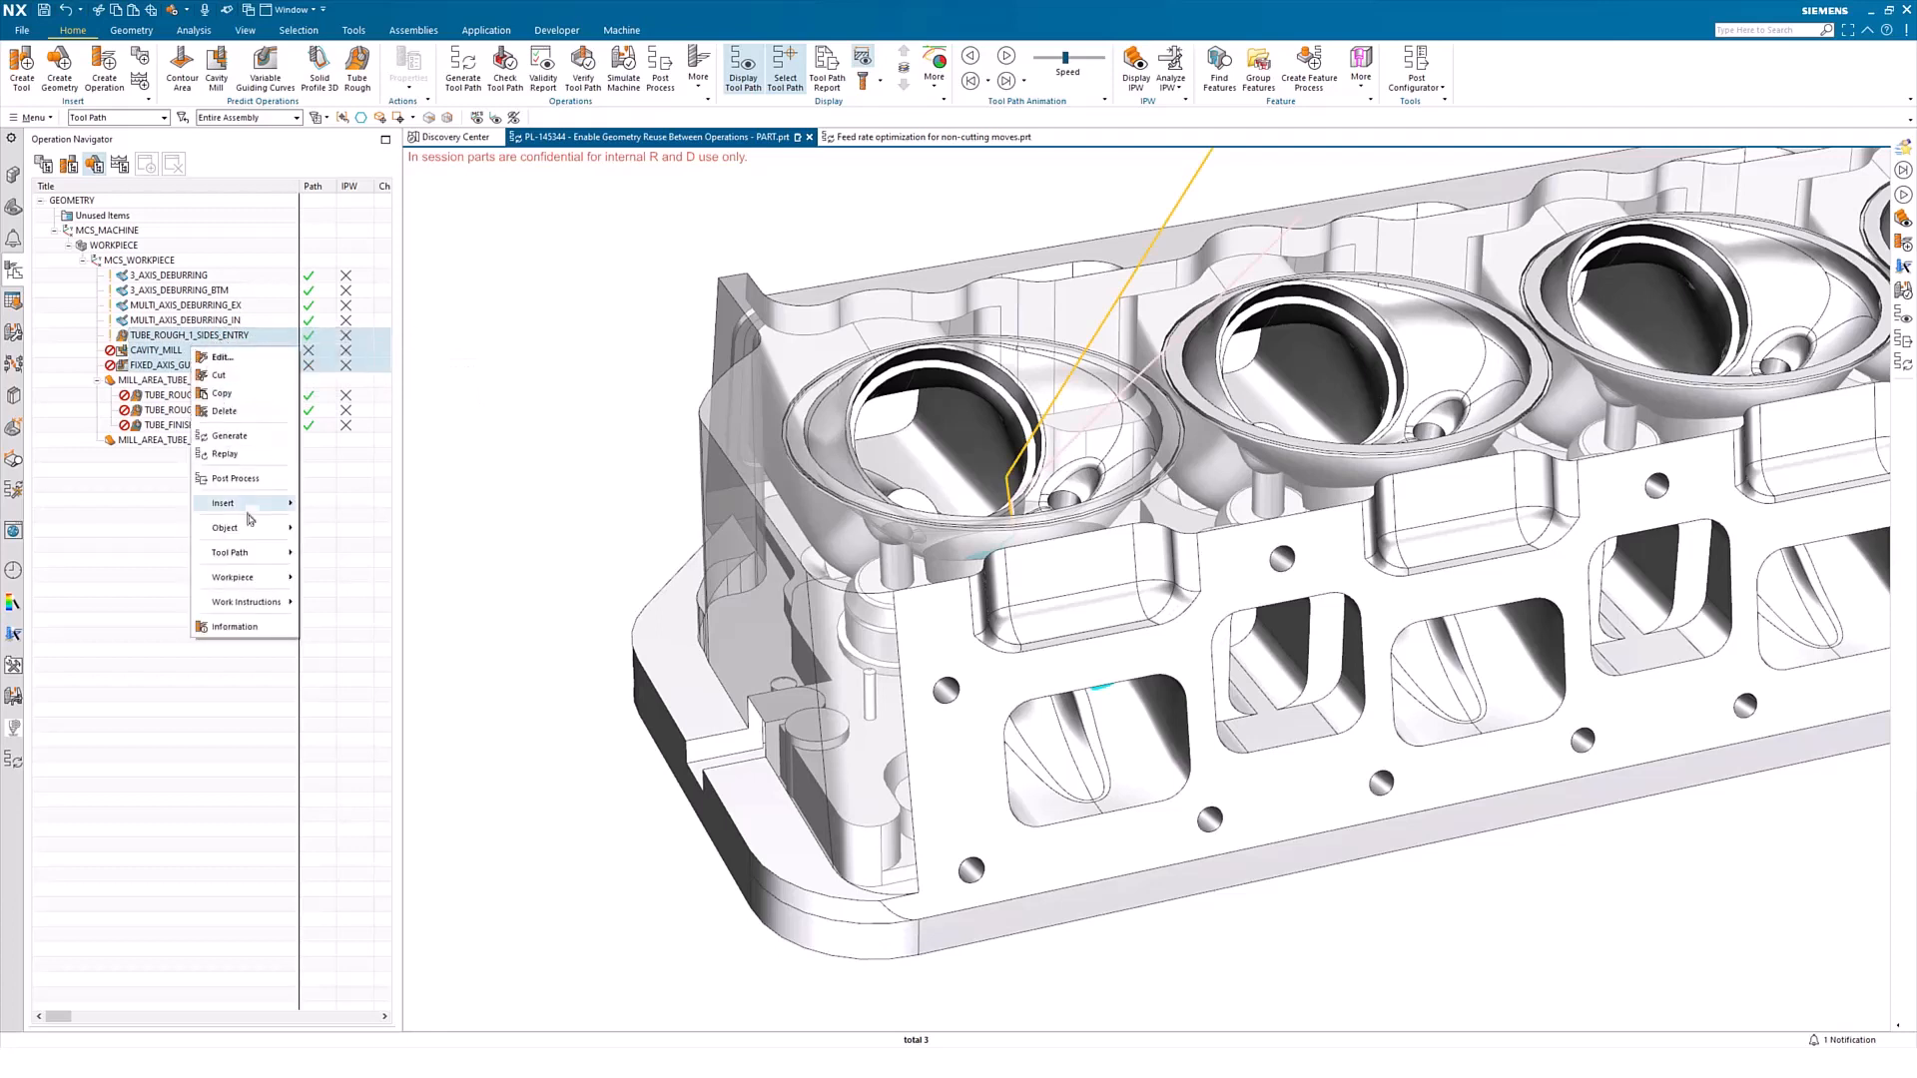
{"action": "mouse_move", "coordinate": [257, 530]}
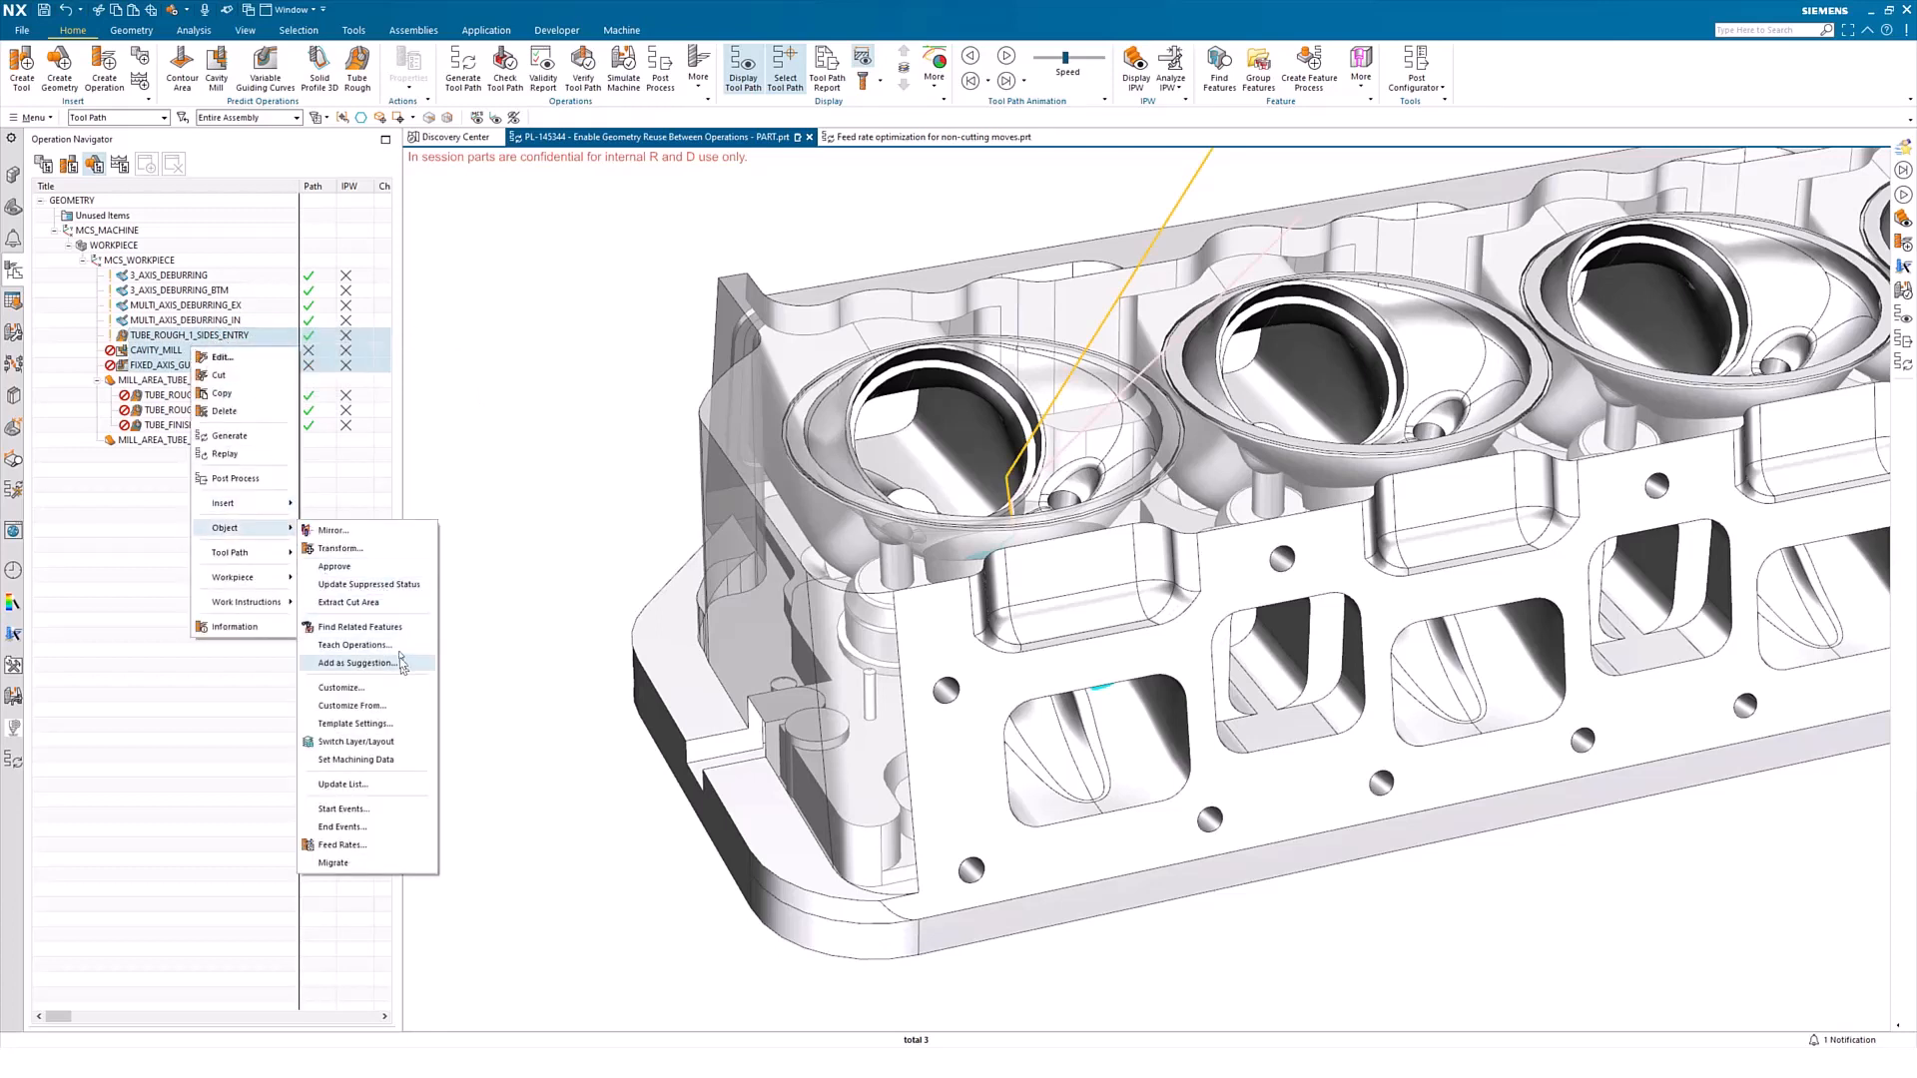
{"action": "left_click", "coordinate": [390, 607]}
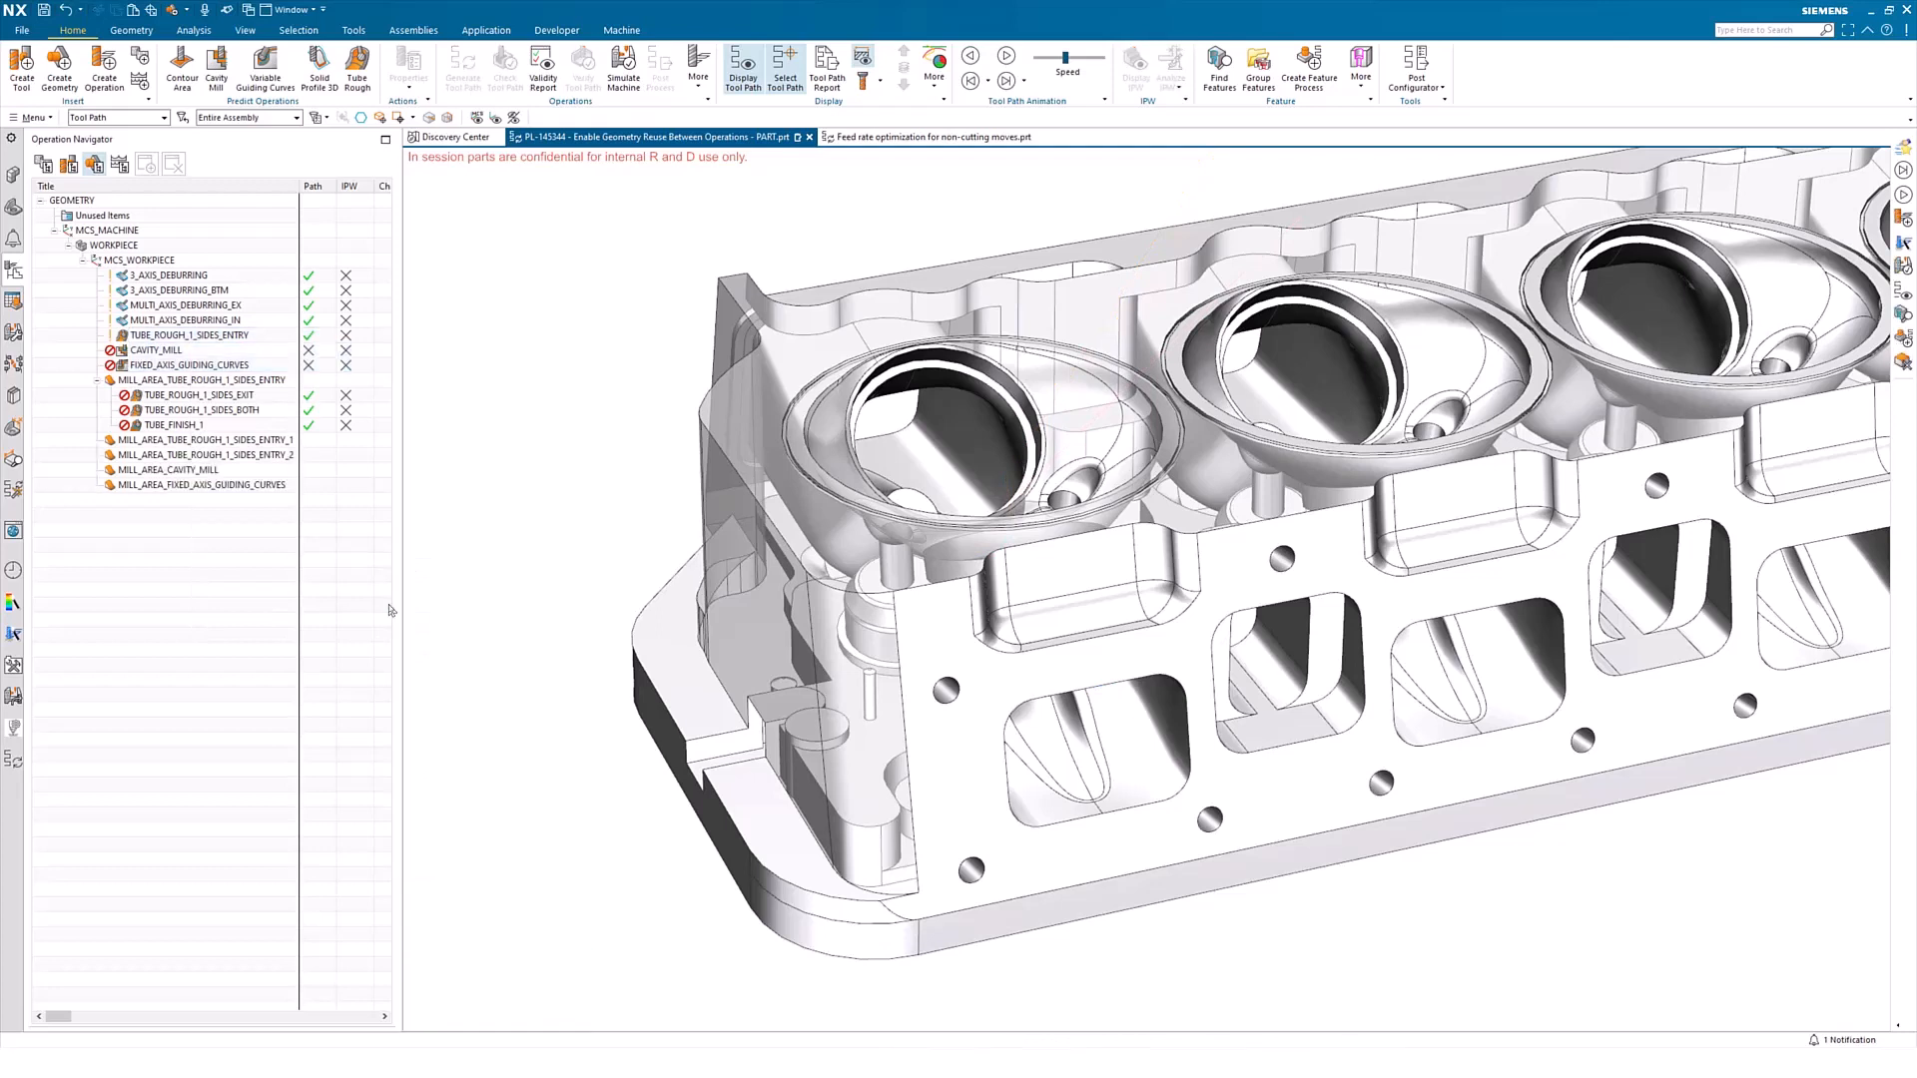
{"action": "left_click", "coordinate": [210, 455]}
{"action": "left_click", "coordinate": [211, 469], "text": "ctrl"}
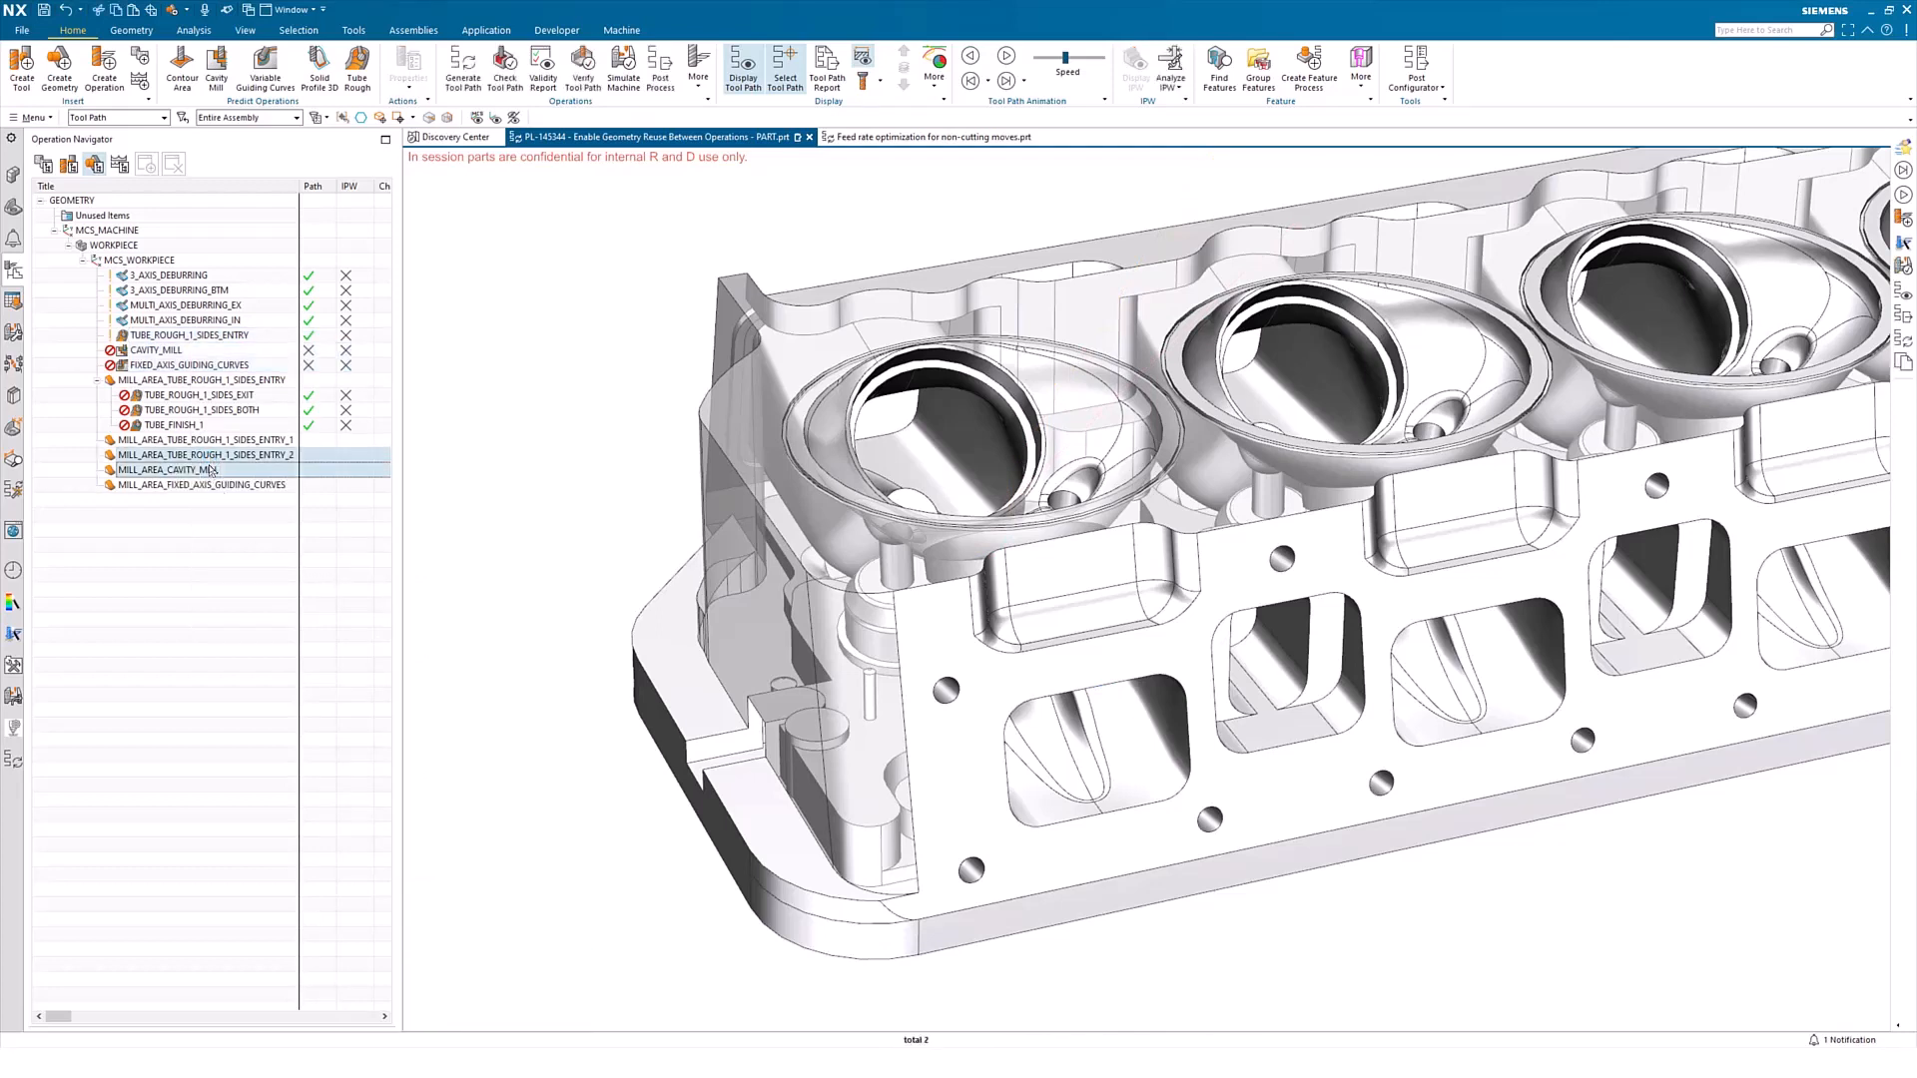
{"action": "left_click", "coordinate": [214, 485], "text": "ctrl"}
{"action": "left_click", "coordinate": [227, 544]}
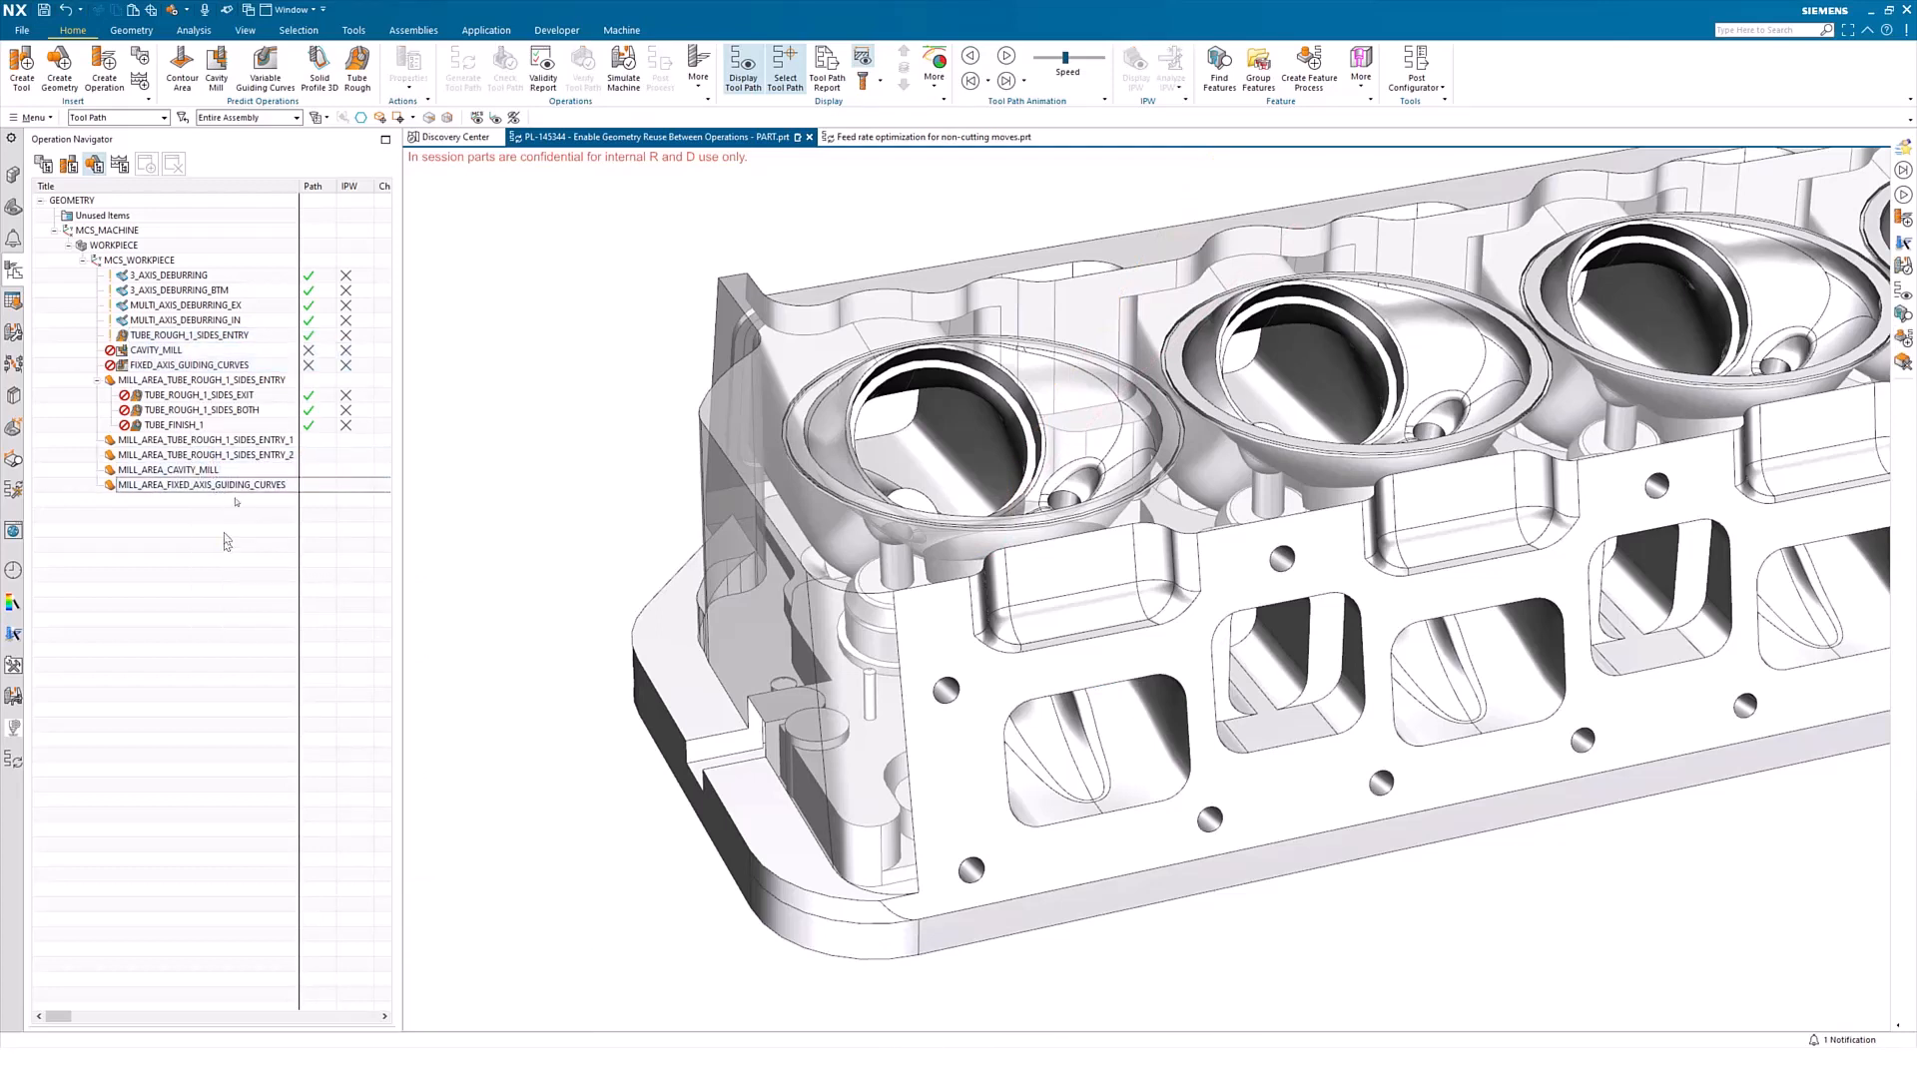
Check which object commands are offered for the four deburring operations alone, and for all operations from 3_AXIS_DEBURRING through FIXED_AXIS_GUIDING_CURVES
{"action": "left_click", "coordinate": [197, 275]}
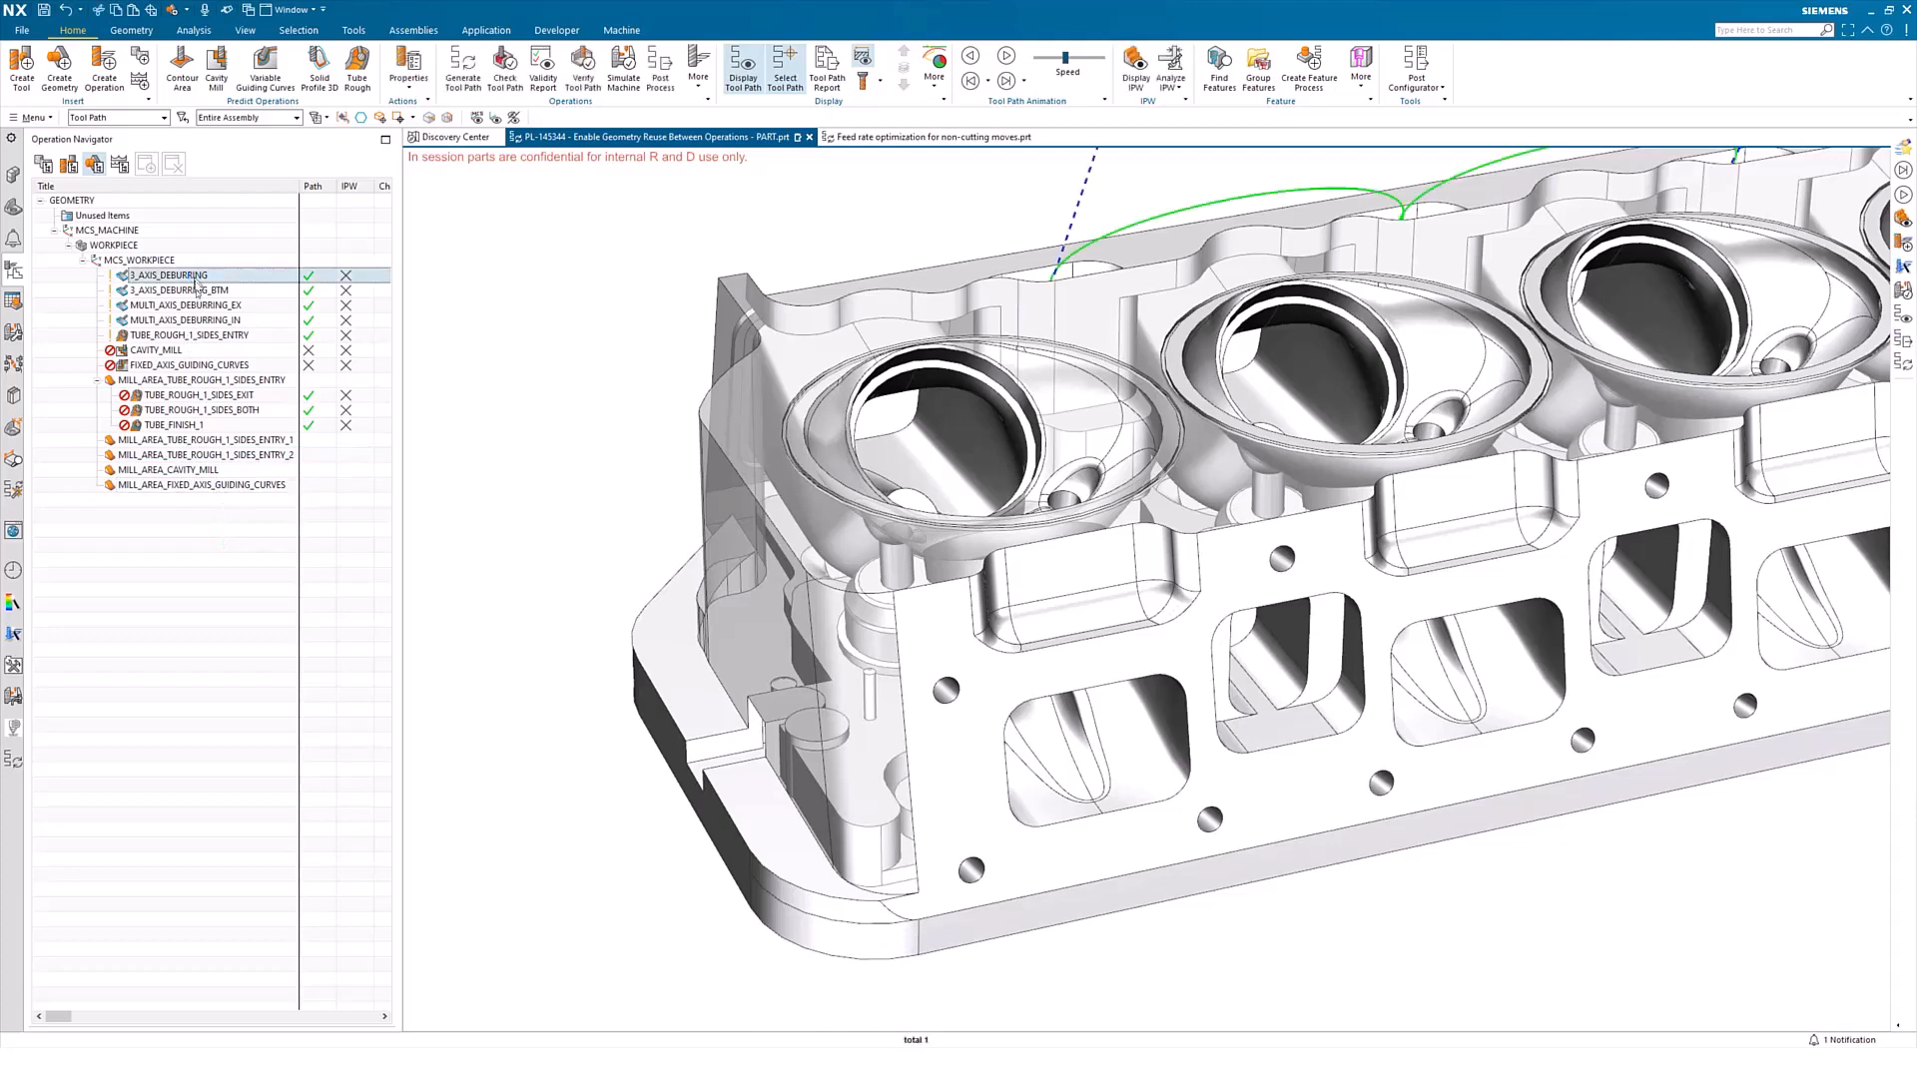
{"action": "left_click", "coordinate": [195, 321], "text": "shift"}
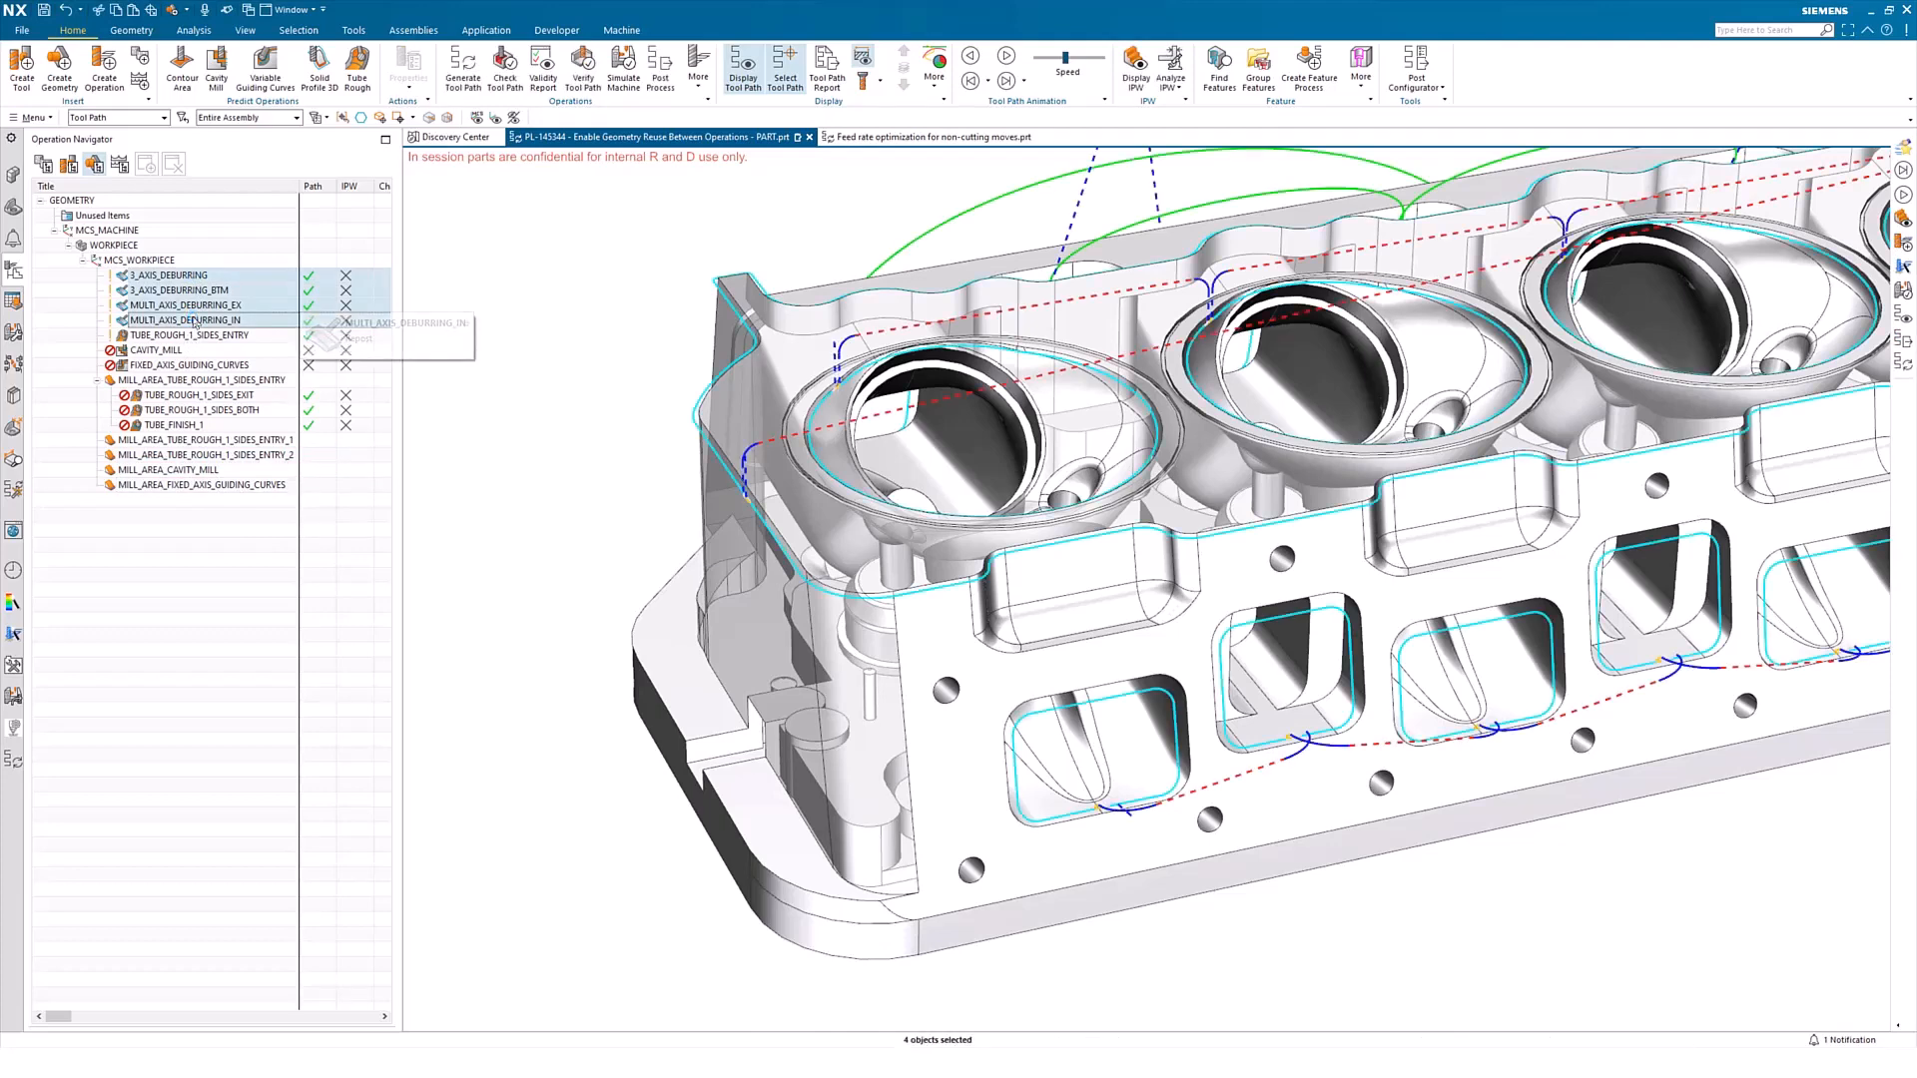
{"action": "right_click", "coordinate": [194, 321]}
{"action": "mouse_move", "coordinate": [282, 523]}
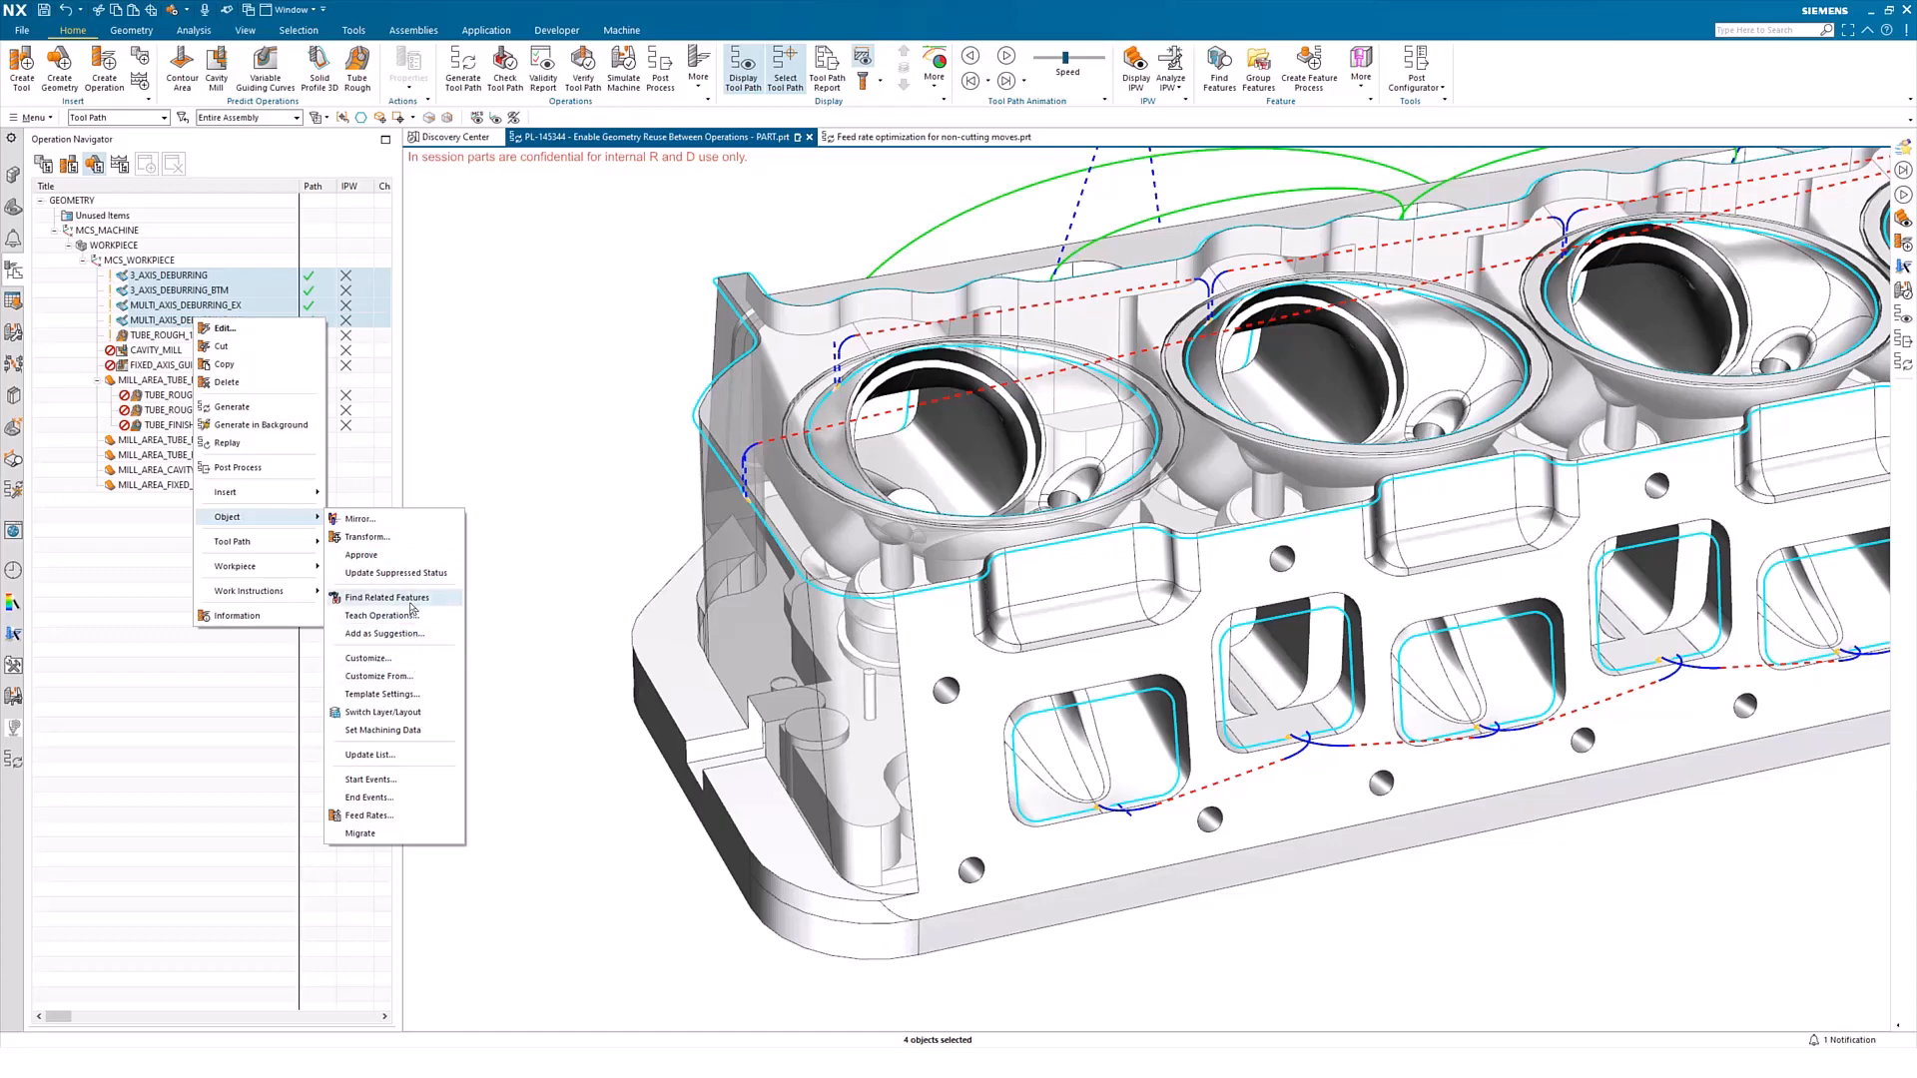
{"action": "left_click", "coordinate": [169, 523]}
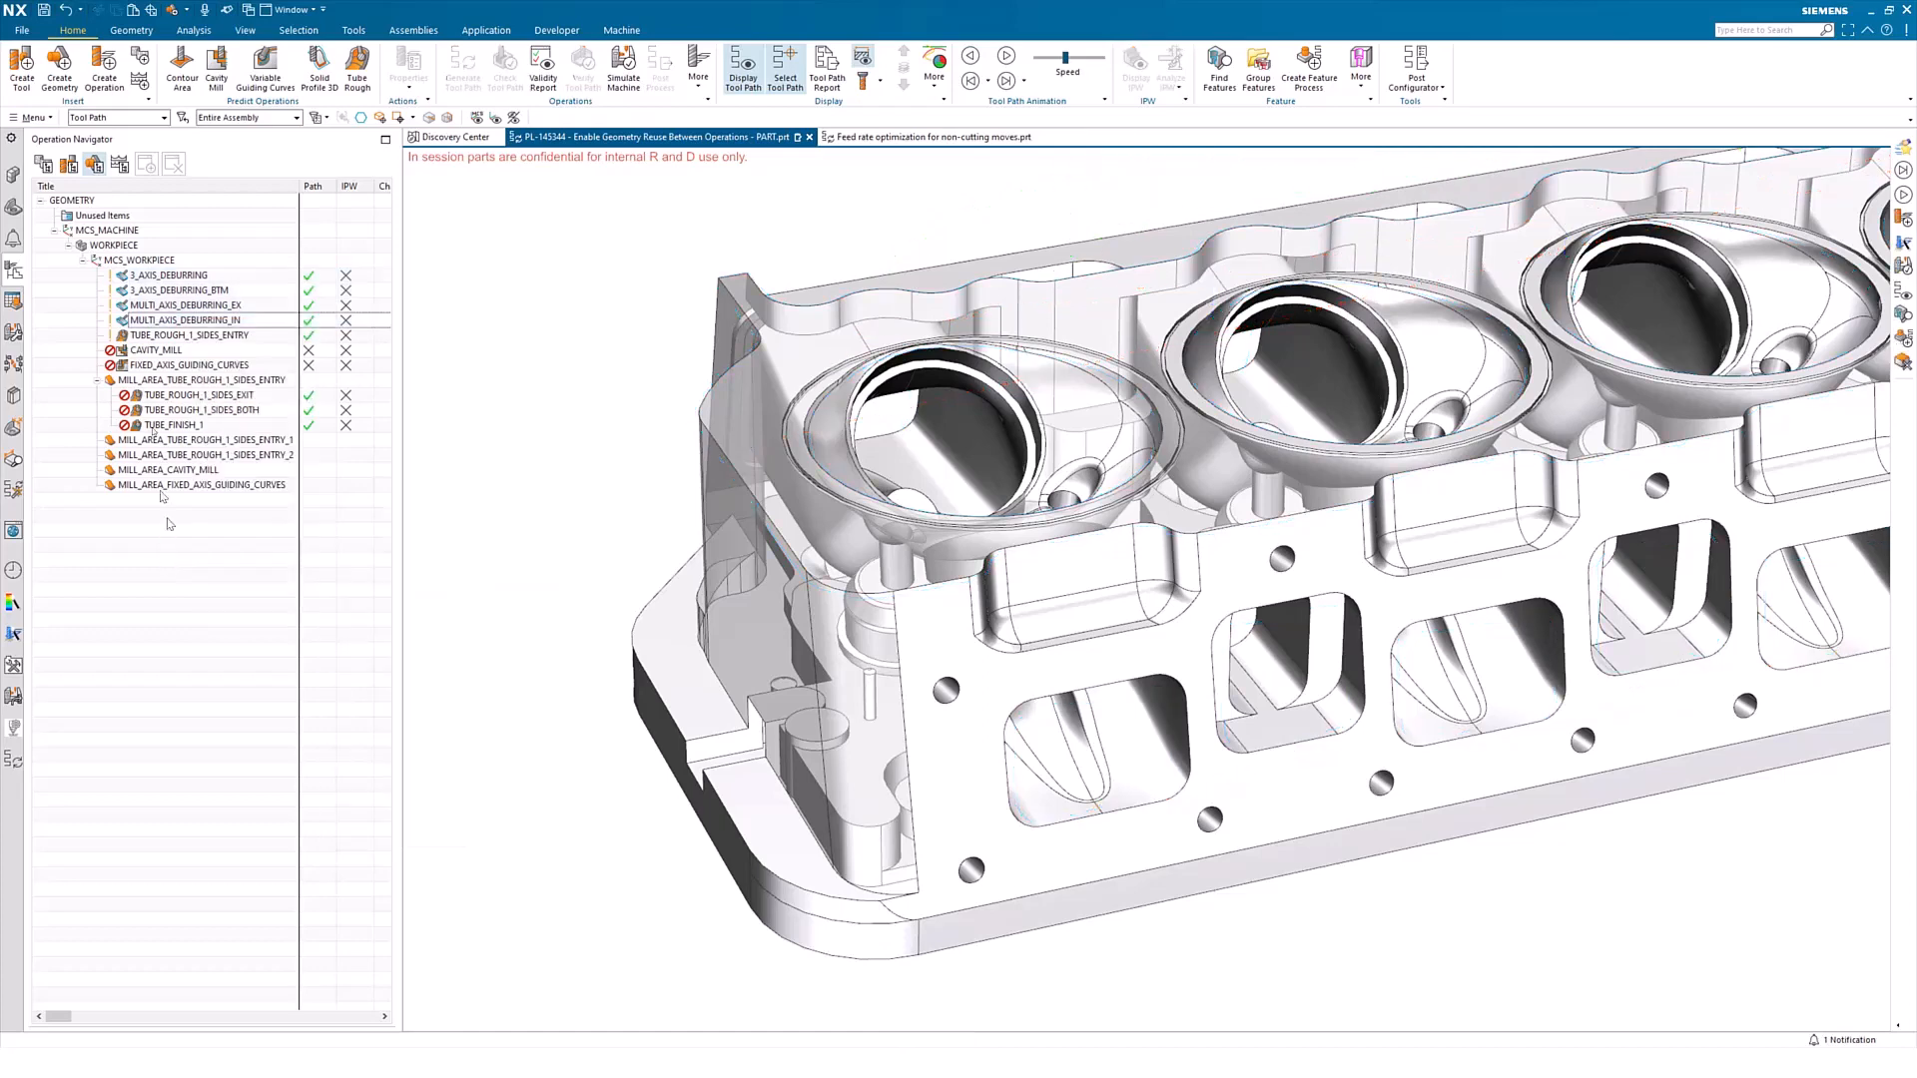
{"action": "left_click", "coordinate": [164, 276]}
{"action": "left_click", "coordinate": [239, 366], "text": "shift"}
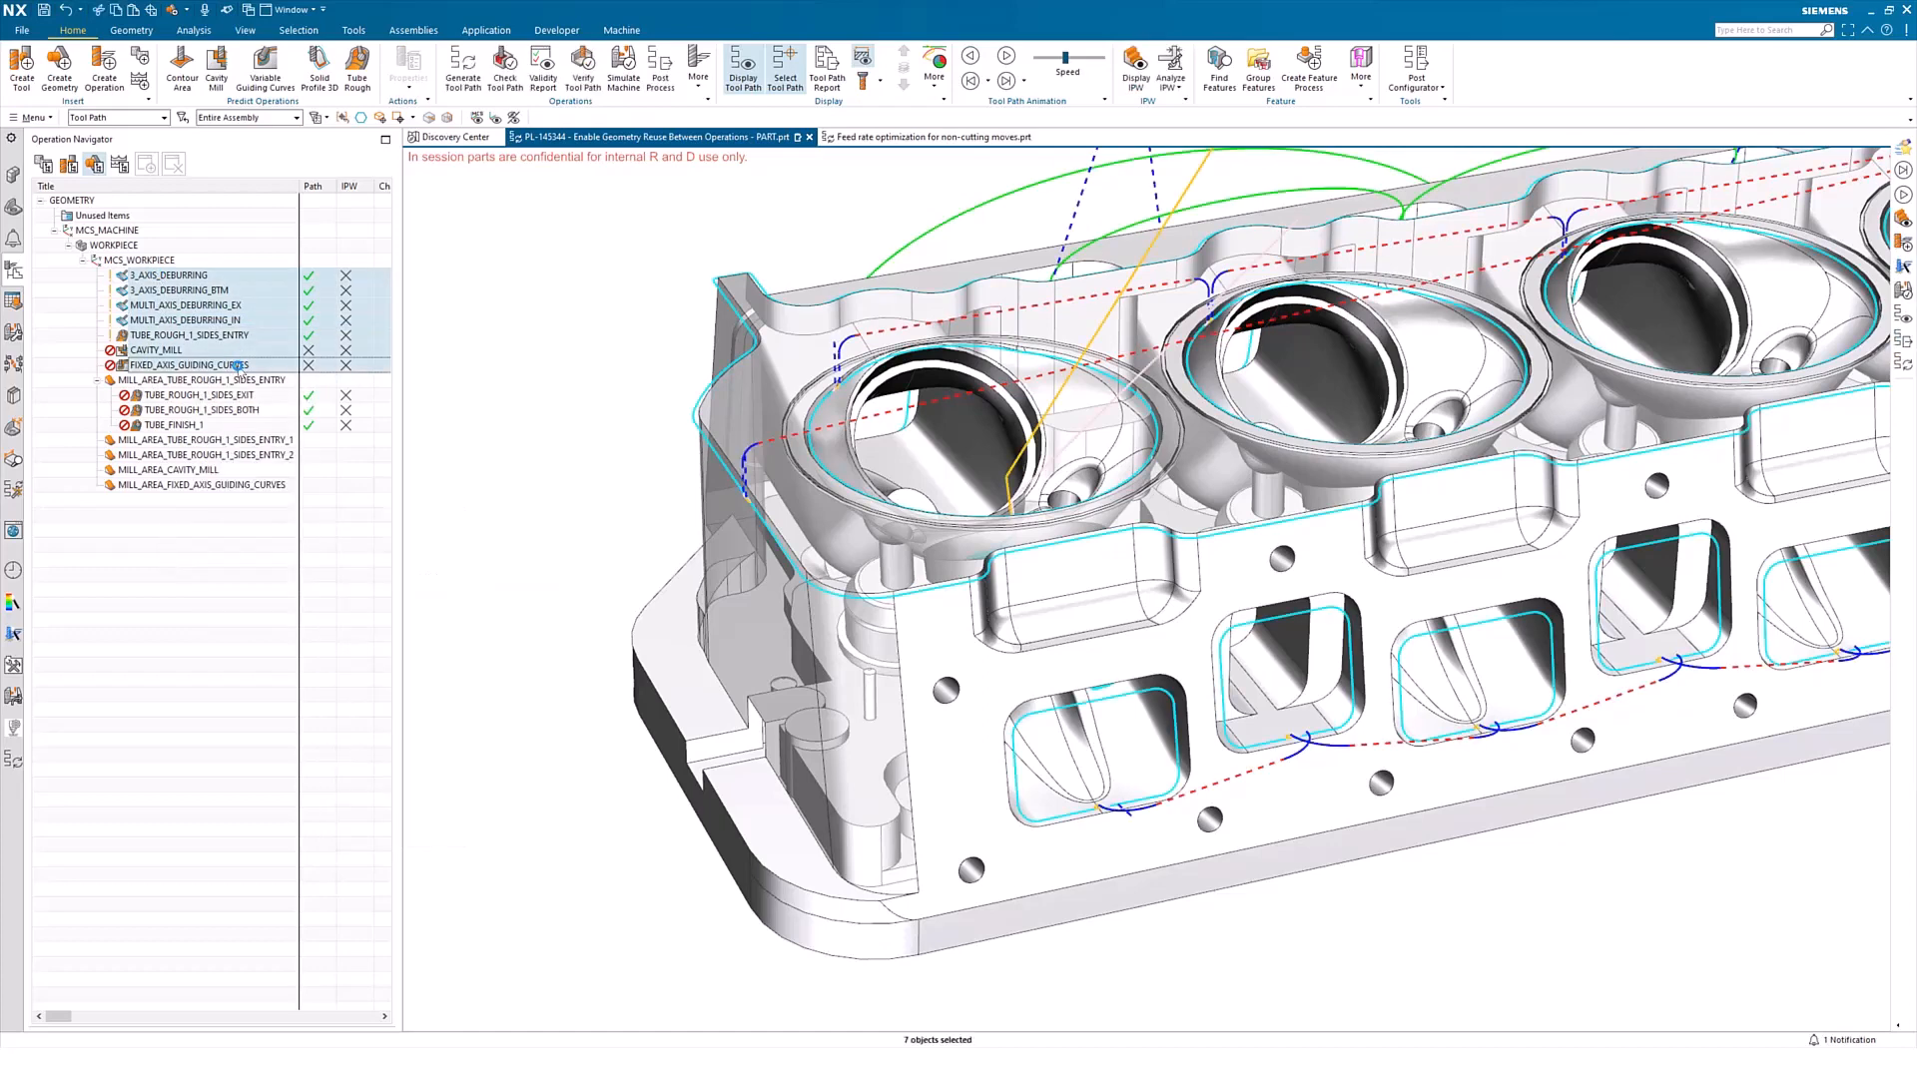
{"action": "right_click", "coordinate": [165, 312]}
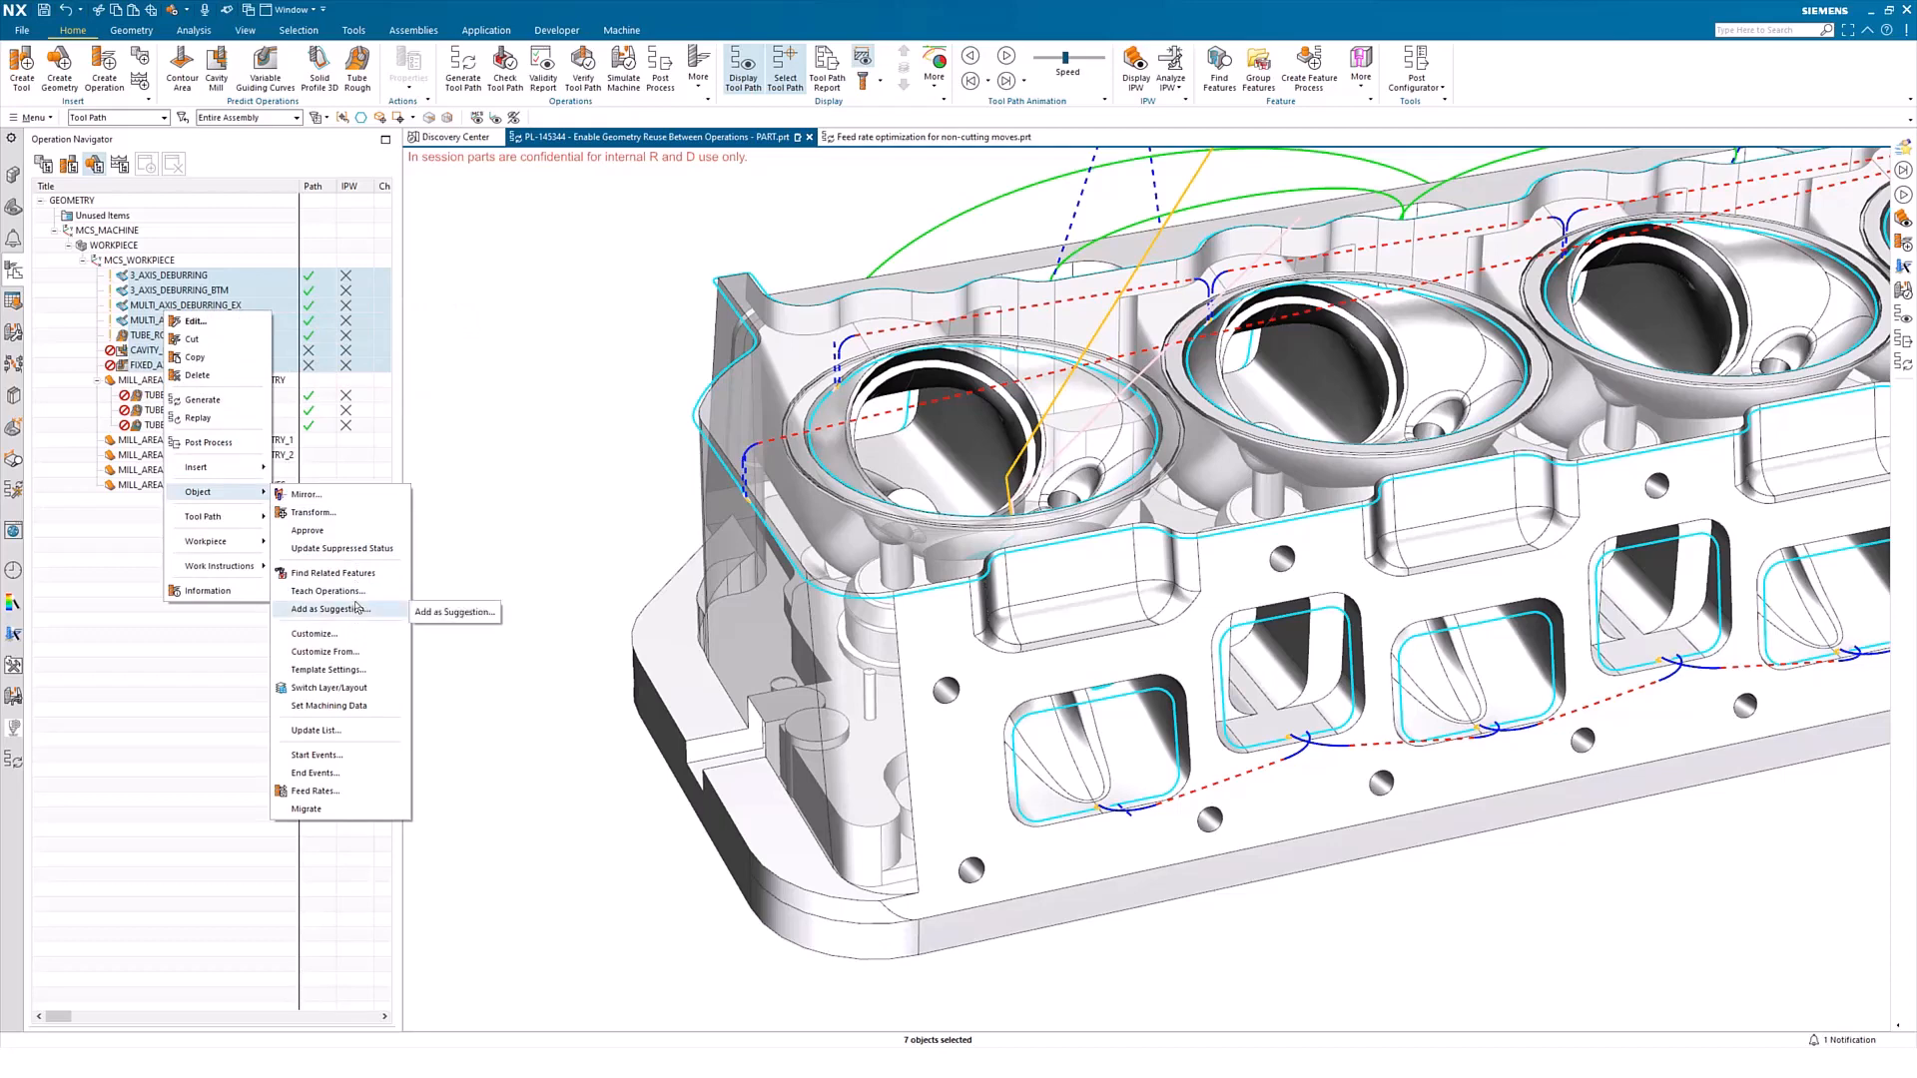
{"action": "left_click", "coordinate": [140, 529]}
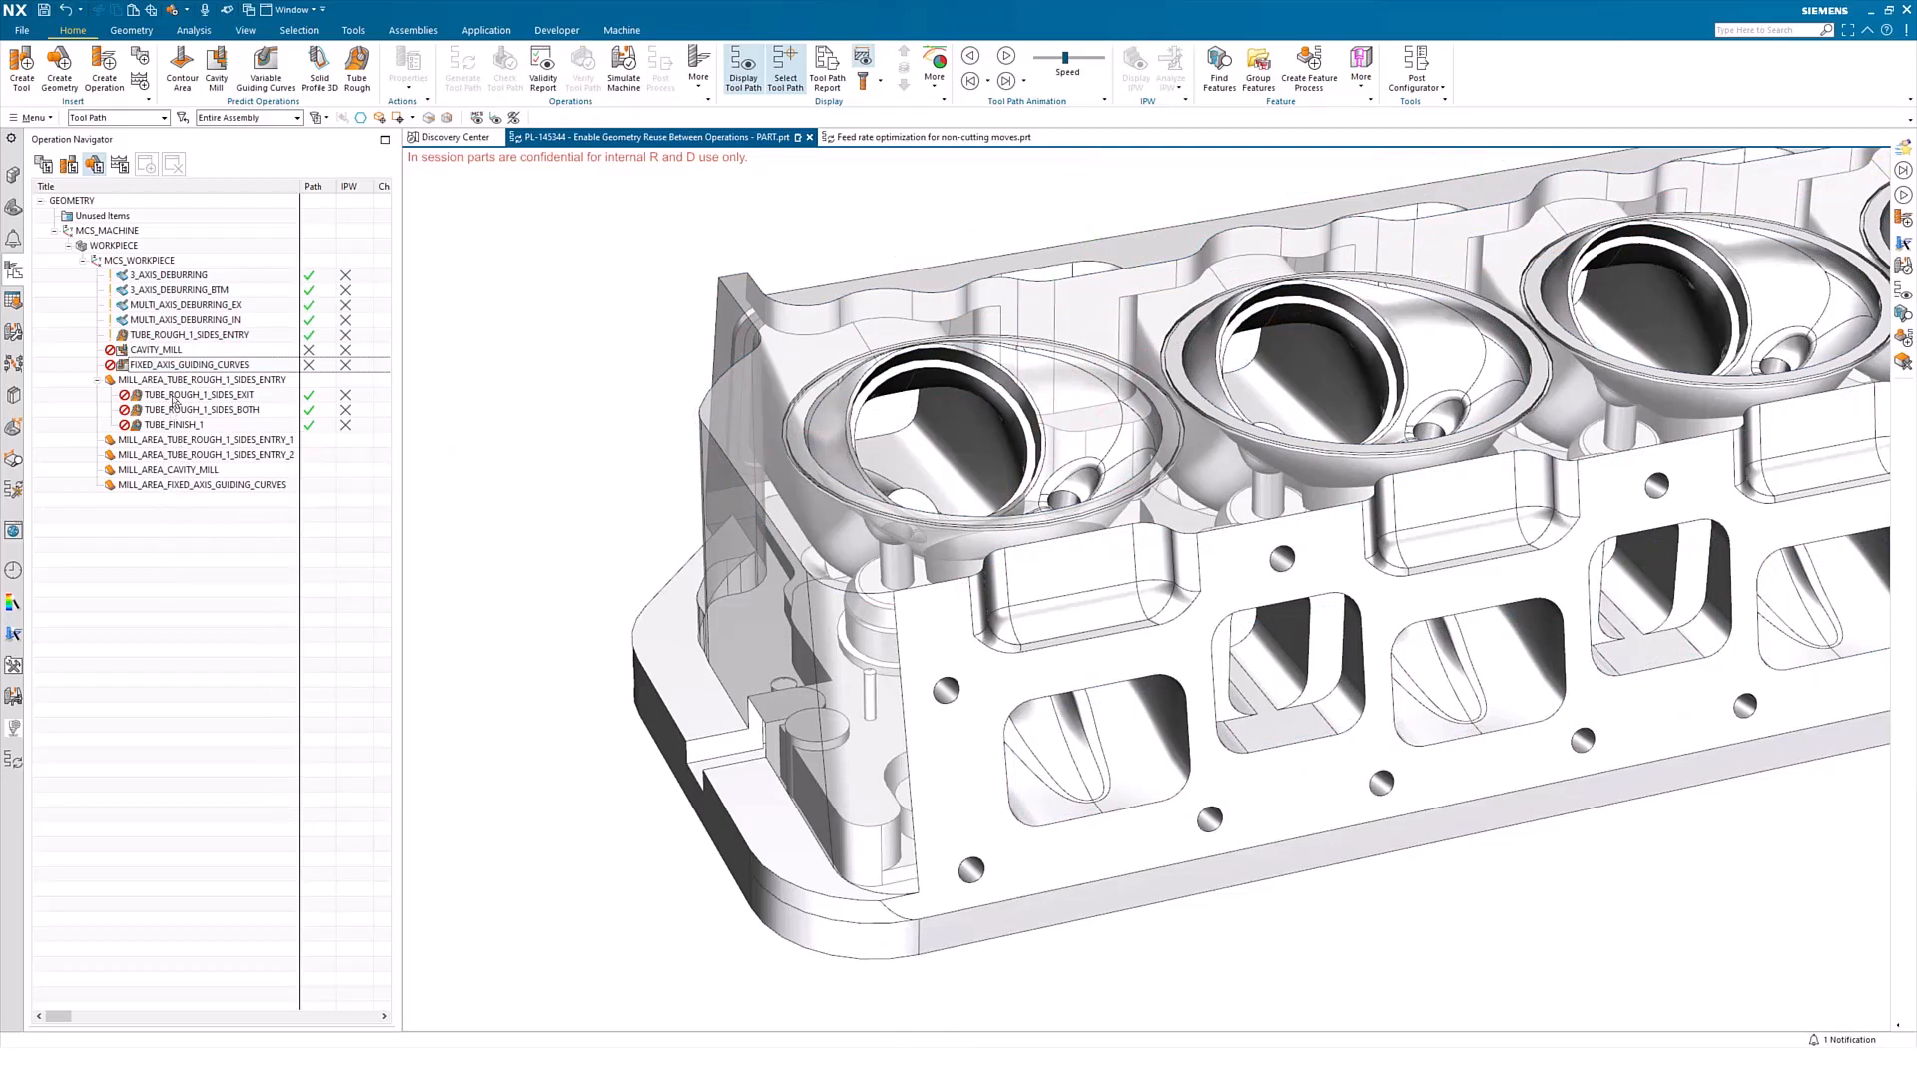
Try to extract the cut areas of TUBE_ROUGH_1_SIDES_EXIT, TUBE_ROUGH_1_SIDES_BOTH and TUBE_FINISH_1
{"action": "left_click", "coordinate": [173, 395]}
{"action": "left_click", "coordinate": [178, 425], "text": "shift"}
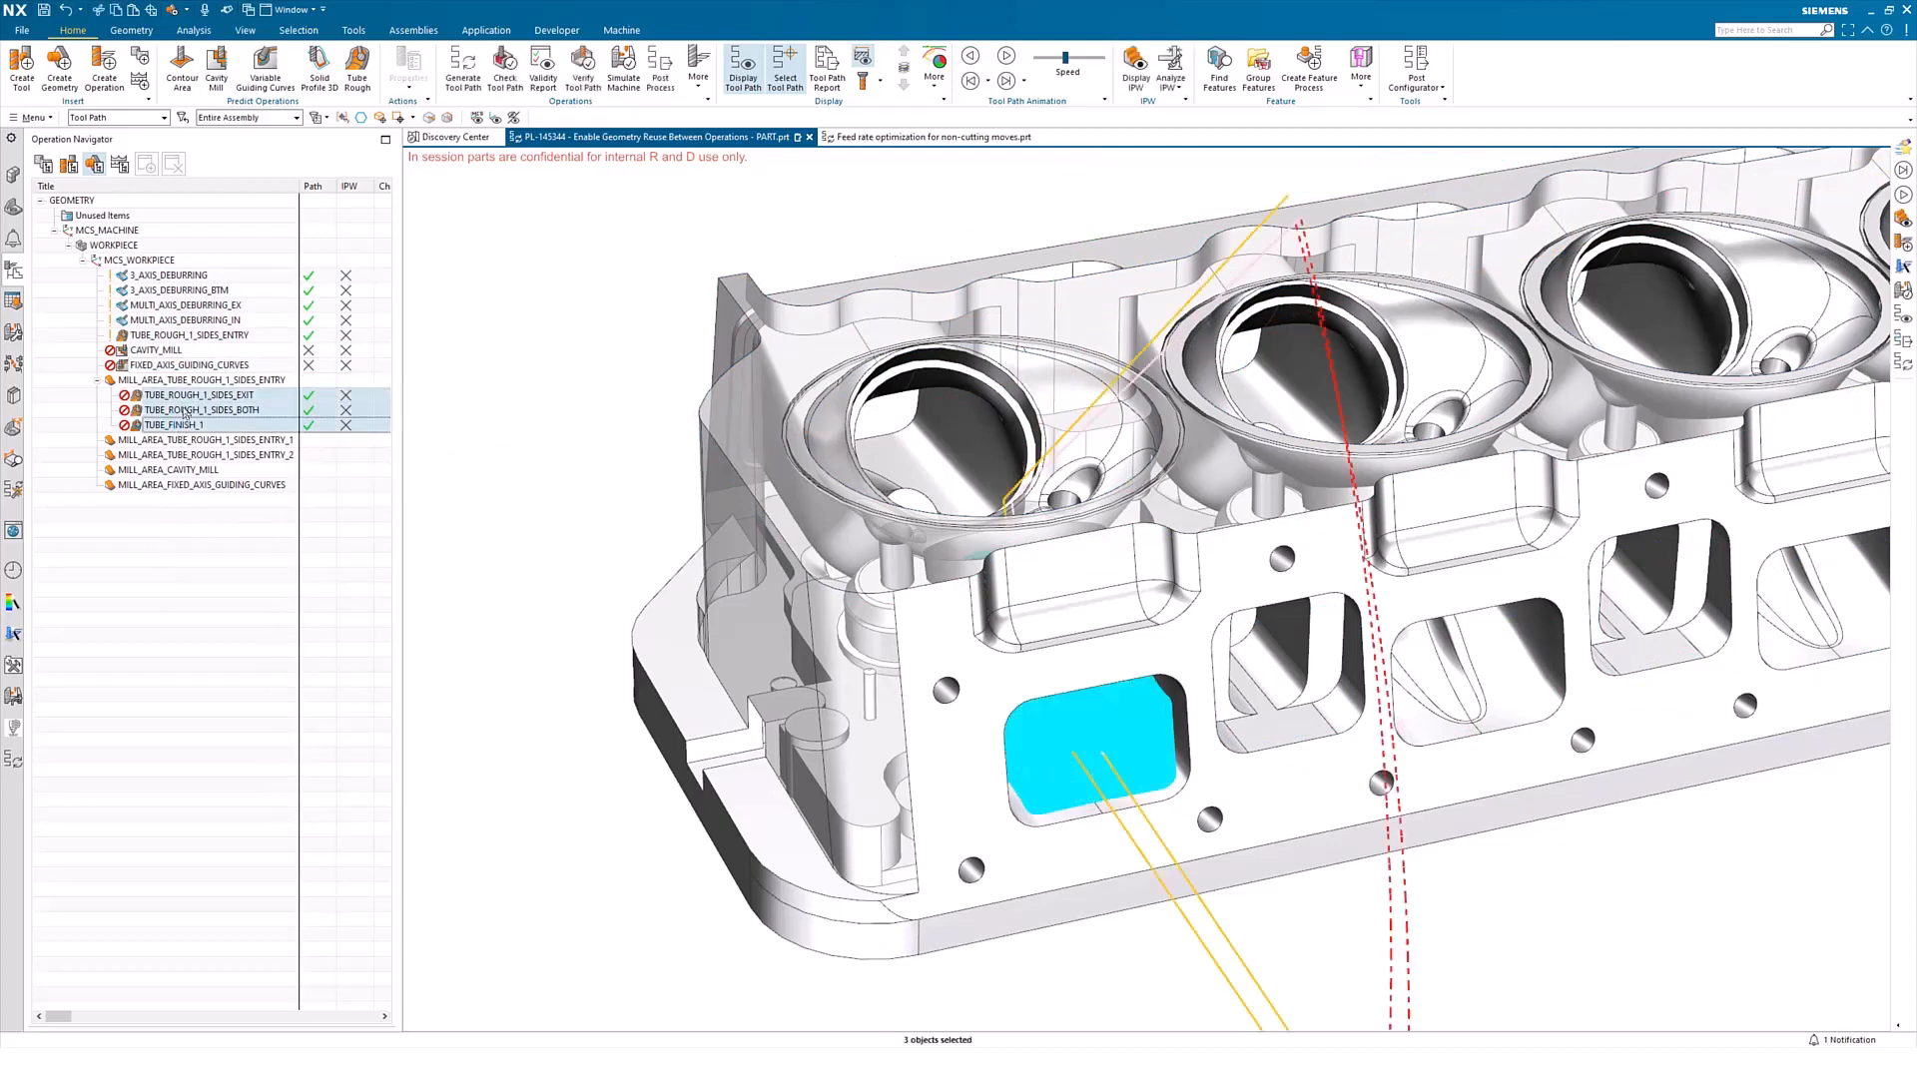
{"action": "right_click", "coordinate": [185, 412]}
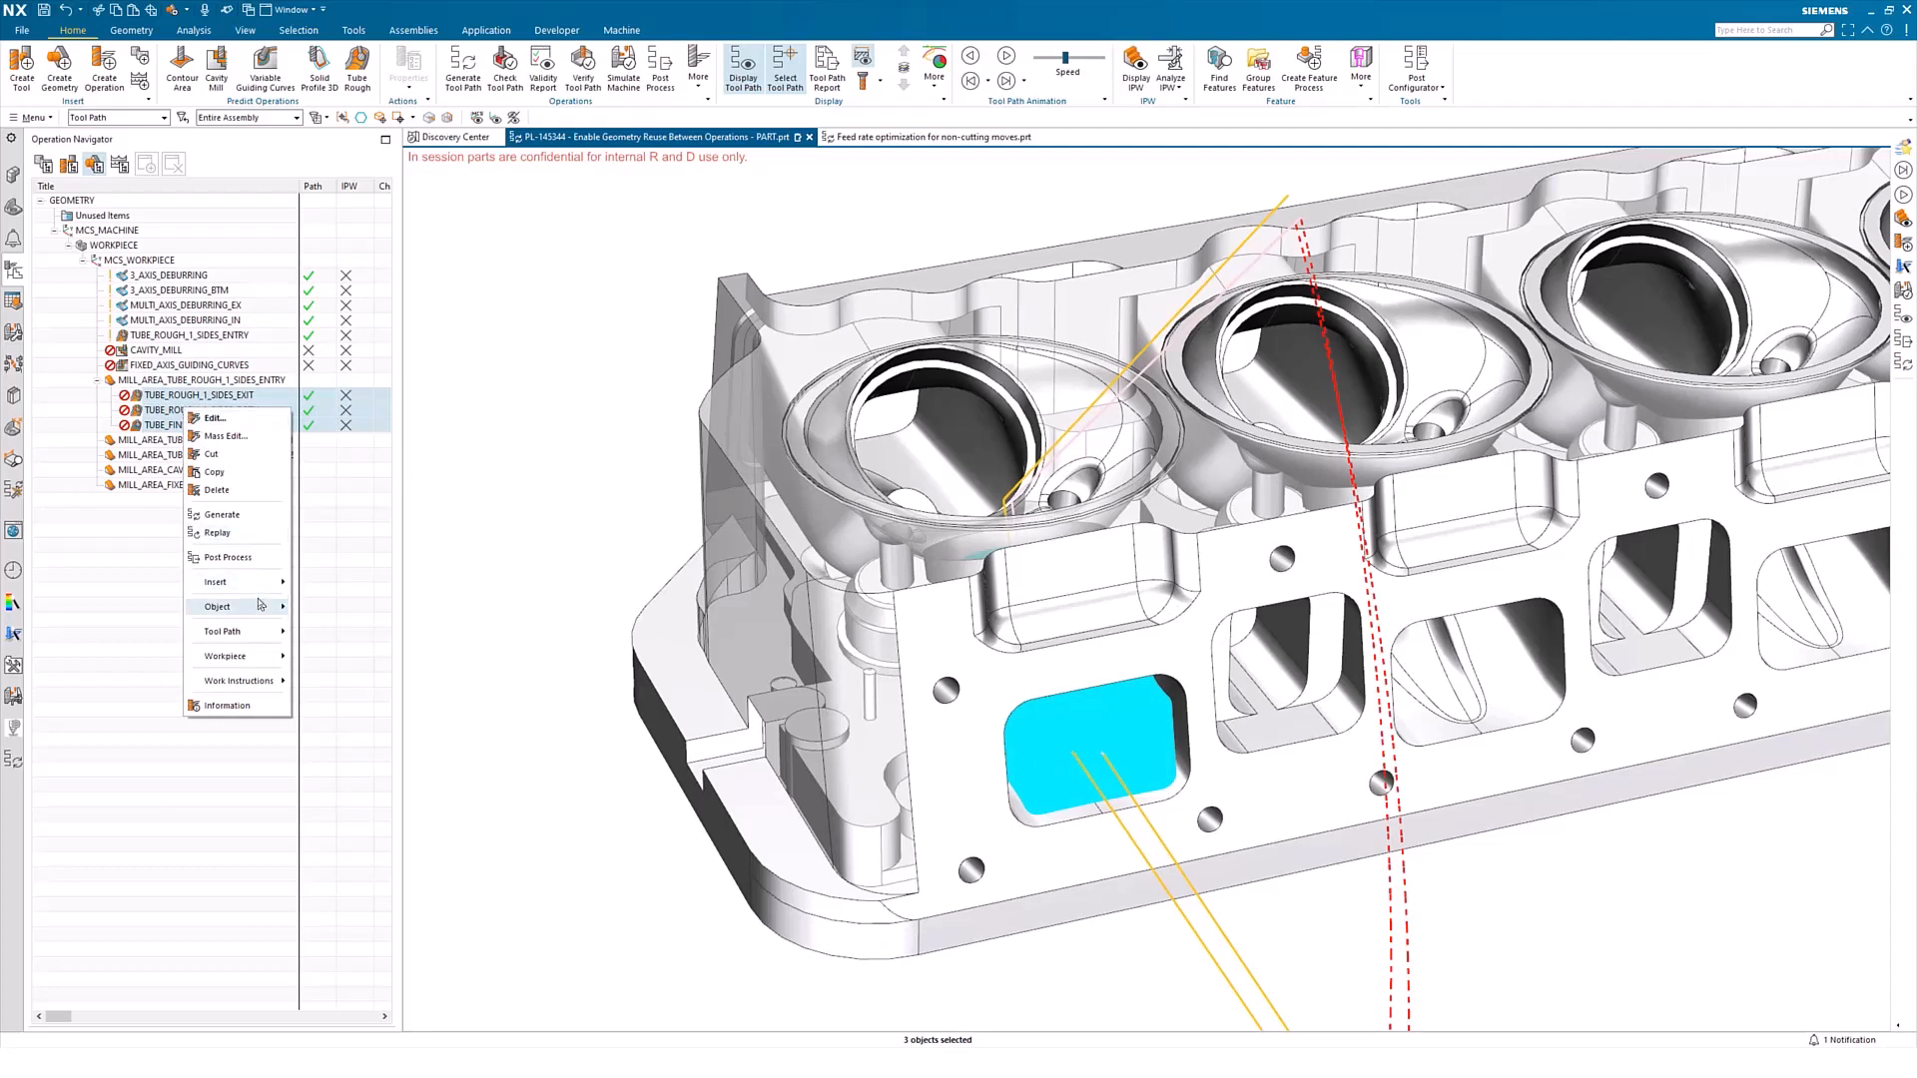
{"action": "mouse_move", "coordinate": [259, 605]}
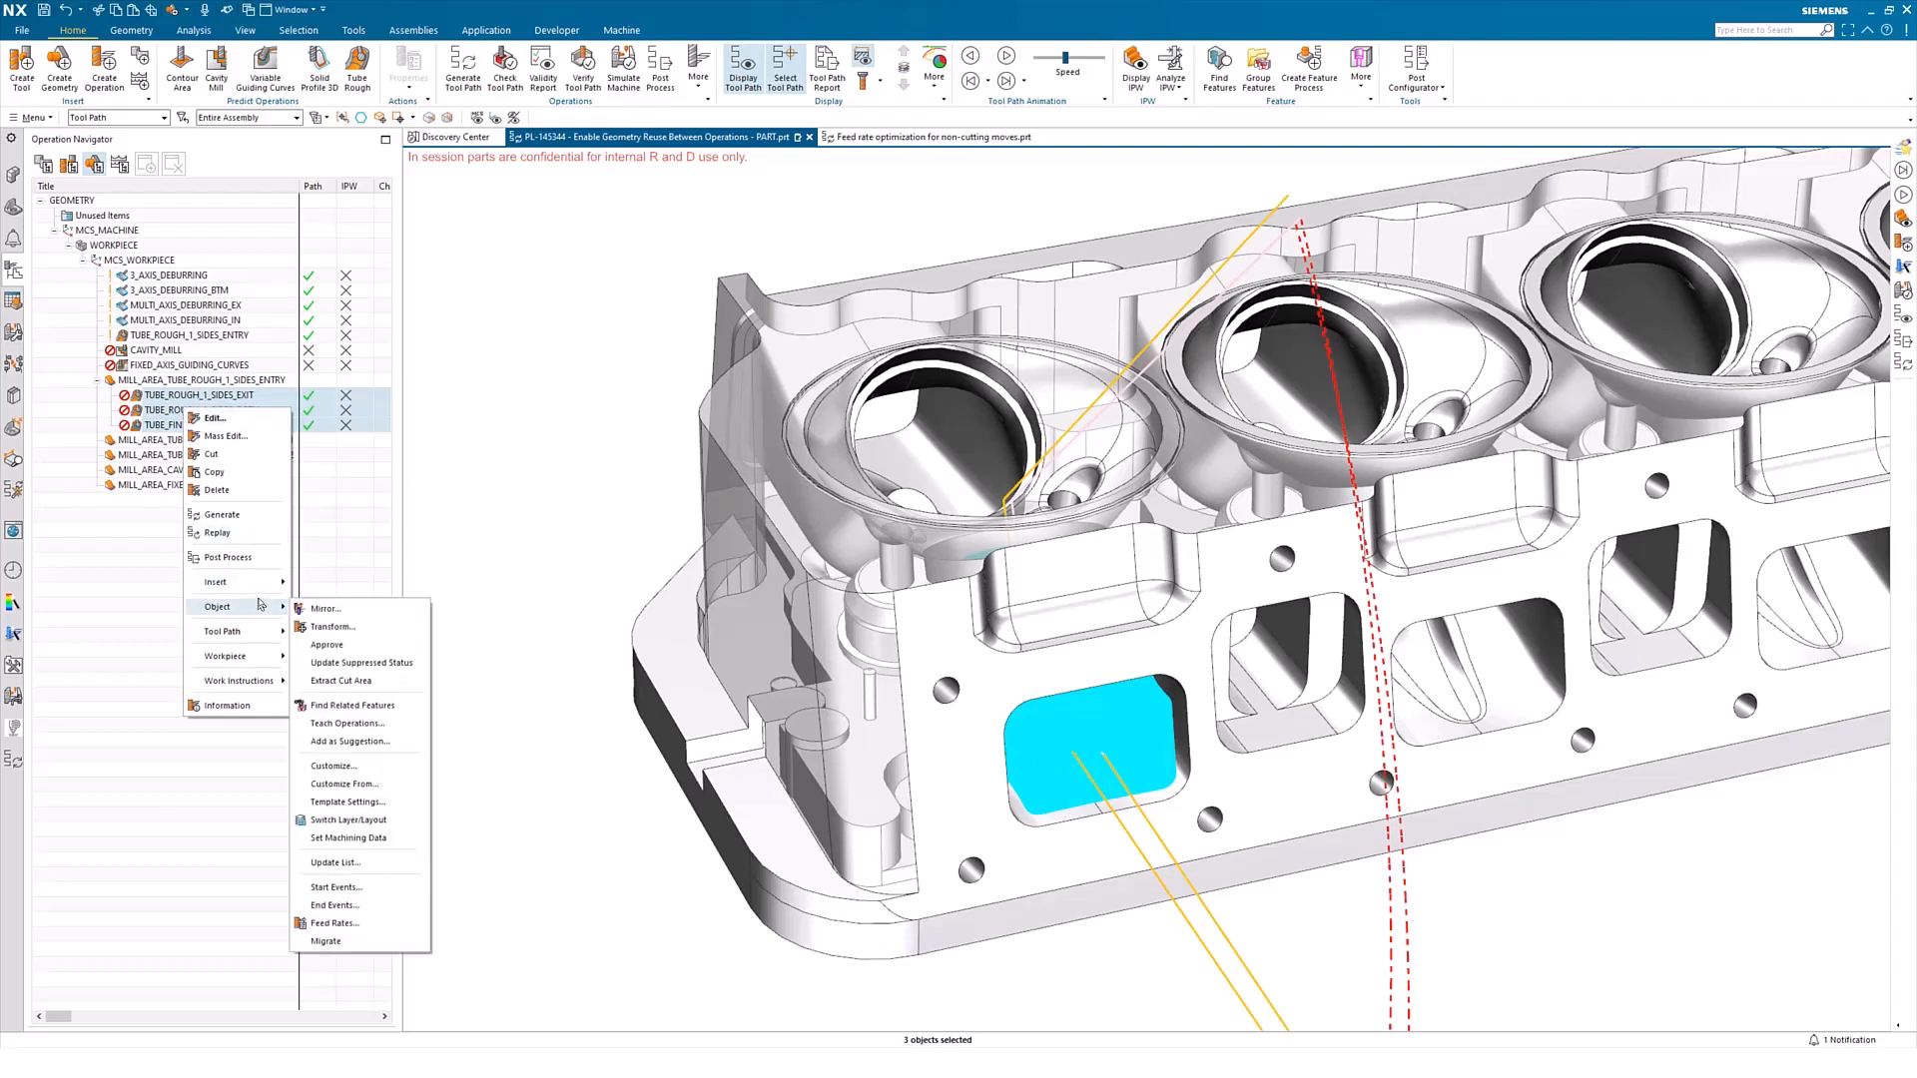
{"action": "left_click", "coordinate": [389, 683]}
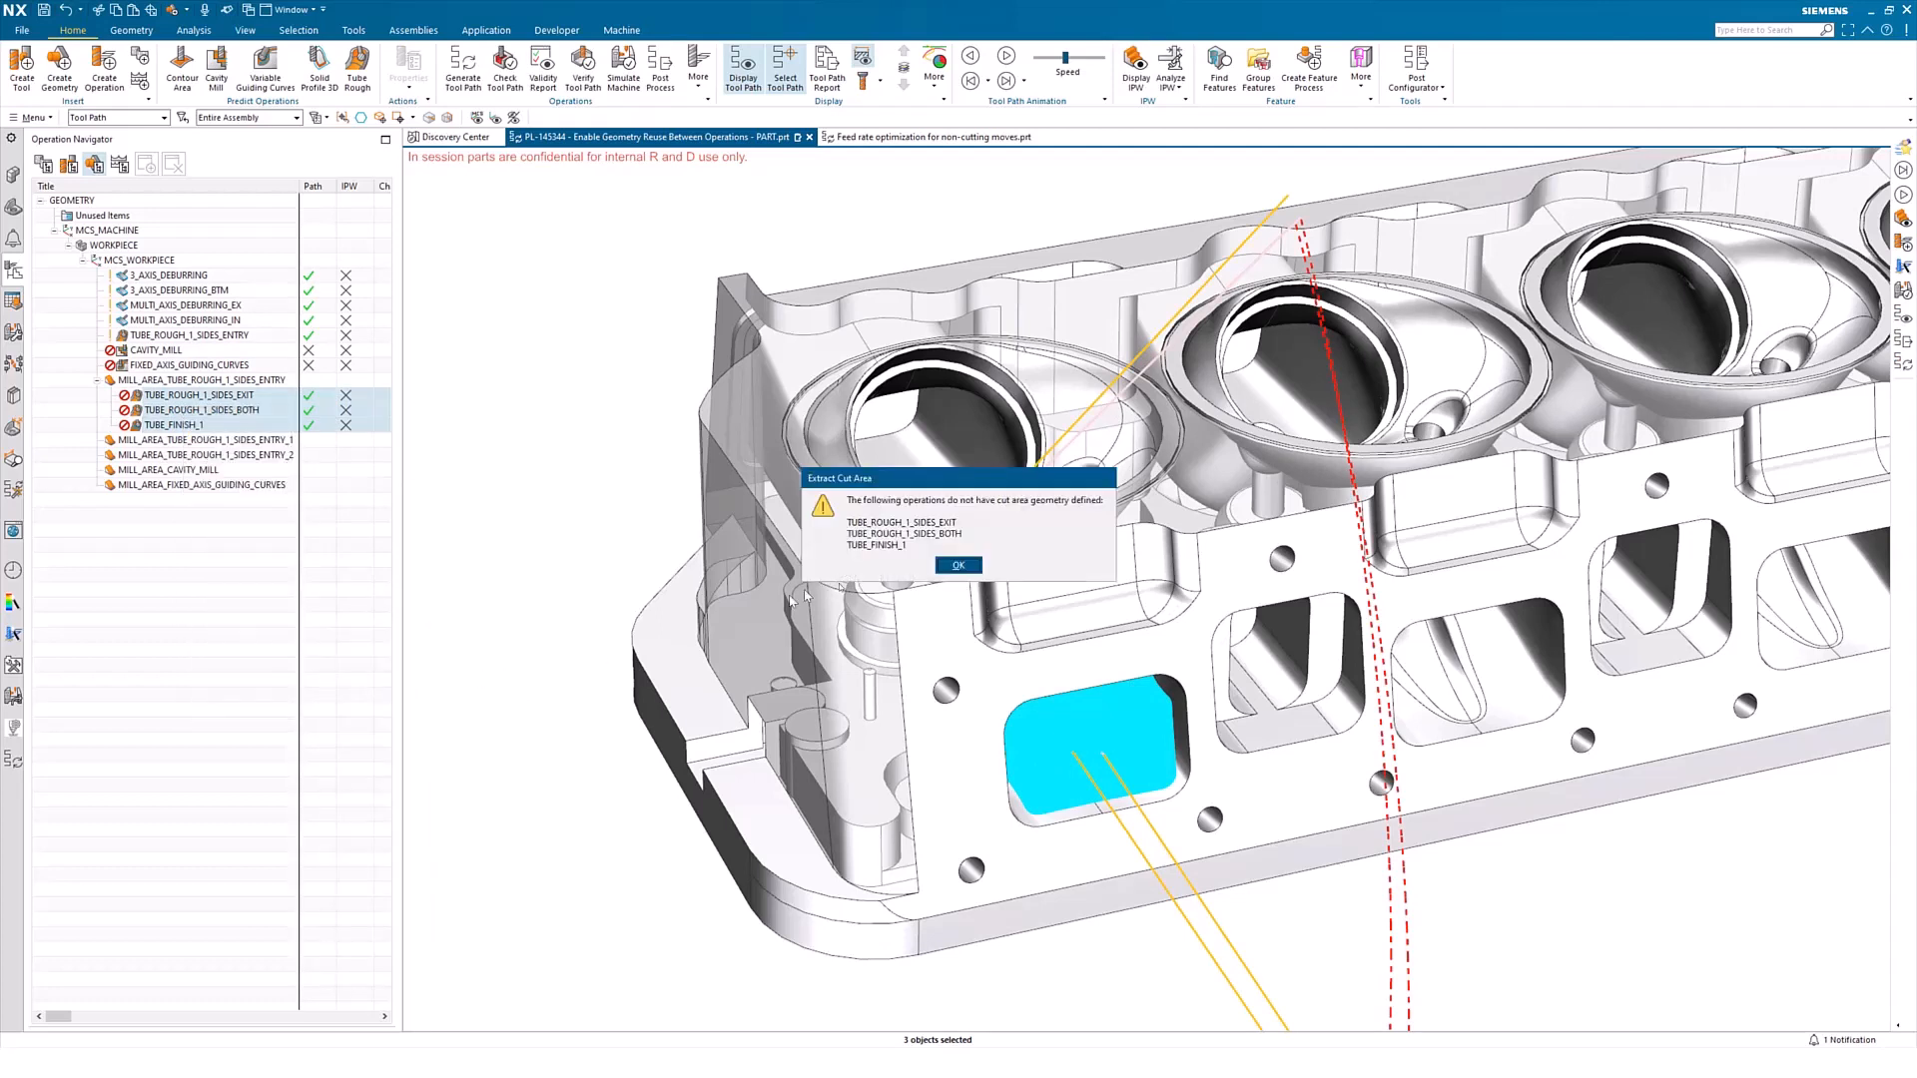
{"action": "left_click", "coordinate": [957, 566]}
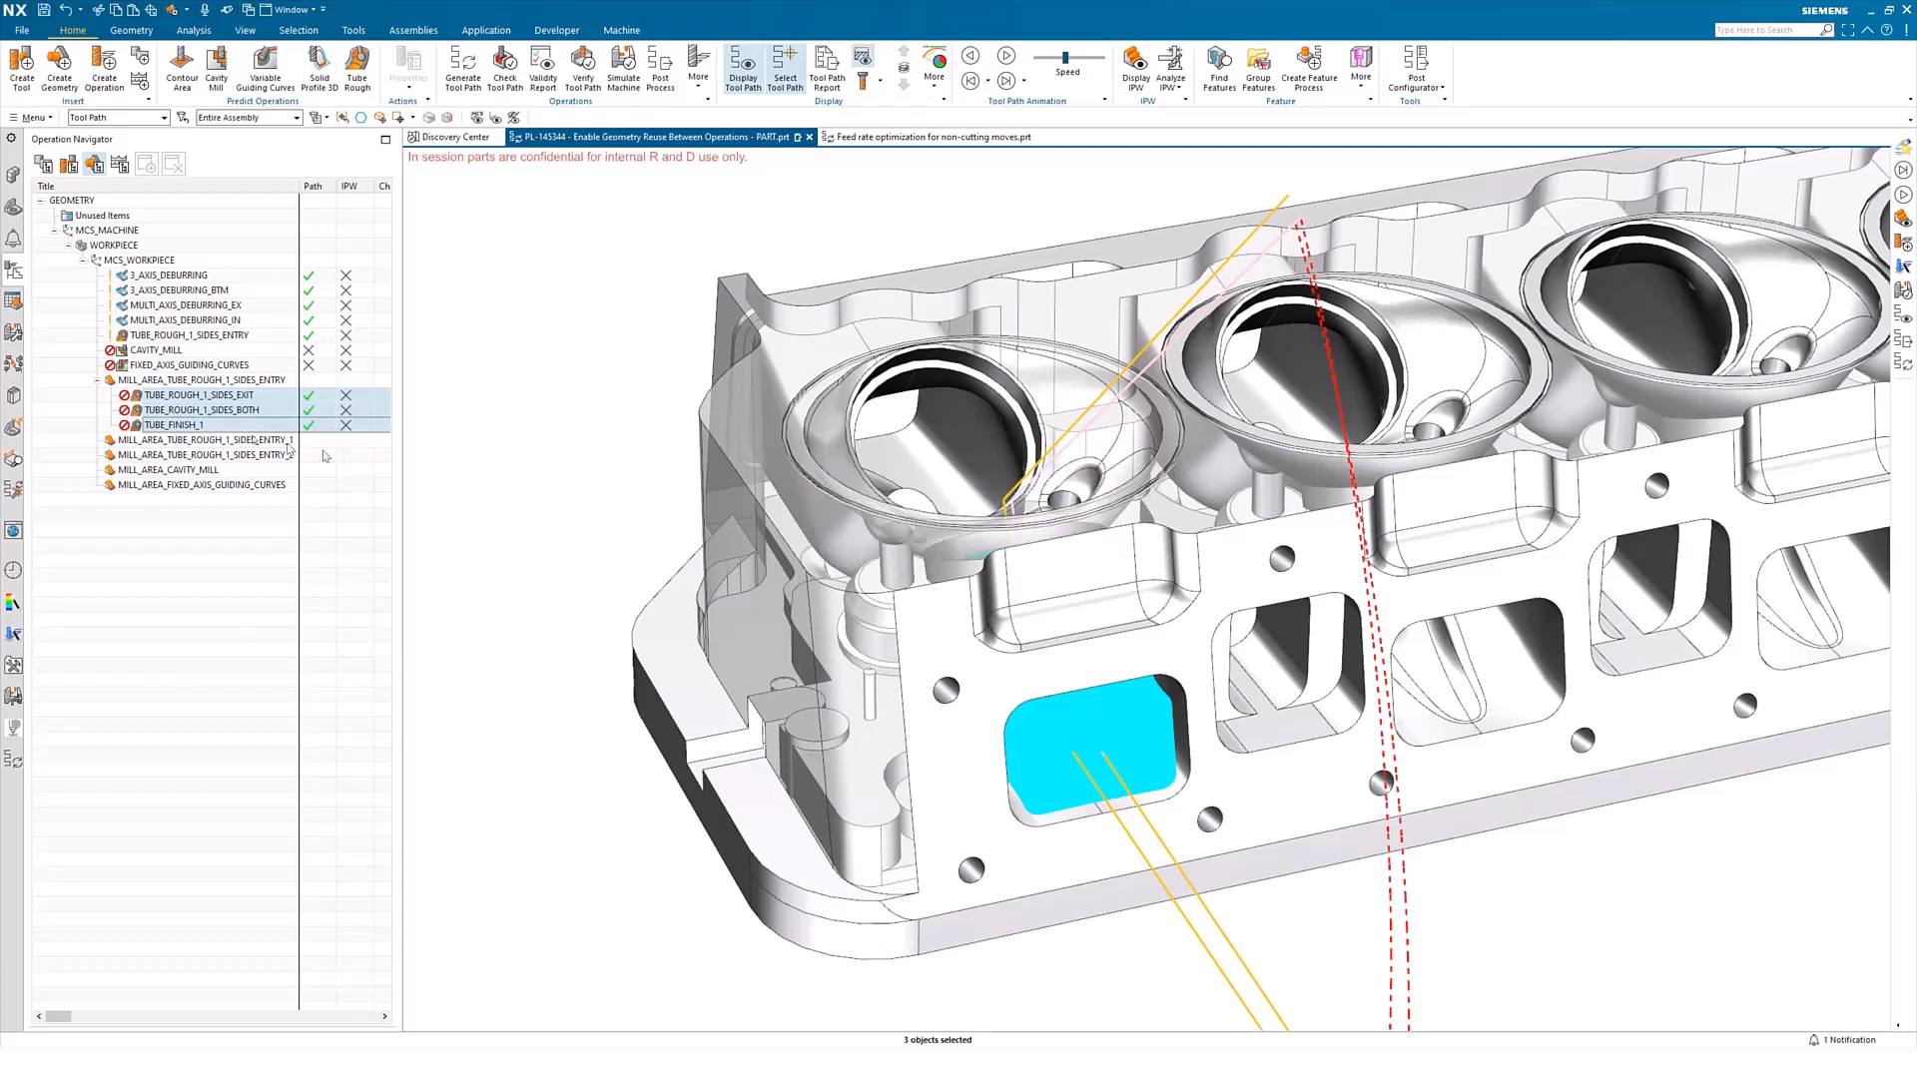
Add CAVITY_MILL and FIXED_AXIS_GUIDING_CURVES to the selected tube operations and extract the cut areas of the whole selection
{"action": "left_click", "coordinate": [167, 350], "text": "ctrl"}
{"action": "left_click", "coordinate": [170, 364], "text": "ctrl"}
{"action": "right_click", "coordinate": [172, 365]}
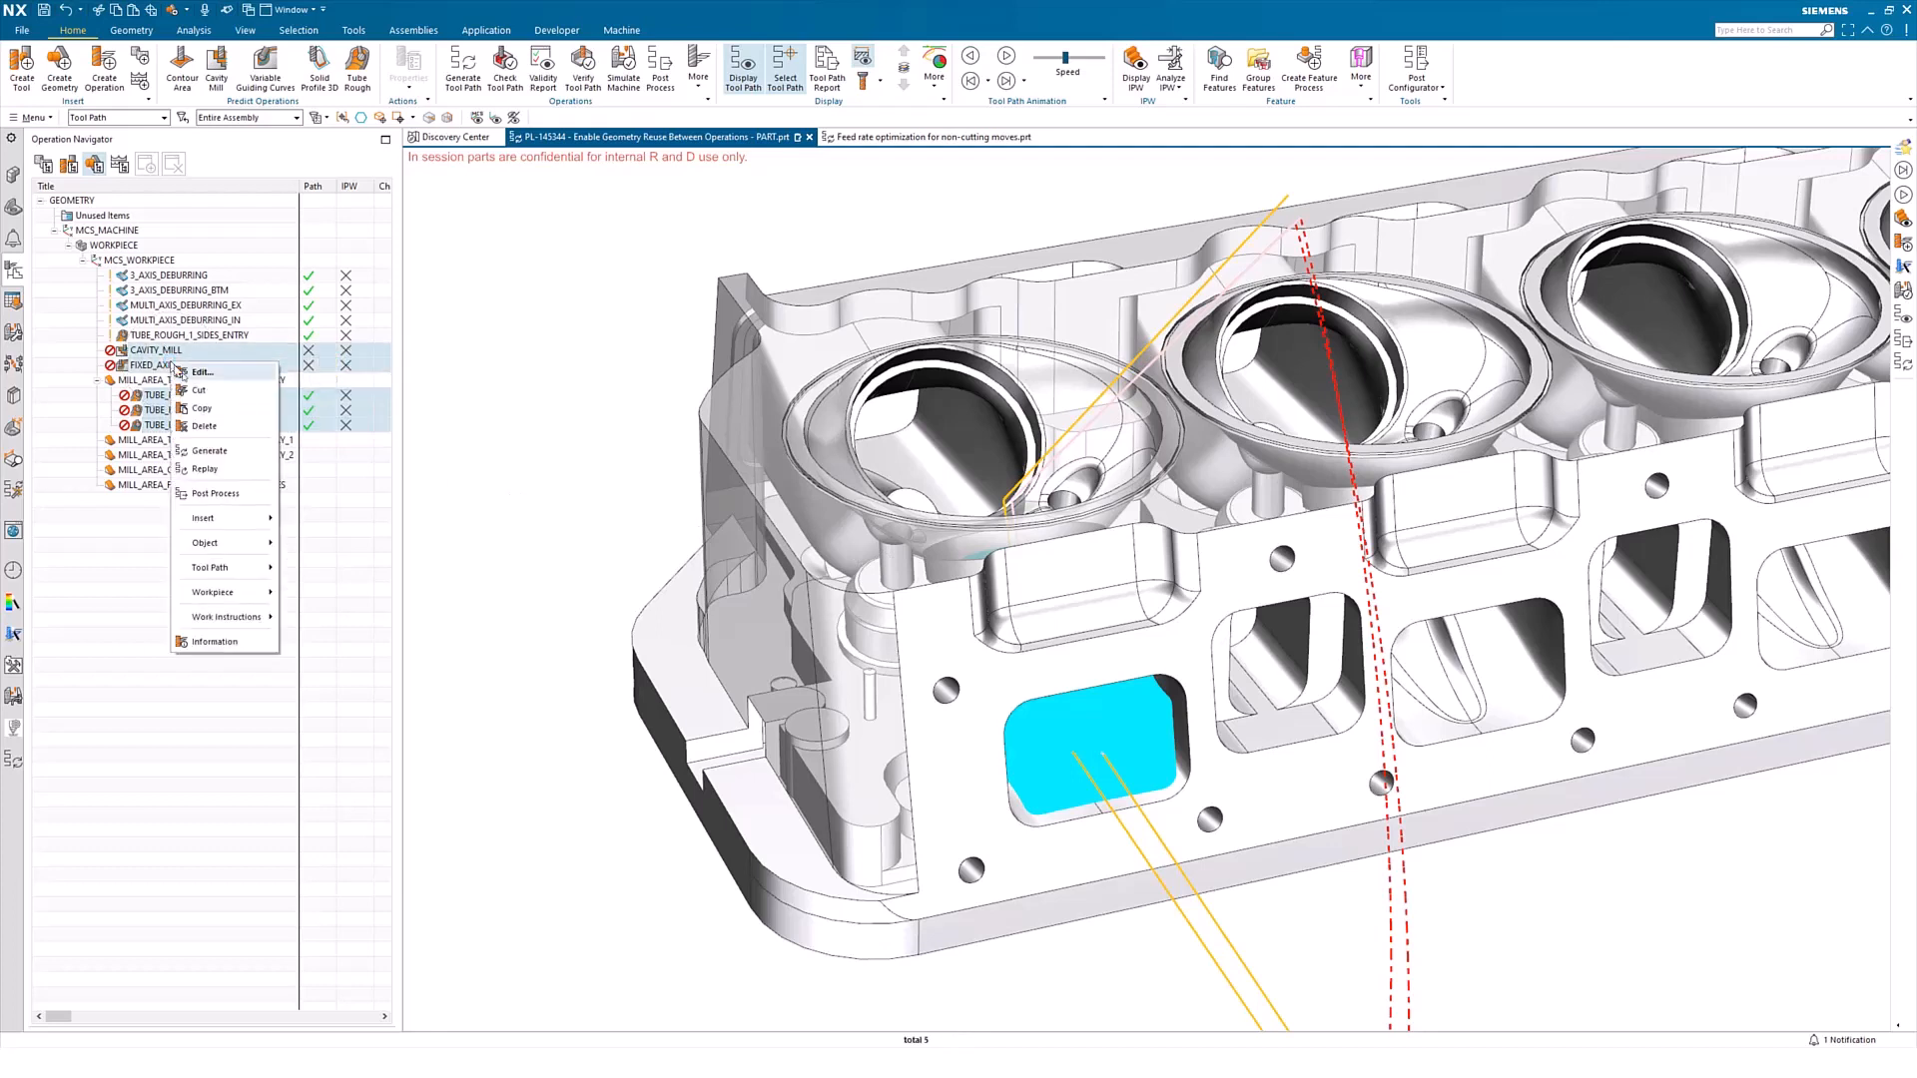
{"action": "mouse_move", "coordinate": [261, 548]}
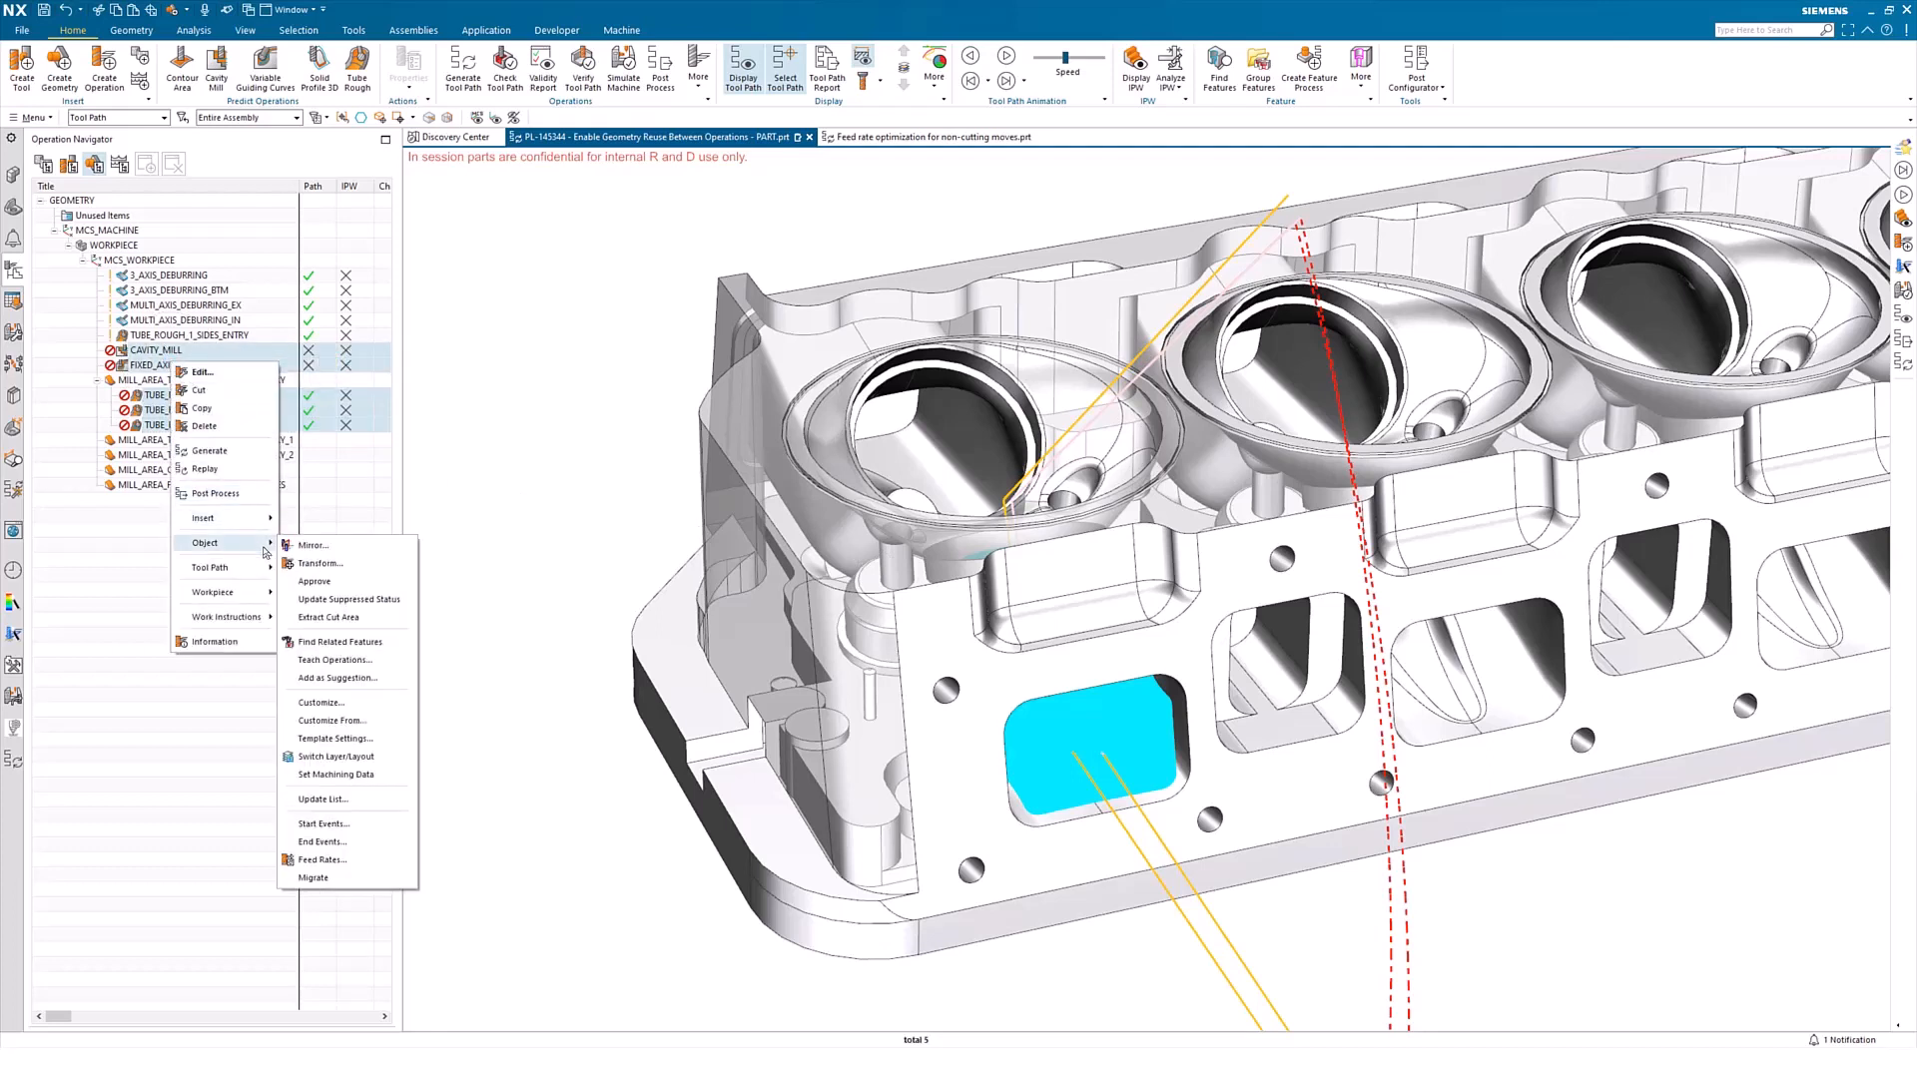
{"action": "left_click", "coordinate": [360, 619]}
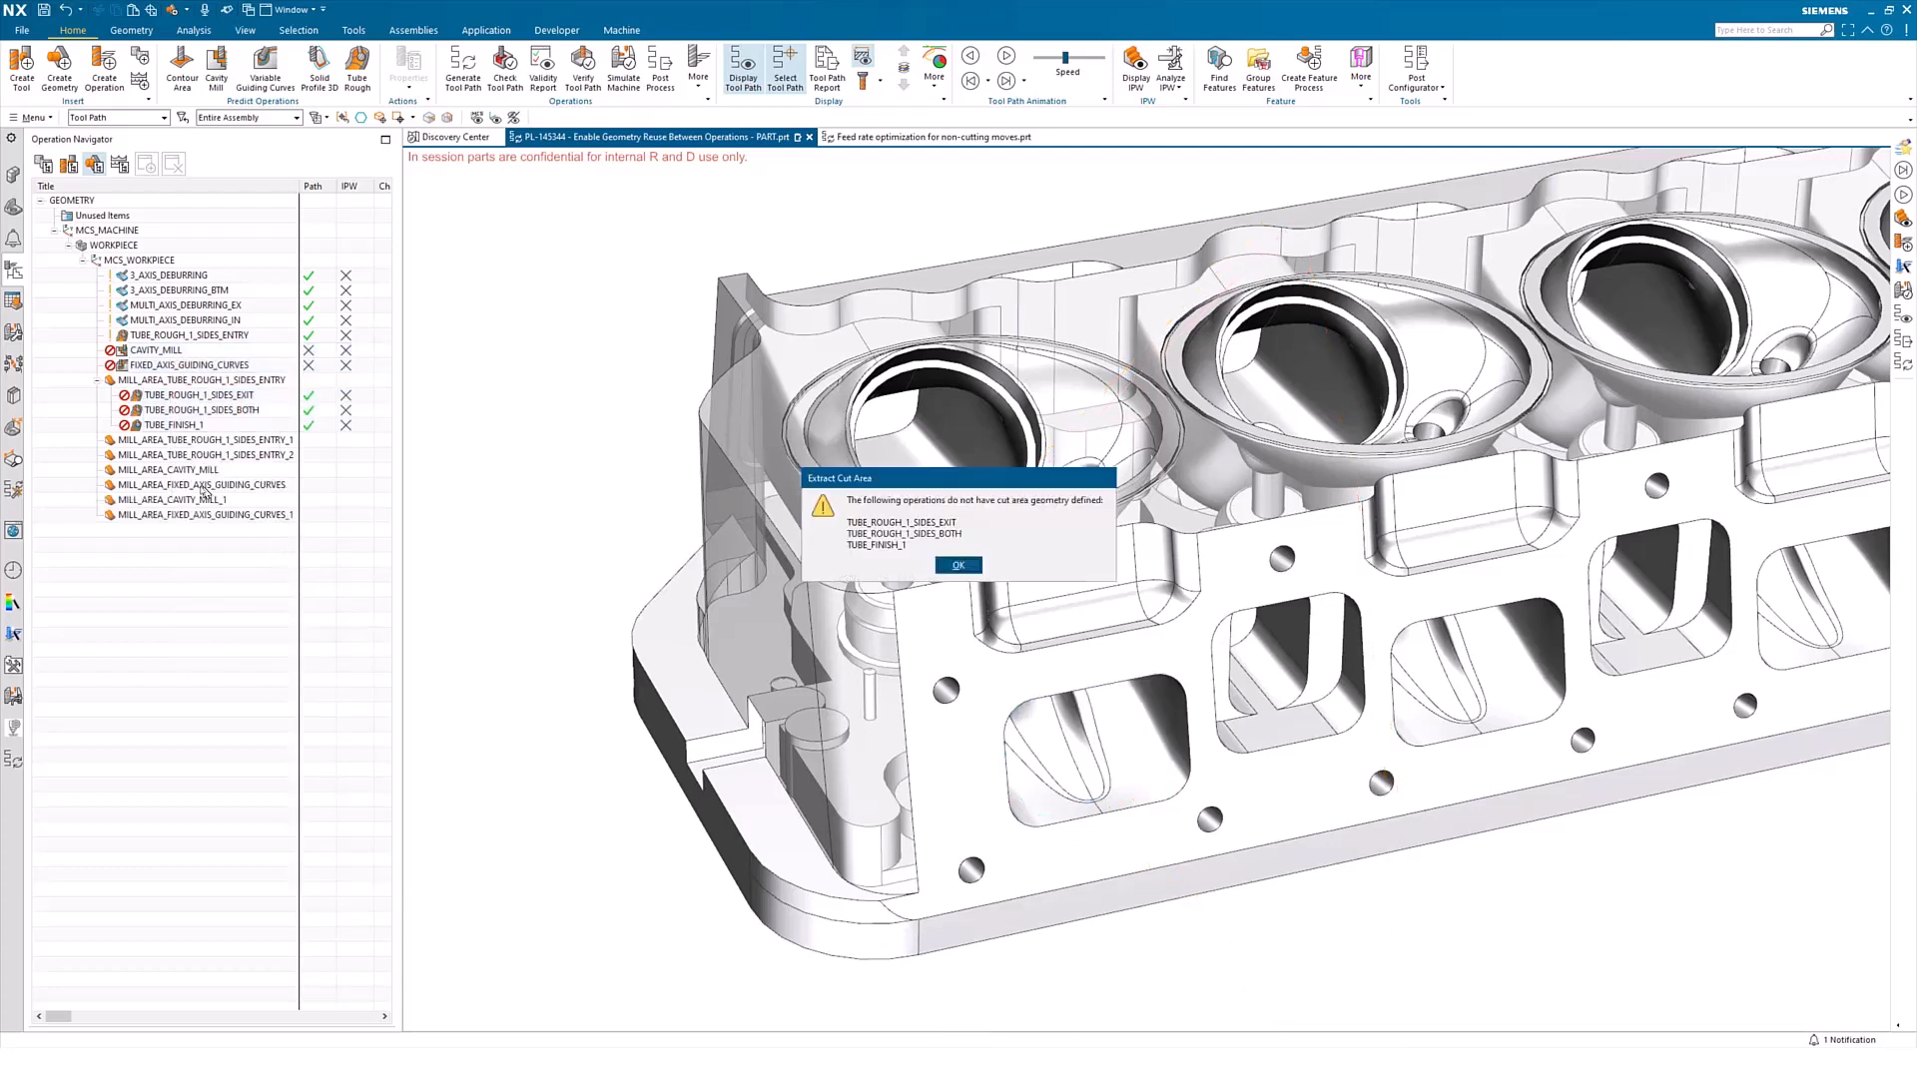
{"action": "left_click", "coordinate": [958, 566]}
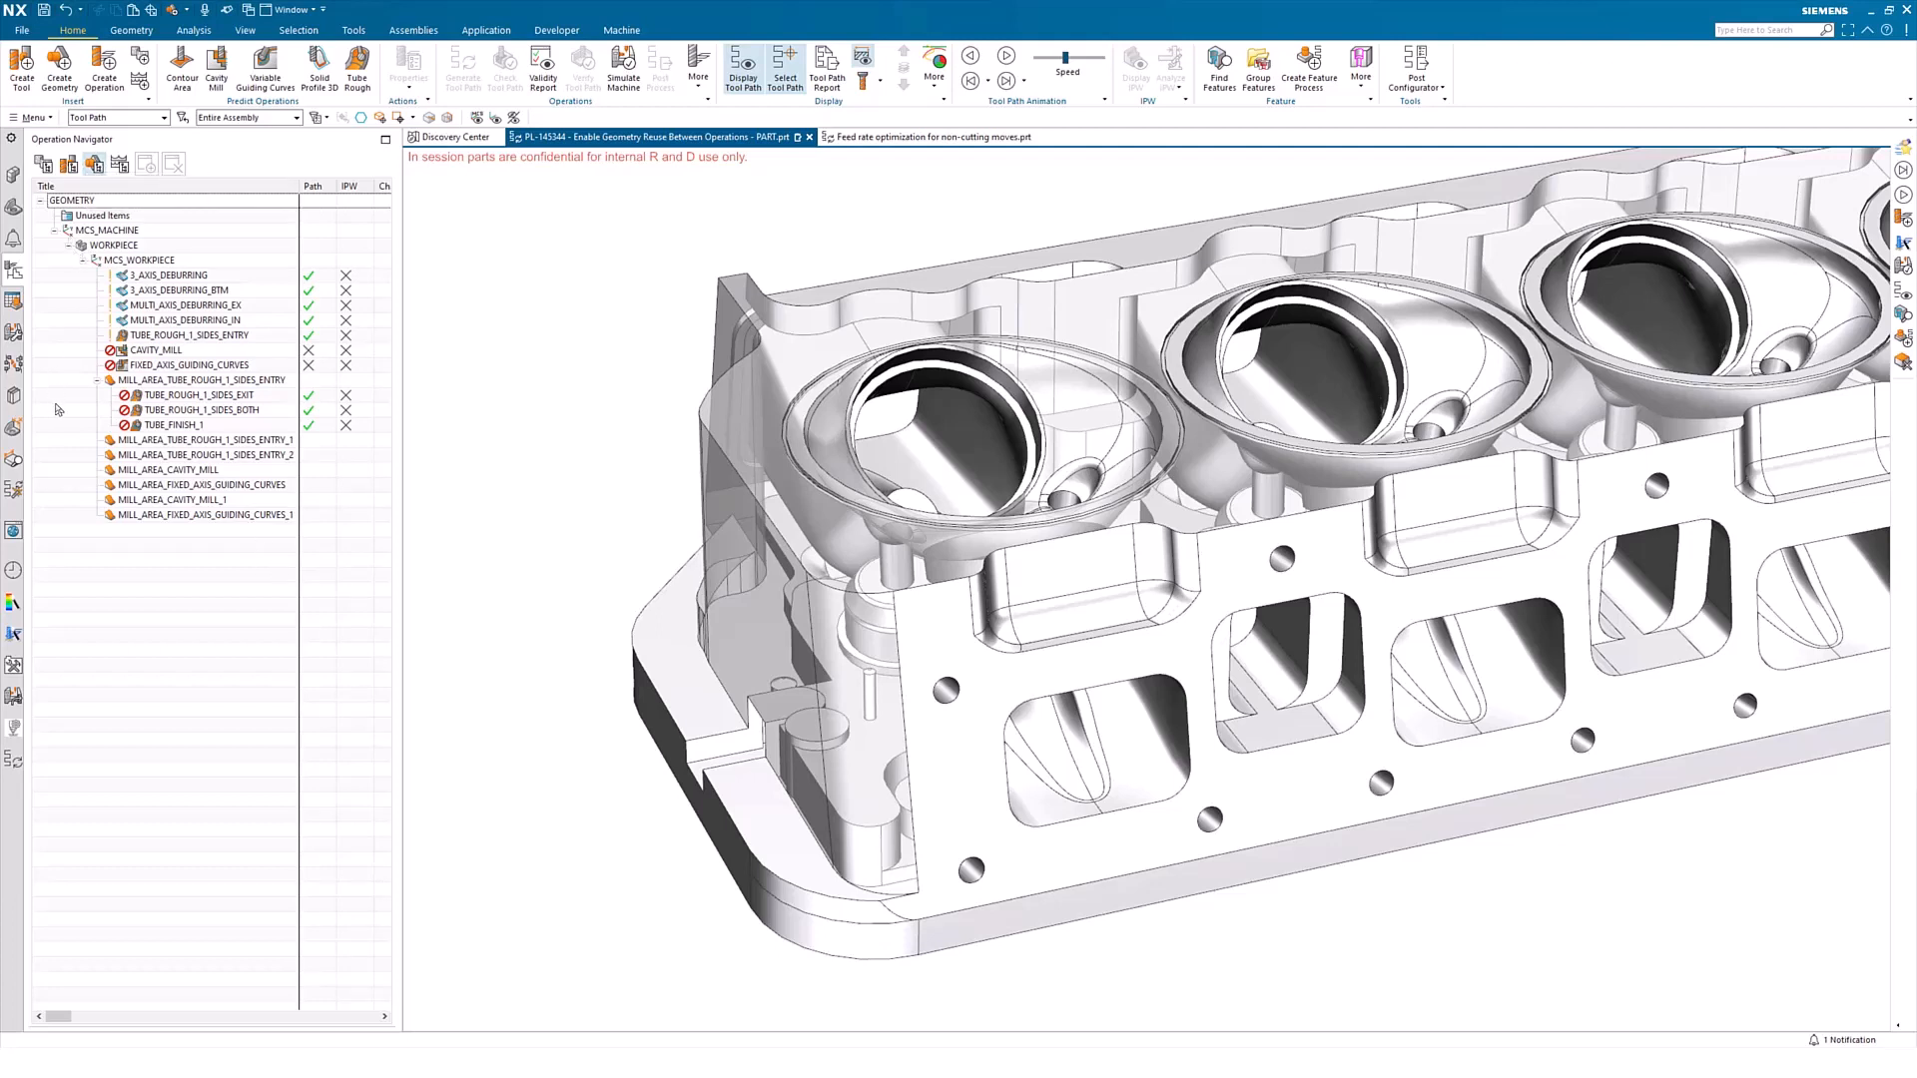
Inspect the geometry settings of the CAVITY_MILL operation, including its cut area, and leave without changes
{"action": "left_click", "coordinate": [157, 351]}
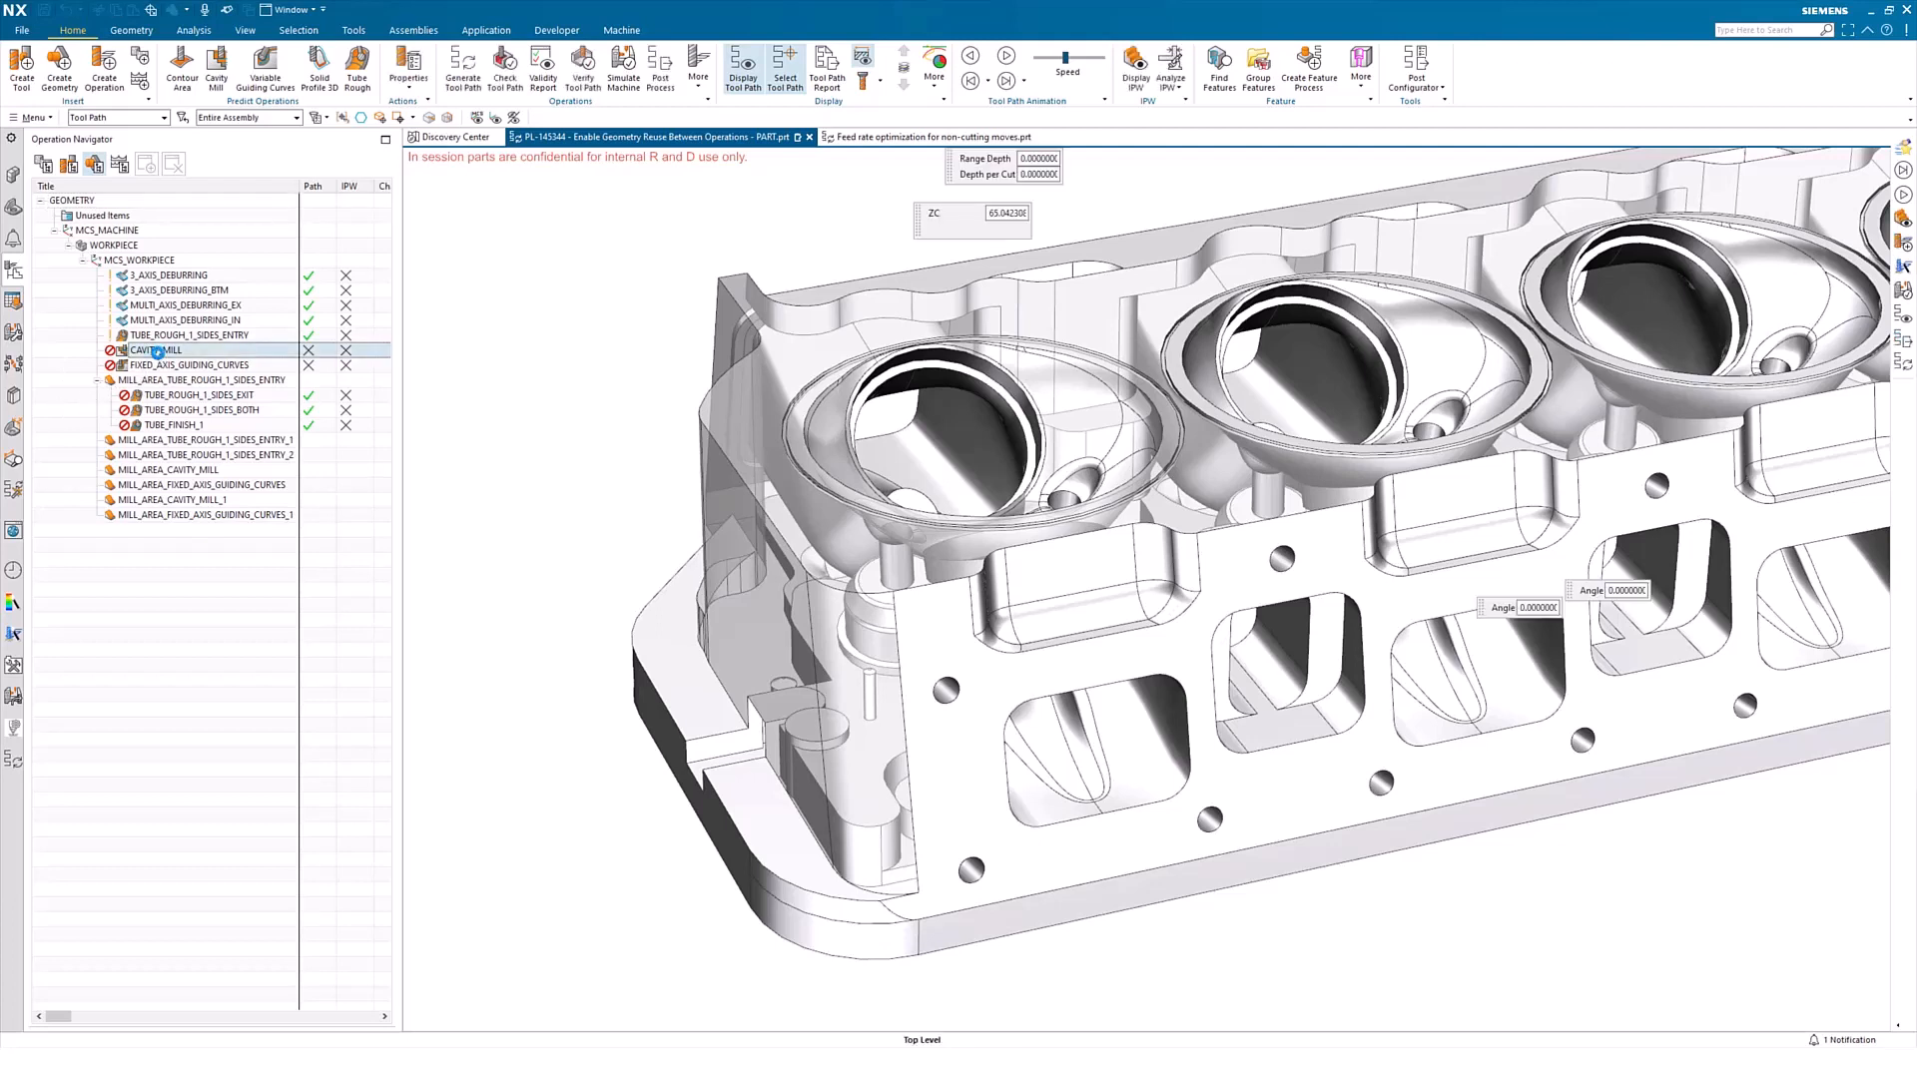
{"action": "double_click", "coordinate": [157, 352]}
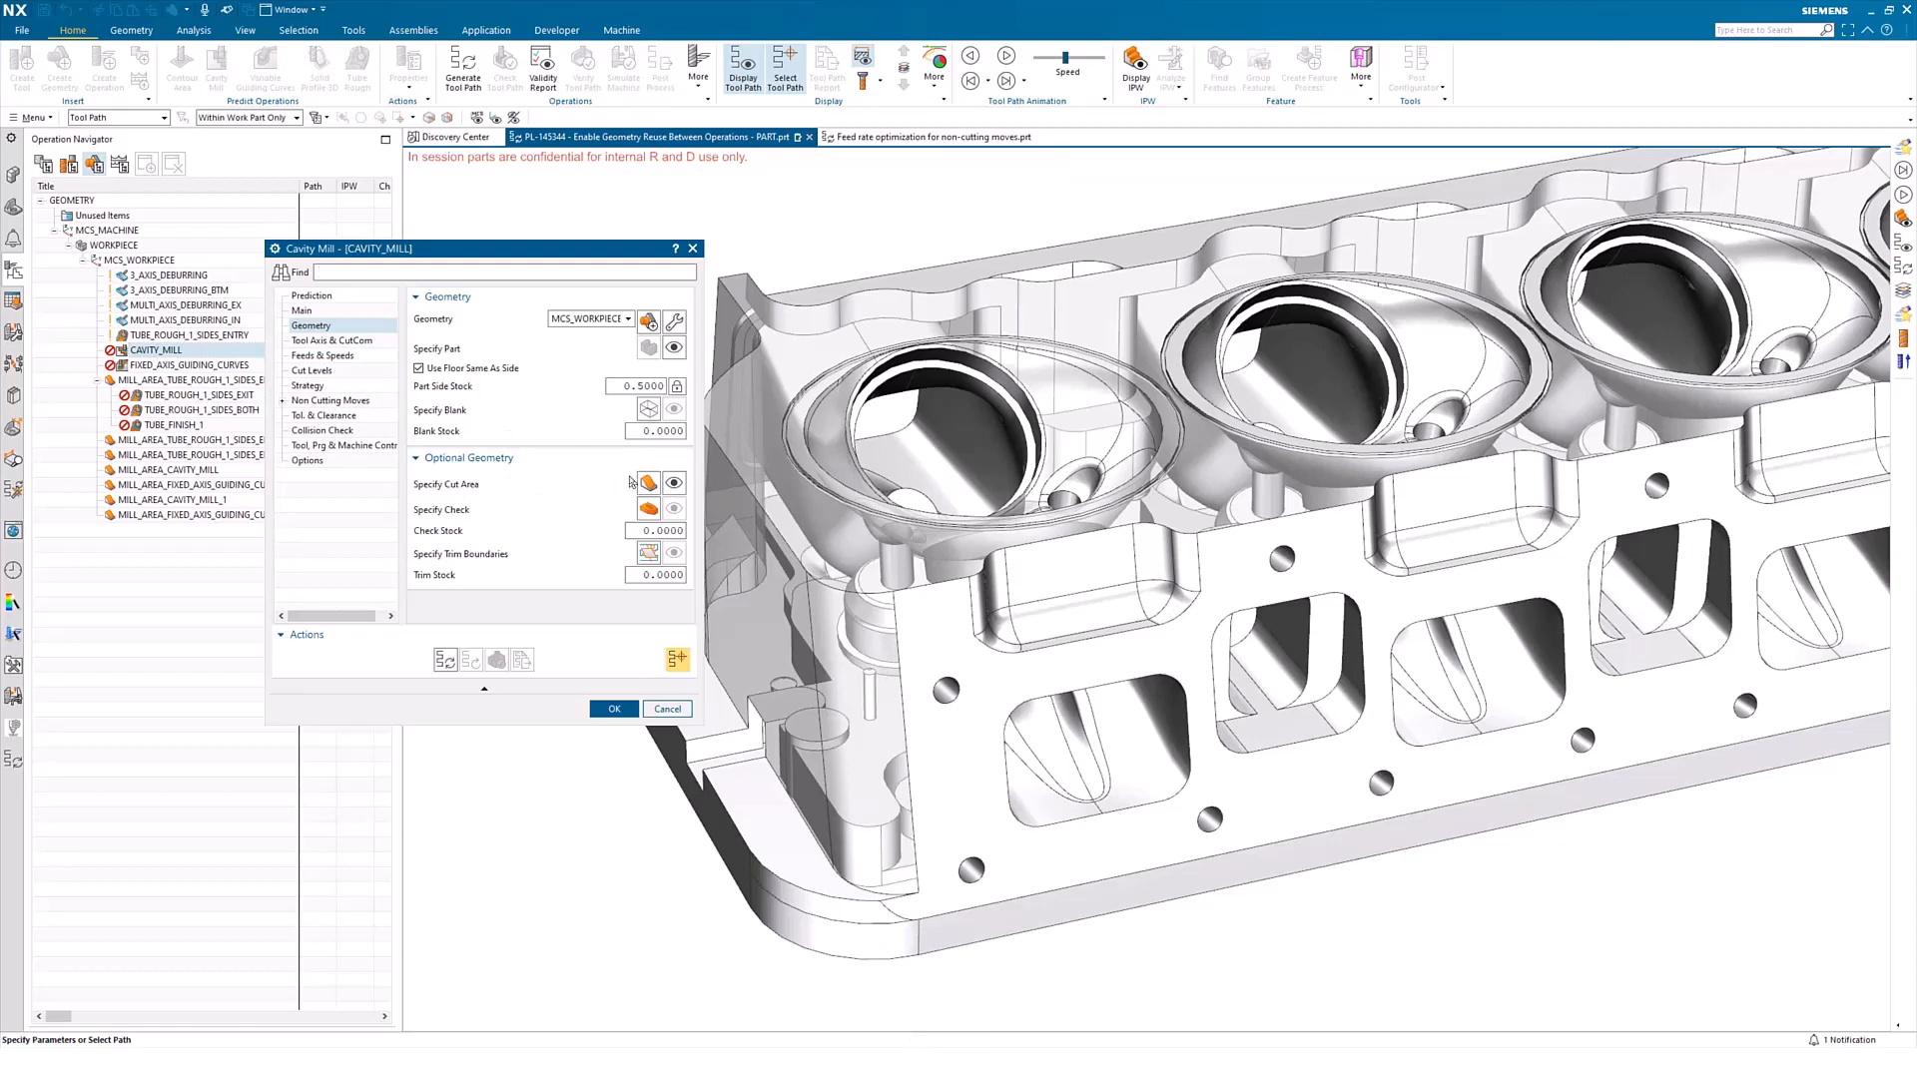
{"action": "left_click", "coordinate": [667, 709]}
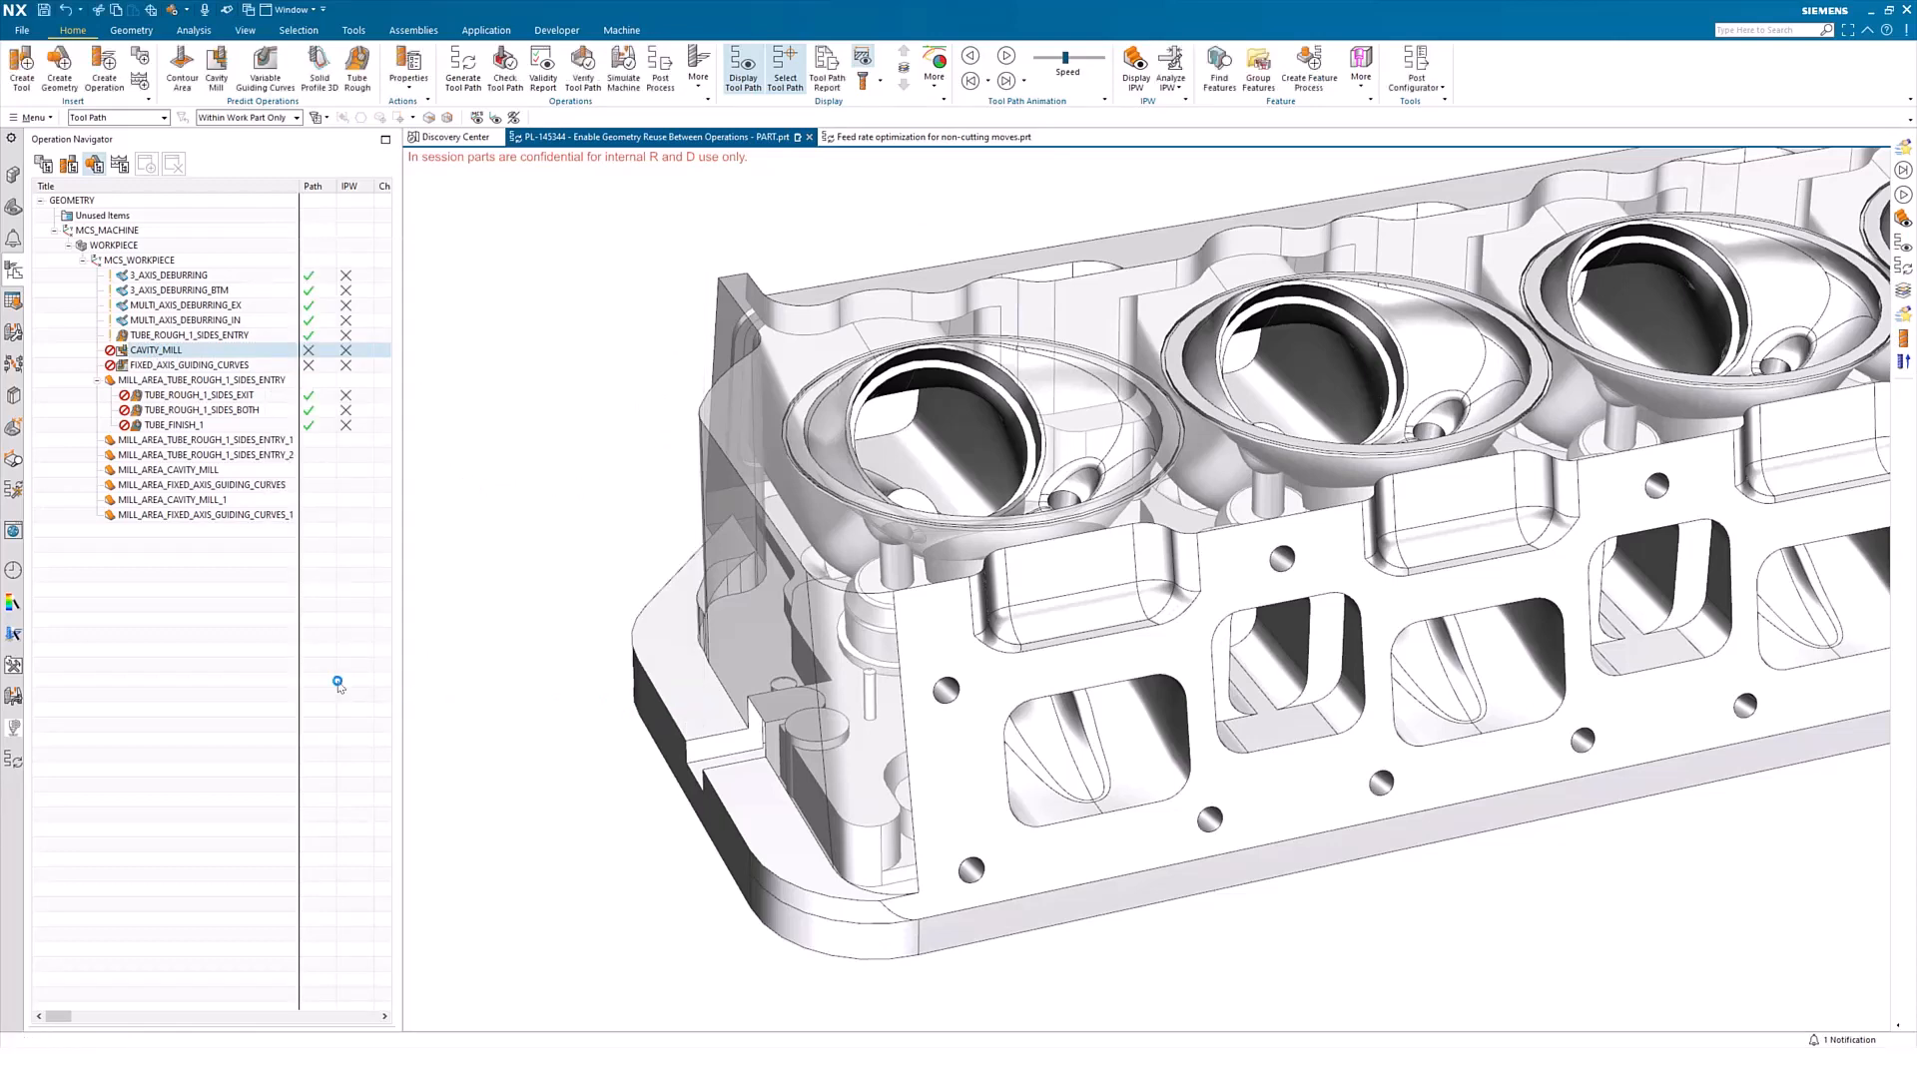
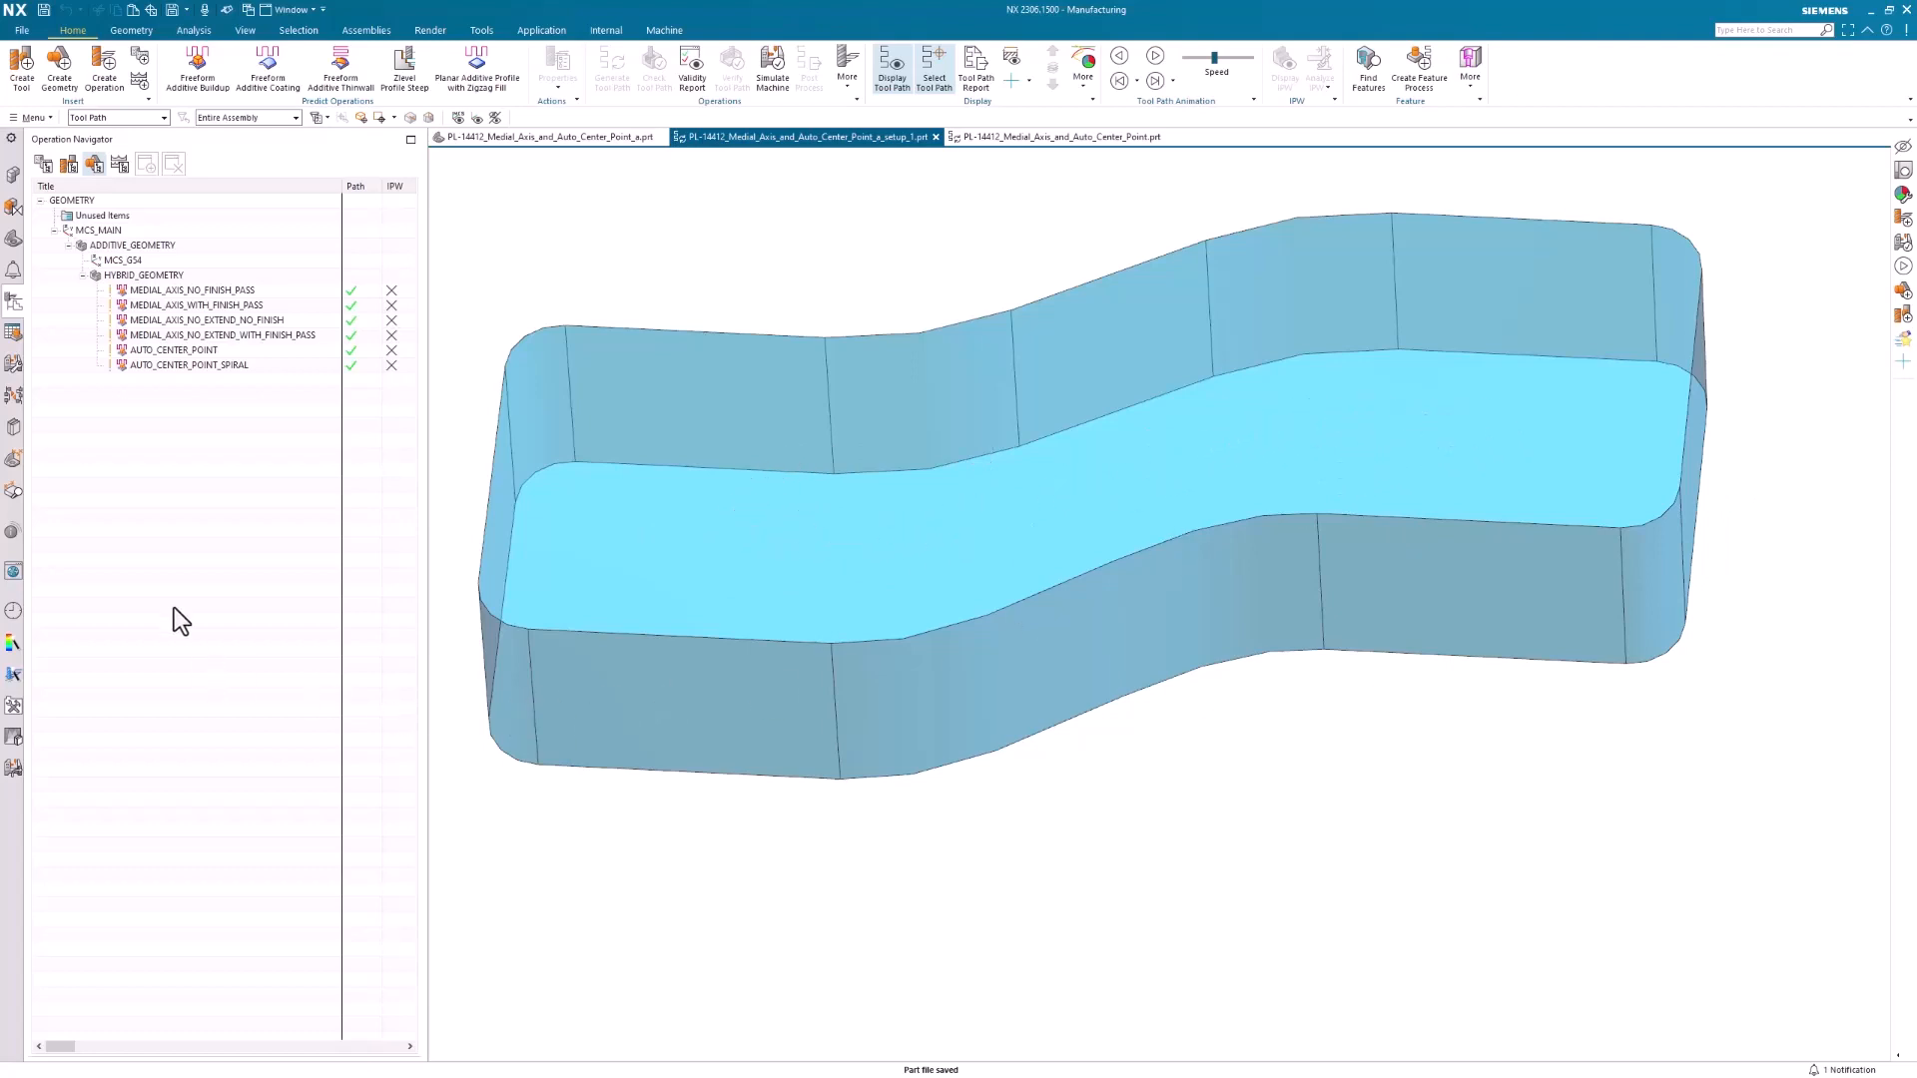
Specify the drive geometry of the MEDIAL_AXIS_NO_FINISH_PASS operation with the Auto Medial Axis selection method
{"action": "double_click", "coordinate": [155, 289]}
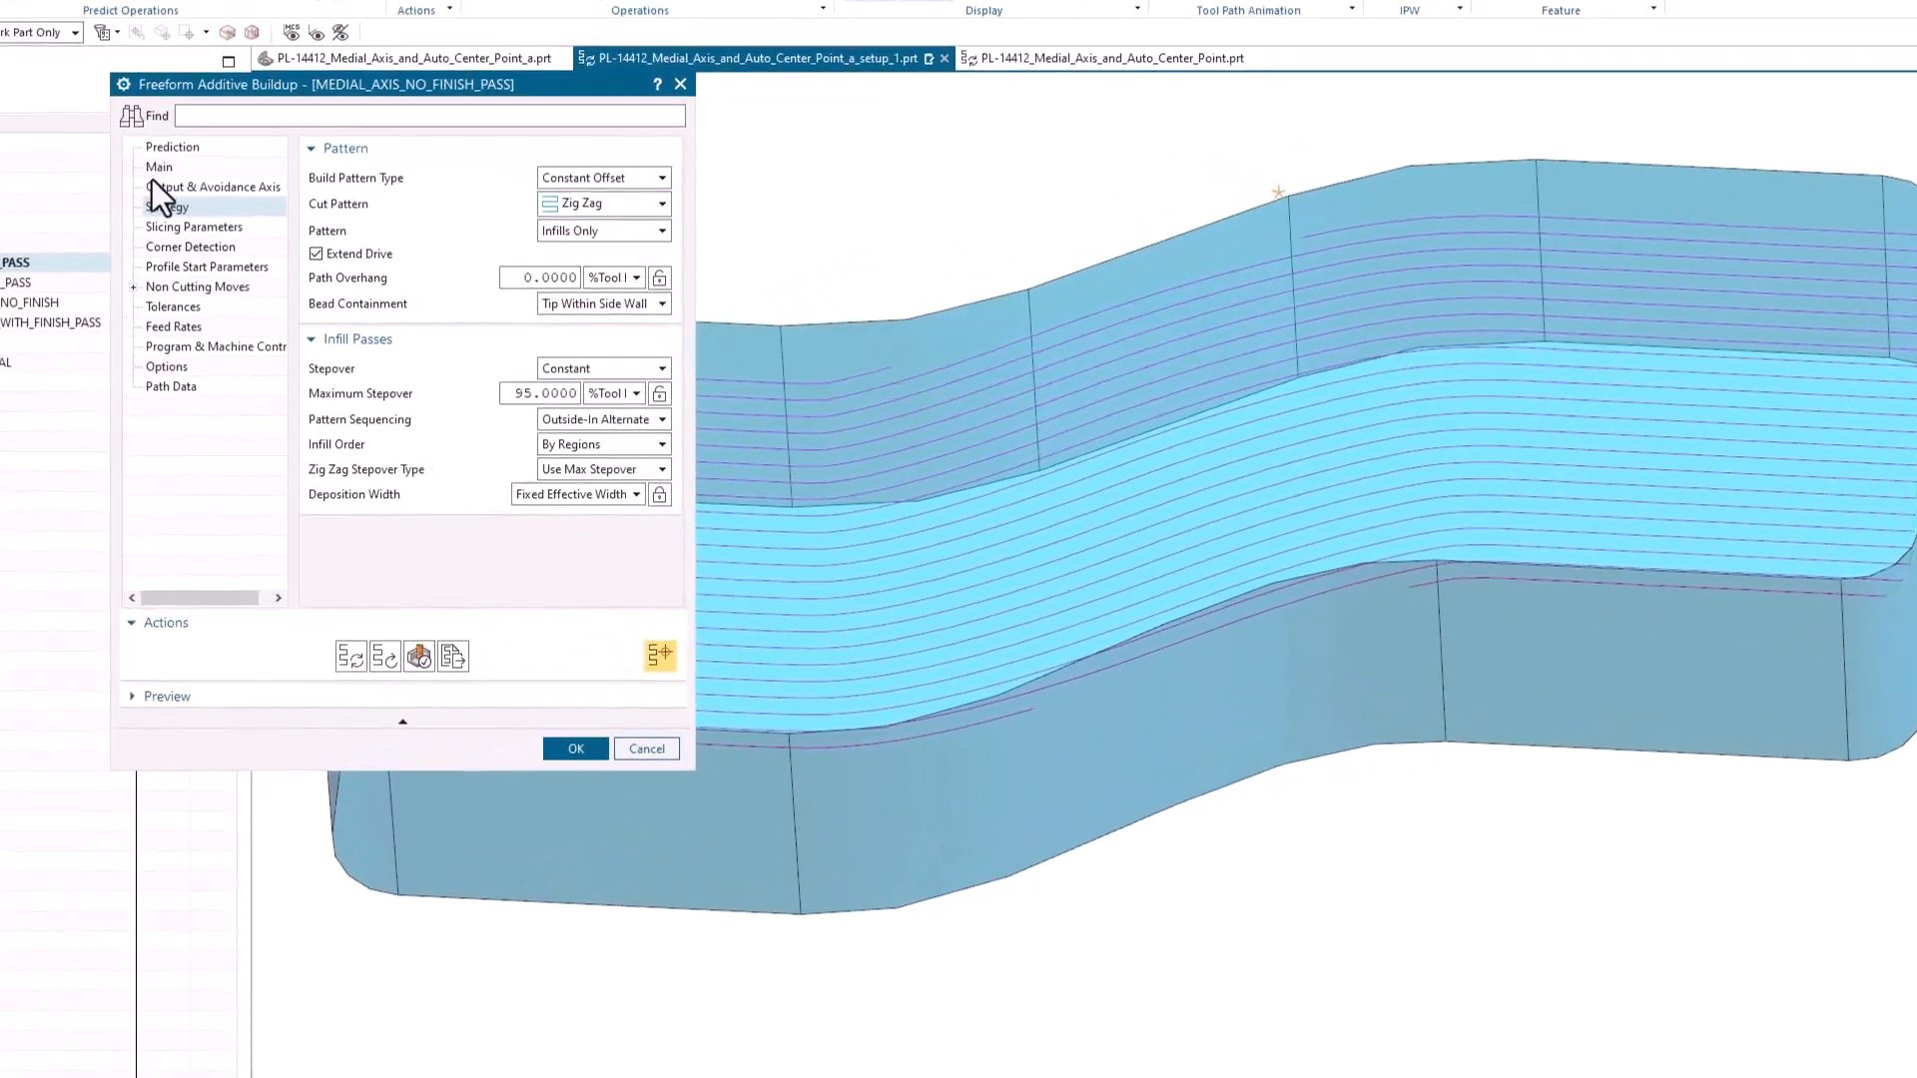
{"action": "left_click", "coordinate": [156, 167]}
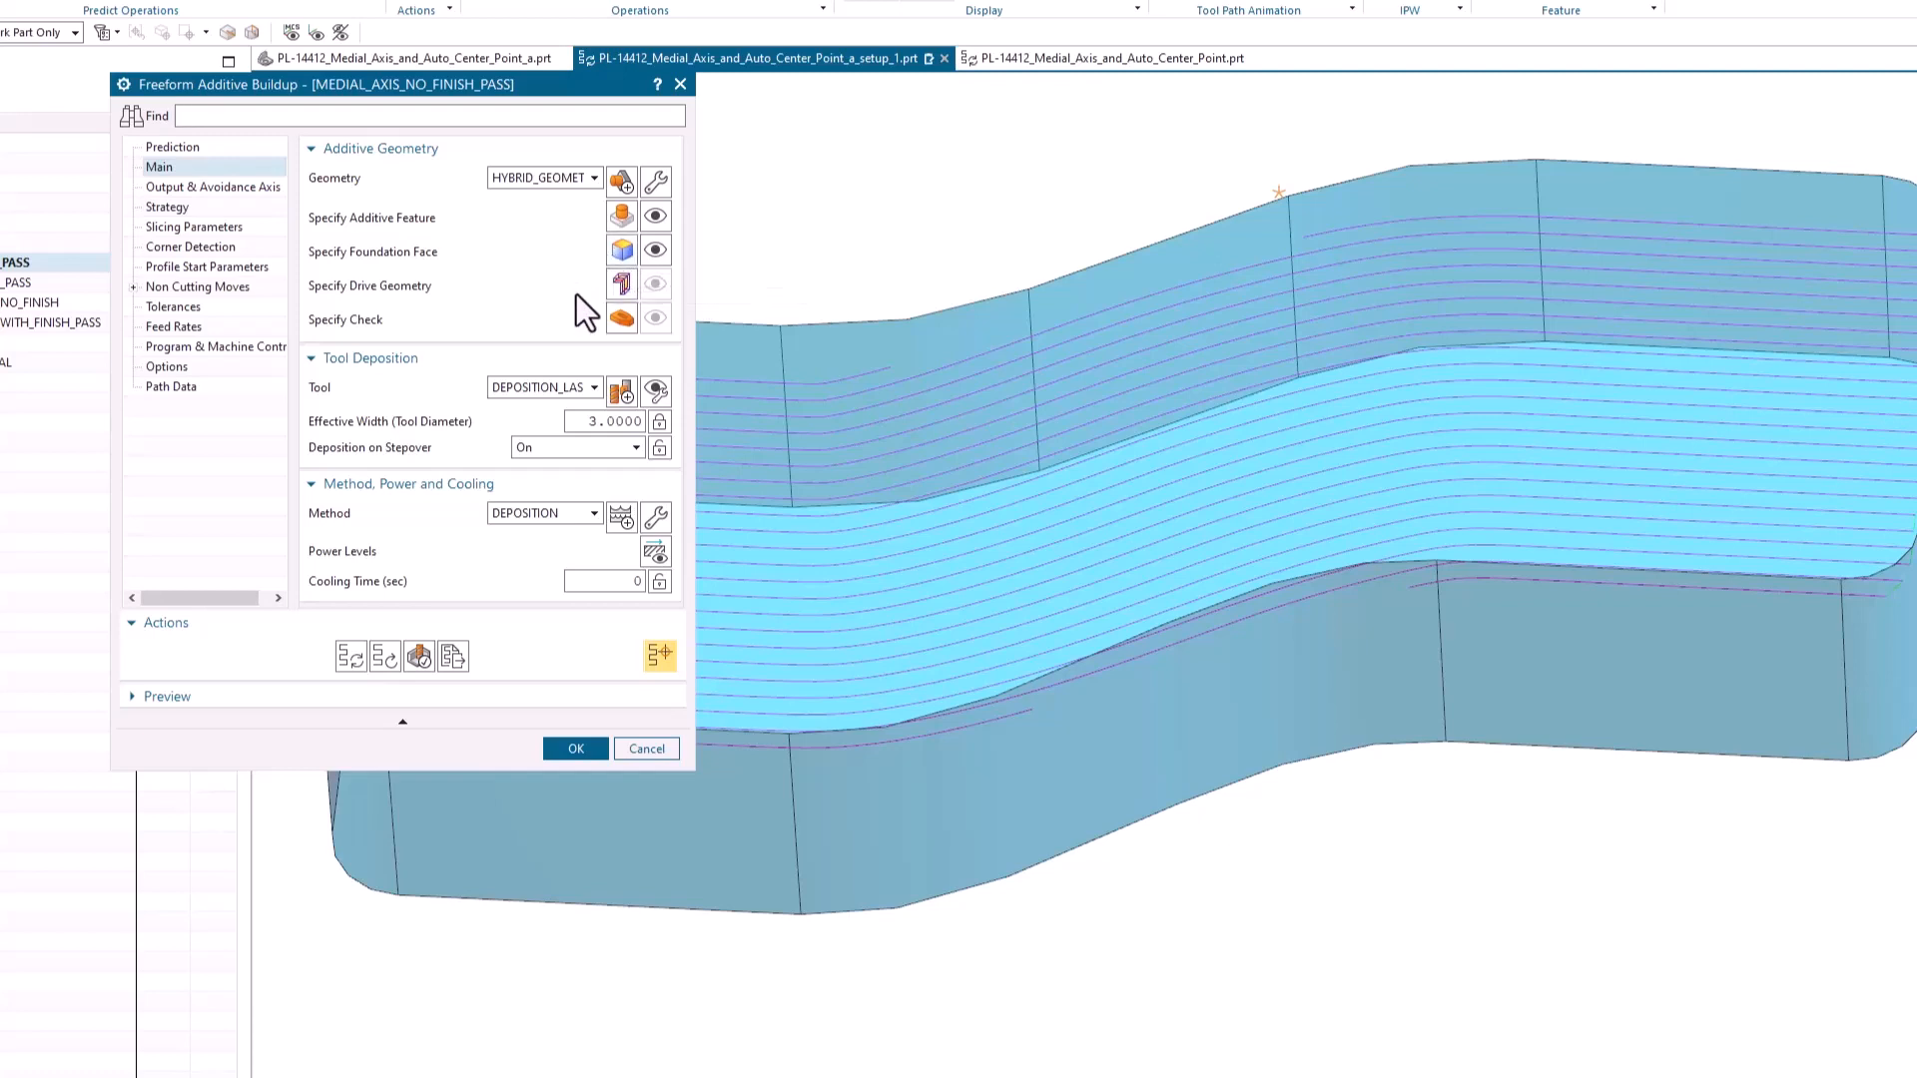
{"action": "left_click", "coordinate": [621, 288]}
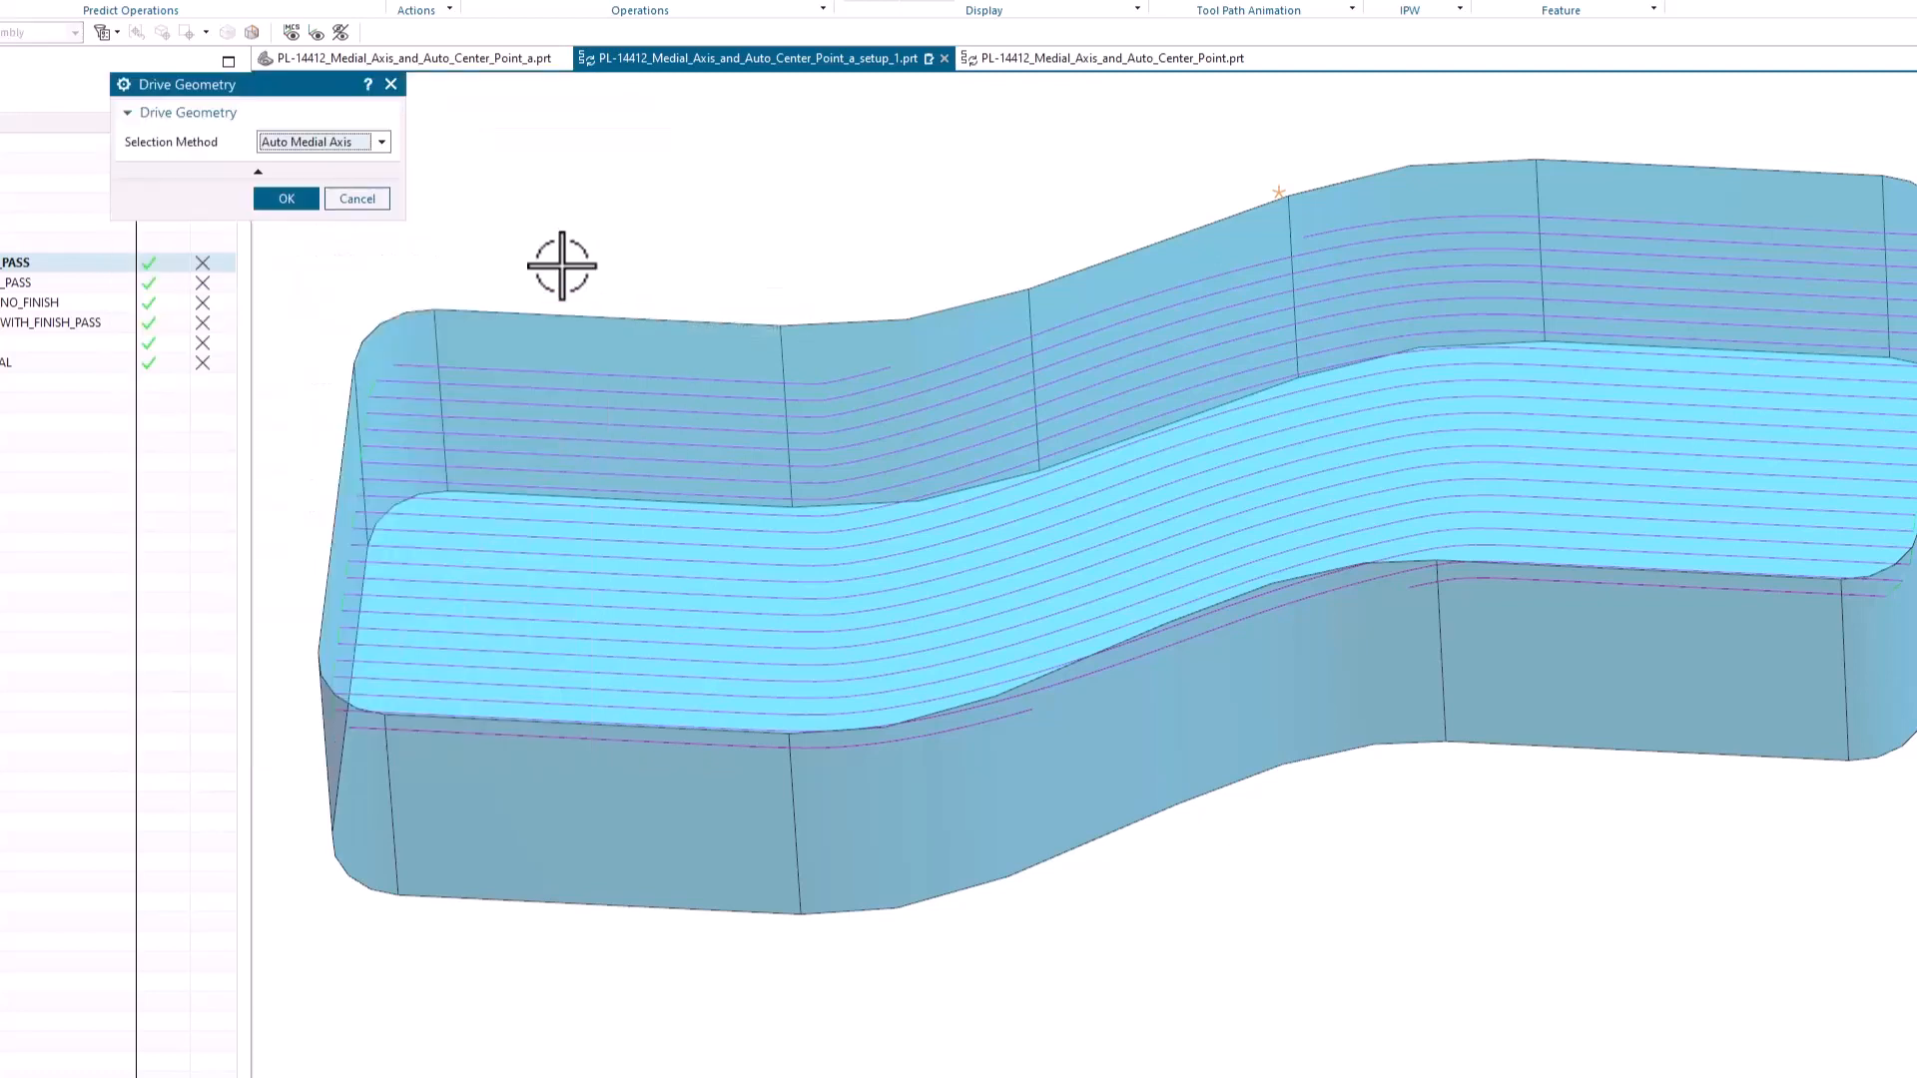
{"action": "left_click", "coordinate": [375, 141]}
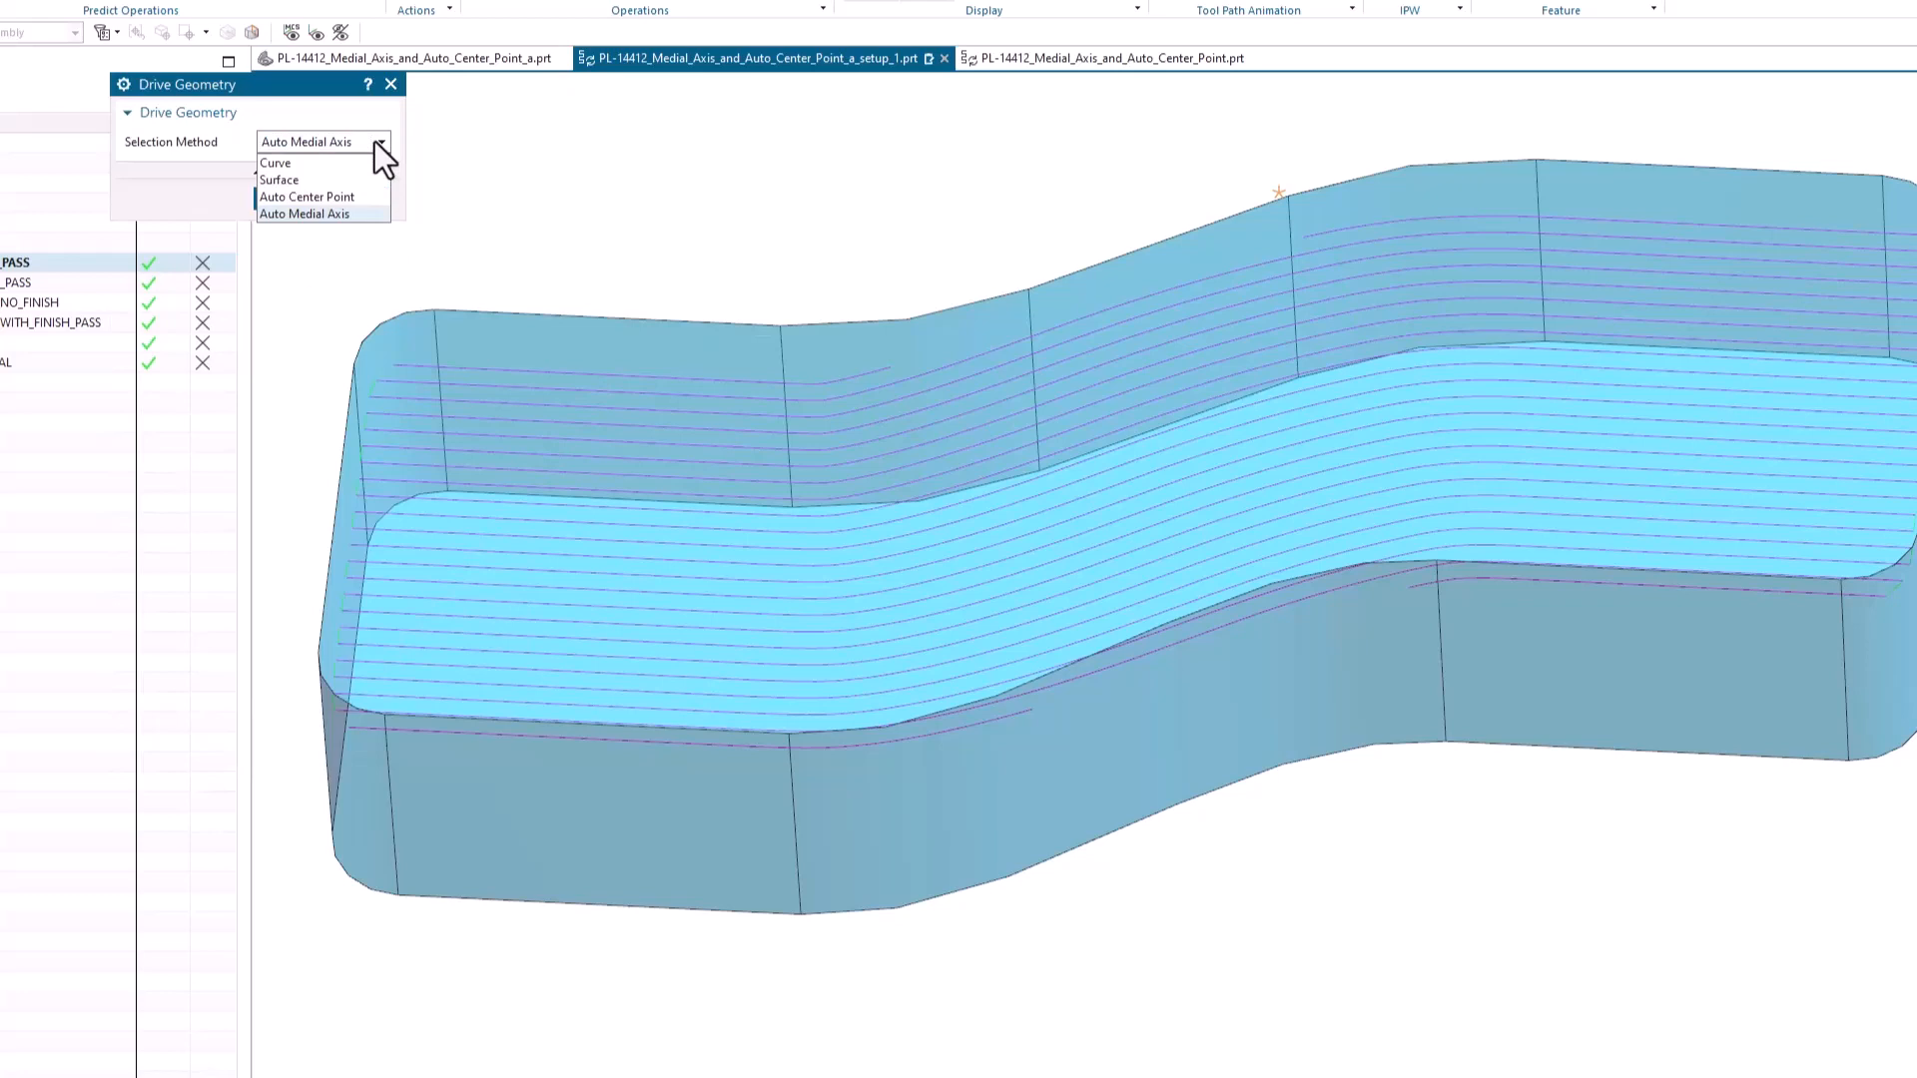
{"action": "left_click", "coordinate": [352, 213]}
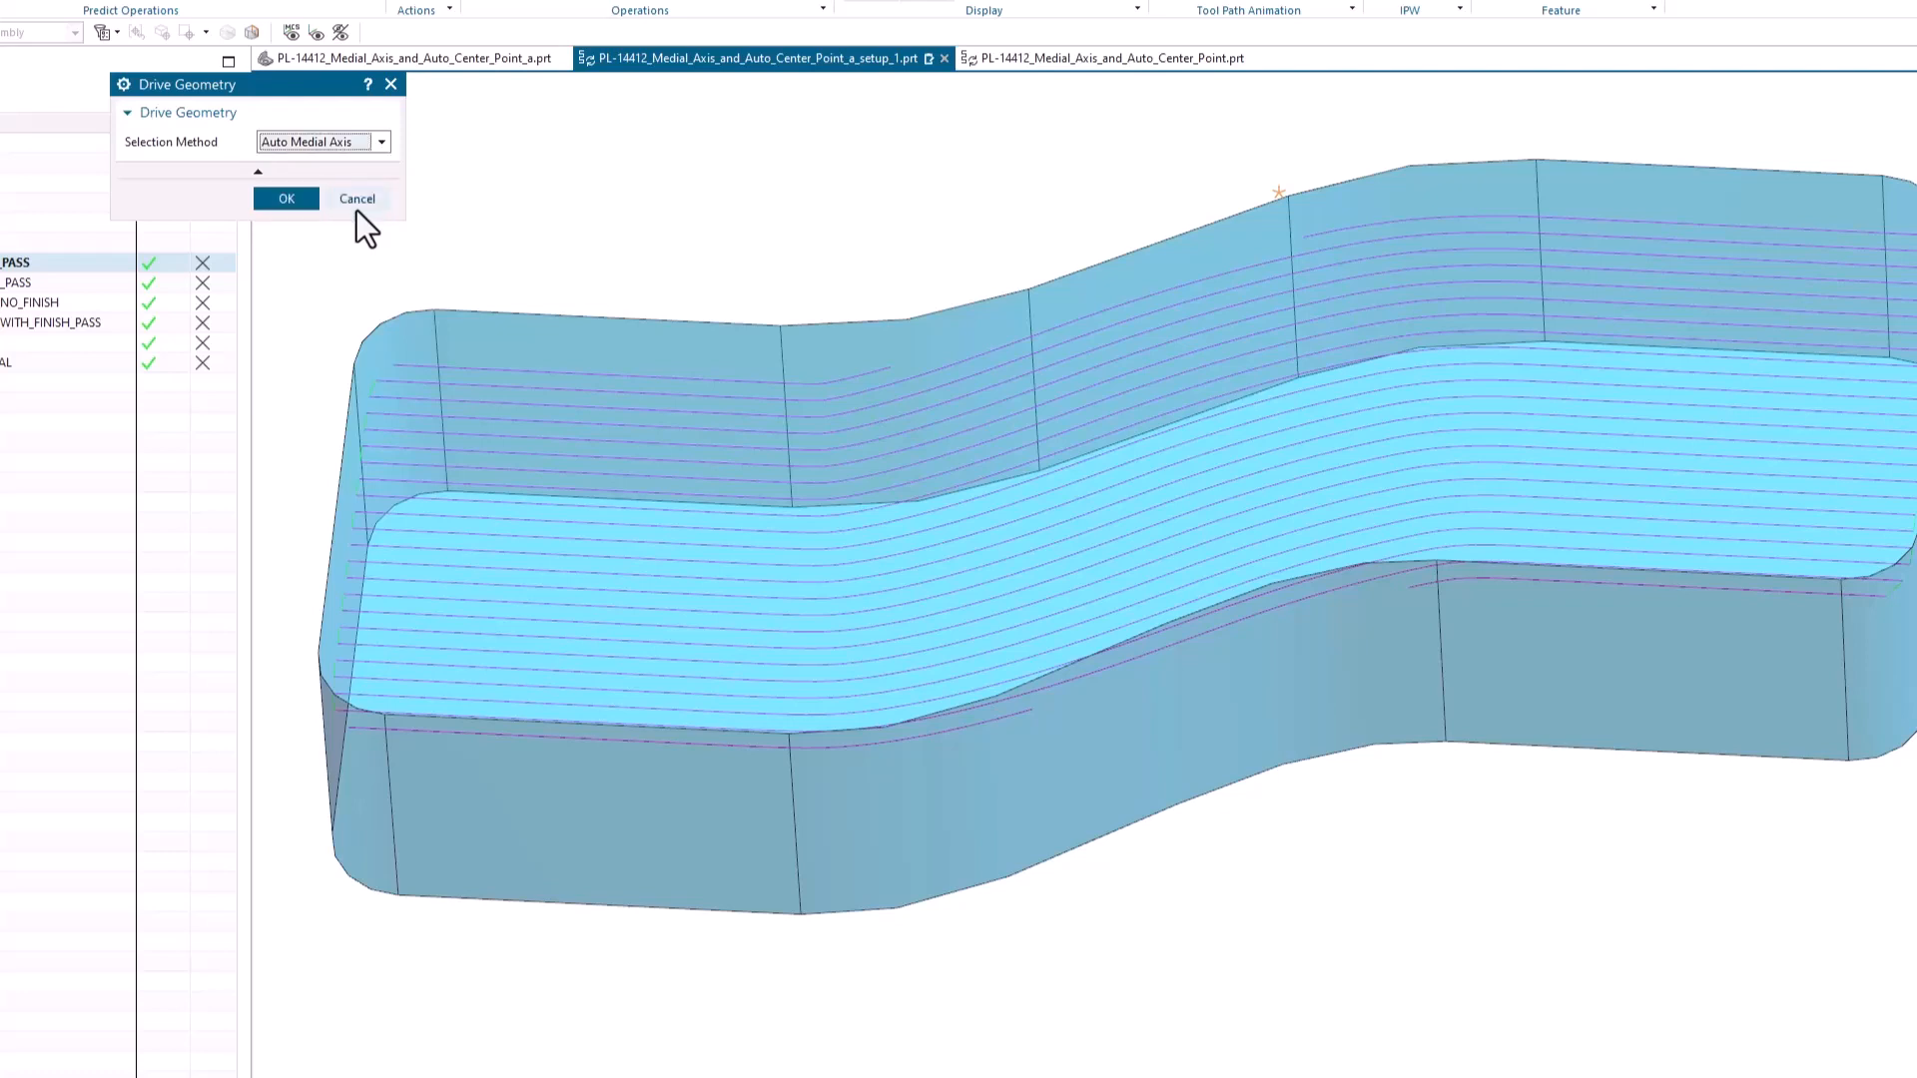
{"action": "left_click", "coordinate": [287, 201]}
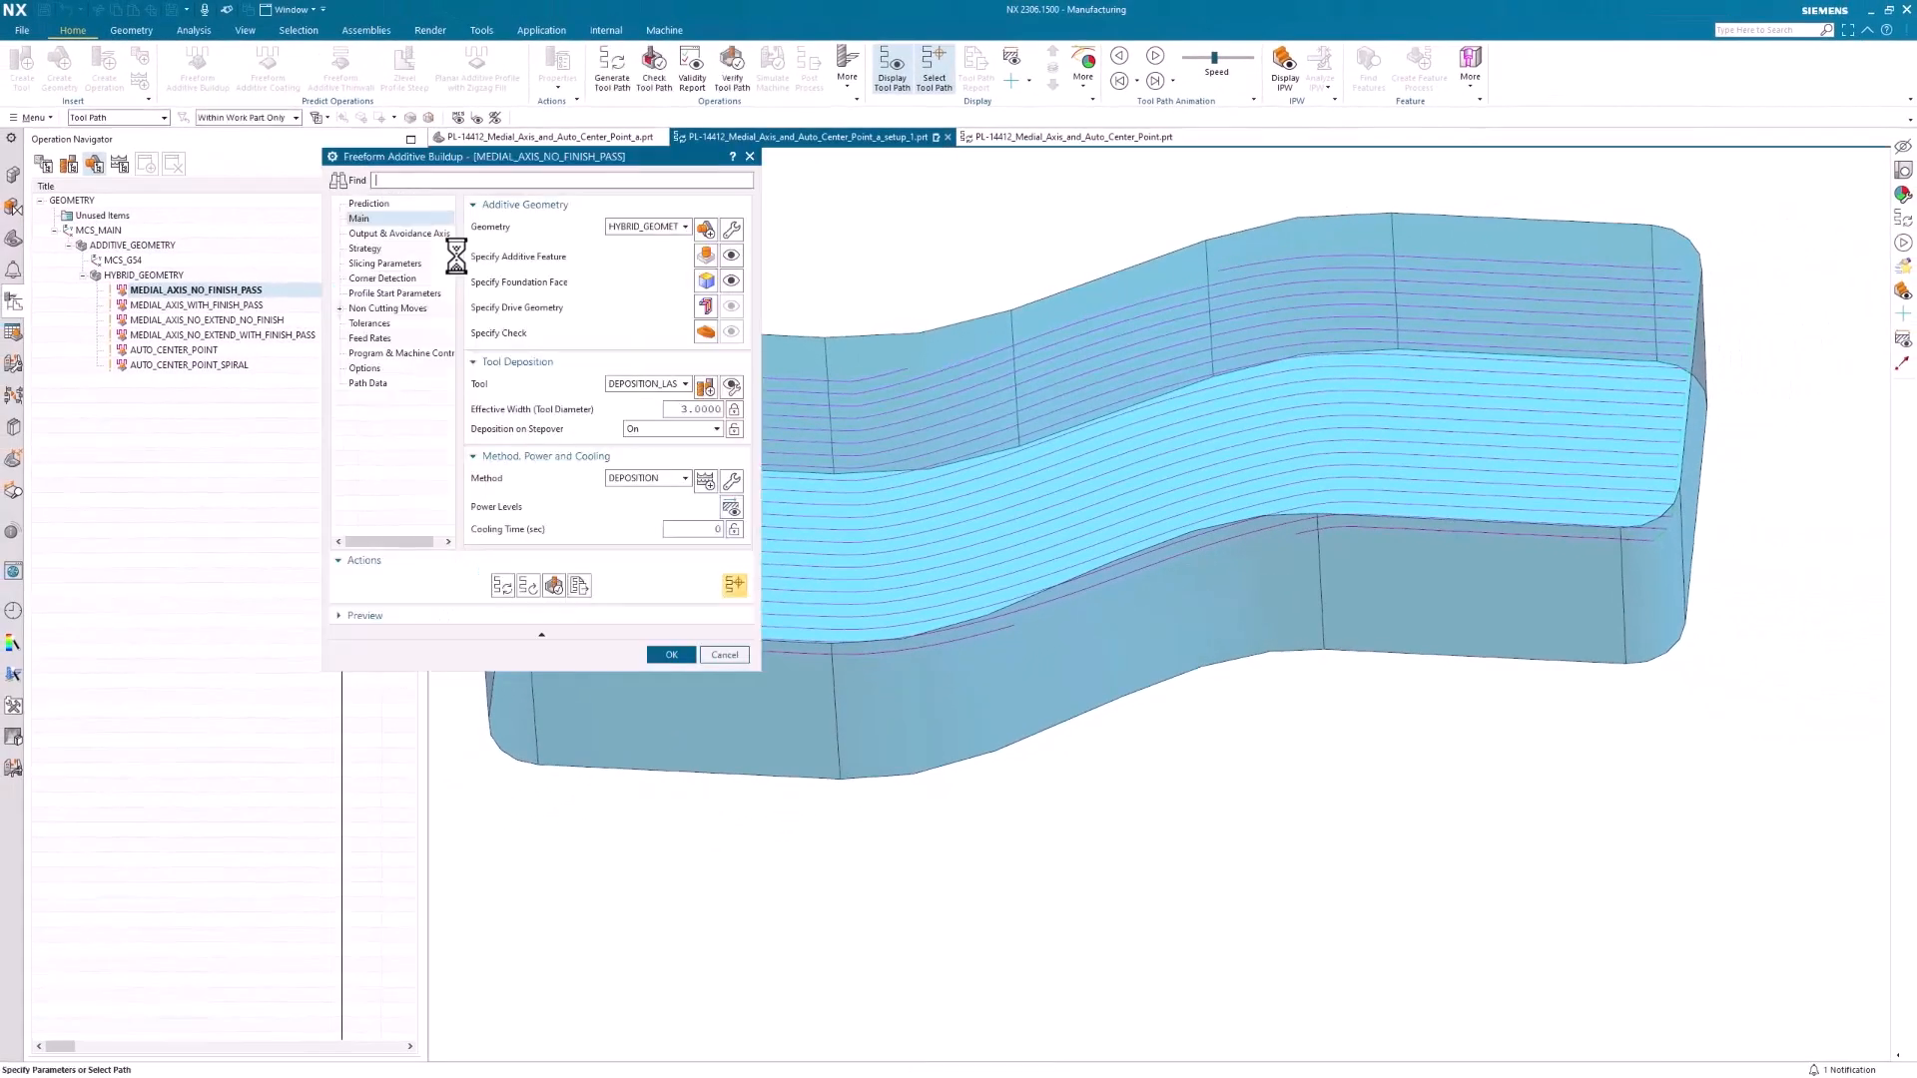
Review the strategy settings of MEDIAL_AXIS_NO_FINISH_PASS, including Extend Drive, accept the operation, and examine its tool path from above
{"action": "left_click", "coordinate": [379, 251]}
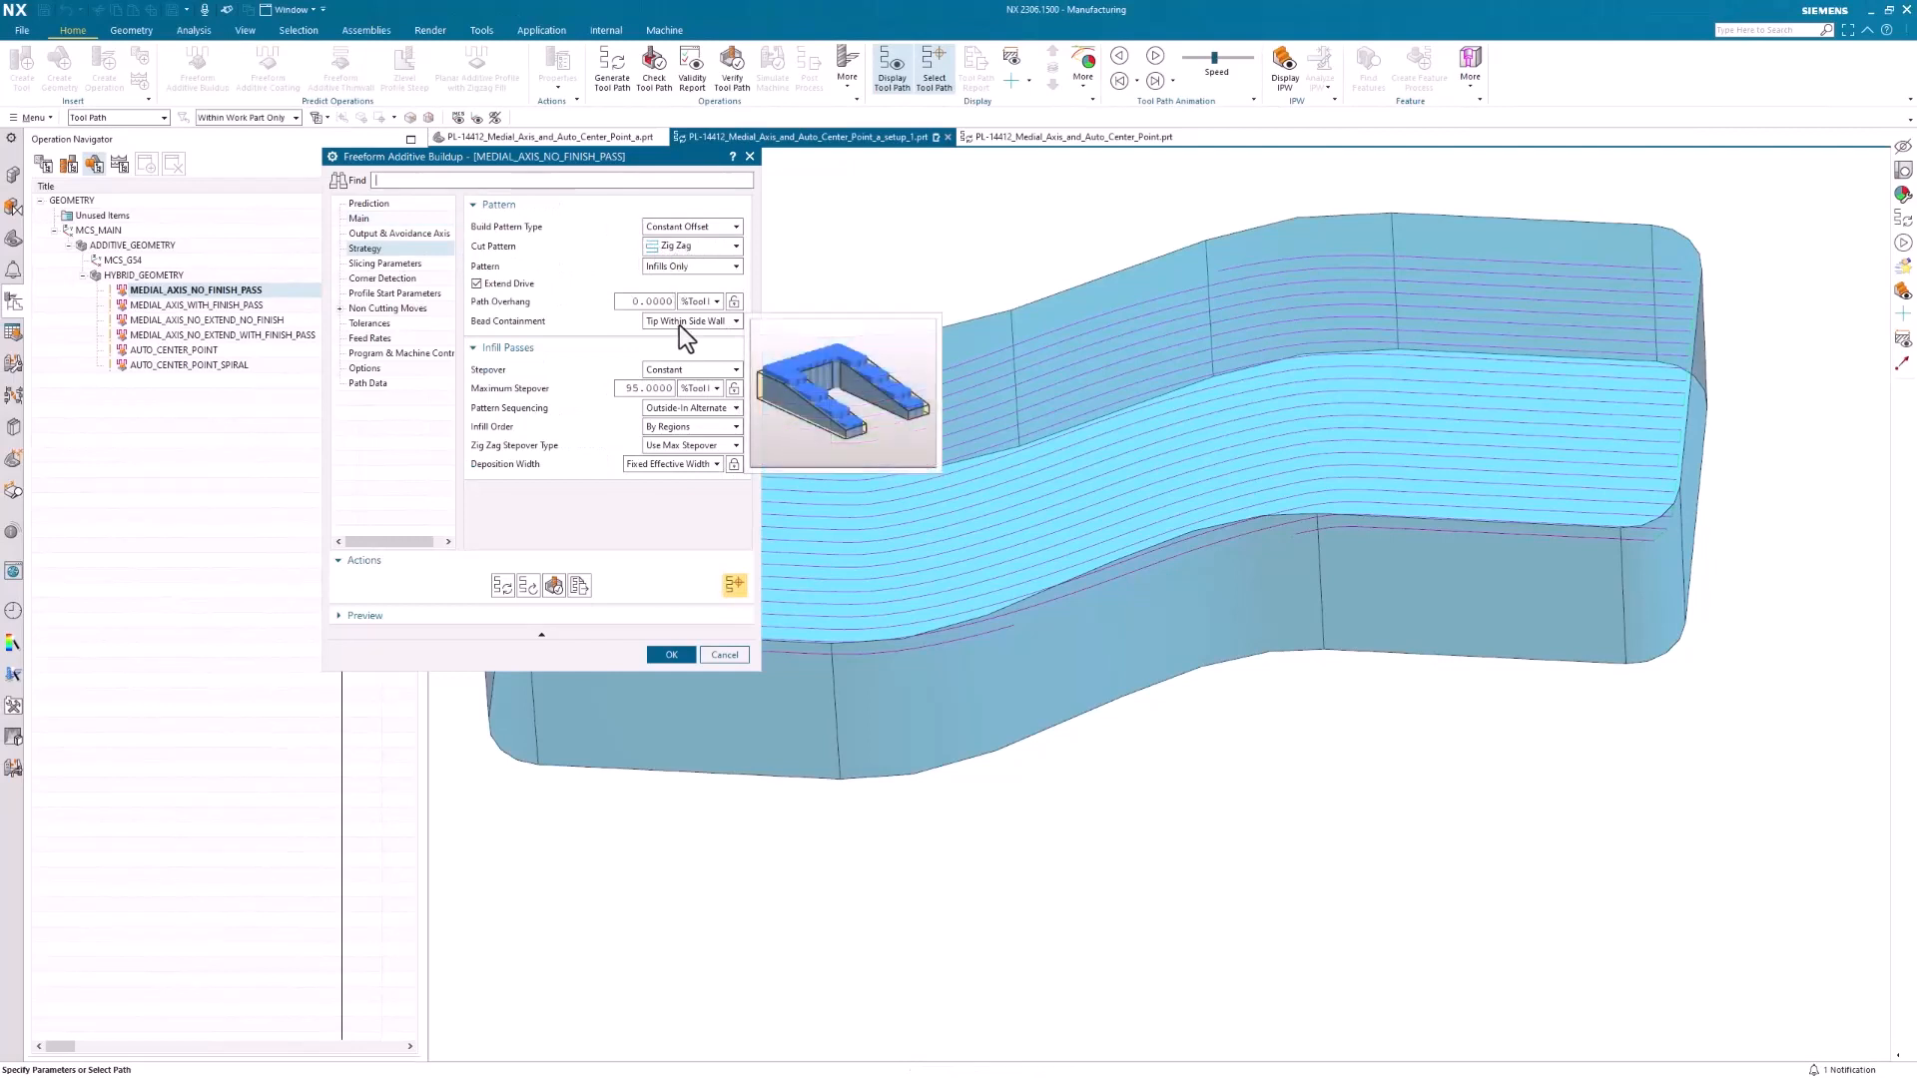
{"action": "mouse_move", "coordinate": [683, 271]}
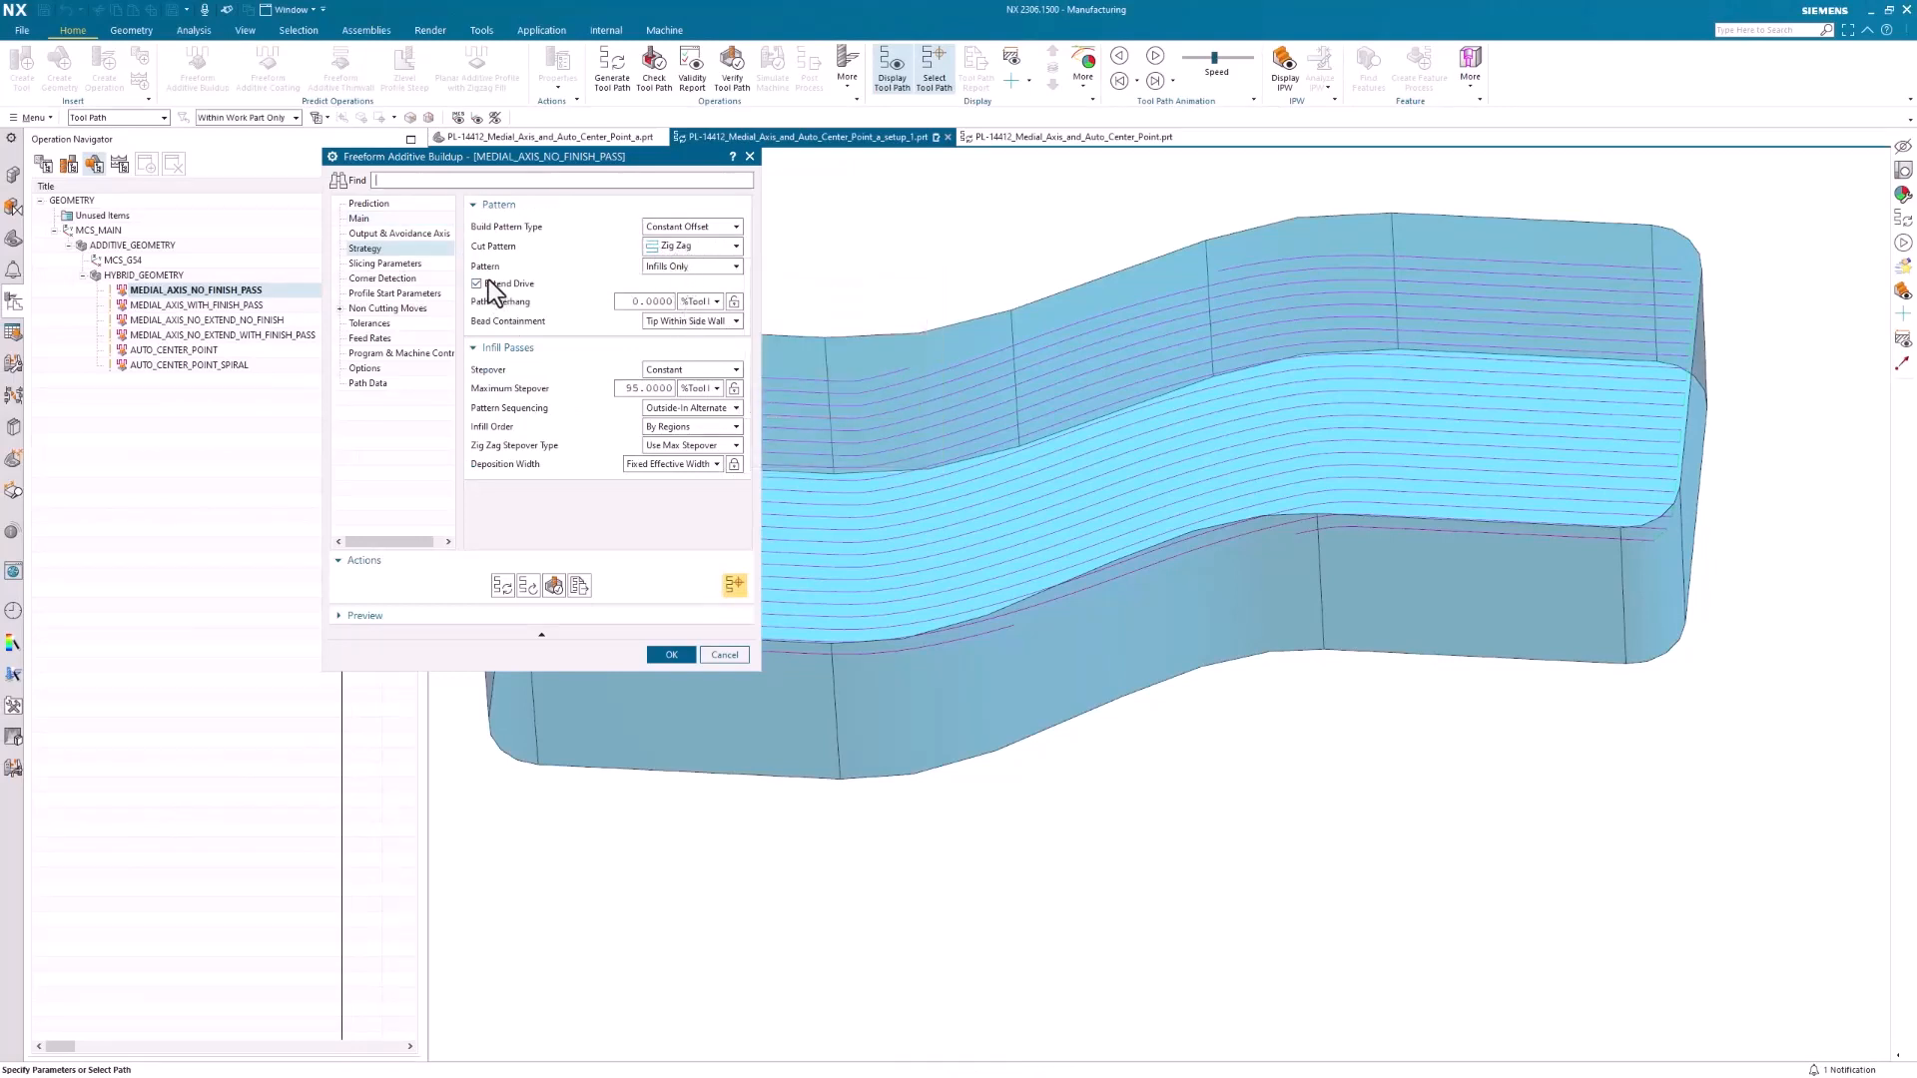
{"action": "left_click", "coordinate": [670, 654]}
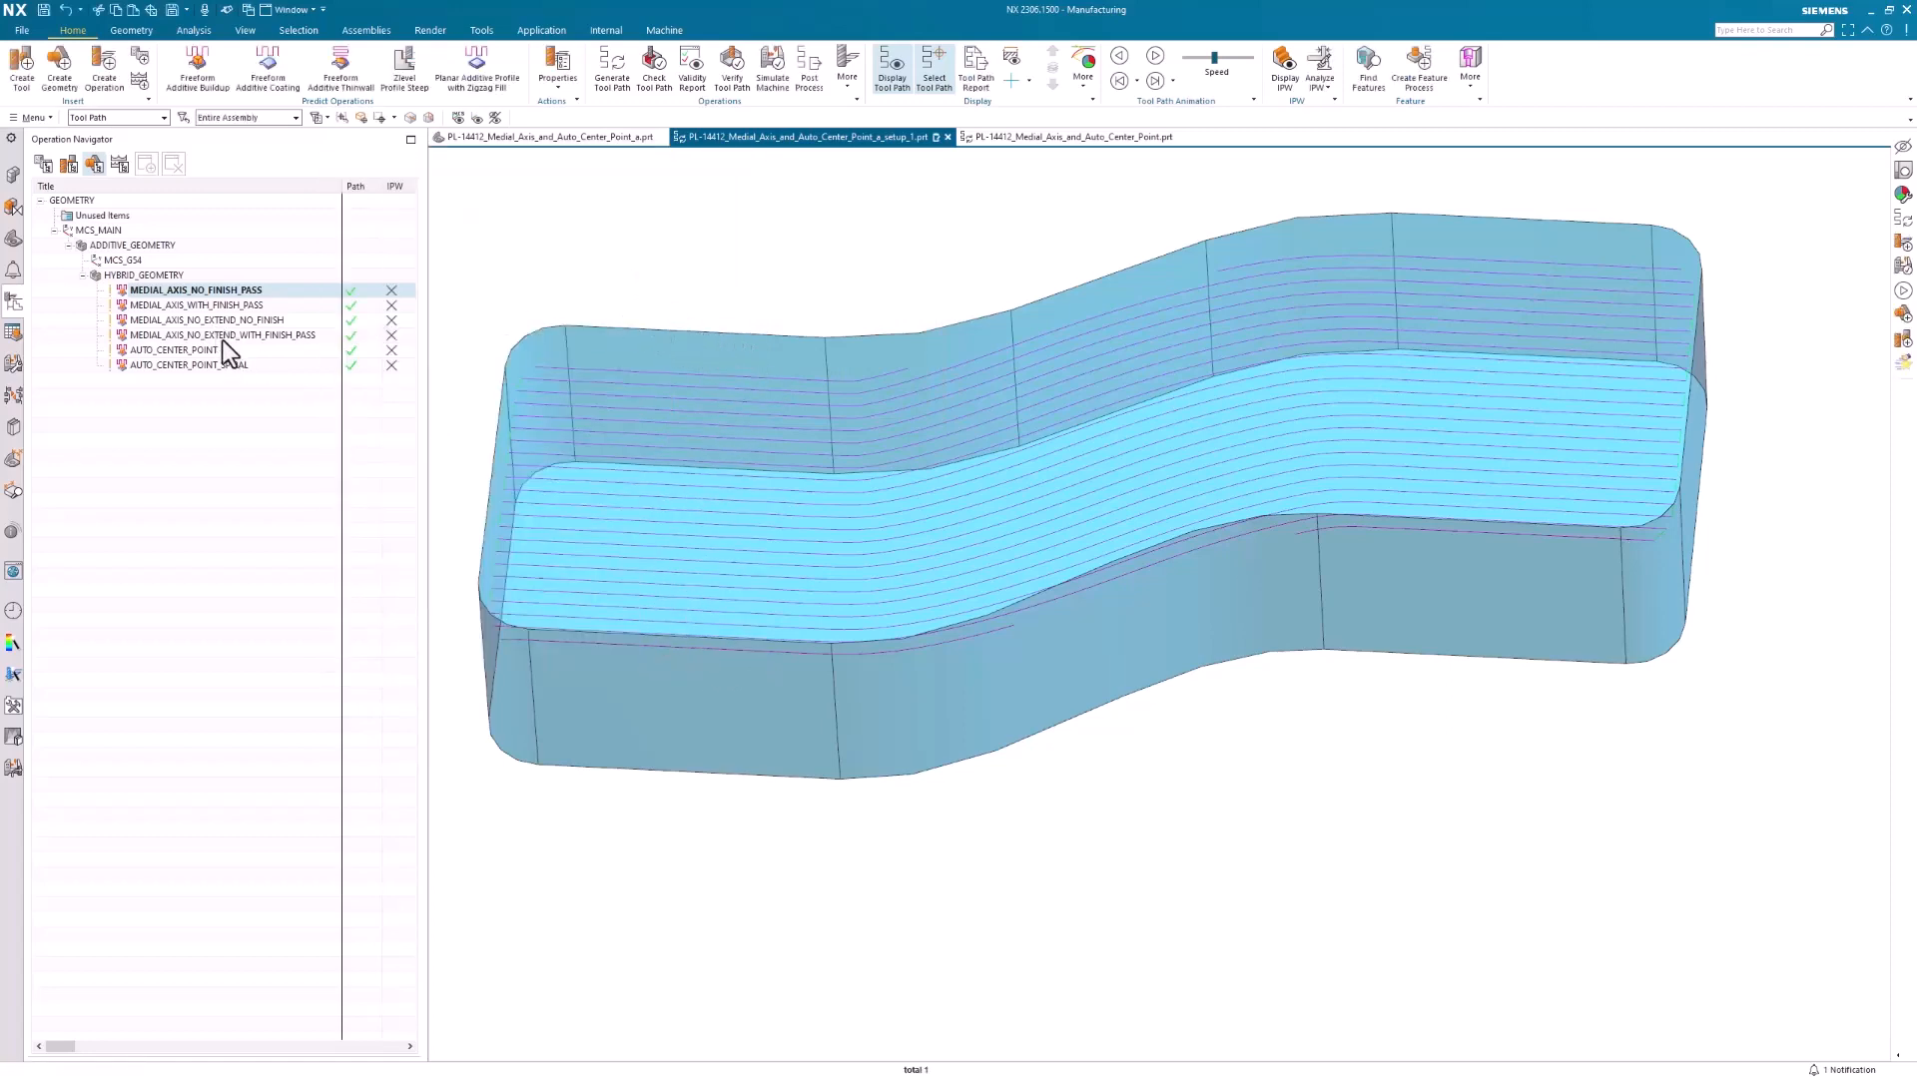
{"action": "mouse_move", "coordinate": [559, 429]}
{"action": "middle_mouse_down"}
{"action": "mouse_move", "coordinate": [616, 472]}
{"action": "mouse_move", "coordinate": [1057, 486]}
{"action": "mouse_move", "coordinate": [569, 496]}
{"action": "mouse_move", "coordinate": [1194, 526]}
{"action": "middle_mouse_up"}
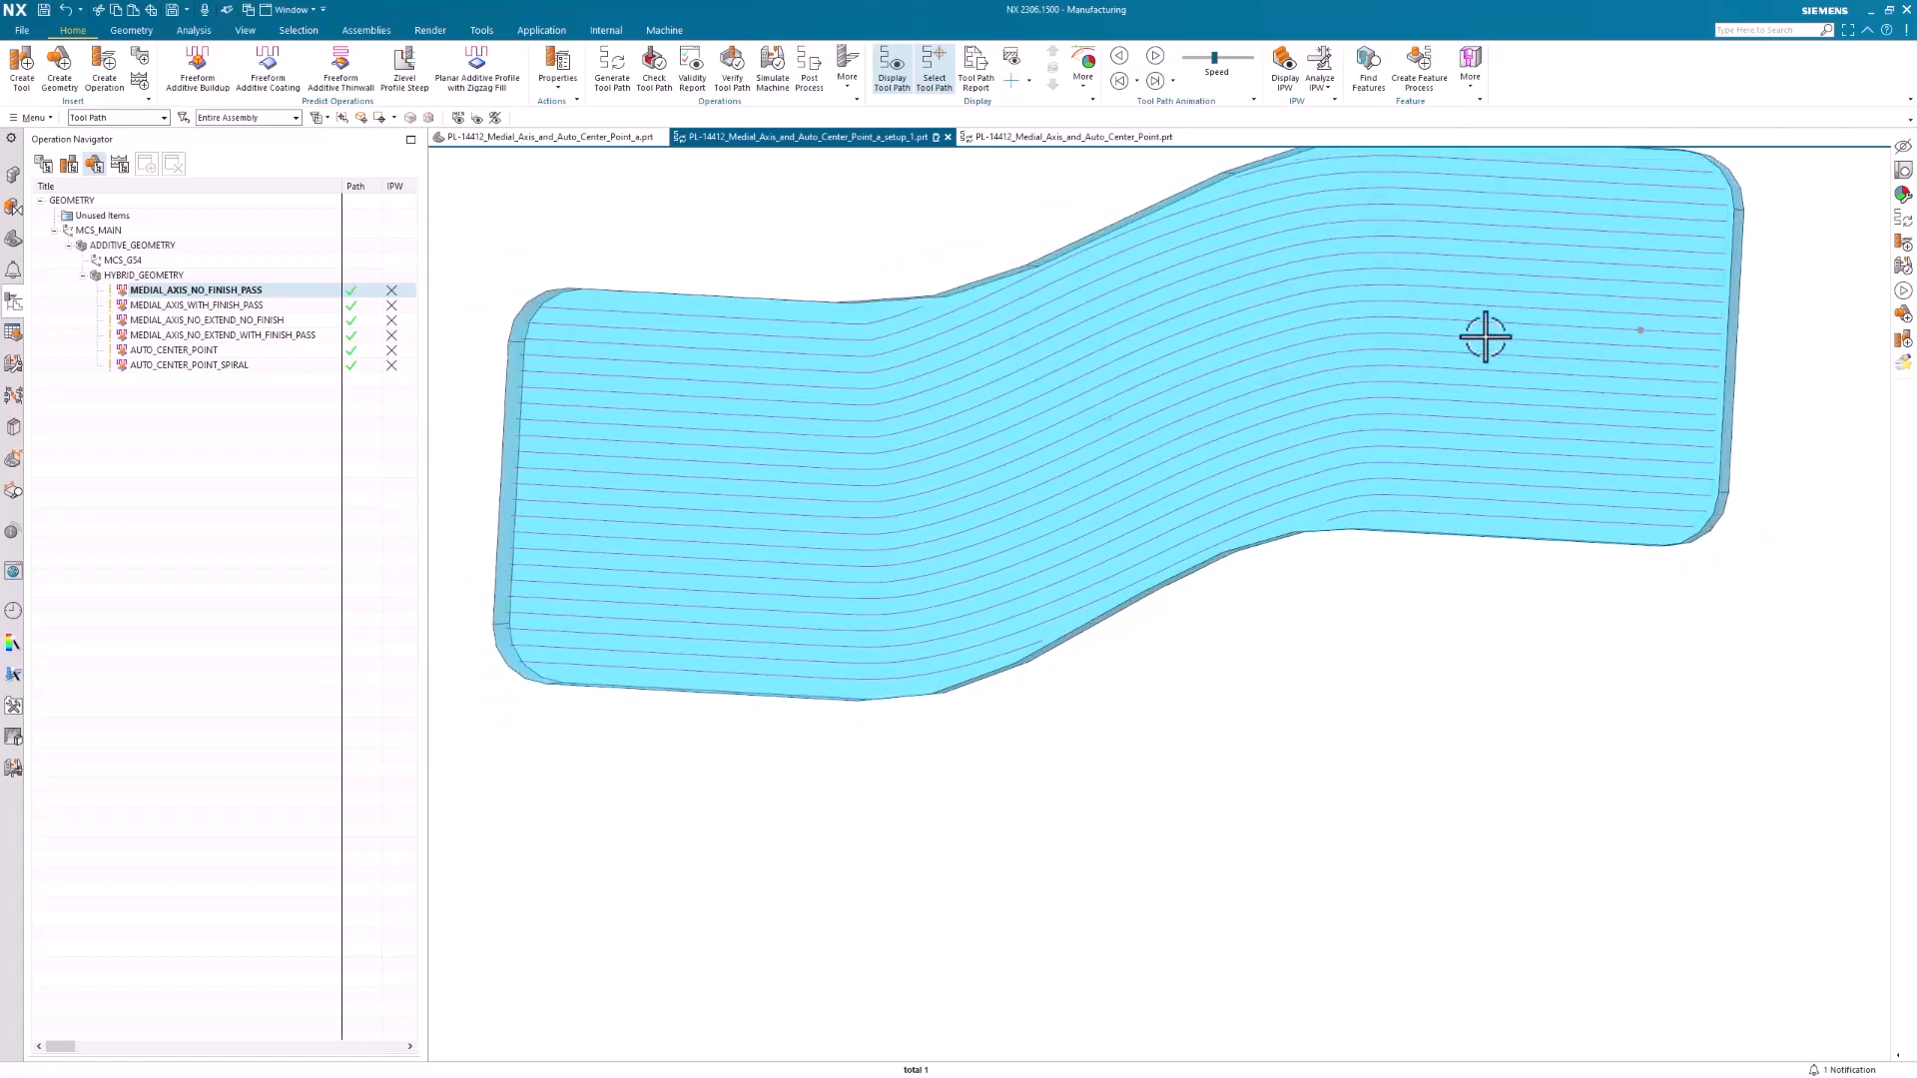
{"action": "middle_click_drag", "start_coordinate": [1484, 333], "coordinate": [1106, 435]}
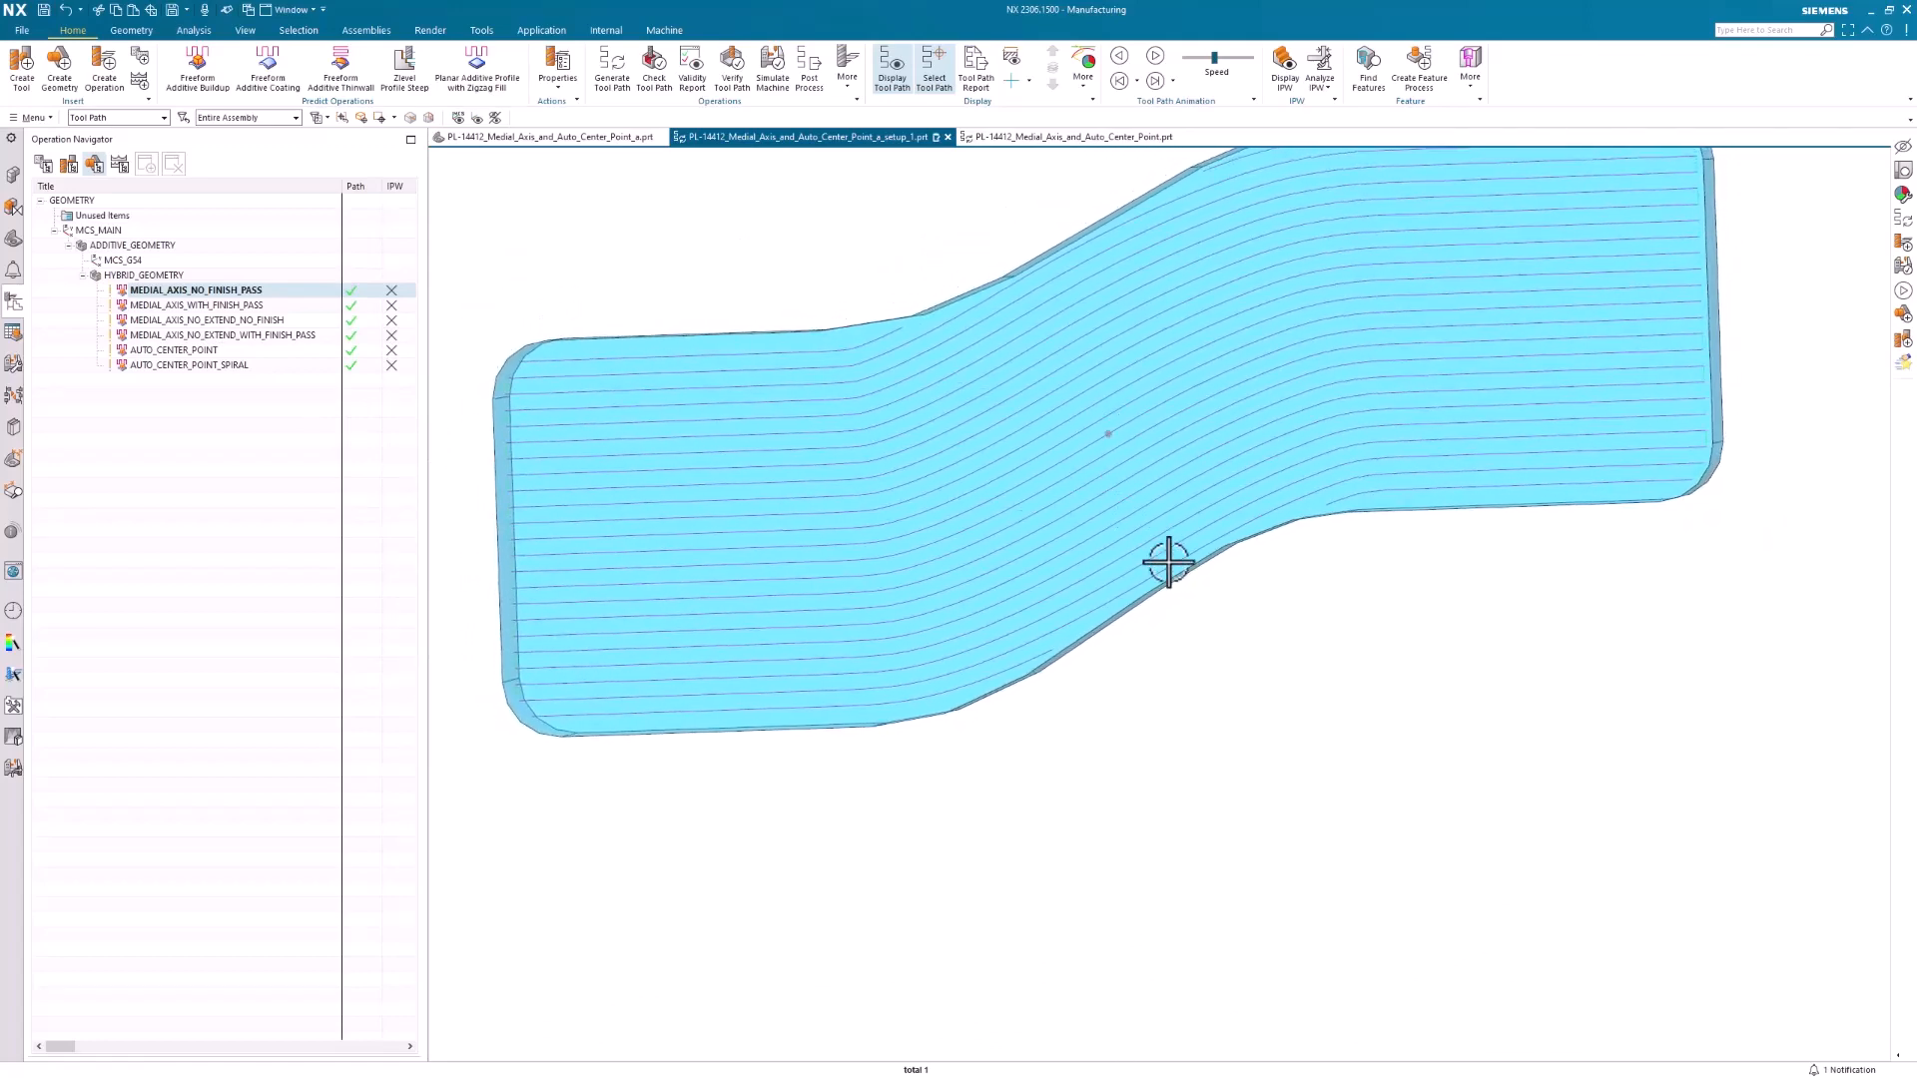
{"action": "middle_click_drag", "start_coordinate": [1164, 560], "coordinate": [899, 407]}
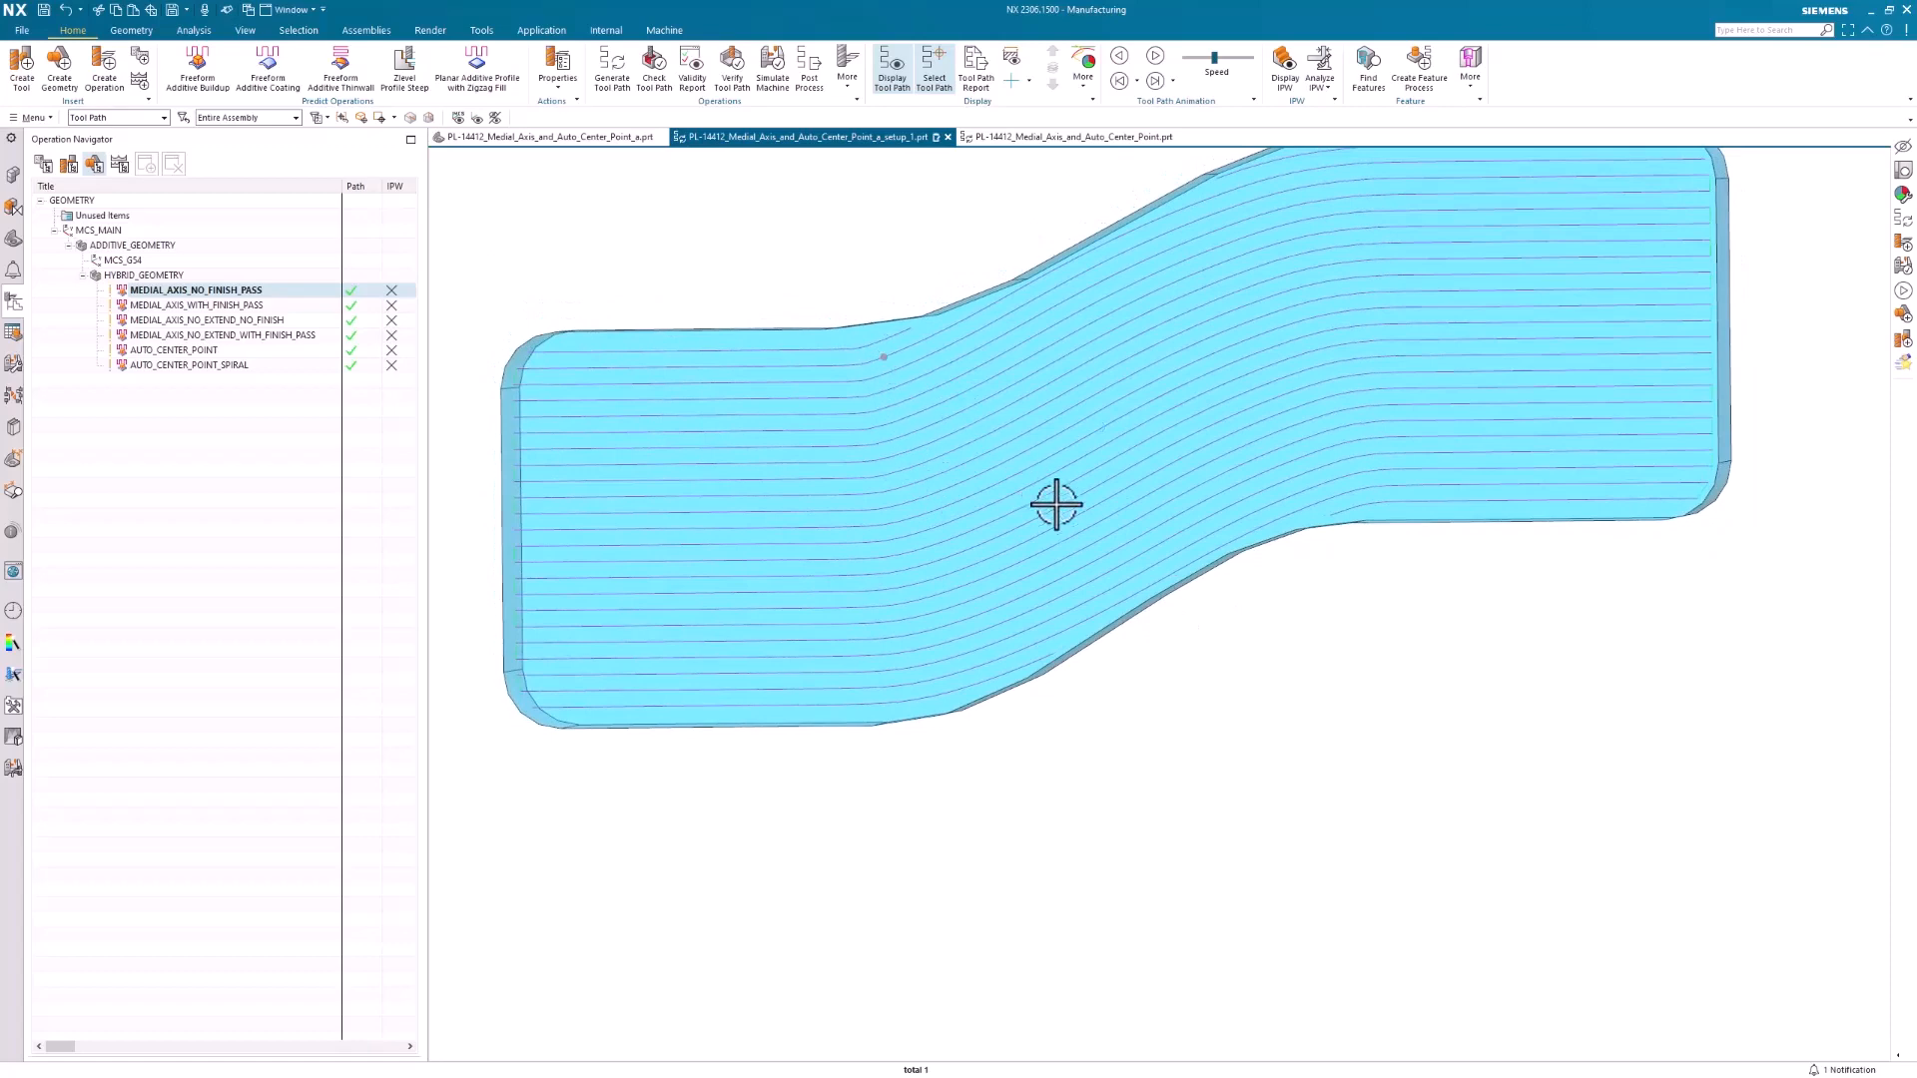
{"action": "middle_click_drag", "start_coordinate": [1151, 462], "coordinate": [1116, 515]}
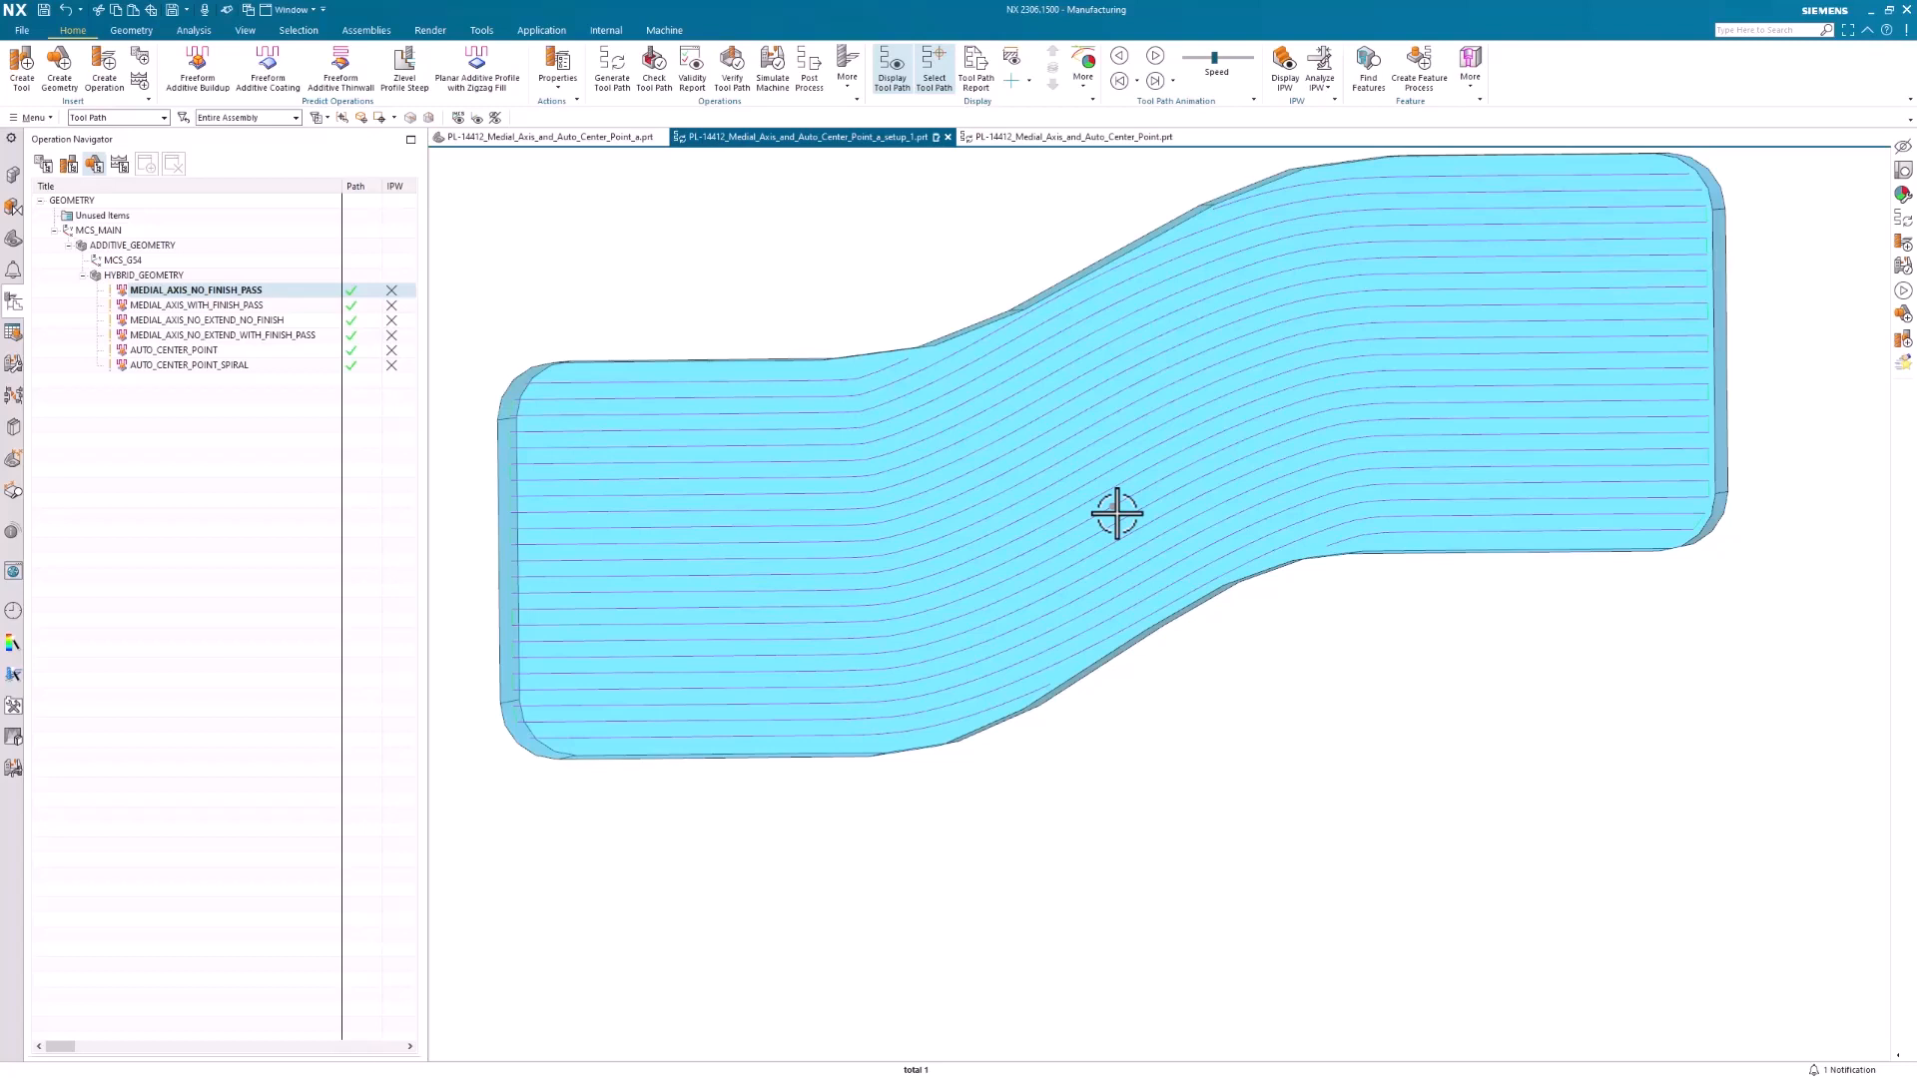
Inspect the strategy settings of MEDIAL_AXIS_WITH_FINISH_PASS, leave without changes, and examine its tool path on the part
{"action": "double_click", "coordinate": [189, 303]}
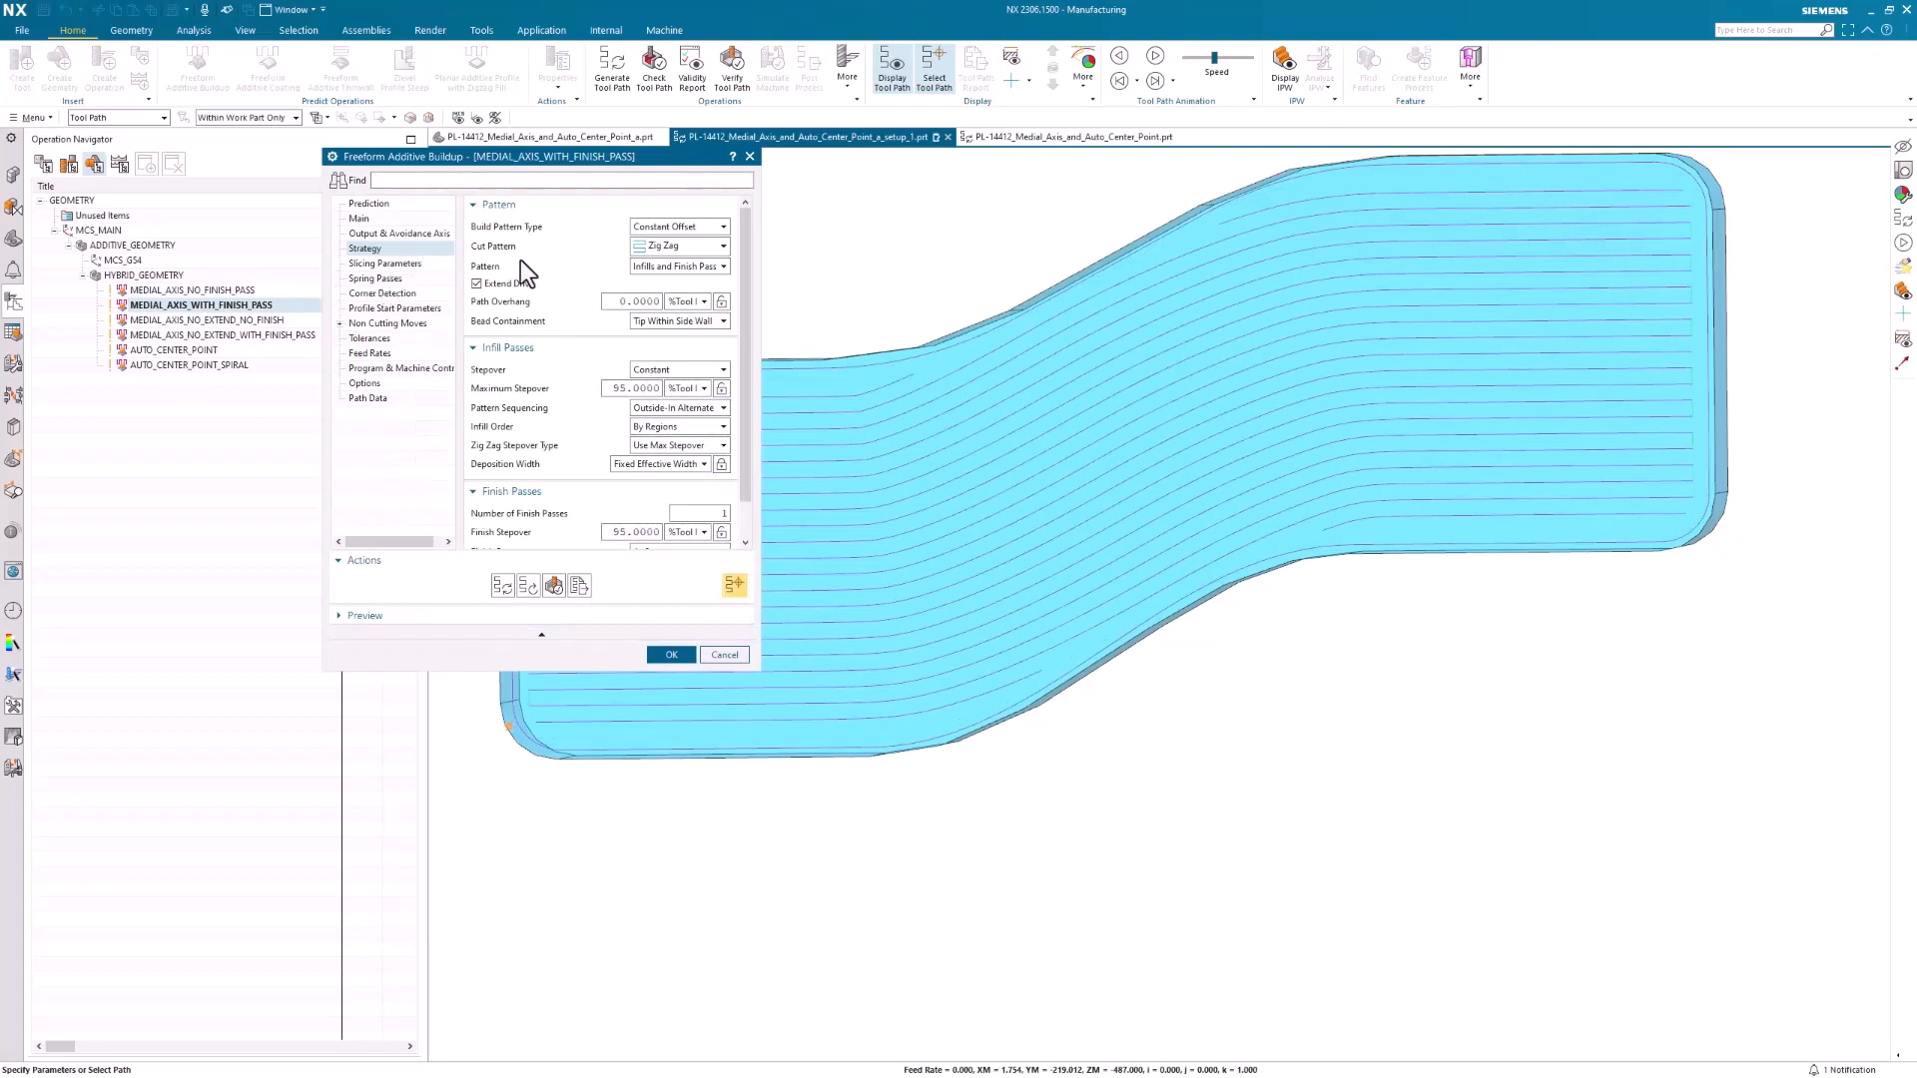
{"action": "left_click", "coordinate": [726, 654]}
{"action": "middle_click_drag", "start_coordinate": [1117, 509], "coordinate": [998, 469]}
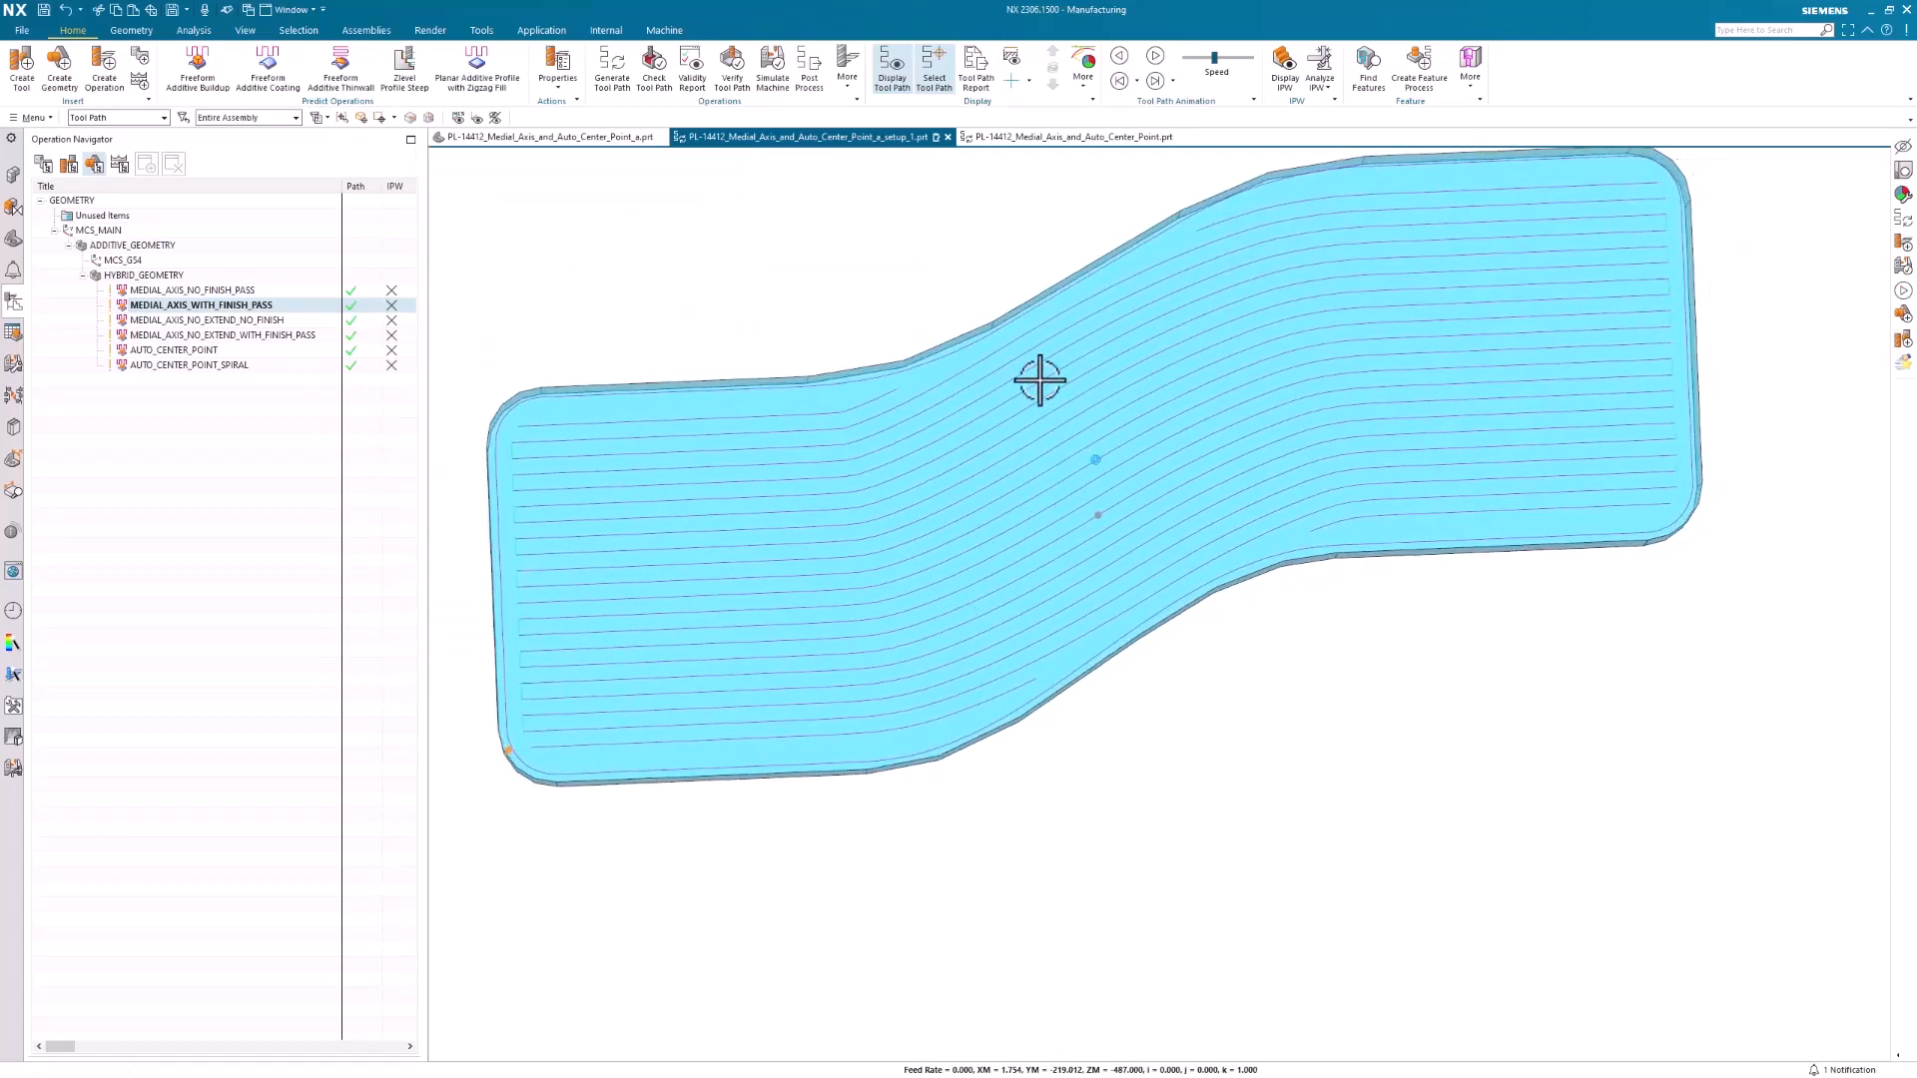
{"action": "middle_click_drag", "start_coordinate": [951, 362], "coordinate": [912, 415]}
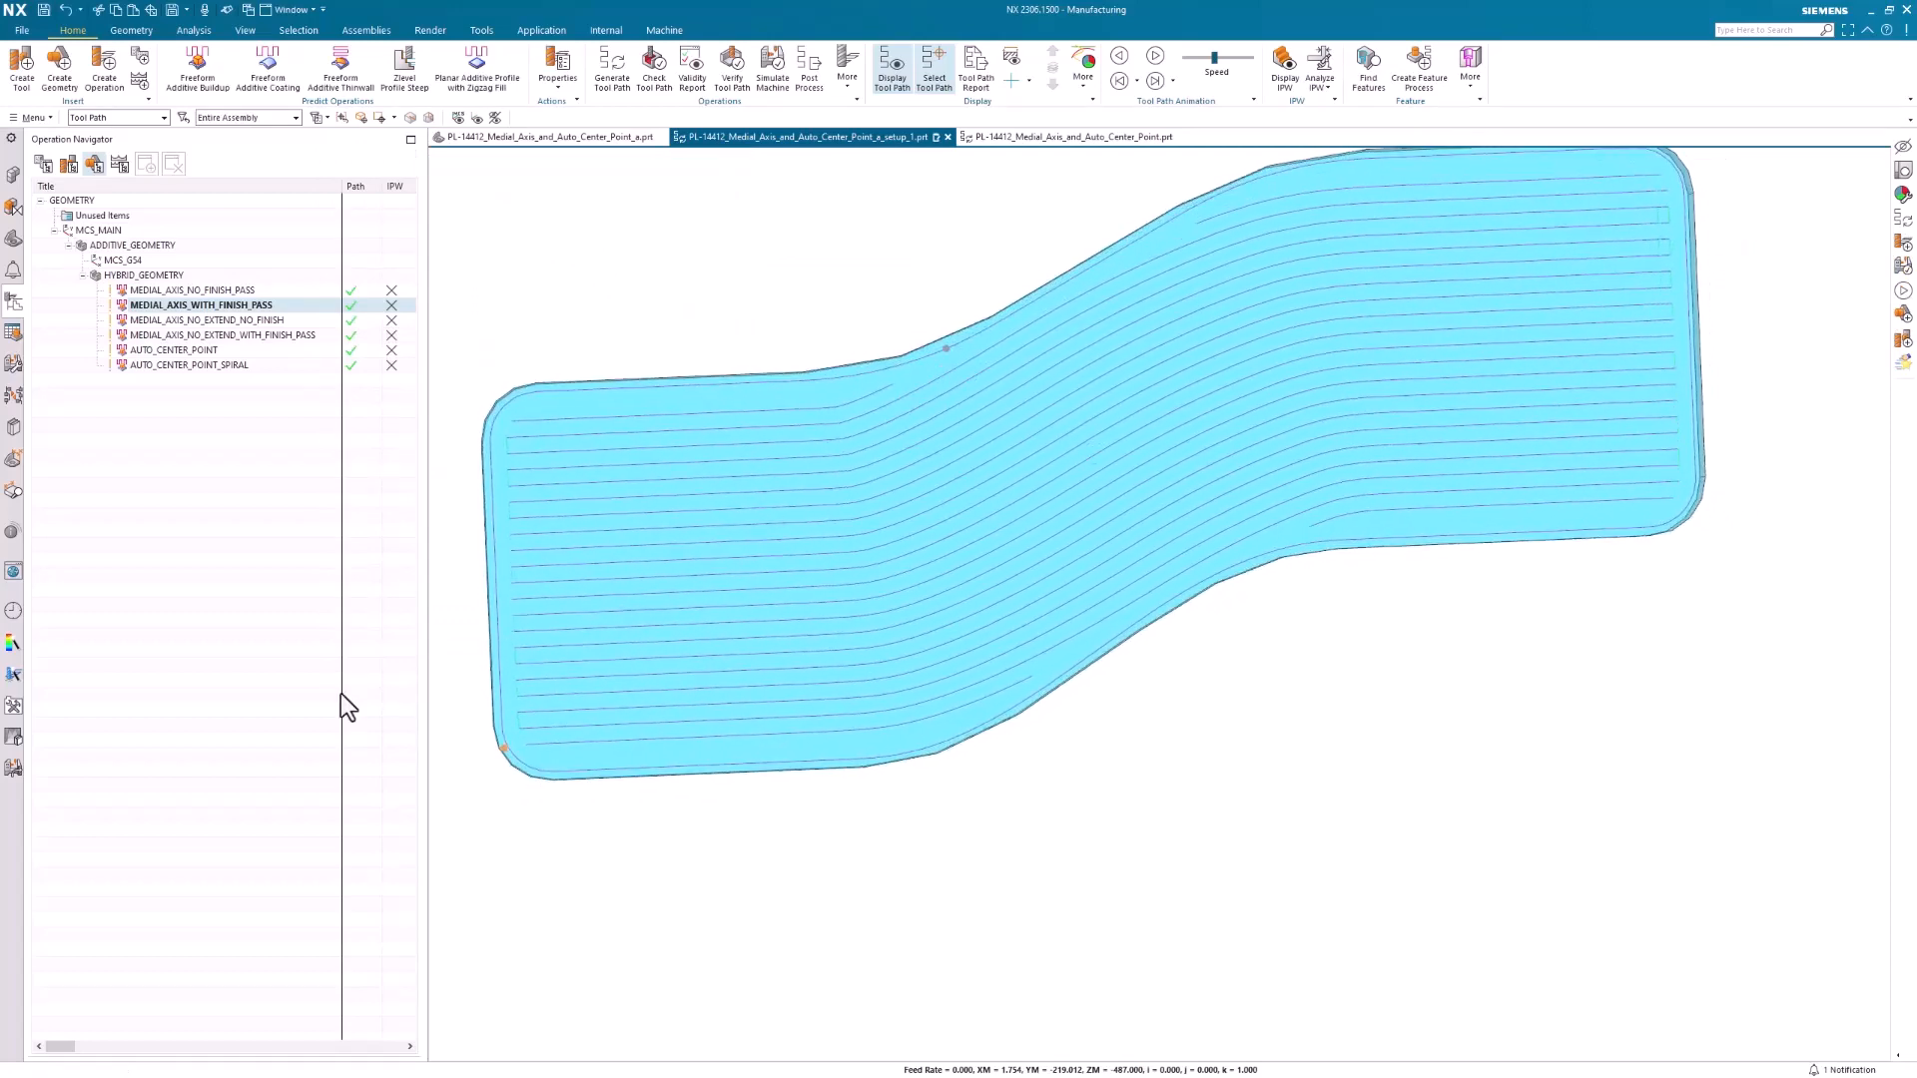
Check the Extend Drive setting of MEDIAL_AXIS_NO_EXTEND_NO_FINISH without changing it, and display the tool path of MEDIAL_AXIS_NO_EXTEND_WITH_FINISH_PASS
{"action": "double_click", "coordinate": [171, 322]}
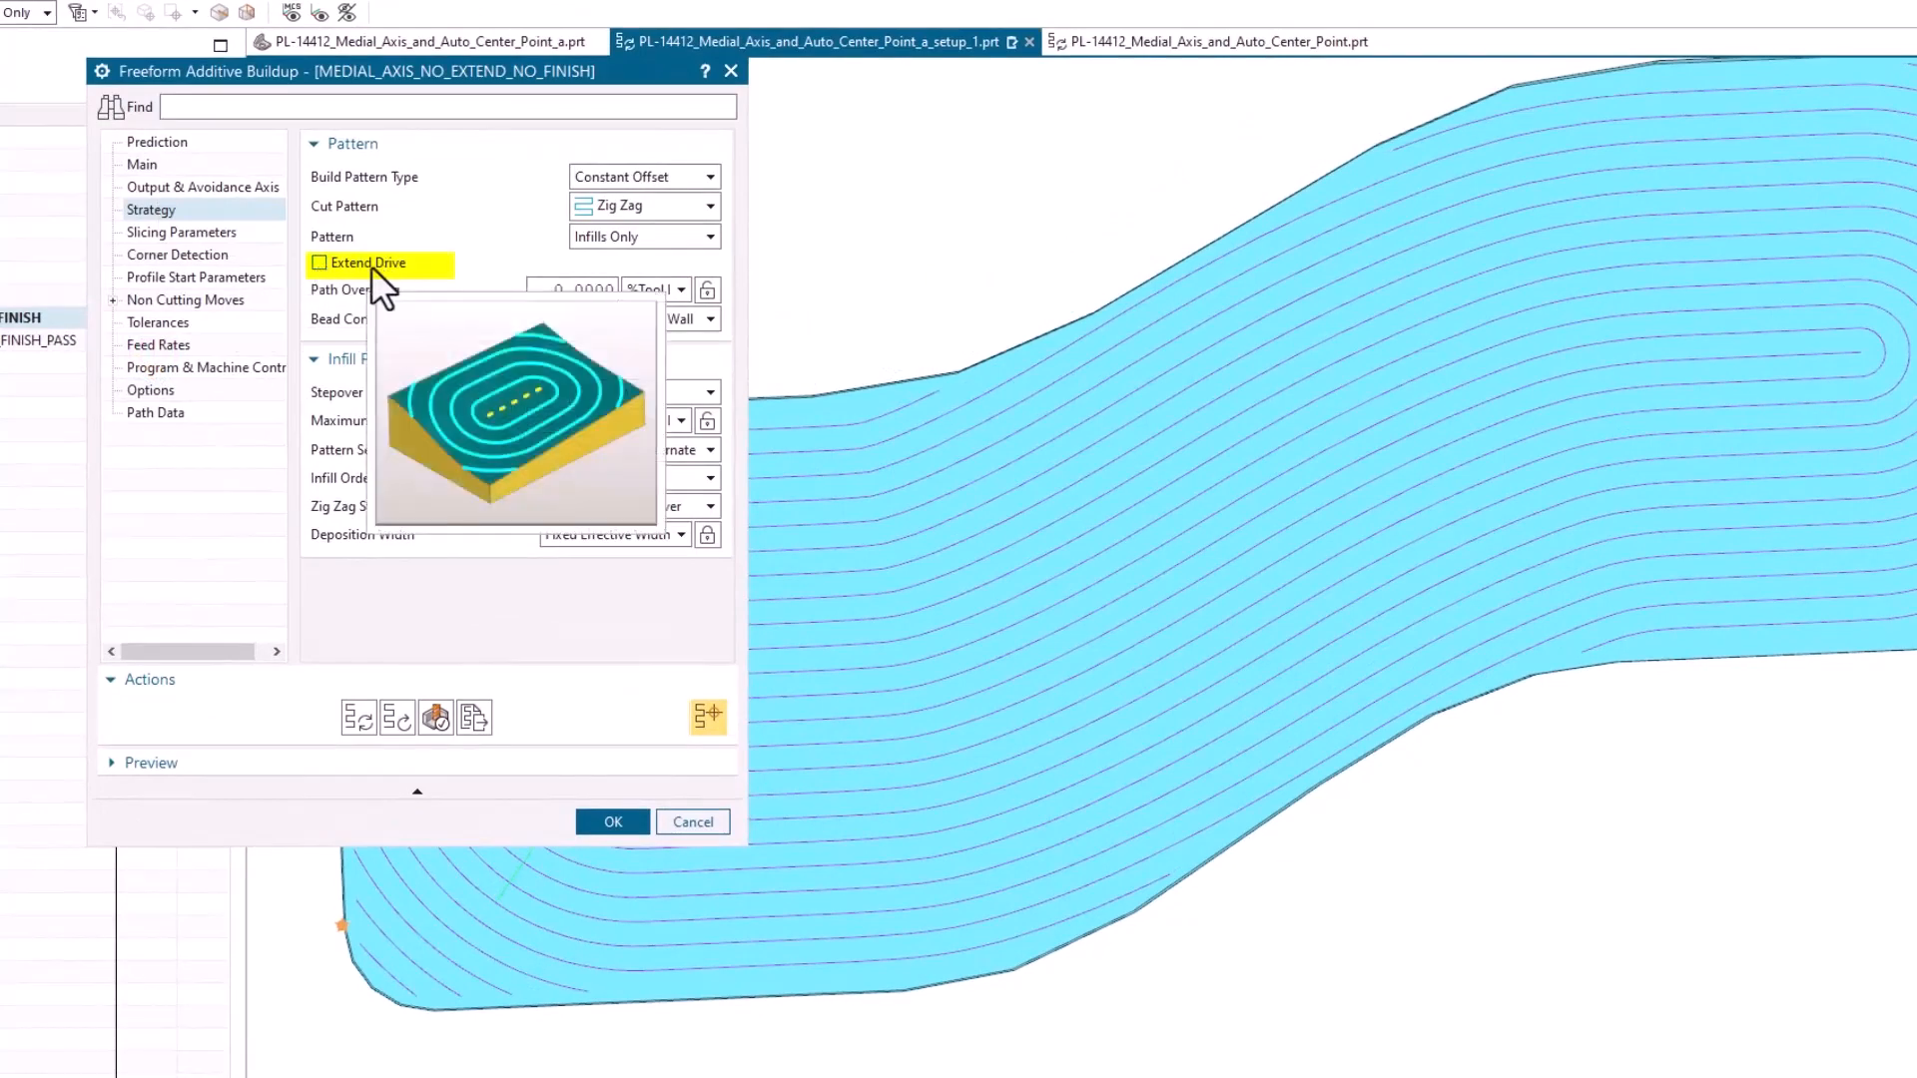
{"action": "mouse_move", "coordinate": [349, 267]}
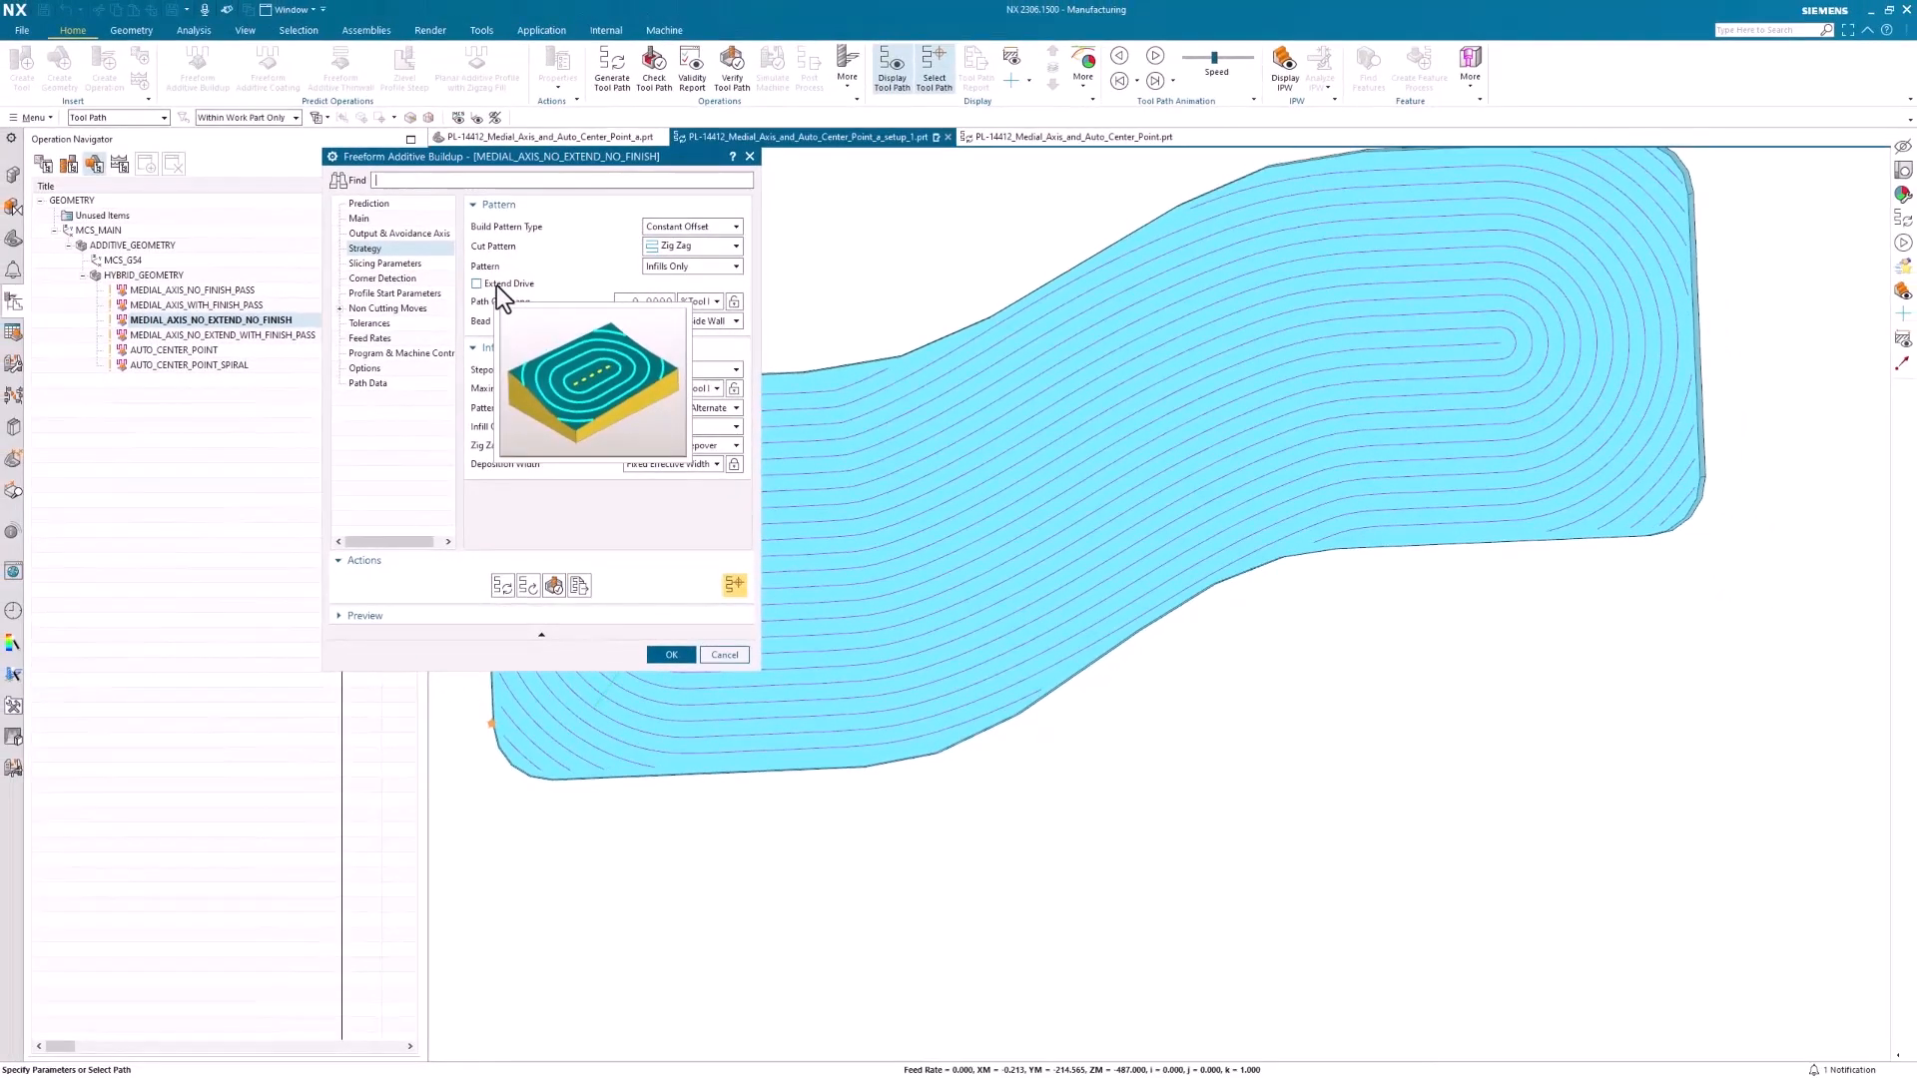
{"action": "left_click", "coordinate": [717, 656]}
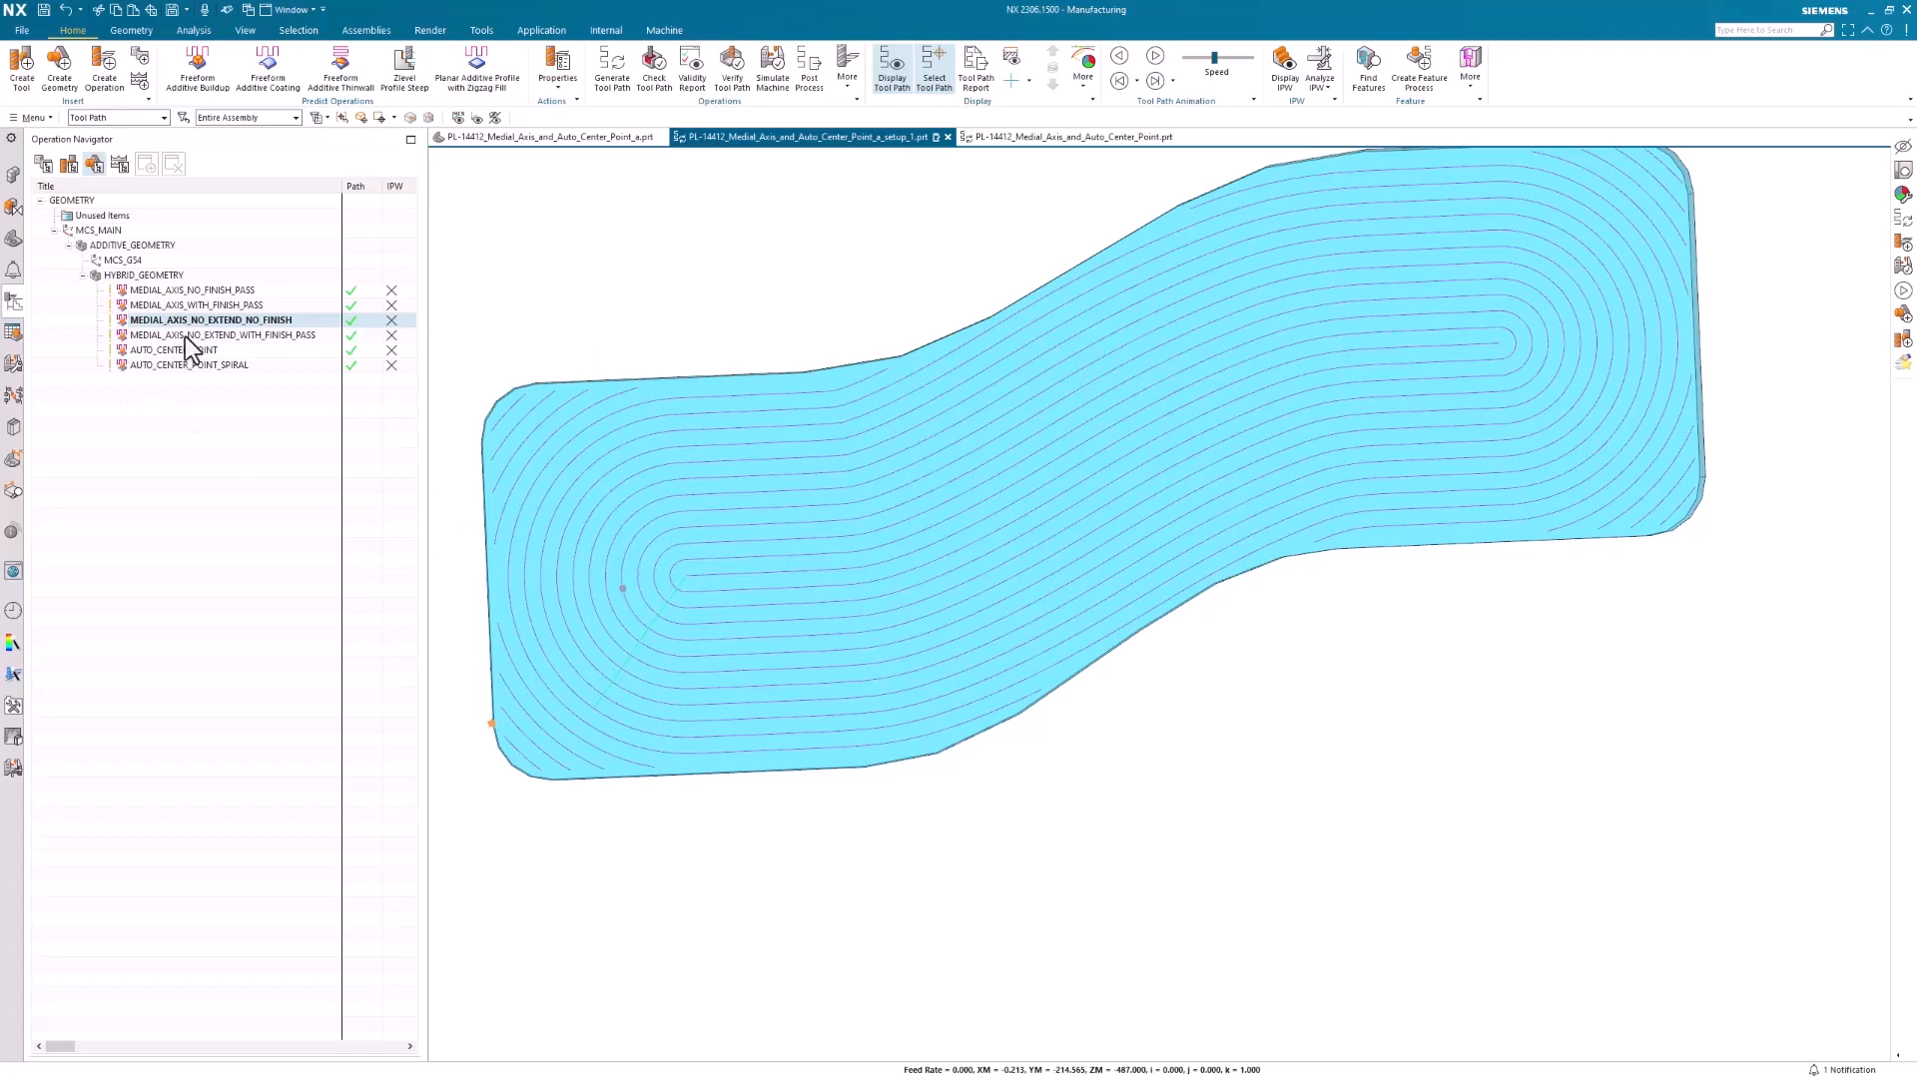
{"action": "left_click", "coordinate": [187, 338]}
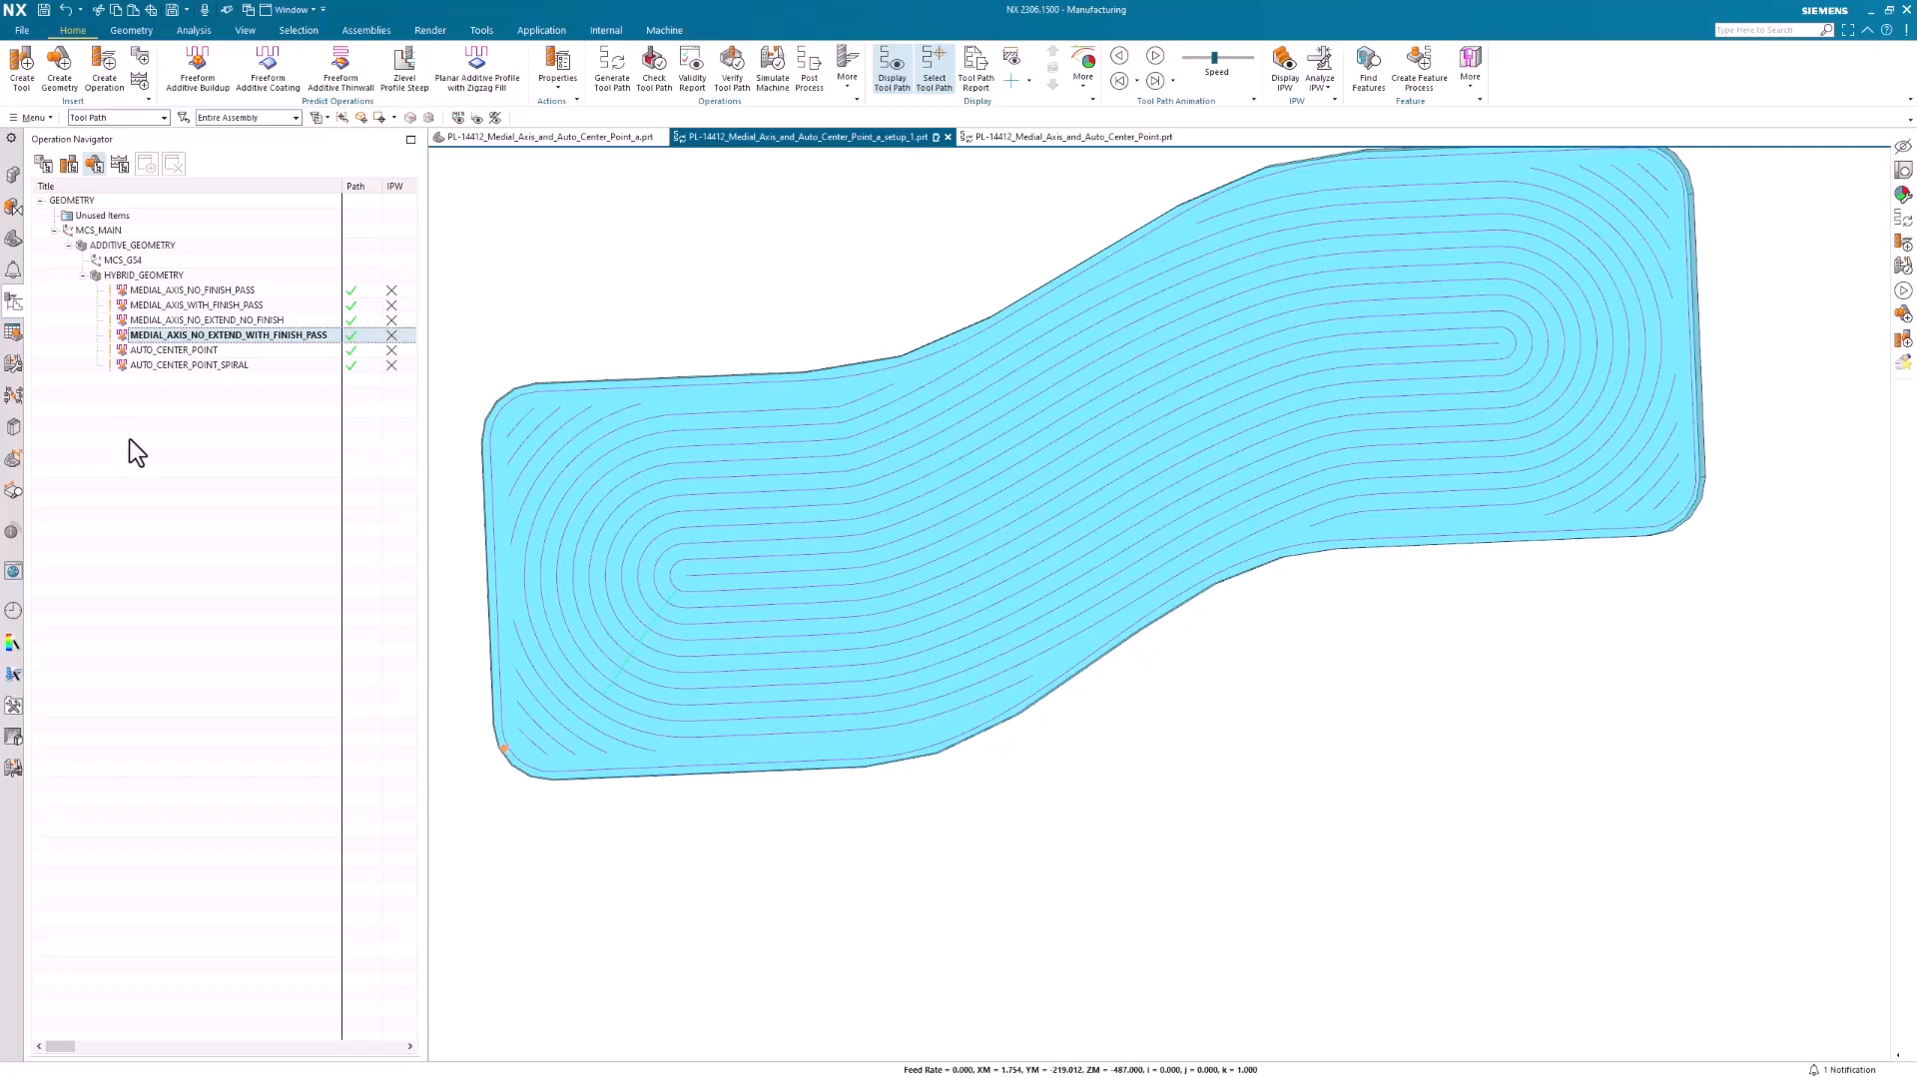
Inspect the drive geometry of the AUTO_CENTER_POINT operation, including the Auto Center Point selection method, and leave without changes
{"action": "double_click", "coordinate": [149, 350]}
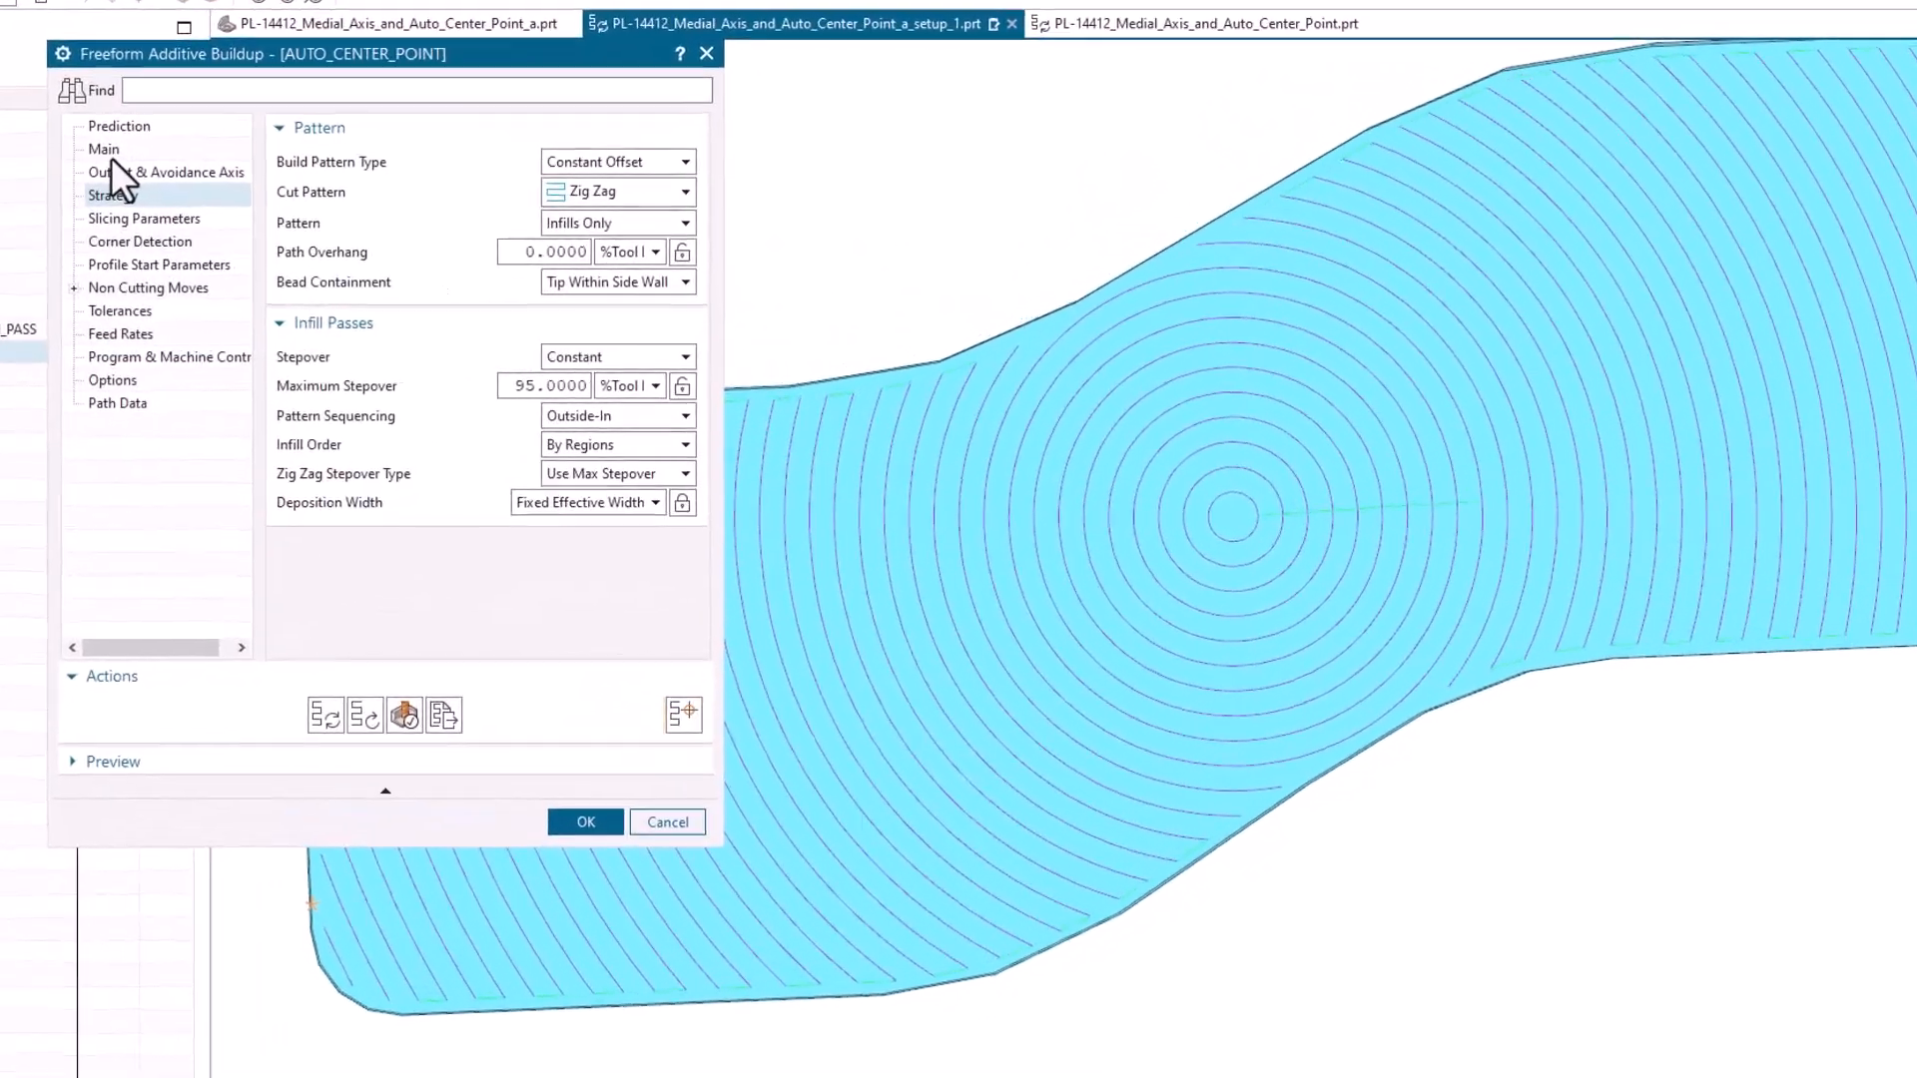
{"action": "left_click", "coordinate": [361, 218]}
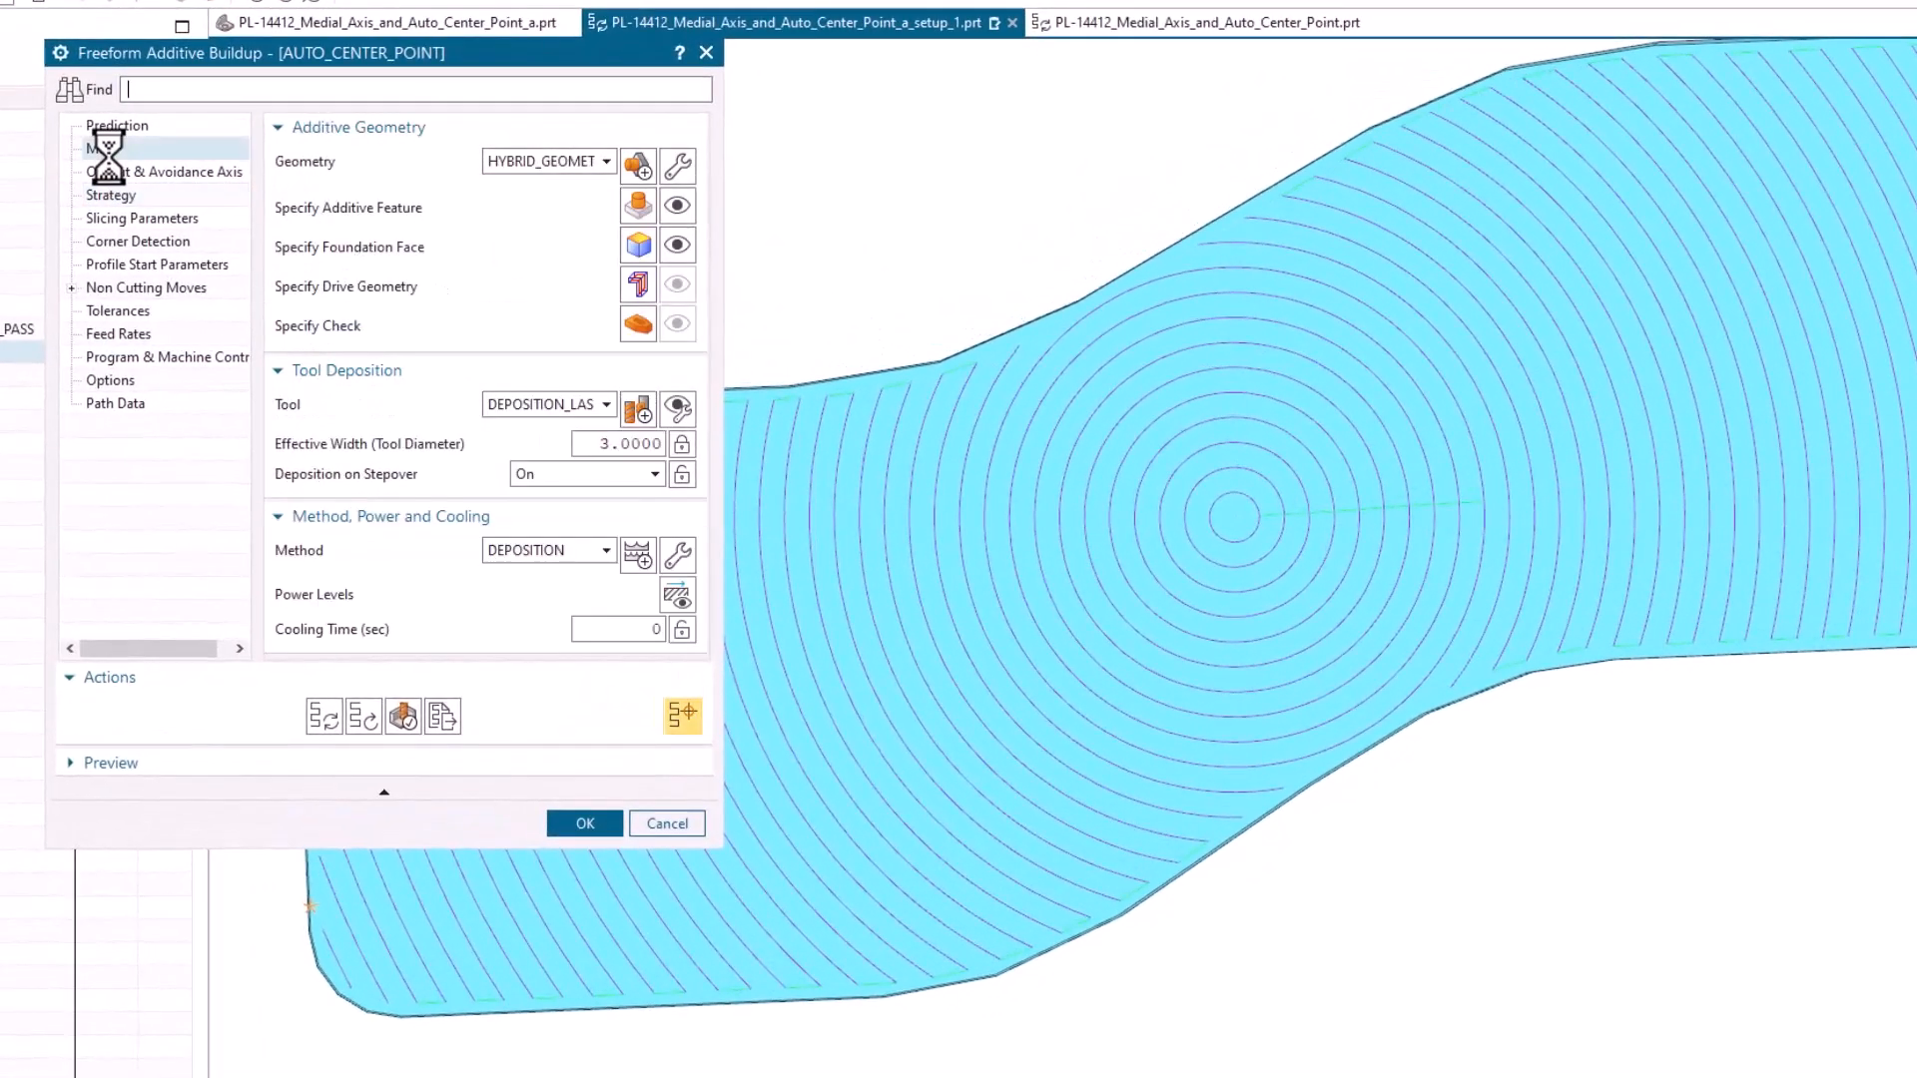
{"action": "left_click", "coordinate": [639, 287]}
{"action": "left_click", "coordinate": [349, 121]}
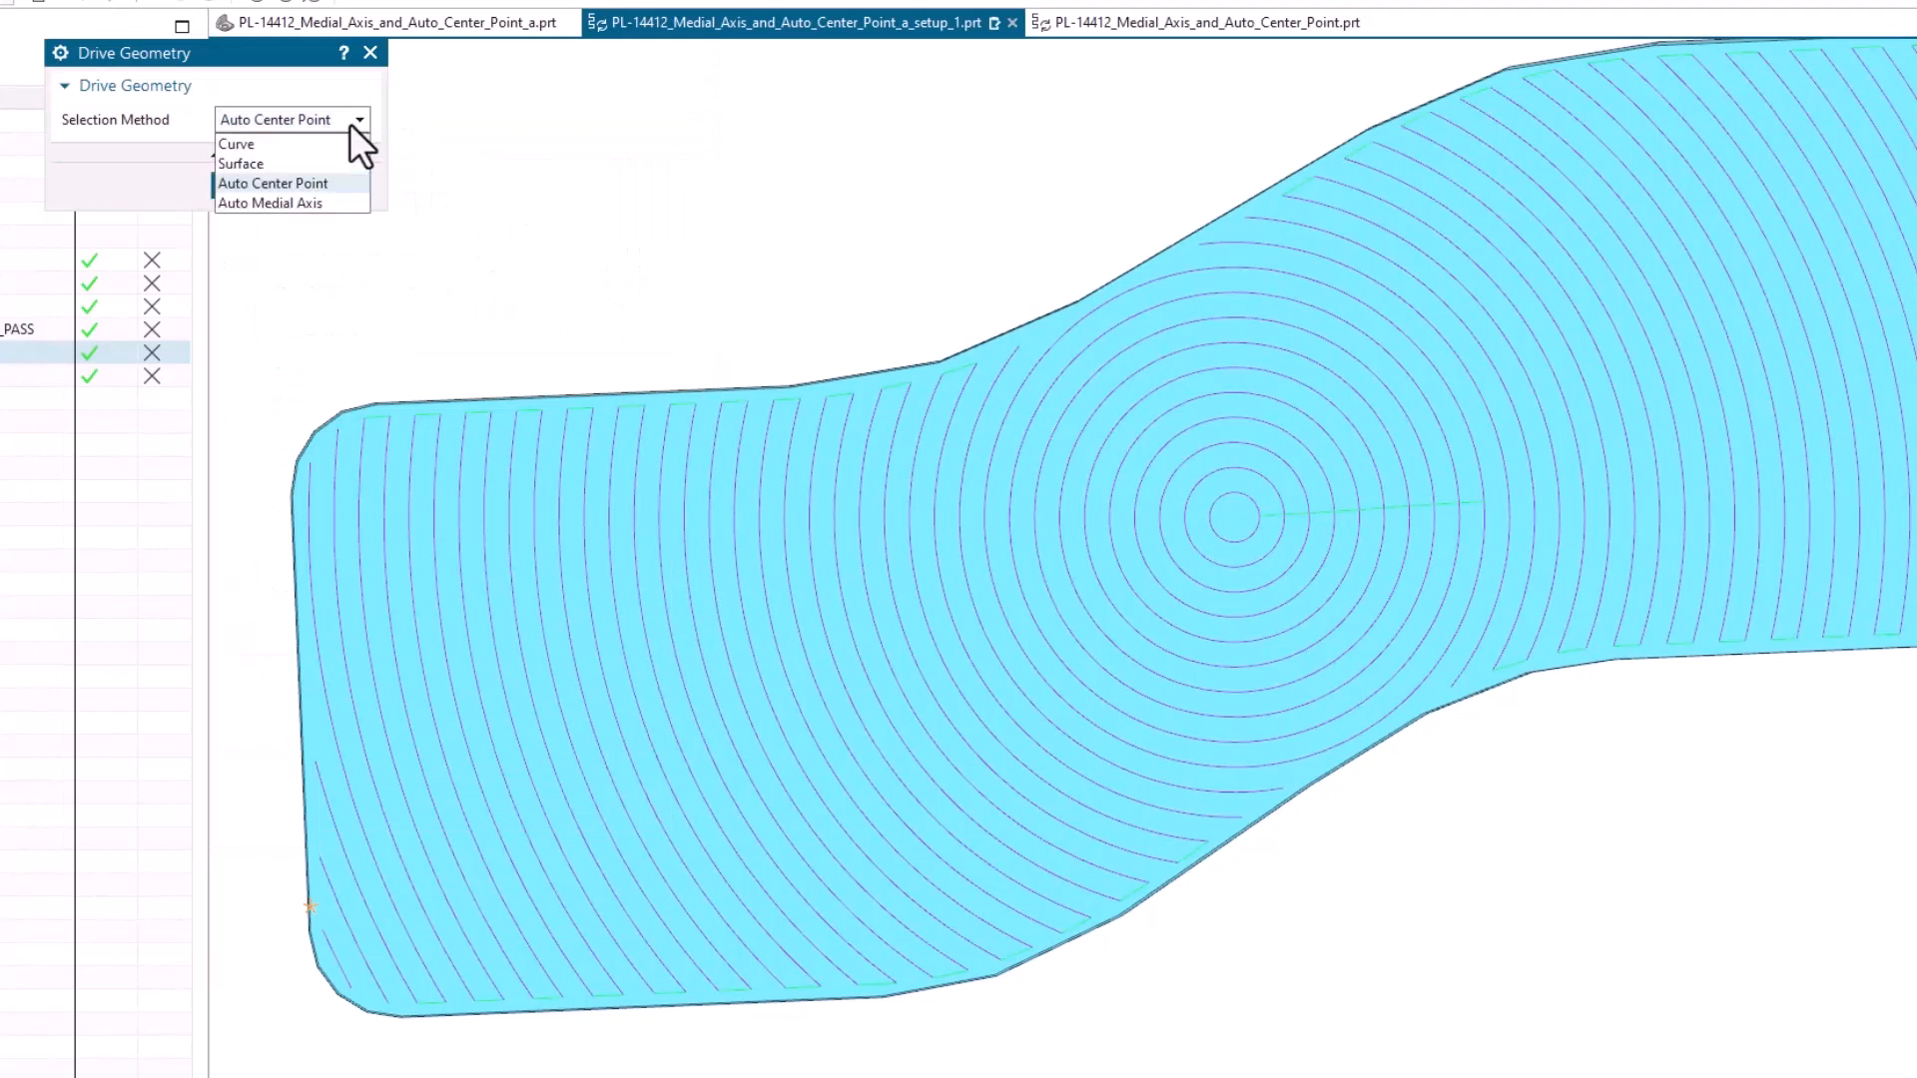
{"action": "left_click", "coordinate": [319, 183]}
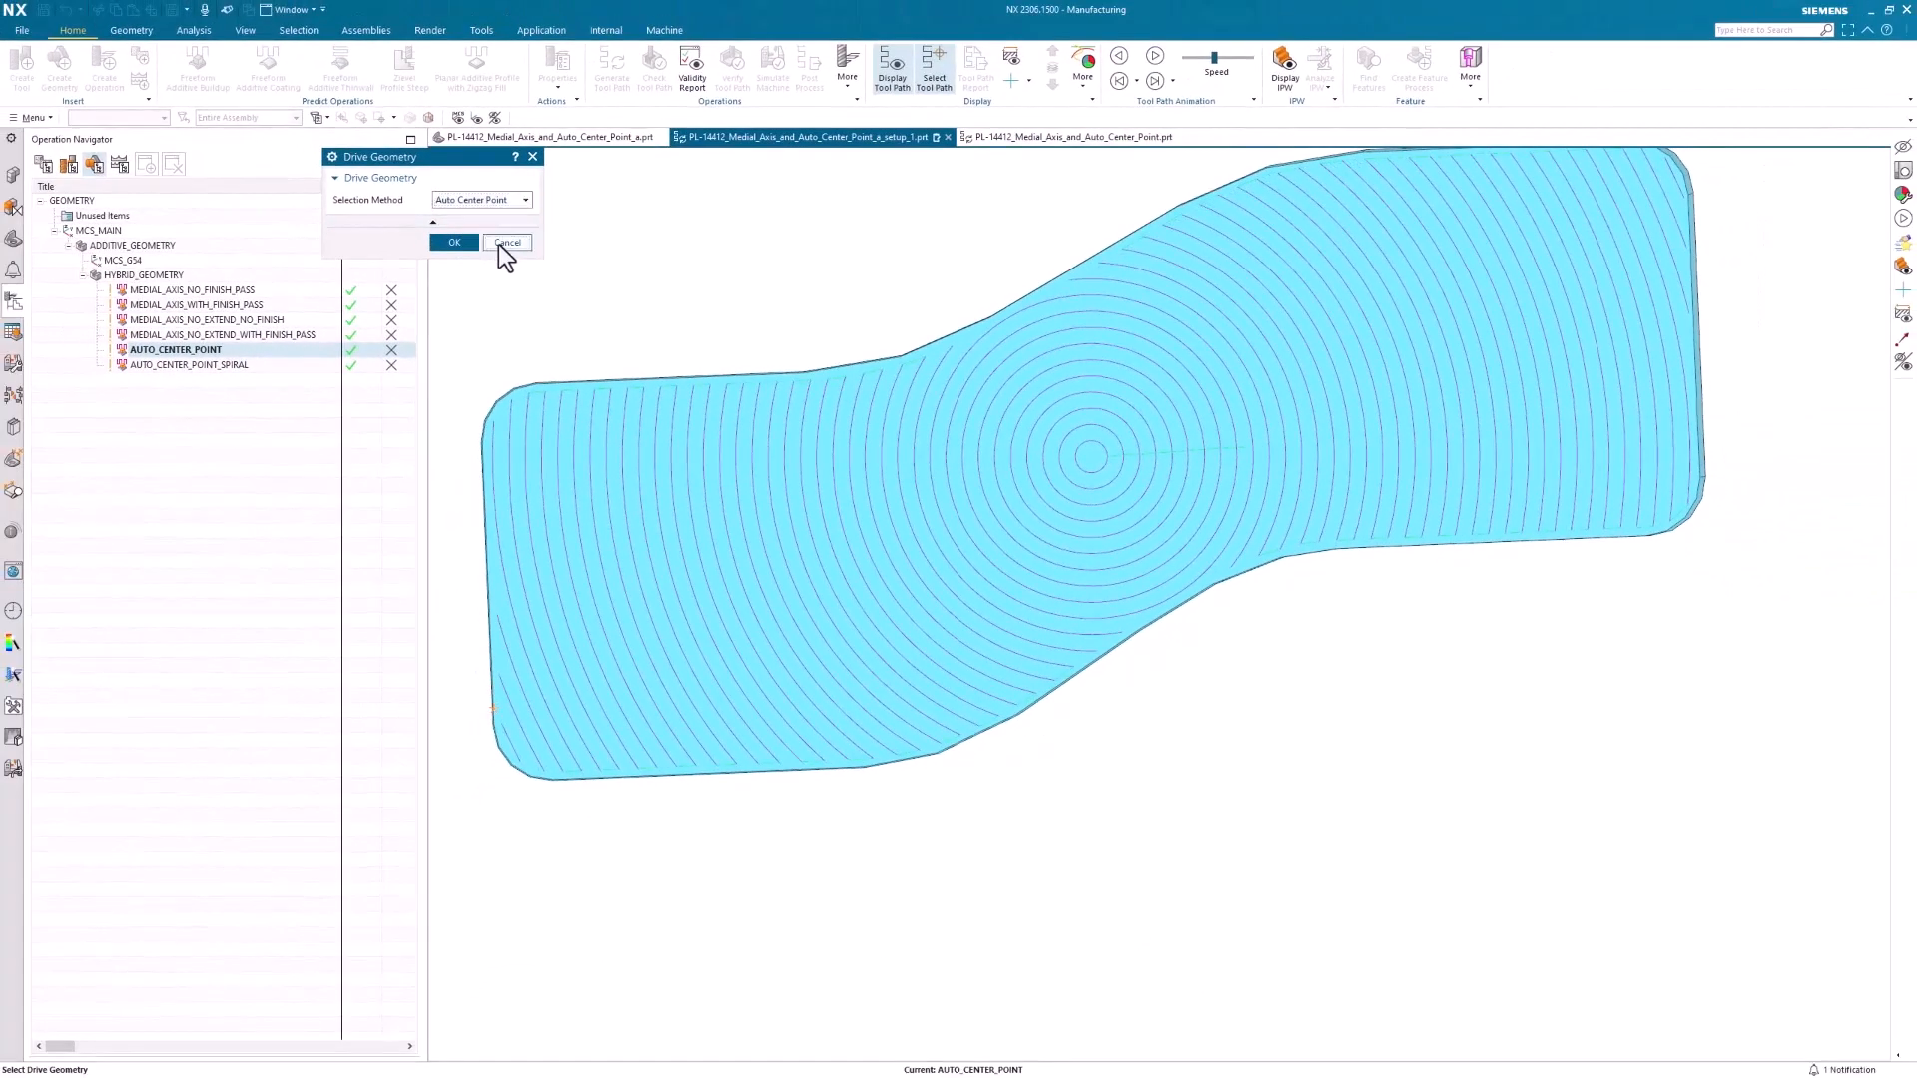
{"action": "left_click", "coordinate": [505, 243]}
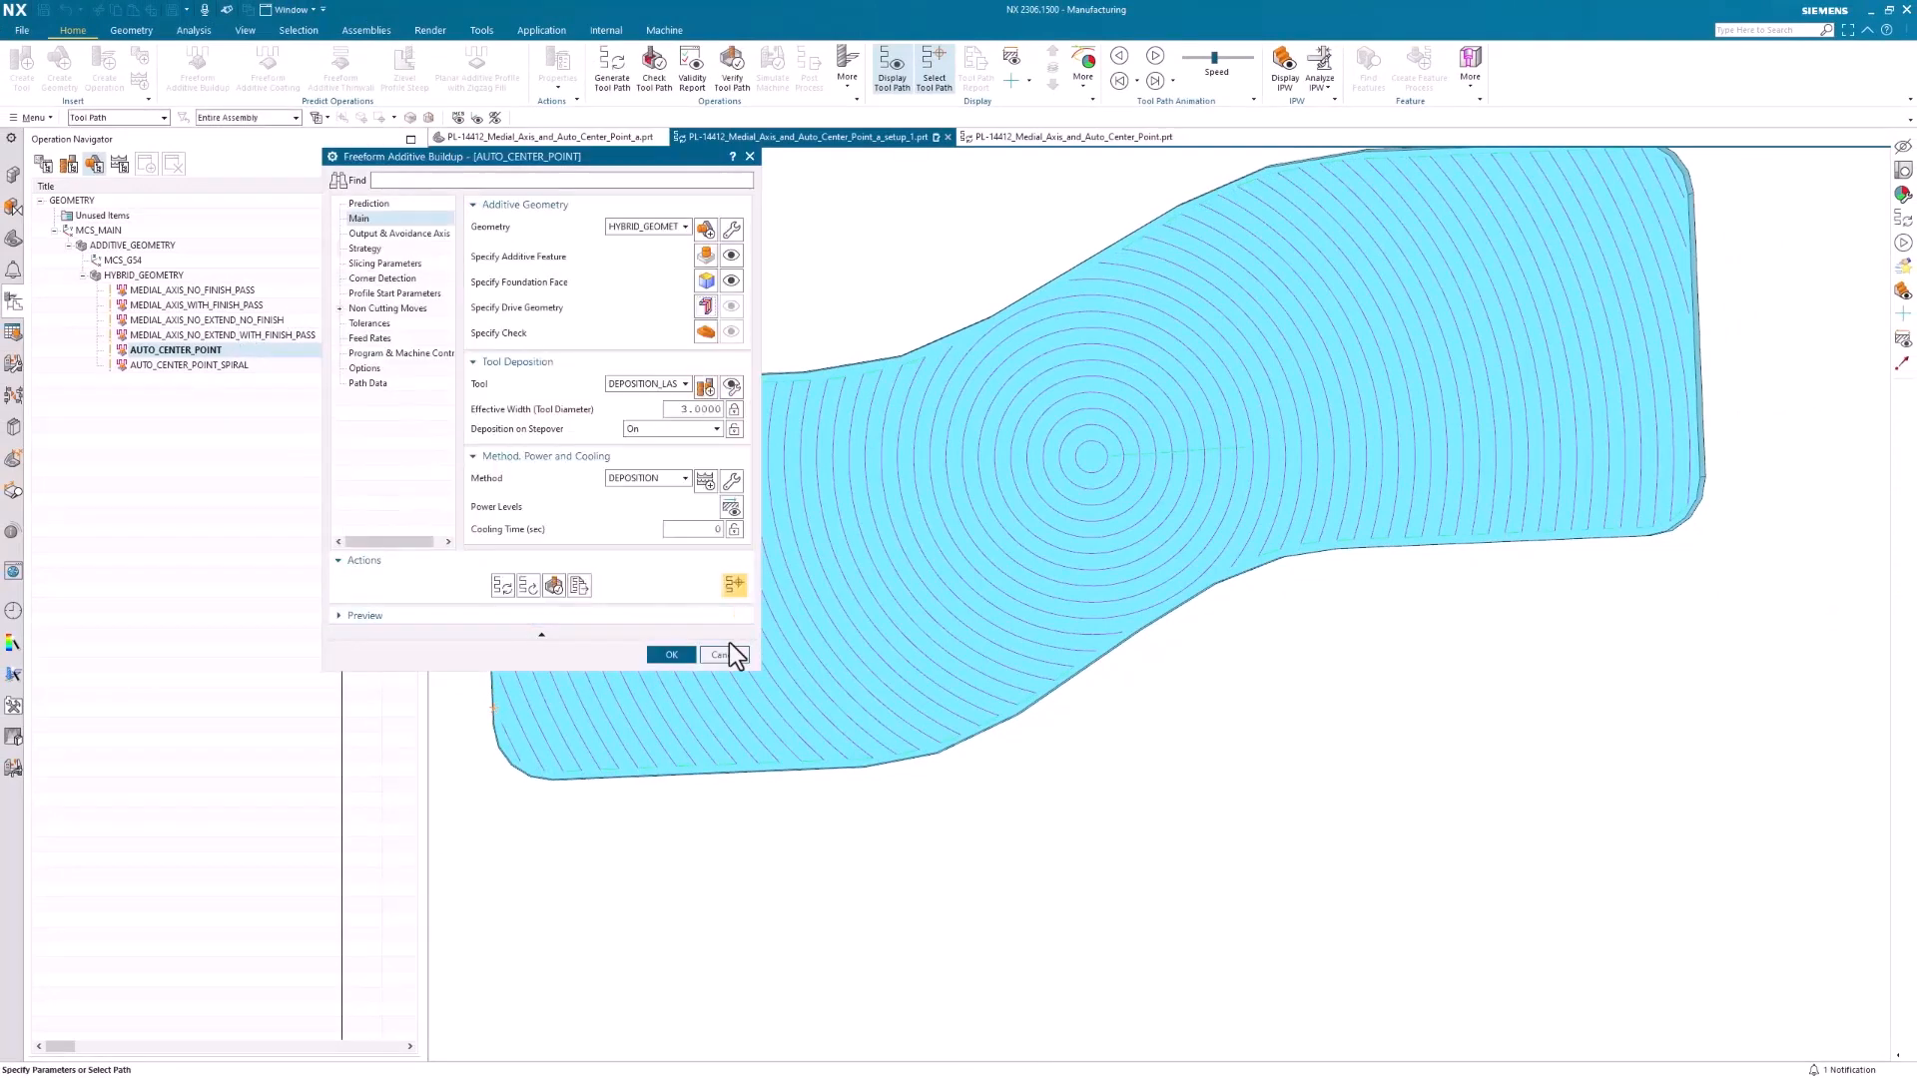
{"action": "left_click", "coordinate": [733, 654]}
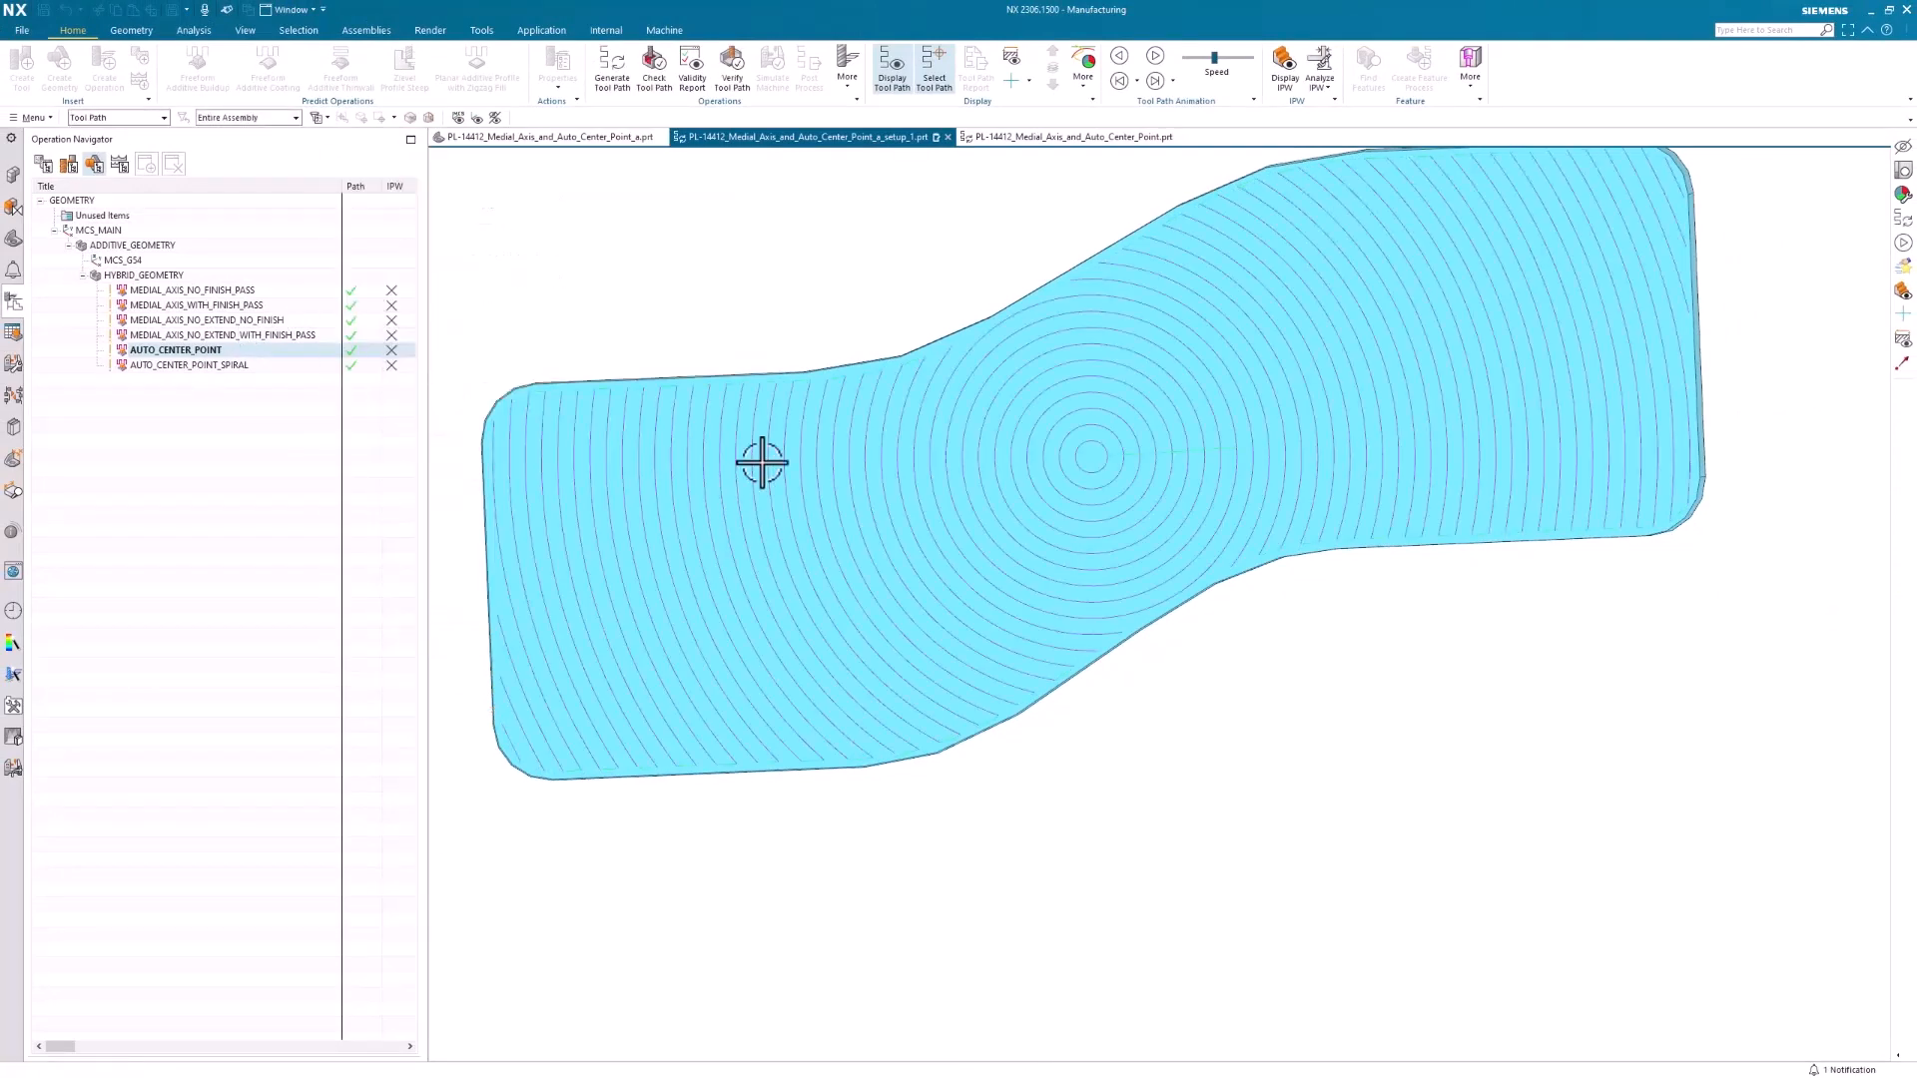
Check the cut pattern options of the AUTO_CENTER_POINT_SPIRAL operation, including Spiral, and leave without changes
{"action": "double_click", "coordinate": [178, 366]}
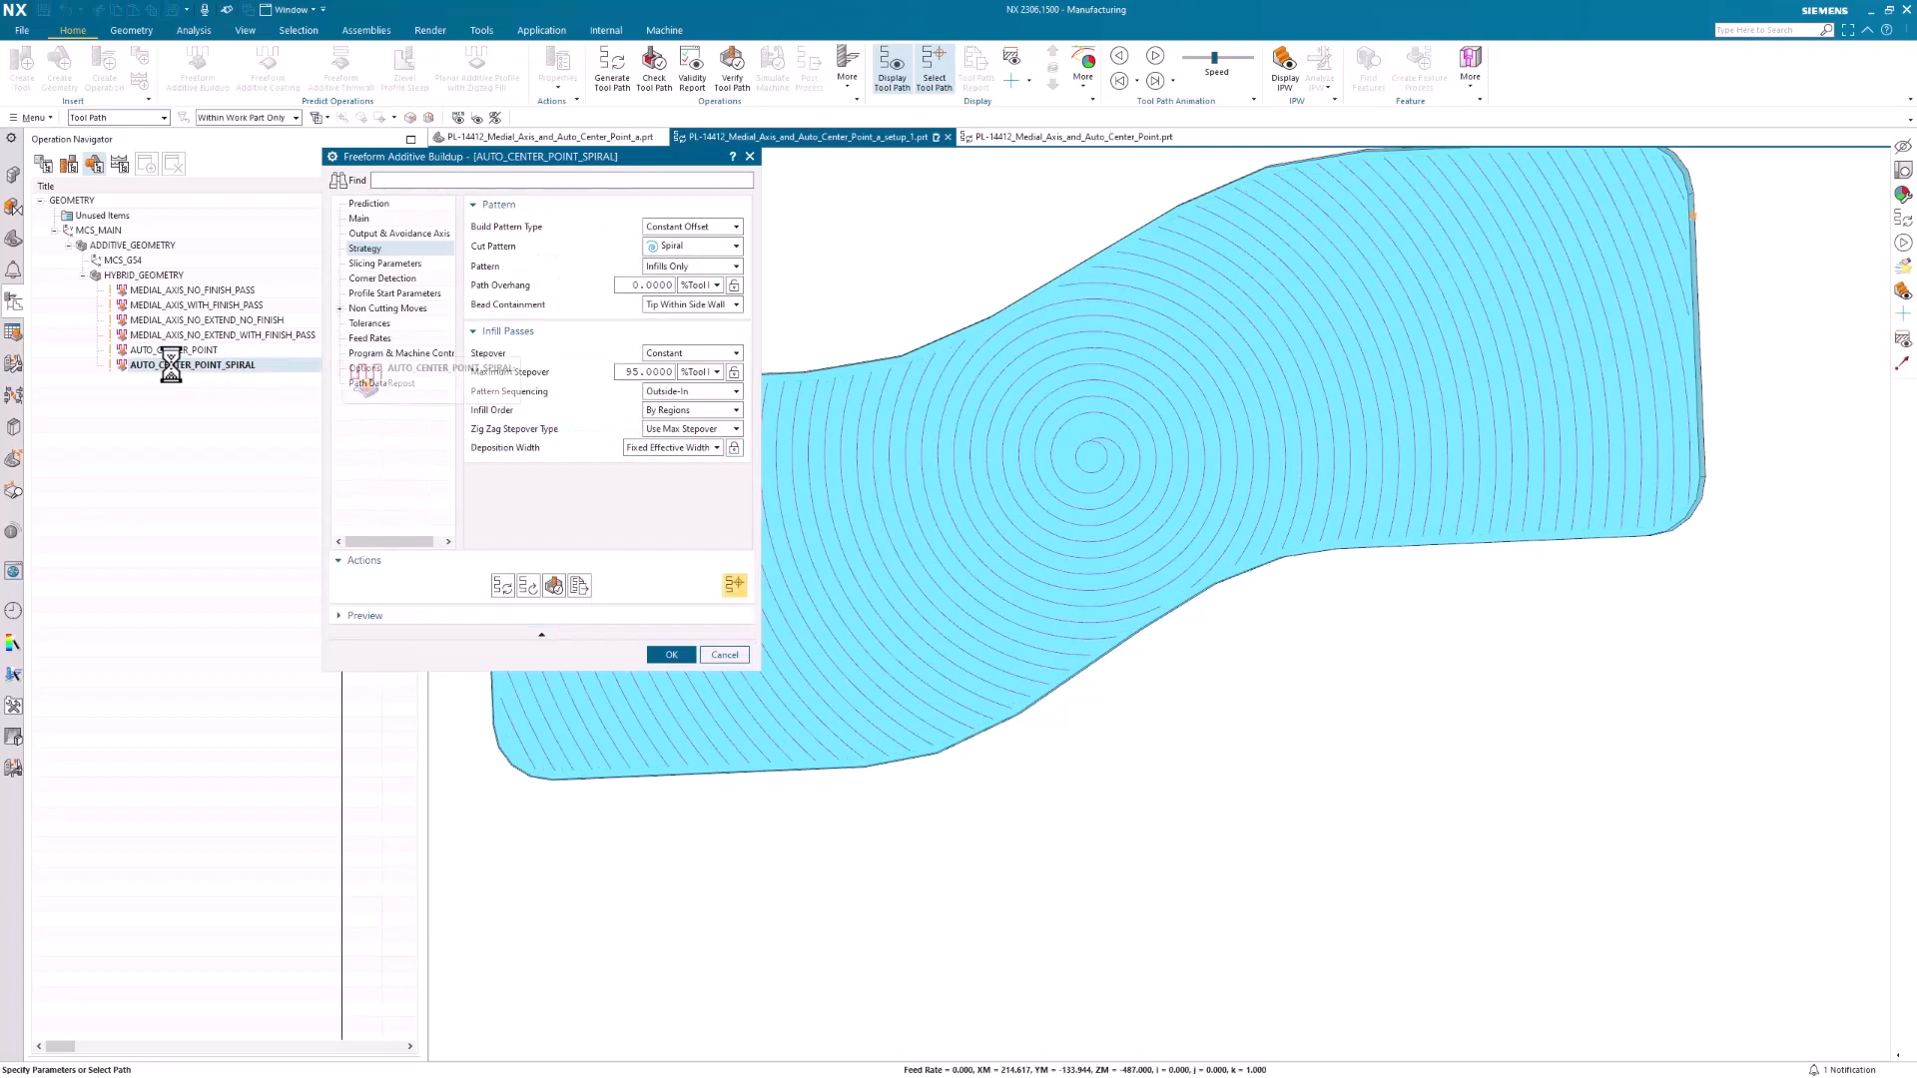
{"action": "left_click", "coordinate": [656, 251]}
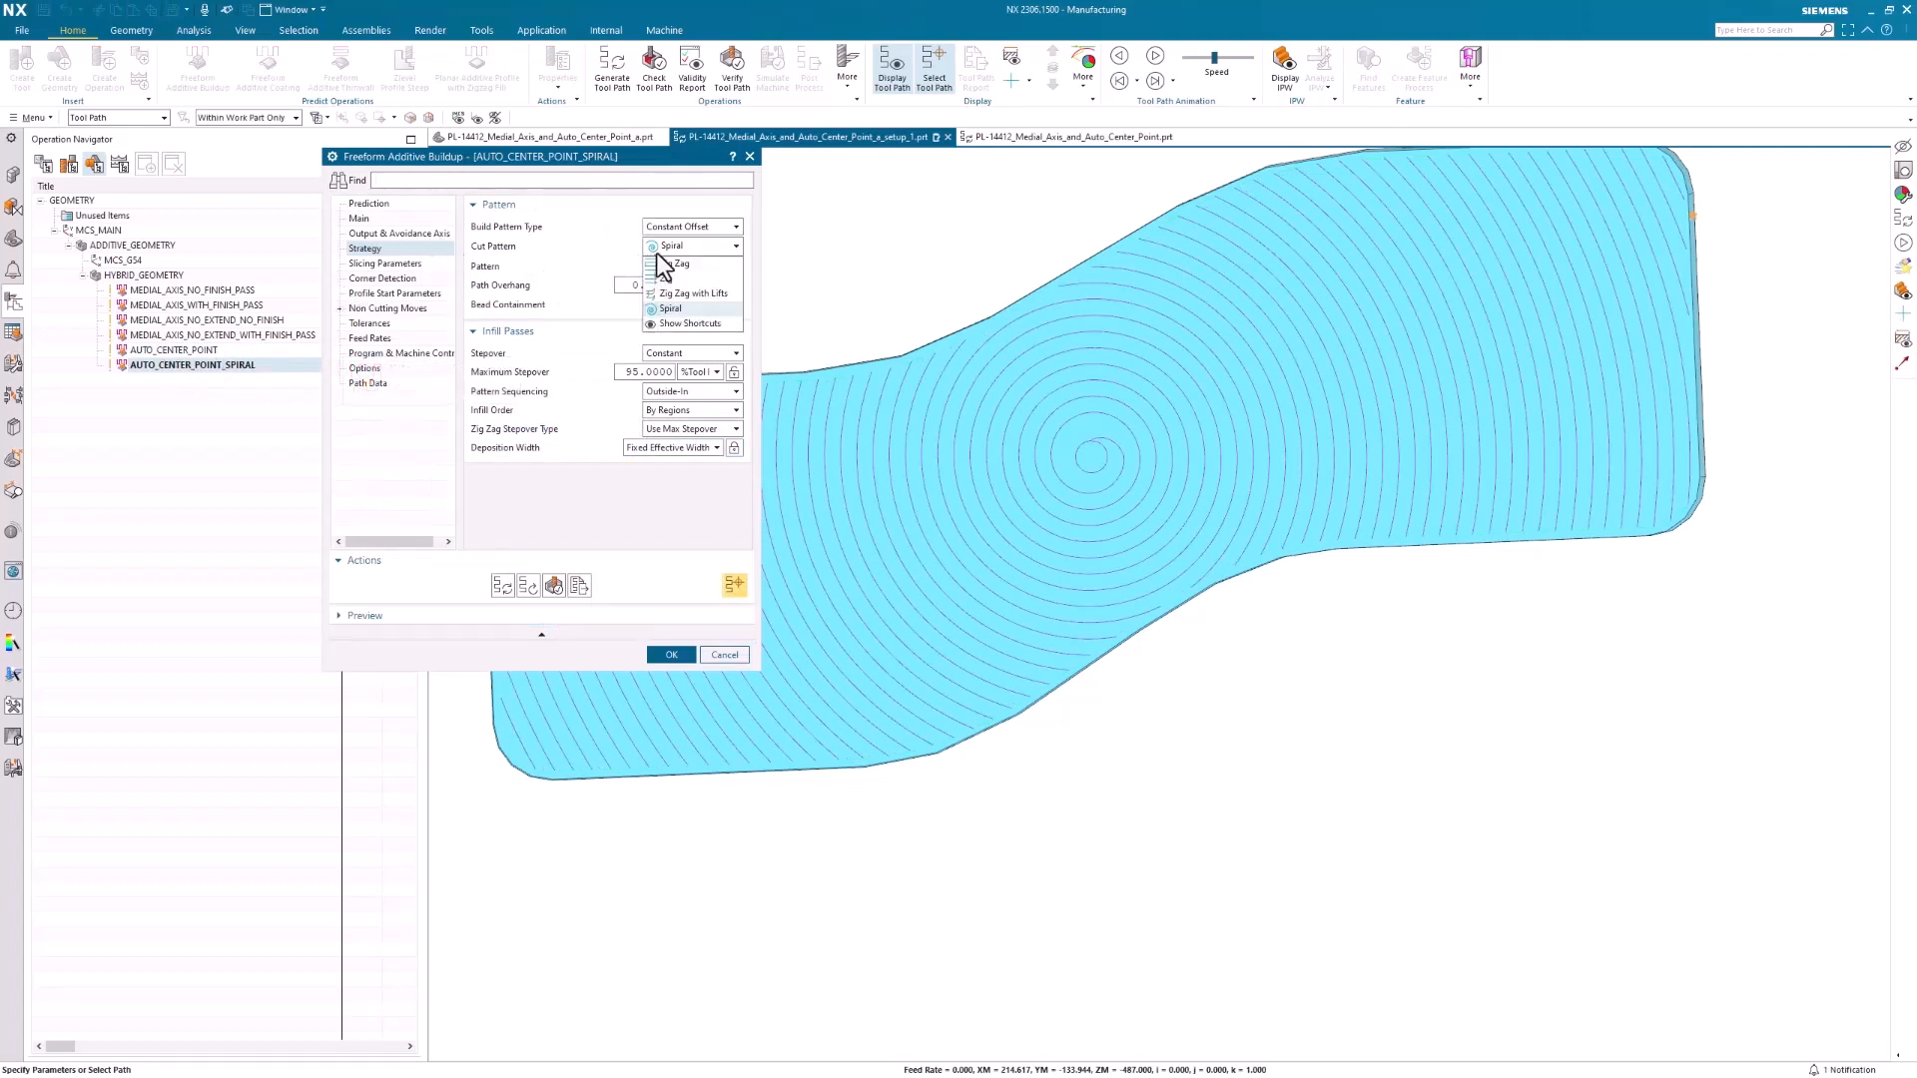
{"action": "left_click", "coordinate": [670, 311]}
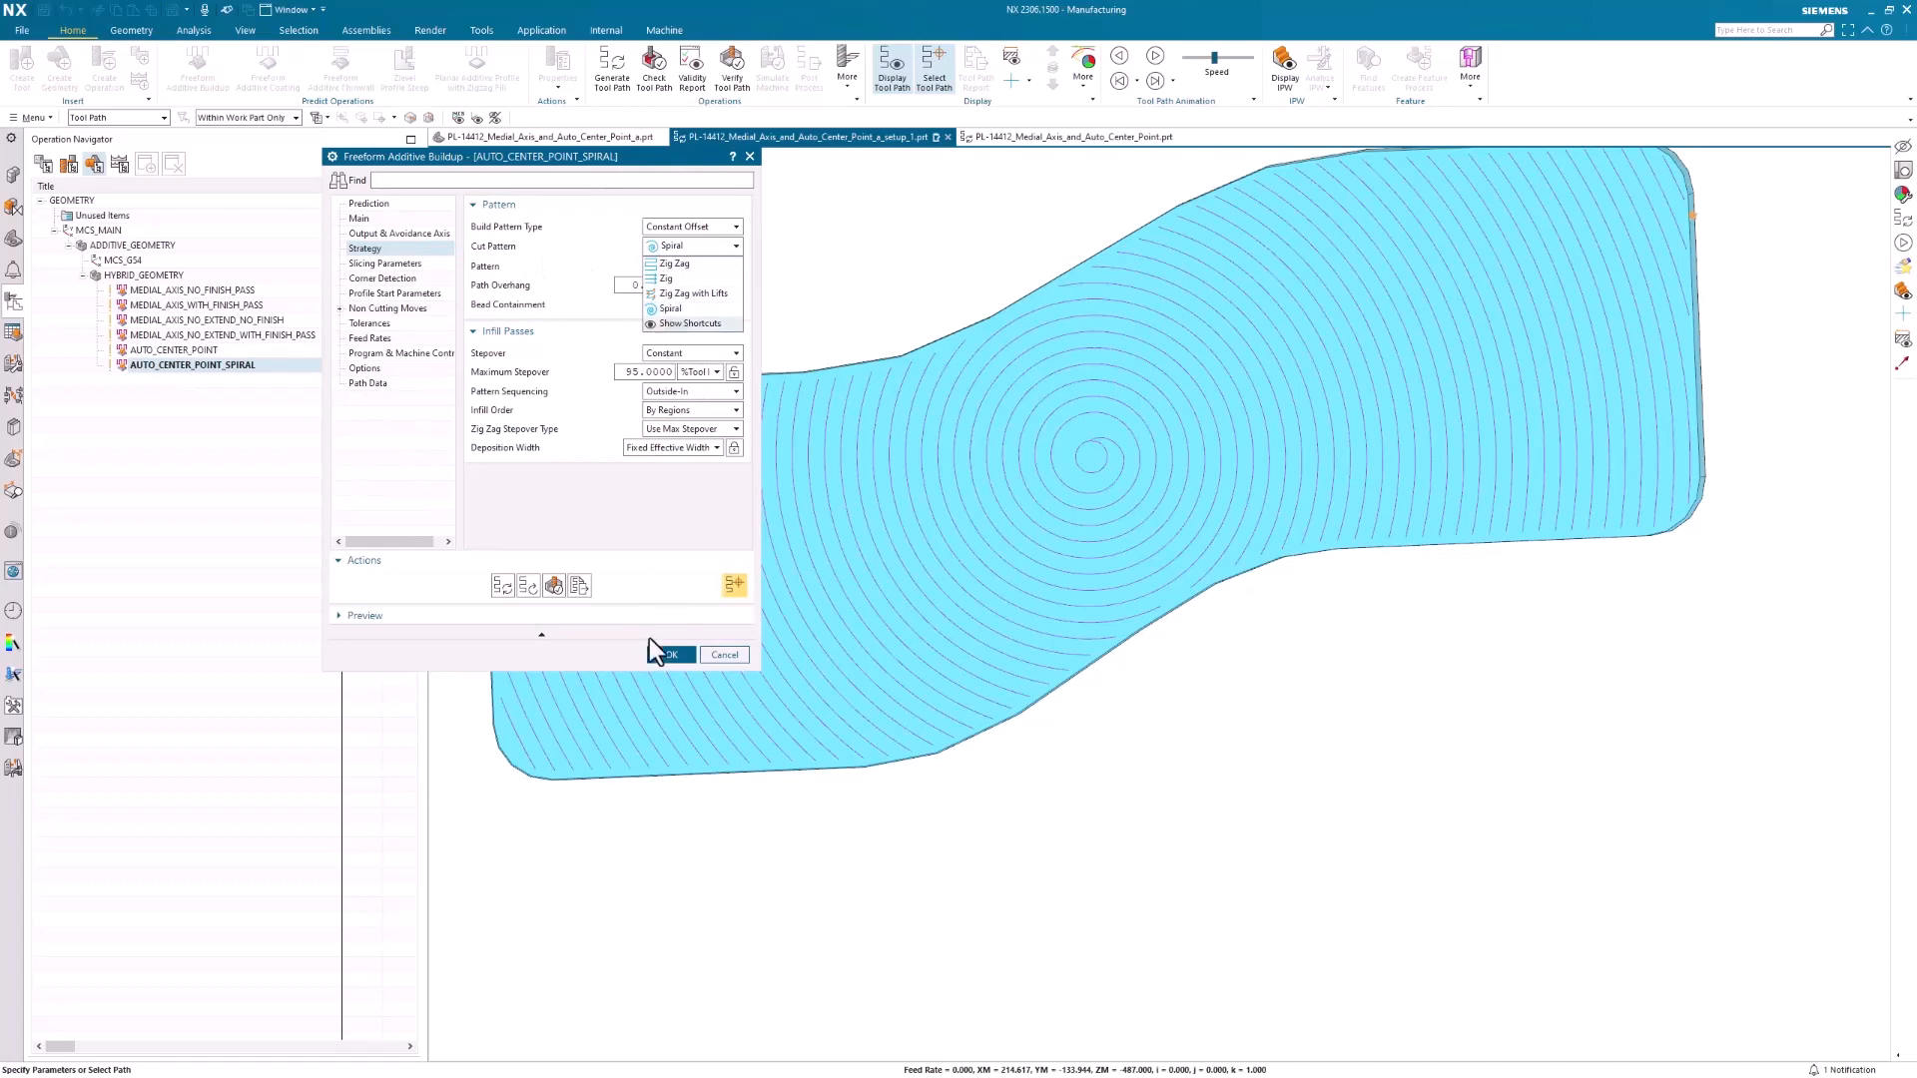
{"action": "left_click", "coordinate": [725, 655]}
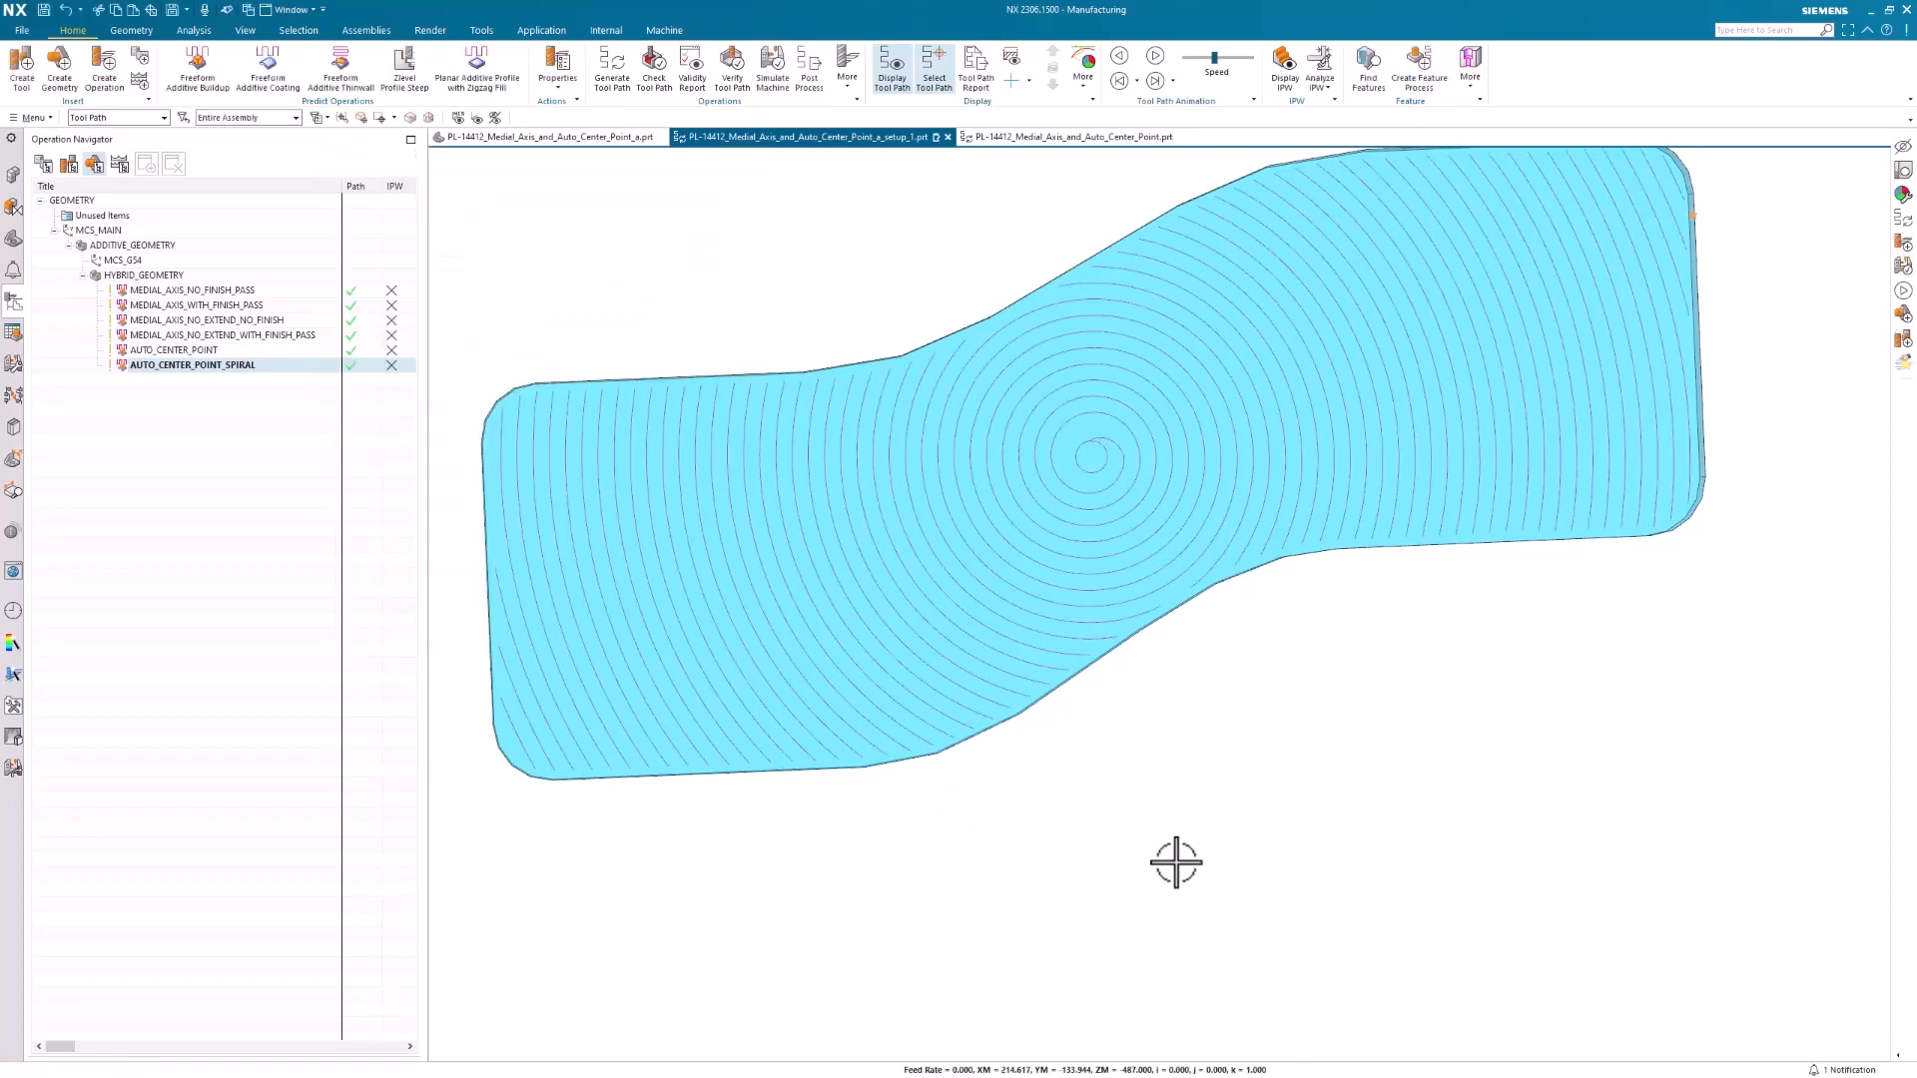
Switch to the part PL-14412_Medial_Axis_and_Auto_Center_Point.prt and examine the tool paths of CENTER_POINT_02 and CENTER_POINT
{"action": "left_click", "coordinate": [1082, 135]}
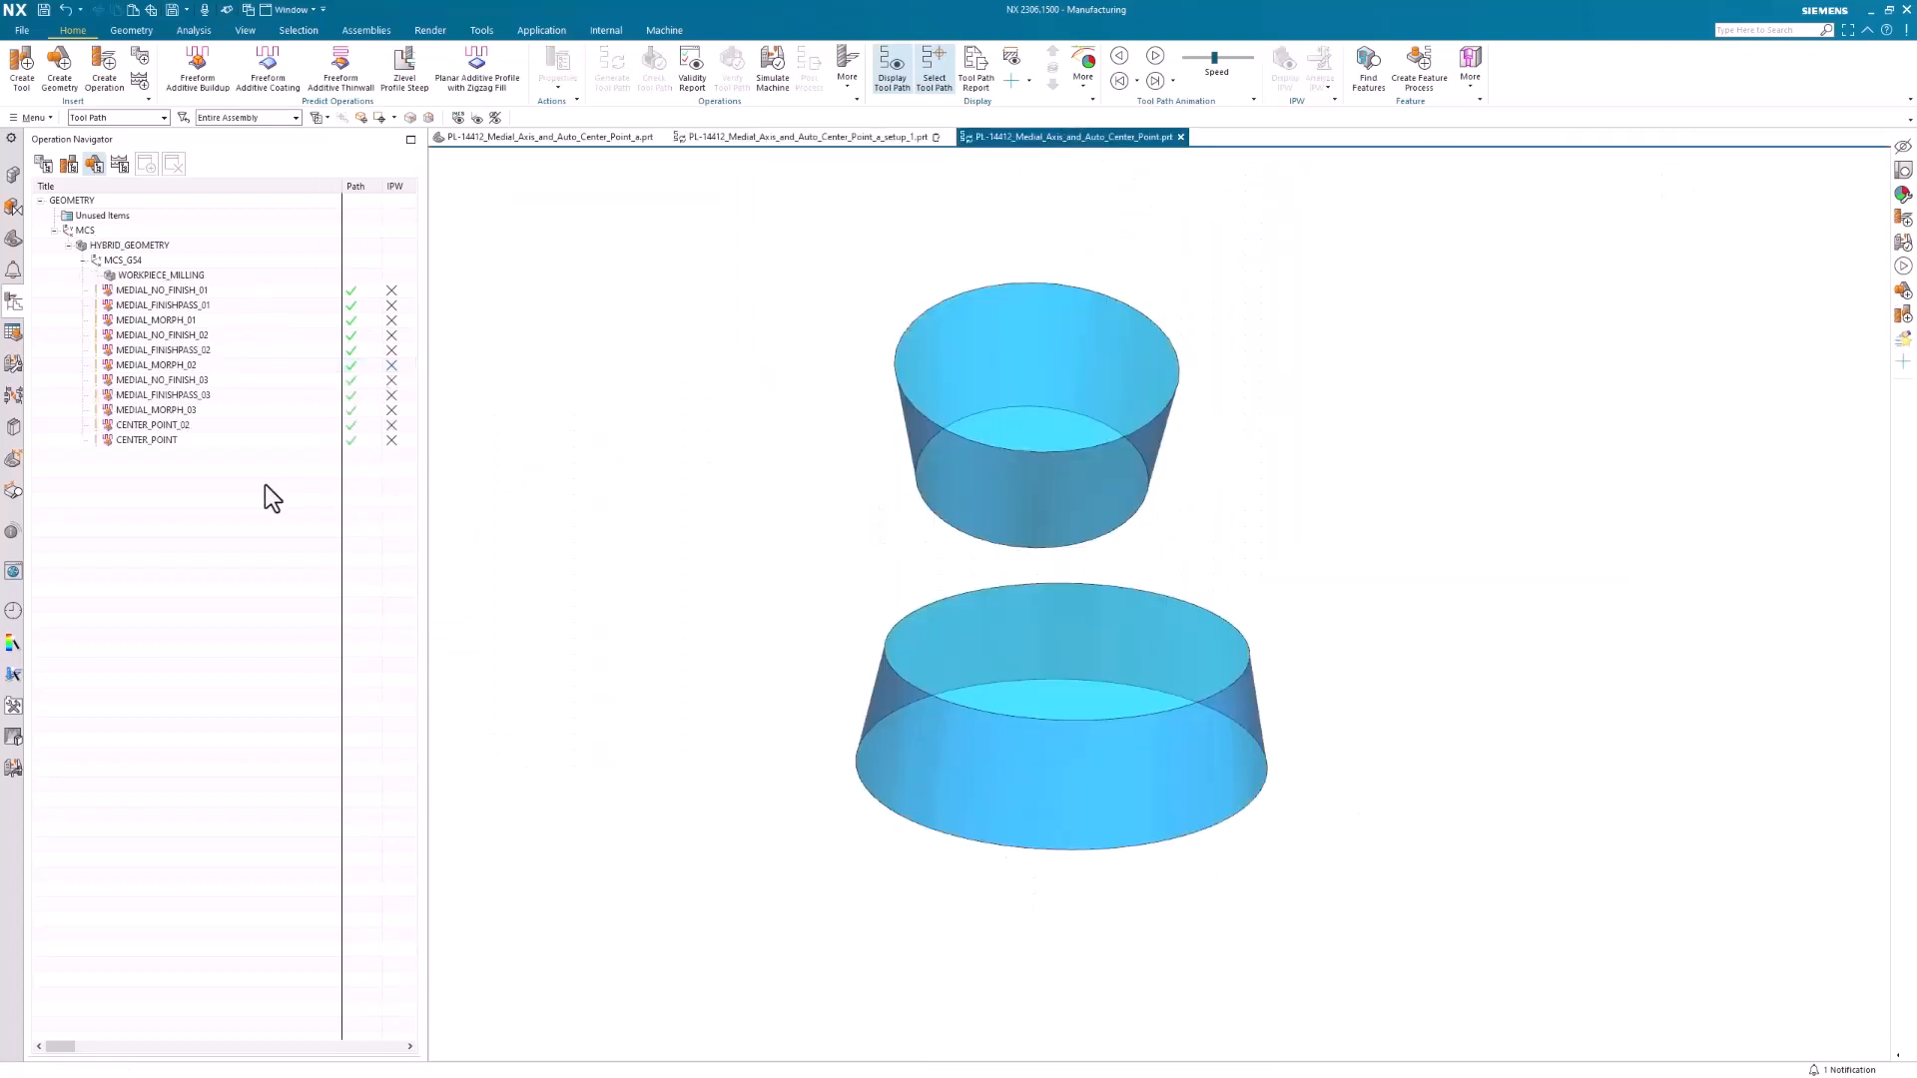
{"action": "left_click", "coordinate": [132, 425]}
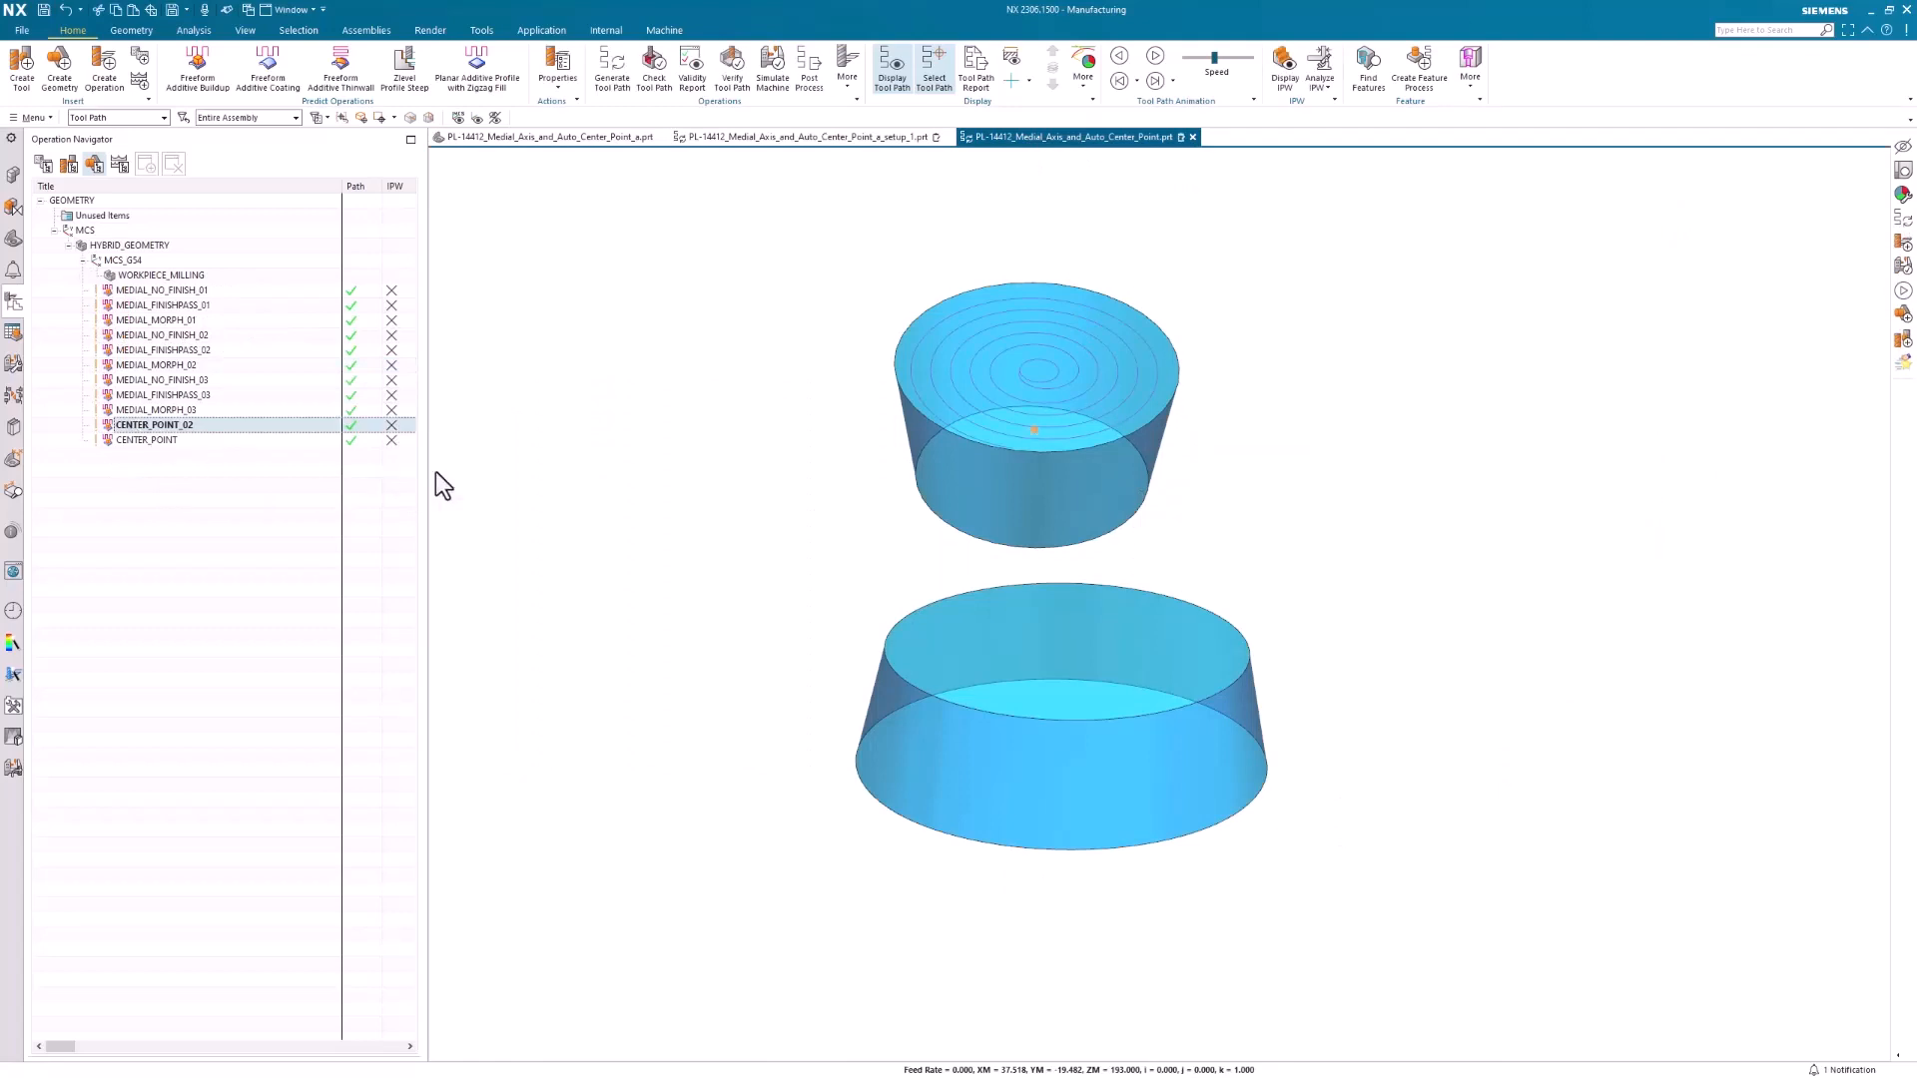
{"action": "mouse_move", "coordinate": [1358, 469]}
{"action": "middle_mouse_down"}
{"action": "mouse_move", "coordinate": [1370, 515]}
{"action": "mouse_move", "coordinate": [908, 420]}
{"action": "middle_mouse_up"}
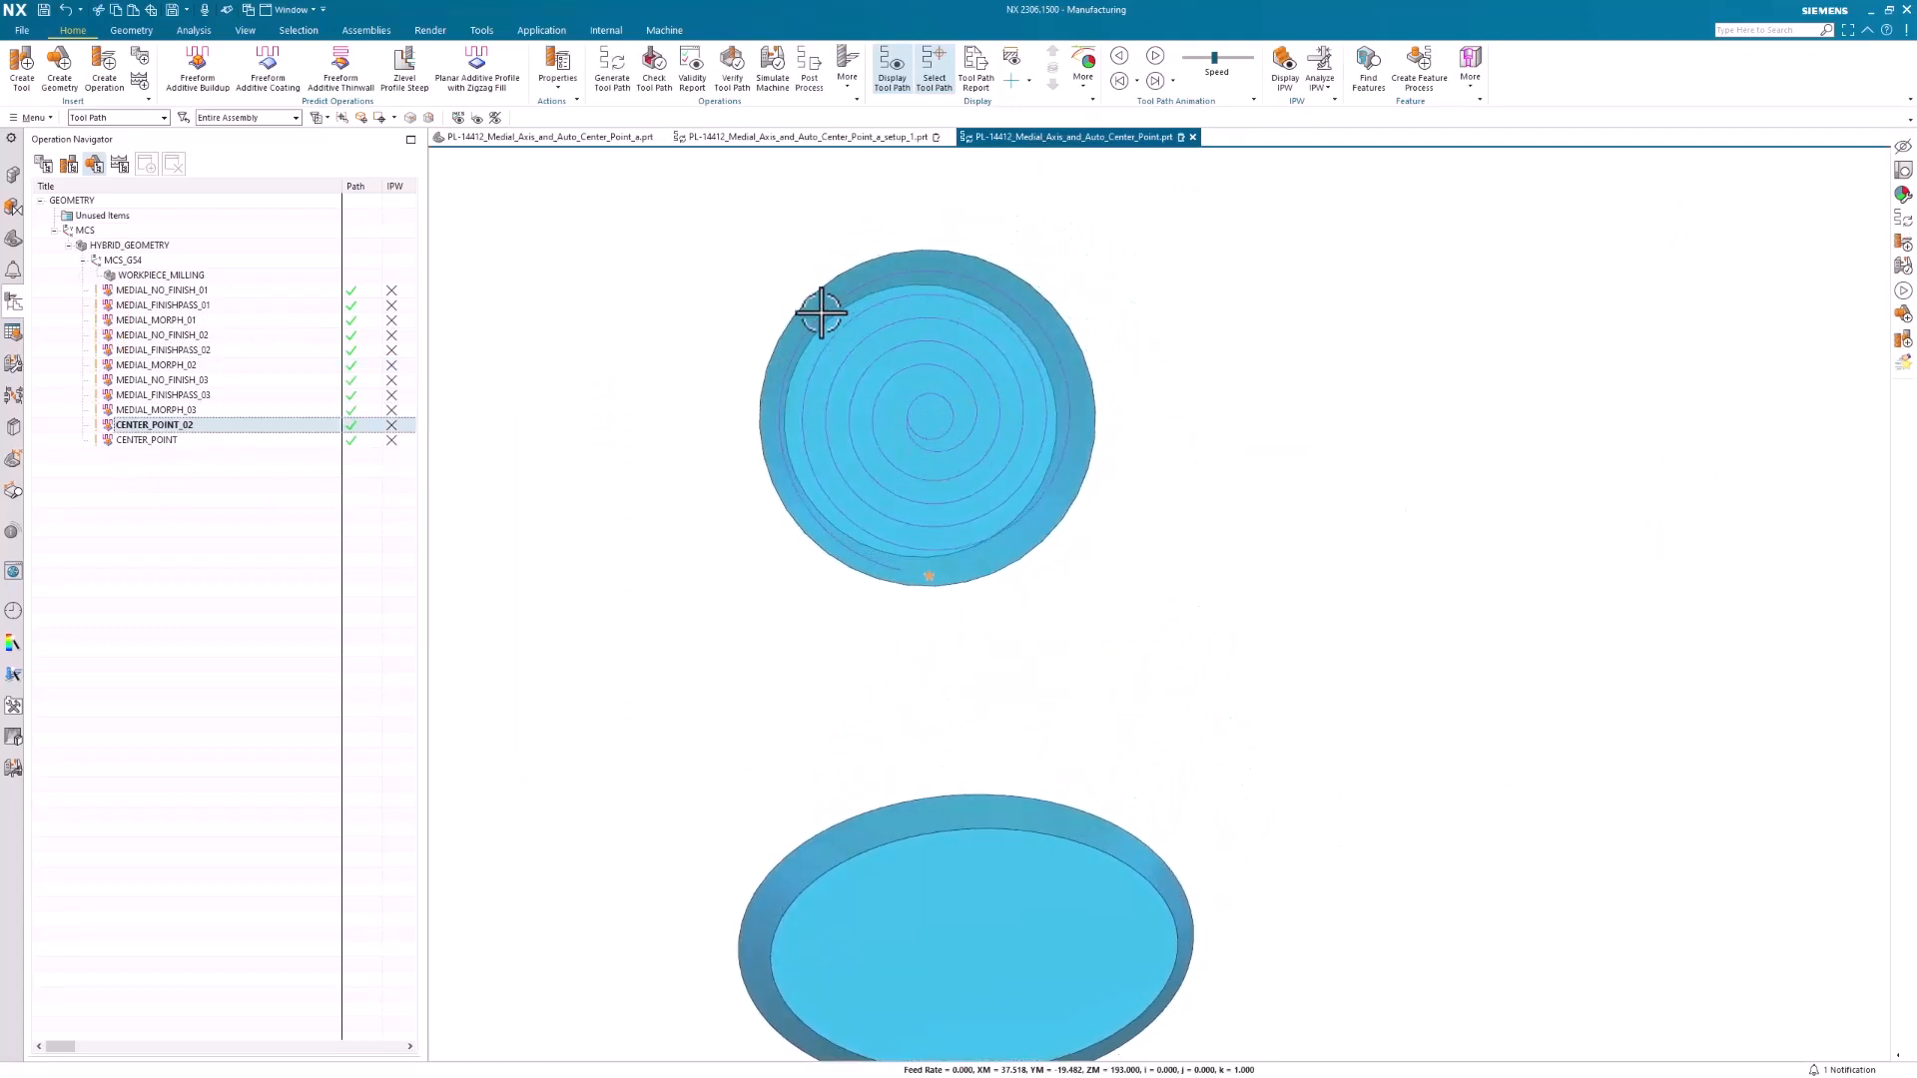
{"action": "middle_click_drag", "start_coordinate": [539, 539], "coordinate": [902, 672]}
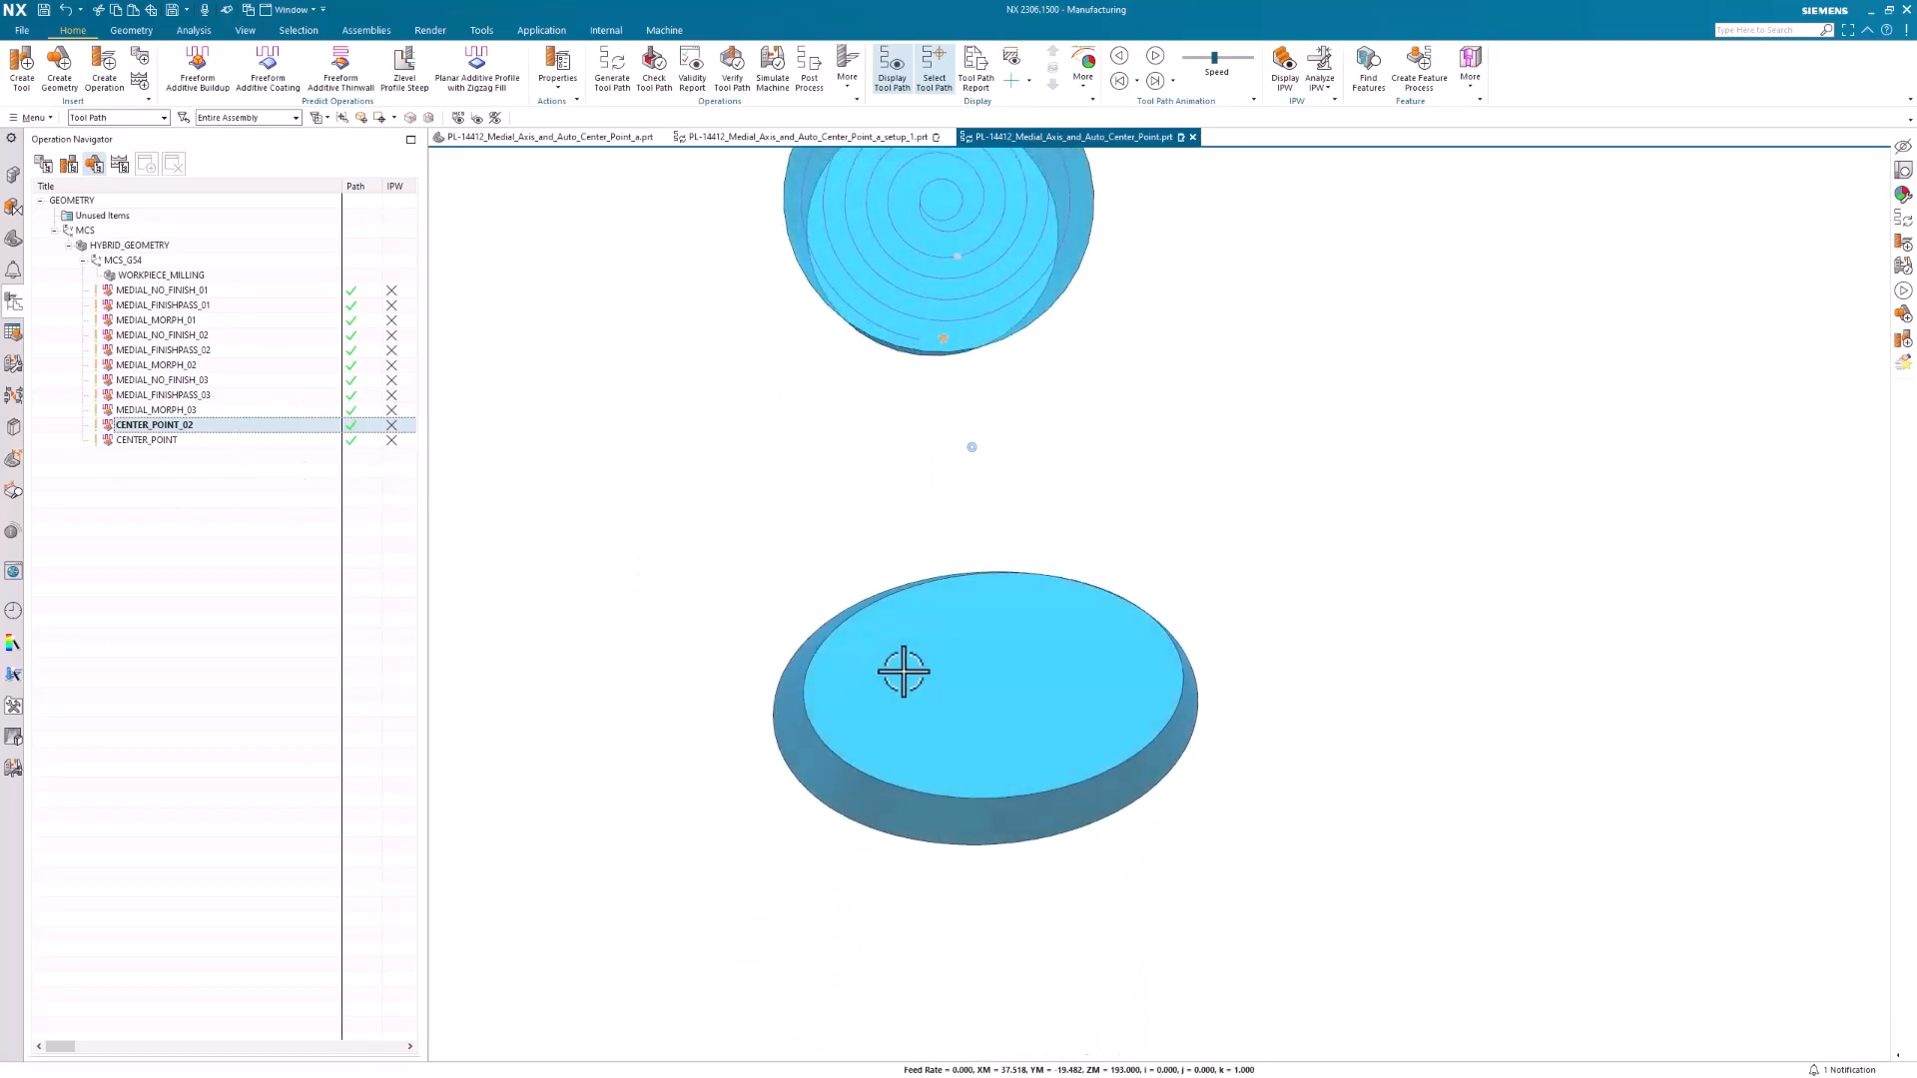
{"action": "left_click", "coordinate": [159, 445]}
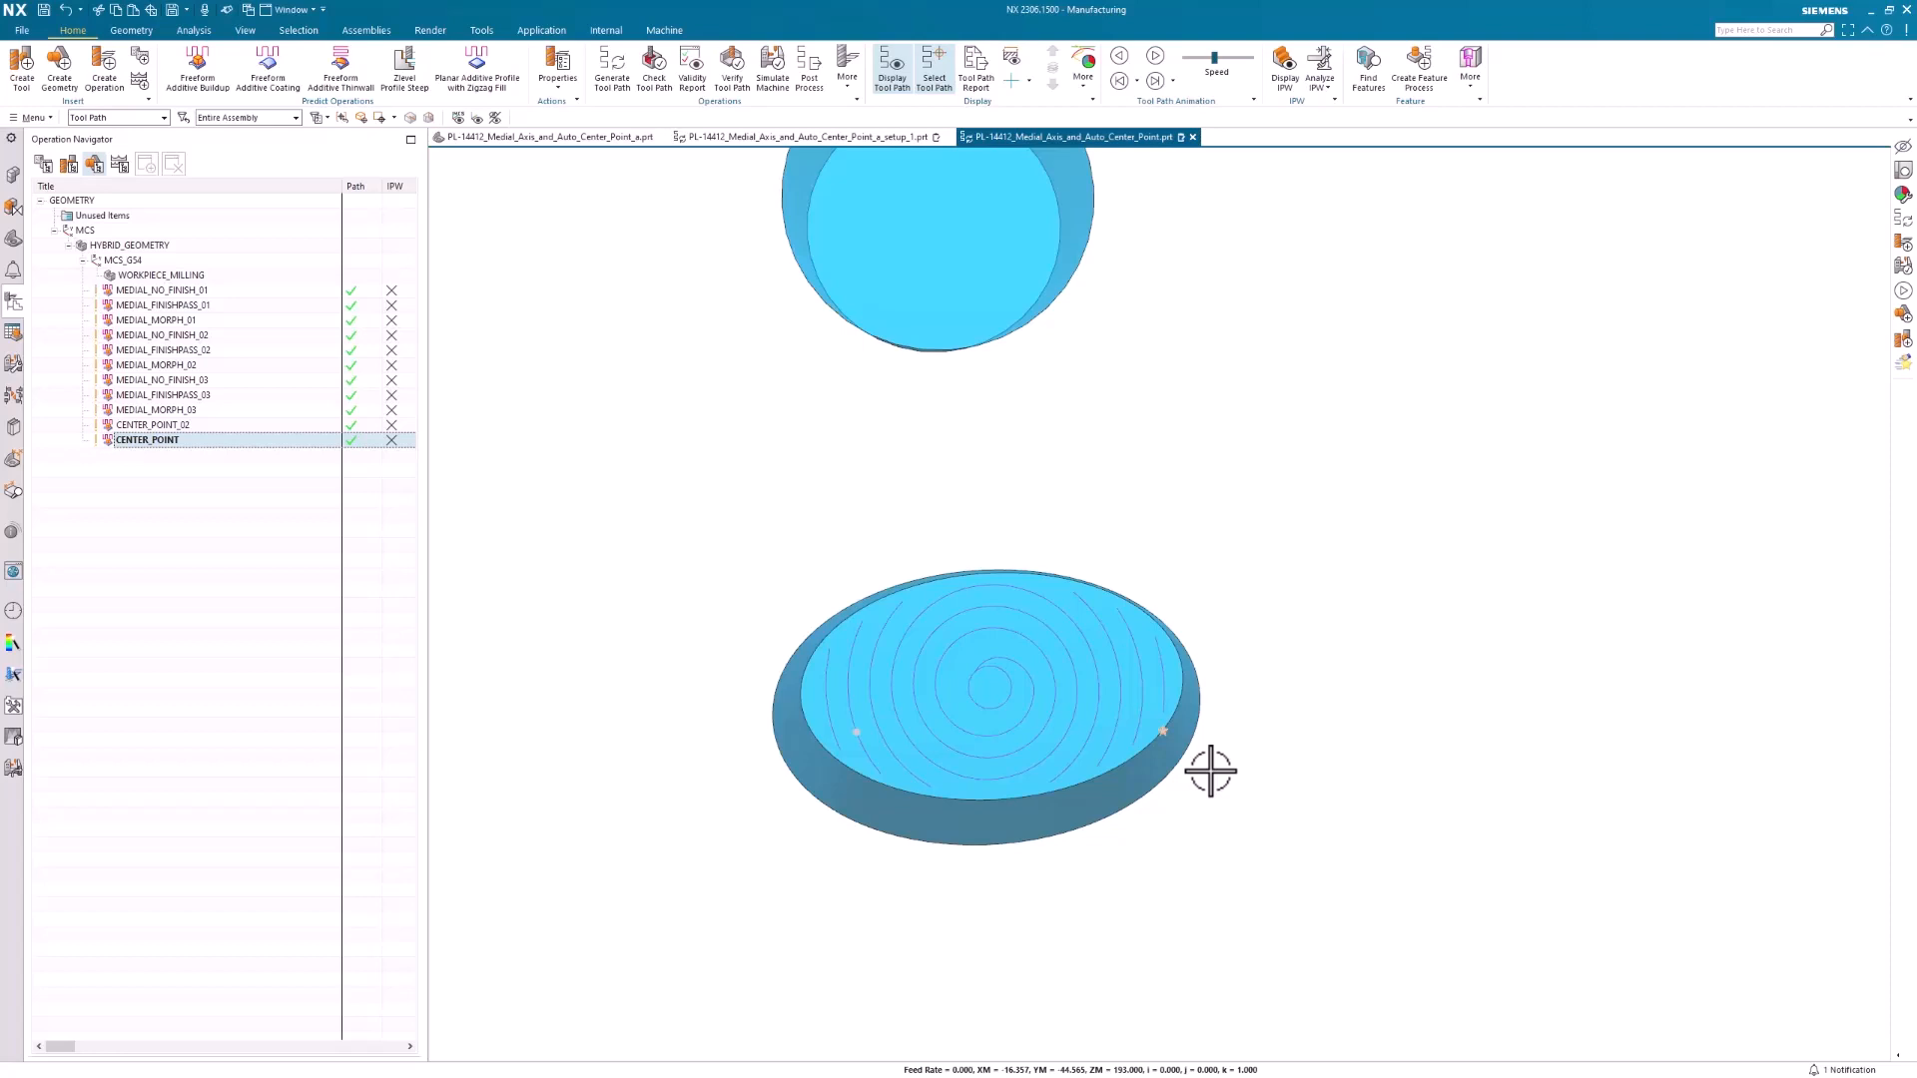
Switch to the part PL-14412_Medial_Axis_and_Auto_Center_Point_a_setup_1.prt
{"action": "left_click", "coordinate": [727, 138]}
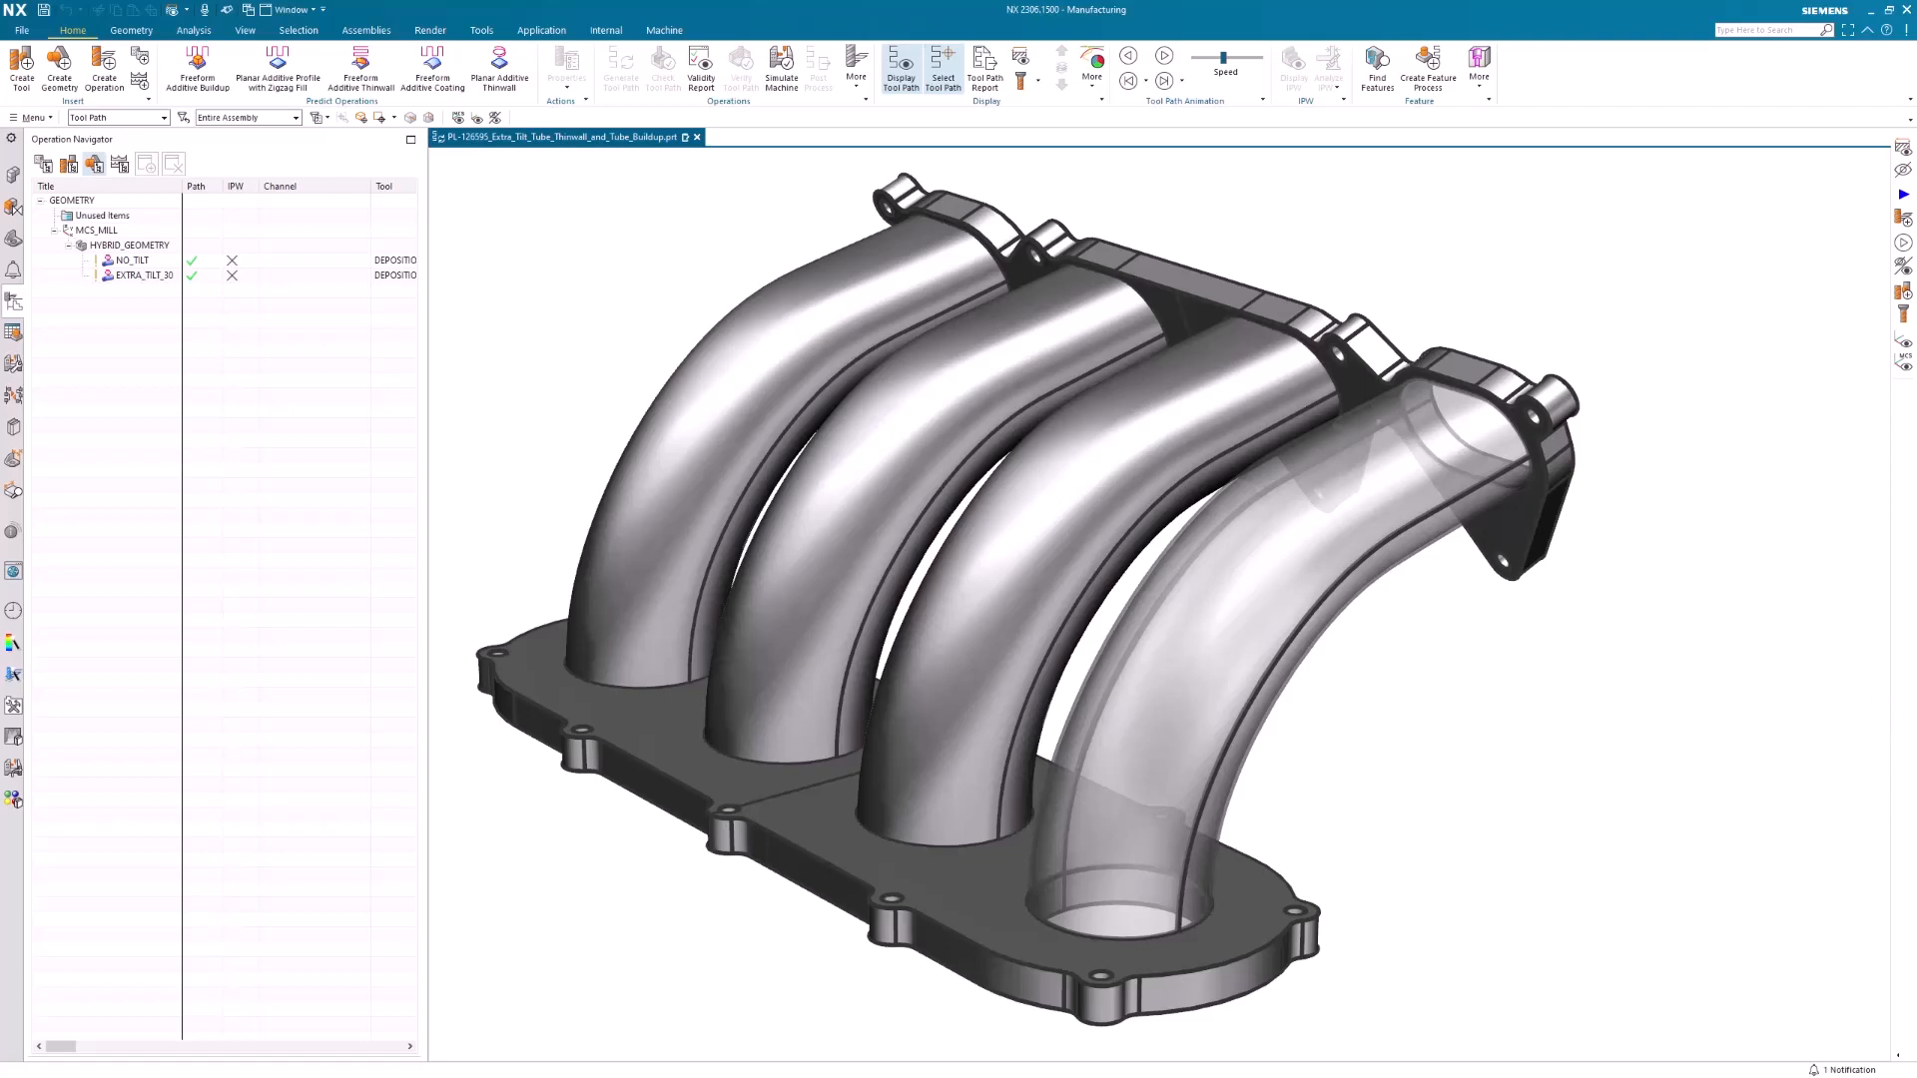
Examine the tool position on the NO_TILT tool path along the tube, check its Additional Tilt Angle, and leave without changes
{"action": "left_click", "coordinate": [132, 260]}
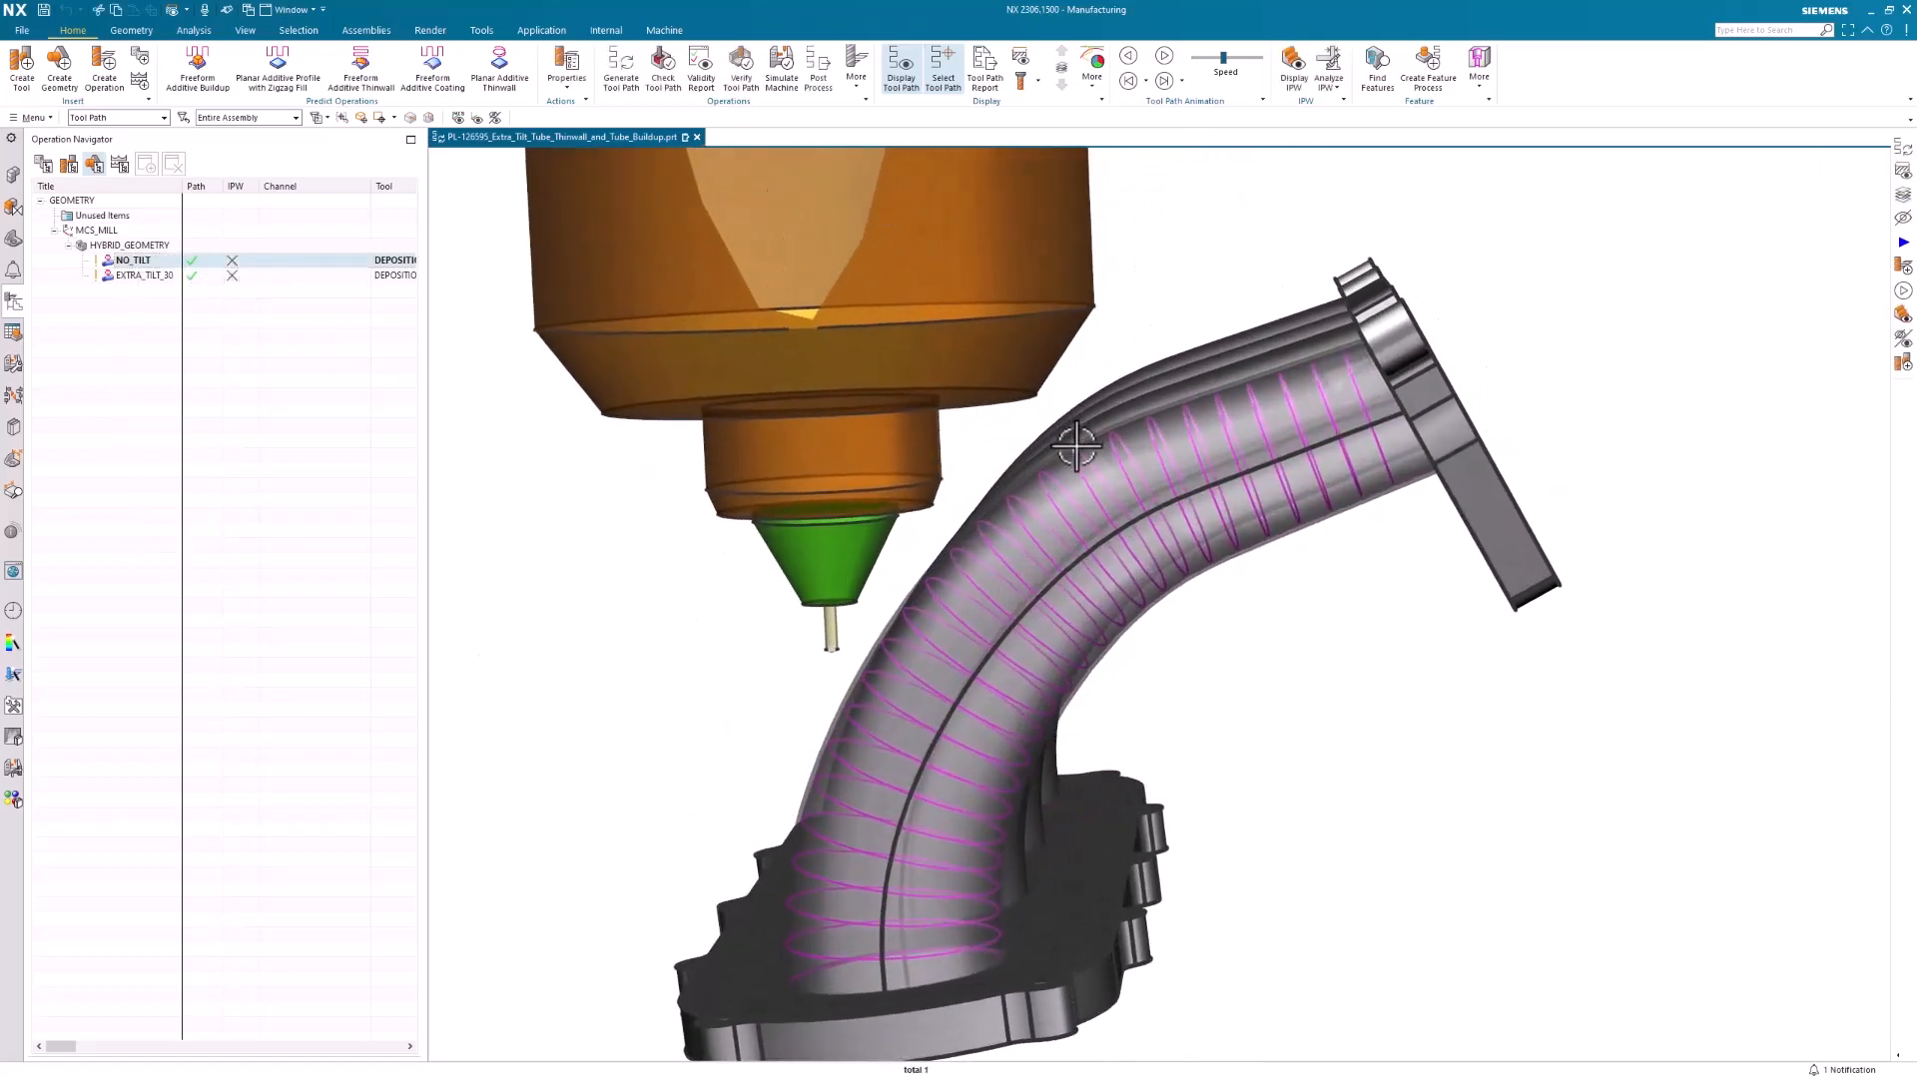
{"action": "left_click", "coordinate": [1077, 446]}
{"action": "middle_click_drag", "start_coordinate": [1060, 491], "coordinate": [1039, 355]}
{"action": "scroll", "coordinate": [1168, 530], "scroll_direction": "up", "scroll_amount": 4}
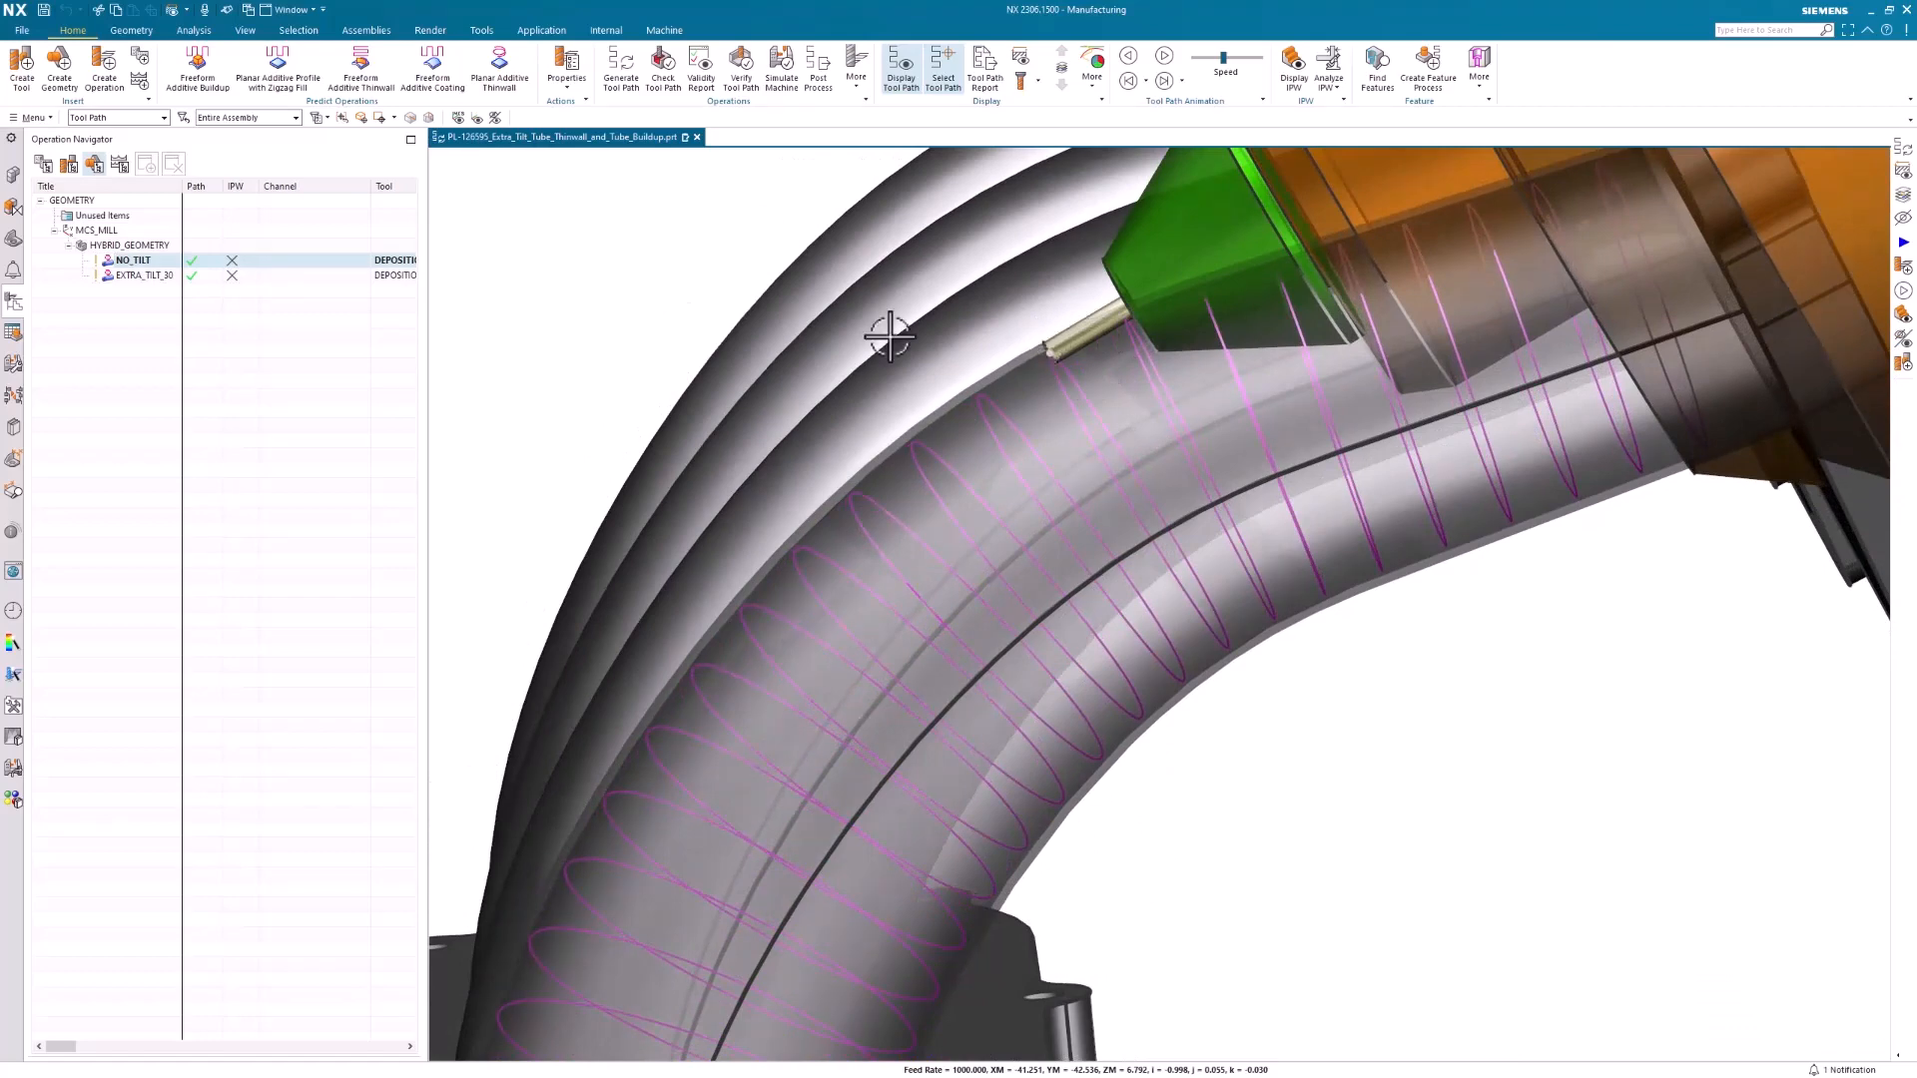
{"action": "double_click", "coordinate": [140, 259]}
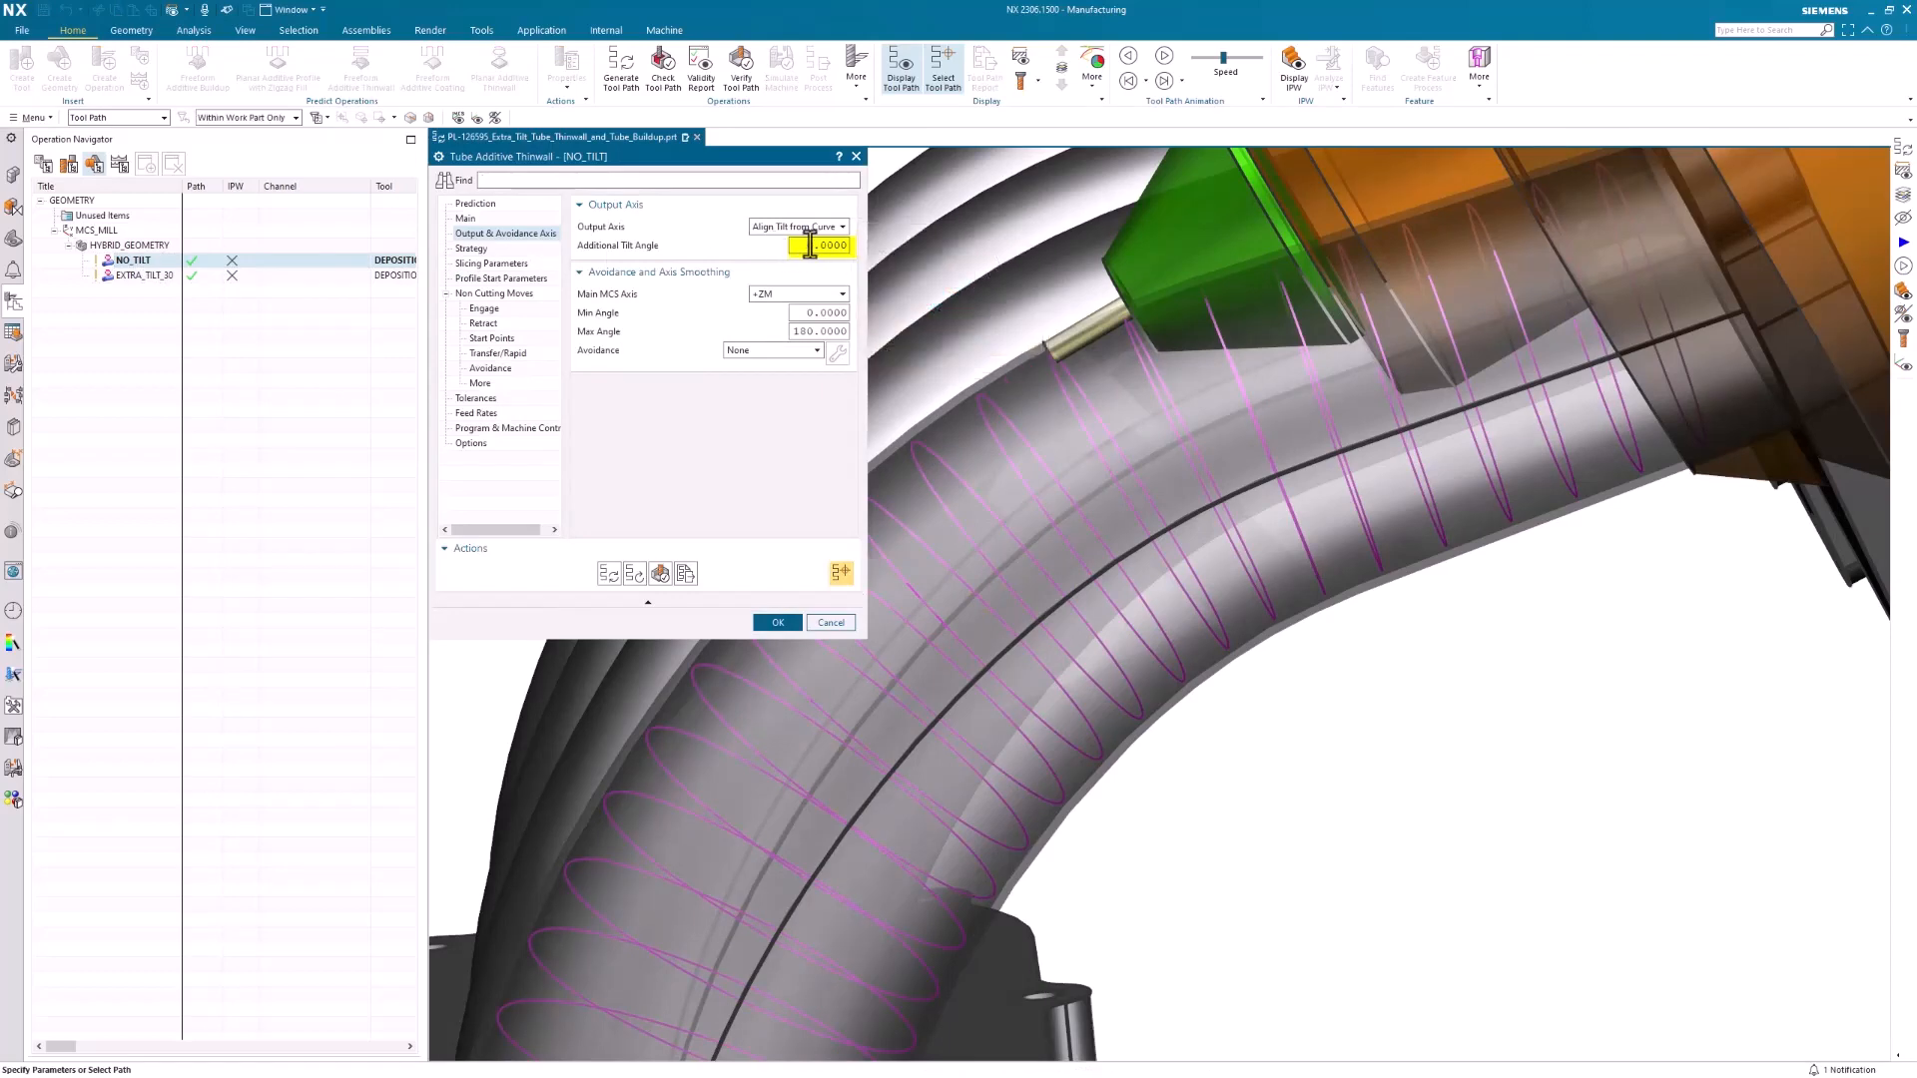
{"action": "left_click", "coordinate": [830, 622]}
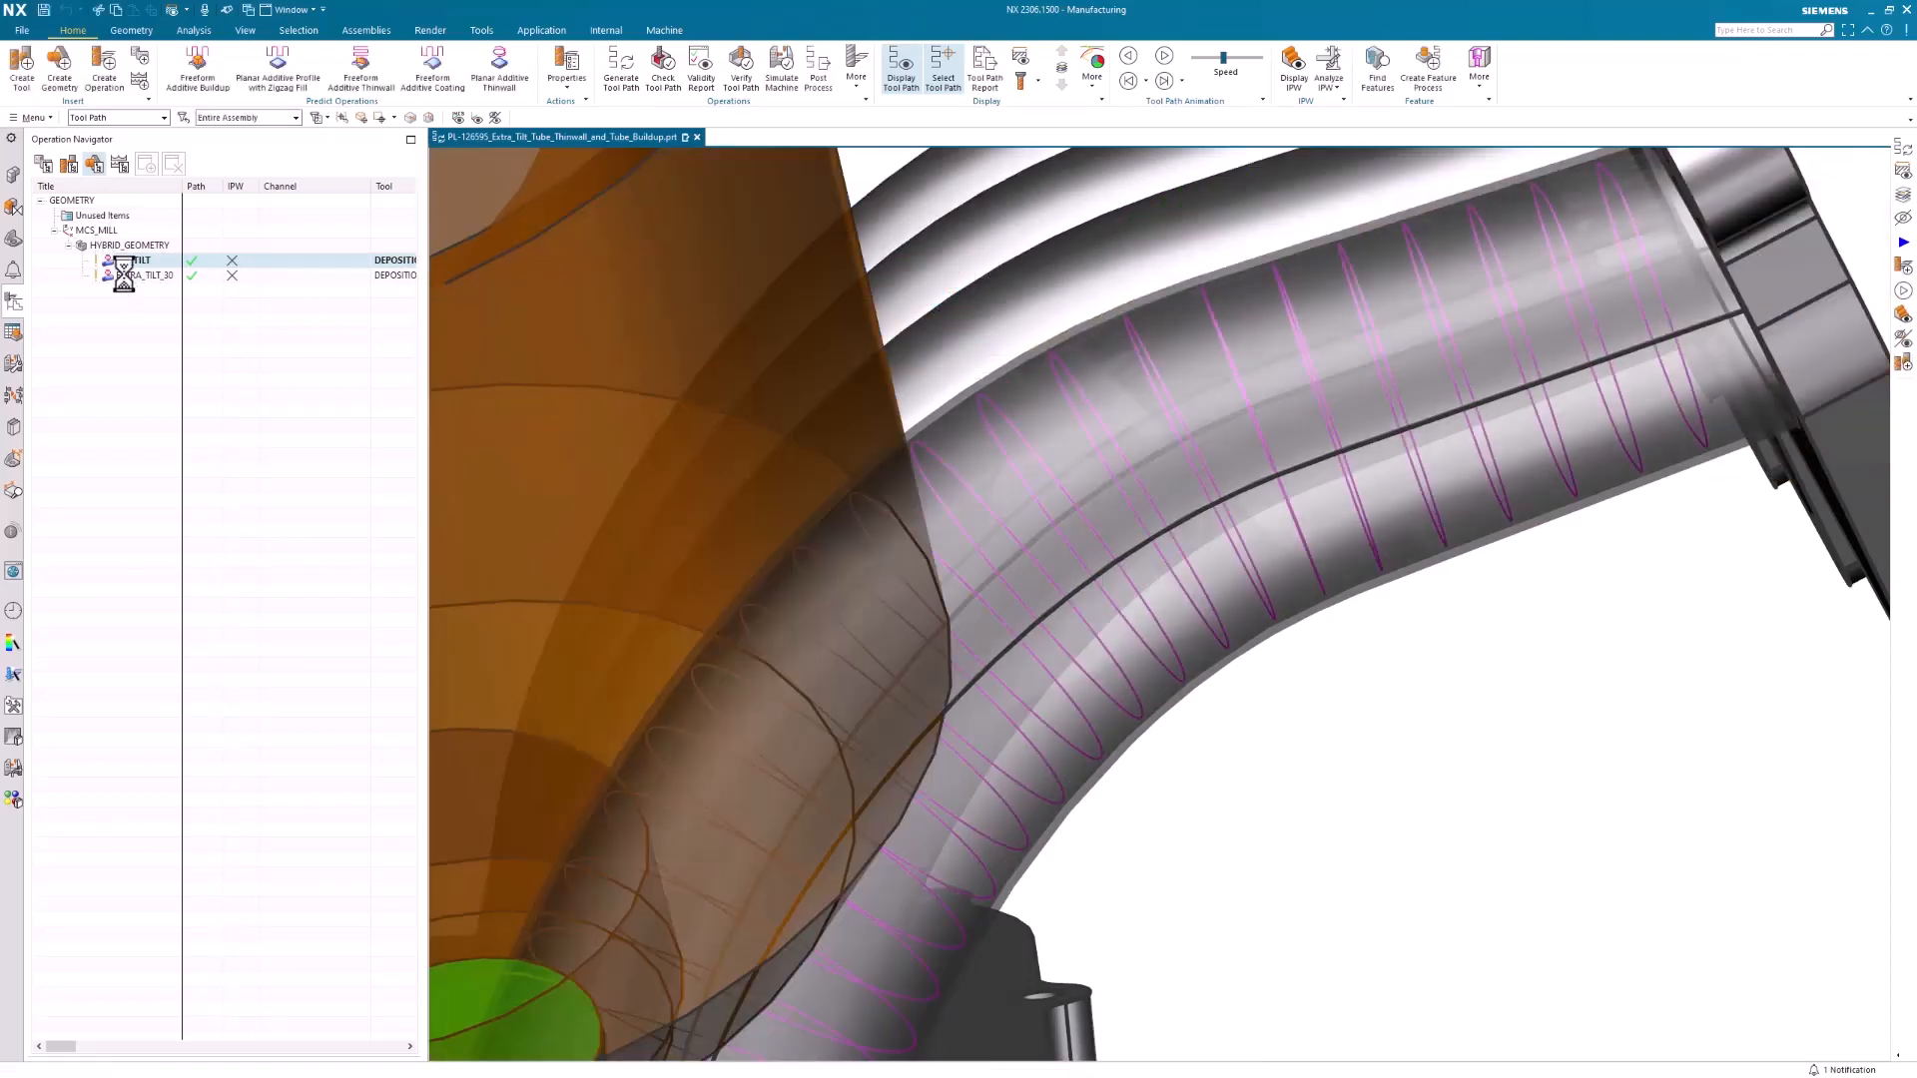
Check the Additional Tilt Angle of EXTRA_TILT_30 without changing it, and show the tool on its path at the tube's outer bend
{"action": "double_click", "coordinate": [158, 275]}
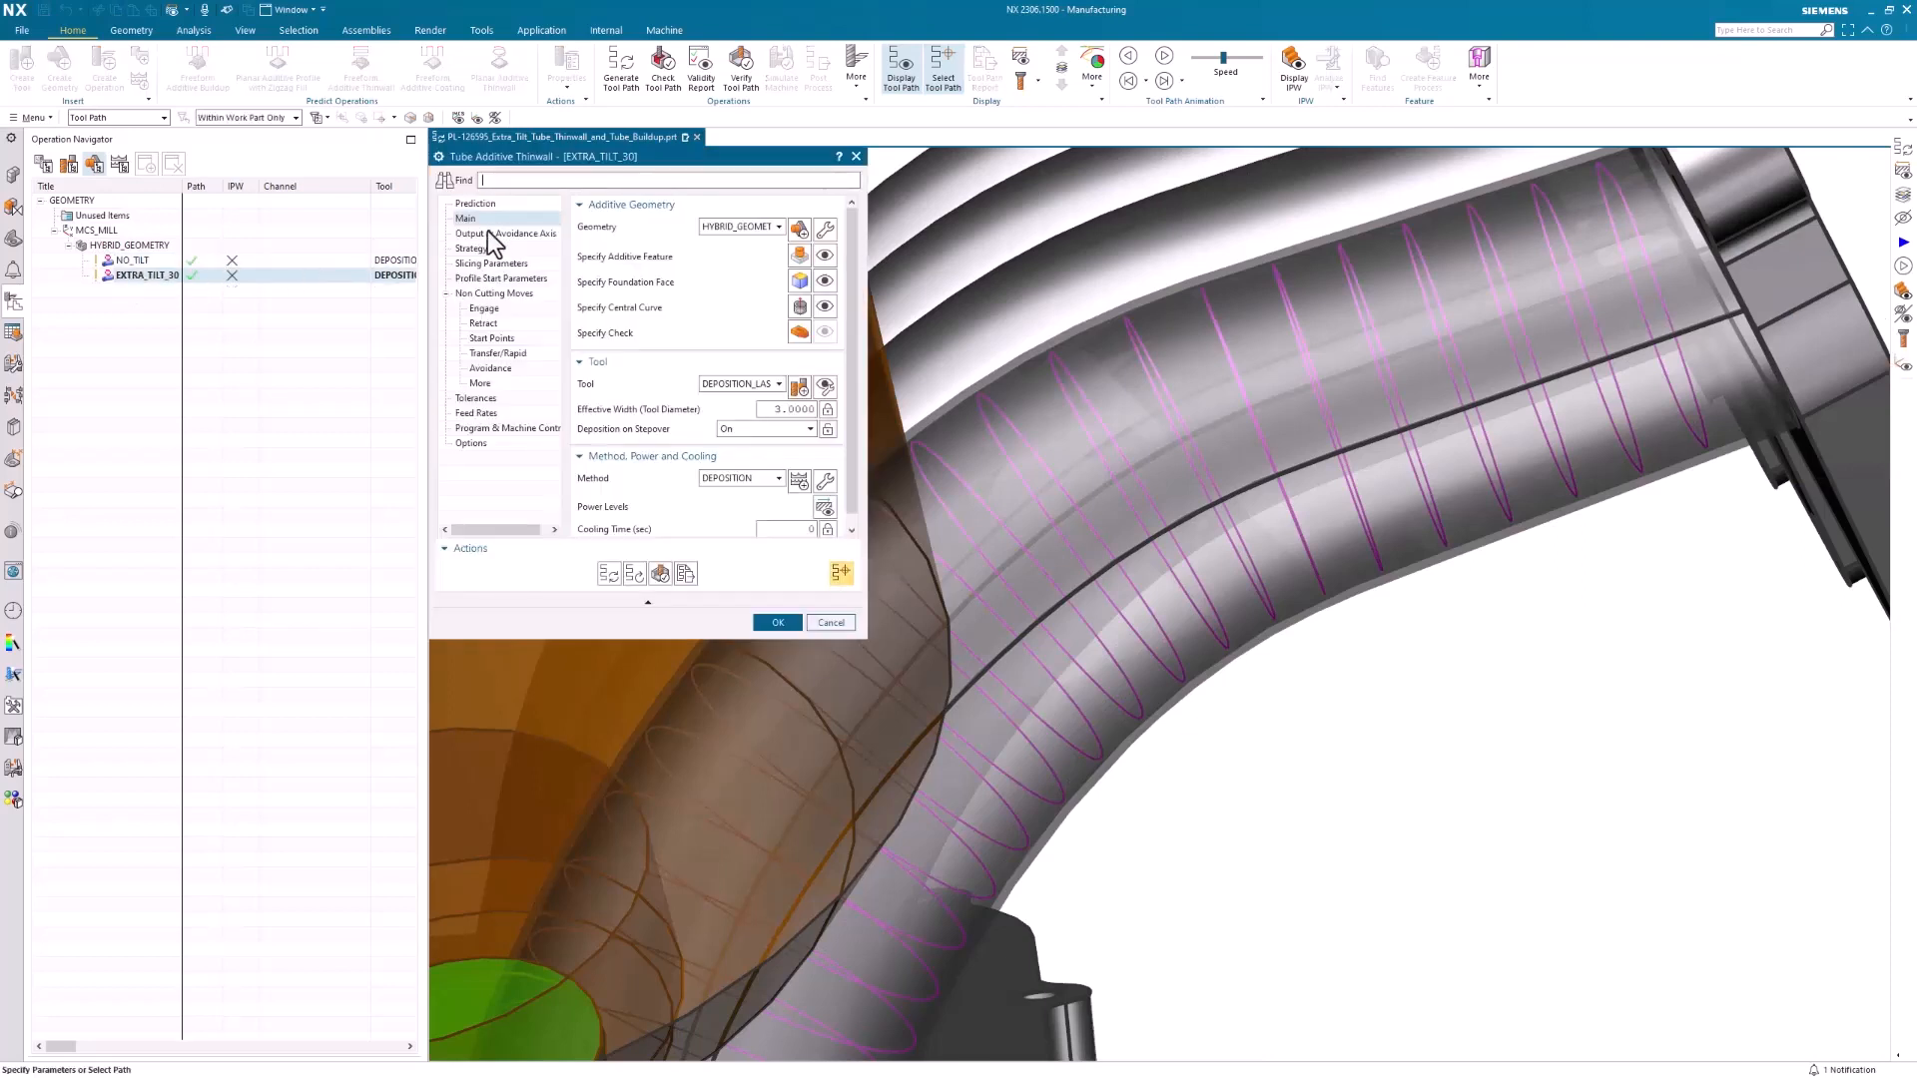
{"action": "left_click", "coordinate": [489, 233]}
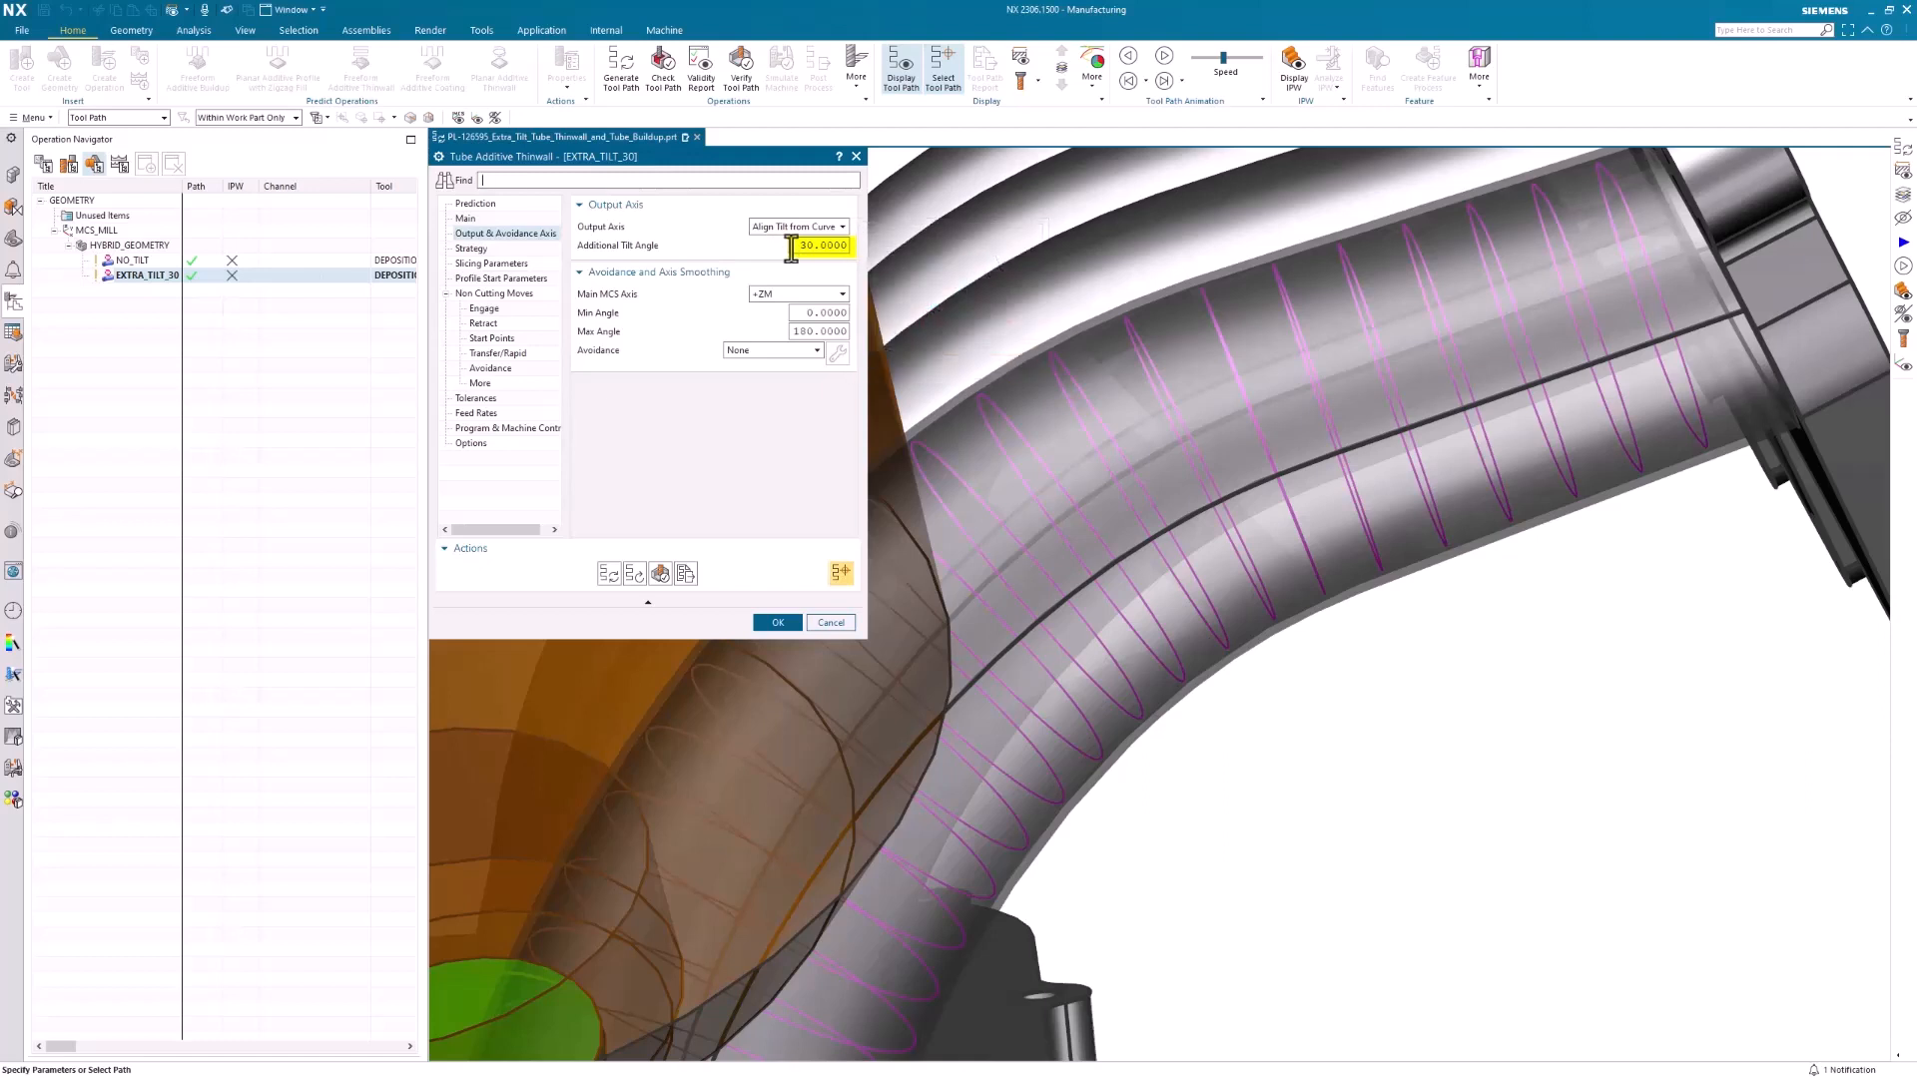
{"action": "mouse_move", "coordinate": [792, 247]}
{"action": "left_mouse_down"}
{"action": "mouse_move", "coordinate": [855, 251]}
{"action": "mouse_move", "coordinate": [769, 255]}
{"action": "left_mouse_up"}
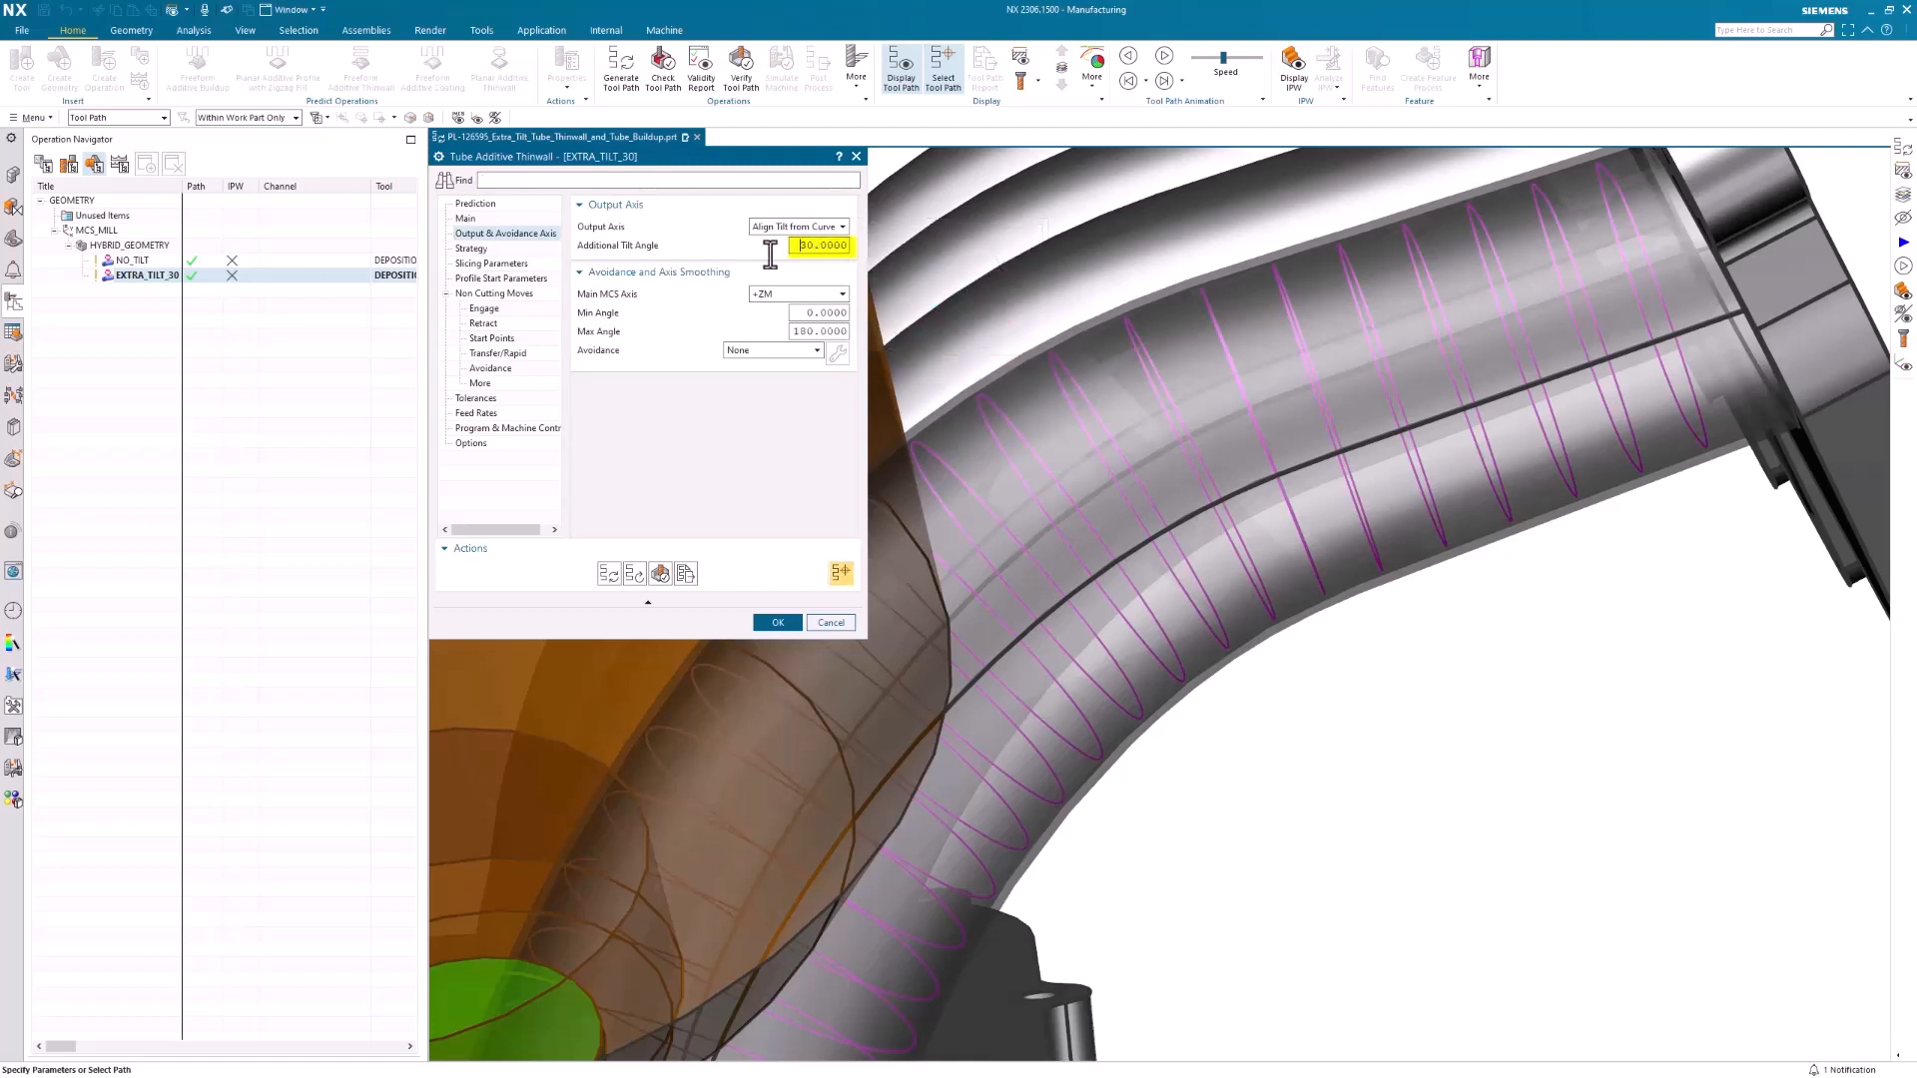
{"action": "left_click", "coordinate": [832, 623]}
{"action": "left_click", "coordinate": [1049, 356]}
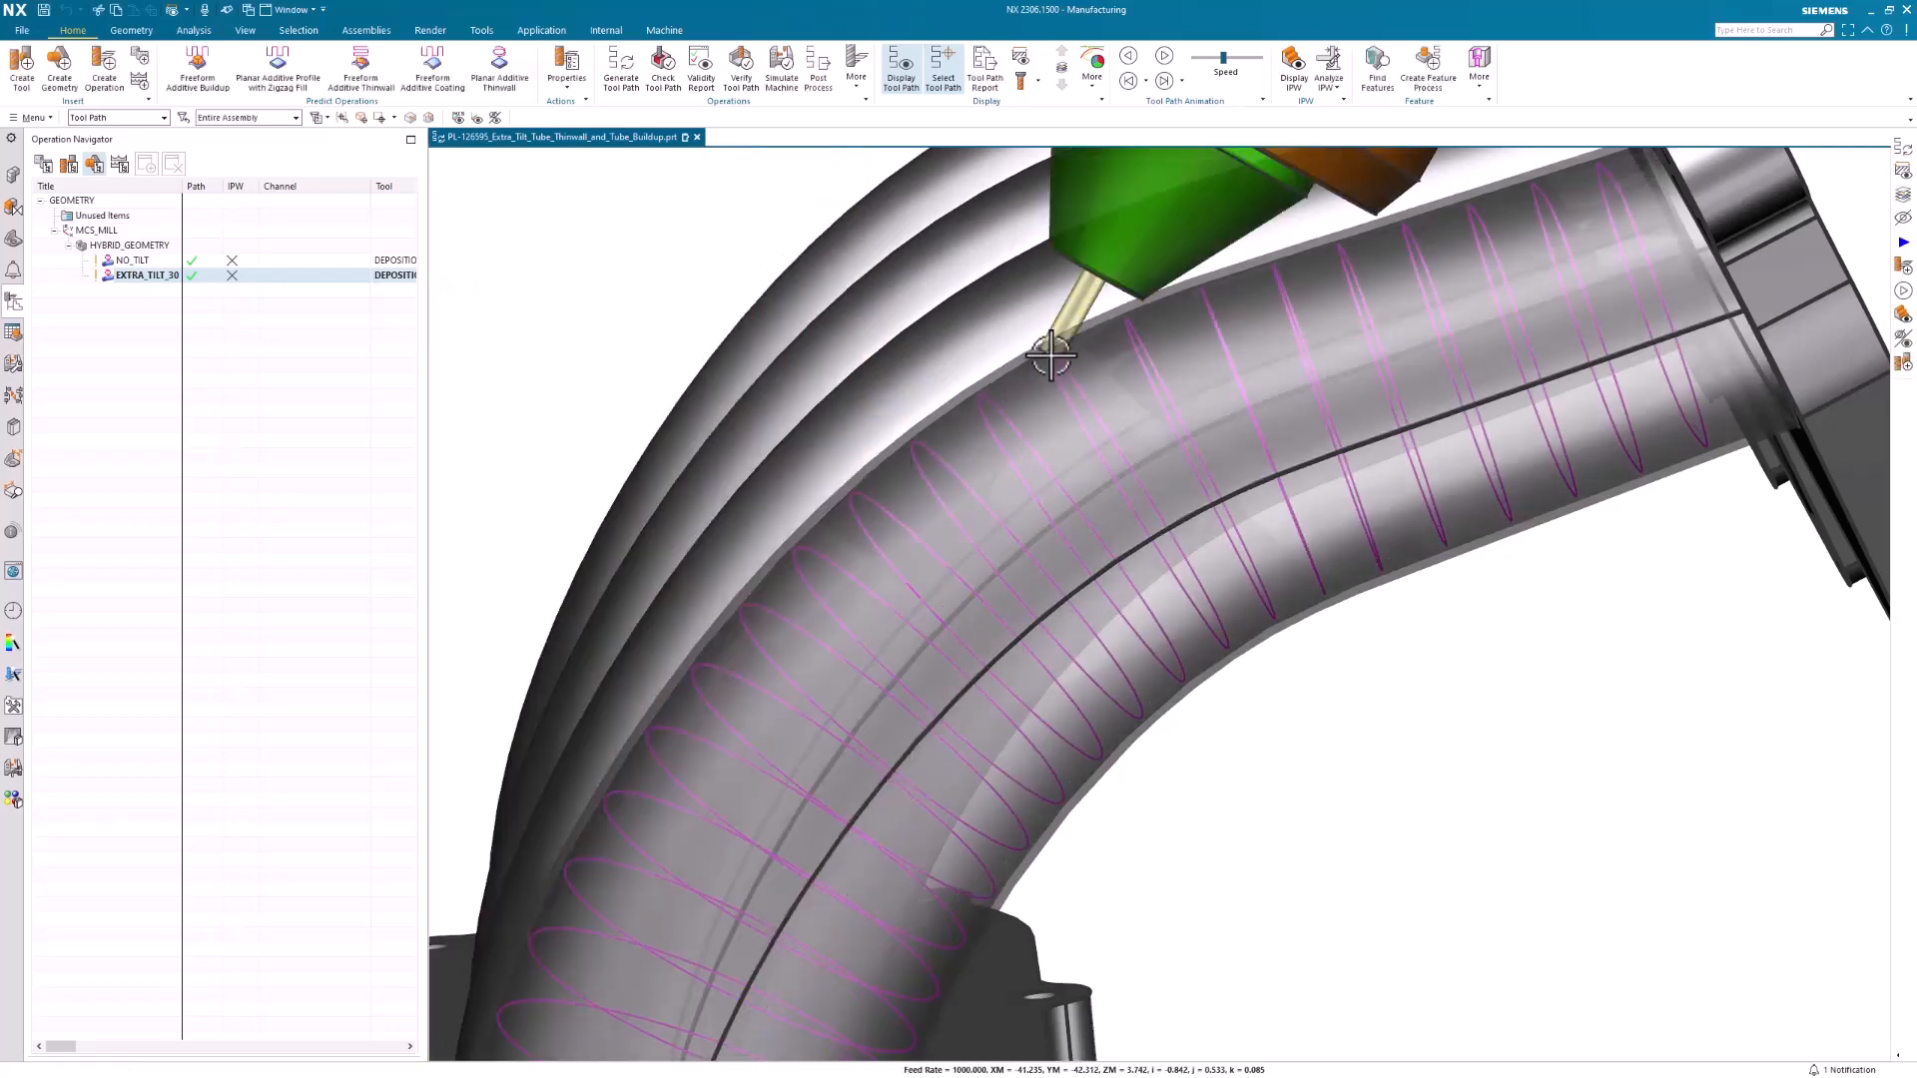
{"action": "middle_click_drag", "start_coordinate": [1066, 395], "coordinate": [1151, 674]}
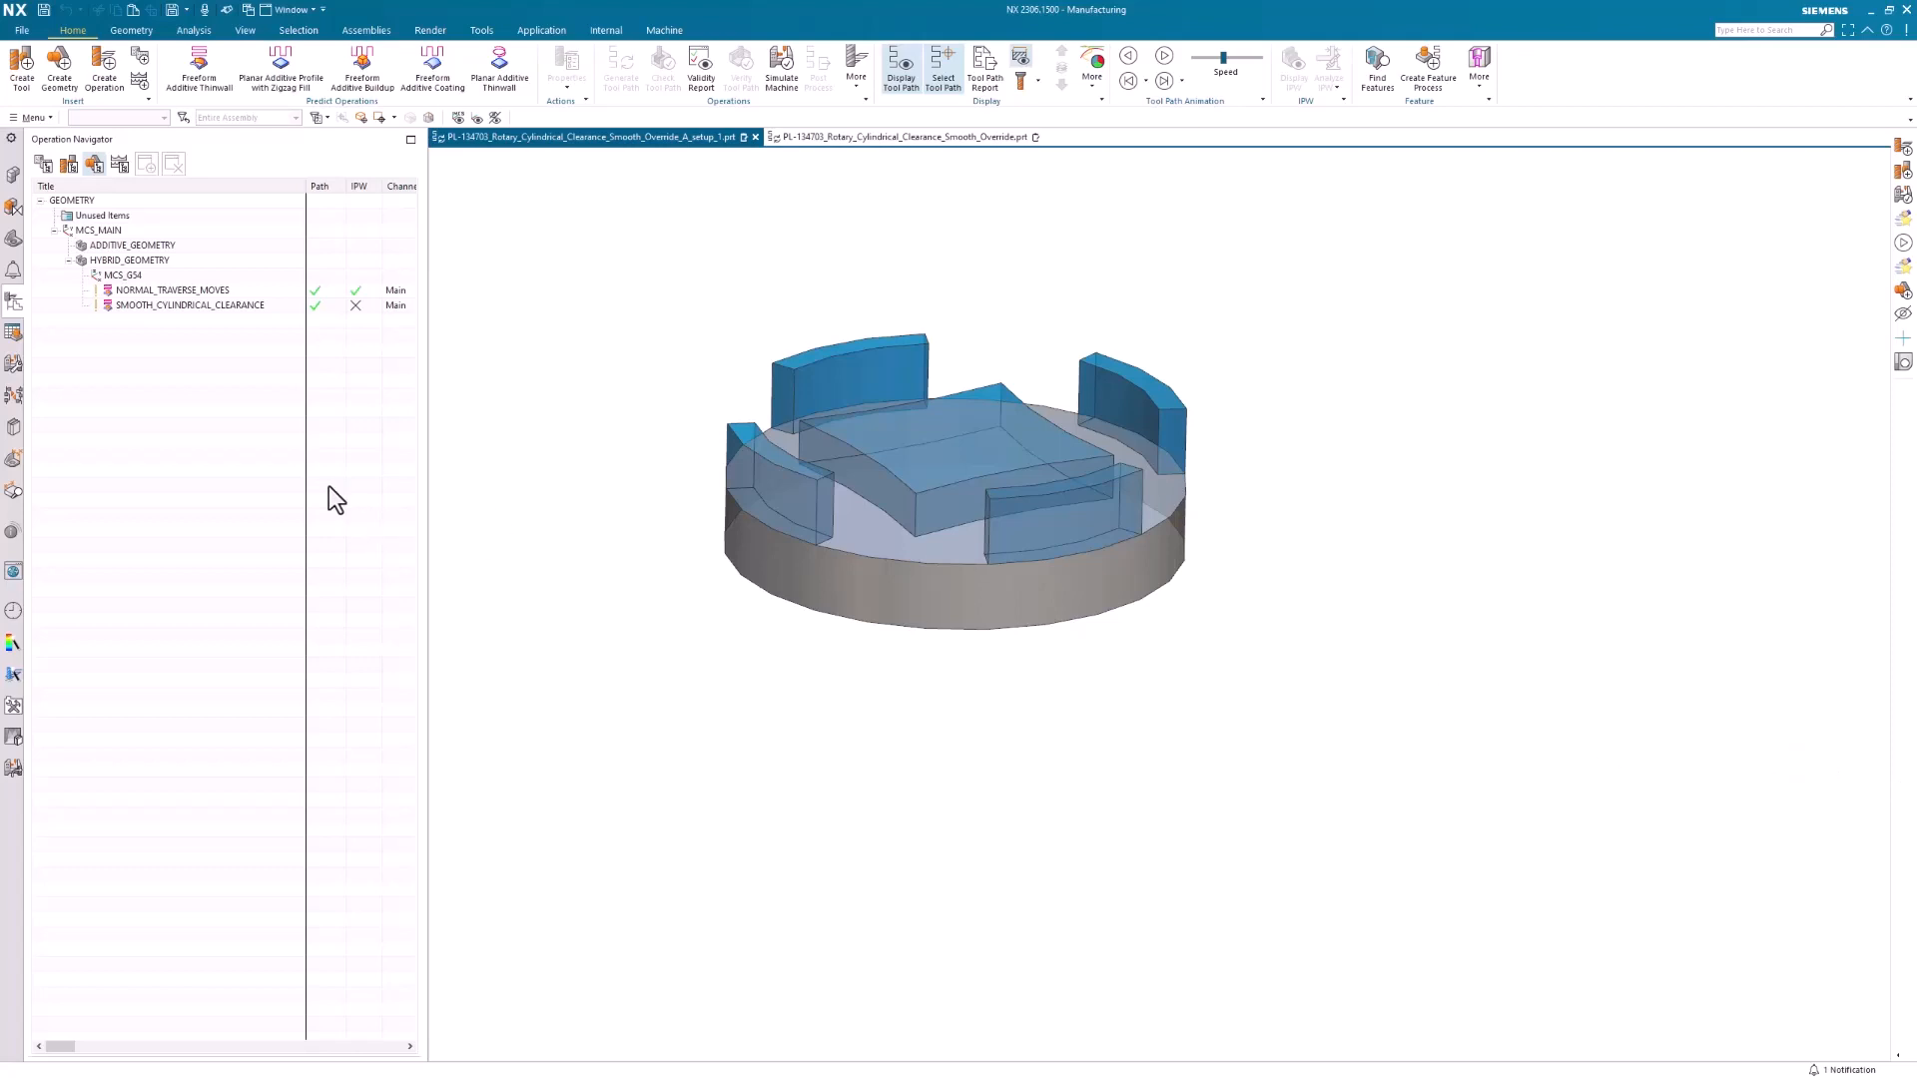
Display the NORMAL_TRAVERSE_MOVES tool path and examine its traverse moves between the raised walls
{"action": "left_click", "coordinate": [189, 290]}
{"action": "scroll", "coordinate": [1082, 633], "scroll_direction": "up", "scroll_amount": 2}
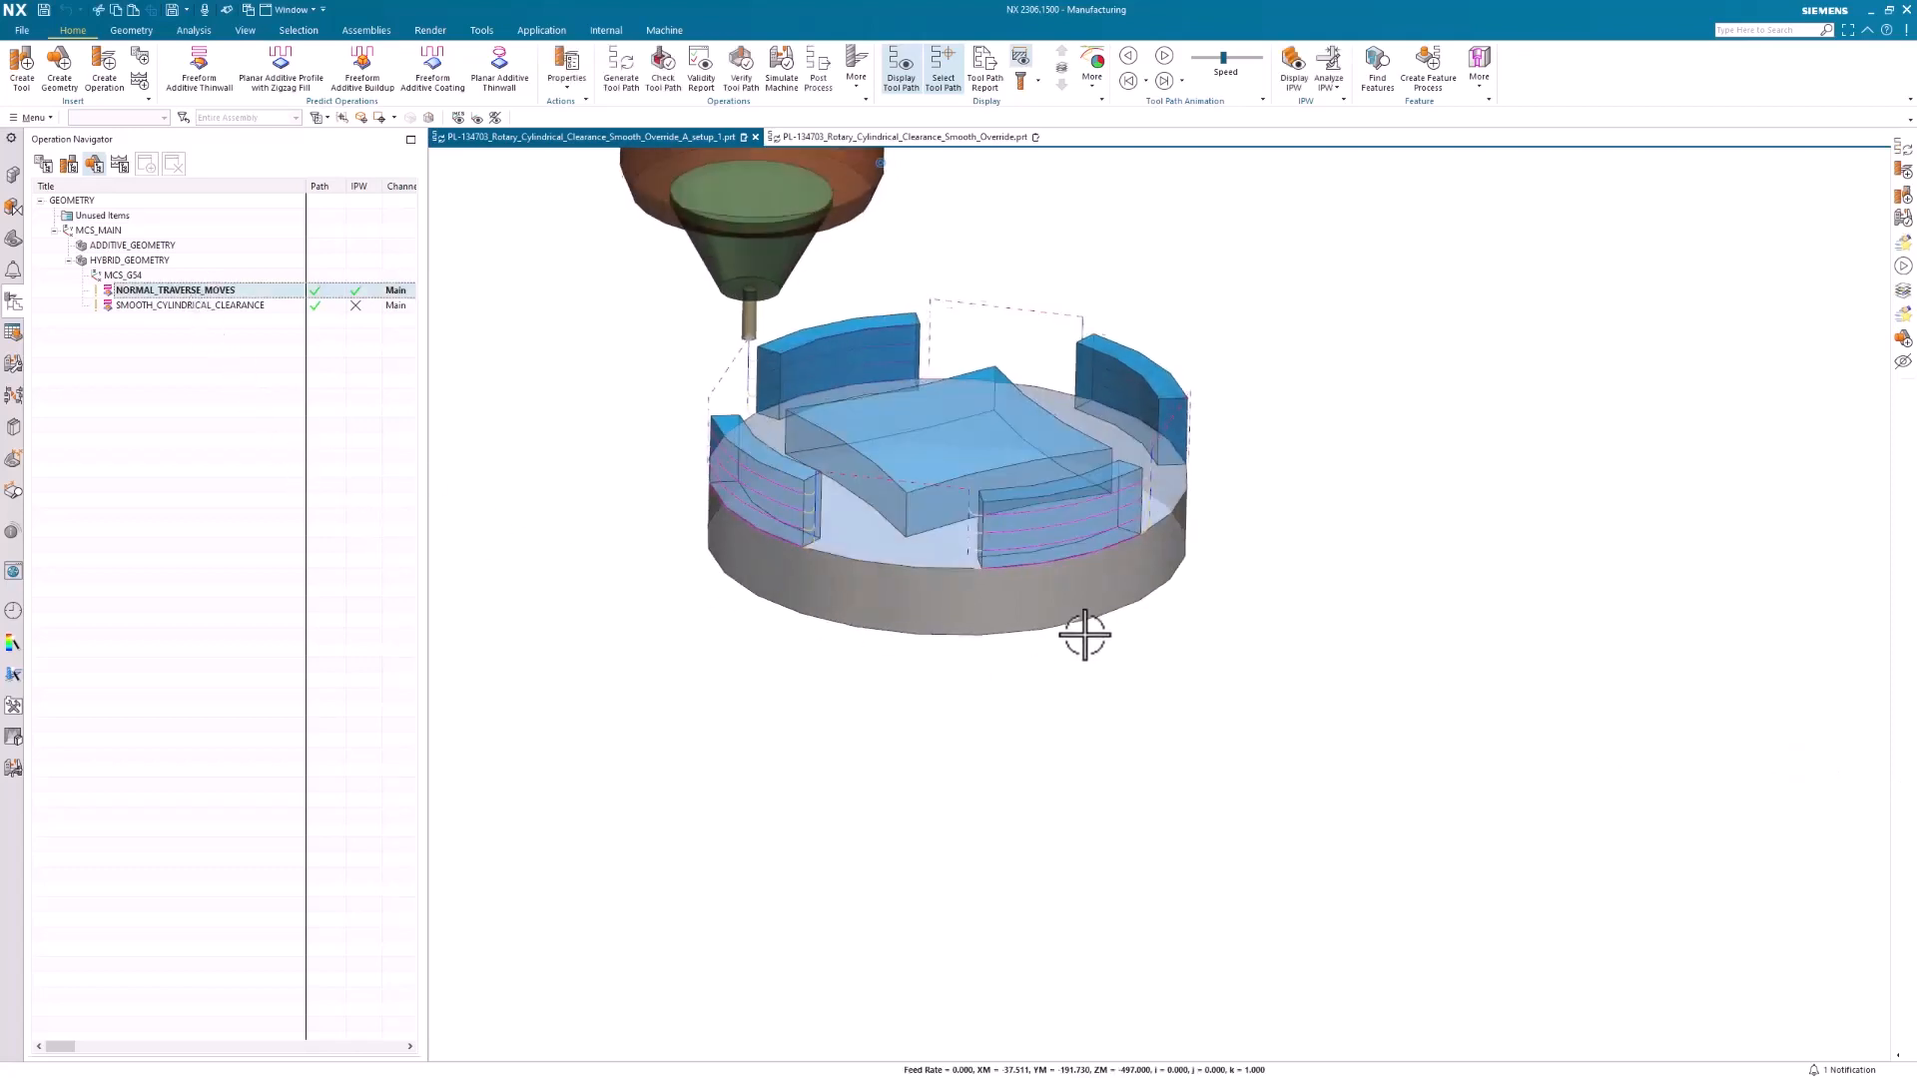
{"action": "scroll", "coordinate": [1128, 545], "scroll_direction": "up", "scroll_amount": 1}
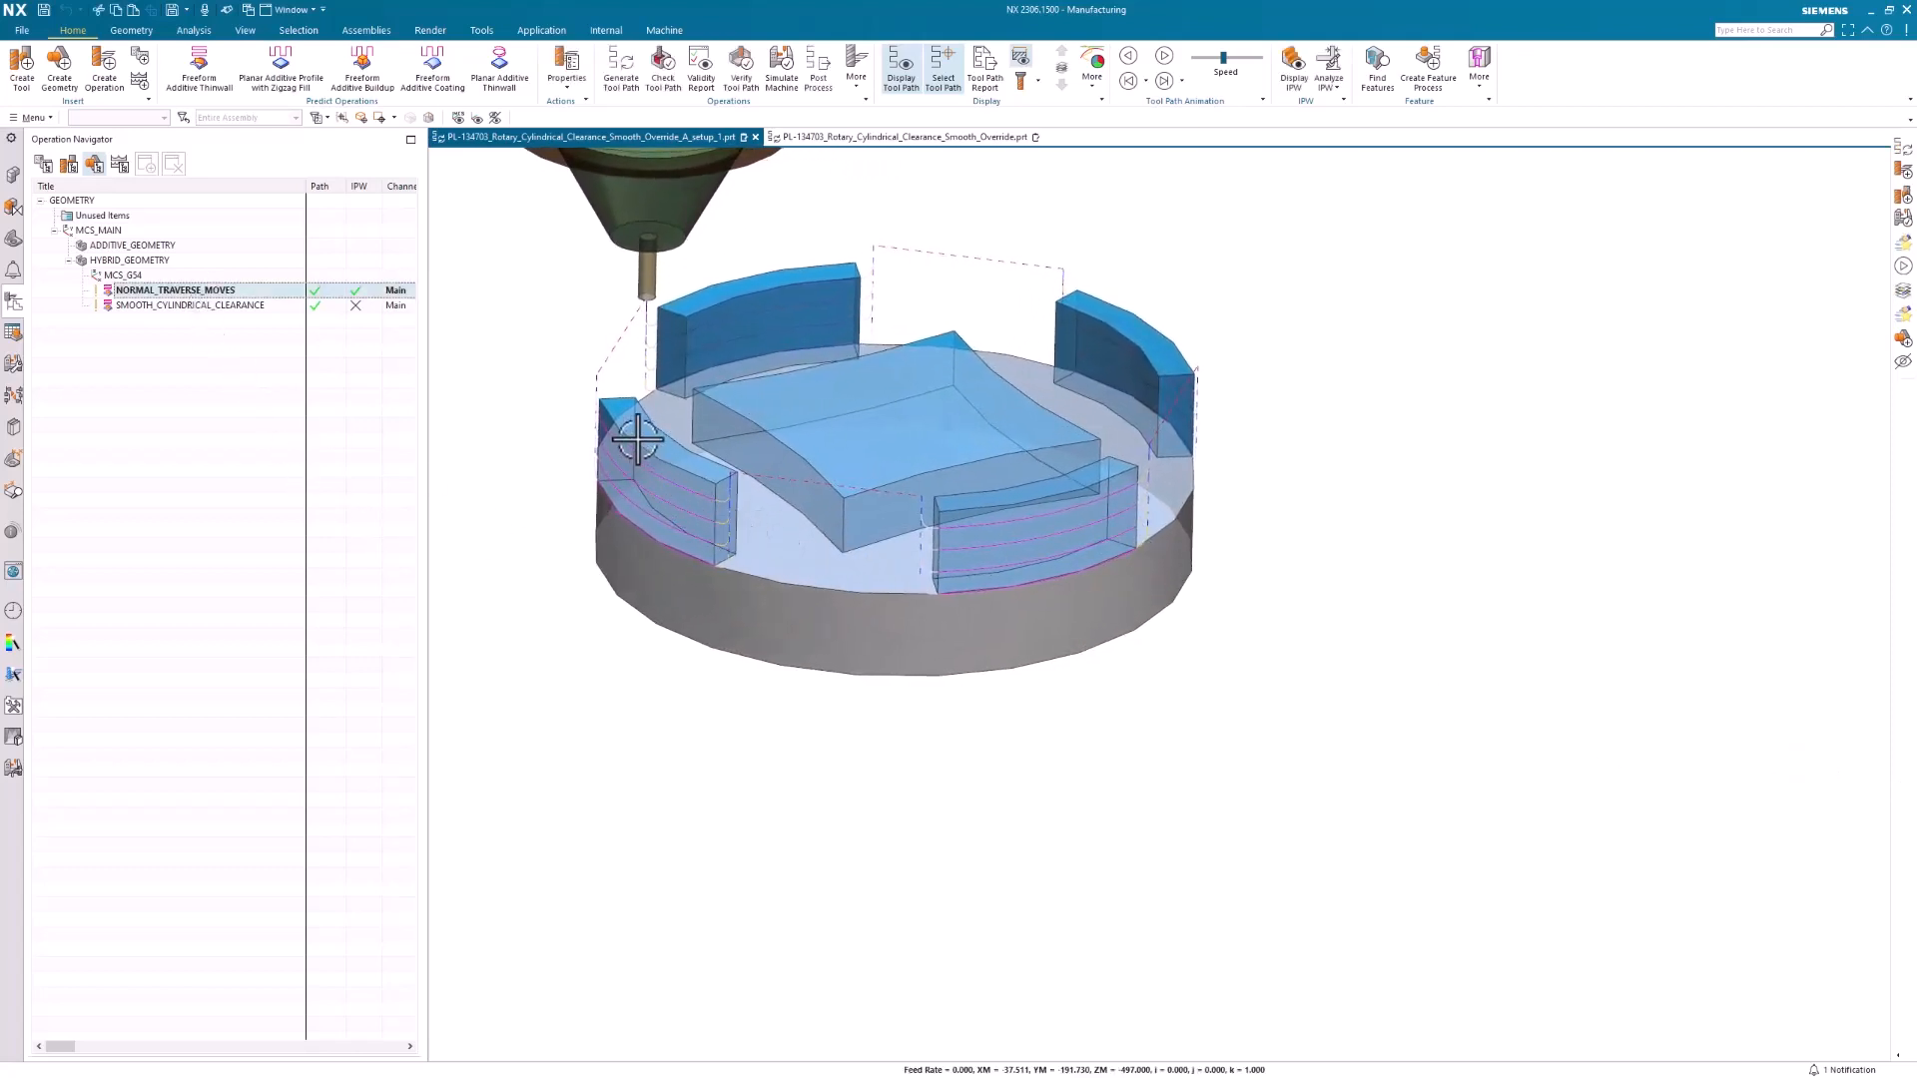
{"action": "middle_click_drag", "start_coordinate": [645, 370], "coordinate": [898, 687]}
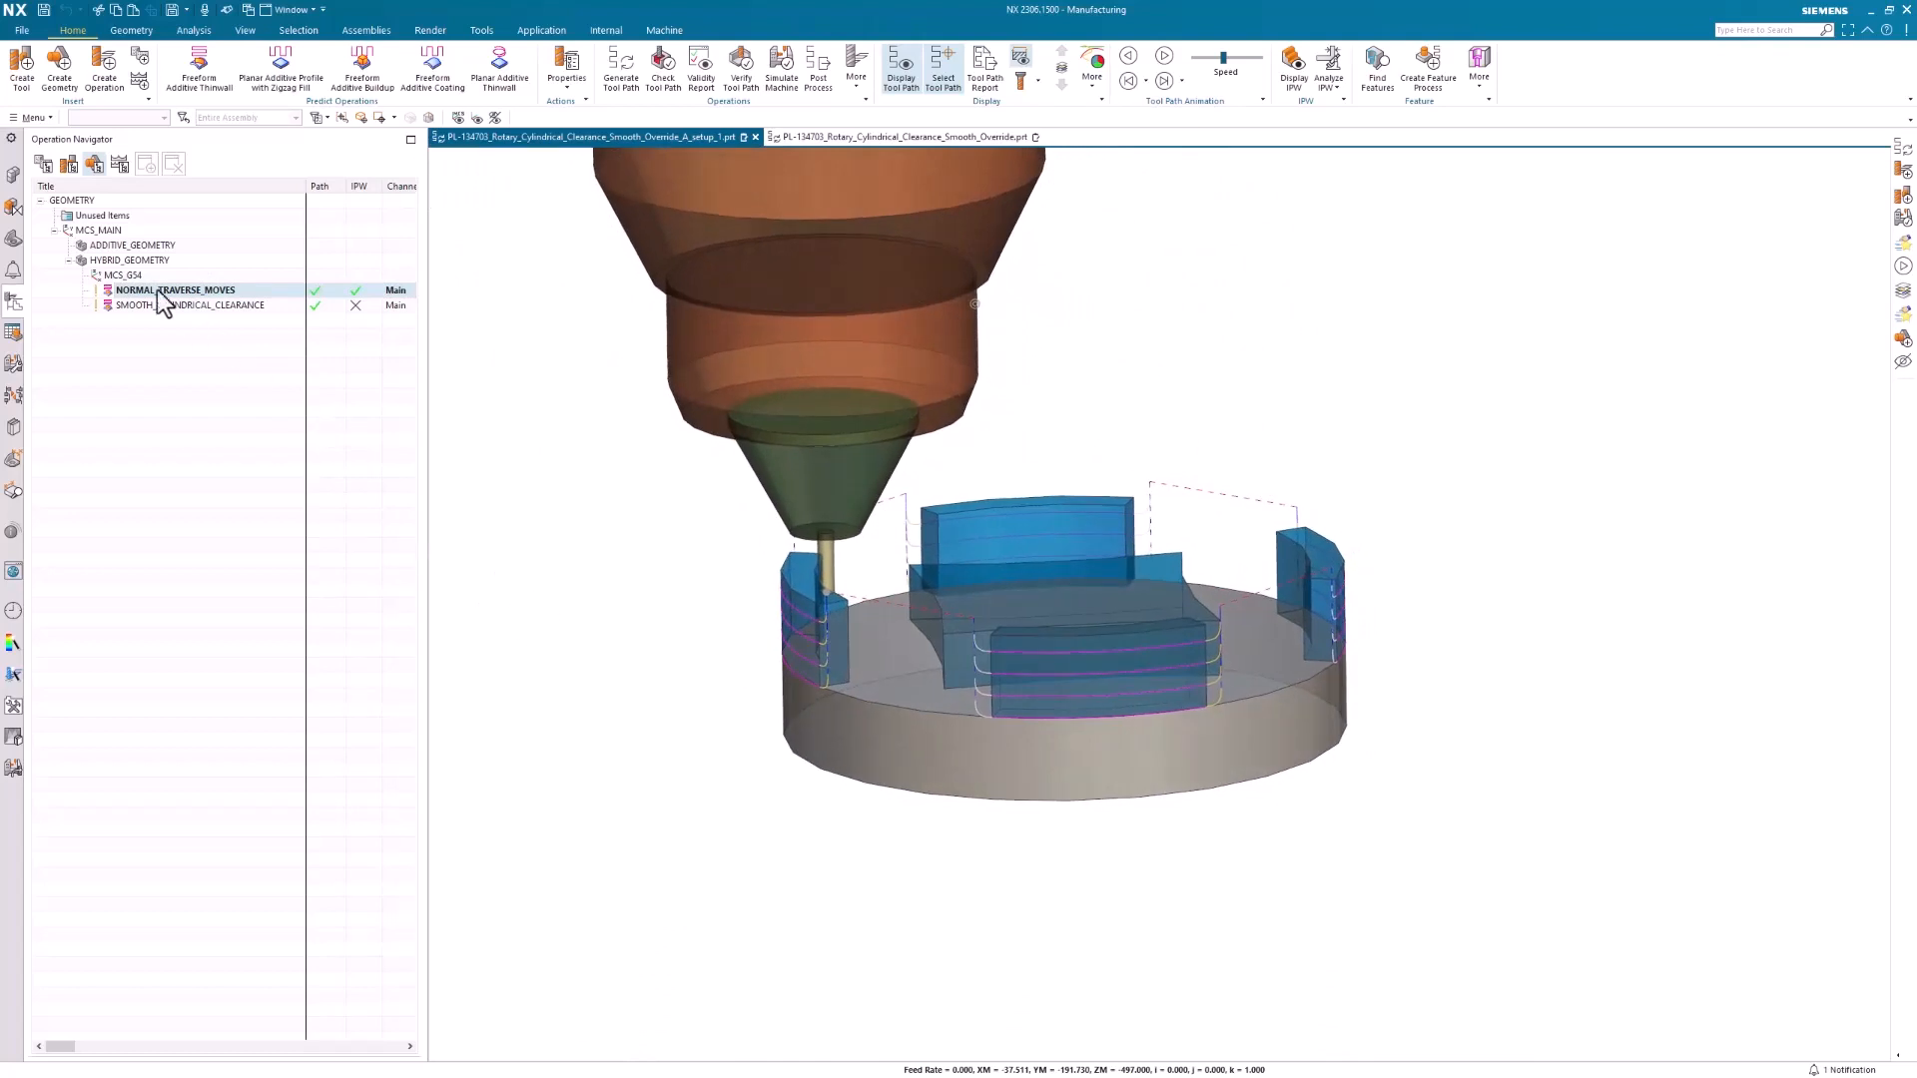
Try Smooth Engage/Retract Corners and Smooth Transfer Move Corners on NORMAL_TRAVERSE_MOVES, generate the tool path, and discard the changes
{"action": "double_click", "coordinate": [158, 289]}
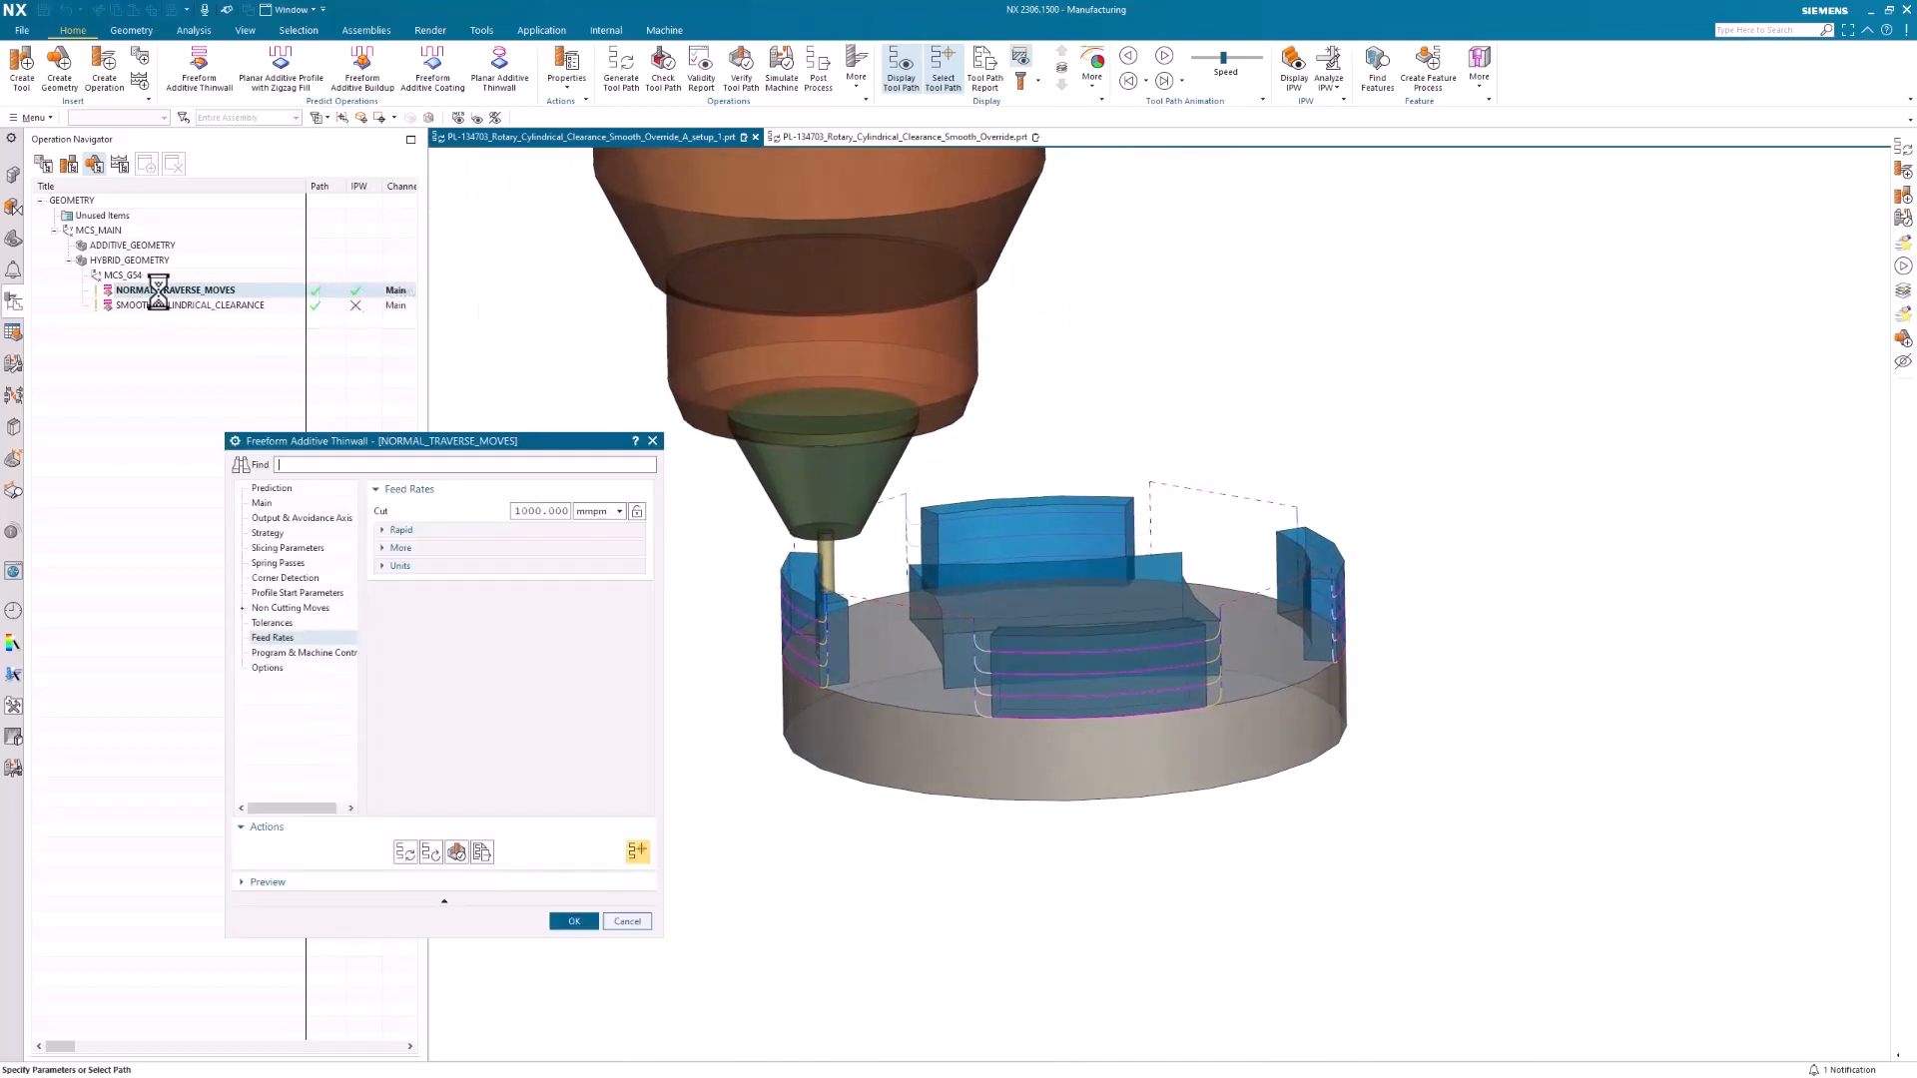
{"action": "left_click", "coordinate": [274, 608]}
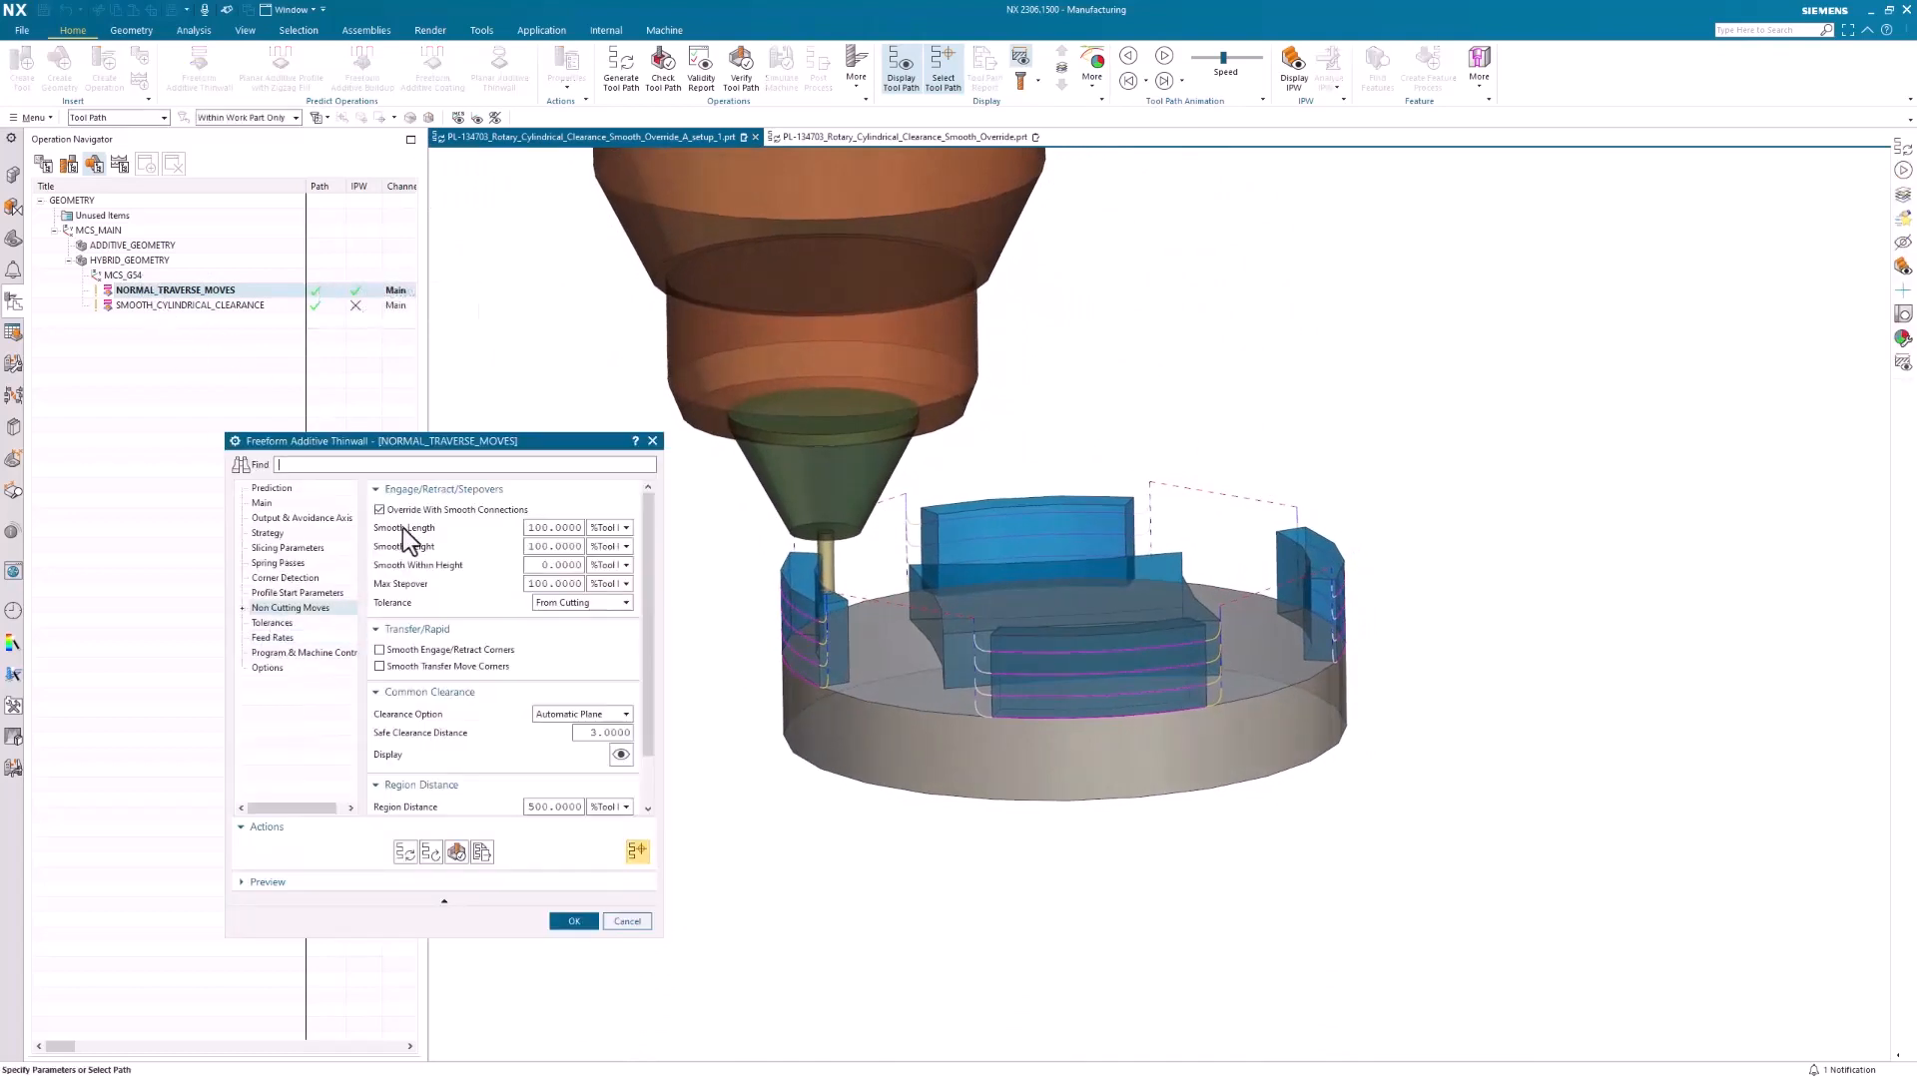
{"action": "left_click", "coordinate": [379, 649]}
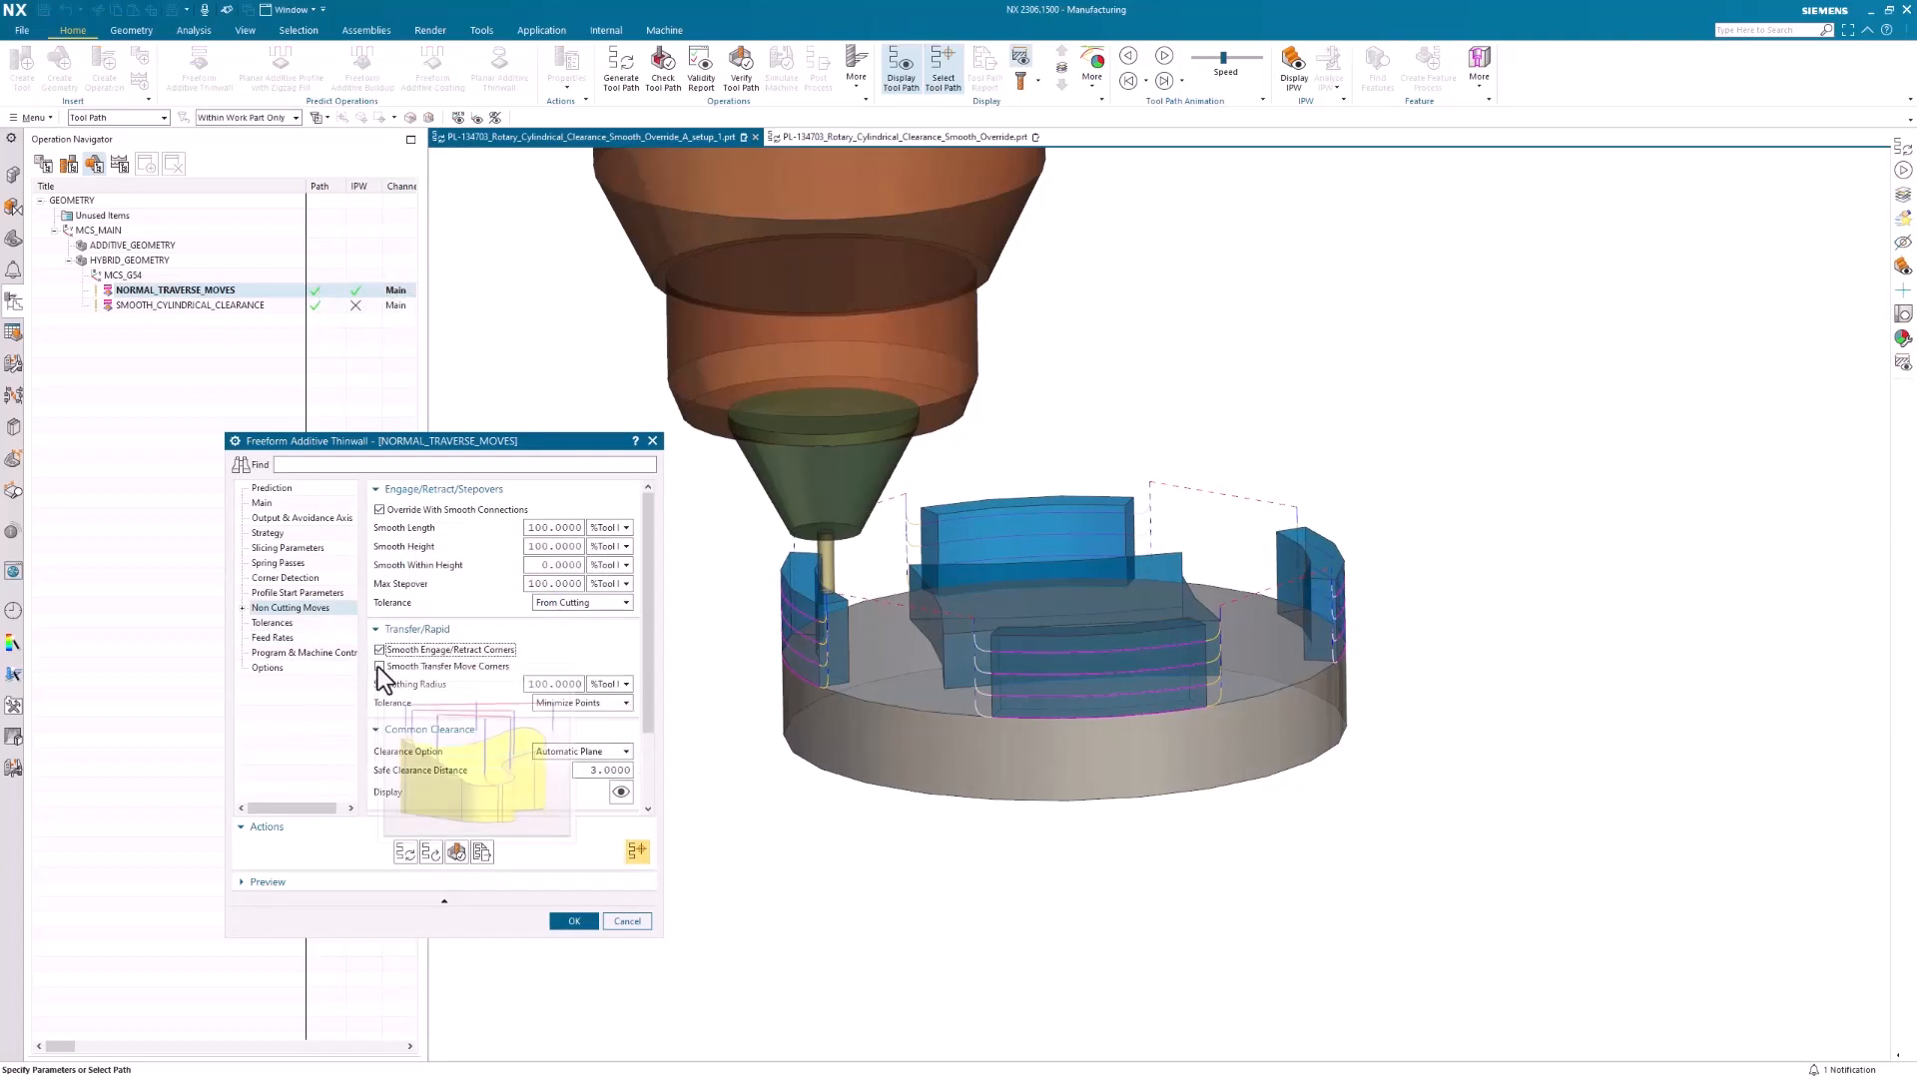
{"action": "left_click", "coordinate": [380, 666]}
{"action": "left_click", "coordinate": [402, 854]}
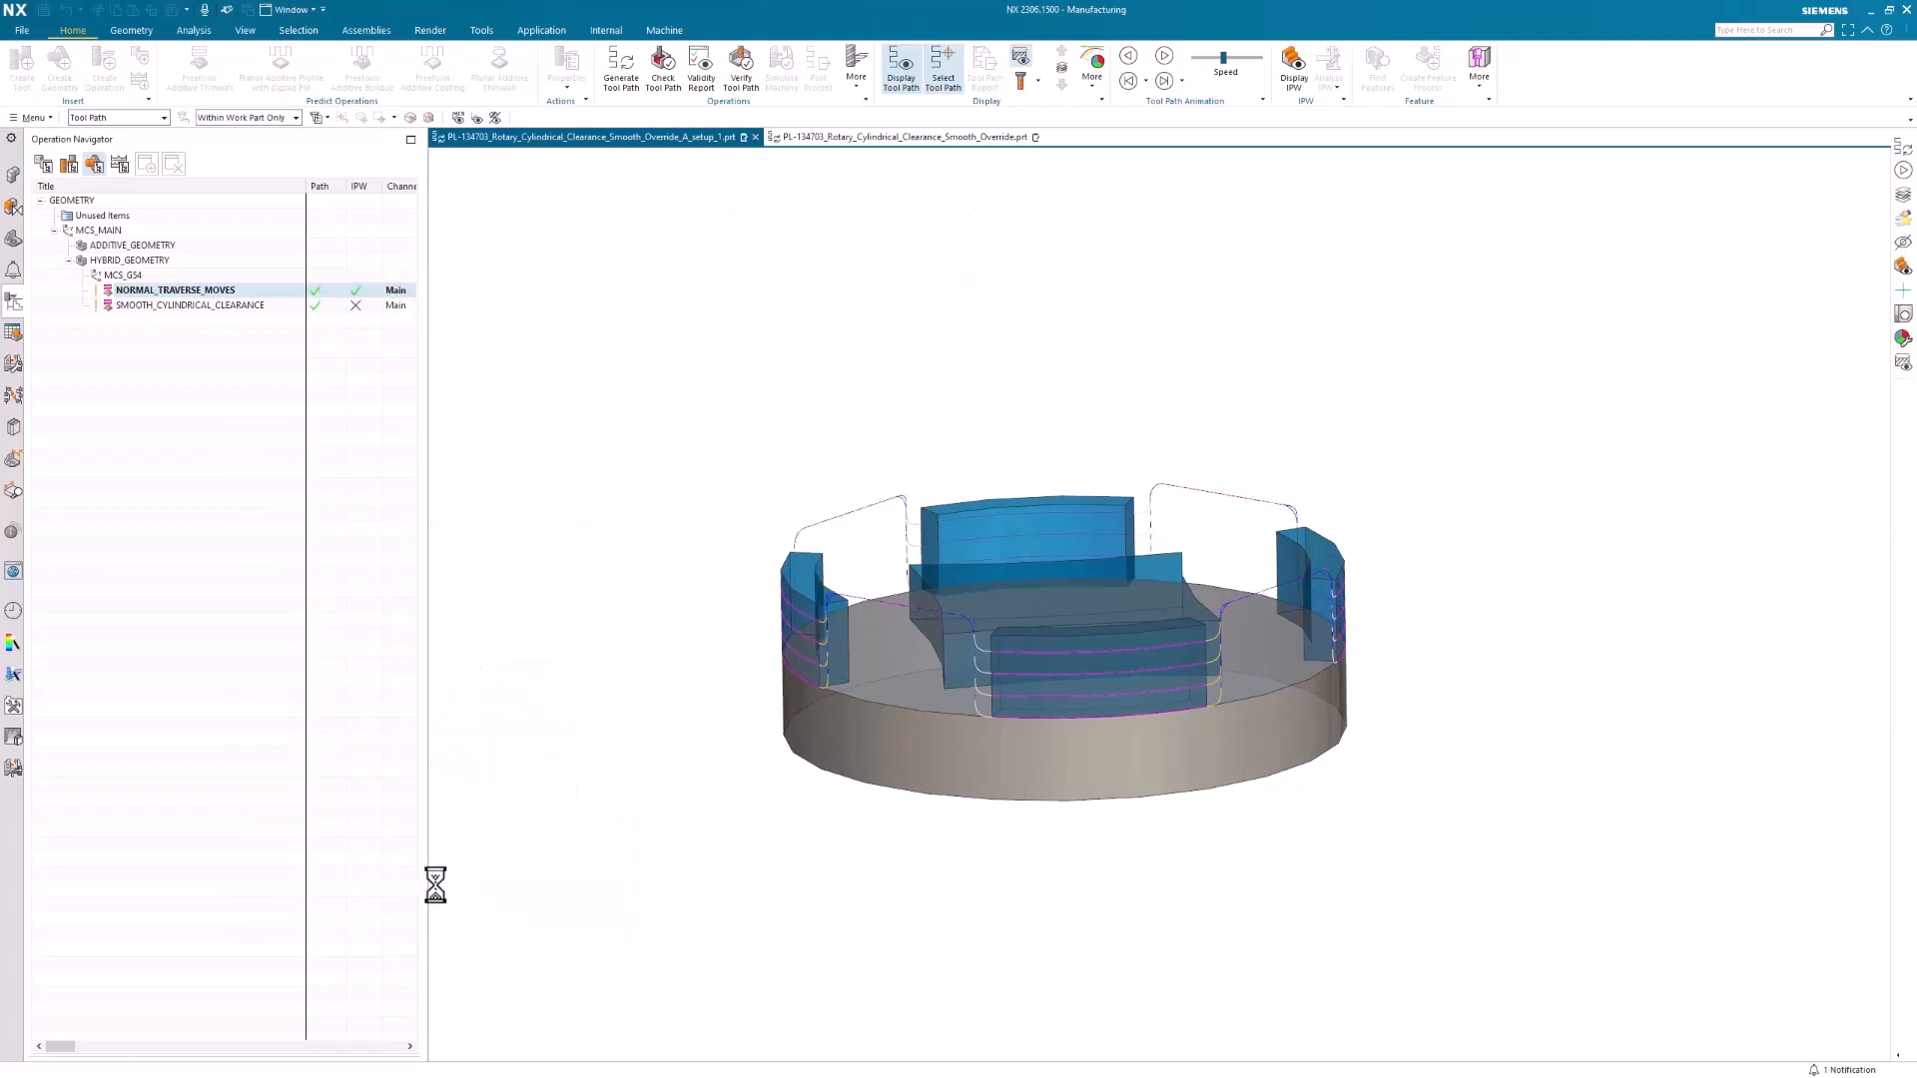
{"action": "middle_click_drag", "start_coordinate": [1253, 593], "coordinate": [1133, 500]}
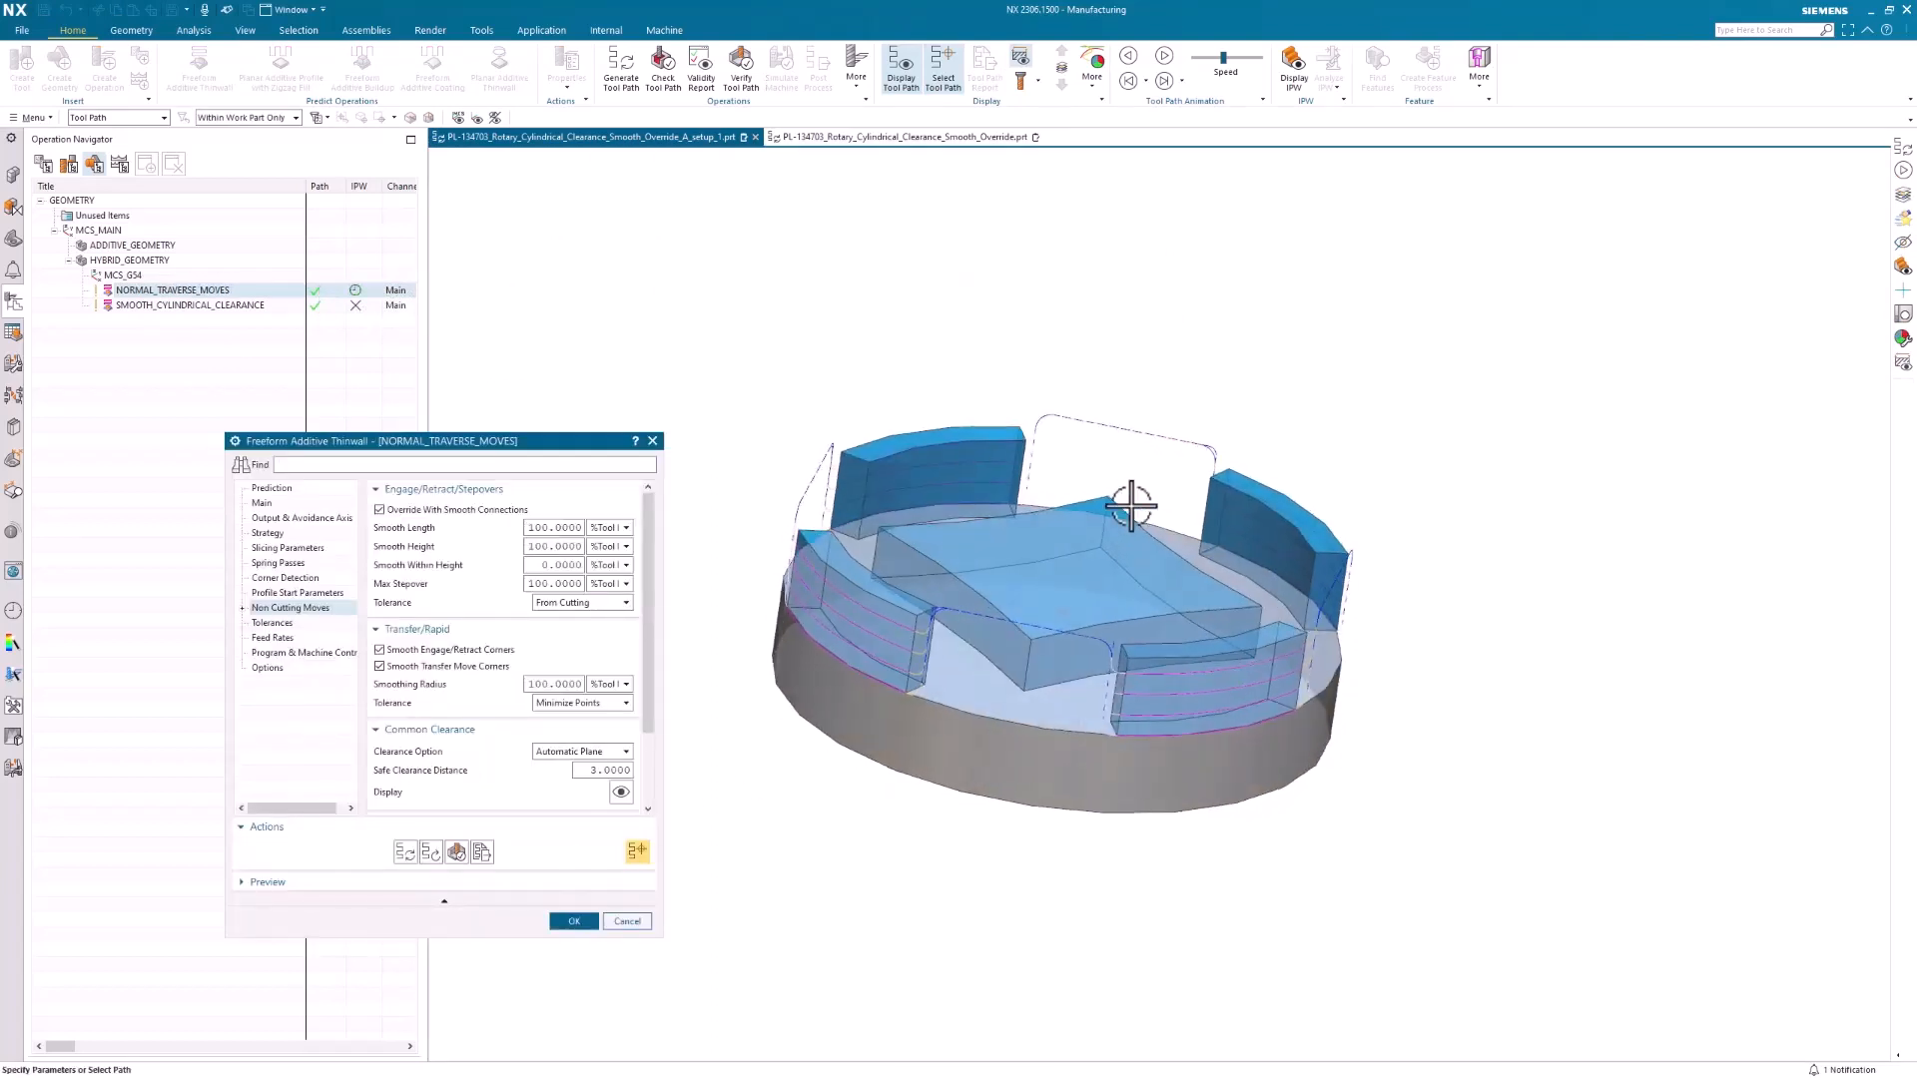
{"action": "left_click", "coordinate": [623, 921]}
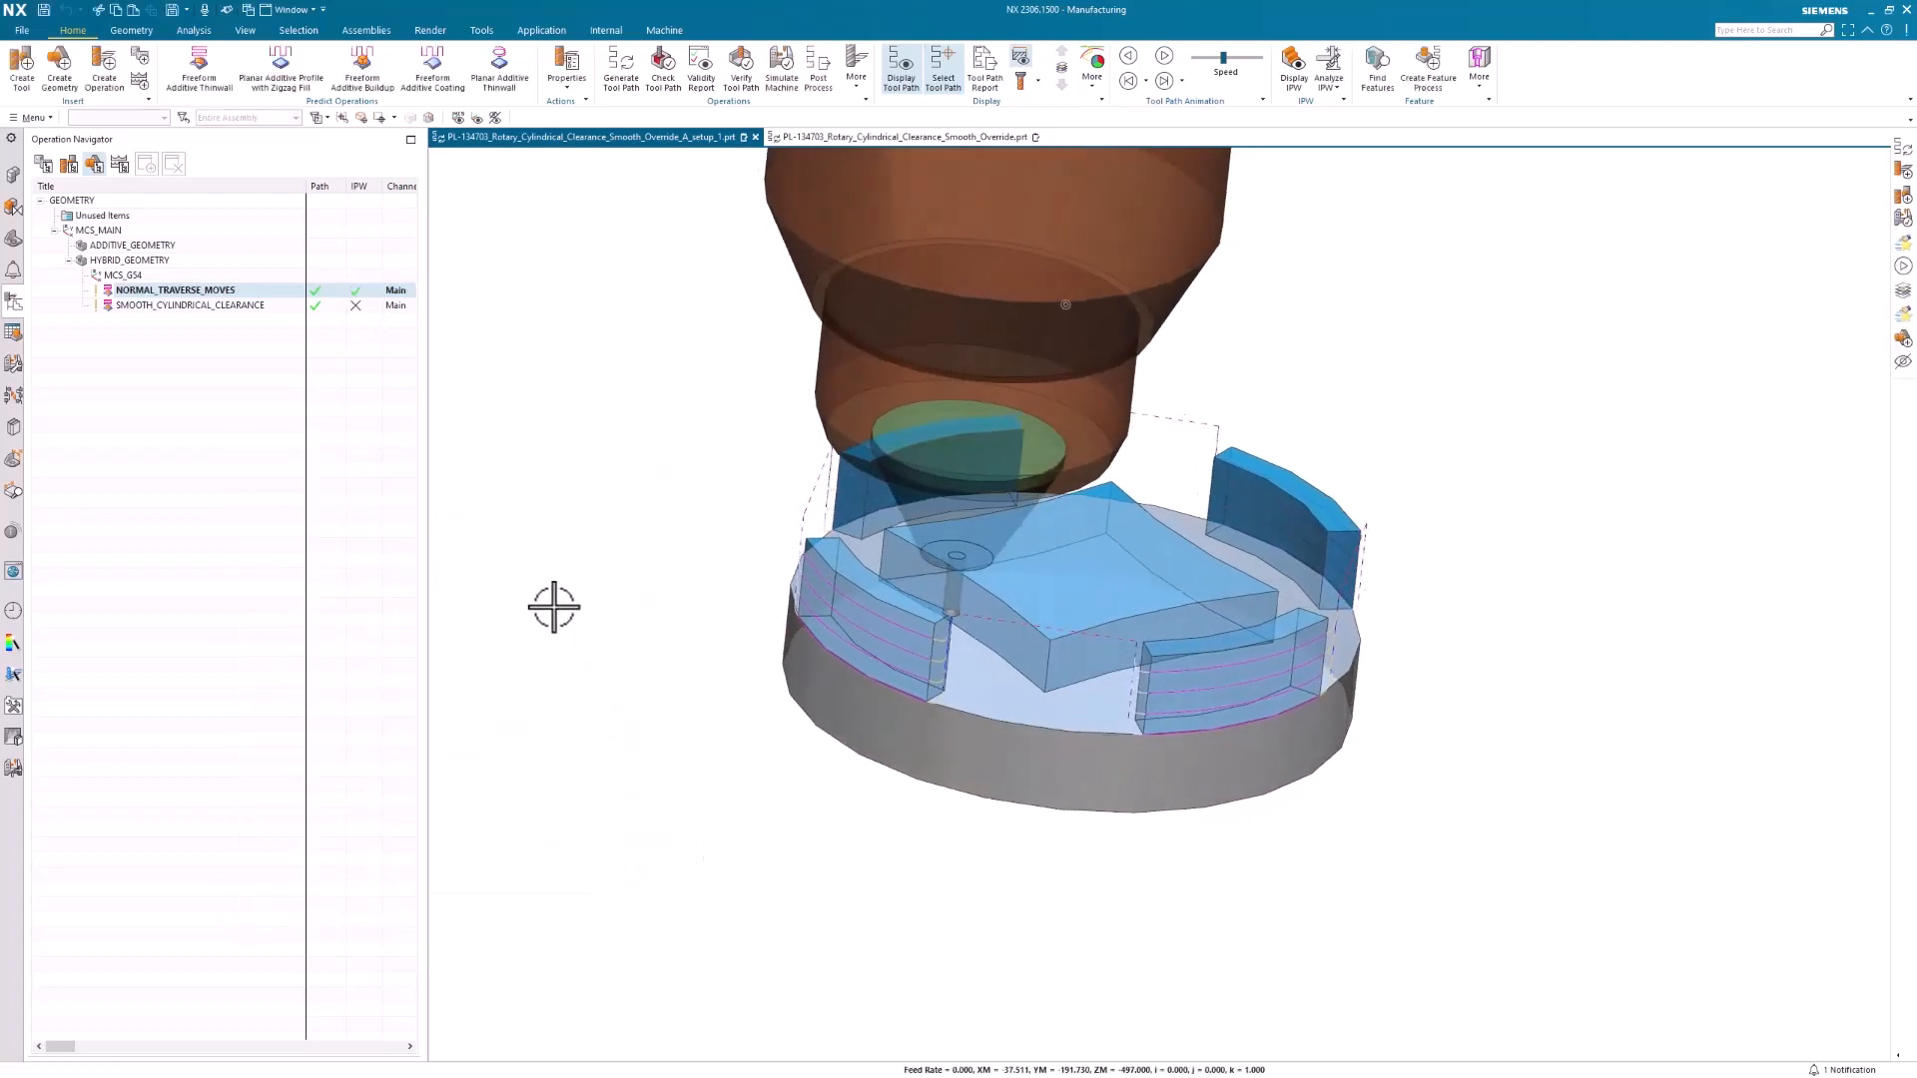
{"action": "middle_click_drag", "start_coordinate": [1160, 642], "coordinate": [1220, 683]}
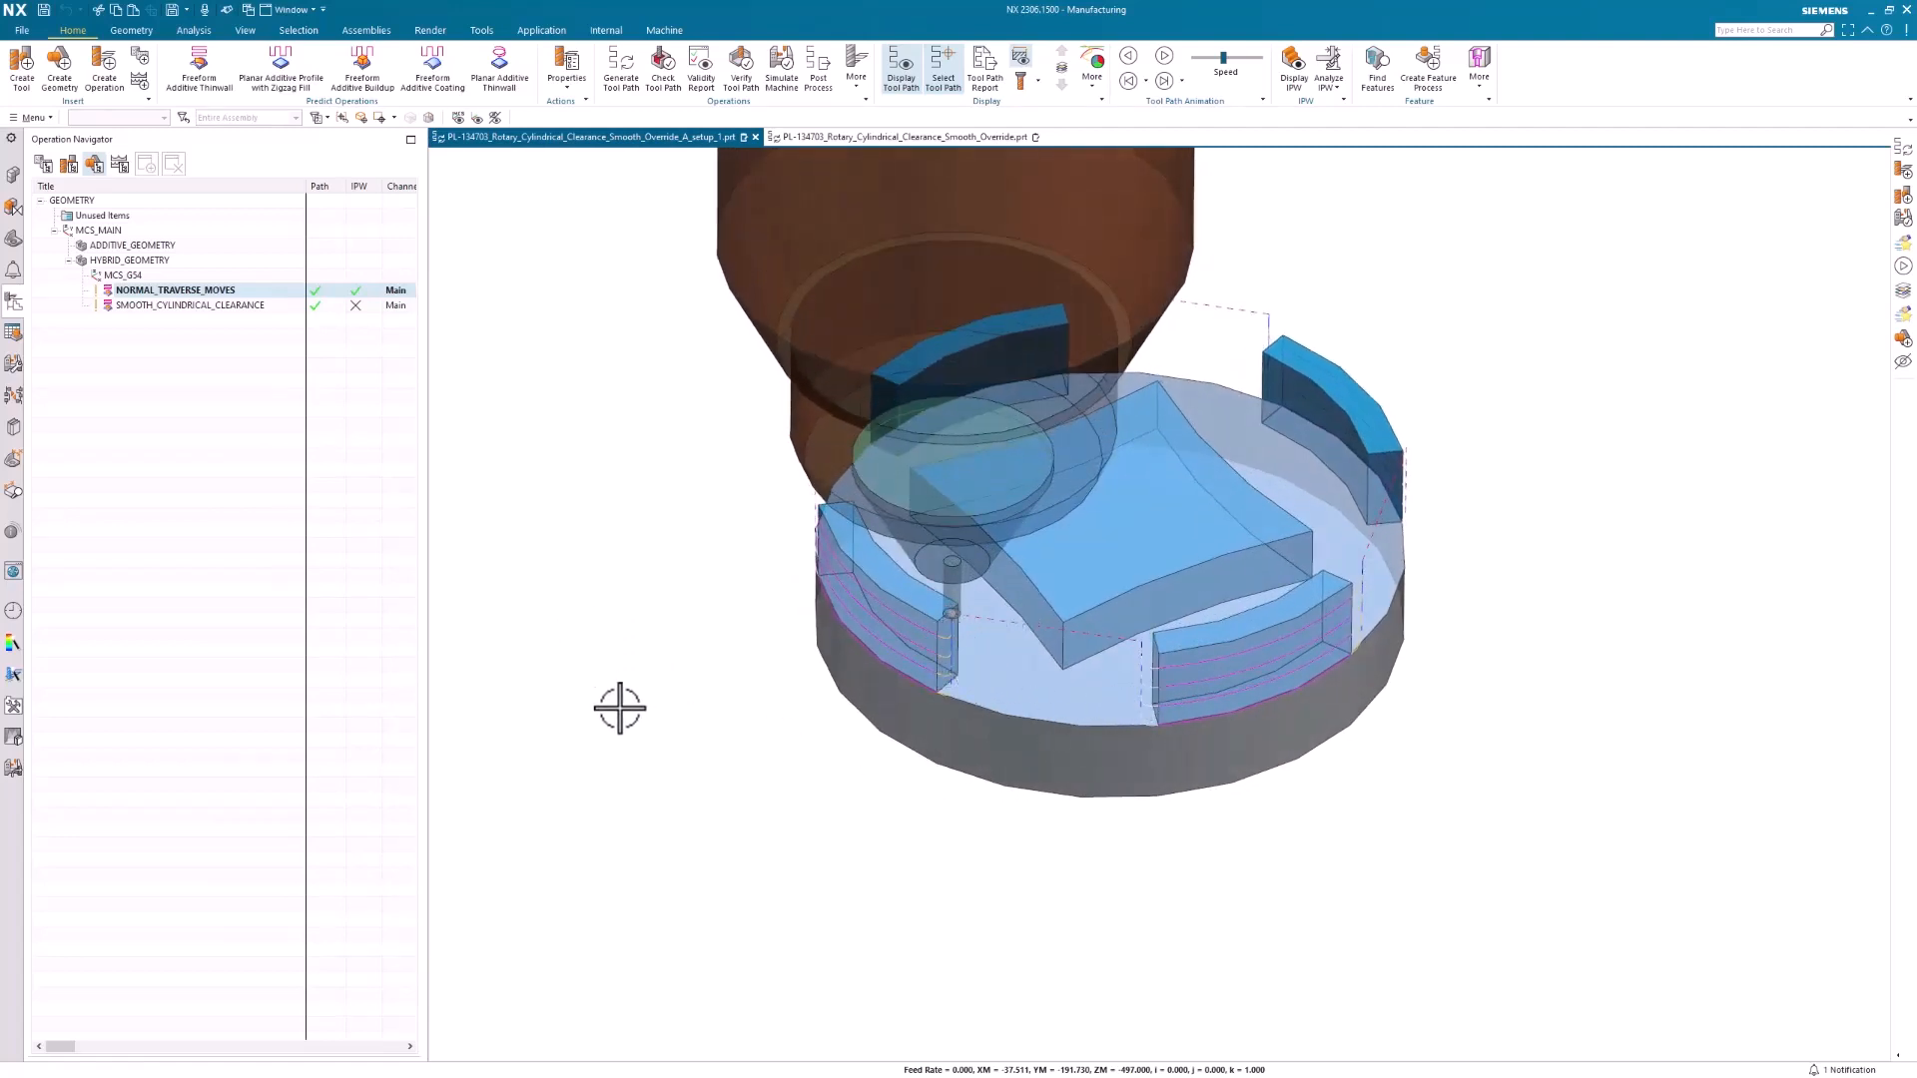
Inspect the non-cutting moves of SMOOTH_CYLINDRICAL_CLEARANCE, including the Bounding Cylinder clearance option and the Region Distance
{"action": "left_click", "coordinate": [173, 305]}
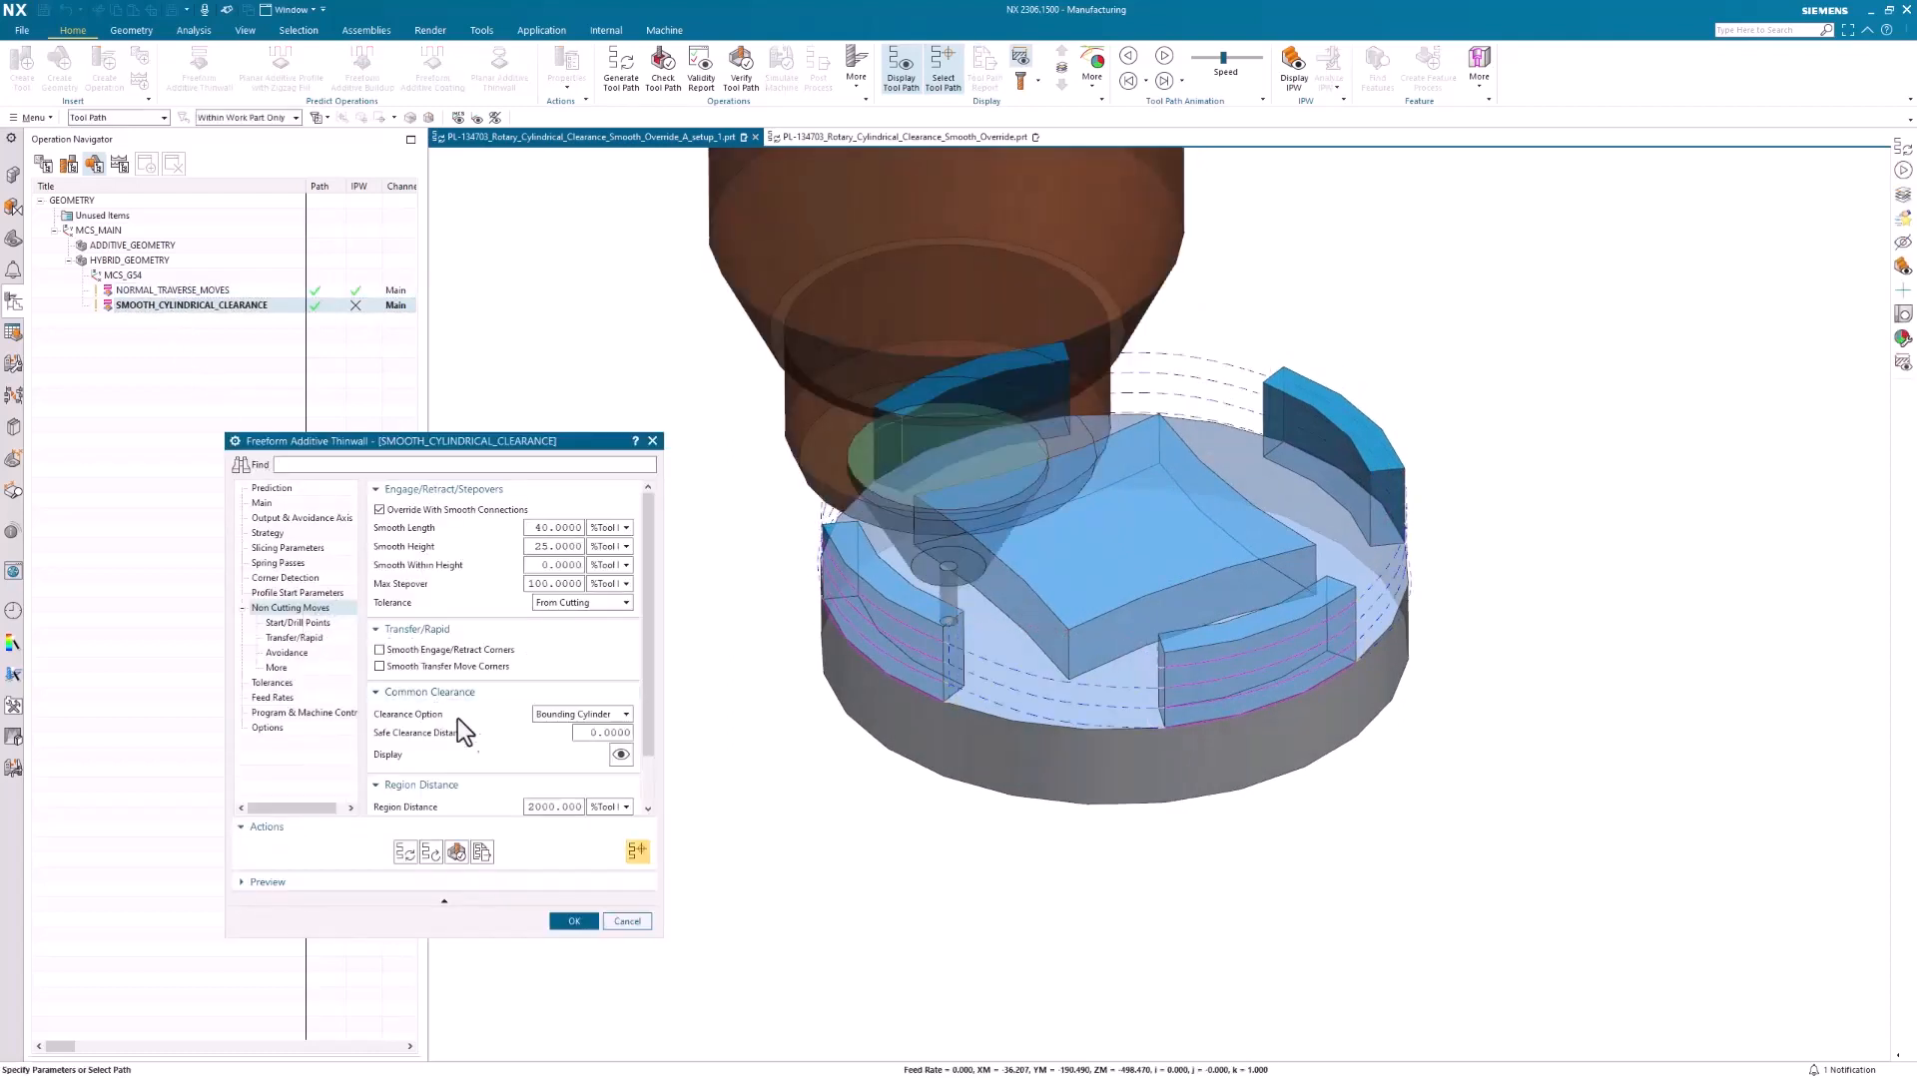
{"action": "left_click", "coordinate": [560, 717]}
{"action": "left_click", "coordinate": [558, 735]}
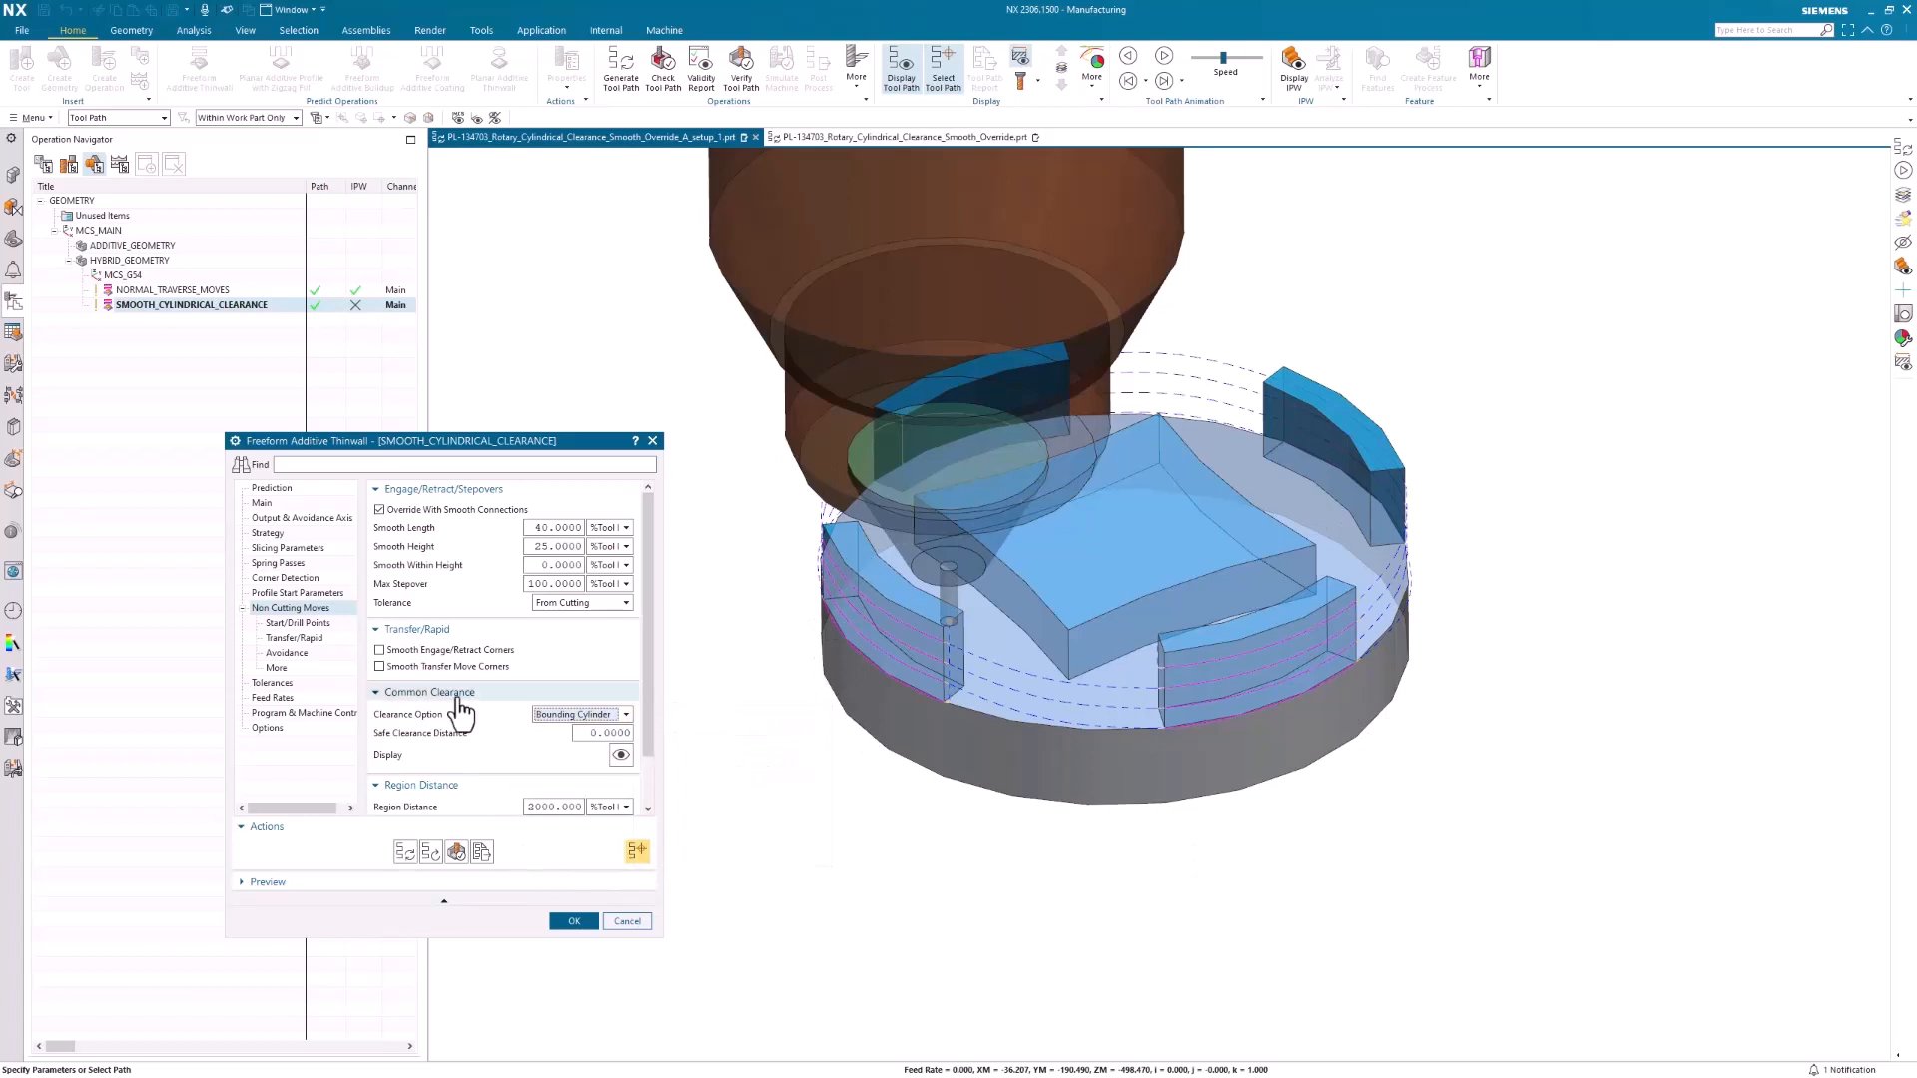
{"action": "scroll", "coordinate": [480, 734], "scroll_direction": "down", "scroll_amount": 1}
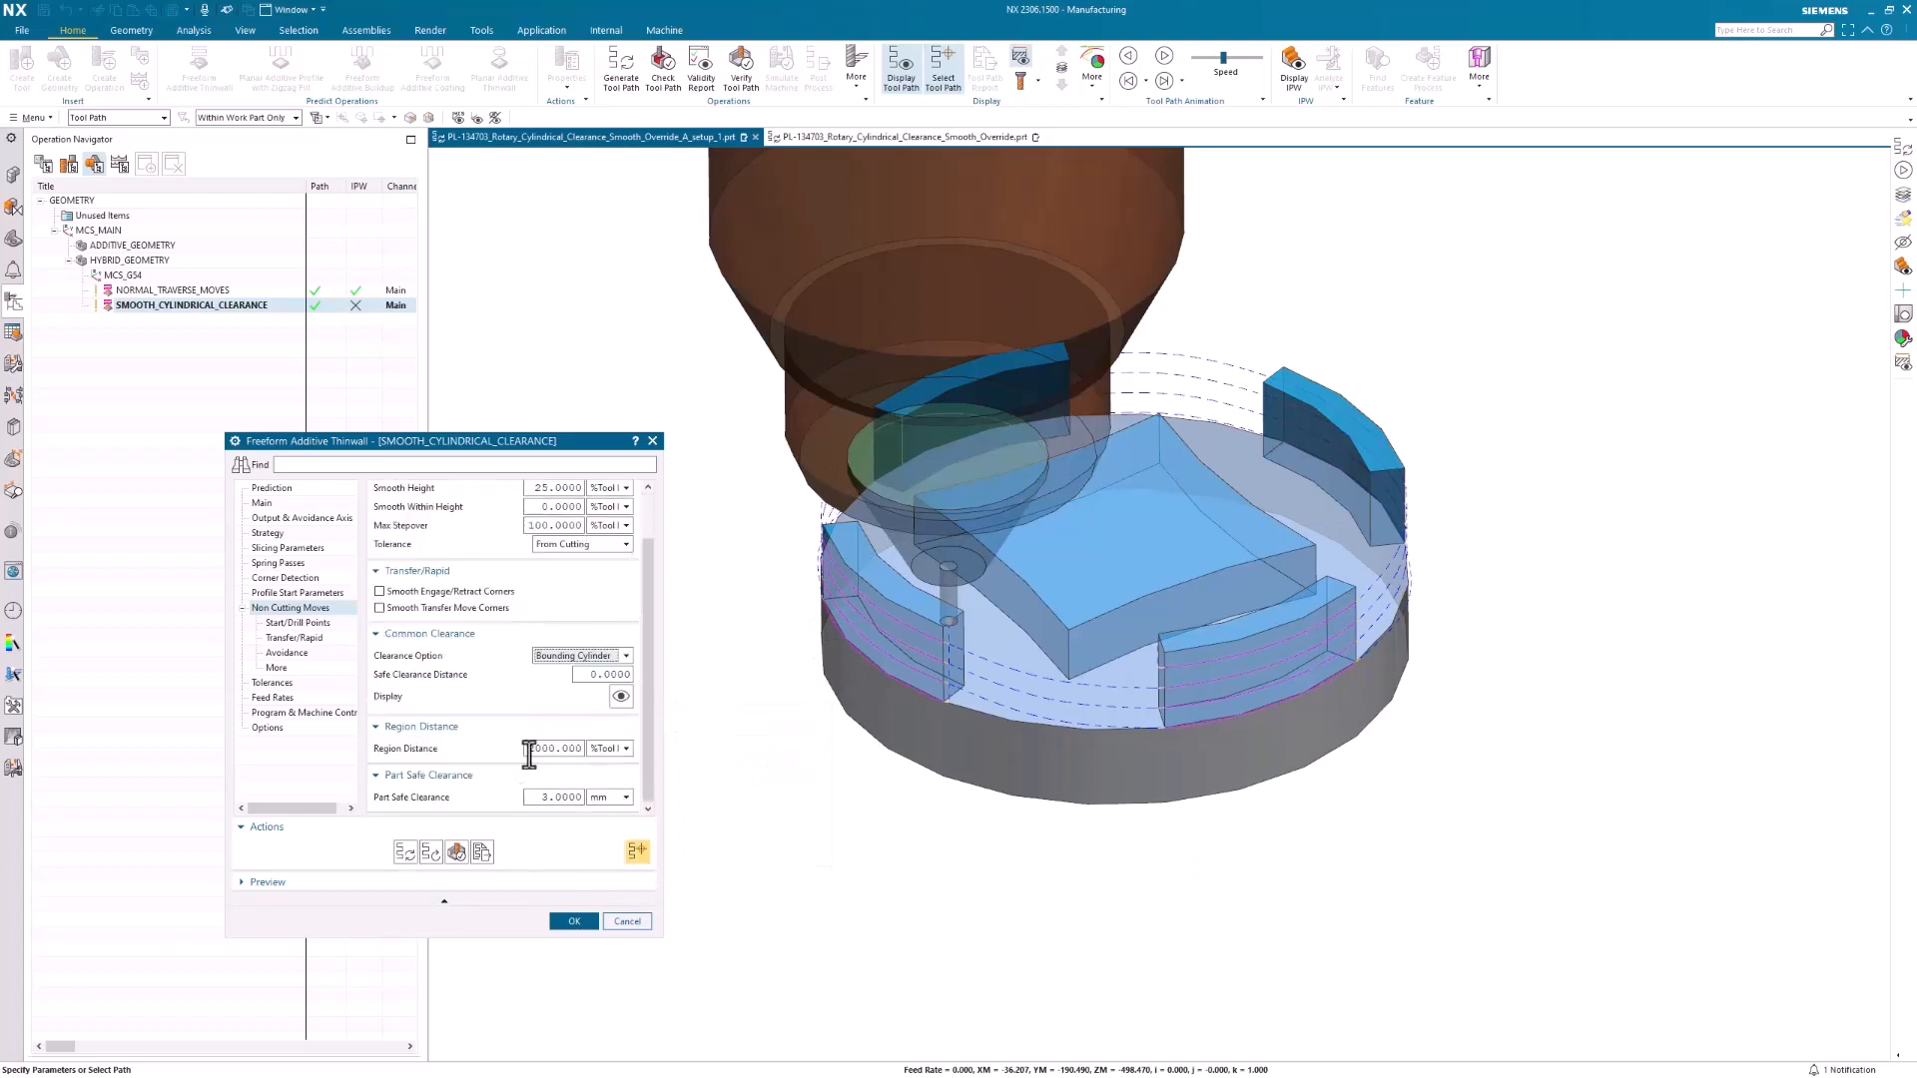
{"action": "mouse_move", "coordinate": [526, 755]}
{"action": "left_mouse_down"}
{"action": "mouse_move", "coordinate": [566, 755]}
{"action": "mouse_move", "coordinate": [548, 755]}
{"action": "left_mouse_up"}
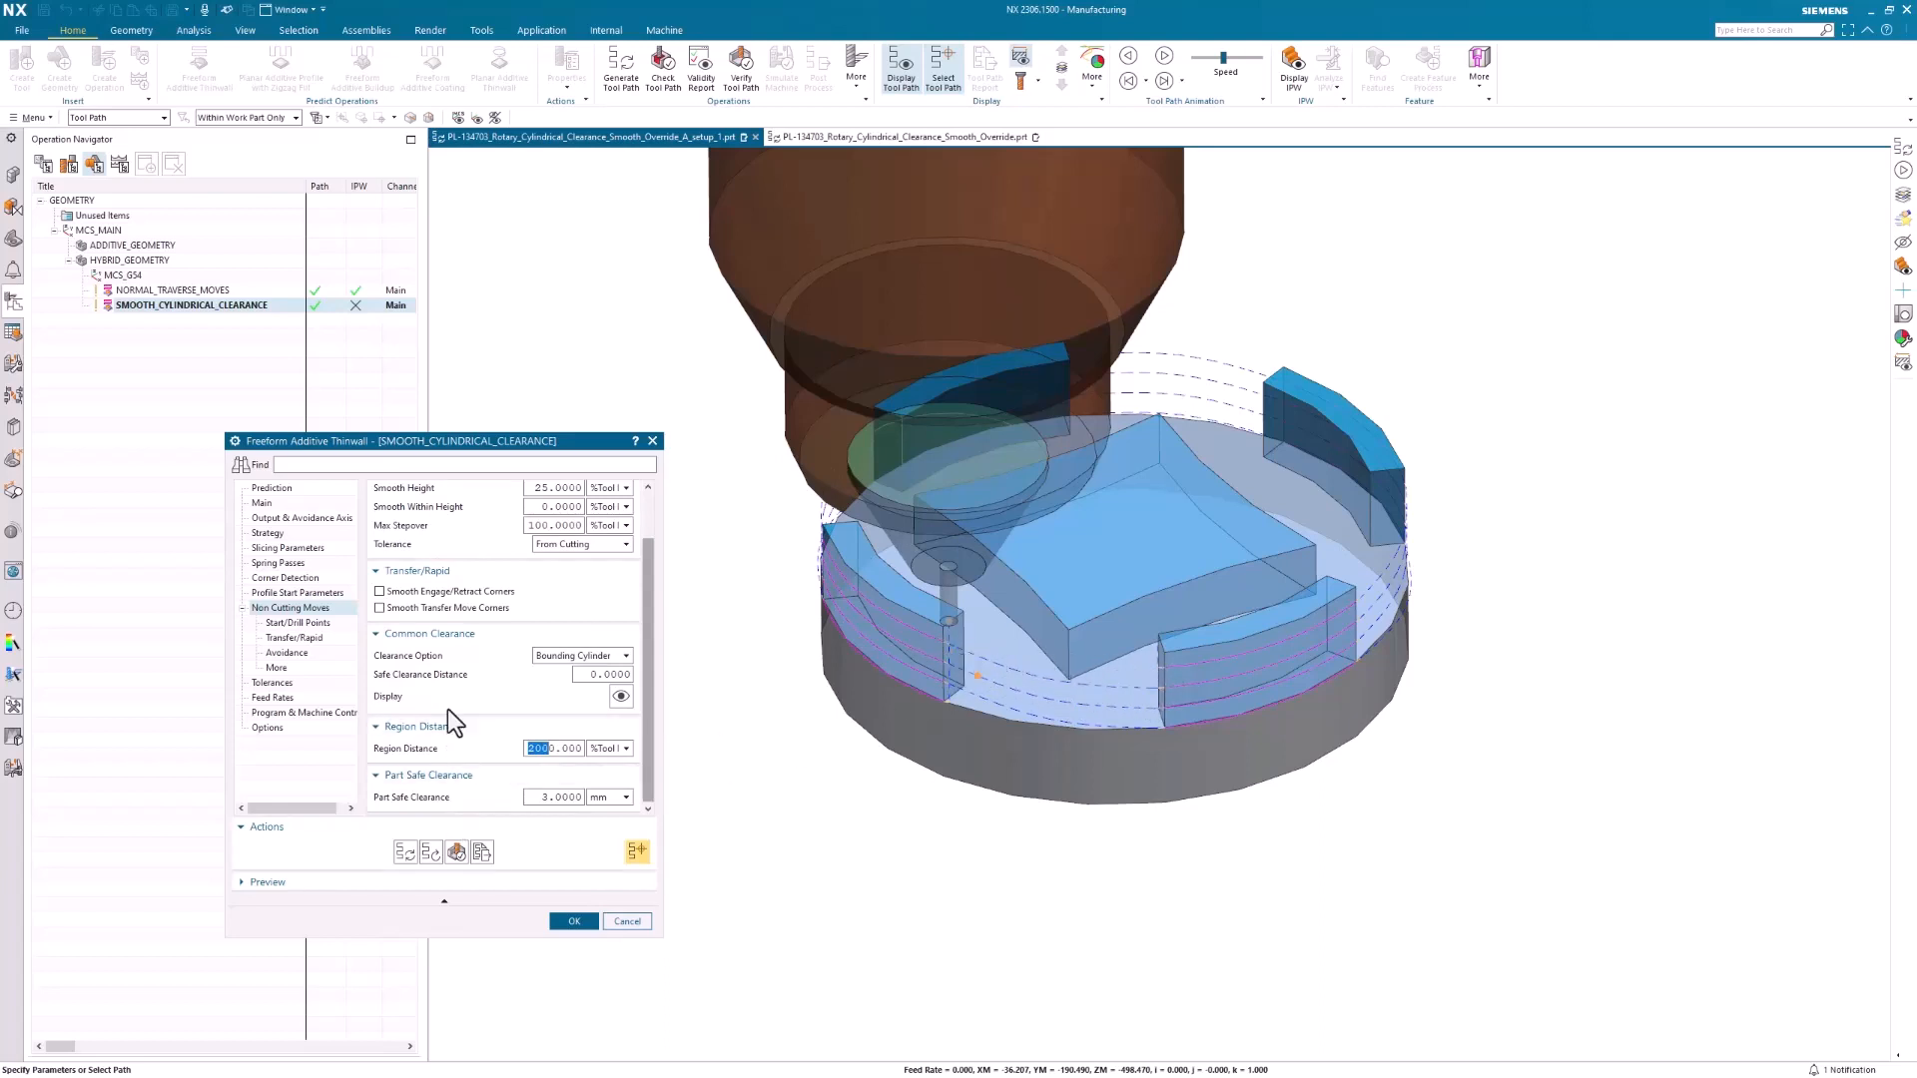
Check the Transfer/Rapid settings of SMOOTH_CYLINDRICAL_CLEARANCE, including the Smooth traverse type, leave without changes, and examine its tool path
{"action": "left_click", "coordinate": [282, 637]}
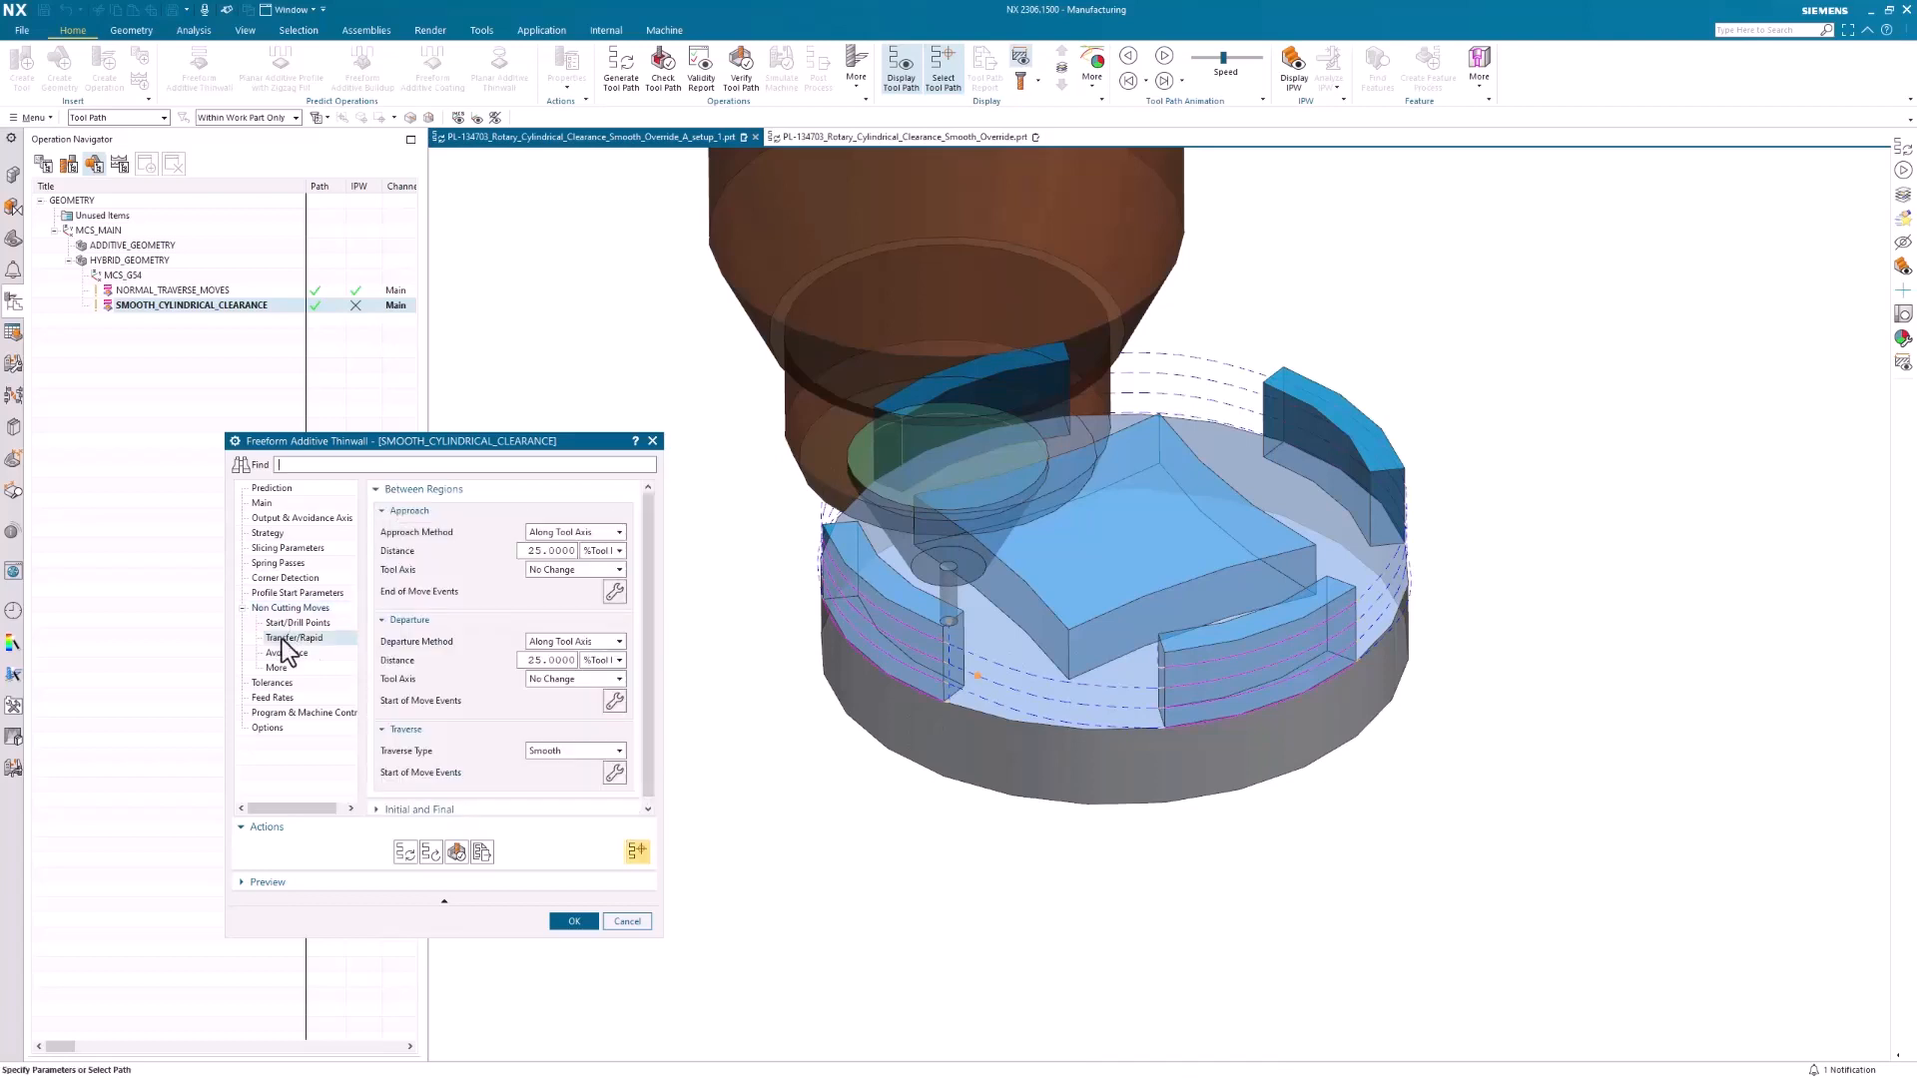
{"action": "left_click", "coordinate": [280, 653]}
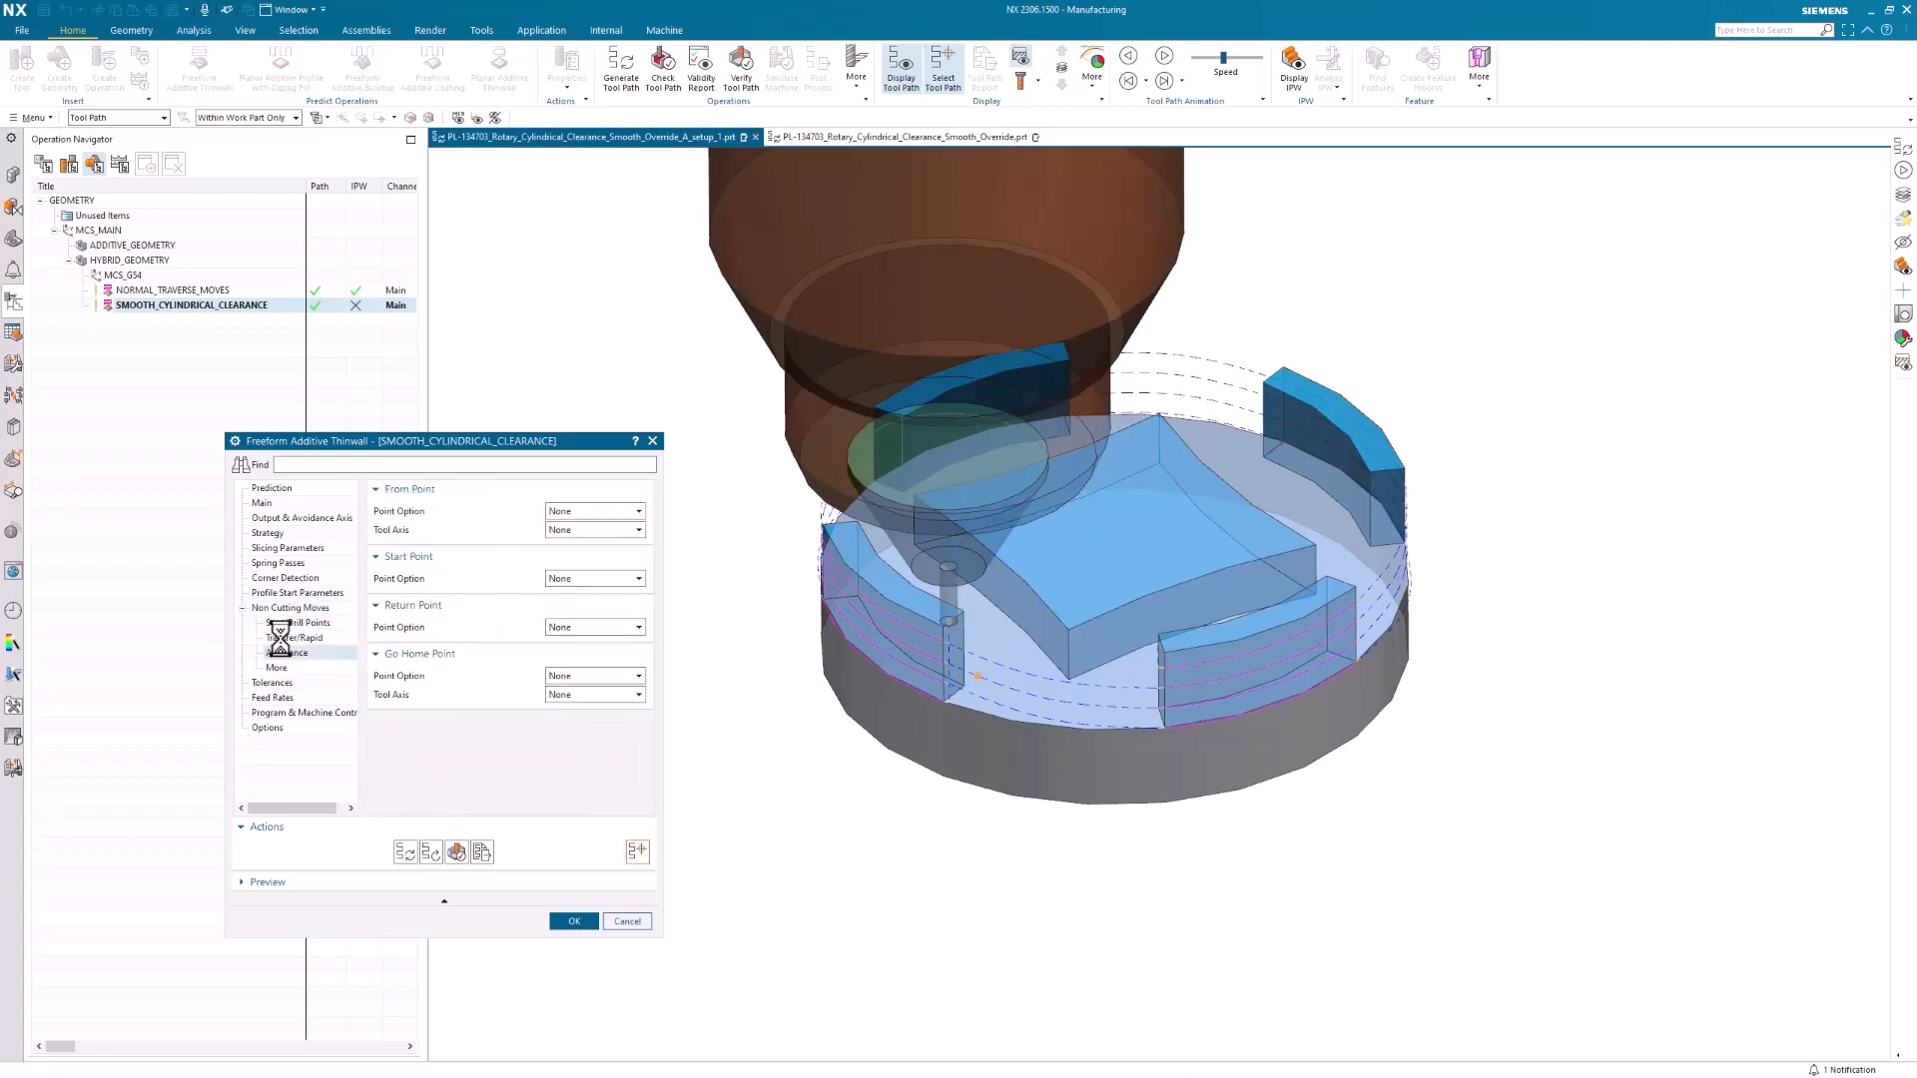
{"action": "left_click", "coordinate": [291, 637]}
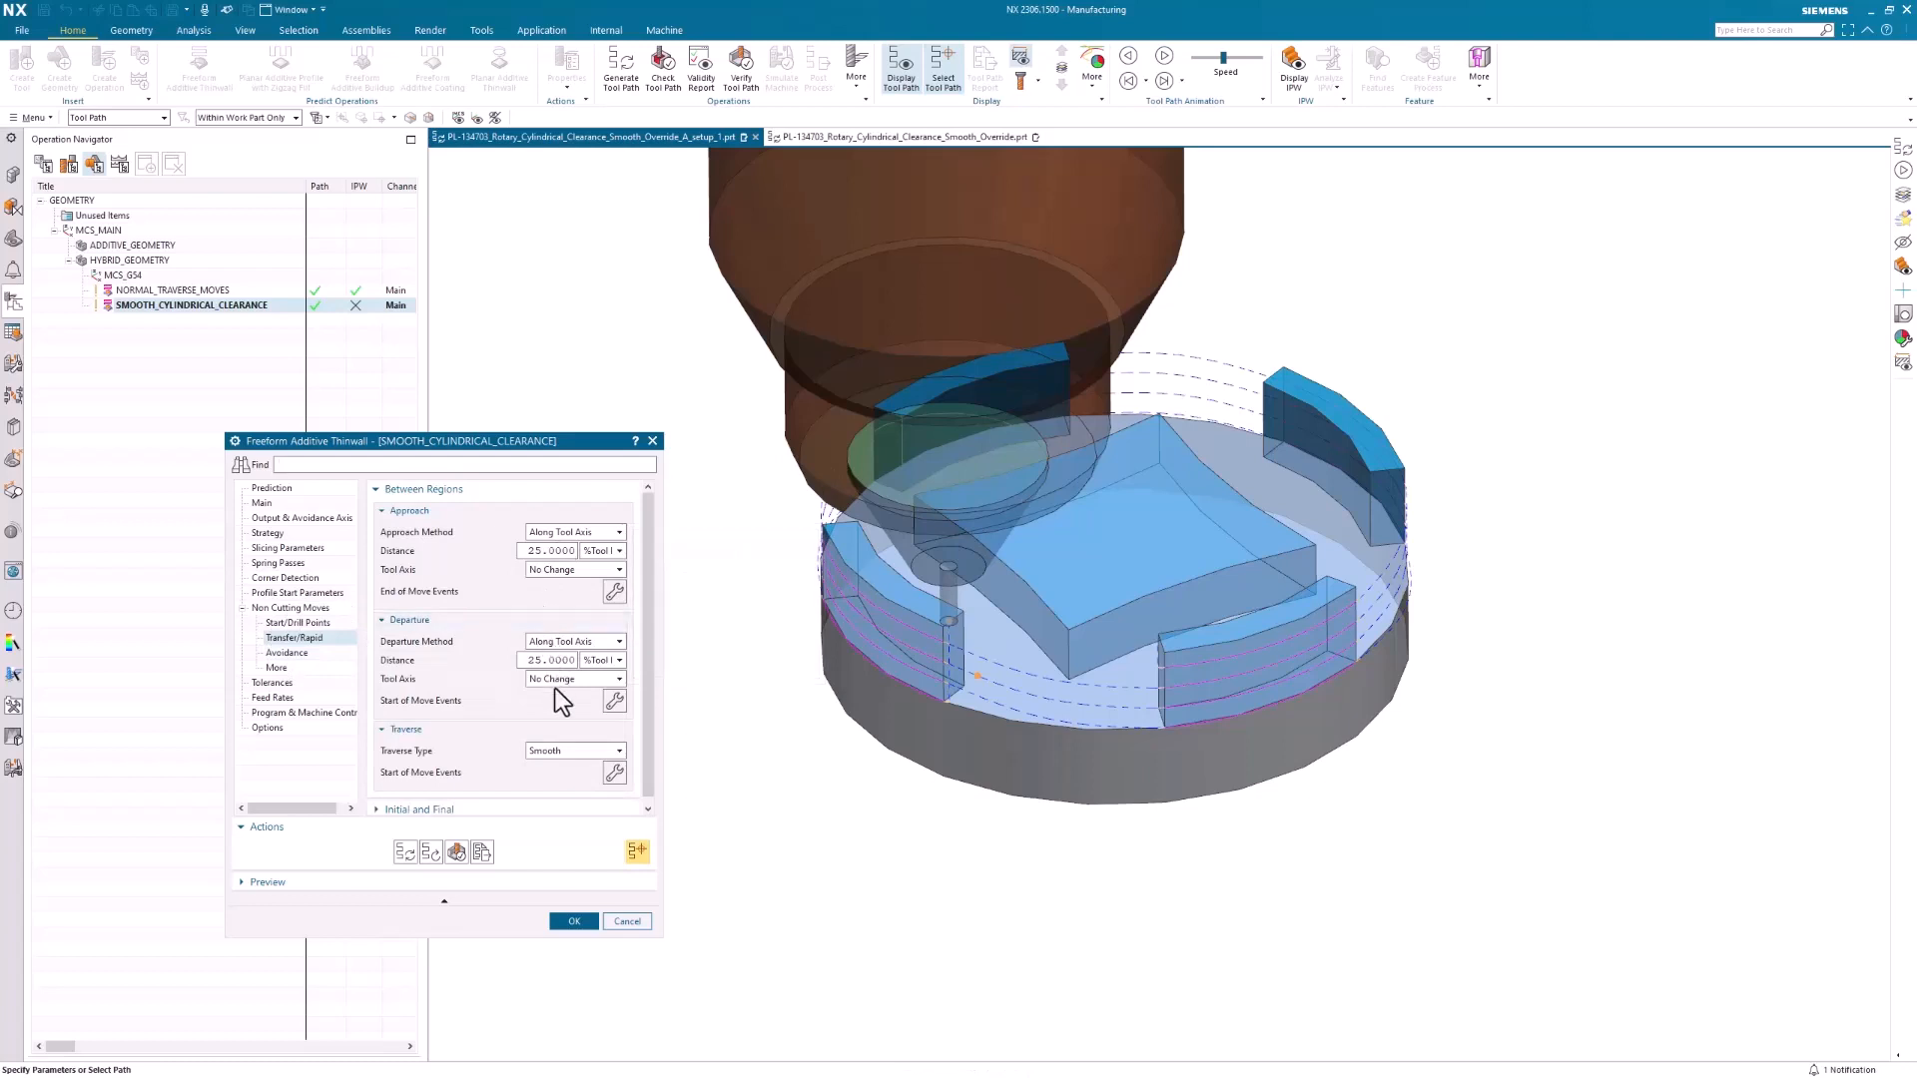
{"action": "left_click", "coordinate": [549, 751]}
{"action": "left_click", "coordinate": [548, 751]}
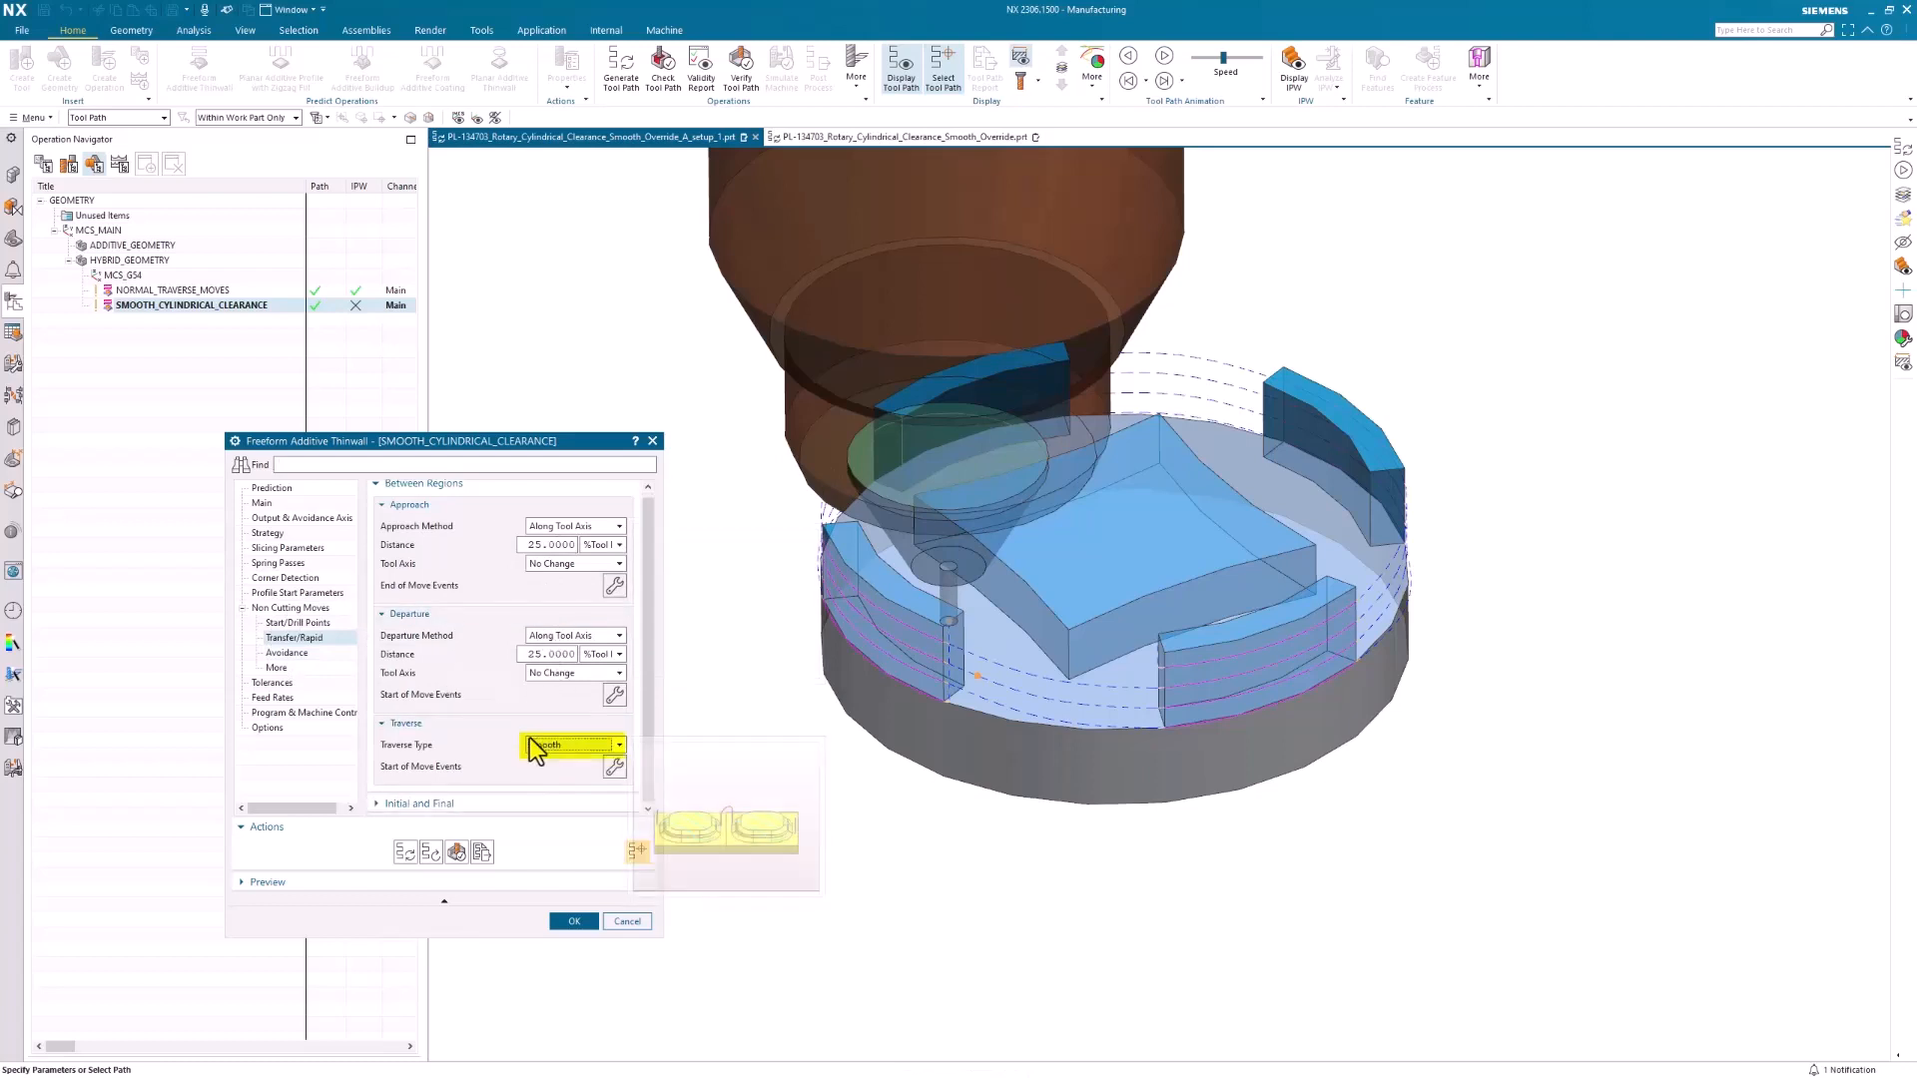
{"action": "left_click", "coordinate": [629, 921]}
{"action": "middle_click_drag", "start_coordinate": [1060, 687], "coordinate": [776, 259]}
{"action": "middle_click_drag", "start_coordinate": [1014, 326], "coordinate": [1169, 796]}
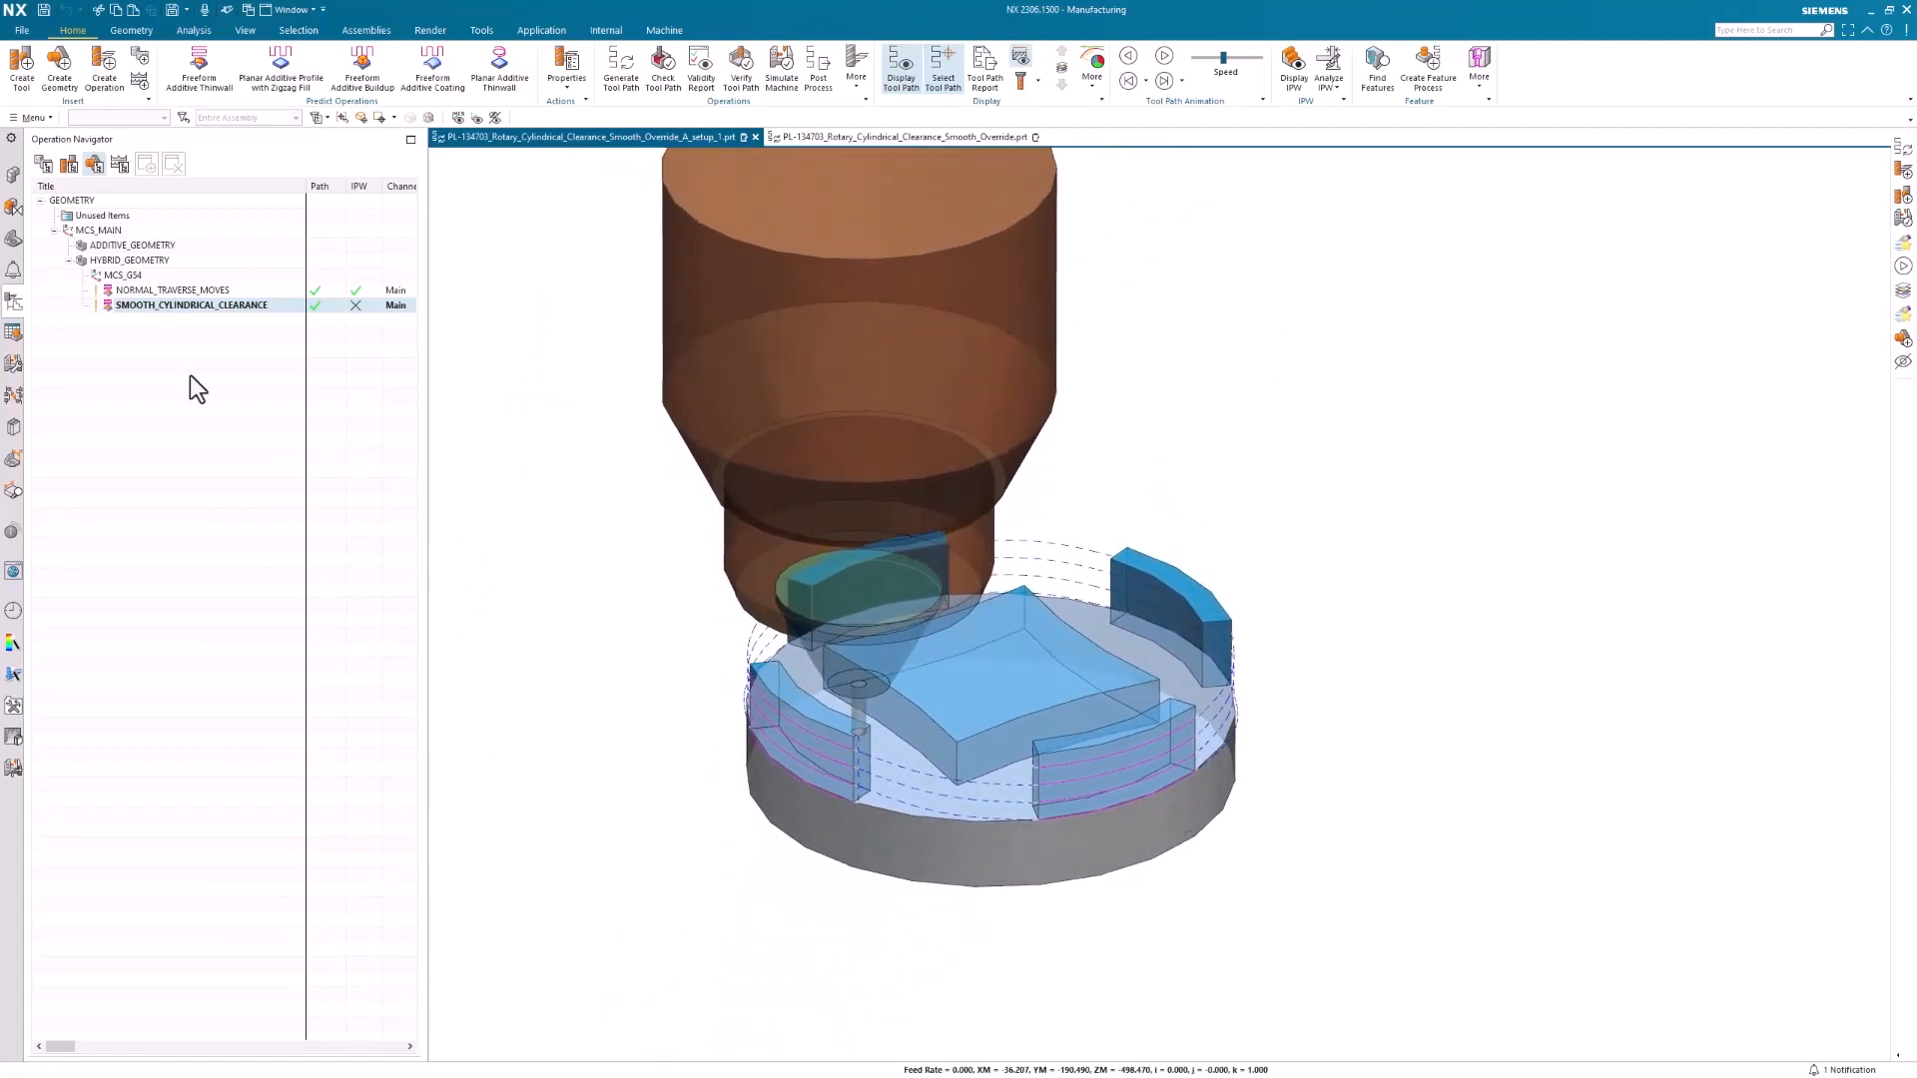
Show the sim08_mill_5ax machine component in the assembly and bring its rotary table with the part into view
{"action": "scroll", "coordinate": [1009, 642], "scroll_direction": "down", "scroll_amount": 3}
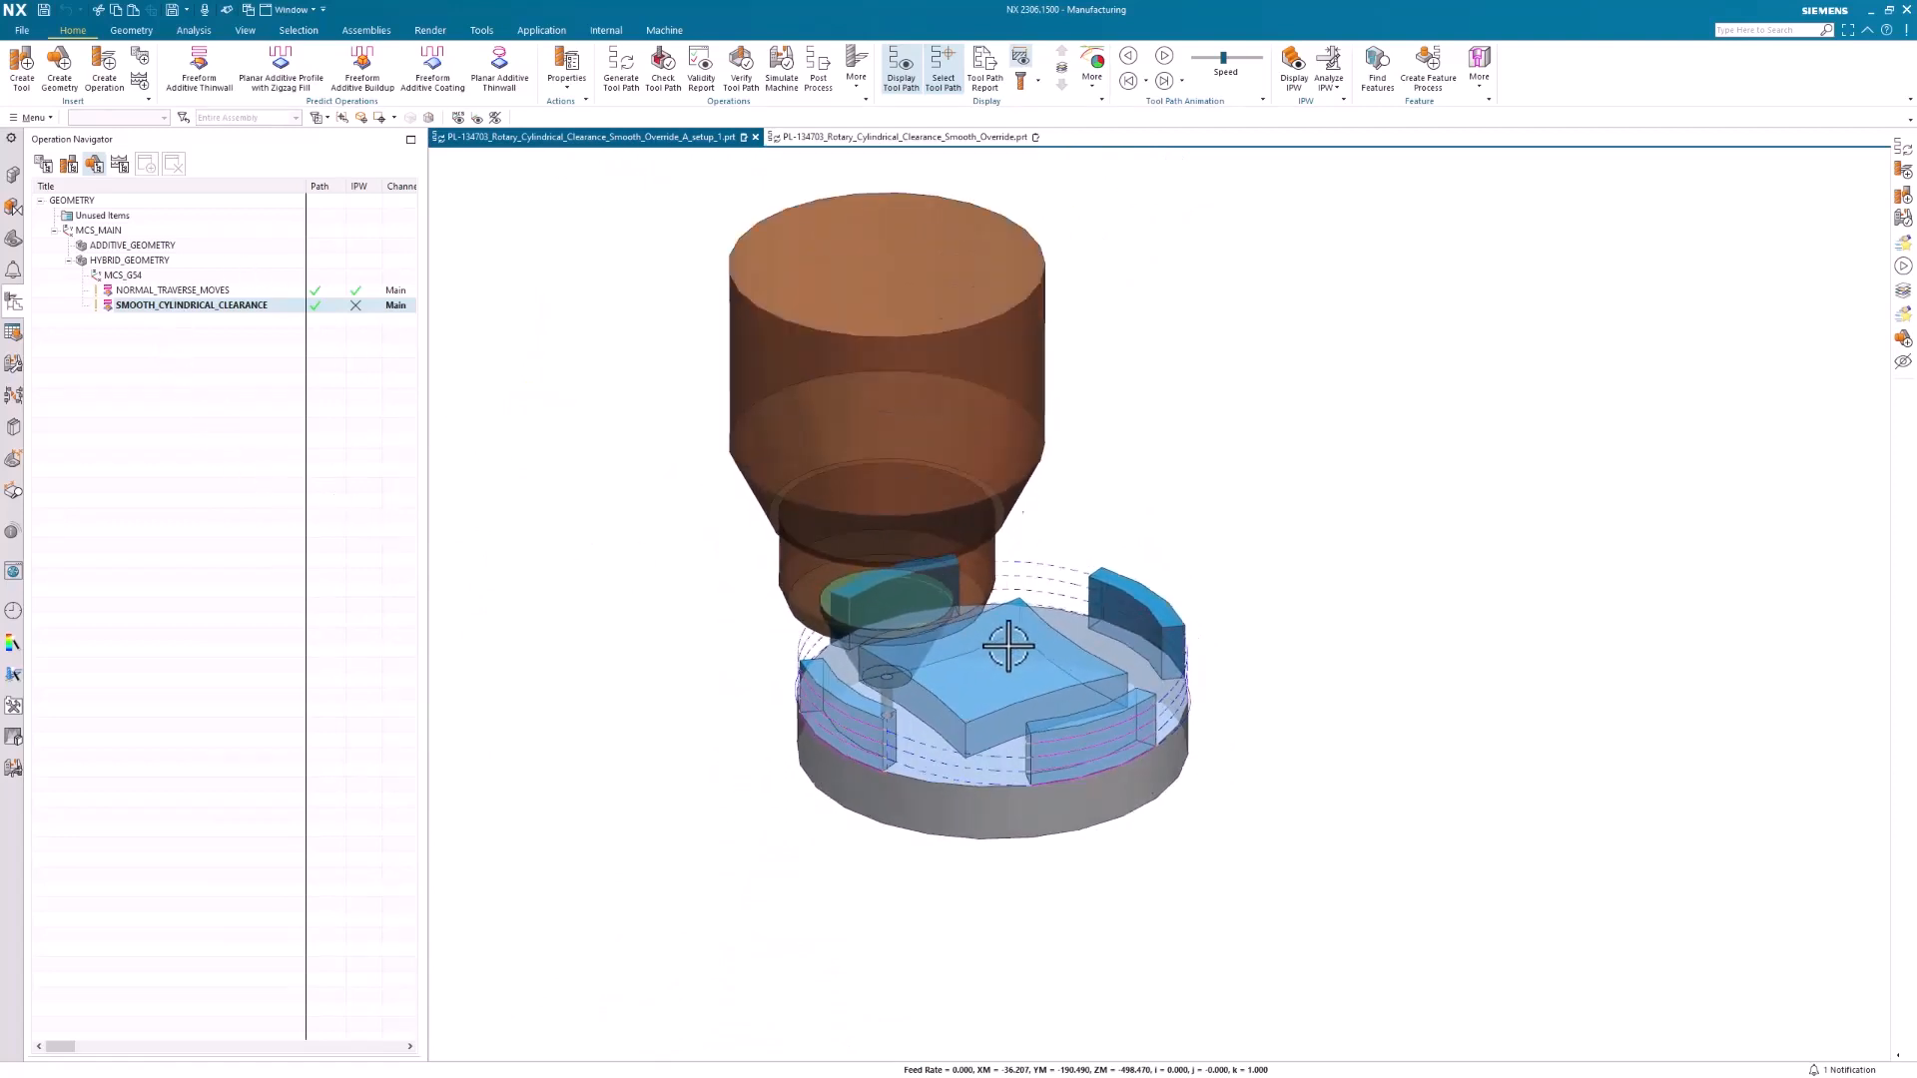
{"action": "left_click", "coordinate": [13, 174]}
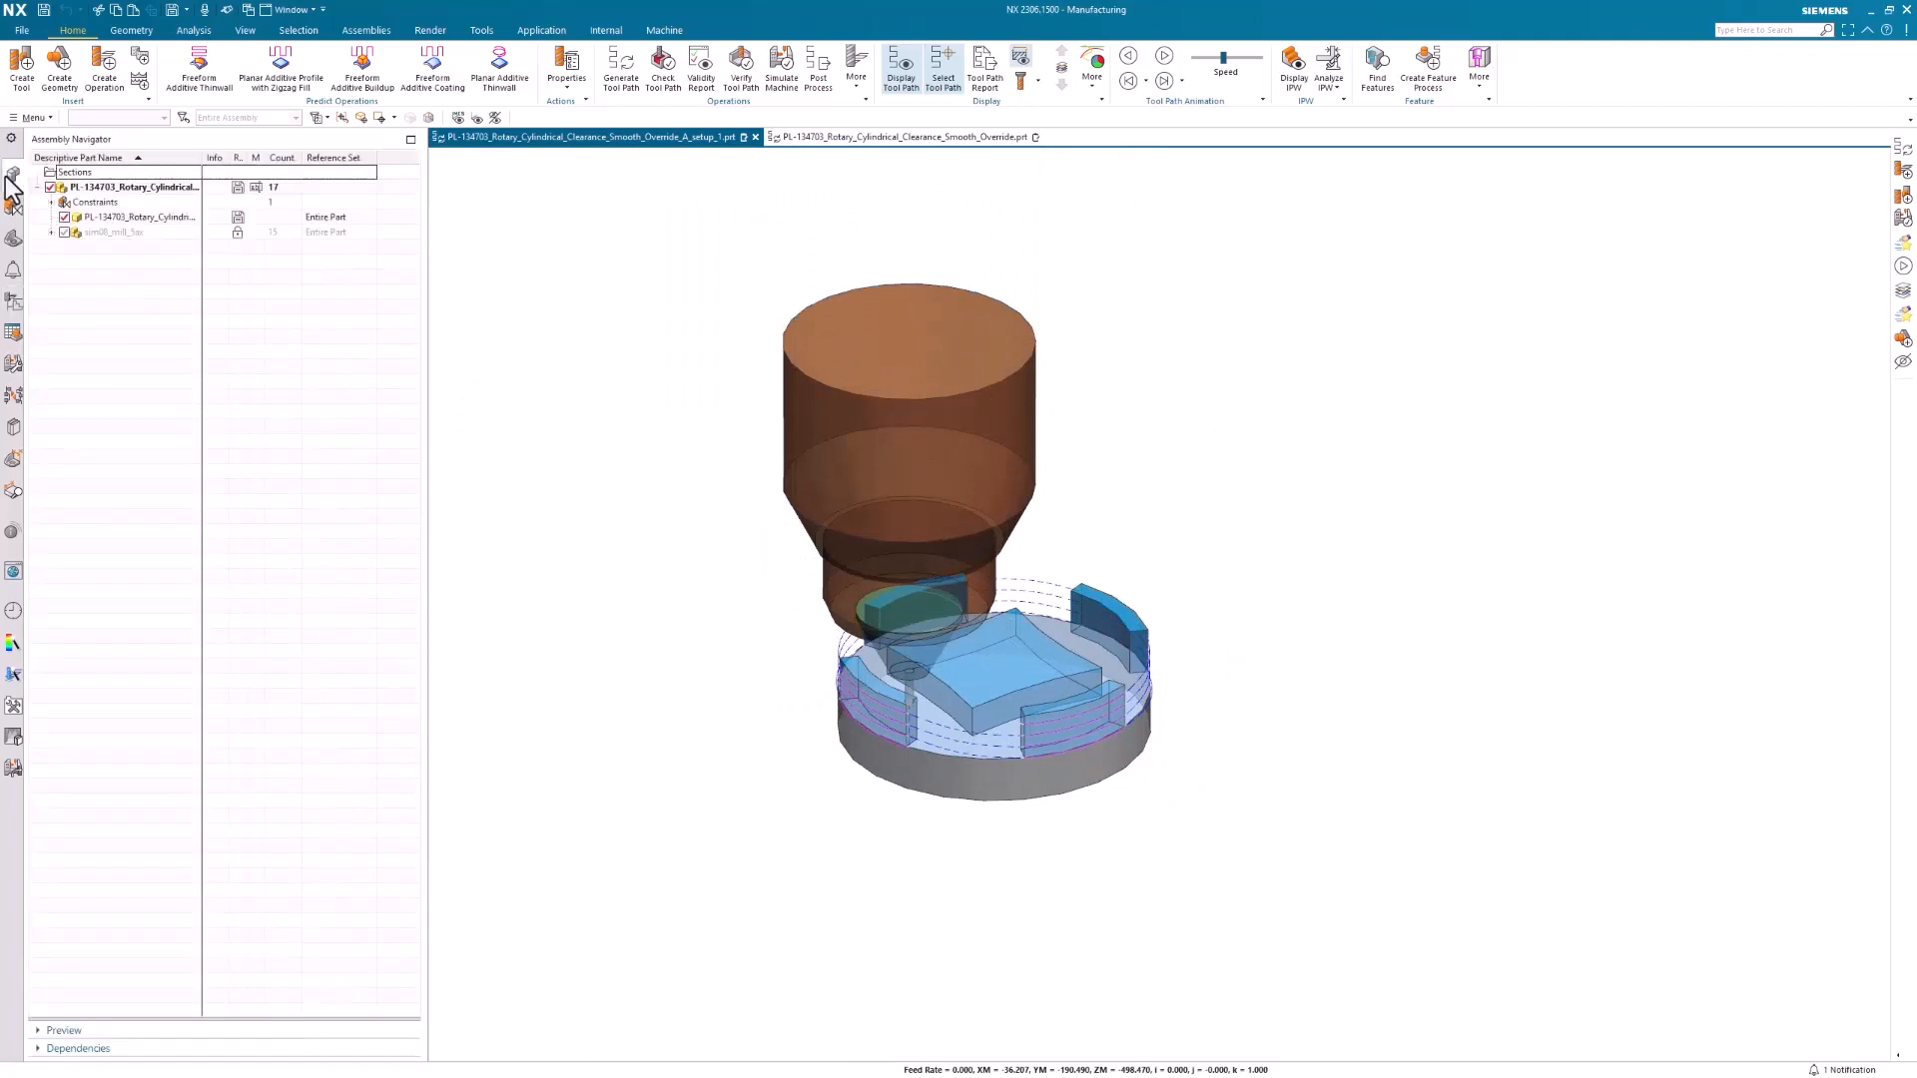
{"action": "left_click", "coordinate": [64, 233]}
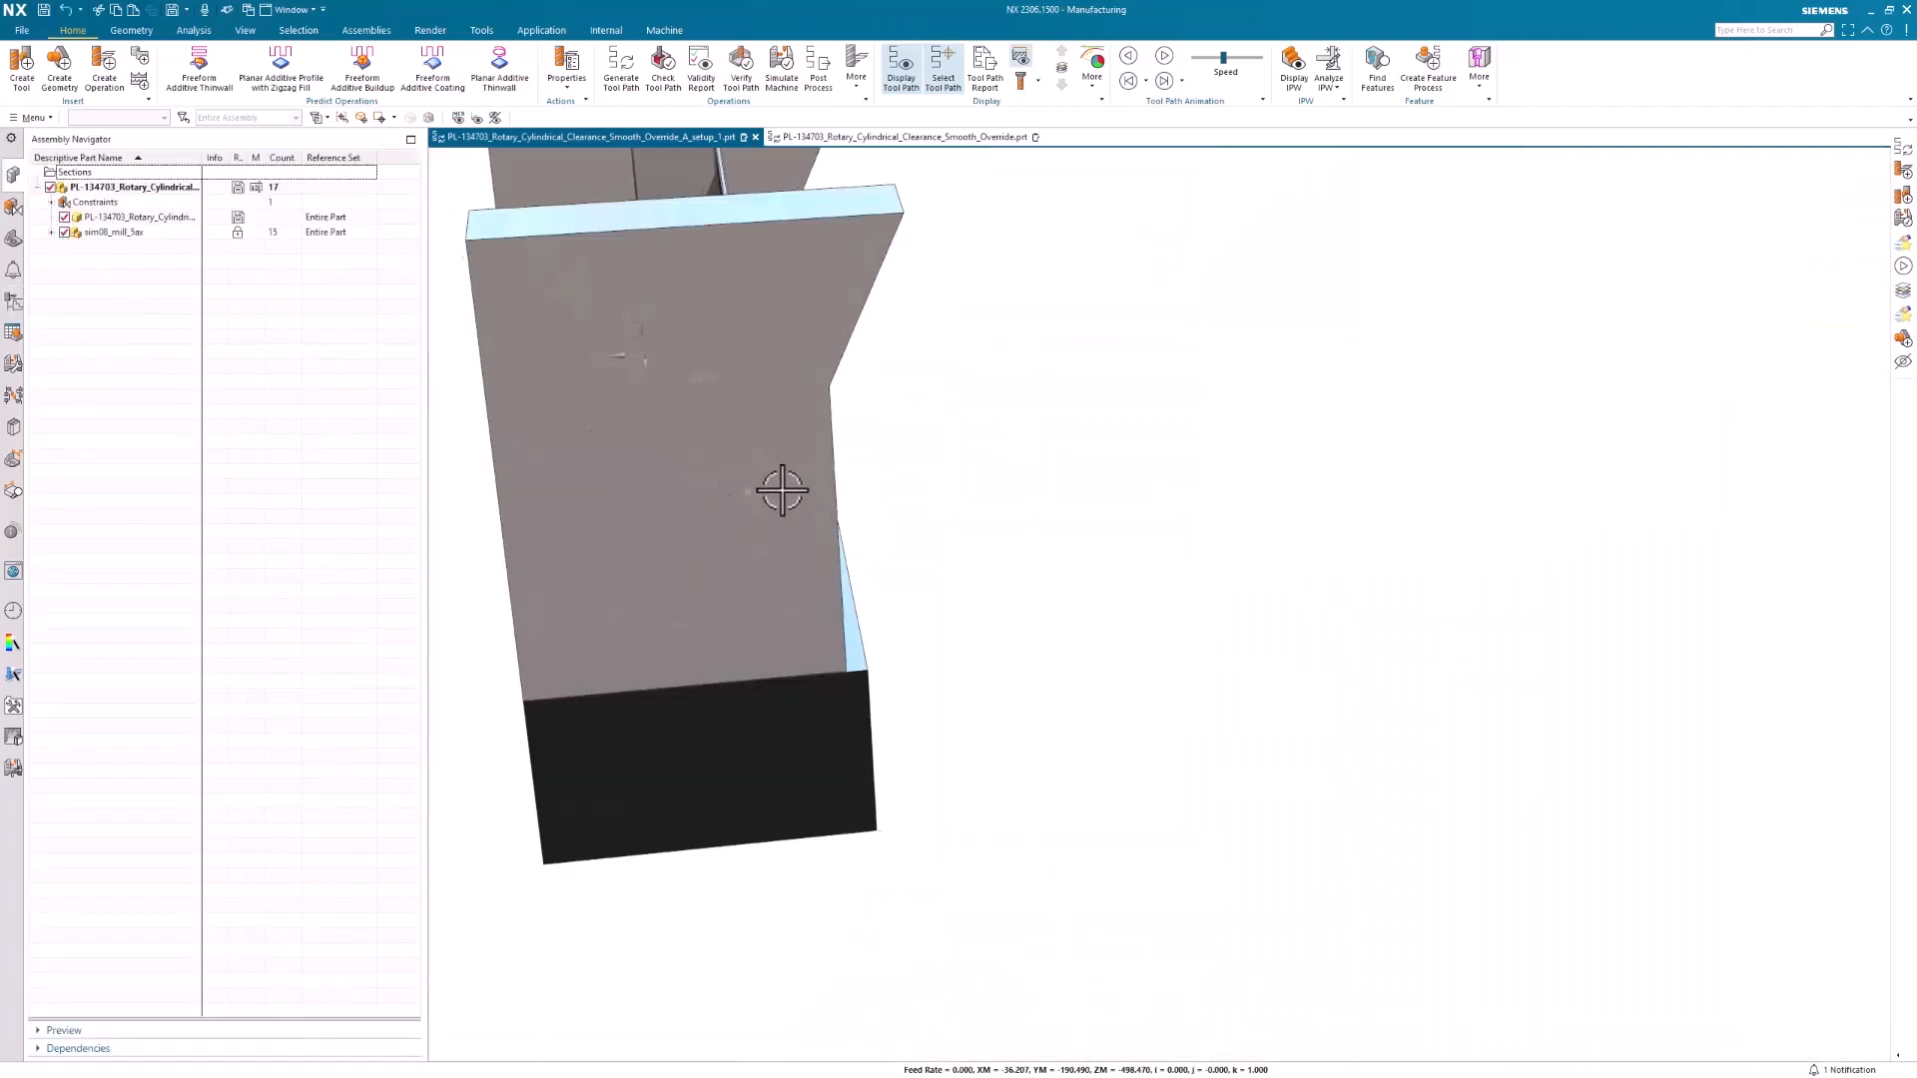
{"action": "middle_click_drag", "start_coordinate": [786, 491], "coordinate": [479, 429]}
{"action": "scroll", "coordinate": [830, 521], "scroll_direction": "up", "scroll_amount": 5}
{"action": "scroll", "coordinate": [989, 601], "scroll_direction": "up", "scroll_amount": 2}
Start the machine simulation for the NORMAL_TRAVERSE_MOVES operation and play it
{"action": "left_click", "coordinate": [13, 301]}
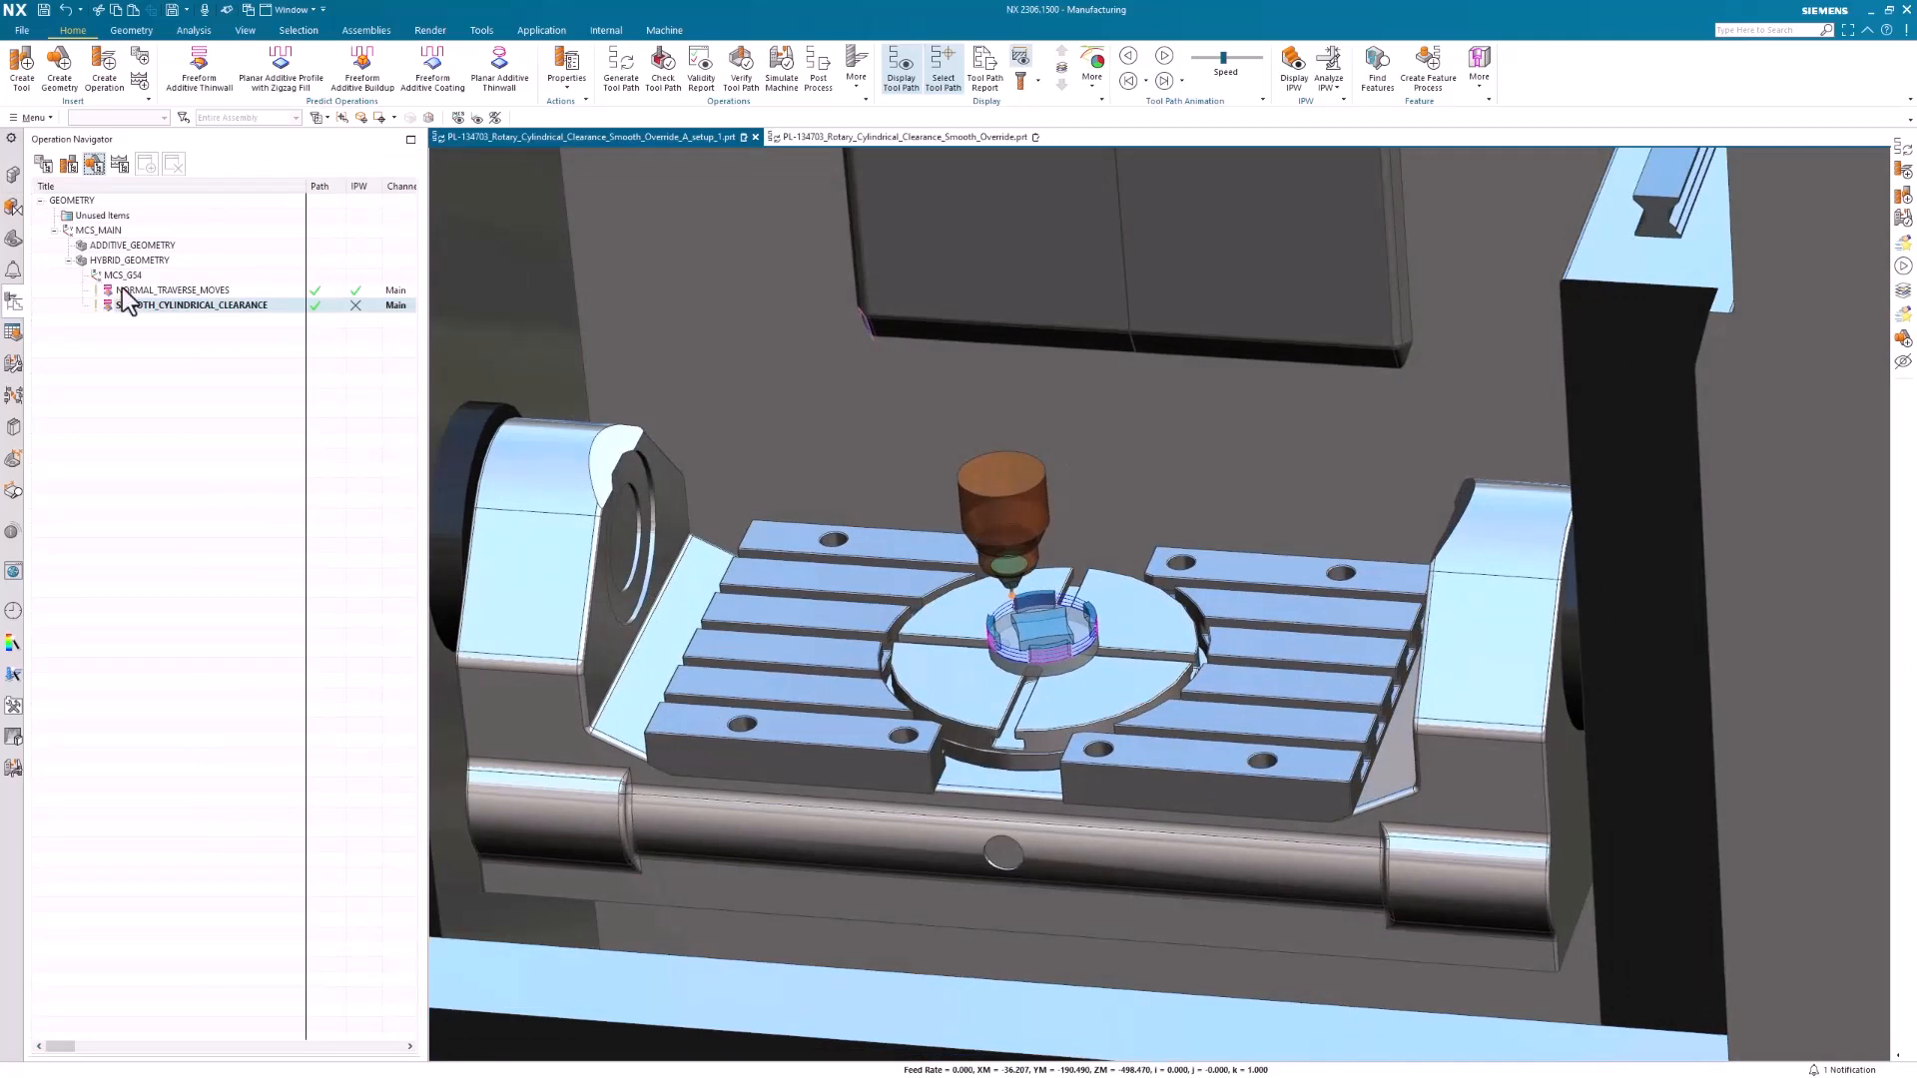
{"action": "left_click", "coordinate": [155, 290]}
{"action": "left_click", "coordinate": [781, 78]}
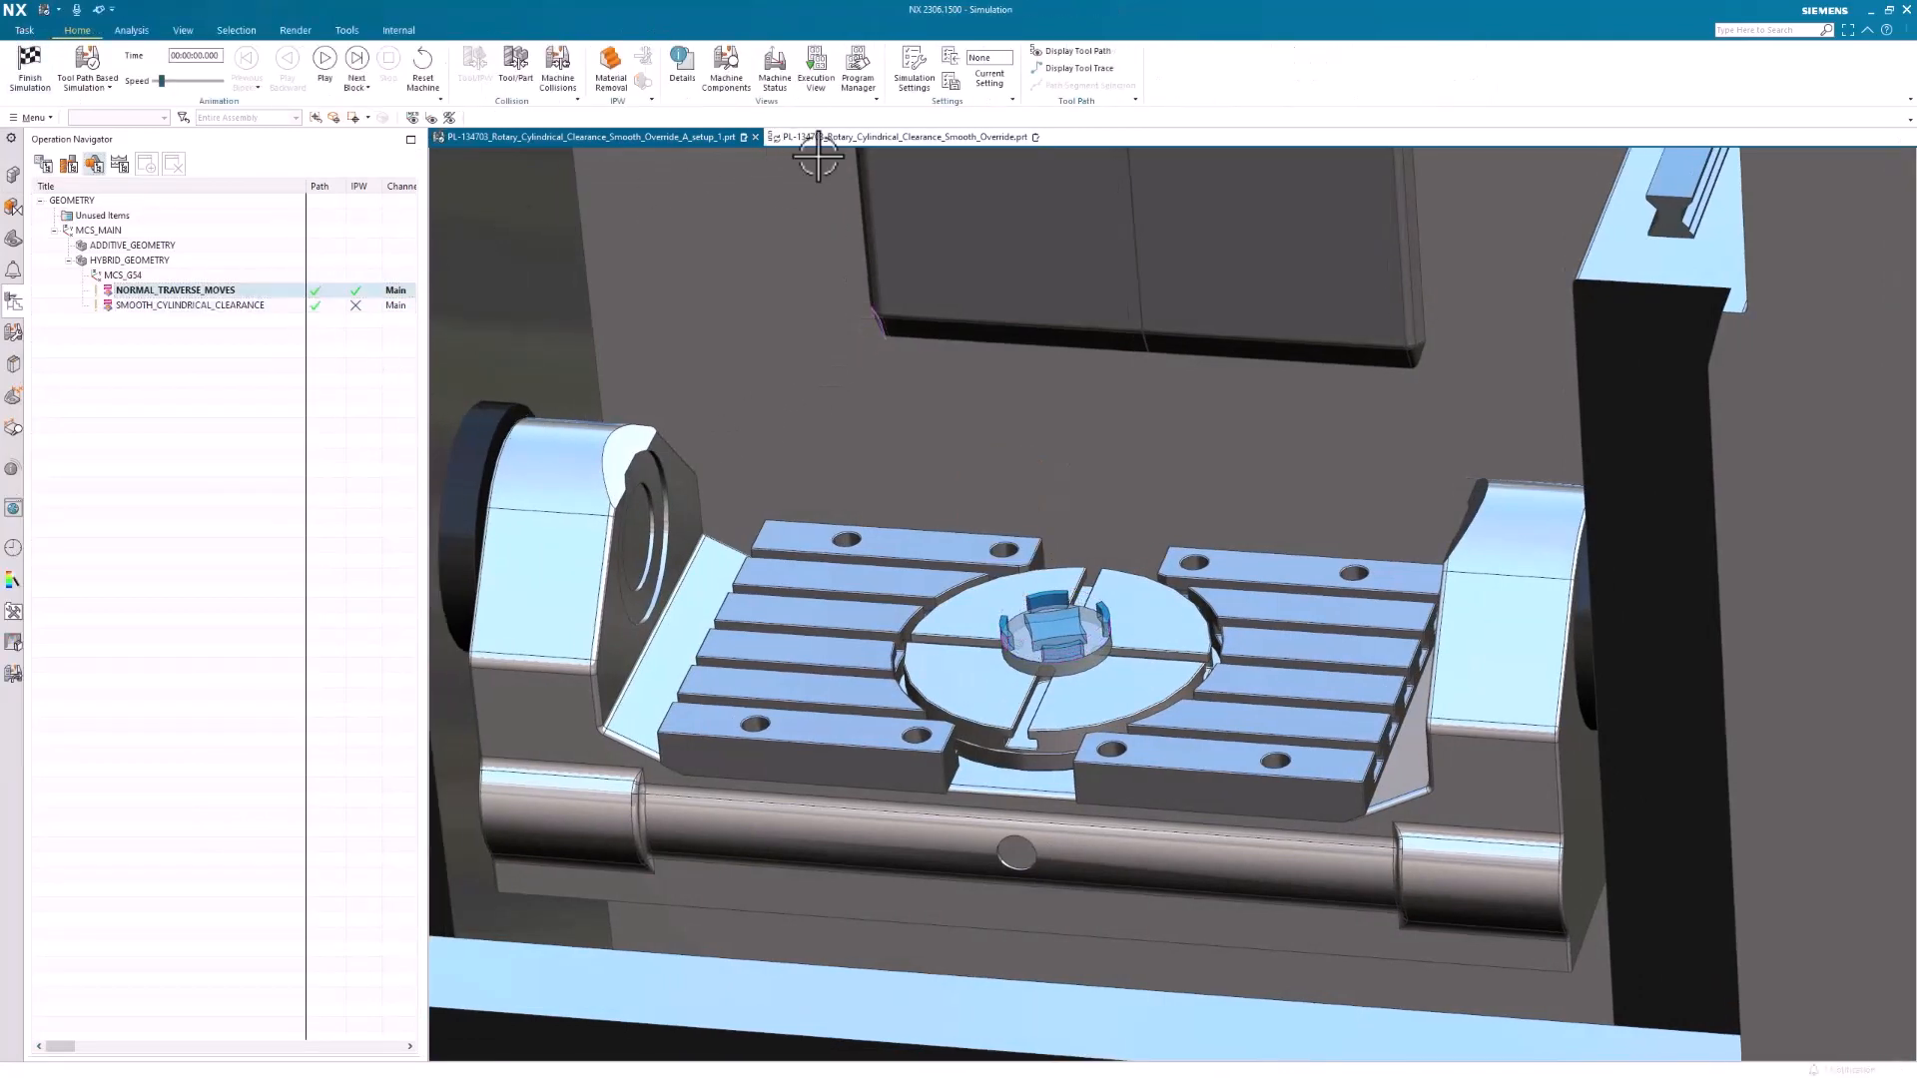
{"action": "left_click", "coordinate": [322, 60]}
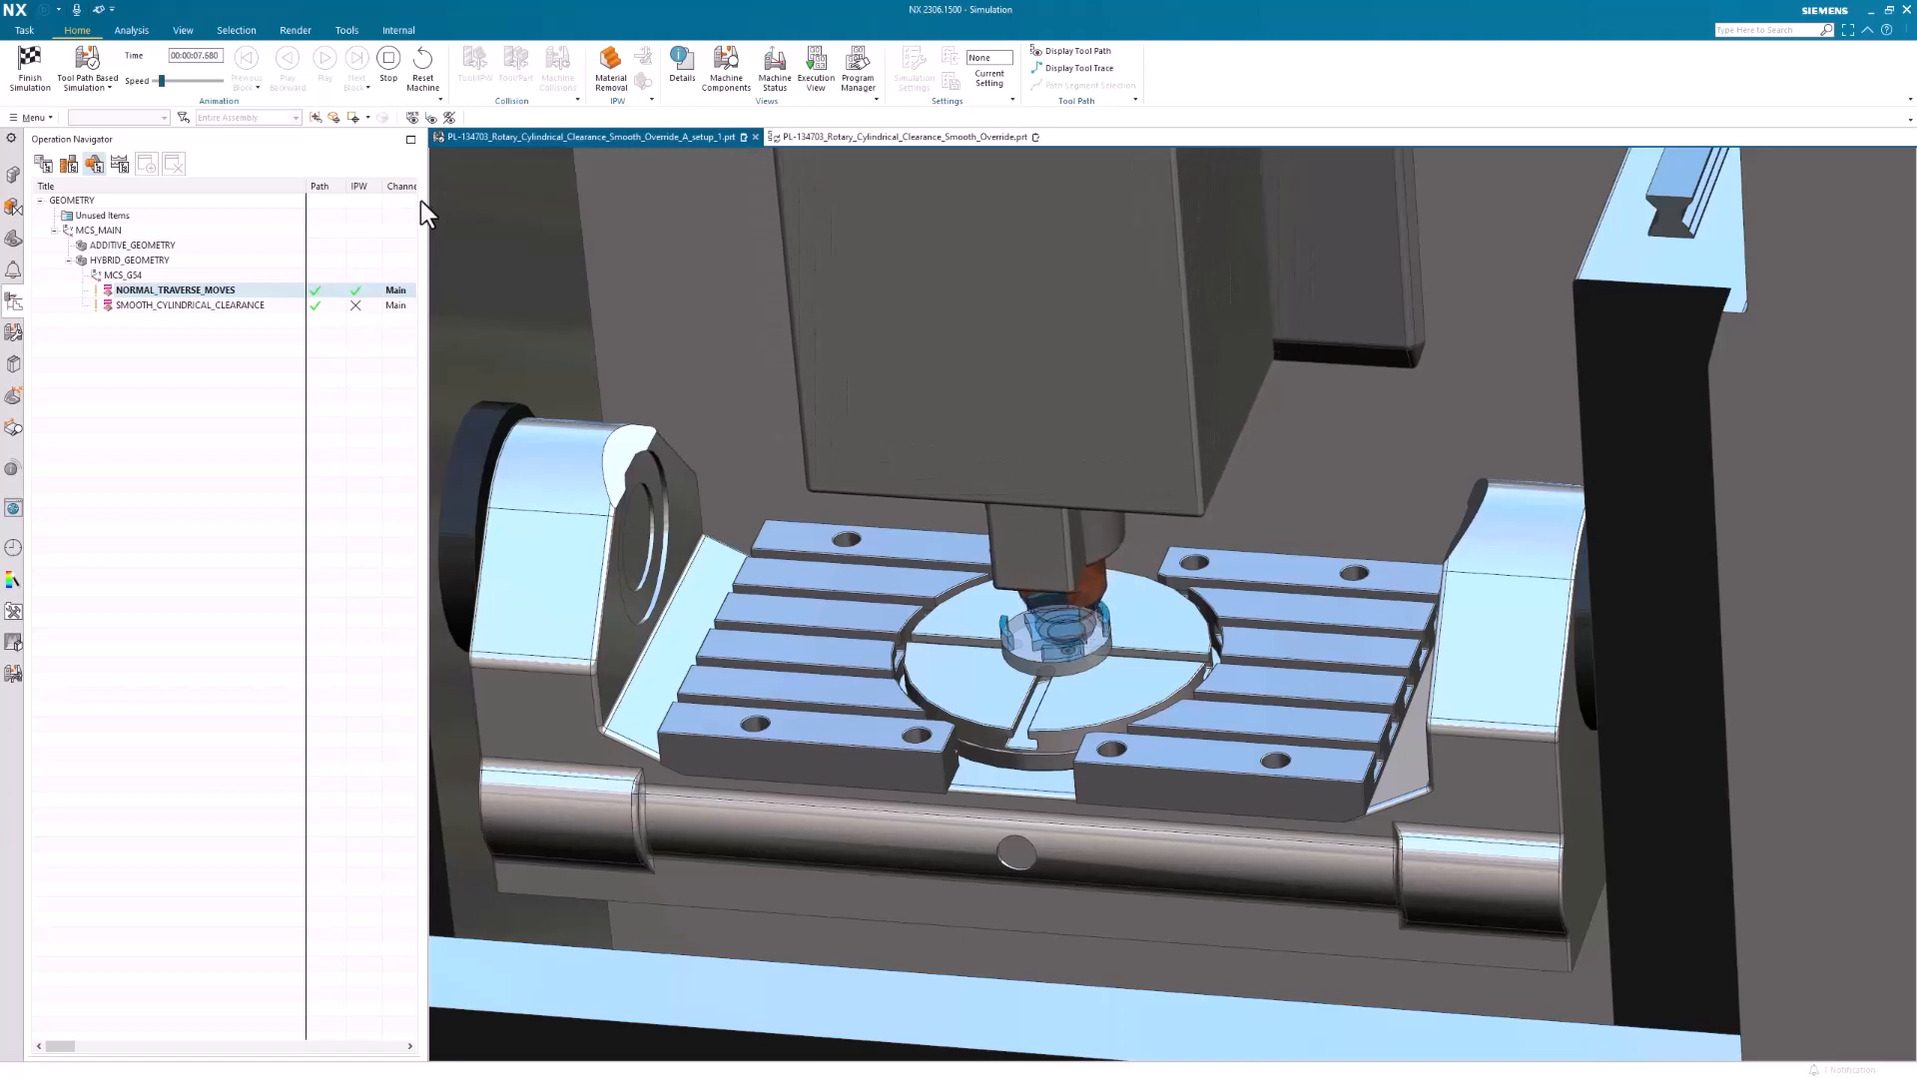
Finish the current simulation, then start and play the machine simulation for the SMOOTH_CYLINDRICAL_CLEARANCE operation
{"action": "left_click", "coordinate": [27, 86]}
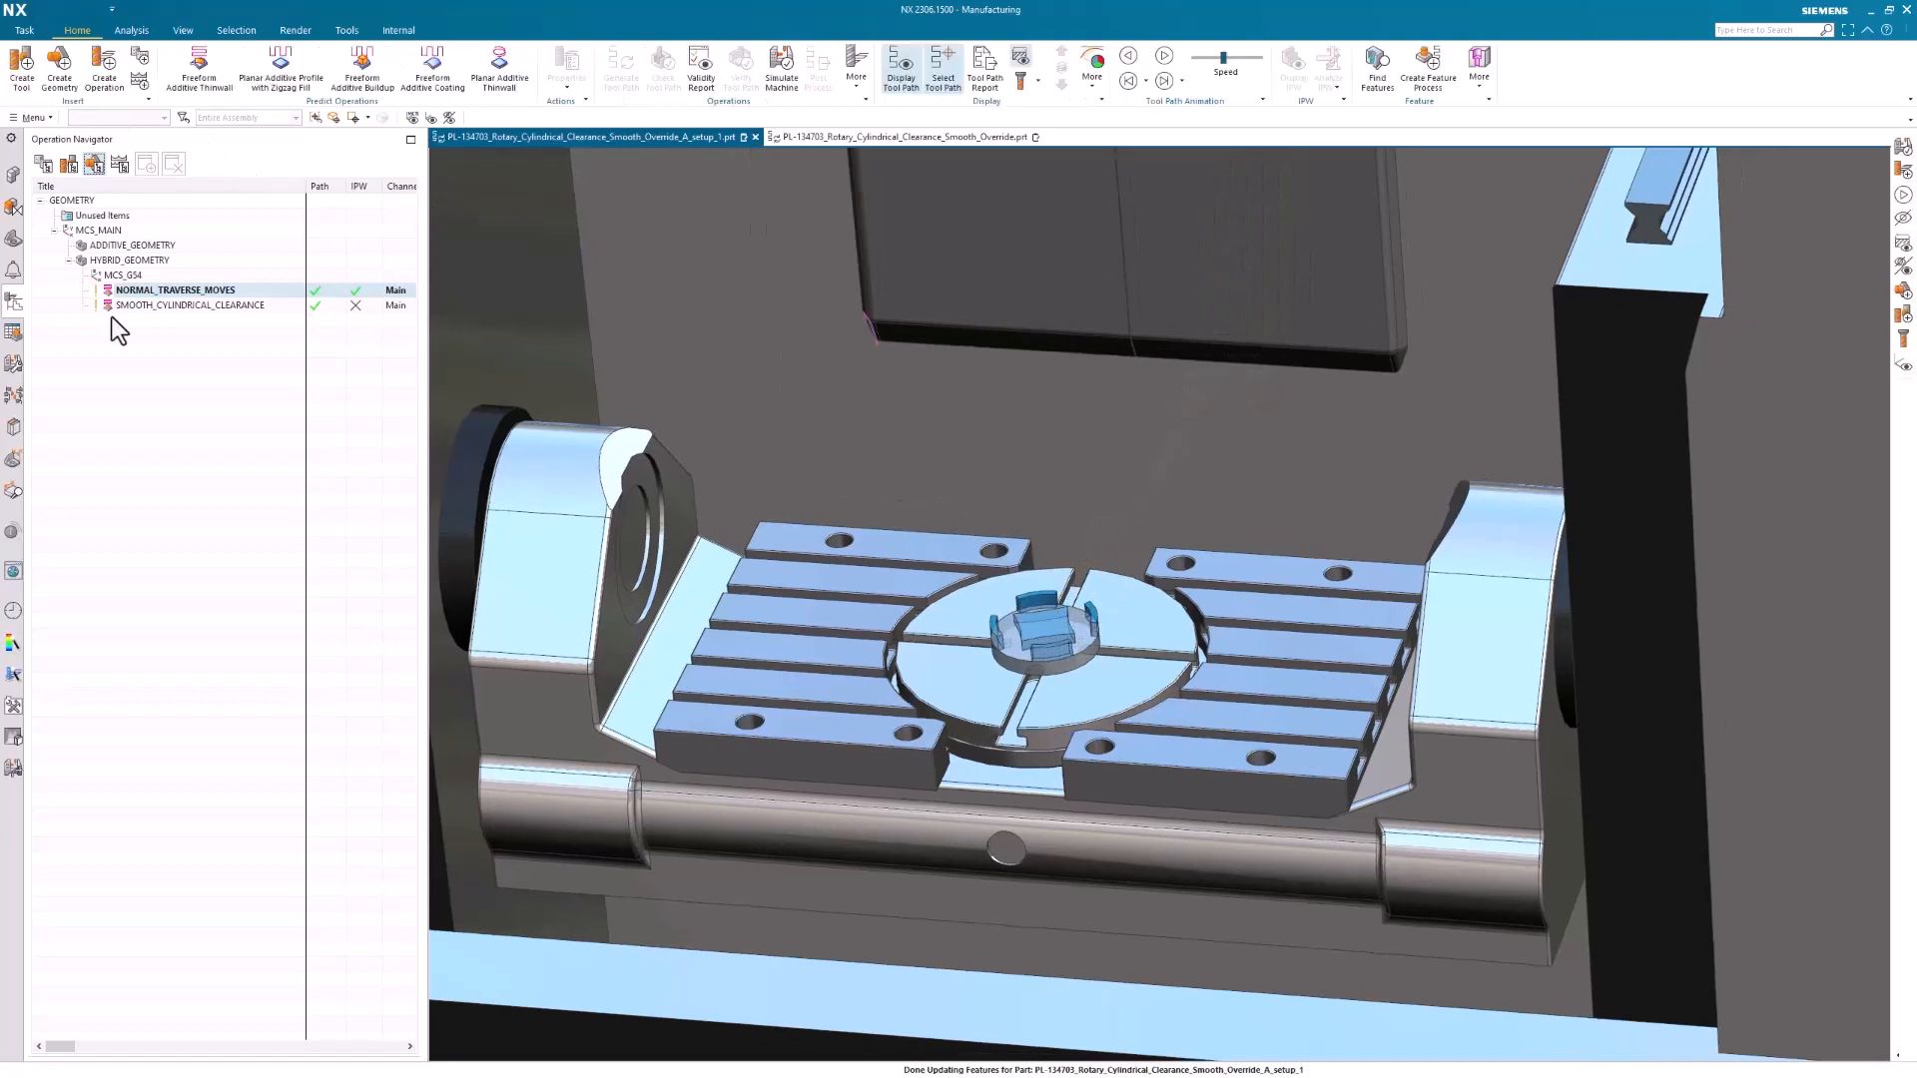
{"action": "left_click", "coordinate": [171, 305], "text": "shift"}
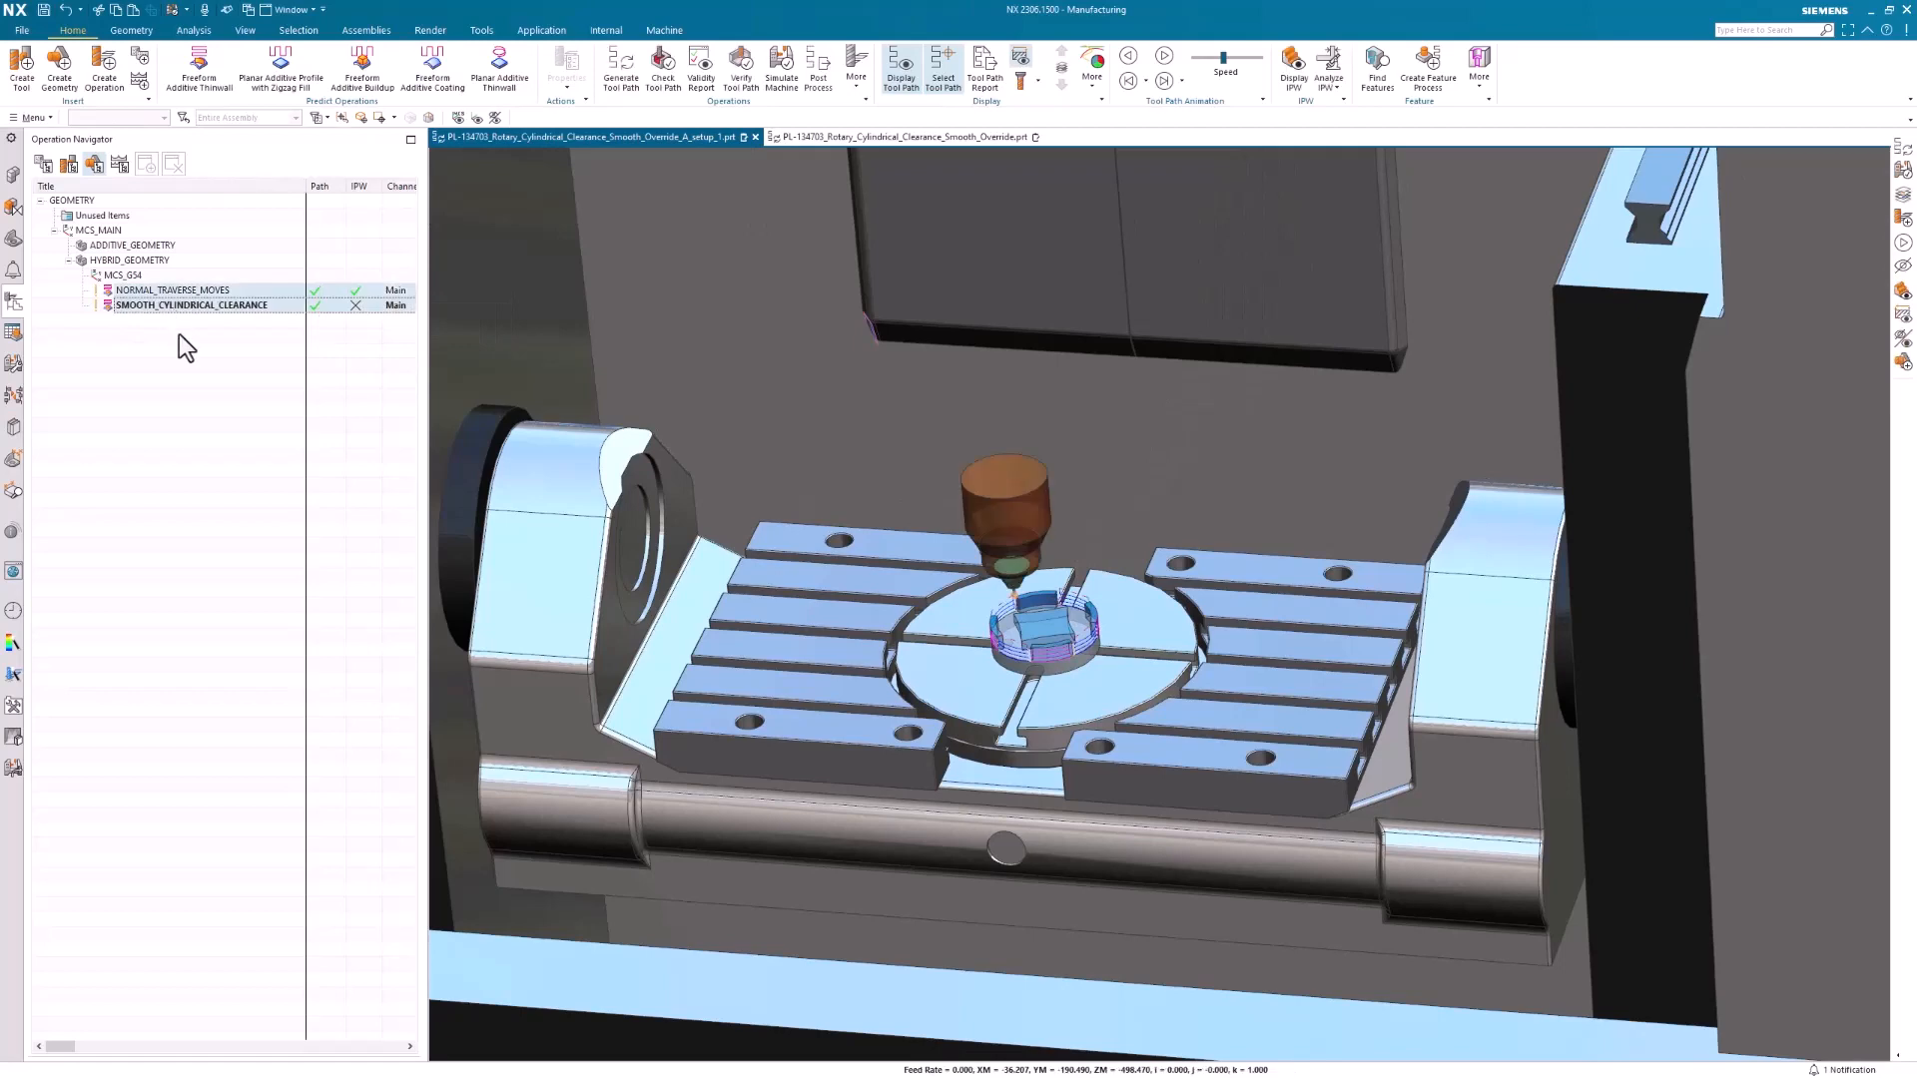
{"action": "left_click", "coordinate": [183, 326]}
{"action": "left_click", "coordinate": [183, 308]}
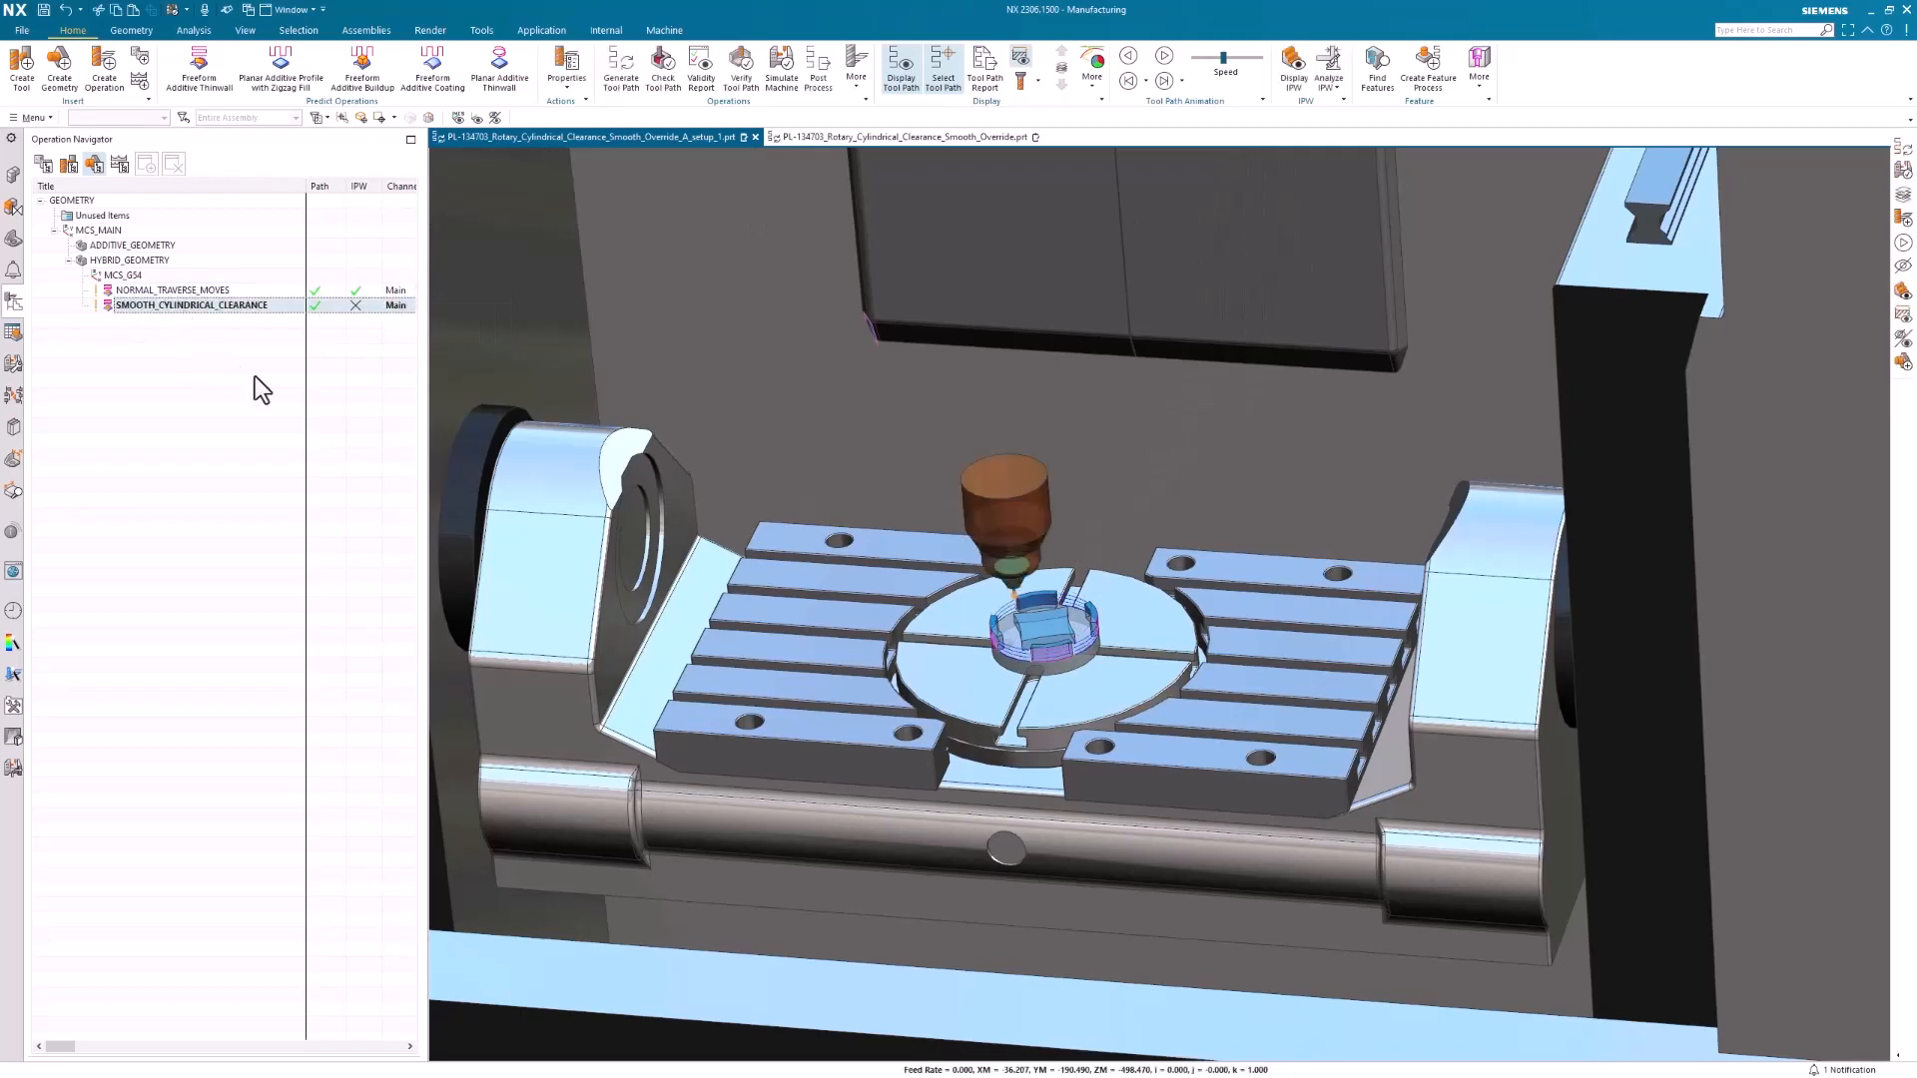
{"action": "scroll", "coordinate": [852, 571], "scroll_direction": "up", "scroll_amount": 4}
{"action": "scroll", "coordinate": [1148, 622], "scroll_direction": "up", "scroll_amount": 4}
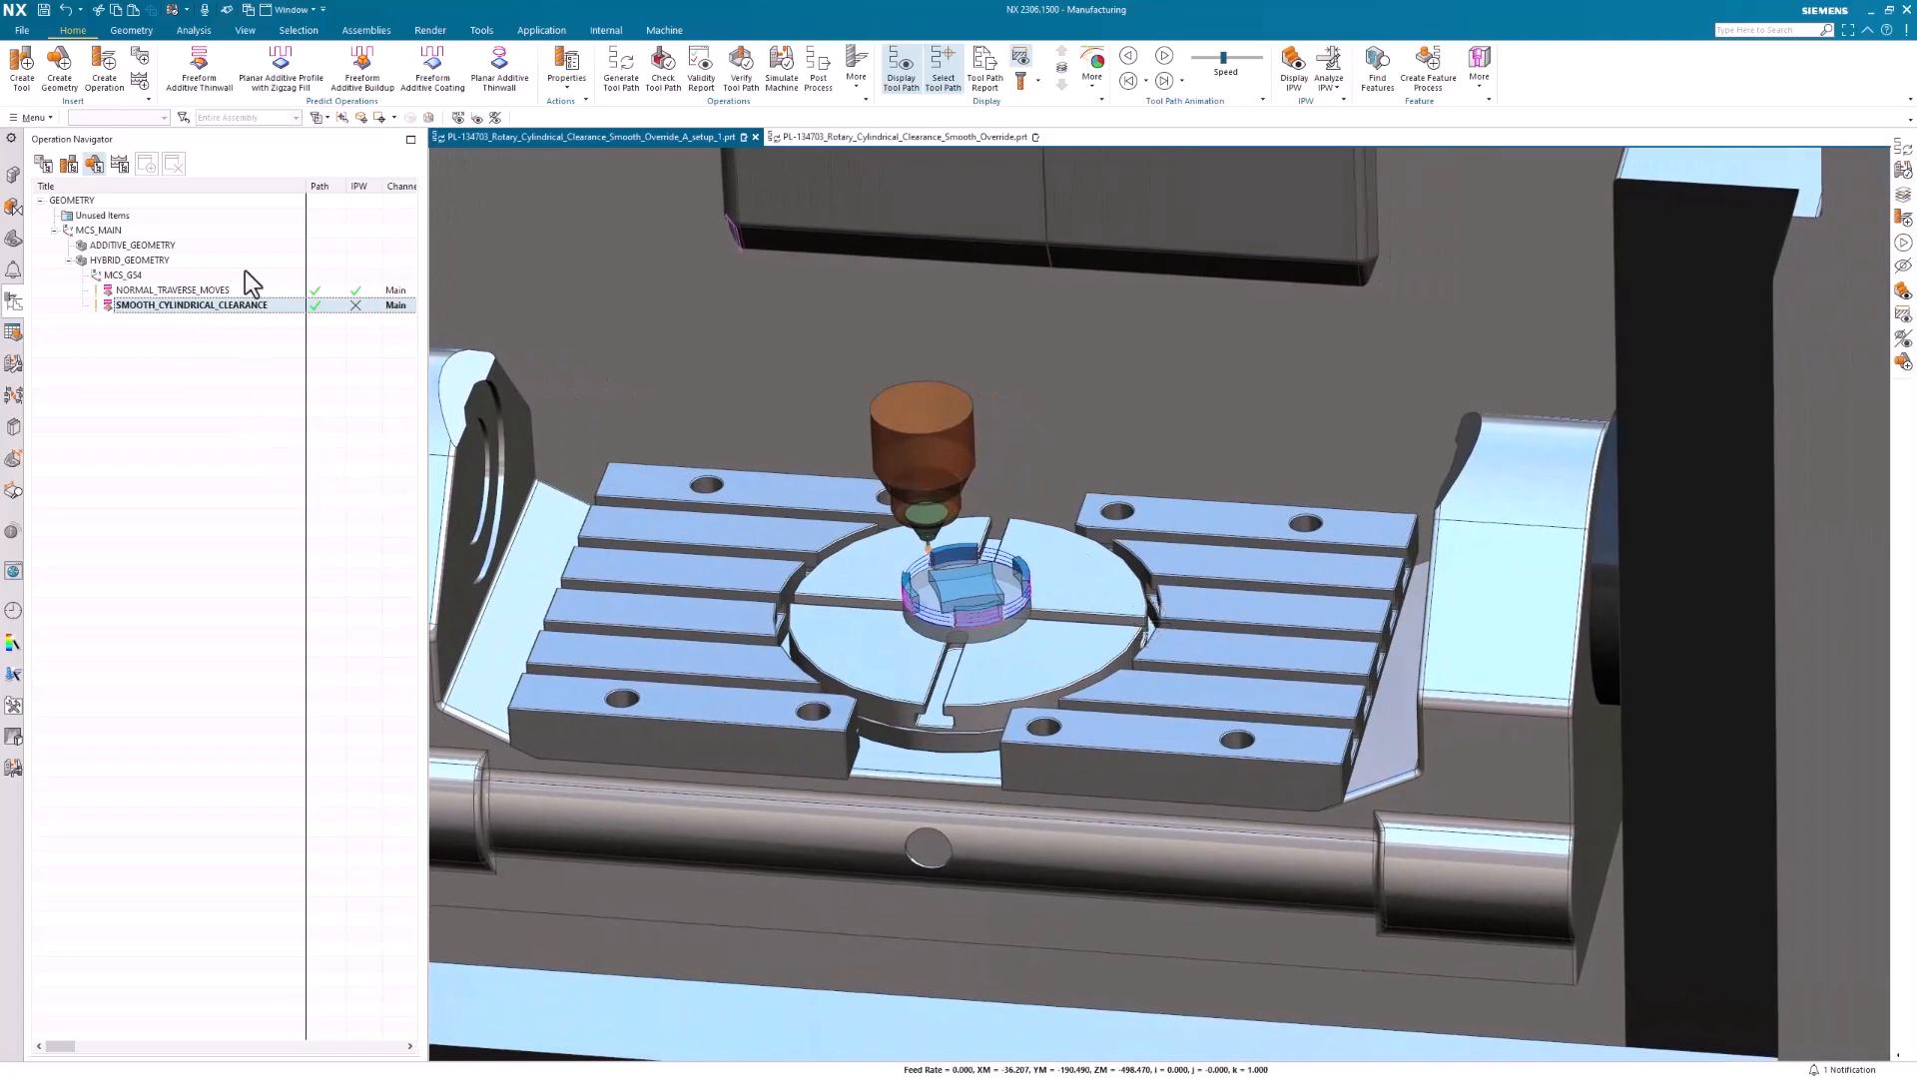
{"action": "left_click", "coordinate": [774, 72]}
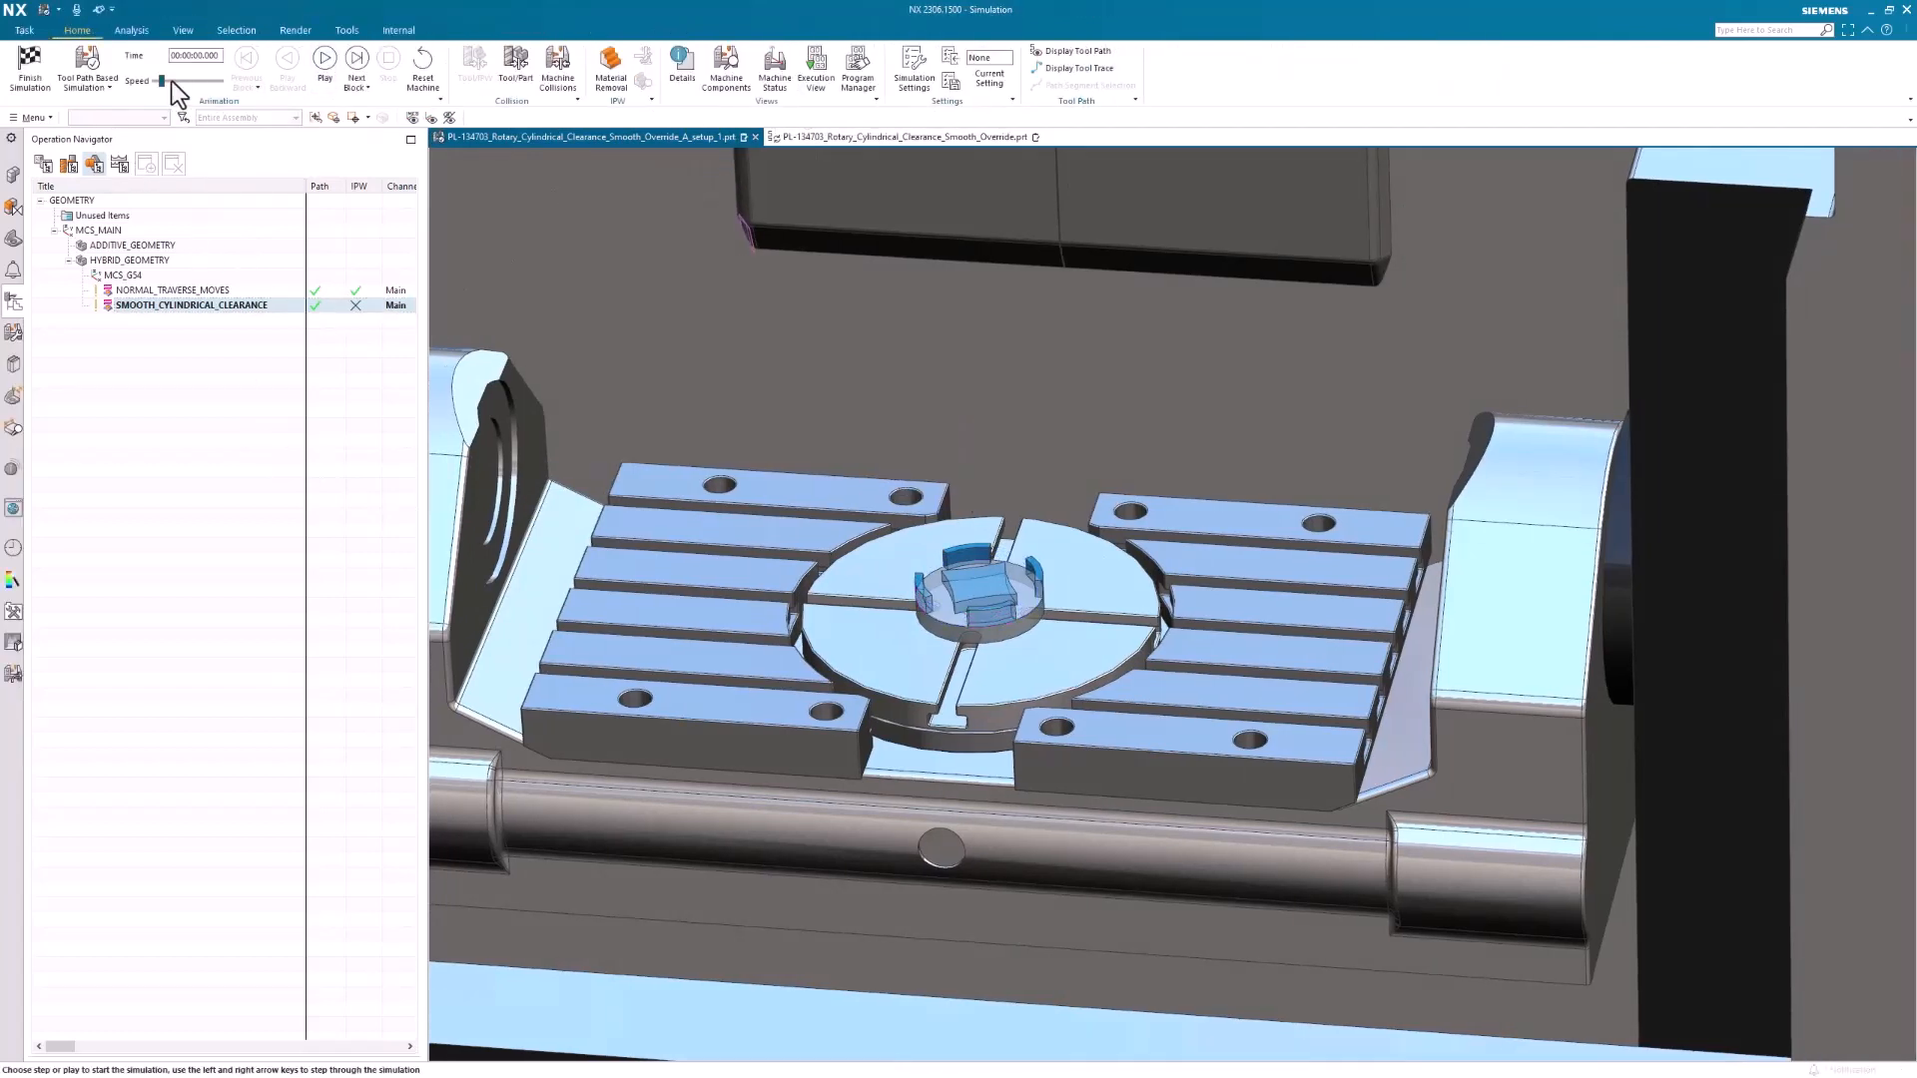
{"action": "left_click", "coordinate": [324, 62]}
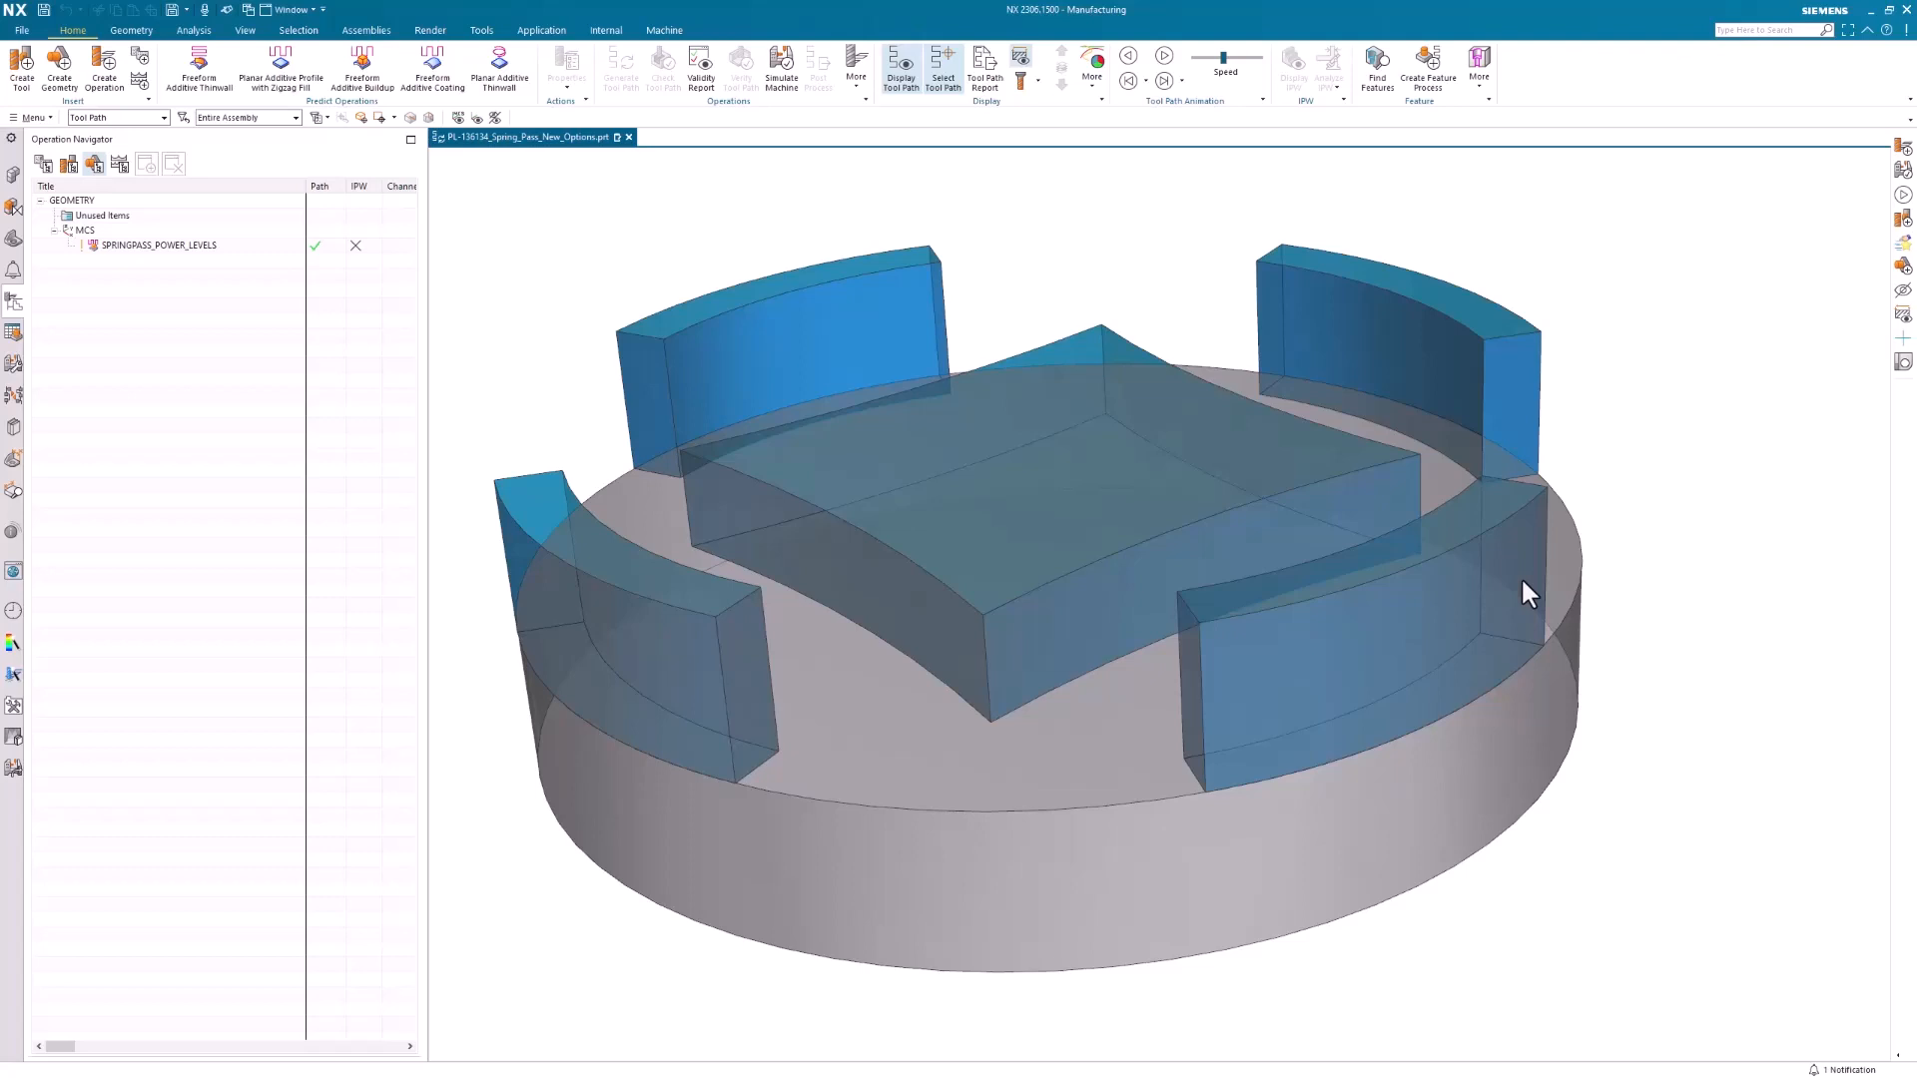
Inspect the Power Levels of the SPRINGPASS_POWER_LEVELS operation, including the laser power and spring pass laser power for each listed layer
{"action": "double_click", "coordinate": [121, 249]}
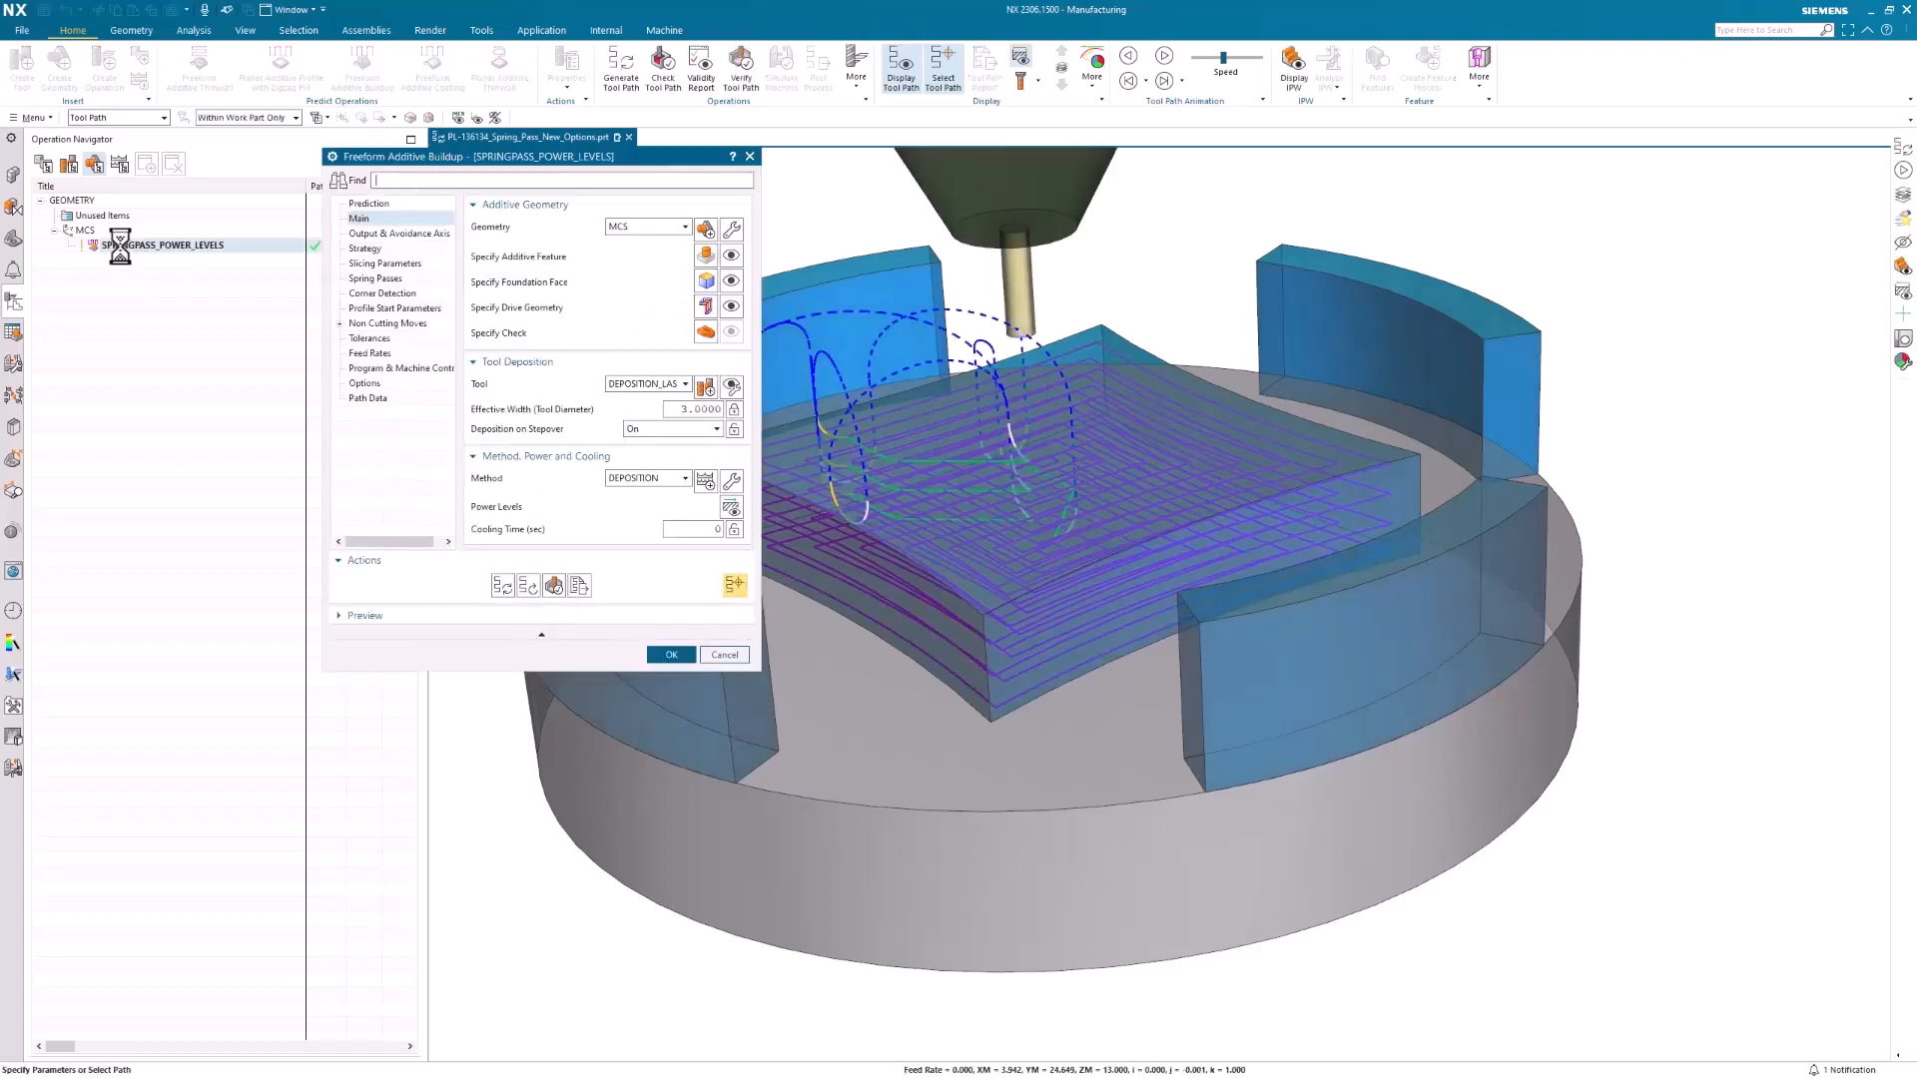
{"action": "left_click", "coordinate": [731, 508]}
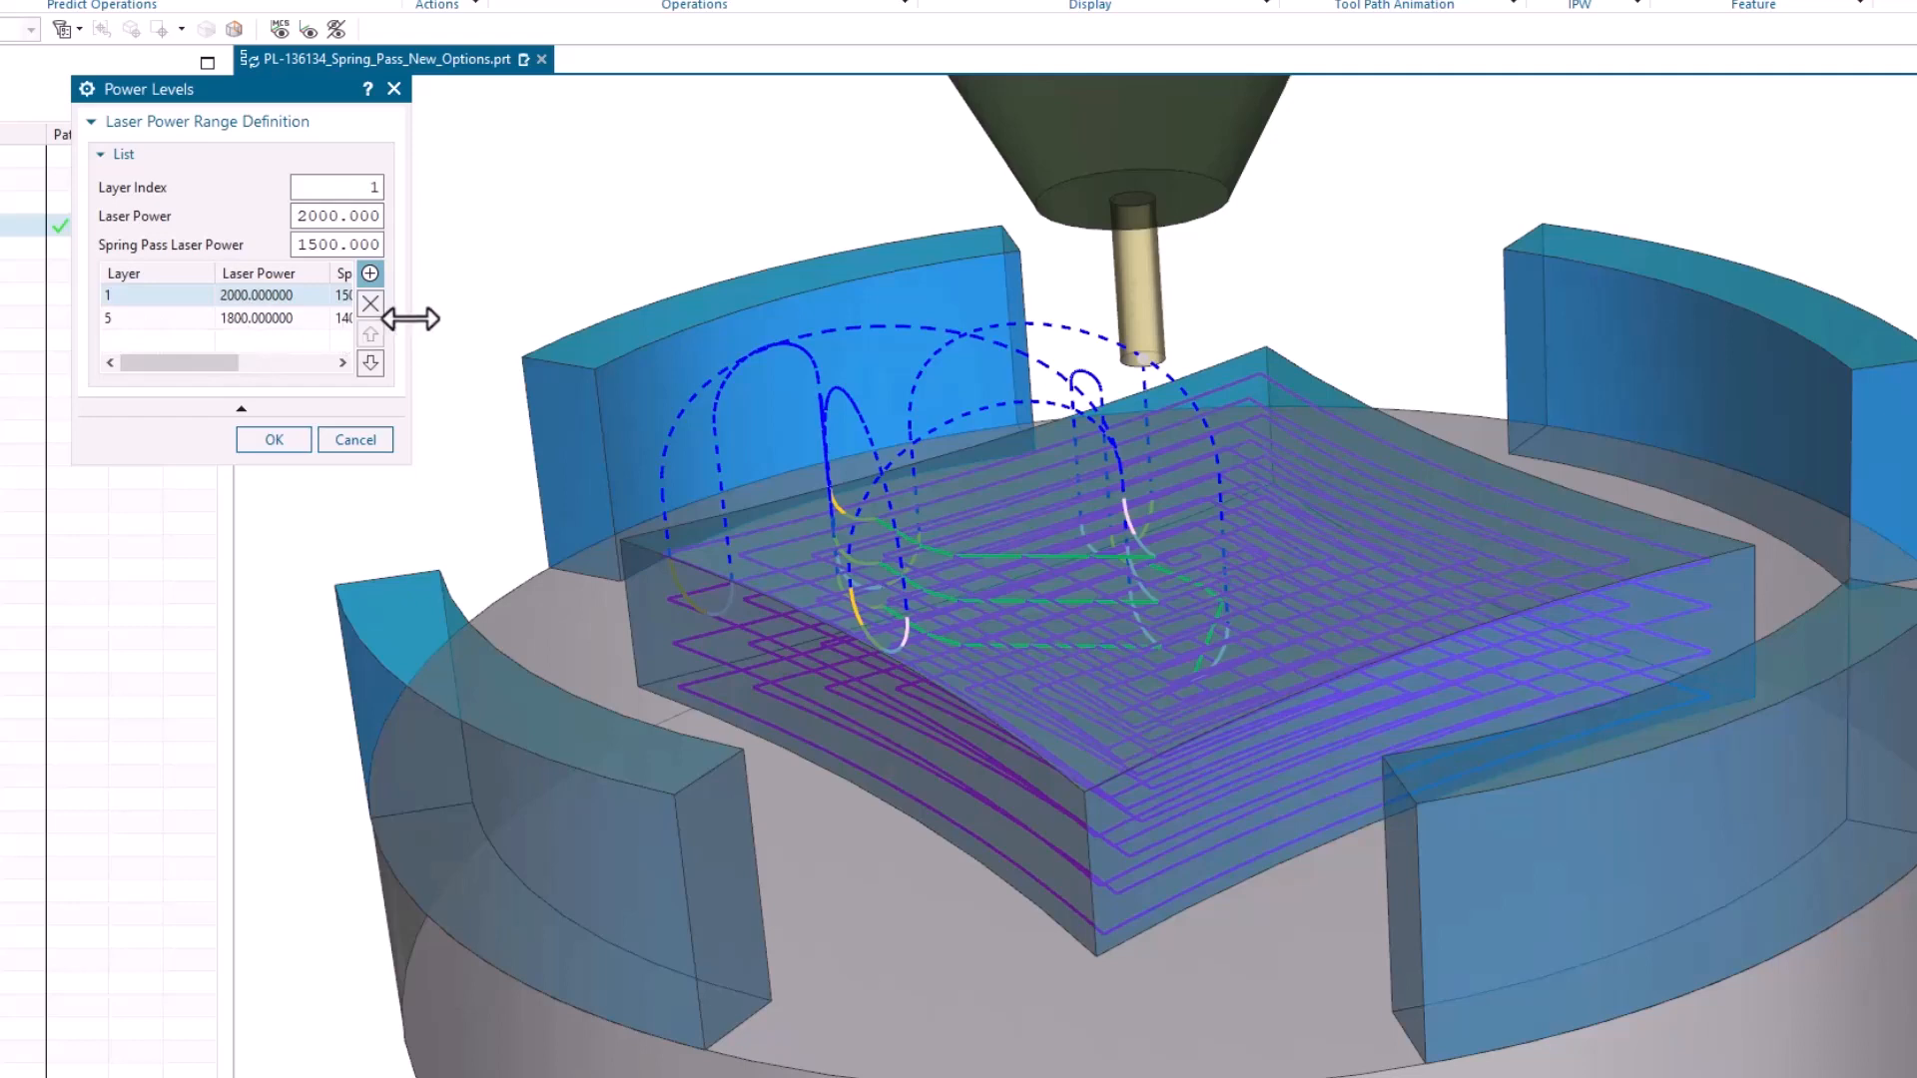
{"action": "left_click_drag", "start_coordinate": [410, 318], "coordinate": [623, 330]}
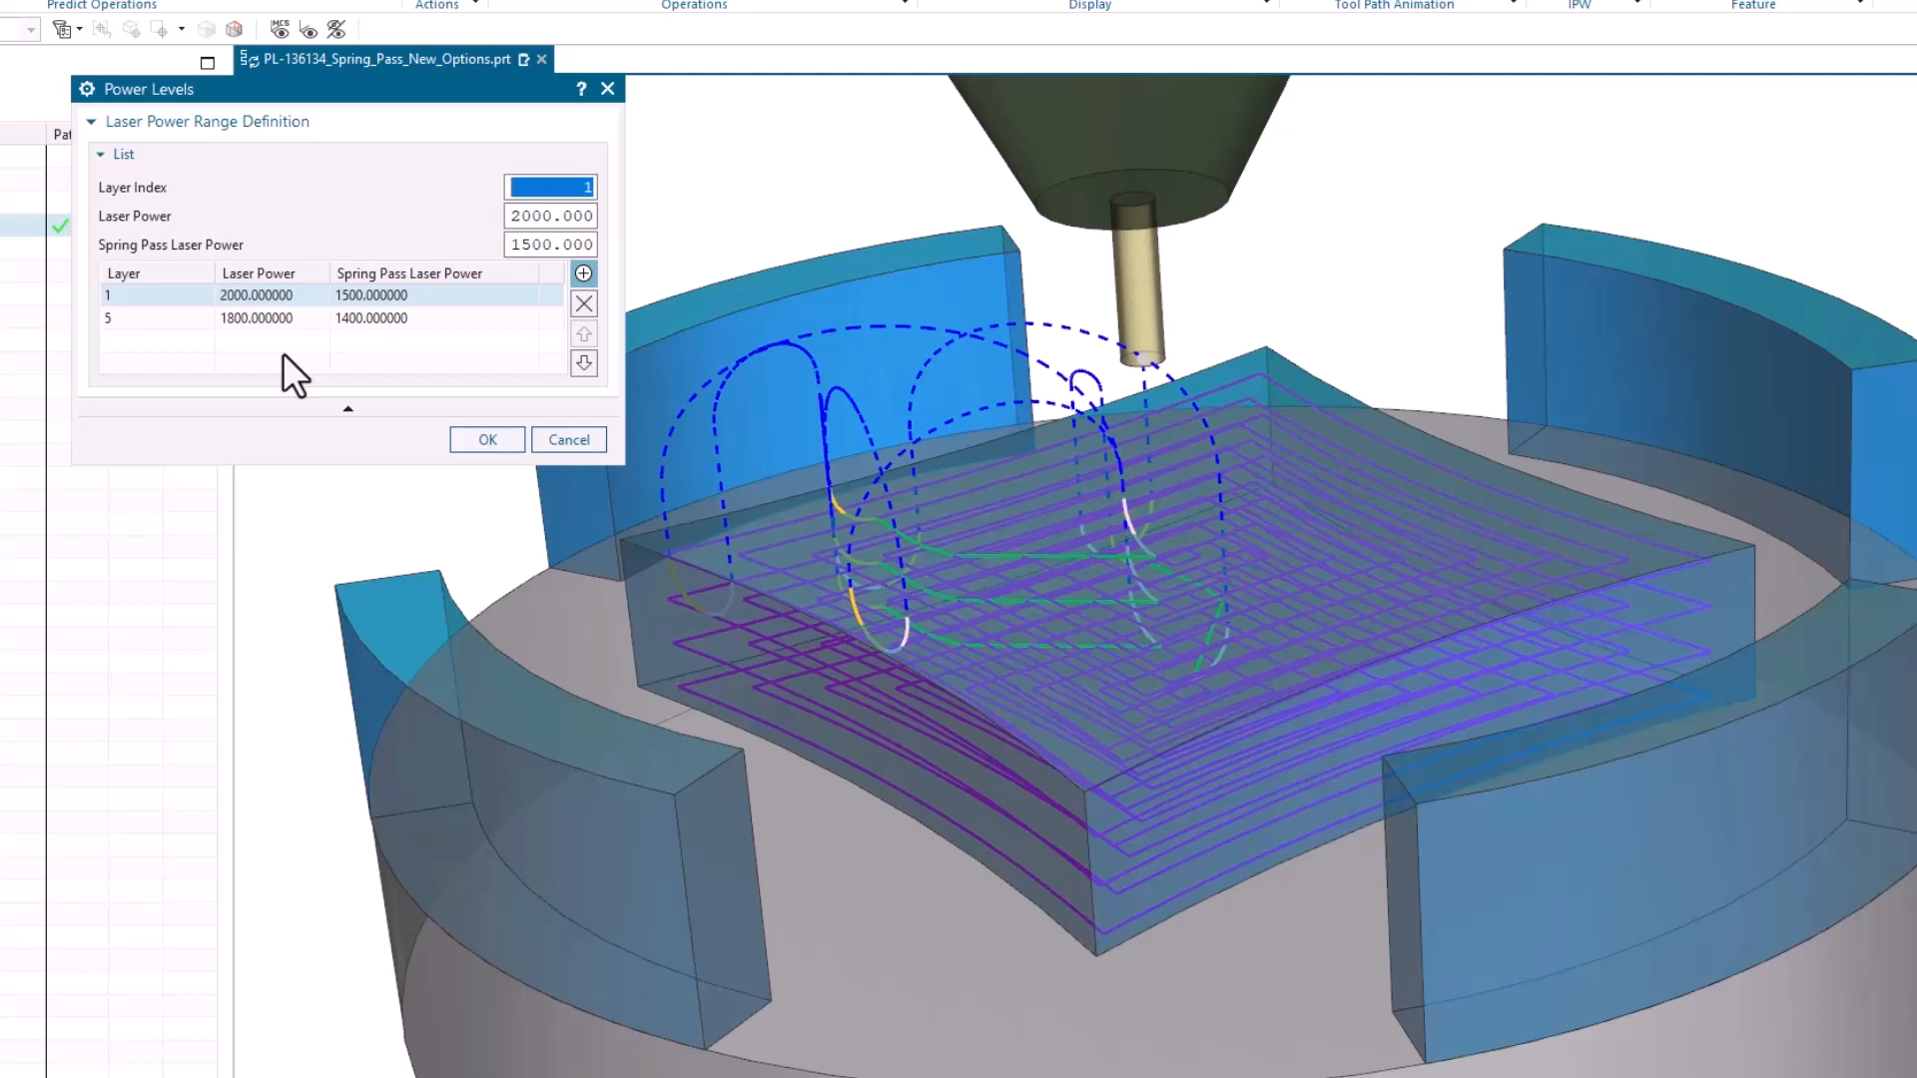
{"action": "left_click", "coordinate": [511, 219]}
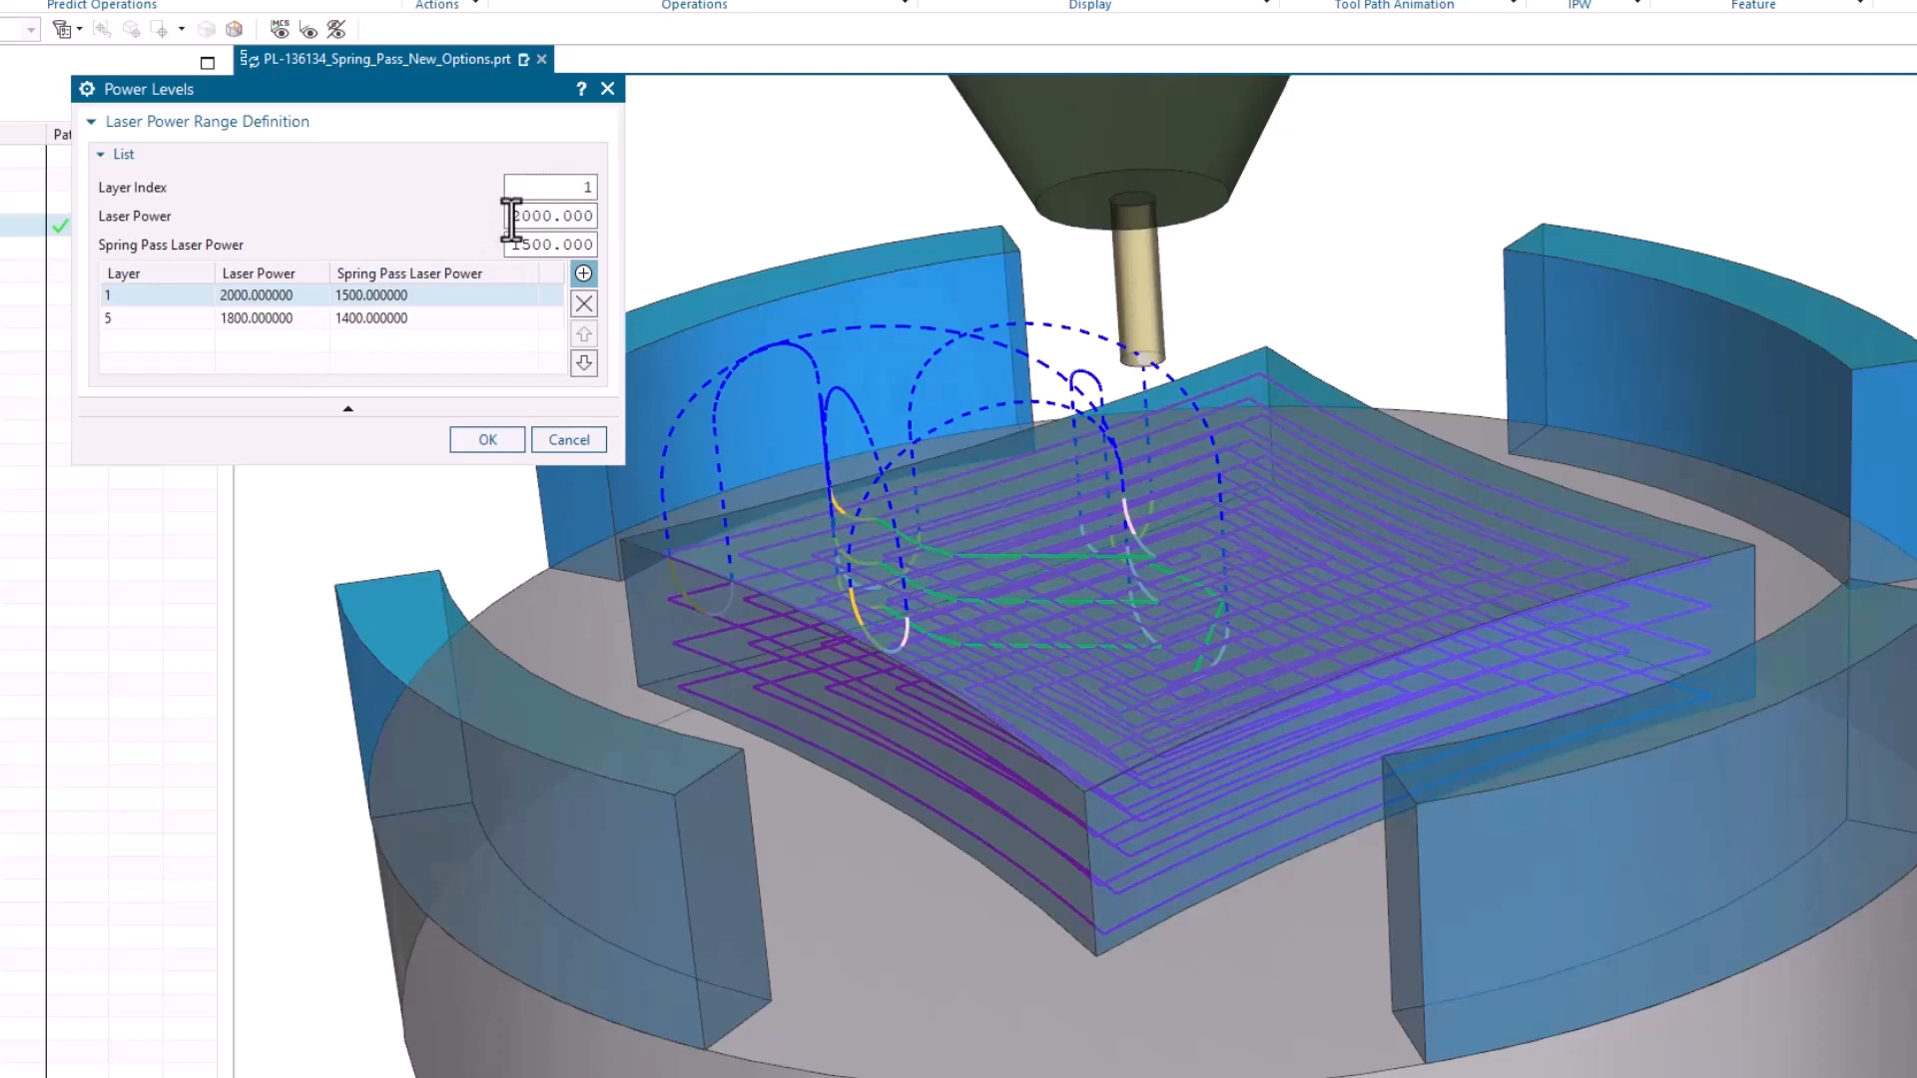
{"action": "left_click_drag", "start_coordinate": [511, 218], "coordinate": [516, 243]}
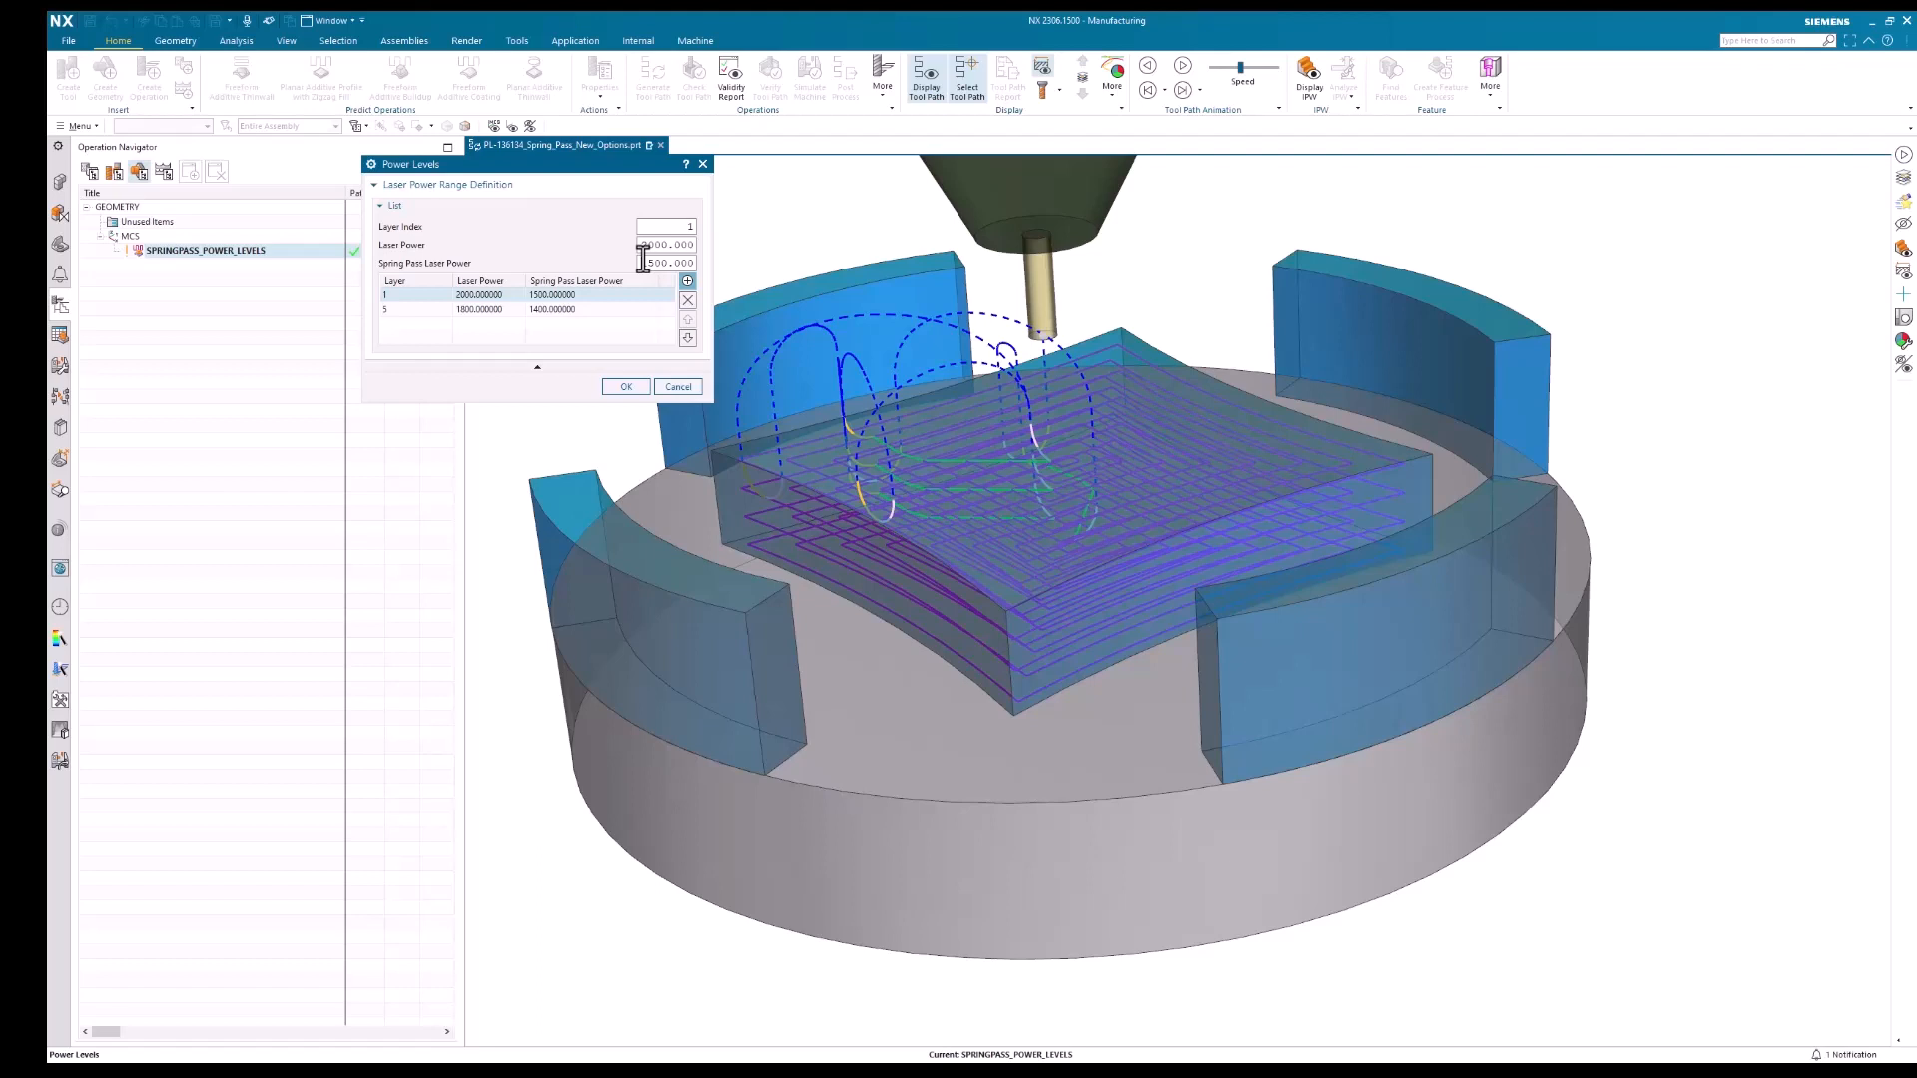
{"action": "left_click", "coordinate": [643, 261]}
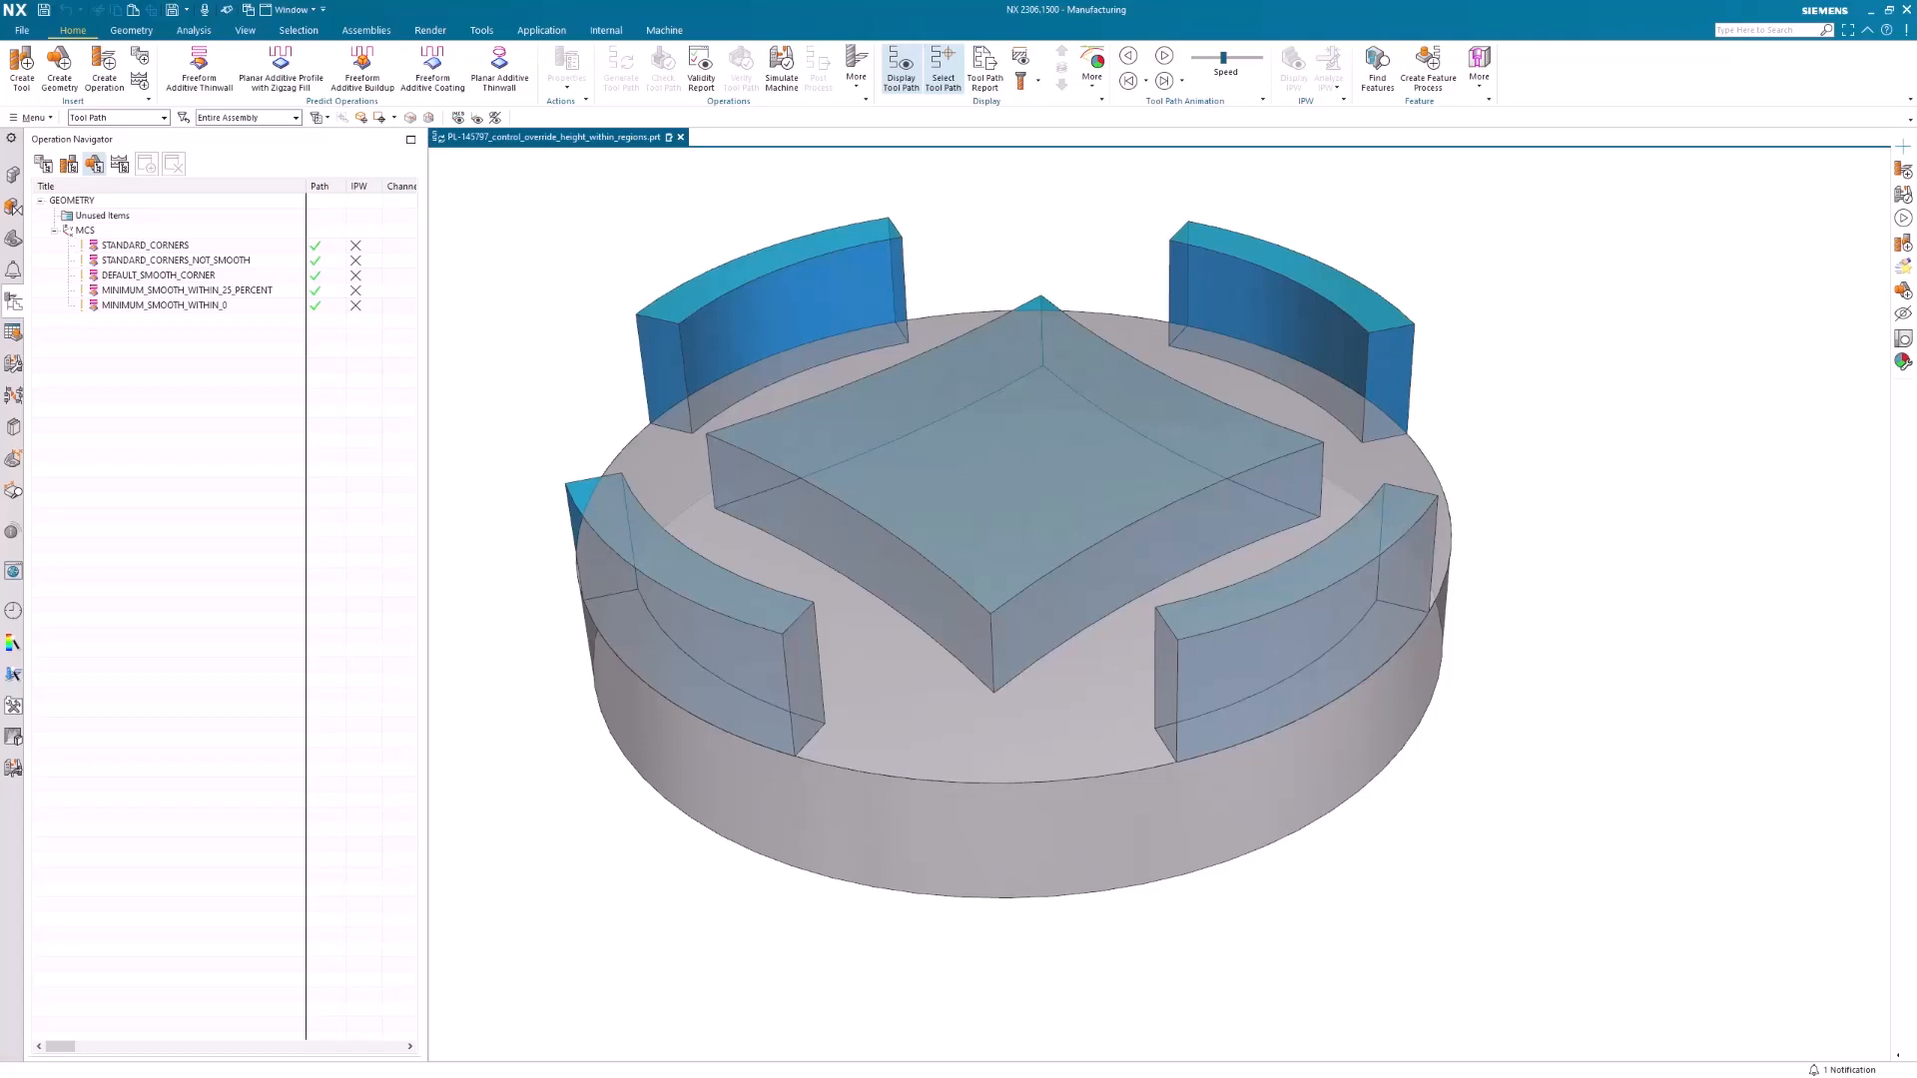
Display the STANDARD_CORNERS tool path and check the Corner Marker options of STANDARD_CORNERS_NOT_SMOOTH, leaving the operation without changes
{"action": "left_click", "coordinate": [160, 245]}
{"action": "scroll", "coordinate": [983, 636], "scroll_direction": "up", "scroll_amount": 5}
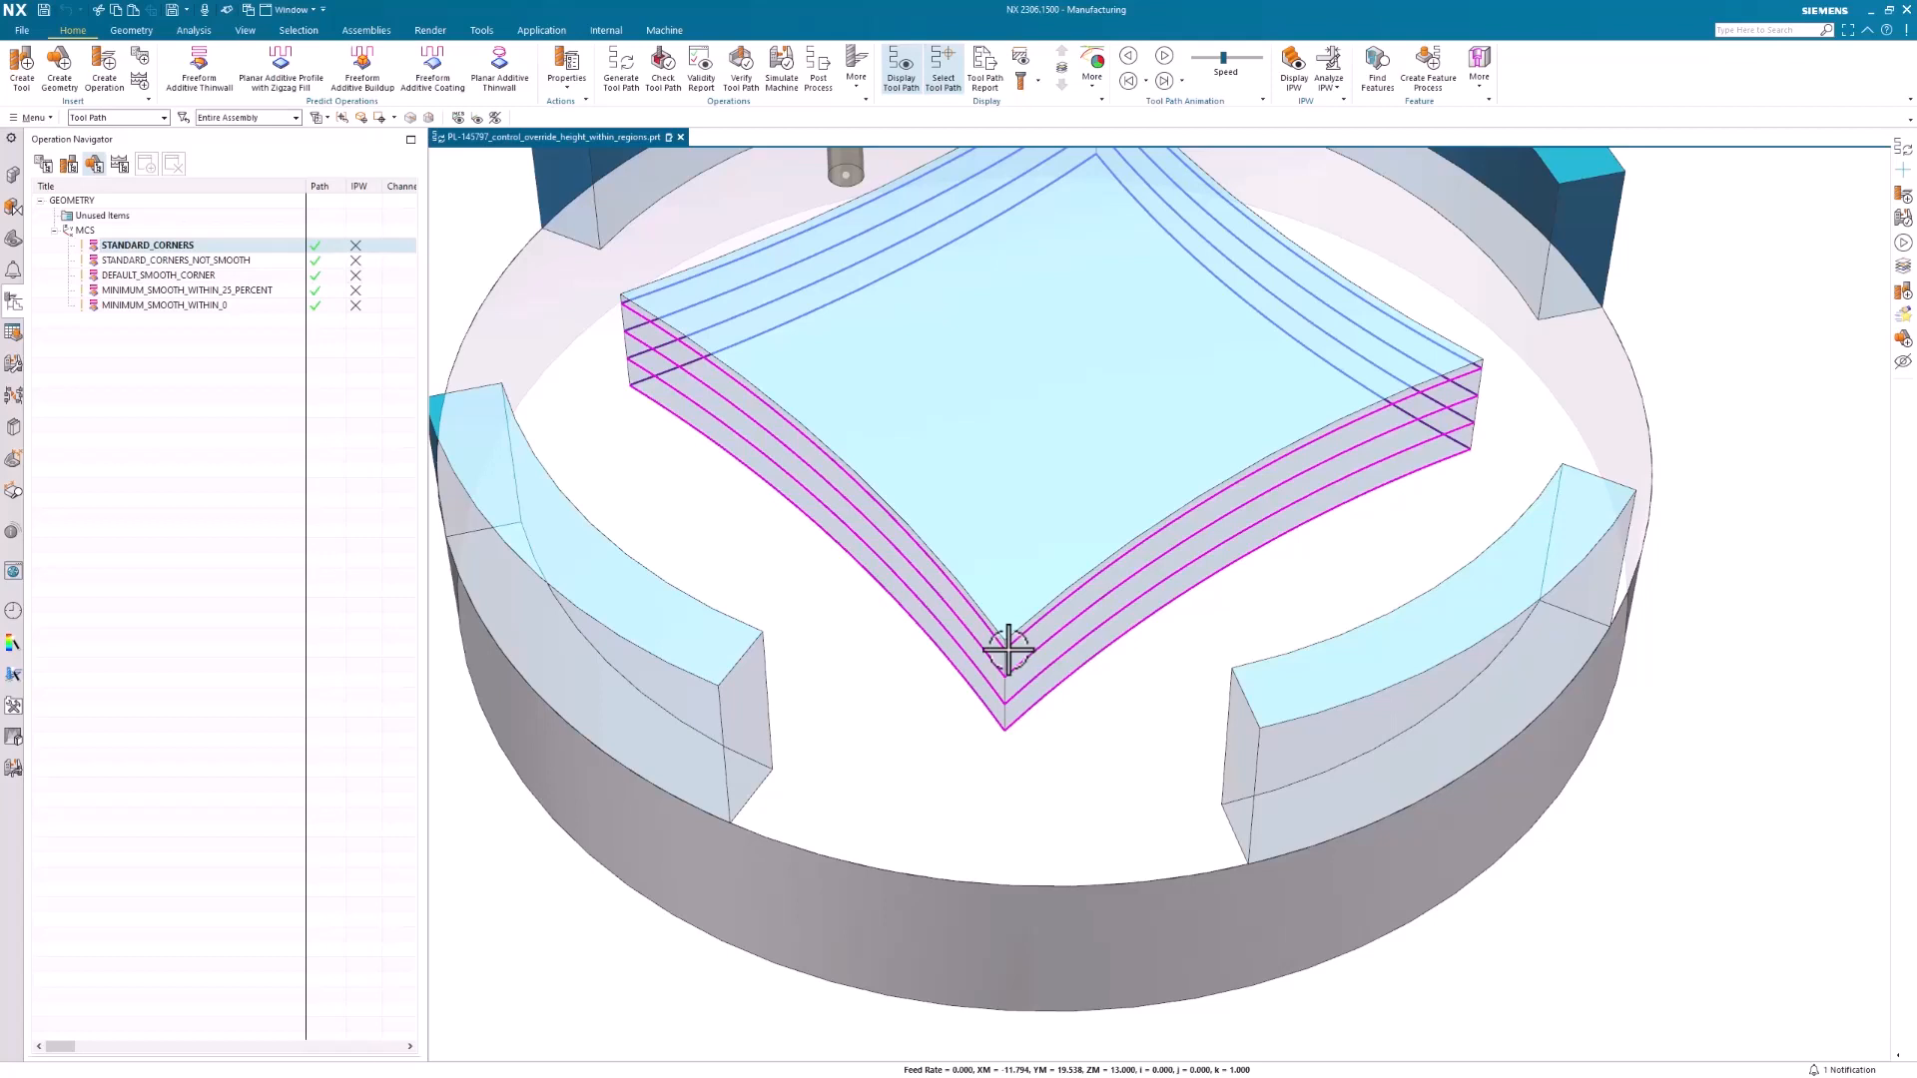
{"action": "double_click", "coordinate": [219, 260]}
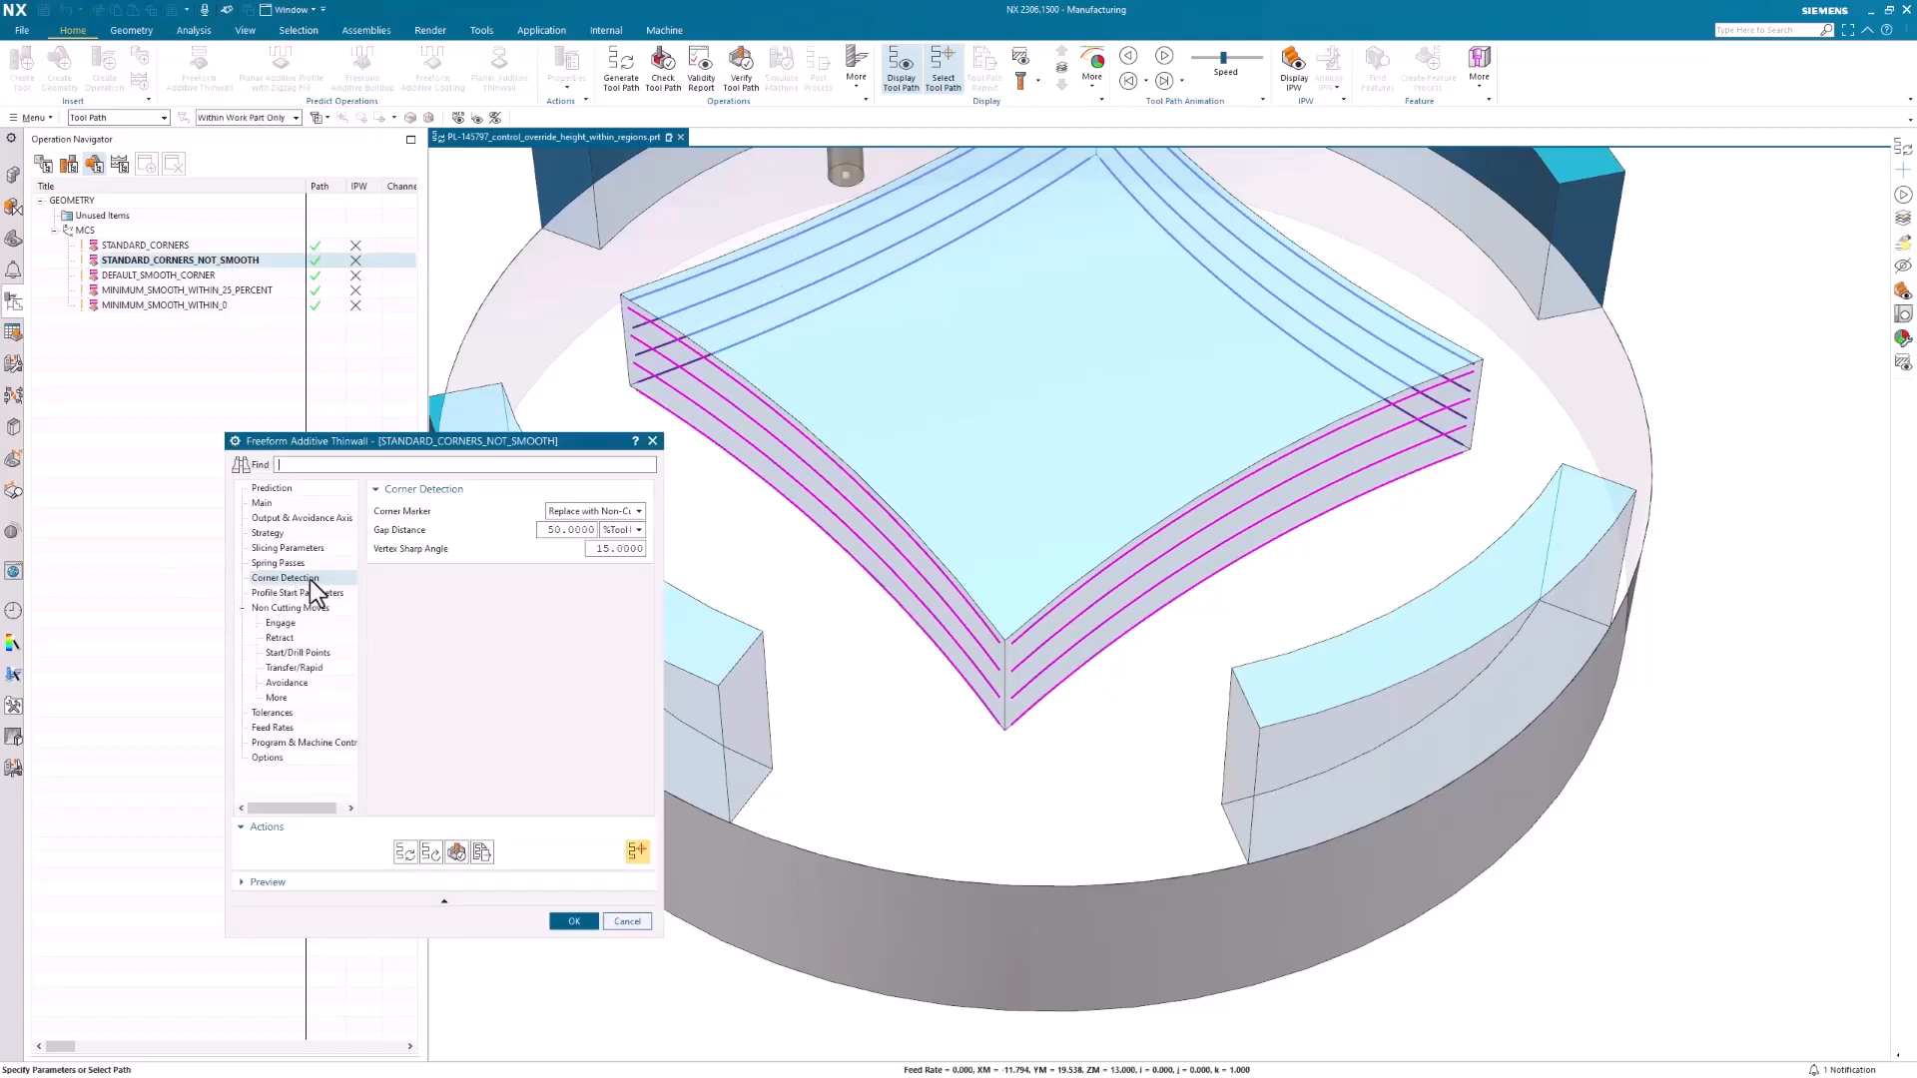
{"action": "left_click", "coordinate": [573, 514]}
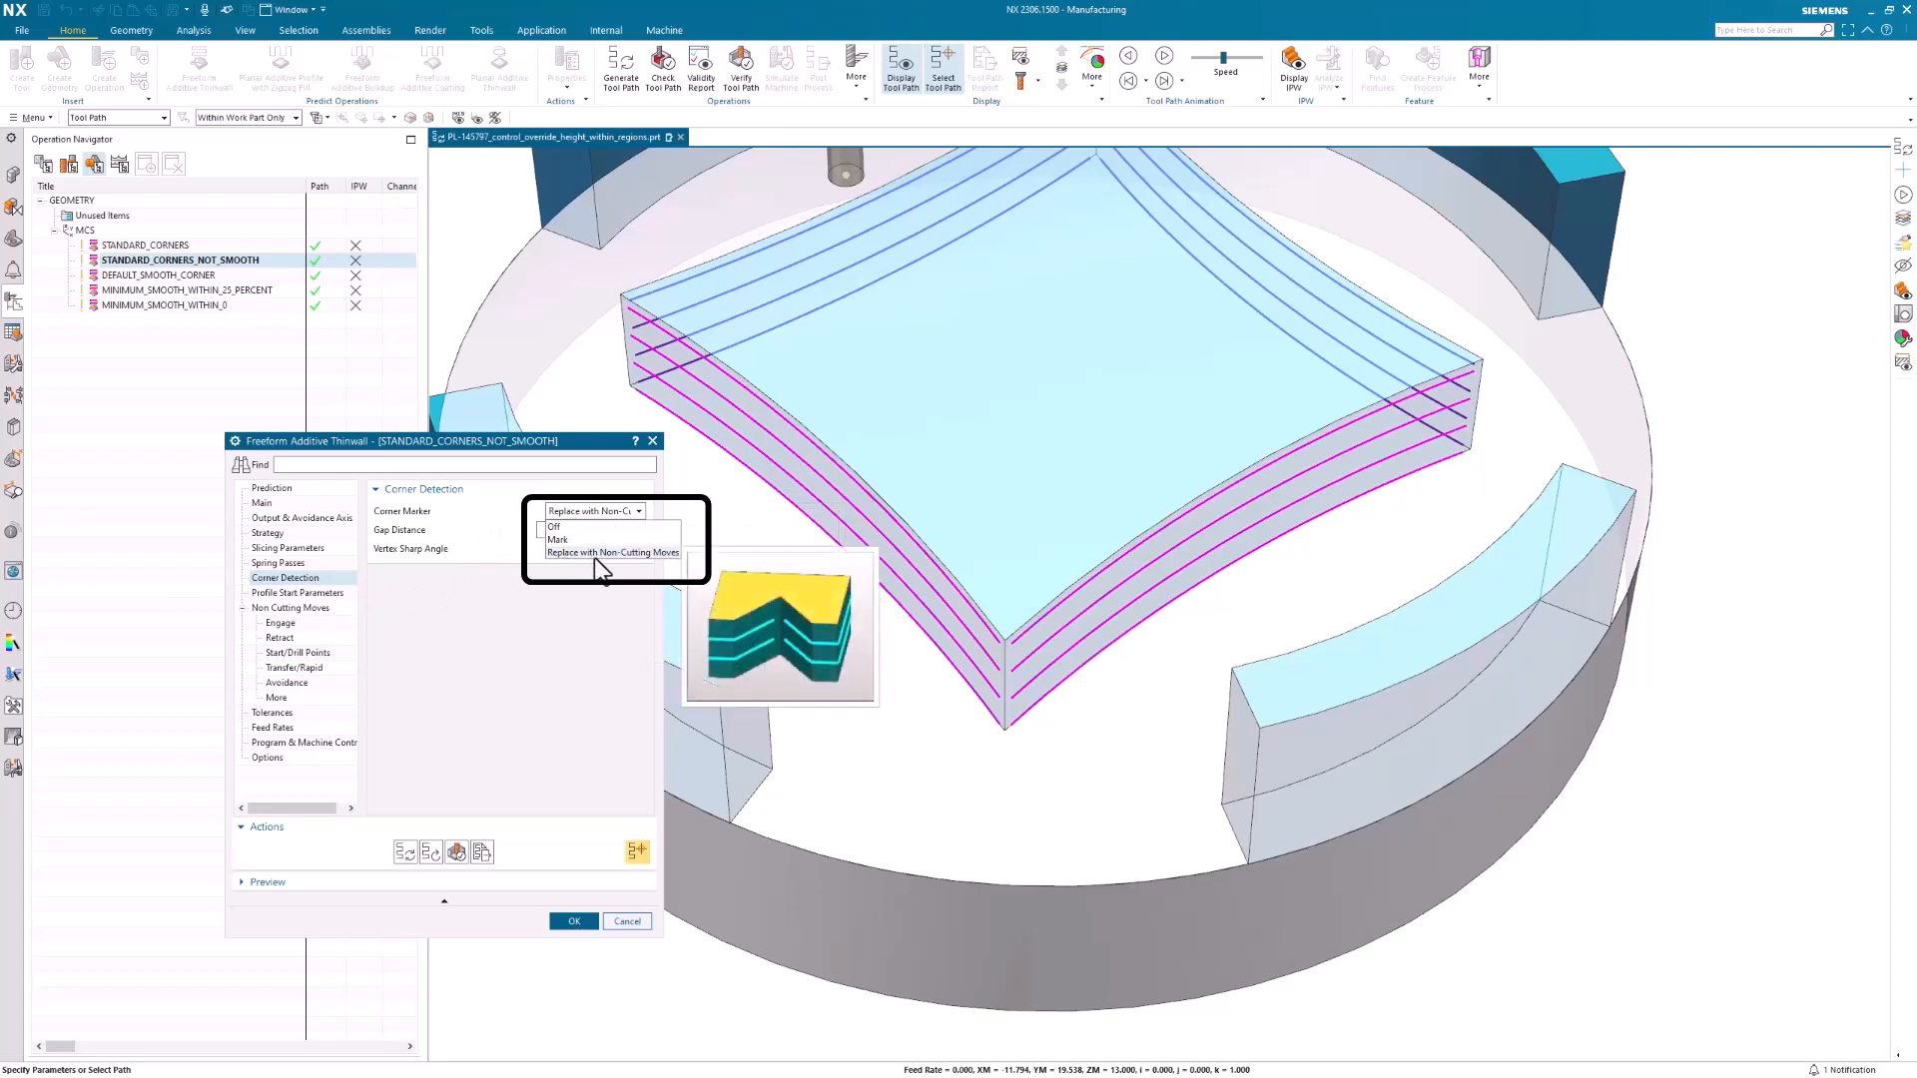
{"action": "left_click", "coordinate": [595, 554]}
{"action": "left_click", "coordinate": [626, 921]}
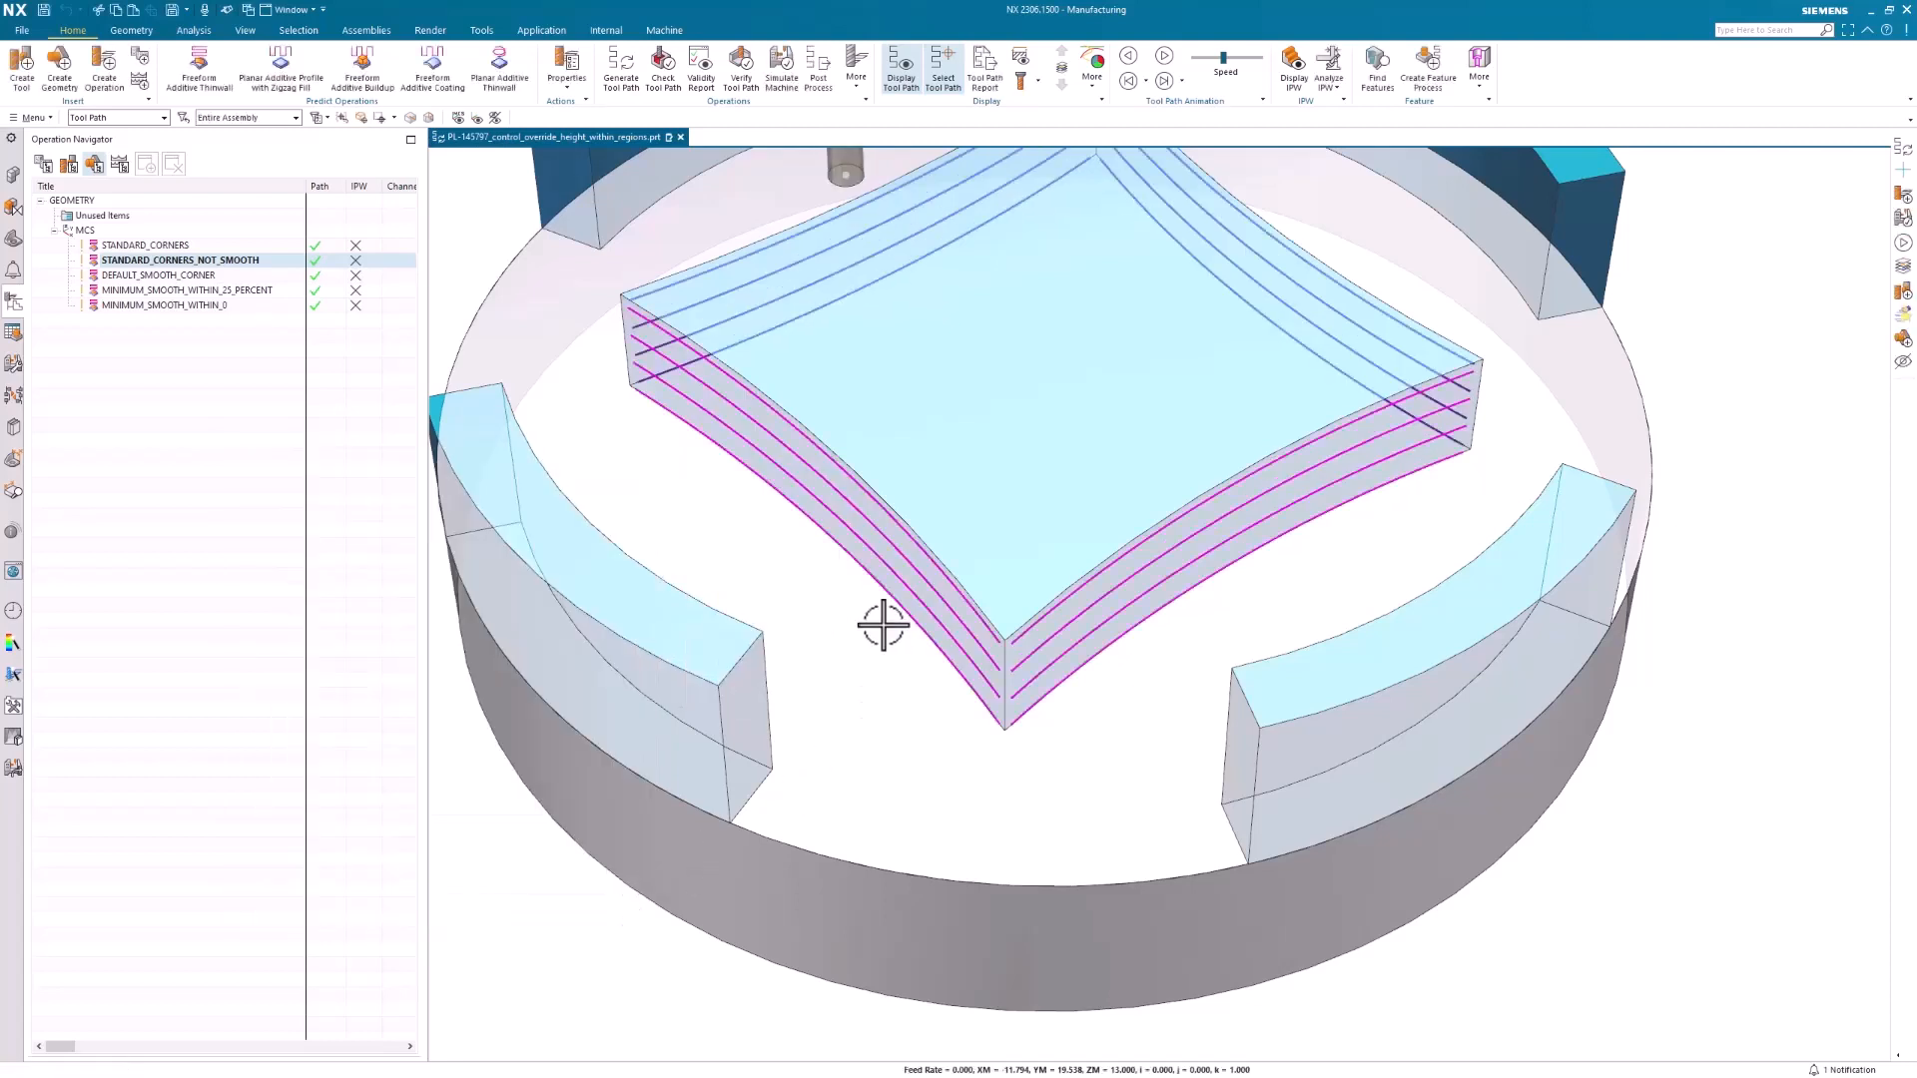
Turn on the display of non-cutting moves for STANDARD_CORNERS_NOT_SMOOTH and examine its tool path at the corners
{"action": "left_click", "coordinate": [1022, 60]}
{"action": "scroll", "coordinate": [1009, 522], "scroll_direction": "up", "scroll_amount": 5}
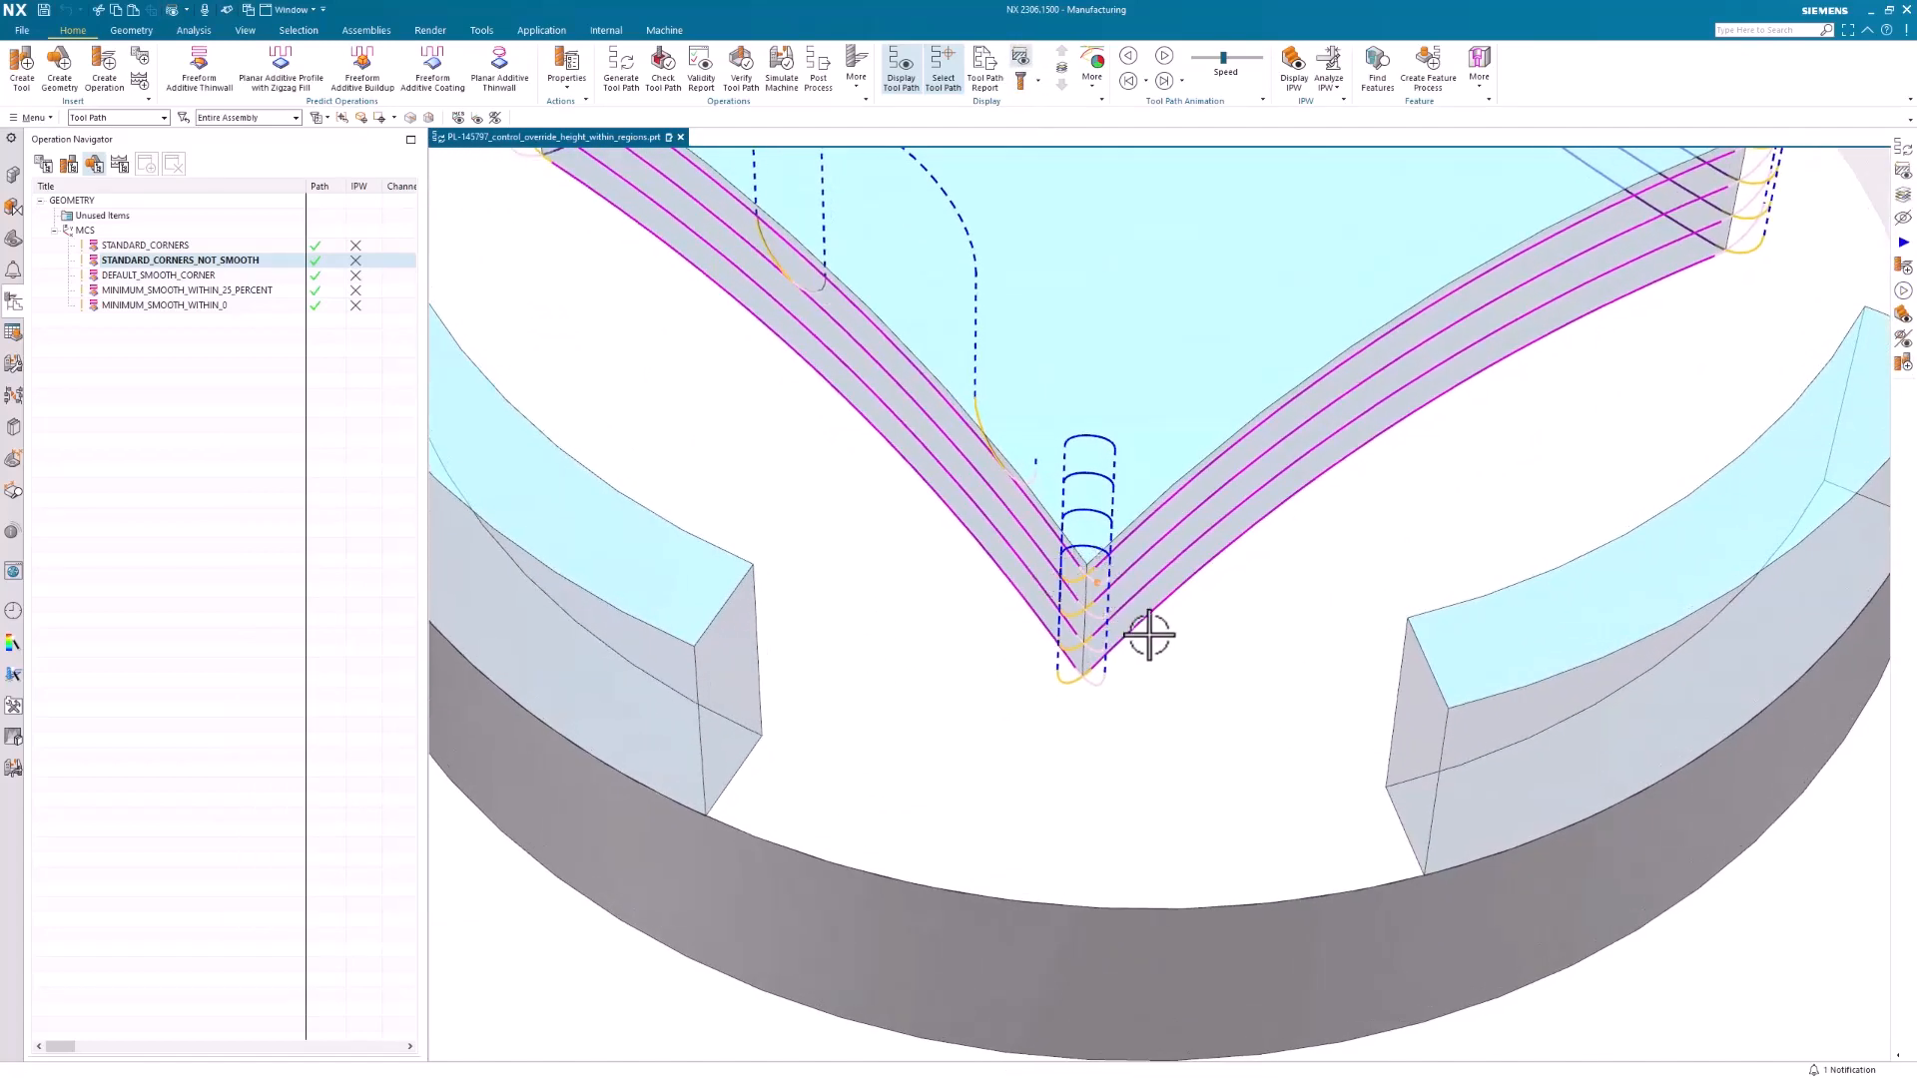
{"action": "middle_click_drag", "start_coordinate": [1153, 705], "coordinate": [1107, 732]}
{"action": "scroll", "coordinate": [1112, 736], "scroll_direction": "down", "scroll_amount": 3}
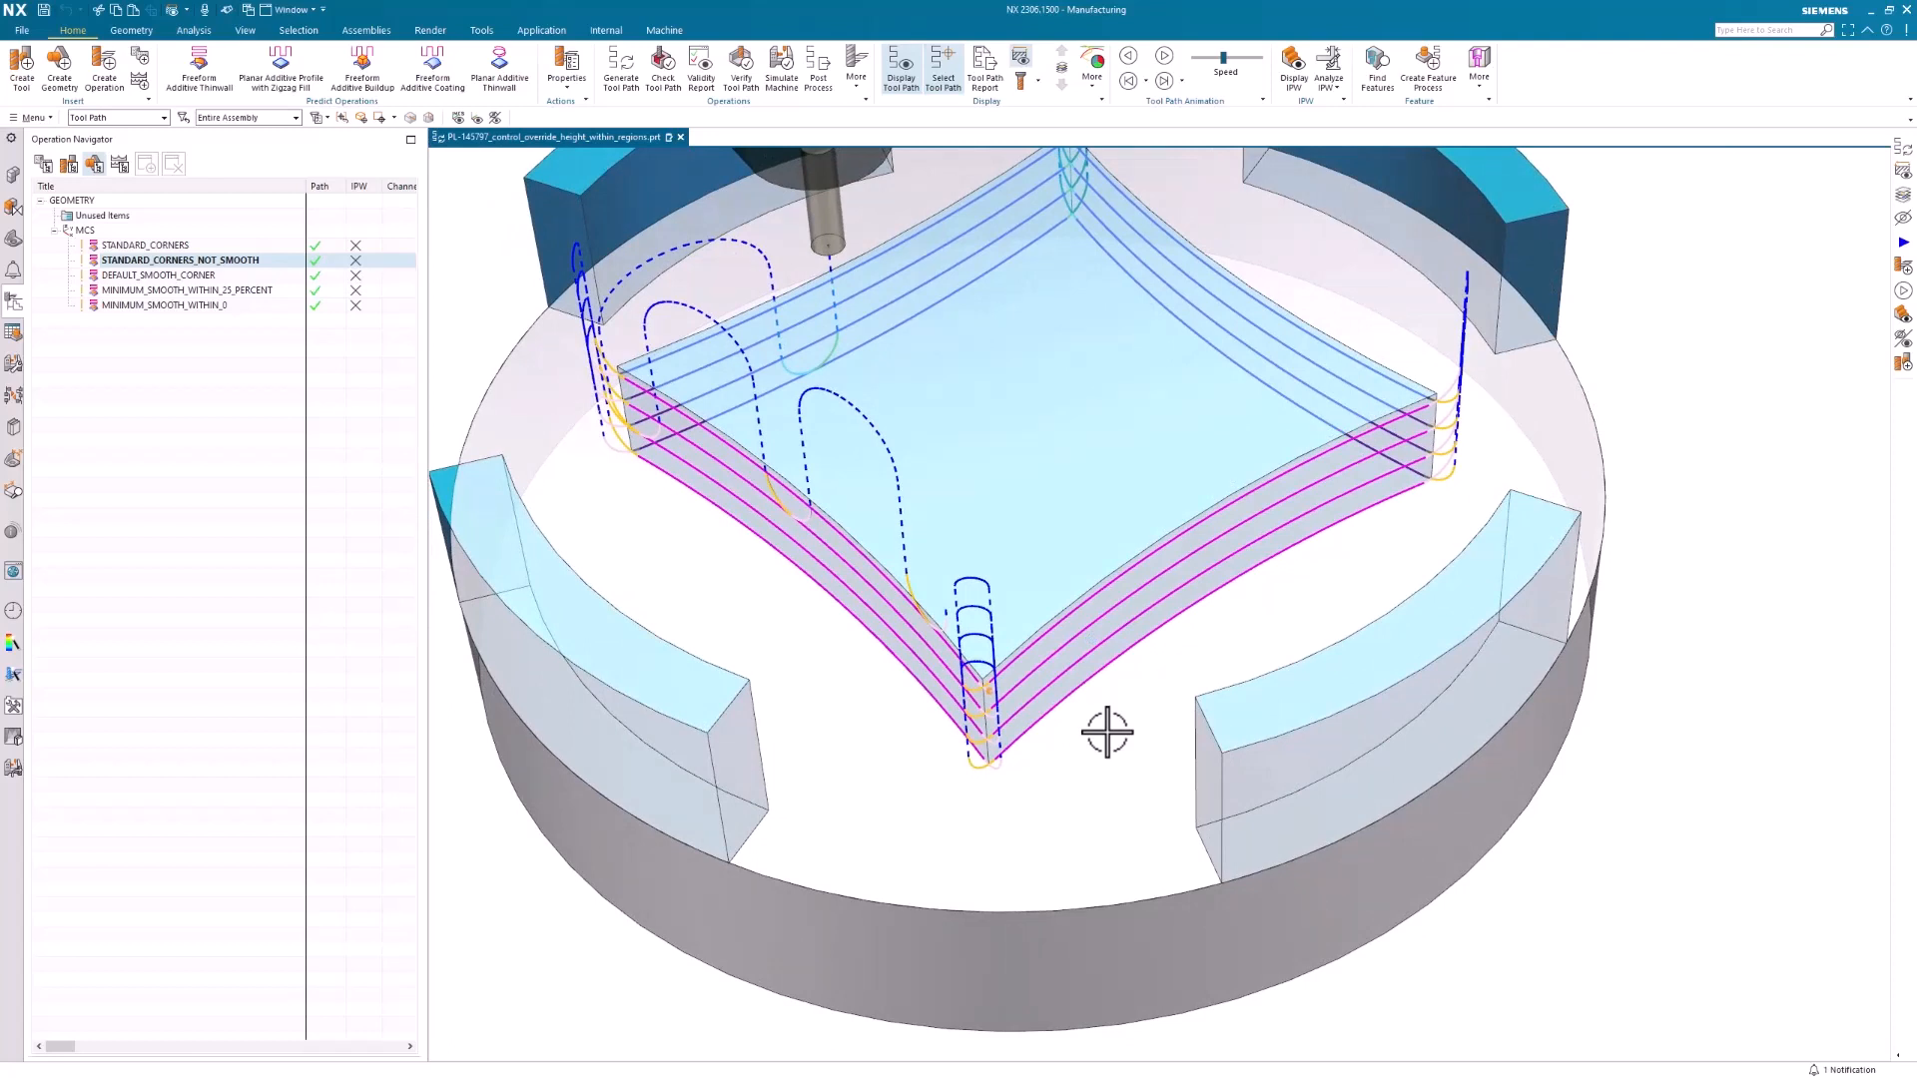
Inspect the non-cutting moves of STANDARD_CORNERS_NOT_SMOOTH, including the Between Regions and Within Regions transfer settings, and leave without changes
{"action": "double_click", "coordinate": [242, 261]}
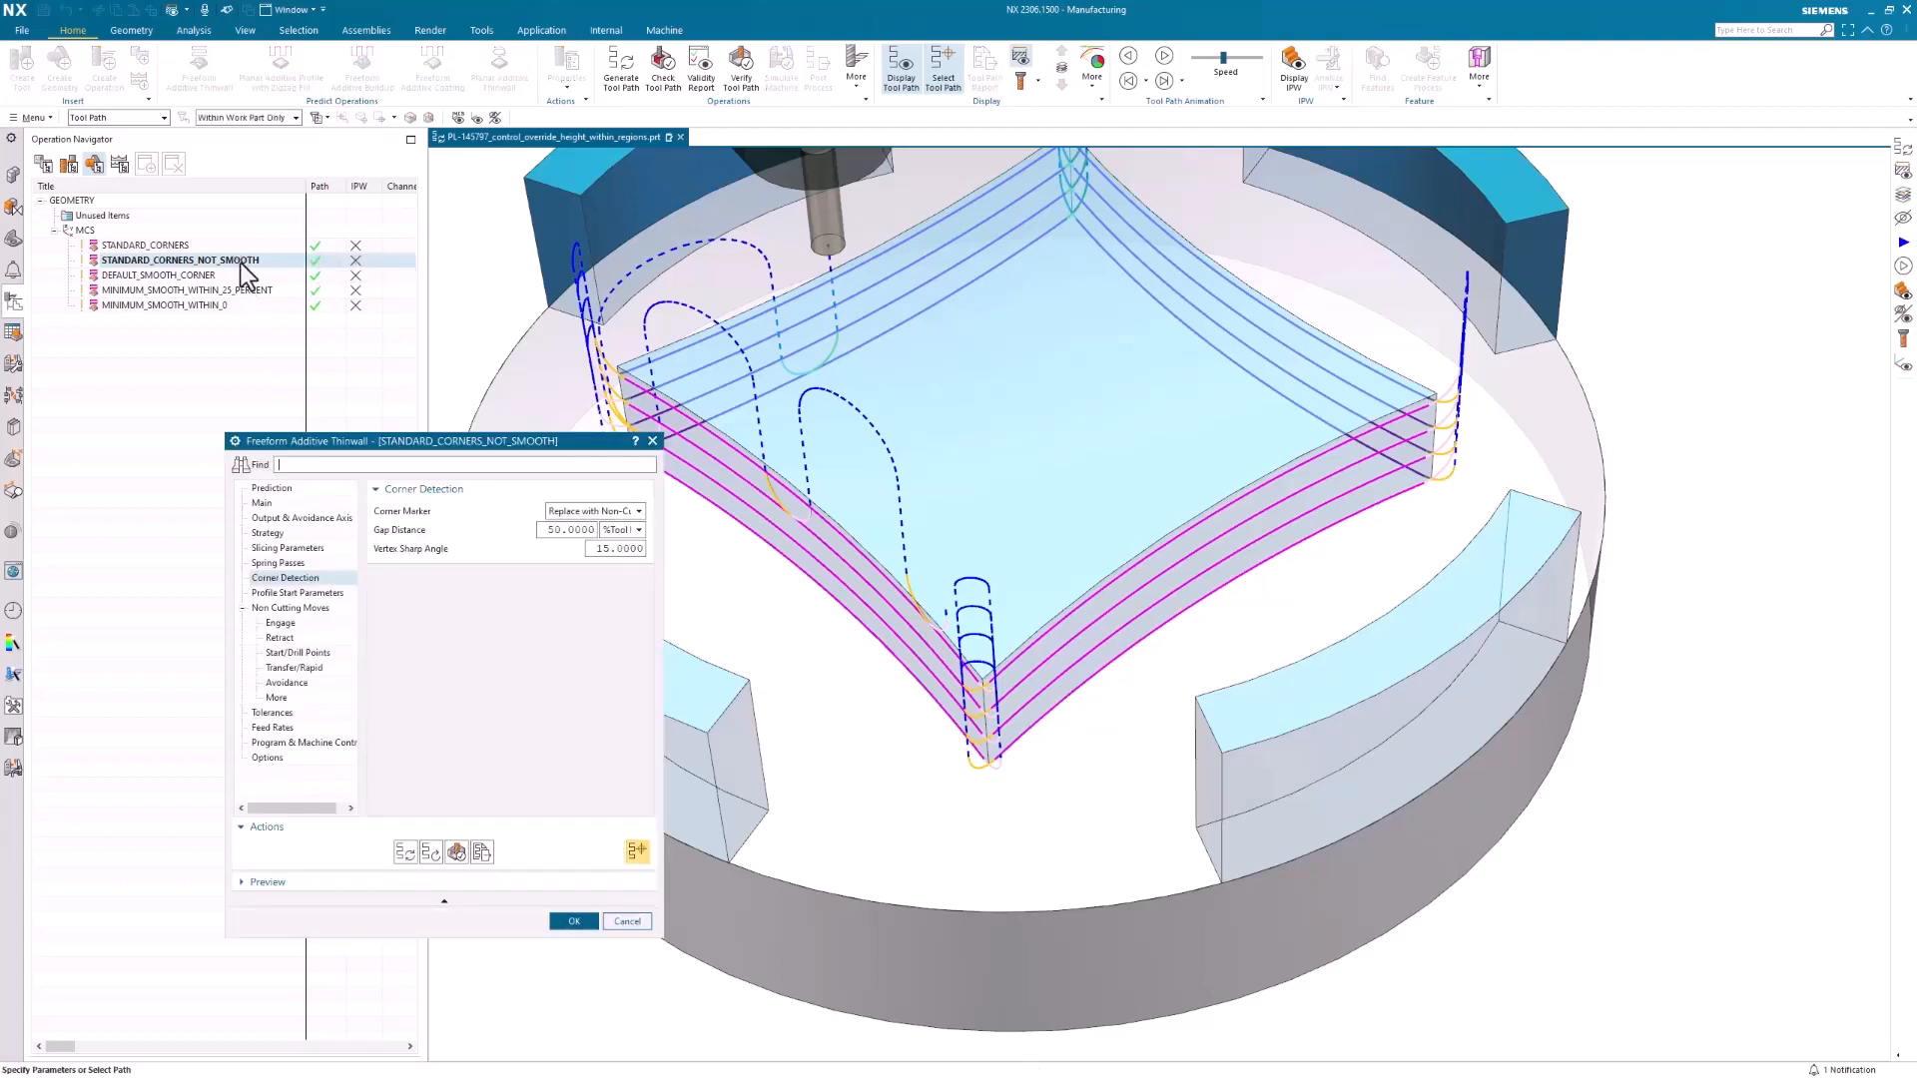
{"action": "left_click", "coordinate": [290, 607]}
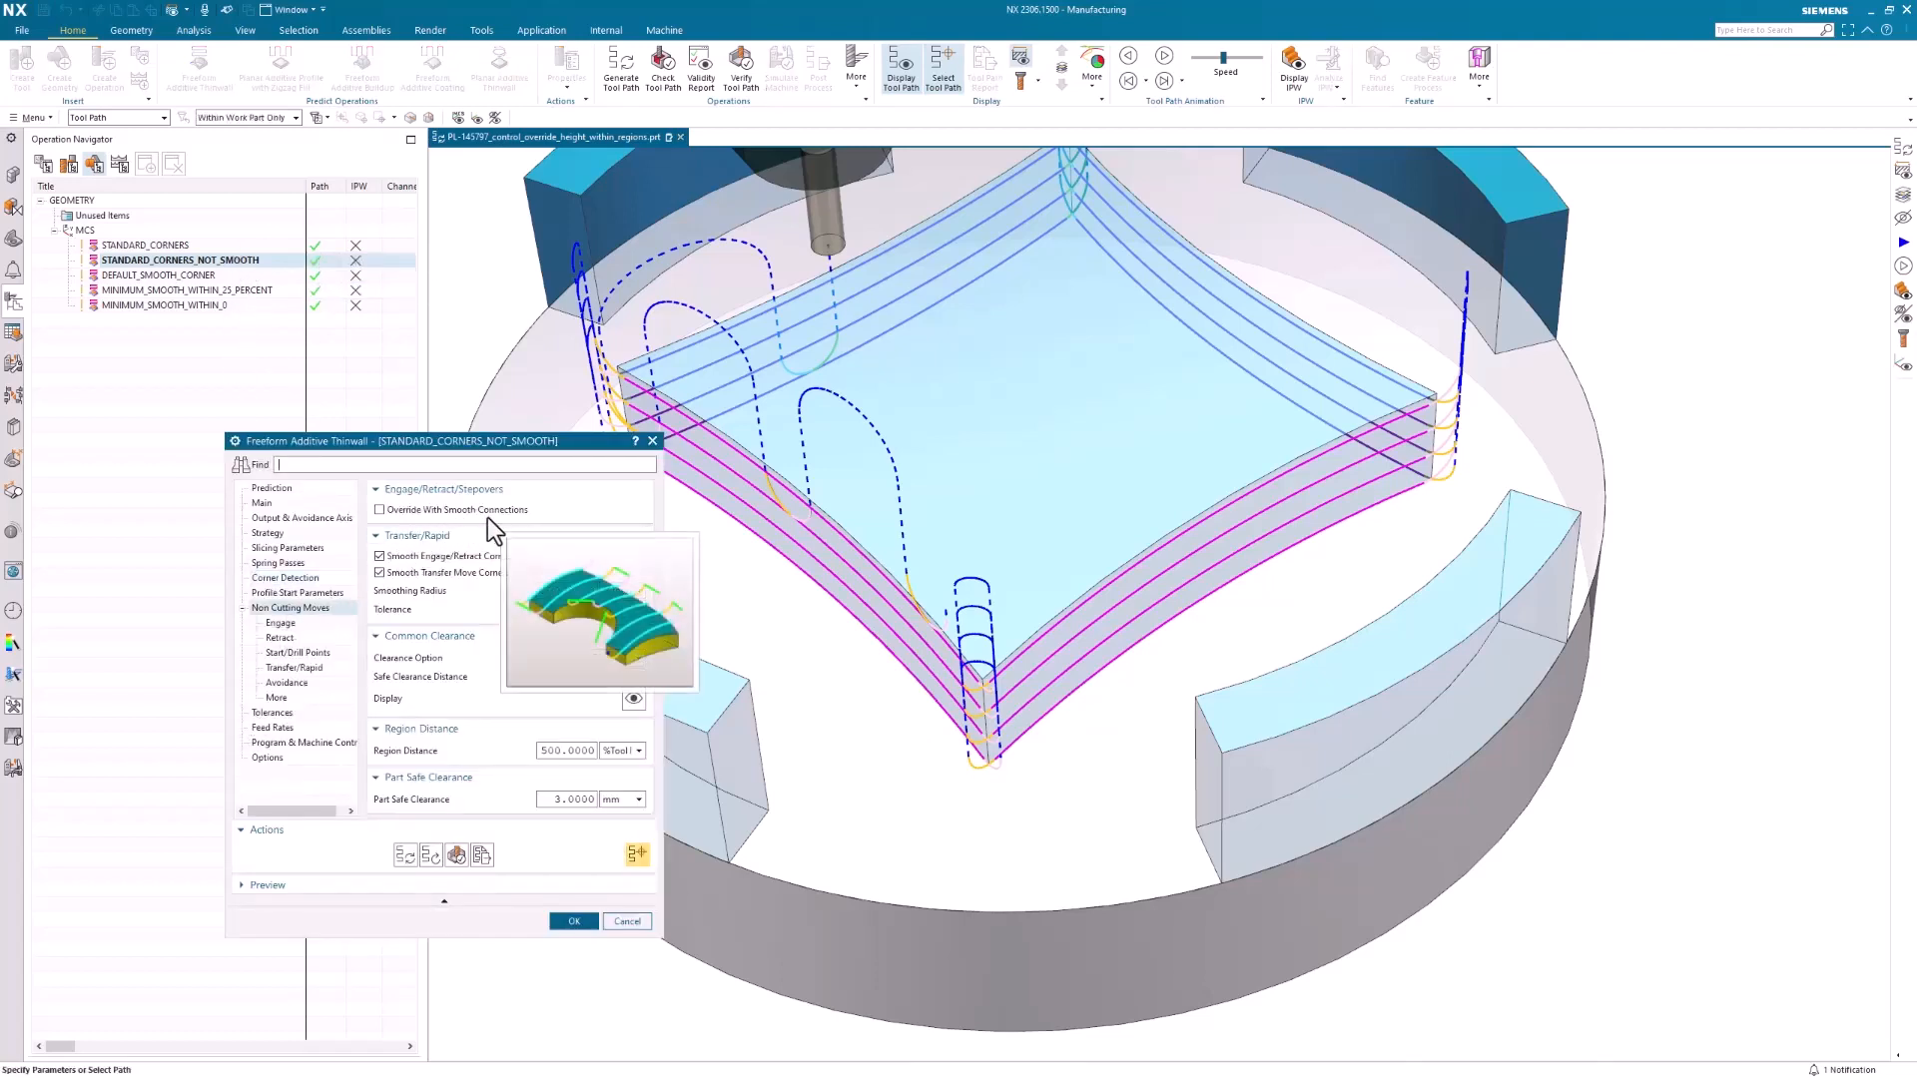
{"action": "left_click", "coordinate": [281, 667]}
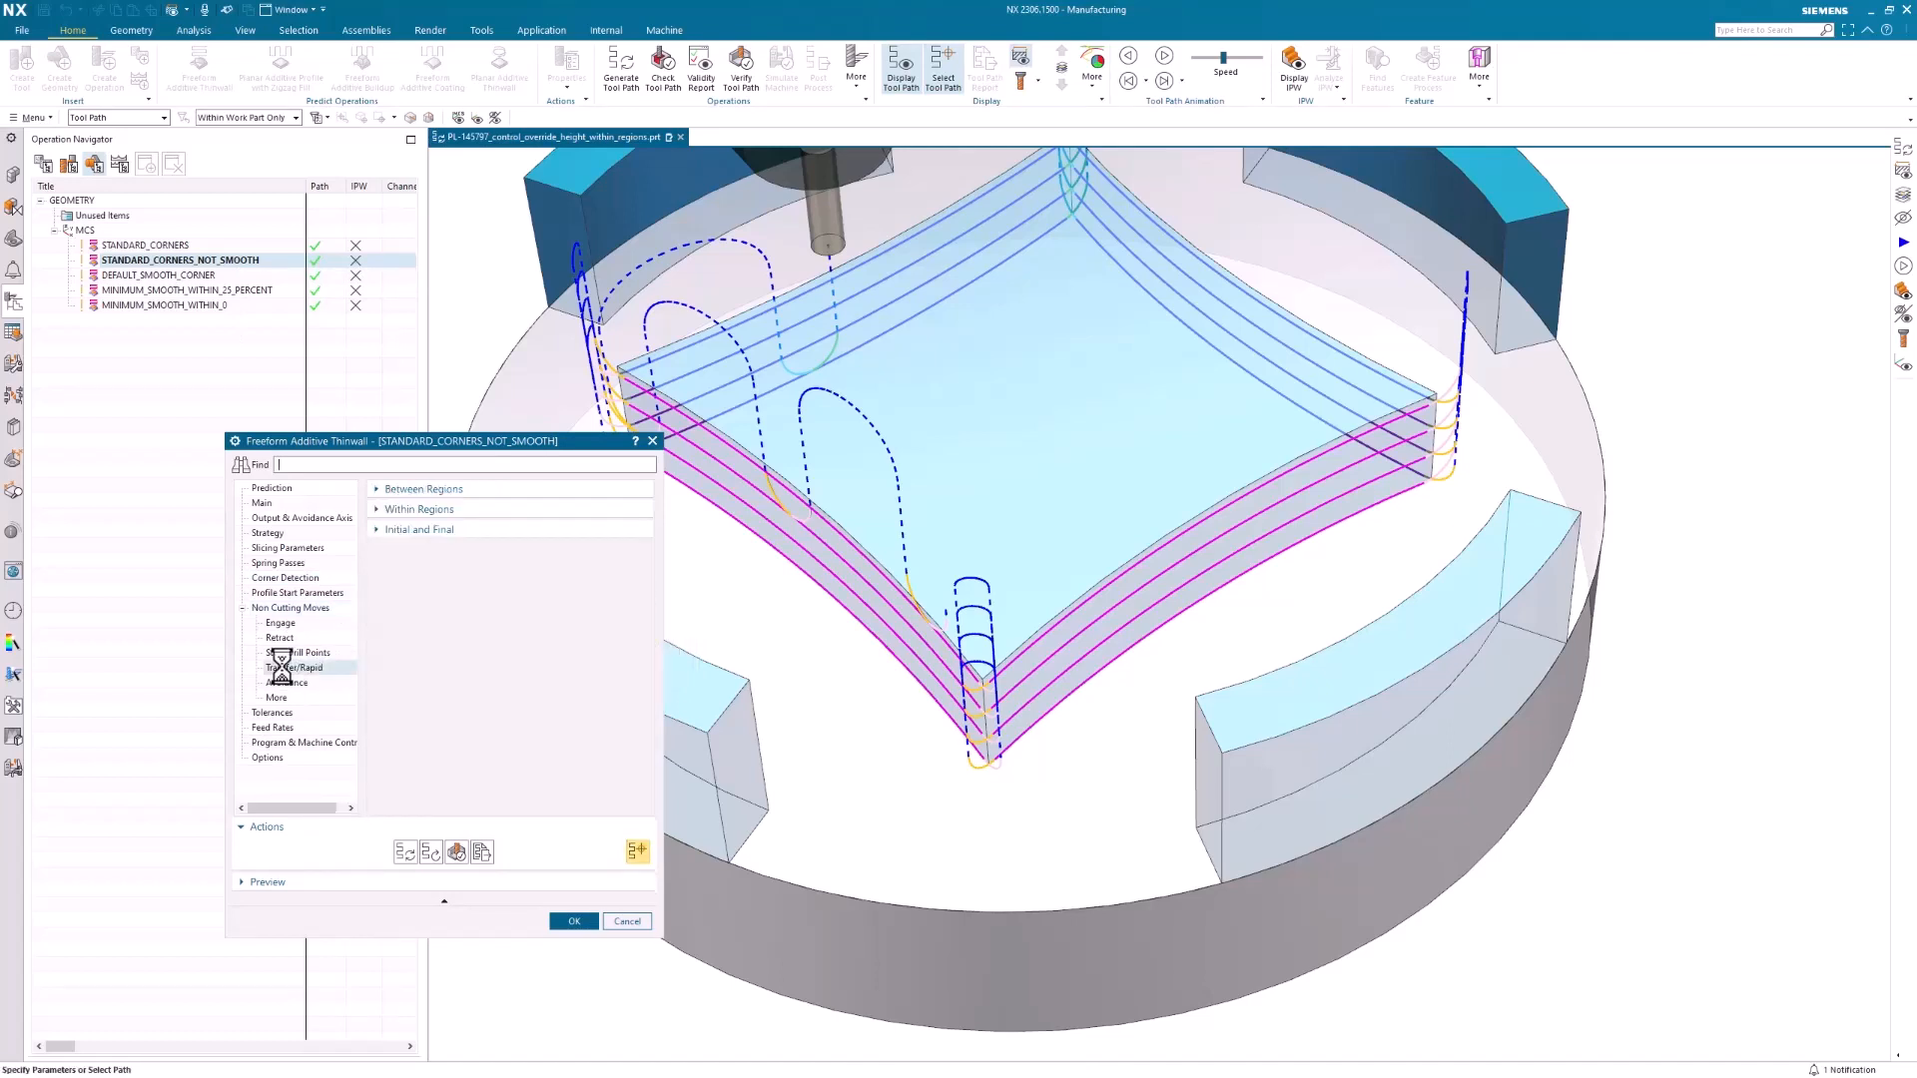
{"action": "left_click", "coordinate": [375, 491]}
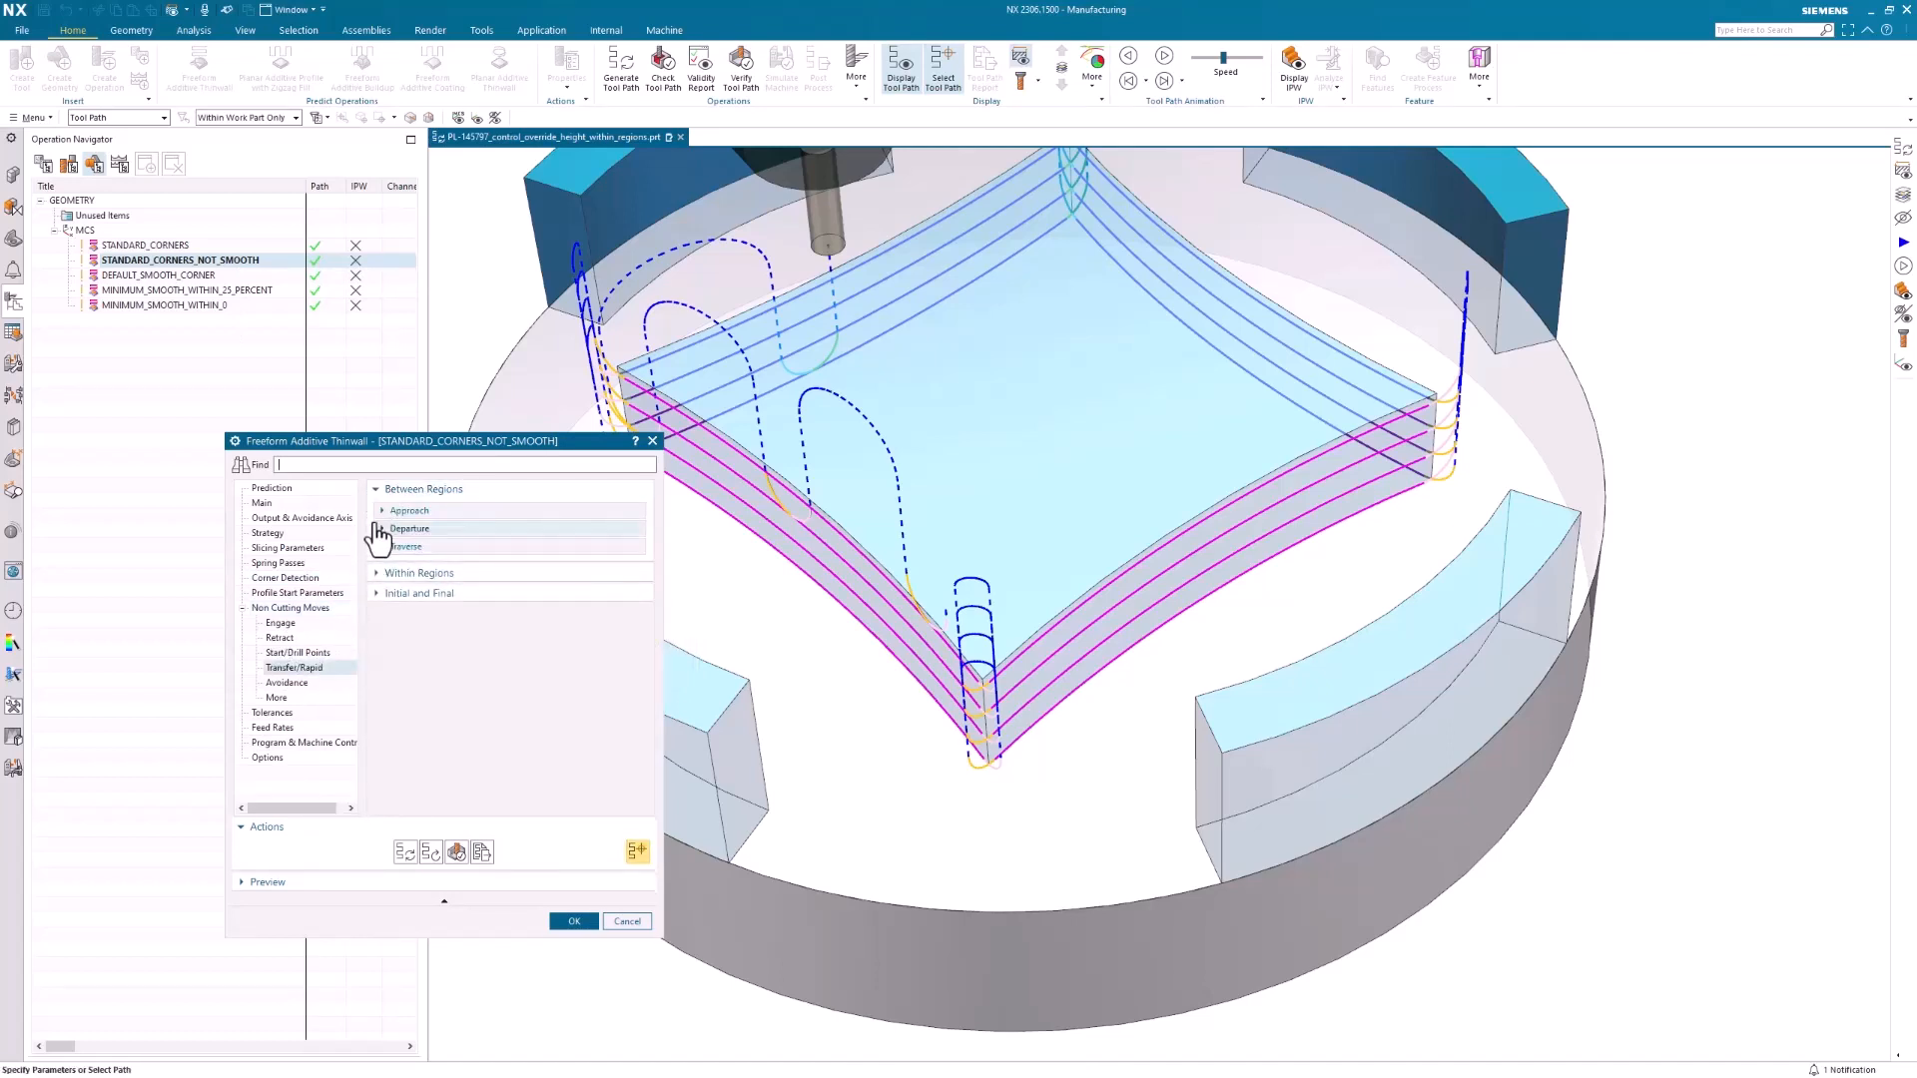
{"action": "left_click", "coordinate": [375, 491]}
{"action": "left_click", "coordinate": [376, 510]}
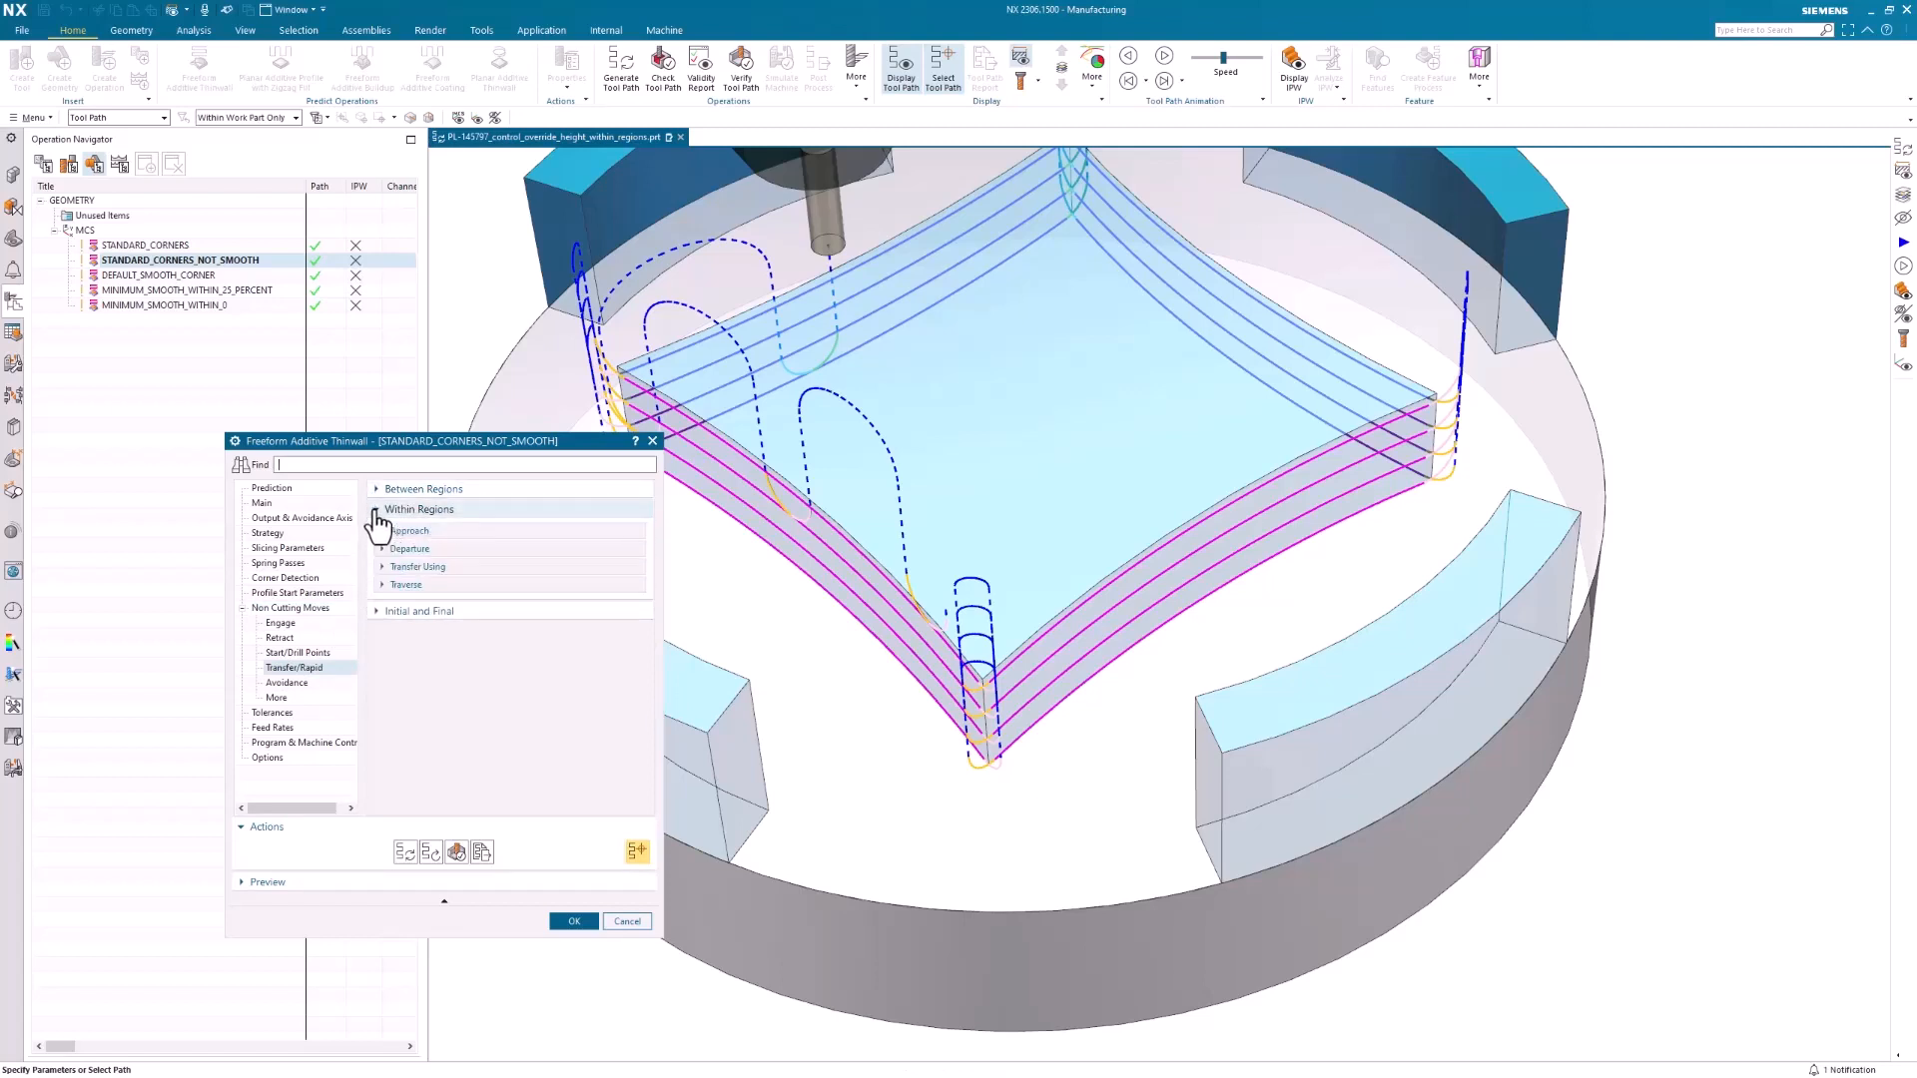
{"action": "left_click", "coordinate": [376, 510]}
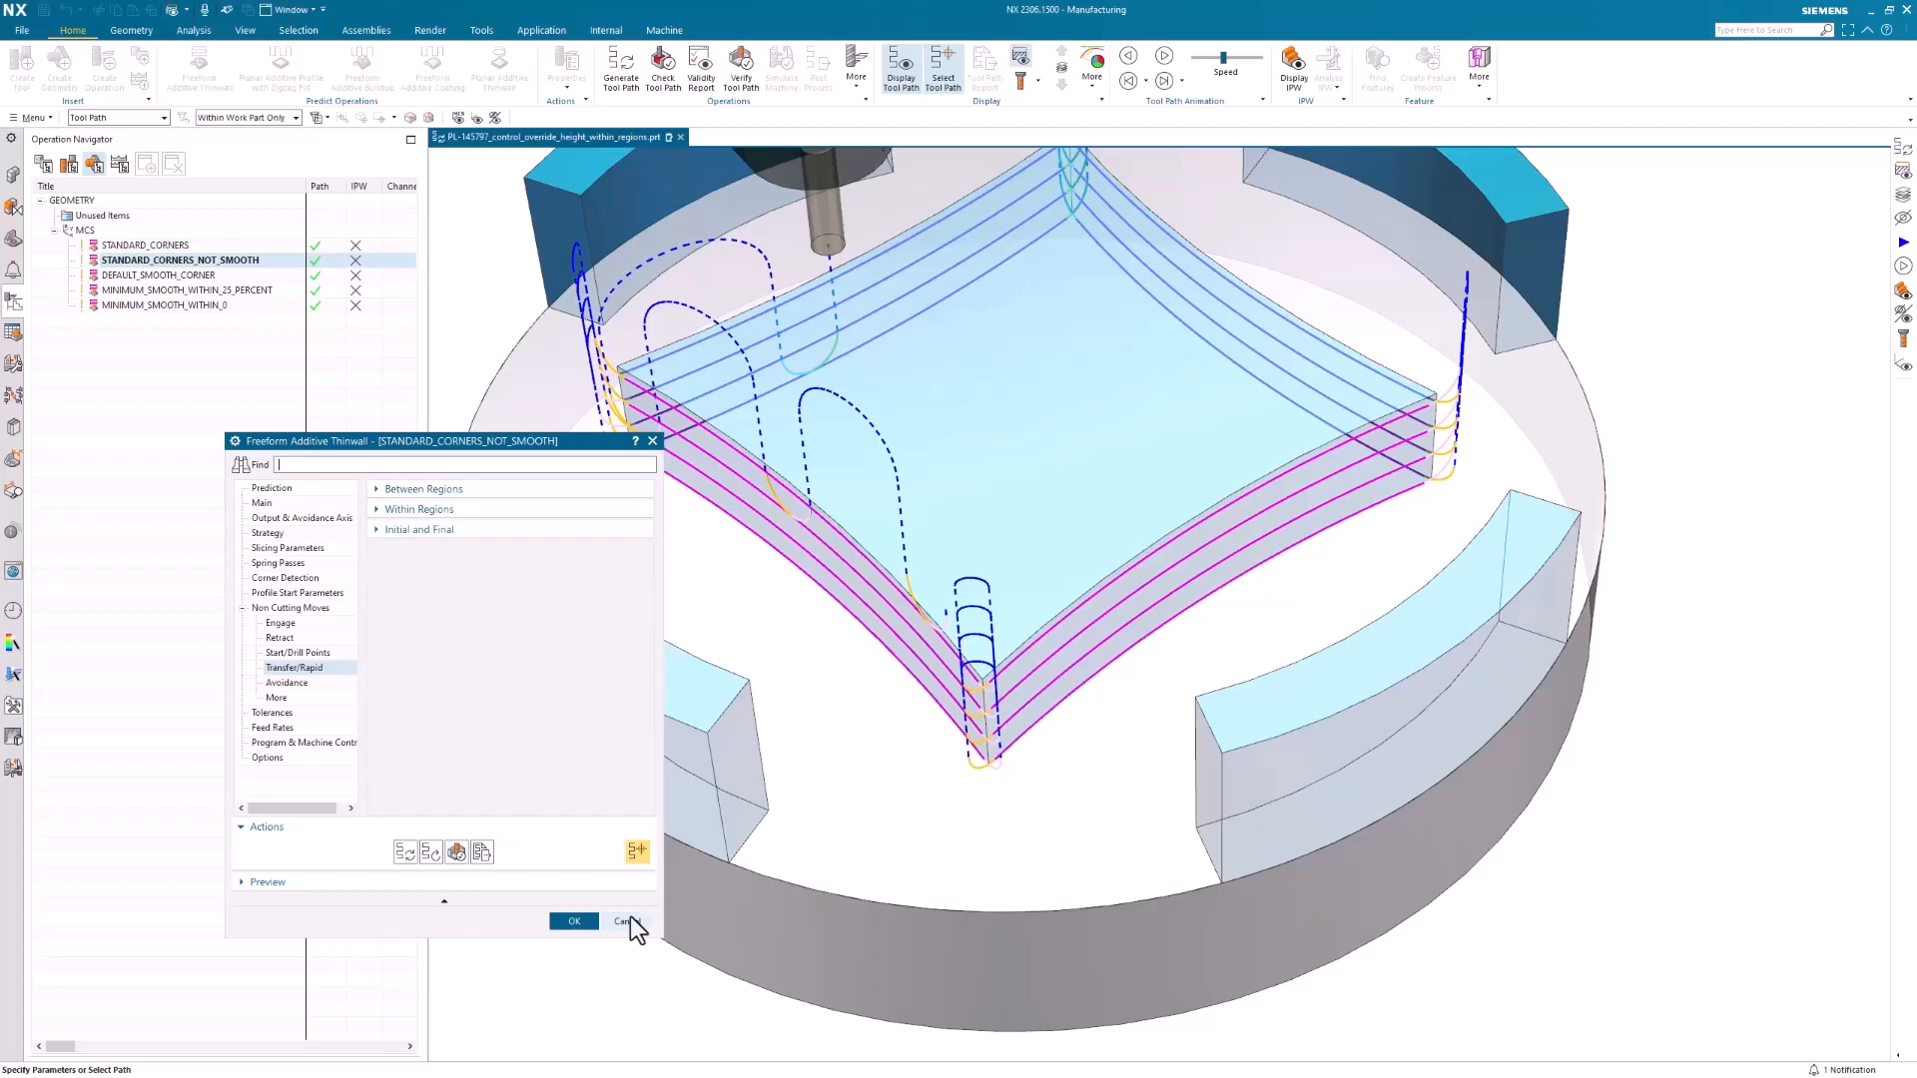
{"action": "left_click", "coordinate": [629, 918]}
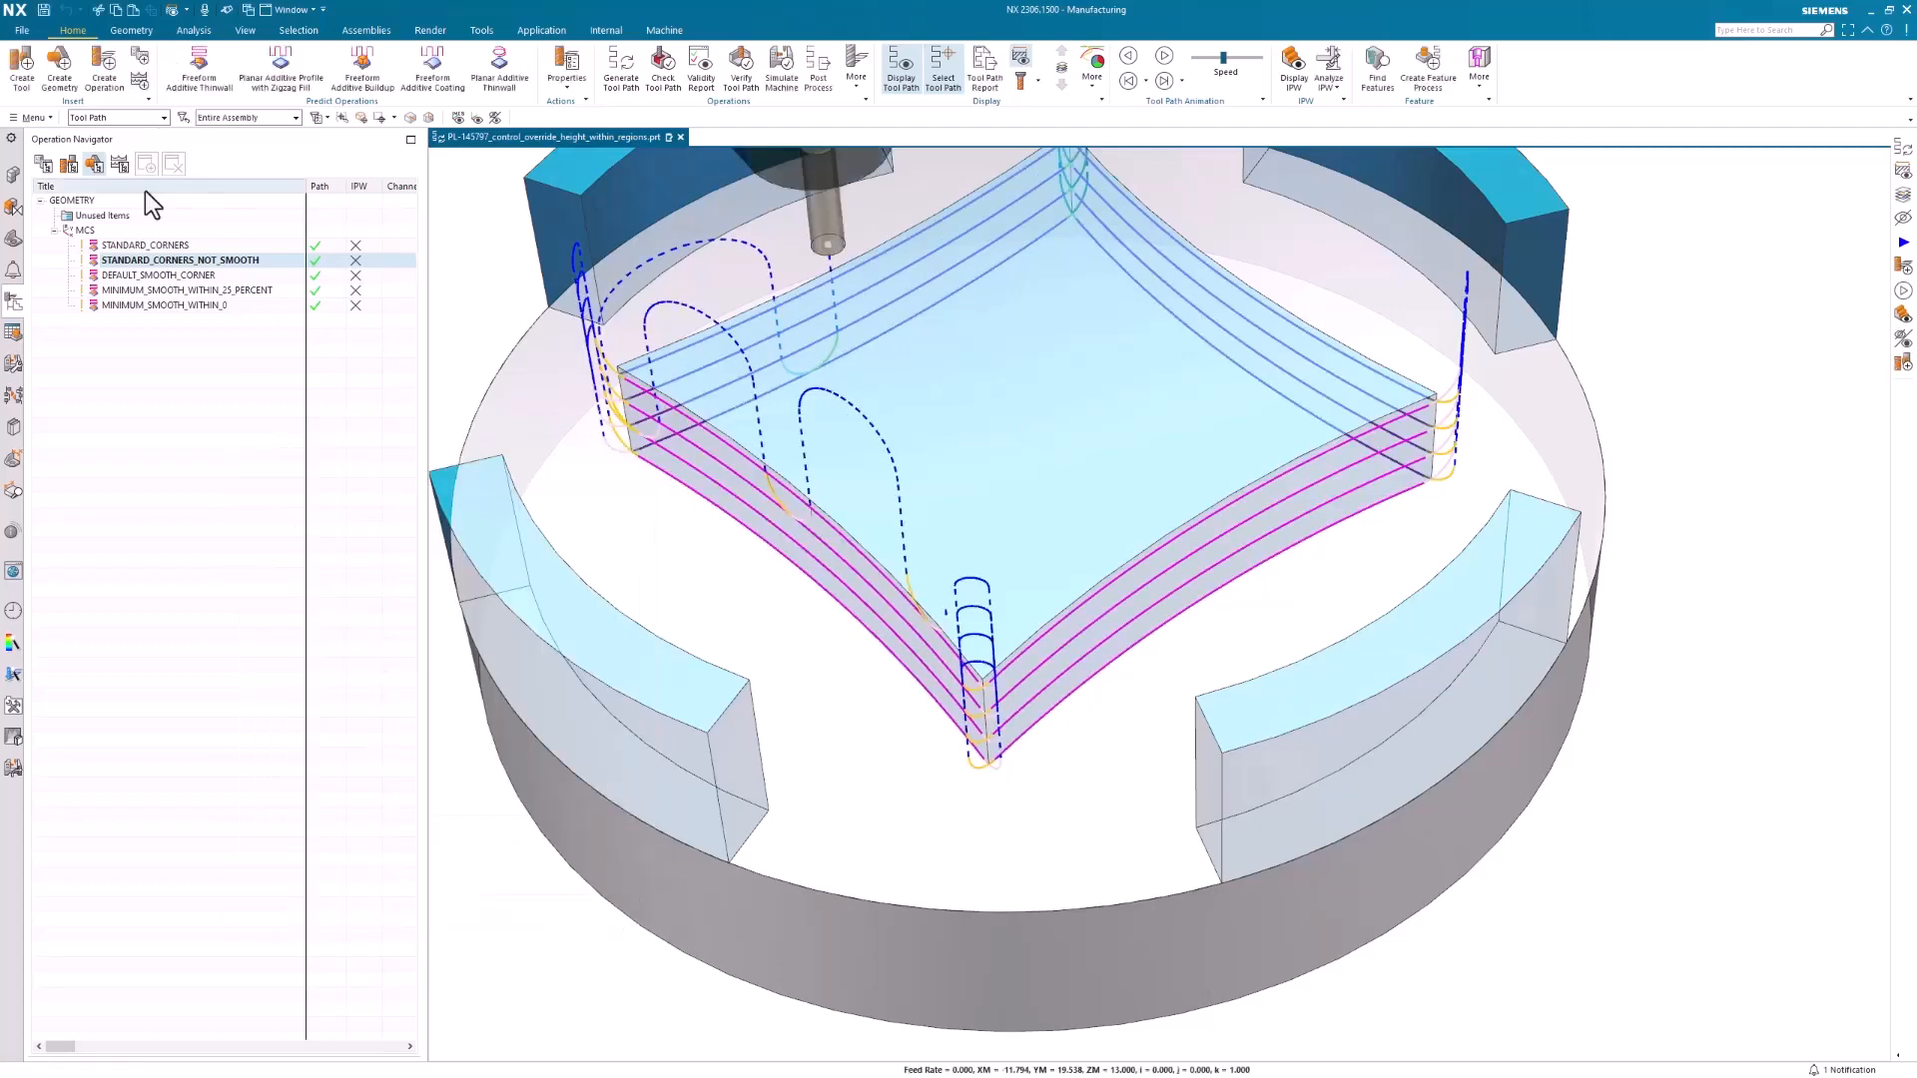
Inspect the smooth connection and Transfer/Rapid settings of DEFAULT_SMOOTH_CORNER, leave without changes, and examine its corner moves
{"action": "left_click", "coordinate": [167, 275]}
{"action": "double_click", "coordinate": [168, 275]}
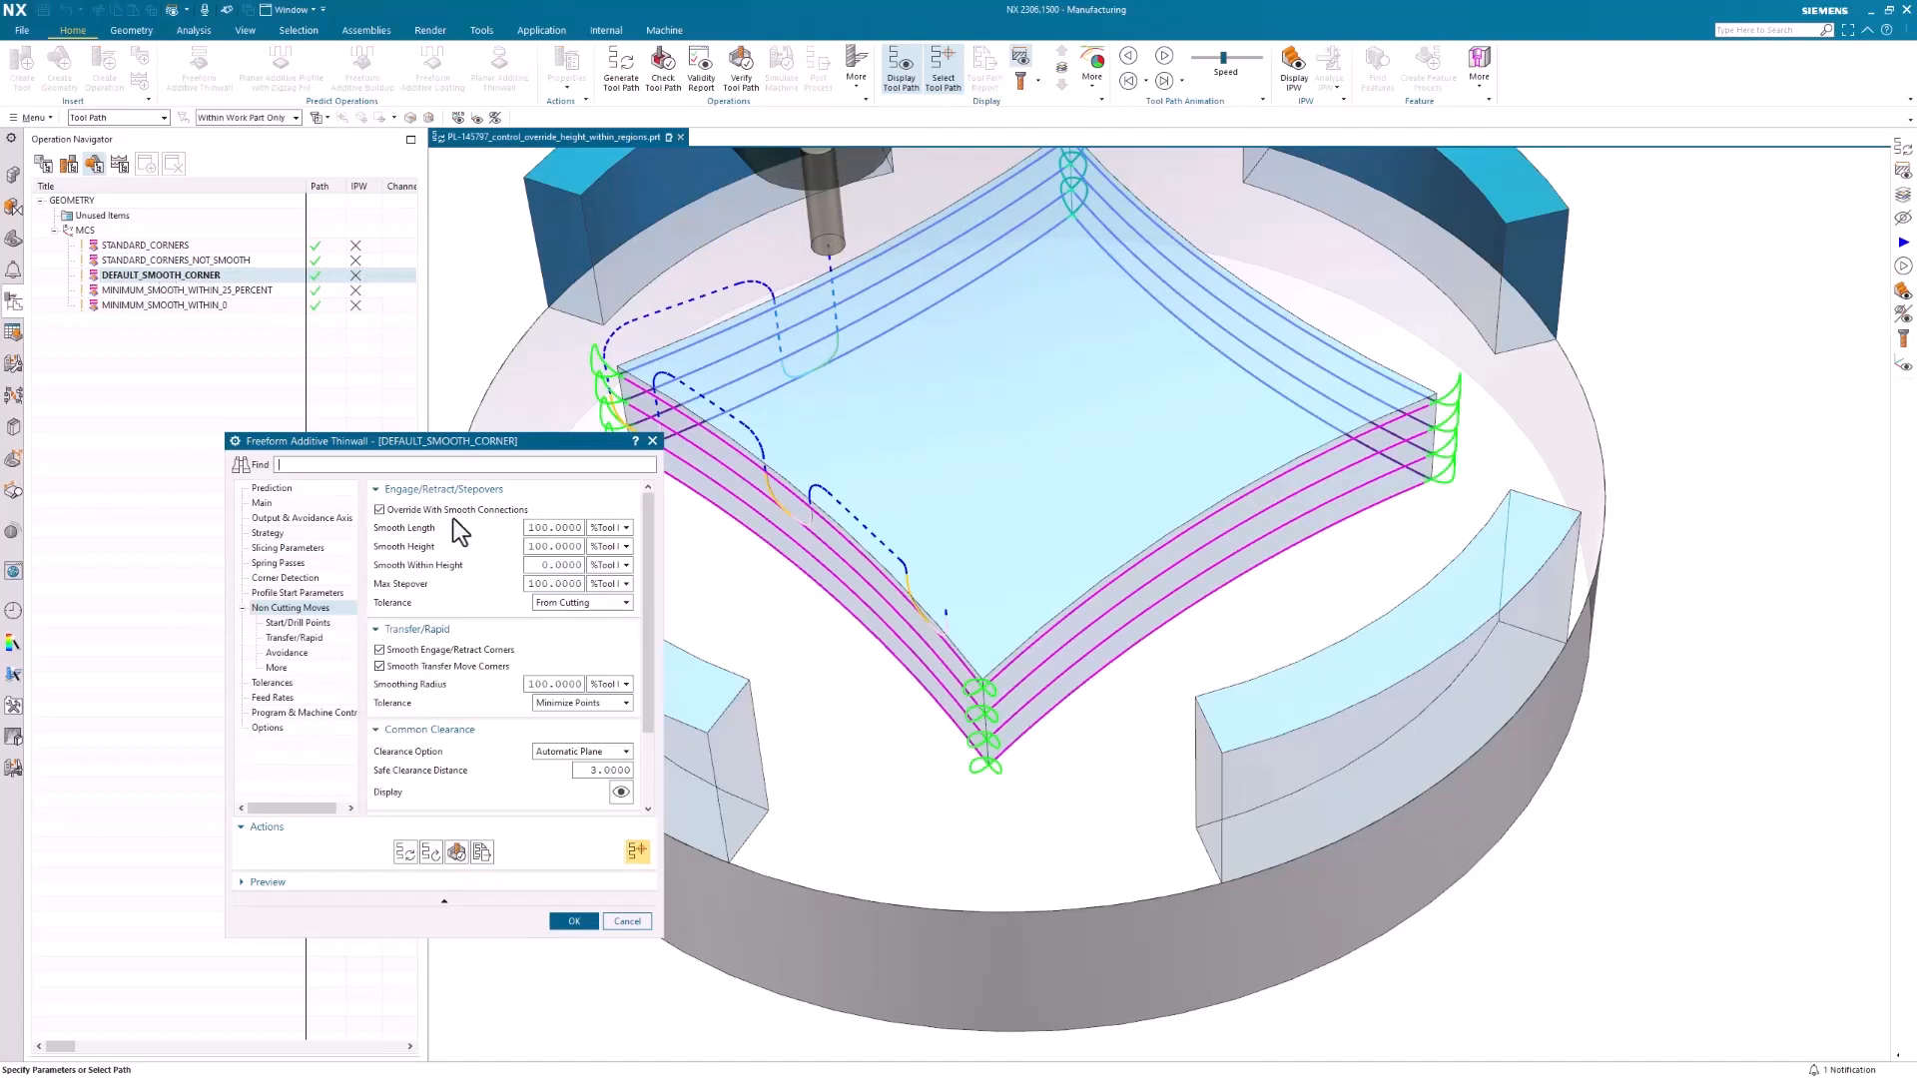
{"action": "left_click", "coordinate": [287, 637]}
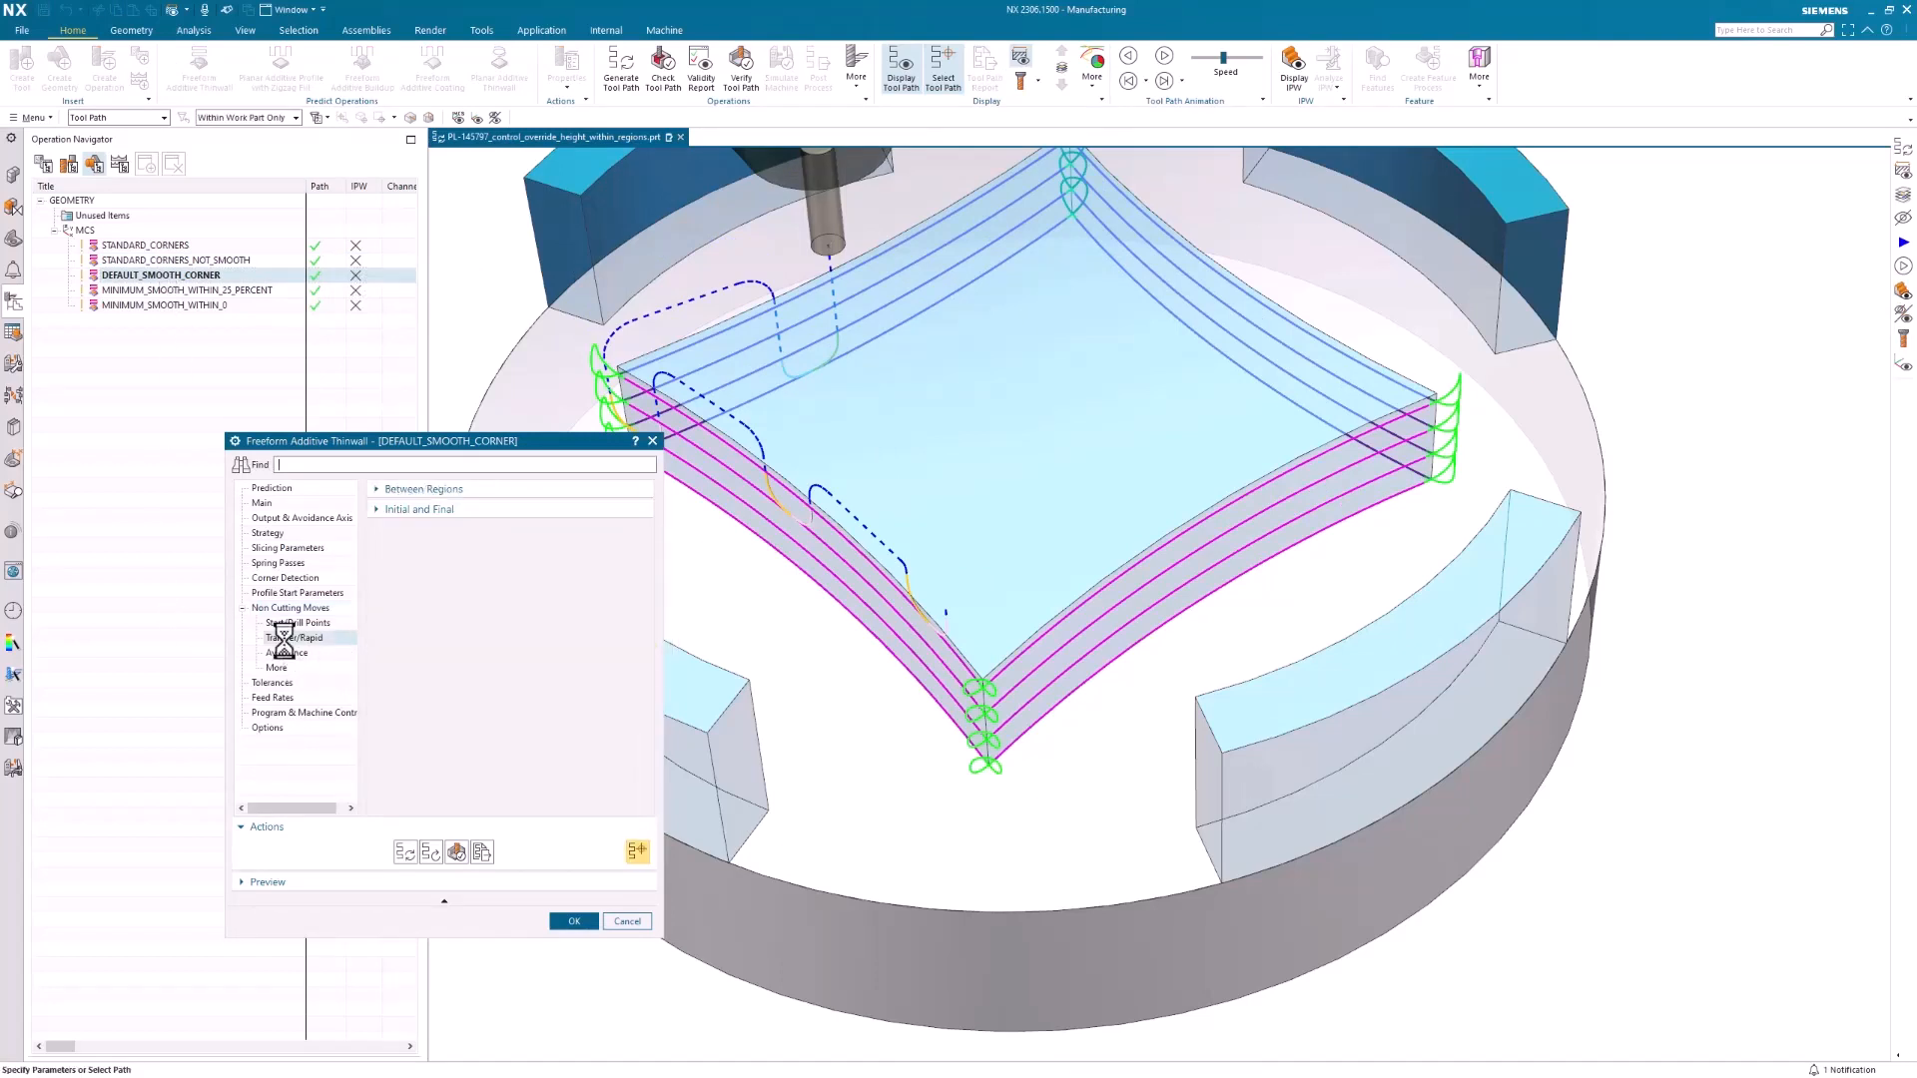
{"action": "left_click", "coordinate": [385, 490]}
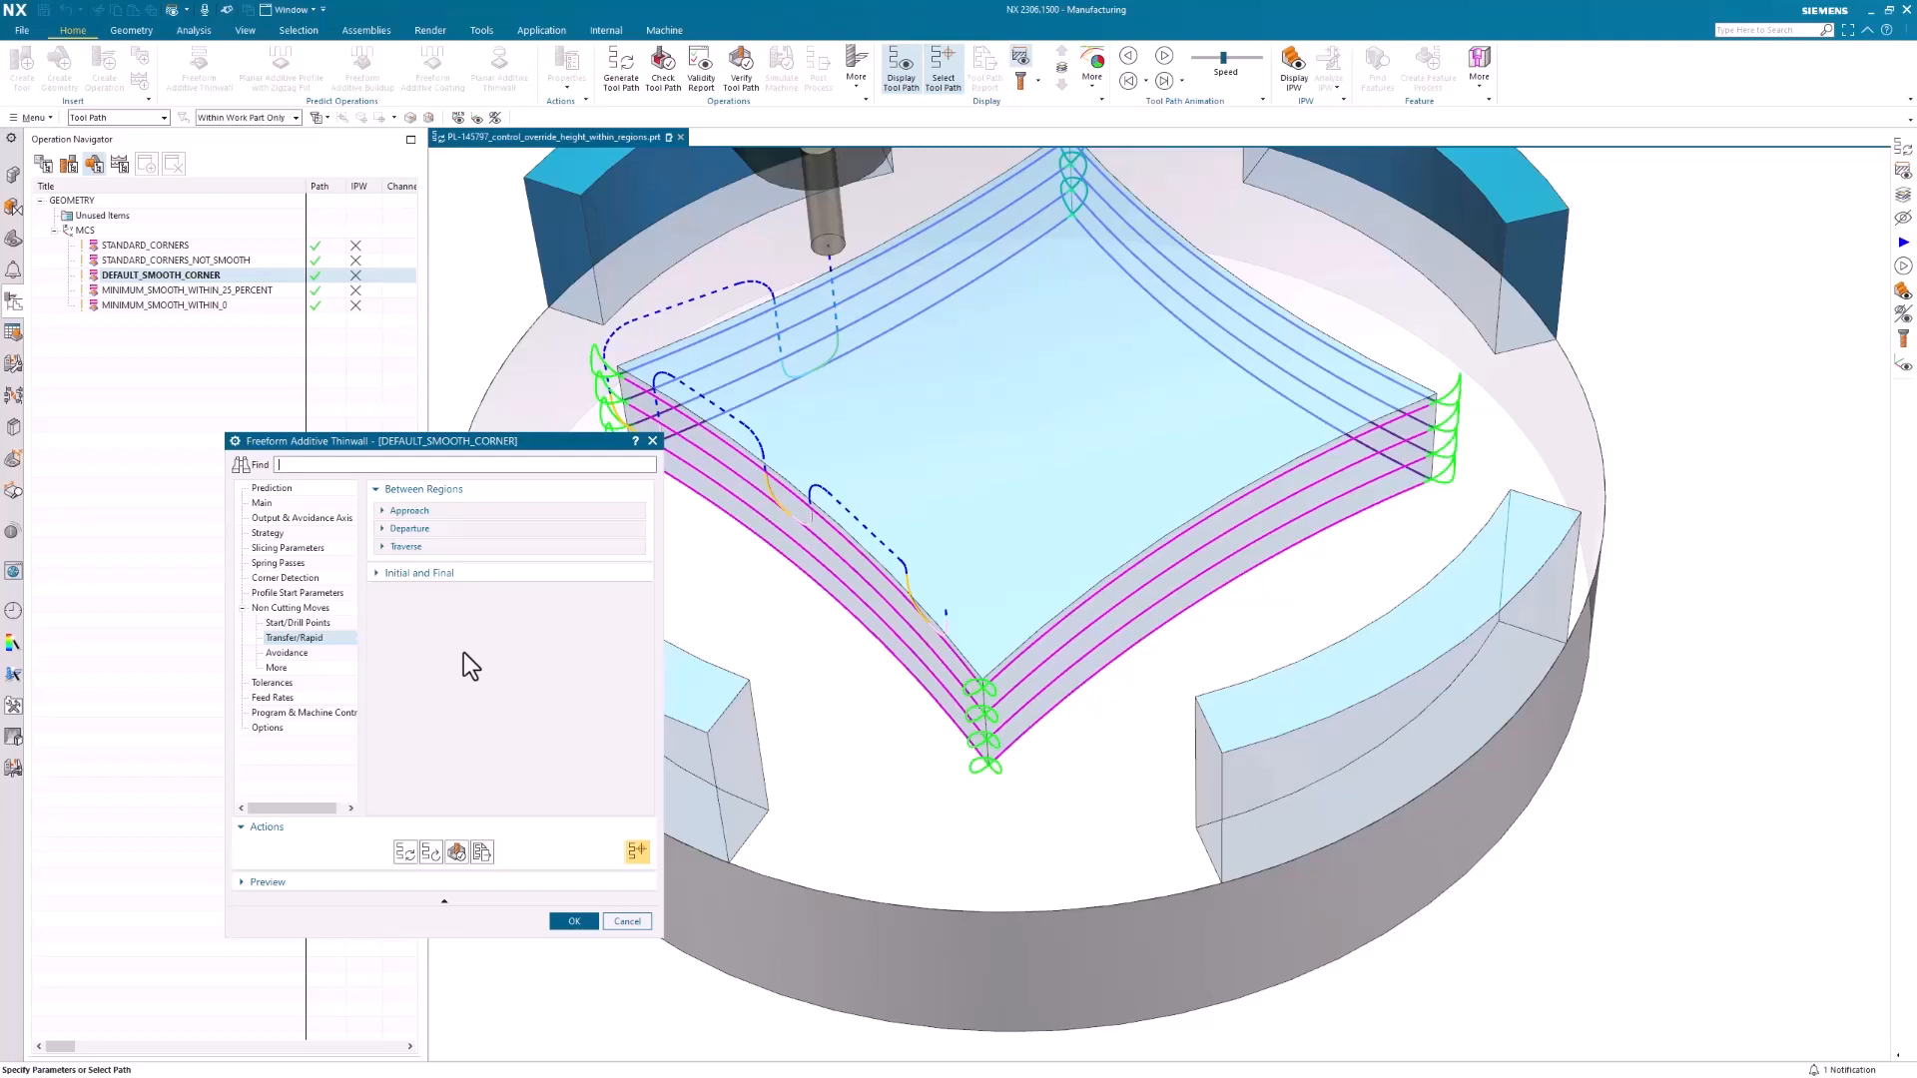
{"action": "left_click", "coordinate": [627, 922]}
{"action": "scroll", "coordinate": [1297, 530], "scroll_direction": "up", "scroll_amount": 3}
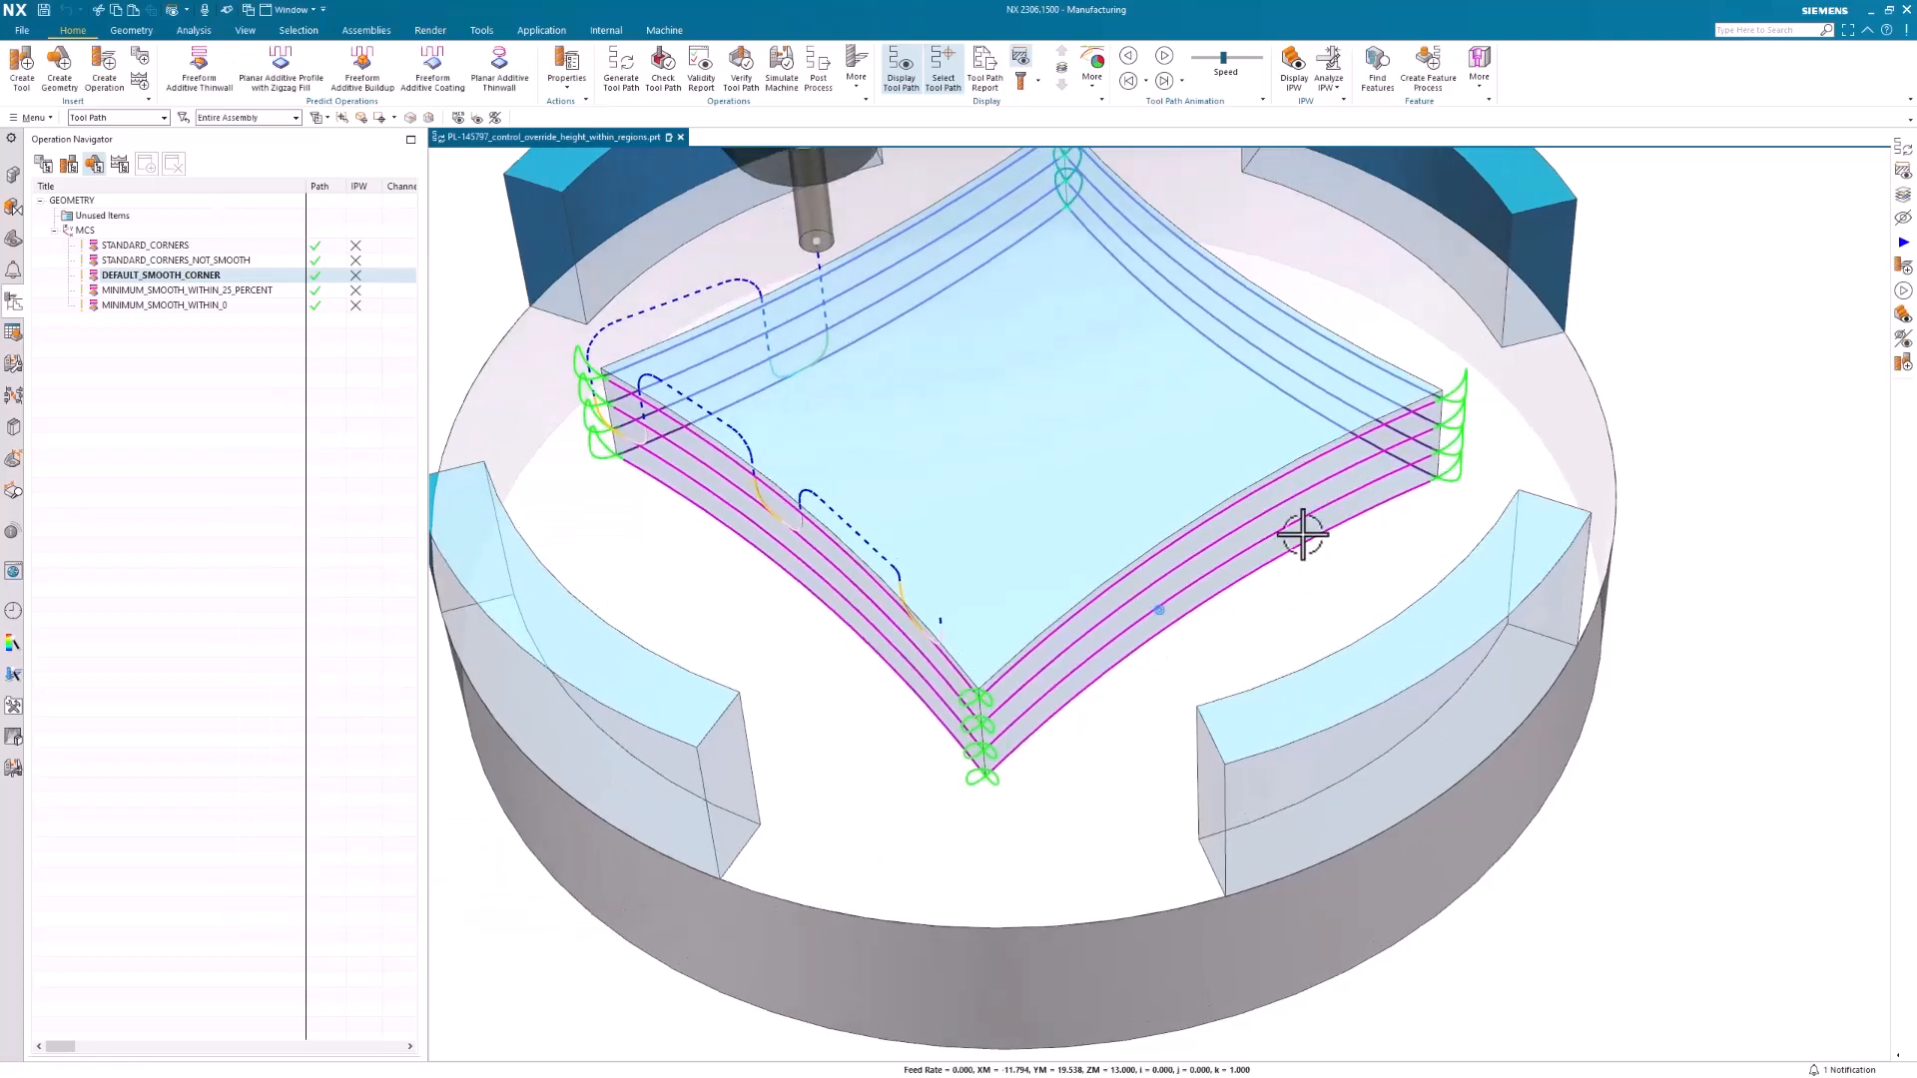
{"action": "middle_click_drag", "start_coordinate": [1460, 437], "coordinate": [1271, 614]}
Check the Smooth Within Height of MINIMUM_SMOOTH_WITHIN_25_PERCENT, leave without changes, and compare its corner moves with those of DEFAULT_SMOOTH_CORNER
{"action": "double_click", "coordinate": [193, 290]}
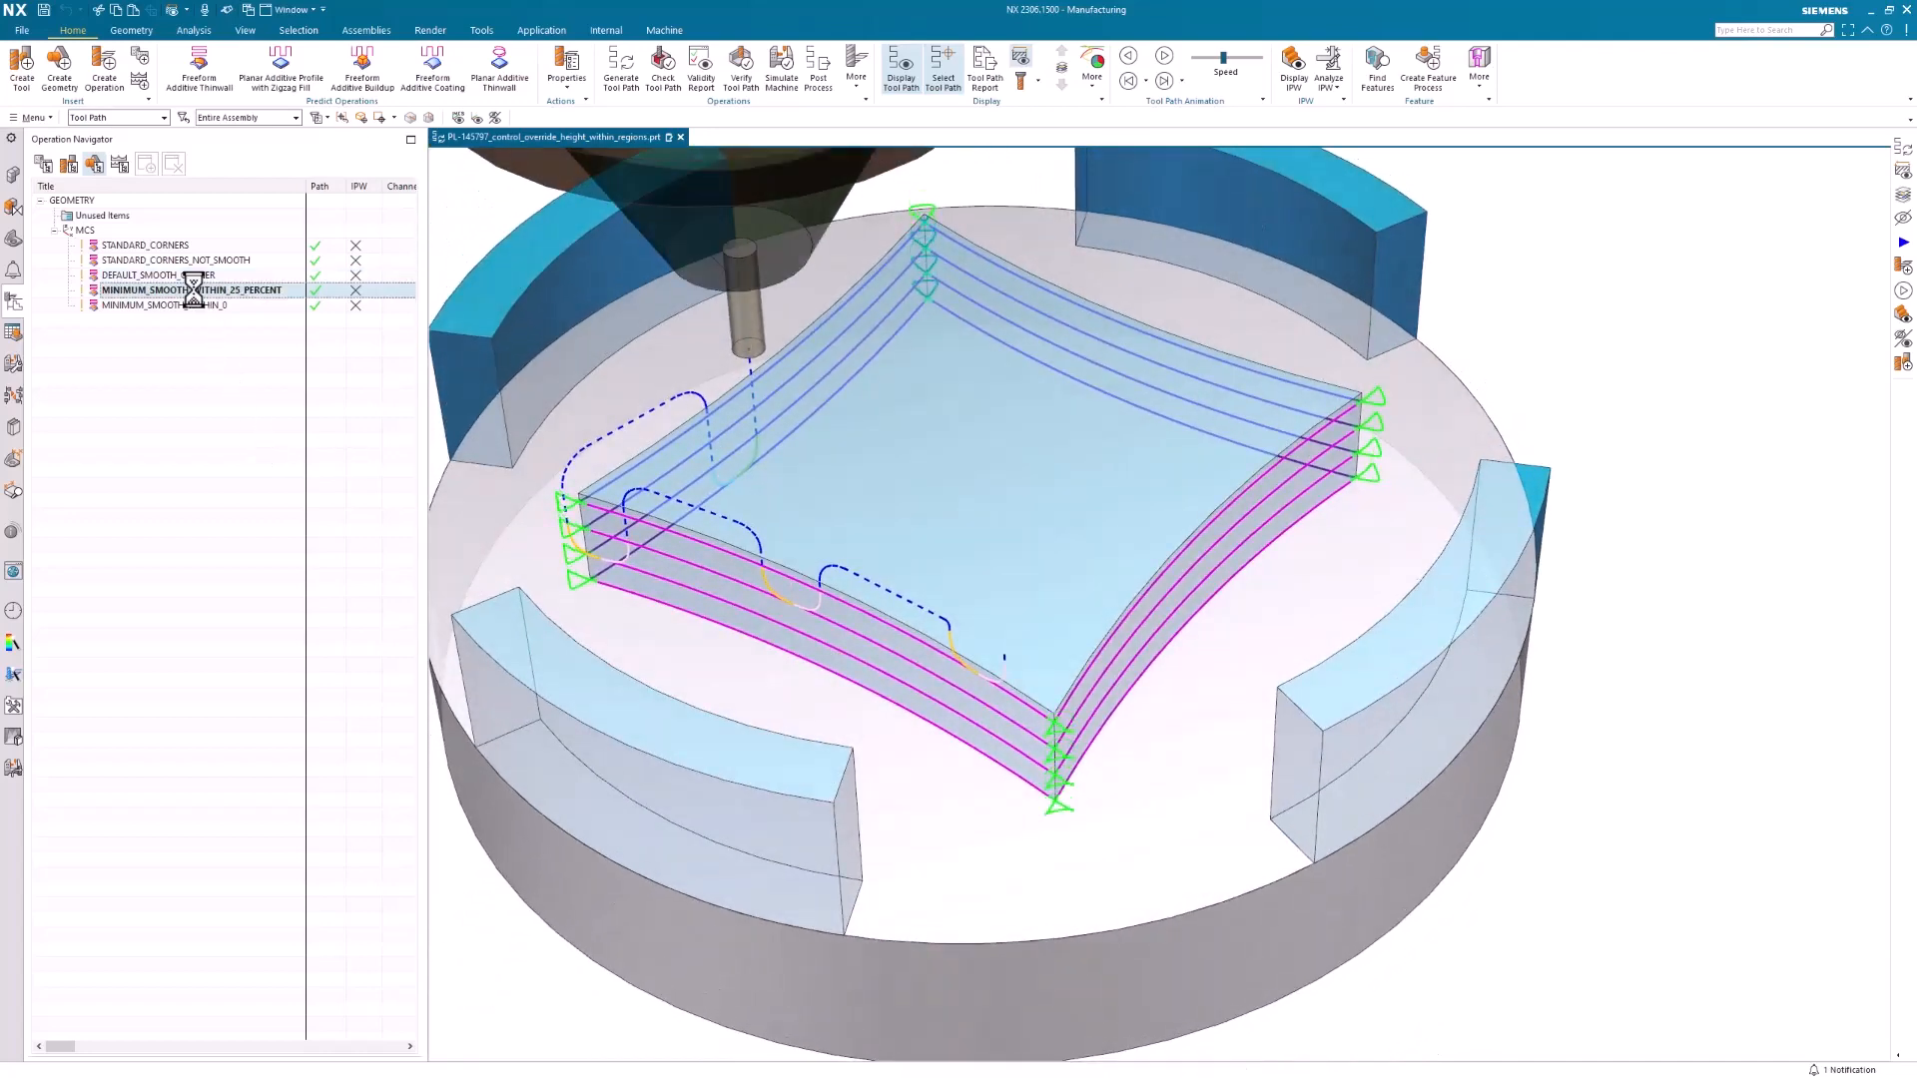
{"action": "left_click", "coordinate": [241, 609]}
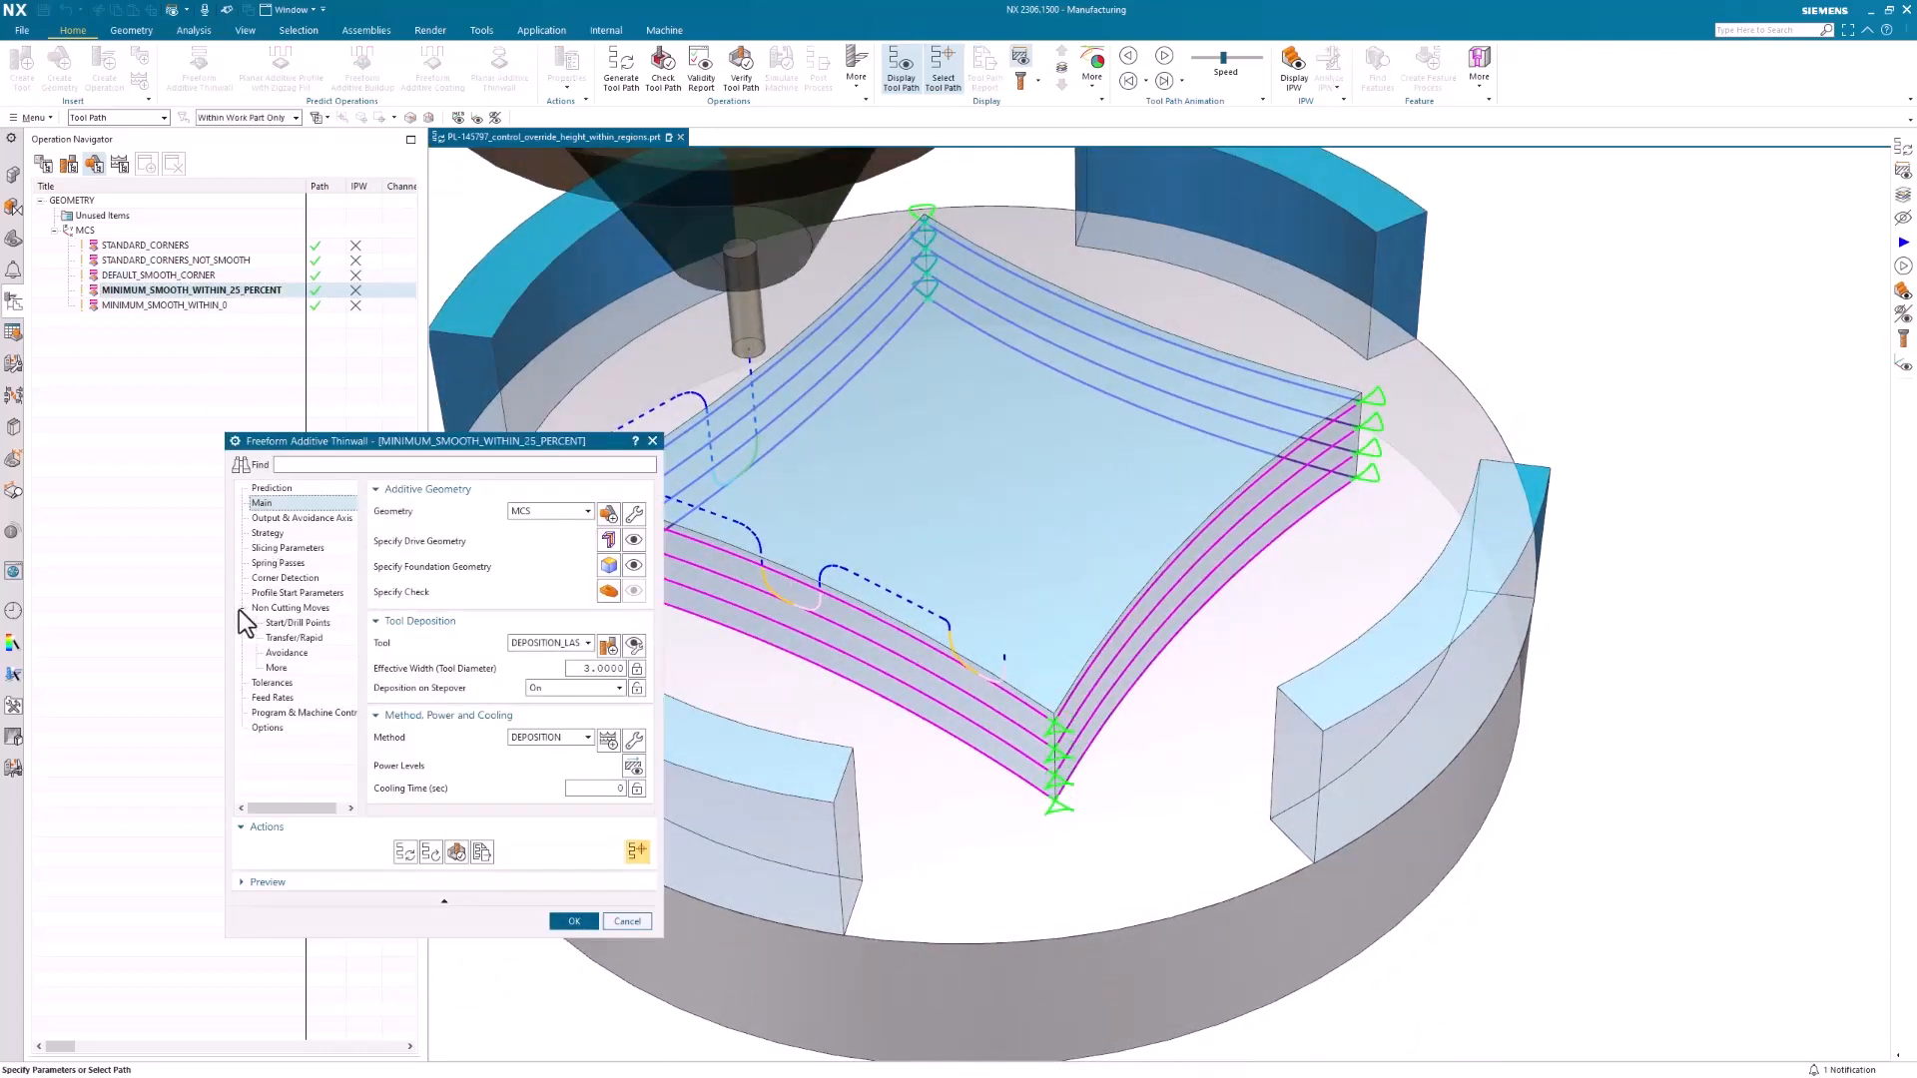
{"action": "left_click", "coordinate": [284, 608]}
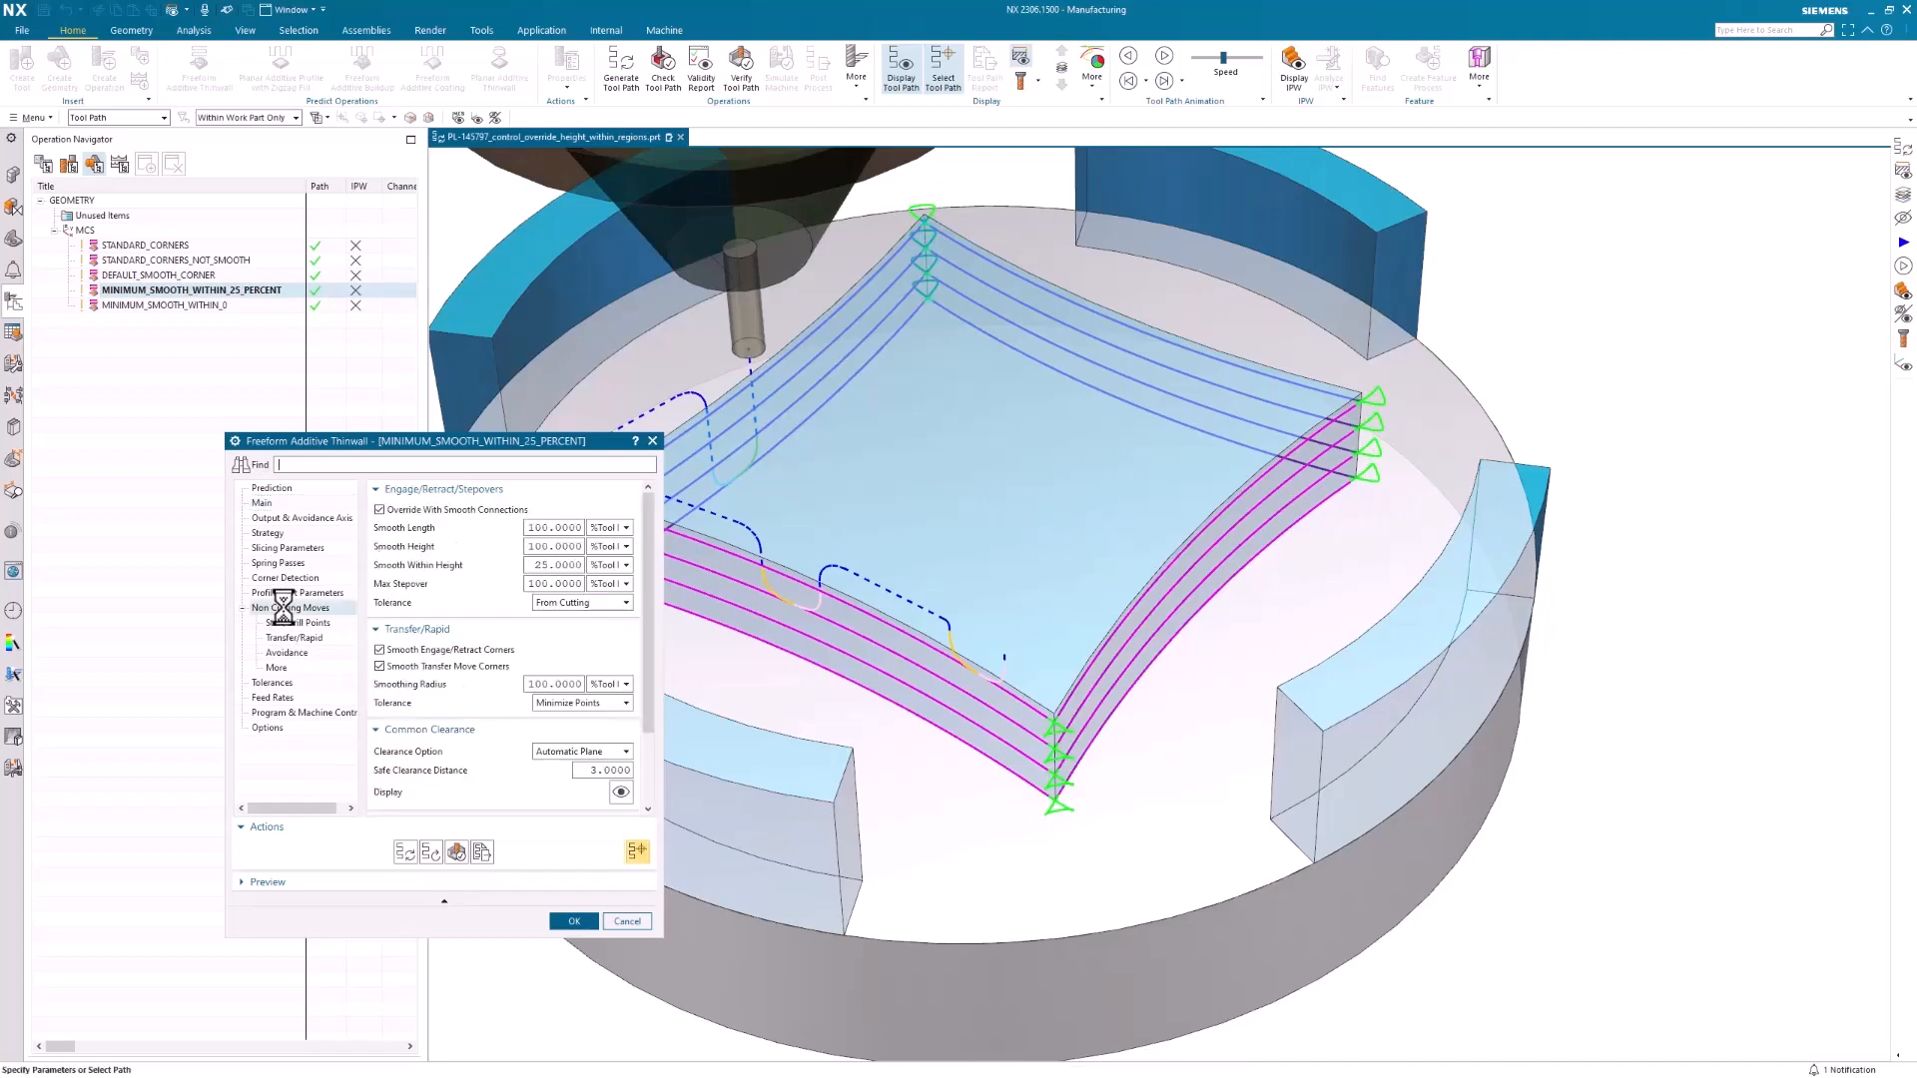
{"action": "mouse_move", "coordinate": [528, 566]}
{"action": "left_mouse_down"}
{"action": "mouse_move", "coordinate": [562, 566]}
{"action": "mouse_move", "coordinate": [507, 566]}
{"action": "left_mouse_up"}
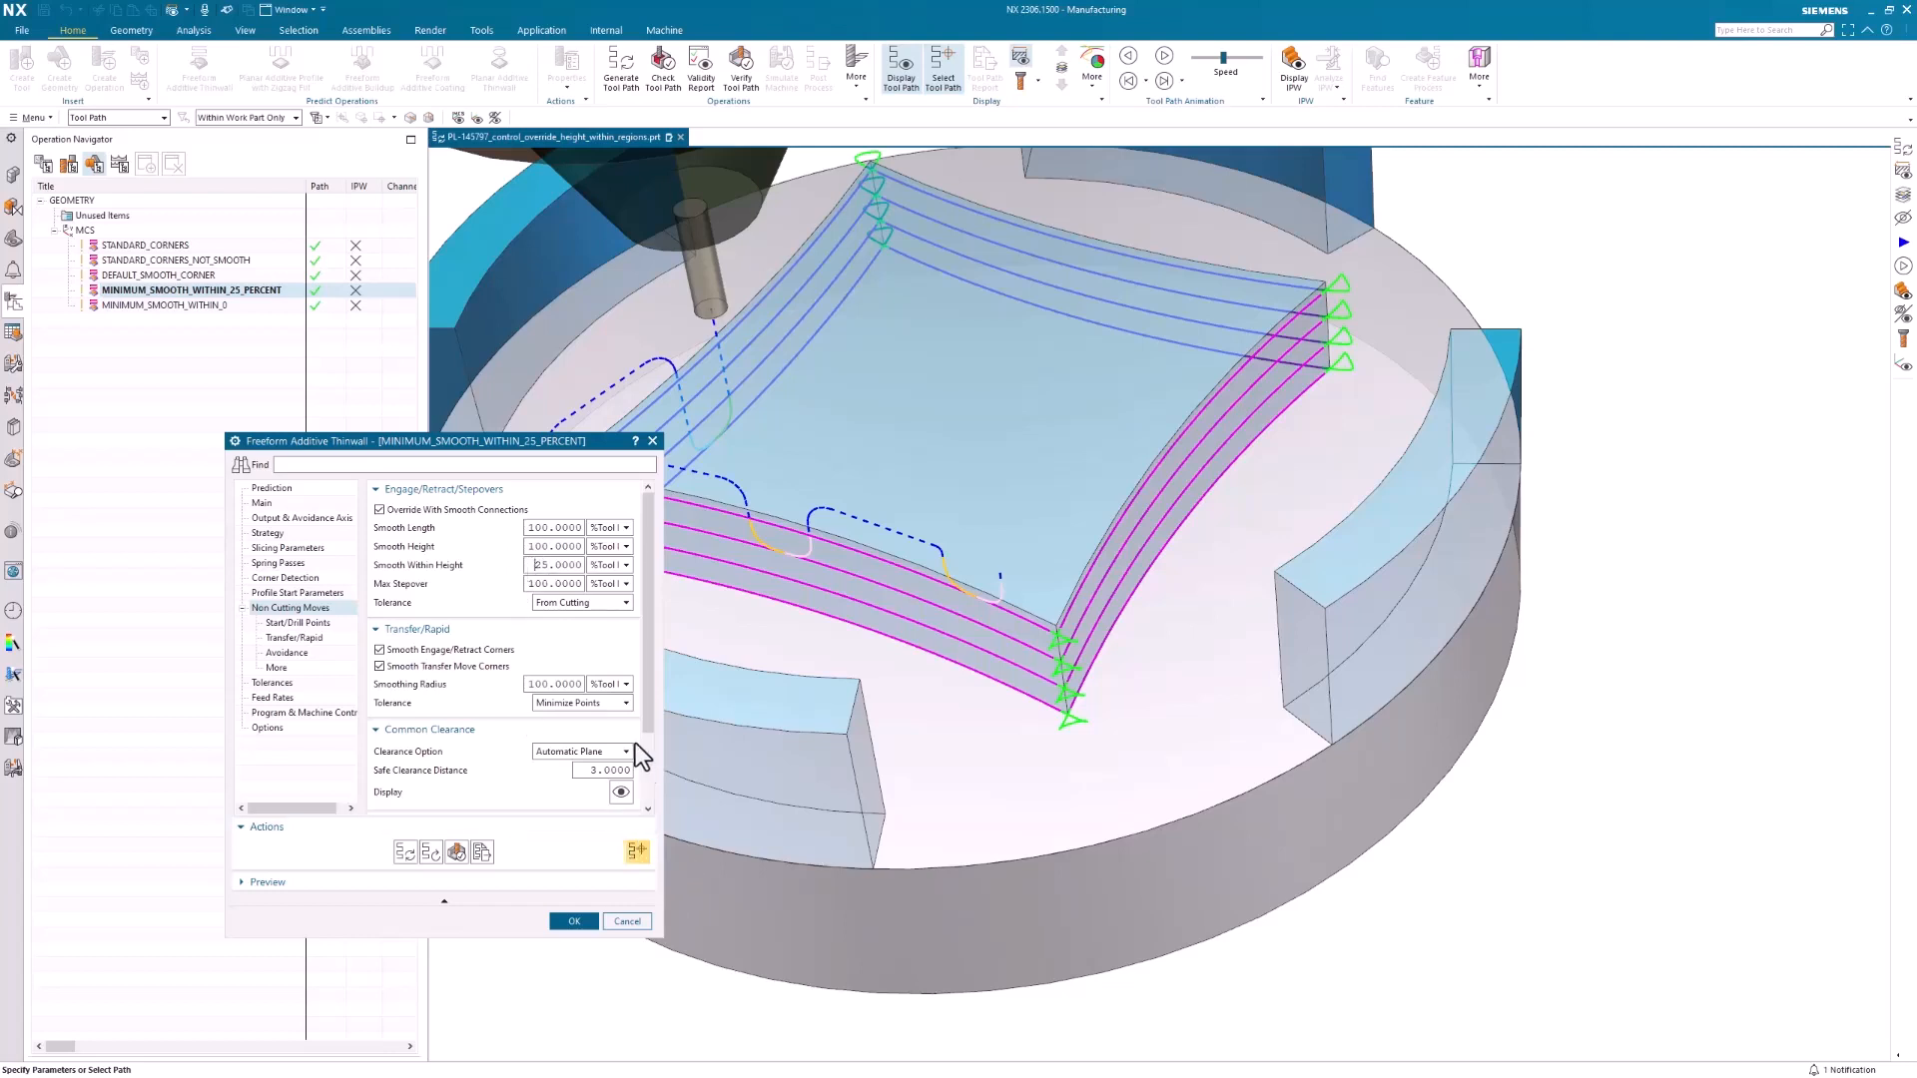
{"action": "left_click", "coordinate": [639, 920]}
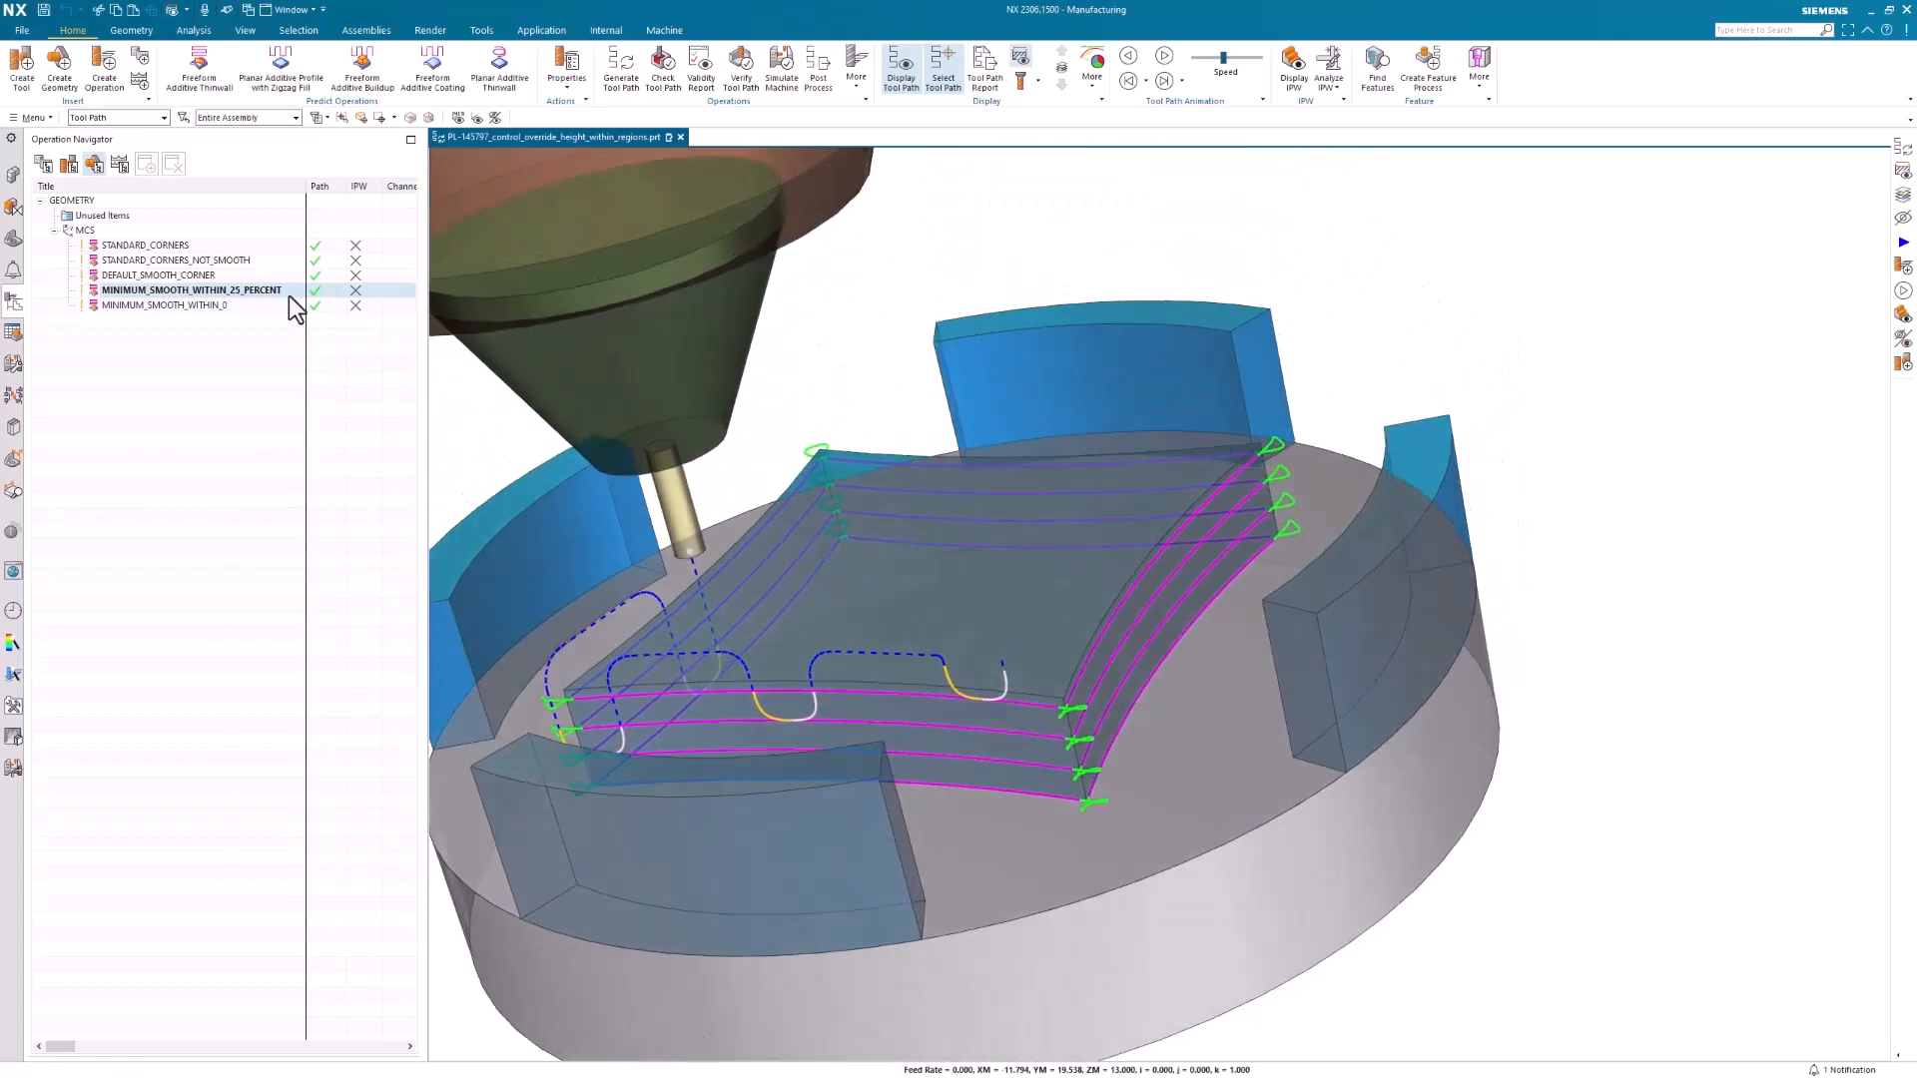
{"action": "left_click", "coordinate": [187, 279]}
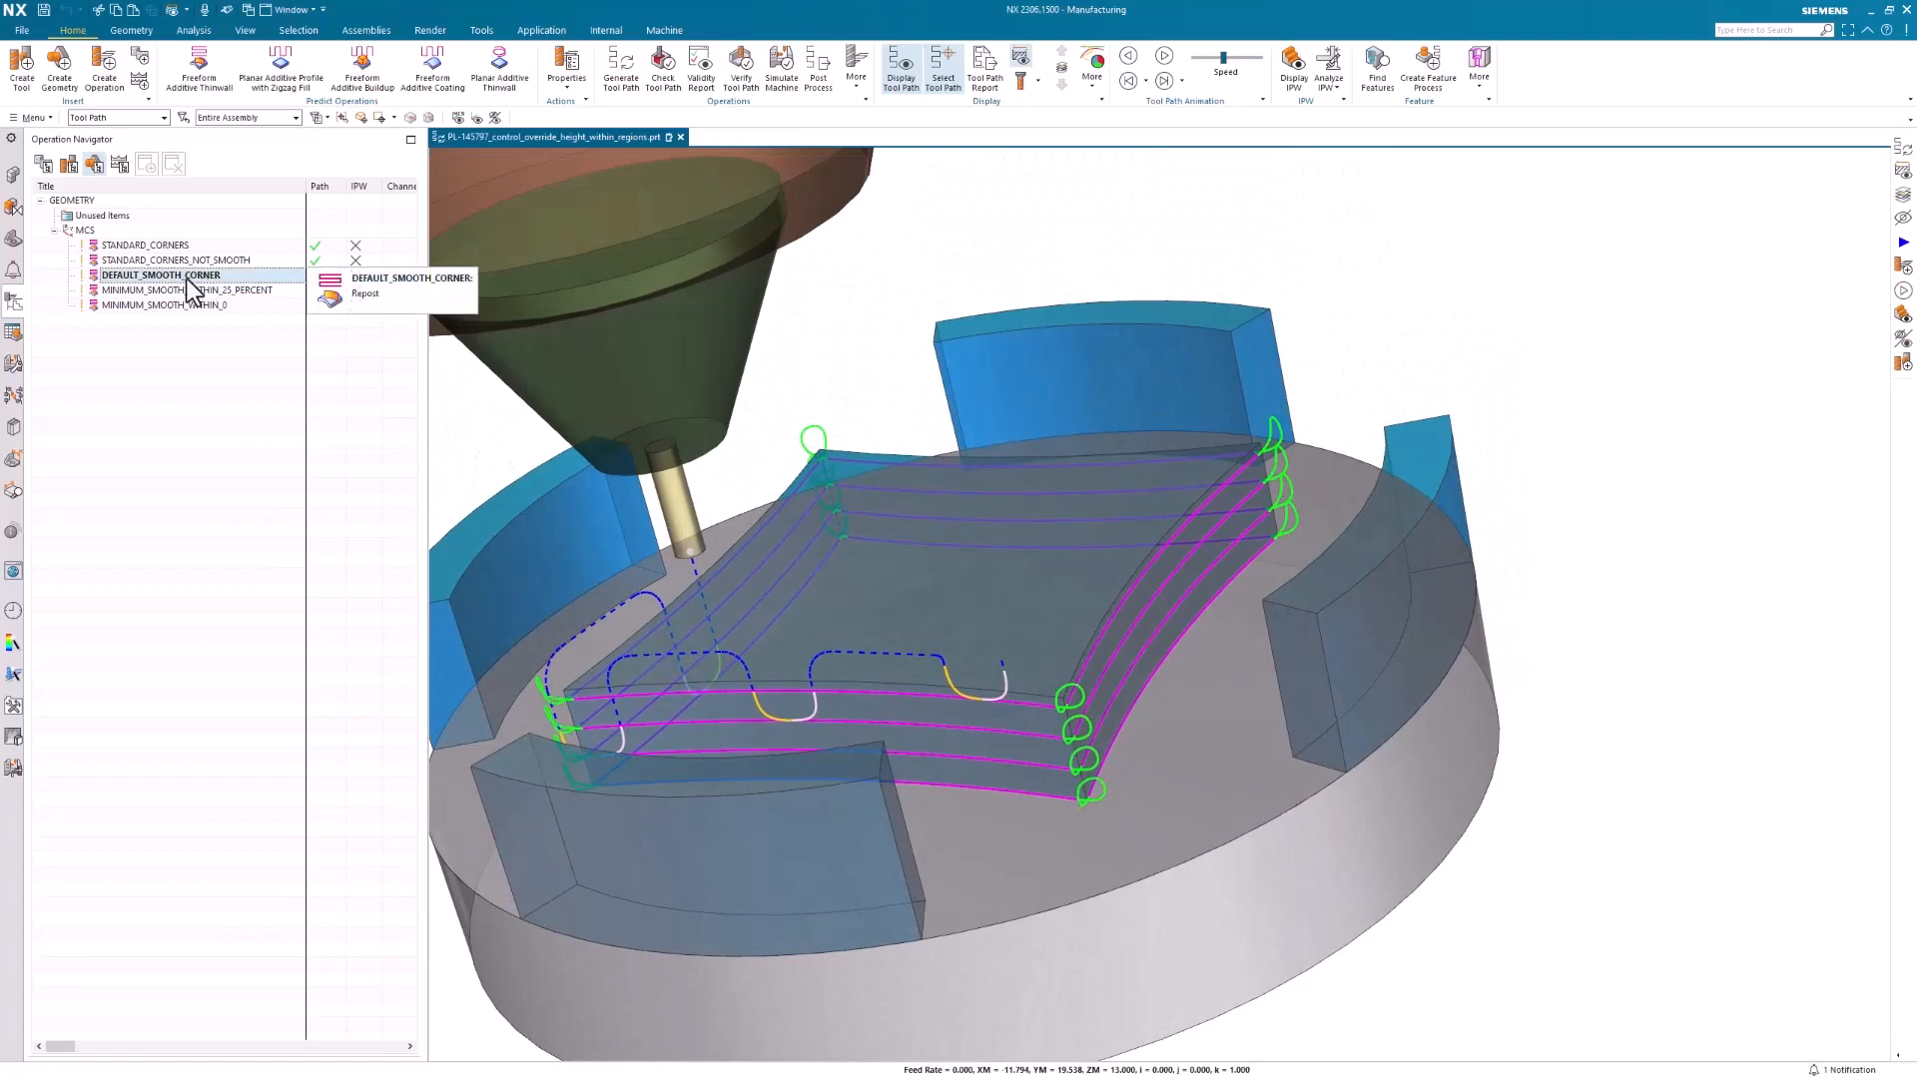
Check the Smooth Within Height of MINIMUM_SMOOTH_WITHIN_0, leave without changes, and examine its corner moves
{"action": "left_click", "coordinate": [164, 305]}
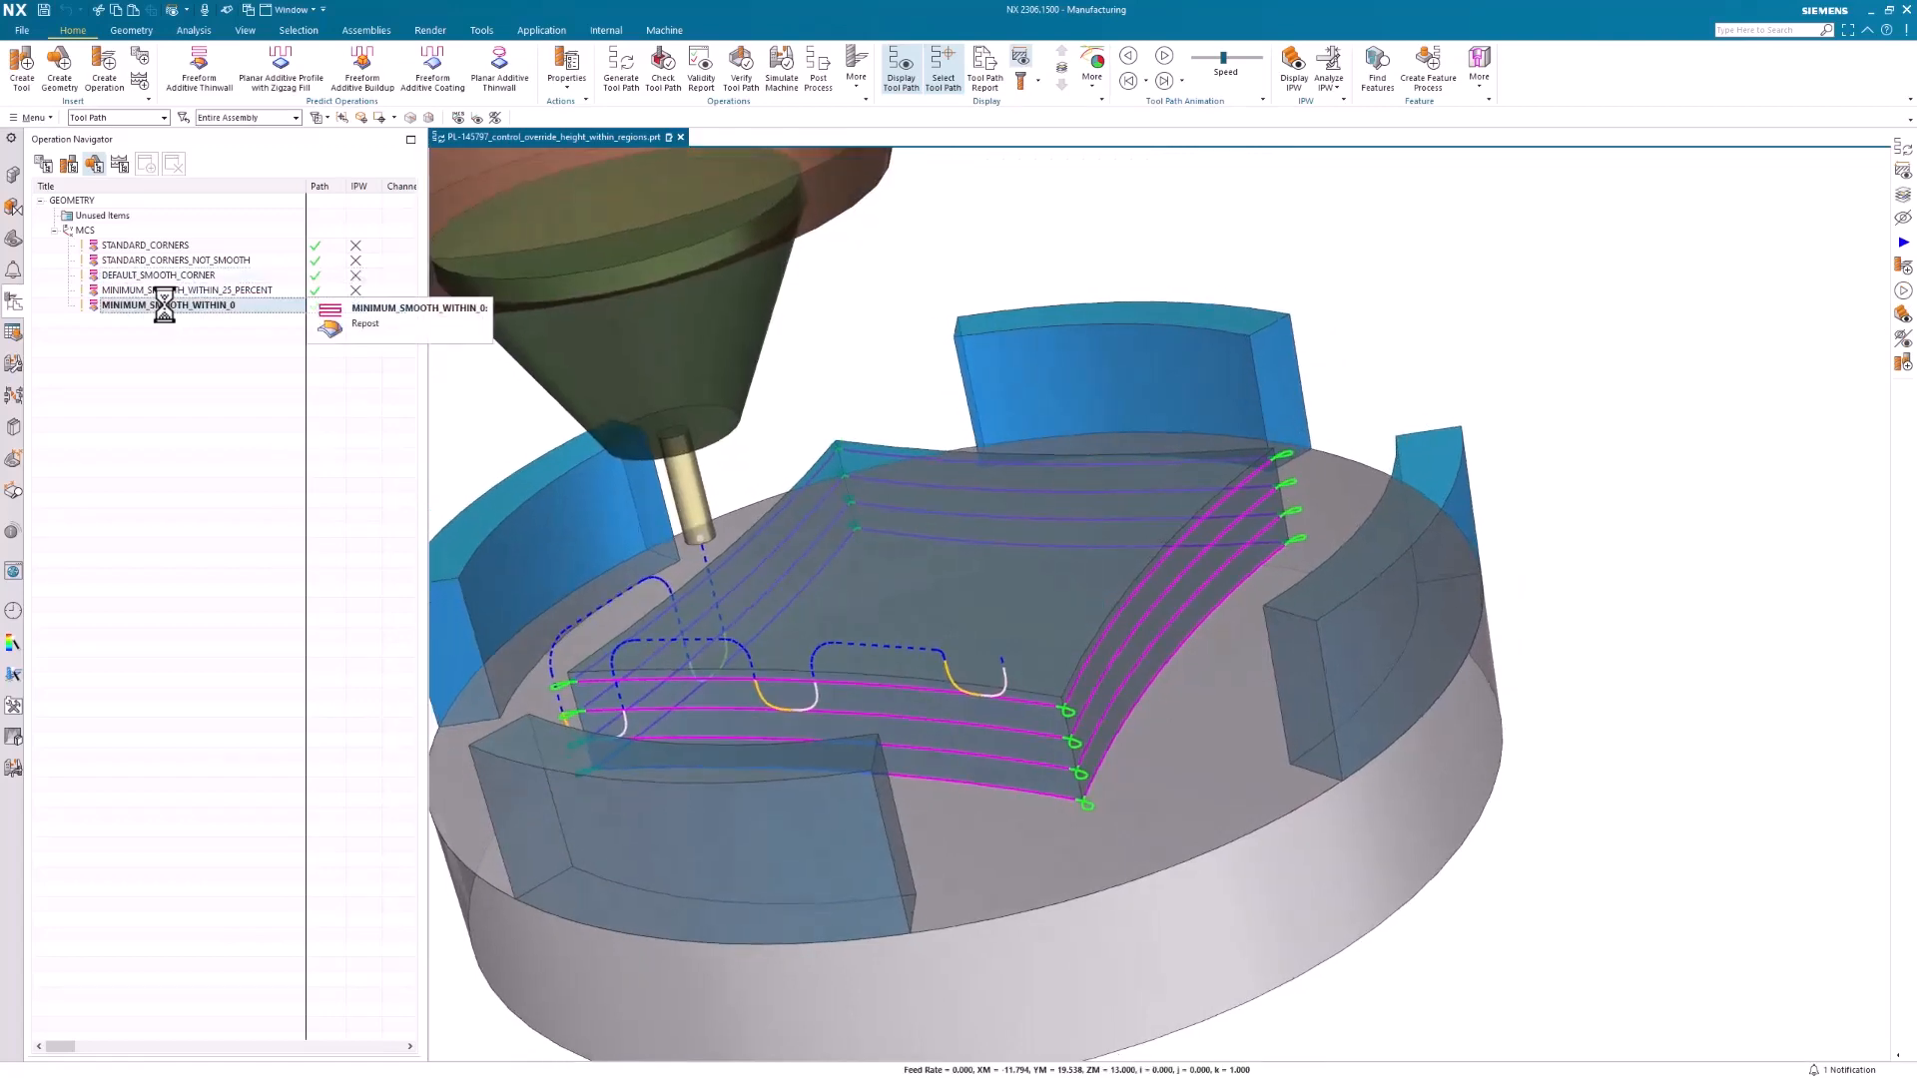
{"action": "double_click", "coordinate": [164, 305]}
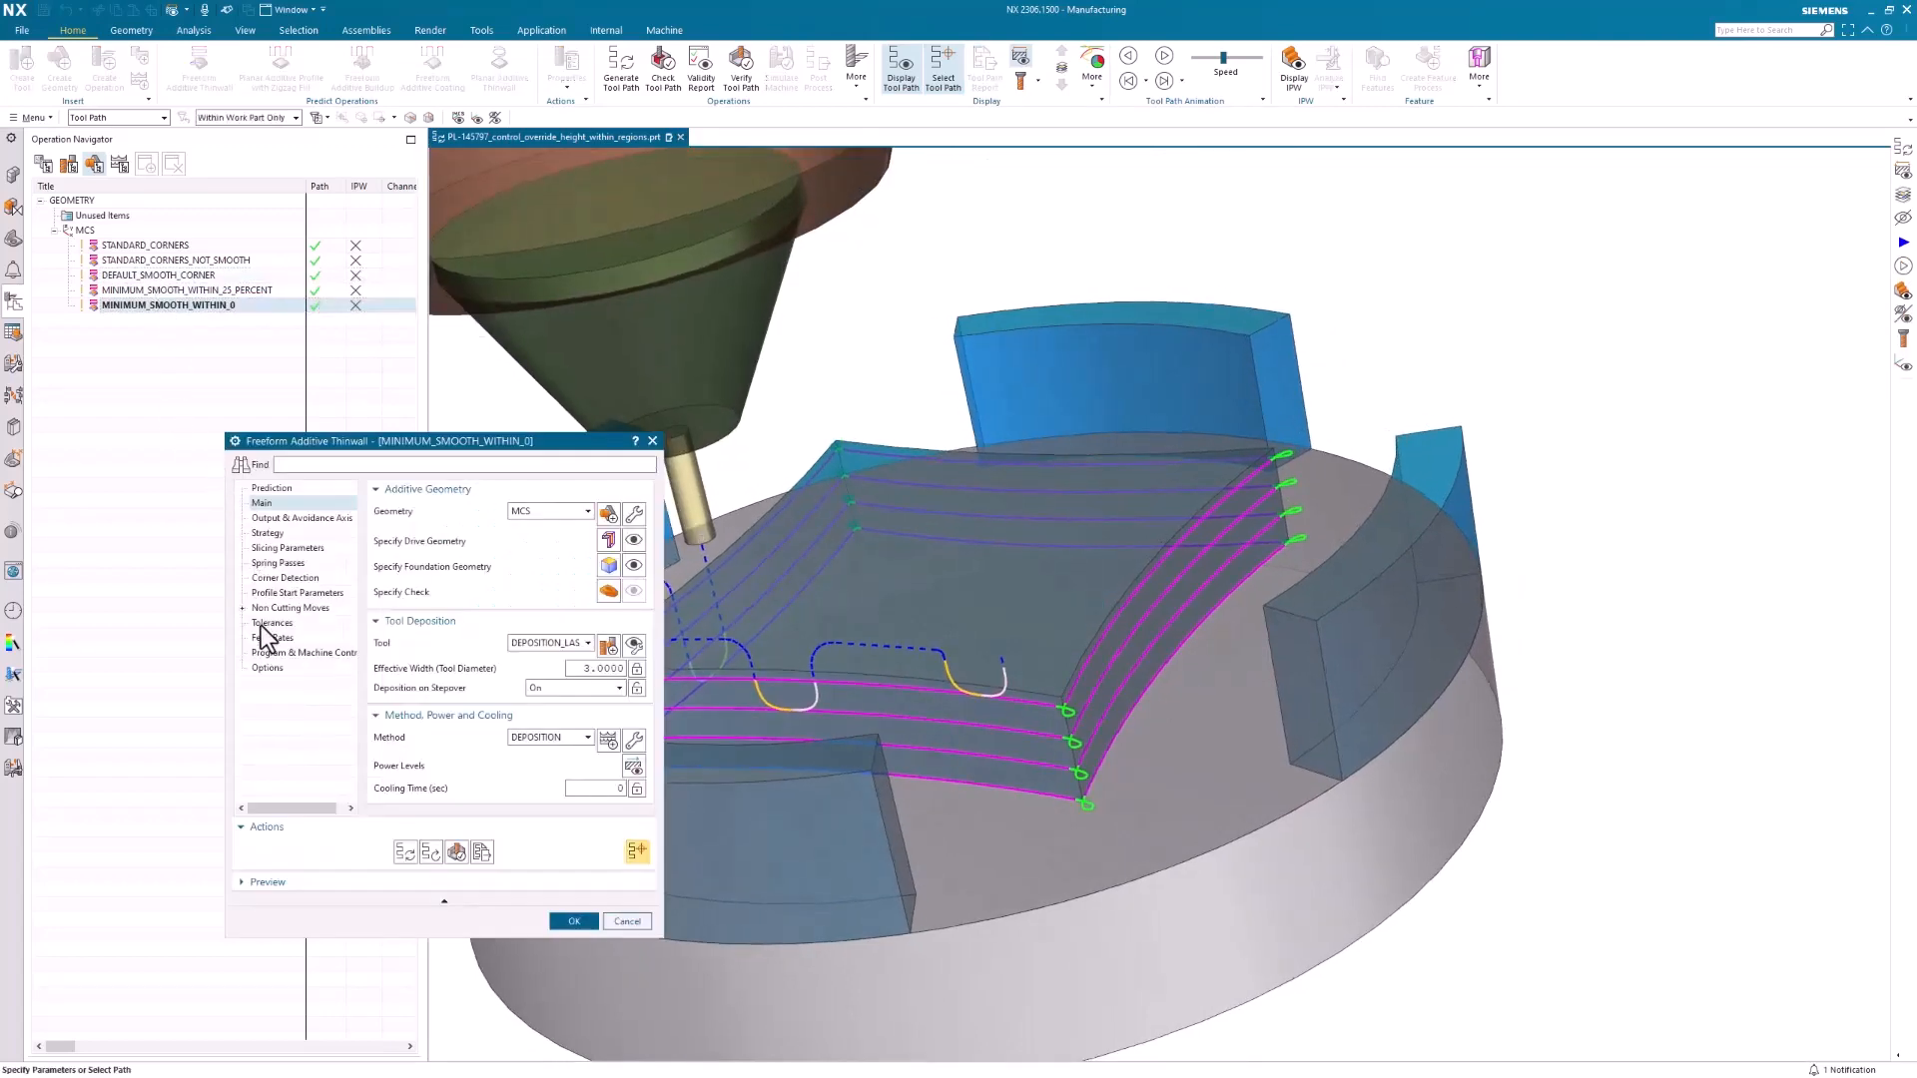
{"action": "left_click", "coordinate": [270, 608]}
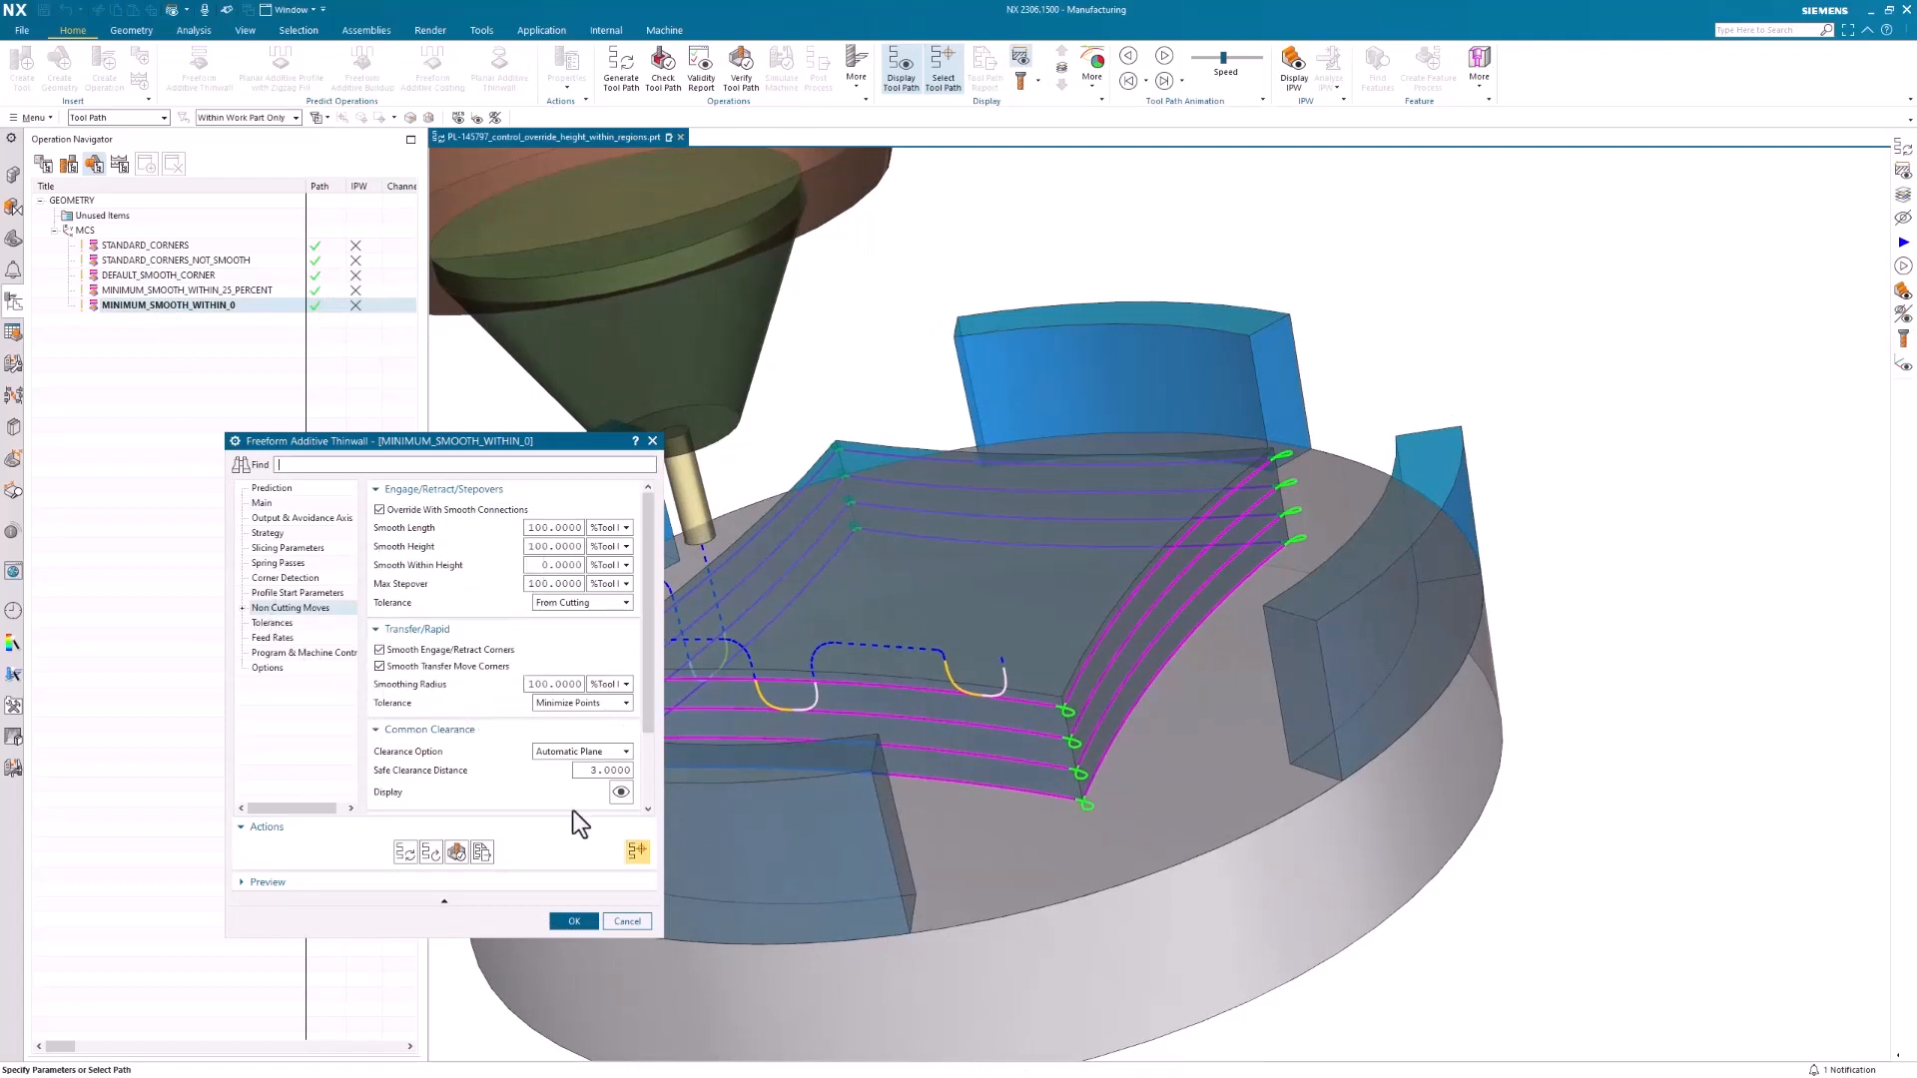
{"action": "left_click", "coordinate": [641, 921]}
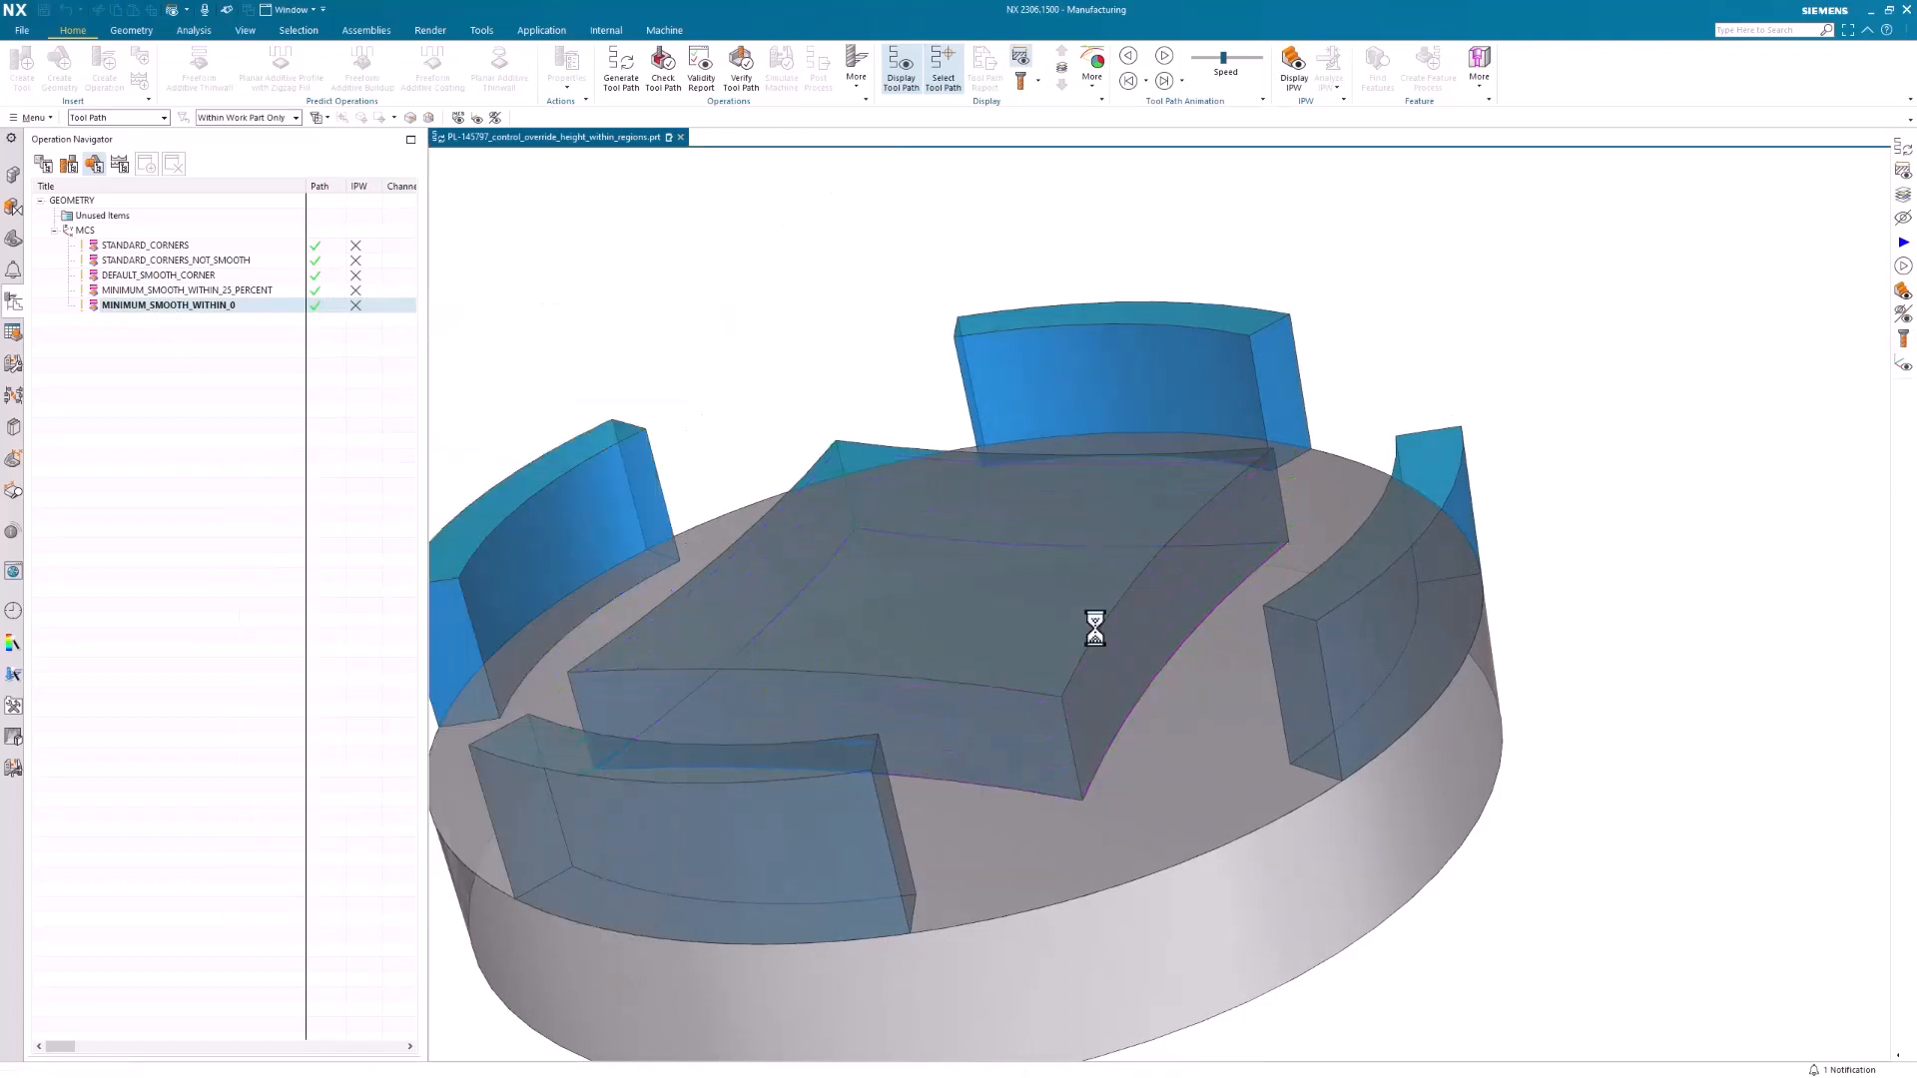
{"action": "middle_click_drag", "start_coordinate": [1087, 609], "coordinate": [1200, 598]}
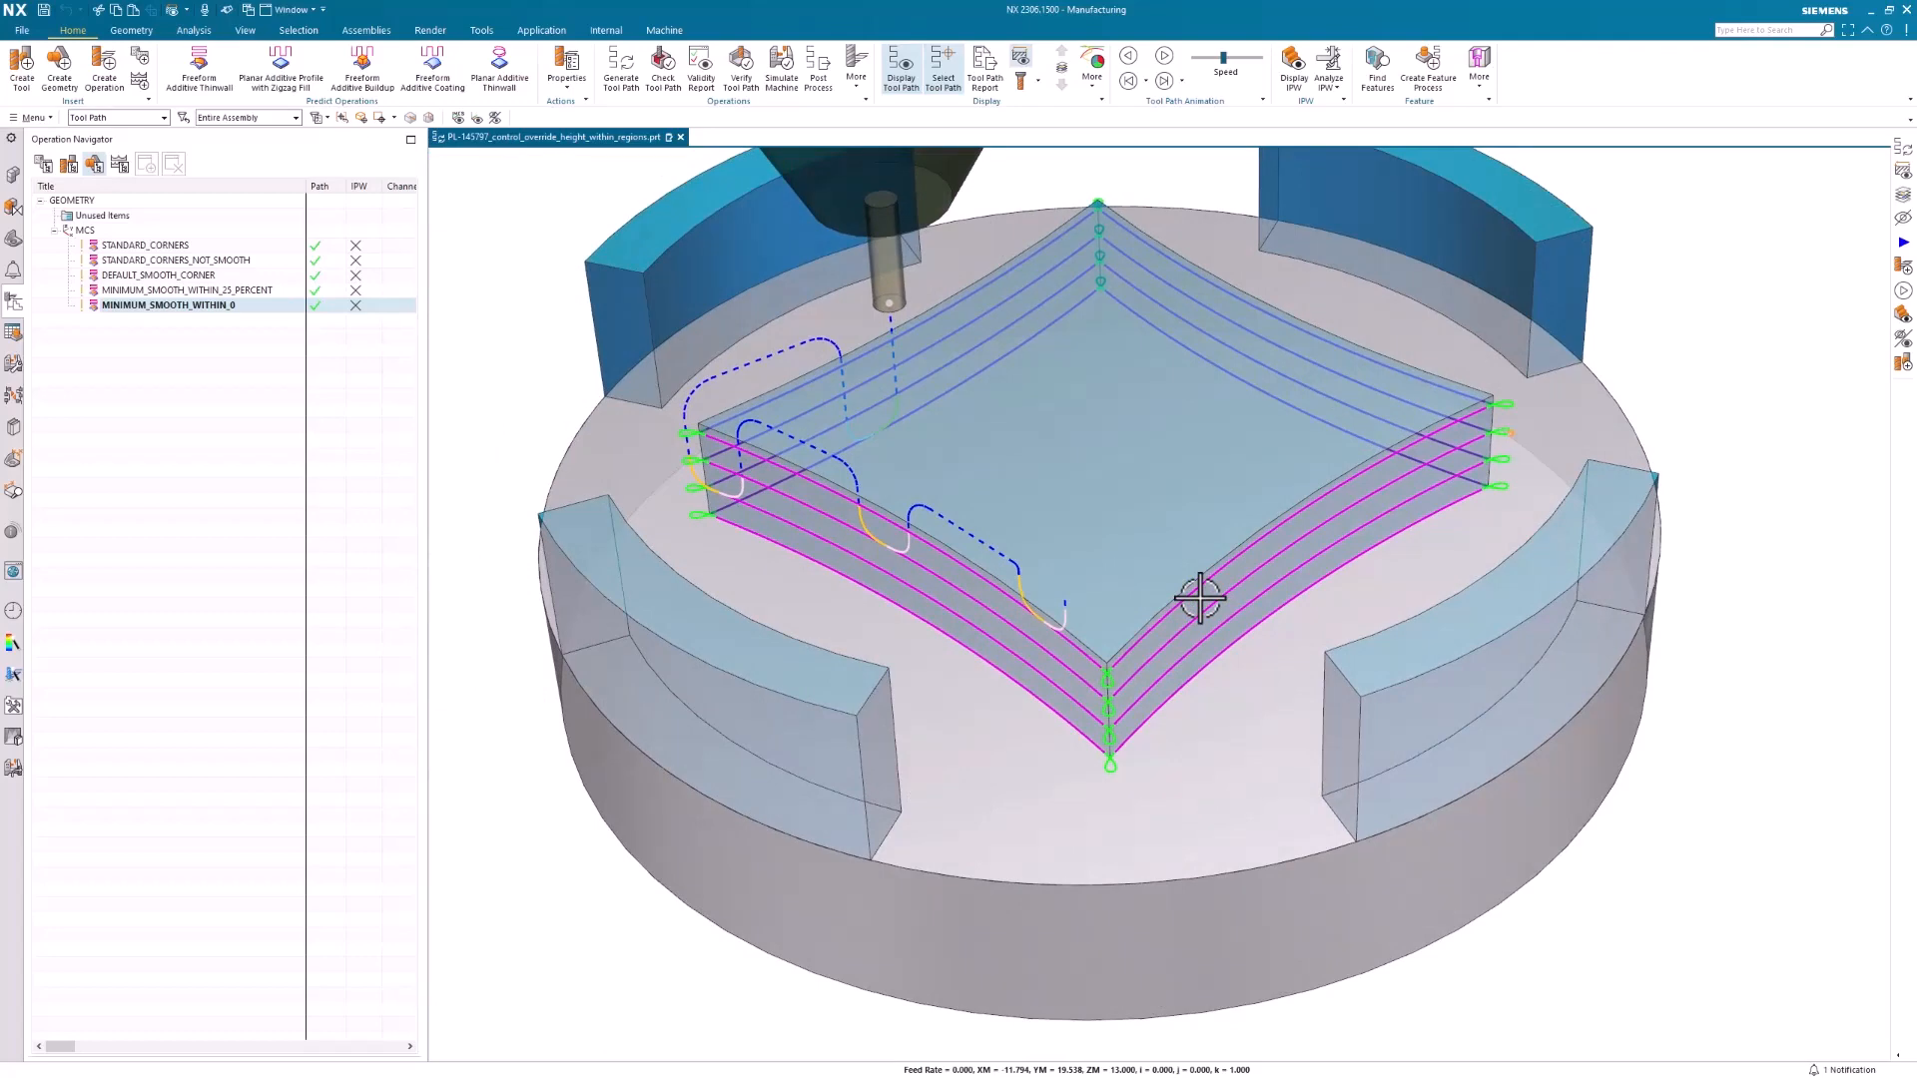
Review the smooth connection settings in the non-cutting moves of MINIMUM_SMOOTH_WITHIN_0 again and close the operation
{"action": "double_click", "coordinate": [165, 307]}
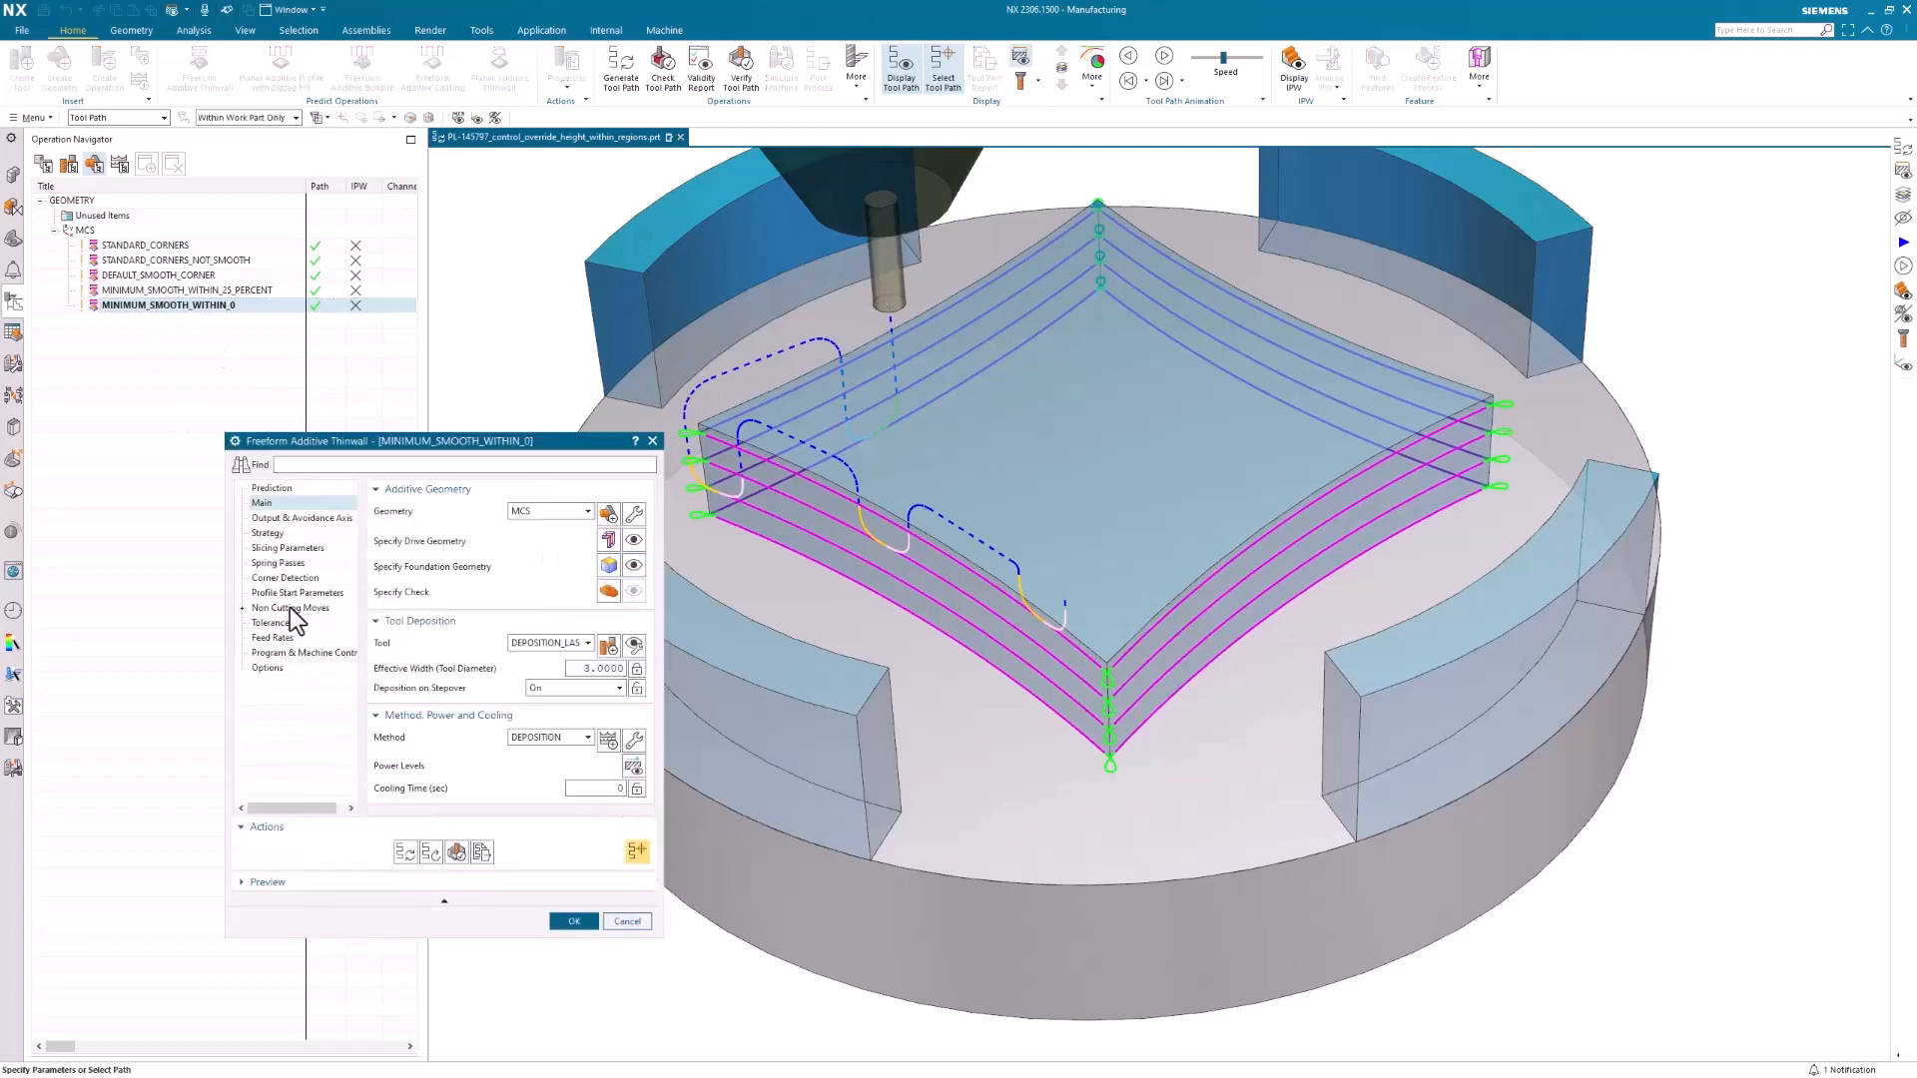
{"action": "left_click", "coordinate": [252, 606]}
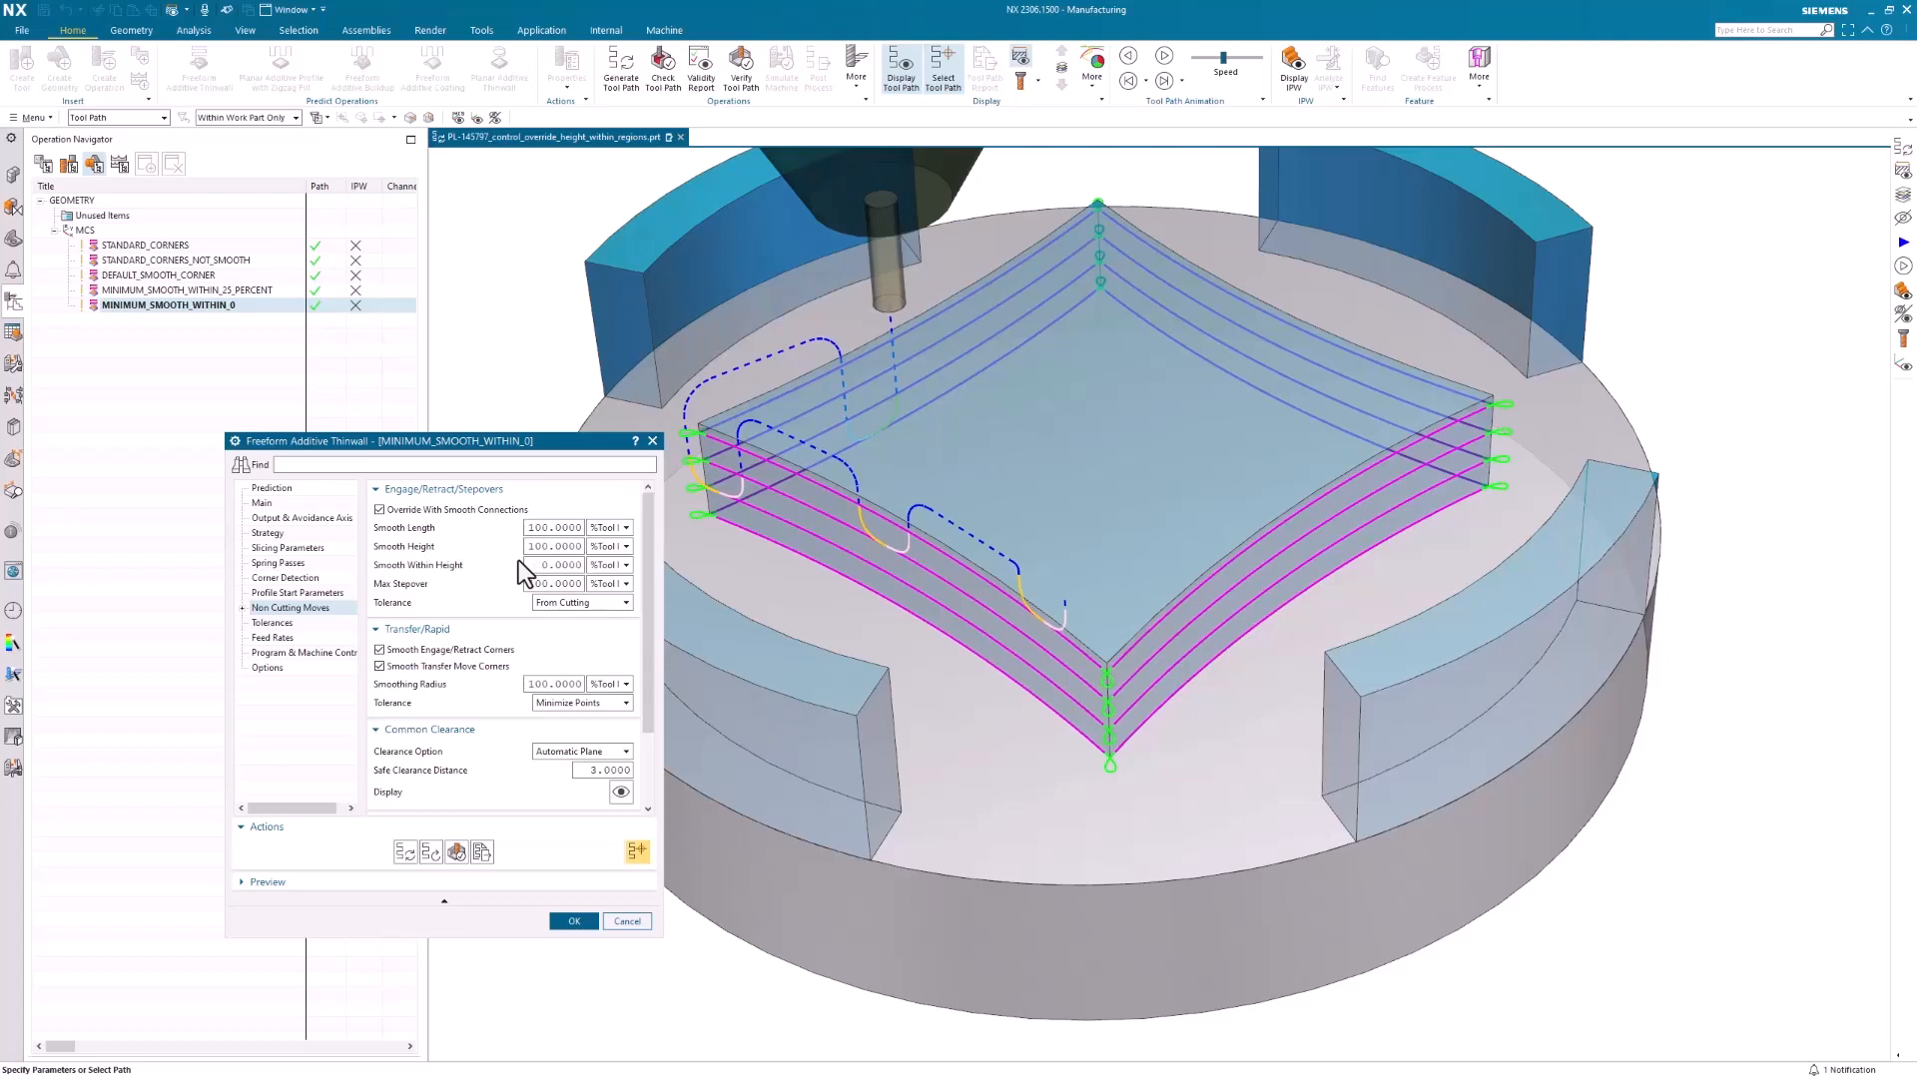
{"action": "left_click", "coordinate": [568, 919]}
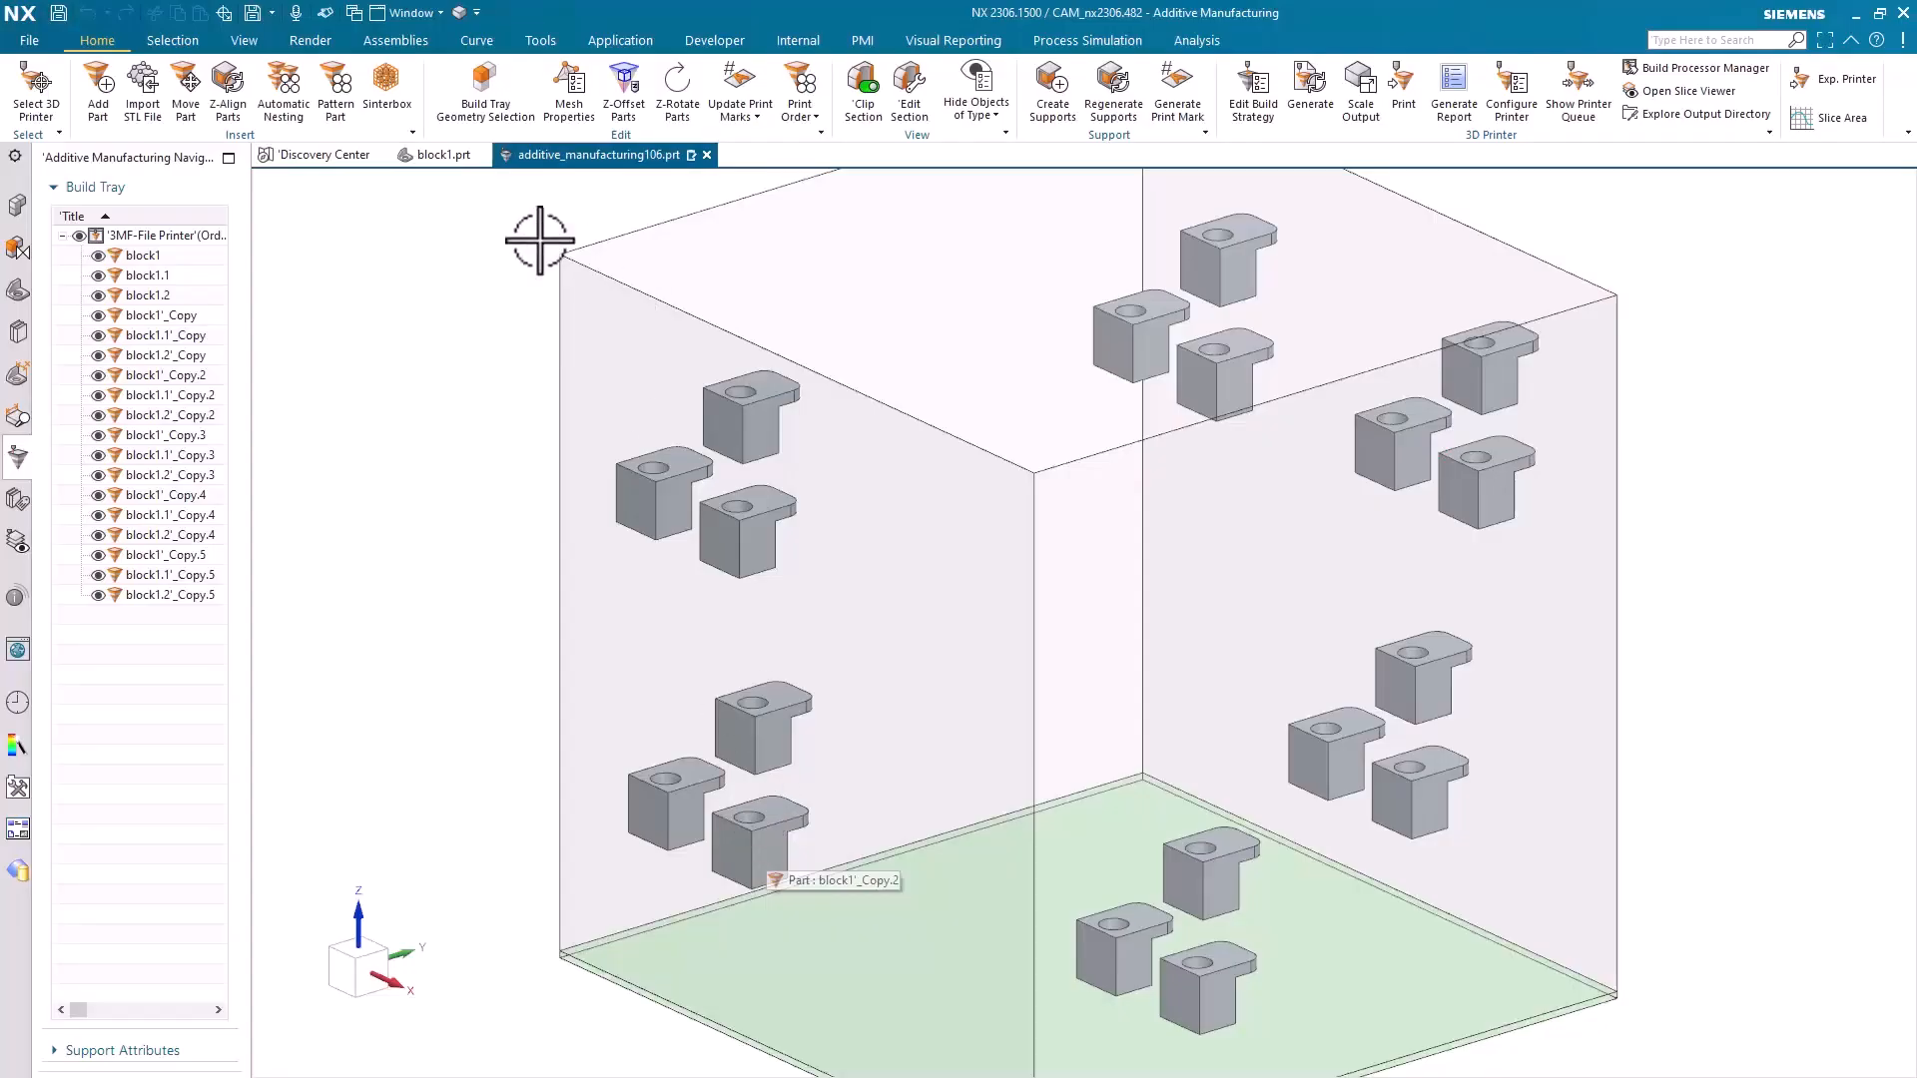
Create a Grid and Rod sinterbox around the three block1 copies numbered Copy.5, with 1.5 mm rod width, 10 mm rod length and 5 mm offset
{"action": "left_click", "coordinate": [396, 82]}
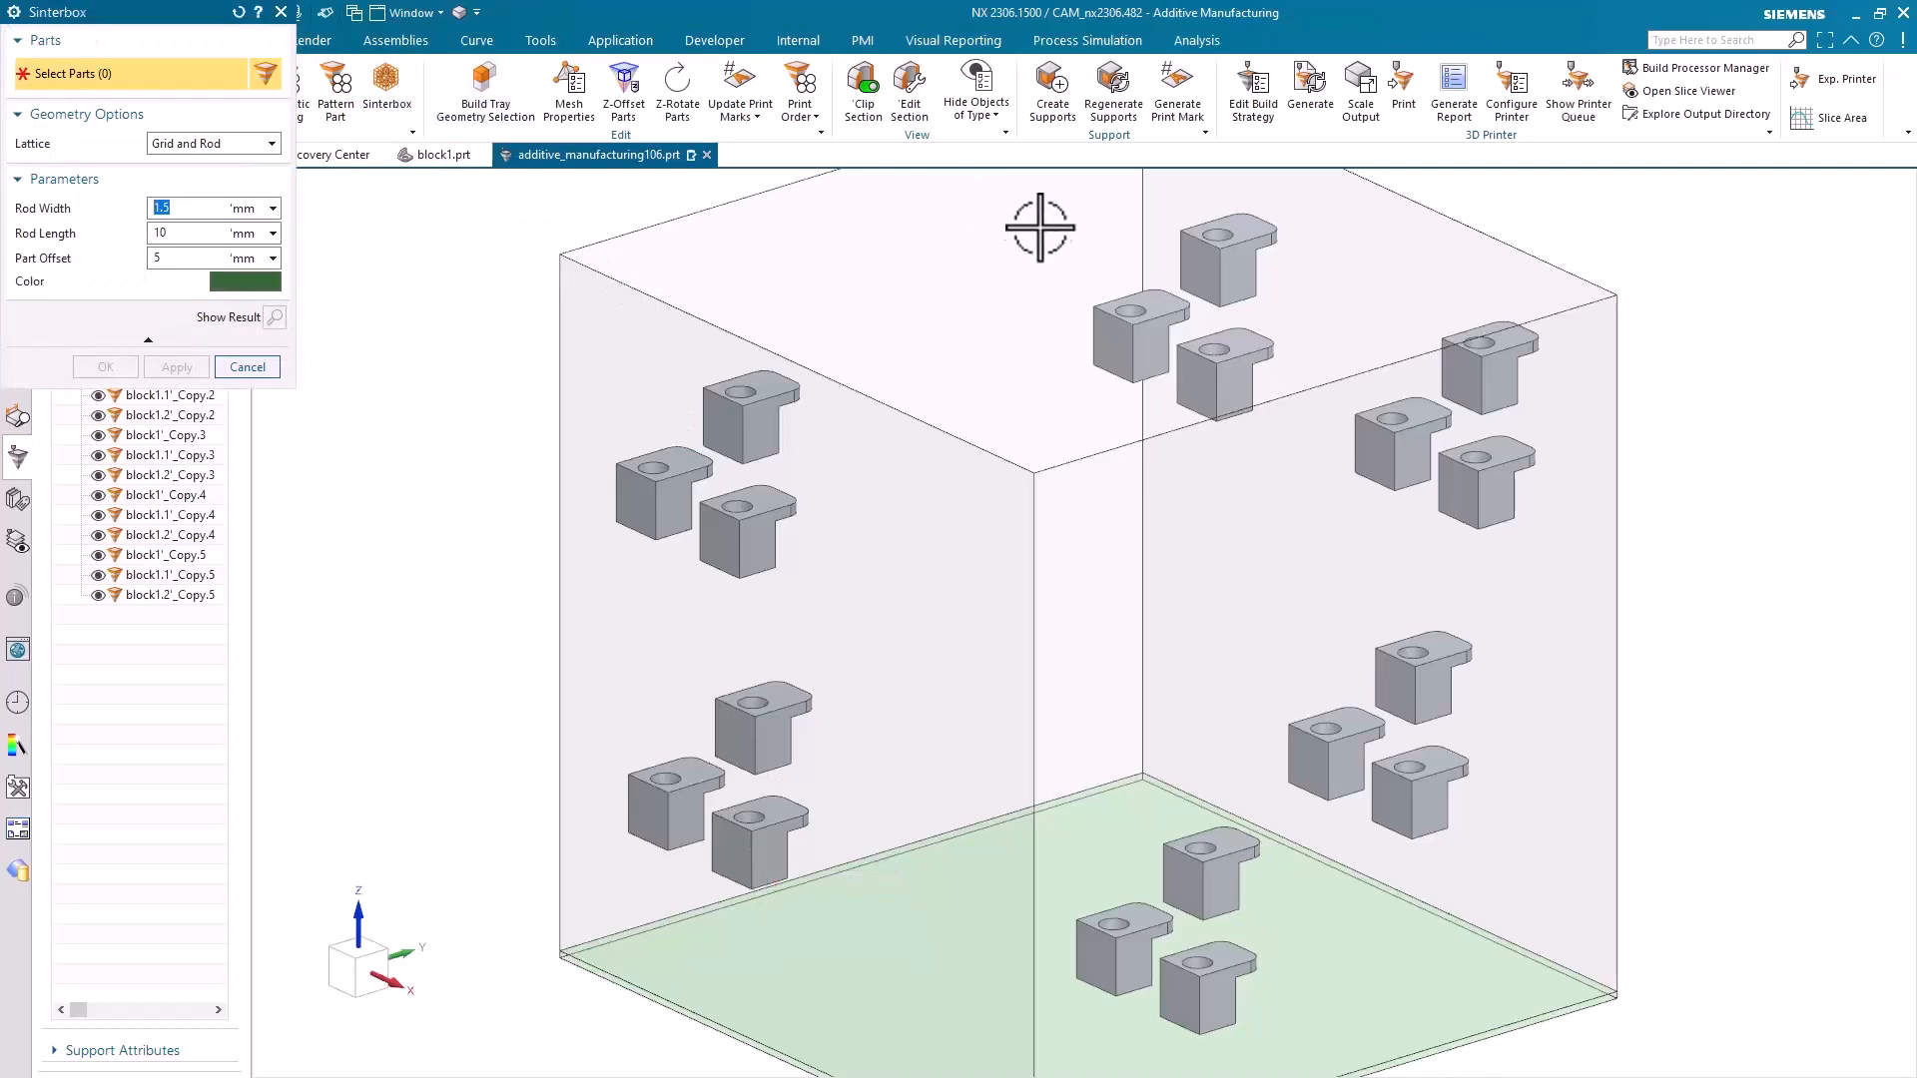
{"action": "left_click_drag", "start_coordinate": [1051, 218], "coordinate": [1285, 418]}
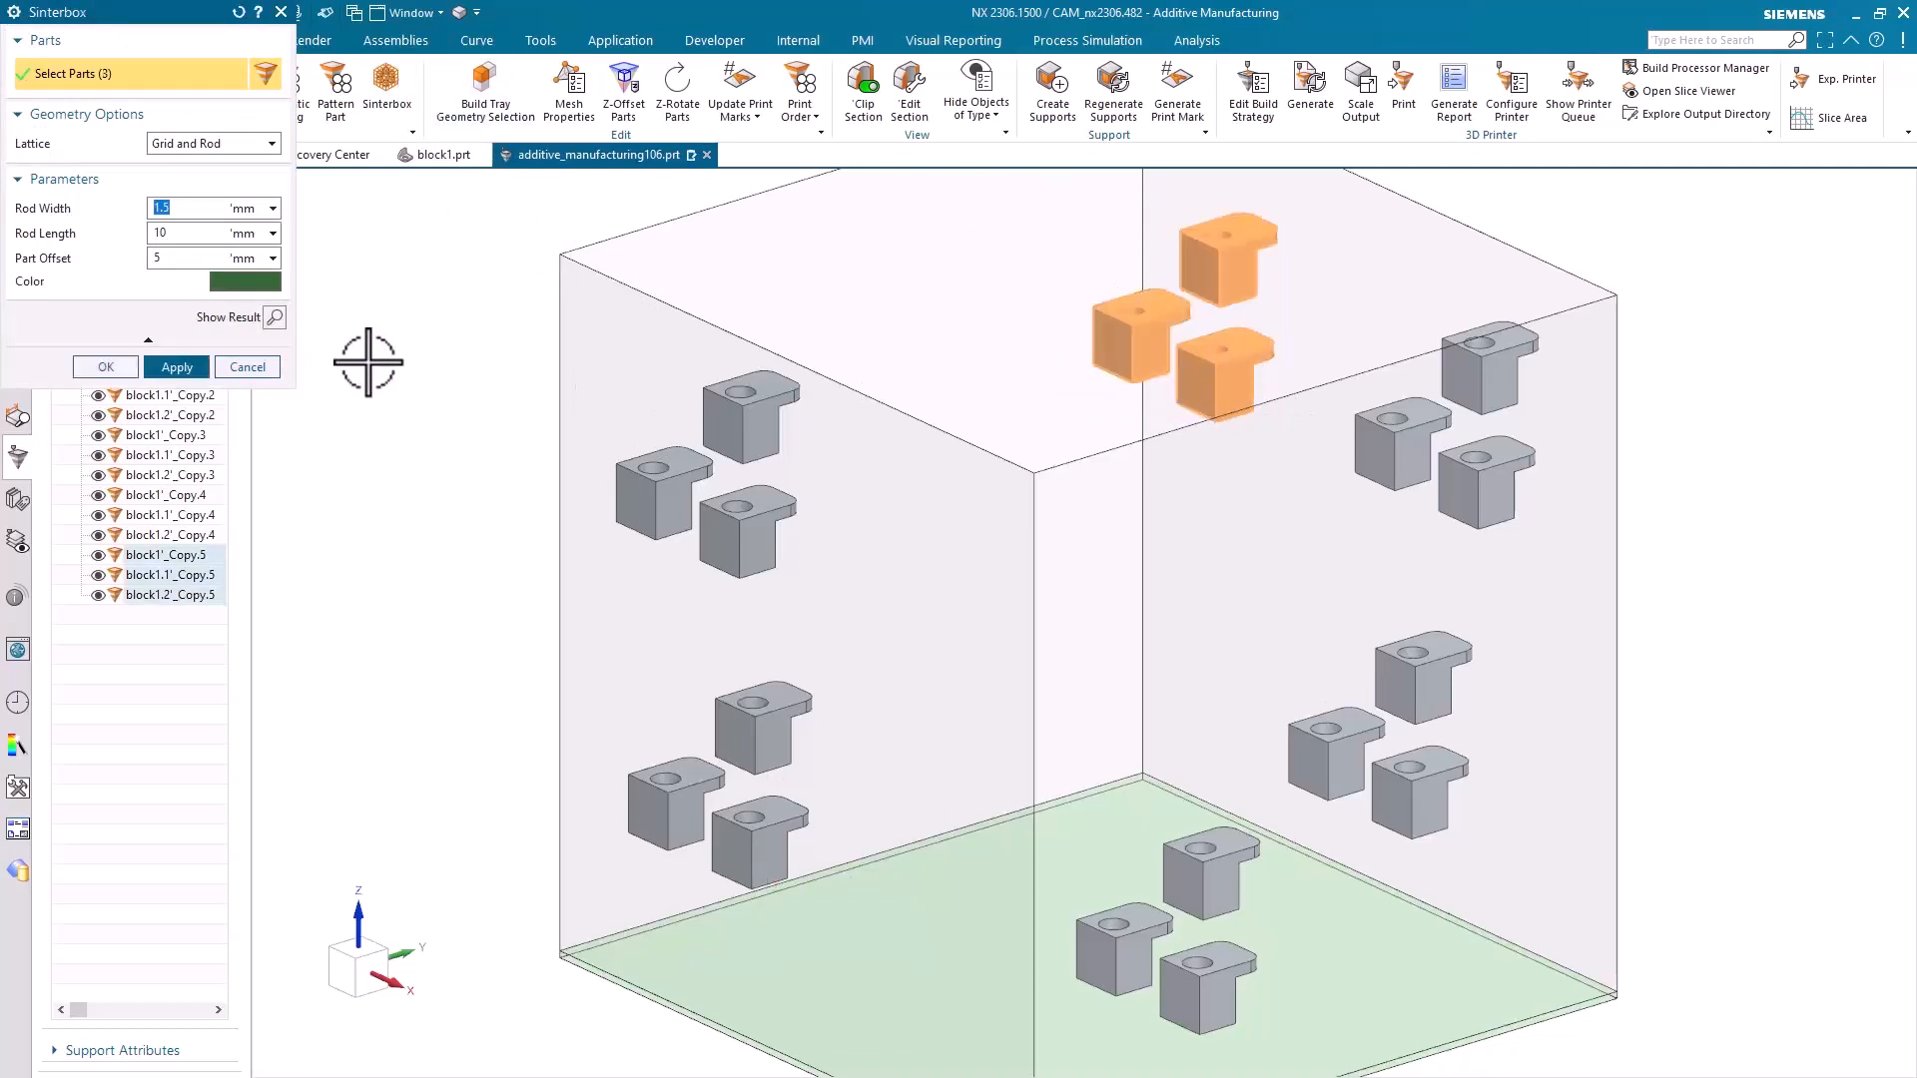
{"action": "left_click", "coordinate": [278, 319]}
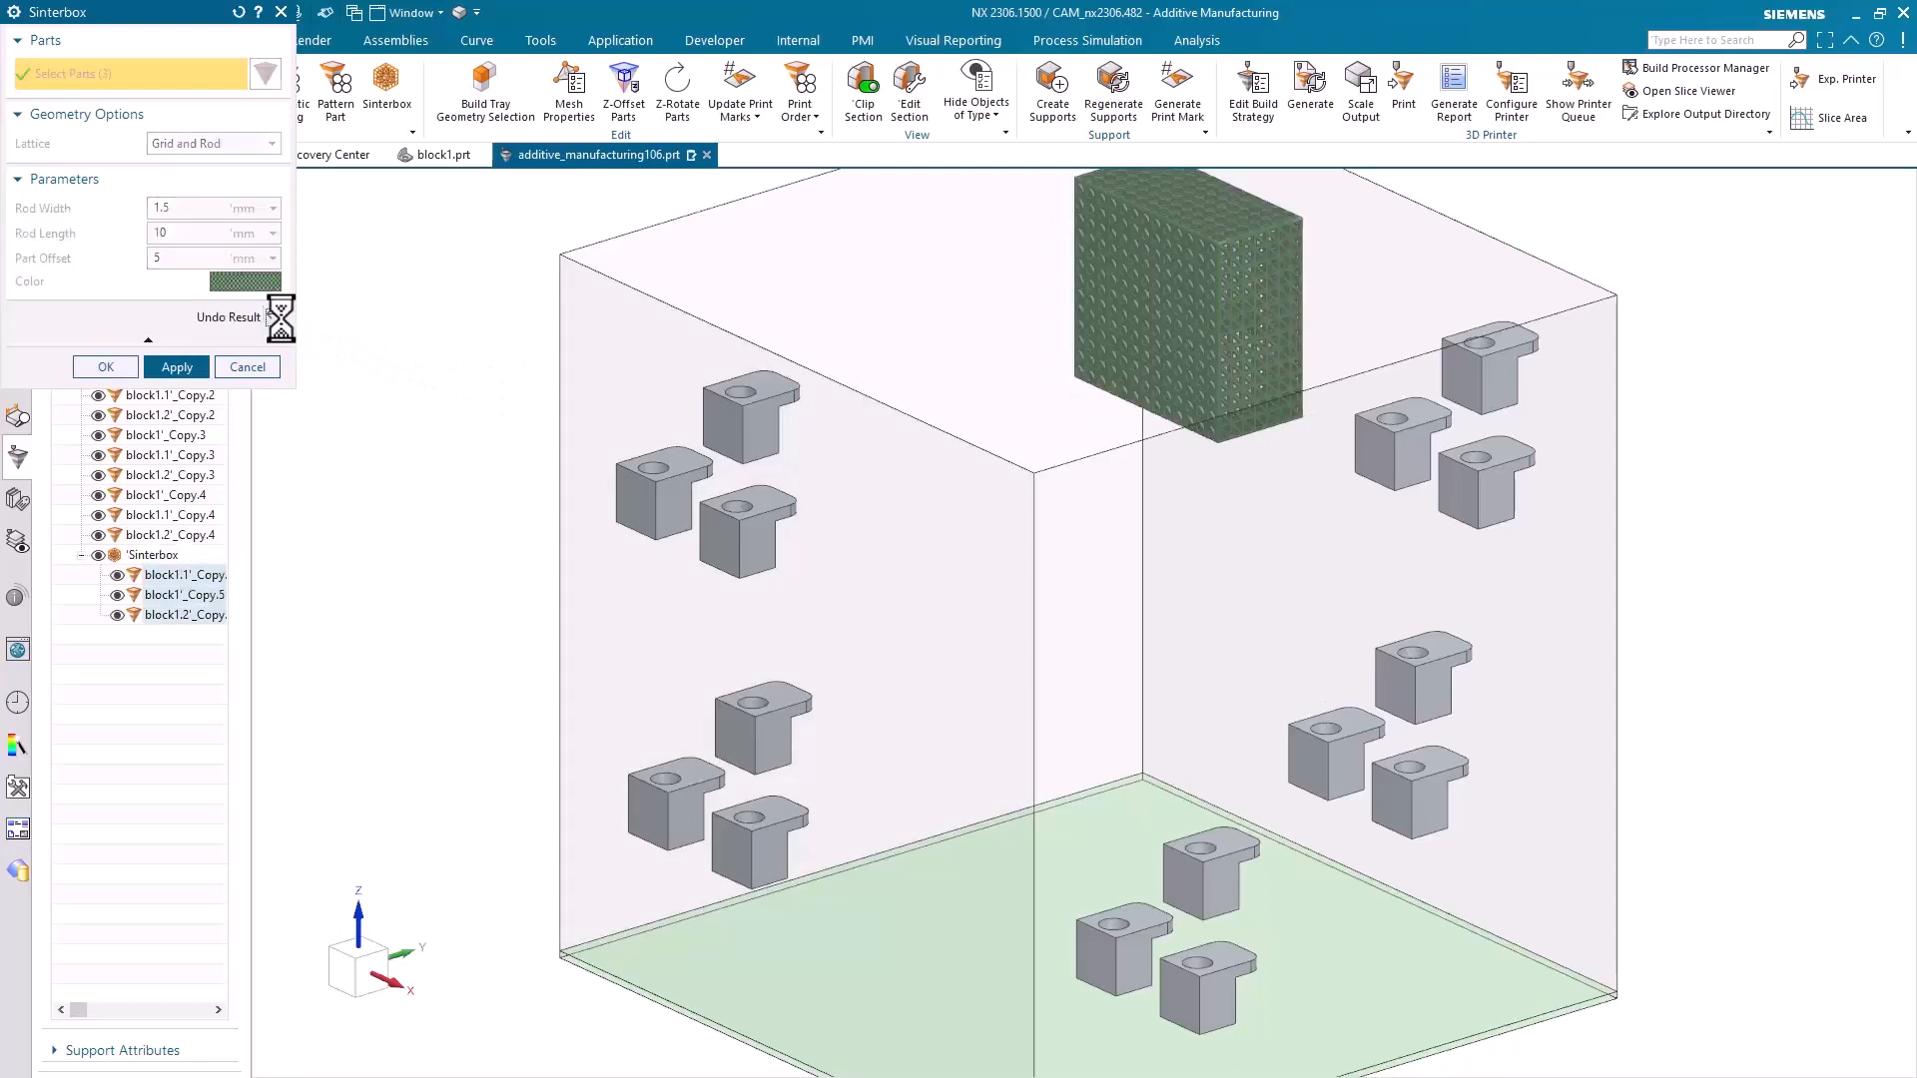
{"action": "left_click", "coordinate": [188, 376]}
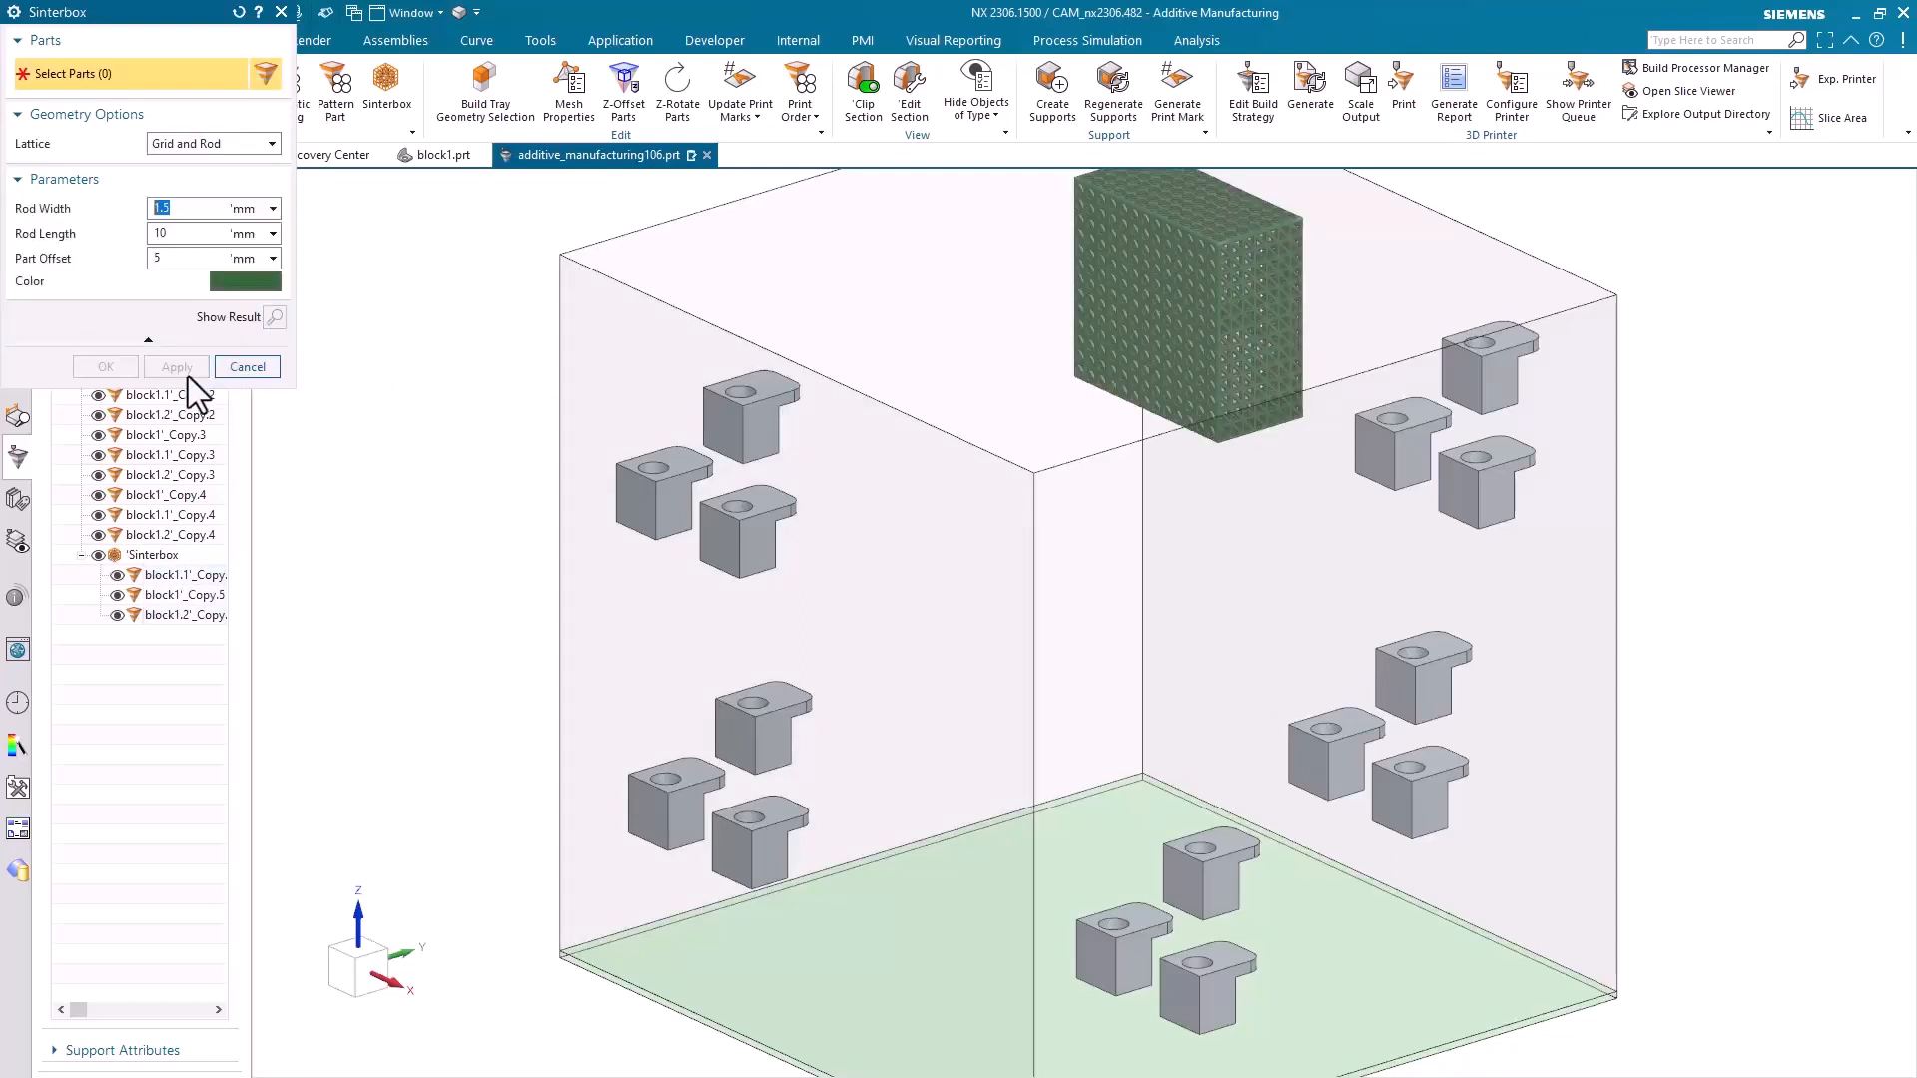
Create an orange box-shaped sinterbox with the Standard lattice around the three block1 copies numbered Copy.4
{"action": "left_click_drag", "start_coordinate": [1368, 331], "coordinate": [1560, 509]}
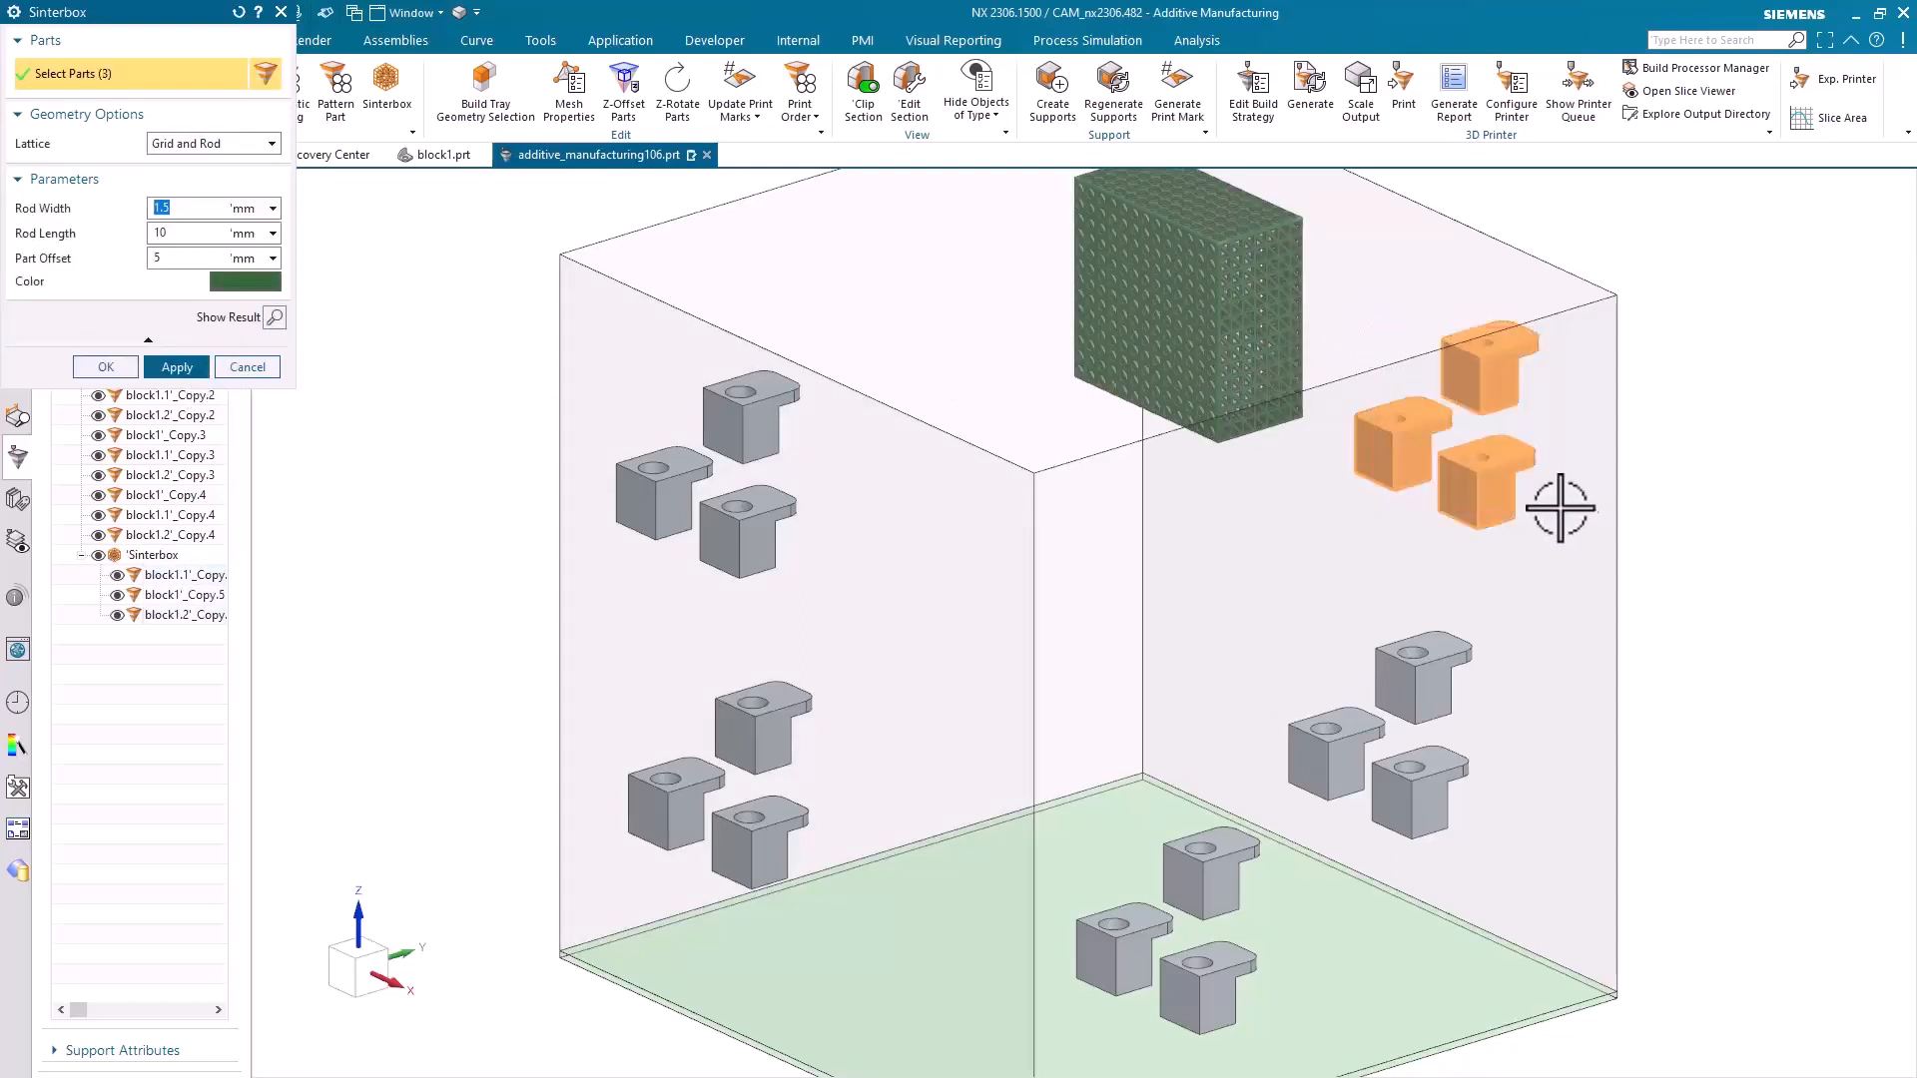
{"action": "left_click", "coordinate": [214, 144]}
{"action": "left_click", "coordinate": [214, 182]}
{"action": "left_click", "coordinate": [259, 353]}
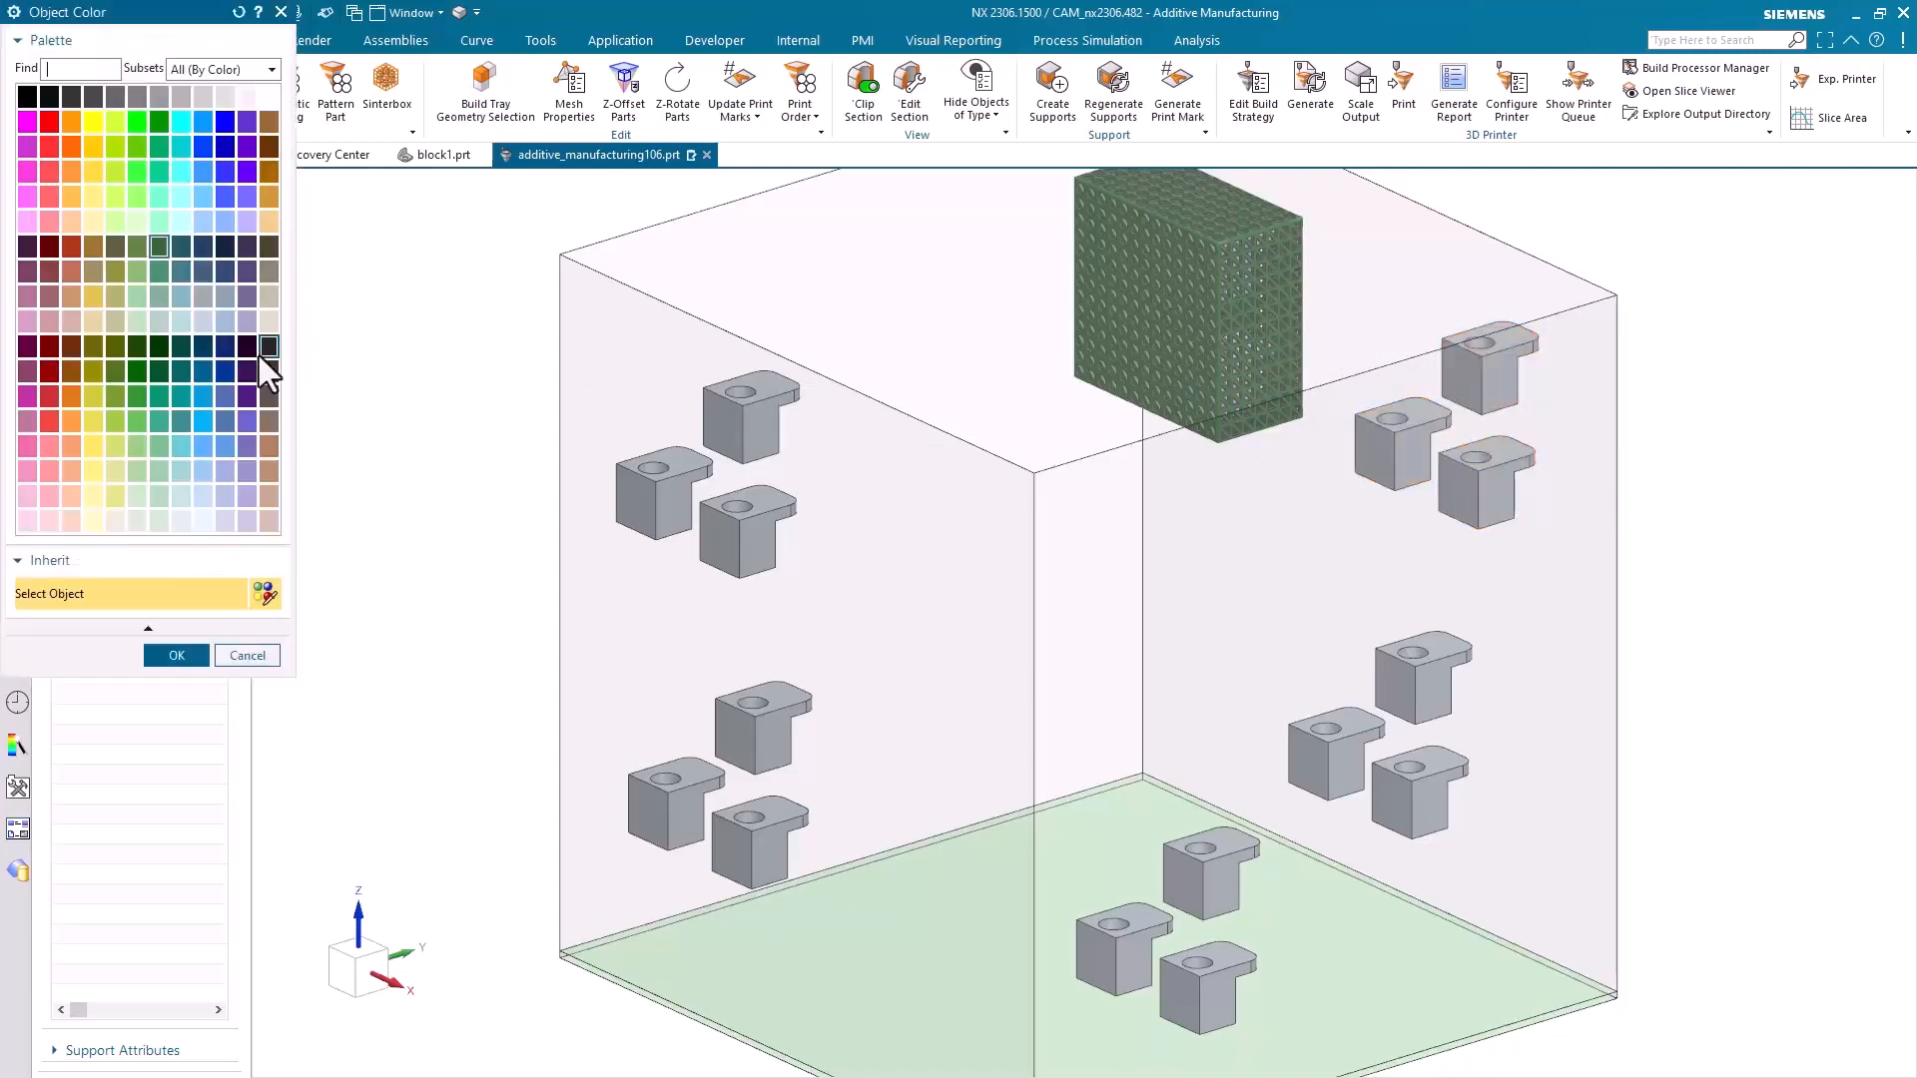
{"action": "left_click", "coordinate": [72, 394]}
{"action": "left_click", "coordinate": [175, 659]}
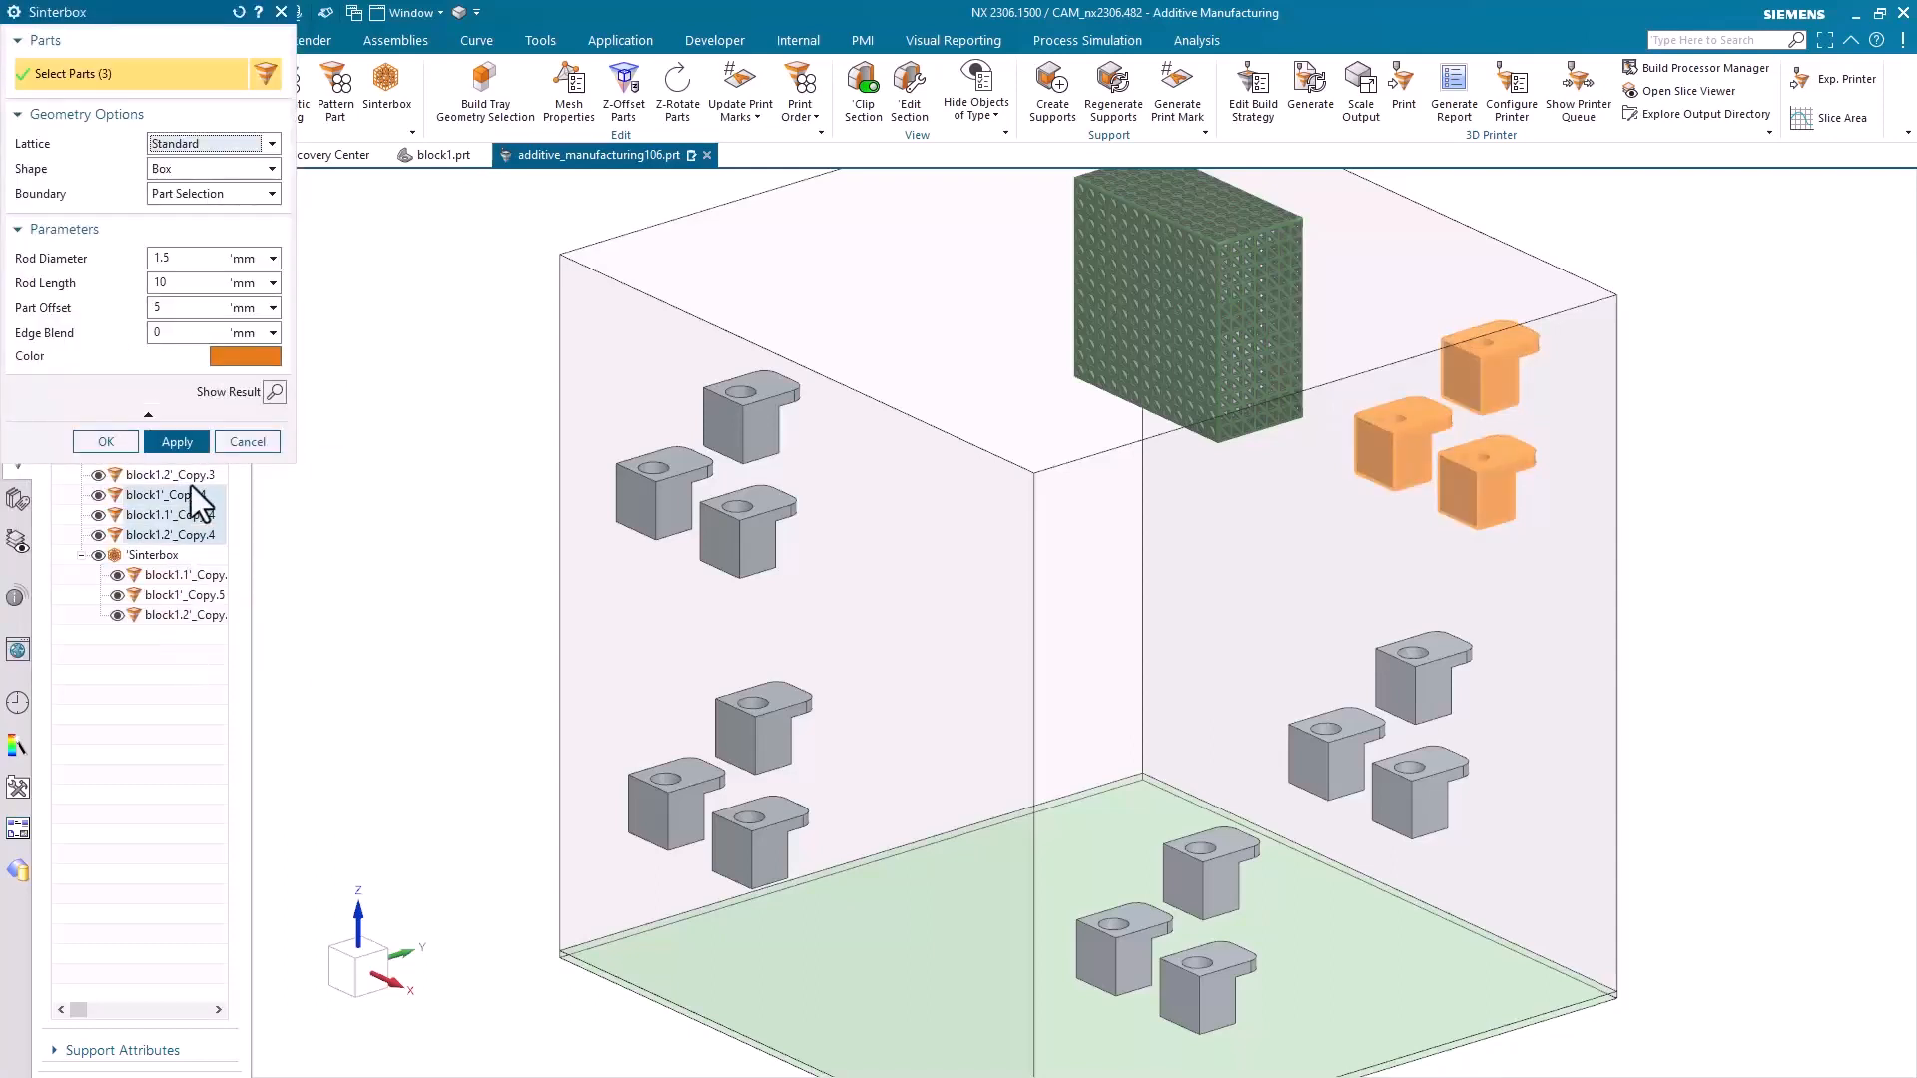
{"action": "left_click", "coordinate": [277, 397]}
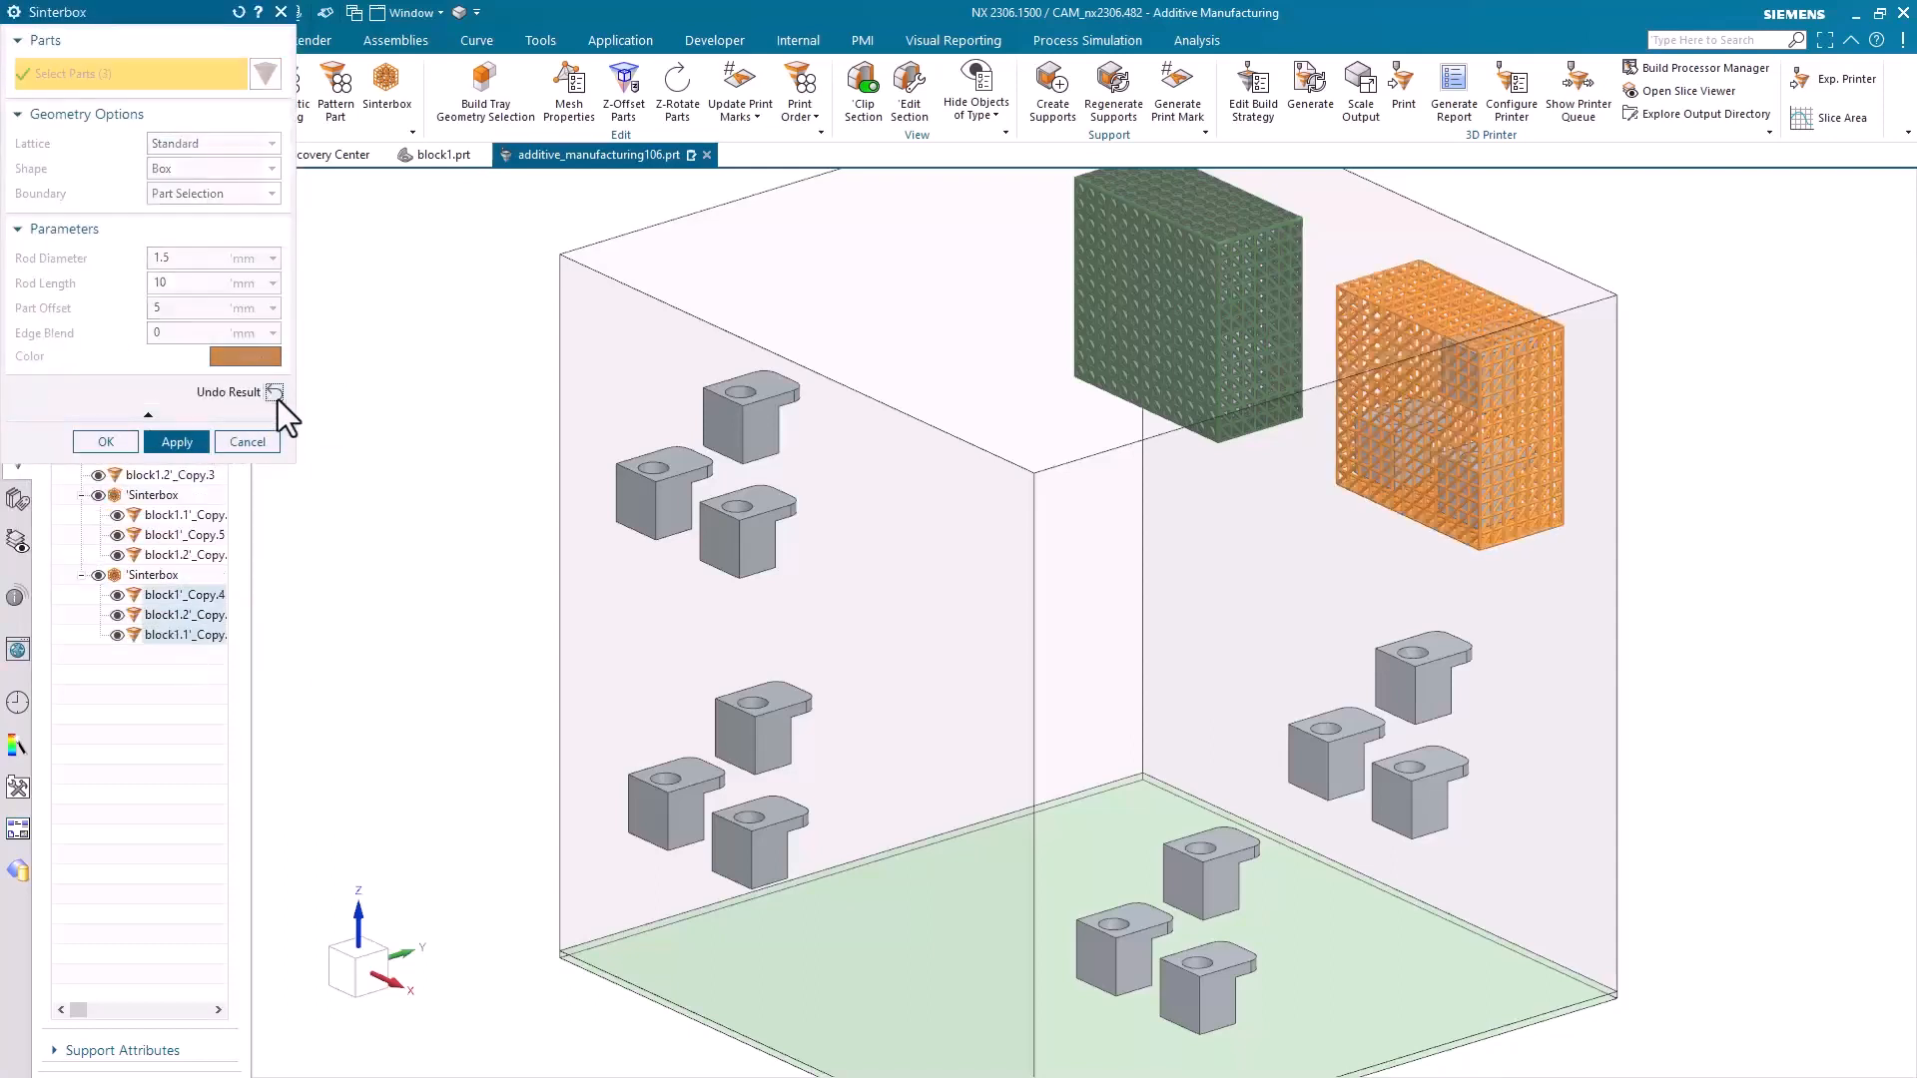
{"action": "left_click", "coordinate": [184, 445]}
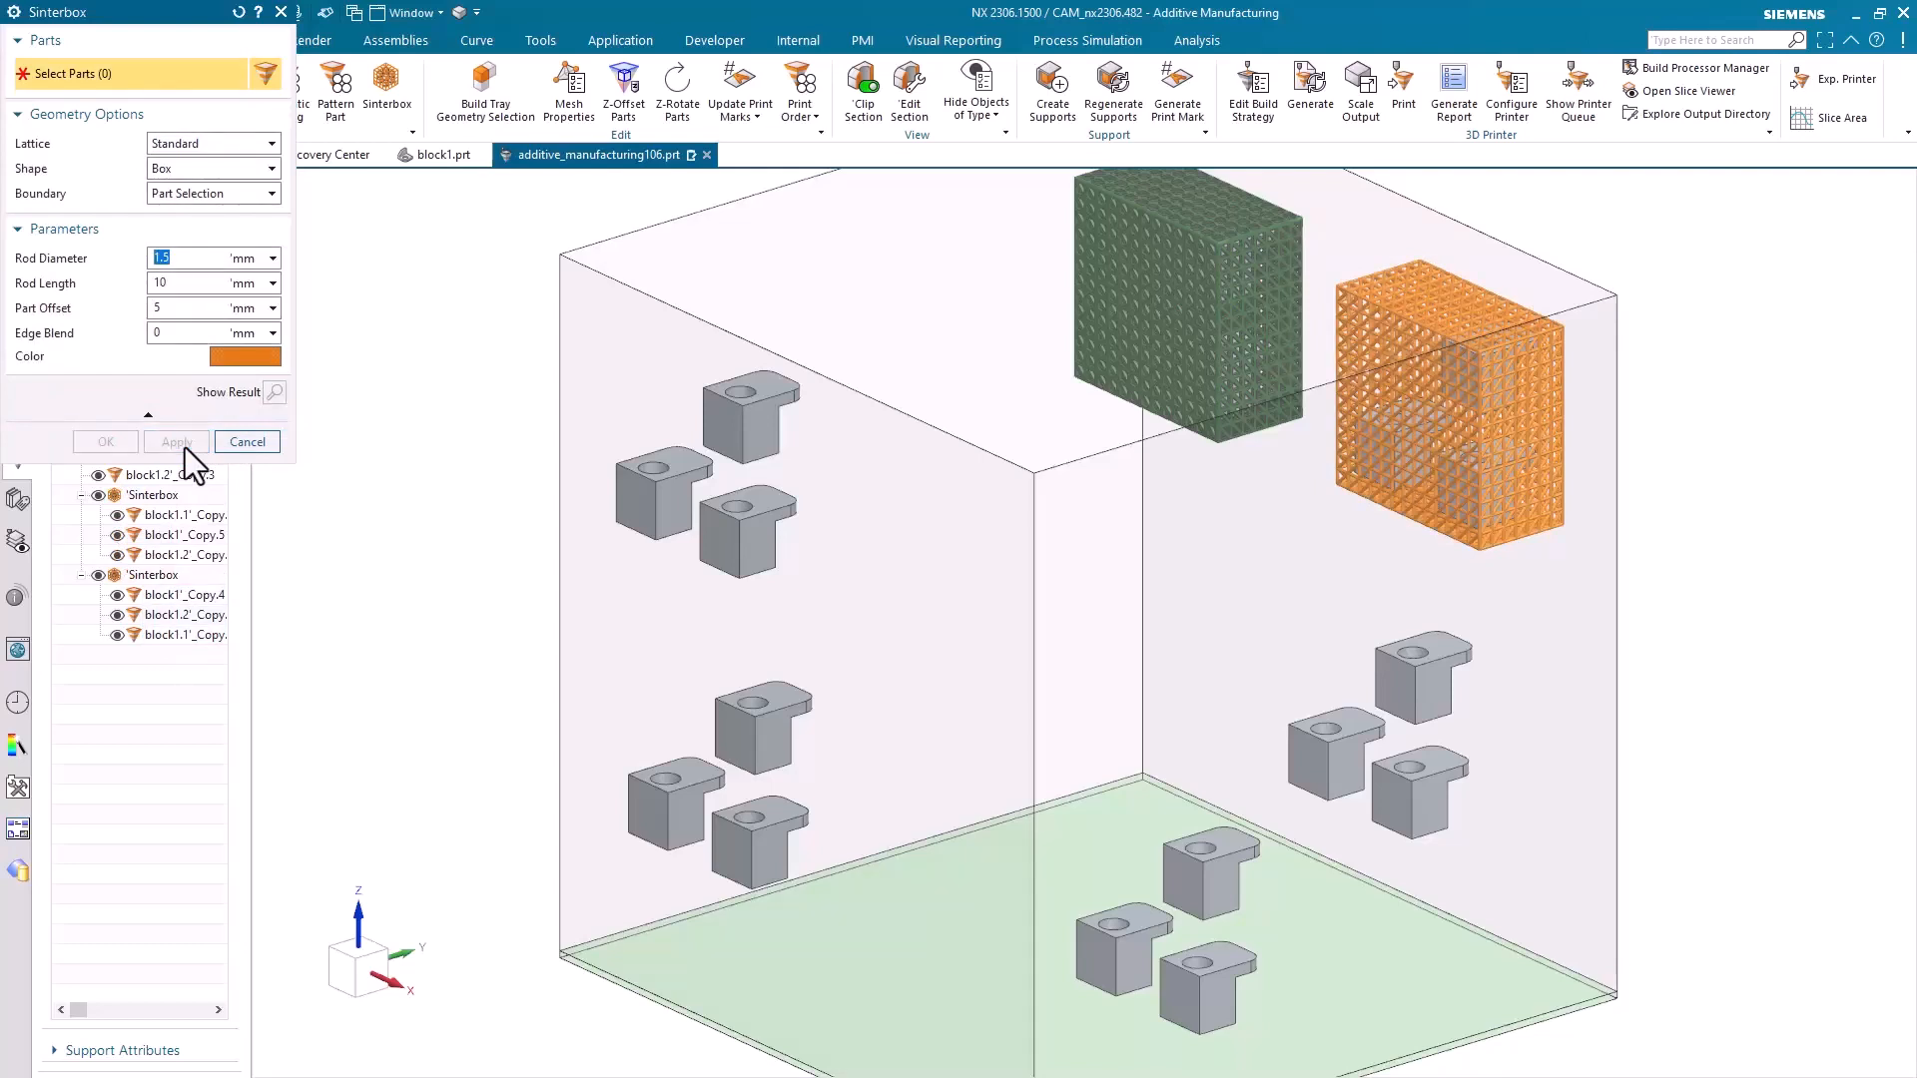
Create a box-shaped sinterbox with the Voronoi lattice around the three upper-left blocks of the build volume
{"action": "left_click_drag", "start_coordinate": [593, 381], "coordinate": [744, 515]}
{"action": "left_click", "coordinate": [165, 145]}
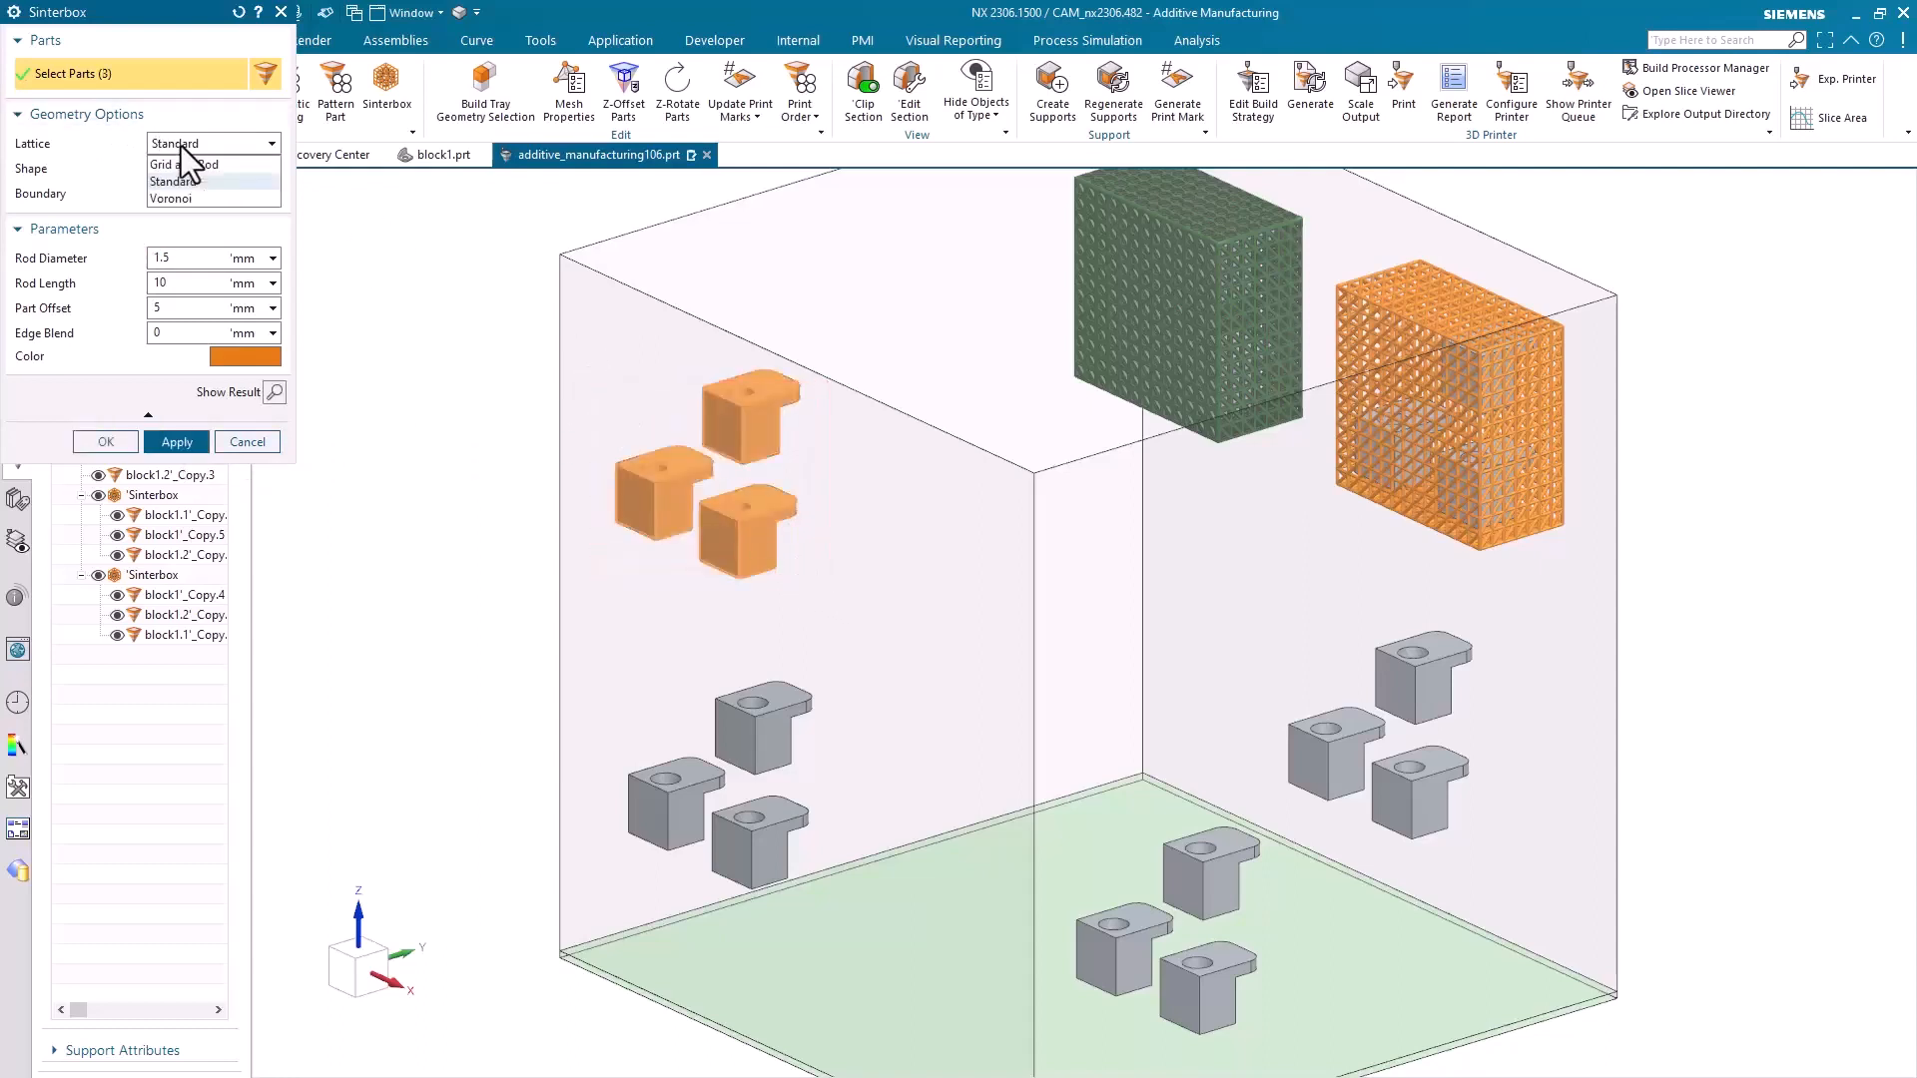
{"action": "left_click", "coordinate": [172, 198]}
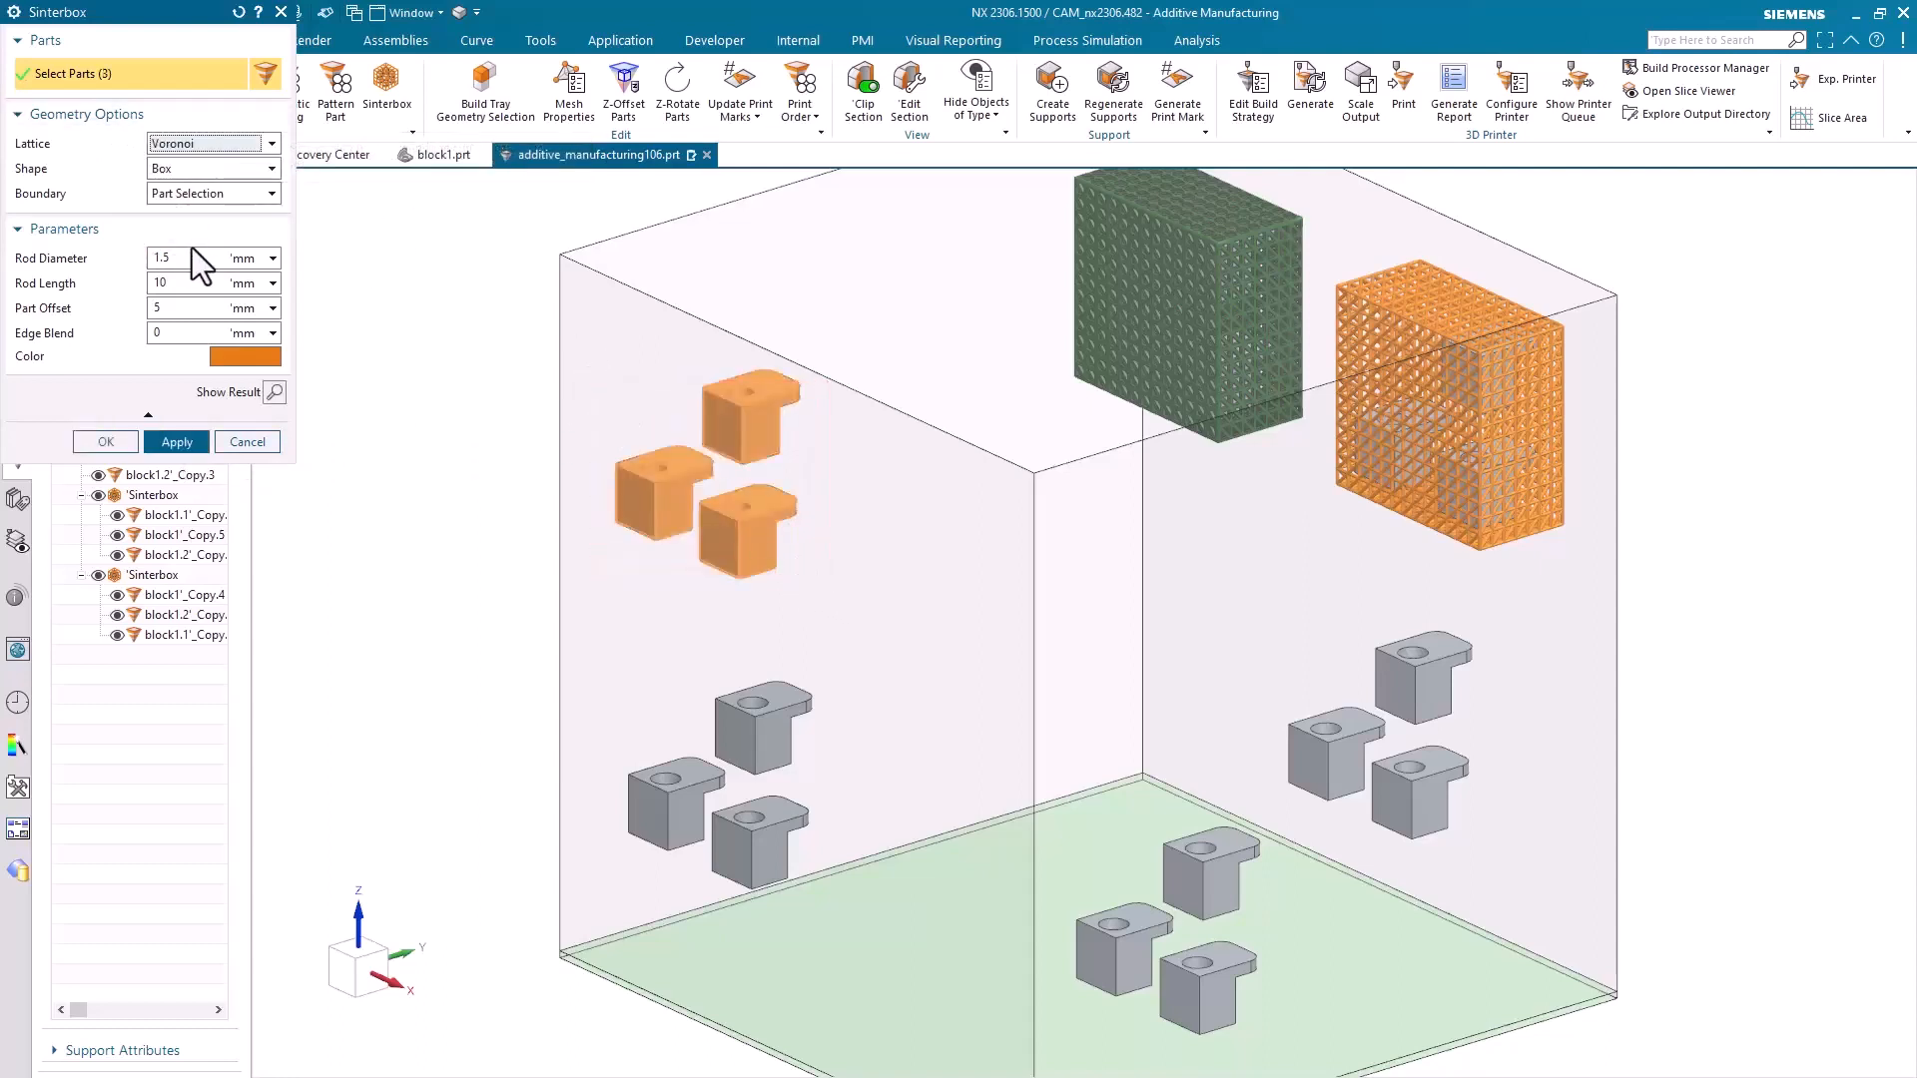
{"action": "left_click", "coordinate": [270, 391]}
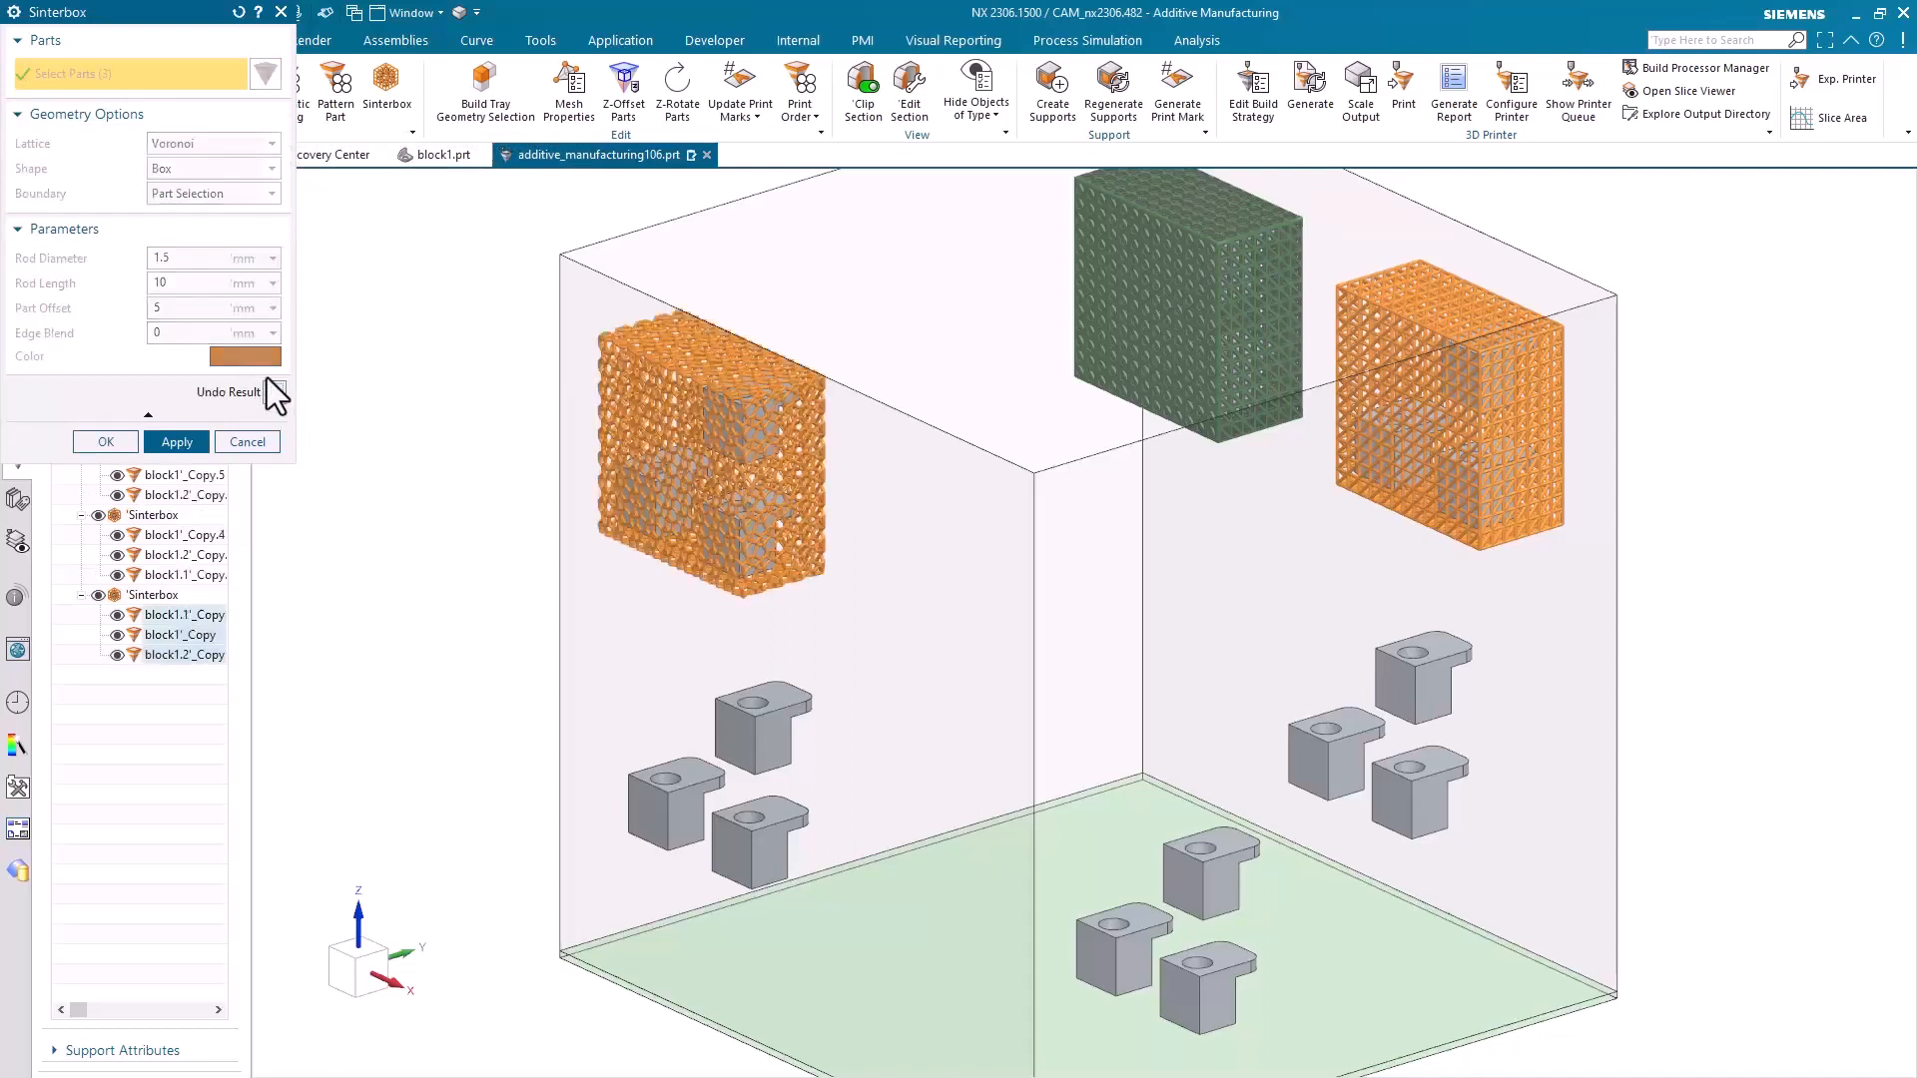
{"action": "left_click", "coordinate": [181, 443]}
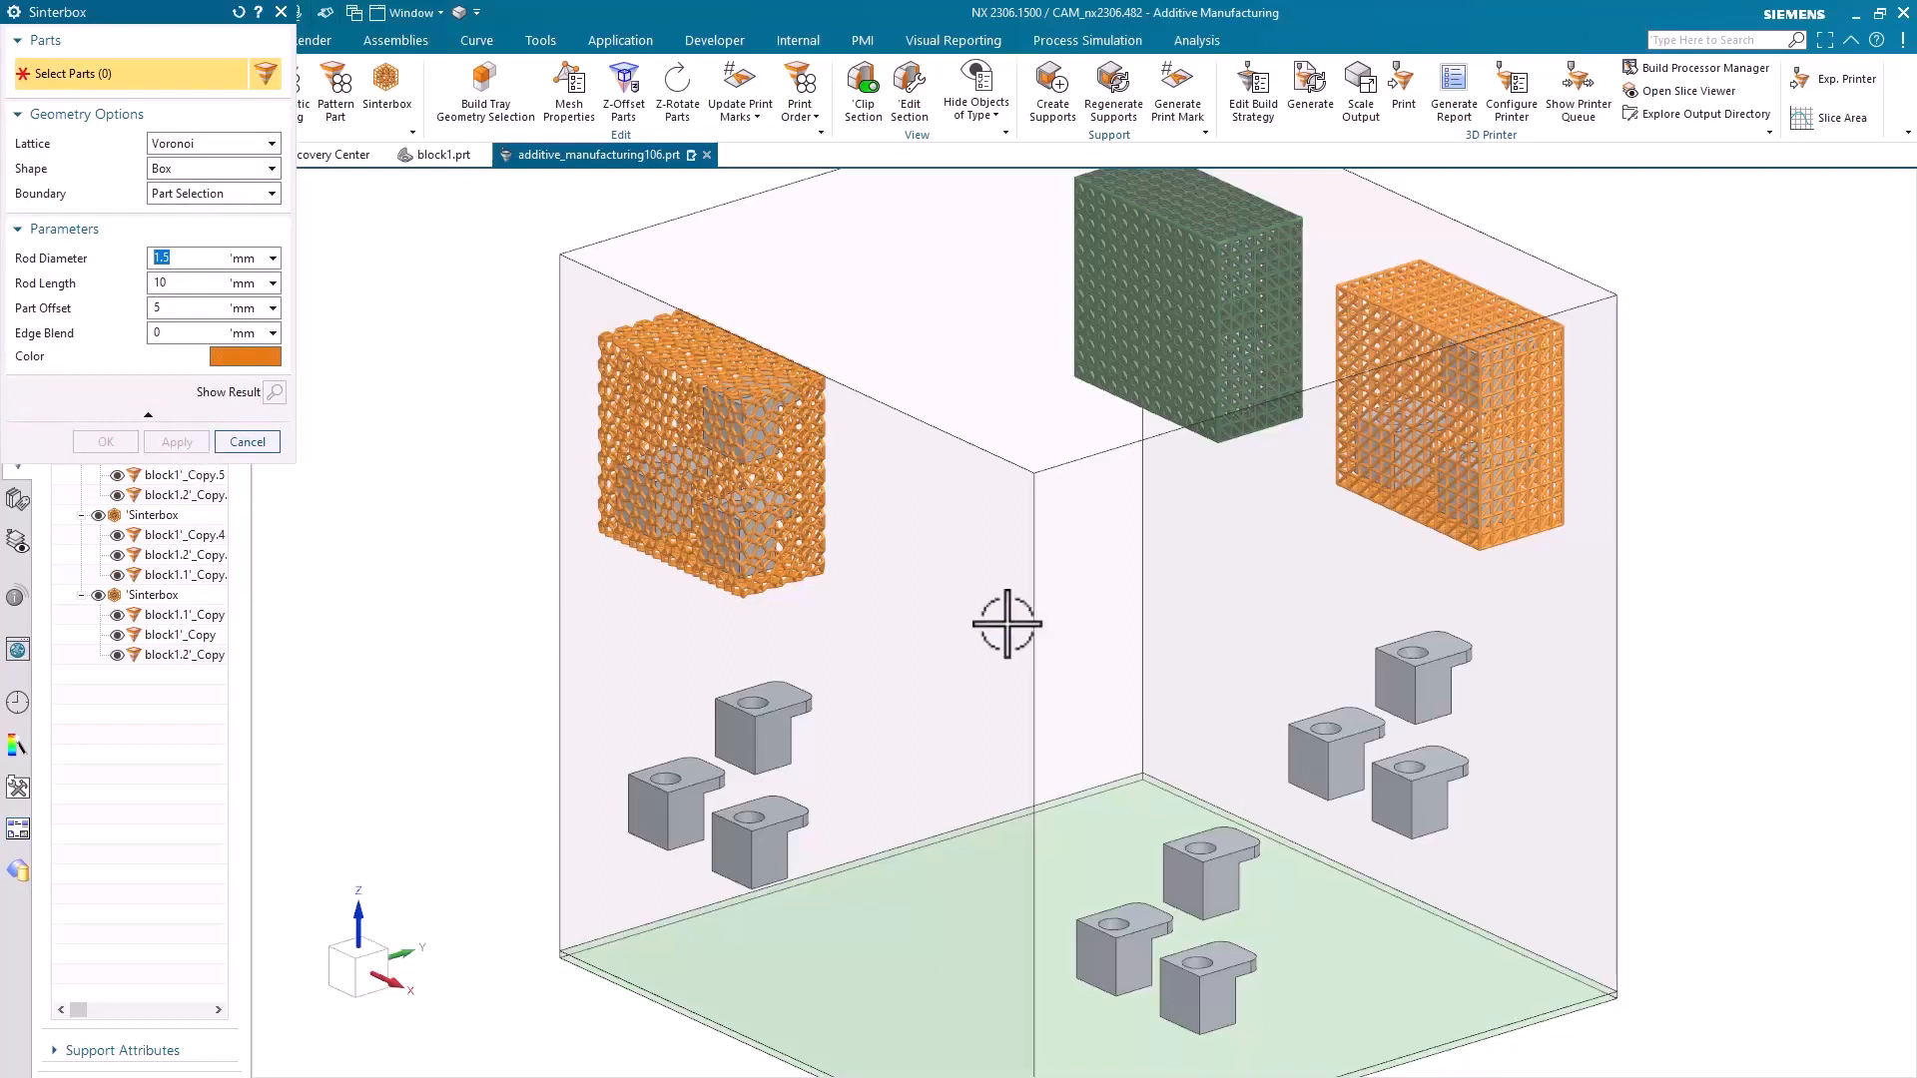
Create a blue Freeform sinterbox with the Standard lattice around the parts block1, block1.1 and block1.2
{"action": "left_click_drag", "start_coordinate": [1270, 642], "coordinate": [1515, 804]}
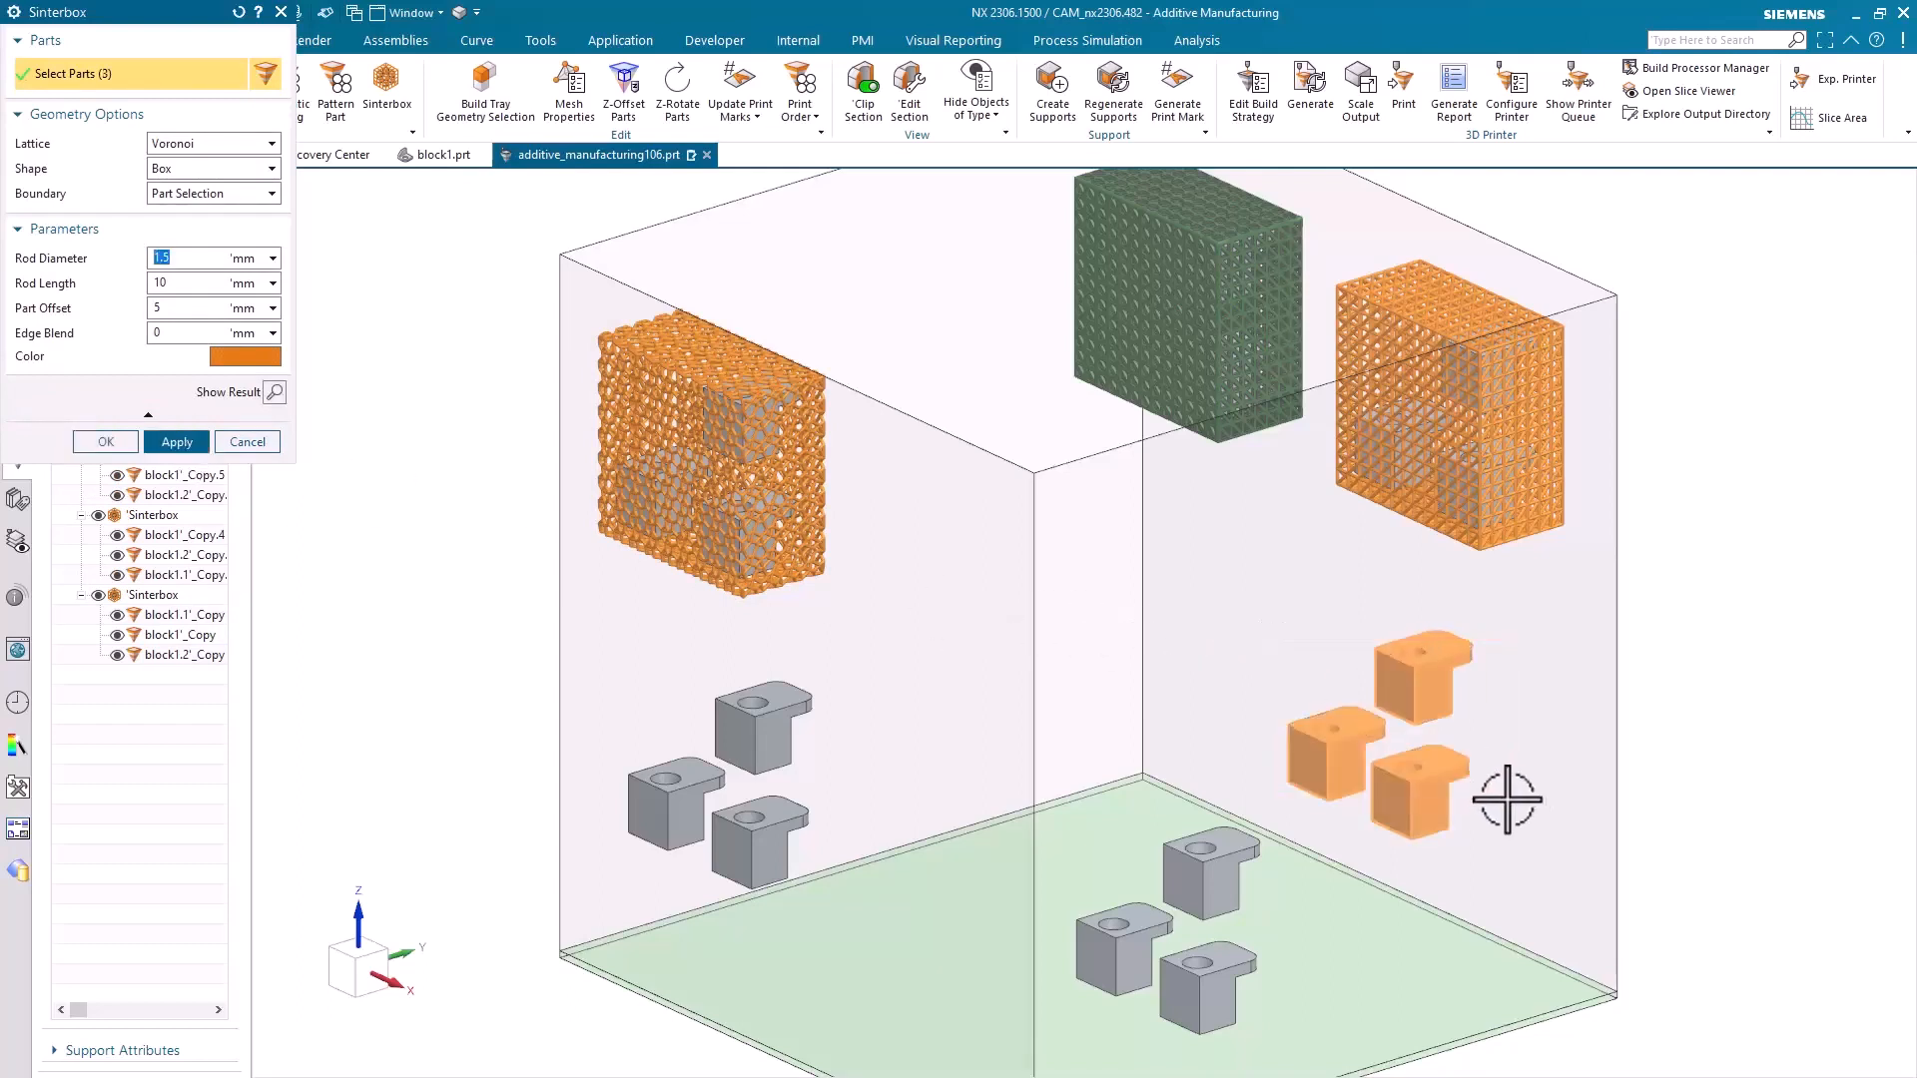
{"action": "left_click", "coordinate": [197, 144]}
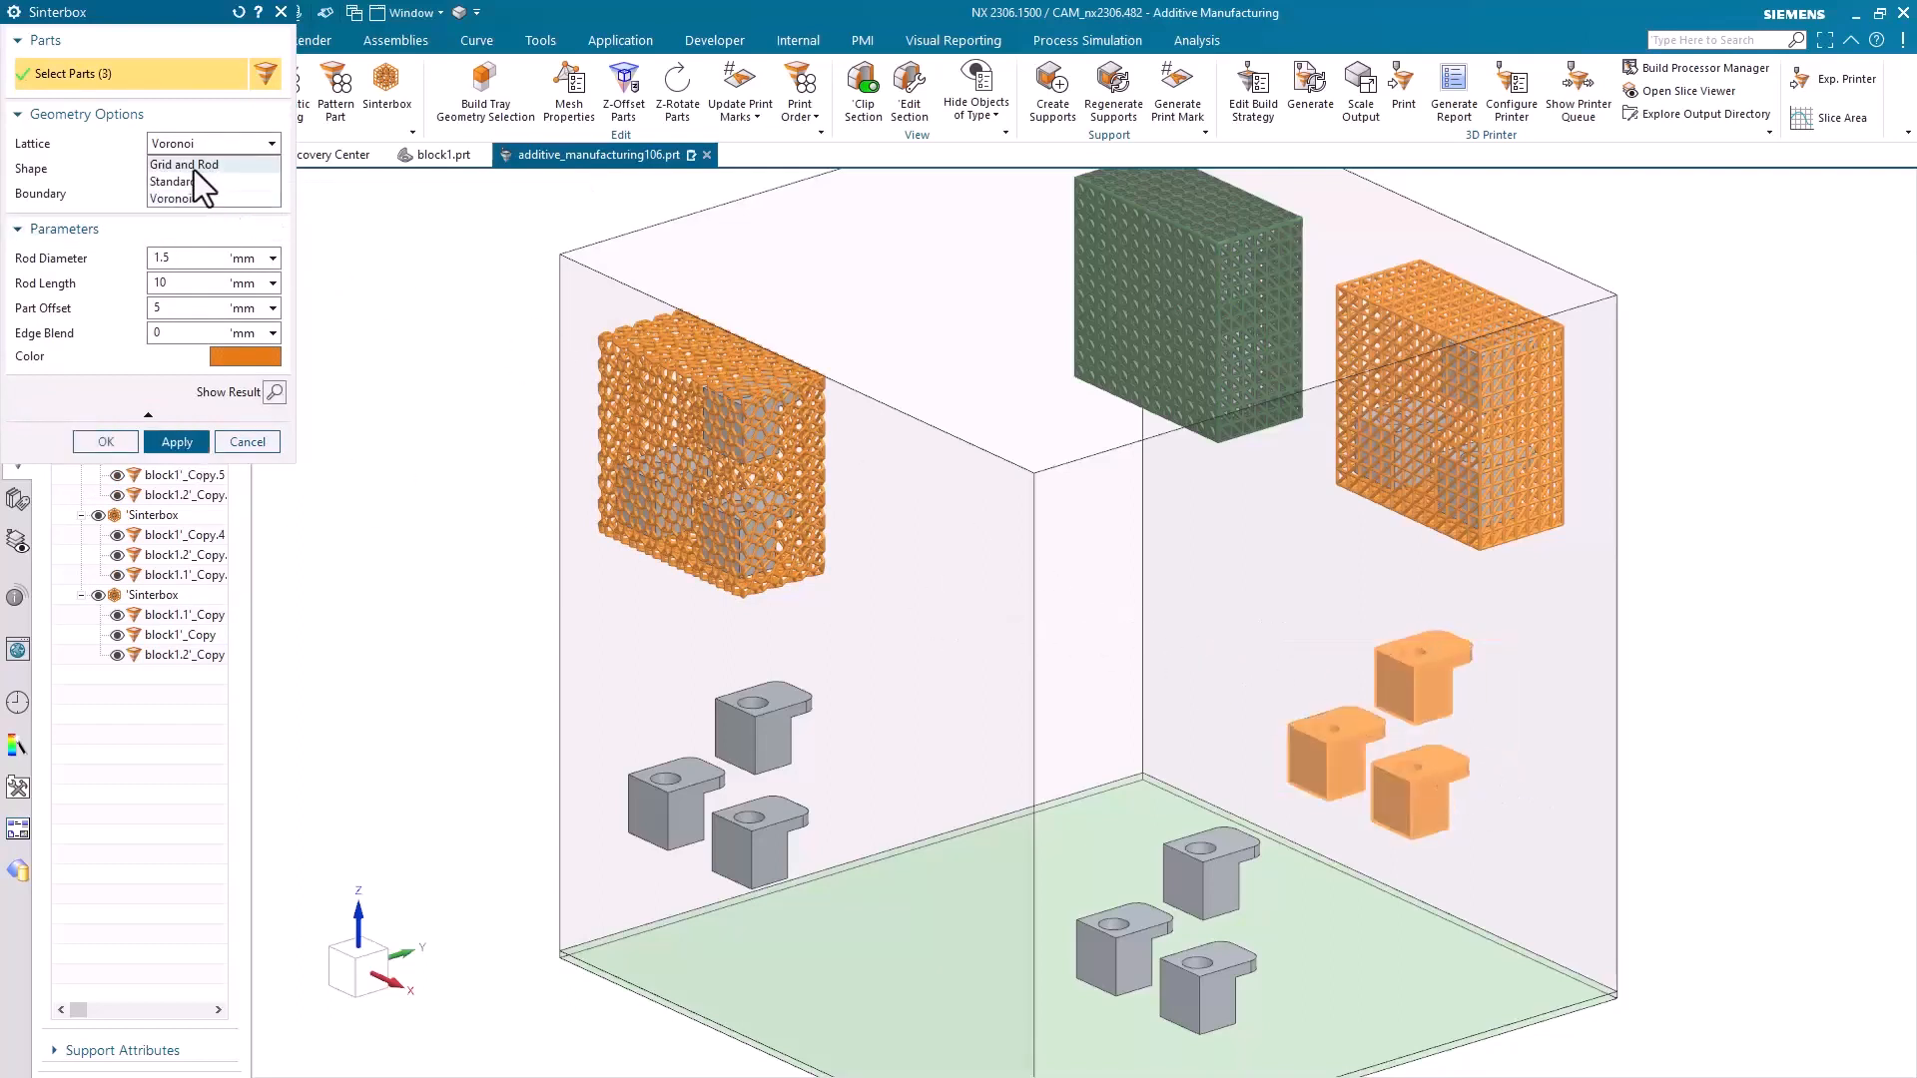
{"action": "left_click", "coordinate": [193, 176]}
{"action": "left_click", "coordinate": [193, 175]}
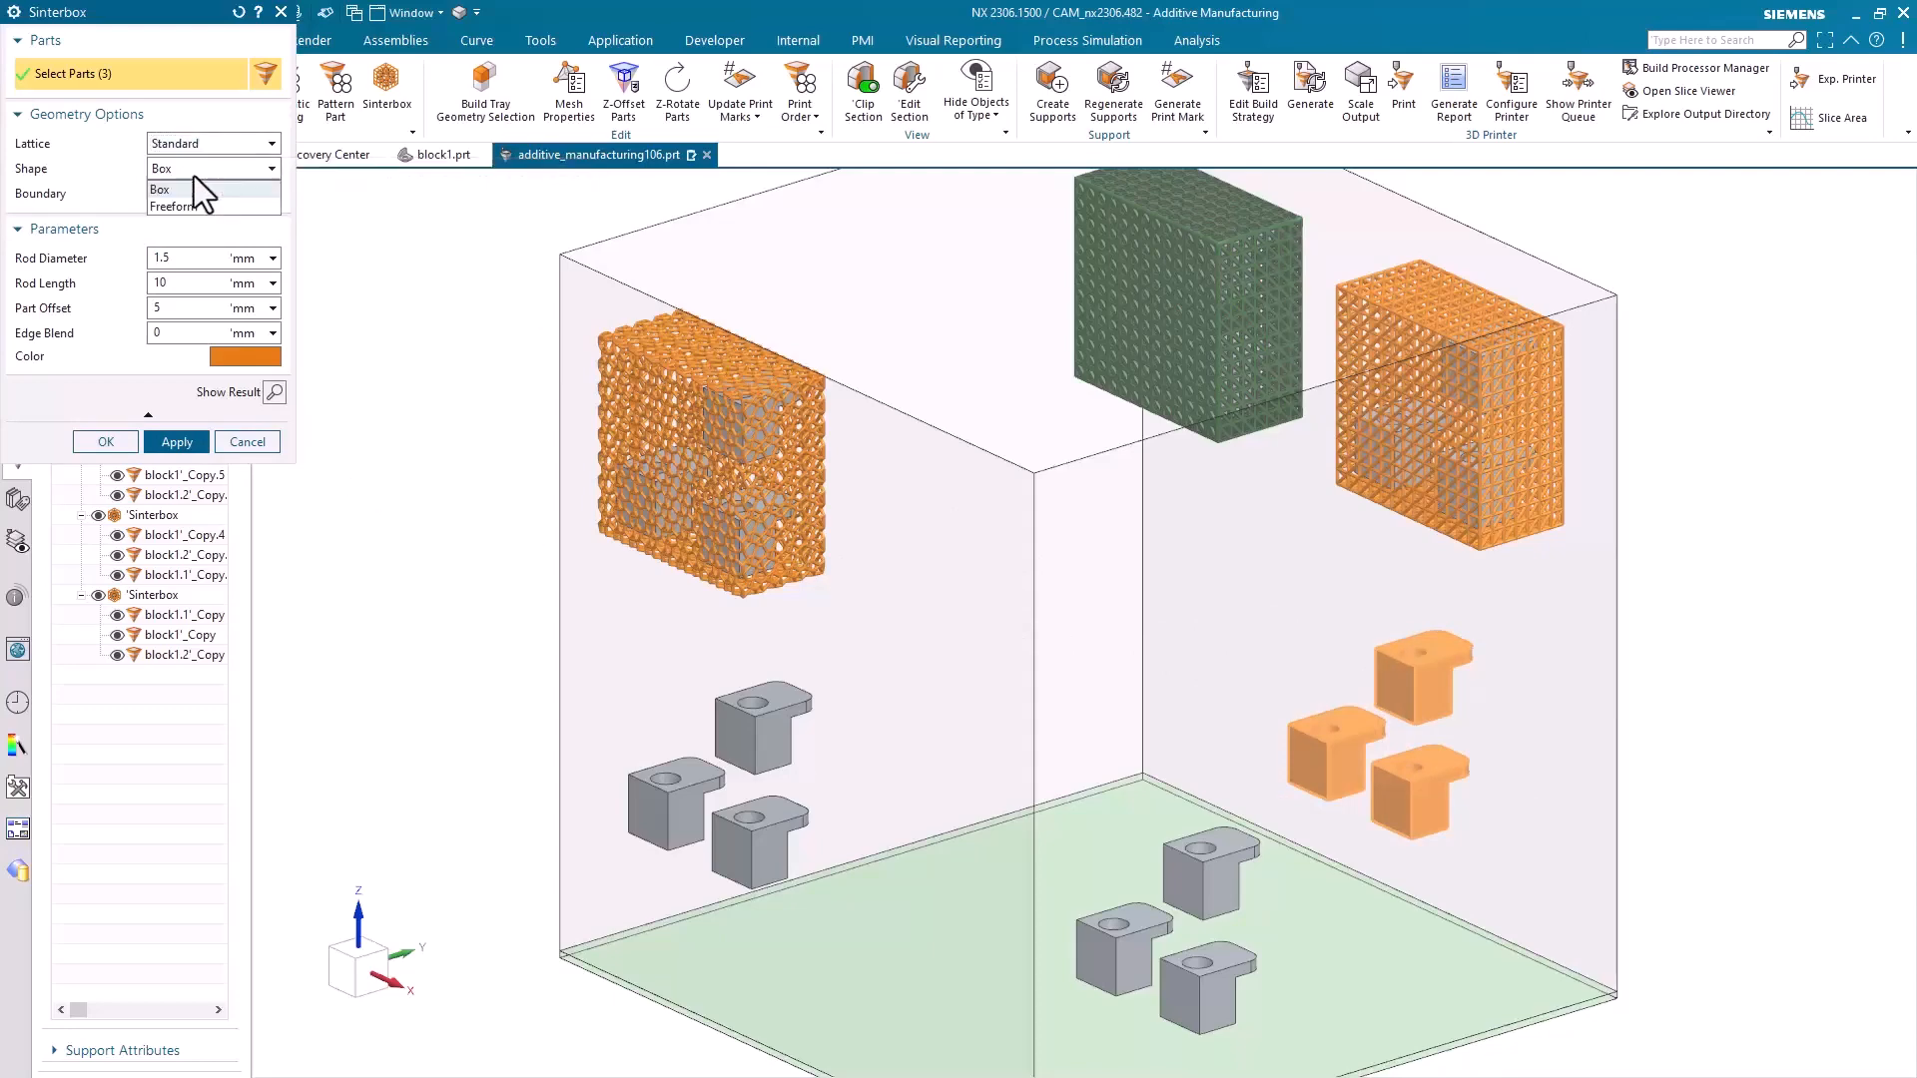
{"action": "left_click", "coordinate": [193, 206]}
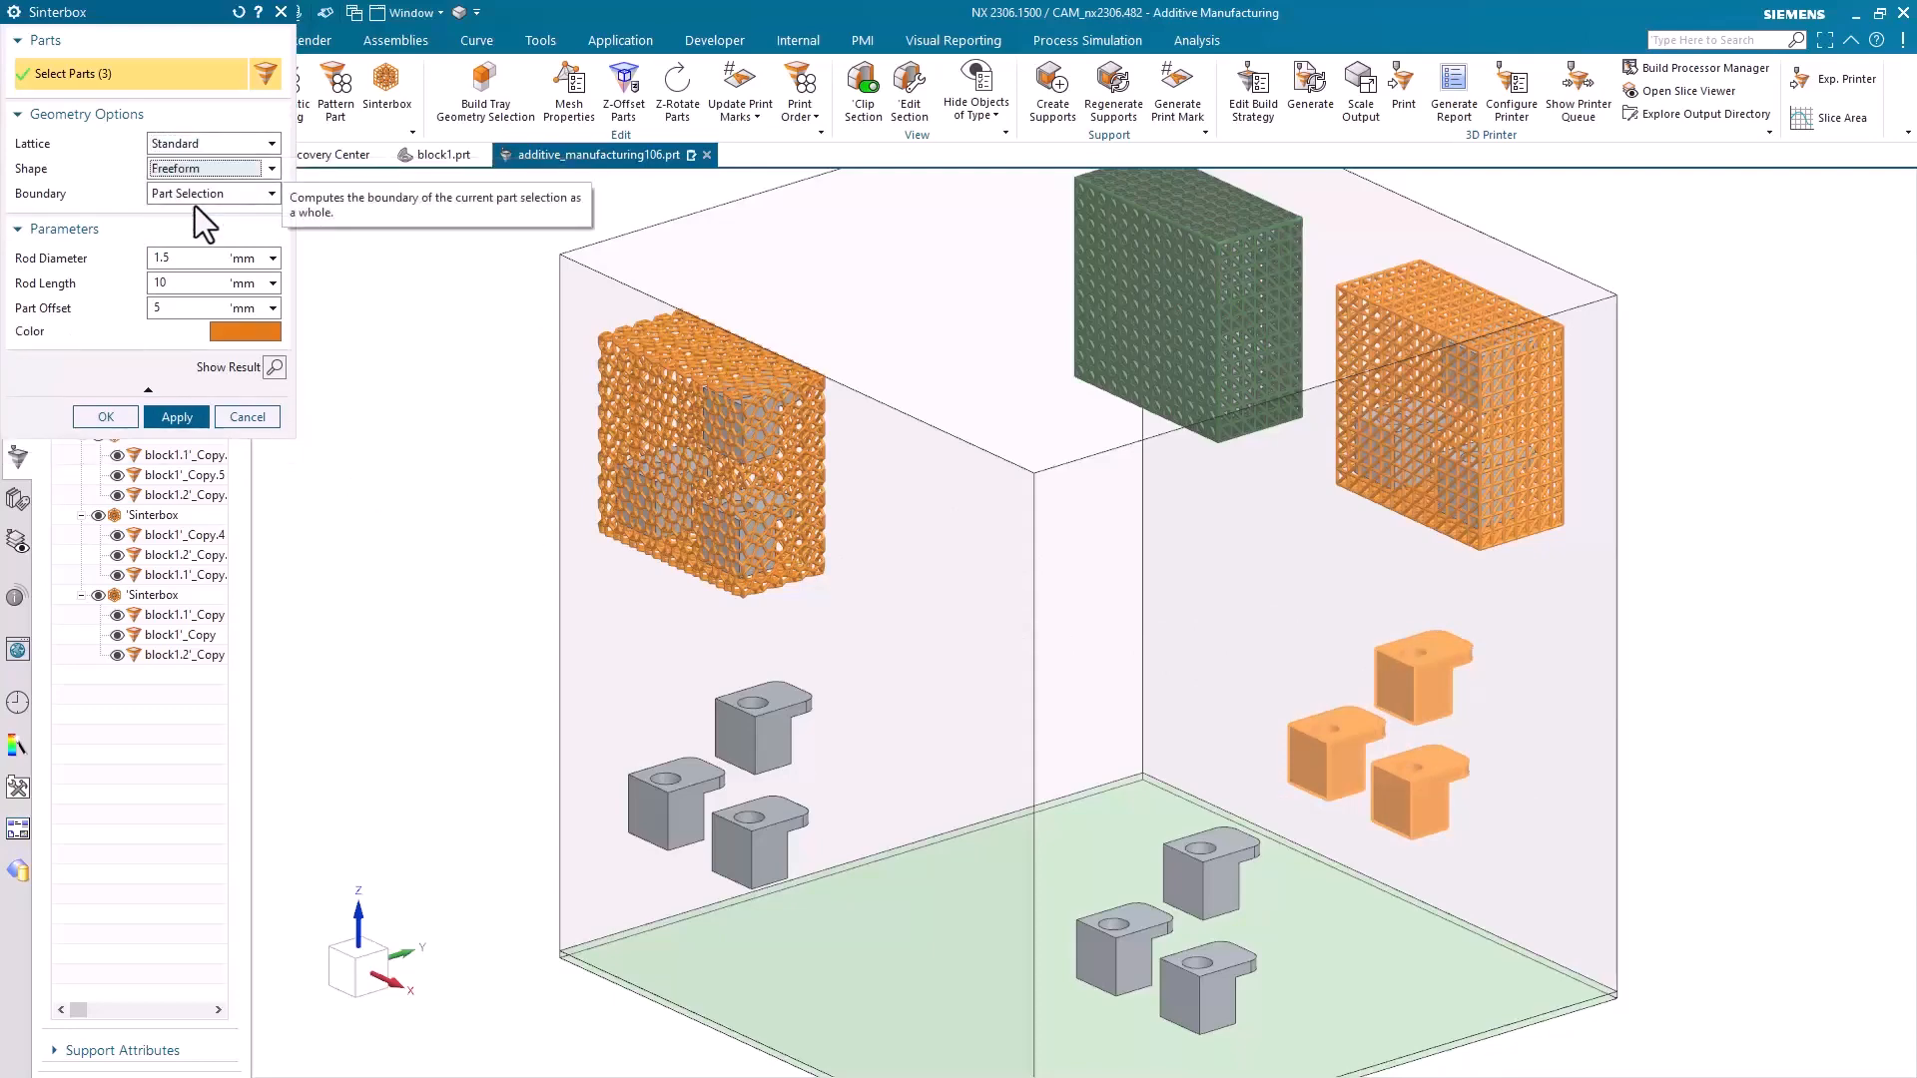
{"action": "left_click", "coordinate": [231, 331]}
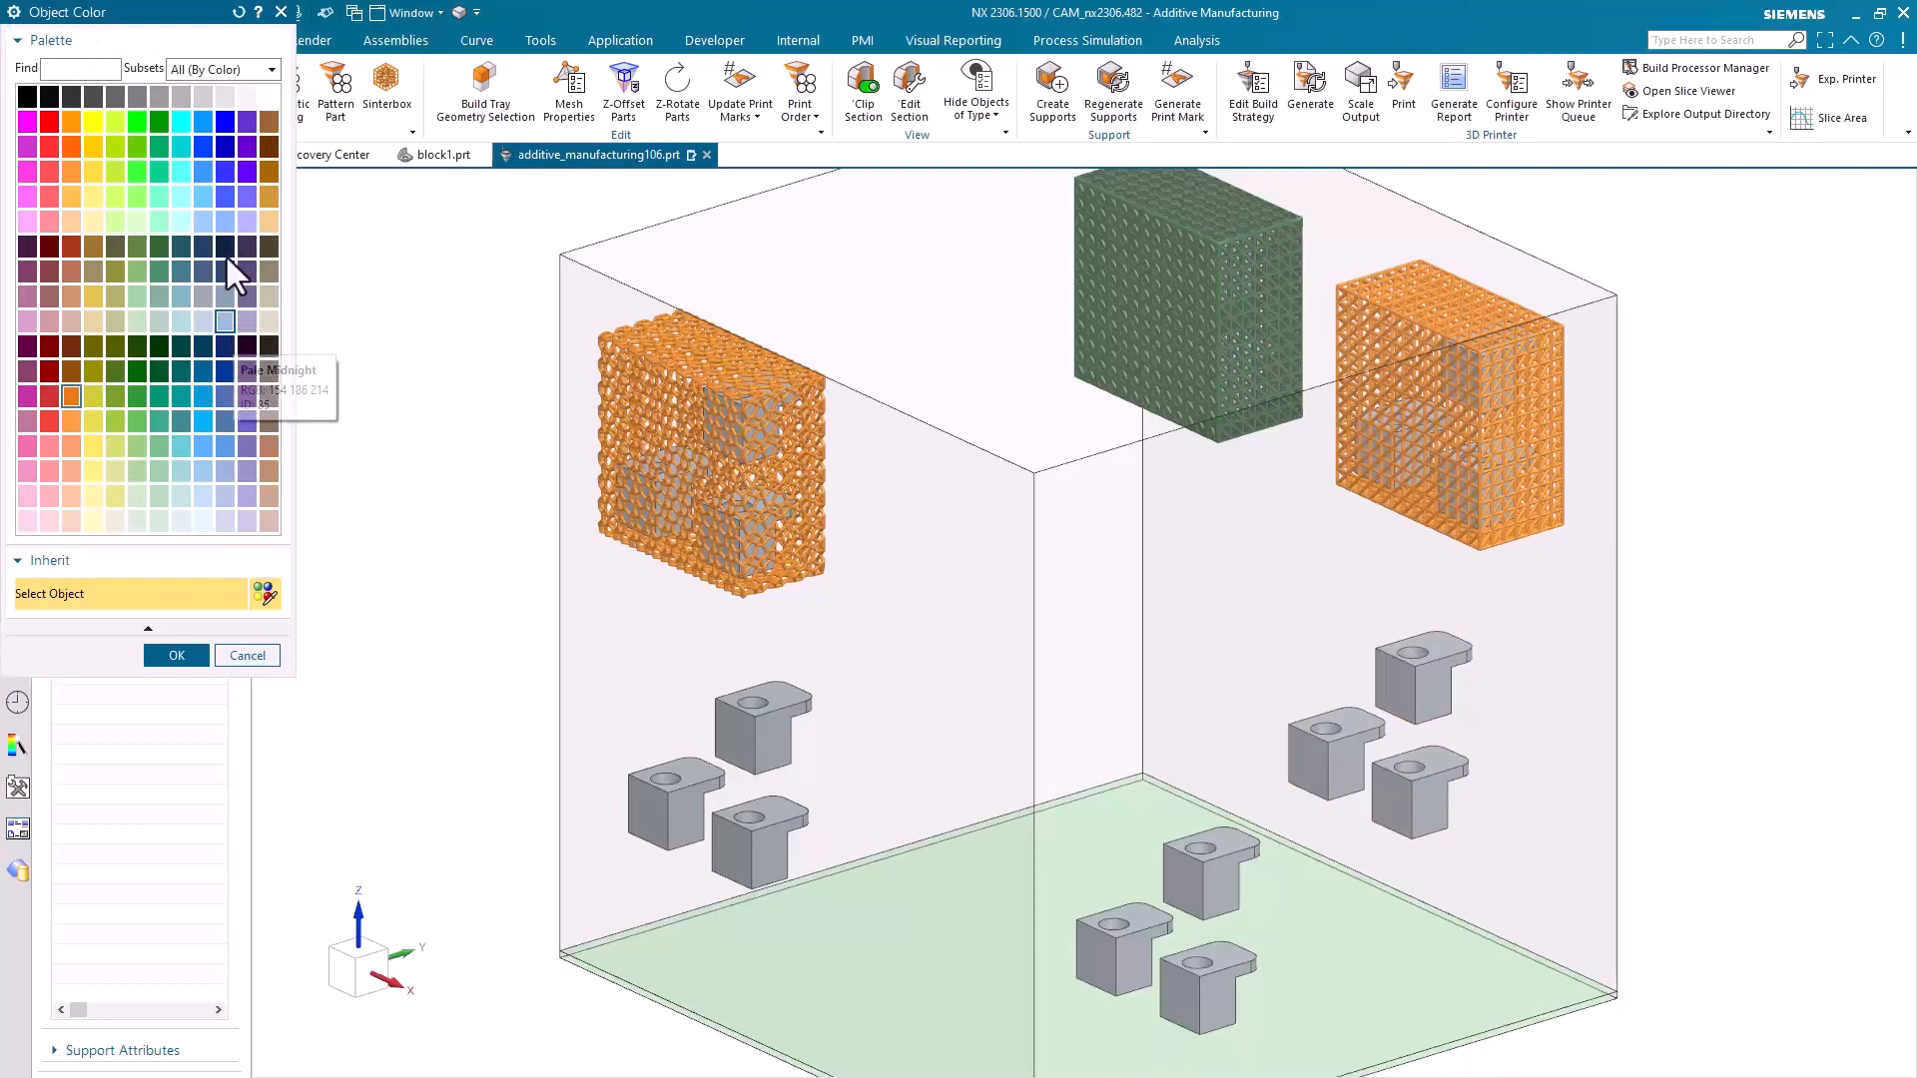
{"action": "left_click", "coordinate": [224, 172]}
{"action": "left_click", "coordinate": [176, 655]}
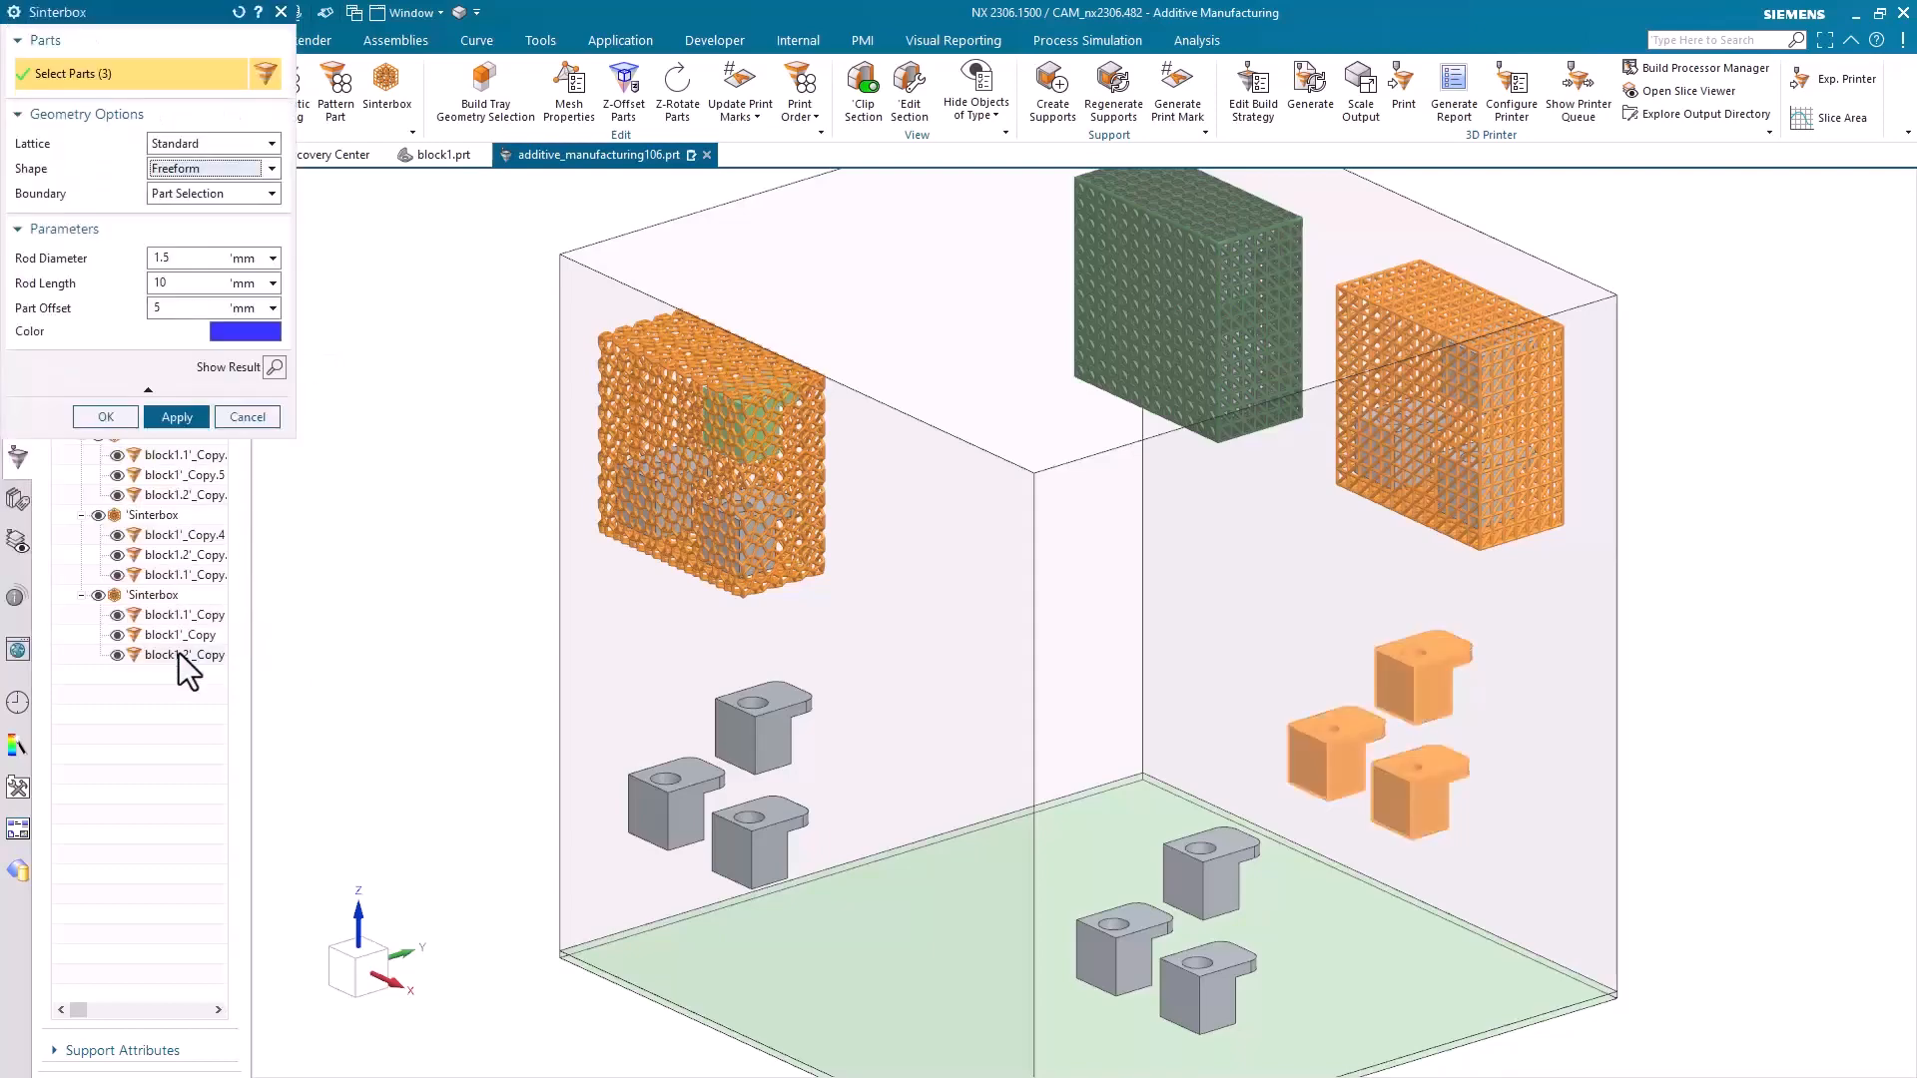
{"action": "left_click", "coordinate": [274, 368]}
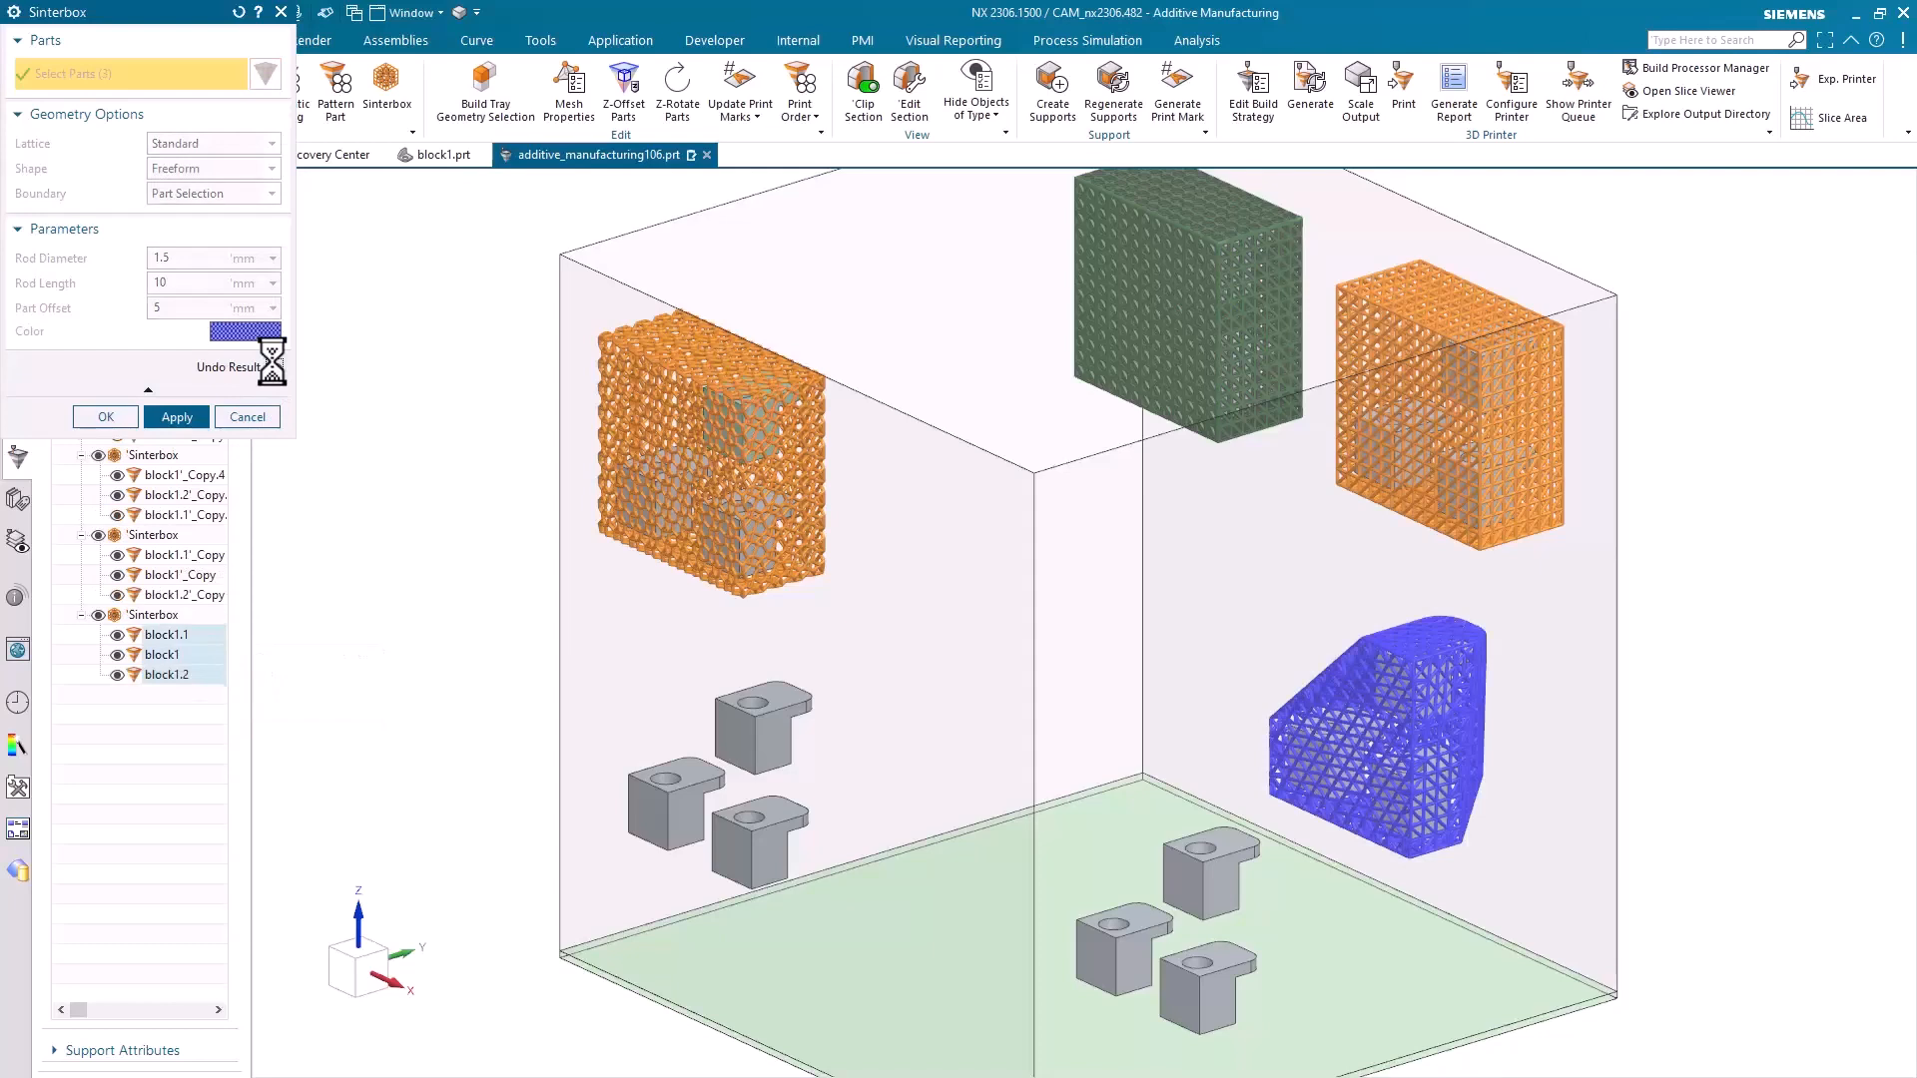
{"action": "left_click", "coordinate": [186, 424]}
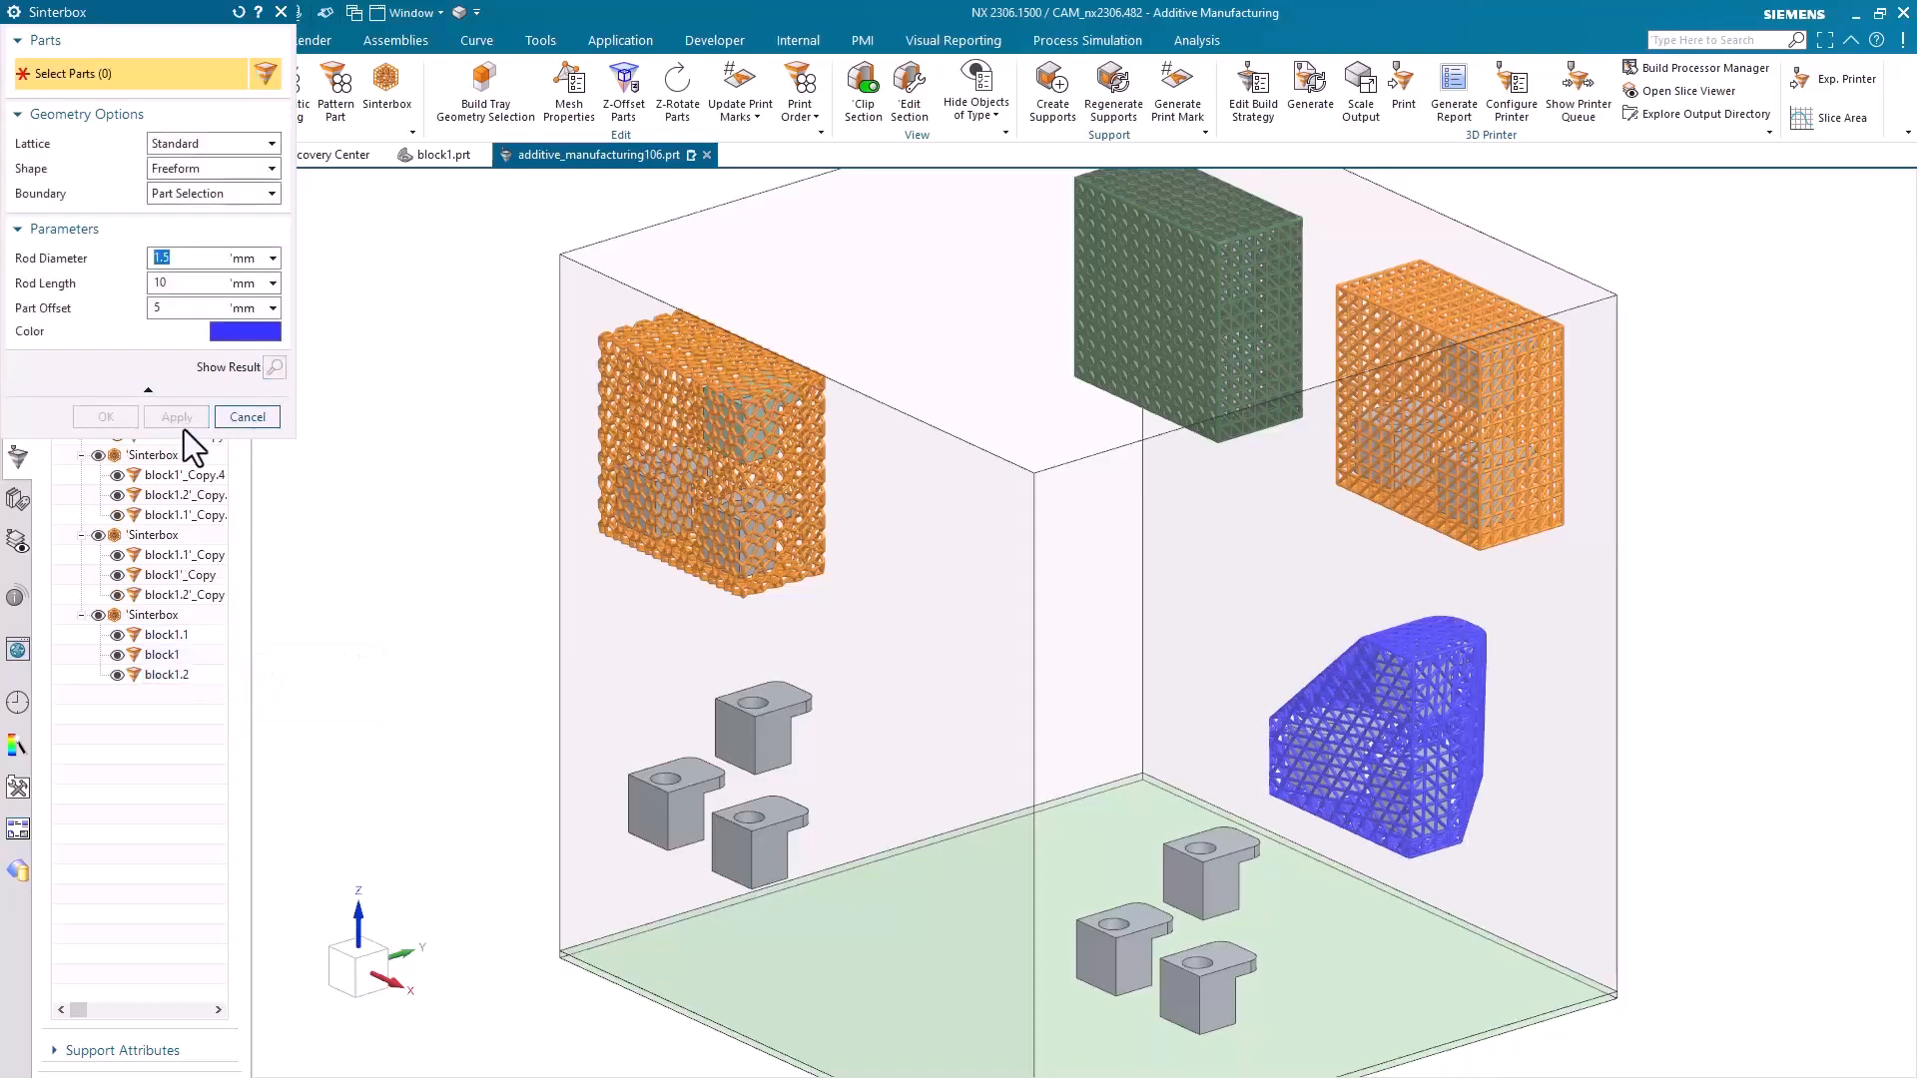
Set up a Standard lattice sinterbox for the three lower-left blocks with Box shape and an Individual Parts boundary
{"action": "left_click_drag", "start_coordinate": [586, 689], "coordinate": [834, 904]}
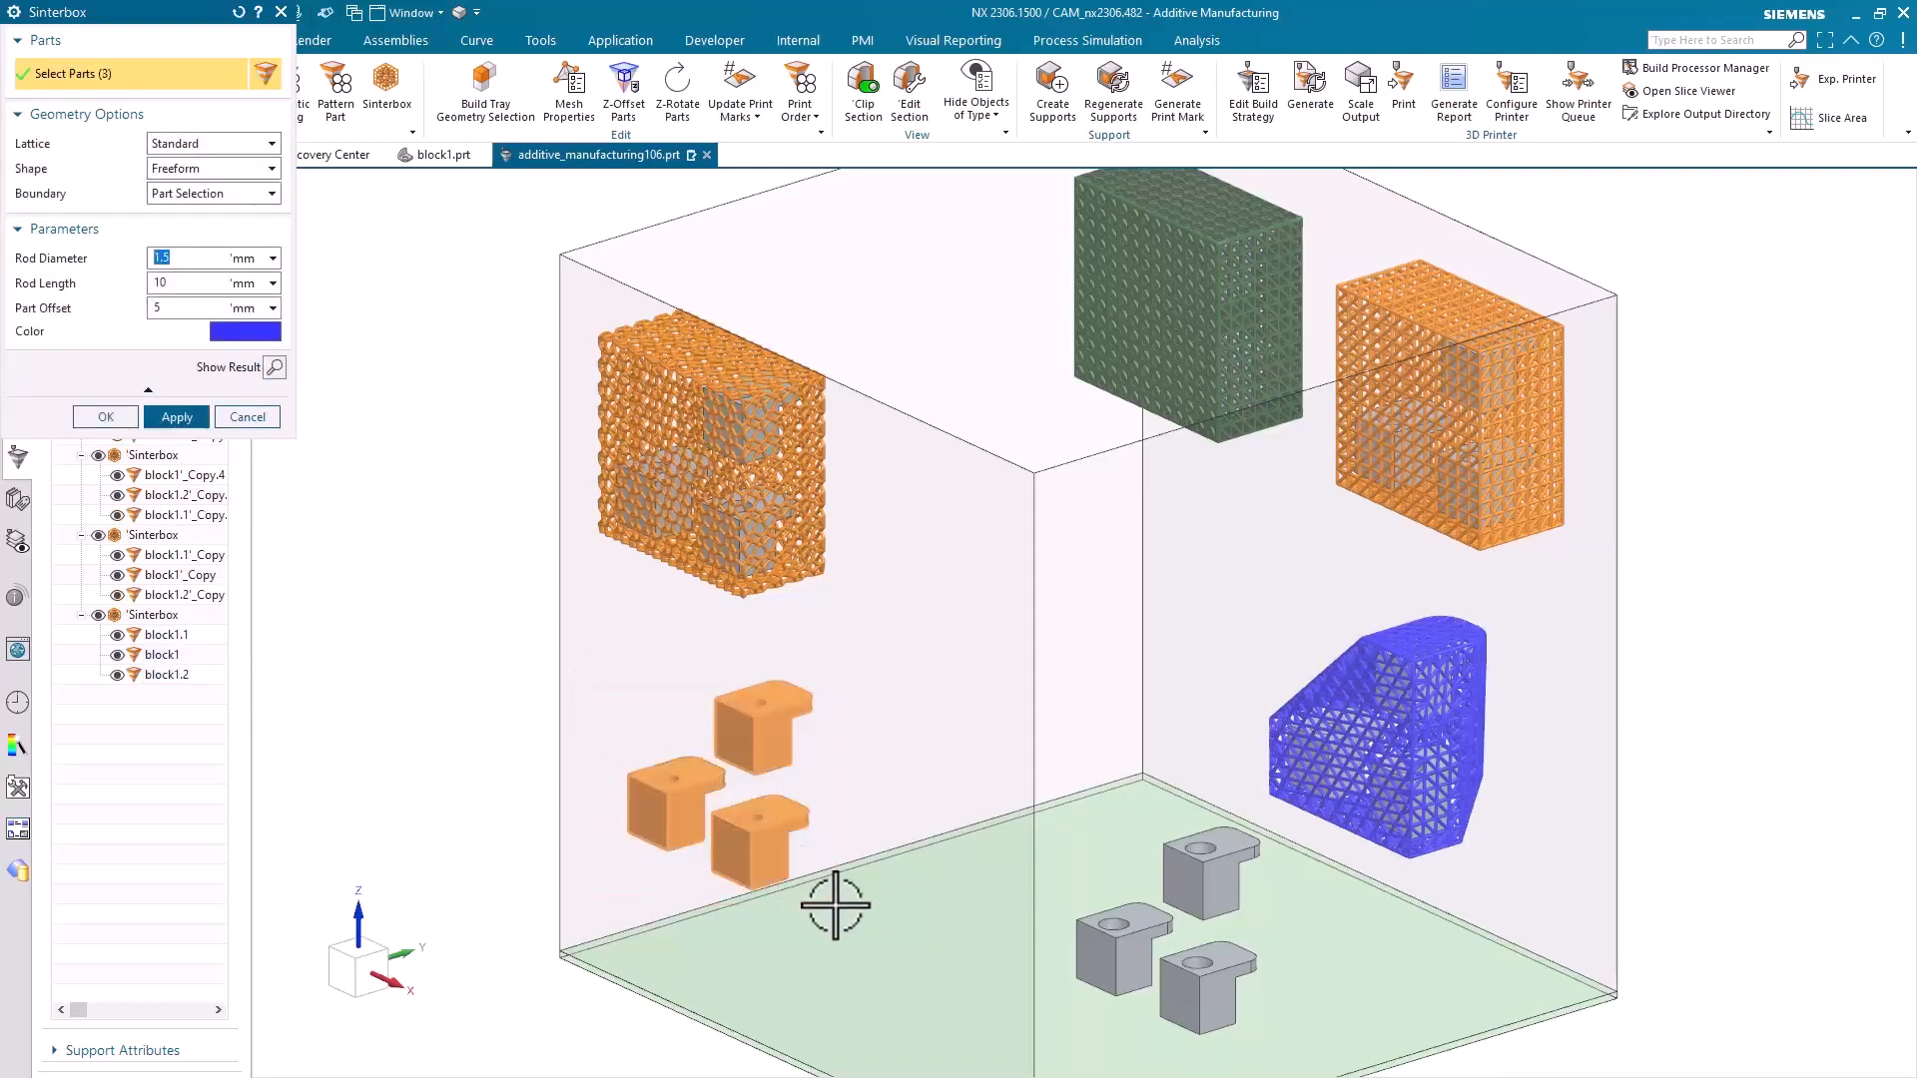
{"action": "left_click", "coordinate": [246, 194]}
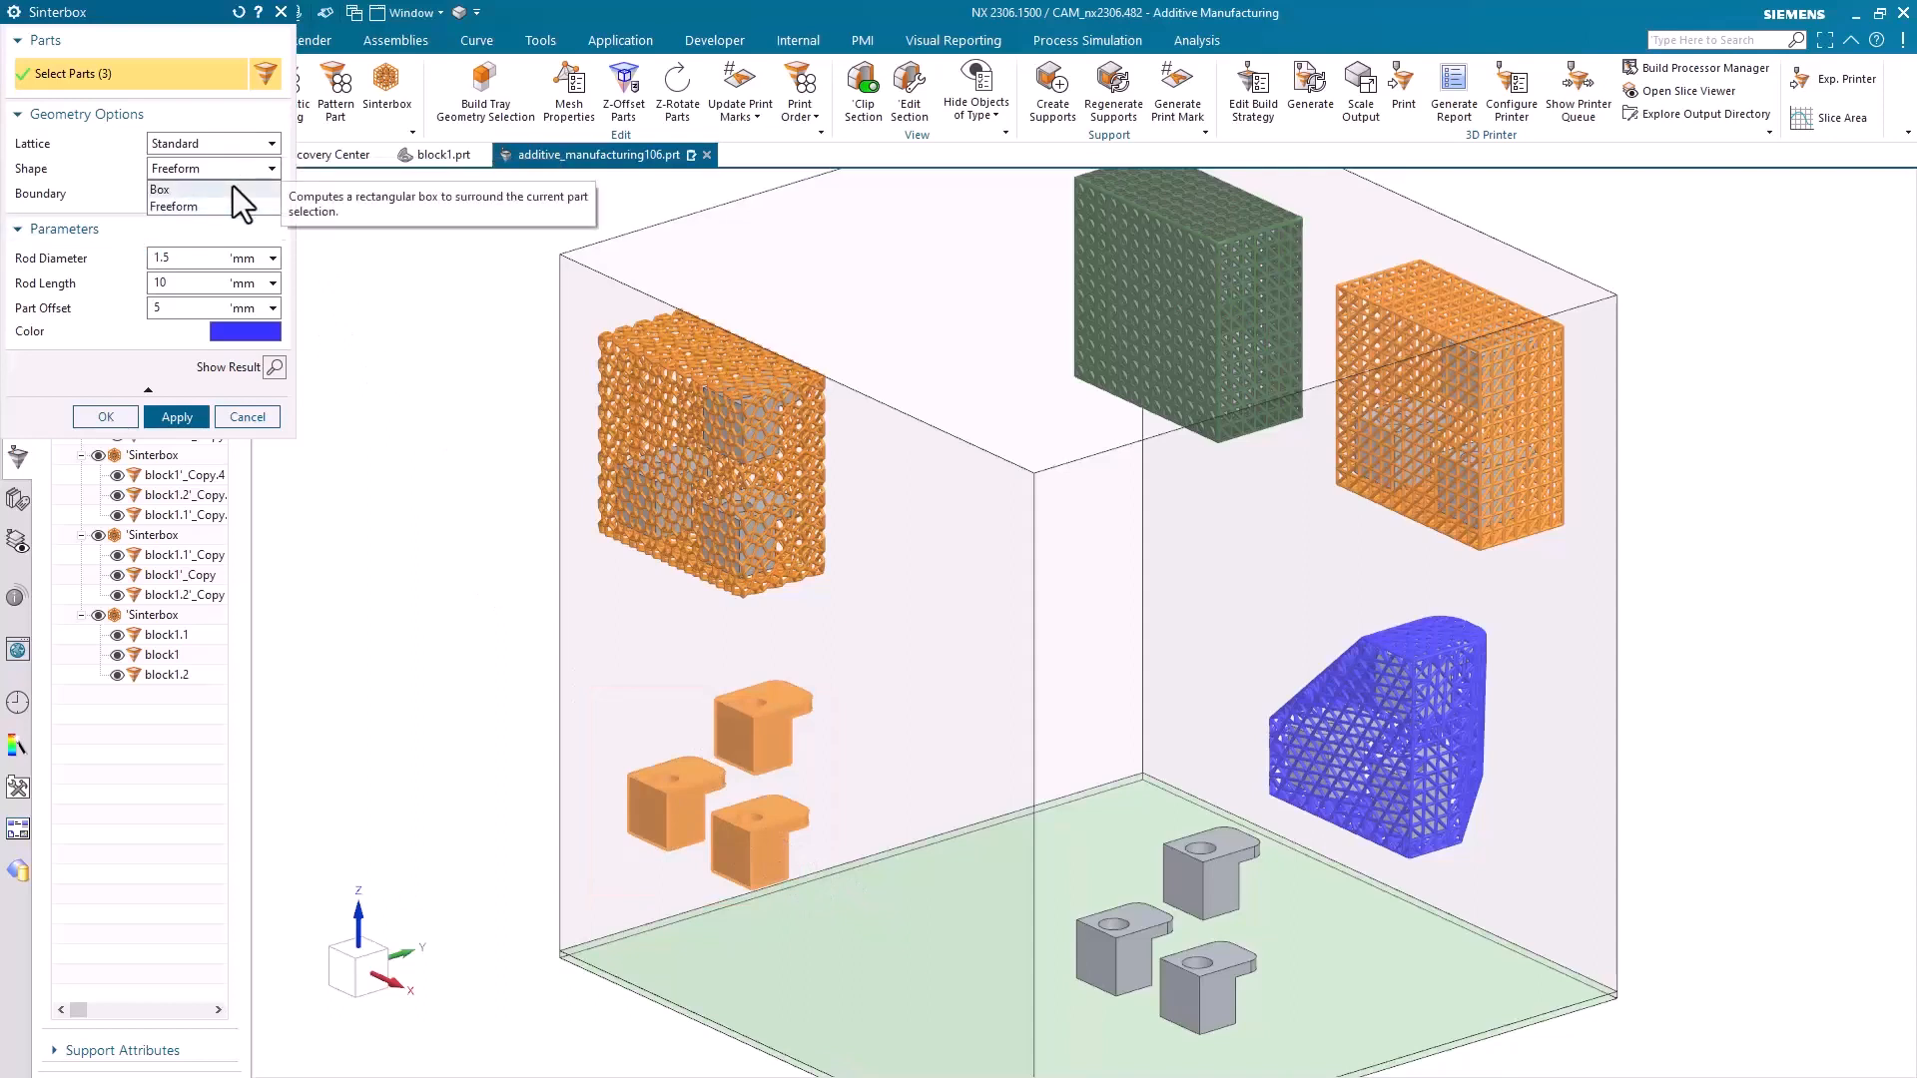
{"action": "left_click", "coordinate": [233, 188]}
{"action": "left_click", "coordinate": [243, 196]}
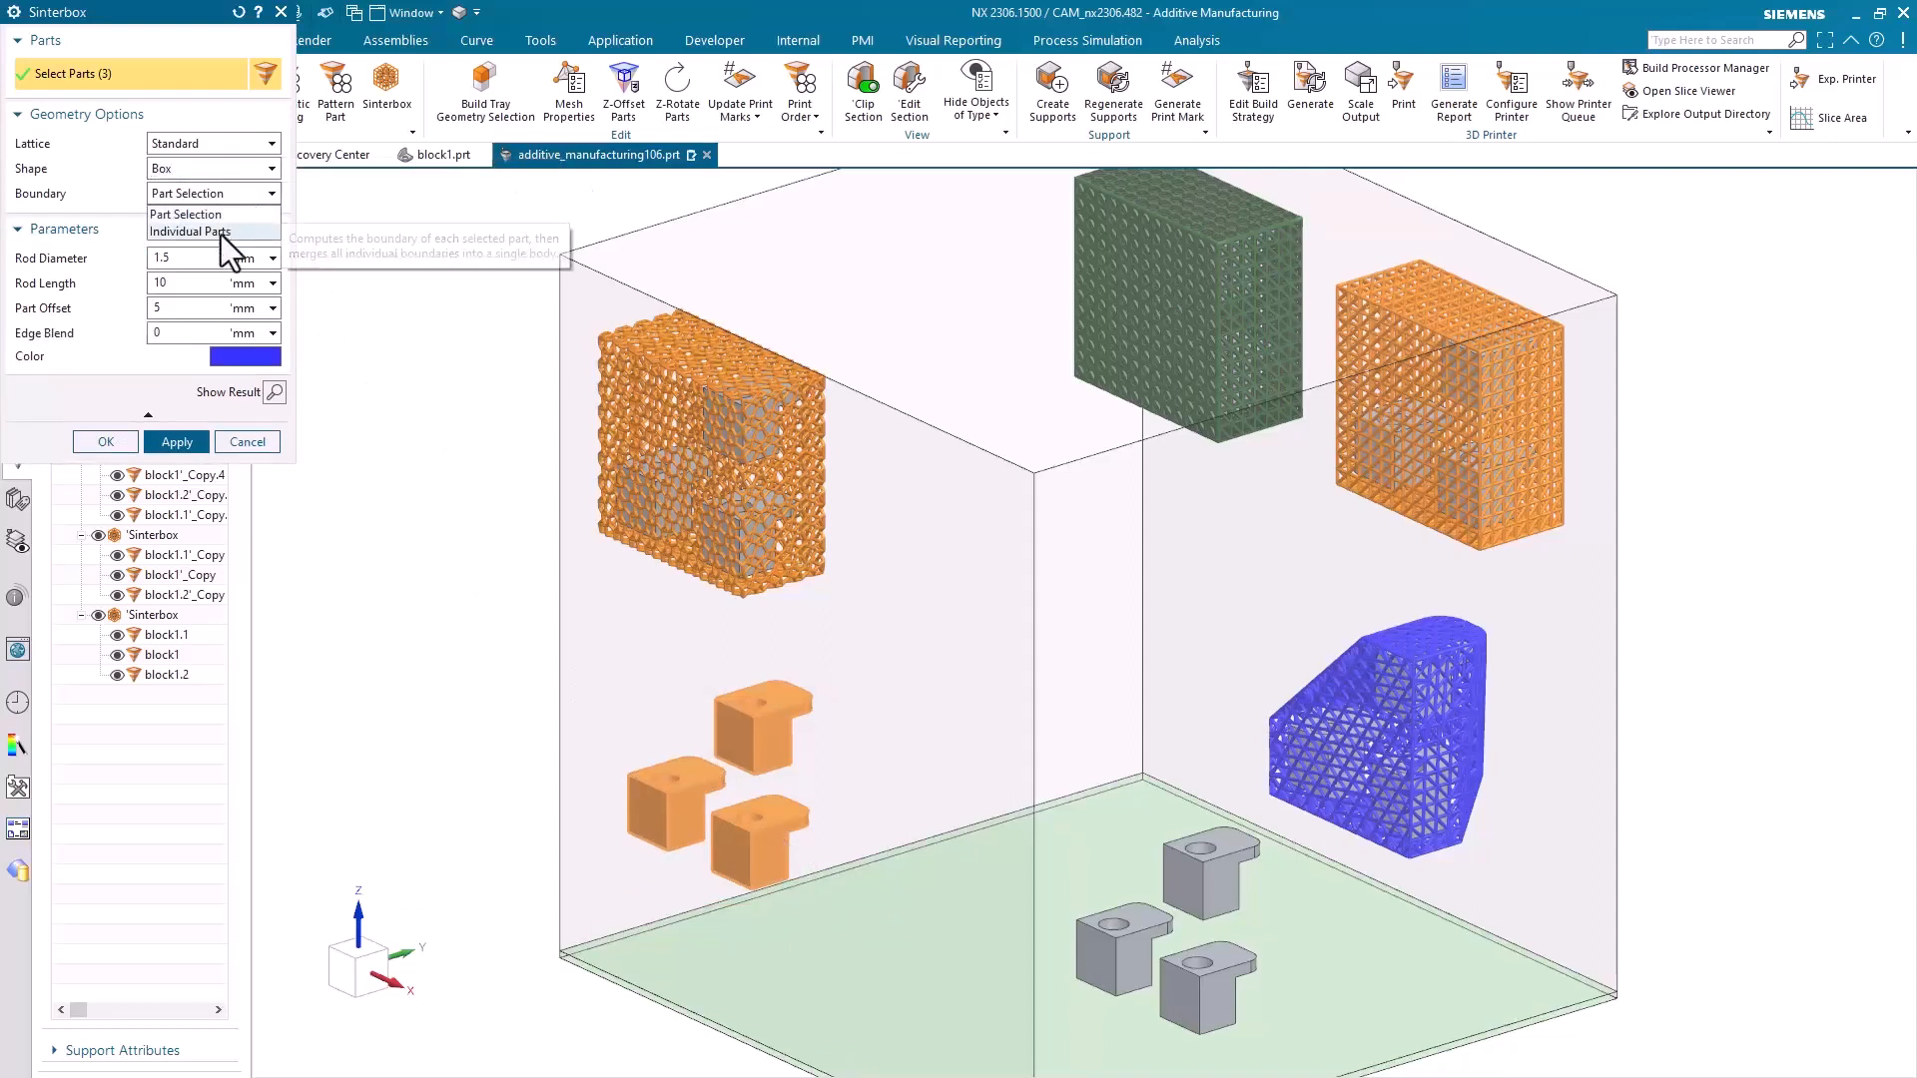
{"action": "left_click", "coordinate": [222, 234]}
Change the part offset of the Individual Parts sinterbox and set its colour to red
{"action": "left_click", "coordinate": [153, 309]}
{"action": "type", "text": "1"}
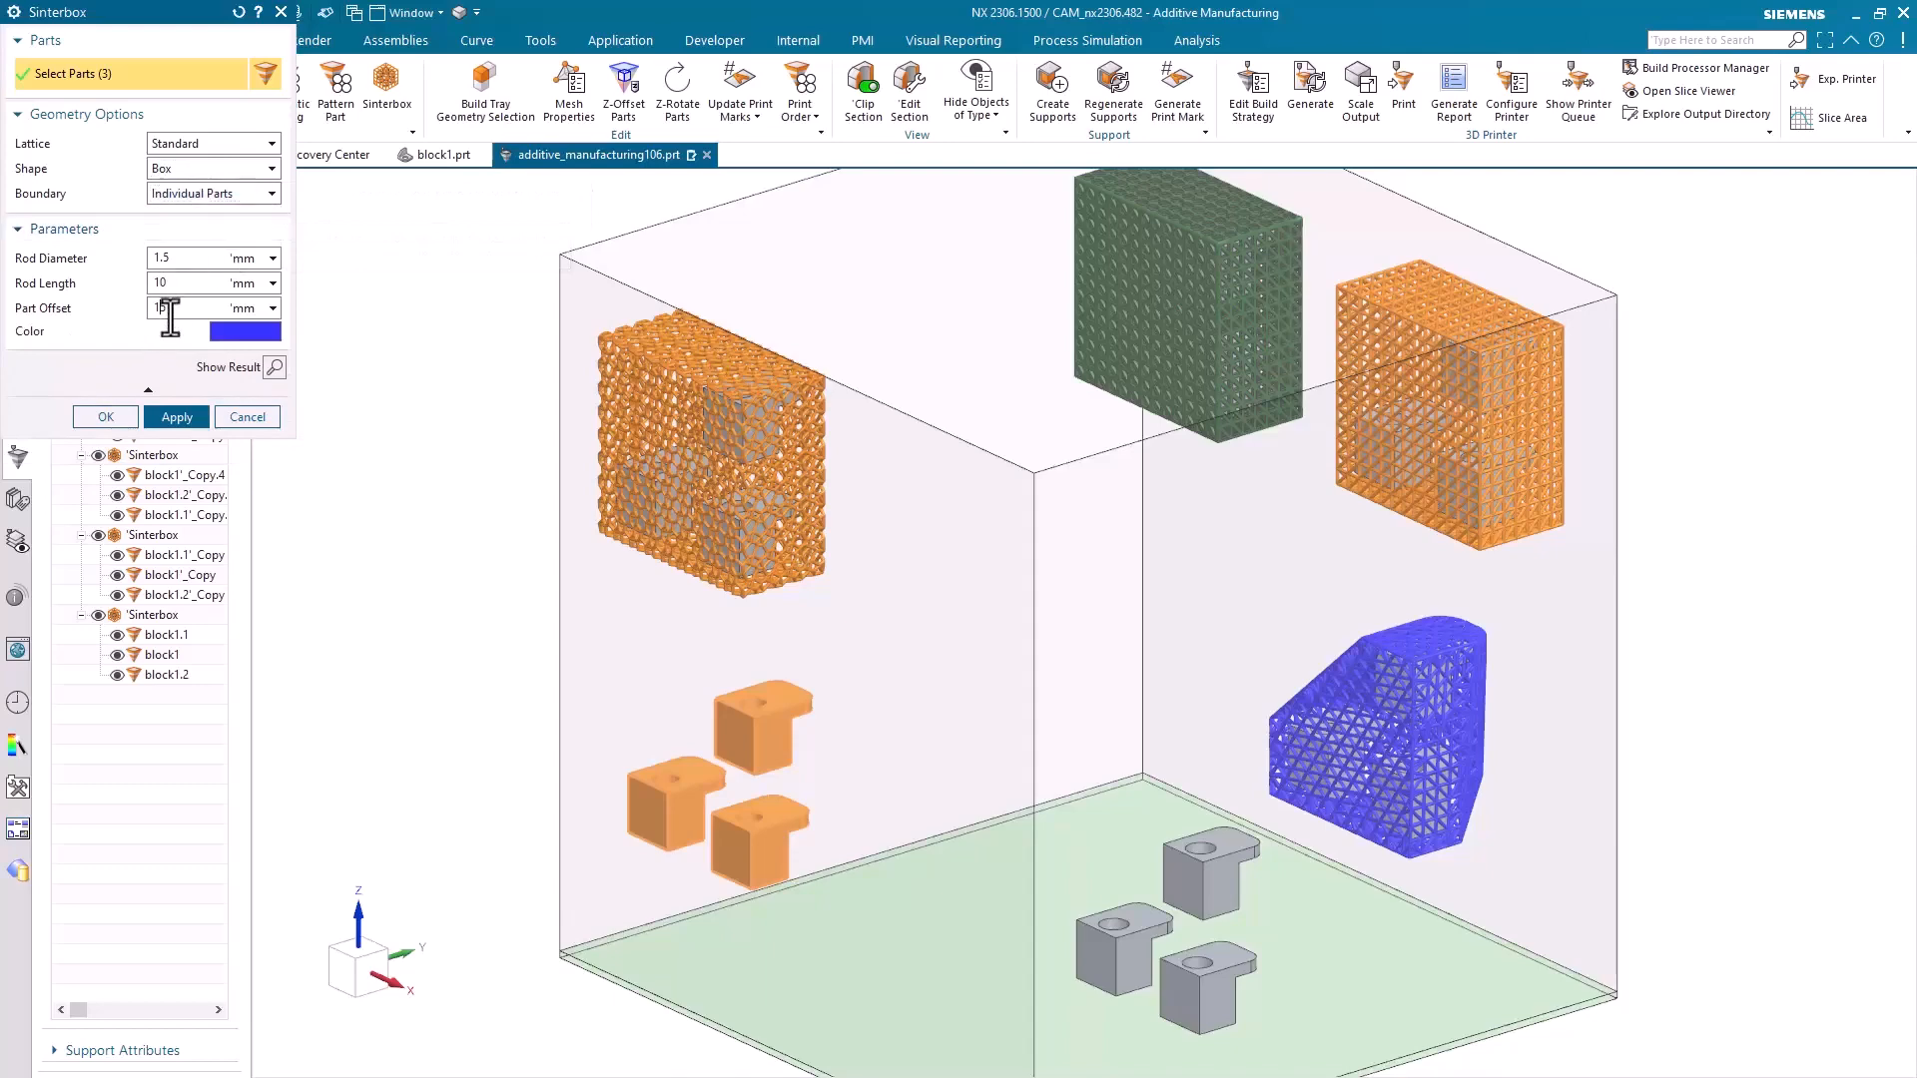
{"action": "left_click", "coordinate": [242, 334]}
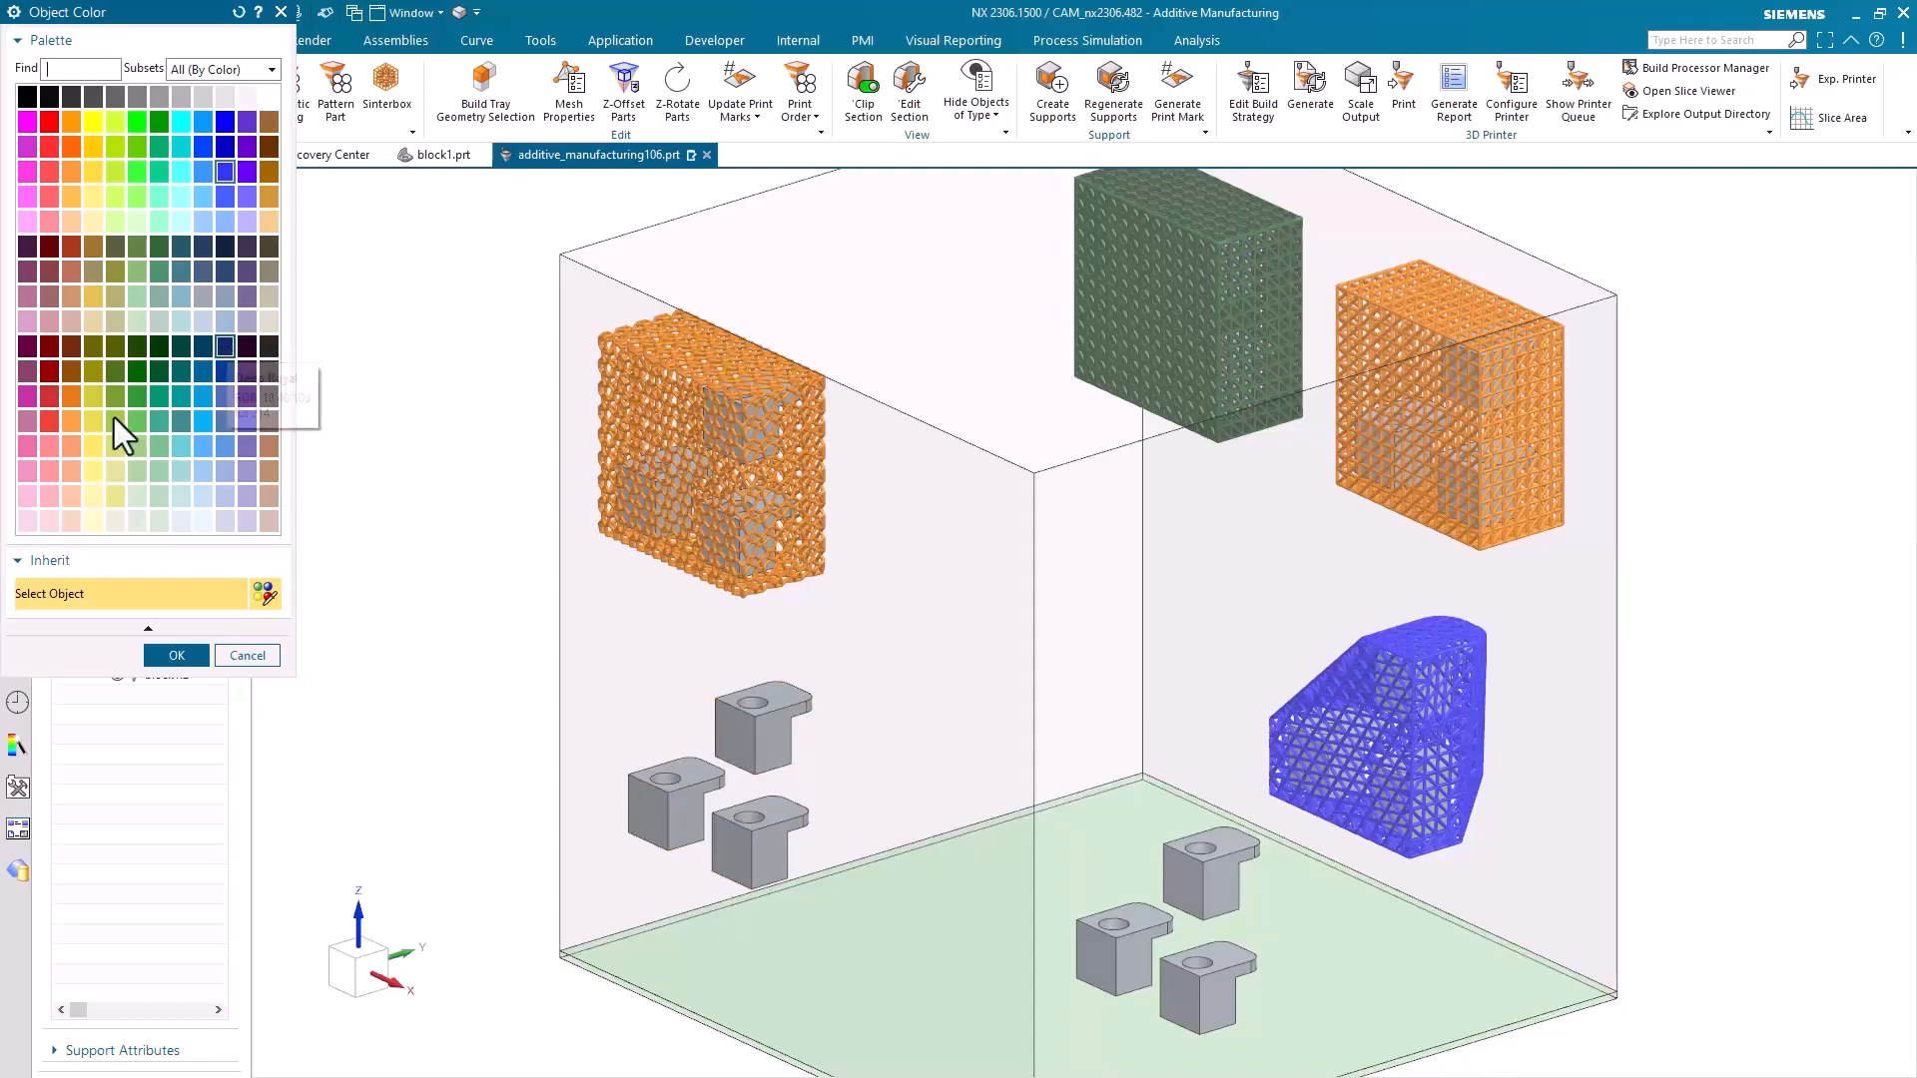
{"action": "left_click", "coordinate": [54, 420]}
{"action": "left_click", "coordinate": [165, 653]}
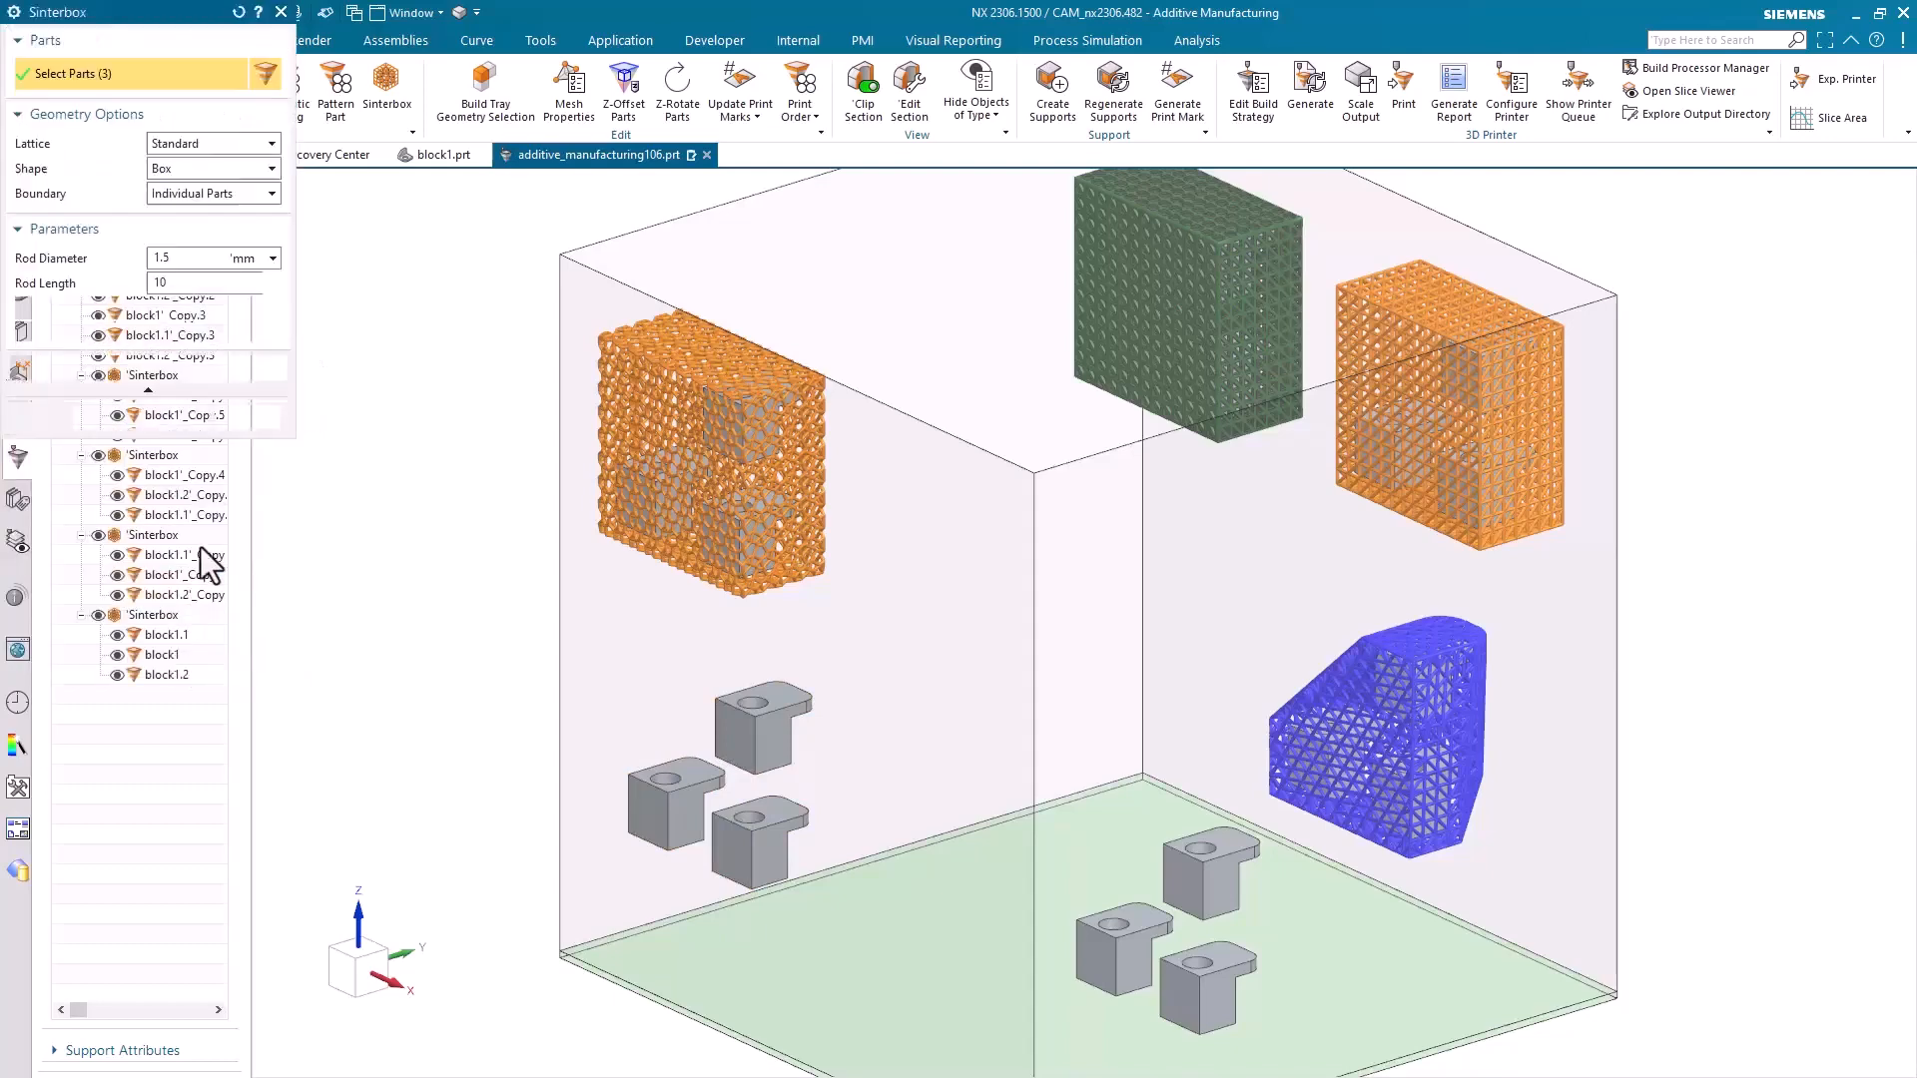
Generate the red Individual Parts sinterbox around the three lower-left blocks and apply it
{"action": "left_click", "coordinate": [276, 370]}
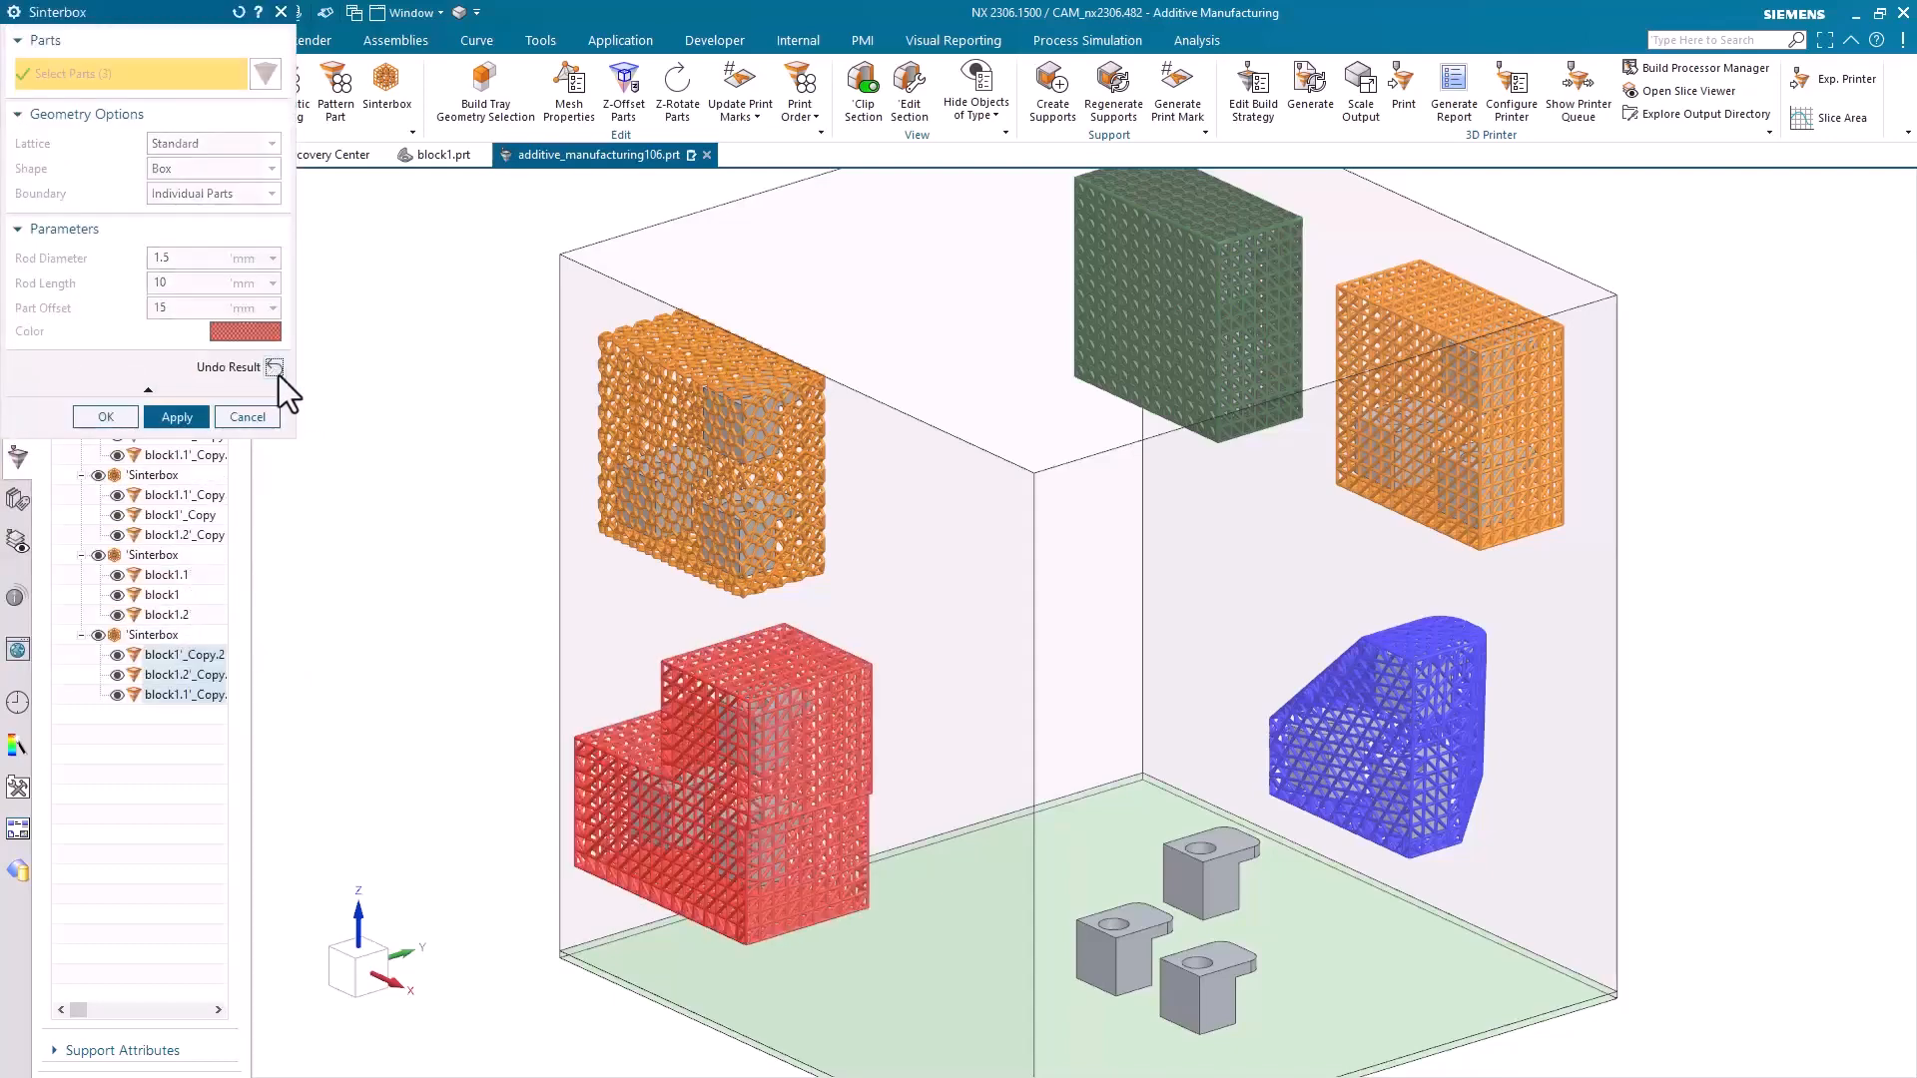
{"action": "left_click", "coordinate": [184, 420]}
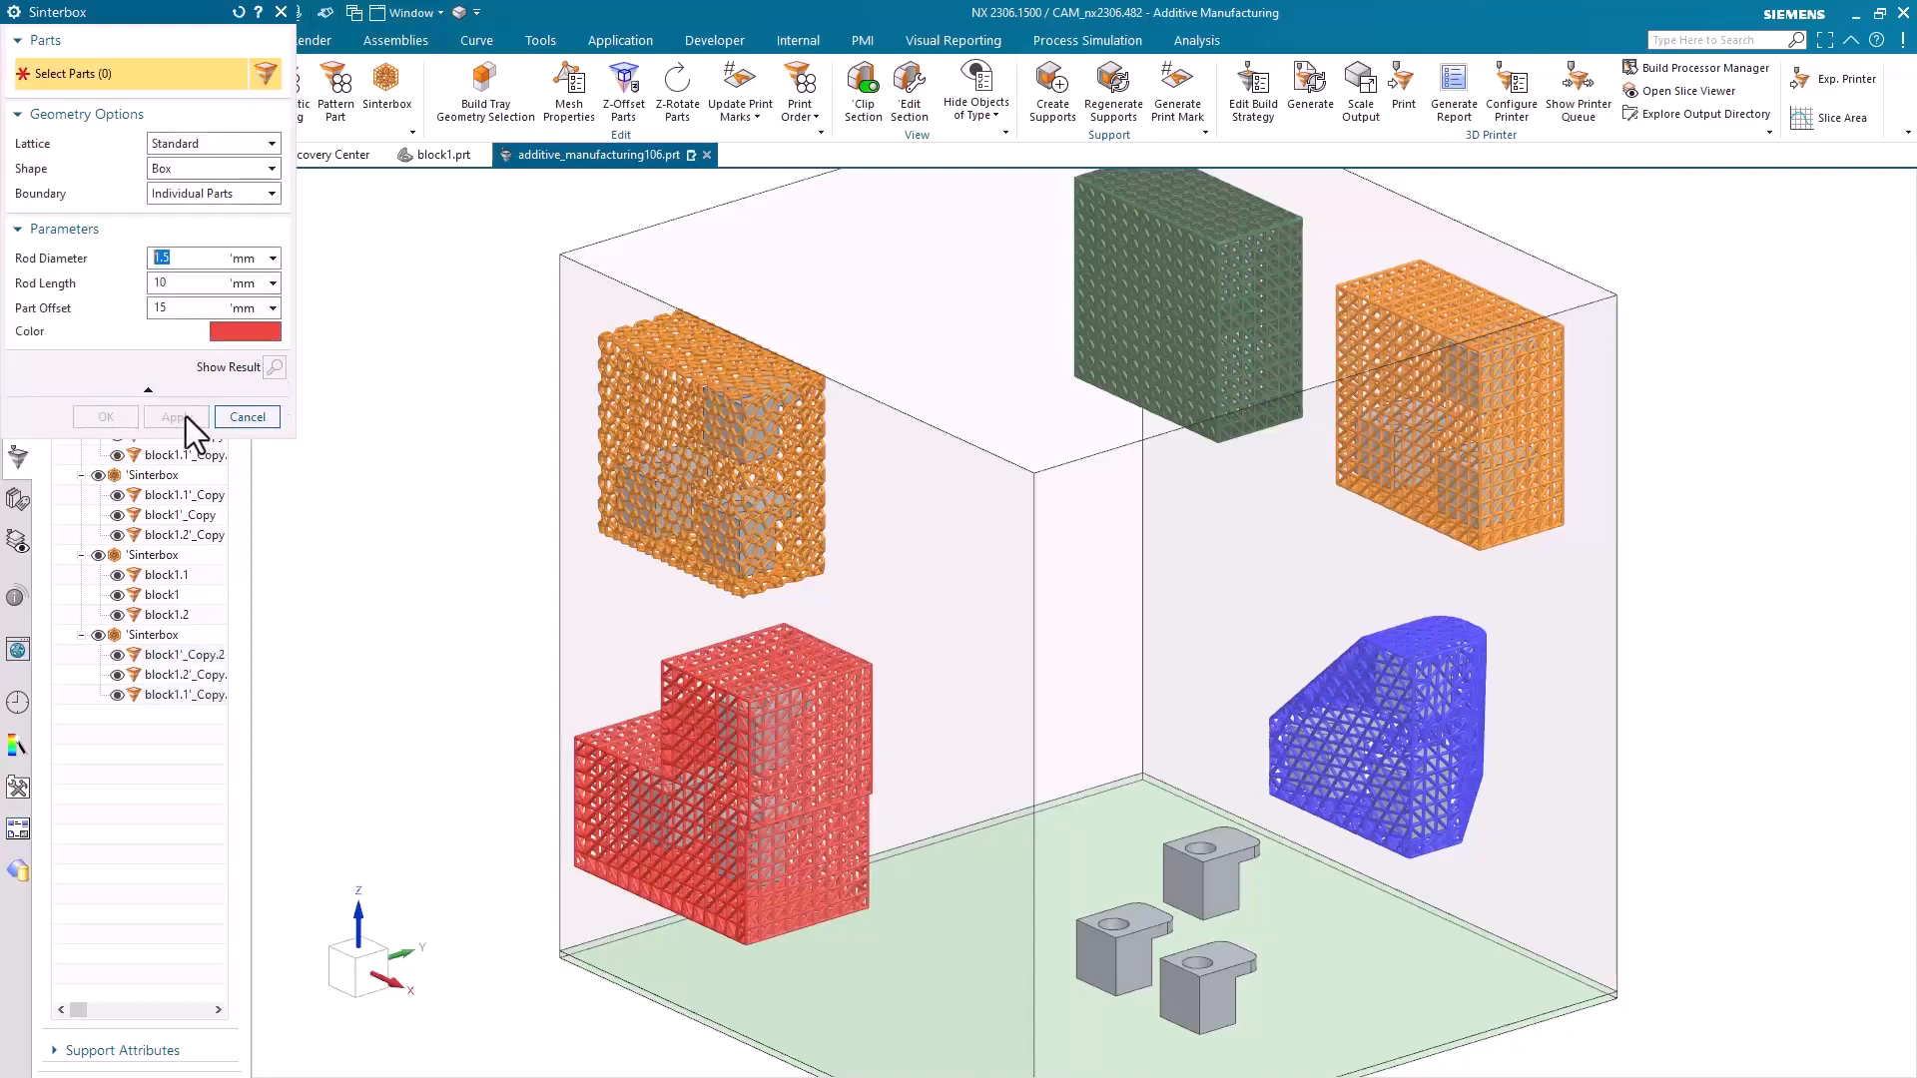
Create a red box-shaped Standard sinterbox around the remaining three blocks with a Part Selection boundary and a 5 mm edge blend
{"action": "left_click_drag", "start_coordinate": [1054, 835], "coordinate": [1253, 1029]}
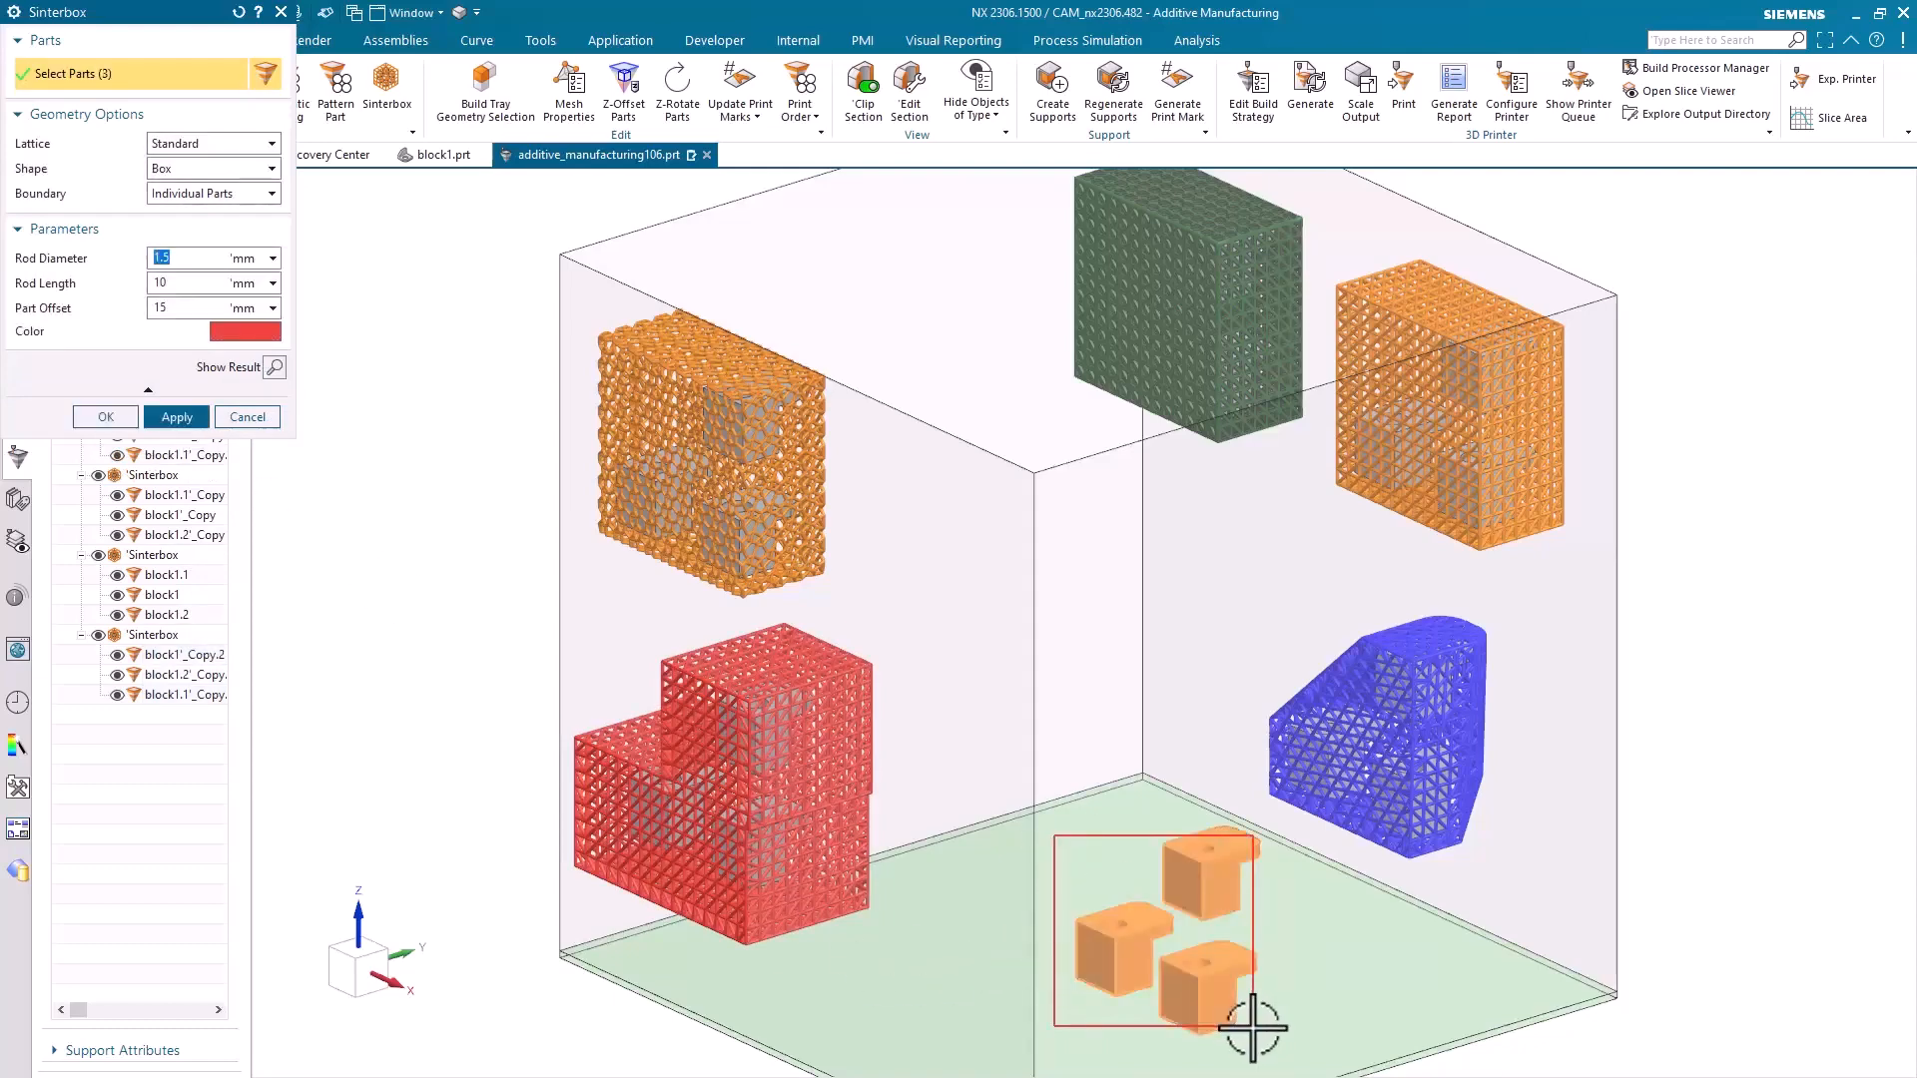
{"action": "left_click", "coordinate": [221, 195]}
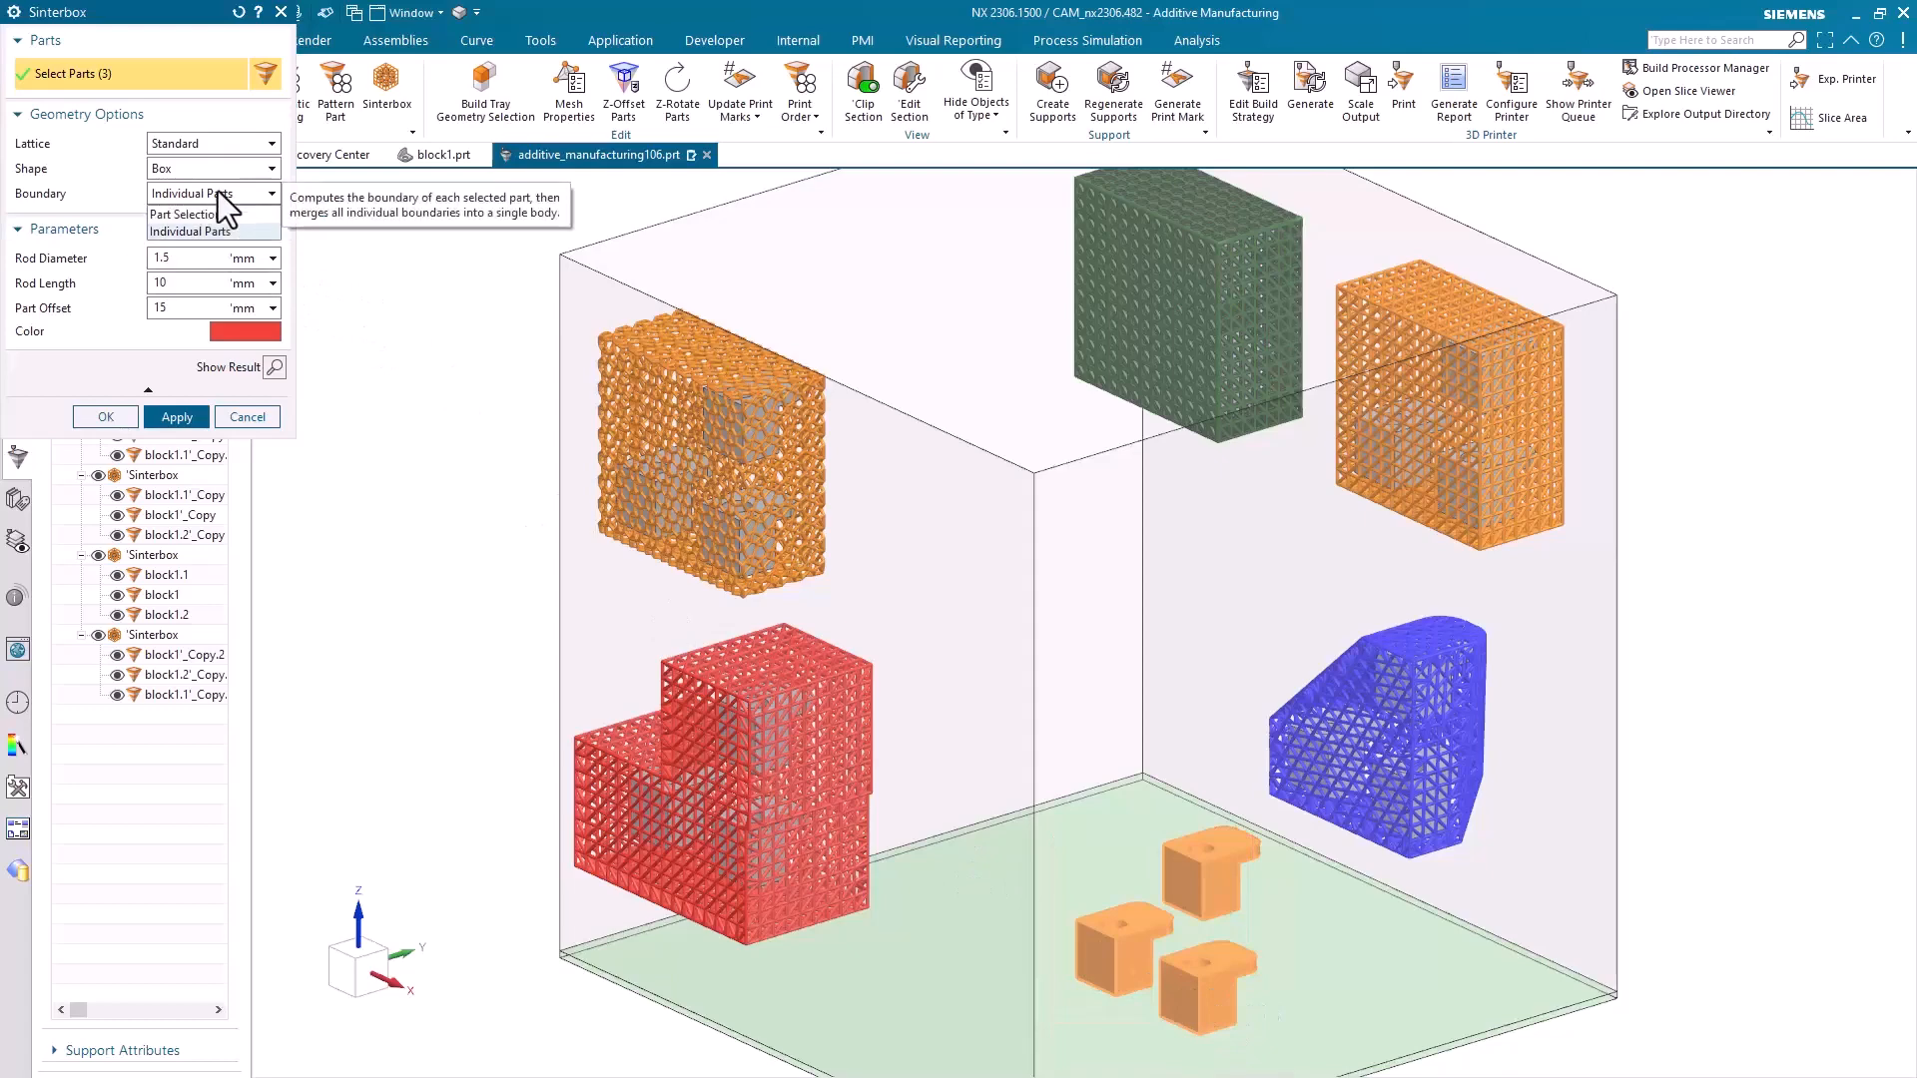
{"action": "left_click", "coordinate": [221, 215]}
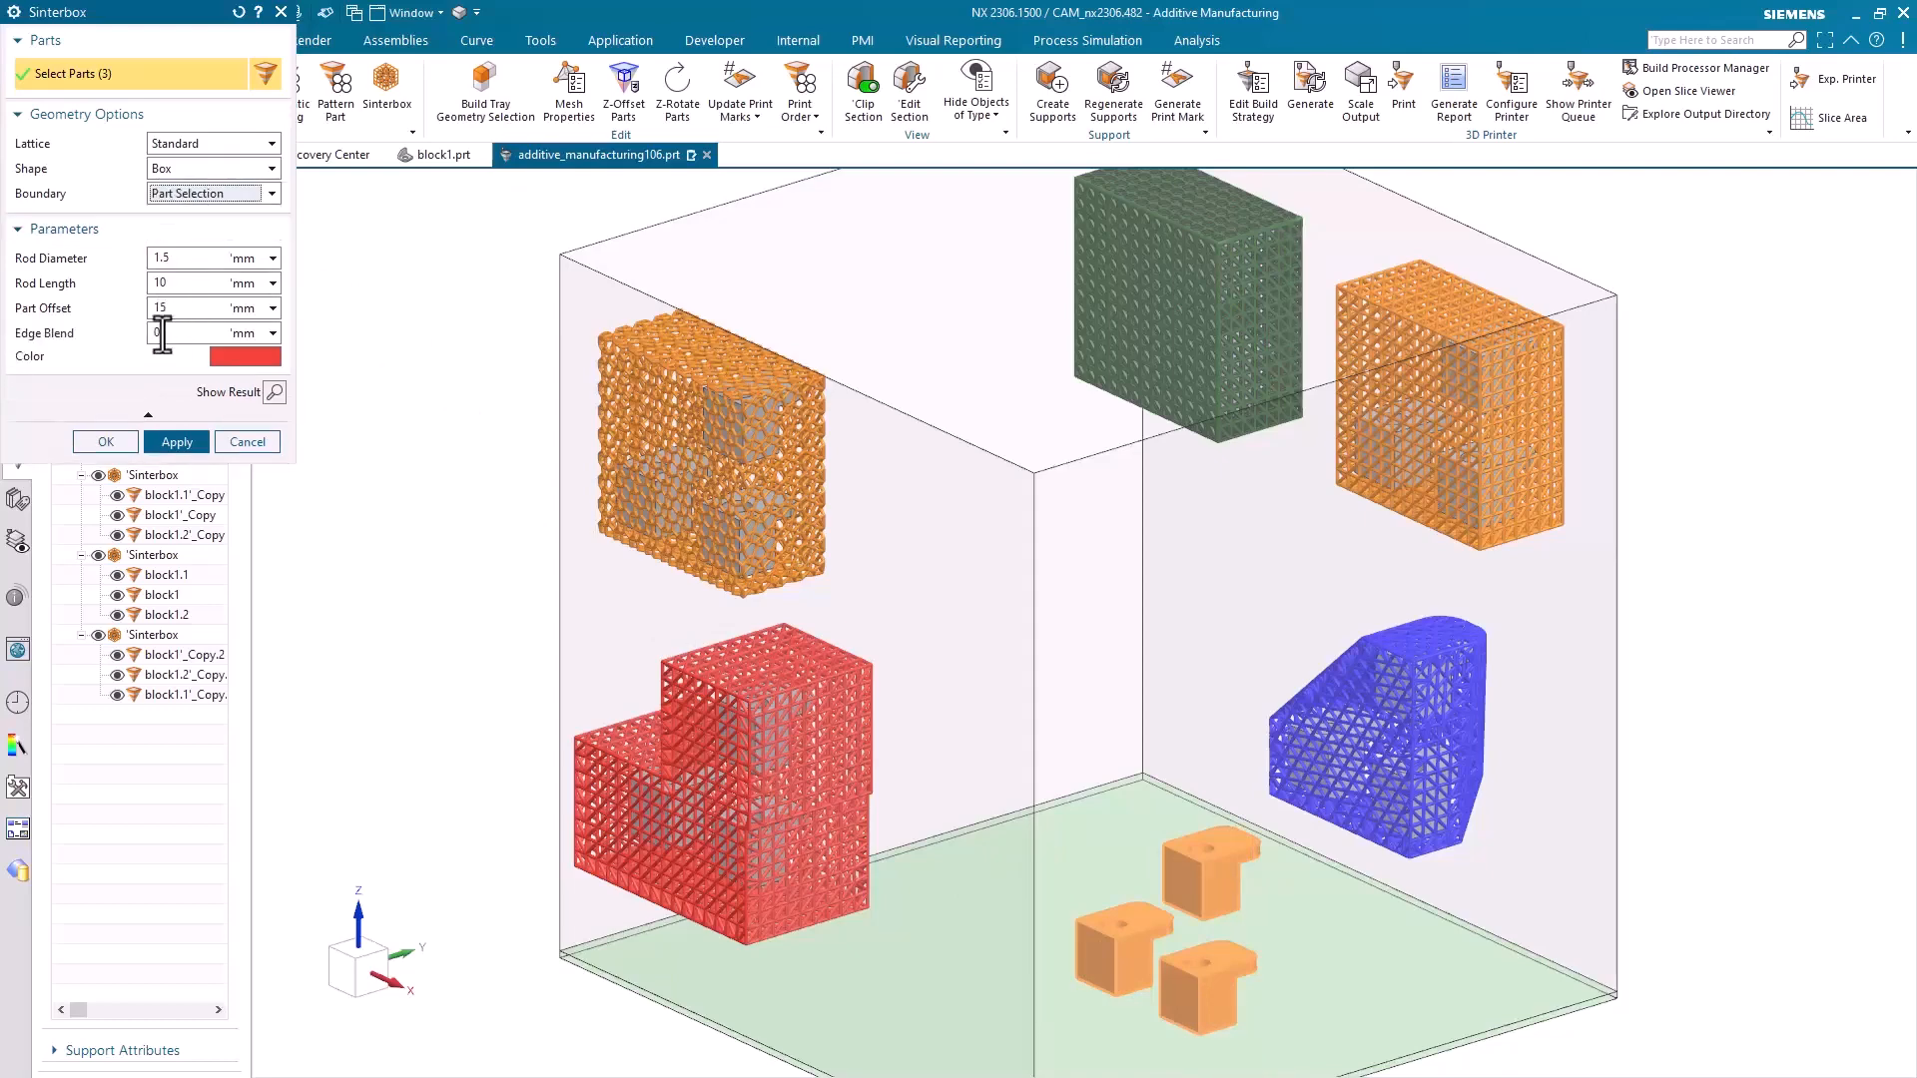
{"action": "left_click", "coordinate": [145, 333]}
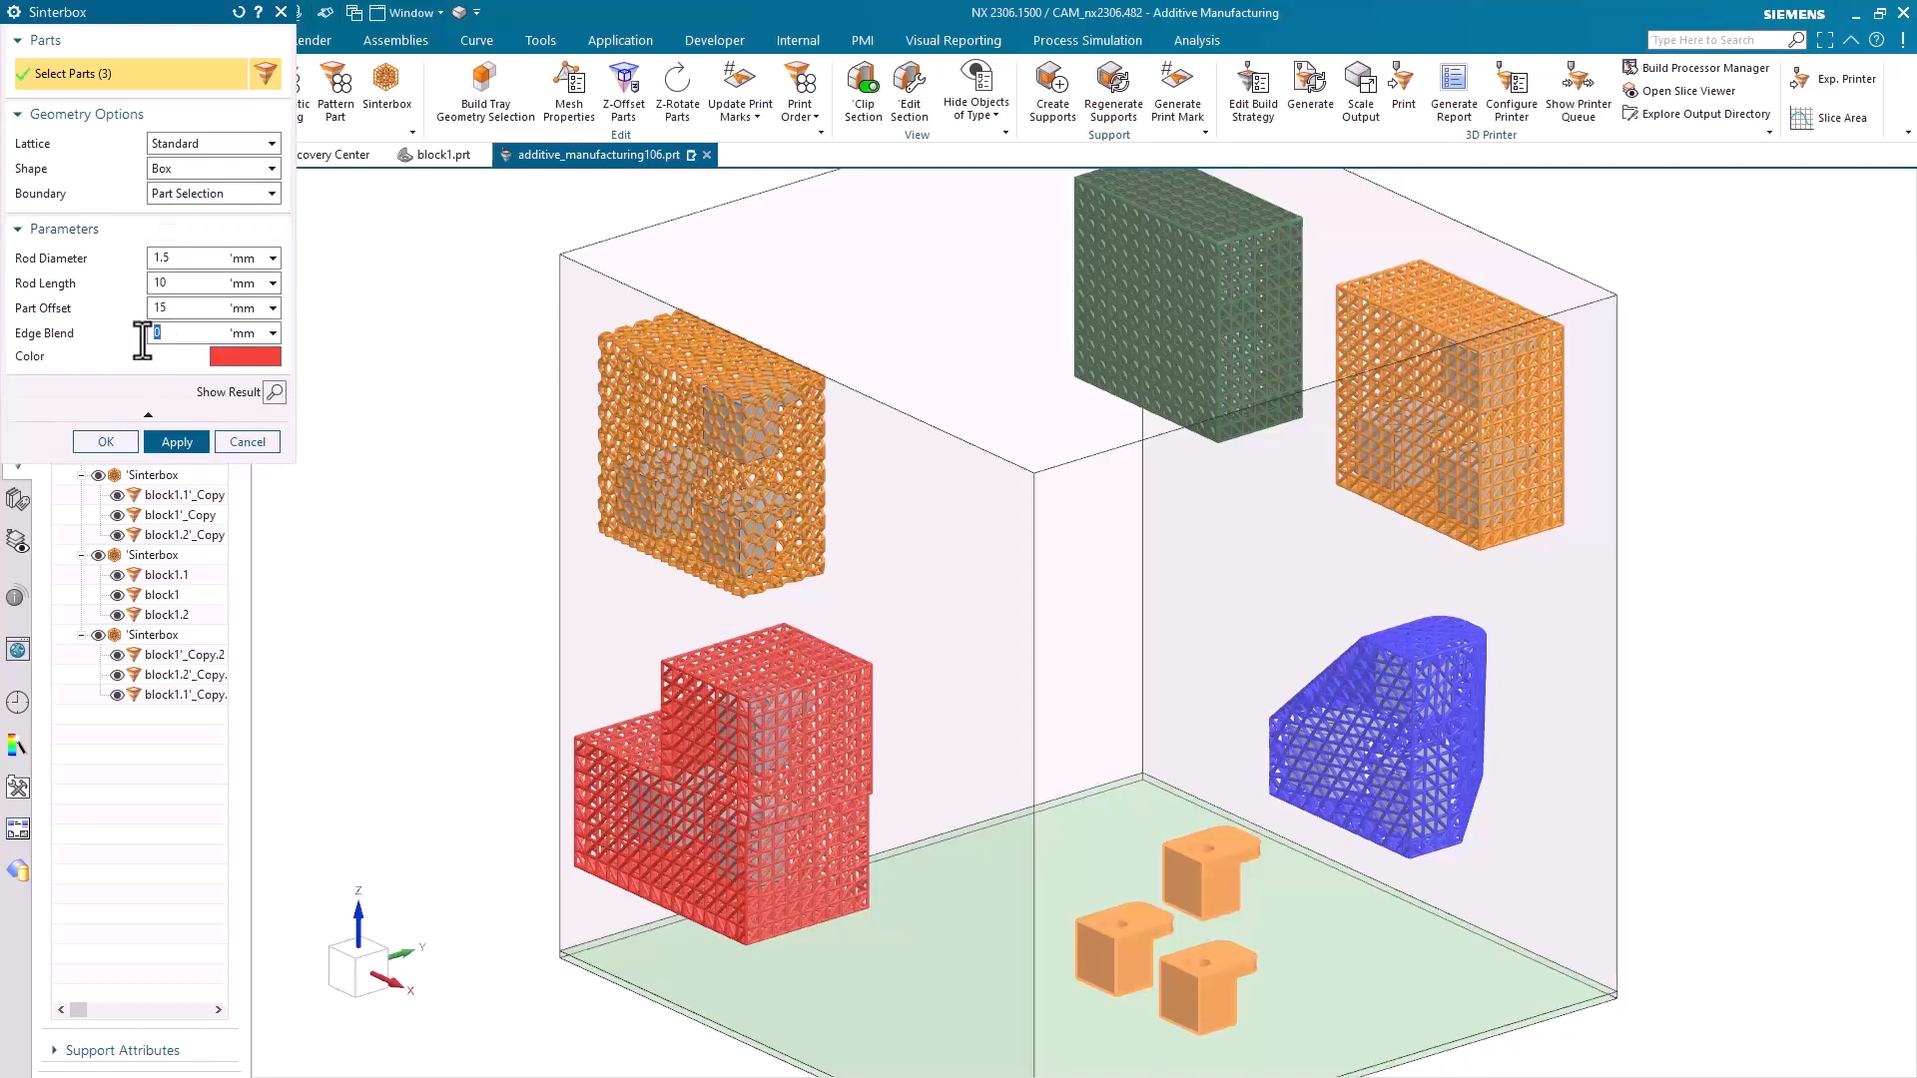
{"action": "type", "text": "5"}
{"action": "left_click", "coordinate": [278, 389]}
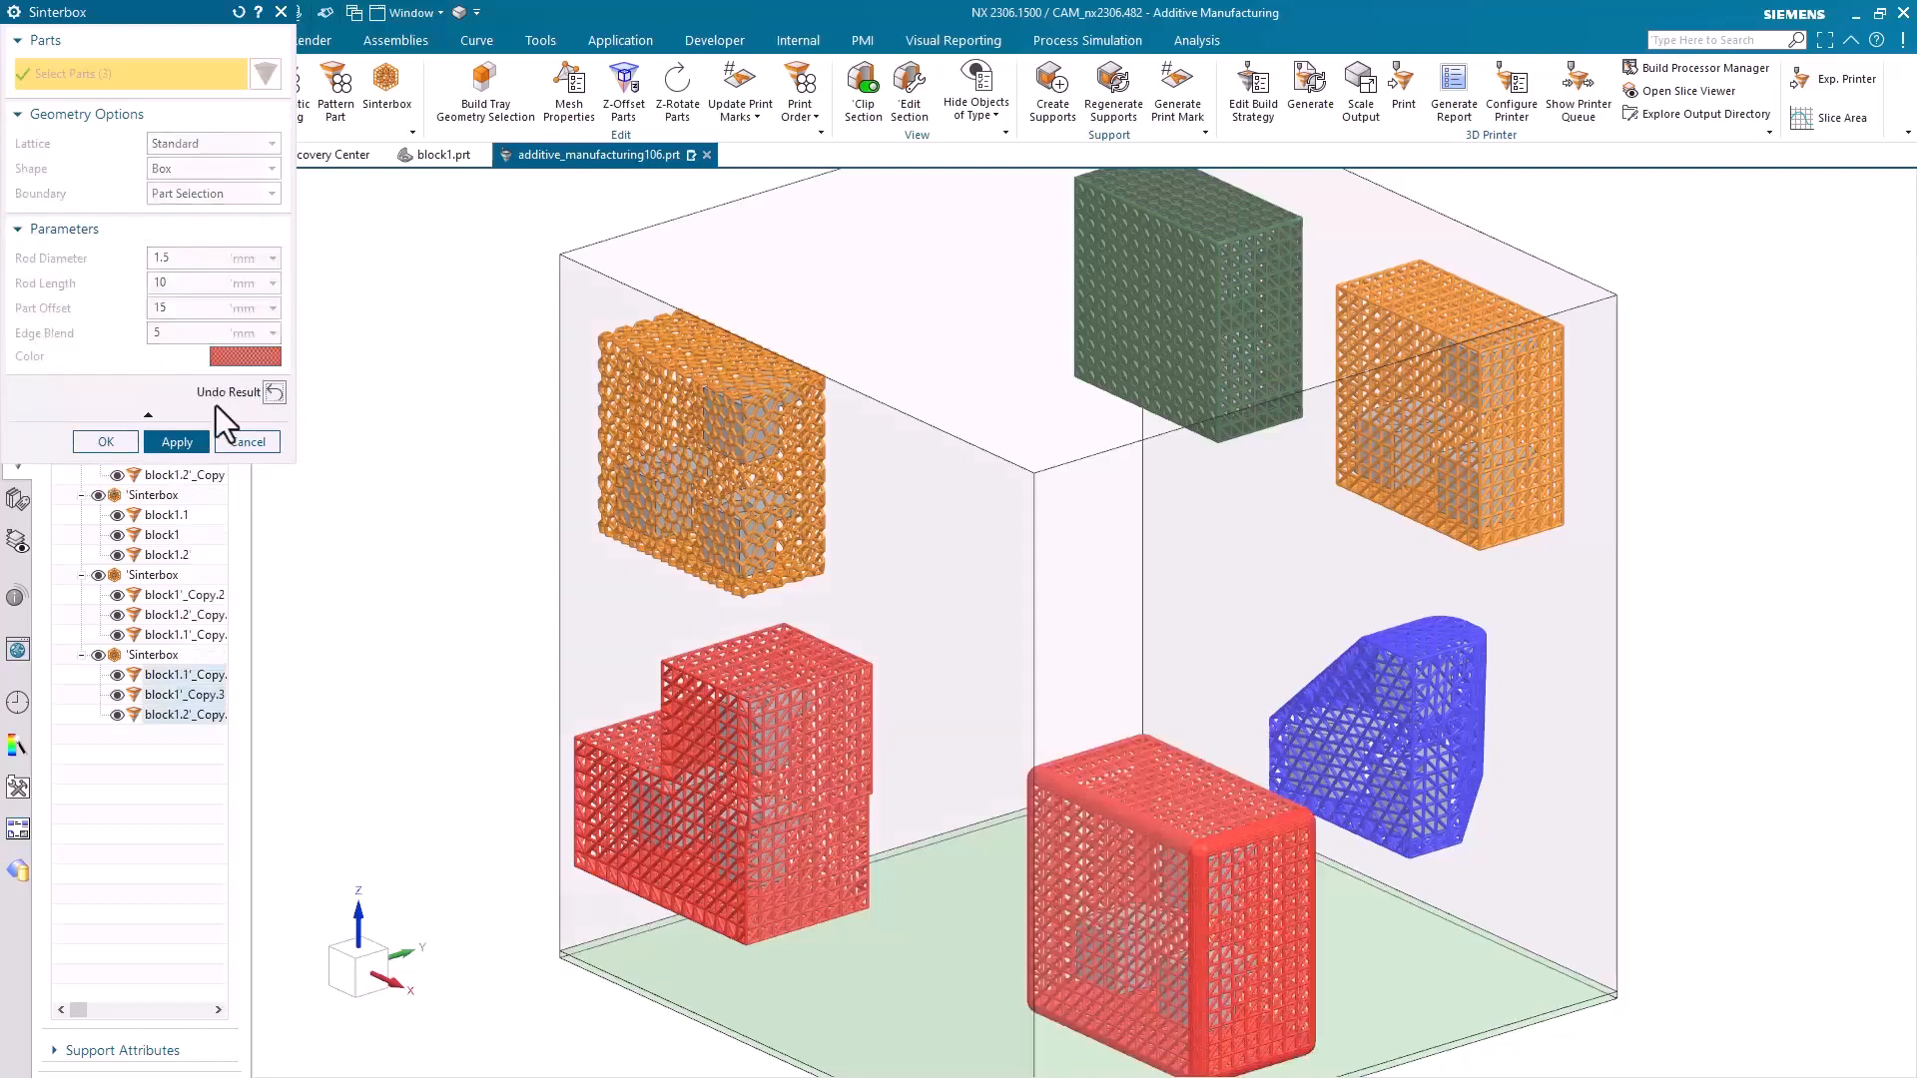
{"action": "left_click", "coordinate": [124, 441]}
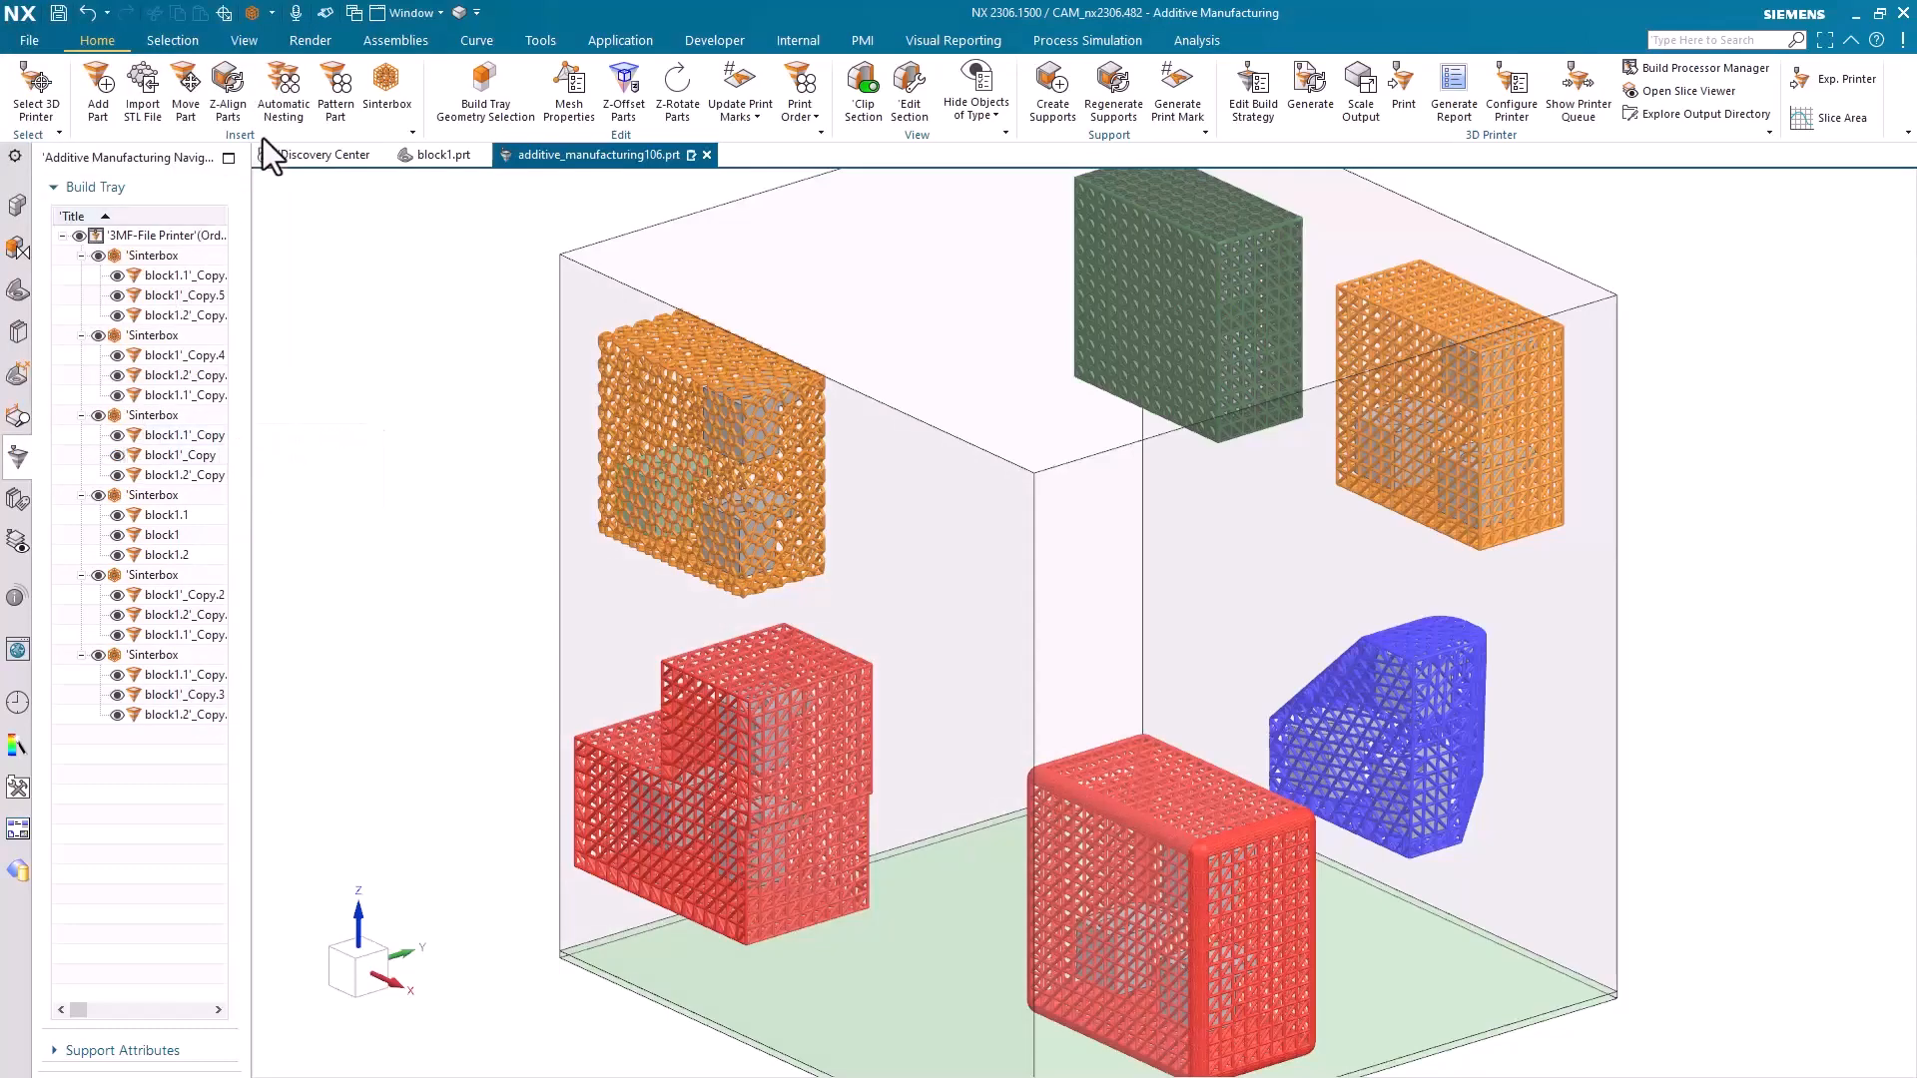
Nest all sinterboxes automatically in 3D with the Optimize Height solution mode and inspect the layout from above
{"action": "left_click", "coordinate": [279, 100]}
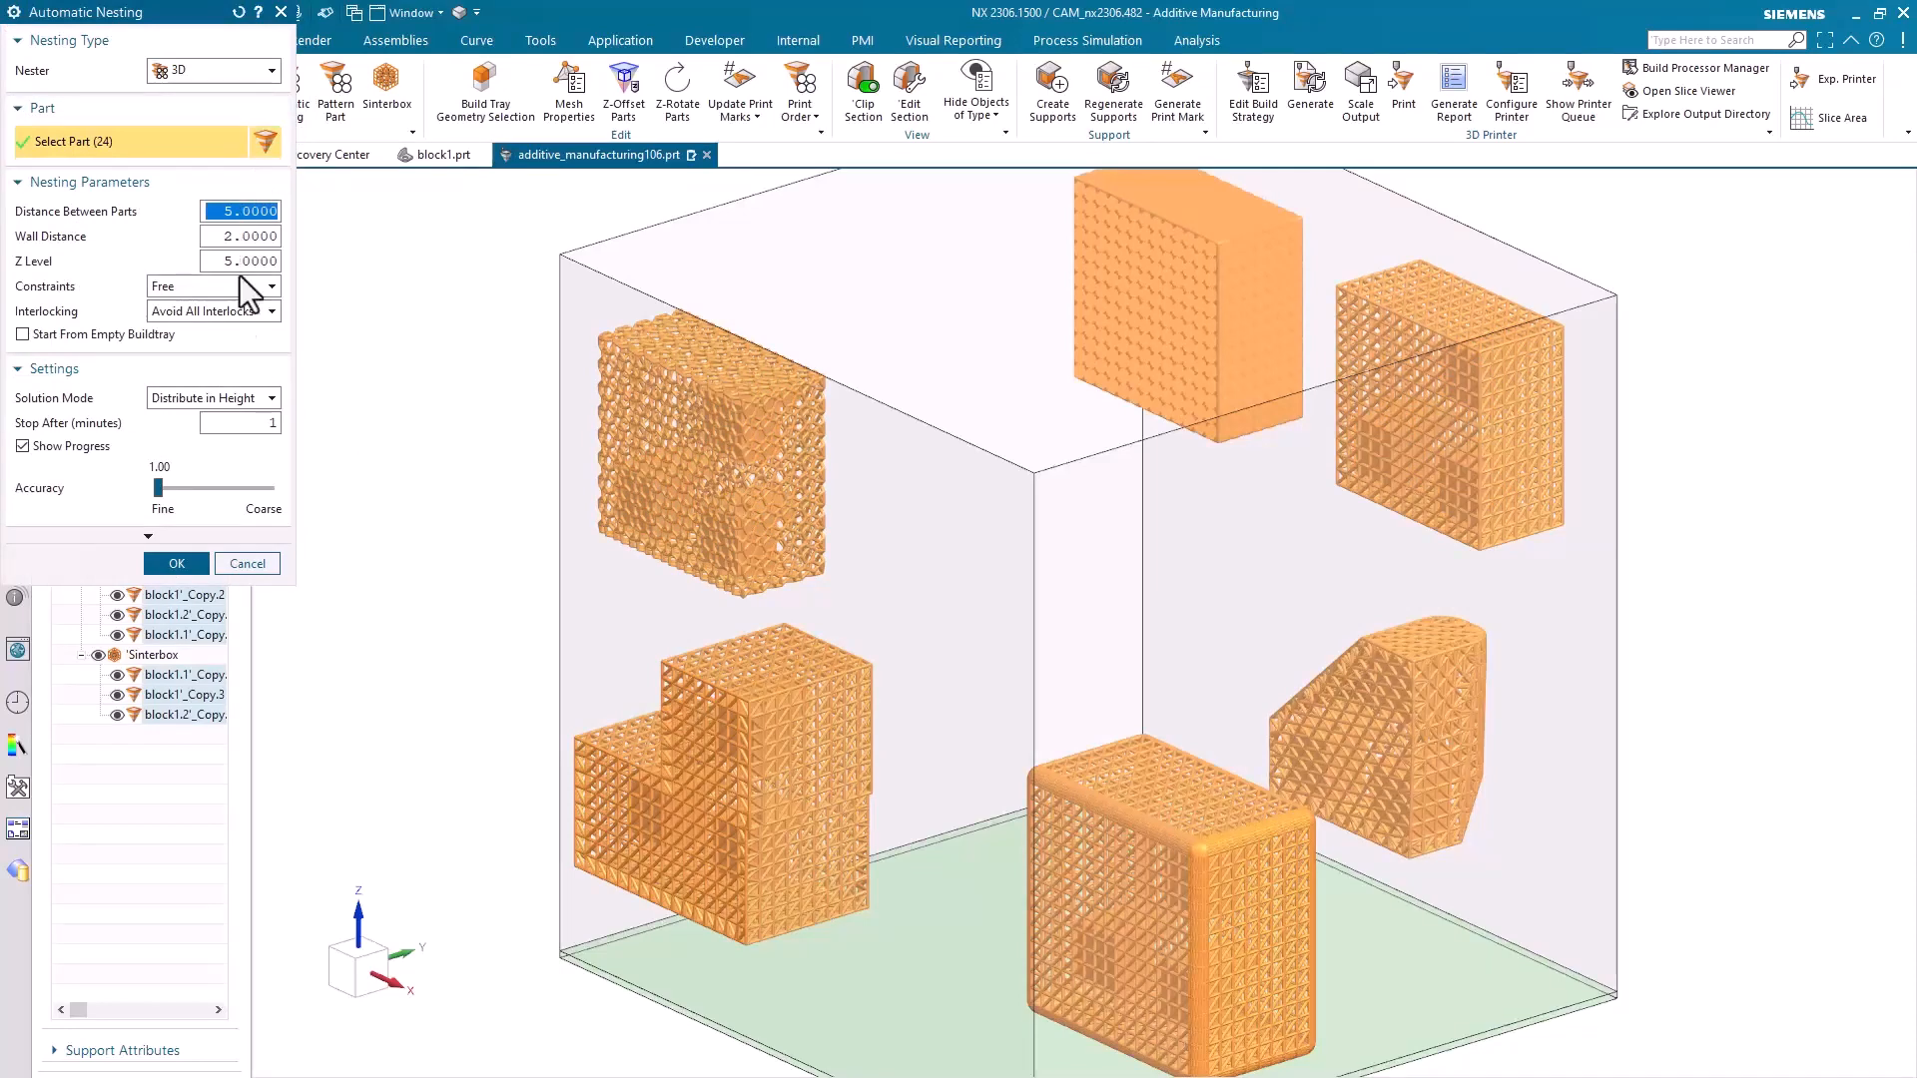
{"action": "left_click", "coordinate": [230, 397]}
{"action": "left_click", "coordinate": [230, 415]}
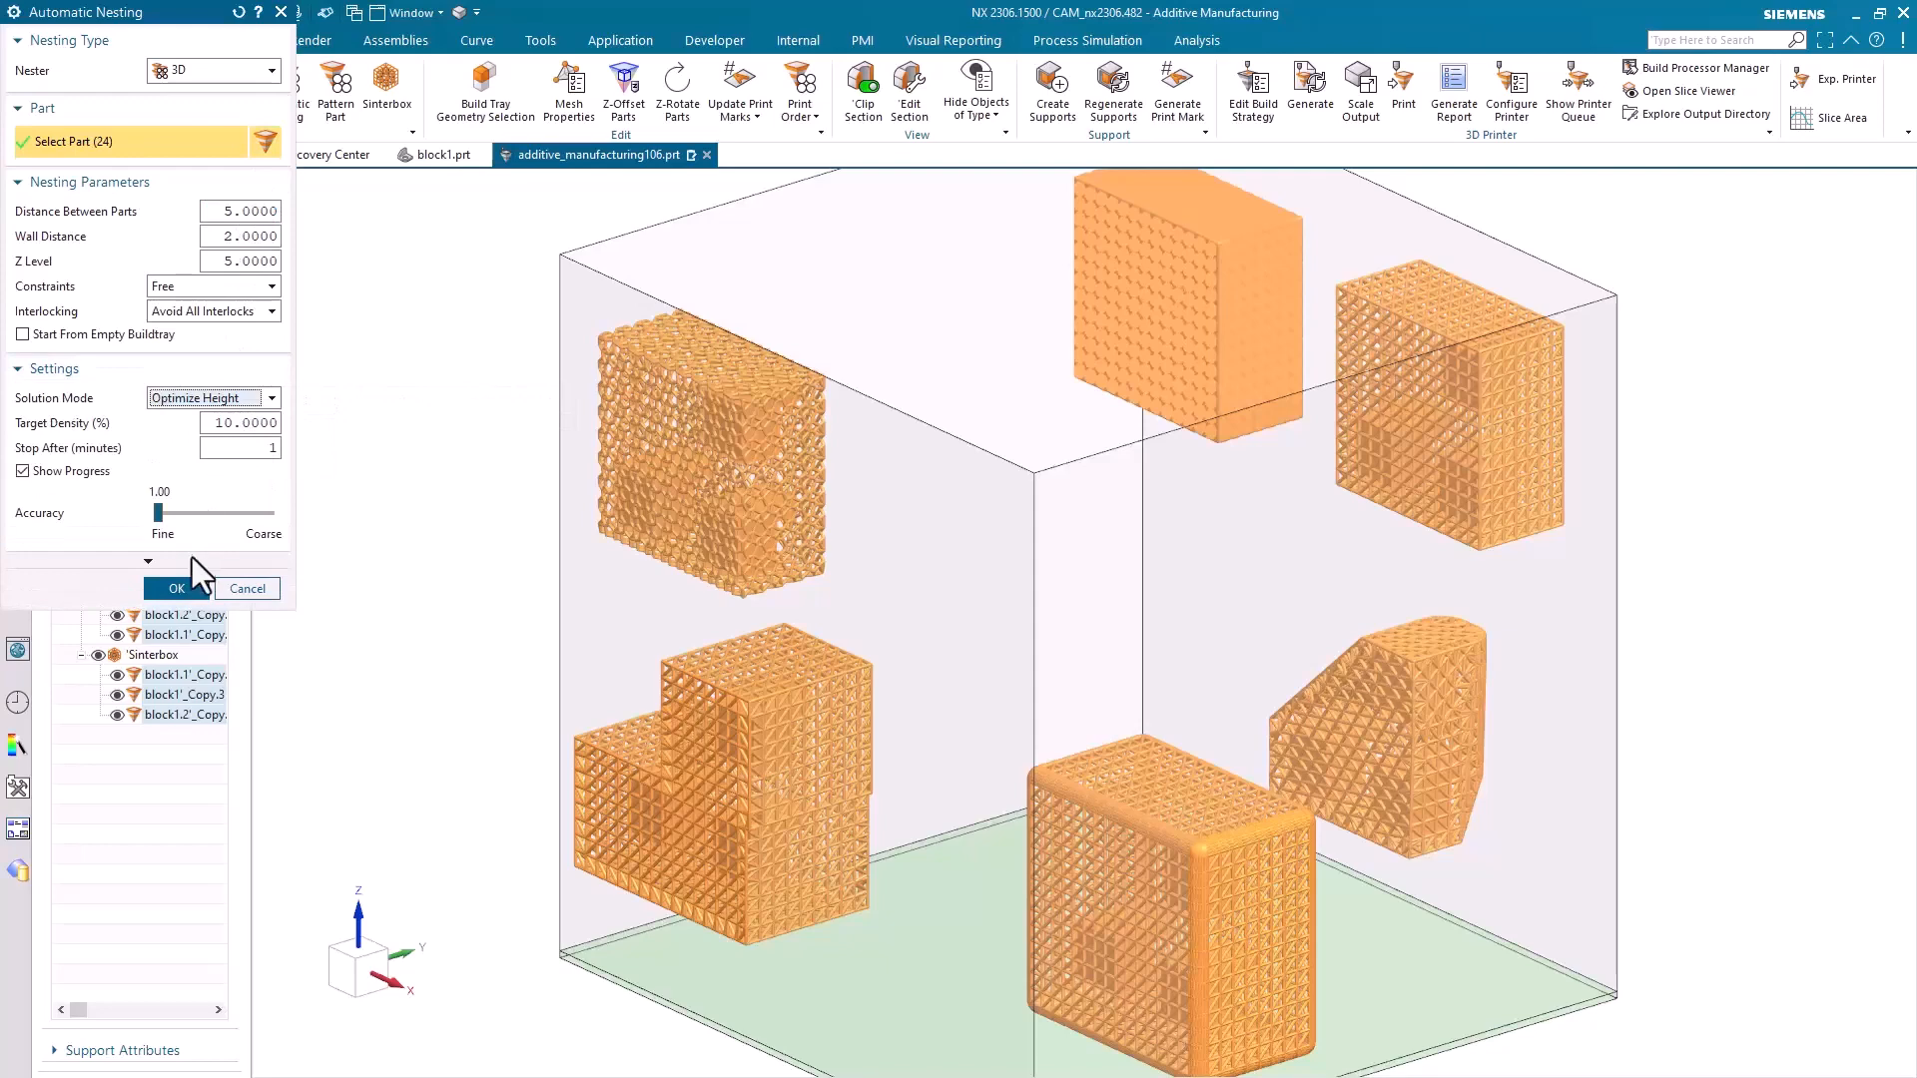
{"action": "left_click", "coordinate": [192, 587]}
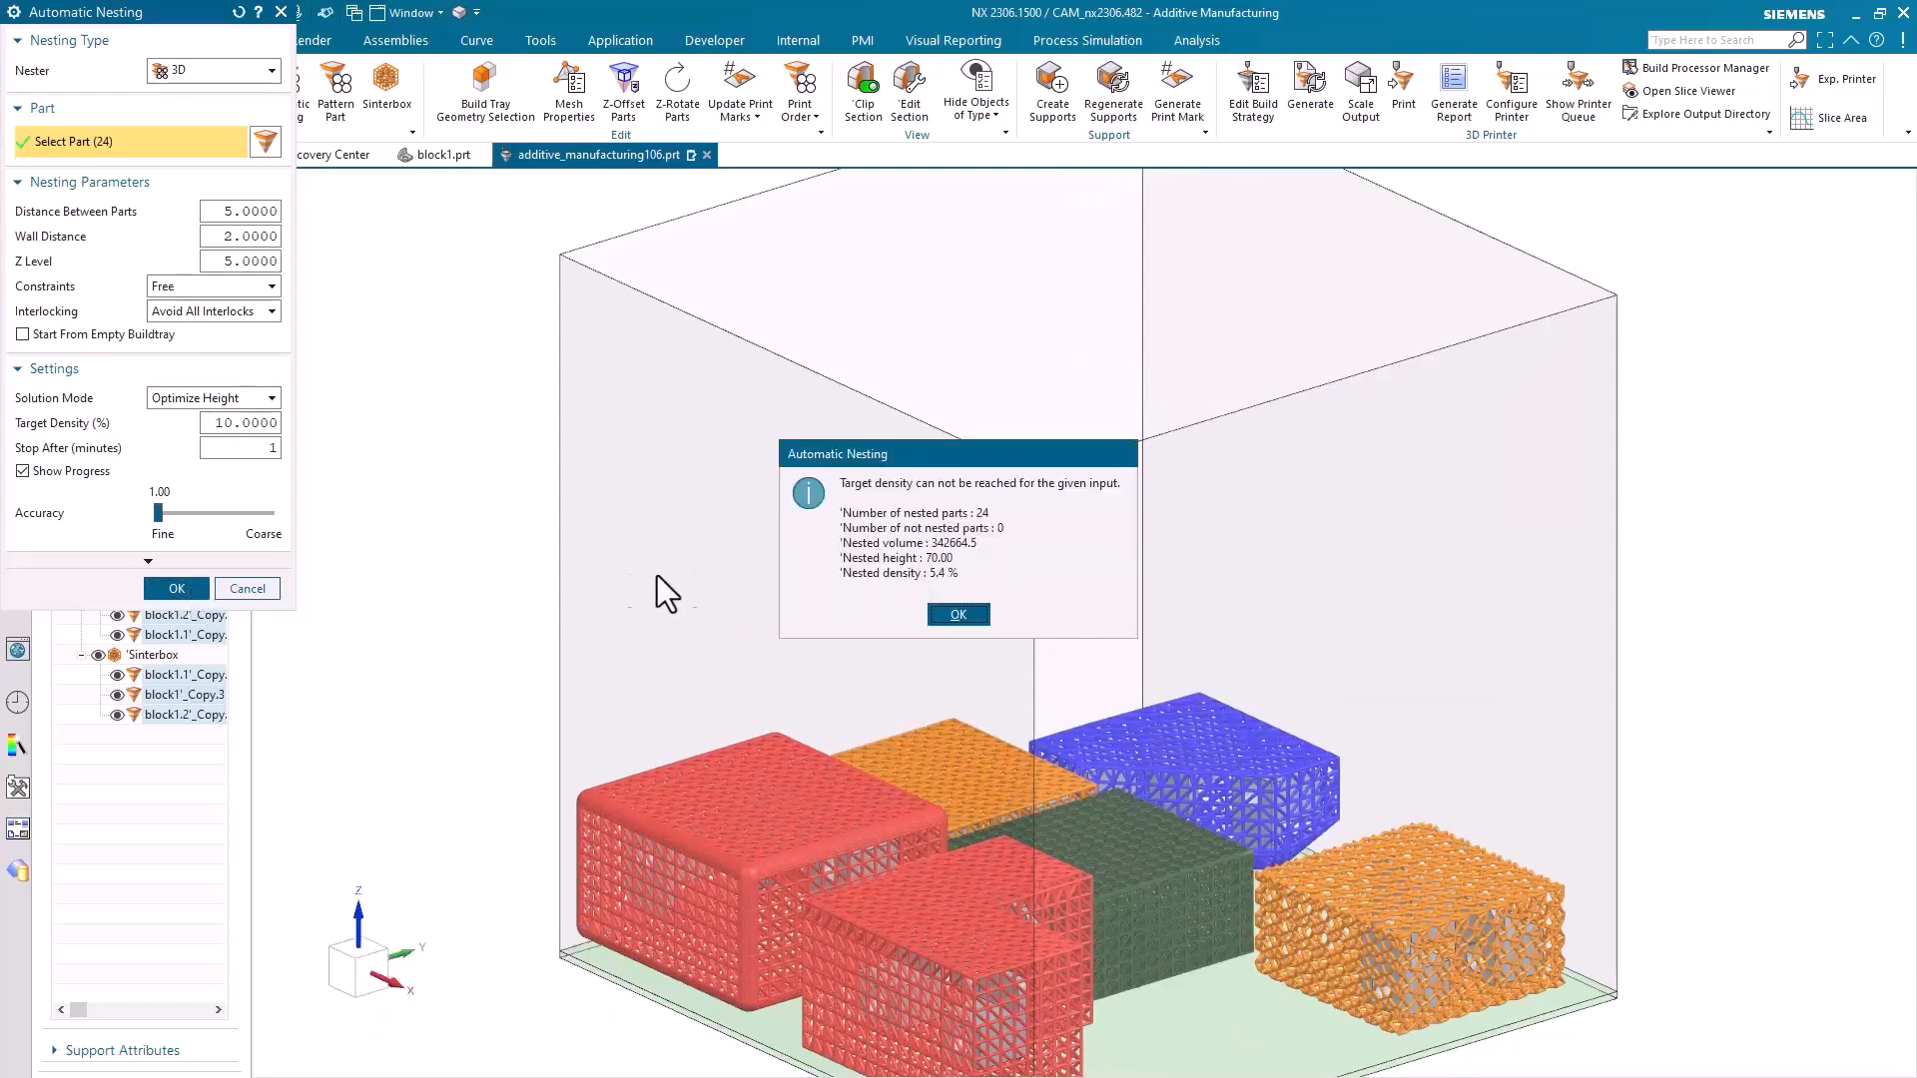
{"action": "left_click", "coordinate": [946, 611]}
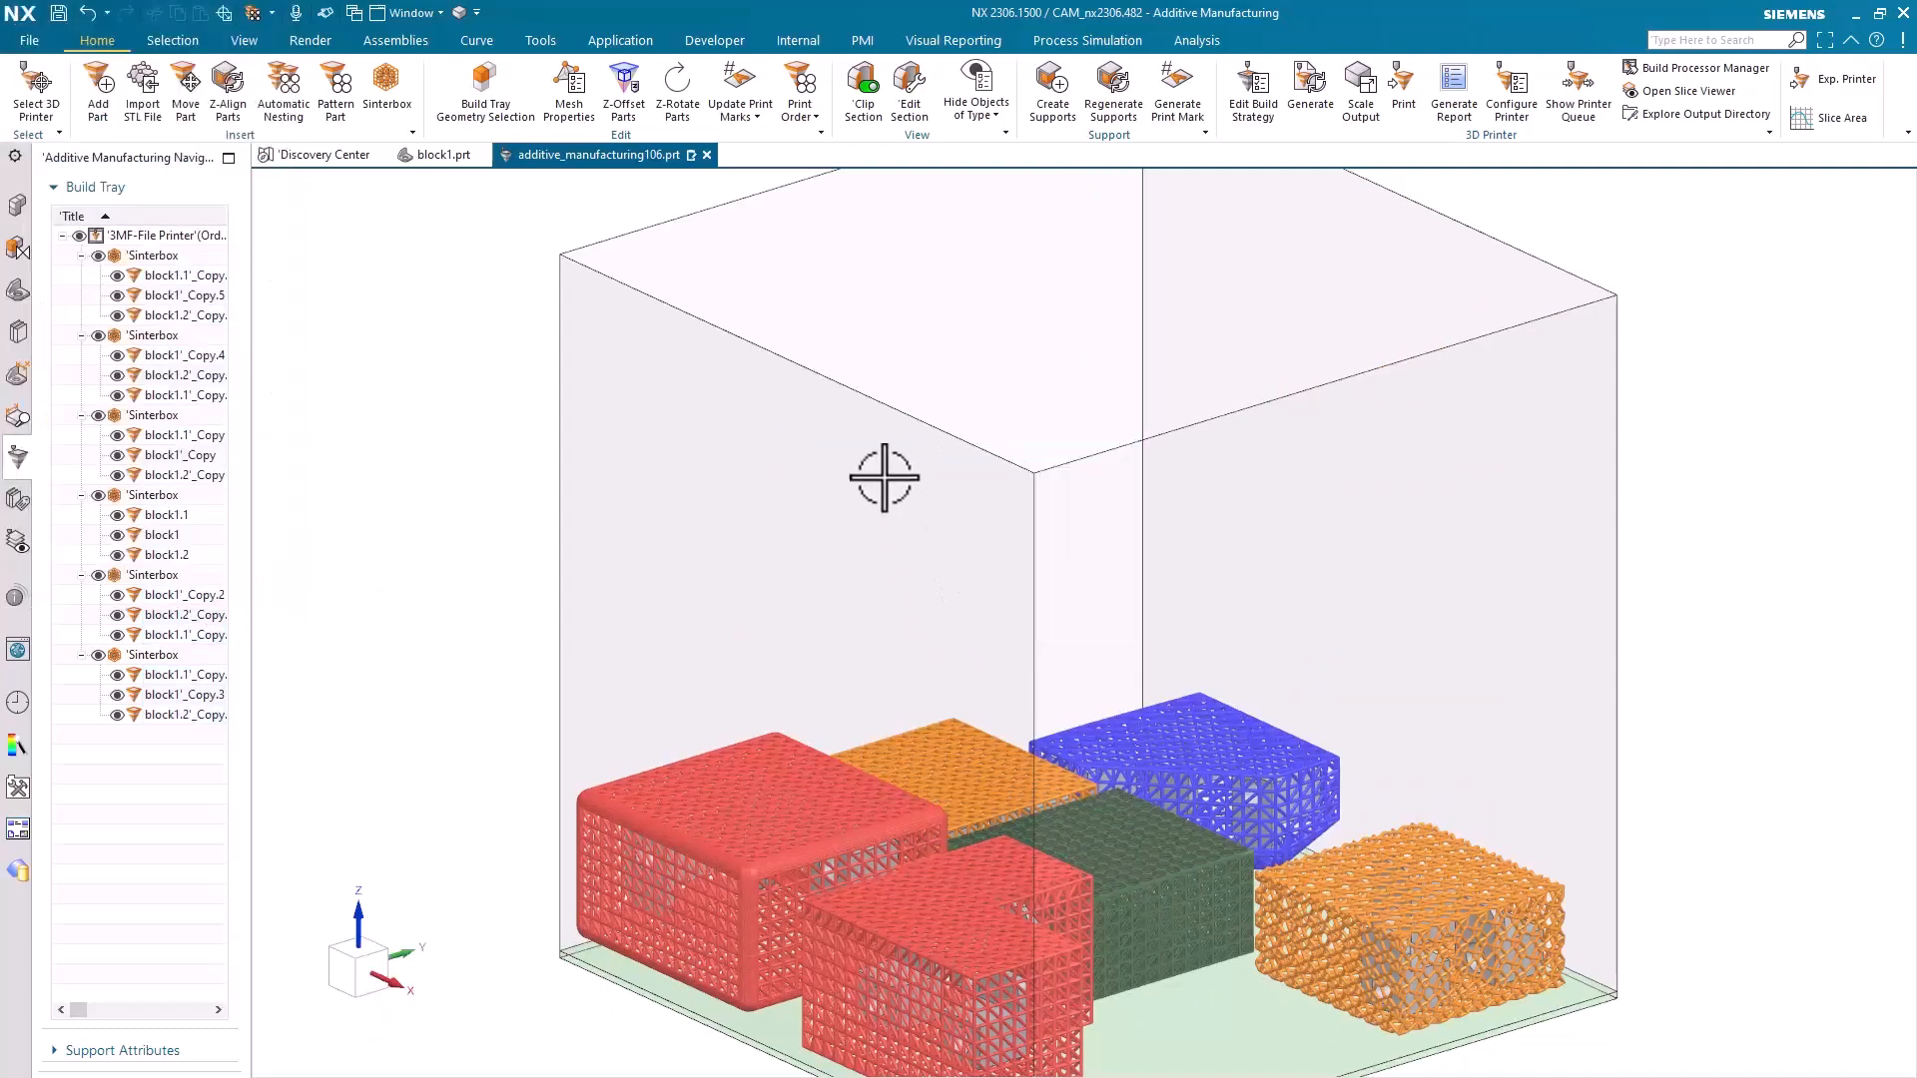
{"action": "key", "text": "ctrl+alt+t"}
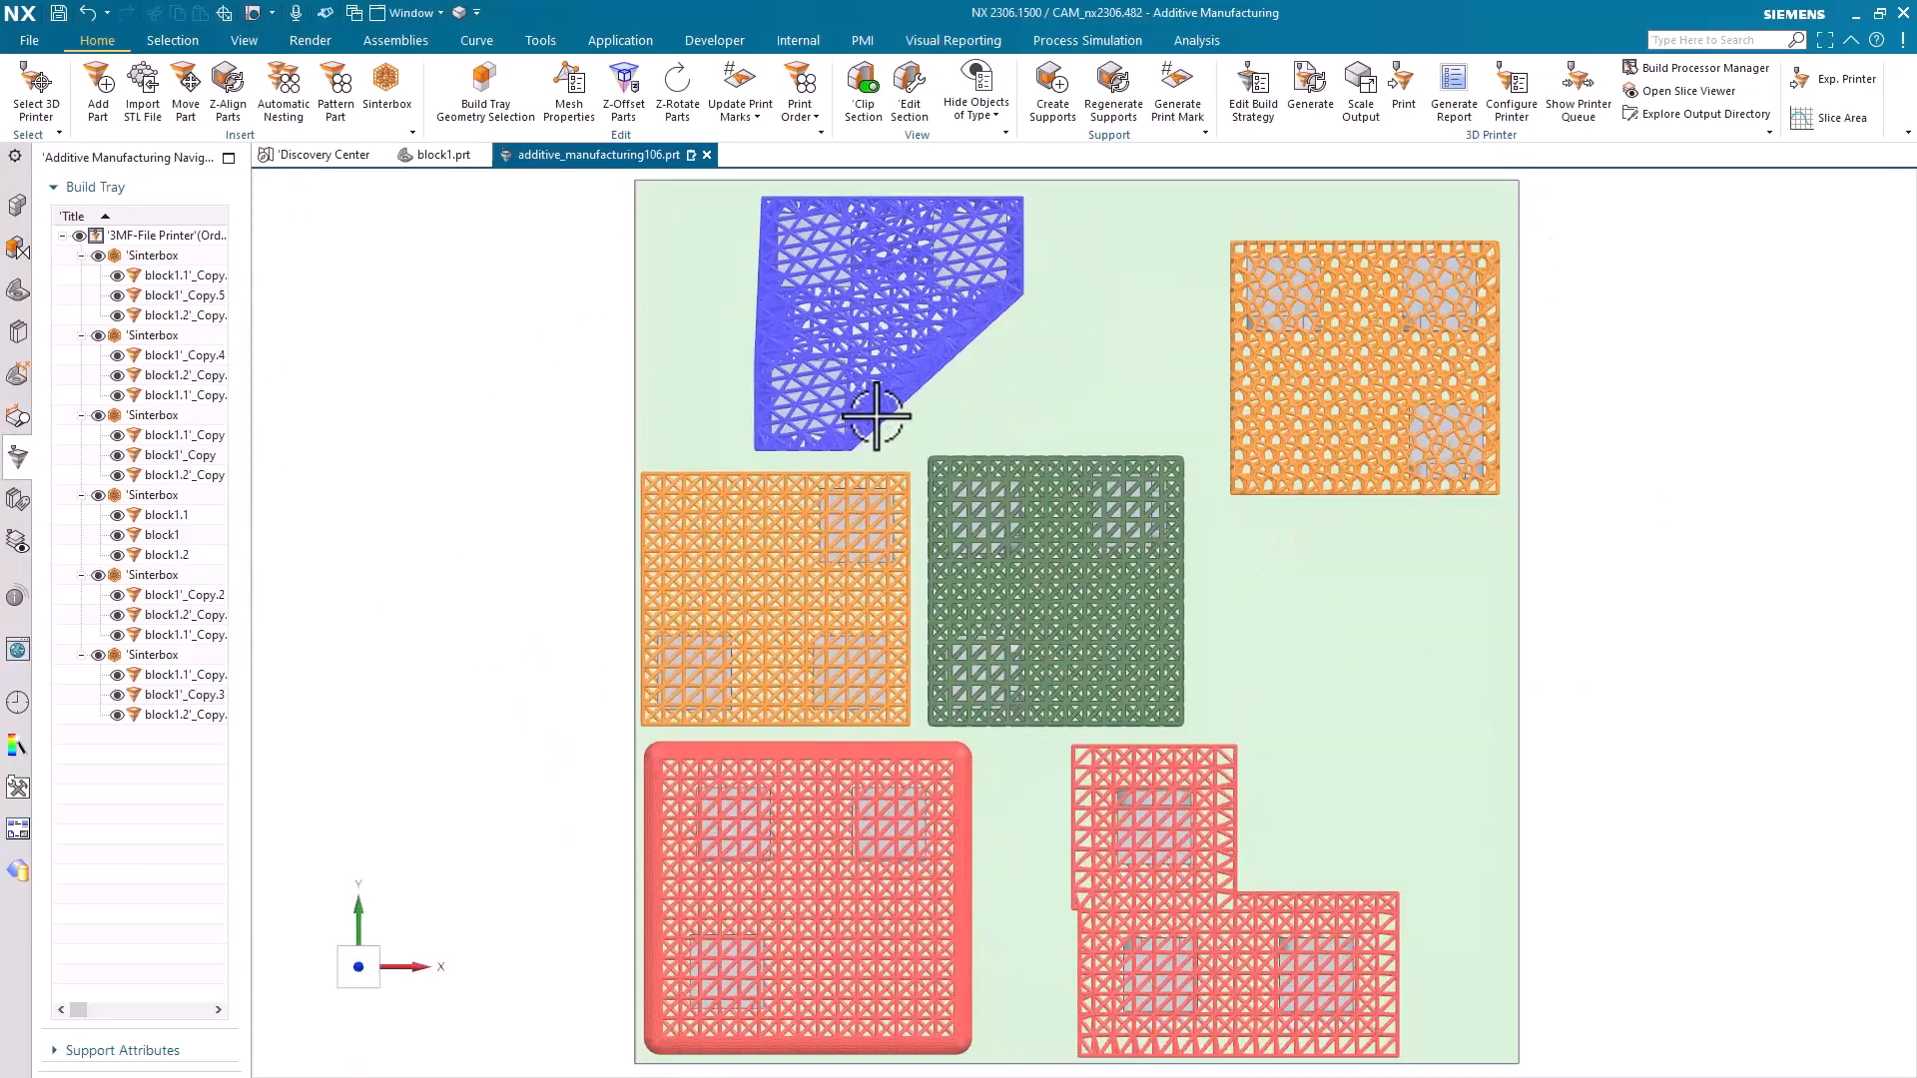
{"action": "key", "text": "End"}
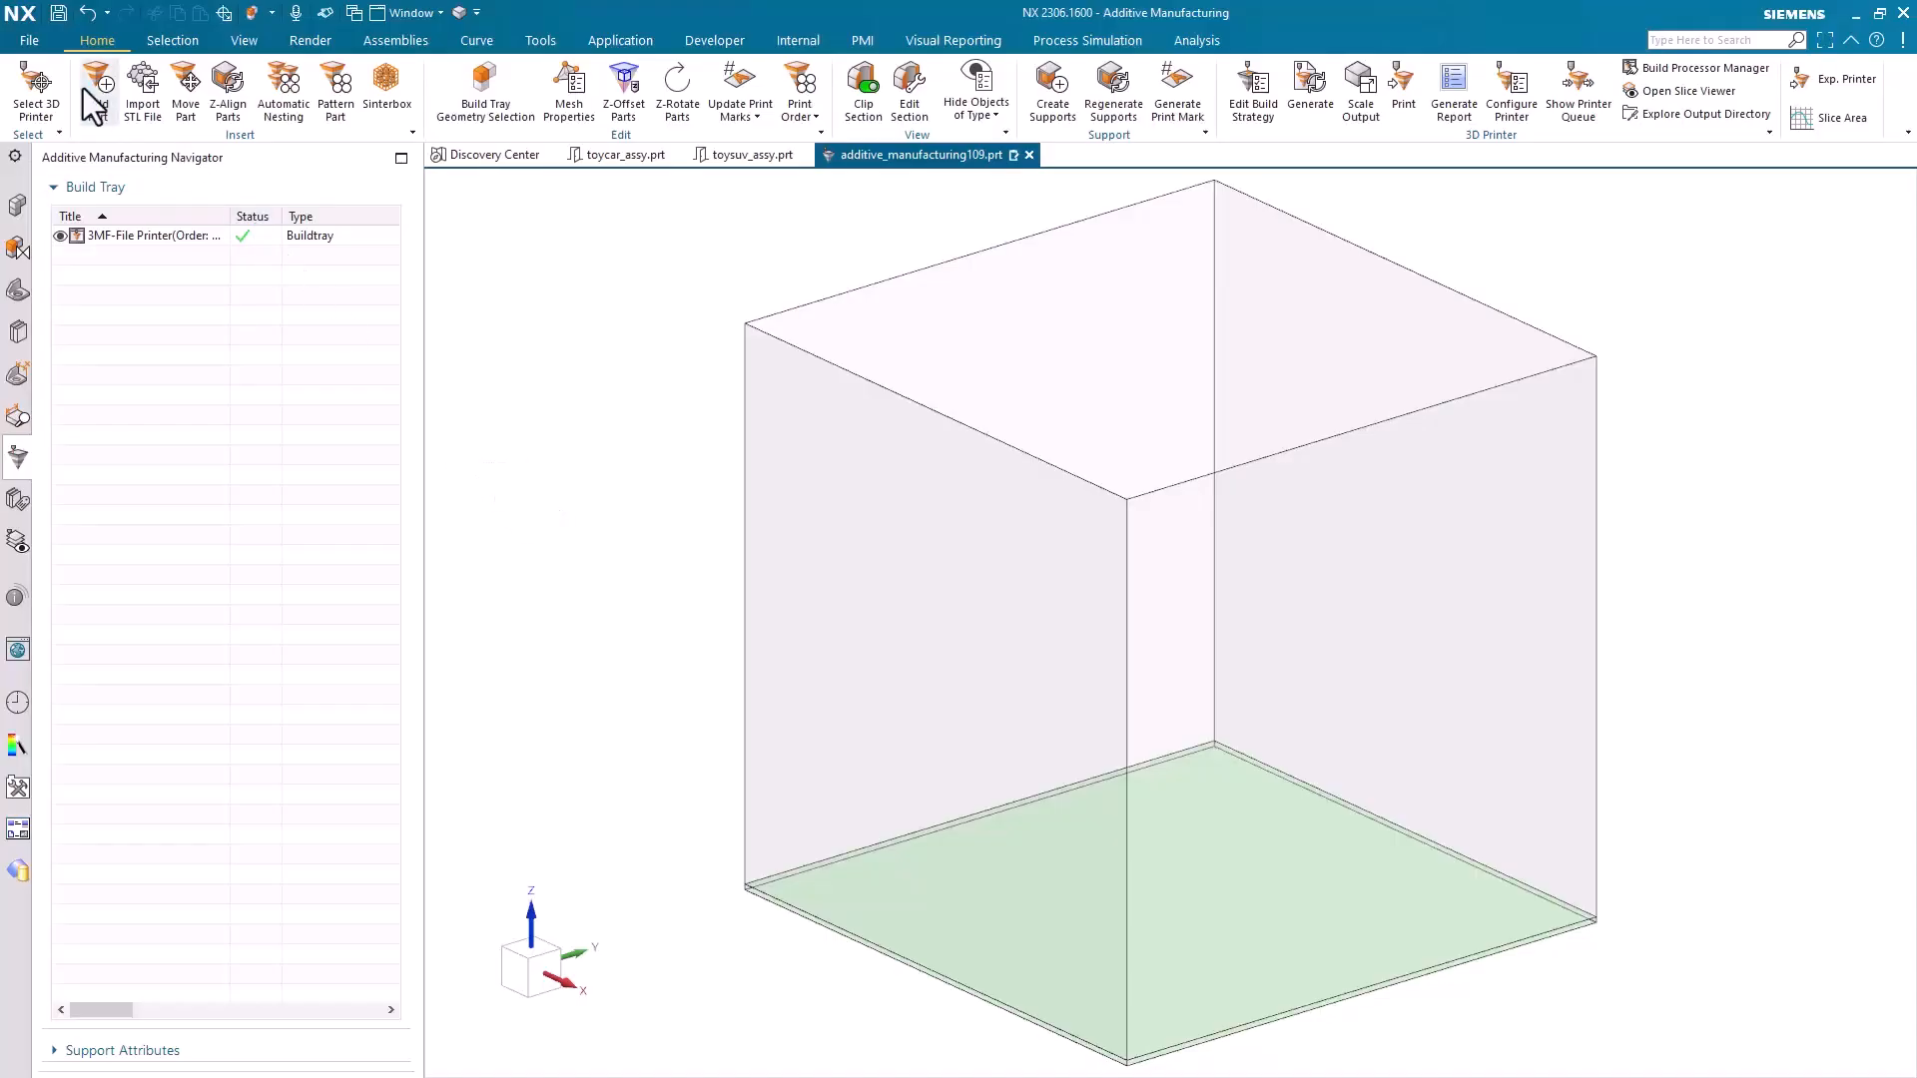
Add two copies each of toycar_assy.prt and toysuv_assy.prt to the empty build tray
{"action": "left_click", "coordinate": [90, 92]}
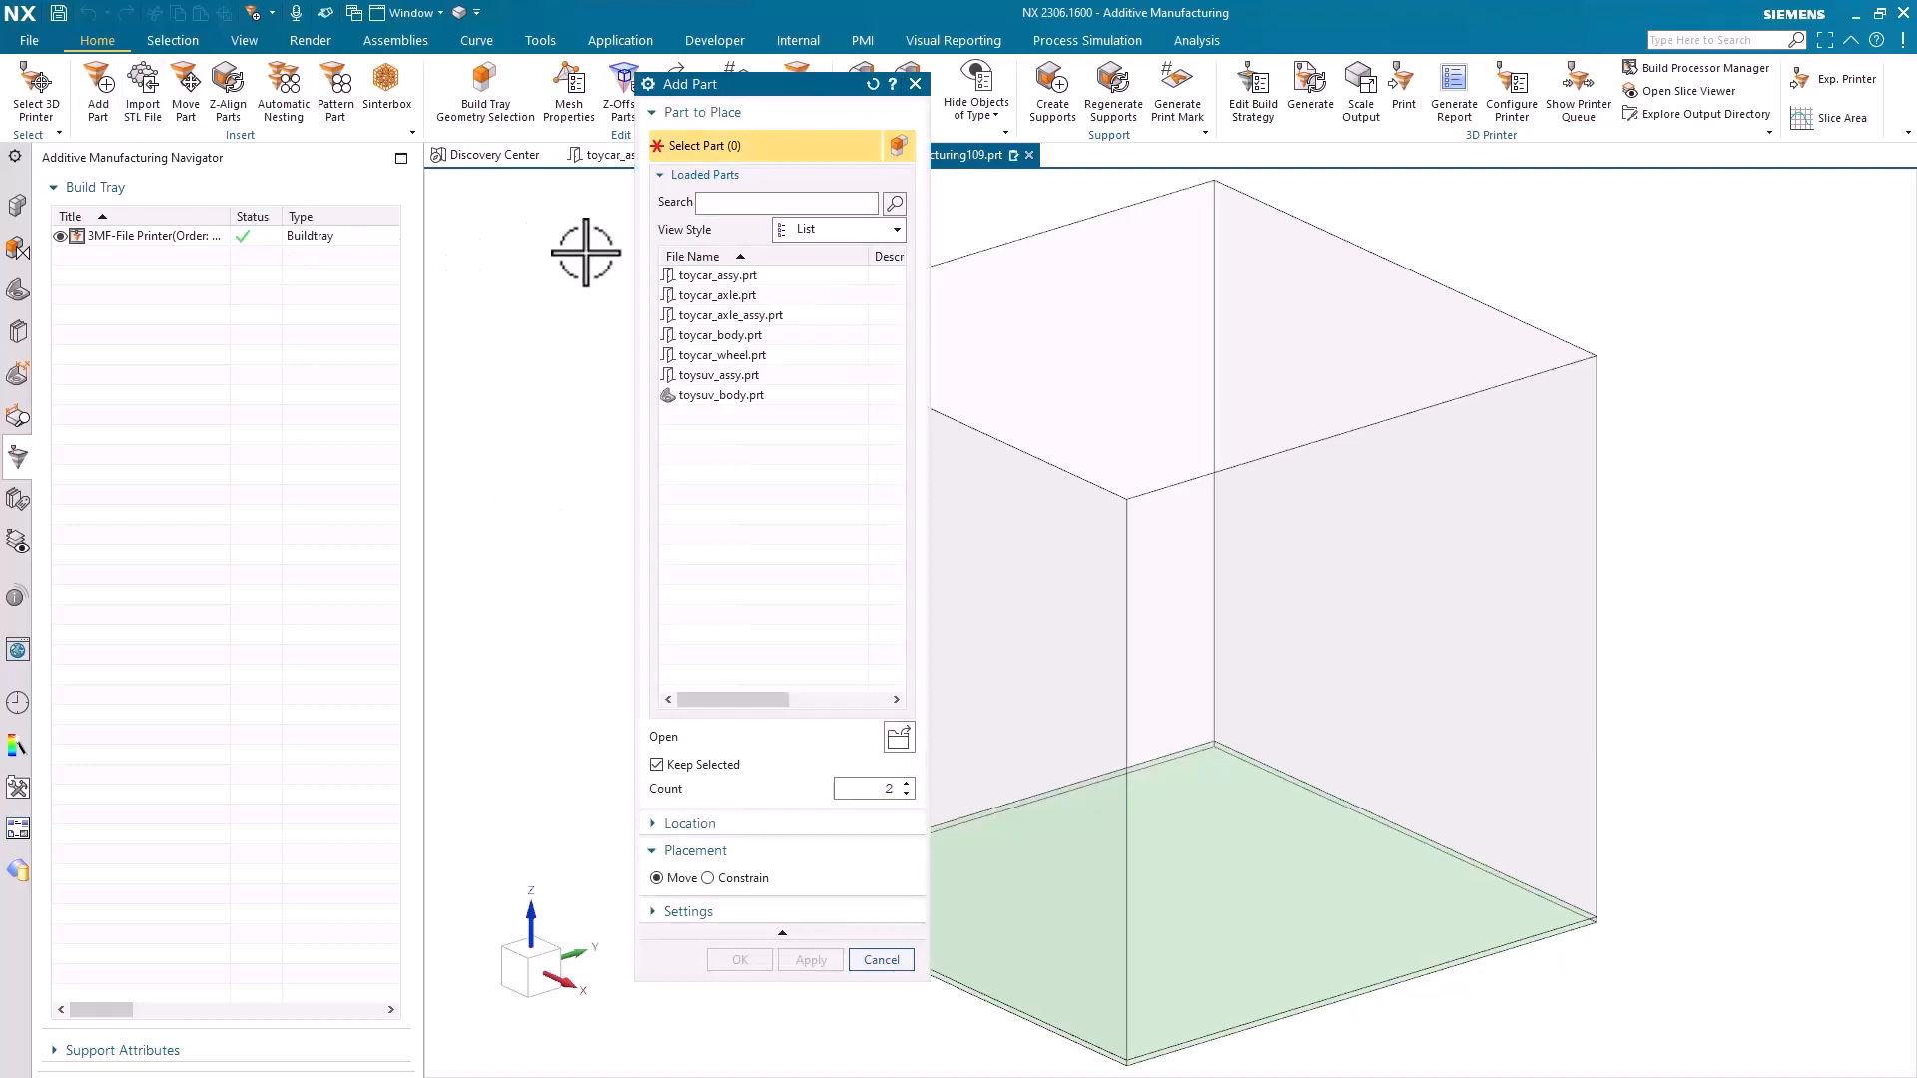
{"action": "left_click", "coordinate": [687, 278]}
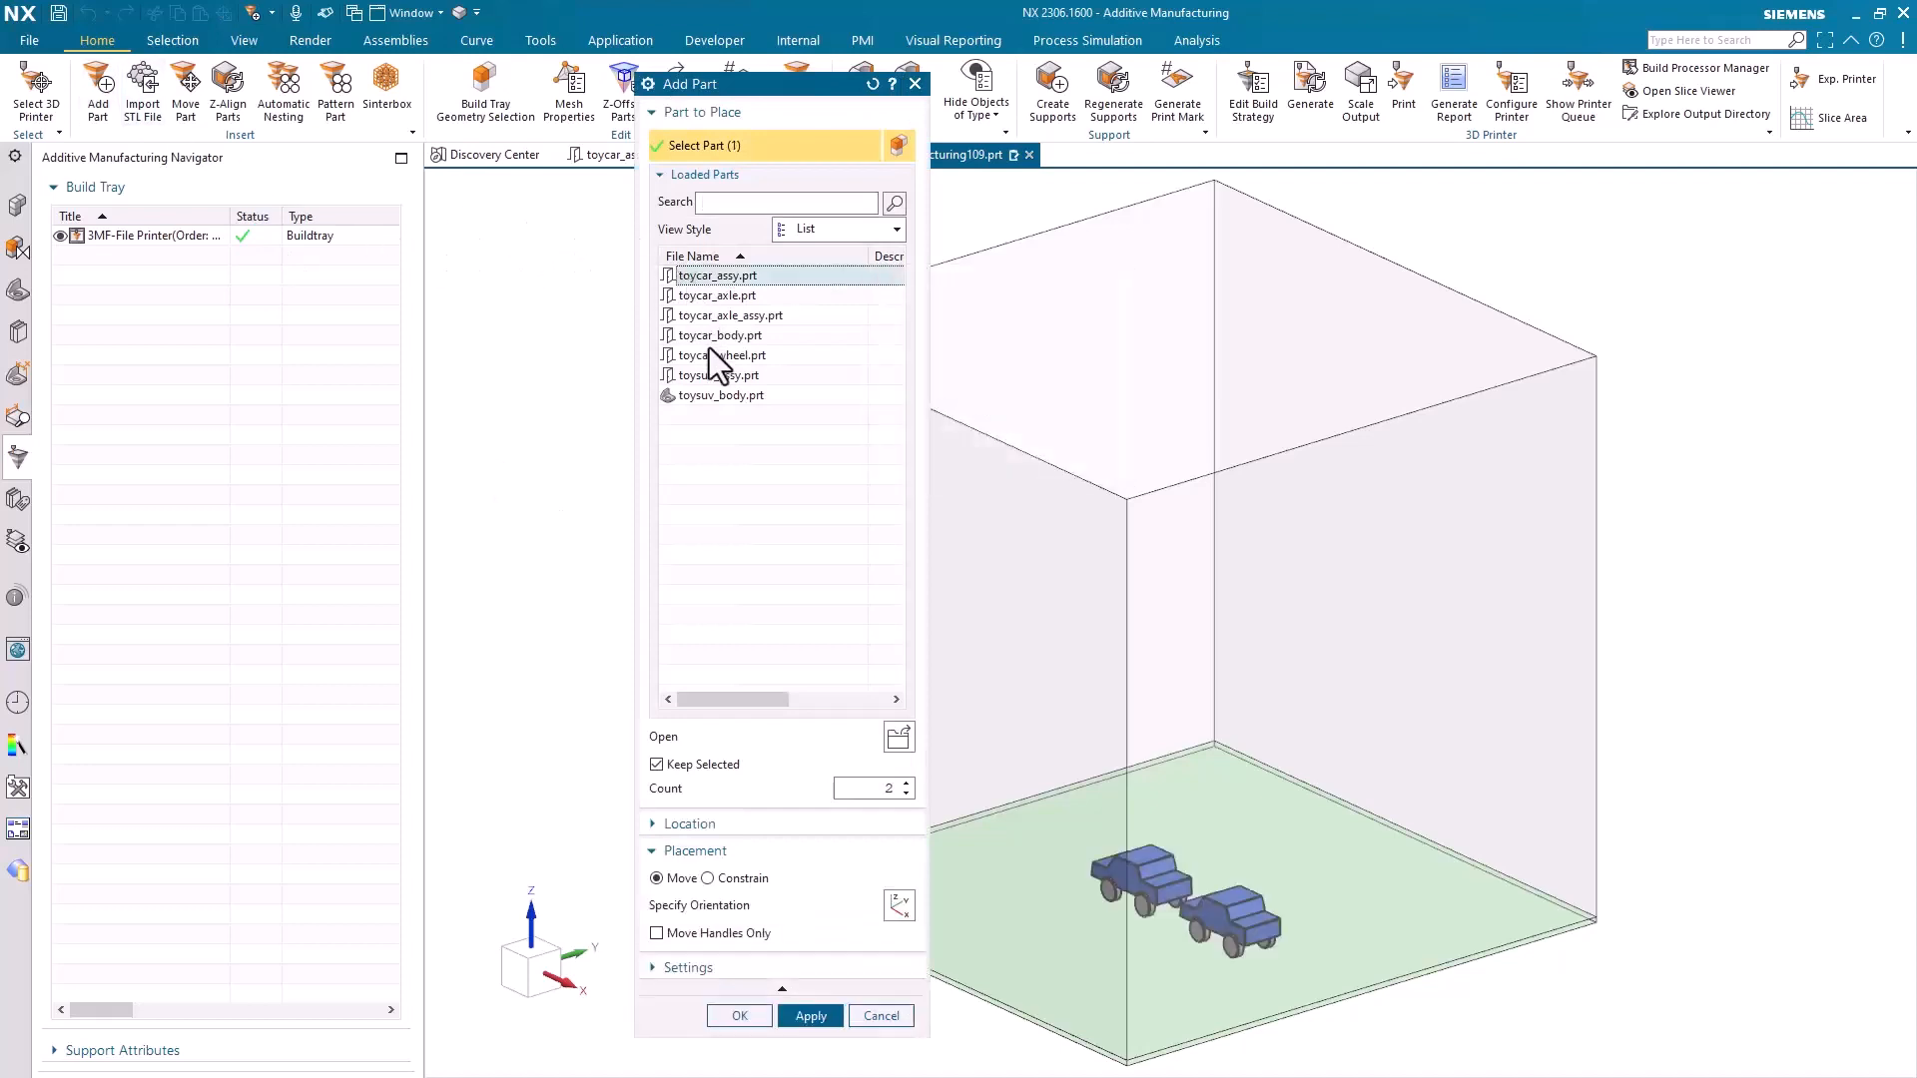
{"action": "left_click", "coordinate": [717, 374]}
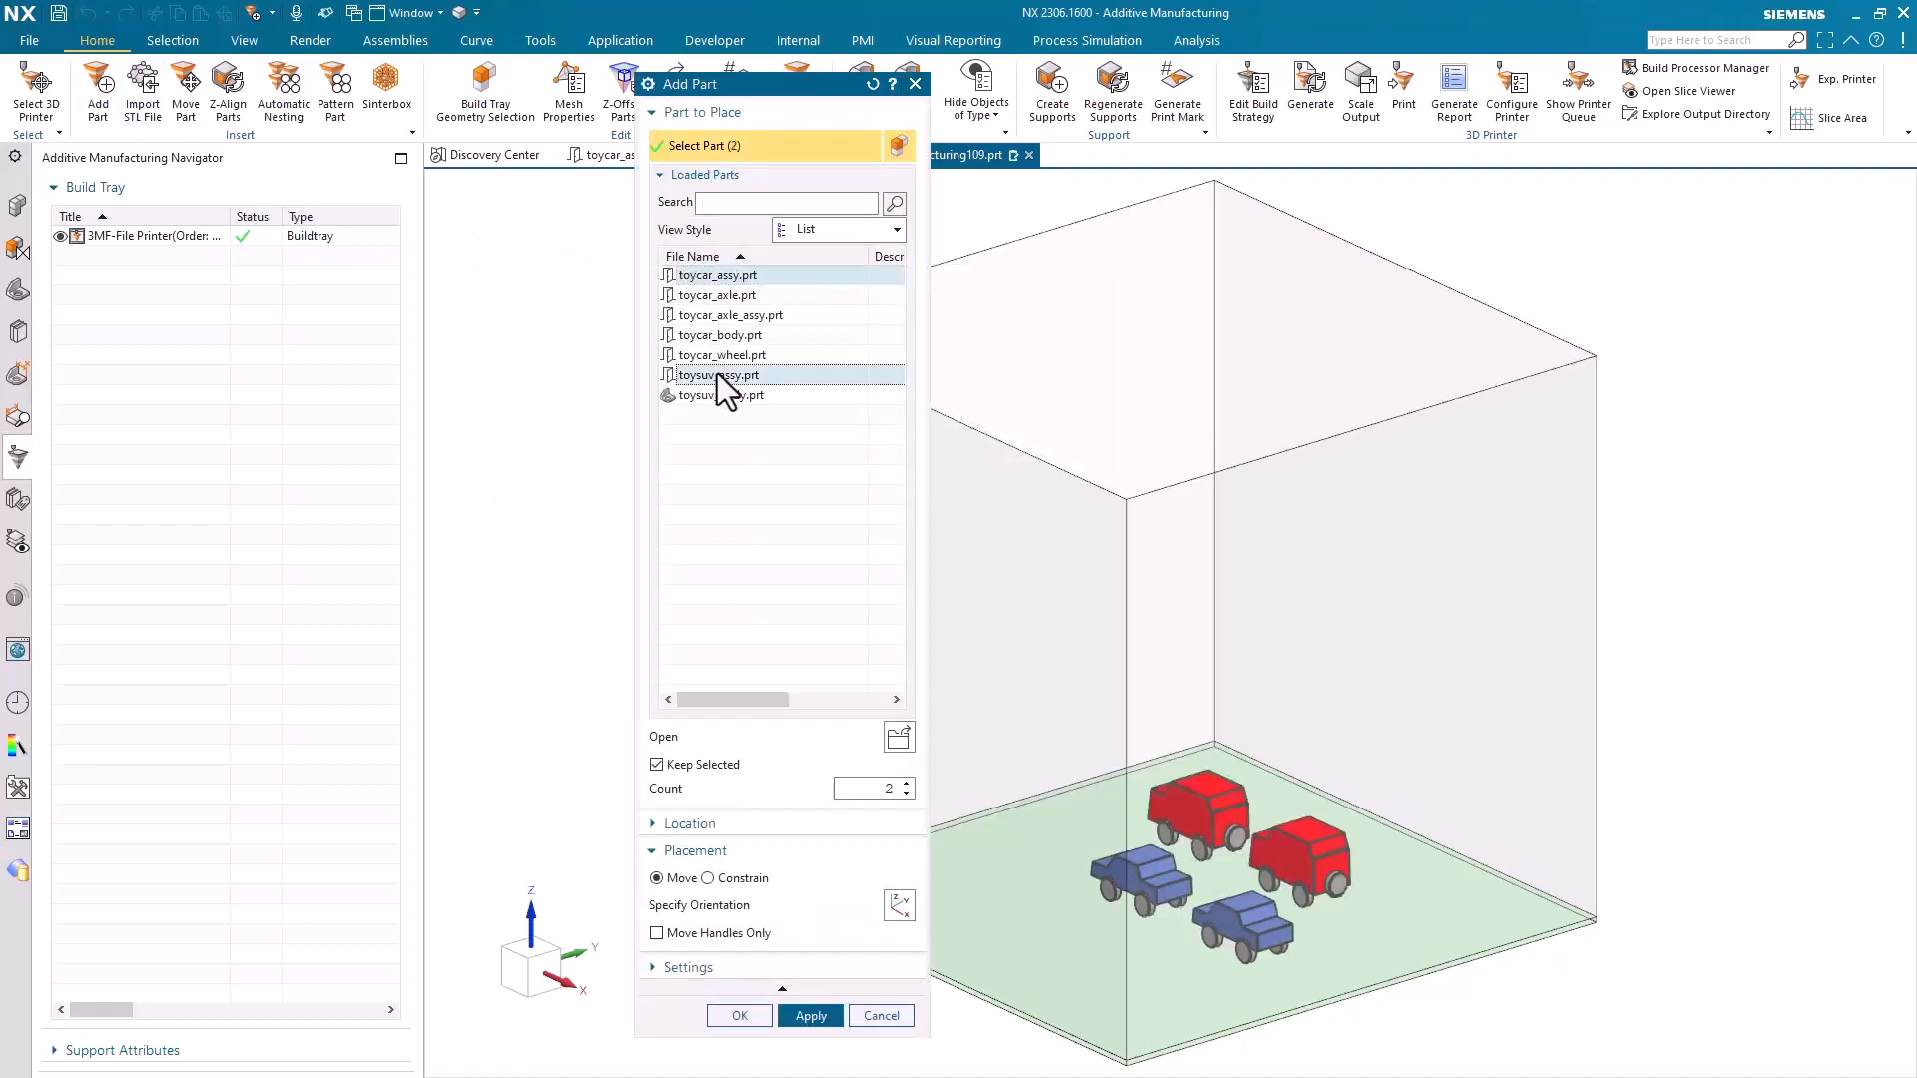
{"action": "left_click", "coordinate": [739, 1016]}
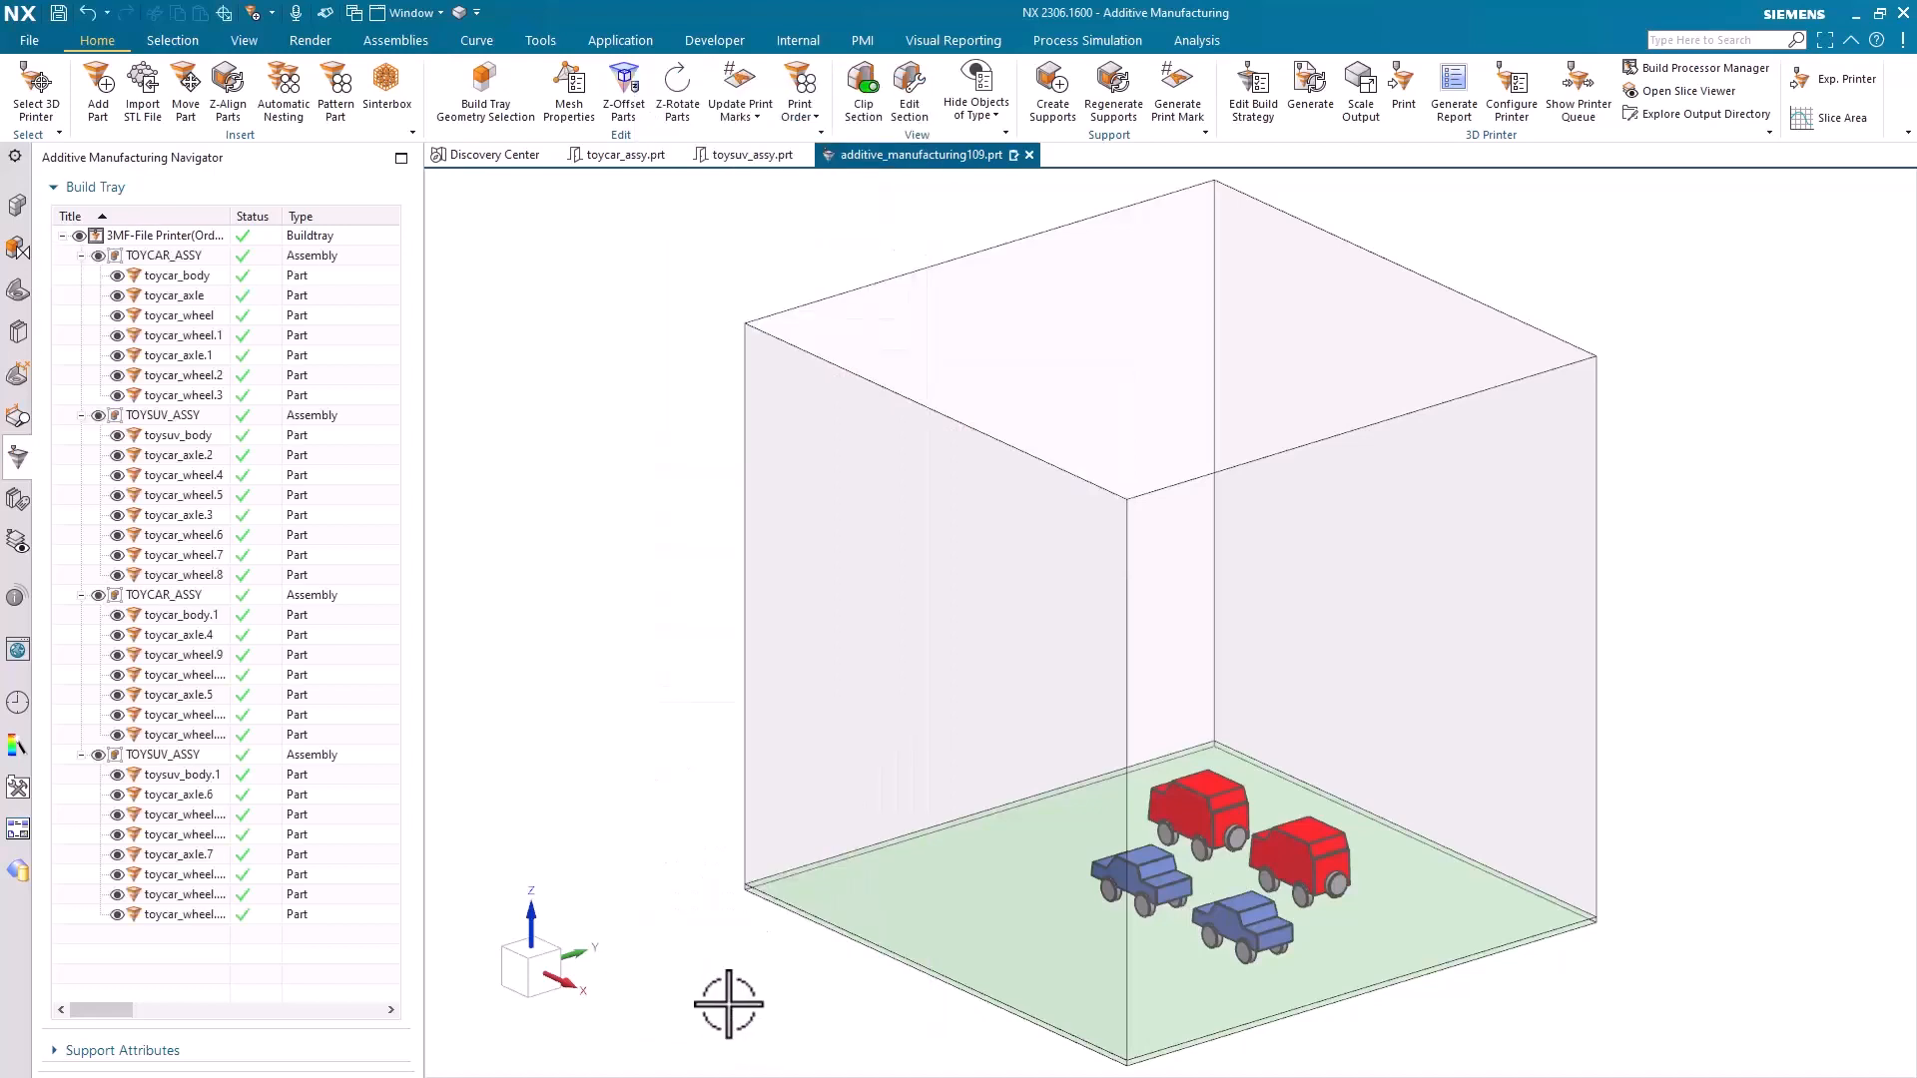
Move the first TOYCAR_ASSY away from the other vehicles toward the front corner of the build plate
{"action": "left_click", "coordinate": [152, 251]}
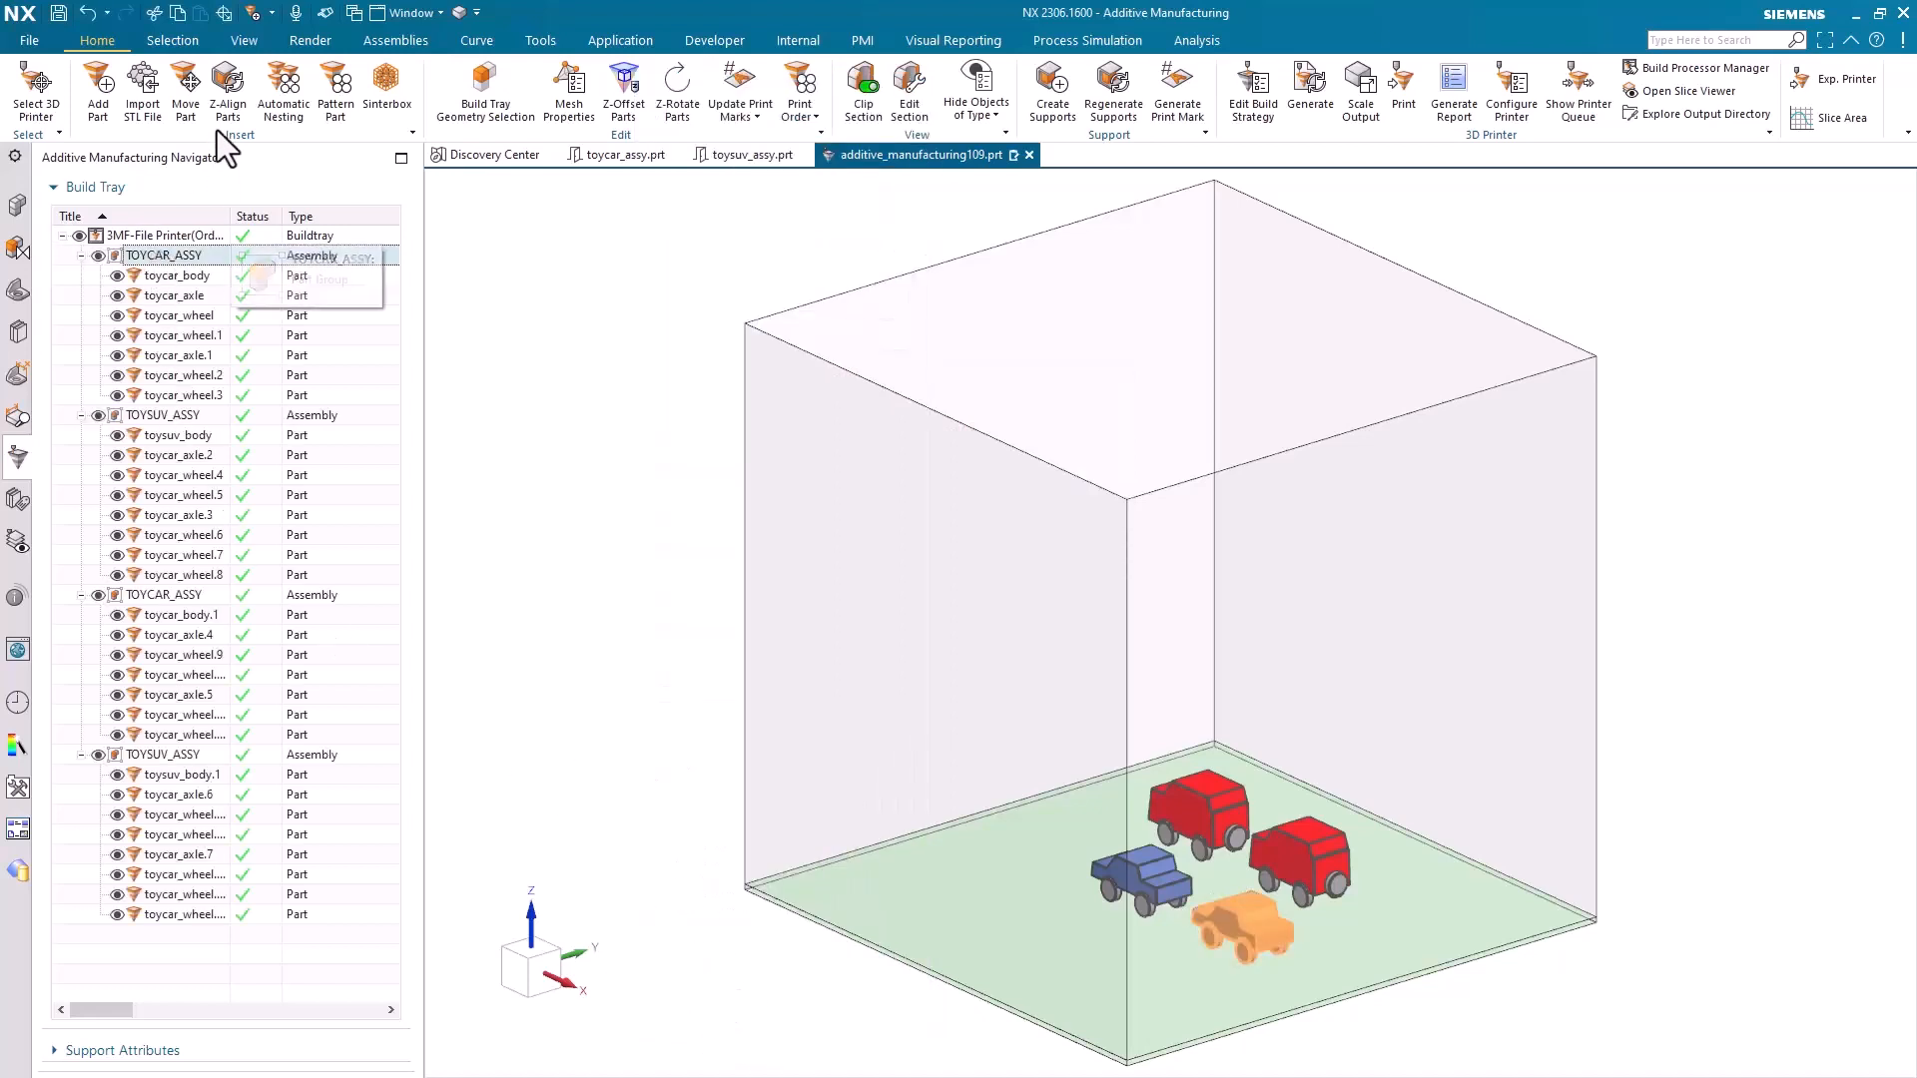
{"action": "left_click", "coordinate": [199, 107]}
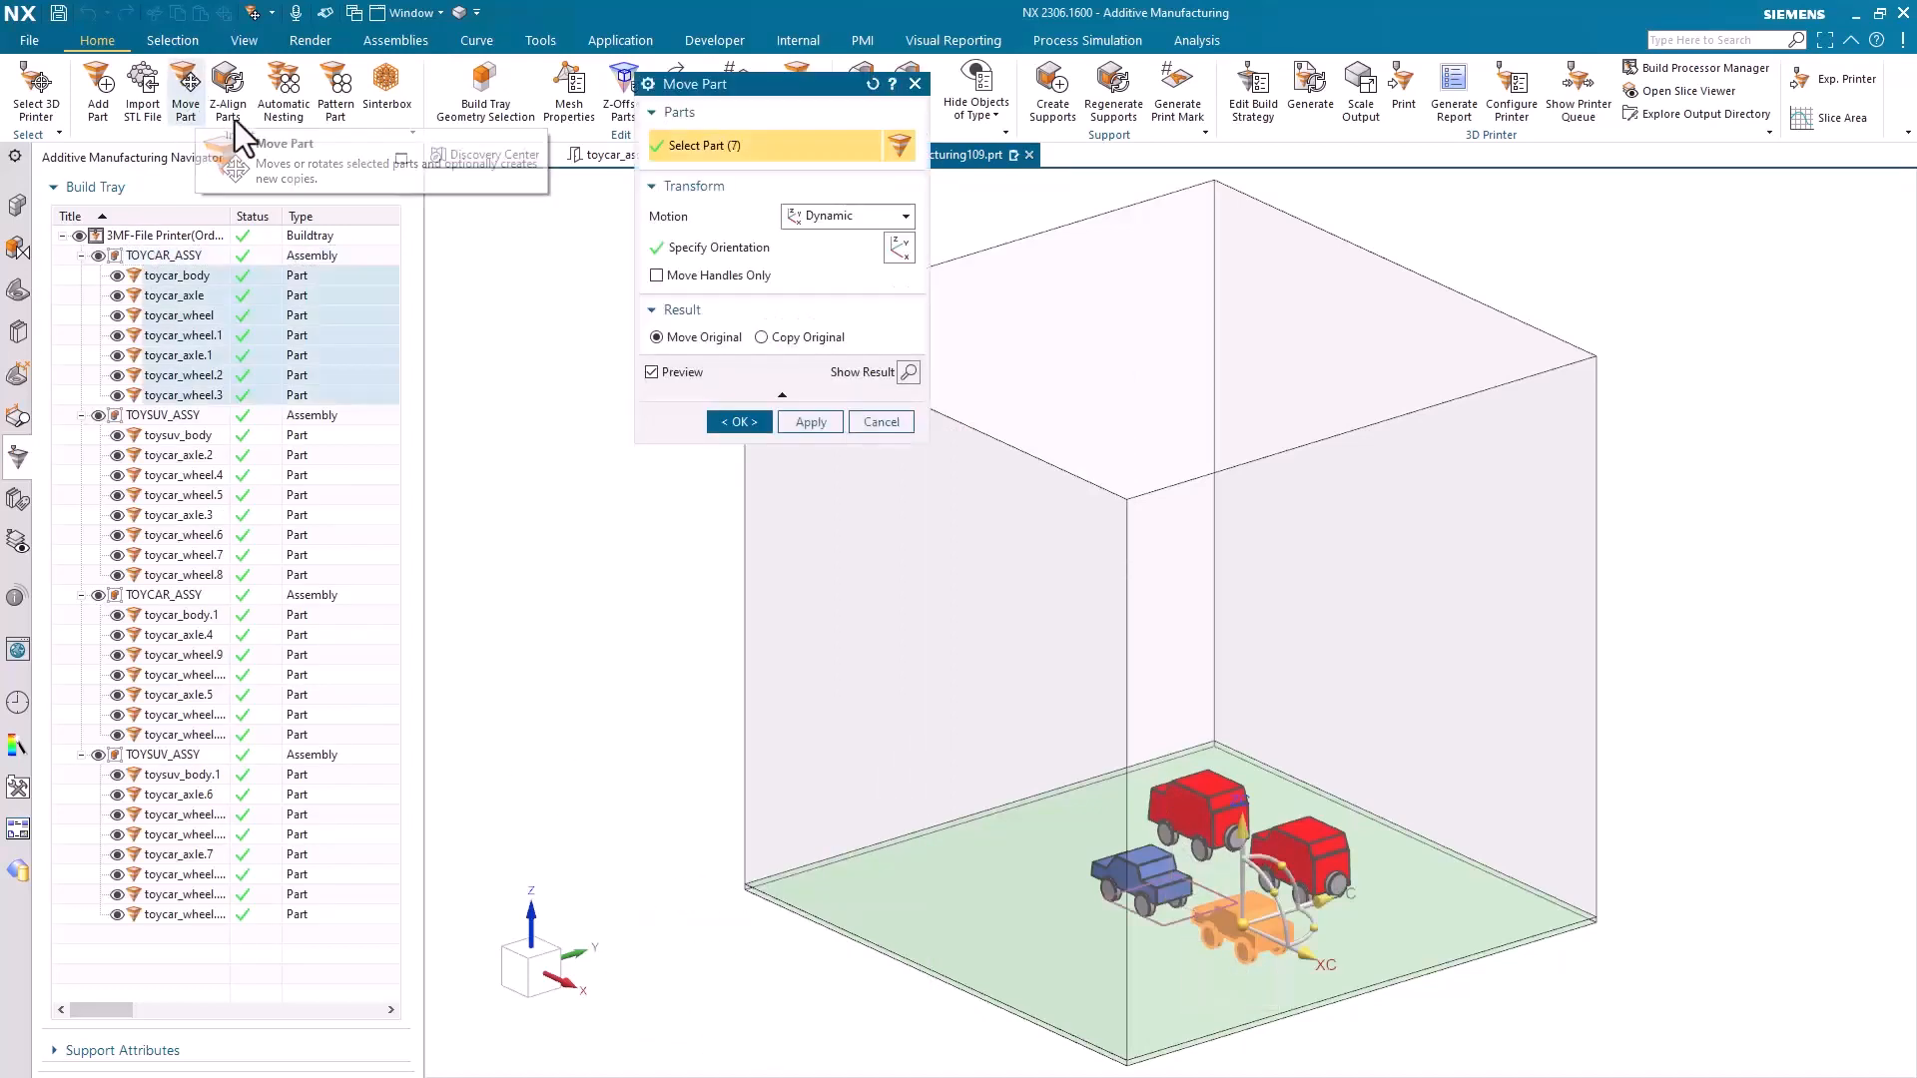
{"action": "left_click", "coordinate": [898, 249]}
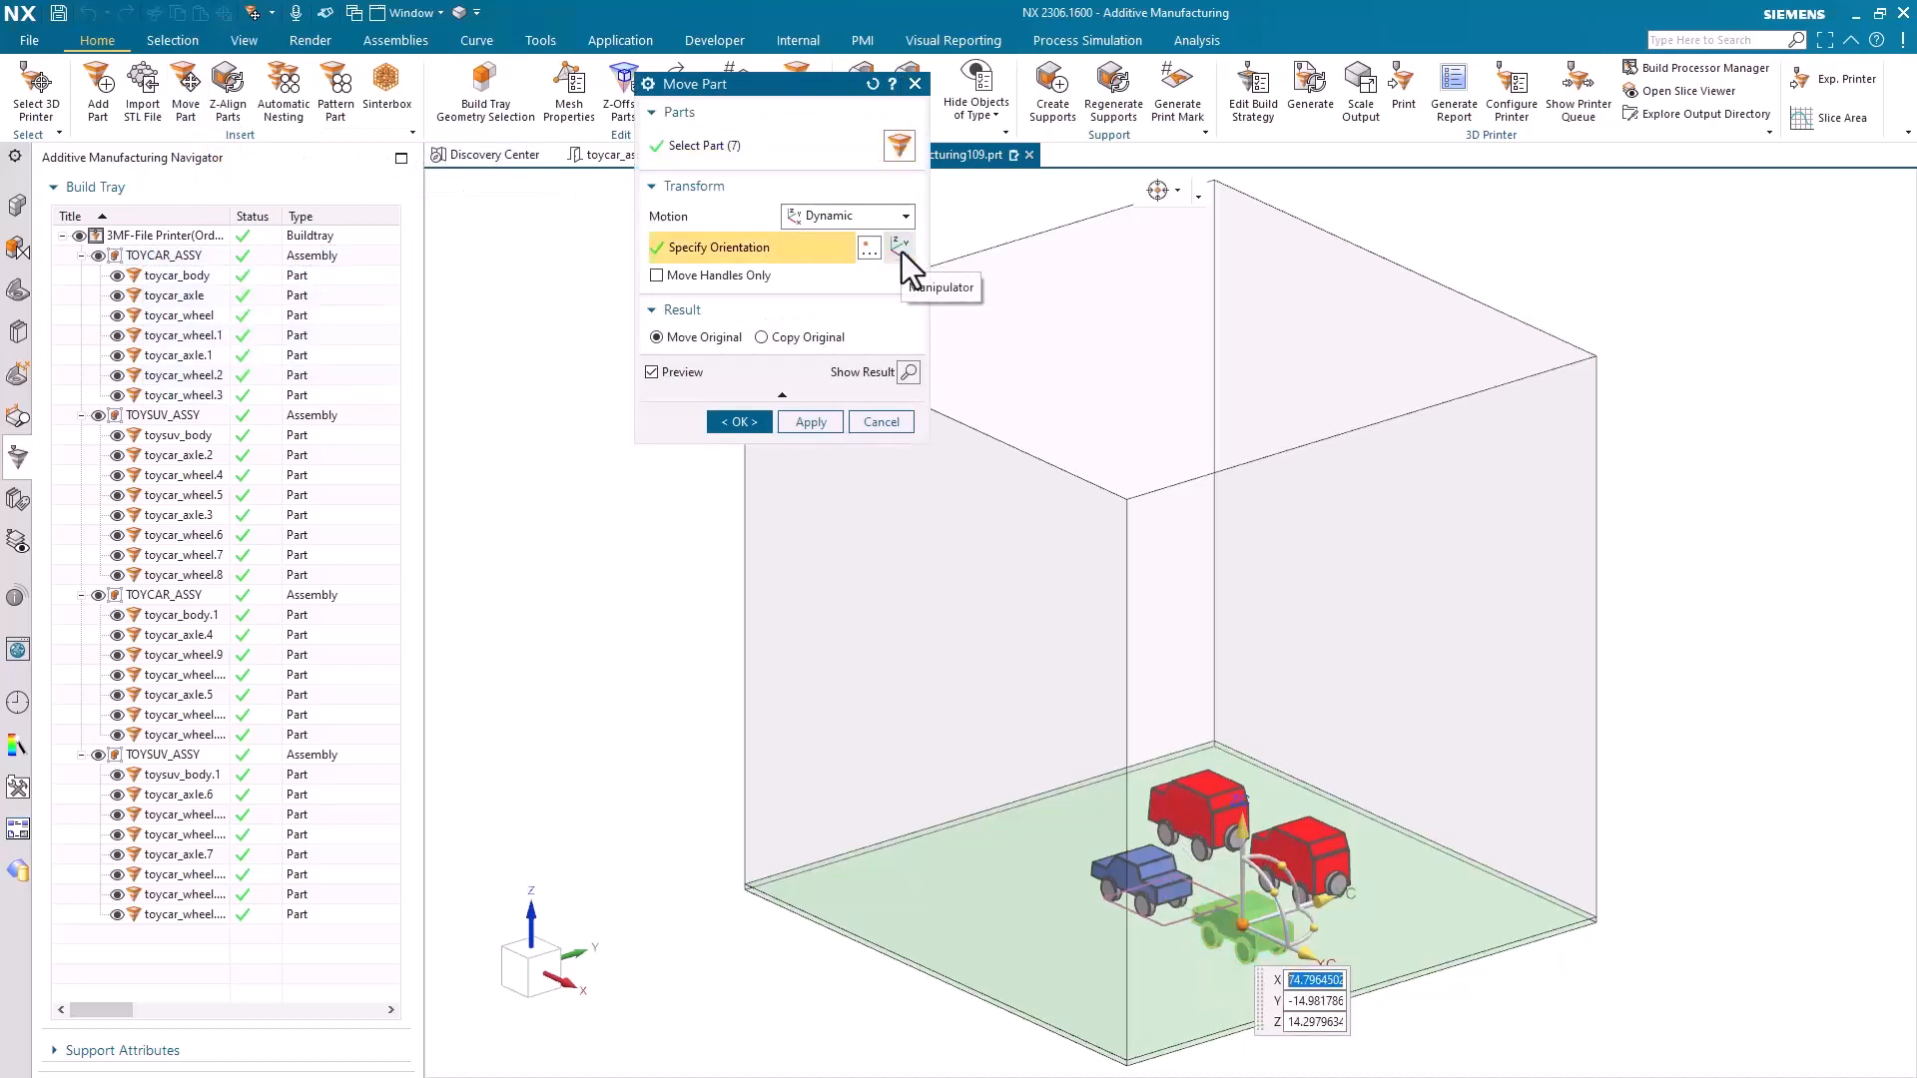
{"action": "left_click_drag", "start_coordinate": [1328, 898], "coordinate": [1203, 938]}
{"action": "left_click", "coordinate": [730, 422]}
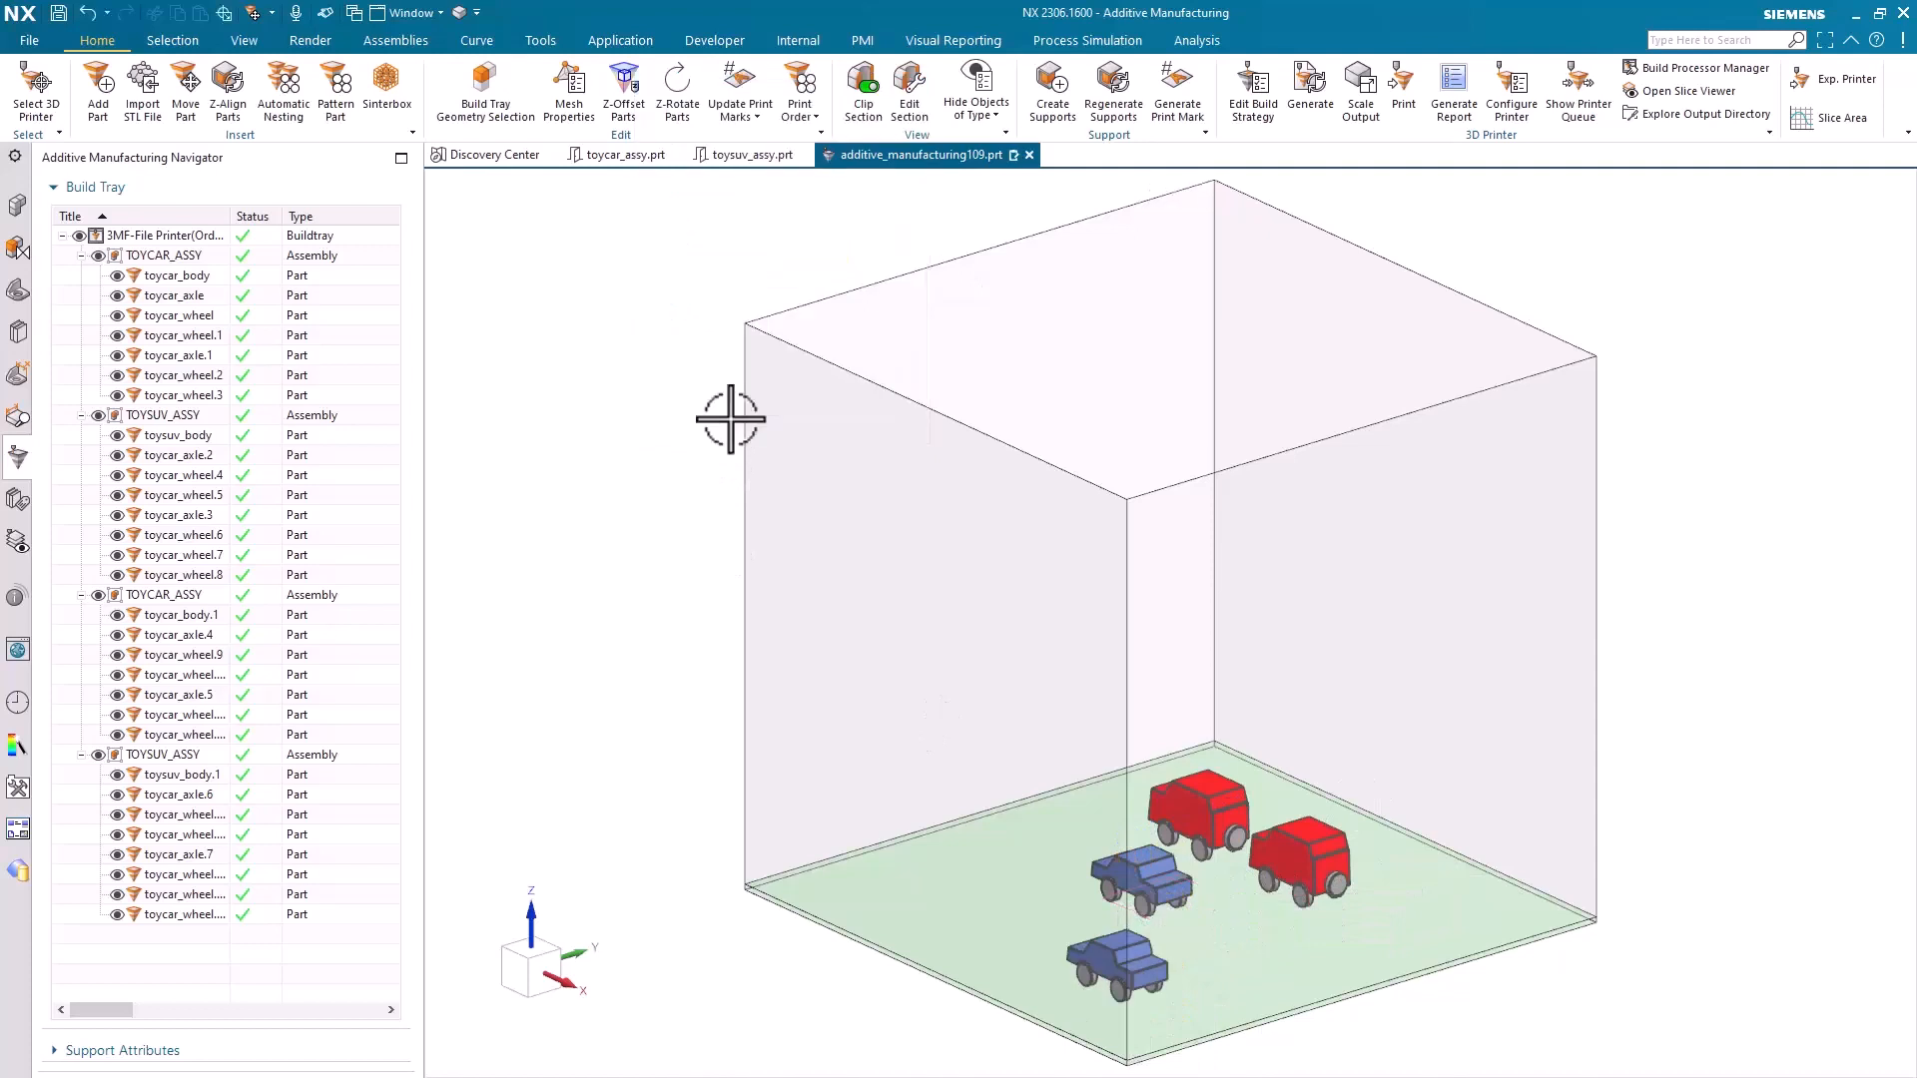
Create a Standard lattice sinterbox with Box shape and Part Selection boundary around both TOYSUV_ASSY assemblies
{"action": "left_click", "coordinate": [175, 758]}
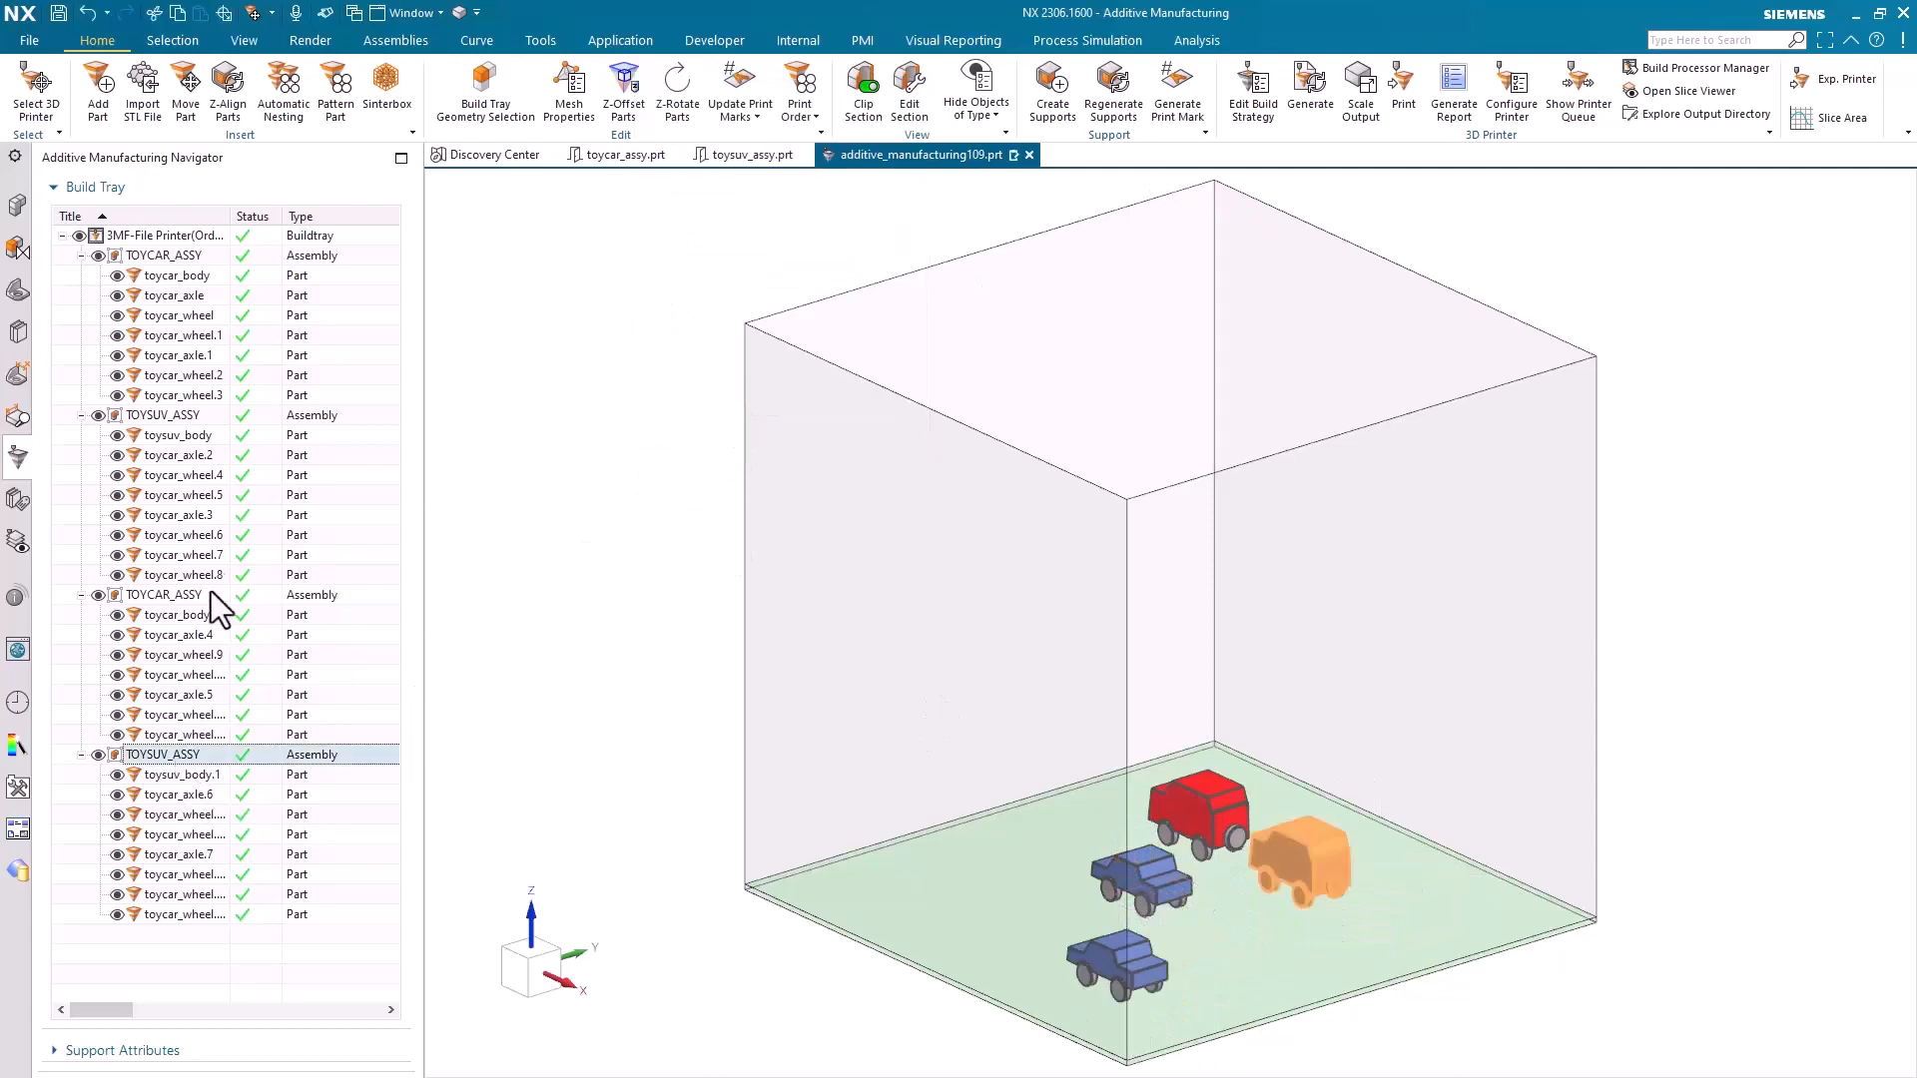
{"action": "left_click", "coordinate": [192, 417], "text": "ctrl"}
{"action": "left_click", "coordinate": [376, 100]}
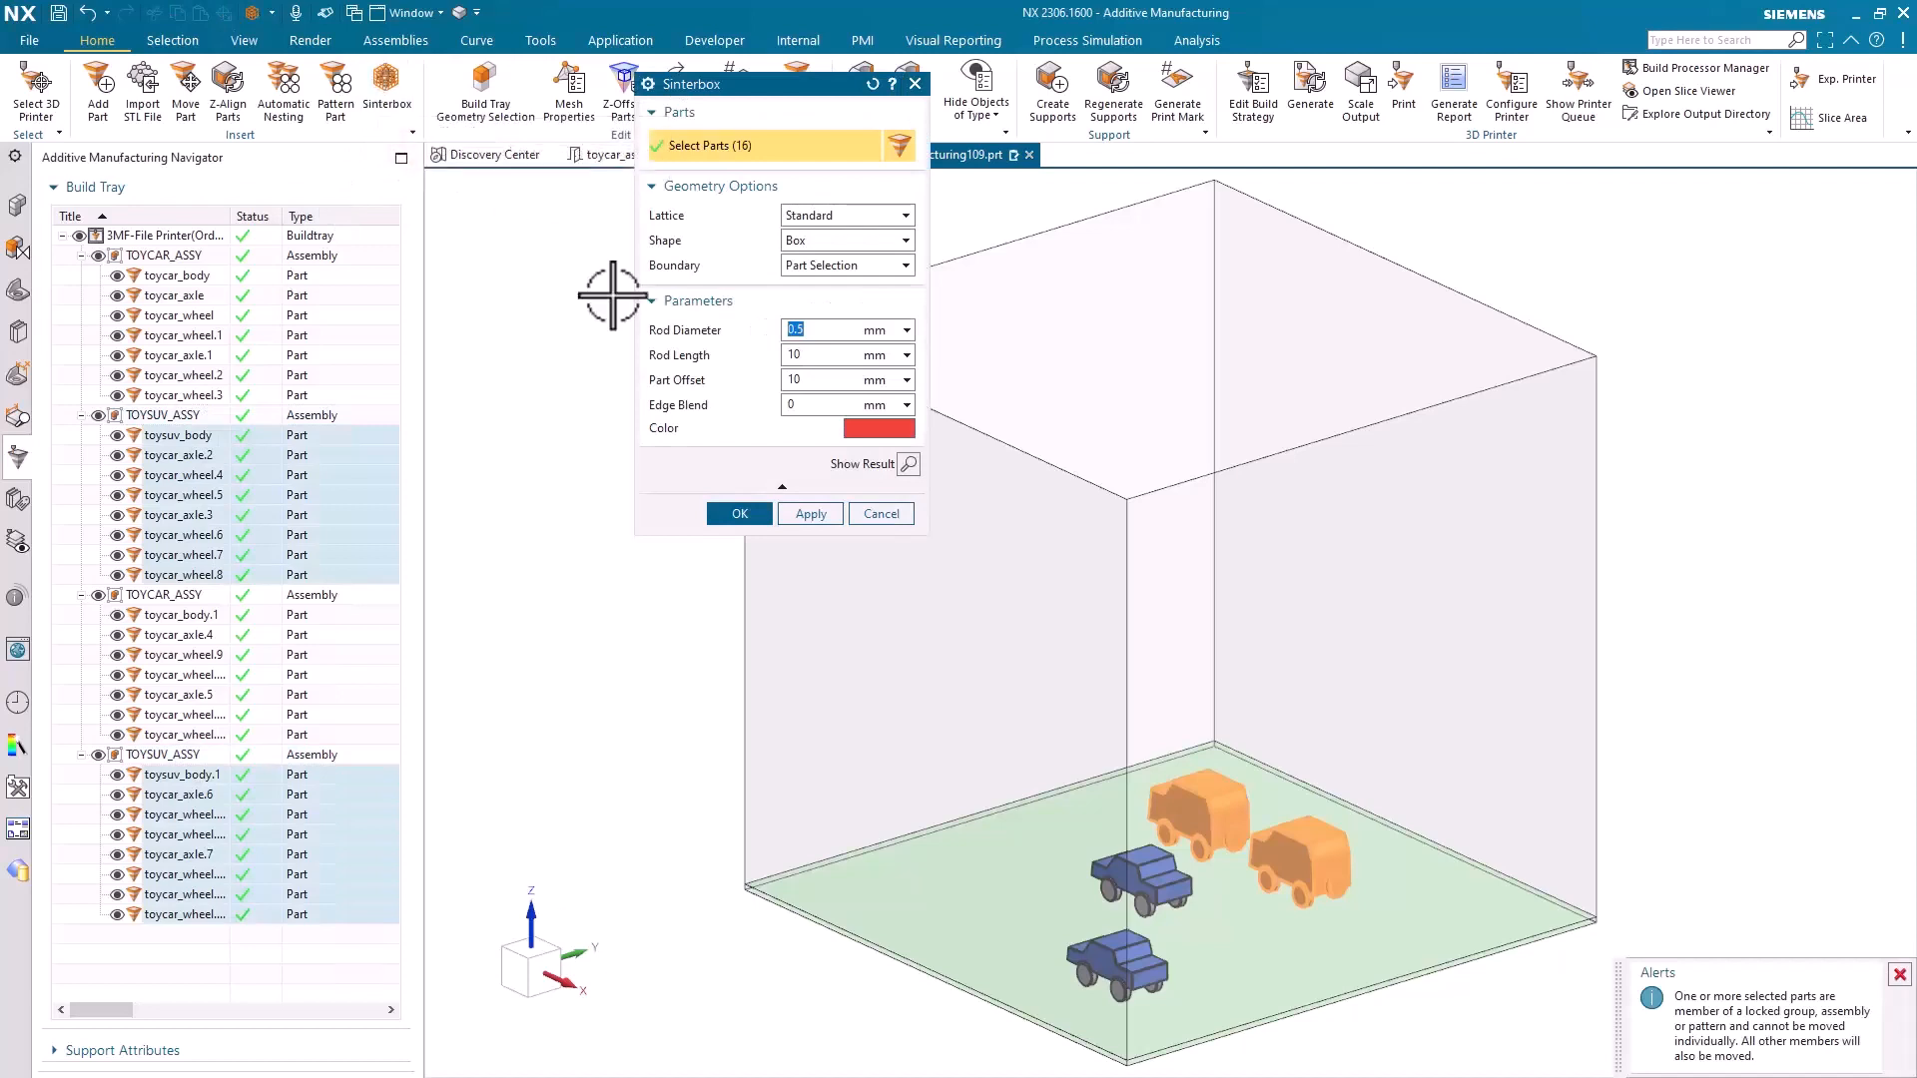
{"action": "left_click", "coordinate": [738, 514]}
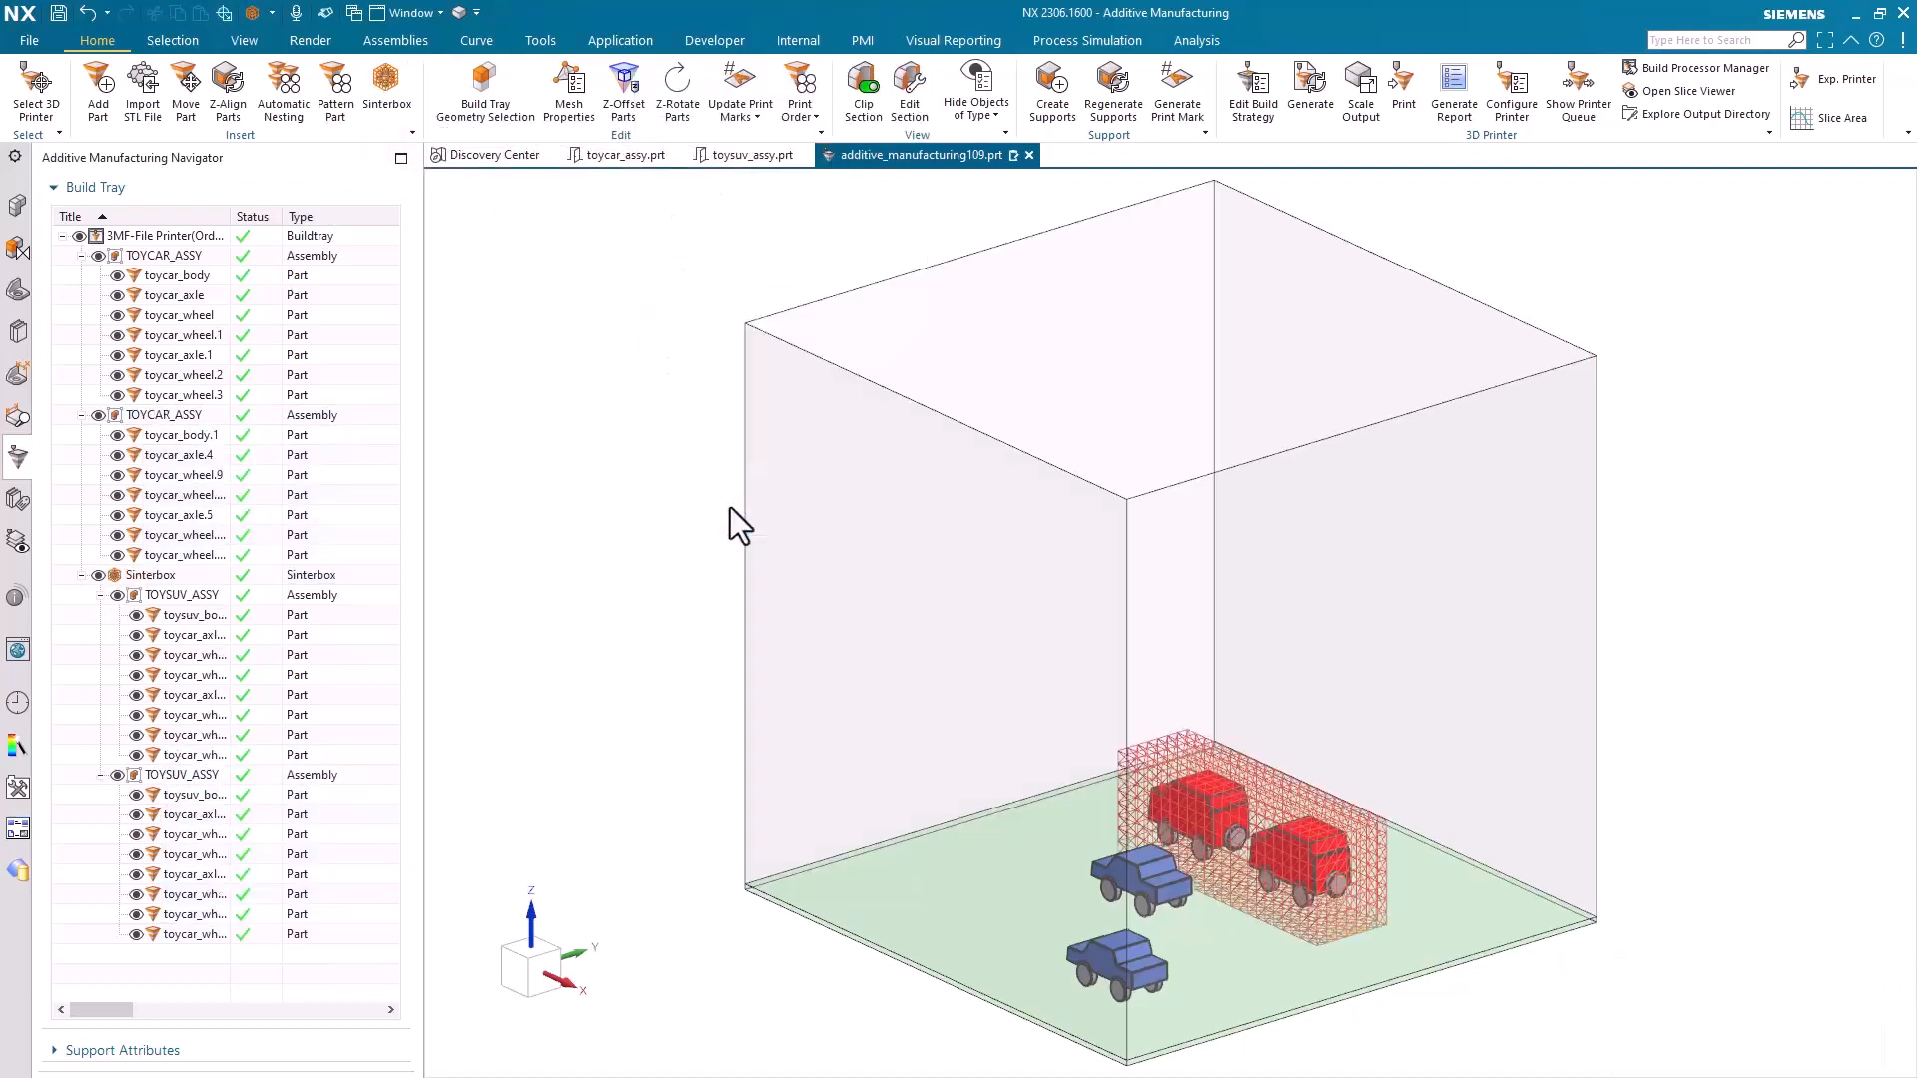
Nest the toy cars and the sinterbox automatically in 3D with the Optimize Slice Volume solution mode
{"action": "left_click", "coordinate": [296, 119]}
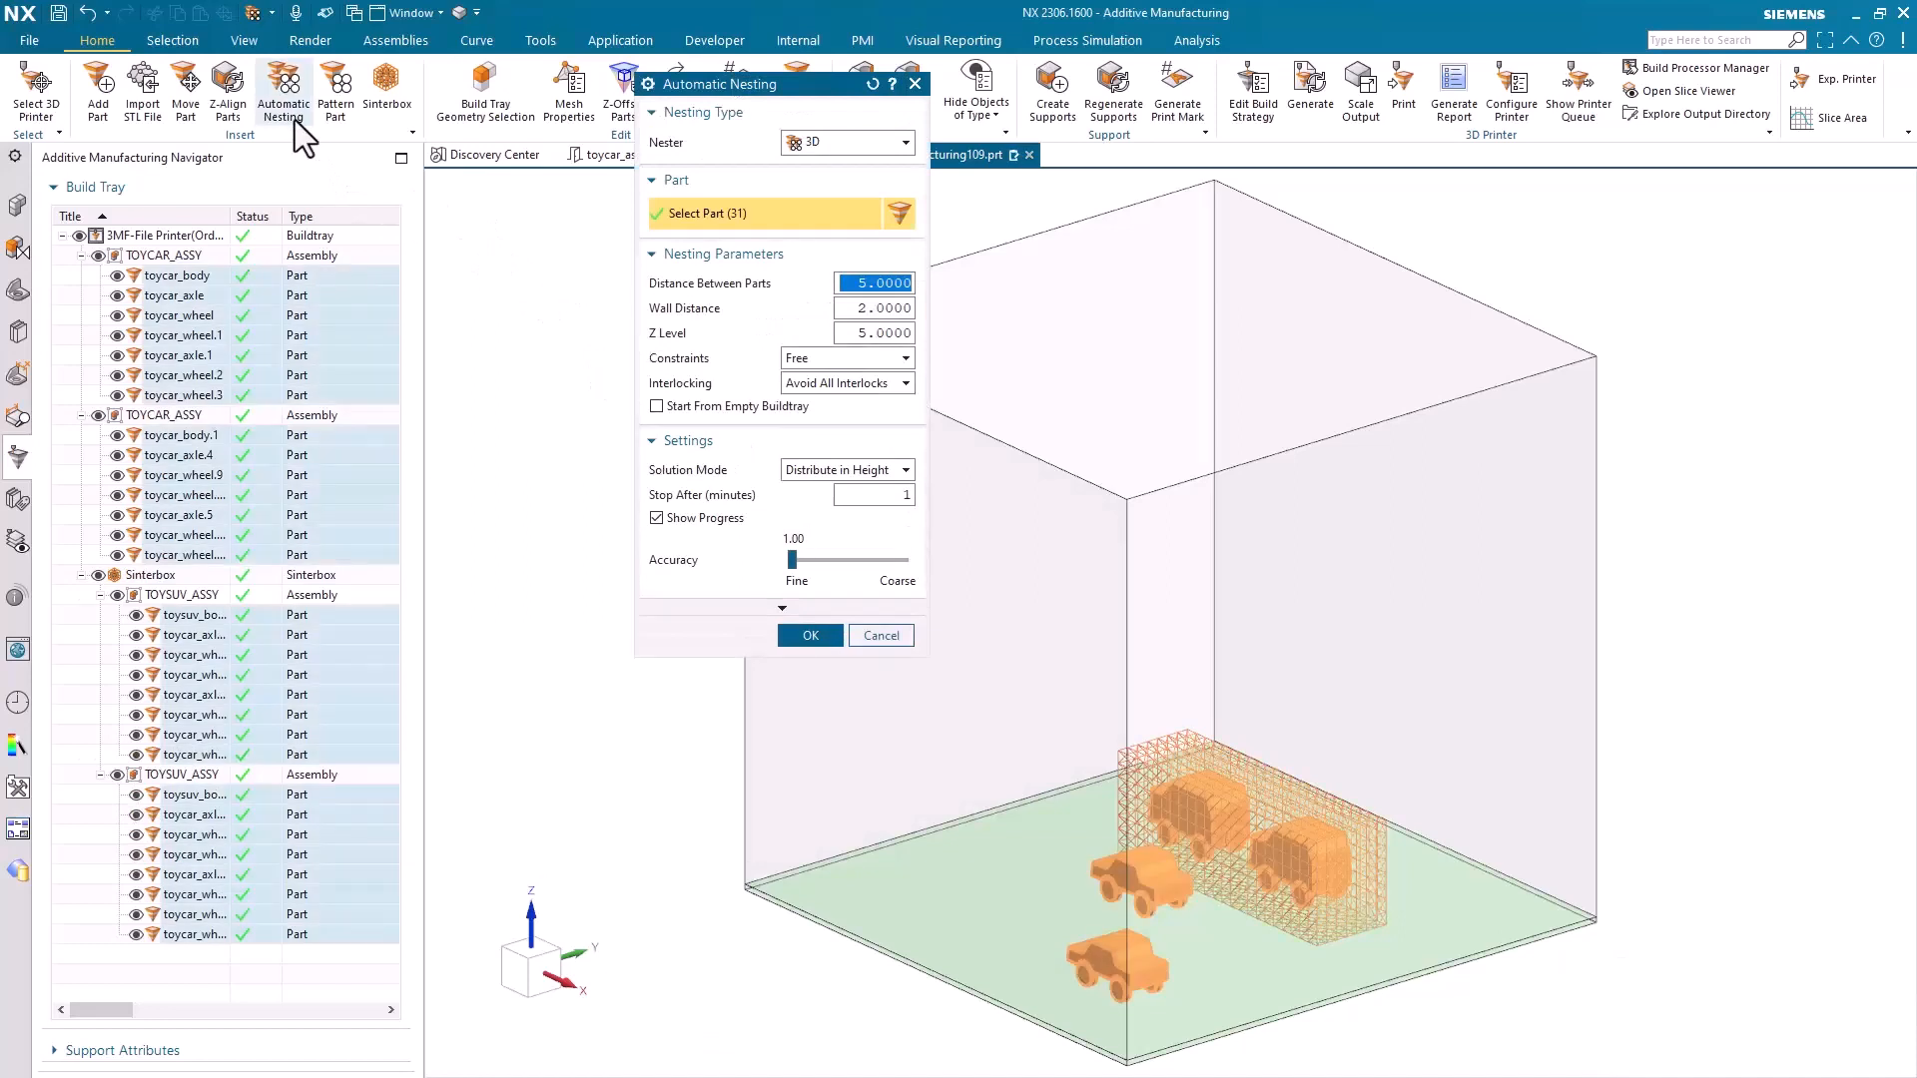
{"action": "left_click", "coordinate": [807, 469]}
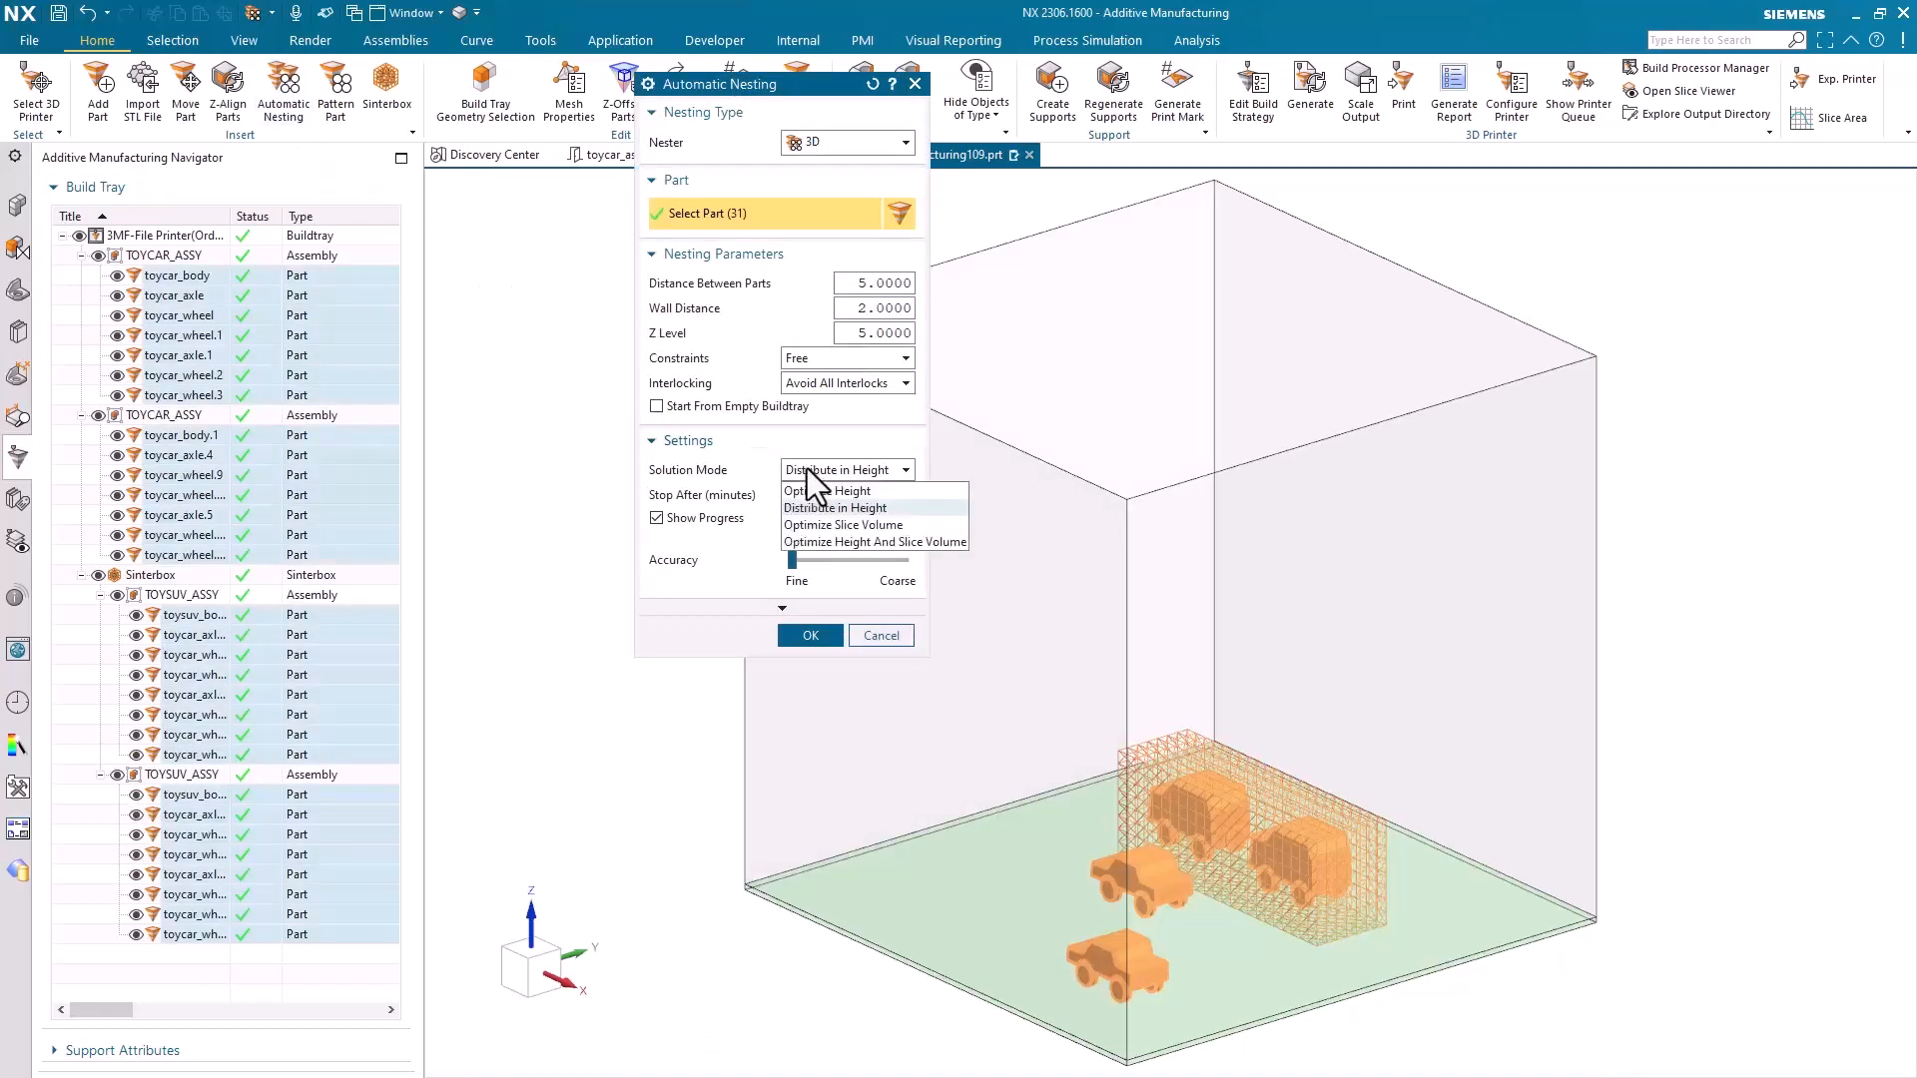
{"action": "left_click", "coordinate": [835, 525]}
{"action": "left_click", "coordinate": [817, 633]}
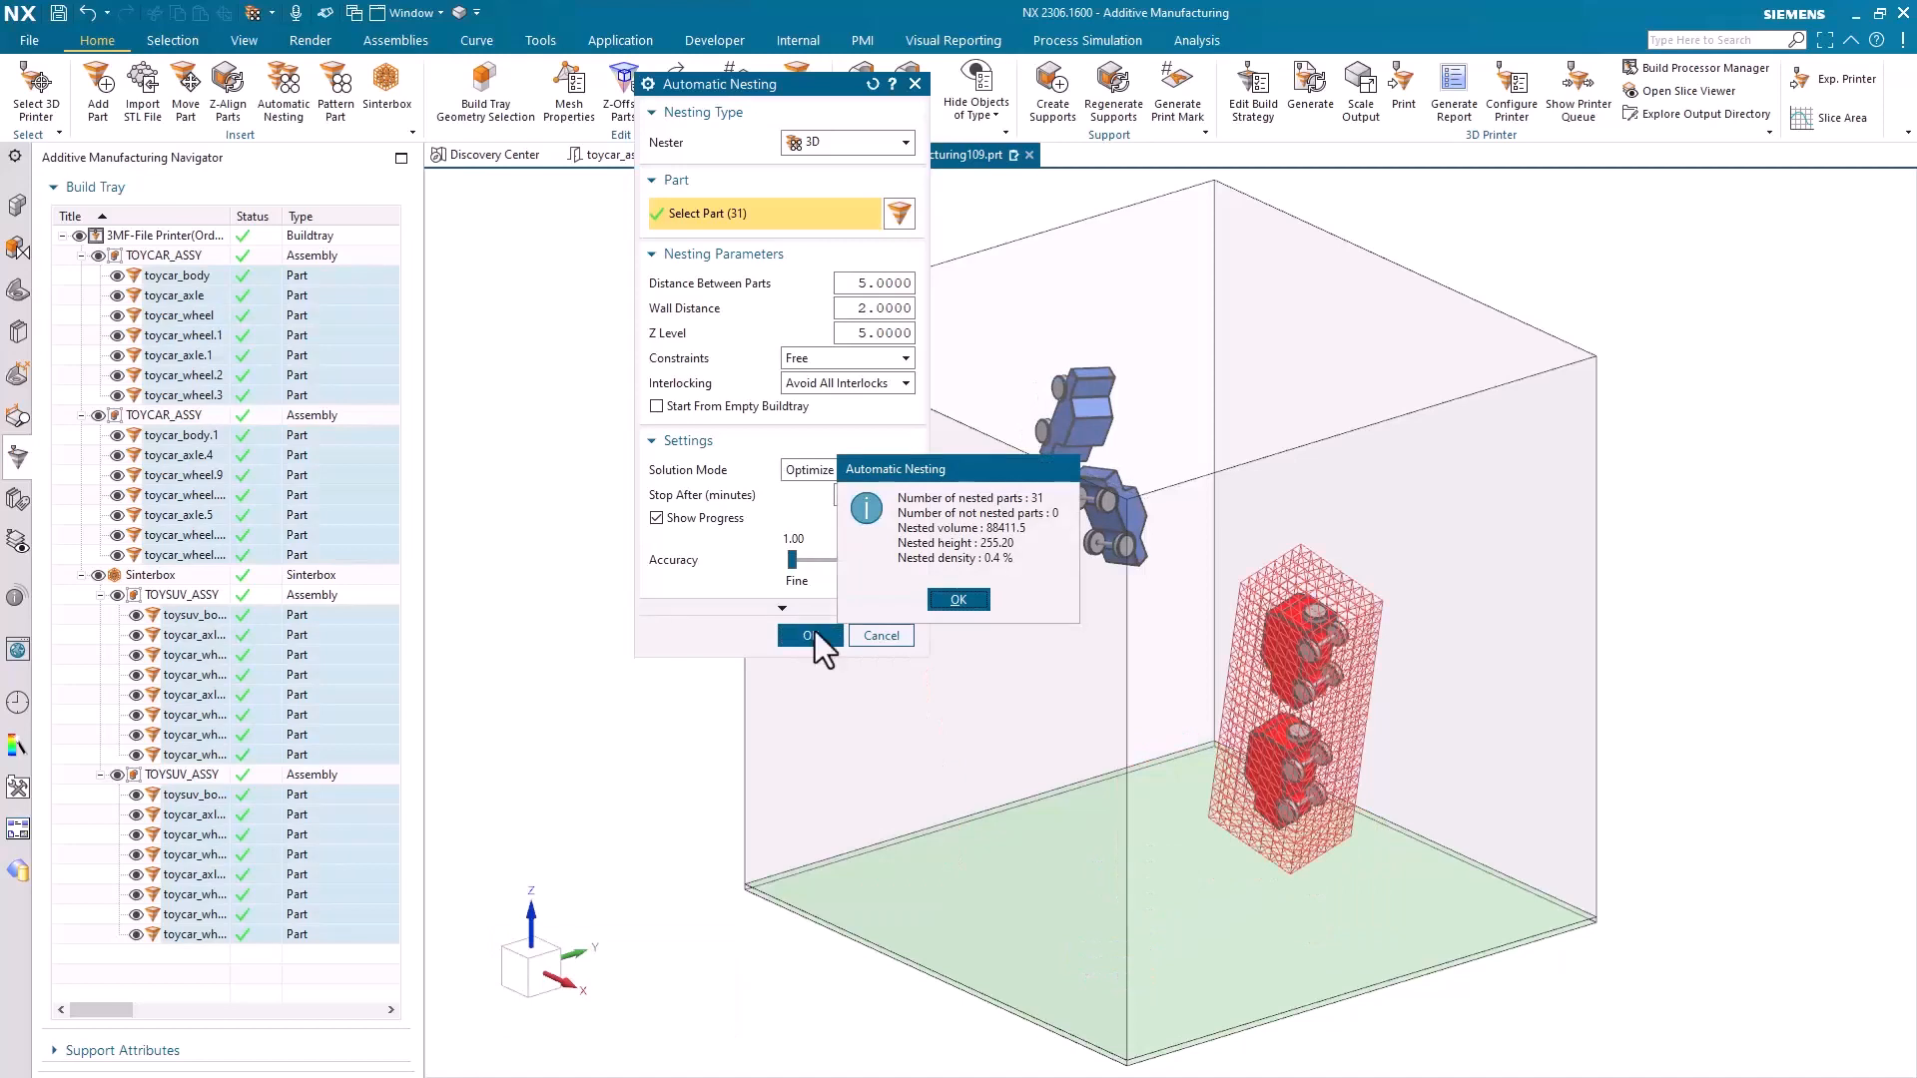
{"action": "left_click", "coordinate": [974, 603]}
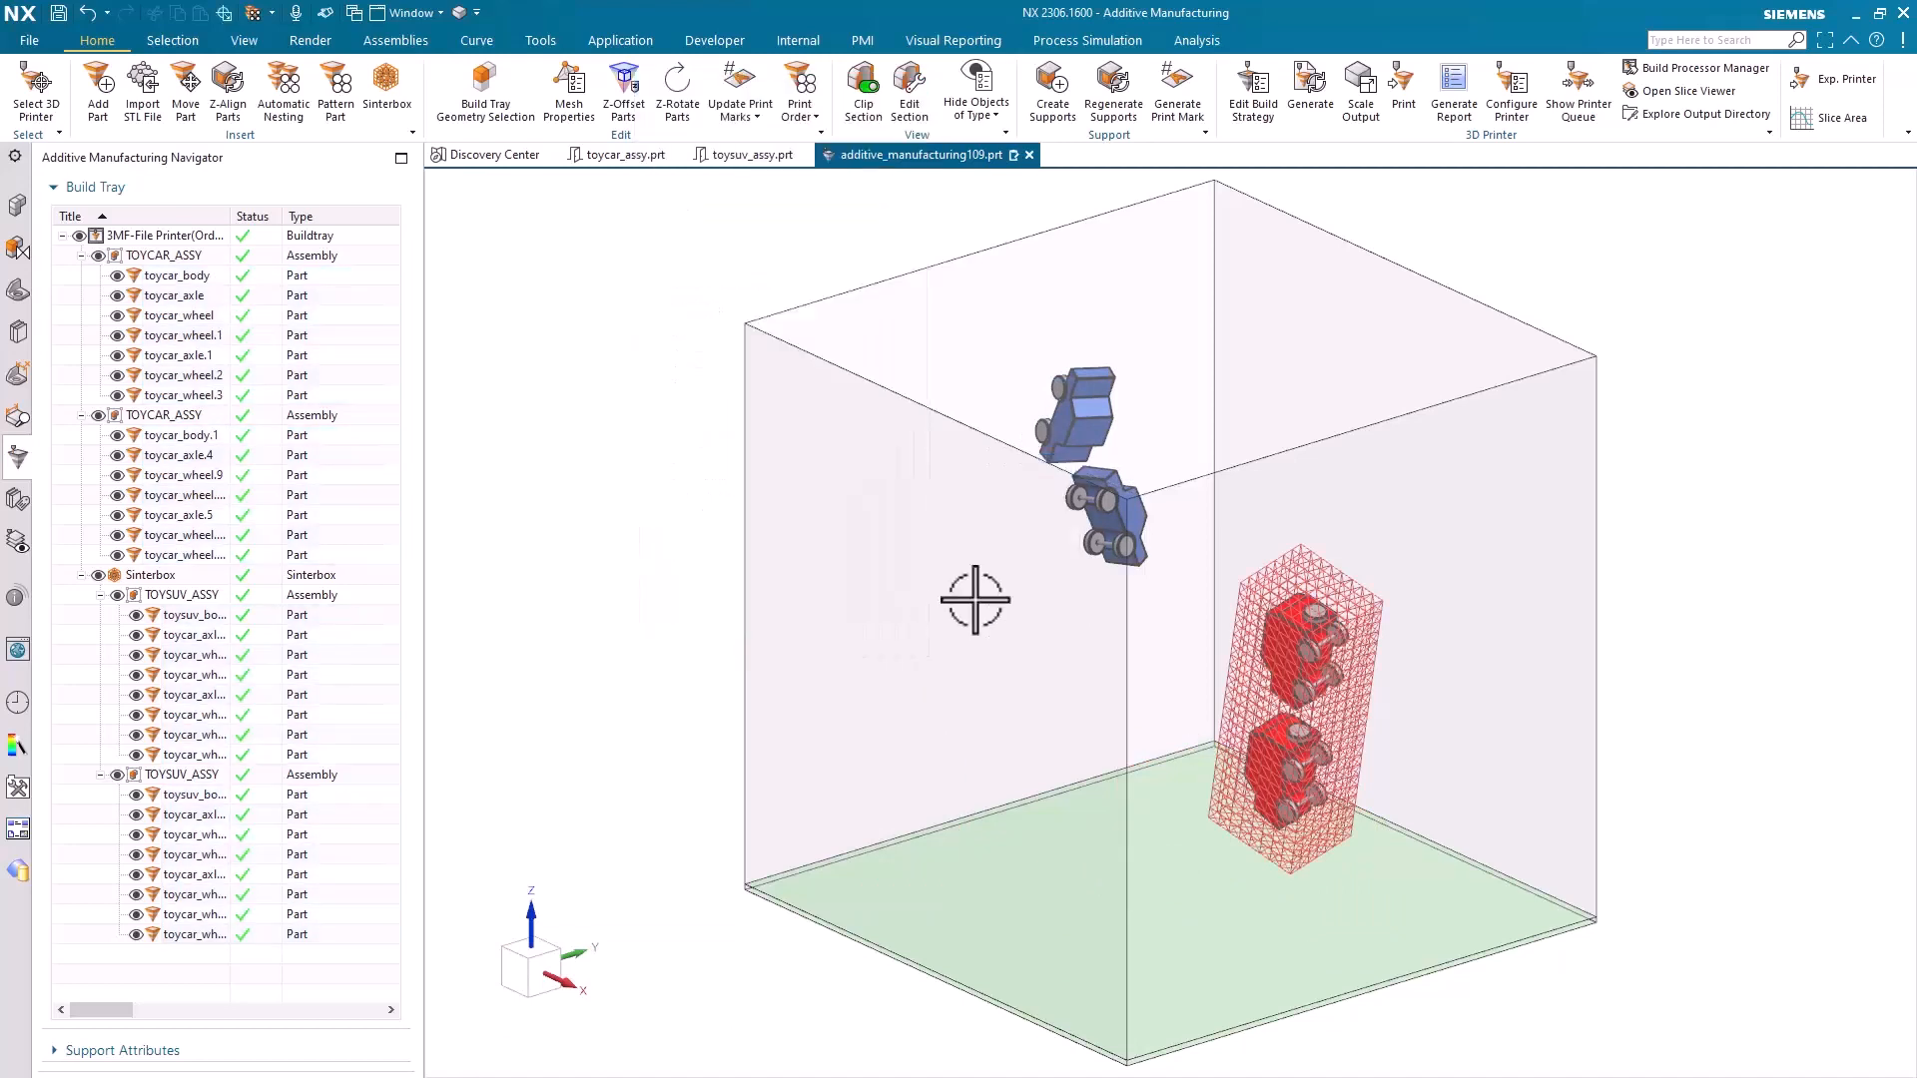
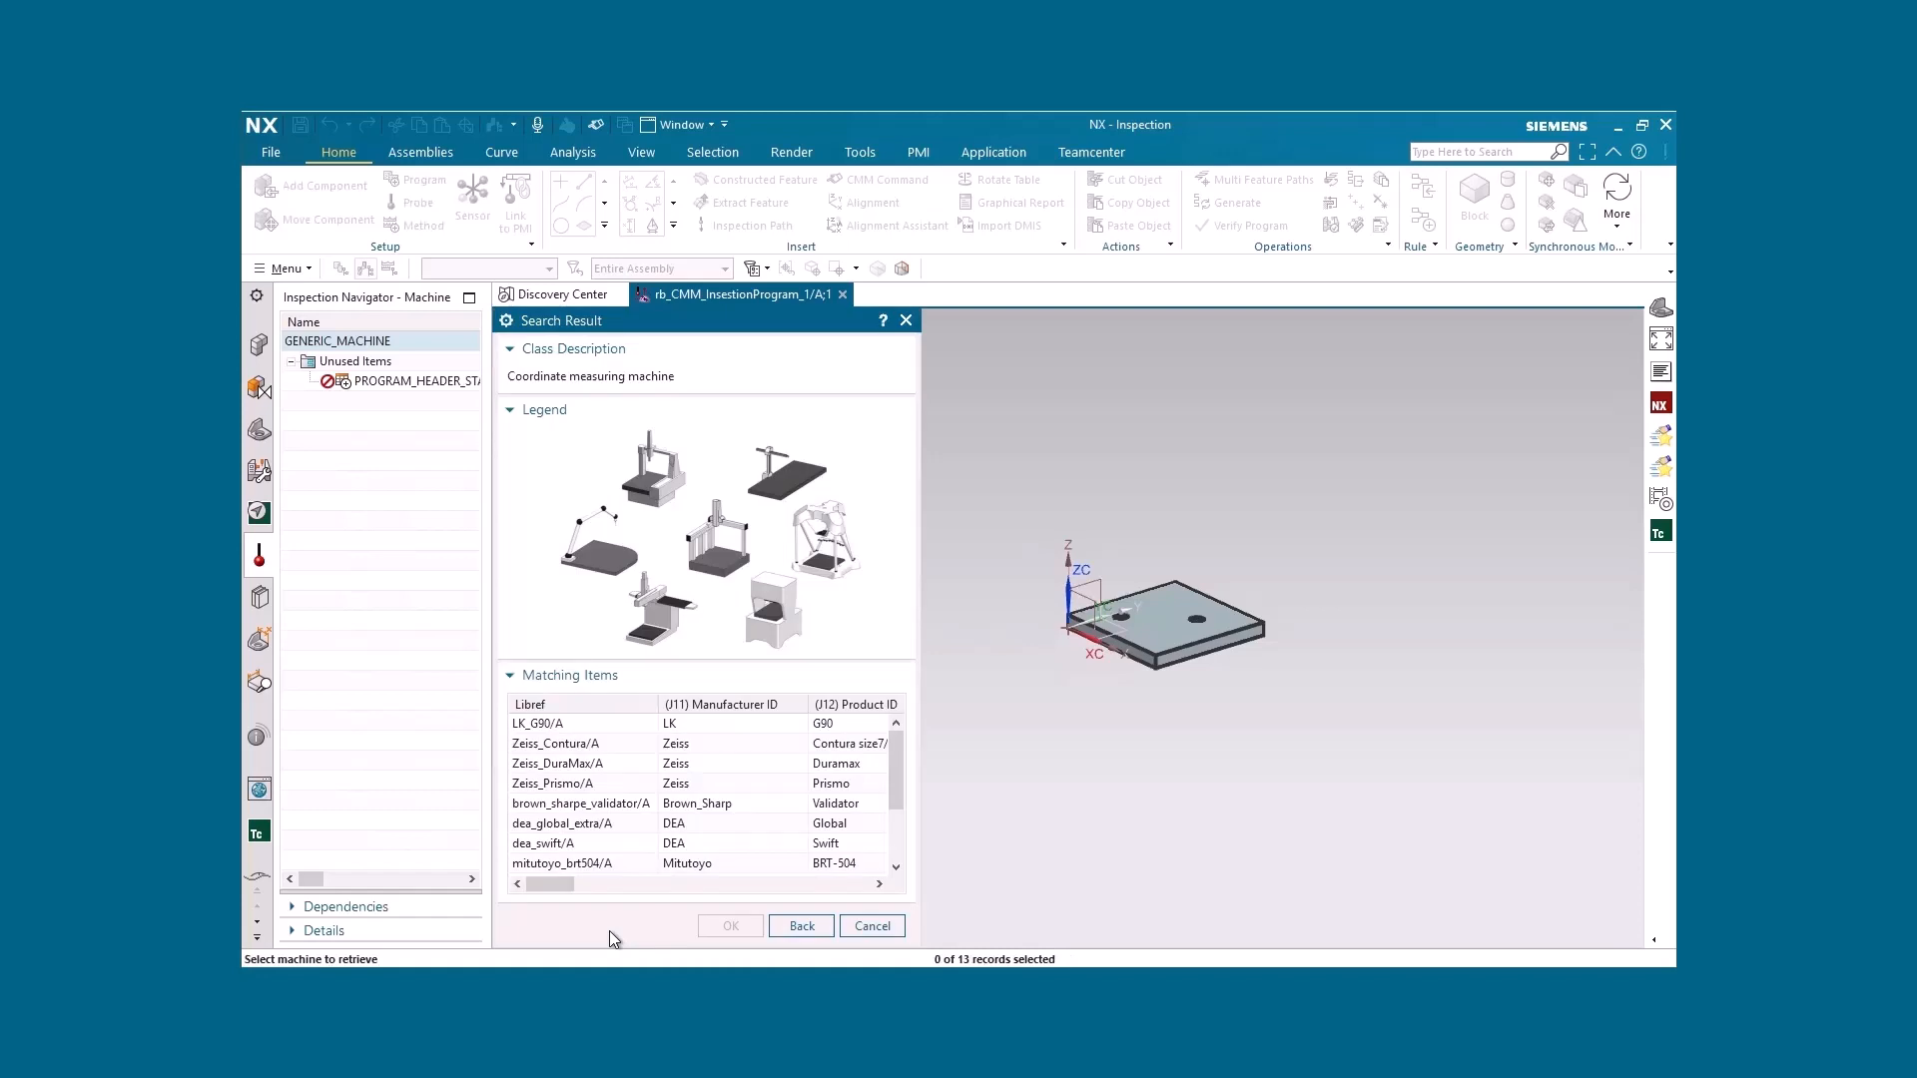
Retrieve the Wenzel LH 65 coordinate measuring machine from the matching library items
{"action": "scroll", "coordinate": [629, 744], "scroll_direction": "down", "scroll_amount": 2}
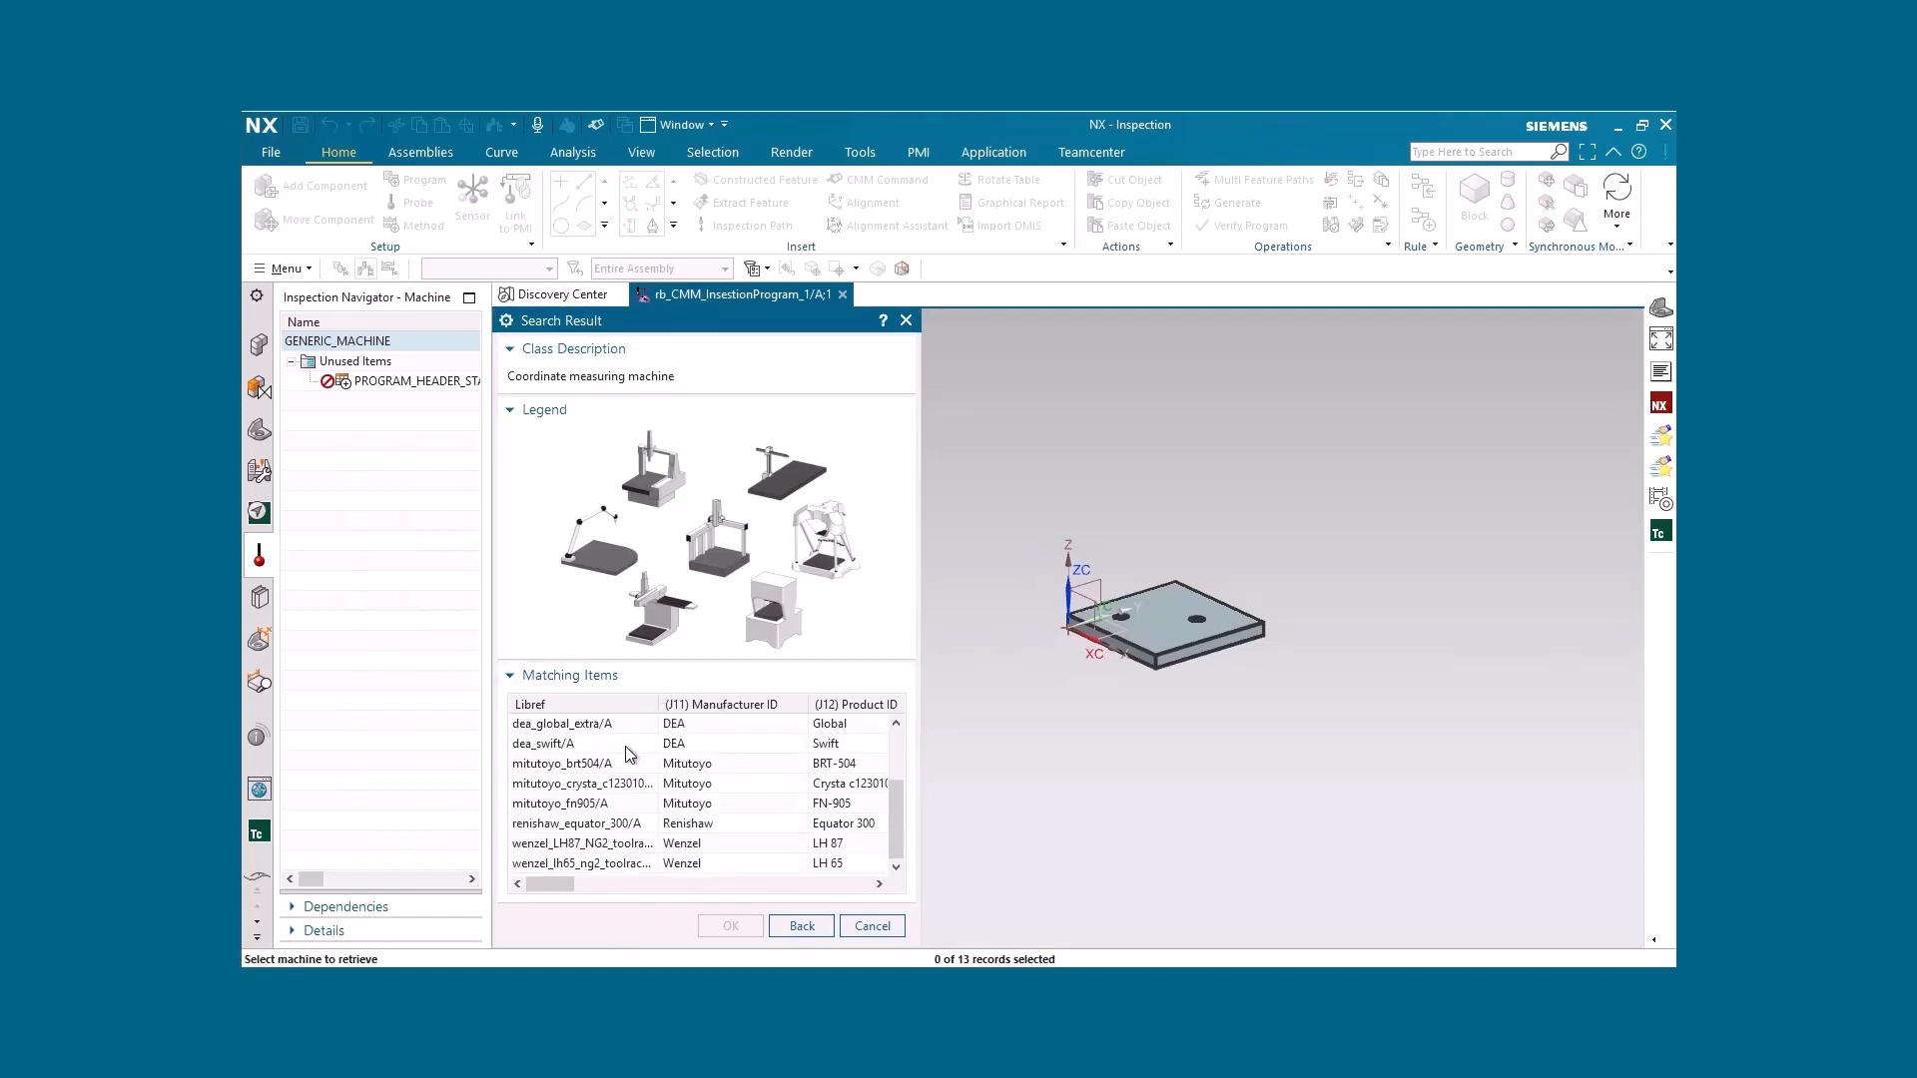
{"action": "left_click", "coordinate": [589, 724]}
{"action": "left_click_drag", "start_coordinate": [919, 689], "coordinate": [1197, 689]}
{"action": "left_click", "coordinate": [595, 867]}
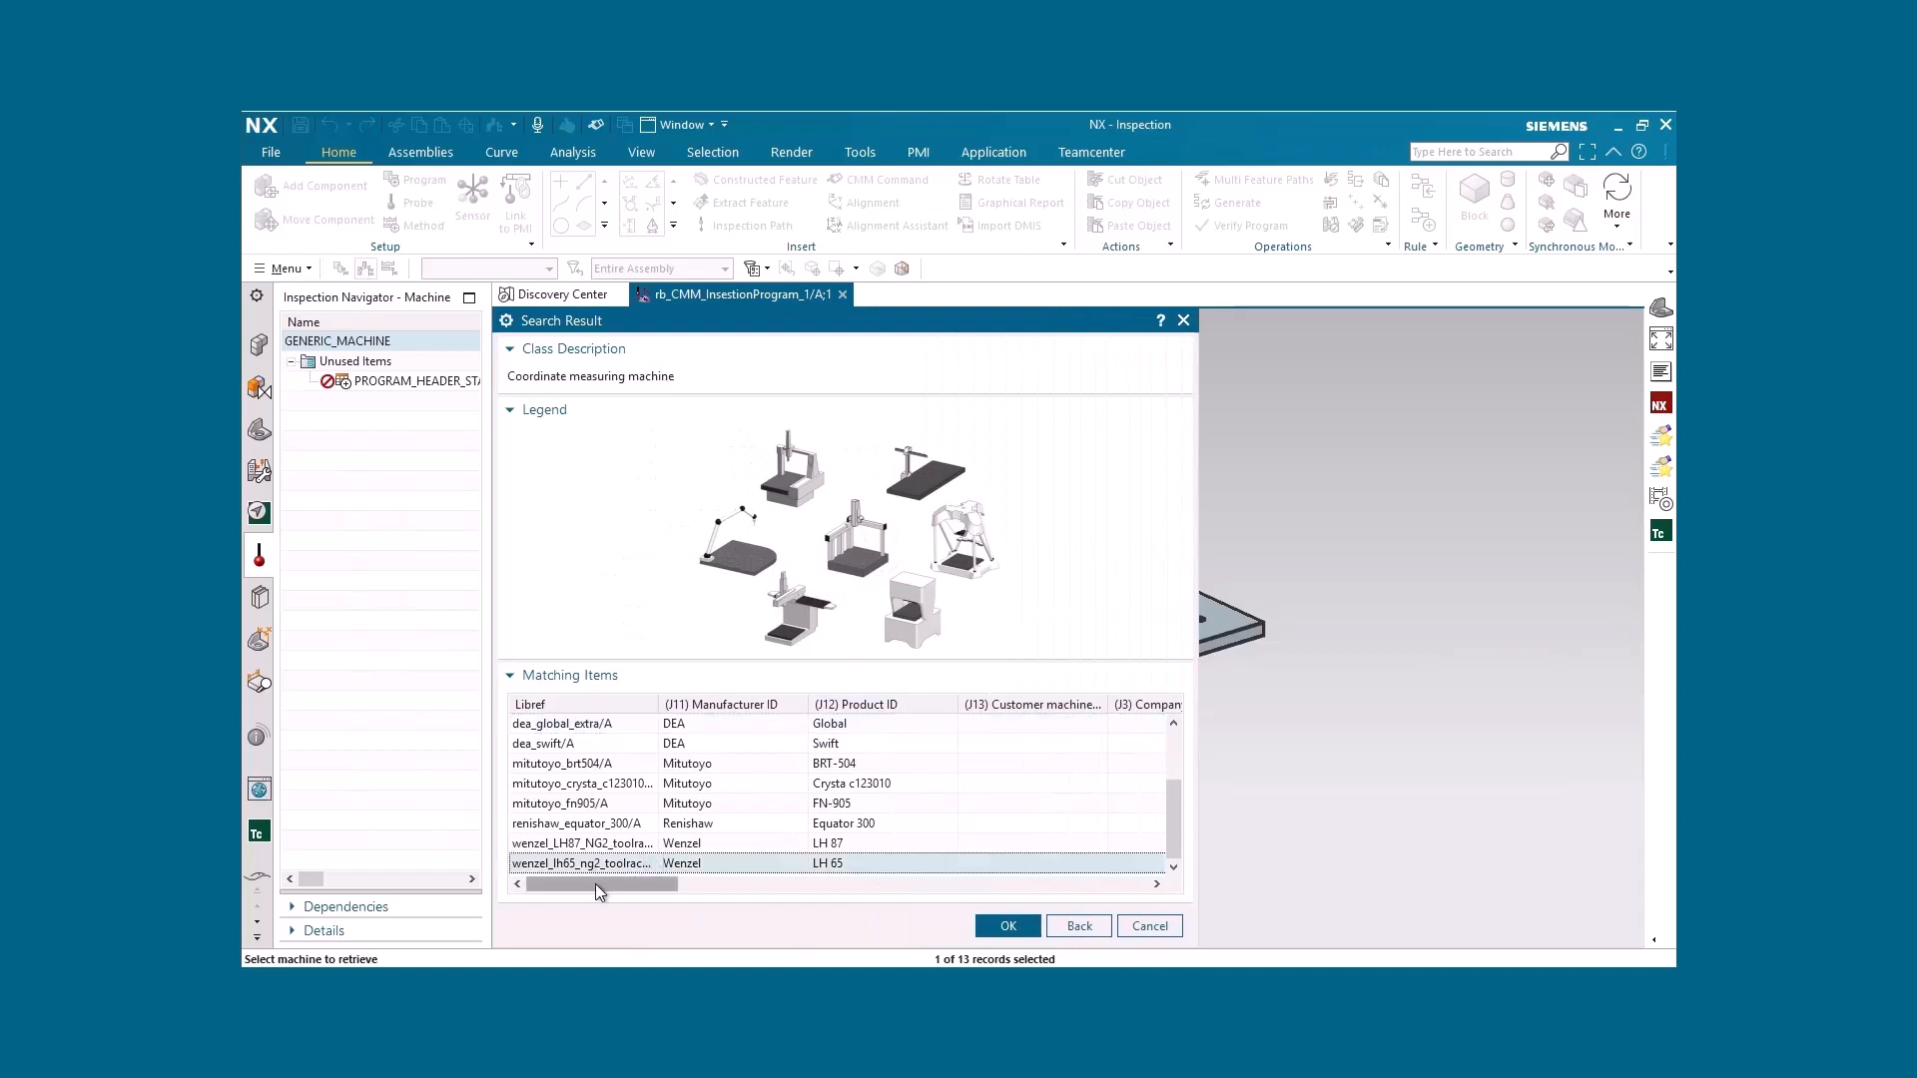
{"action": "left_click_drag", "start_coordinate": [595, 884], "coordinate": [1058, 897]}
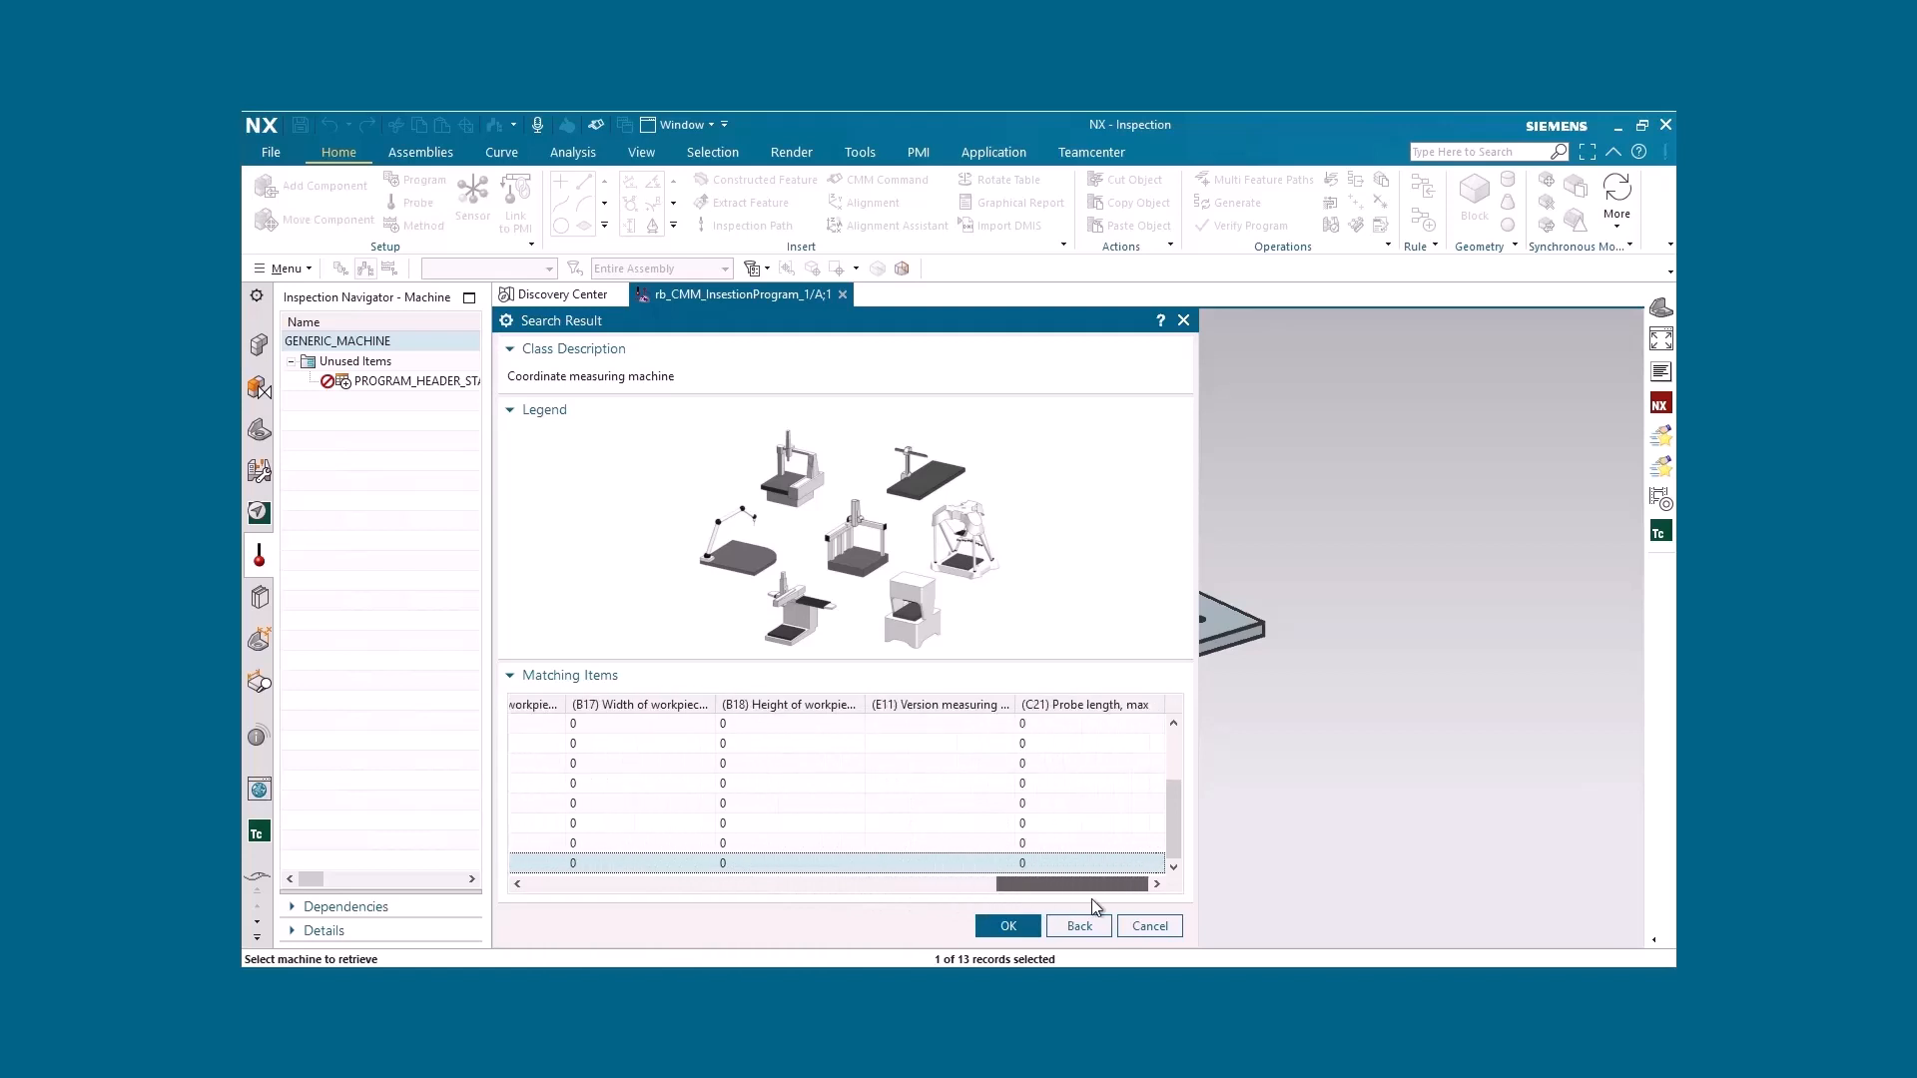
{"action": "left_click", "coordinate": [1008, 927]}
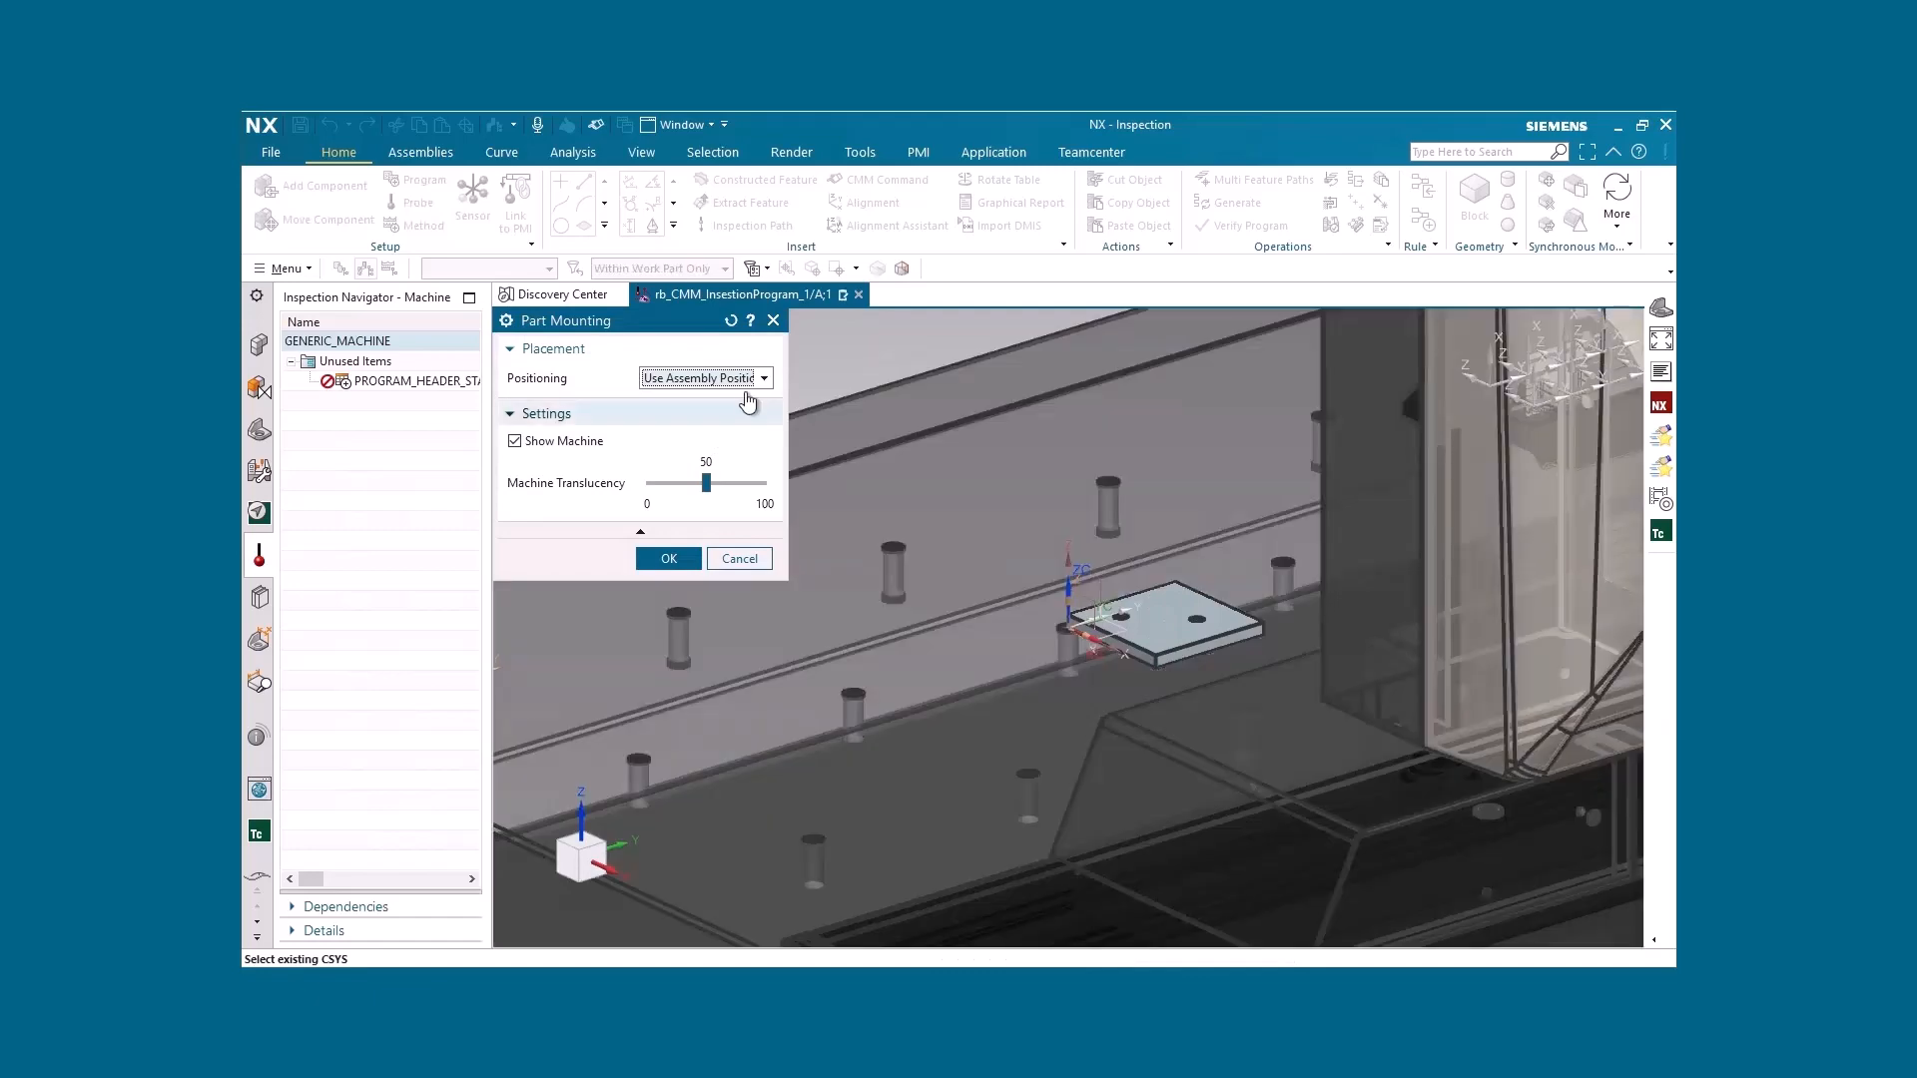
Mount the part on the measuring machine with positioning set to Use Part Mount Junction and accept the machine settings
{"action": "left_click", "coordinate": [751, 379]}
{"action": "left_click", "coordinate": [725, 417]}
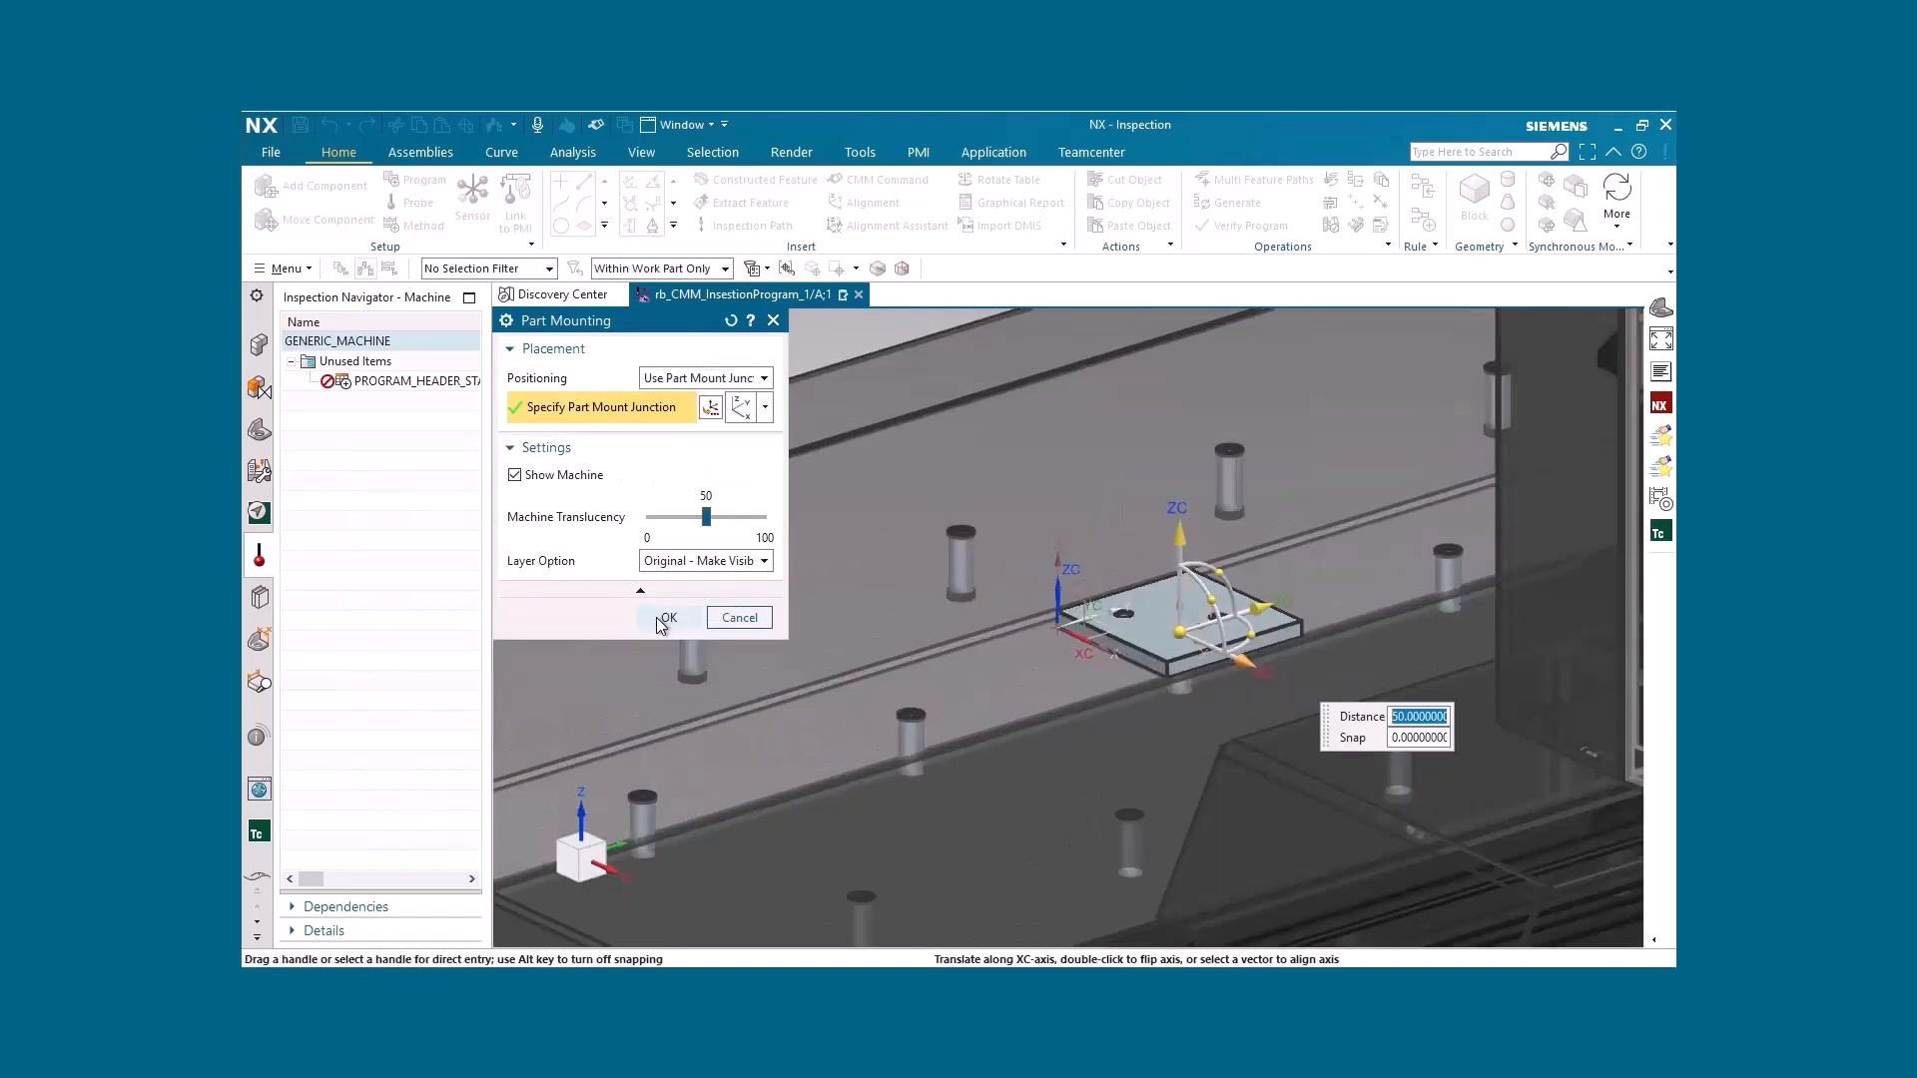
{"action": "left_click", "coordinate": [656, 618]}
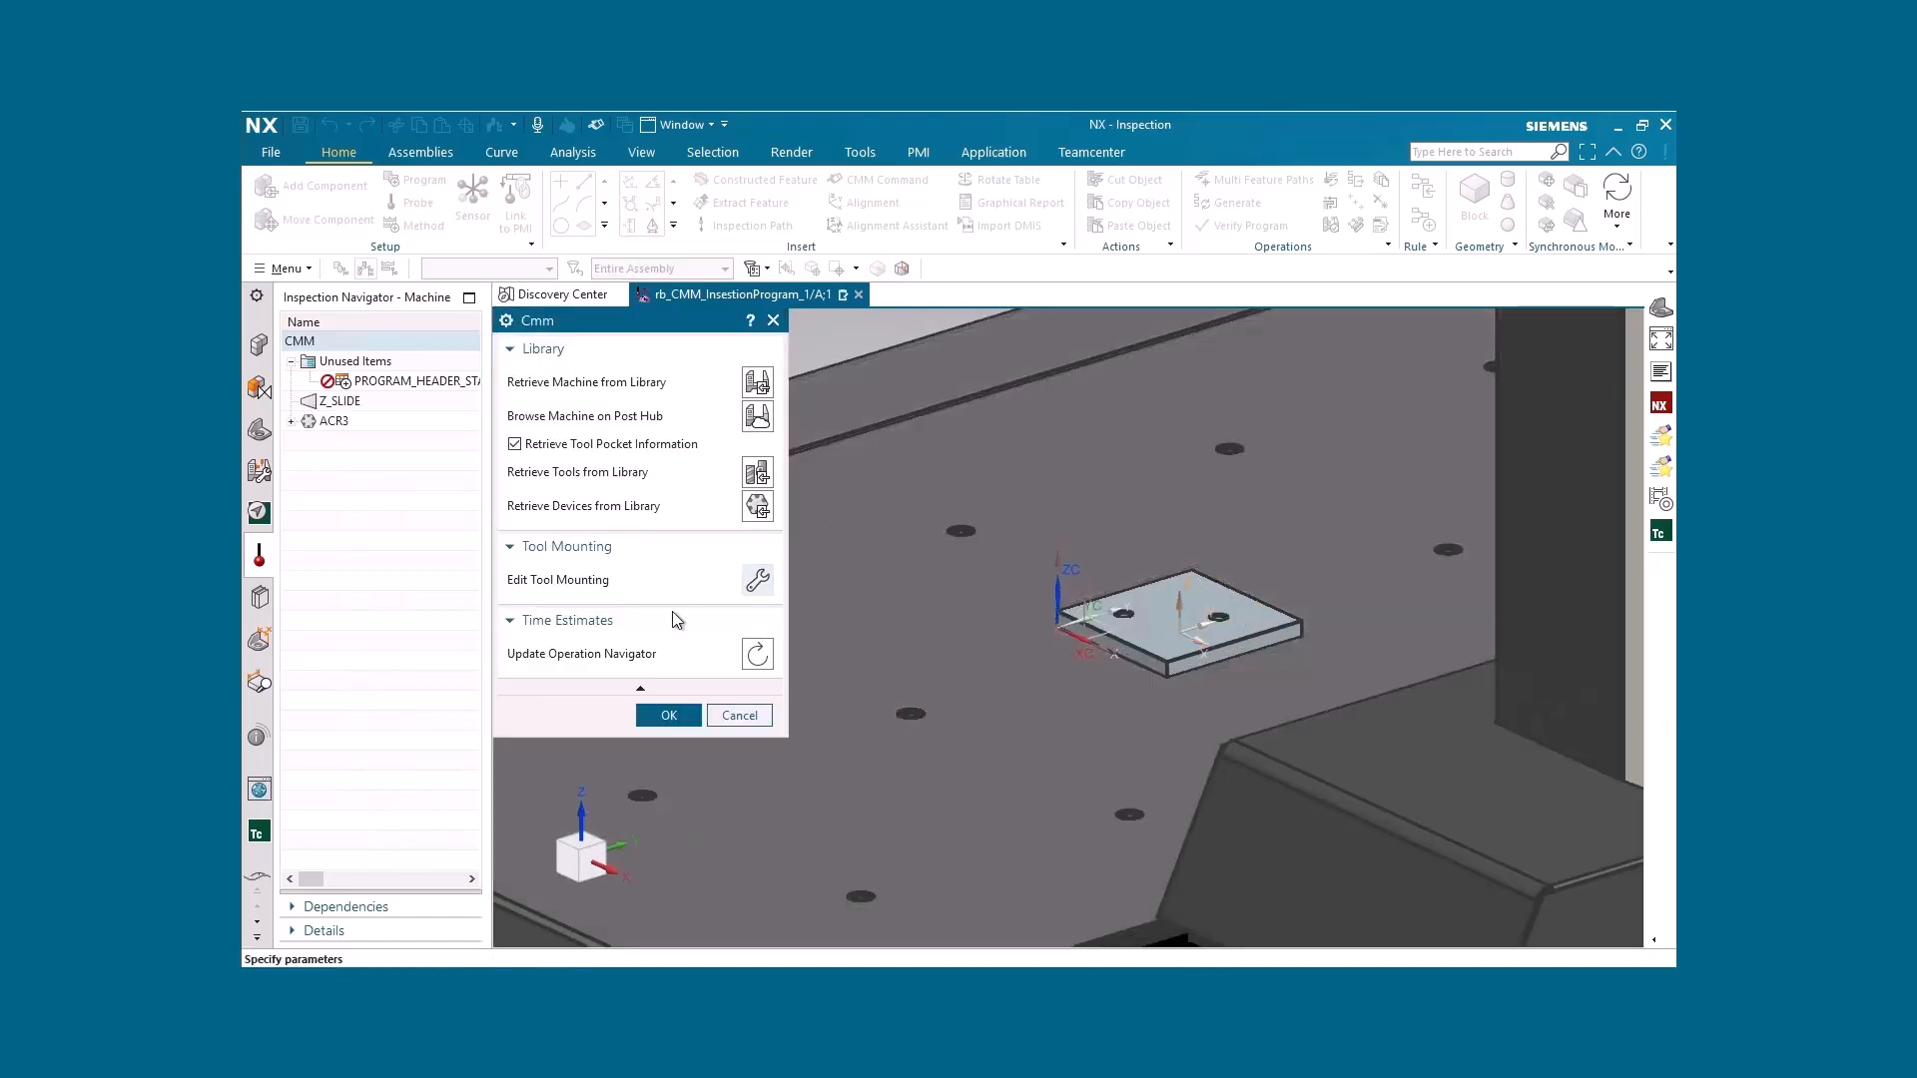
{"action": "left_click", "coordinate": [667, 716]}
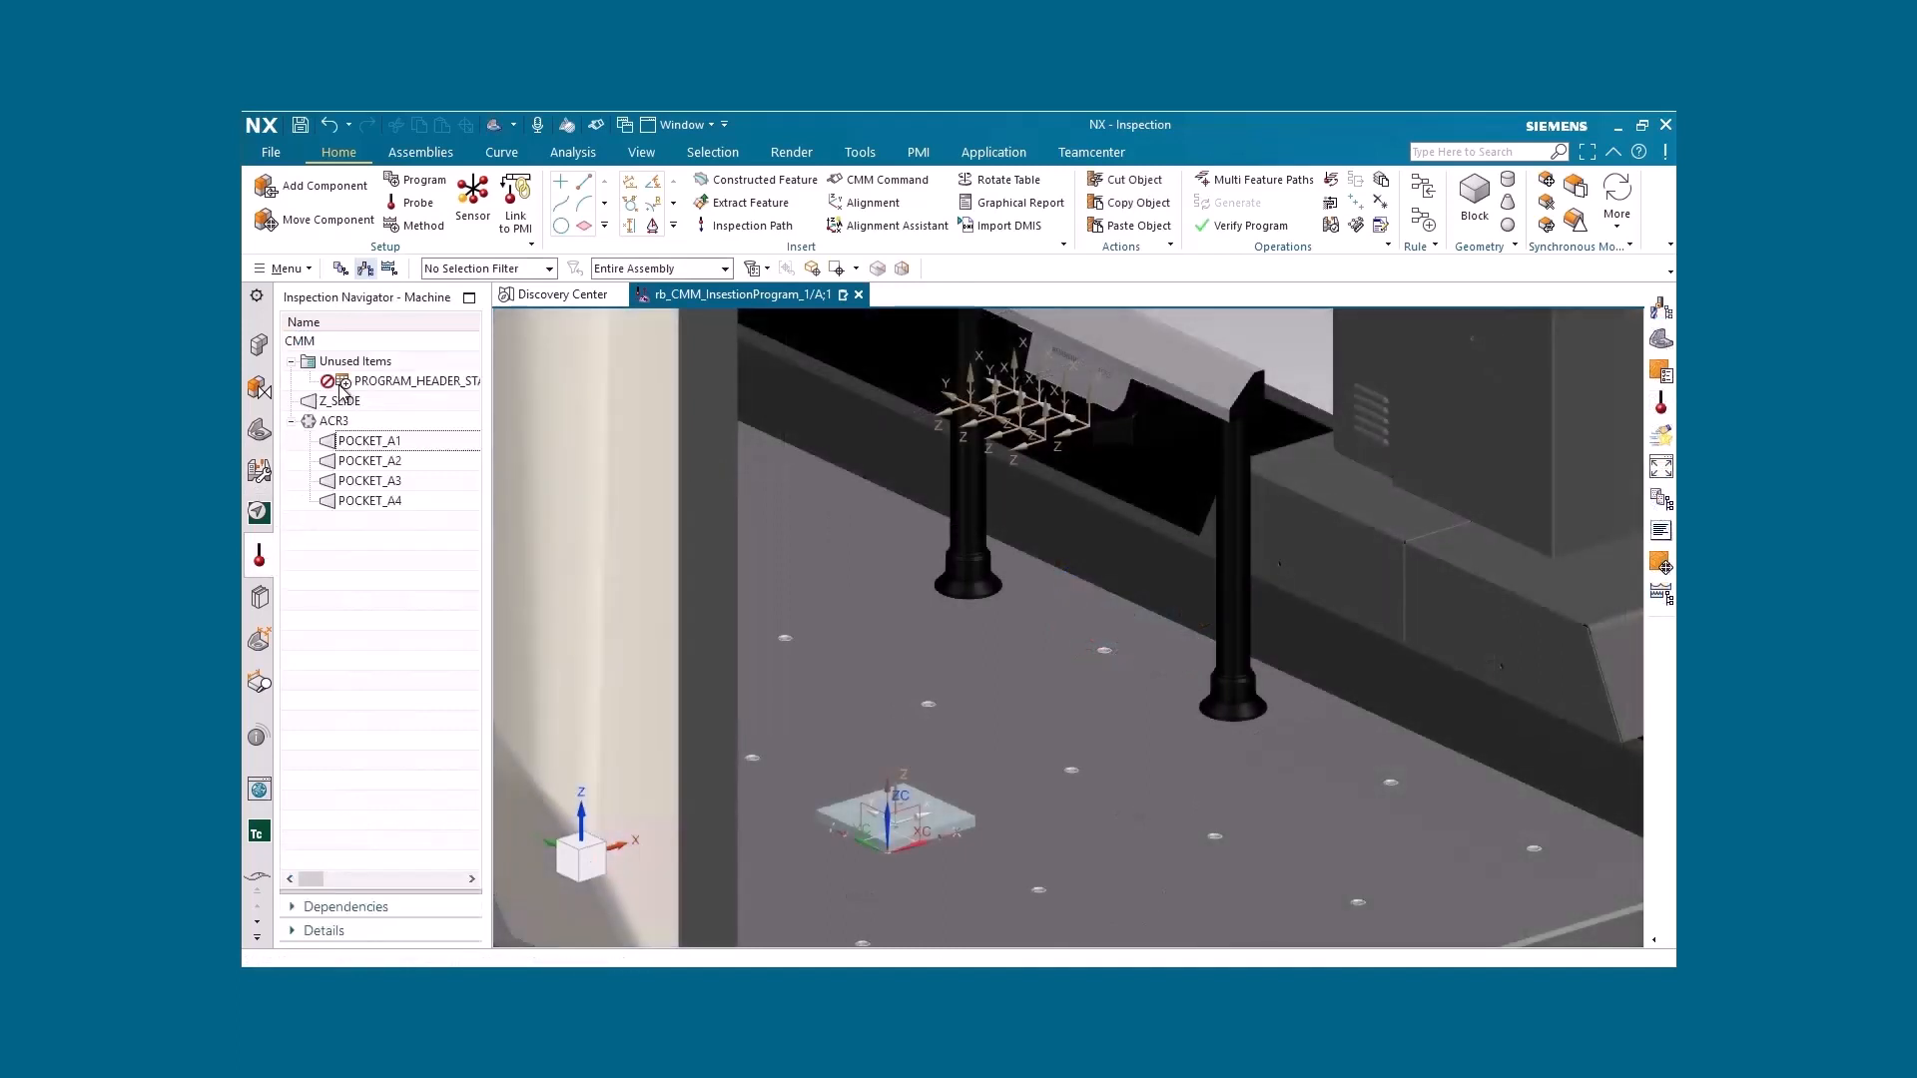
Retrieve the probing tool EQUATOR_5003_0063_01_A_2MM/A from the library into the CMM machine, using the Probing tools class in millimeters
{"action": "left_click", "coordinate": [311, 342]}
{"action": "double_click", "coordinate": [311, 341]}
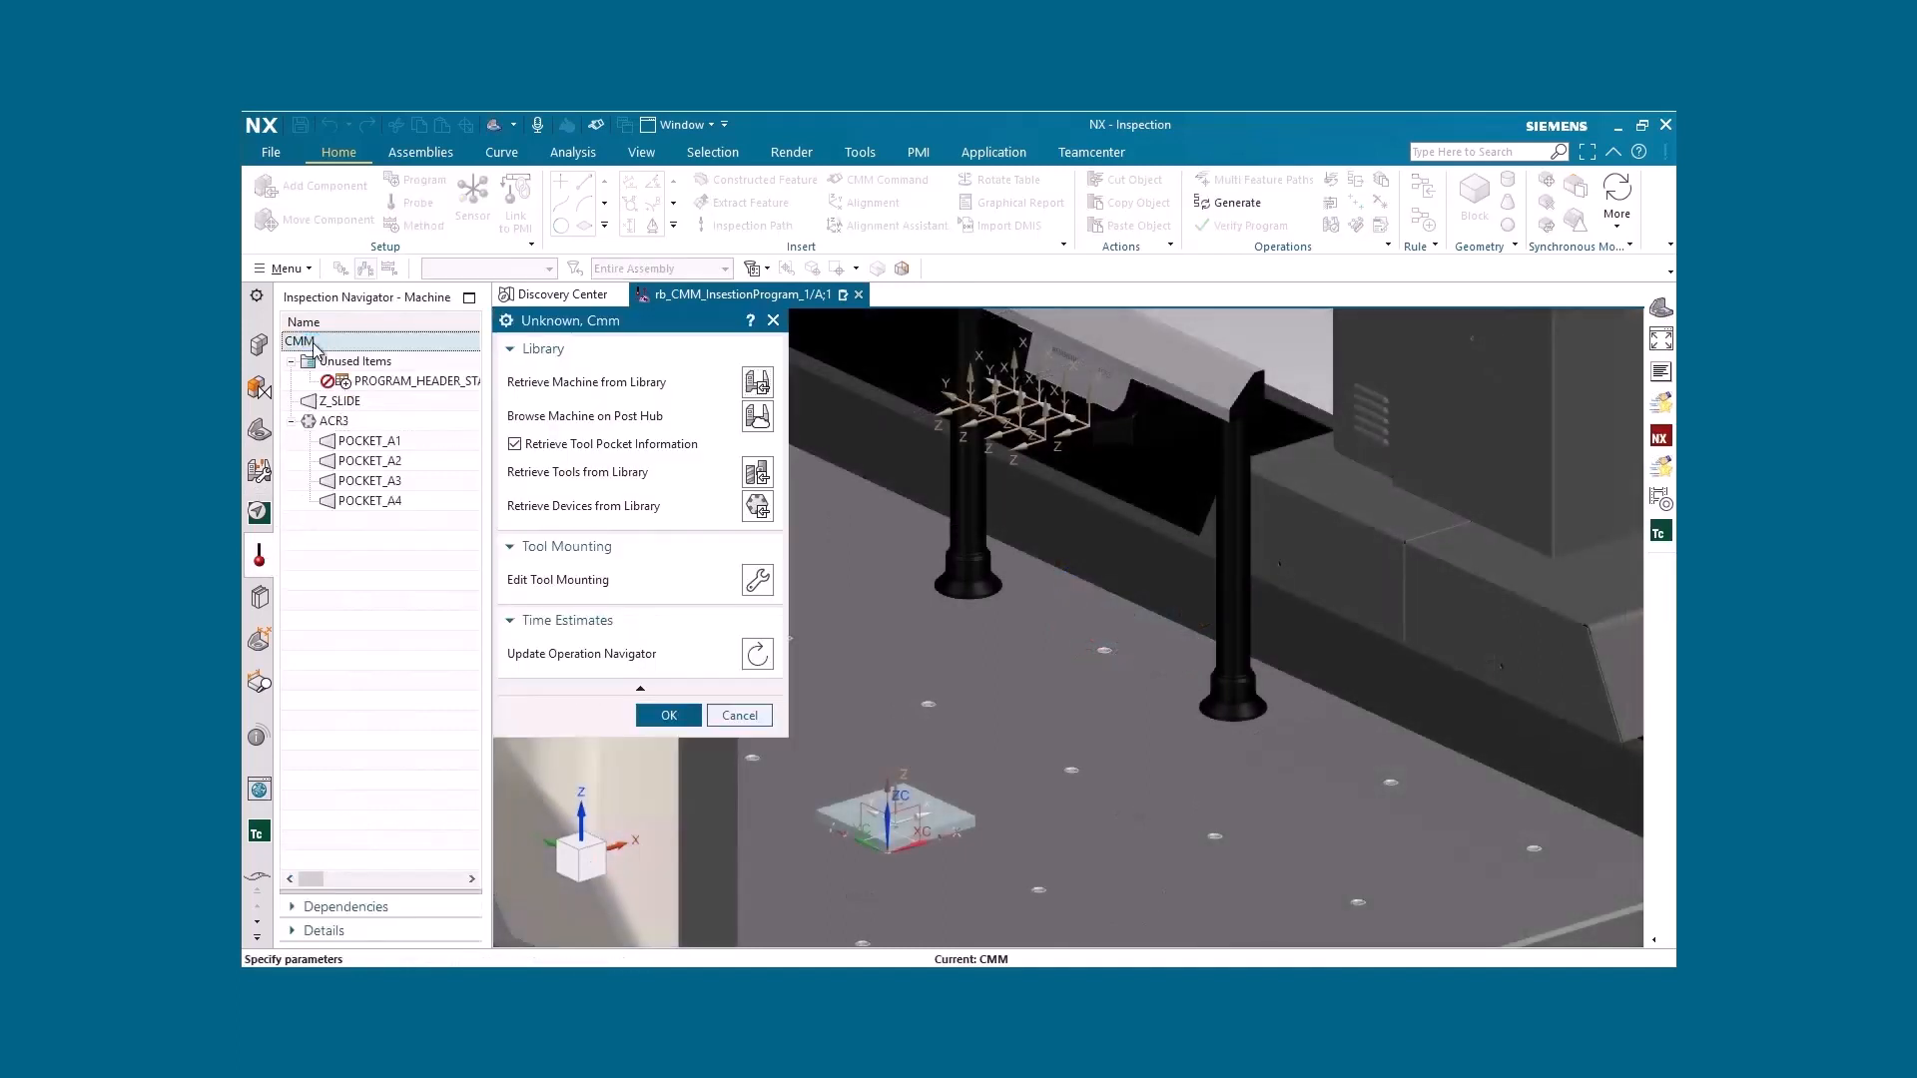
{"action": "left_click", "coordinate": [756, 475]}
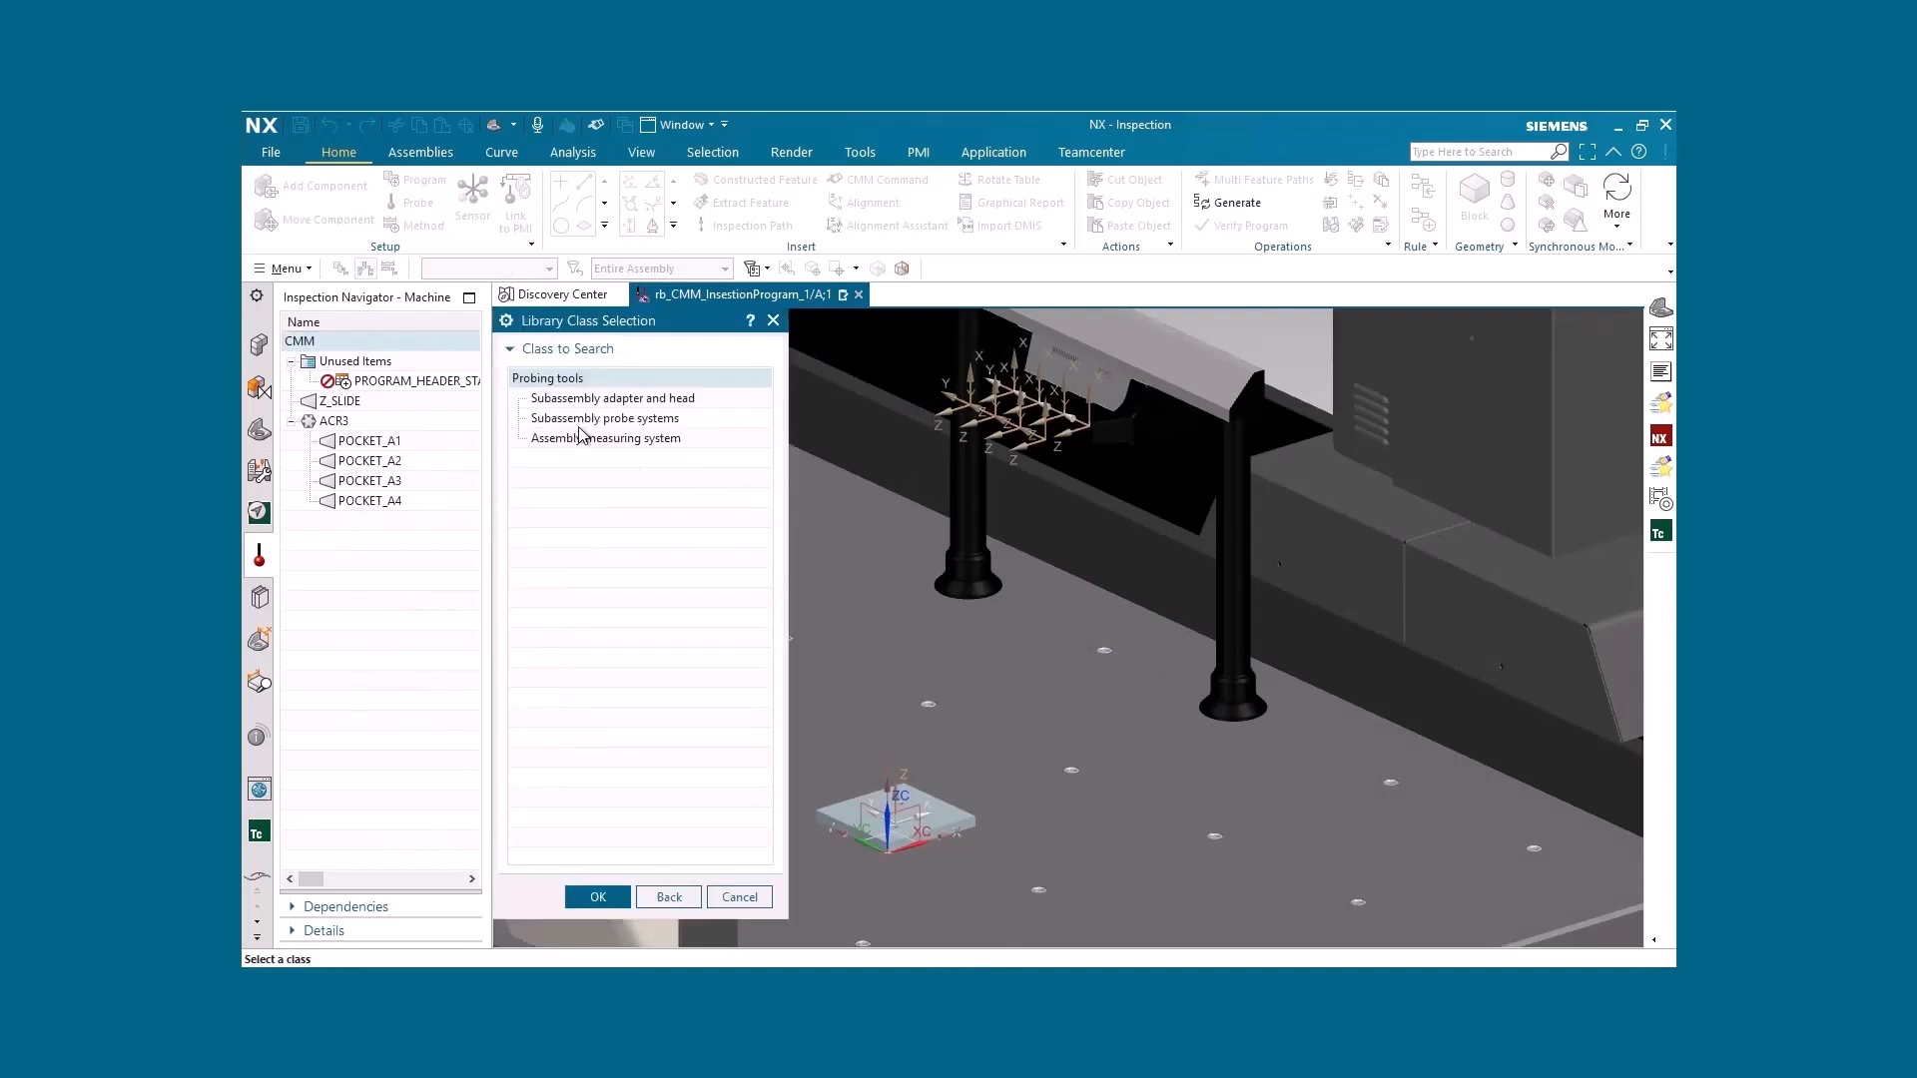
{"action": "left_click", "coordinate": [565, 377]}
{"action": "left_click", "coordinate": [595, 896]}
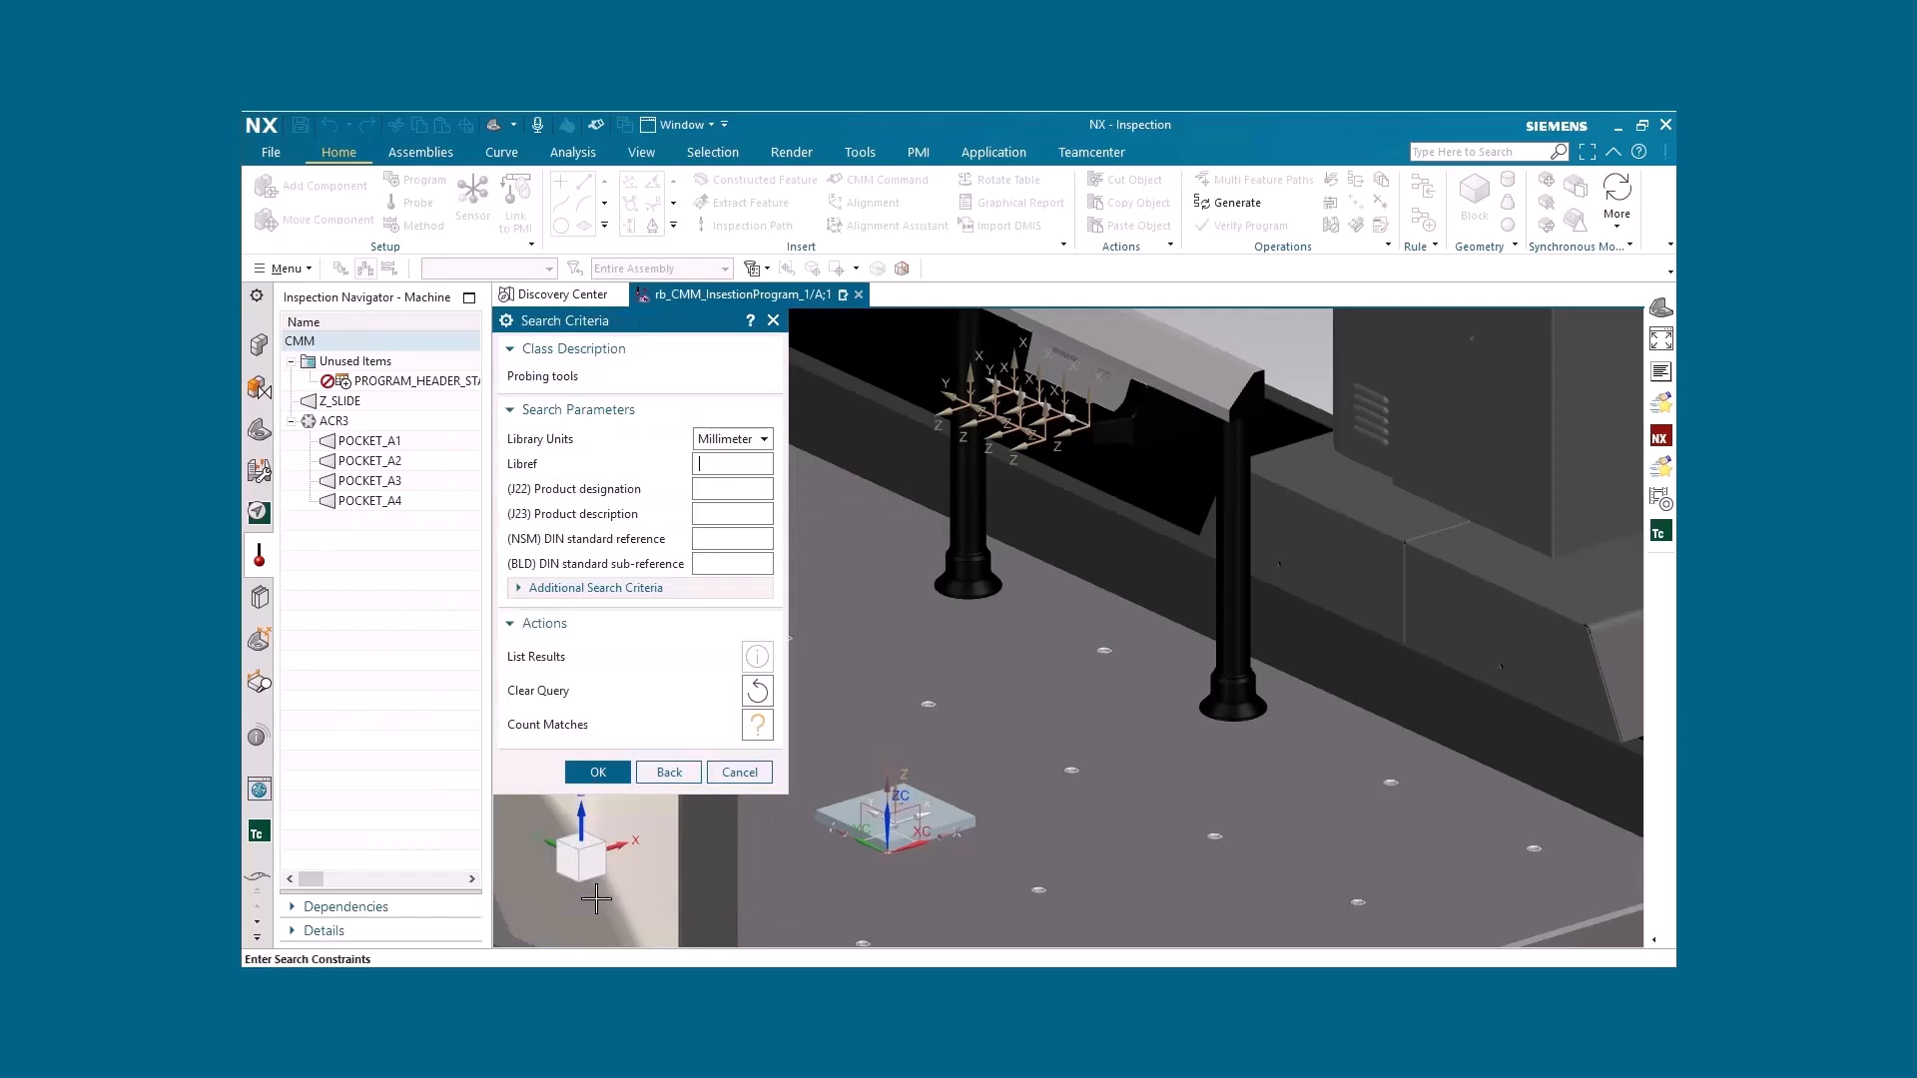
{"action": "left_click", "coordinate": [611, 770]}
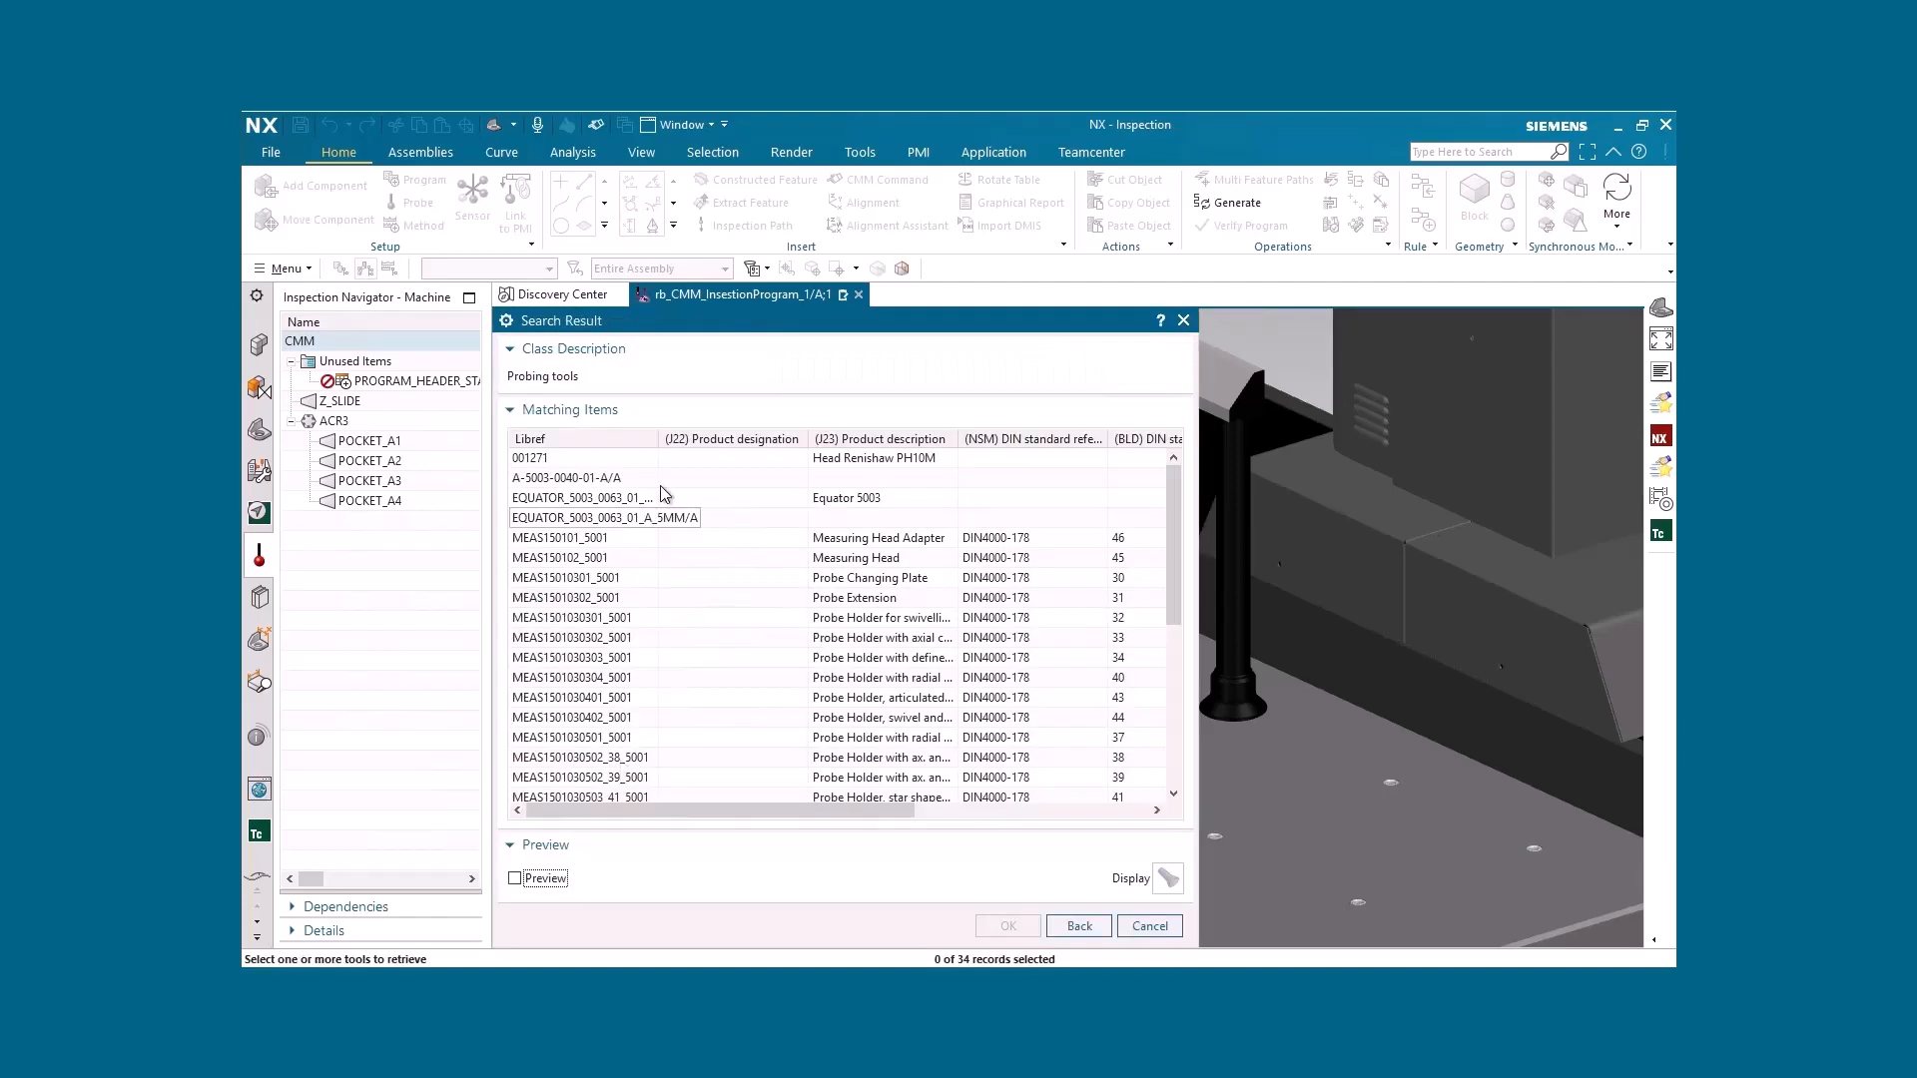
{"action": "left_click_drag", "start_coordinate": [661, 432], "coordinate": [739, 433]}
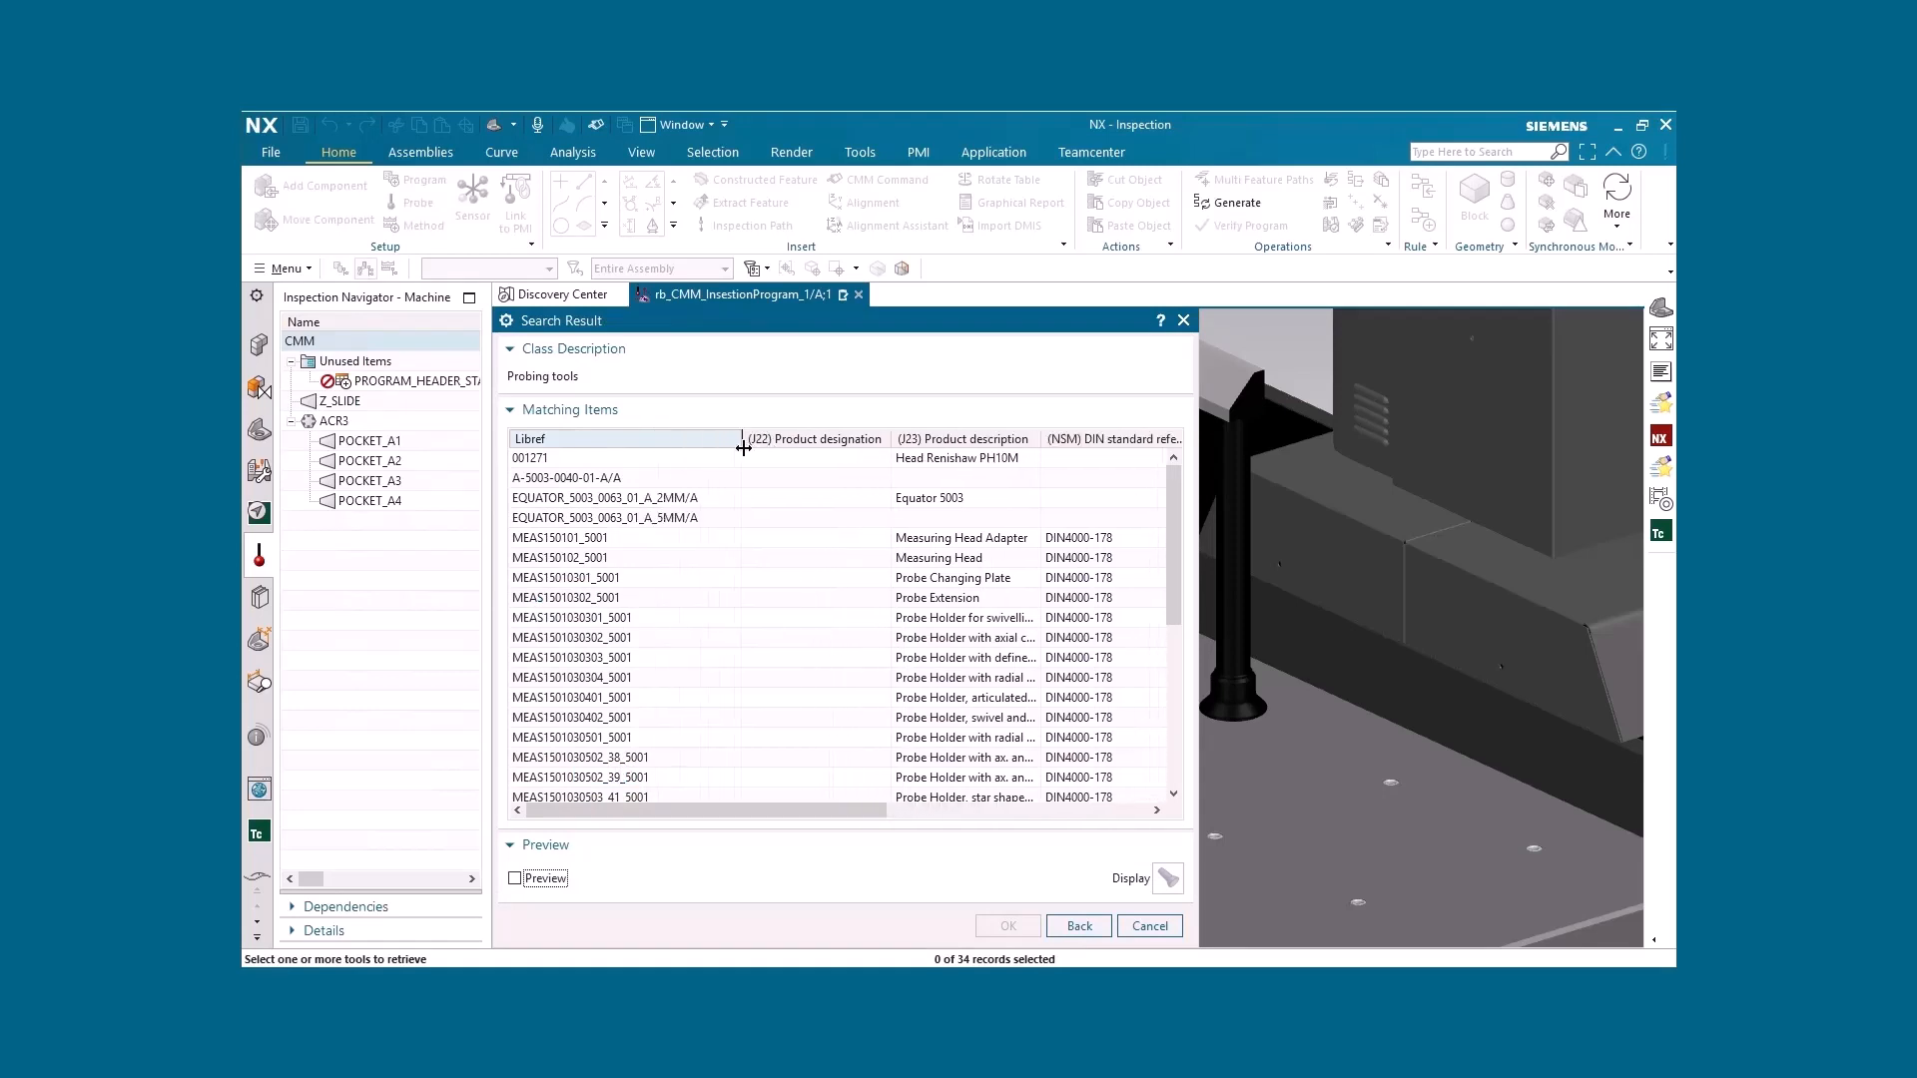
{"action": "left_click", "coordinate": [637, 519]}
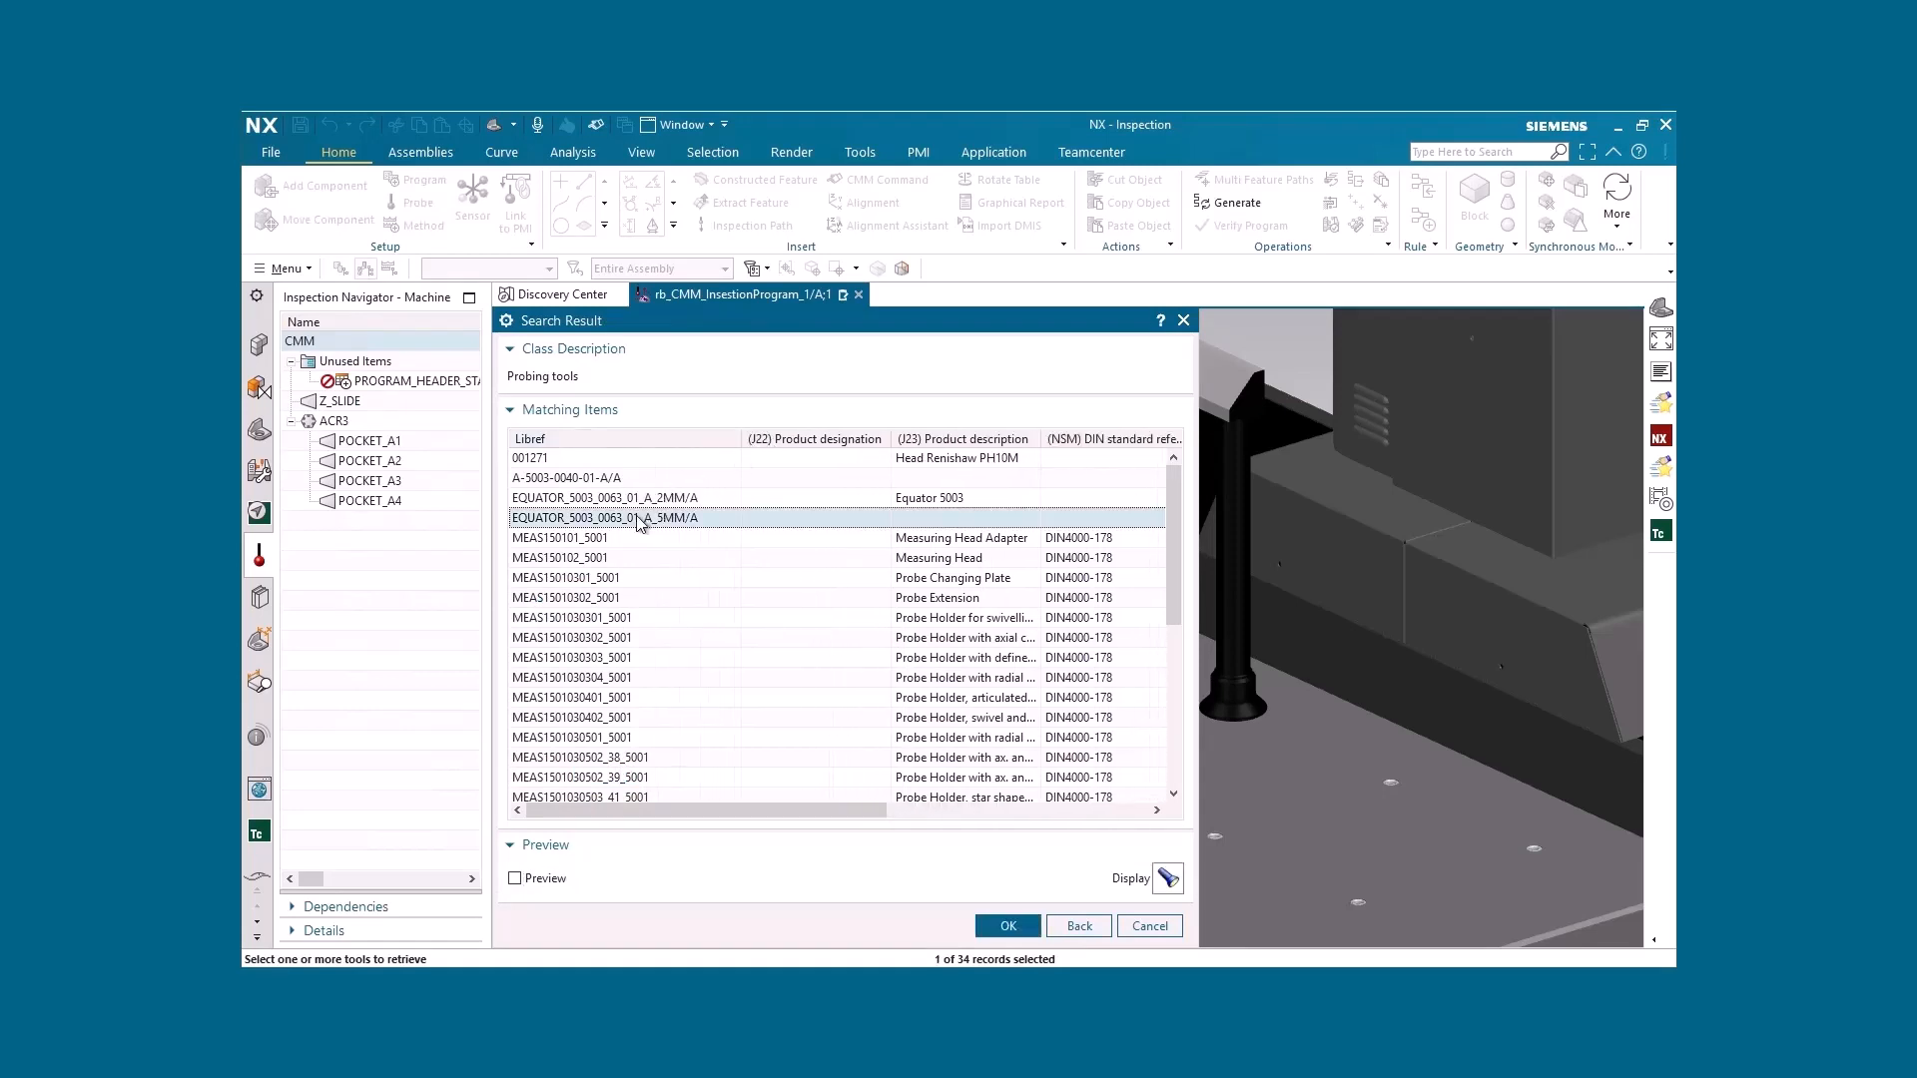
{"action": "key", "text": "Up"}
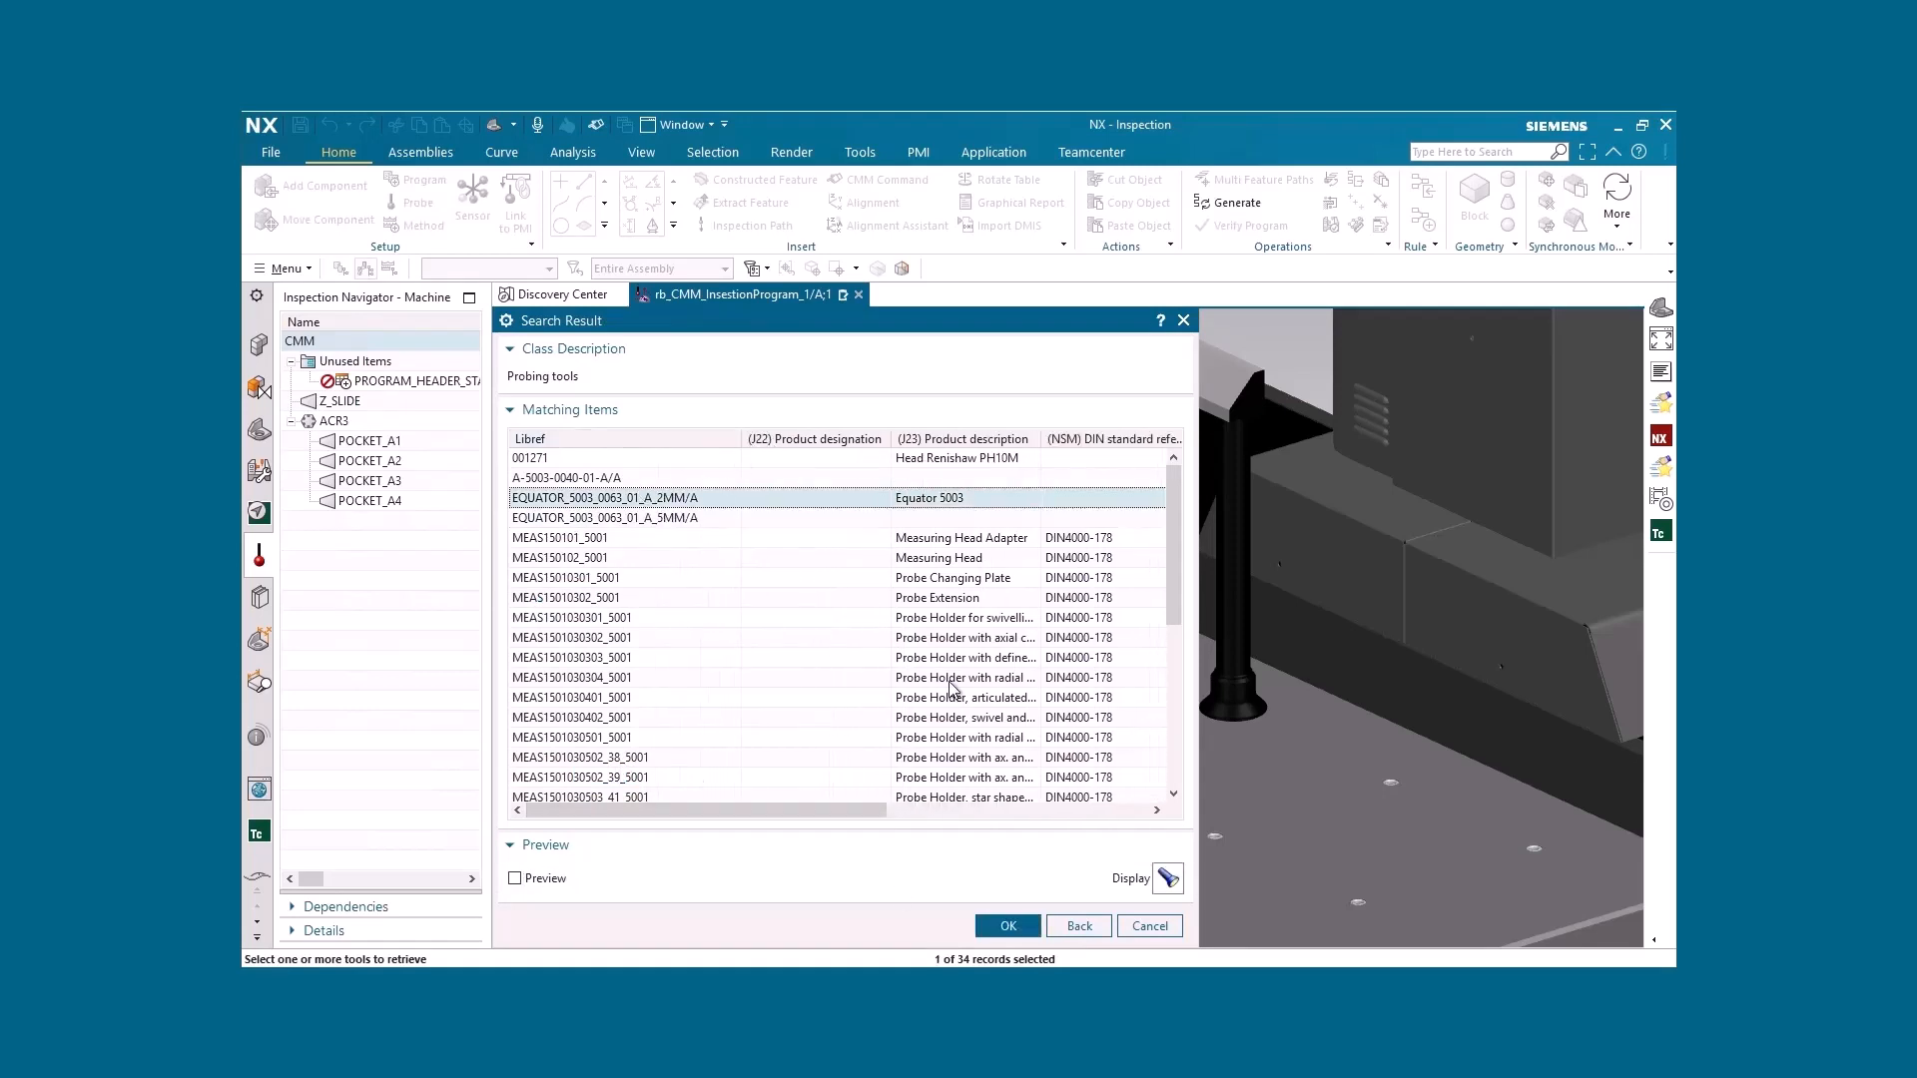
{"action": "left_click", "coordinate": [1011, 927]}
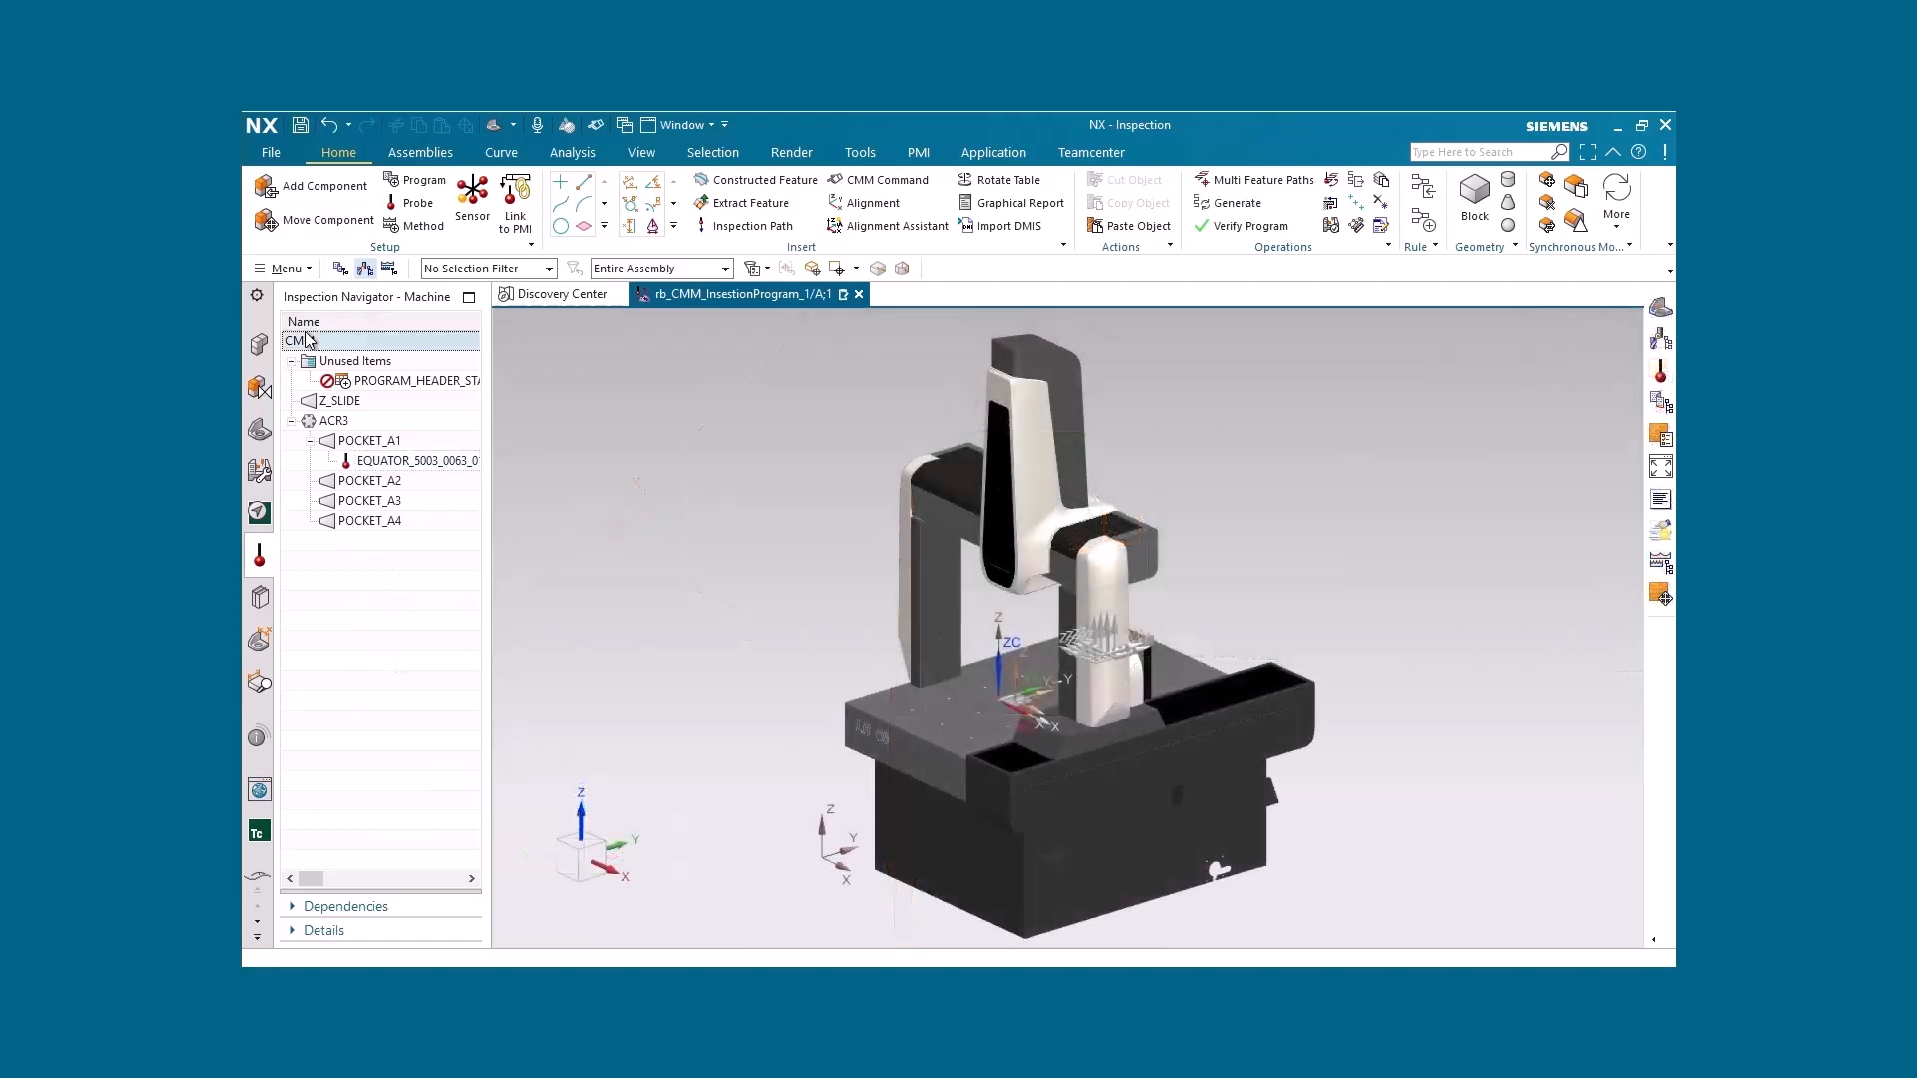
Count the library matches for the Measuring head class under the measuring devices
{"action": "left_click", "coordinate": [757, 505]}
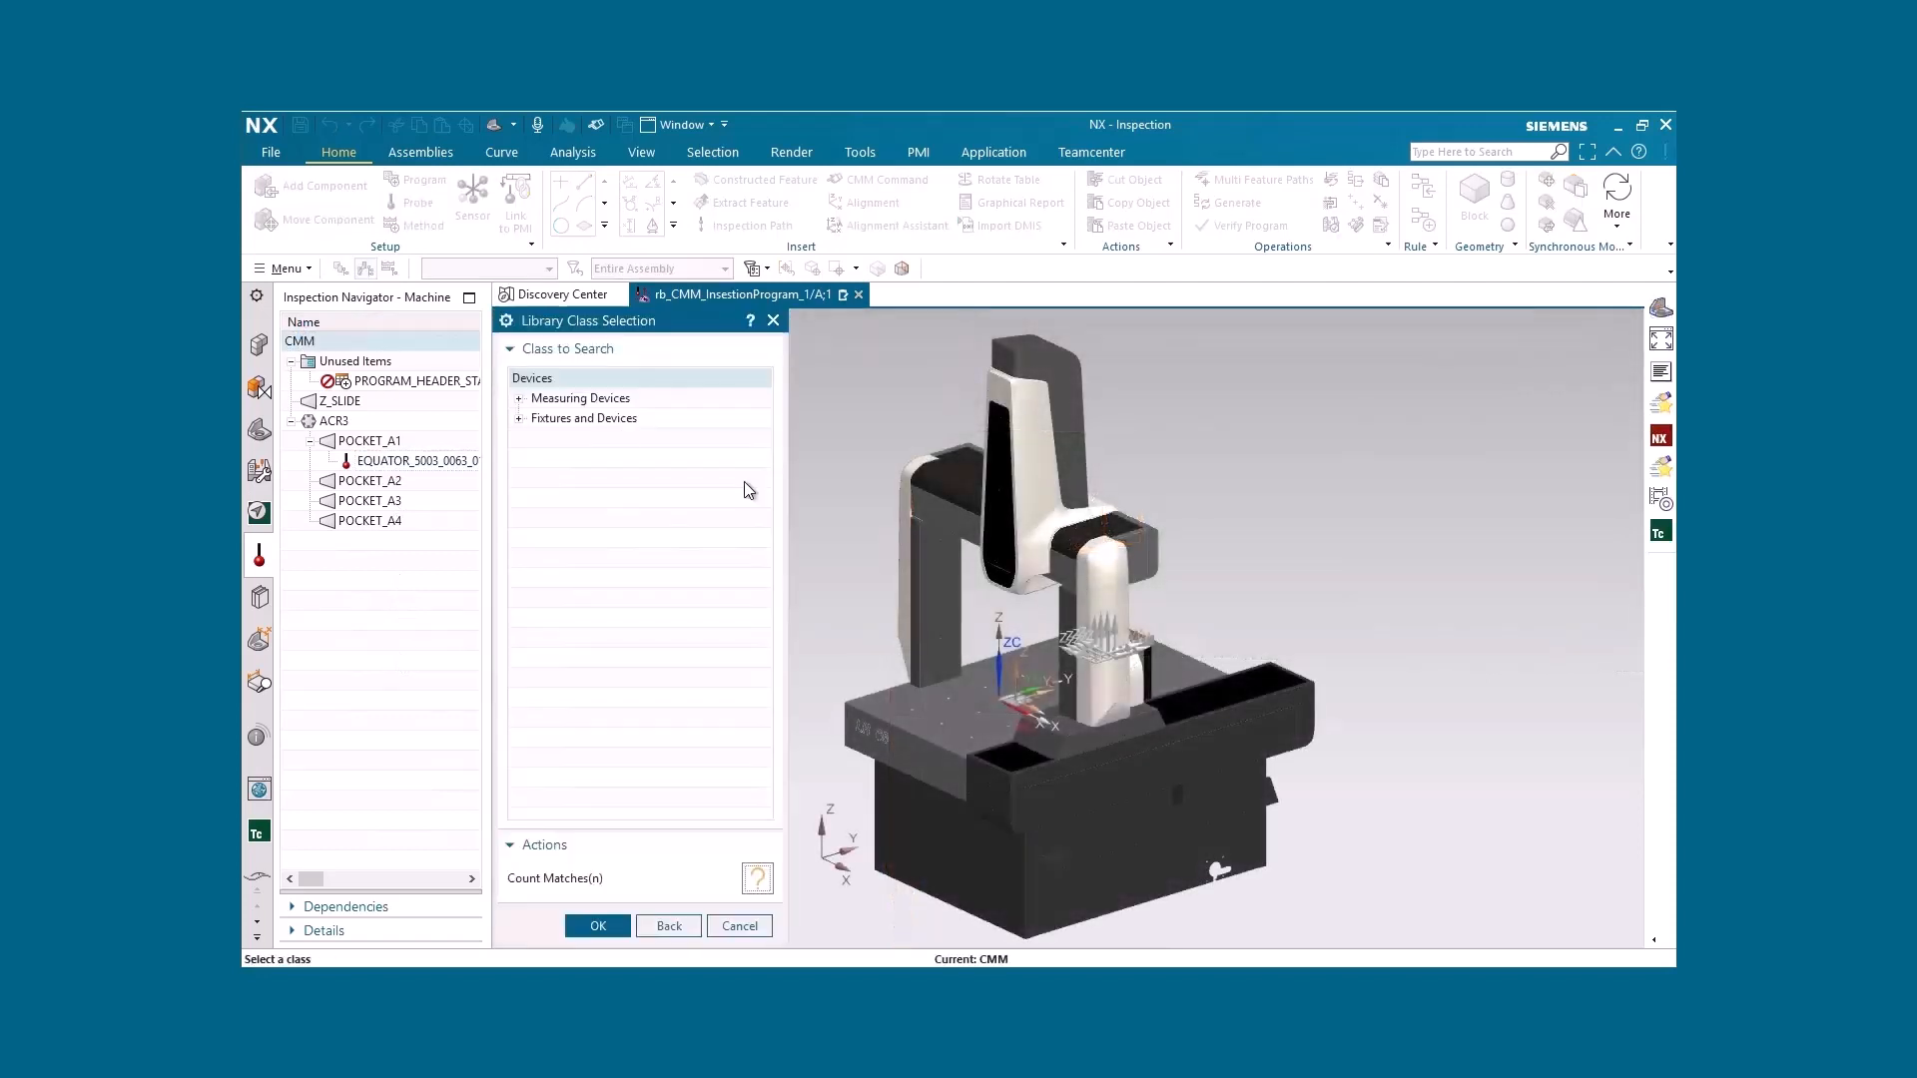
{"action": "left_click", "coordinate": [519, 399]}
{"action": "left_click", "coordinate": [518, 457]}
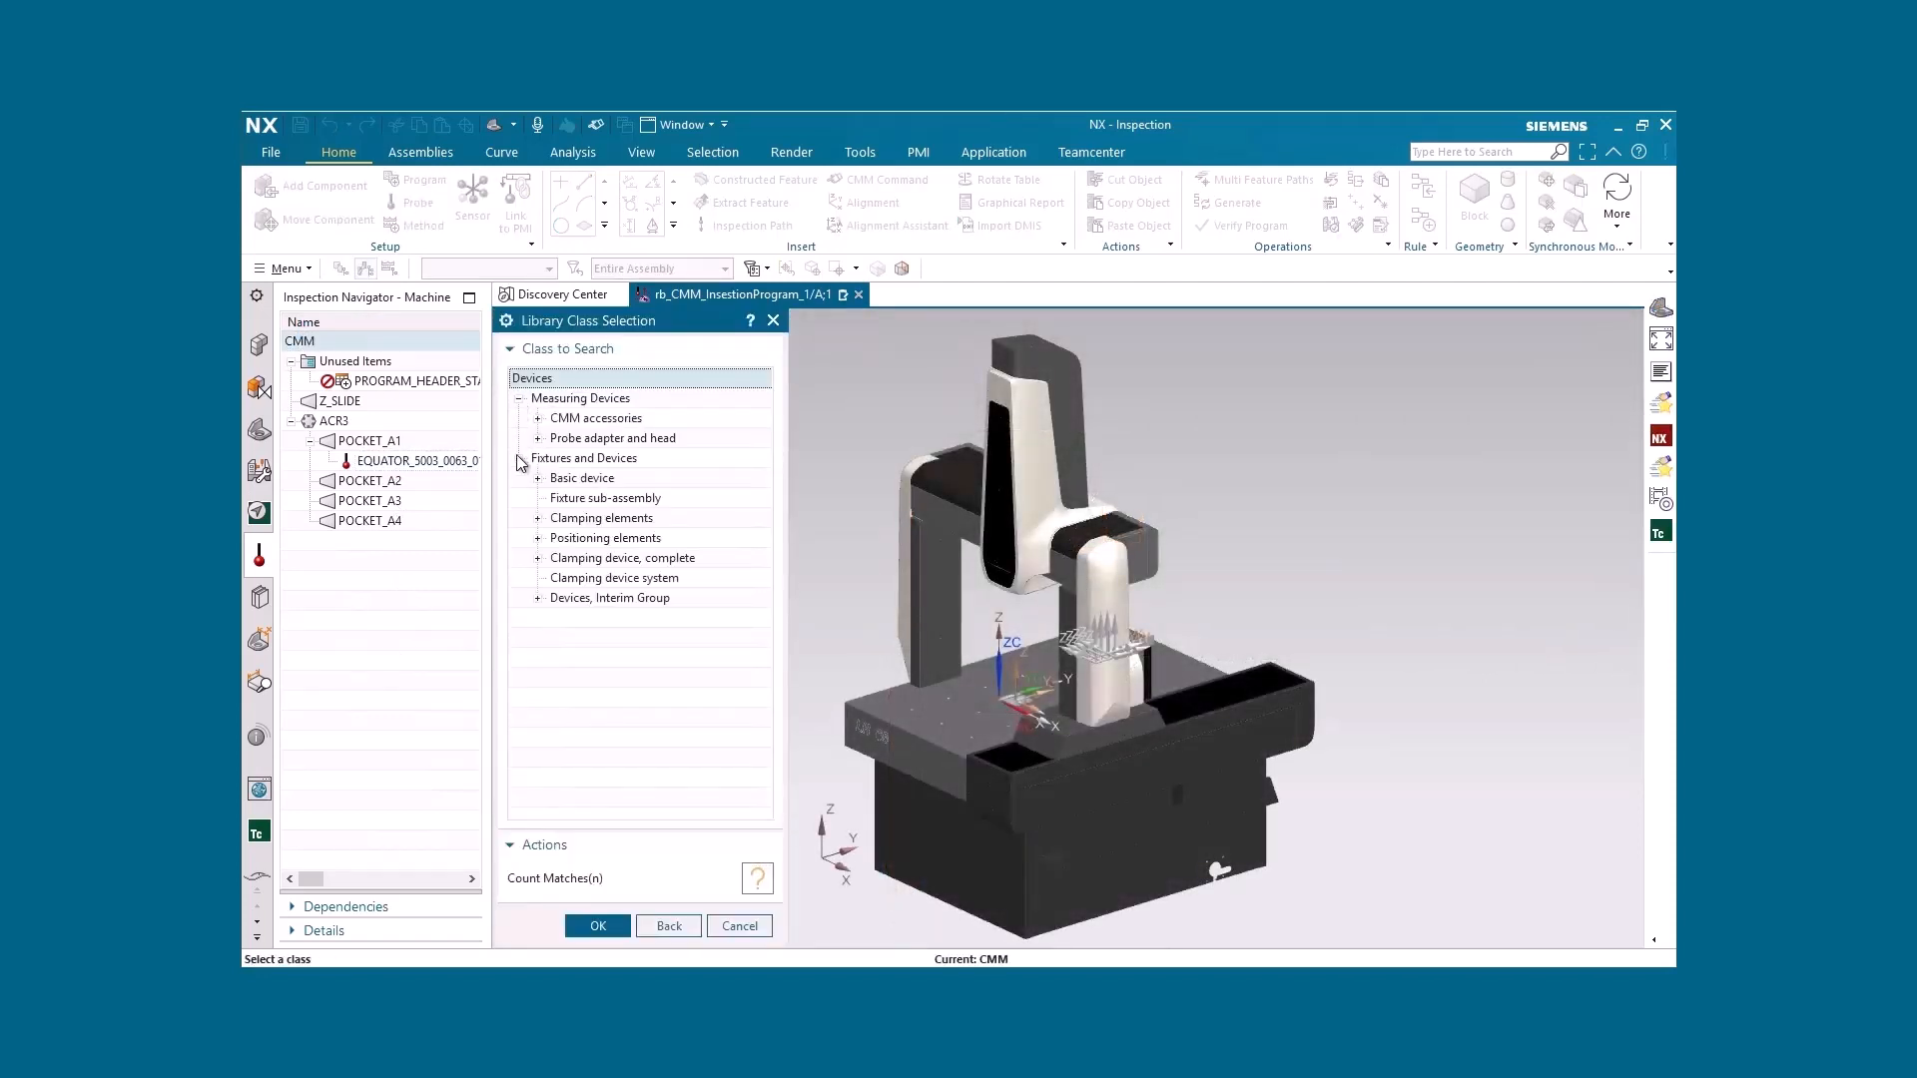
{"action": "left_click", "coordinate": [538, 438]}
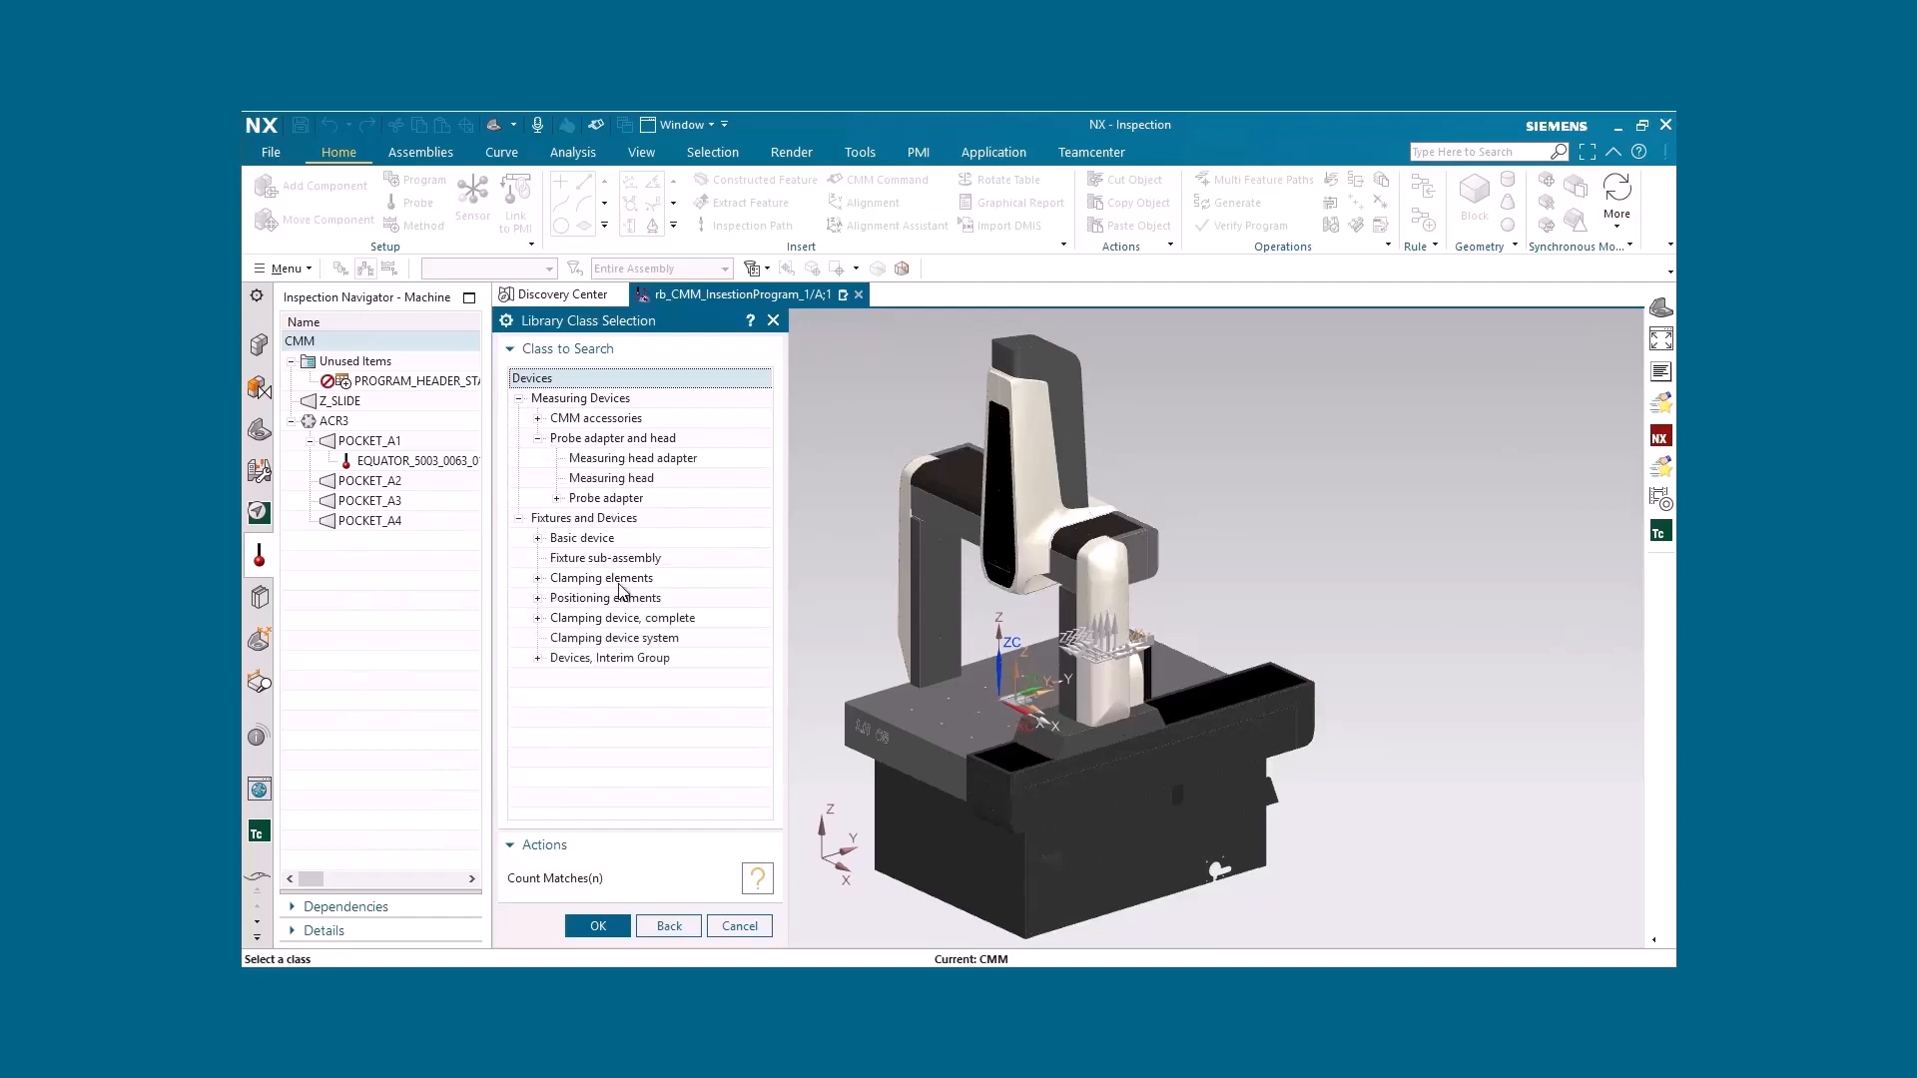
{"action": "left_click", "coordinate": [610, 478]}
{"action": "left_click", "coordinate": [756, 878]}
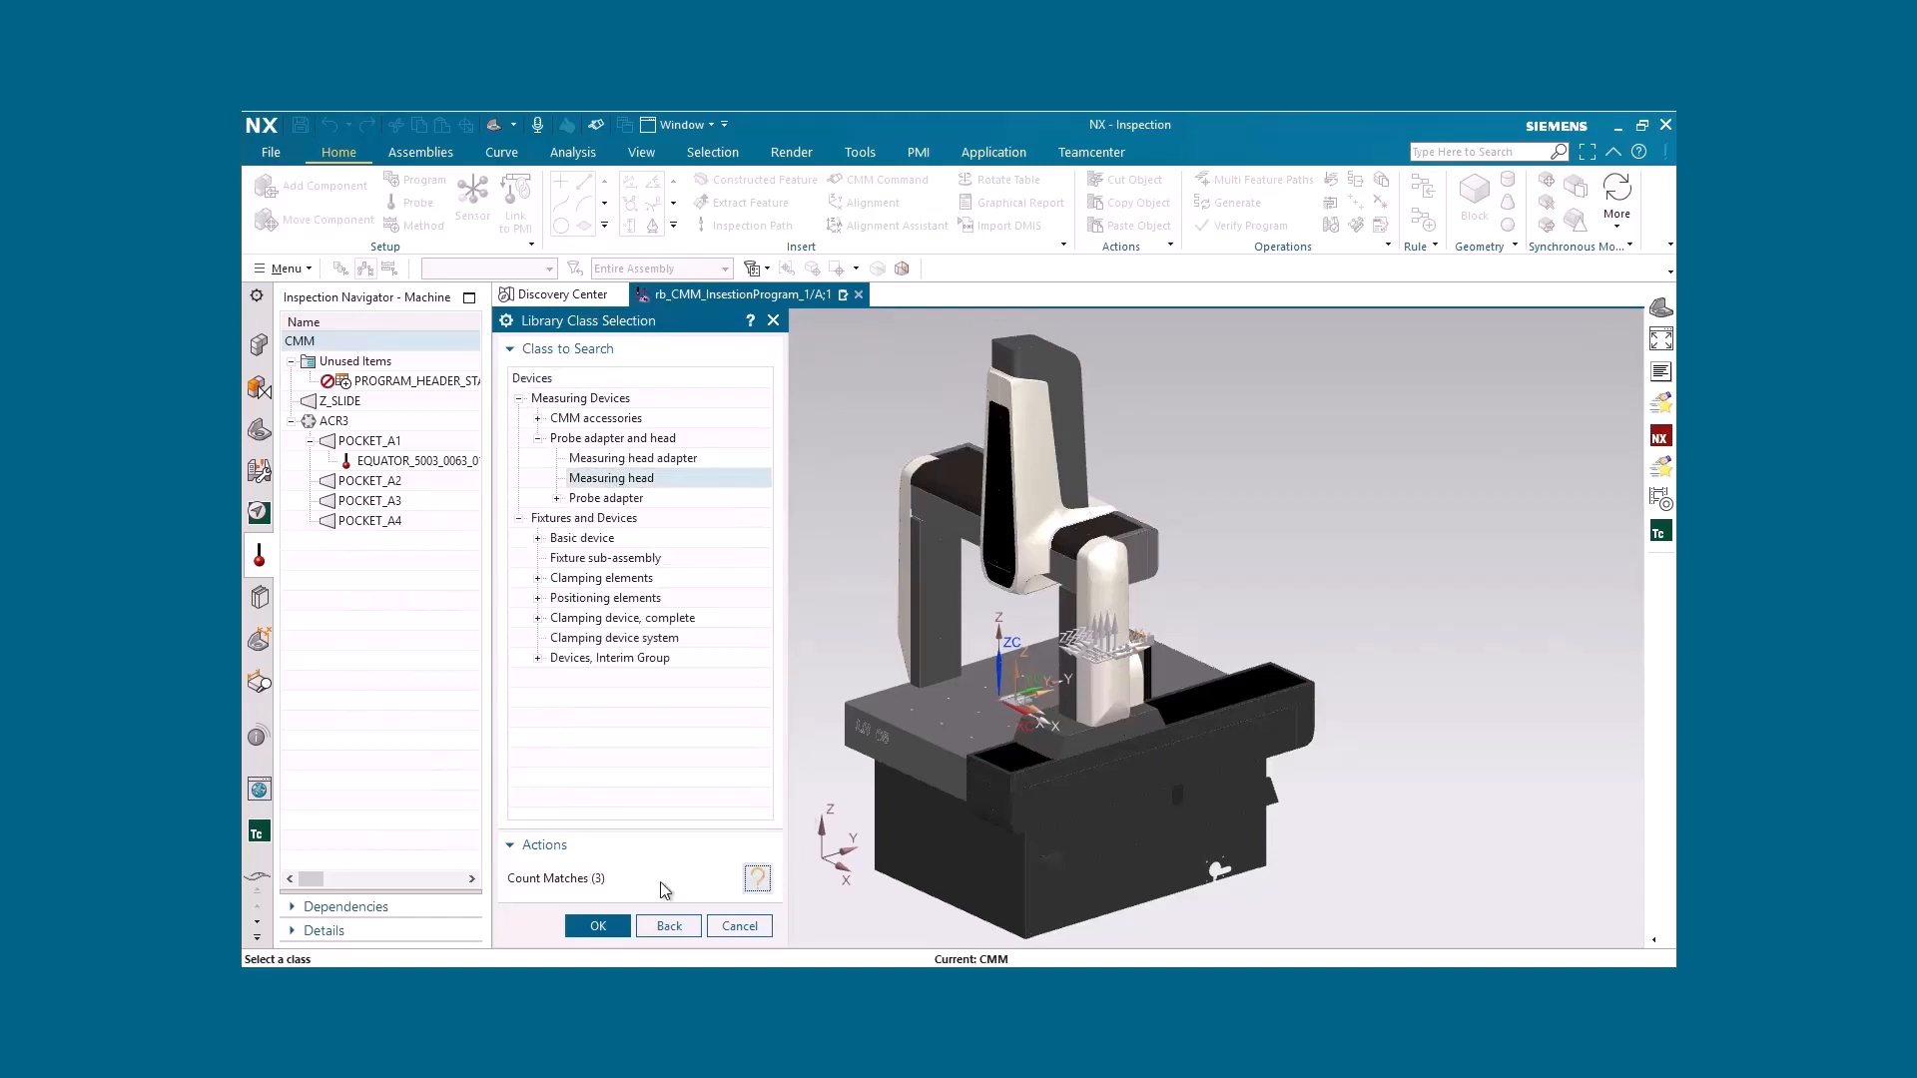
Count the library matches for the Basic Chuck class and look through the CMM accessories classes
{"action": "left_click", "coordinate": [539, 538]}
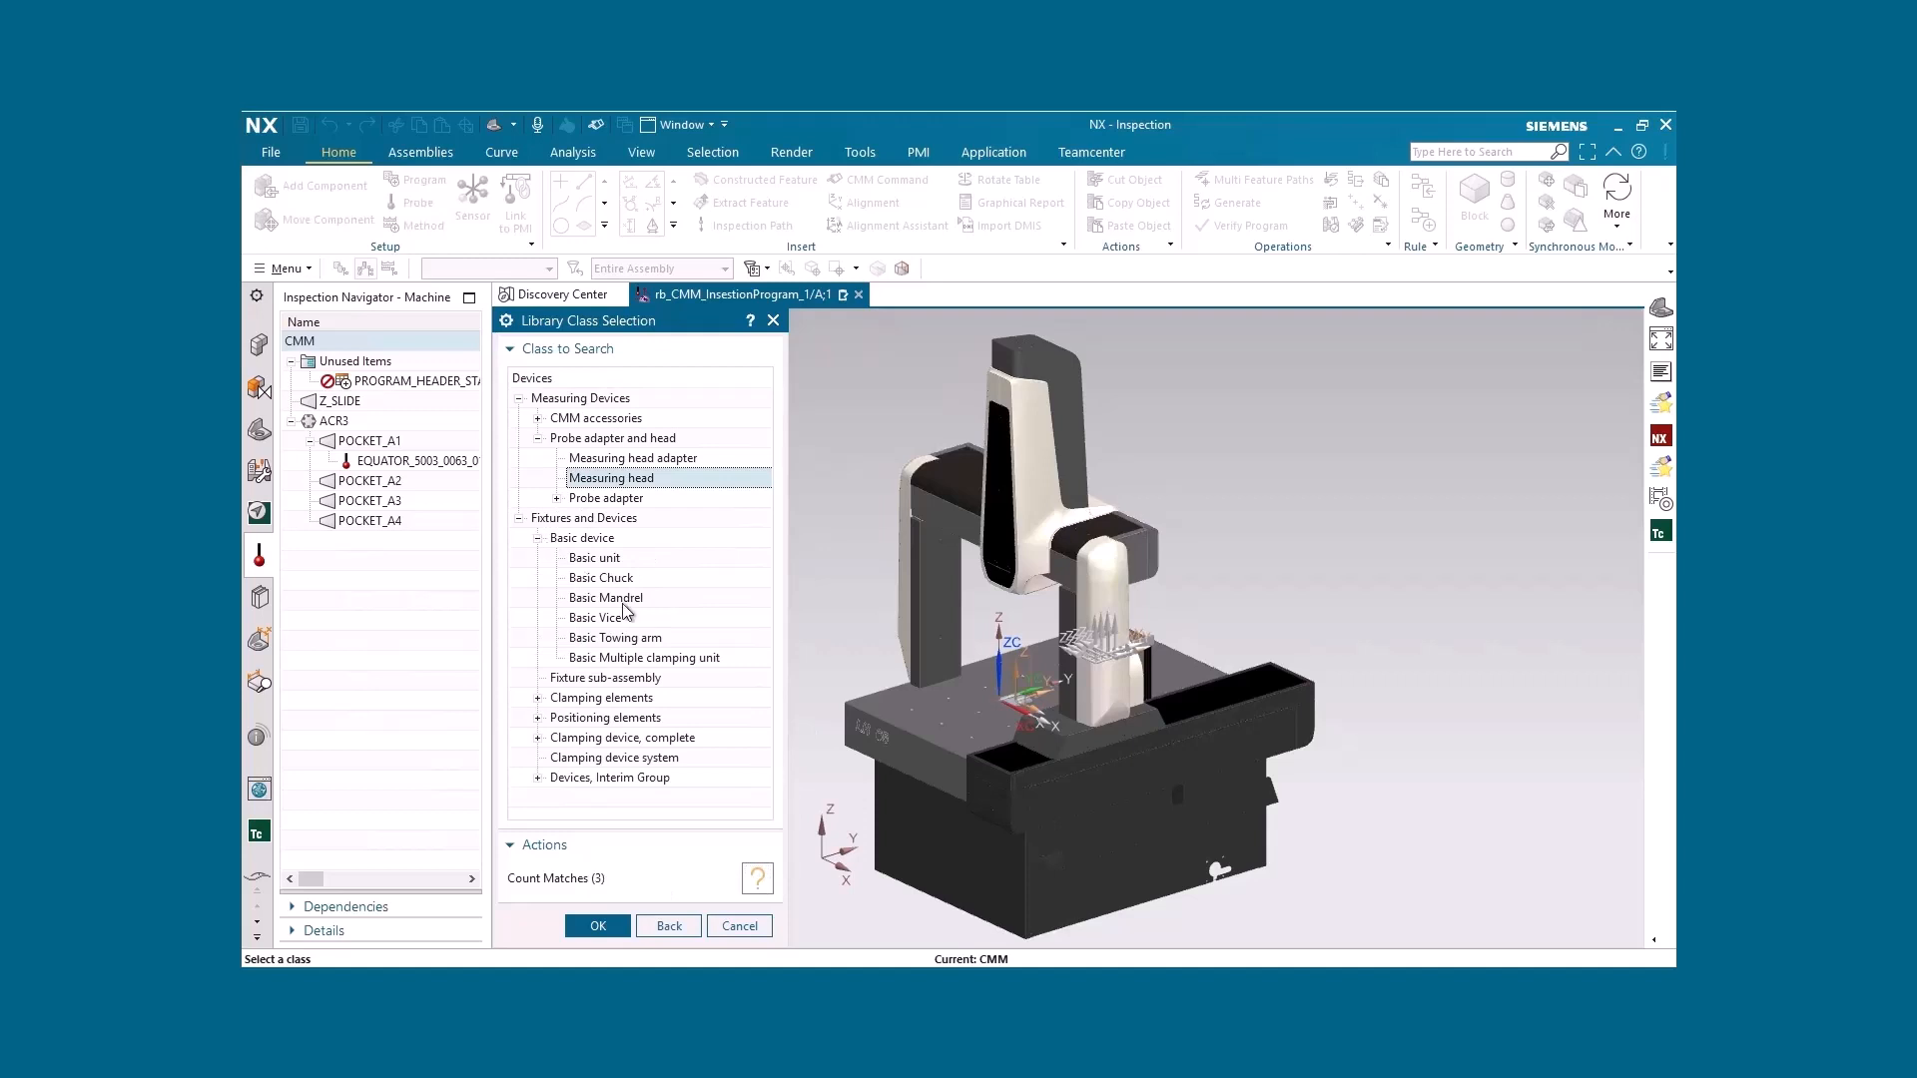
{"action": "left_click", "coordinate": [614, 579]}
{"action": "left_click", "coordinate": [755, 881]}
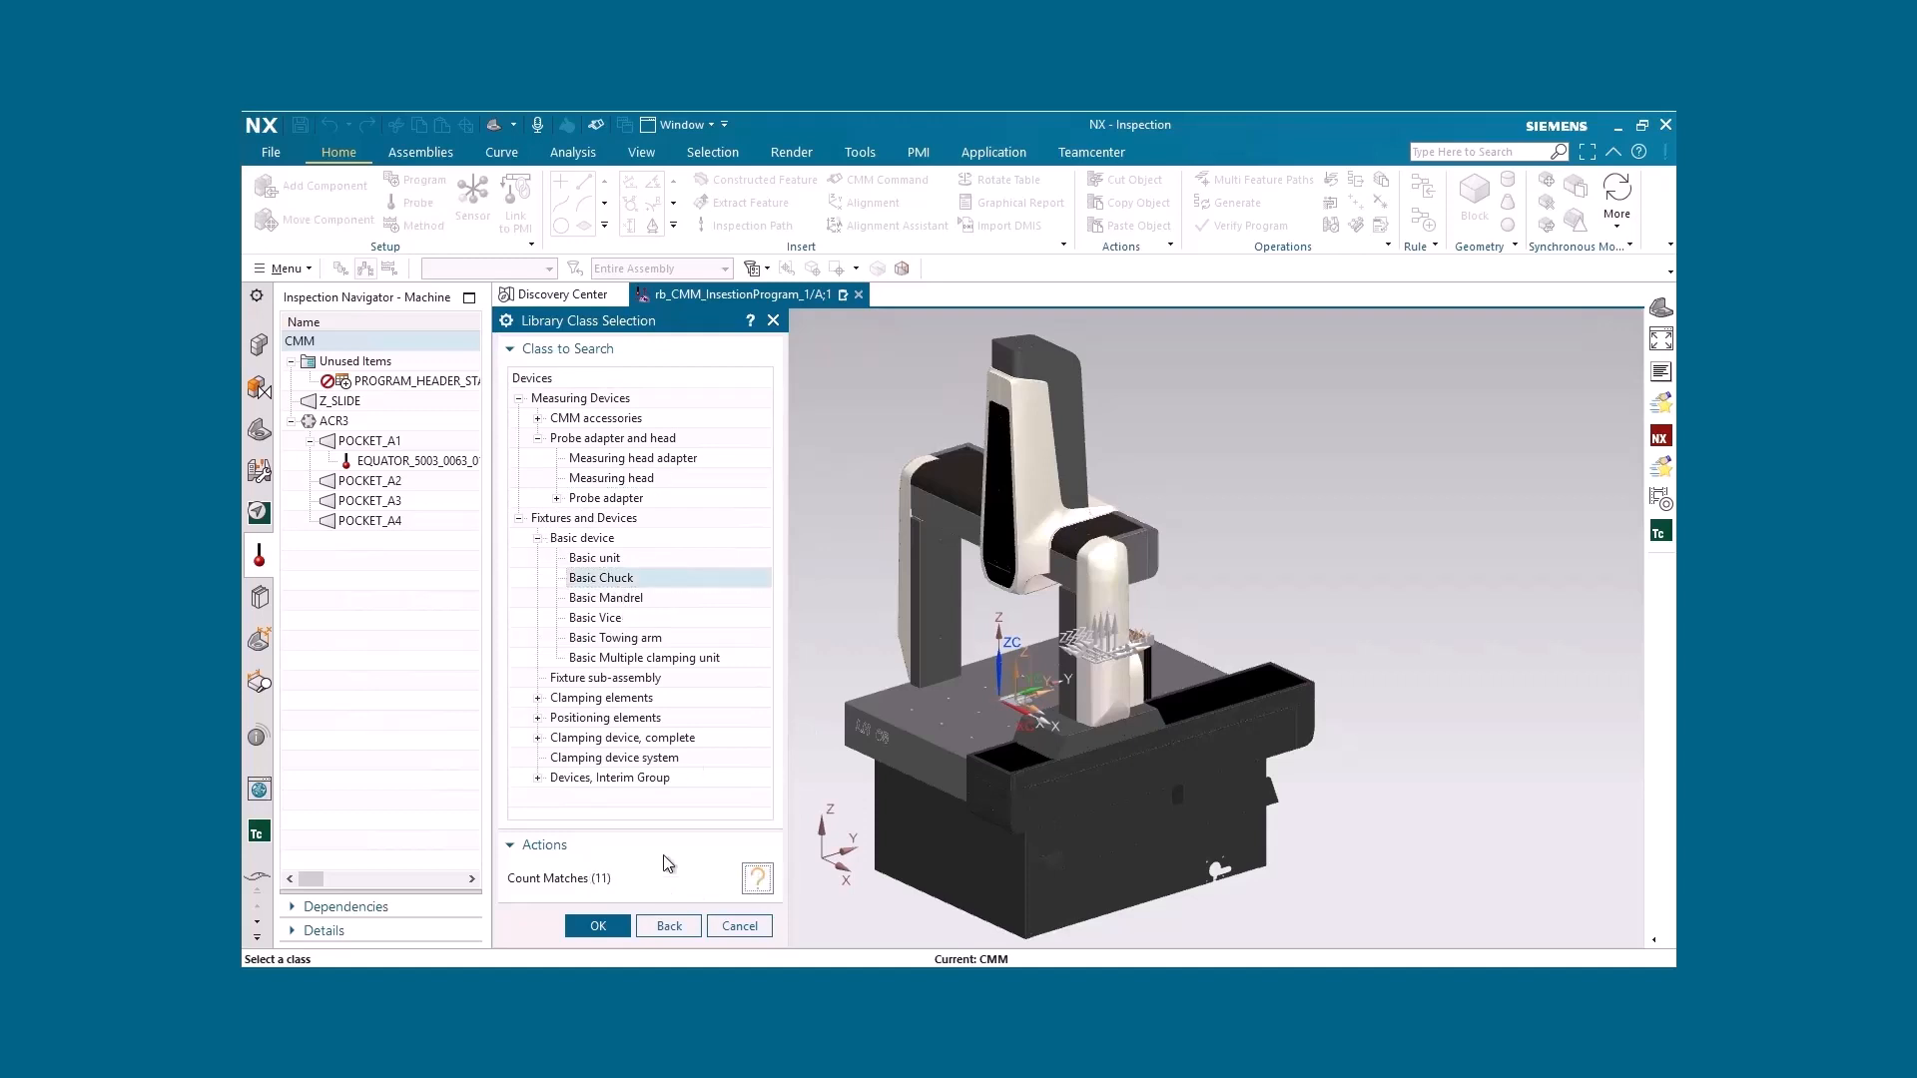
{"action": "left_click", "coordinate": [539, 418]}
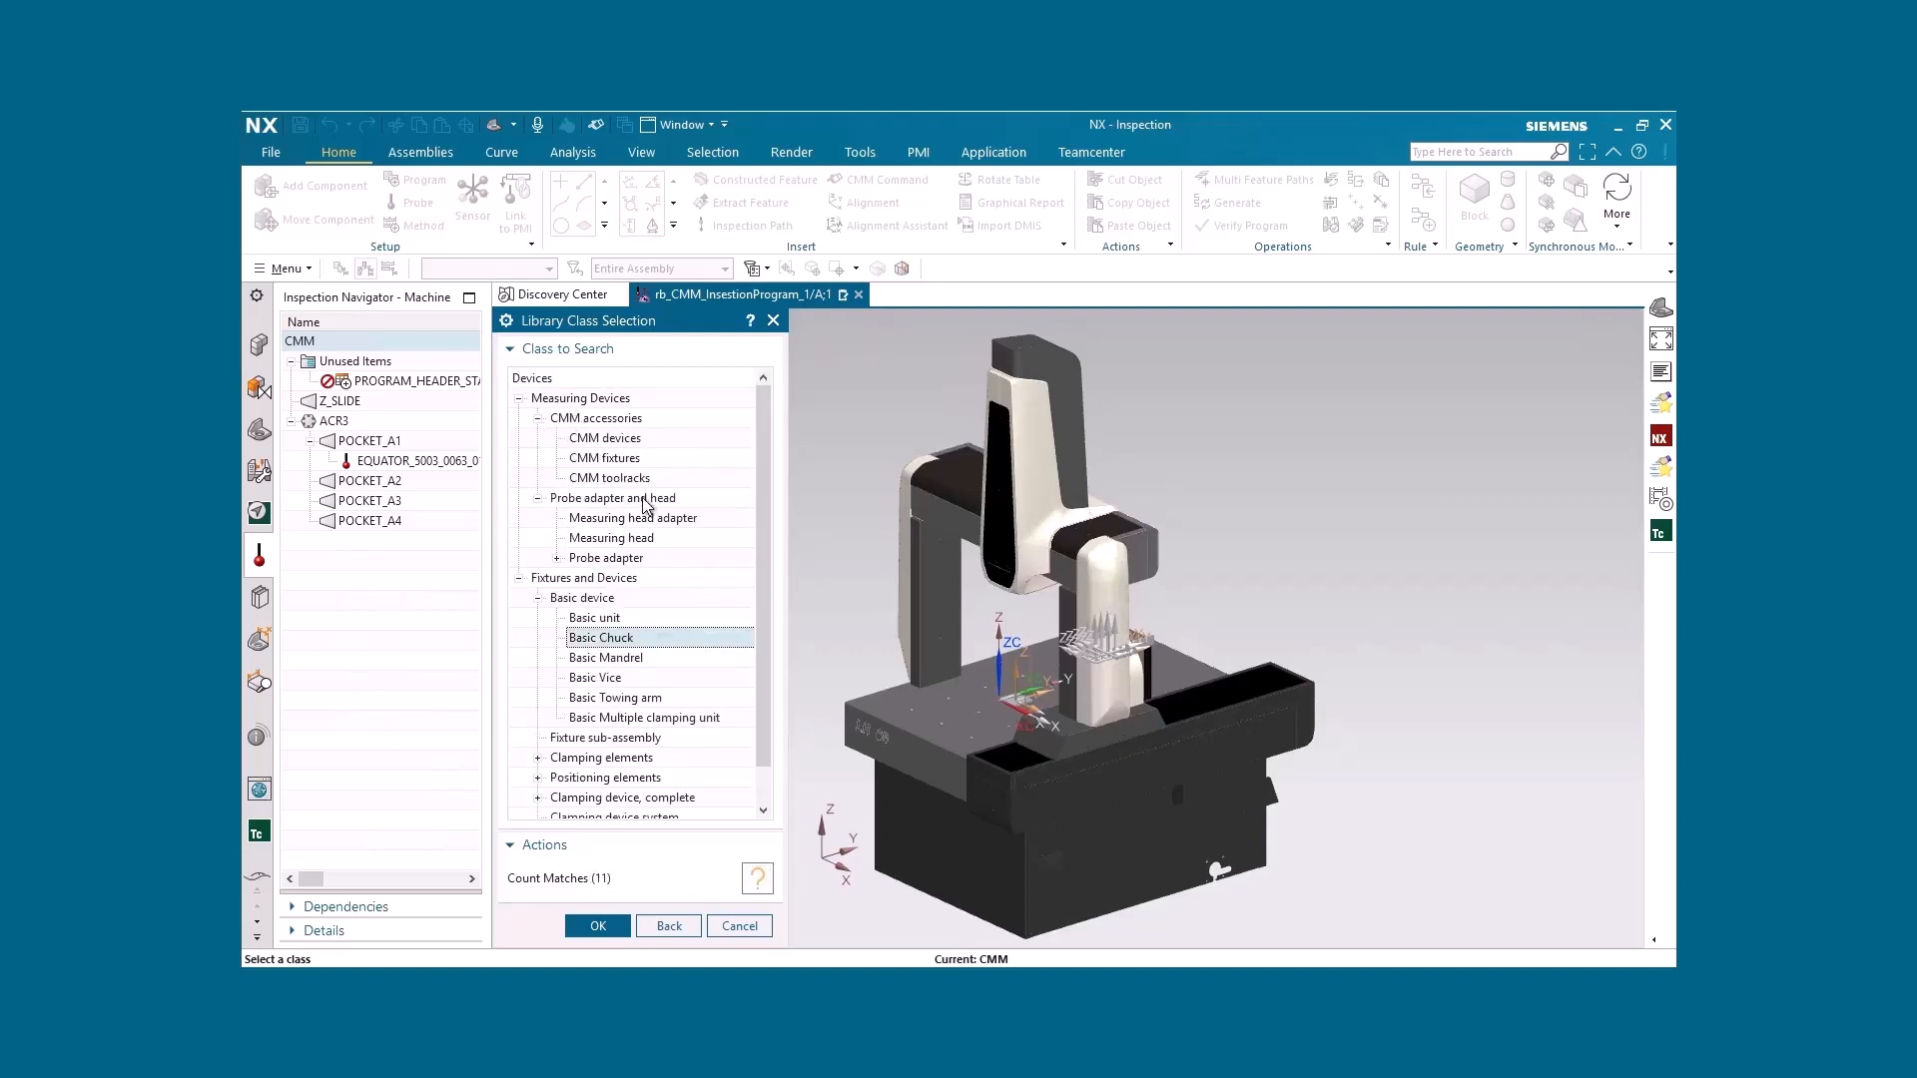
{"action": "left_click", "coordinate": [613, 441]}
{"action": "scroll", "coordinate": [650, 816], "scroll_direction": "down", "scroll_amount": 1}
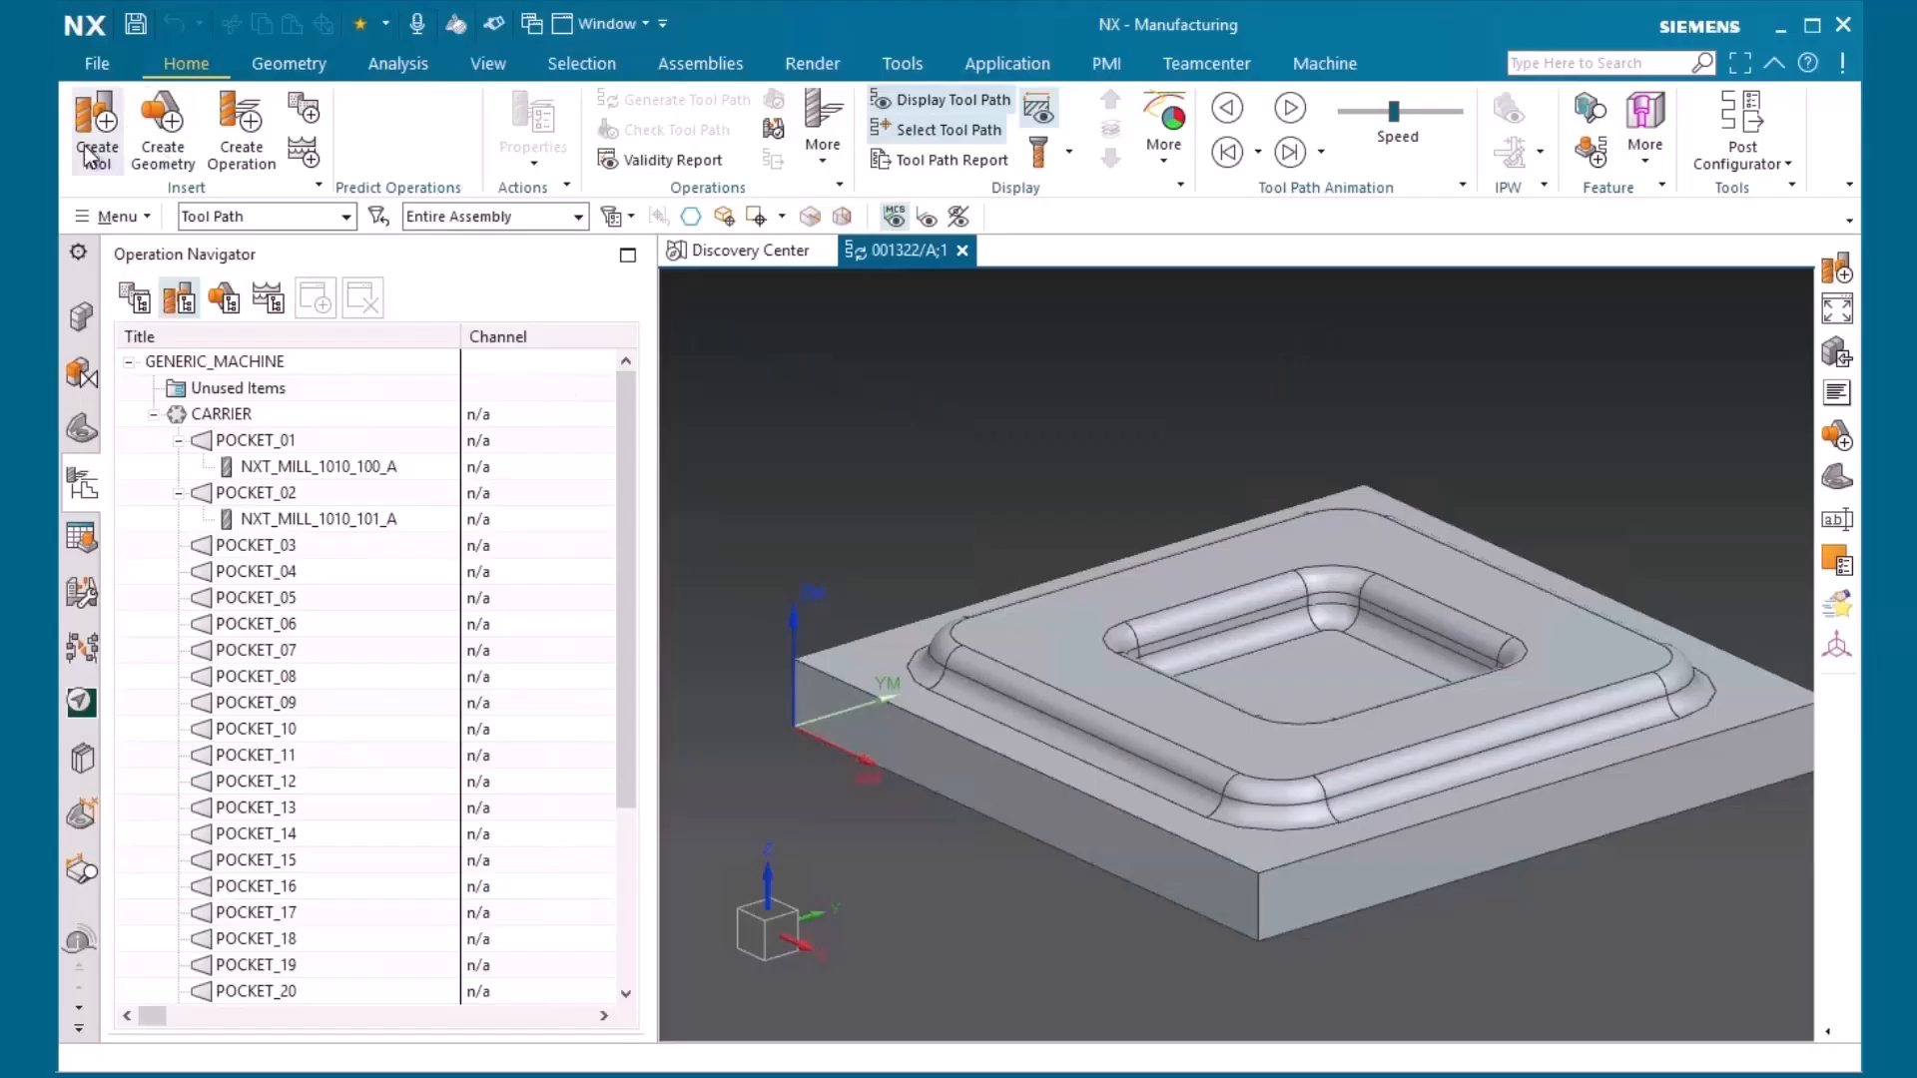
Open the tool library from Create Tool in the manufacturing part and examine the Cutting tools and Probing tools classes
{"action": "left_click", "coordinate": [97, 128]}
{"action": "left_click", "coordinate": [983, 451]}
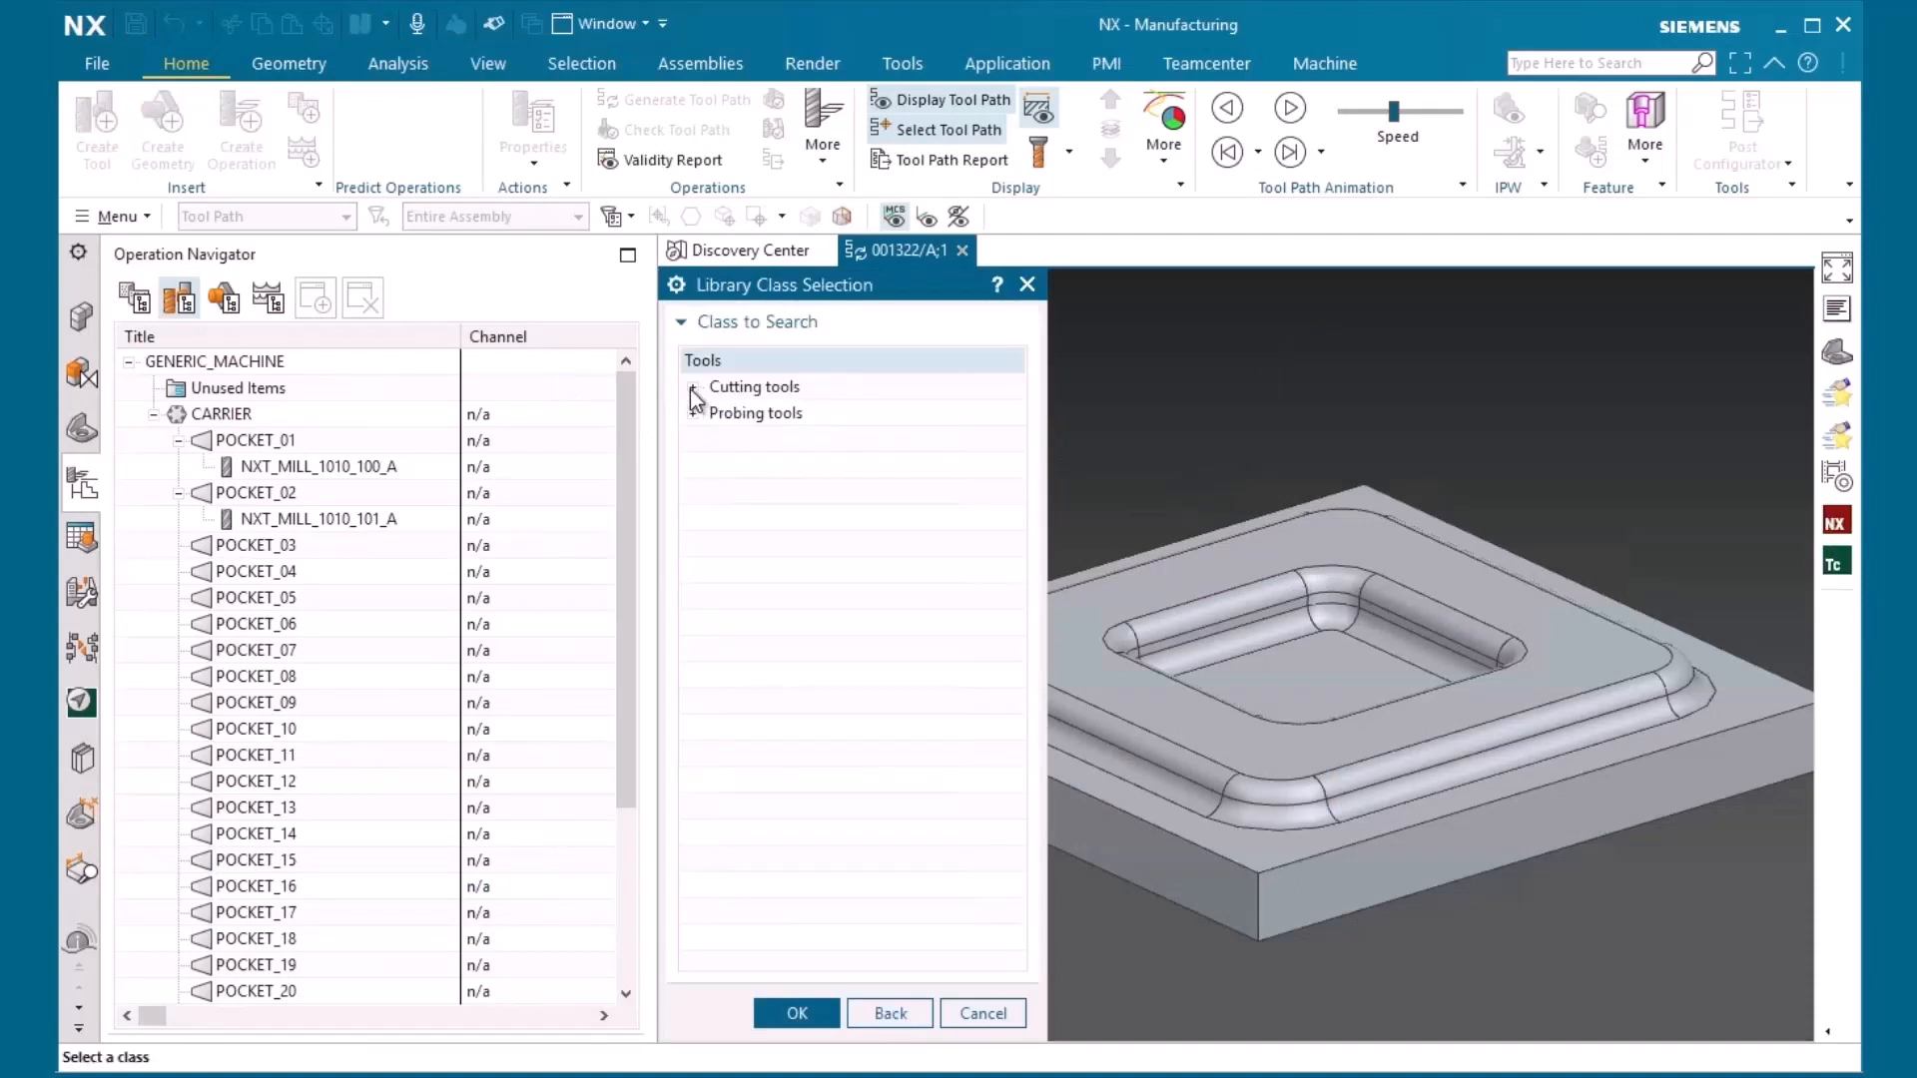
{"action": "left_click", "coordinate": [692, 388]}
{"action": "left_click", "coordinate": [692, 544]}
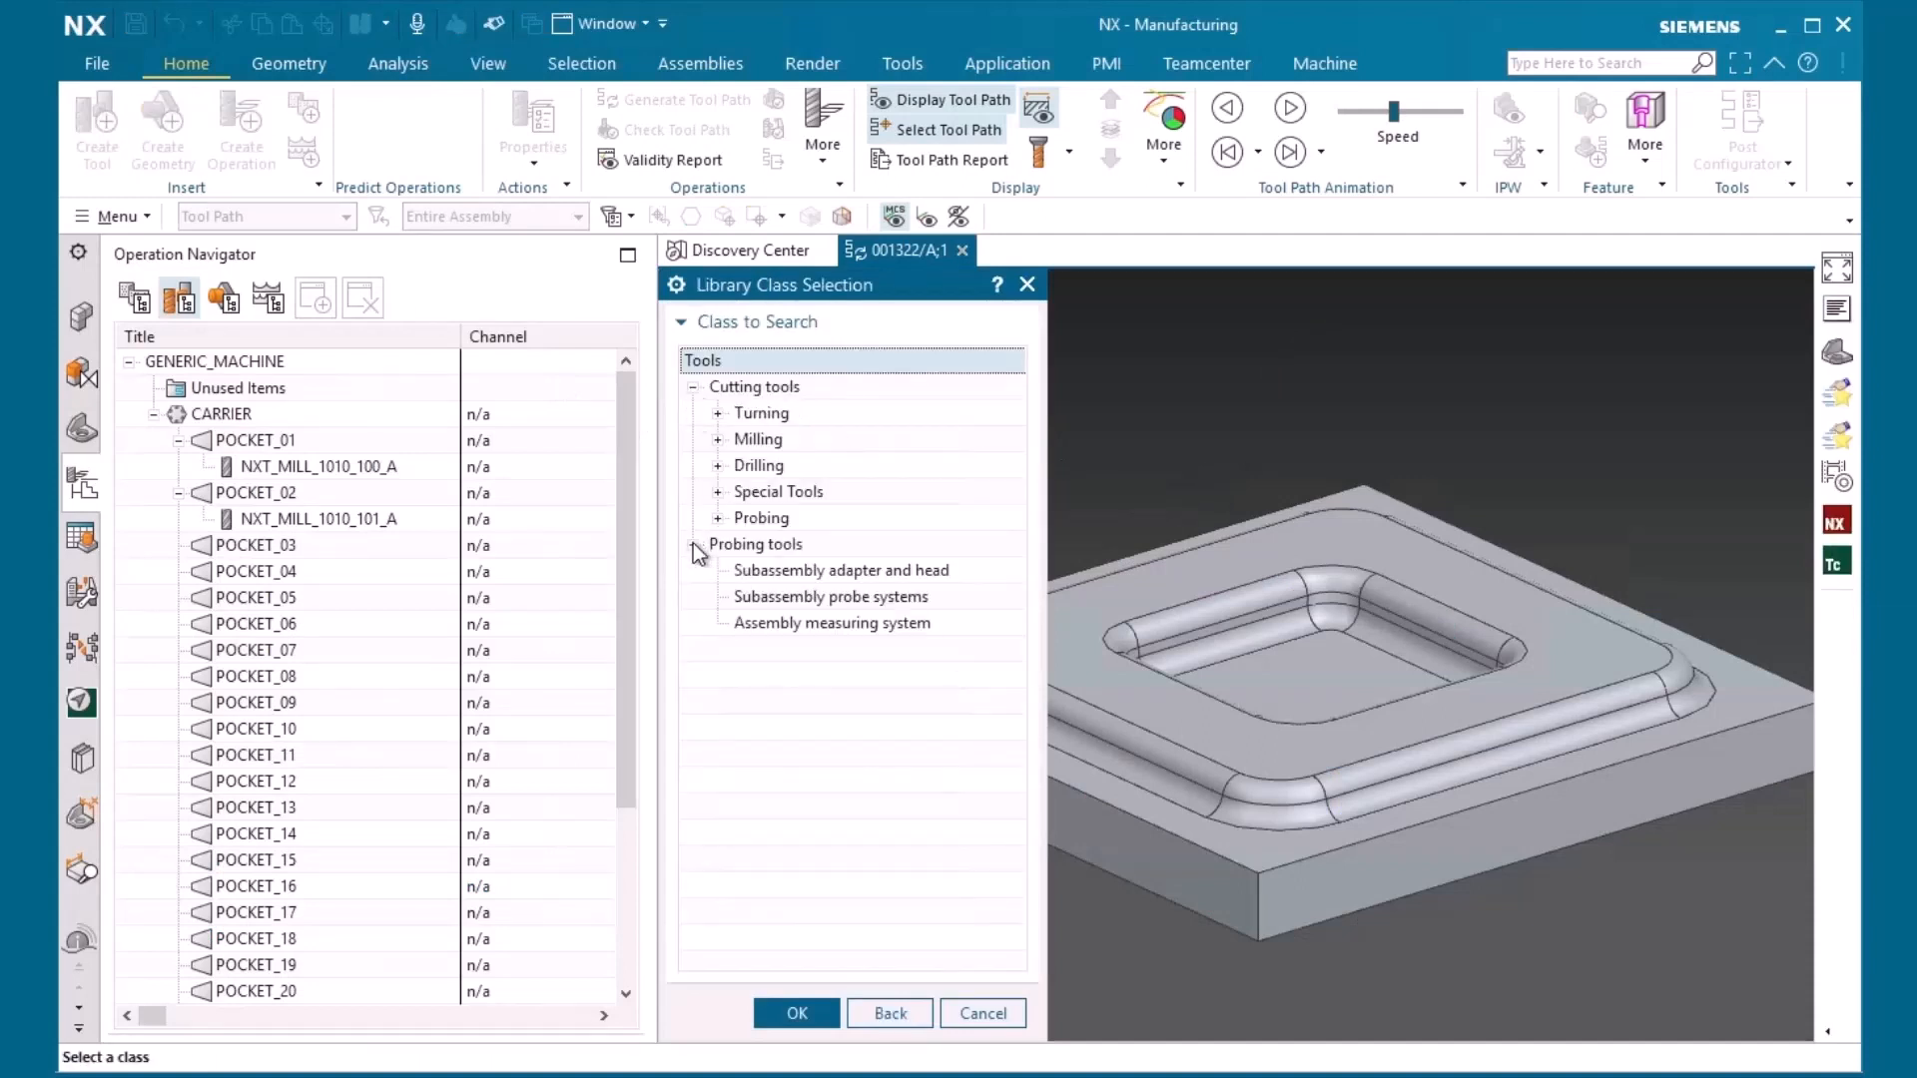
{"action": "left_click", "coordinate": [786, 546]}
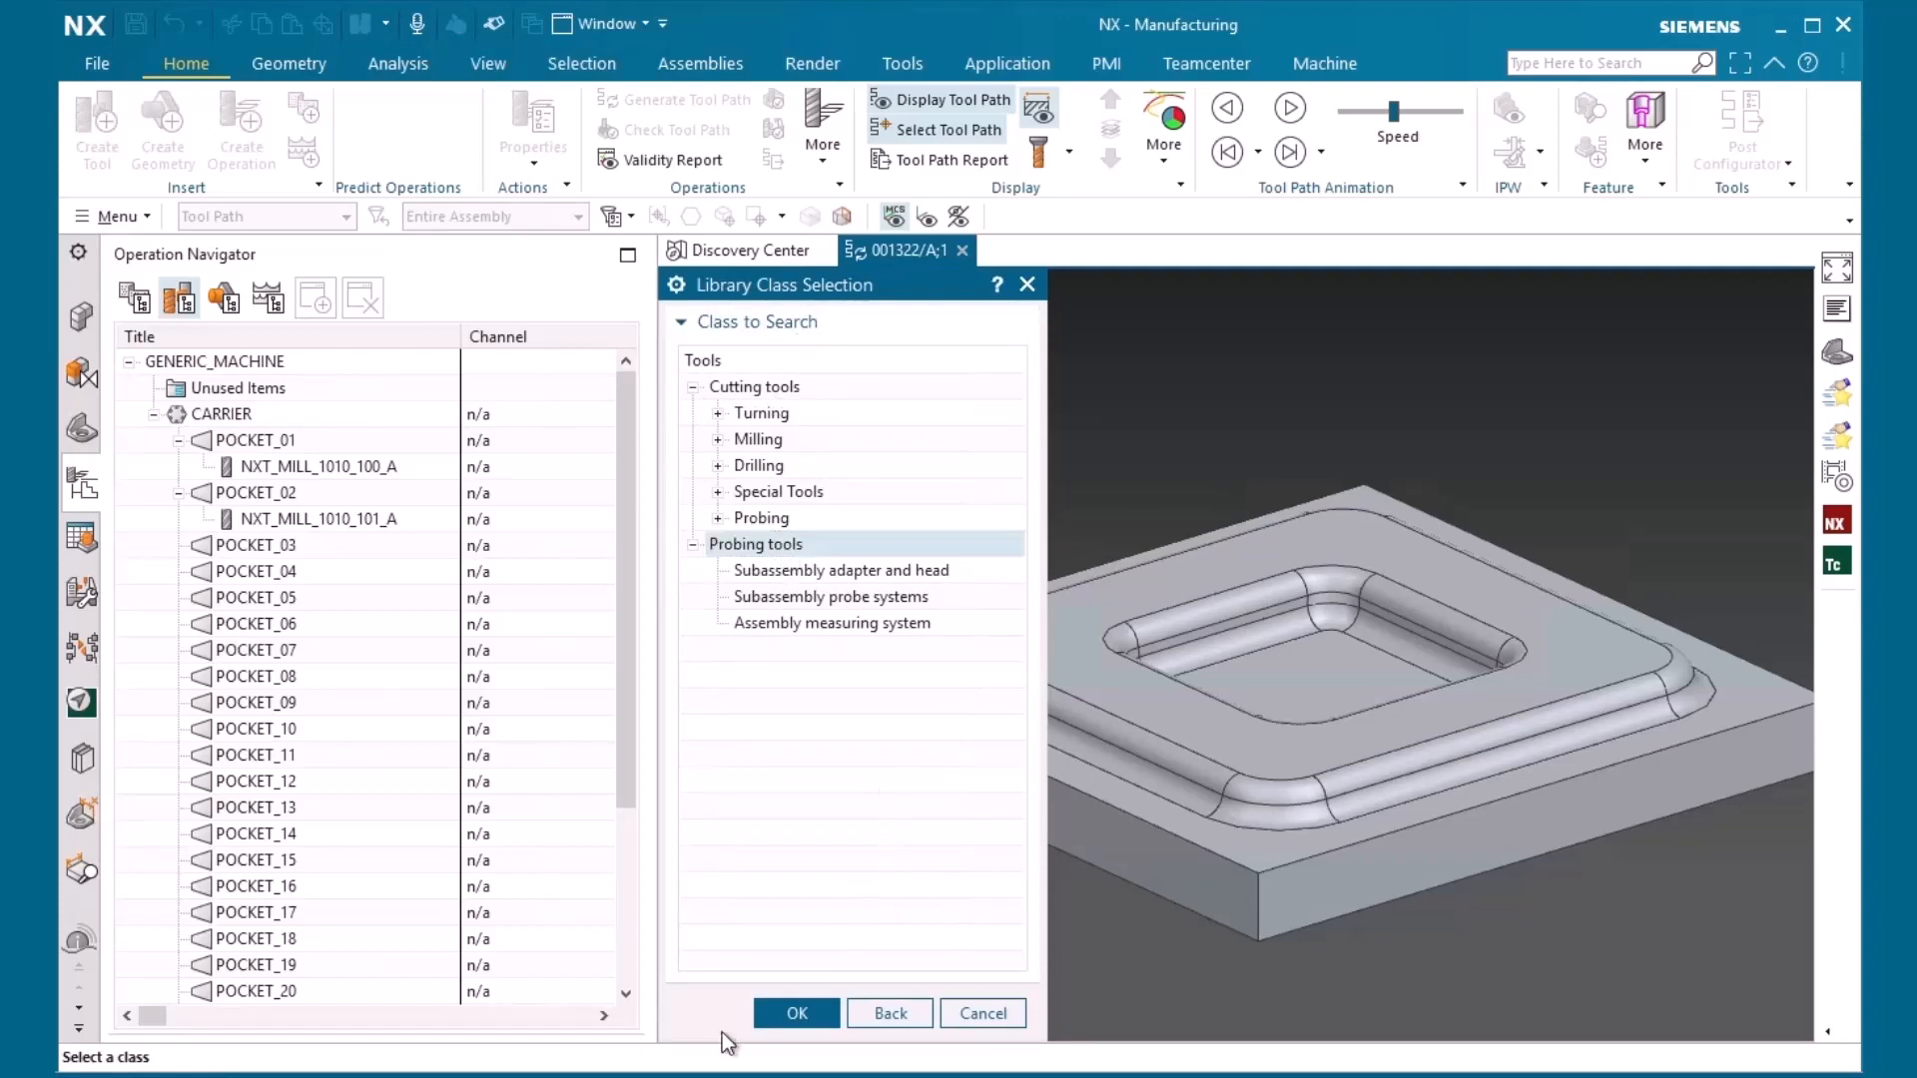
{"action": "left_click_drag", "start_coordinate": [722, 1036], "coordinate": [722, 734]}
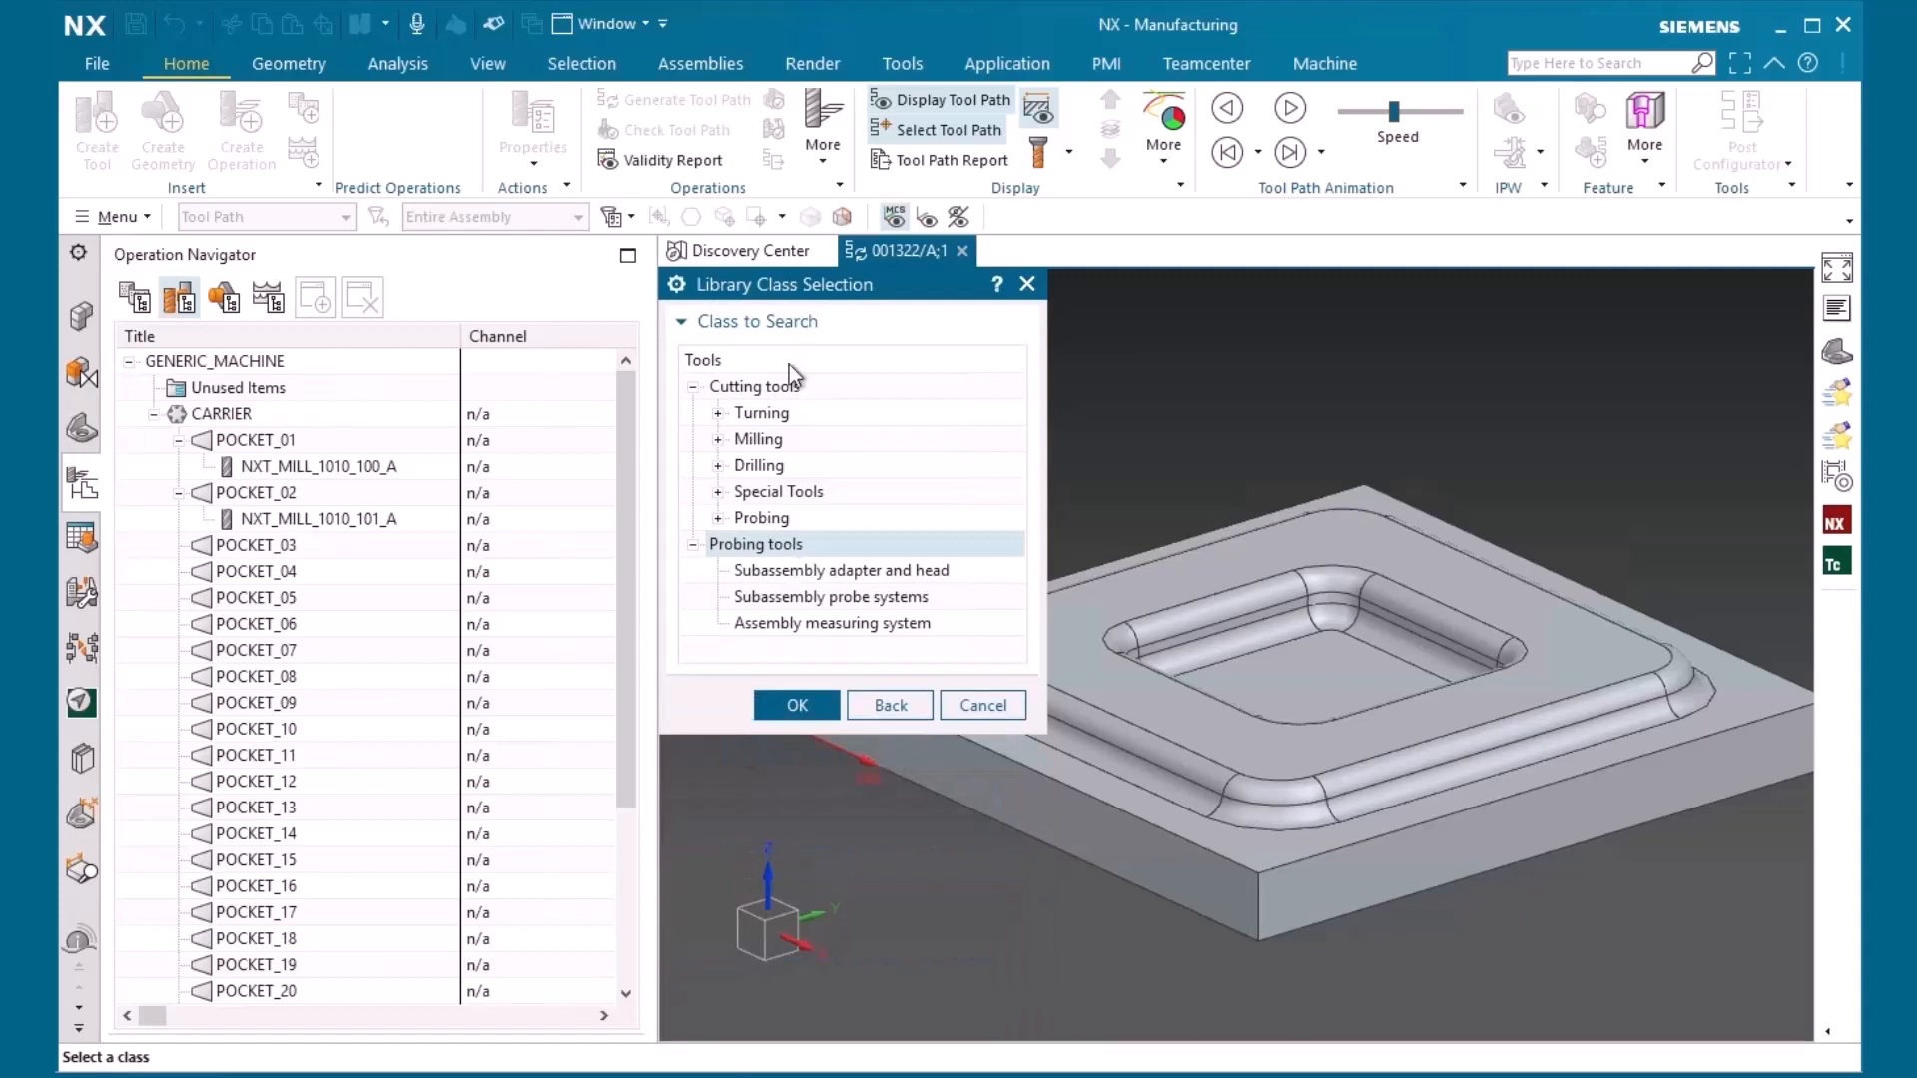
{"action": "left_click", "coordinate": [772, 389]}
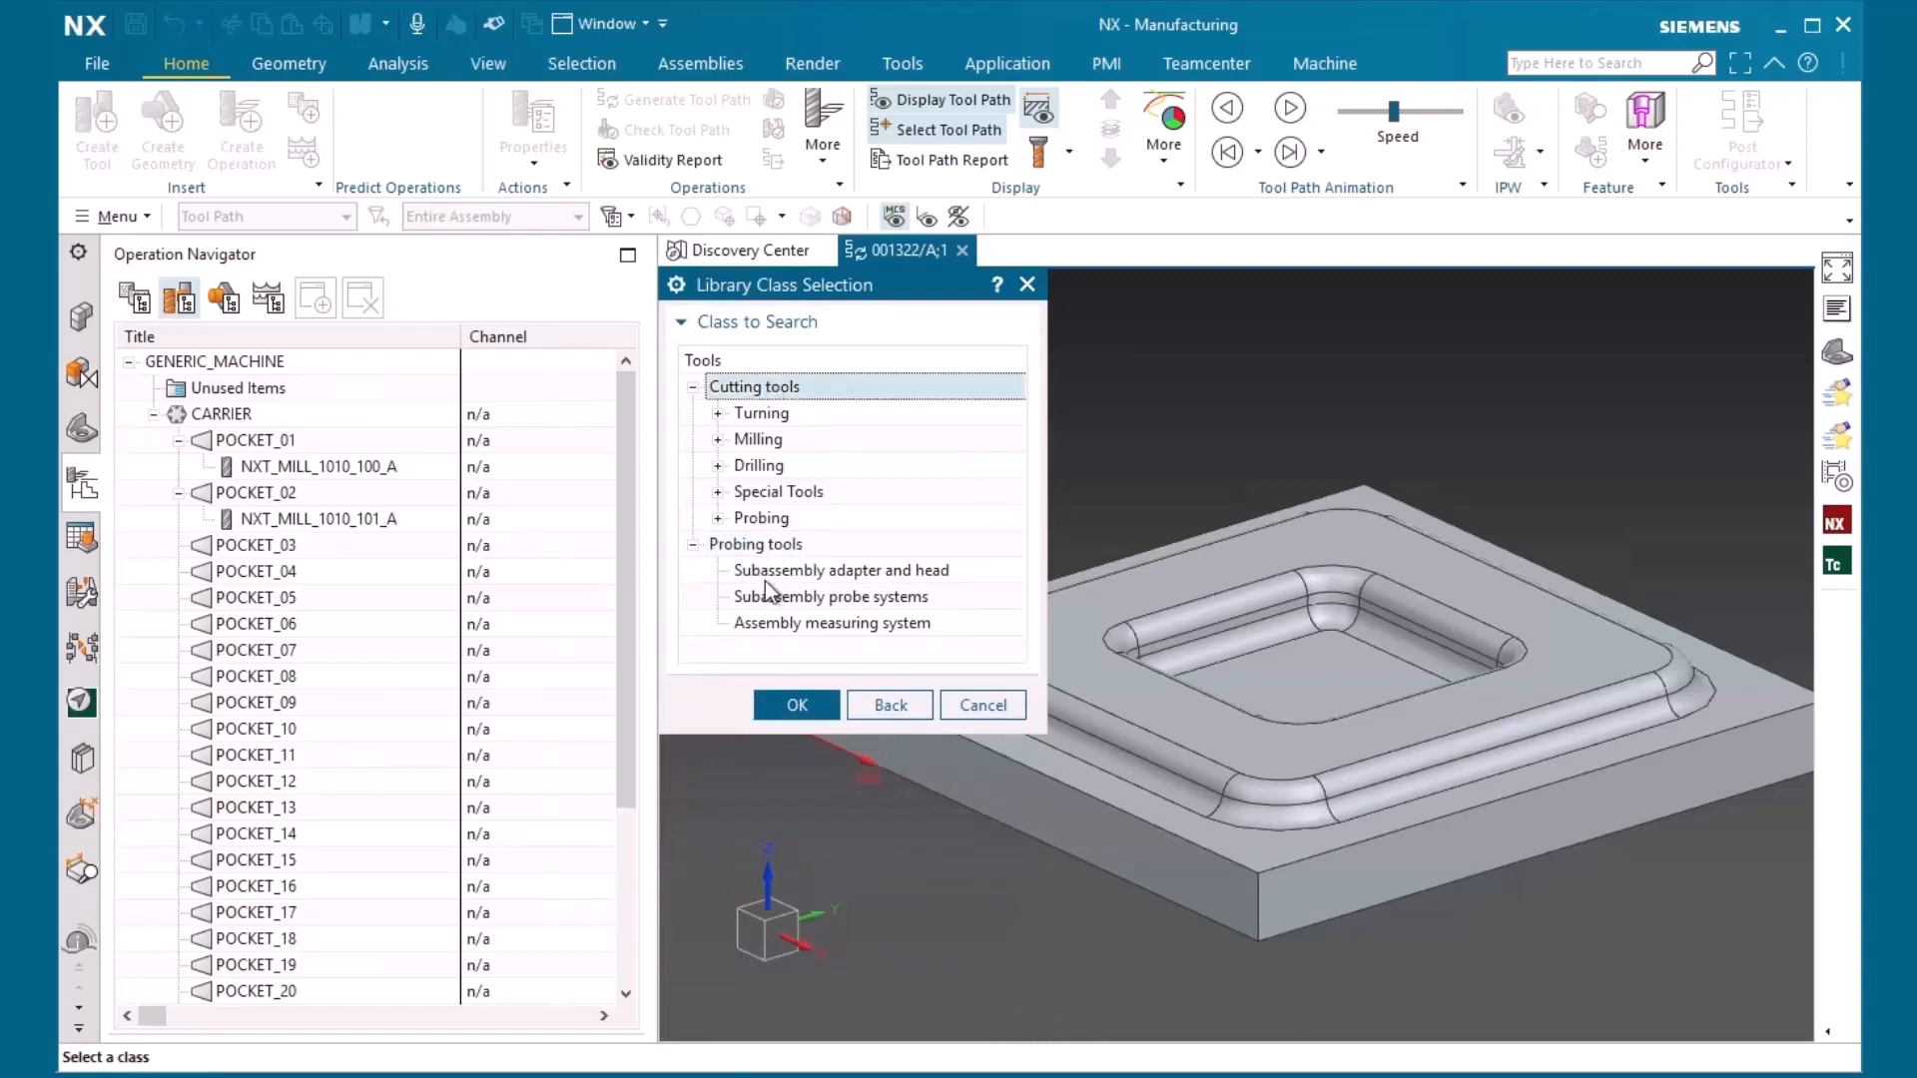
Examine the Turning subclasses of the cutting tools, including OD Turning
{"action": "left_click", "coordinate": [718, 414]}
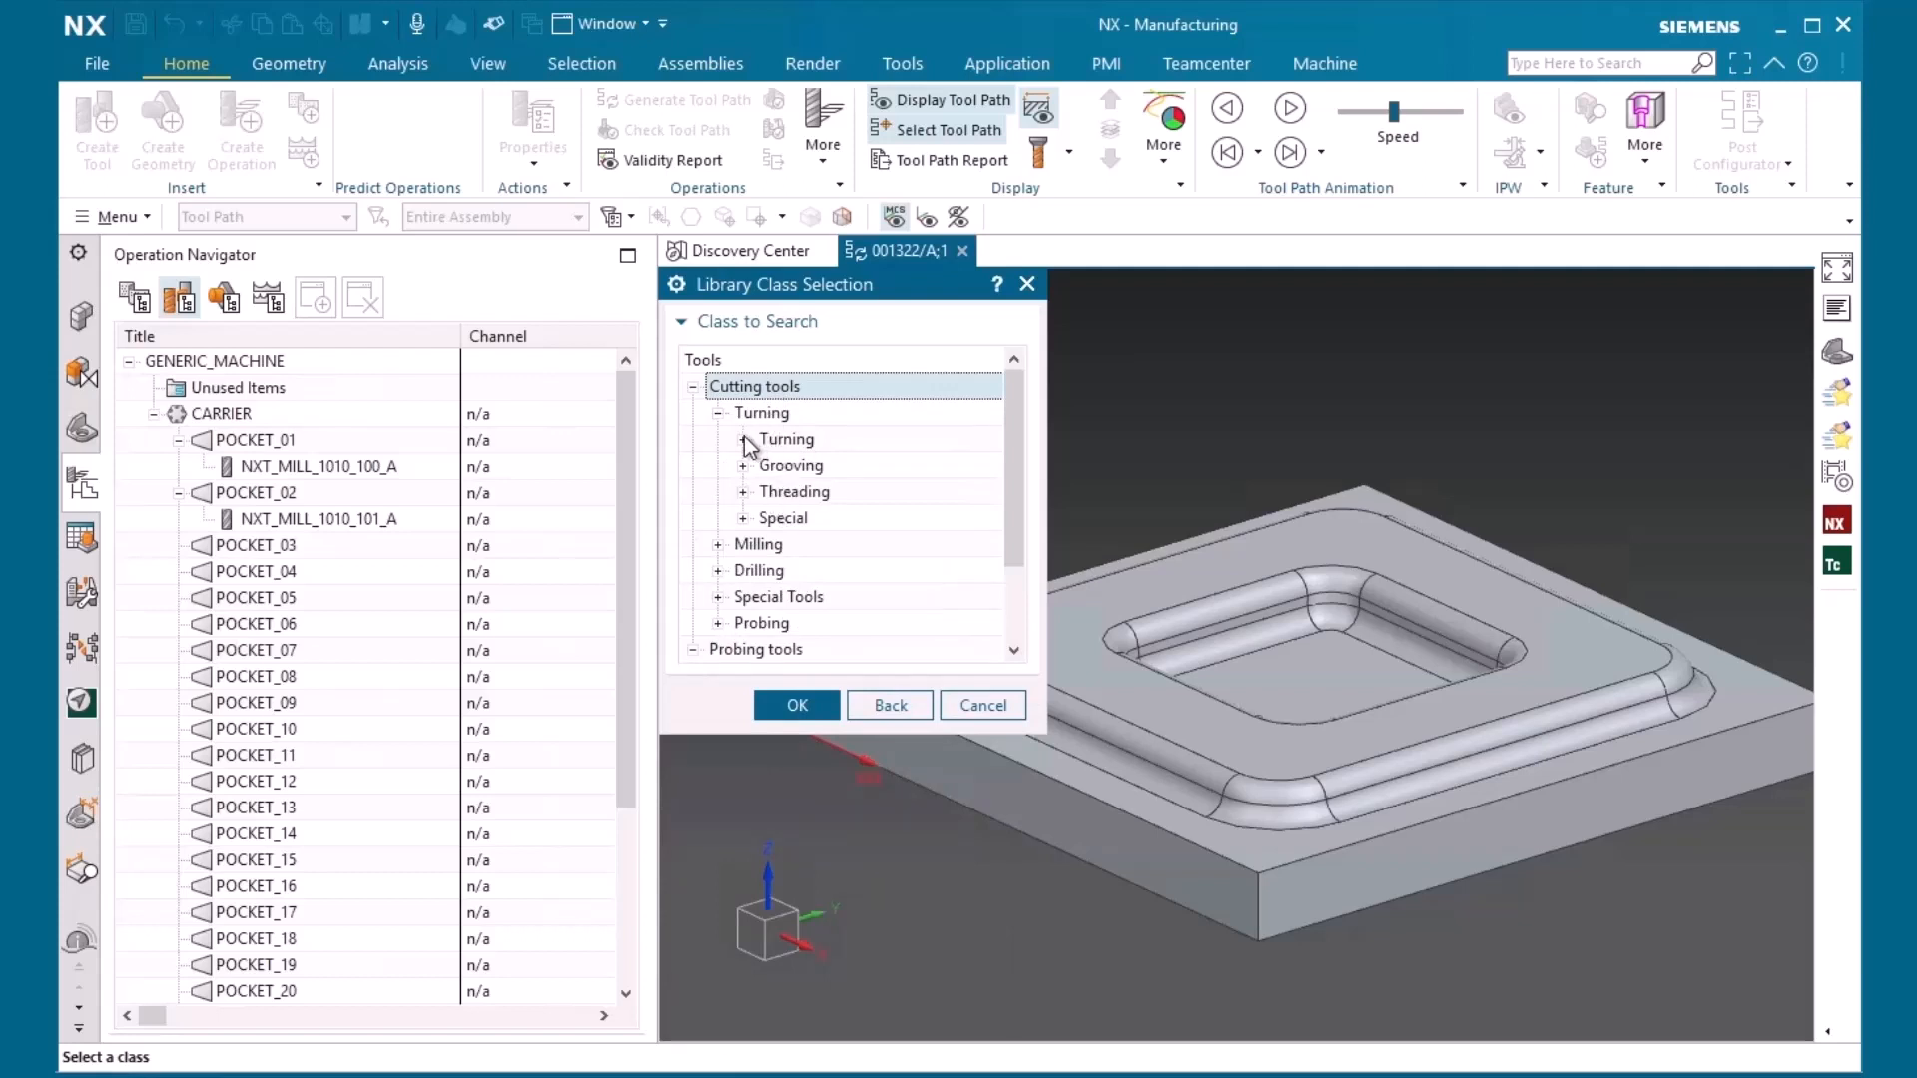
{"action": "left_click", "coordinate": [743, 440]}
{"action": "left_click", "coordinate": [825, 469]}
{"action": "scroll", "coordinate": [911, 551], "scroll_direction": "down", "scroll_amount": 1}
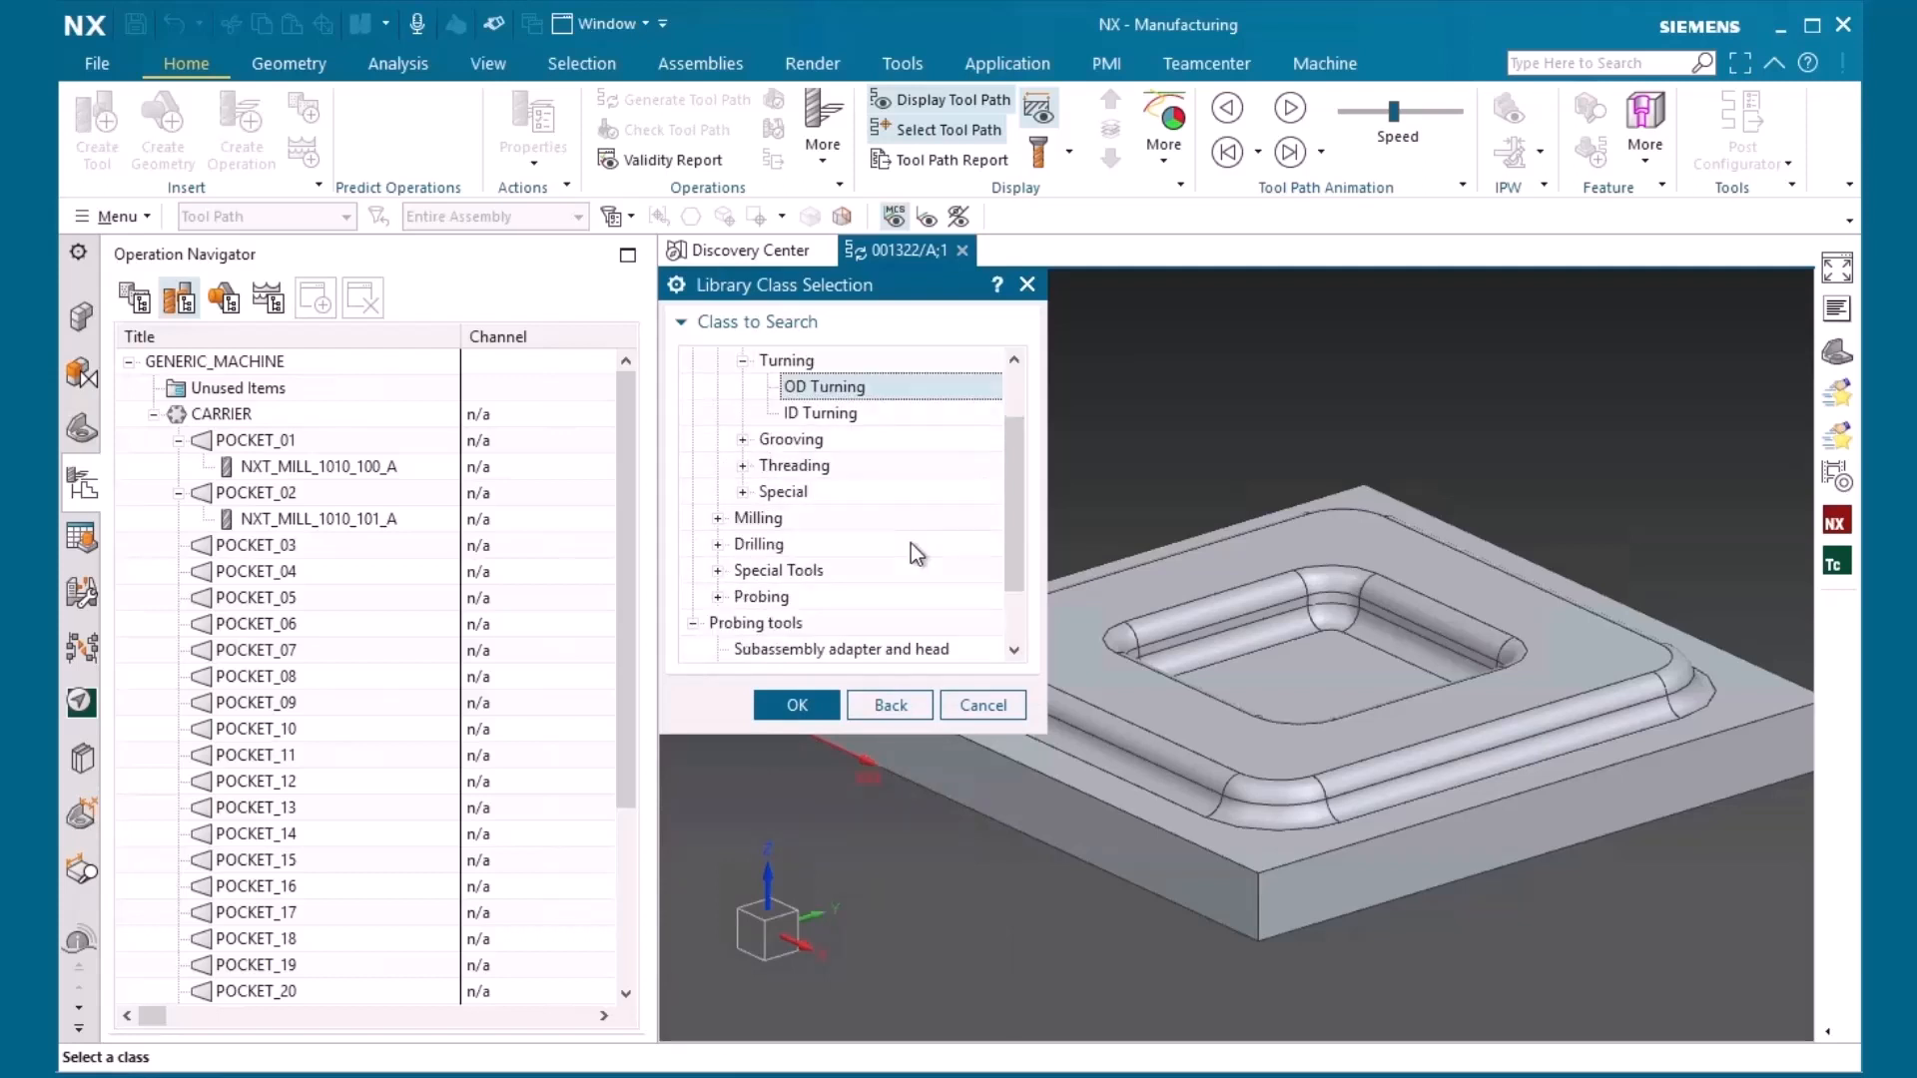
{"action": "scroll", "coordinate": [856, 610], "scroll_direction": "down", "scroll_amount": 1}
Search the tool library for the Assembly measuring system class, inspect the Equator probe's attributes, and return to the search criteria
{"action": "left_click", "coordinate": [812, 623]}
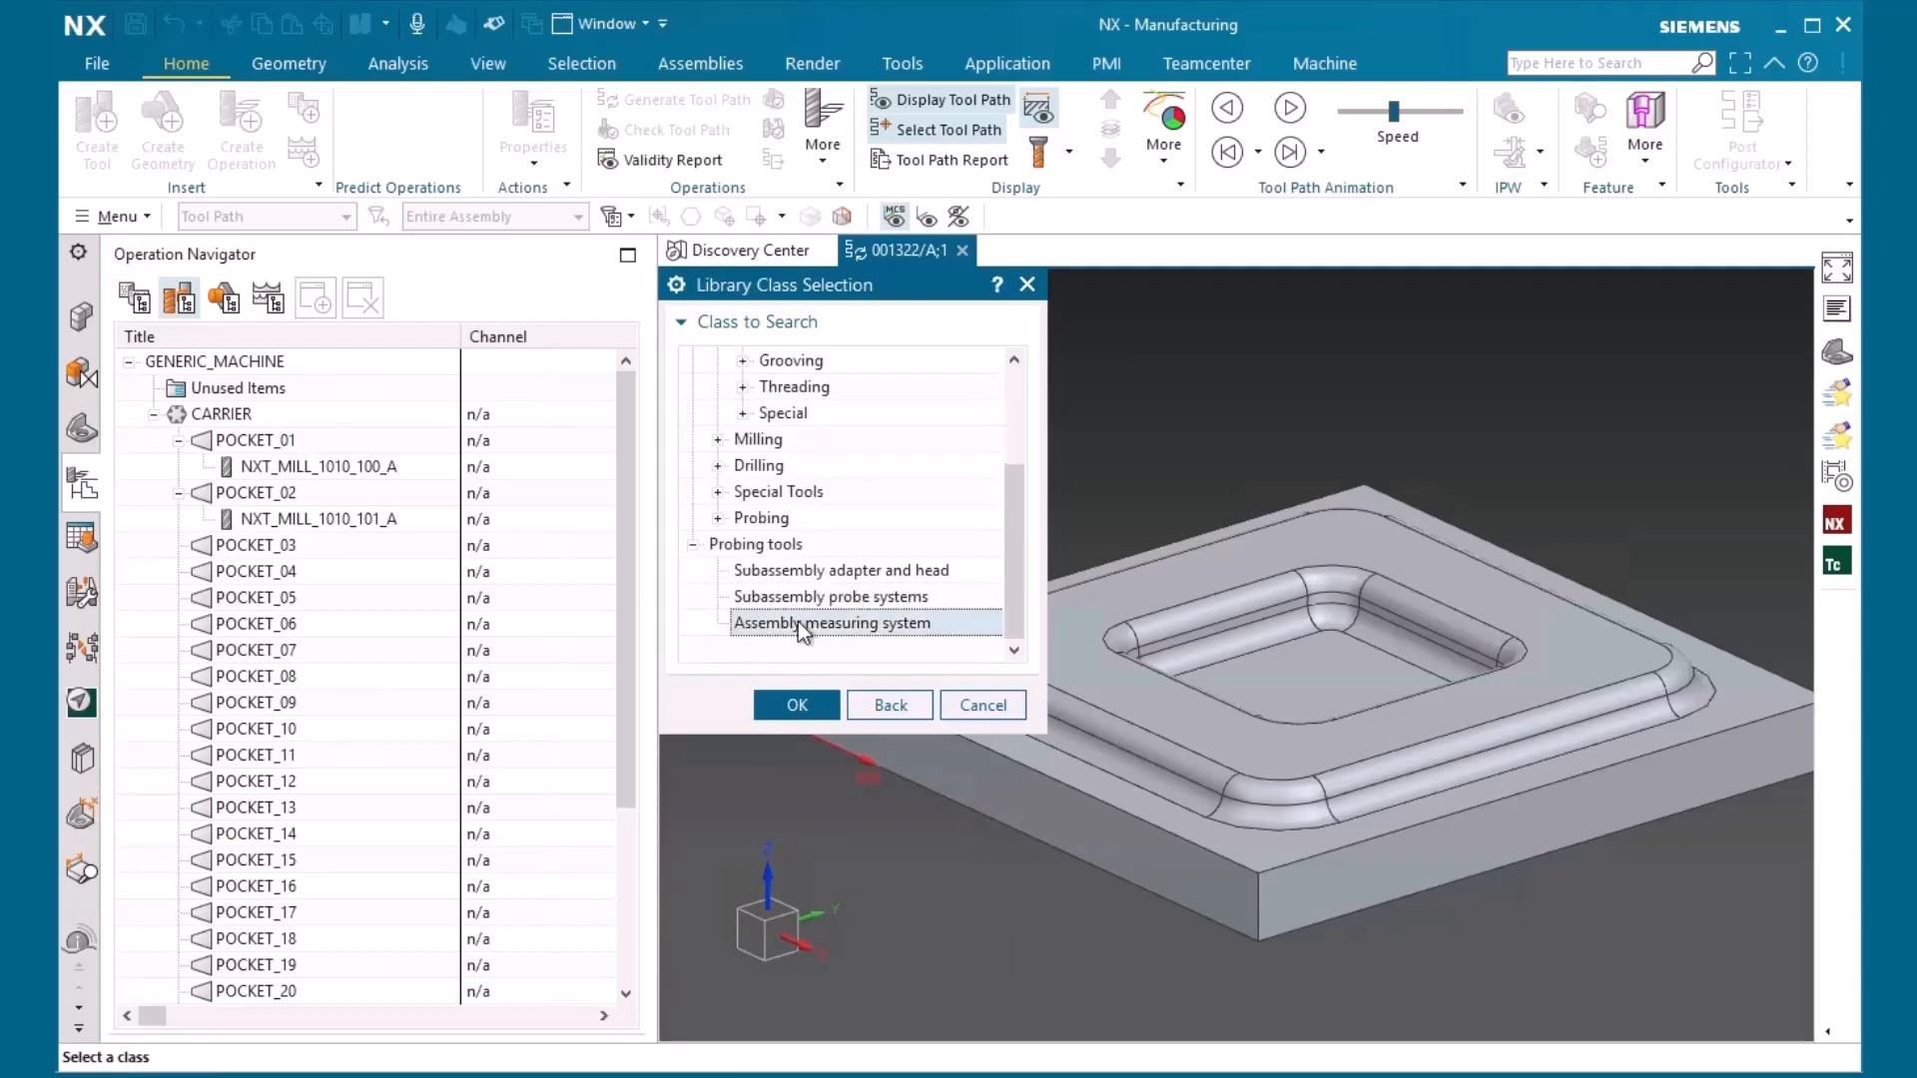
{"action": "left_click", "coordinate": [825, 709]}
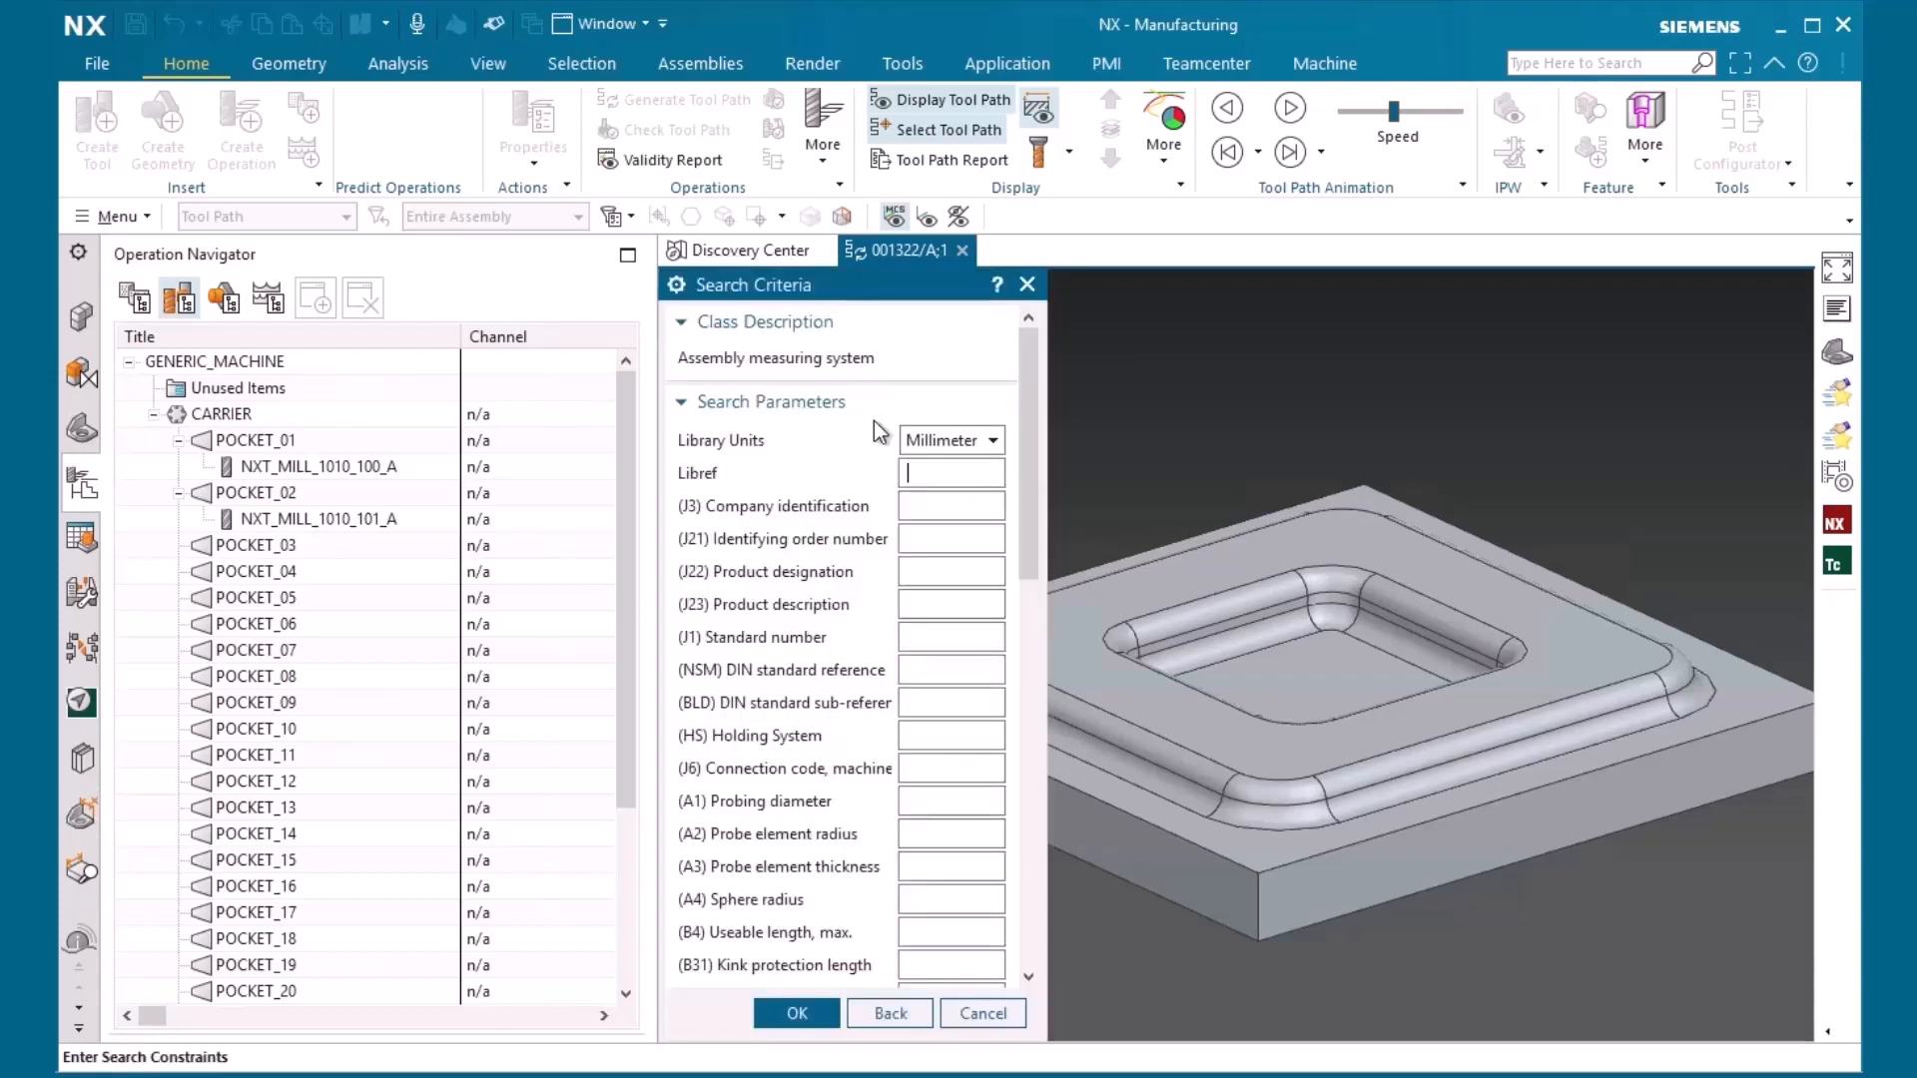
{"action": "left_click", "coordinate": [796, 1013]}
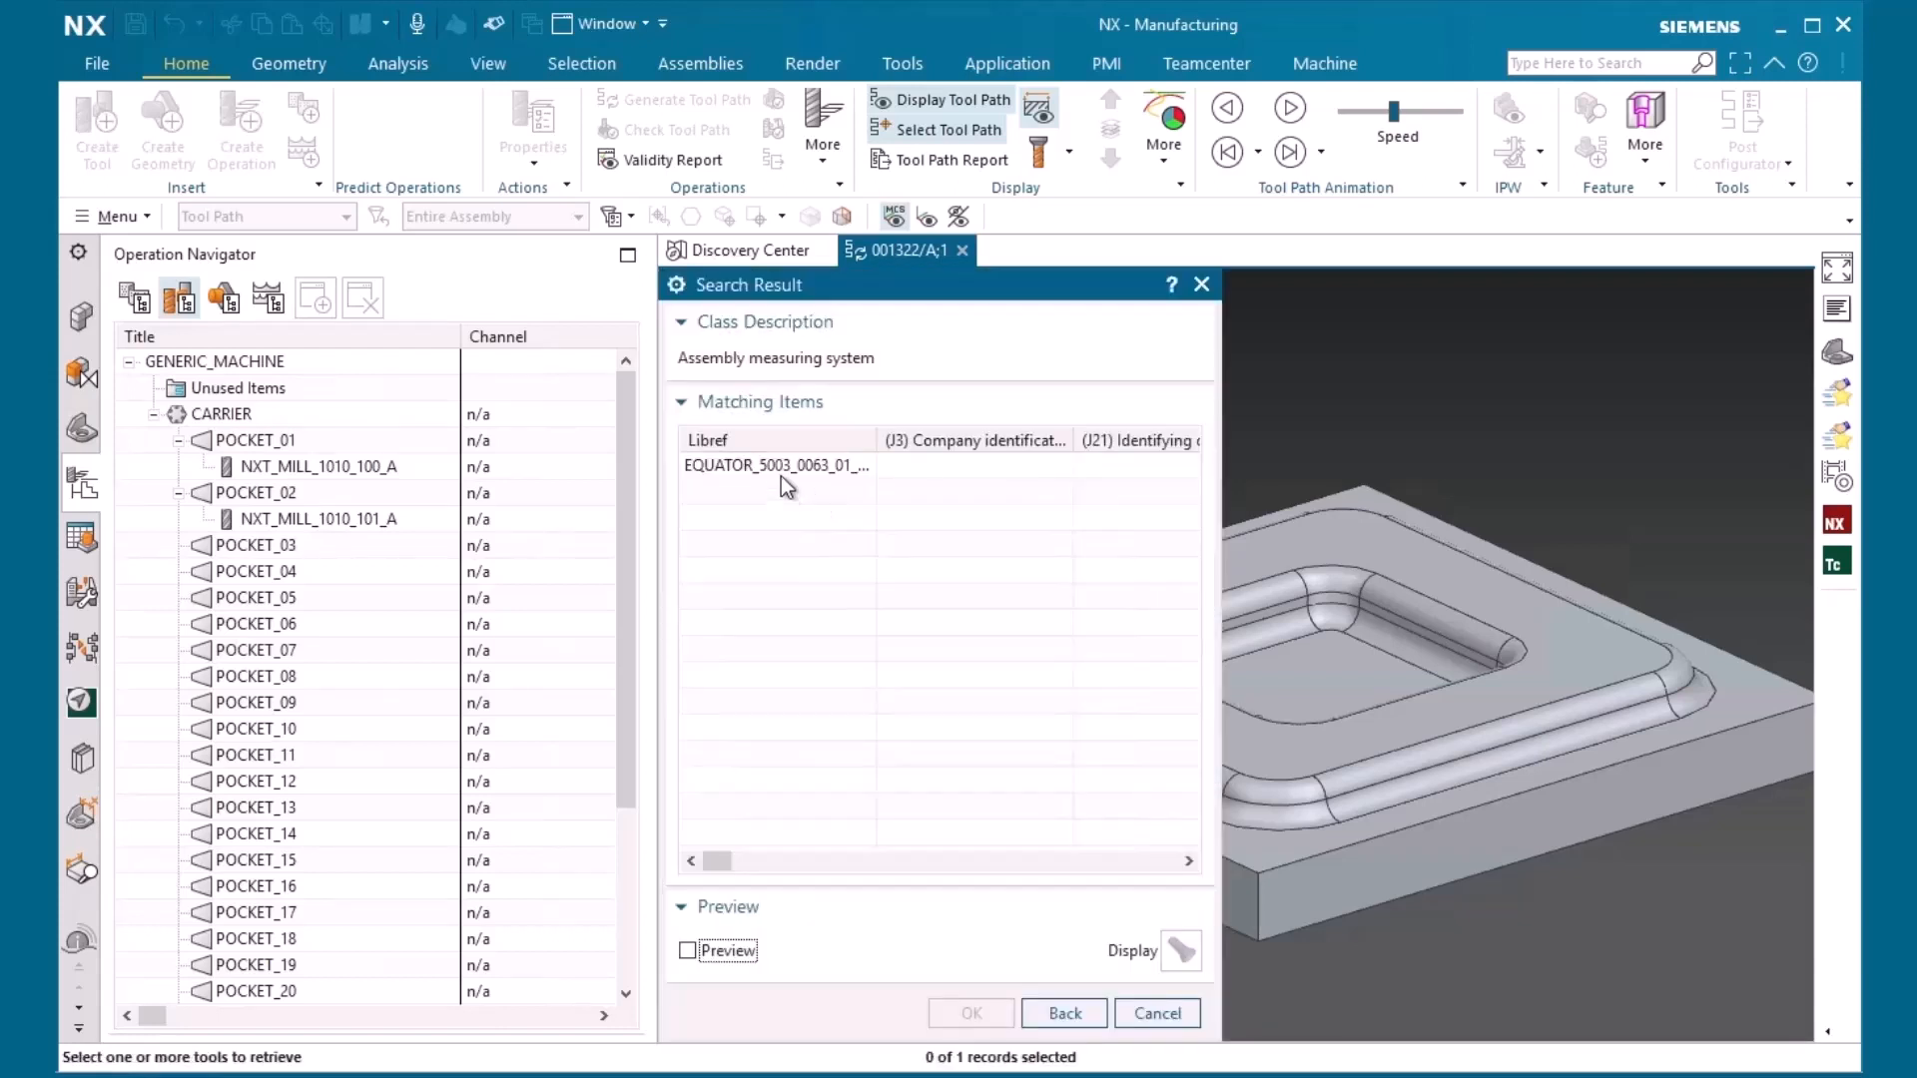
{"action": "left_click", "coordinate": [784, 469]}
{"action": "left_click_drag", "start_coordinate": [723, 860], "coordinate": [756, 865]}
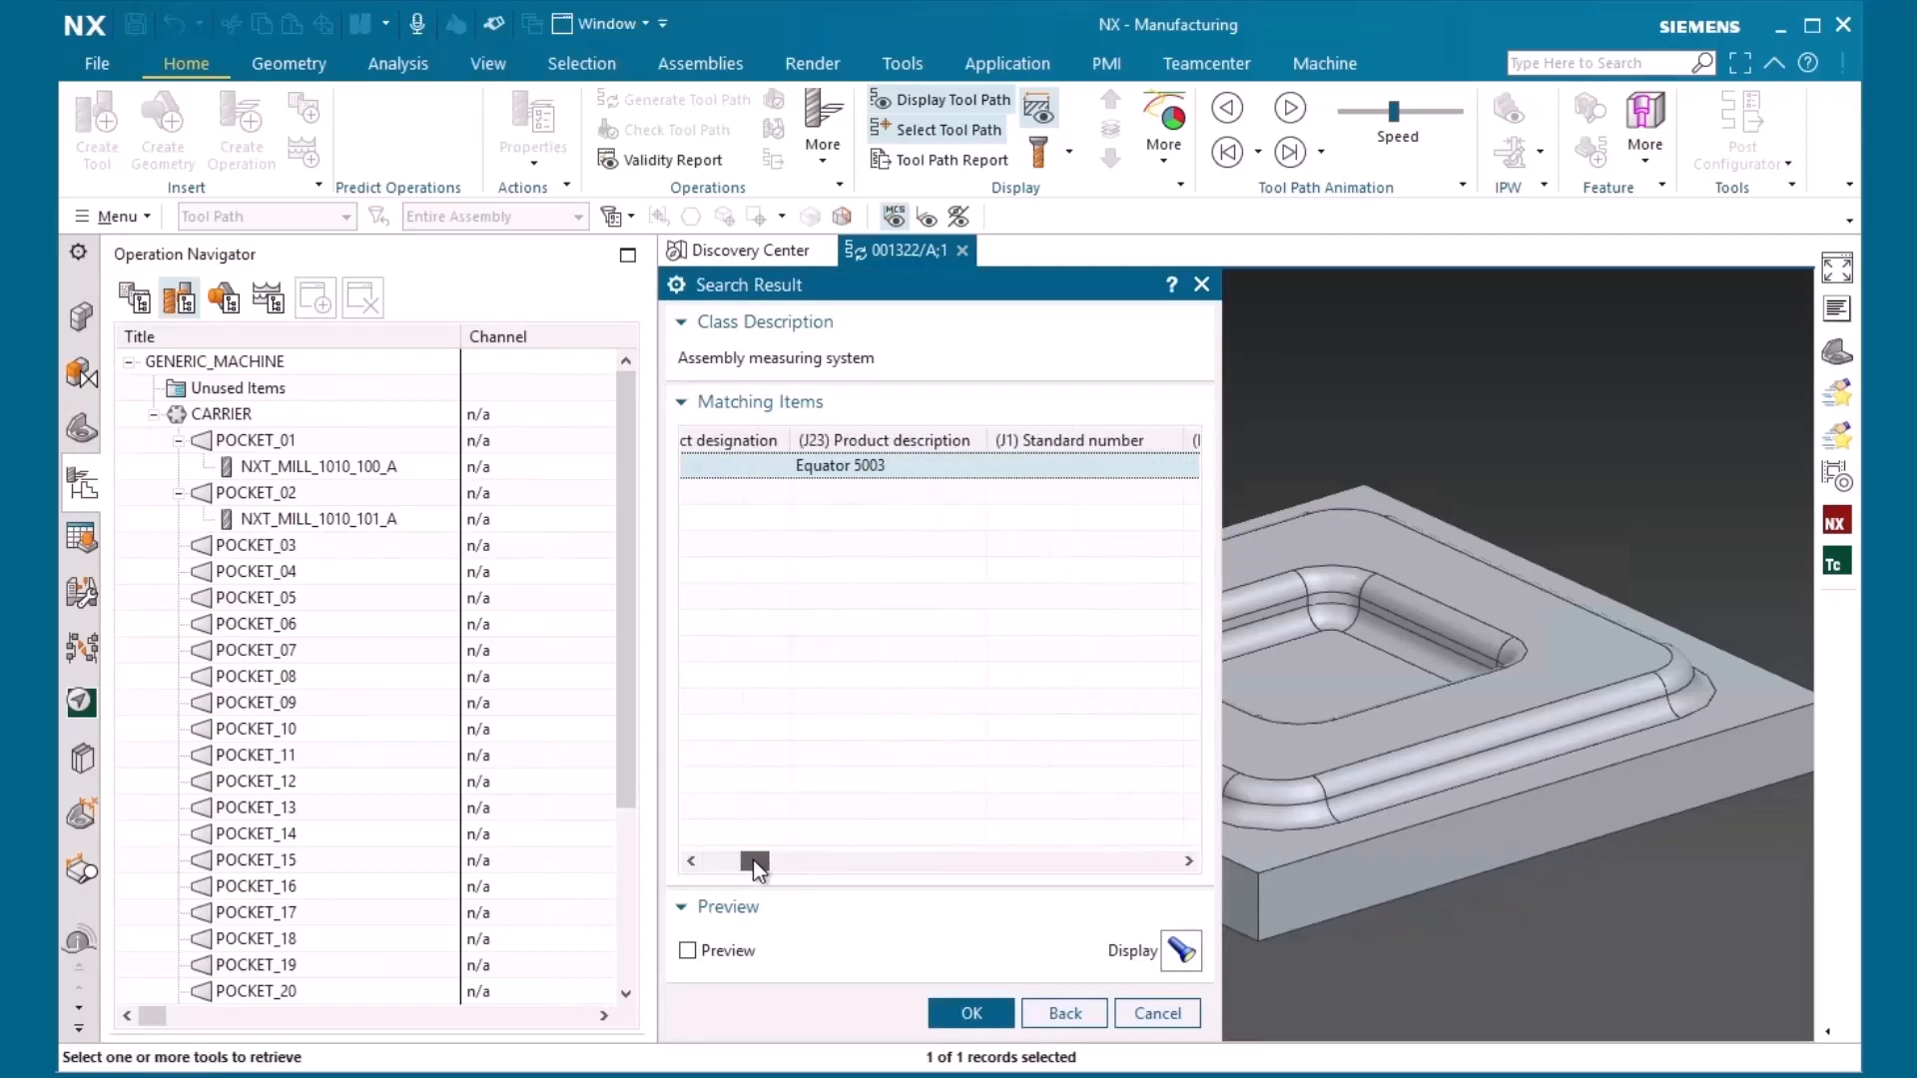
{"action": "left_click", "coordinate": [1064, 1013]}
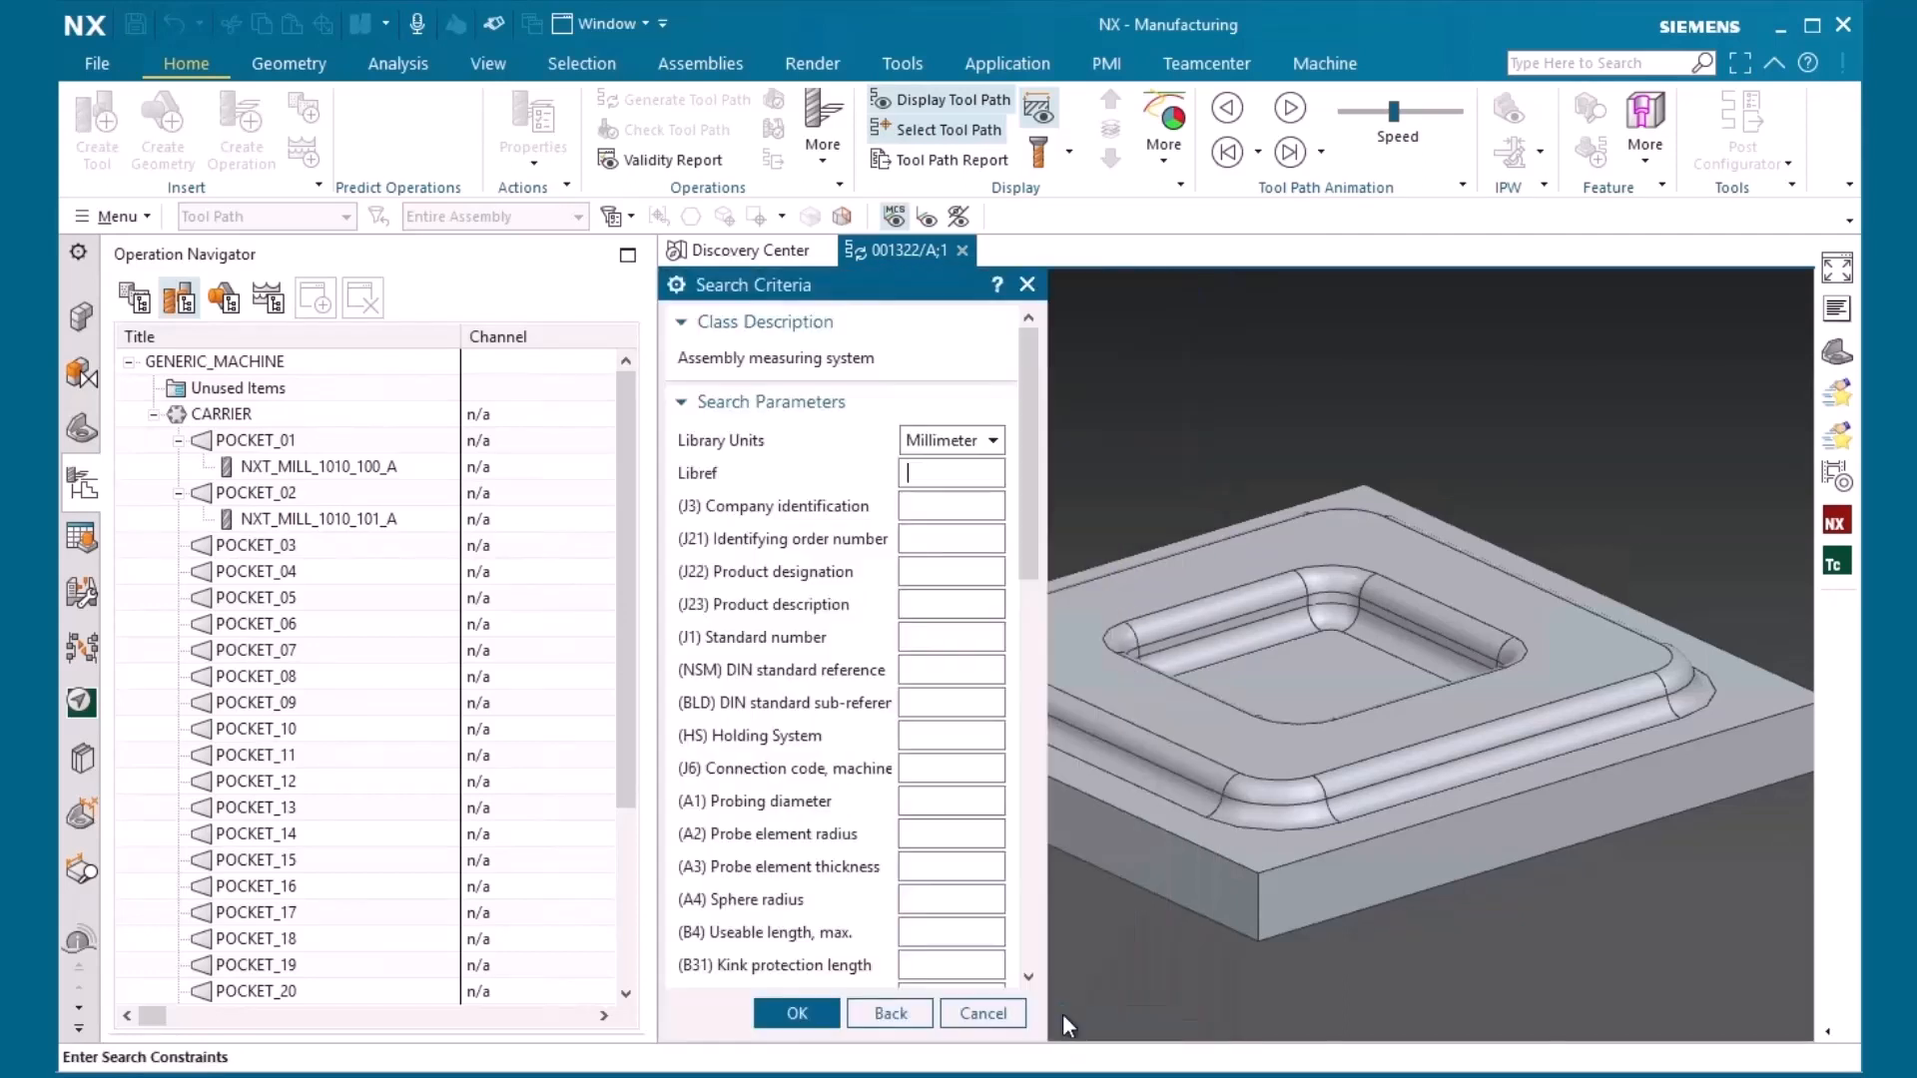
Search the tool library for the End Mills Non-Indexable class under the Milling cutting tools
{"action": "left_click", "coordinate": [924, 1014]}
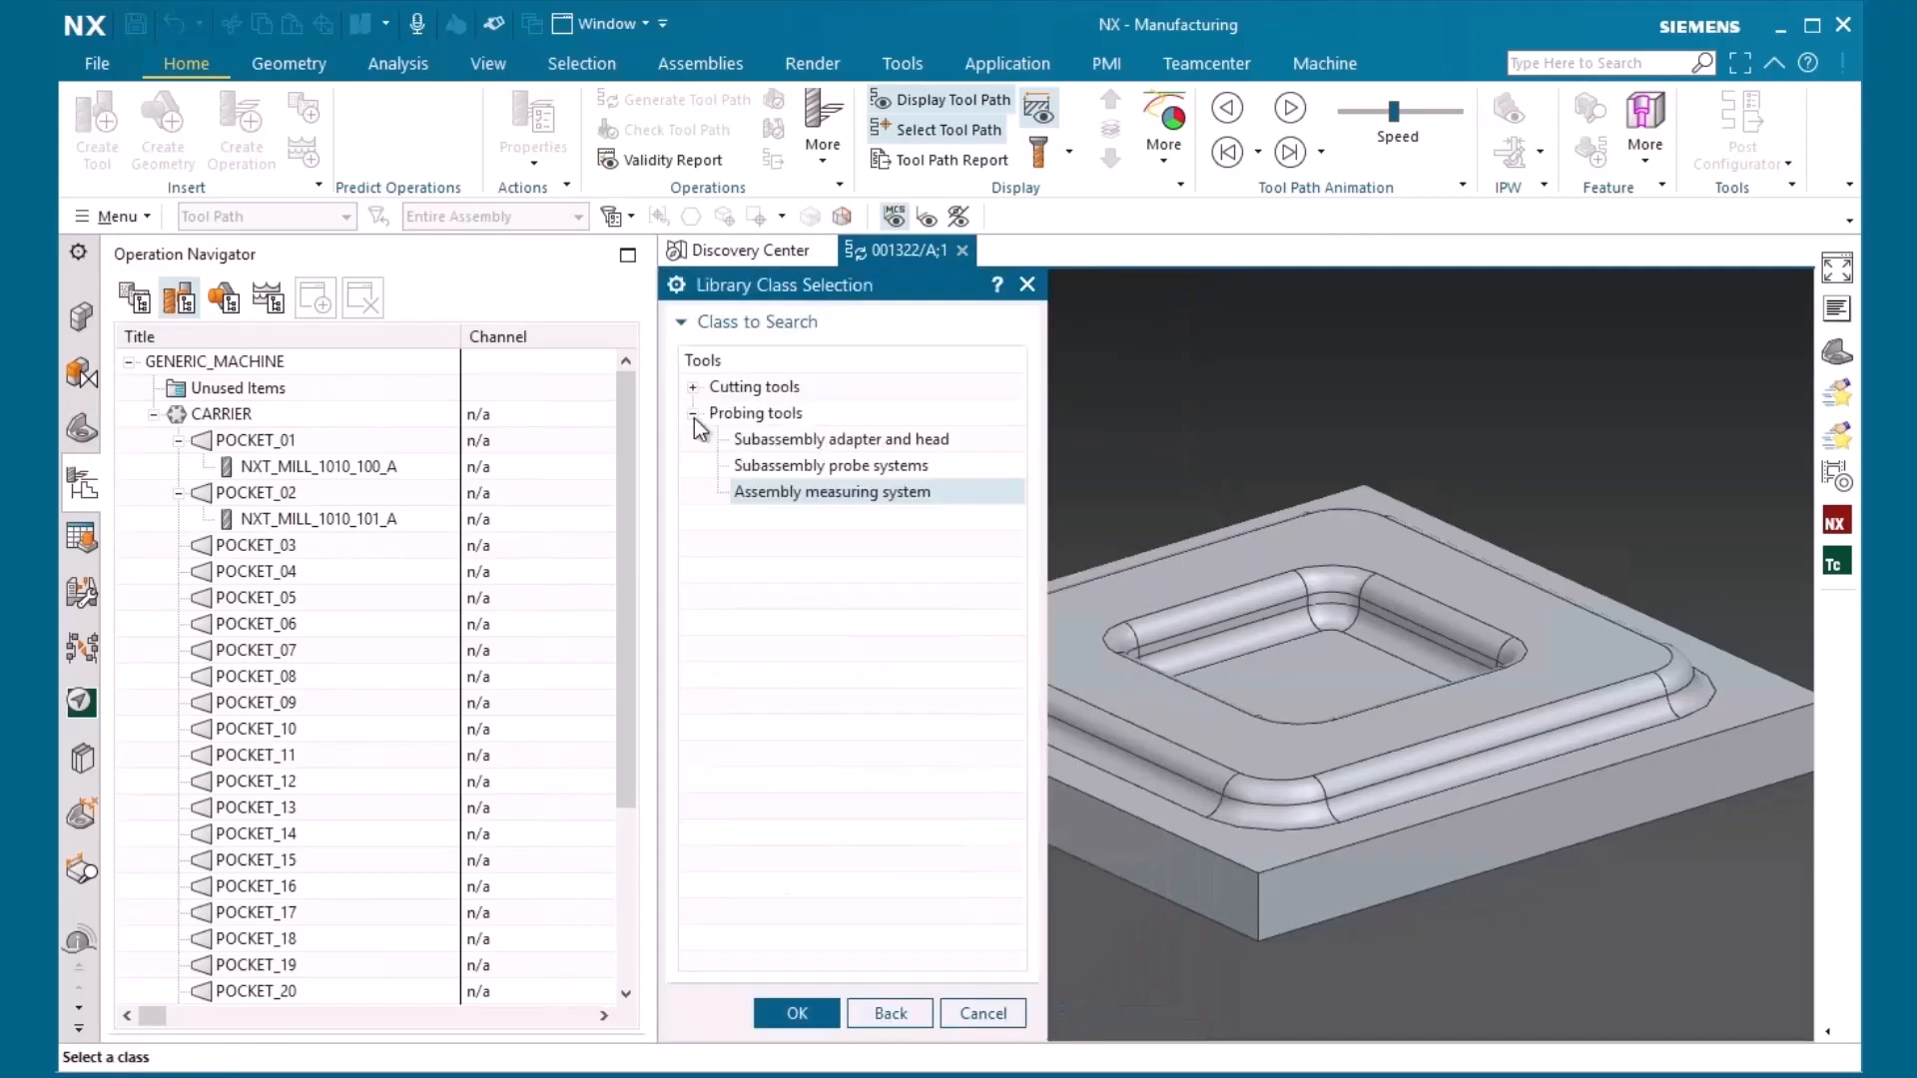
{"action": "left_click", "coordinate": [693, 387]}
{"action": "left_click", "coordinate": [717, 440]}
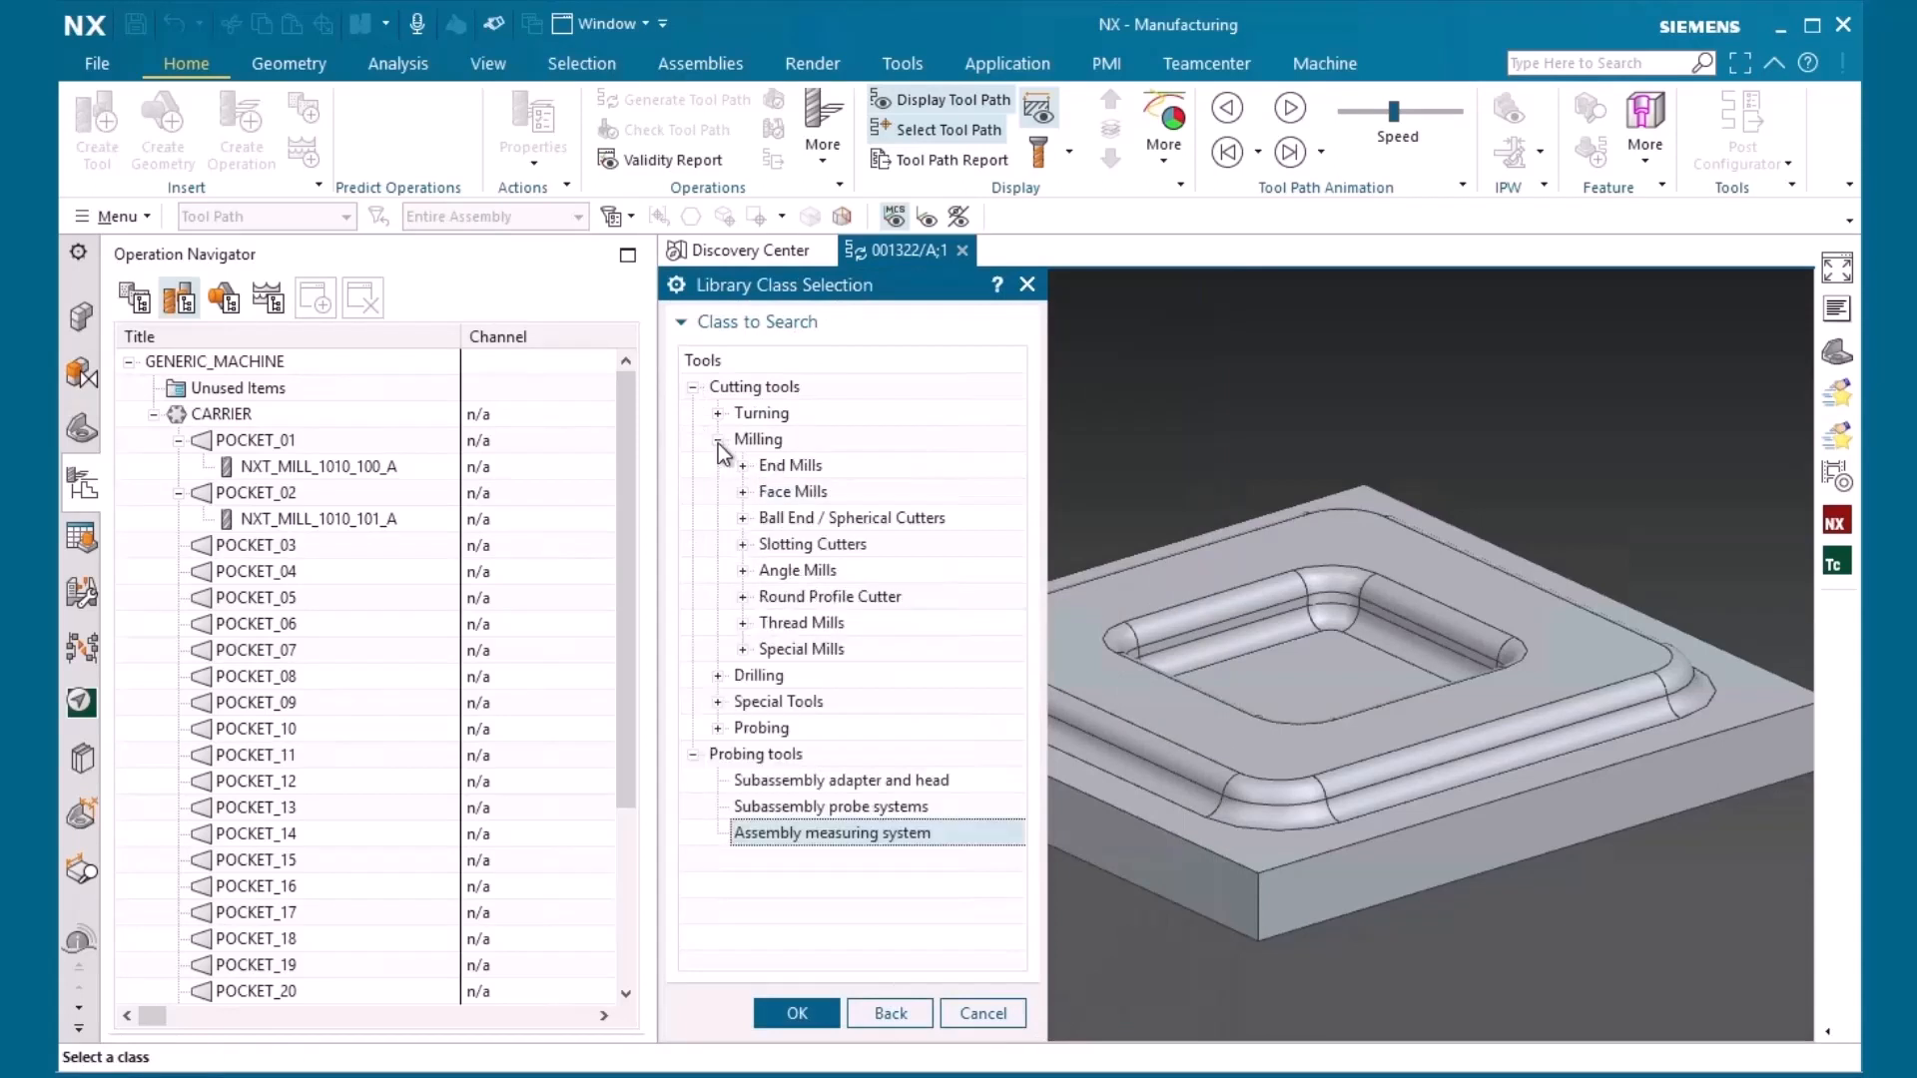
{"action": "left_click", "coordinate": [744, 465]}
{"action": "left_click", "coordinate": [832, 492]}
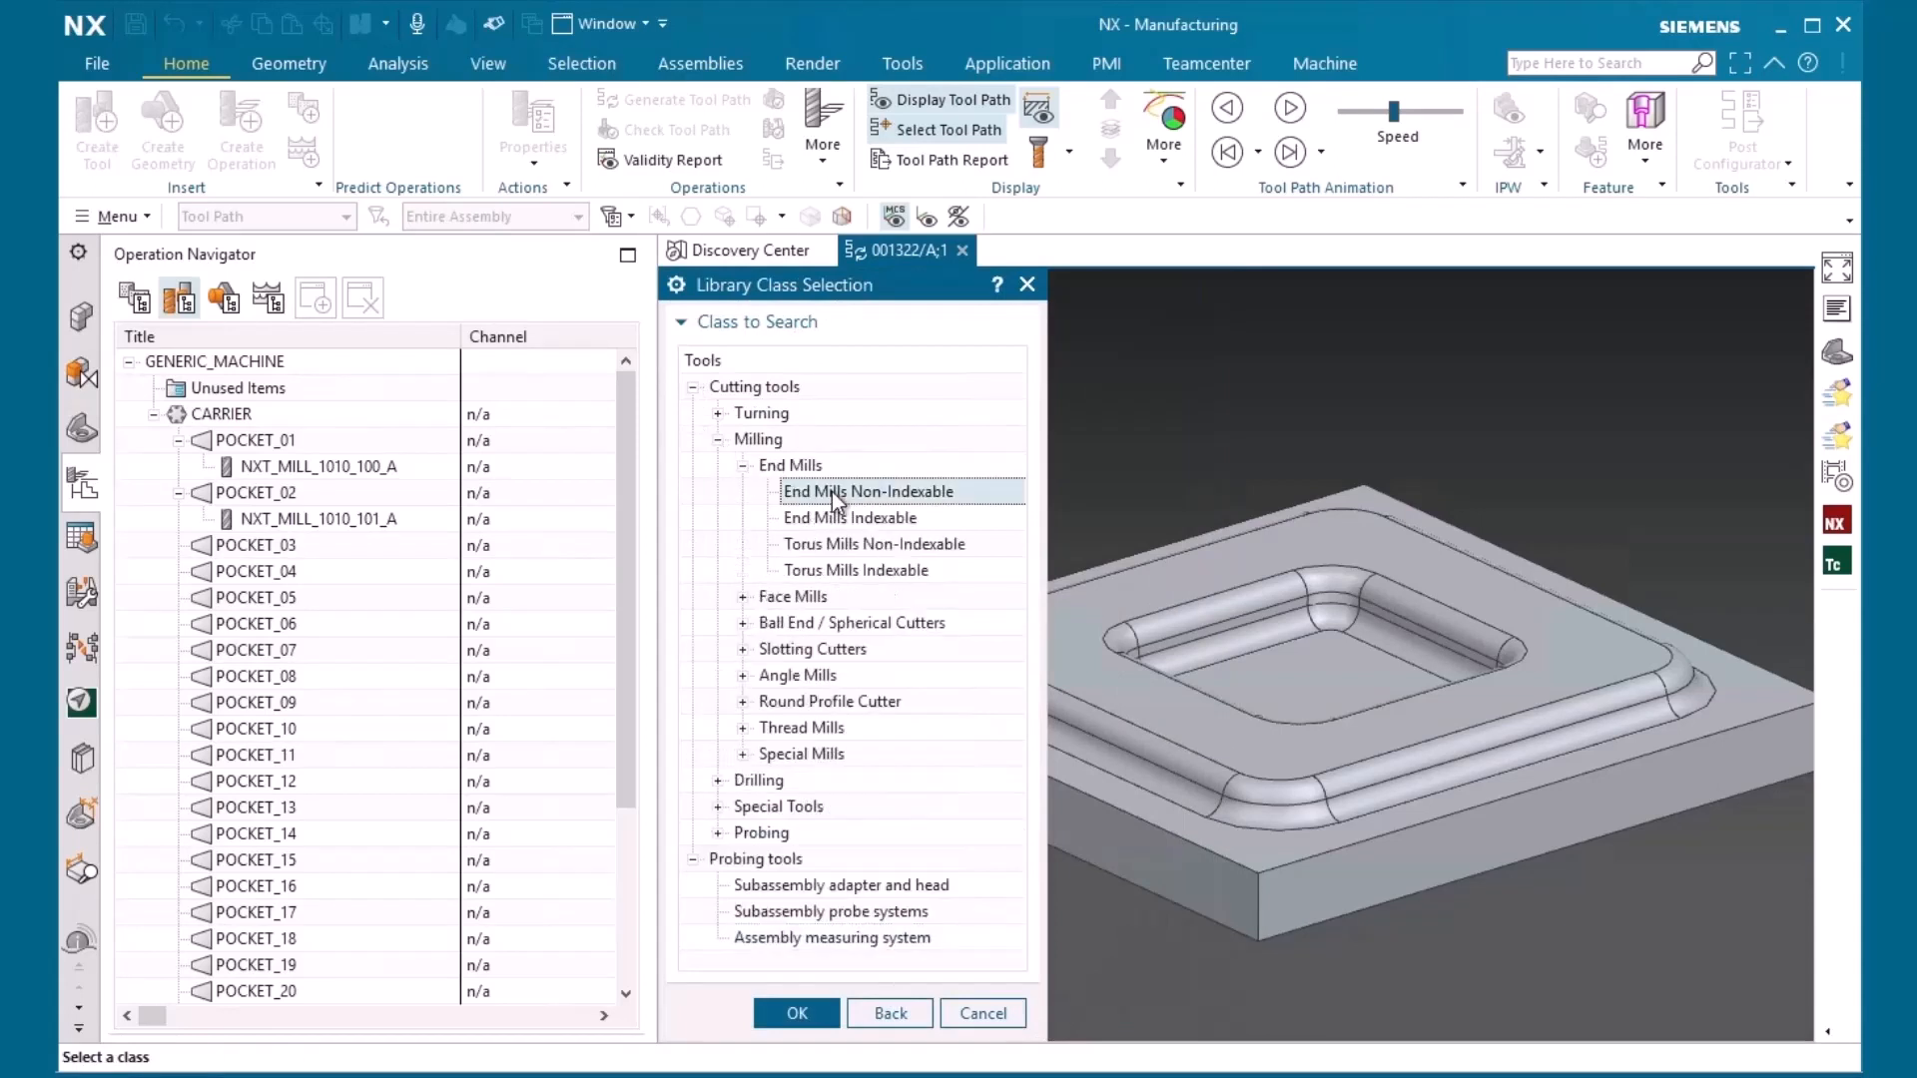
{"action": "left_click", "coordinate": [795, 1012]}
{"action": "left_click", "coordinate": [785, 404]}
{"action": "left_click", "coordinate": [819, 1013]}
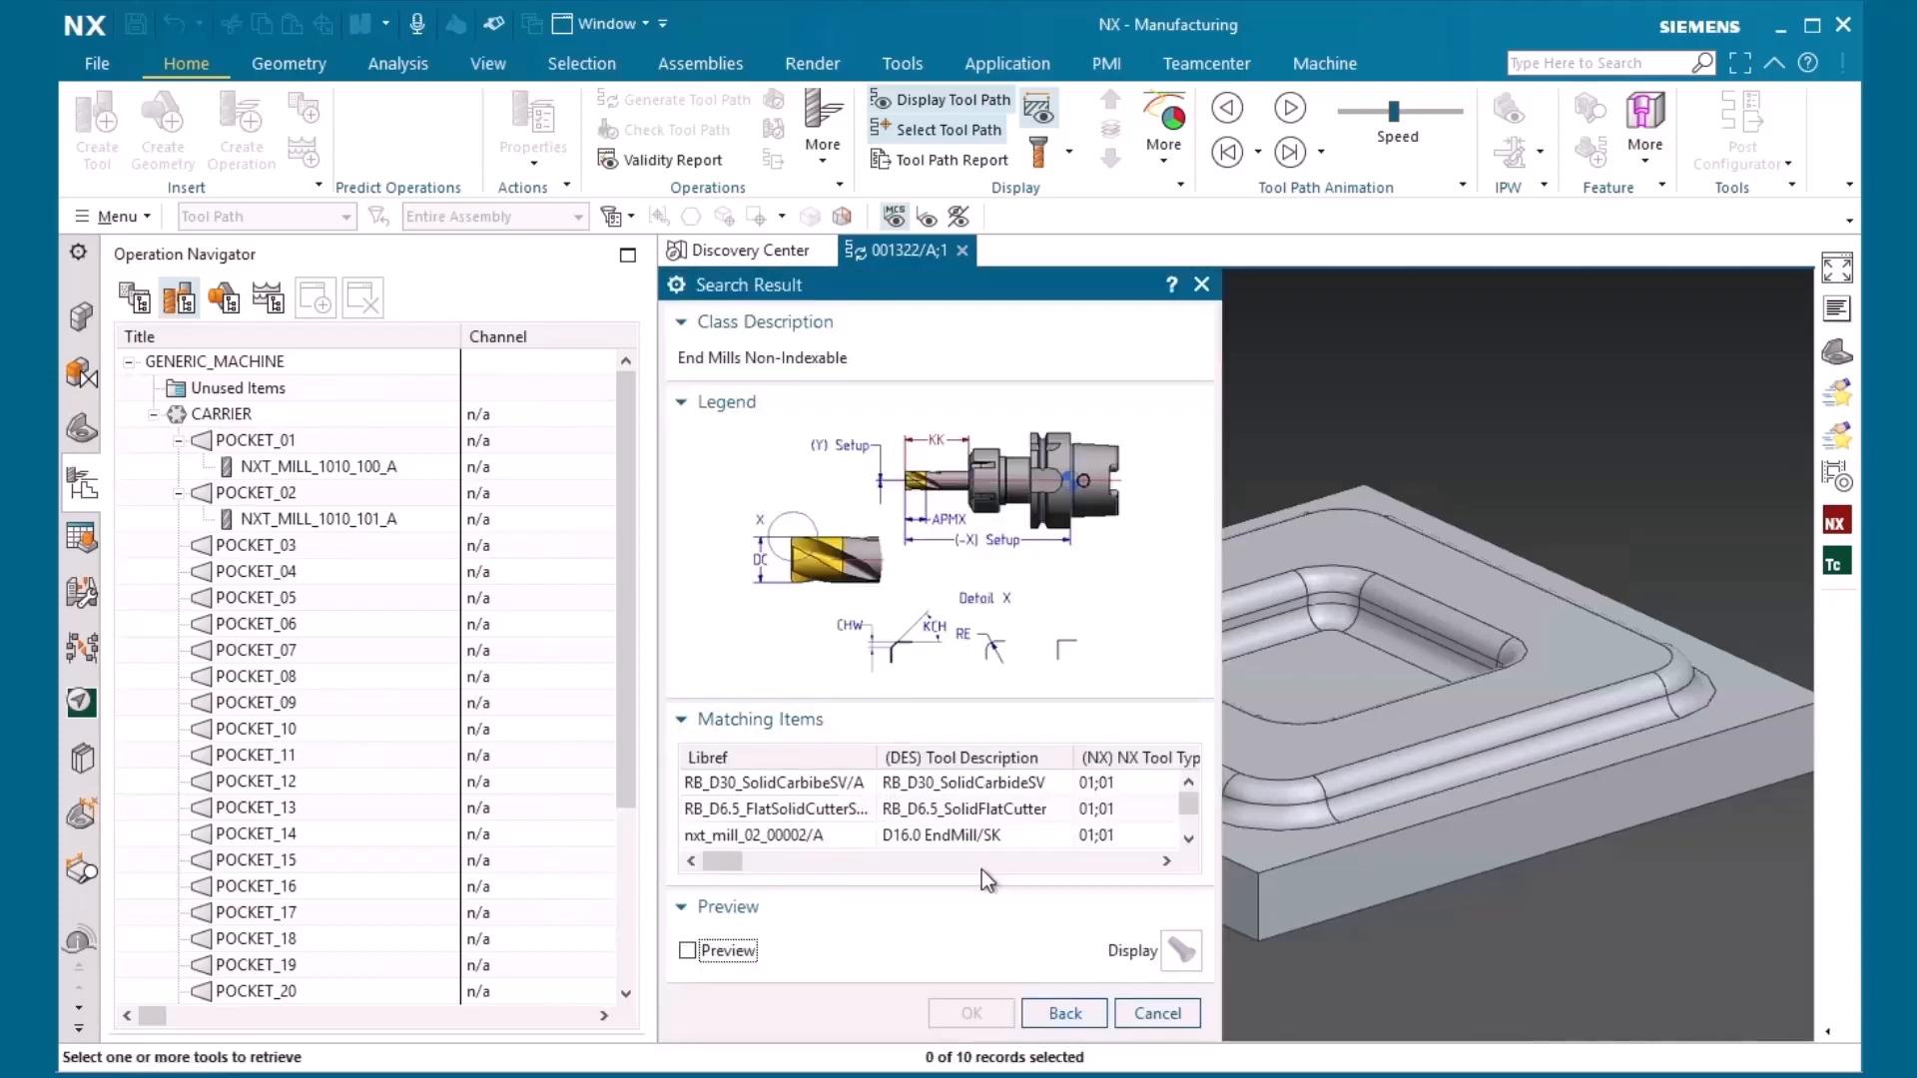
Examine the full list of matching end mills, highlight nxt_mill_1010_100/A, and leave tool creation without retrieving a tool
{"action": "left_click", "coordinate": [726, 401]}
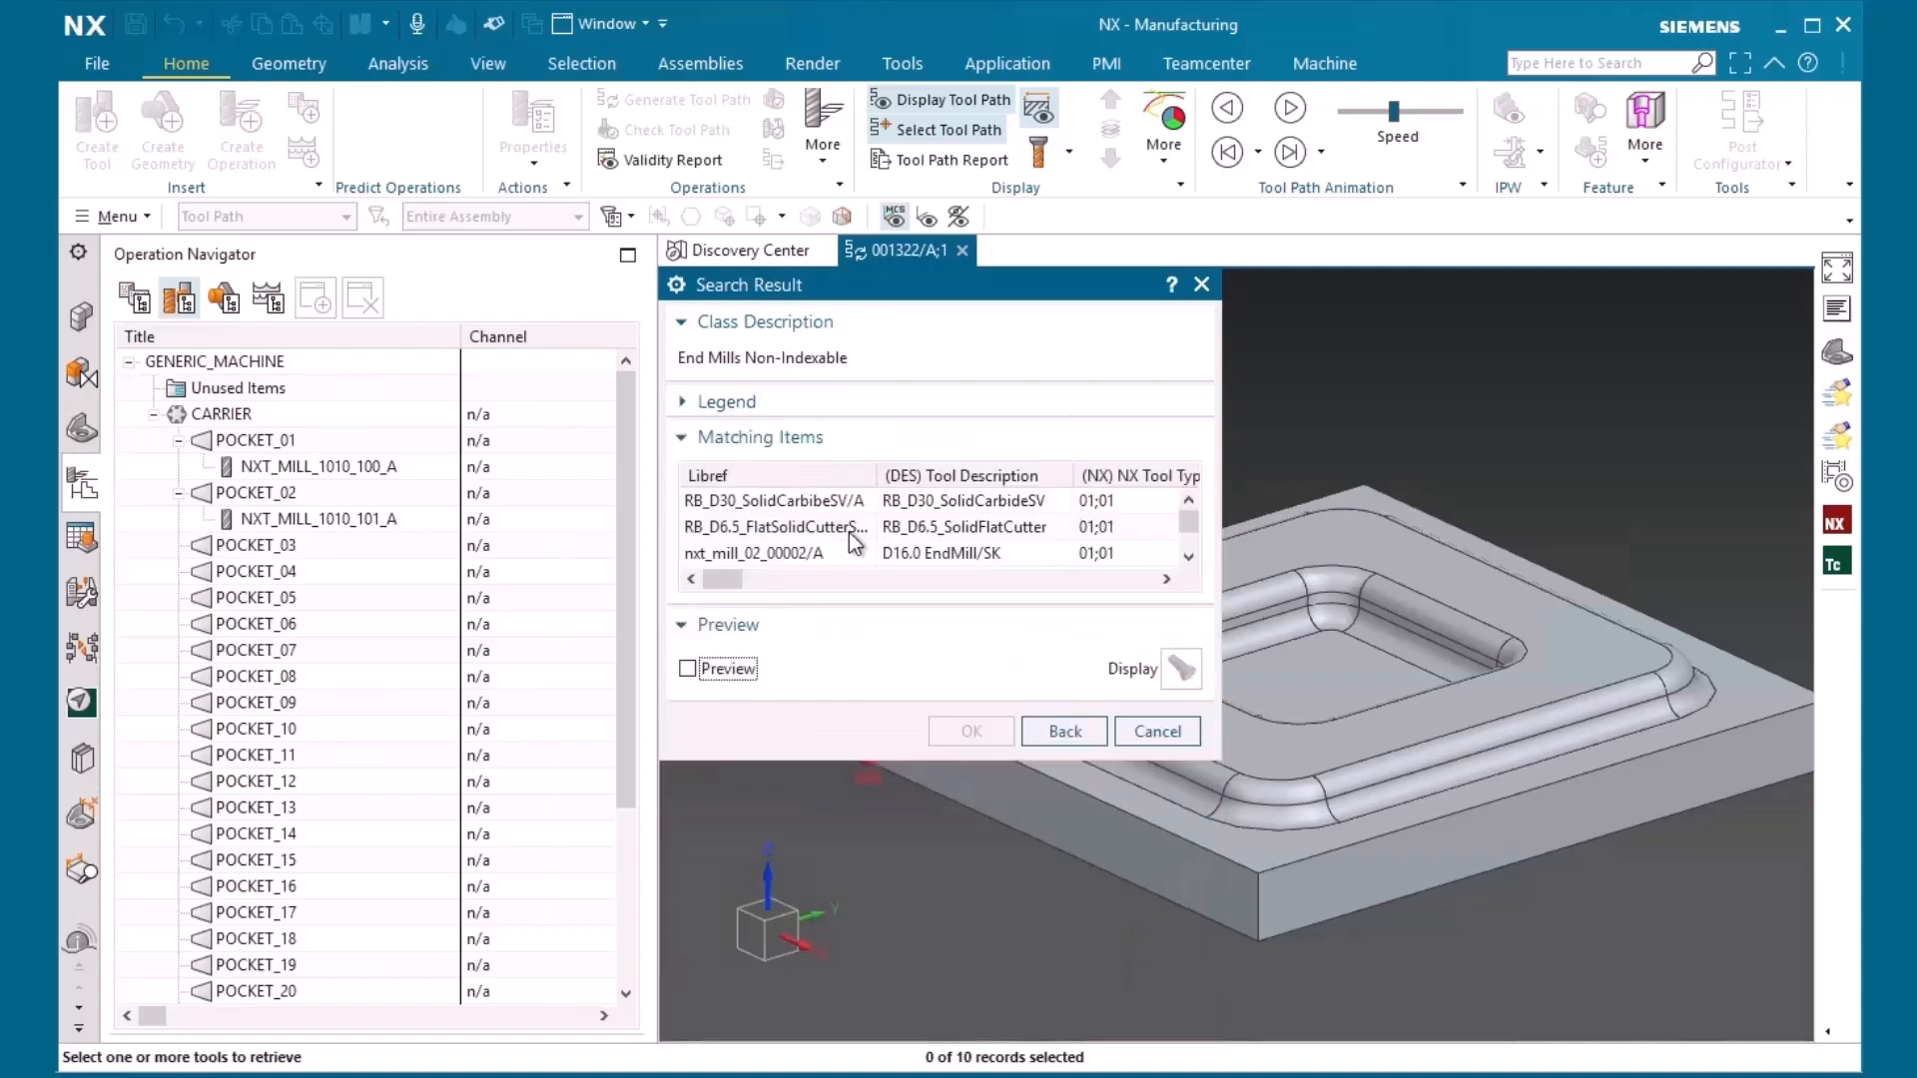
{"action": "left_click_drag", "start_coordinate": [890, 756], "coordinate": [904, 986]}
{"action": "left_click", "coordinate": [804, 609]}
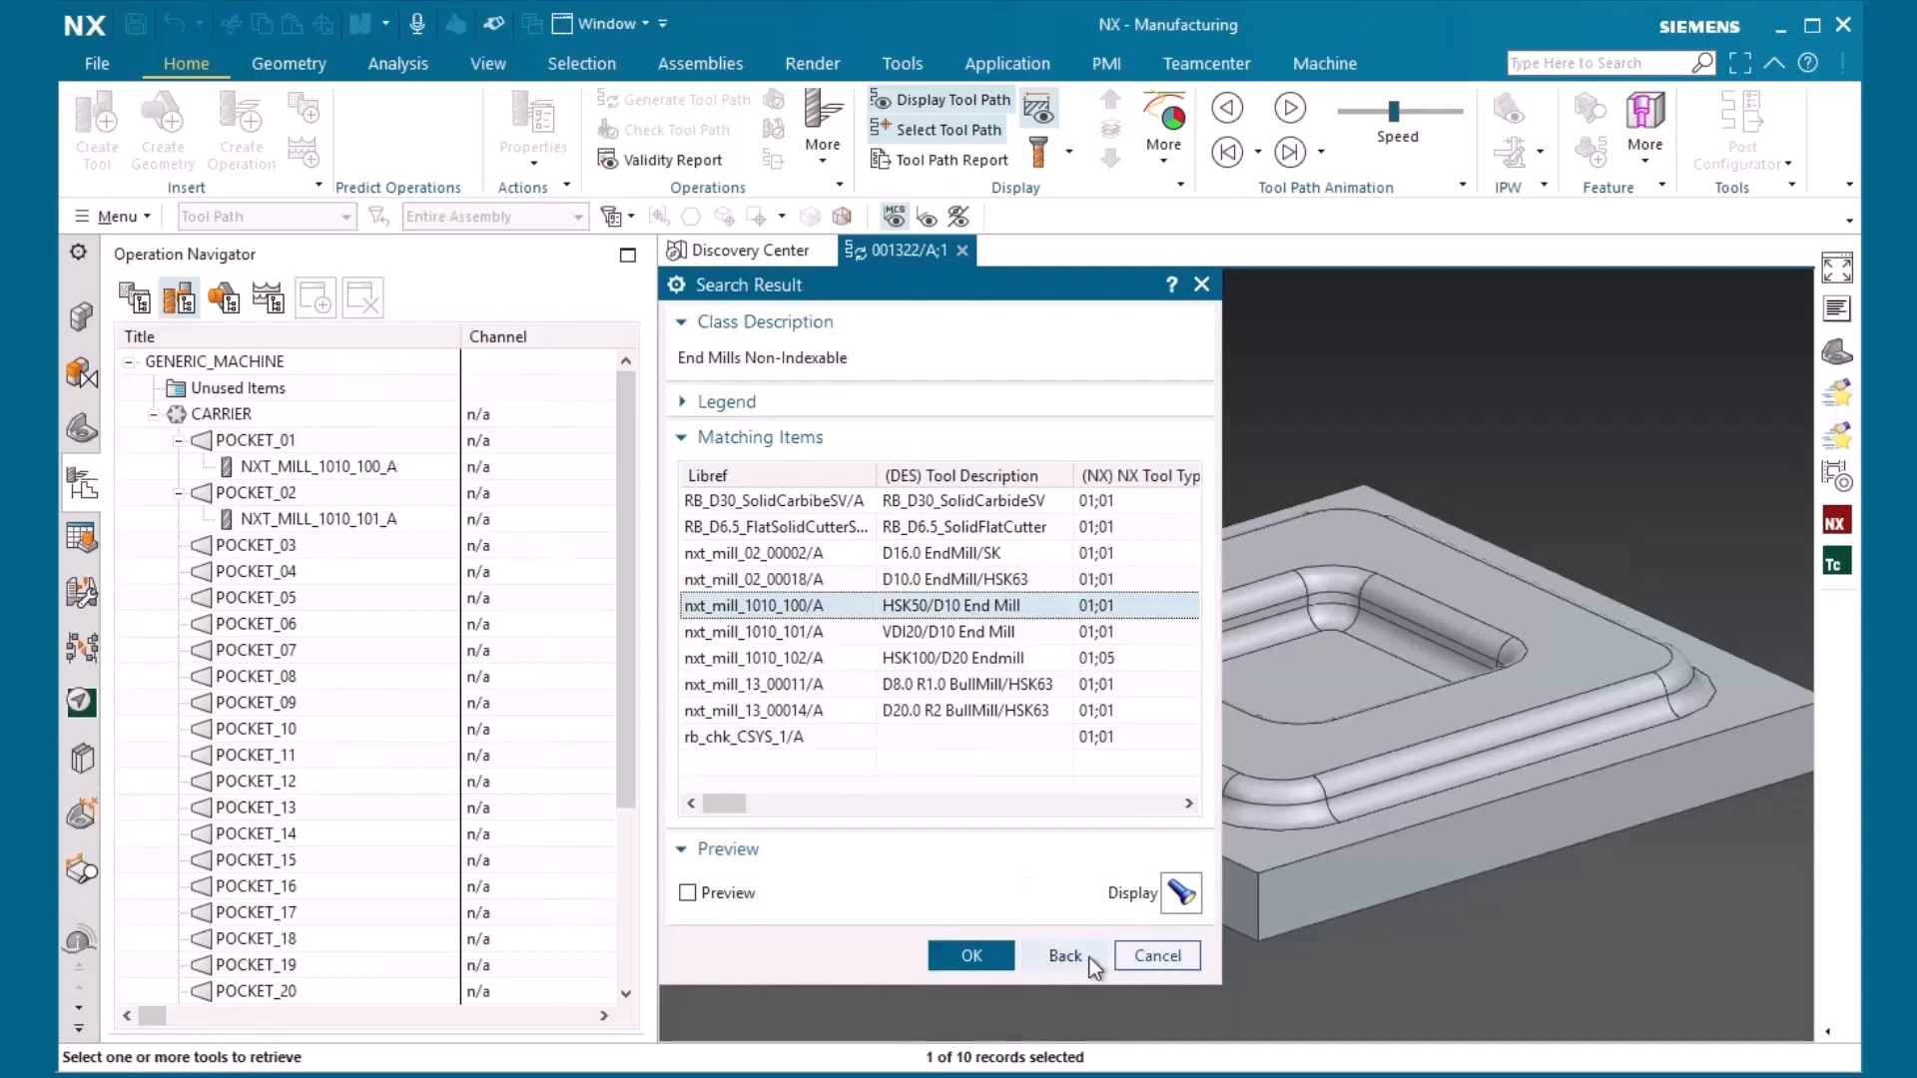
{"action": "left_click", "coordinate": [1148, 957]}
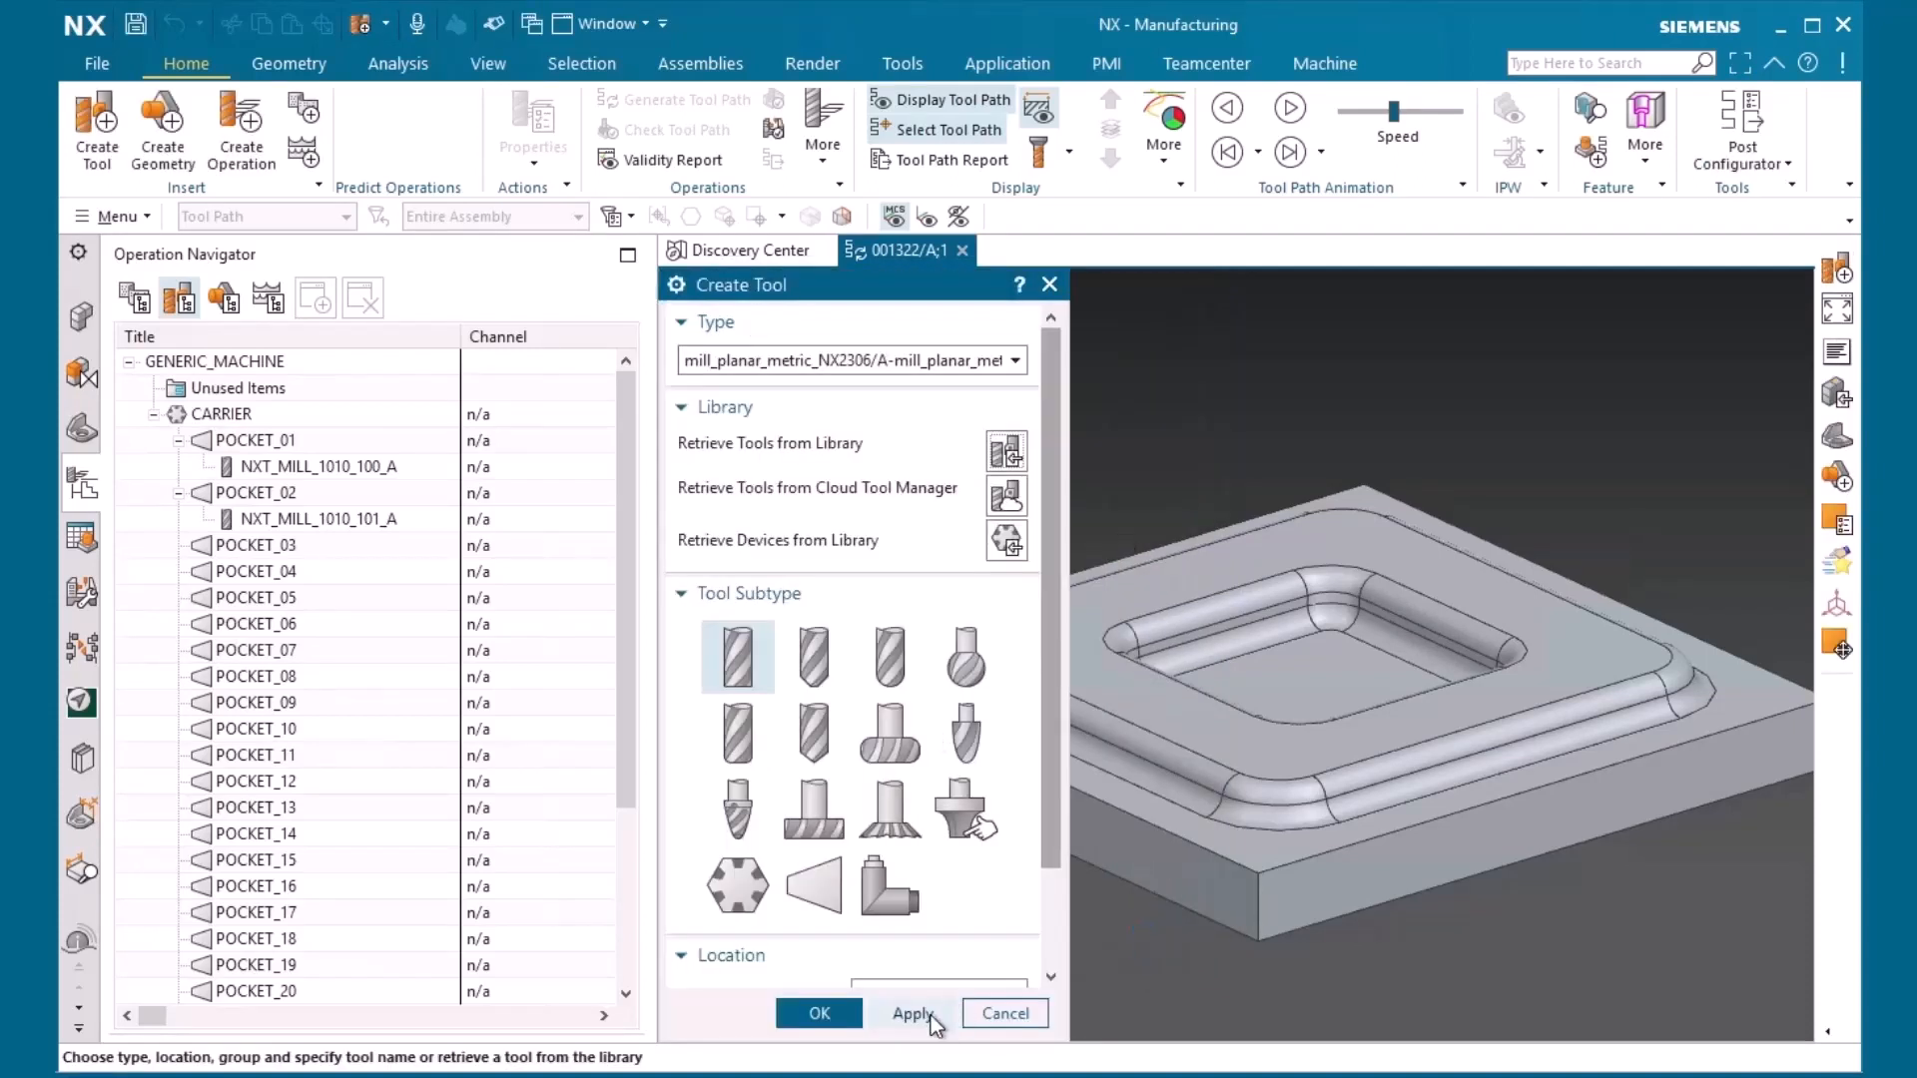
{"action": "left_click", "coordinate": [1004, 1013]}
Open the machine library from the generic machine, count the matches for the CMM machines class, and search that class
{"action": "double_click", "coordinate": [218, 361]}
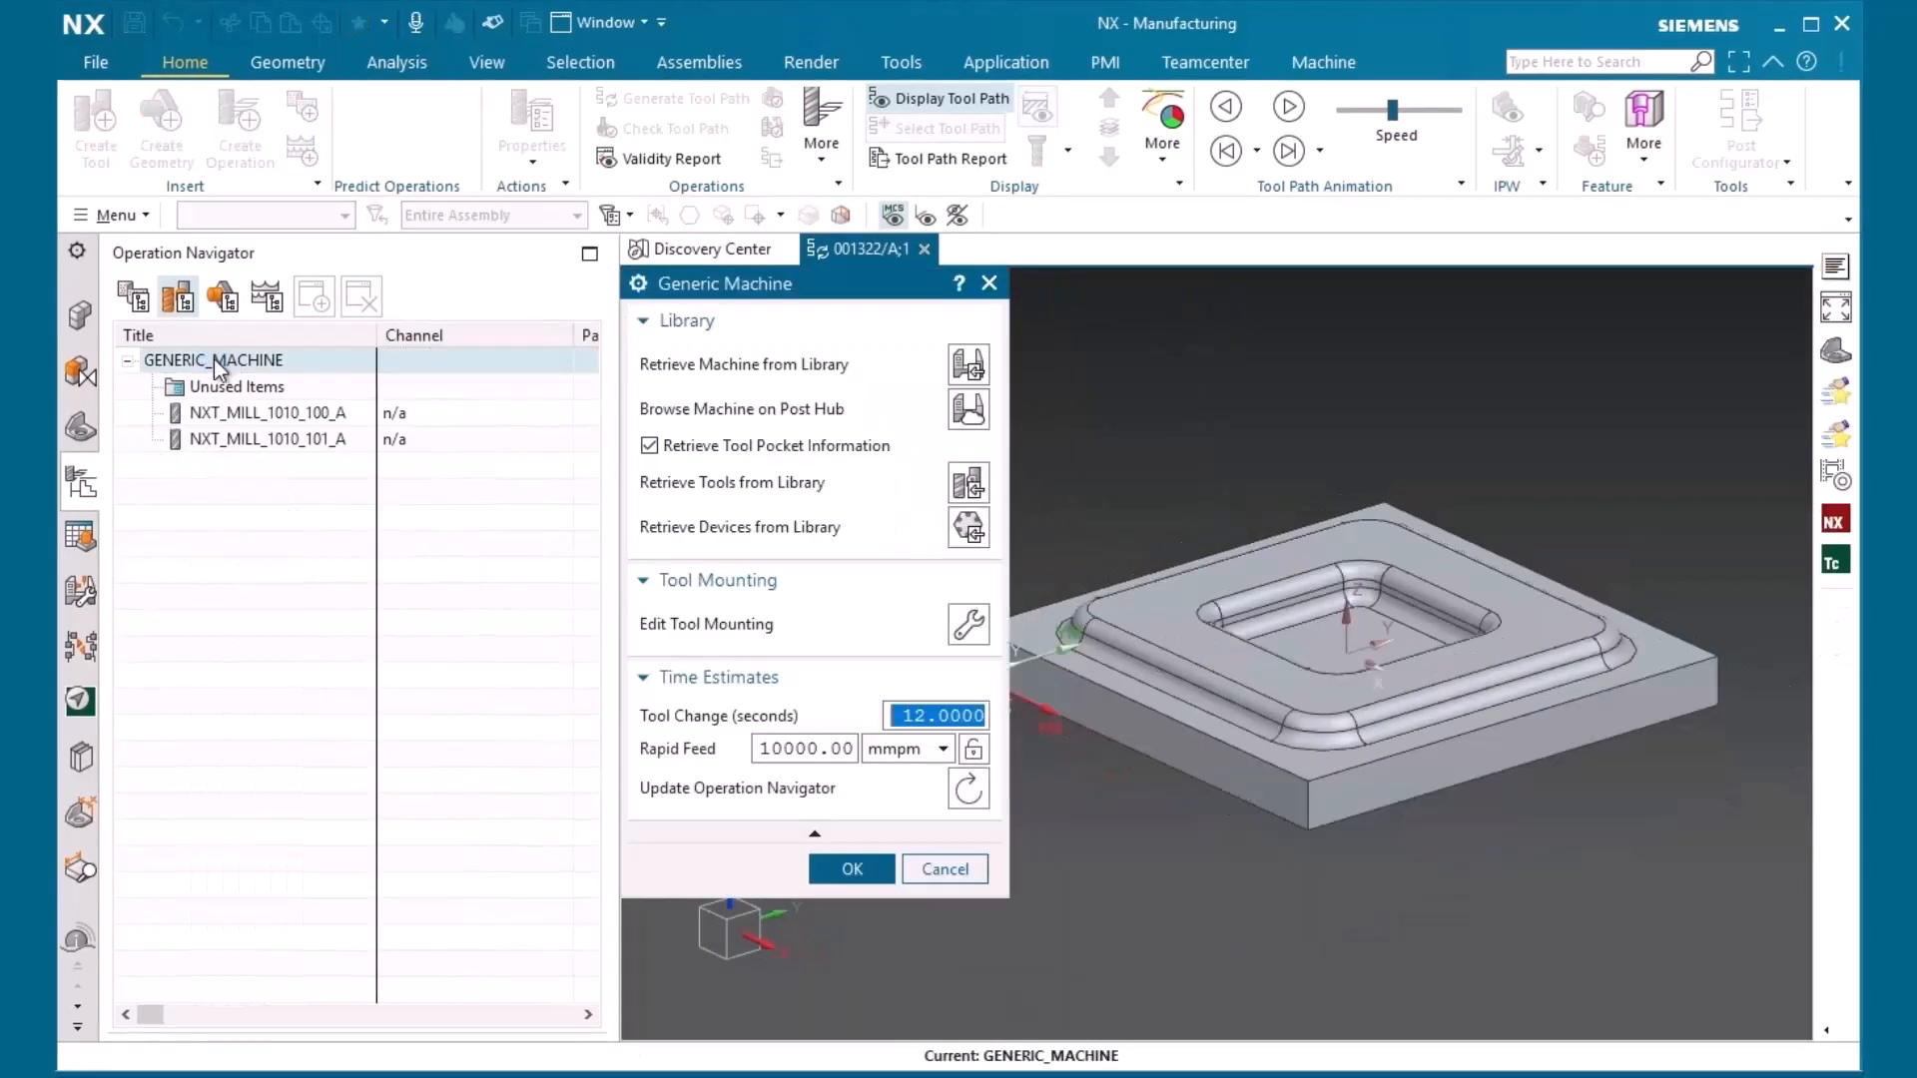
{"action": "left_click", "coordinate": [968, 367]}
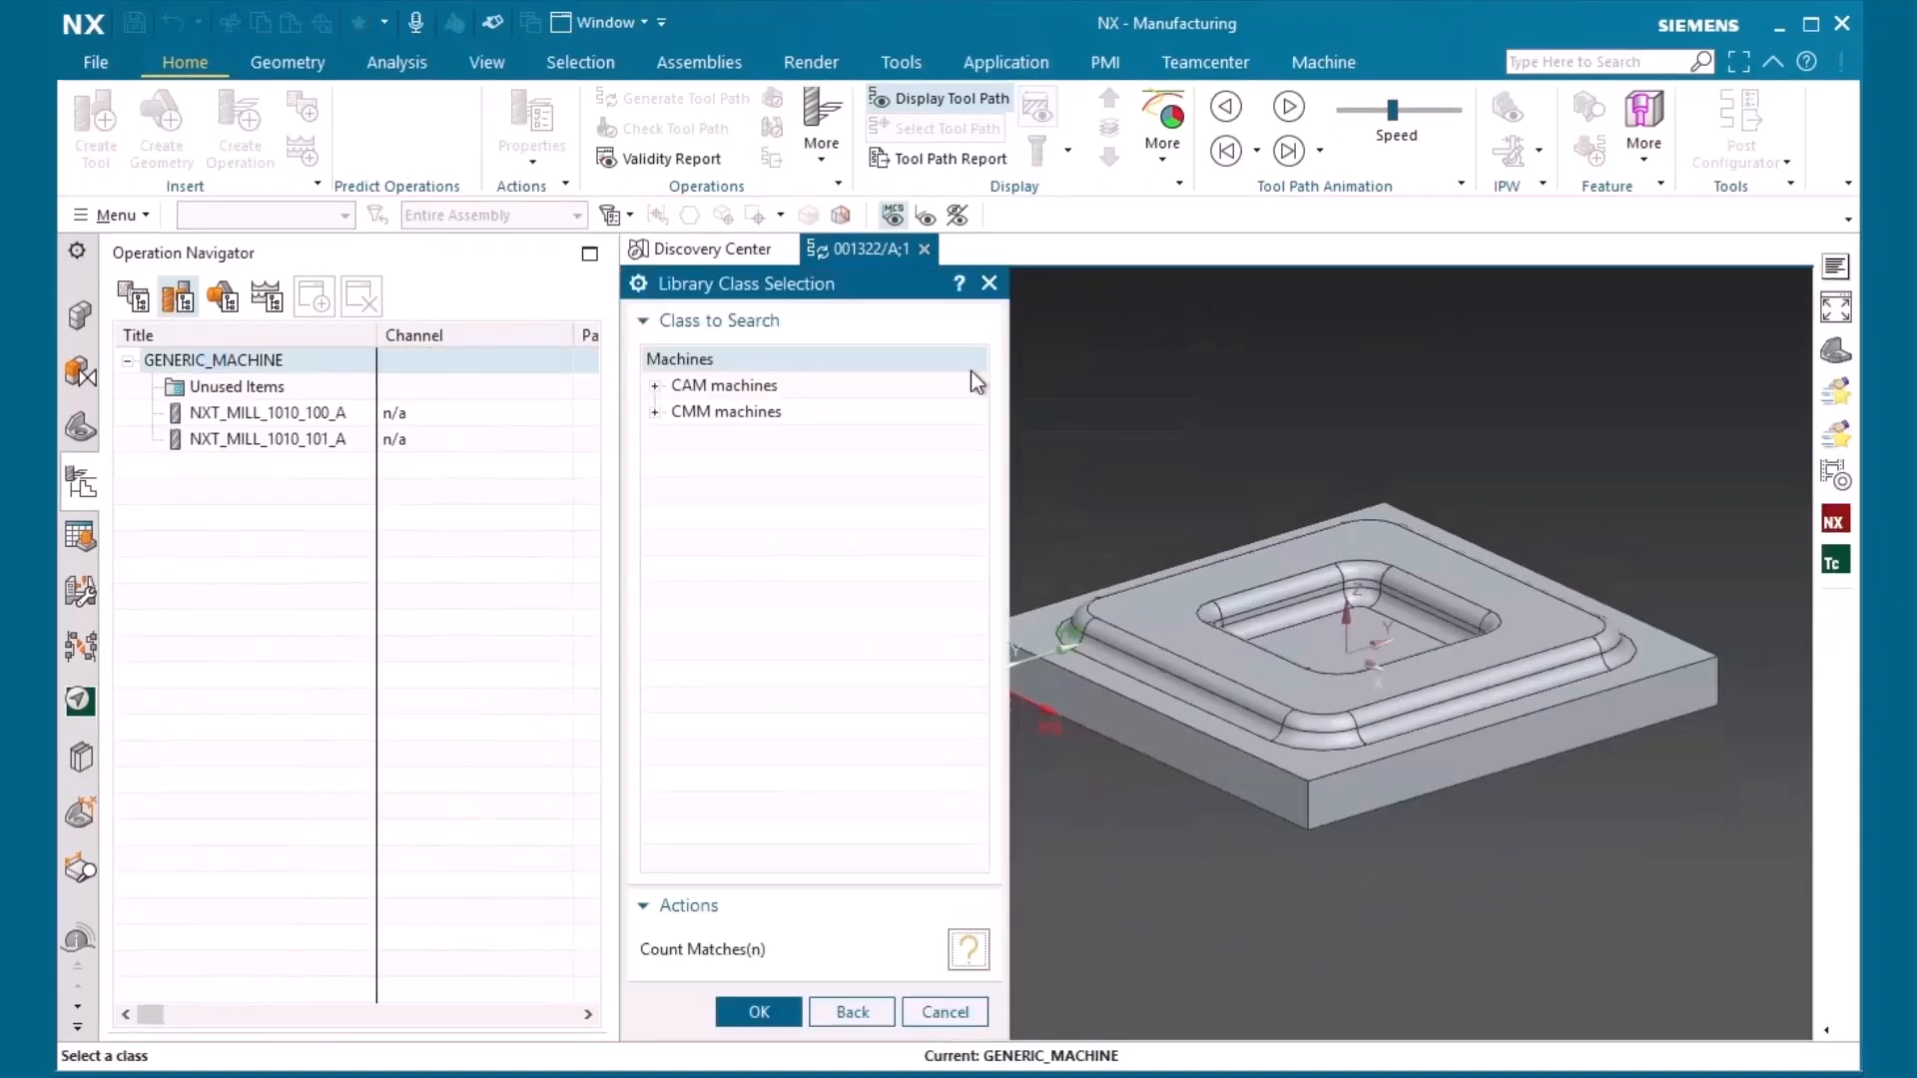
{"action": "left_click", "coordinate": [655, 411]}
{"action": "left_click", "coordinate": [968, 950]}
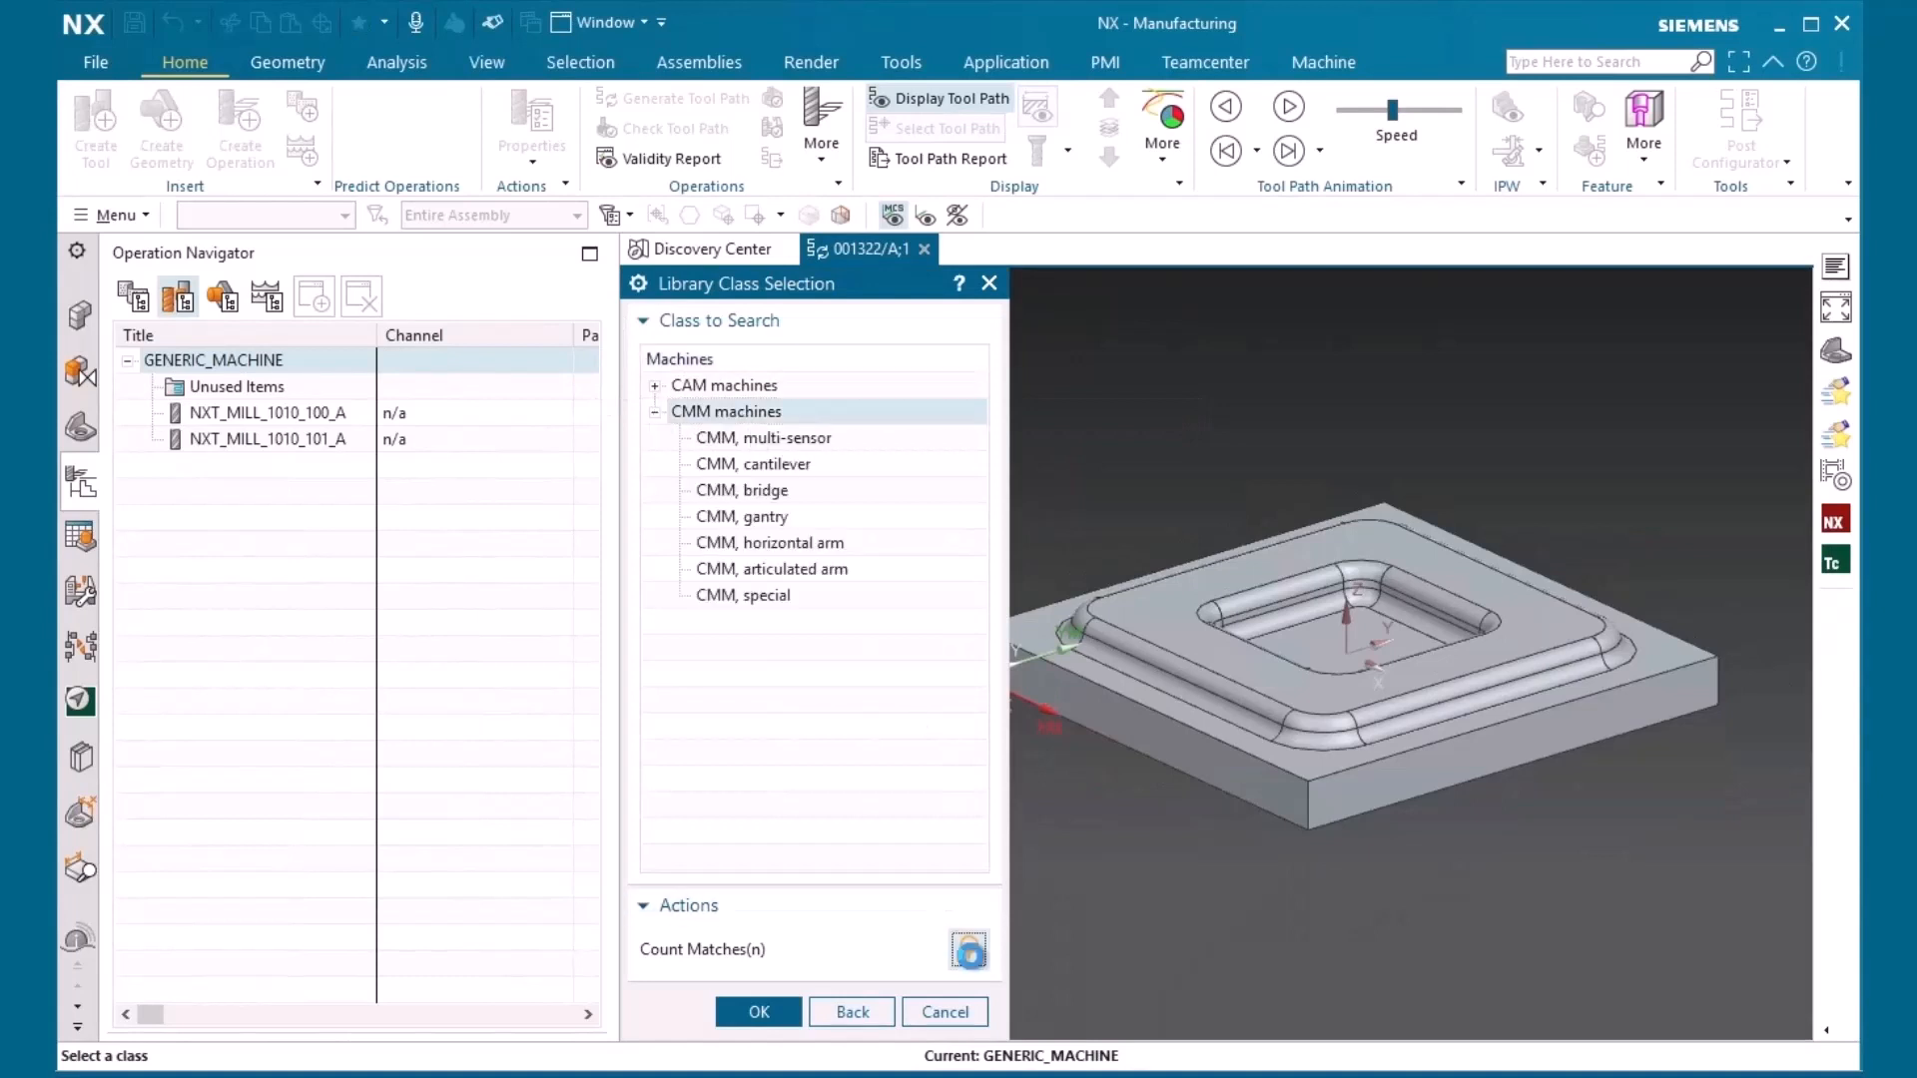
{"action": "left_click", "coordinate": [761, 1014]}
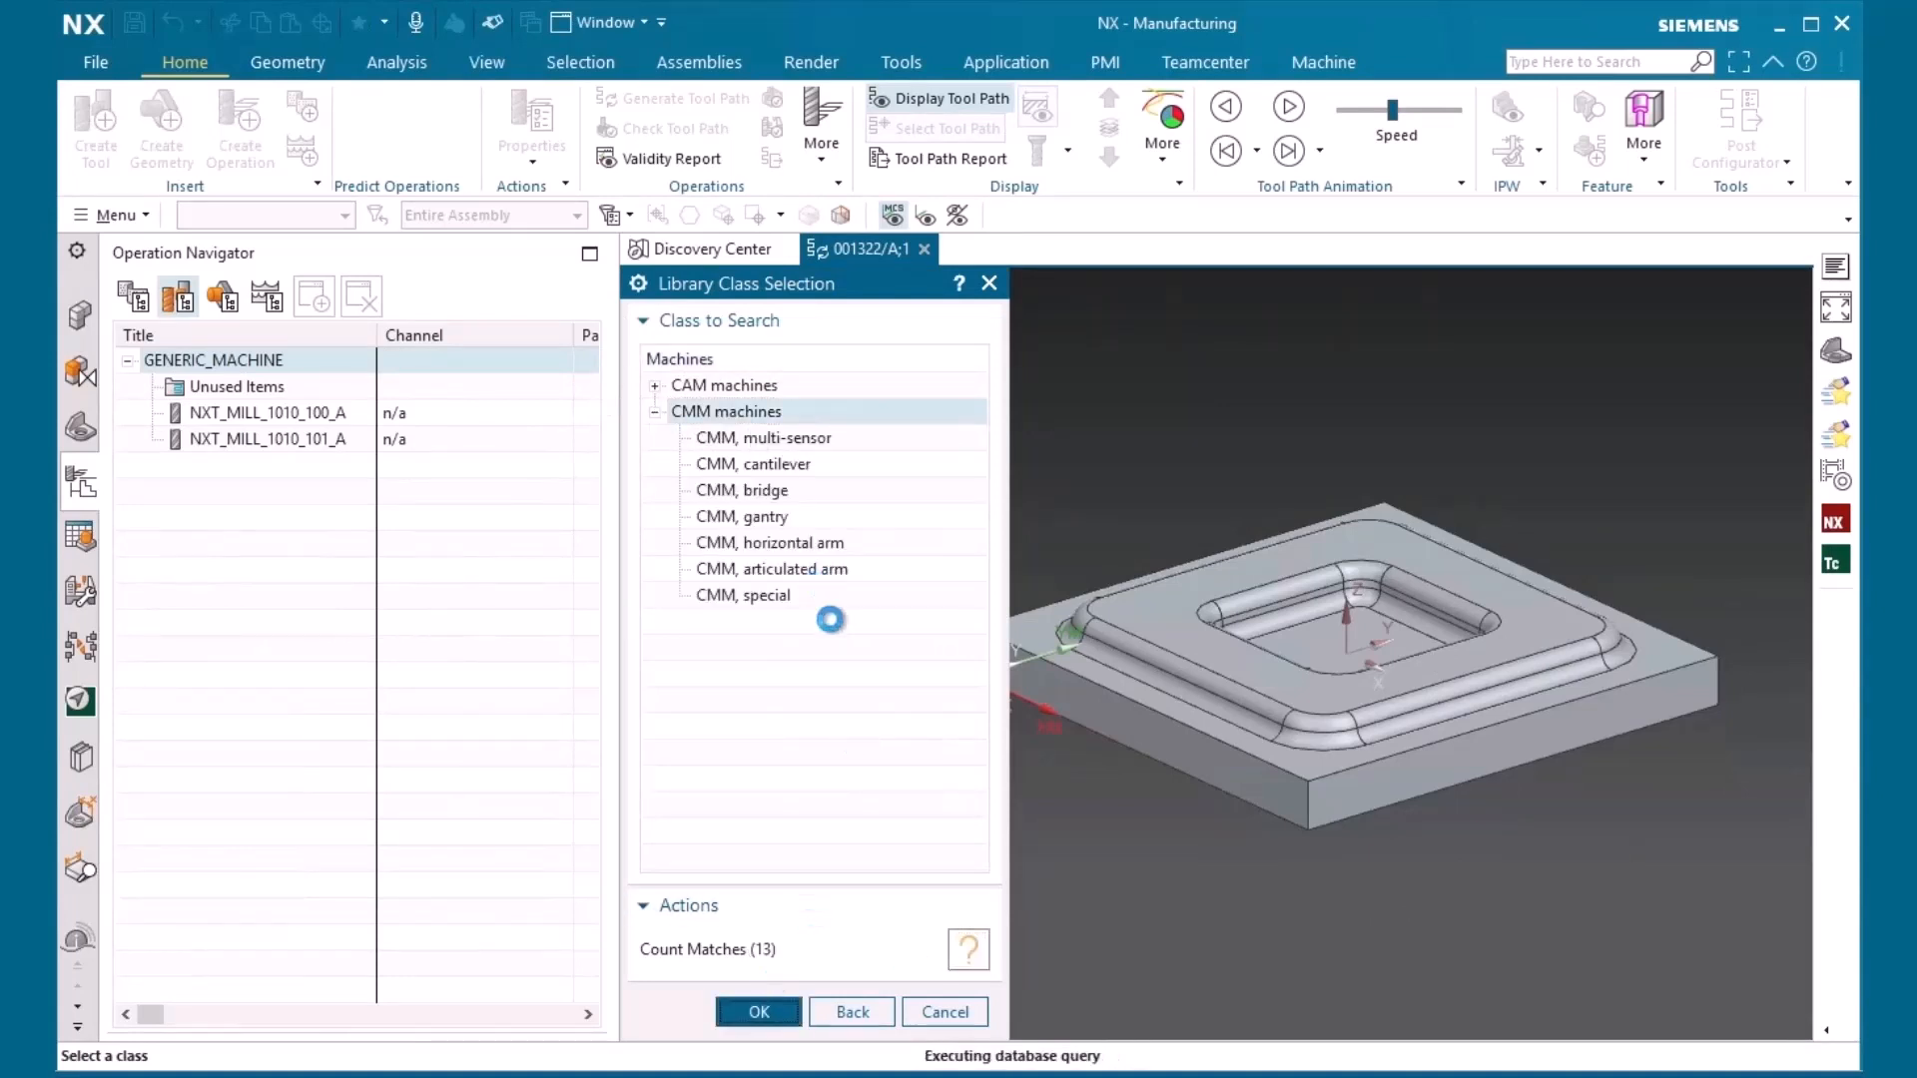
Retrieve the LK_G90/A measuring machine and mount the part on it using the part mount junction
{"action": "left_click", "coordinate": [817, 465]}
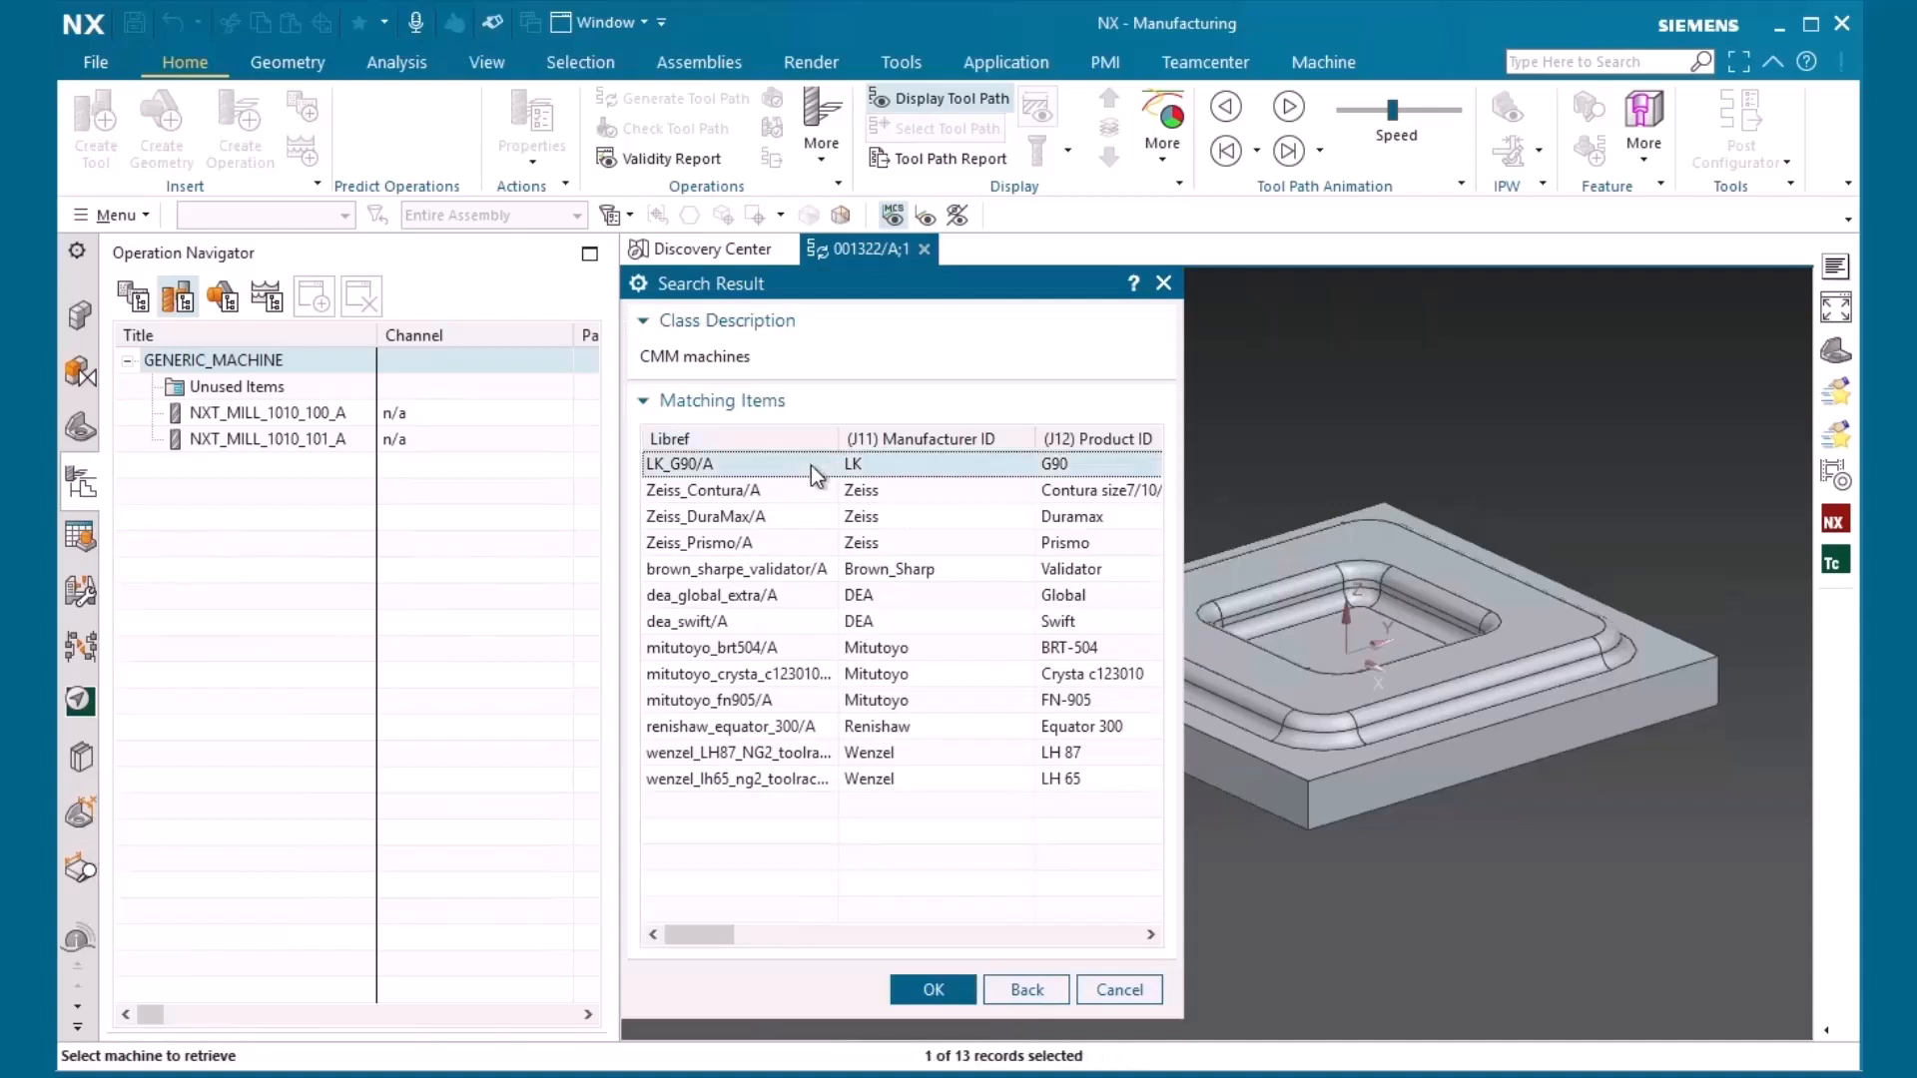
{"action": "left_click", "coordinate": [934, 988]}
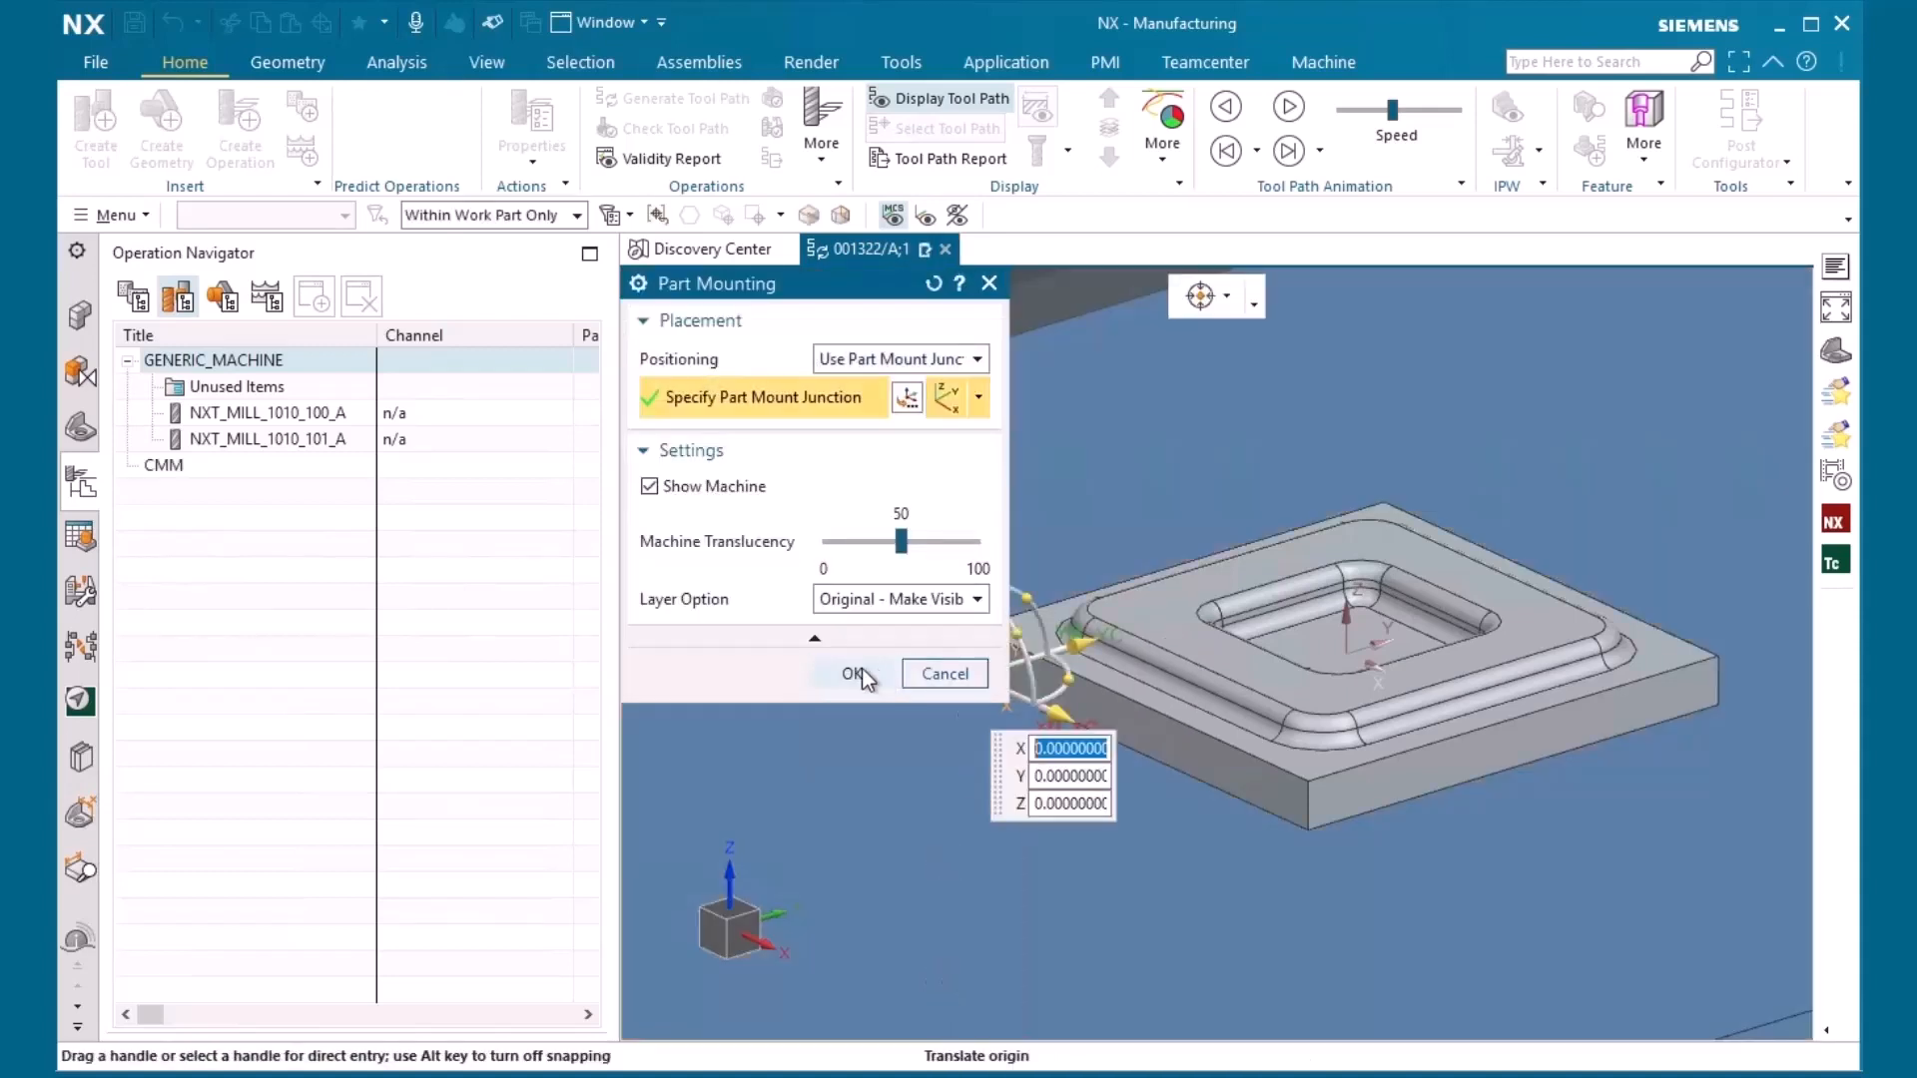
{"action": "left_click", "coordinate": [850, 675]}
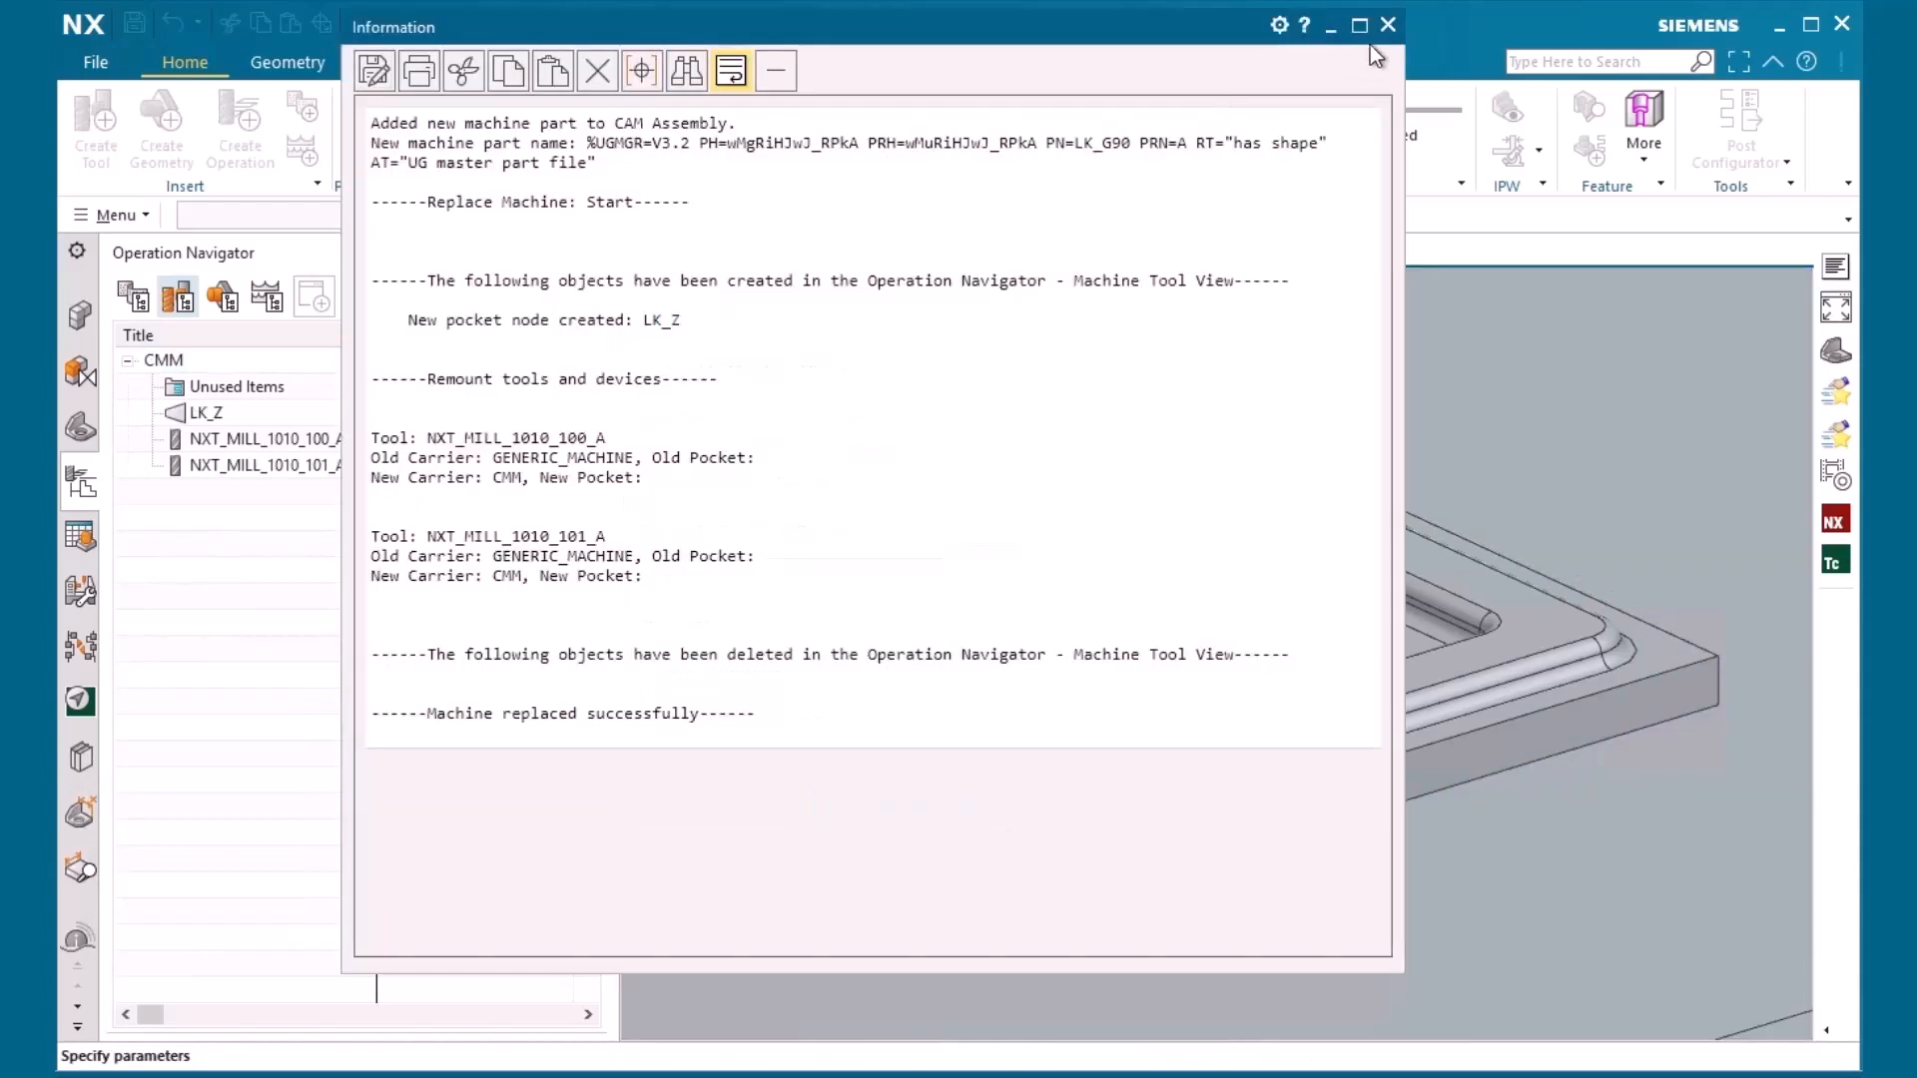
{"action": "left_click", "coordinate": [1388, 24]}
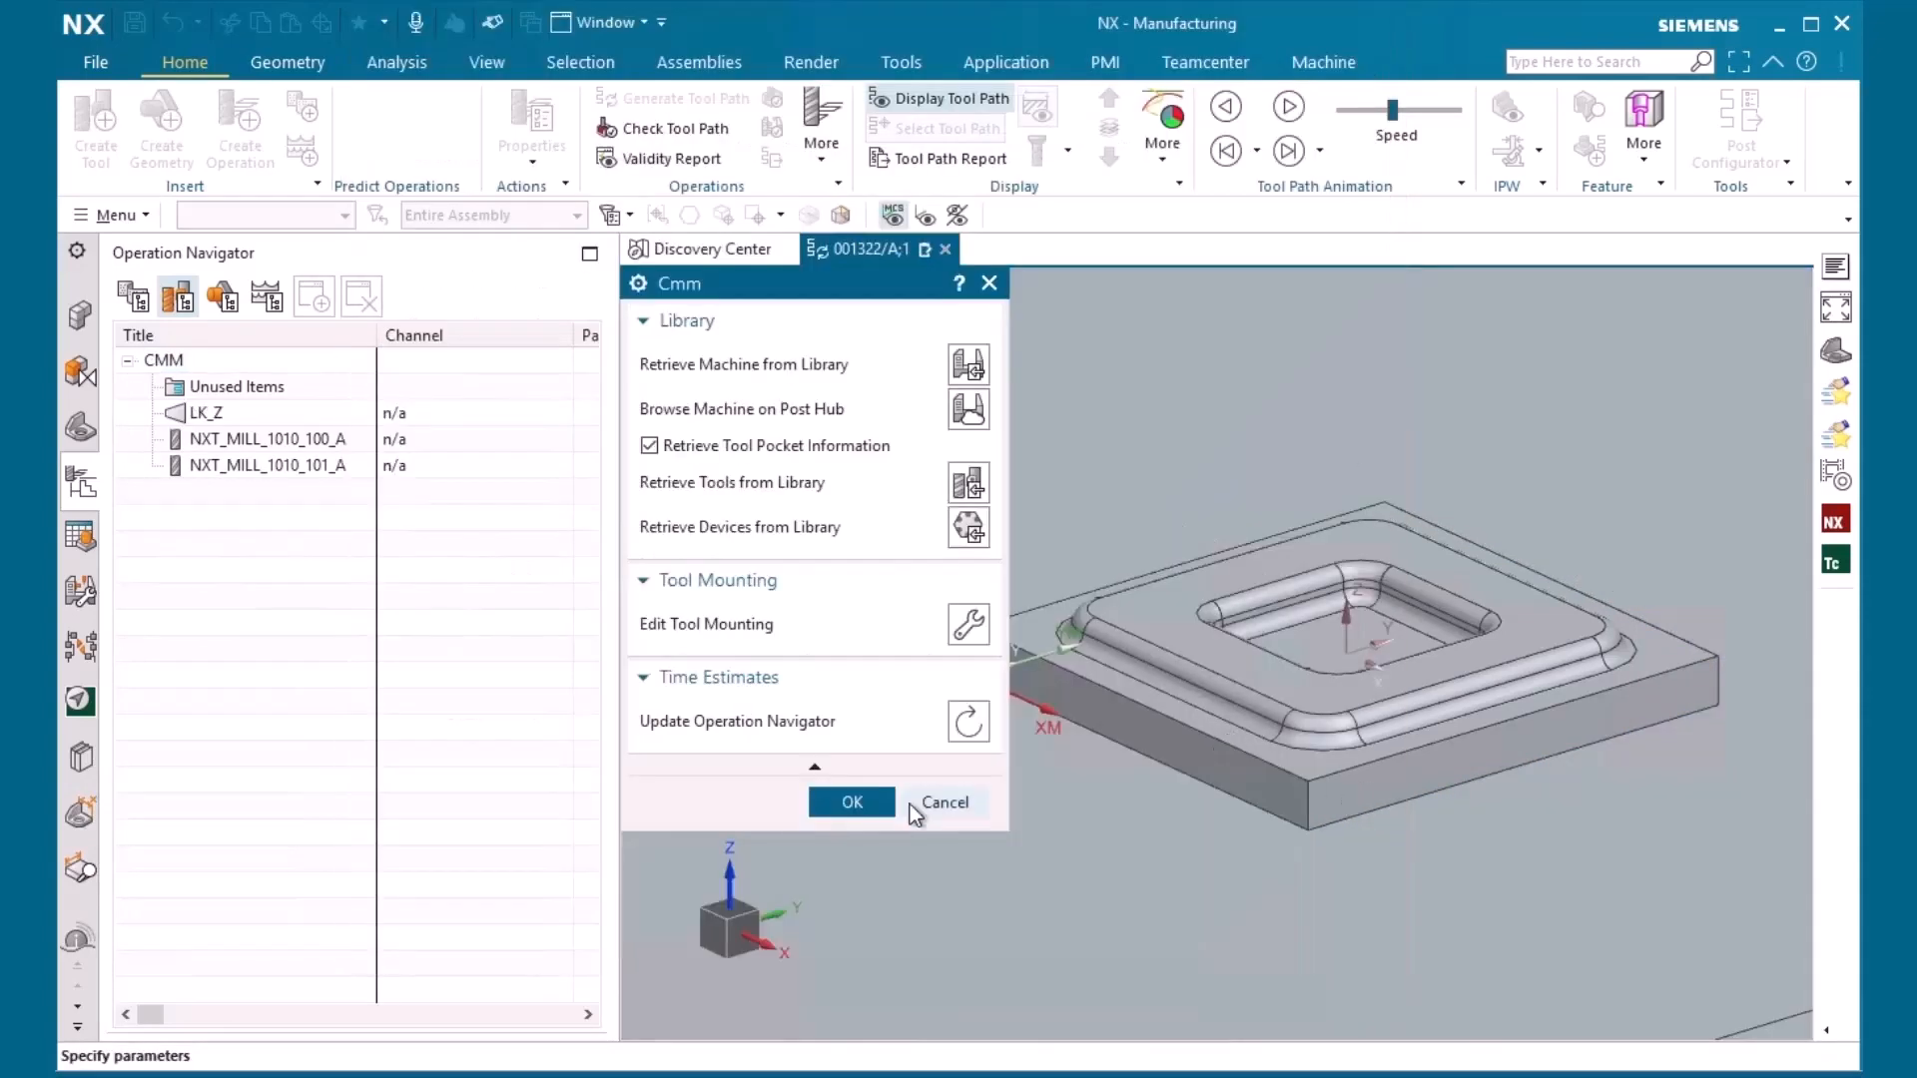
{"action": "scroll", "coordinate": [1613, 577], "scroll_direction": "down", "scroll_amount": 6}
{"action": "scroll", "coordinate": [1297, 715], "scroll_direction": "down", "scroll_amount": 7}
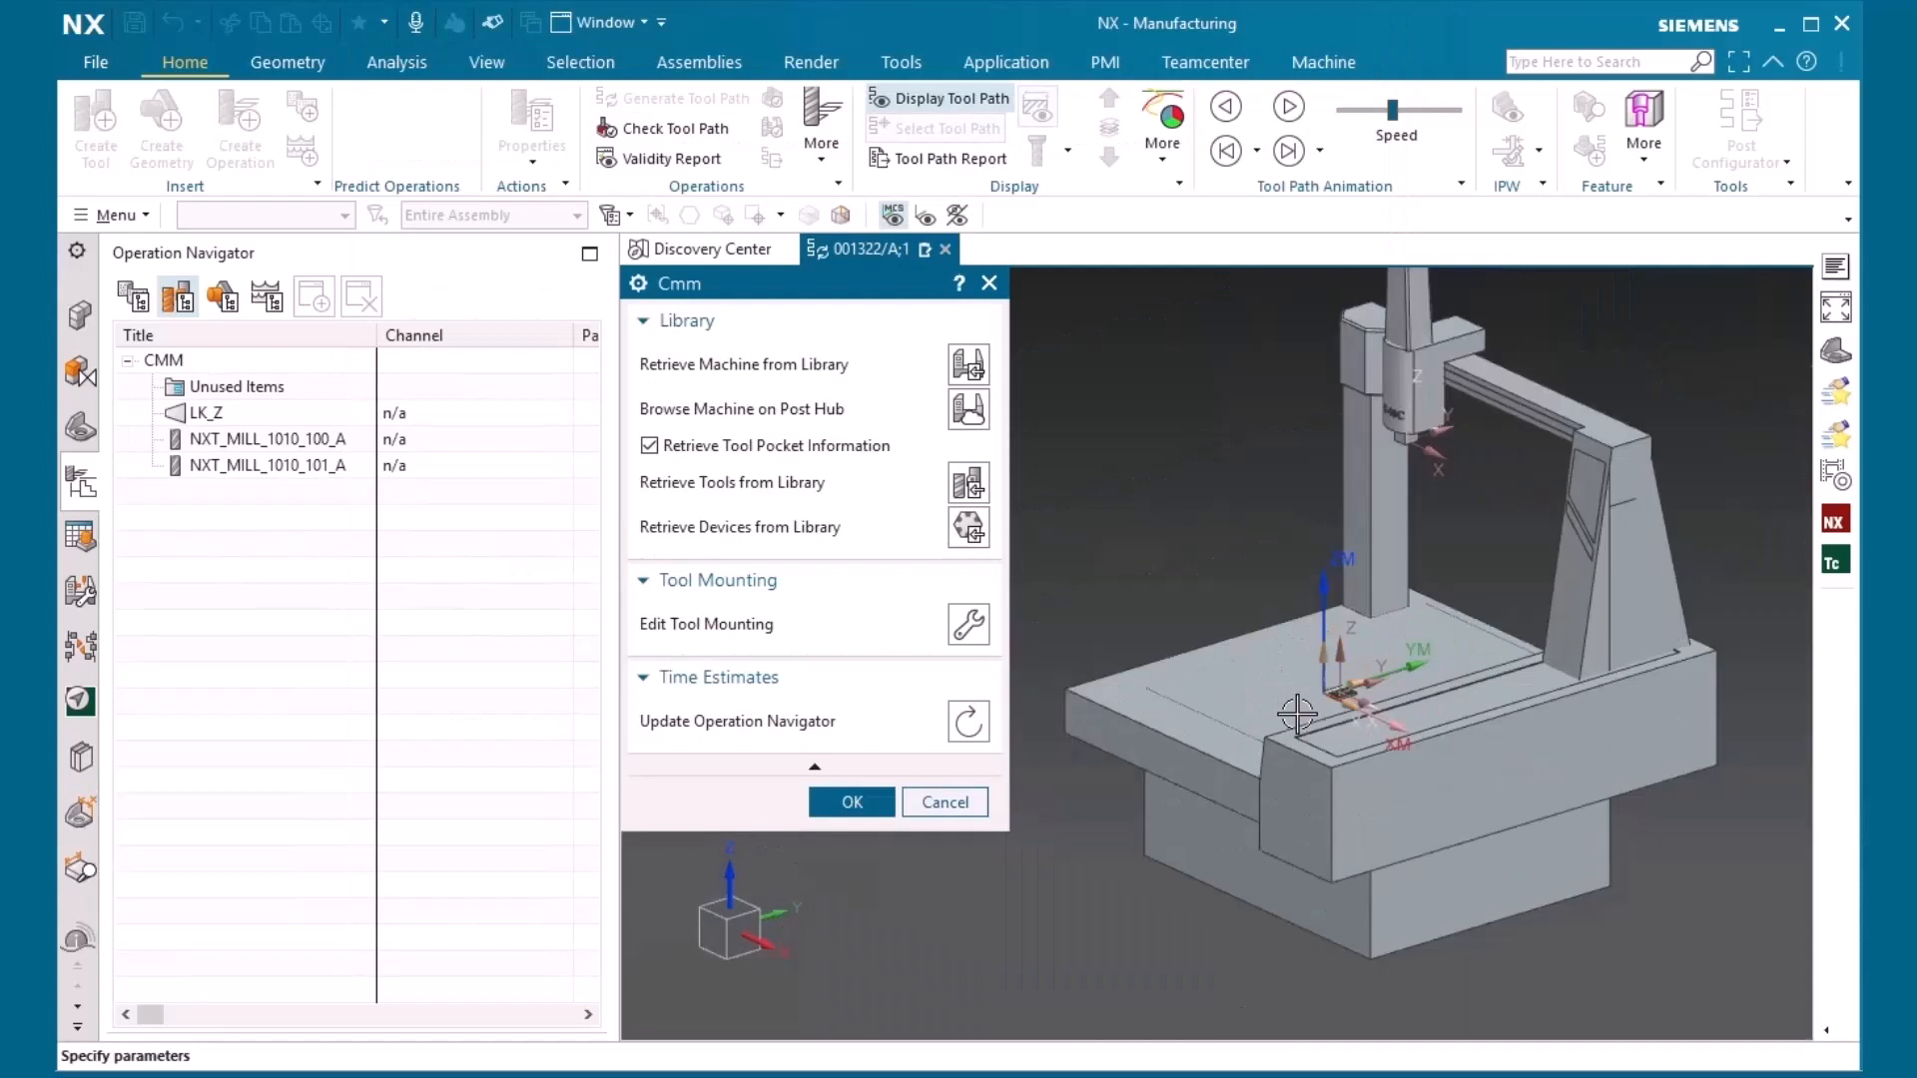
{"action": "left_click", "coordinate": [828, 809]}
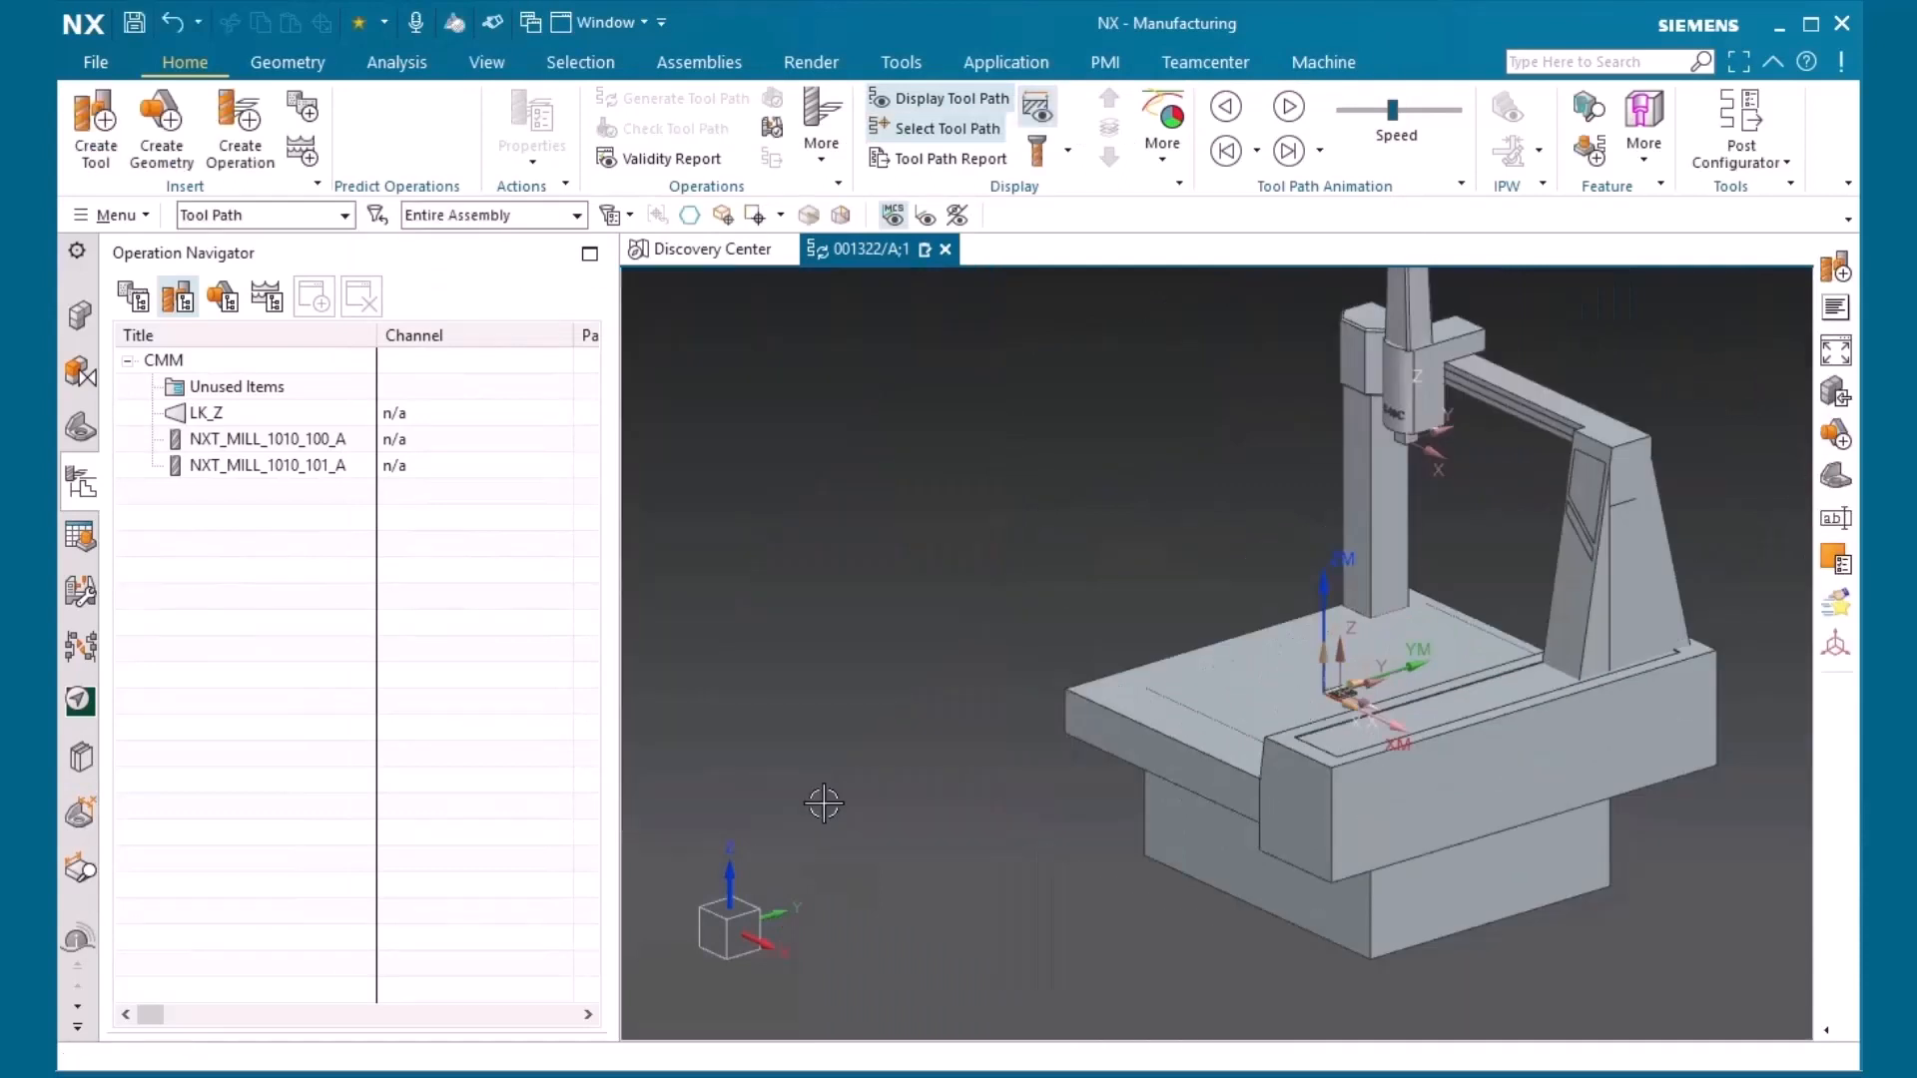
Replace the CMM with the sim10_millturn_5ax/A machine from the CAM machines class, mounting the part with the part mount junction
{"action": "double_click", "coordinate": [164, 362]}
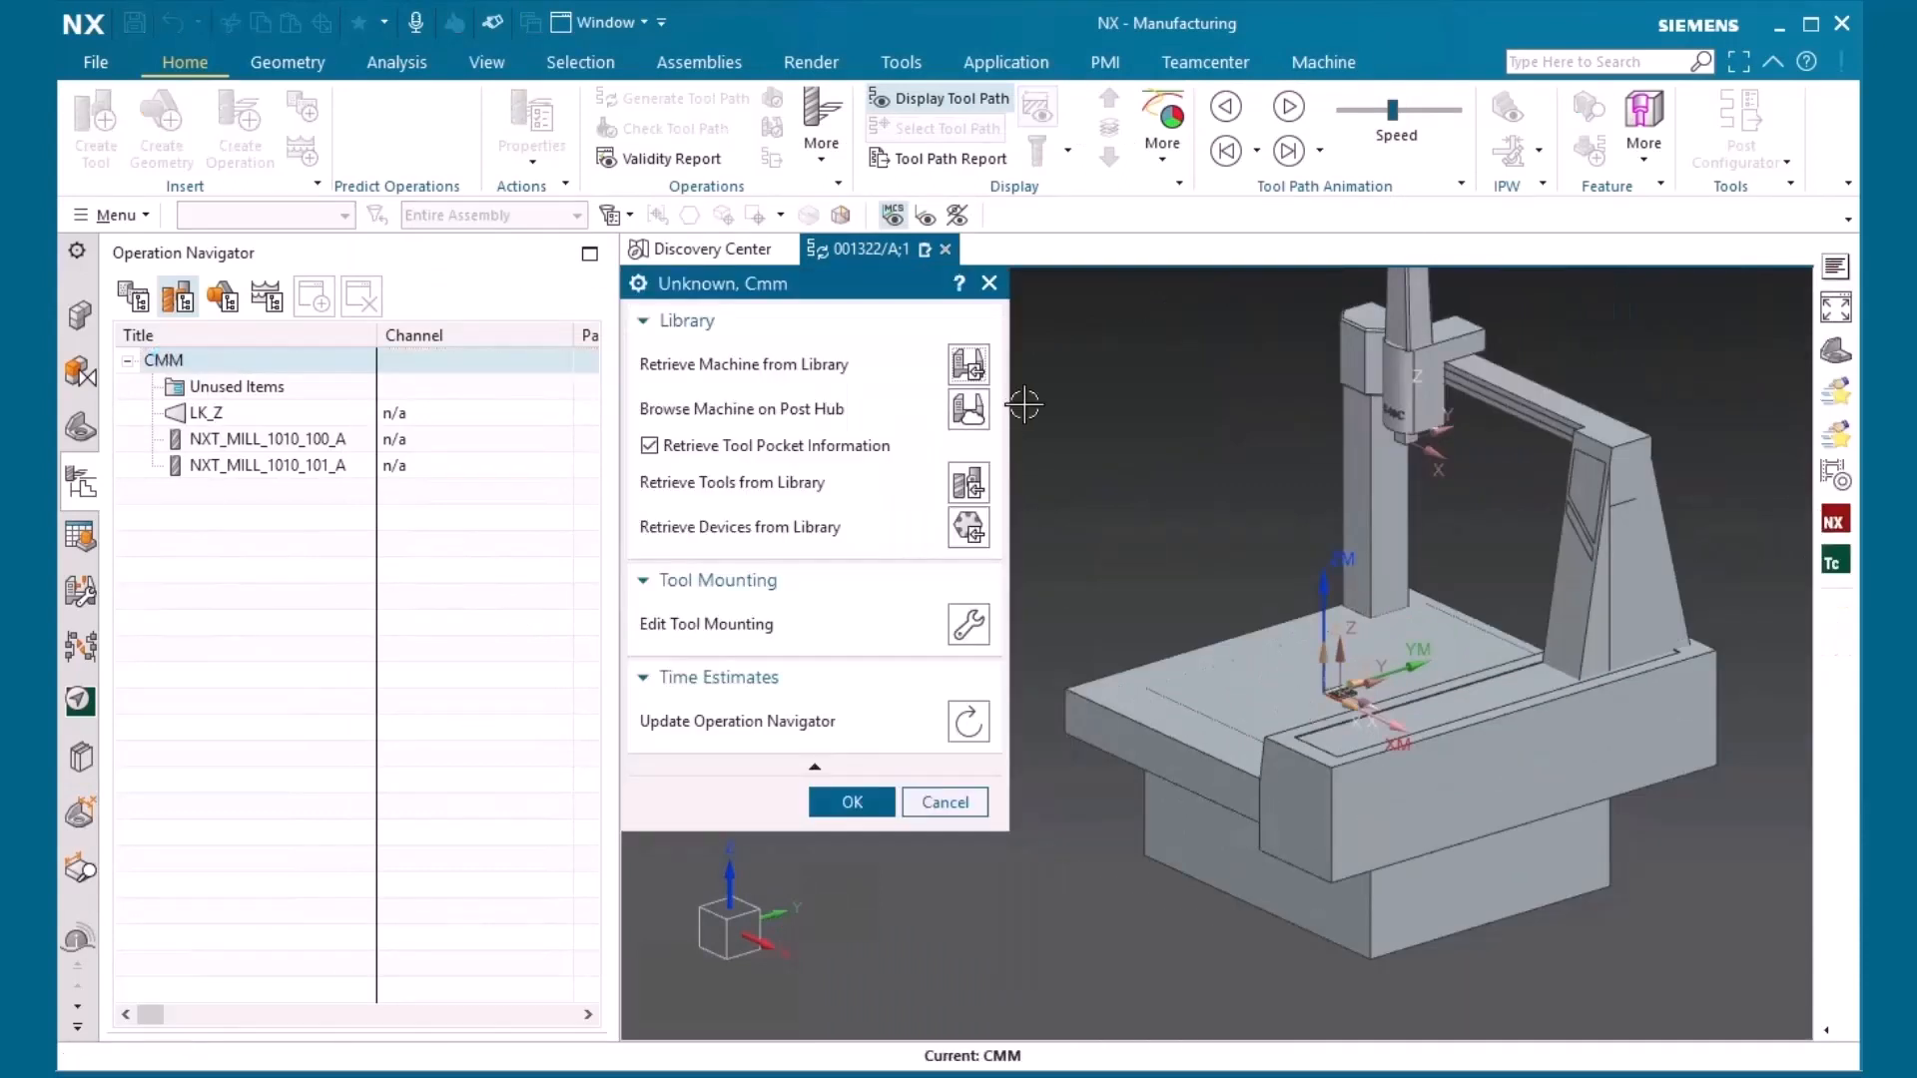
{"action": "left_click", "coordinate": [967, 365]}
{"action": "double_click", "coordinate": [695, 390]}
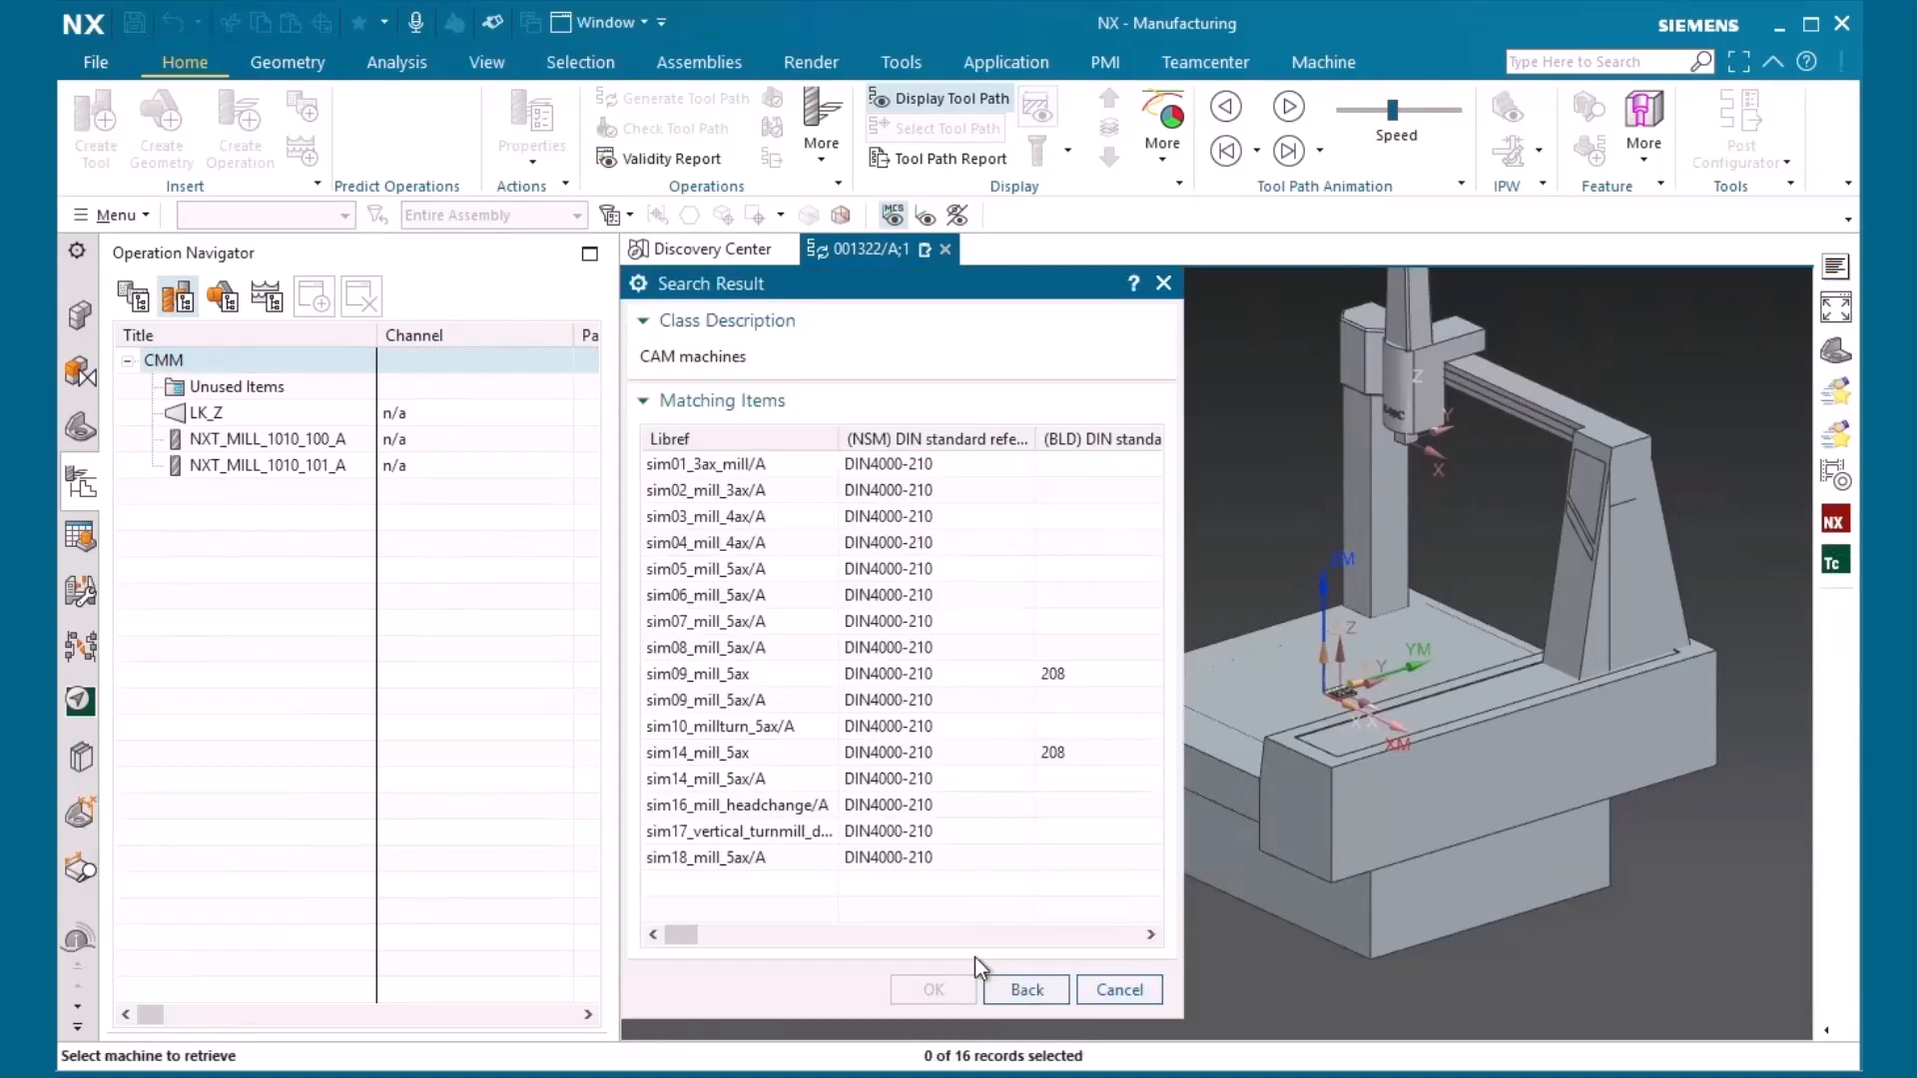
{"action": "left_click", "coordinate": [699, 736]}
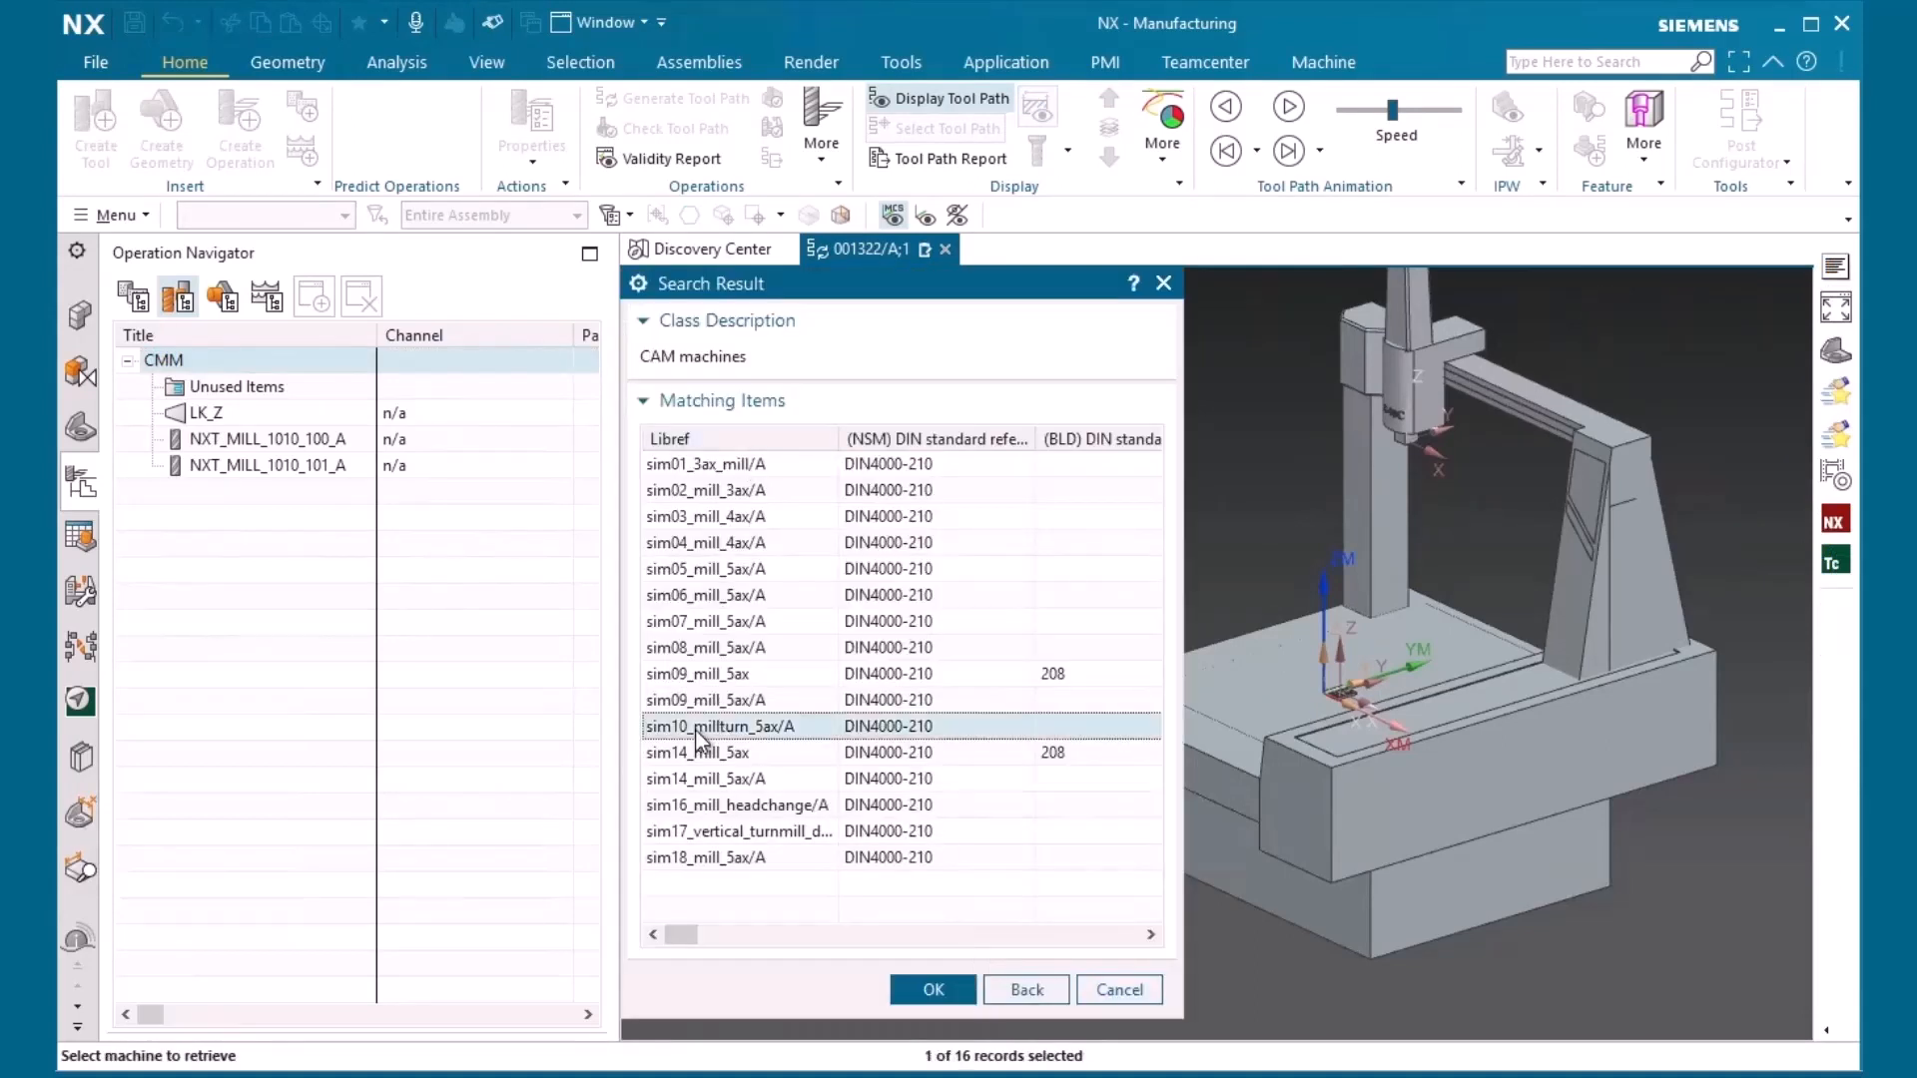
{"action": "left_click", "coordinate": [933, 990]}
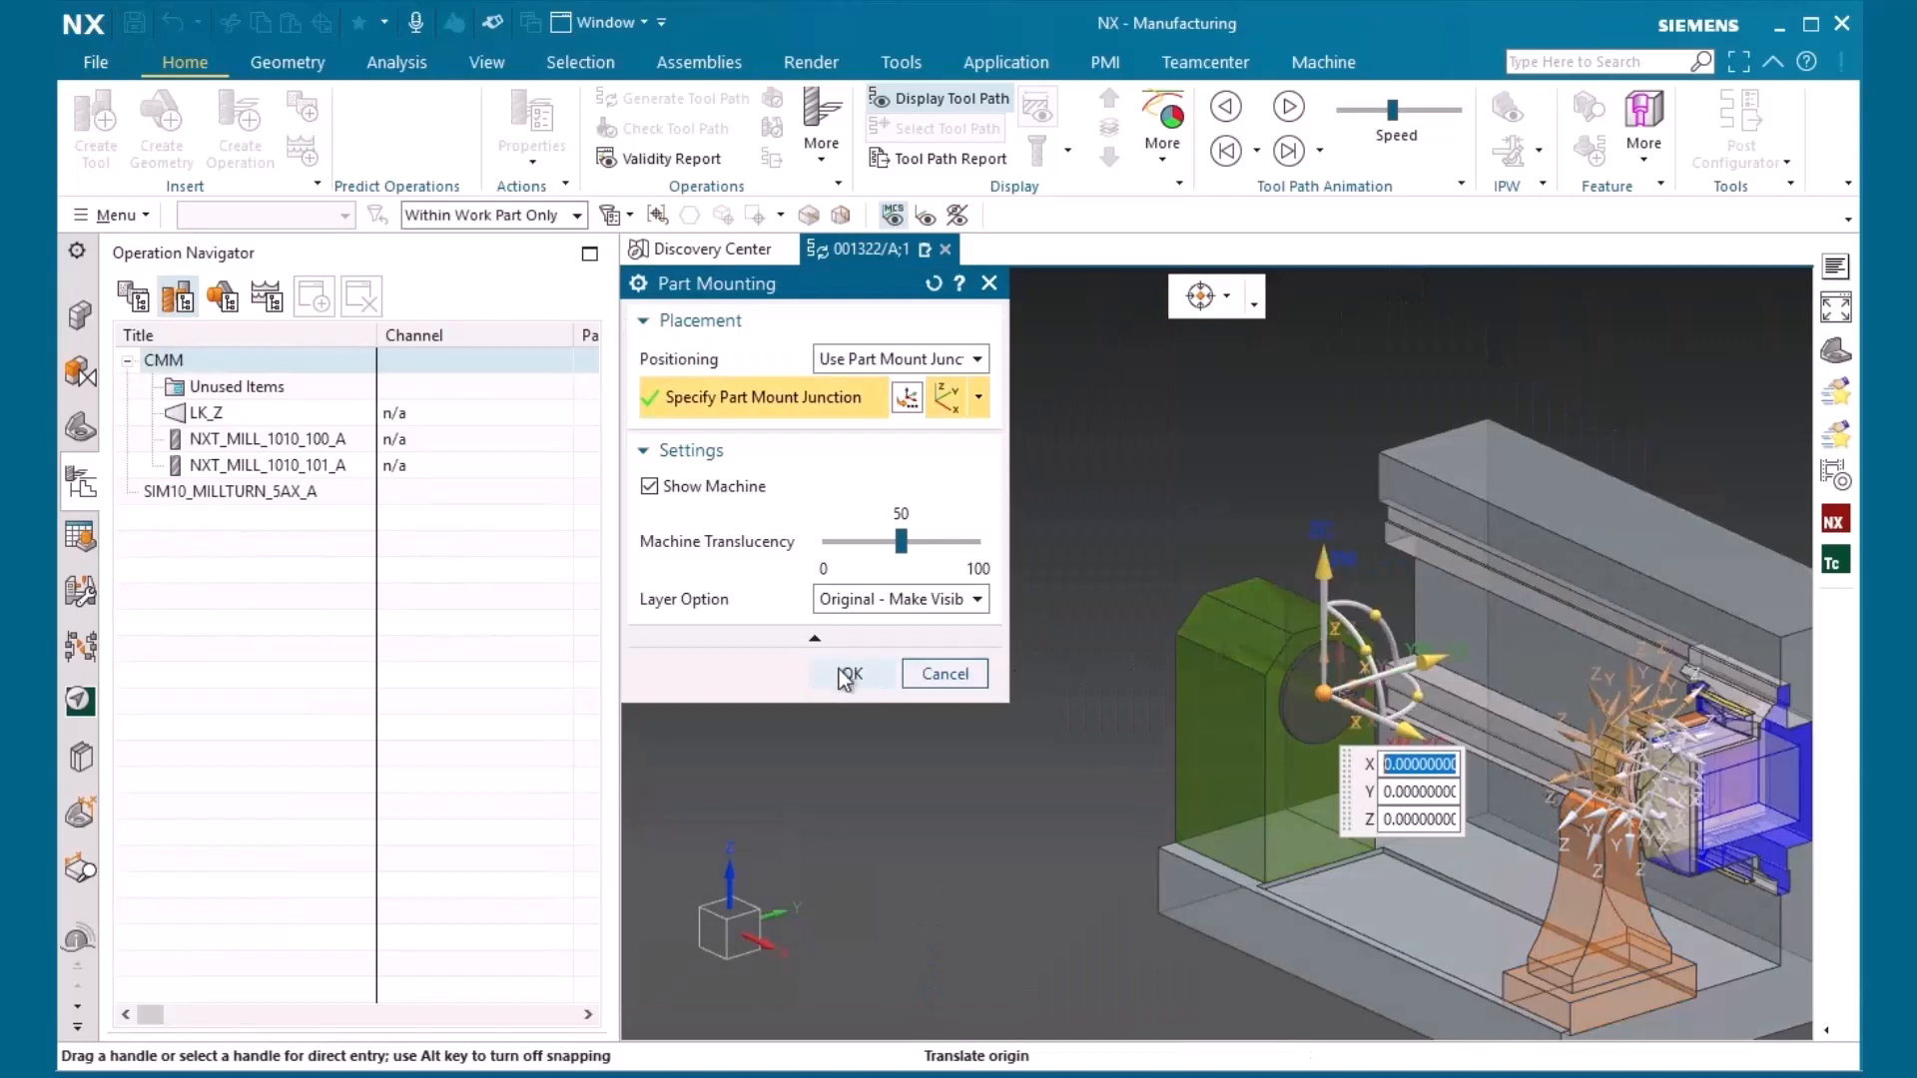
{"action": "left_click", "coordinate": [849, 674]}
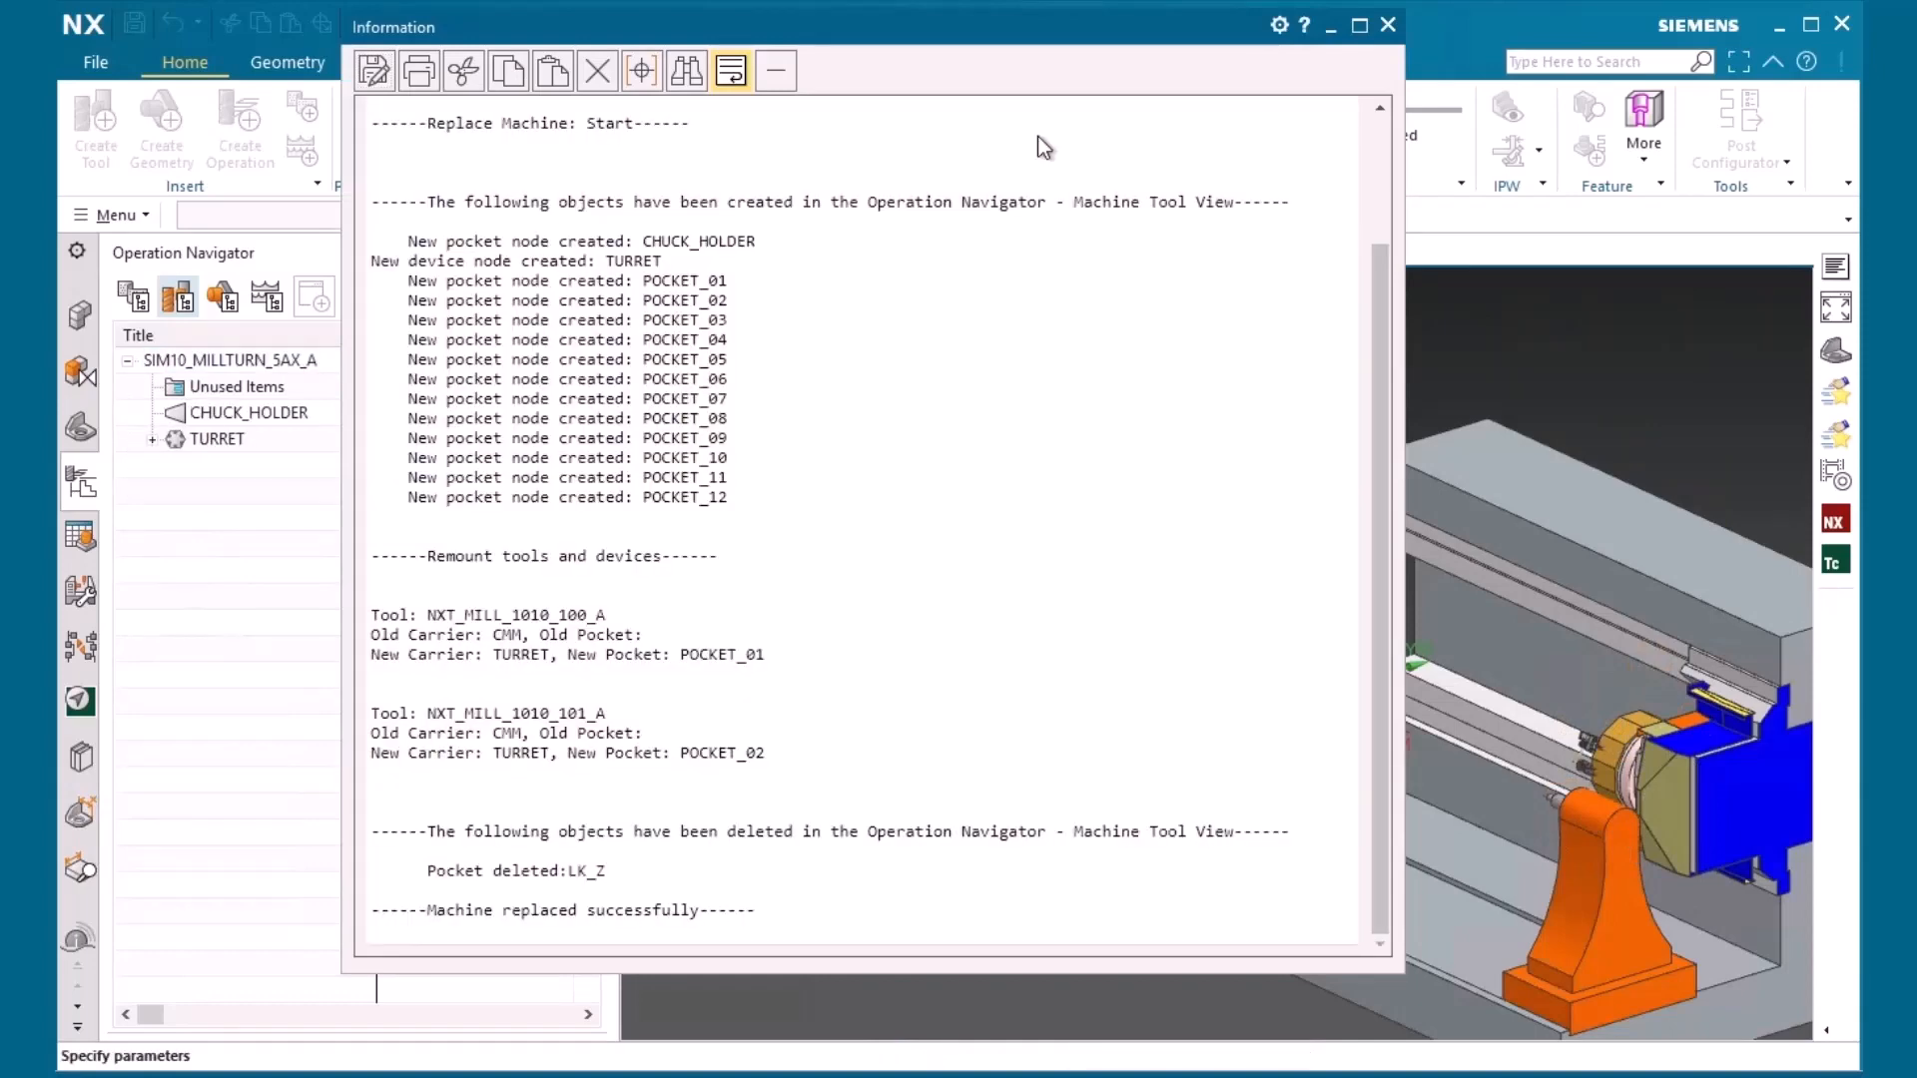
{"action": "left_click", "coordinate": [1387, 25]}
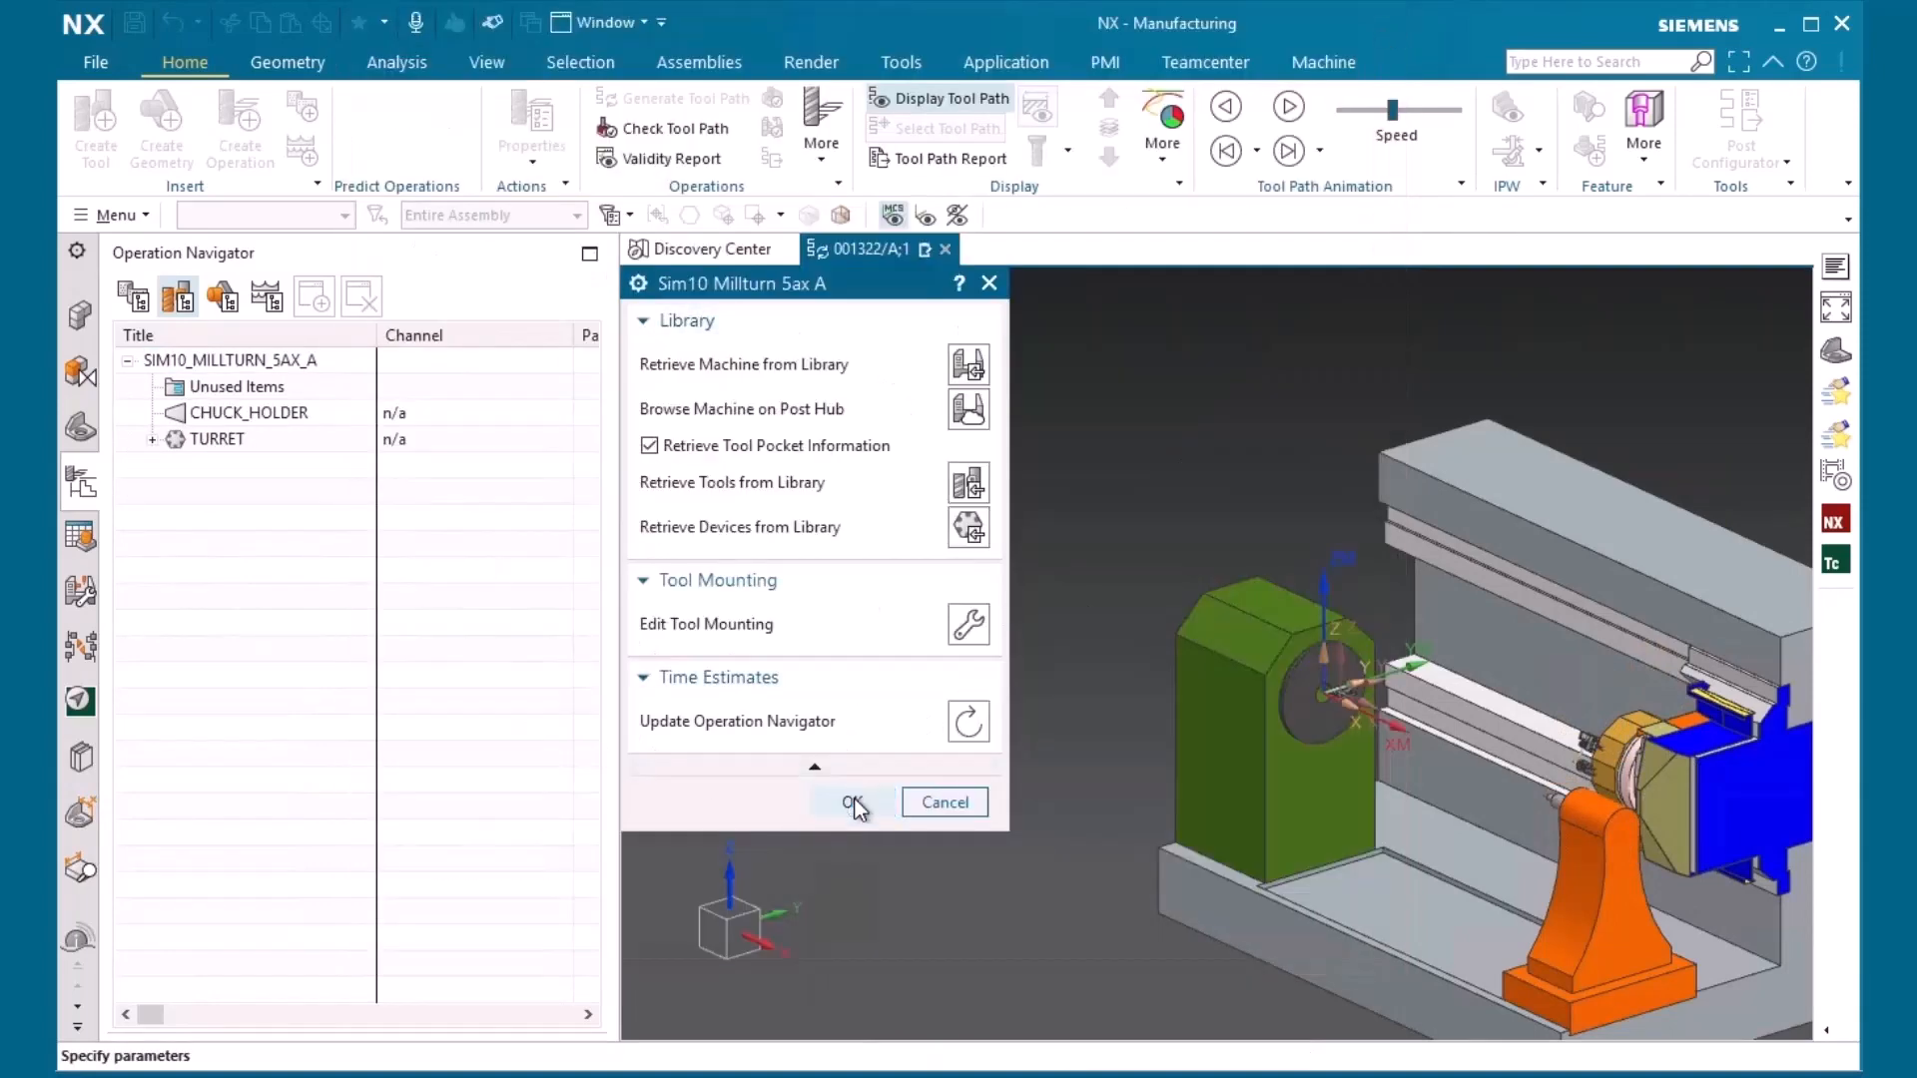
{"action": "left_click", "coordinate": [855, 803]}
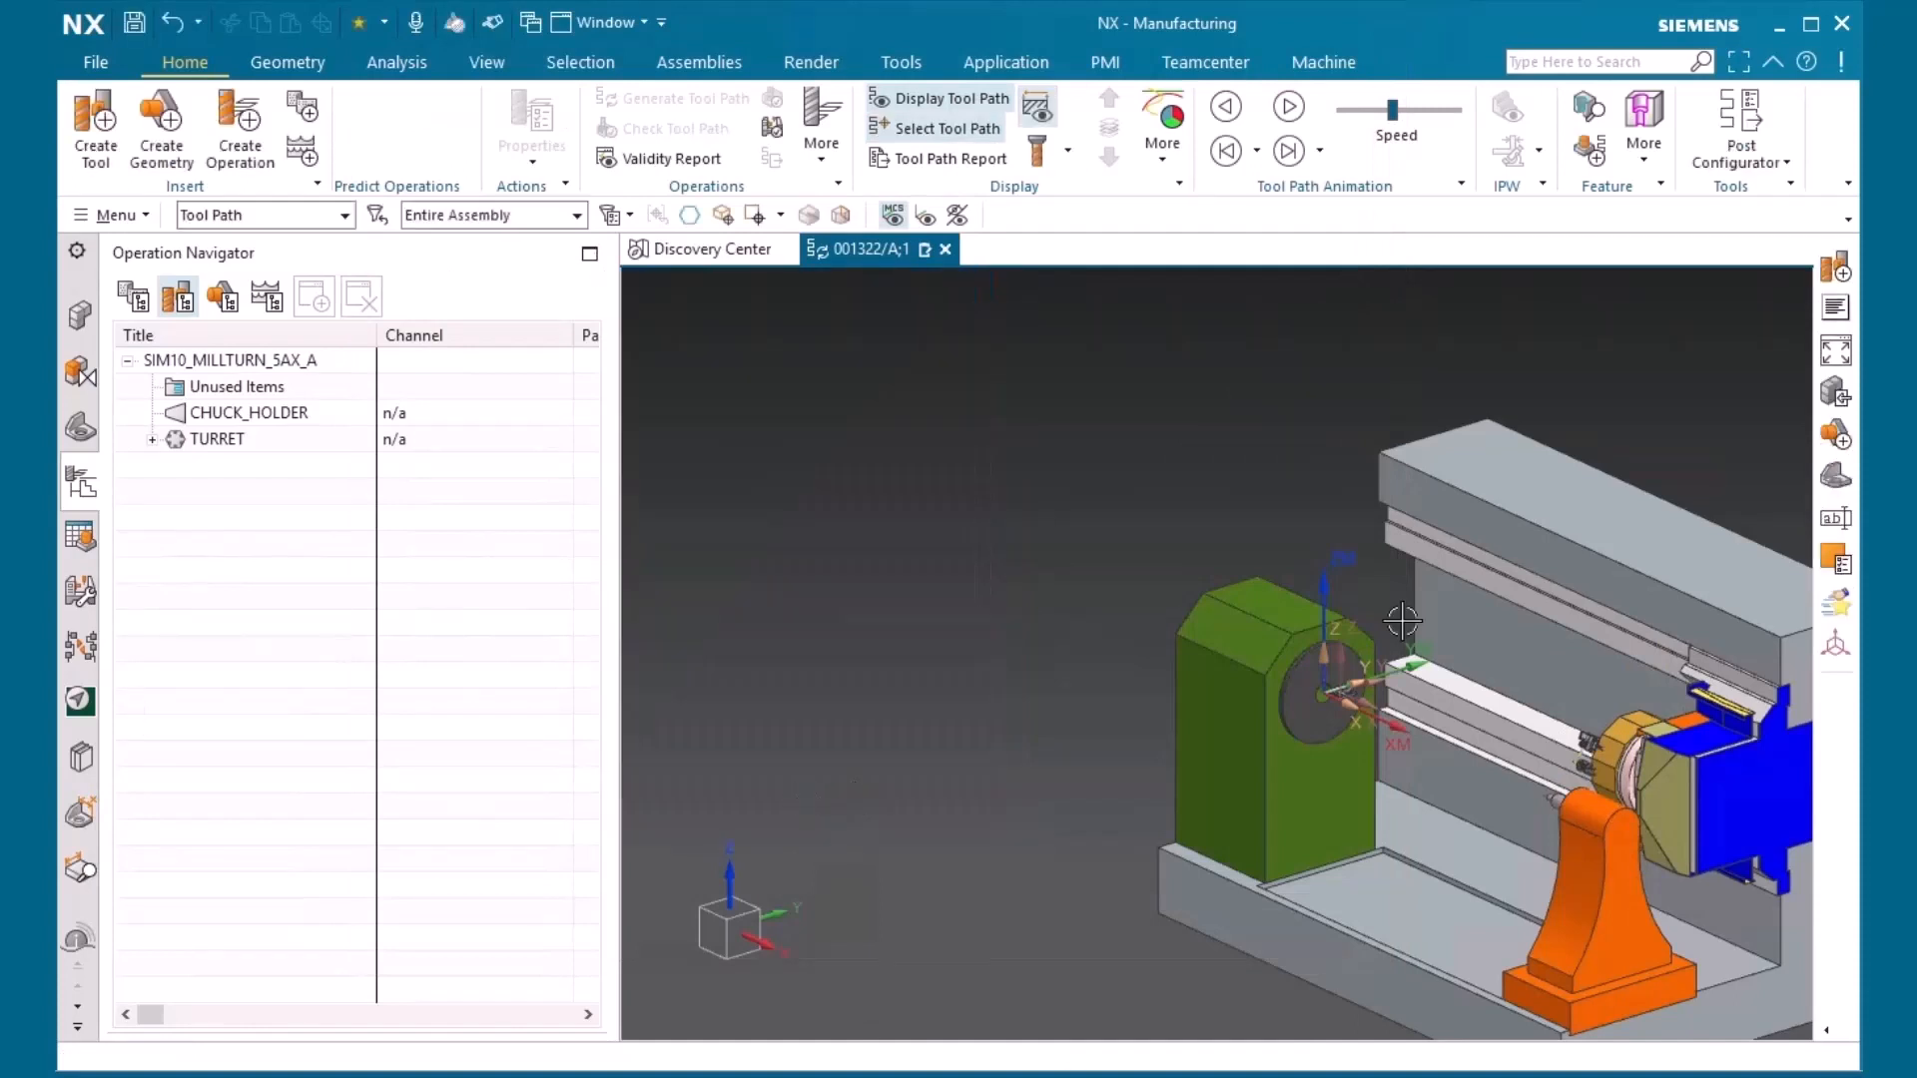
Examine the mill-turn machine and the tools mounted in POCKET_01 and POCKET_02 of its turret
{"action": "scroll", "coordinate": [1028, 539], "scroll_direction": "down", "scroll_amount": 2}
{"action": "scroll", "coordinate": [1283, 664], "scroll_direction": "up", "scroll_amount": 3}
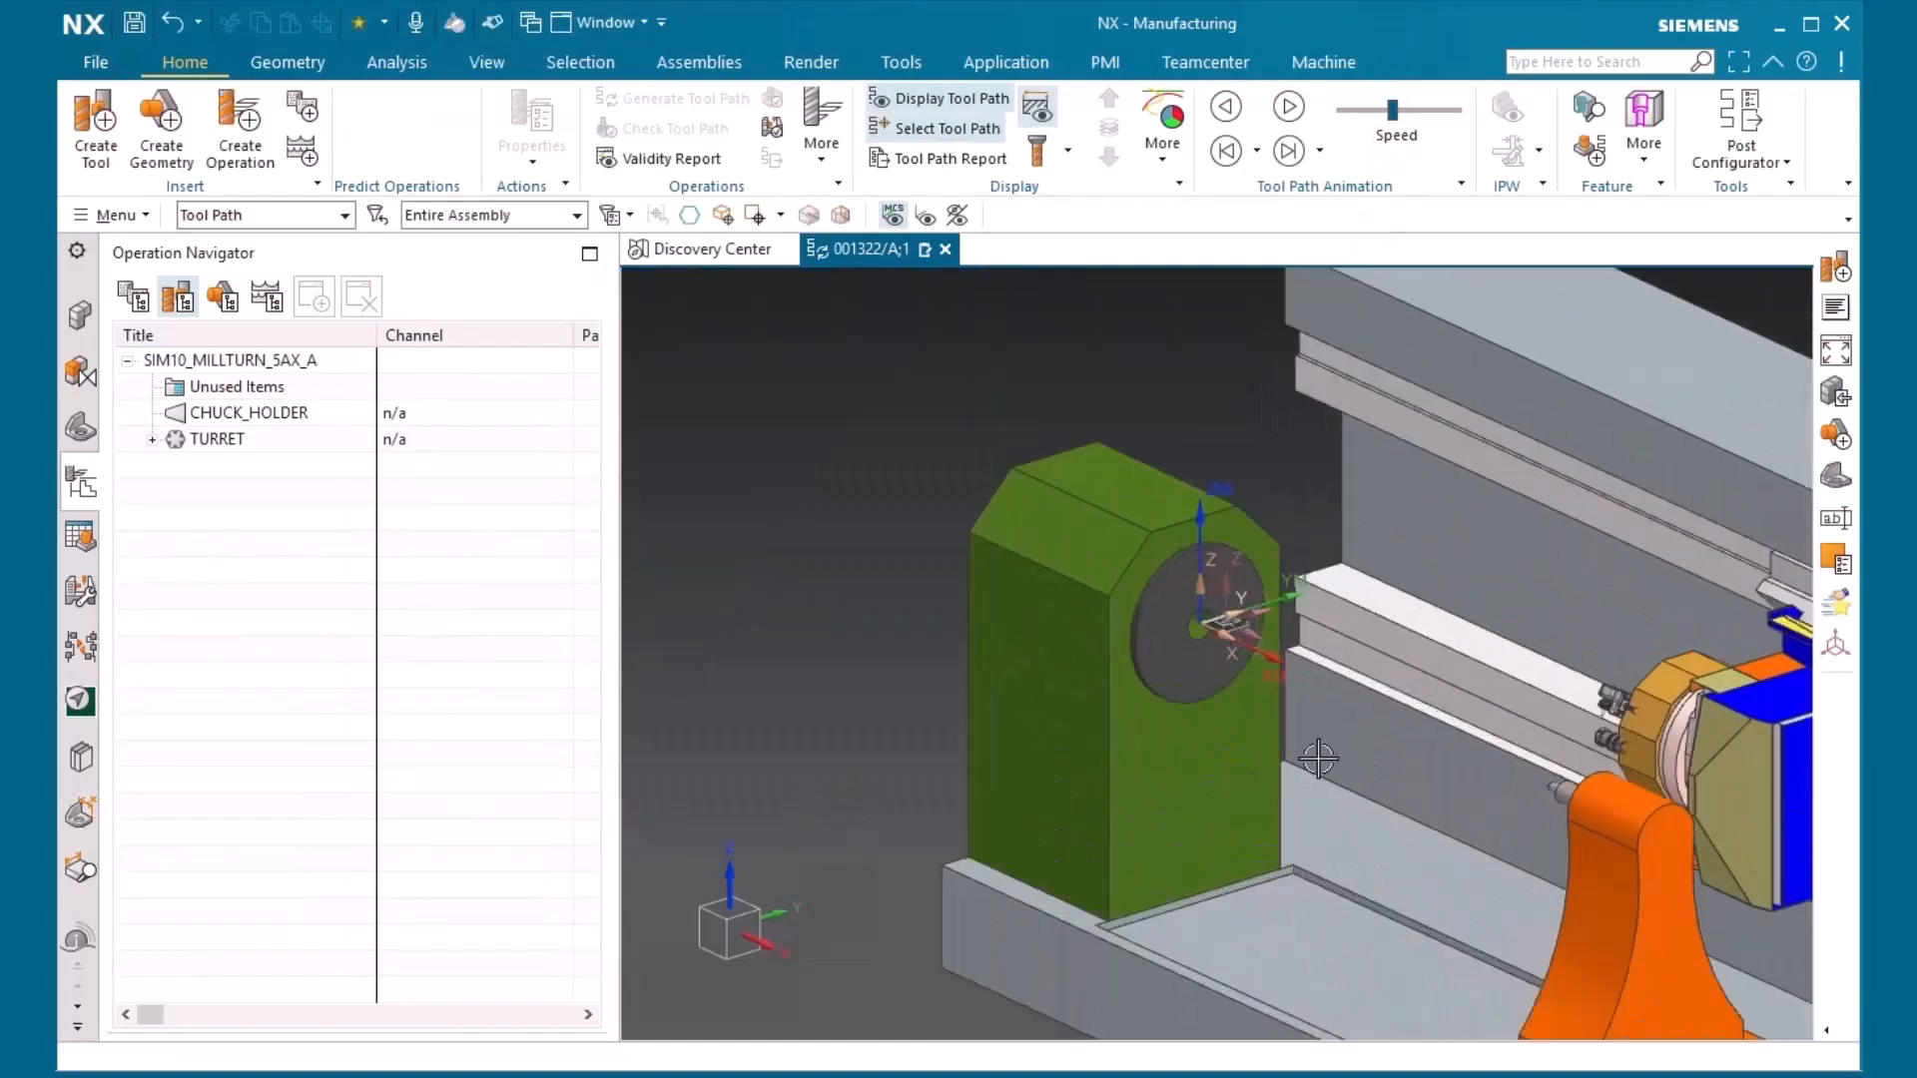
{"action": "left_click", "coordinate": [153, 440]}
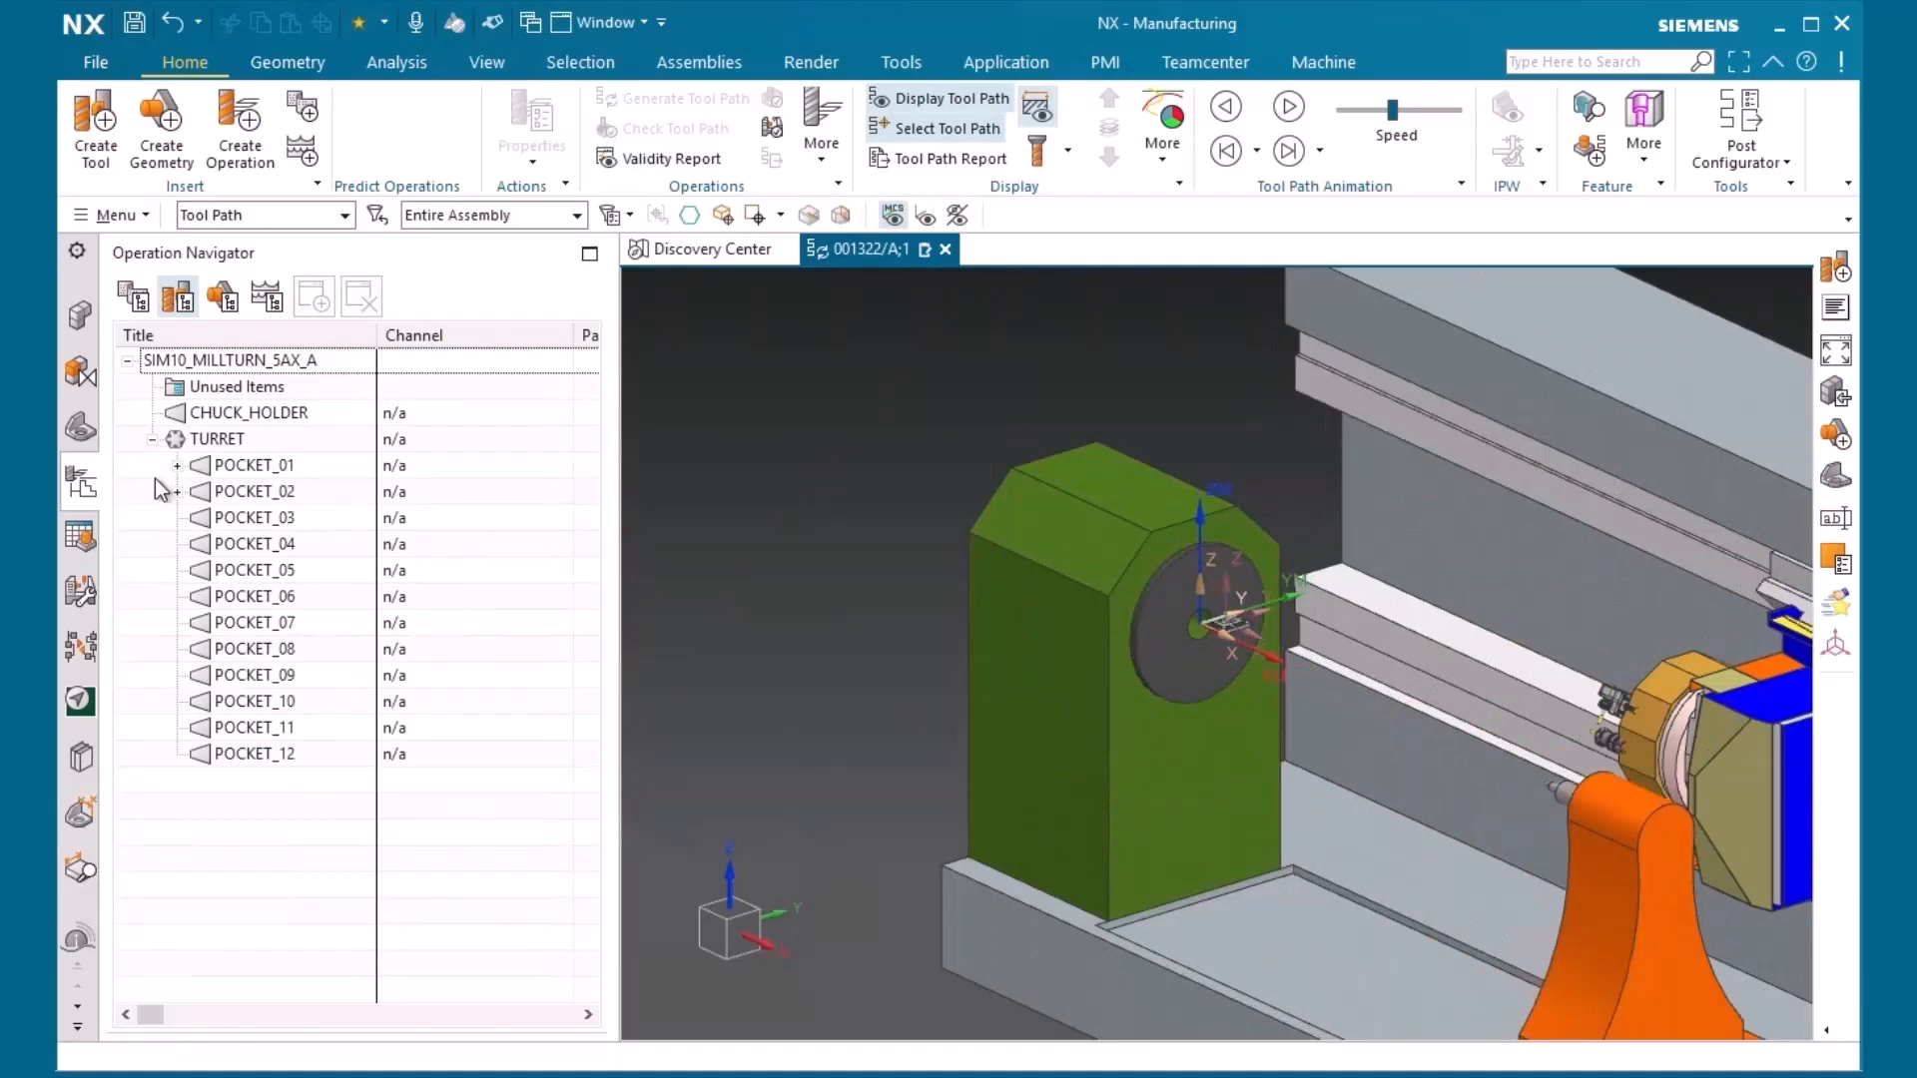
{"action": "left_click", "coordinate": [176, 465]}
{"action": "left_click", "coordinate": [177, 518]}
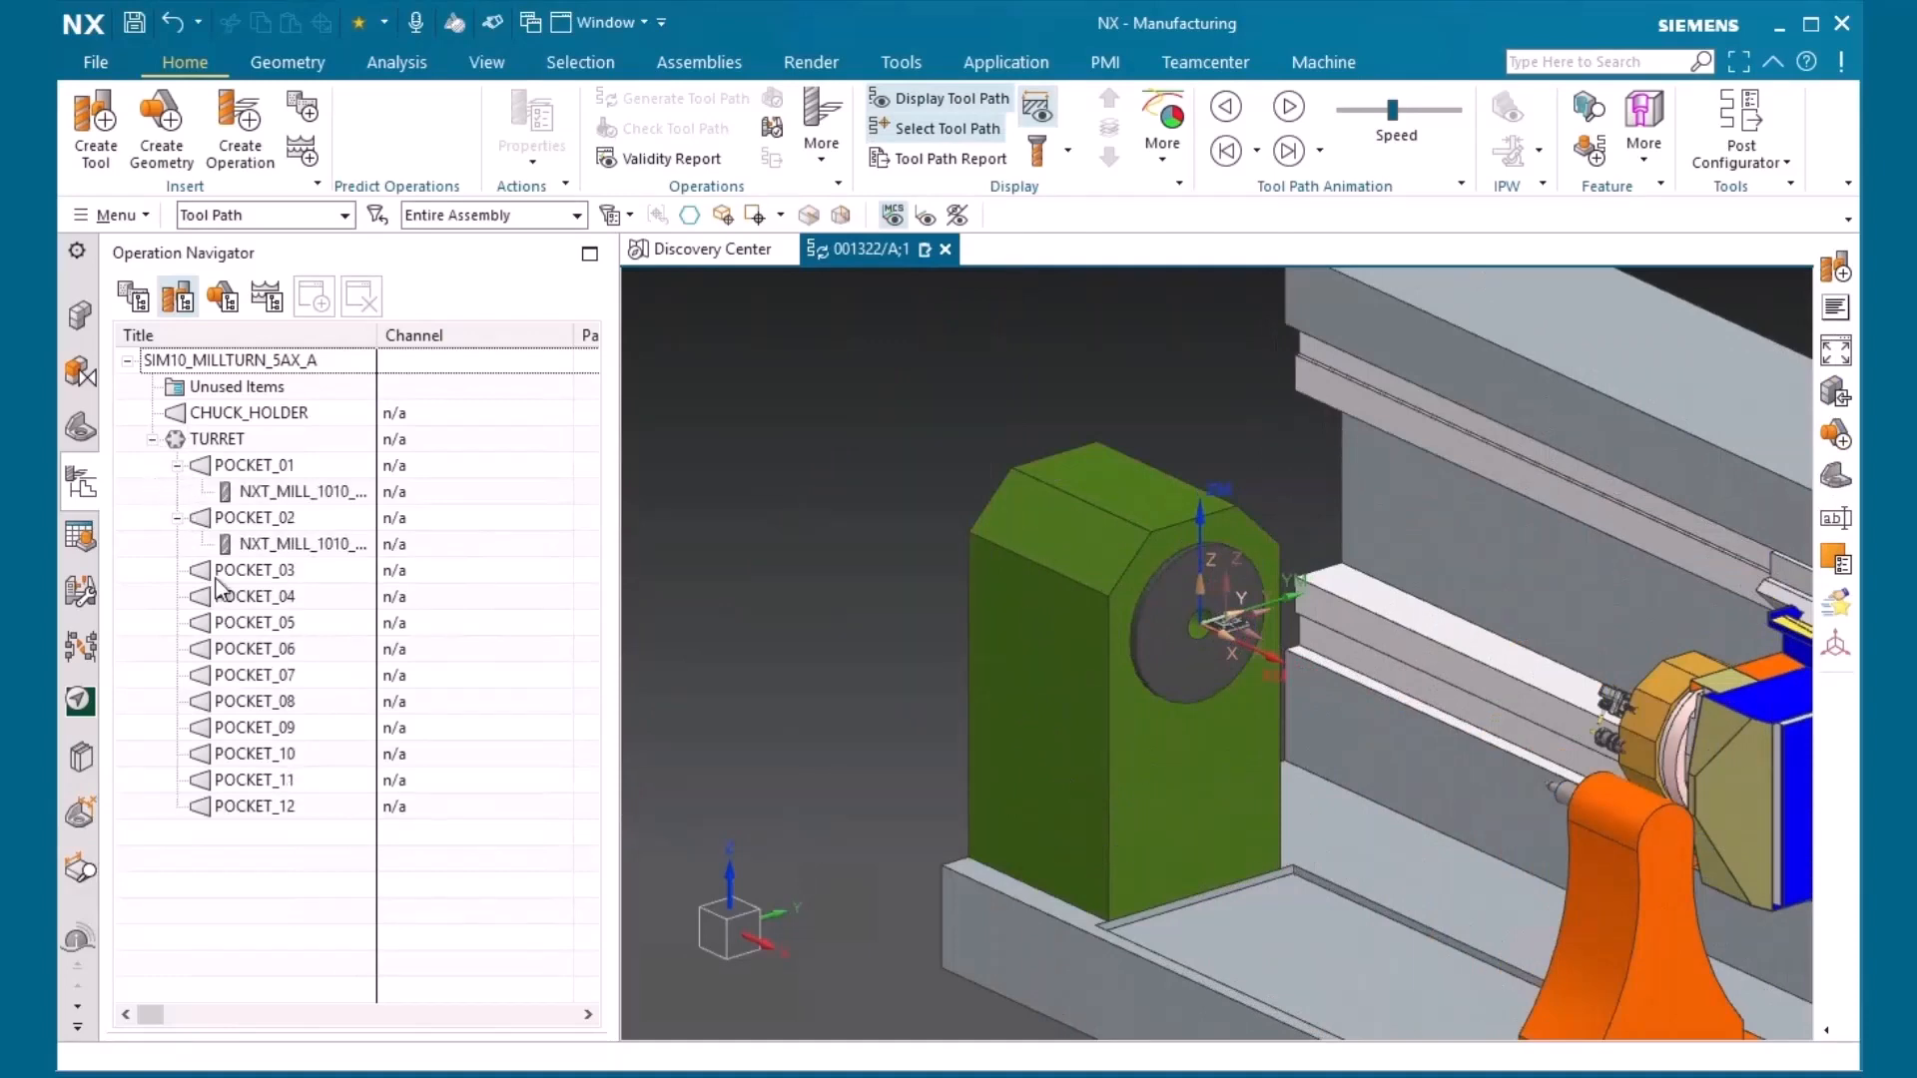
Open the device library for the chuck holder and examine the Measuring Devices classes, including CMM accessories and Probe adapter
{"action": "left_click", "coordinate": [237, 414]}
{"action": "right_click", "coordinate": [250, 412]}
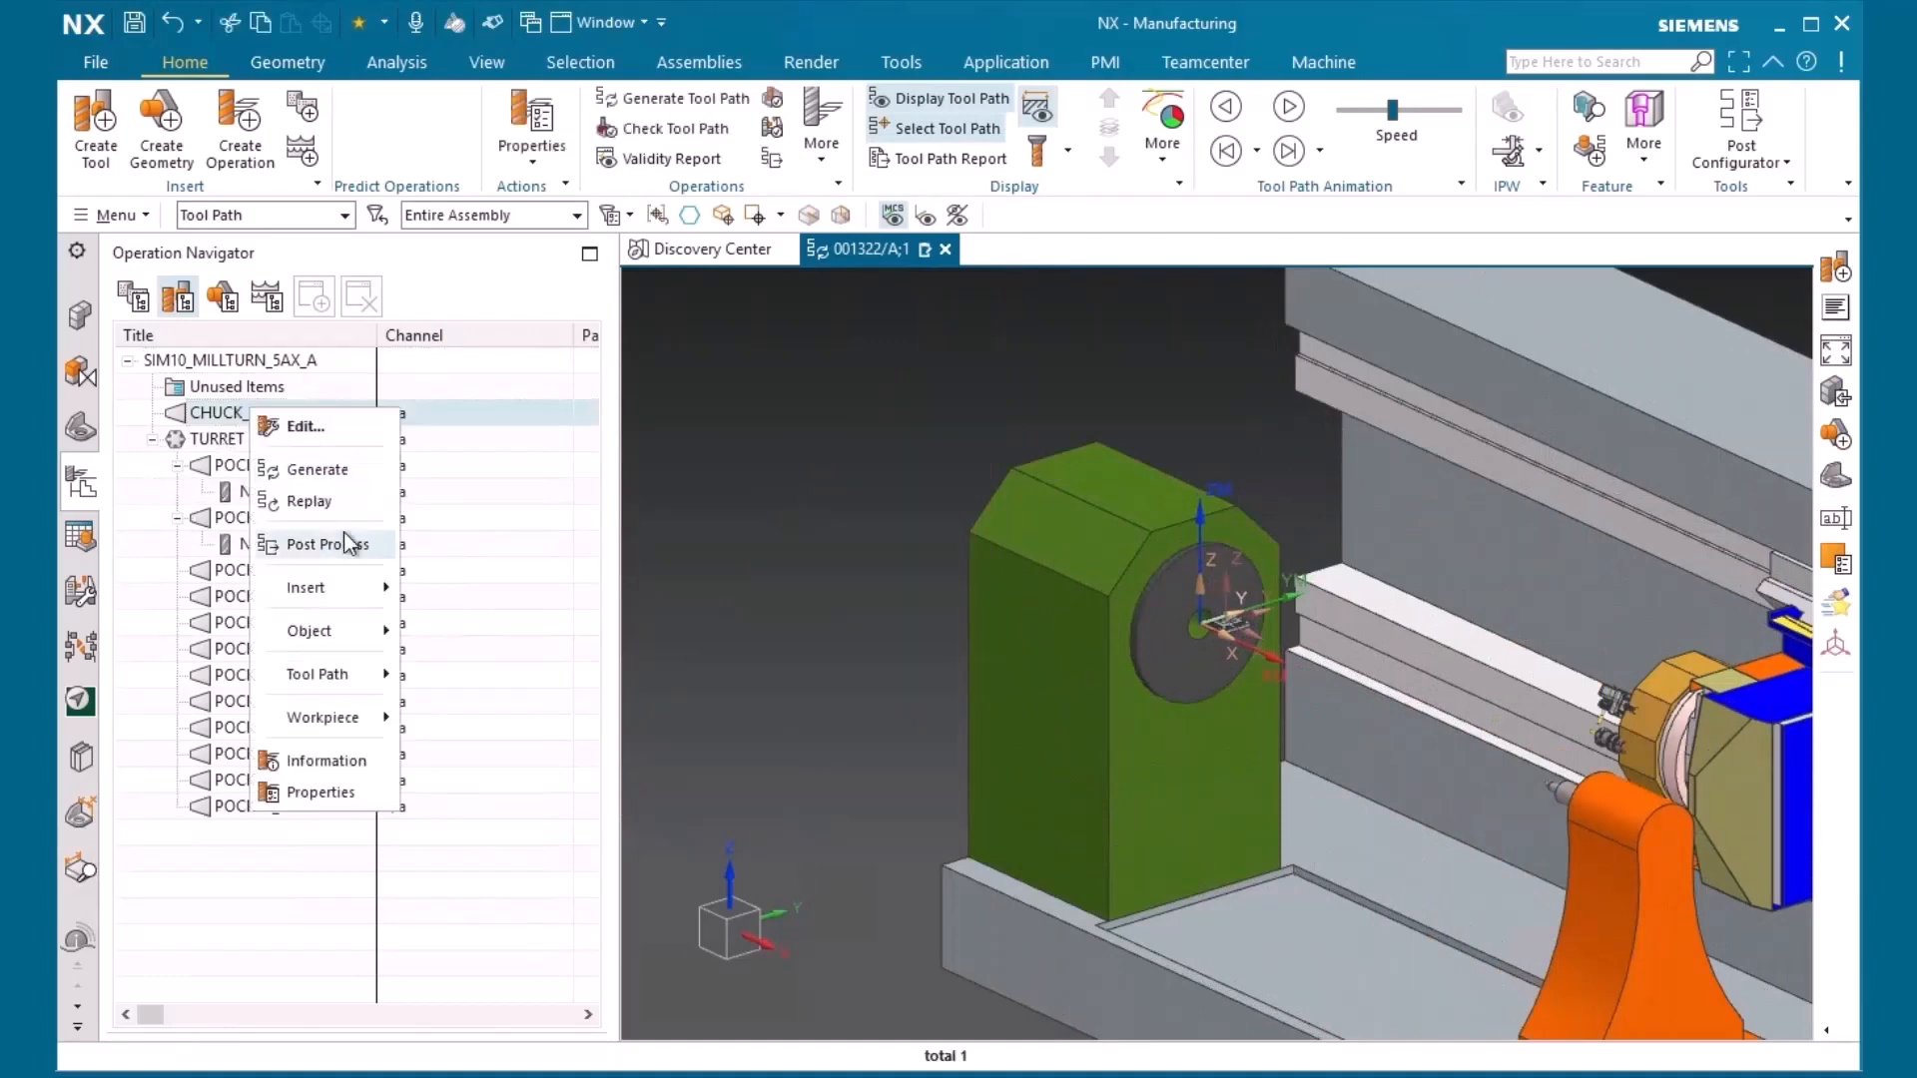
{"action": "mouse_move", "coordinate": [344, 588]}
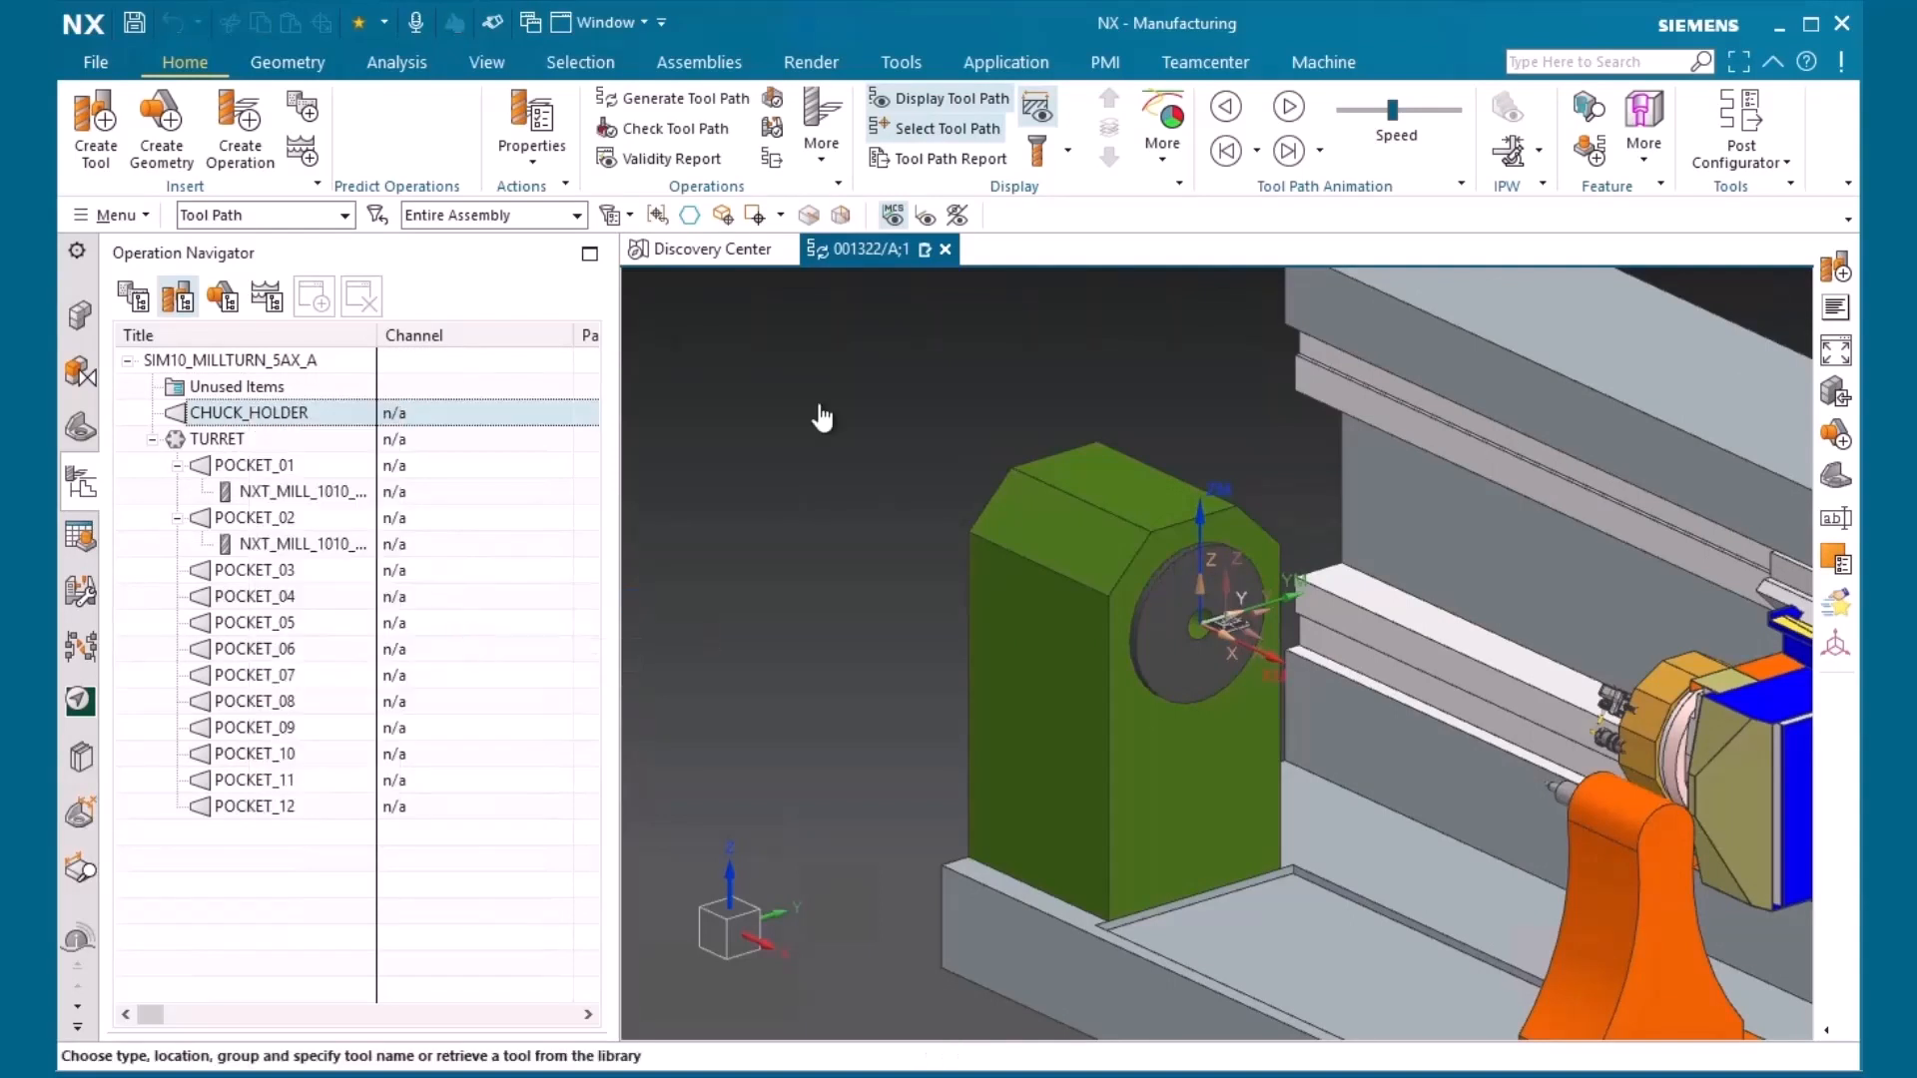
{"action": "left_click", "coordinate": [945, 540]}
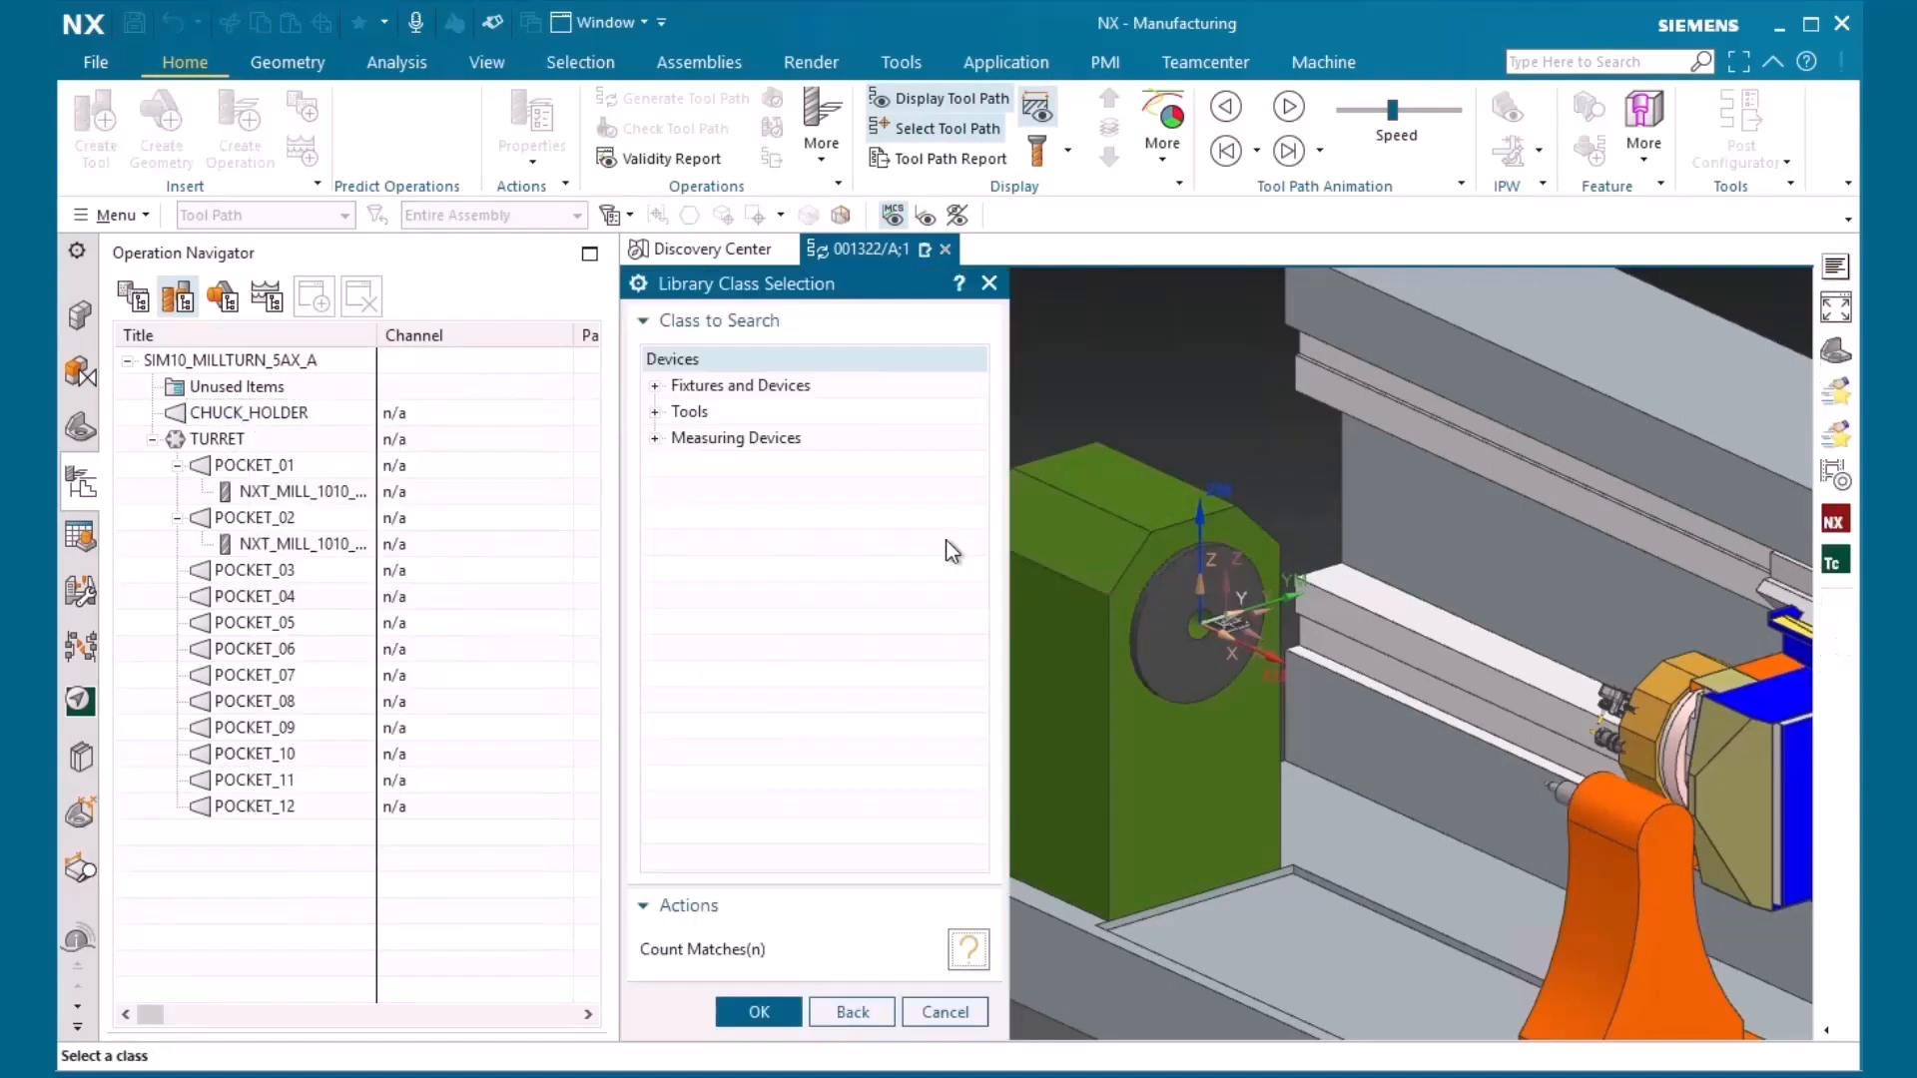
{"action": "left_click", "coordinate": [655, 439]}
{"action": "left_click", "coordinate": [681, 465]}
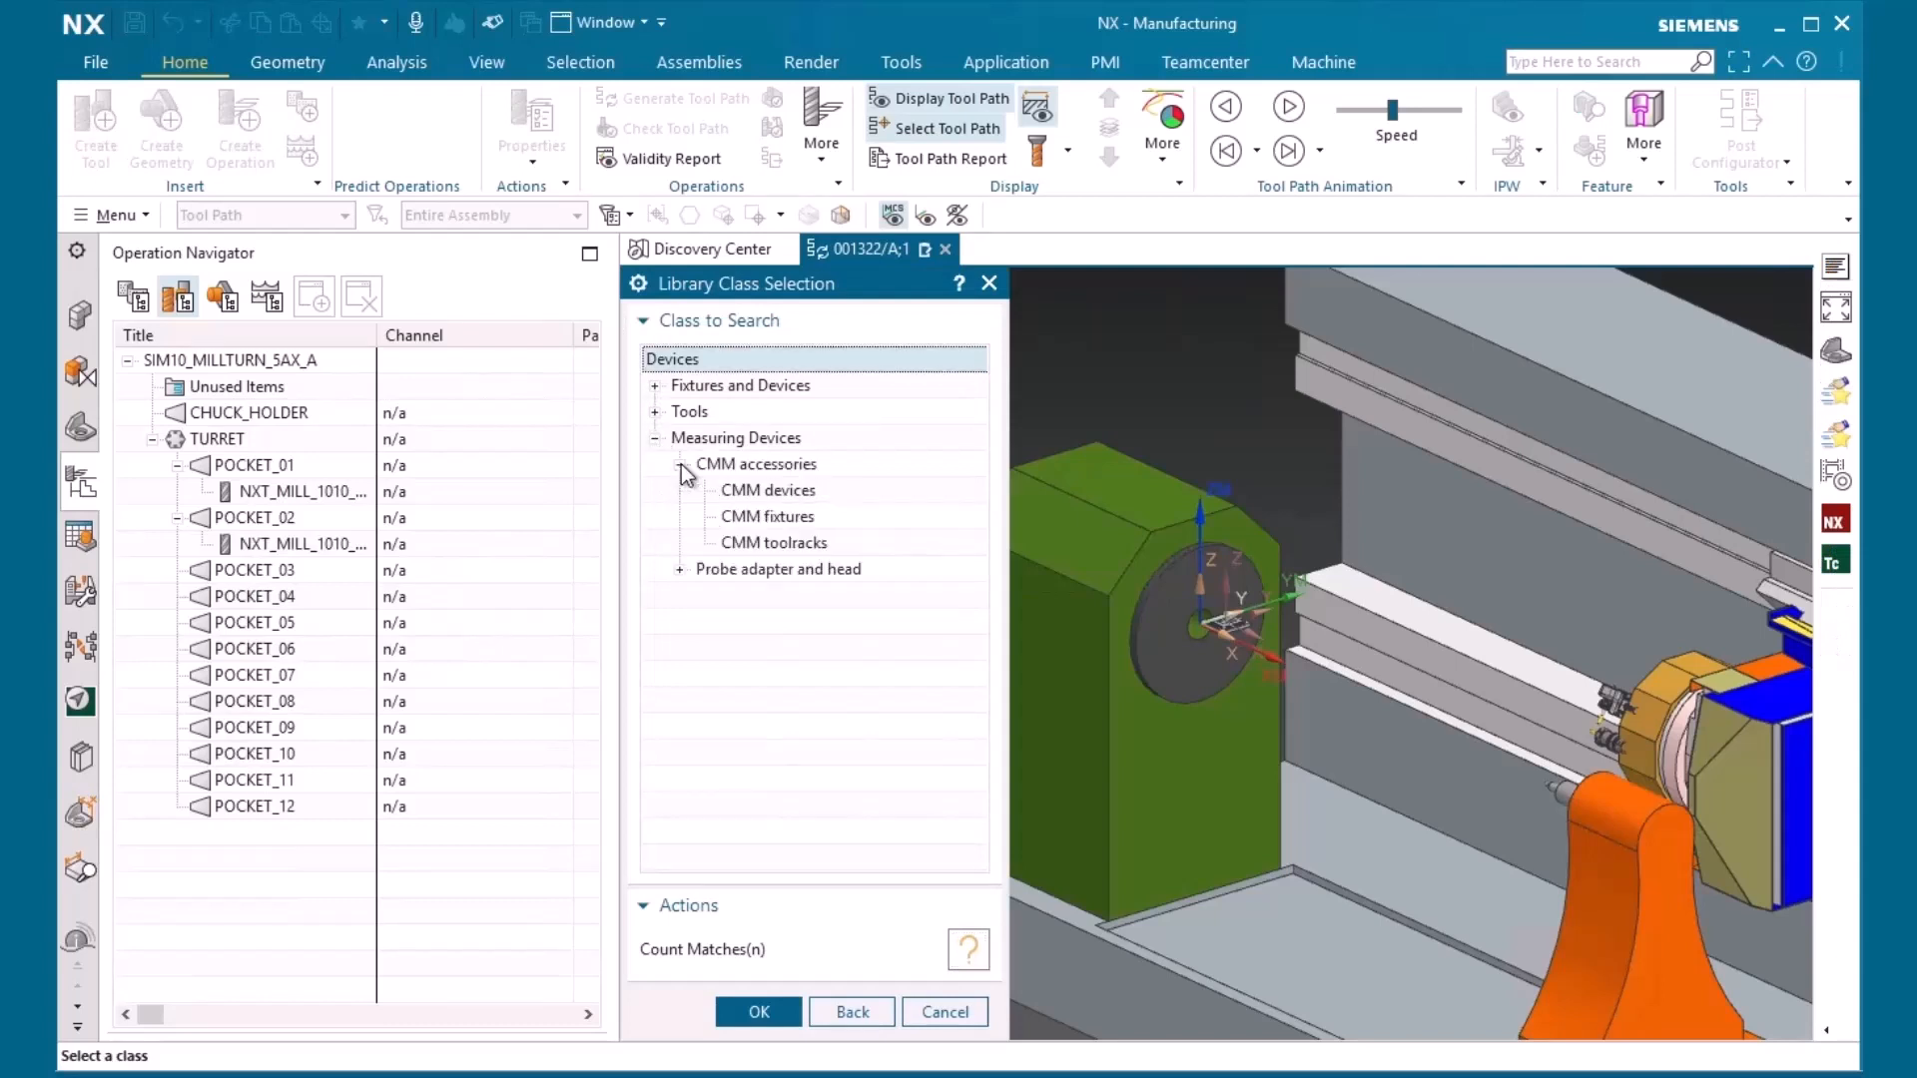
{"action": "left_click", "coordinate": [680, 569]}
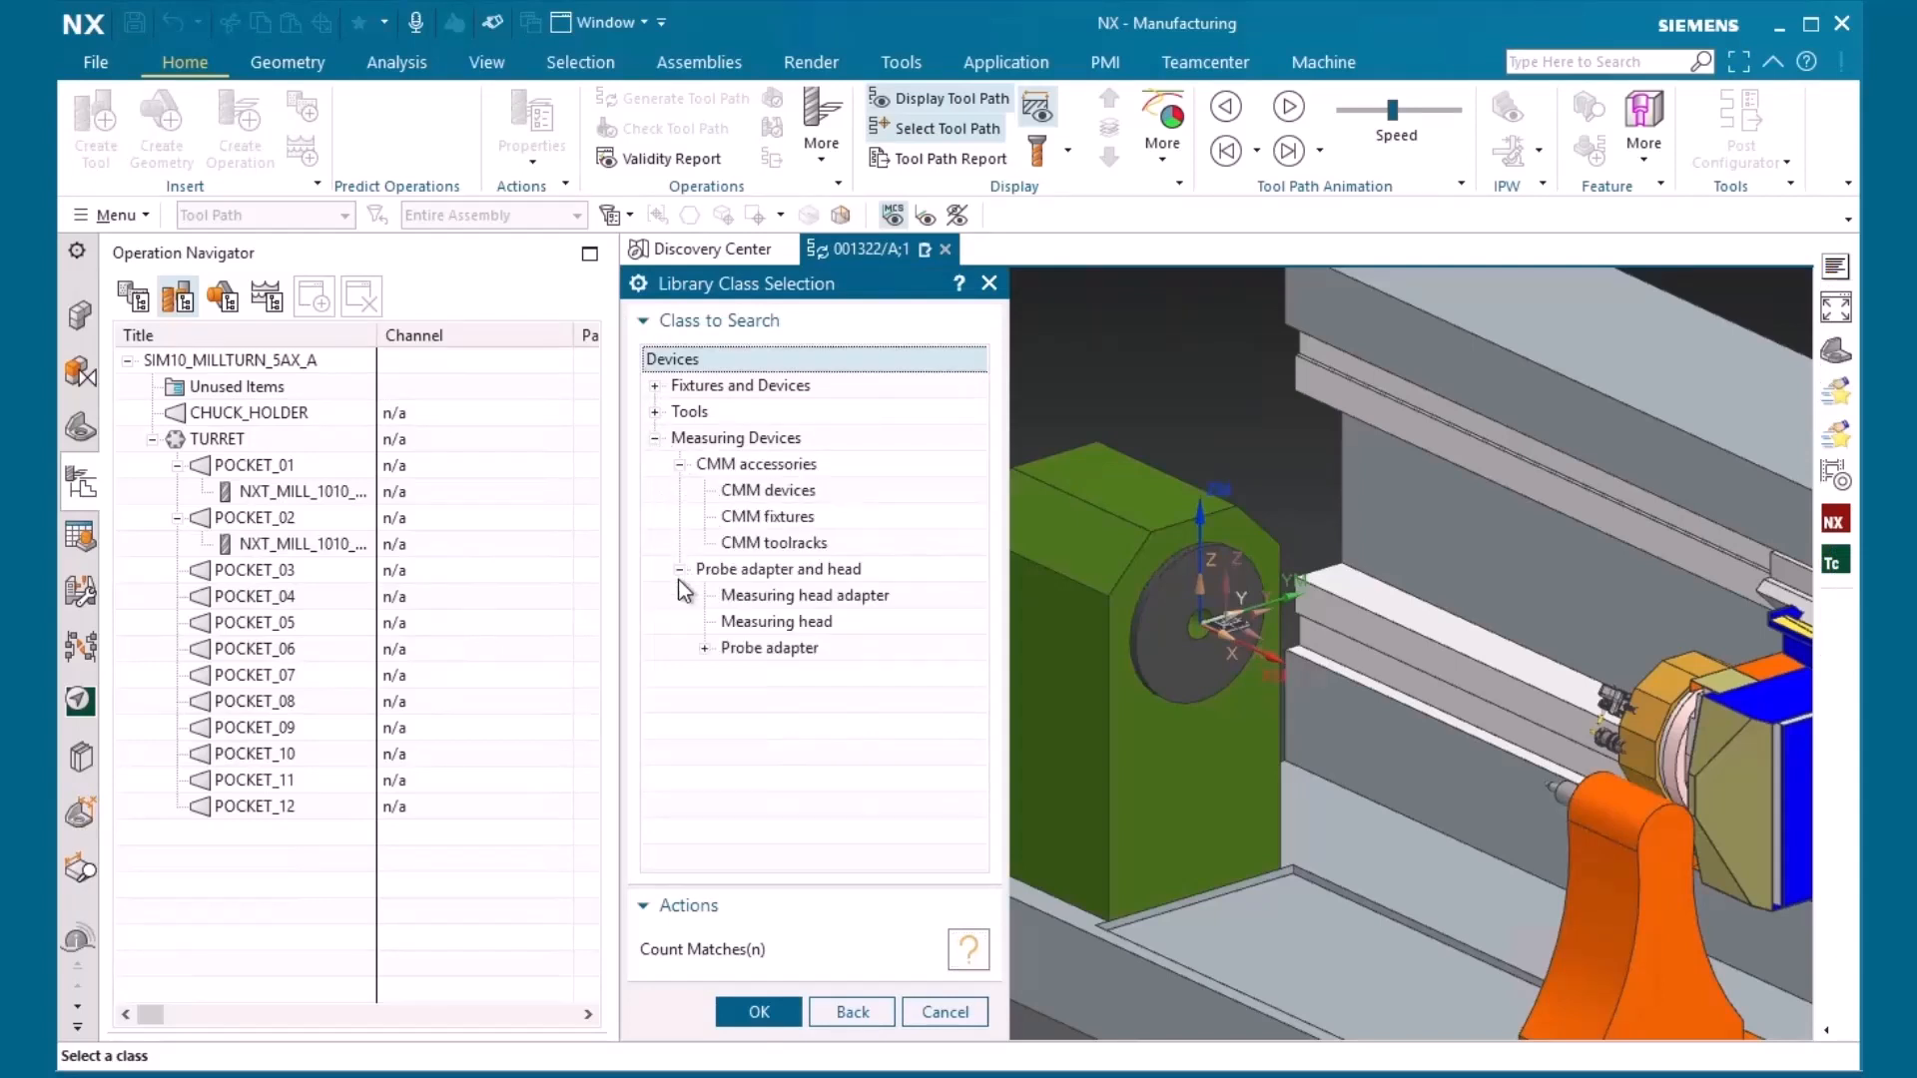
{"action": "left_click", "coordinate": [705, 648]}
Count the matches for the Probe adapter class, view its matching devices, and return to the class selection
{"action": "left_click", "coordinate": [798, 649]}
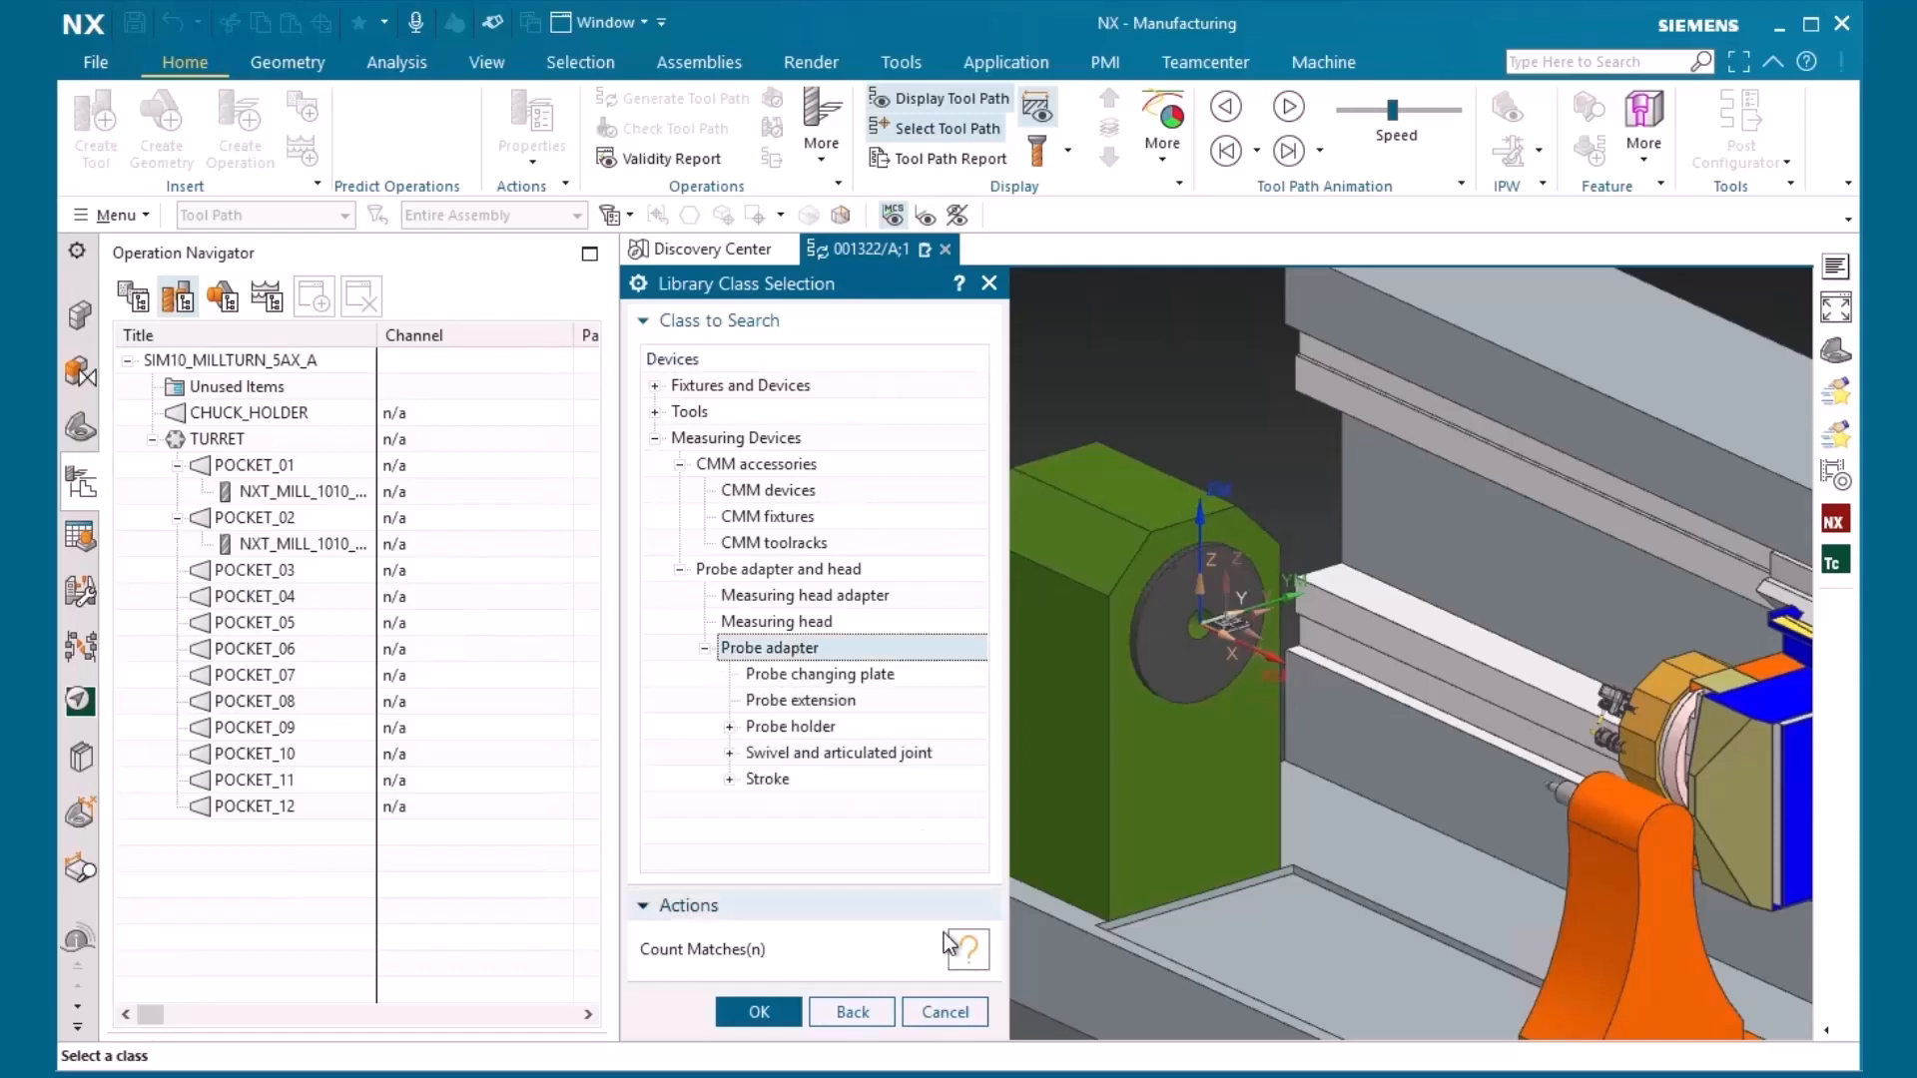
{"action": "left_click", "coordinate": [964, 950]}
{"action": "left_click", "coordinate": [768, 1012]}
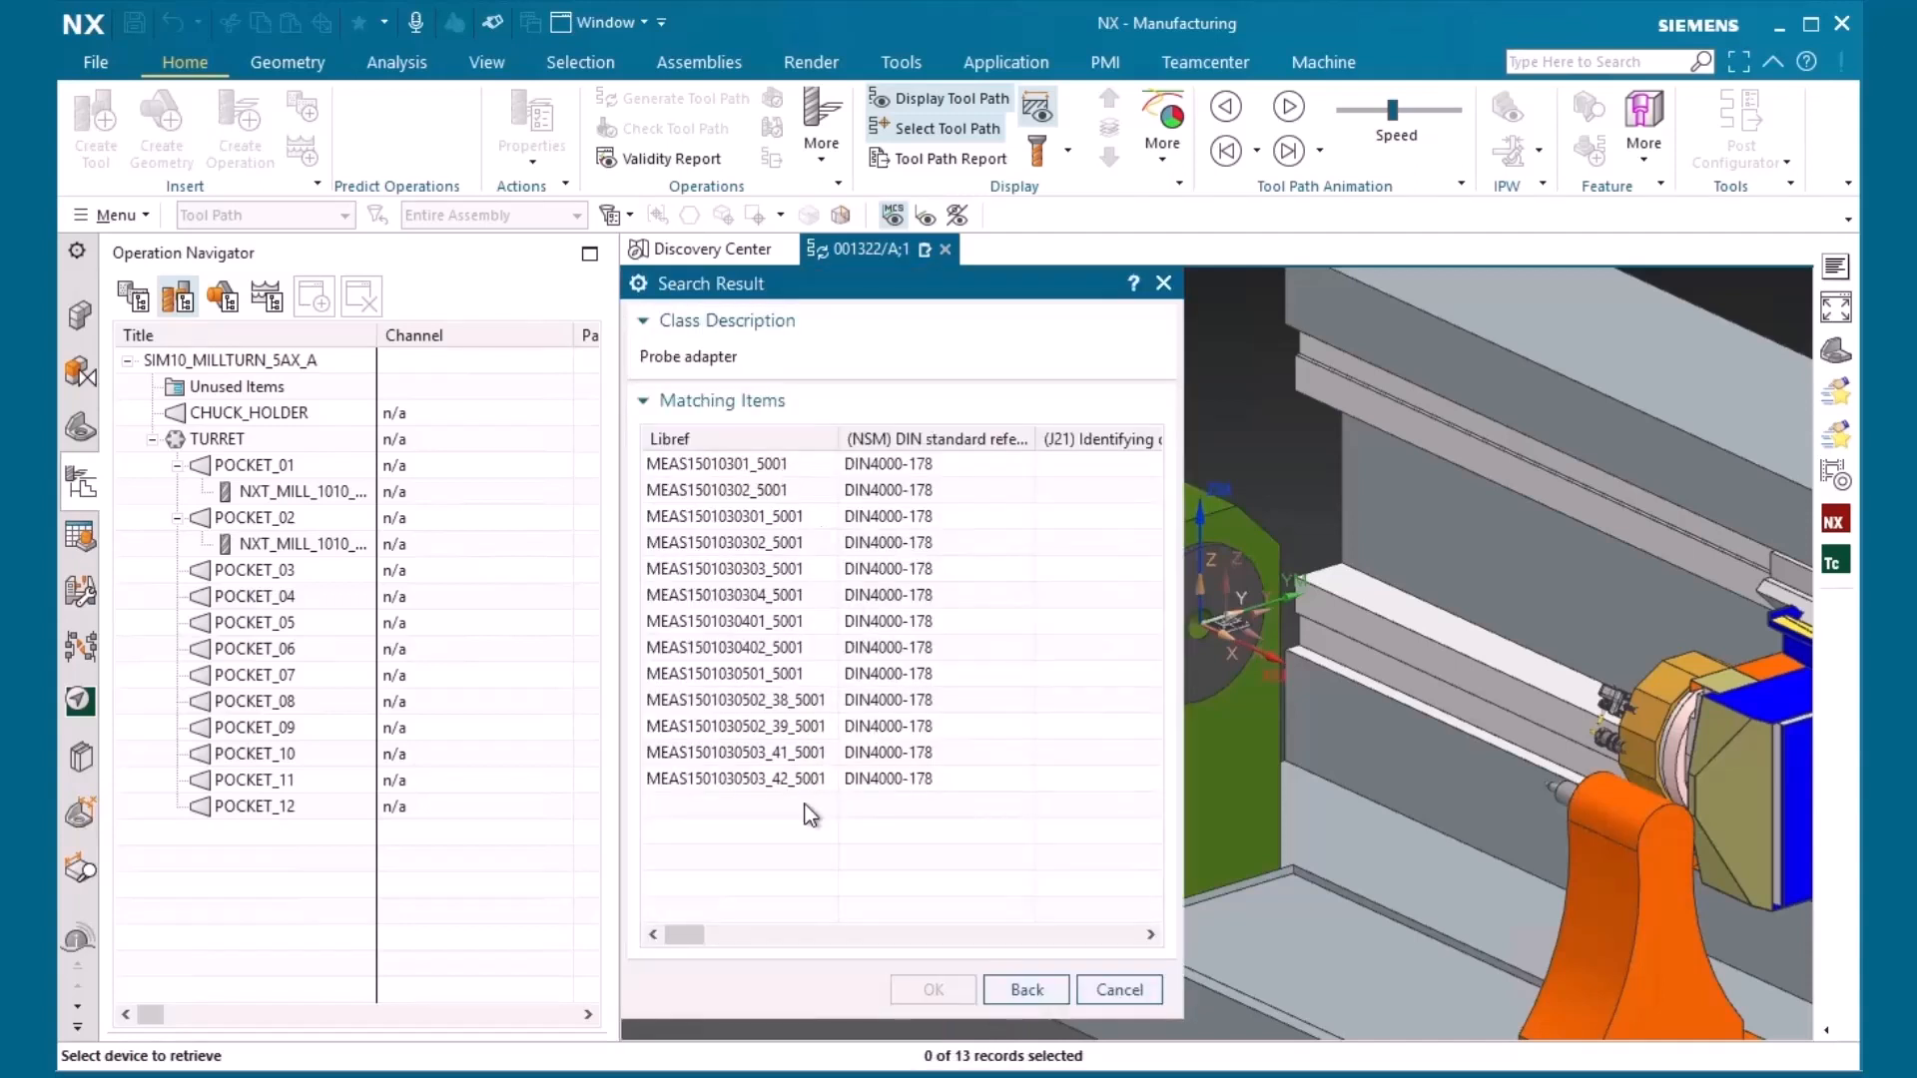
{"action": "left_click", "coordinate": [1023, 990]}
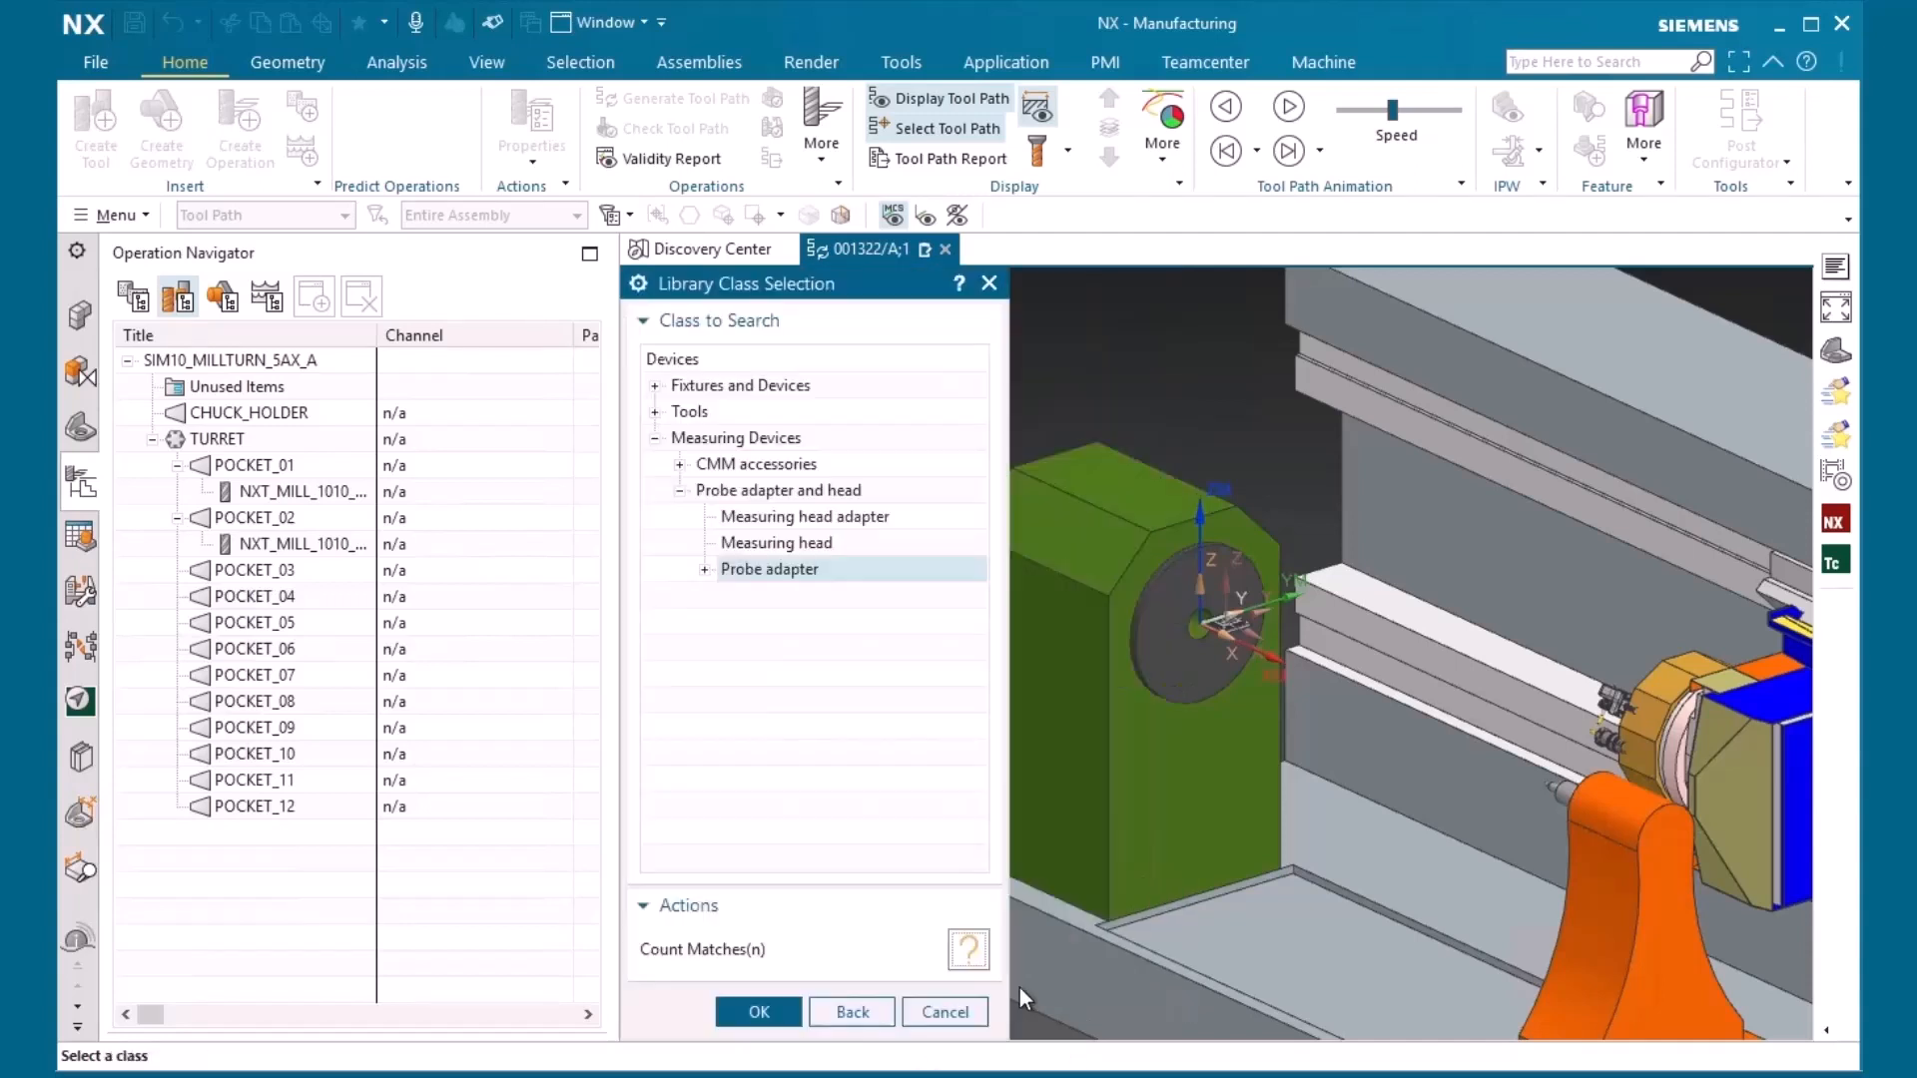
Examine the CMM accessories and Tool Holder classes, counting the Tool Holder matches and checking subclasses such as Feed Out Tools and Driven Tool Units
{"action": "left_click", "coordinate": [680, 464]}
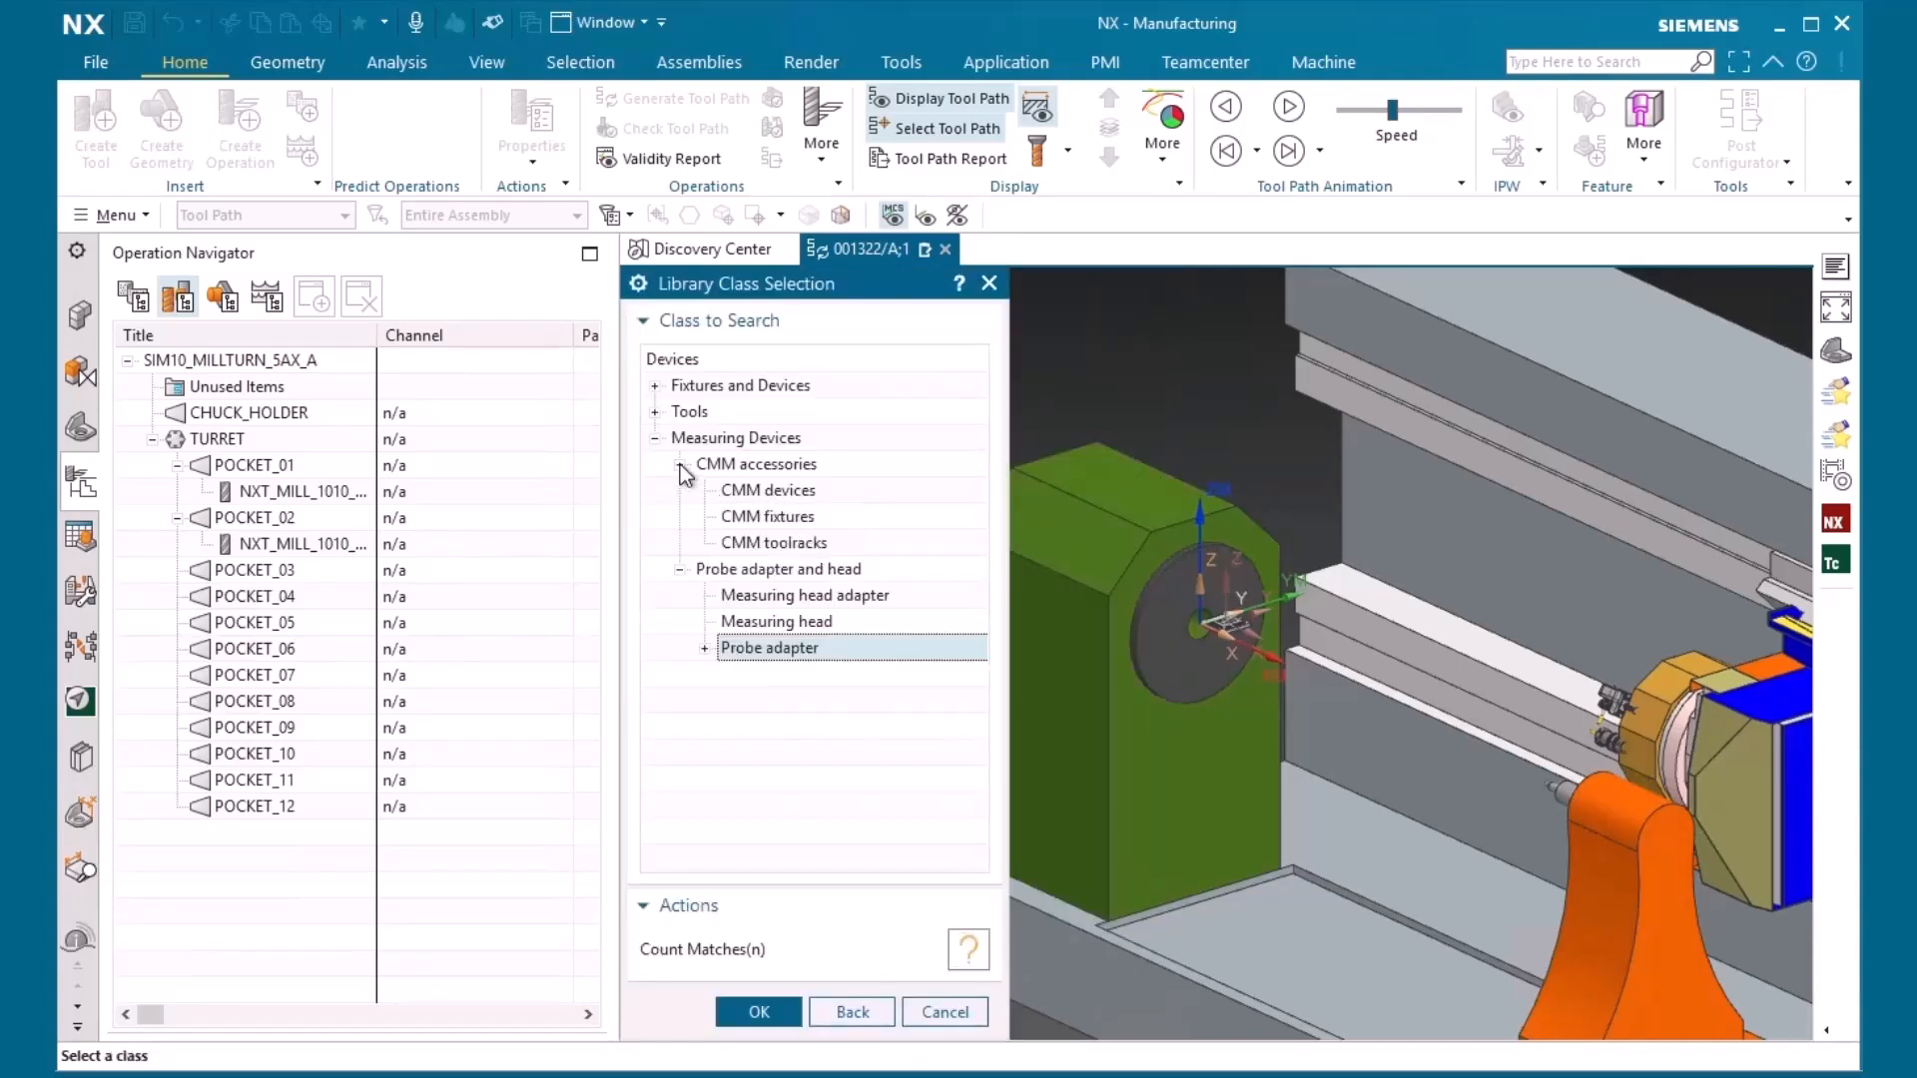
{"action": "left_click", "coordinate": [655, 412]}
{"action": "left_click", "coordinate": [734, 439]}
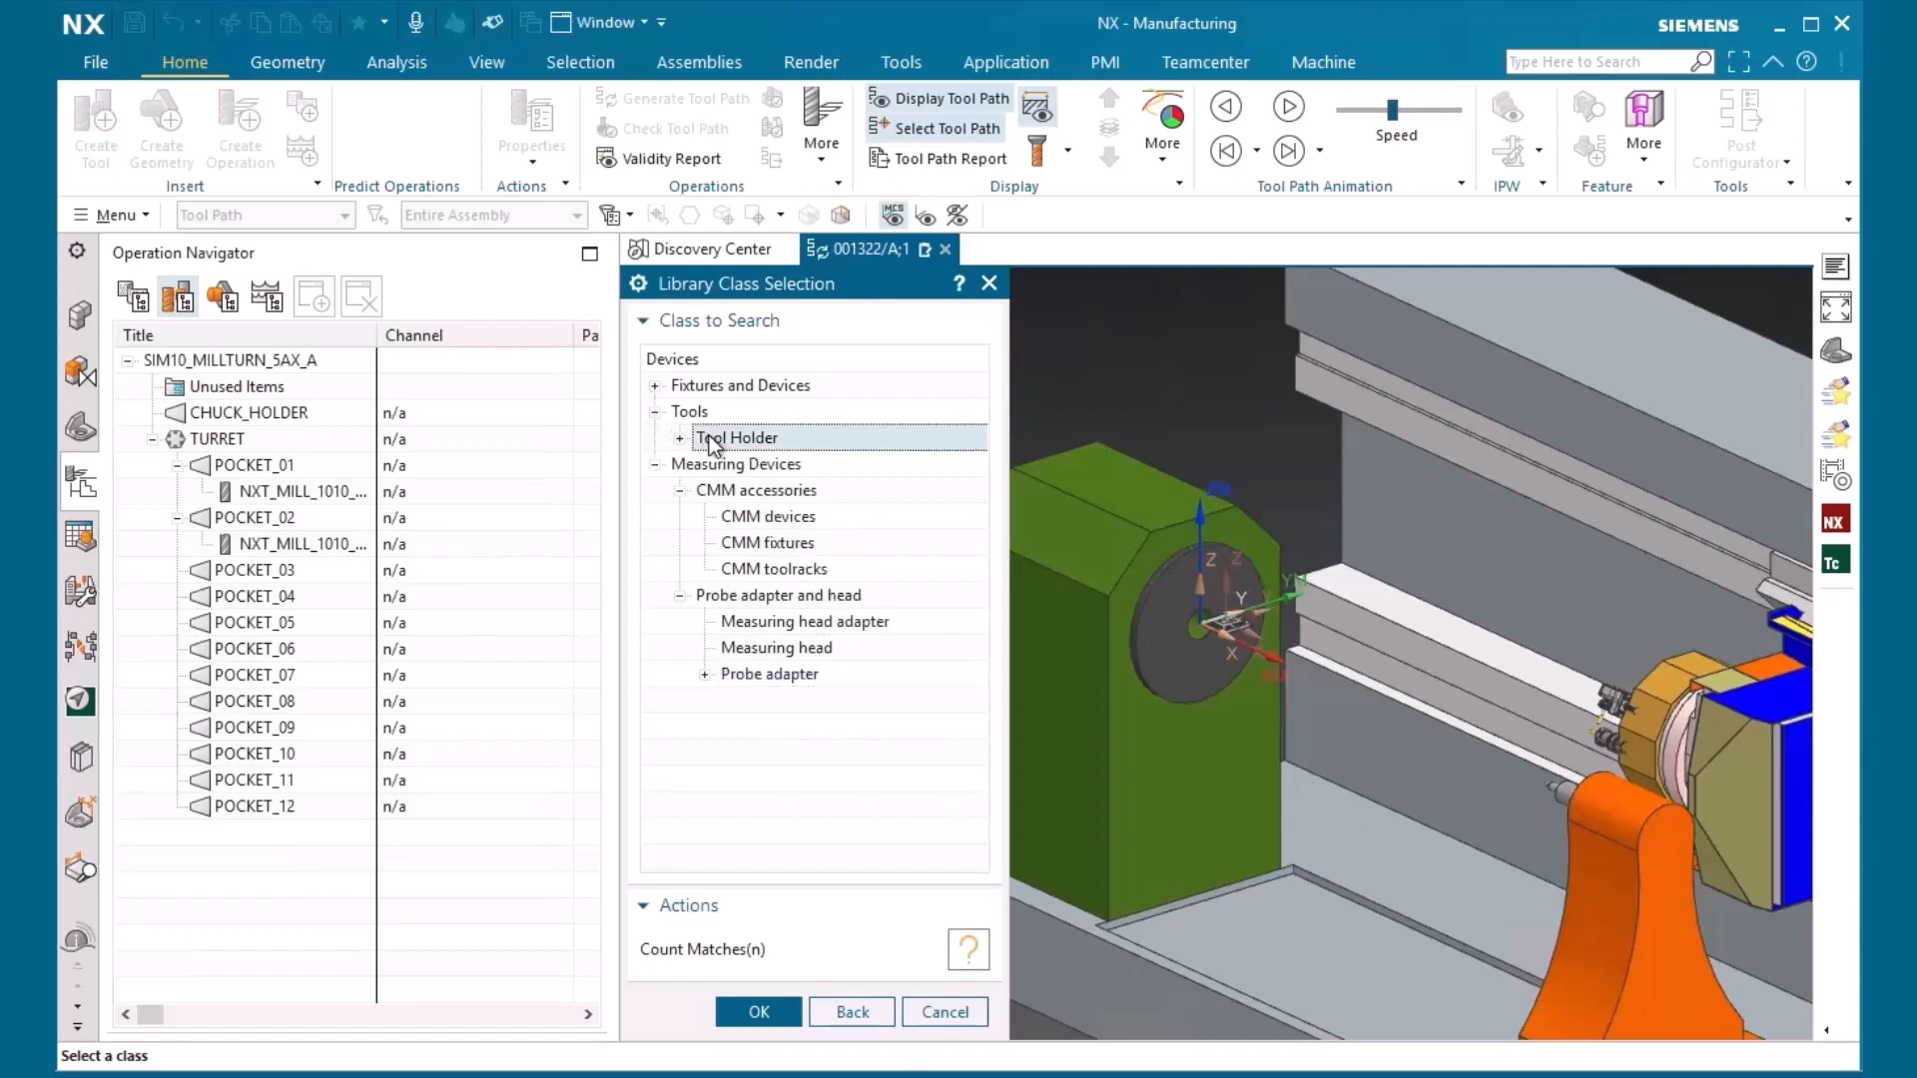
{"action": "left_click", "coordinate": [959, 948]}
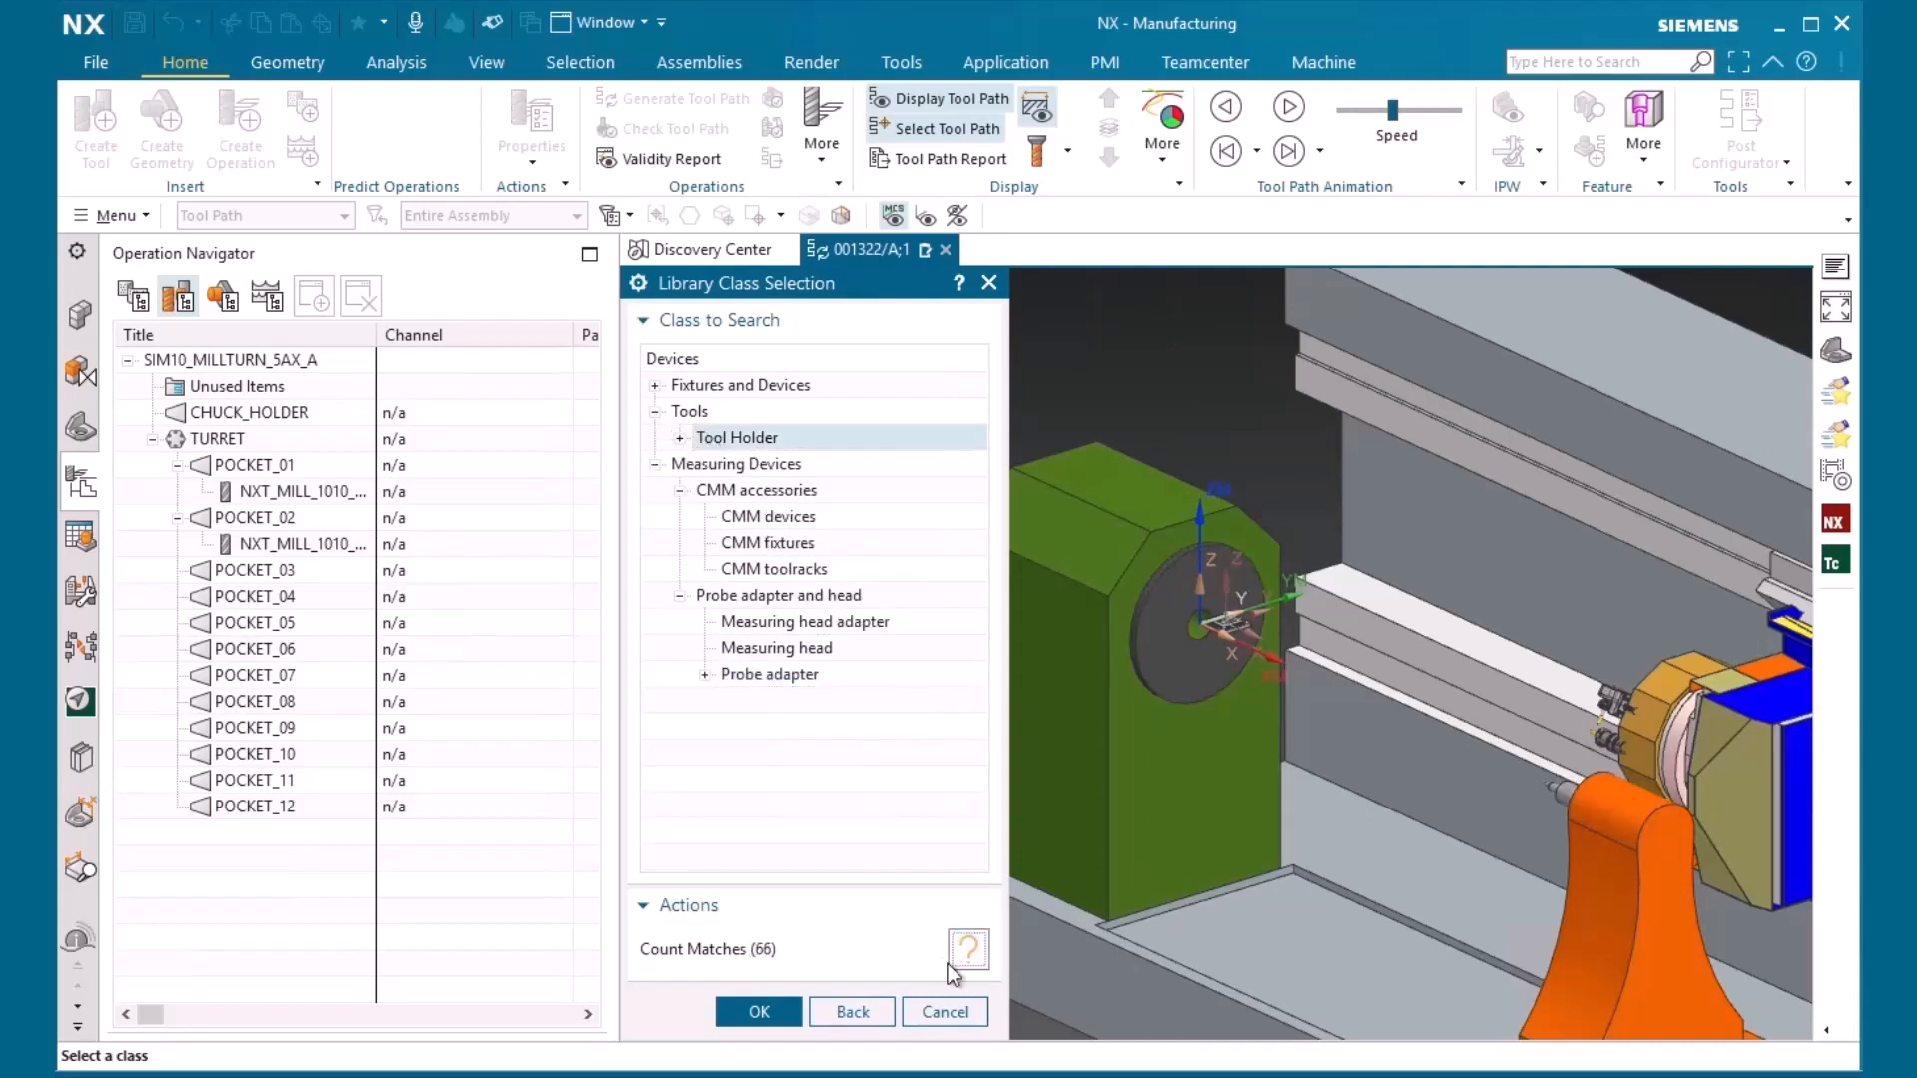
{"action": "left_click", "coordinate": [680, 438]}
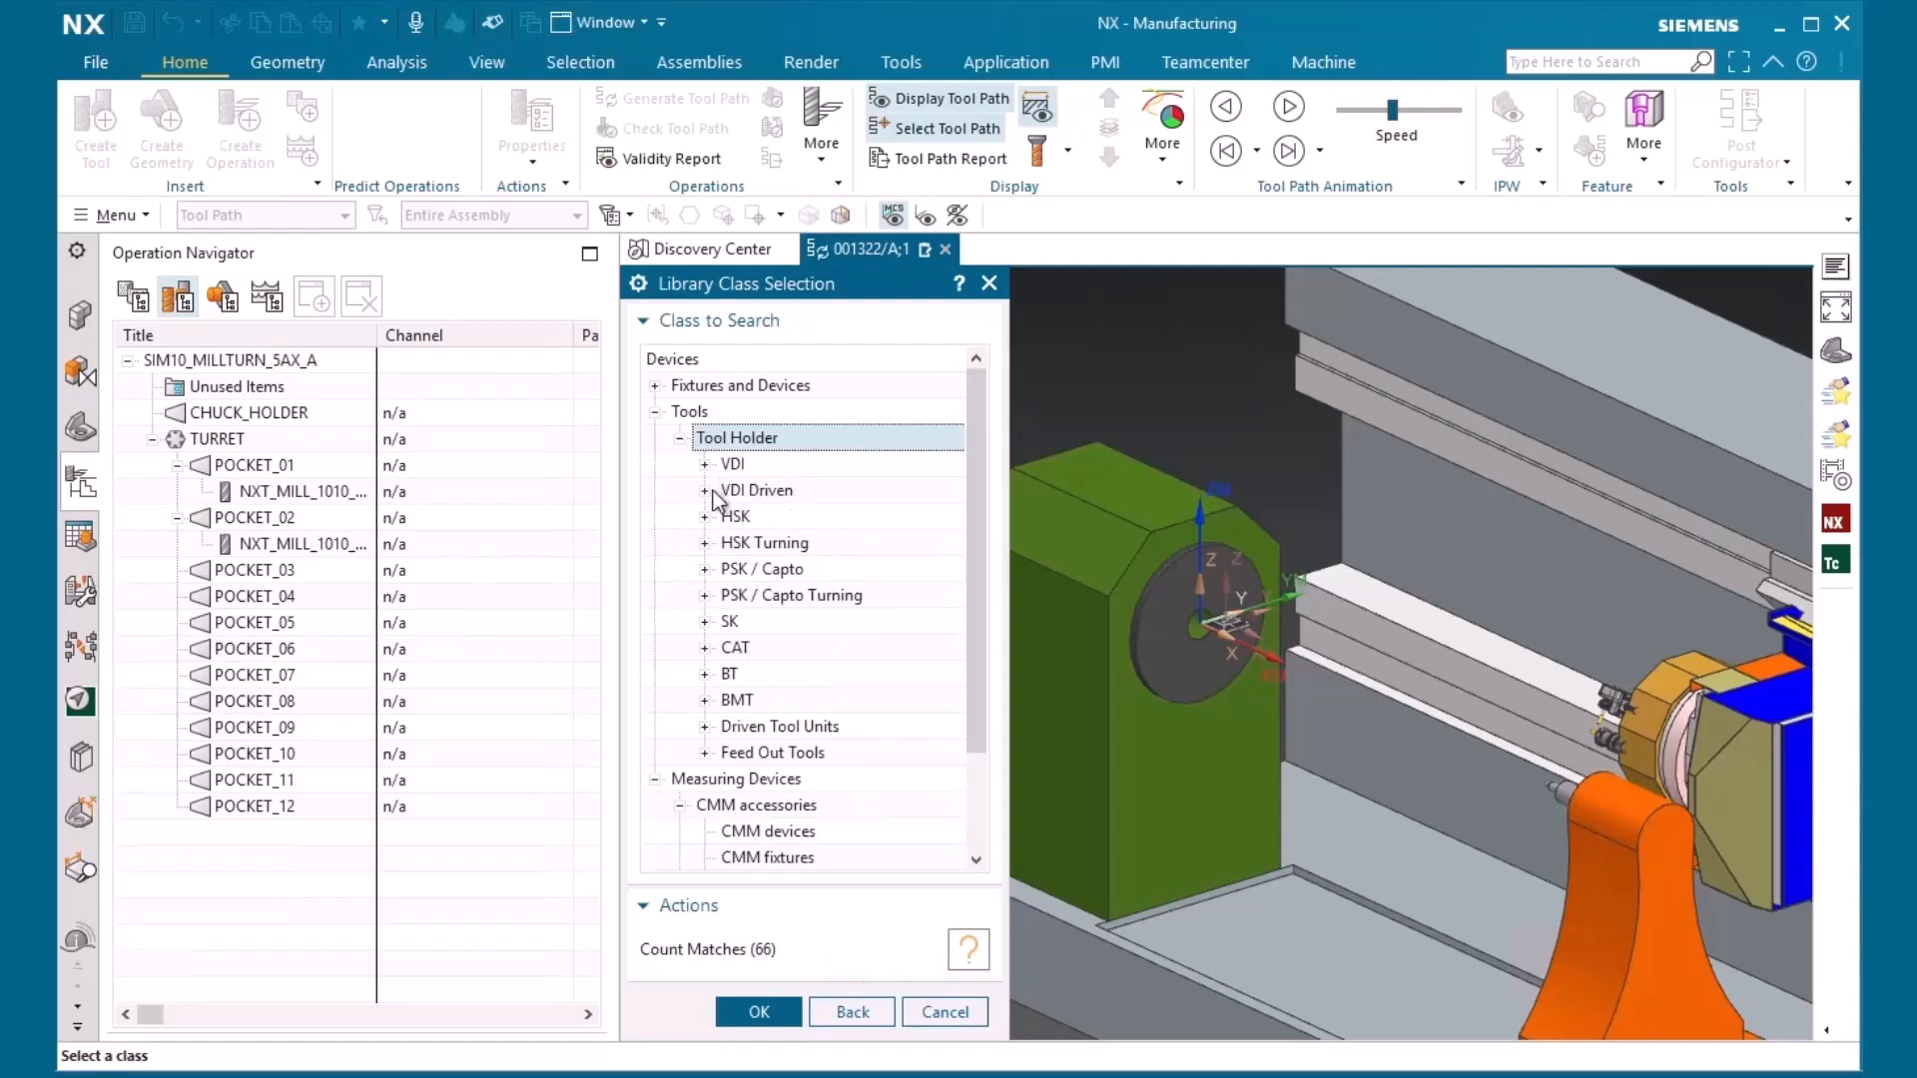
{"action": "left_click", "coordinate": [780, 754]}
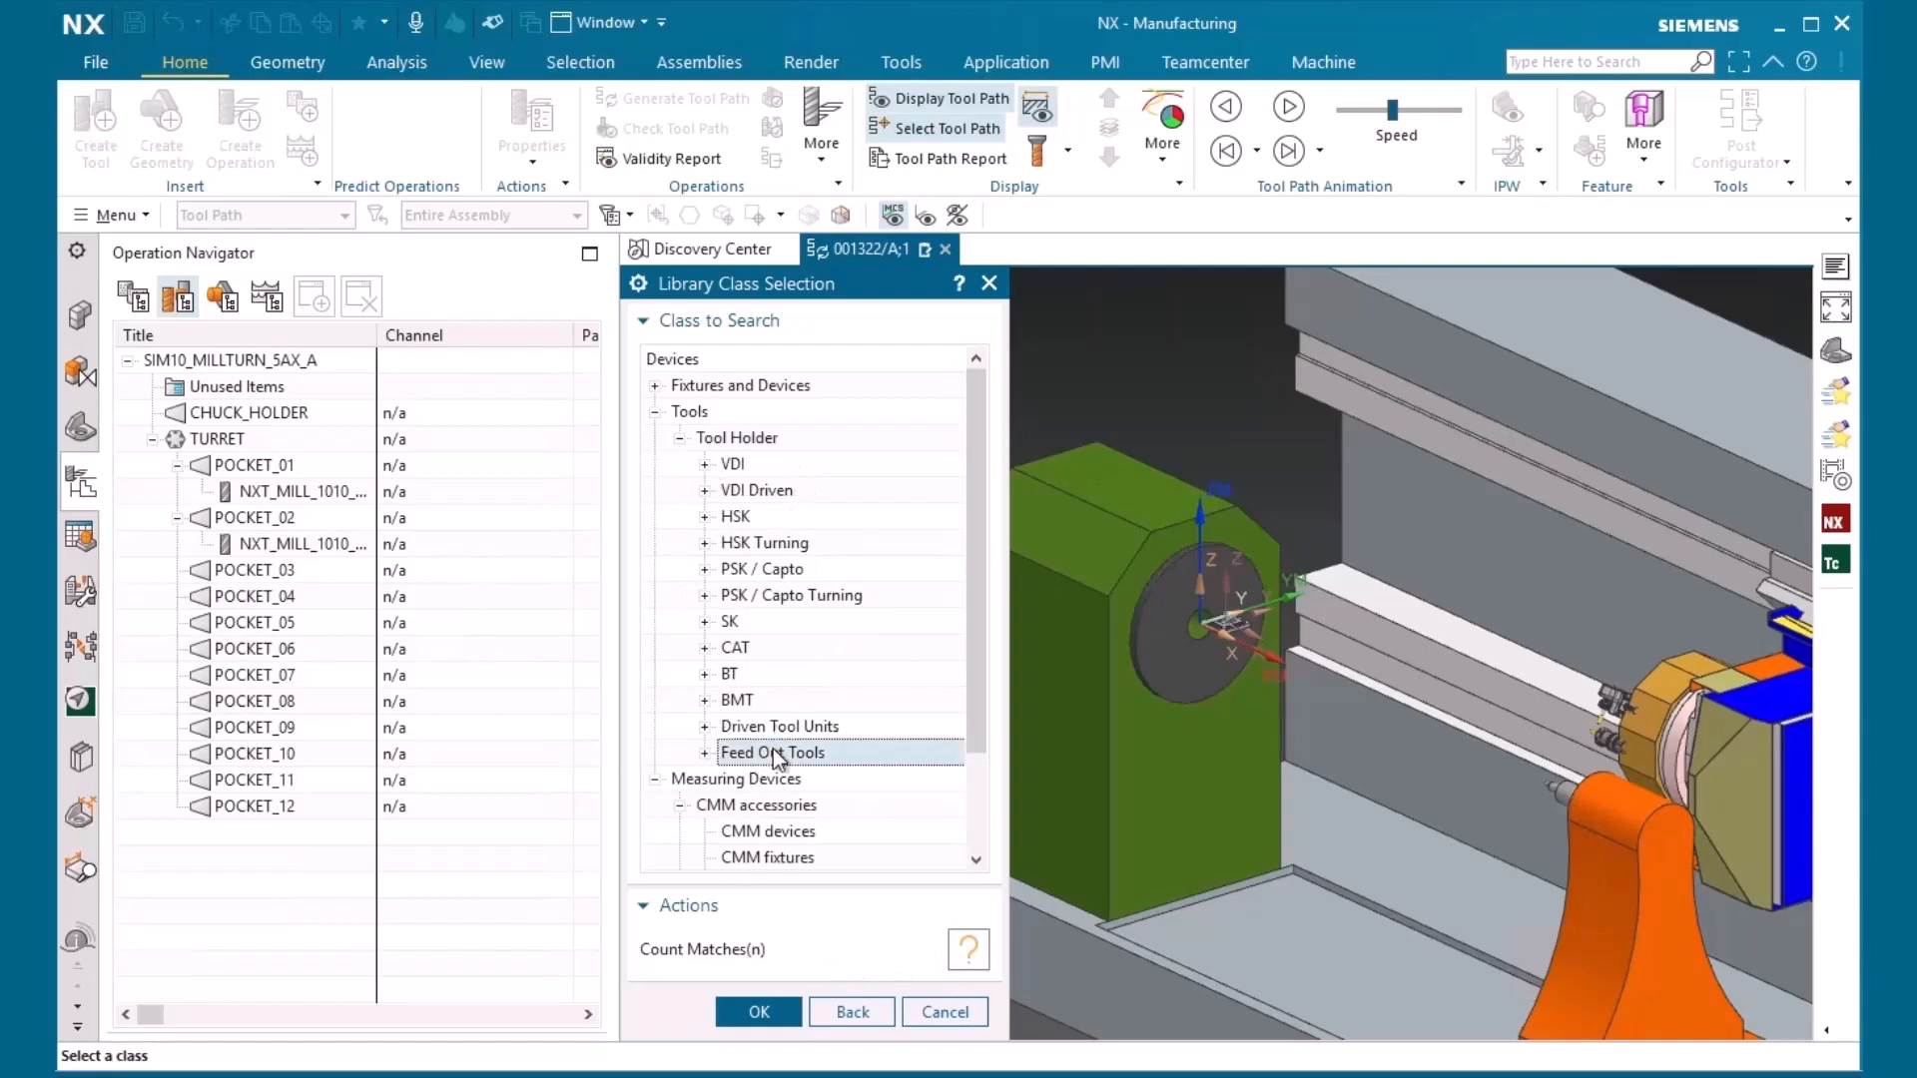
{"action": "left_click", "coordinate": [784, 728]}
Count the matches for the Basic Chuck class under Fixtures and Devices, and retrieve sim15_chuck/A onto the chuck holder without creating a new tool
{"action": "left_click", "coordinate": [655, 387]}
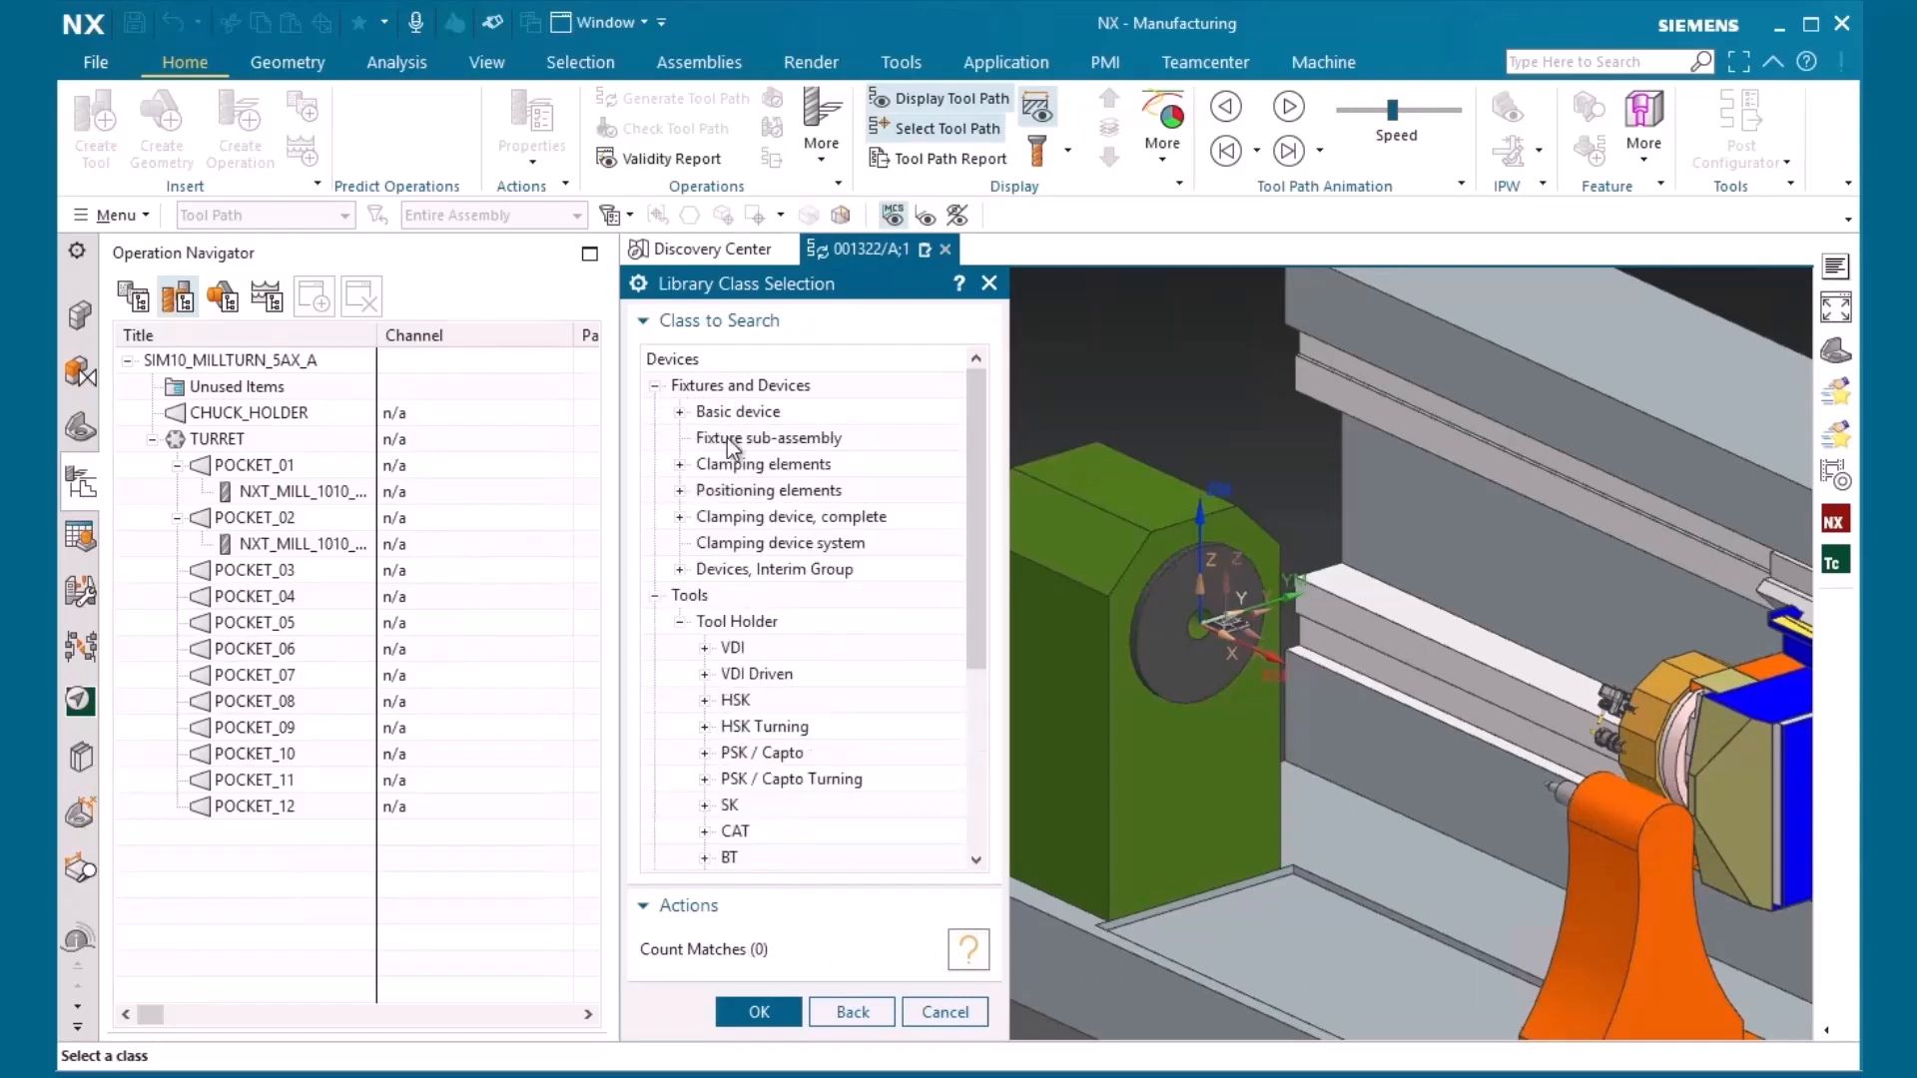
{"action": "left_click", "coordinate": [681, 411]}
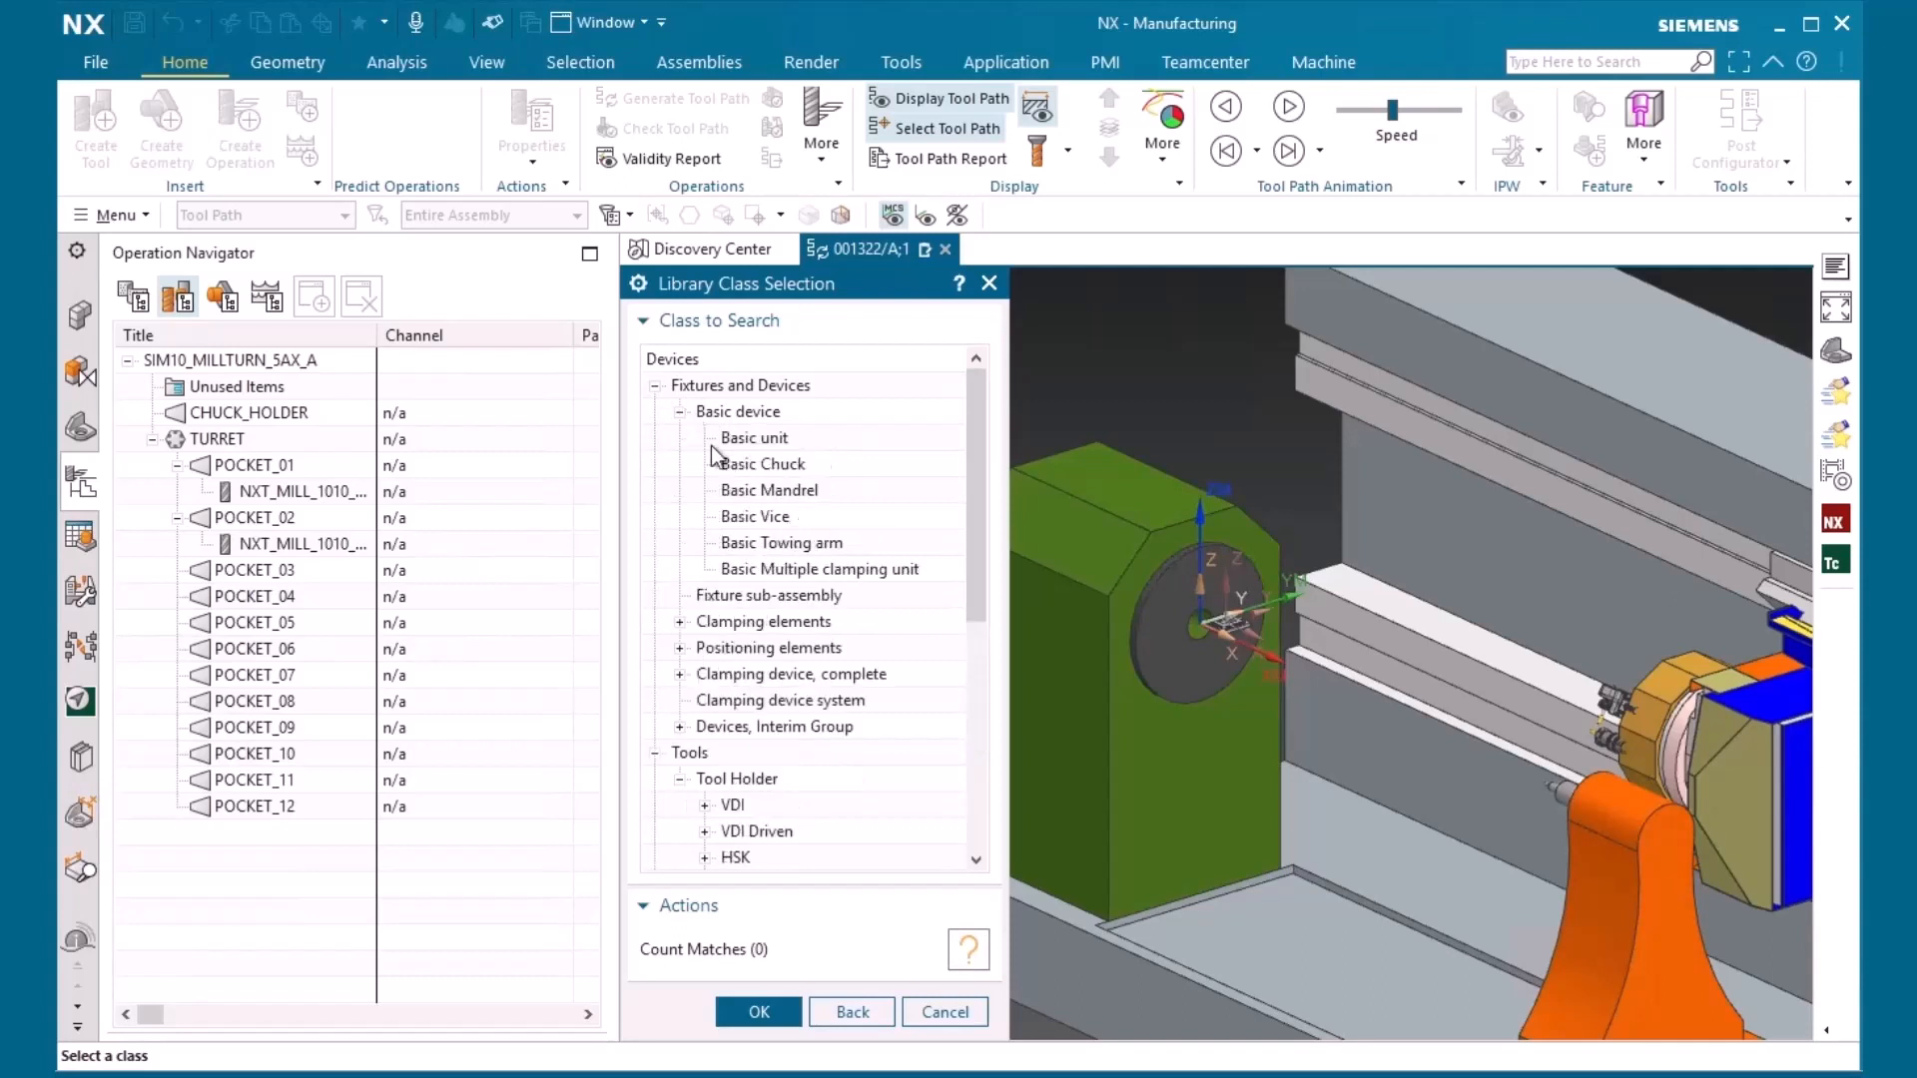
{"action": "left_click", "coordinate": [762, 465]}
{"action": "left_click", "coordinate": [967, 950]}
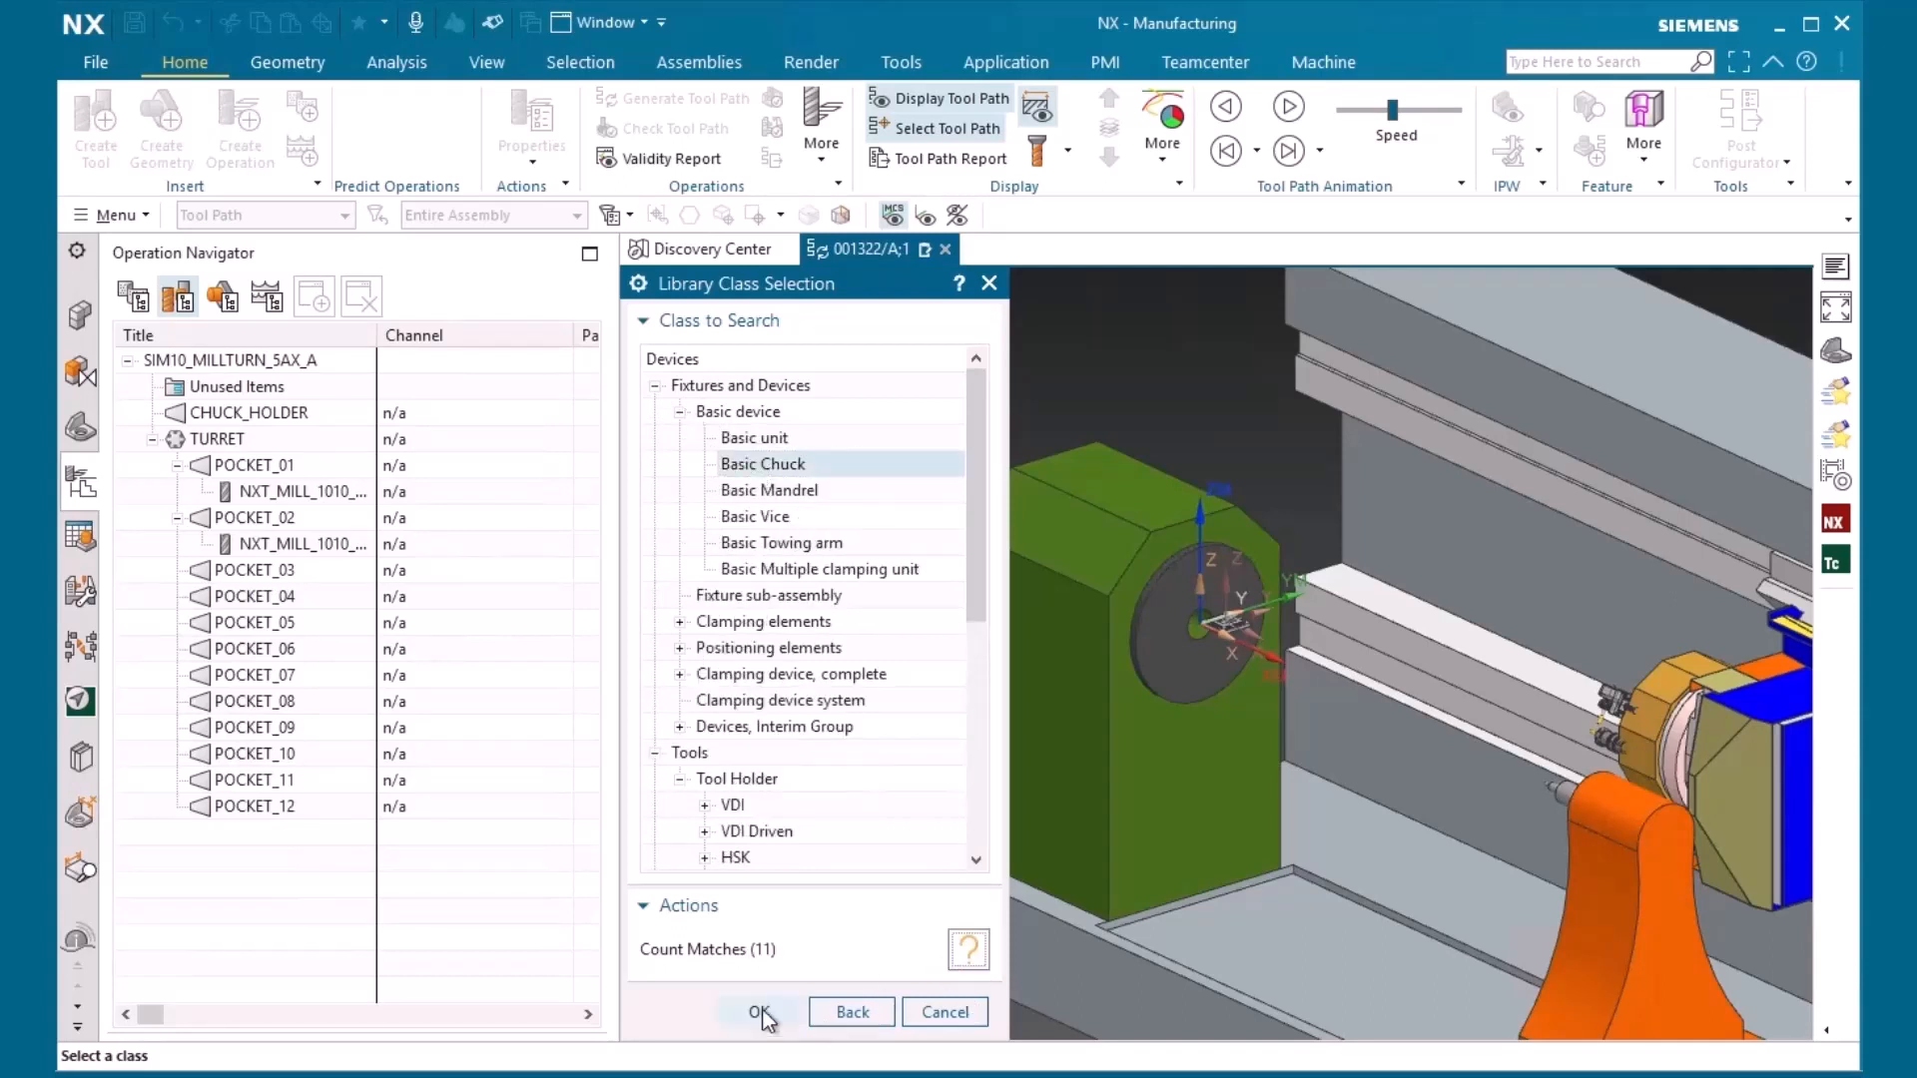
{"action": "left_click", "coordinate": [758, 1012]}
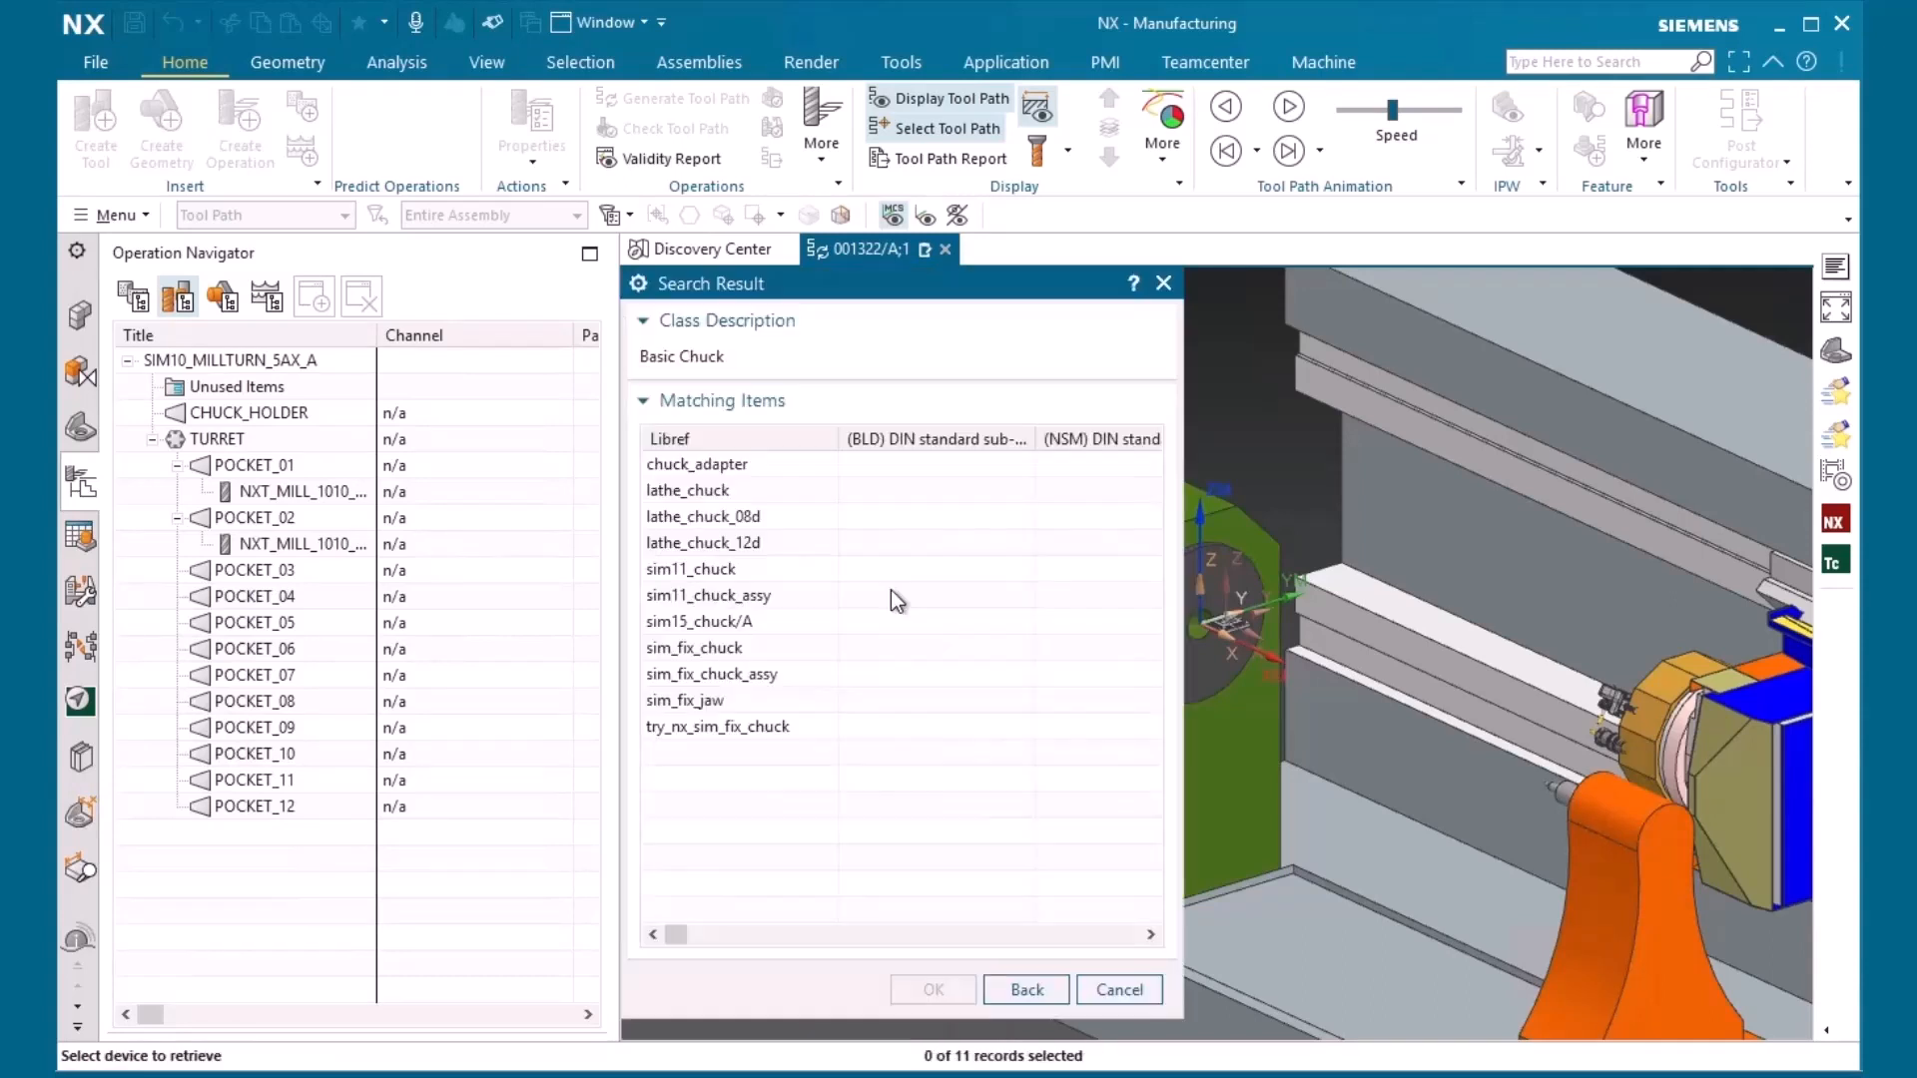
{"action": "left_click", "coordinate": [726, 629]}
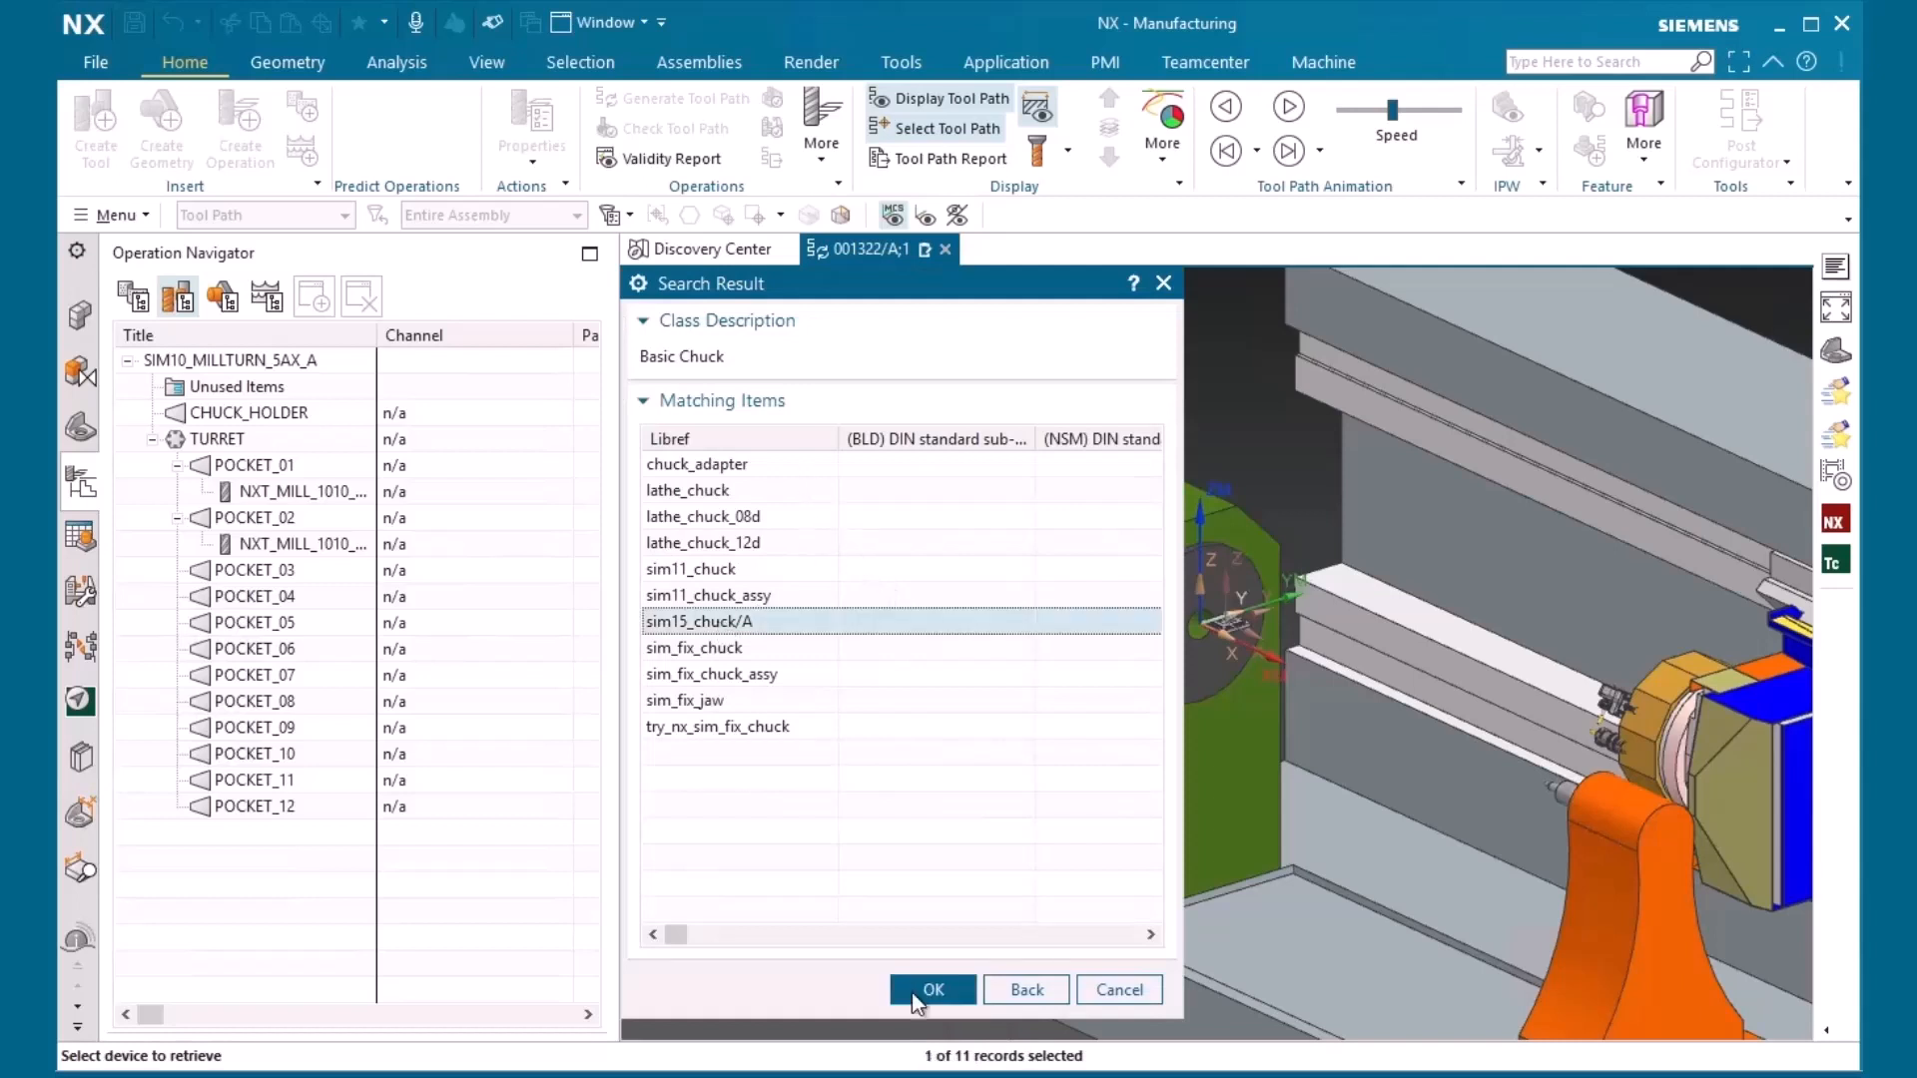
{"action": "left_click", "coordinate": [932, 989]}
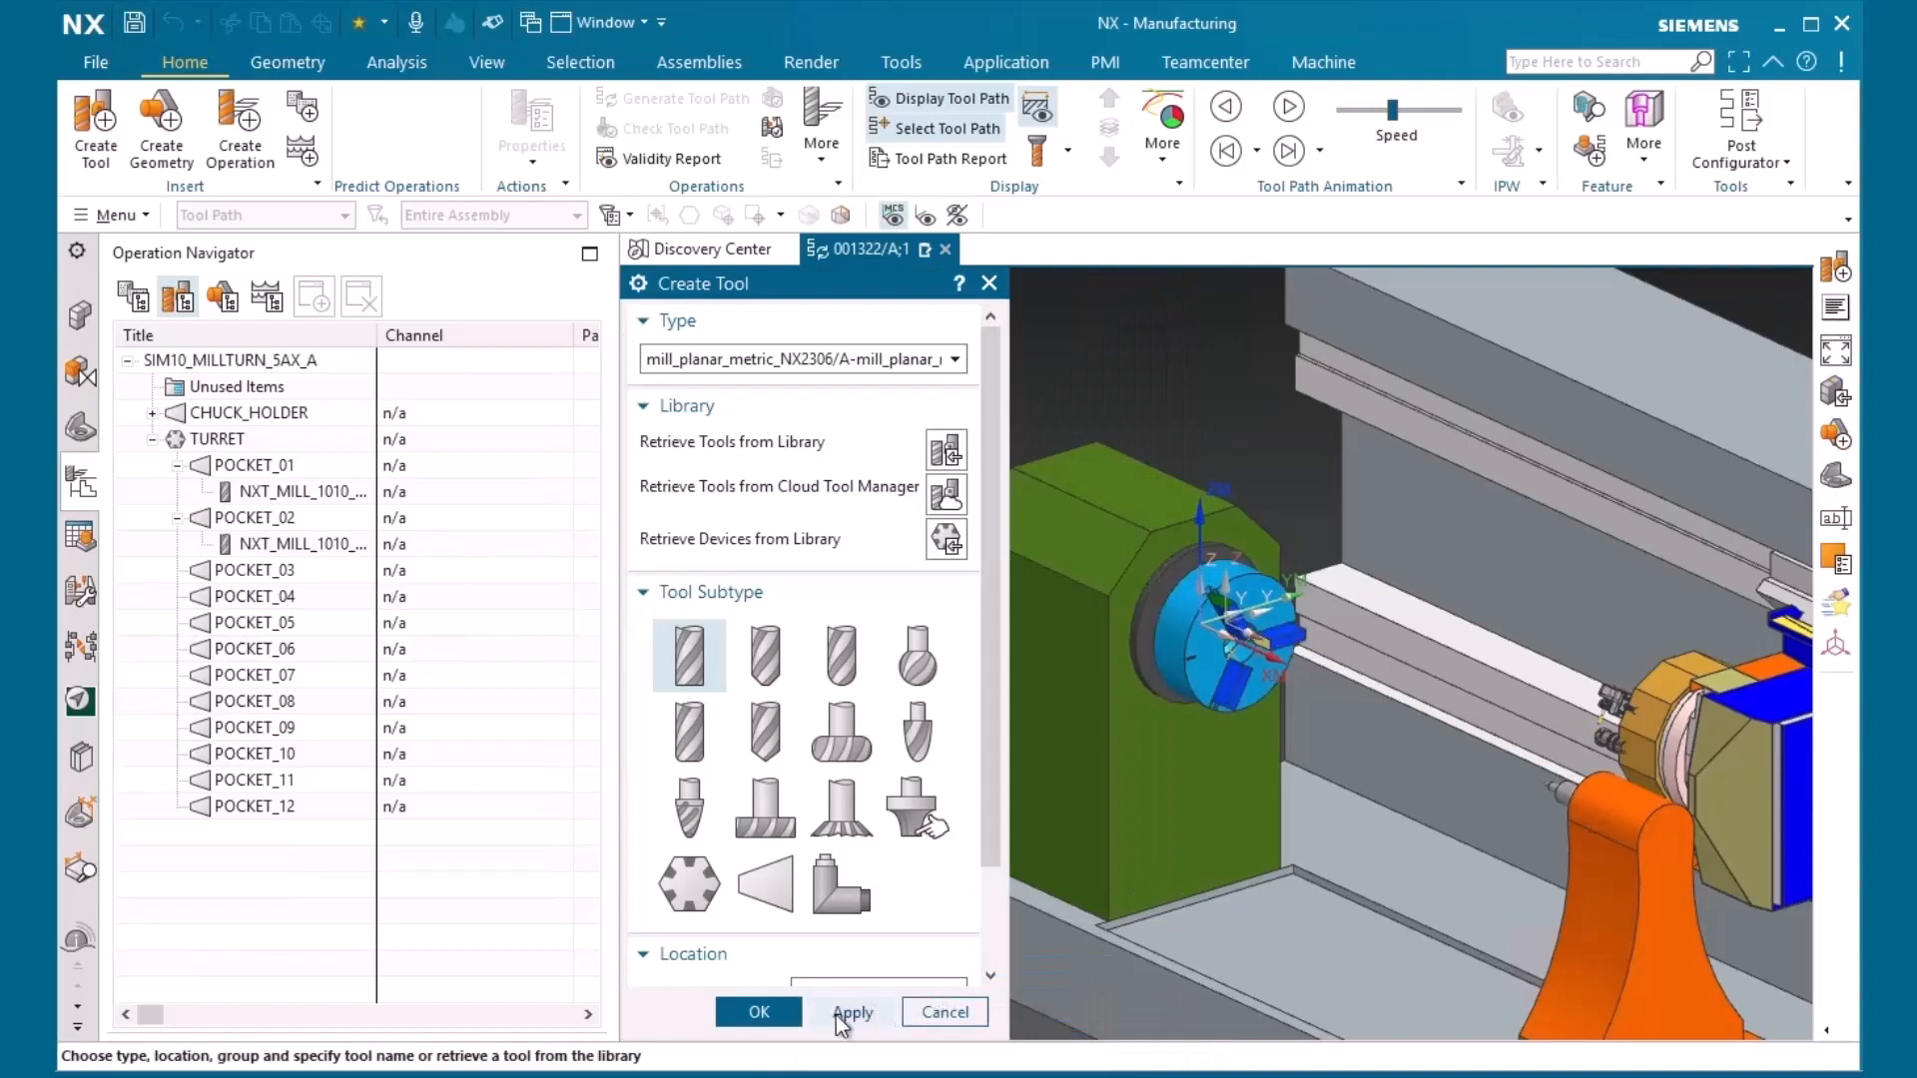
{"action": "left_click", "coordinate": [757, 1013]}
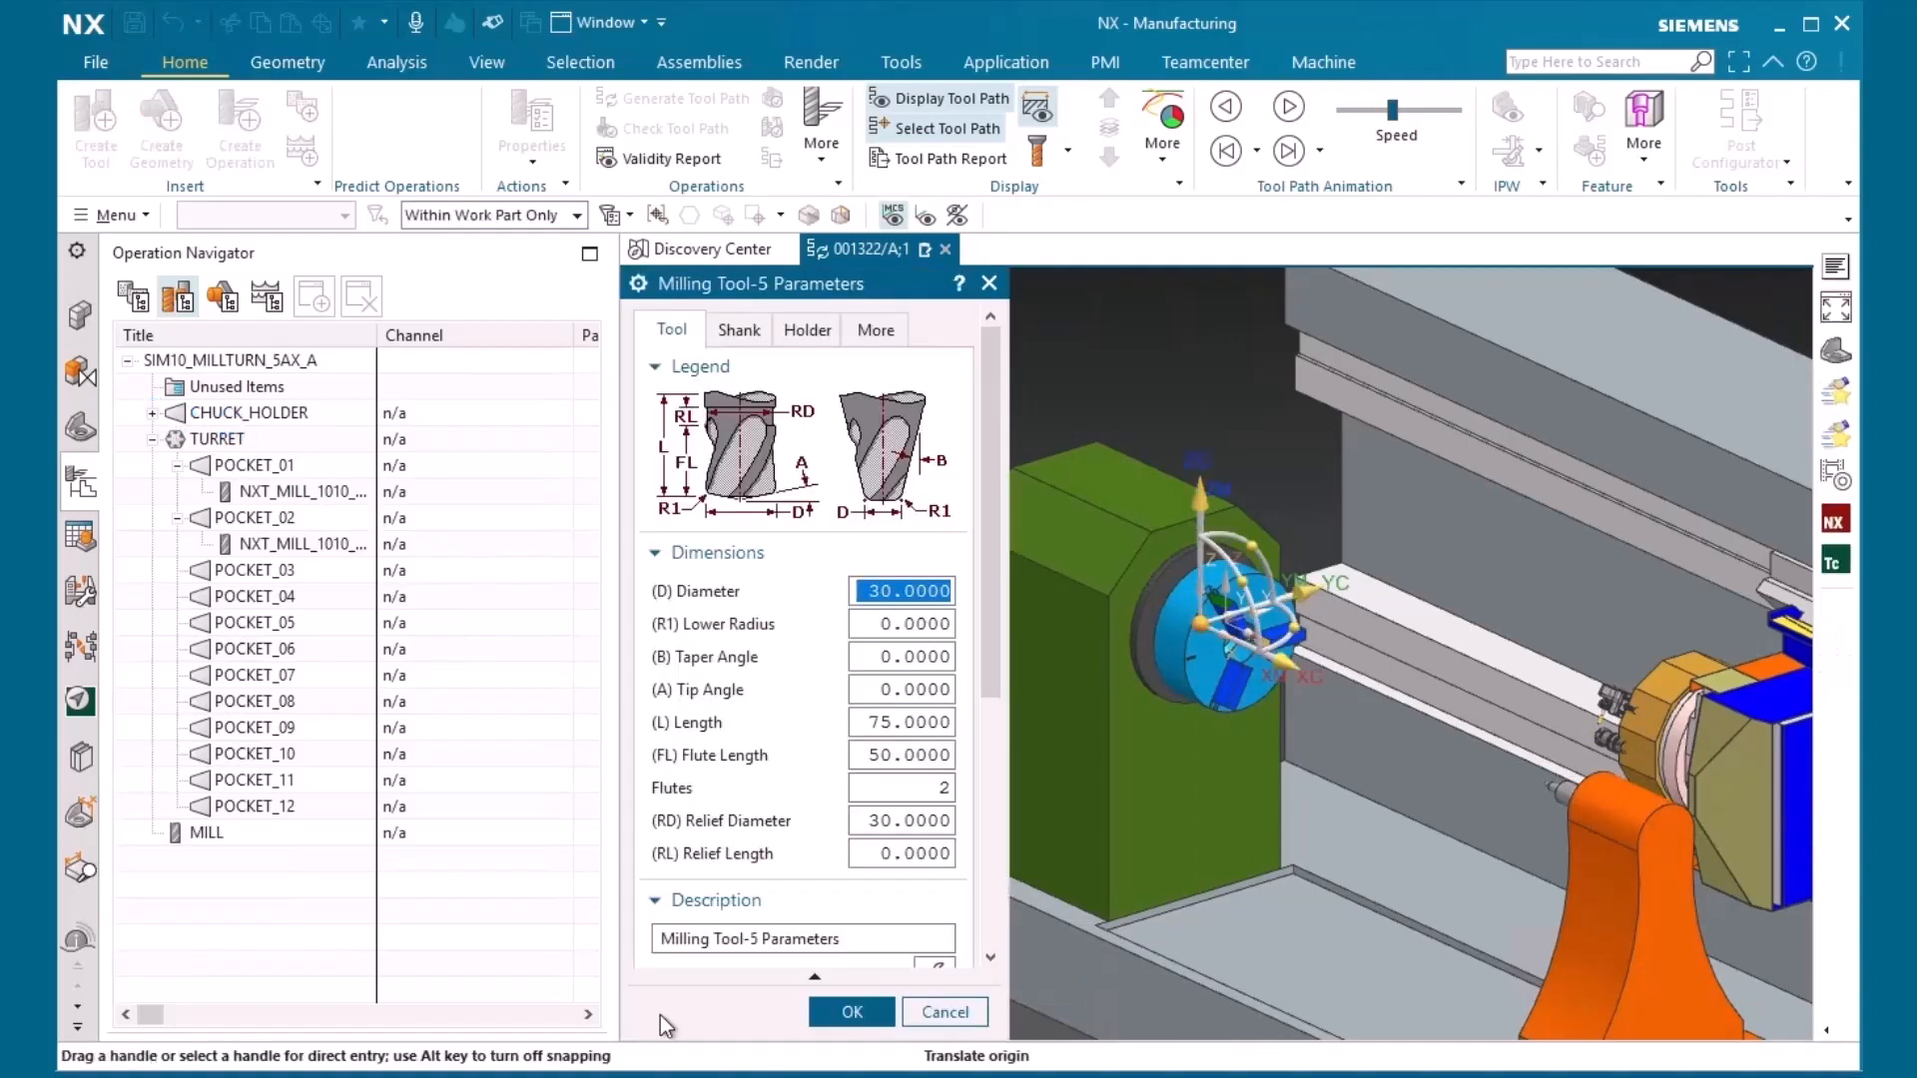
{"action": "left_click", "coordinate": [939, 1017]}
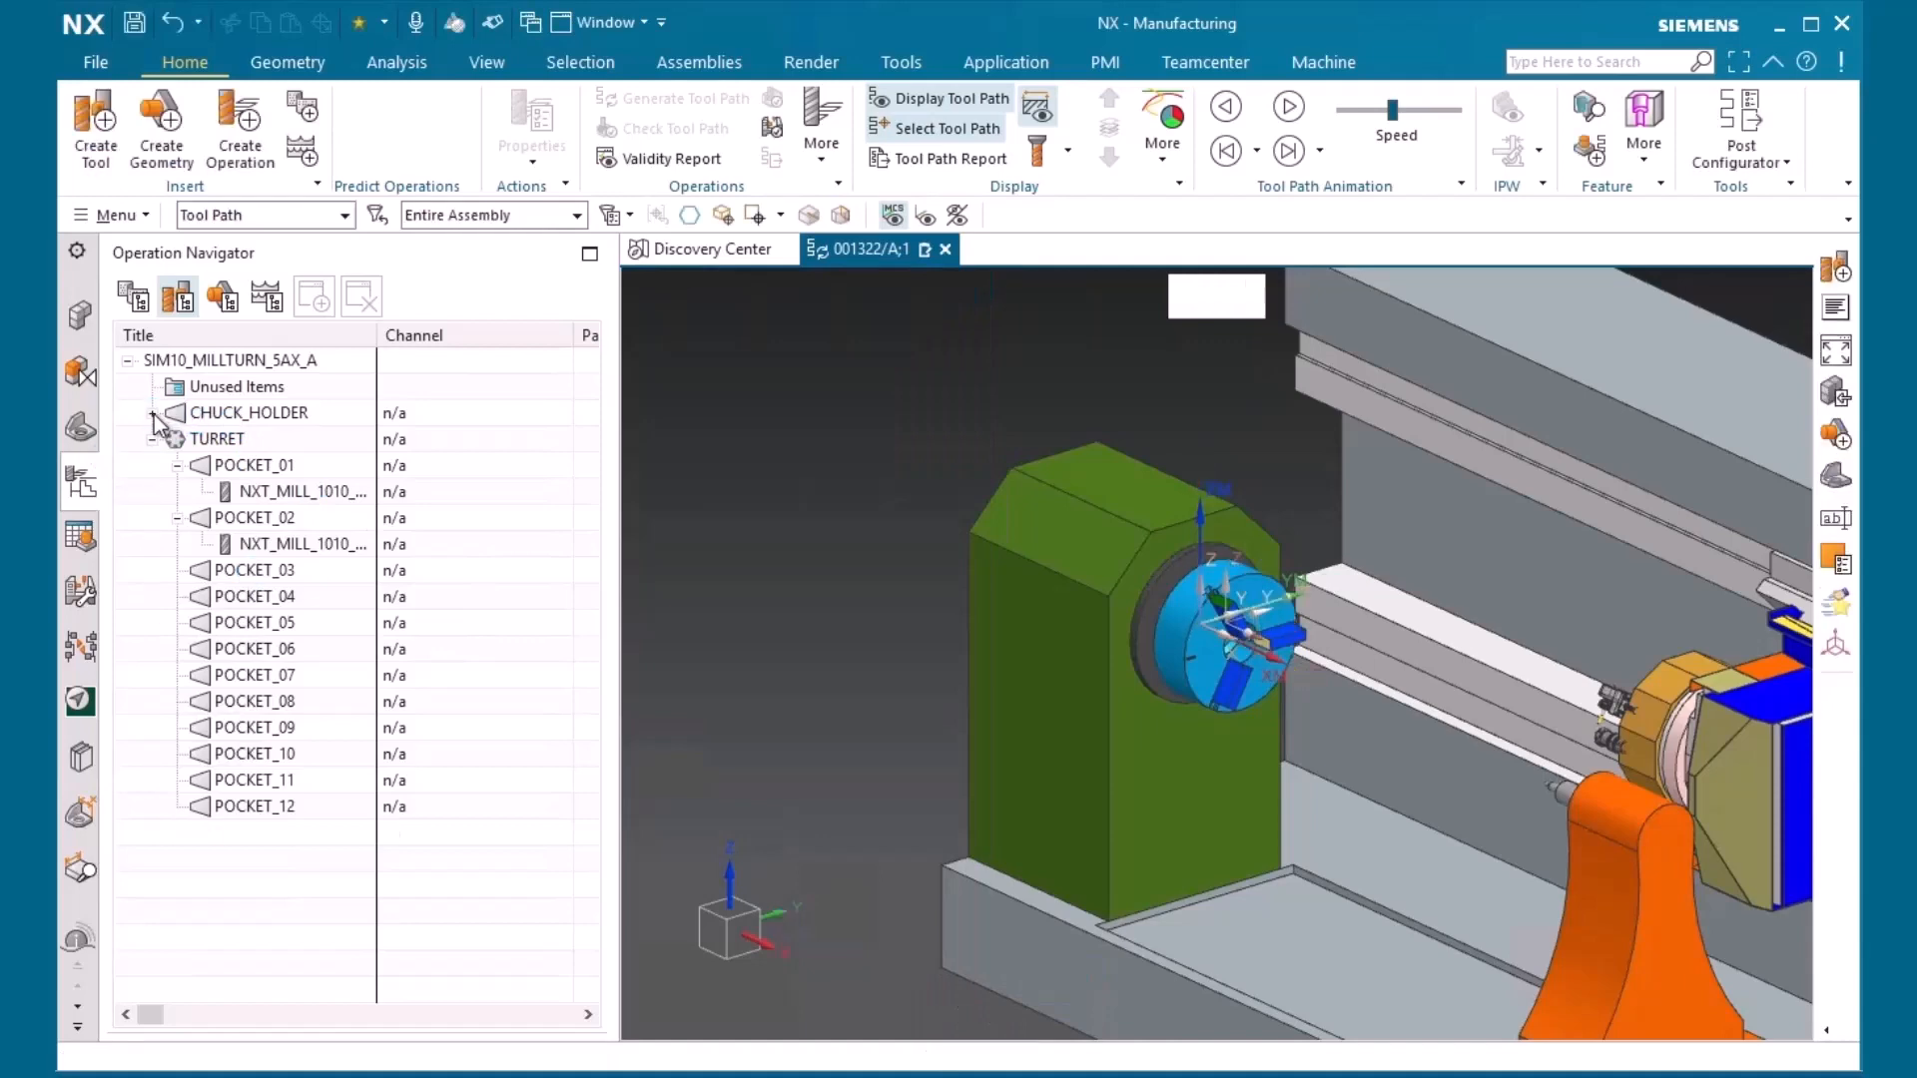
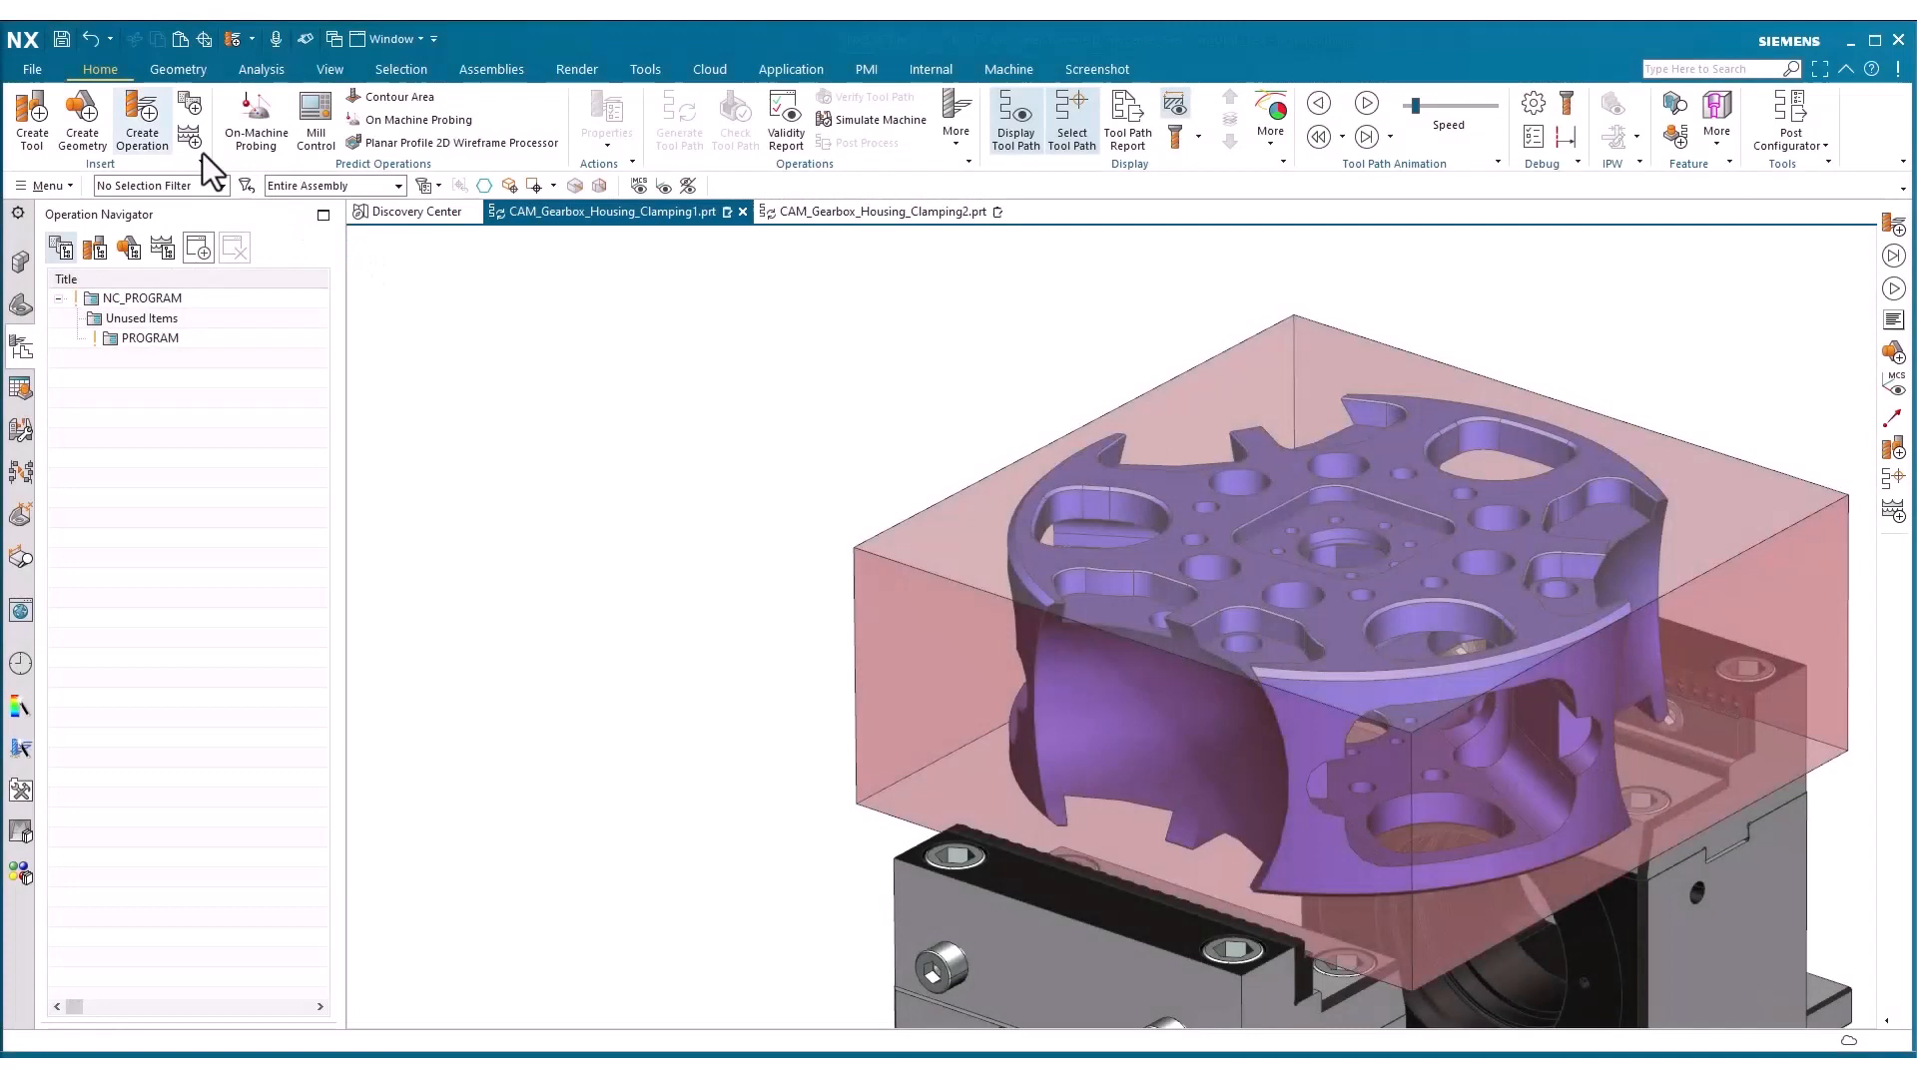
Create an On-Machine Probing operation in PROGRAM with PROBE_DIA6 and specify the blank's top face as its probing geometry
{"action": "left_click", "coordinate": [142, 118]}
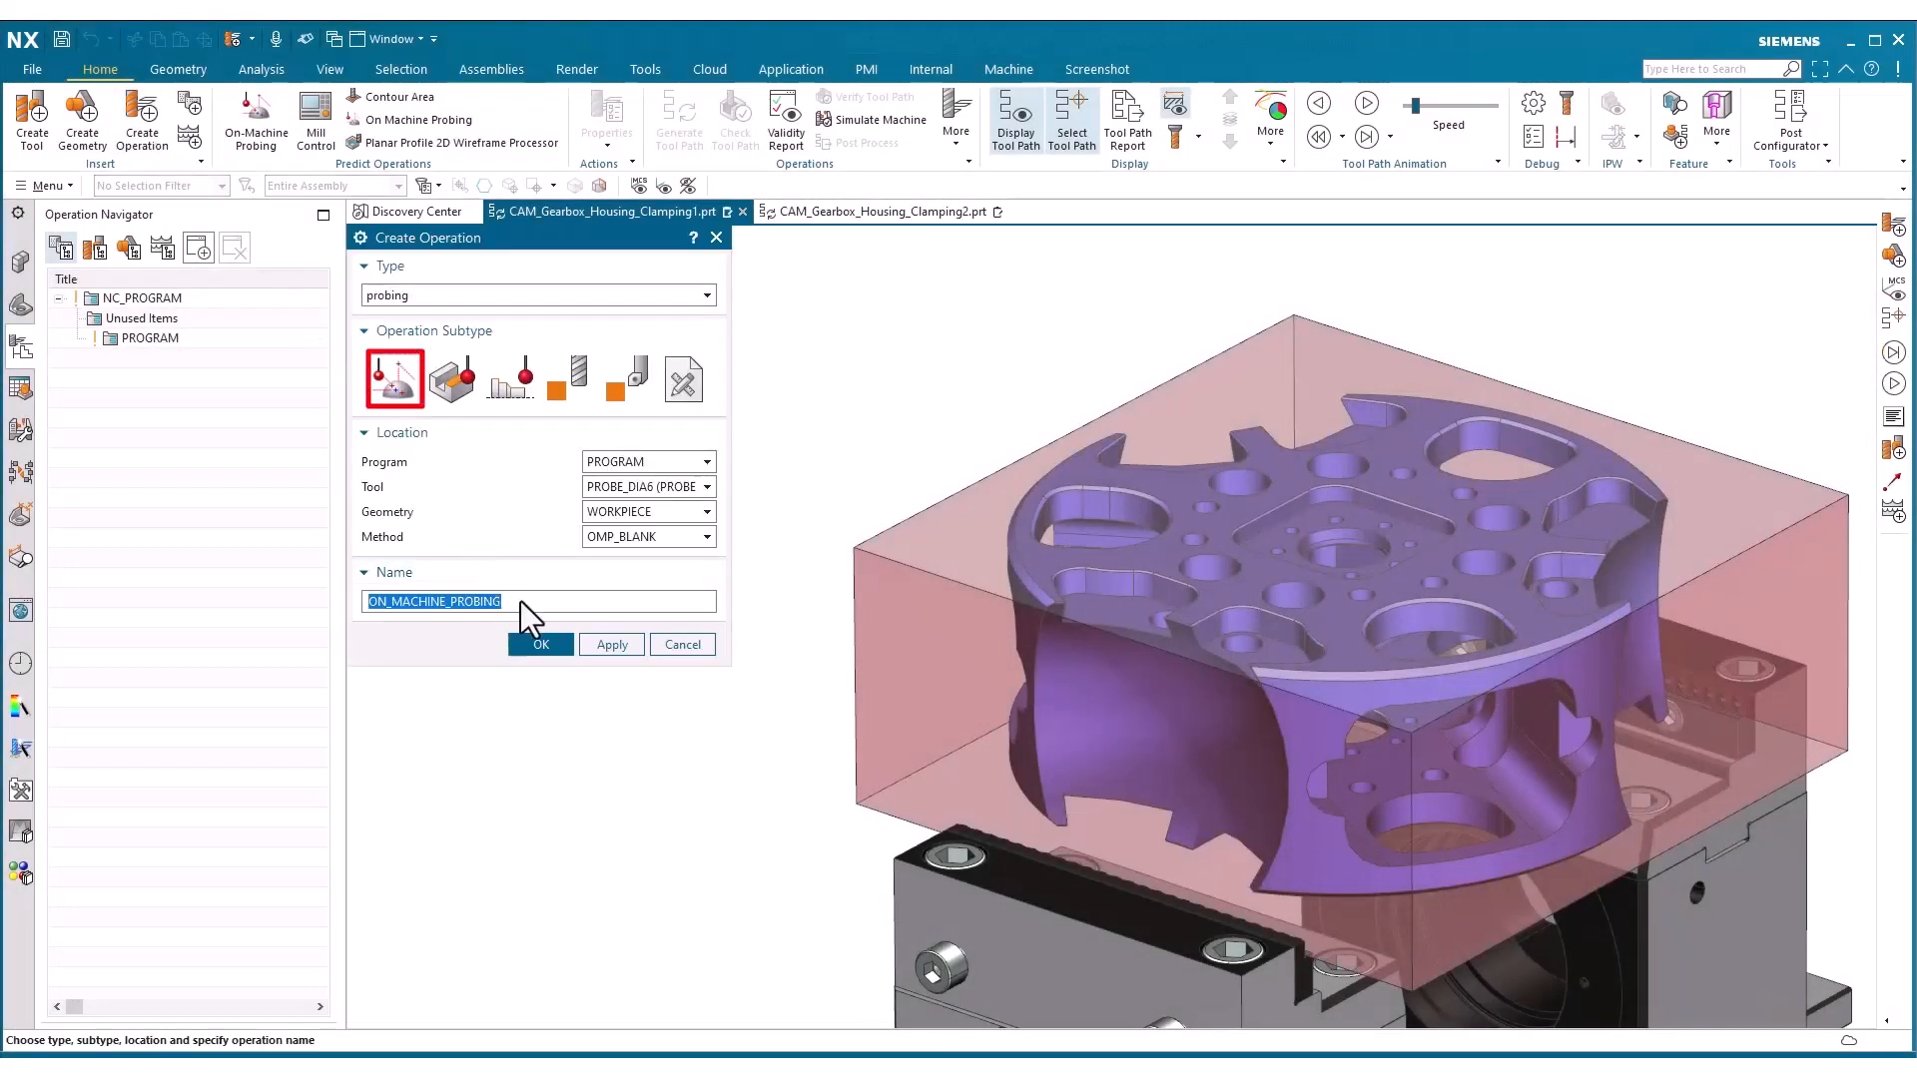
{"action": "left_click", "coordinate": [553, 646]}
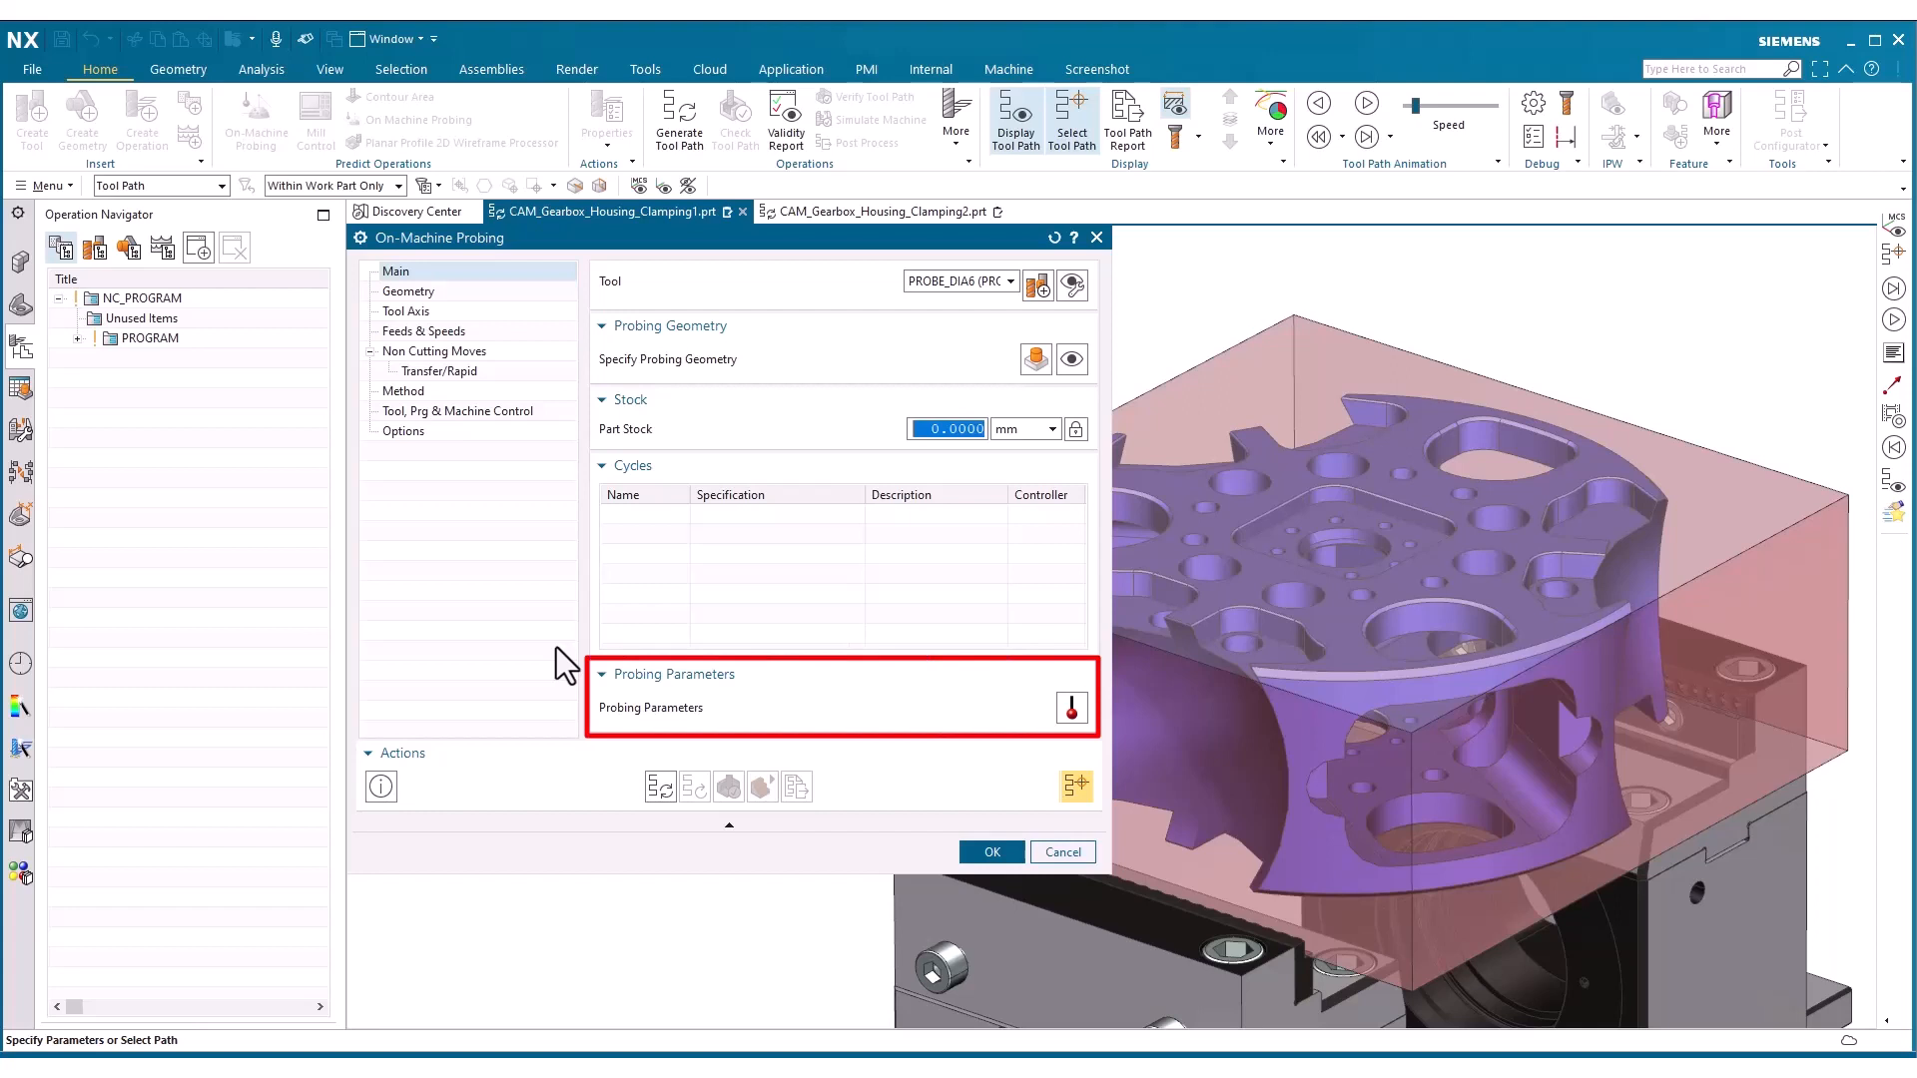
{"action": "left_click", "coordinate": [1033, 363]}
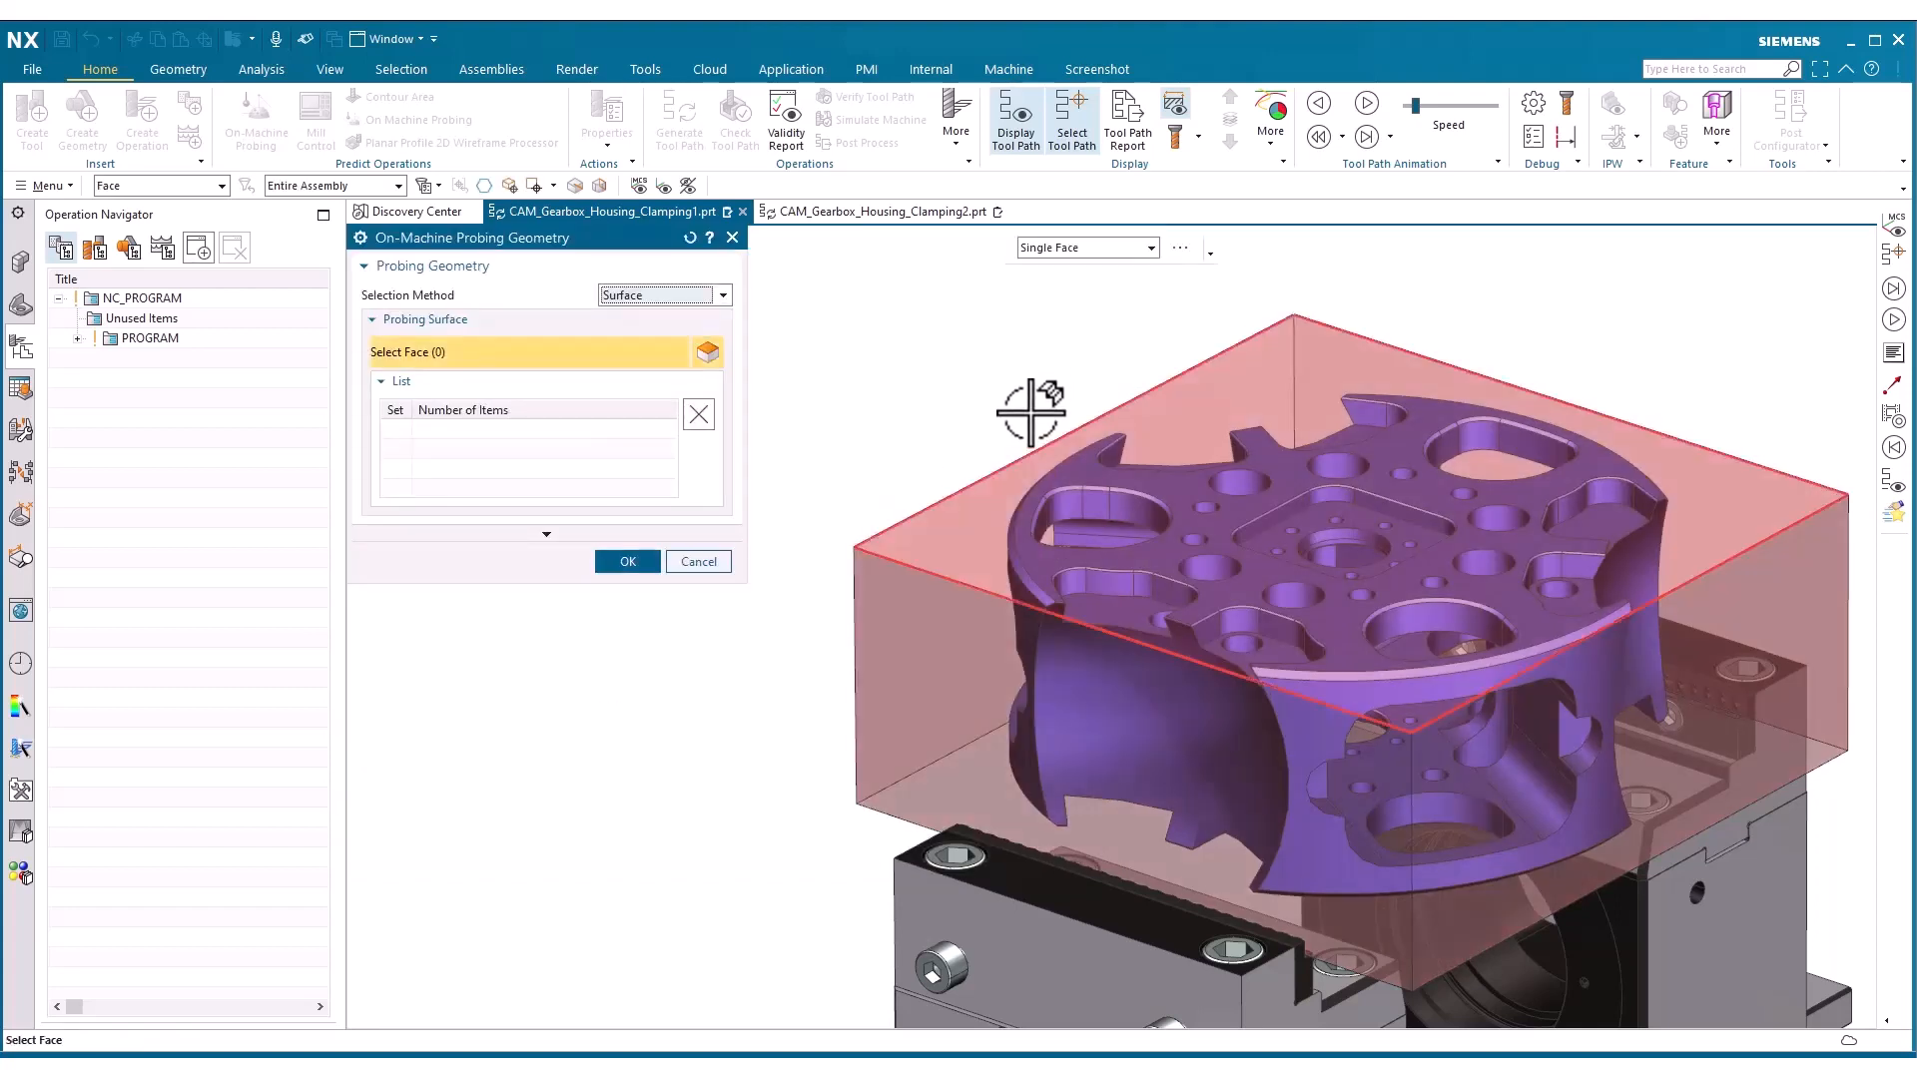
{"action": "left_click", "coordinate": [1025, 477]}
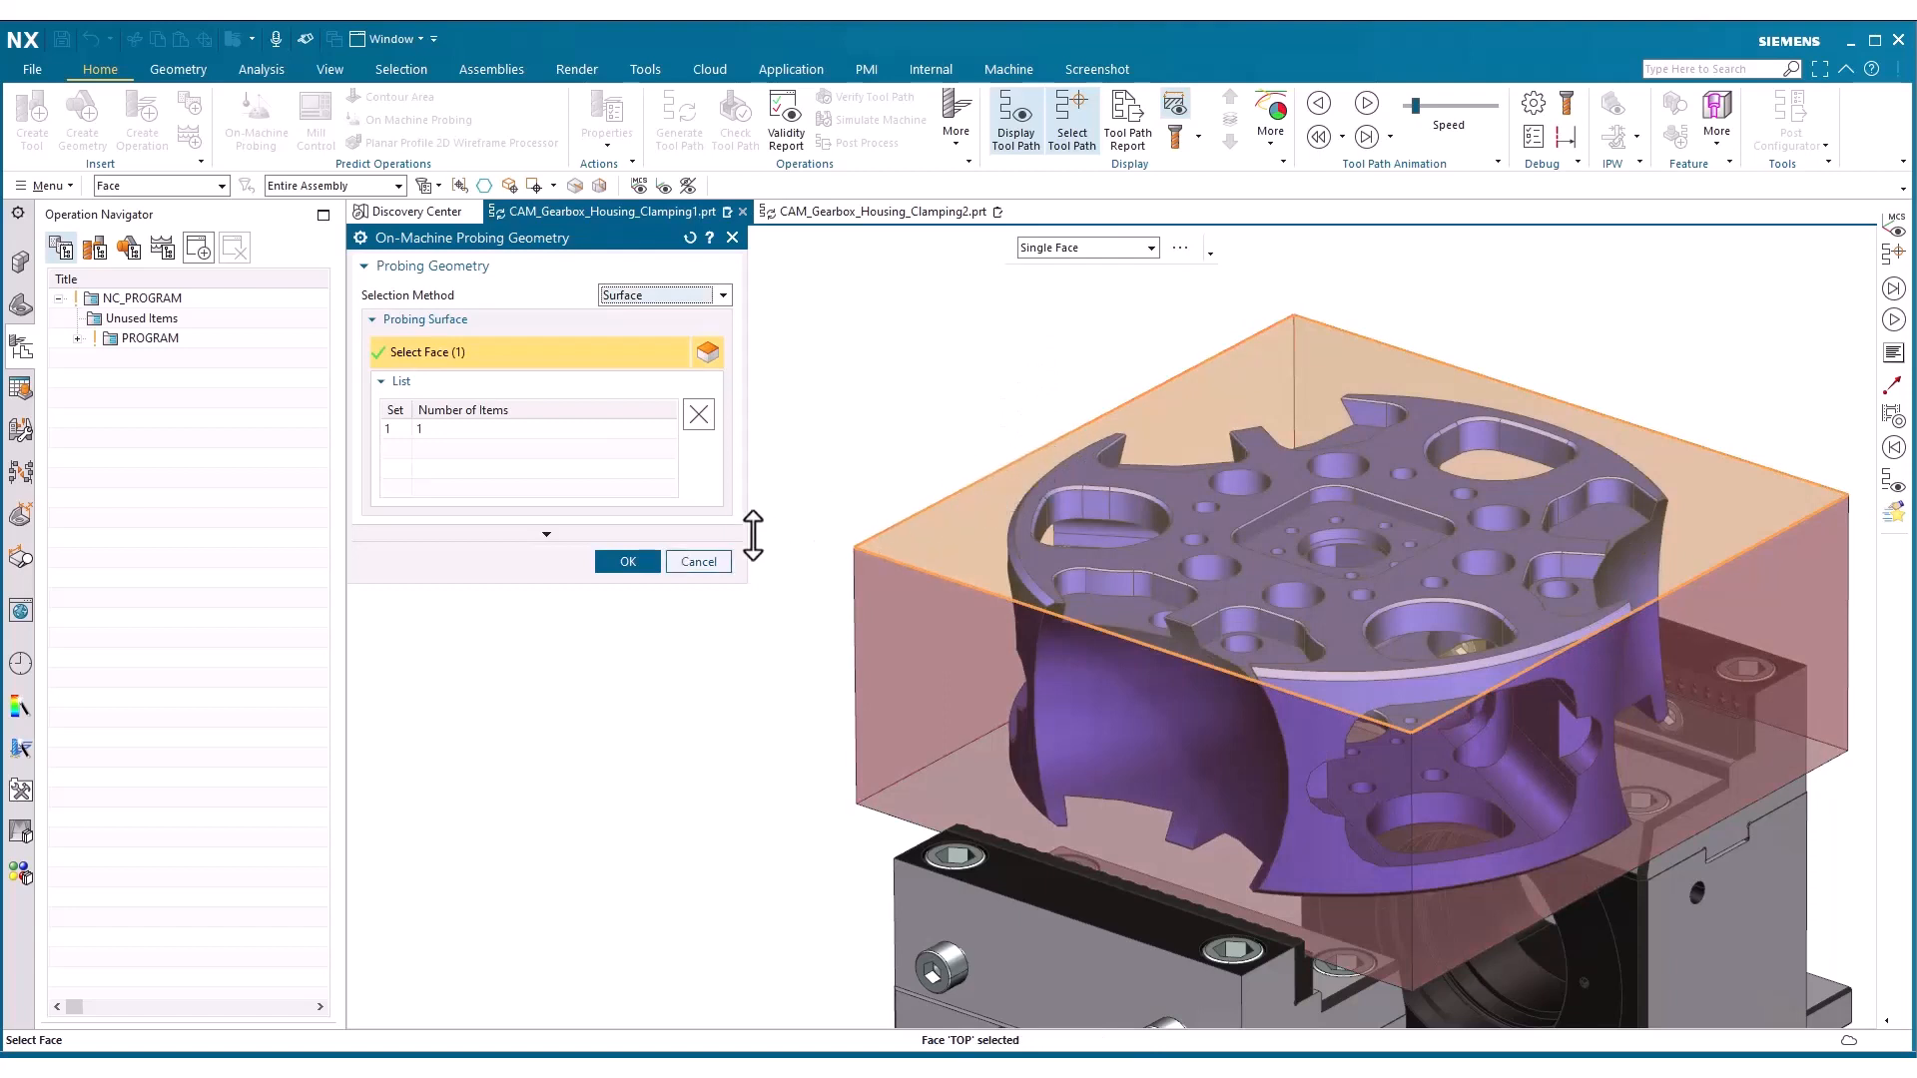
{"action": "left_click", "coordinate": [607, 567]}
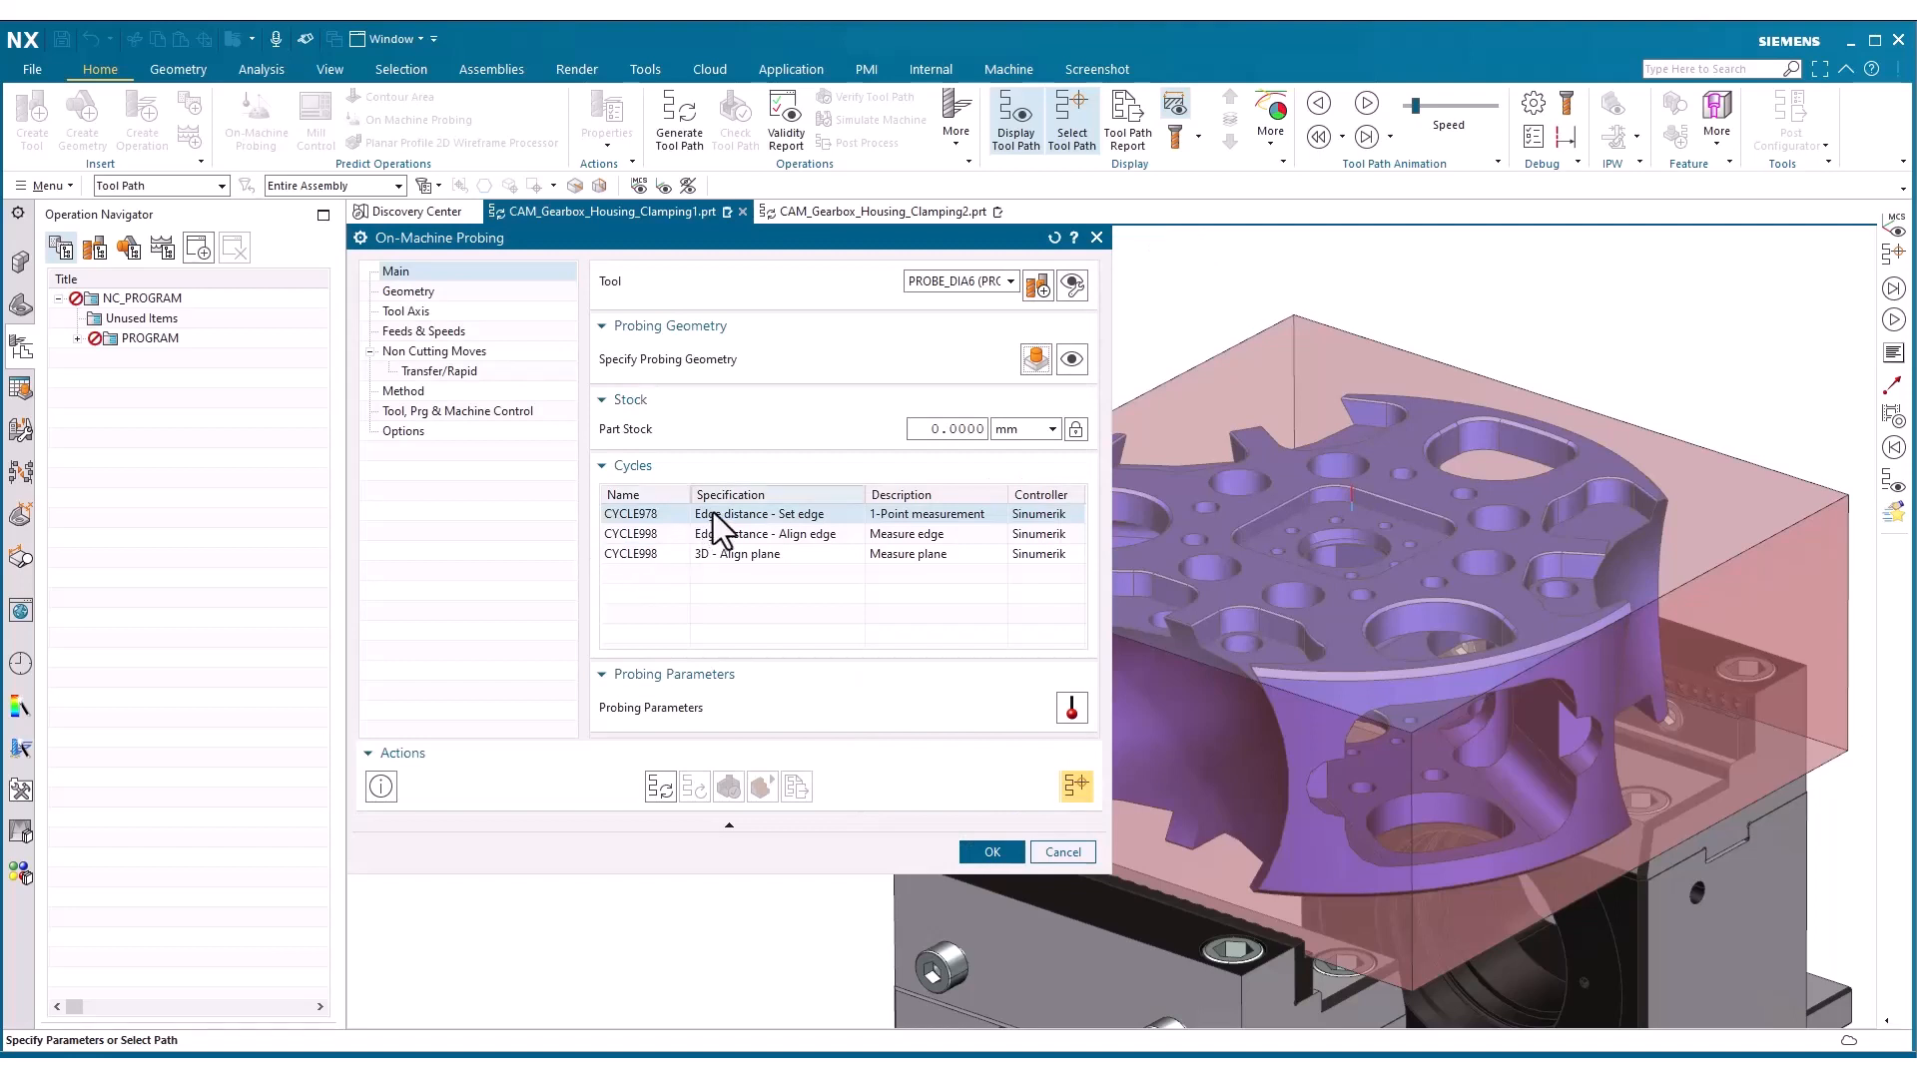
Configure CYCLE978 with a measurement point near the top face's right corner and DFA 10, and generate and step through its tool path
{"action": "mouse_move", "coordinate": [713, 513]}
{"action": "mouse_move", "coordinate": [710, 553]}
{"action": "left_click", "coordinate": [1070, 711]}
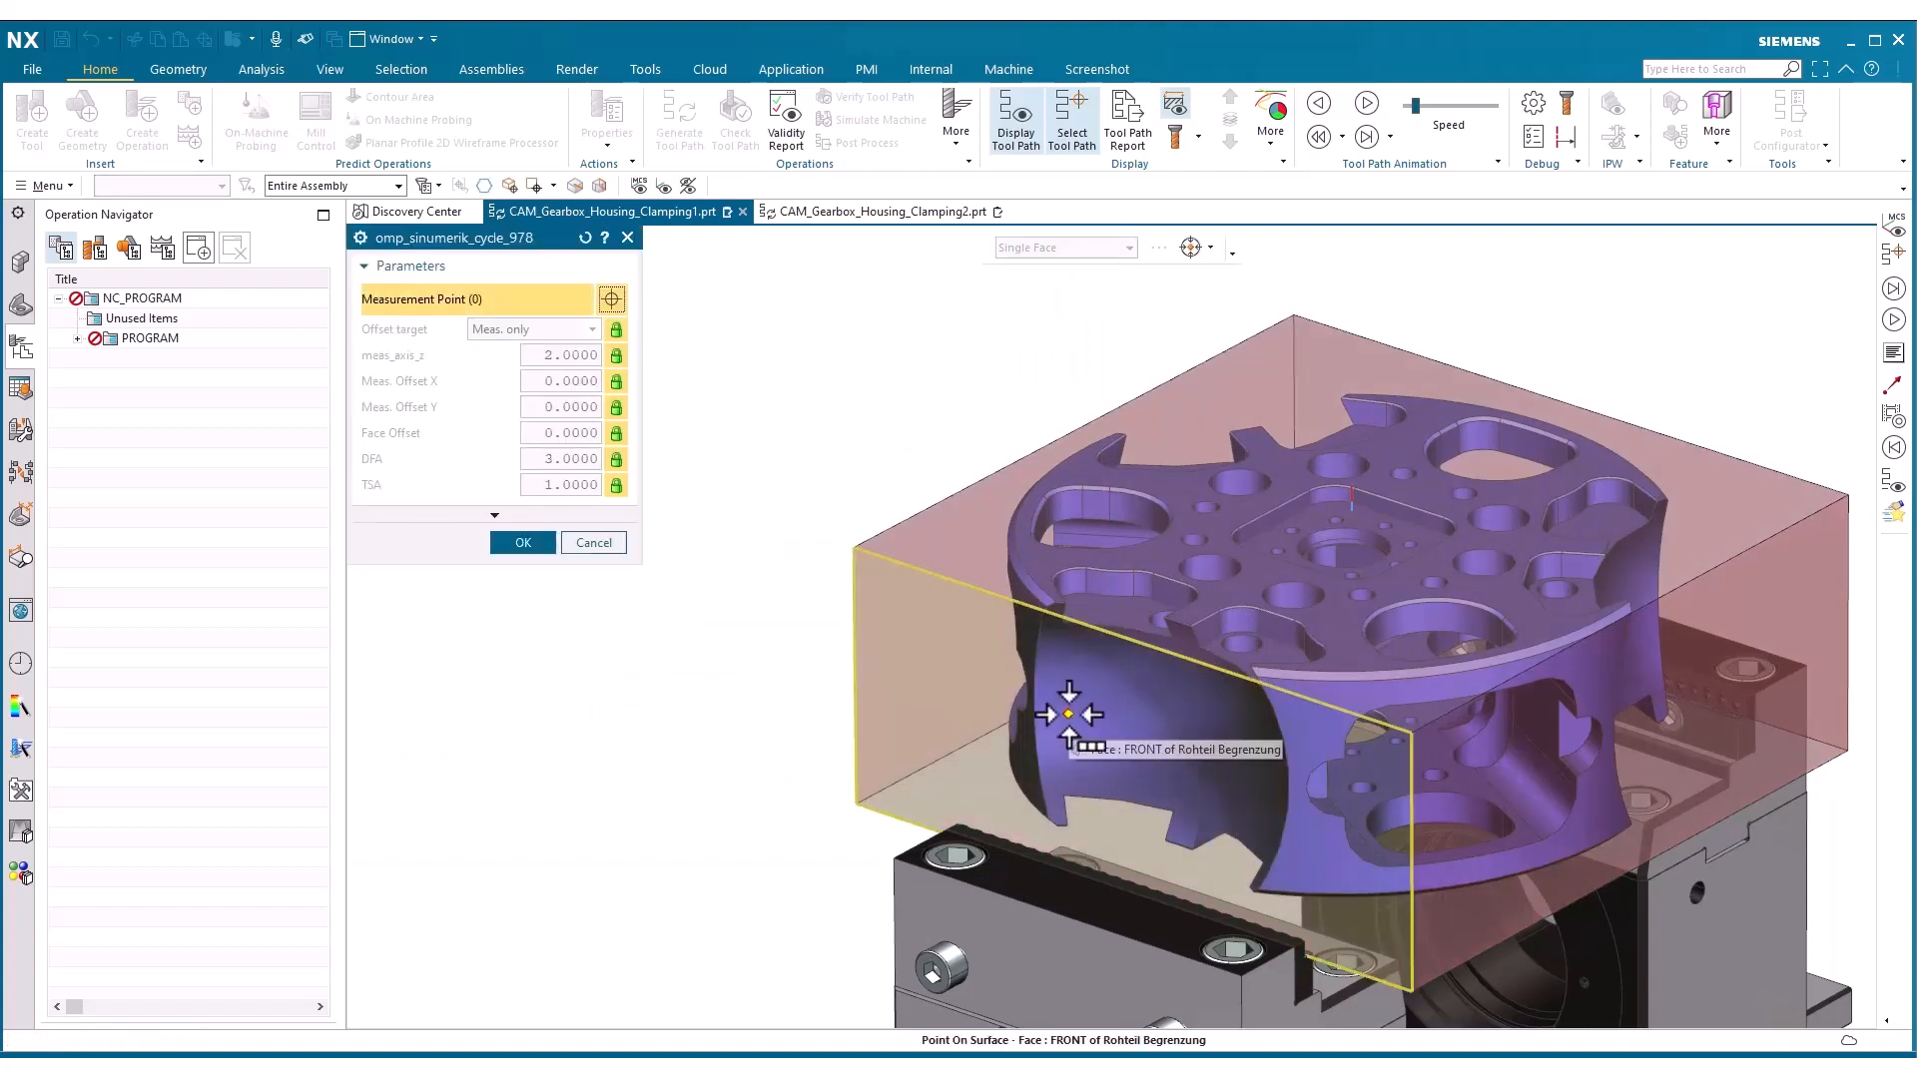
{"action": "left_click", "coordinate": [1706, 515]}
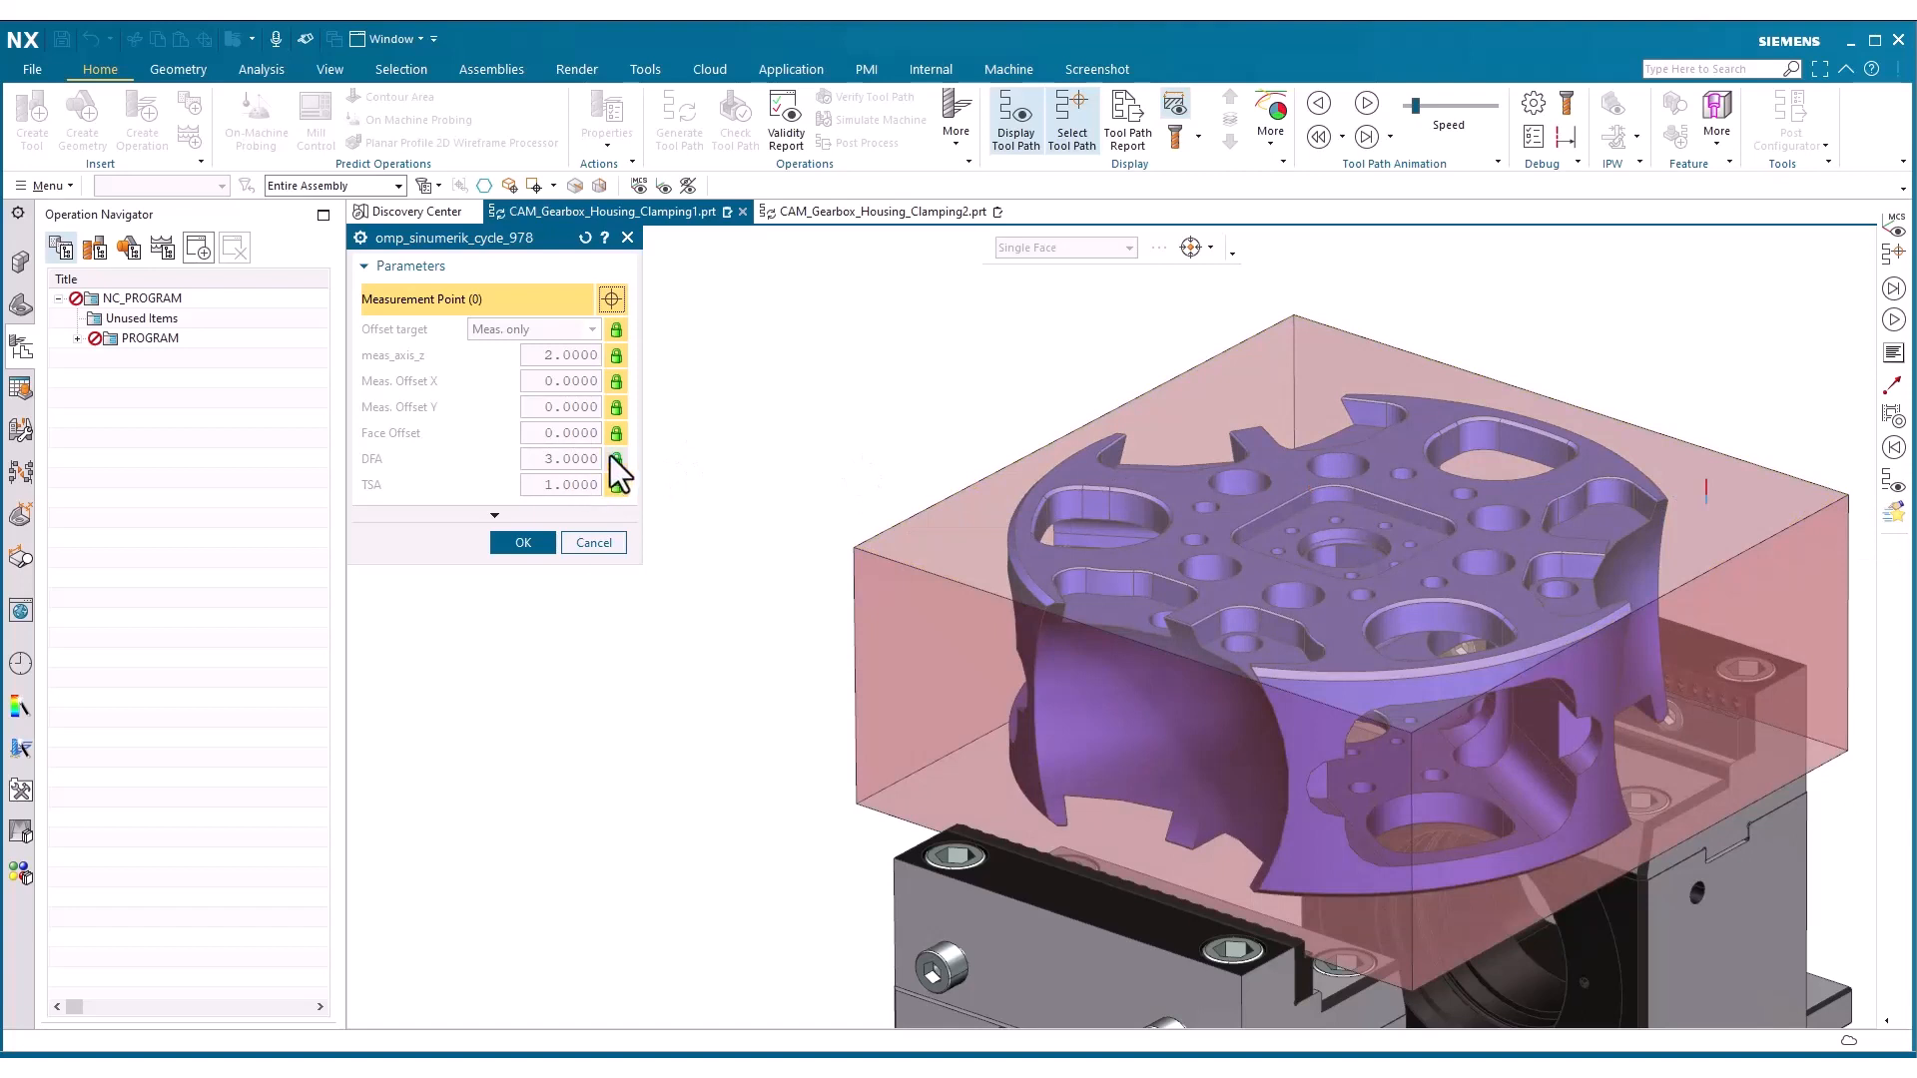
{"action": "left_click", "coordinate": [608, 458]}
{"action": "double_click", "coordinate": [556, 459]}
{"action": "type", "text": "10"}
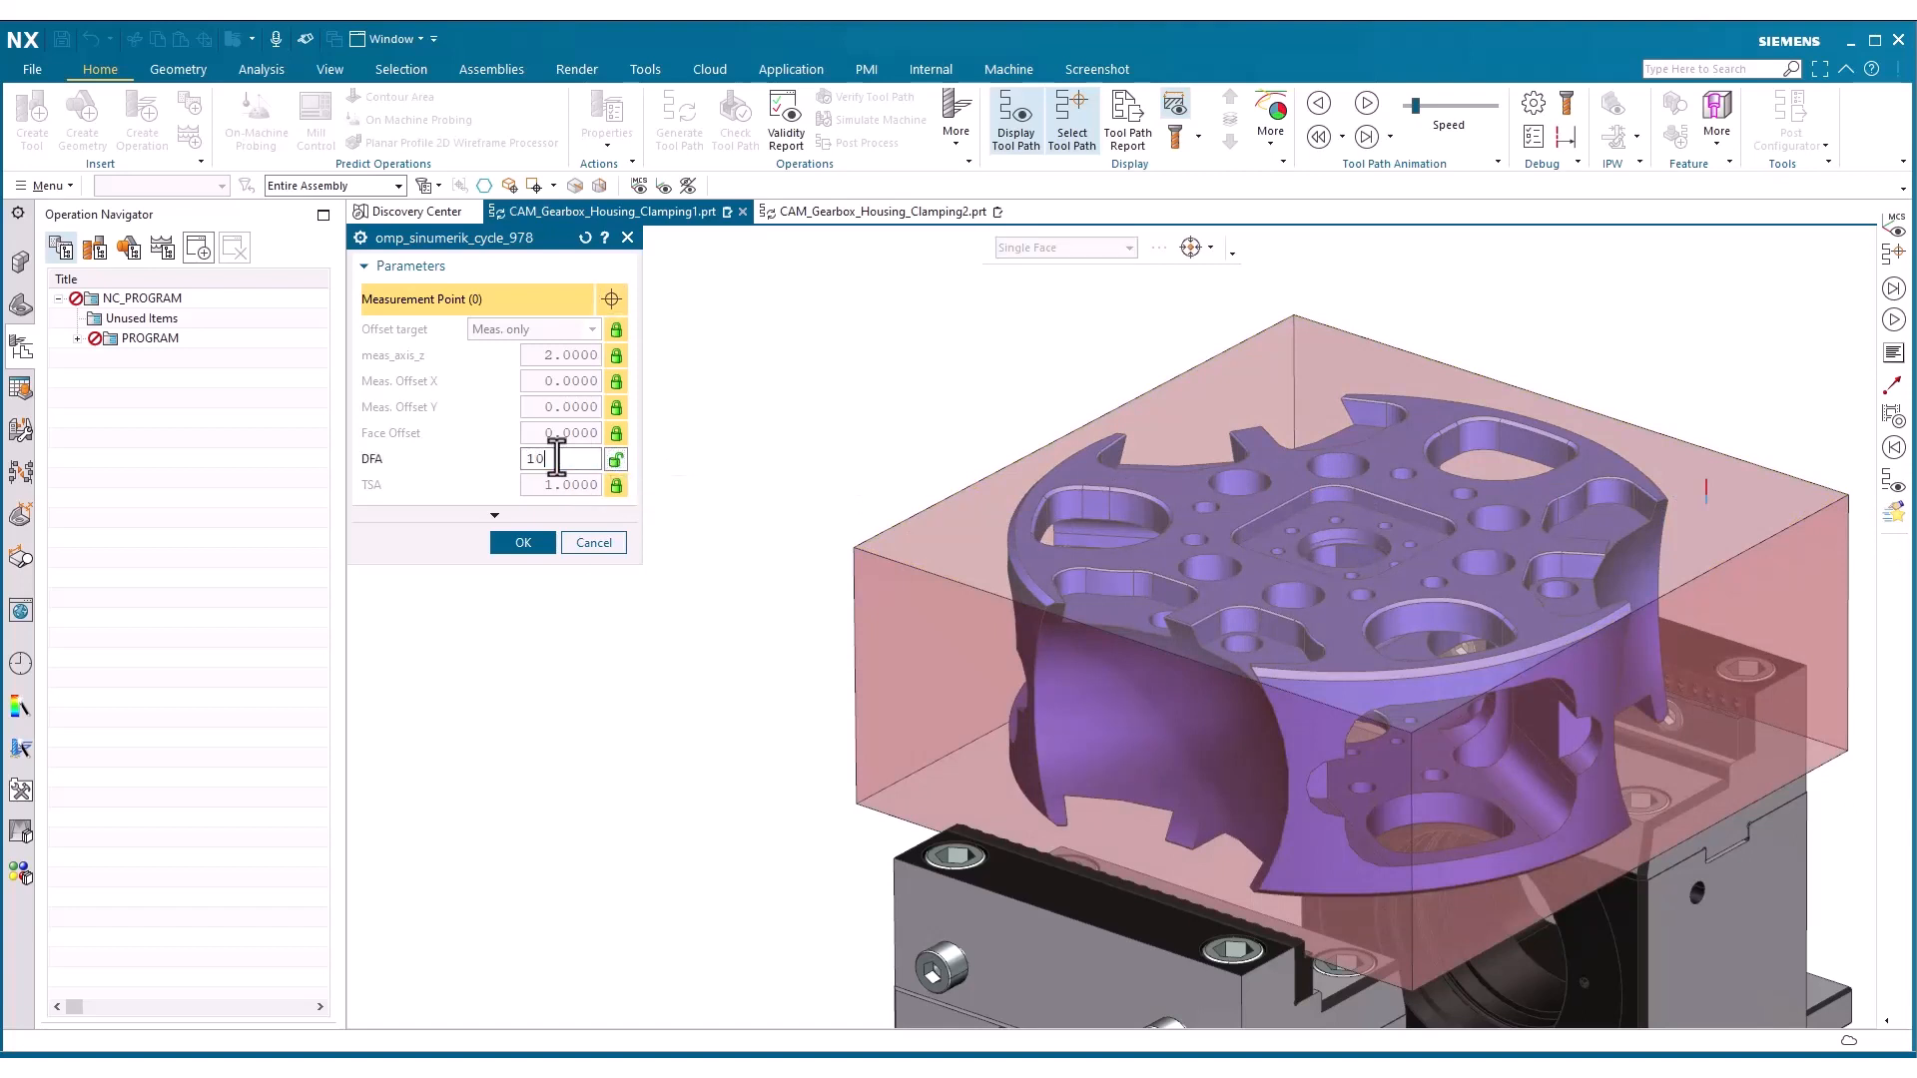
{"action": "key", "text": "Return"}
{"action": "left_click", "coordinate": [520, 542]}
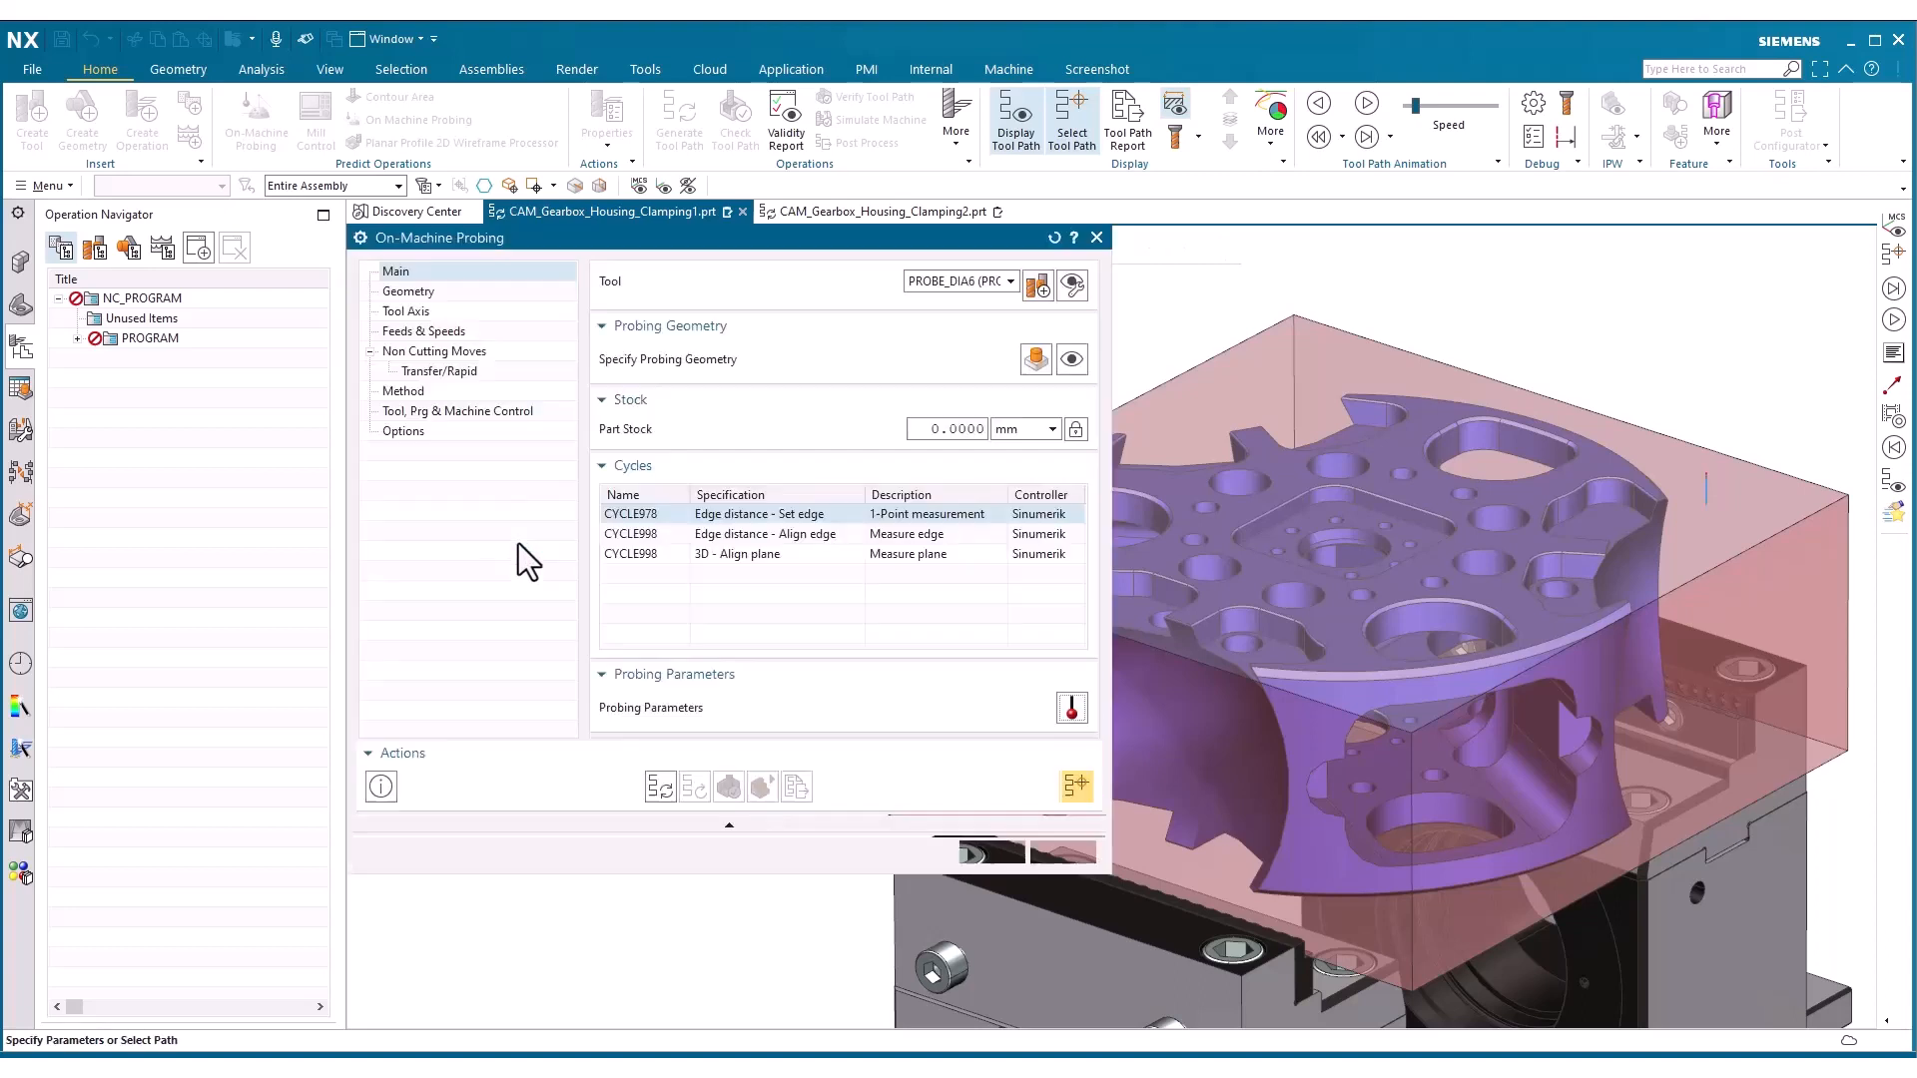
{"action": "left_click", "coordinate": [660, 787]}
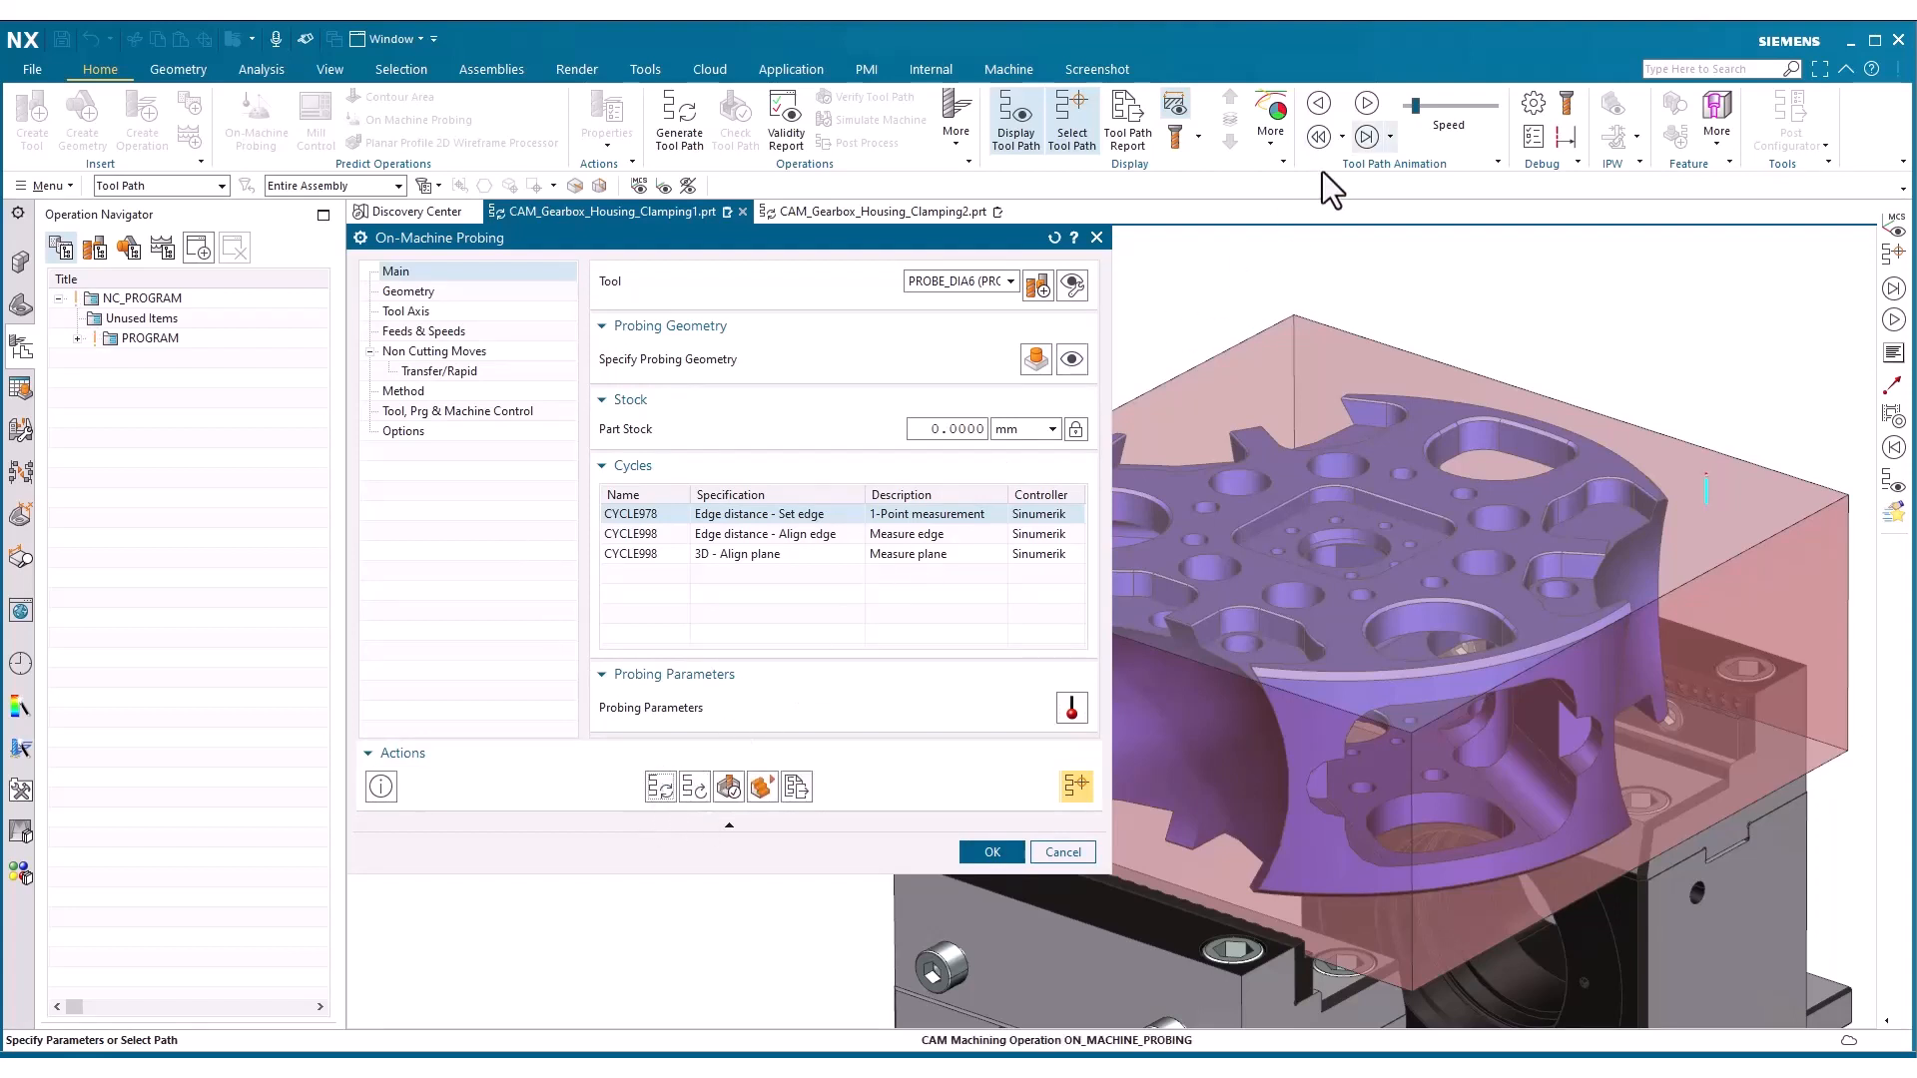
{"action": "left_click", "coordinate": [1366, 135]}
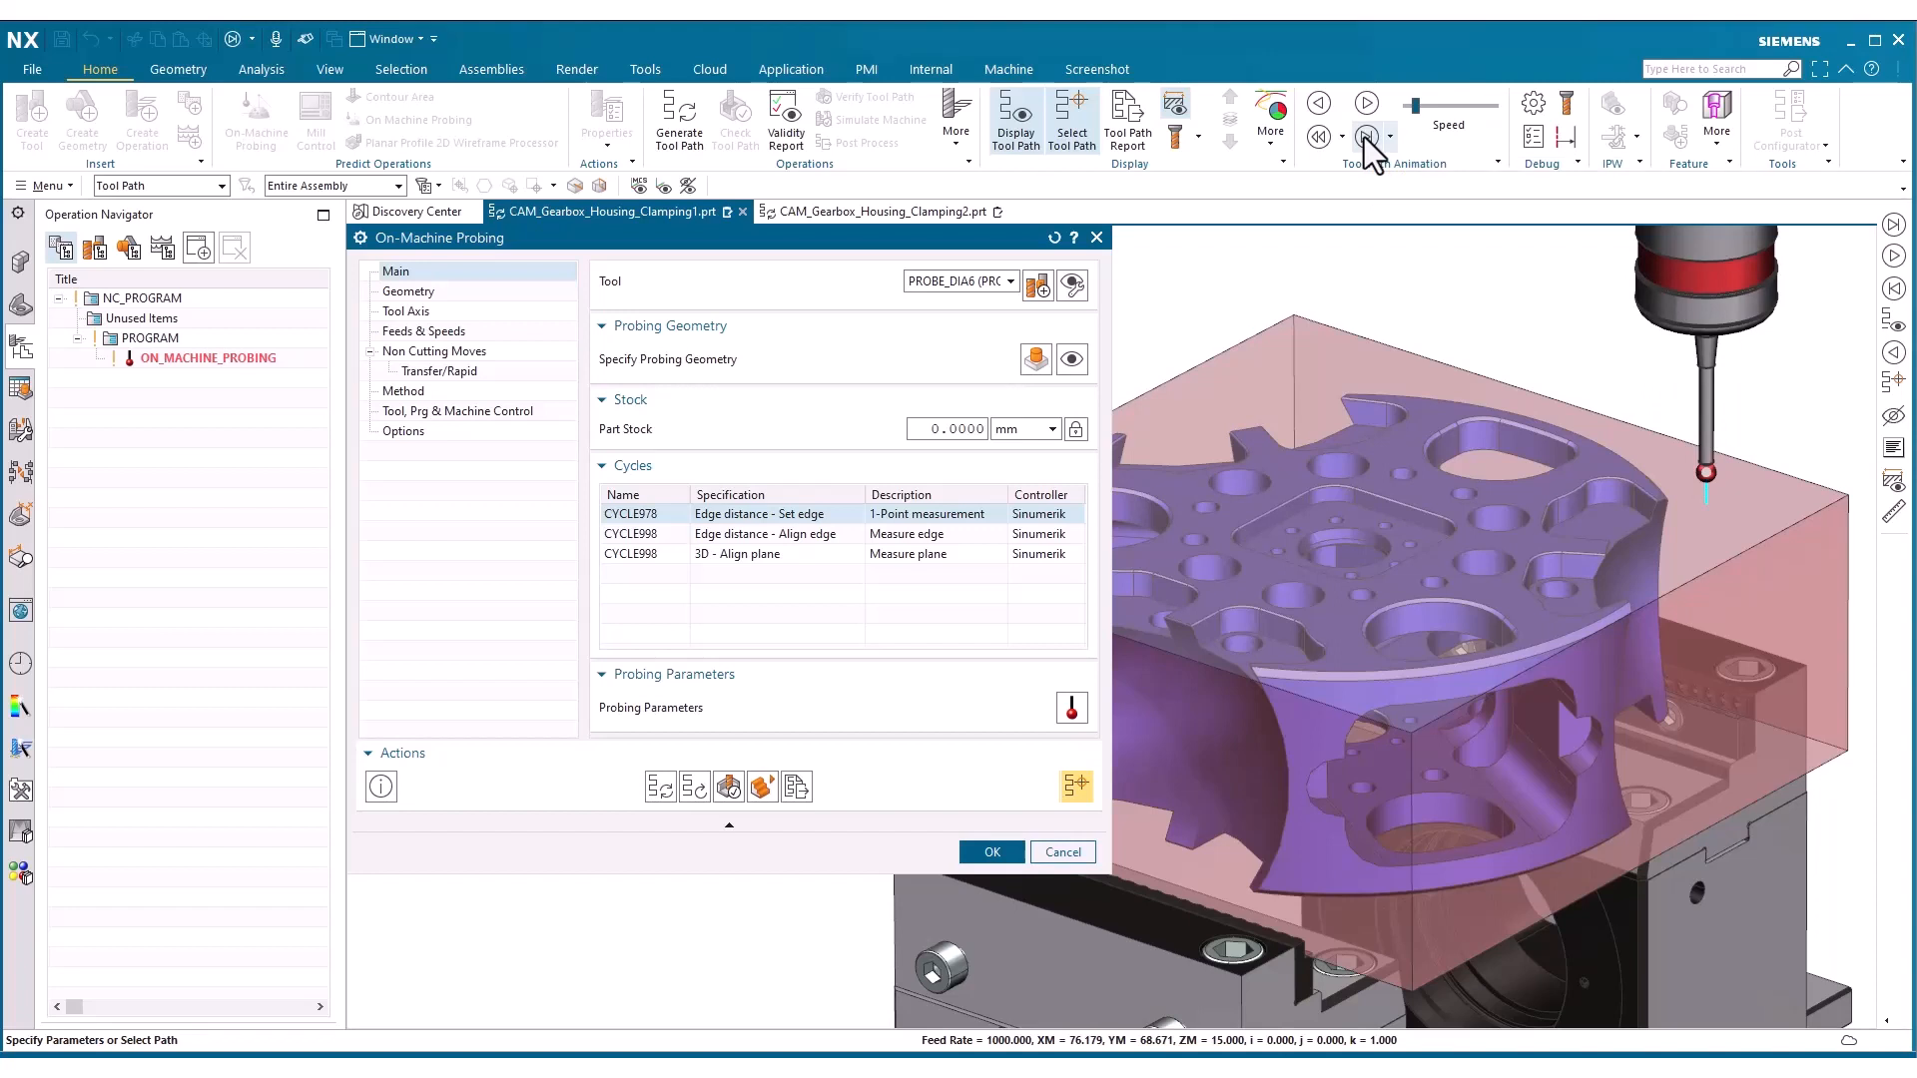
Replace the probing geometry's top face with the blank's opposite LEFT and RIGHT side faces
{"action": "left_click", "coordinate": [1037, 359]}
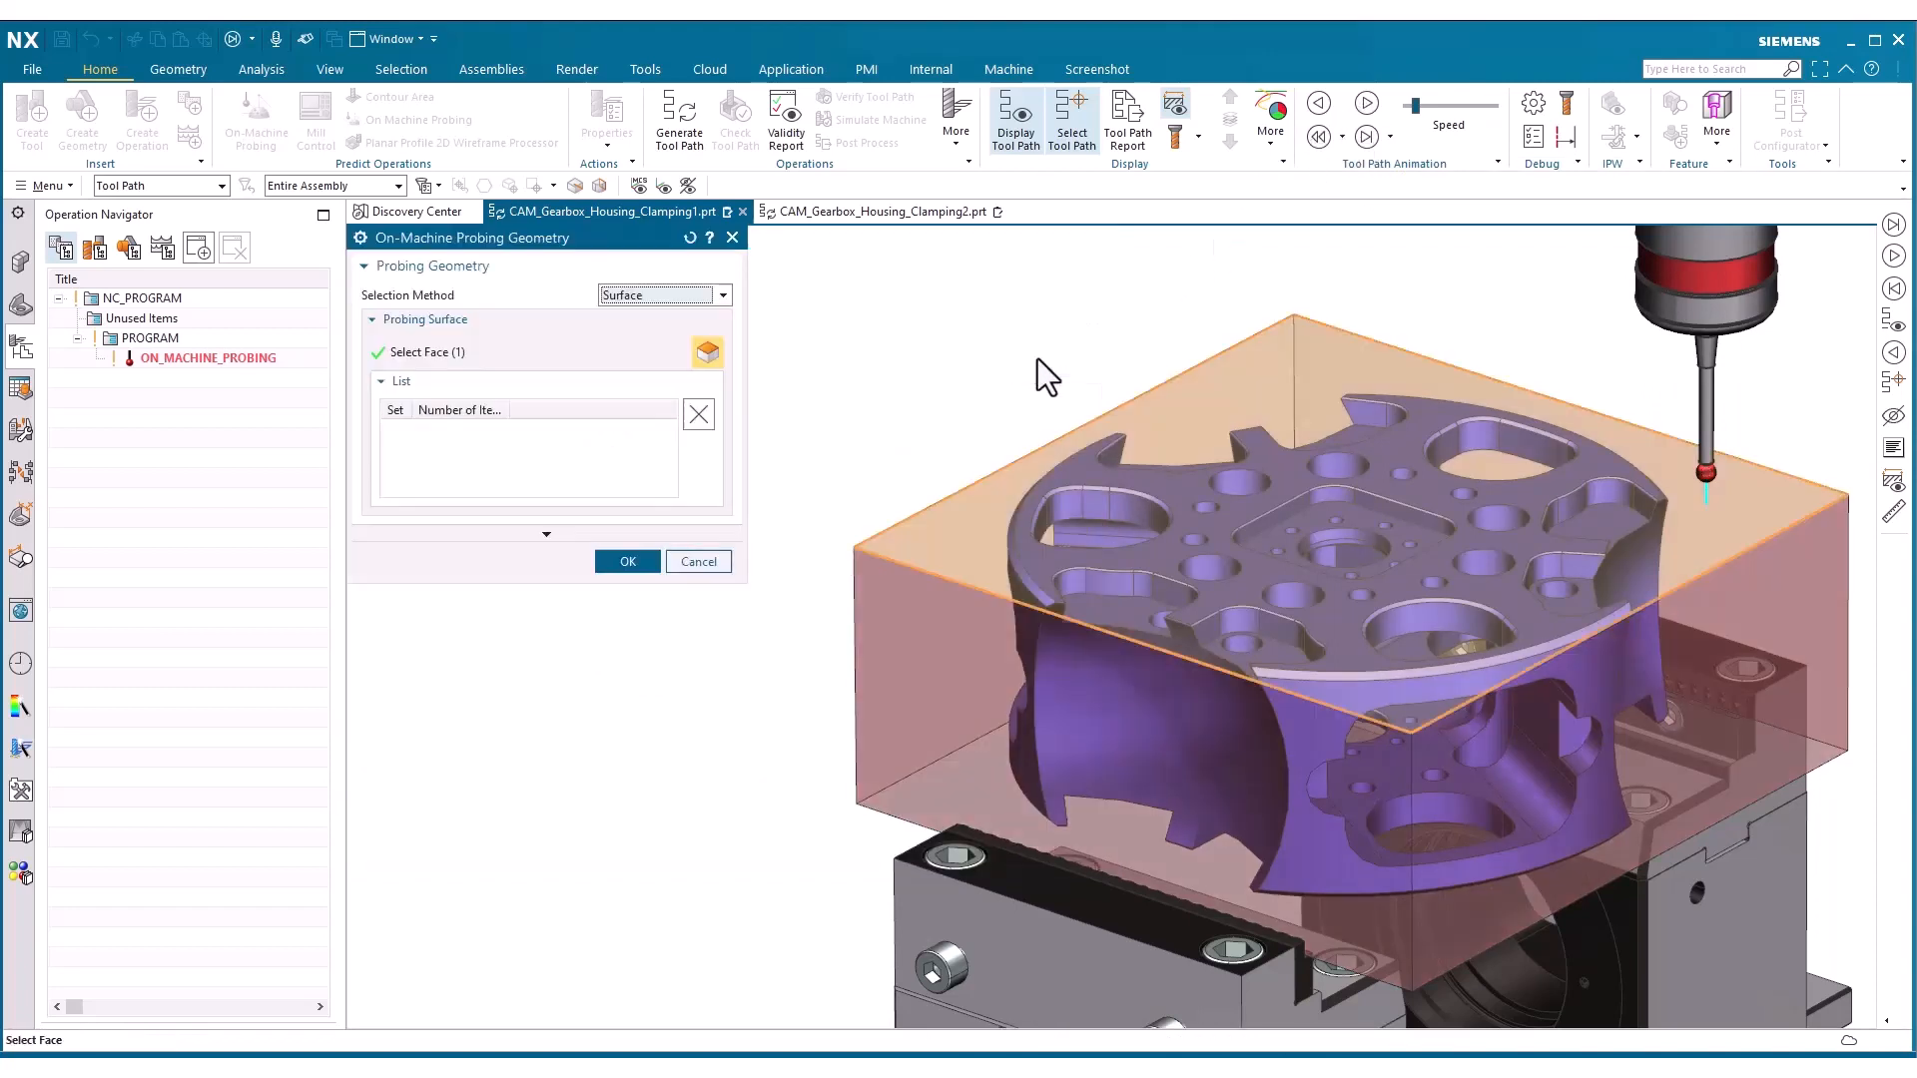
{"action": "left_click", "coordinate": [692, 423]}
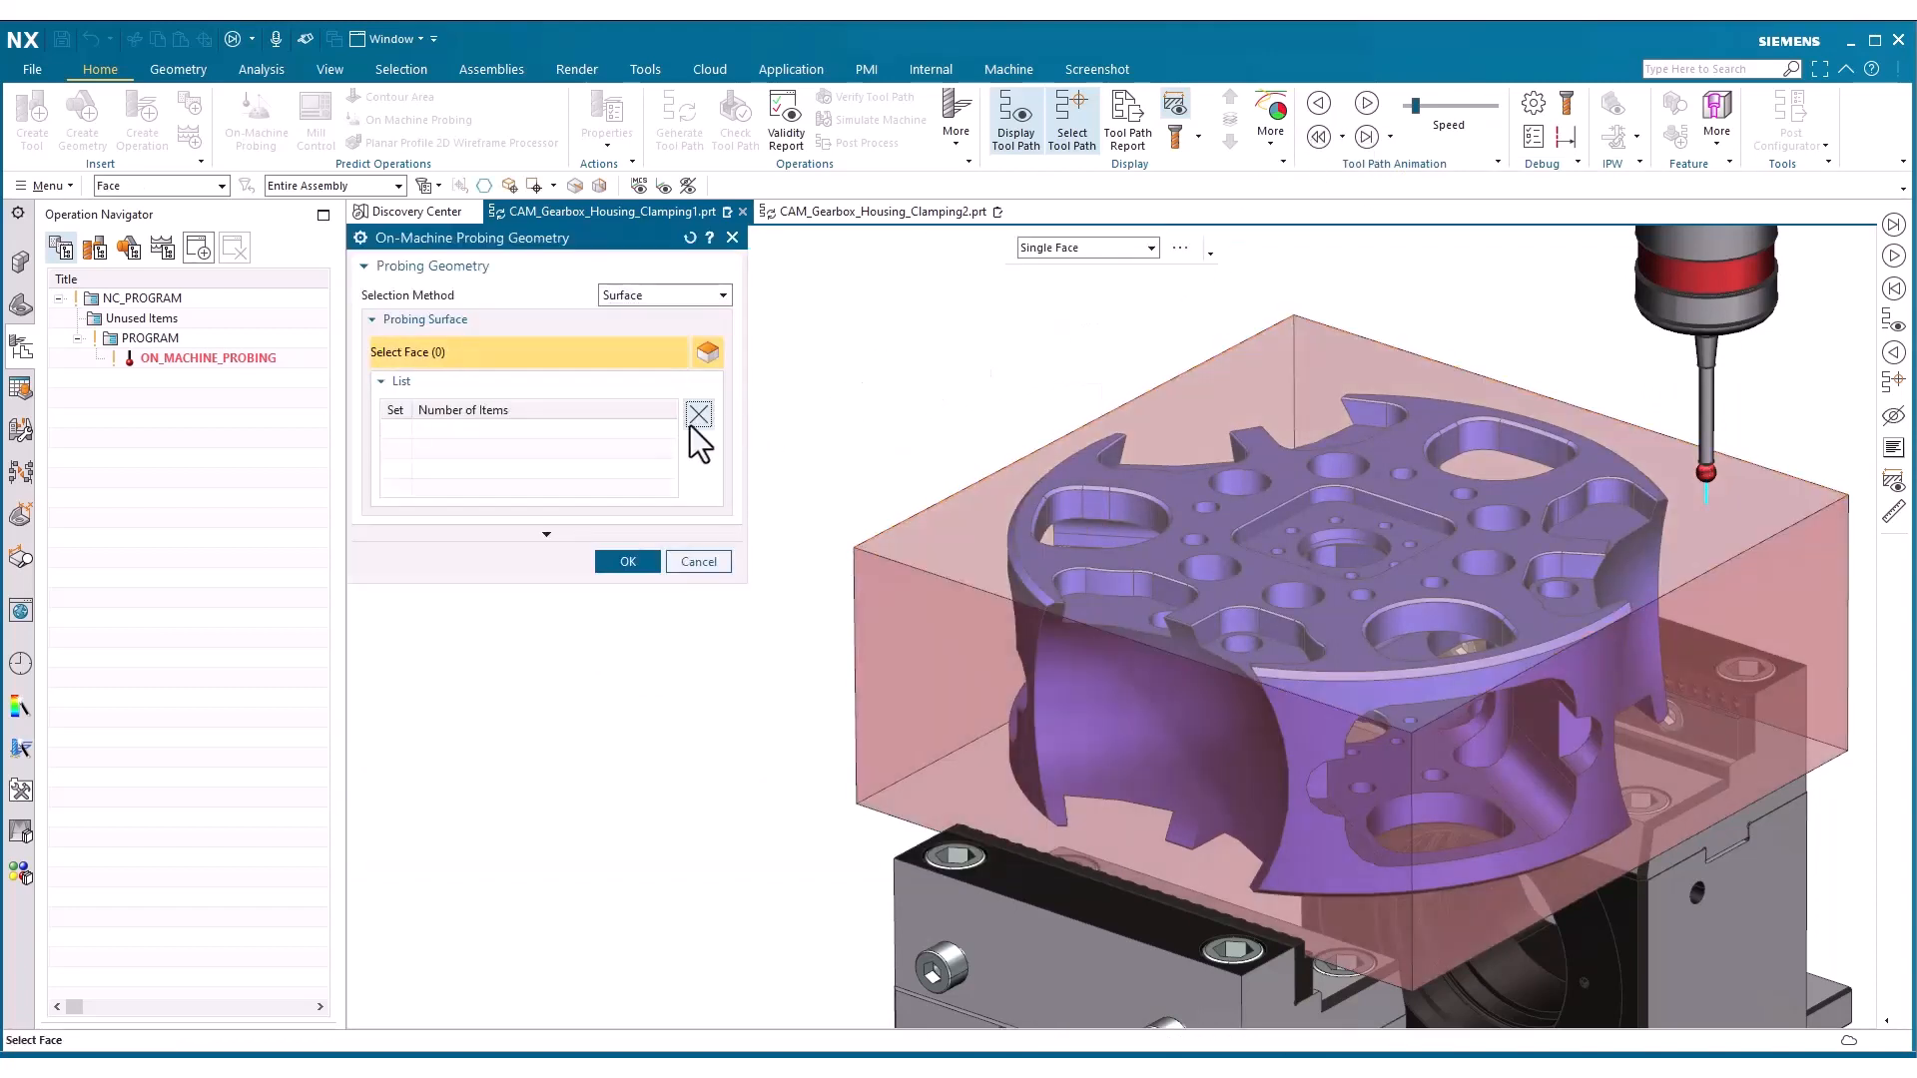
{"action": "left_click", "coordinate": [1228, 378]}
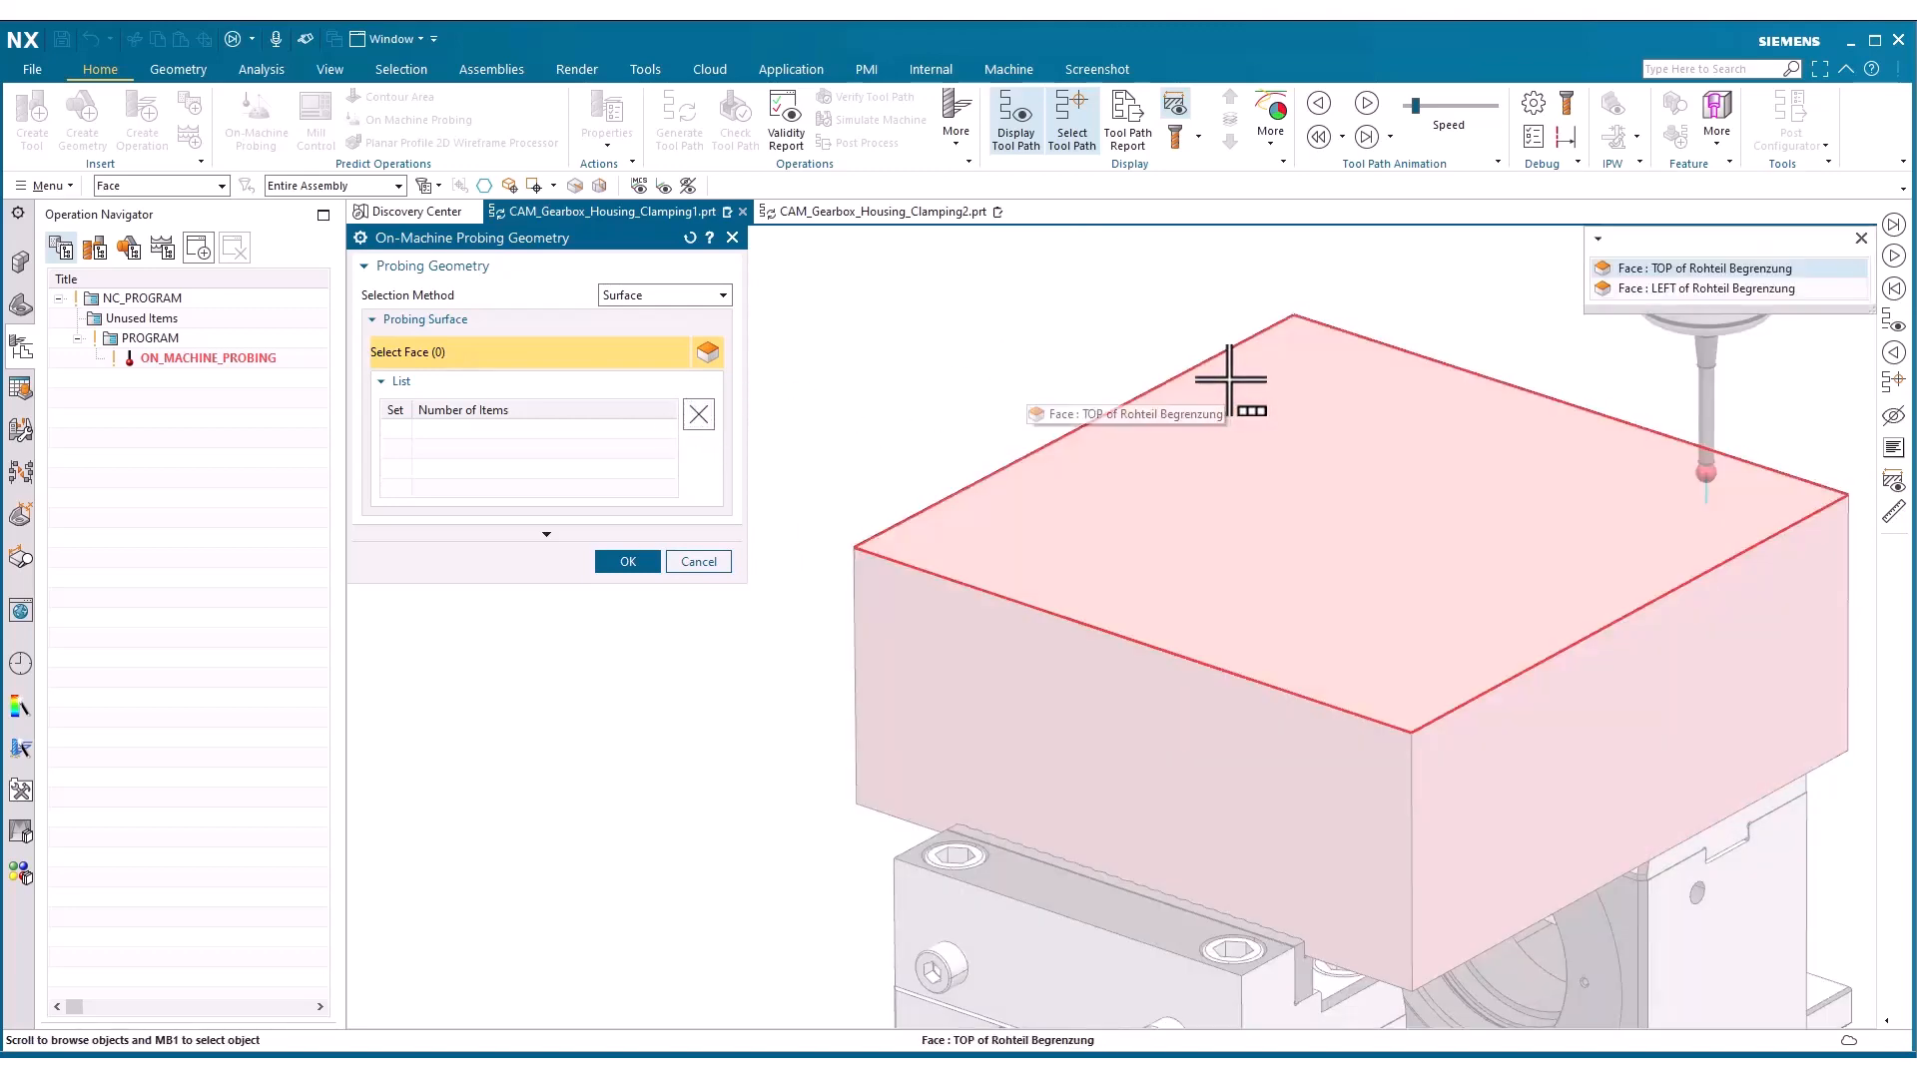
{"action": "left_click", "coordinate": [1617, 289]}
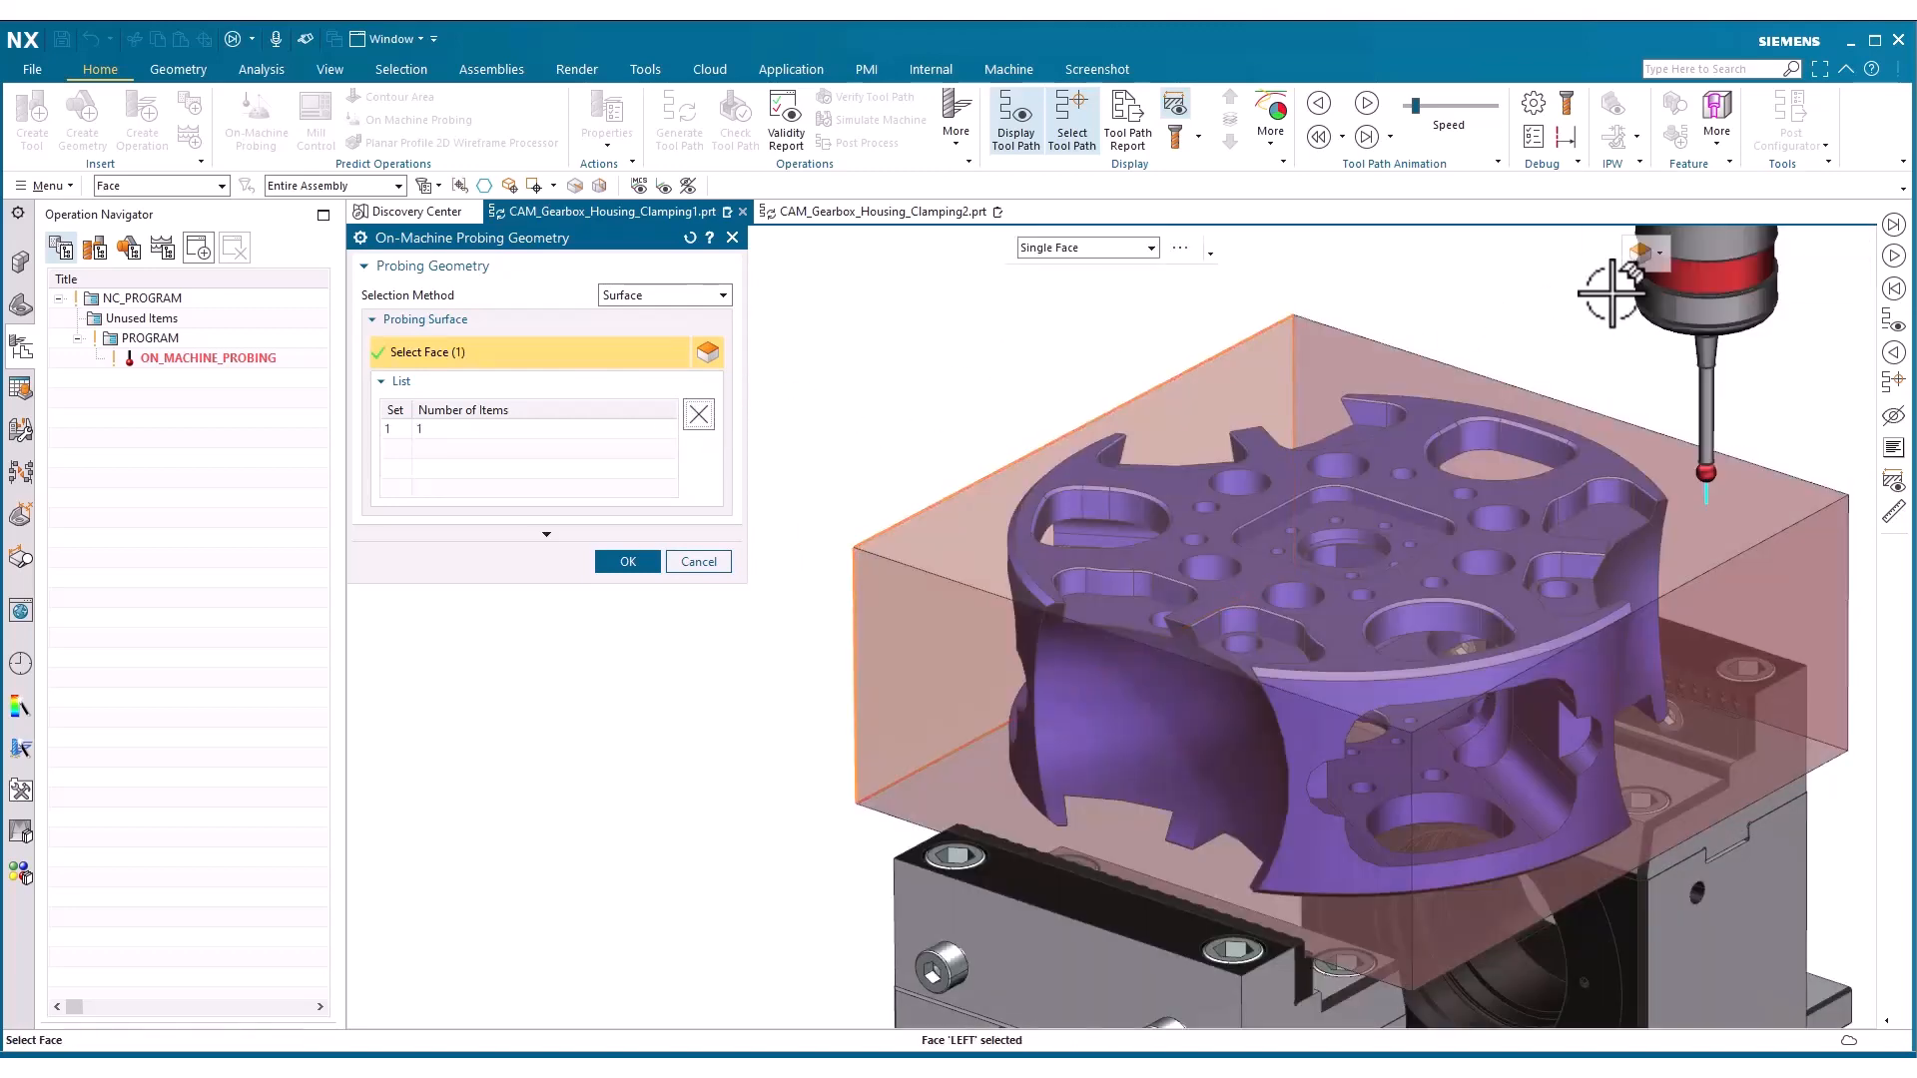
{"action": "left_click", "coordinate": [1666, 607]}
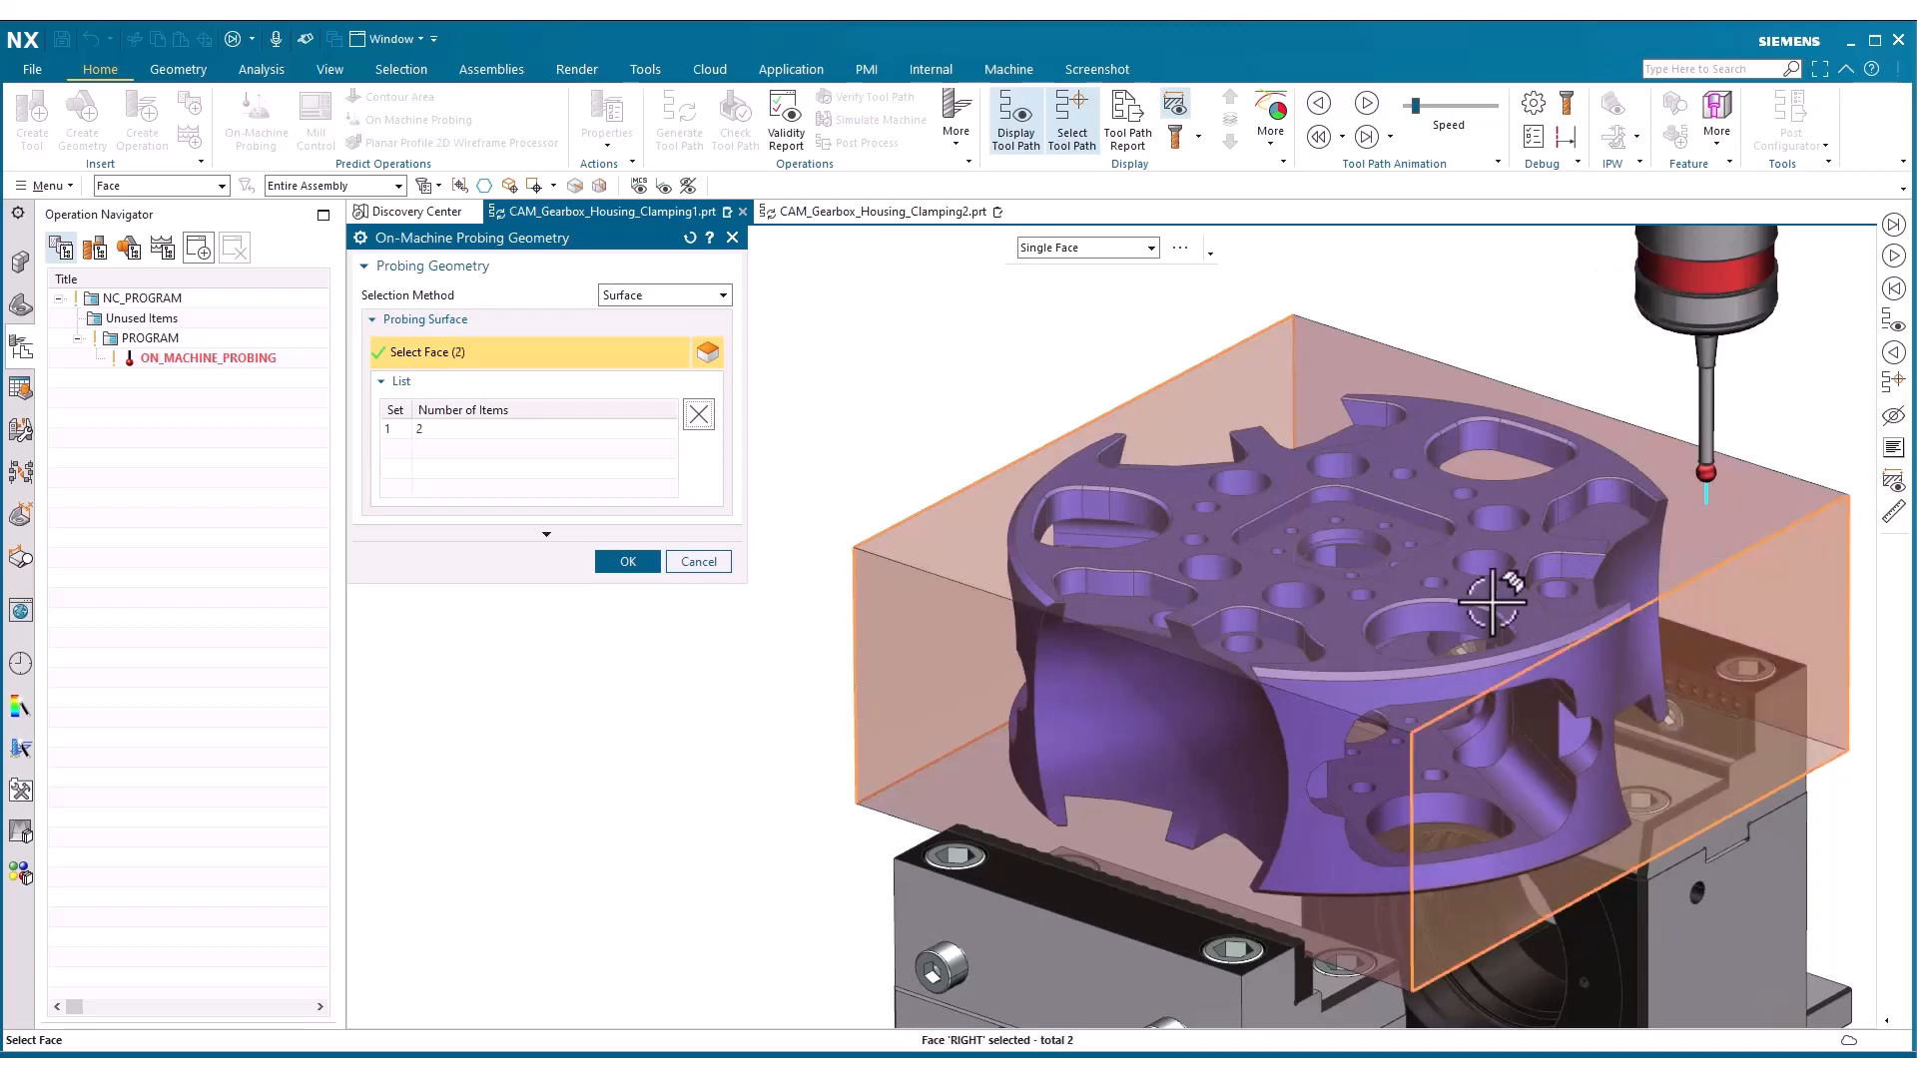
{"action": "left_click", "coordinate": [628, 563]}
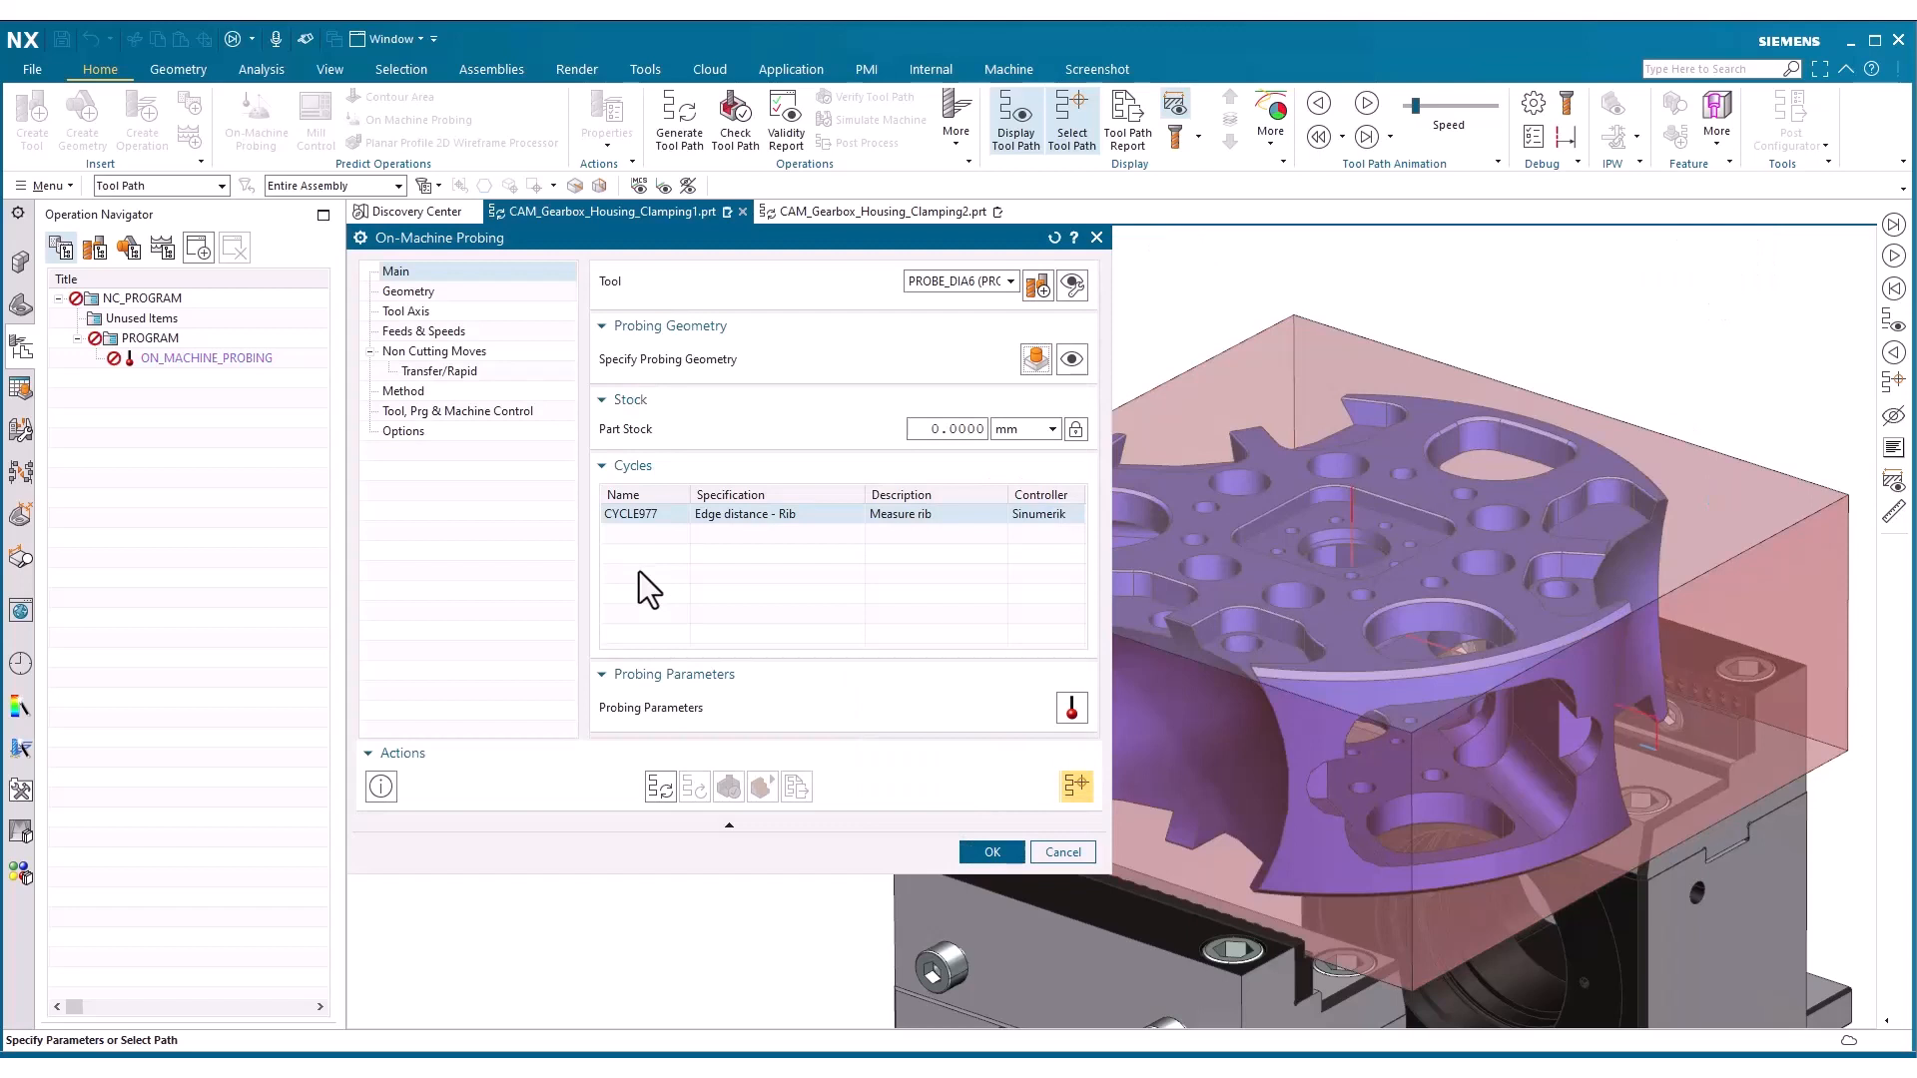
Configure CYCLE977 rib measurement with DZ 40, a measurement point towards the rear of the right face, and Work offset as offset target
{"action": "left_click", "coordinate": [1068, 701]}
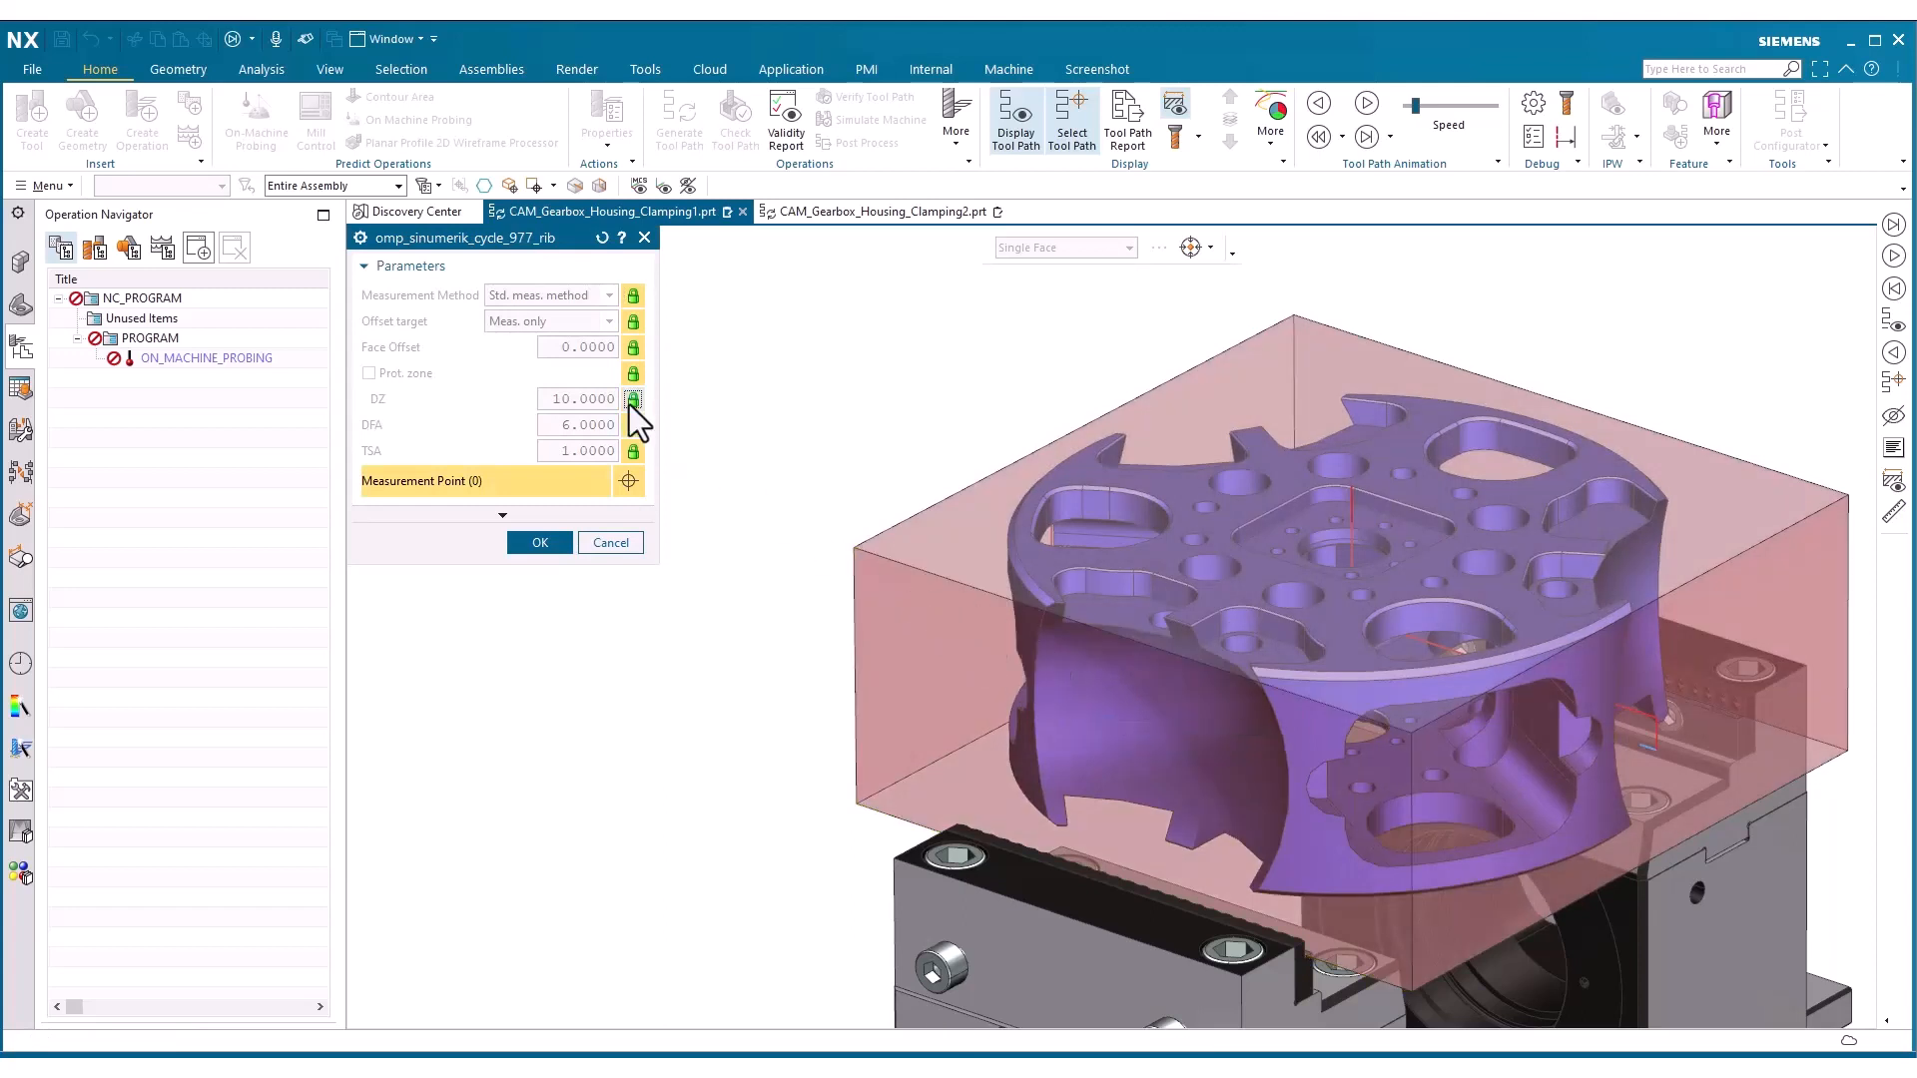
{"action": "left_click", "coordinate": [633, 399]}
{"action": "type", "text": "40"}
{"action": "key", "text": "Return"}
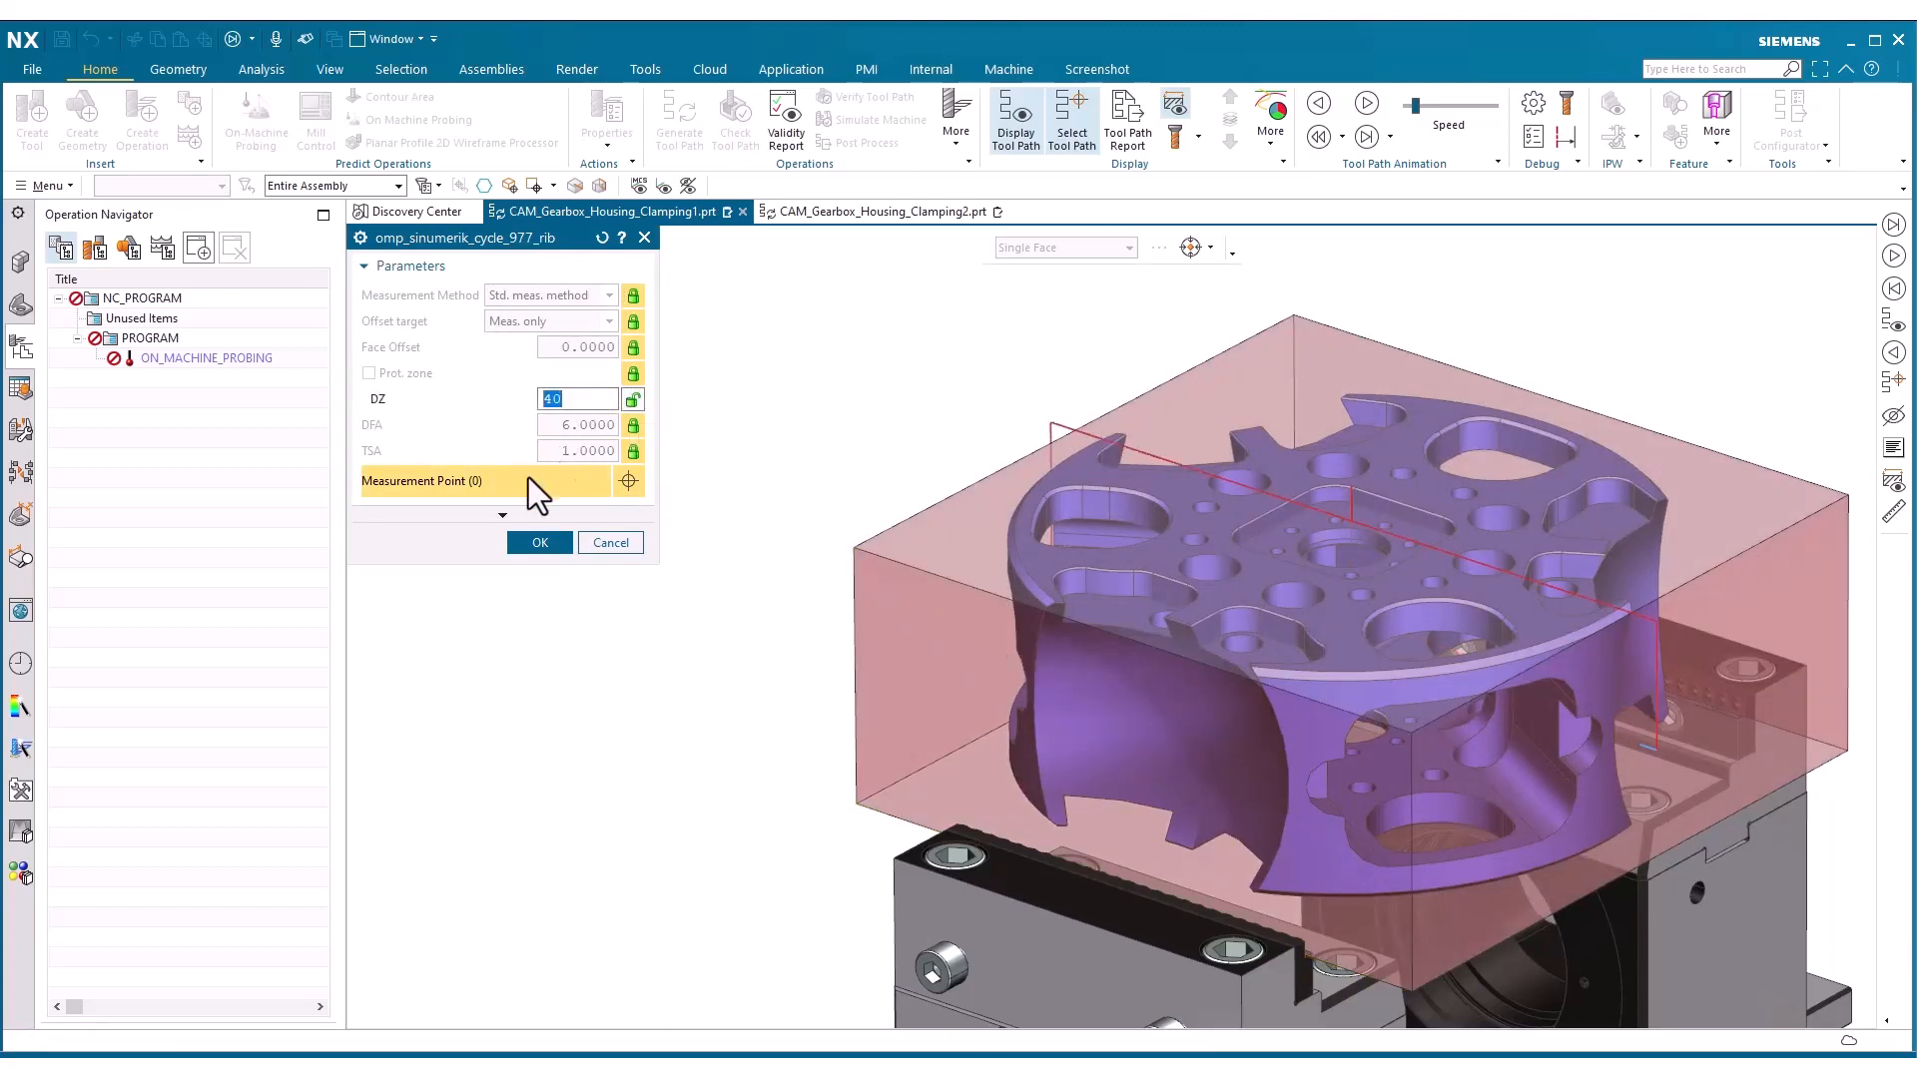
{"action": "left_click", "coordinate": [1729, 677]}
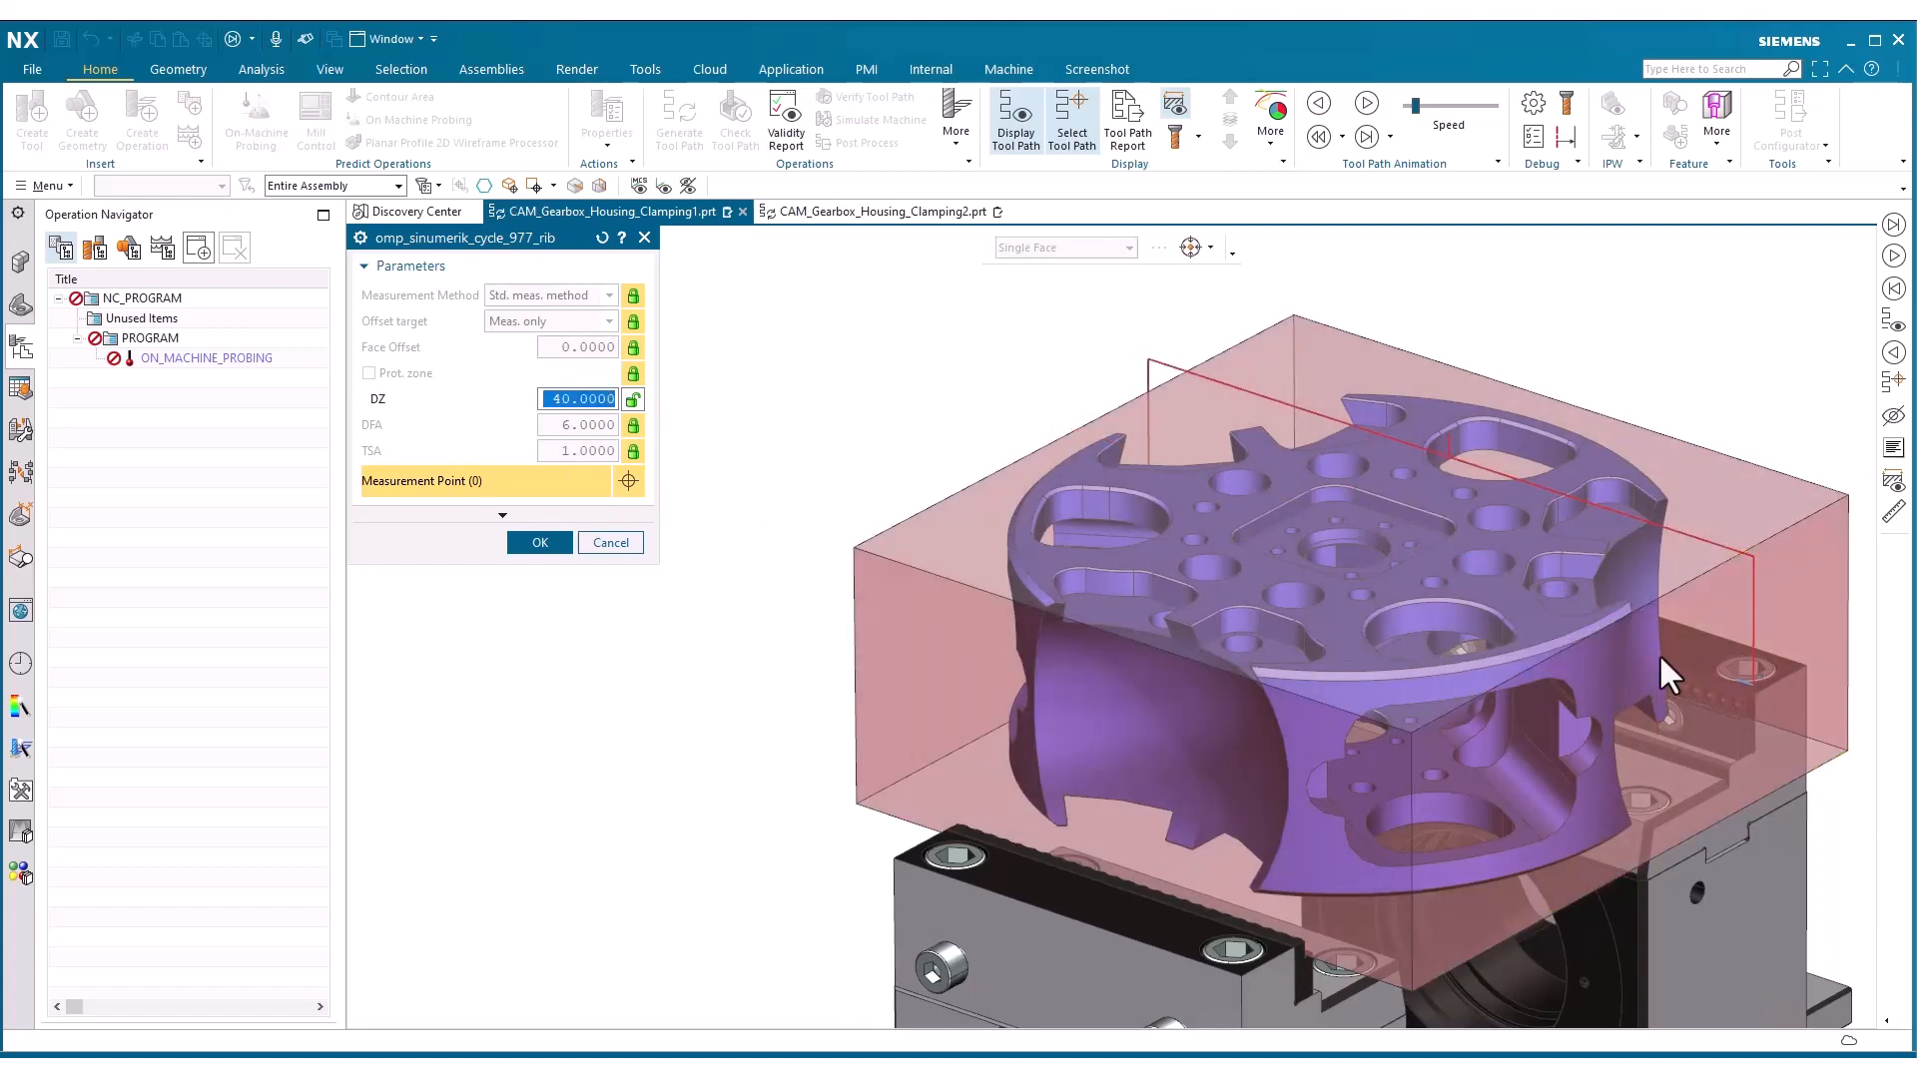
{"action": "left_click", "coordinate": [633, 323]}
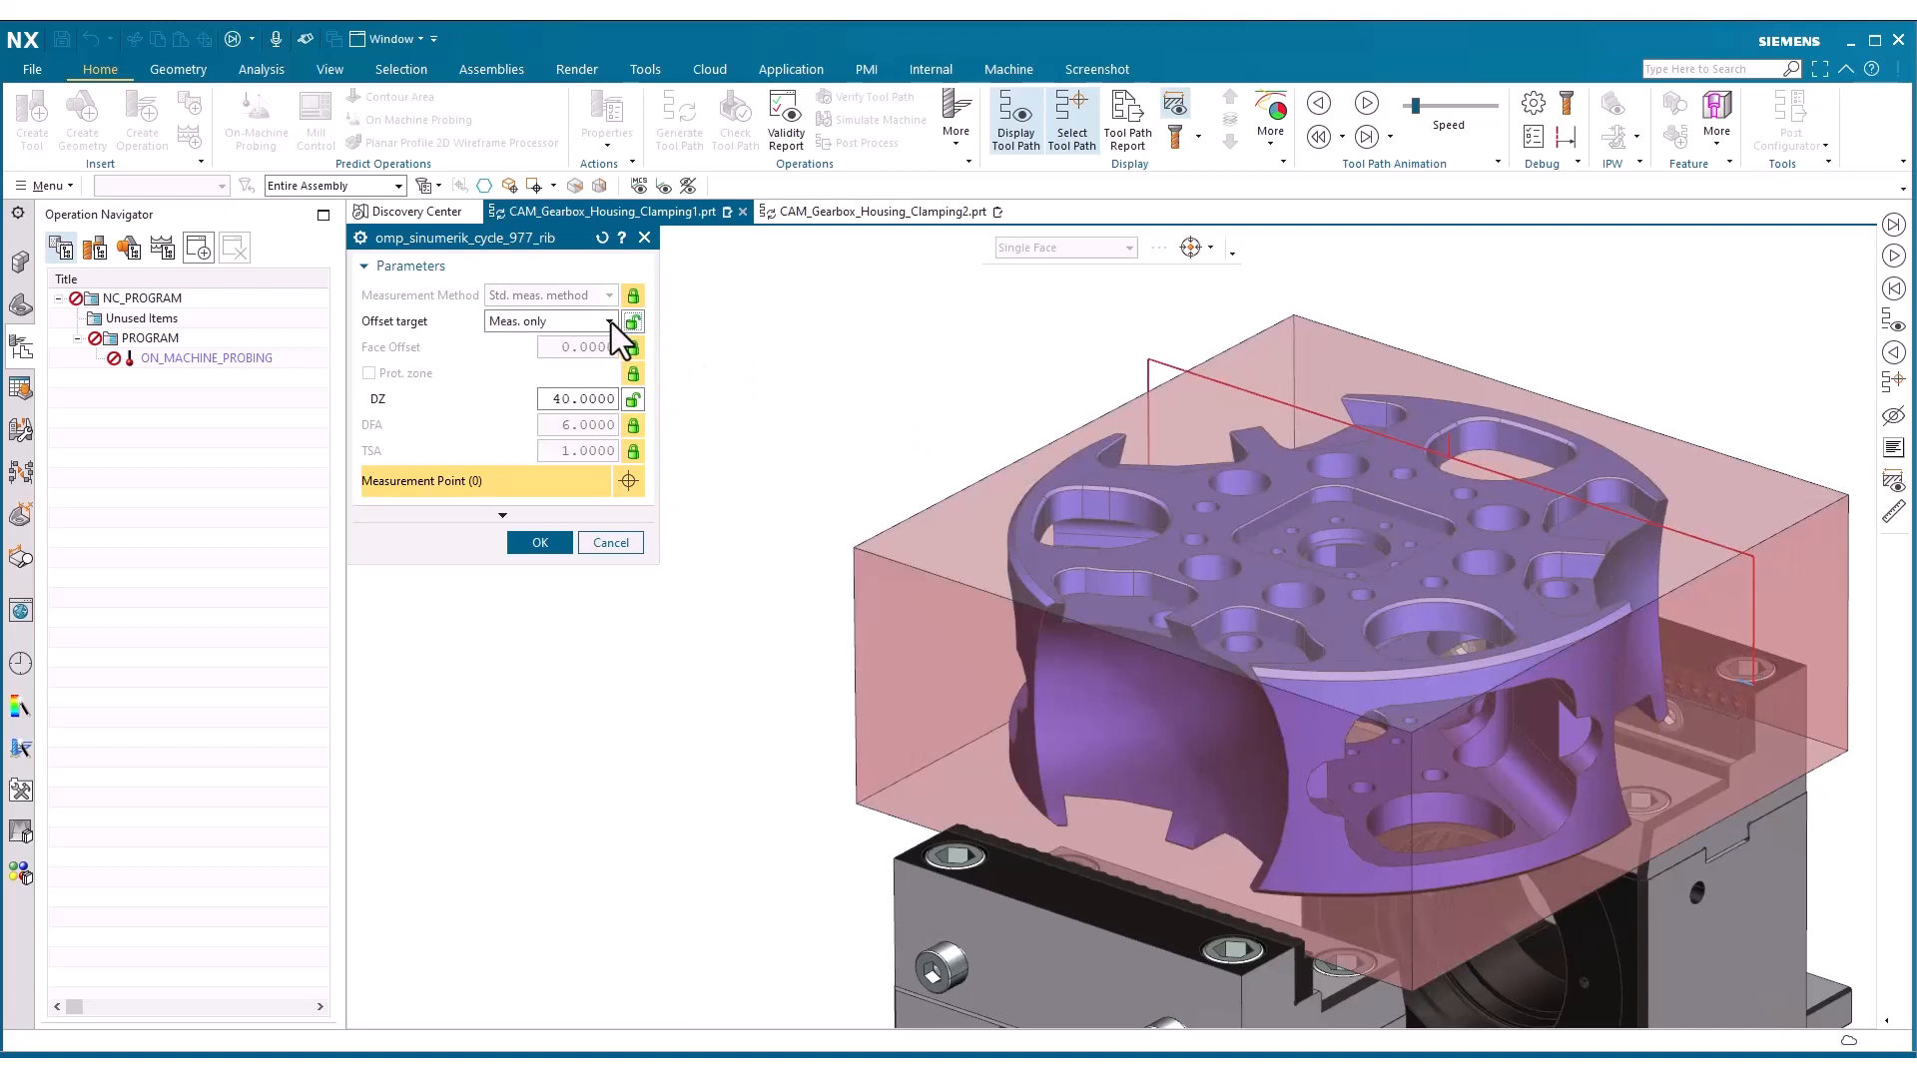
{"action": "left_click", "coordinate": [610, 320]}
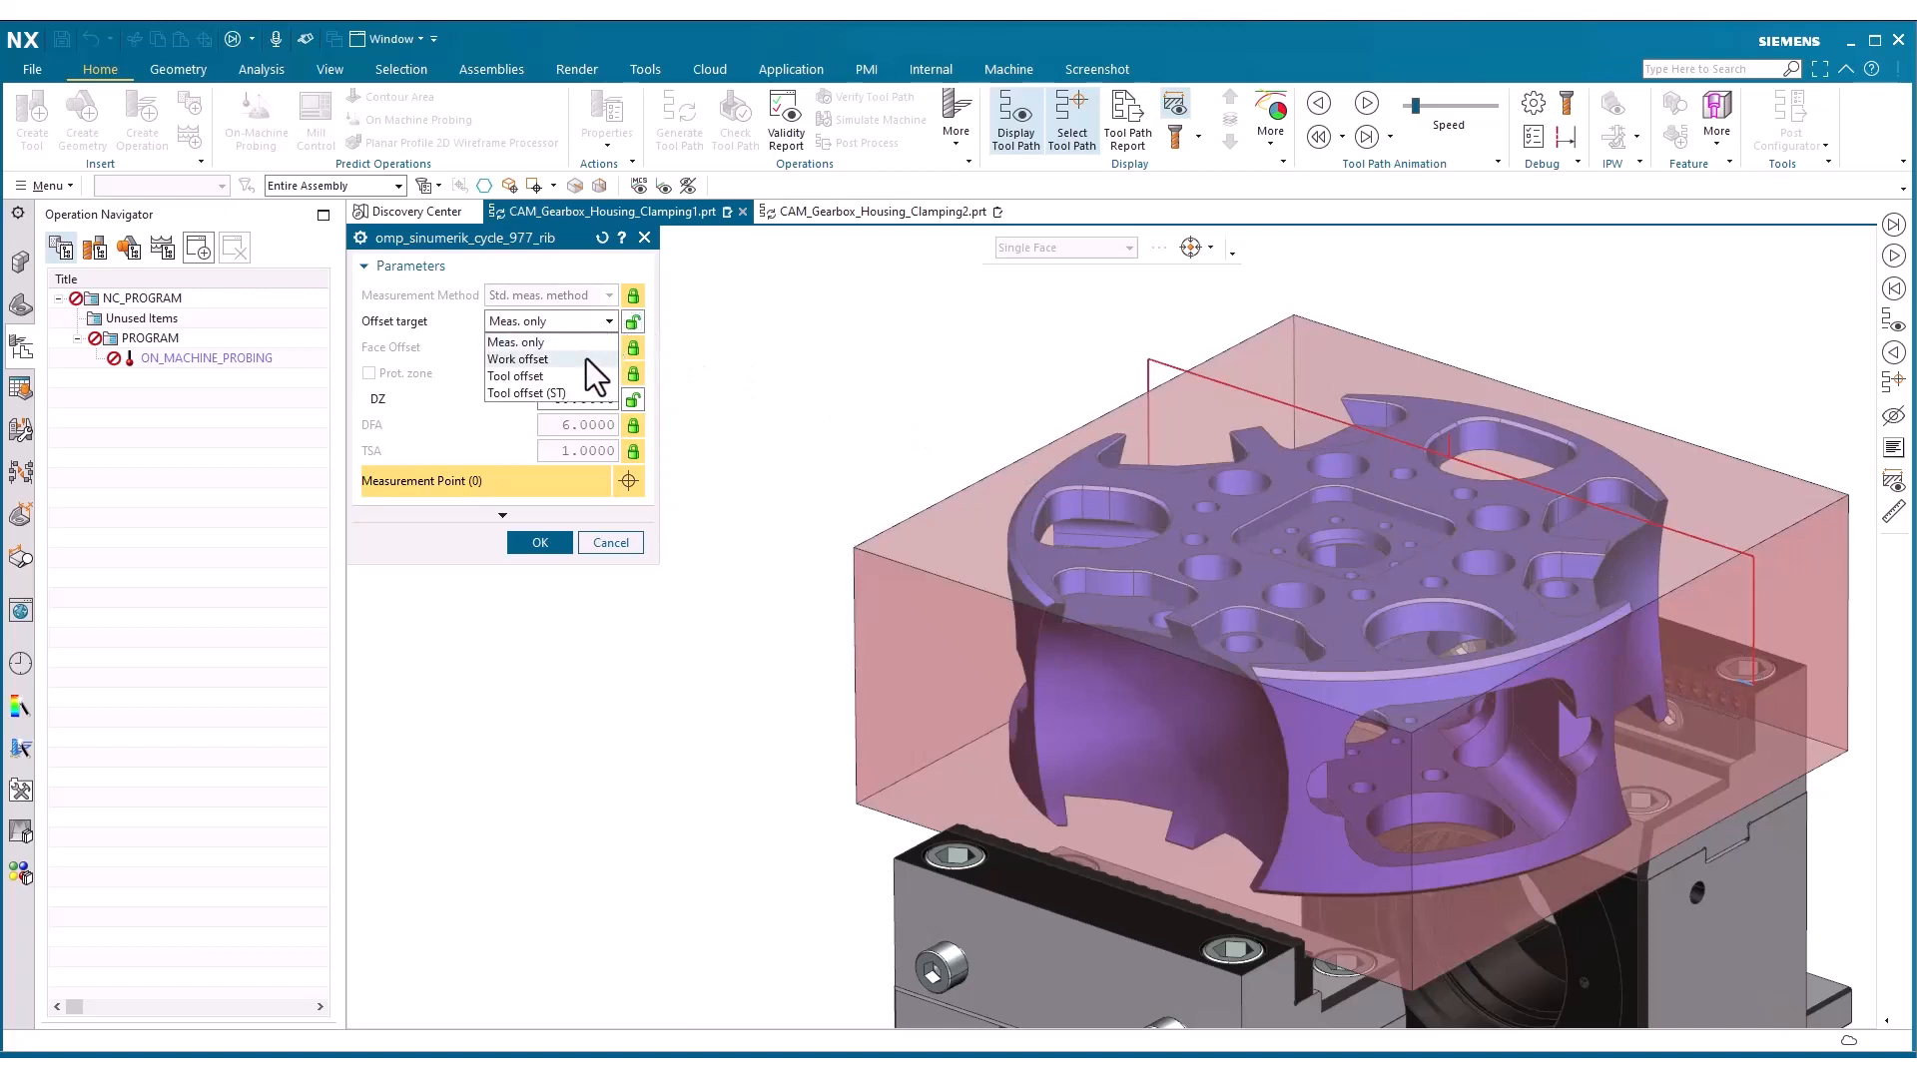
{"action": "left_click", "coordinate": [586, 359]}
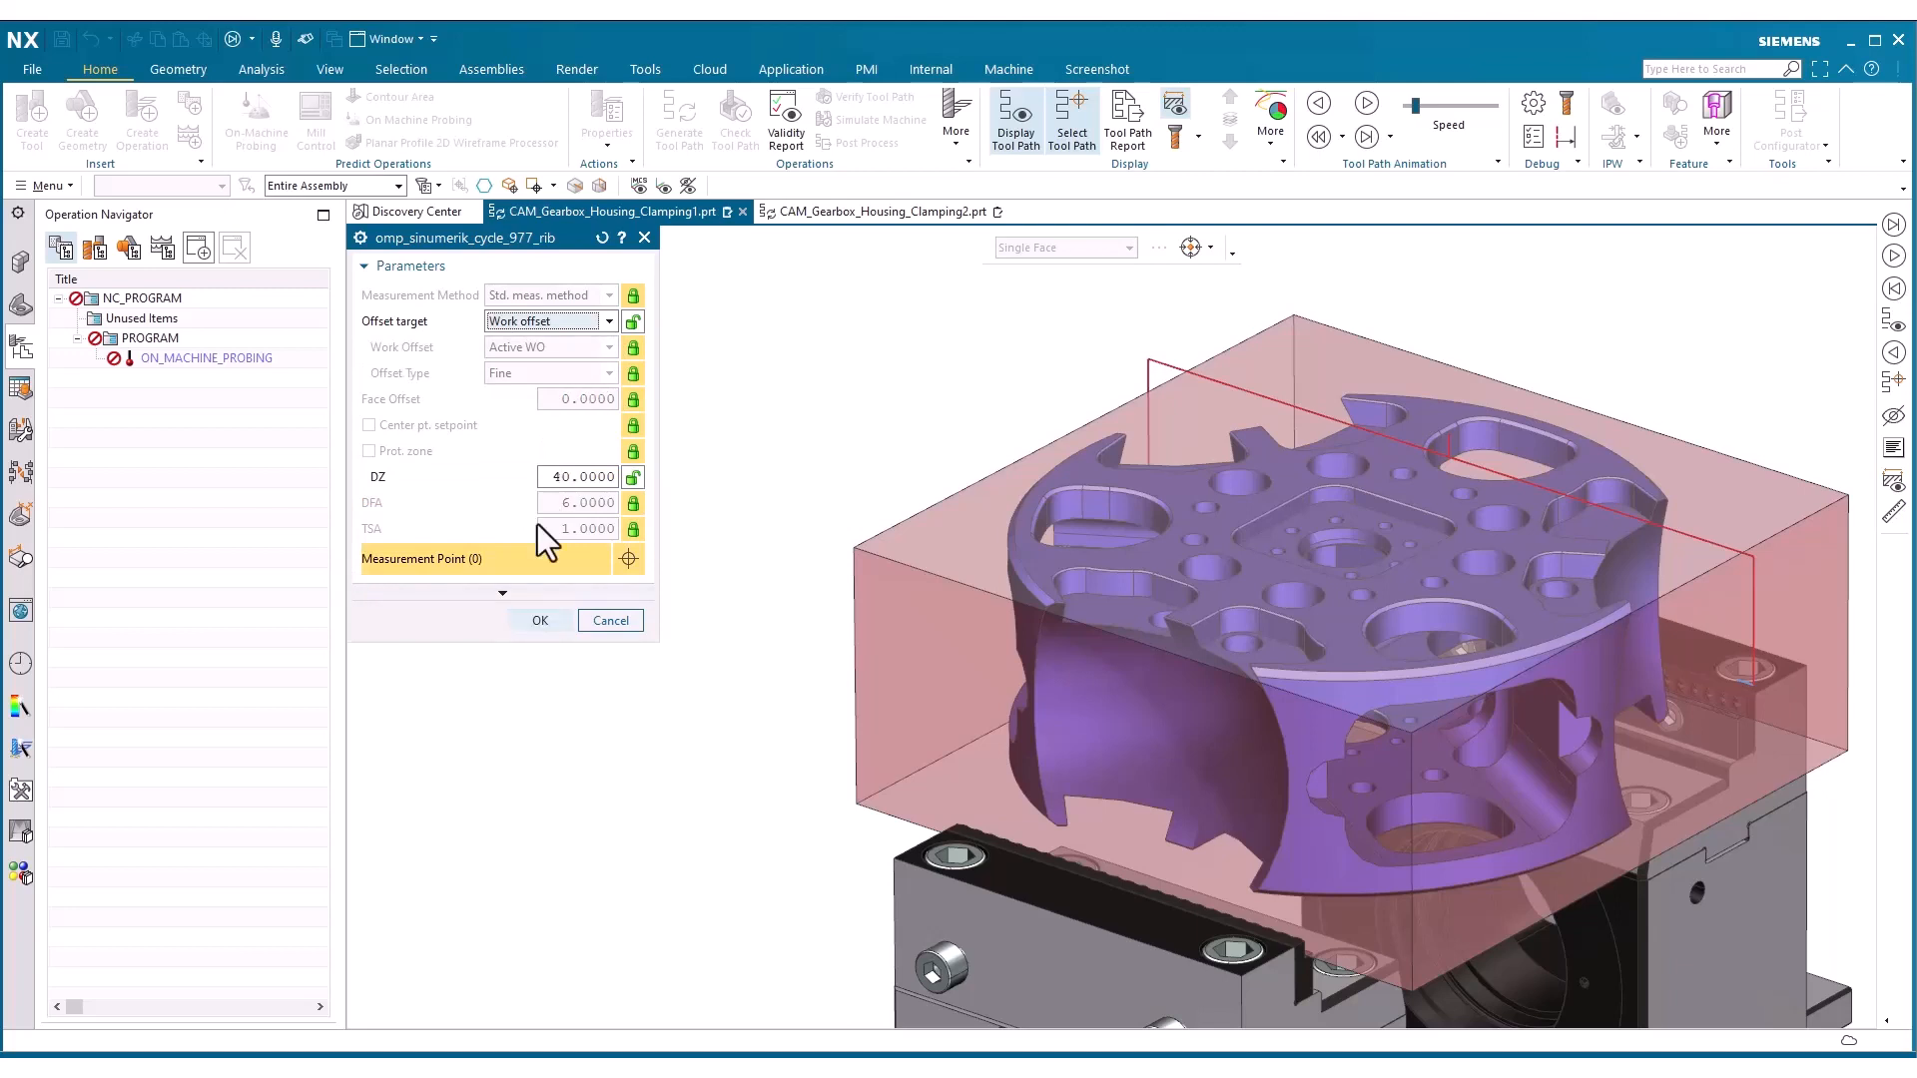
{"action": "left_click", "coordinate": [511, 620]}
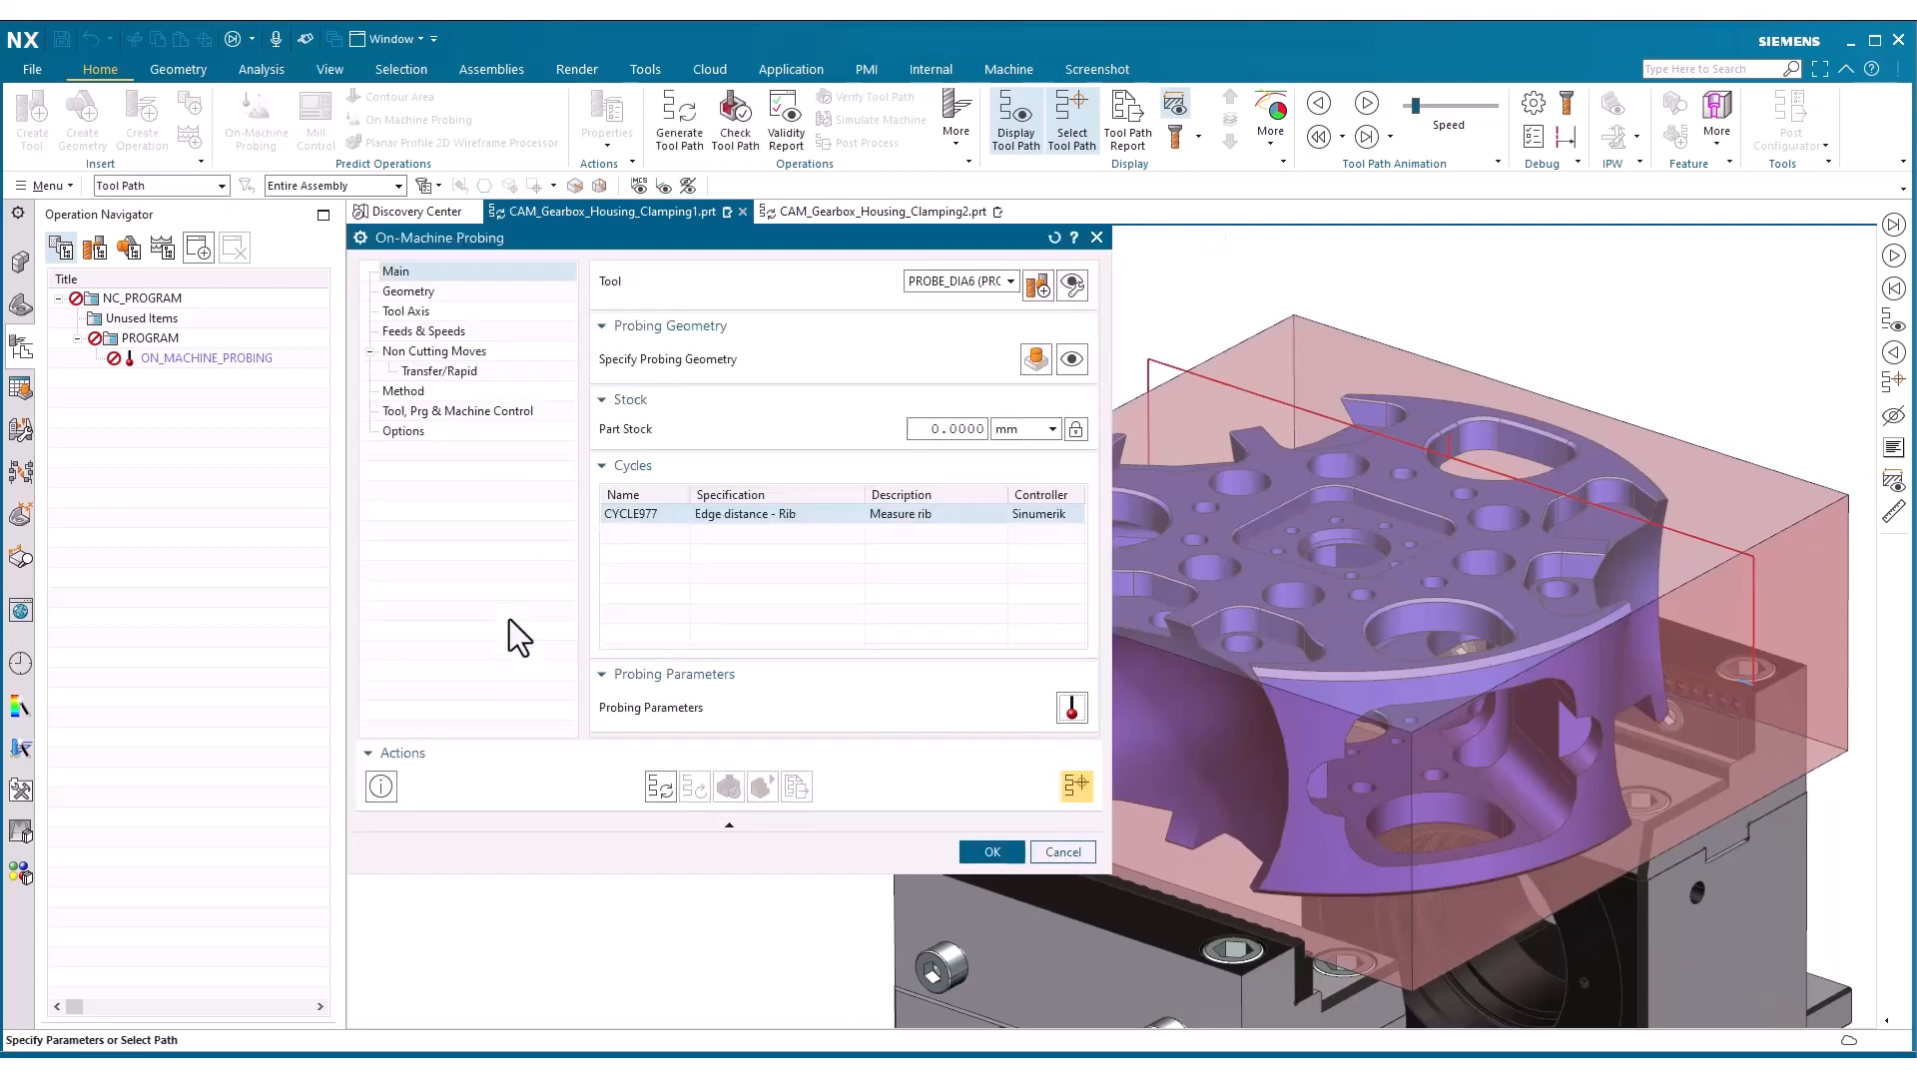
Generate the rib probing tool path, play back the probe motion, and accept the operation
{"action": "left_click", "coordinate": [659, 787]}
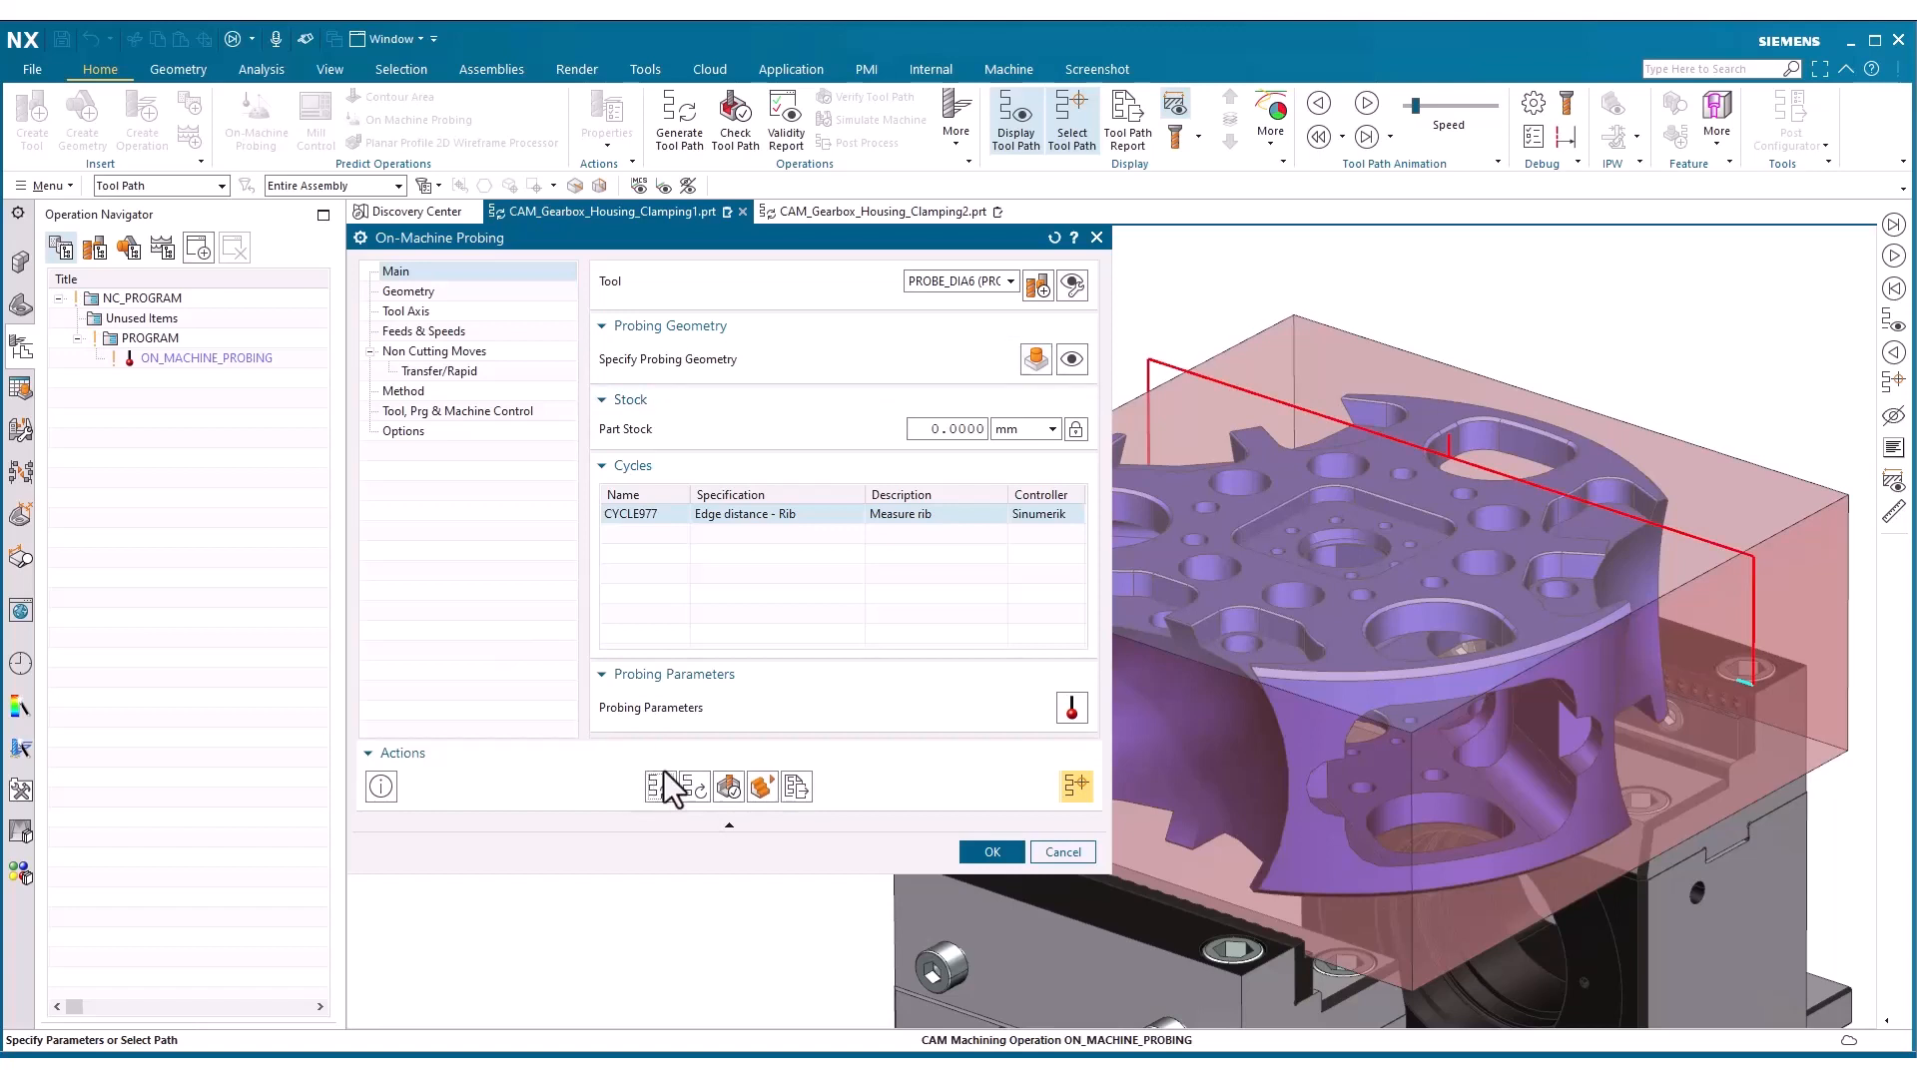
{"action": "left_click", "coordinate": [1359, 135]}
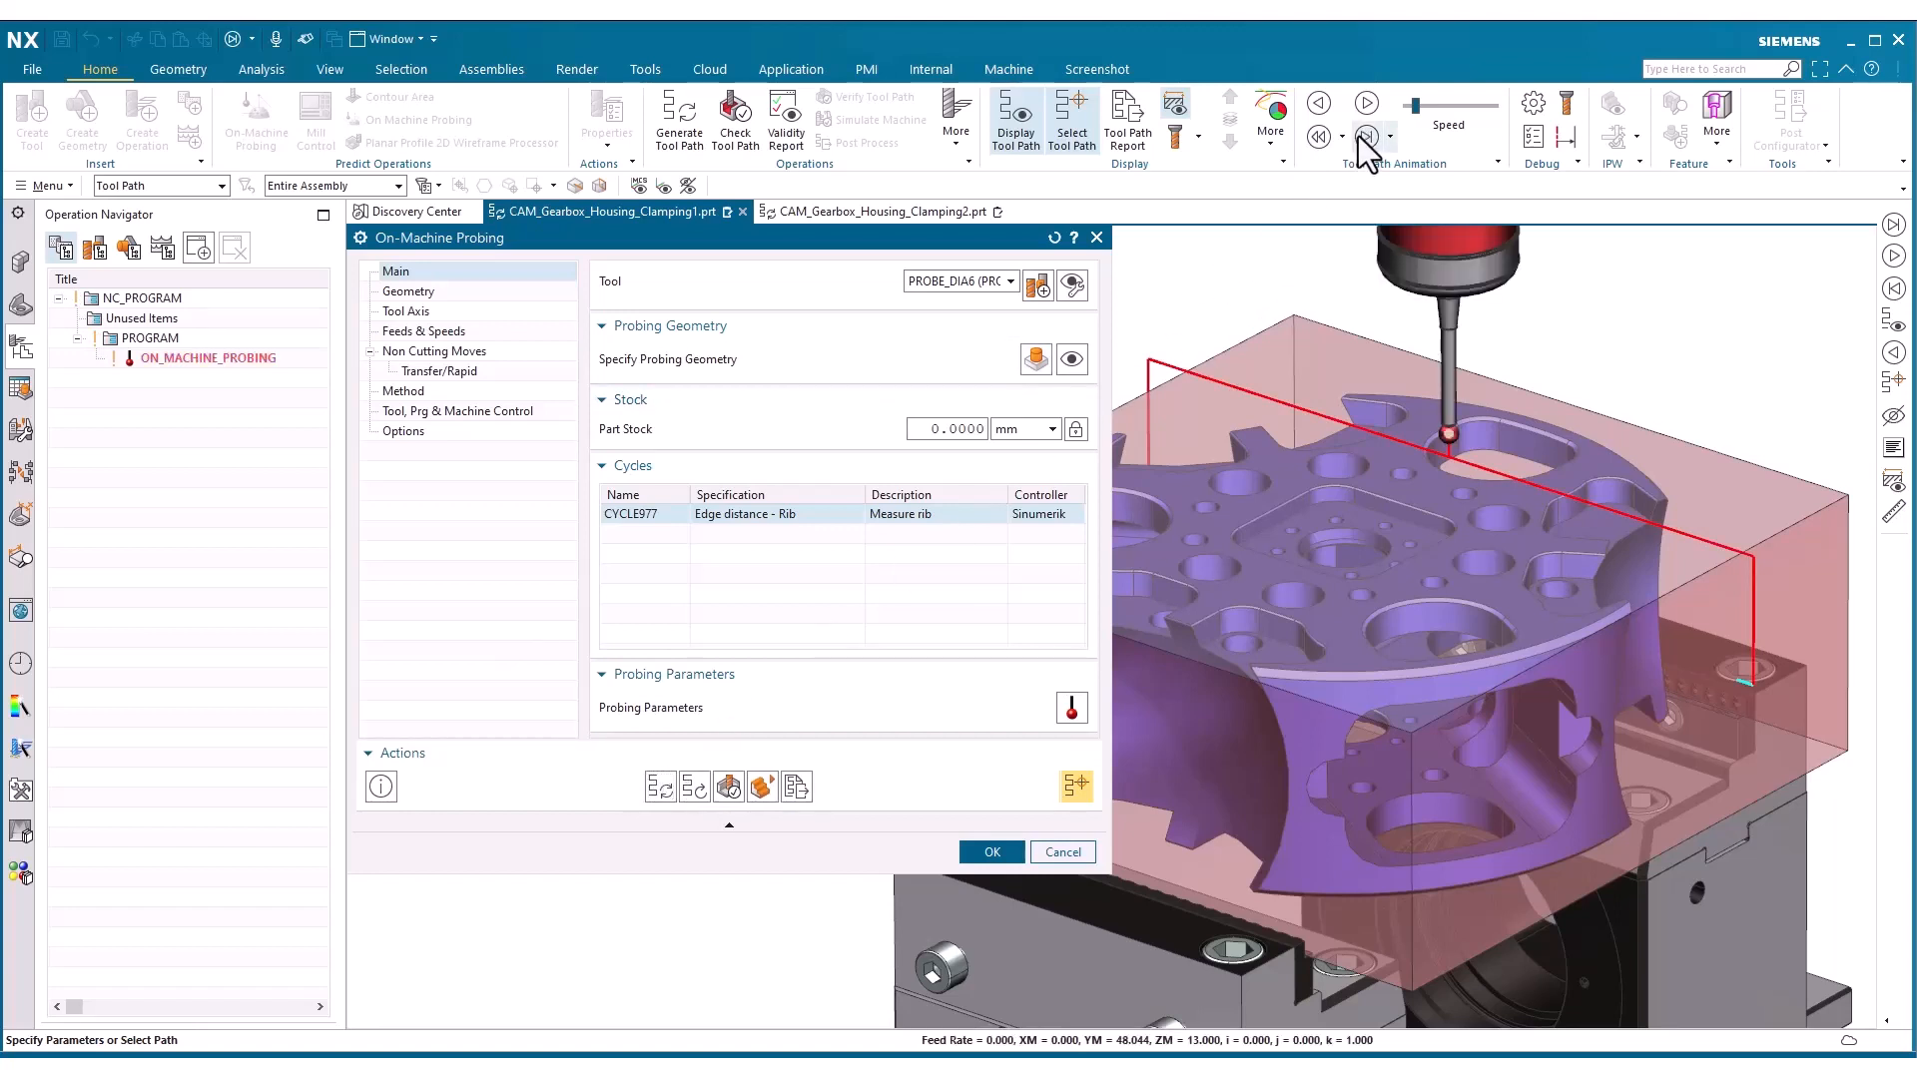
{"action": "left_click", "coordinate": [1367, 104]}
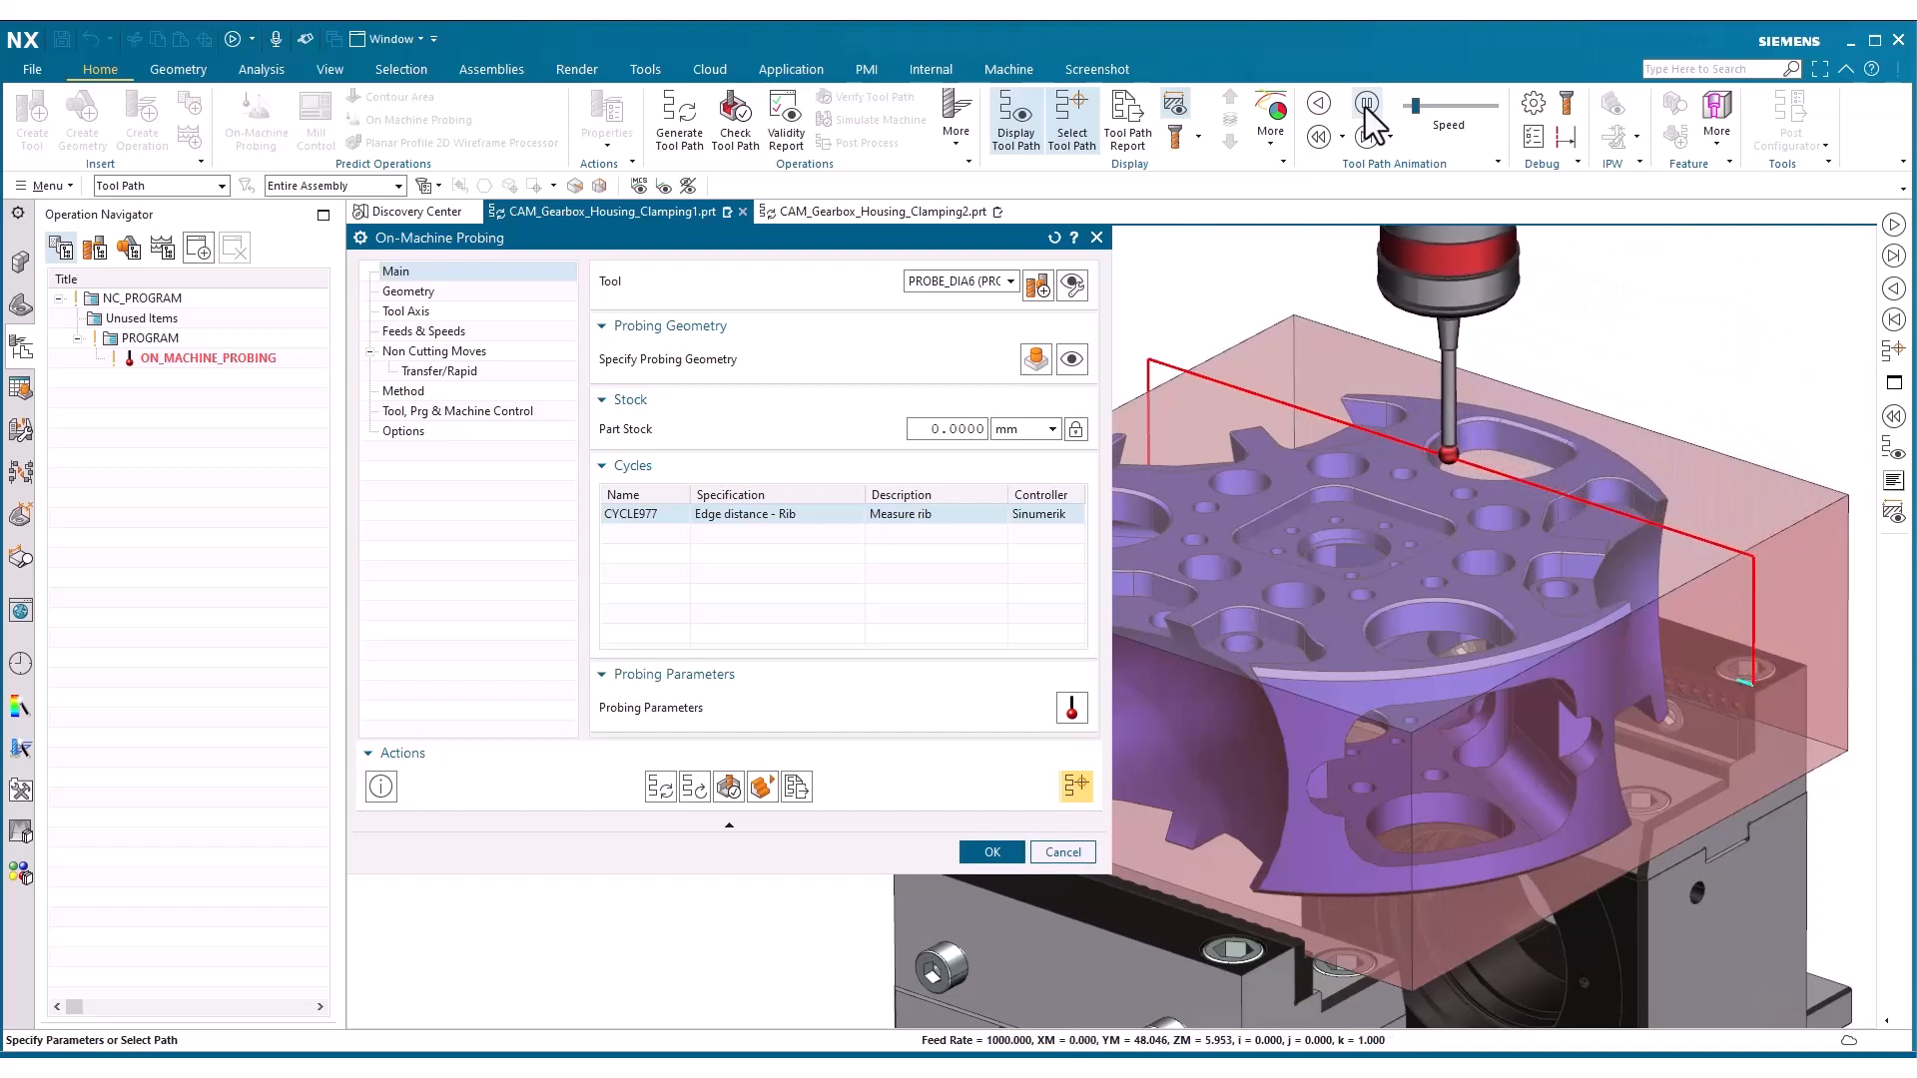
{"action": "left_click", "coordinate": [1364, 104]}
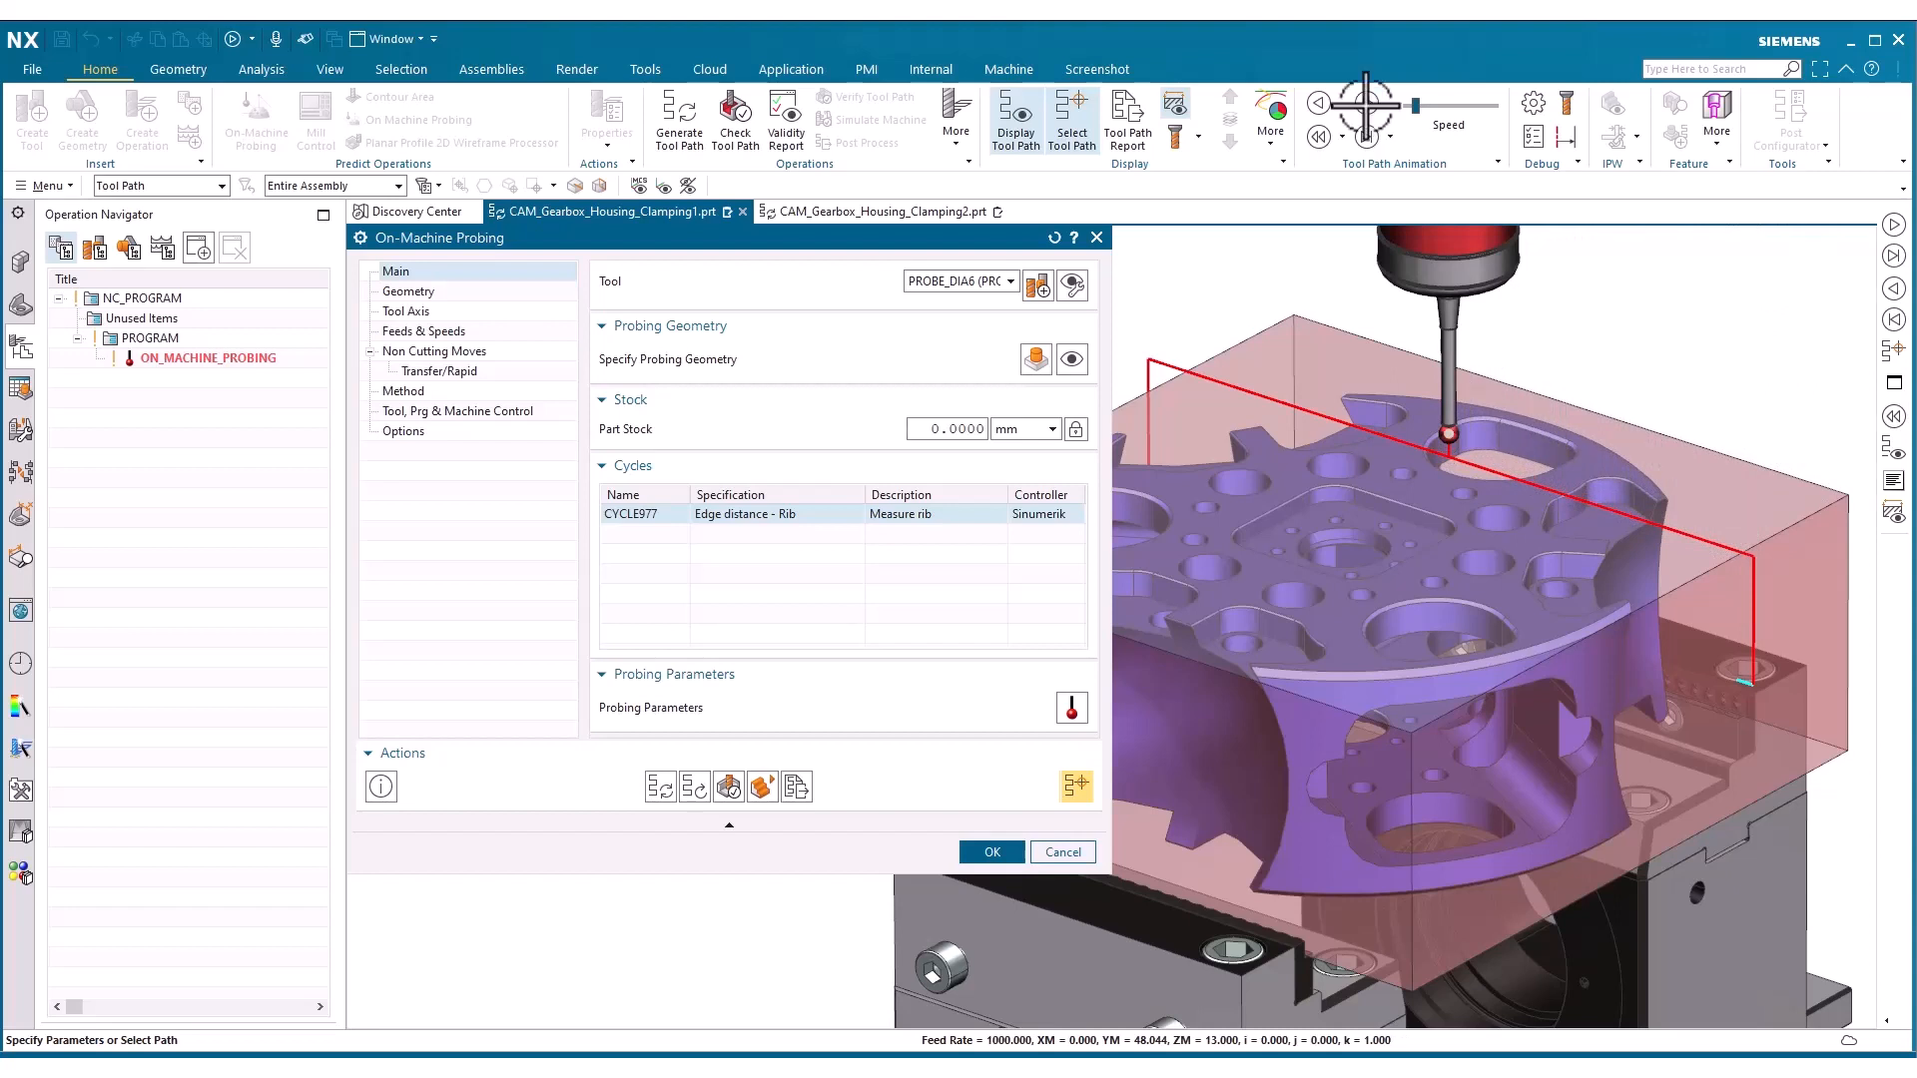
{"action": "left_click", "coordinate": [974, 850]}
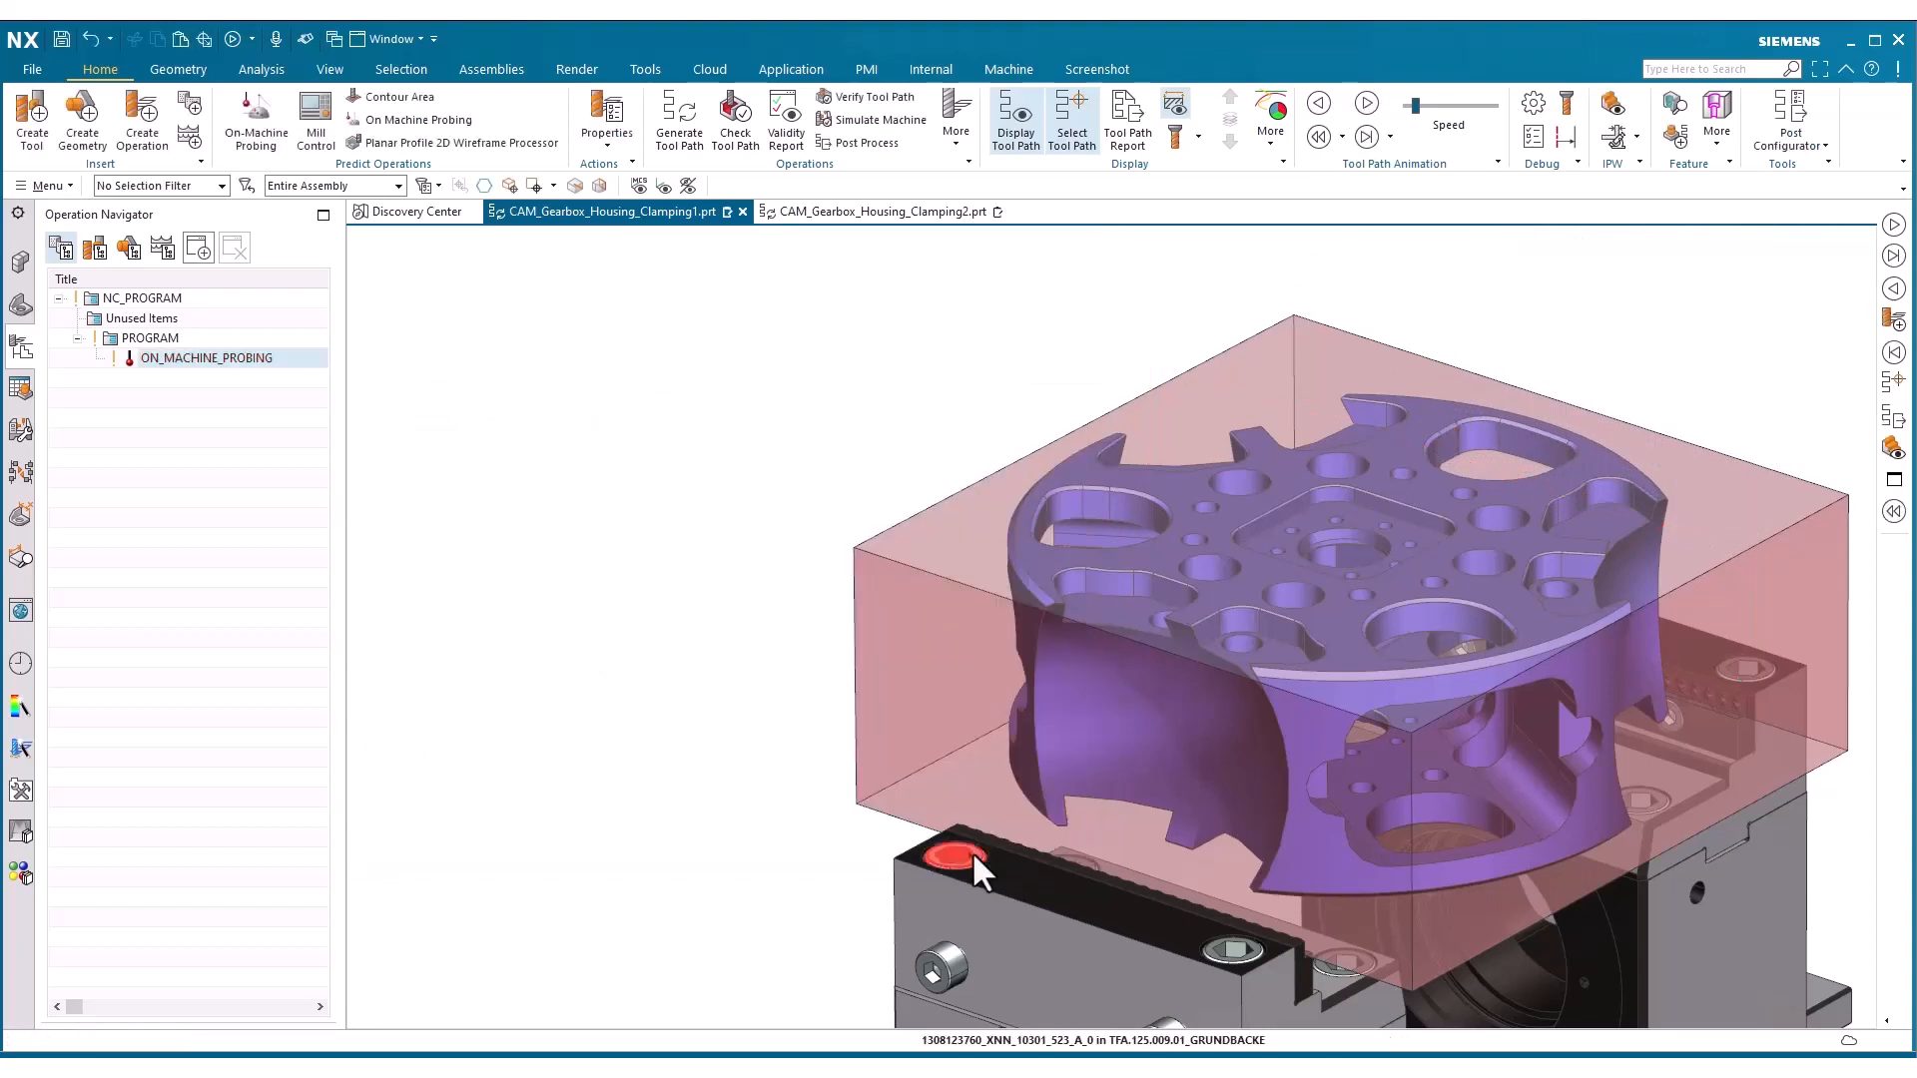
Postprocess ON_MACHINE_PROBING with Hermle_Cxx_S840D and examine the CYCLE977 line in the NC output
{"action": "right_click", "coordinate": [231, 358]}
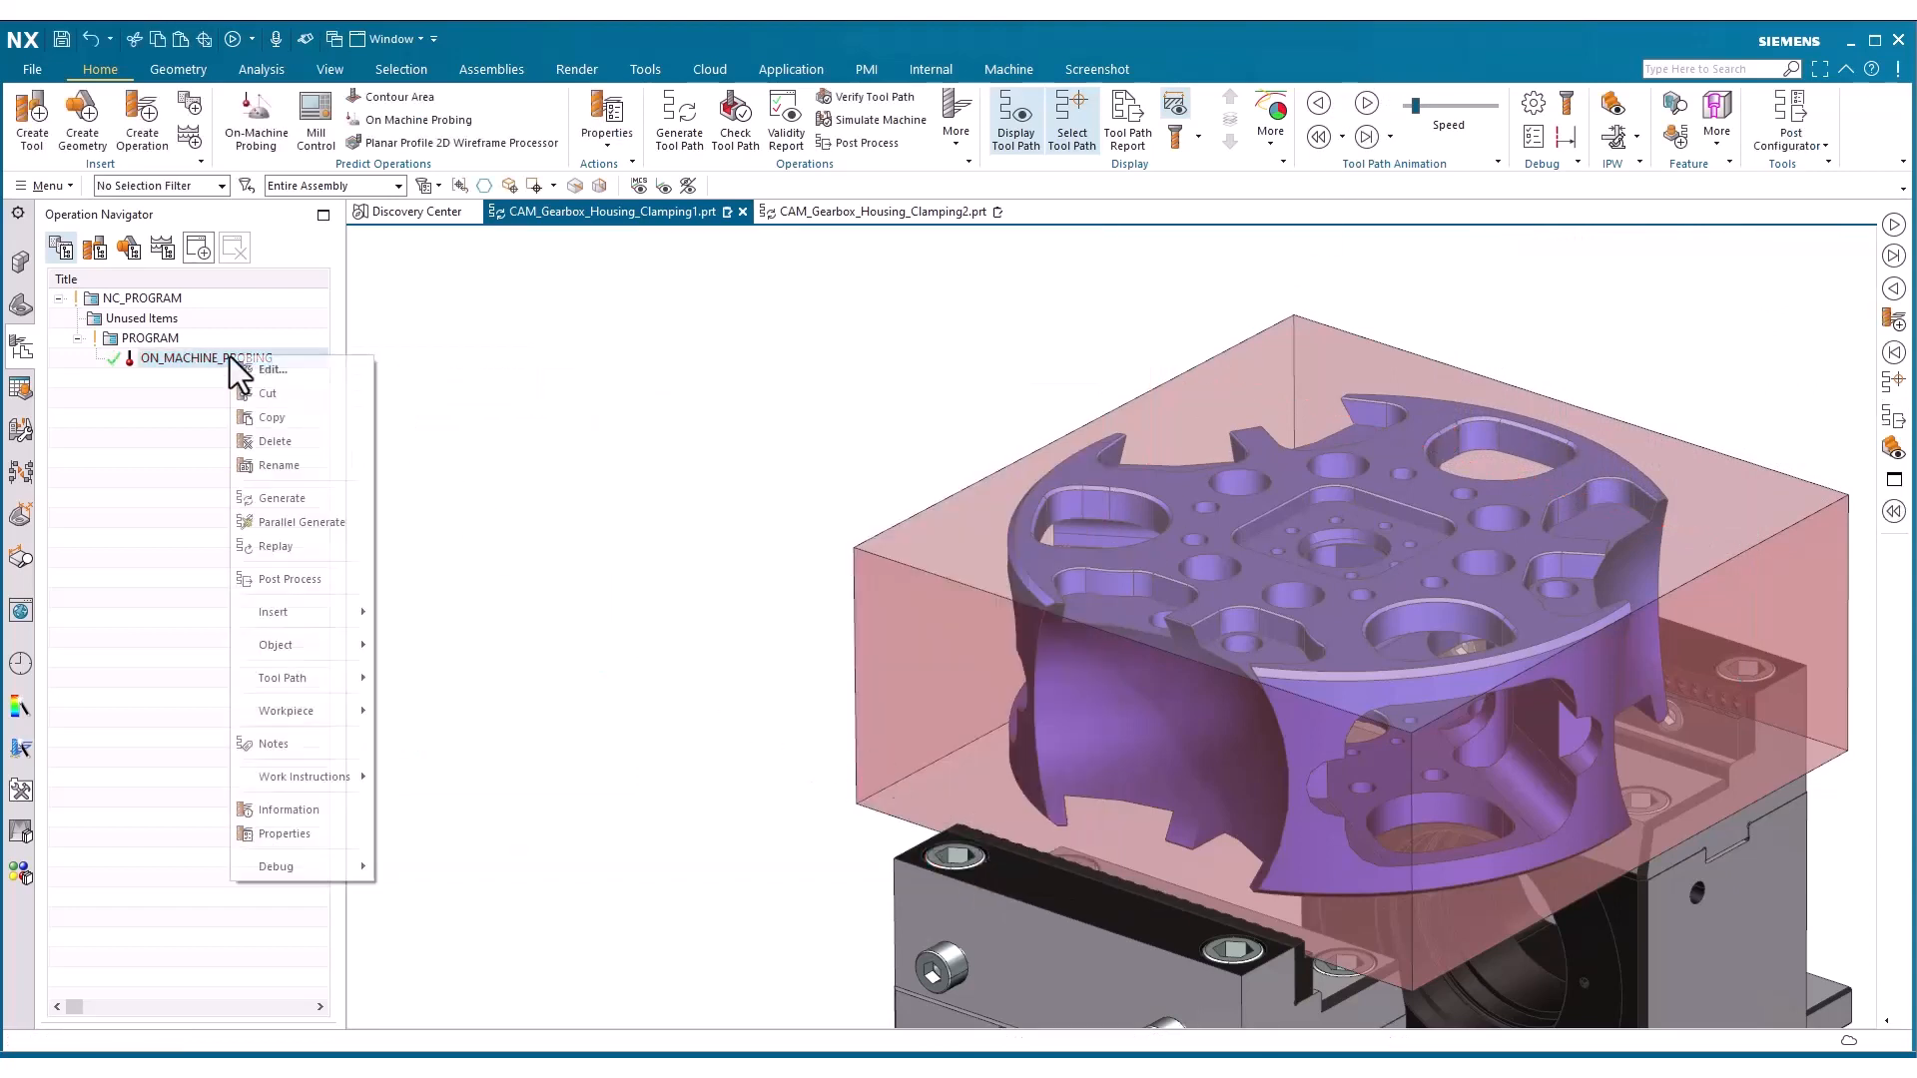
{"action": "left_click", "coordinate": [265, 584]}
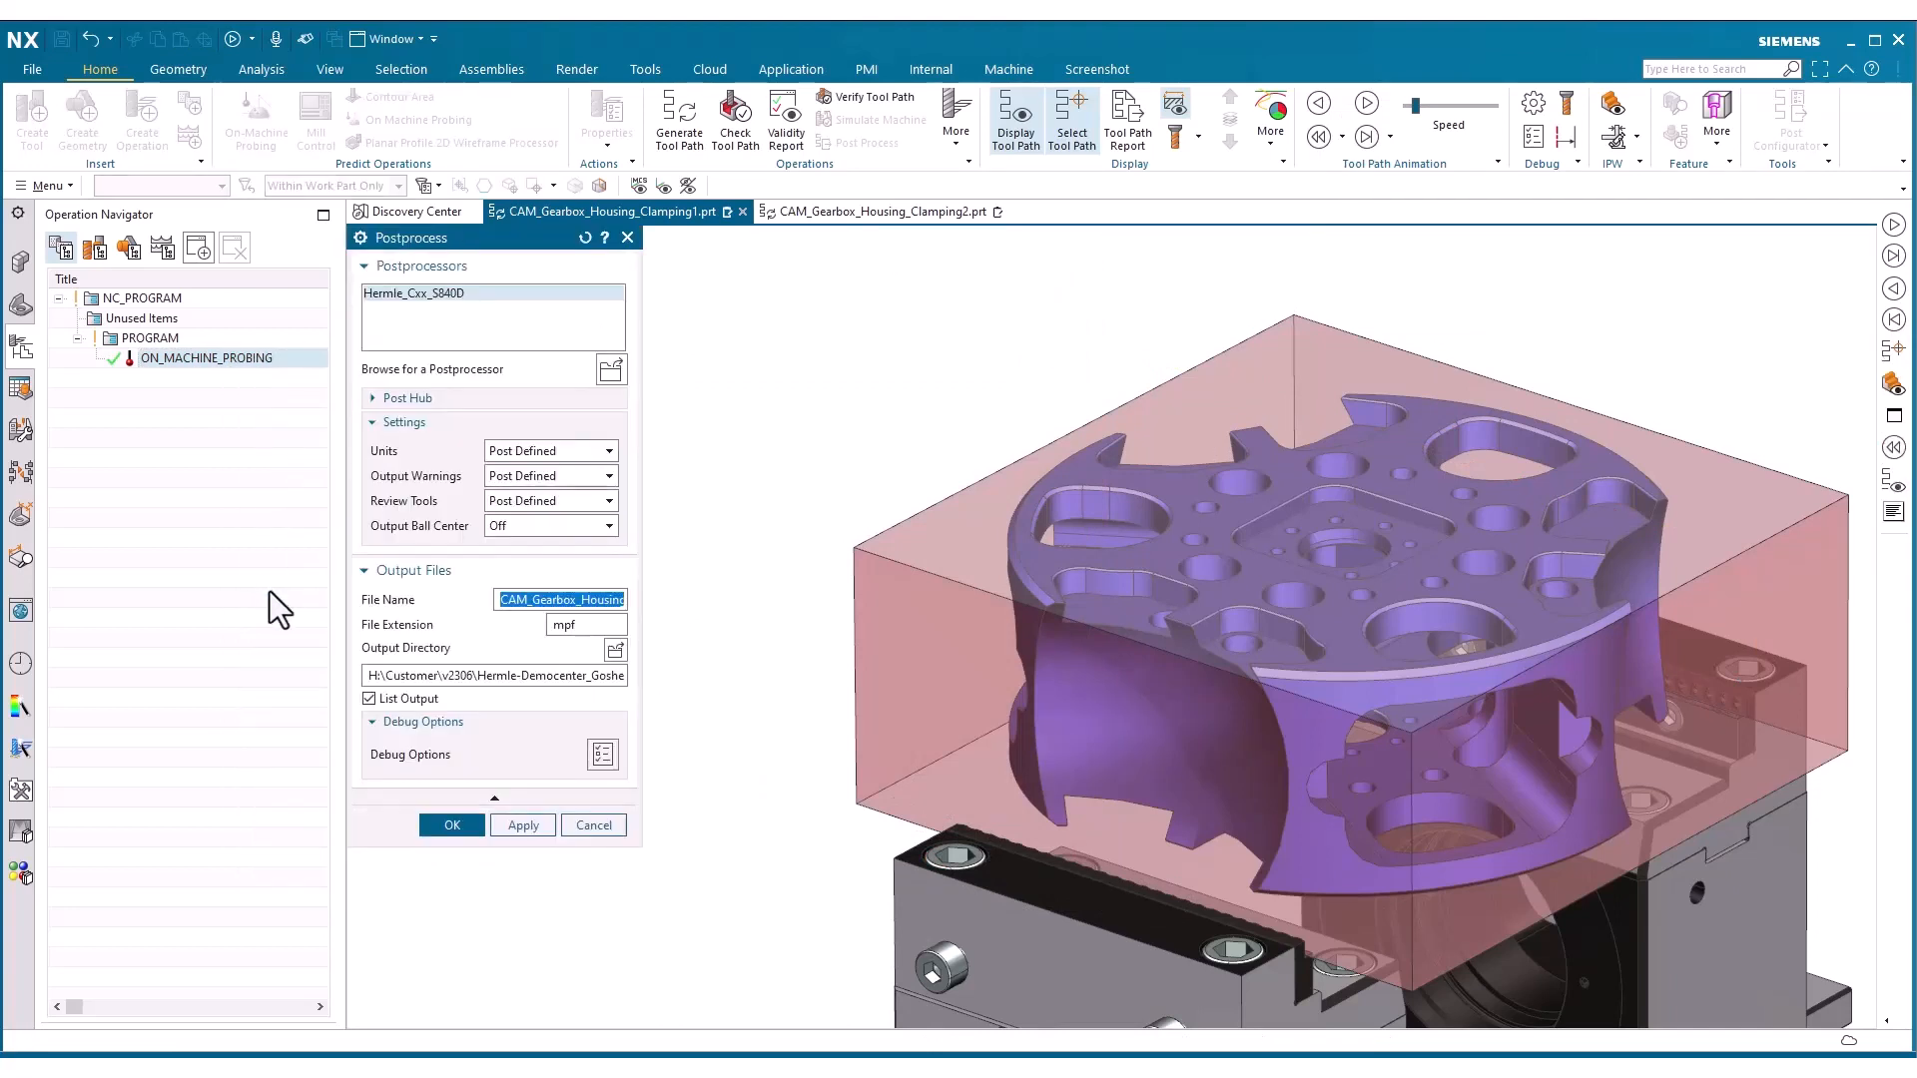
{"action": "left_click", "coordinate": [439, 828]}
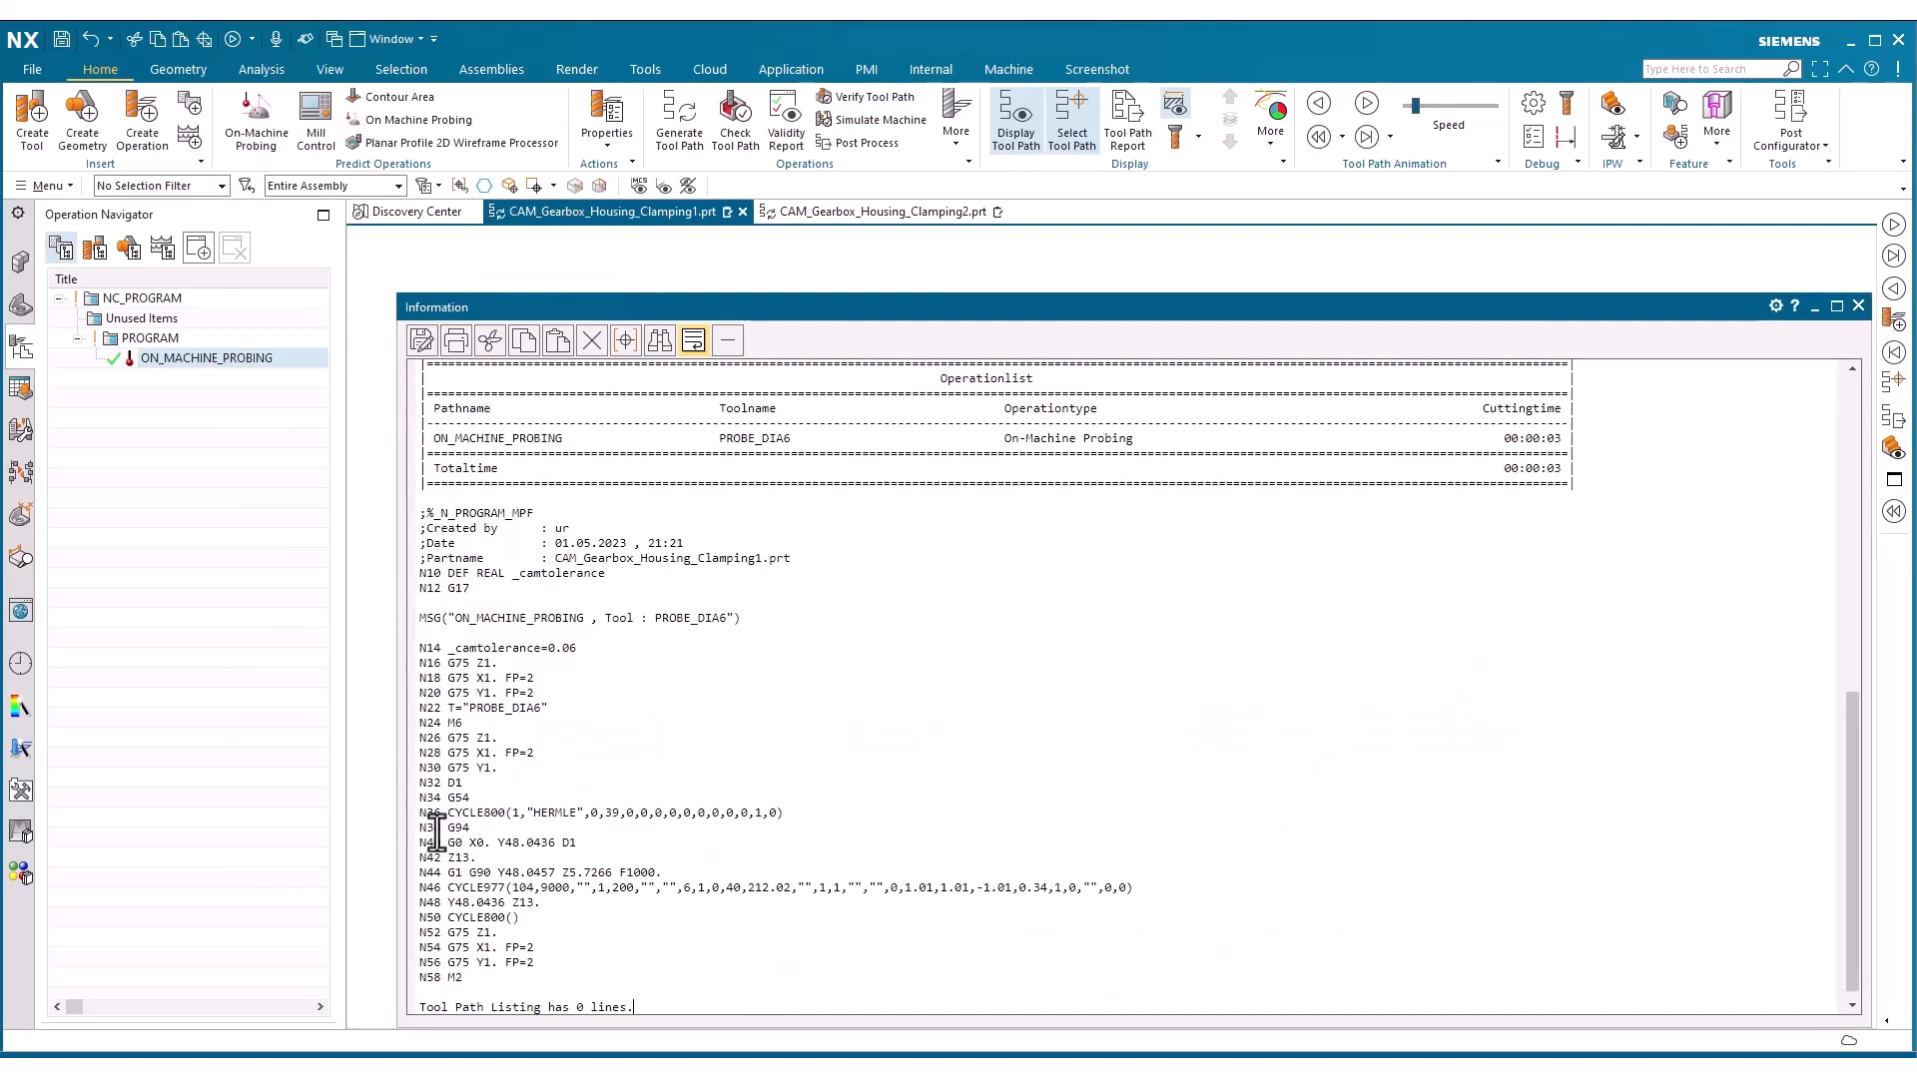
{"action": "triple_click", "coordinate": [416, 887]}
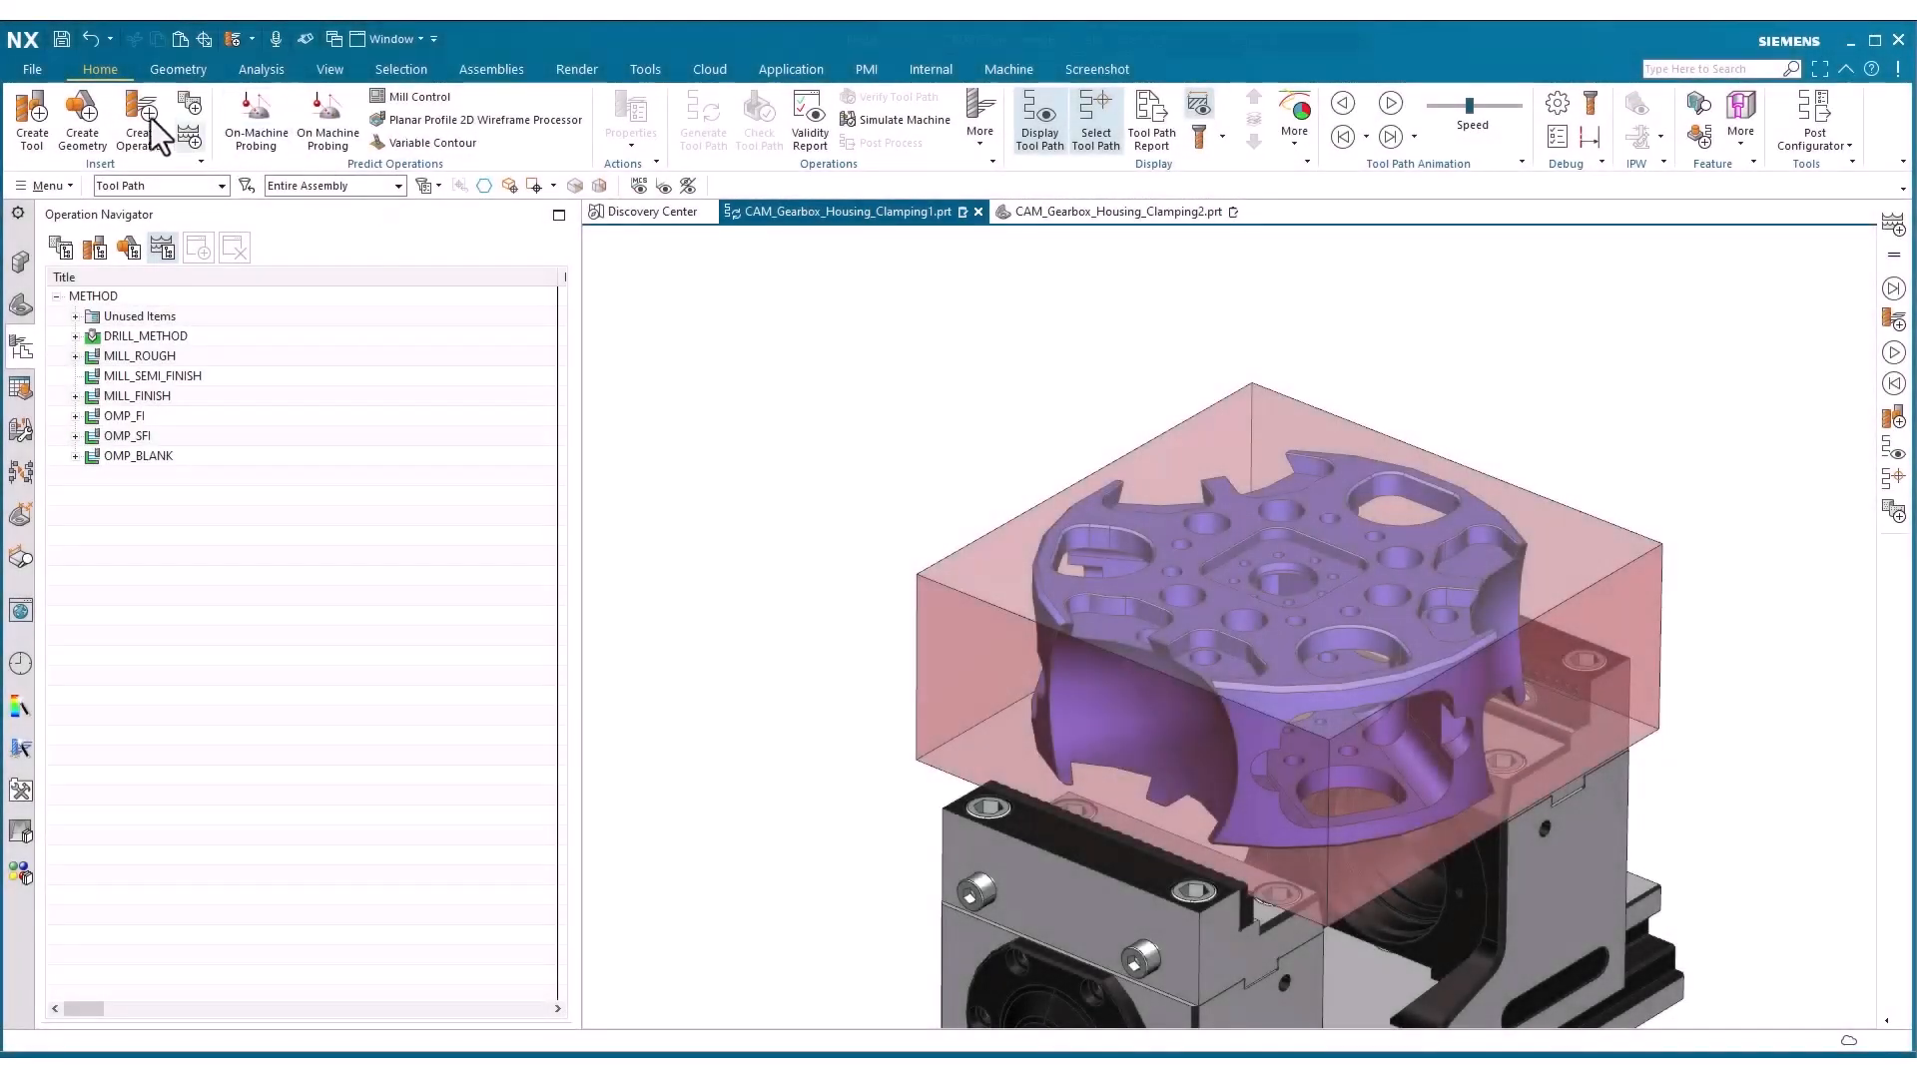
{"action": "left_click", "coordinate": [146, 117]}
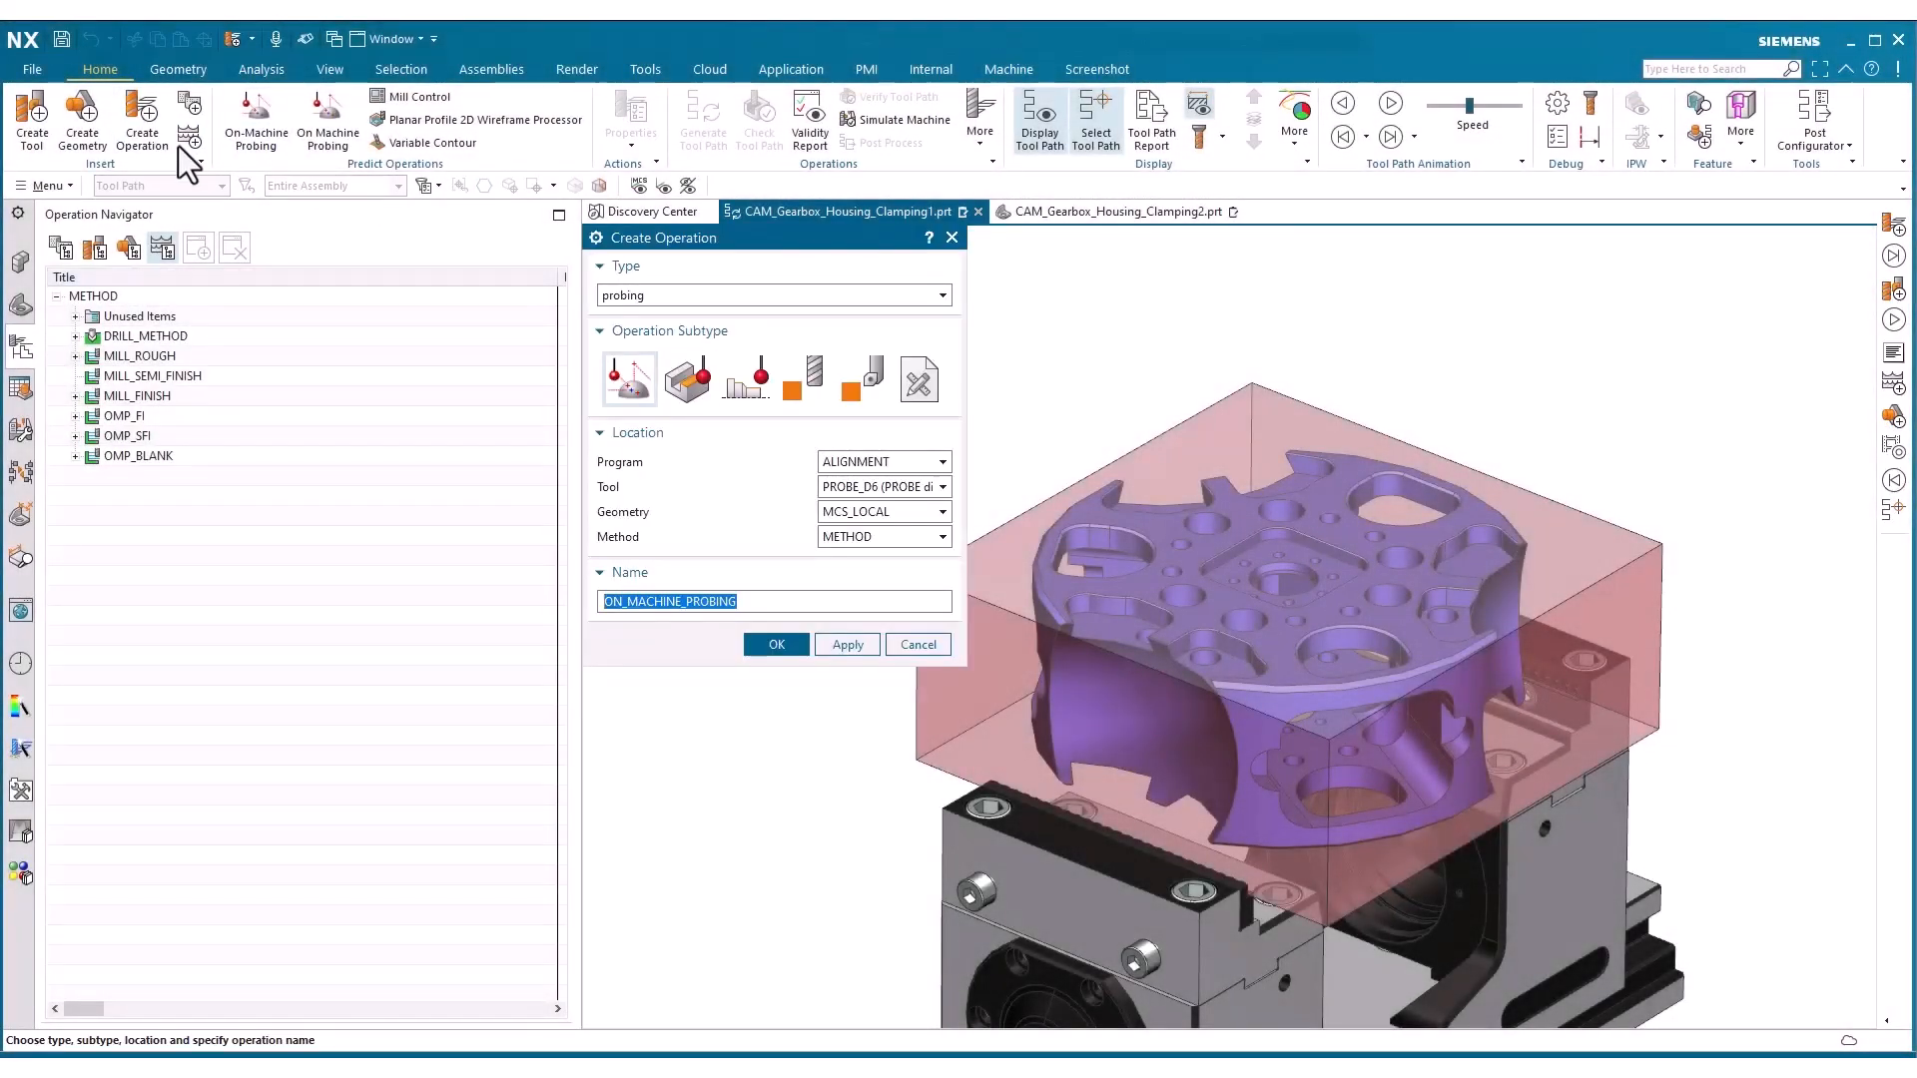
{"action": "left_click", "coordinate": [761, 649]}
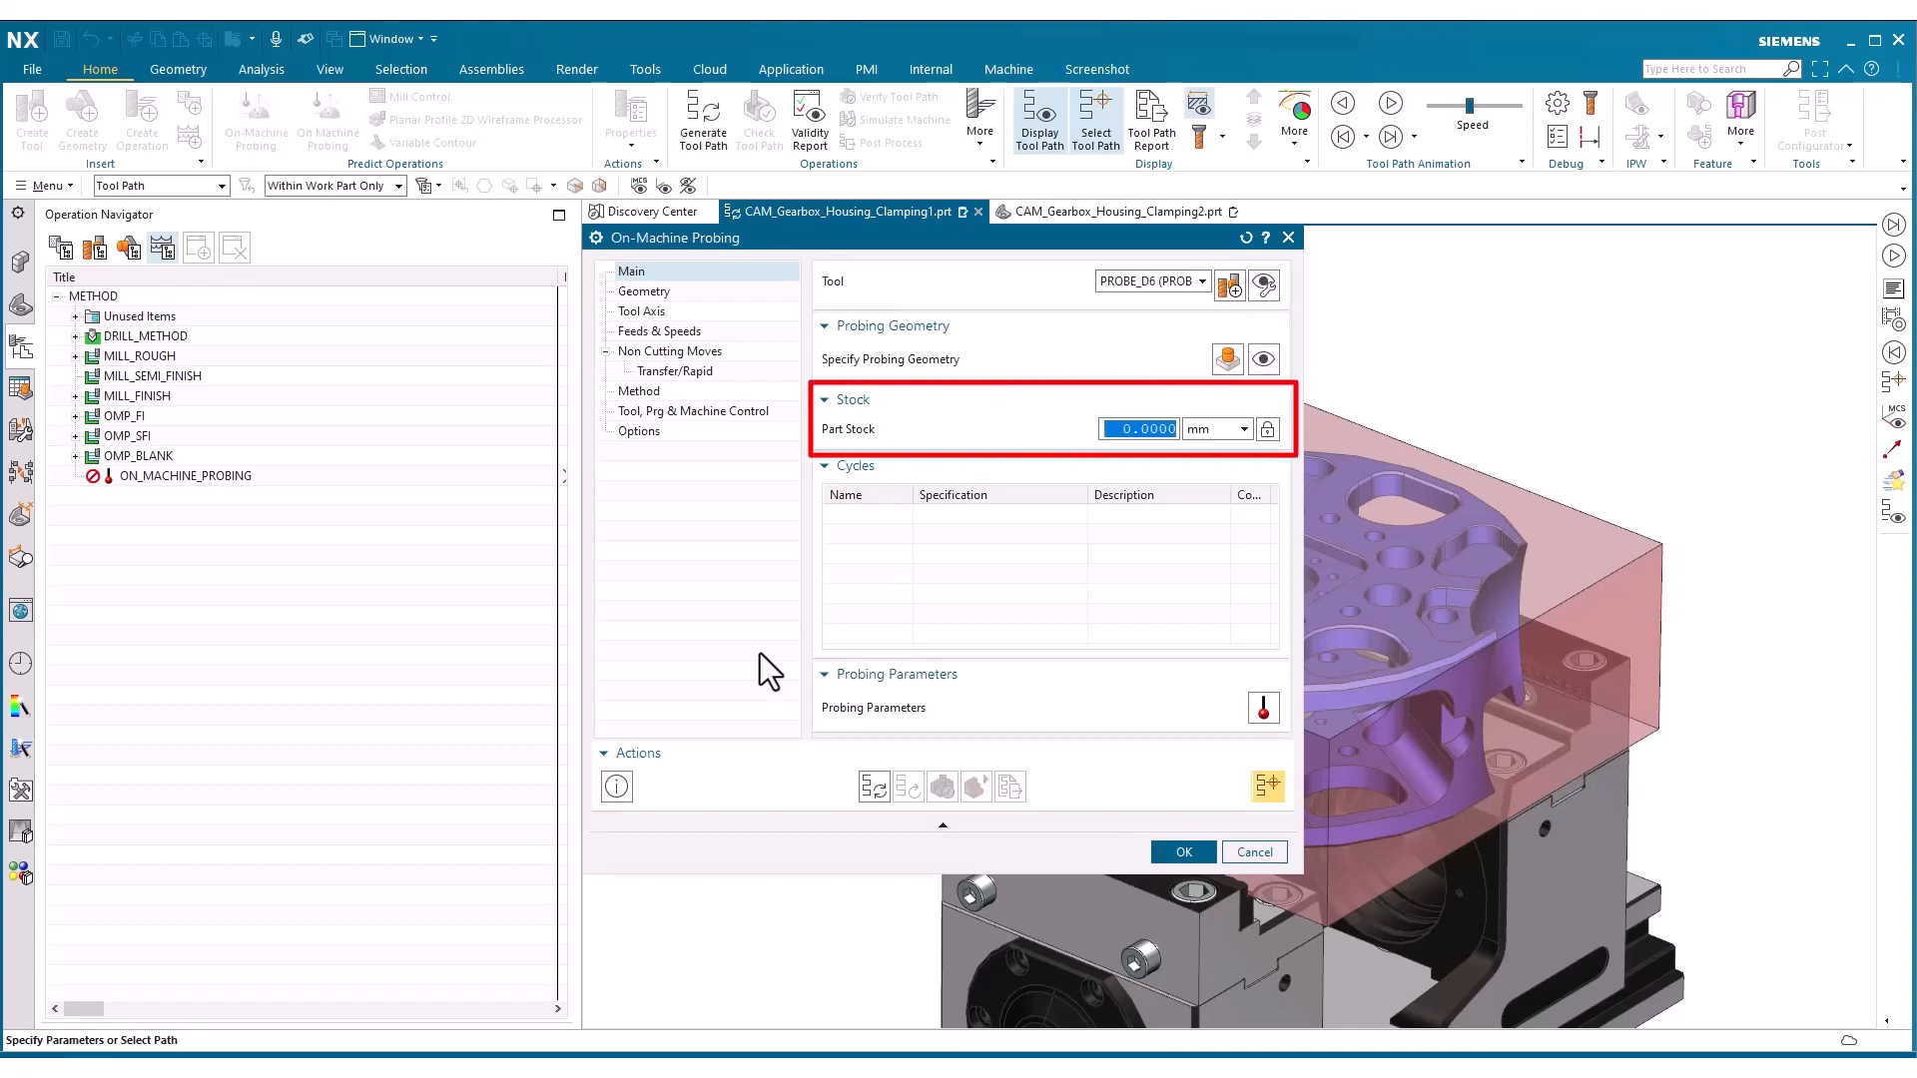
{"action": "left_click", "coordinate": [1232, 847]}
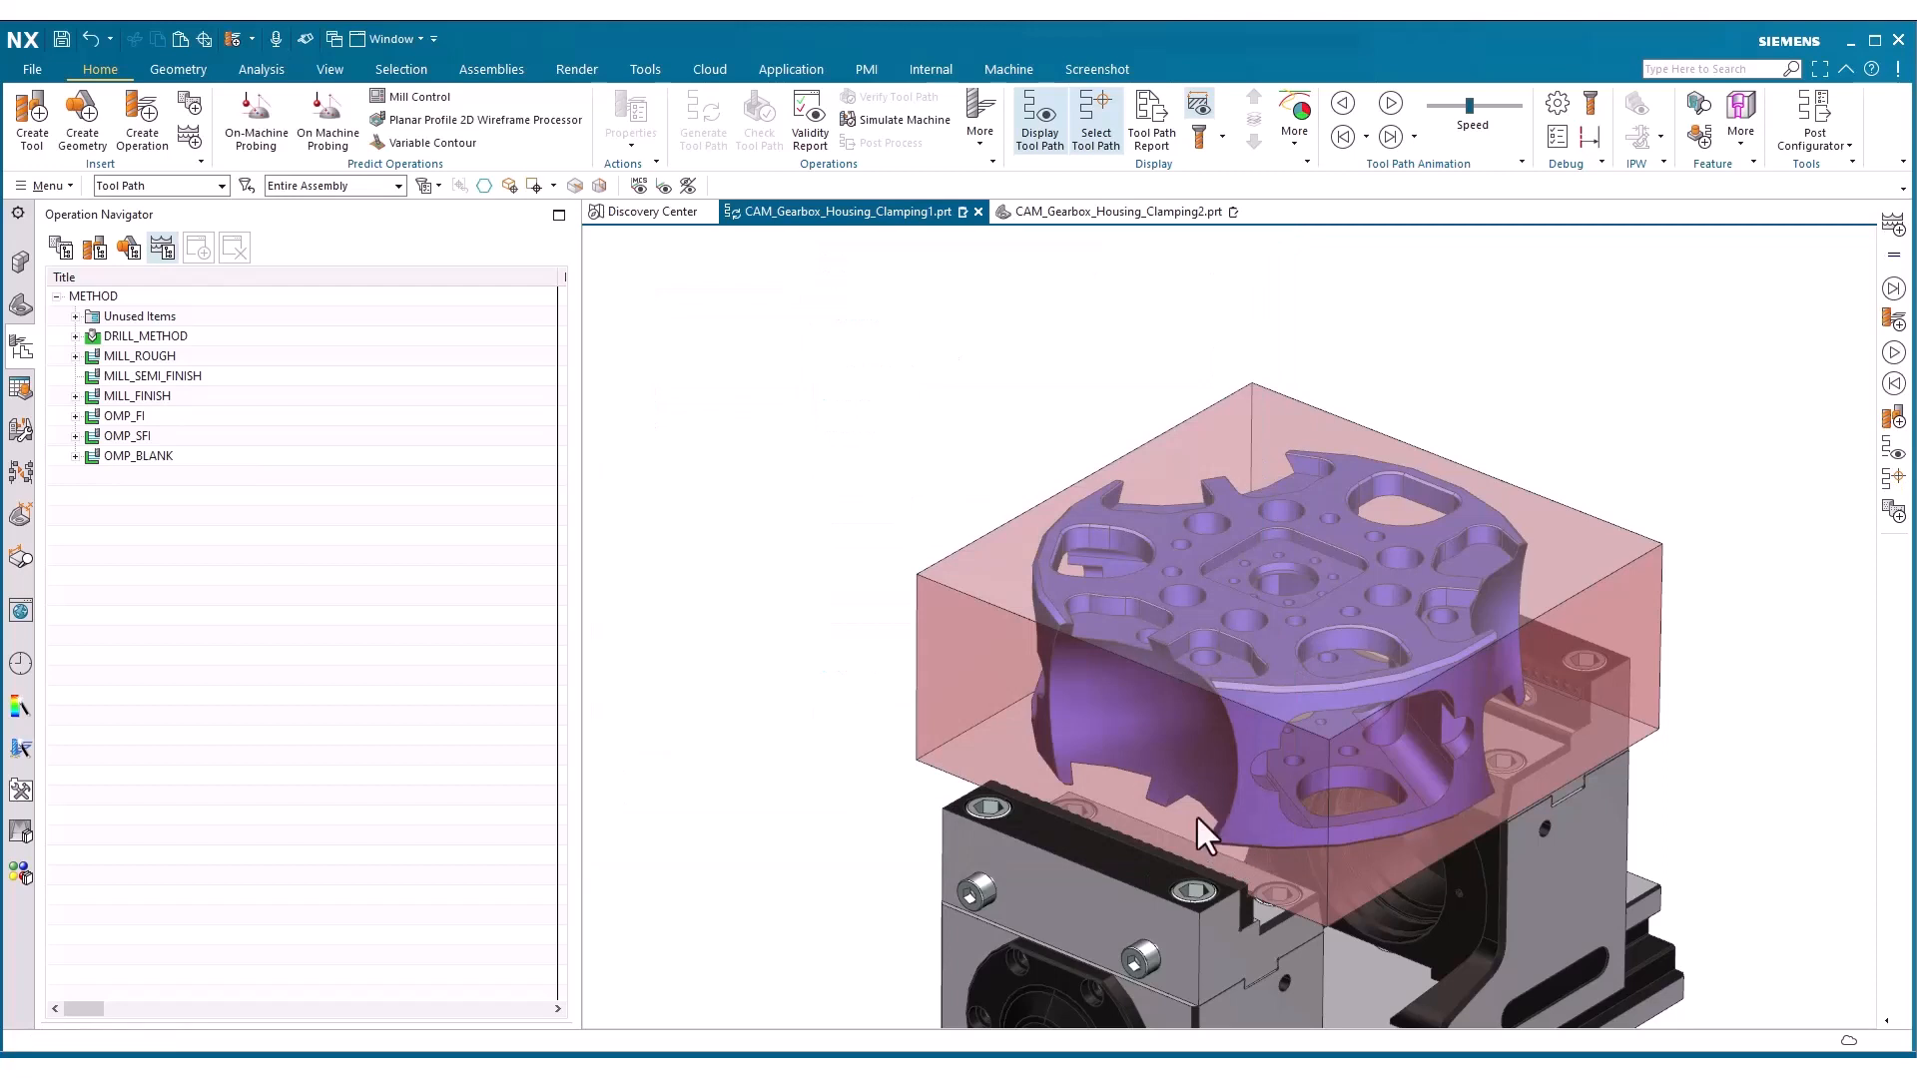
Measure the minimum distance between the blank's TOP face and the gearbox housing's top face, and keep the measurement
{"action": "left_click", "coordinate": [275, 74]}
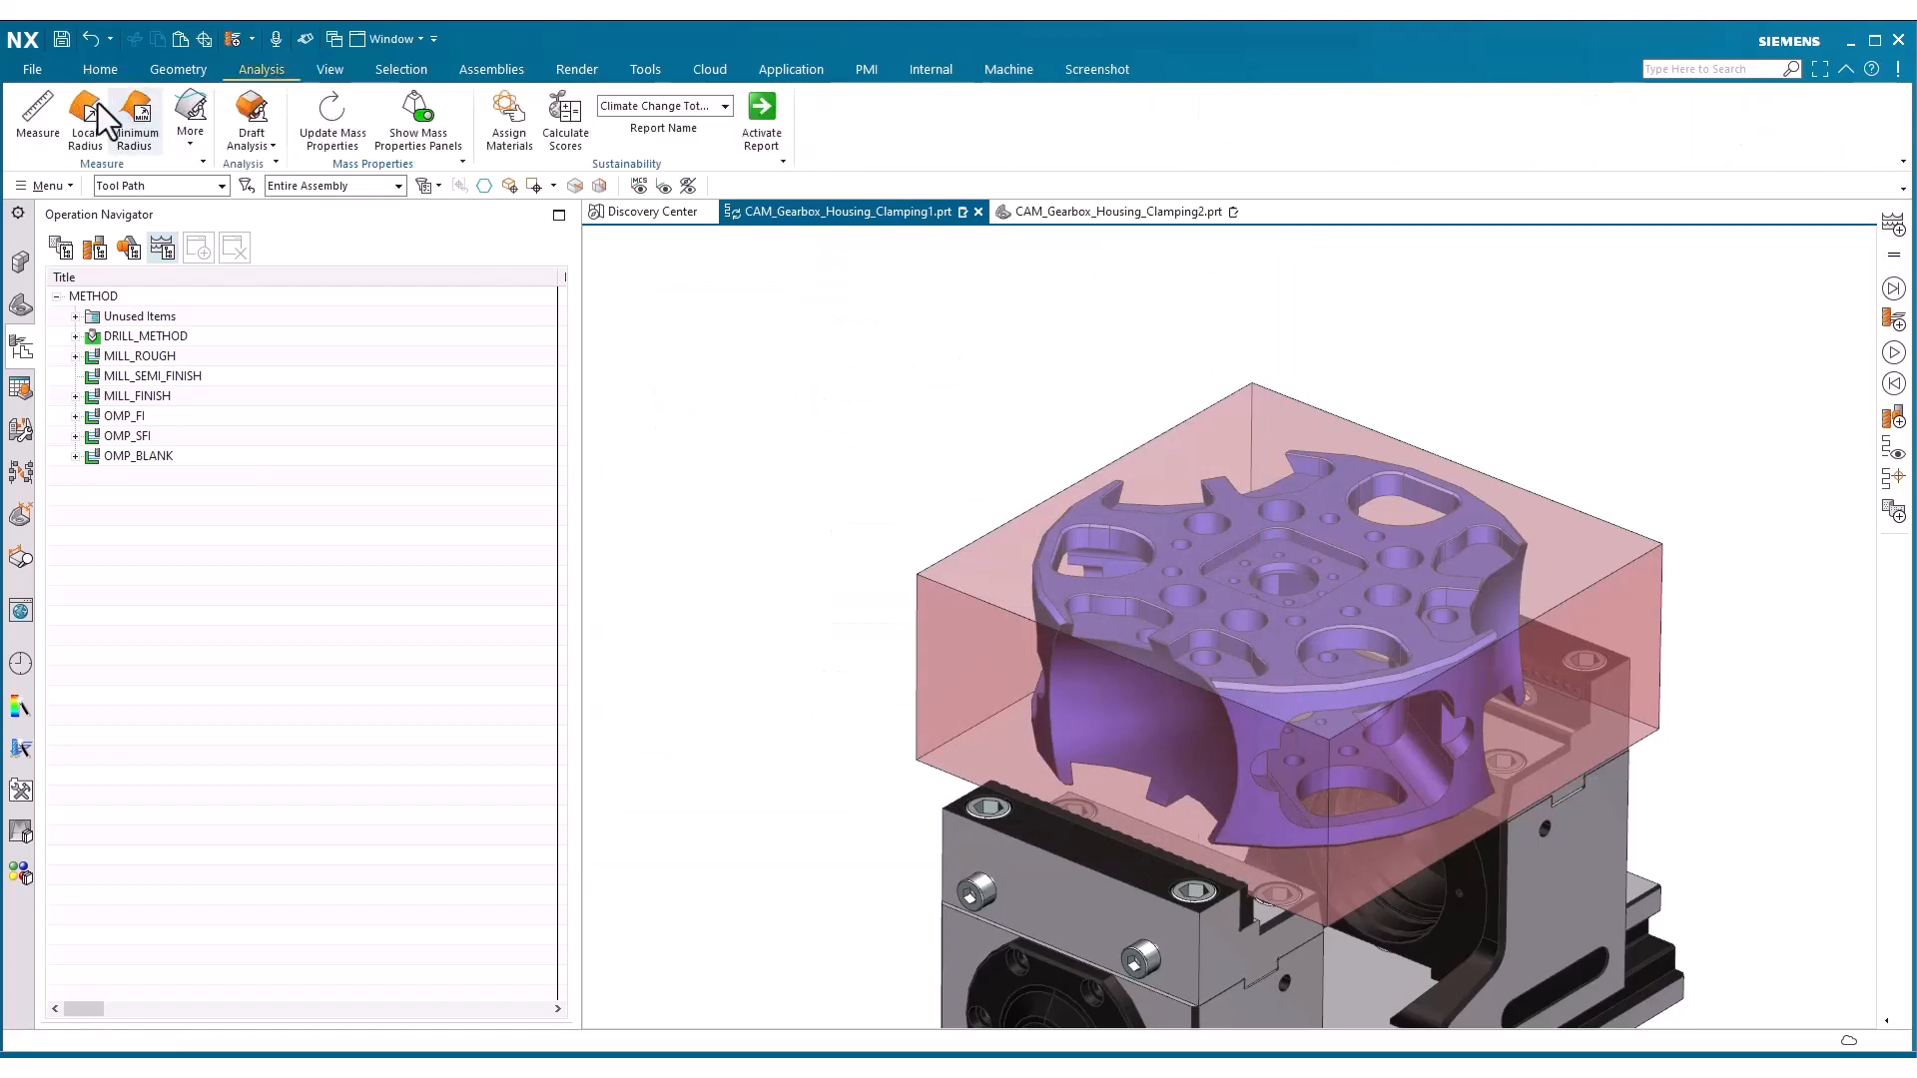
{"action": "left_click", "coordinate": [40, 112]}
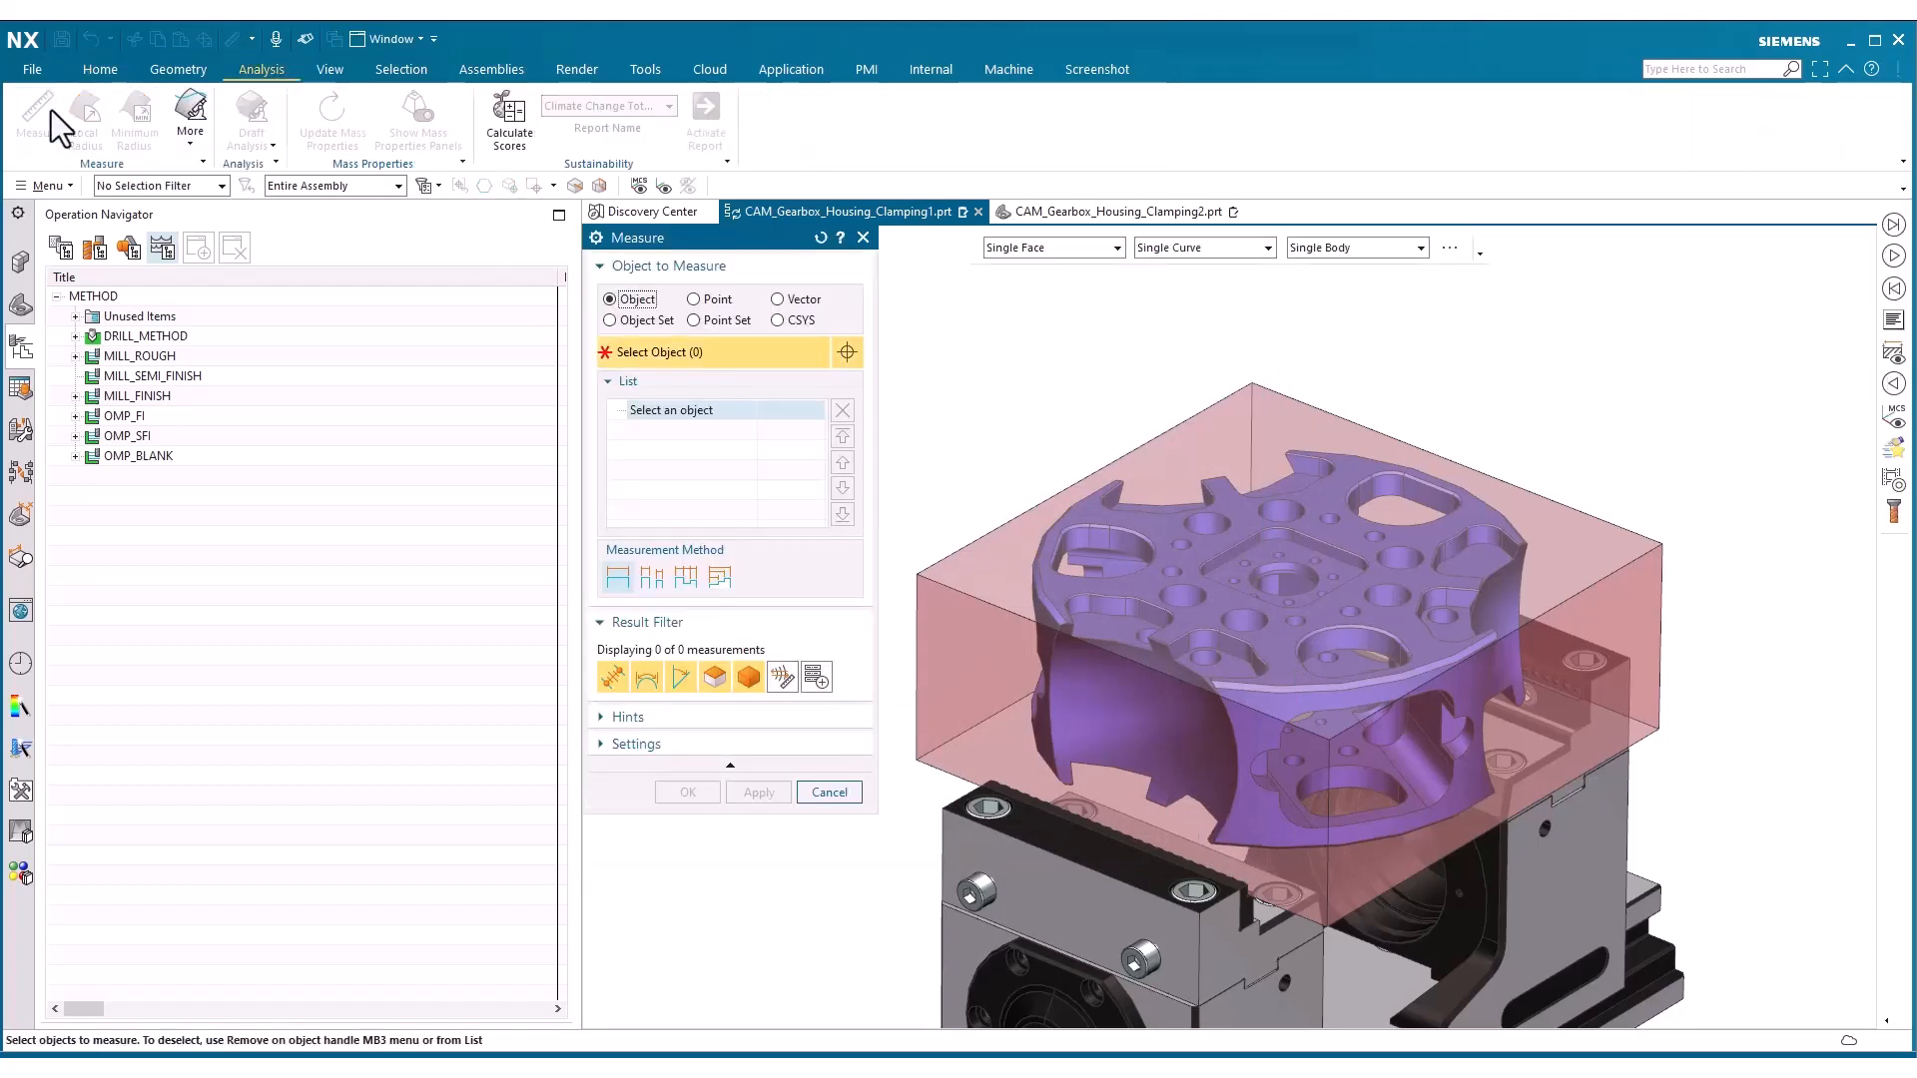
{"action": "left_click", "coordinate": [1143, 514]}
{"action": "left_click", "coordinate": [1143, 514]}
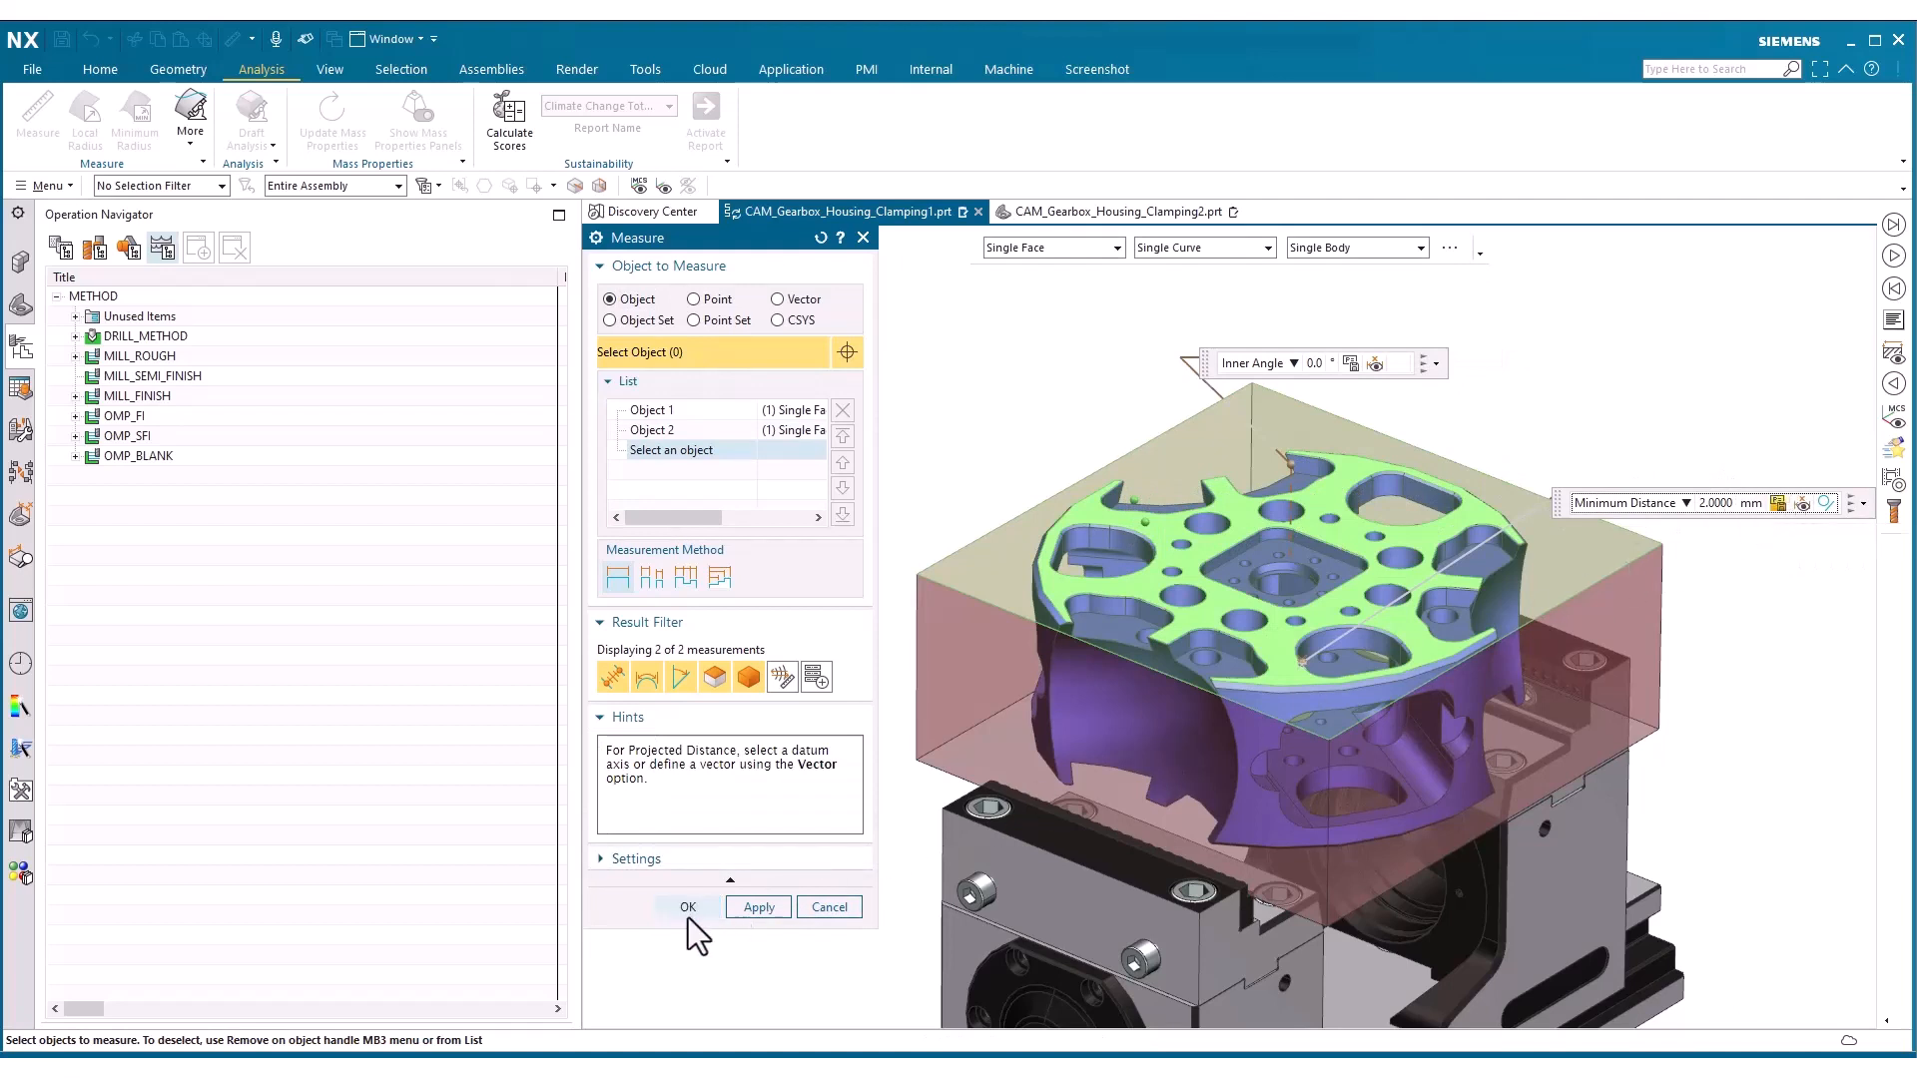
{"action": "left_click", "coordinate": [687, 910]}
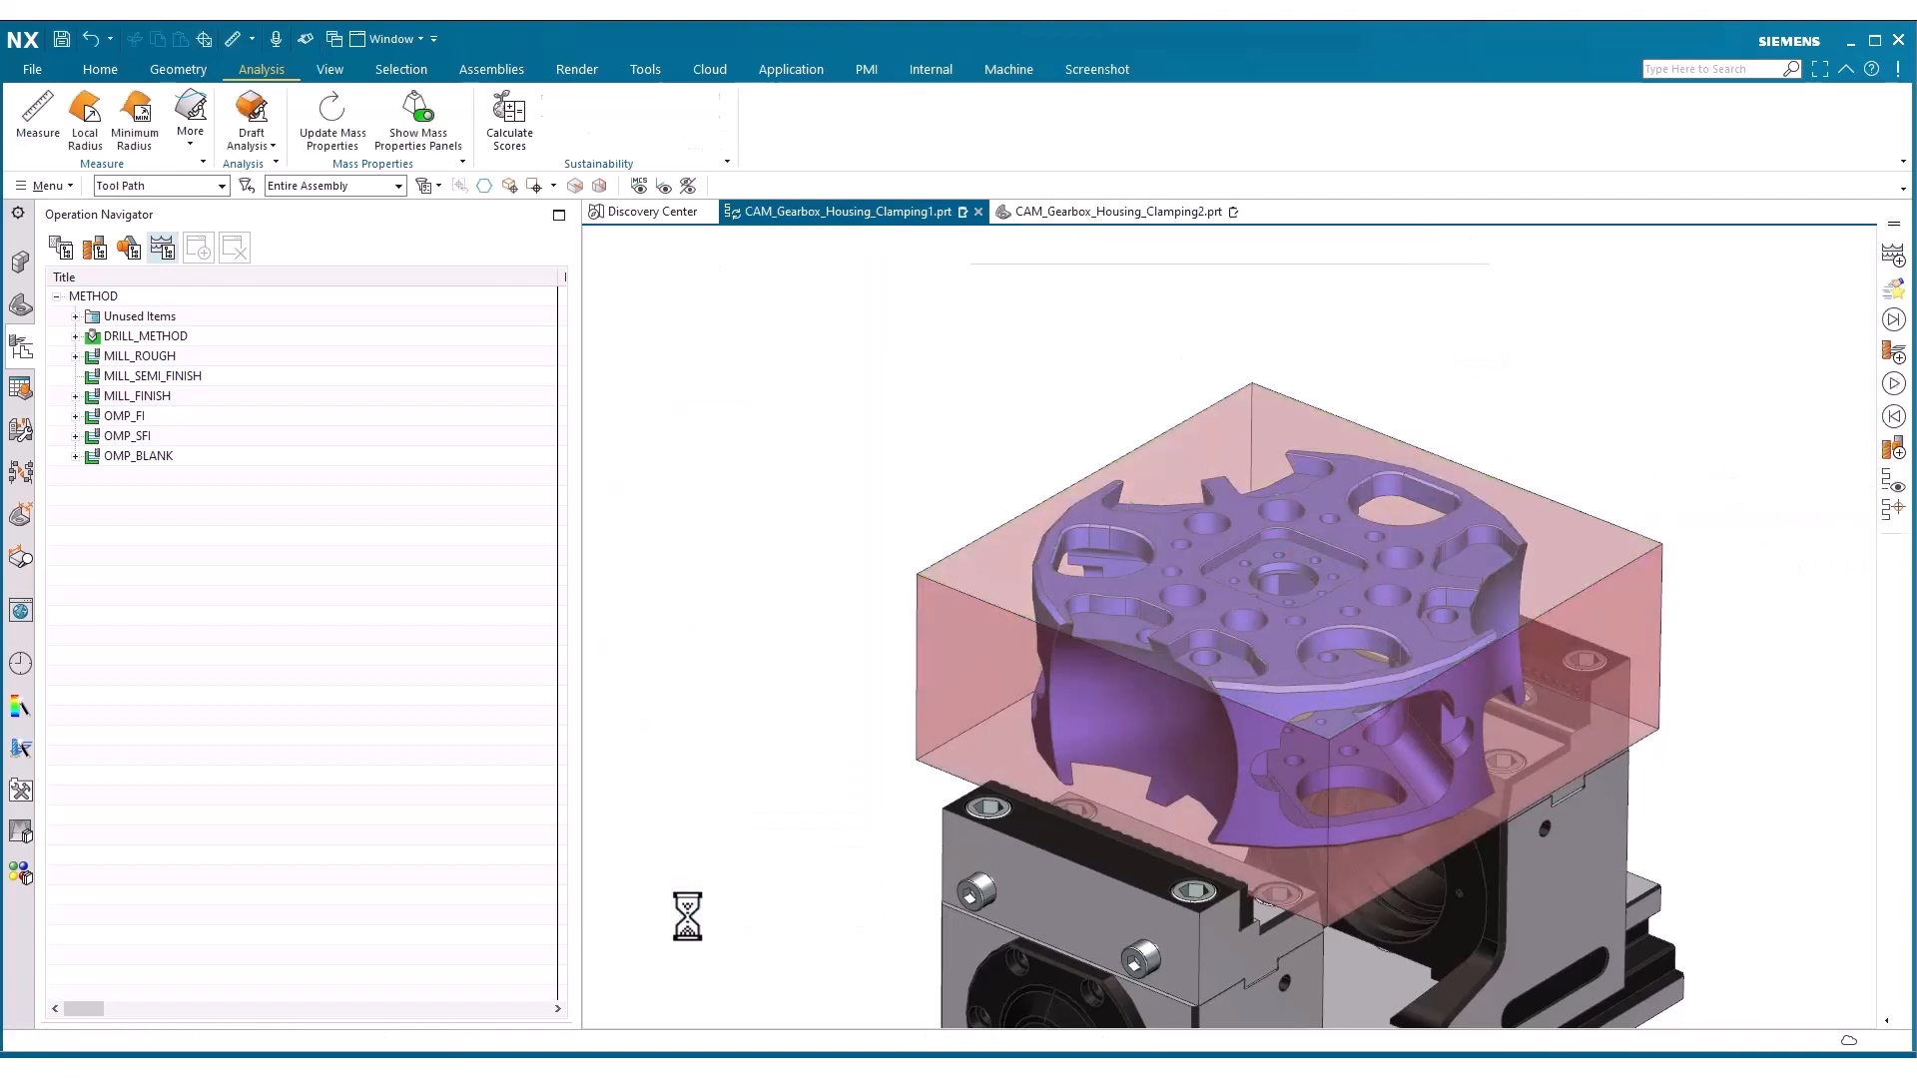
Rename the last measurement expression, p2740, as Stock
{"action": "left_click", "coordinate": [634, 68]}
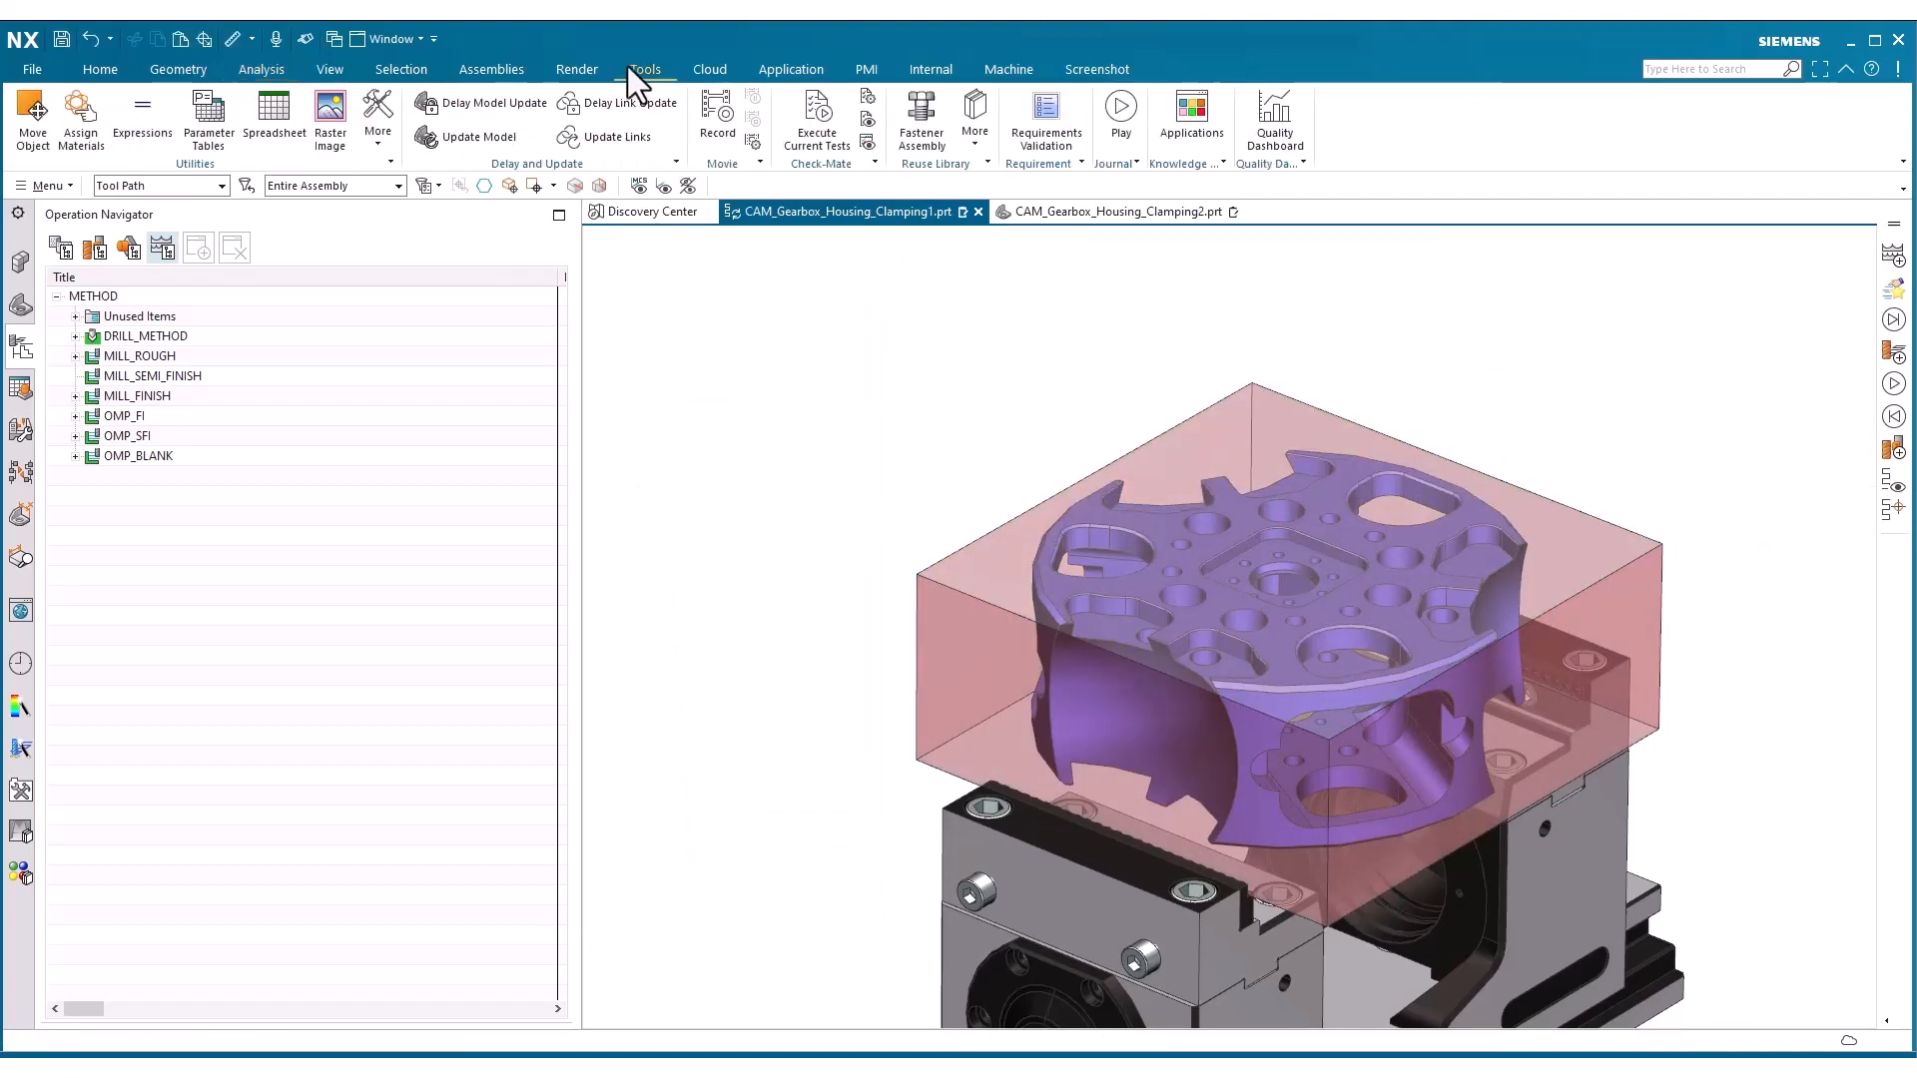
{"action": "left_click", "coordinate": [150, 140]}
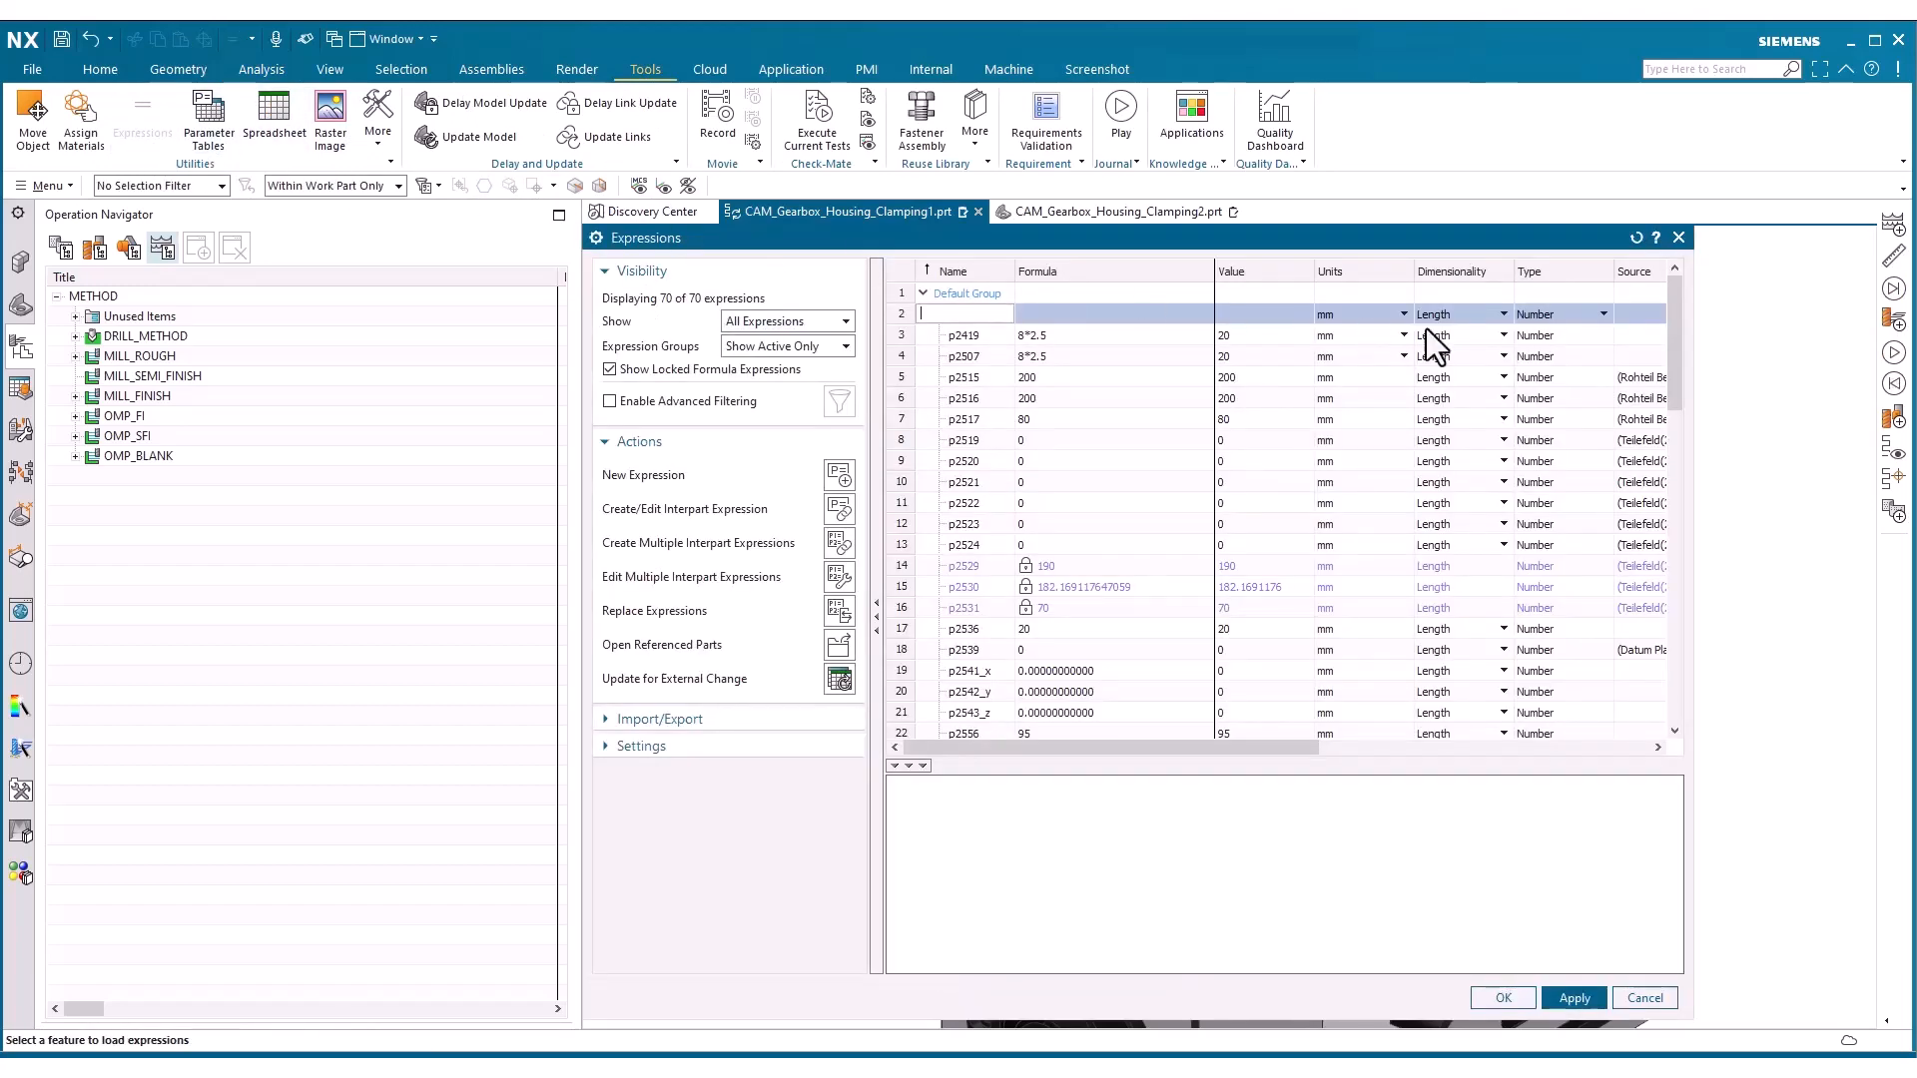
{"action": "left_click_drag", "start_coordinate": [1674, 364], "coordinate": [1675, 744]}
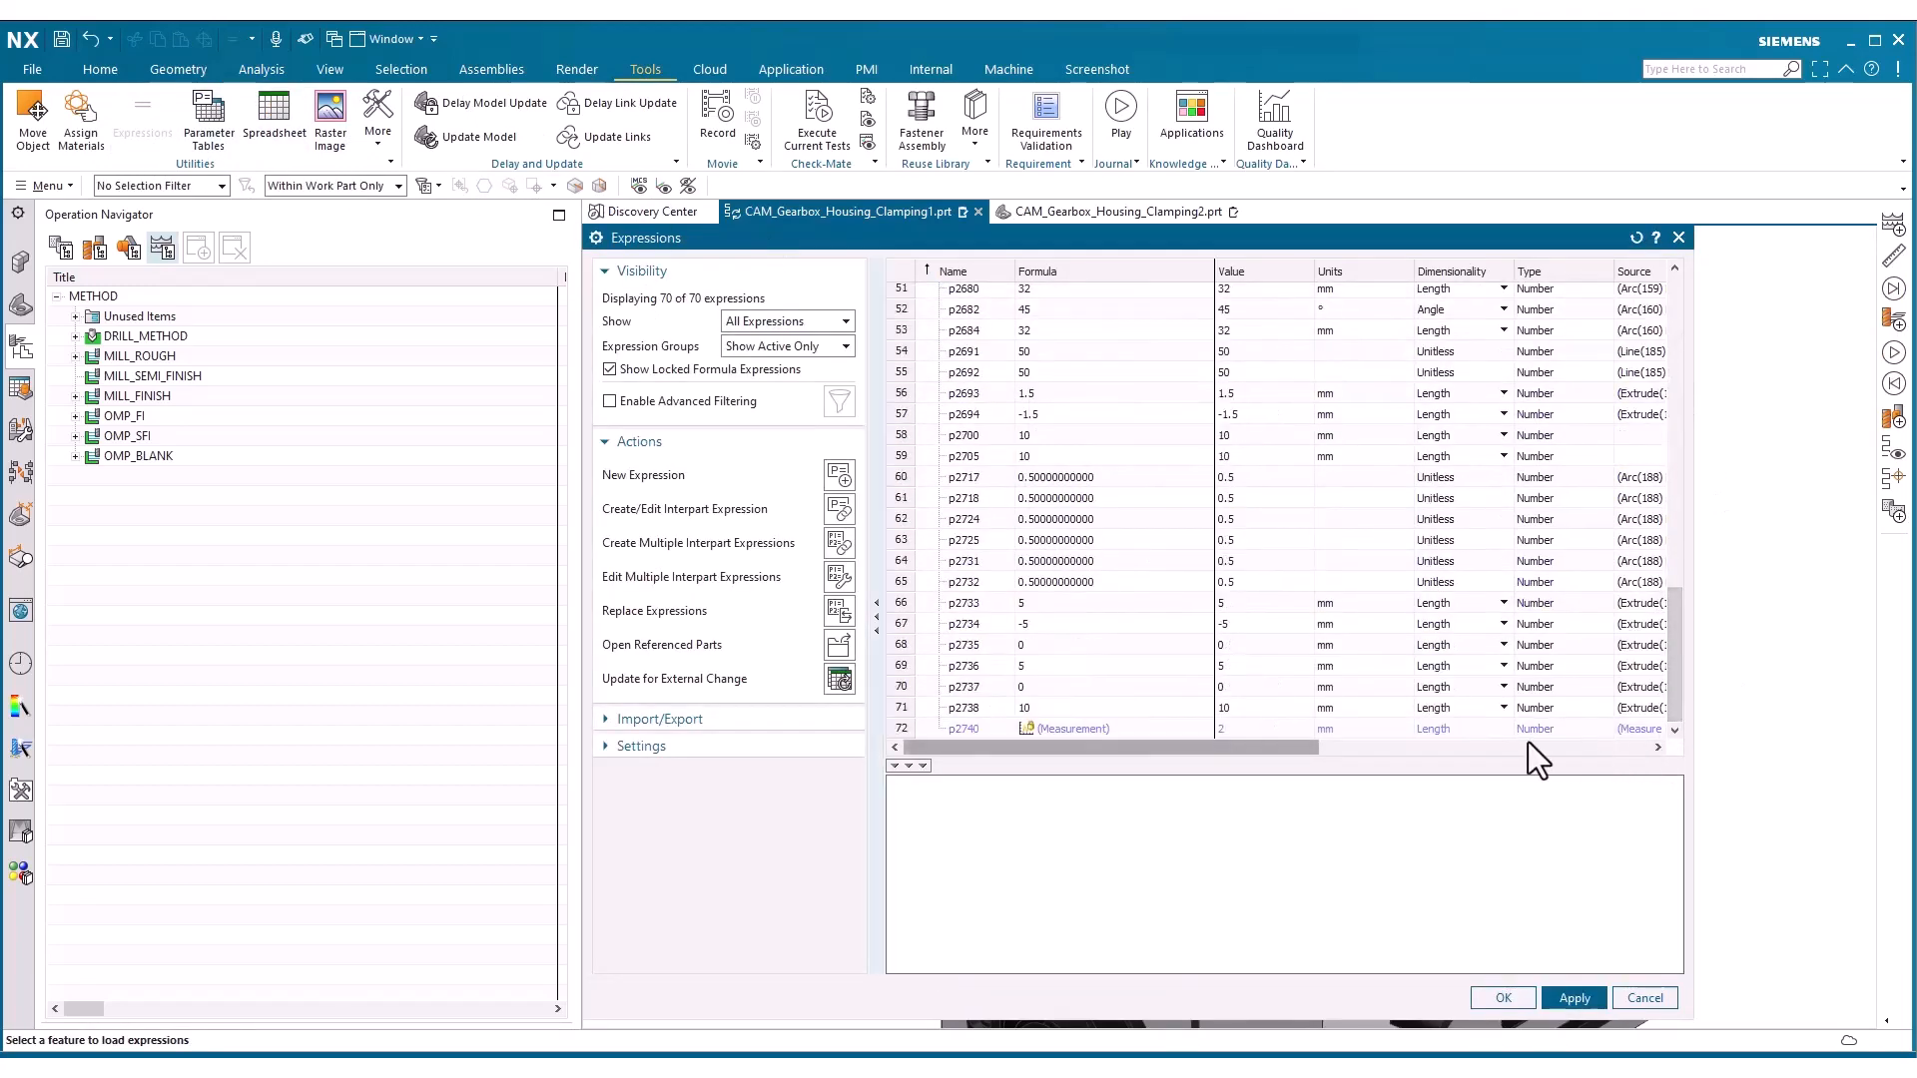
{"action": "right_click", "coordinate": [950, 729]}
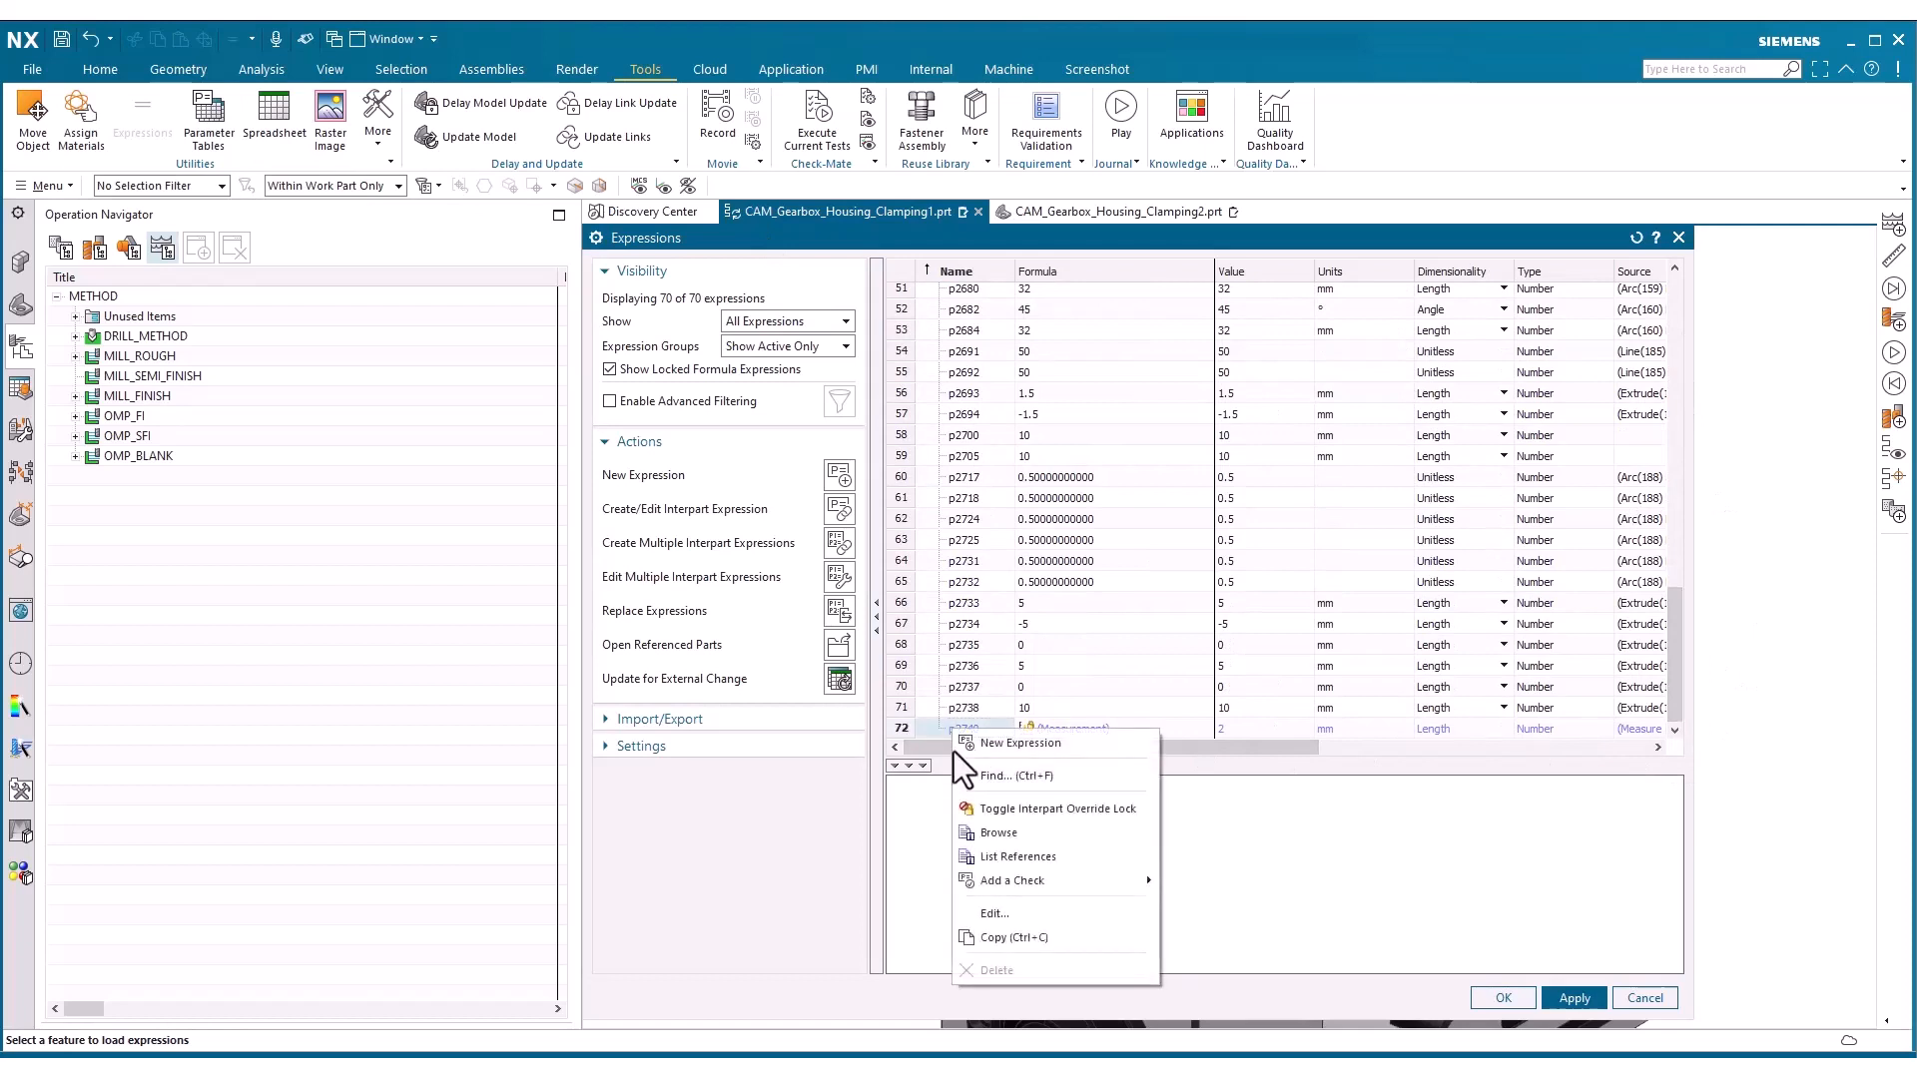
{"action": "left_click", "coordinate": [968, 909]}
{"action": "type", "text": "S"}
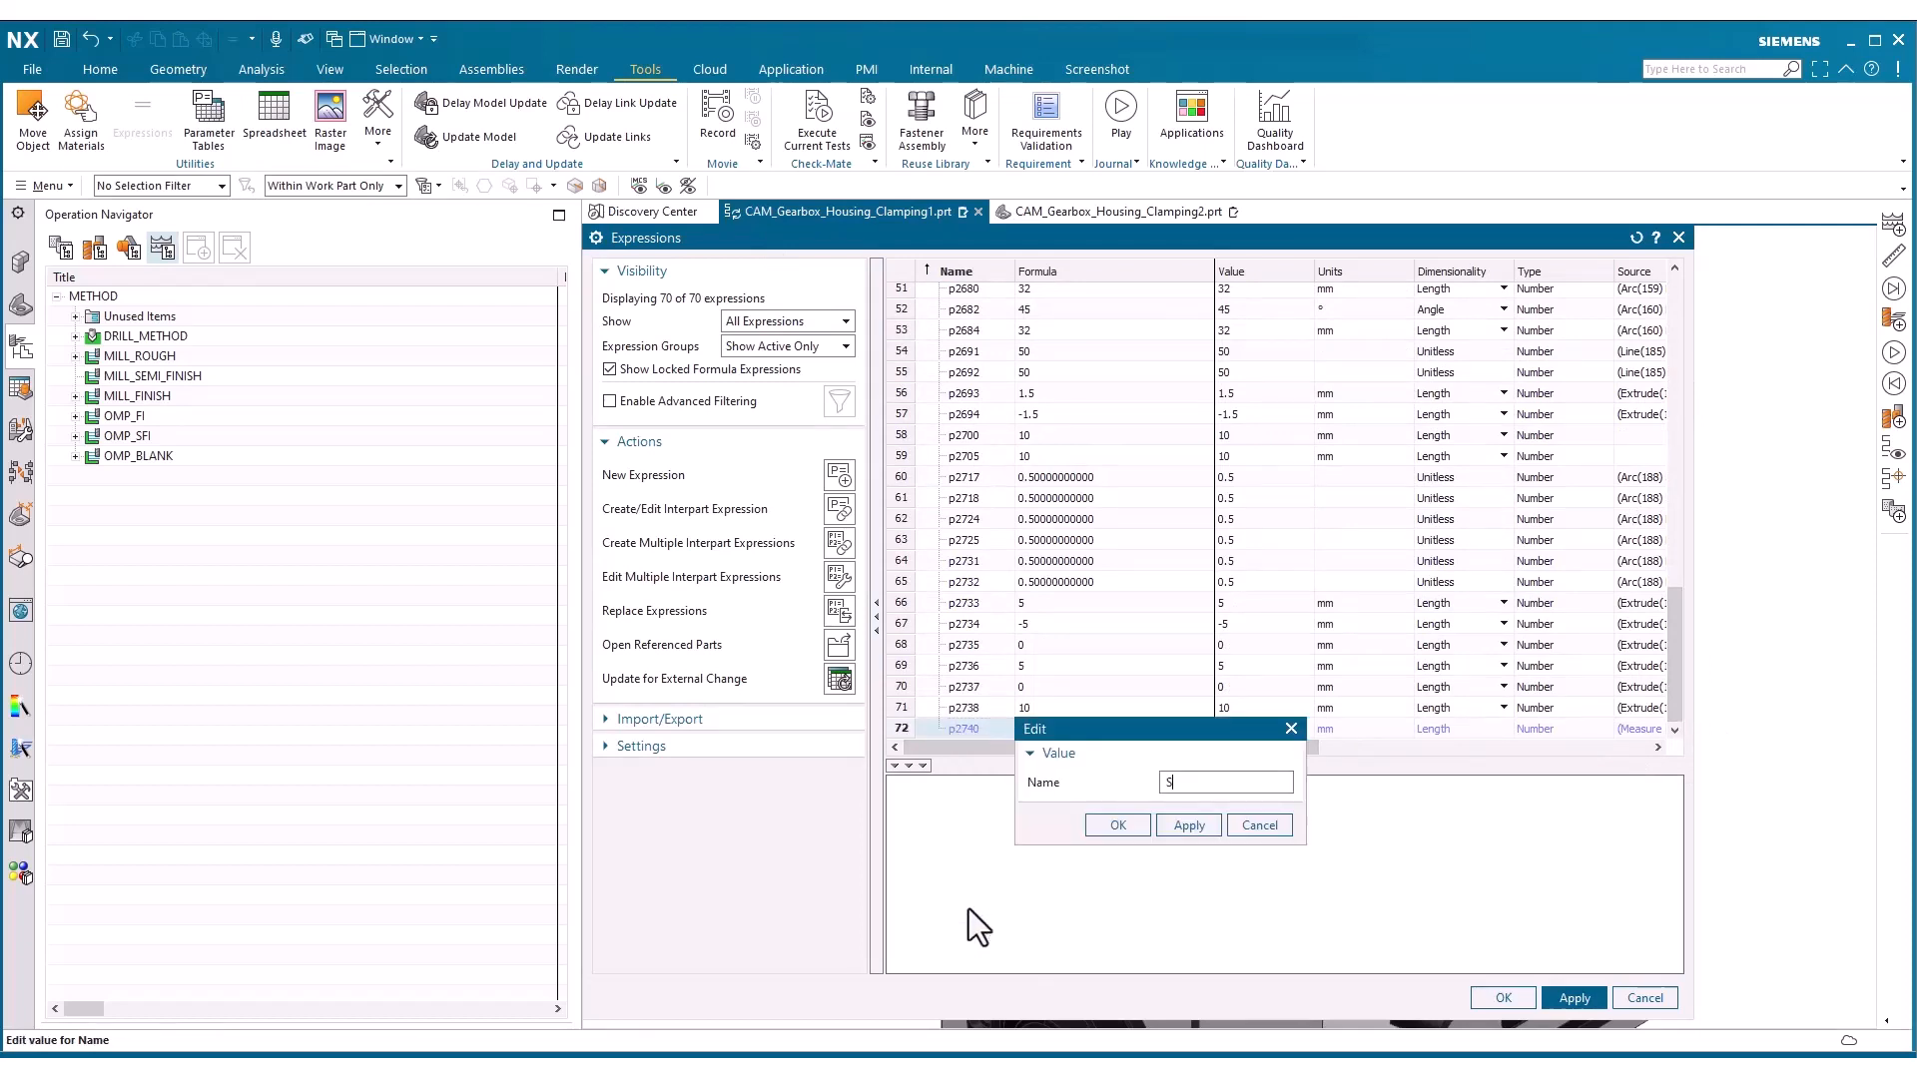
{"action": "type", "text": "tock"}
{"action": "left_click", "coordinate": [1117, 826]}
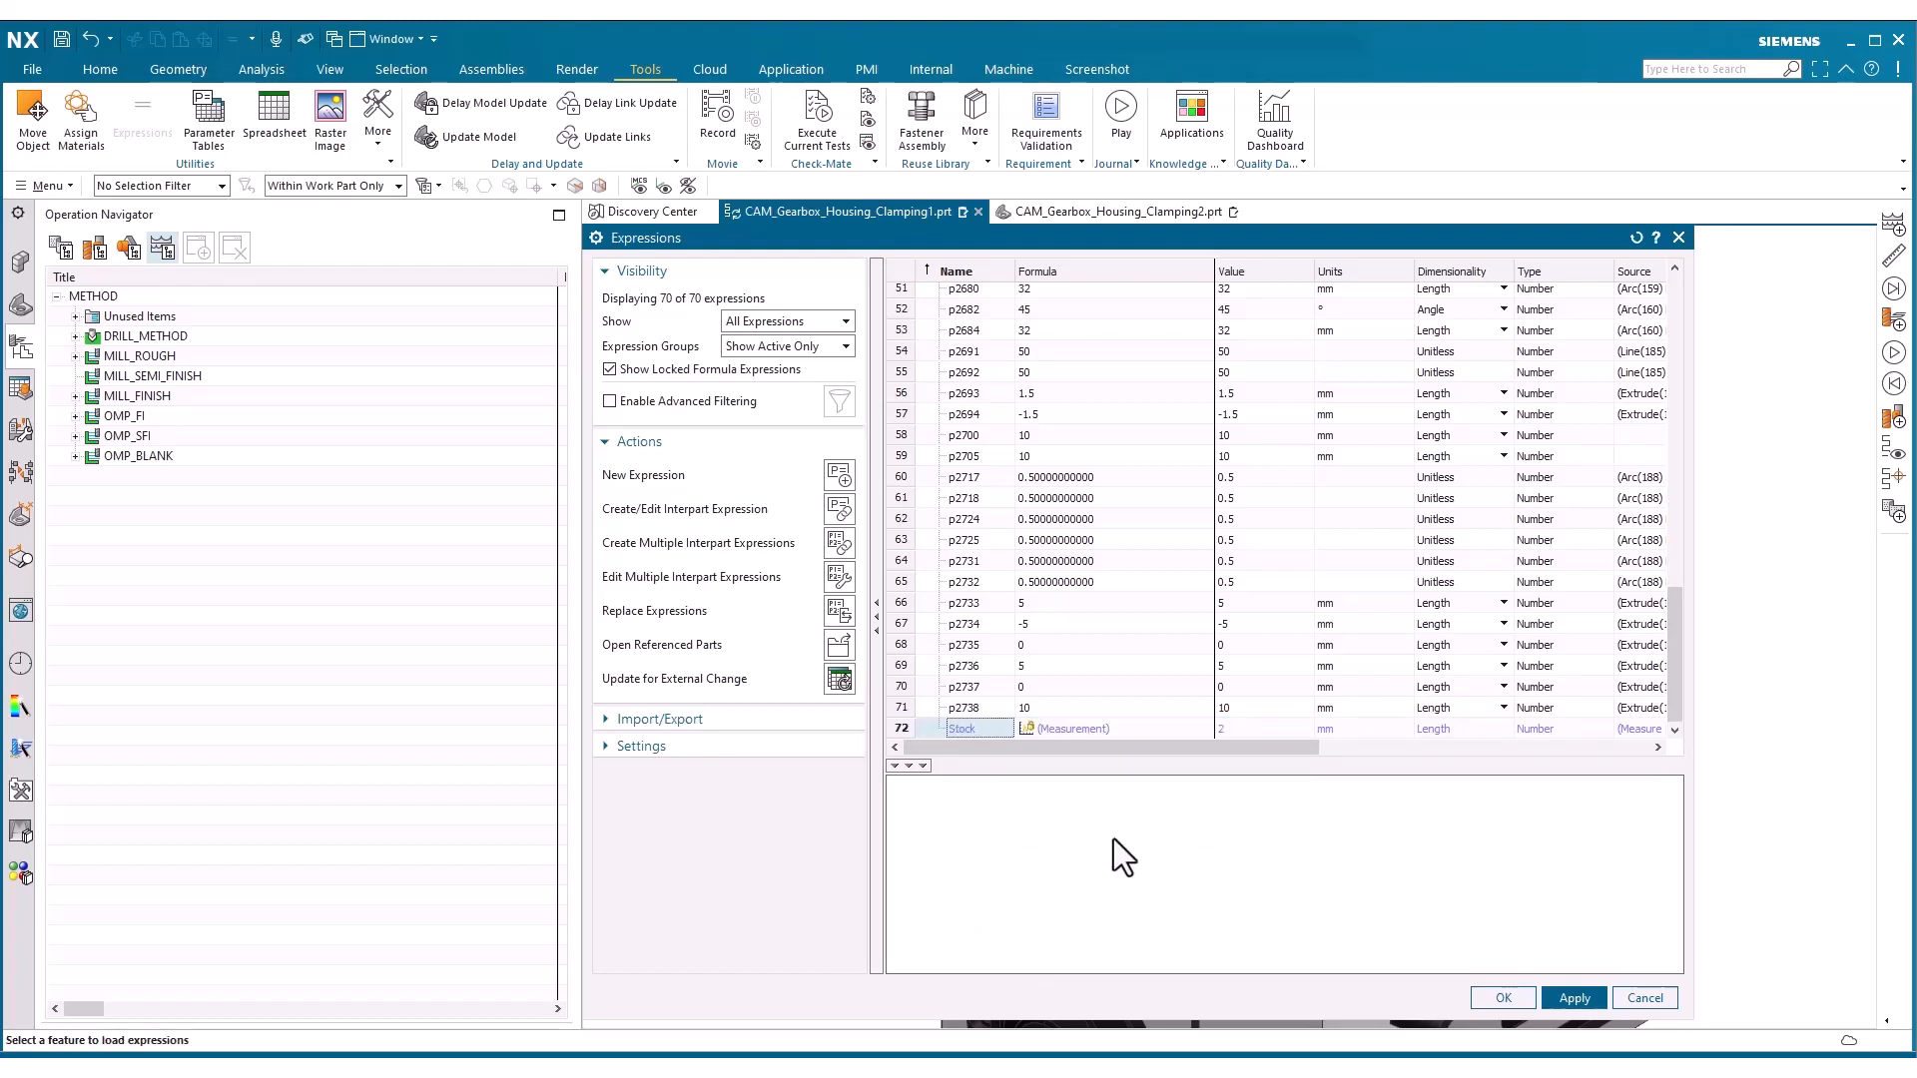
{"action": "left_click", "coordinate": [1474, 997]}
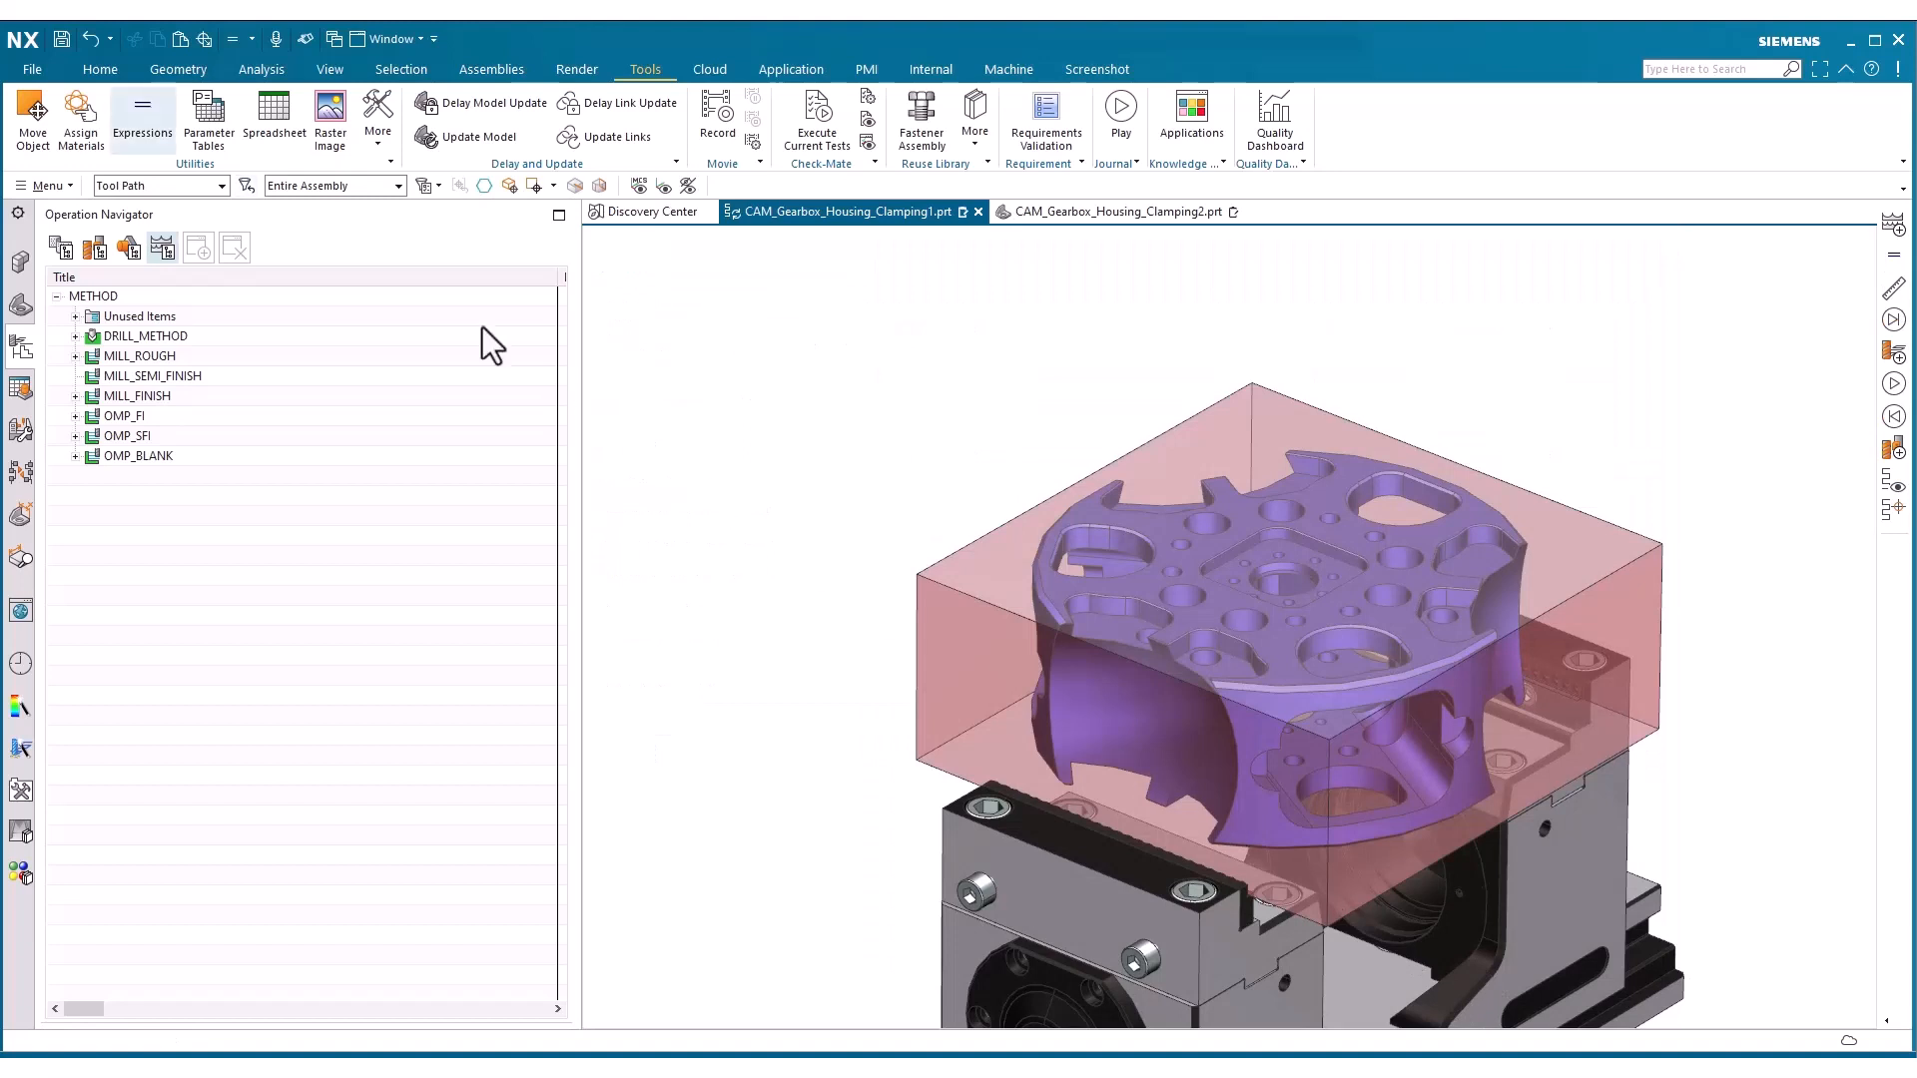
Create a probing mill method named OMP_RU under METHOD
{"action": "left_click", "coordinate": [100, 69]}
{"action": "left_click", "coordinate": [188, 133]}
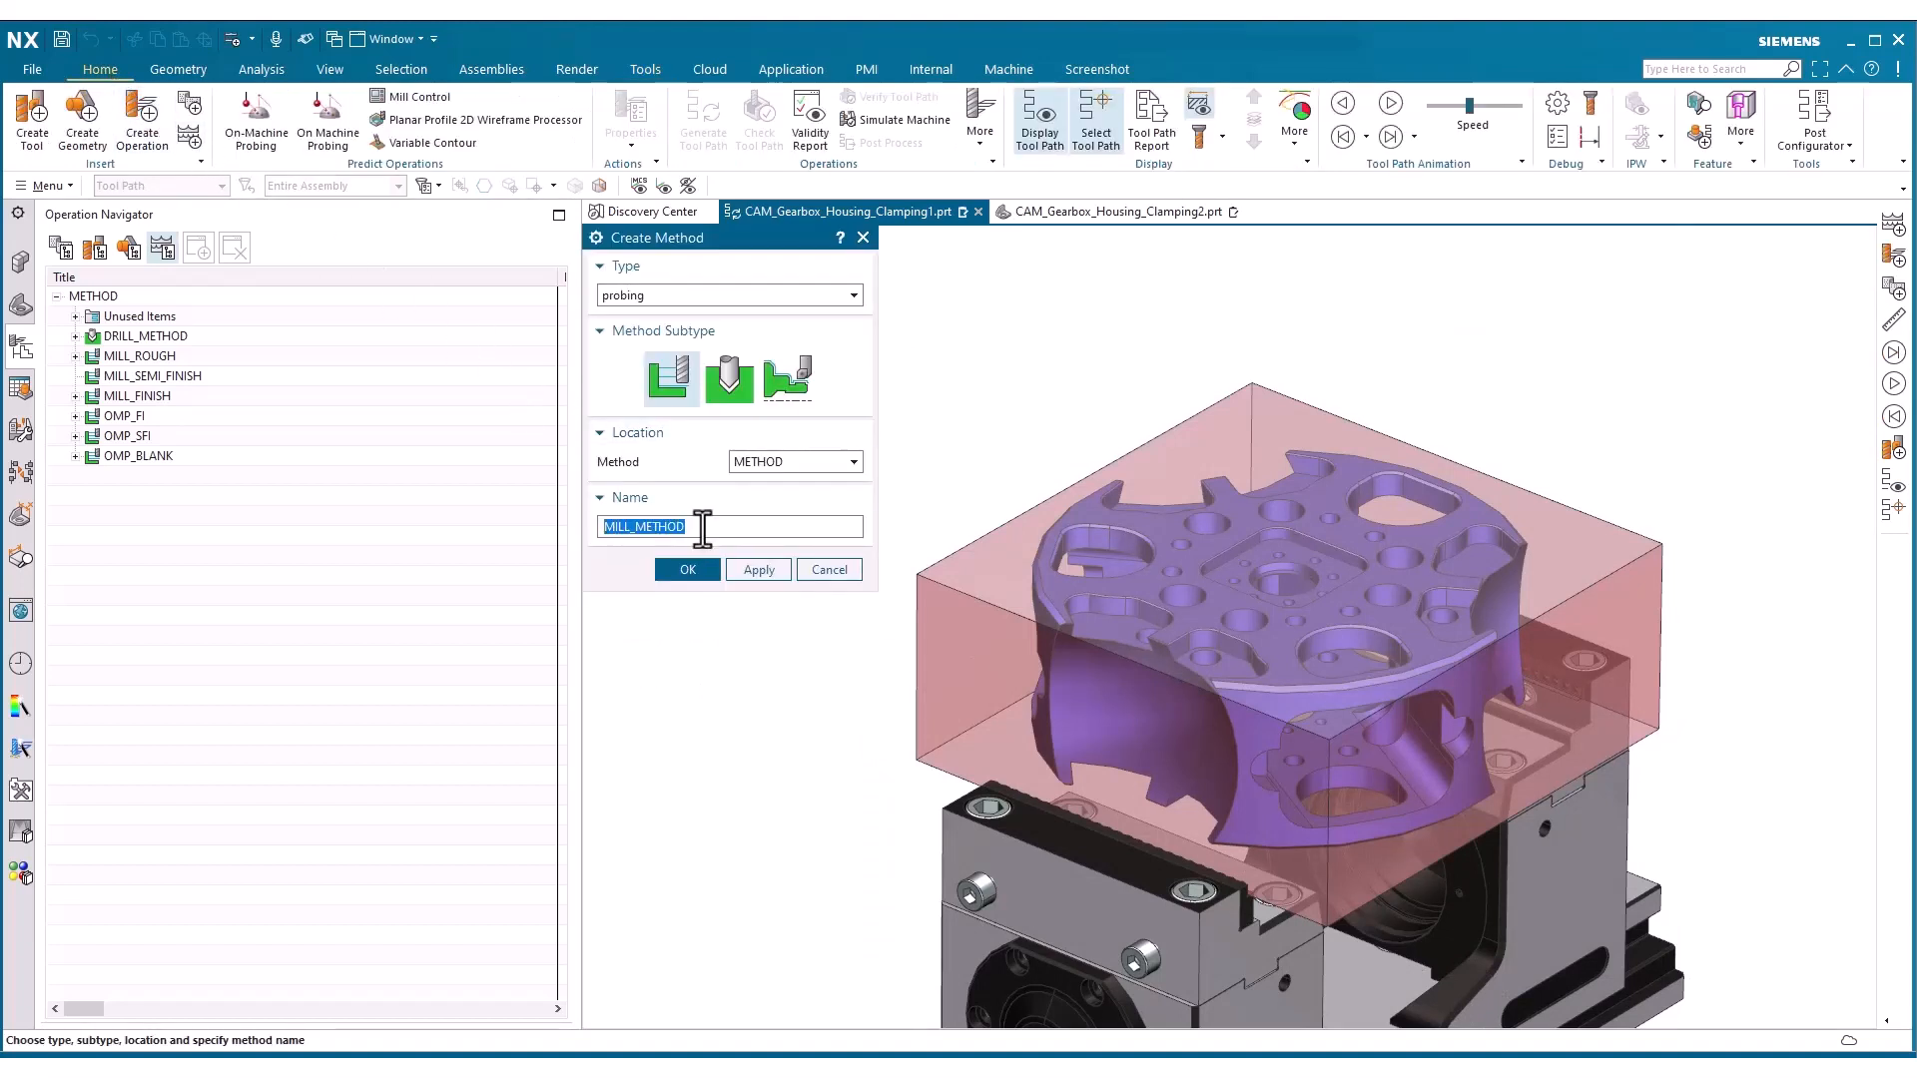
{"action": "type", "text": "OMP_RU"}
{"action": "left_click", "coordinate": [696, 577]}
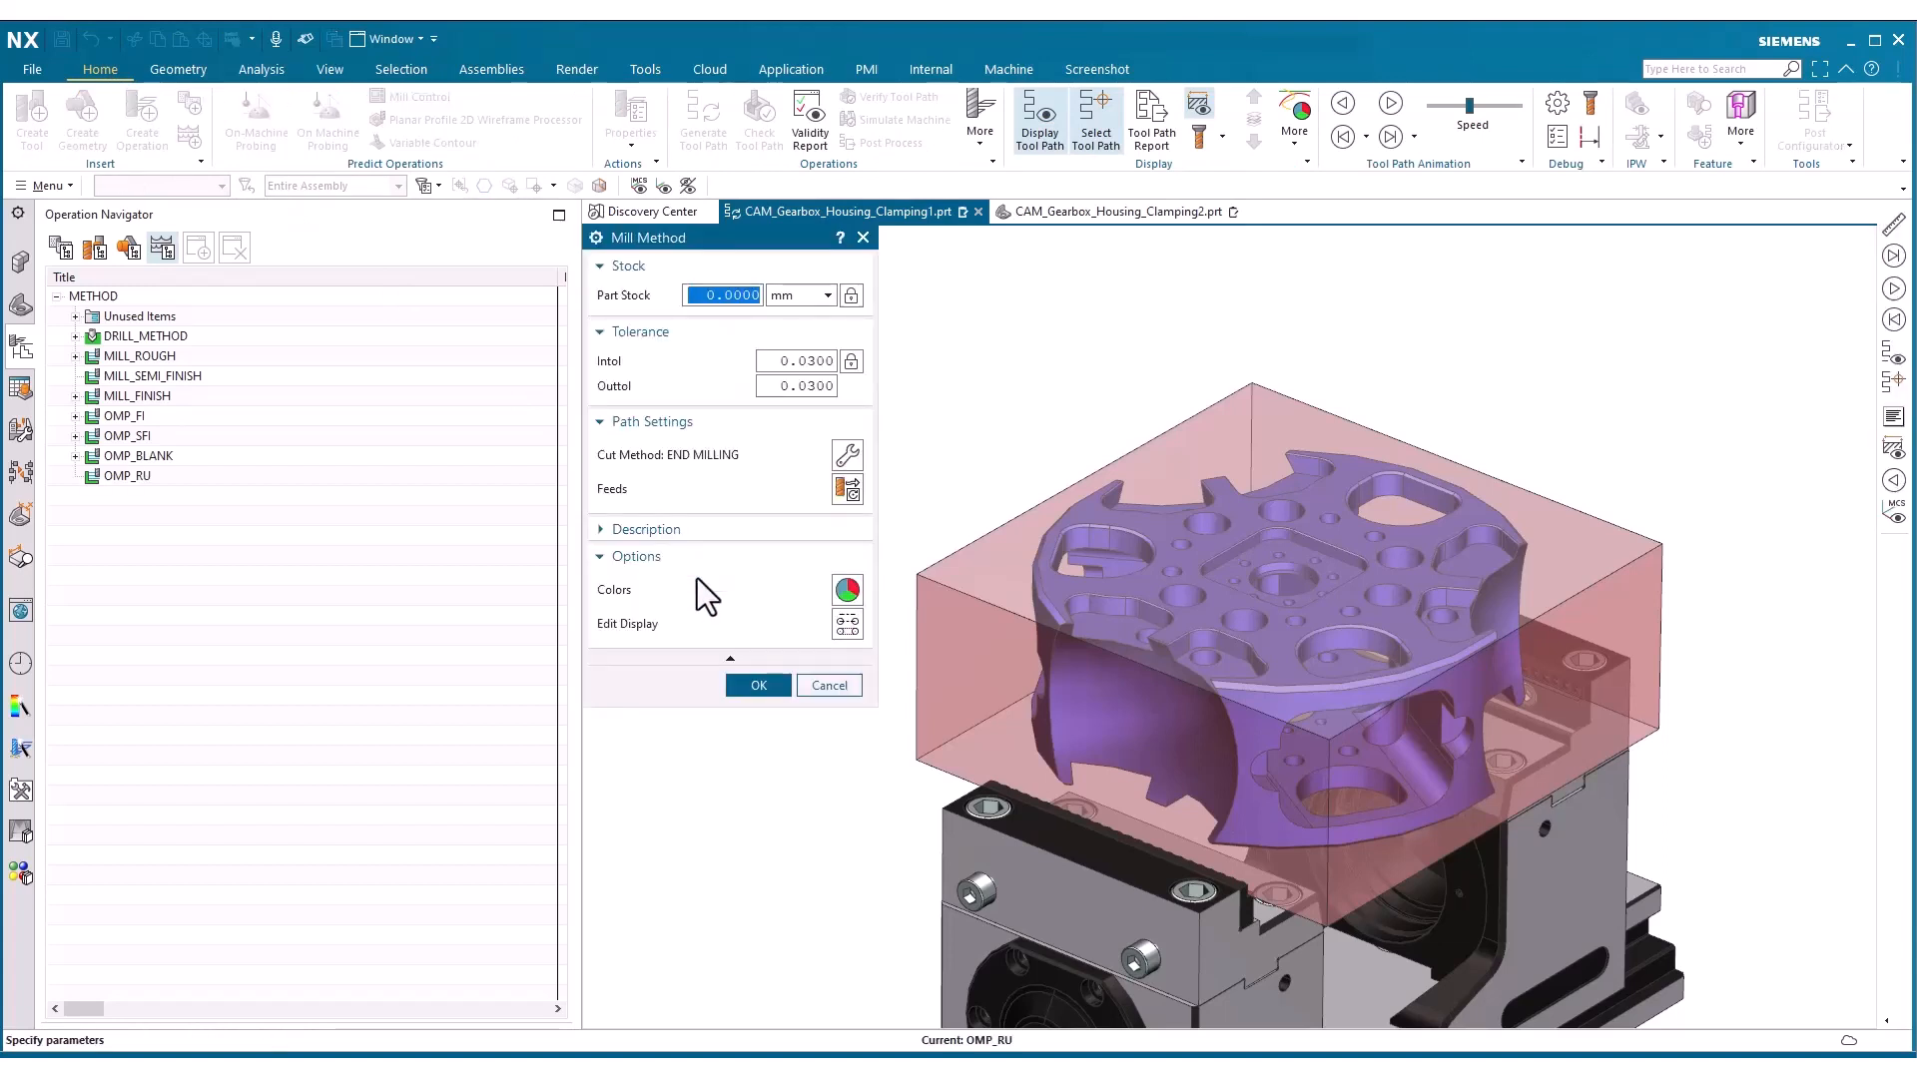
Define OMP_RU's part stock as a function that references the Stock expression
{"action": "left_click", "coordinate": [800, 296]}
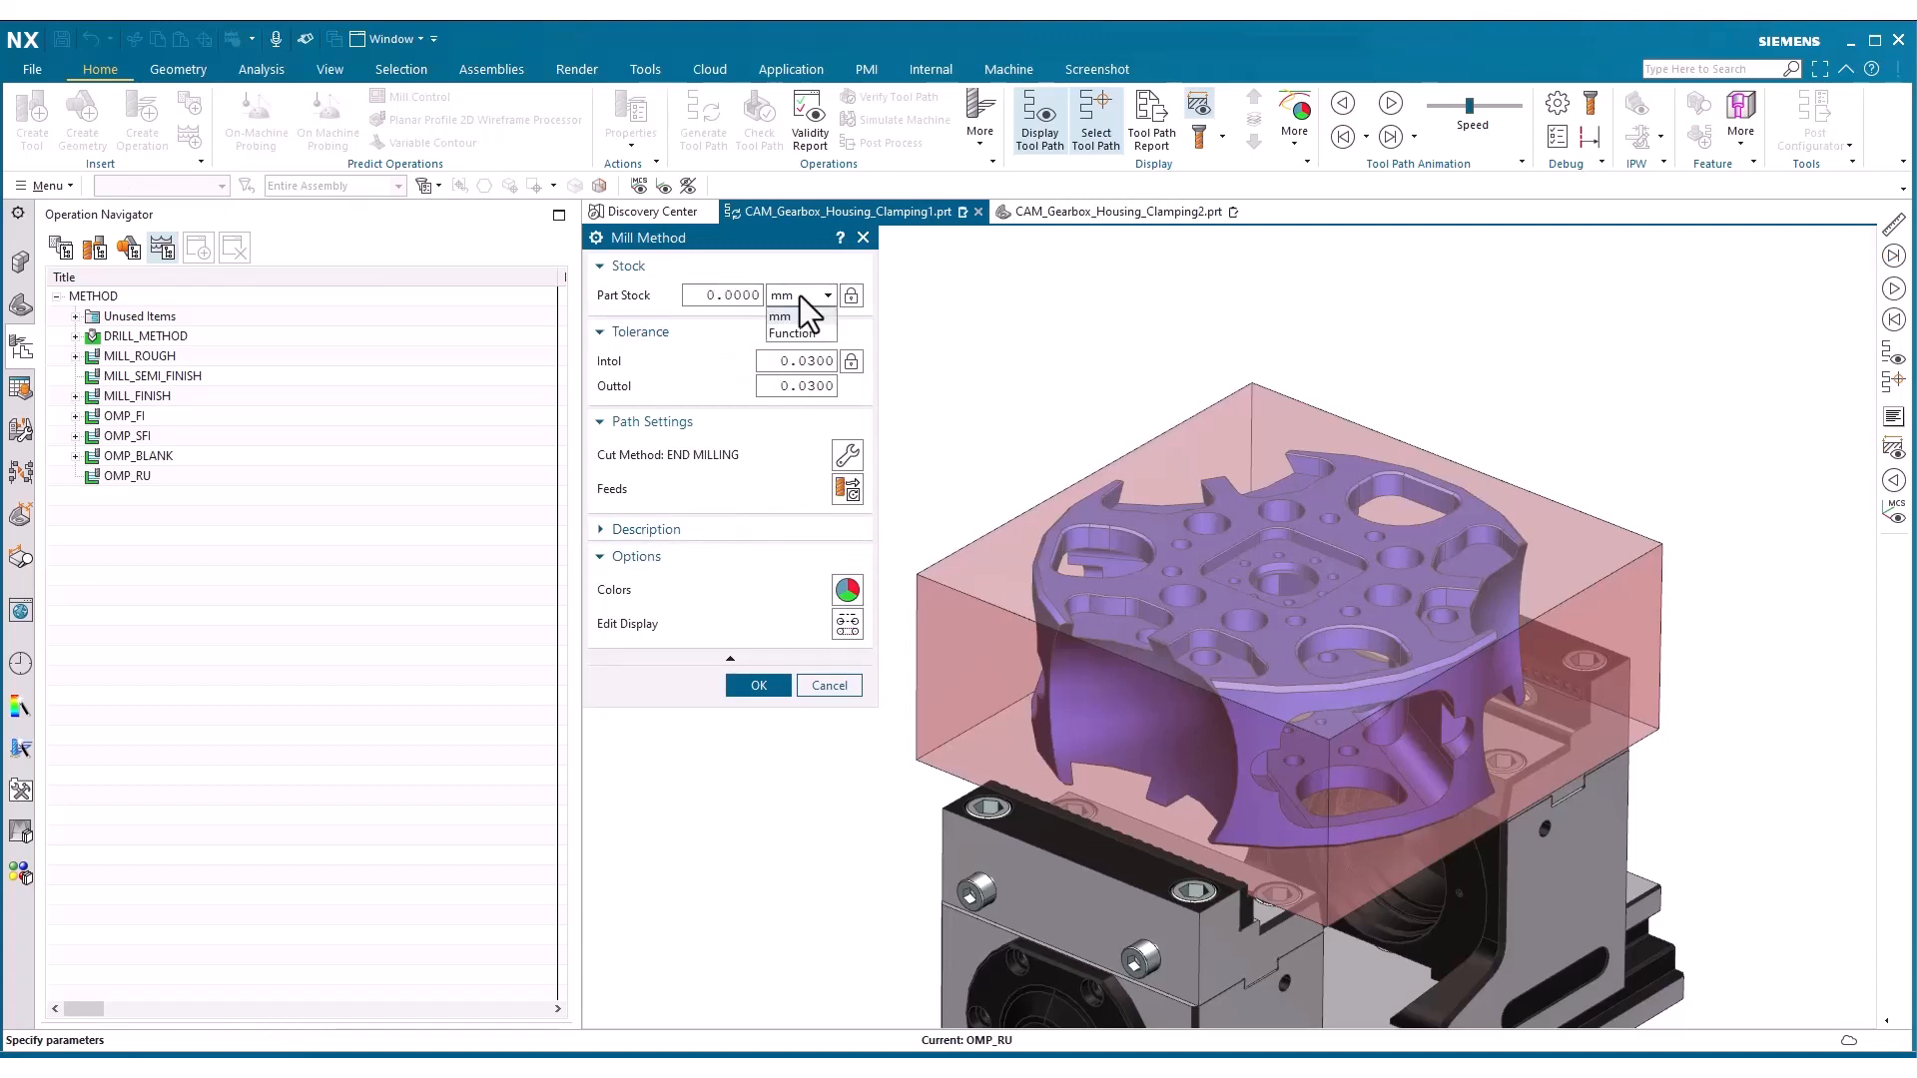
{"action": "left_click", "coordinate": [778, 333]}
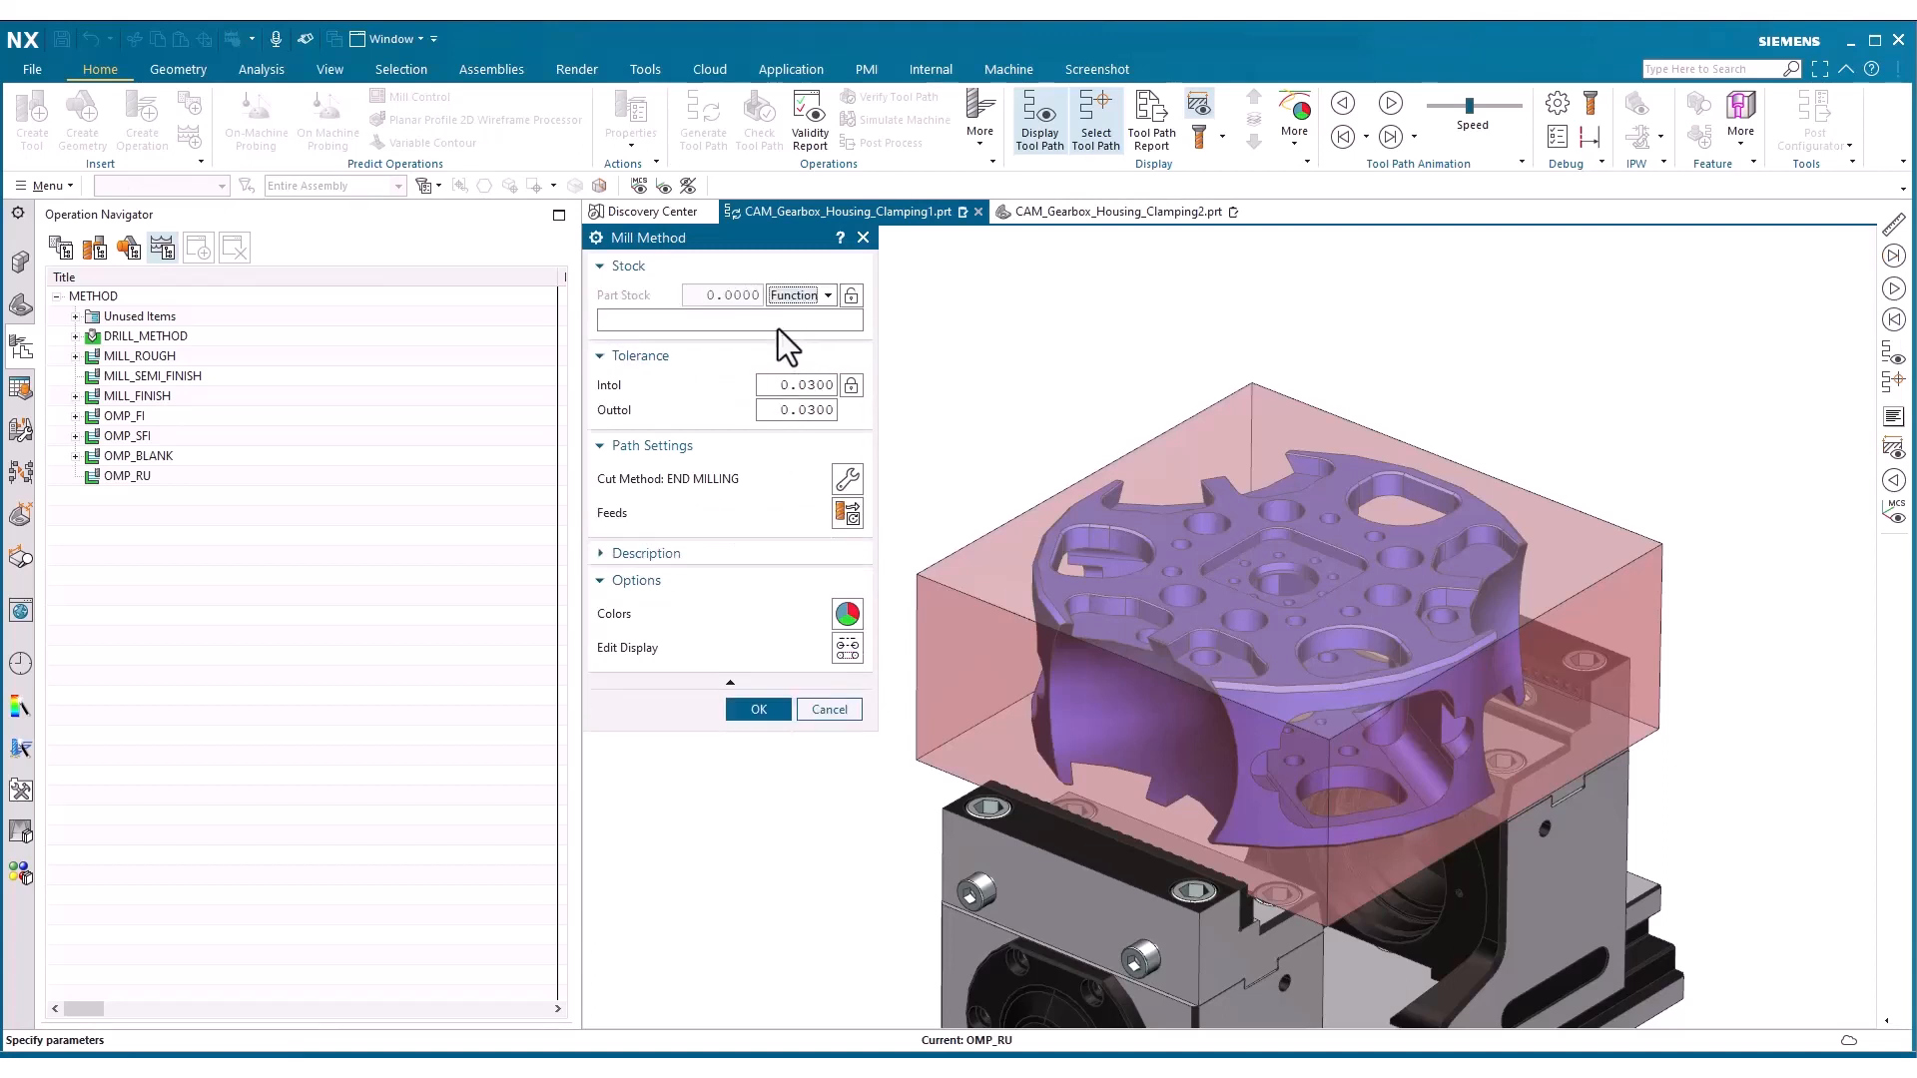
{"action": "type", "text": "Stock"}
{"action": "key", "text": "Return"}
Set OMP_RU's Intol and Outtol to 0.05 and accept the method
{"action": "left_click", "coordinate": [803, 391]}
{"action": "key", "text": "Delete"}
{"action": "key", "text": "Delete"}
{"action": "type", "text": "05"}
{"action": "left_click", "coordinate": [806, 413]}
{"action": "key", "text": "Delete"}
{"action": "key", "text": "Delete"}
{"action": "type", "text": "05"}
{"action": "left_click", "coordinate": [761, 709]}
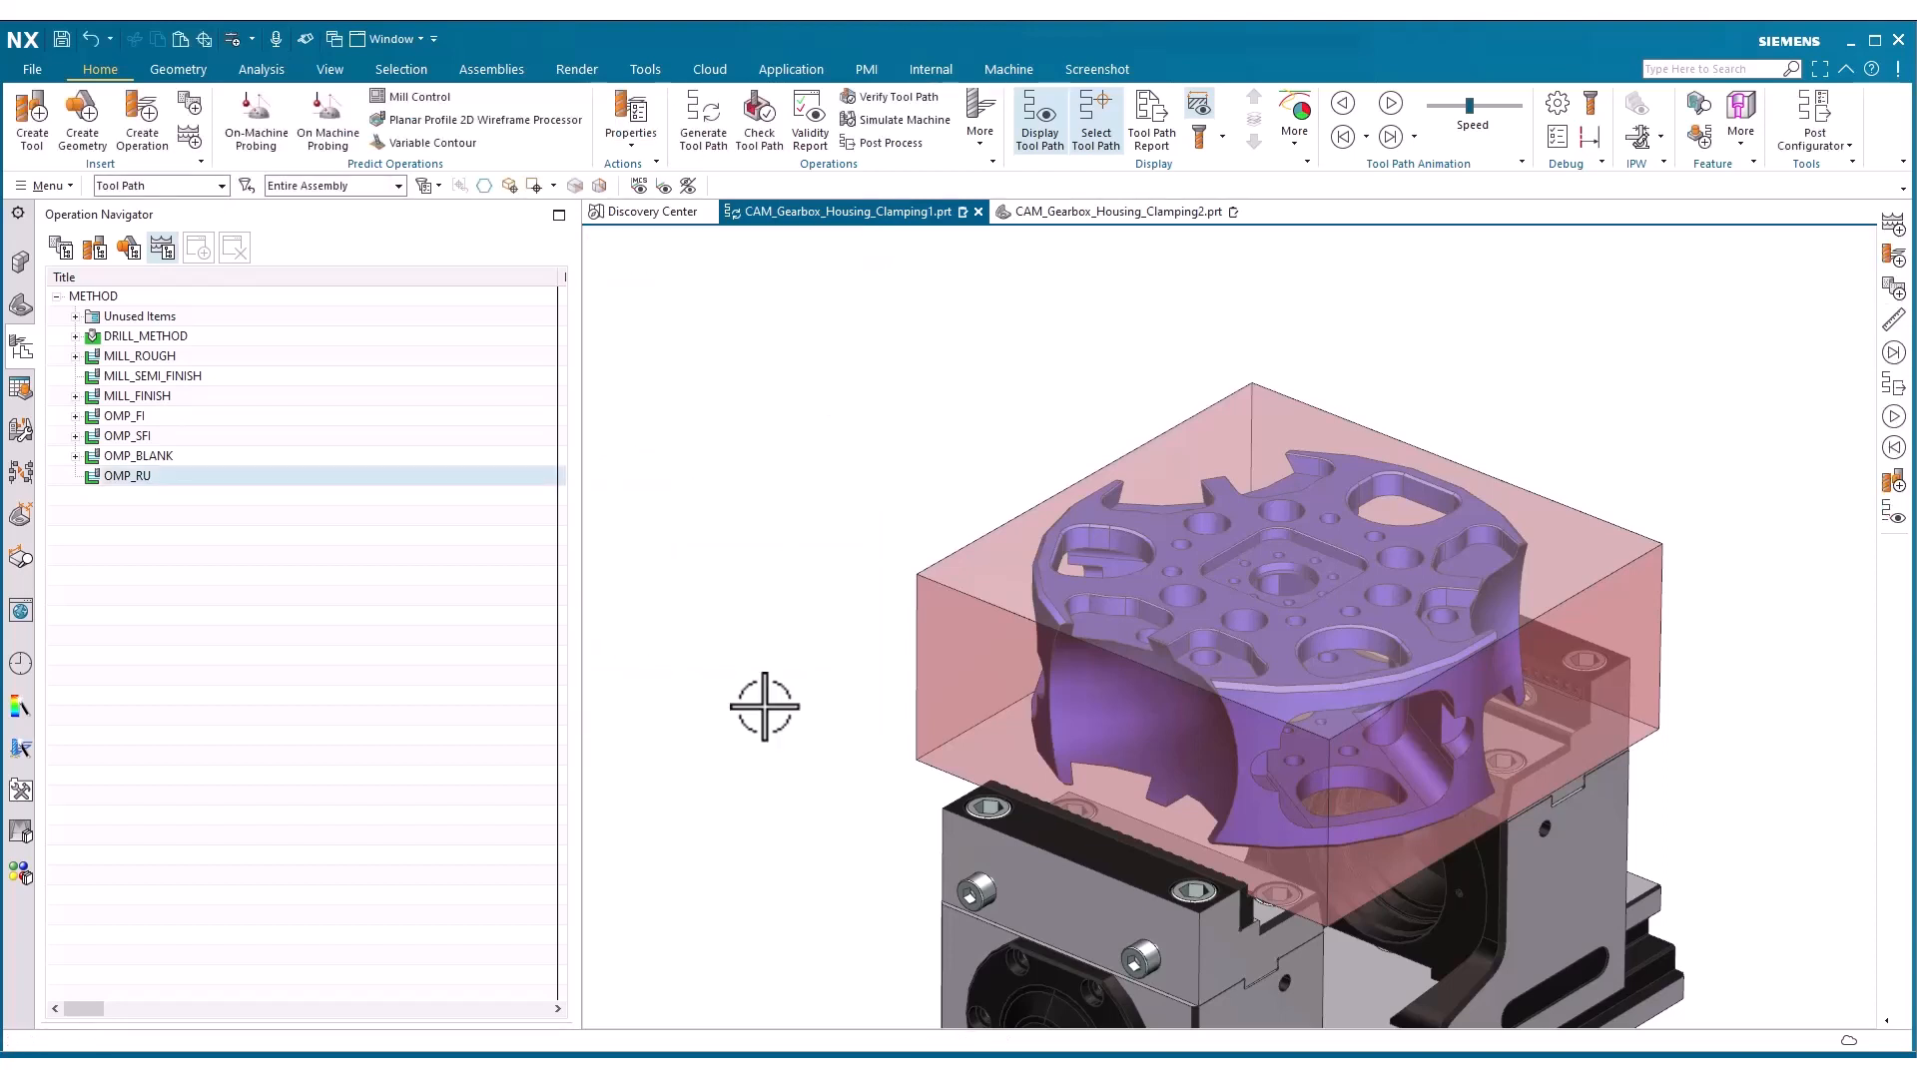
Create an ON_MACHINE_PROBING operation in program ALIGNMENT with PROBE_D6, geometry MCS_LOCAL and method OMP_RU
{"action": "left_click", "coordinate": [145, 119]}
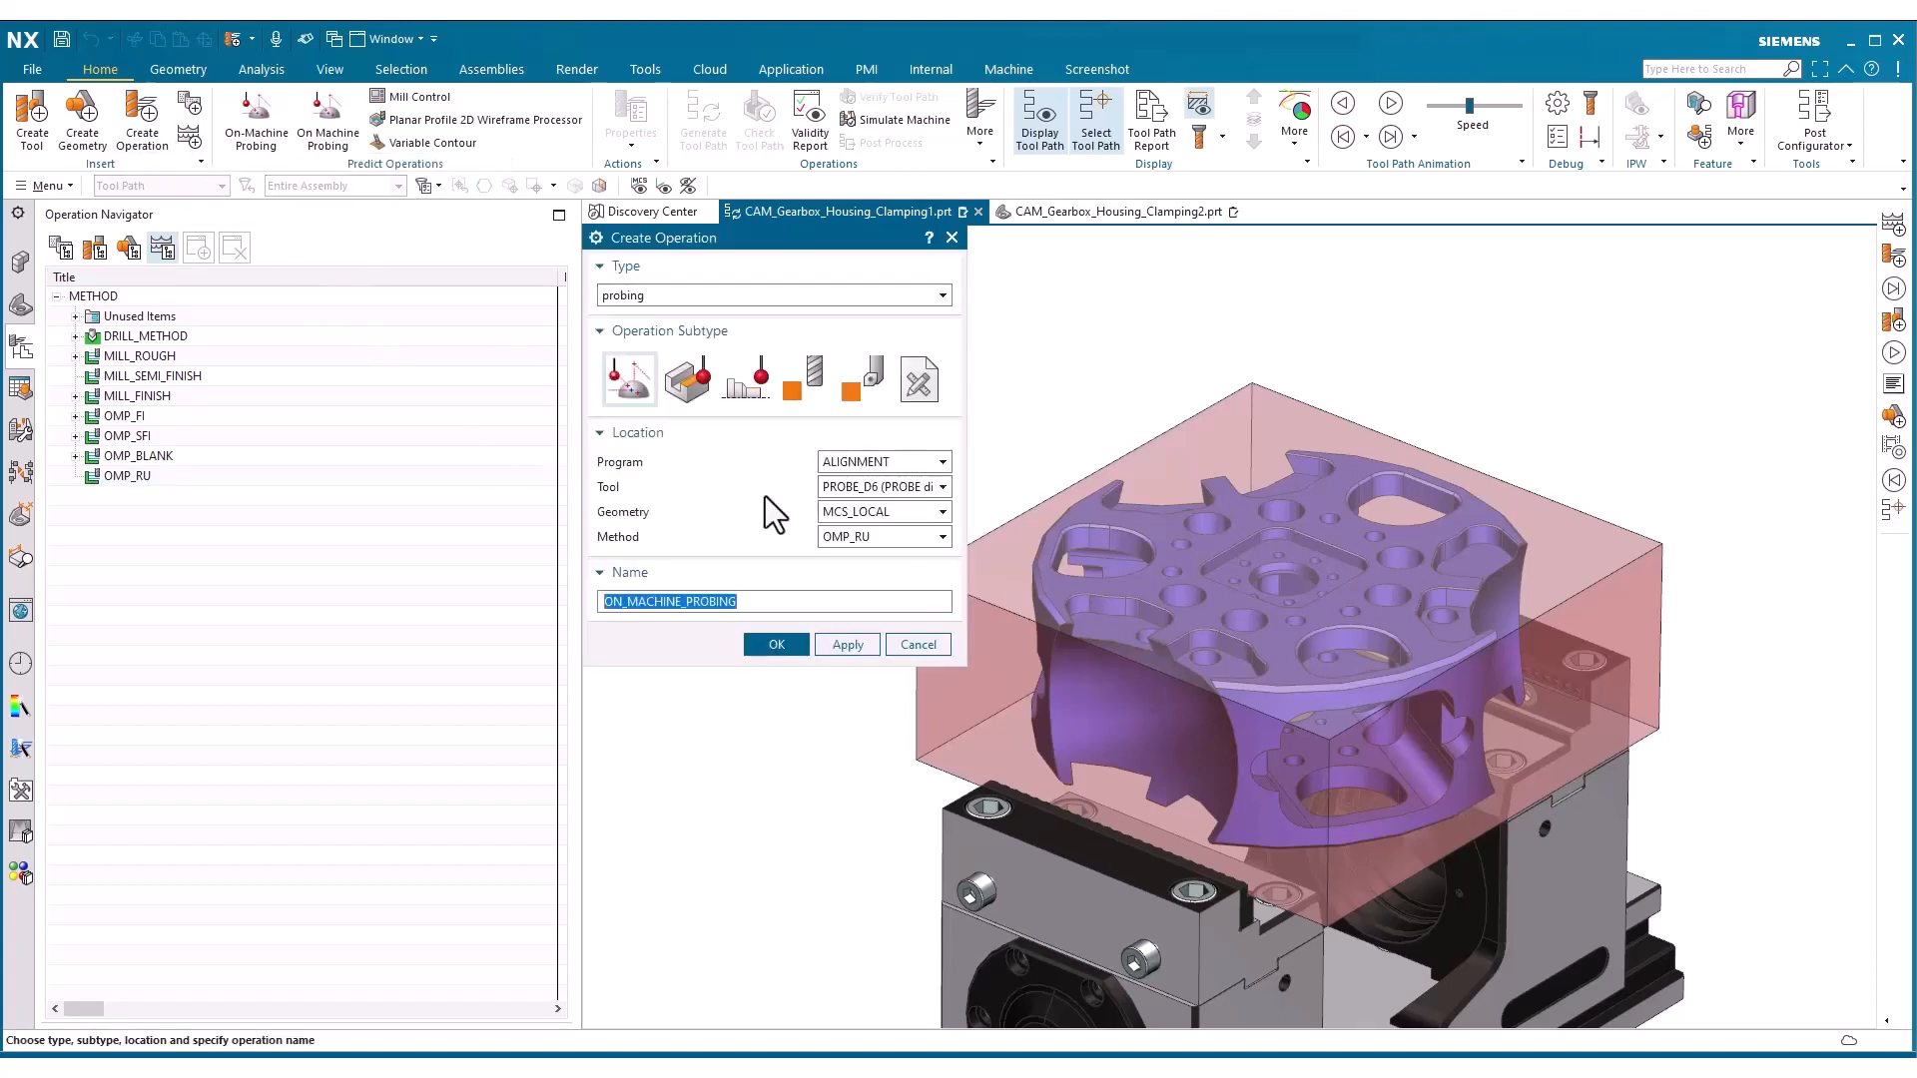
{"action": "left_click", "coordinate": [835, 537]}
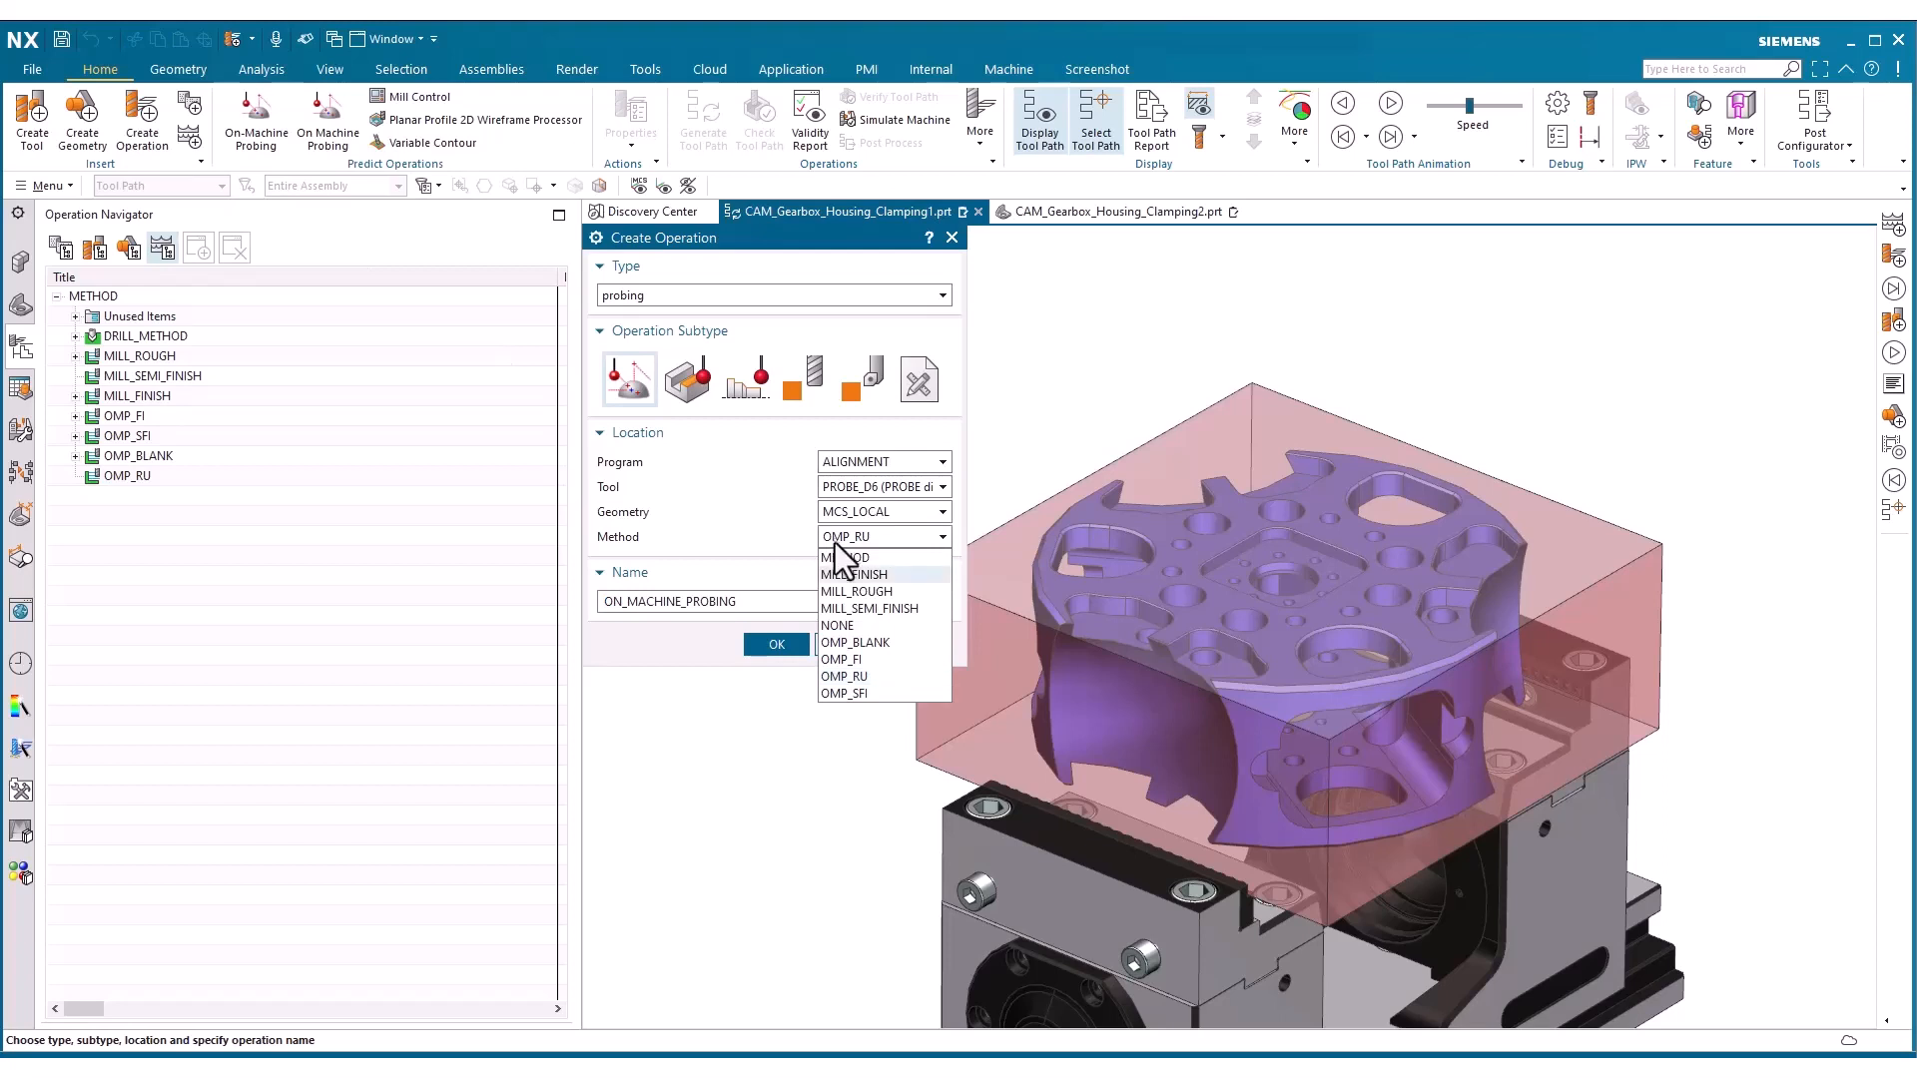
{"action": "left_click", "coordinate": [844, 677]}
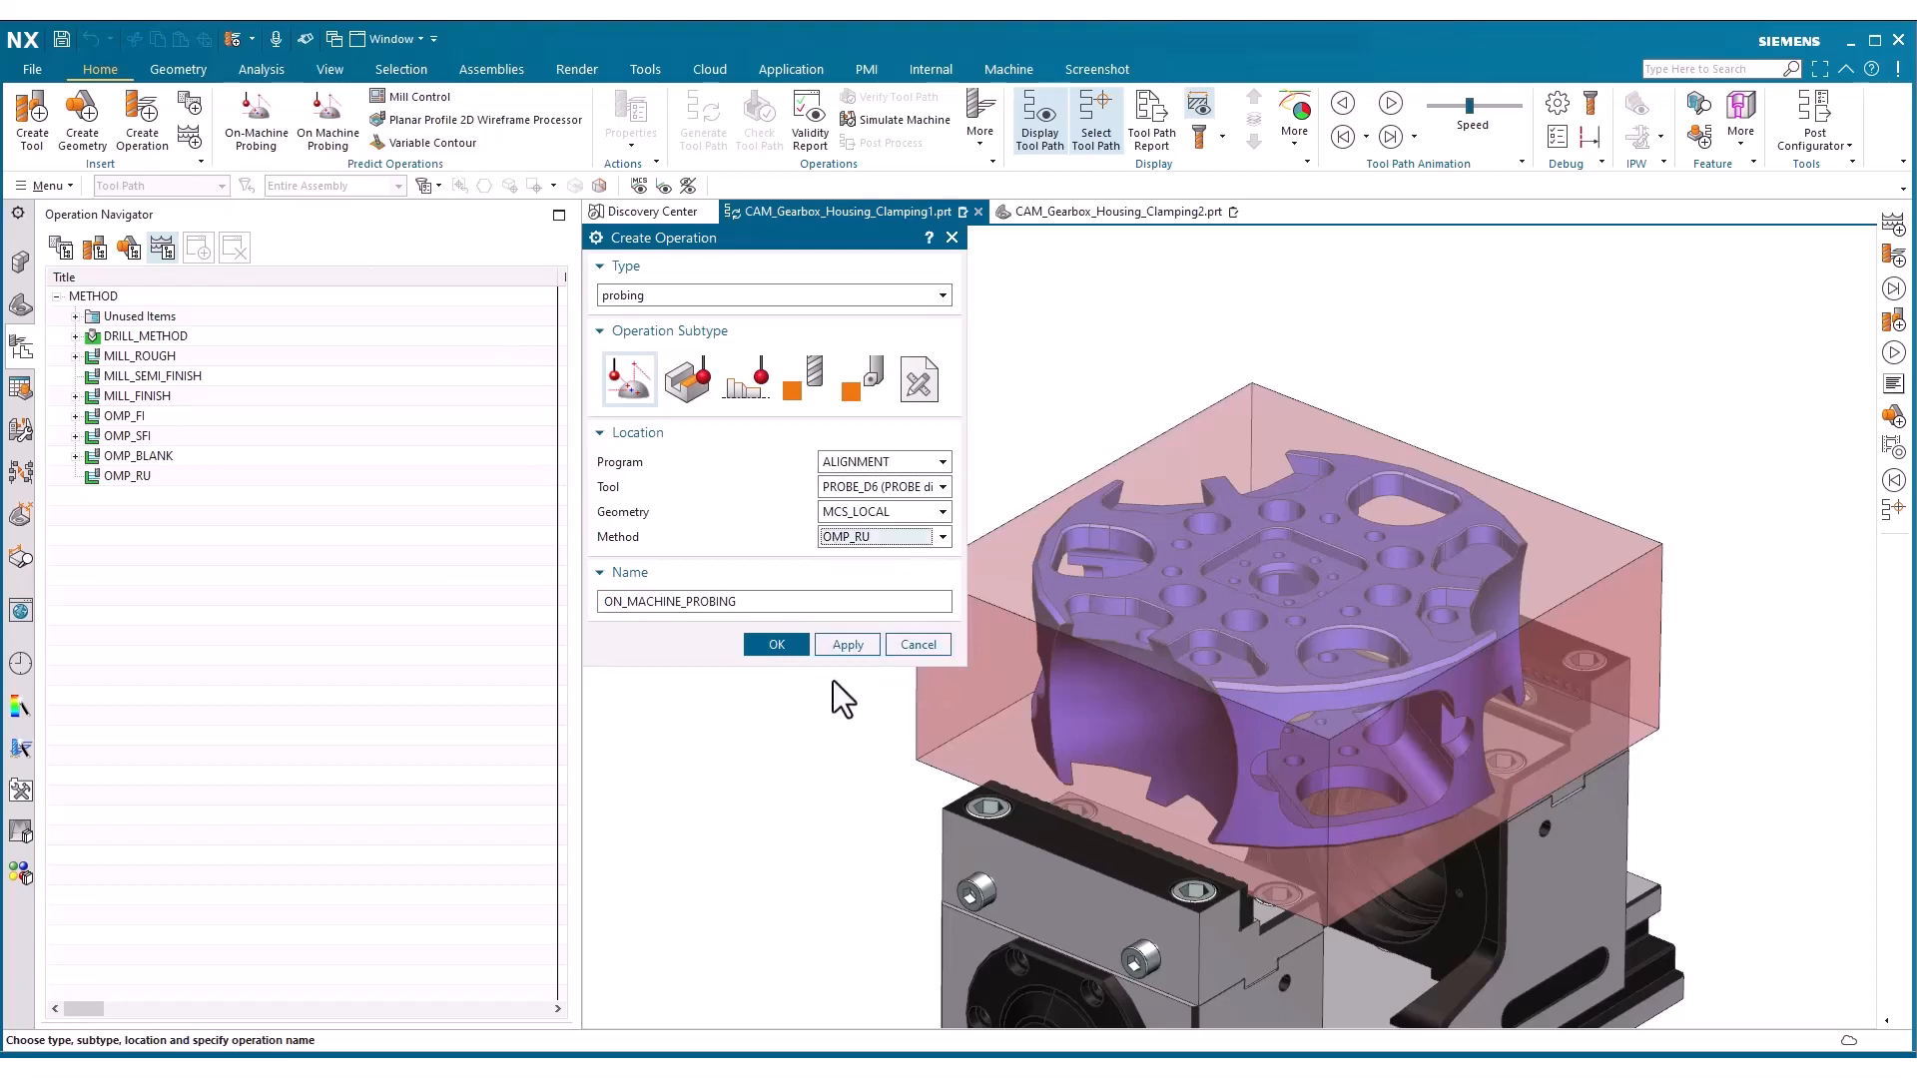
{"action": "left_click", "coordinate": [787, 647]}
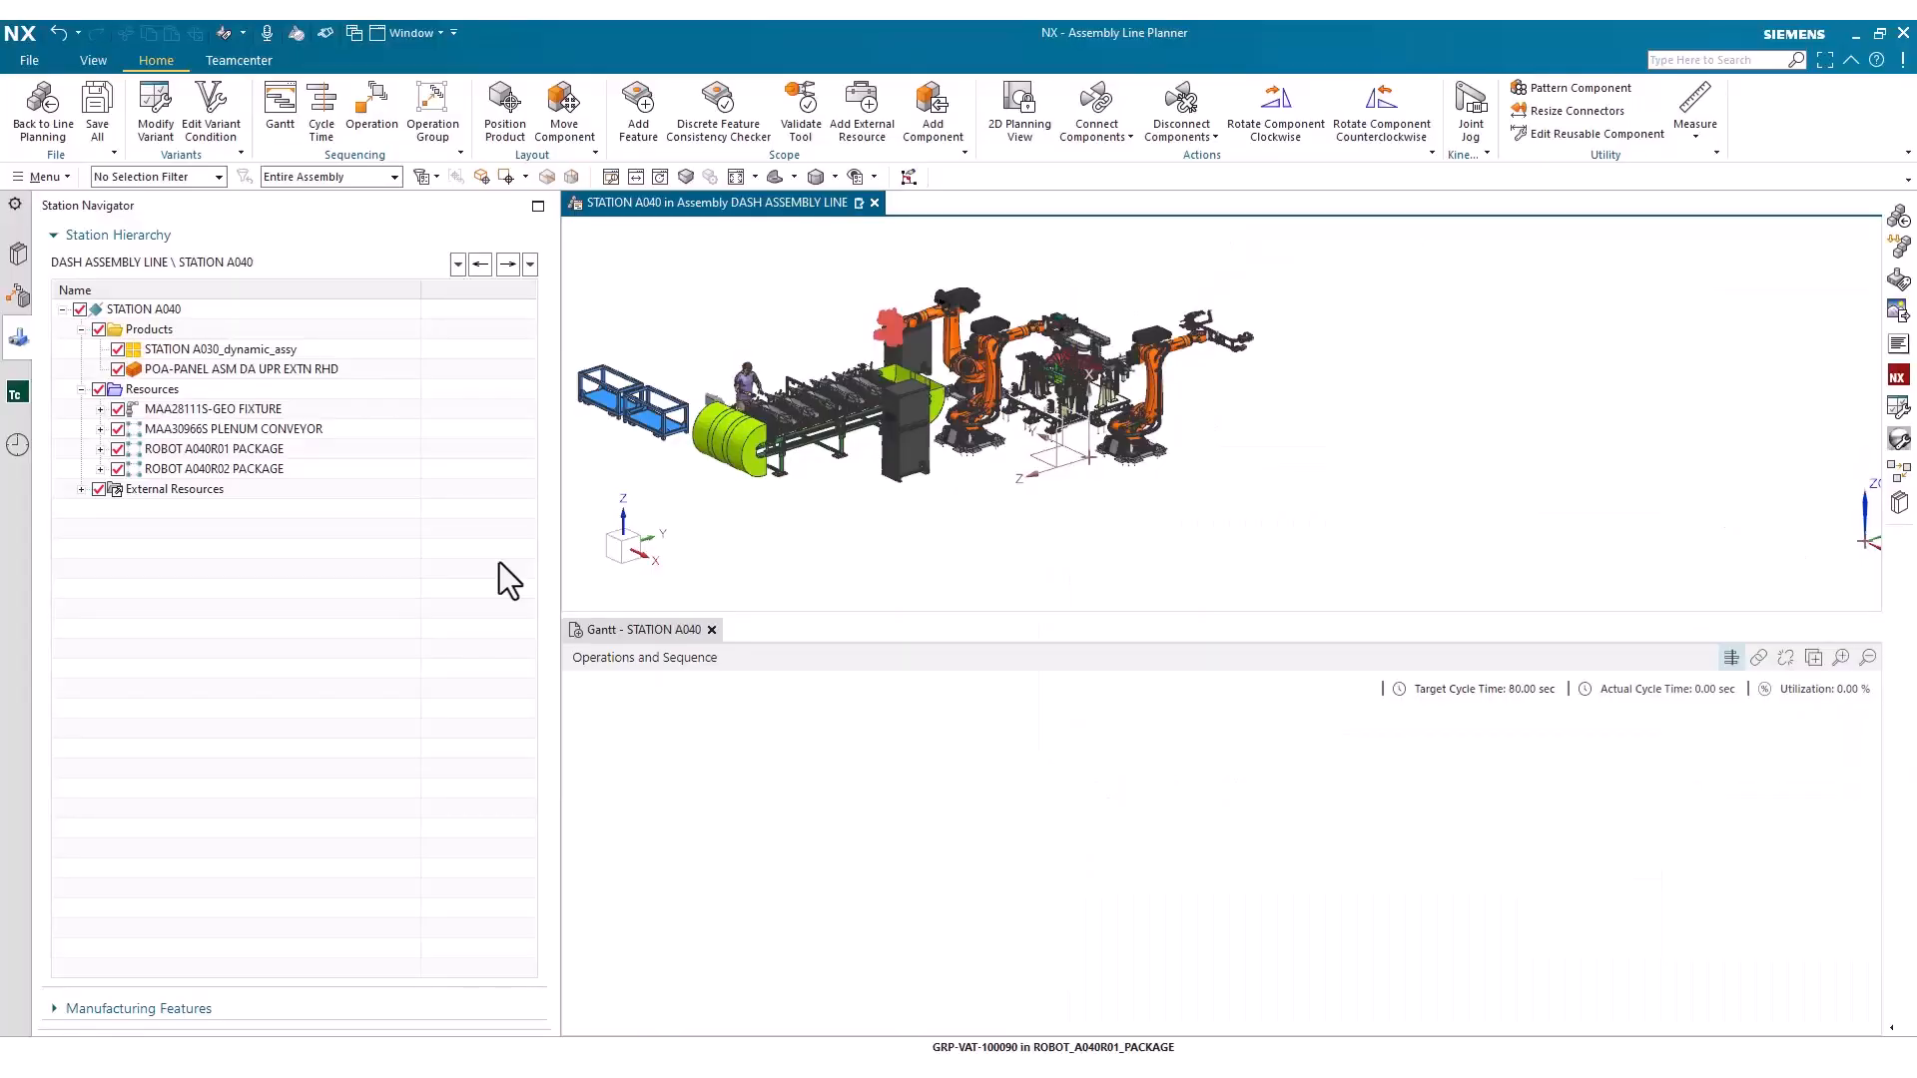
In Assembly Line Planner, add the light-object 3m walk-and-carry operation from the library's Short distance folder, named "New operation - walk and carry"
{"action": "left_click", "coordinate": [18, 297]}
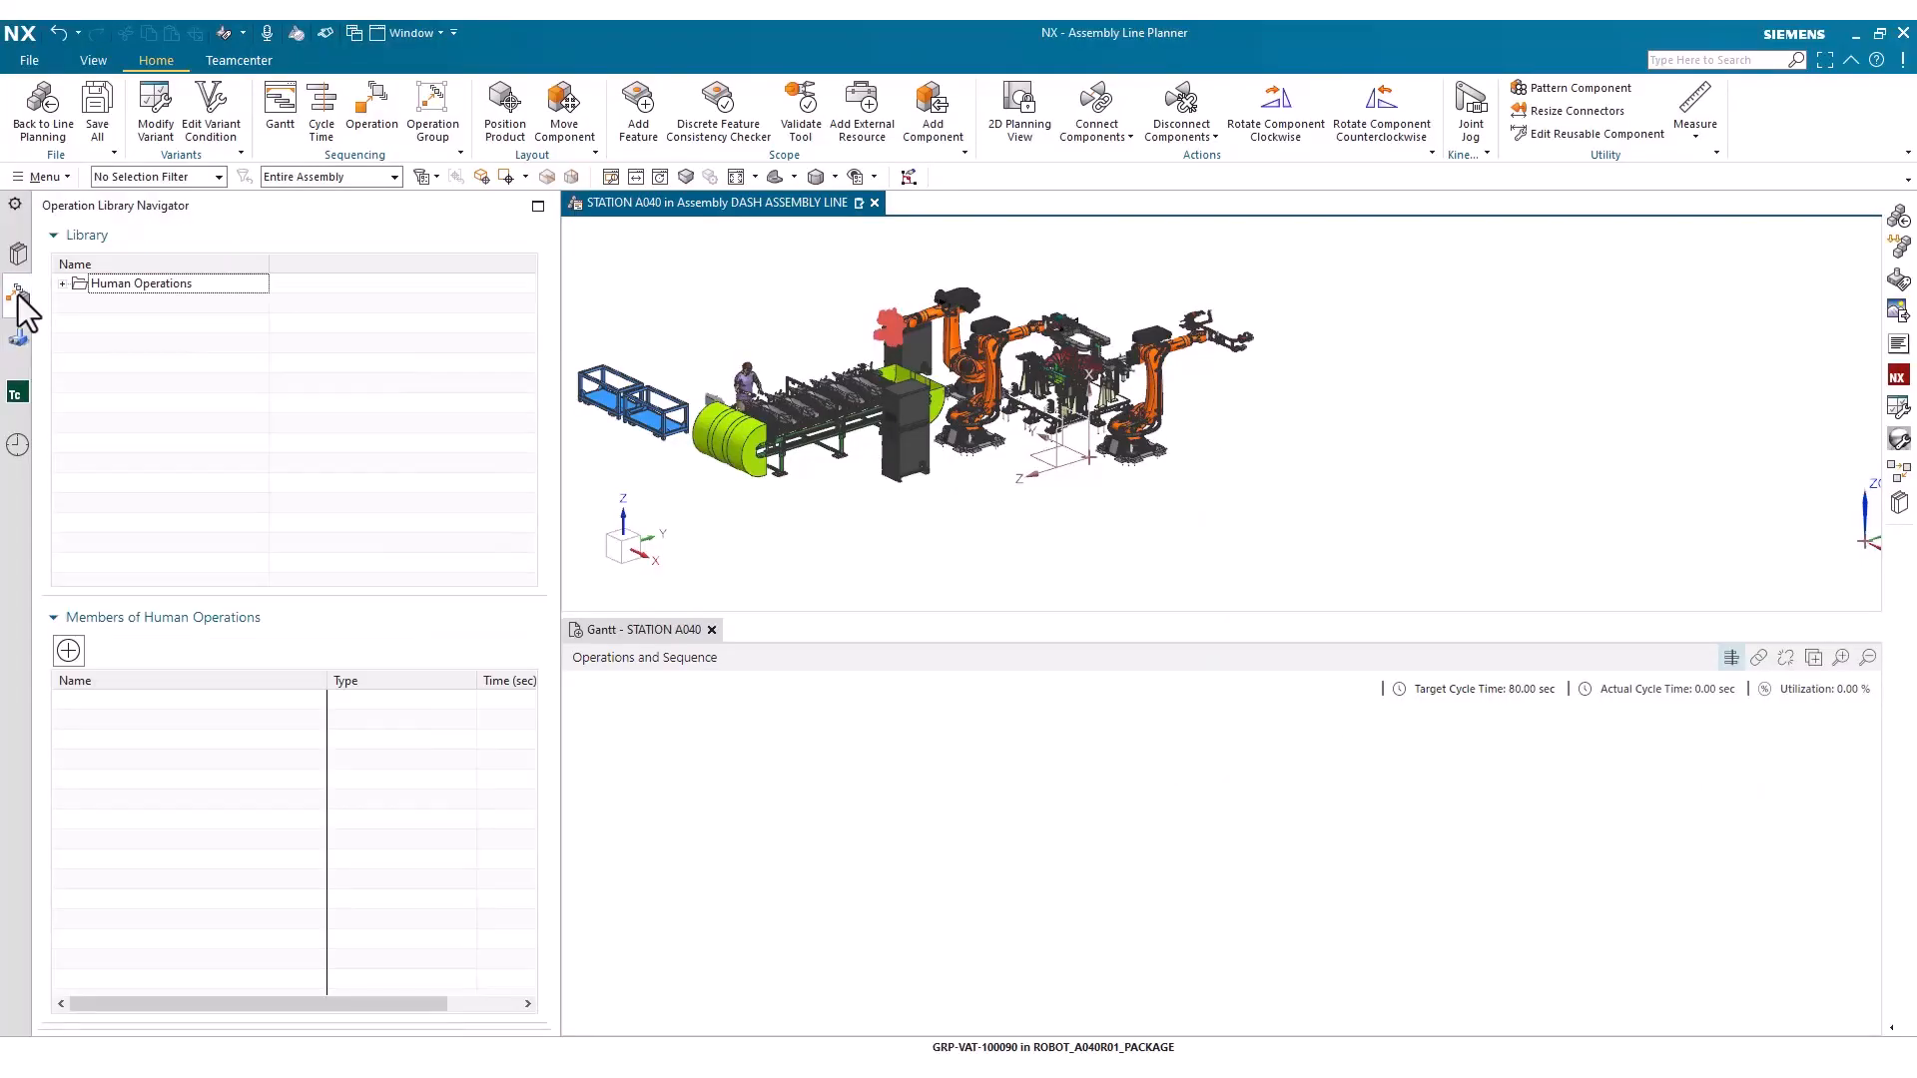
{"action": "left_click", "coordinate": [62, 283]}
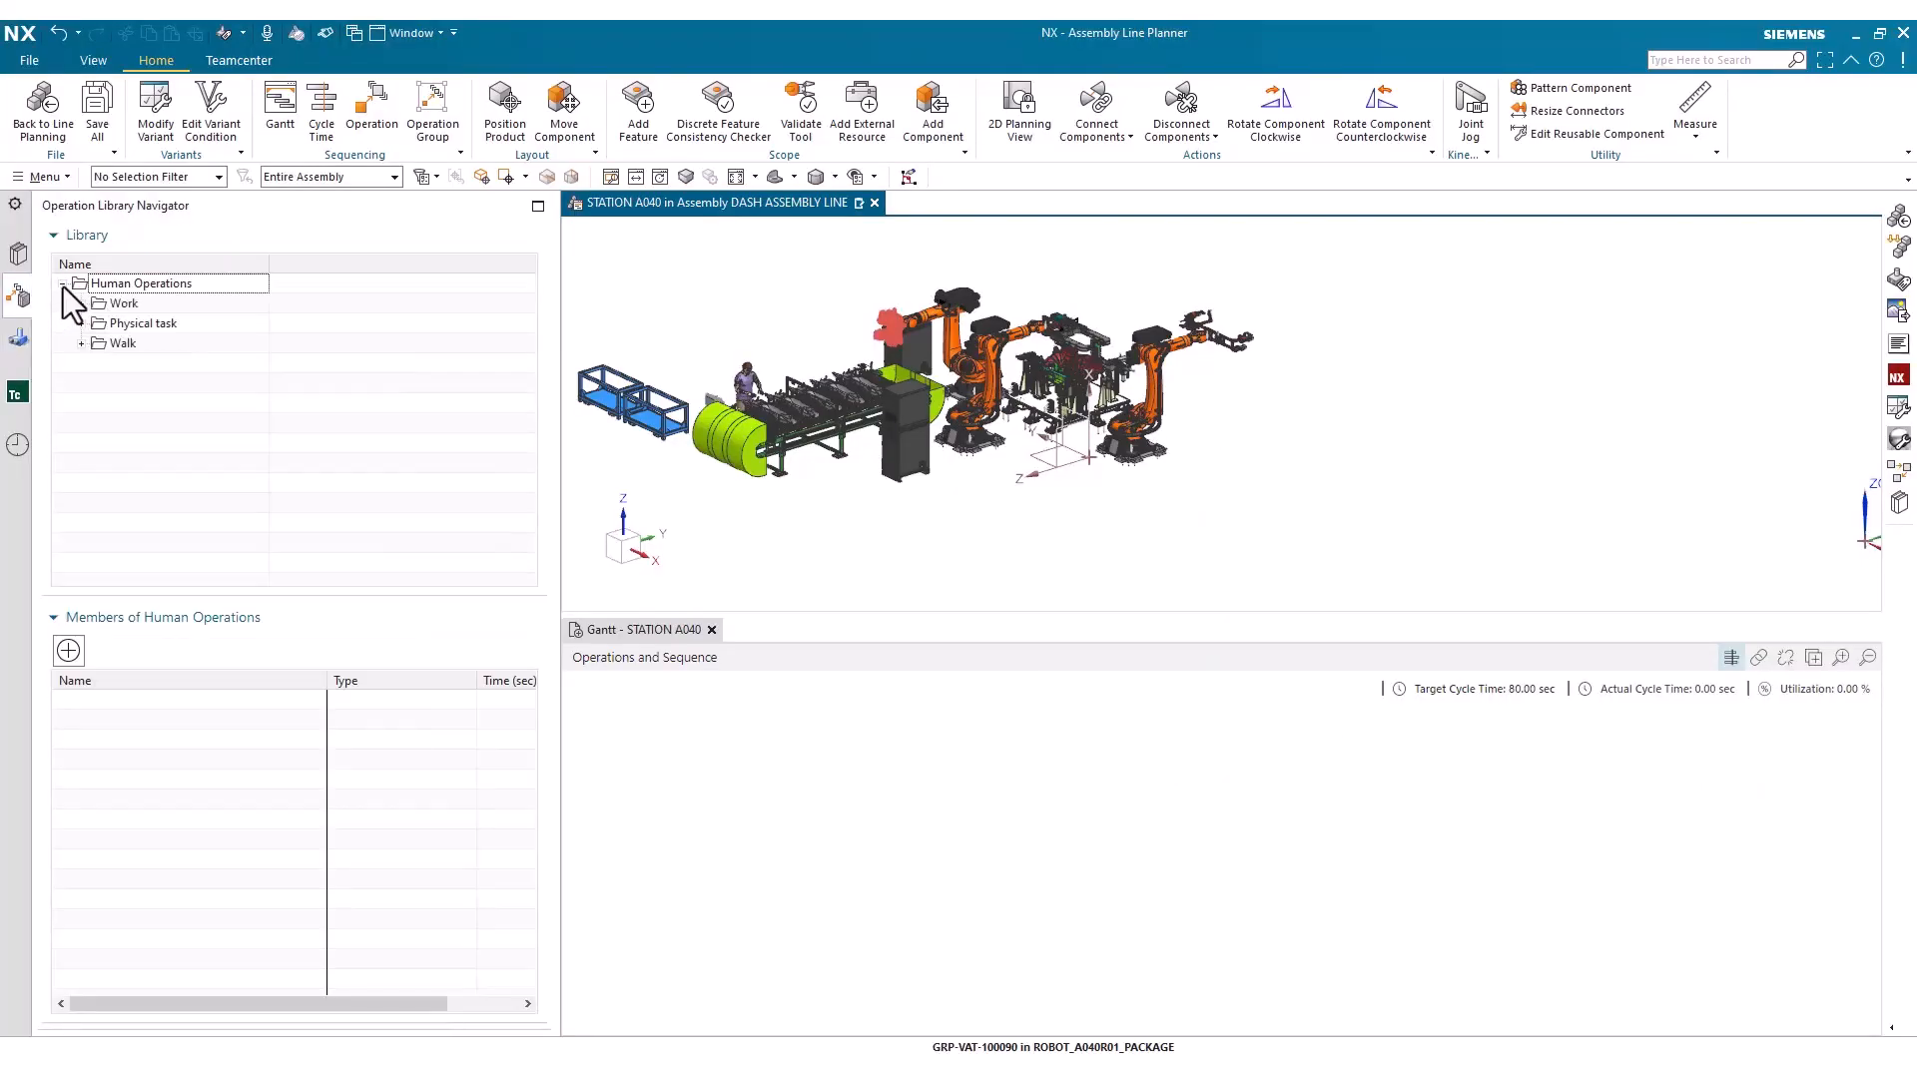
{"action": "left_click", "coordinate": [81, 343]}
{"action": "left_click", "coordinate": [100, 363]}
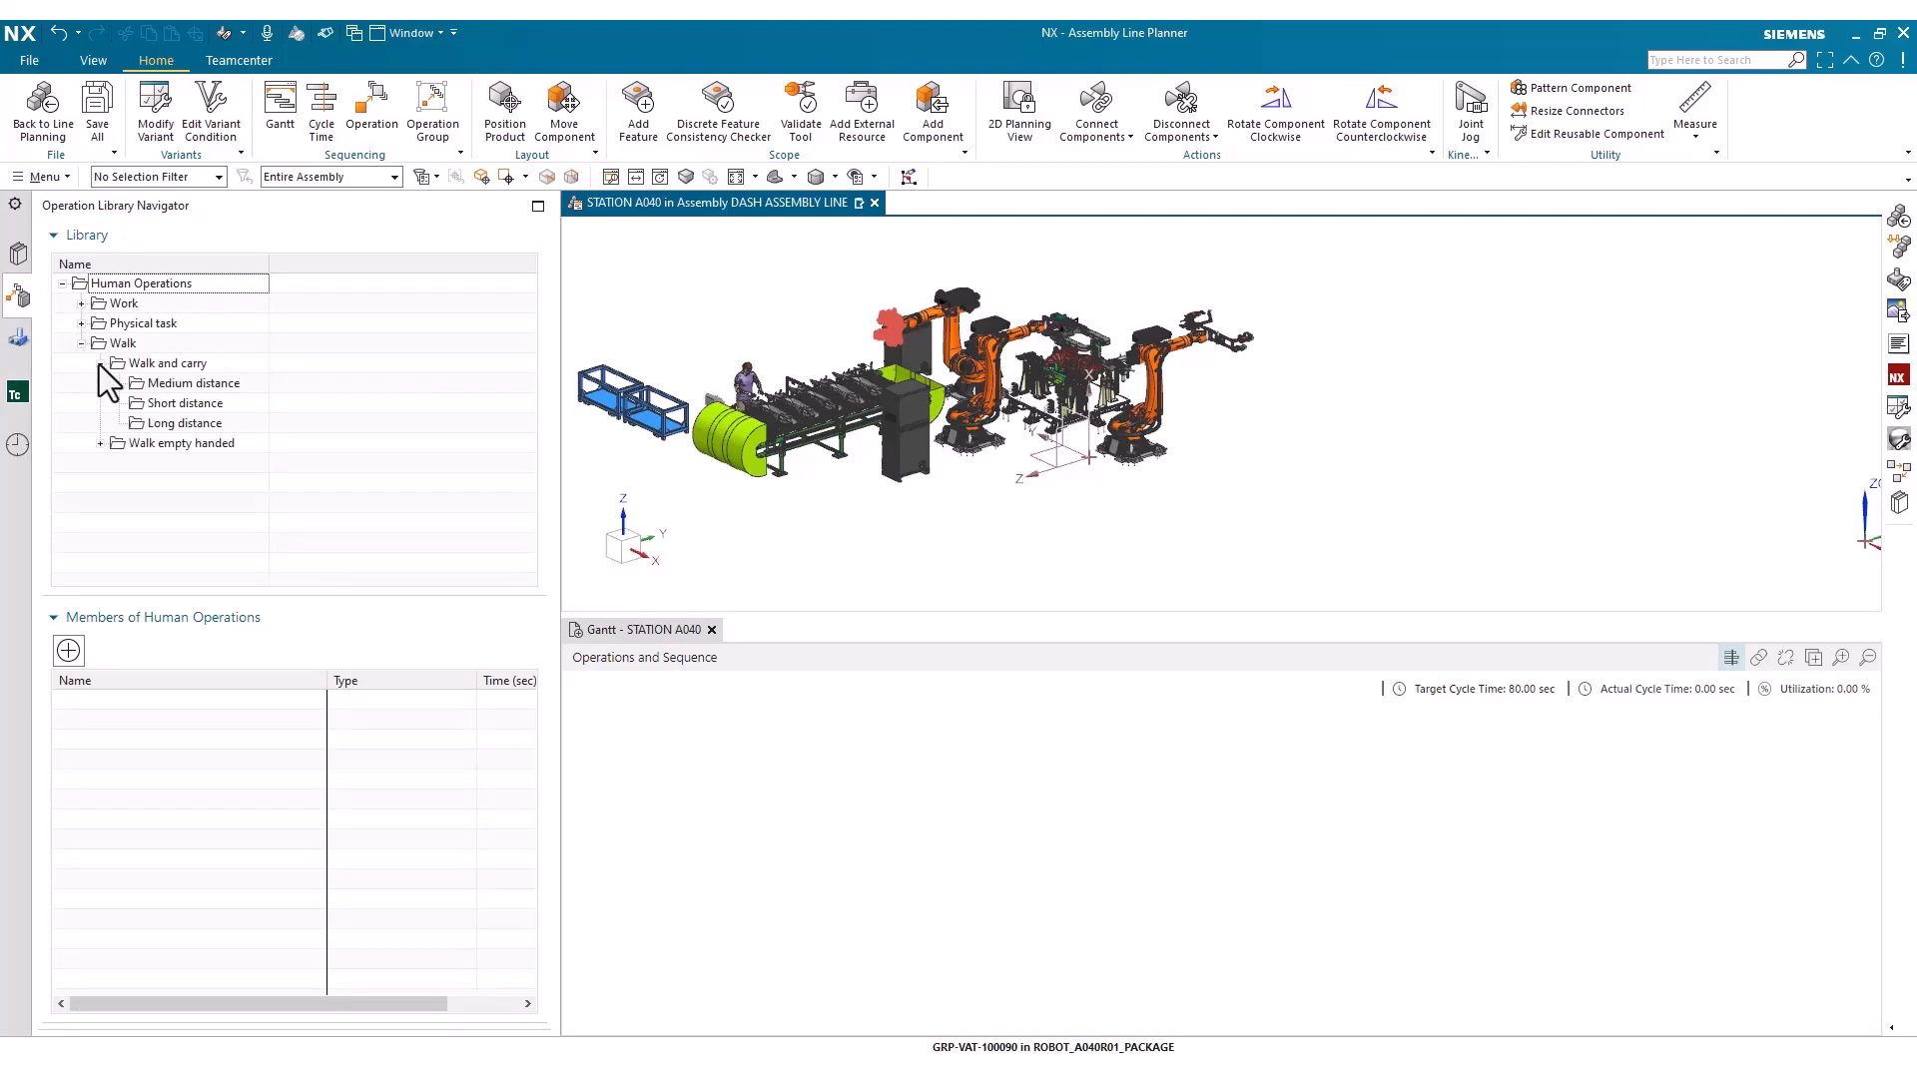
{"action": "left_click", "coordinate": [152, 404]}
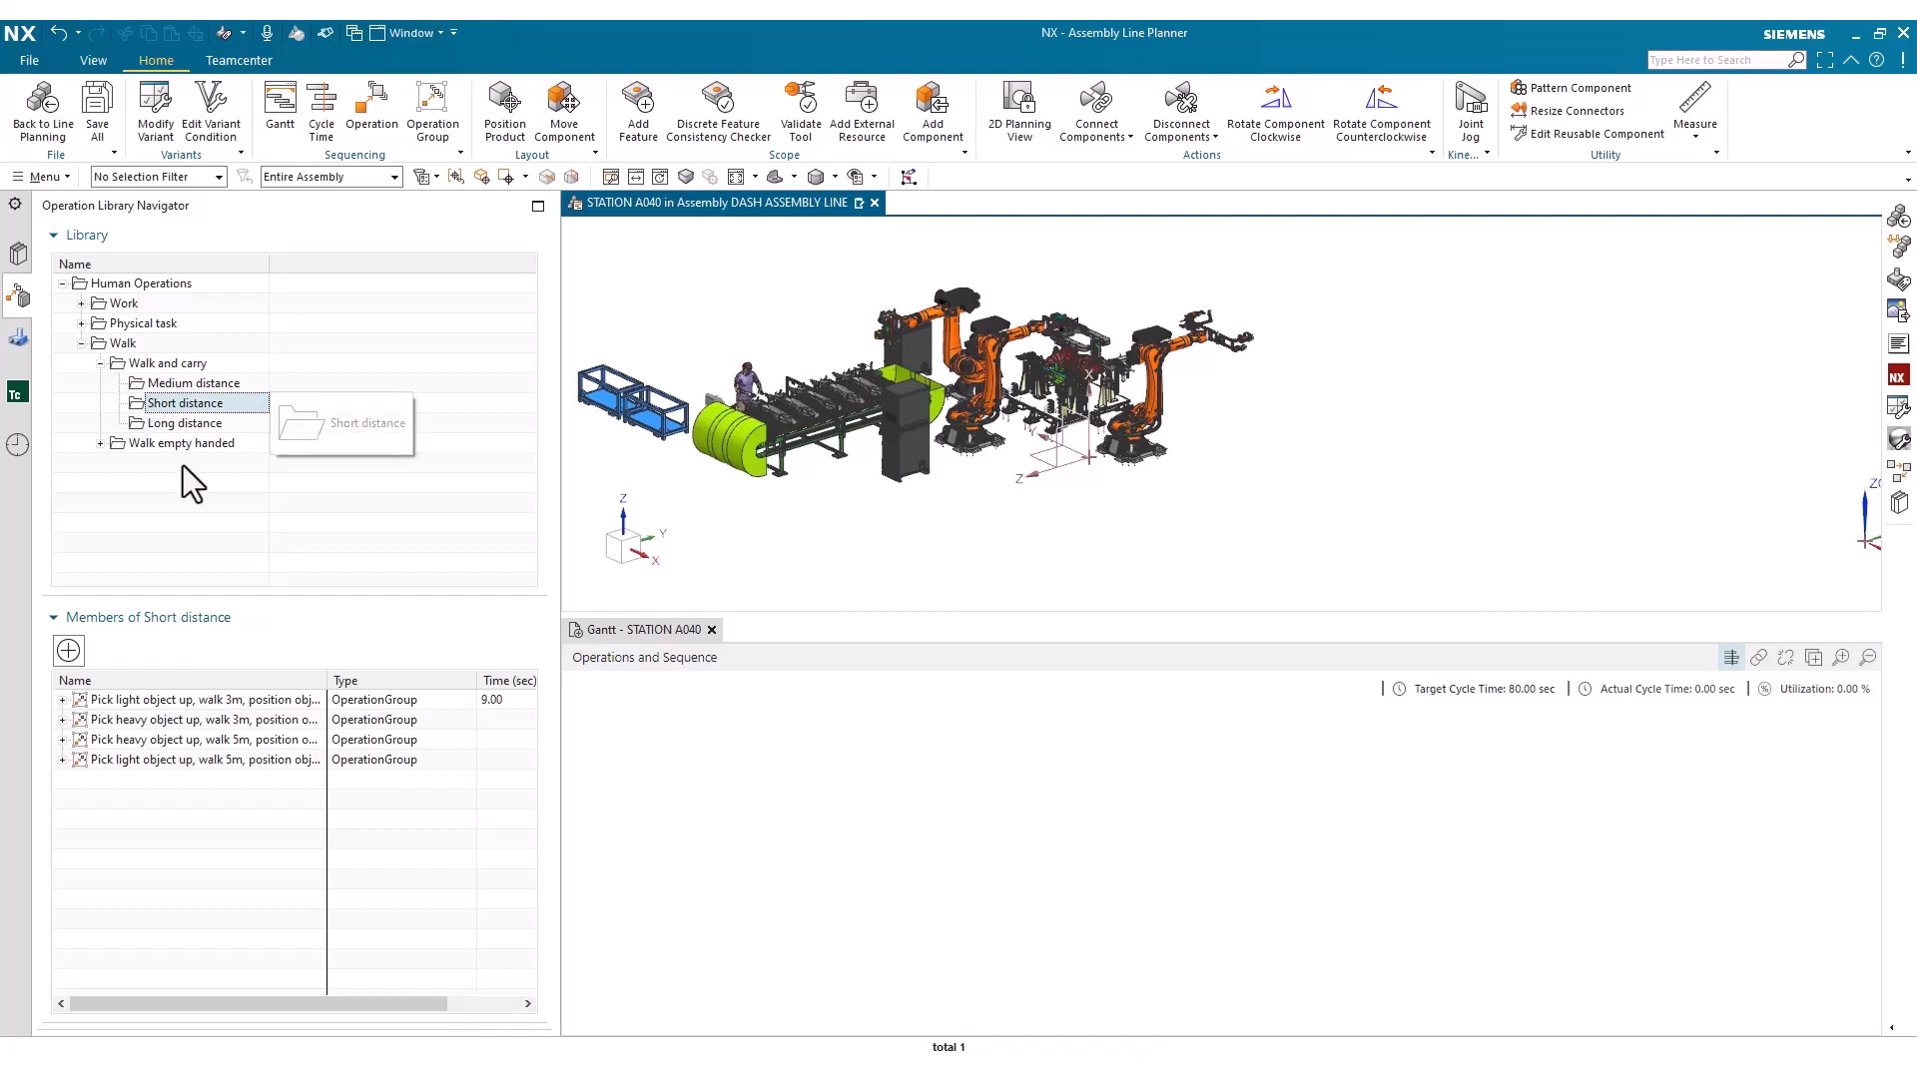
{"action": "left_click", "coordinate": [165, 702]}
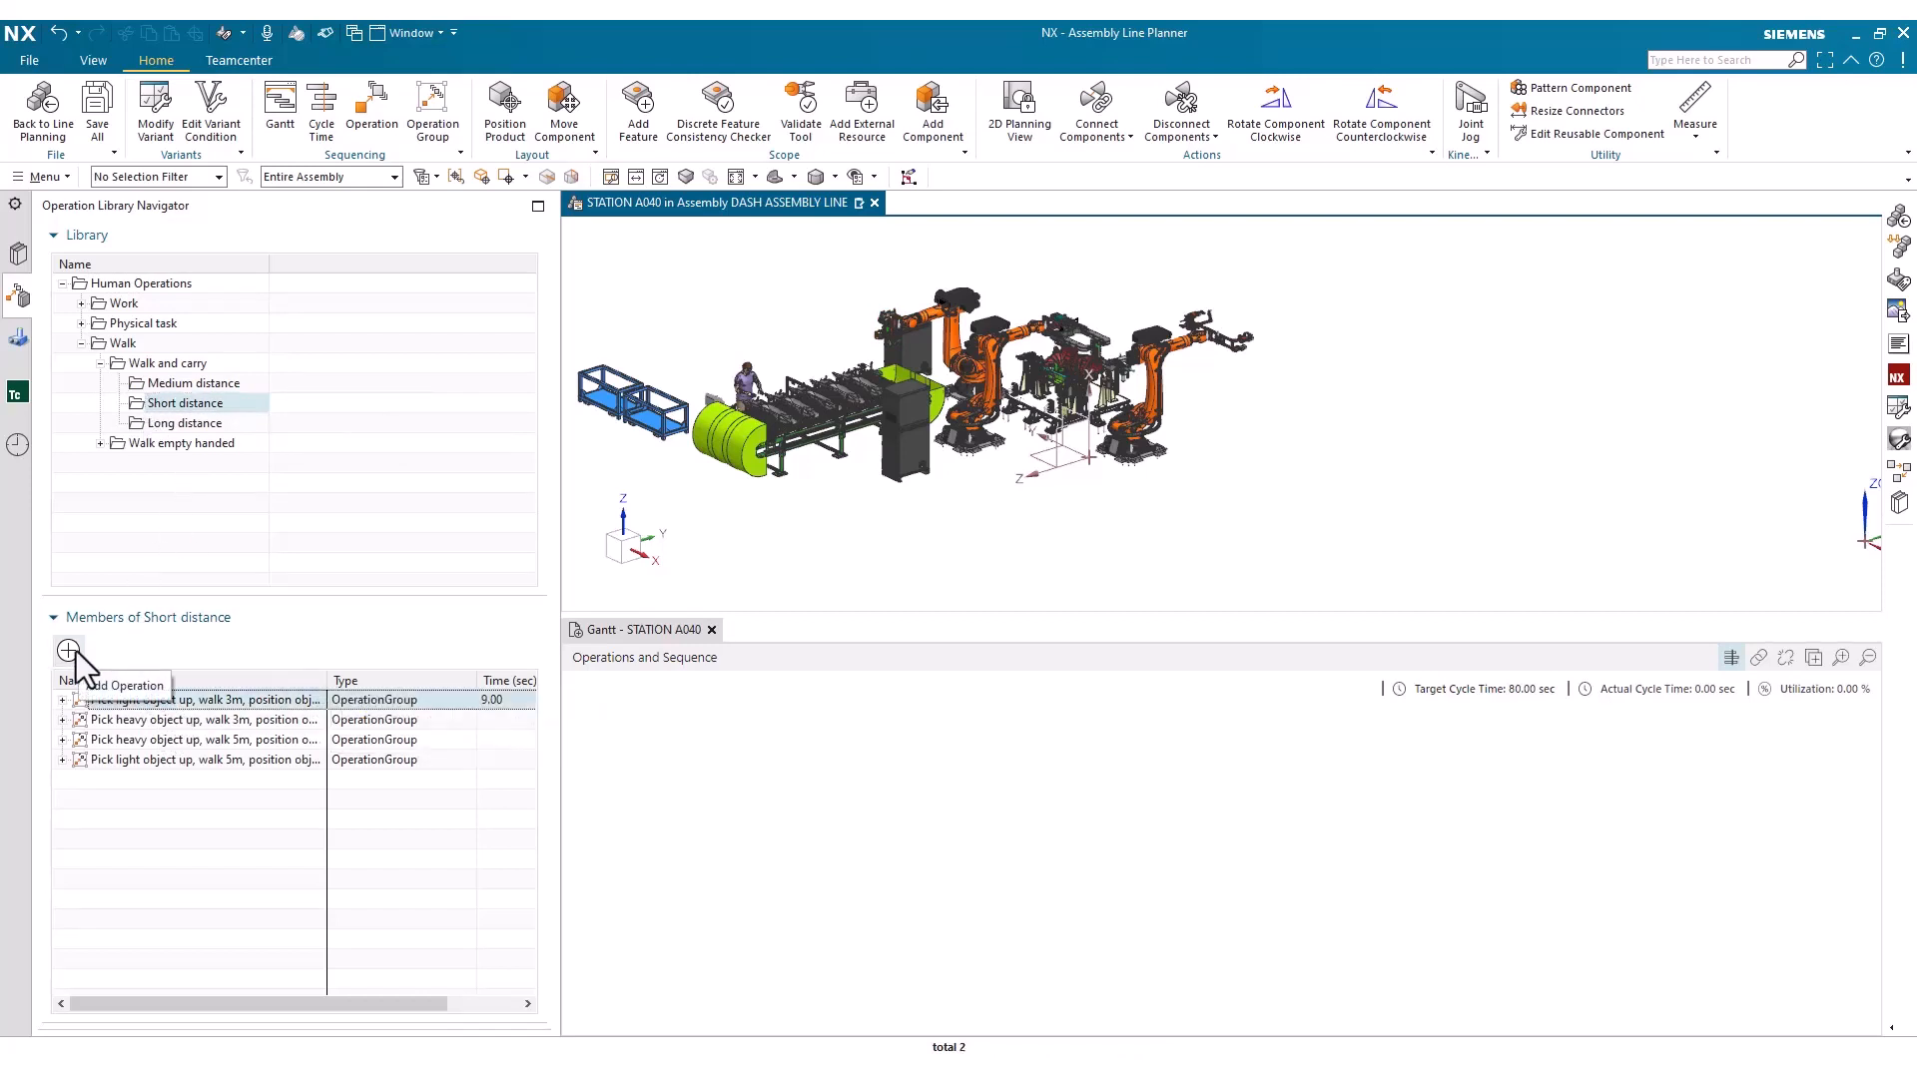
{"action": "left_click", "coordinate": [68, 651]}
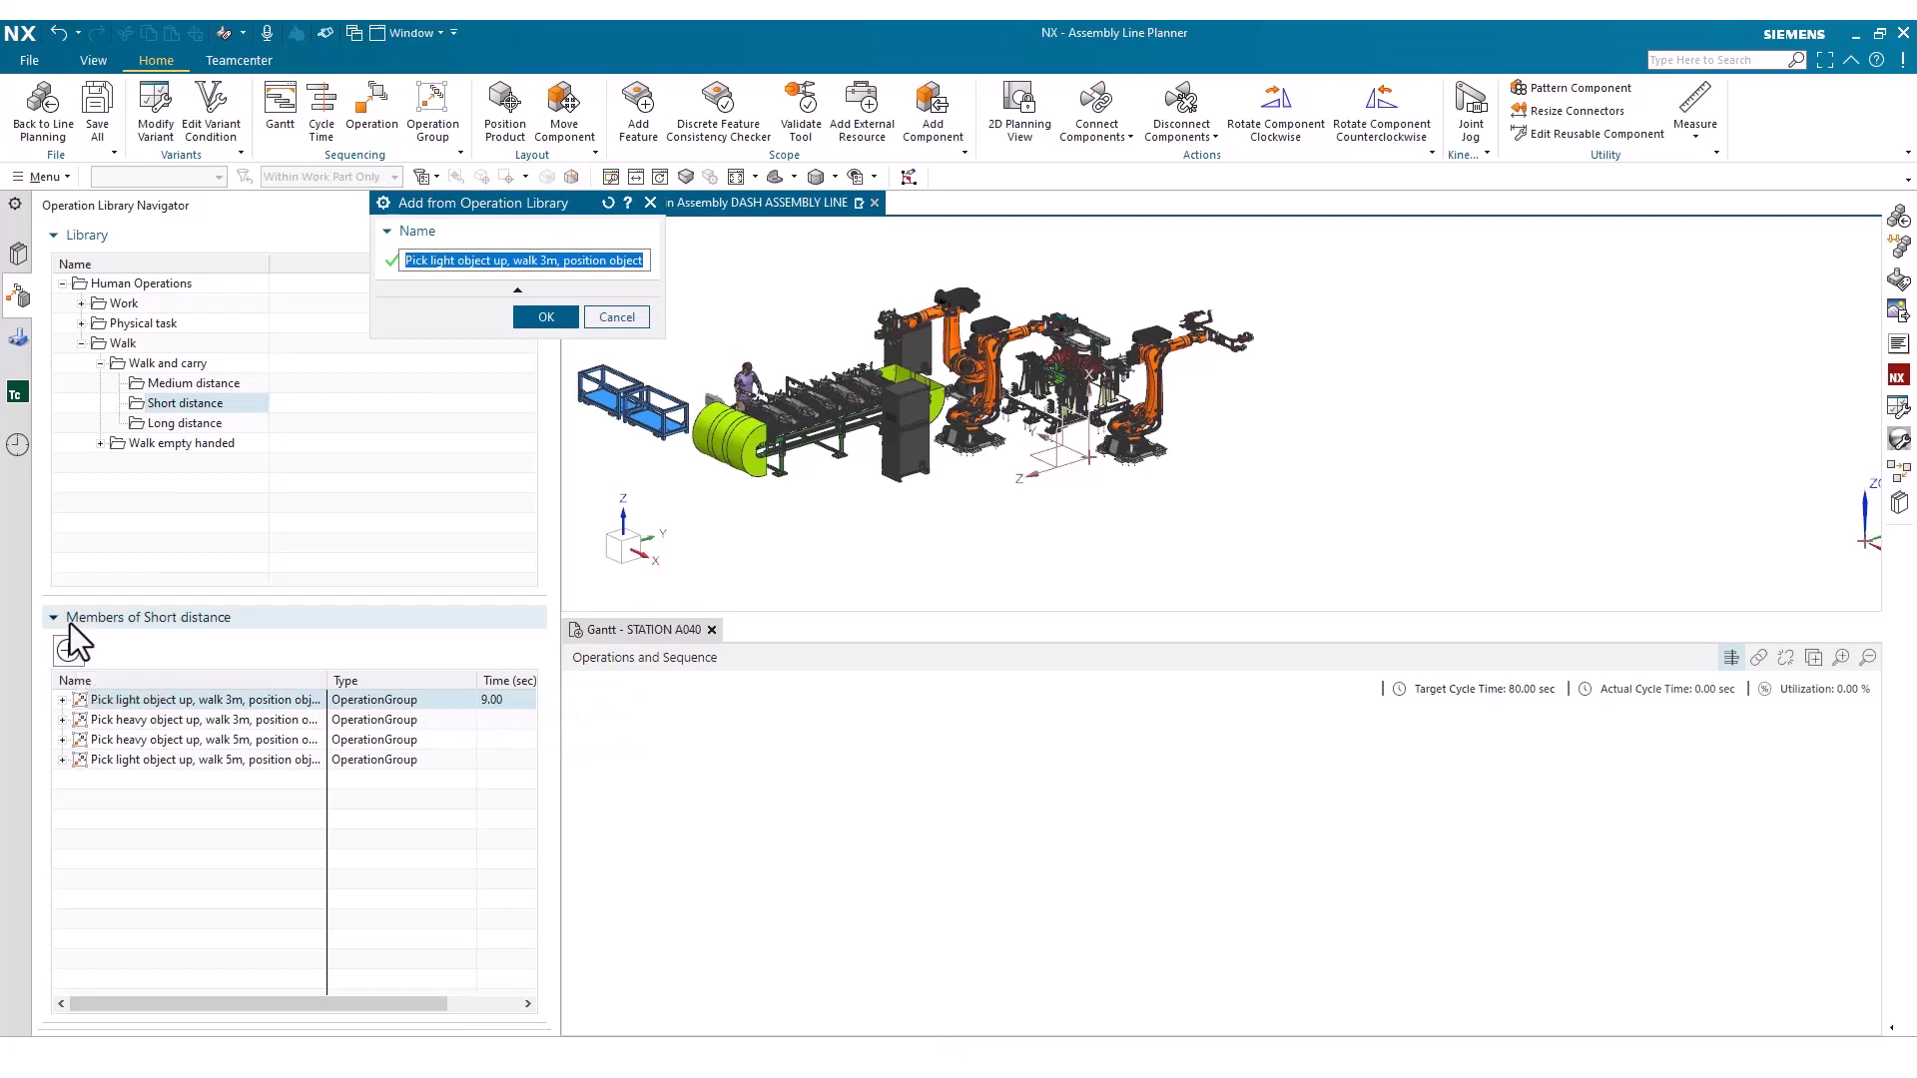
{"action": "type", "text": "New operation"}
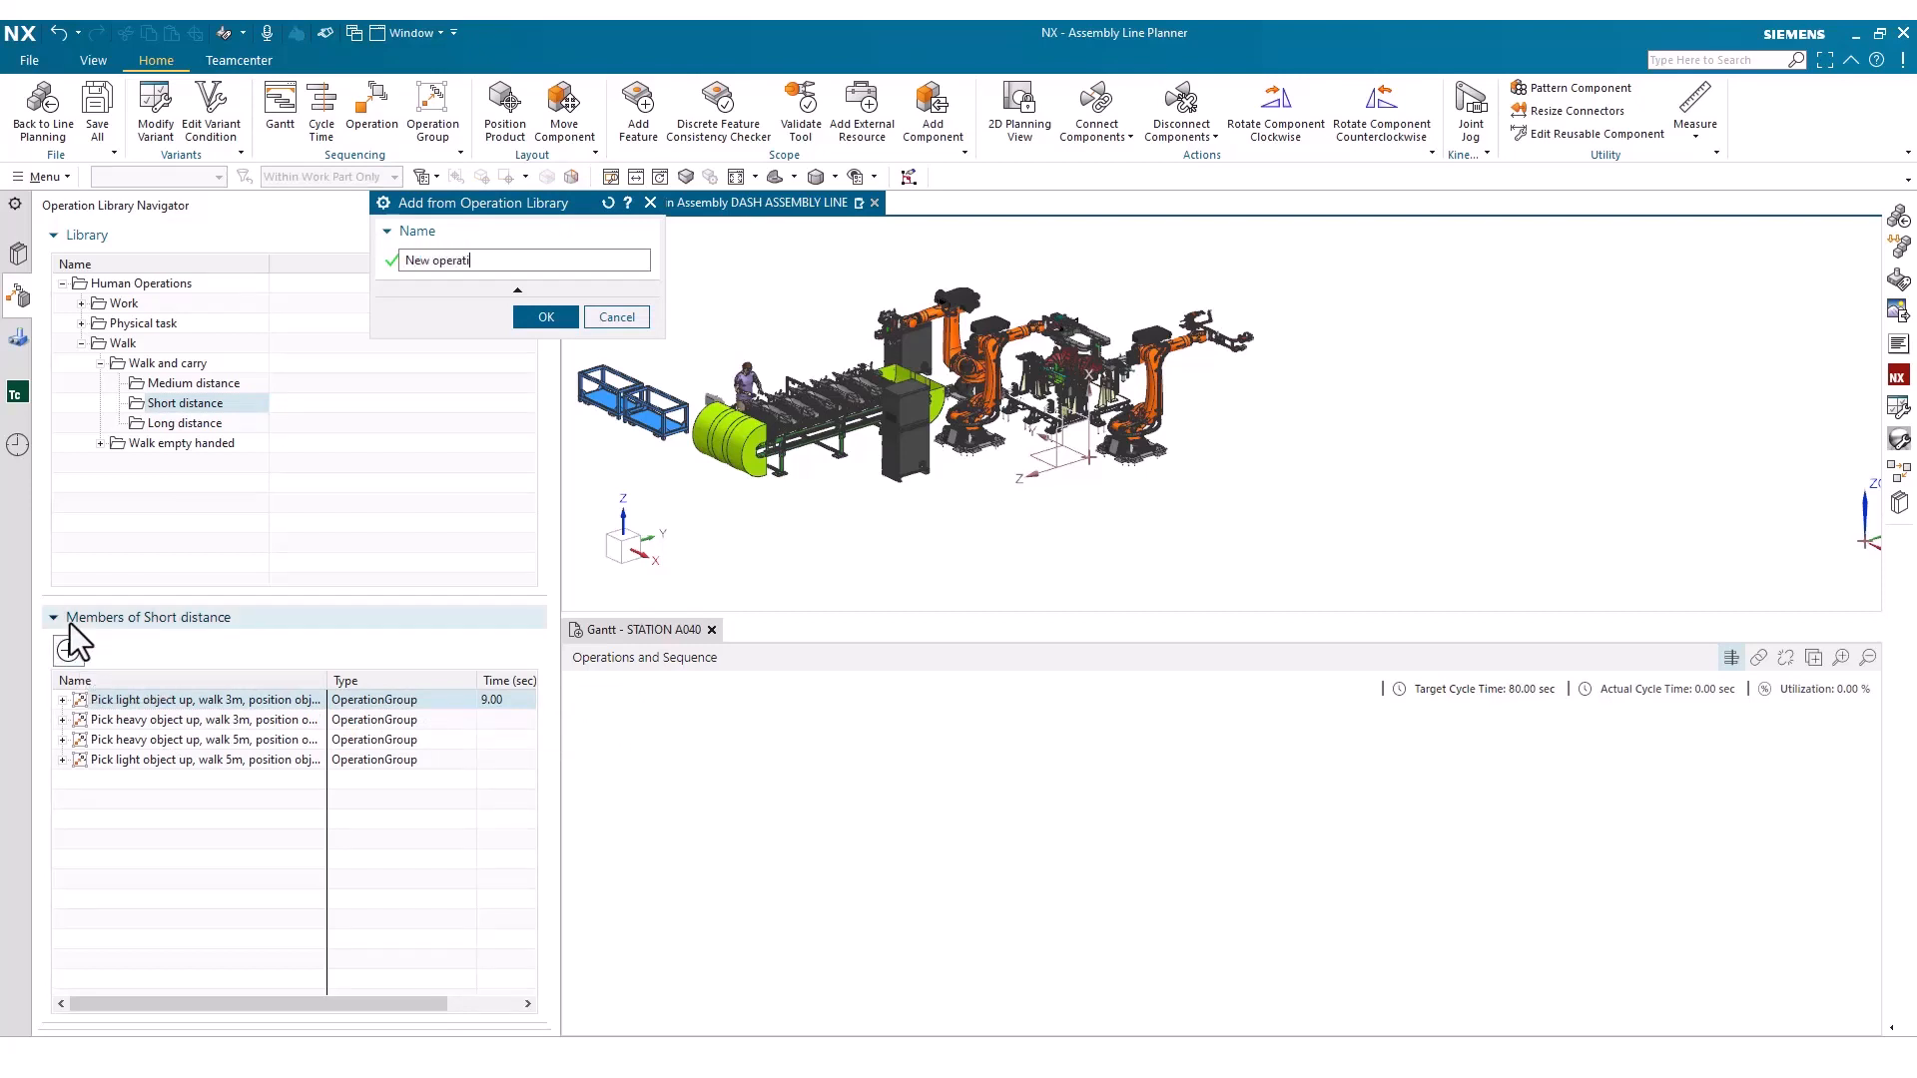
{"action": "type", "text": " - walk and carry"}
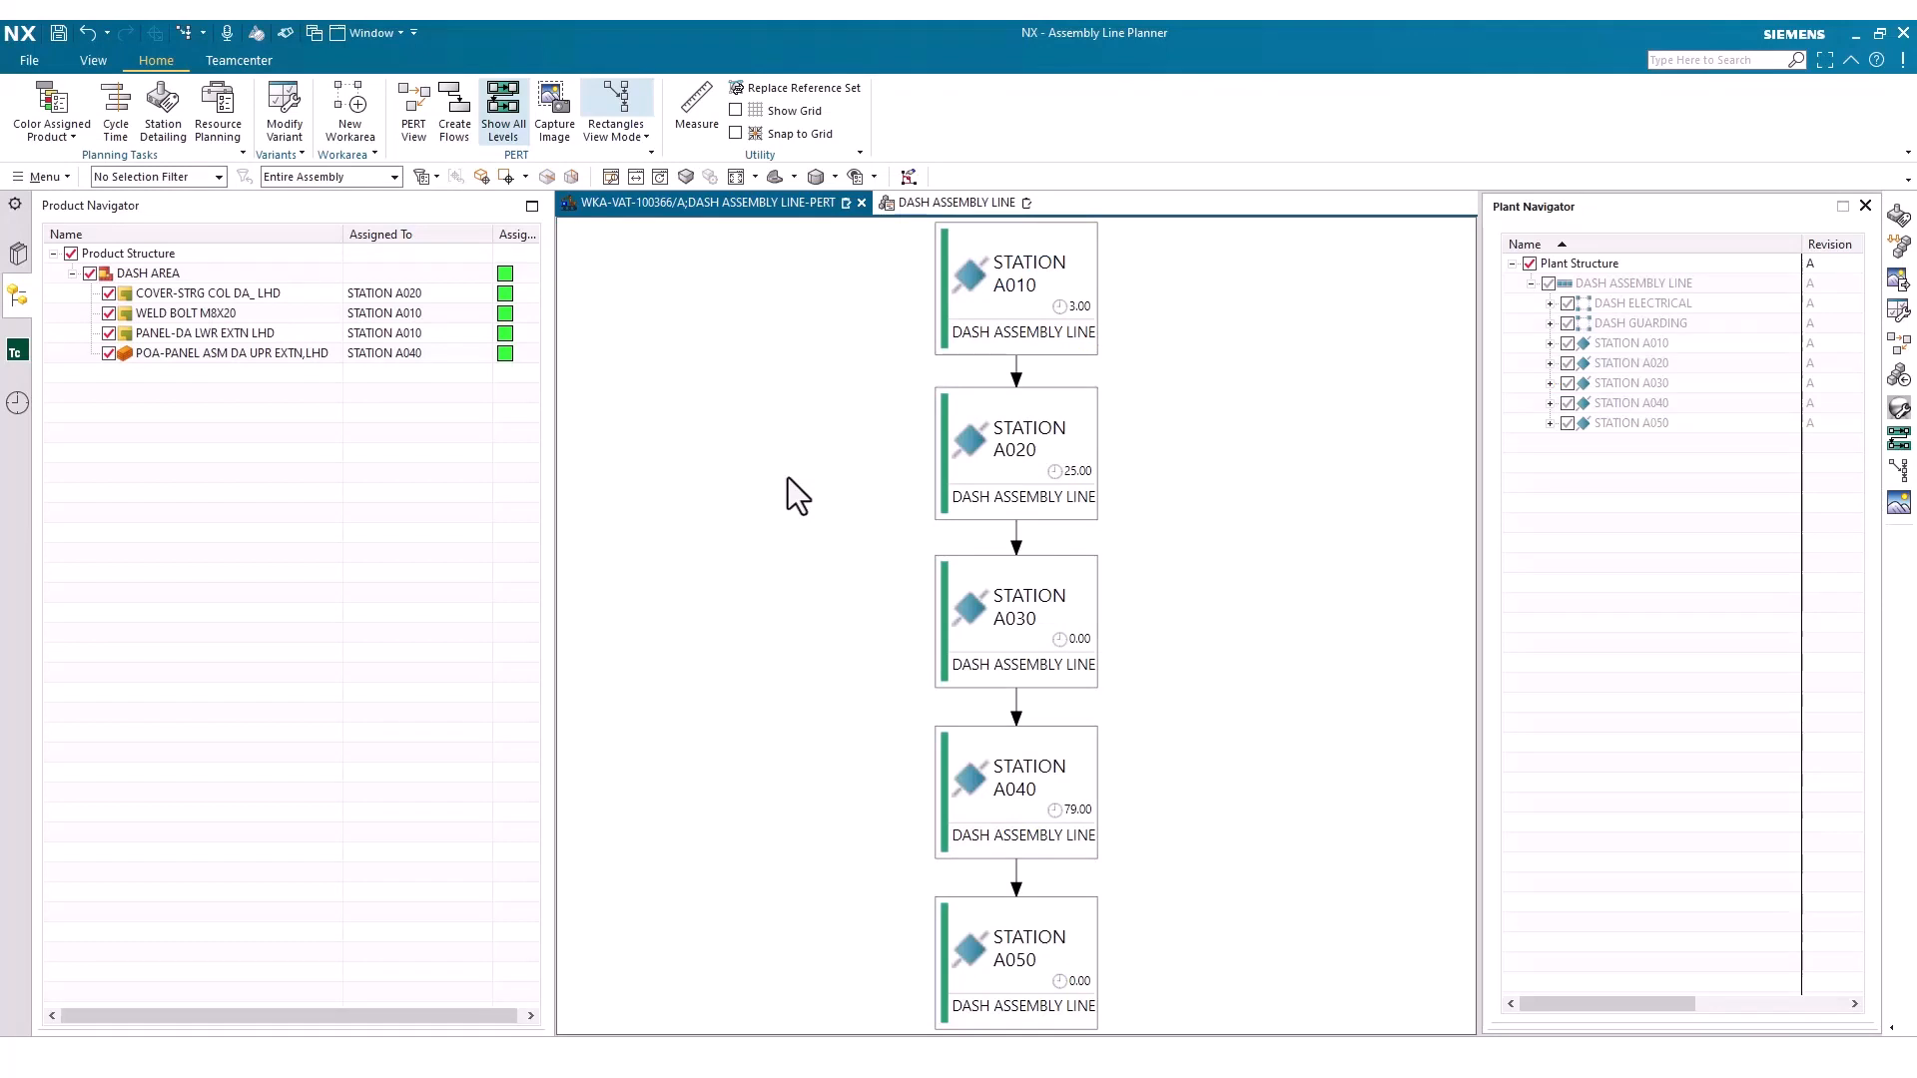
Switch the DASH ASSEMBLY LINE PERT view from rectangles to the Images View Mode
{"action": "left_click", "coordinate": [635, 144]}
{"action": "left_click", "coordinate": [643, 183]}
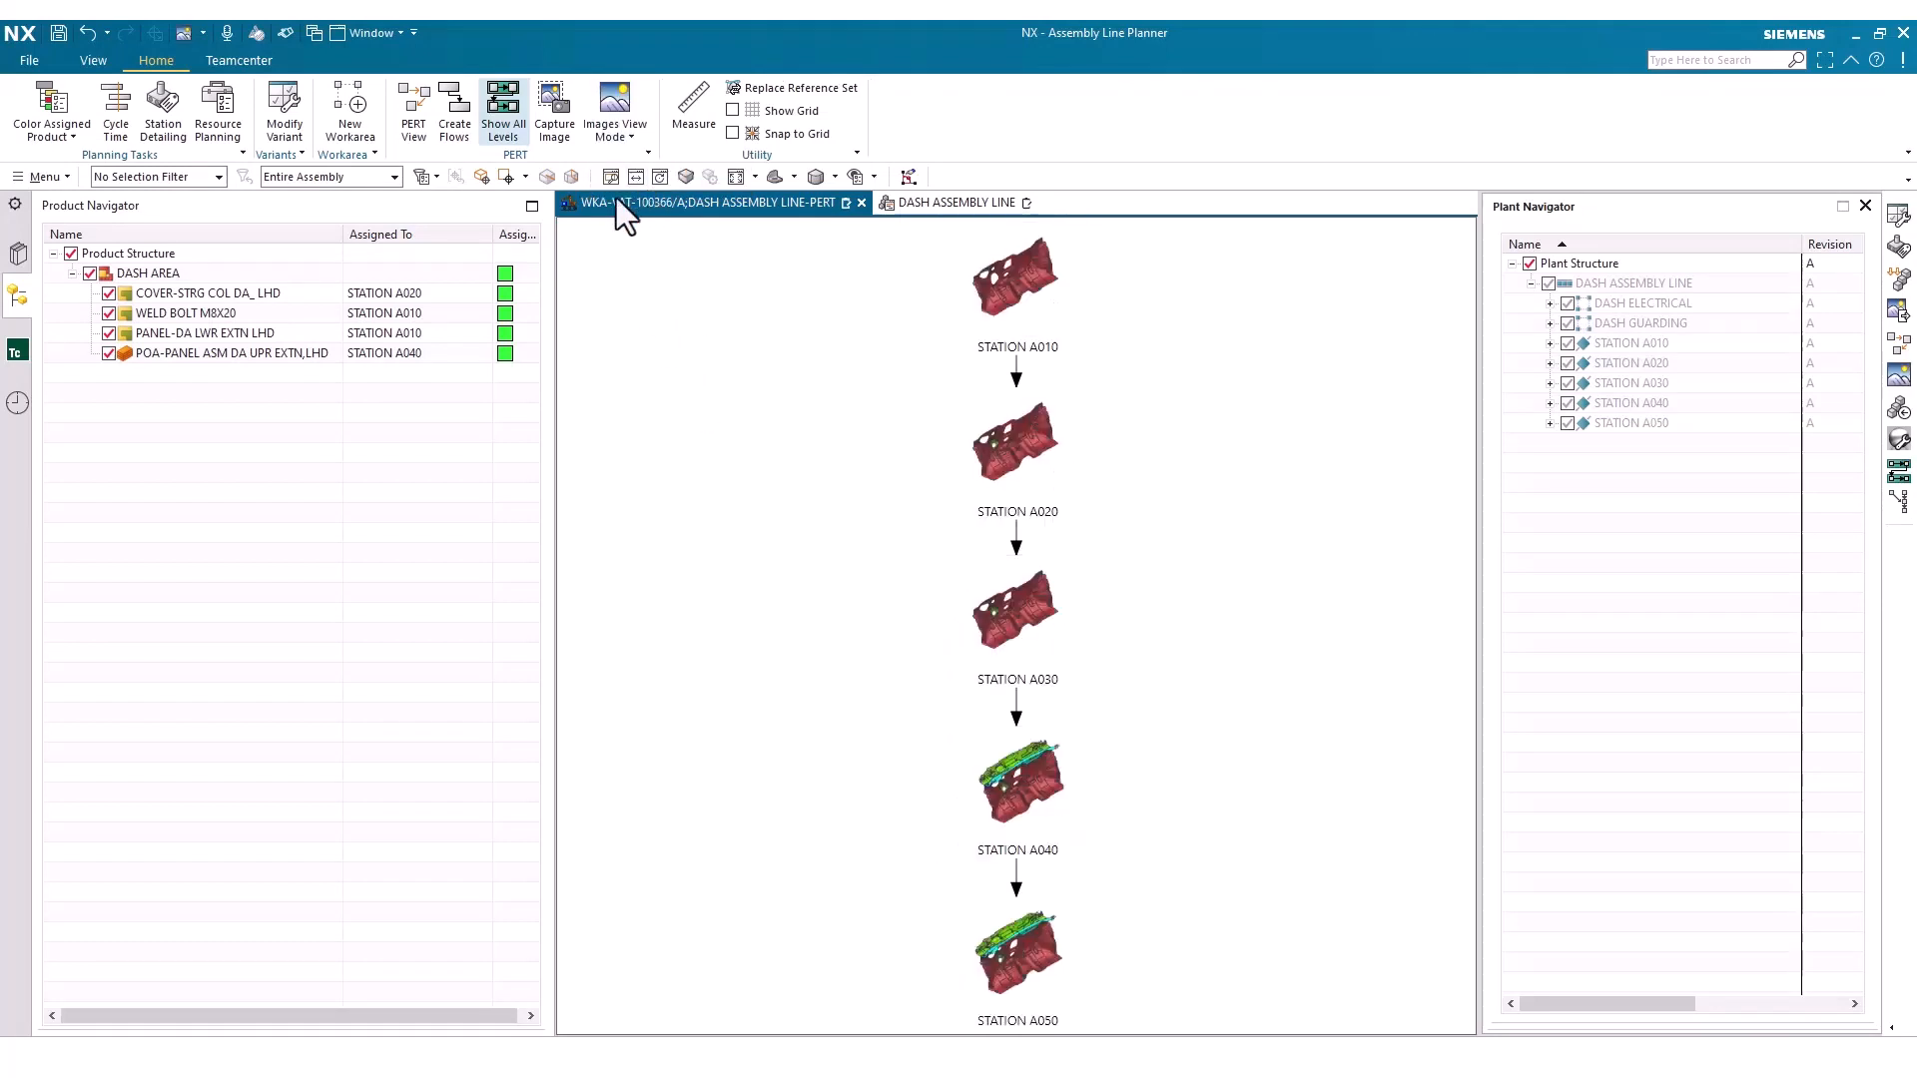
Modify the assembly line's variant configuration to use the Right Hand Drive variant rule
{"action": "left_click", "coordinate": [302, 135]}
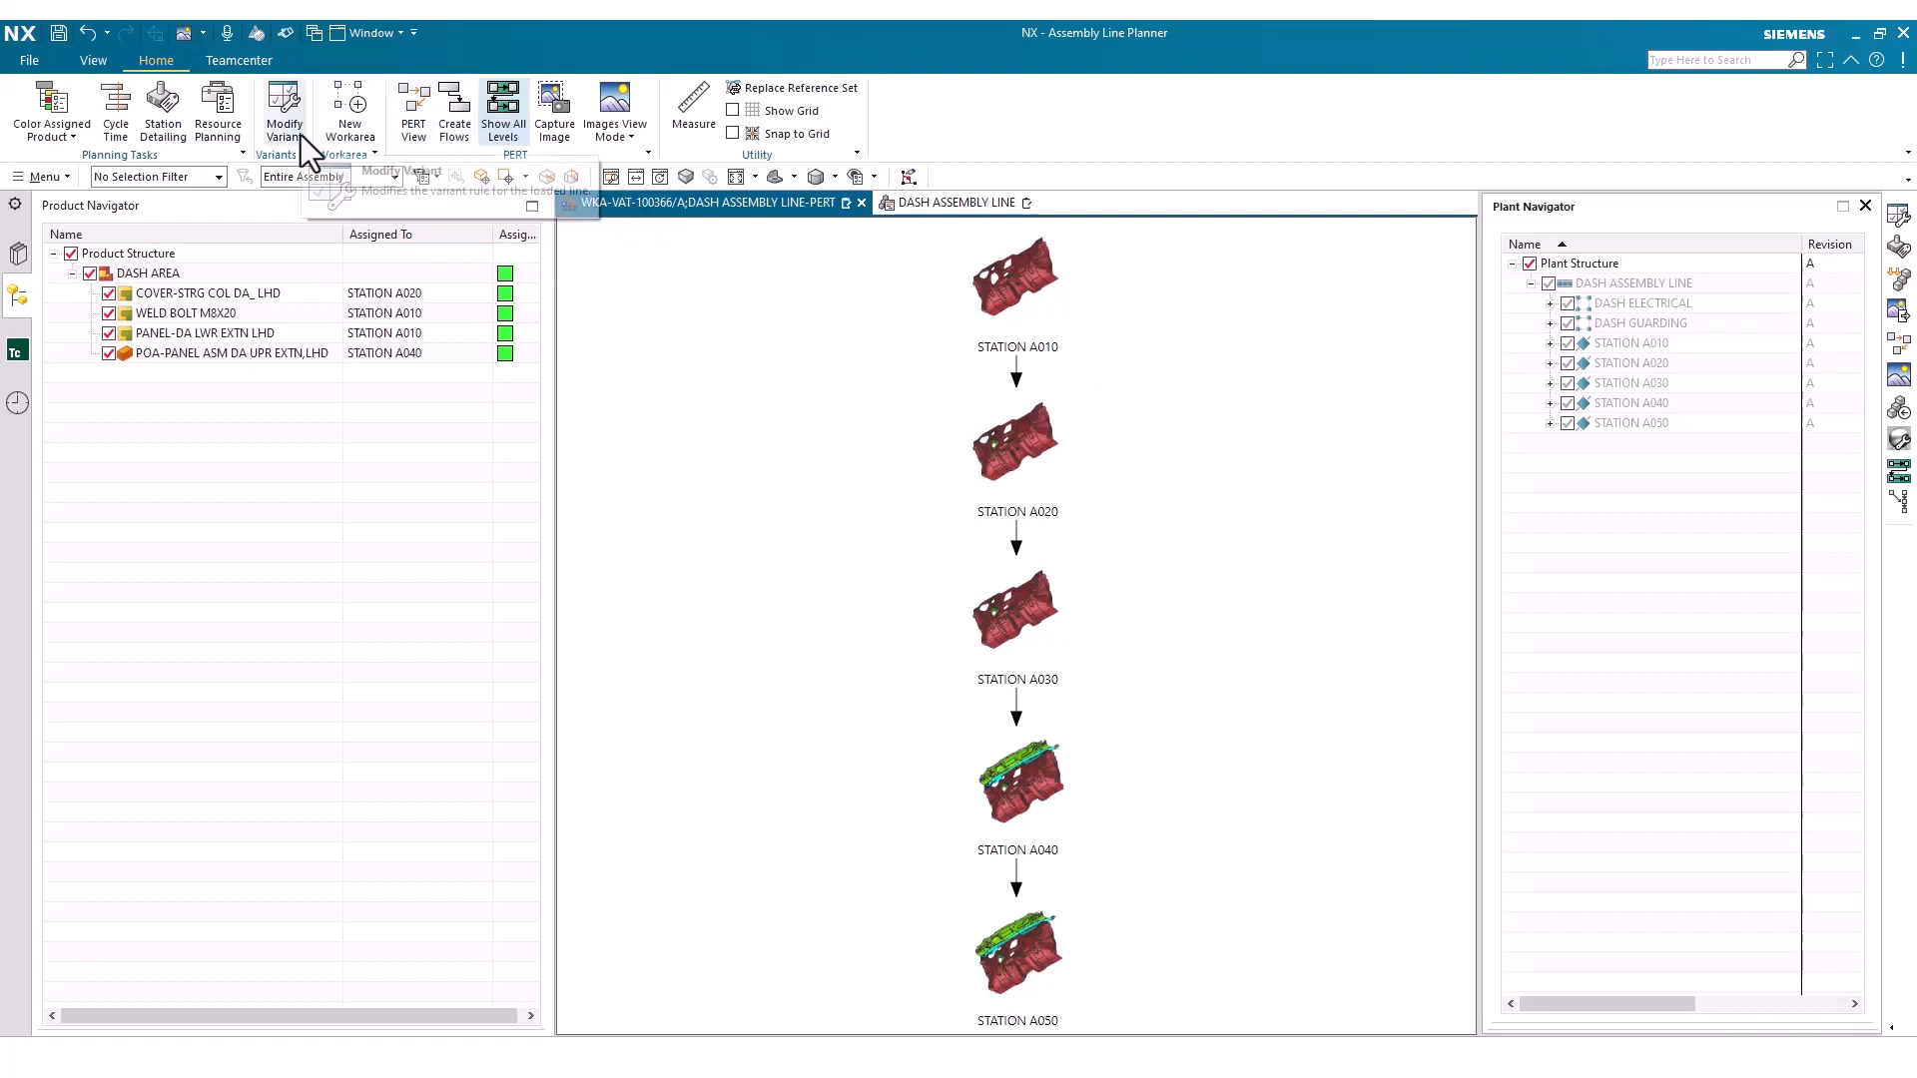
{"action": "left_click", "coordinate": [463, 578]}
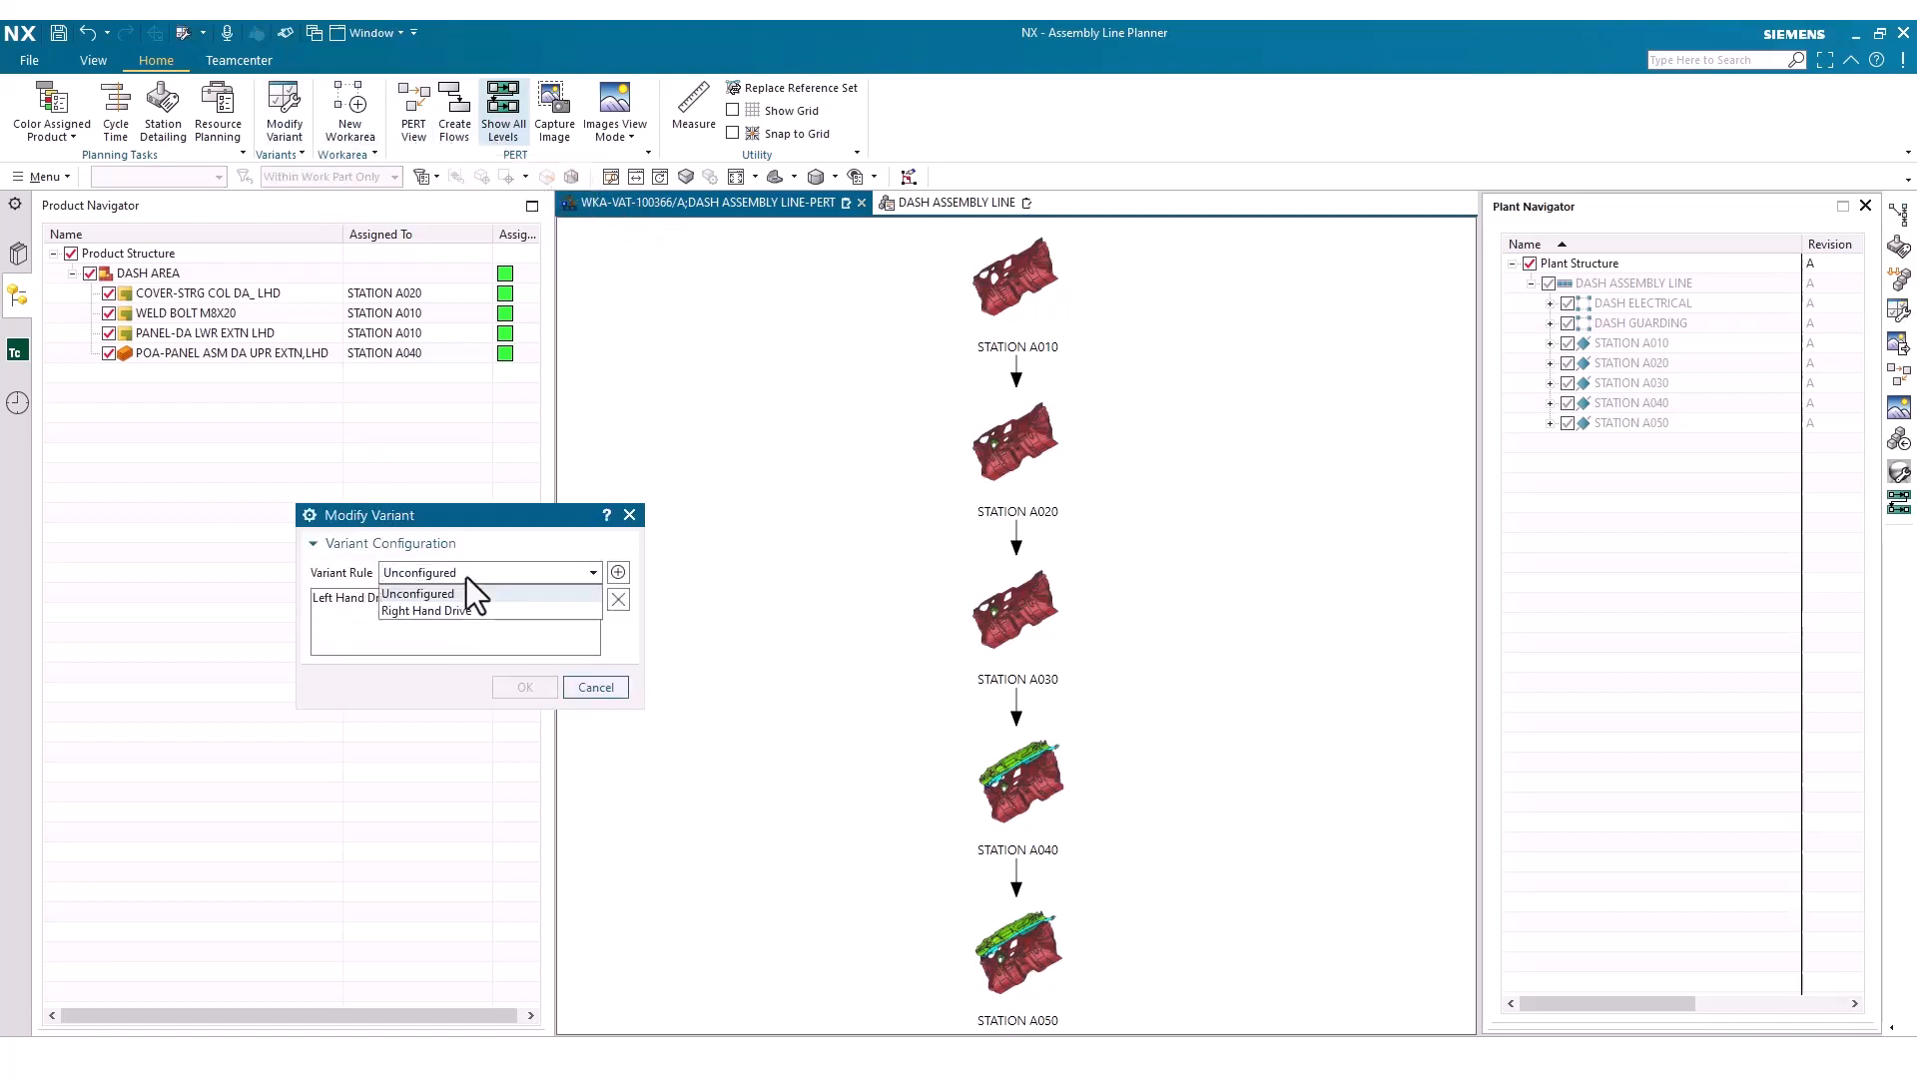
{"action": "left_click", "coordinate": [465, 607]}
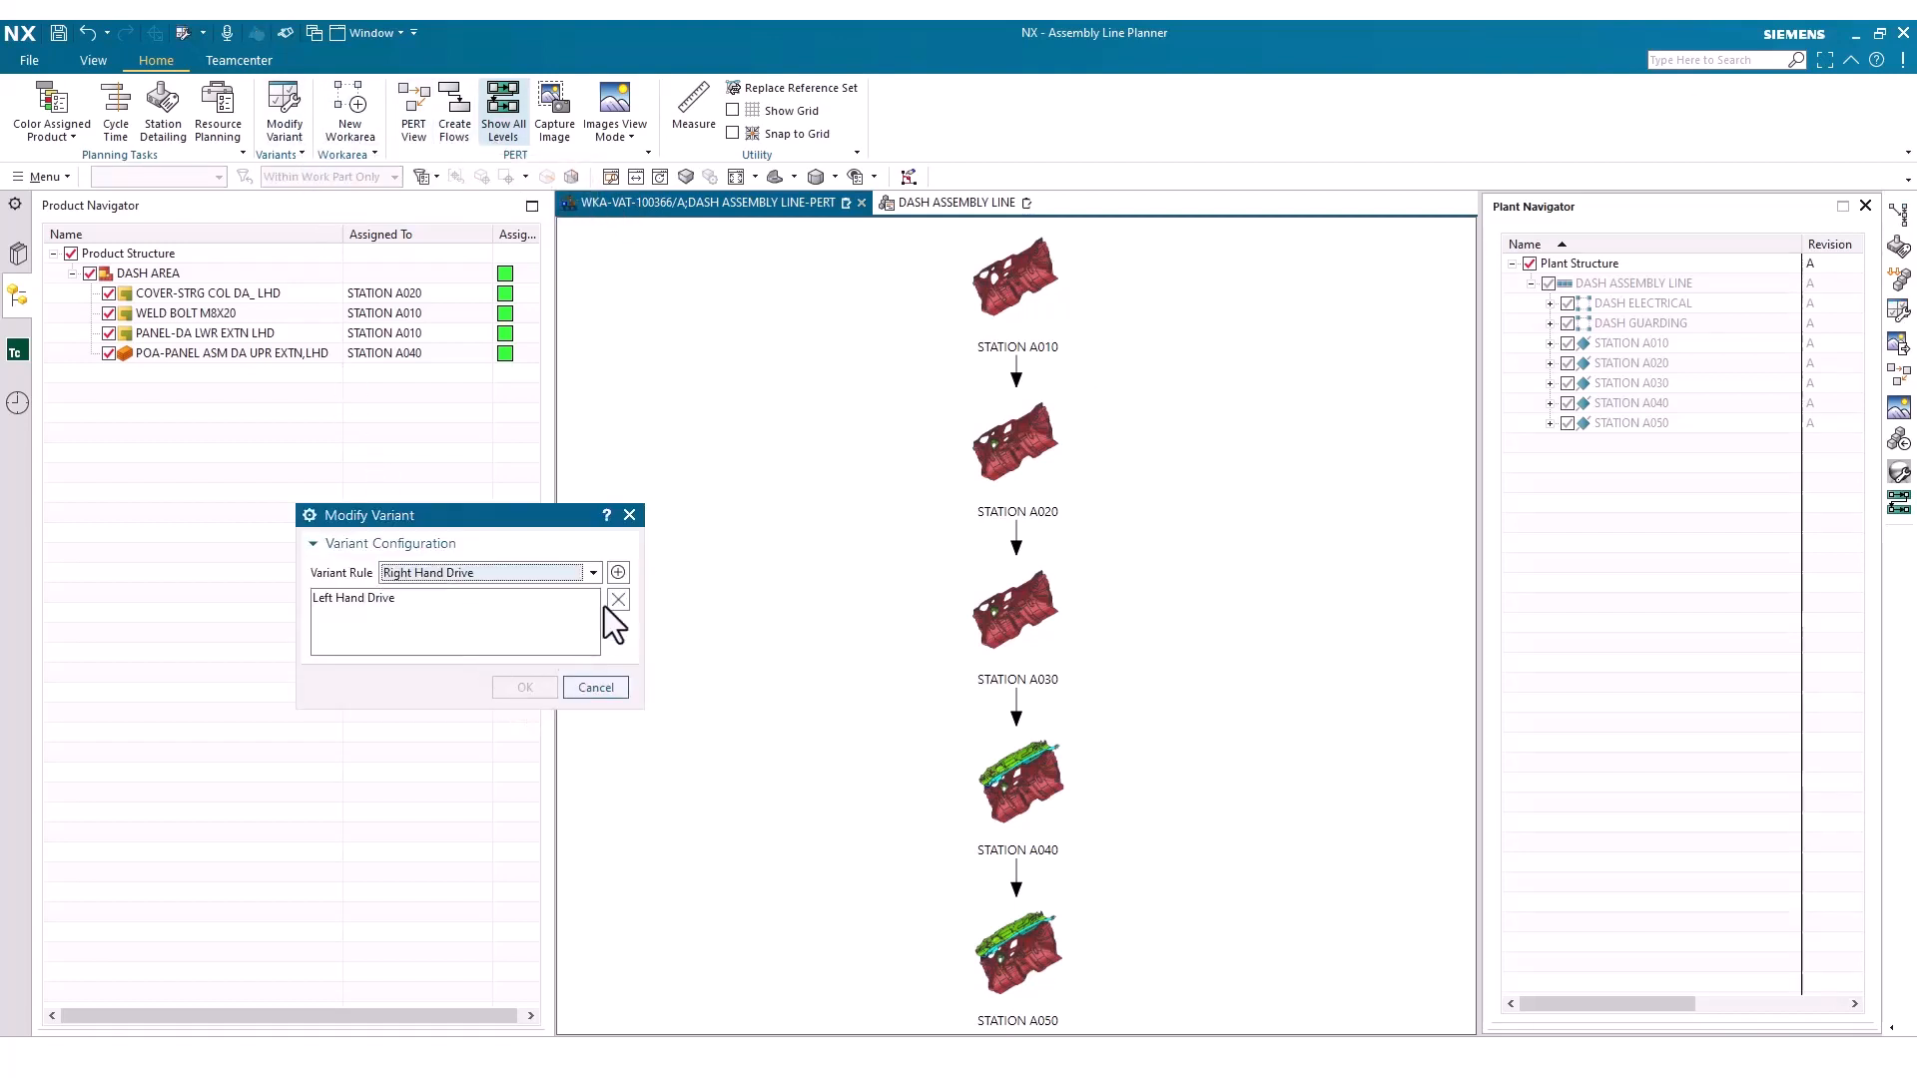
{"action": "left_click", "coordinate": [619, 572]}
{"action": "left_click", "coordinate": [518, 684]}
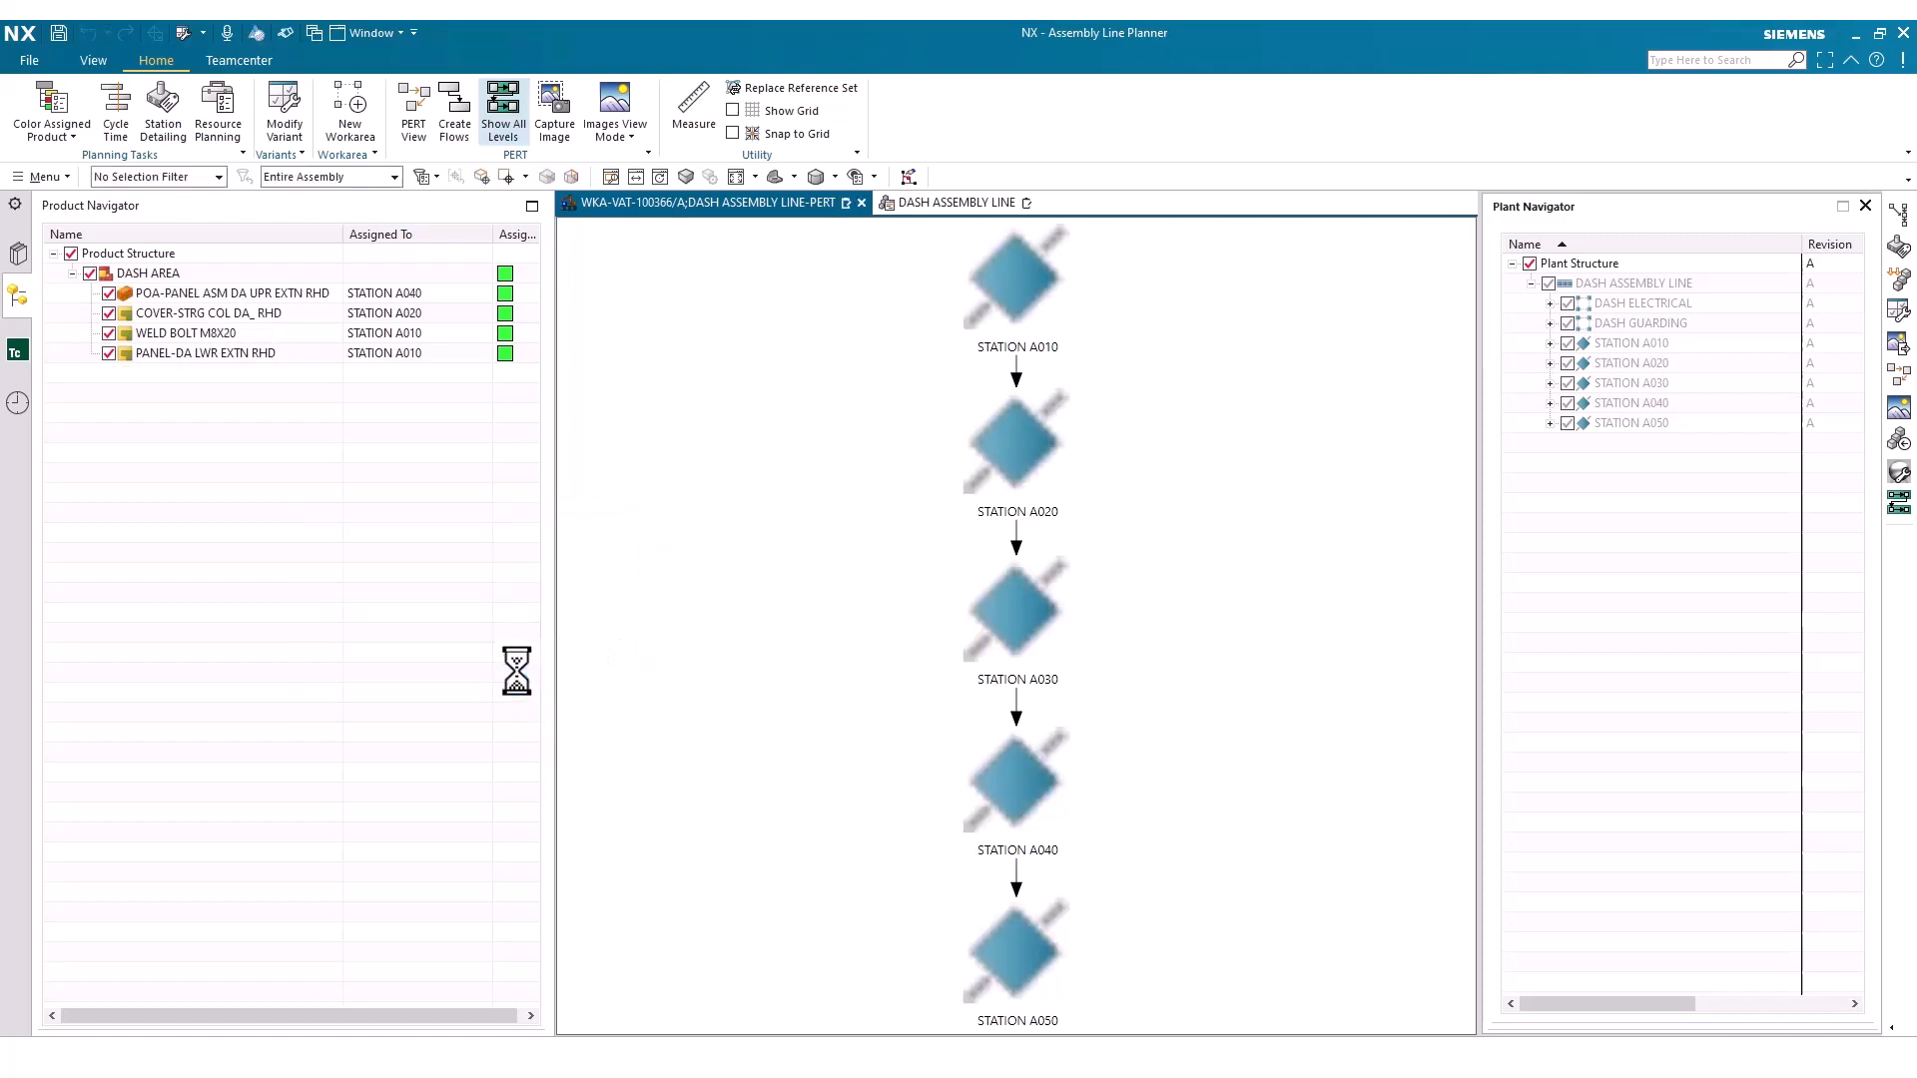
Capture node images for STATION A010, STATION A020 and STATION A030 in the PERT view
{"action": "right_click", "coordinate": [1004, 279]}
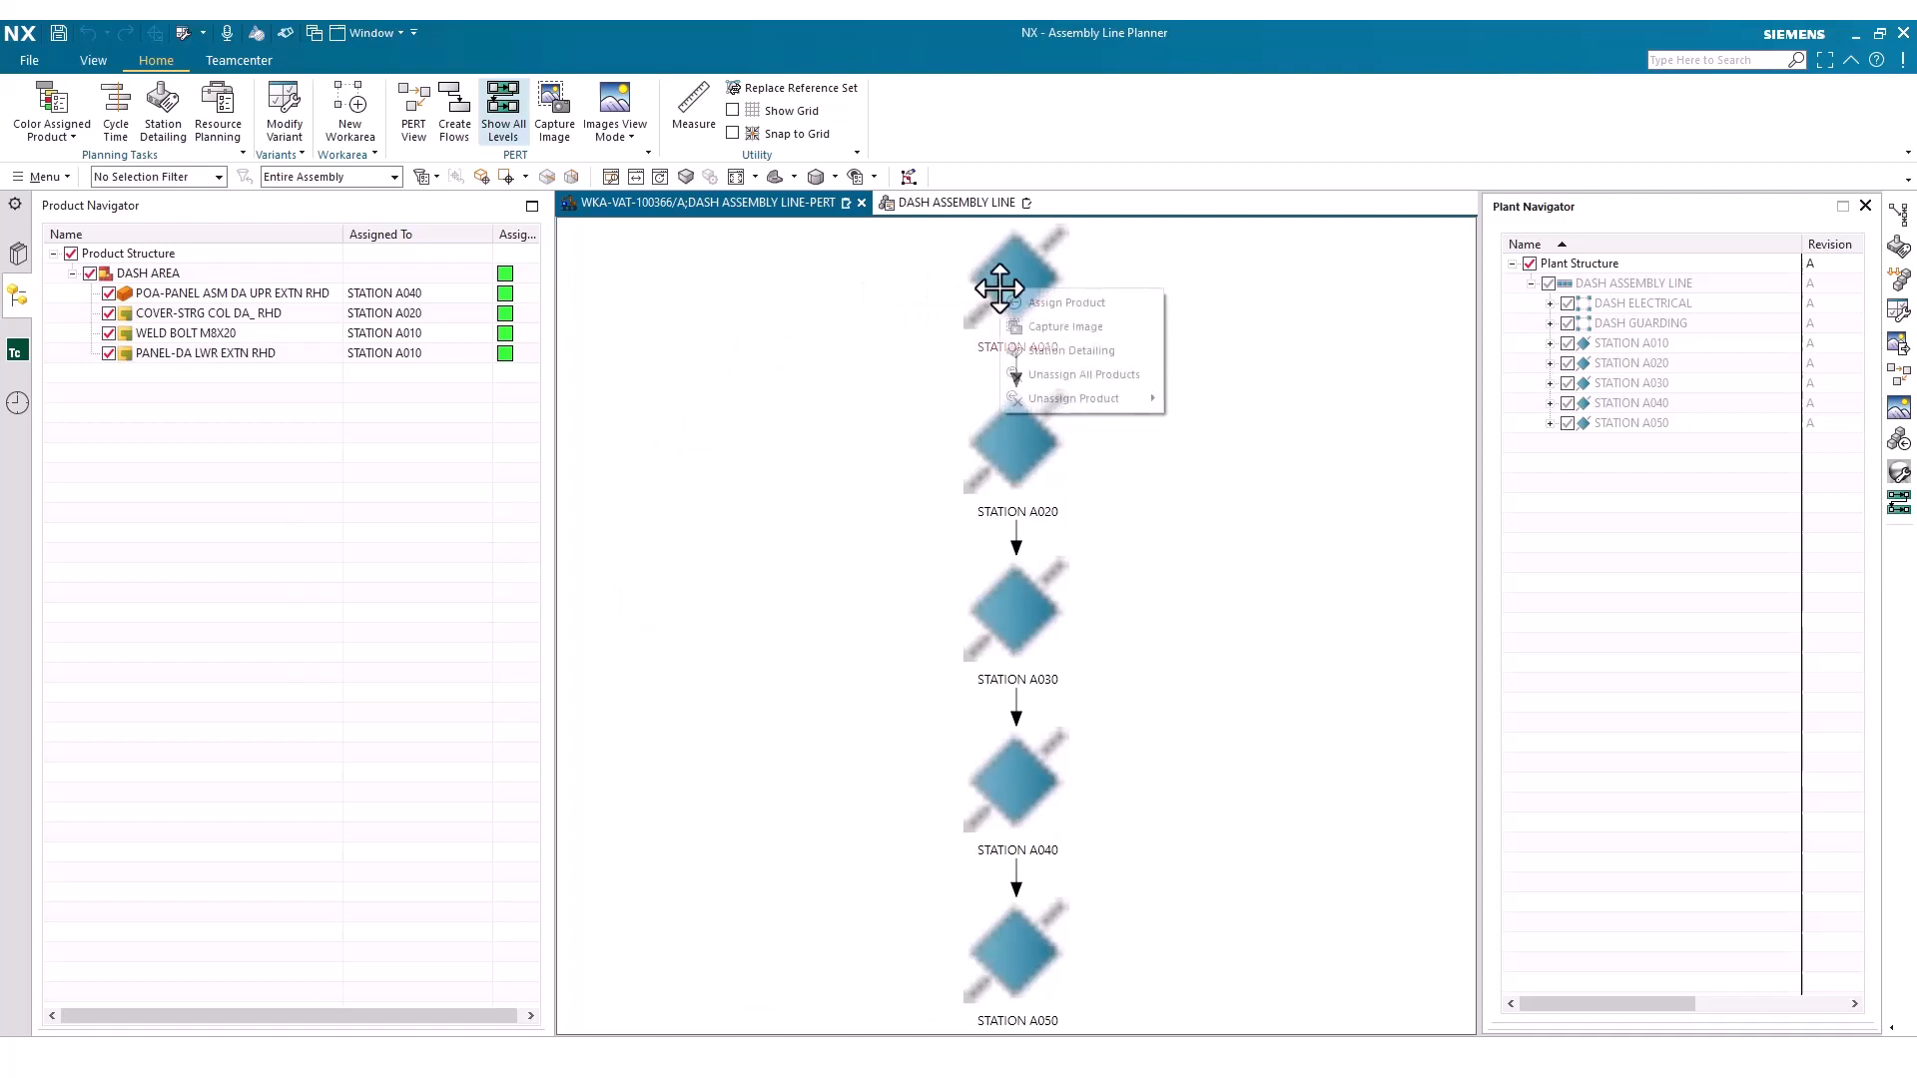
{"action": "left_click", "coordinate": [1016, 329]}
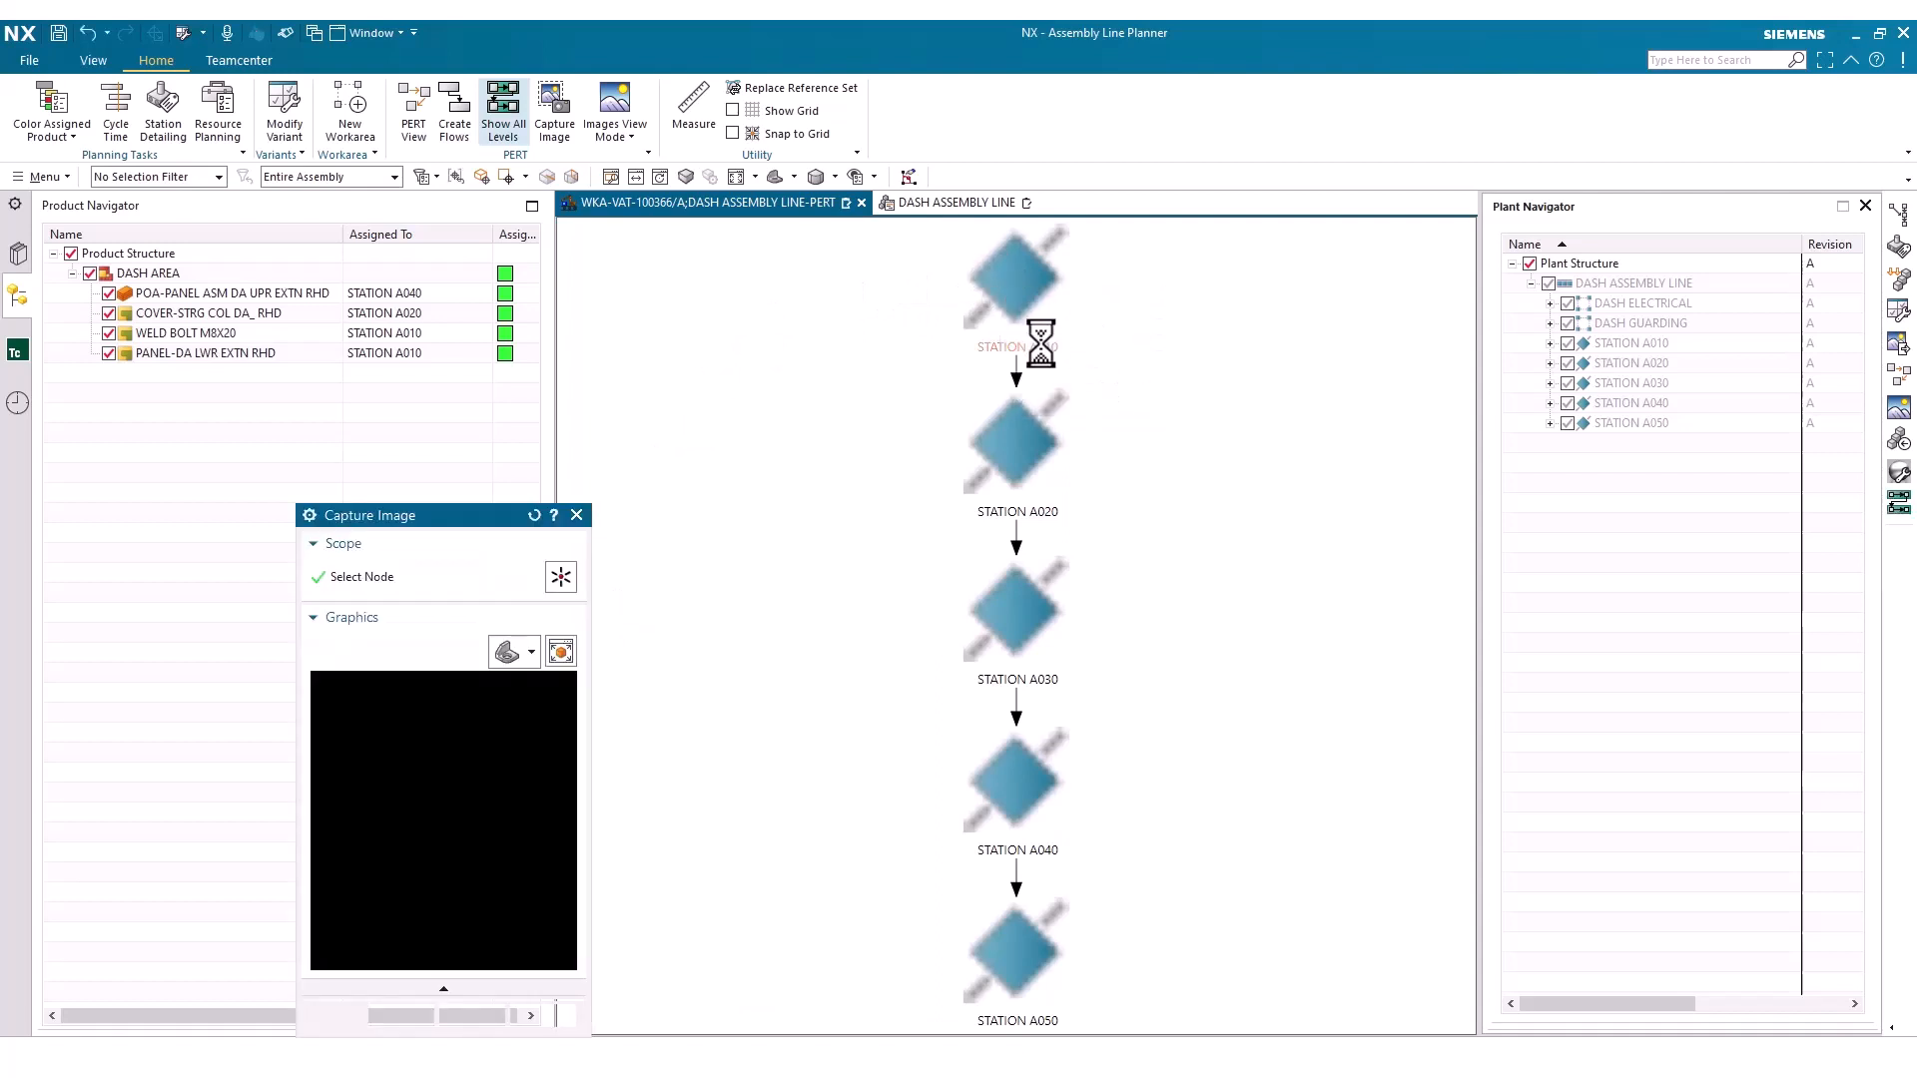
{"action": "left_click", "coordinate": [392, 1013]}
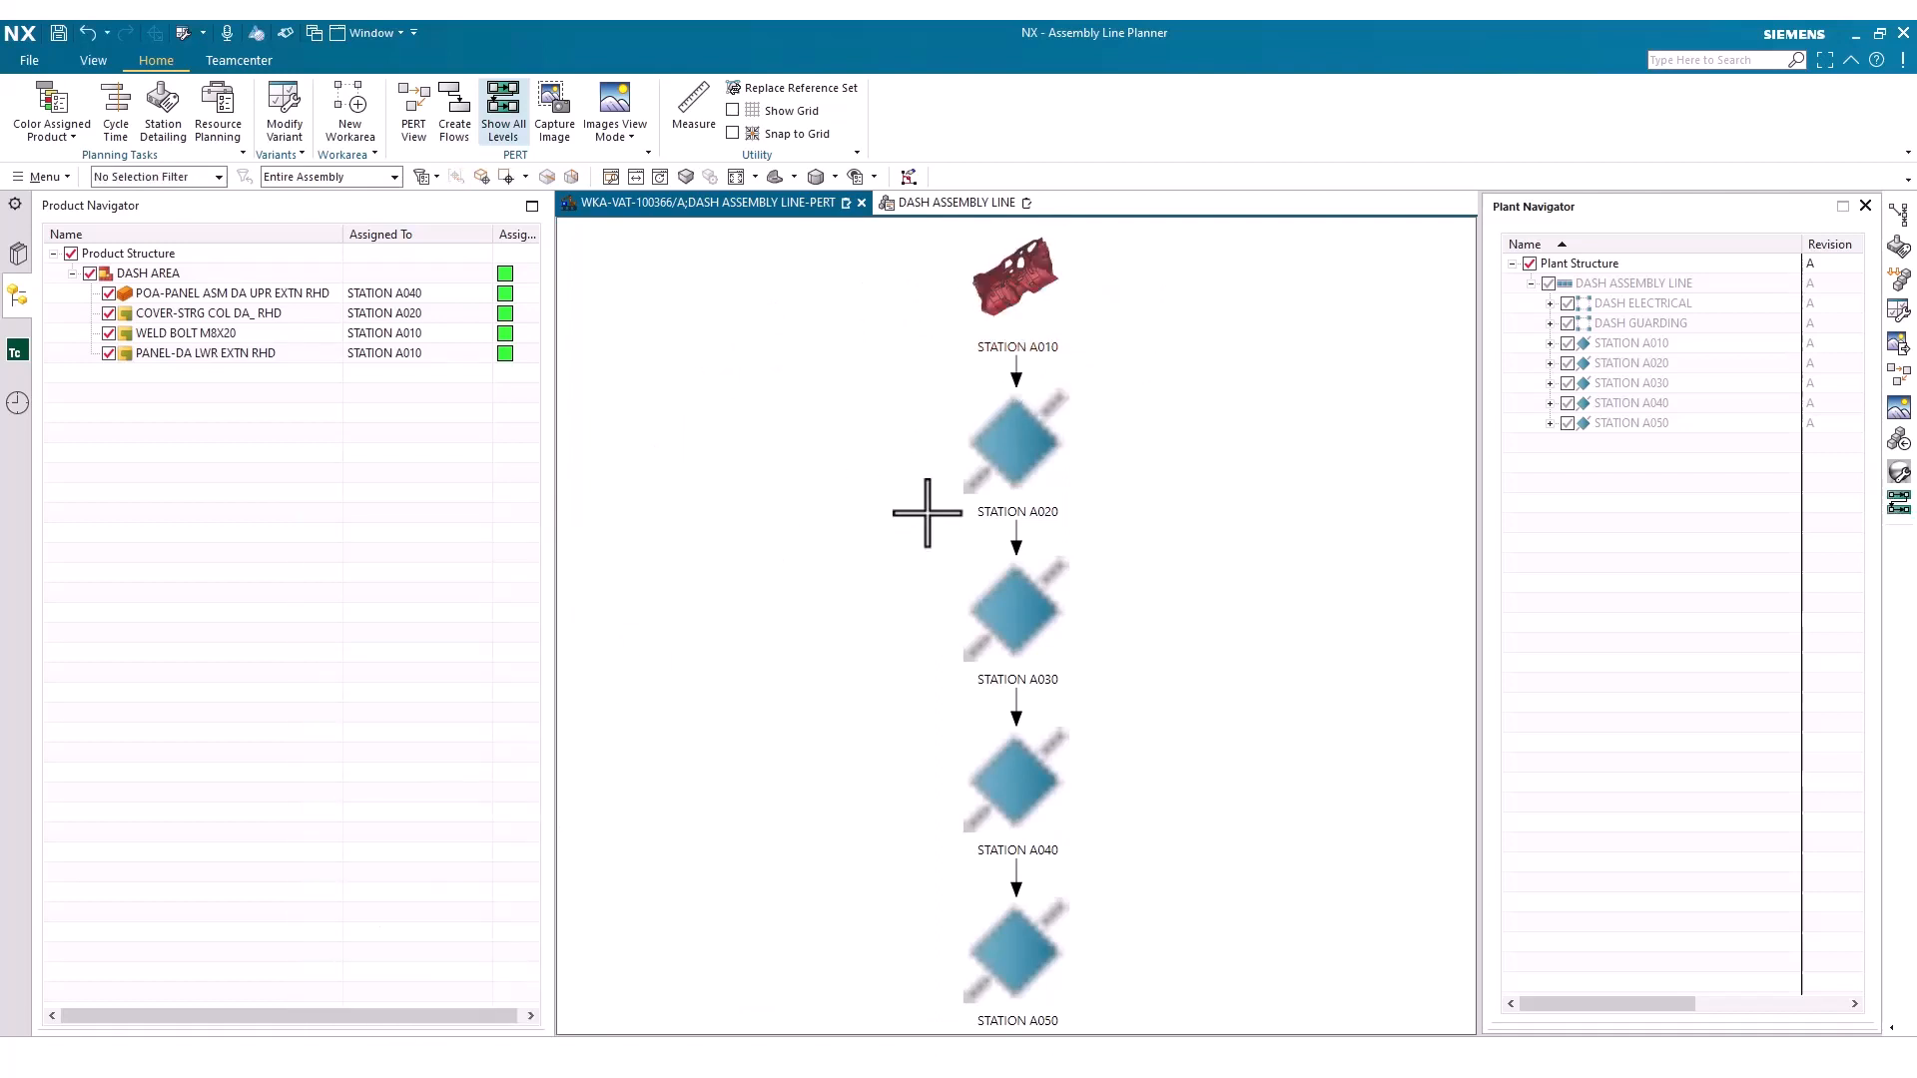
{"action": "right_click", "coordinate": [1010, 444]}
{"action": "left_click", "coordinate": [1044, 489]}
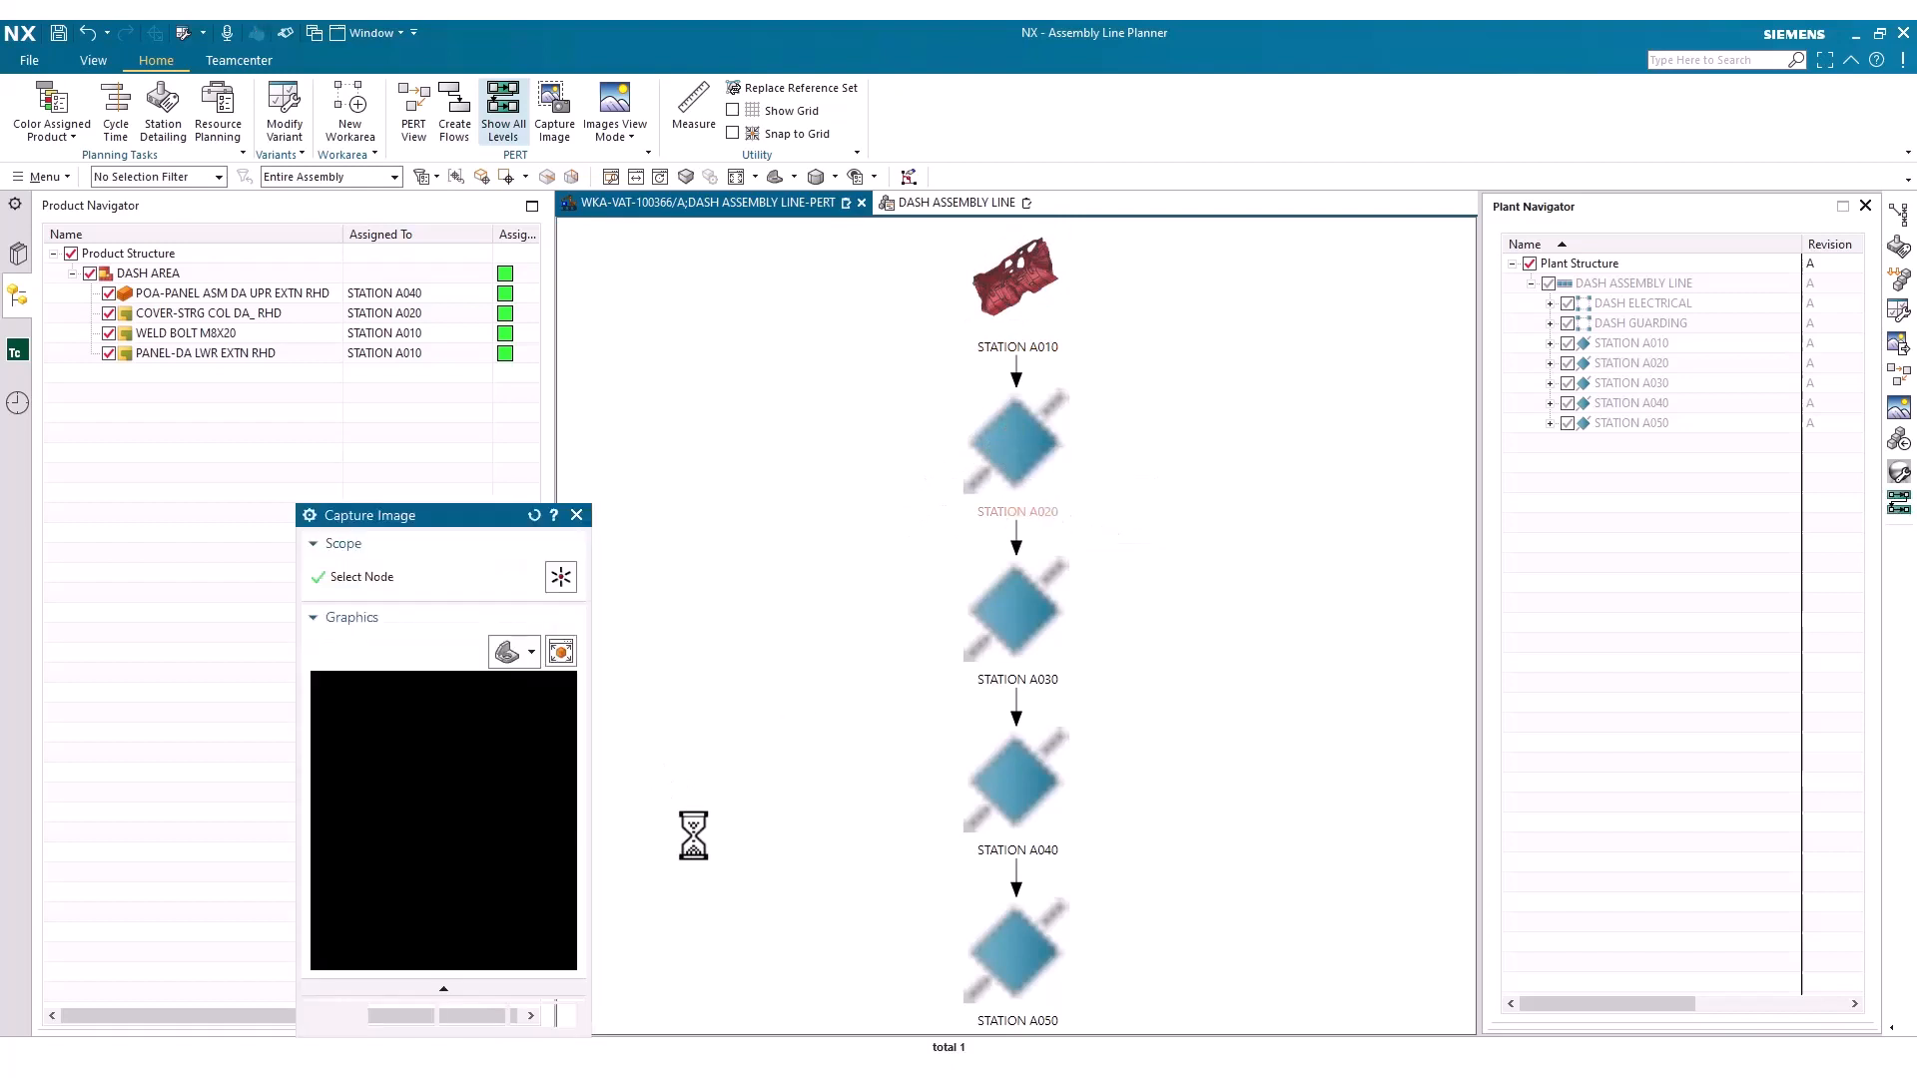
{"action": "left_click", "coordinate": [391, 1014]}
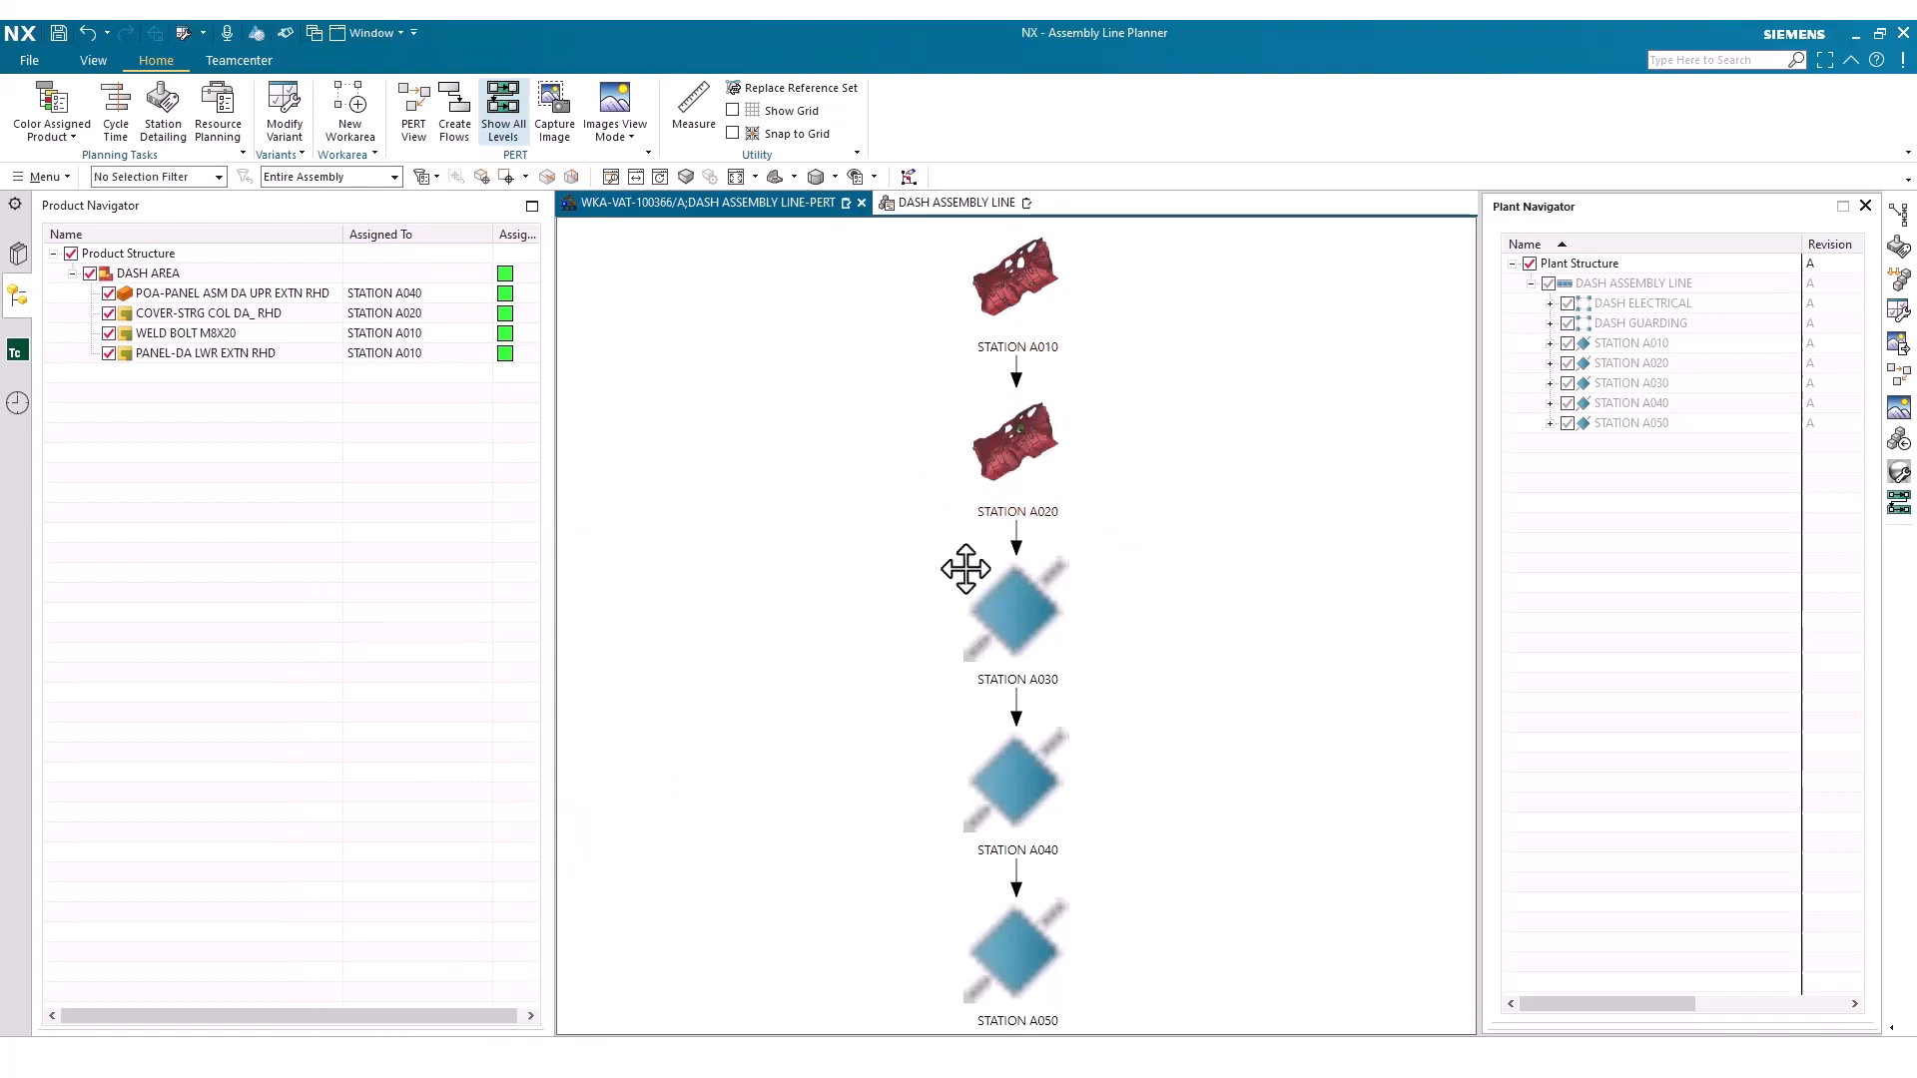
{"action": "right_click", "coordinate": [1053, 609]}
{"action": "left_click", "coordinate": [1098, 646]}
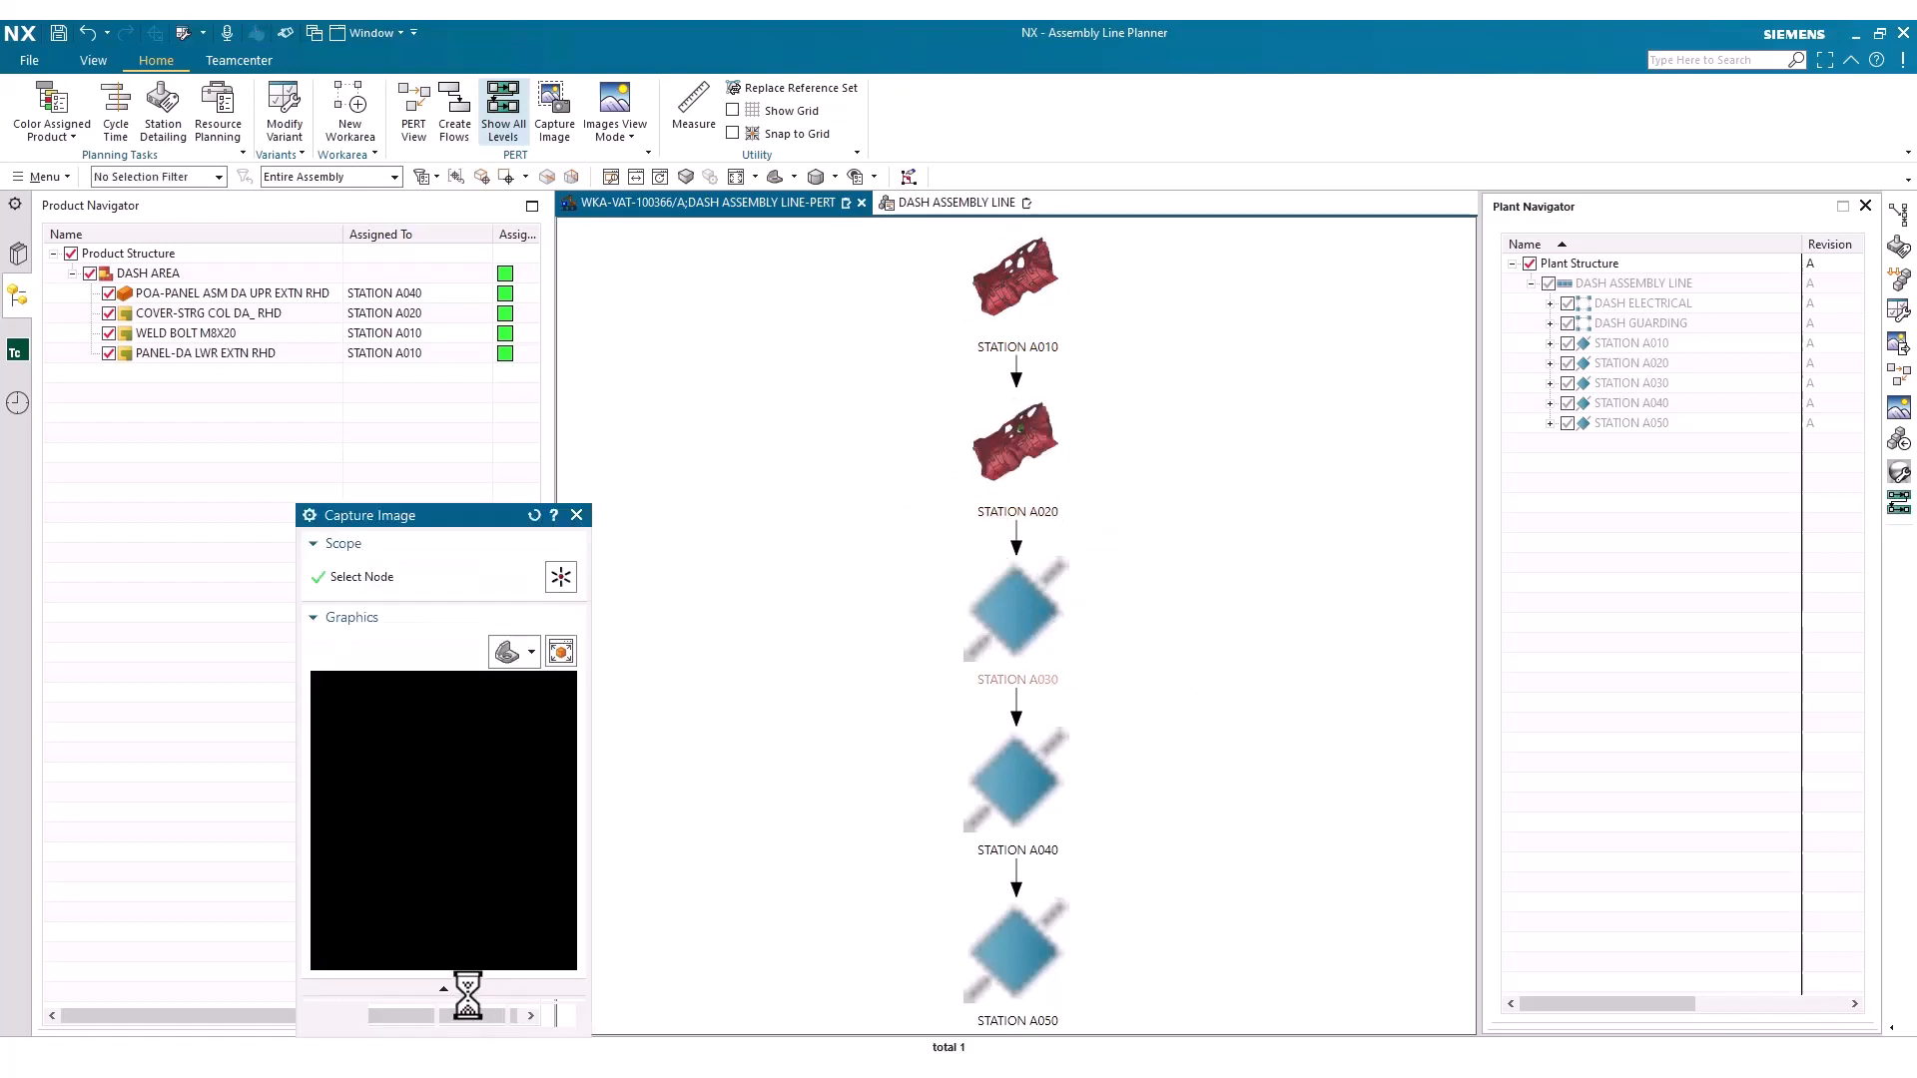
{"action": "left_click", "coordinate": [394, 1013]}
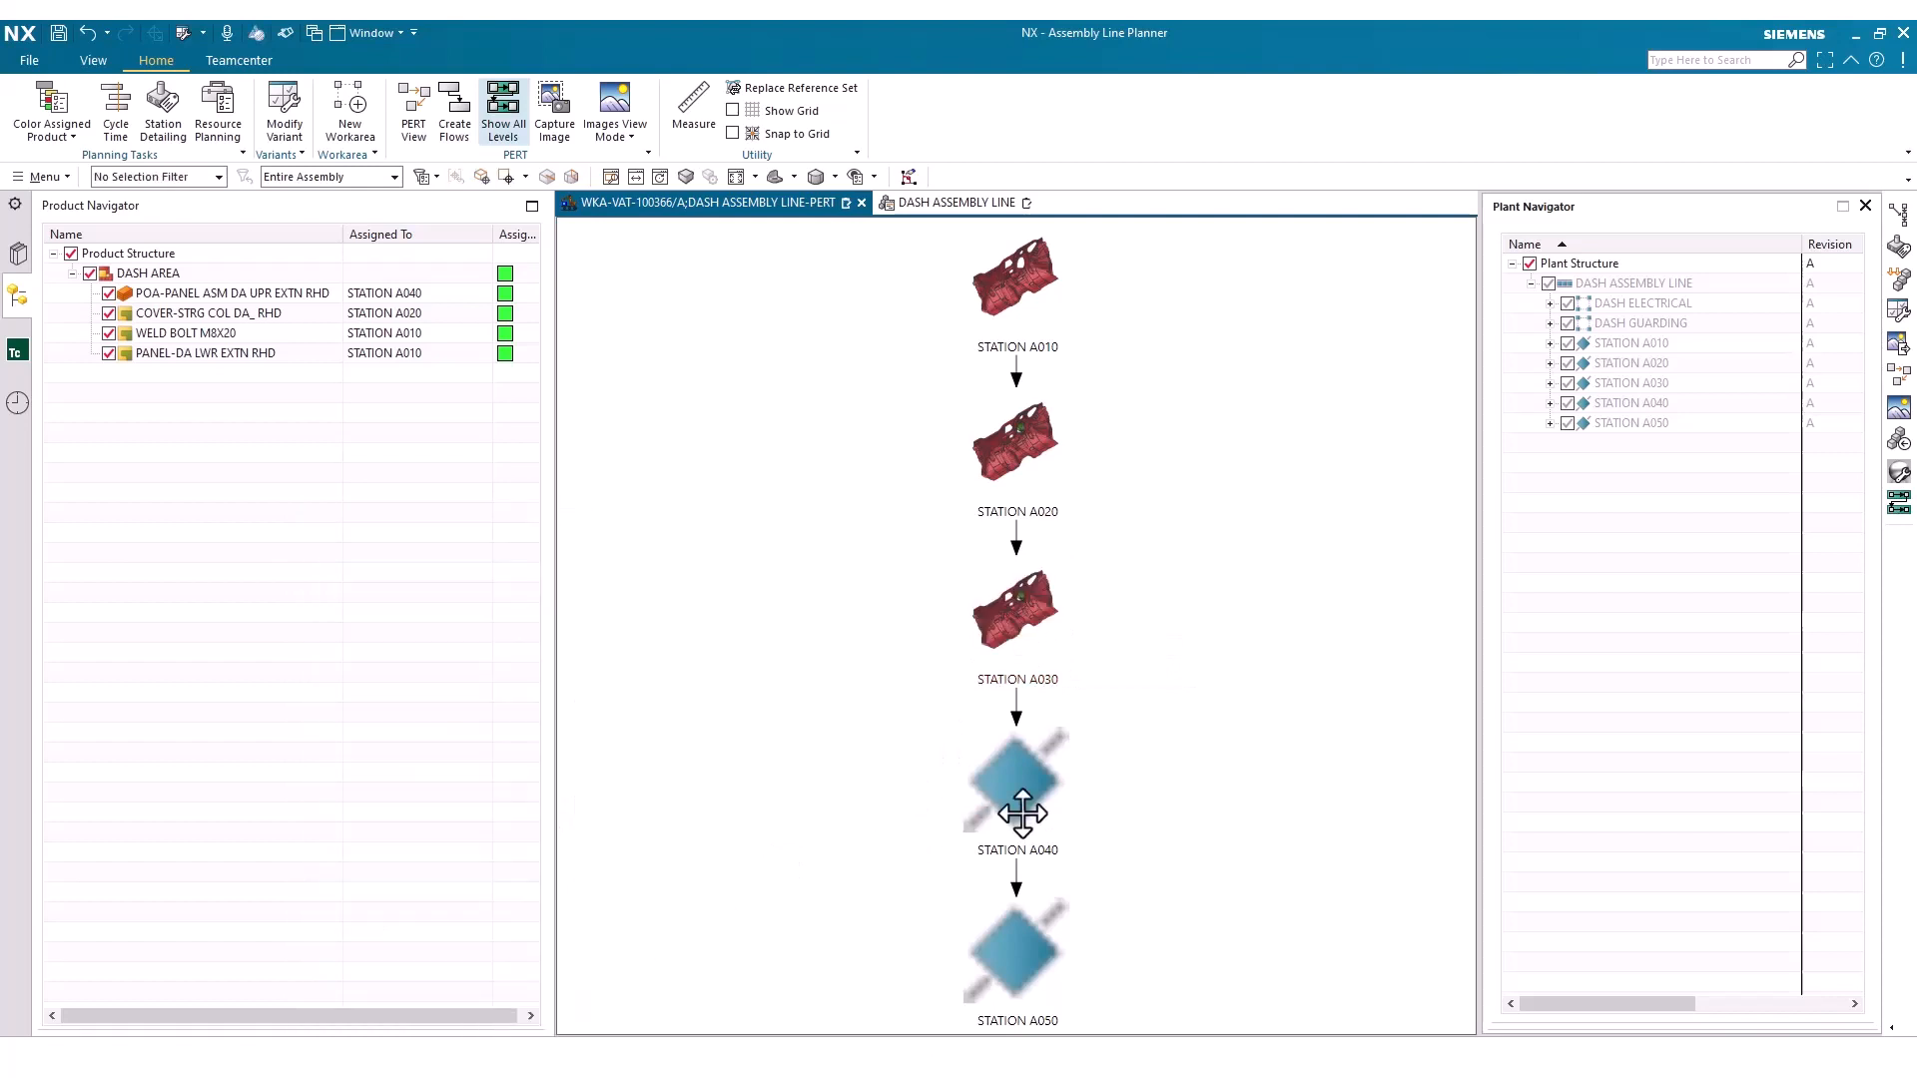
Capture node images for STATION A040 and STATION A050 in the PERT view
{"action": "right_click", "coordinate": [1034, 811]}
{"action": "left_click", "coordinate": [1057, 848]}
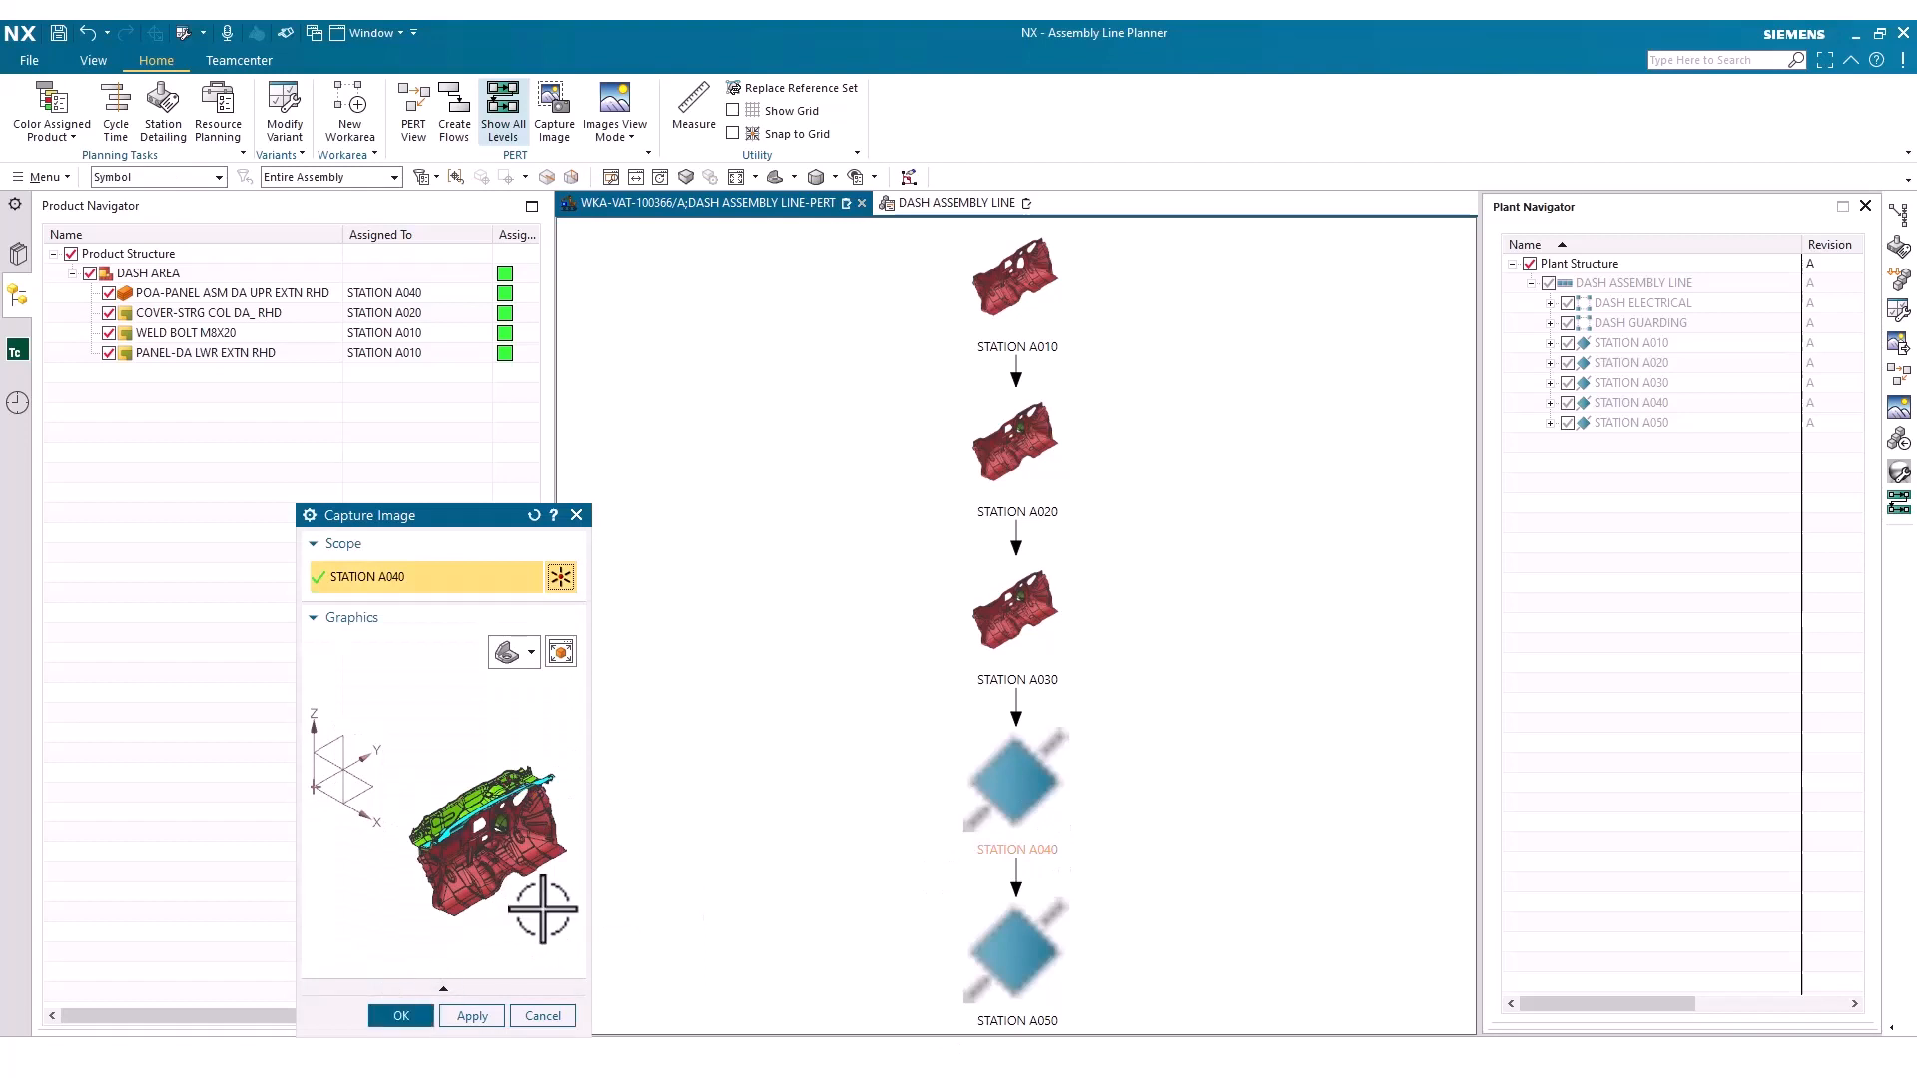
{"action": "left_click", "coordinate": [402, 1015]}
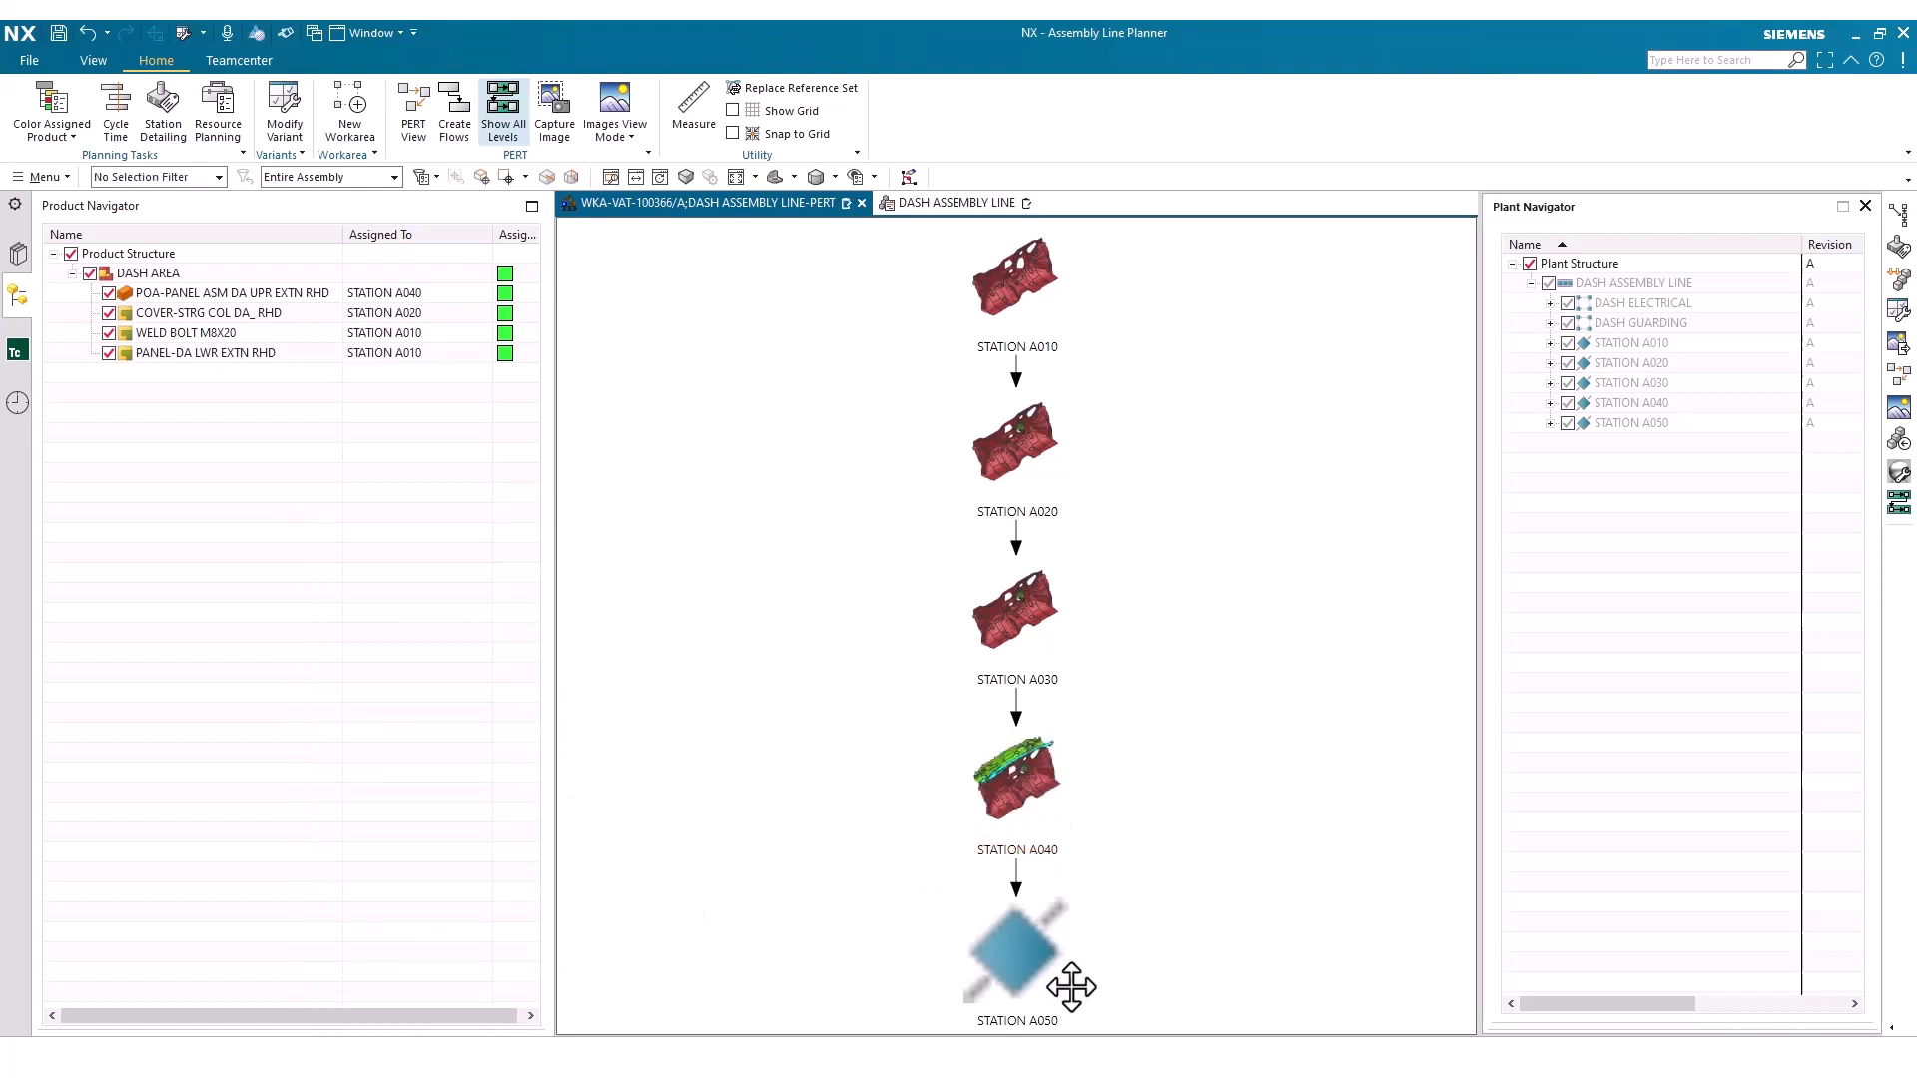
{"action": "right_click", "coordinate": [1019, 961]}
{"action": "left_click", "coordinate": [1075, 1010]}
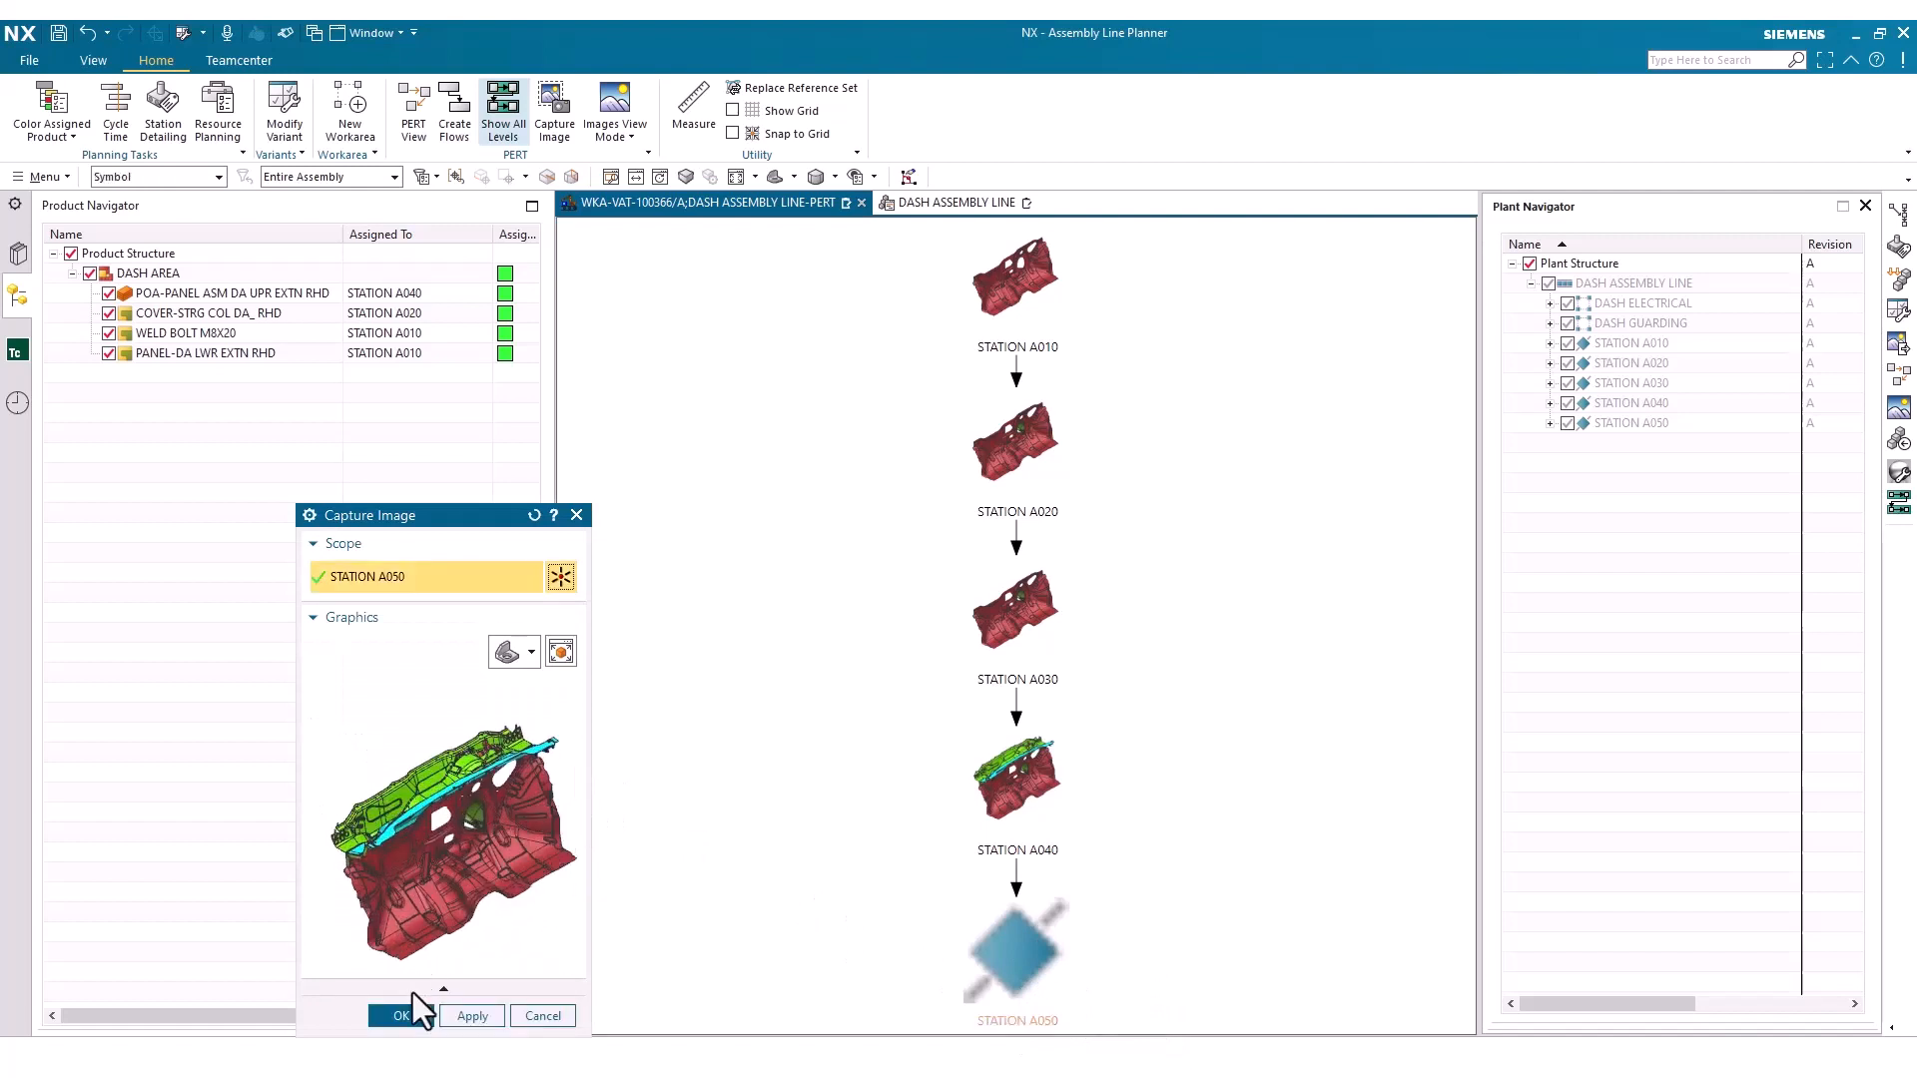
{"action": "left_click", "coordinate": [401, 1015]}
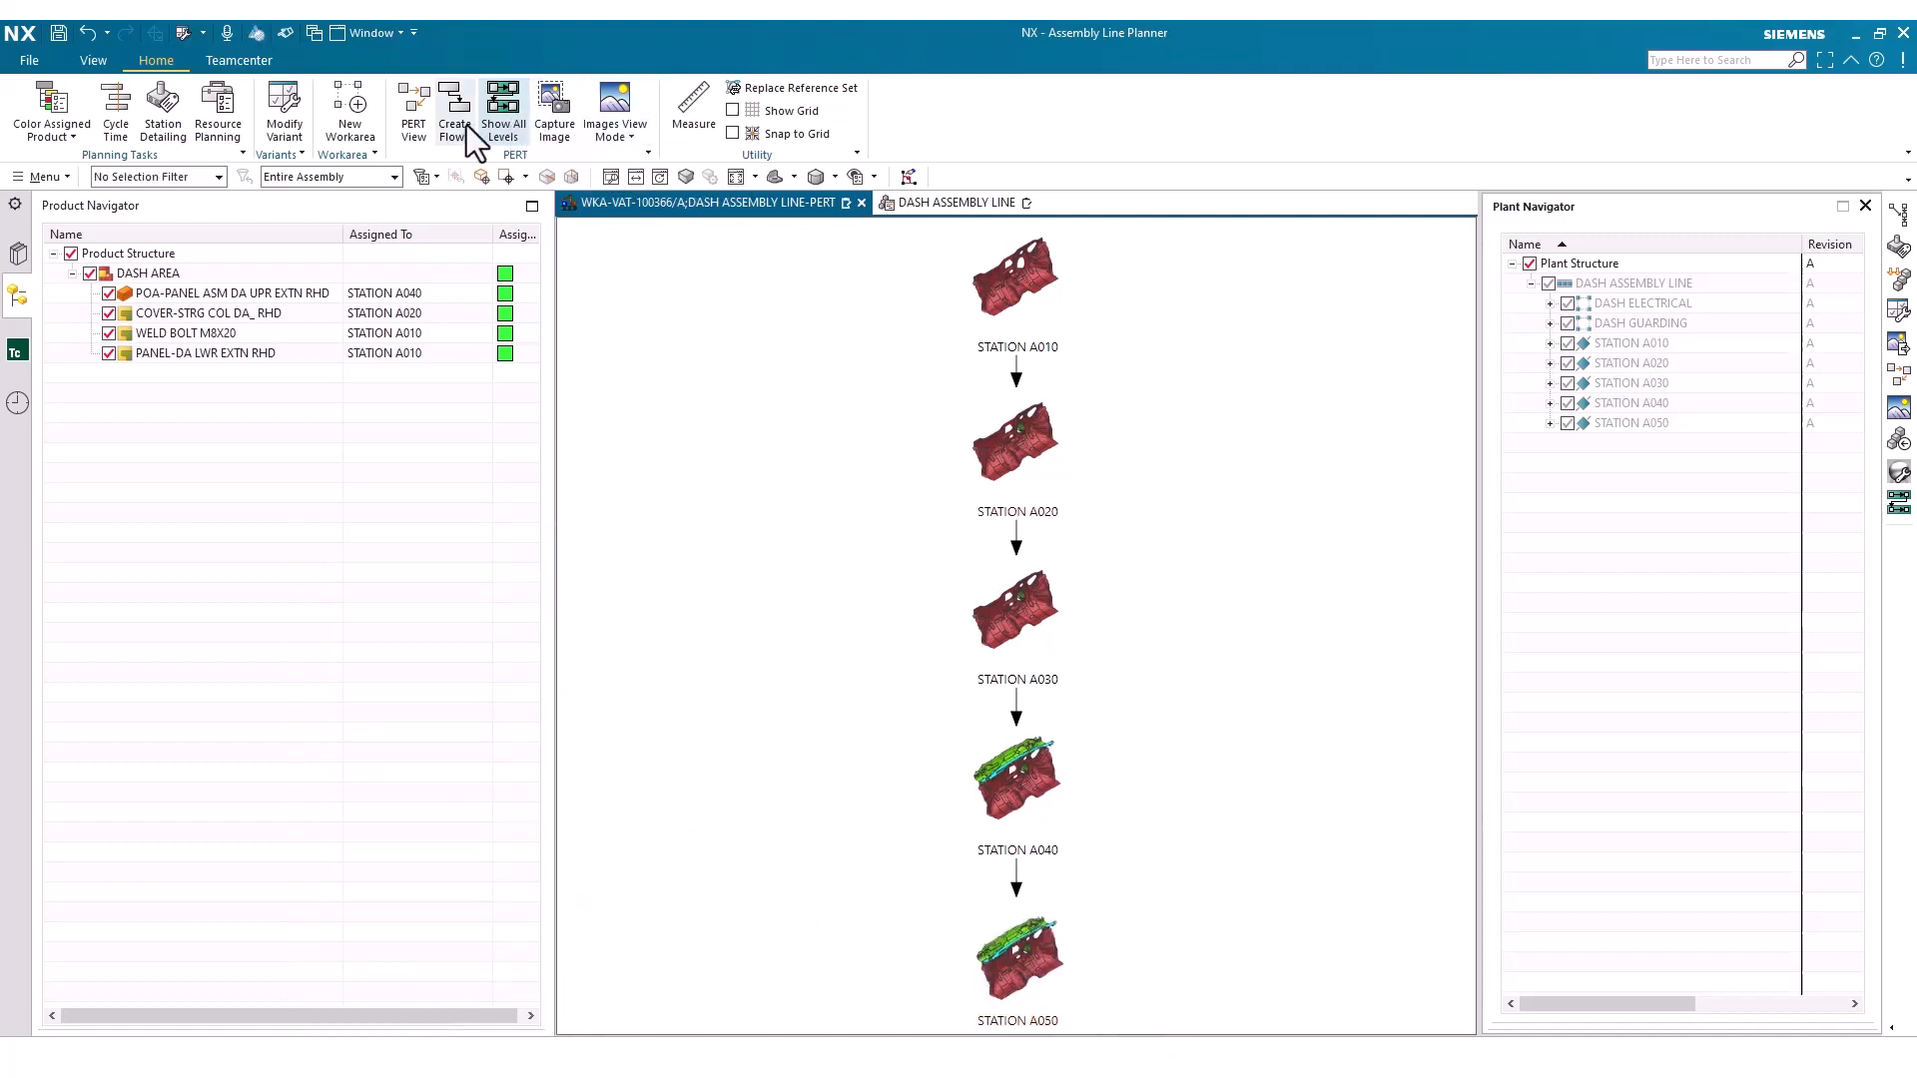
Modify the assembly line's variant configuration to use the Left Hand Drive variant rule
{"action": "left_click", "coordinate": [290, 112]}
{"action": "left_click", "coordinate": [491, 573]}
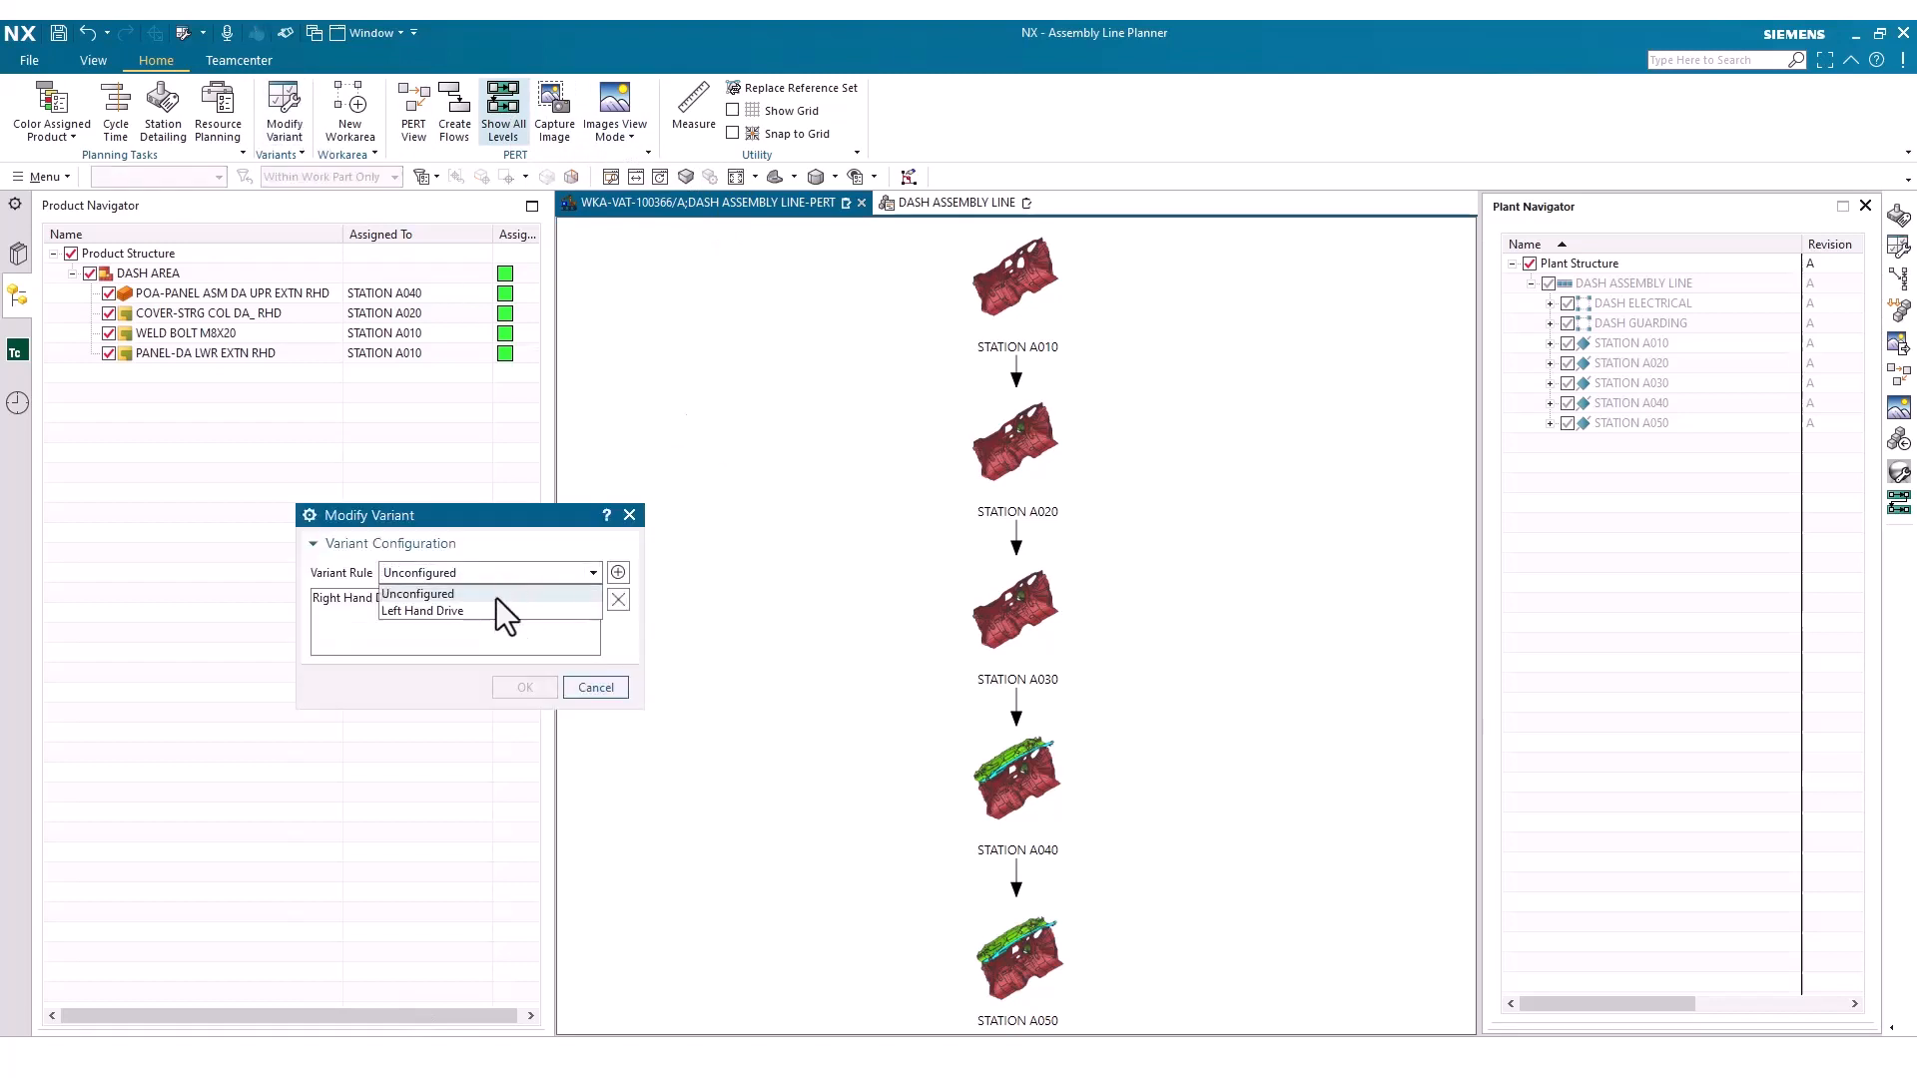
{"action": "left_click", "coordinate": [495, 609]}
{"action": "left_click", "coordinate": [618, 572]}
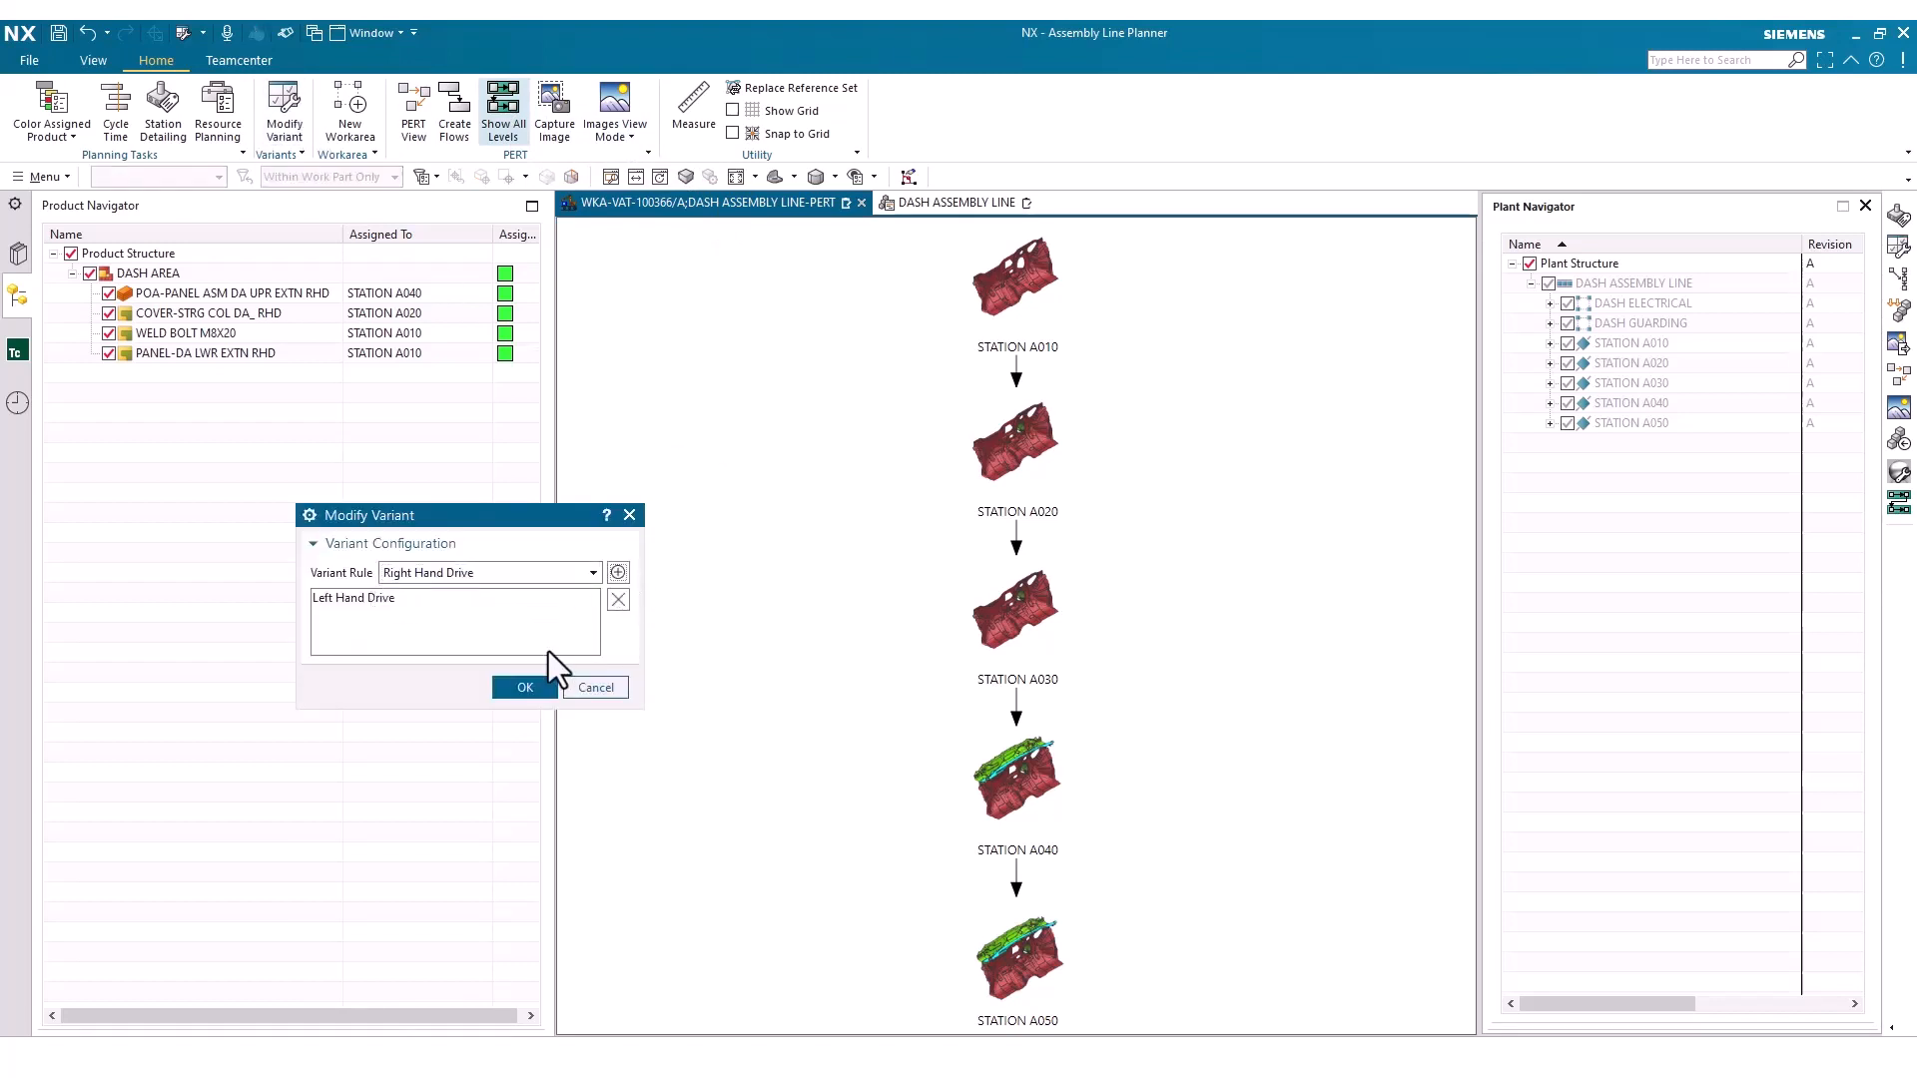
{"action": "left_click", "coordinate": [542, 691]}
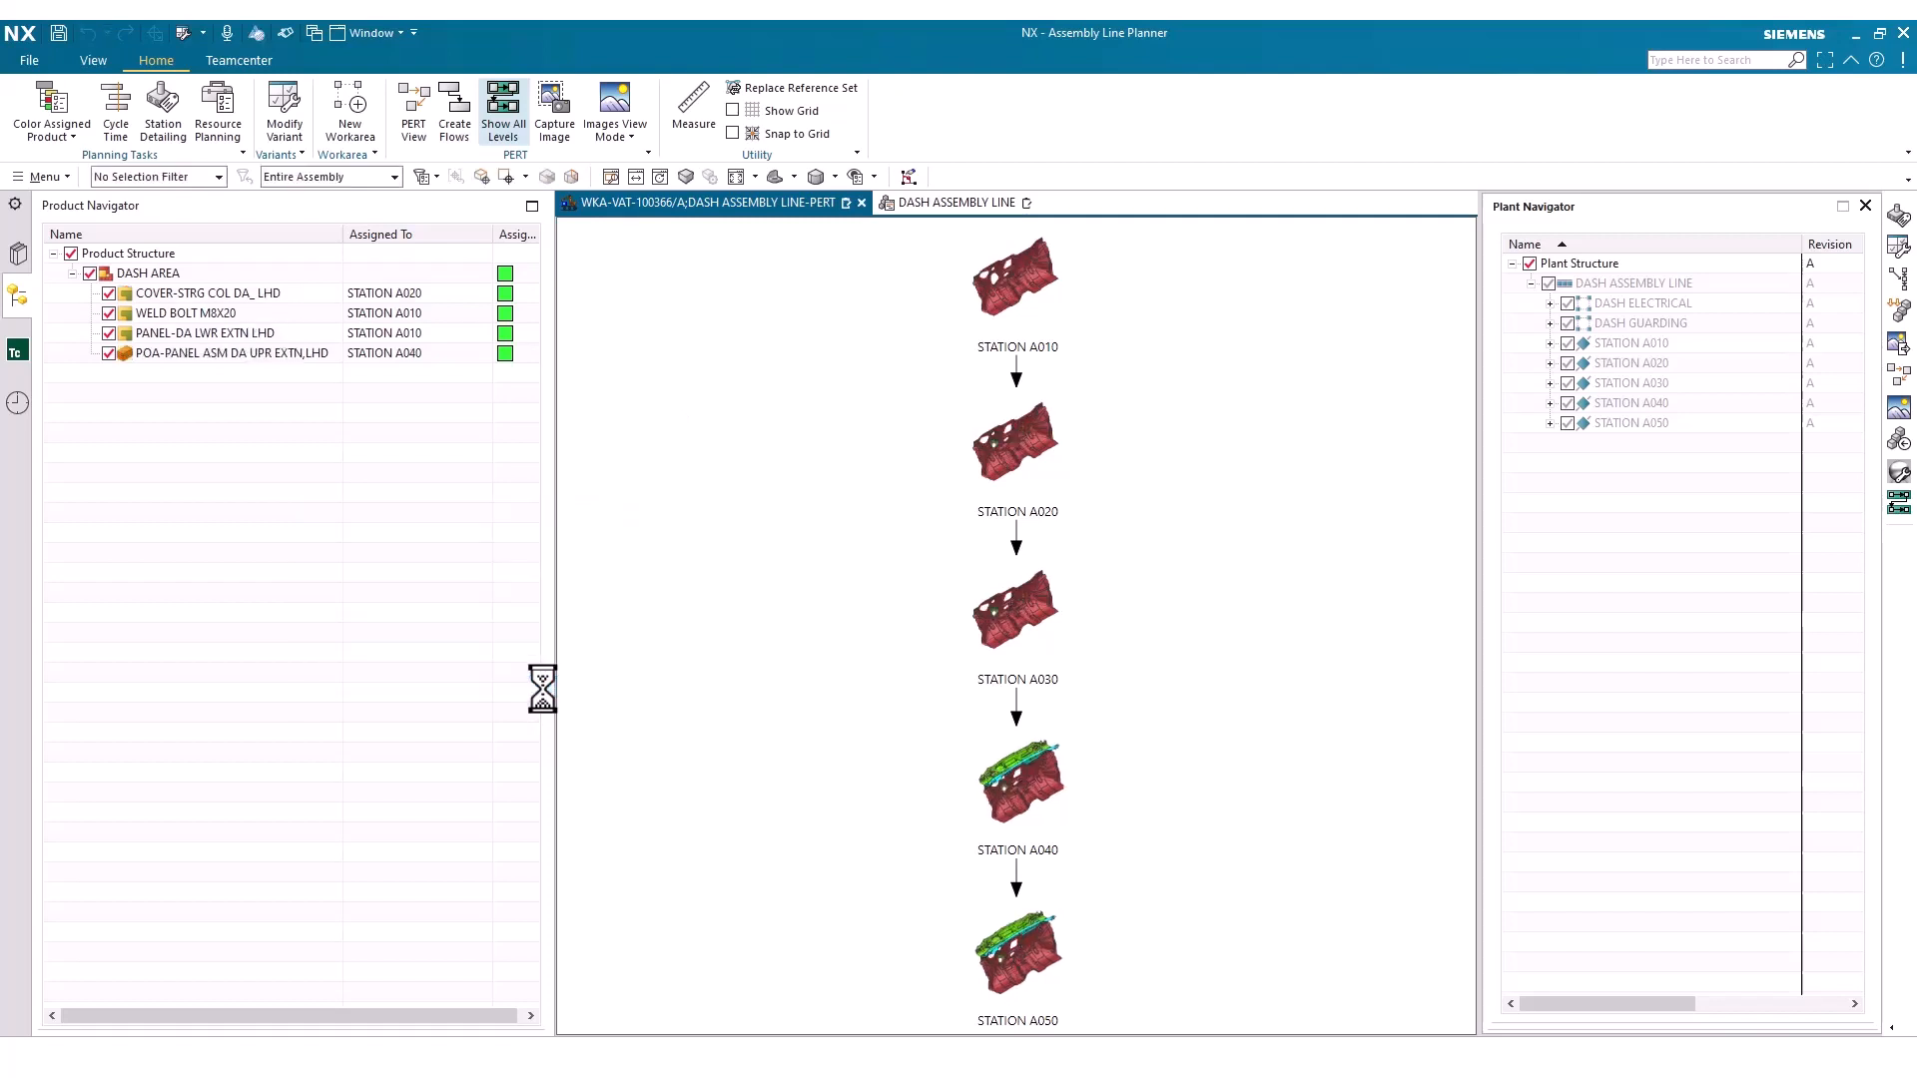
Switch the PERT view to the Rectangles View Mode and set the line's cycle time to 75 sec
{"action": "left_click", "coordinate": [633, 136]}
{"action": "left_click", "coordinate": [645, 159]}
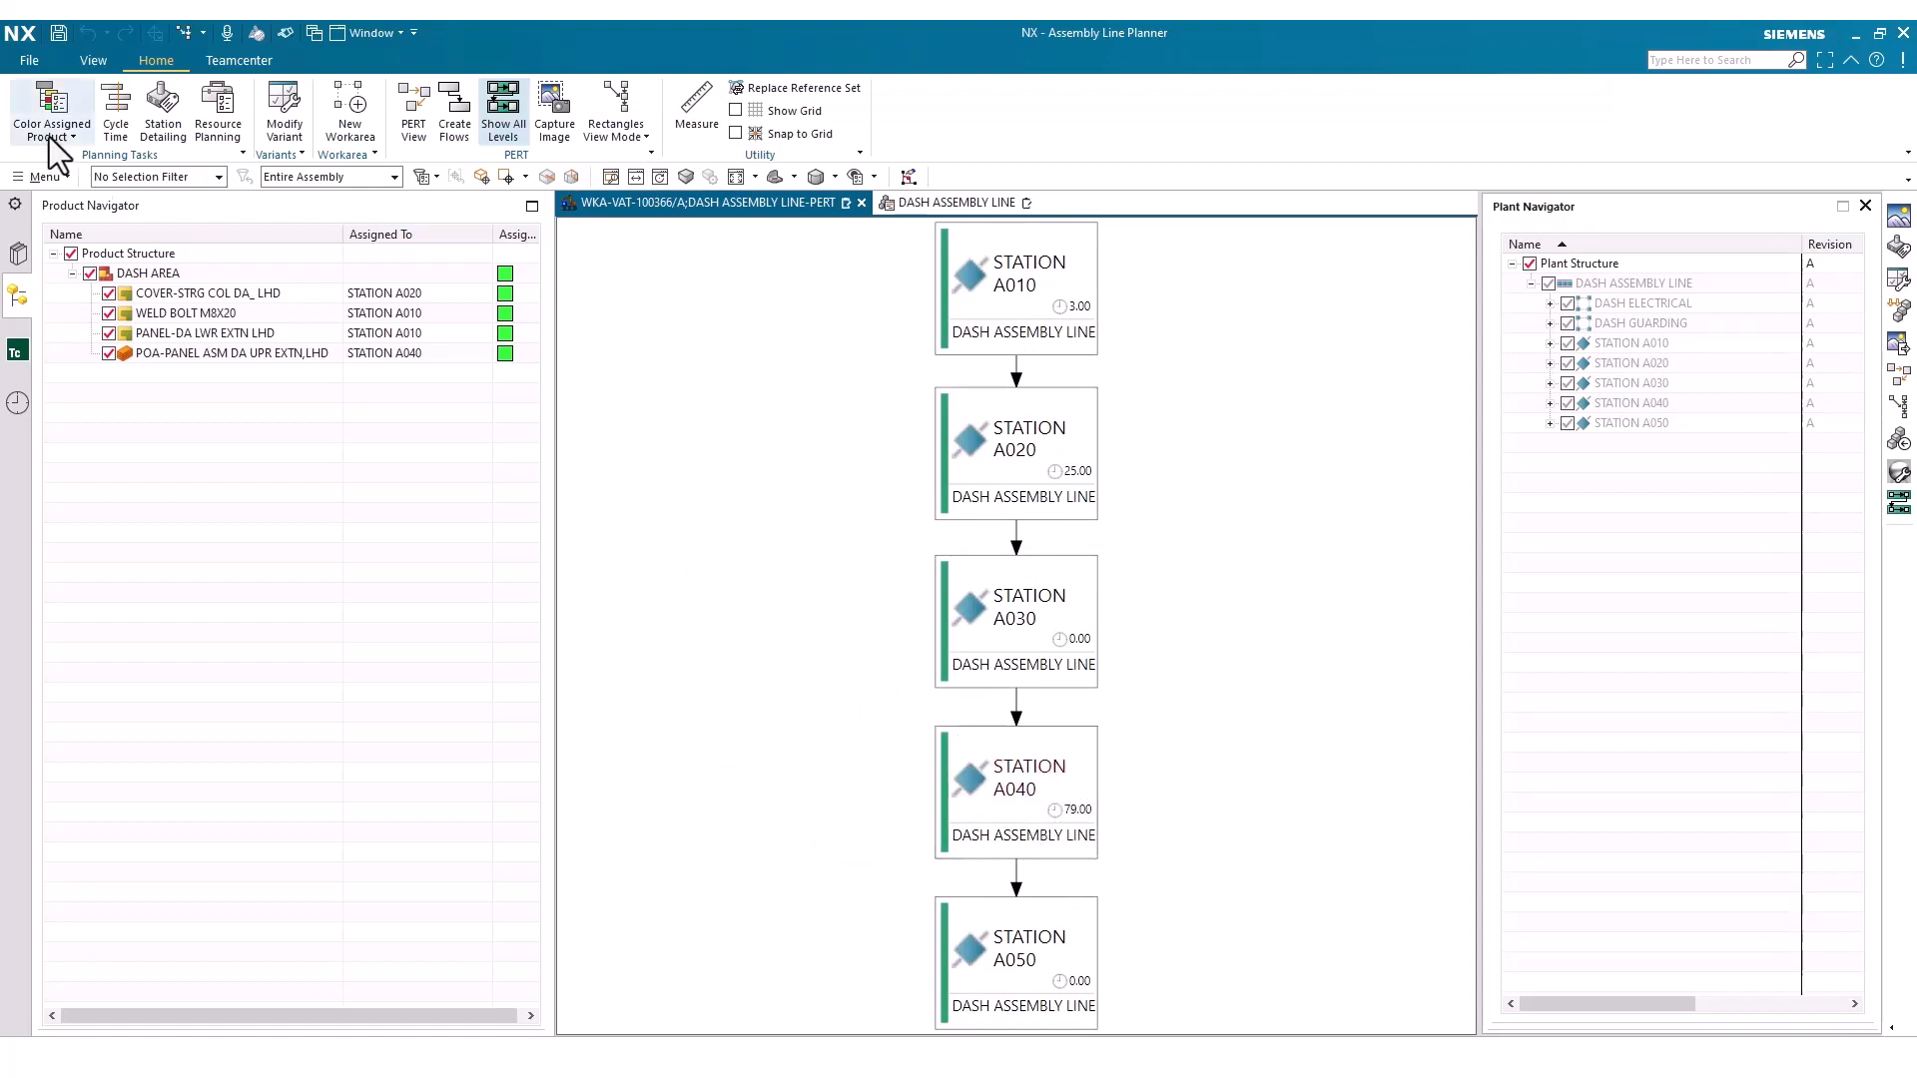
{"action": "left_click", "coordinate": [133, 132]}
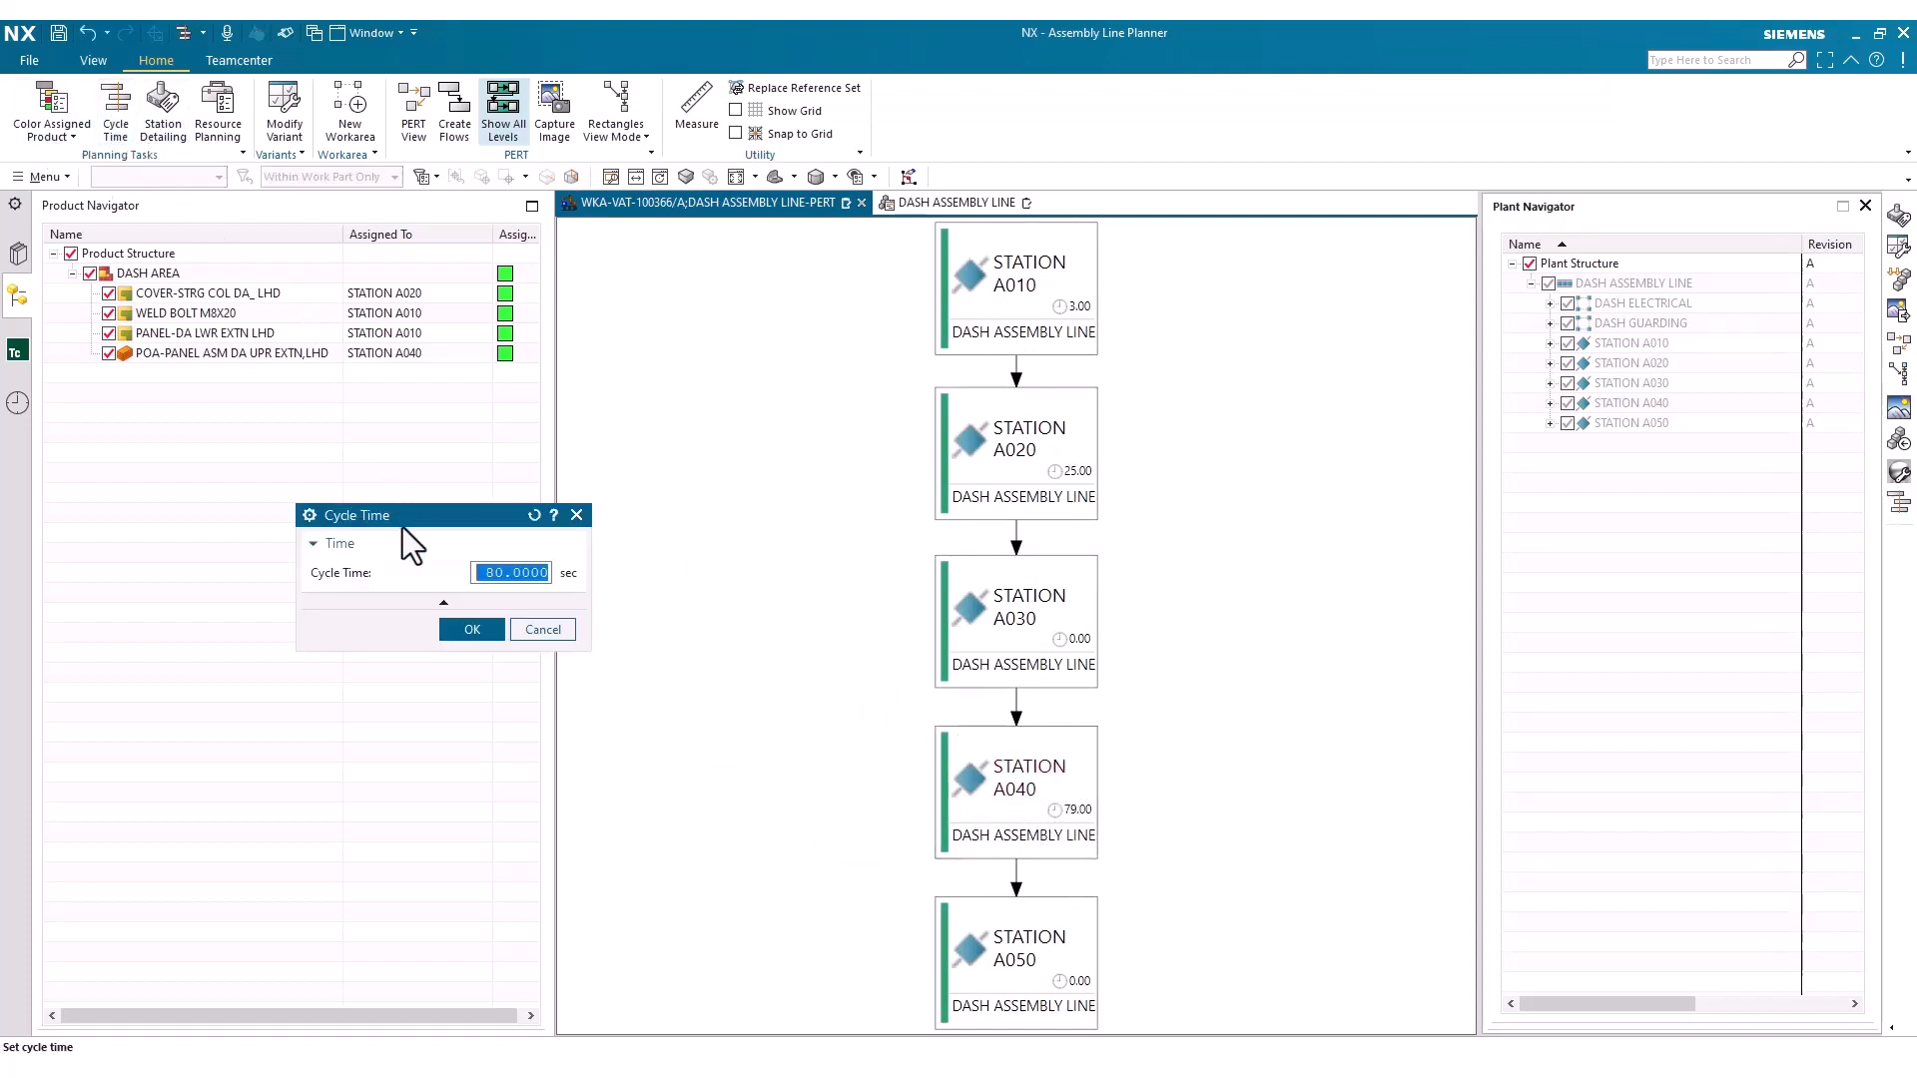
{"action": "type", "text": "75"}
{"action": "left_click", "coordinate": [487, 621]}
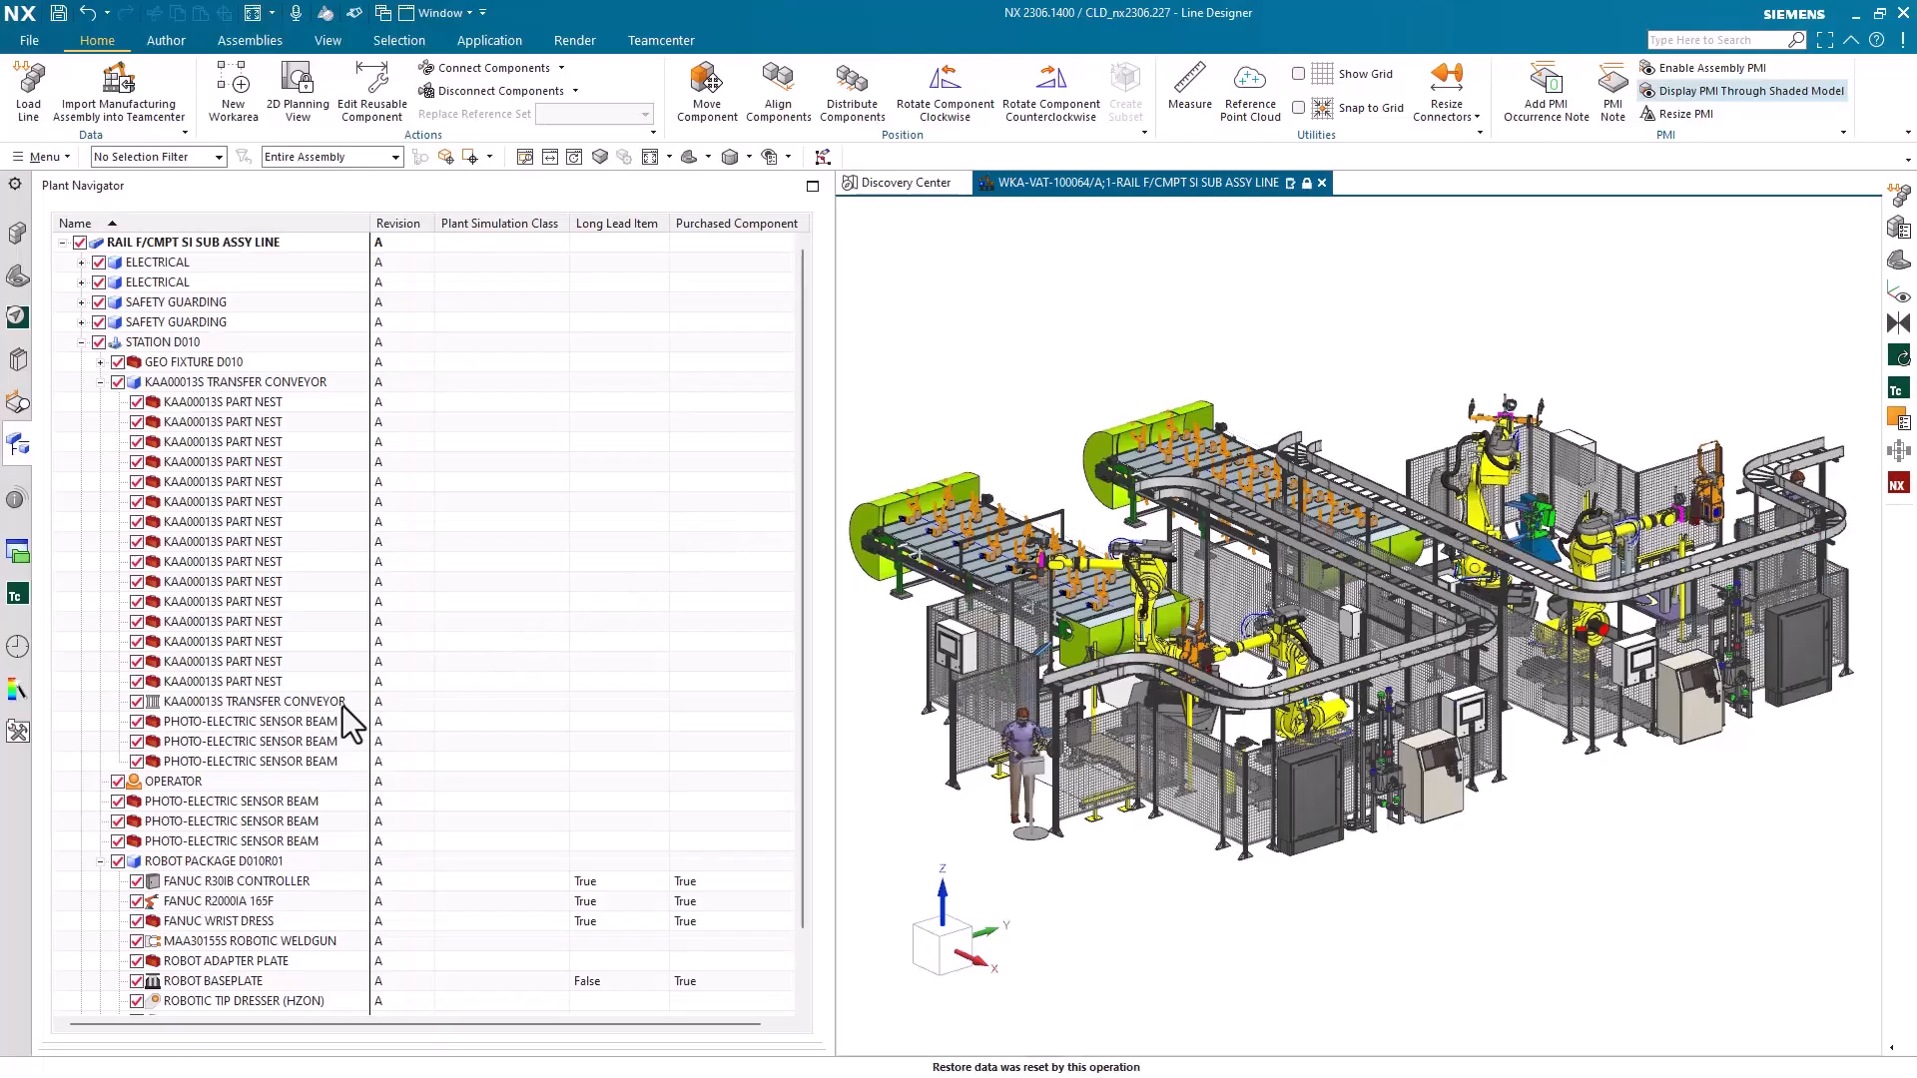
In Line Designer, set the Long Lead Item attribute of the KAA00013S TRANSFER CONVEYOR component to True in the Attribute Viewer
{"action": "left_click", "coordinate": [344, 702]}
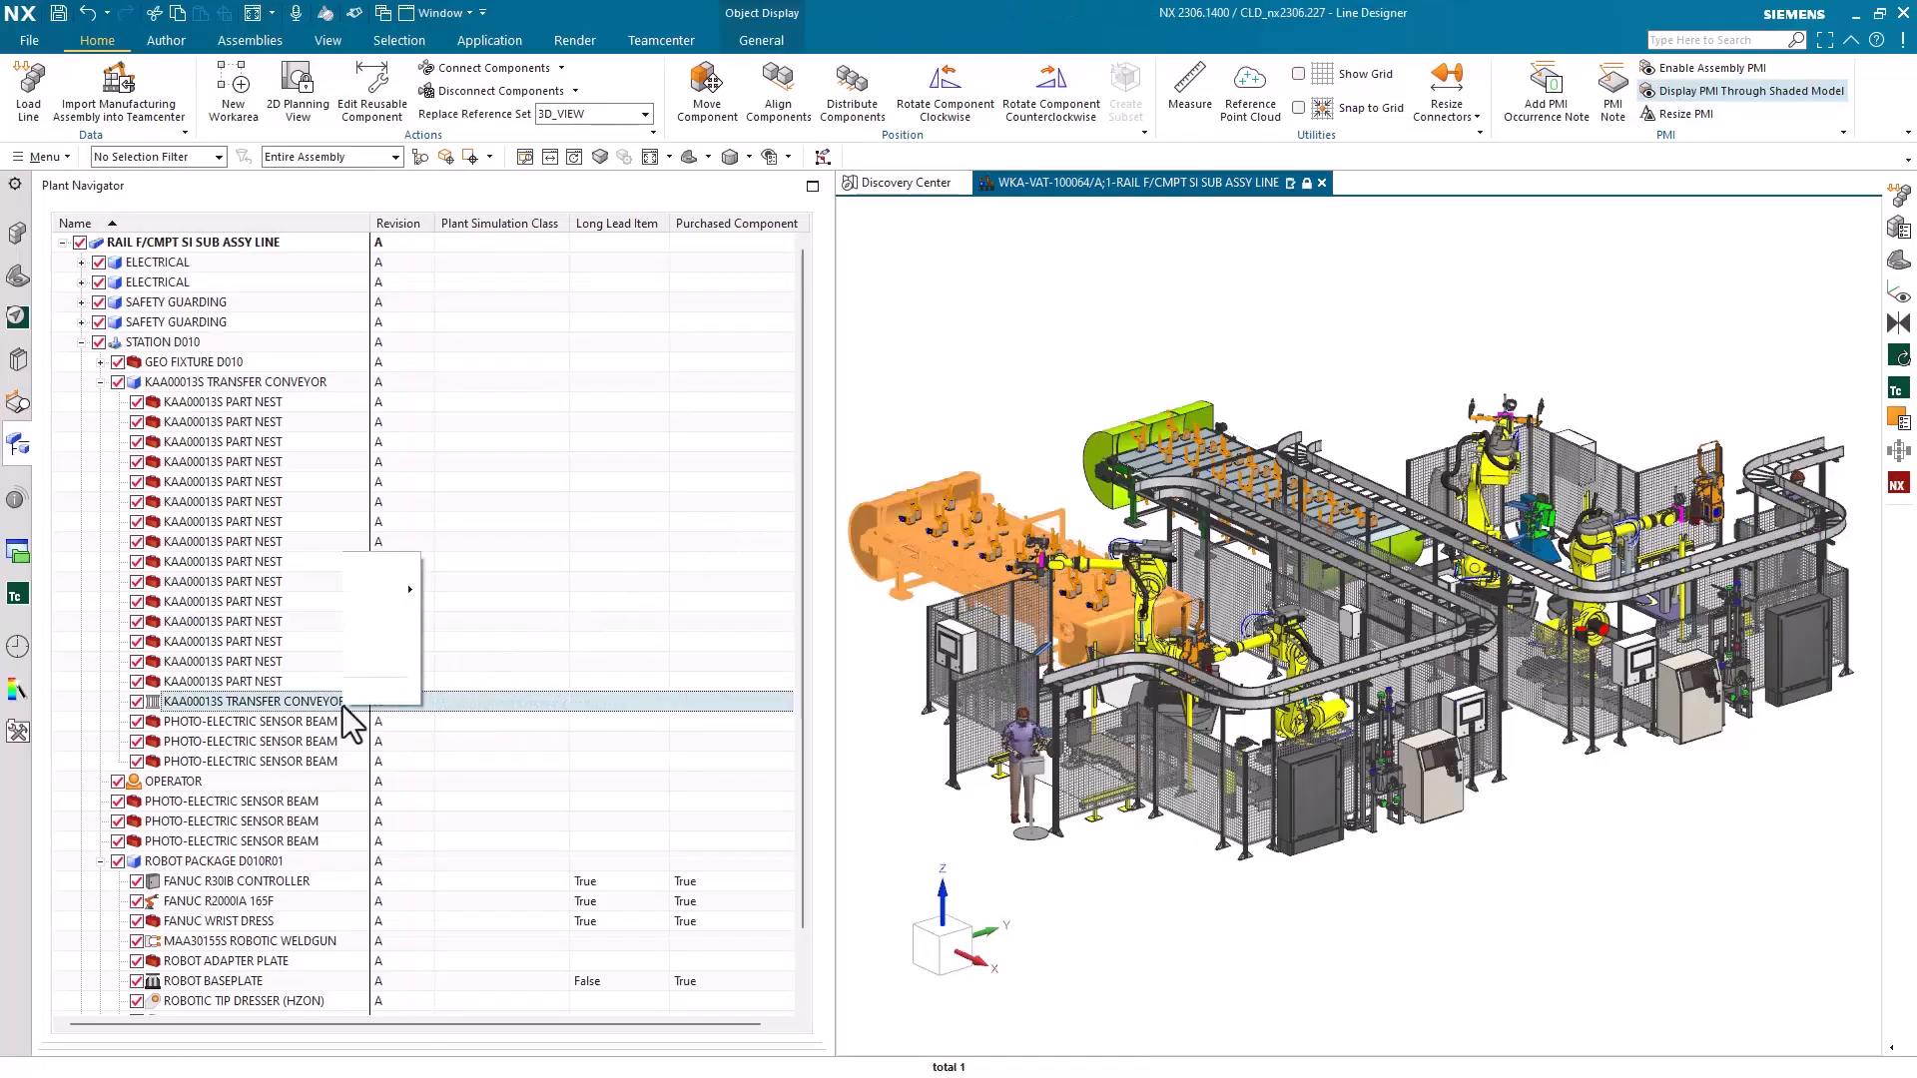
{"action": "right_click", "coordinate": [343, 704]}
{"action": "left_click", "coordinate": [393, 668]}
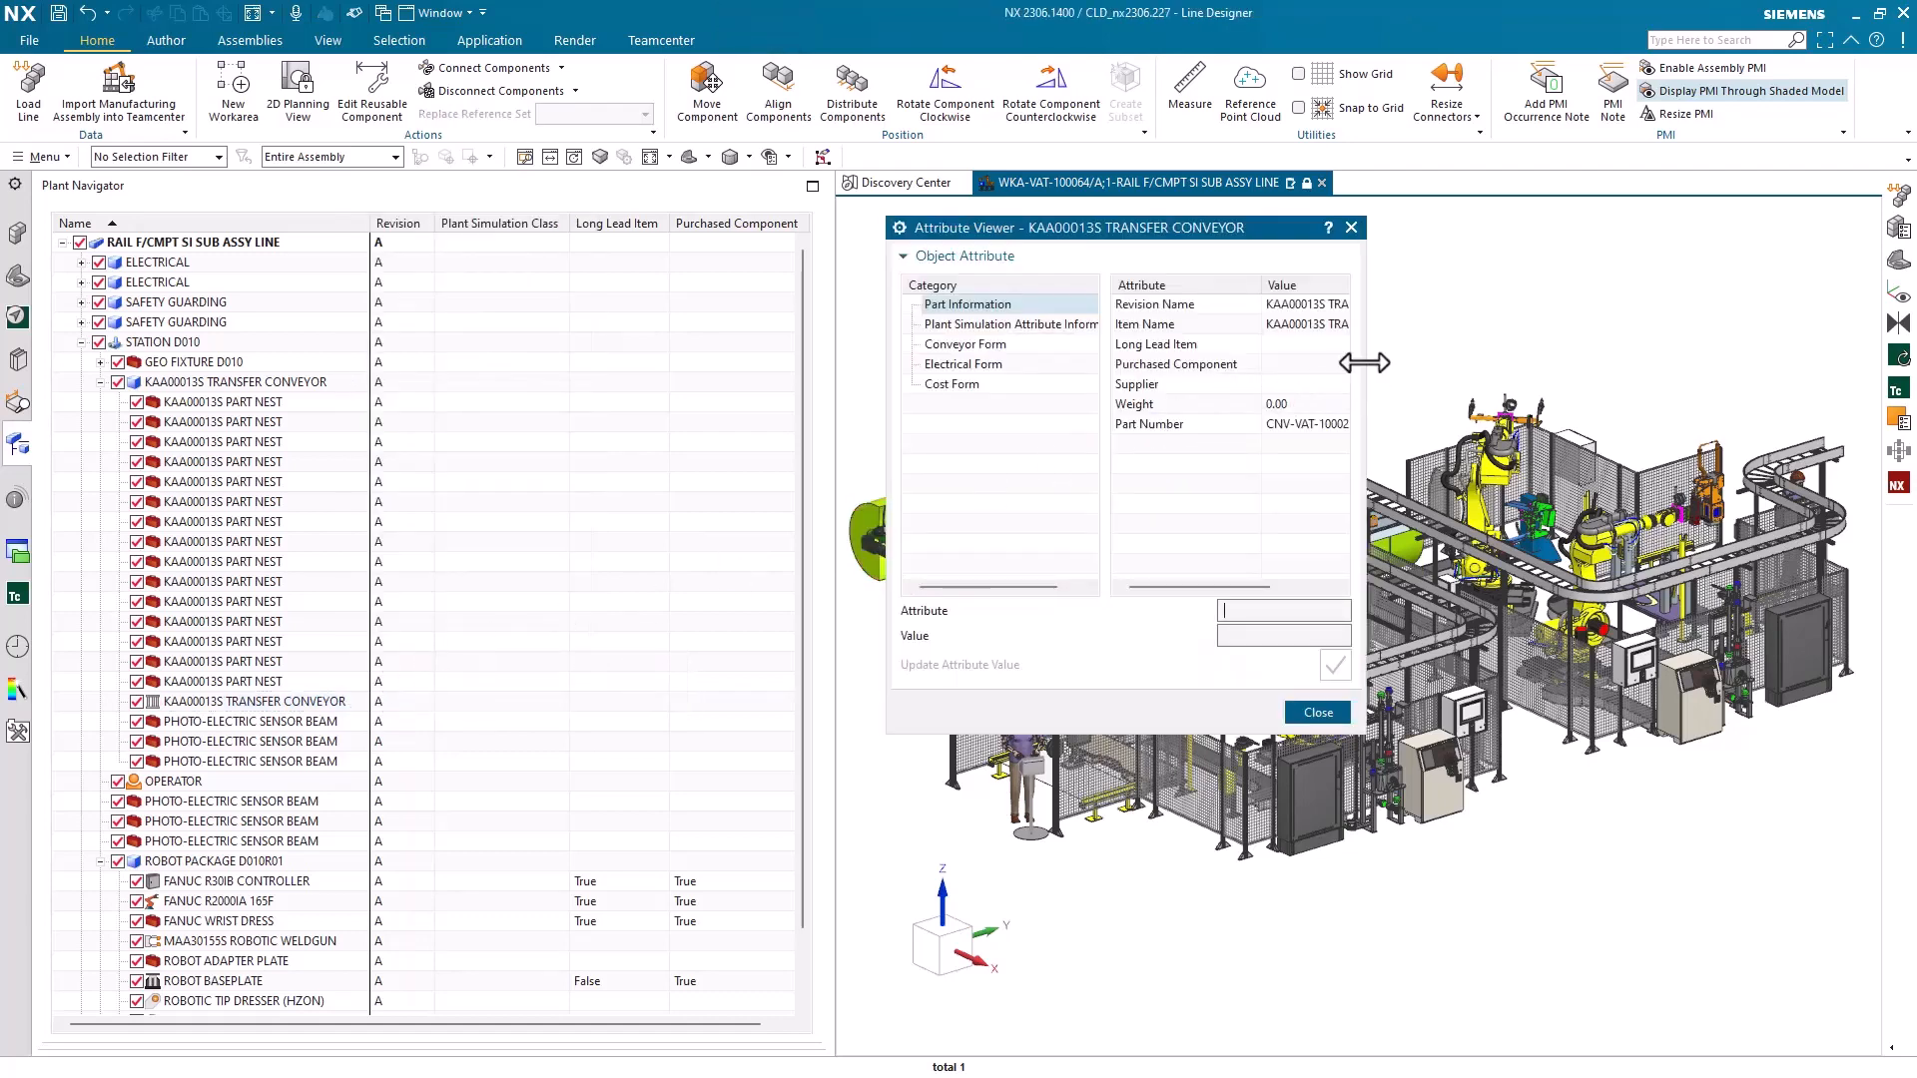
{"action": "left_click_drag", "start_coordinate": [1364, 362], "coordinate": [1607, 363]}
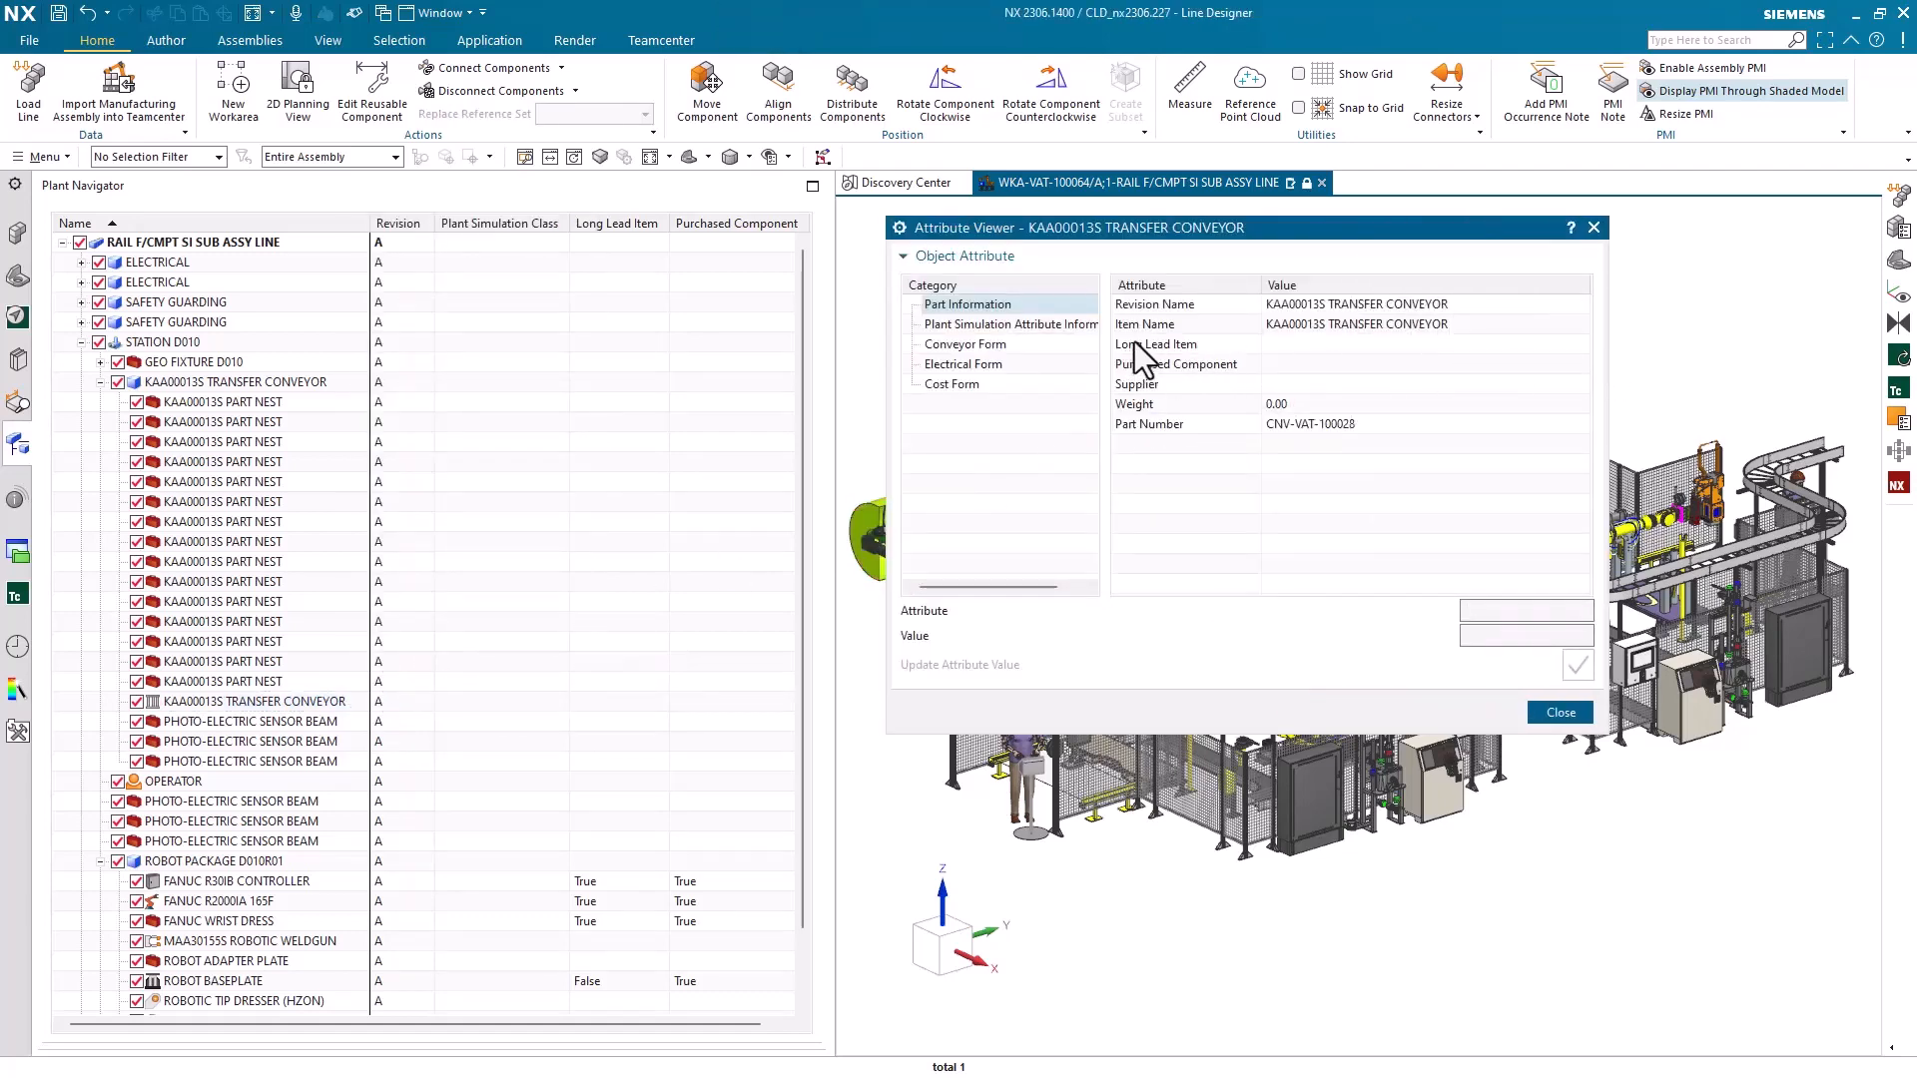
{"action": "left_click", "coordinate": [1134, 341]}
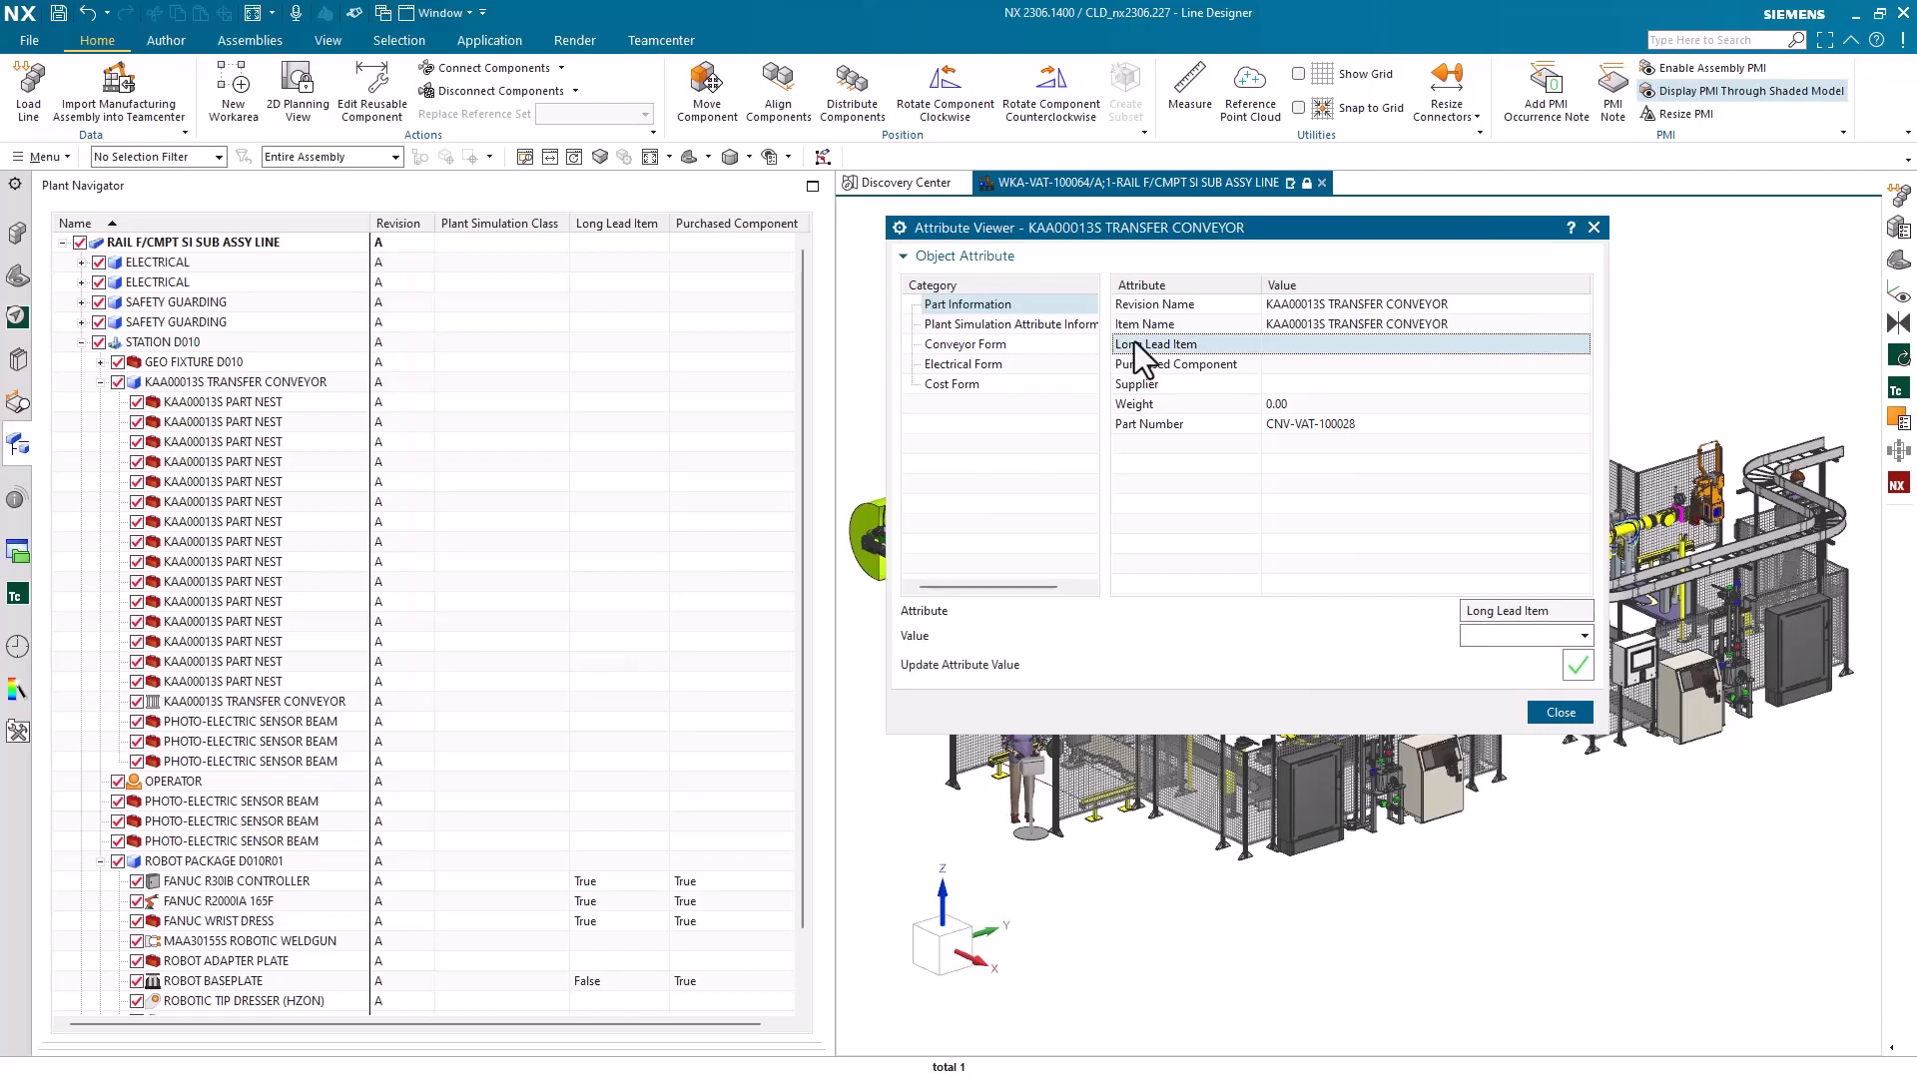
{"action": "left_click", "coordinate": [1510, 633]}
{"action": "left_click", "coordinate": [1488, 674]}
{"action": "left_click", "coordinate": [1577, 666]}
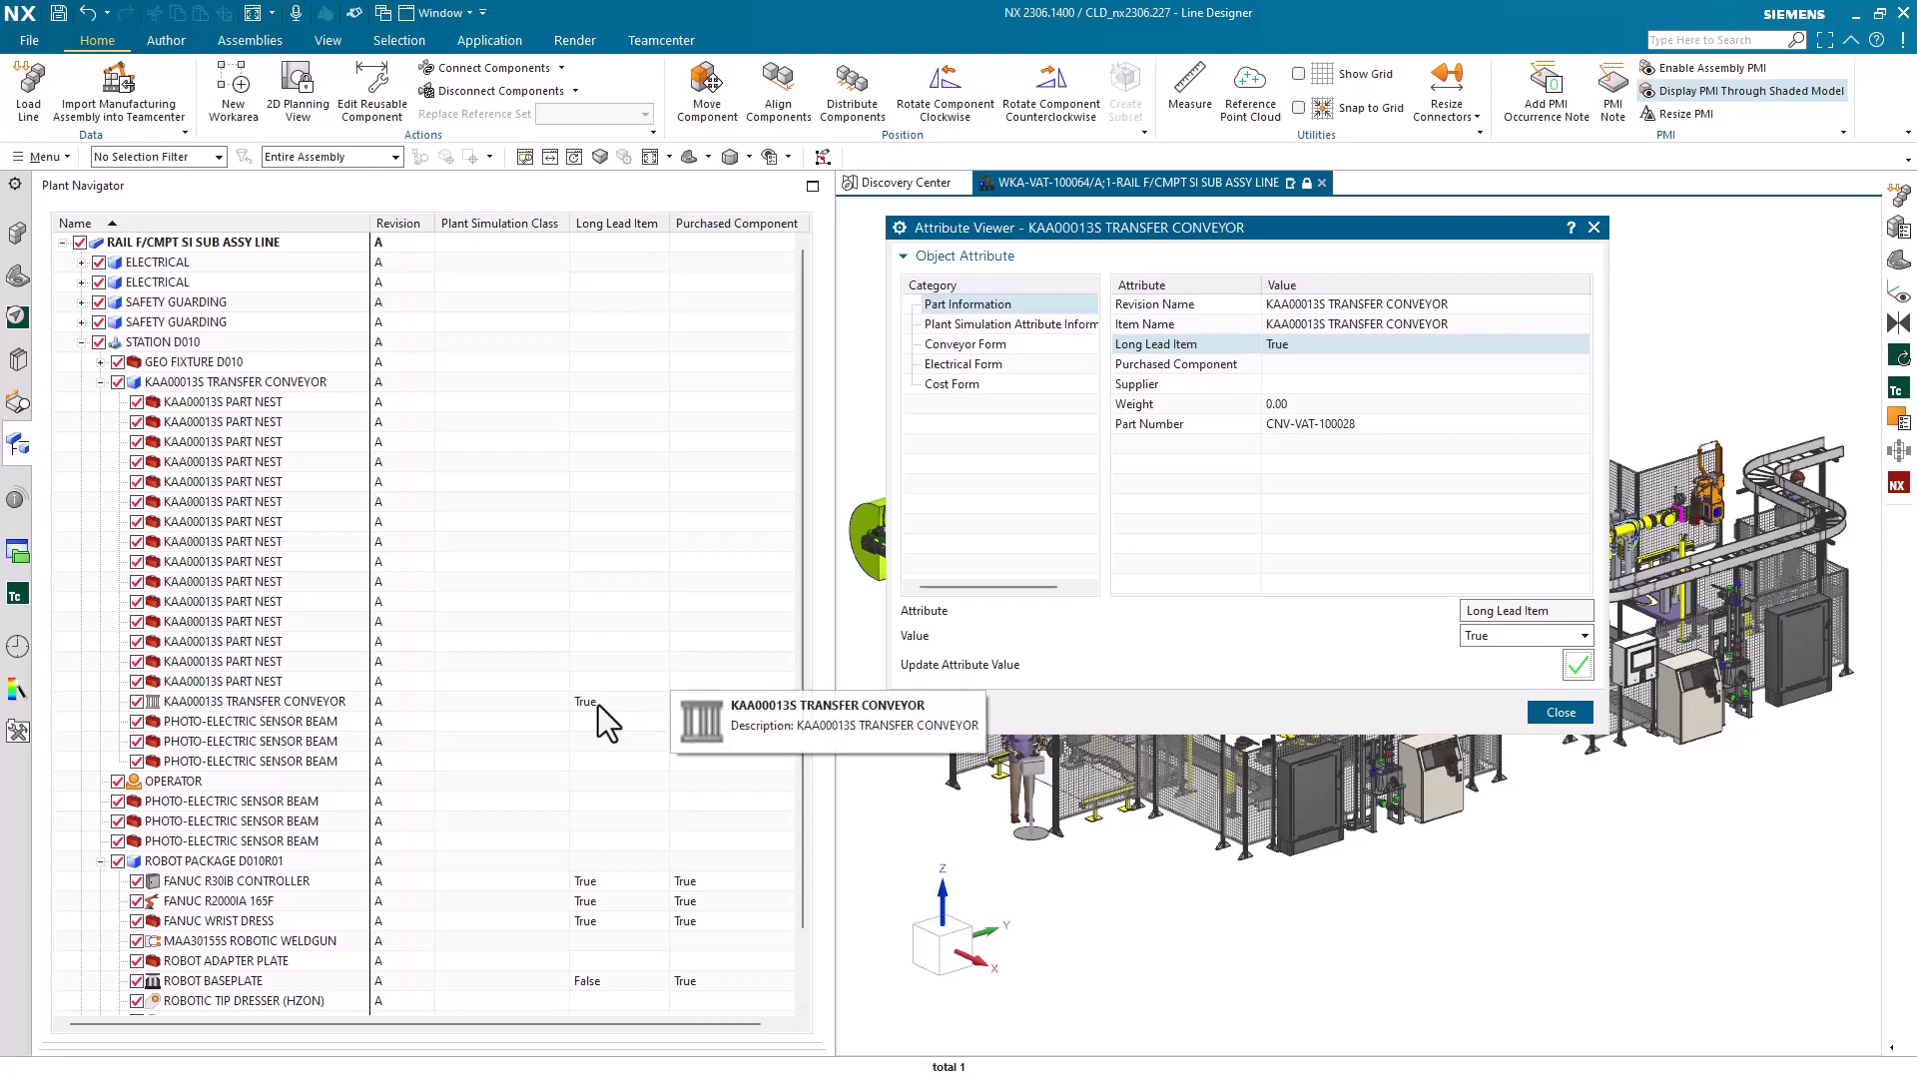
Set the transfer conveyor's Purchased Component attribute to True
{"action": "left_click", "coordinate": [1321, 364]}
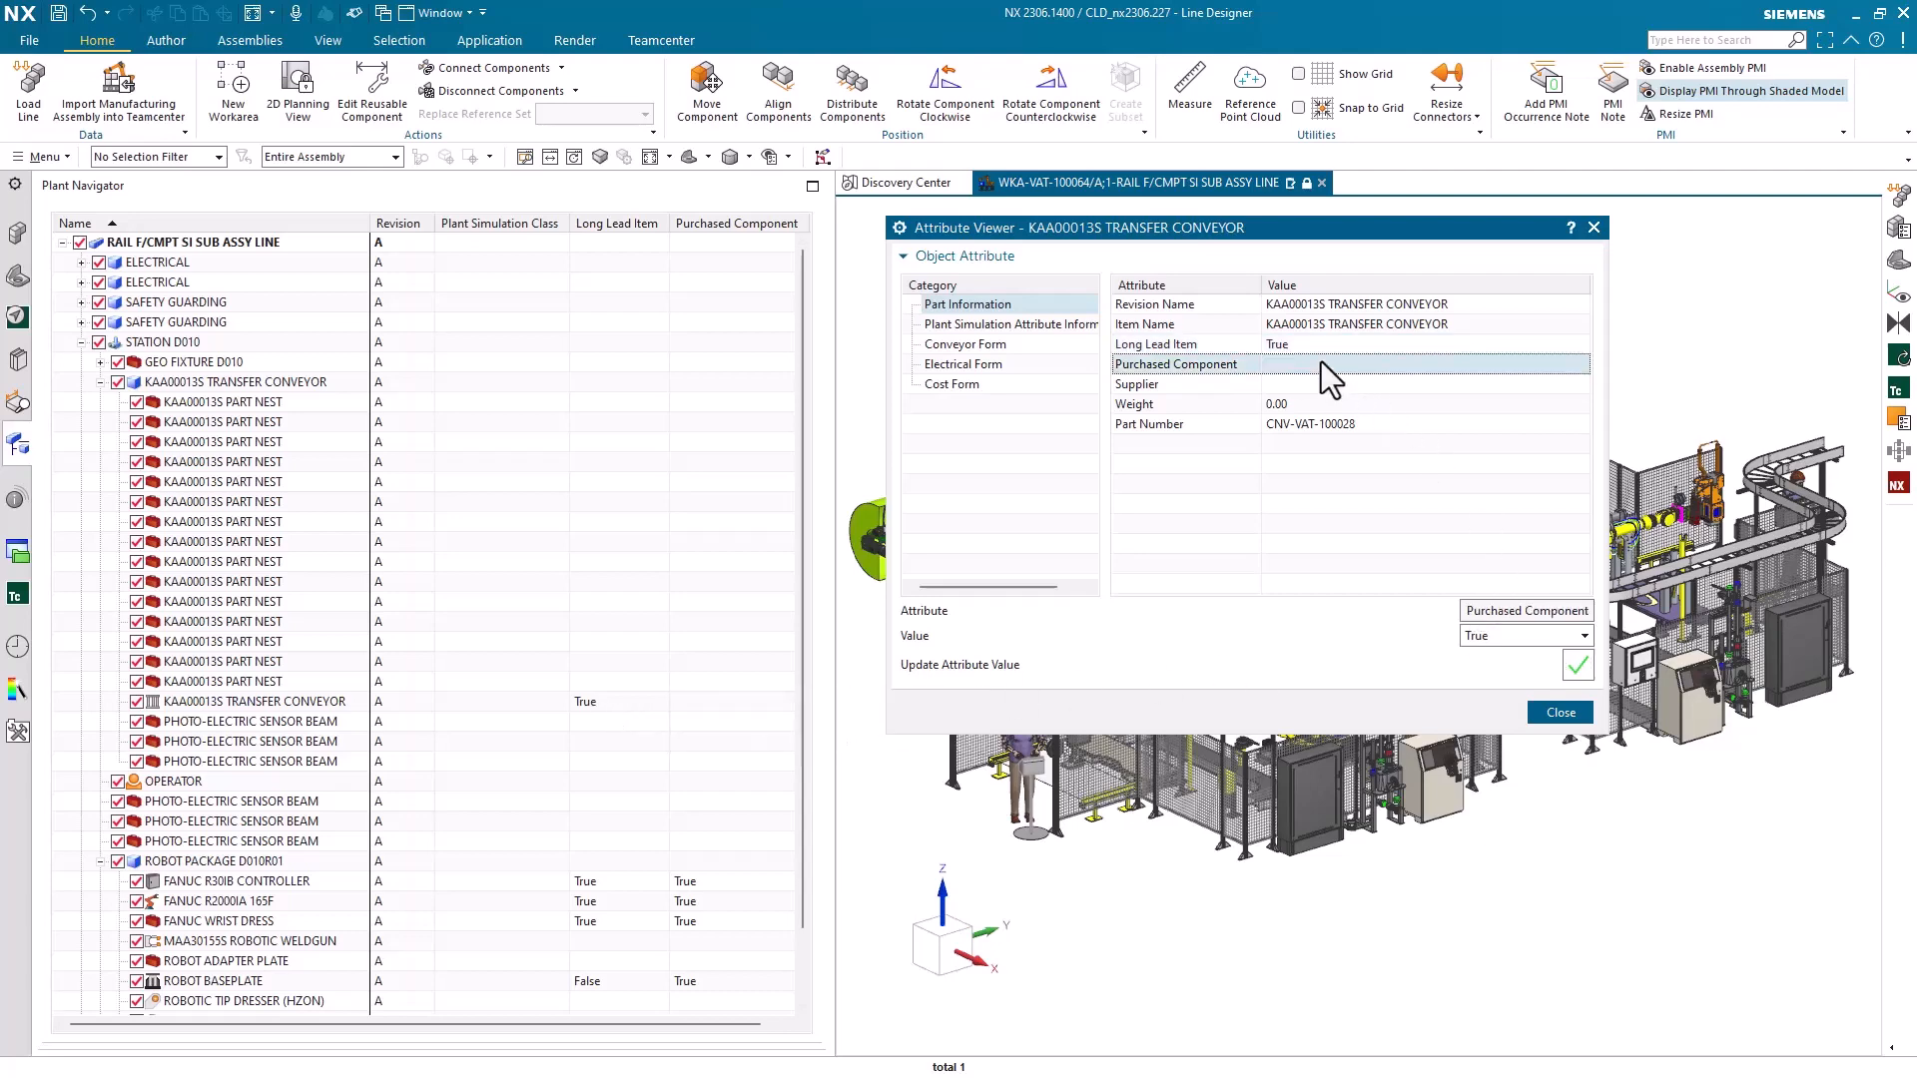
{"action": "left_click", "coordinate": [1502, 641]}
{"action": "left_click", "coordinate": [1494, 671]}
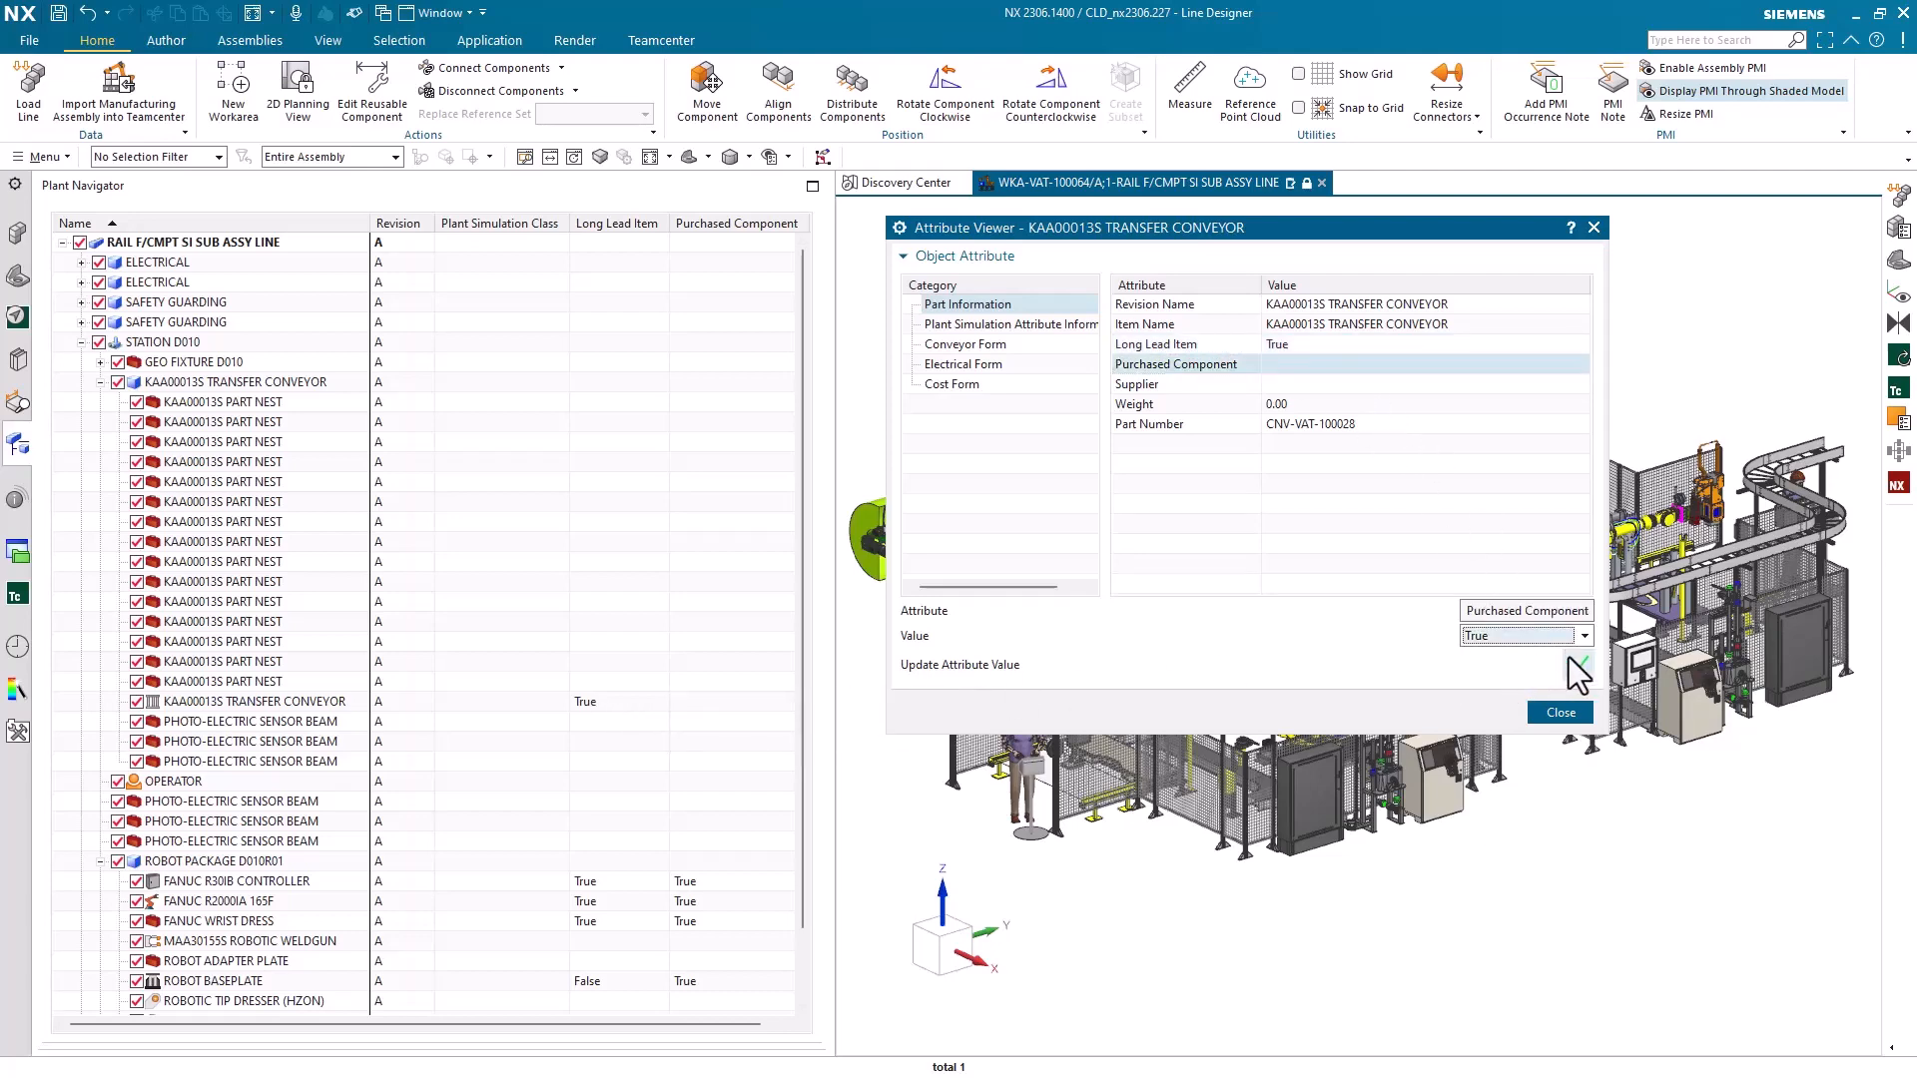
{"action": "left_click", "coordinate": [1577, 665]}
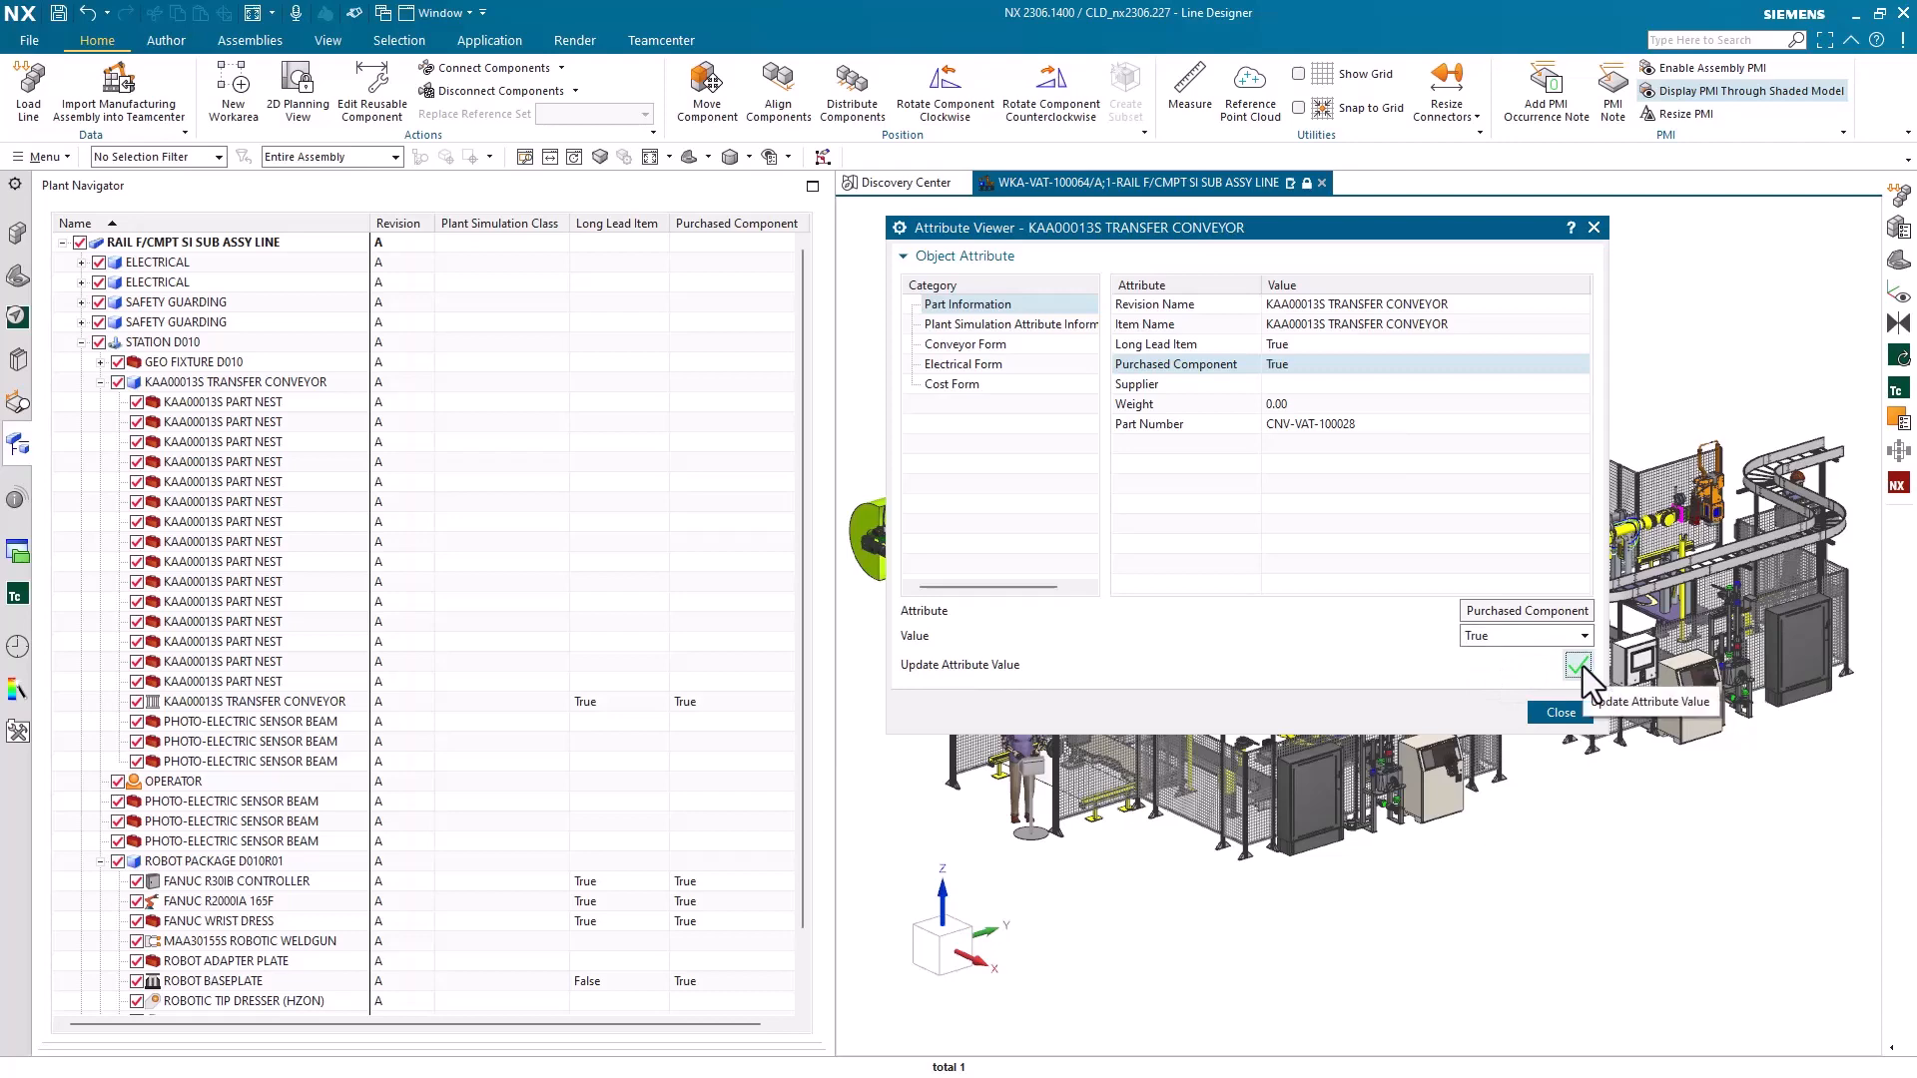
Set the transfer conveyor's Plant Simulation Class attribute to Conveyor and close the Attribute Viewer
{"action": "left_click", "coordinate": [1008, 324]}
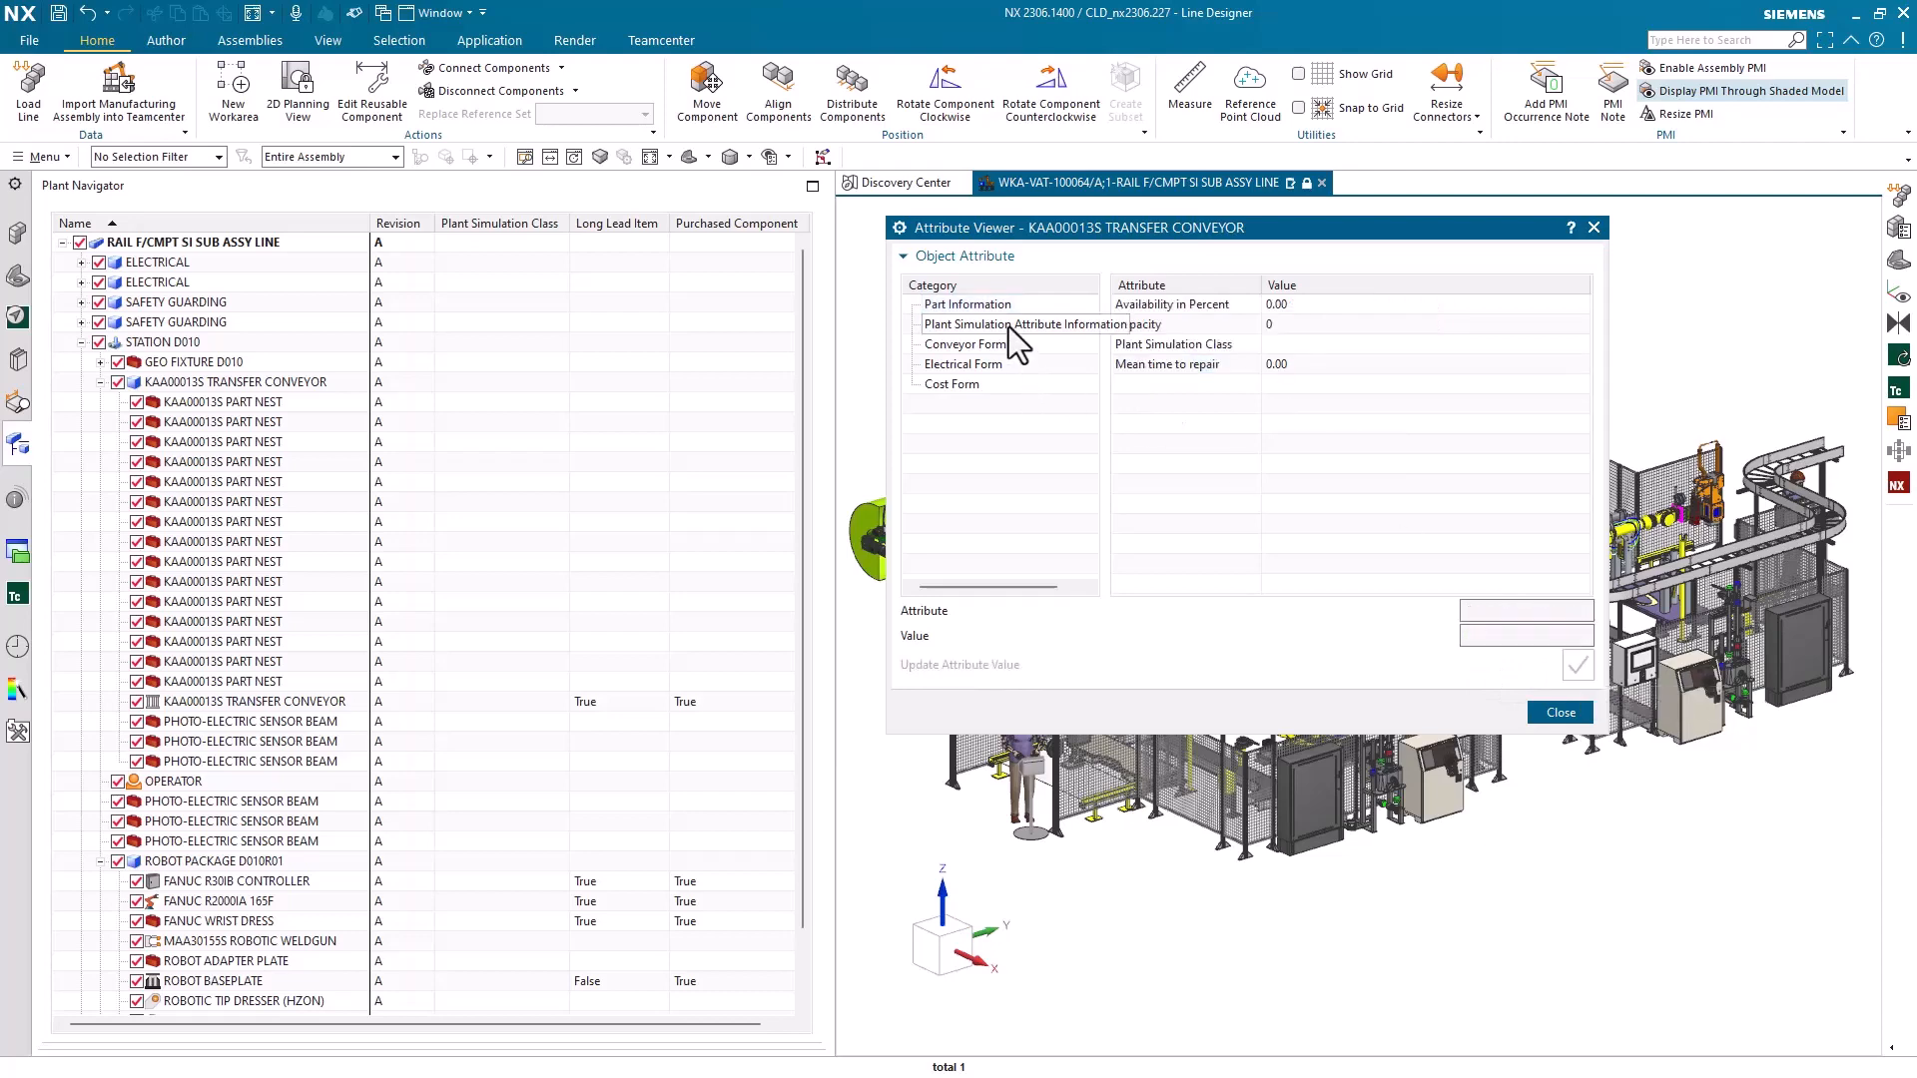
{"action": "left_click", "coordinate": [1230, 345]}
{"action": "left_click", "coordinate": [1568, 635]}
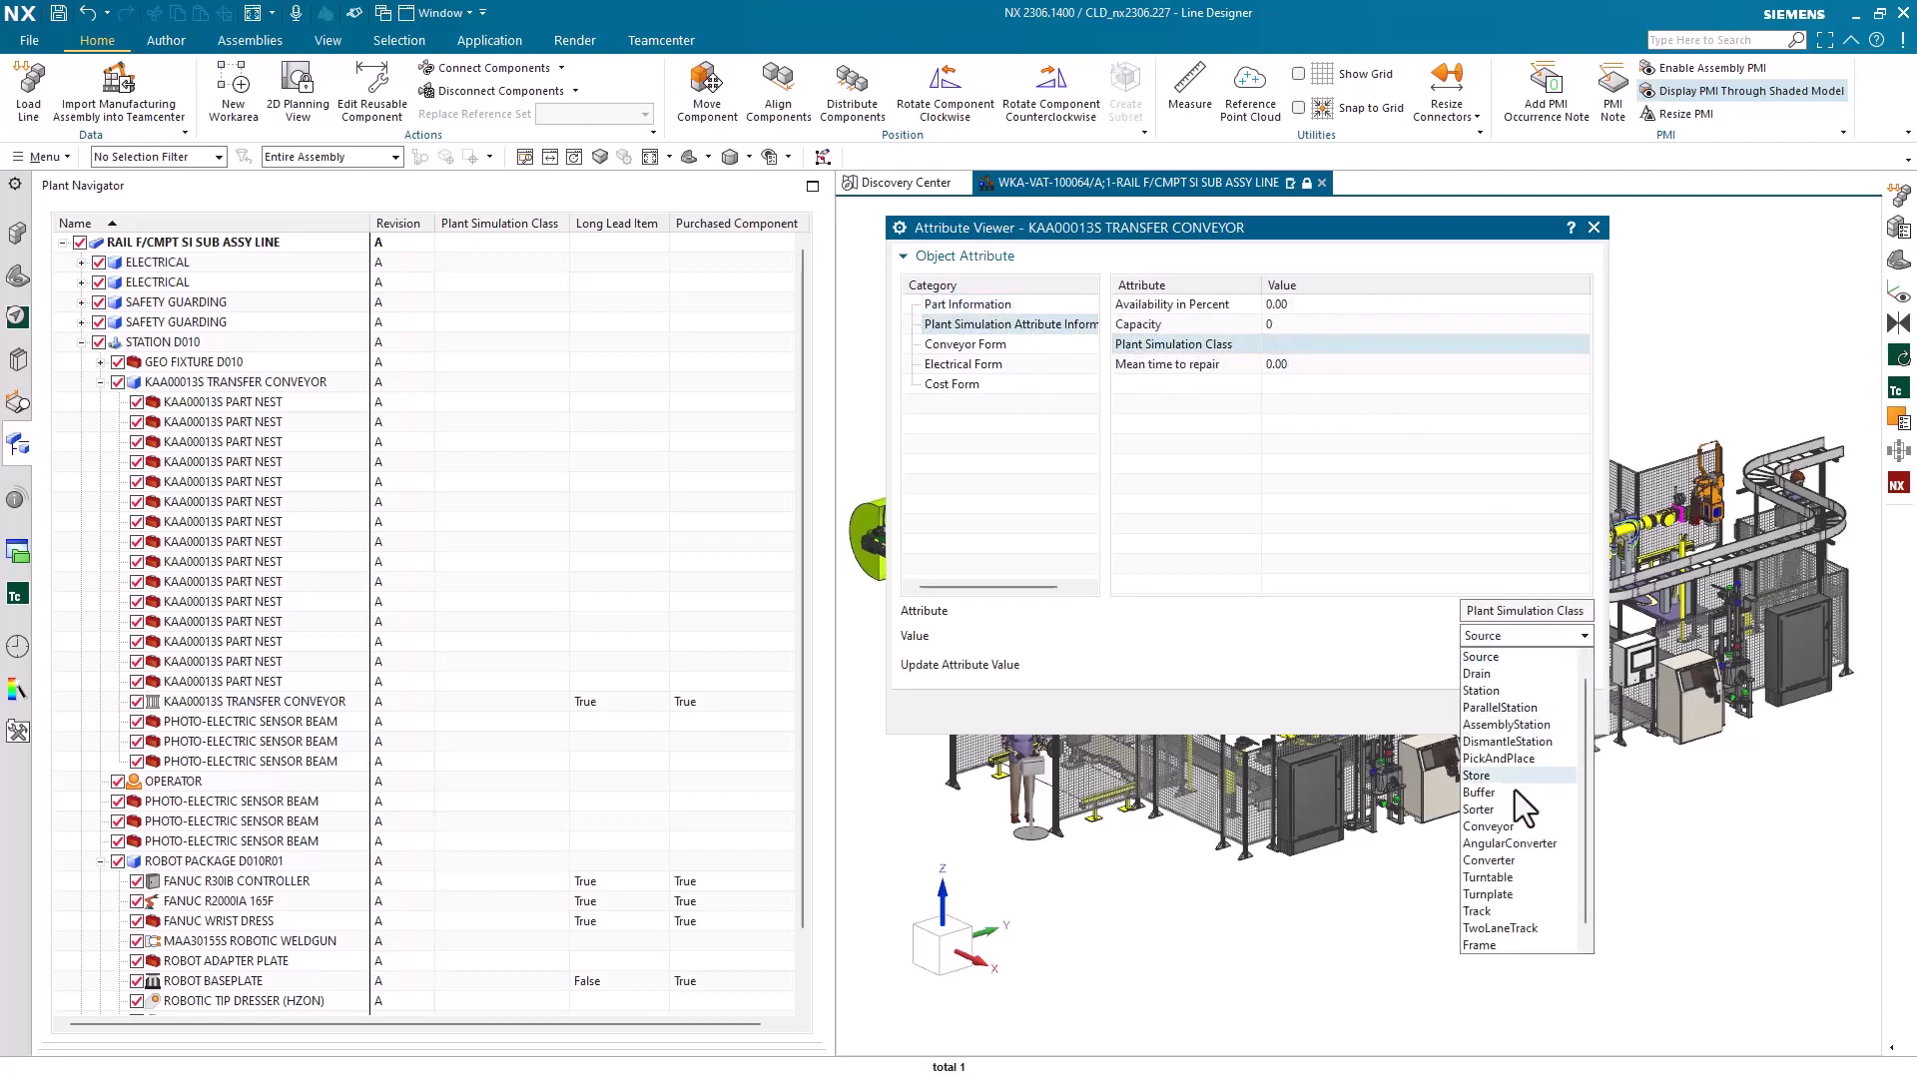
{"action": "left_click", "coordinate": [1497, 826]}
{"action": "left_click", "coordinate": [1580, 669]}
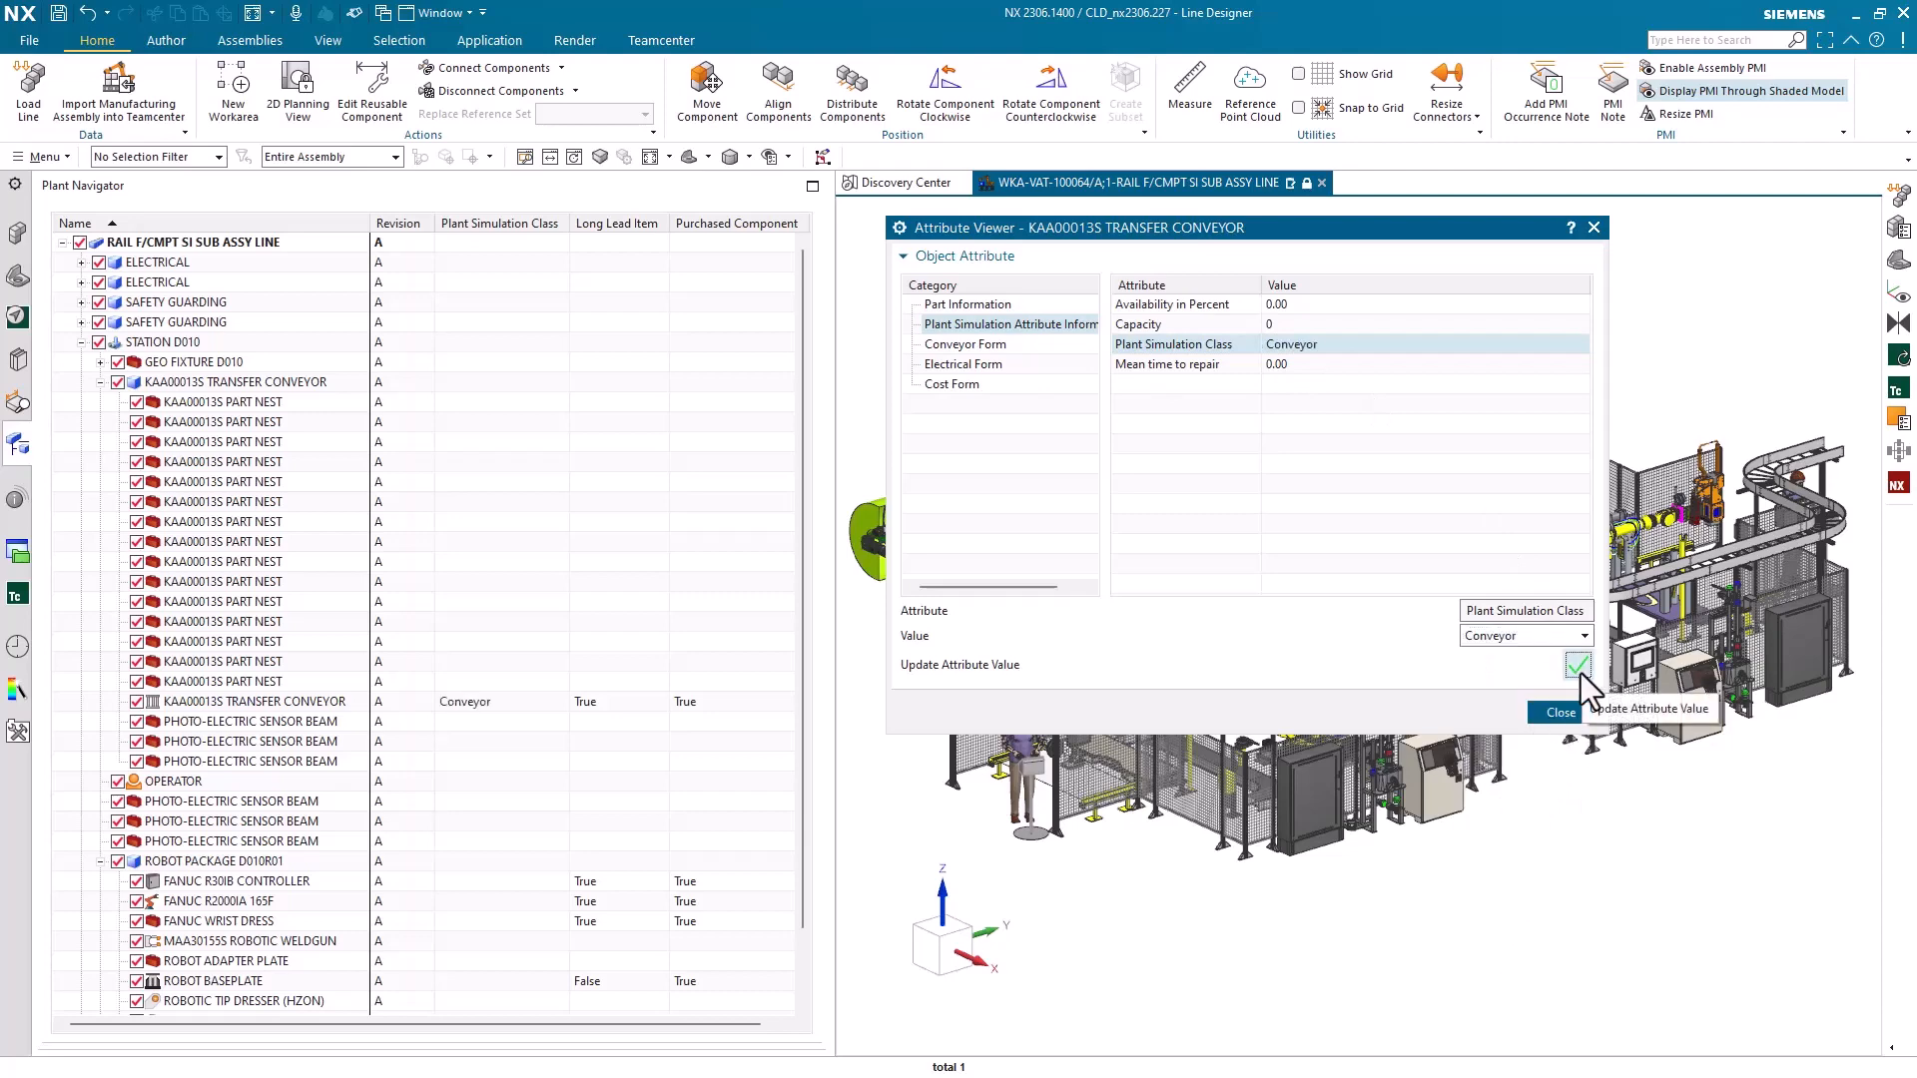
{"action": "left_click", "coordinate": [1557, 712]}
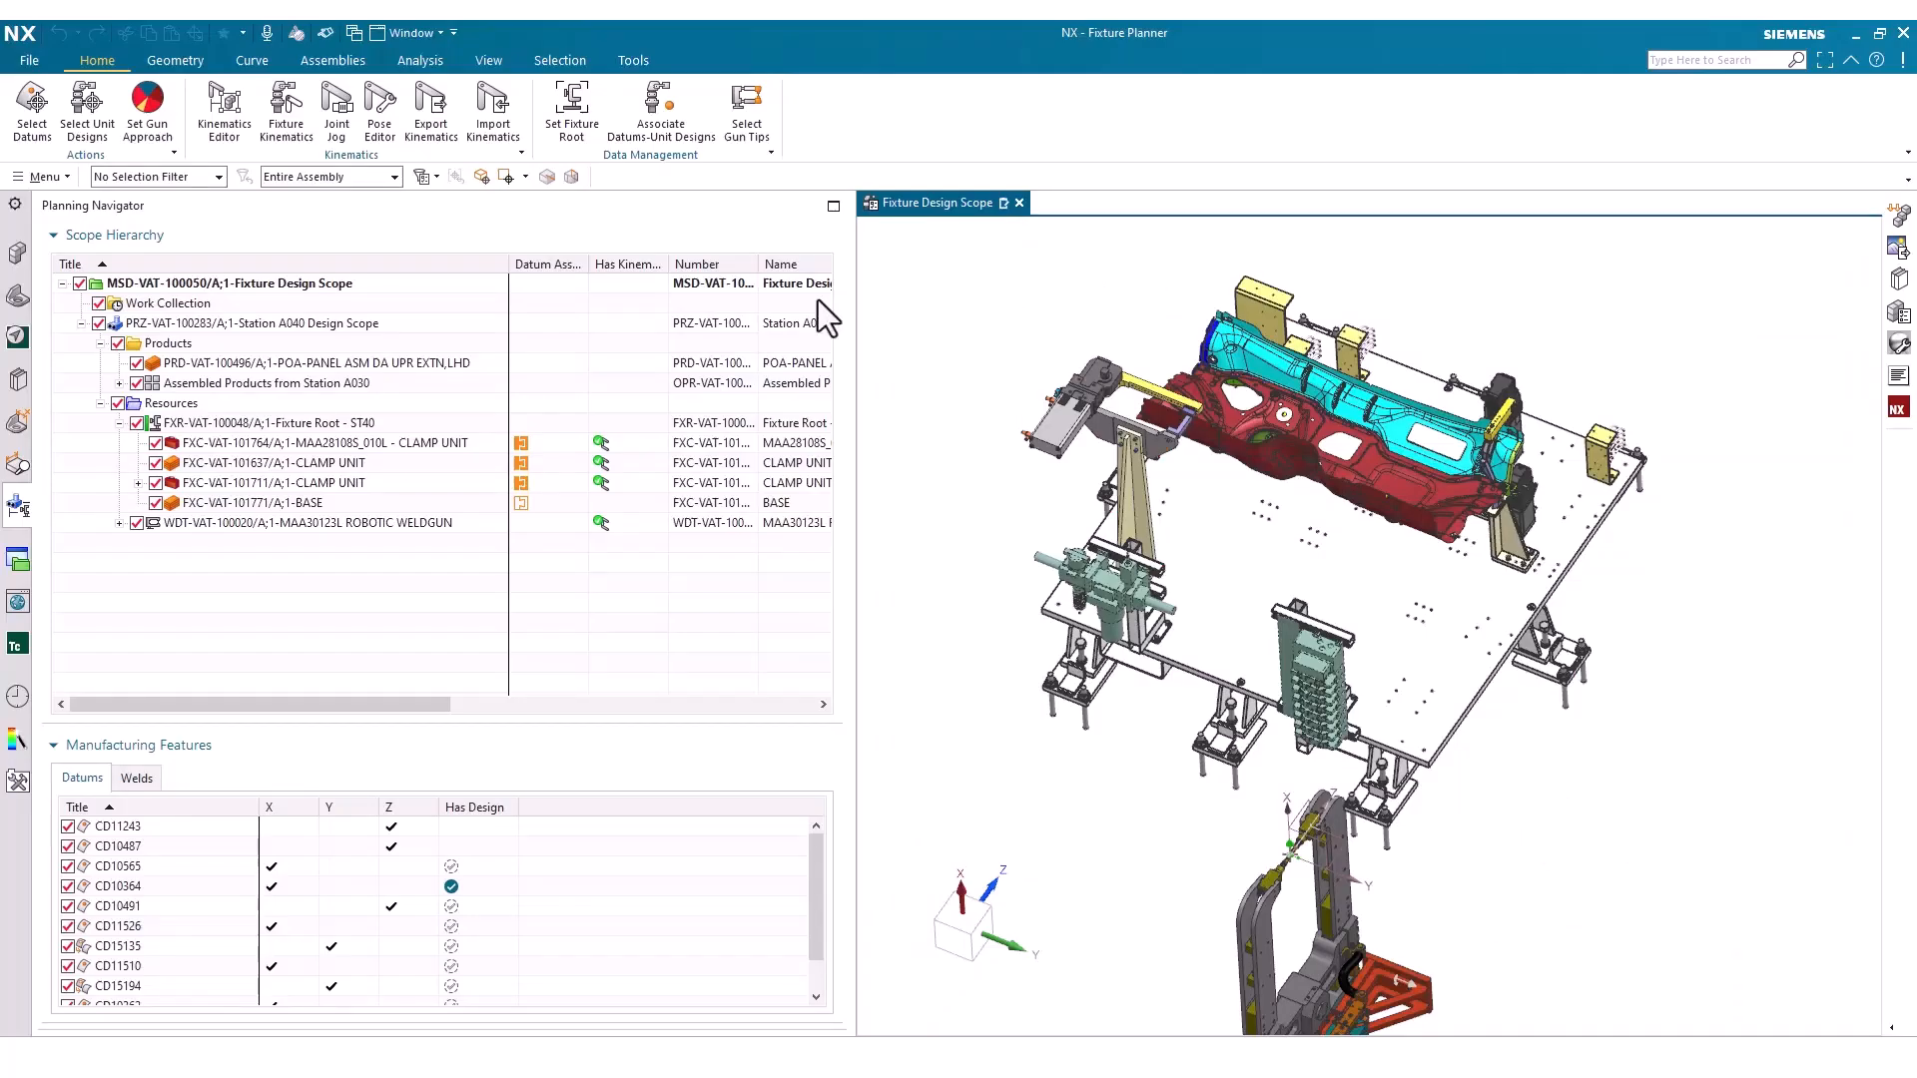
In Fixture Planner, set the FXC-VAT-101711 CLAMP UNIT under Fixture Root - ST40 as an end item
{"action": "left_click", "coordinate": [373, 482]}
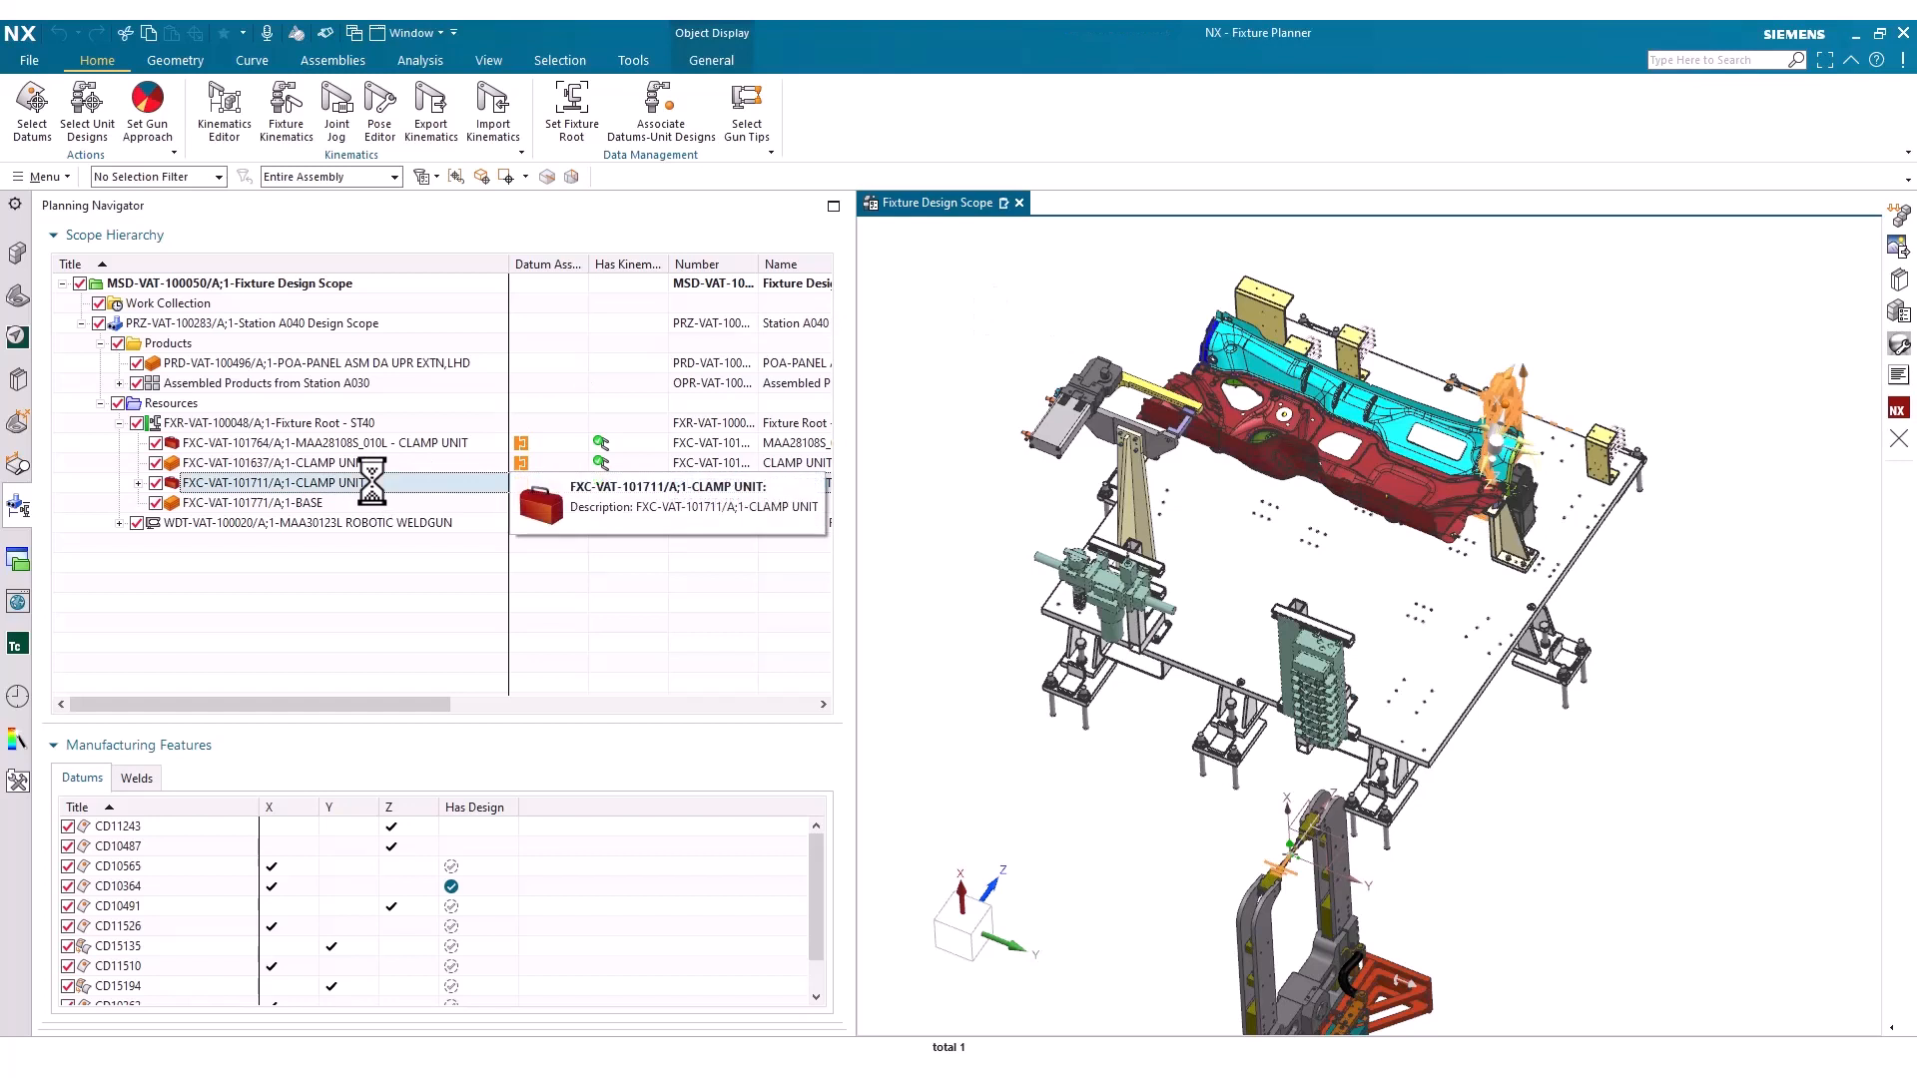
{"action": "right_click", "coordinate": [373, 482]}
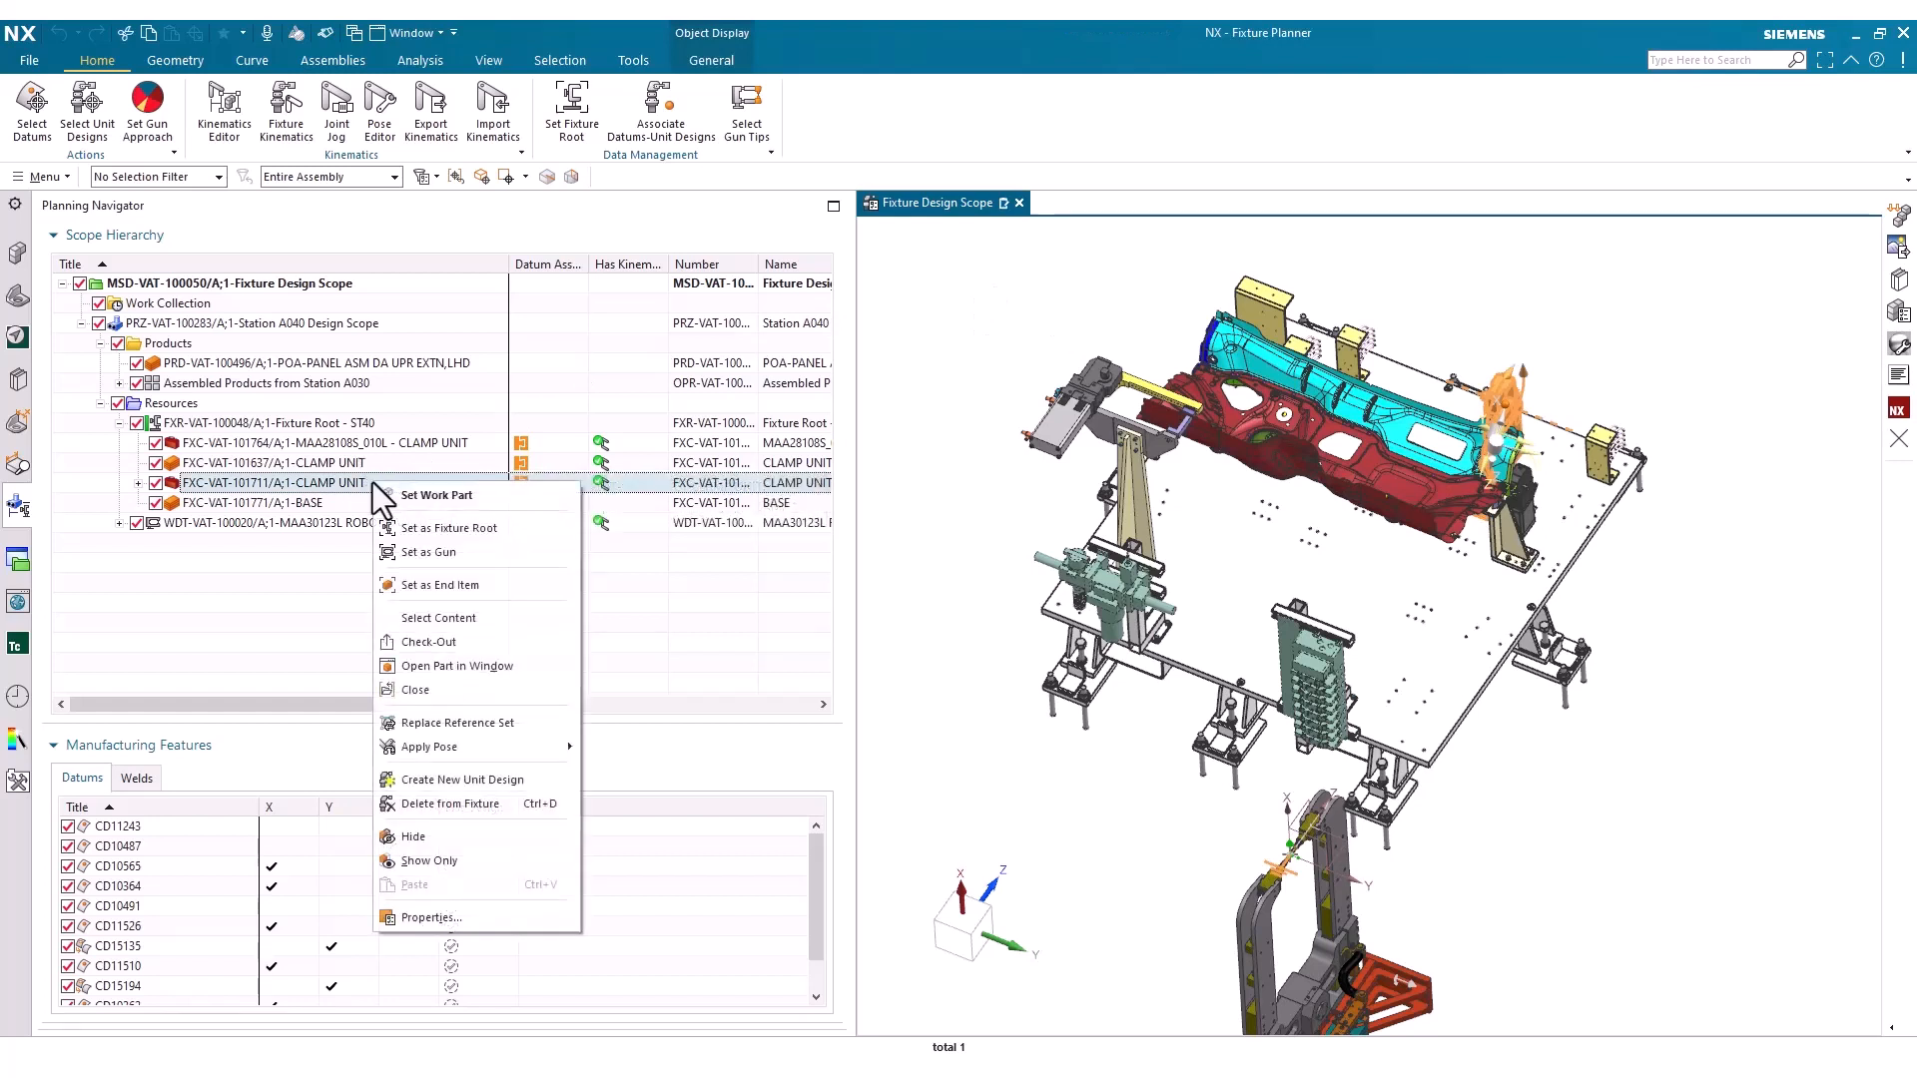
{"action": "left_click", "coordinate": [489, 585]}
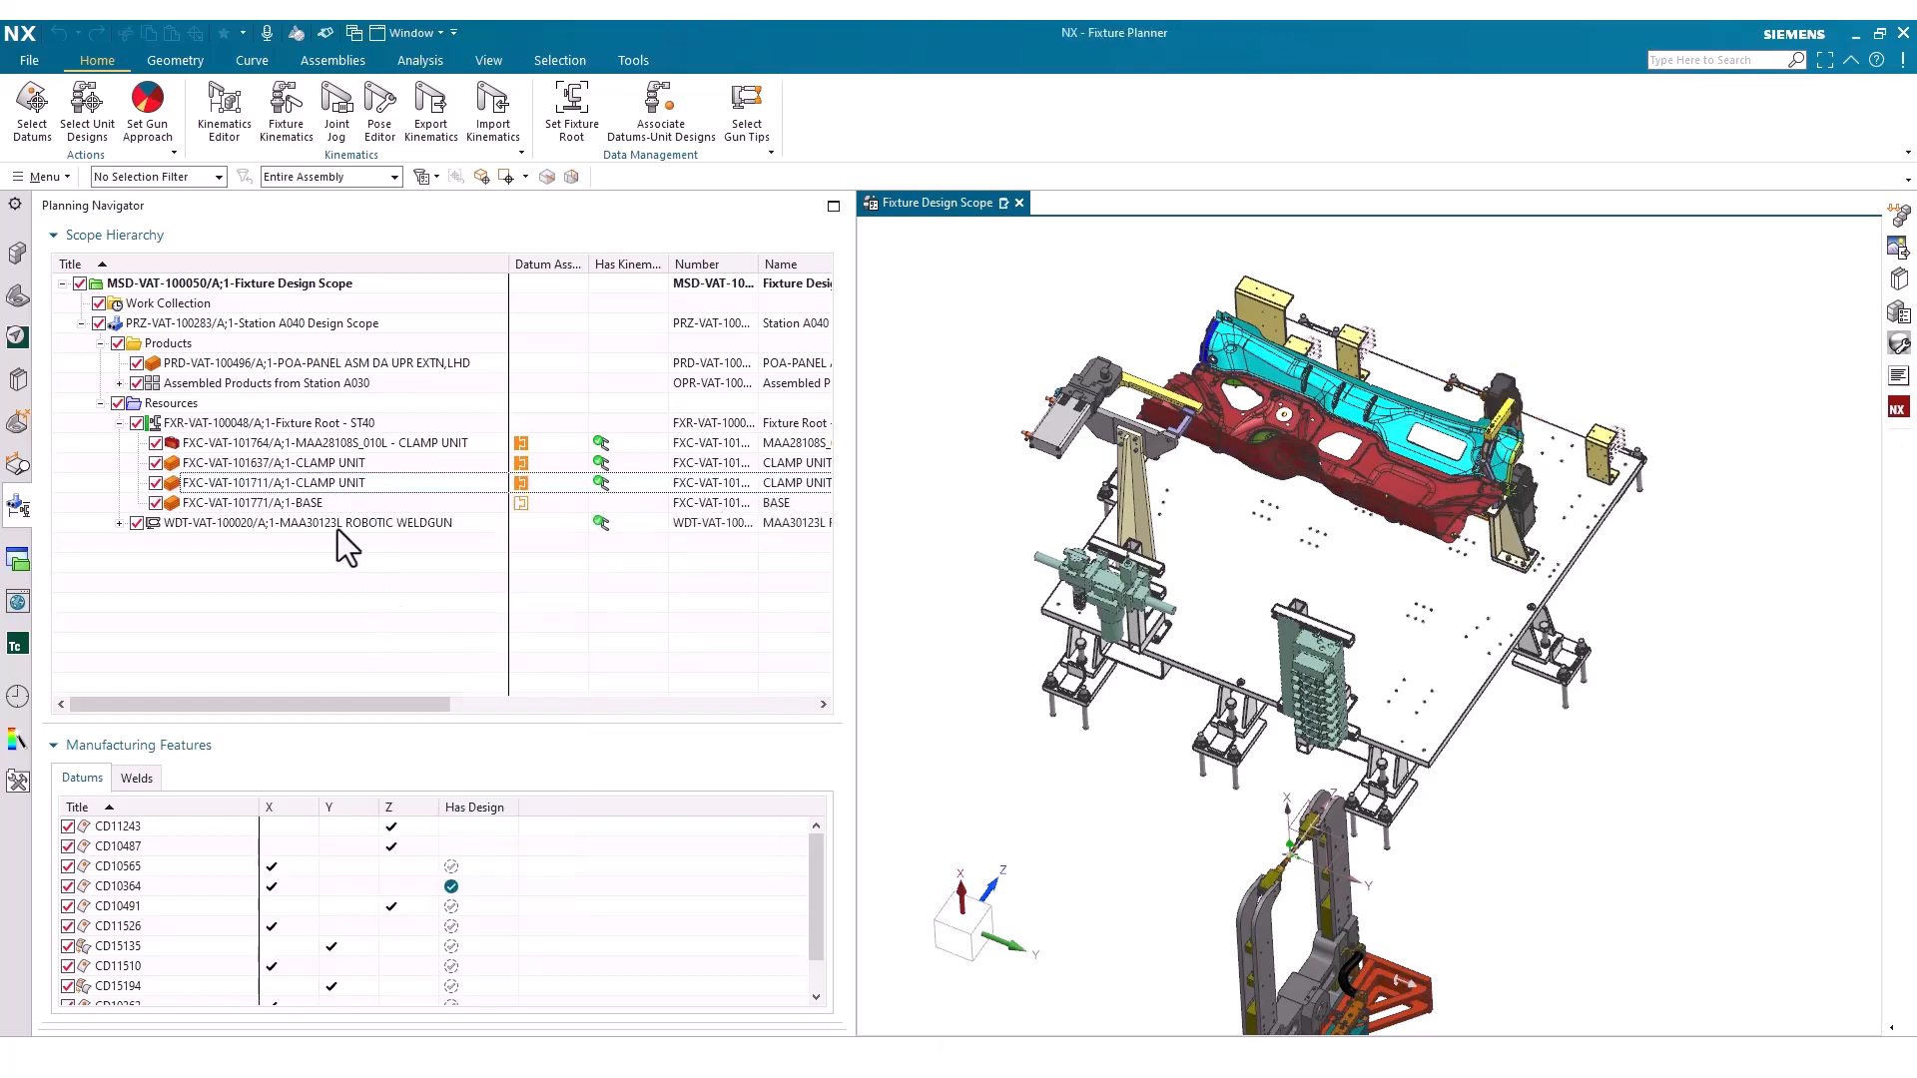
Expand the FXC-VAT-101711 clamp unit's end item and examine its component list in the scope hierarchy, then fold the list again
{"action": "right_click", "coordinate": [331, 483]}
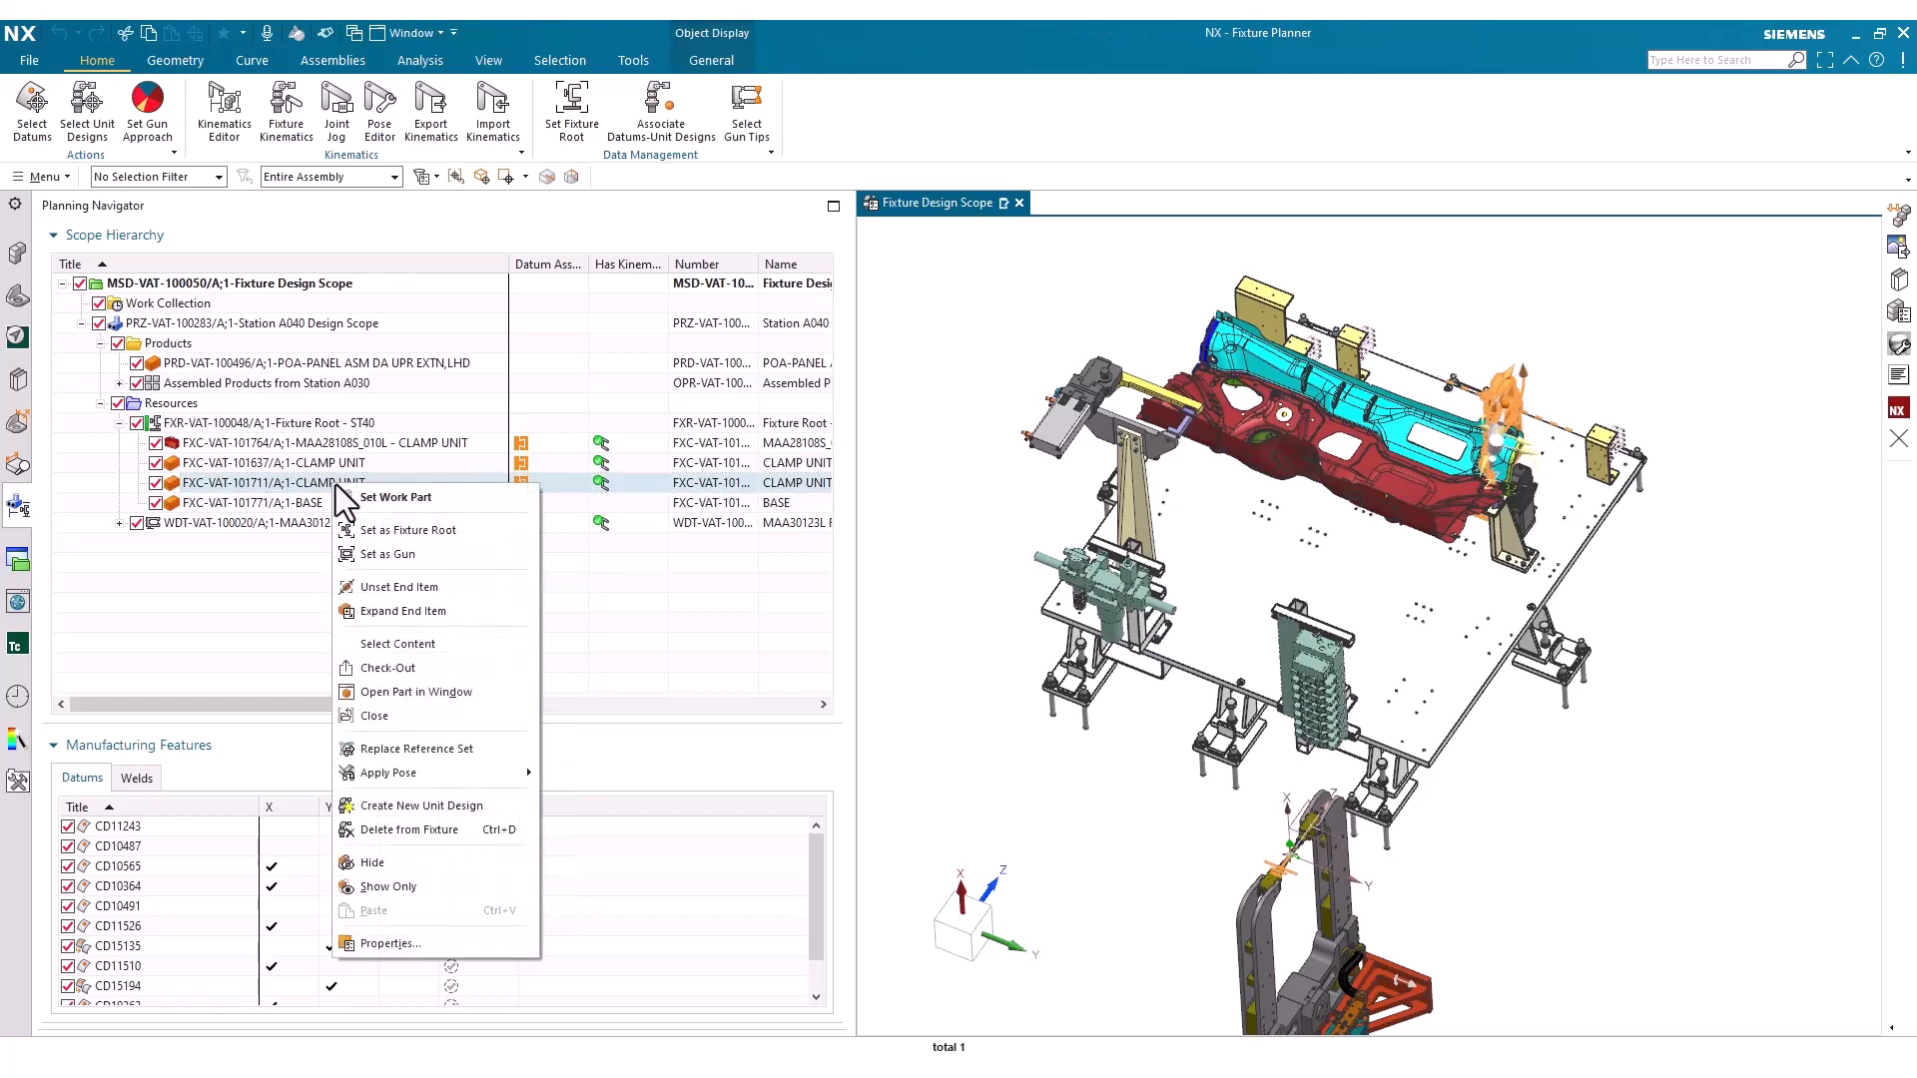
{"action": "left_click", "coordinate": [410, 613]}
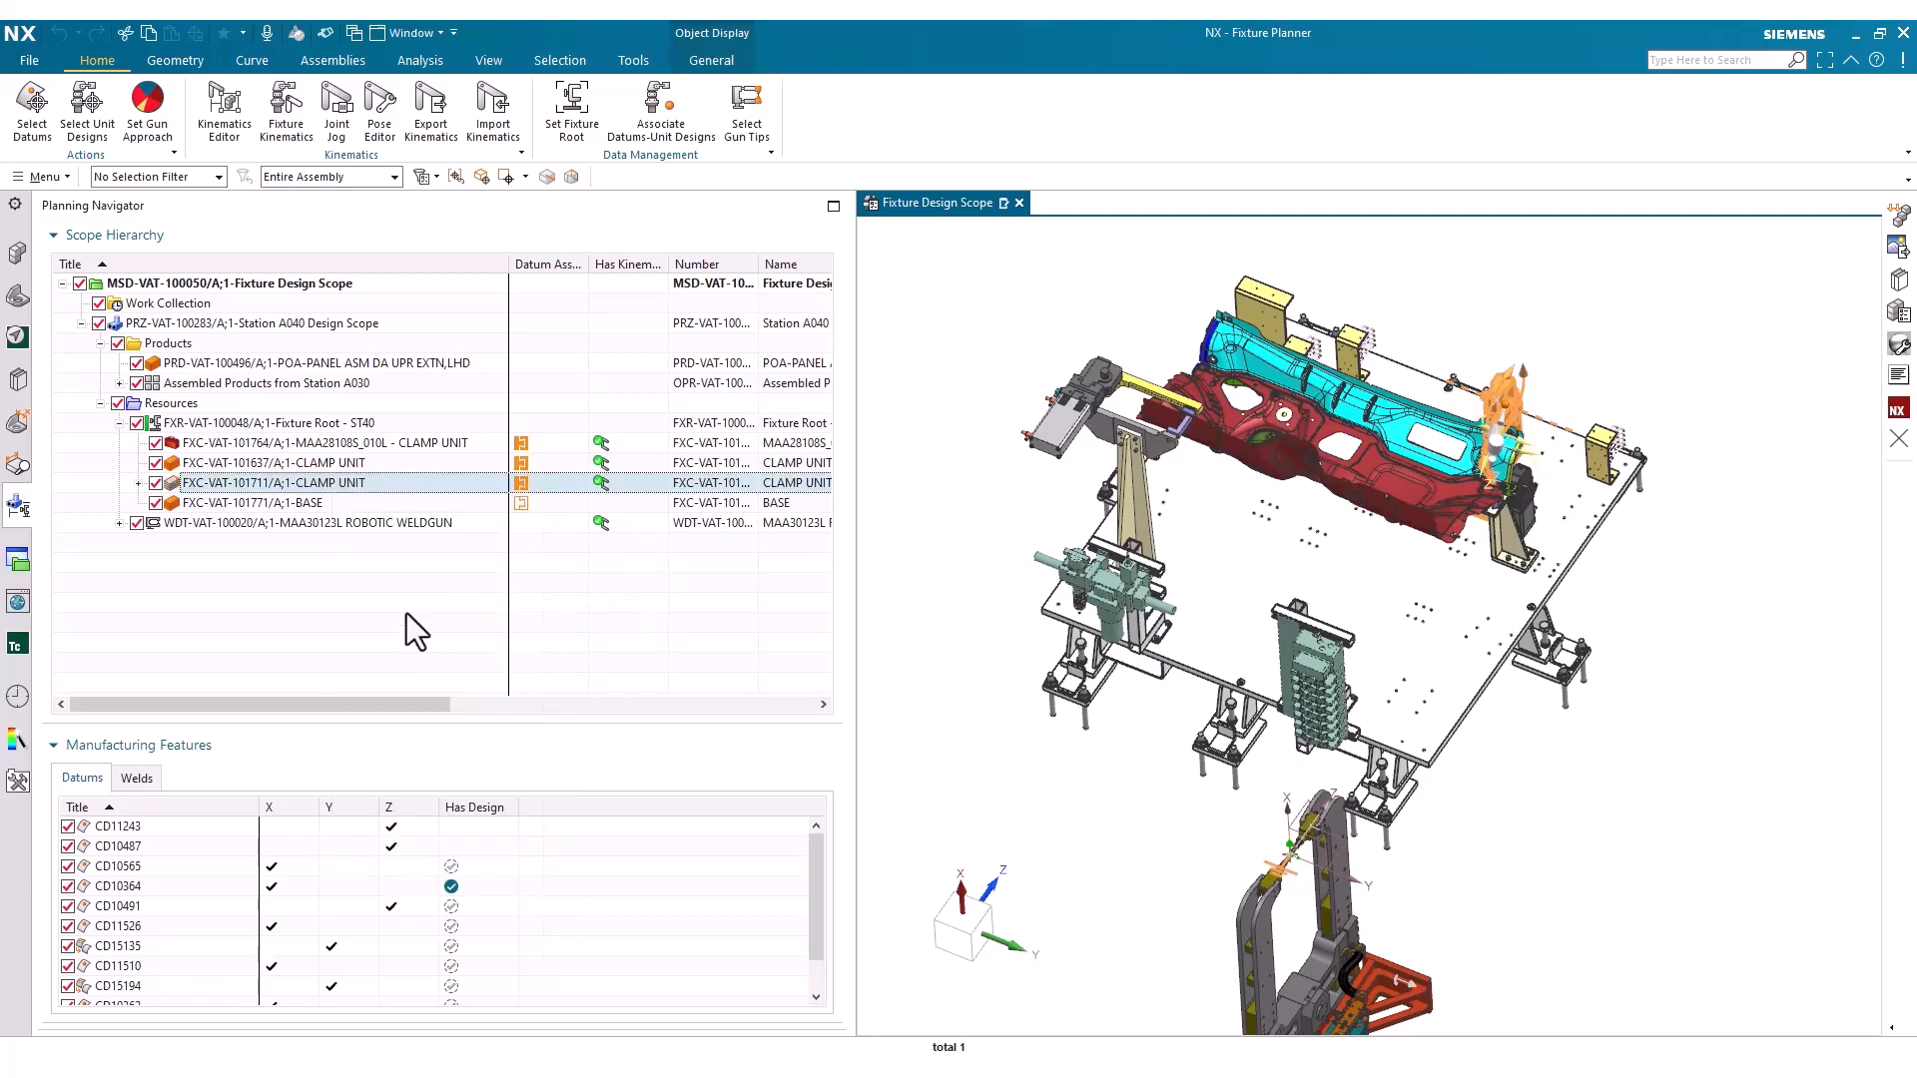
{"action": "left_click", "coordinate": [138, 483]}
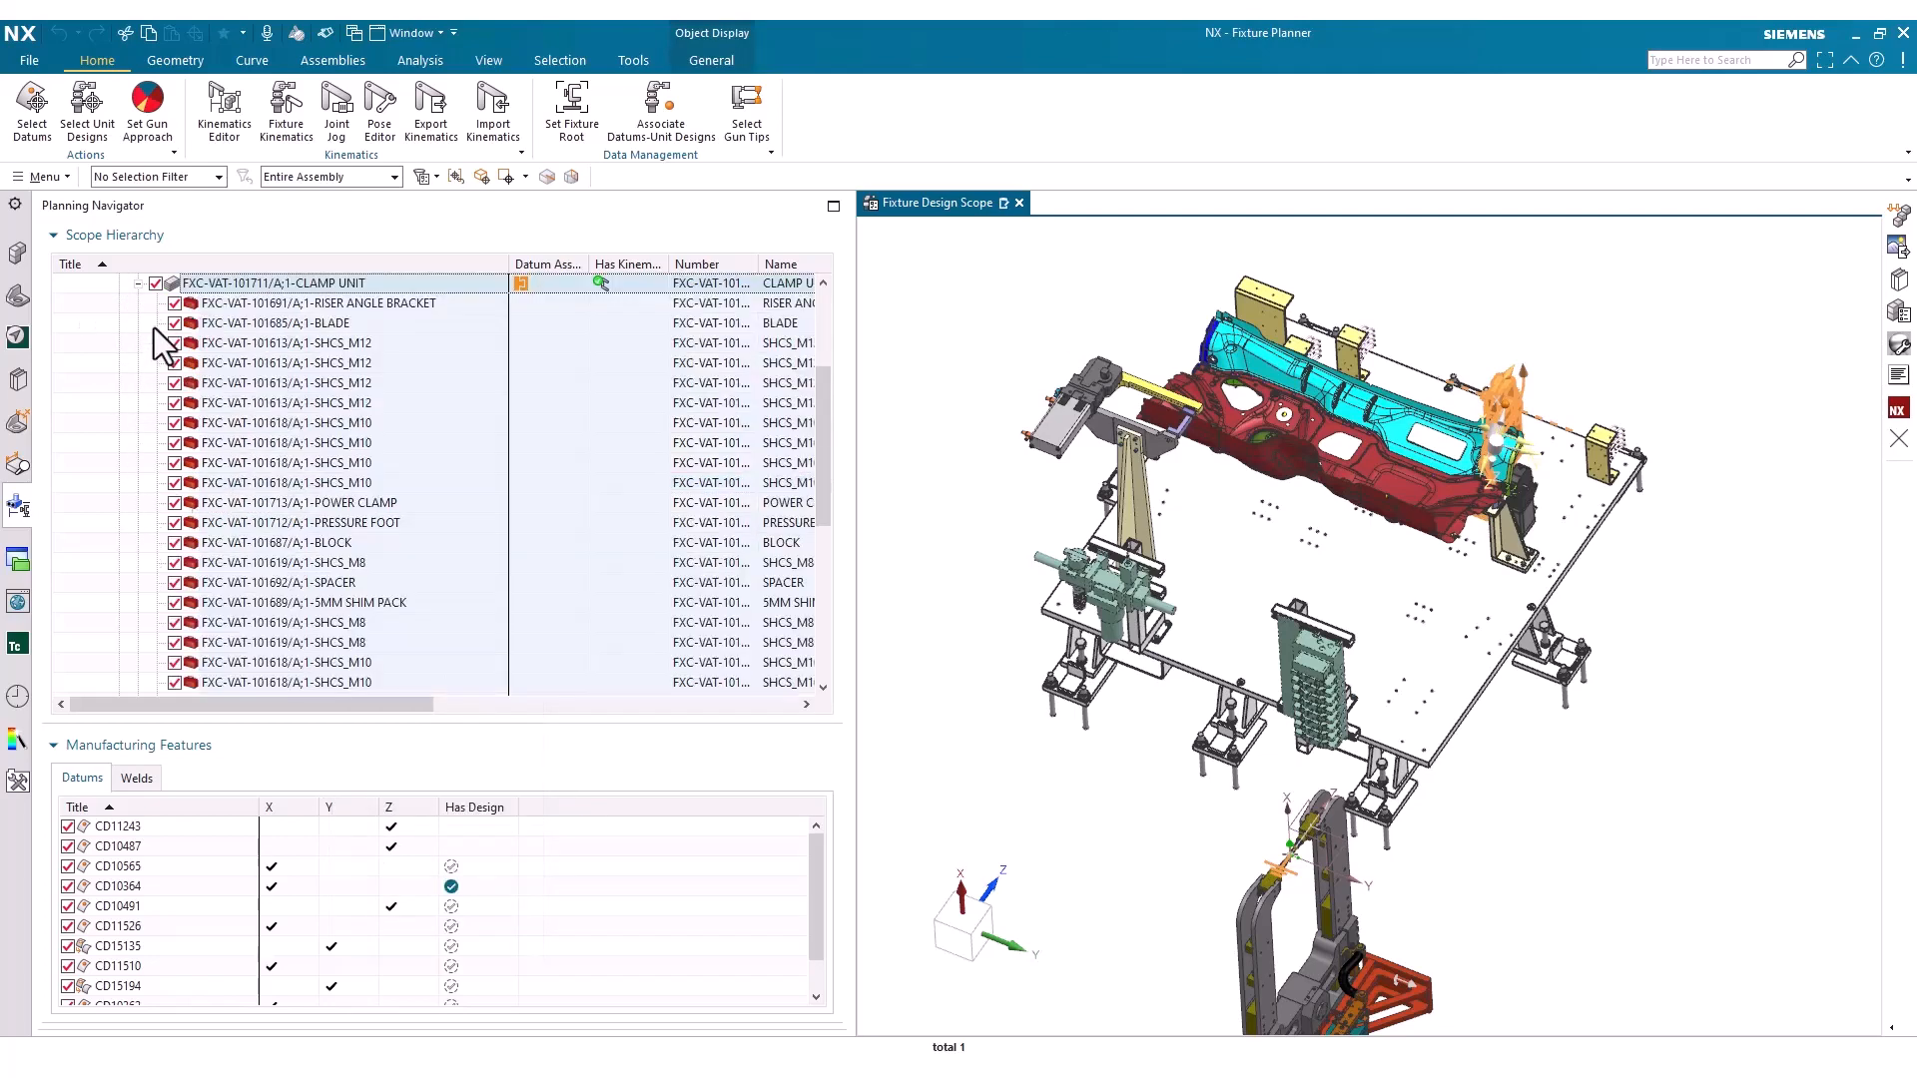
{"action": "left_click", "coordinate": [139, 283]}
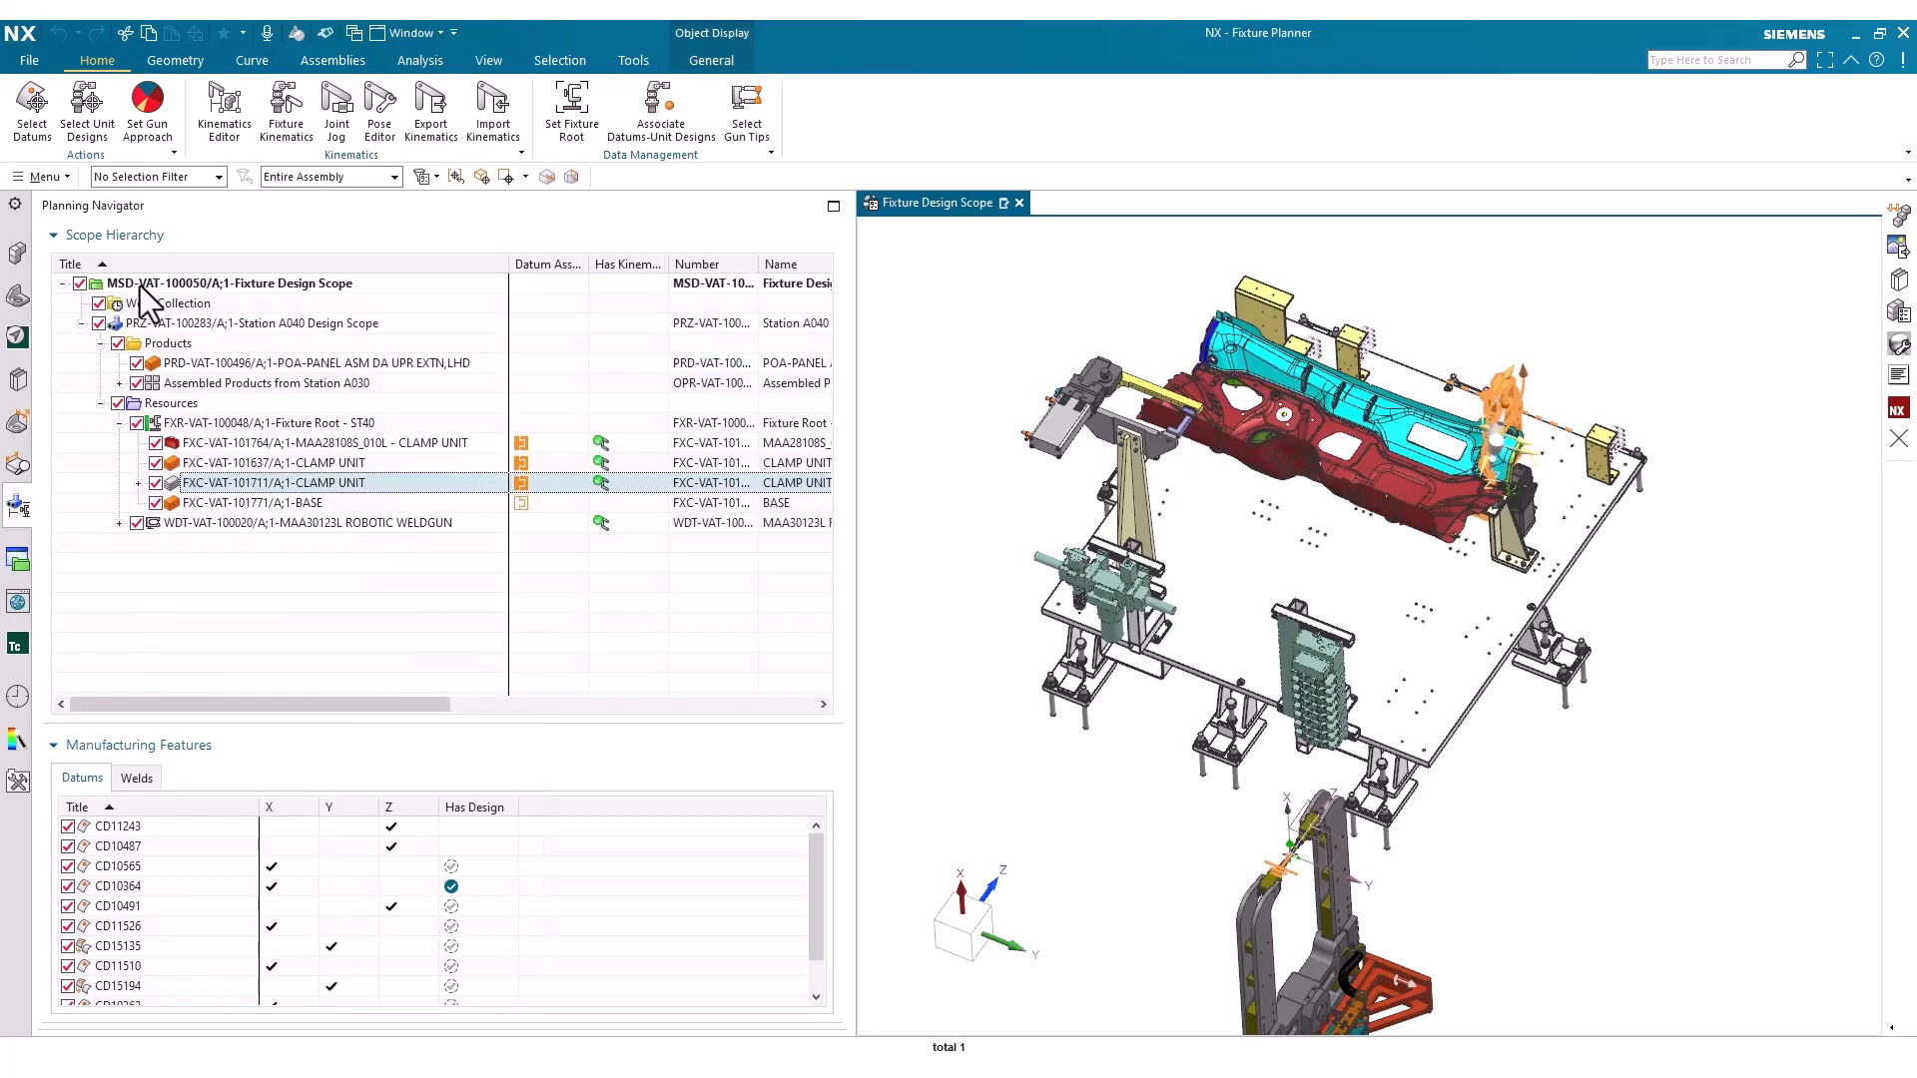
Collapse the FXC-VAT-101711 clamp unit's end item and remove its end item definition
{"action": "right_click", "coordinate": [232, 481]}
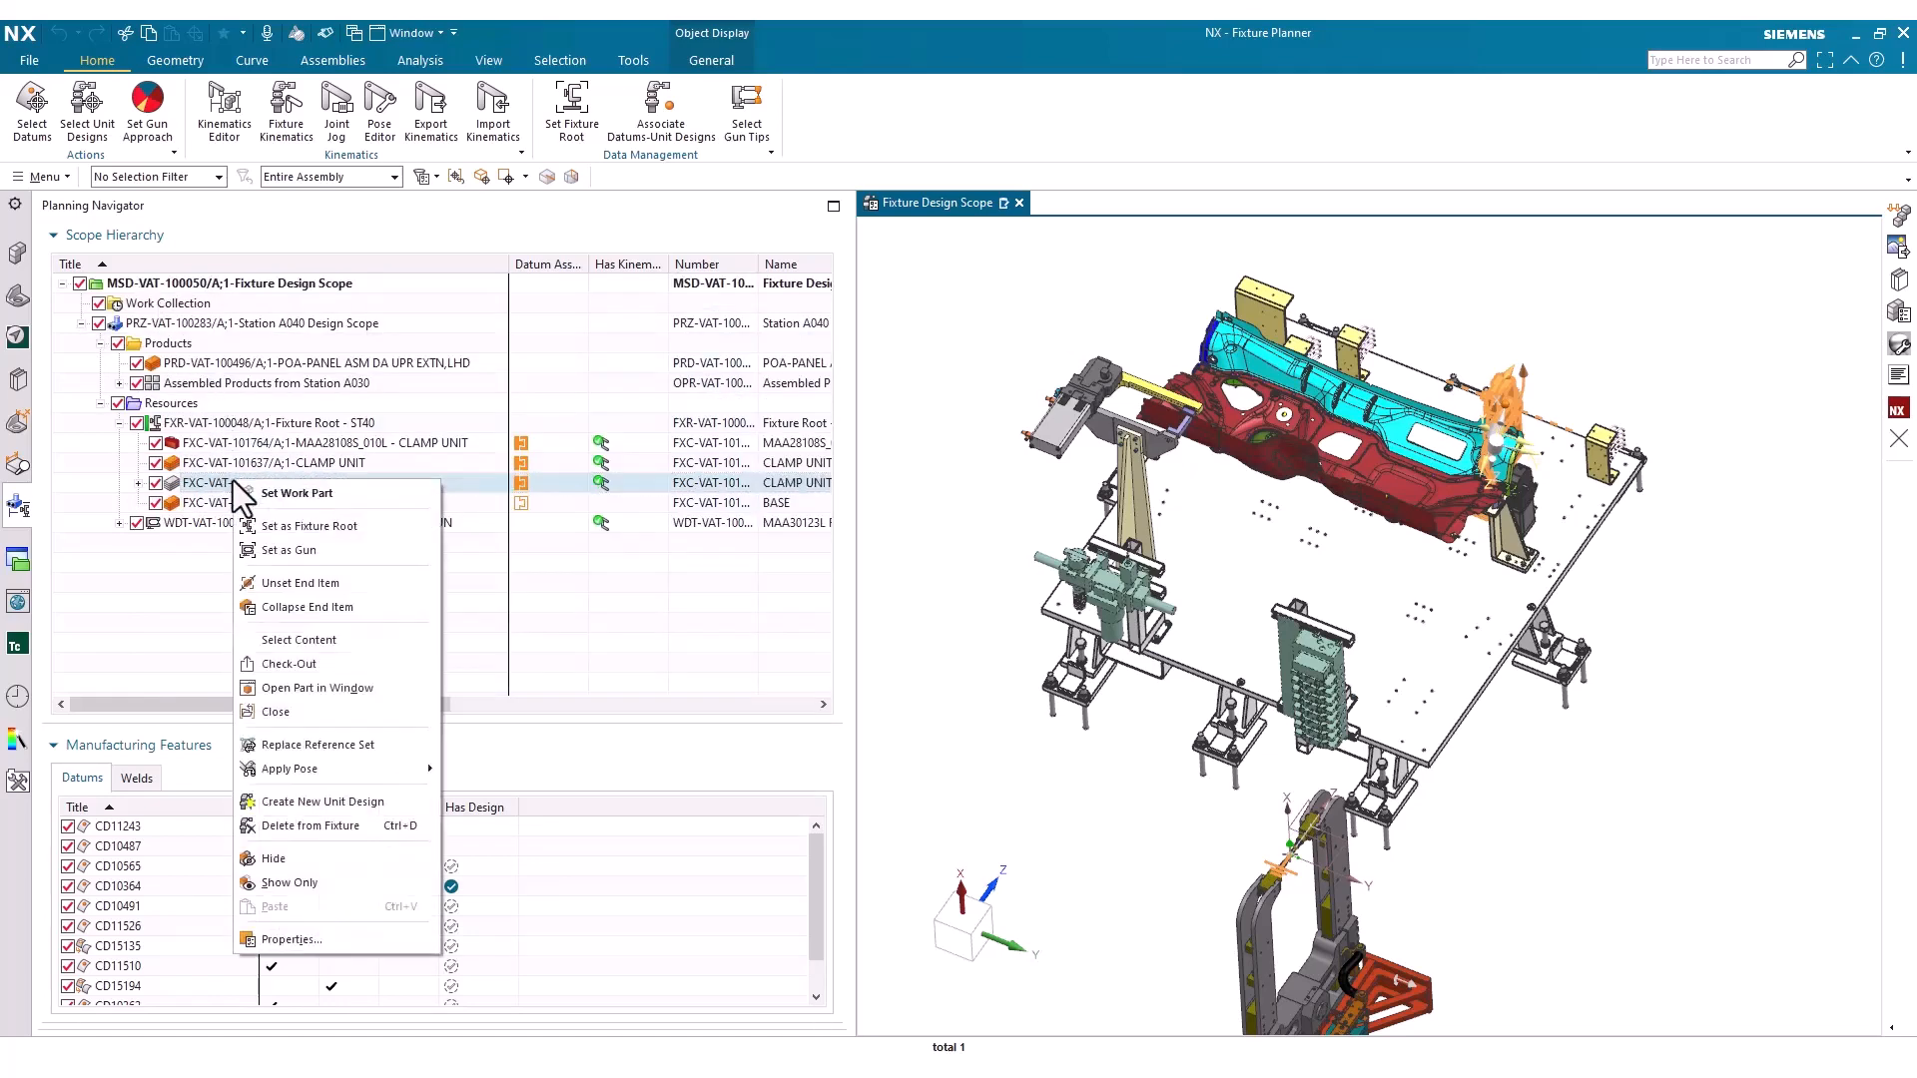
{"action": "left_click", "coordinate": [351, 609]}
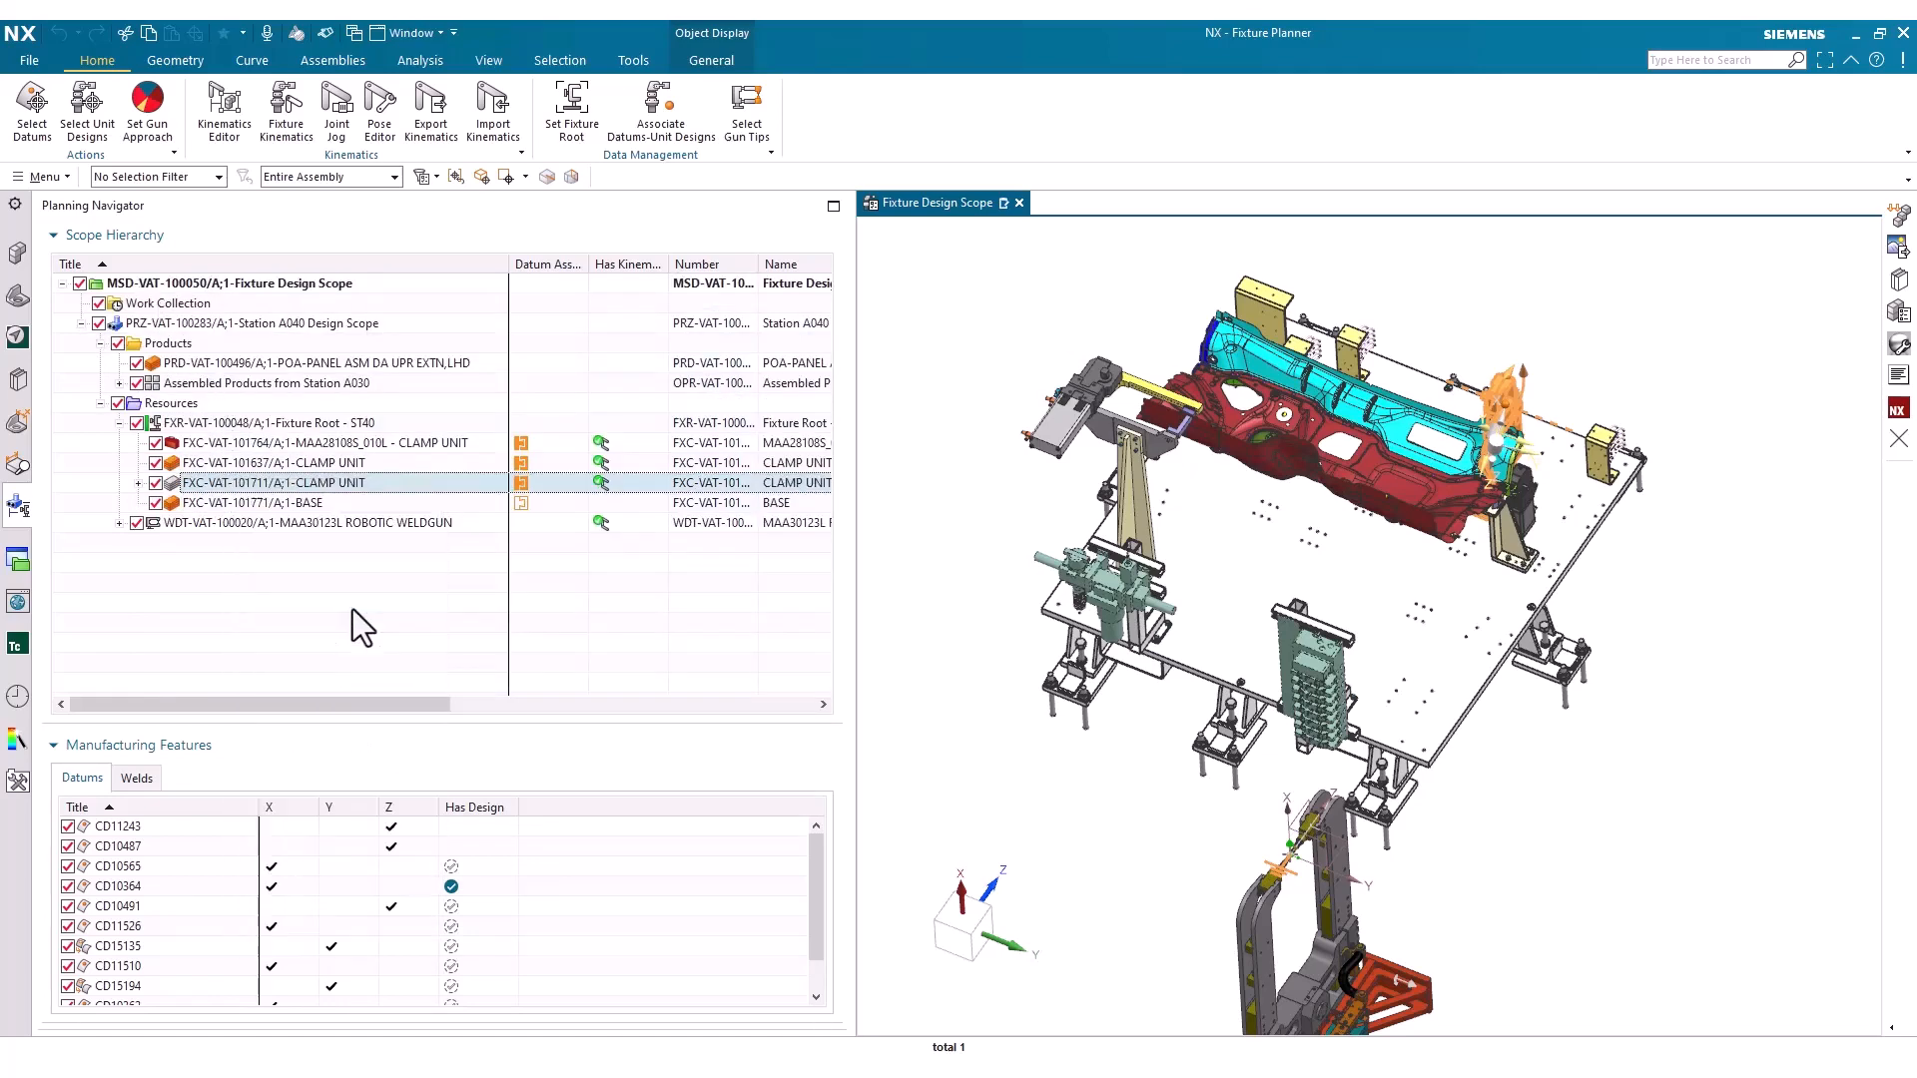
{"action": "right_click", "coordinate": [316, 483]}
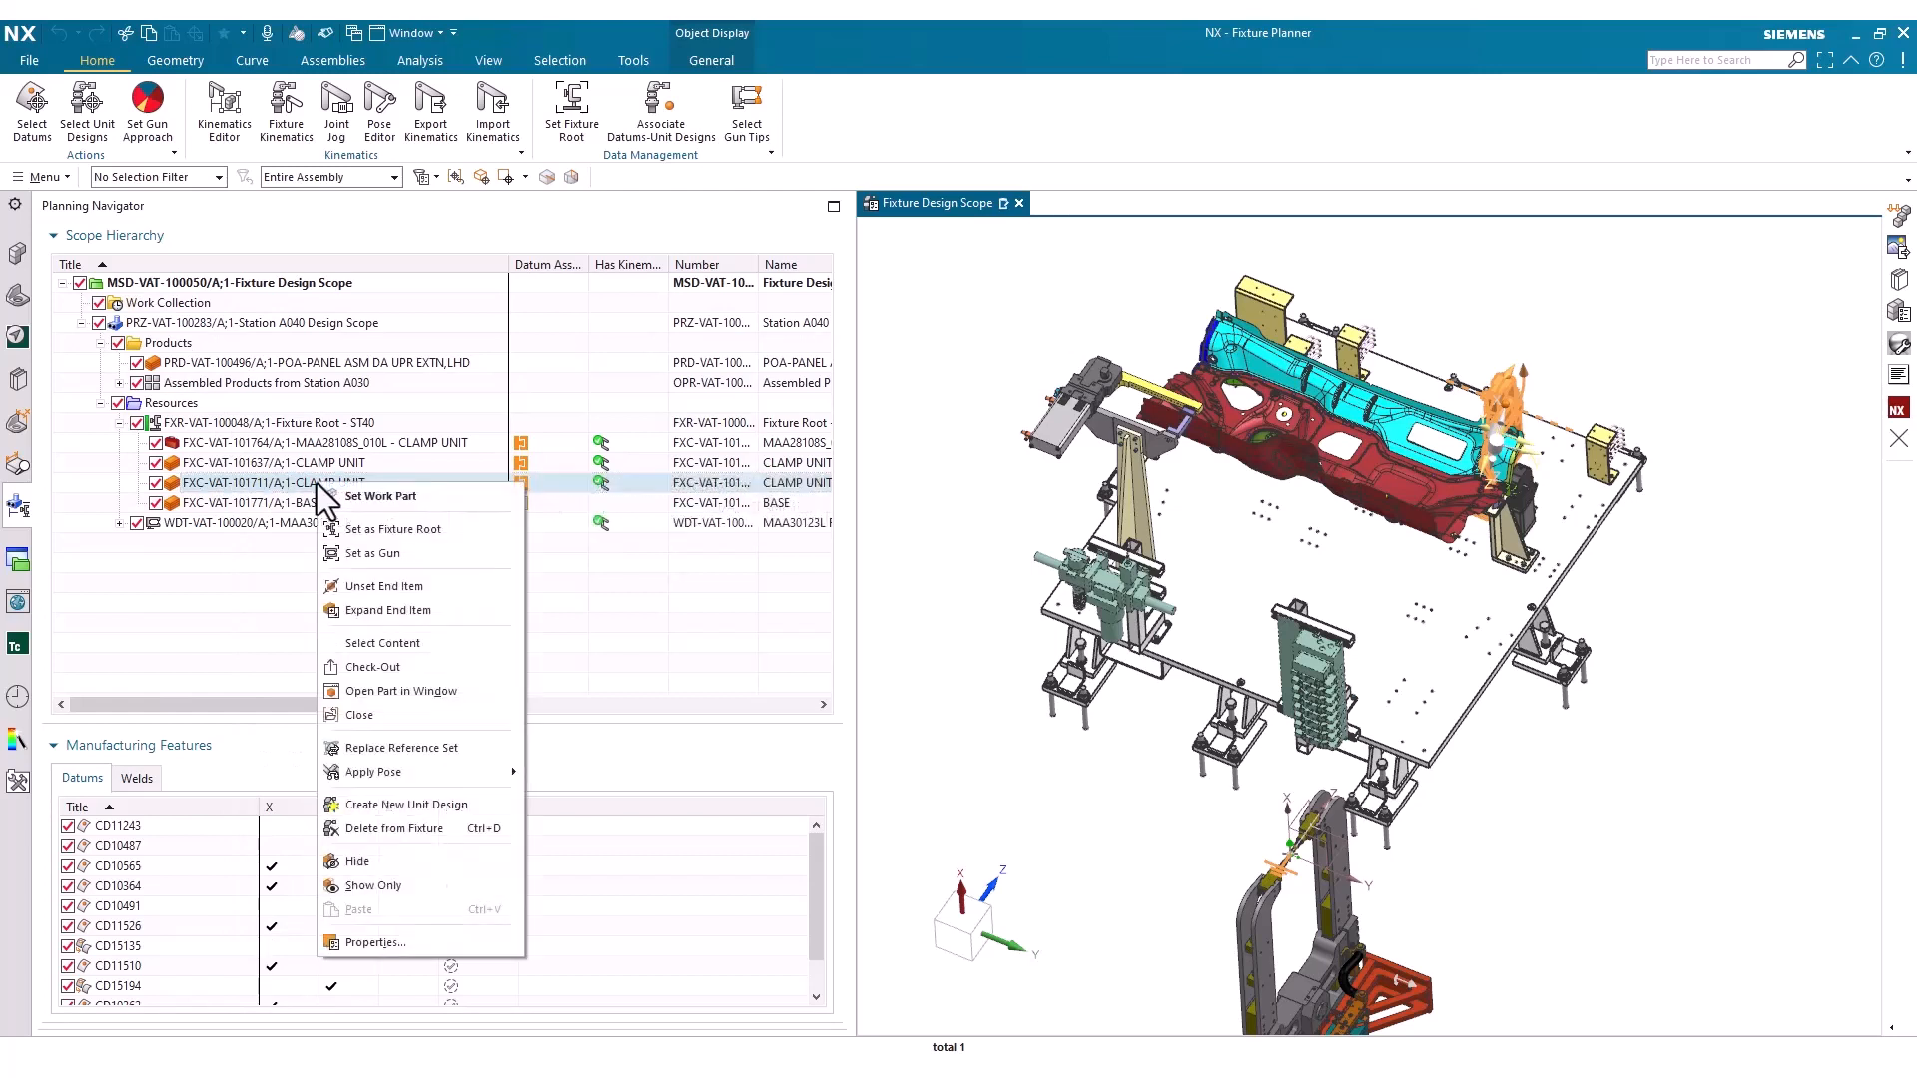
{"action": "left_click", "coordinate": [436, 589]}
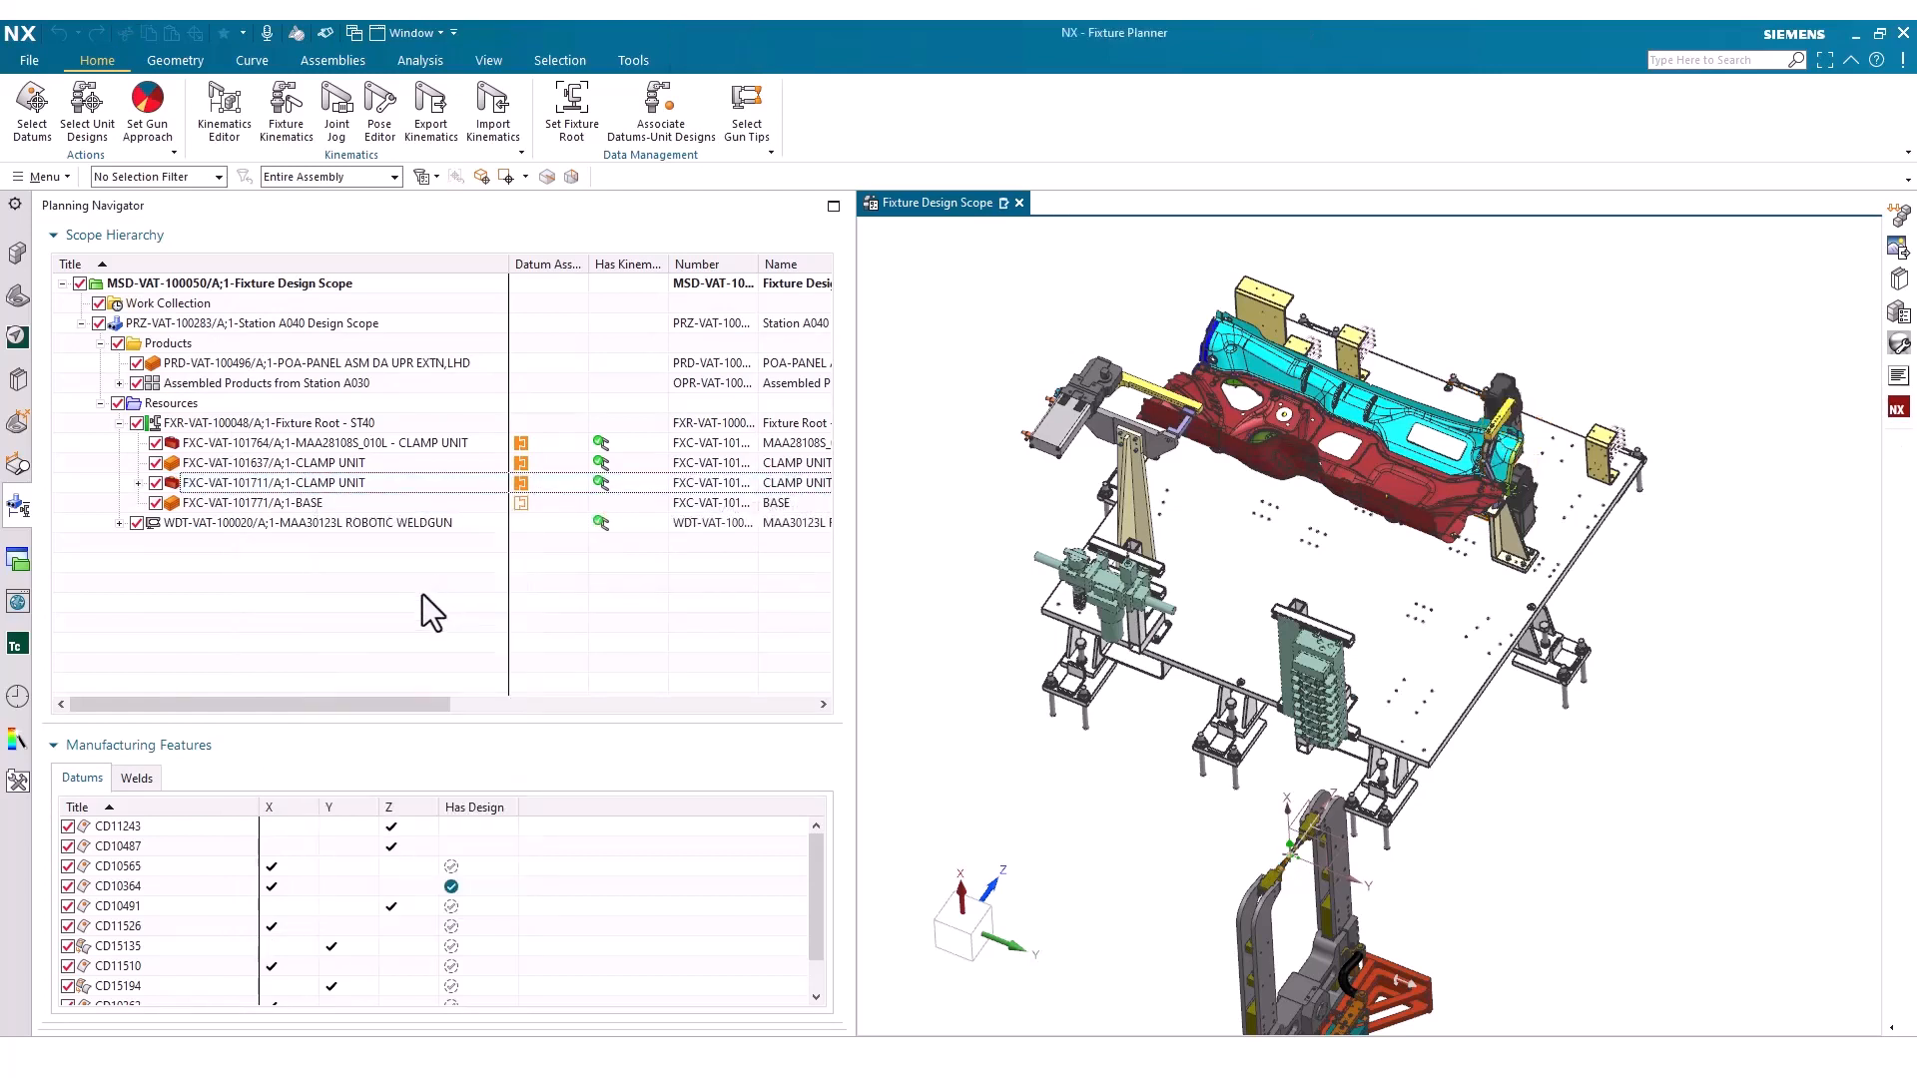